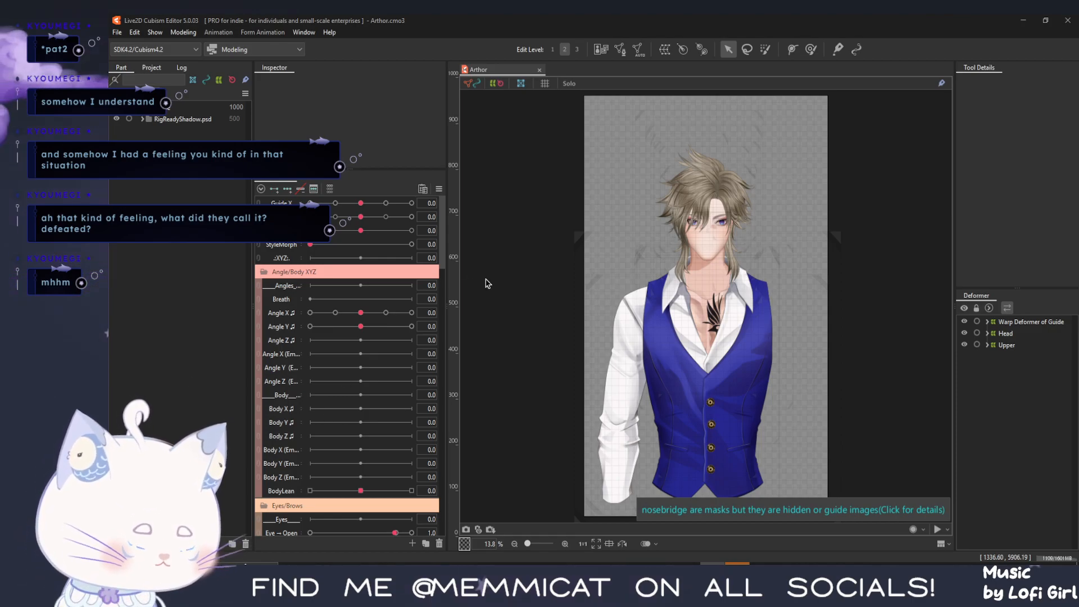
Narrow the part and parameter palettes to give the model canvas more room around the character's head
scroll(727, 206, "up", 2)
scroll(727, 206, "up", 2)
left_click_drag(253, 307, 225, 307)
left_click_drag(451, 310, 382, 310)
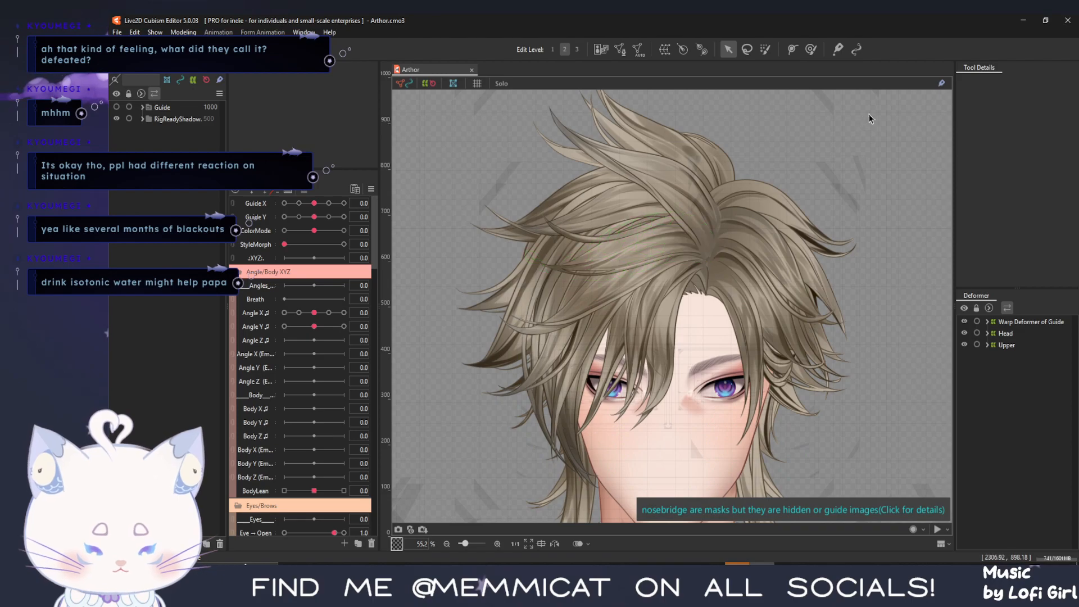
View the schedule image saved on the desktop, and return to Live2D Cubism Editor
left_click(1026, 20)
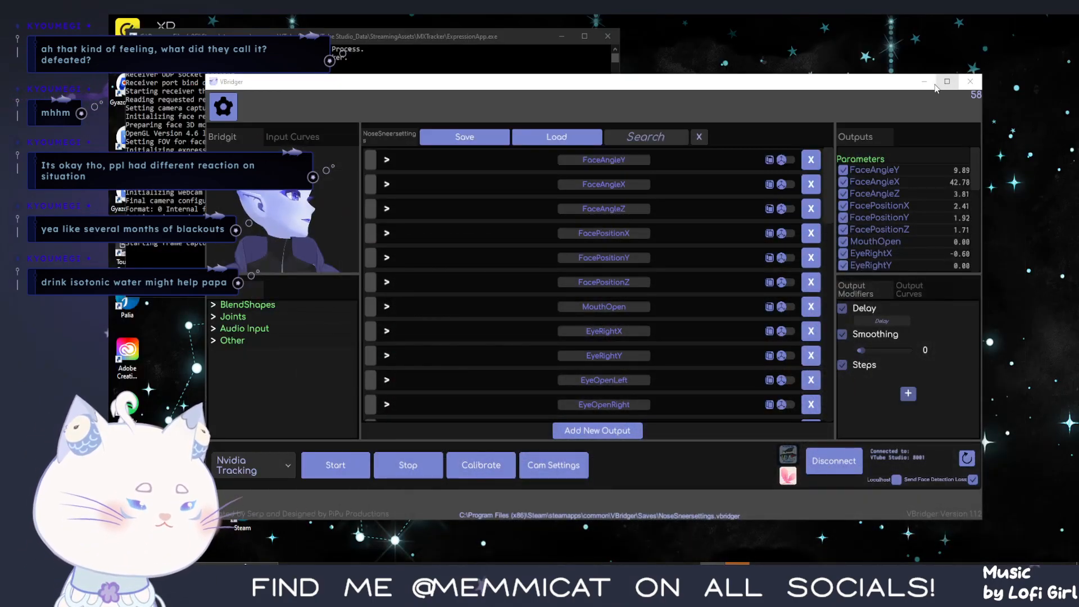
left_click(926, 84)
left_click(561, 37)
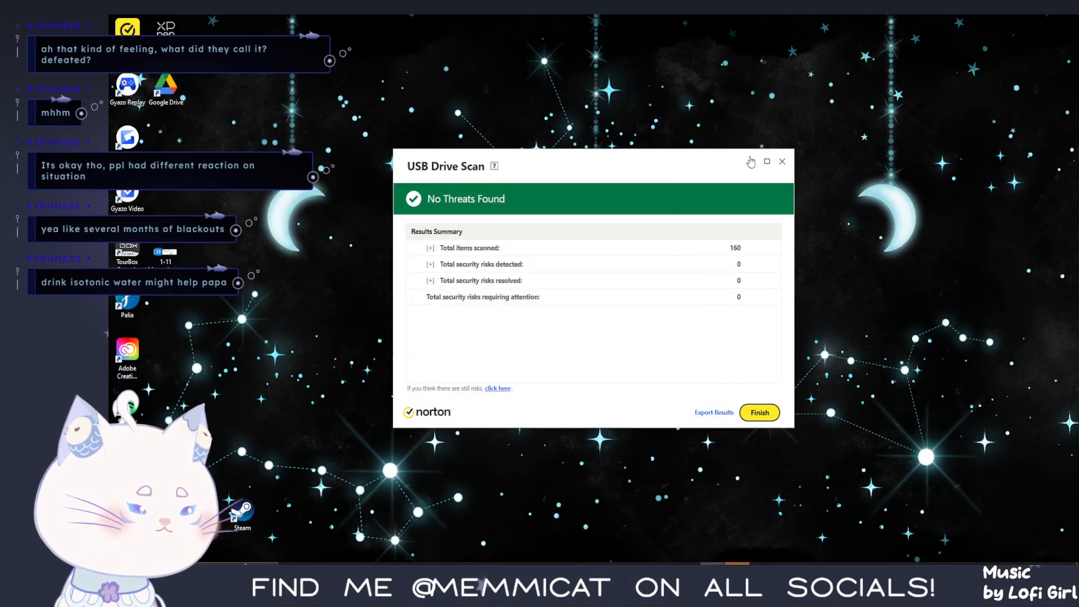
left_click(751, 161)
double_click(169, 256)
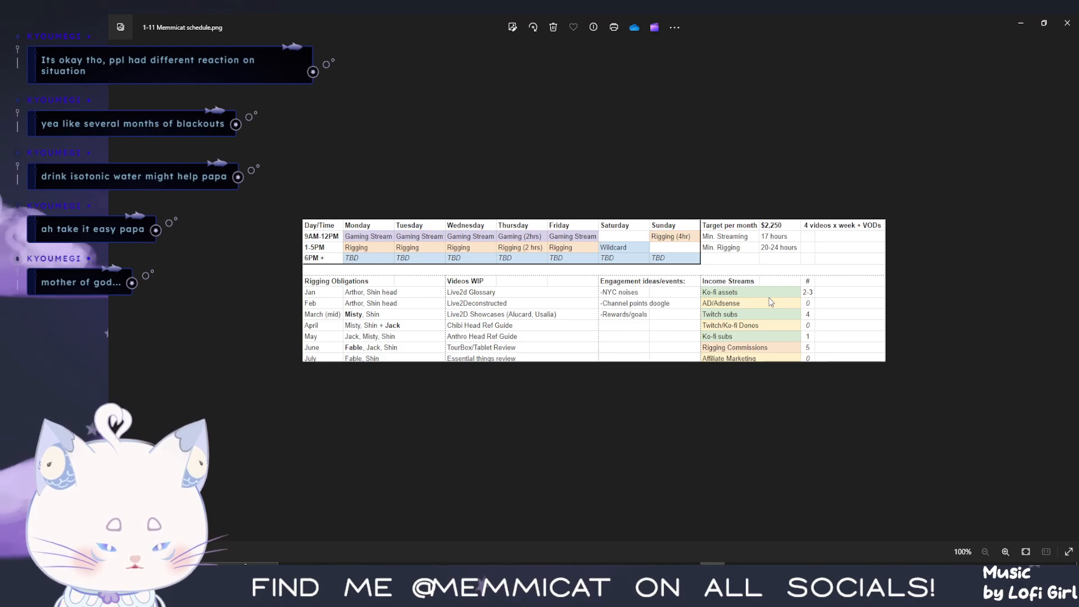
left_click(1065, 25)
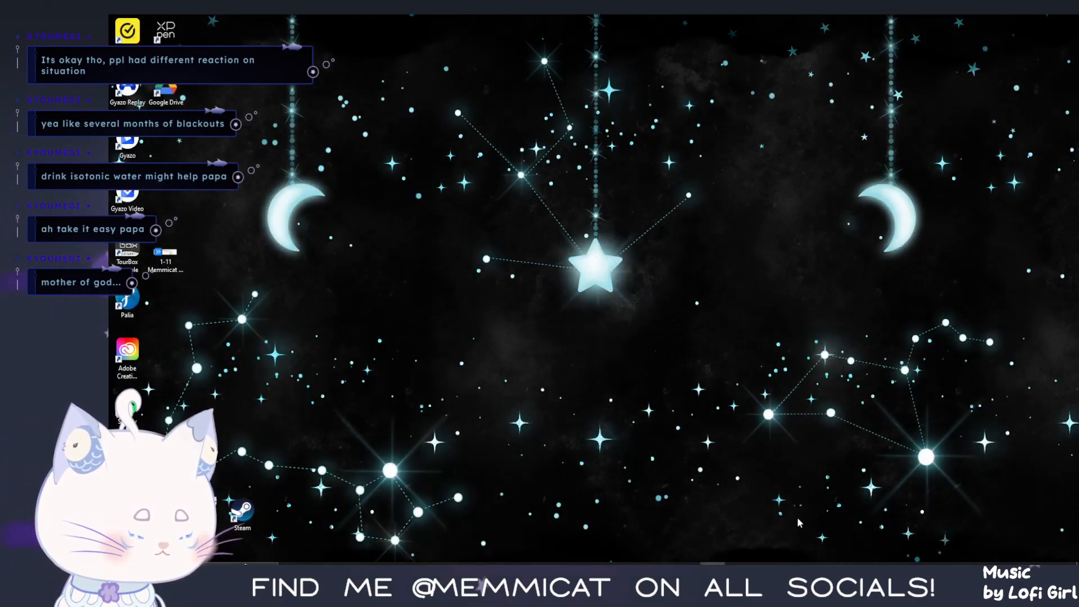
key("alt+Tab")
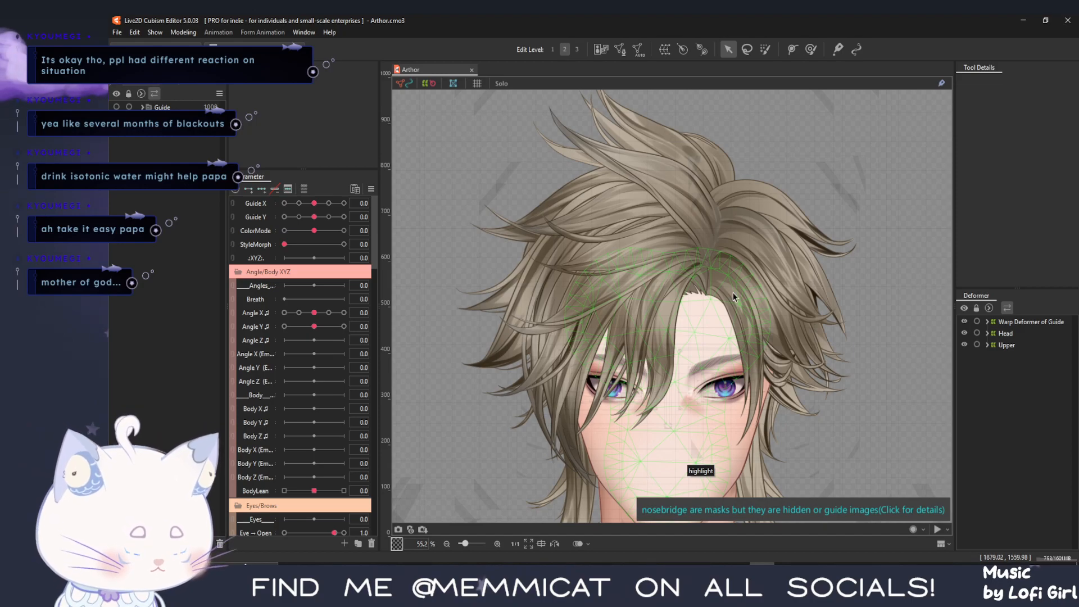
Open the physics settings and test the head and hair movement by swinging Angle X on the model preview
left_click(183, 32)
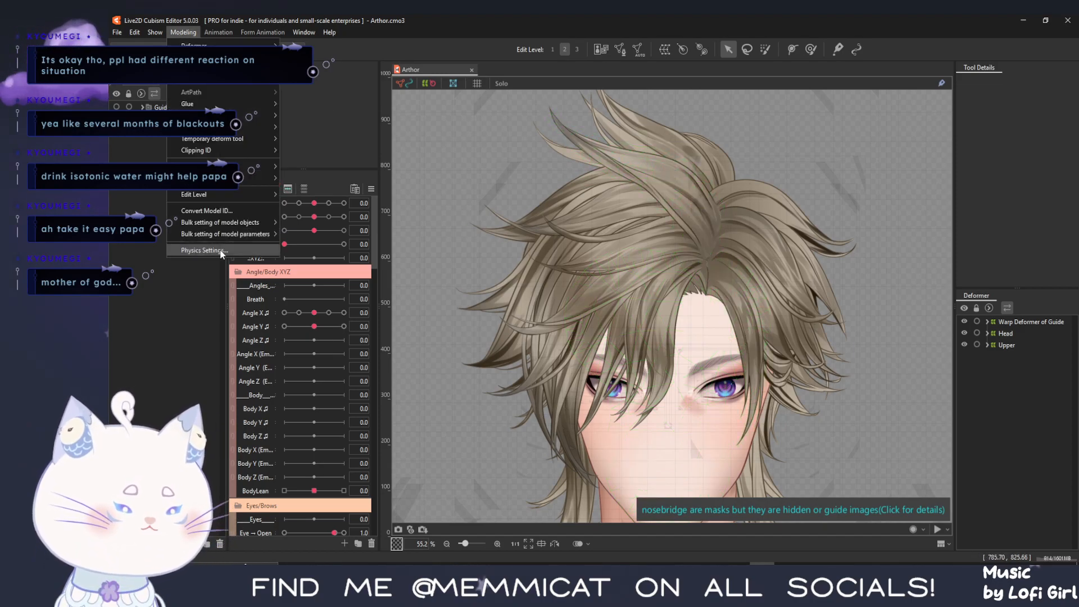
left_click(204, 250)
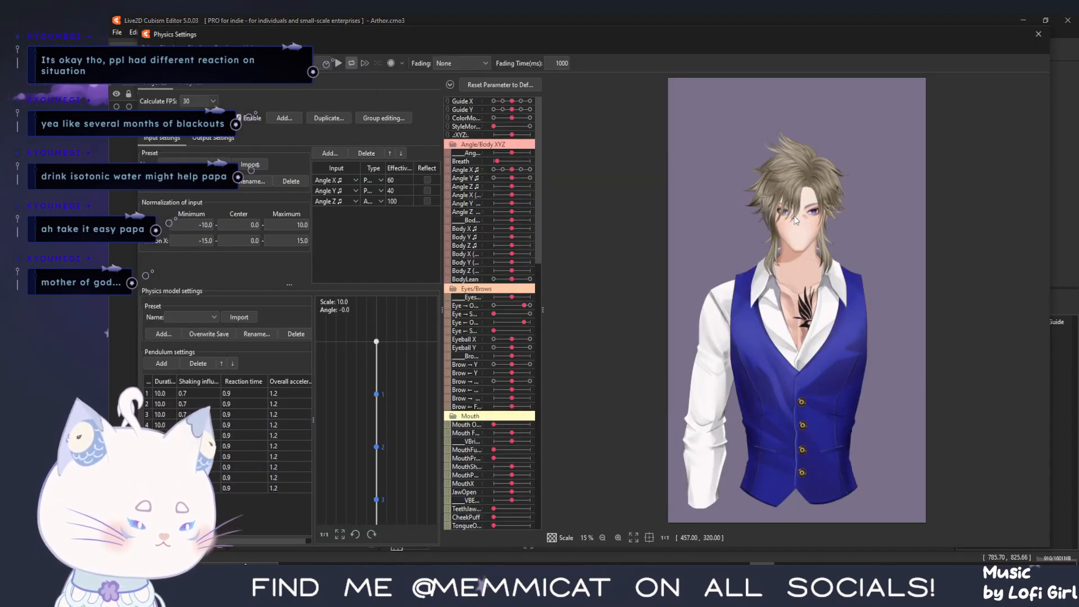
left_click_drag(690, 260, 577, 295)
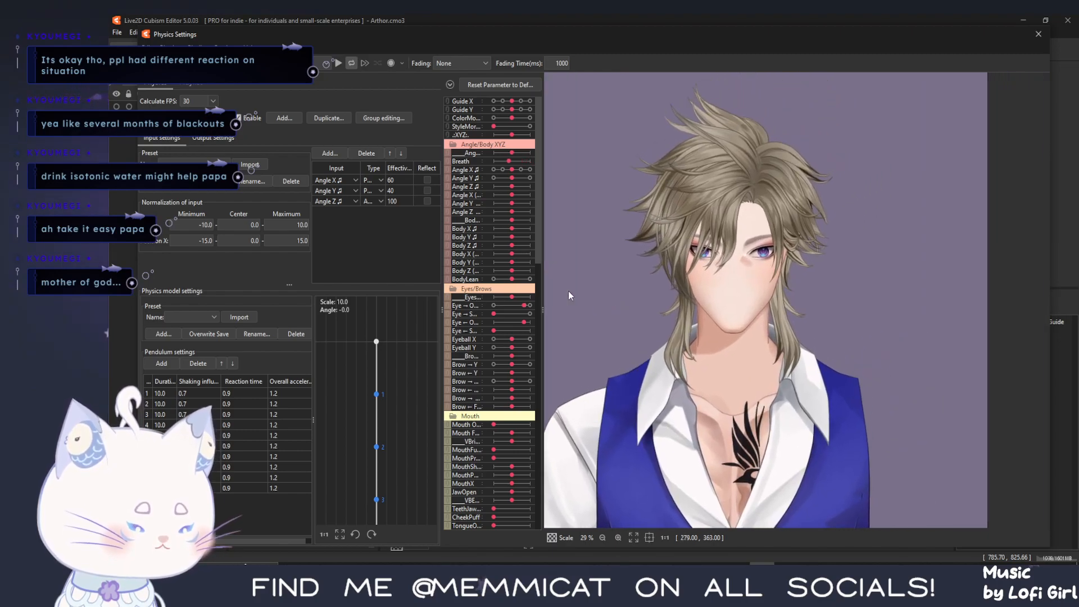
left_click_drag(725, 332, 512, 178)
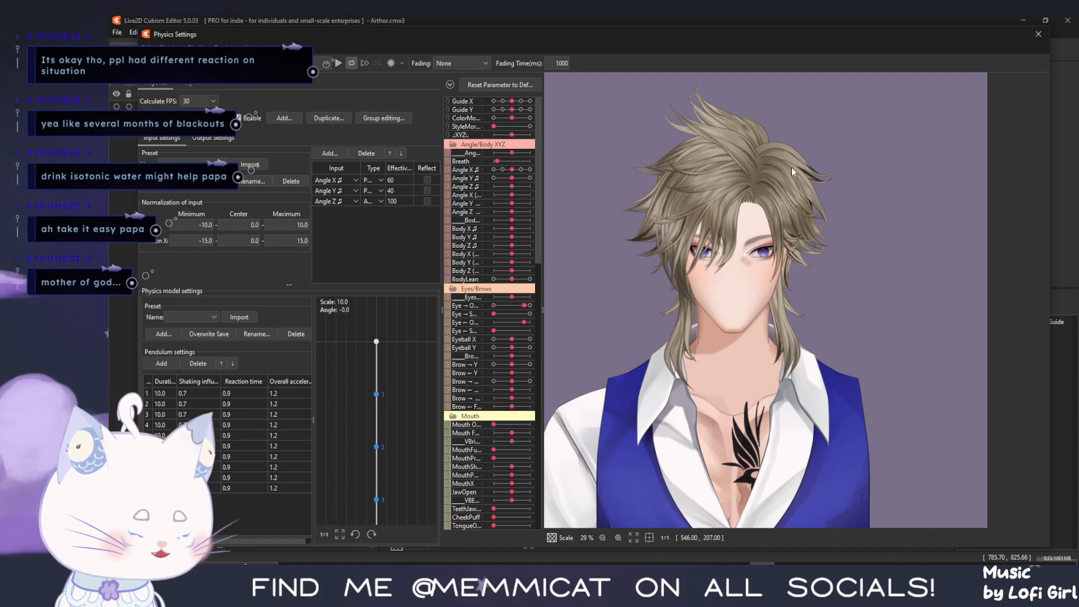
mouse_move(510, 170)
left_mouse_down()
mouse_move(464, 183)
mouse_move(571, 154)
mouse_move(475, 203)
mouse_move(538, 191)
mouse_move(491, 197)
mouse_move(513, 170)
mouse_move(481, 169)
mouse_move(555, 170)
mouse_move(475, 175)
mouse_move(523, 171)
mouse_move(510, 167)
left_mouse_up()
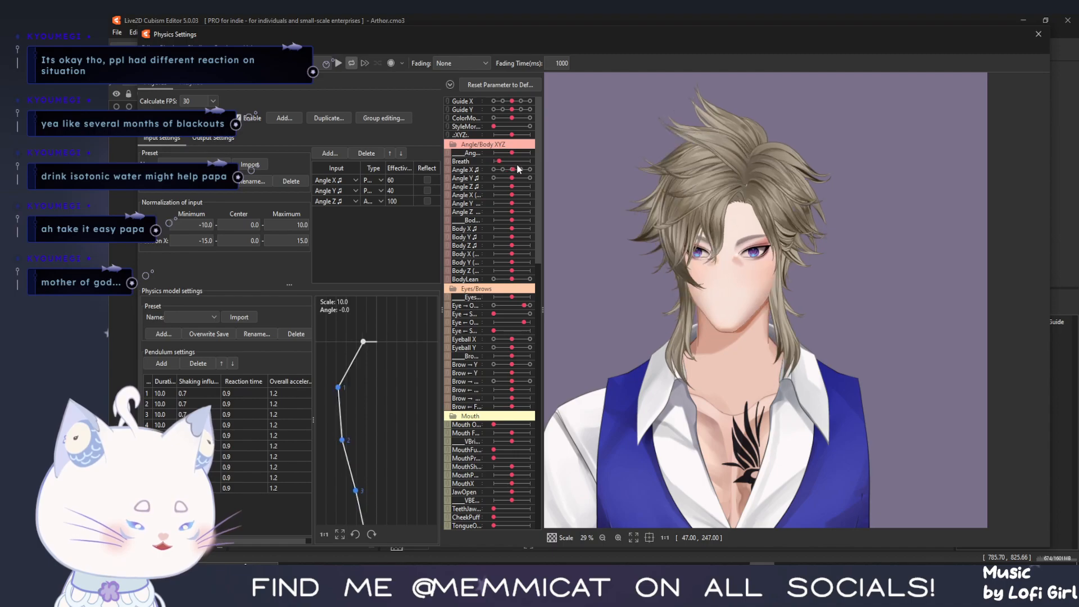
mouse_move(511, 172)
left_mouse_down()
mouse_move(489, 176)
mouse_move(535, 178)
mouse_move(485, 177)
mouse_move(537, 174)
mouse_move(440, 190)
mouse_move(512, 177)
left_mouse_up()
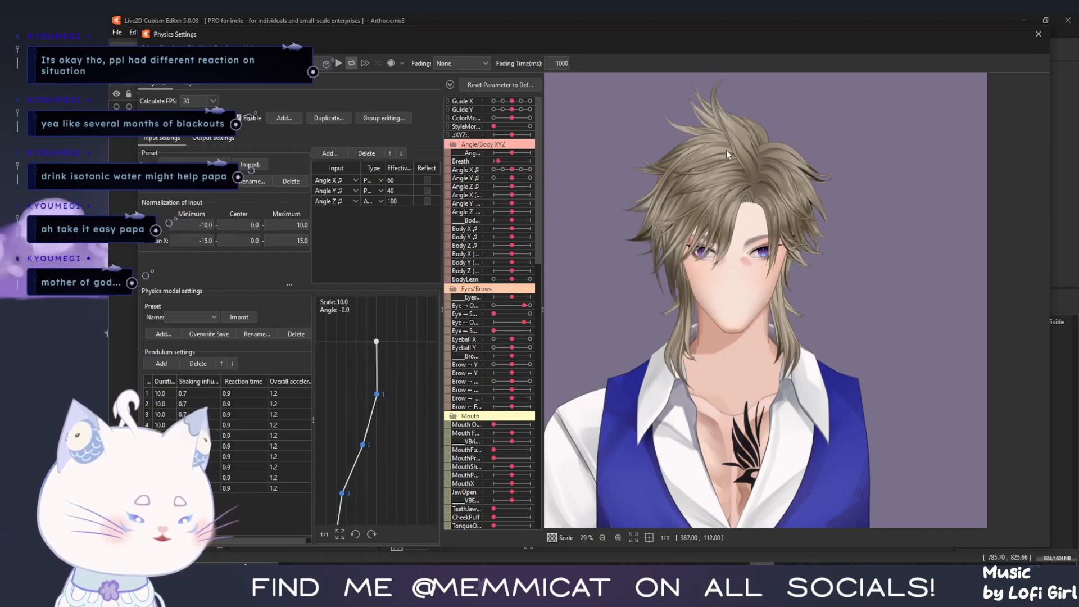
mouse_move(513, 175)
left_mouse_down()
mouse_move(530, 171)
mouse_move(484, 170)
mouse_move(567, 163)
mouse_move(460, 166)
mouse_move(575, 168)
mouse_move(512, 169)
left_mouse_up()
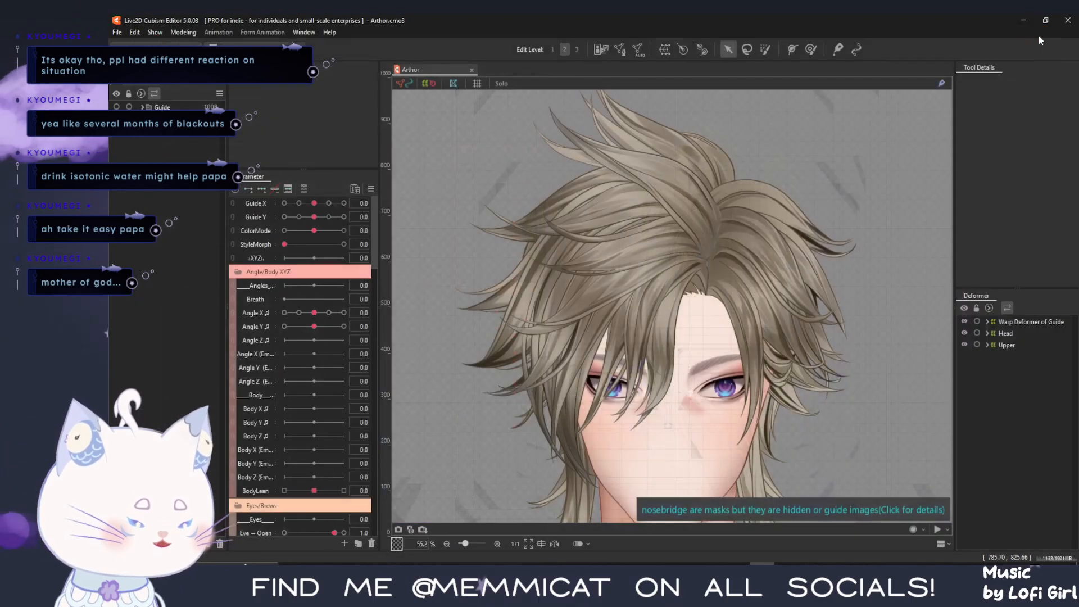
left_click(1037, 33)
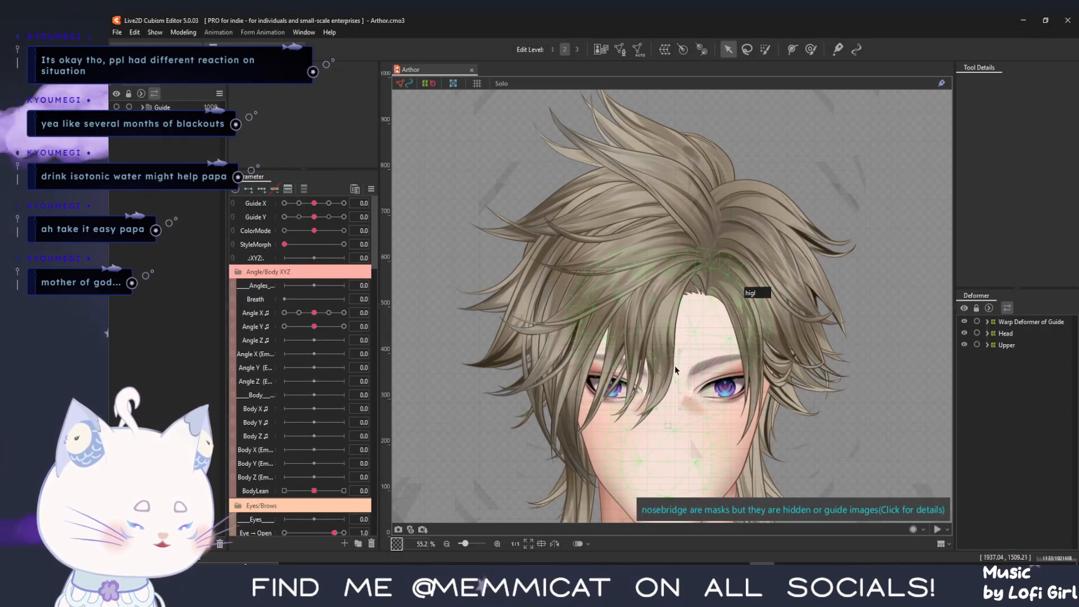
Examine the top hair by selecting strand hbl6 and toggling the visibility of the front hair
left_click_drag(500, 363, 445, 367)
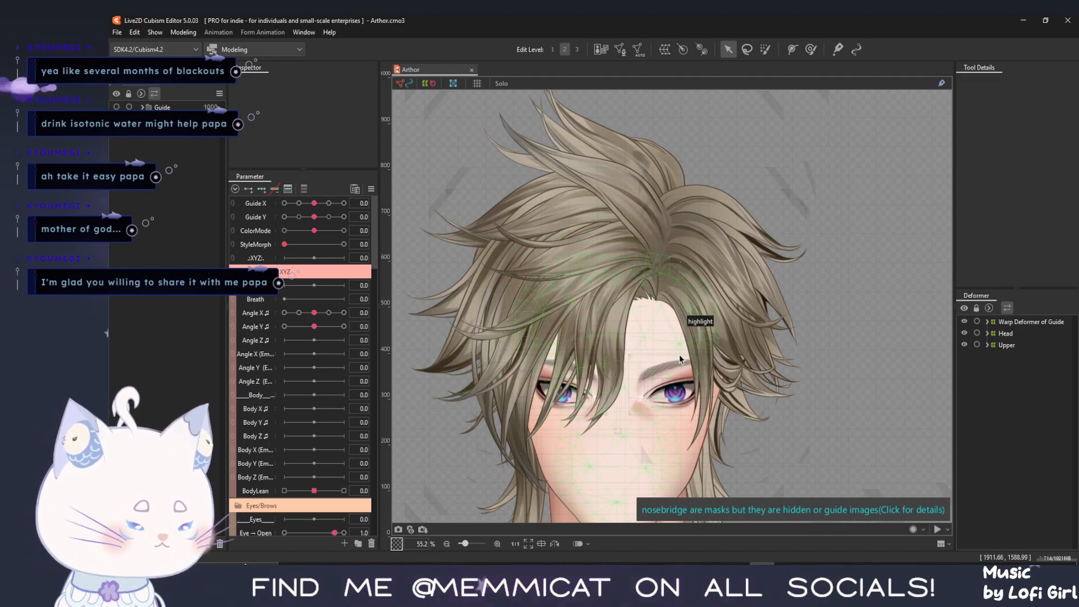
left_click(654, 214)
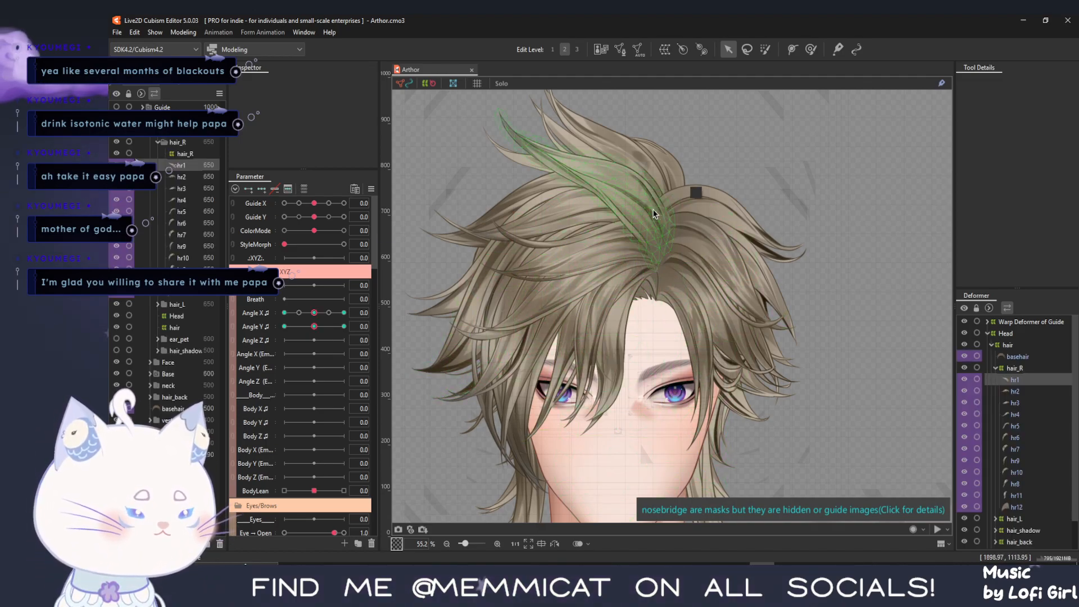
left_click(735, 219)
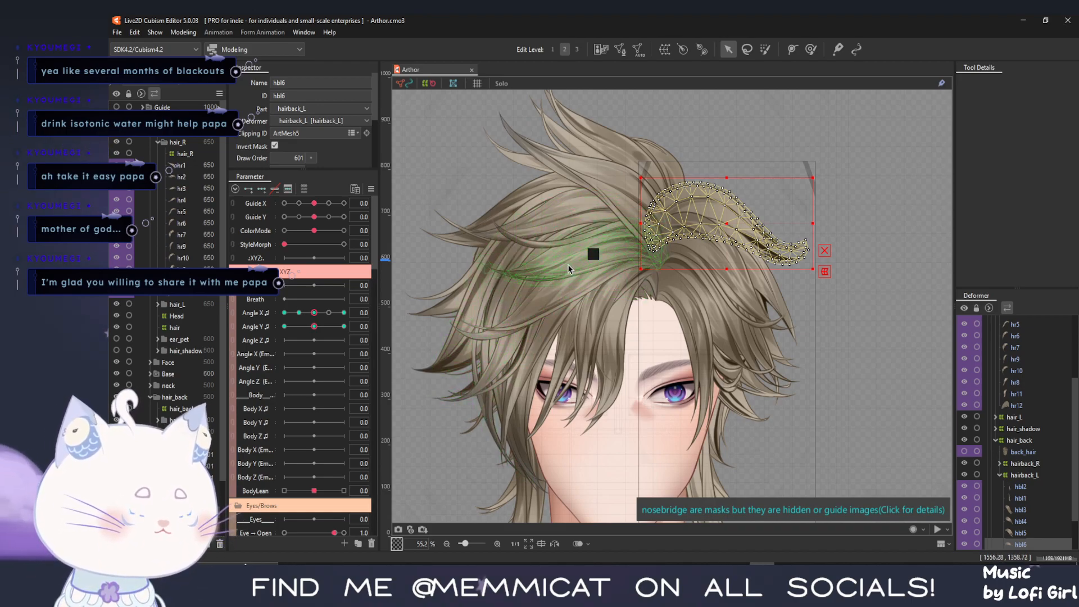
scroll(569, 265, "up", 2)
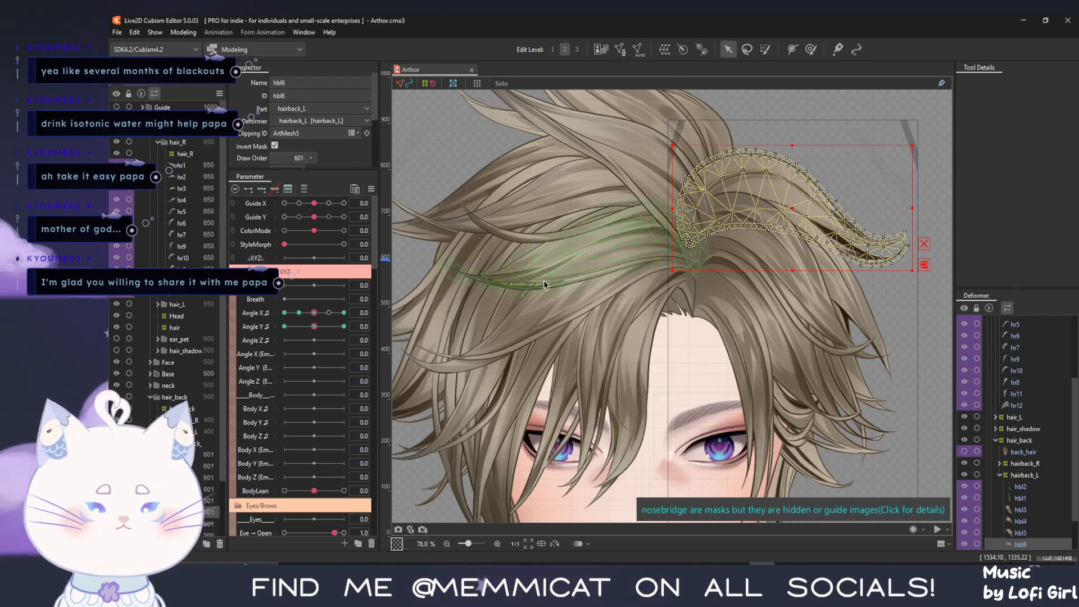
left_click_drag(570, 286, 603, 317)
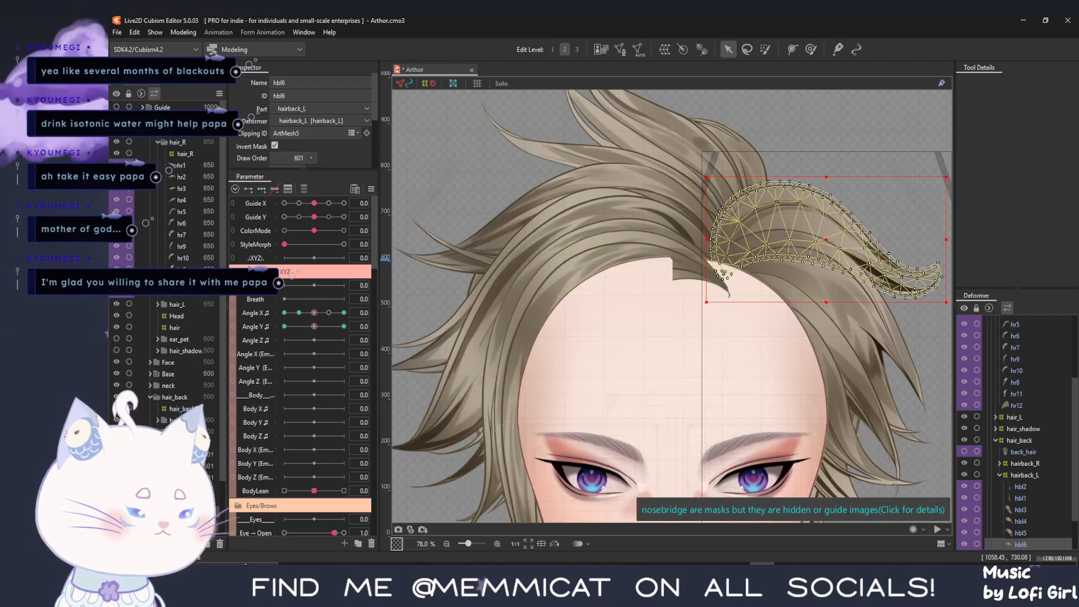
left_click(116, 129)
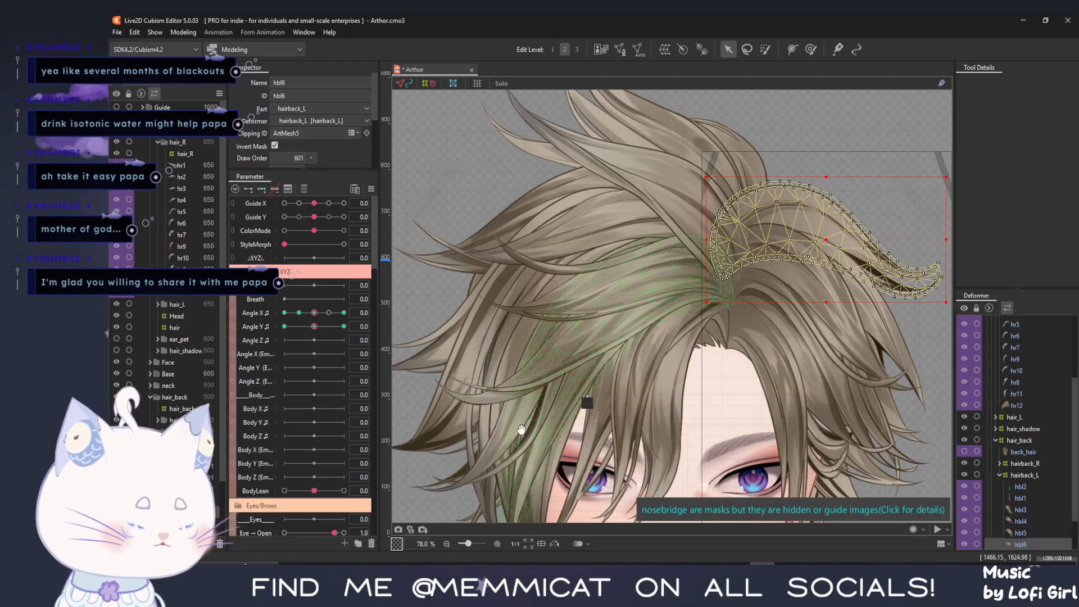
Turn Angle X to -30 and examine the half-face meshes Rbase_face halfMASK and Lbase_face halfMASK
left_click_drag(734, 475, 642, 338)
scroll(205, 403, "down", 2)
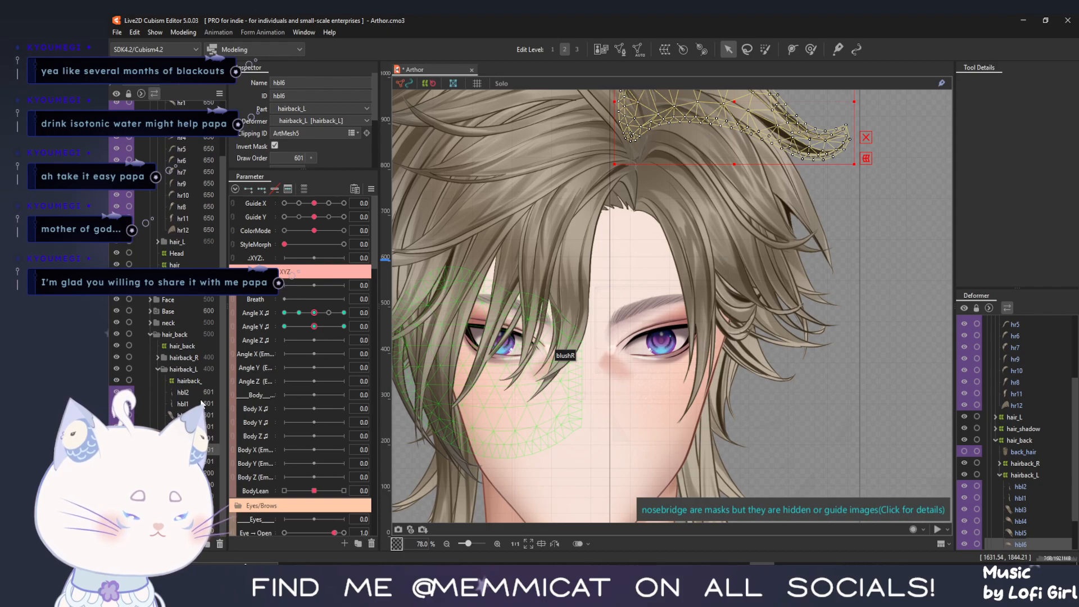
scroll(201, 402, "up", 2)
scroll(475, 396, "down", 3)
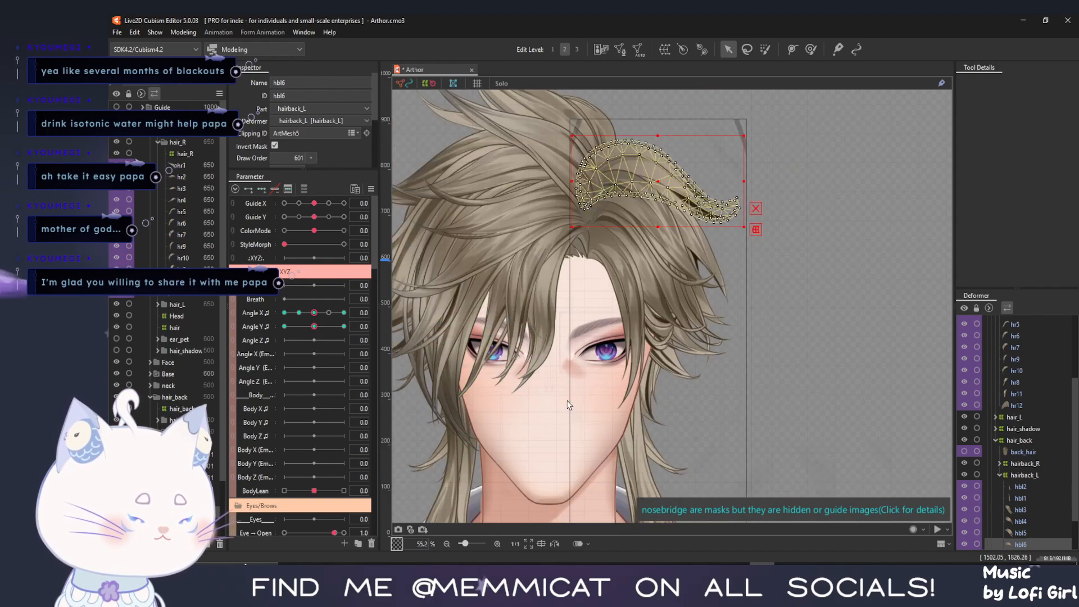
left_click_drag(694, 449, 739, 358)
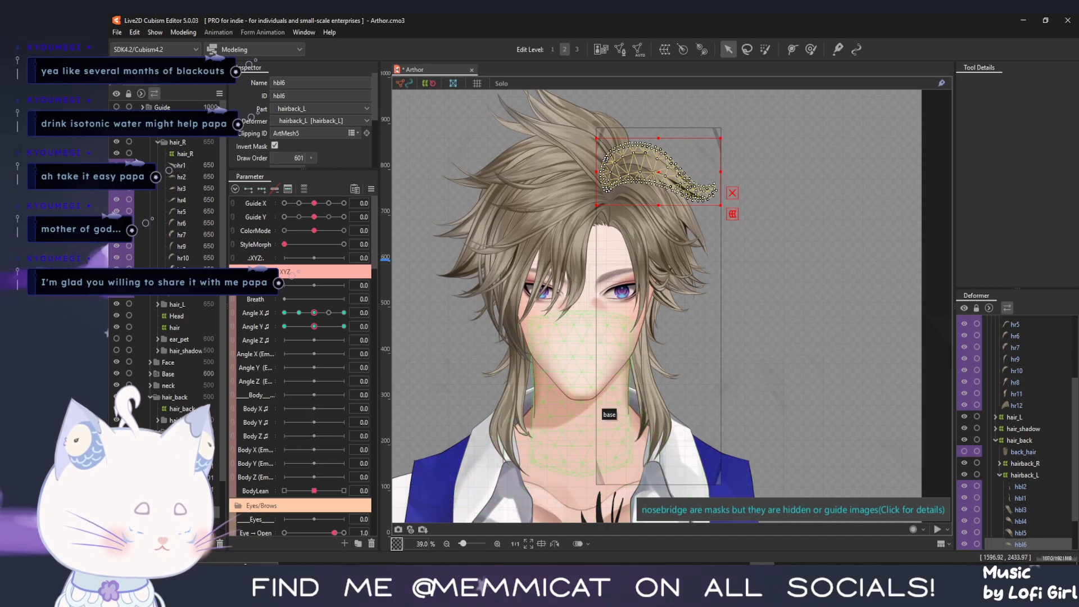
left_click_drag(313, 315, 253, 324)
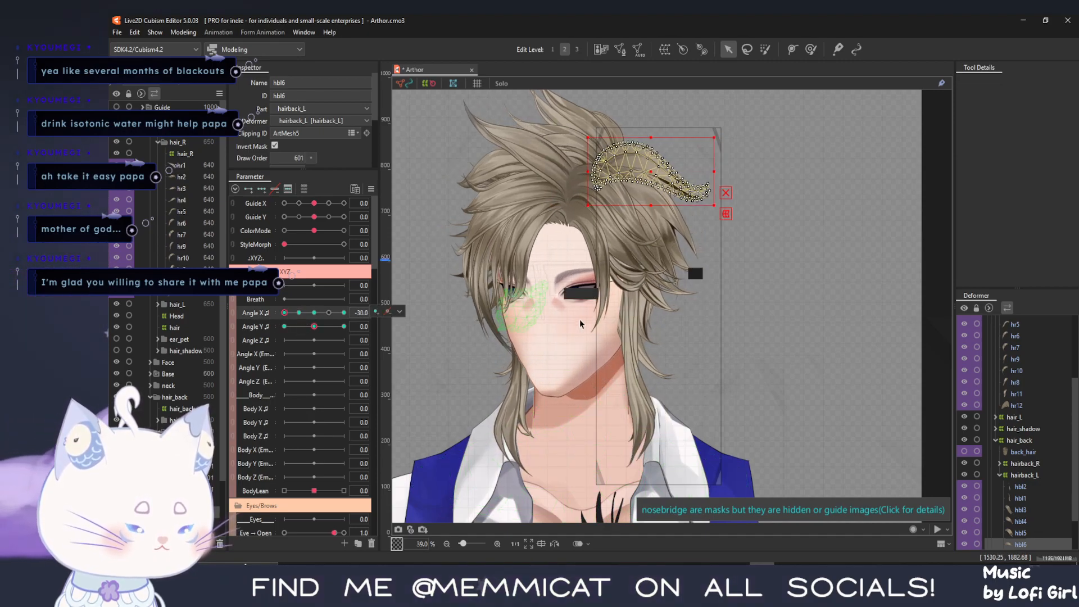
left_click(571, 372)
left_click(571, 372)
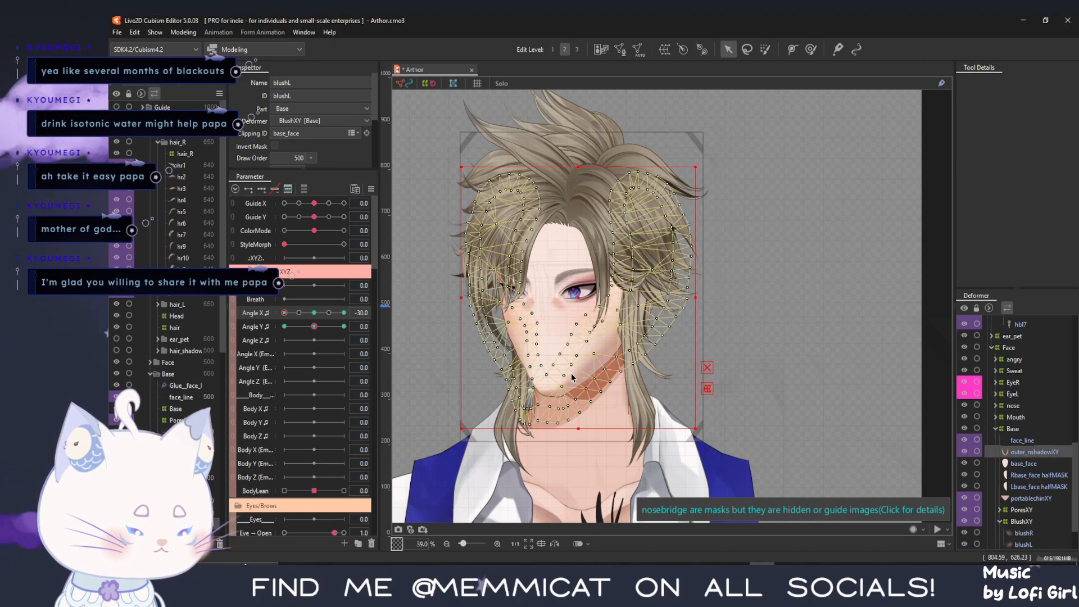
left_click(1032, 475)
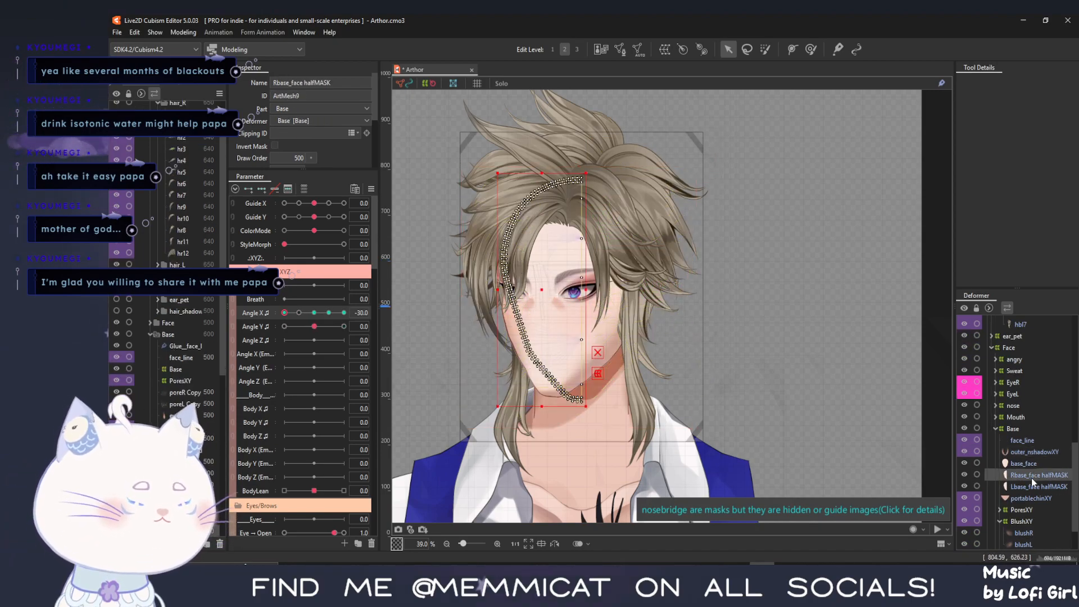
left_click(1032, 487)
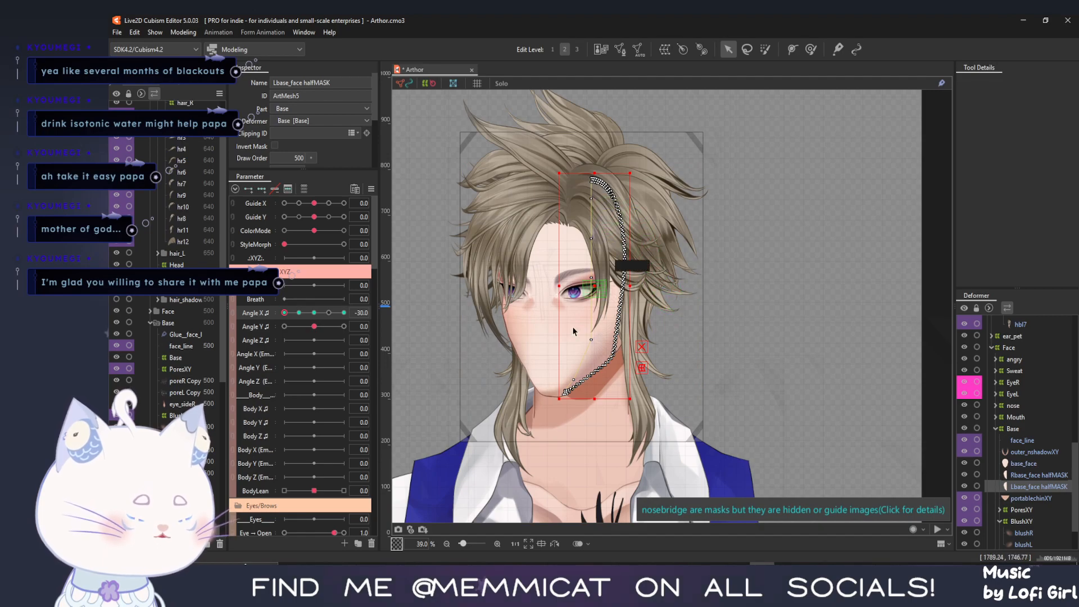
Compare the jaw and side hair at Angle X 30 and -30, and return Angle X to 0
scroll(596, 354, "up", 3)
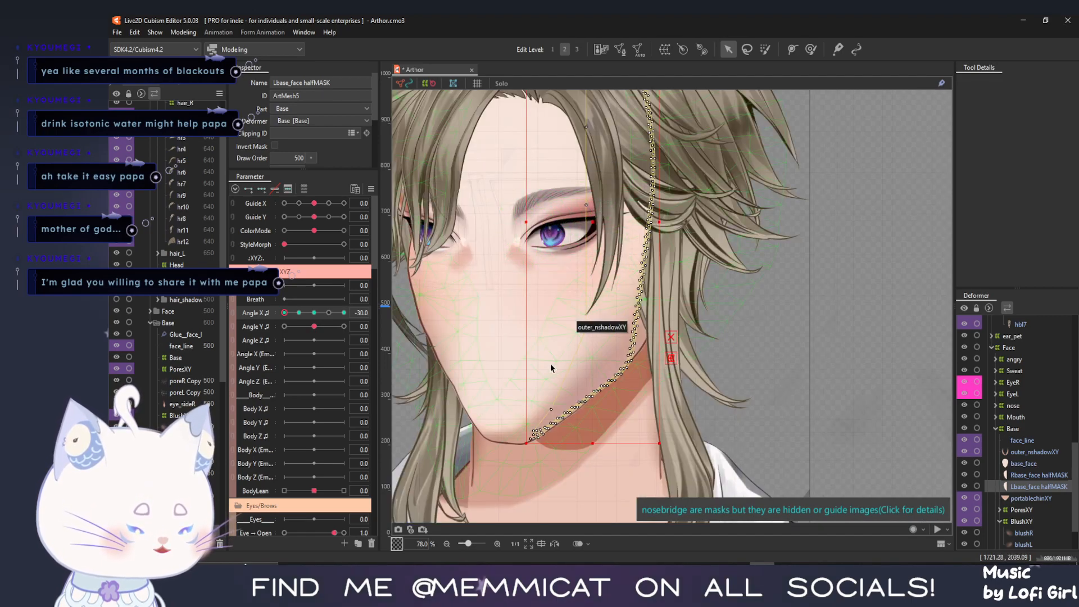
left_click_drag(287, 315, 354, 321)
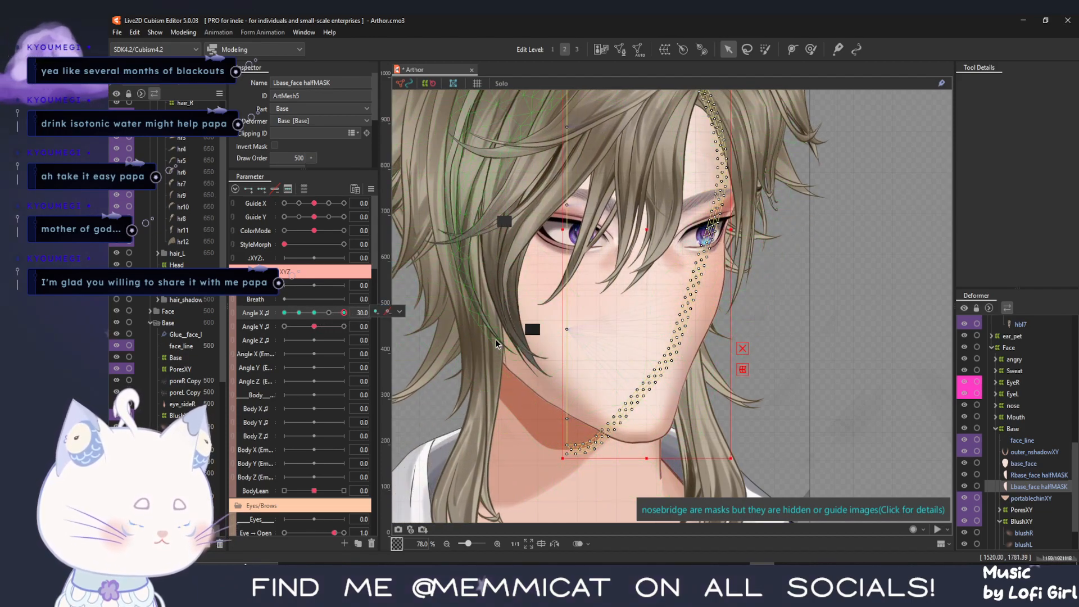
left_click_drag(344, 313, 292, 315)
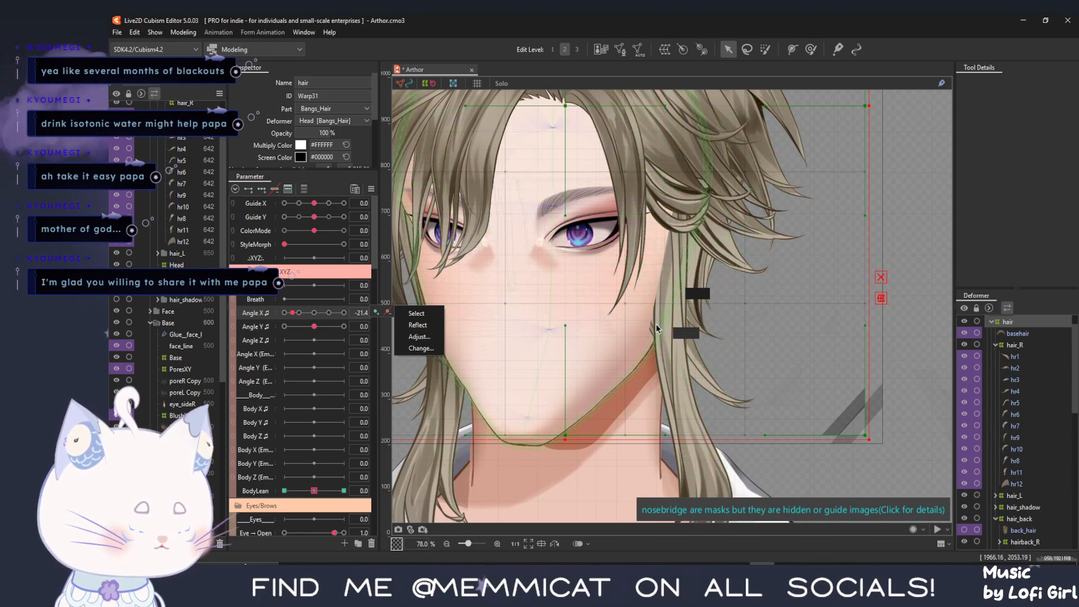
left_click_drag(293, 317, 260, 323)
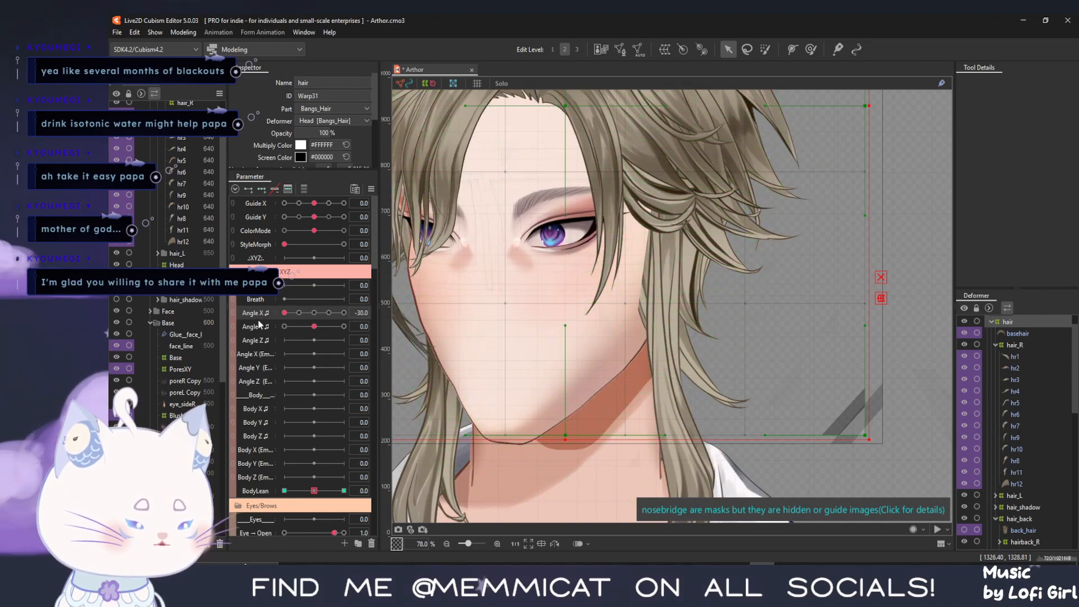
left_click_drag(285, 313, 318, 321)
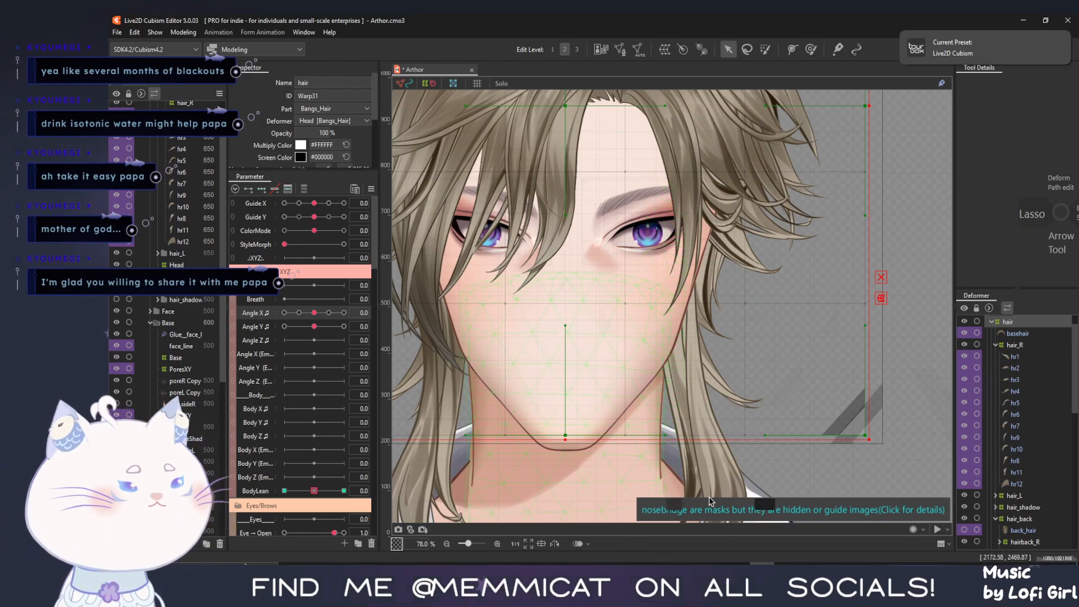
Select strand hbl6 in the top hair, turn Angle X to -30 and examine its shape with the mesh overlay hidden
left_click_drag(1010, 217, 921, 134)
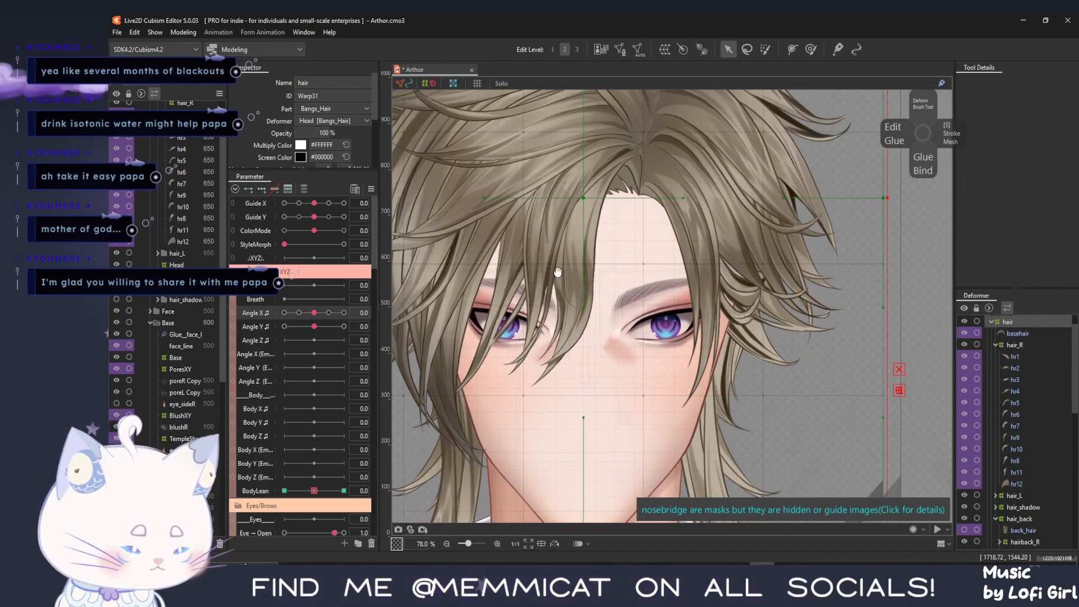
scroll(528, 396, "down", 4)
left_click(575, 321)
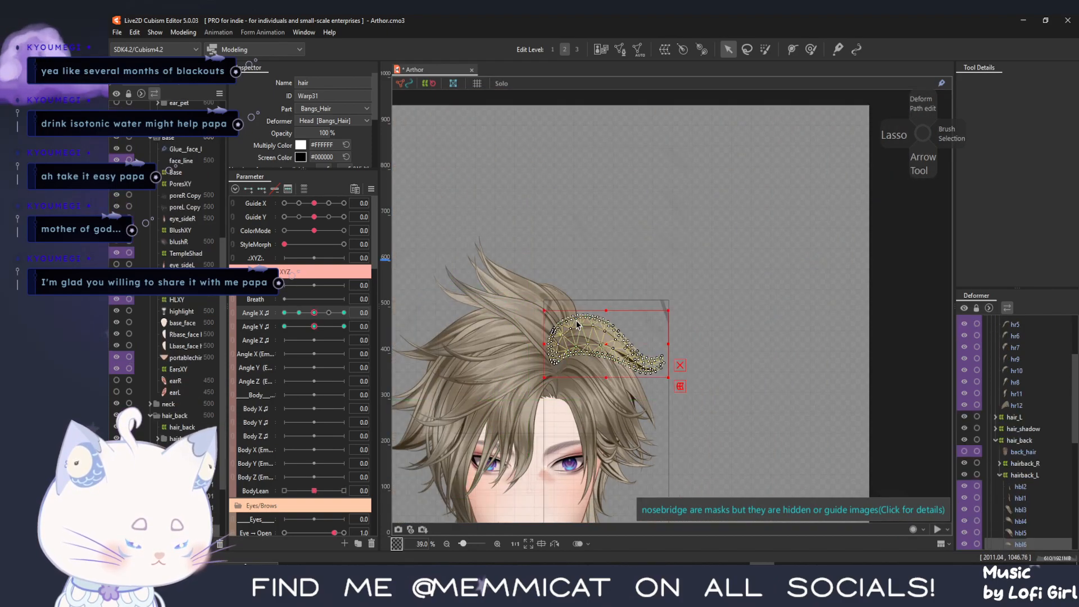
scroll(572, 399, "up", 2)
left_click_drag(314, 312, 236, 331)
key("ctrl+h")
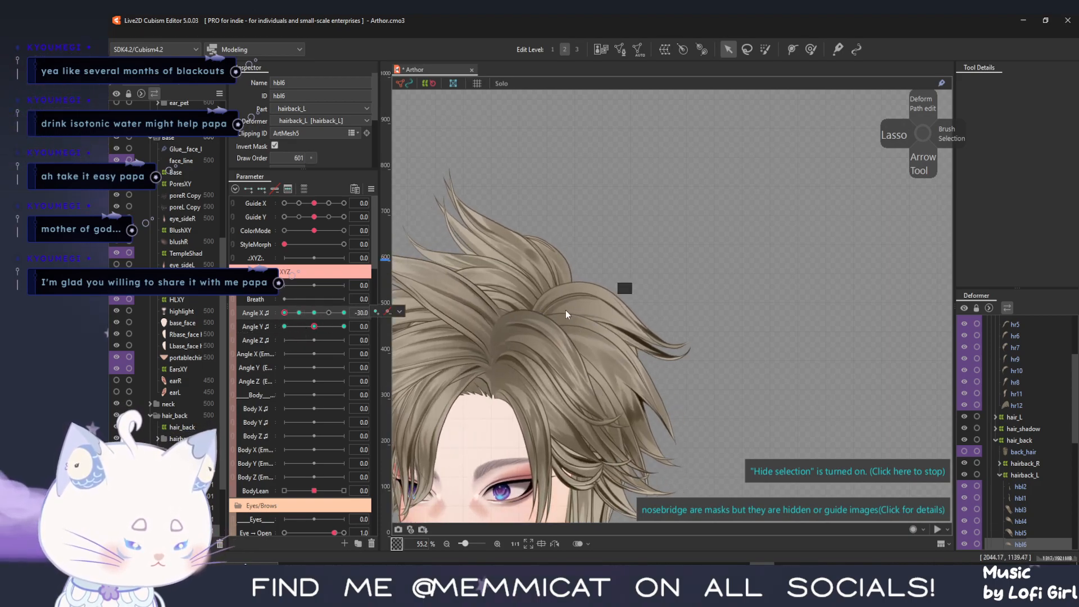
key("ctrl+h")
scroll(526, 321, "up", 4)
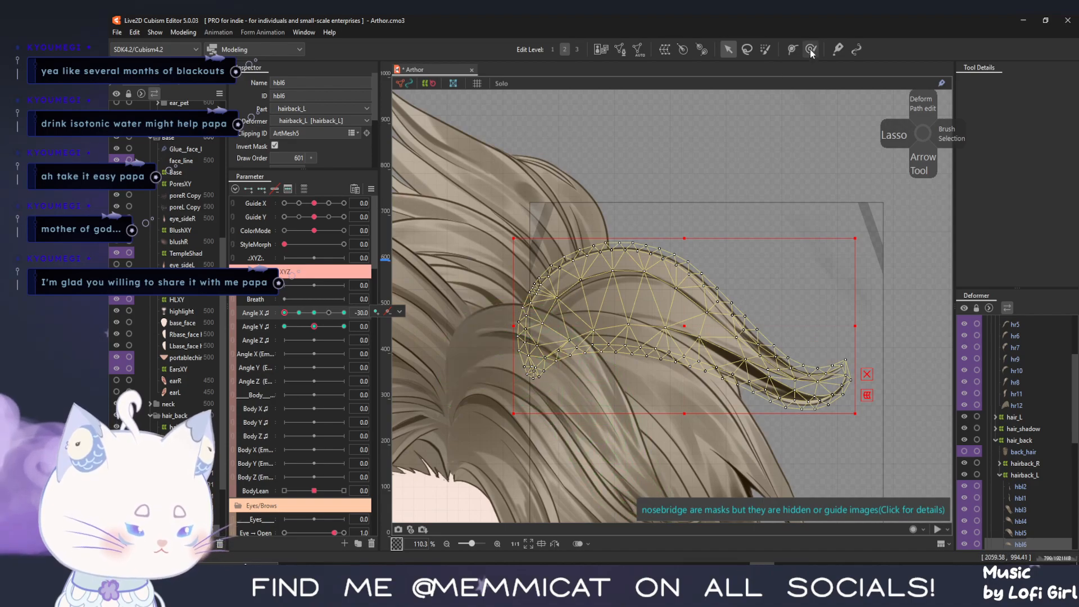
Reshape strand hbl6 at Angle X -30 with the Deform Brush, shifting its lower body toward the head and pulling its tip inward
left_click(810, 51)
key("b")
mouse_move(626, 332)
left_mouse_down()
mouse_move(575, 252)
mouse_move(623, 333)
mouse_move(601, 332)
left_mouse_up()
mouse_move(685, 354)
left_mouse_down()
mouse_move(669, 353)
mouse_move(704, 351)
left_mouse_up()
left_click_drag(284, 313, 258, 316)
left_click_drag(745, 294, 747, 288)
left_click_drag(289, 312, 176, 314)
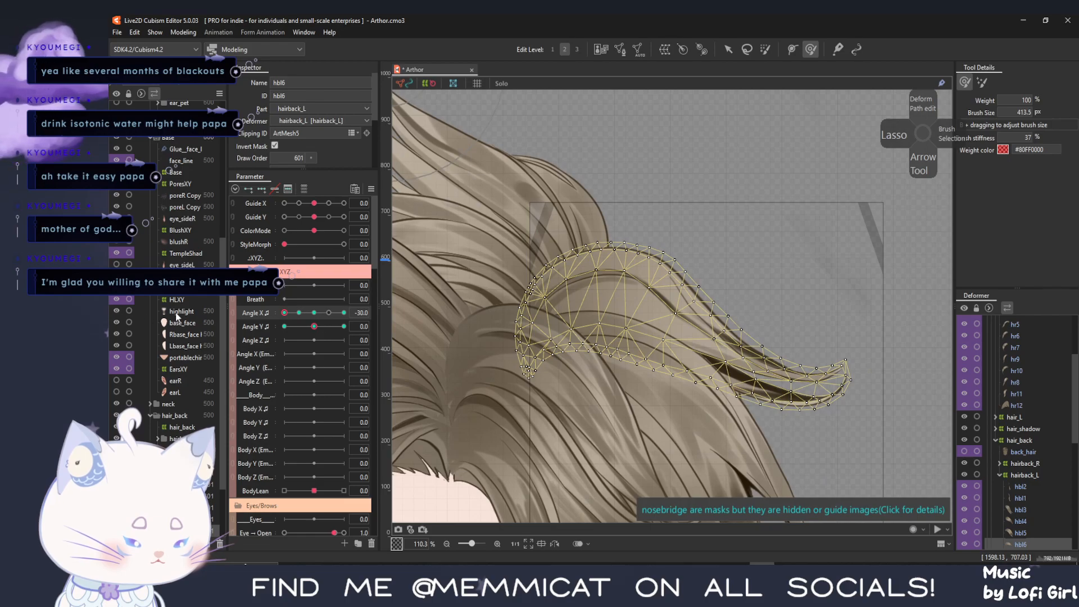
left_click_drag(863, 381, 841, 379)
left_click_drag(284, 313, 260, 303)
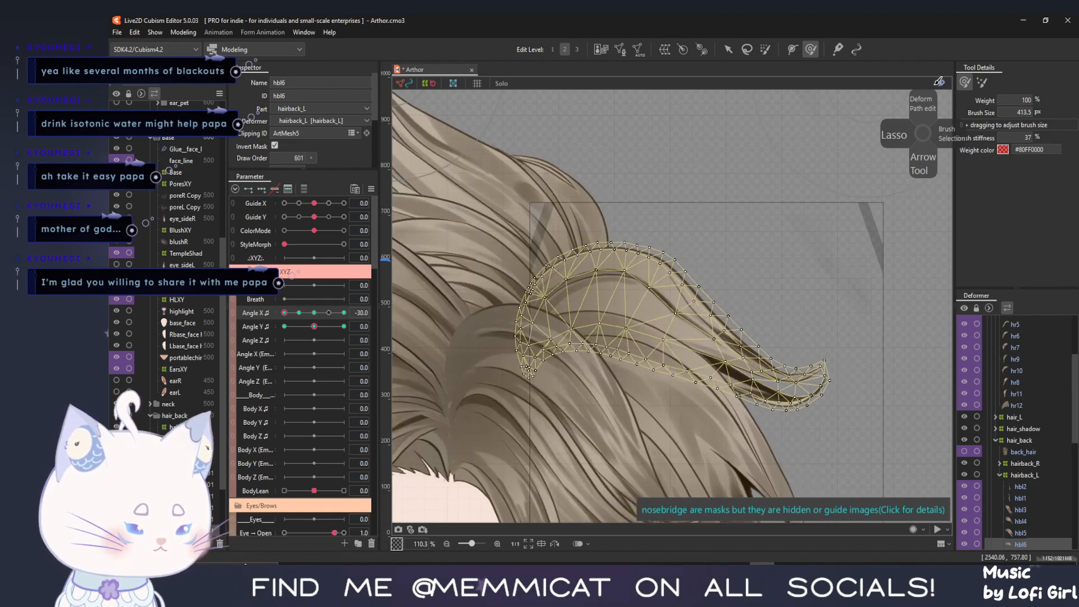
left_click(730, 49)
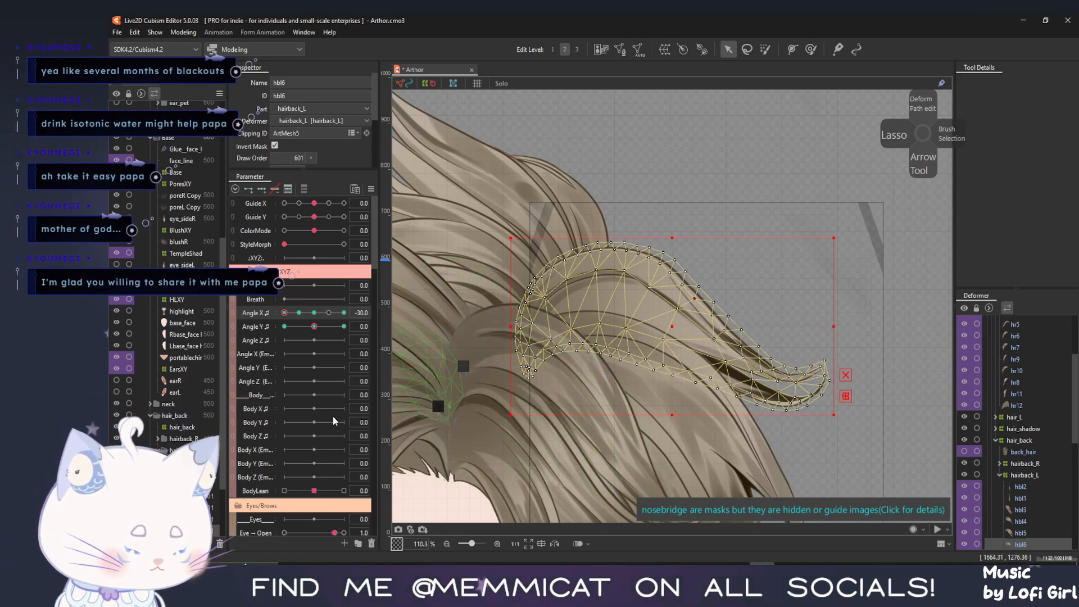
Turn Angle X to -15 and brush the root of strand hbl6 slightly toward the hair parting
mouse_move(282, 314)
left_mouse_down()
mouse_move(307, 316)
mouse_move(293, 325)
mouse_move(302, 329)
mouse_move(298, 312)
left_mouse_up()
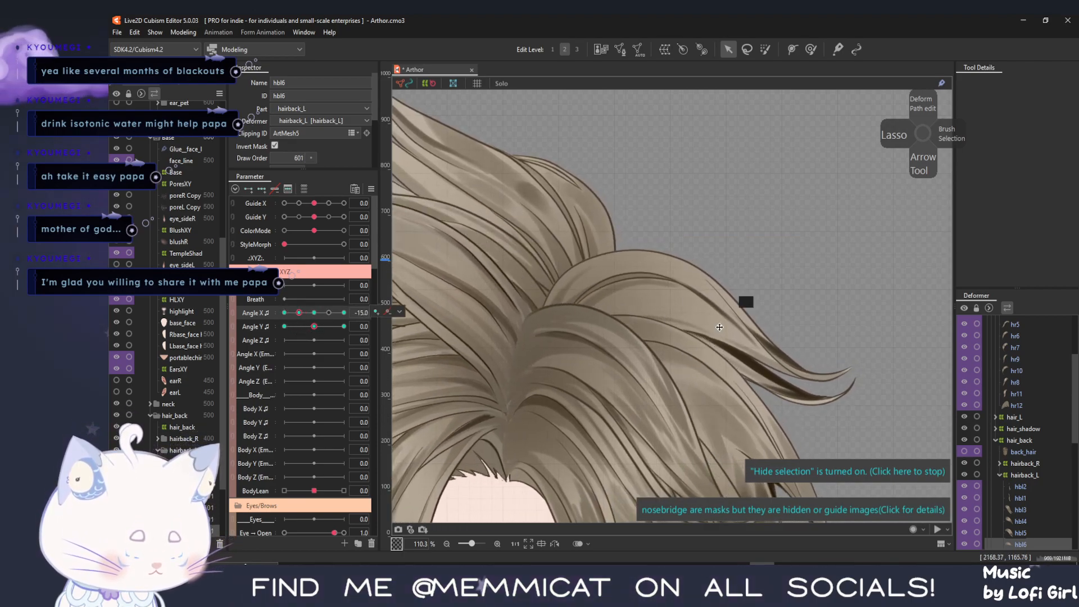
left_click(811, 49)
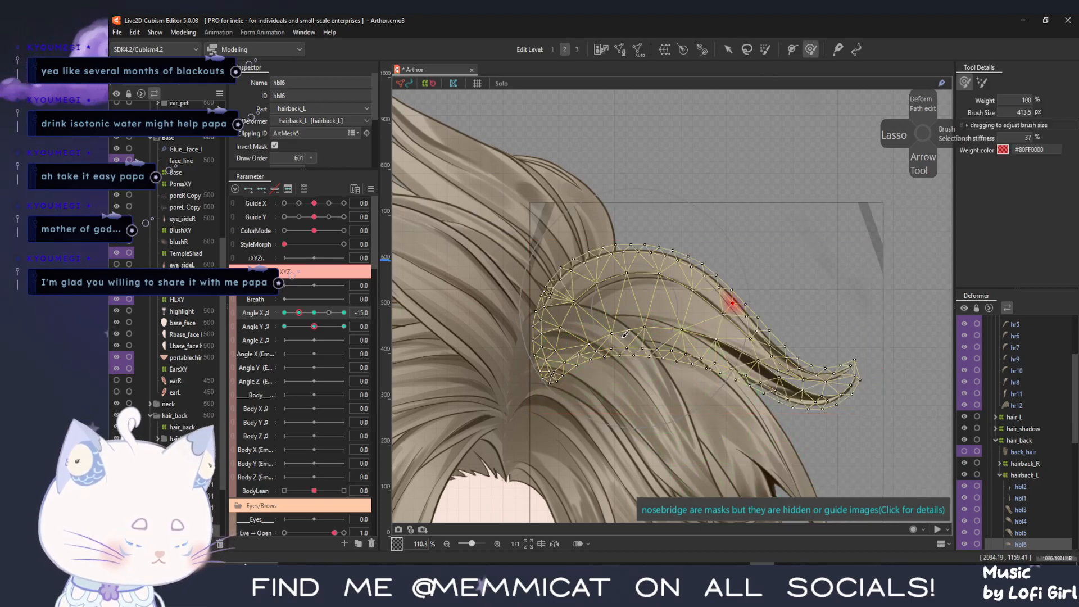
left_click_drag(622, 341, 590, 333)
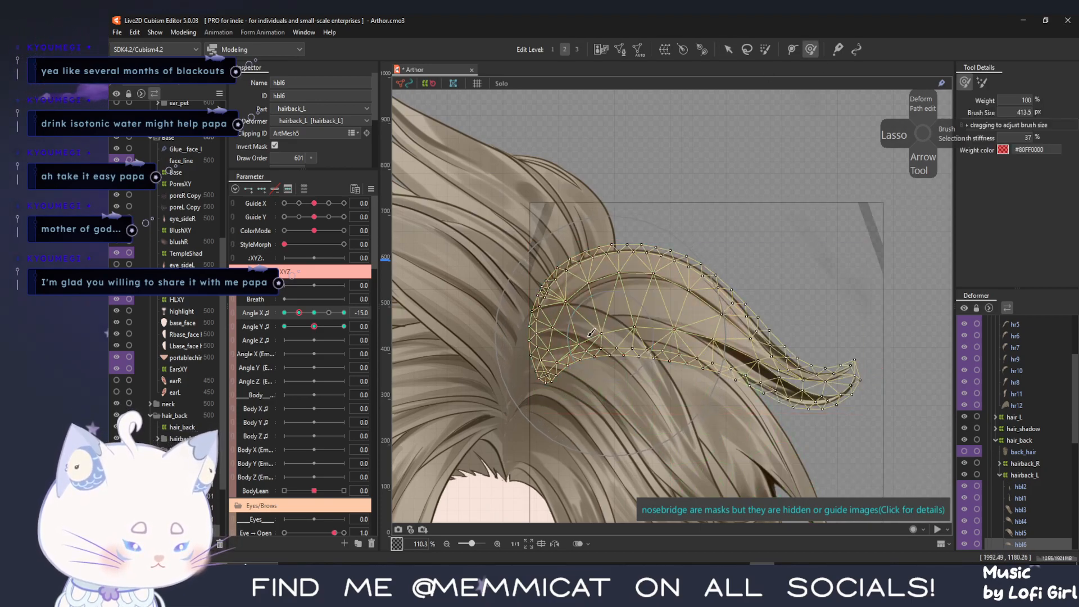
Return Angle X to -30 and refine the inner mesh of strand hbl6 with a brush of about 213 px and single-vertex moves
left_click_drag(299, 312, 284, 313)
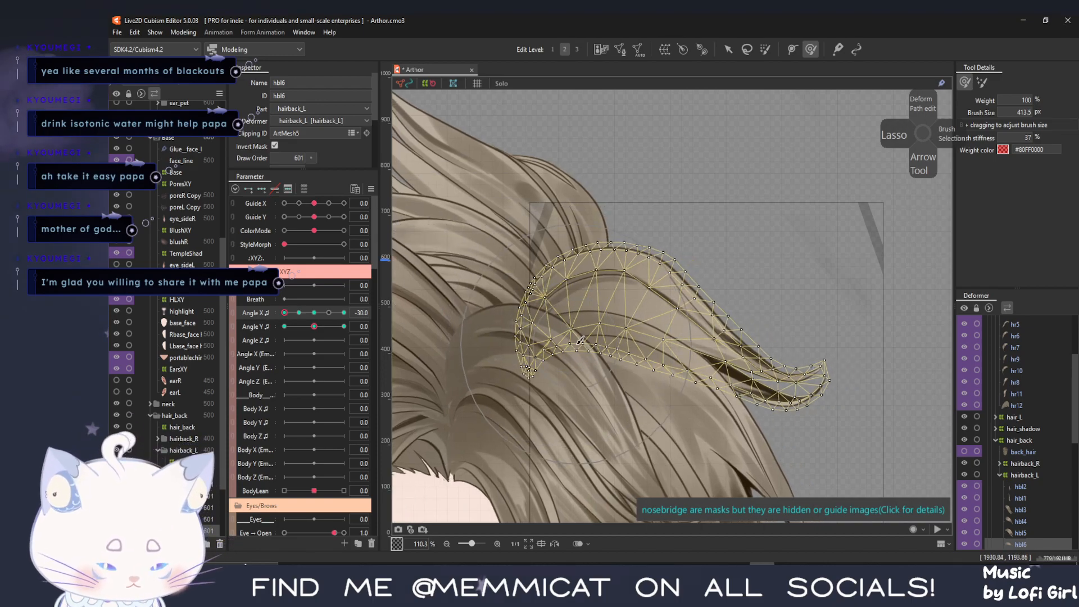
mouse_move(576, 344)
left_mouse_down()
mouse_move(551, 255)
mouse_move(562, 303)
mouse_move(591, 306)
mouse_move(555, 324)
mouse_move(639, 304)
mouse_move(596, 288)
left_mouse_up()
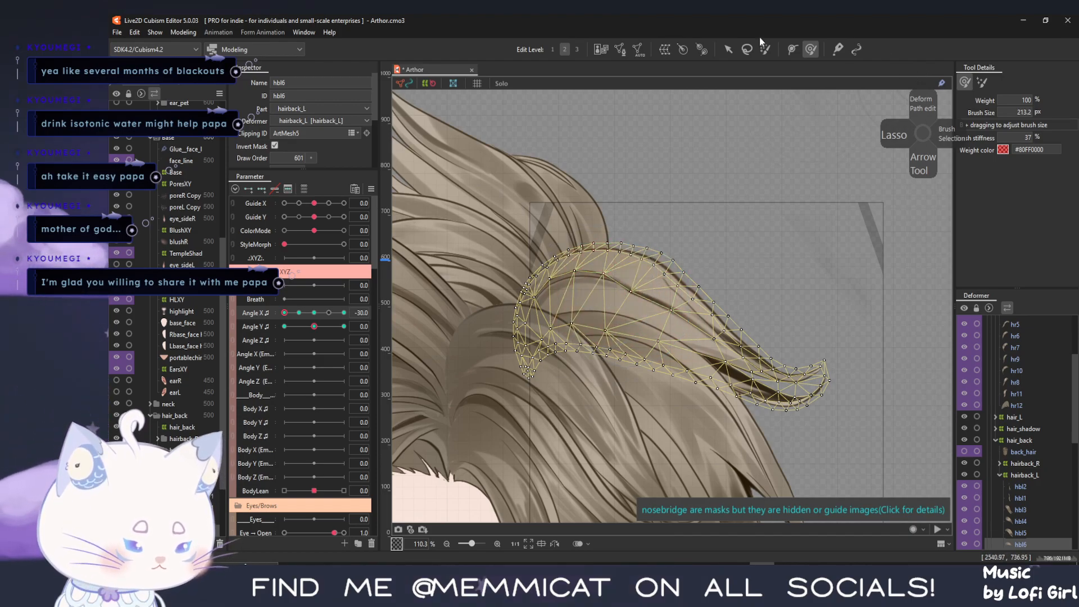
left_click(728, 49)
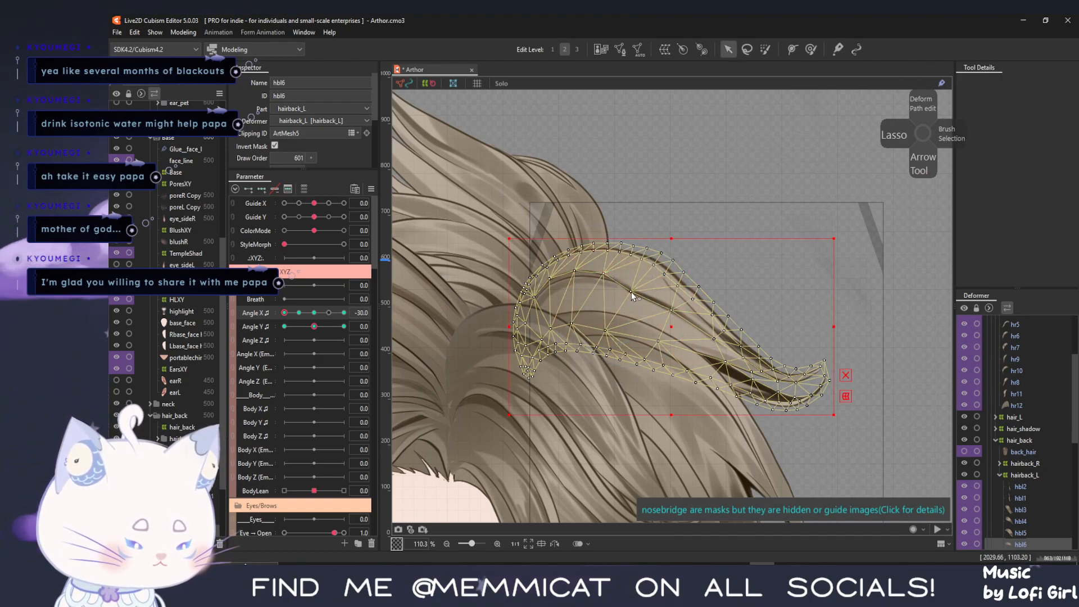
left_click_drag(631, 292, 635, 290)
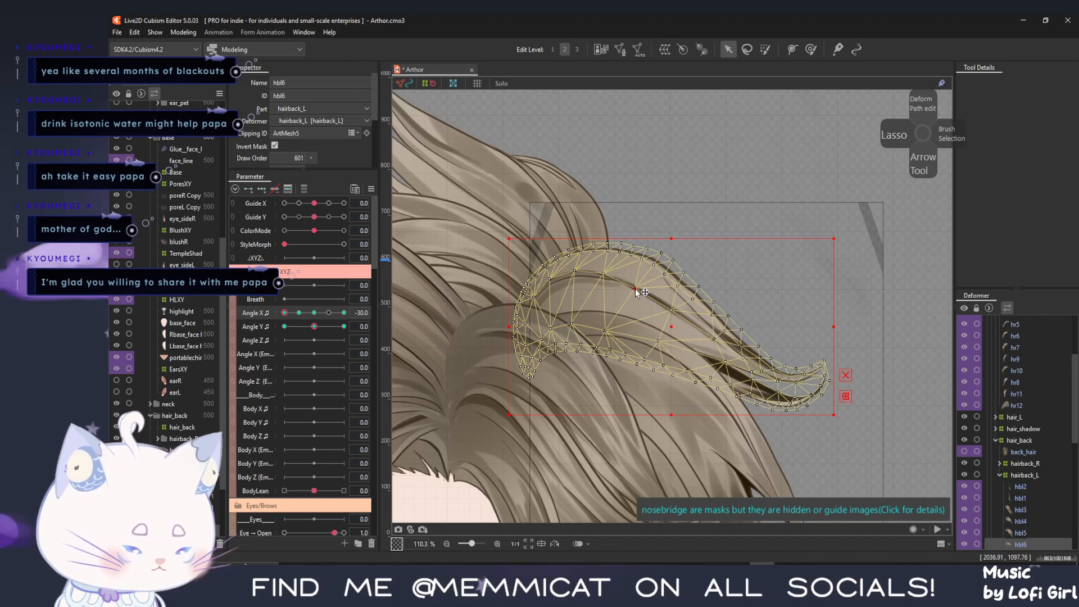
left_click(605, 273)
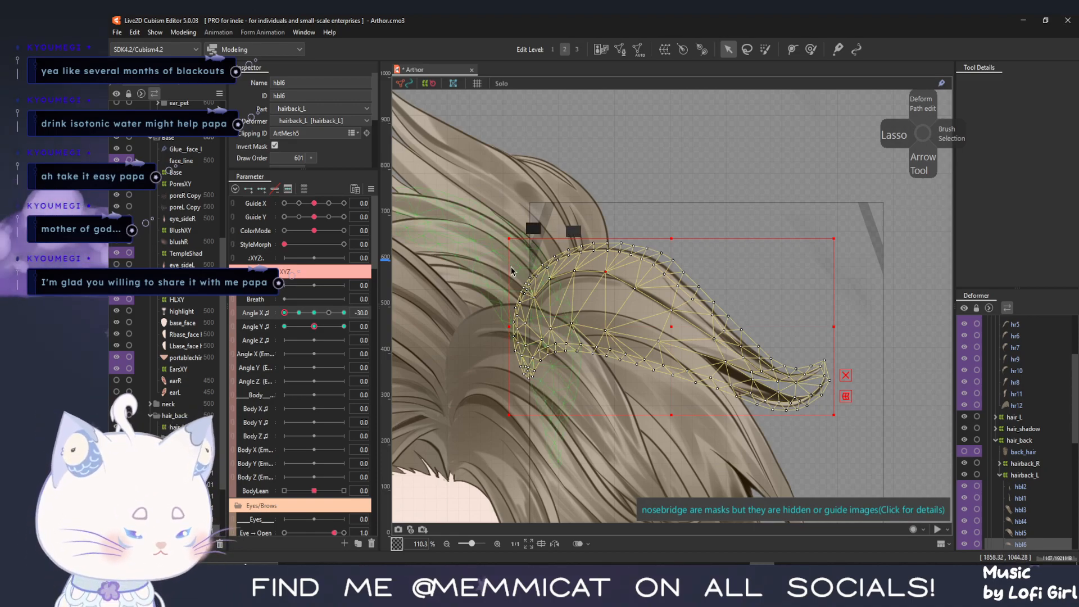
Check strand hbl6 along Angle X without its overlay and stretch its root side slightly toward the hair parting at -30
key("ctrl+t")
mouse_move(285, 312)
left_mouse_down()
mouse_move(302, 318)
mouse_move(286, 325)
mouse_move(329, 322)
mouse_move(329, 333)
mouse_move(268, 339)
mouse_move(345, 346)
mouse_move(211, 351)
mouse_move(302, 347)
mouse_move(237, 352)
left_mouse_up()
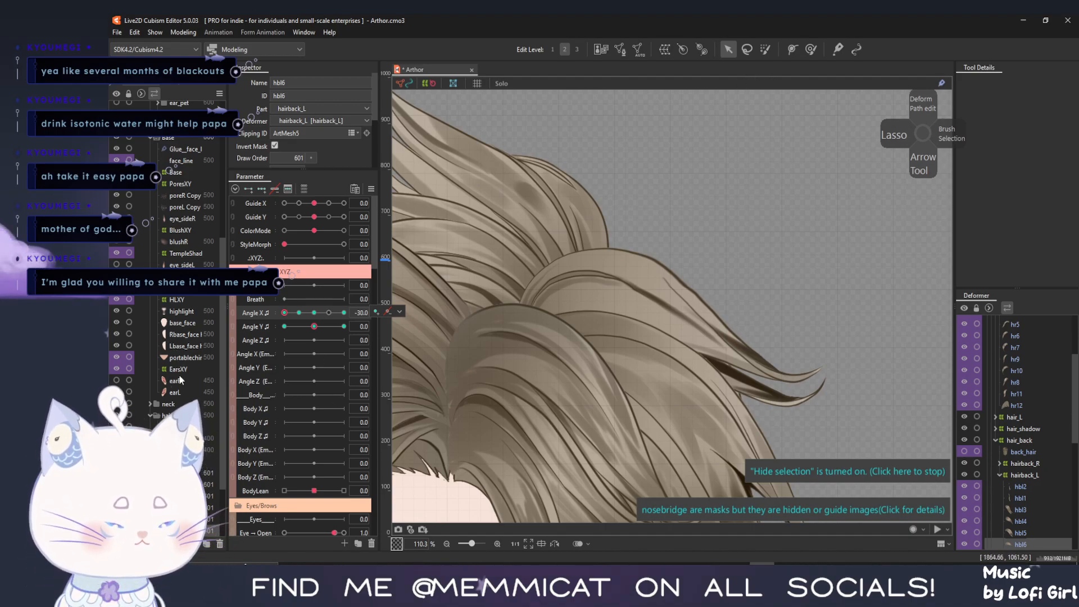
scroll(168, 378, "down", 2)
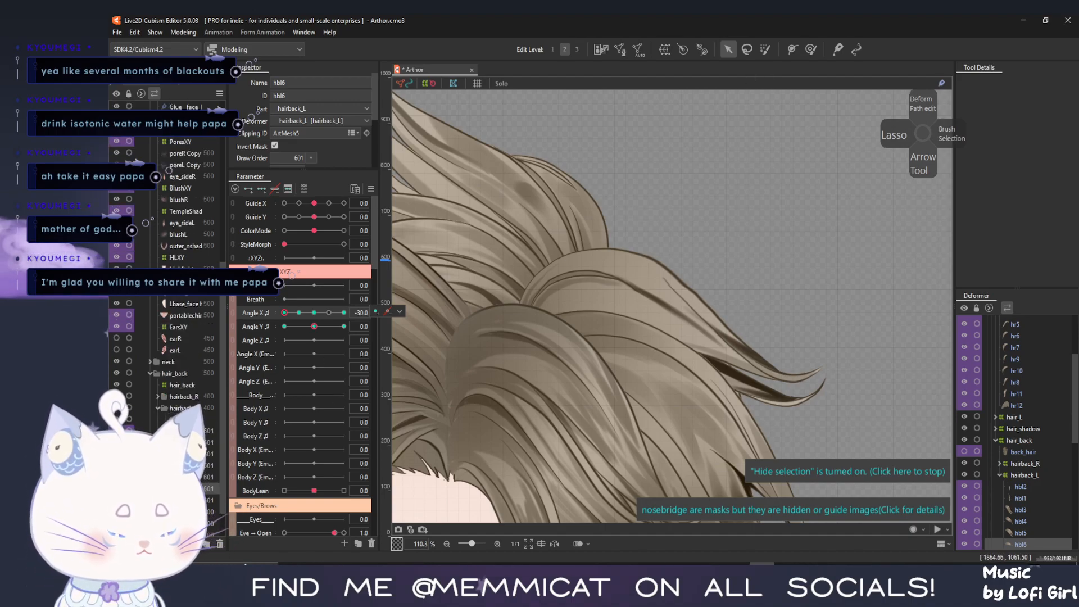
left_click(803, 478)
left_click_drag(509, 327, 499, 327)
left_click_drag(284, 312, 229, 318)
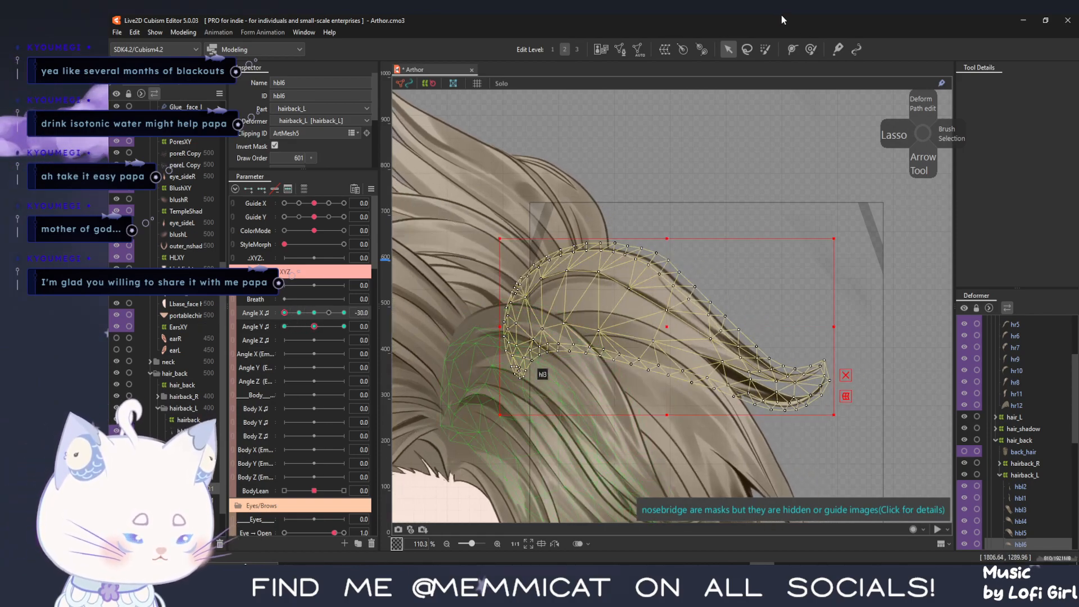
Extend the root and upper curve of strand hbl6 toward the parting at Angle X -30 using a Deform Brush of about 478 px
left_click(810, 50)
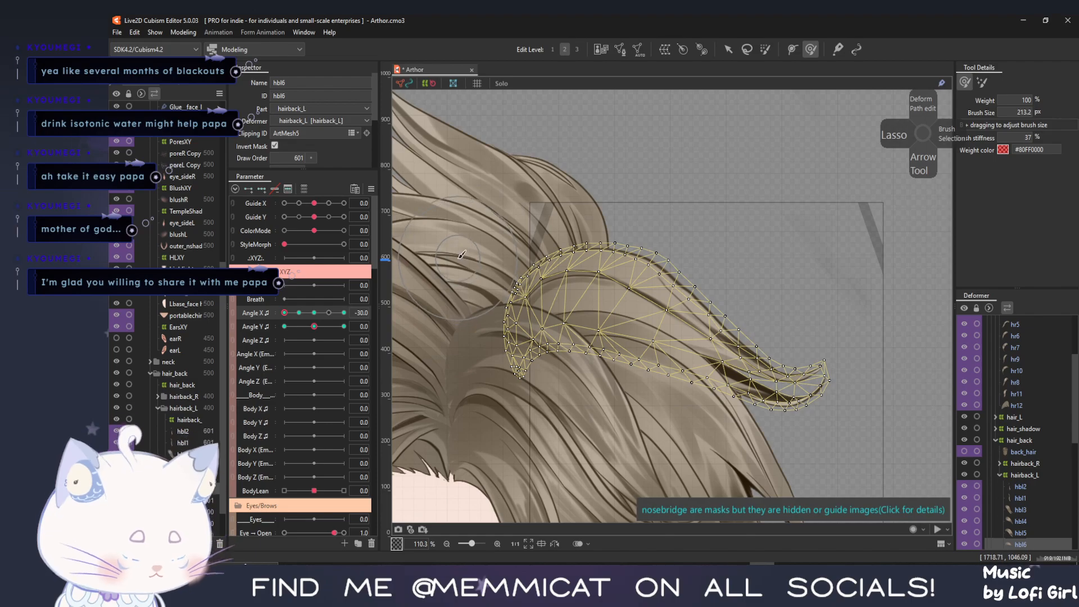
key("b")
left_click_drag(453, 337, 489, 361)
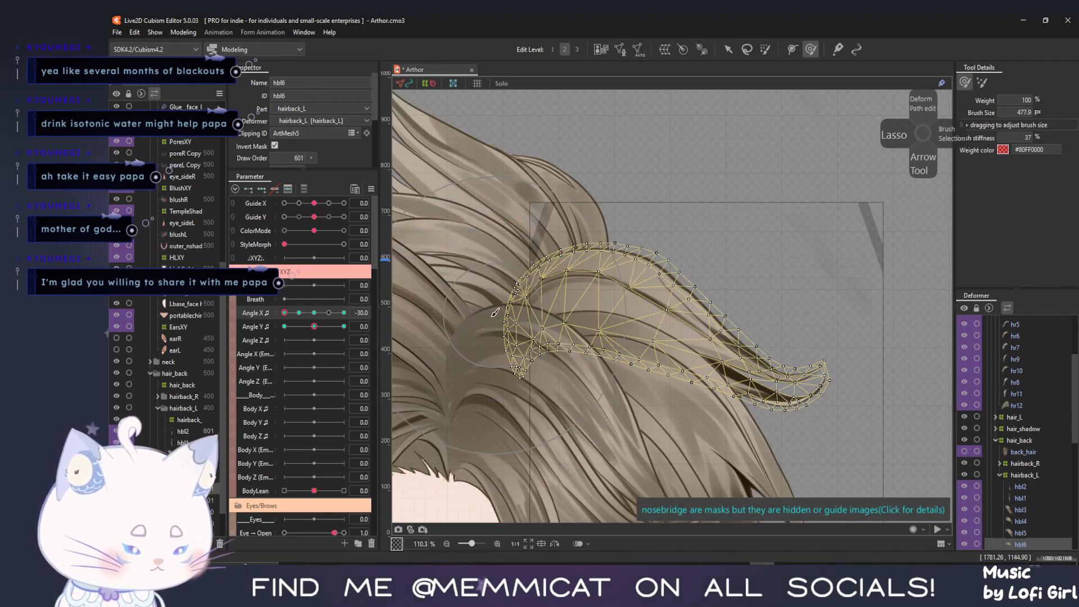
left_click_drag(488, 314, 436, 350)
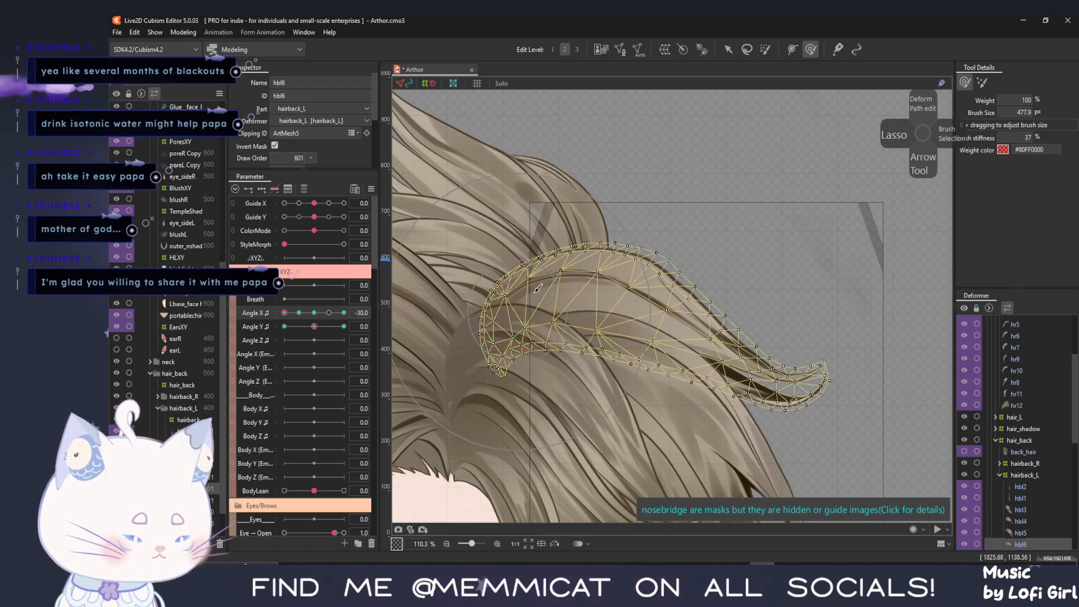
left_click_drag(569, 269, 548, 269)
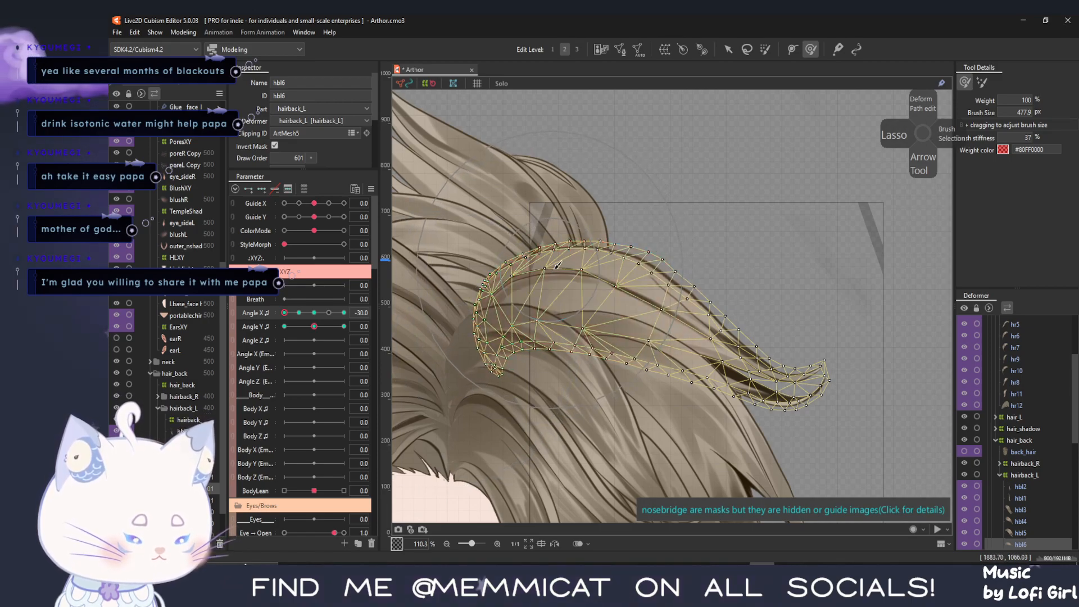
left_click_drag(624, 257, 613, 256)
left_click_drag(656, 187, 643, 183)
left_click_drag(534, 161, 527, 169)
Shift the root of strand hbl6 toward the parting at Angle X -15 and check the movement to -30 with the overlay hidden
left_click_drag(285, 313, 299, 313)
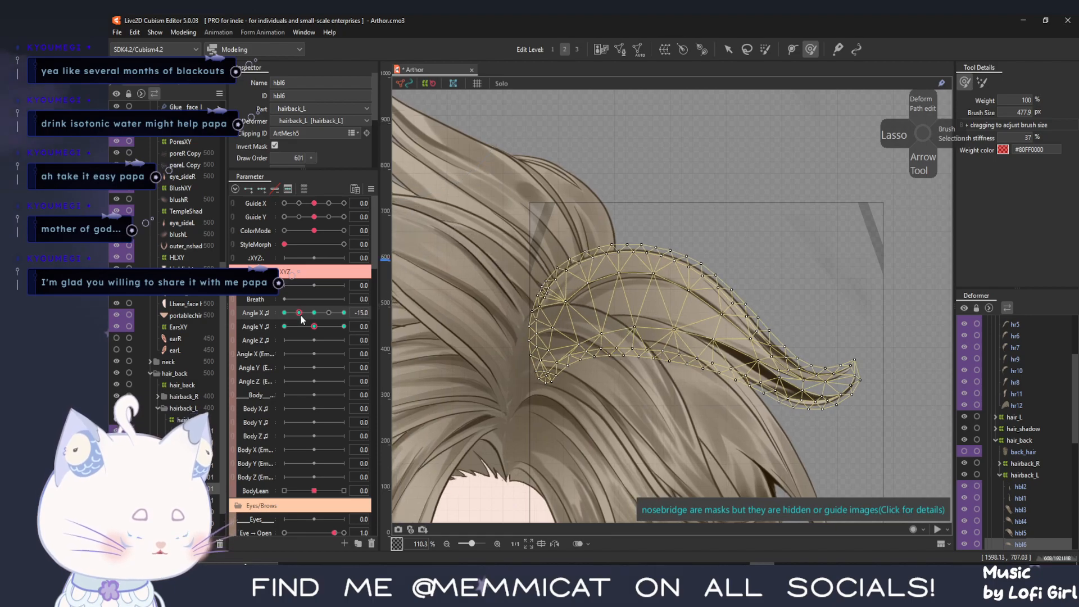
left_click_drag(548, 326, 528, 334)
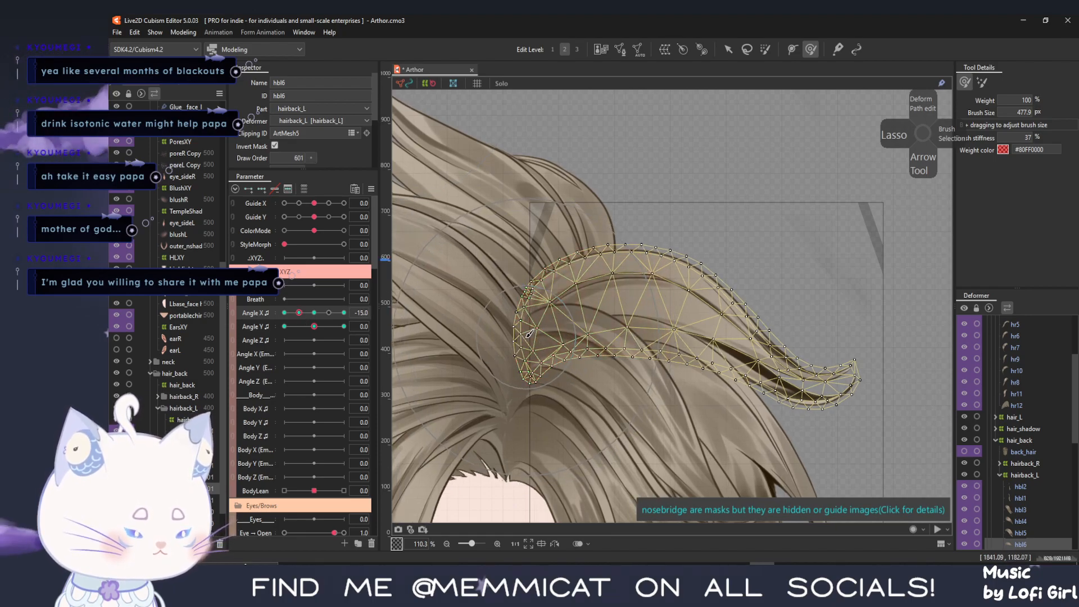
left_click_drag(299, 313, 275, 319)
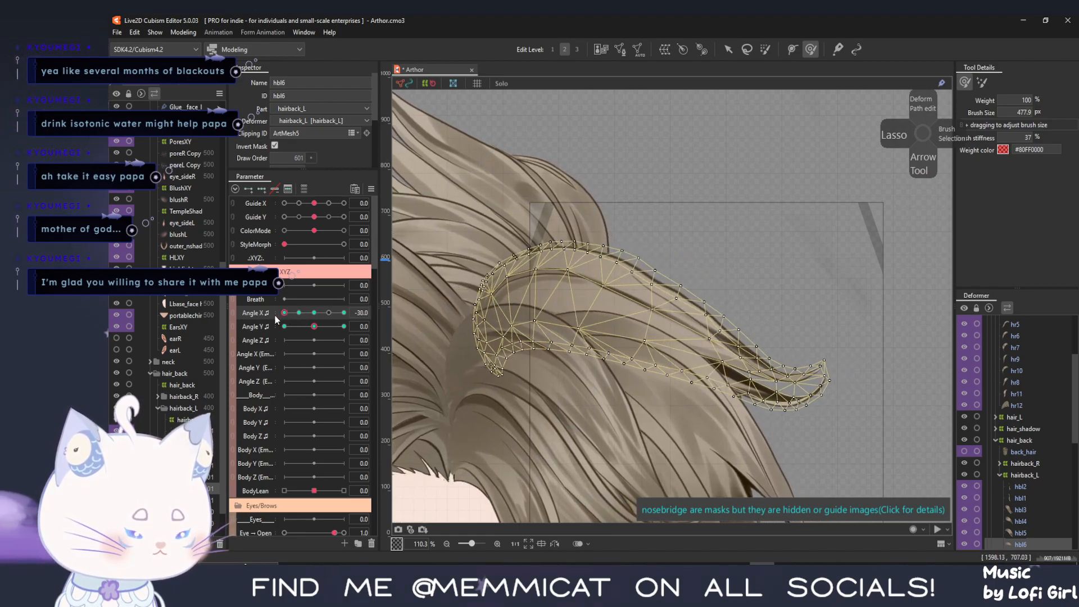
key("ctrl+h")
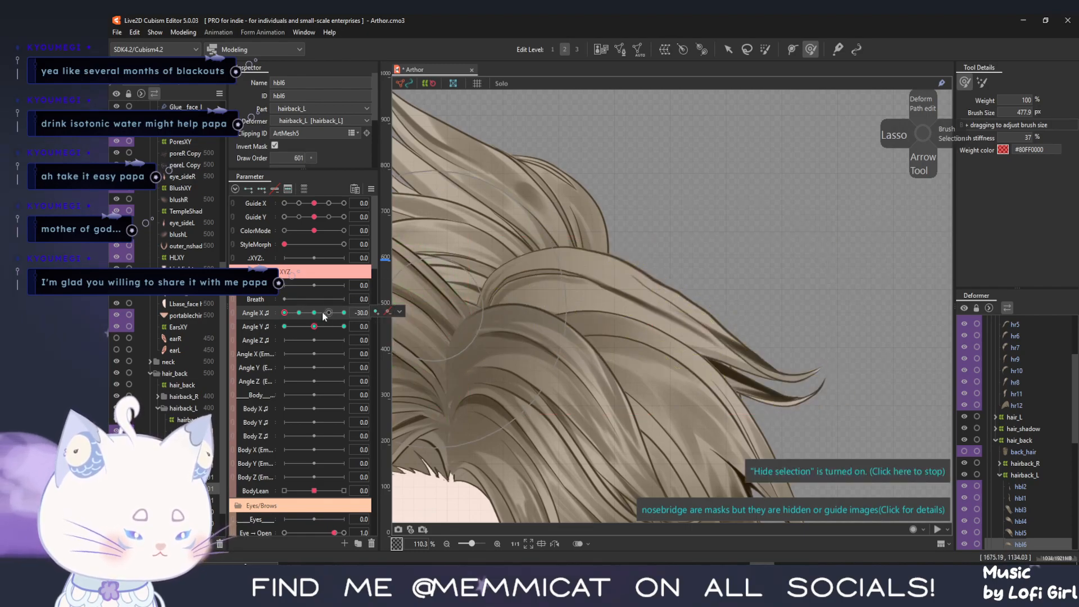
mouse_move(283, 312)
left_mouse_down()
mouse_move(298, 315)
mouse_move(281, 319)
left_mouse_up()
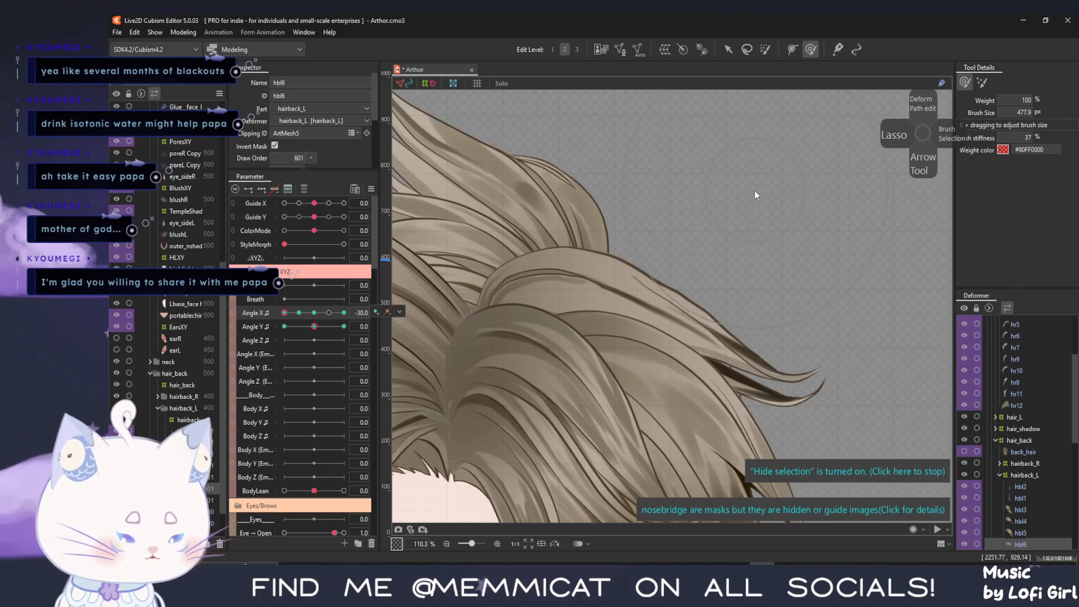
key("ctrl+h")
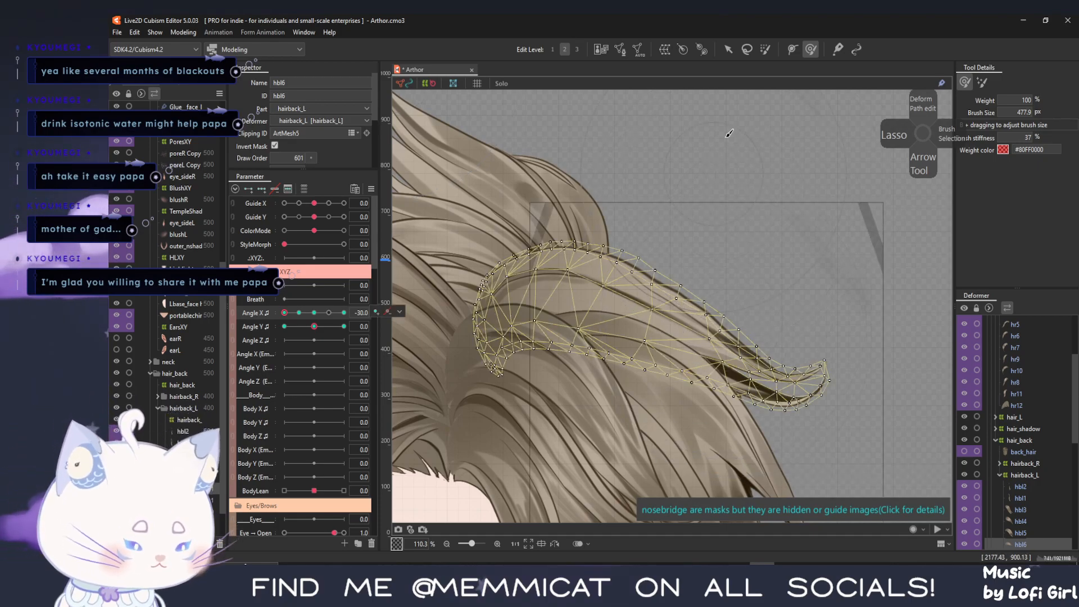
Fine-tune individual vertices along the upper edge of strand hbl6 at Angle X -30
left_click(727, 49)
scroll(693, 293, "up", 2)
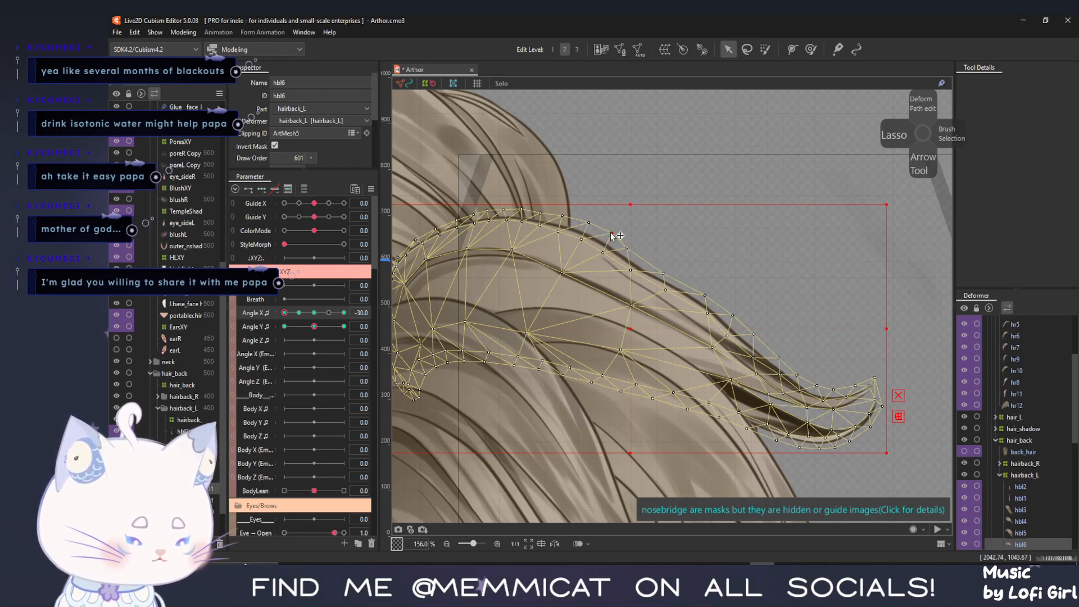
left_click(706, 313)
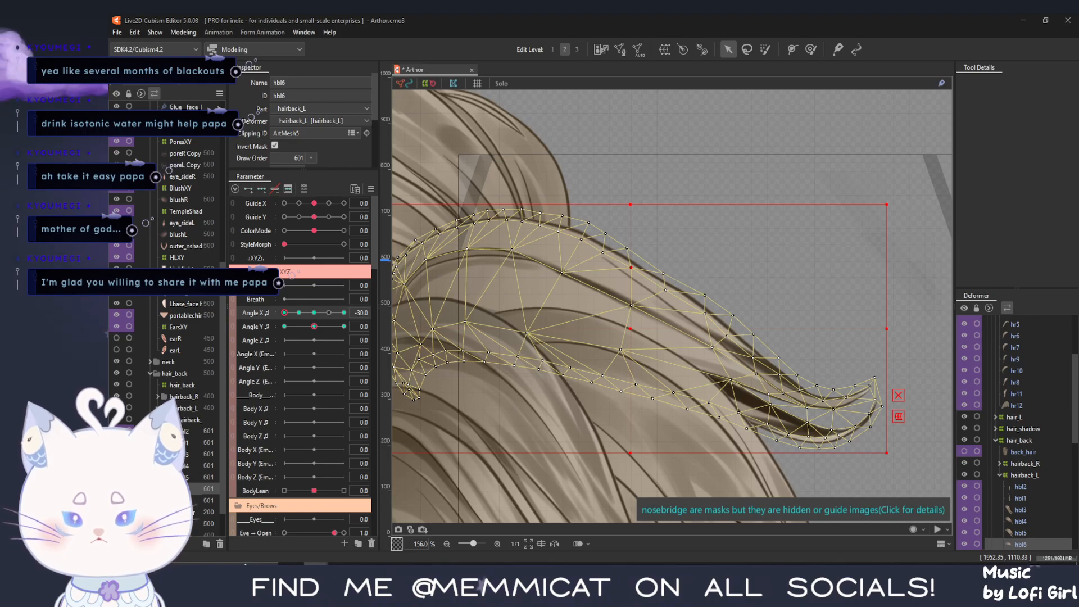
left_click(639, 530)
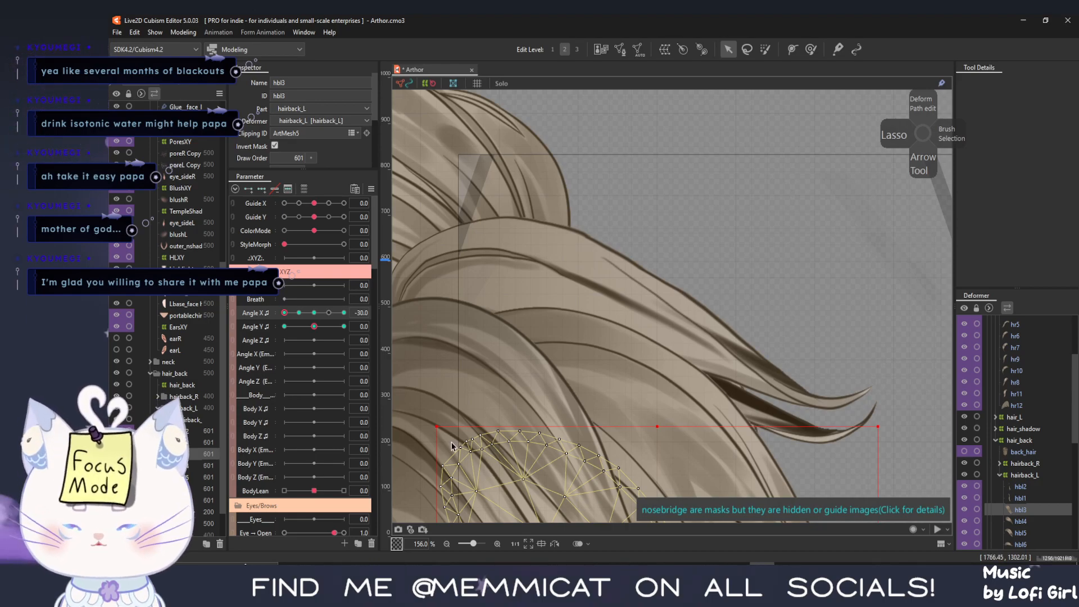
left_click(639, 323)
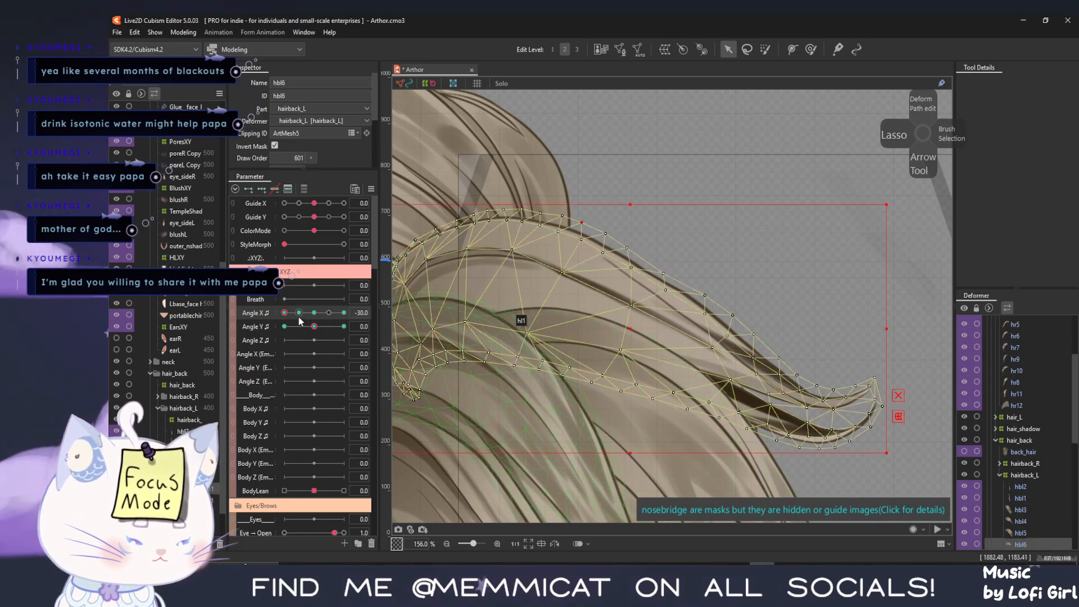
Review how strand hbl6 blends with the surrounding hair by sweeping Angle X and ending at -30 with the overlay hidden
left_click_drag(284, 312, 267, 325)
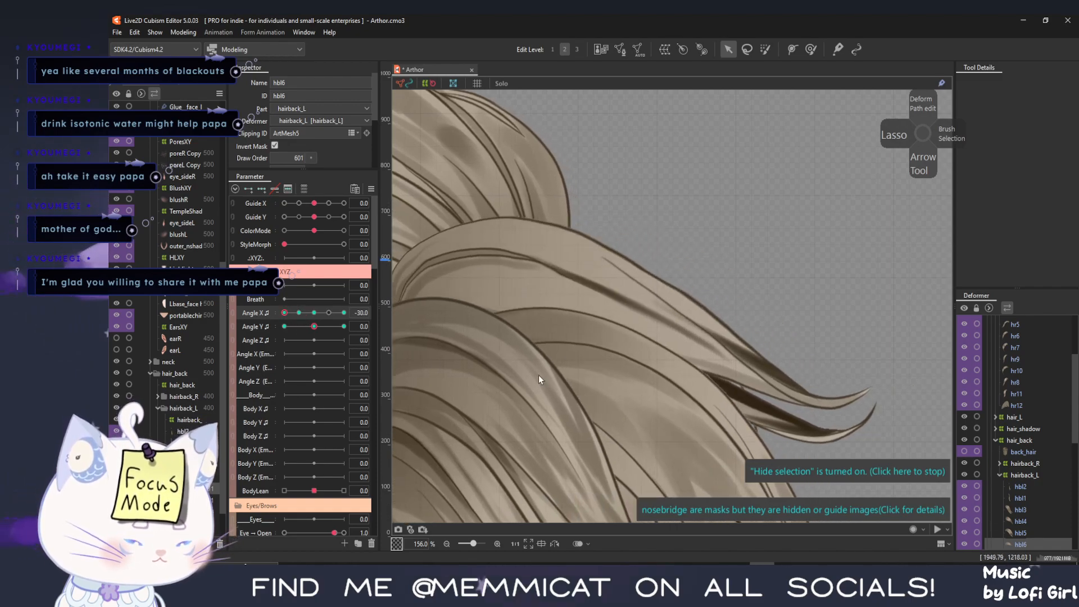
scroll(539, 375, "down", 3)
scroll(538, 375, "down", 3)
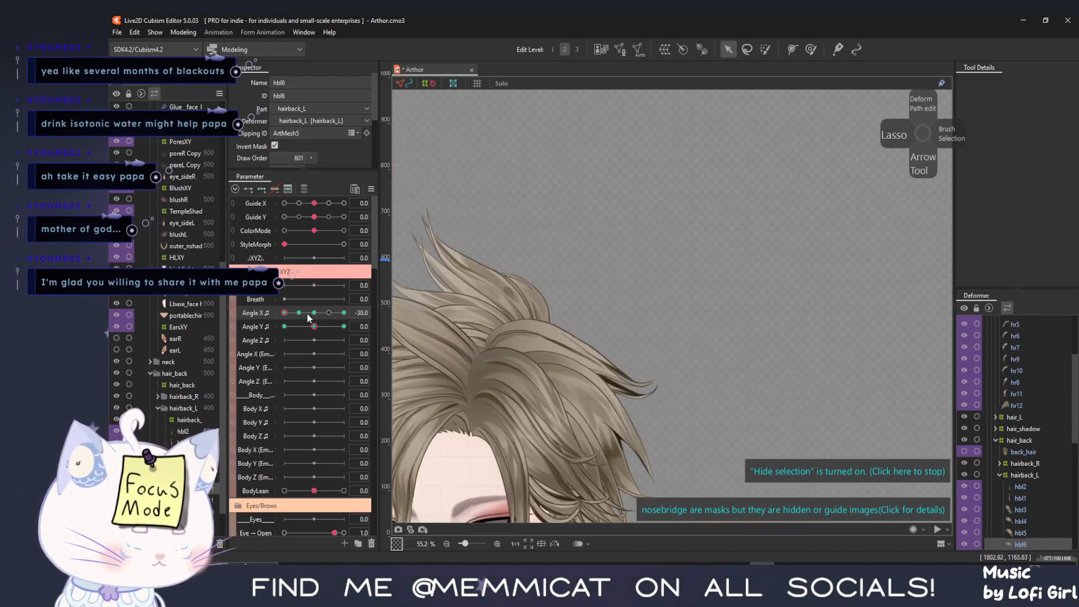
mouse_move(285, 314)
left_mouse_down()
mouse_move(306, 313)
mouse_move(273, 316)
left_mouse_up()
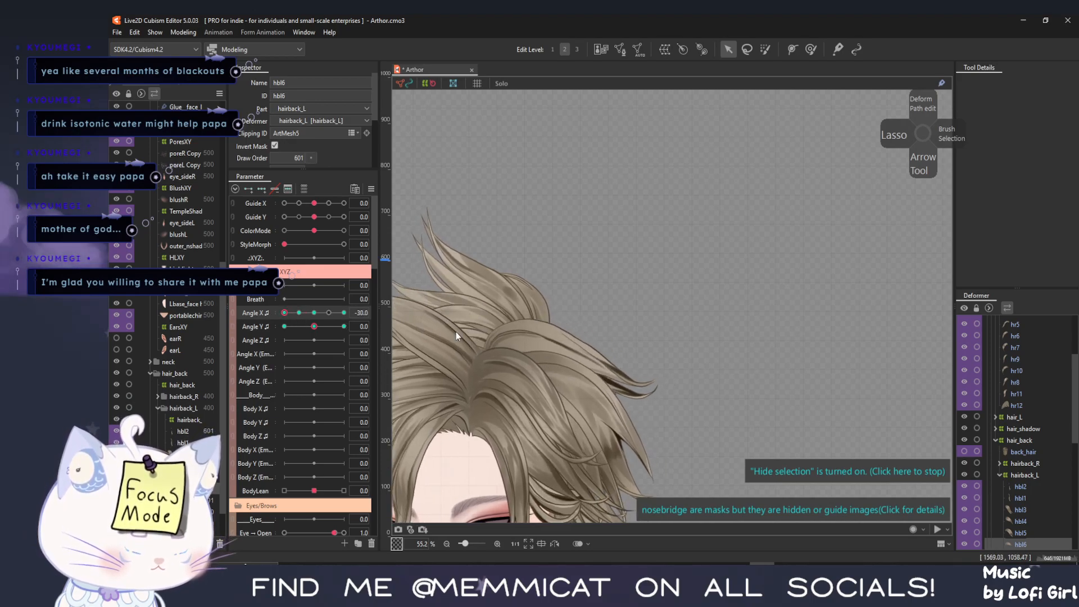
Narrow strand hbl6 horizontally at Angle X -30 and check the head turn with the overlay hidden
key("ctrl+t")
left_click_drag(667, 360, 644, 361)
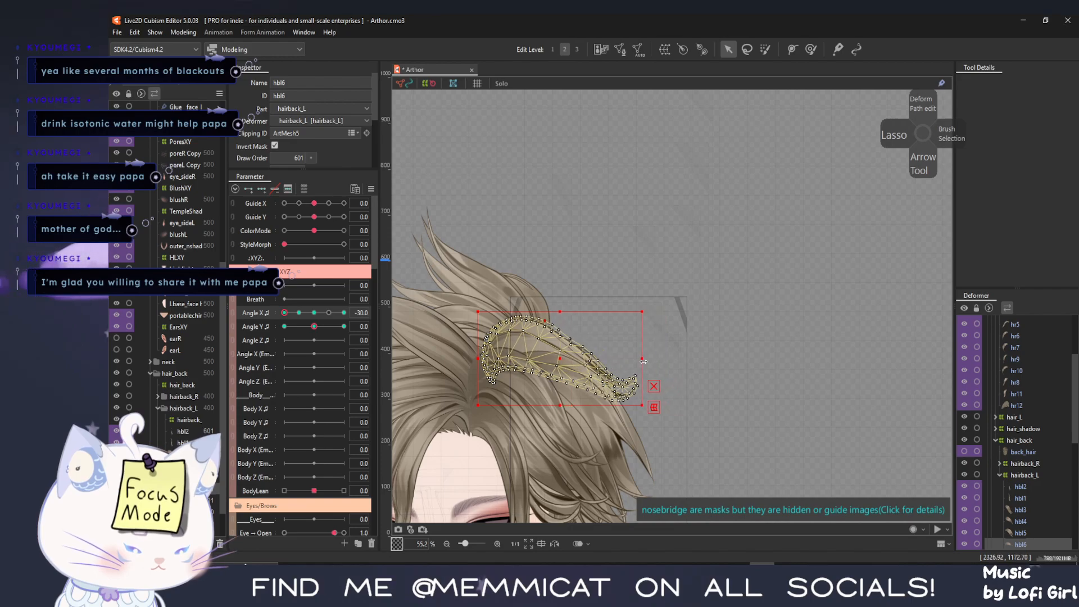
key("ctrl+t")
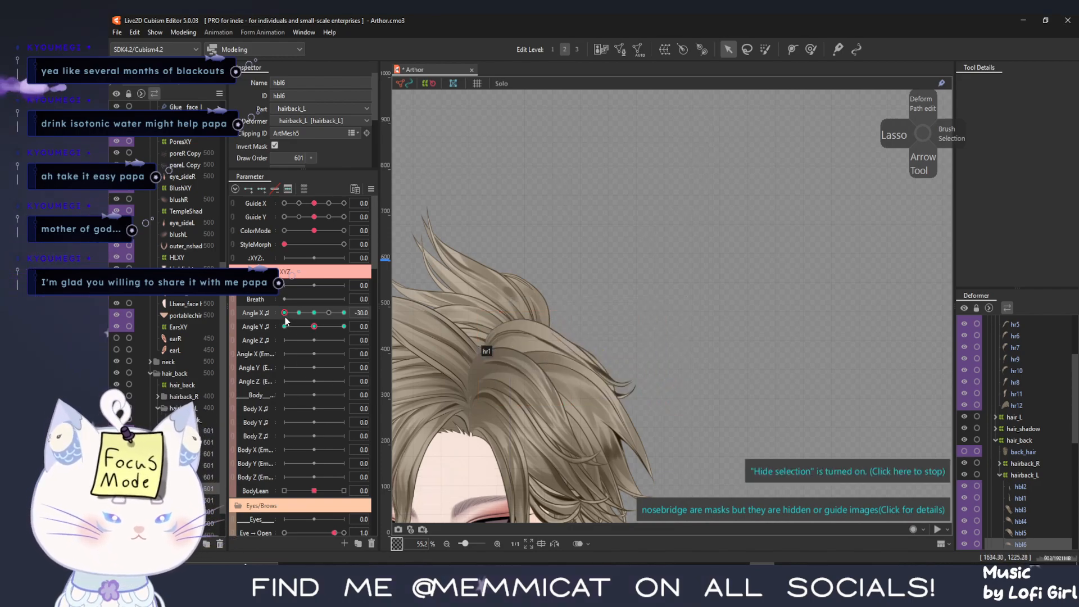
left_click_drag(286, 314, 258, 315)
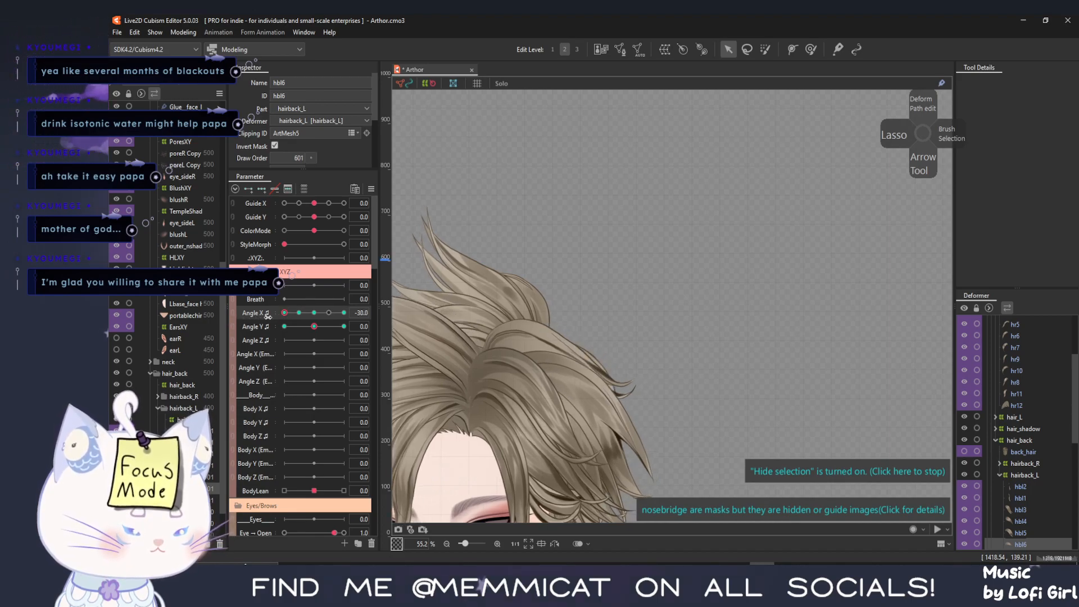
mouse_move(285, 319)
left_mouse_down()
mouse_move(304, 320)
mouse_move(270, 327)
left_mouse_up()
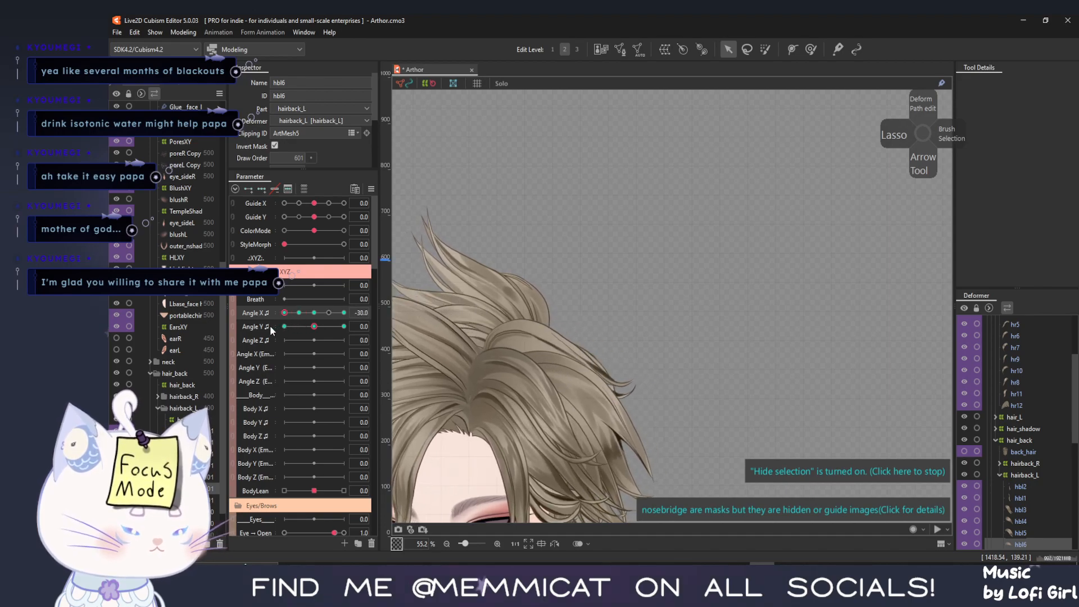
Stretch strand hbl6 outward at Angle X -30 with the Deform Brush and check it by sweeping Angle X
left_click(810, 50)
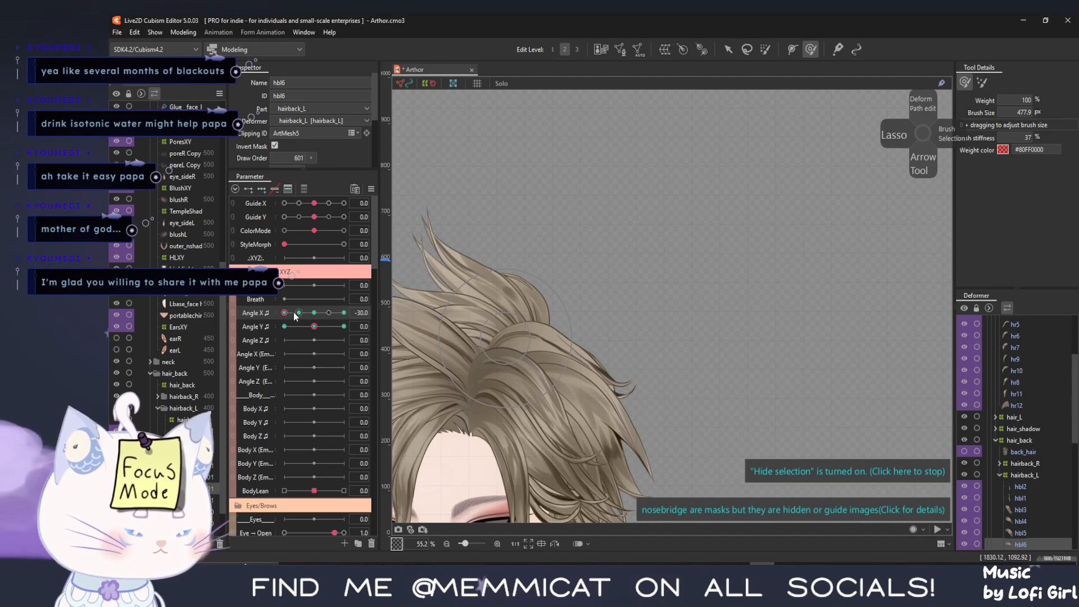
mouse_move(291, 314)
left_mouse_down()
mouse_move(303, 308)
mouse_move(249, 312)
mouse_move(294, 306)
left_mouse_up()
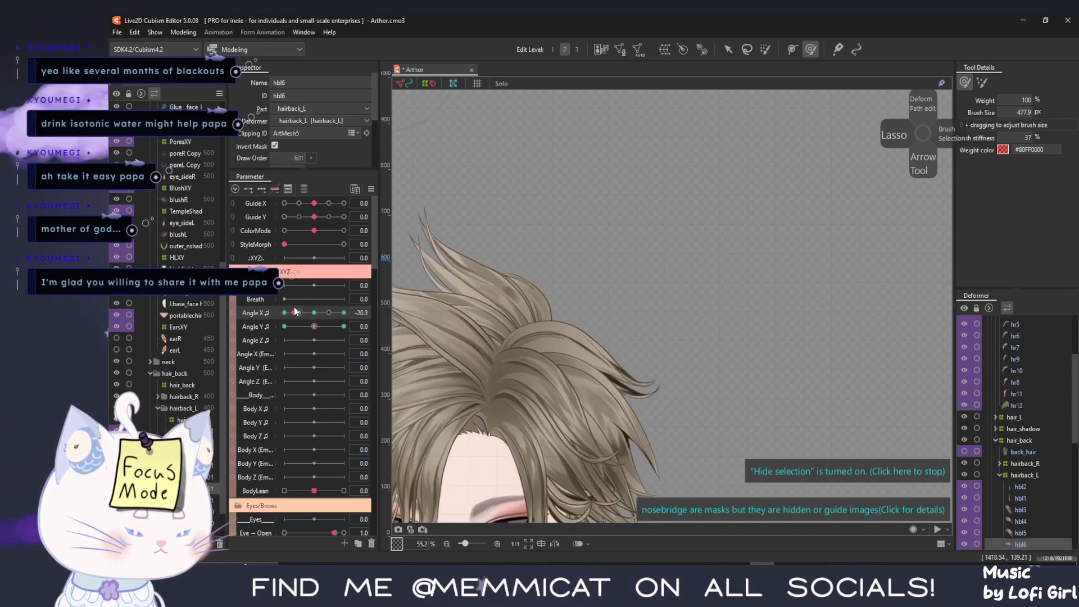
left_click(284, 314)
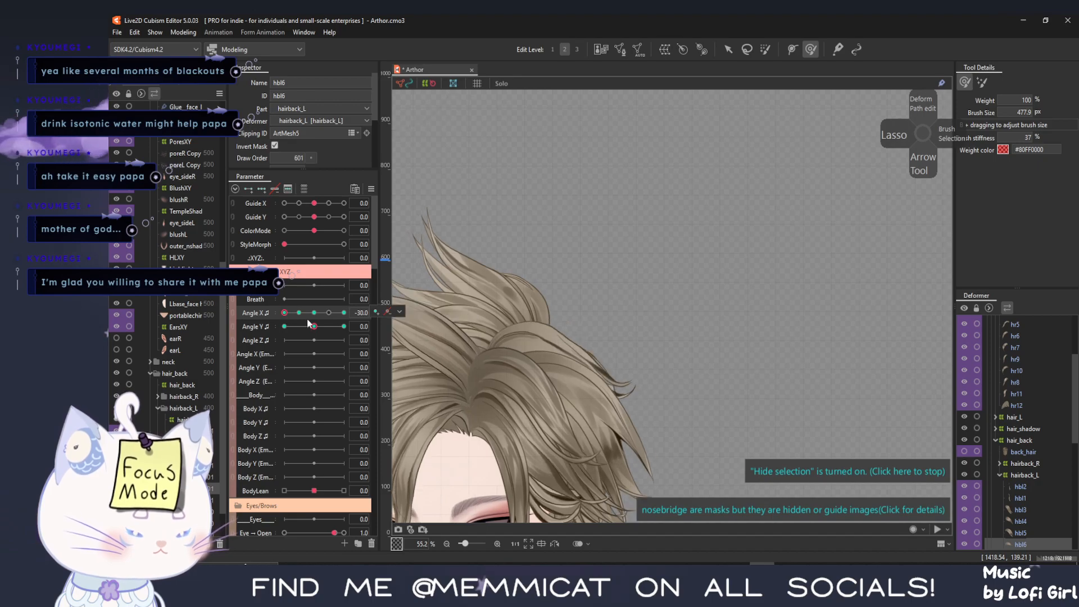
left_click(375, 315)
left_click_drag(282, 314, 240, 324)
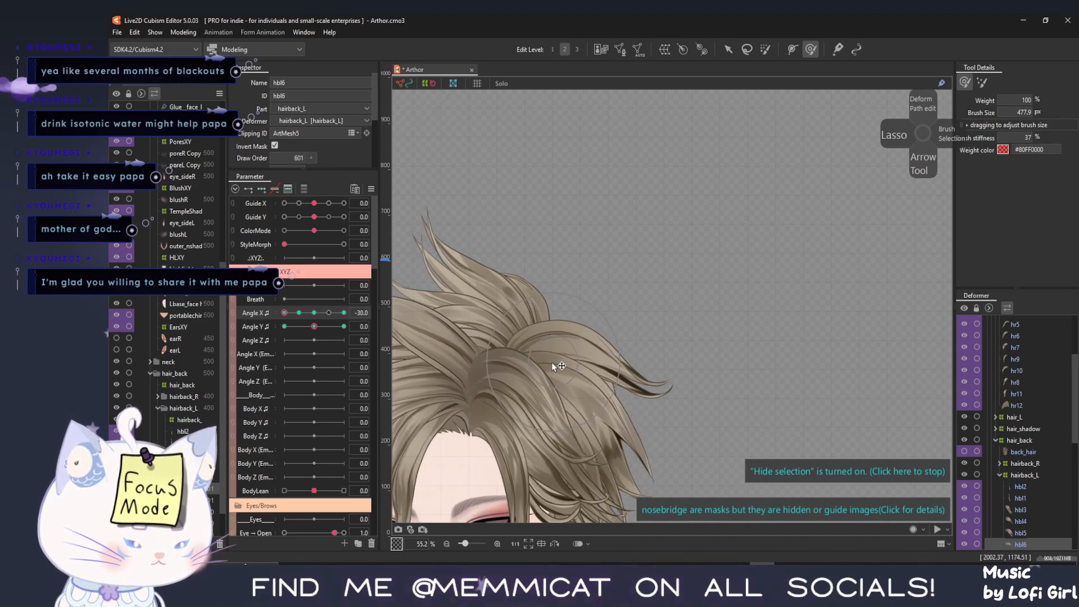
left_click_drag(284, 317, 321, 337)
left_click_drag(536, 336, 600, 266)
left_click_drag(321, 314, 255, 340)
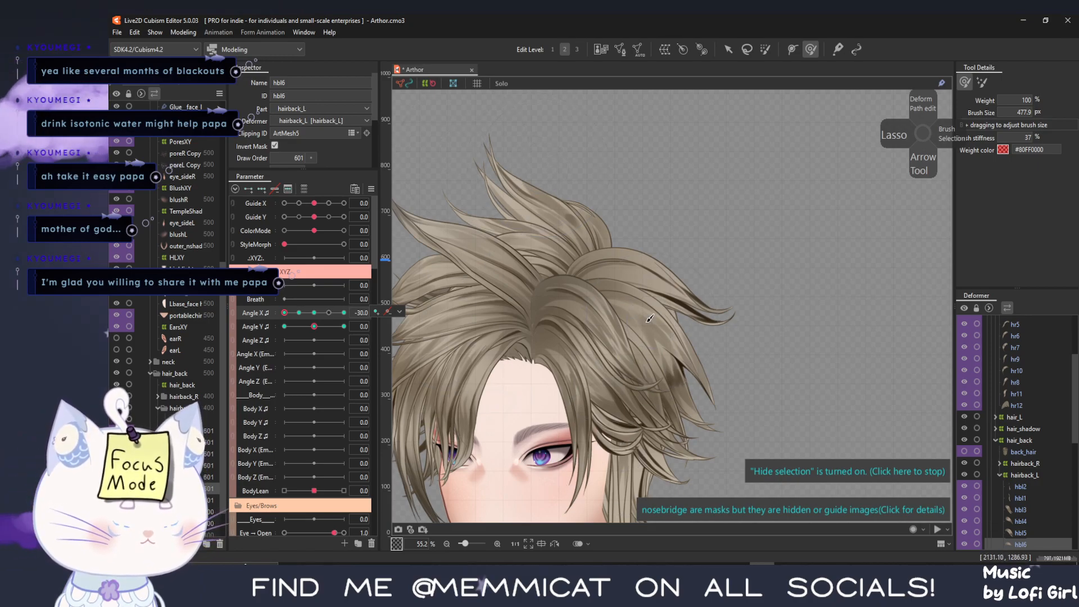
Turn off Hide Selection, reselect strand hbl6 and inspect its mesh while sweeping Angle X back to -30
left_click(727, 49)
left_click(615, 269)
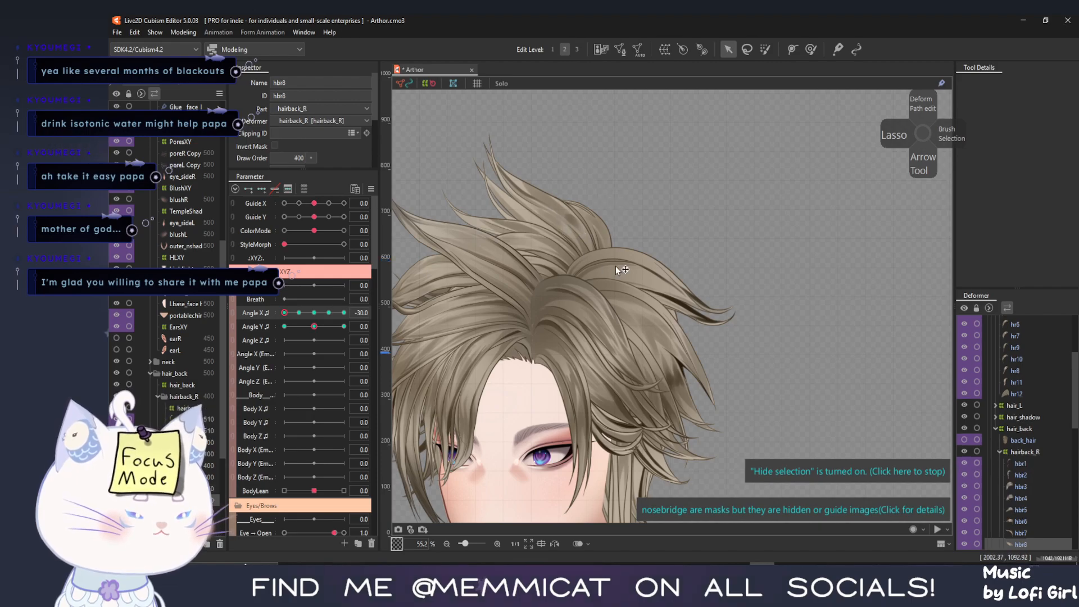
left_click(772, 470)
left_click(655, 275)
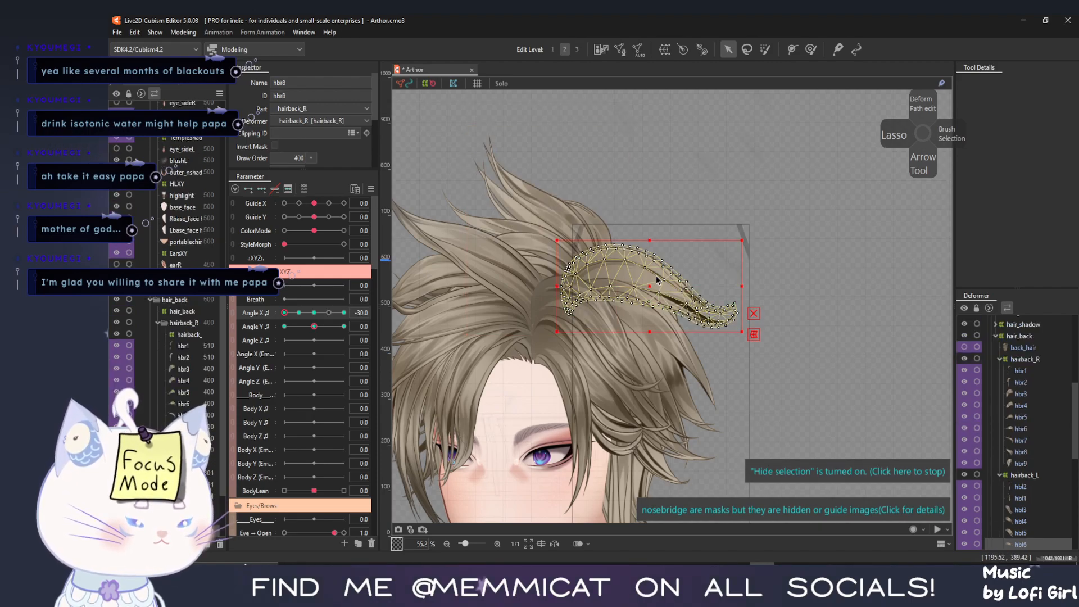
scroll(655, 275, "up", 3)
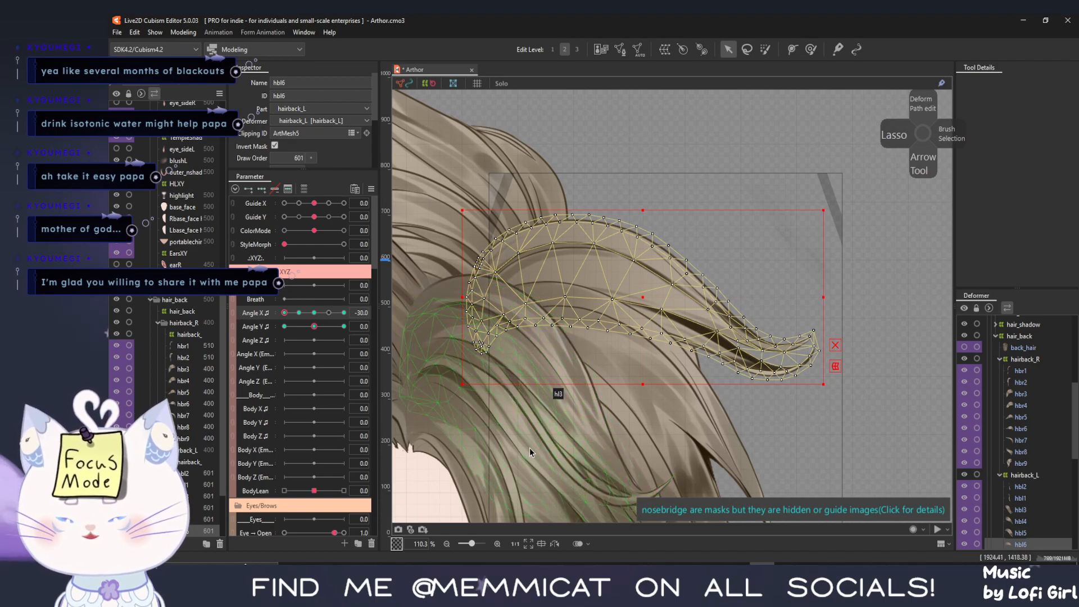
left_click_drag(298, 318, 213, 330)
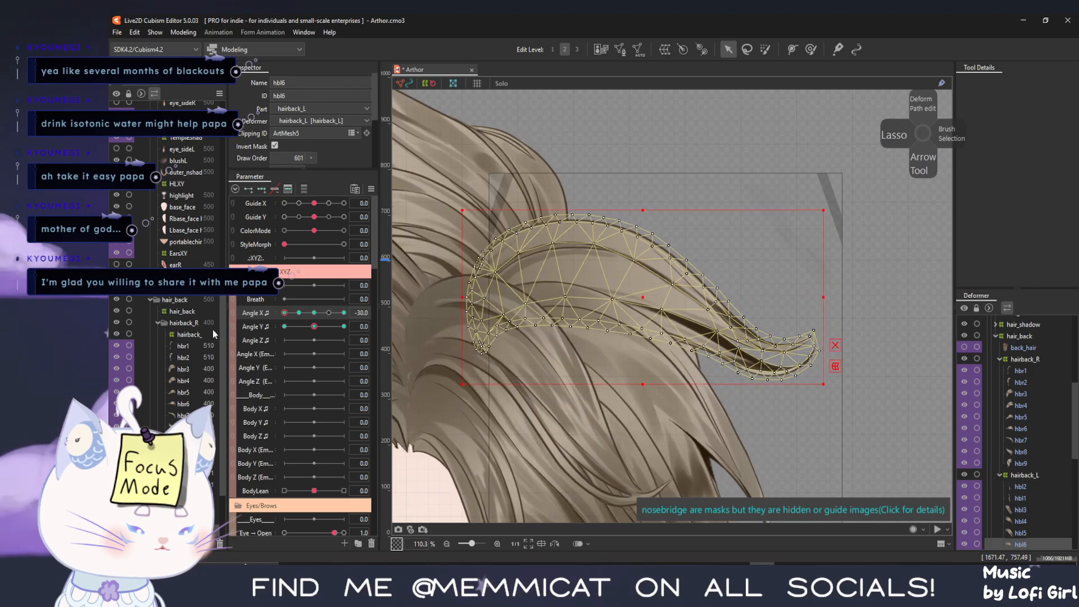
Pull the tip of strand hbl6 inward at Angle X -30 with the Deform Brush and compare it with the -15 pose
left_click(811, 49)
mouse_move(803, 354)
left_mouse_down()
mouse_move(789, 372)
mouse_move(811, 365)
left_mouse_up()
mouse_move(290, 315)
left_mouse_down()
mouse_move(337, 313)
mouse_move(266, 327)
left_mouse_up()
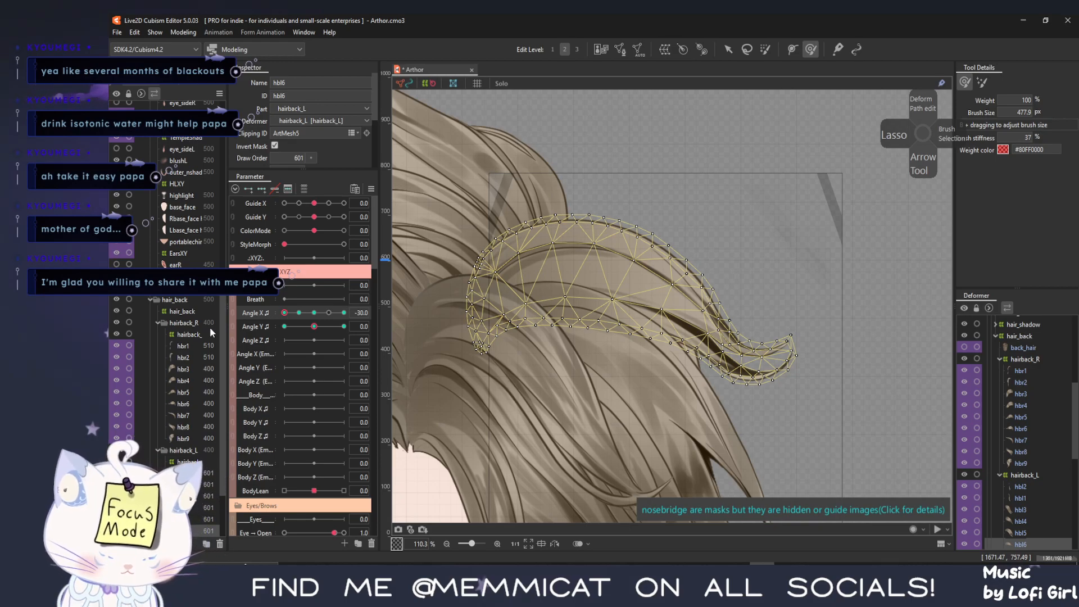
key("l")
key("Right")
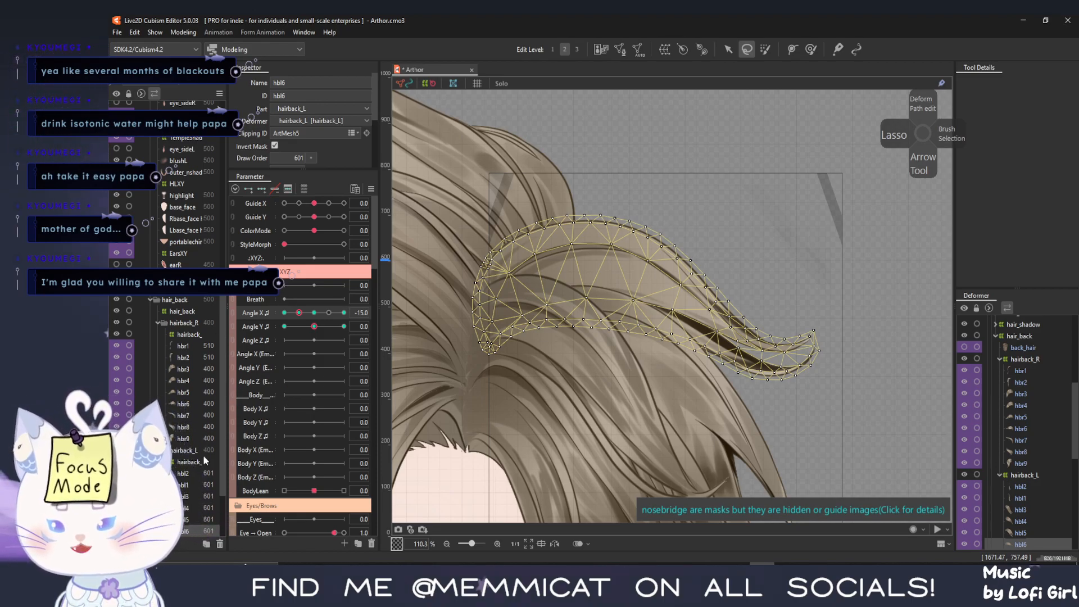
left_click_drag(299, 312, 245, 315)
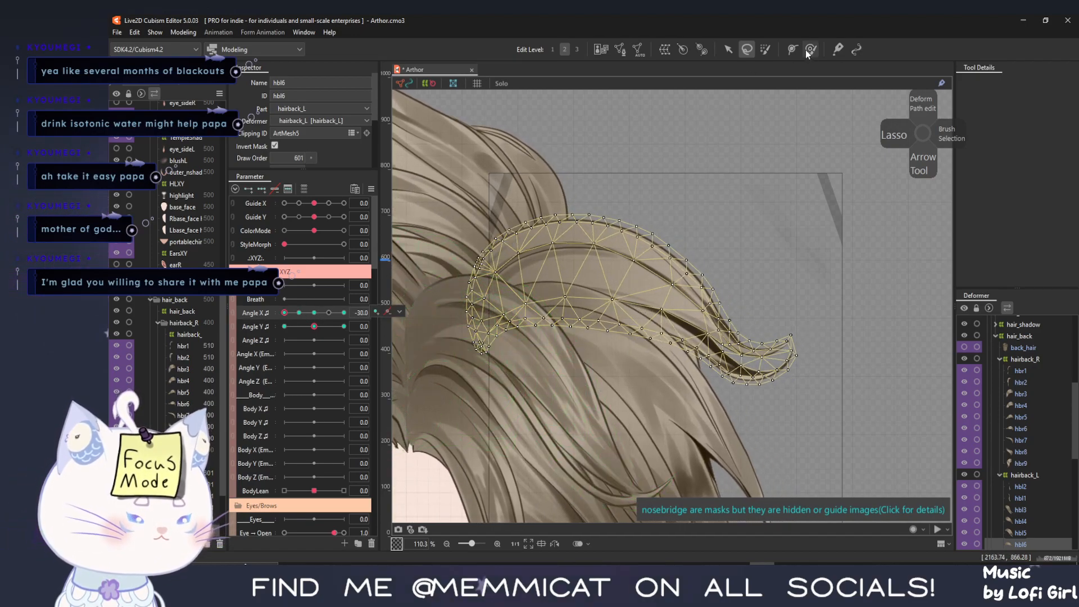
Undo an inward push of strand hbl6's root and extend the root toward the parting at Angle X -30 instead
key("w")
left_click_drag(488, 296, 603, 285)
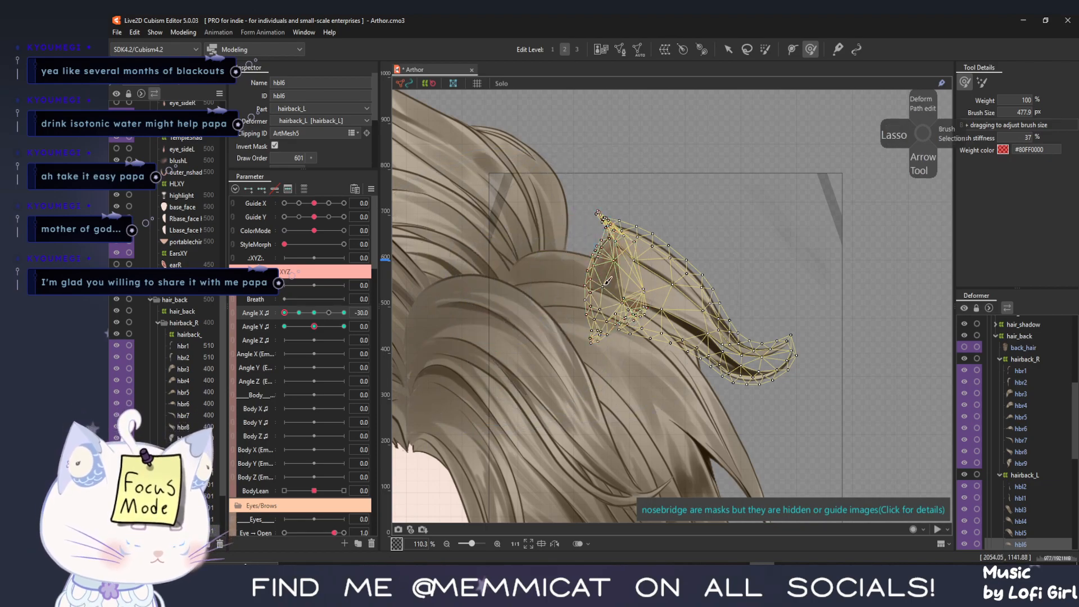
key("ctrl+z")
left_click_drag(554, 369, 717, 363)
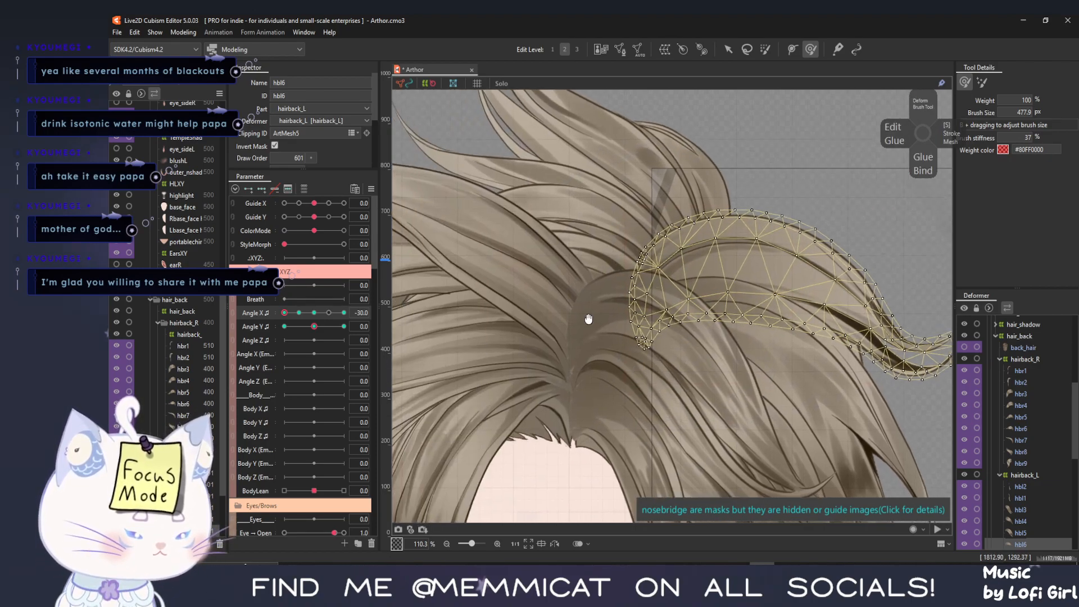
left_click_drag(546, 288, 525, 289)
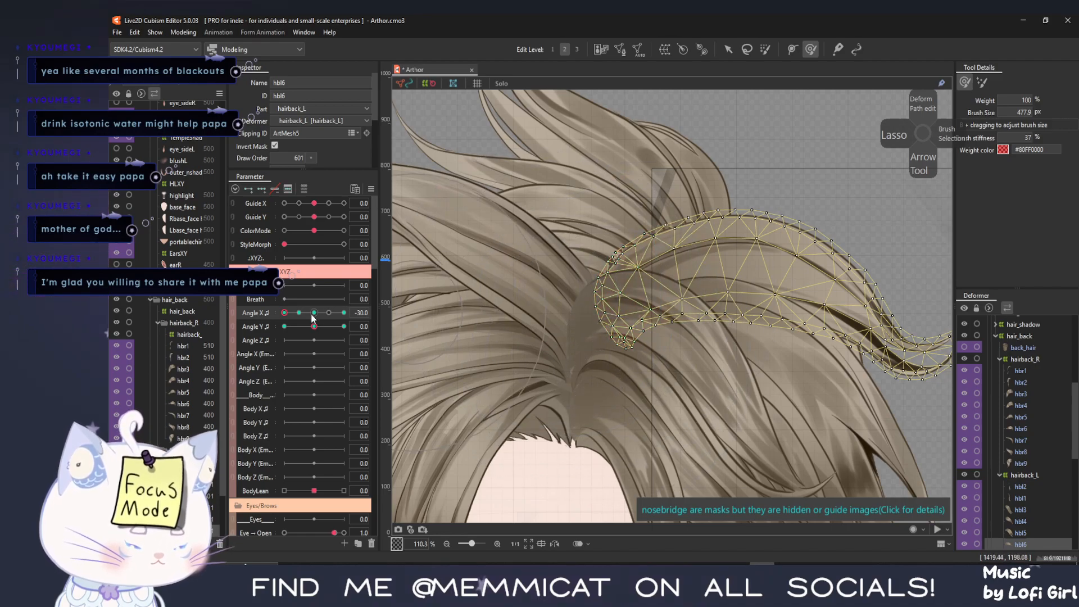
mouse_move(286, 315)
left_mouse_down()
mouse_move(313, 318)
mouse_move(284, 325)
left_mouse_up()
Ease the upper curve and root of strand hbl6 further toward the parting and check the turn with the overlay hidden
left_click_drag(727, 160, 676, 218)
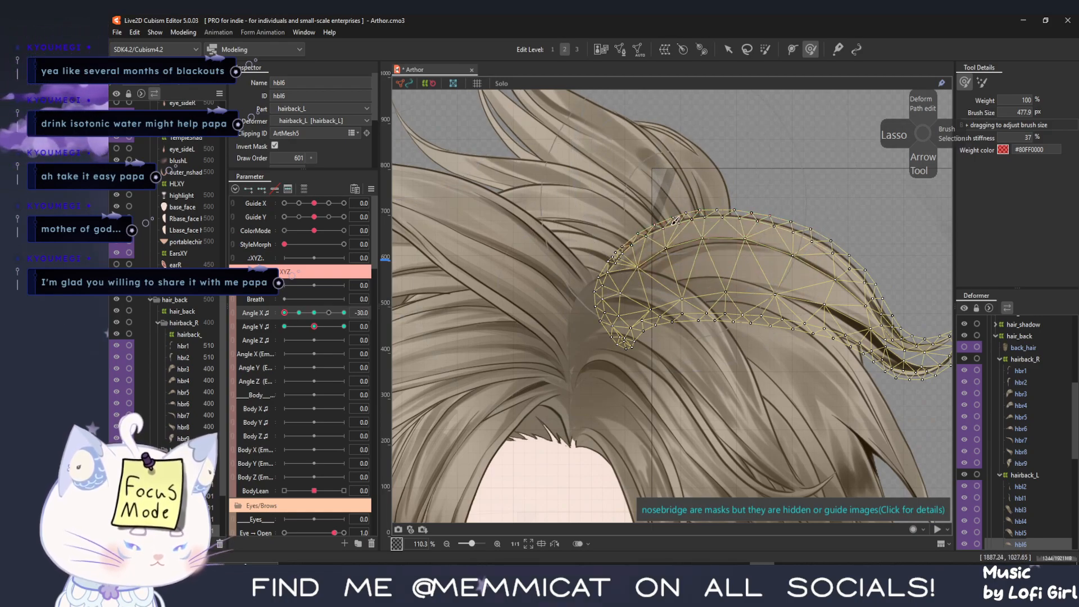
left_click_drag(679, 259, 609, 279)
key("ctrl+h")
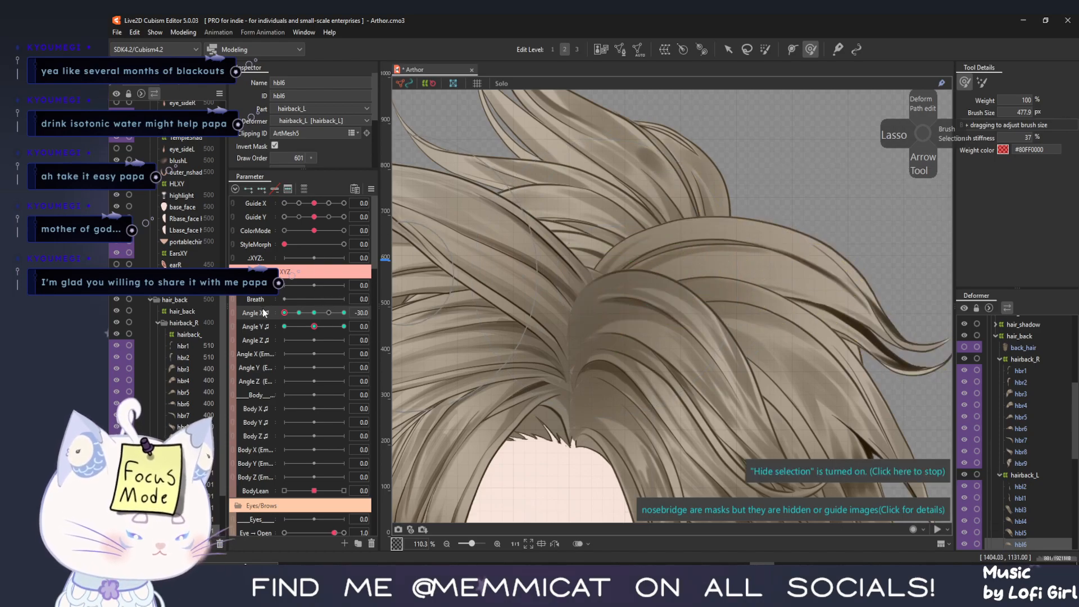
mouse_move(281, 317)
left_mouse_down()
mouse_move(299, 317)
mouse_move(268, 333)
left_mouse_up()
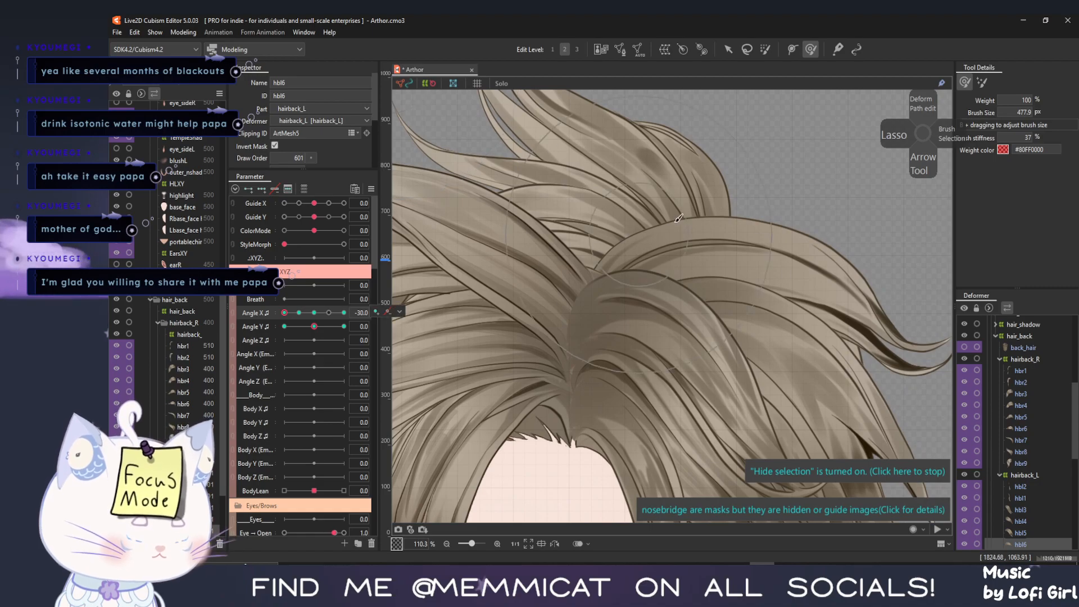
Adjust vertices near the upper root curve of strand hbl6 at Angle X -30 and check the turn with the overlay hidden
key("ctrl+h")
scroll(675, 223, "up", 2)
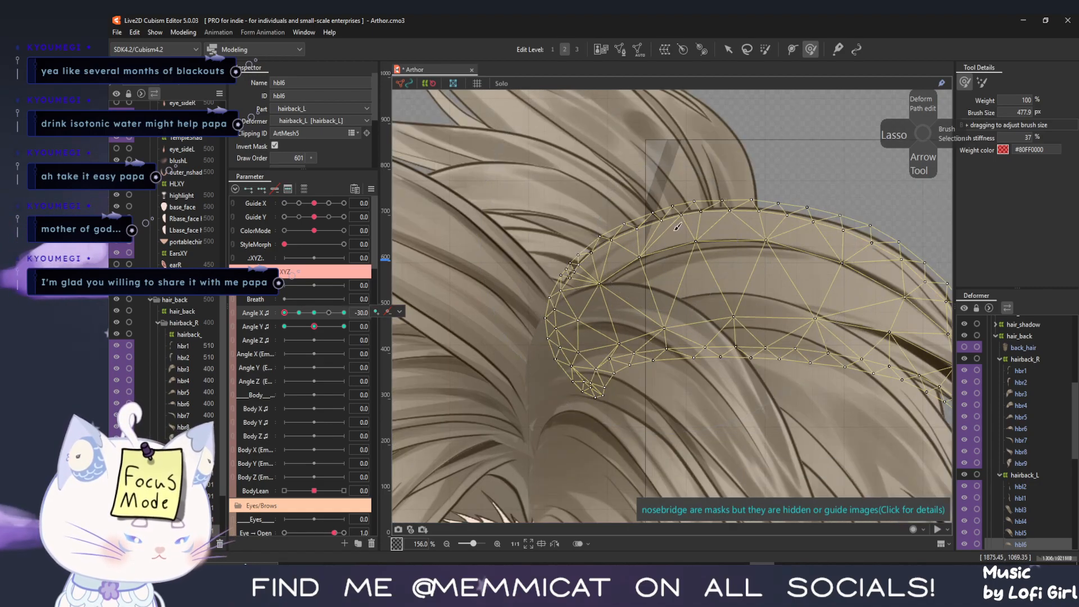
left_click(729, 49)
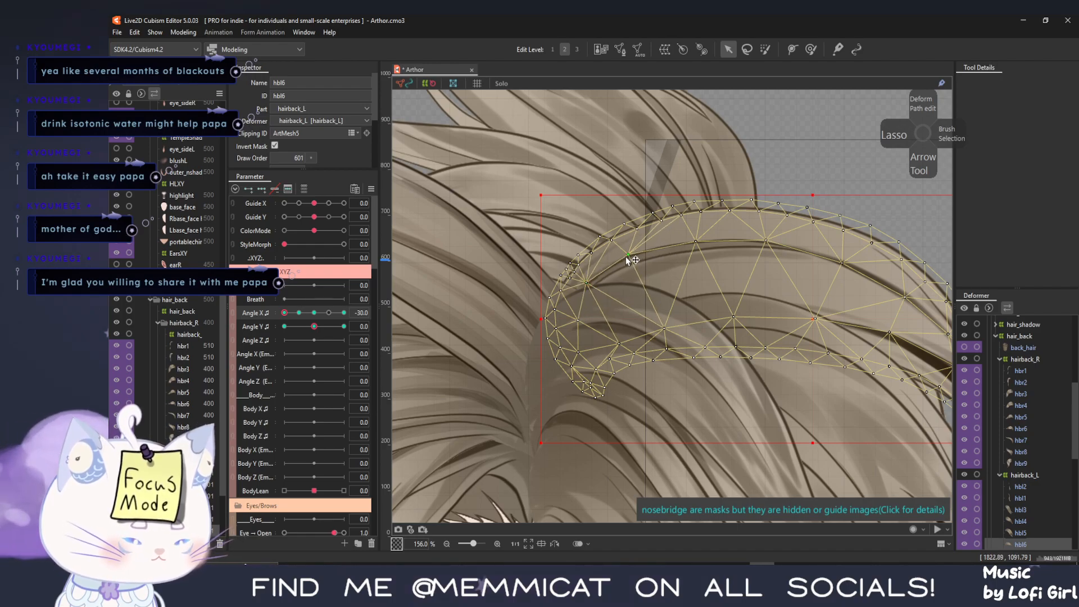
left_click_drag(696, 241, 622, 258)
key("ctrl+h")
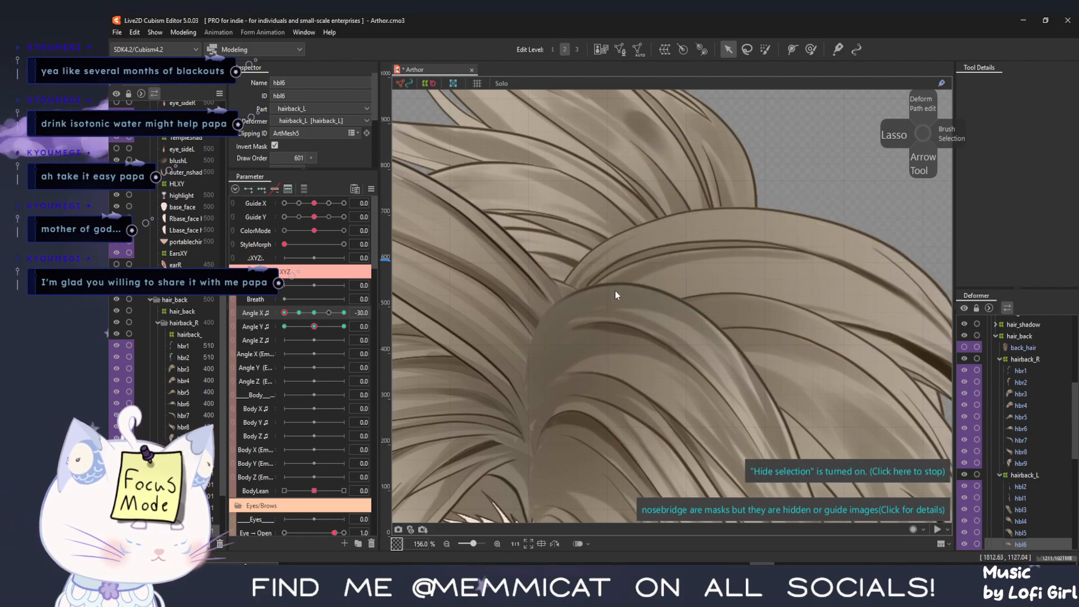
scroll(453, 352, "down", 4)
left_click_drag(288, 315, 248, 313)
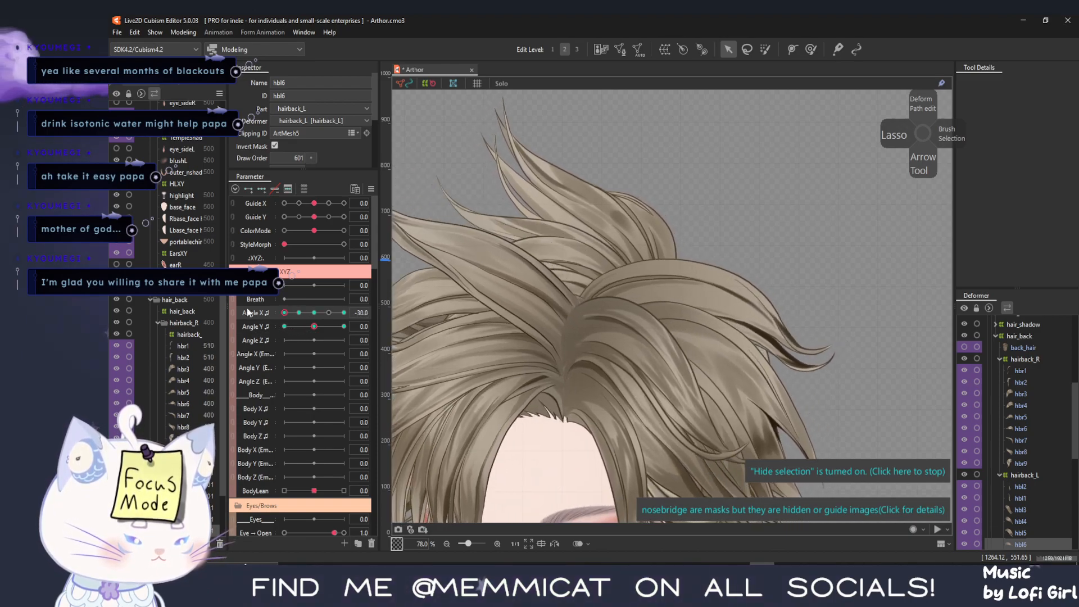
Nudge the outer tip of strand hbl6 at Angle X -30 with the Deform Brush, checking the turn between strokes
left_click(816, 49)
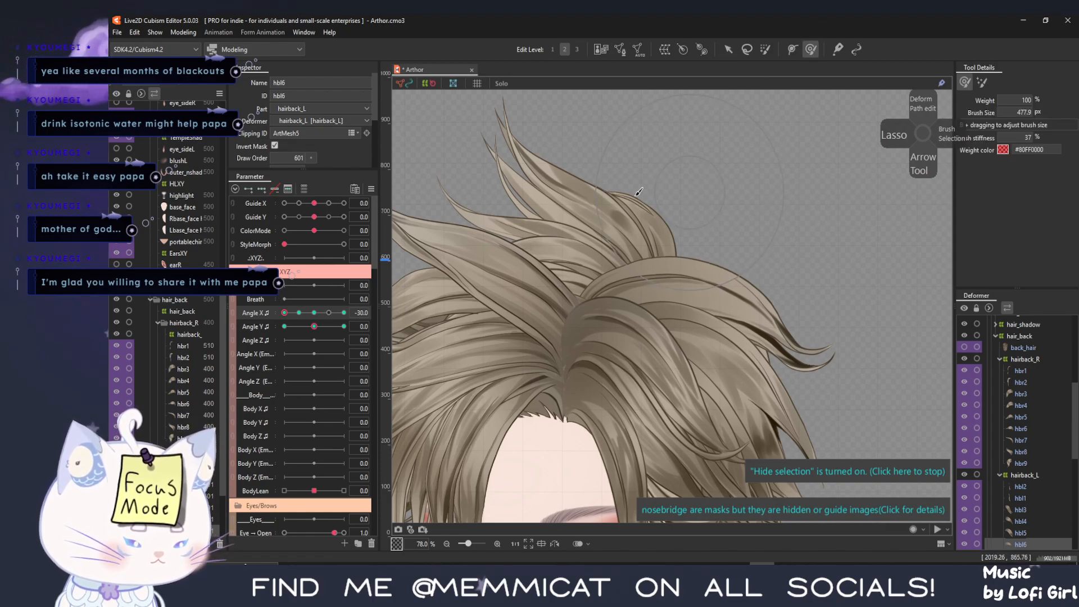
mouse_move(289, 312)
left_mouse_down()
mouse_move(309, 316)
mouse_move(243, 327)
left_mouse_up()
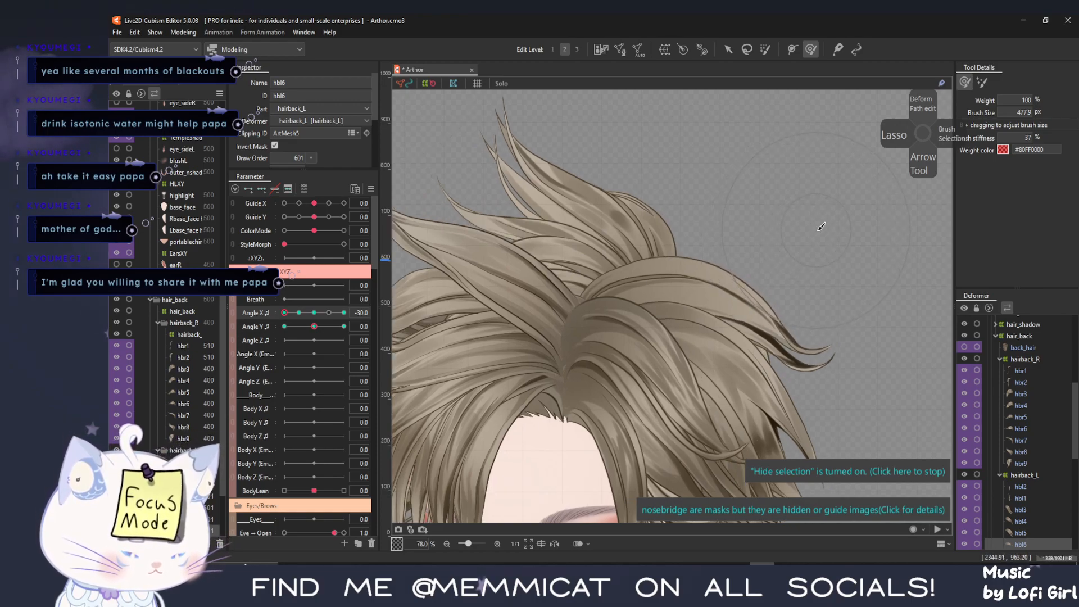
mouse_move(282, 315)
left_mouse_down()
mouse_move(305, 319)
mouse_move(251, 329)
left_mouse_up()
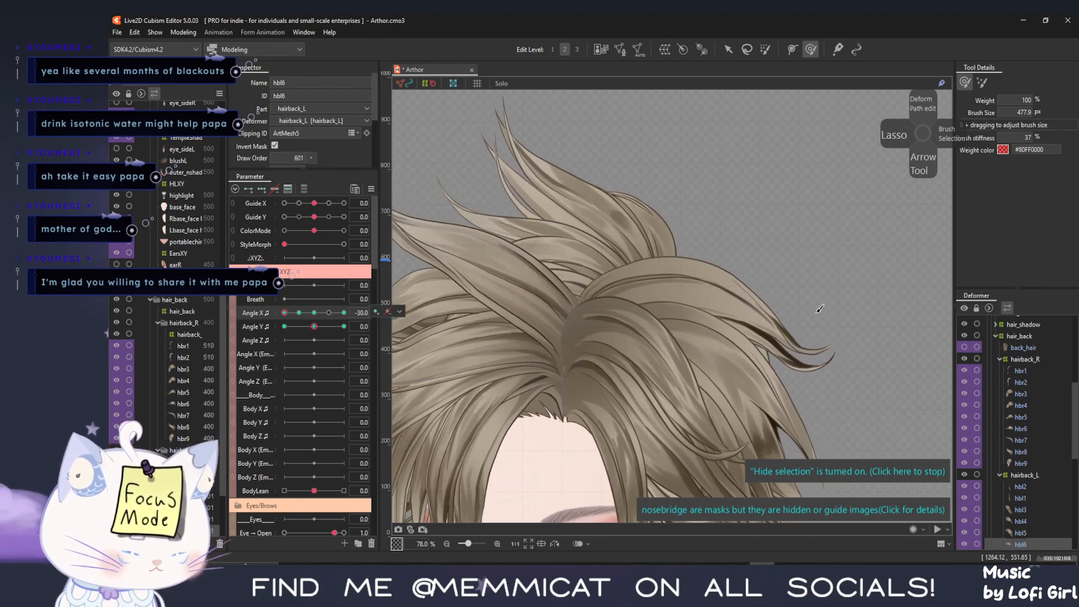
left_click_drag(863, 346, 864, 336)
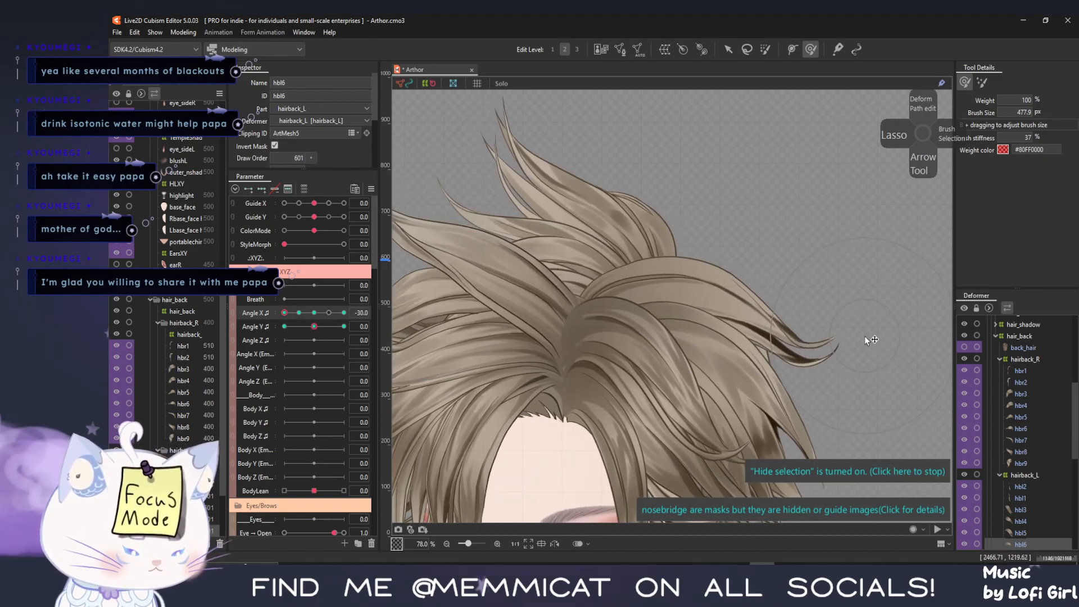
mouse_move(282, 313)
left_mouse_down()
mouse_move(304, 315)
mouse_move(274, 325)
left_mouse_up()
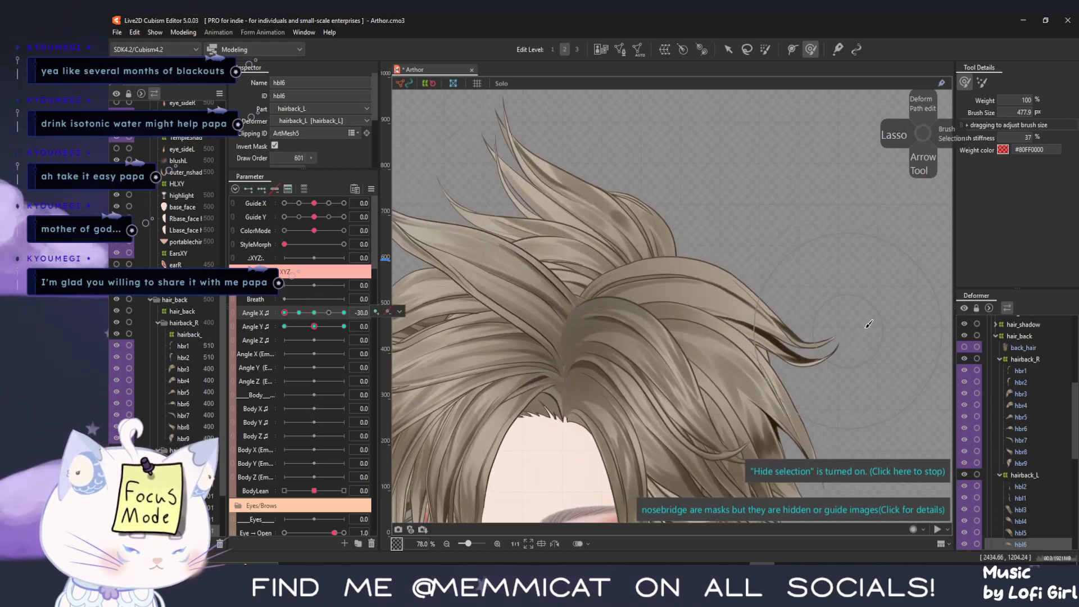
left_click_drag(887, 333, 871, 329)
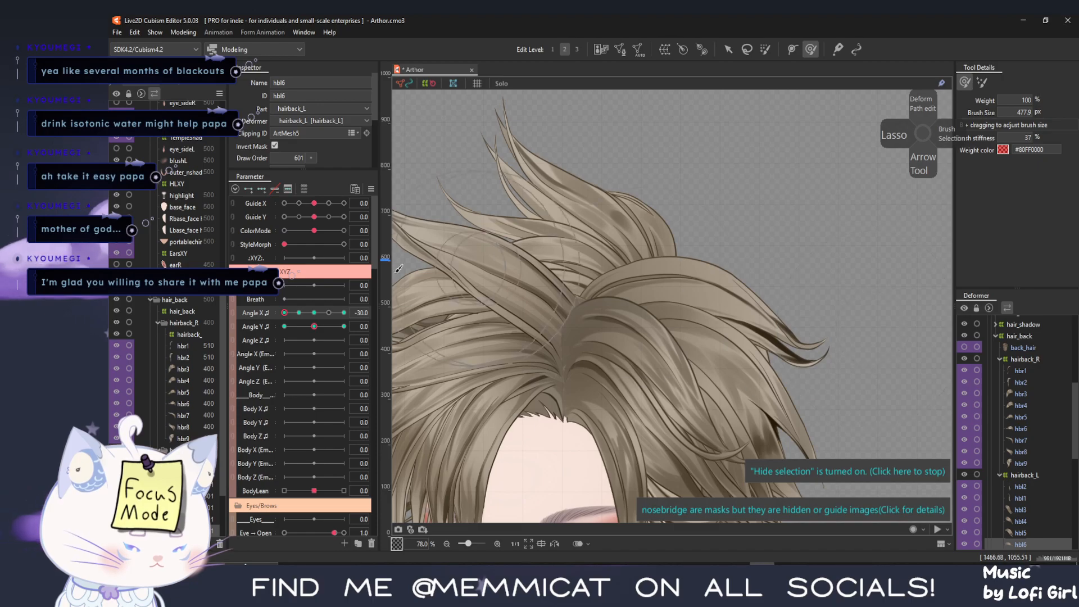
mouse_move(285, 312)
left_mouse_down()
mouse_move(307, 312)
mouse_move(282, 314)
left_mouse_up()
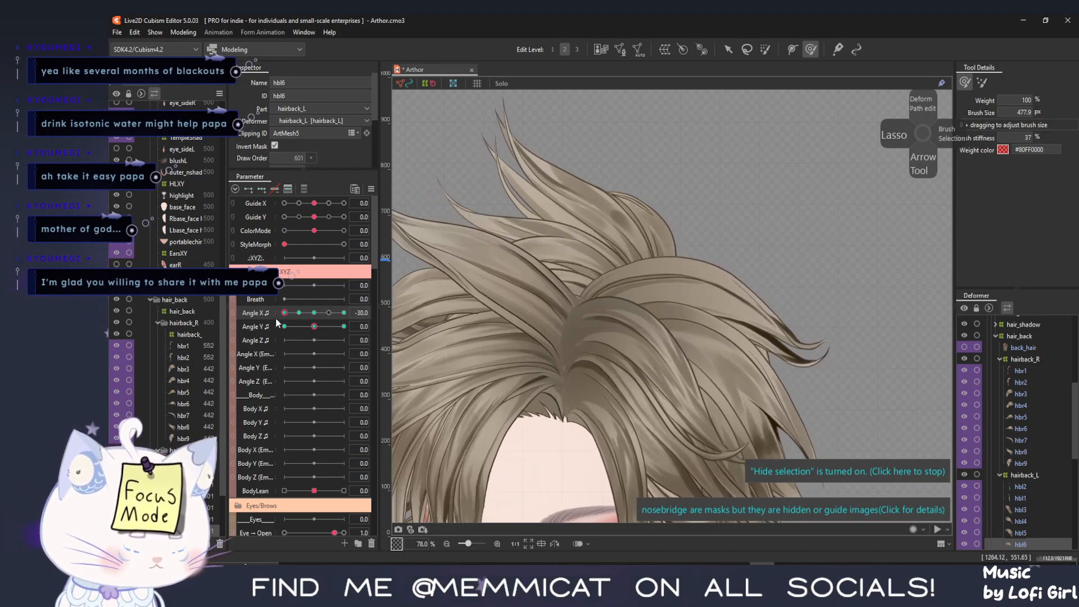
Reshape the inner vertices near strand hbl6's outer tip at Angle X -30 with a 109.8 px Deform Brush and check the turn
left_click(824, 481)
scroll(645, 358, "up", 5)
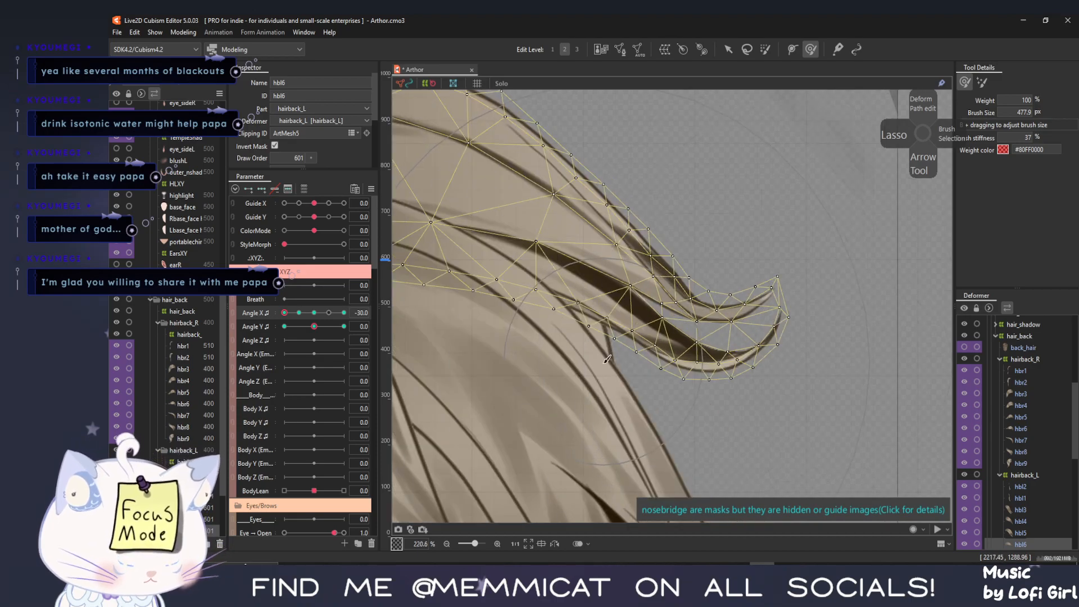
mouse_move(608, 361)
left_mouse_down()
mouse_move(528, 185)
mouse_move(494, 141)
left_mouse_up()
left_click_drag(614, 292, 545, 197)
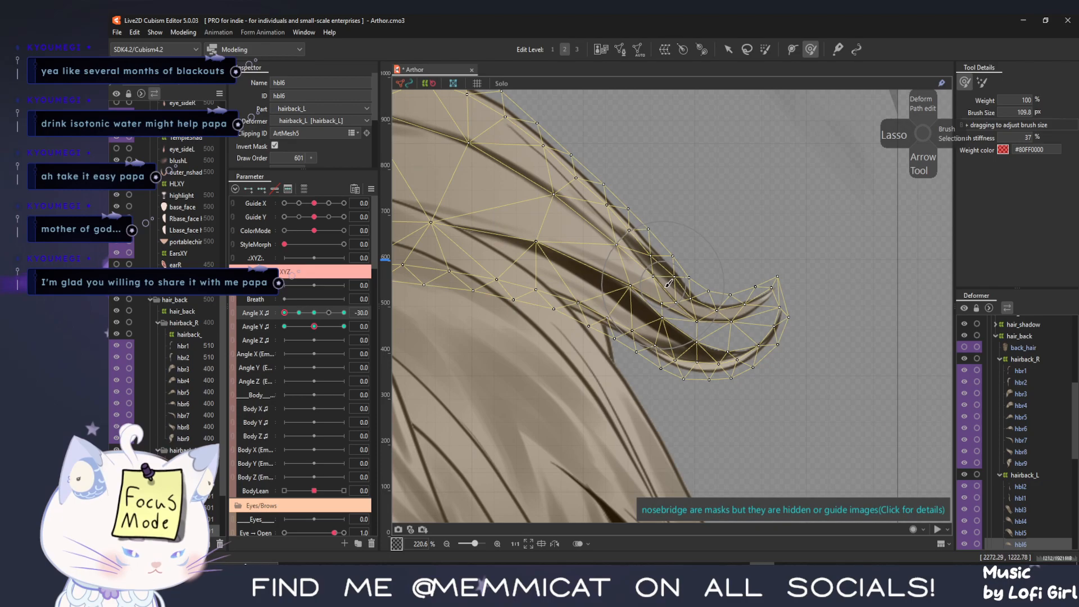
left_click_drag(666, 298, 641, 286)
scroll(496, 354, "down", 5)
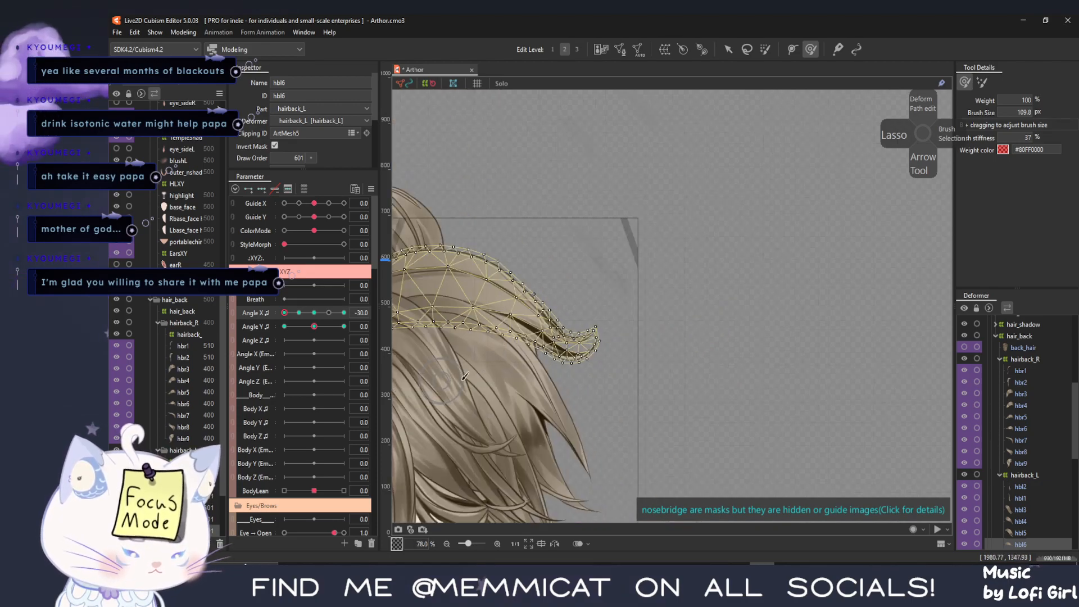
left_click_drag(596, 388, 832, 329)
left_click_drag(286, 313, 252, 310)
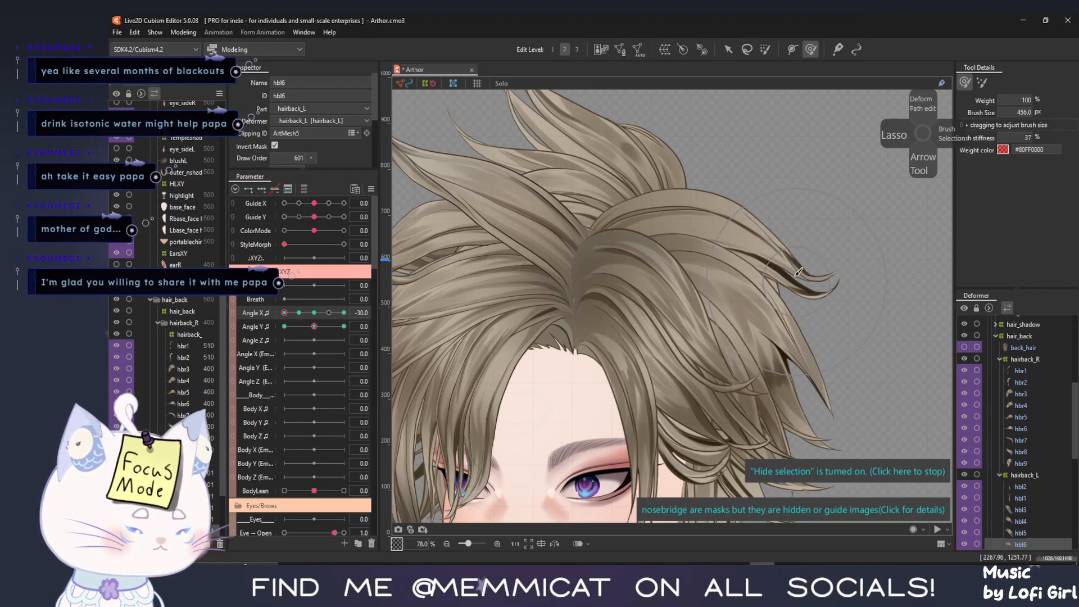
Adjust the outer tip of strand hbl6 at Angle X -30 with a 456 px Deform Brush and replay the turn
left_click_drag(777, 259, 806, 284)
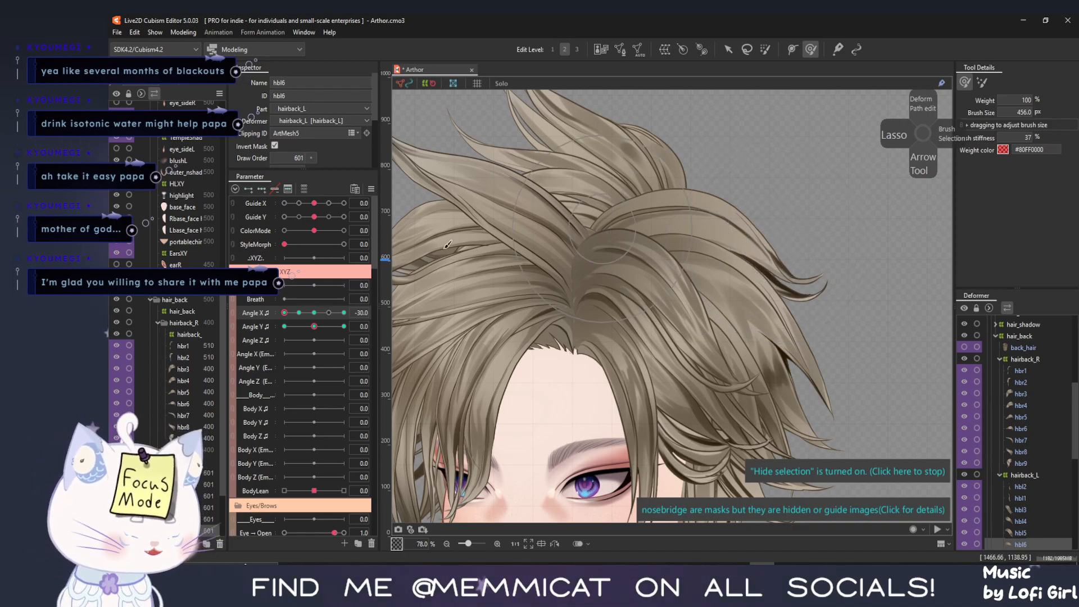
mouse_move(285, 312)
left_mouse_down()
mouse_move(304, 316)
mouse_move(280, 328)
left_mouse_up()
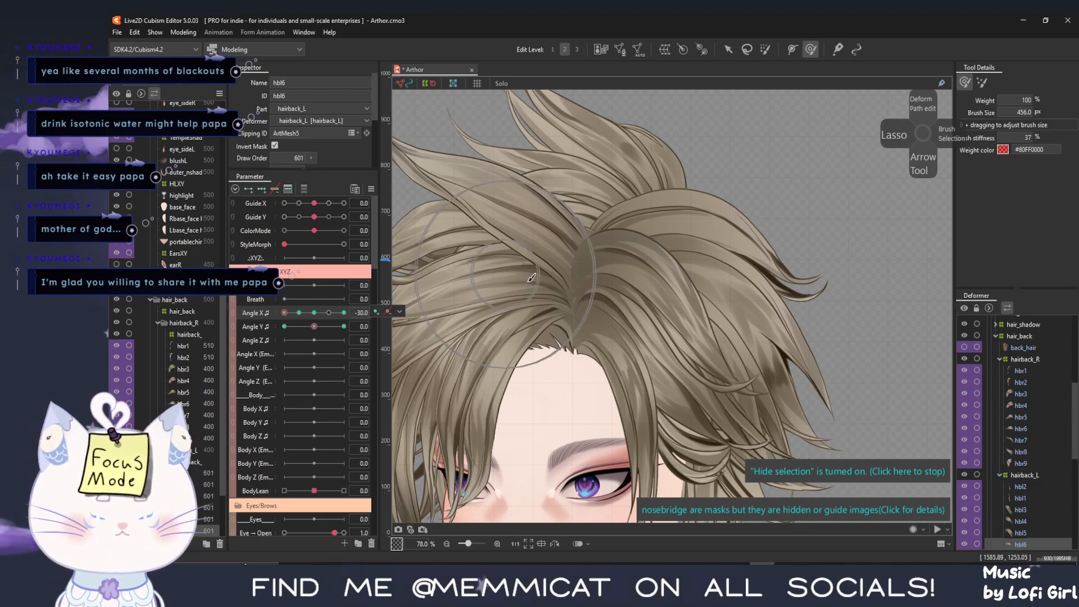
left_click_drag(285, 313, 278, 358)
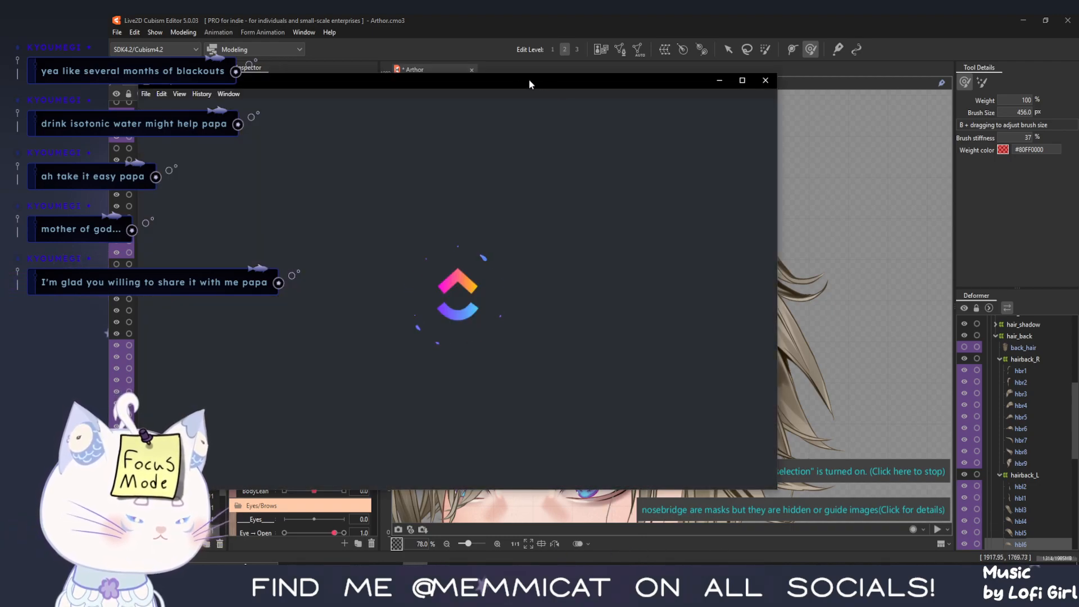
Move the loading pop-up window off the canvas and return to the Arthor model
left_click_drag(477, 80, 0, 147)
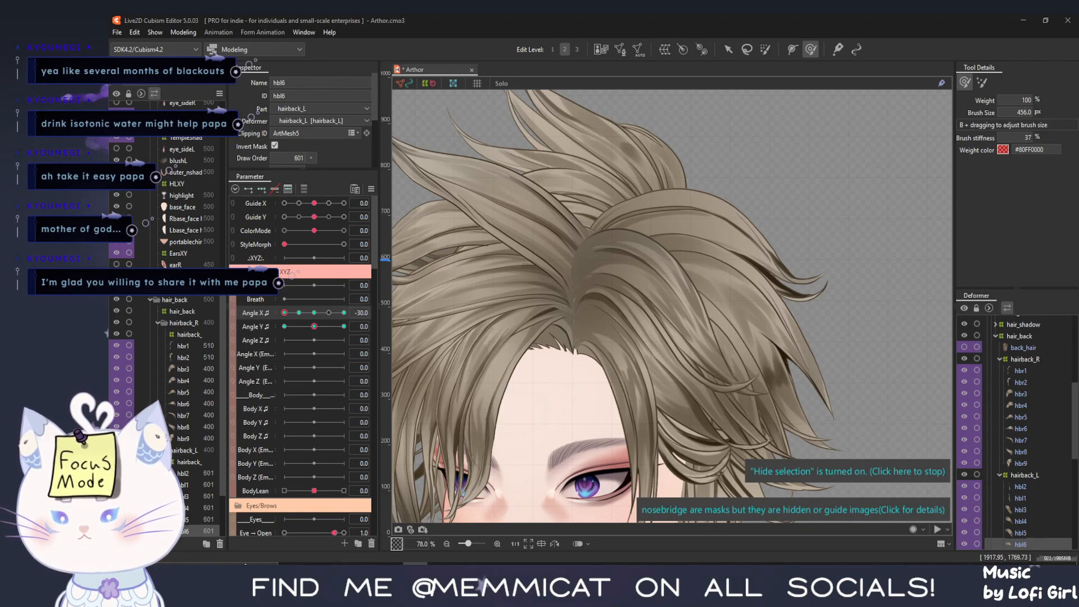
key("alt+Tab")
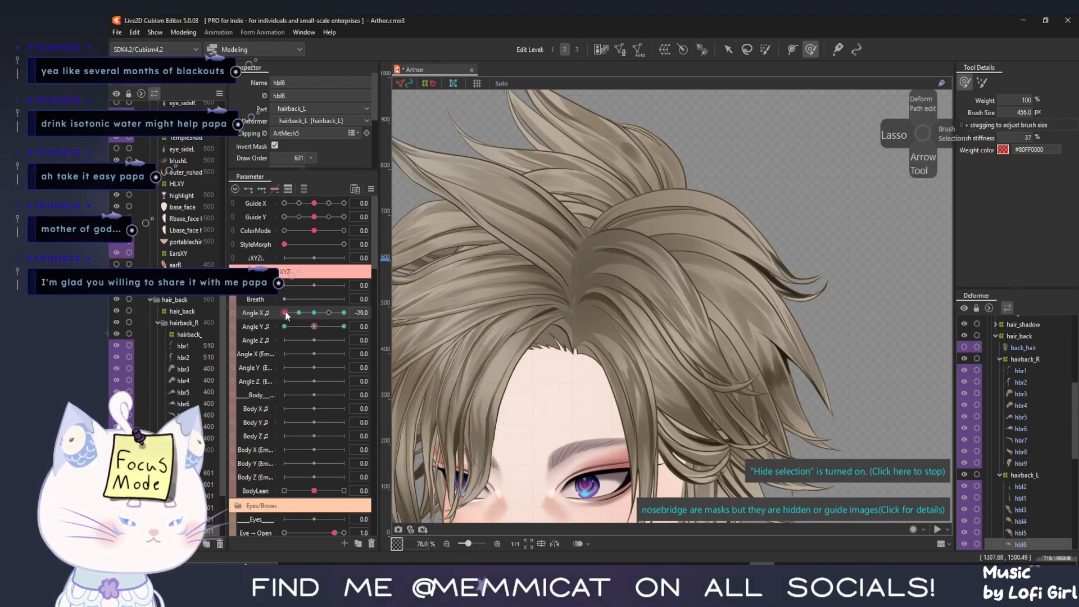
Extend strand hbl6's tip outward at Angle X -30 with the Deform Brush, checking the turn before and after
left_click_drag(285, 315, 211, 323)
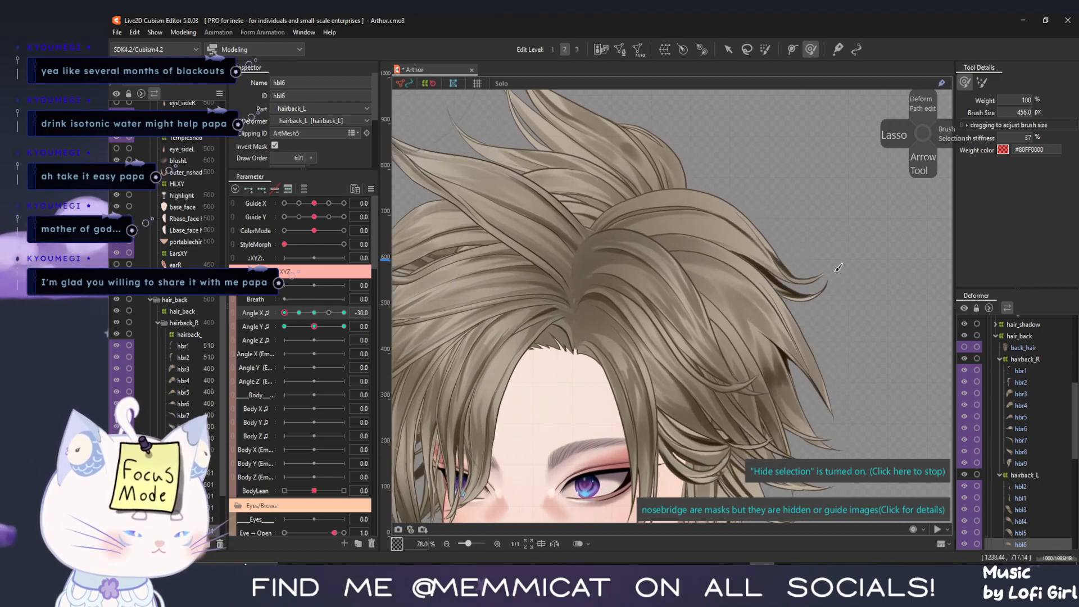
left_click_drag(809, 272, 836, 271)
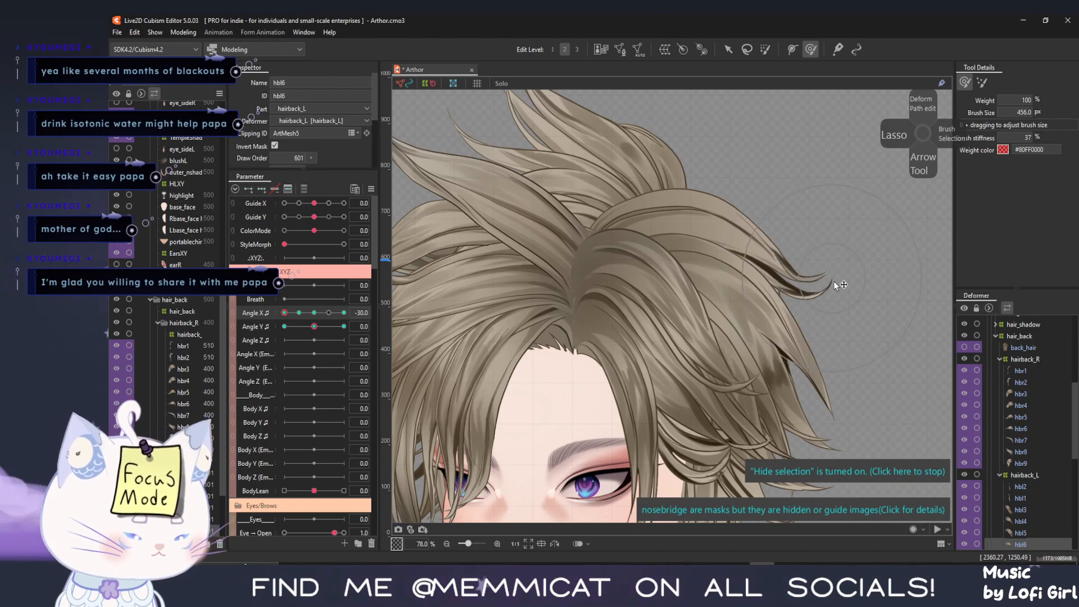
left_click_drag(288, 316, 268, 323)
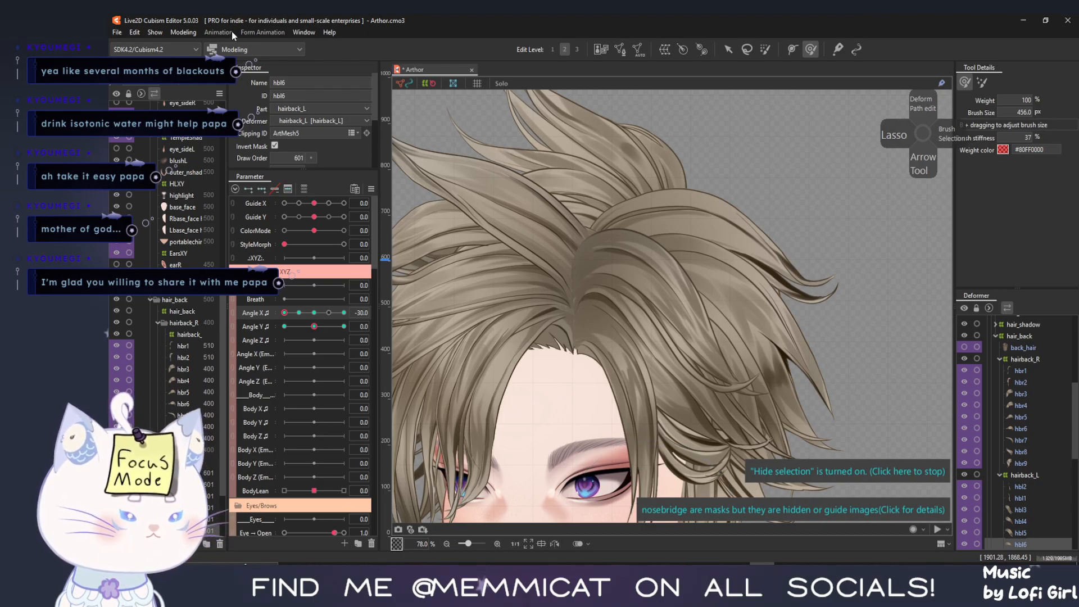
Preview the head turn along Angle X in the Physics Settings window and close it
left_click(290, 34)
left_click(313, 271)
mouse_move(287, 312)
left_mouse_down()
mouse_move(352, 312)
mouse_move(330, 315)
mouse_move(348, 322)
mouse_move(258, 327)
left_mouse_up()
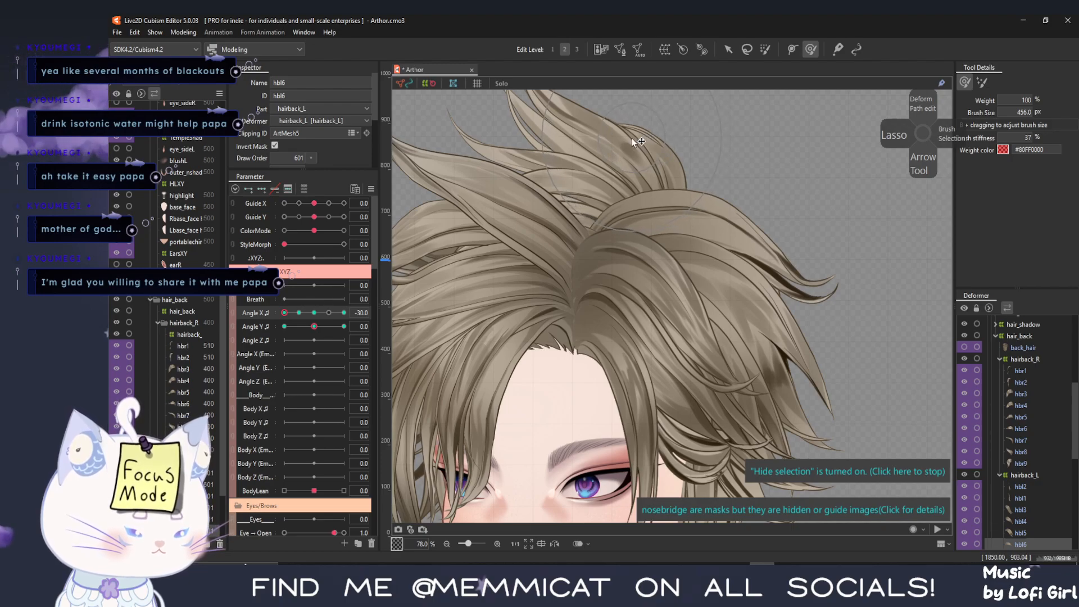
left_click(184, 32)
left_click(214, 251)
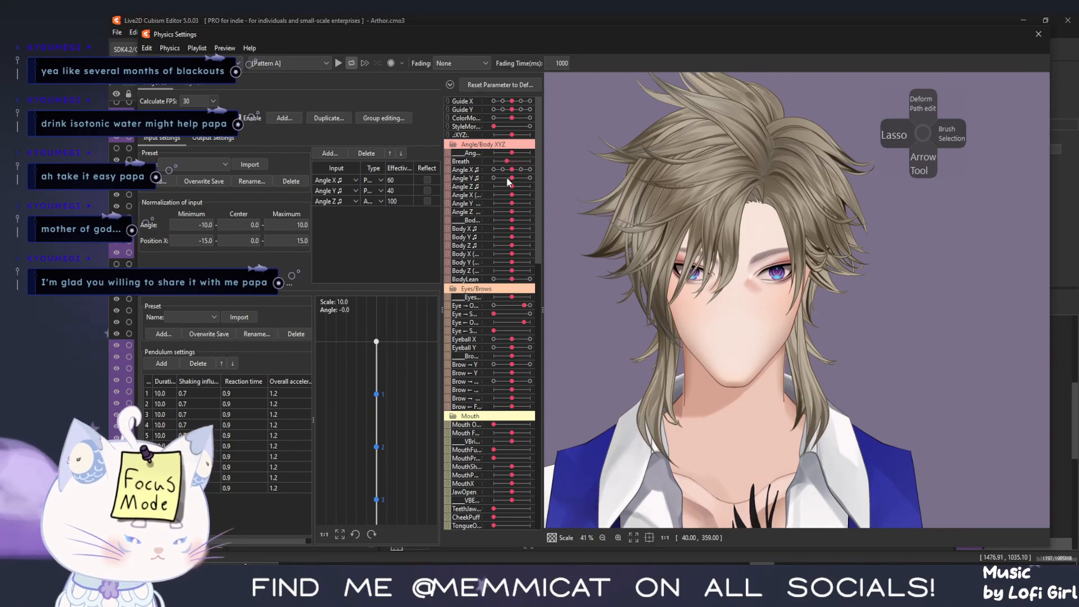
mouse_move(511, 171)
left_mouse_down()
mouse_move(495, 177)
mouse_move(528, 181)
left_mouse_up()
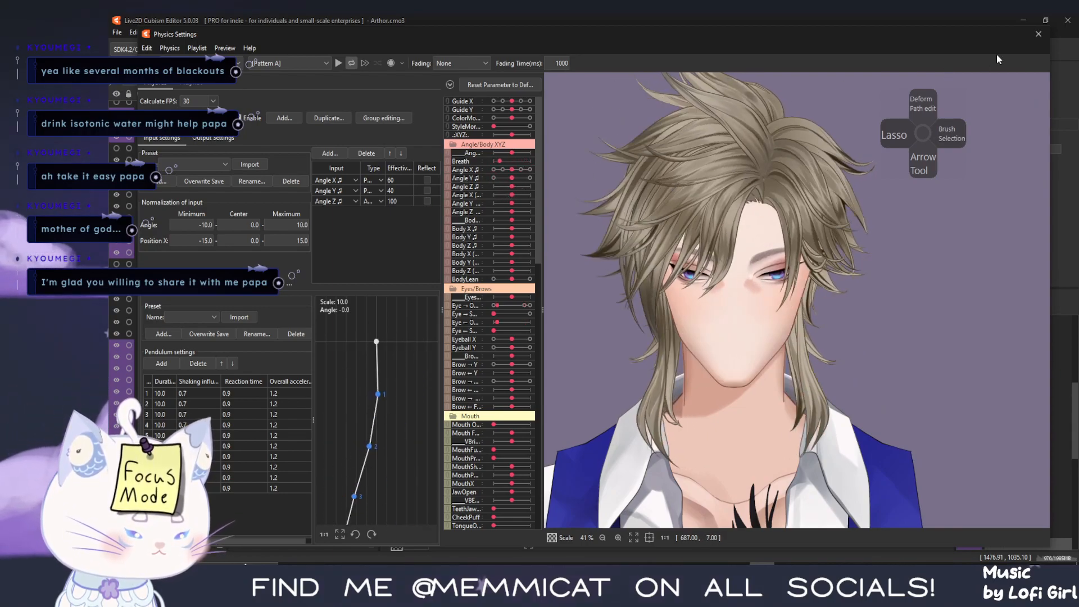
left_click(1038, 35)
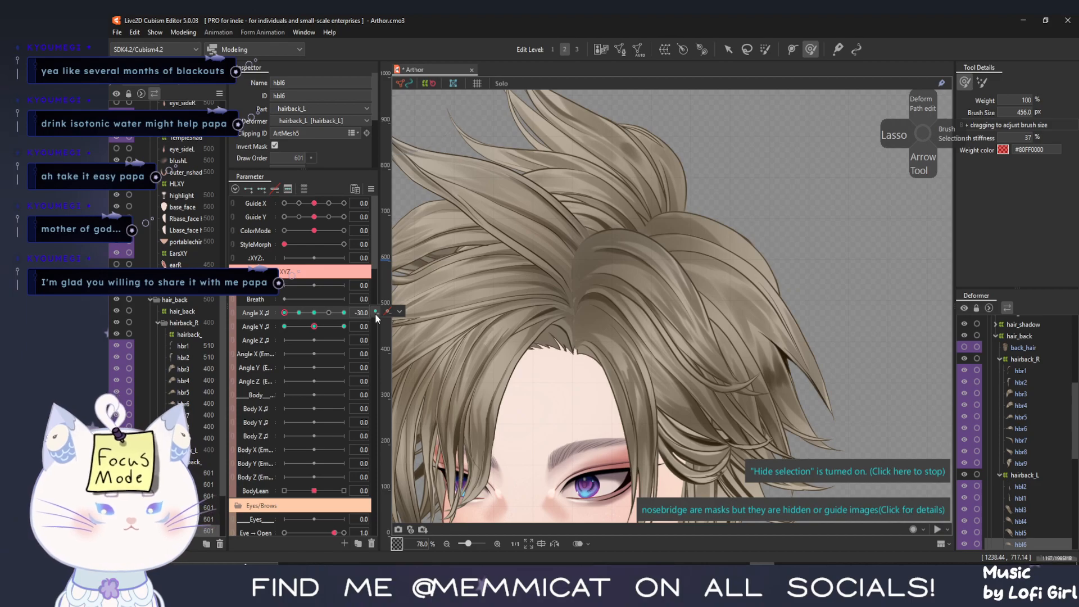
Resize strand hbl6 horizontally at Angle X -30 with the Arrow tool, extending its root side toward the parting and adjusting its outer side
left_click(375, 314)
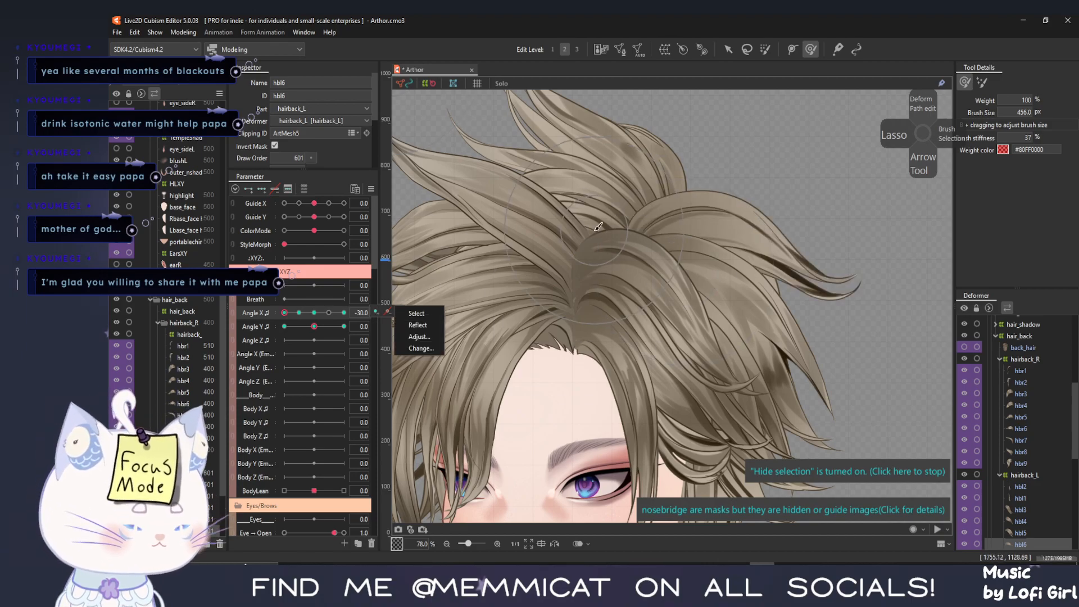
left_click(727, 49)
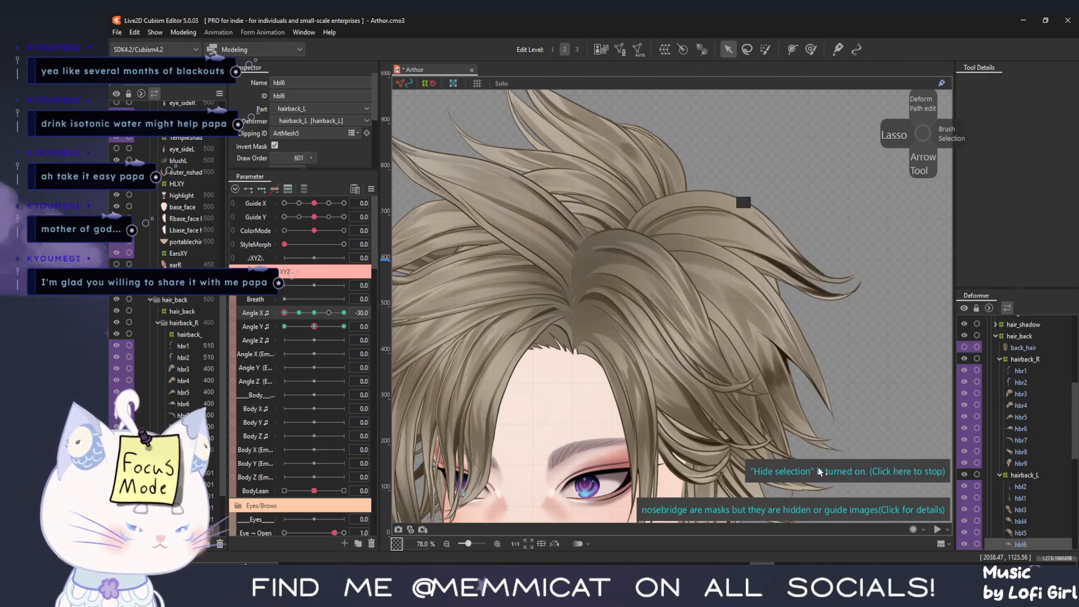
left_click(728, 248)
left_click_drag(729, 247, 678, 249)
left_click_drag(817, 247, 847, 249)
Compare strand hbl6 at Angle X -15, 0 and -30 and inspect the turn with the selection overlay hidden
mouse_move(285, 313)
left_mouse_down()
mouse_move(316, 306)
mouse_move(301, 314)
left_mouse_up()
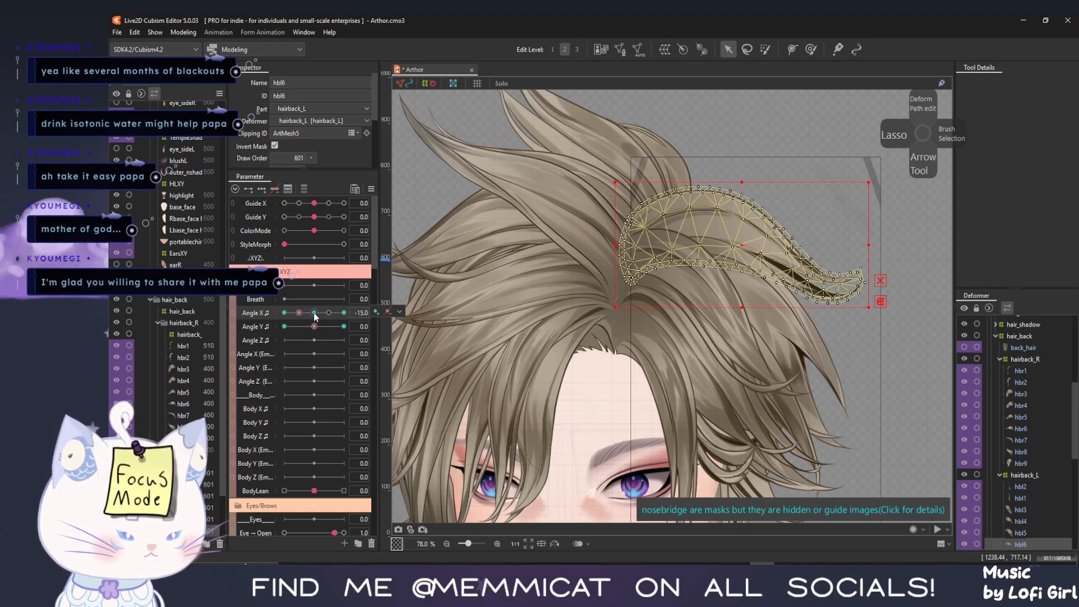
left_click(313, 312)
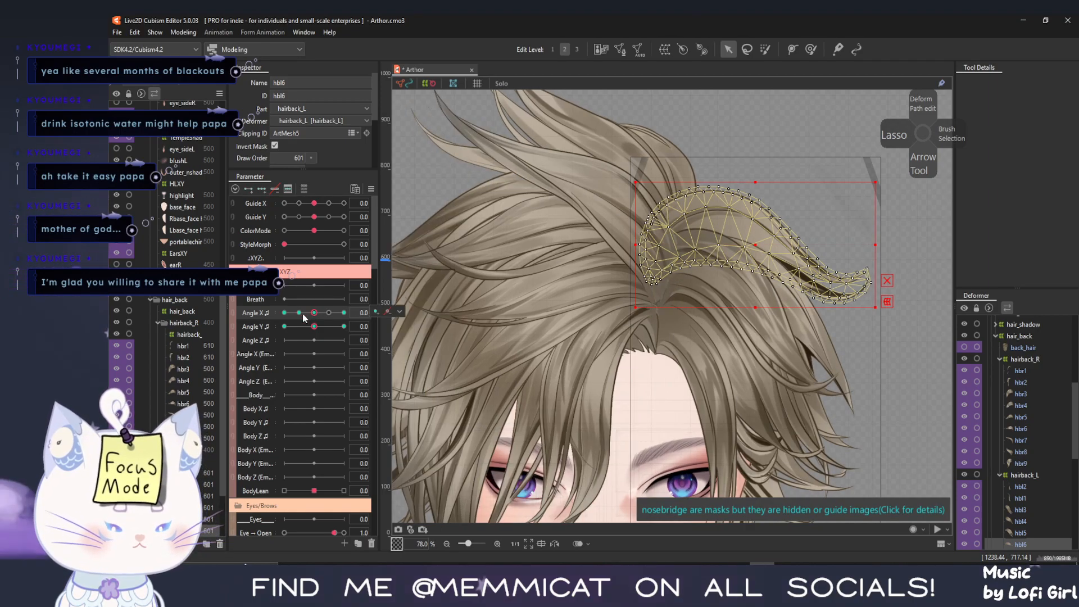
left_click(284, 312)
left_click(299, 312)
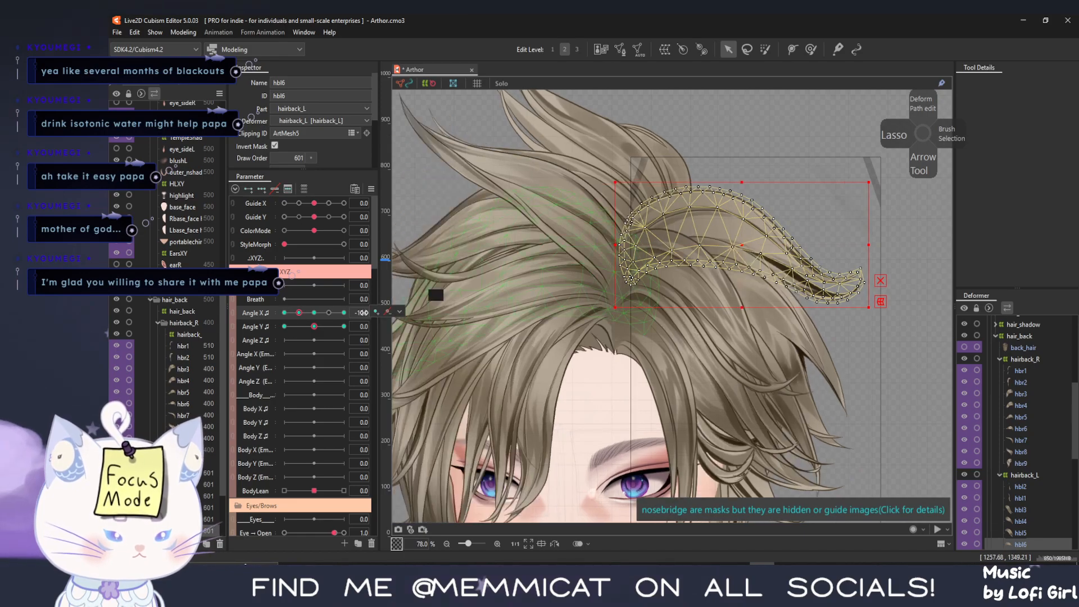
mouse_move(302, 313)
left_mouse_down()
mouse_move(315, 310)
mouse_move(272, 312)
left_mouse_up()
key("ctrl+t")
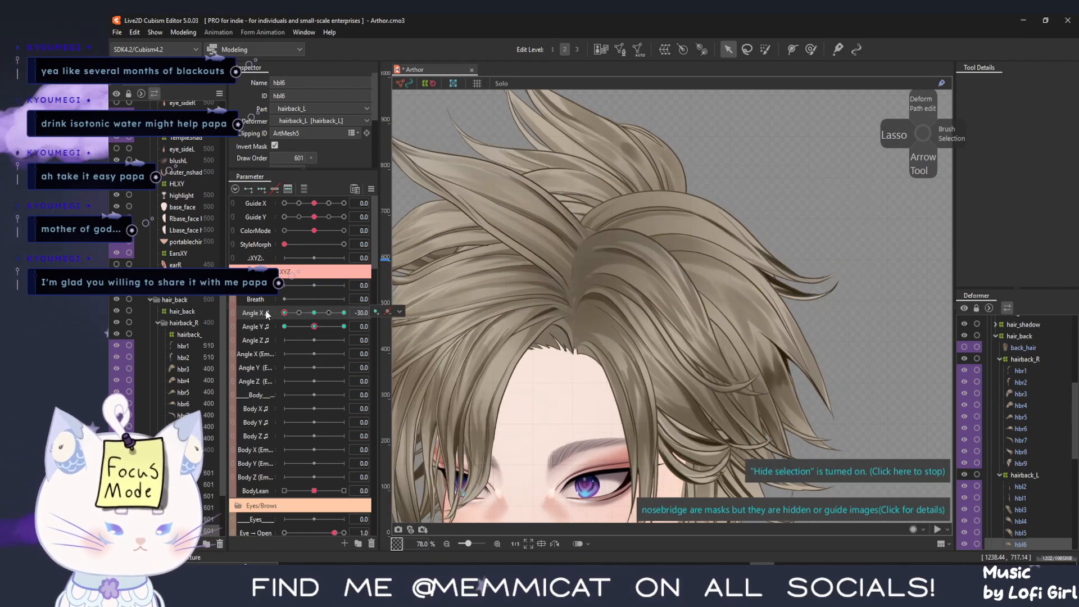
Narrow strand hbl6 from both sides with its bounding box at Angle X 30 and check the turn with the overlay hidden
mouse_move(283, 313)
left_mouse_down()
mouse_move(308, 312)
mouse_move(273, 313)
mouse_move(331, 321)
mouse_move(423, 308)
left_mouse_up()
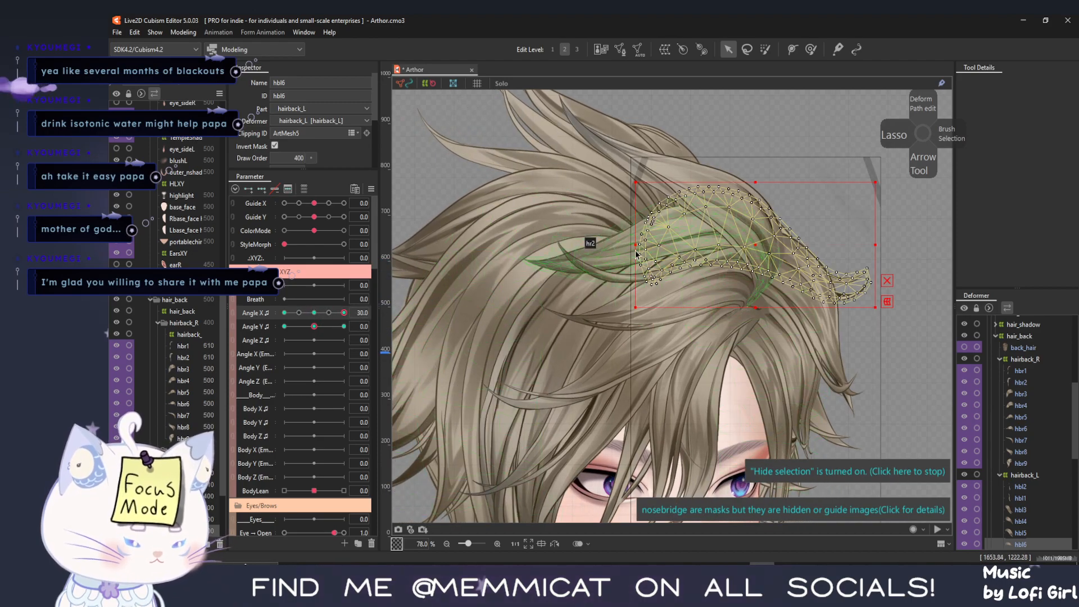
left_click_drag(642, 244, 694, 245)
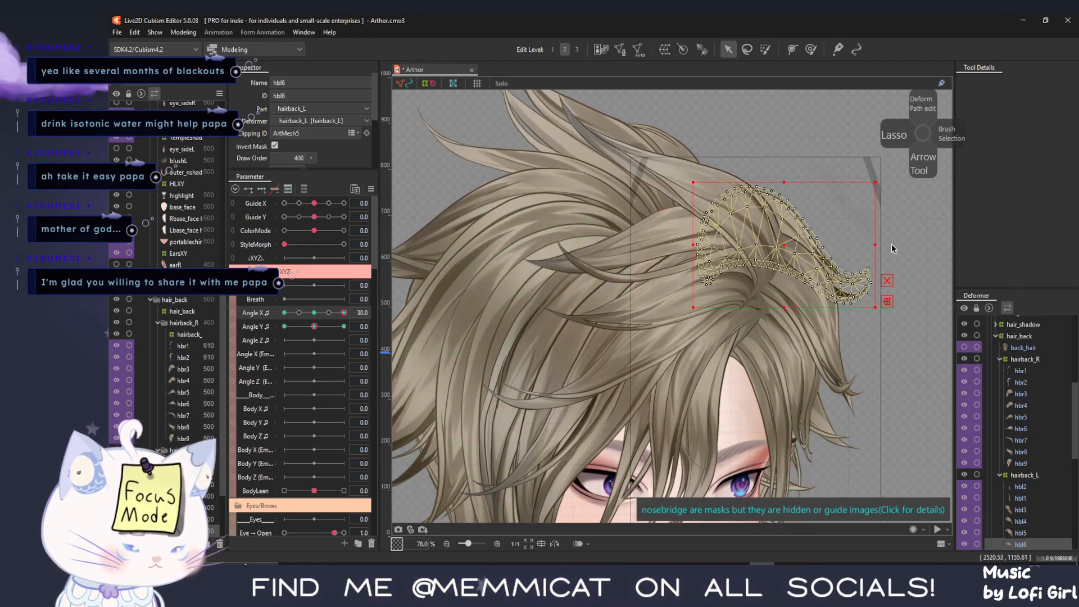
left_click_drag(876, 243, 835, 244)
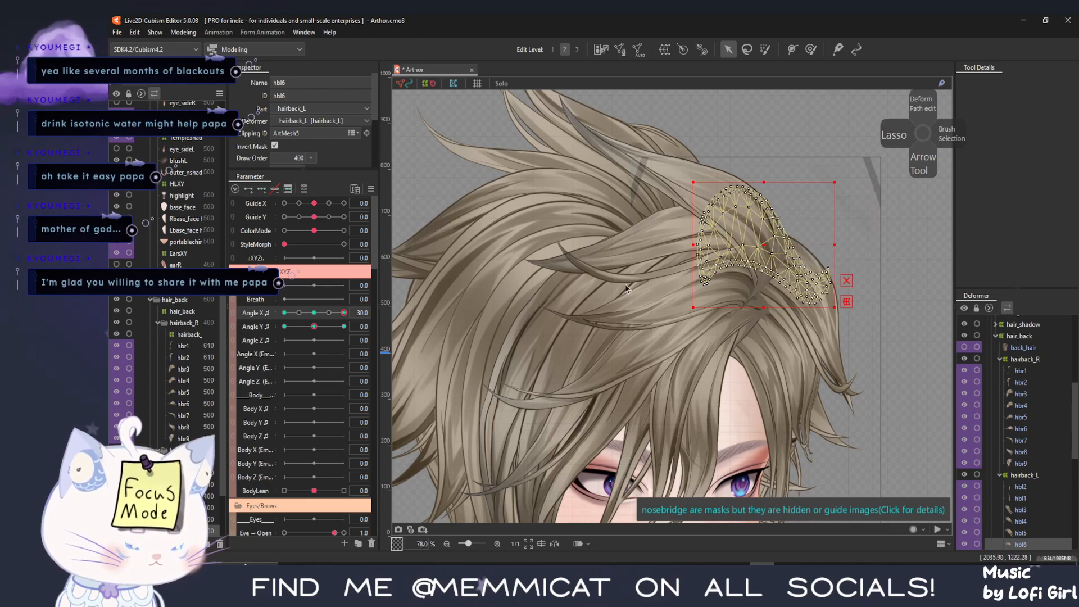
mouse_move(344, 312)
left_mouse_down()
mouse_move(337, 319)
mouse_move(379, 316)
left_mouse_up()
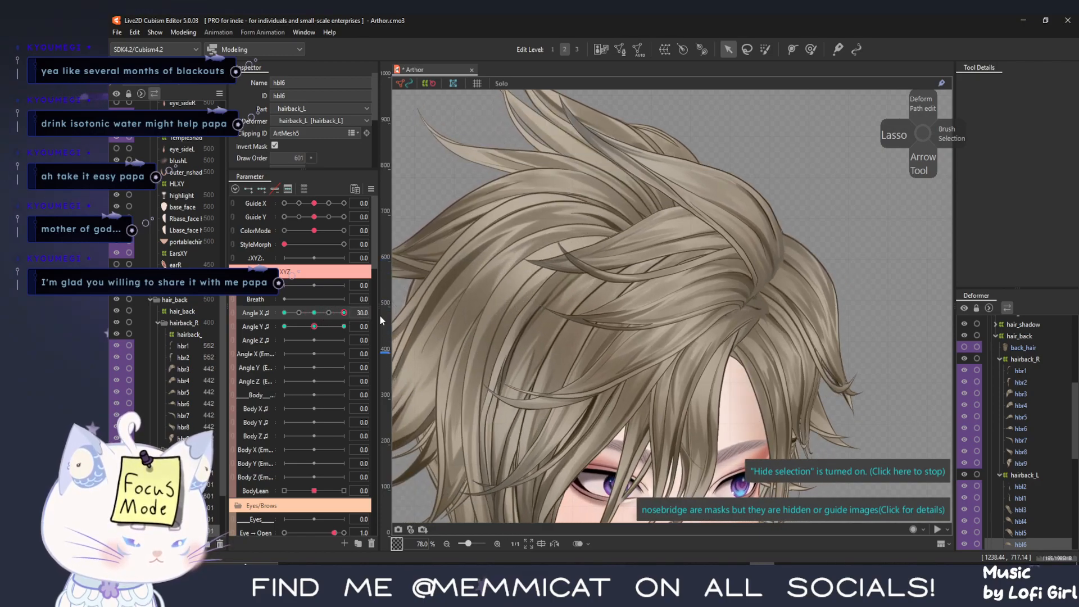
key("ctrl+t")
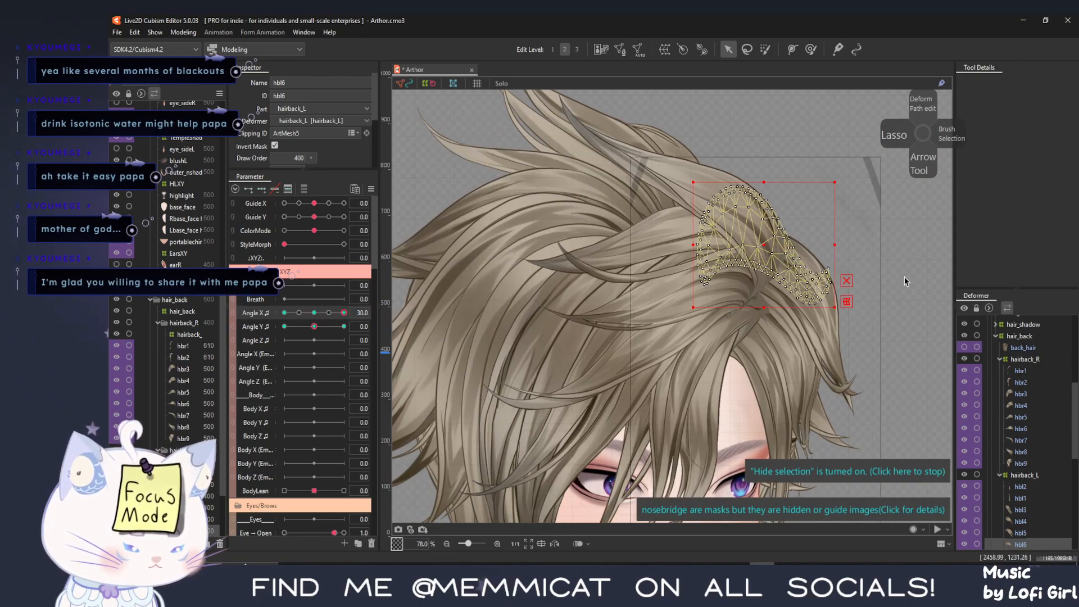
Tuck strand hbl6's outer tip inward at Angle X 30 with the Deform Brush and check the turn with the overlay hidden
left_click(811, 50)
mouse_move(857, 282)
left_mouse_down()
mouse_move(887, 278)
mouse_move(855, 282)
mouse_move(833, 270)
left_mouse_up()
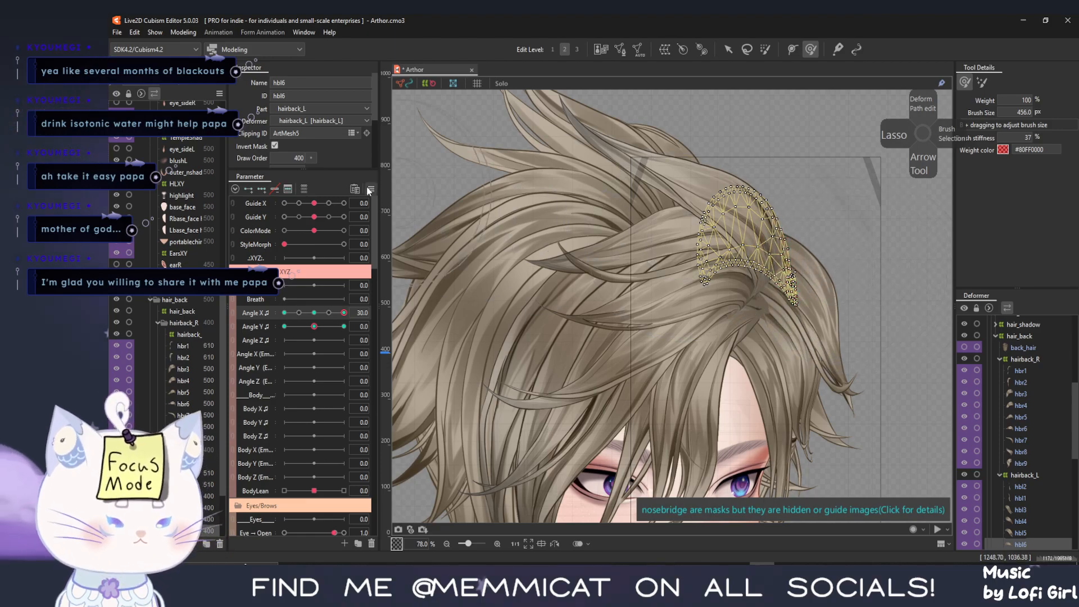
key("ctrl+h")
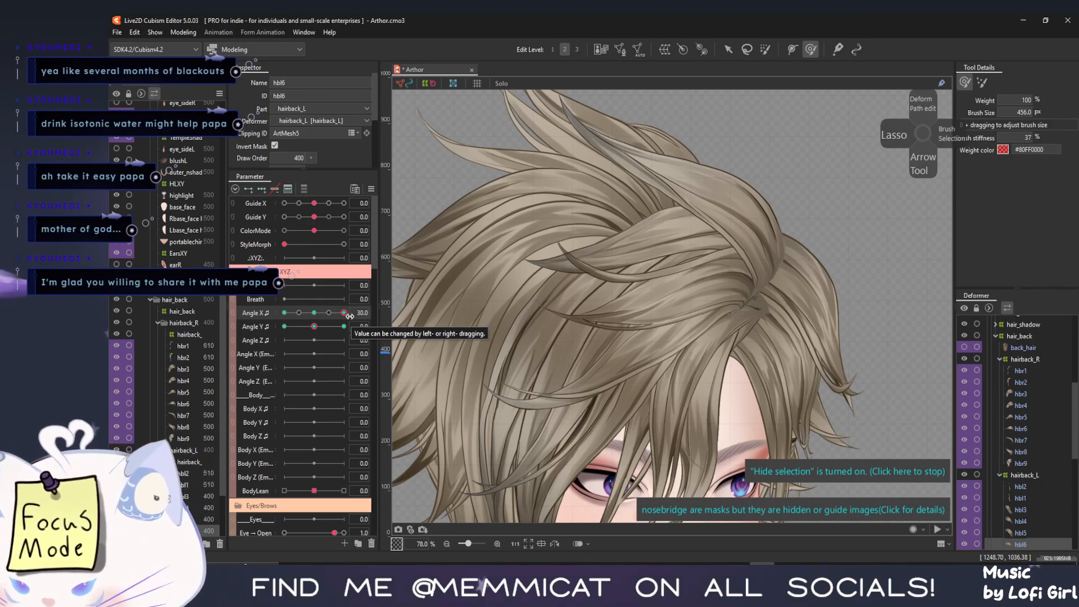
mouse_move(331, 315)
left_mouse_down()
mouse_move(298, 316)
mouse_move(343, 321)
mouse_move(340, 332)
left_mouse_up()
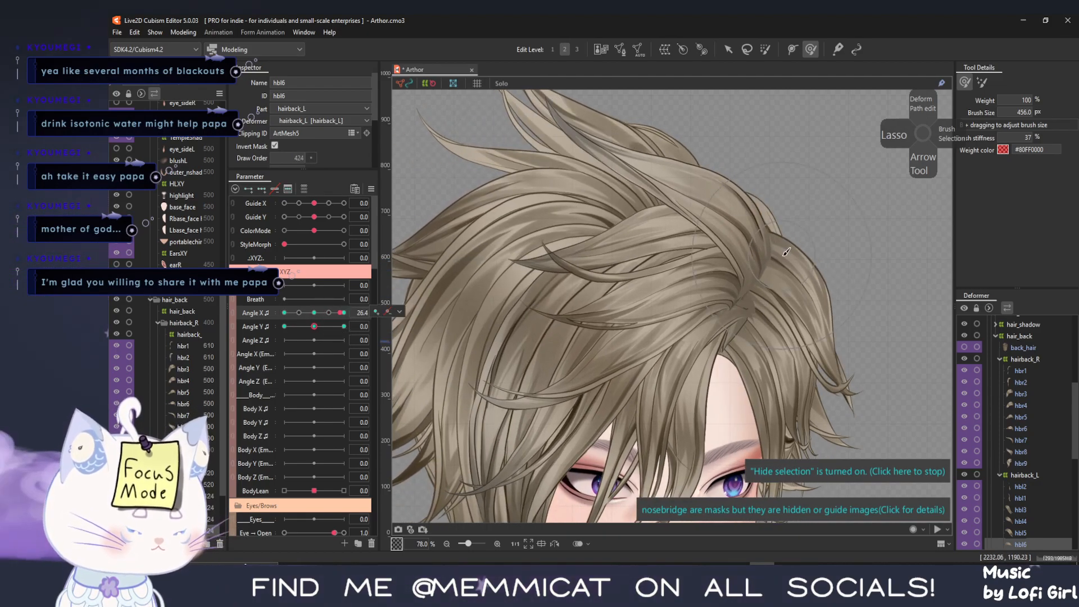
Redistribute the inner vertices of strand hbl6's upper curve at Angle X 30 with a 249.6 px Deform Brush and check the turn
scroll(786, 407, "up", 3)
left_click(766, 471)
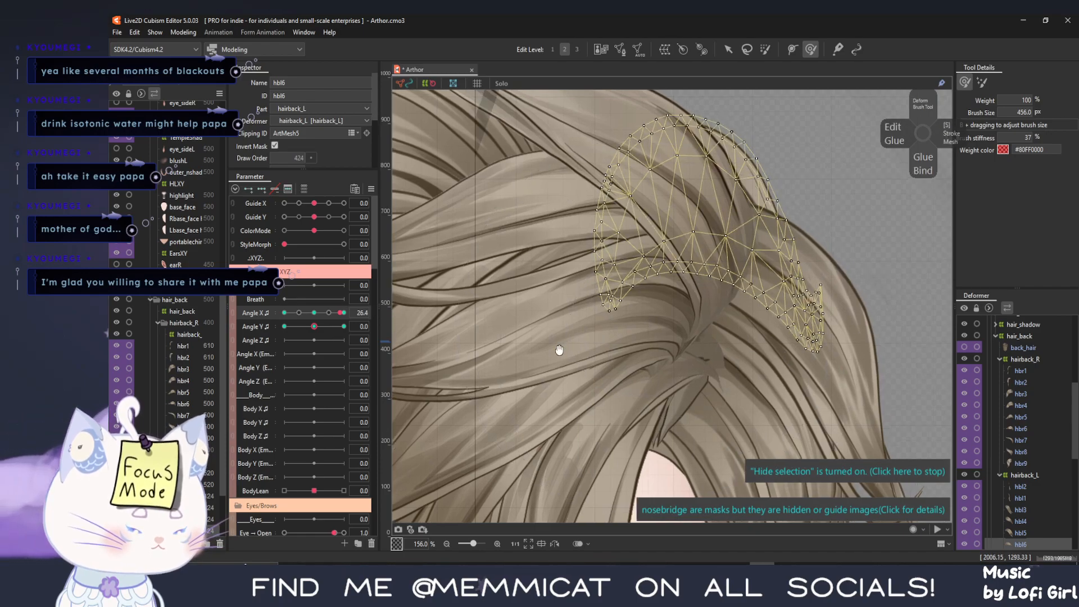
left_click(344, 312)
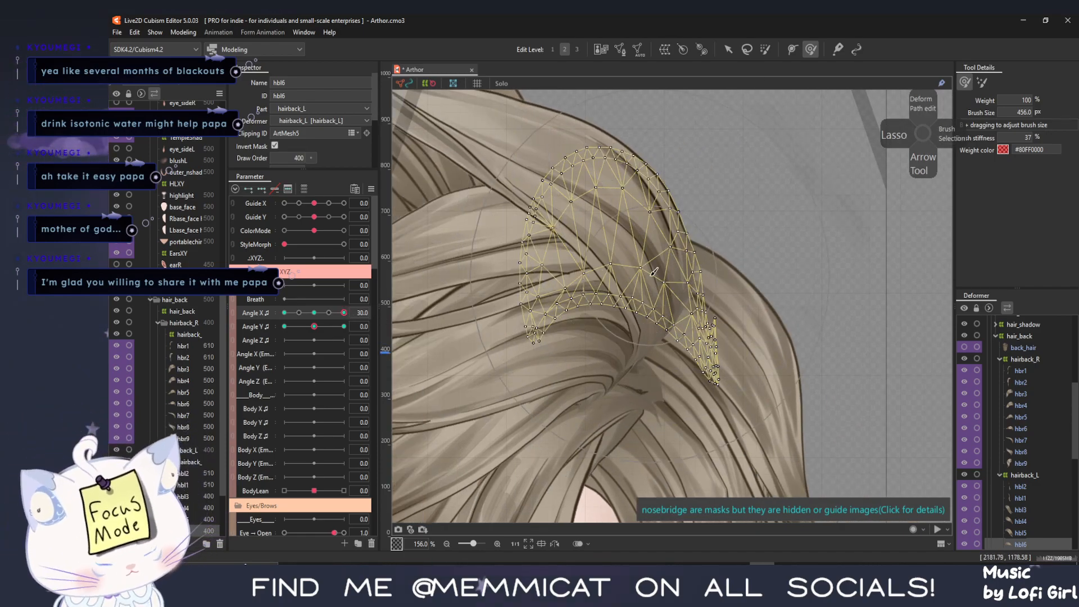
mouse_move(724, 283)
left_mouse_down()
mouse_move(651, 200)
mouse_move(632, 231)
mouse_move(645, 235)
left_mouse_up()
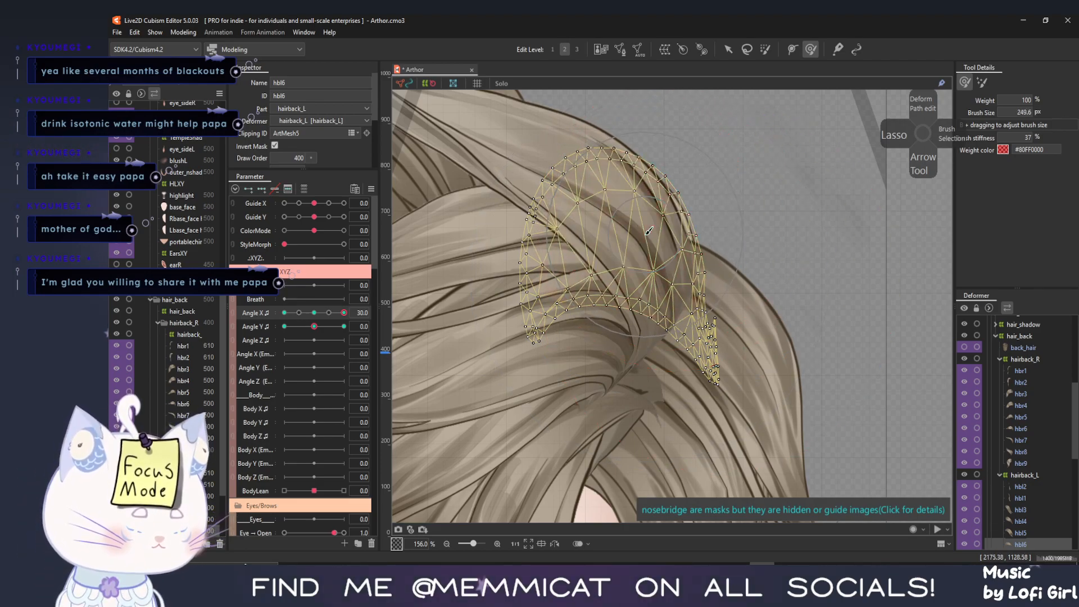
mouse_move(631, 271)
left_mouse_down()
mouse_move(643, 278)
mouse_move(627, 207)
left_mouse_up()
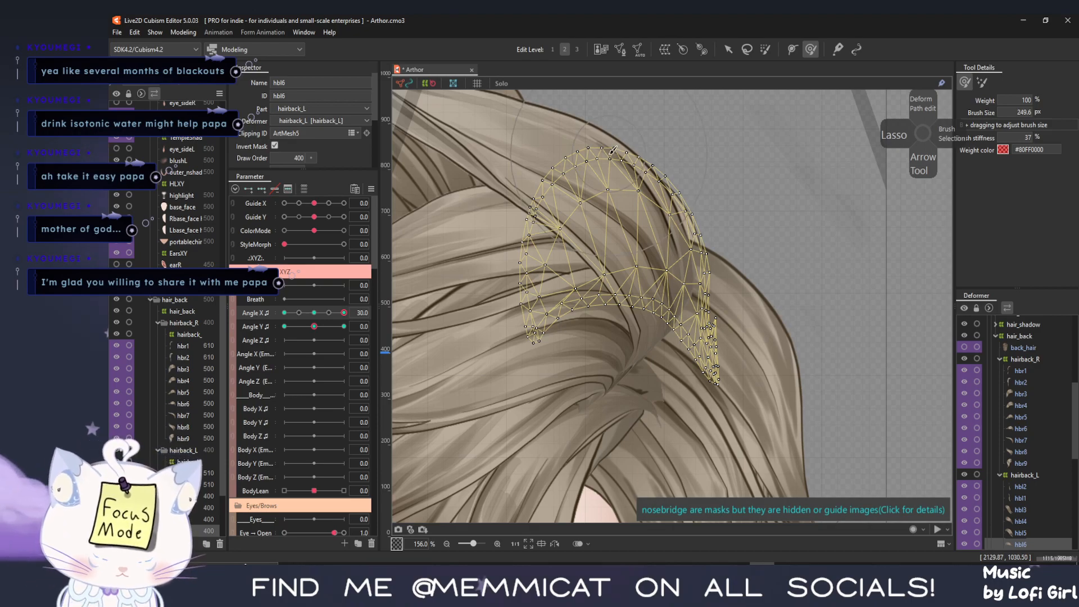
left_click_drag(343, 312, 372, 322)
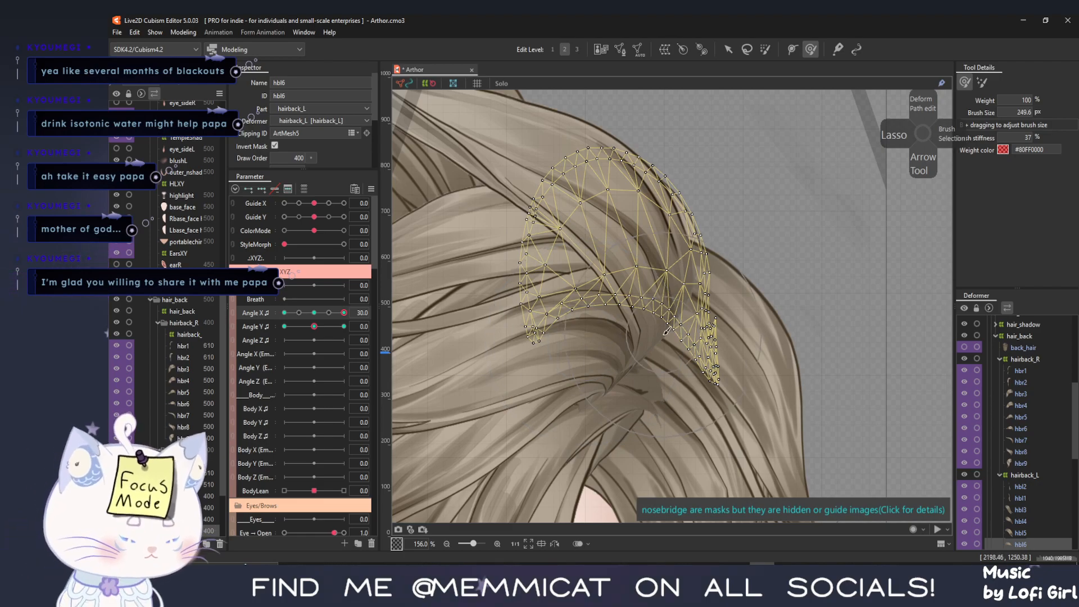
Shift strand hbl6's inner vertices and upper outer edge outward at Angle X 30 with the Deform Brush and check the turn
left_click_drag(616, 292, 606, 253)
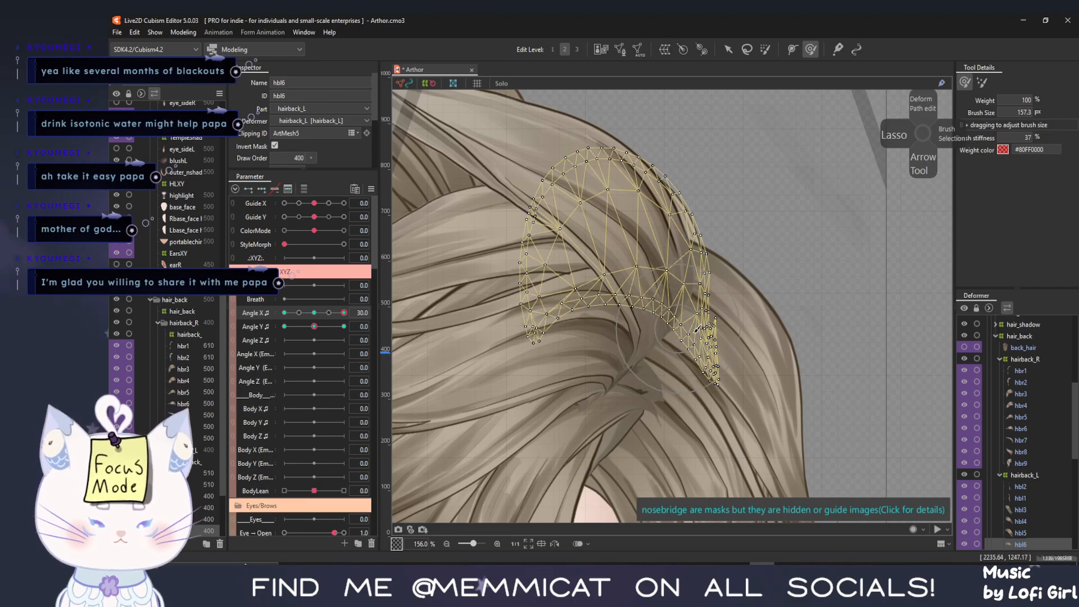
left_click_drag(656, 308, 666, 311)
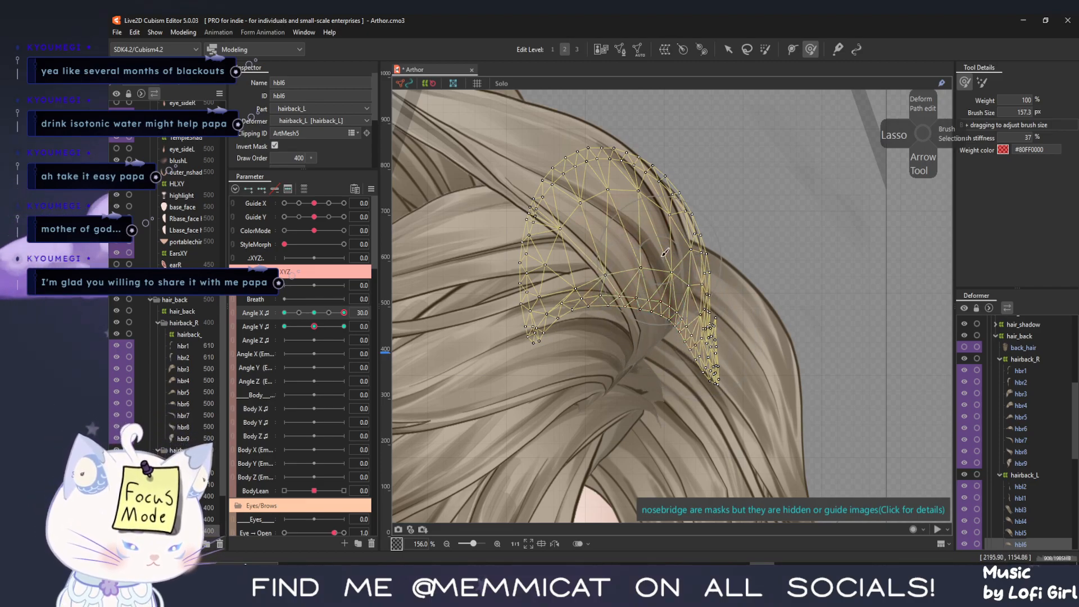
left_click_drag(665, 253, 678, 232)
left_click_drag(597, 180, 617, 181)
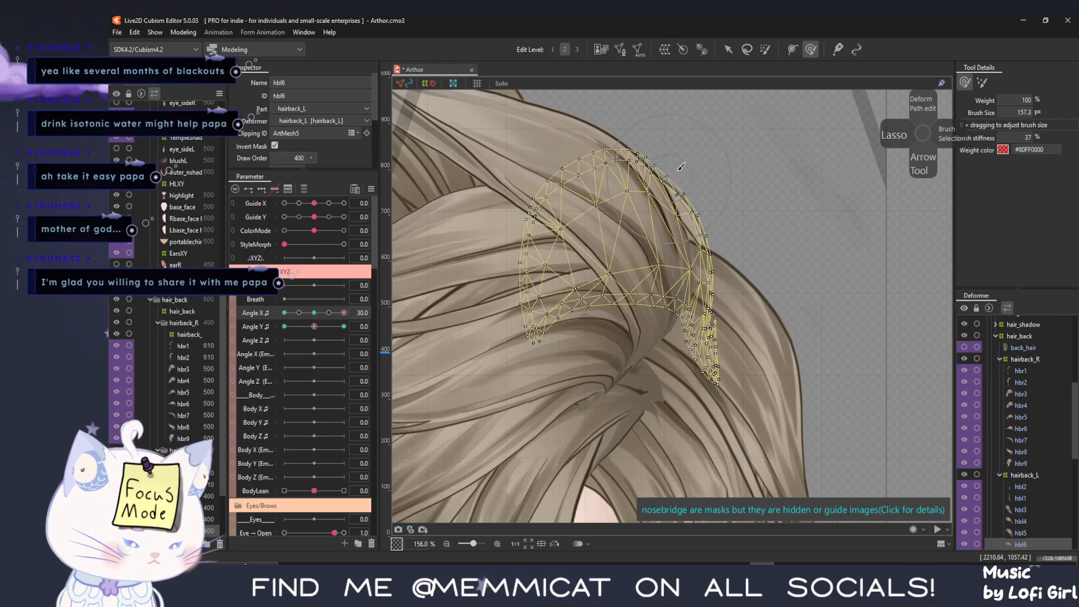
left_click_drag(681, 166, 705, 164)
left_click_drag(640, 206, 643, 214)
mouse_move(550, 198)
left_mouse_down()
mouse_move(556, 190)
mouse_move(544, 182)
mouse_move(564, 211)
left_mouse_up()
left_click_drag(605, 139, 613, 140)
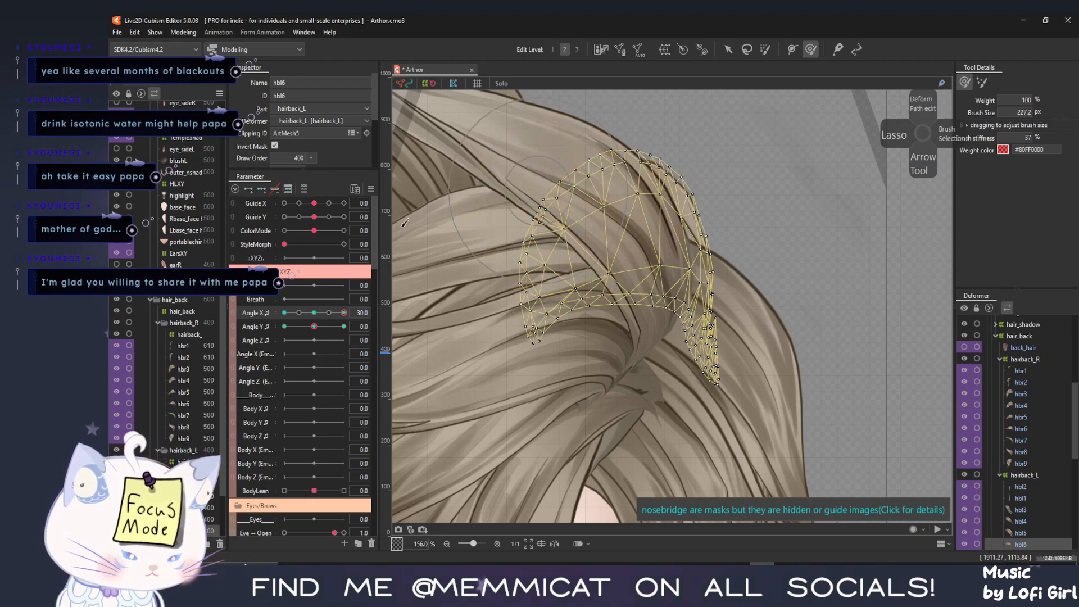
mouse_move(343, 313)
left_mouse_down()
mouse_move(317, 313)
mouse_move(354, 308)
left_mouse_up()
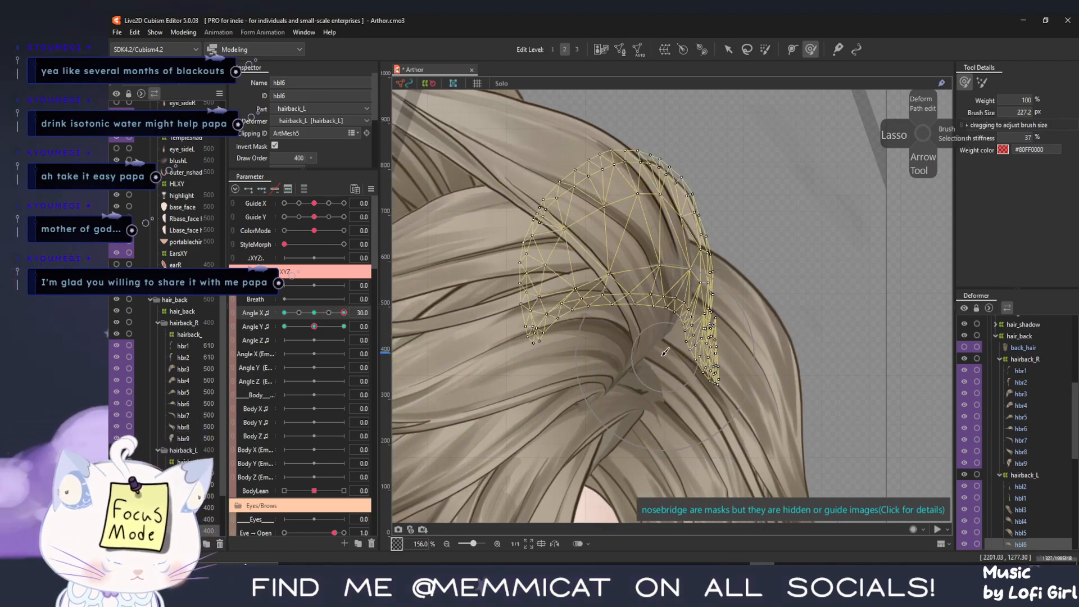
Curve strand hbl6's lower outer end and tip inward at Angle X 30 and check the turn with the overlay hidden
left_click_drag(655, 352, 643, 296)
mouse_move(703, 335)
left_mouse_down()
mouse_move(695, 318)
mouse_move(700, 342)
left_mouse_up()
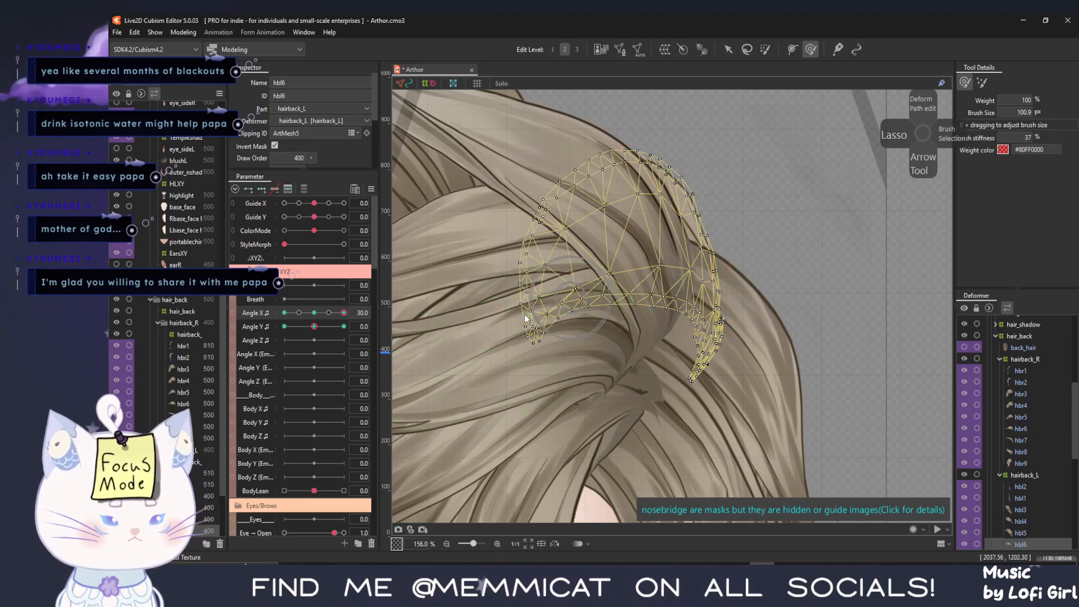
key("h")
left_click_drag(341, 313, 369, 307)
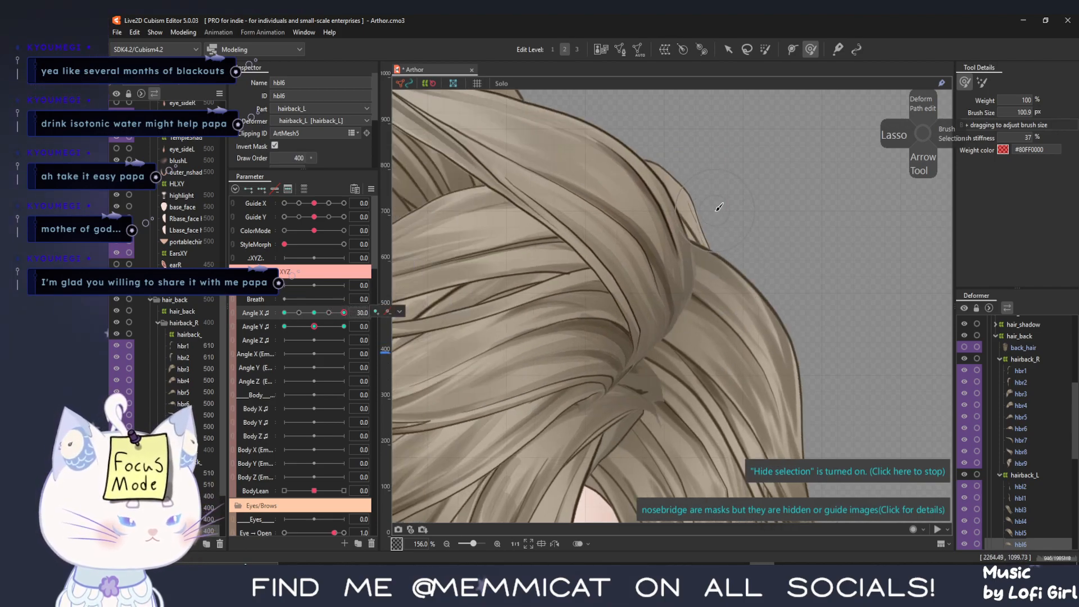
mouse_move(343, 313)
left_mouse_down()
mouse_move(321, 318)
mouse_move(362, 314)
left_mouse_up()
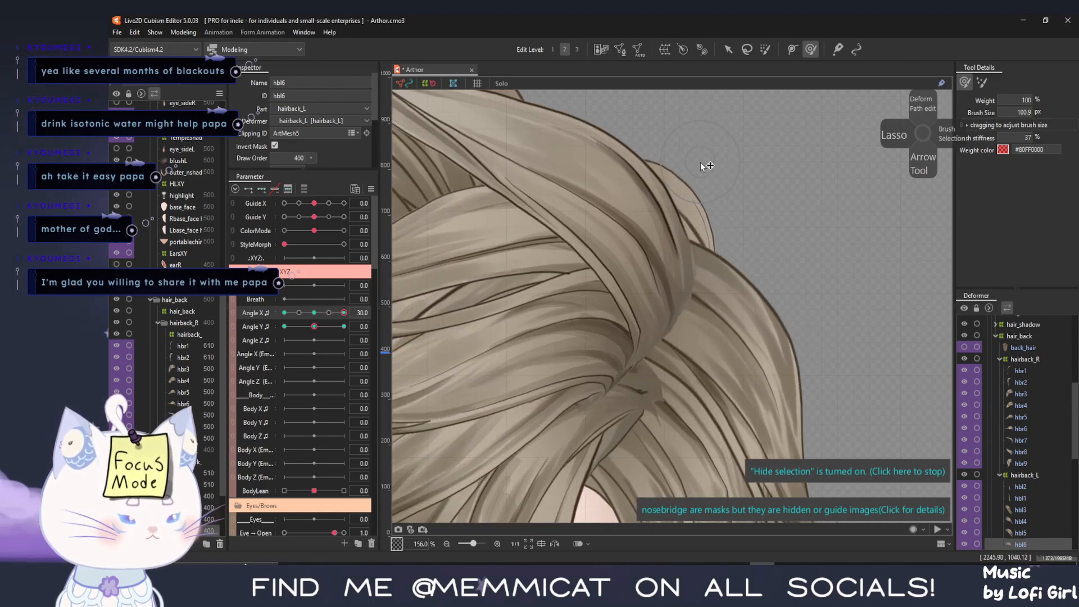
Reshape strand hbl6's outer end at Angle X 15 with a 156.0 px Deform Brush, pulling its flicked tip inward and checking the turn
mouse_move(338, 318)
left_mouse_down()
mouse_move(243, 332)
mouse_move(331, 315)
left_mouse_up()
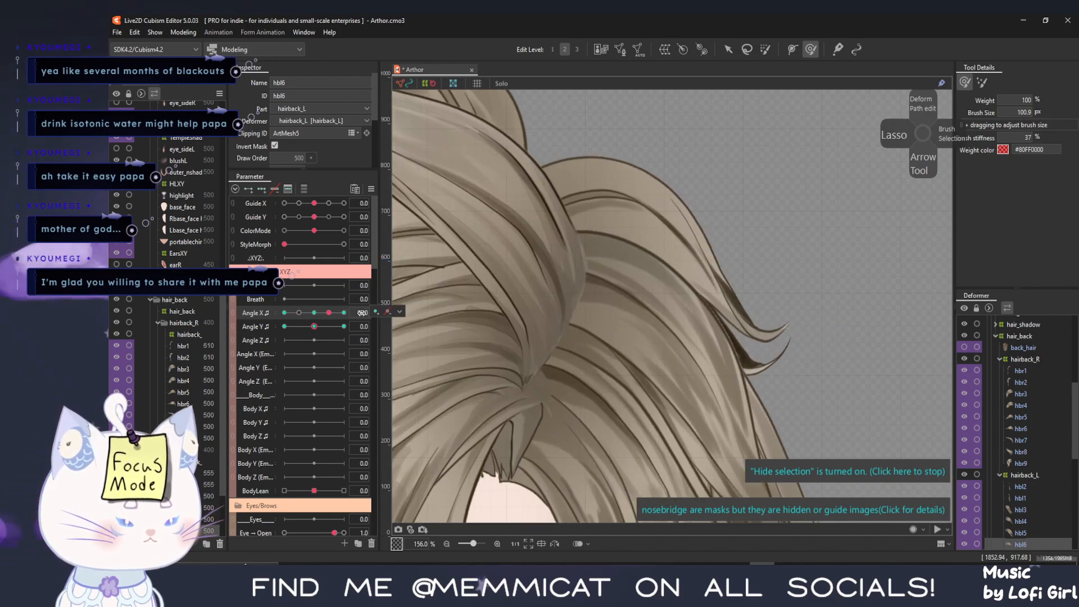
left_click(400, 311)
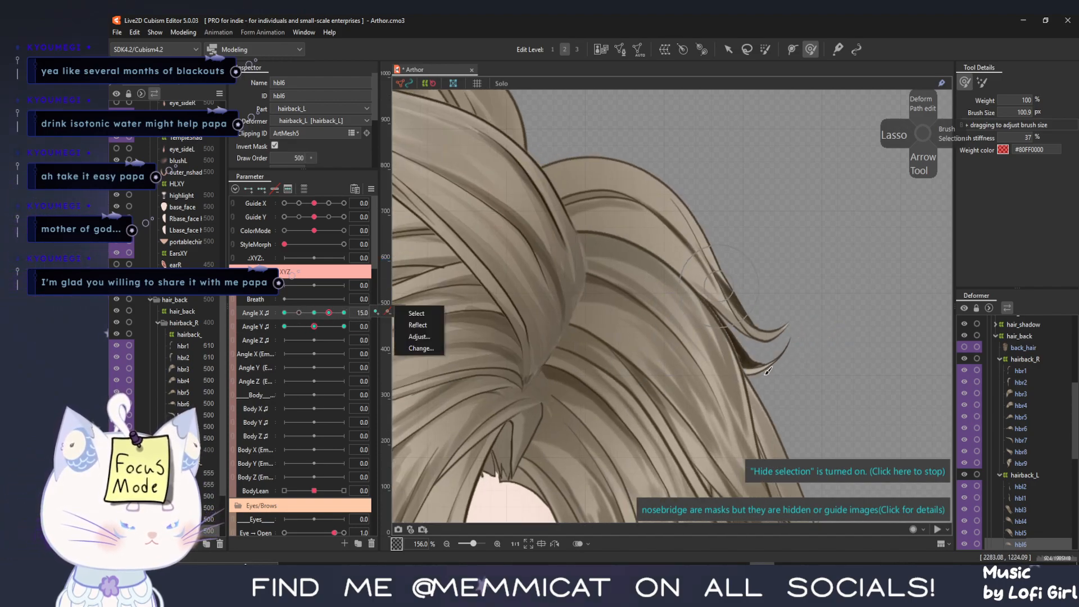
left_click(813, 476)
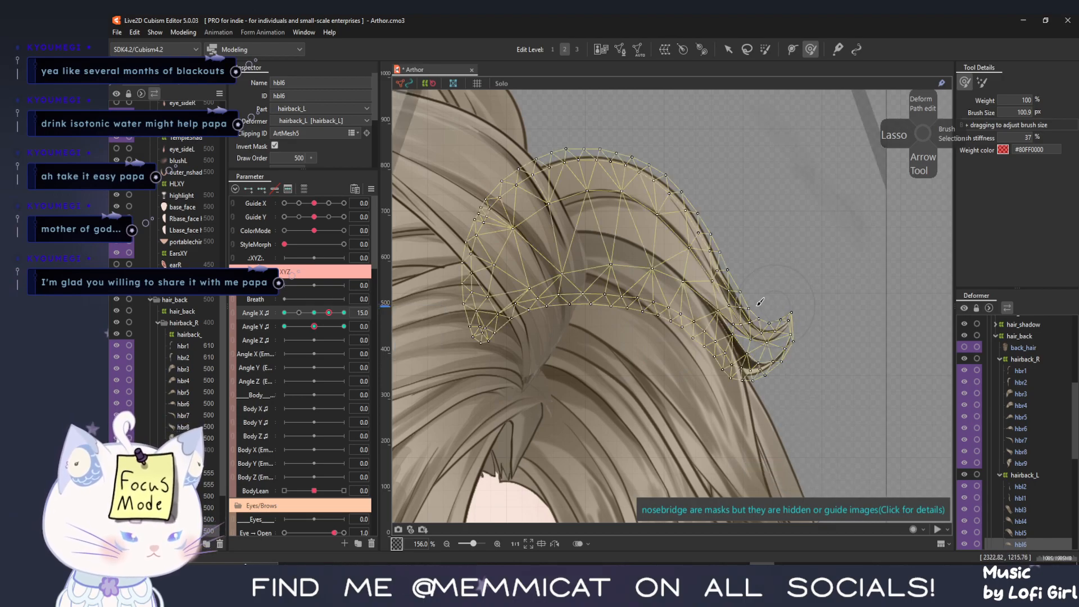
mouse_move(726, 286)
left_mouse_down()
mouse_move(719, 281)
mouse_move(711, 299)
left_mouse_up()
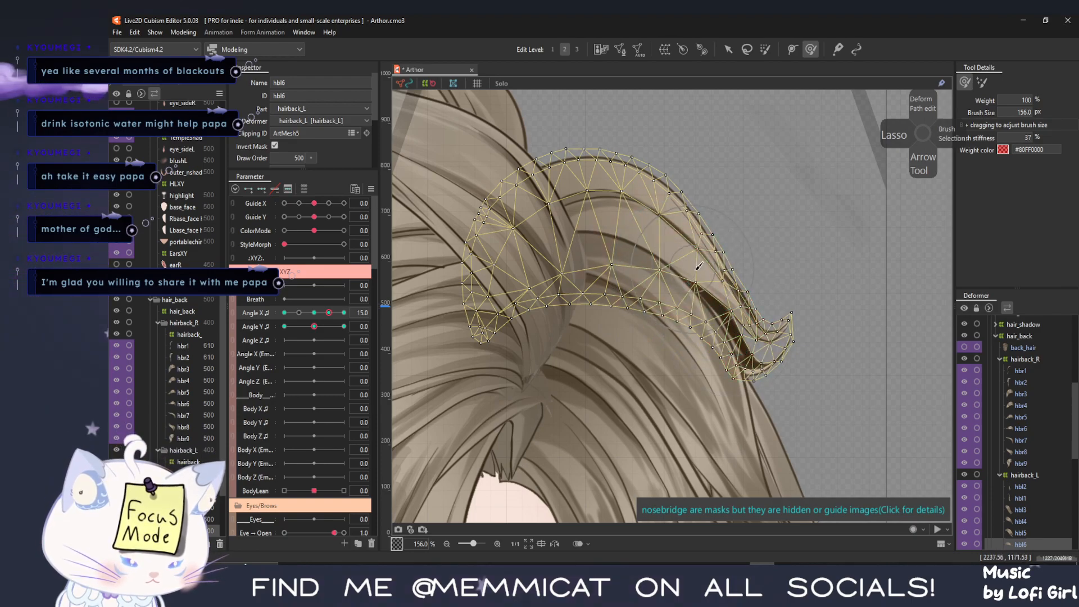
mouse_move(708, 280)
left_mouse_down()
mouse_move(757, 303)
mouse_move(725, 303)
left_mouse_up()
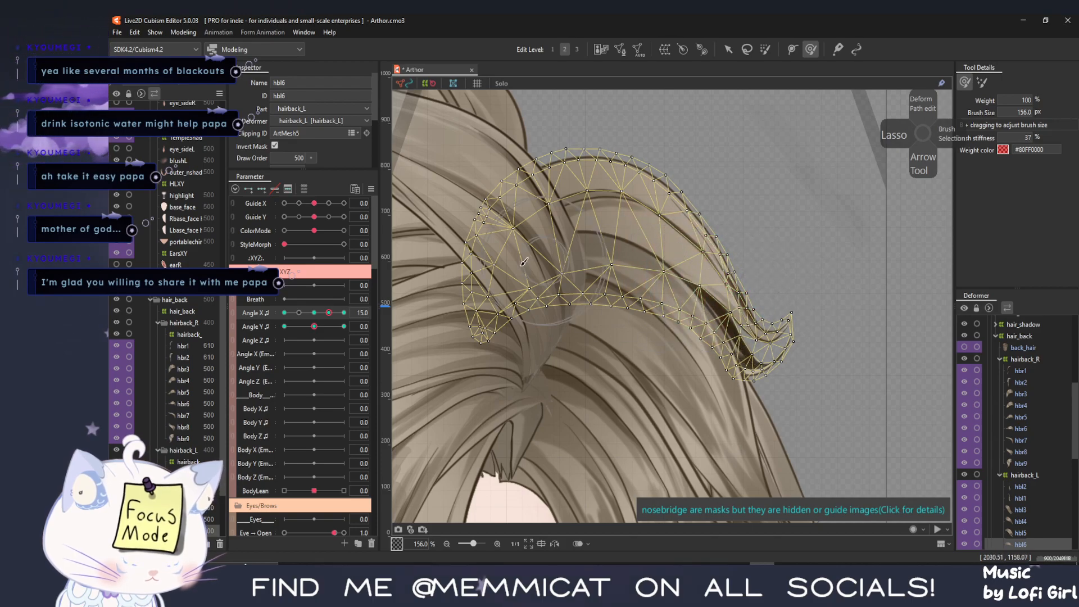
mouse_move(354, 312)
left_mouse_down()
mouse_move(305, 321)
mouse_move(336, 322)
mouse_move(332, 312)
left_mouse_up()
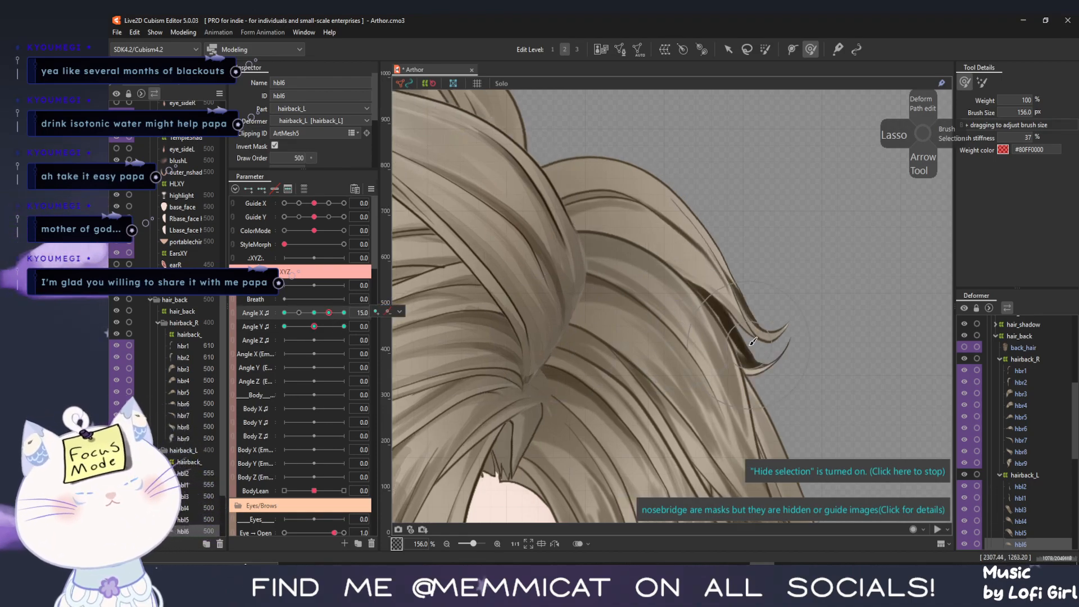
left_click_drag(809, 346, 800, 351)
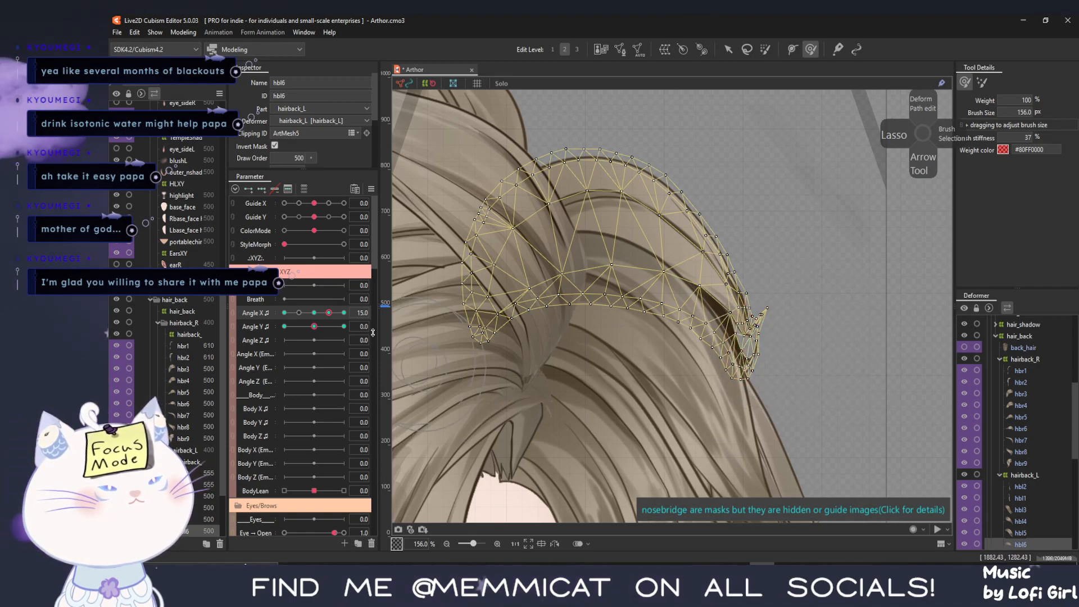
Raise strand hbl6's curled tip slightly at Angle X 30 with the 156.0 px Deform Brush and check the turn
mouse_move(329, 312)
left_mouse_down()
mouse_move(317, 318)
mouse_move(354, 329)
mouse_move(327, 335)
mouse_move(351, 331)
left_mouse_up()
left_click(802, 470)
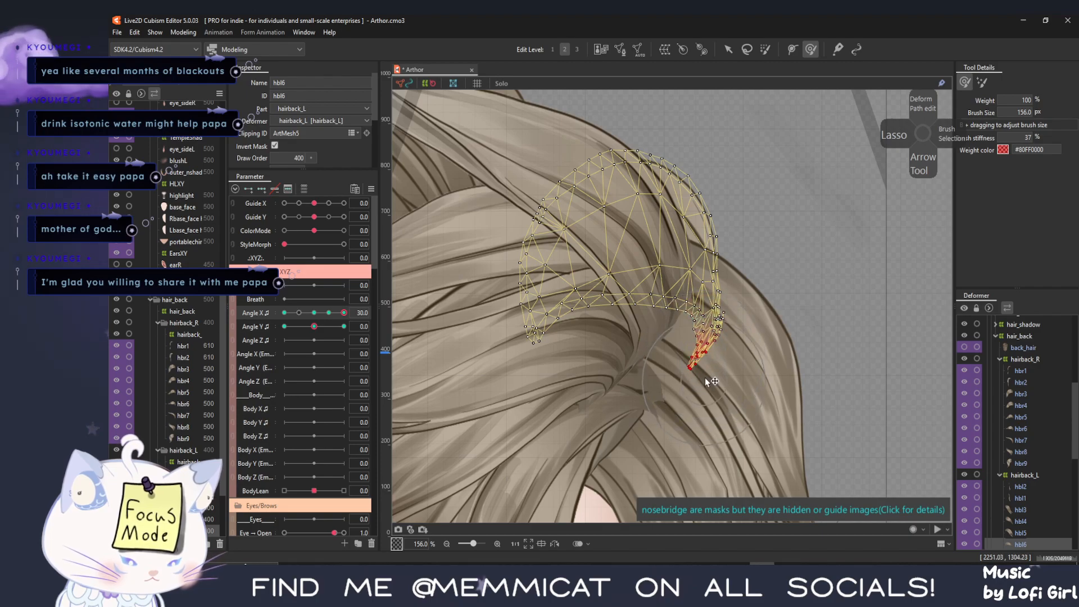
mouse_move(344, 312)
left_mouse_down()
mouse_move(322, 316)
mouse_move(363, 323)
left_mouse_up()
Move individual vertices along strand hbl6's lower outer edge outward at Angle X 30 with the Arrow tool to even out the mesh
left_click(729, 50)
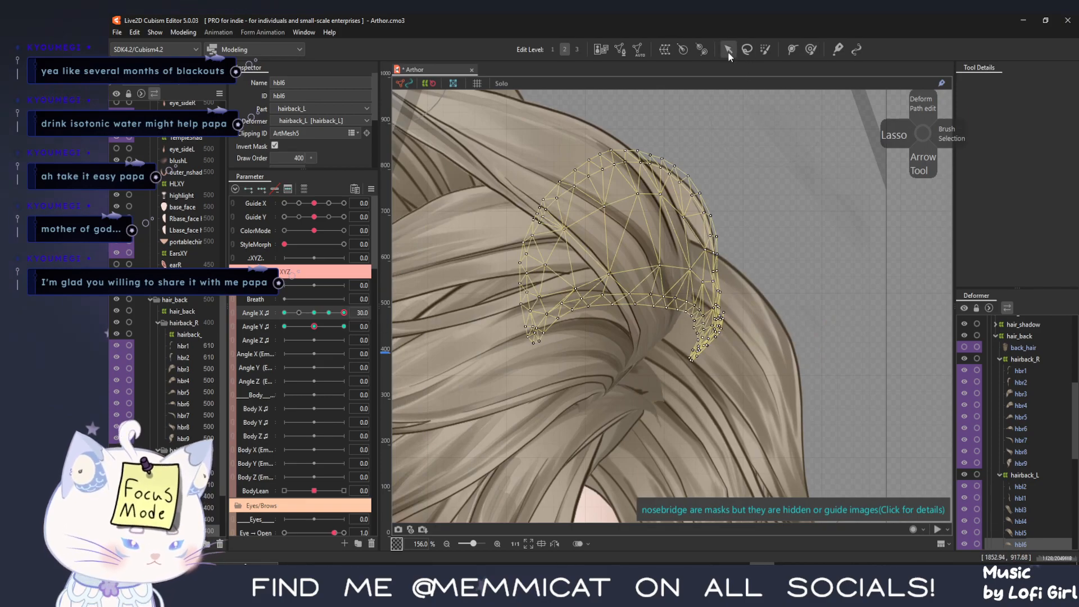
left_click(639, 194)
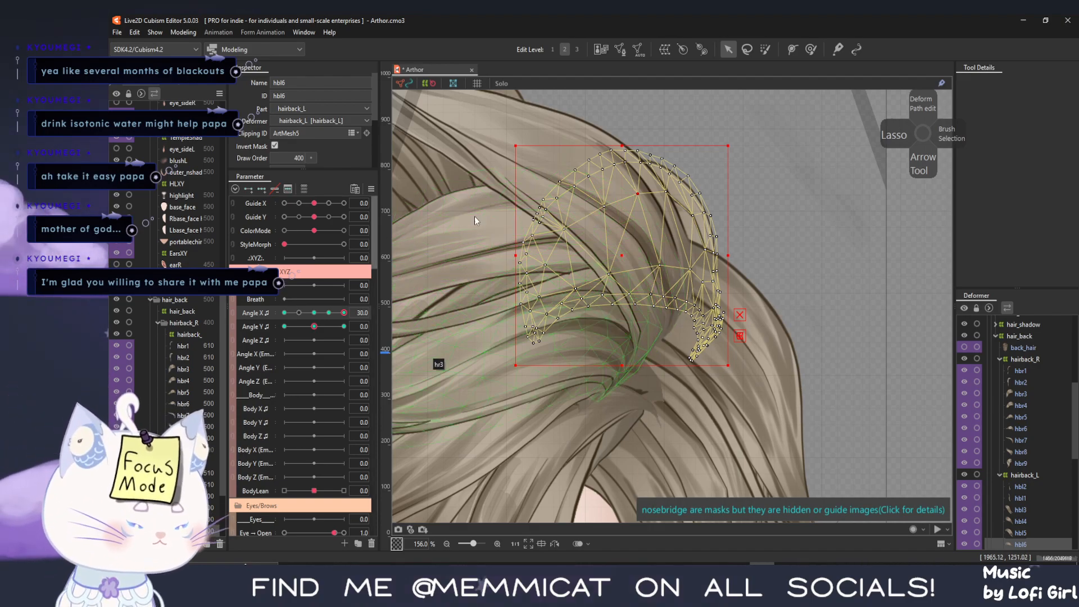
scroll(726, 279, "up", 3)
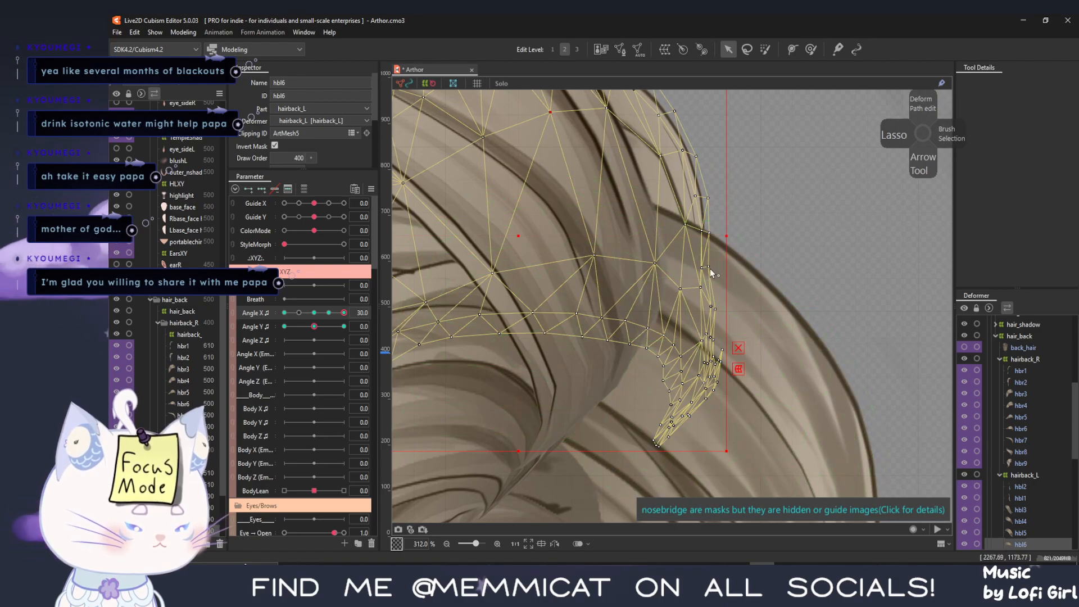
left_click_drag(705, 270, 710, 272)
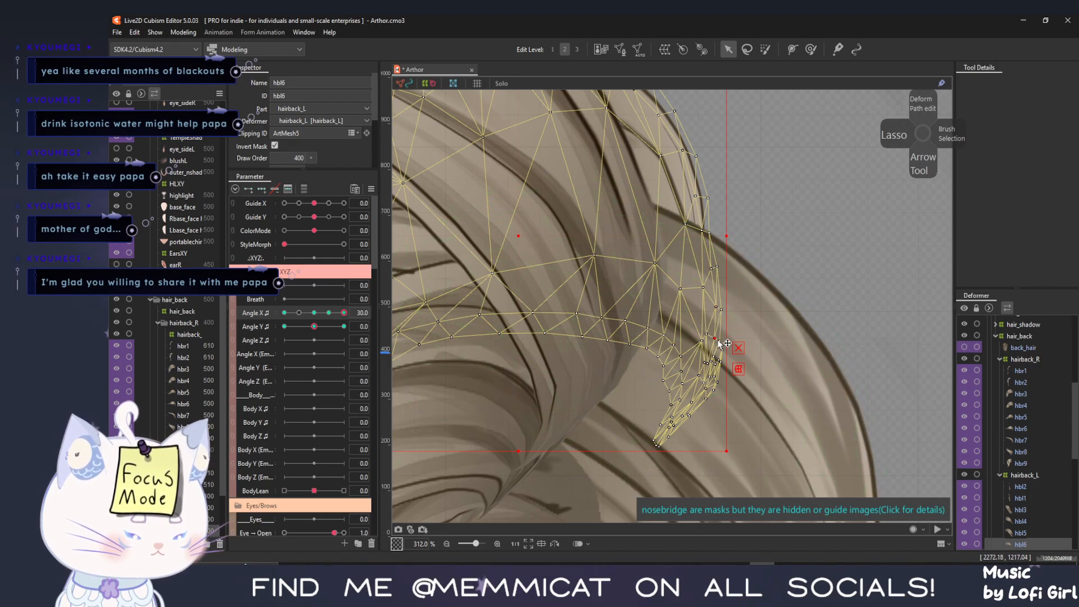
left_click_drag(706, 333, 710, 336)
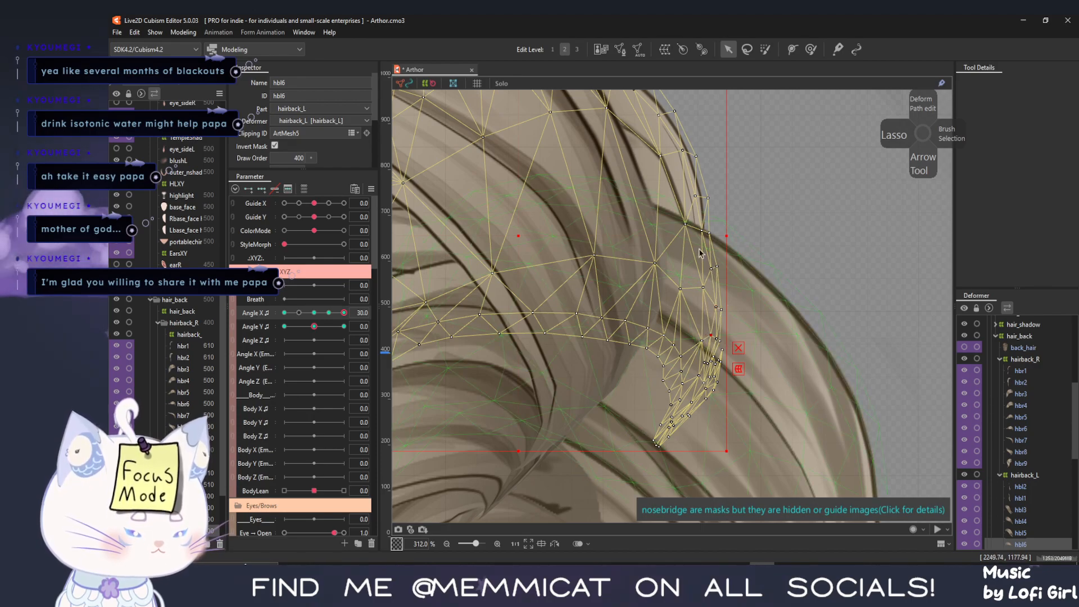
left_click_drag(706, 232, 715, 233)
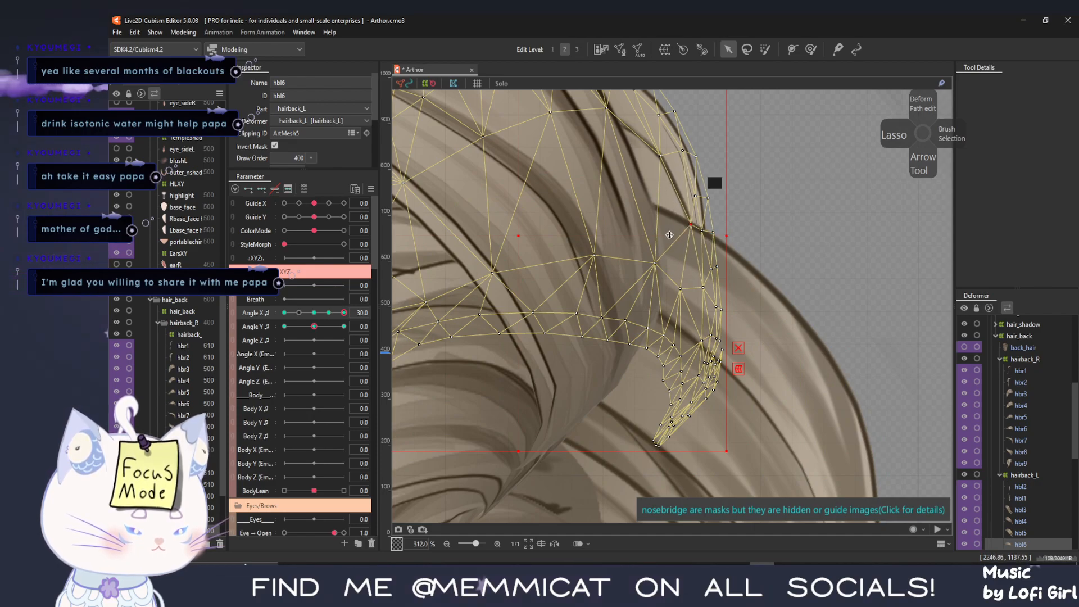
left_click(655, 264)
left_click_drag(681, 288, 686, 288)
scroll(547, 297, "down", 5)
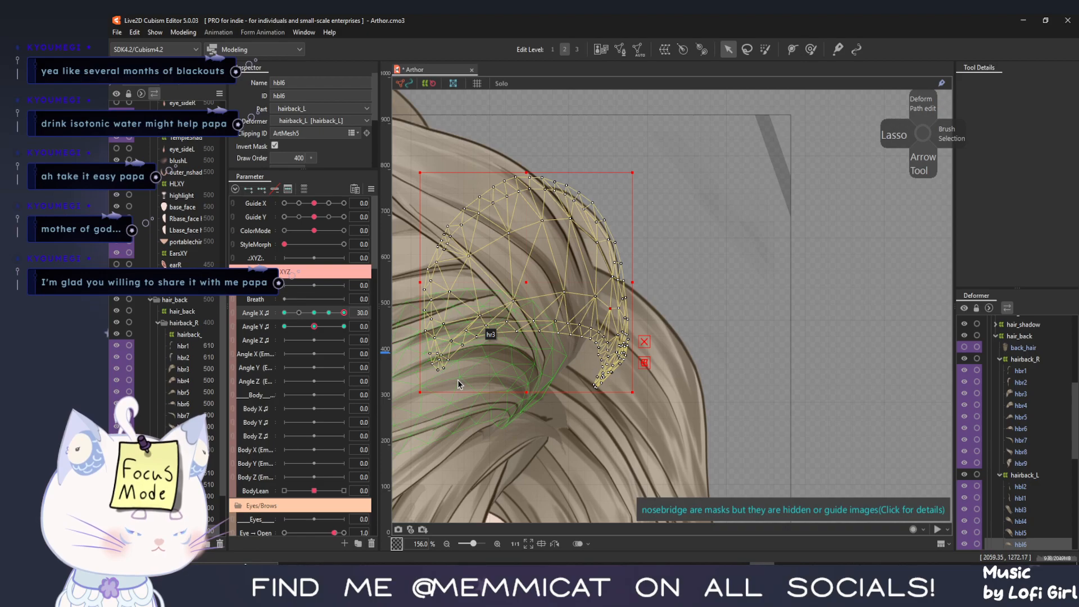
Inspect the hair across Angle X from -30 to 30 with the selection overlay hidden
scroll(457, 380, "down", 3)
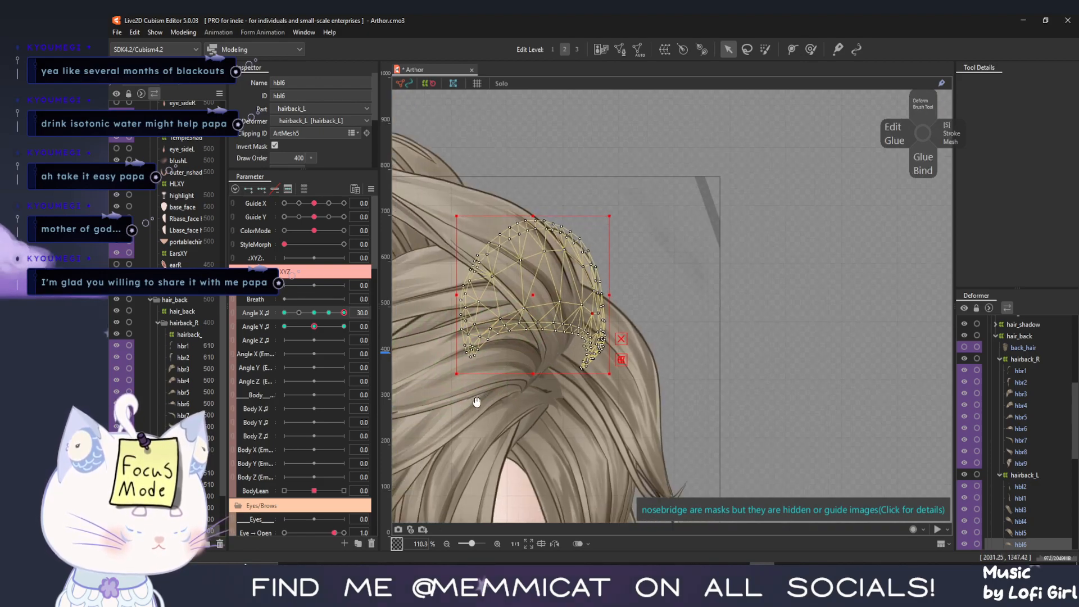
left_click_drag(473, 403, 559, 342)
key("ctrl+t")
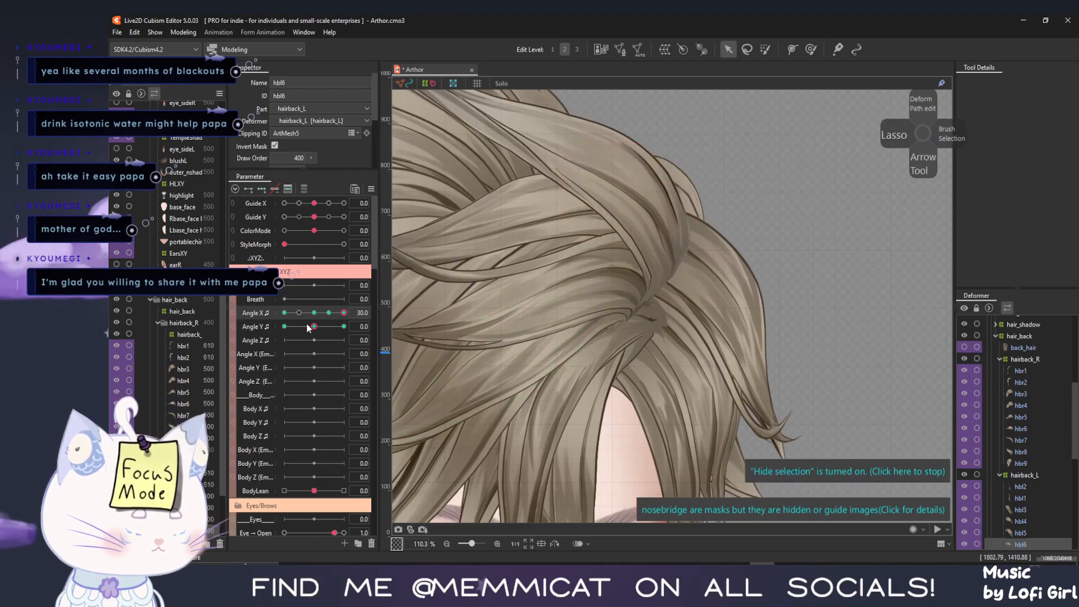
mouse_move(337, 313)
left_mouse_down()
mouse_move(309, 318)
mouse_move(346, 329)
mouse_move(275, 336)
left_mouse_up()
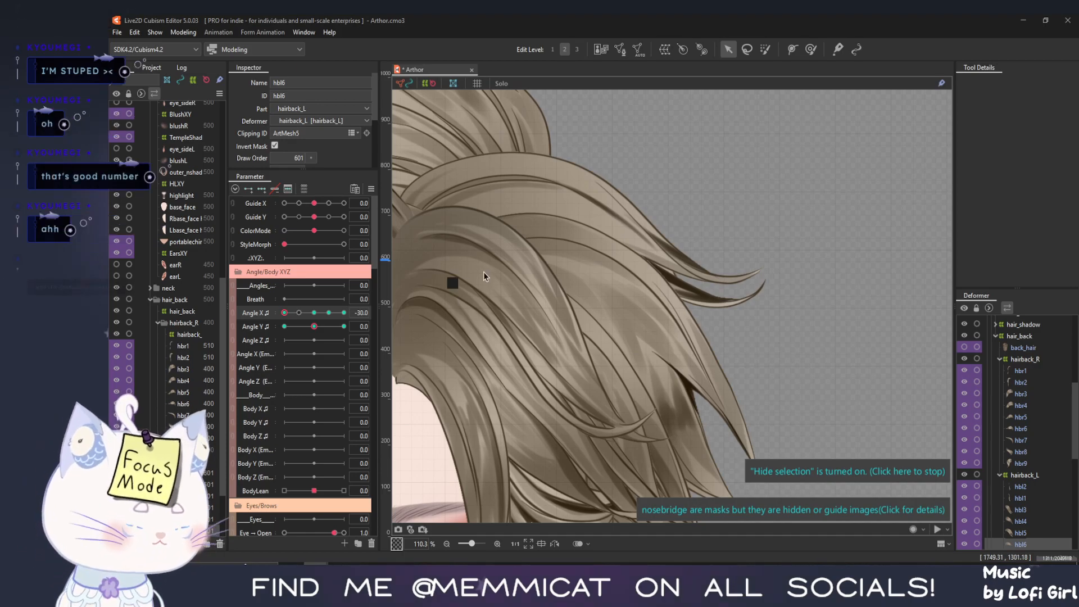
left_click_drag(284, 313, 331, 316)
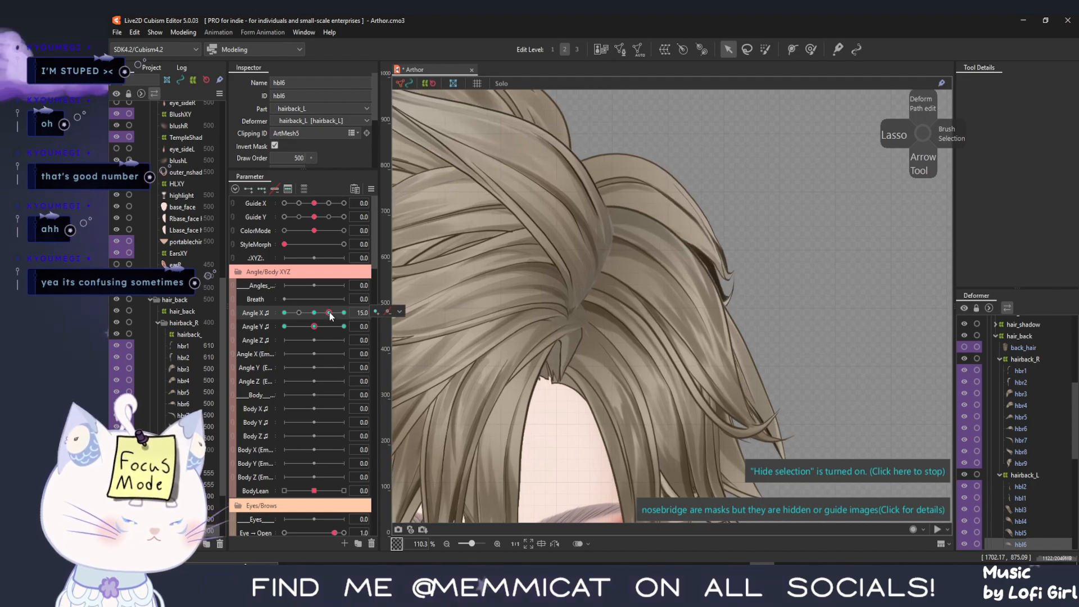
key("ctrl+z")
left_click_drag(329, 312, 362, 326)
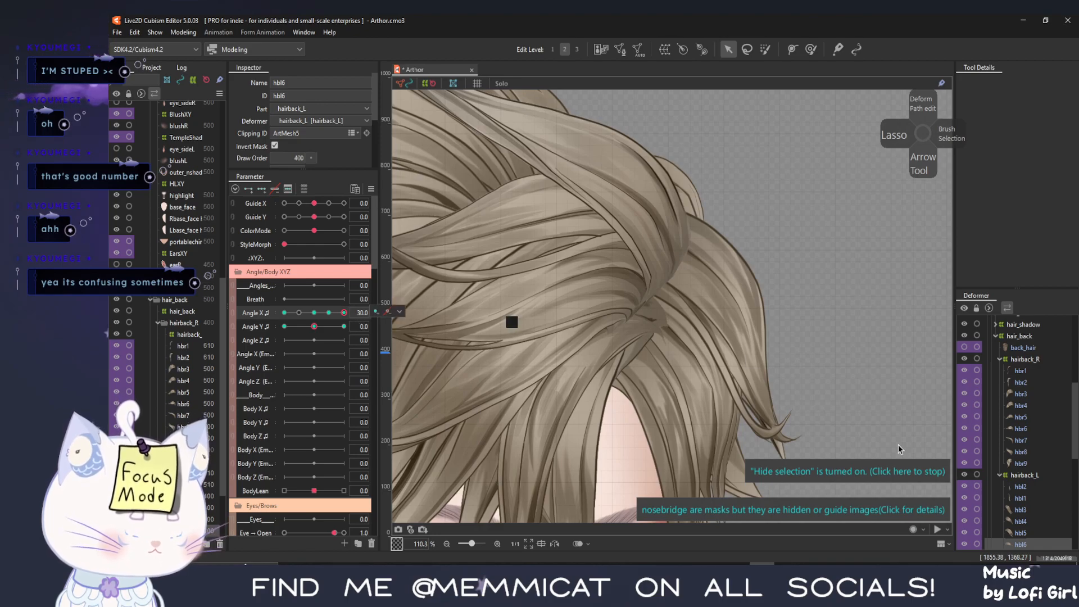
Push strand hbl6's outer edge and tip outward at Angle X 30 with the 156.0 px Deform Brush and compare the shape at 15
left_click(881, 473)
left_click(810, 50)
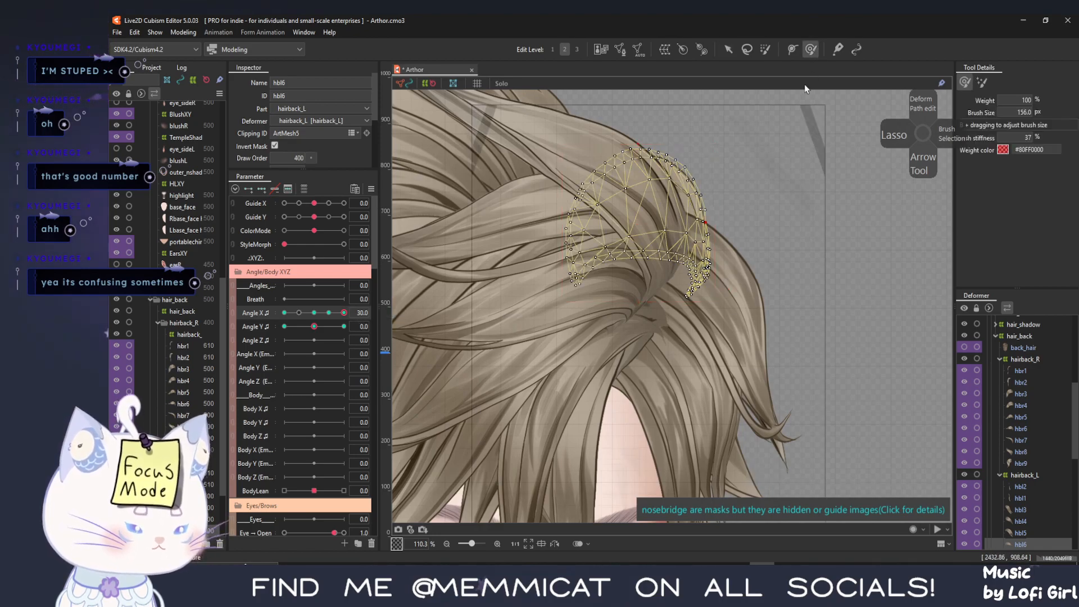
left_click_drag(722, 217, 728, 219)
left_click_drag(707, 268, 711, 272)
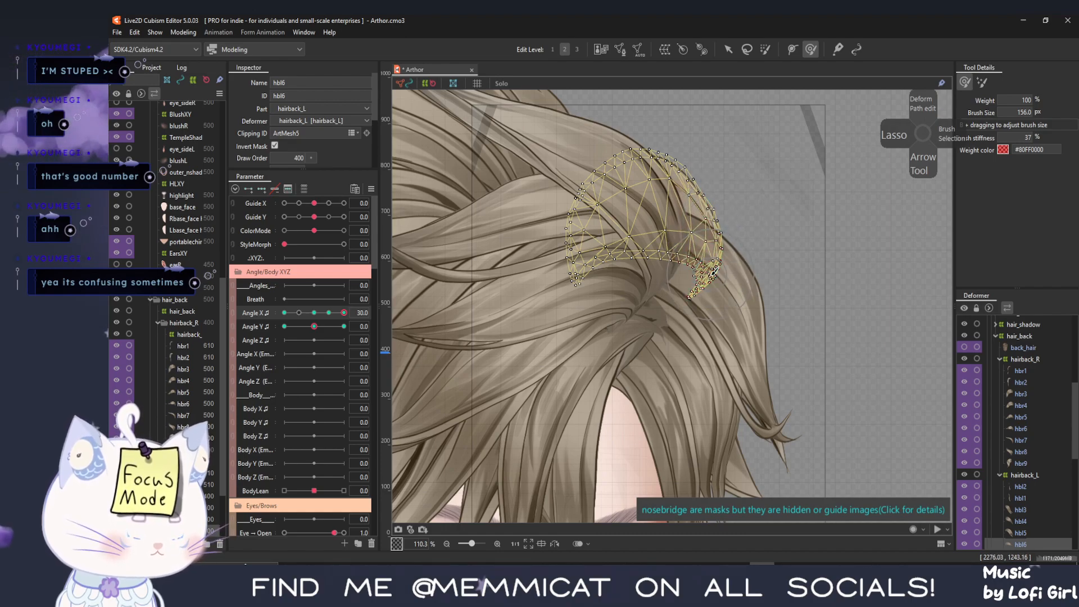
key("ctrl+t")
left_click_drag(345, 312, 329, 313)
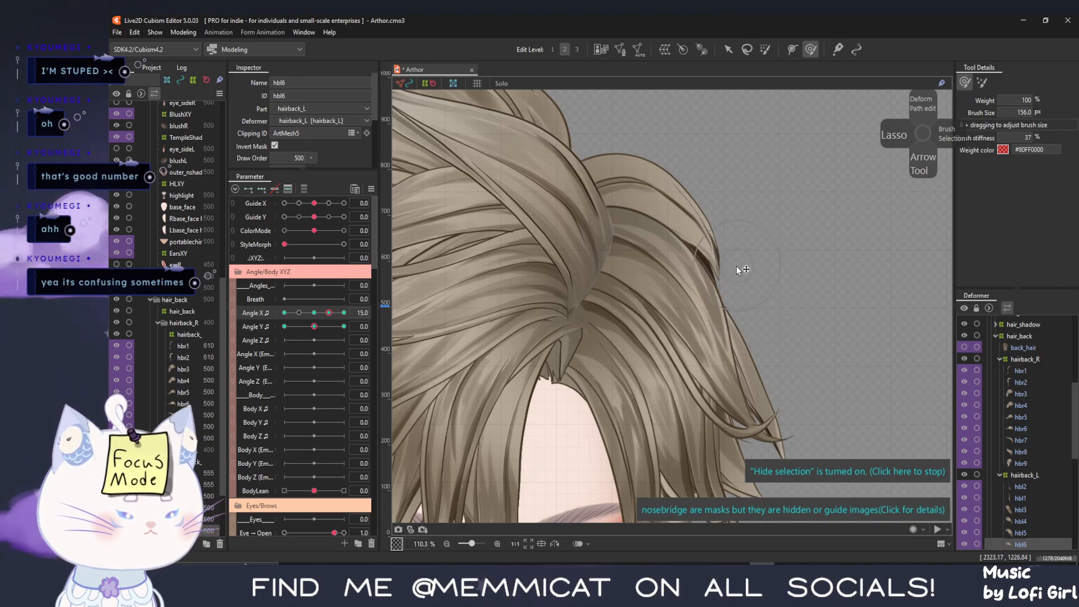
Adjust individual vertices along strand hbl6's outer side at Angle X 15 with the Arrow tool, and check the shape without the selection overlay
key("ctrl+h")
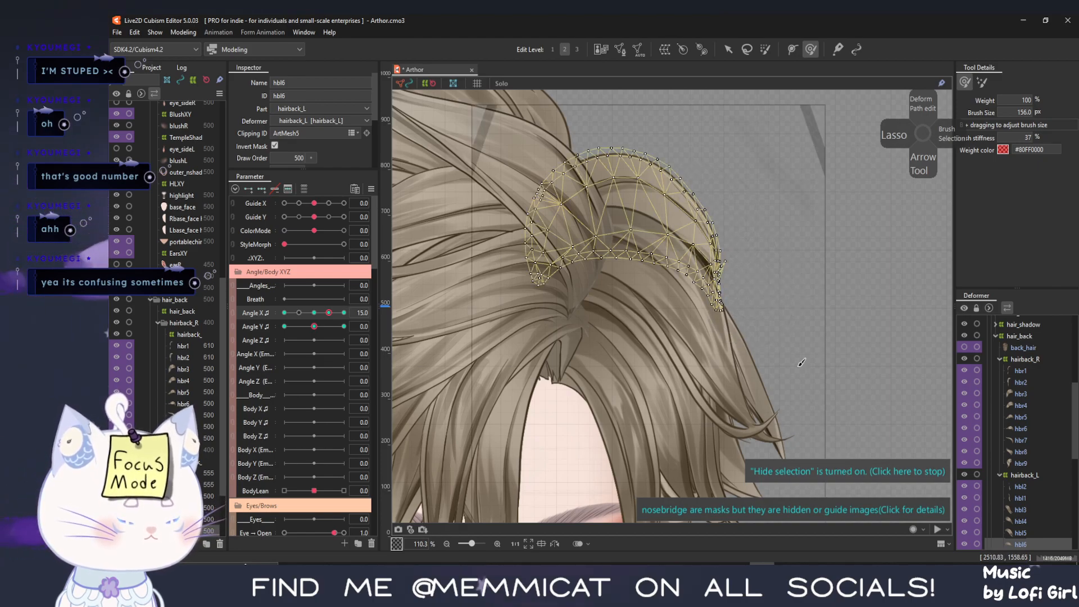
left_click(729, 50)
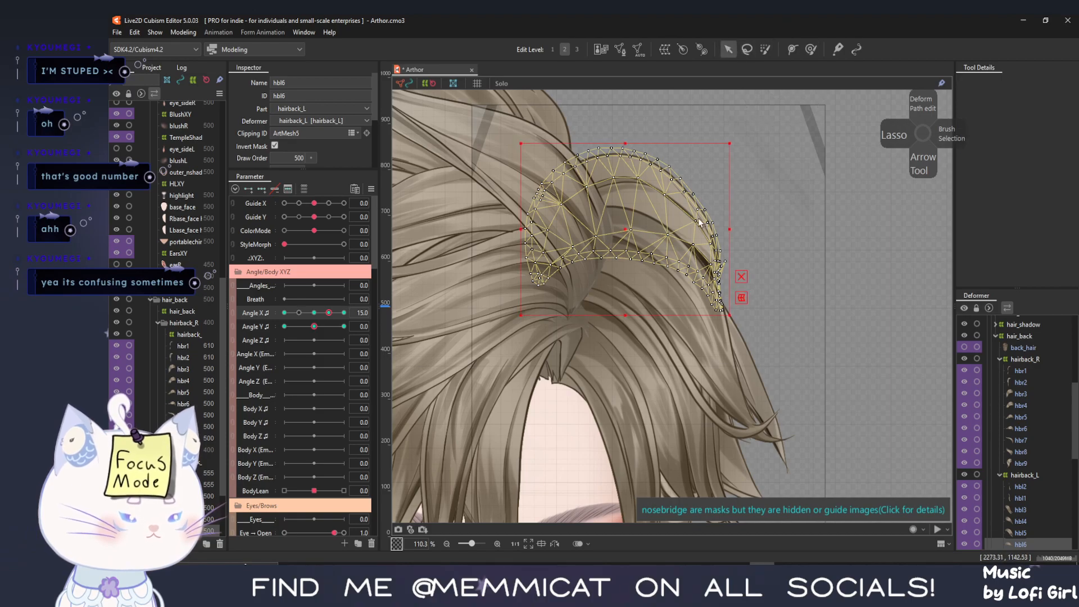
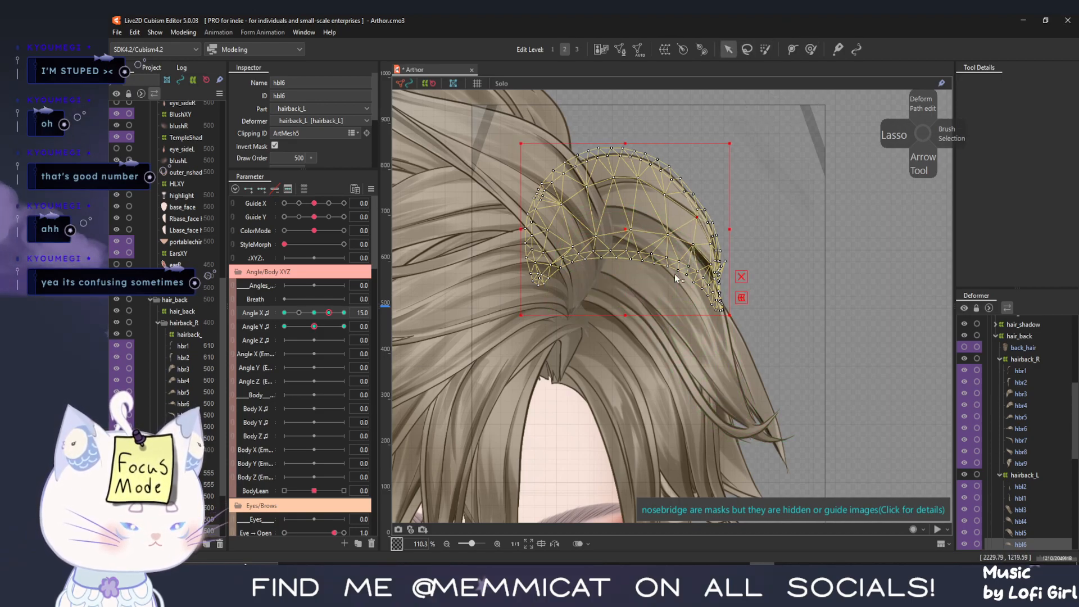
key("ctrl+h")
key("ctrl+h")
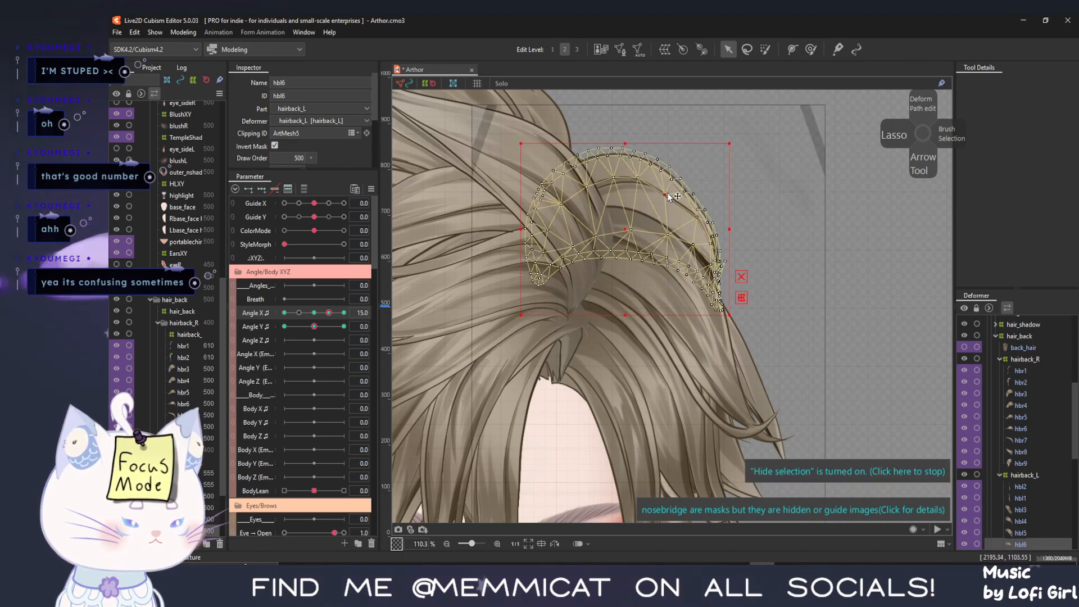
mouse_move(329, 312)
left_mouse_down()
mouse_move(340, 313)
mouse_move(225, 334)
mouse_move(332, 329)
mouse_move(319, 328)
mouse_move(329, 313)
left_mouse_up()
key("ctrl+h")
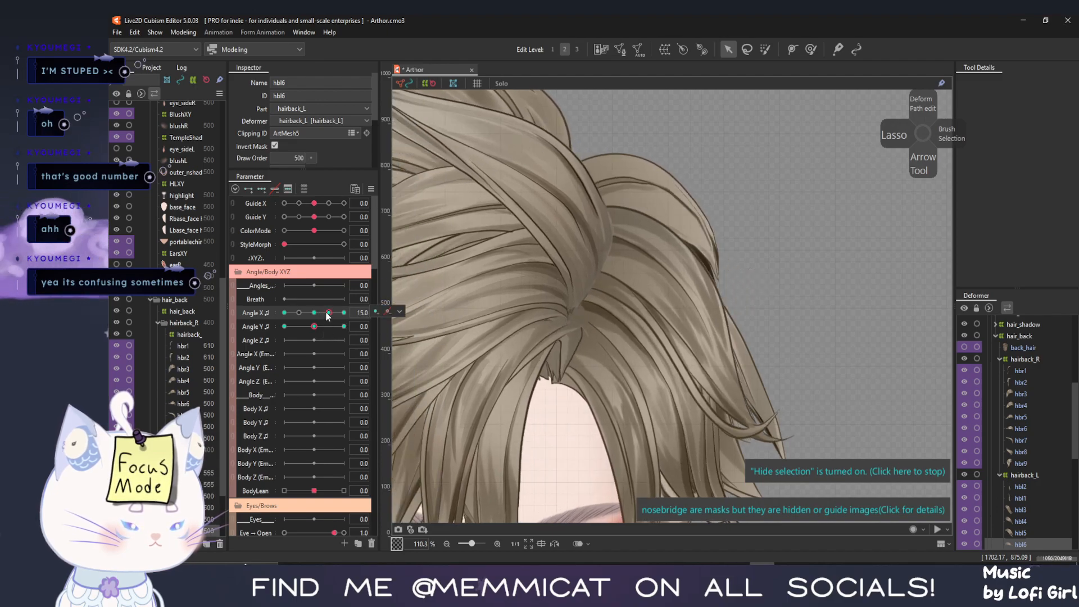
Compare the back hair's silhouette between Angle X 15 and 30, over the whole head and close up
left_click(811, 50)
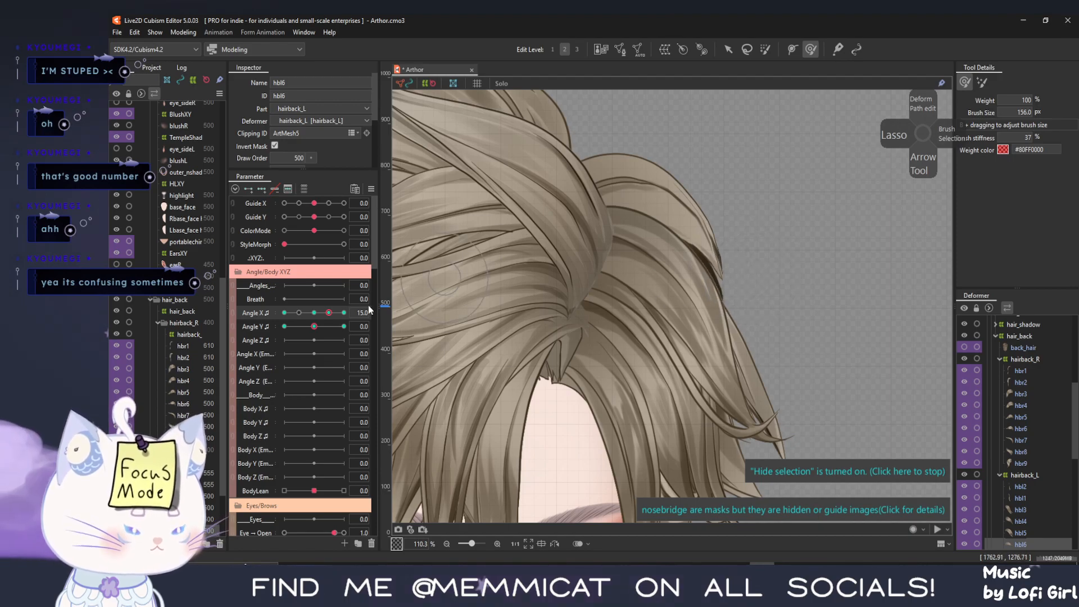
mouse_move(329, 312)
left_mouse_down()
mouse_move(345, 315)
mouse_move(304, 323)
mouse_move(383, 319)
left_mouse_up()
scroll(602, 360, "down", 5)
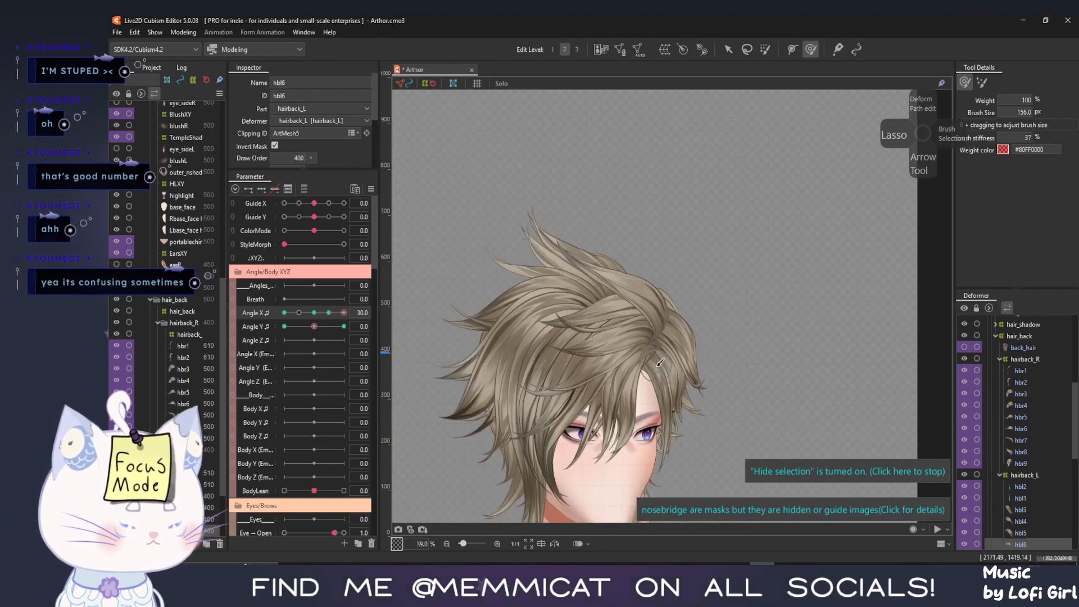
scroll(660, 362, "up", 2)
mouse_move(341, 313)
left_mouse_down()
mouse_move(324, 316)
mouse_move(333, 318)
left_mouse_up()
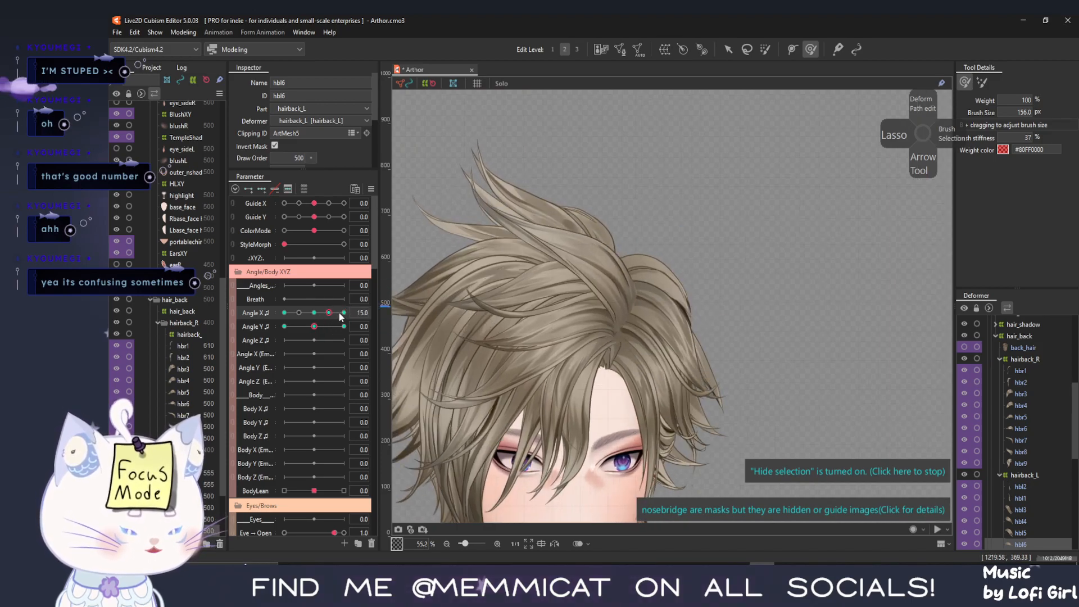
left_click(344, 314)
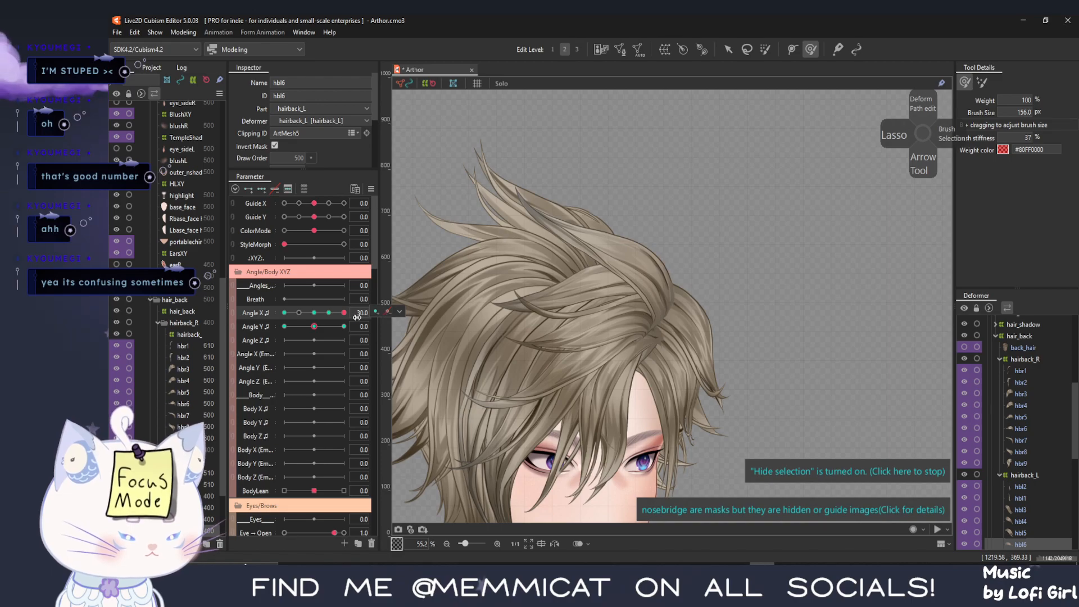
scroll(715, 309, "up", 3)
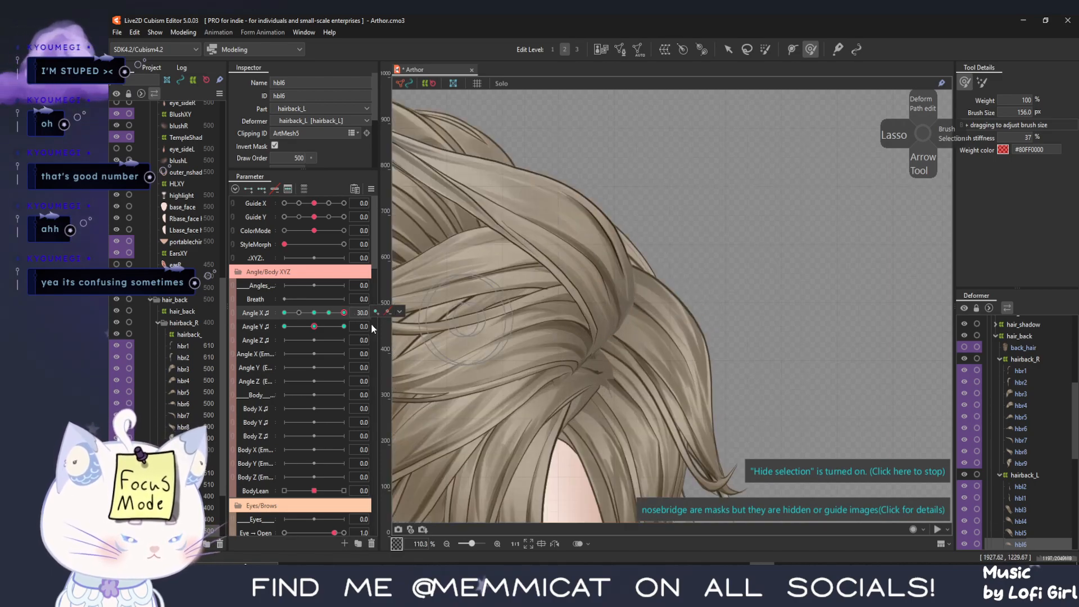
mouse_move(346, 314)
left_mouse_down()
mouse_move(326, 316)
mouse_move(346, 315)
left_mouse_up()
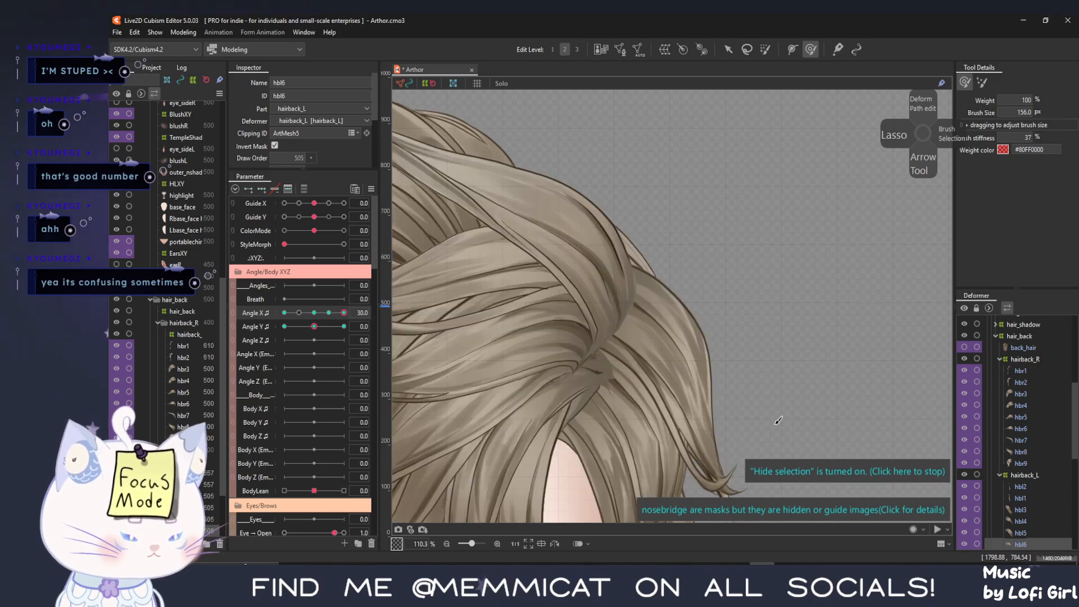
Nudge strand hbl6's tip outward at Angle X 30 with the 156.0 px Deform Brush and check the turn from 0 to 30
left_click(792, 472)
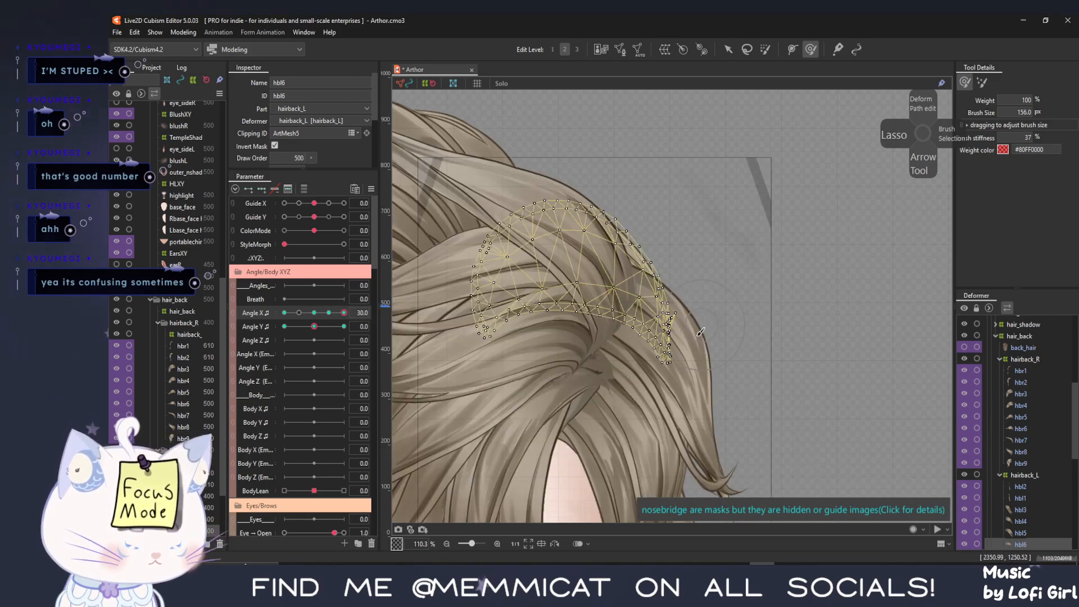
left_click_drag(700, 338, 710, 336)
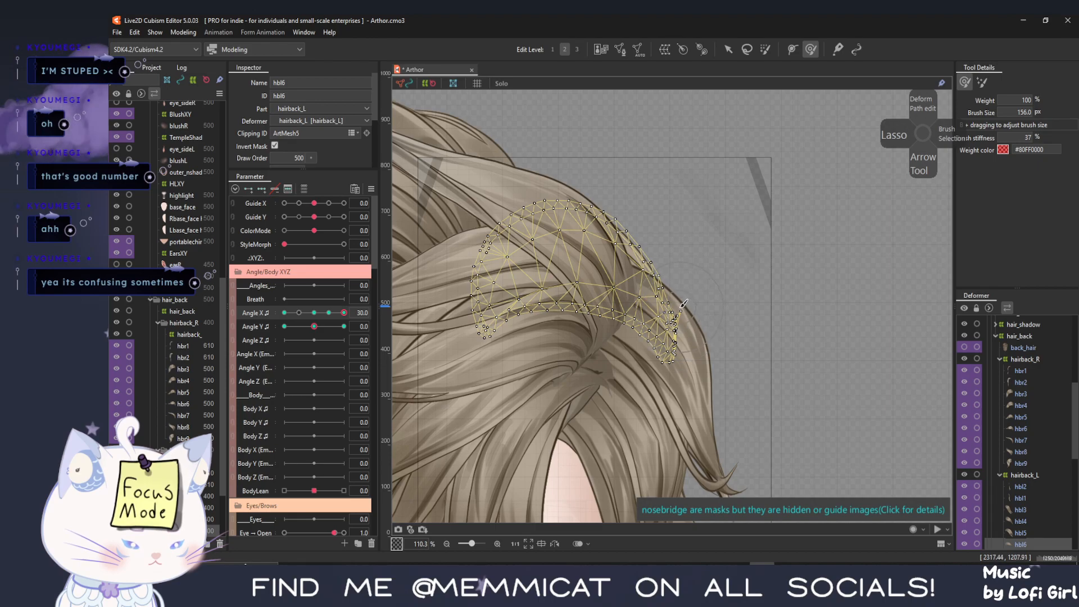
mouse_move(338, 311)
left_mouse_down()
mouse_move(328, 316)
mouse_move(370, 309)
left_mouse_up()
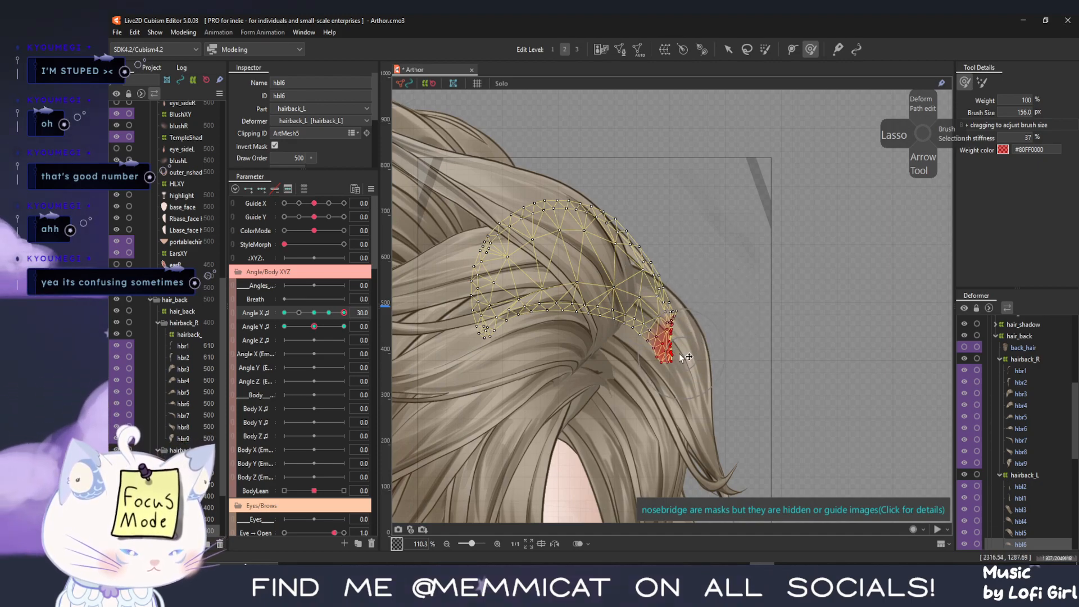
left_click_drag(678, 357, 698, 315)
mouse_move(344, 313)
left_mouse_down()
mouse_move(268, 331)
mouse_move(377, 329)
left_mouse_up()
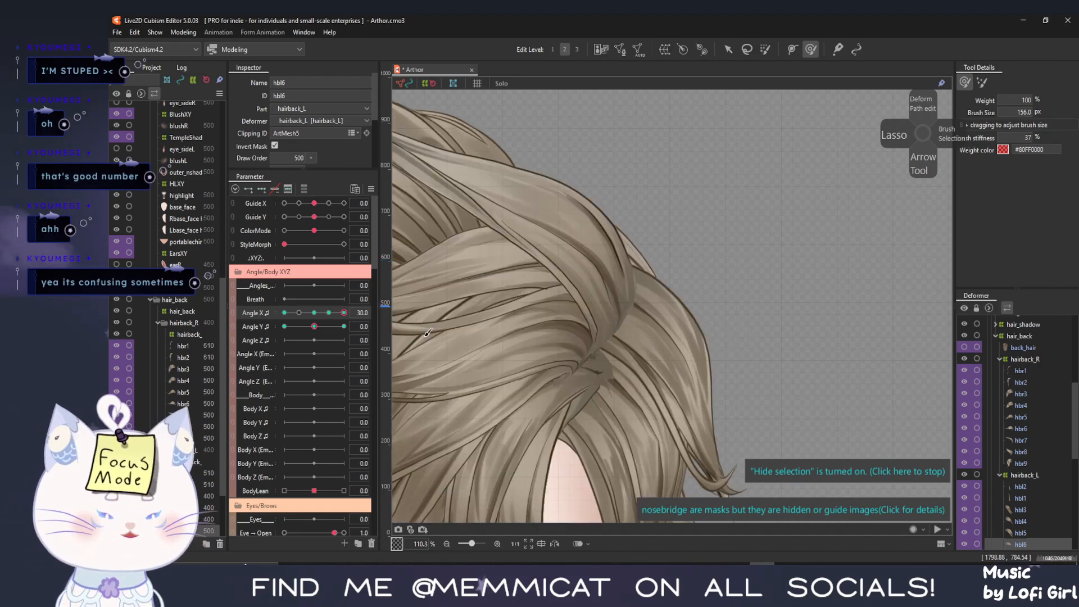
left_click(312, 314)
left_click(313, 314)
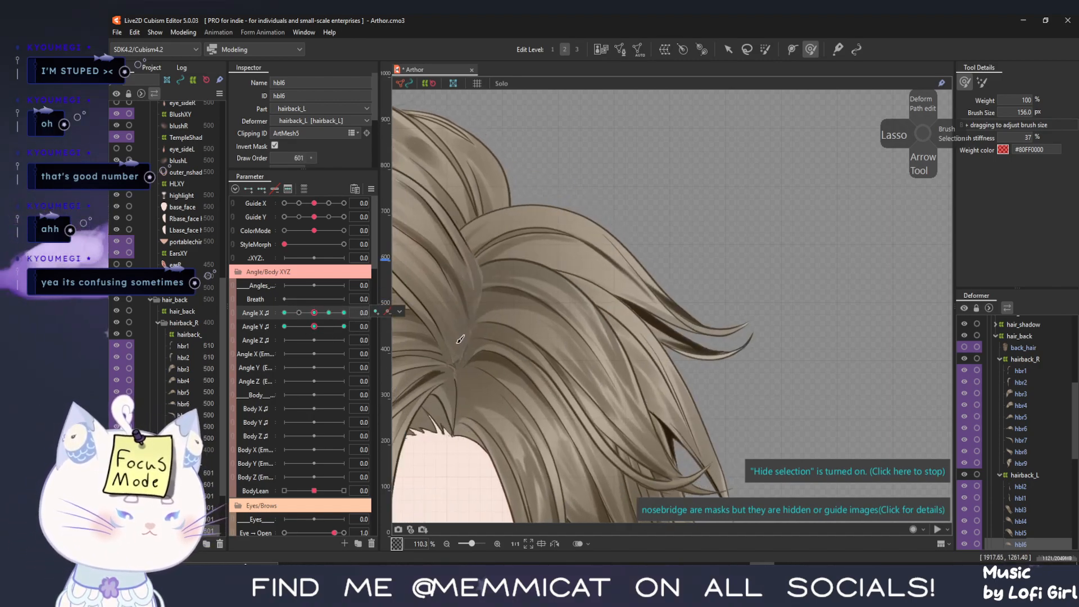
left_click_drag(444, 401, 645, 351)
scroll(646, 352, "down", 5)
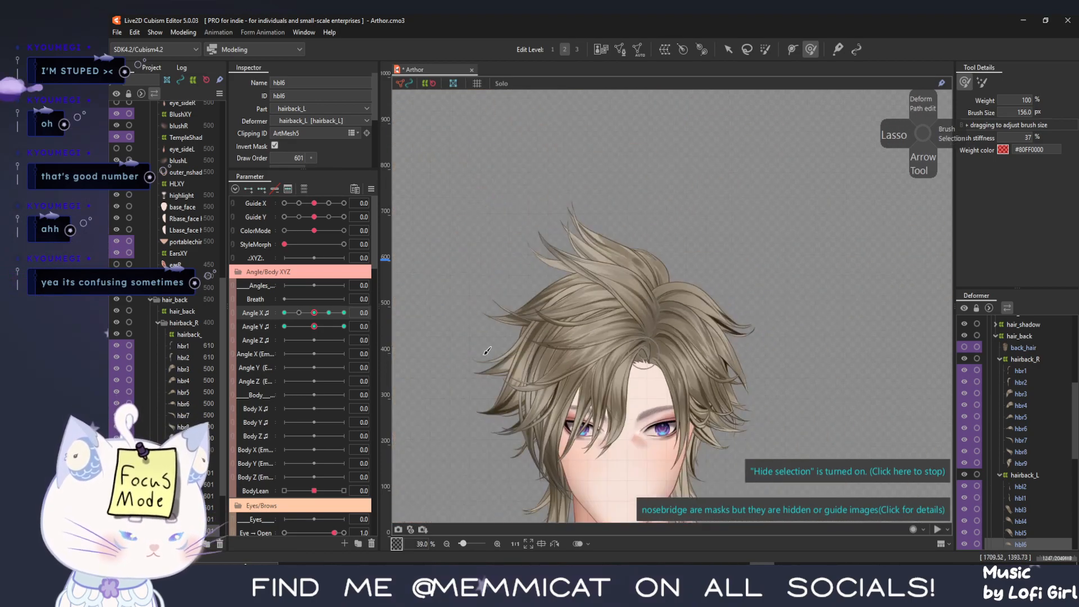
left_click_drag(322, 315, 345, 335)
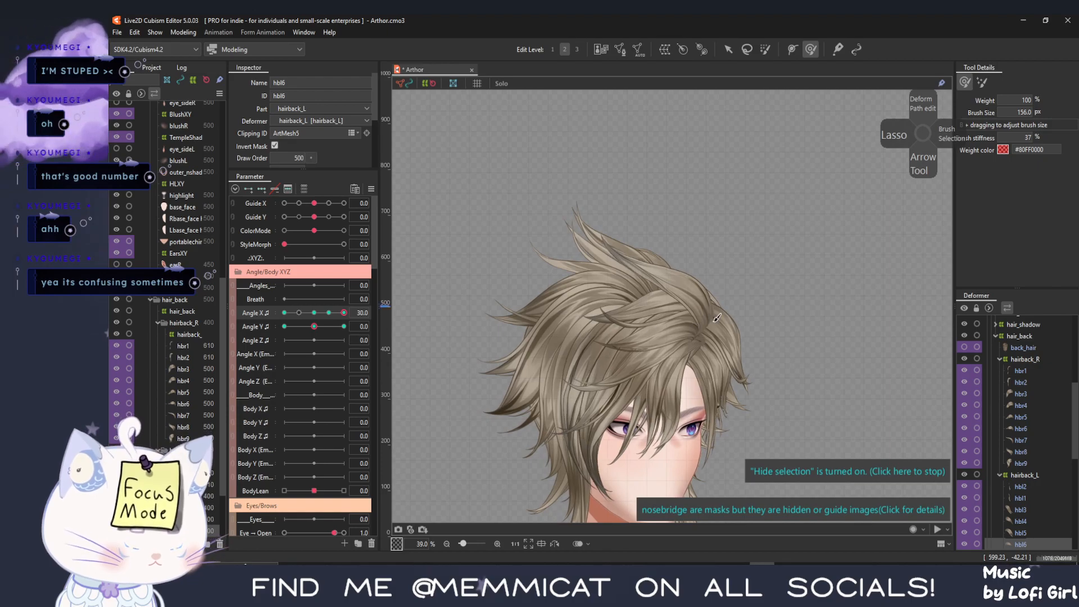
Enlarge the Deform Brush to 437.0 px and push strand hbl6's root side inward toward its tip at Angle X 30
scroll(739, 308, "up", 5)
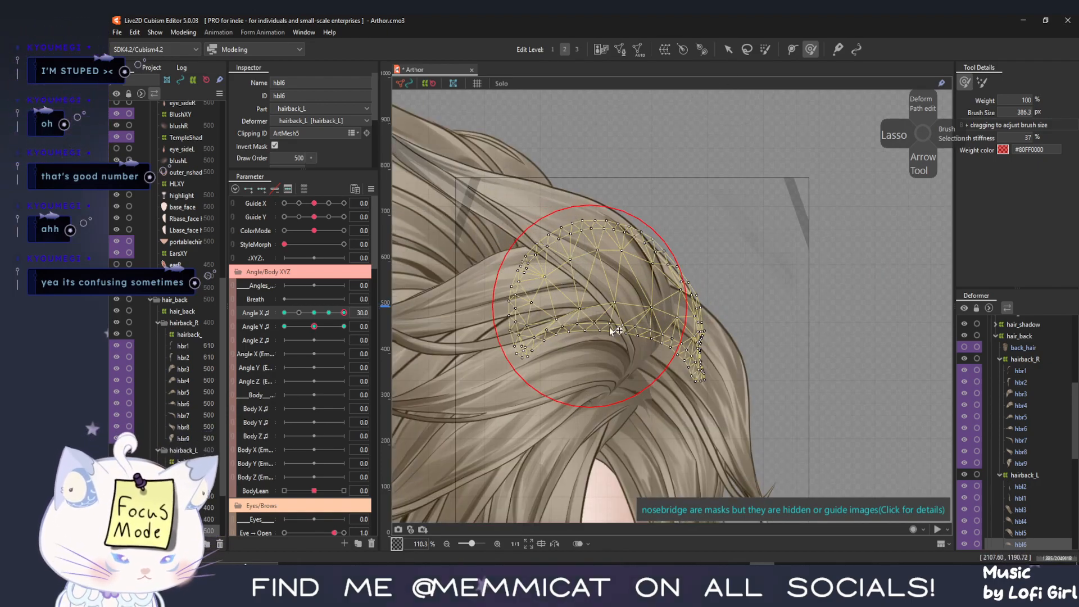
left_click_drag(611, 332, 616, 336)
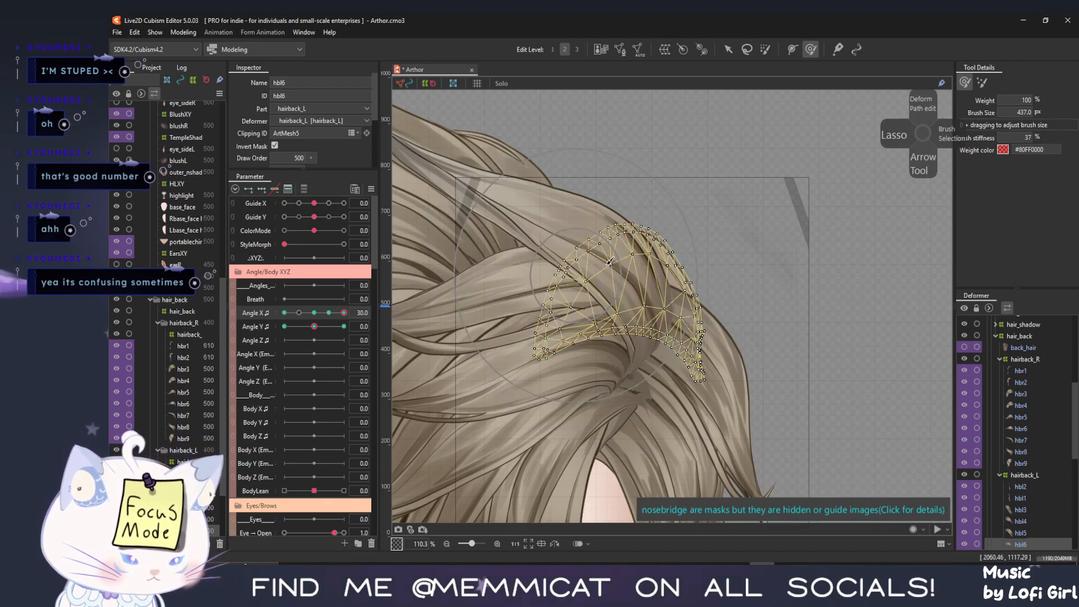
left_click_drag(740, 211, 760, 216)
left_click_drag(511, 294, 532, 298)
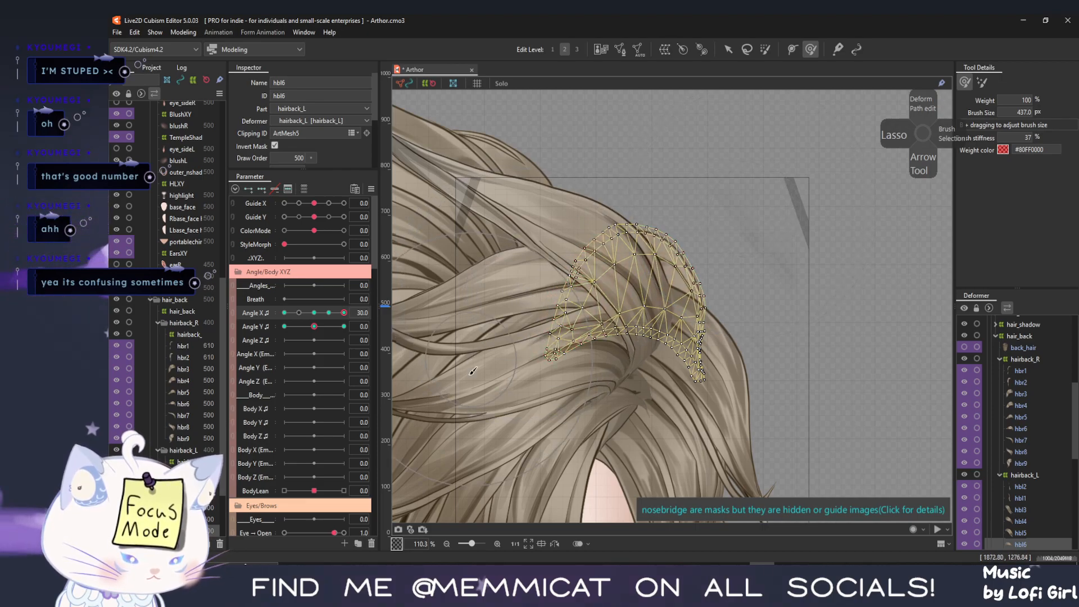
mouse_move(499, 413)
left_mouse_down()
mouse_move(532, 410)
mouse_move(522, 408)
mouse_move(560, 376)
left_mouse_up()
mouse_move(340, 318)
left_mouse_down()
mouse_move(231, 328)
mouse_move(304, 321)
mouse_move(362, 337)
left_mouse_up()
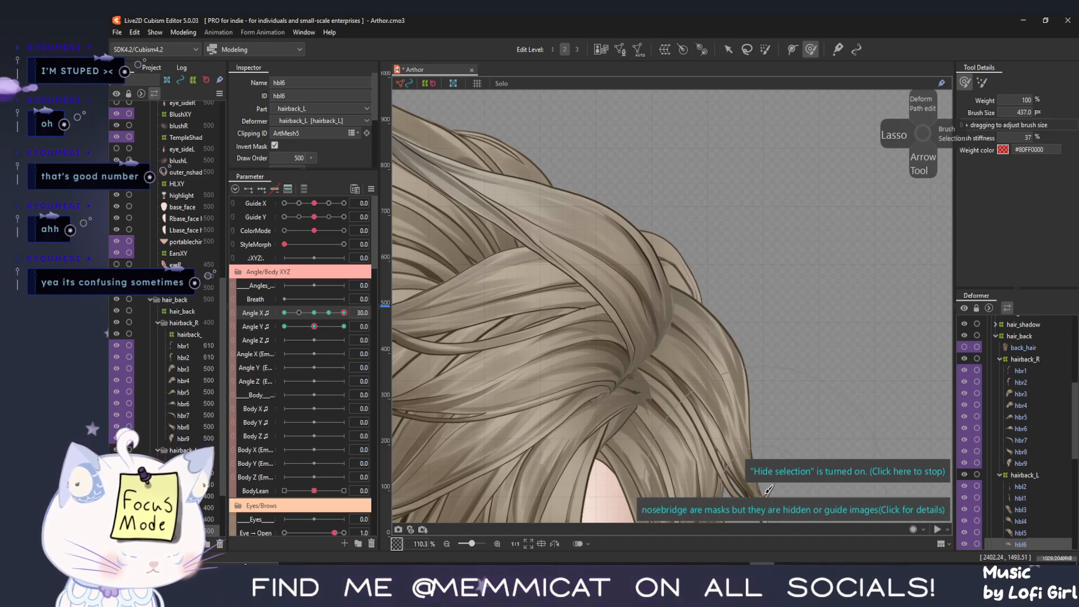
Reduce the Deform Brush to 122.0 px and reshape strand hbl6's outer edge and tip at Angle X 30
left_click(843, 471)
scroll(798, 281, "up", 2)
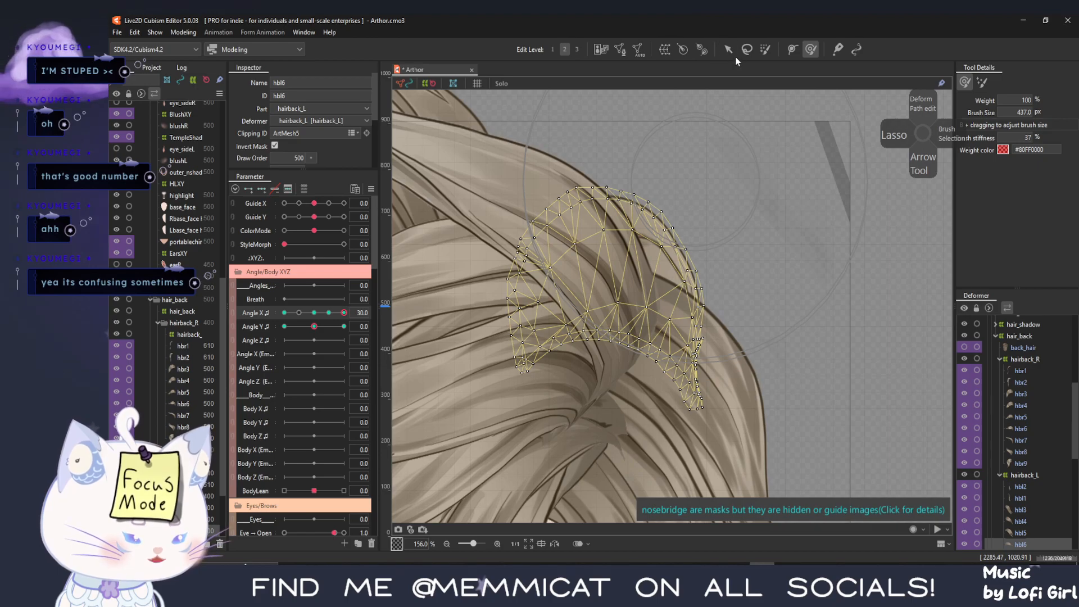
left_click(727, 49)
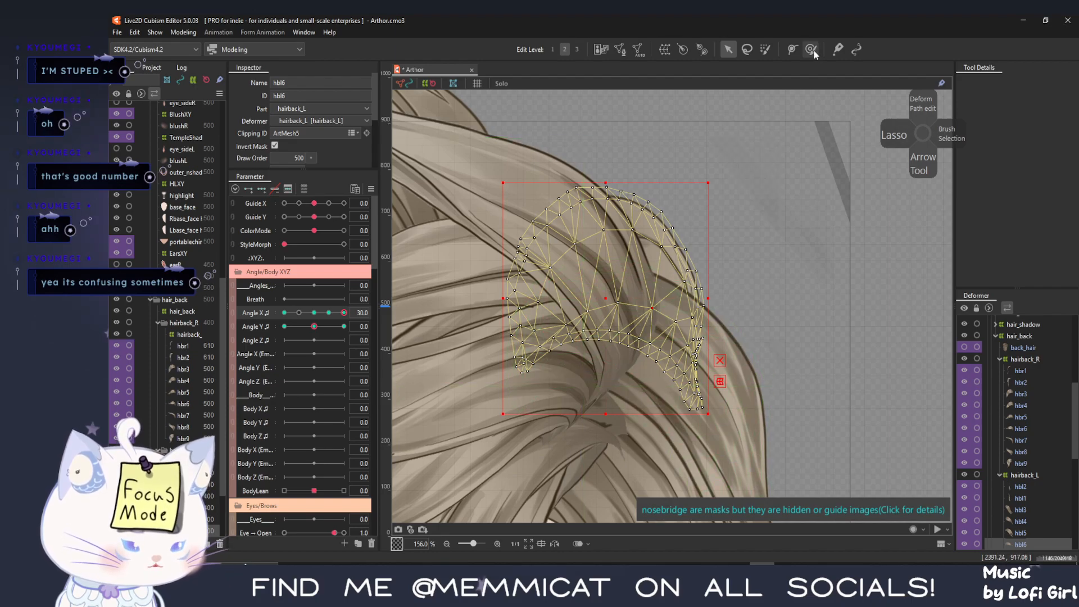
key("b")
scroll(727, 391, "up", 4)
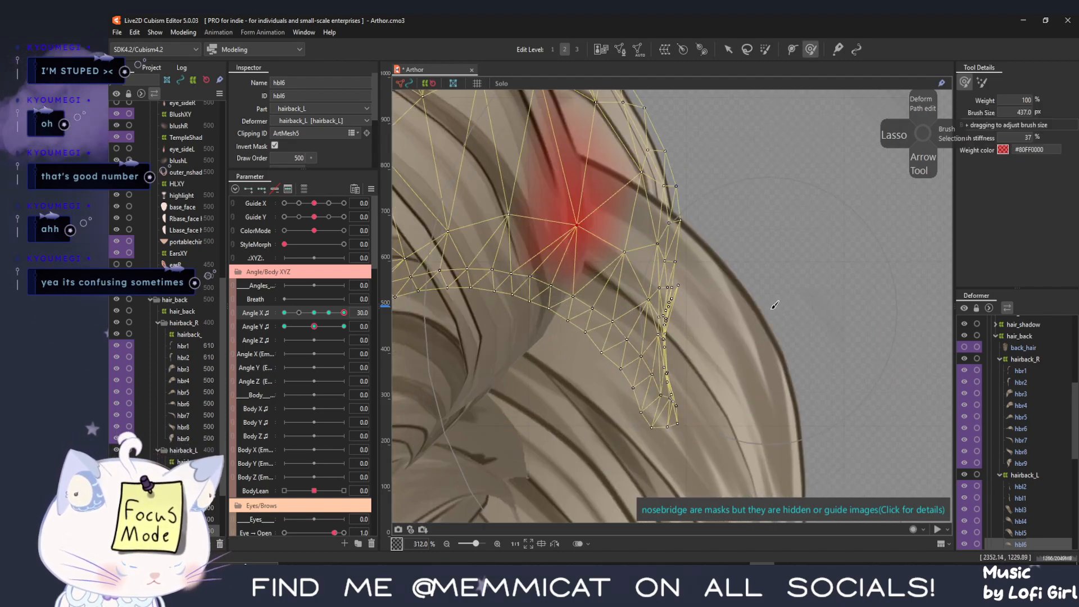
mouse_move(731, 306)
left_mouse_down()
mouse_move(694, 236)
mouse_move(654, 208)
left_mouse_up()
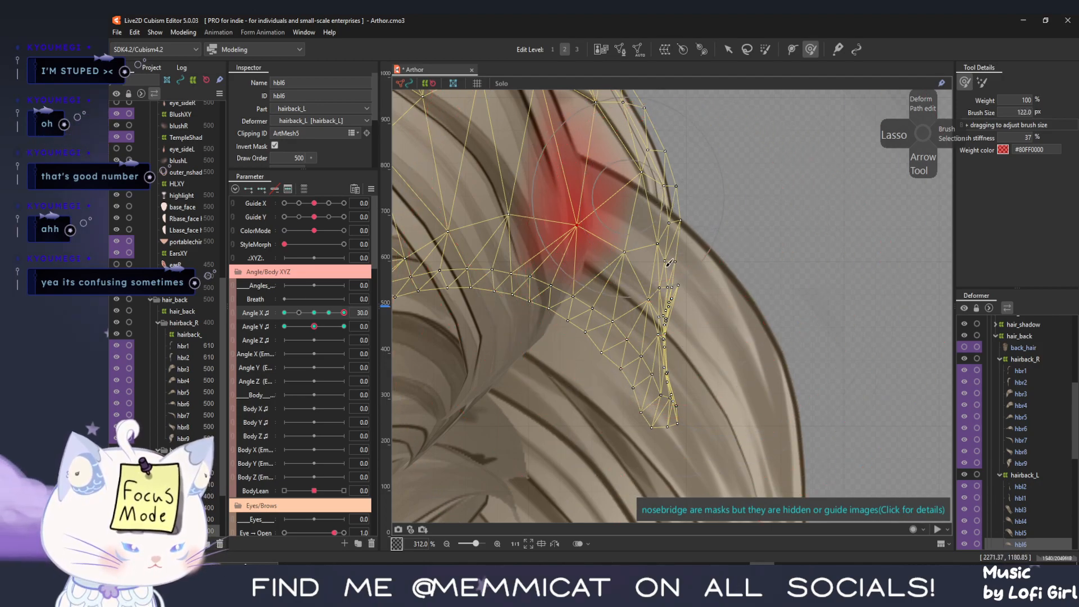
left_click(684, 278)
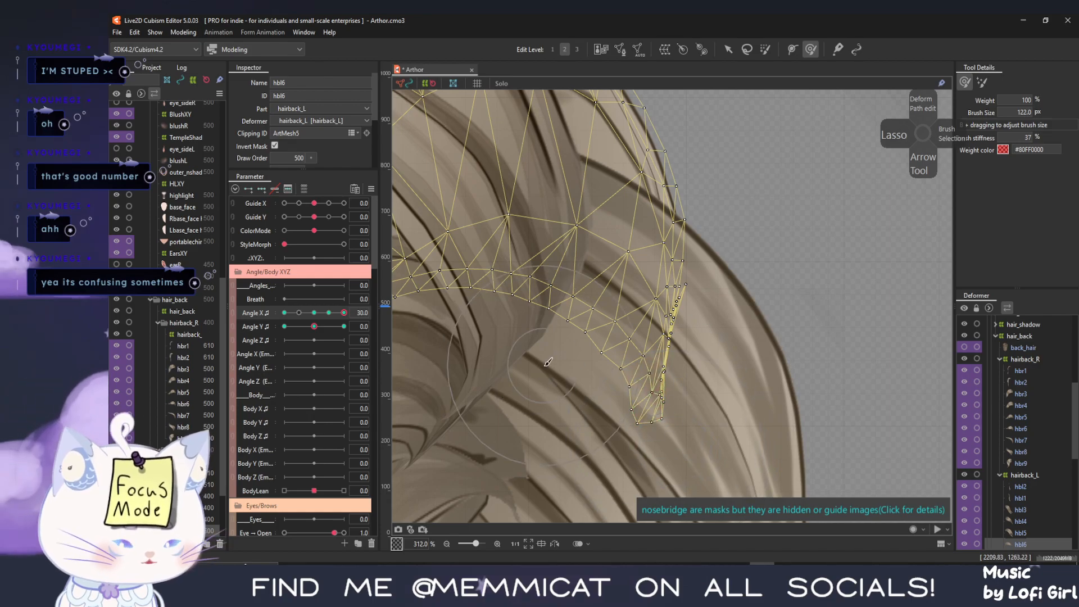
Inspect how strand hbl6 turns between Angle X 0 and 30 with the selection overlay hidden
scroll(544, 369, "down", 3)
left_click_drag(499, 390, 796, 414)
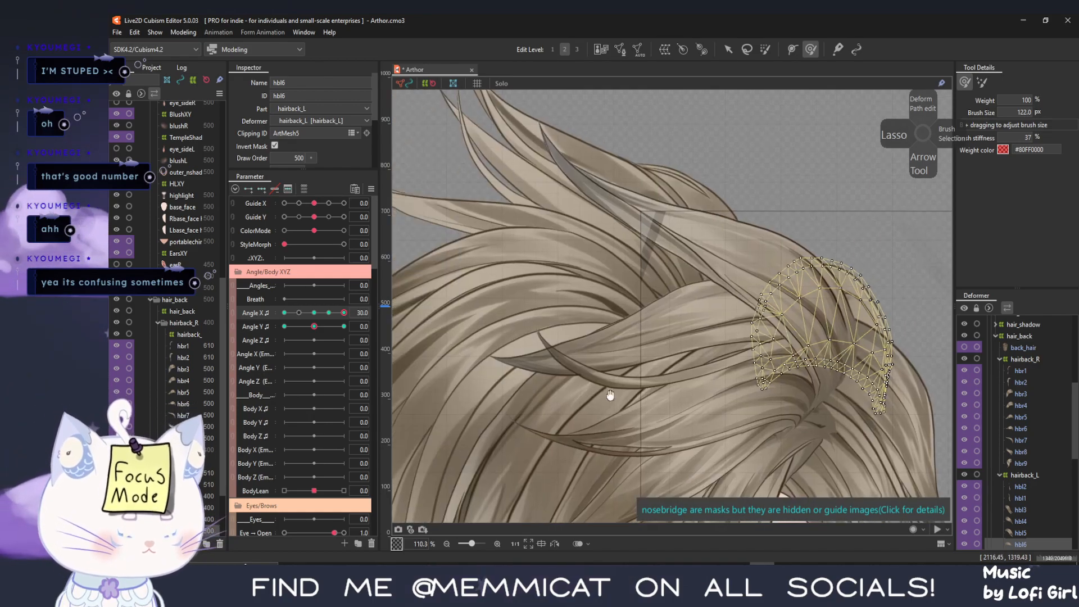
key("ctrl+t")
mouse_move(342, 313)
left_mouse_down()
mouse_move(317, 319)
mouse_move(358, 321)
mouse_move(315, 313)
left_mouse_up()
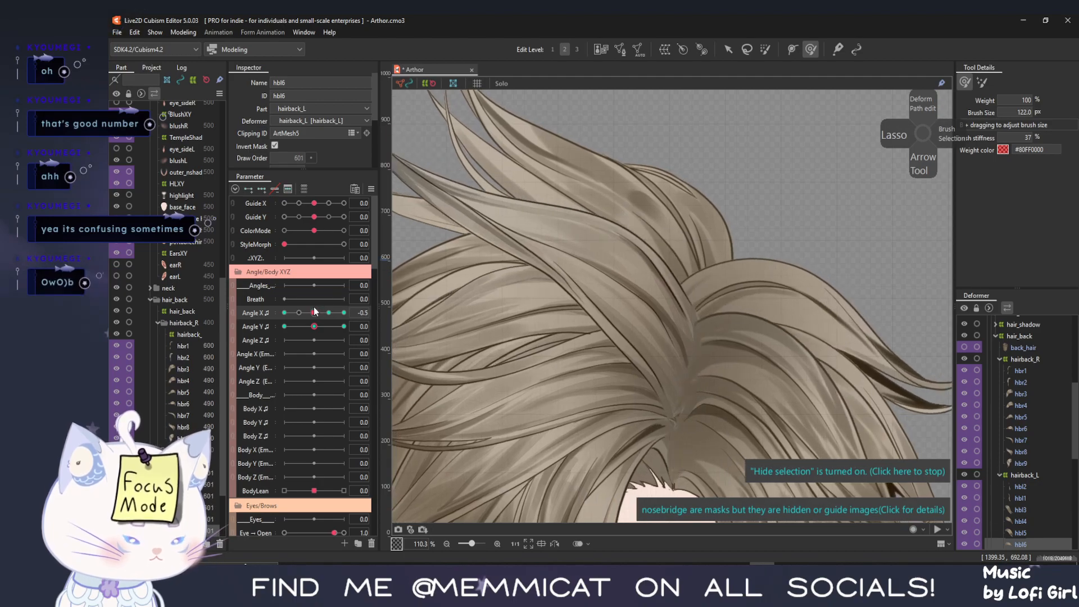
left_click(315, 314)
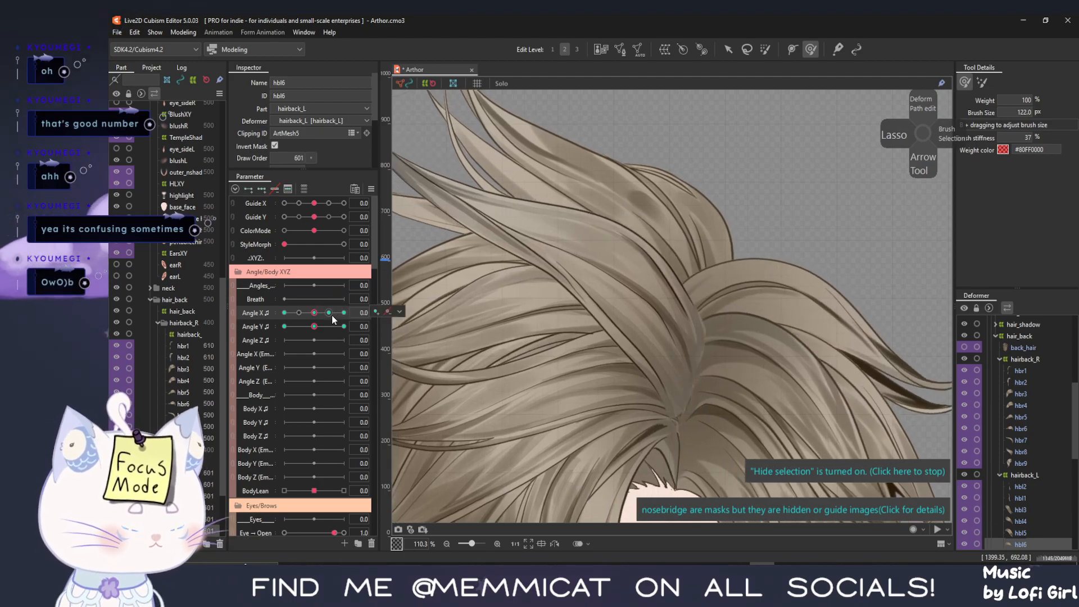
left_click_drag(315, 313, 326, 318)
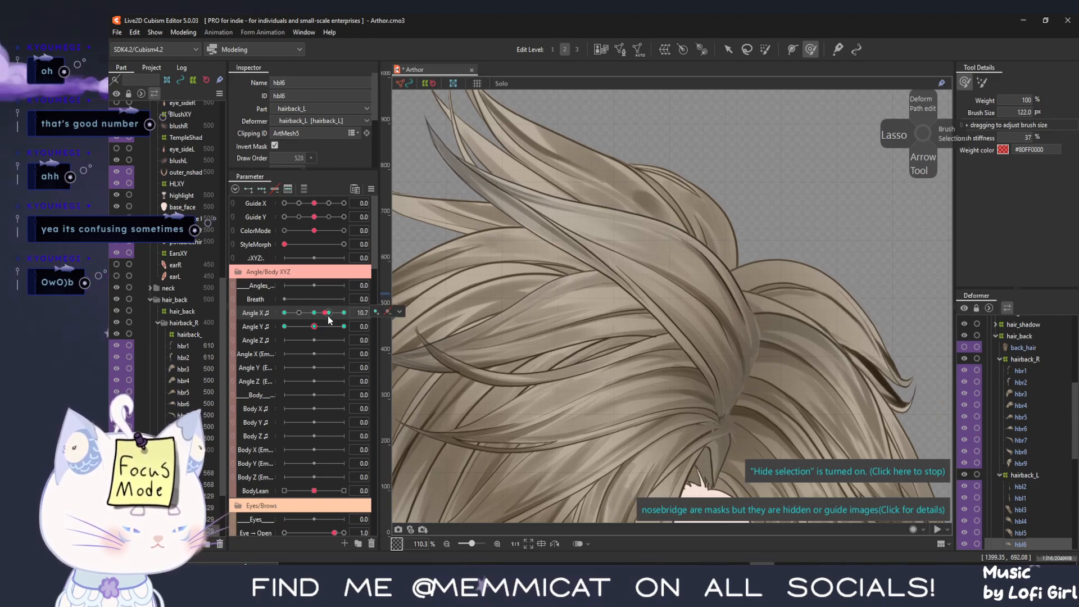
Switch to the Arrow tool and select the left back-hair strand hbl5 on the canvas
left_click(727, 52)
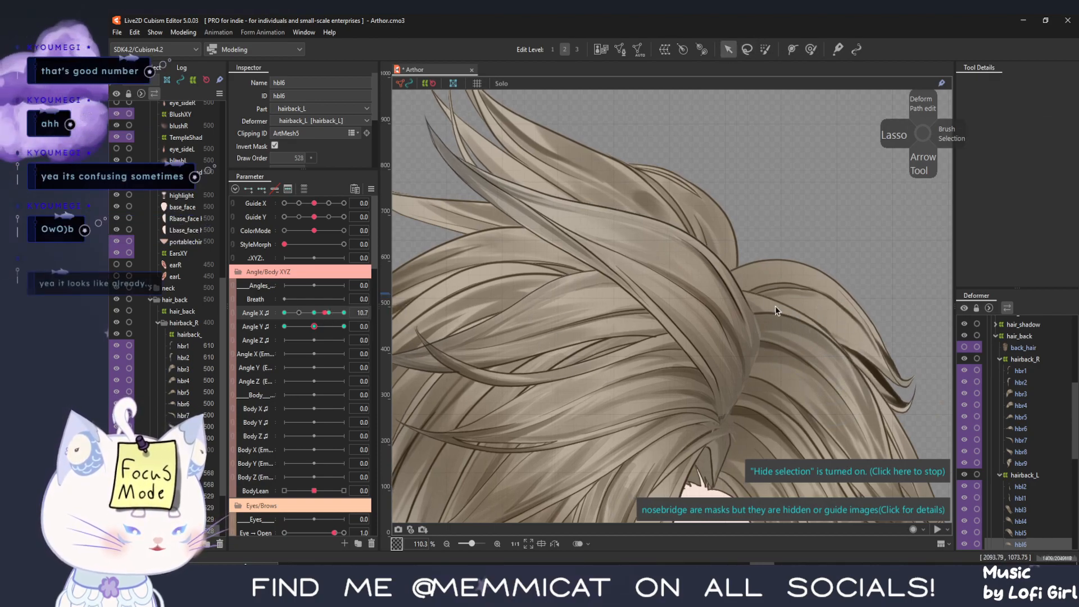
left_click(769, 412)
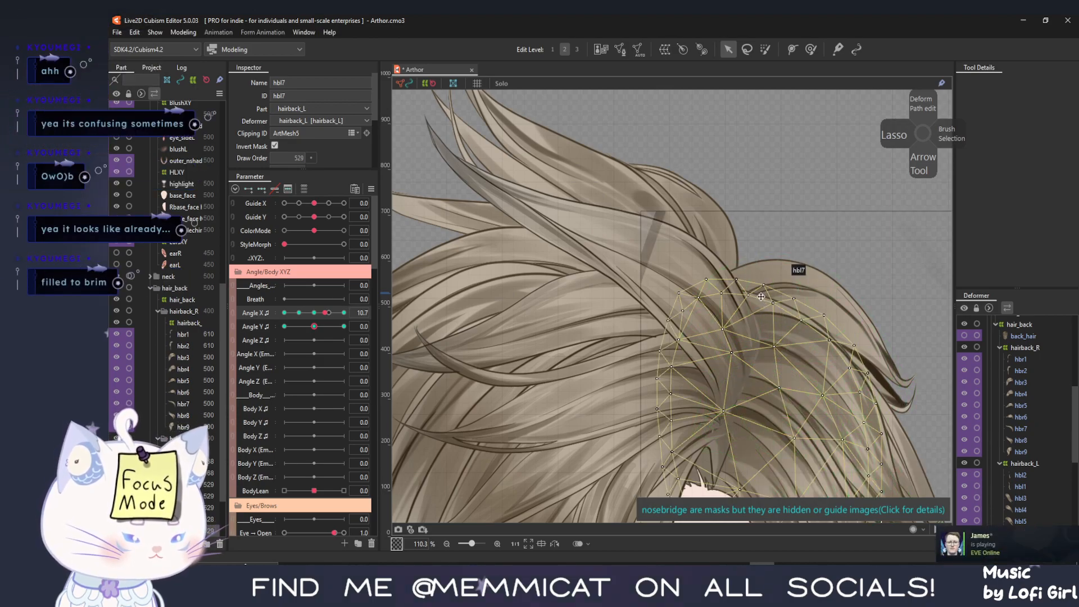
left_click_drag(820, 409, 648, 316)
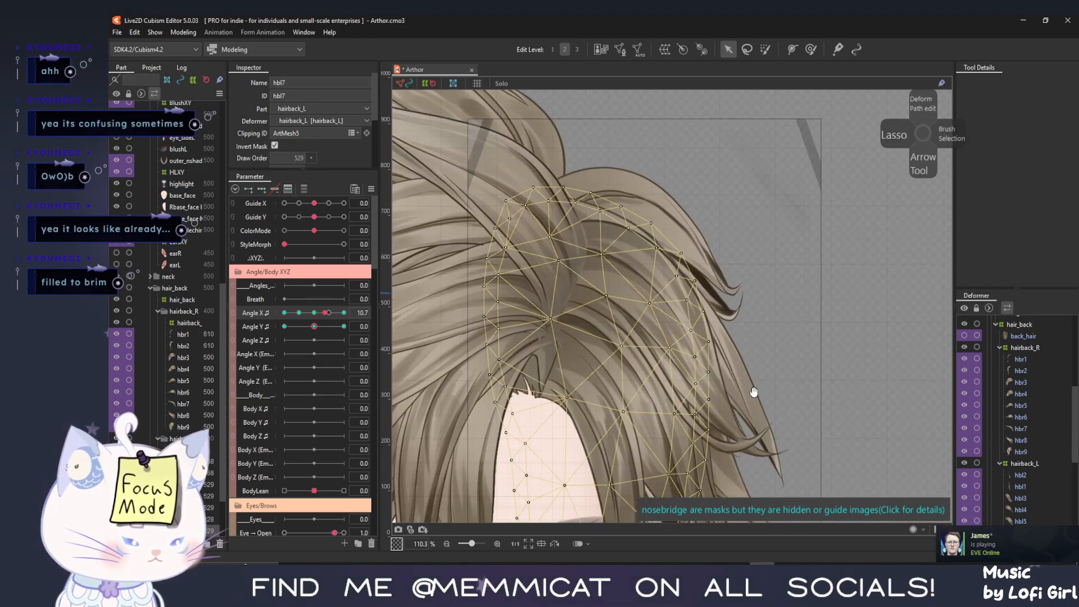
left_click(750, 395)
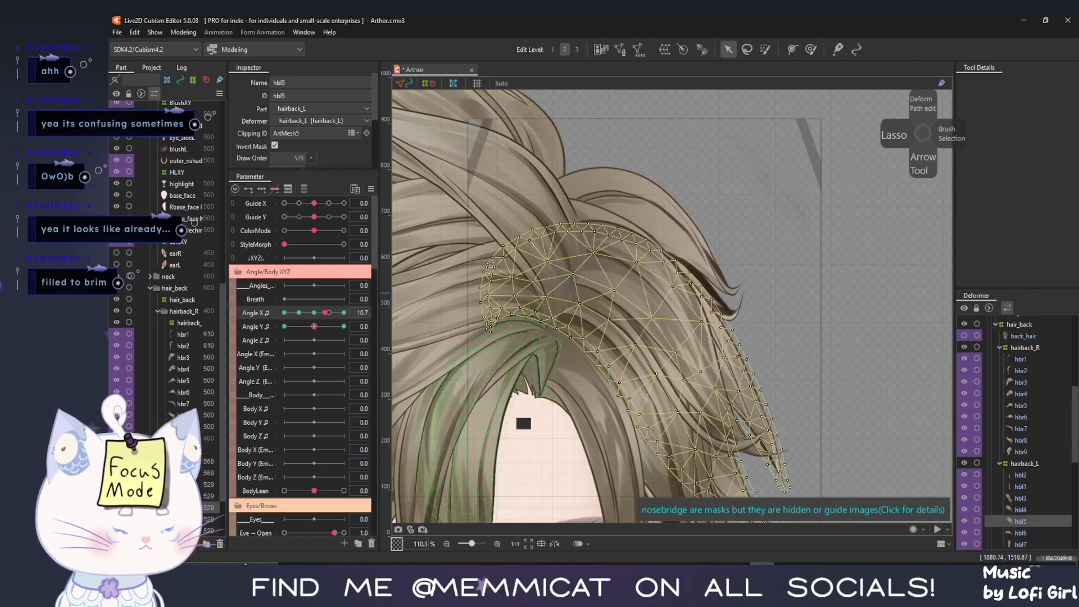
Stretch strand hbl5 horizontally toward its root side at Angle X -30
left_click_drag(325, 319, 267, 319)
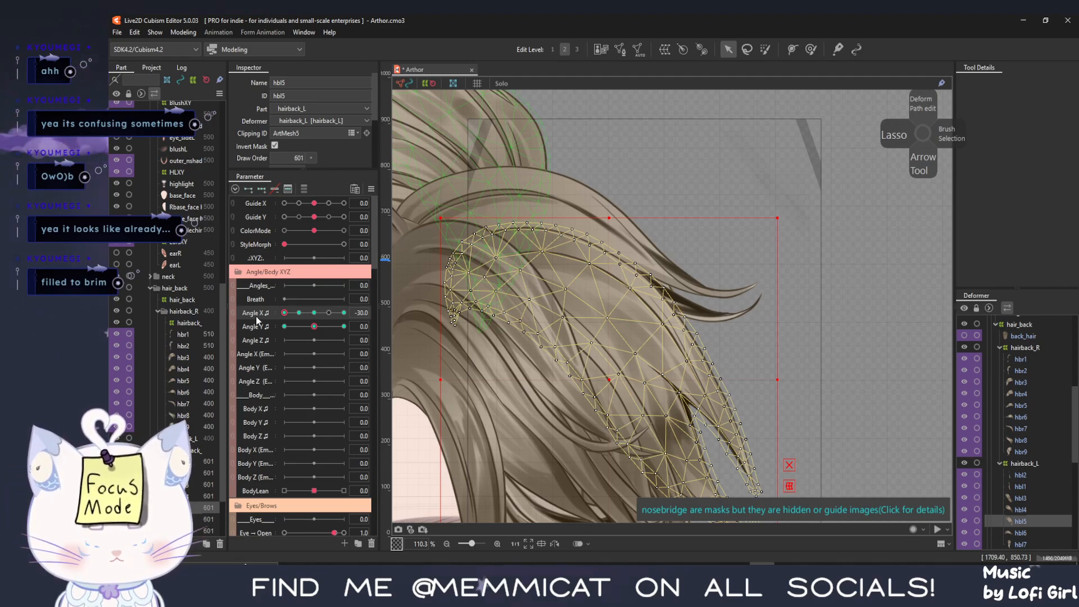
mouse_move(256, 317)
left_mouse_down()
mouse_move(294, 321)
mouse_move(268, 320)
left_mouse_up()
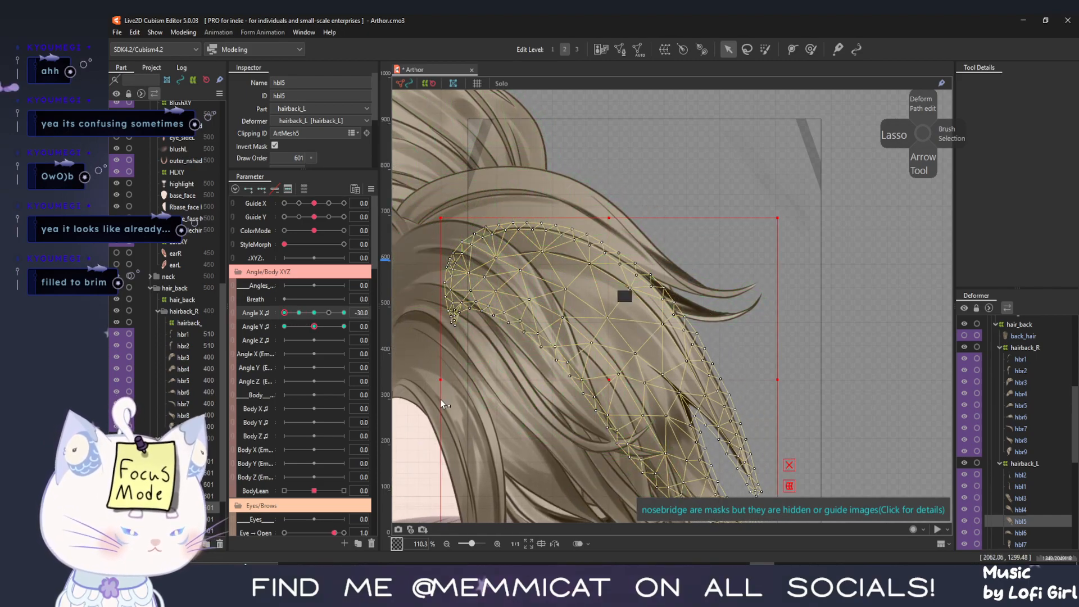
left_click_drag(437, 381, 382, 381)
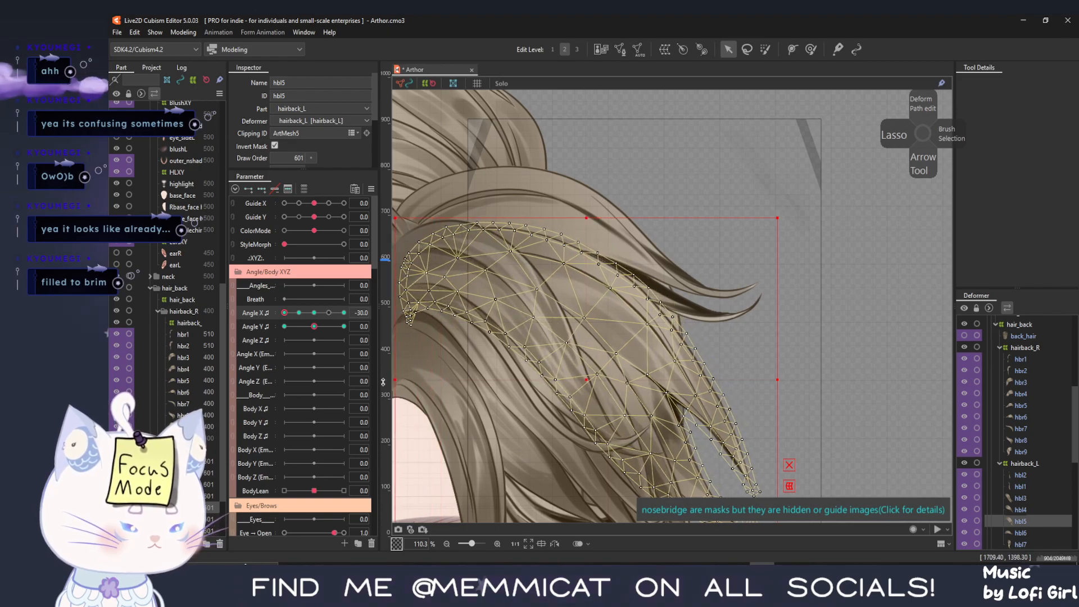
Enlarge the Deform Brush to 592.5 px and push strand hbl5's tips and outer edge outward at Angle X -15
mouse_move(284, 315)
left_mouse_down()
mouse_move(310, 316)
mouse_move(299, 314)
left_mouse_up()
left_click_drag(477, 393, 443, 311)
left_click(814, 51)
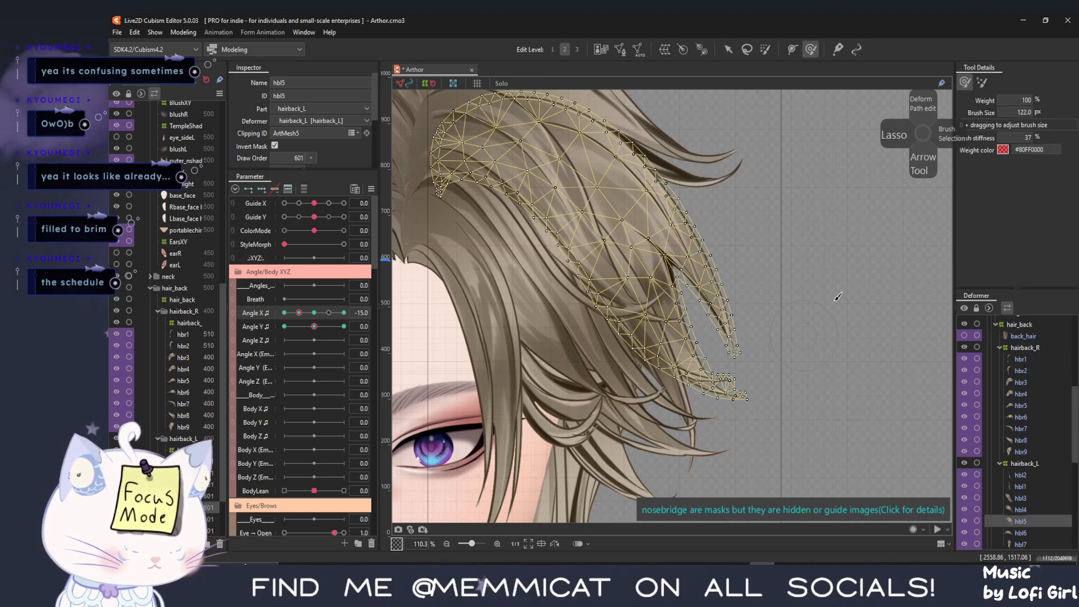
left_click_drag(880, 380, 900, 435)
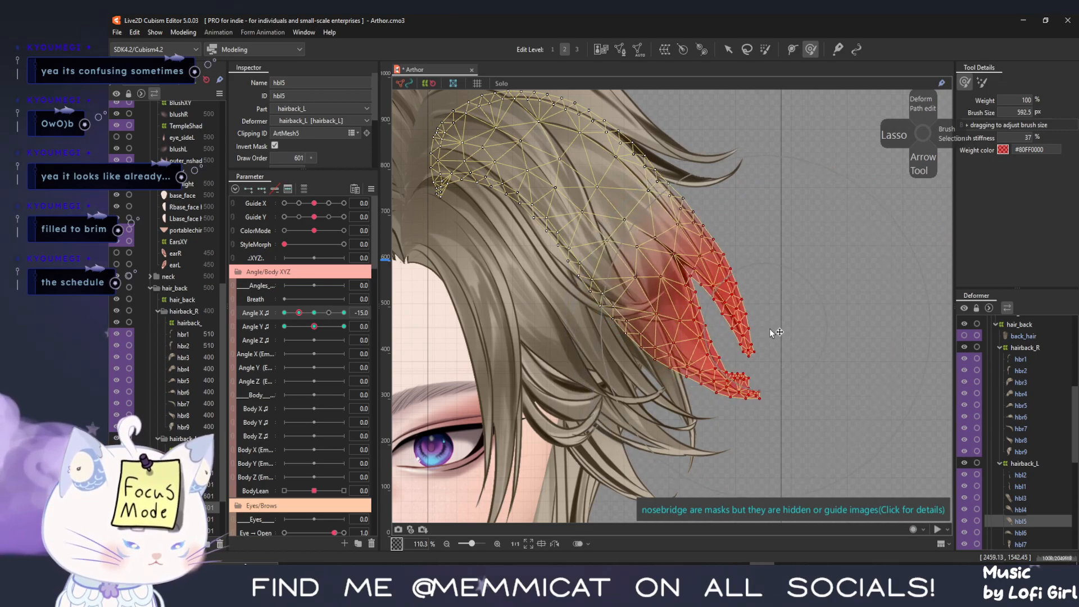
left_click_drag(672, 212, 676, 212)
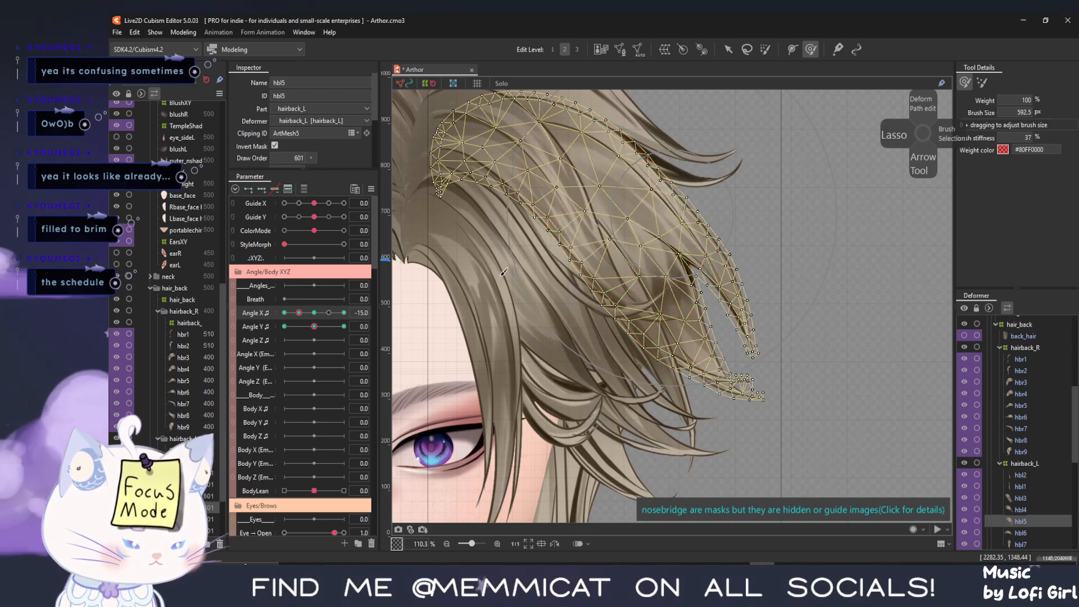
Nudge strand hbl5's tips and inner area with the Deform Brush at Angle X -30 and check the turn to 0
mouse_move(297, 319)
left_mouse_down()
mouse_move(285, 320)
mouse_move(306, 320)
mouse_move(280, 321)
left_mouse_up()
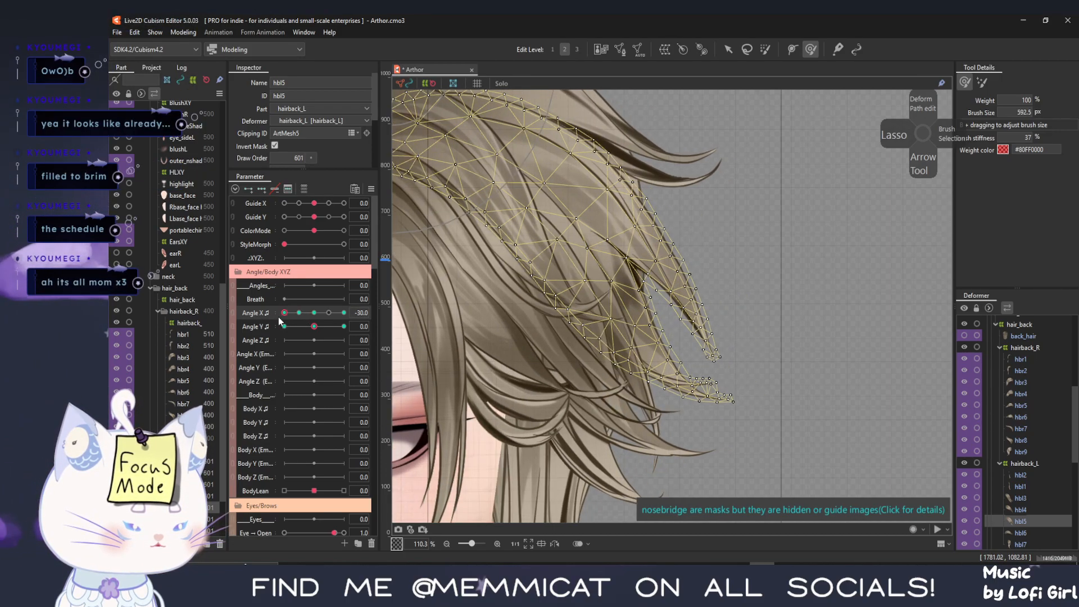
left_click_drag(709, 364, 718, 361)
left_click_drag(593, 238, 589, 236)
mouse_move(282, 313)
left_mouse_down()
mouse_move(317, 324)
mouse_move(314, 311)
left_mouse_up()
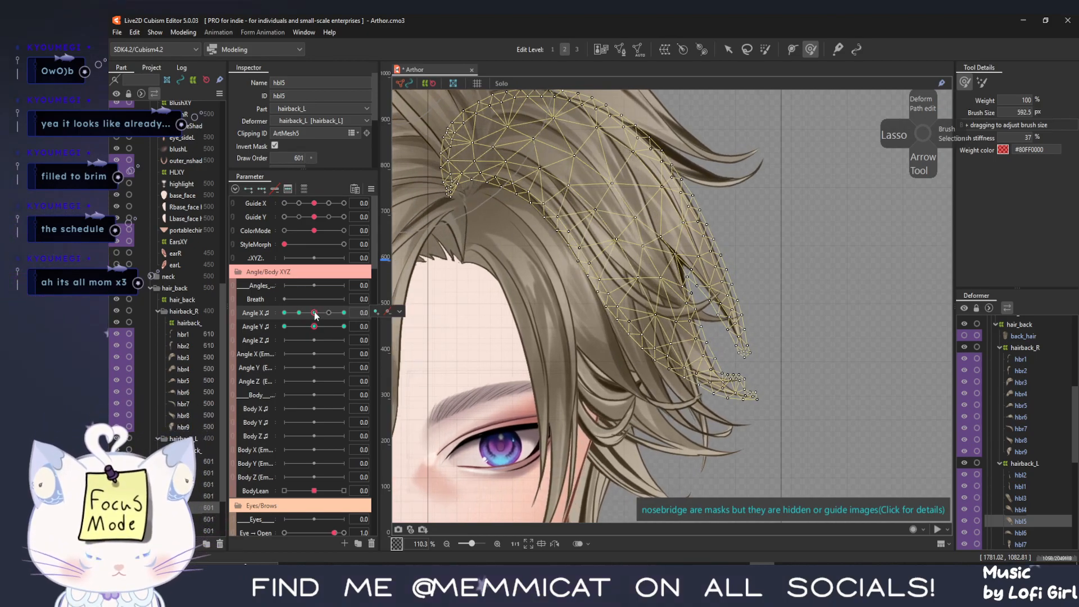
left_click(300, 313)
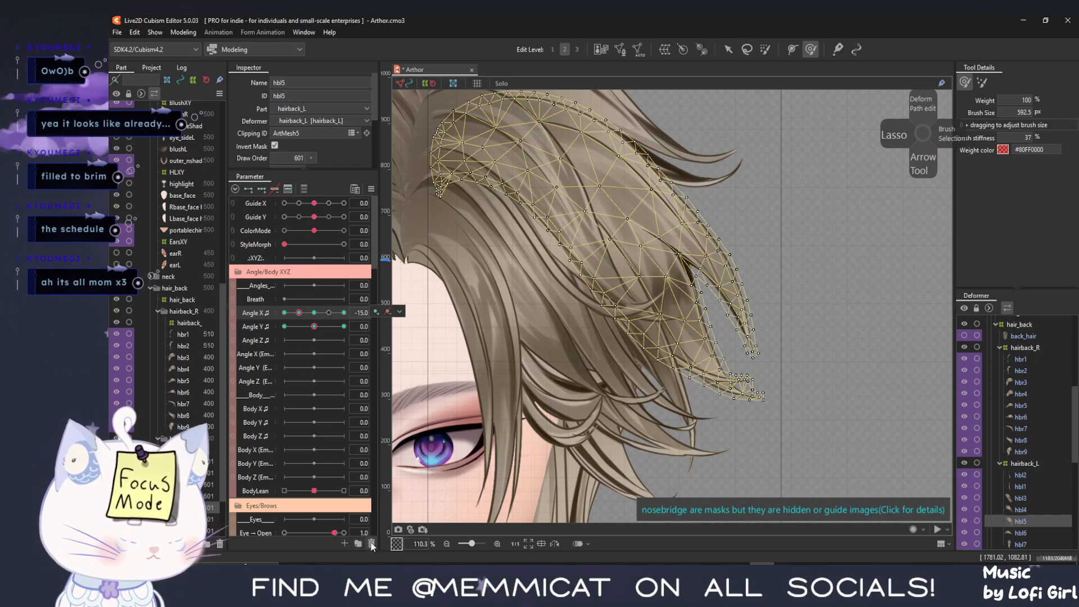
mouse_move(305, 311)
left_mouse_down()
mouse_move(316, 309)
mouse_move(283, 313)
mouse_move(296, 312)
left_mouse_up()
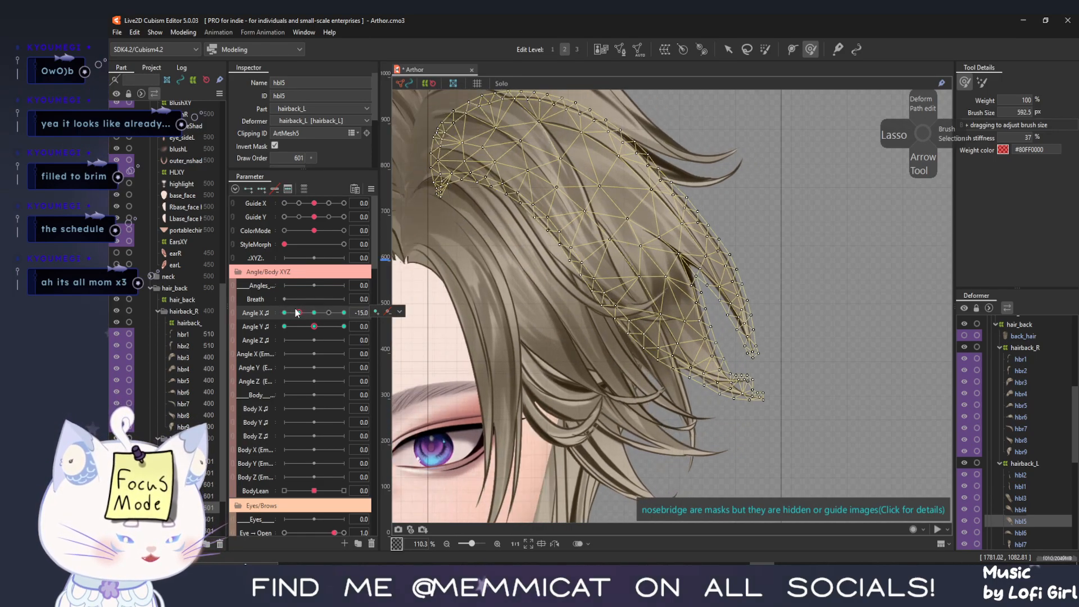
left_click(370, 543)
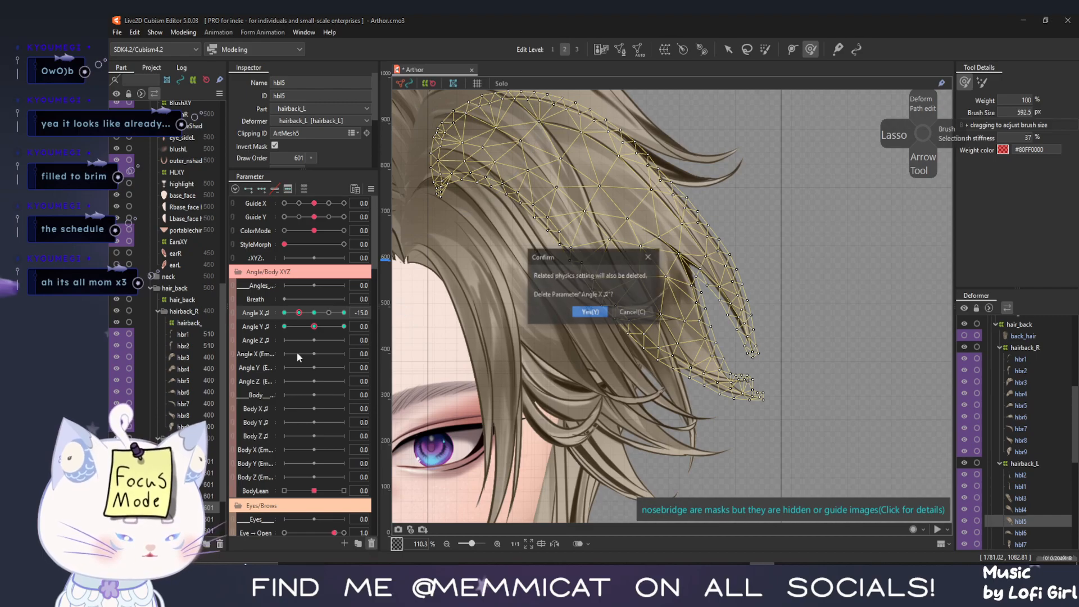
left_click(588, 313)
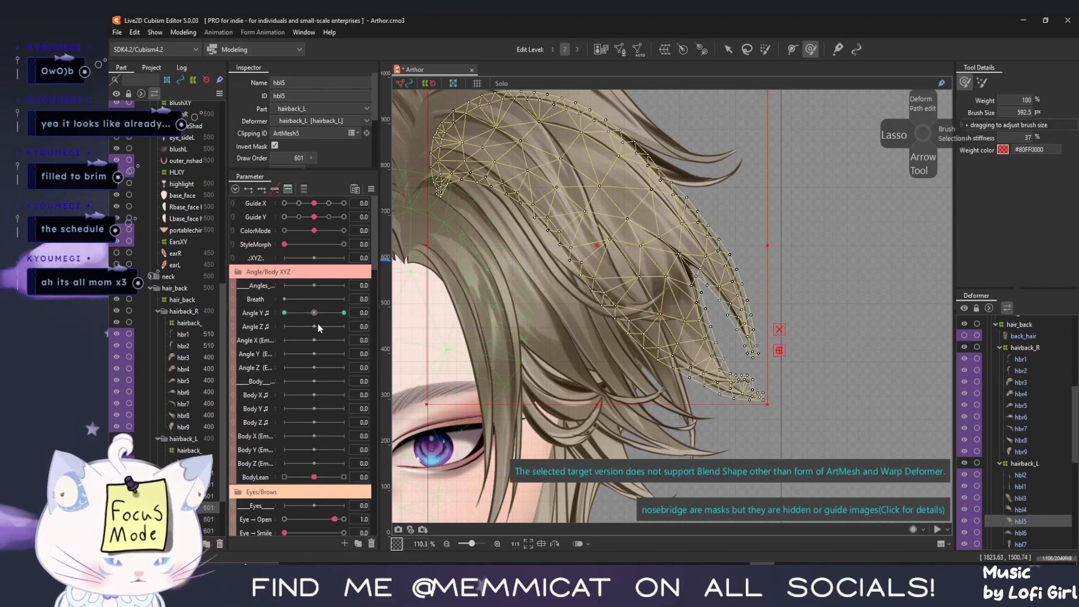
key("ctrl+z")
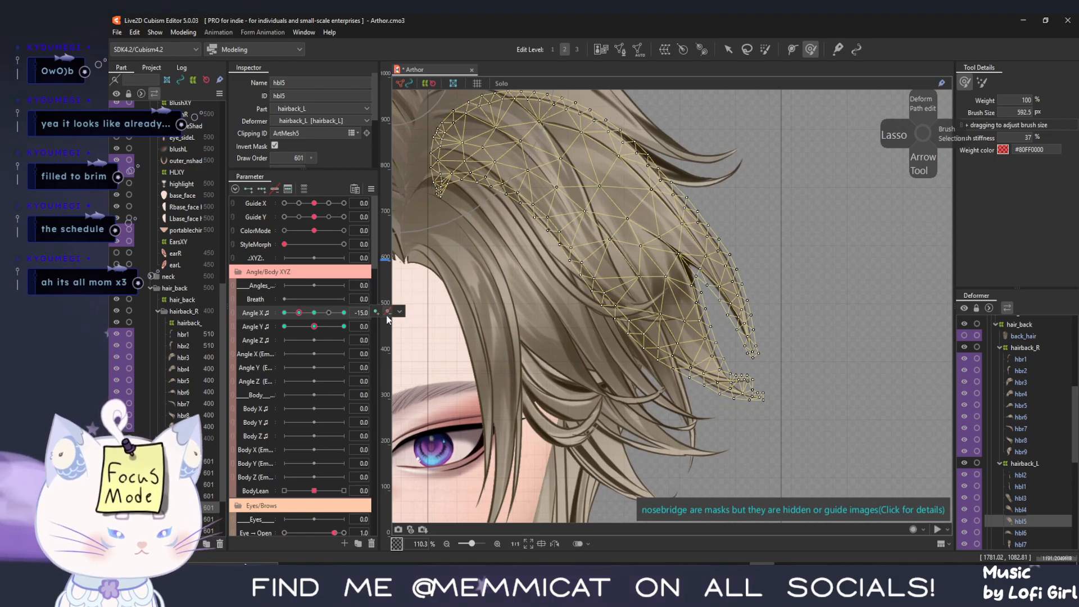
Remove strand hbl5's Angle X keys at -15 and -30, and add a fresh key at -30
left_click(284, 313)
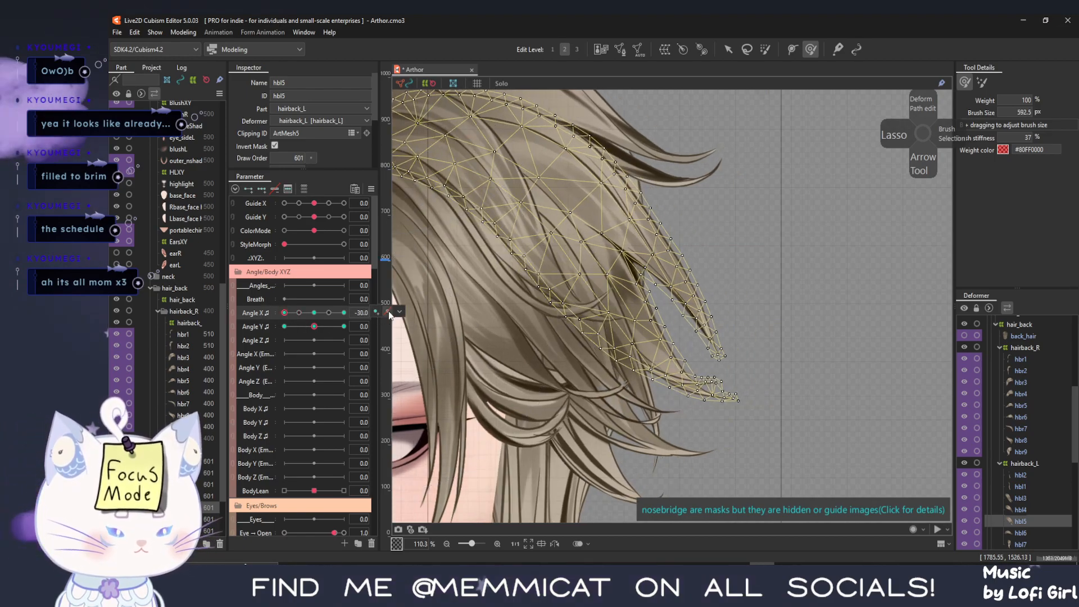
left_click(388, 312)
left_click(376, 312)
left_click(298, 313)
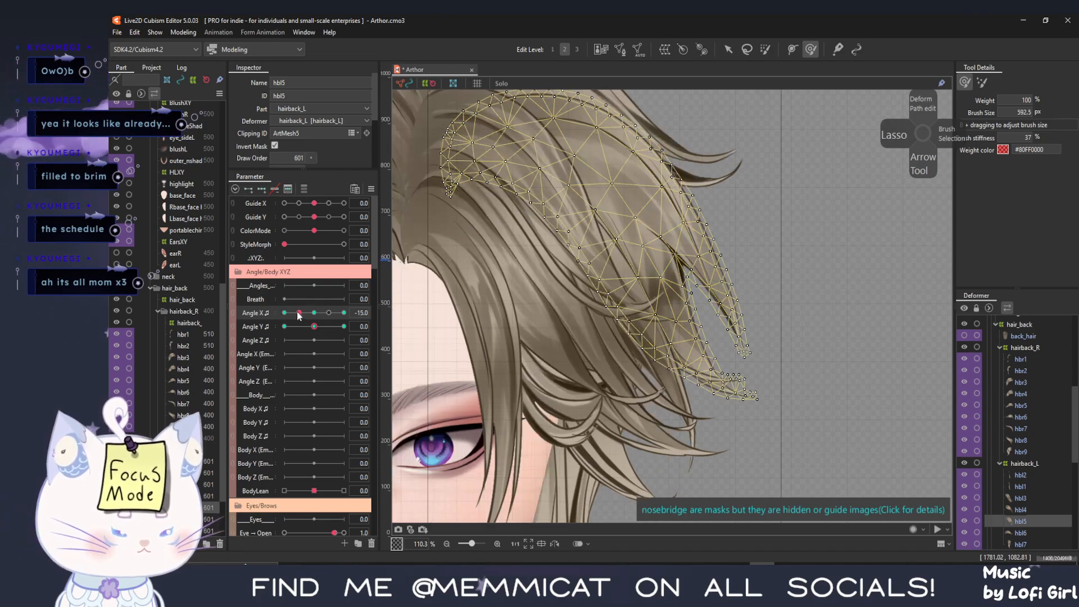
left_click_drag(298, 313, 270, 313)
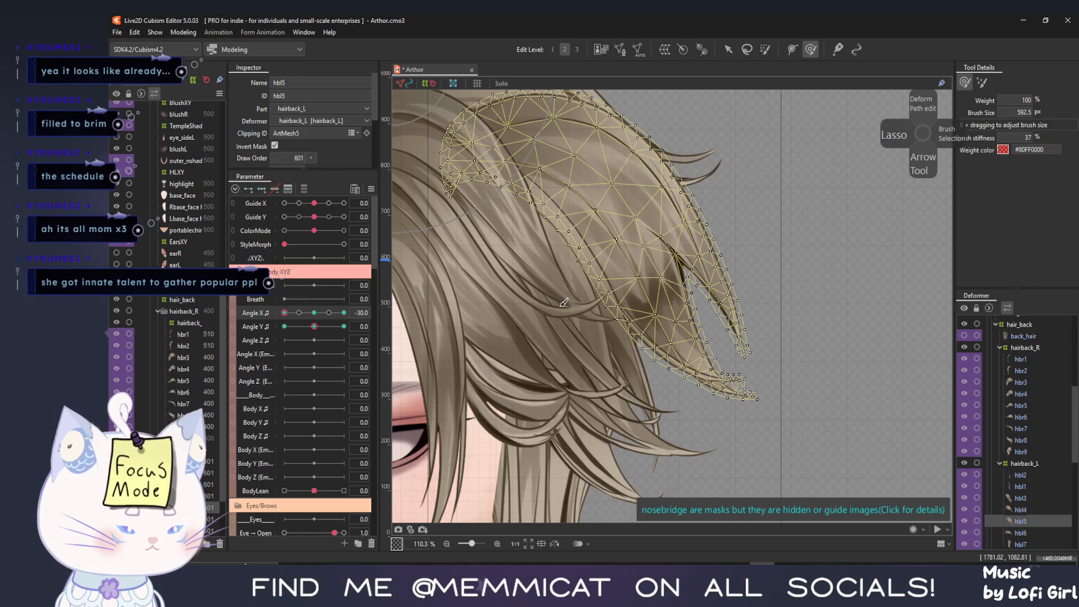
Widen strand hbl5 horizontally toward its root side at Angle X -30 with the Arrow tool and check the turn
scroll(564, 303, "down", 3)
key("v")
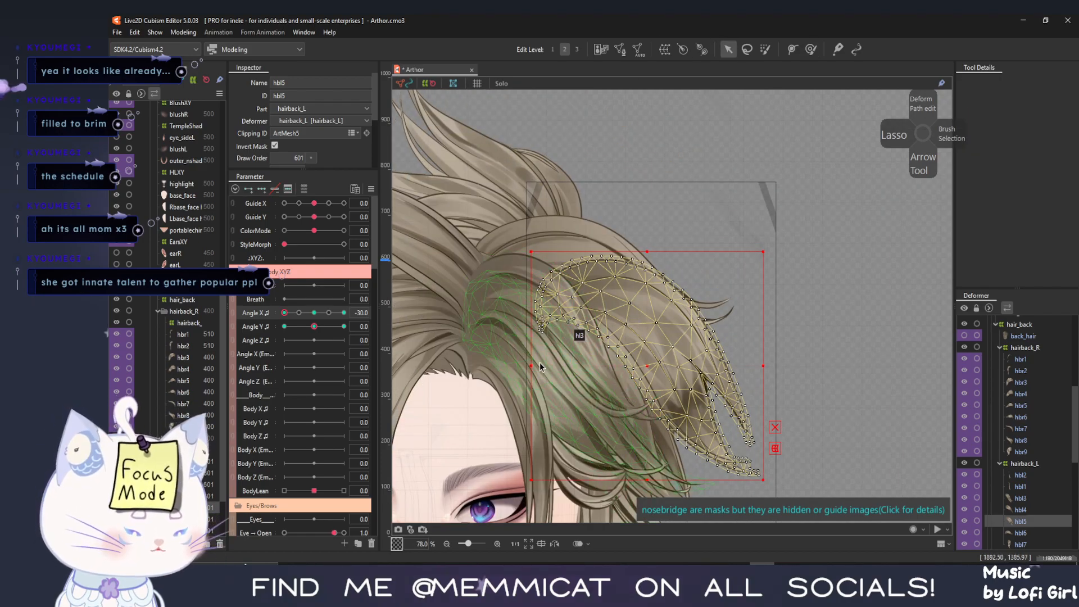
left_click_drag(532, 365, 457, 367)
left_click_drag(286, 315, 243, 315)
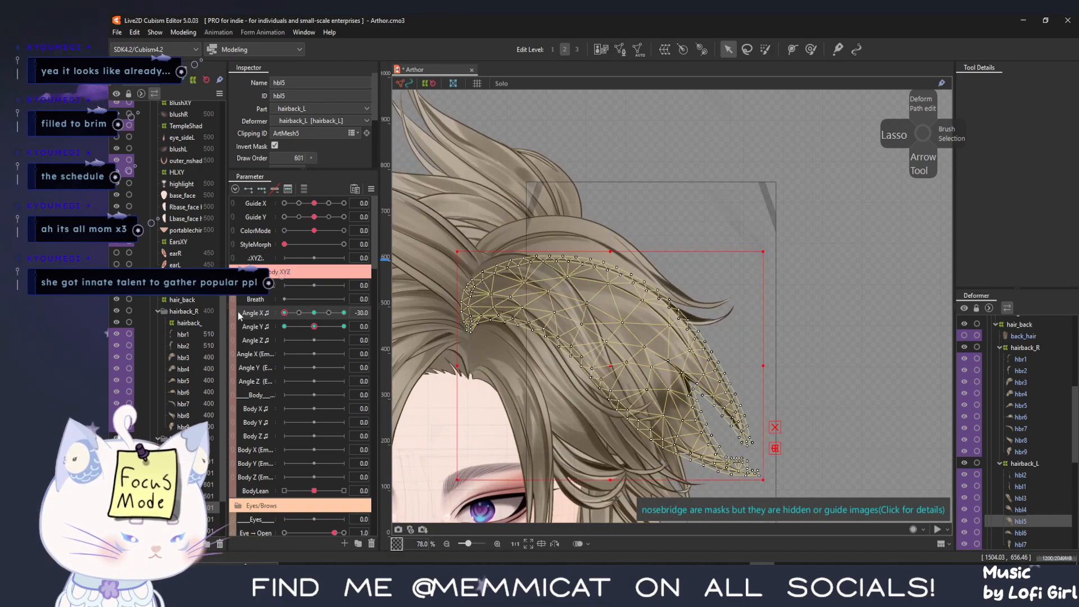
Pull strand hbl5's middle and tips inward at Angle X -30 with the 592.5 px Deform Brush and check the turn
left_click(807, 49)
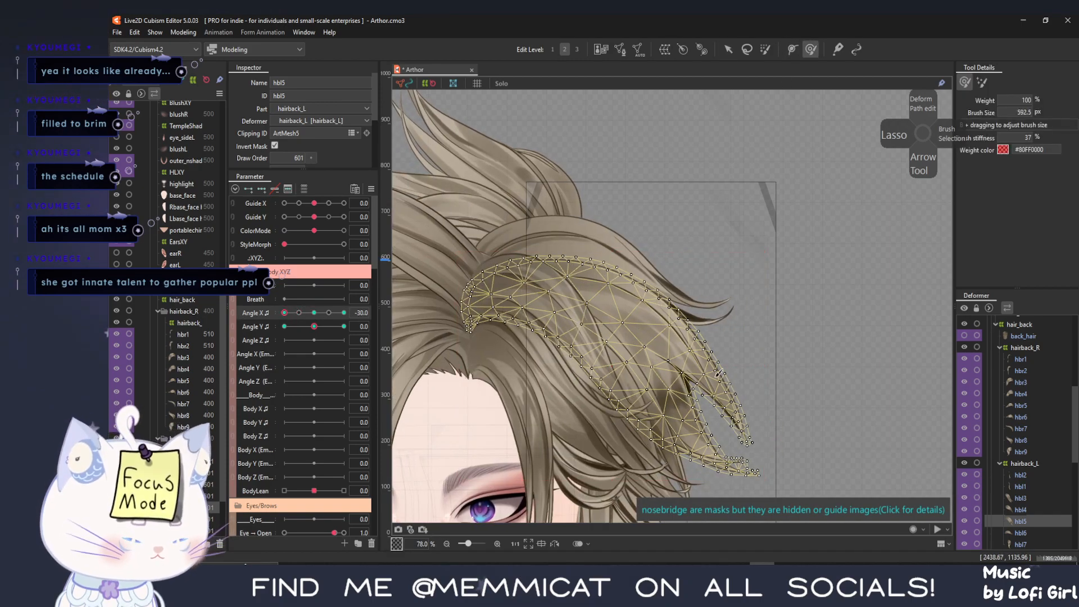
left_click_drag(650, 340, 599, 325)
left_click_drag(766, 421, 751, 435)
mouse_move(285, 314)
left_mouse_down()
mouse_move(330, 325)
mouse_move(260, 337)
left_mouse_up()
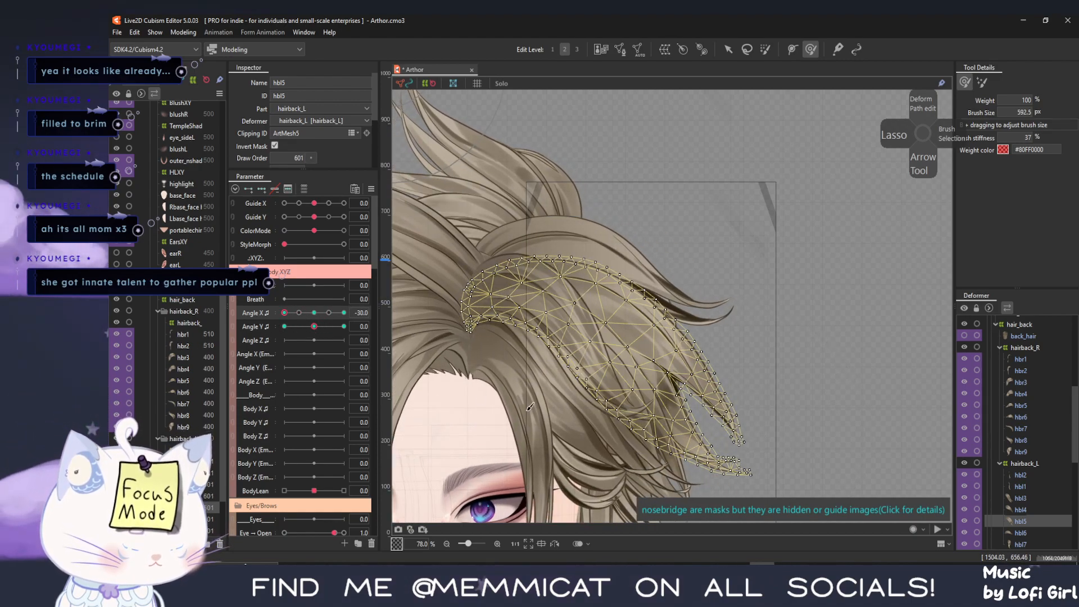
left_click_drag(815, 458, 804, 473)
left_click_drag(294, 316, 244, 320)
key("ctrl+z")
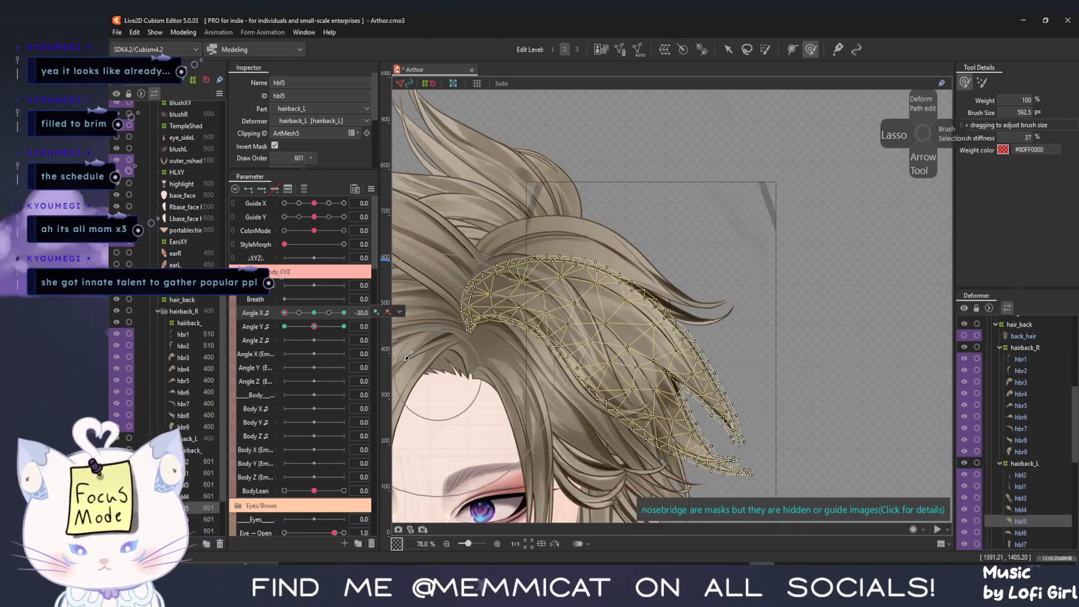
Narrow strand hbl5 at Angle X 30 by squeezing its root side horizontally toward its tips with the Arrow tool
left_click_drag(291, 313, 348, 326)
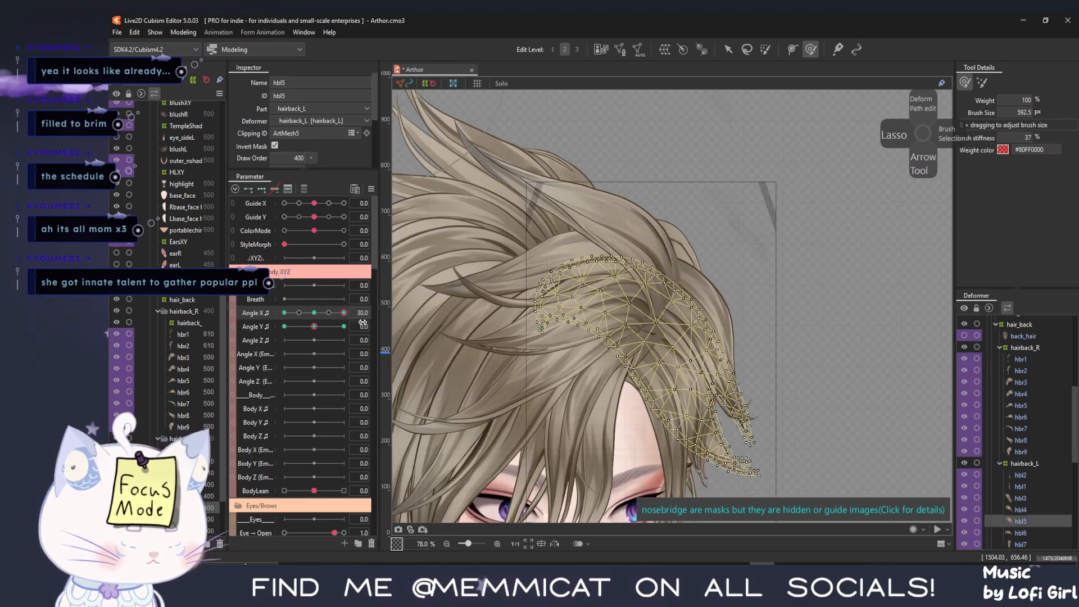
left_click(728, 49)
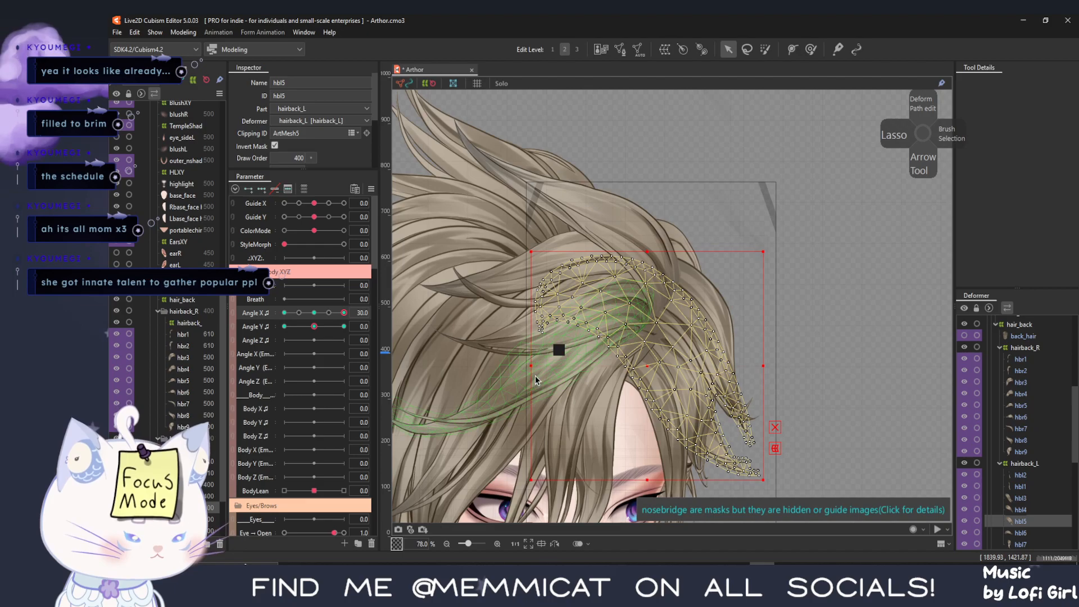
left_click_drag(580, 366, 619, 366)
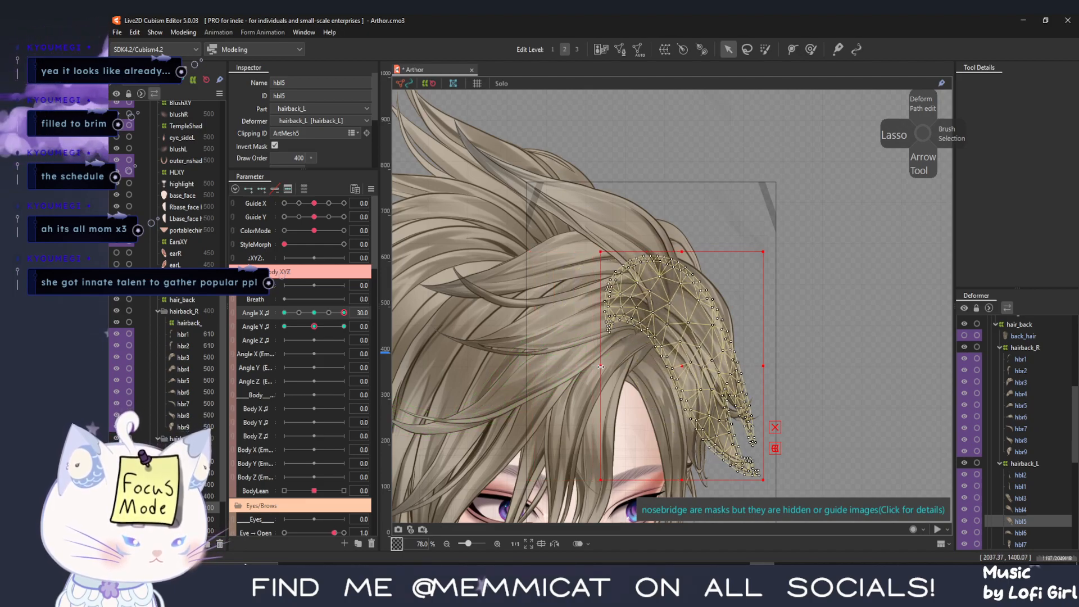
scroll(853, 333, "down", 2)
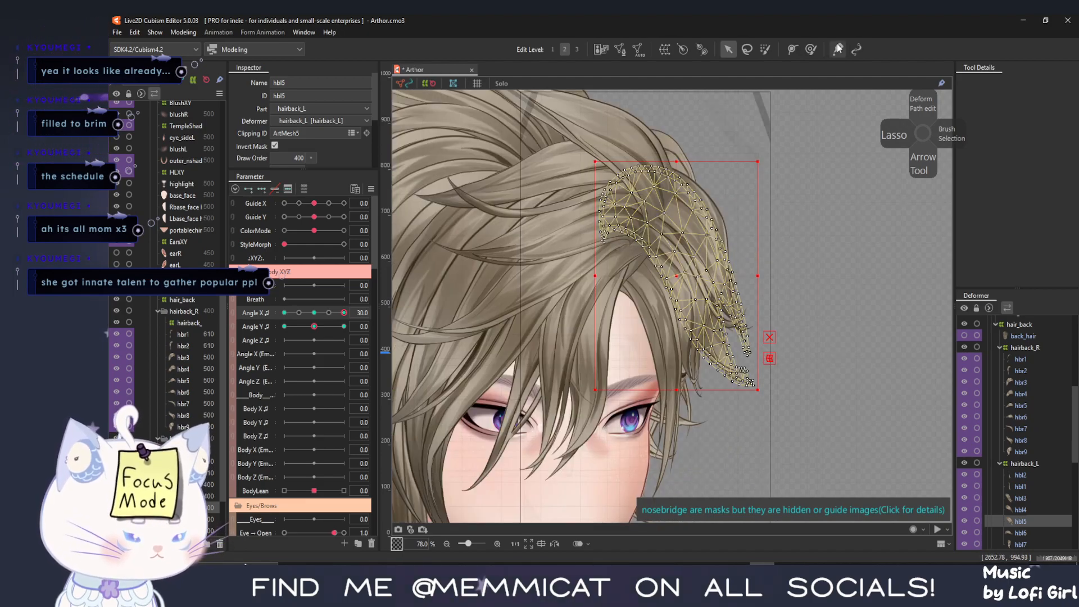
Bend strand hbl5's tips inward toward the face at Angle X 30 with the 592.5 px Deform Brush and check the turn
left_click(812, 50)
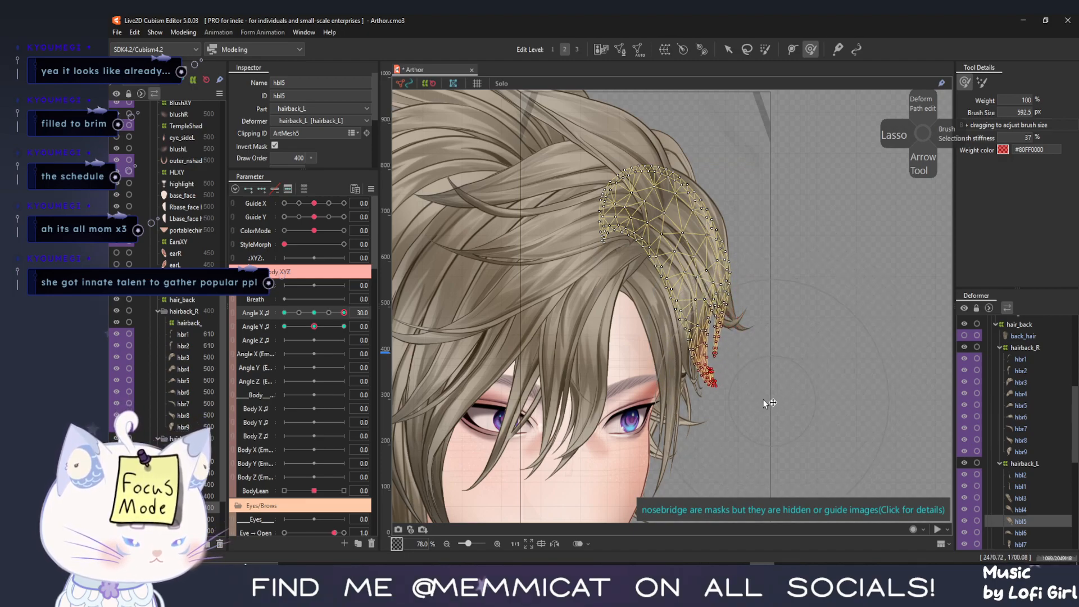
mouse_move(821, 375)
left_mouse_down()
mouse_move(766, 365)
mouse_move(786, 392)
mouse_move(769, 401)
left_mouse_up()
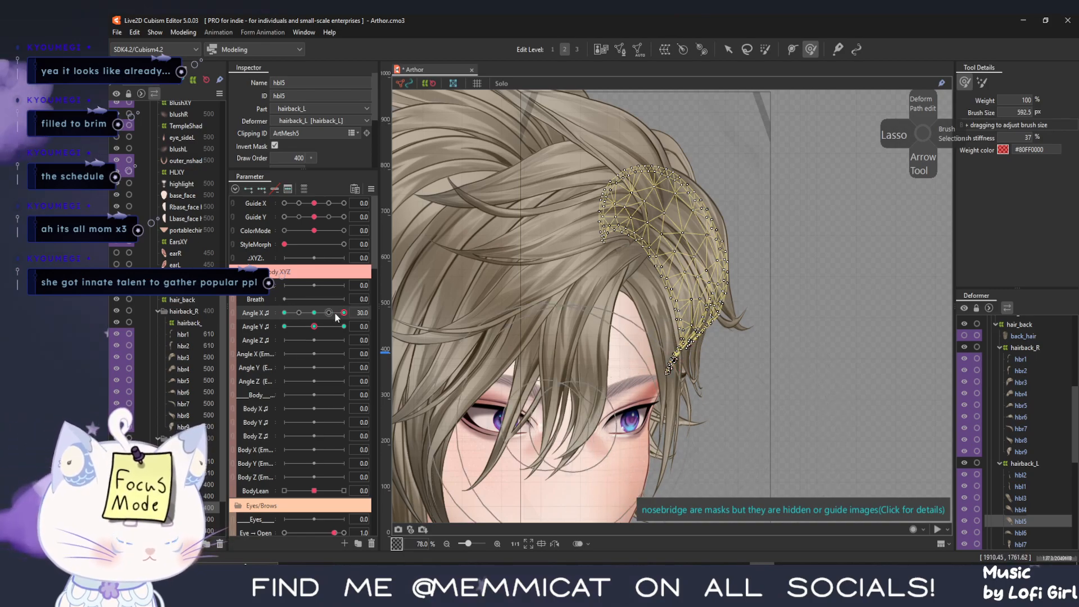
mouse_move(342, 311)
left_mouse_down()
mouse_move(285, 332)
mouse_move(342, 339)
mouse_move(321, 343)
mouse_move(349, 348)
mouse_move(316, 352)
mouse_move(340, 353)
left_mouse_up()
Inspect how strand hbl5 turns between Angle X 30 and -30, and open the clipping mask warning details
key("ctrl+t")
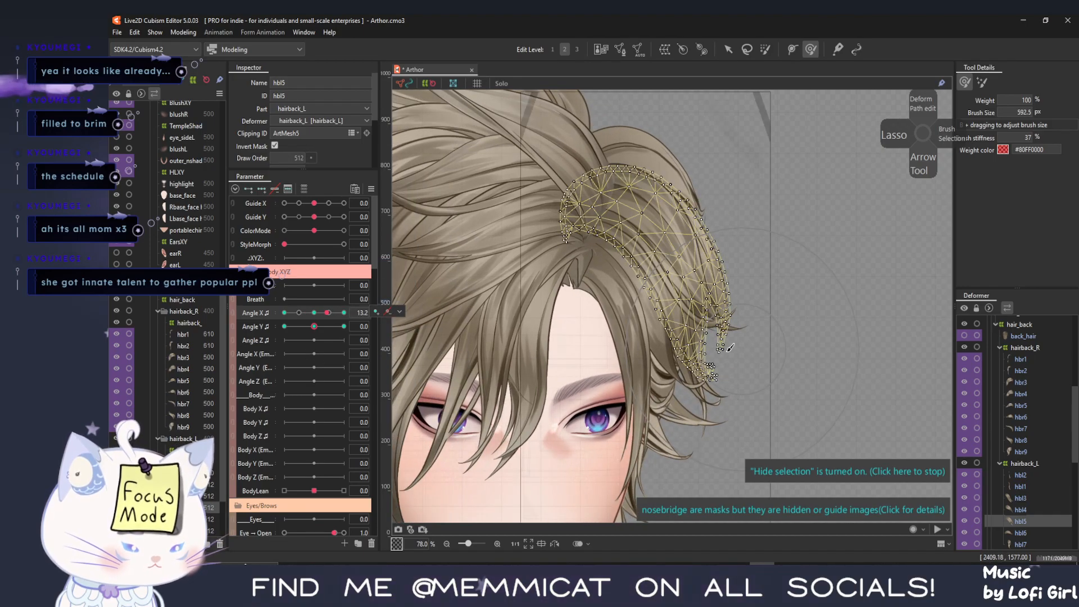
mouse_move(328, 313)
left_mouse_down()
mouse_move(342, 321)
mouse_move(196, 333)
left_mouse_up()
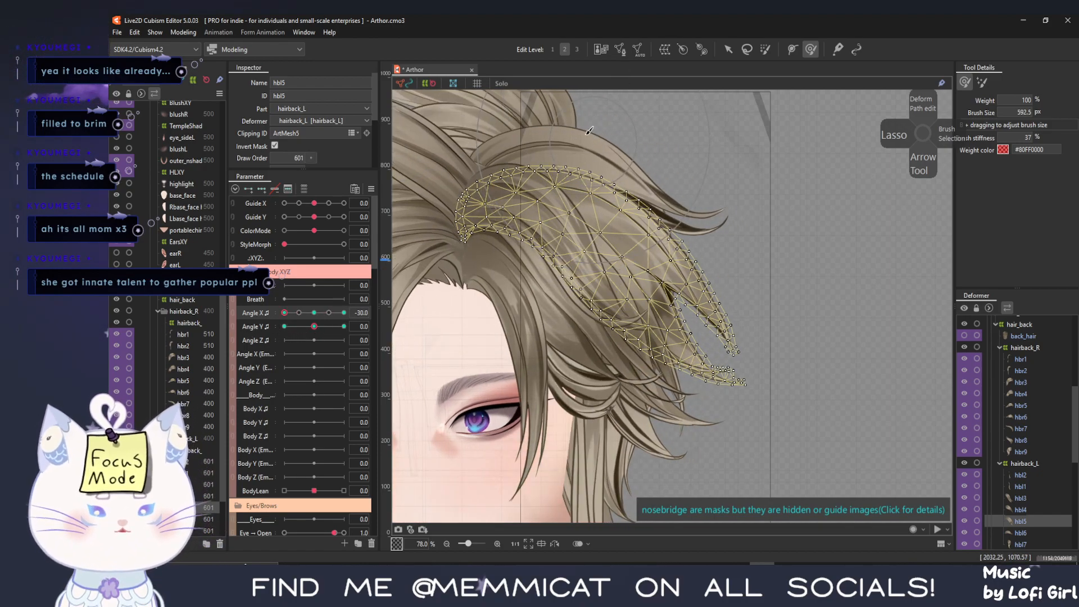
left_click(729, 50)
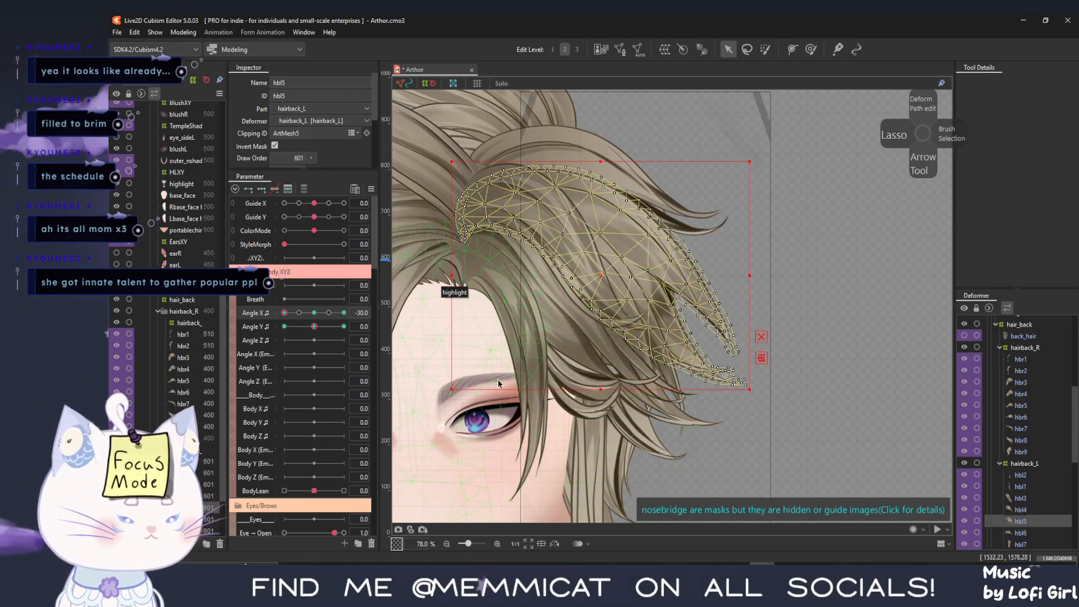
left_click_drag(285, 315, 315, 313)
left_click(710, 509)
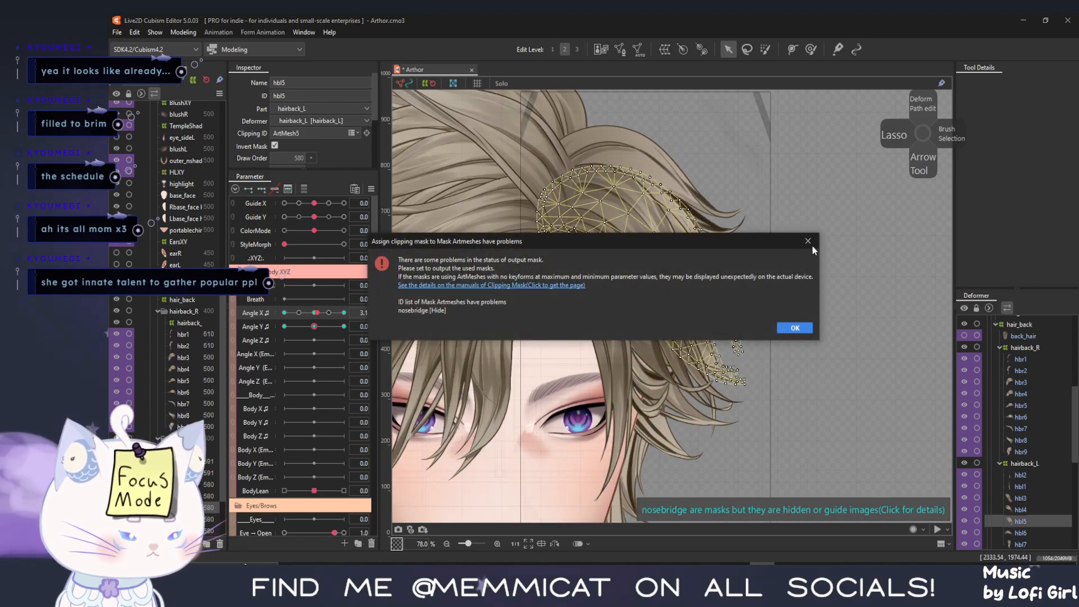
Close the clipping mask warning and pull strand hbl3's middle and tips slightly inward at Angle X -30 with the 592.5 px Deform Brush
left_click(814, 236)
left_click(706, 427)
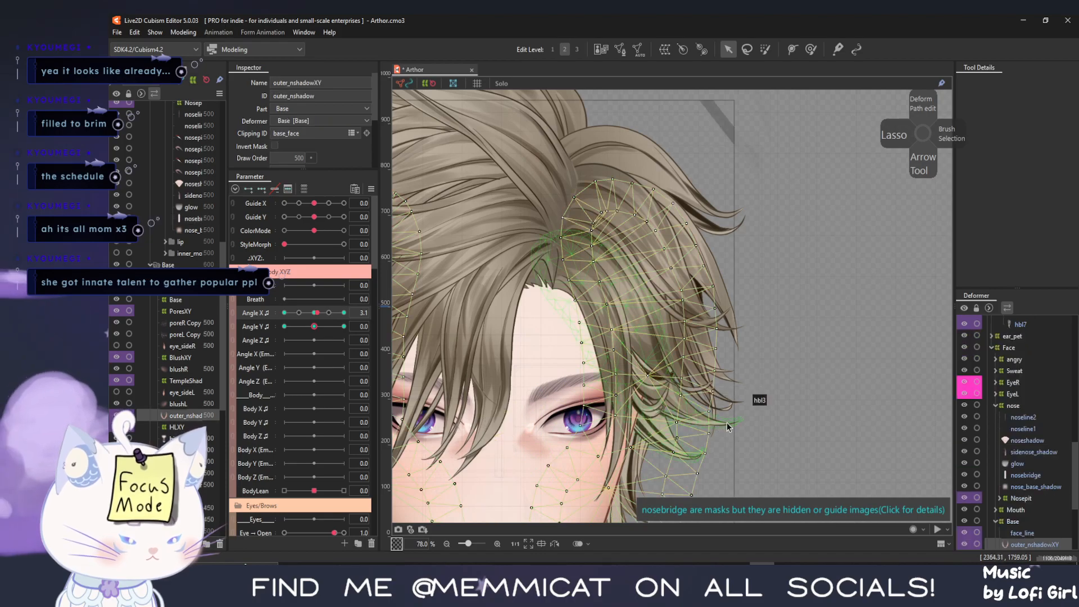
left_click(728, 427)
left_click_drag(314, 314, 270, 318)
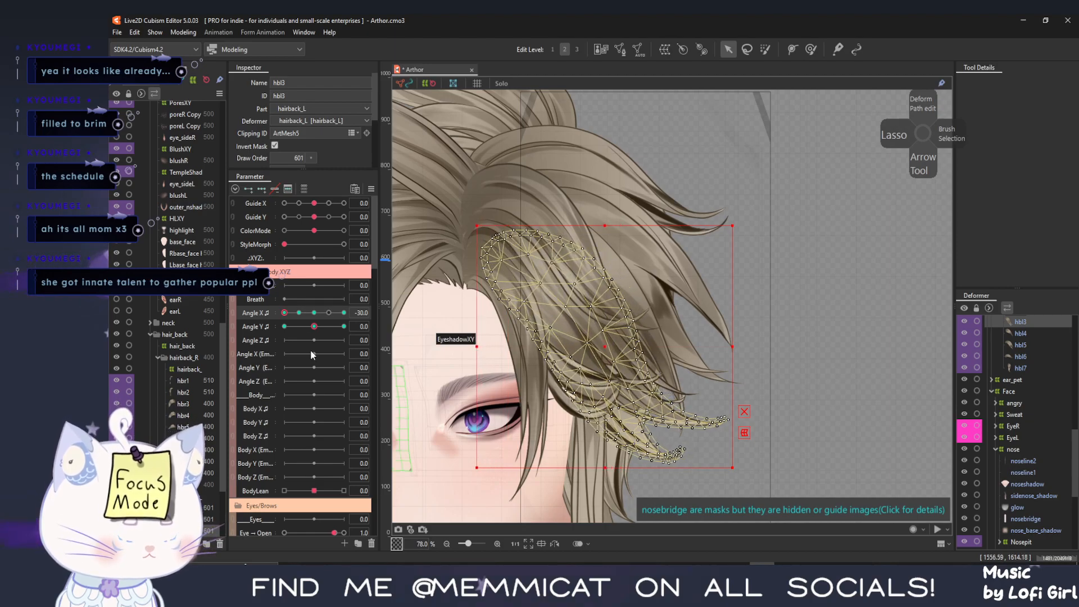
left_click_drag(285, 318, 172, 317)
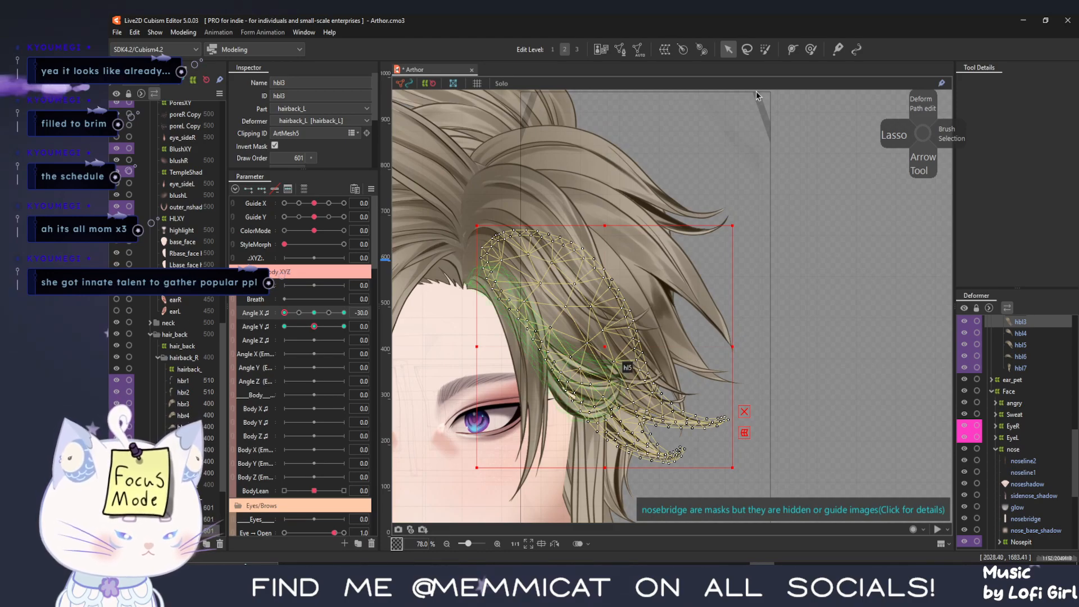
left_click(814, 50)
left_click_drag(594, 339, 579, 346)
left_click_drag(732, 418, 724, 419)
Bend strand hbl3's tips toward the face at Angle X 30, shift the whole strand outward, and check it with the selection hidden
left_click_drag(284, 312, 352, 315)
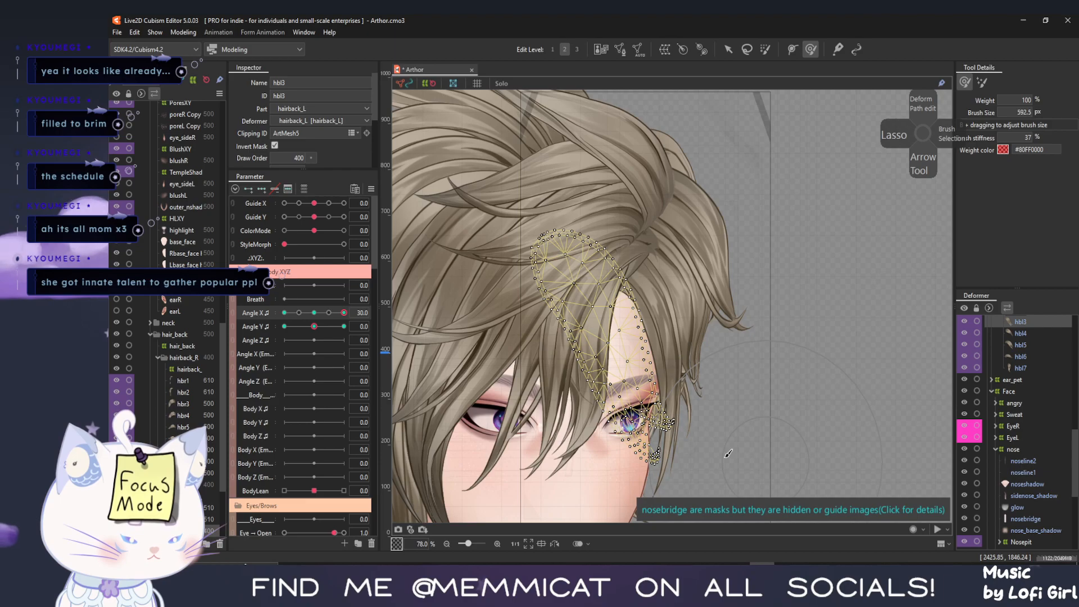
left_click_drag(713, 450, 698, 459)
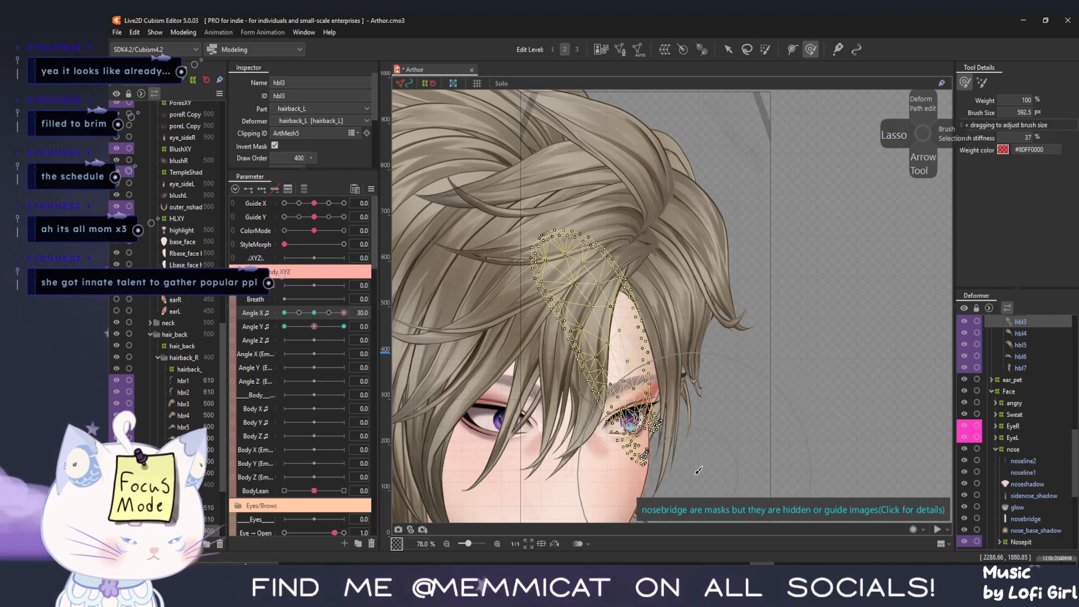
left_click(728, 50)
left_click_drag(607, 353, 617, 353)
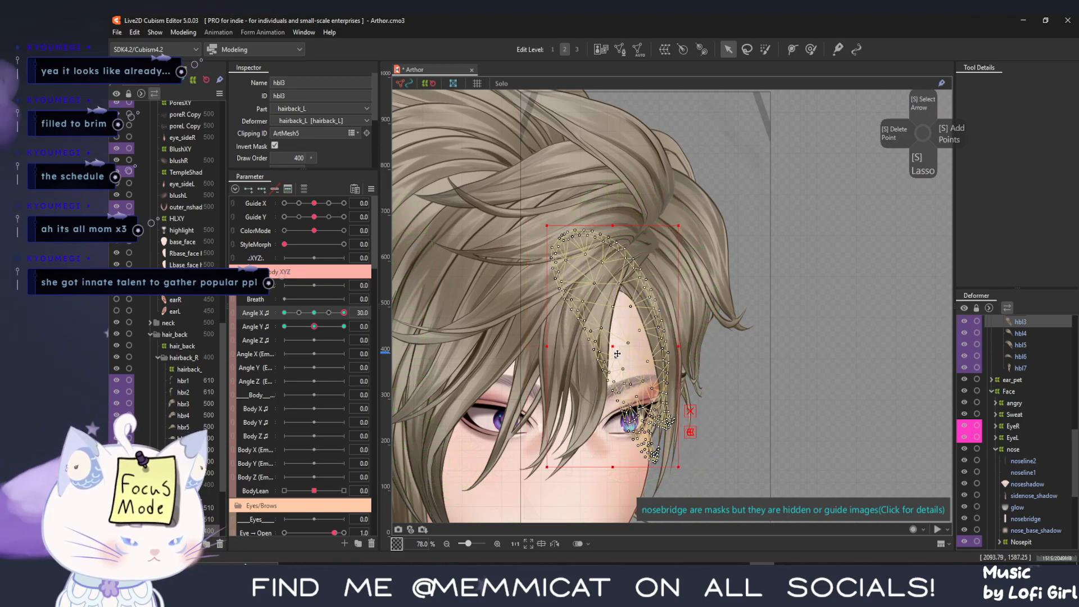
key("ctrl+t")
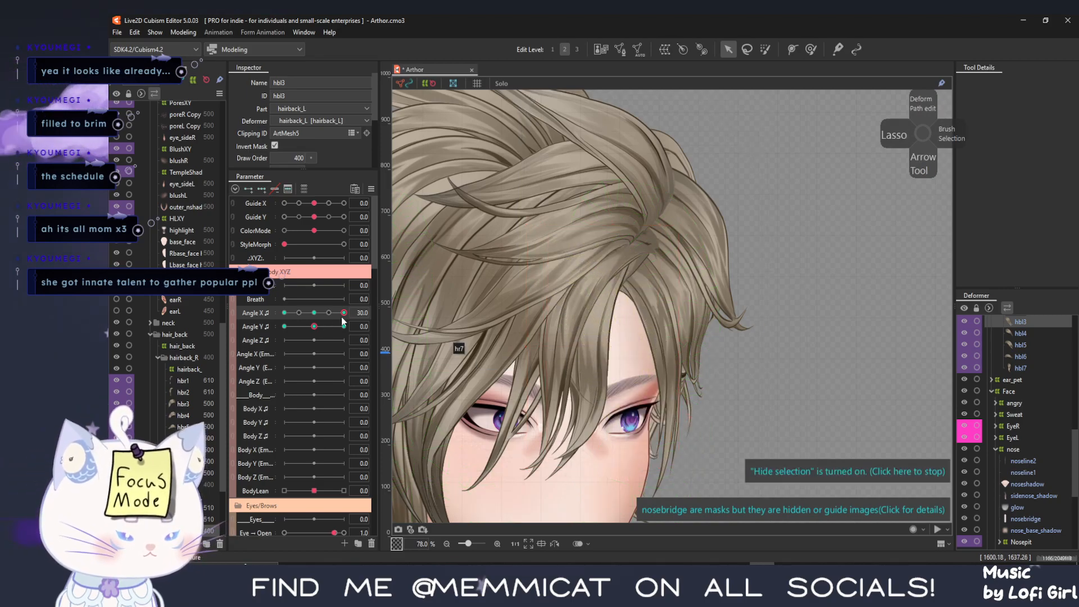
mouse_move(344, 313)
left_mouse_down()
mouse_move(315, 328)
mouse_move(358, 326)
left_mouse_up()
key("ctrl+t")
Tuck strand hbl3's lower tip inward behind the cheek edge at Angle X 30 with a 117.2 px Deform Brush
scroll(664, 468, "up", 5)
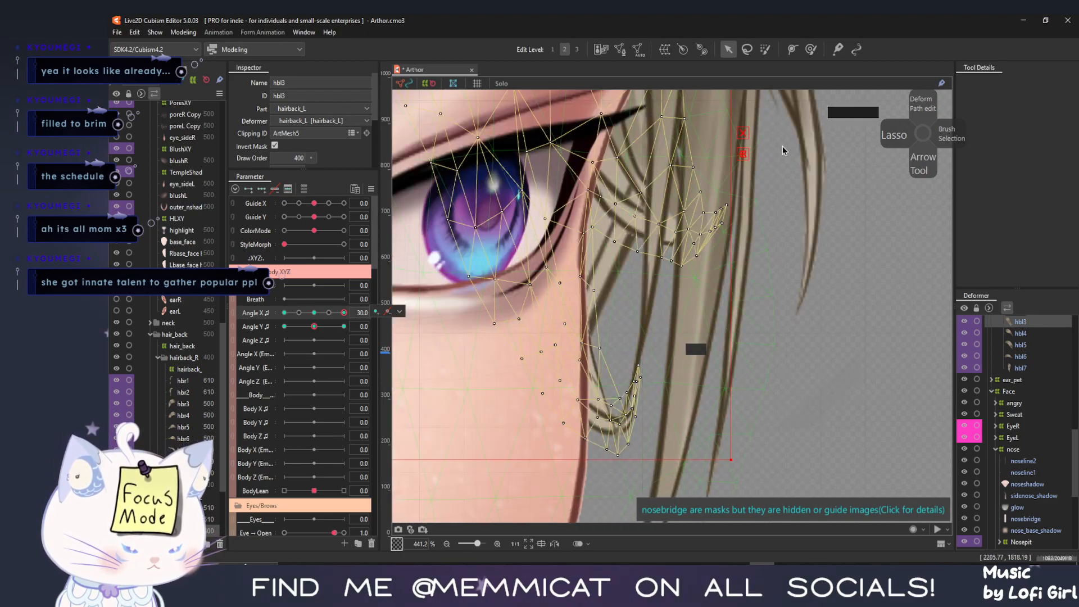
left_click(812, 55)
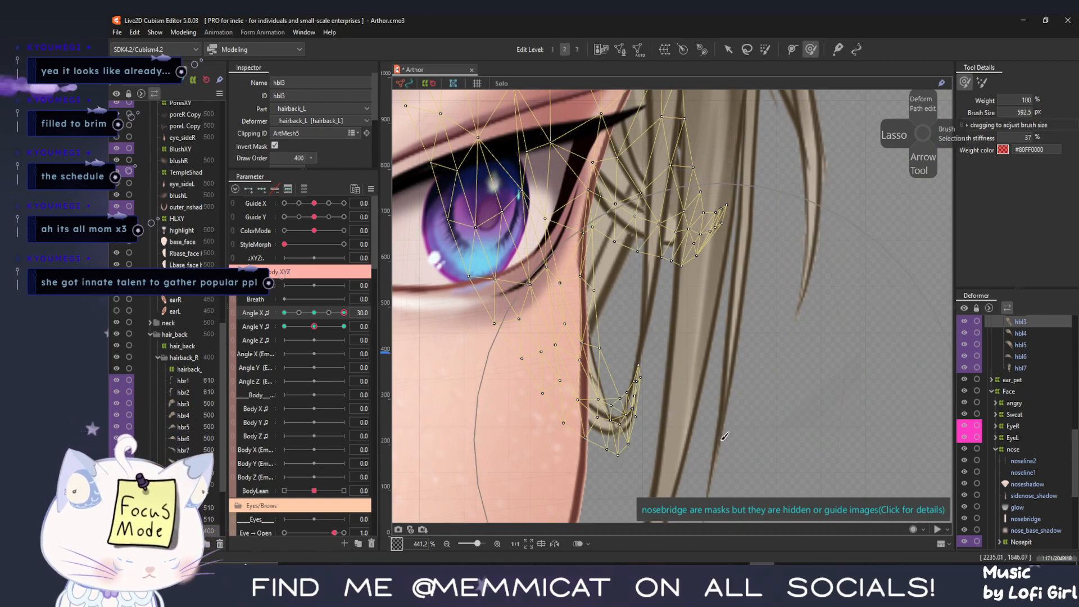
mouse_move(700, 358)
left_mouse_down()
mouse_move(646, 298)
mouse_move(622, 247)
left_mouse_up()
left_click_drag(722, 498, 728, 506)
mouse_move(652, 428)
left_mouse_down()
mouse_move(617, 427)
mouse_move(644, 422)
left_mouse_up()
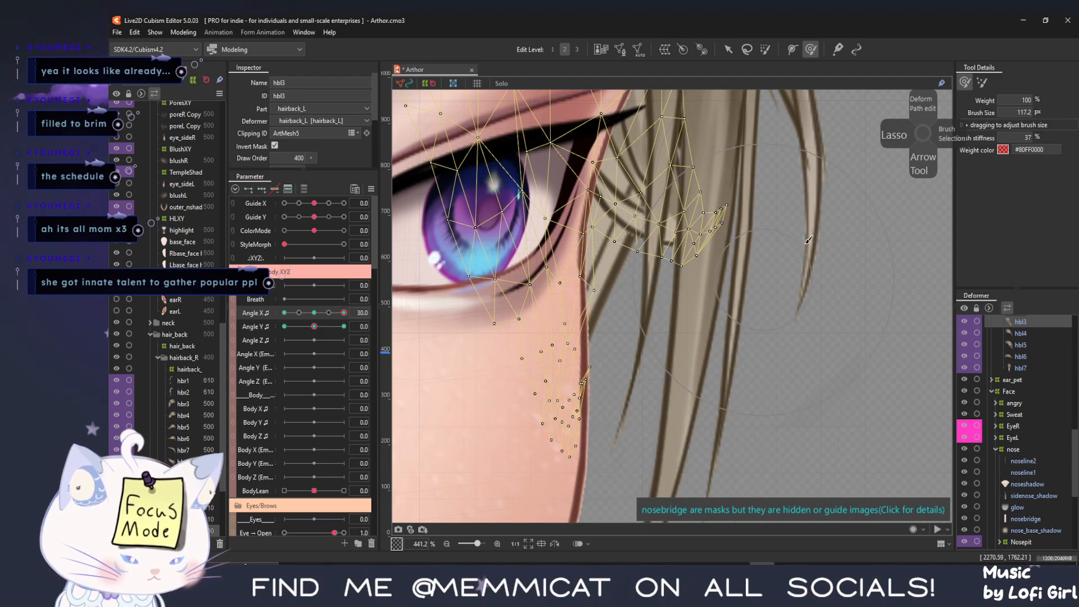
Tuck strand hbl3's upper tip and lower tip further inward with 117.2 and 79.8 px brushes, checking the turn to Angle X -30
mouse_move(740, 236)
left_mouse_down()
mouse_move(702, 245)
mouse_move(737, 253)
mouse_move(655, 244)
left_mouse_up()
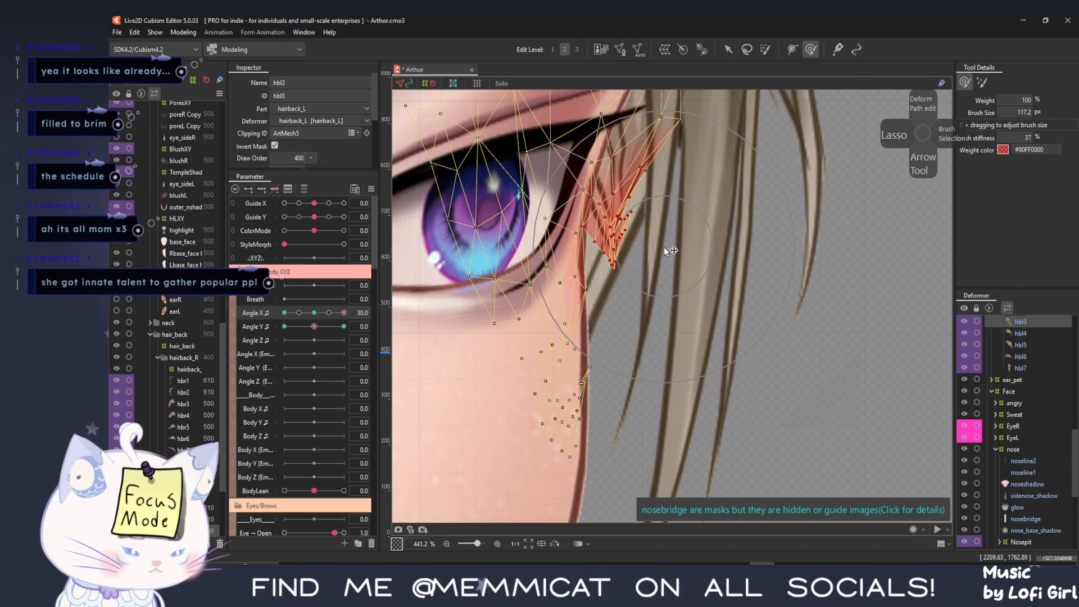
left_click_drag(659, 296, 633, 288)
left_click_drag(608, 437, 564, 431)
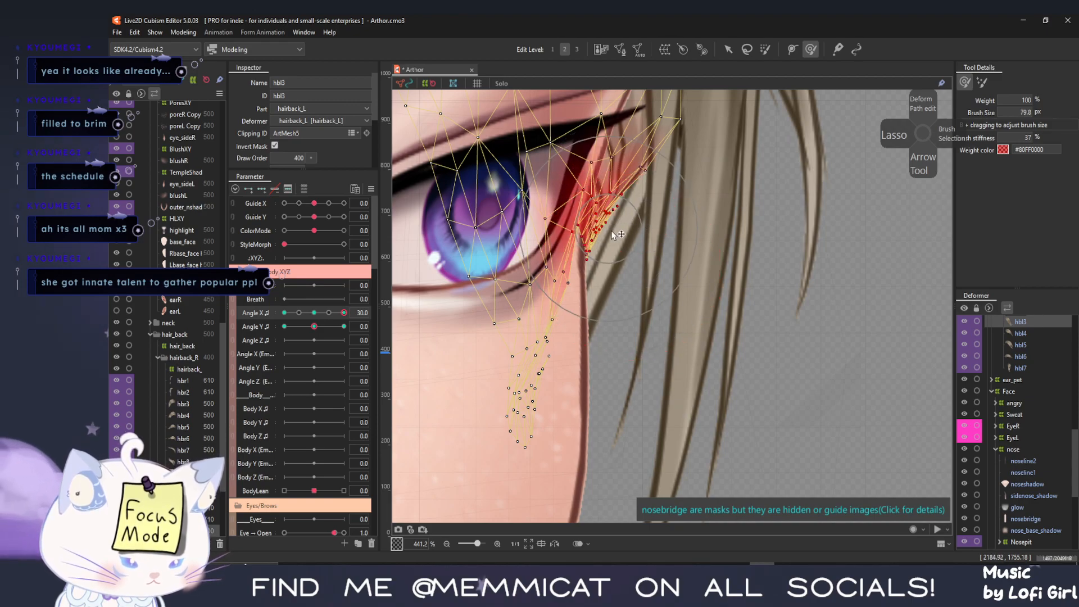
left_click_drag(592, 332, 584, 345)
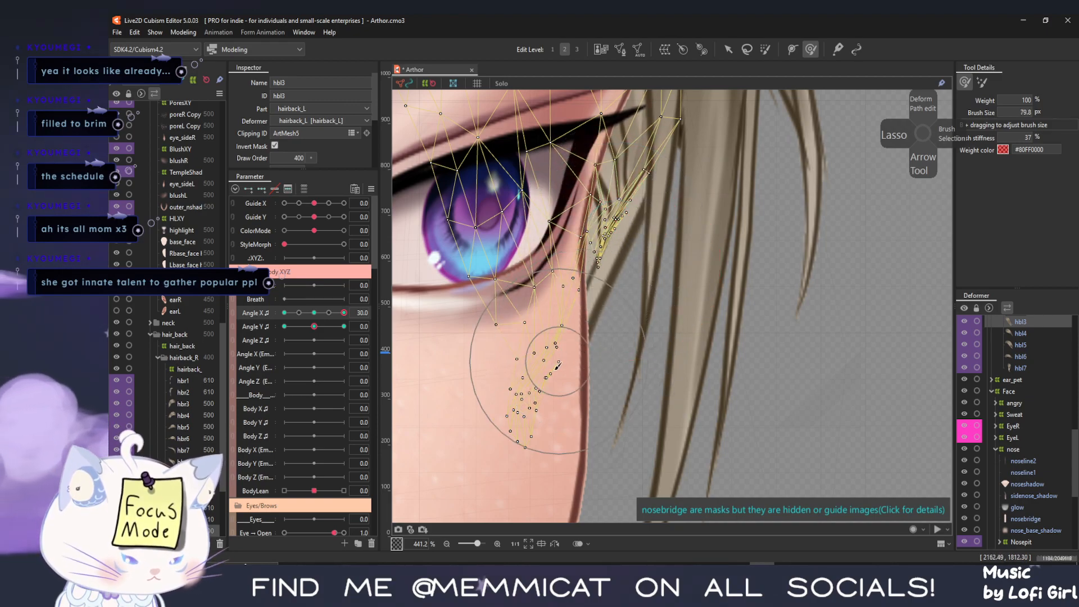
key("ctrl+h")
scroll(681, 413, "down", 5)
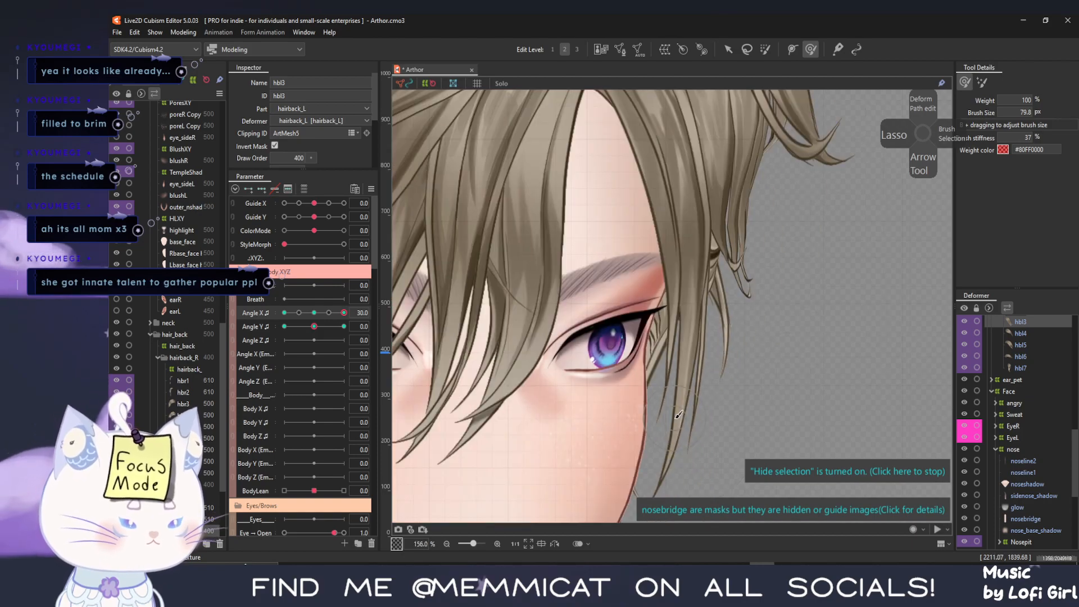
scroll(675, 418, "up", 5)
scroll(675, 418, "down", 5)
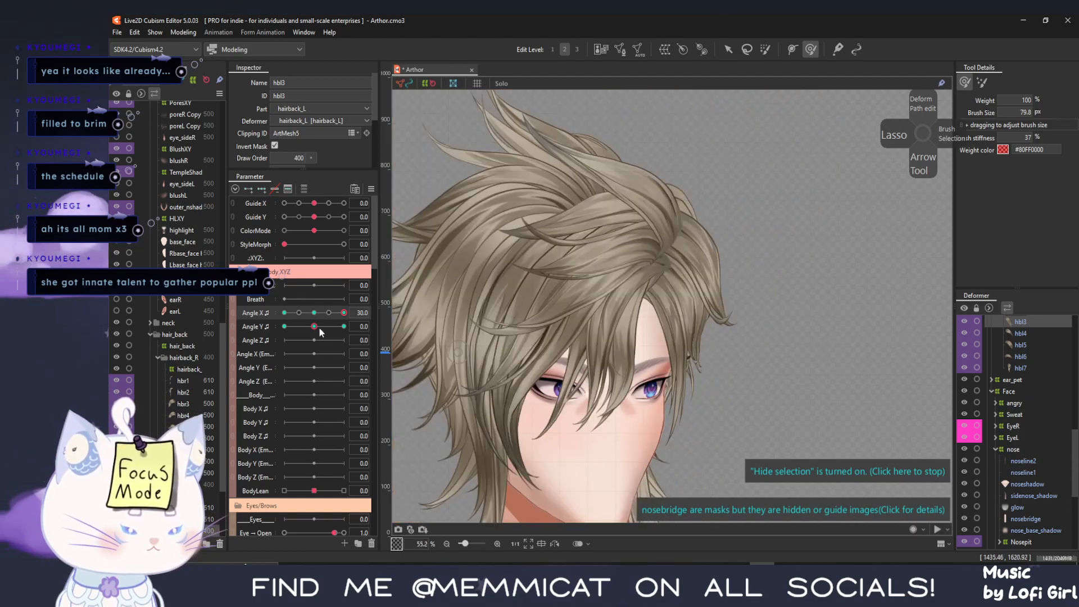
left_click_drag(339, 314, 263, 351)
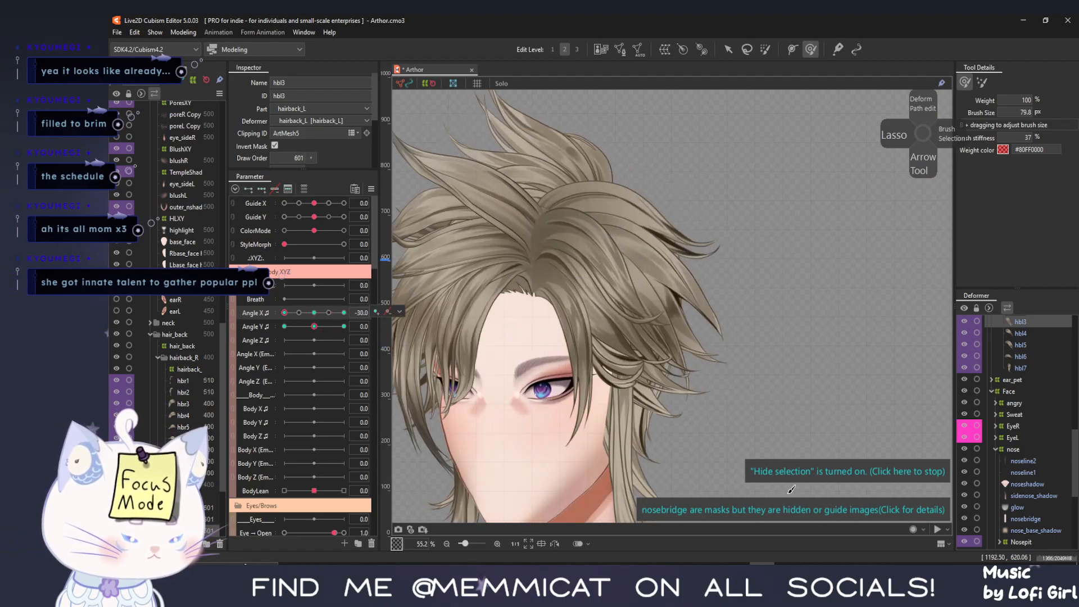
Select strand hl5 and stretch its lower end slightly downward at Angle X 30 with the Arrow tool
left_click(795, 476)
scroll(641, 404, "up", 5)
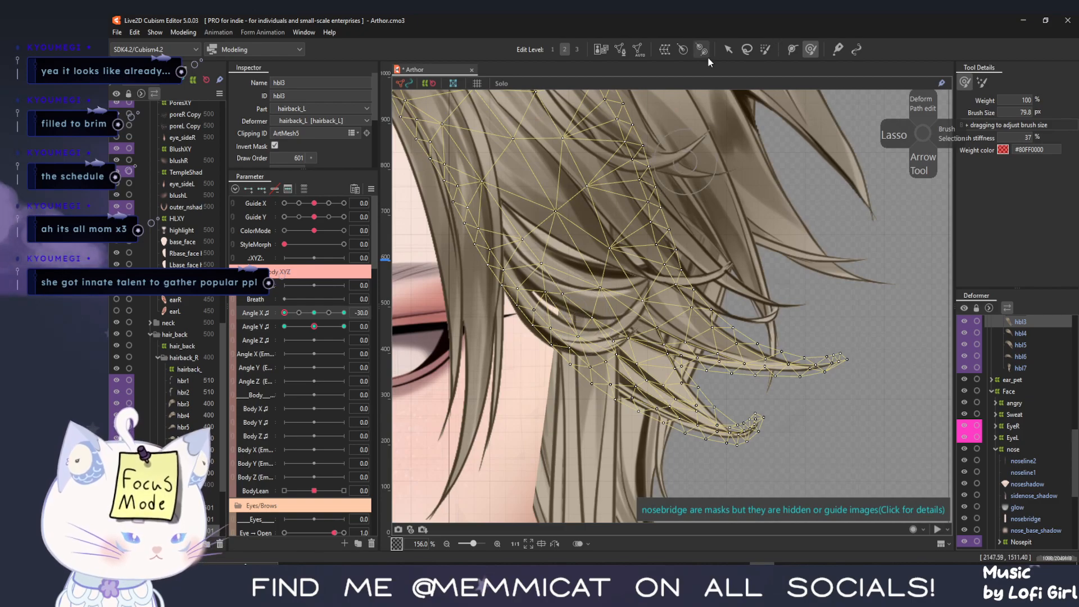
left_click(728, 50)
left_click(594, 260)
left_click_drag(284, 316, 373, 325)
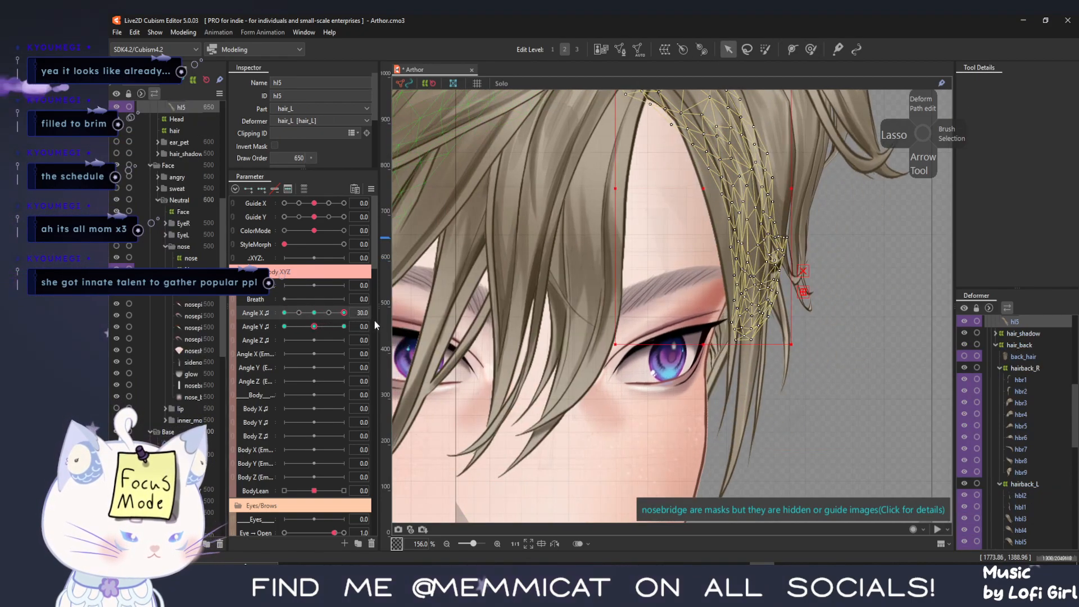
left_click_drag(704, 352, 704, 374)
Bend strand hl5's tips inward toward the eye corner at Angle X 30 with 311.9 and 154.2 px Deform Brushes, checking the turn
left_click(810, 50)
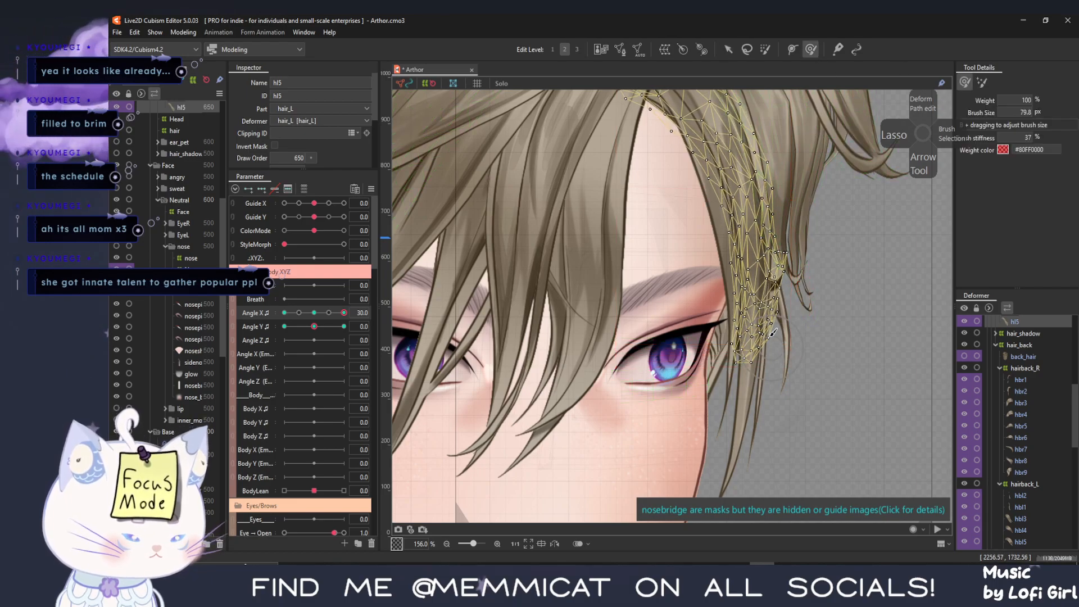
left_click_drag(816, 393, 830, 456)
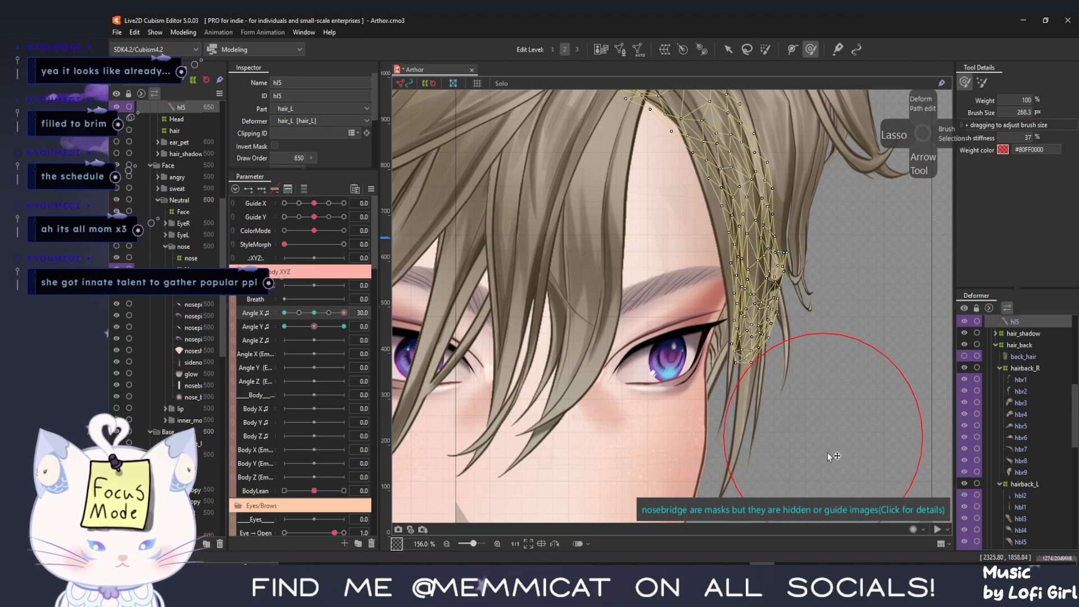
left_click_drag(772, 322, 763, 322)
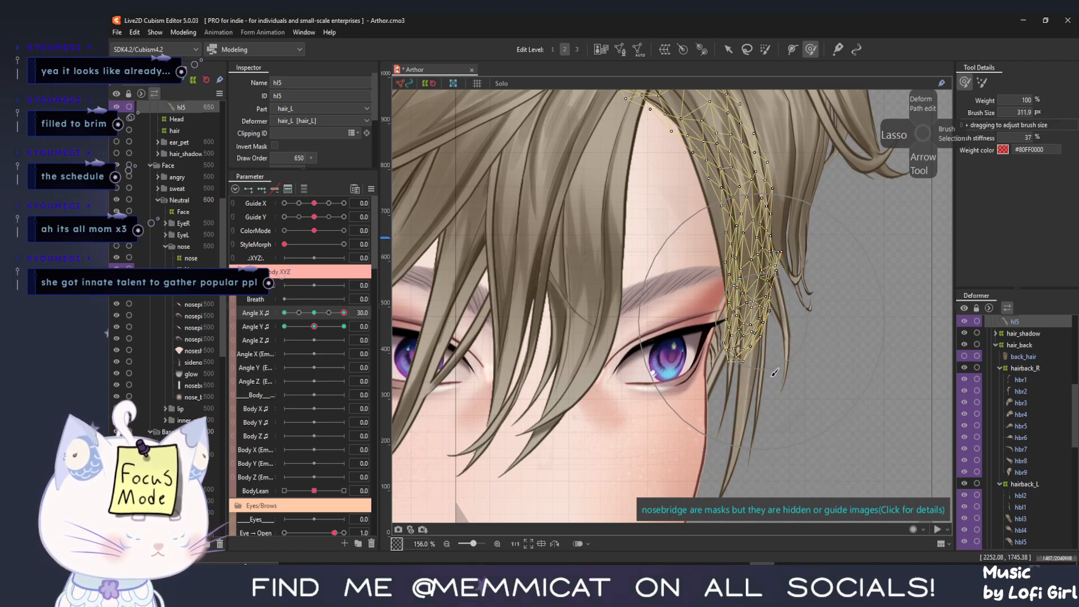
left_click_drag(765, 387, 743, 388)
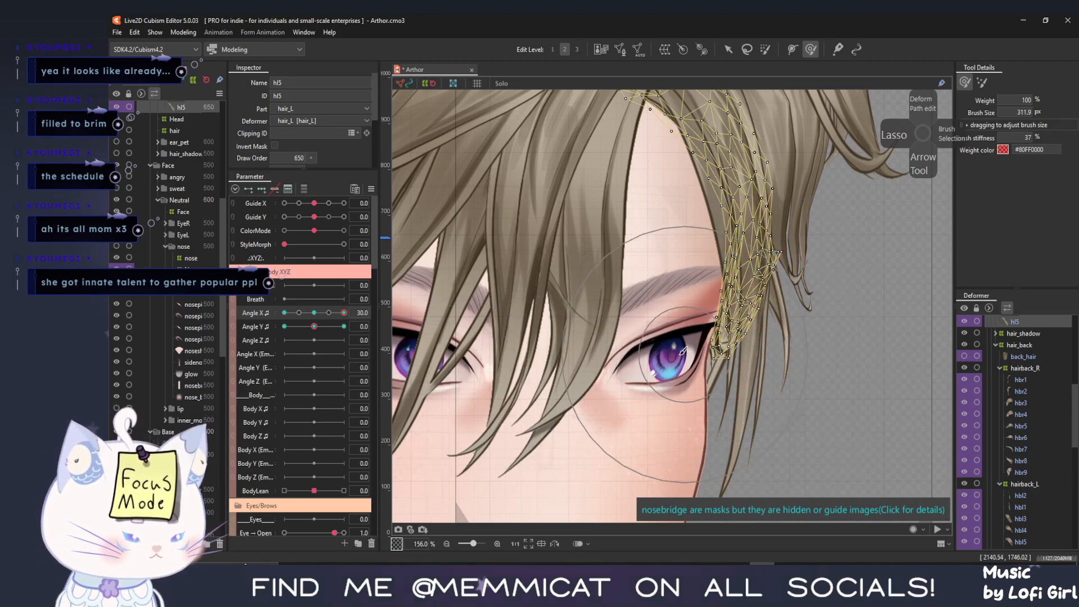
left_click_drag(344, 313, 403, 318)
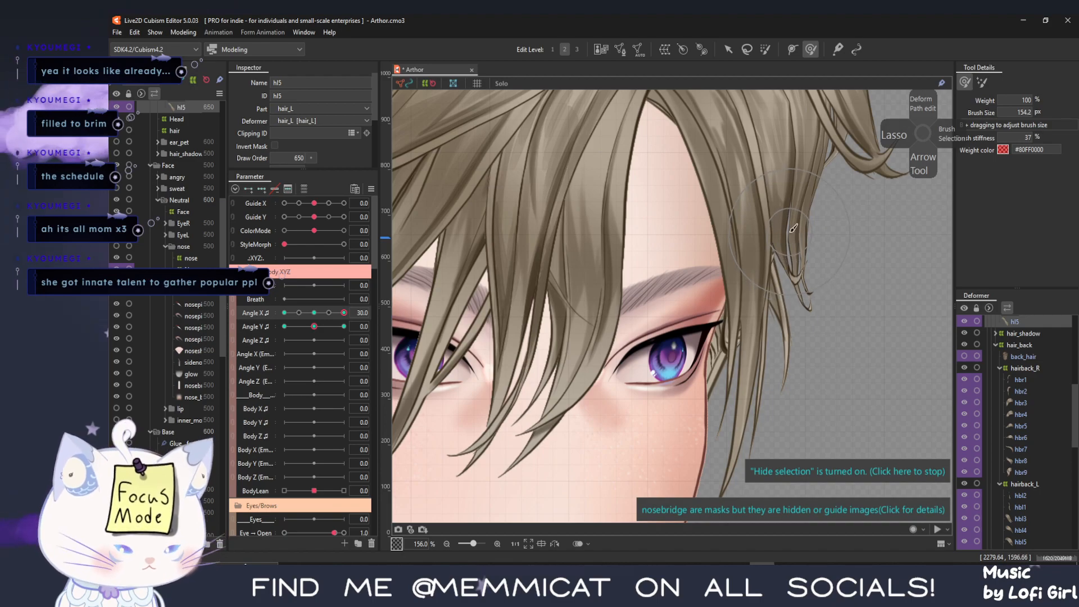
left_click_drag(346, 313, 380, 318)
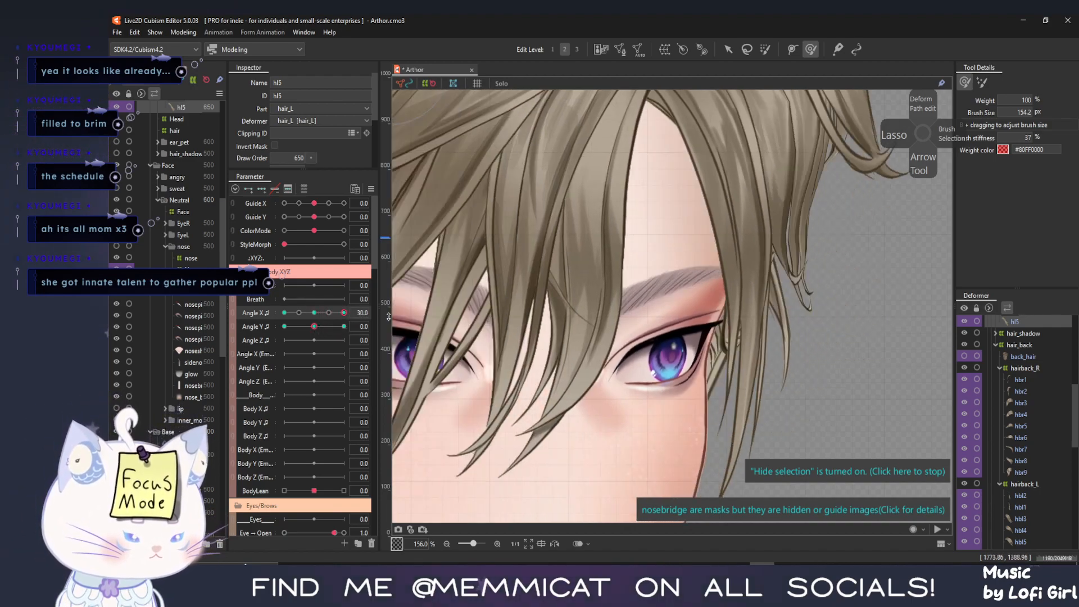
mouse_move(342, 315)
left_mouse_down()
mouse_move(323, 325)
mouse_move(344, 313)
left_mouse_up()
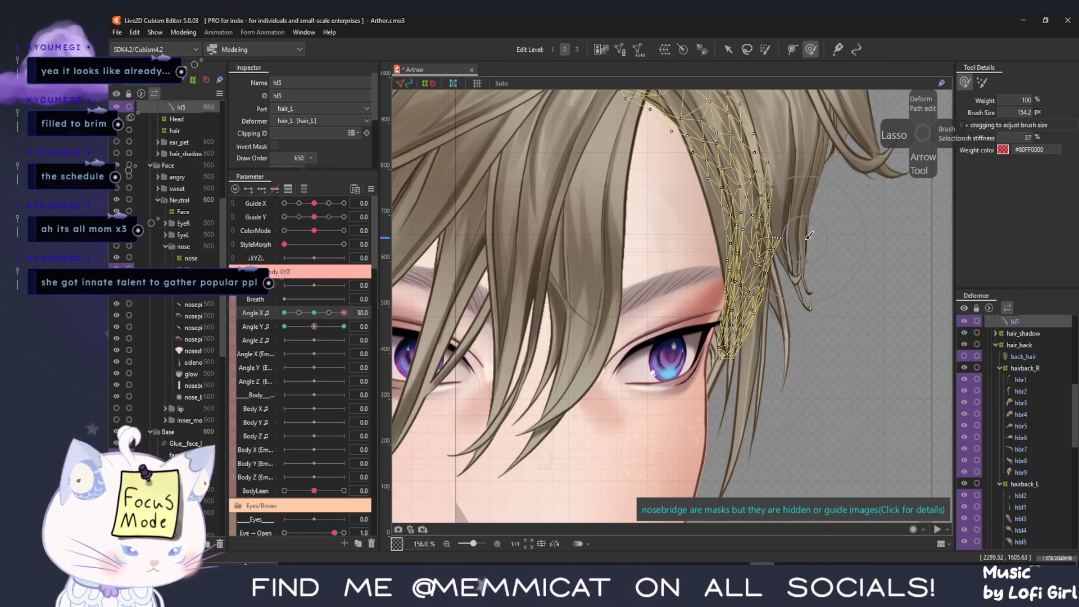
mouse_move(344, 312)
left_mouse_down()
mouse_move(323, 325)
mouse_move(354, 323)
left_mouse_up()
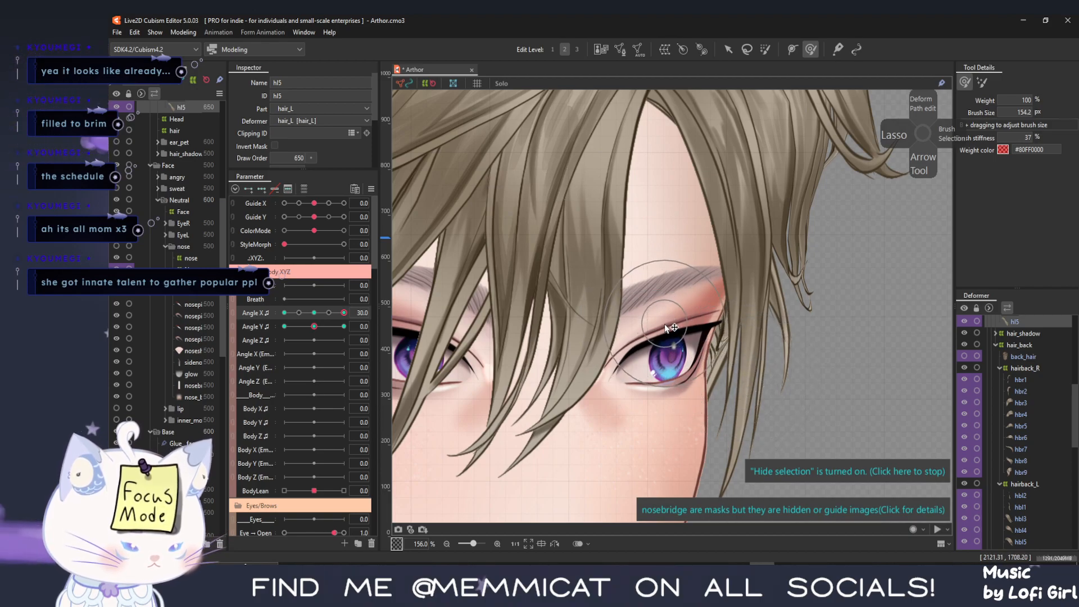
Examine strand hl5's tips beside the eye corner and how the left hair turns around Angle X 30 with the selection hidden
left_click(786, 472)
scroll(726, 371, "up", 8)
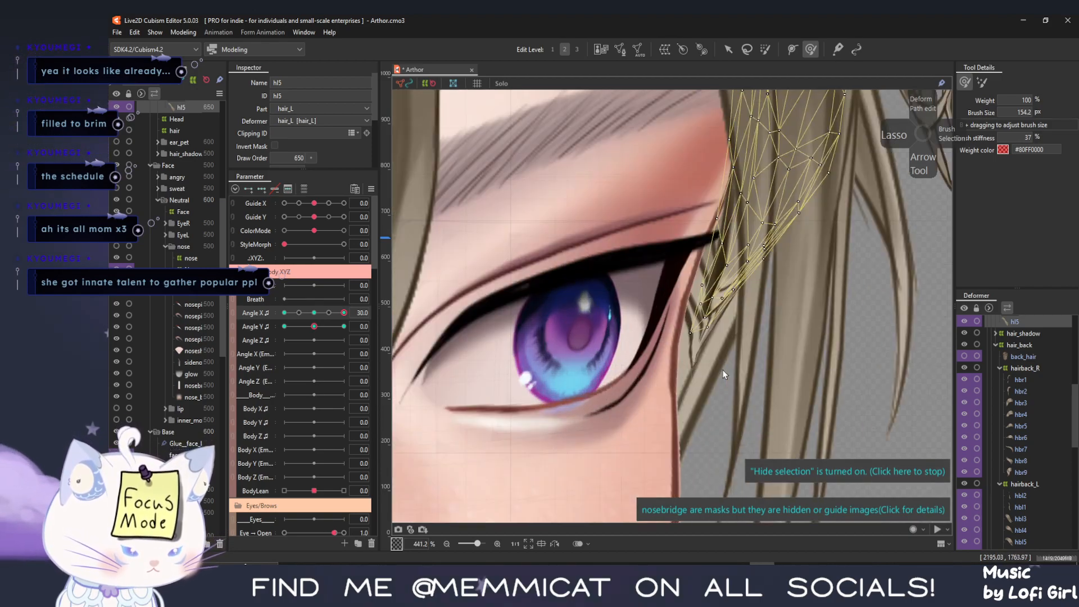
left_click(728, 52)
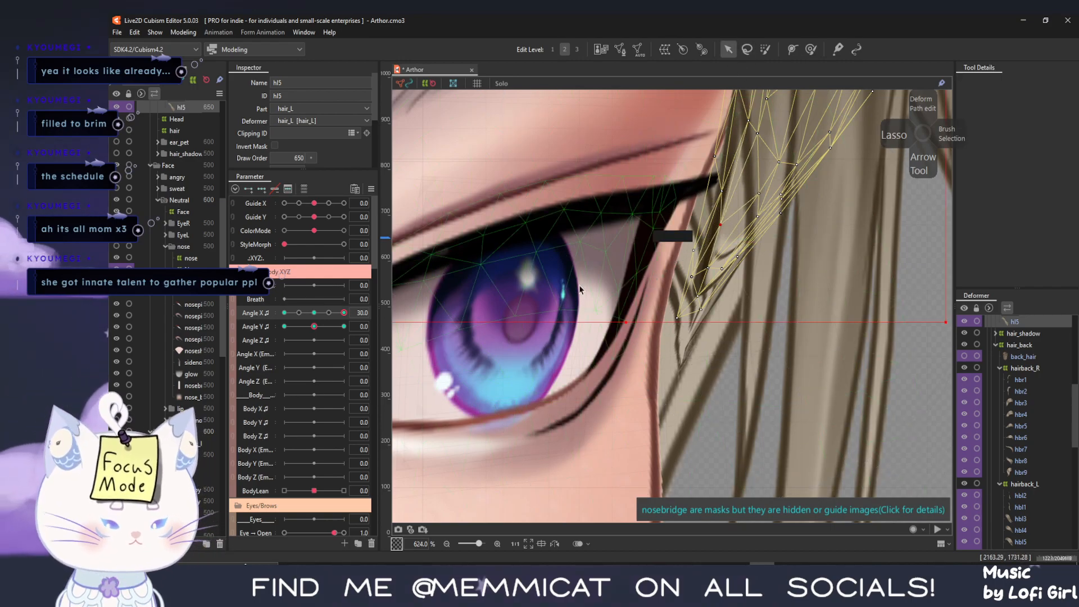
key("ctrl+t")
scroll(617, 392, "down", 3)
left_click_drag(344, 313, 354, 333)
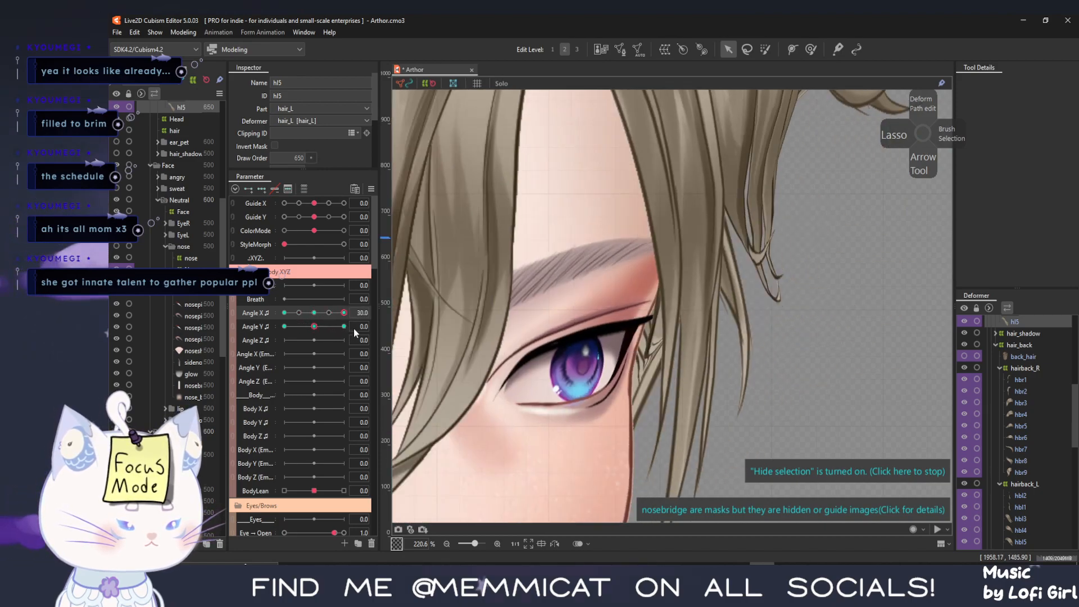
scroll(554, 372, "down", 2)
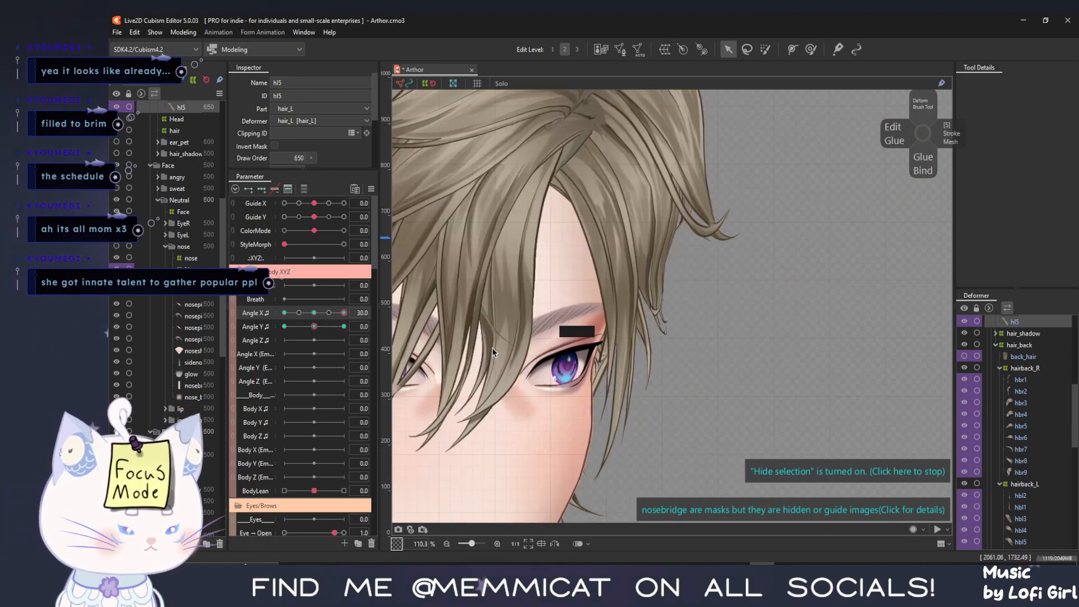
left_click_drag(624, 305, 673, 276)
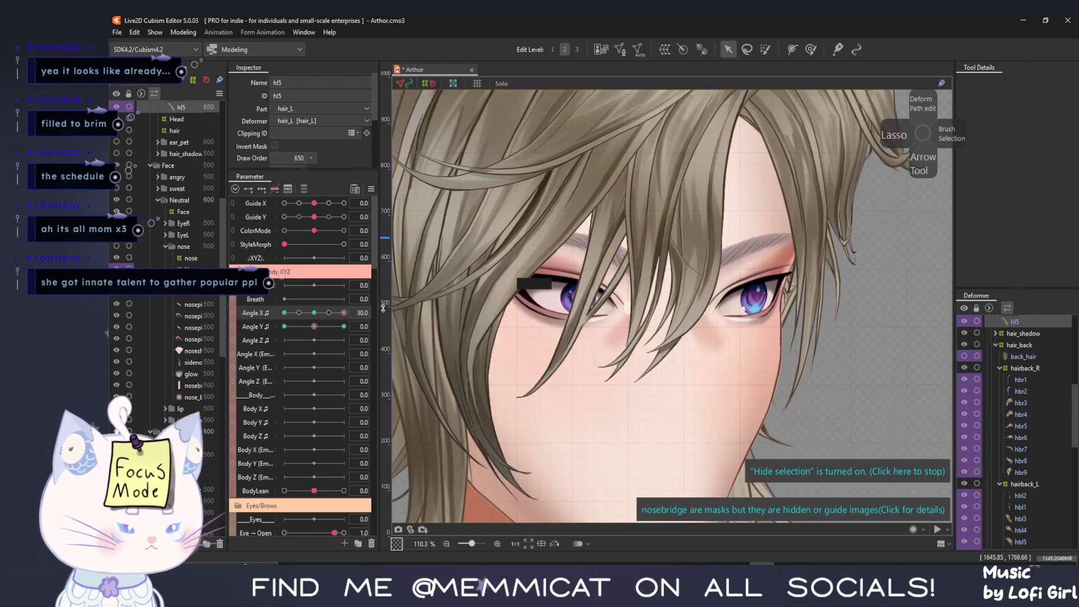
mouse_move(342, 316)
left_mouse_down()
mouse_move(318, 328)
mouse_move(349, 329)
left_mouse_up()
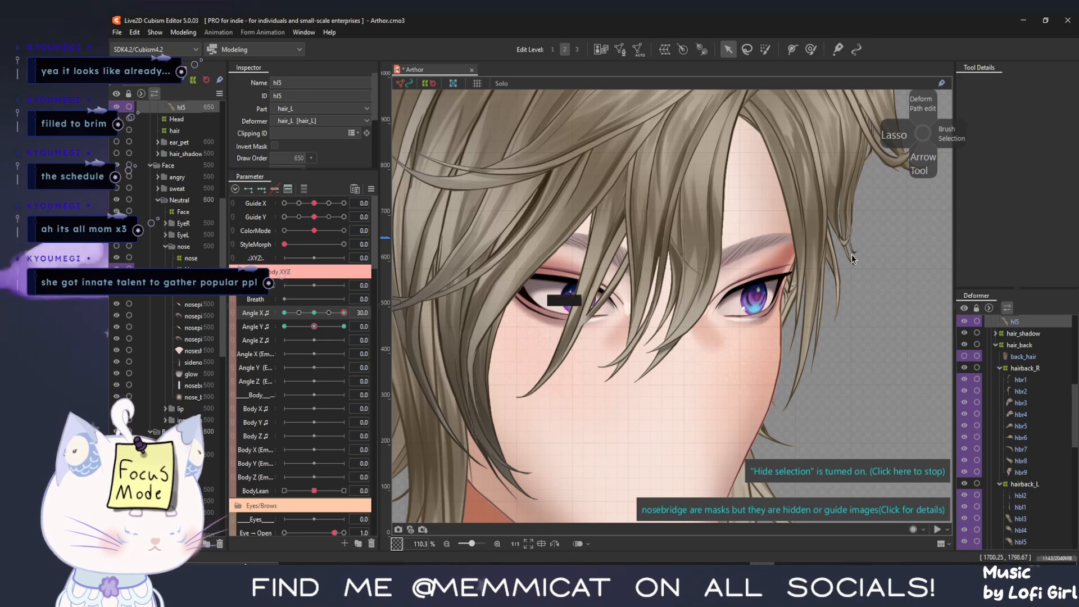
Select side strand hl3 and bend its lower tip inward toward the eye at Angle X 30 with a 154.2 px Deform Brush, smoothing its outer curve
scroll(867, 202, "up", 4)
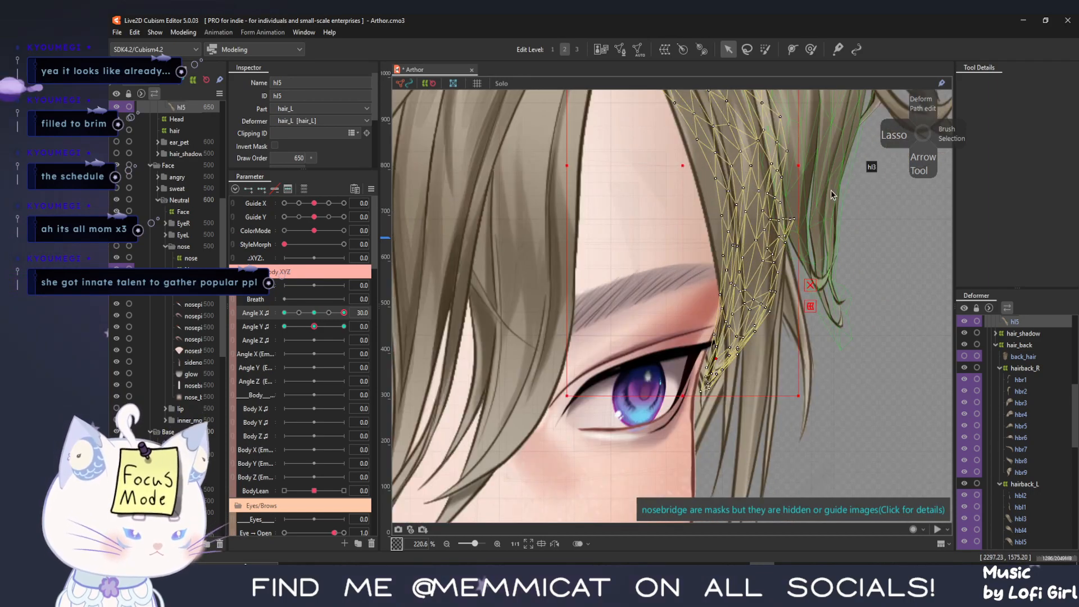
left_click(830, 196)
left_click_drag(686, 285, 515, 393)
left_click(811, 50)
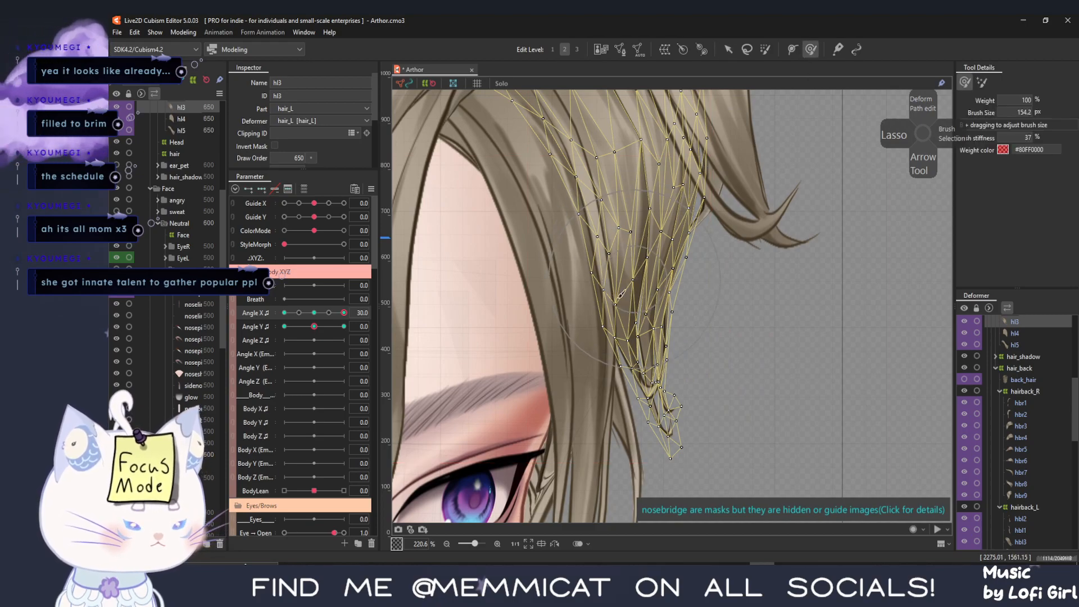
left_click_drag(645, 306, 662, 314)
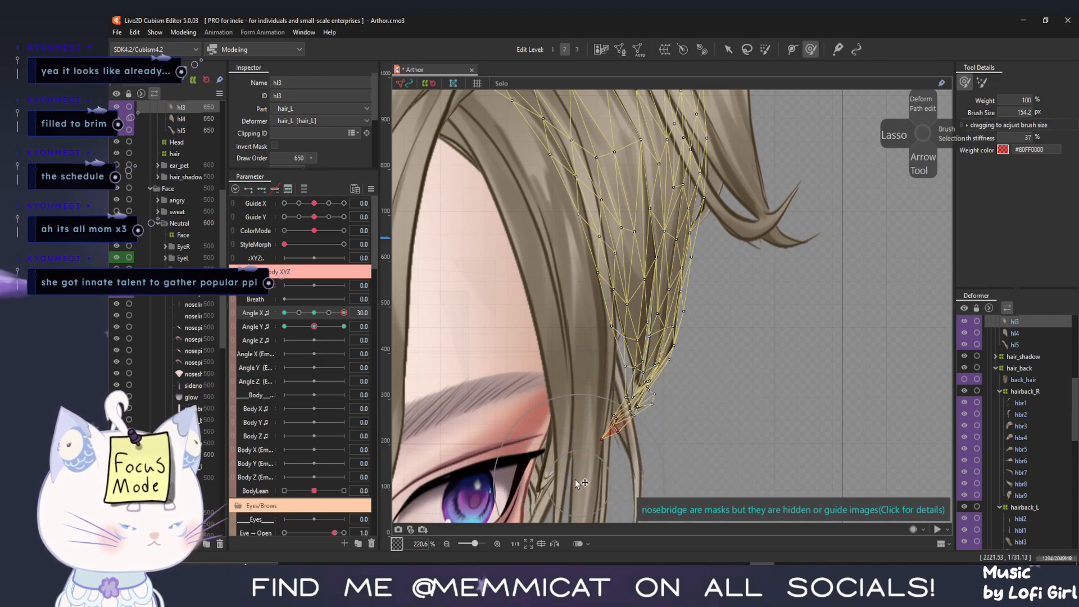
left_click_drag(676, 368, 665, 368)
left_click_drag(691, 294, 697, 296)
left_click_drag(642, 250, 633, 252)
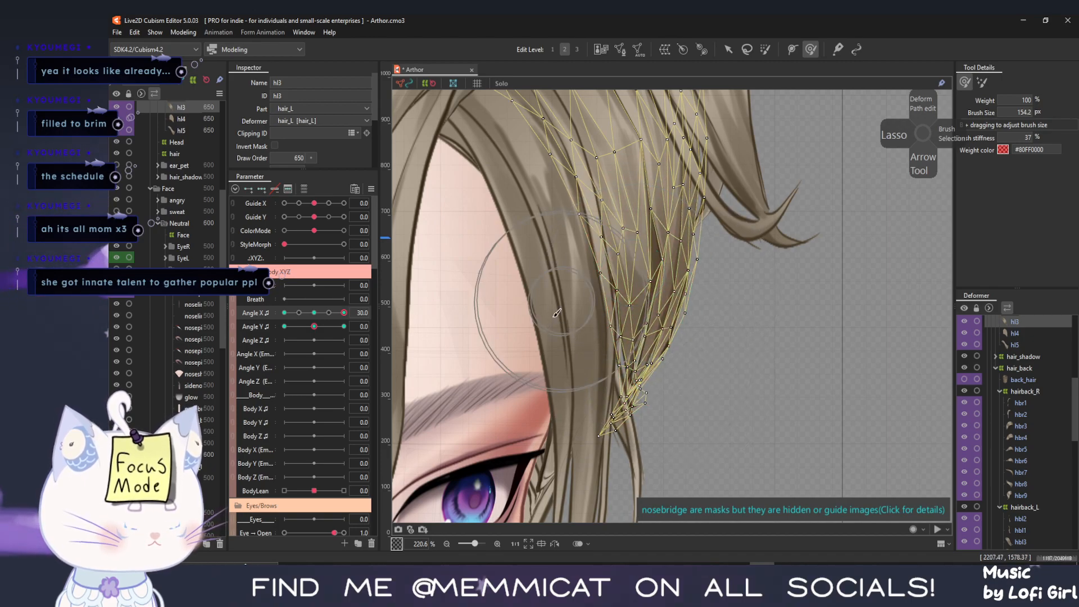
Examine how the reshaped left hair turns between Angle X 30 and -30 with the selection hidden
key("ctrl+t")
scroll(528, 355, "down", 4)
mouse_move(338, 318)
left_mouse_down()
mouse_move(325, 322)
mouse_move(354, 325)
left_mouse_up()
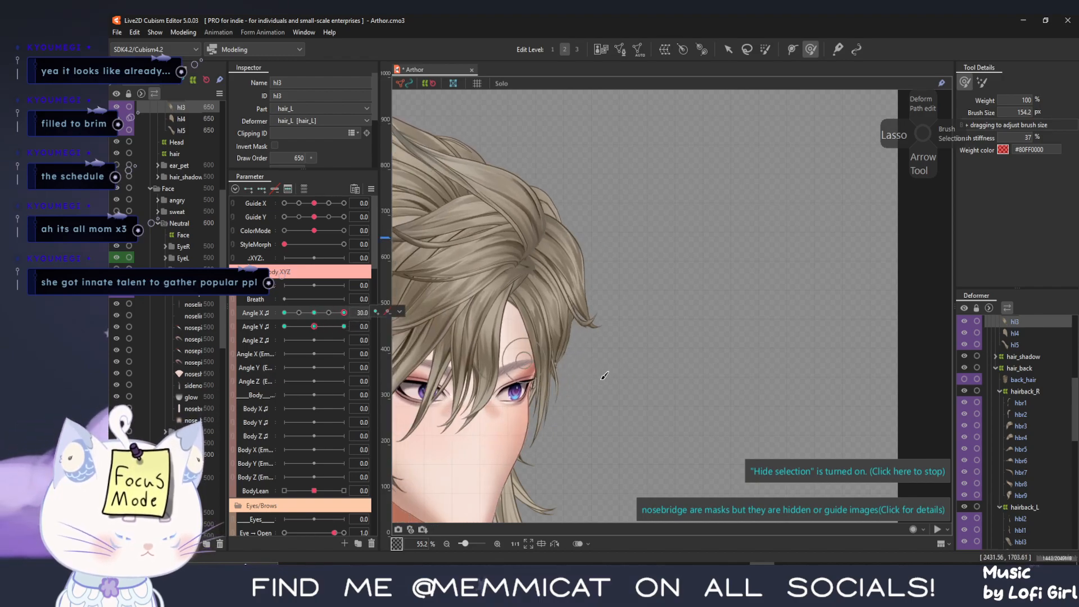
left_click_drag(343, 318, 354, 336)
scroll(544, 337, "down", 2)
left_click_drag(544, 337, 726, 305)
left_click_drag(341, 321, 210, 340)
left_click_drag(277, 337, 229, 332)
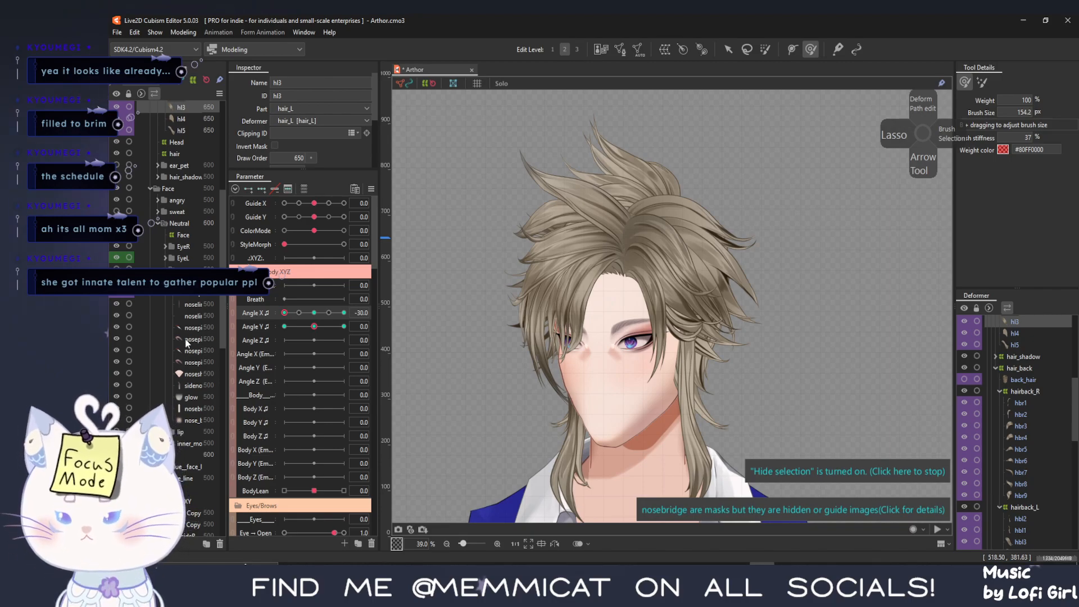
left_click_drag(295, 311, 264, 323)
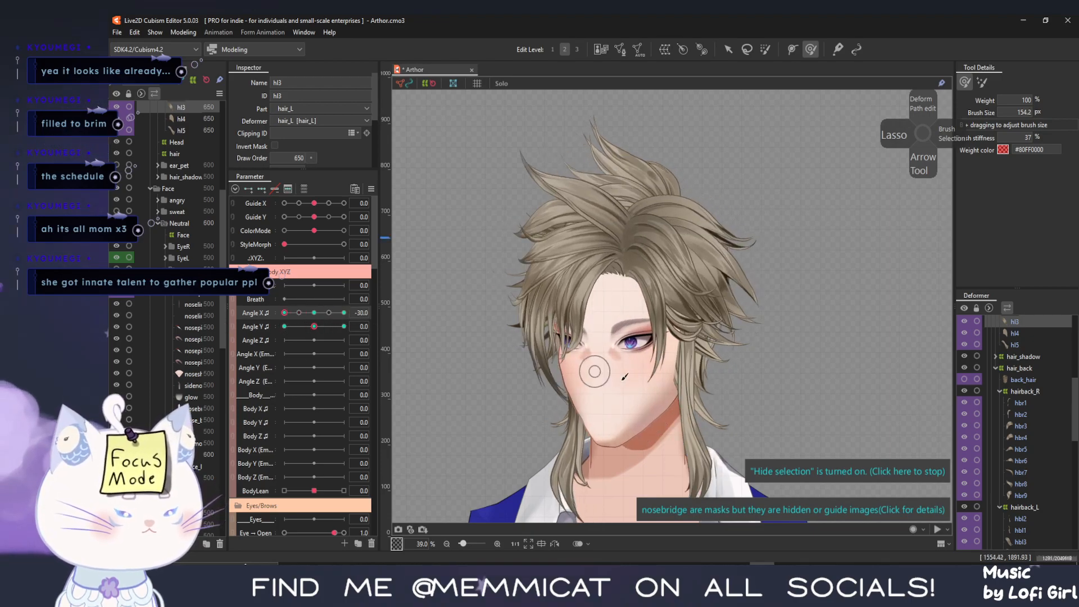
Select back strand hbl7 with the Arrow tool at Angle X -30 and make its mesh selection visible again
left_click(728, 49)
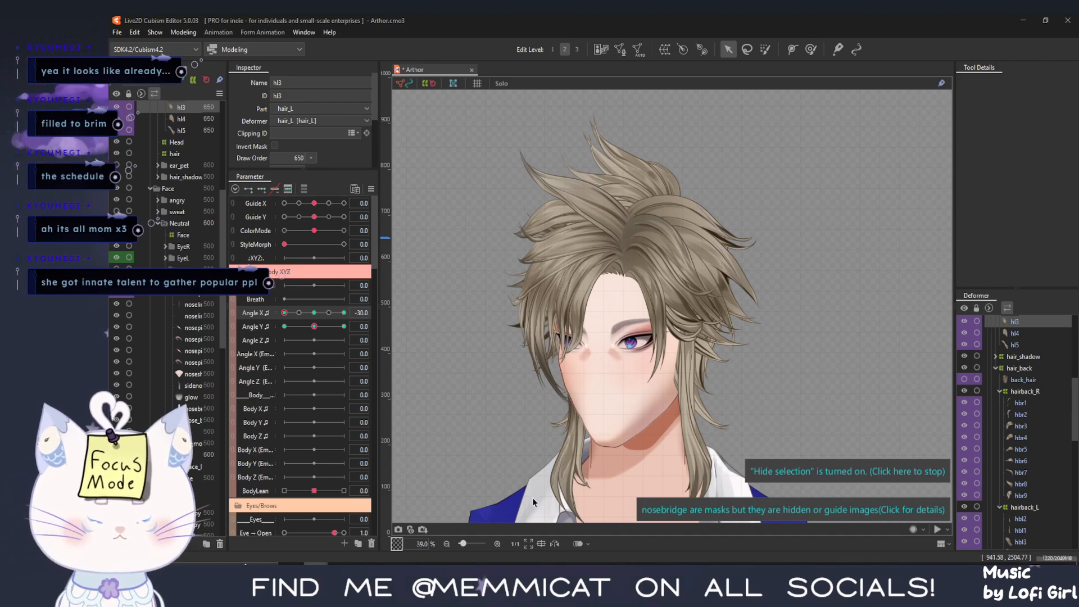
mouse_move(287, 318)
left_mouse_down()
mouse_move(330, 321)
mouse_move(284, 313)
left_mouse_up()
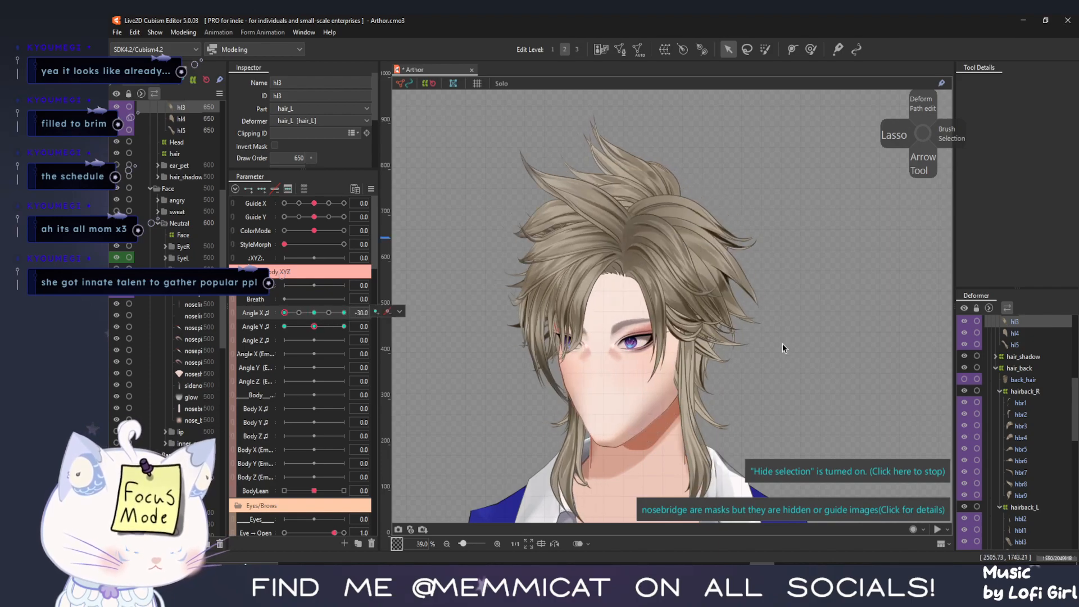
left_click(698, 377)
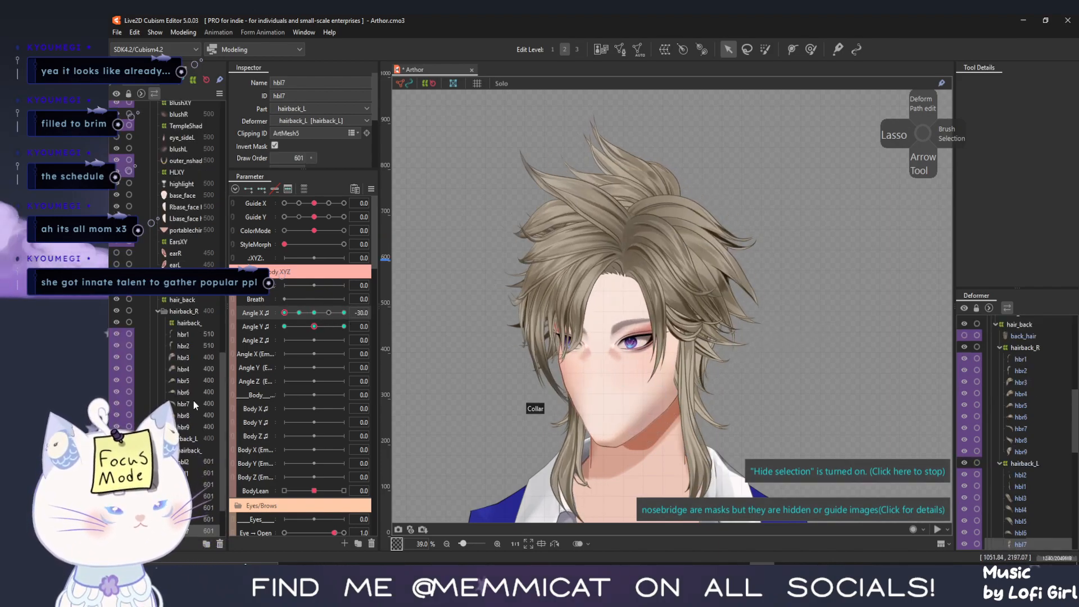
scroll(192, 401, "down", 2)
scroll(683, 426, "up", 5)
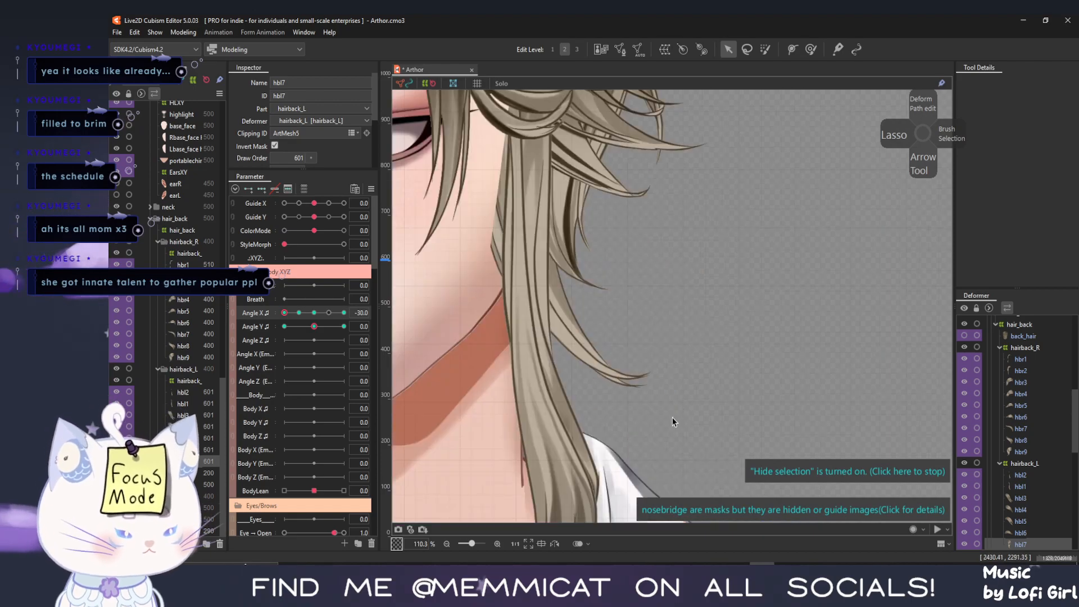
left_click(799, 475)
scroll(612, 396, "down", 2)
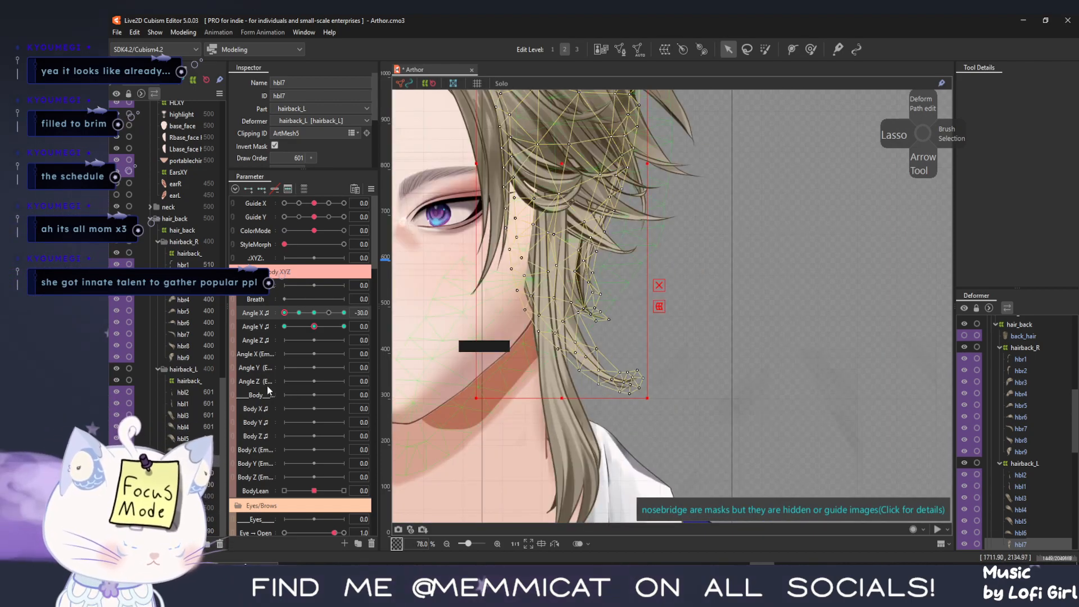
left_click_drag(444, 225, 481, 331)
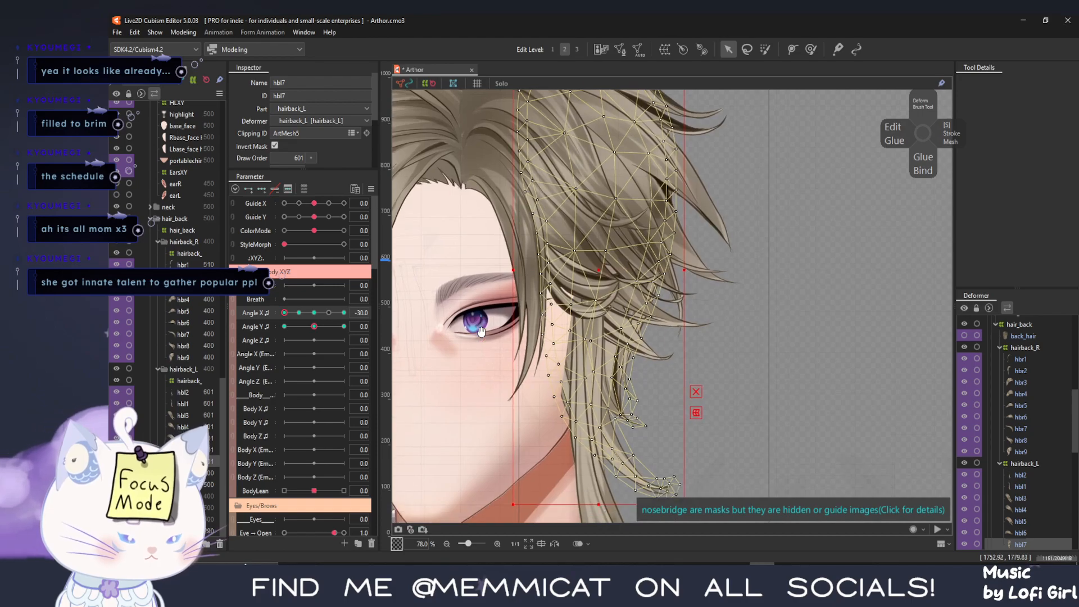
scroll(481, 331, "down", 2)
Stretch strand hbl7's face-side edge slightly toward the face at Angle X -30, comparing its shape at Angle X -15 and 0
left_click_drag(284, 312, 298, 313)
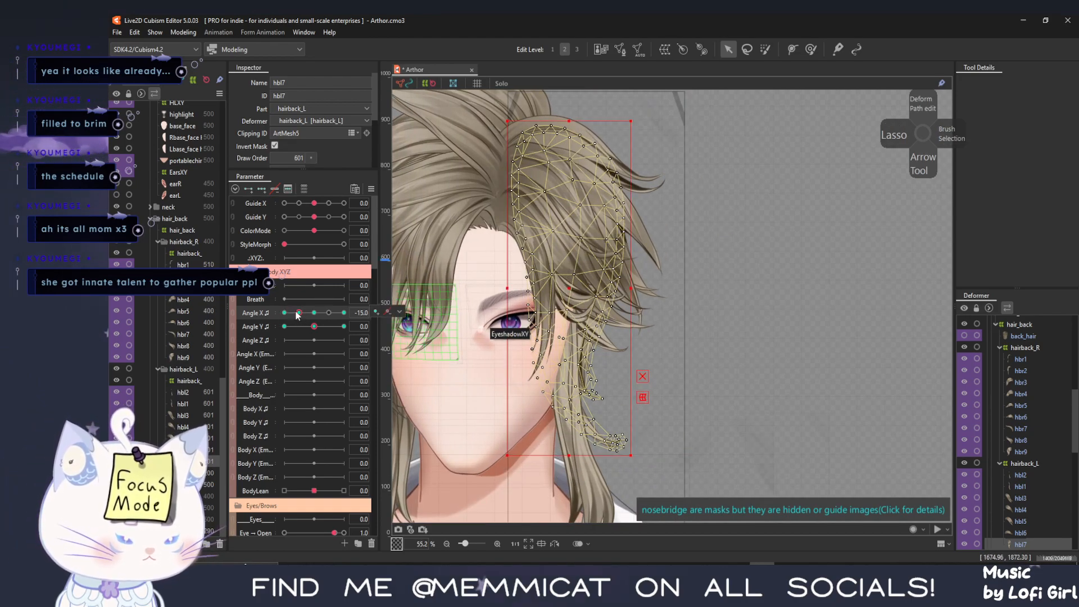
left_click(314, 313)
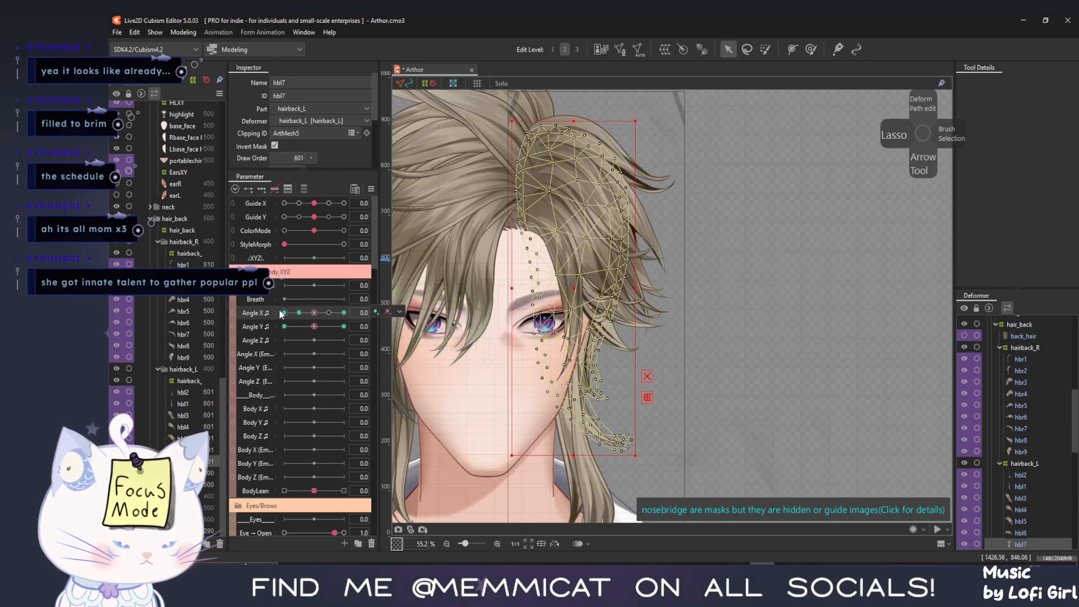
left_click(284, 313)
left_click(298, 312)
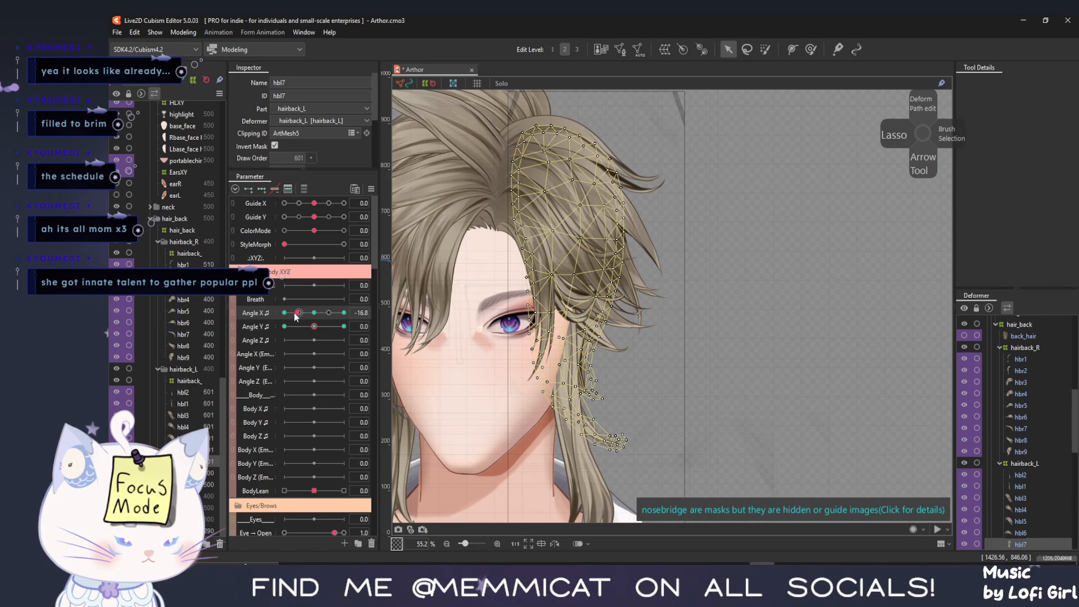
left_click(283, 312)
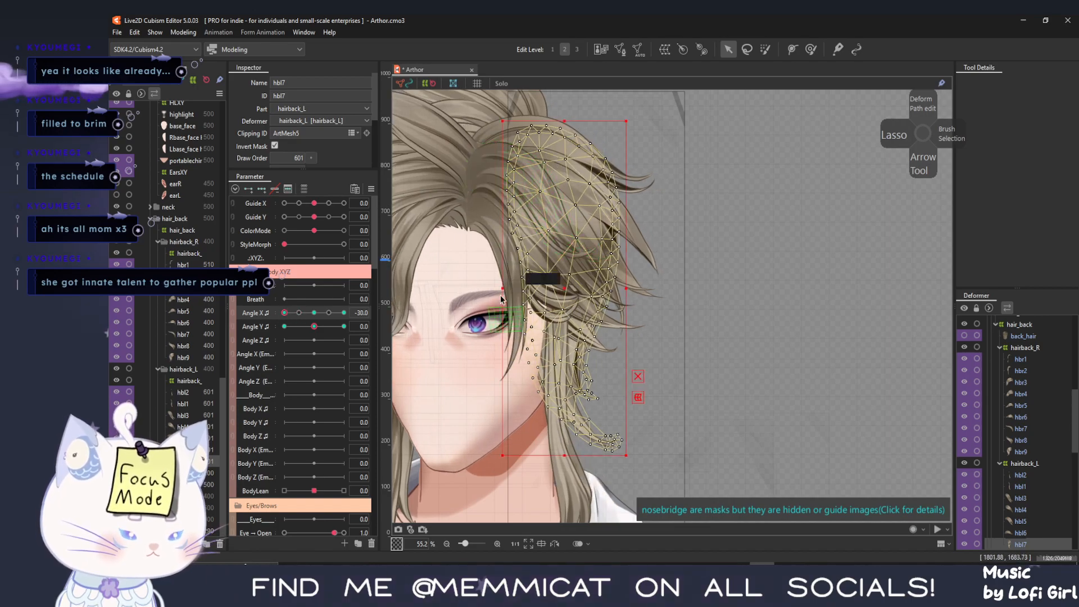
left_click_drag(496, 287, 492, 287)
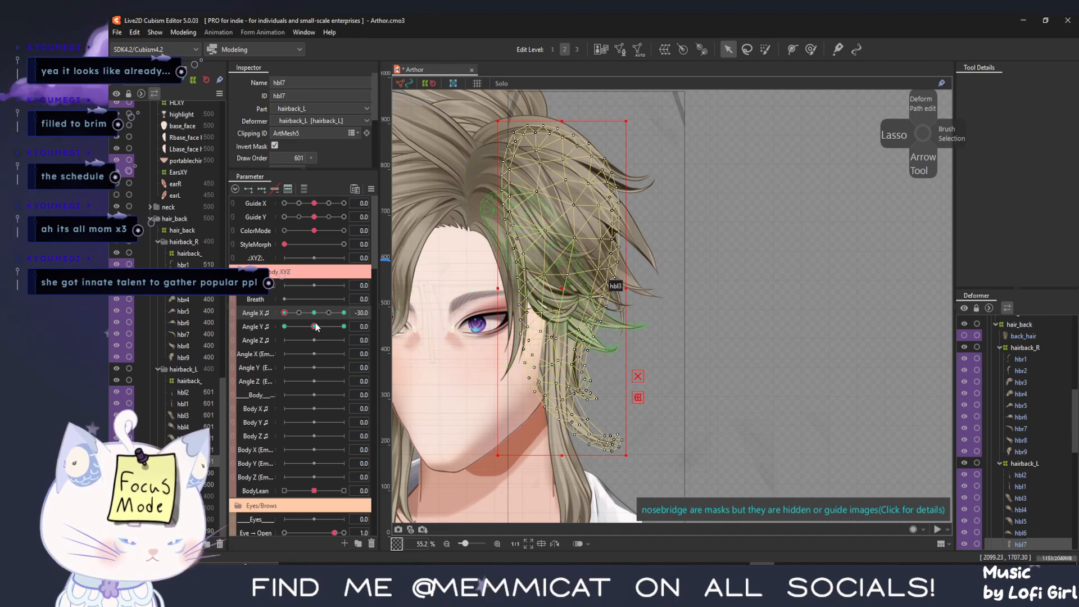
left_click_drag(284, 312, 133, 309)
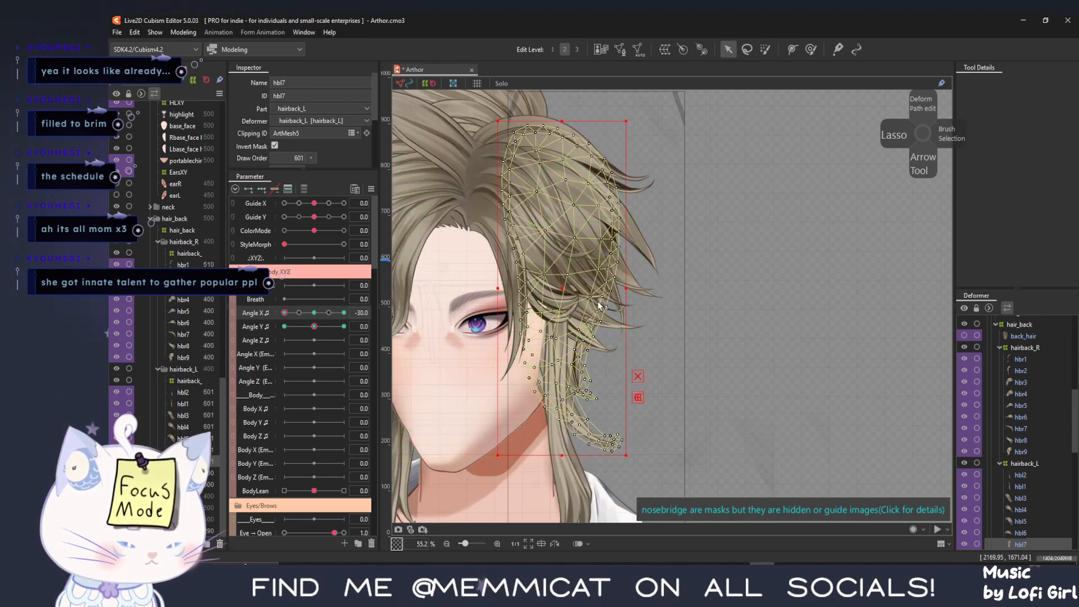
Undo a trial widening of strand hbl7's outer edge and pull its lower tips slightly outward at Angle X -30 with a 757.9 px Deform Brush
left_click_drag(626, 287, 633, 287)
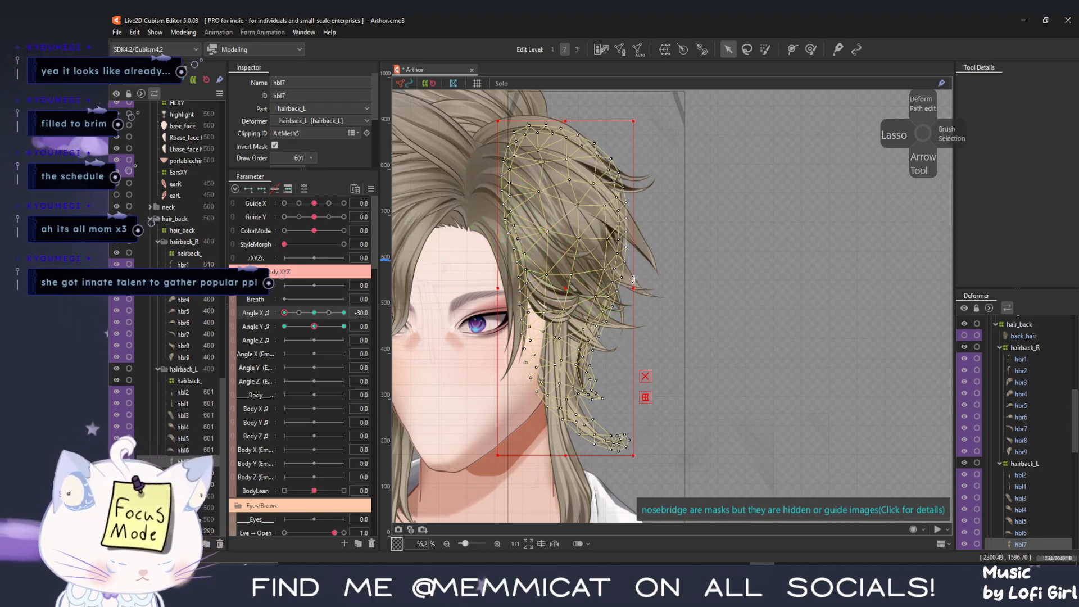
key("ctrl+z")
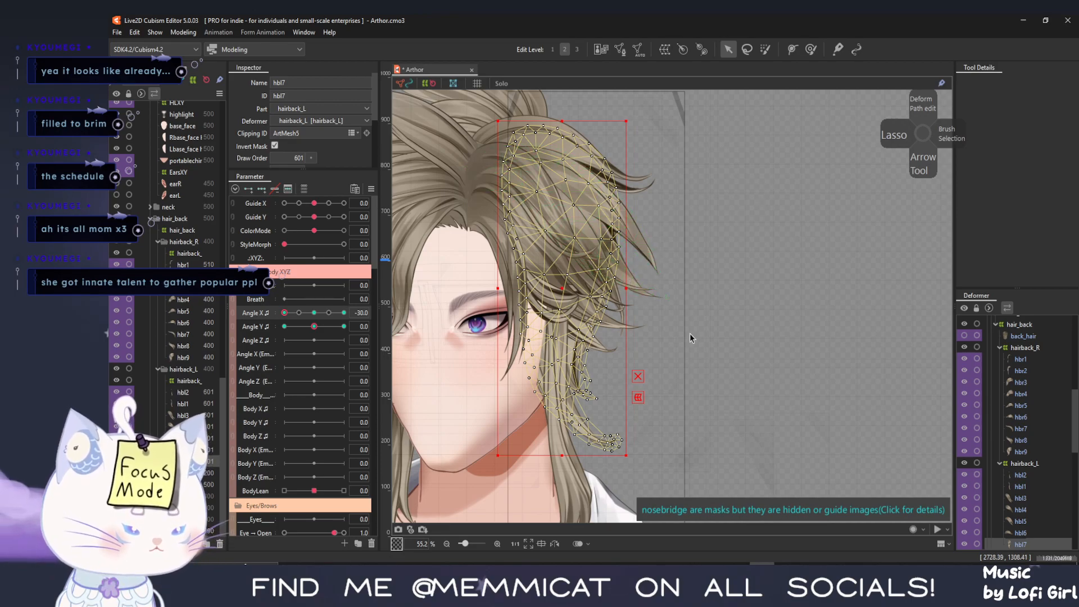
left_click(810, 50)
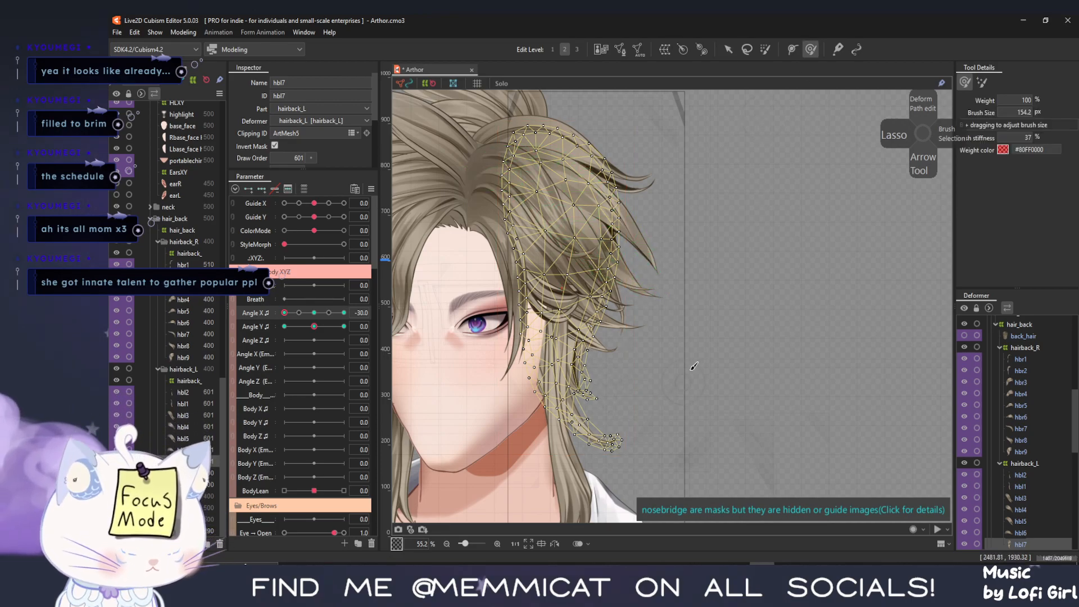
mouse_move(725, 473)
left_mouse_down()
mouse_move(639, 385)
mouse_move(660, 406)
left_mouse_up()
mouse_move(291, 311)
left_mouse_down()
mouse_move(311, 312)
mouse_move(274, 316)
left_mouse_up()
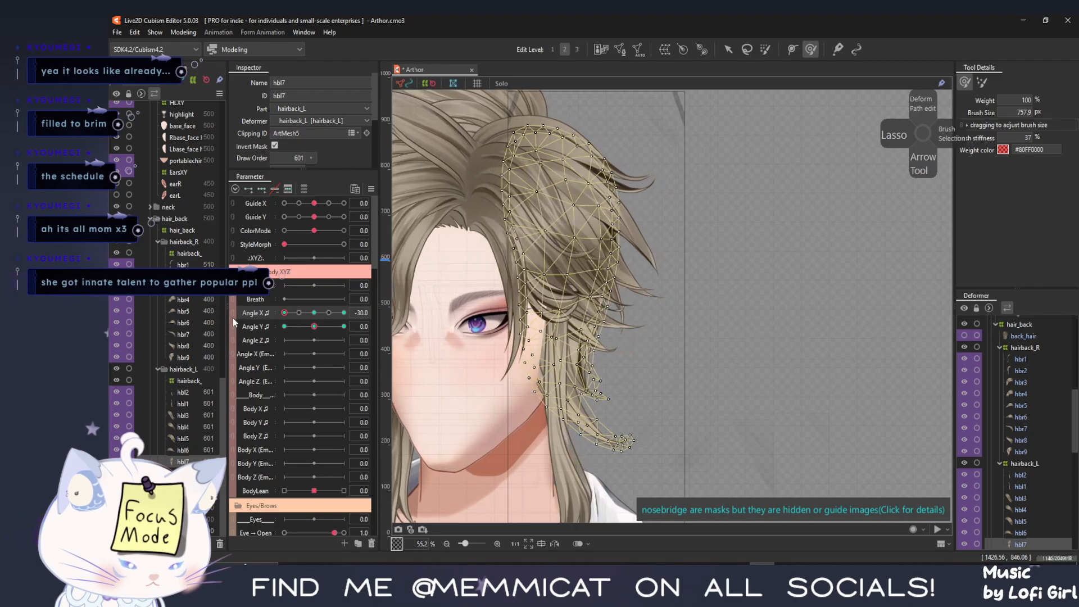
Reposition mesh vertices along strand hbl7's lowest tip at Angle X -30 with the Arrow tool, checking the turn with the selection hidden
scroll(521, 389, "up", 5)
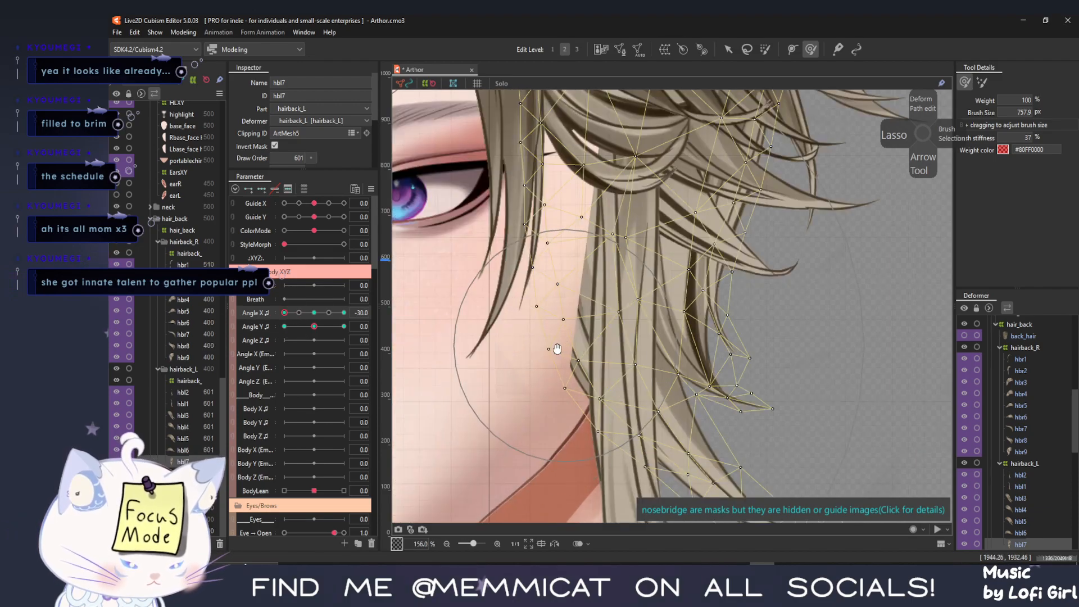
left_click_drag(557, 349, 657, 79)
left_click(728, 50)
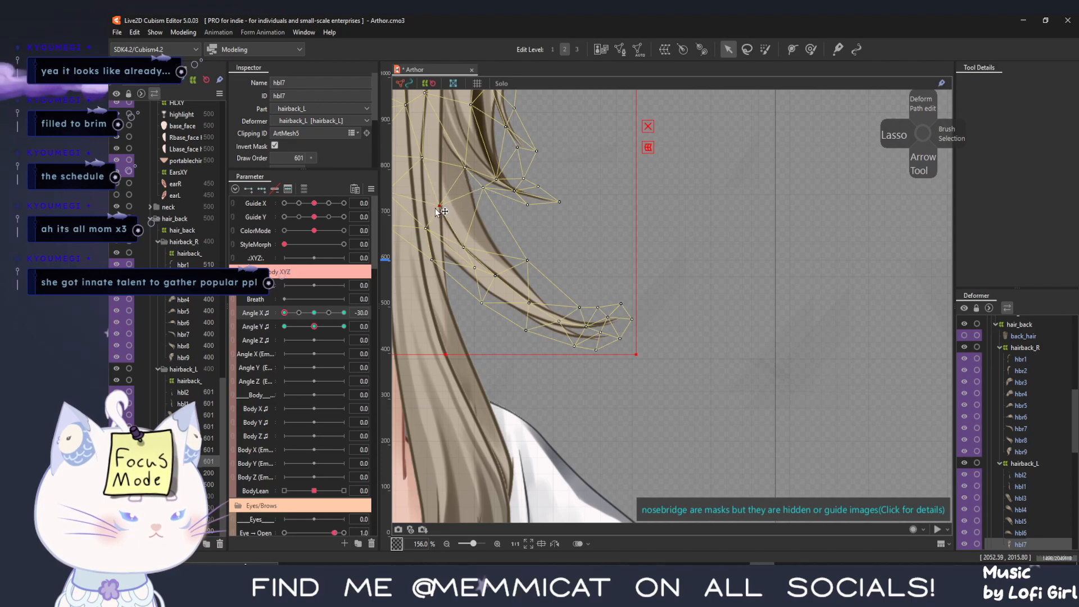
left_click(527, 302)
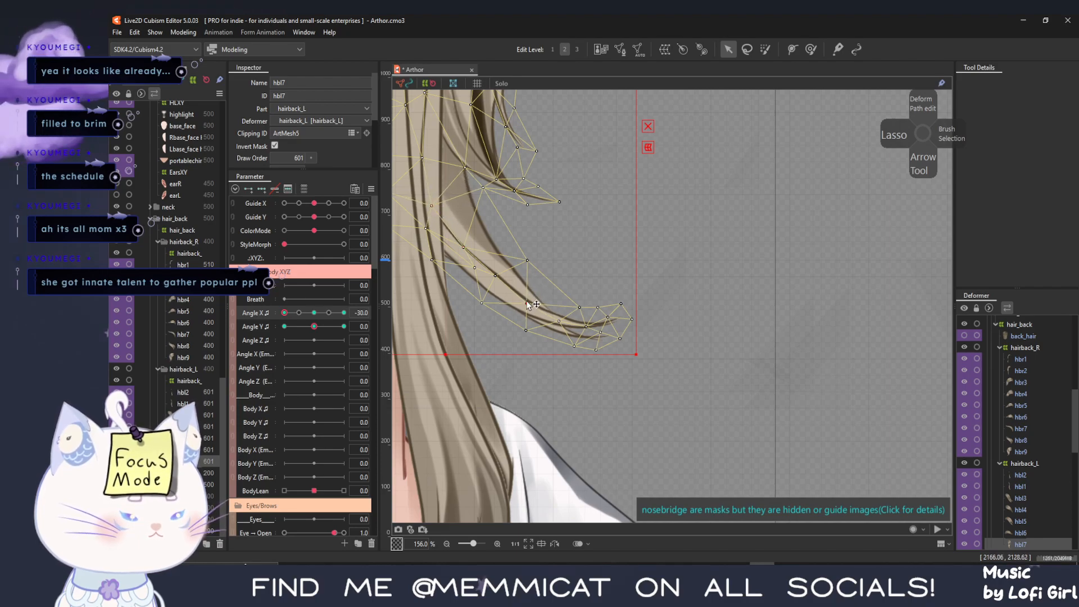
left_click_drag(579, 308, 570, 309)
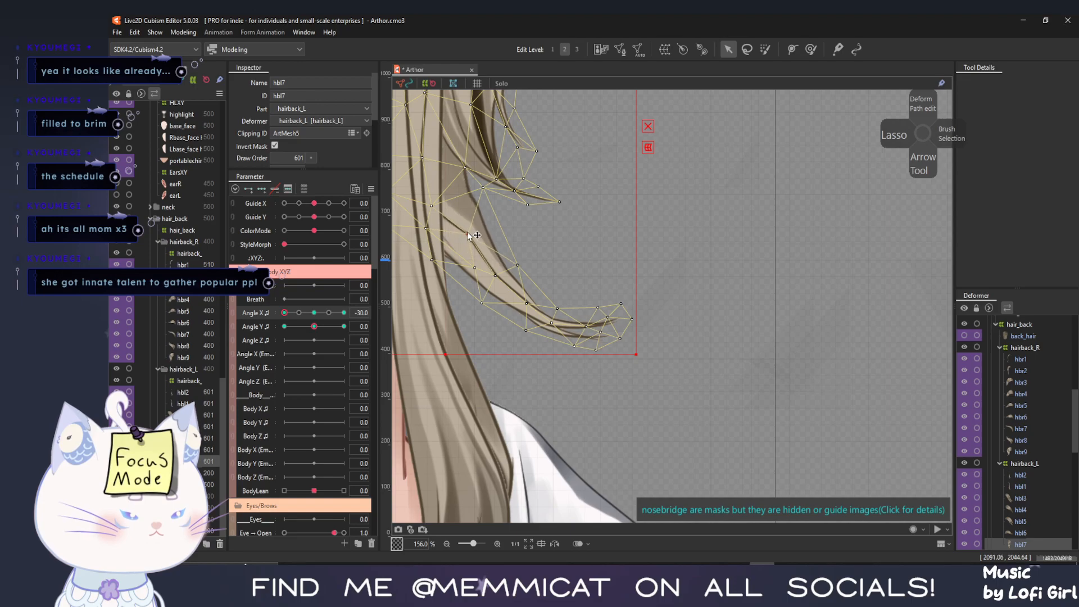
mouse_move(286, 311)
left_mouse_down()
mouse_move(335, 316)
mouse_move(238, 318)
mouse_move(284, 313)
left_mouse_up()
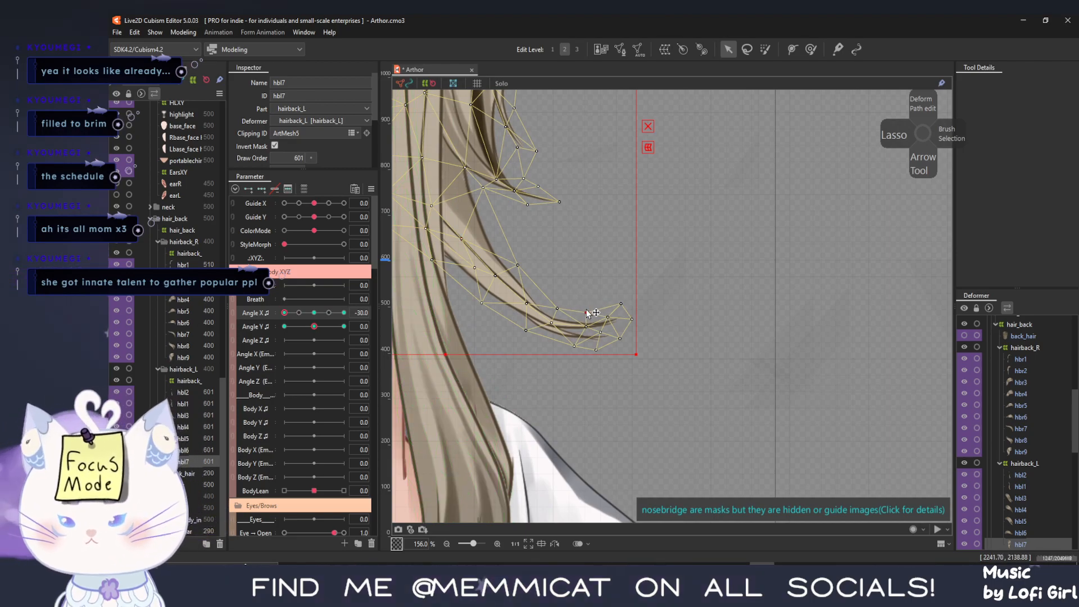
key("ctrl+h")
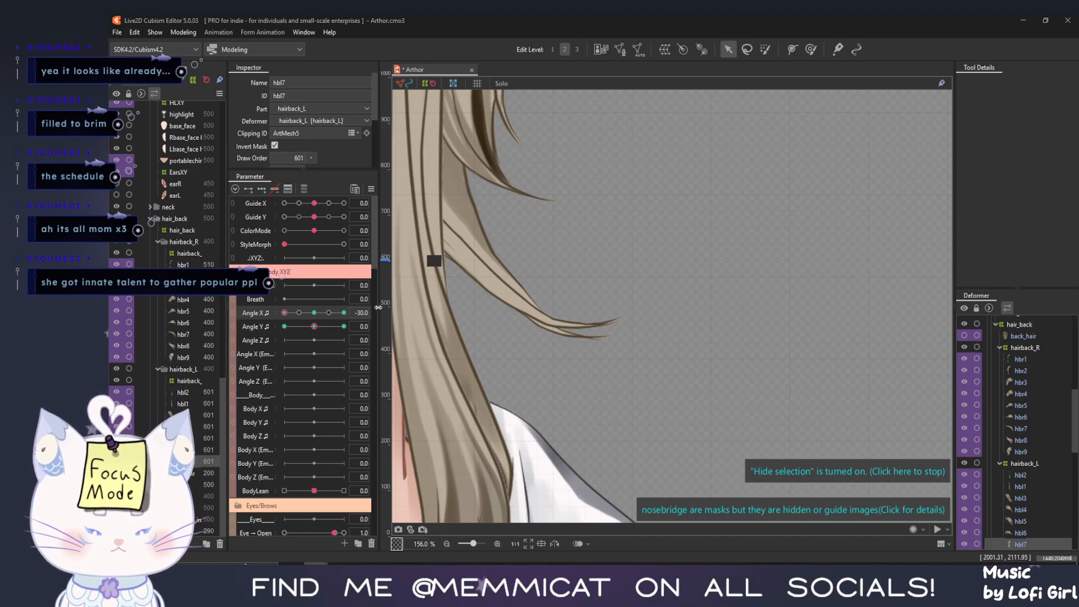
scroll(449, 346, "down", 5)
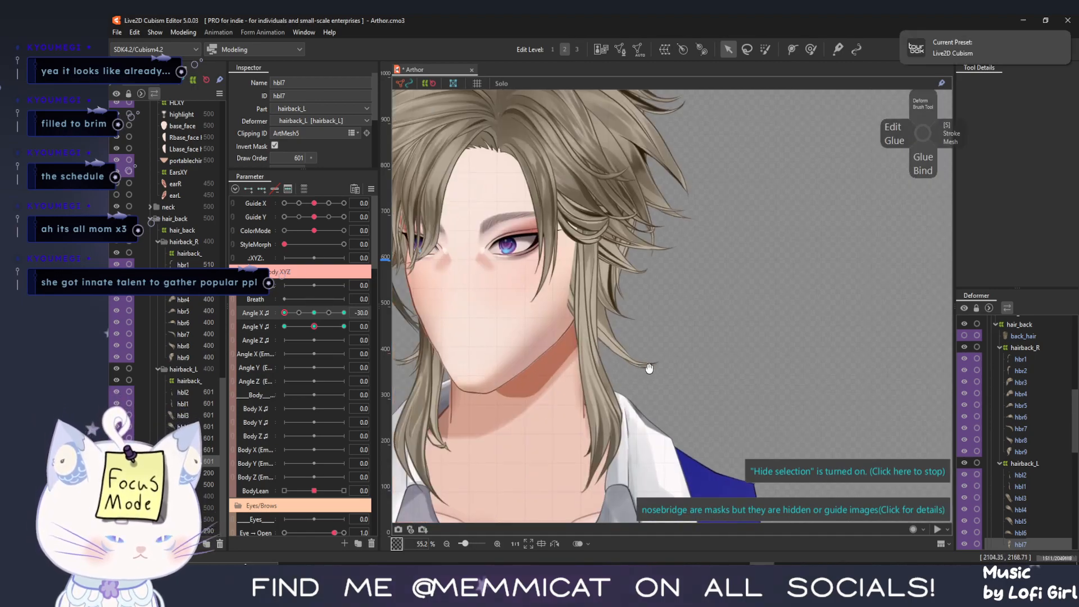
left_click_drag(649, 368, 748, 362)
left_click_drag(295, 313, 210, 324)
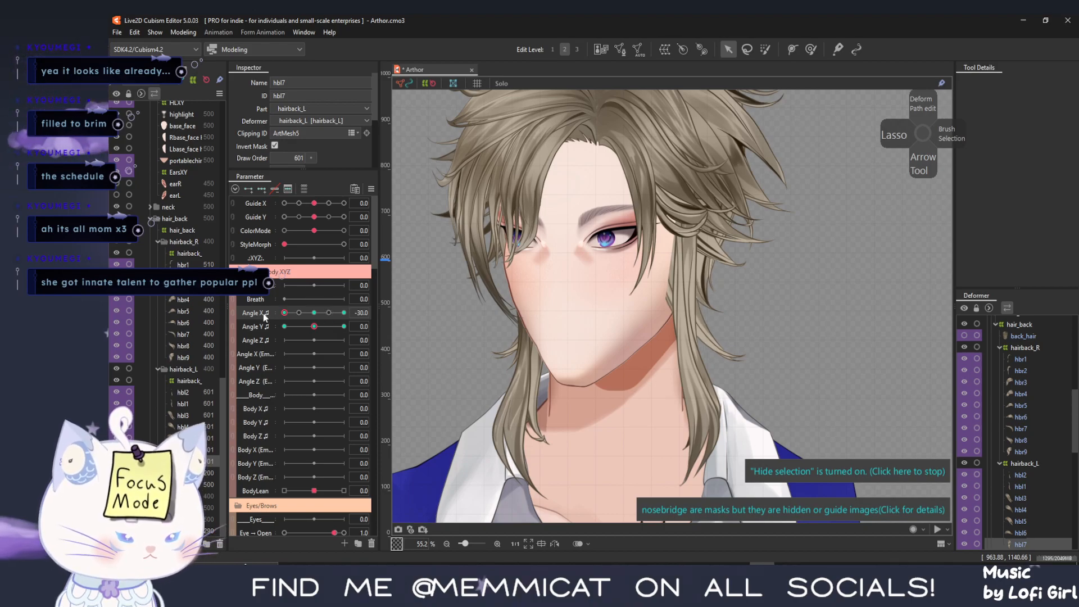
left_click_drag(286, 314, 197, 326)
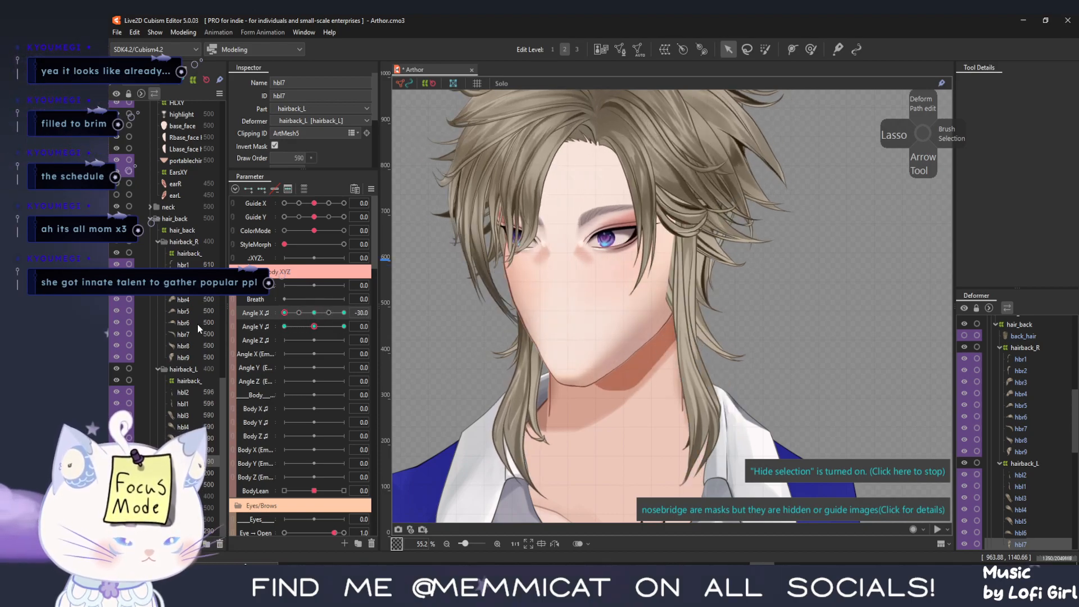
Tuck strand hbl7's lower tips inward behind the jaw at Angle X 30 with the 757.9 px Deform Brush
left_click(814, 49)
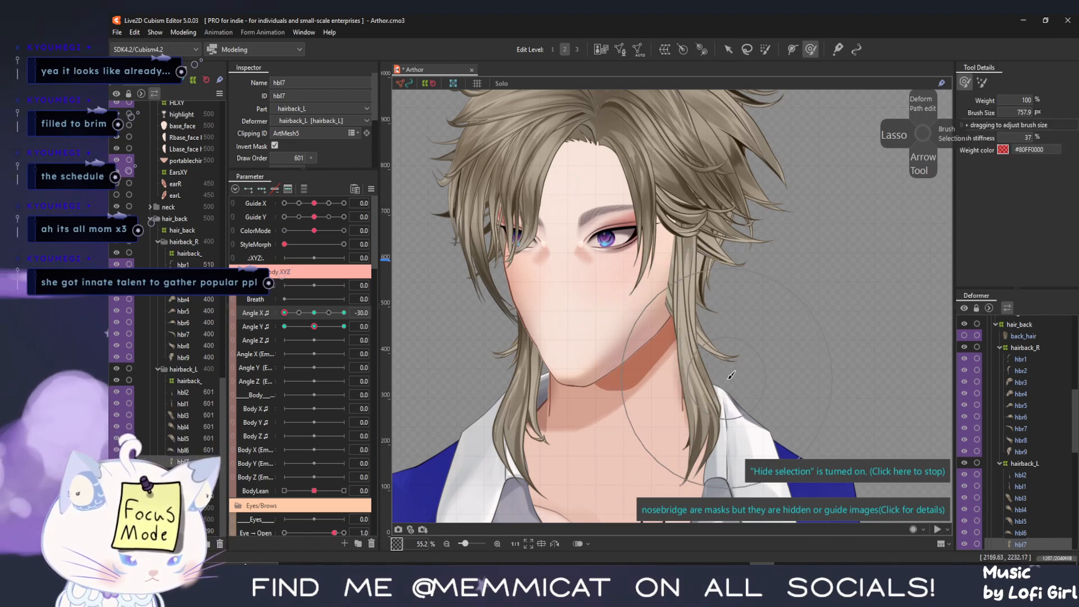
left_click_drag(285, 313, 383, 305)
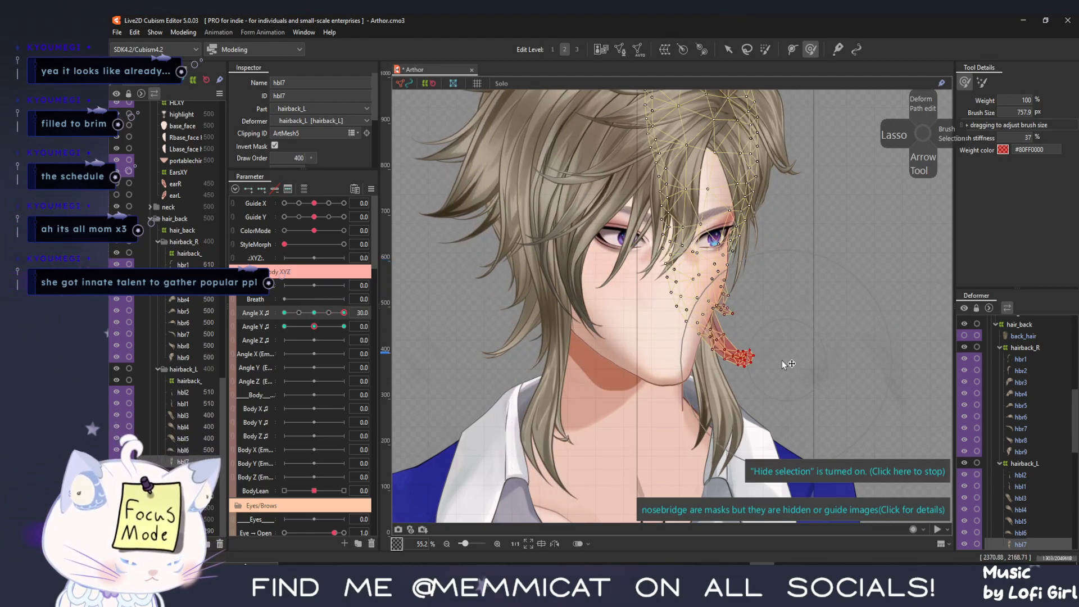
left_click_drag(785, 364, 774, 363)
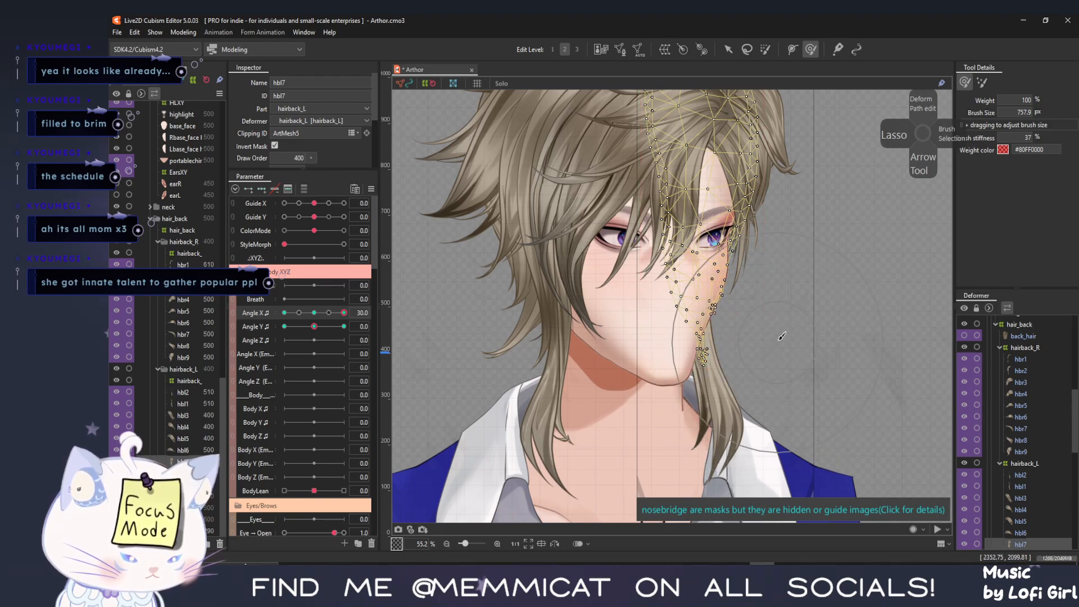
Pull strand hbl1's middle inward and its lowest tips outward at Angle X 30 with the 757.9 px Deform Brush
mouse_move(344, 312)
left_mouse_down()
mouse_move(269, 319)
mouse_move(365, 309)
left_mouse_up()
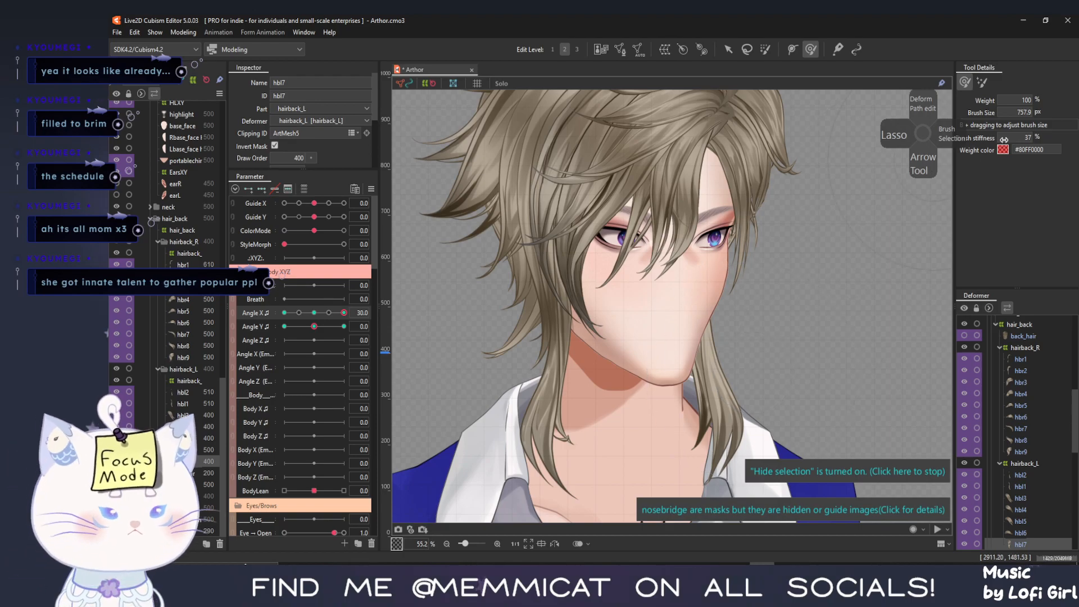
left_click(728, 51)
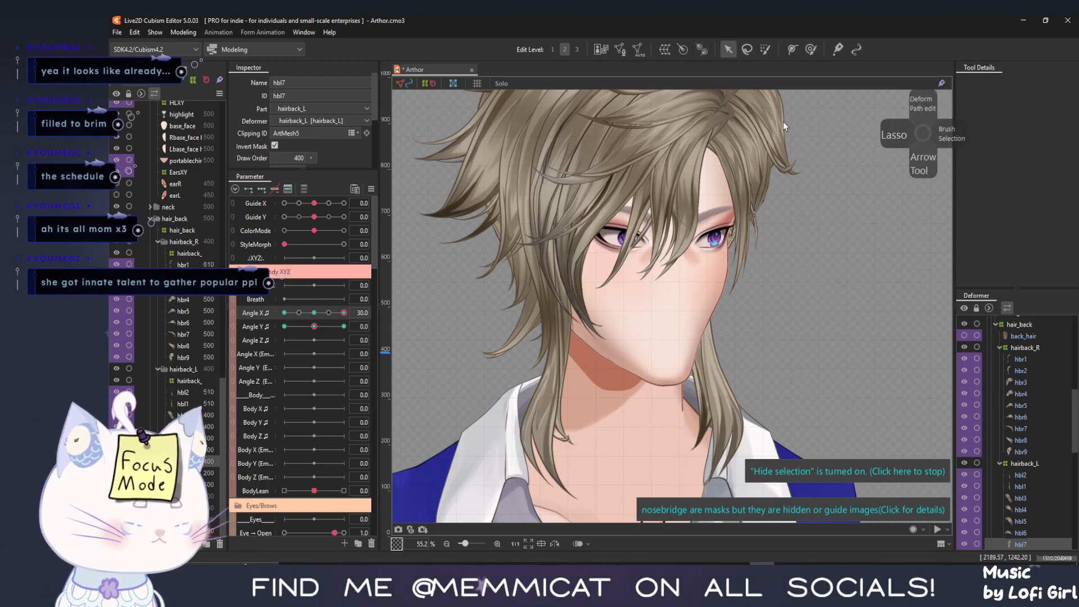
left_click(702, 411)
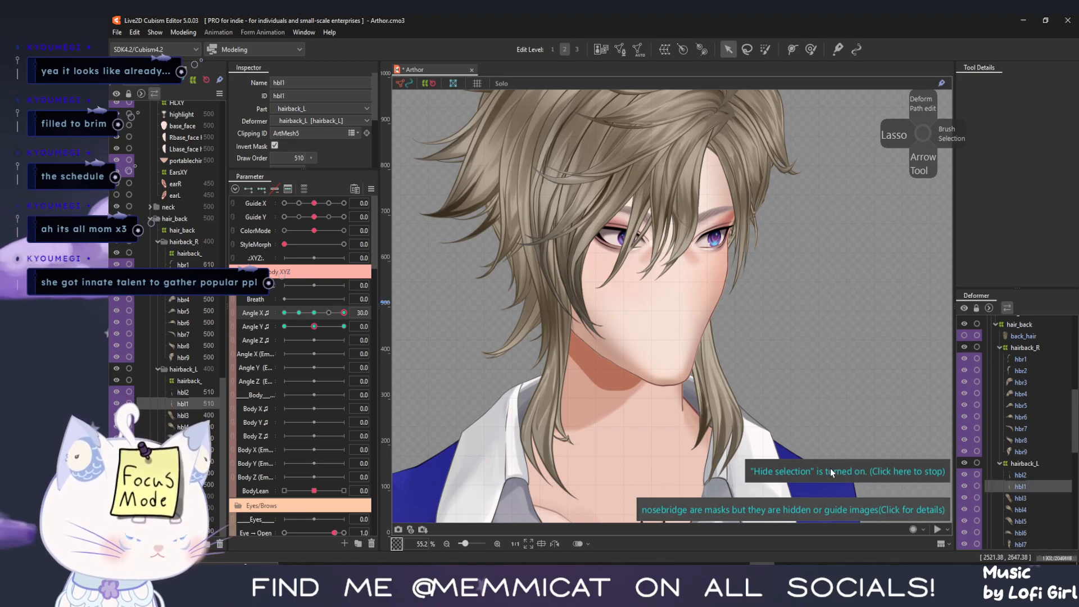
left_click(830, 472)
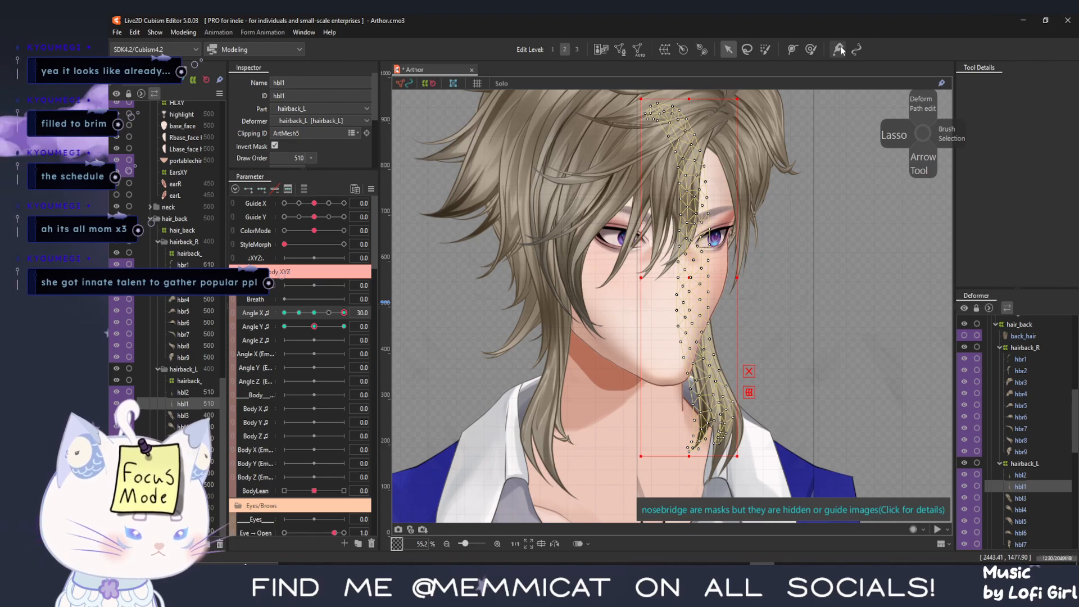
left_click(810, 49)
mouse_move(733, 382)
left_mouse_down()
mouse_move(736, 399)
mouse_move(721, 389)
left_mouse_up()
left_click_drag(698, 285, 690, 287)
left_click_drag(700, 472, 710, 470)
mouse_move(344, 313)
left_mouse_down()
mouse_move(274, 317)
mouse_move(381, 329)
left_mouse_up()
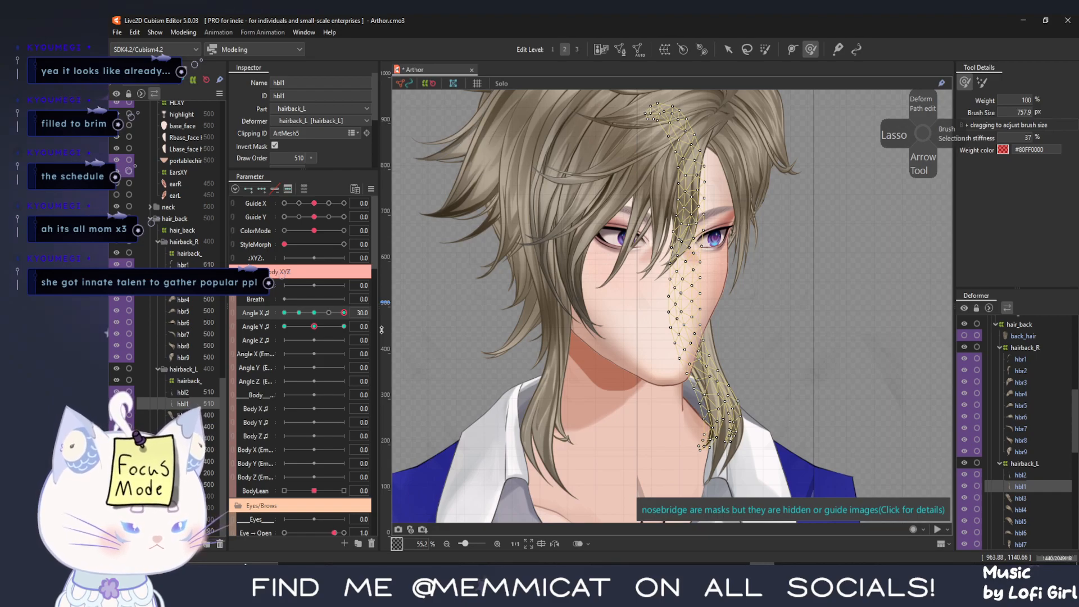
Nudge strand hbl2's middle section inward and its lower lock slightly downward at Angle X 30 with the Deform Brush
left_click(183, 392)
left_click_drag(699, 303, 685, 315)
mouse_move(730, 416)
left_mouse_down()
mouse_move(722, 414)
mouse_move(734, 431)
left_mouse_up()
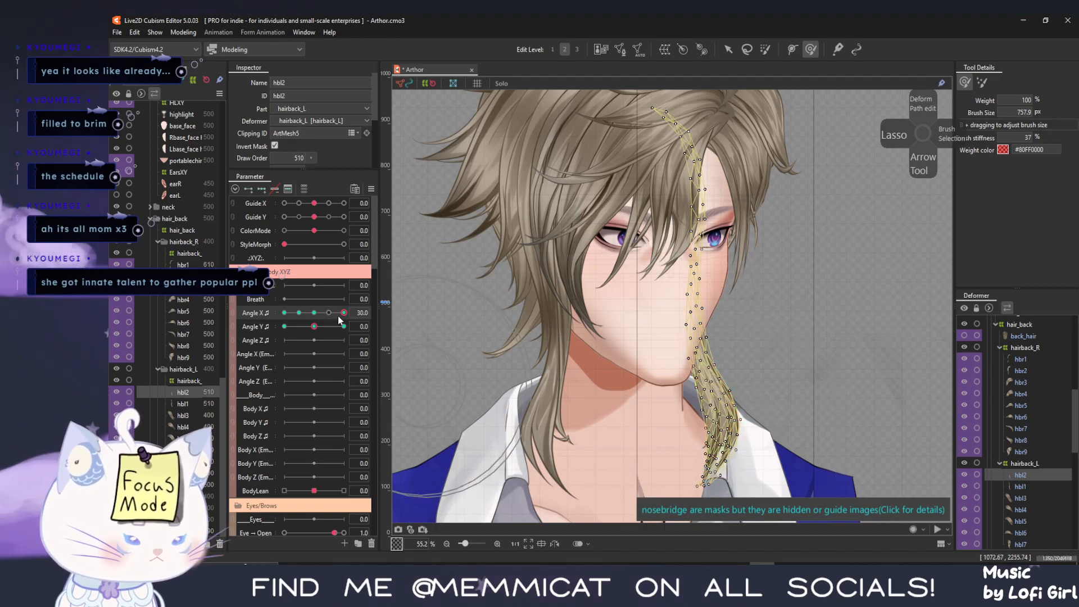
Shift the cheek-level sections of strands hbl2 and hbl1 toward the face at Angle X -30 with the Deform Brush
left_click_drag(338, 314, 282, 326)
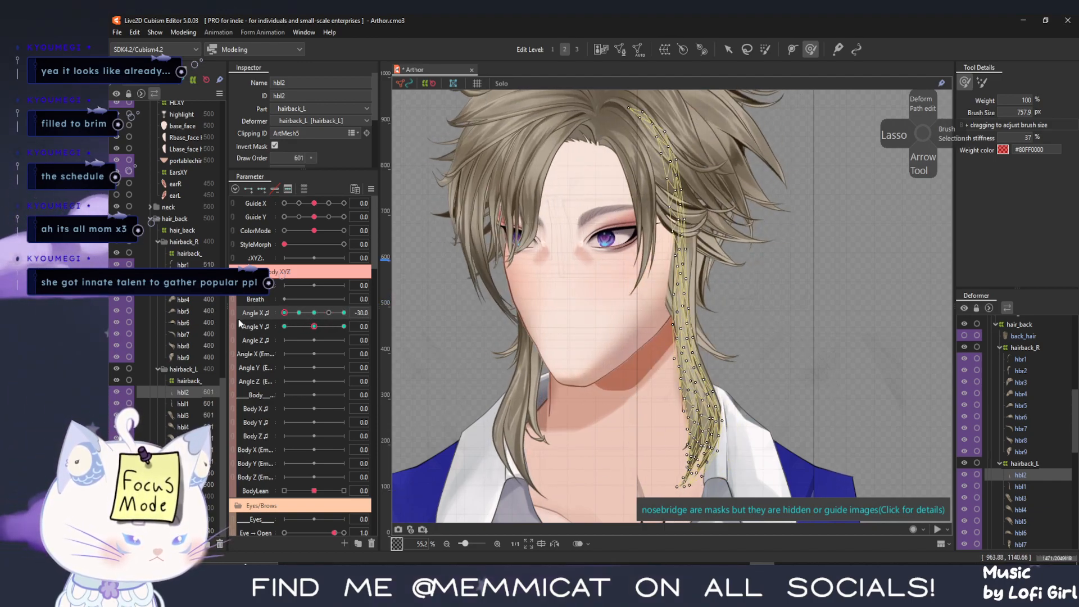
left_click_drag(679, 491, 684, 393)
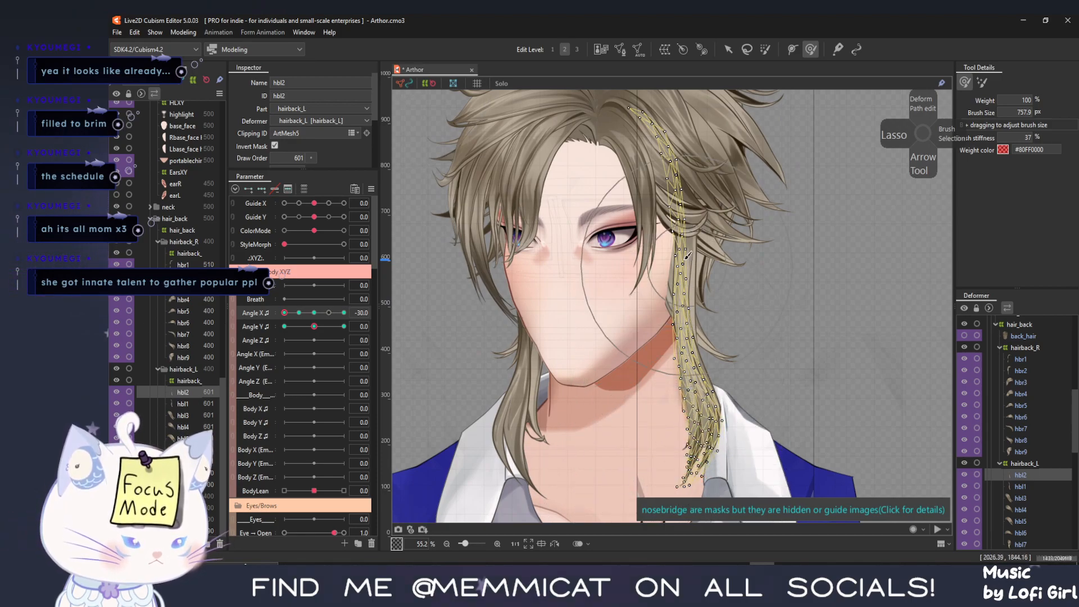
left_click_drag(681, 243, 669, 242)
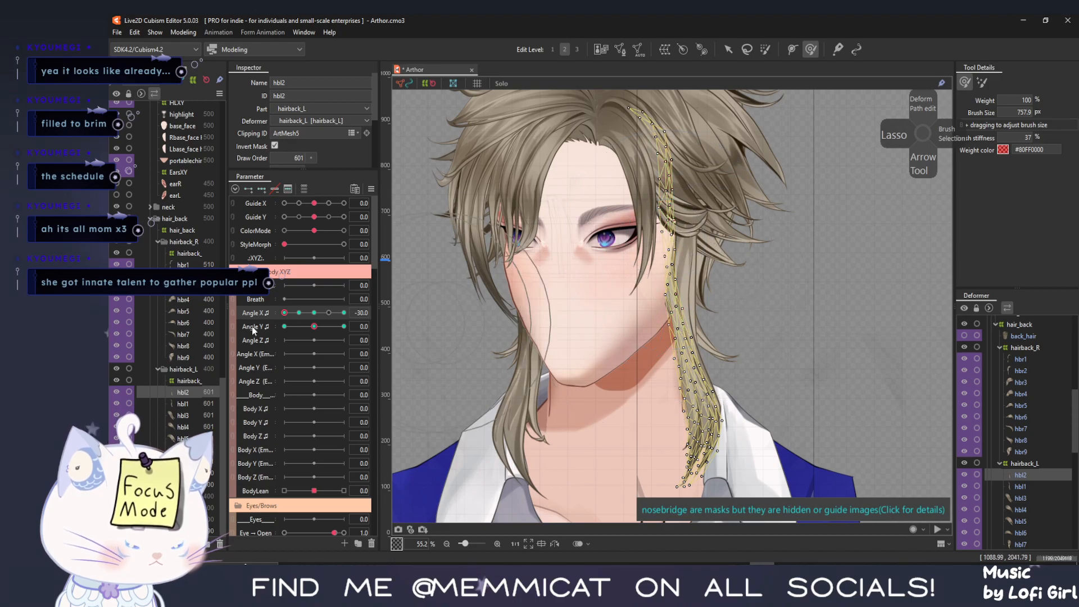
left_click(180, 405)
left_click_drag(682, 242, 681, 242)
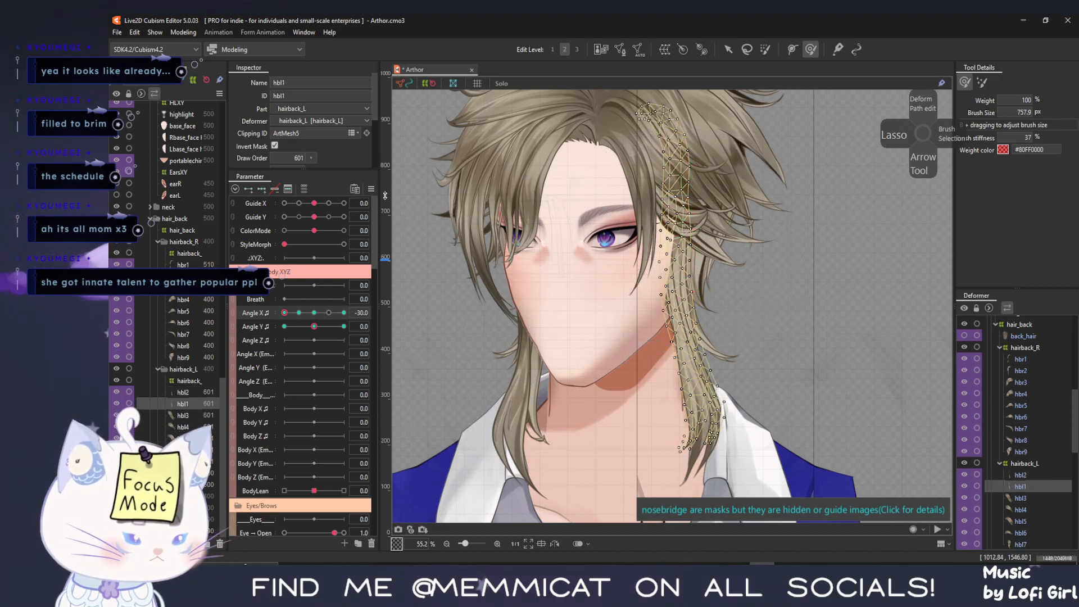
left_click_drag(286, 313, 387, 321)
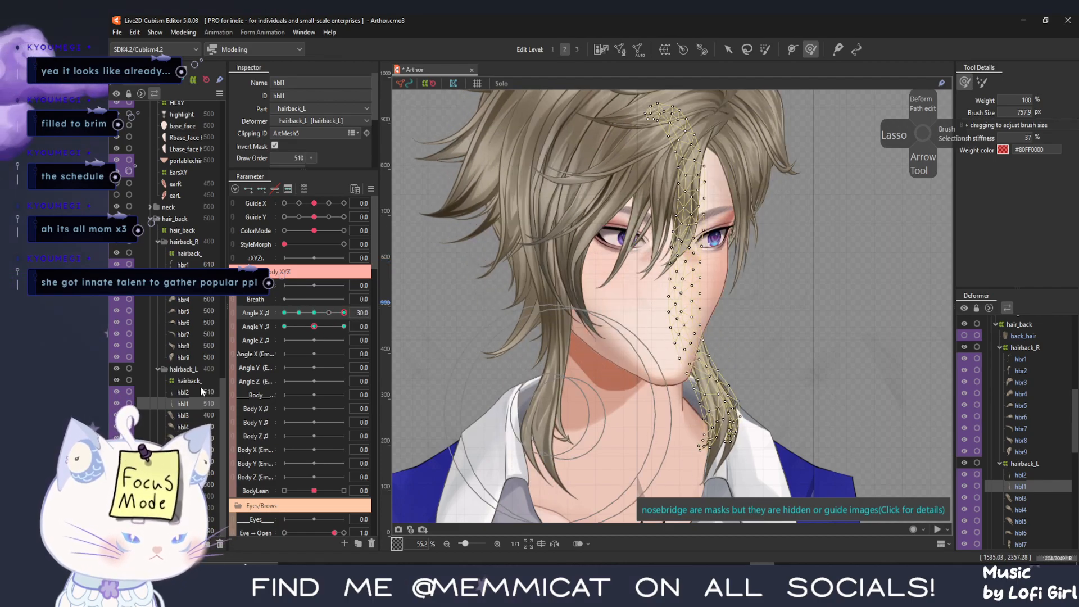
Touch up strand hbl2's lower lock at Angle X 30, checking the turn to Angle X -30 with the selection hidden
left_click(185, 392)
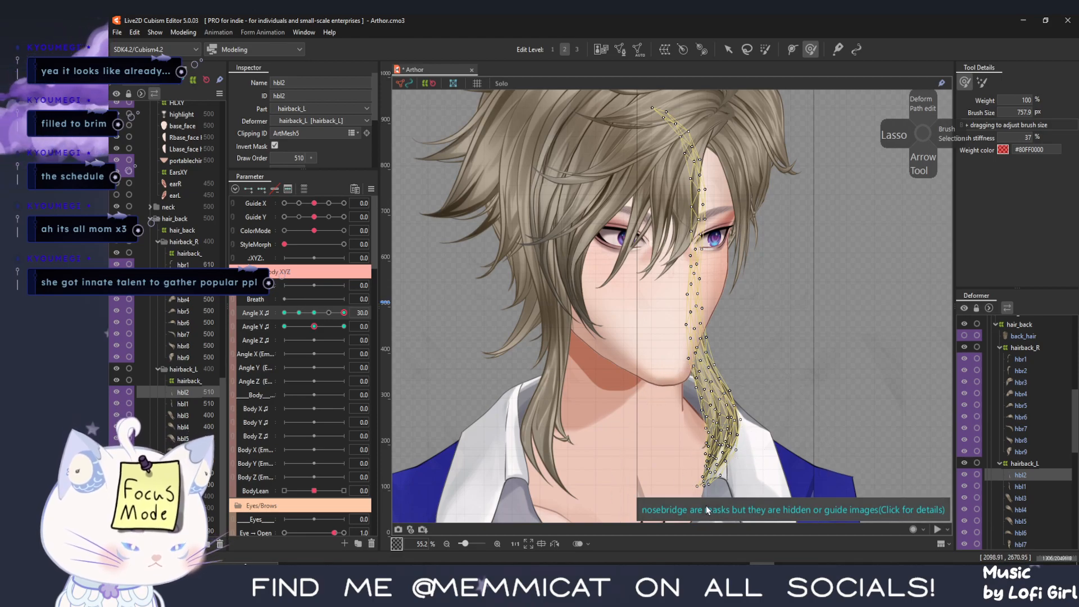
mouse_move(646, 443)
left_mouse_down()
mouse_move(599, 307)
mouse_move(646, 333)
left_mouse_up()
left_click_drag(689, 383, 691, 376)
key("ctrl+h")
left_click_drag(343, 312, 218, 310)
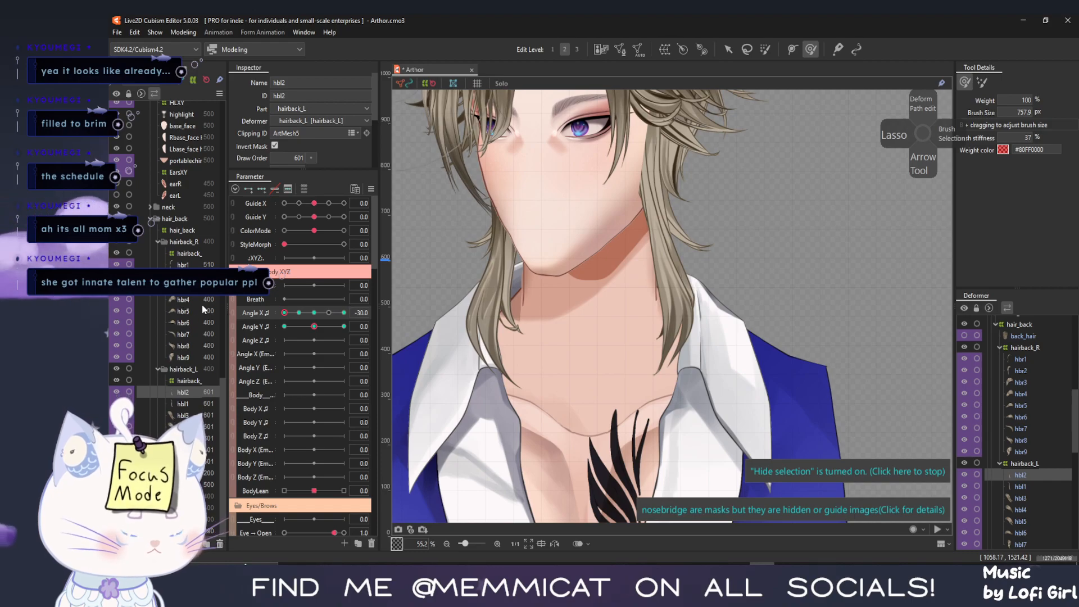
left_click_drag(299, 315, 383, 319)
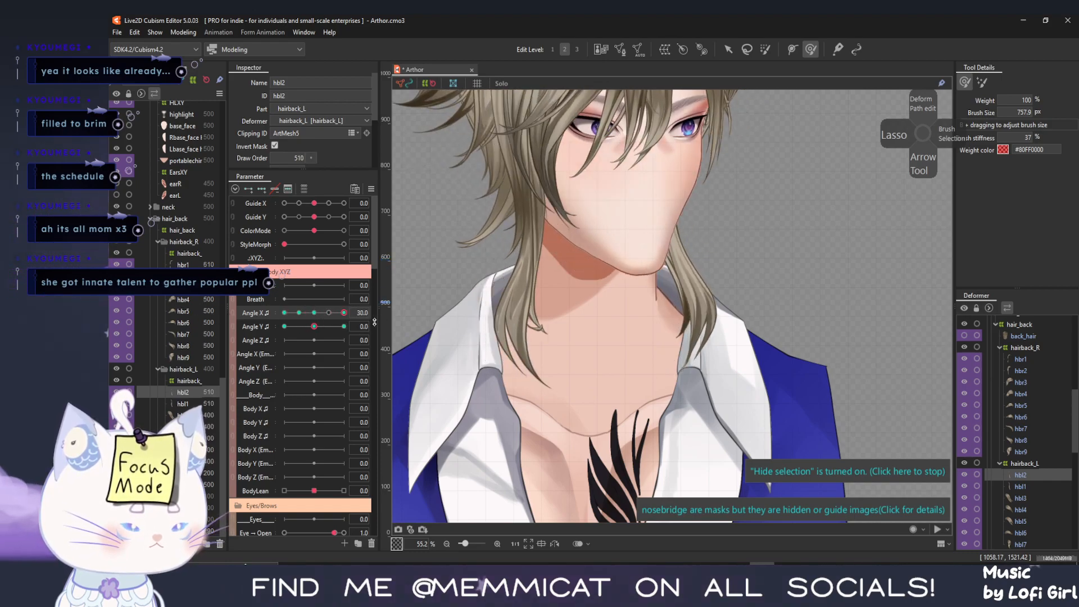
Show the selection again and refine strand hbl1's lock below the jaw at Angle X 30 with a 342.7 px Deform Brush
left_click(183, 403)
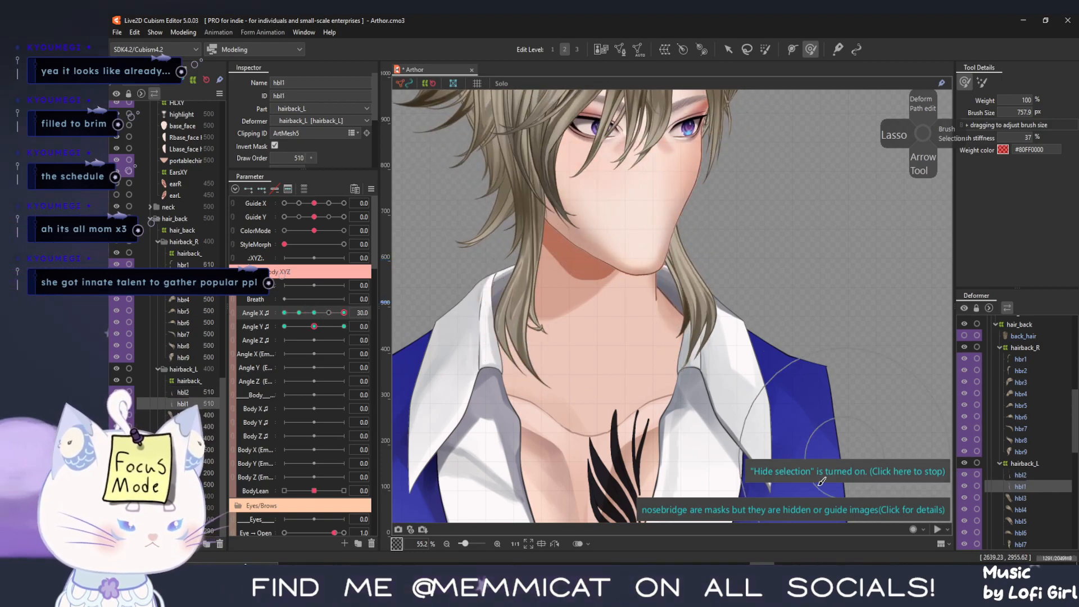
left_click(813, 478)
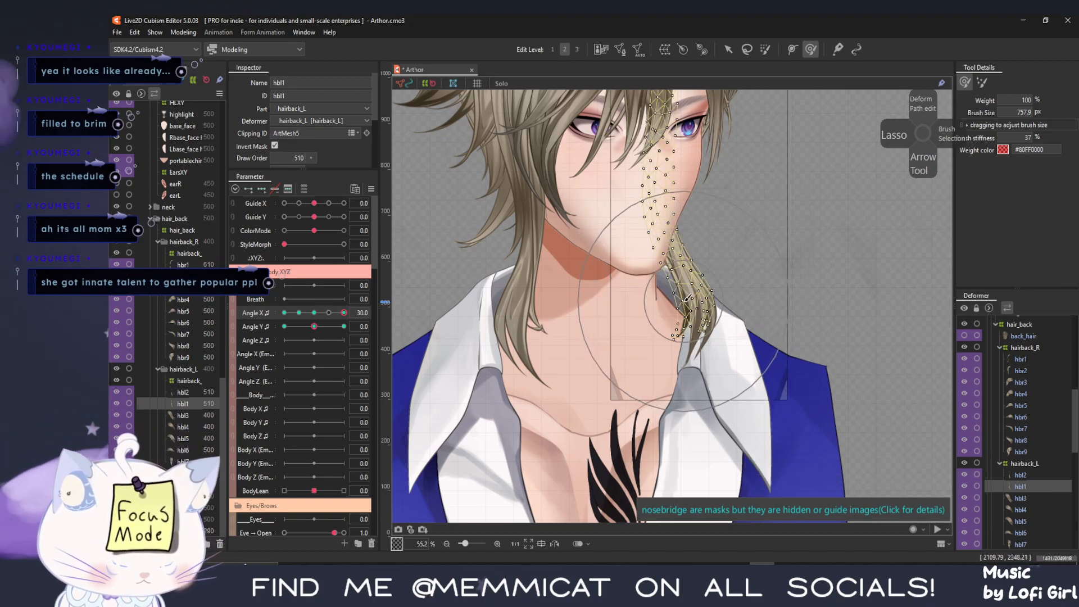
key("b")
left_click_drag(687, 300, 636, 229)
left_click_drag(670, 261, 752, 264)
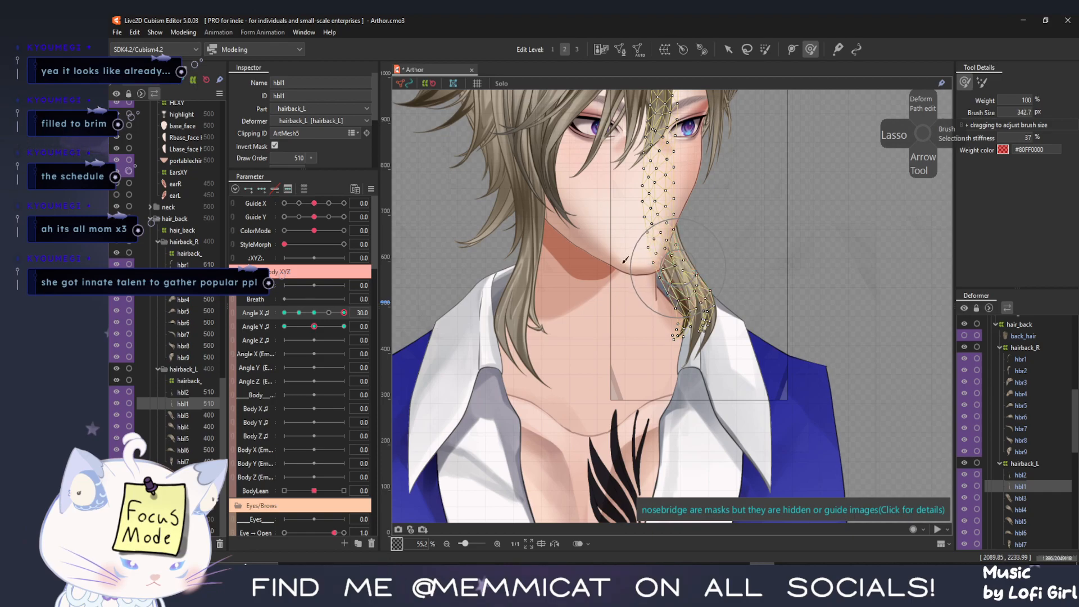
mouse_move(344, 315)
left_mouse_down()
mouse_move(321, 315)
mouse_move(369, 322)
left_mouse_up()
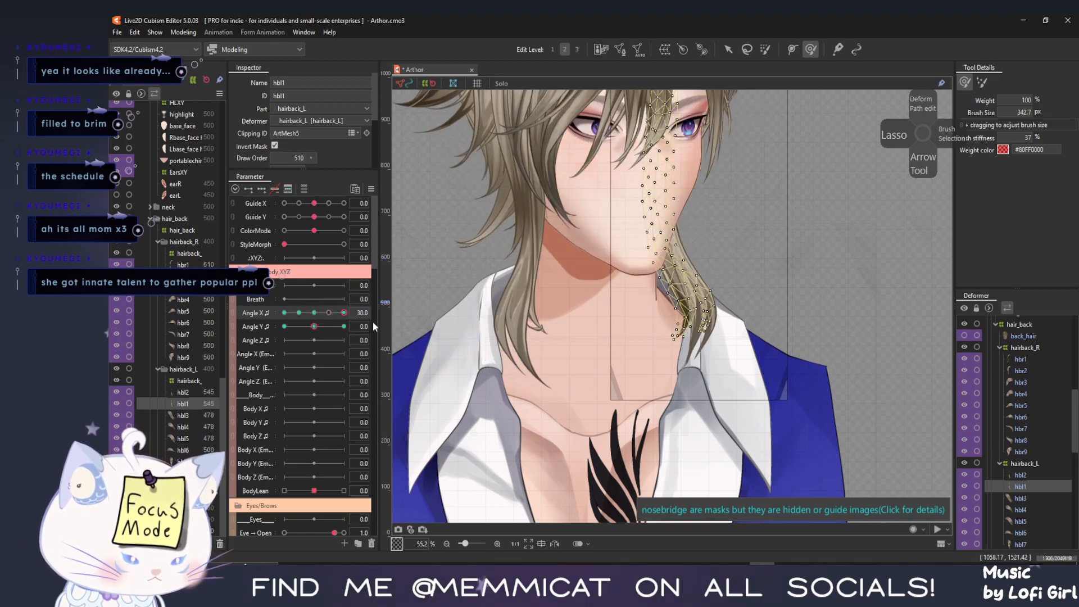
left_click_drag(688, 301, 686, 309)
Check strand hbl1's turn between Angle X -30 and 30 and save the model
left_click_drag(344, 312, 284, 312)
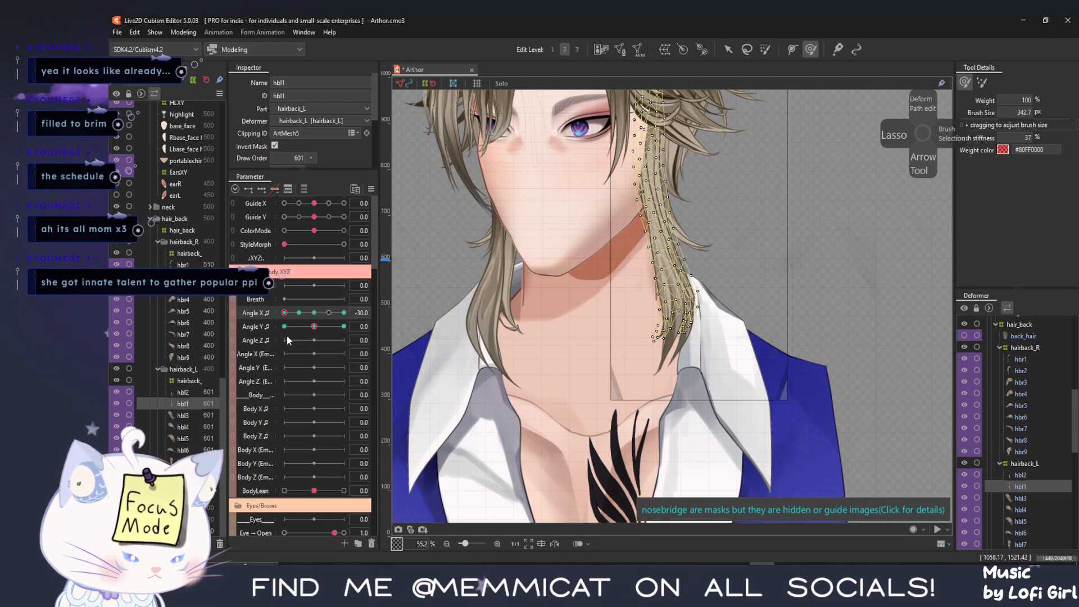
left_click_drag(286, 335, 400, 333)
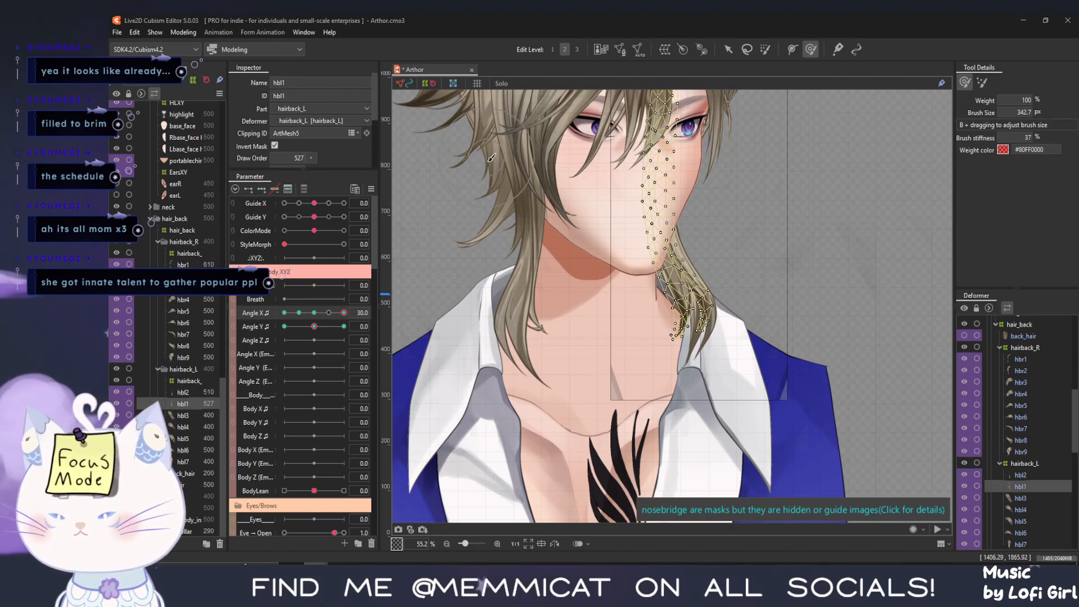
left_click_drag(292, 314, 362, 318)
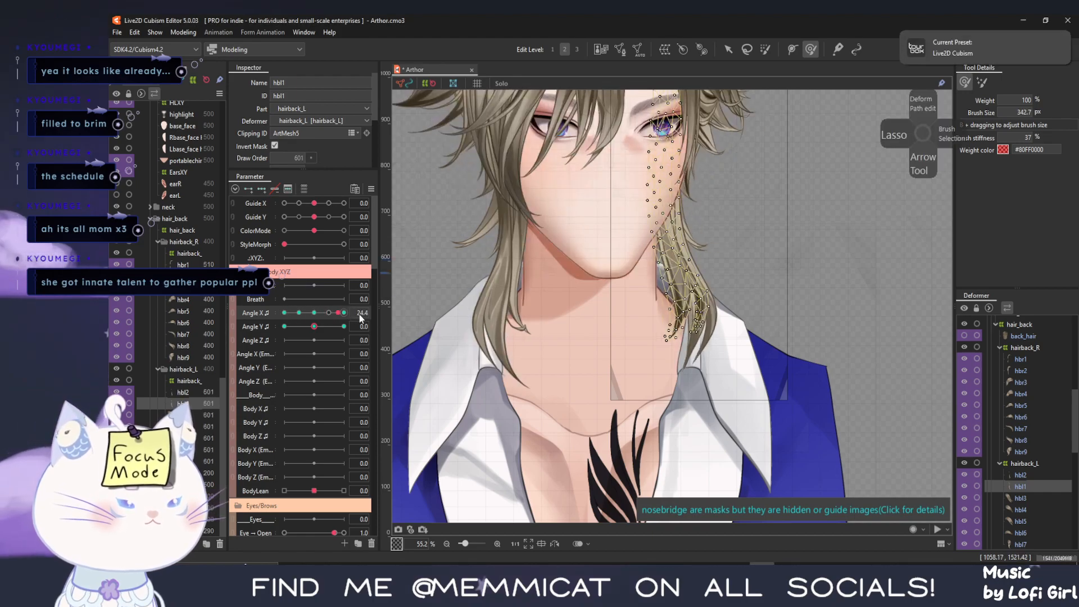
left_click(121, 32)
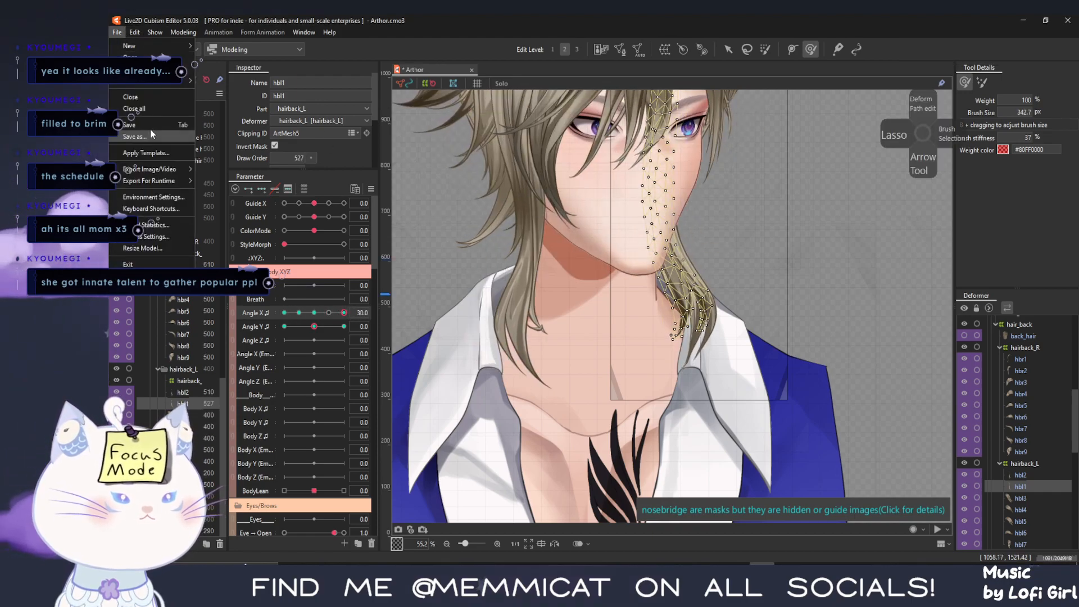
left_click(151, 123)
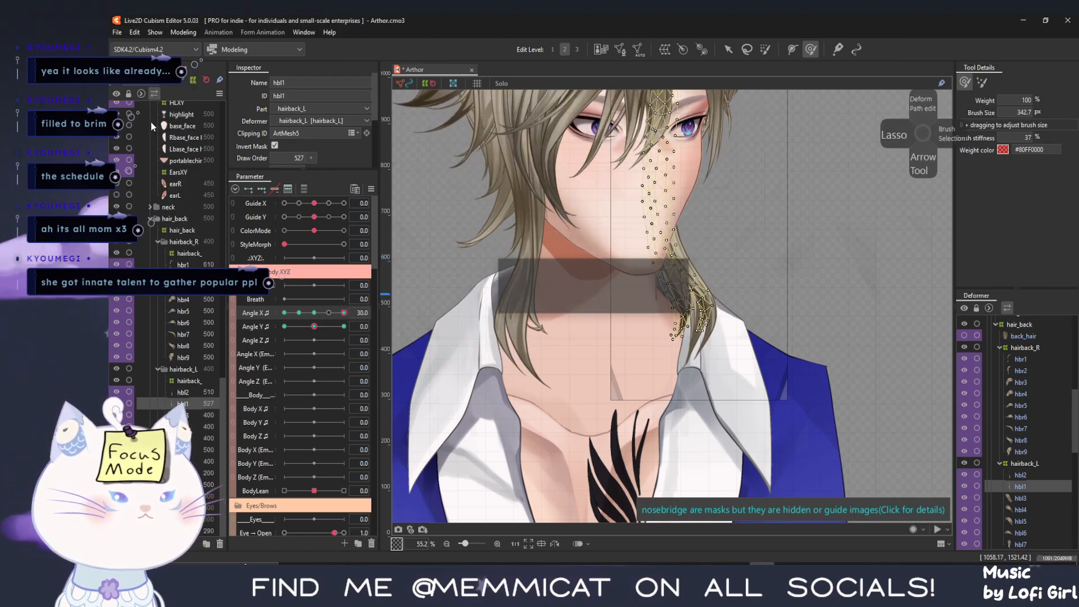
Preview the hair's motion along Angle X in the Physics Settings and close them
left_click(183, 32)
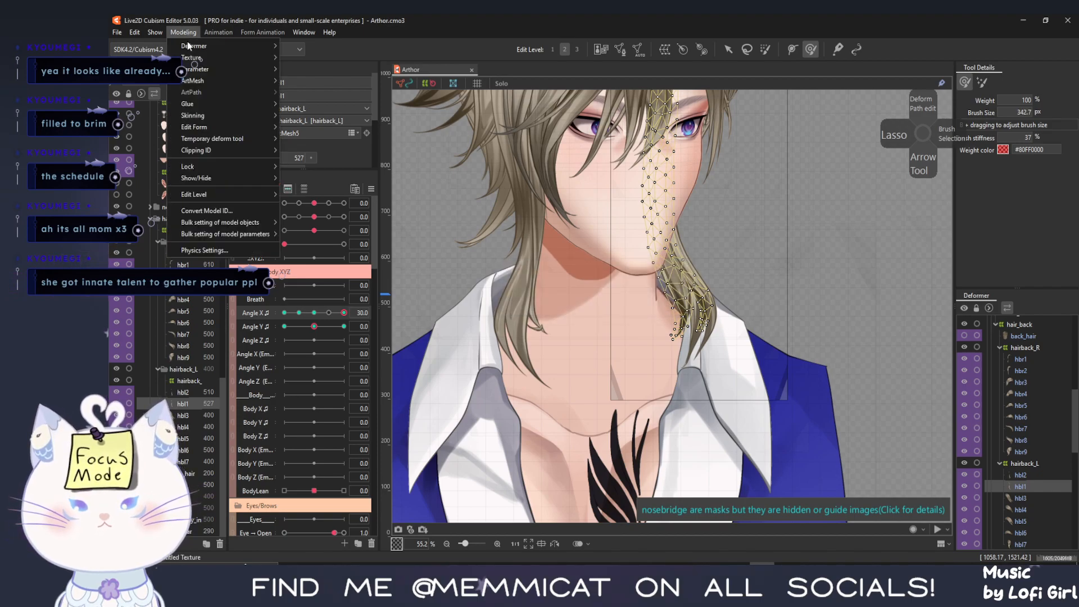
left_click(204, 250)
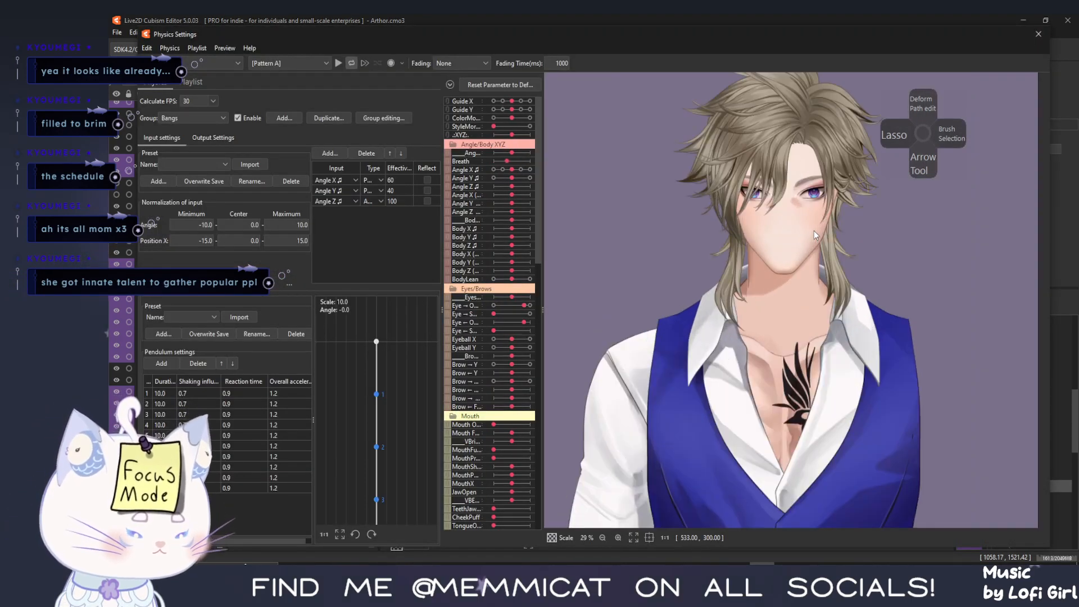
left_click_drag(514, 167, 516, 197)
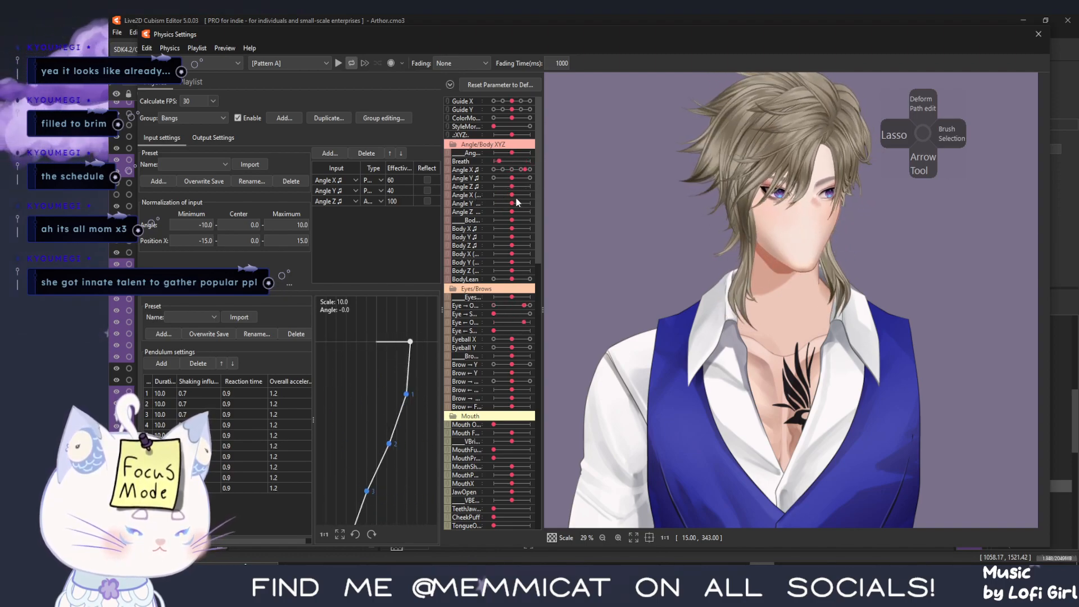
left_click(1038, 34)
Compare strands hbl1 and hbl2 at Angle X -30 and 30, and set hbl1's draw order to 510 at Angle X 30 after trying 210
left_click_drag(318, 310, 211, 312)
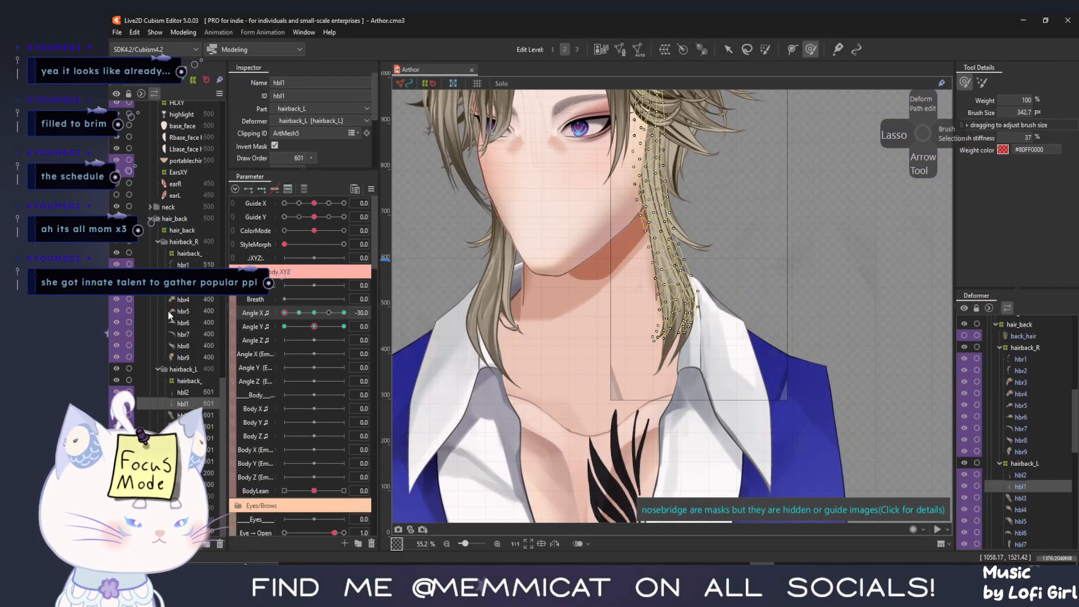
left_click_drag(794, 231, 762, 317)
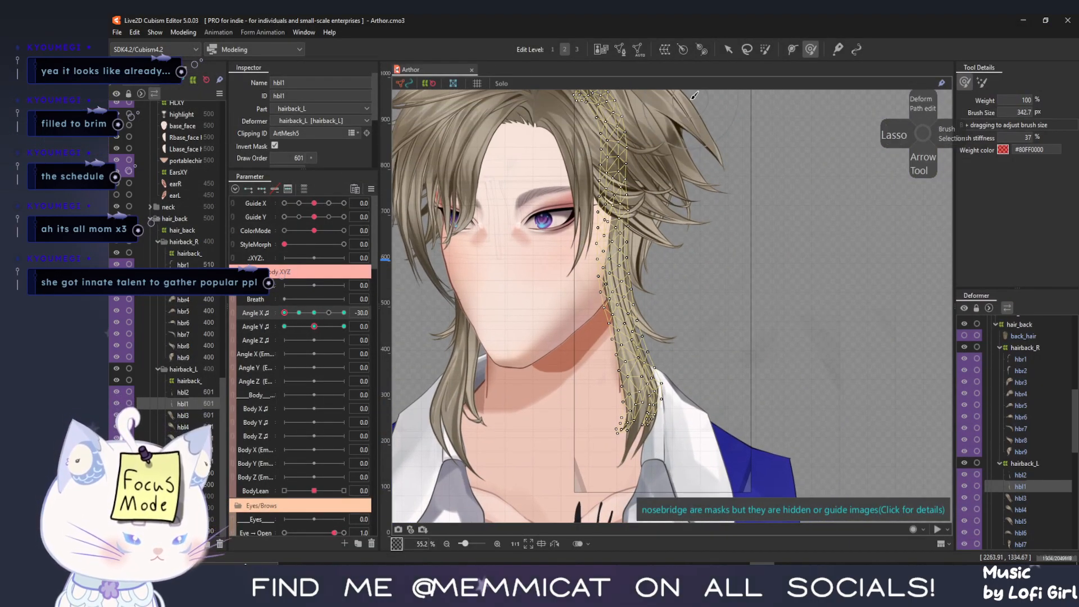
left_click(190, 392)
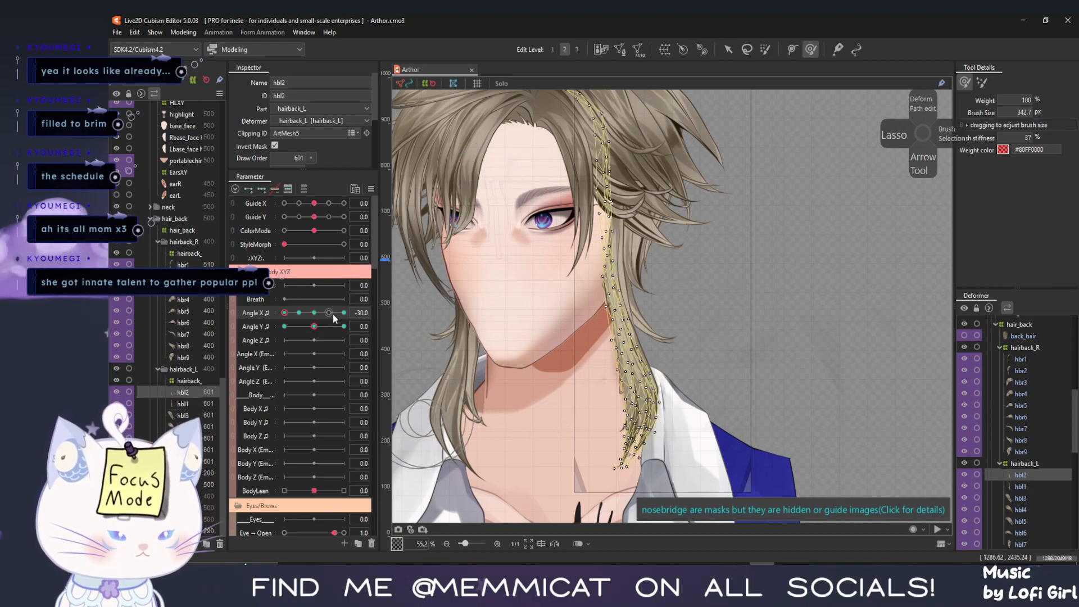
left_click_drag(333, 315, 376, 320)
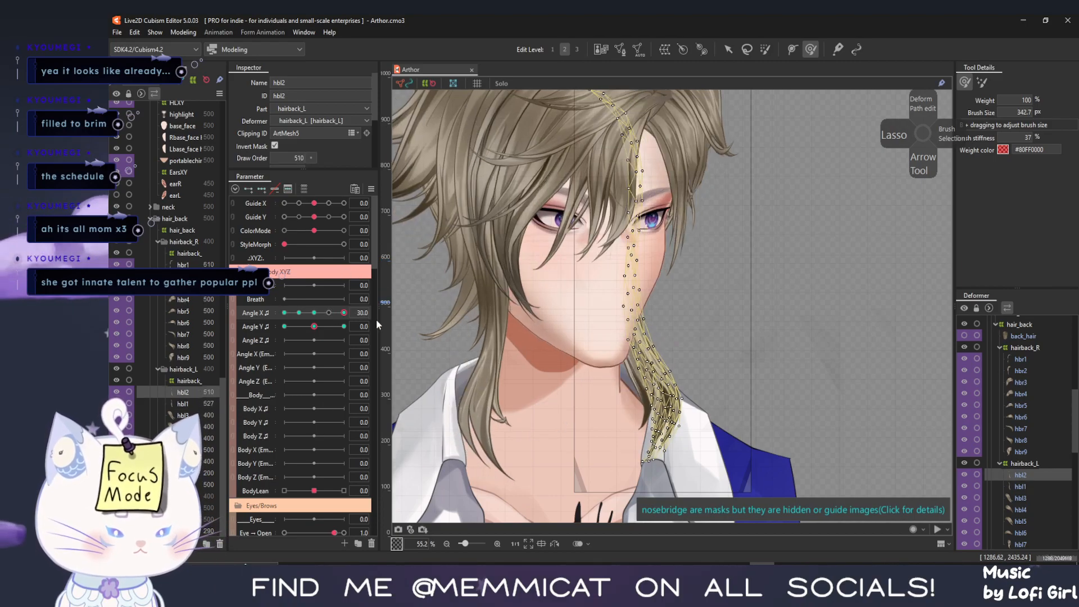
left_click(210, 405)
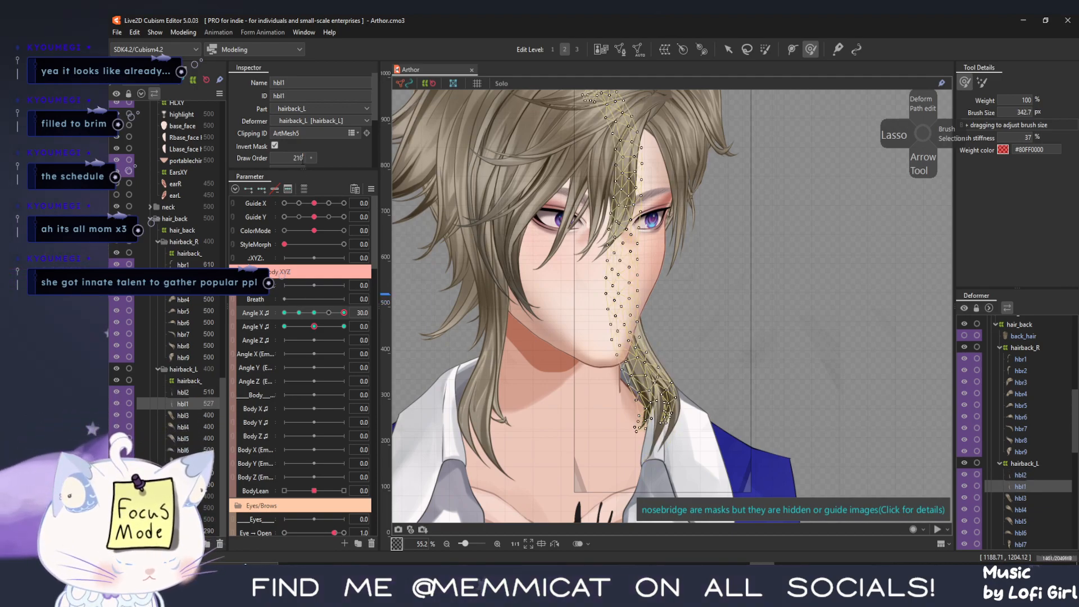
key("Return")
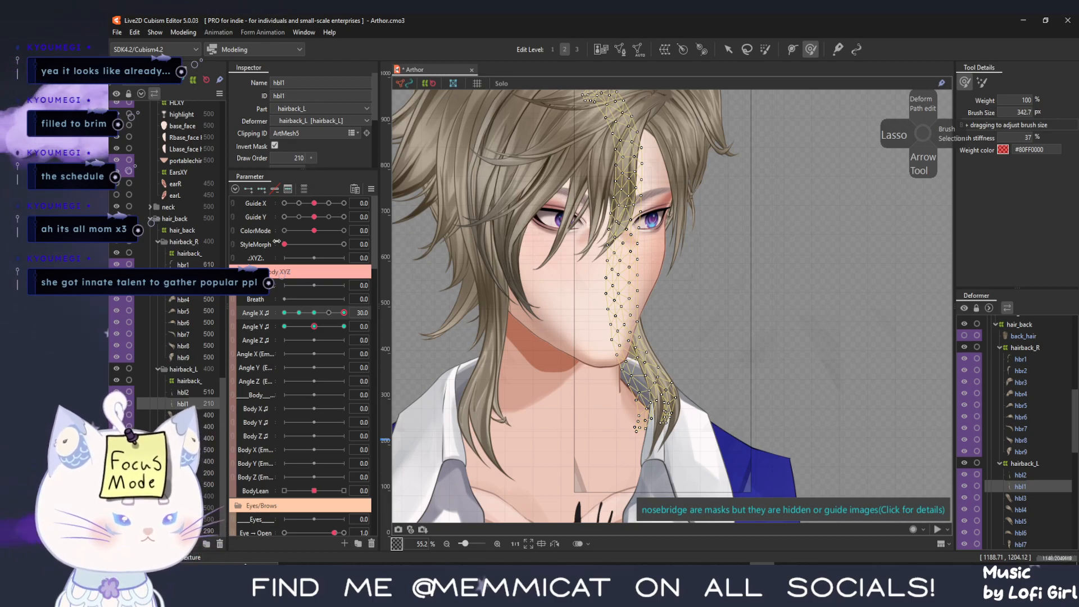
double_click(297, 158)
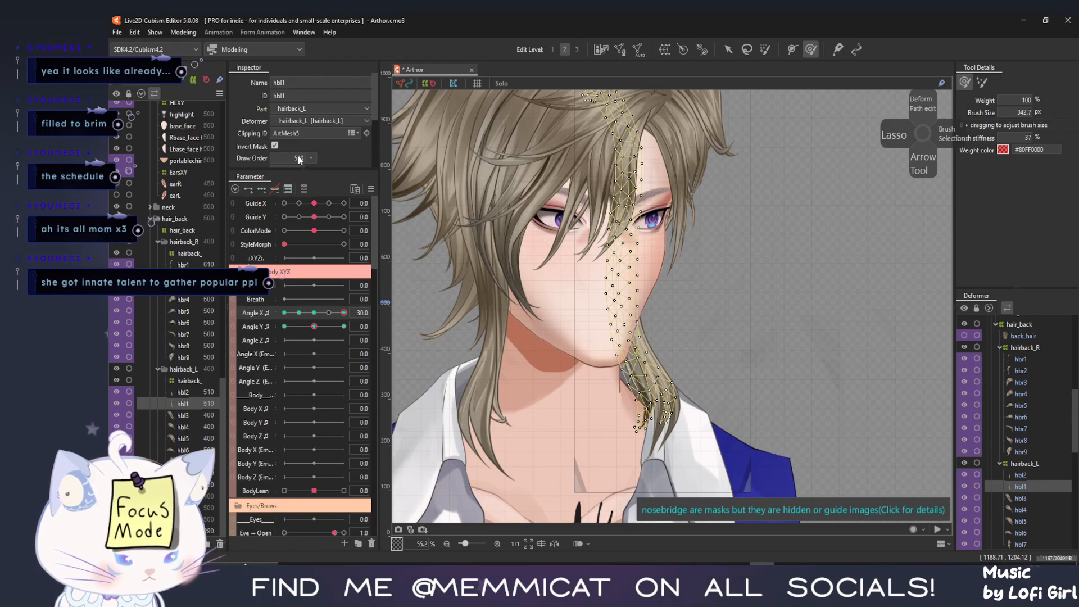
Reshape strand hbl2 beside the temple at Angle X -30 with an 861.3 px Deform Brush
left_click_drag(343, 319, 220, 352)
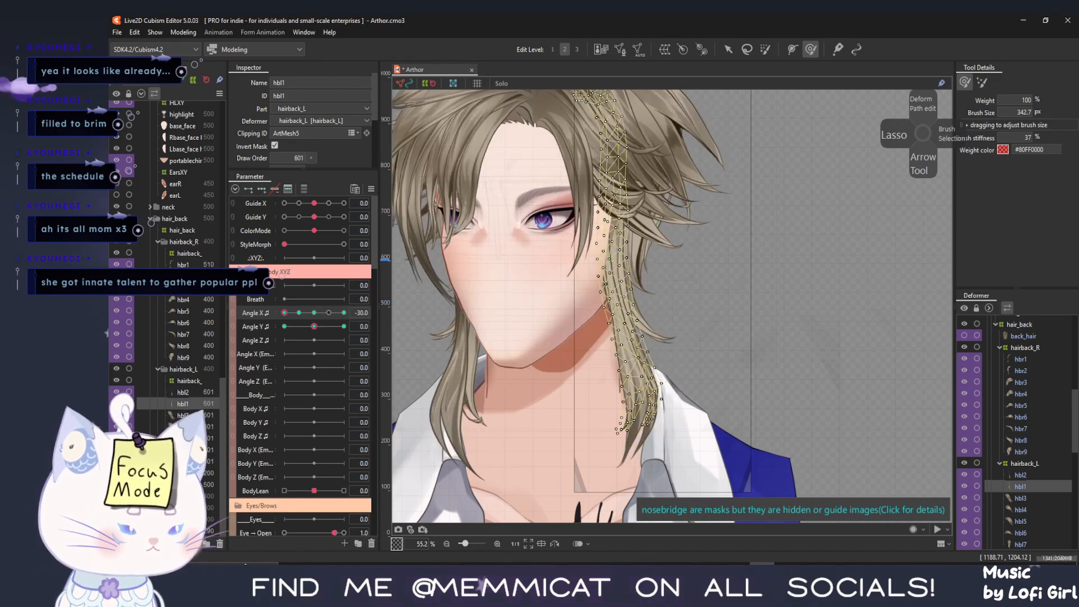
left_click(185, 391)
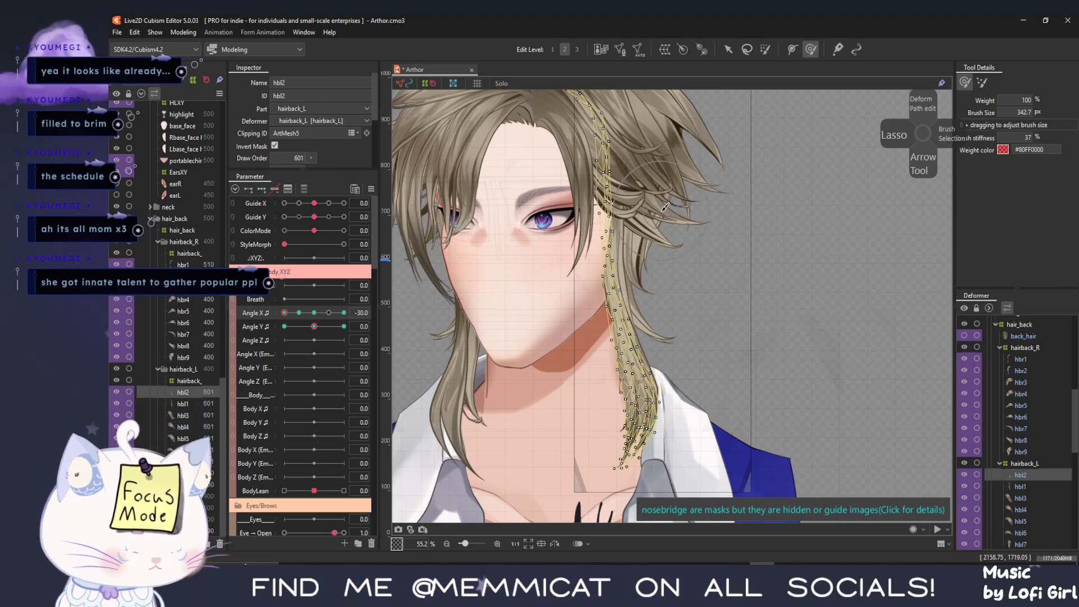
key("b")
left_click_drag(695, 138, 735, 249)
left_click_drag(603, 192, 611, 191)
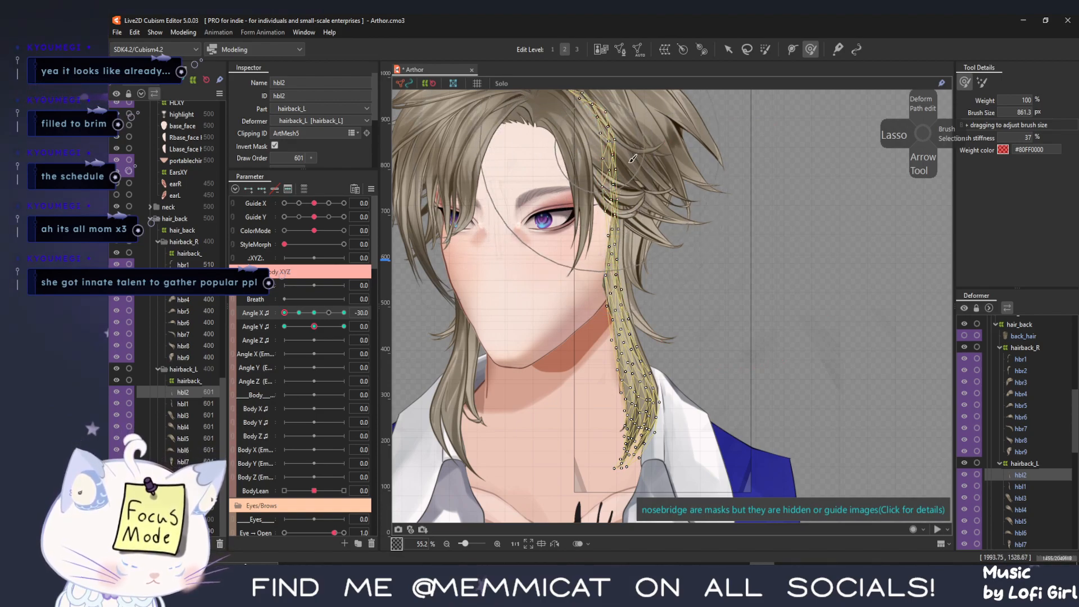
Inspect strand hbl2's turn between Angle X -30 and 30, up close along the cheek and with the selection hidden
mouse_move(284, 312)
left_mouse_down()
mouse_move(339, 317)
mouse_move(339, 326)
mouse_move(246, 342)
left_mouse_up()
mouse_move(181, 355)
left_mouse_down()
mouse_move(427, 357)
mouse_move(332, 376)
left_mouse_up()
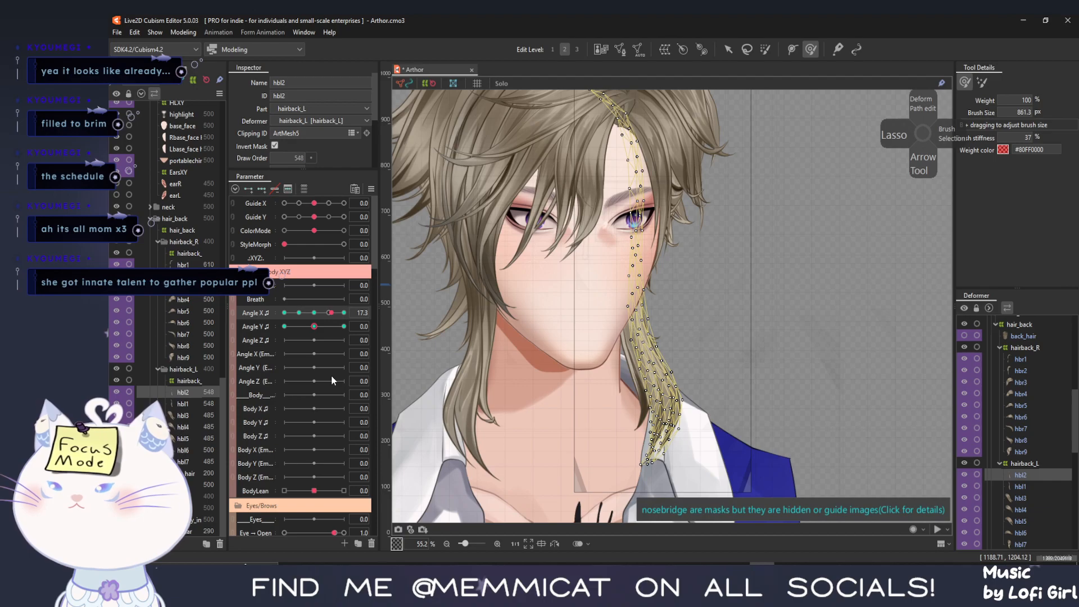
left_click_drag(332, 376, 295, 378)
left_click_drag(394, 375, 505, 368)
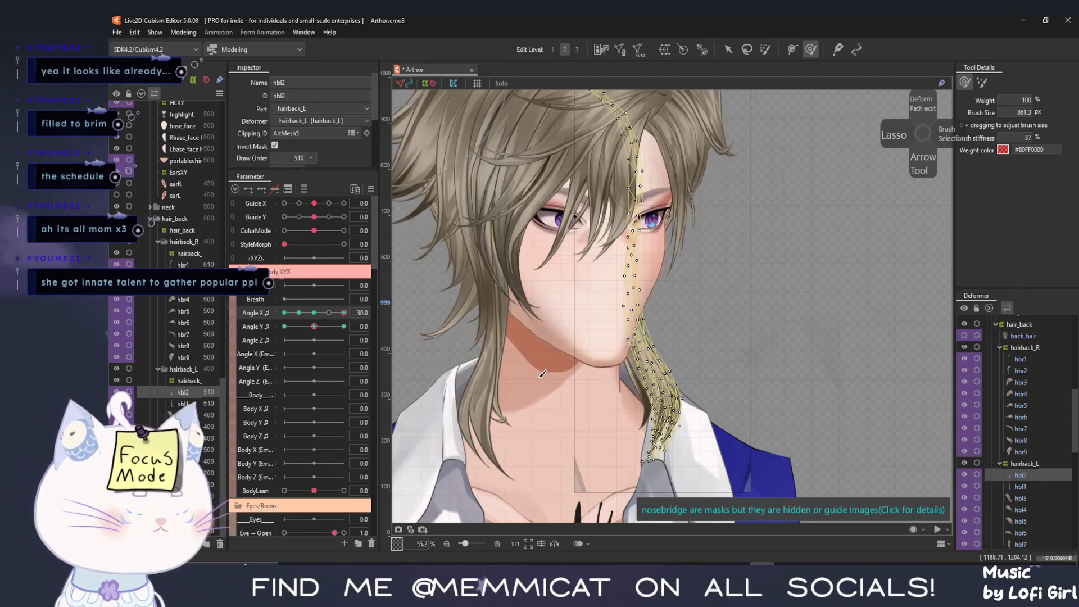
scroll(540, 376, "down", 2)
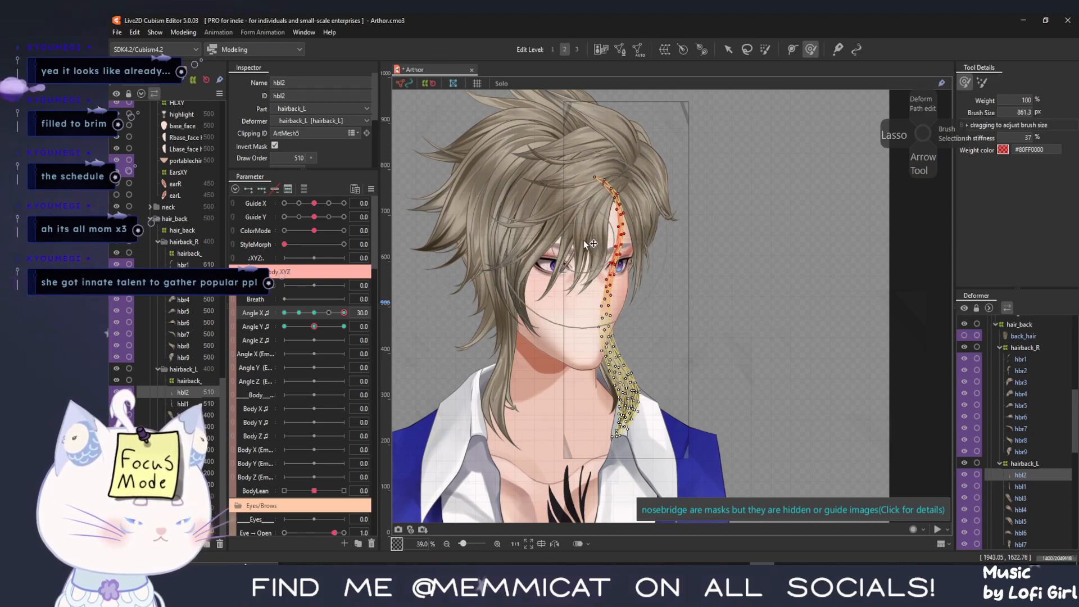
left_click_drag(337, 317, 281, 319)
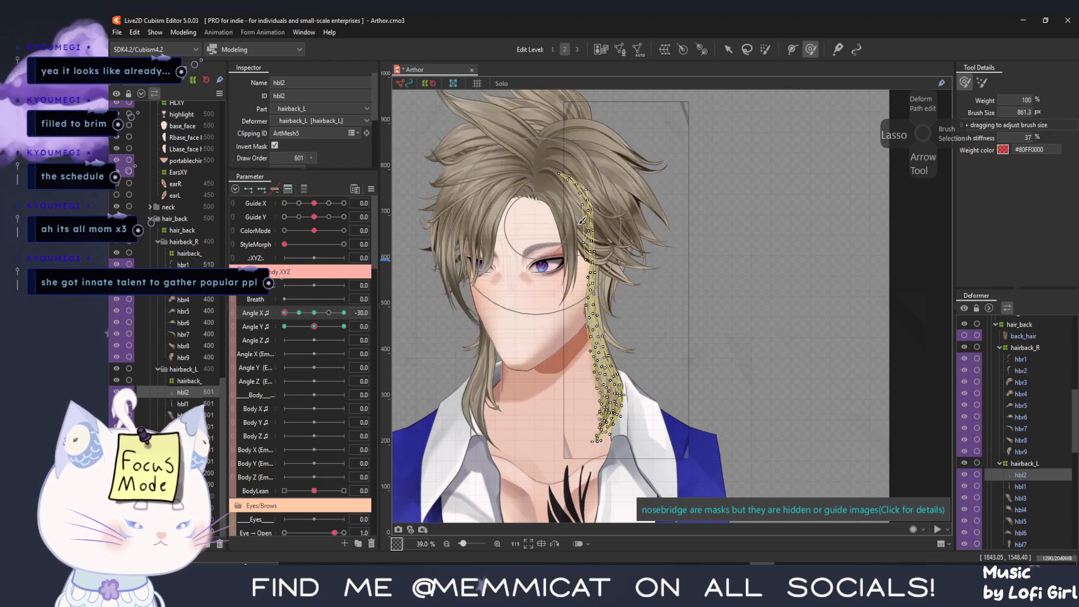
scroll(559, 306, "up", 5)
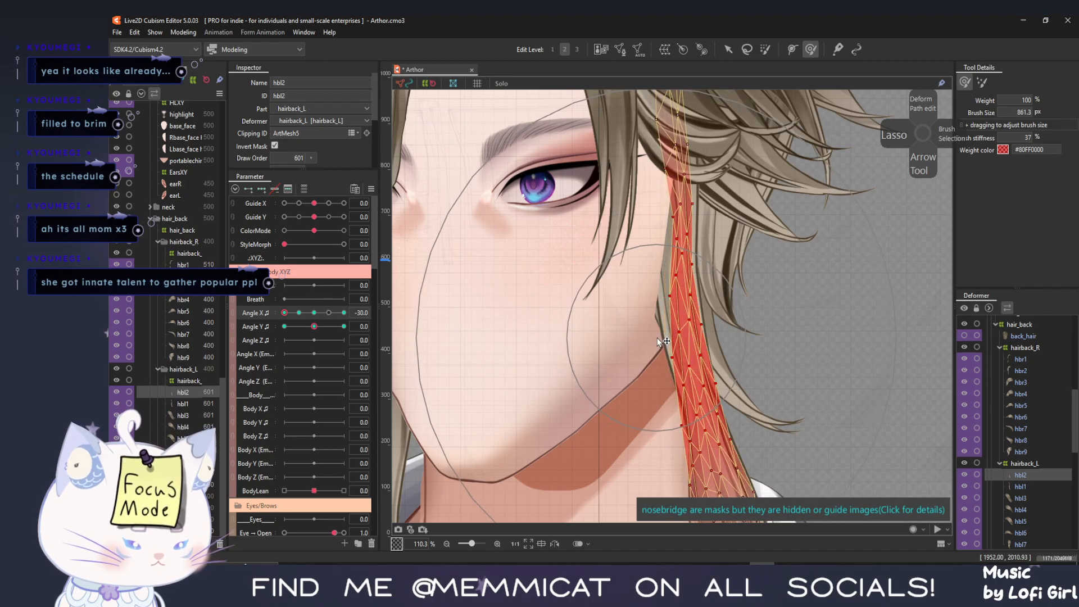
left_click(727, 49)
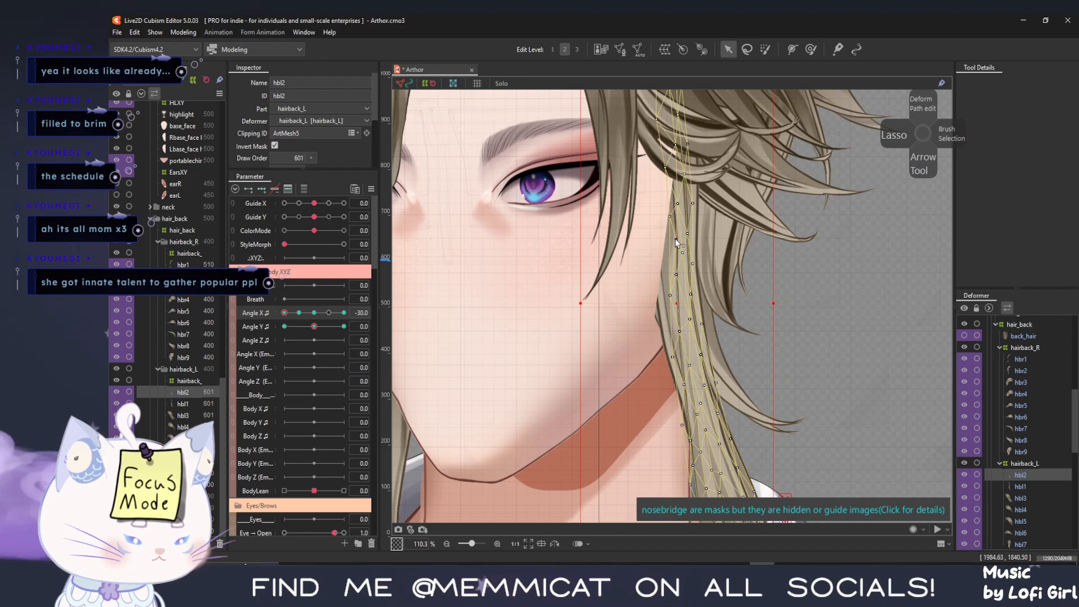
scroll(533, 333, "down", 3)
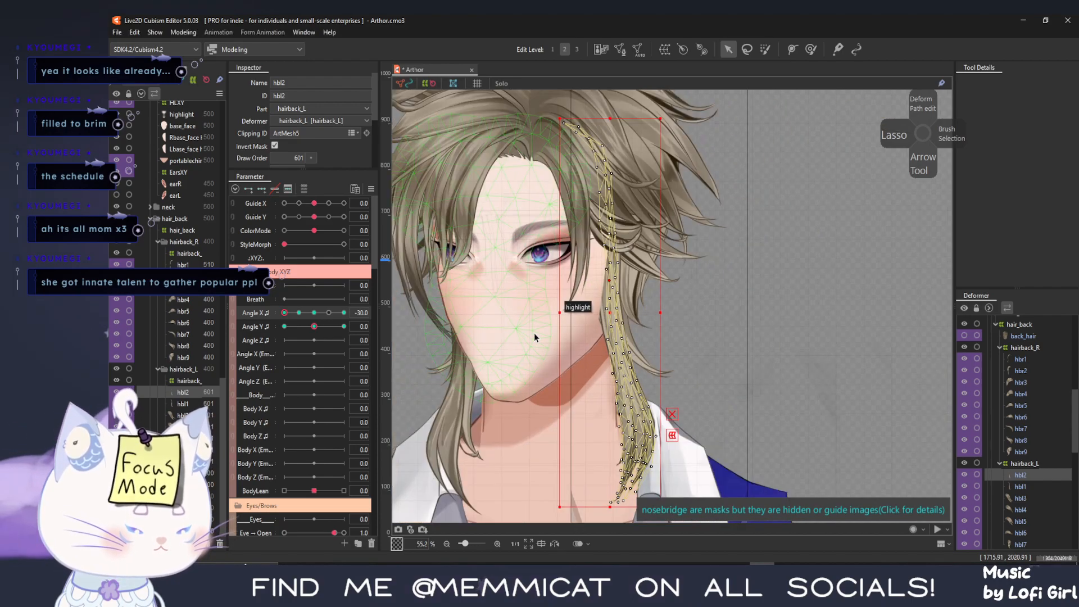
left_click_drag(499, 497, 521, 398)
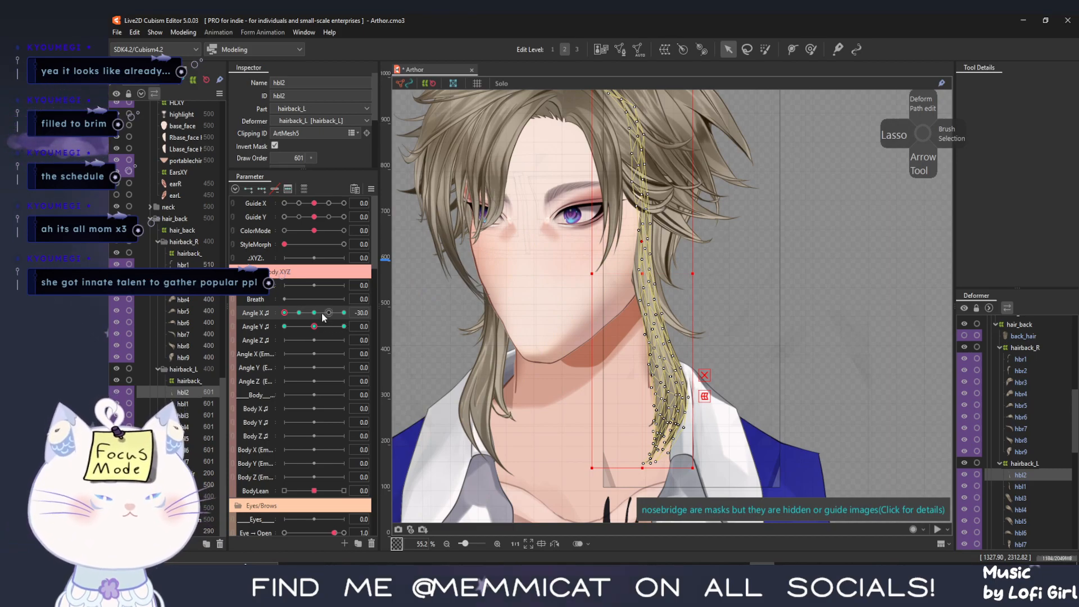
key("ctrl+t")
mouse_move(285, 313)
left_mouse_down()
mouse_move(309, 327)
mouse_move(264, 338)
mouse_move(303, 346)
mouse_move(275, 349)
left_mouse_up()
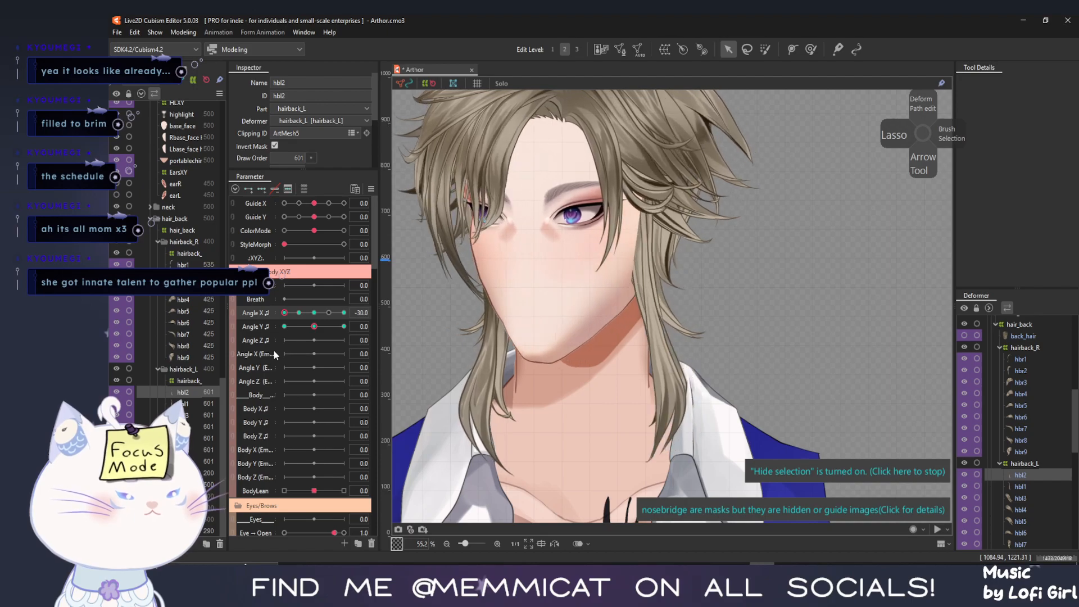
Show the selection again and nudge strand hbl1 beside the cheek with the Deform Brush at Angle X -30
left_click(184, 403)
left_click(847, 474)
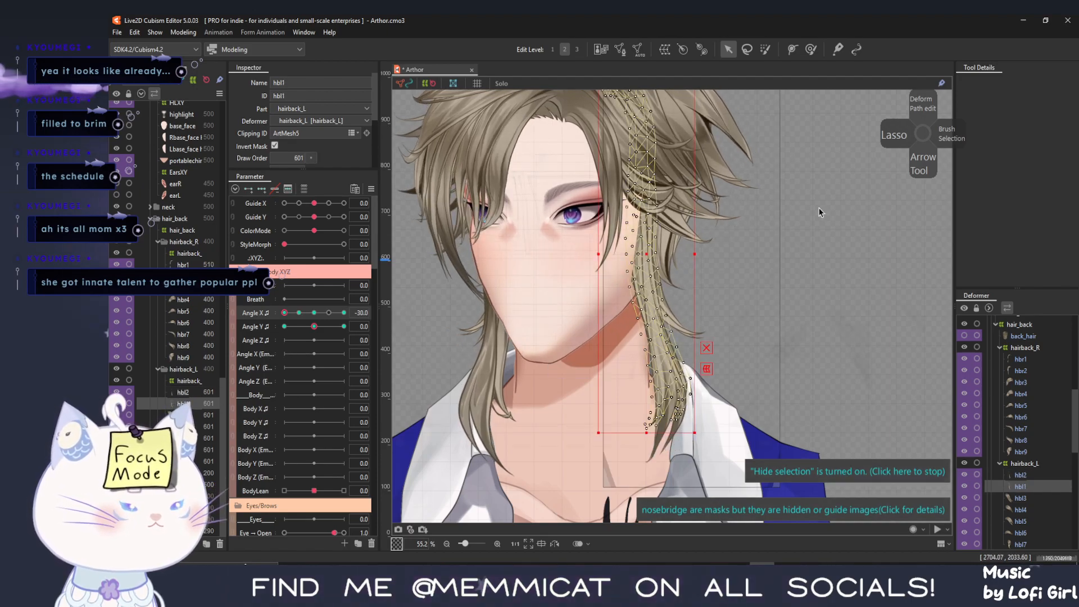
left_click(810, 50)
left_click_drag(613, 235, 618, 233)
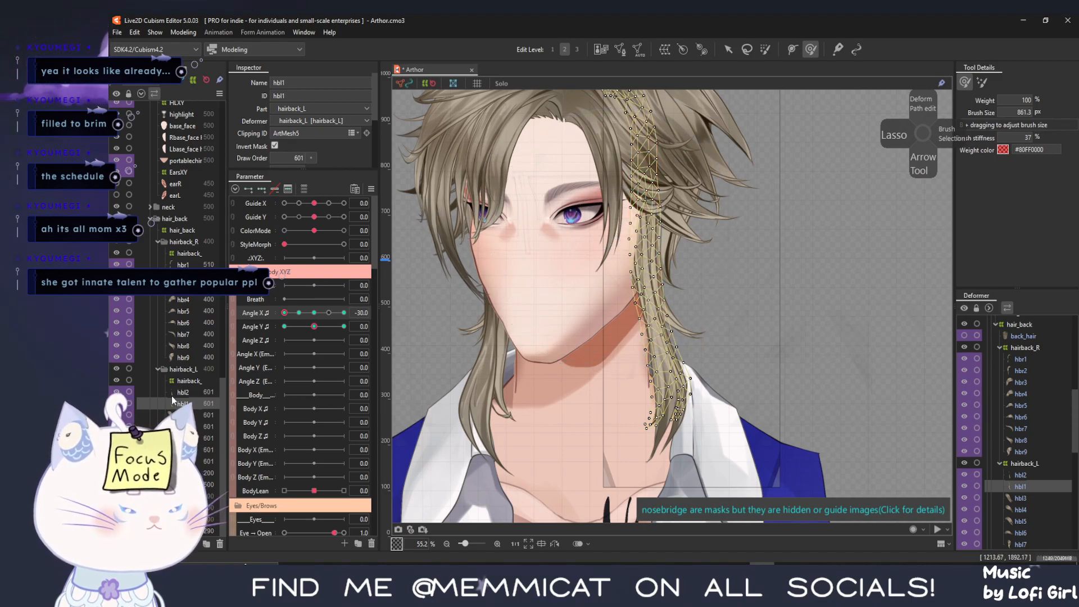
Remove strand hbl1's key at Angle X -15 and check its turn across the Angle X range
left_click_drag(289, 315, 299, 315)
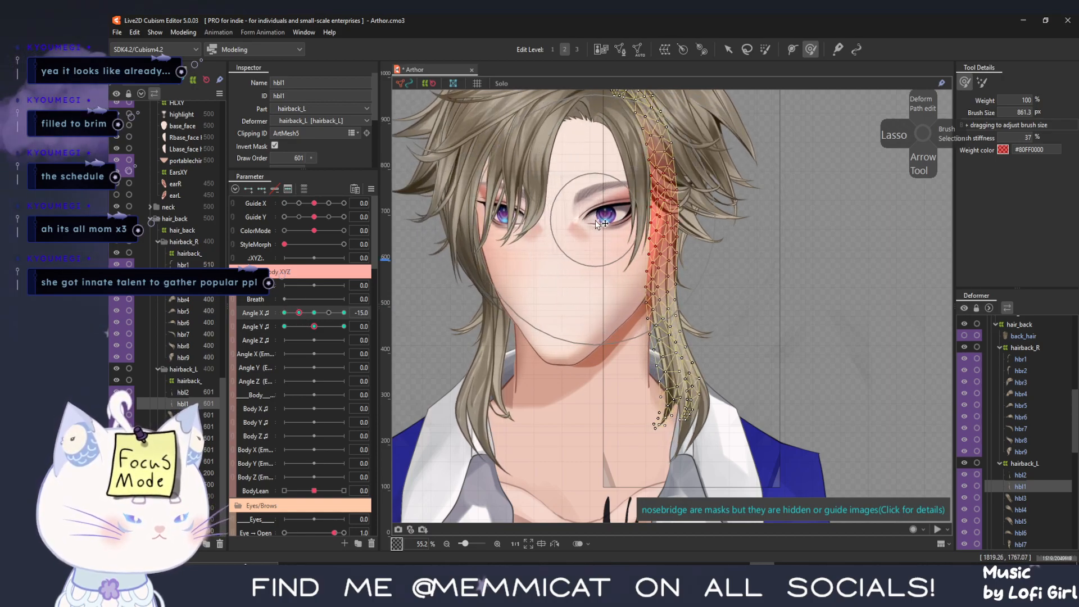
mouse_move(299, 312)
left_mouse_down()
mouse_move(316, 313)
mouse_move(243, 323)
mouse_move(298, 317)
left_mouse_up()
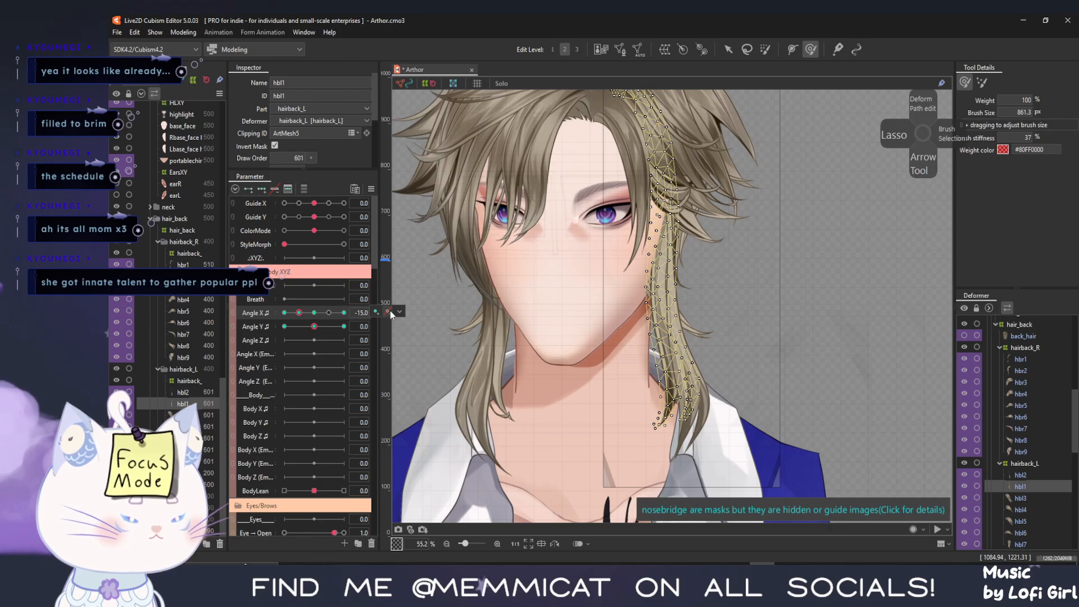
left_click_drag(295, 313, 366, 323)
mouse_move(298, 326)
left_mouse_down()
mouse_move(197, 329)
mouse_move(329, 323)
mouse_move(188, 354)
left_mouse_up()
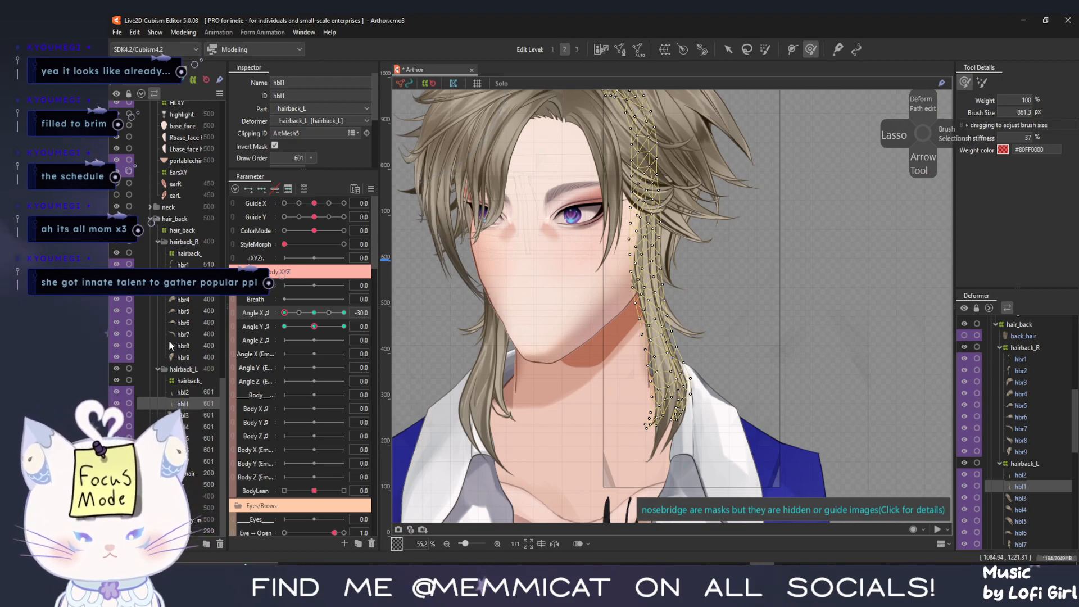
scroll(530, 362, "down", 3)
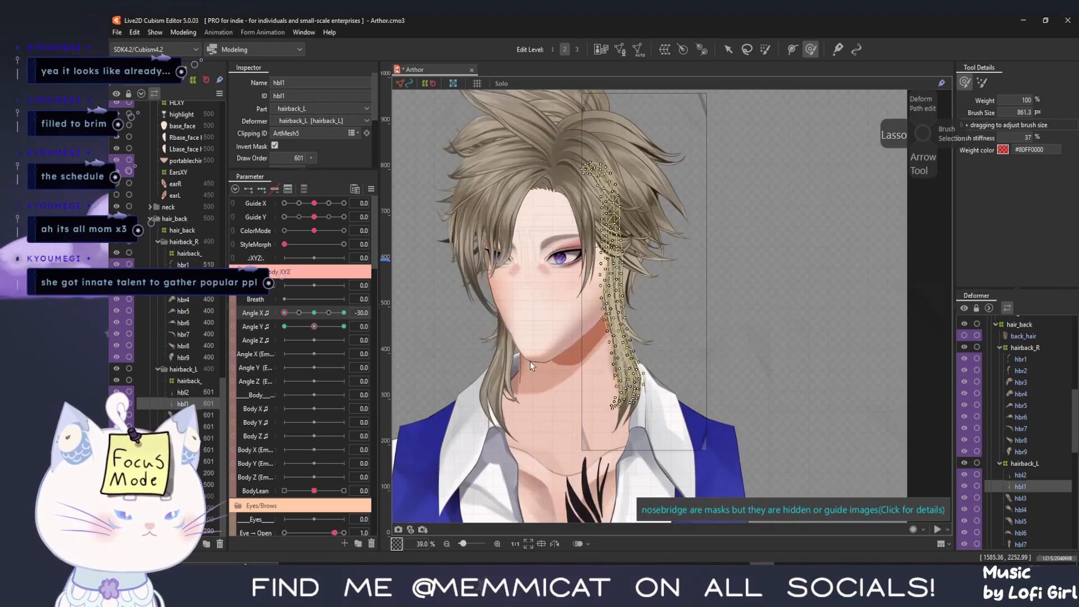
mouse_move(286, 318)
left_mouse_down()
mouse_move(342, 324)
mouse_move(260, 344)
mouse_move(370, 358)
mouse_move(301, 353)
left_mouse_up()
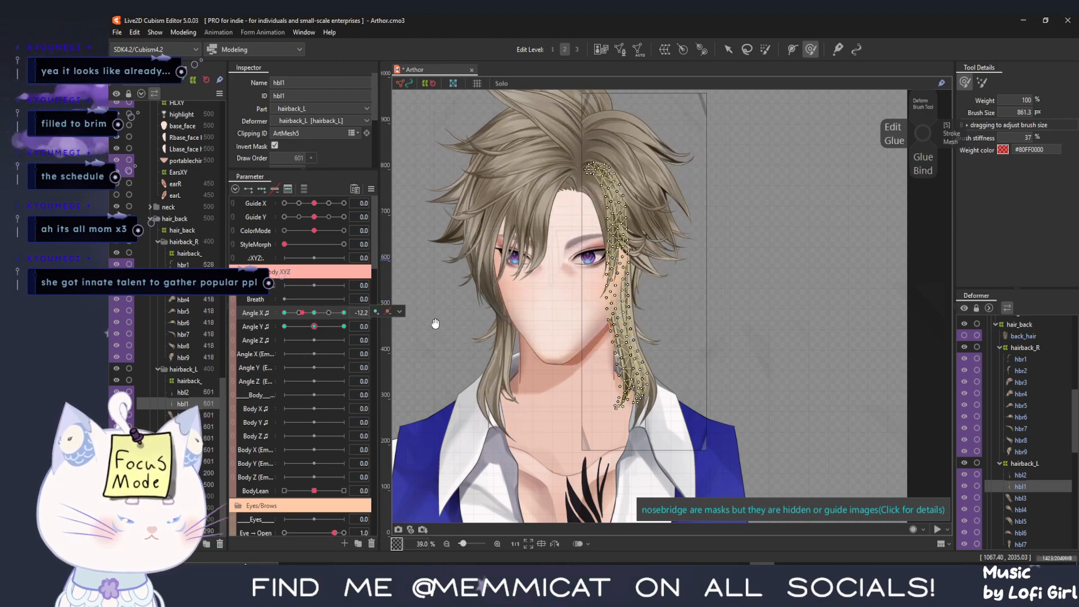
left_click_drag(434, 321, 485, 383)
Reshape strand hbr1 along the cheek and jaw at Angle X -30 with the Deform Brush and check its turn
left_click(188, 359)
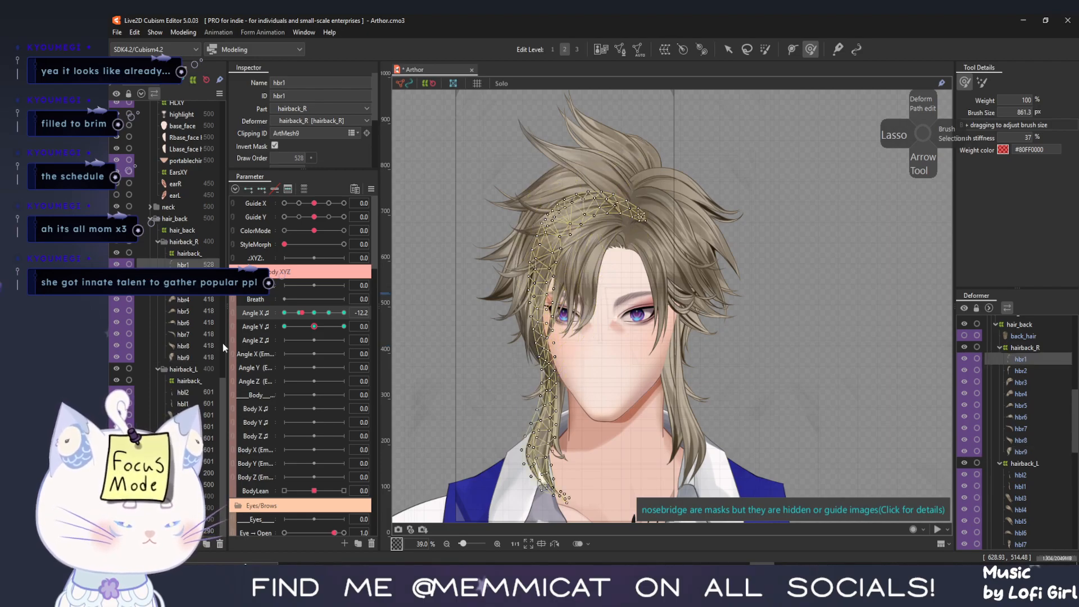
left_click_drag(301, 317, 284, 314)
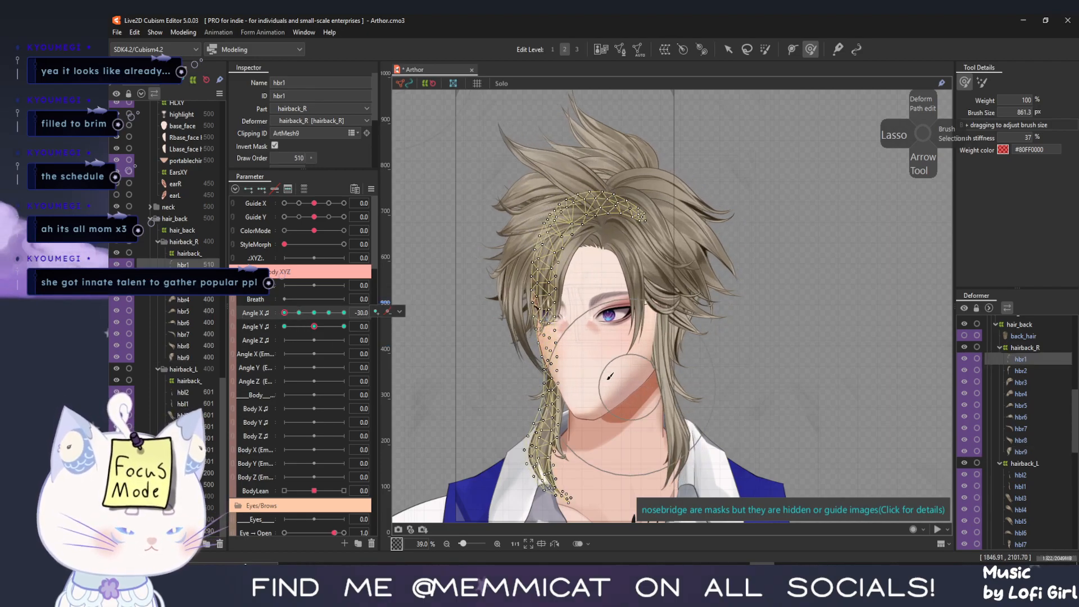
left_click_drag(570, 368, 583, 374)
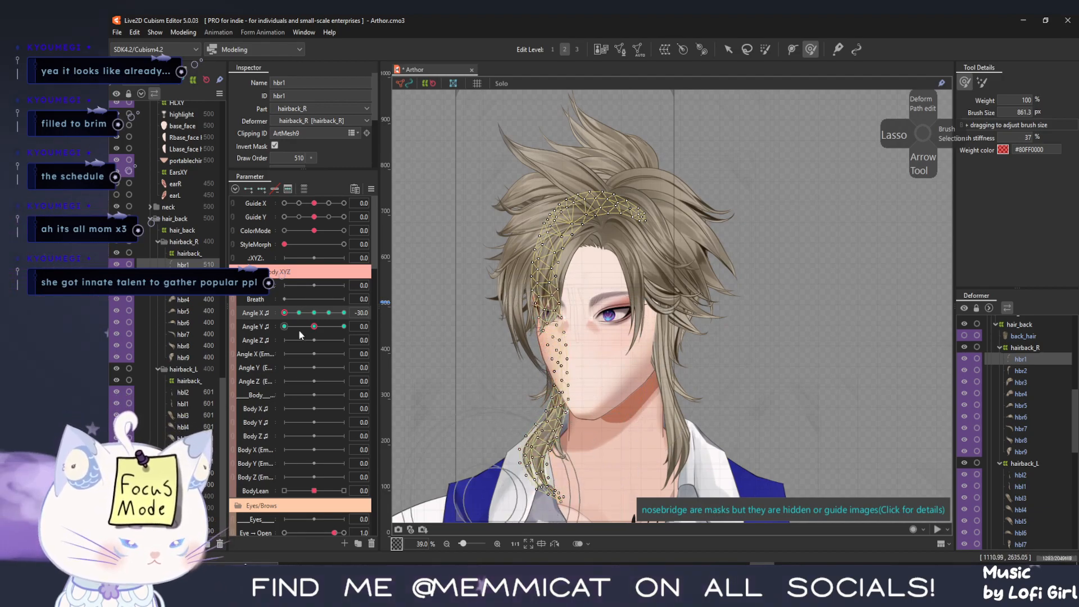
left_click_drag(287, 316, 262, 315)
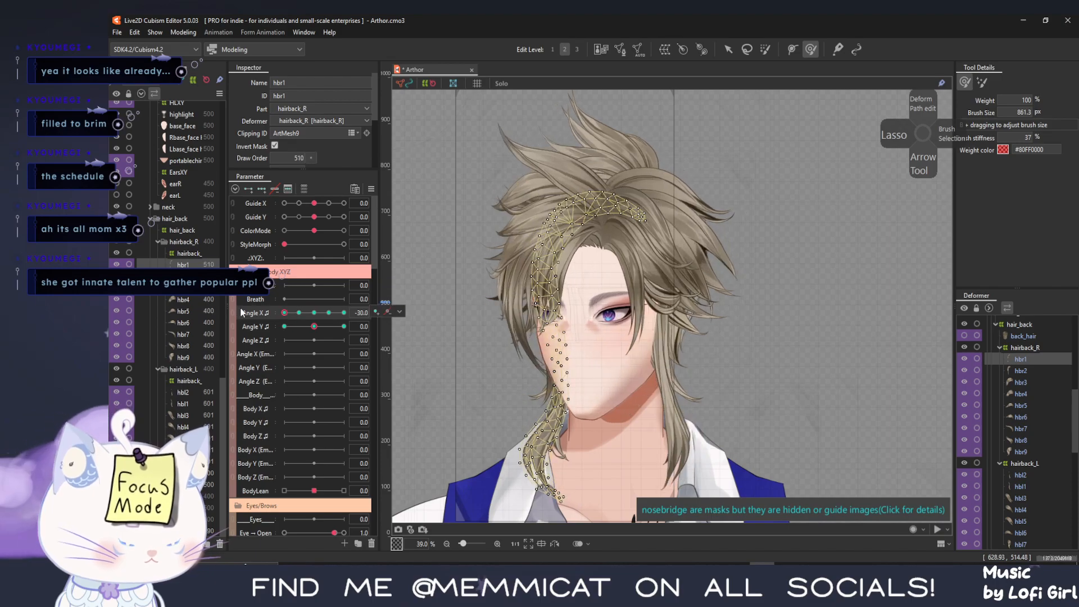
Reshape strand hbr2's lower tips beside the neck at Angle X -30 using a smaller Deform Brush, checking against nearby angles
left_click(533, 474)
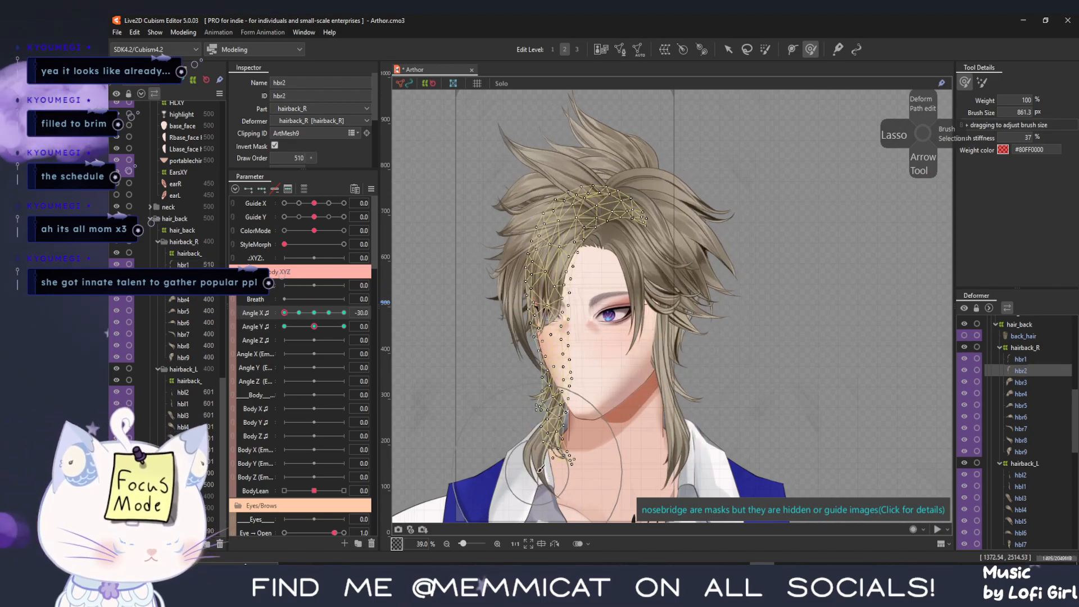
left_click_drag(531, 474, 523, 466)
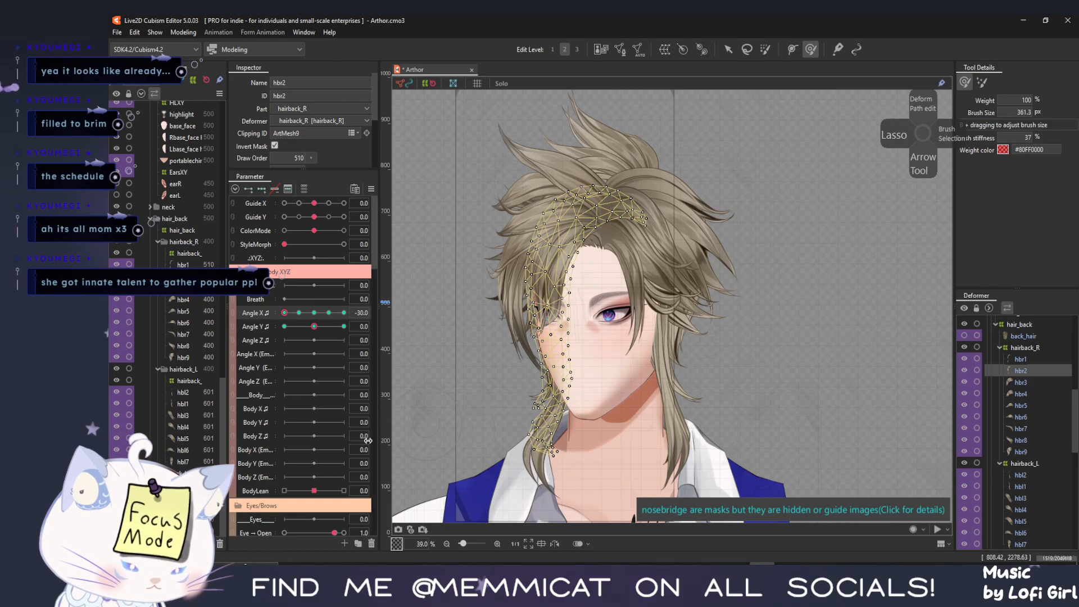
left_click_drag(281, 308, 261, 319)
left_click_drag(543, 446, 553, 442)
mouse_move(284, 313)
left_mouse_down()
mouse_move(297, 314)
mouse_move(264, 319)
left_mouse_up()
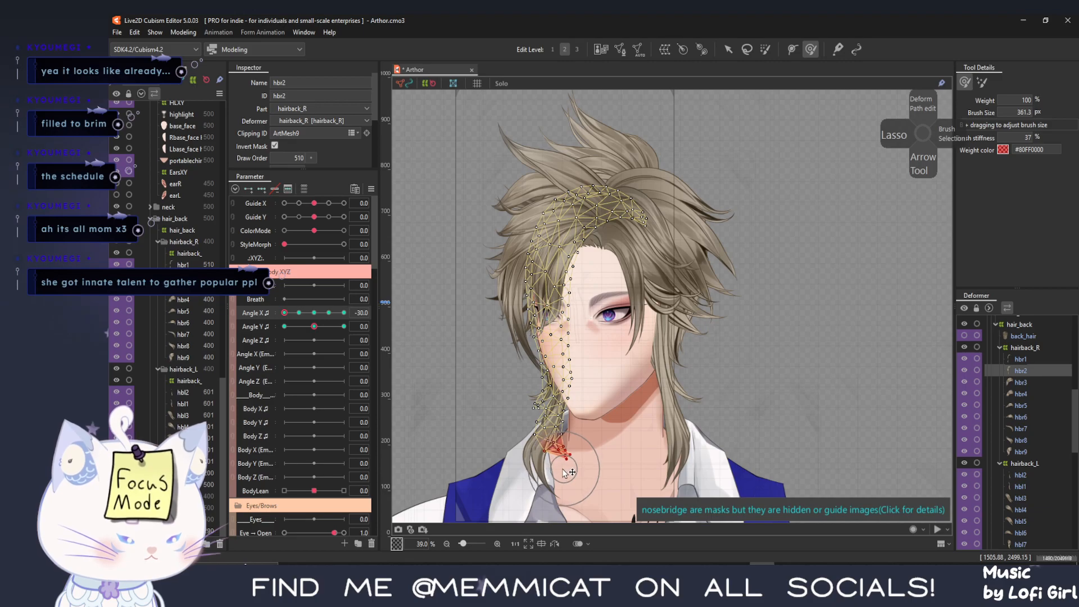
Remove strand hbr2's key at Angle X -15 and check its turn between -30 and 0
left_click_drag(289, 309, 281, 313)
left_click(299, 313)
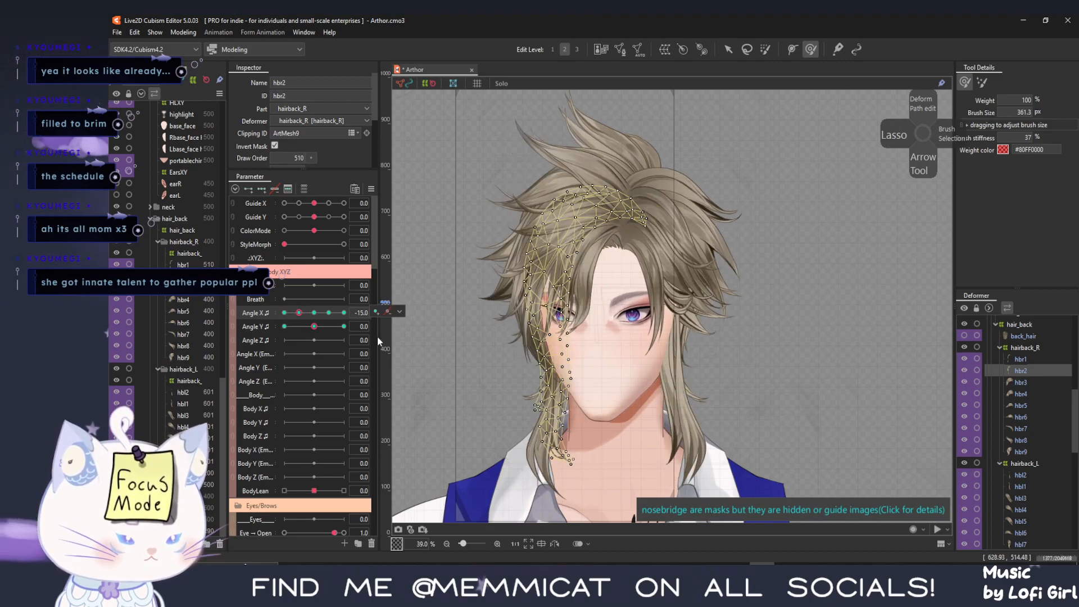
mouse_move(298, 313)
left_mouse_down()
mouse_move(259, 314)
mouse_move(294, 317)
mouse_move(268, 315)
left_mouse_up()
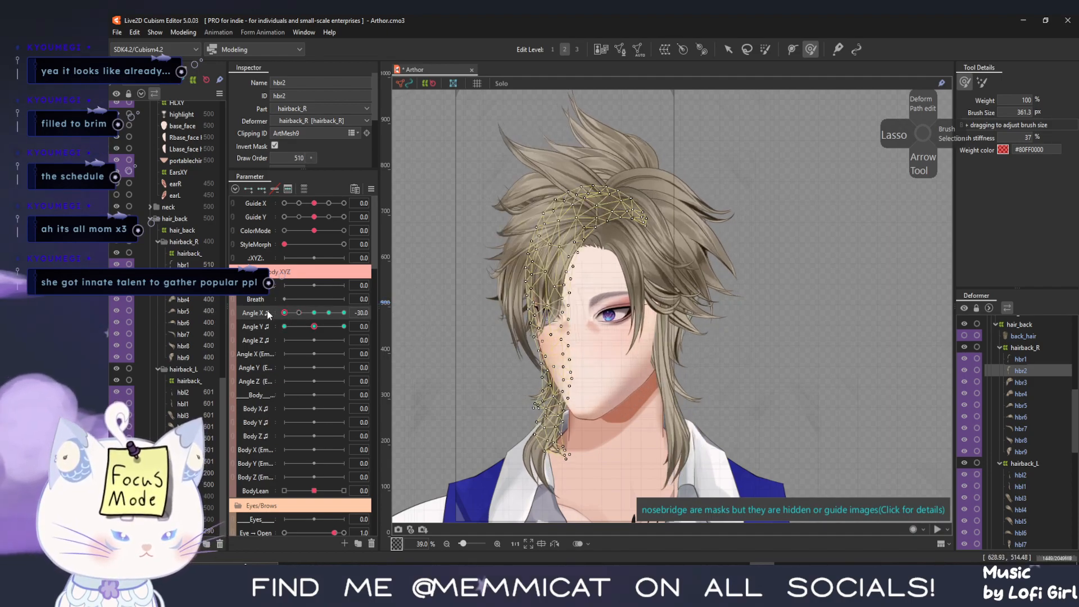
left_click(312, 312)
left_click_drag(312, 312, 300, 314)
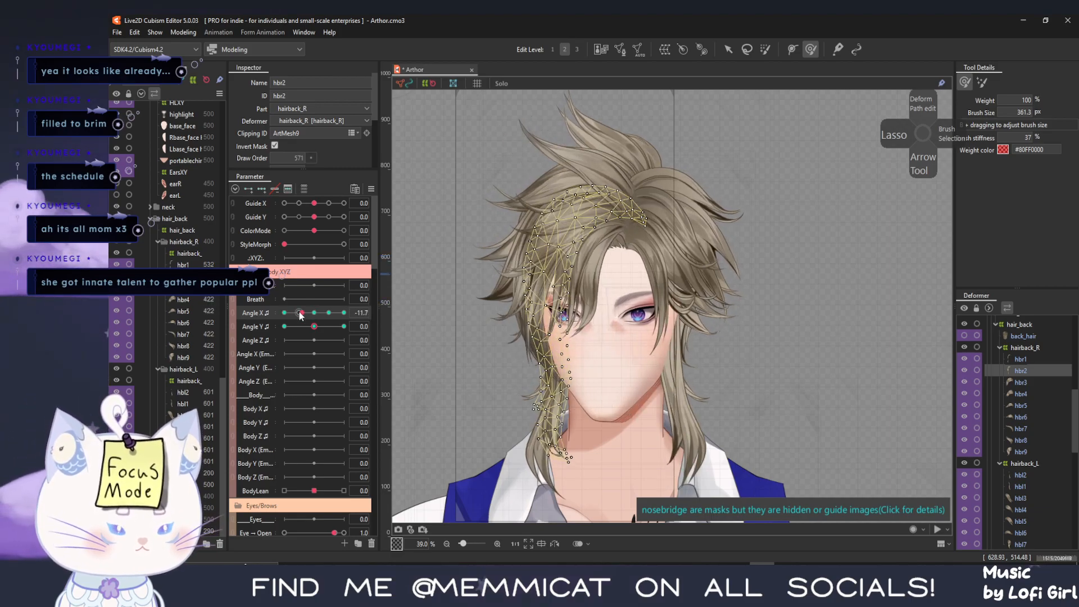
left_click(299, 313)
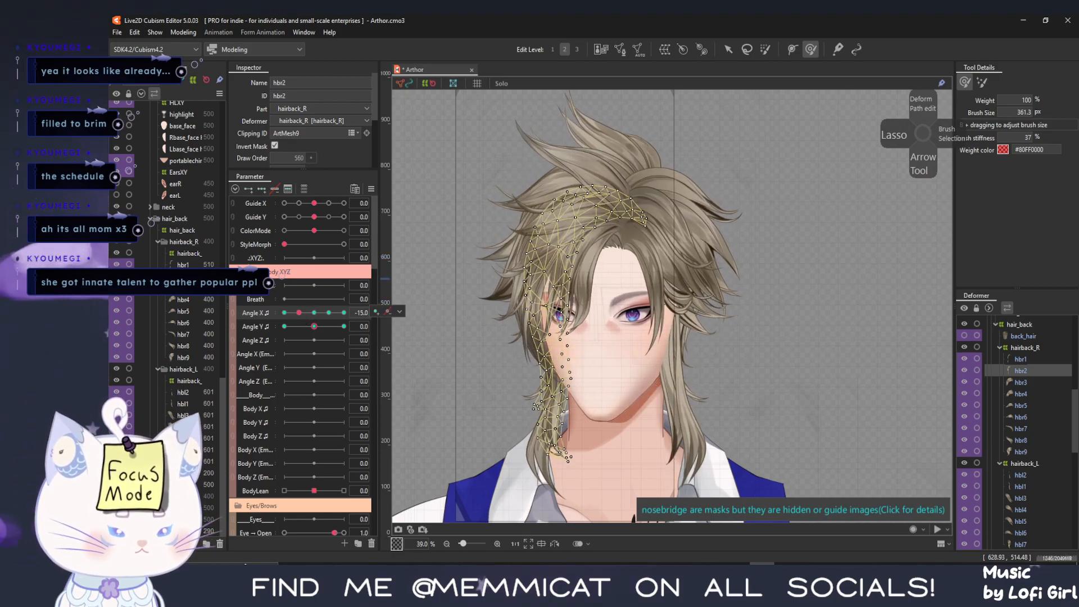
Remove strand hbr1's key at Angle X -15 and strand hbr2's key at Angle X 15, ending at Angle X 30
left_click(189, 264)
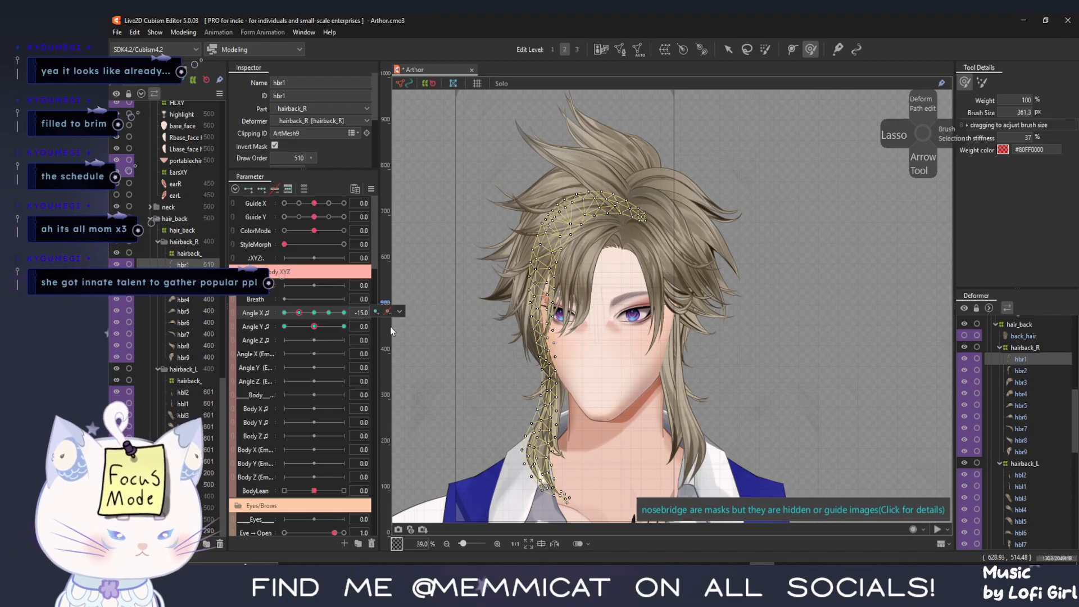
mouse_move(299, 313)
left_mouse_down()
mouse_move(263, 316)
mouse_move(375, 316)
left_mouse_up()
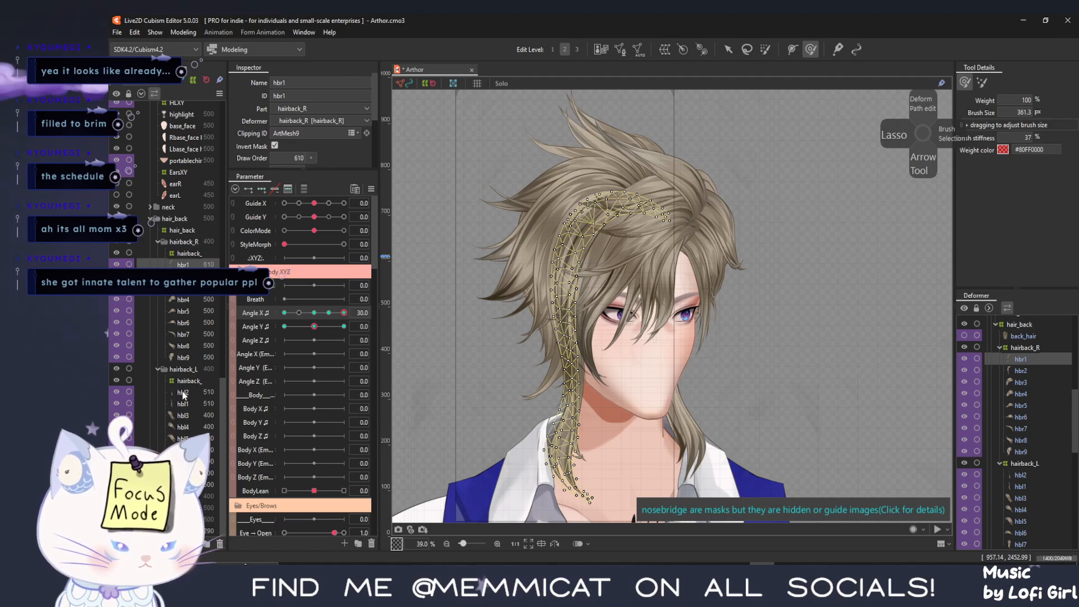
left_click(184, 275)
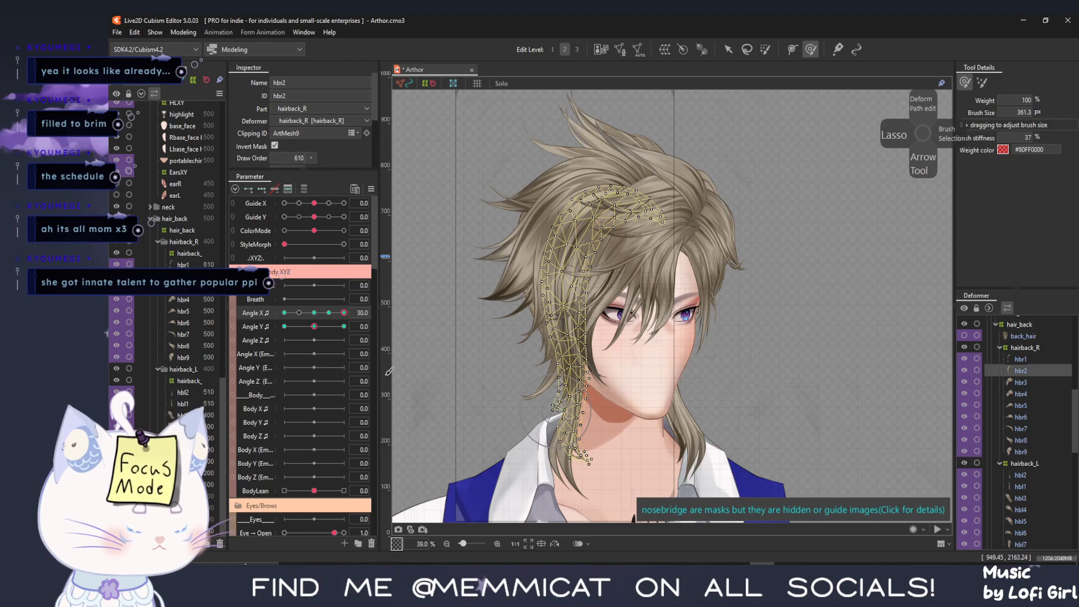
left_click(329, 313)
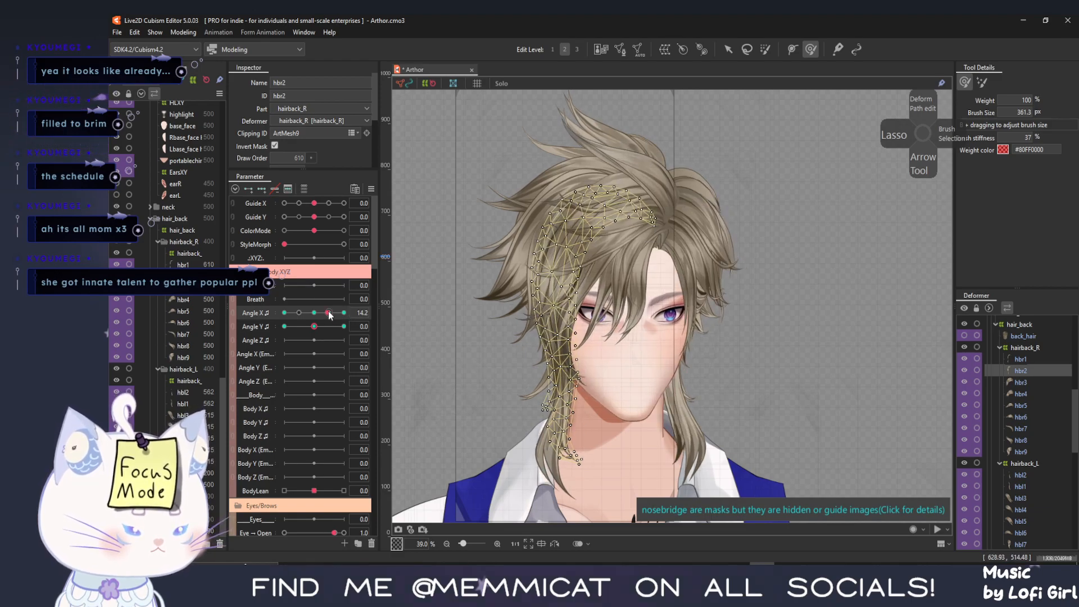
mouse_move(334, 315)
left_mouse_down()
mouse_move(306, 313)
mouse_move(343, 313)
left_mouse_up()
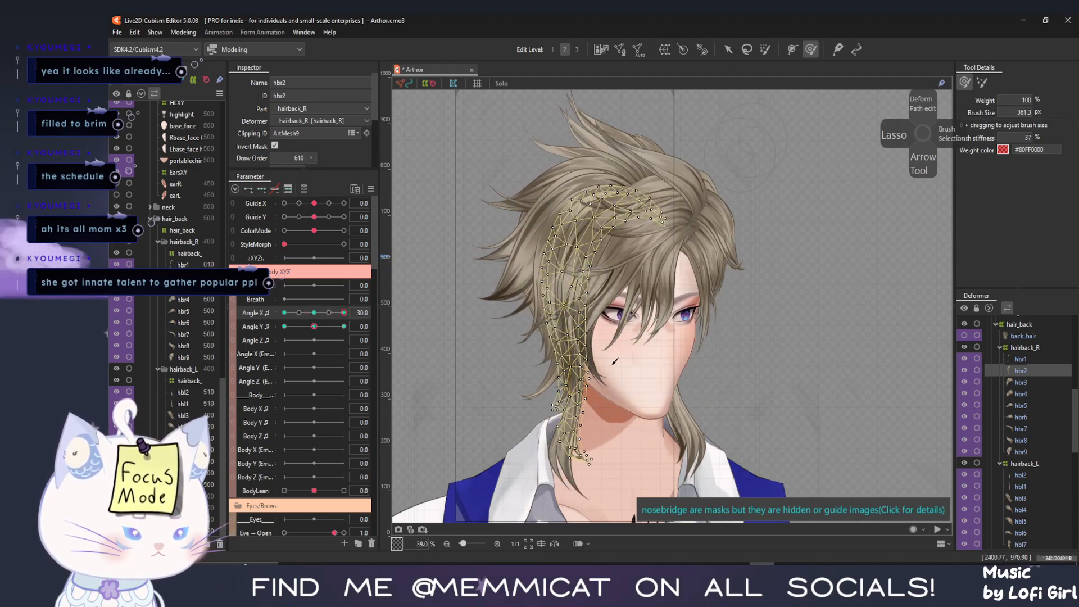
Reshape strand hbr2's lower length beside the neck at Angle X 30 with a 794.6 px Deform Brush, checking its turn with the selection hidden
left_click_drag(594, 389, 613, 458)
left_click_drag(569, 393, 561, 392)
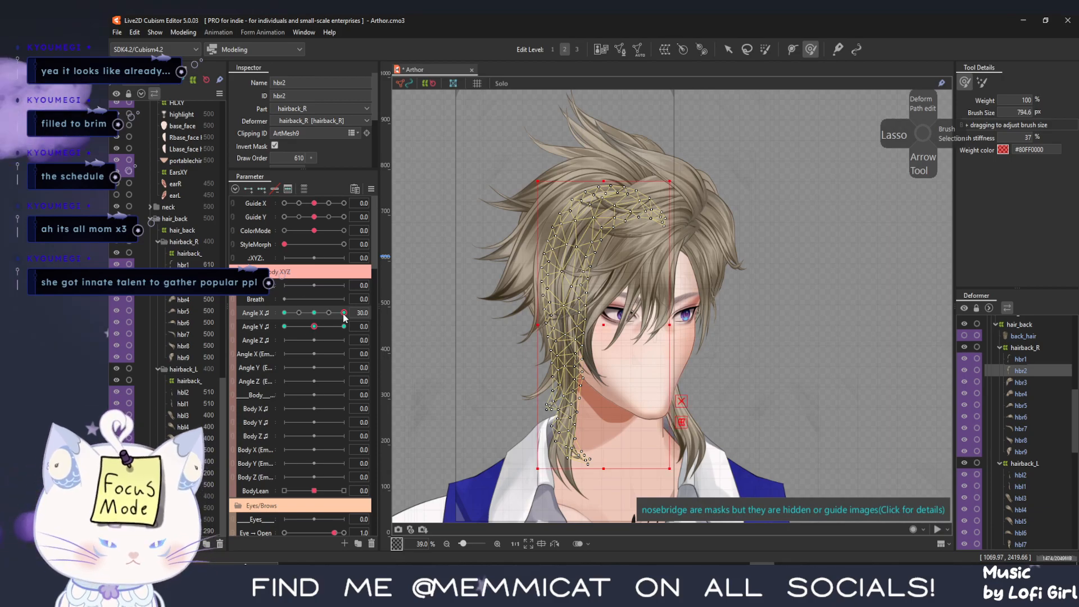
key("ctrl+h")
mouse_move(343, 313)
left_mouse_down()
mouse_move(302, 321)
mouse_move(375, 331)
left_mouse_up()
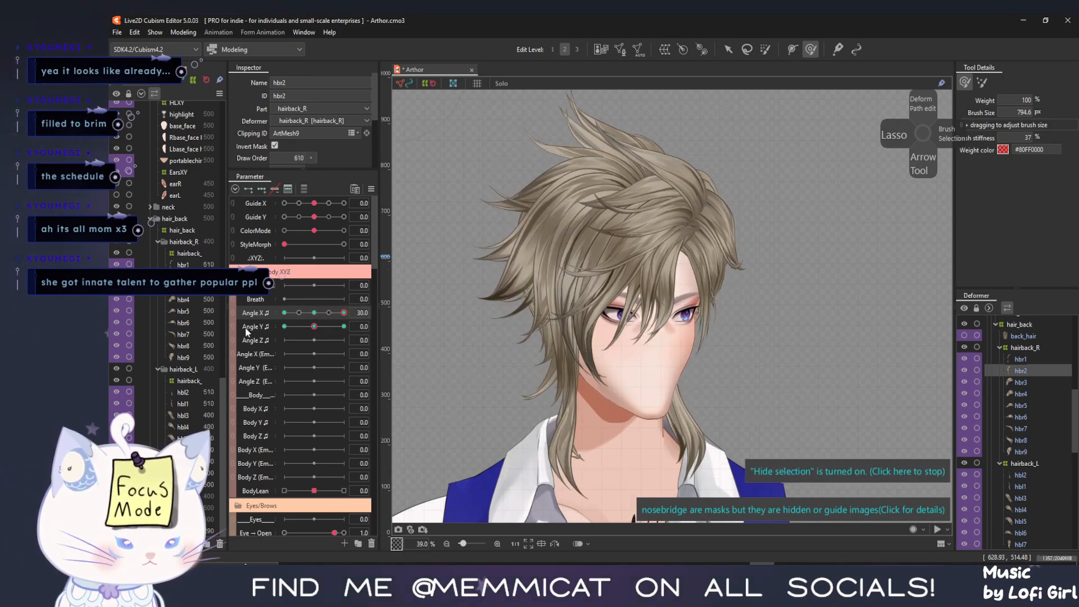
Check strand hbr1's movement across Angle X with the selection hidden, ending at 30
left_click(184, 265)
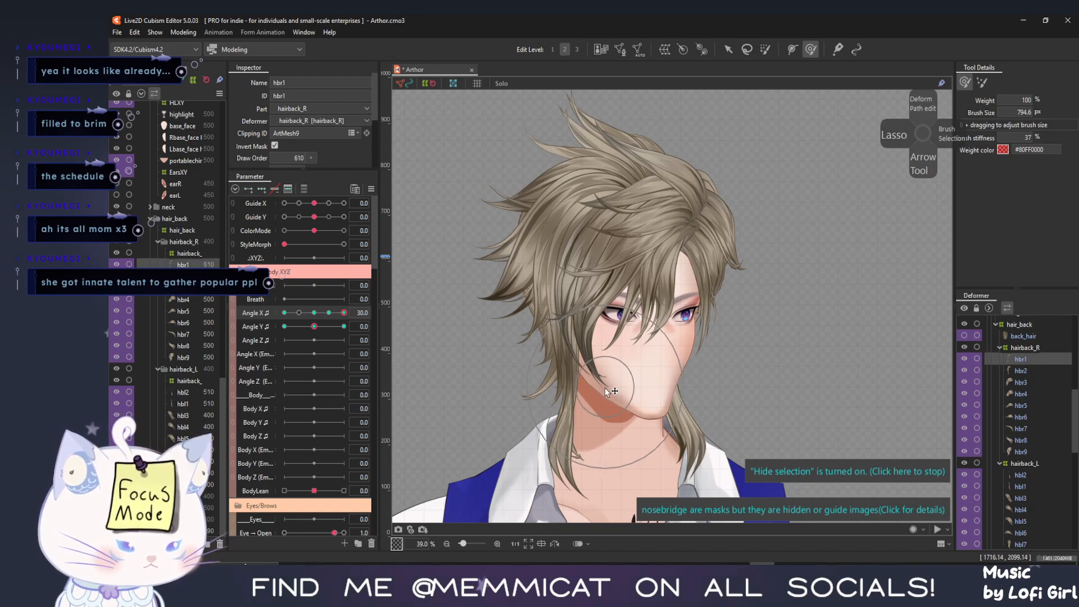
mouse_move(344, 313)
left_mouse_down()
mouse_move(284, 322)
mouse_move(357, 329)
left_mouse_up()
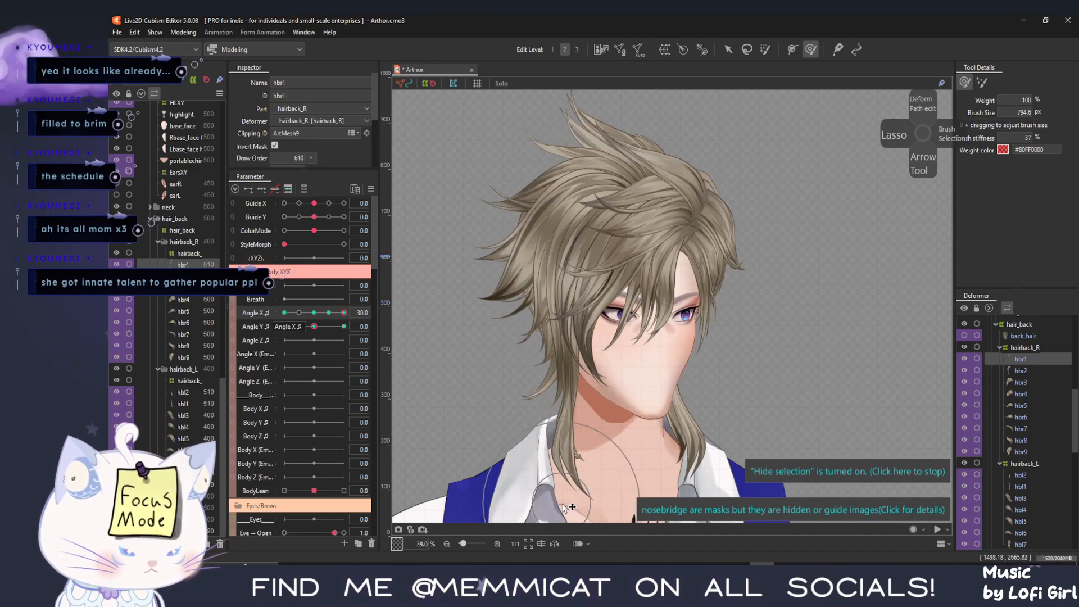
left_click_drag(339, 311, 239, 311)
left_click(329, 312)
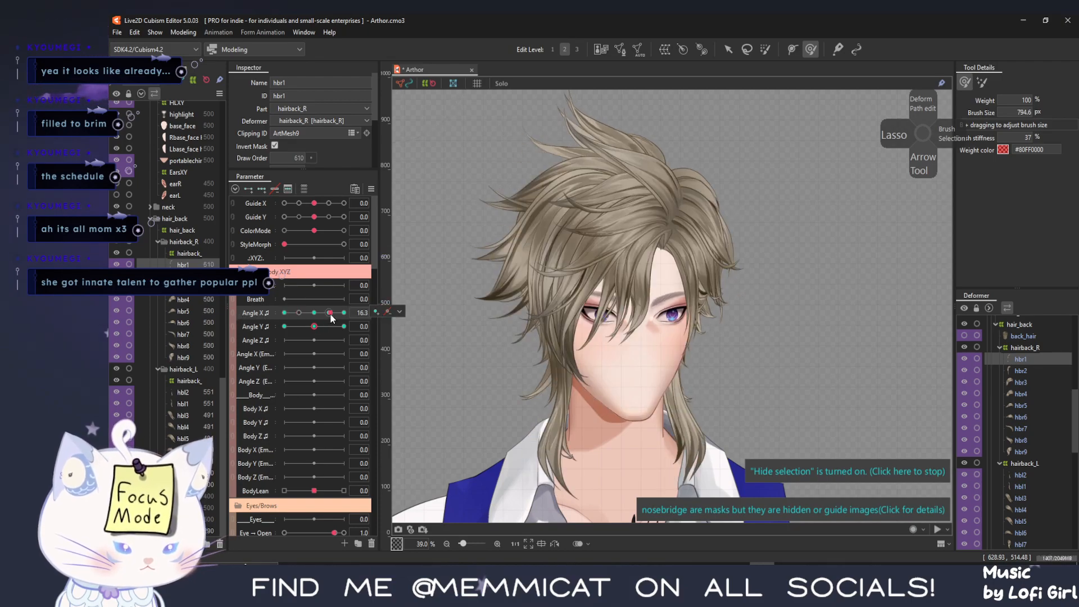
mouse_move(334, 318)
left_mouse_down()
mouse_move(264, 317)
mouse_move(308, 303)
mouse_move(345, 320)
left_mouse_up()
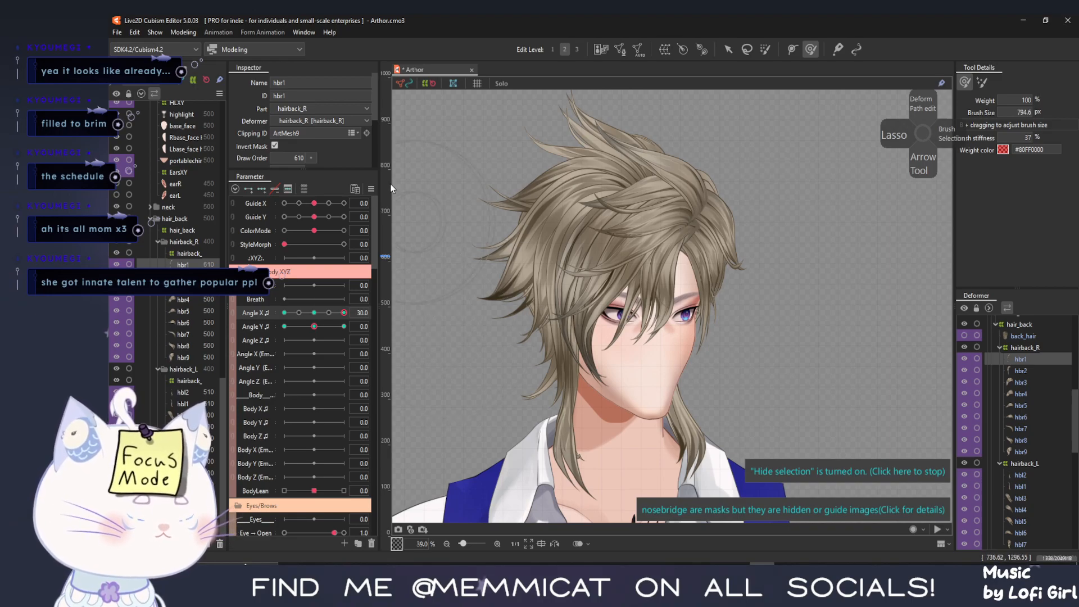
Widen strand hbr3 toward the hair parting at Angle X 30 and adjust its lower tips with the Deform Brush
left_click(860, 469)
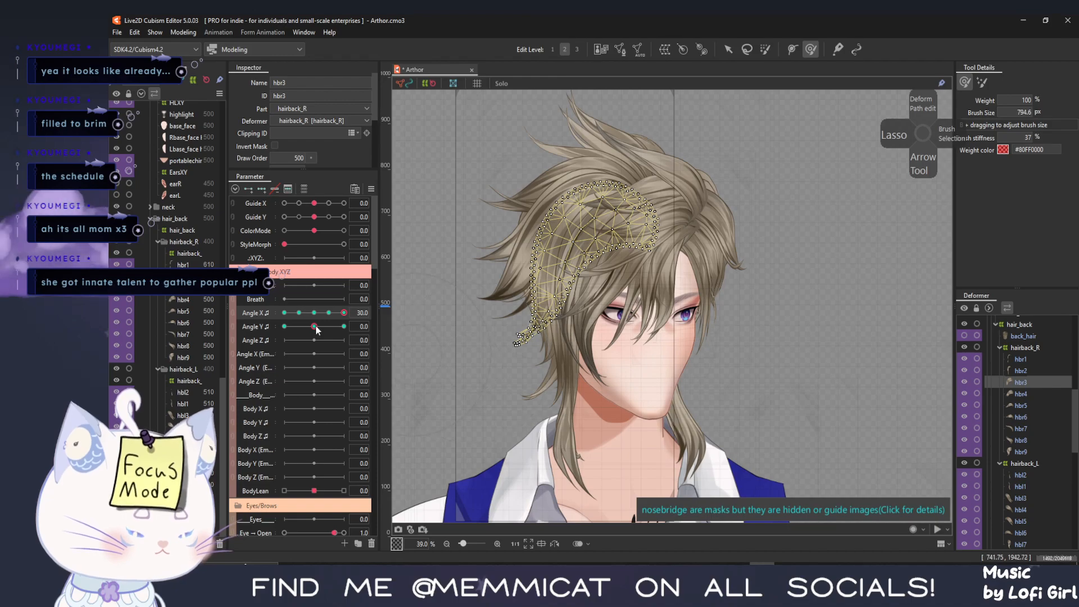
left_click_drag(343, 313, 376, 318)
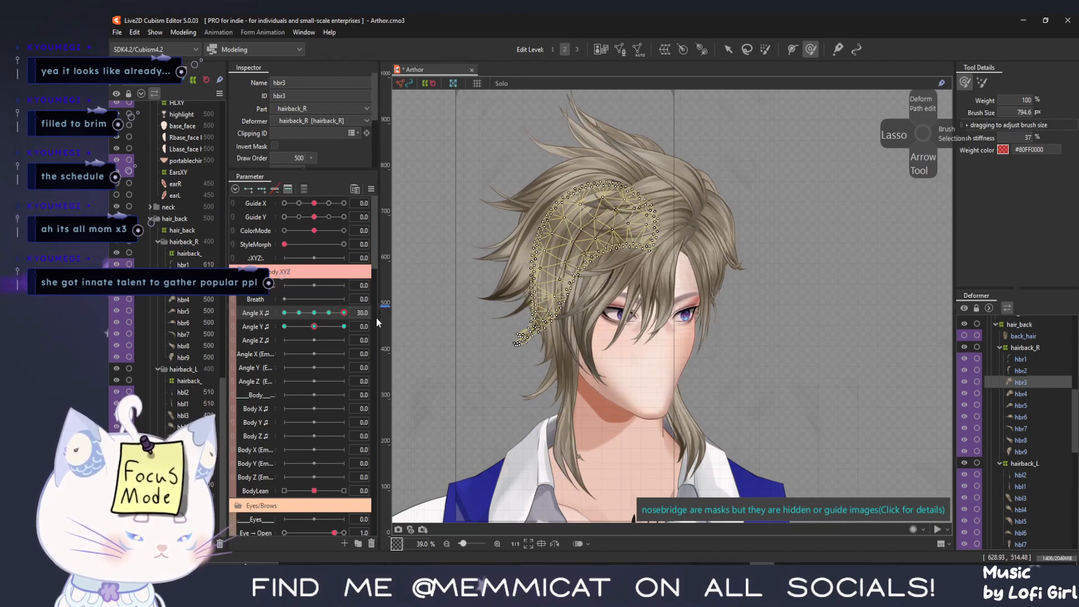
left_click(728, 50)
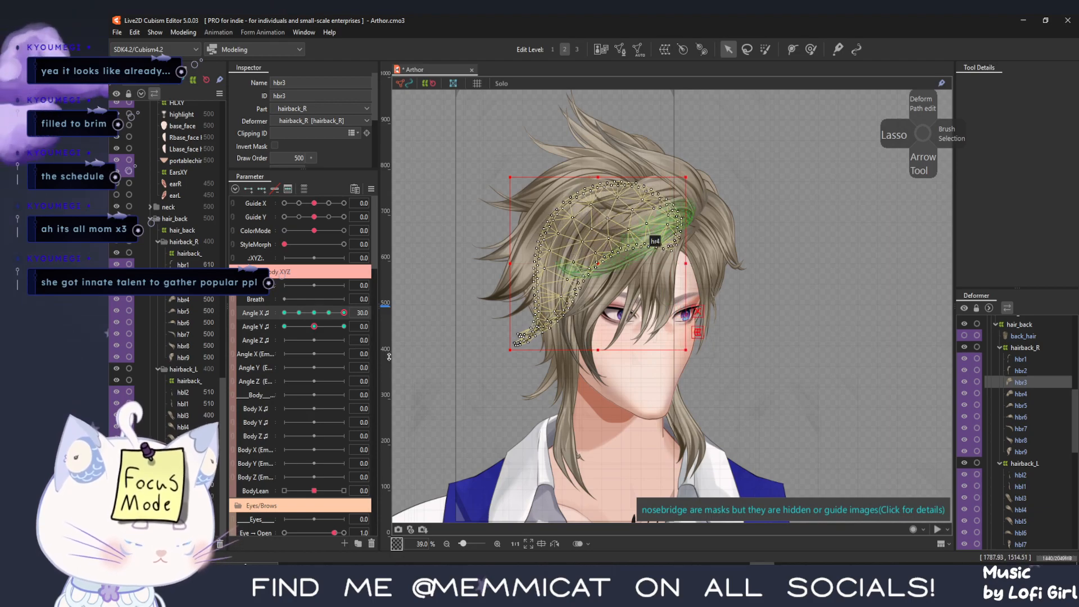
scroll(544, 328, "up", 3)
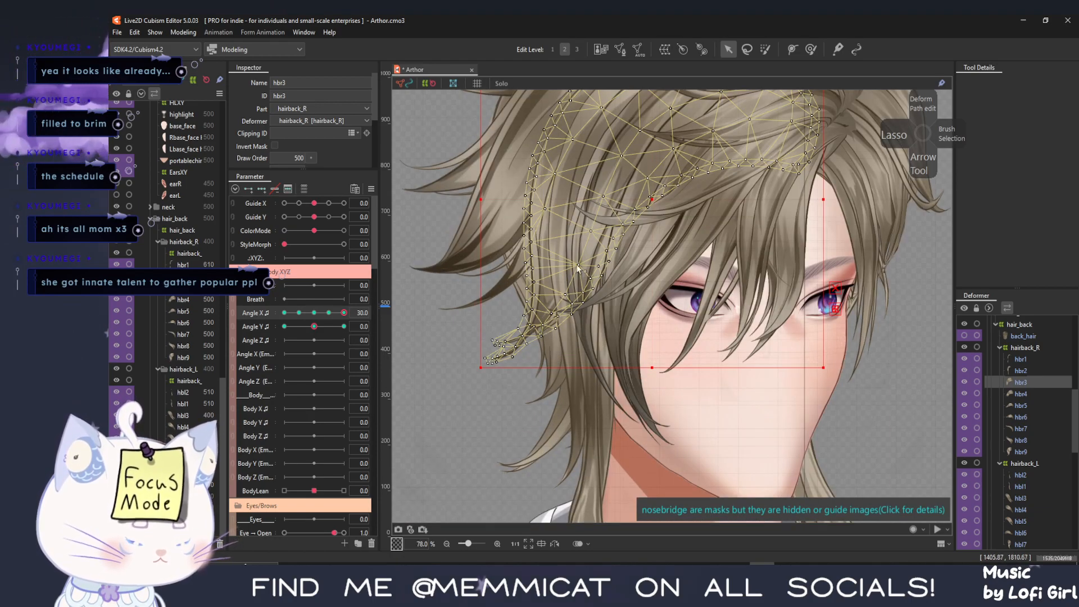
left_click(811, 49)
left_click_drag(476, 329, 464, 335)
Remove the Angle X keys at 15 and -15 from strands hbr3 through hbr9
mouse_move(344, 313)
left_mouse_down()
mouse_move(315, 320)
mouse_move(329, 315)
left_mouse_up()
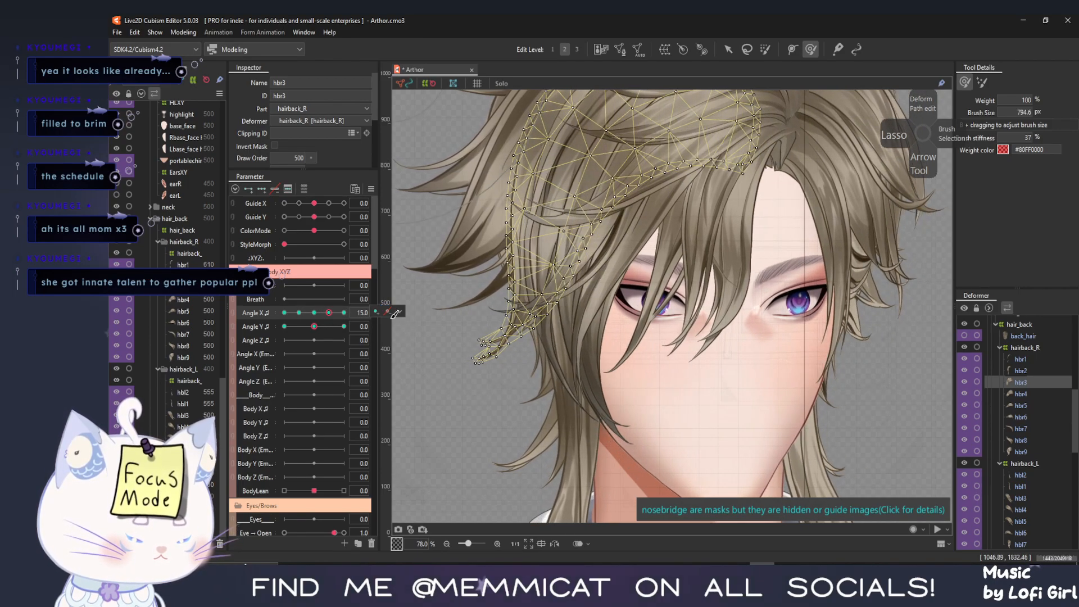
left_click(186, 355, "shift")
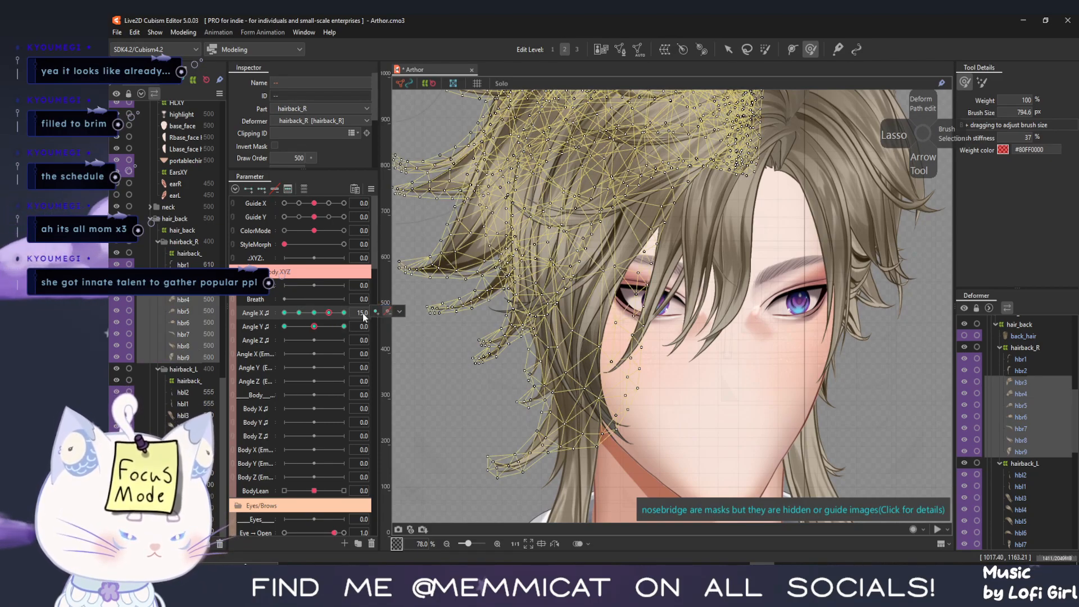
left_click(301, 312)
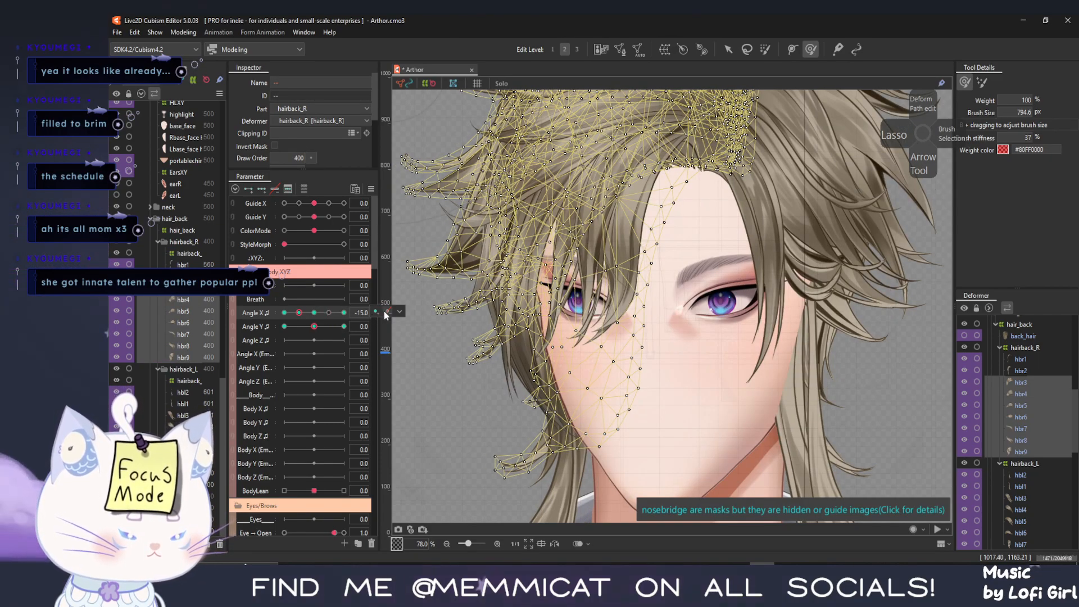
Bend strand hbr3's lower tip inward toward the face at Angle X -30 with a 535.6 px Deform Brush
left_click(191, 291)
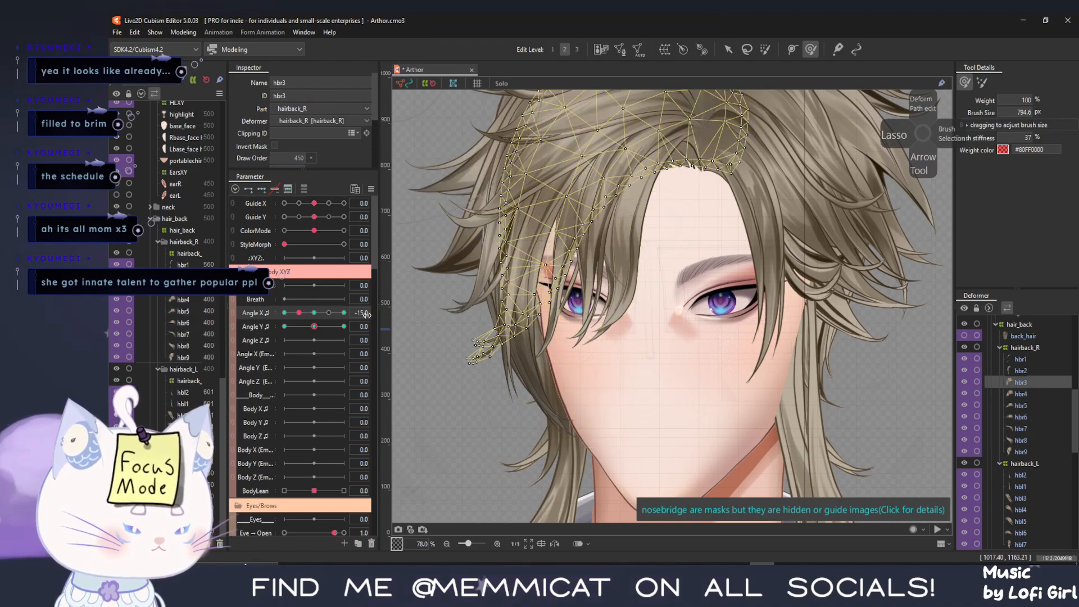
mouse_move(328, 315)
left_mouse_down()
mouse_move(318, 313)
mouse_move(340, 313)
mouse_move(288, 328)
mouse_move(170, 322)
left_mouse_up()
left_click_drag(493, 385, 584, 373)
left_click_drag(514, 281, 535, 331)
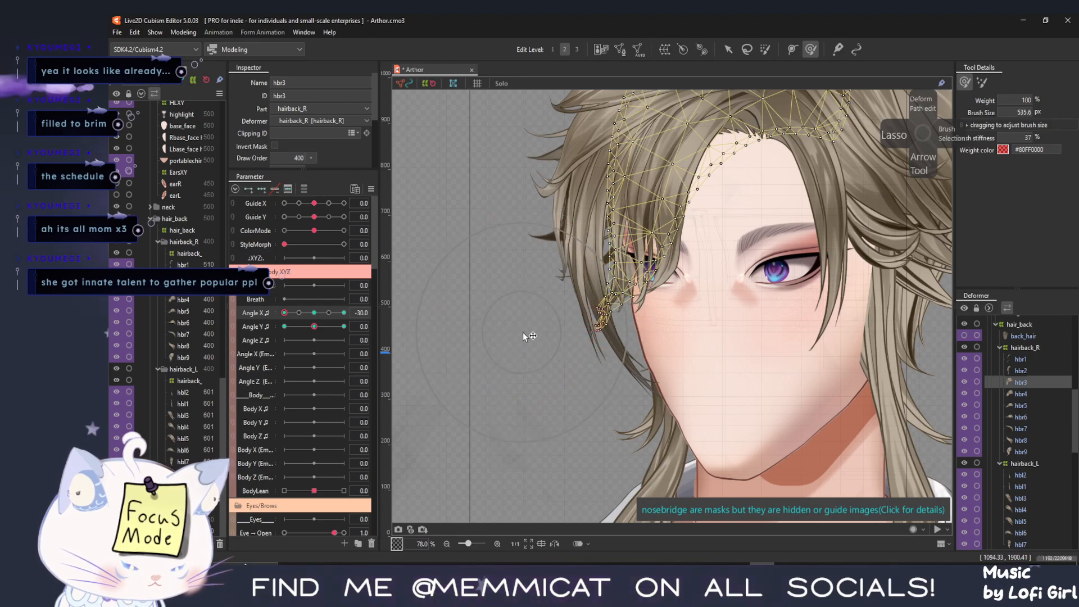
mouse_move(554, 324)
left_mouse_down()
mouse_move(570, 339)
mouse_move(630, 366)
mouse_move(582, 351)
left_mouse_up()
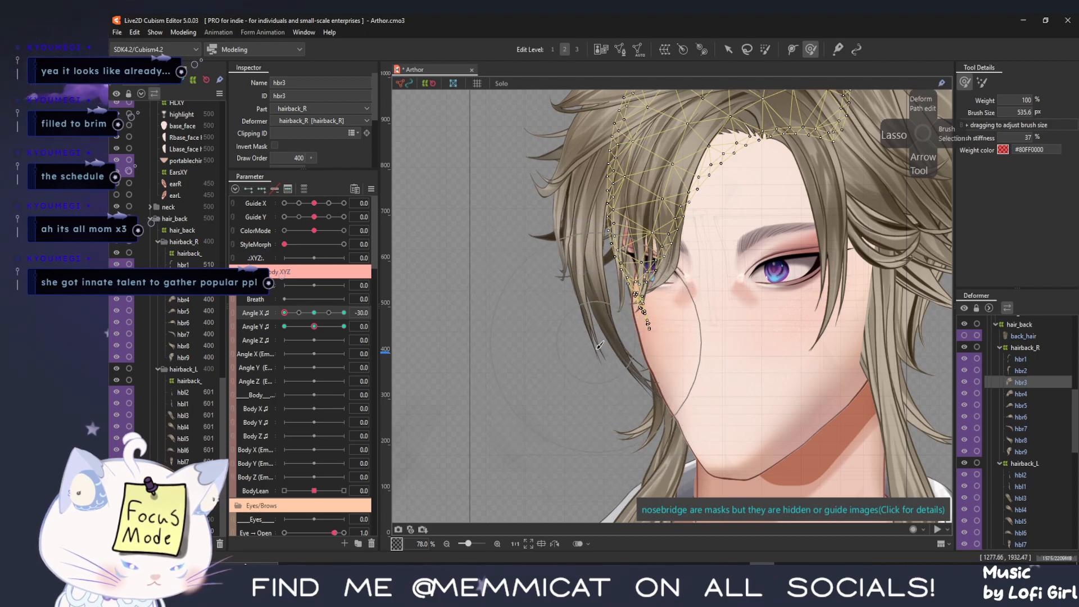
left_click_drag(615, 357, 633, 364)
Refine strand hbr3's tip beside the eye at Angle X -30 using a 189.5 px Deform Brush, and check its turn through 30
mouse_move(291, 315)
left_mouse_down()
mouse_move(316, 315)
mouse_move(254, 312)
left_mouse_up()
left_click_drag(681, 399, 645, 395)
mouse_move(286, 313)
left_mouse_down()
mouse_move(336, 312)
mouse_move(276, 306)
left_mouse_up()
left_click_drag(696, 396, 651, 387)
left_click_drag(630, 330, 613, 331)
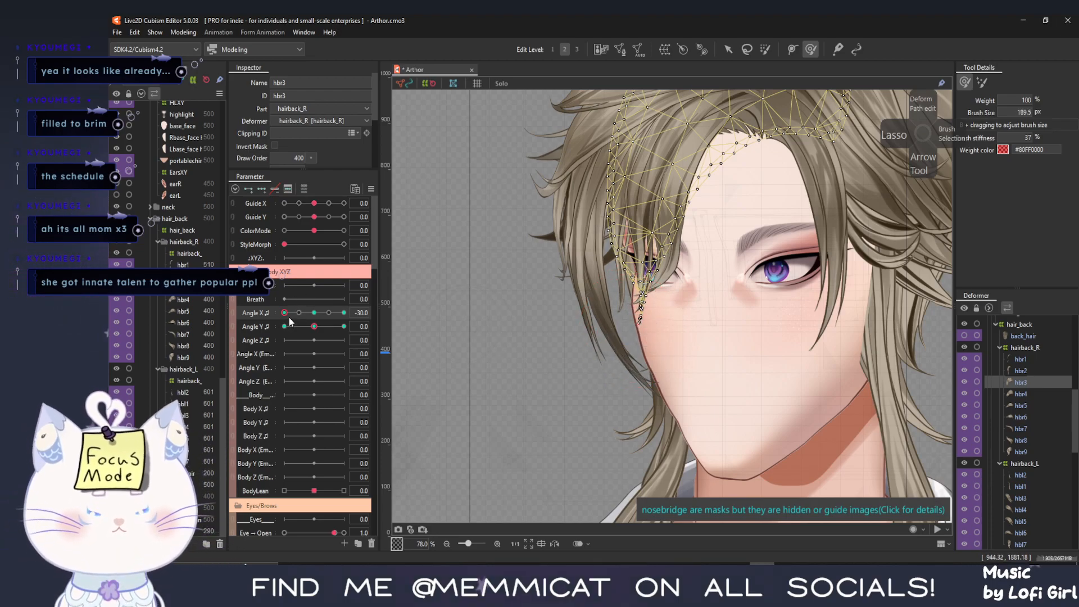
mouse_move(285, 312)
left_mouse_down()
mouse_move(369, 325)
mouse_move(247, 328)
mouse_move(335, 345)
mouse_move(289, 347)
mouse_move(348, 353)
mouse_move(288, 353)
mouse_move(345, 353)
left_mouse_up()
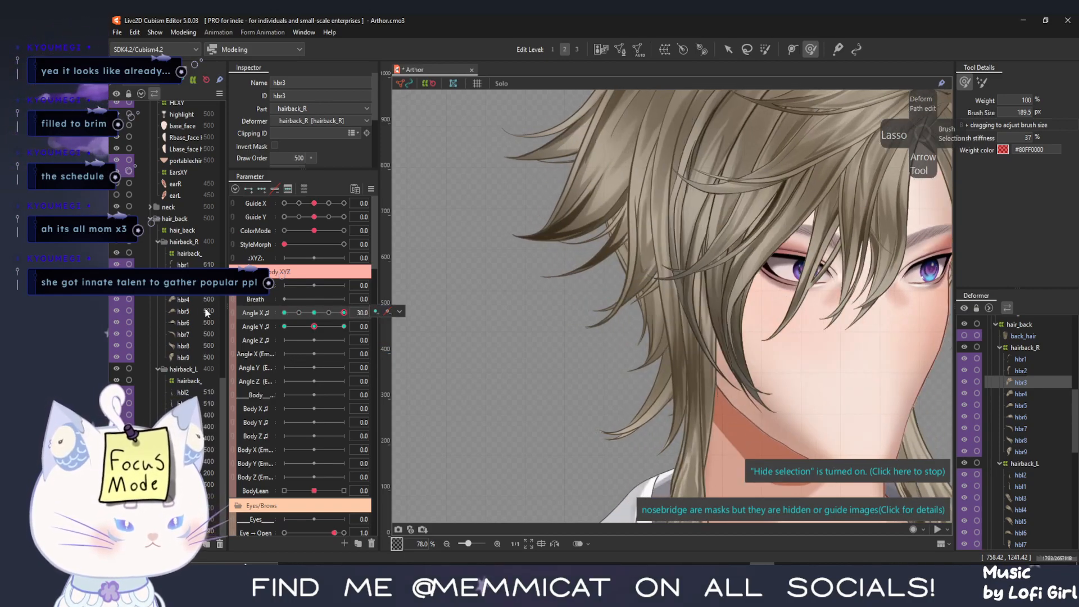
Stretch strand hbr4 wider toward the hair parting at Angle X 30 and check its turn
left_click(176, 299)
left_click(850, 470)
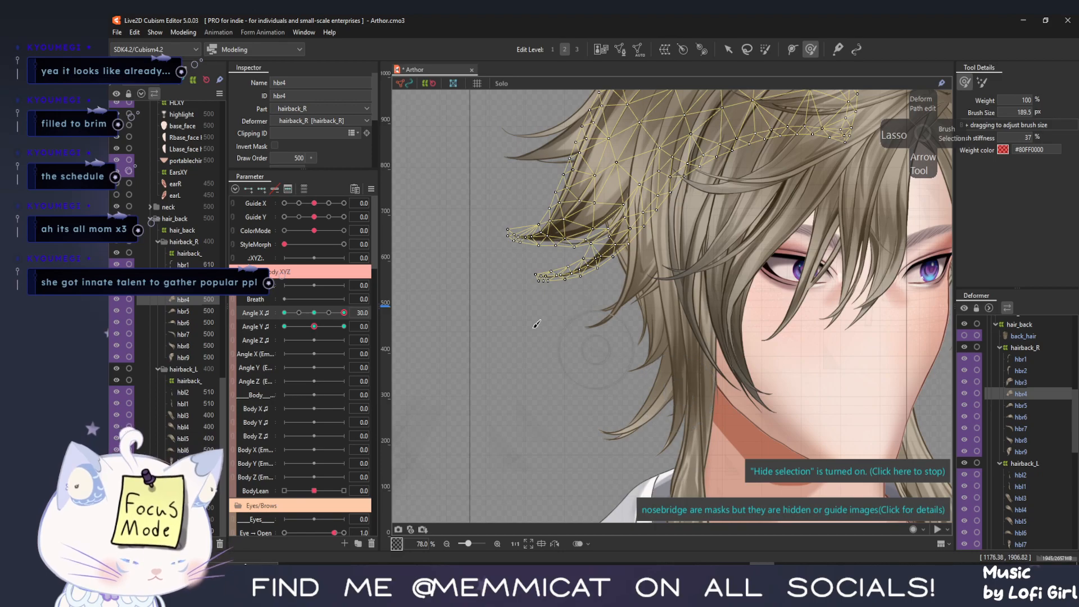
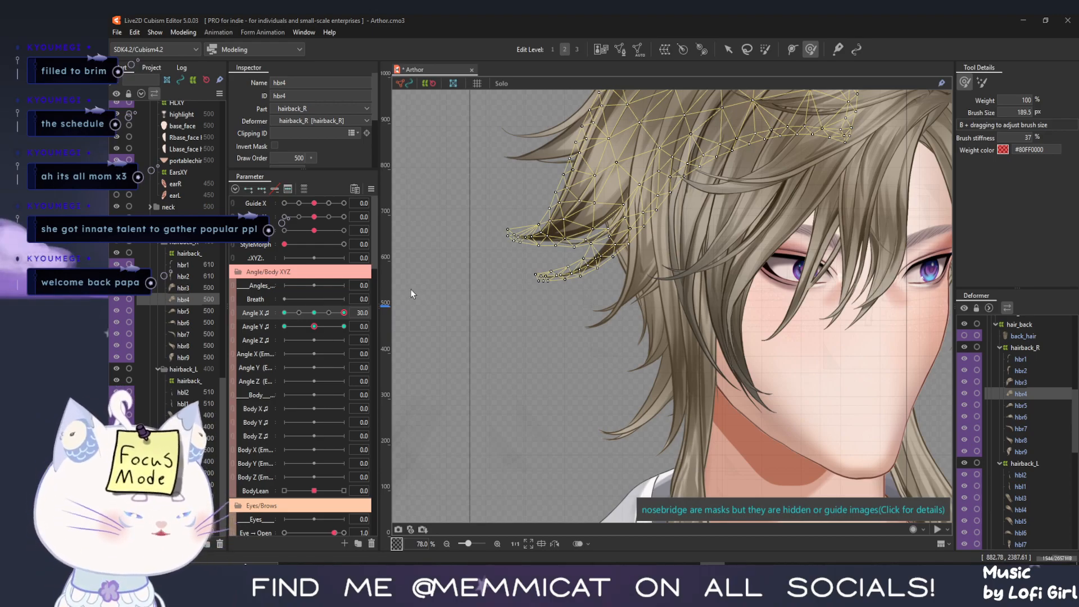
scroll(587, 315, "down", 3)
left_click_drag(520, 261, 465, 321)
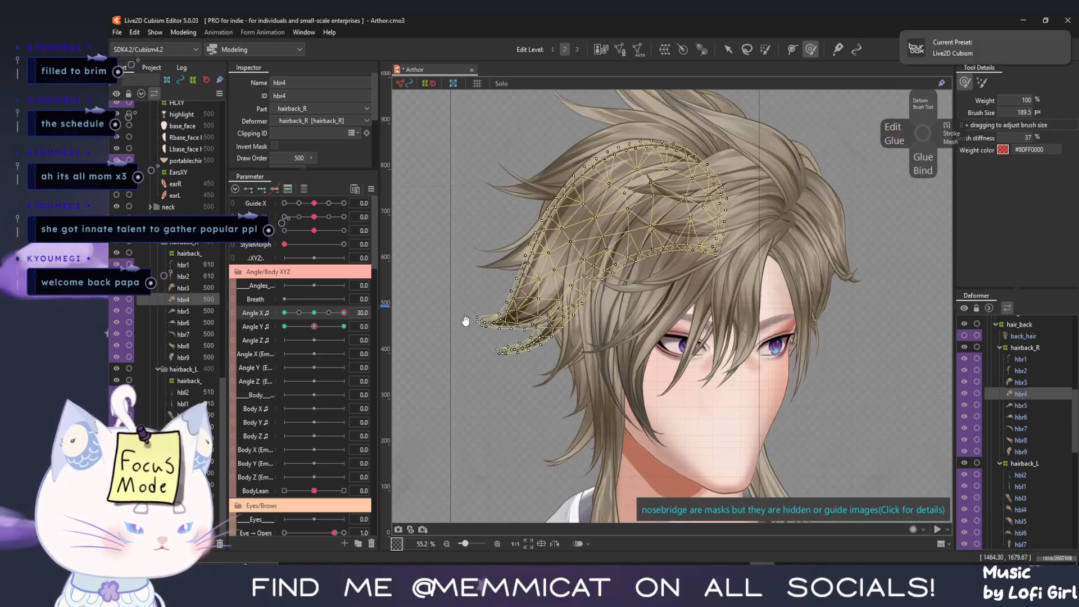
left_click_drag(343, 313, 373, 313)
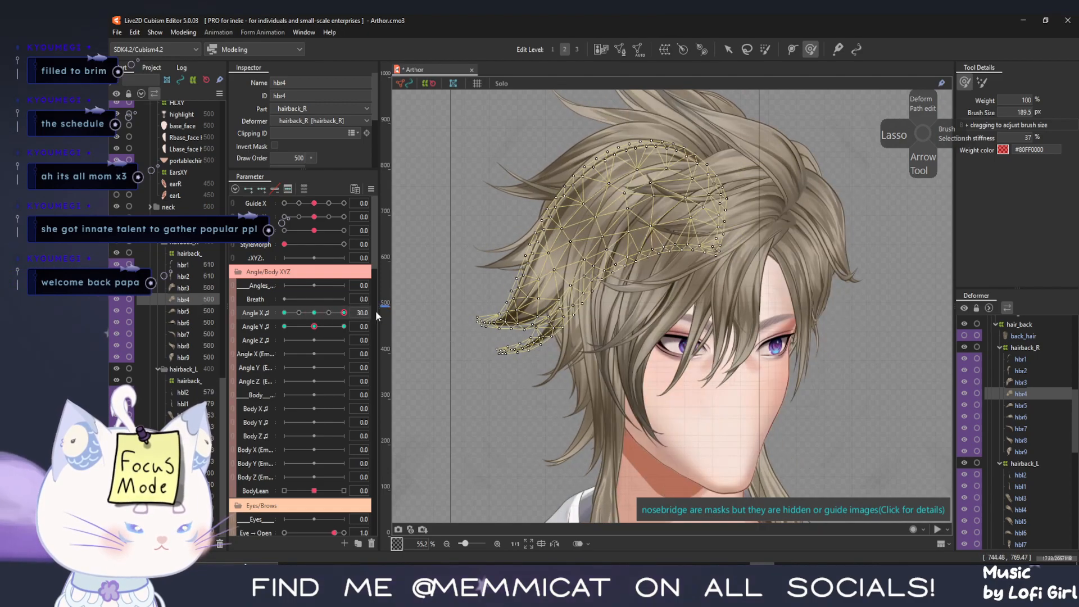
key("ctrl+h")
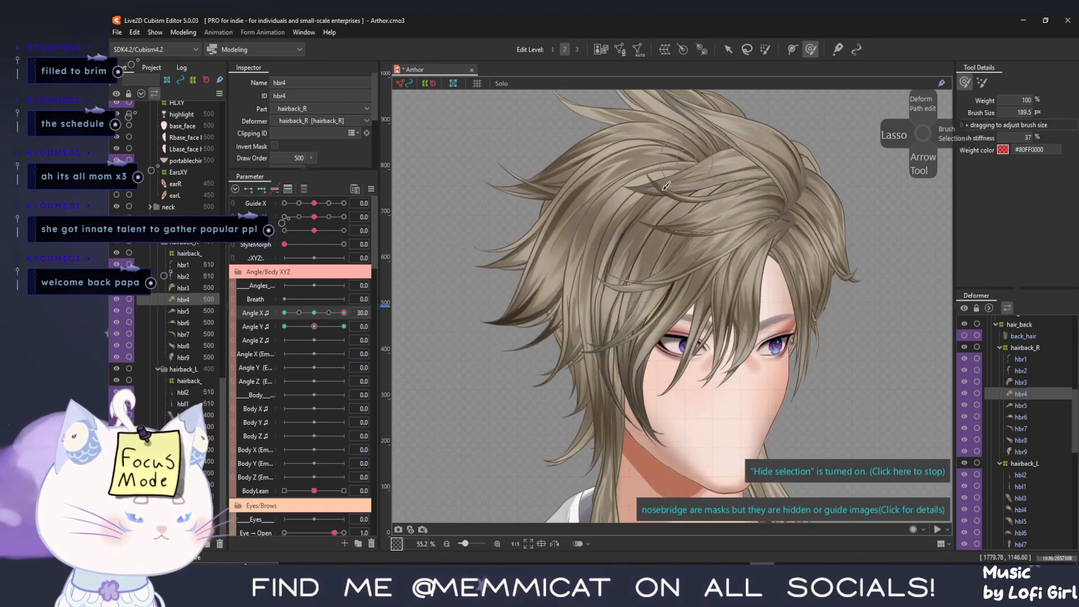
key("ctrl+h")
key("v")
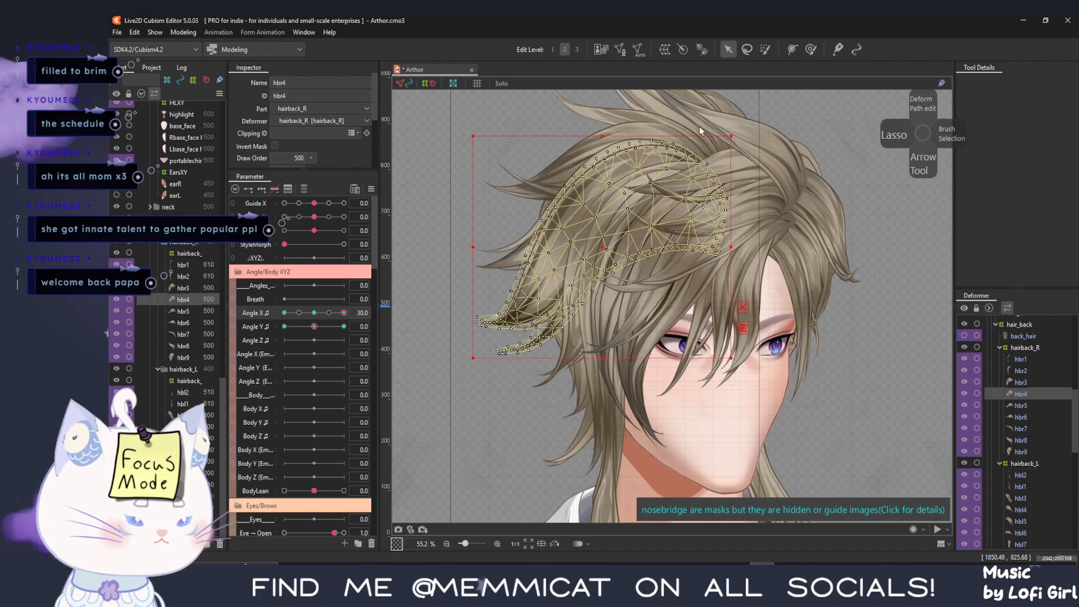
left_click_drag(731, 248, 770, 248)
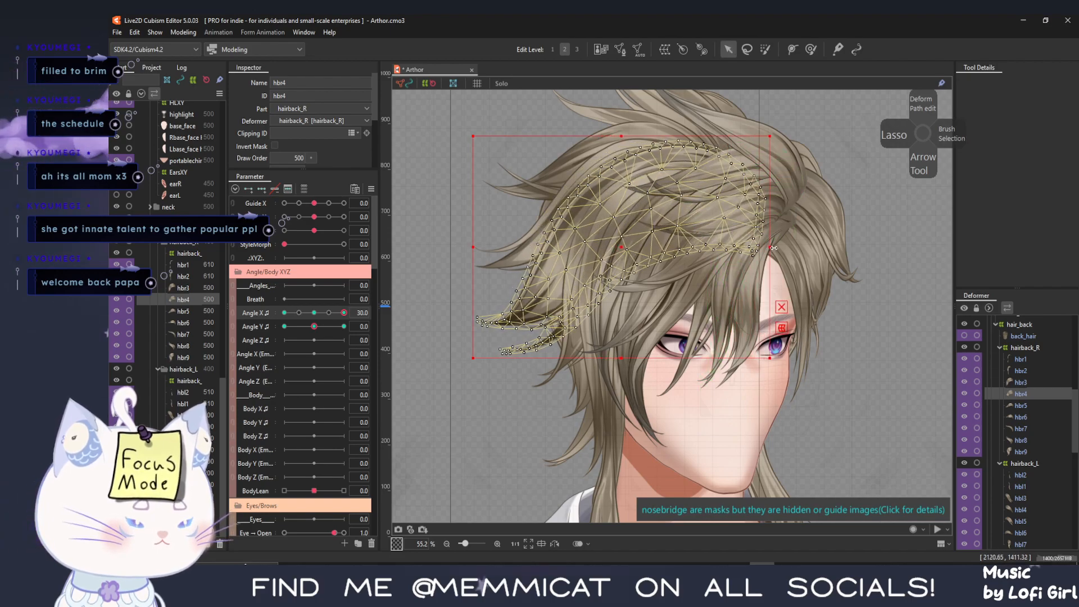
mouse_move(342, 313)
left_mouse_down()
mouse_move(312, 311)
mouse_move(360, 312)
left_mouse_up()
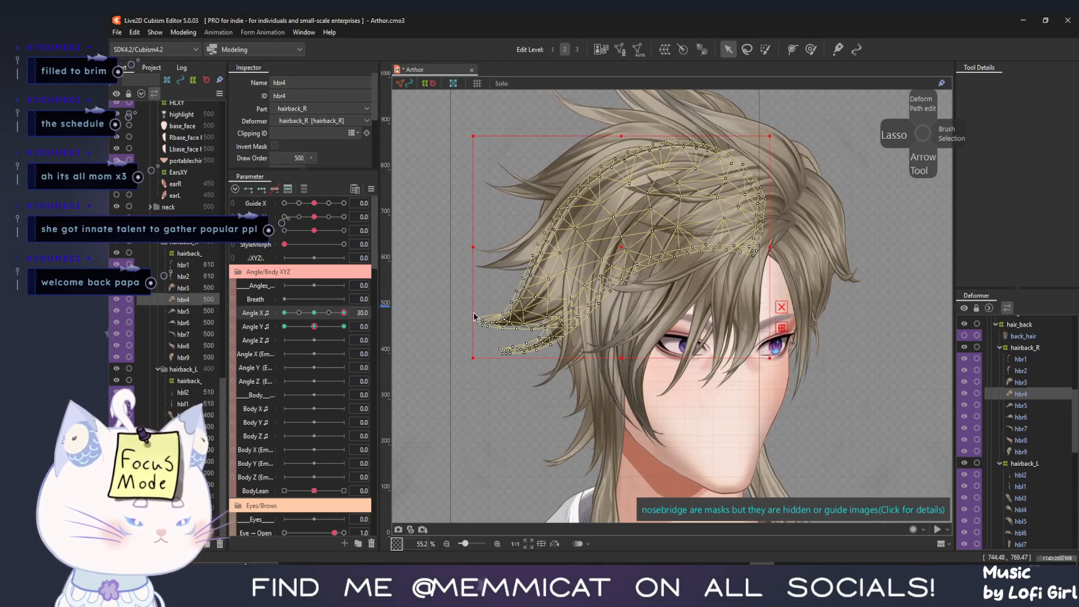
Reshape strand hbr4's outer curve at Angle X 30 with a 572.1 px Deform Brush and check its turn
left_click(815, 50)
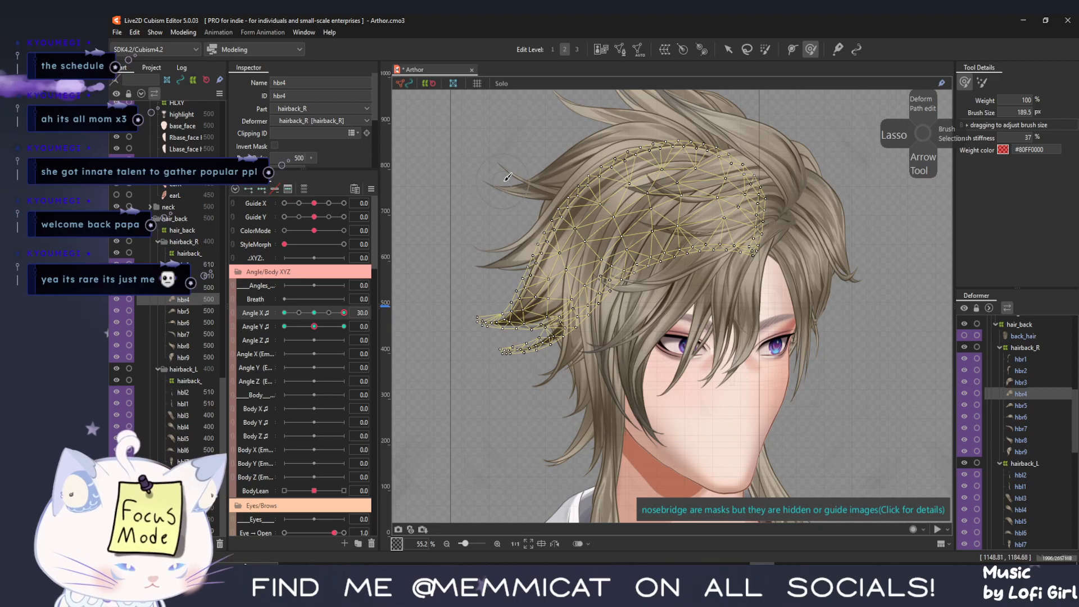
left_click_drag(459, 161, 508, 226)
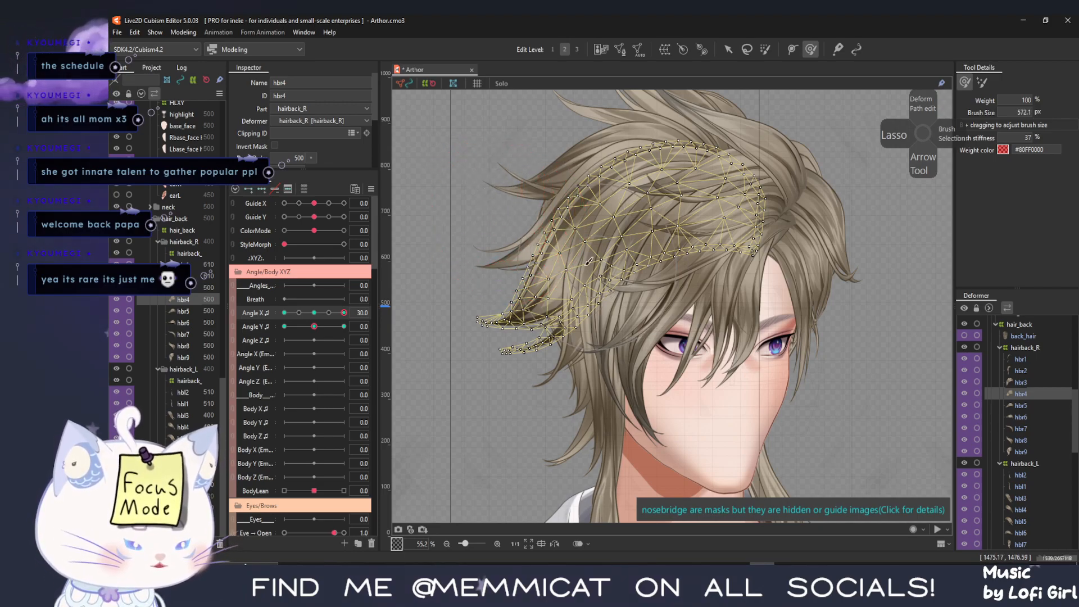
mouse_move(560, 261)
left_mouse_down()
mouse_move(561, 248)
mouse_move(569, 262)
left_mouse_up()
mouse_move(619, 221)
left_mouse_down()
mouse_move(646, 200)
mouse_move(586, 193)
left_mouse_up()
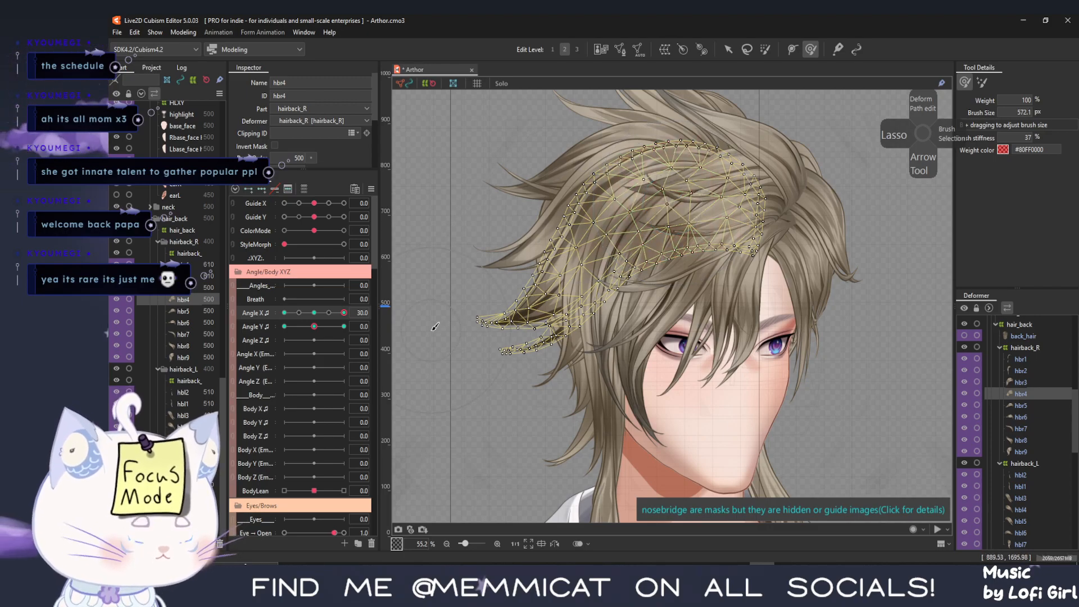
mouse_move(344, 314)
left_mouse_down()
mouse_move(315, 315)
mouse_move(351, 313)
left_mouse_up()
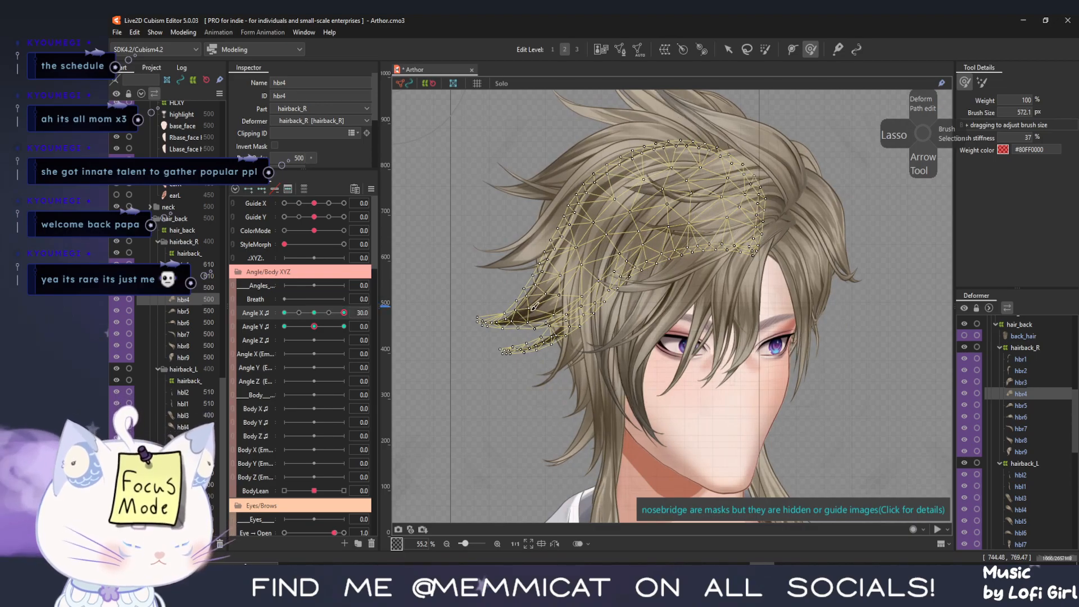
Nudge the lower outer tips of the hbr4 hair strand with the deform brush at Angle X 30
left_click_drag(576, 331, 579, 331)
mouse_move(343, 314)
left_mouse_down()
mouse_move(299, 317)
mouse_move(342, 320)
left_mouse_up()
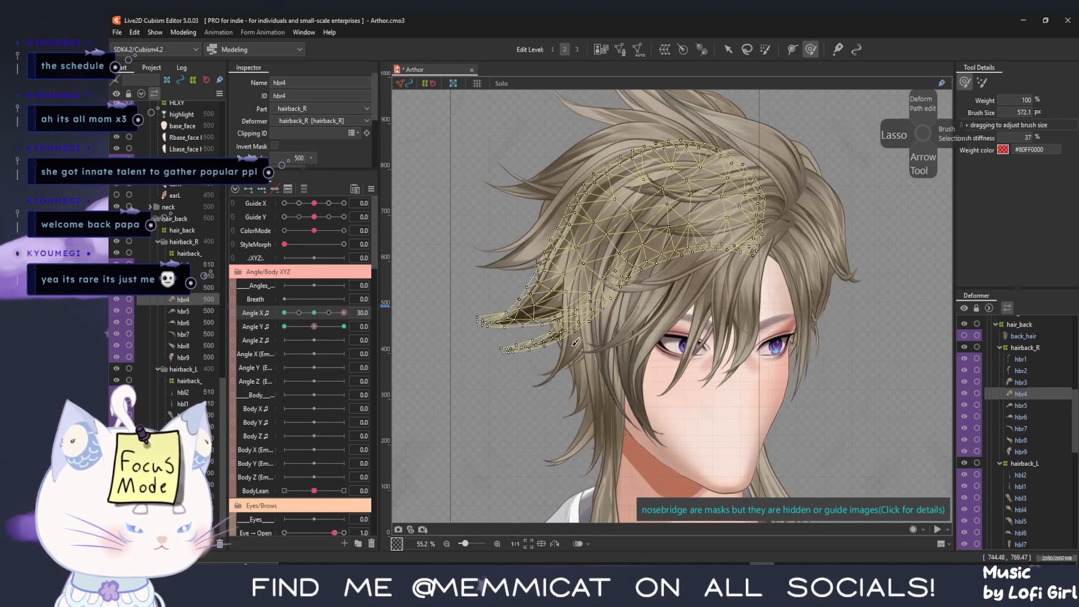
left_click_drag(558, 339, 554, 343)
Set Angle X to -30, push hbr4's outer tips inward toward the head with the deform brush, and return Angle X to 0
mouse_move(344, 314)
left_mouse_down()
mouse_move(326, 317)
mouse_move(350, 321)
mouse_move(284, 316)
left_mouse_up()
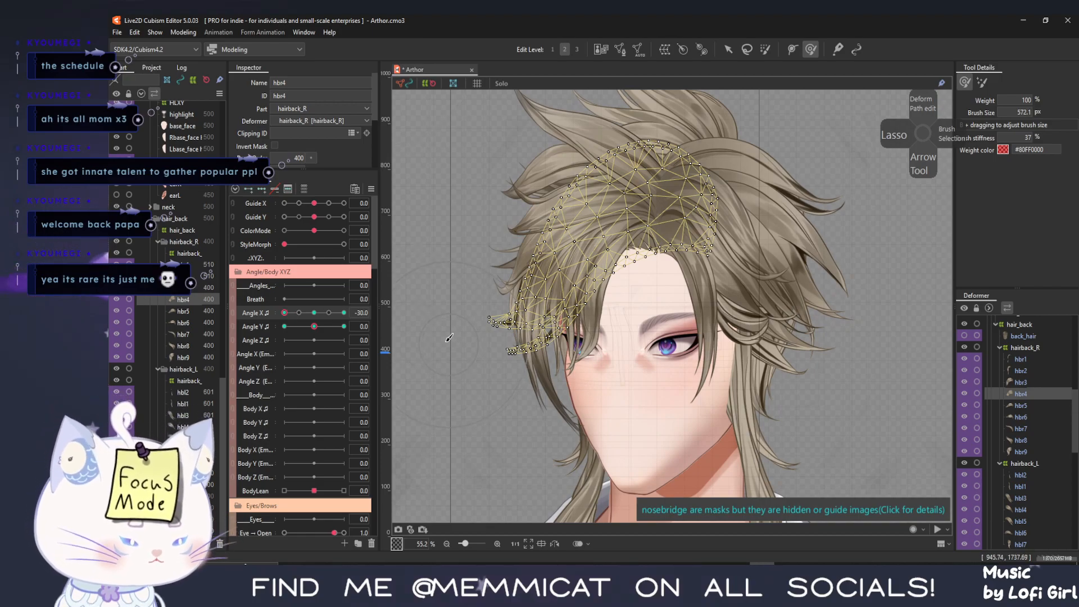
left_click_drag(448, 342, 489, 354)
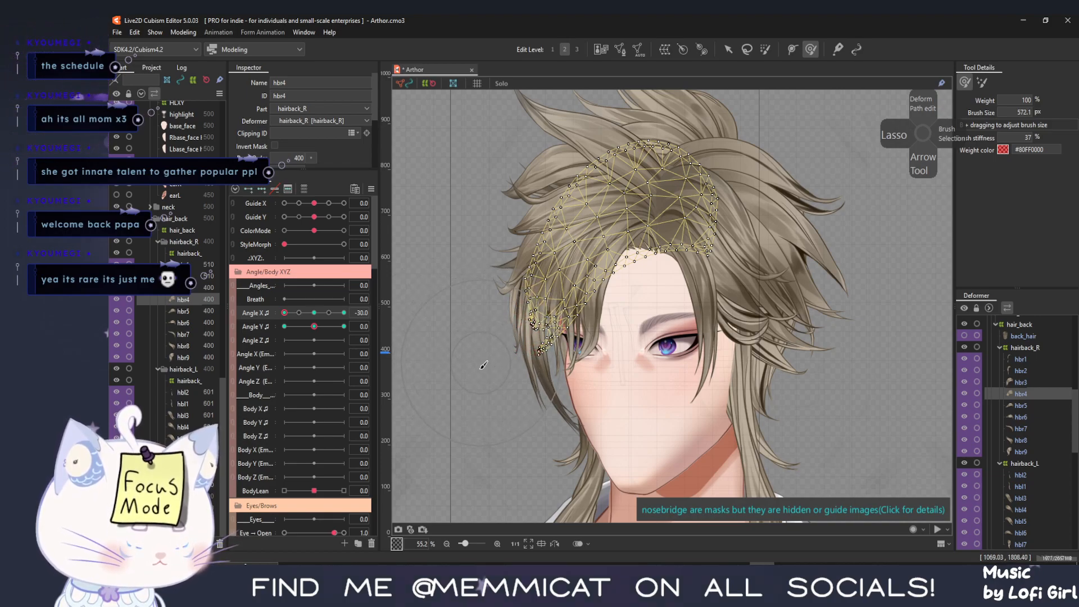
left_click_drag(498, 405, 508, 394)
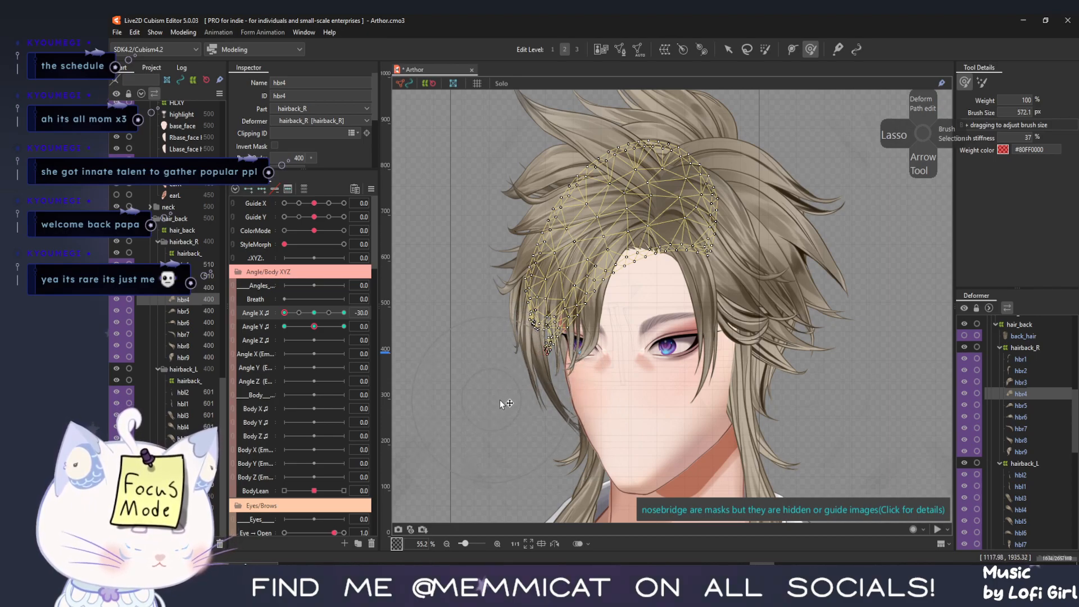
left_click_drag(499, 316, 502, 321)
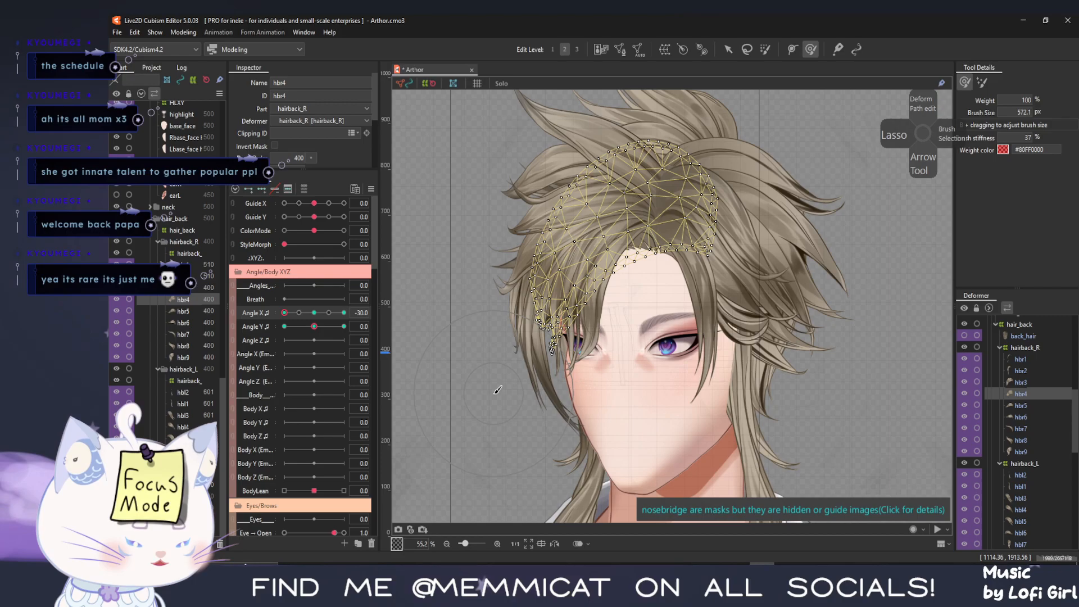
scroll(498, 389, "up", 5)
left_click_drag(536, 336, 537, 334)
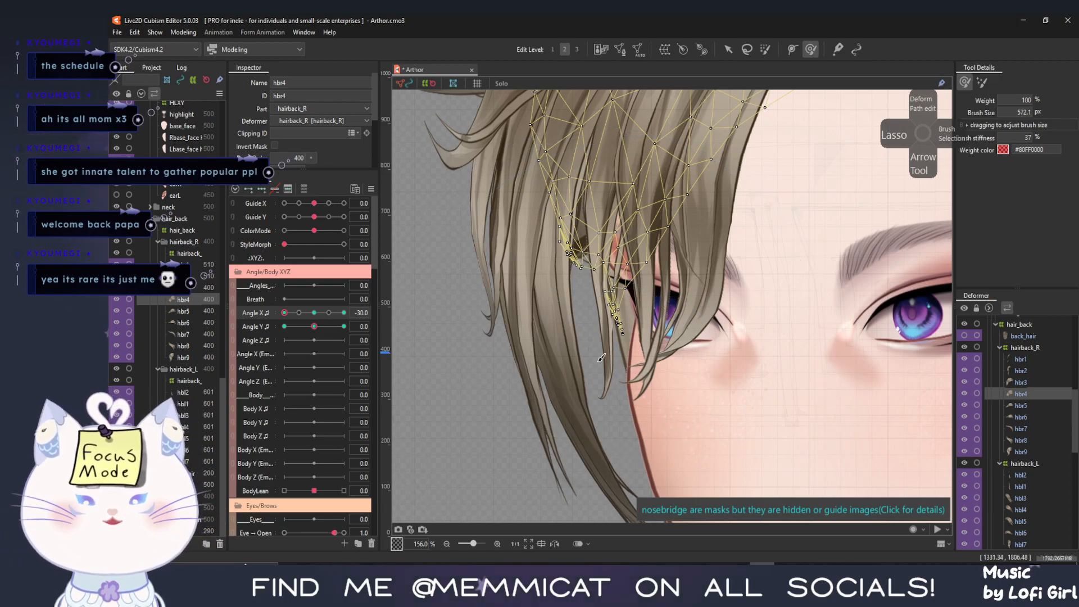
scroll(601, 357, "down", 3)
key("ctrl+h")
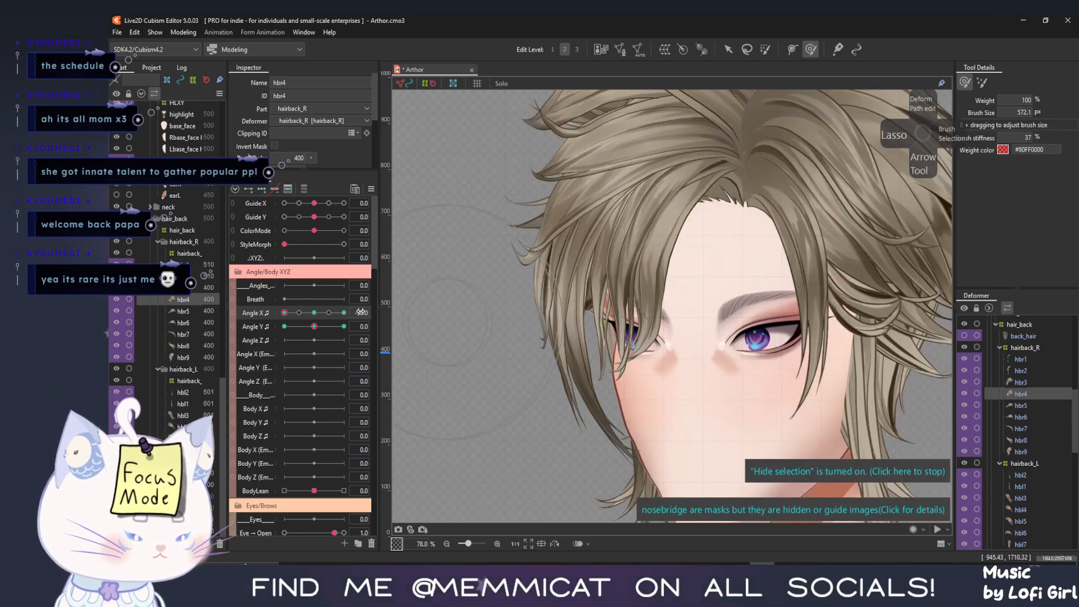
left_click_drag(288, 311, 313, 313)
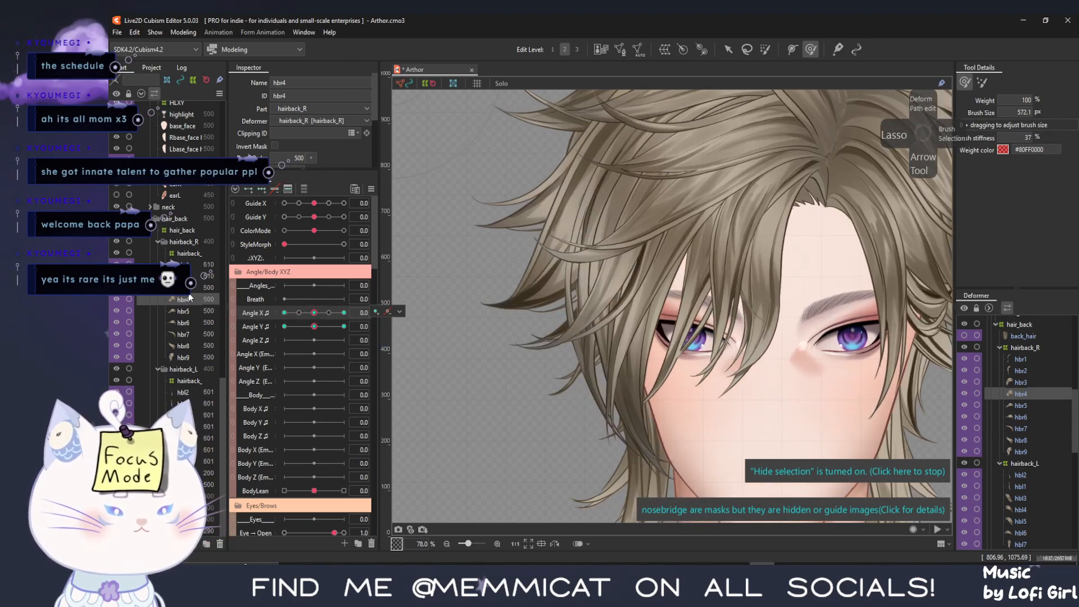
Select the hbr5 hair strand mesh and set Angle X to 30
left_click(185, 312)
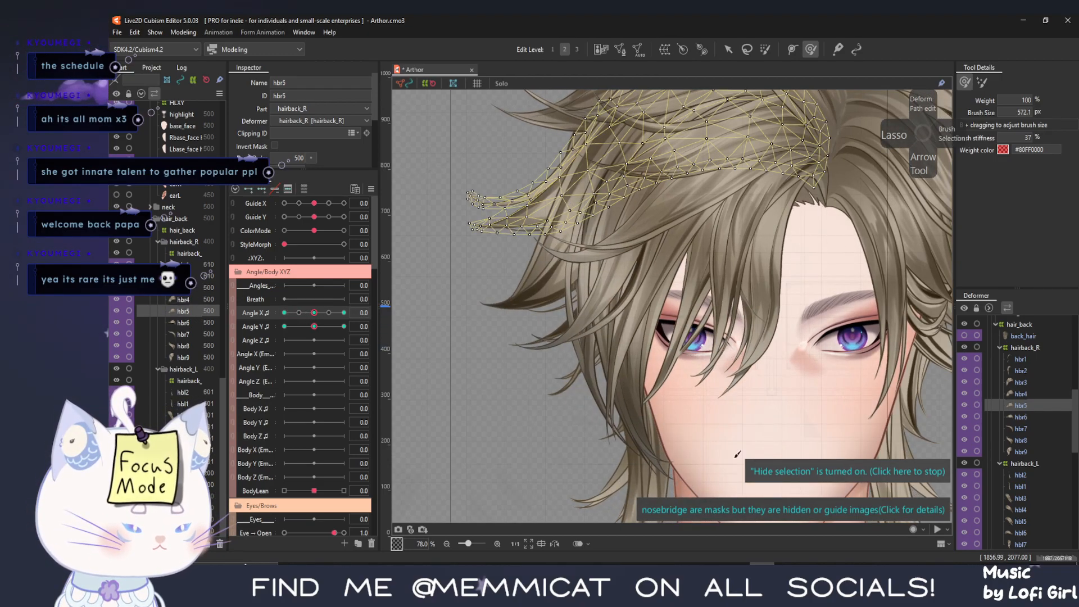
left_click(182, 299)
left_click(176, 311)
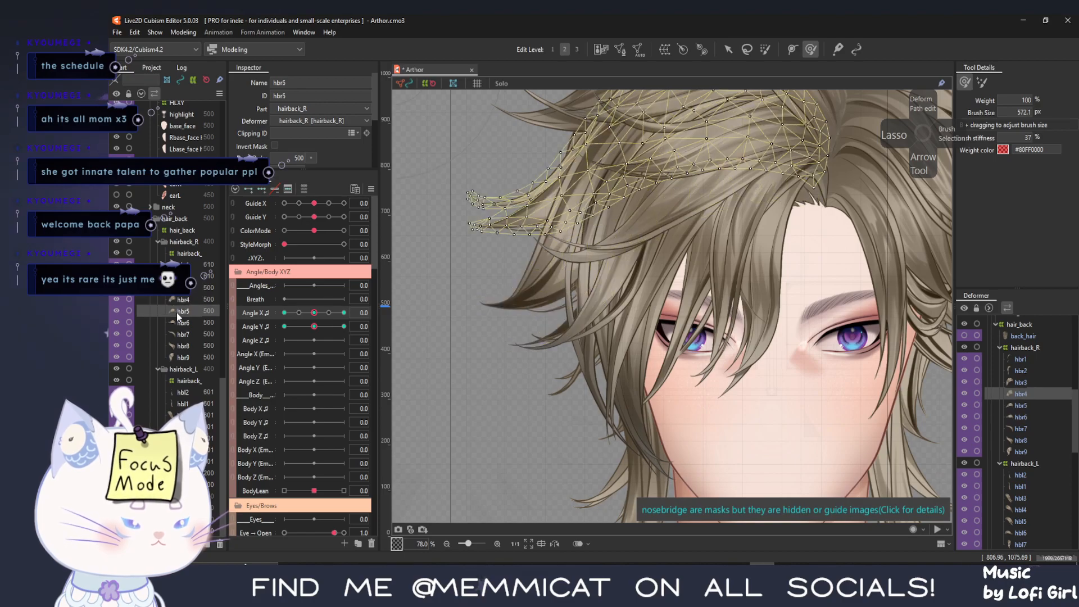
left_click_drag(316, 312, 344, 312)
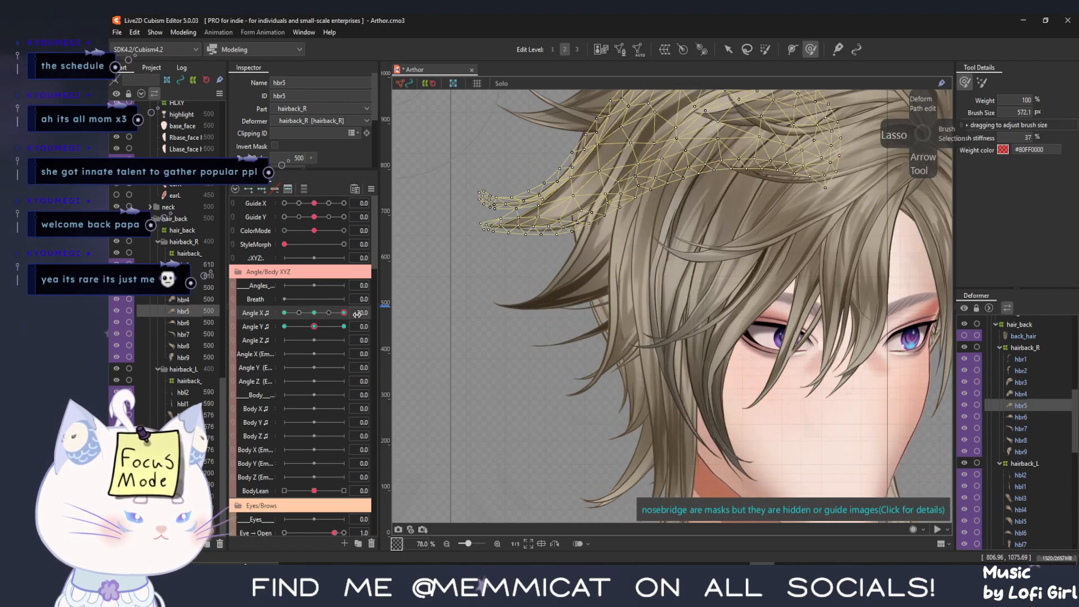
Try to stretch hbr5's inner end toward the hair parting and reshape its contour with the deform brush
scroll(527, 285, "down", 2)
left_click_drag(527, 285, 493, 347)
left_click(727, 49)
left_click_drag(736, 258, 785, 254)
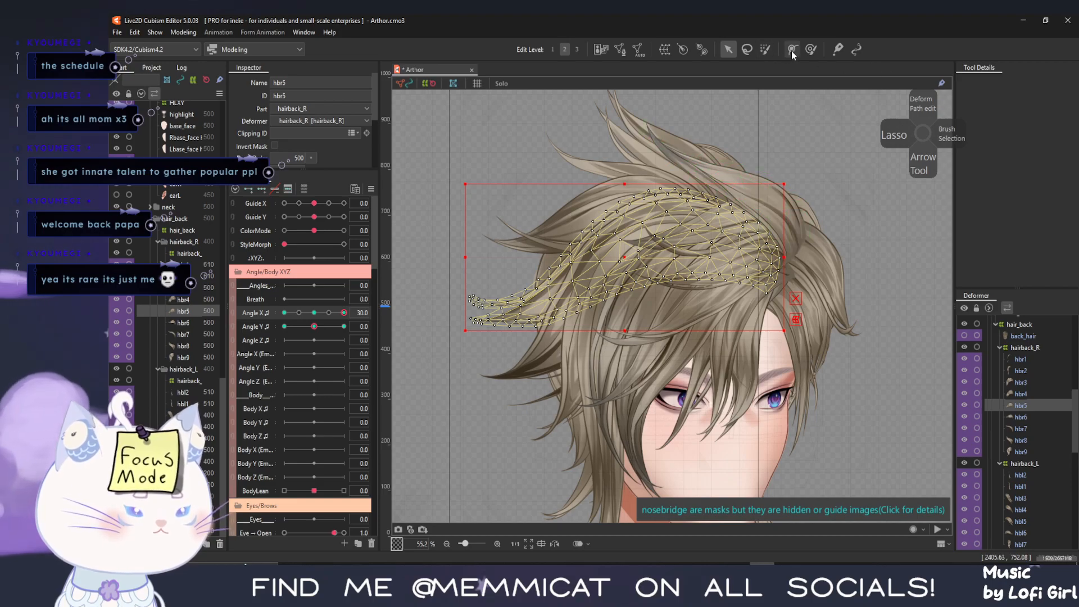
left_click(810, 49)
left_click_drag(569, 270, 591, 250)
left_click_drag(669, 231, 726, 217)
left_click_drag(705, 292, 712, 290)
left_click_drag(775, 303, 773, 310)
left_click_drag(773, 168, 779, 173)
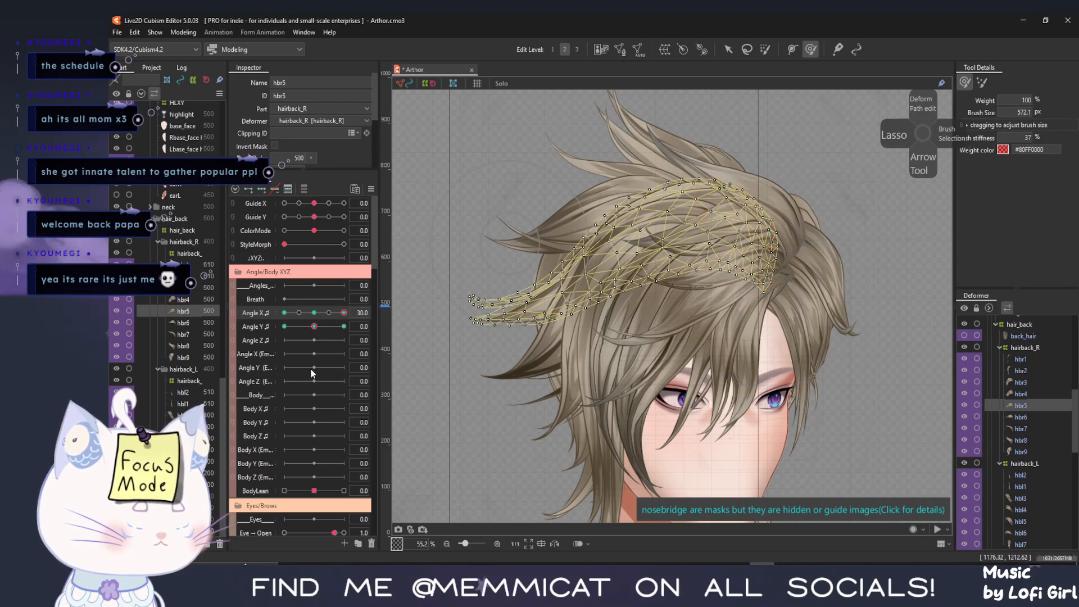
Review the Angle X turn with the selection hidden and discard hbr5's deformation at Angle X 30
mouse_move(345, 312)
left_mouse_down()
mouse_move(325, 316)
mouse_move(352, 323)
left_mouse_up()
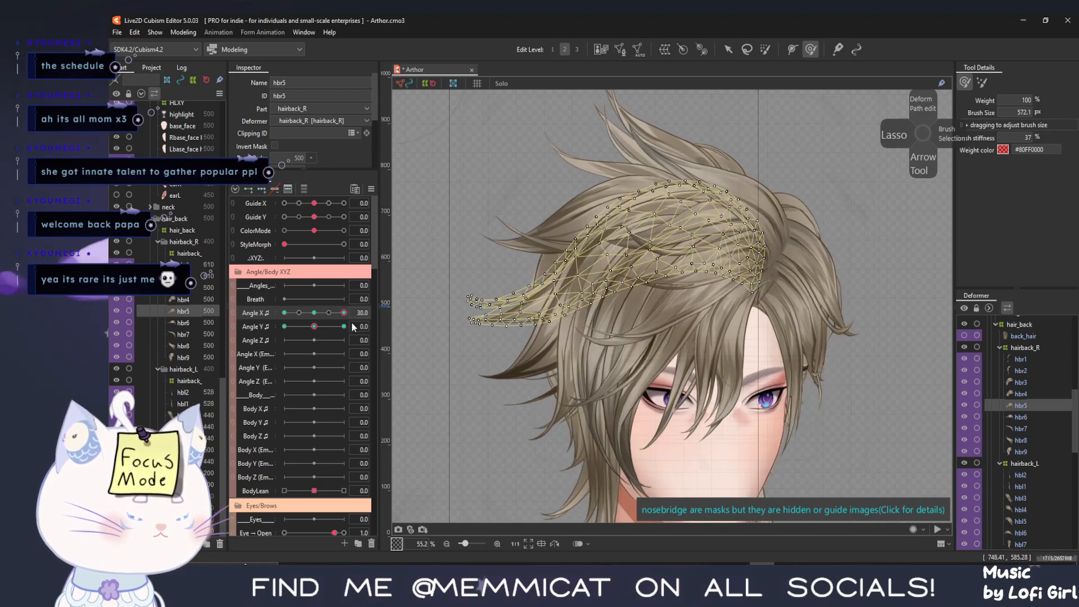
left_click_drag(770, 141, 765, 174)
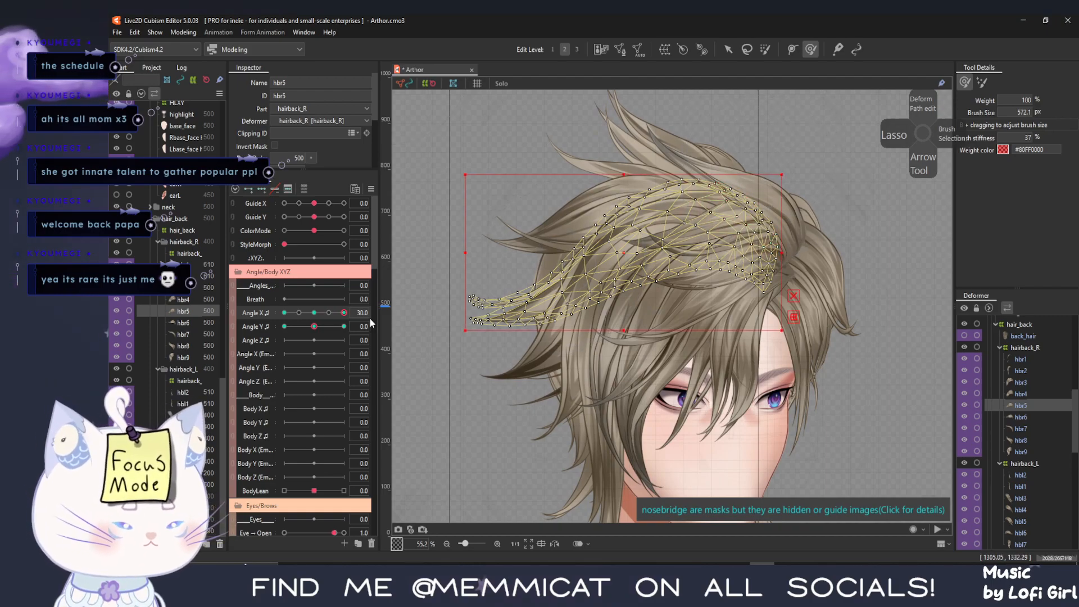
key("ctrl+t")
mouse_move(344, 314)
left_mouse_down()
mouse_move(316, 322)
mouse_move(343, 321)
left_mouse_up()
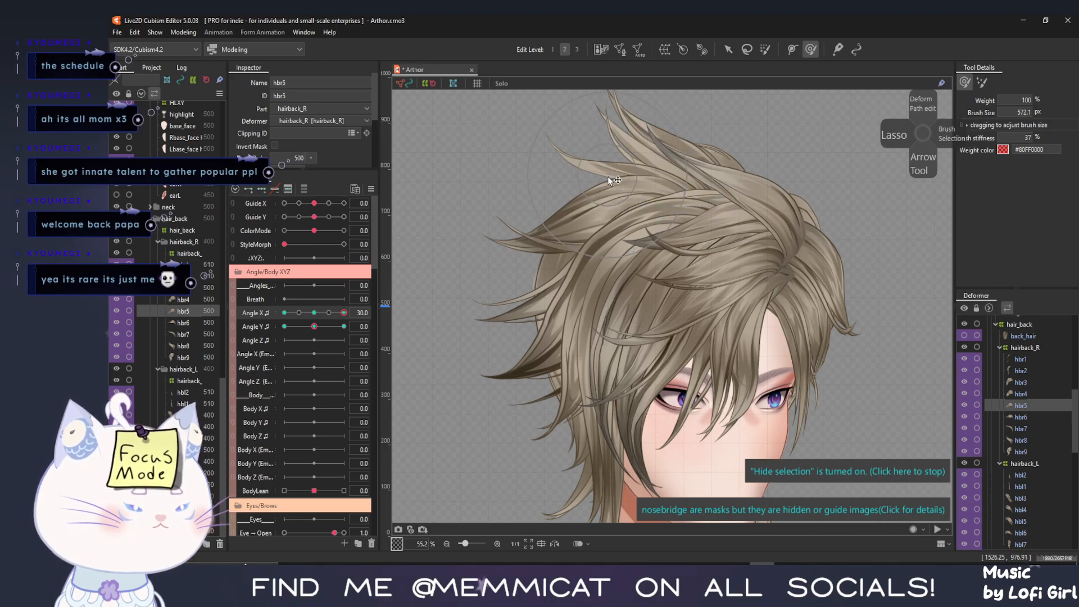
left_click_drag(344, 313, 383, 325)
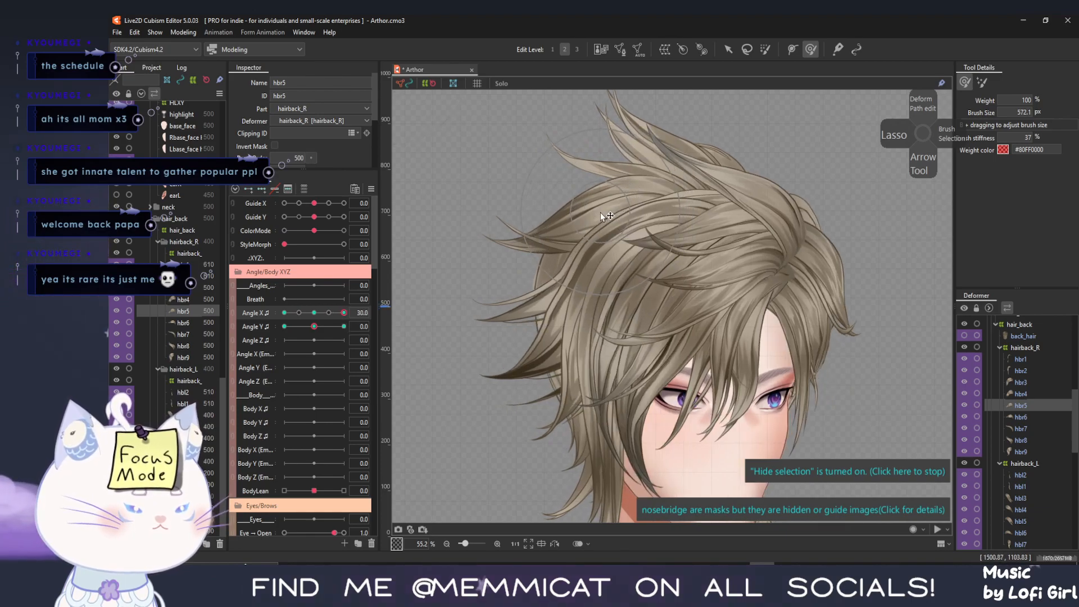
mouse_move(344, 313)
left_mouse_down()
mouse_move(314, 314)
mouse_move(376, 315)
mouse_move(344, 315)
left_mouse_up()
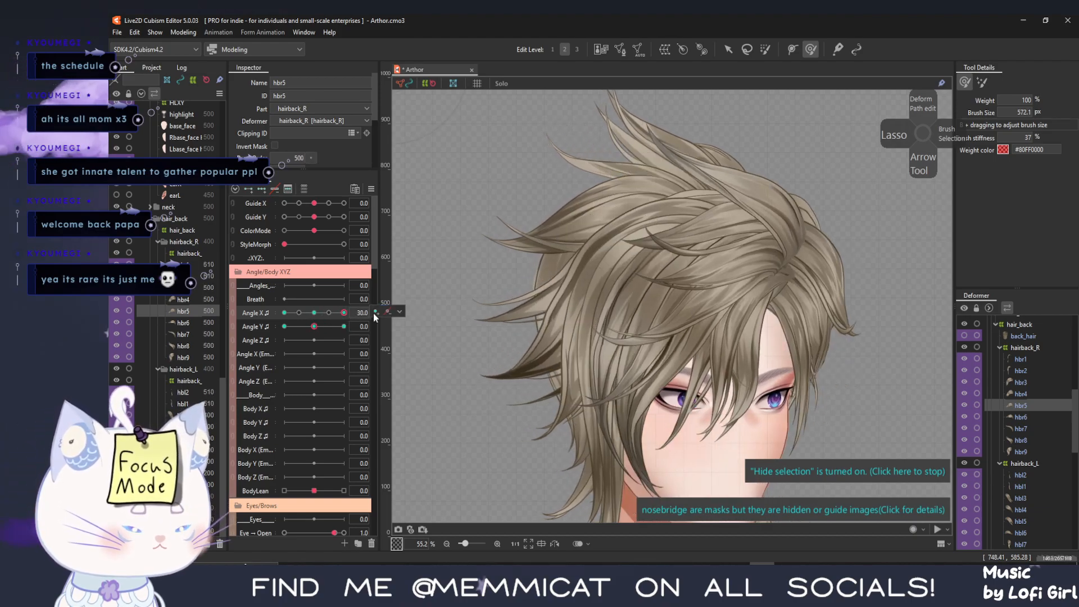
left_click(386, 312)
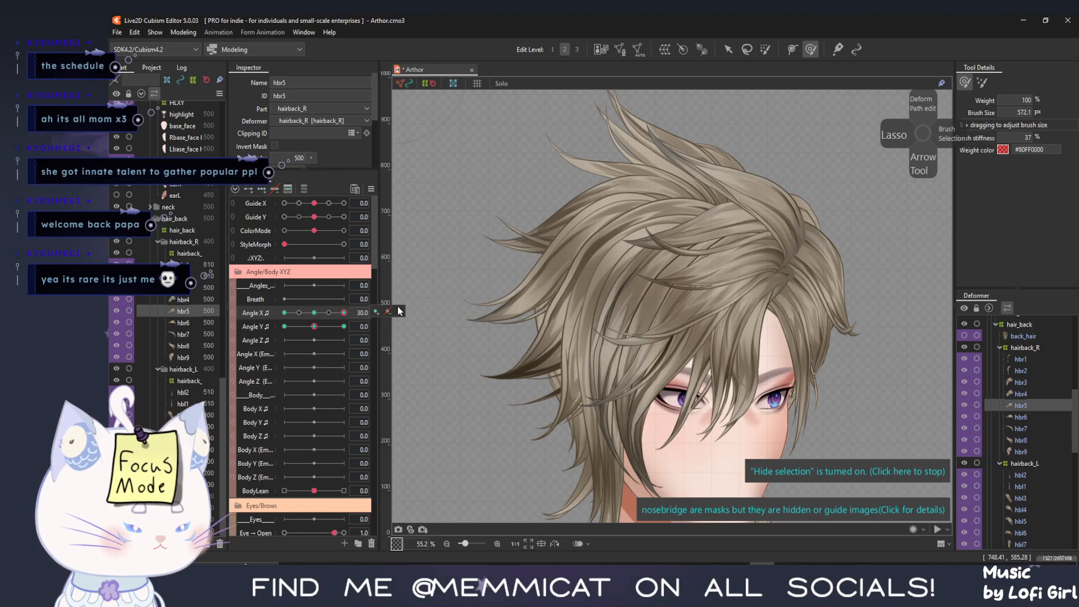
left_click(399, 311)
Stretch hbr5's inner end toward the hair parting at Angle X 30 and adjust its outer tips with the deform brush
left_click(728, 50)
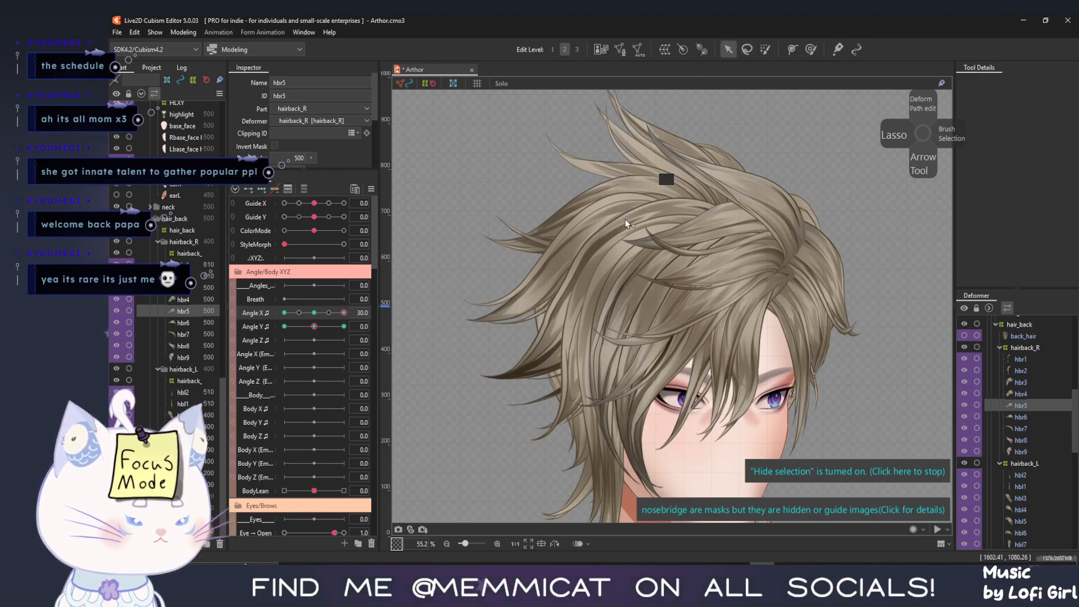
left_click(686, 283)
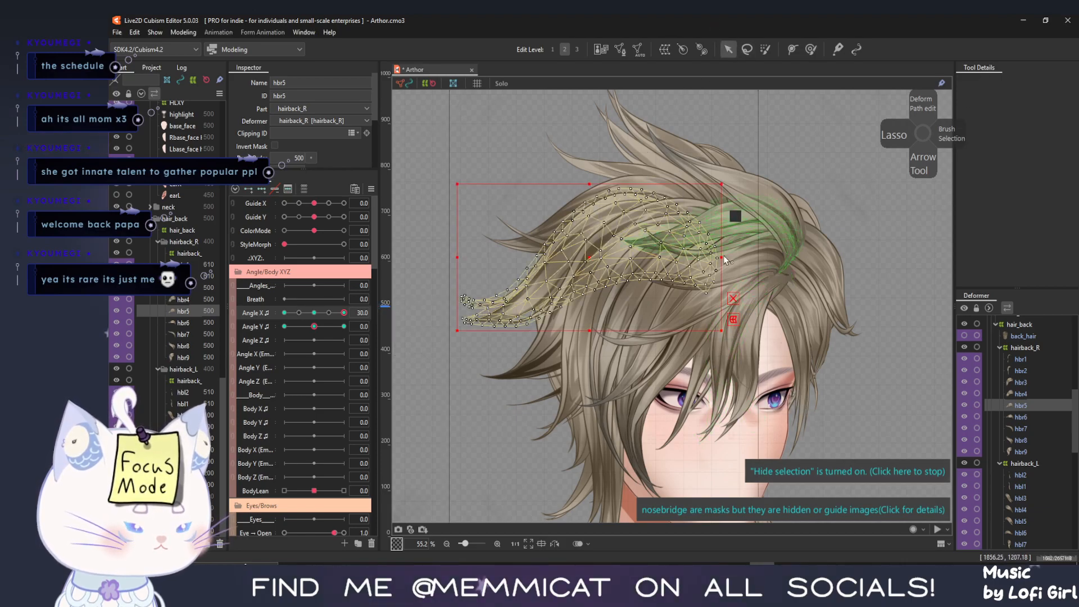
left_click_drag(724, 260, 751, 245)
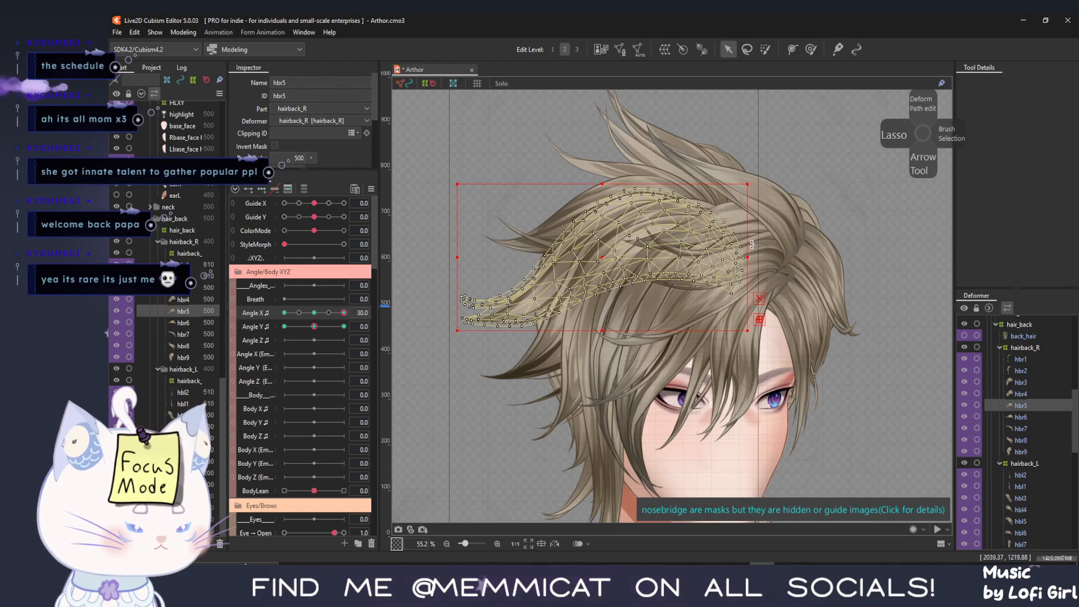
mouse_move(343, 312)
left_mouse_down()
mouse_move(309, 315)
mouse_move(343, 313)
left_mouse_up()
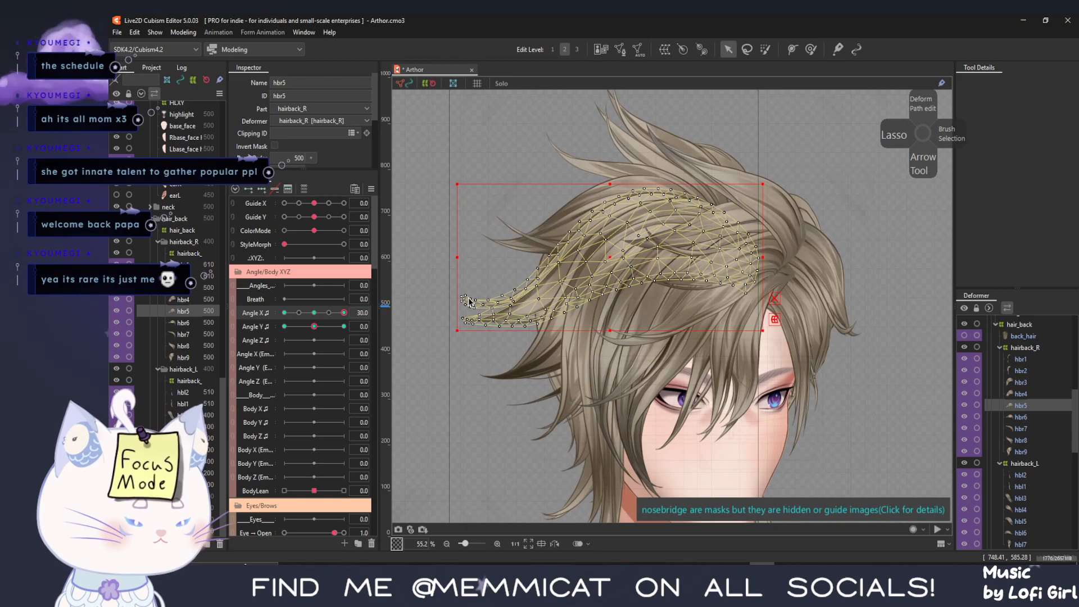
left_click(811, 50)
left_click_drag(492, 313, 484, 314)
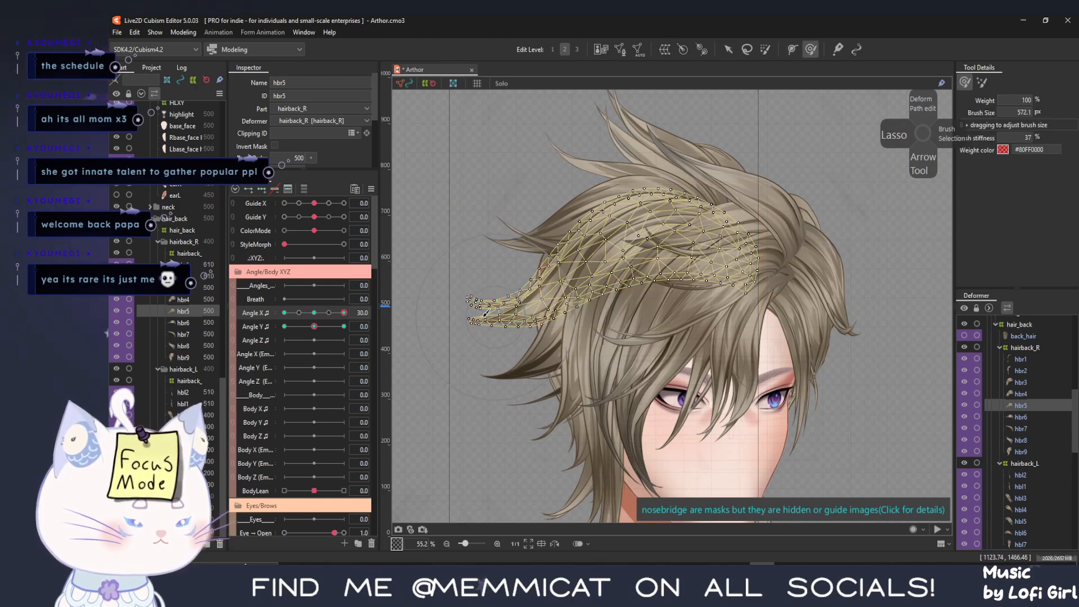
Set Angle X to -30 and push hbr5's outer tips inward against the head with the deform brush
left_click_drag(343, 318, 285, 313)
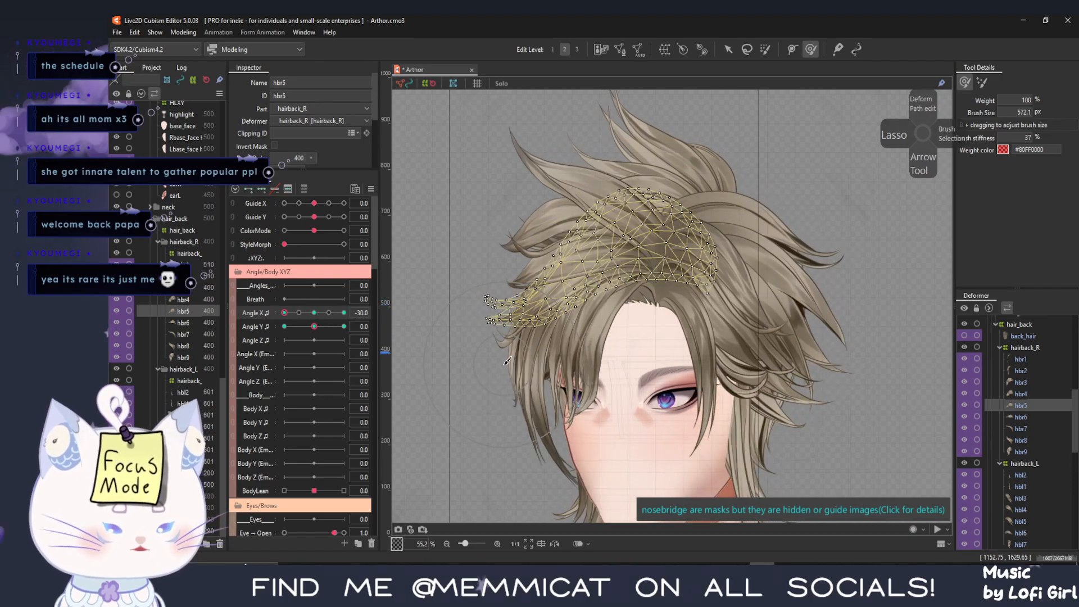
scroll(494, 360, "up", 2)
left_click_drag(523, 404, 561, 418)
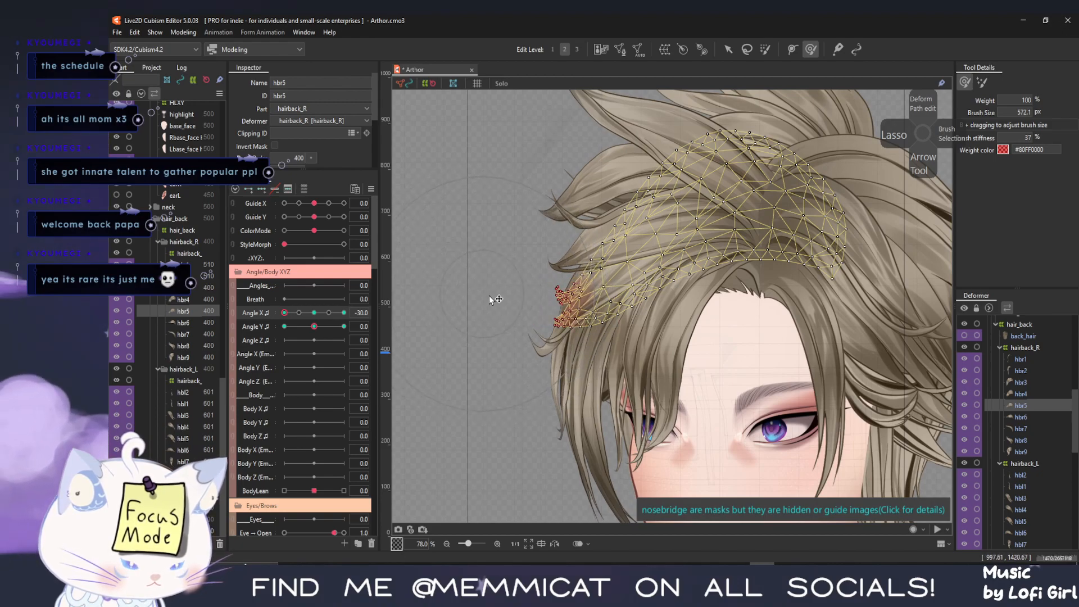
mouse_move(500, 296)
left_mouse_down()
mouse_move(538, 305)
mouse_move(511, 304)
mouse_move(517, 332)
left_mouse_up()
left_click_drag(553, 277, 568, 284)
Lift hbr5's upper contour with the deform brush at Angle X 30, and compare both head turns before returning Angle X to 0
left_click_drag(286, 312, 411, 314)
left_click_drag(648, 253, 654, 191)
left_click_drag(719, 138, 753, 112)
left_click_drag(344, 313, 224, 332)
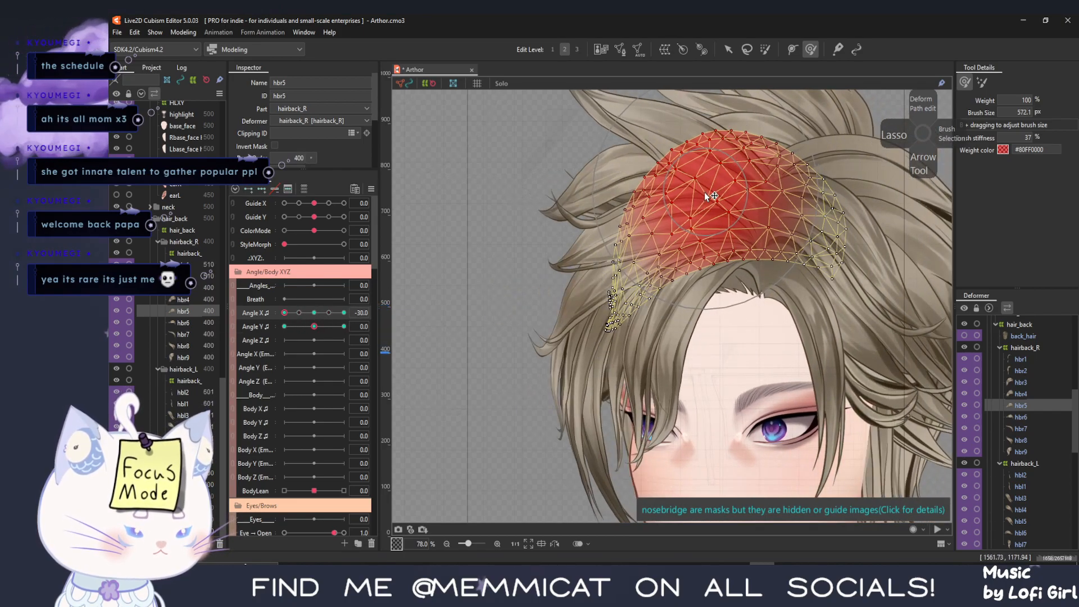
left_click_drag(284, 312, 341, 331)
left_click_drag(344, 313, 309, 311)
Select the hbr6 hair strand and stretch its inner end toward the hair parting at Angle X 30
left_click(189, 323)
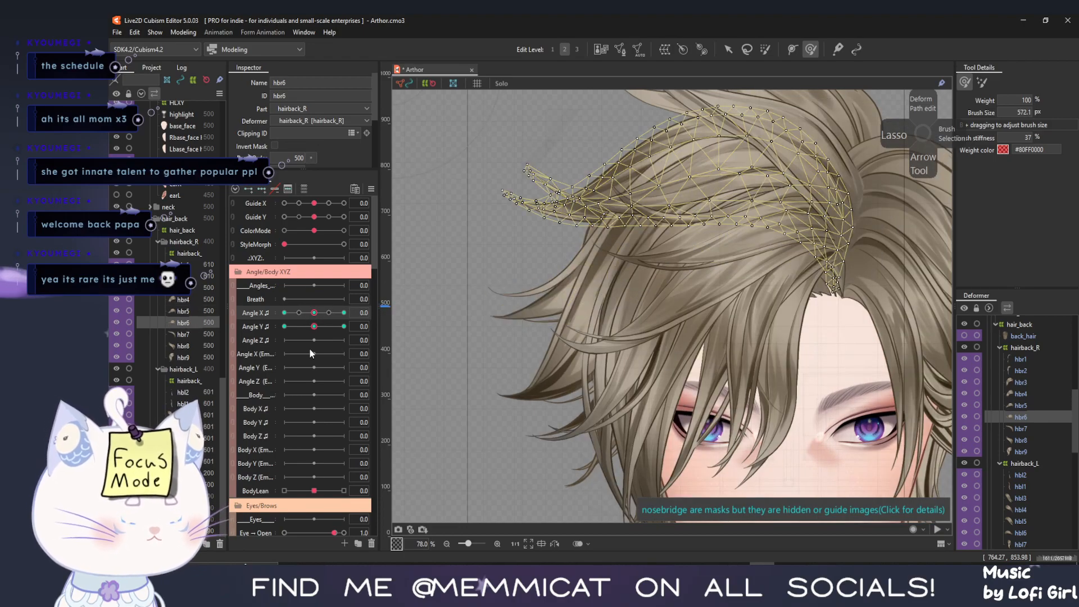
left_click_drag(313, 315, 388, 319)
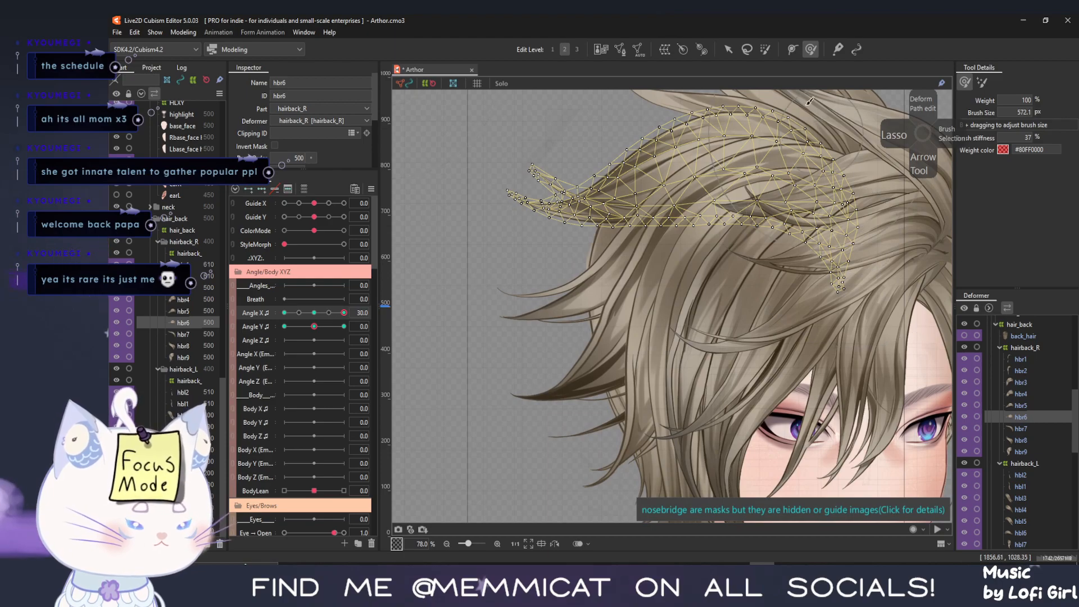
left_click(728, 49)
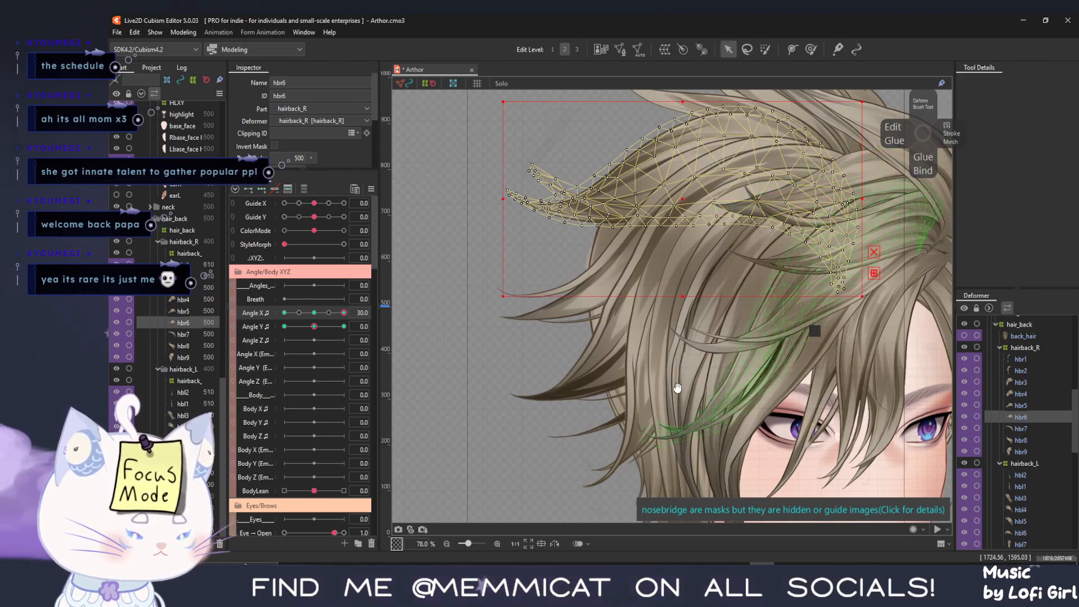
left_click_drag(677, 387, 586, 410)
left_click_drag(773, 221, 848, 222)
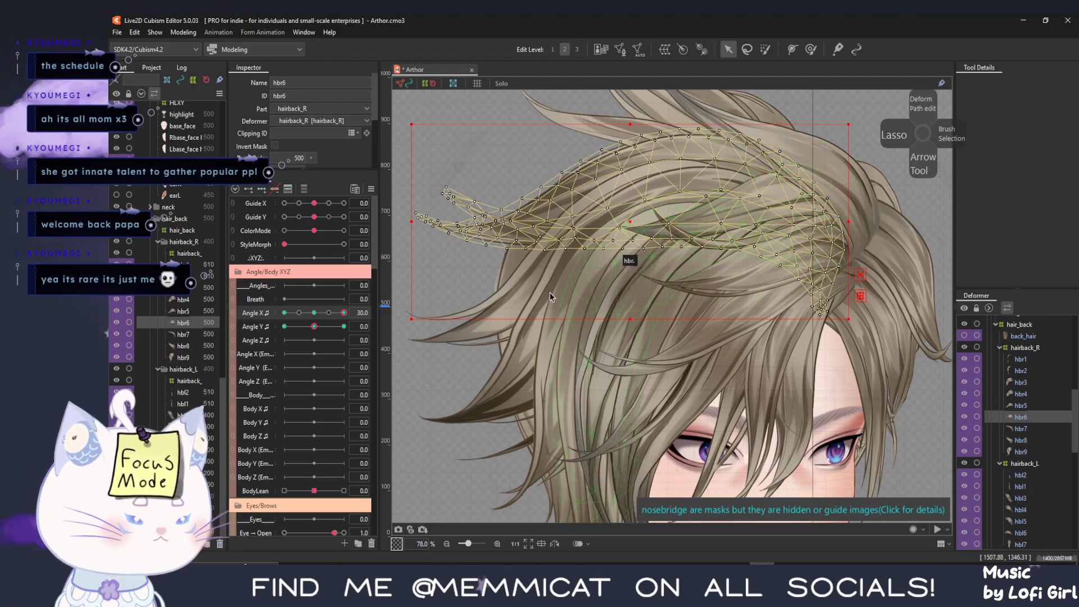
left_click_drag(343, 313, 393, 329)
key("ctrl+minus")
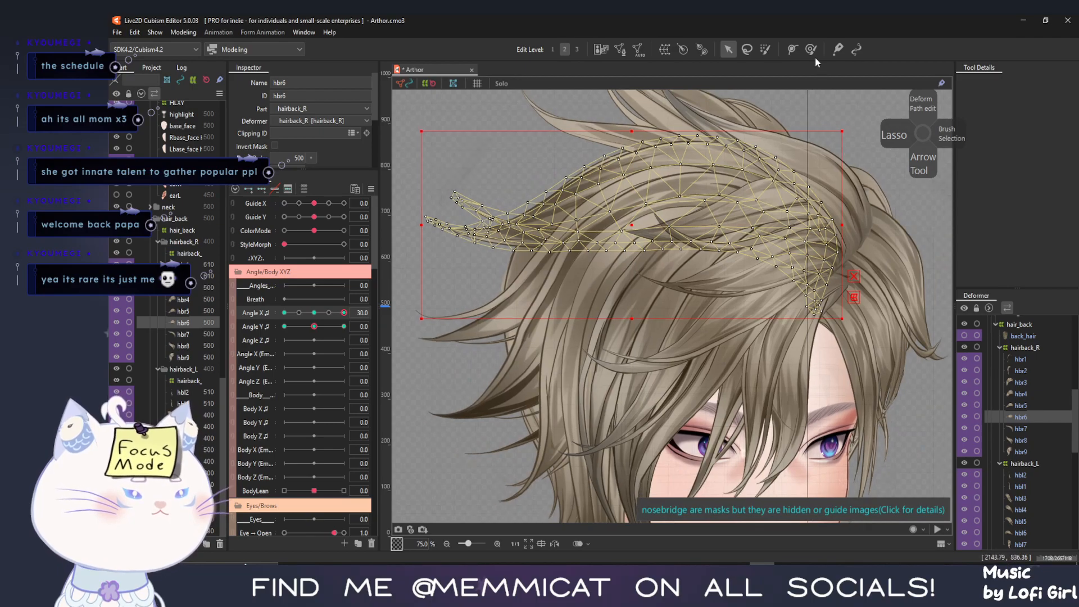
Adjust hbr6's upper strands and outer tips with the deform brush at Angle X 30, and switch Angle X to -30
left_click(810, 50)
mouse_move(600, 189)
left_mouse_down()
mouse_move(655, 173)
mouse_move(669, 185)
left_mouse_up()
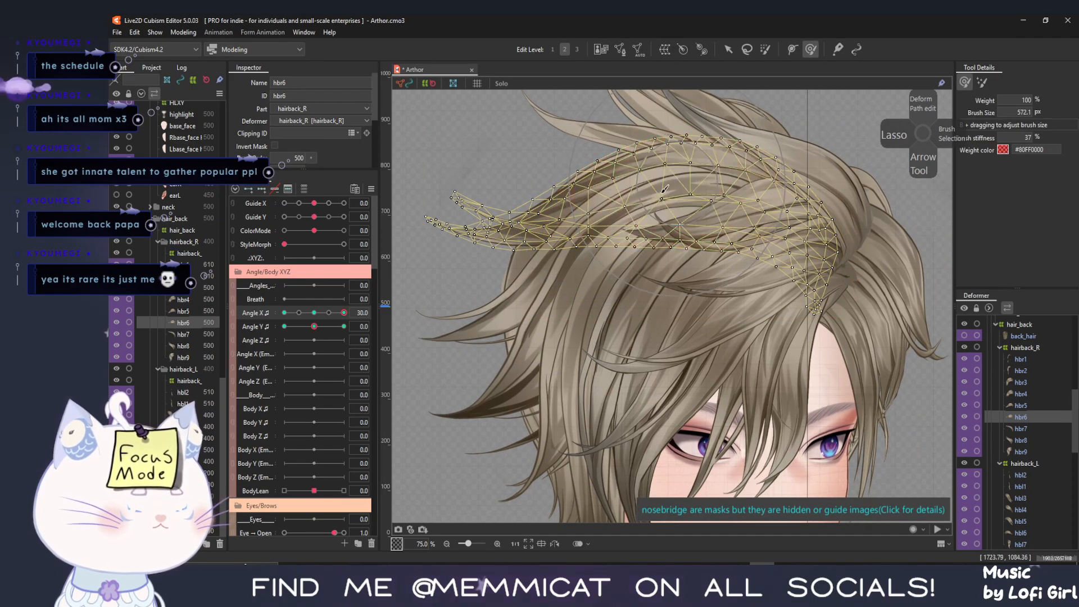
left_click_drag(438, 207, 446, 209)
mouse_move(343, 313)
left_mouse_down()
mouse_move(316, 320)
mouse_move(345, 317)
left_mouse_up()
scroll(472, 265, "up", 1)
scroll(471, 266, "down", 3)
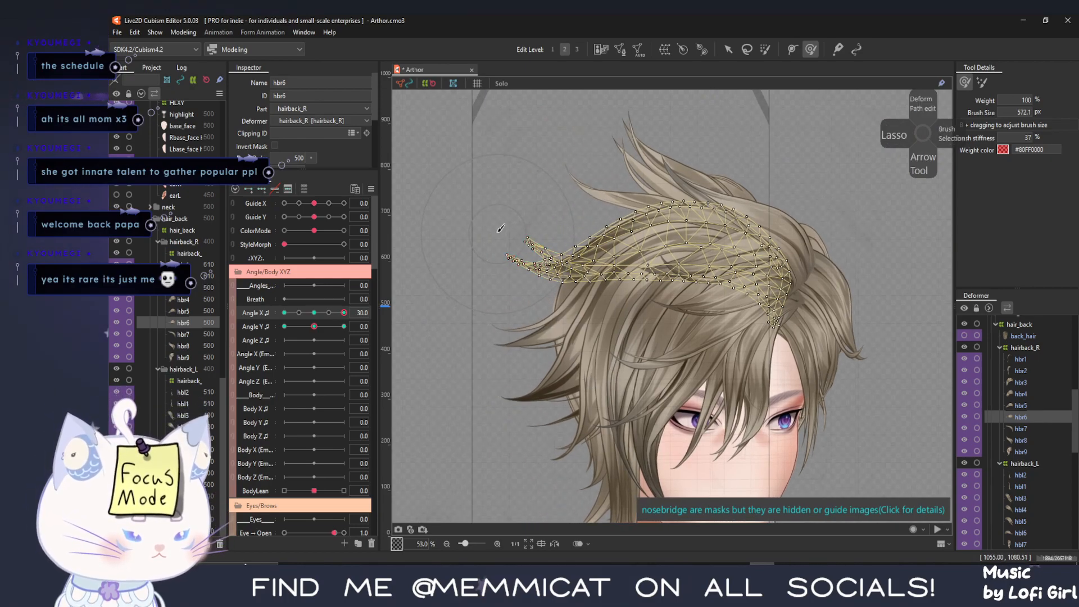
left_click_drag(344, 313, 209, 322)
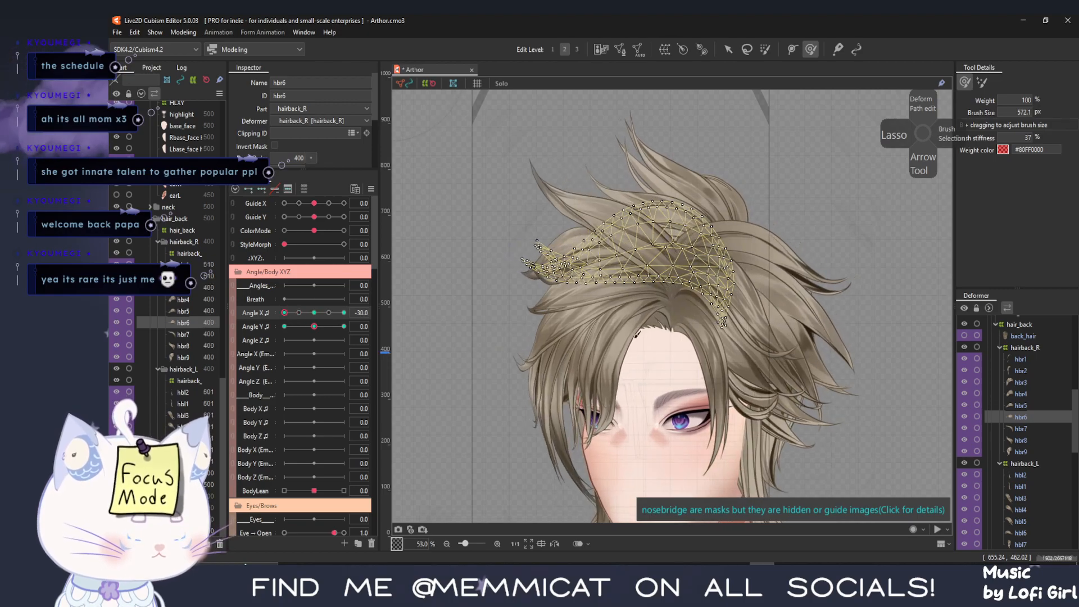
Narrow hbr6 from its inner side at Angle X -30, and push its outer tips inward with the deform brush
left_click(727, 53)
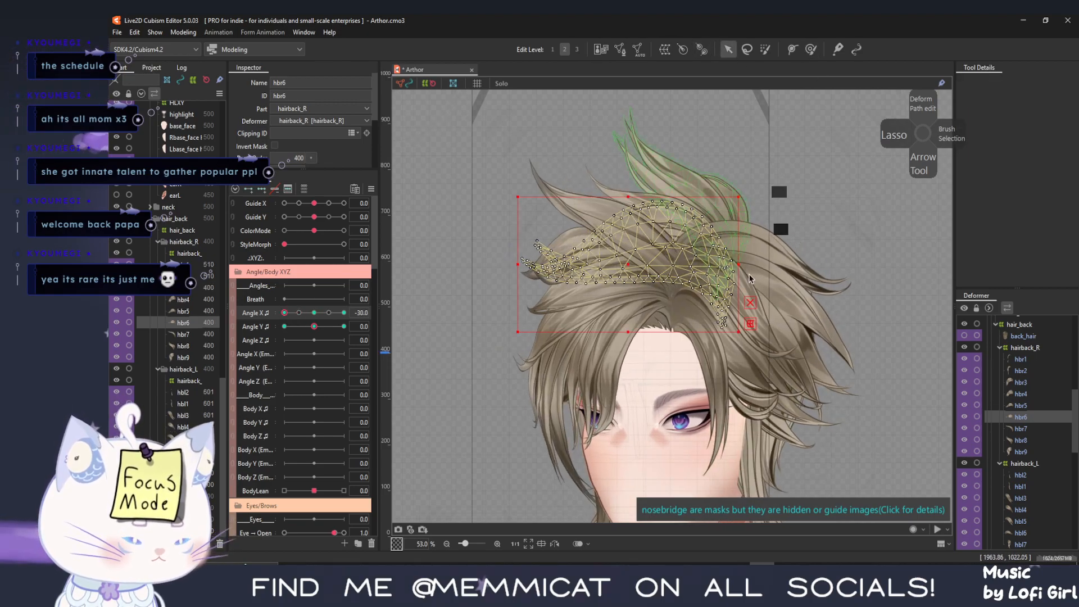
left_click_drag(740, 265, 681, 265)
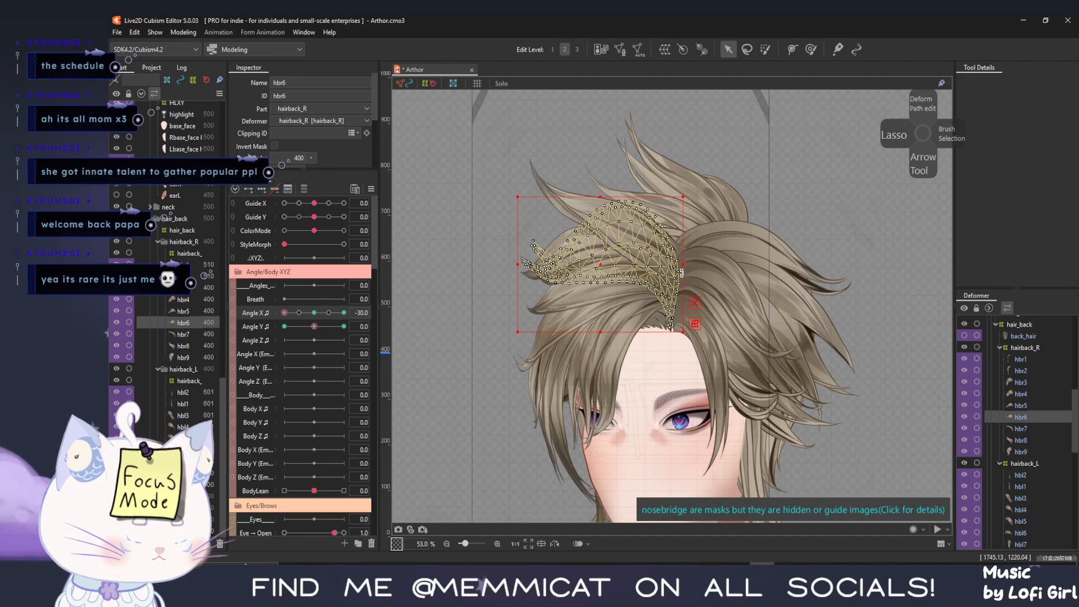
scroll(525, 275, "up", 2)
left_click(810, 49)
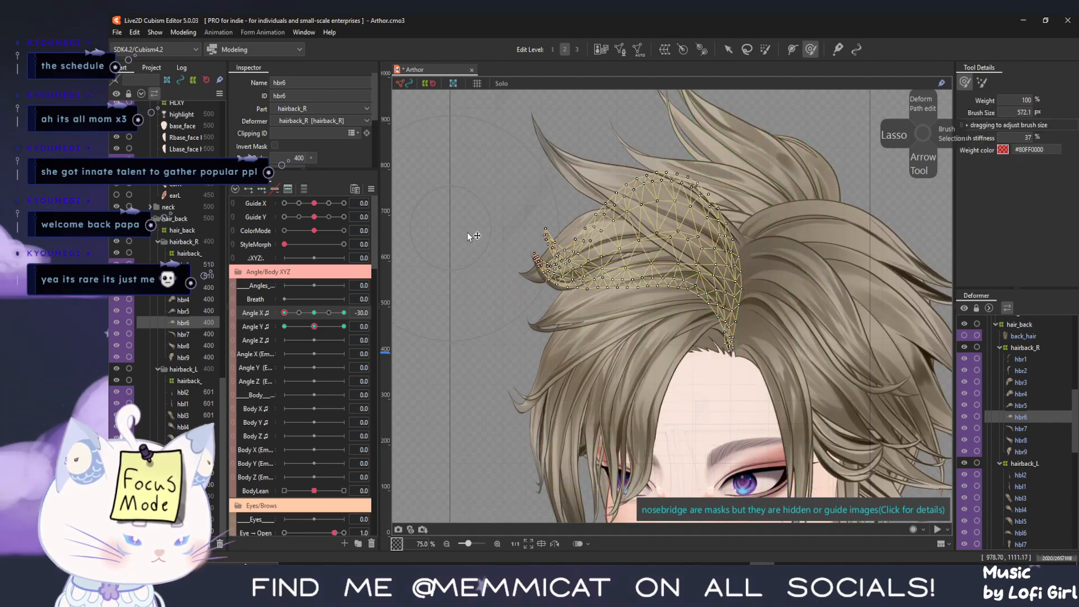
mouse_move(493, 251)
left_mouse_down()
mouse_move(513, 264)
mouse_move(537, 237)
left_mouse_up()
left_click_drag(285, 318, 245, 315)
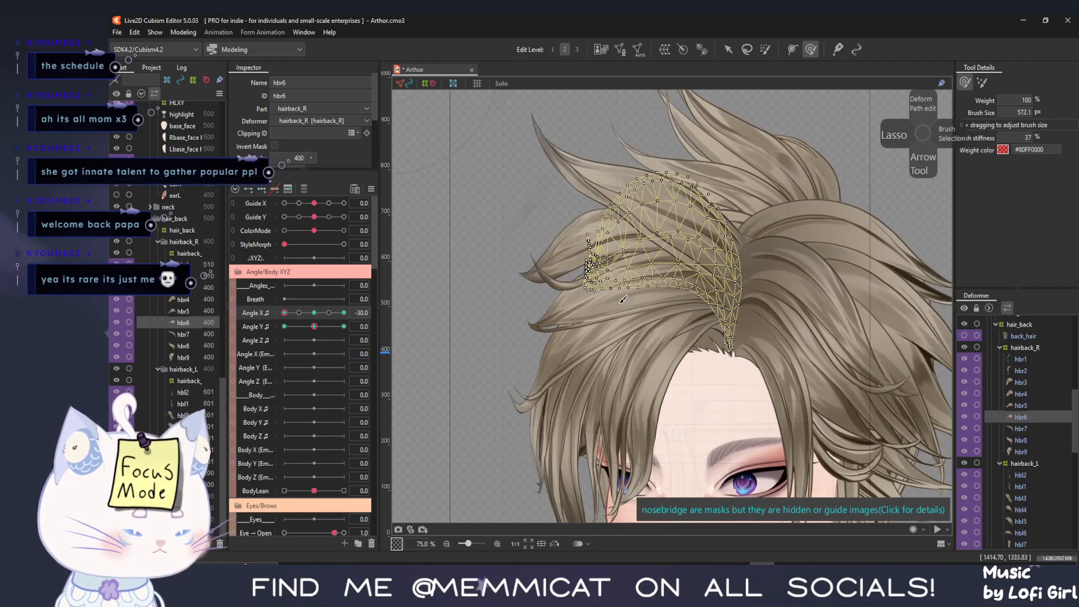
Refine hbr6's outer edge and lower outer corner at Angle X -30 using a smaller deform brush of about 260 px
scroll(622, 299, "up", 2)
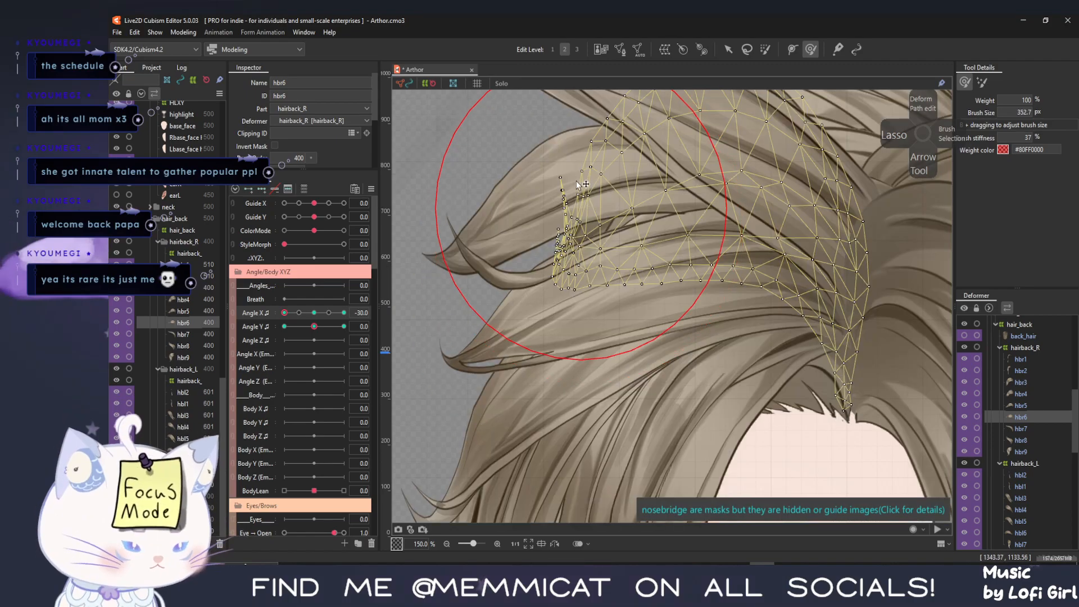
left_click_drag(622, 191, 605, 196)
left_click_drag(657, 147, 650, 150)
left_click_drag(427, 275, 401, 355)
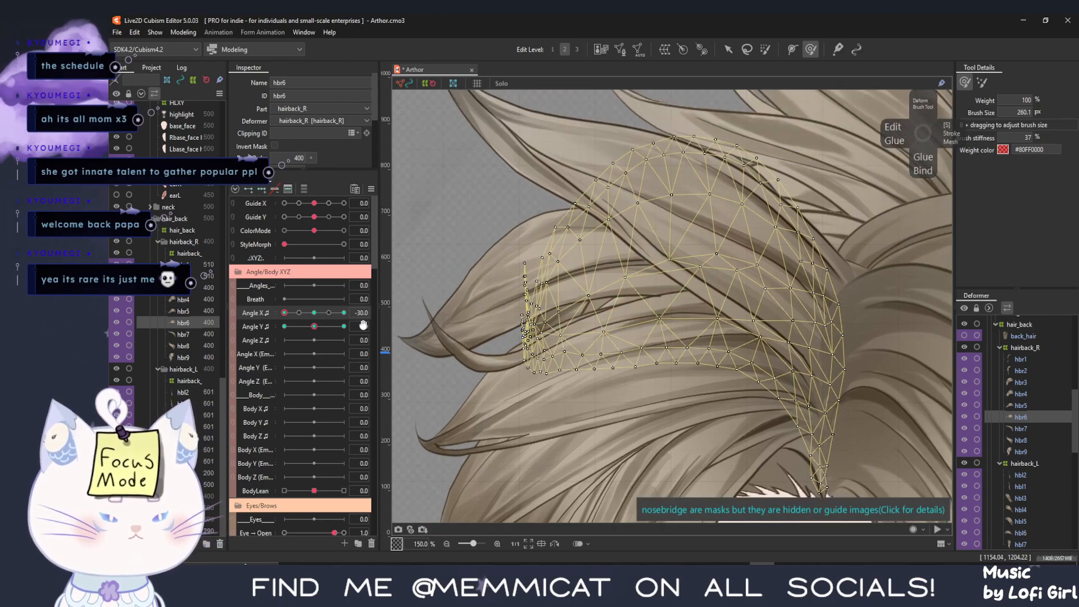
mouse_move(285, 313)
left_mouse_down()
mouse_move(316, 326)
mouse_move(186, 325)
left_mouse_up()
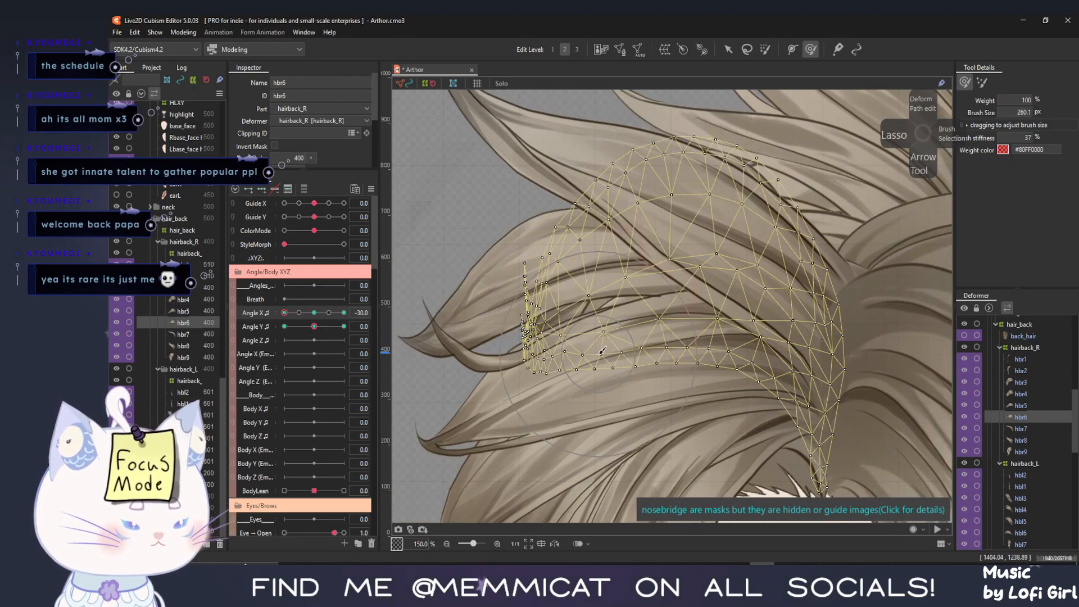
left_click_drag(602, 351, 585, 364)
mouse_move(543, 434)
left_mouse_down()
mouse_move(566, 449)
mouse_move(578, 438)
left_mouse_up()
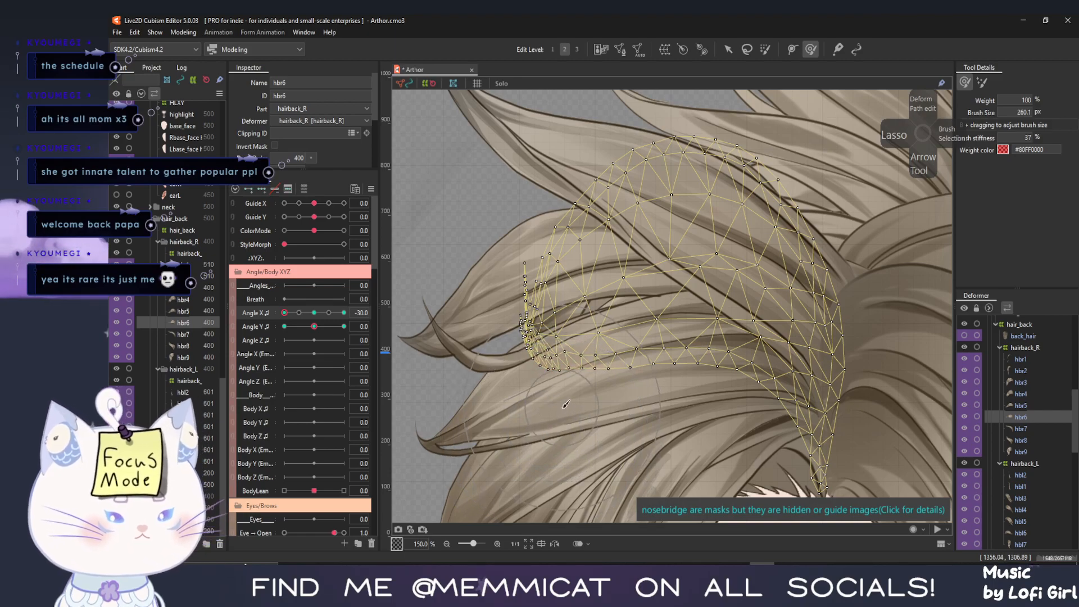
Check hbr6 near Angle X -30 with the selection overlay hidden, and select the hbr5 strand with its mesh shown
scroll(566, 404, "down", 4)
mouse_move(284, 312)
left_mouse_down()
mouse_move(330, 325)
mouse_move(272, 328)
mouse_move(319, 331)
mouse_move(288, 329)
left_mouse_up()
key("ctrl+h")
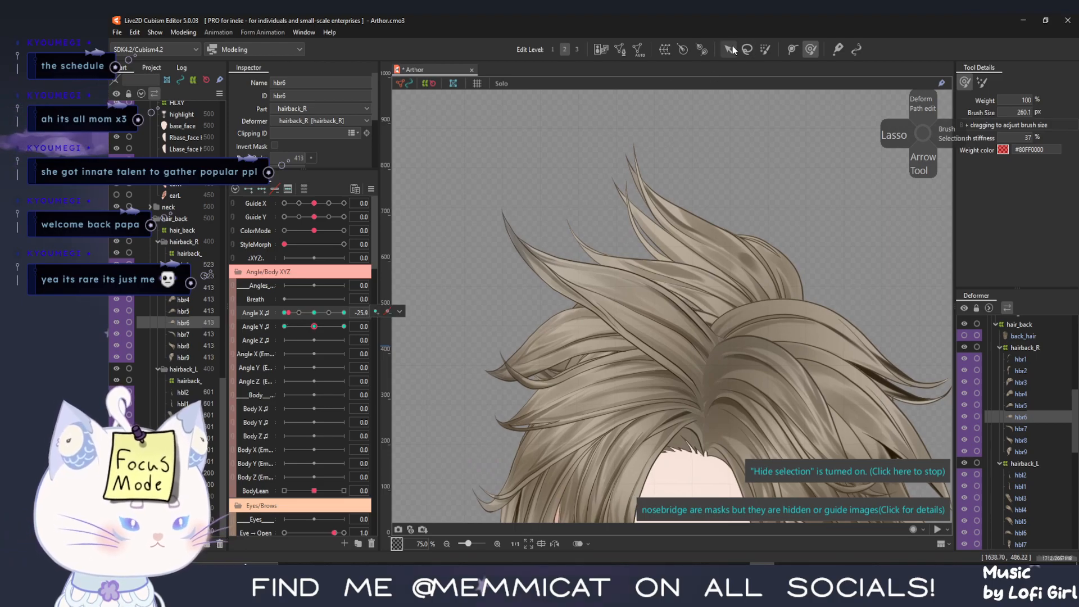
left_click(729, 50)
left_click(570, 366)
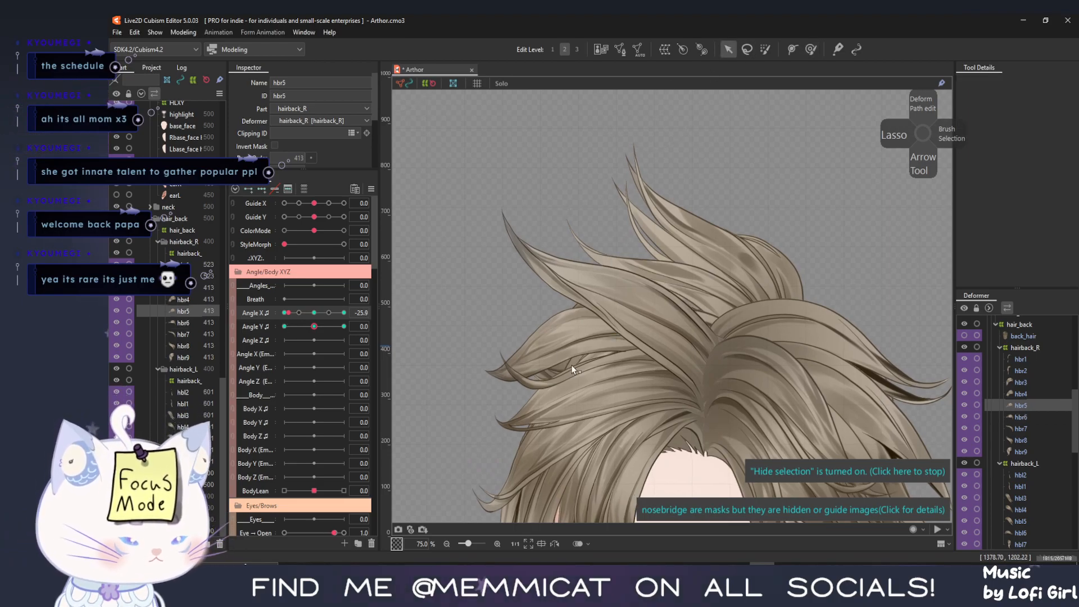
left_click(800, 479)
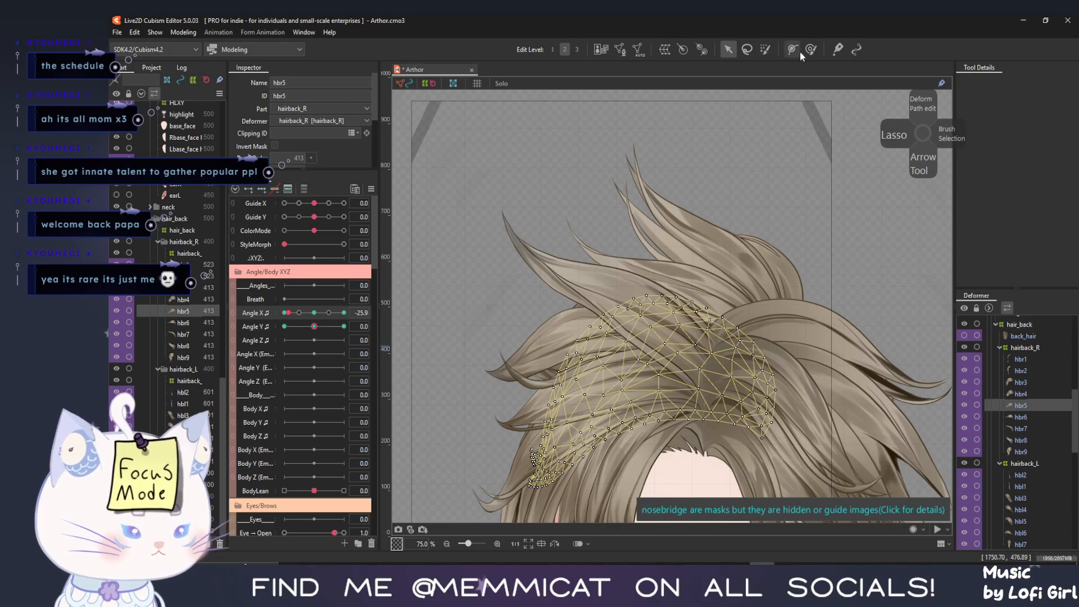
Push hbr5's outer contour and tips outward at Angle X -30 with a deform brush of about 427 px
key("g")
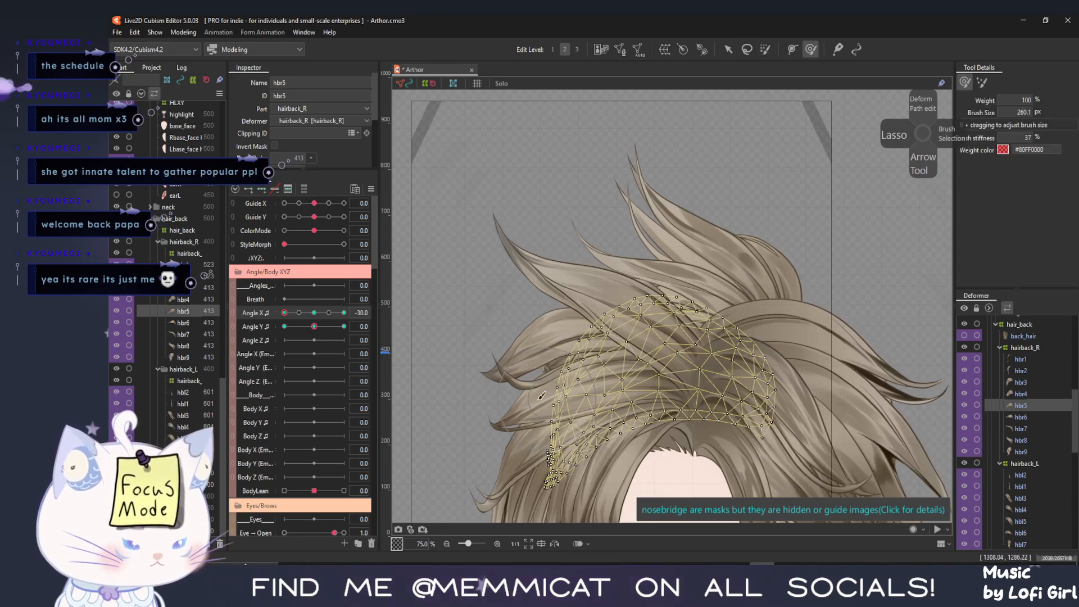
left_click_drag(478, 310, 495, 309)
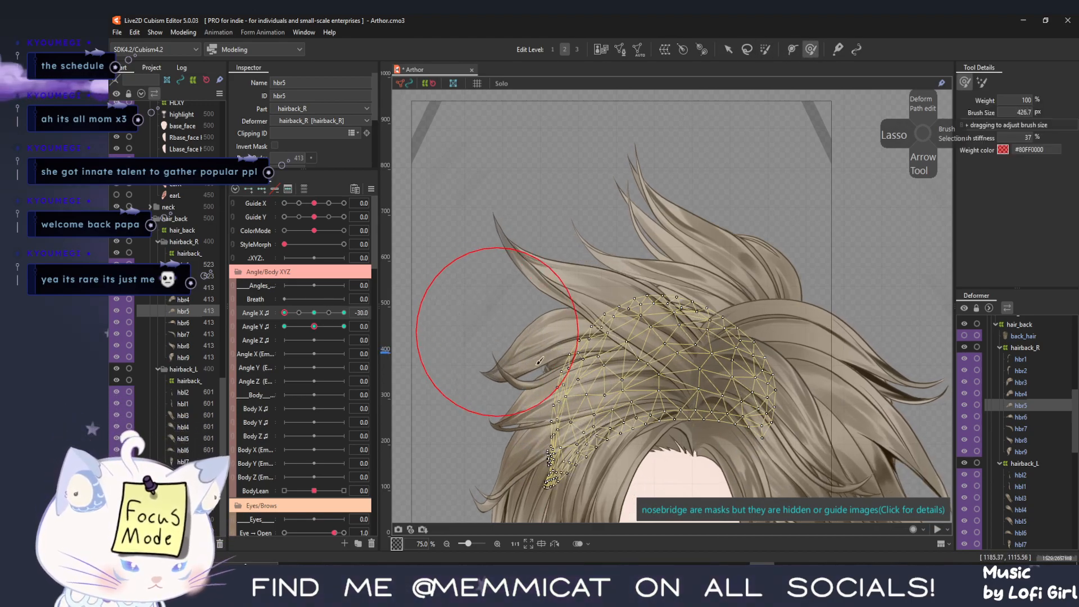
left_click_drag(567, 360, 537, 412)
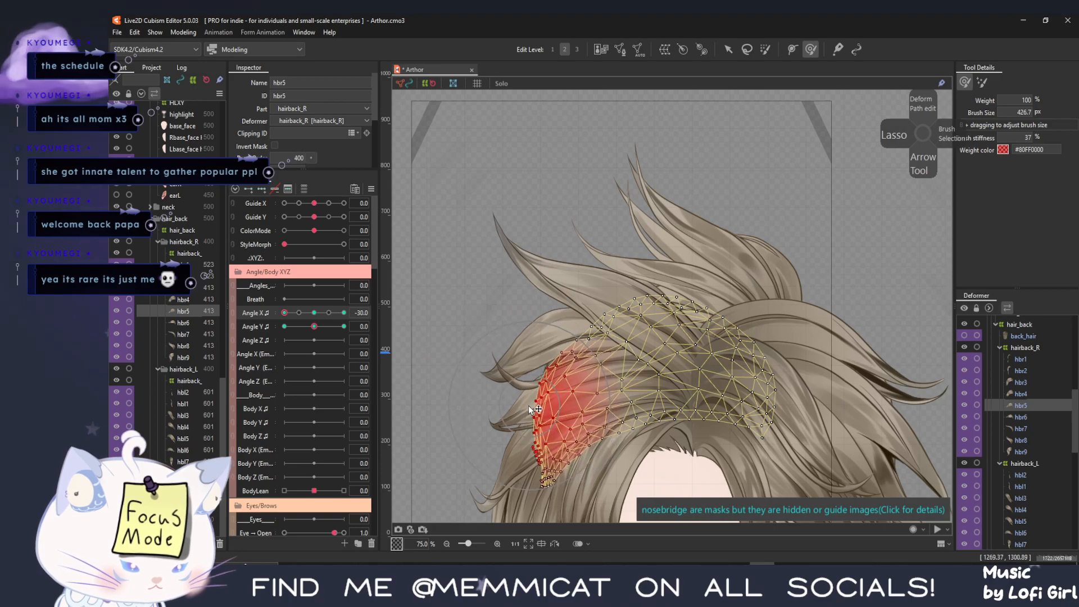
key("ctrl+z")
left_click_drag(539, 348, 534, 323)
key("ctrl+z")
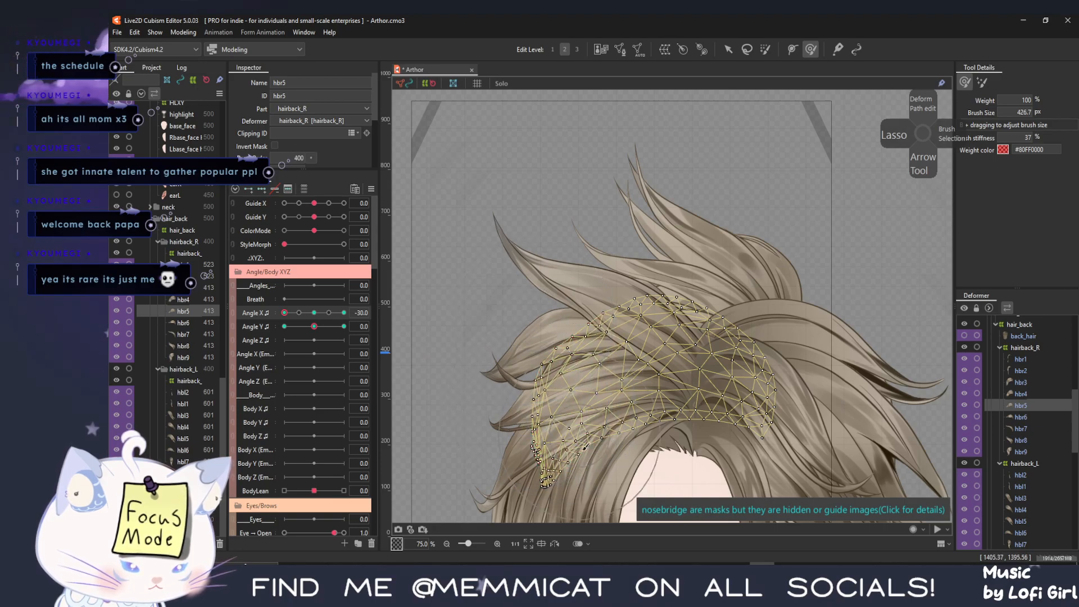
left_click_drag(583, 454, 574, 451)
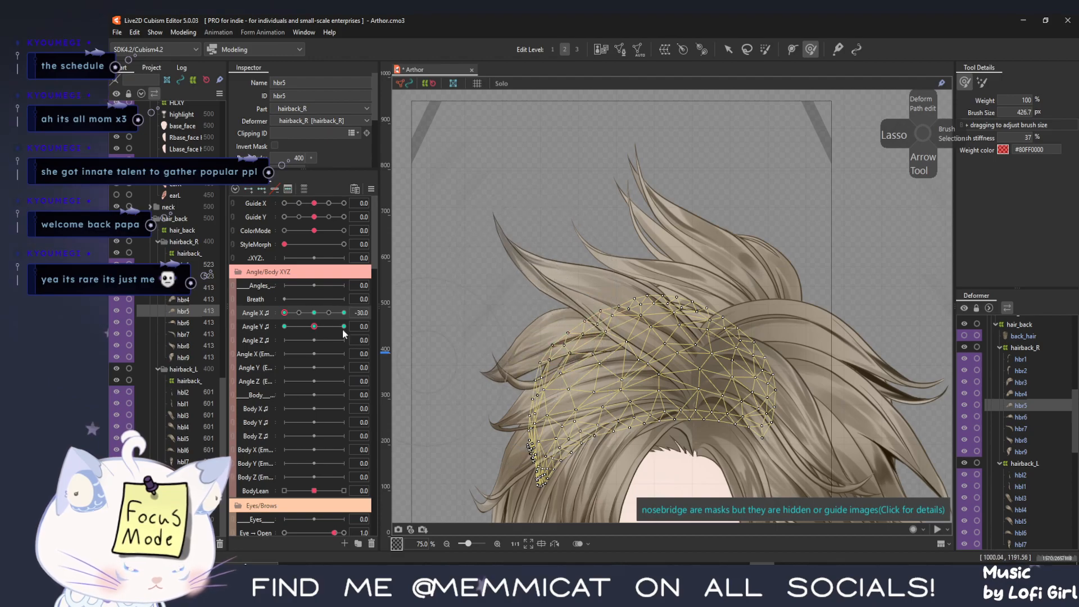
mouse_move(287, 315)
left_mouse_down()
mouse_move(332, 316)
mouse_move(256, 315)
left_mouse_up()
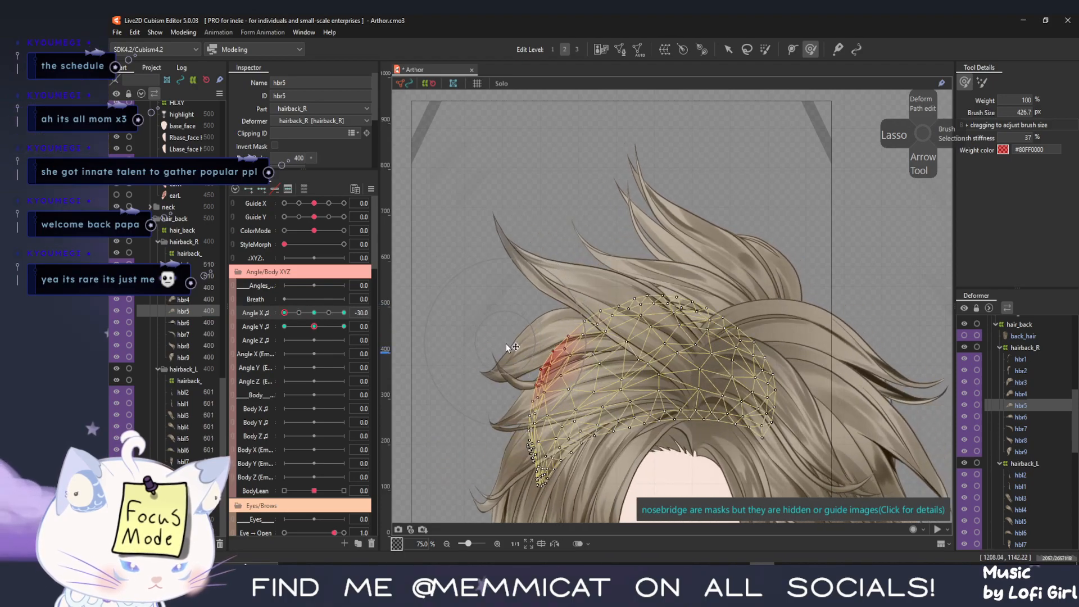
left_click_drag(506, 343, 509, 347)
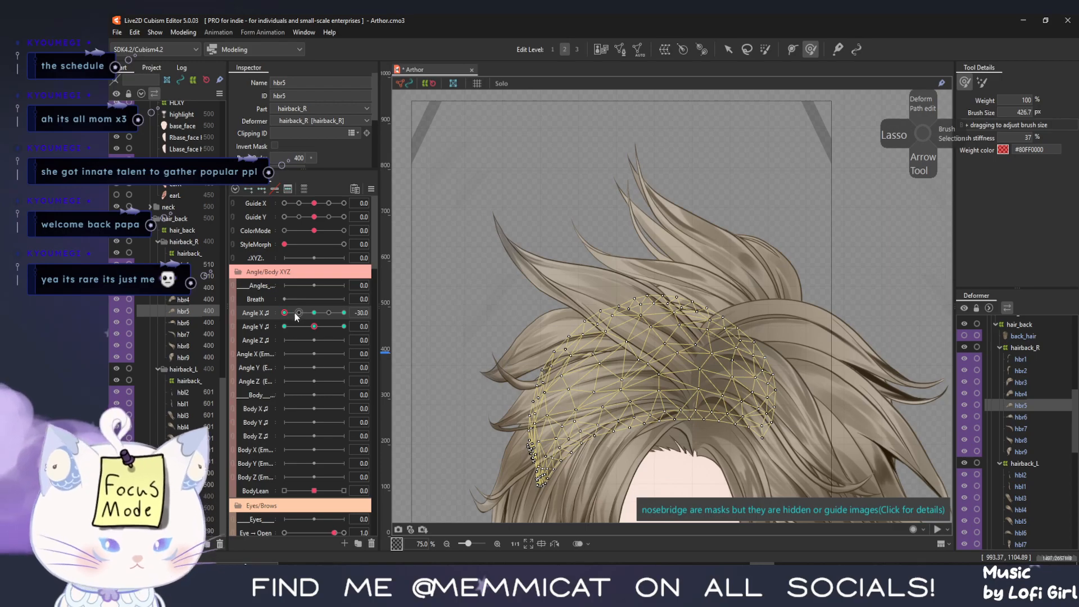
Examine how the hbr5 and hbr4 strands move as Angle X sweeps from -30 to about 30
key("ctrl+h")
mouse_move(288, 314)
left_mouse_down()
mouse_move(302, 323)
mouse_move(266, 328)
mouse_move(310, 336)
mouse_move(265, 338)
mouse_move(314, 352)
left_mouse_up()
left_click(726, 50)
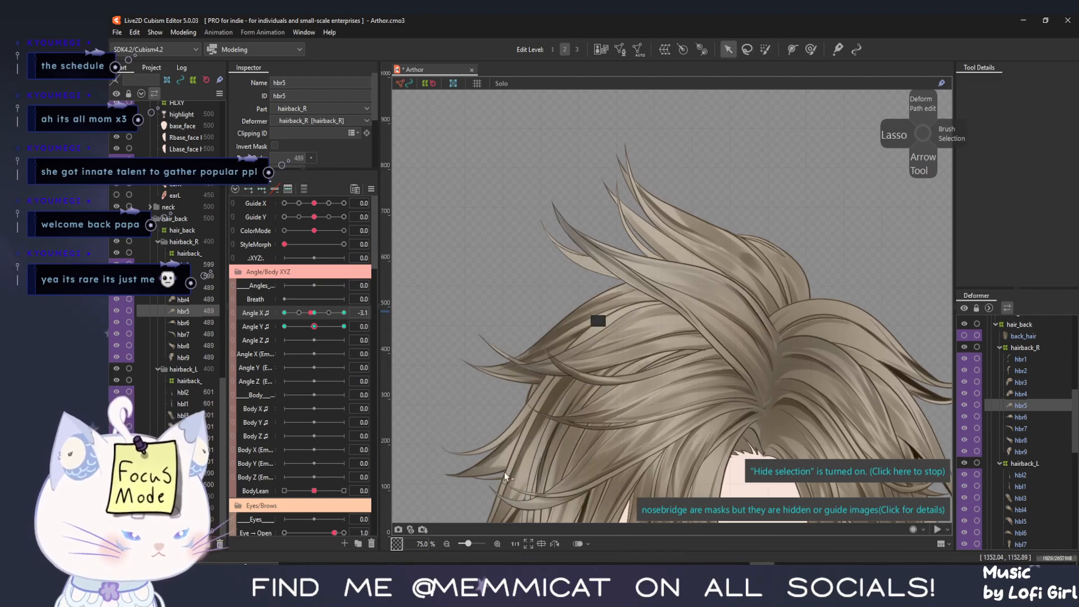
left_click_drag(313, 316, 297, 316)
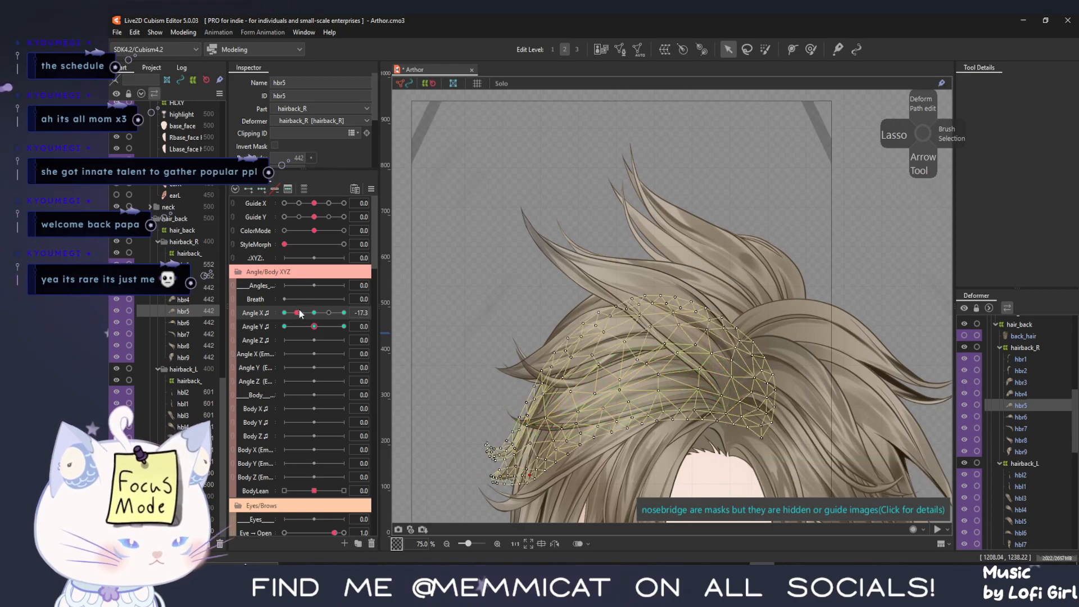
left_click_drag(301, 313, 311, 313)
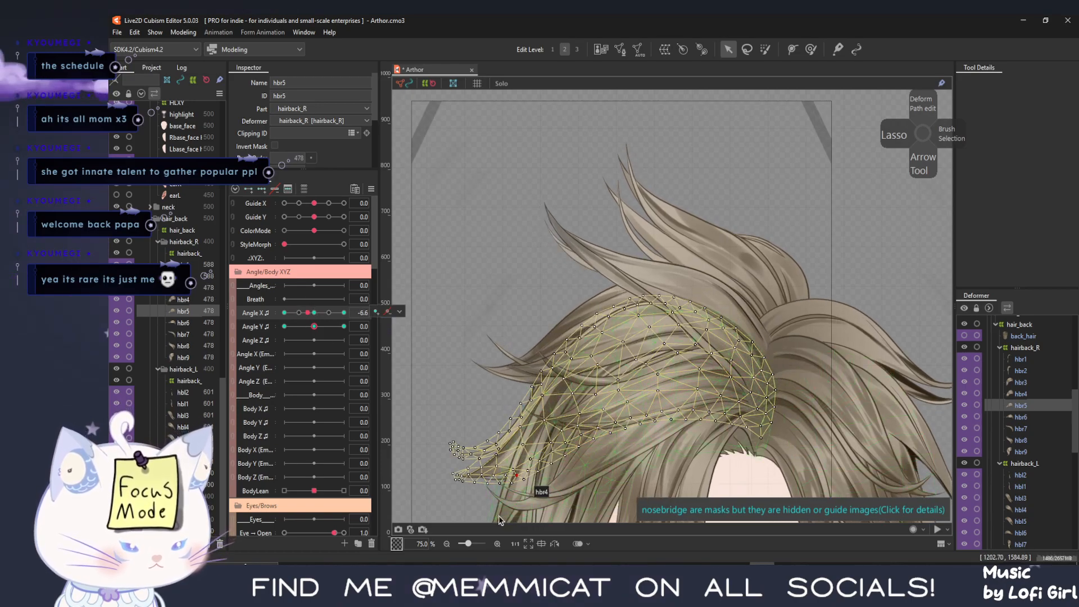
left_click(499, 521)
left_click_drag(307, 313, 375, 341)
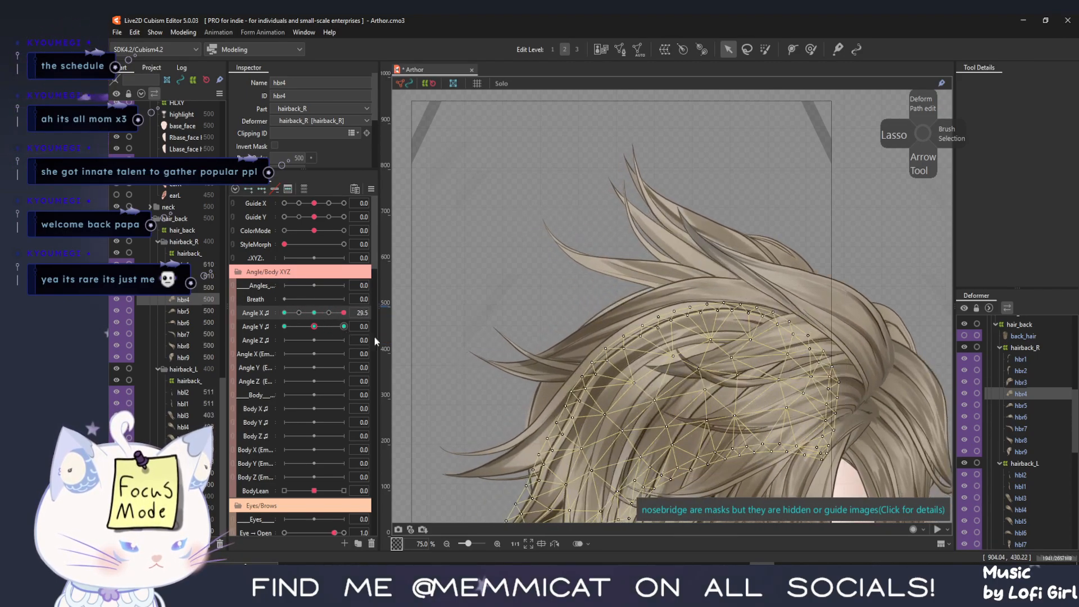
Select the hbr2 strand and stretch its inner end toward the hair parting at Angle X 30
left_click(576, 494)
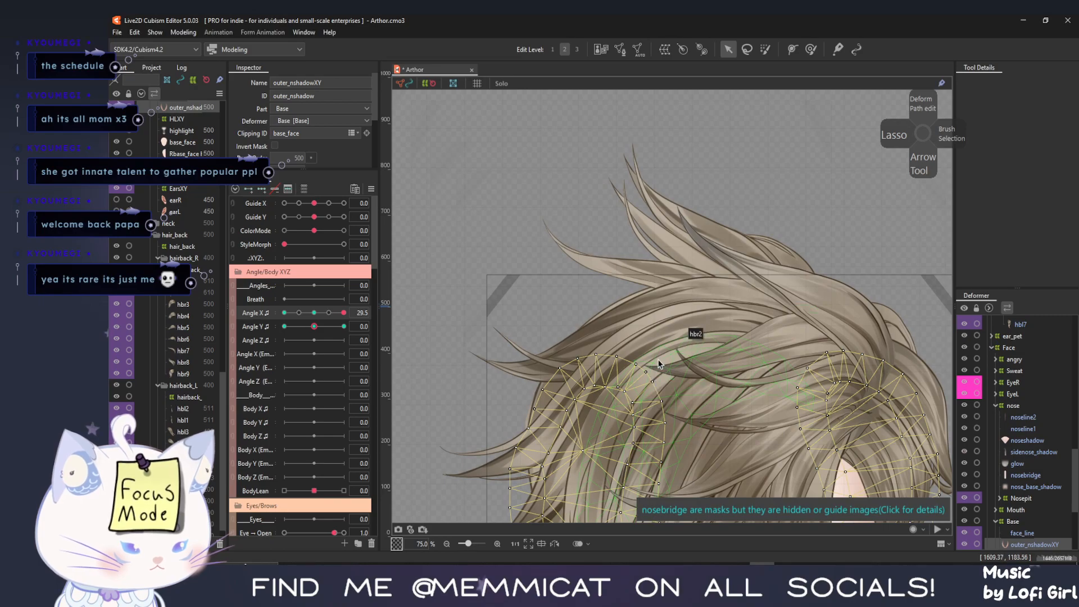
left_click(659, 364)
left_click_drag(331, 315, 366, 322)
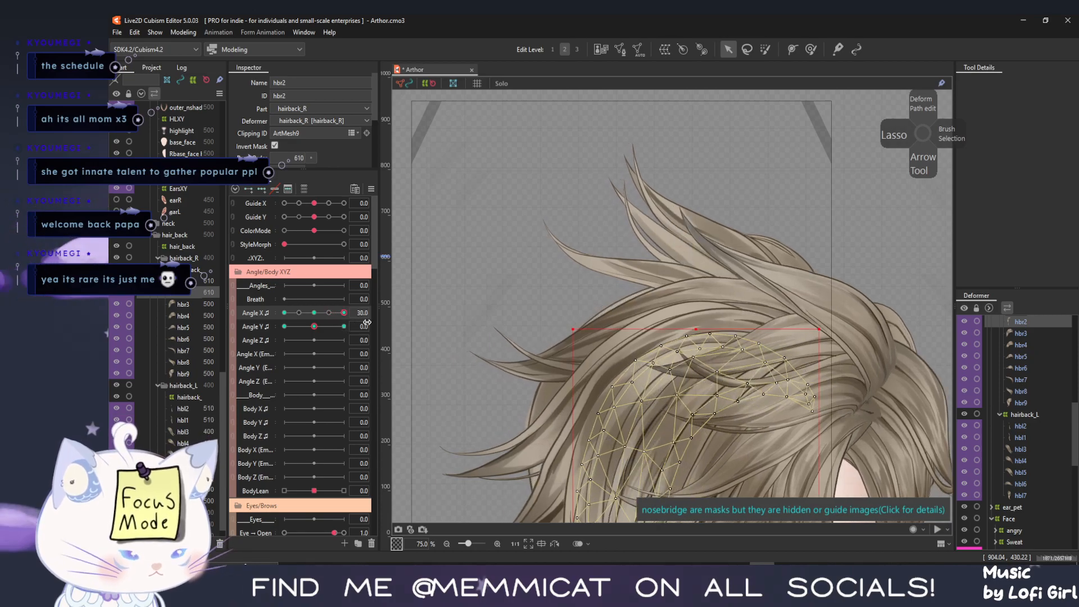
left_click_drag(497, 405, 431, 215)
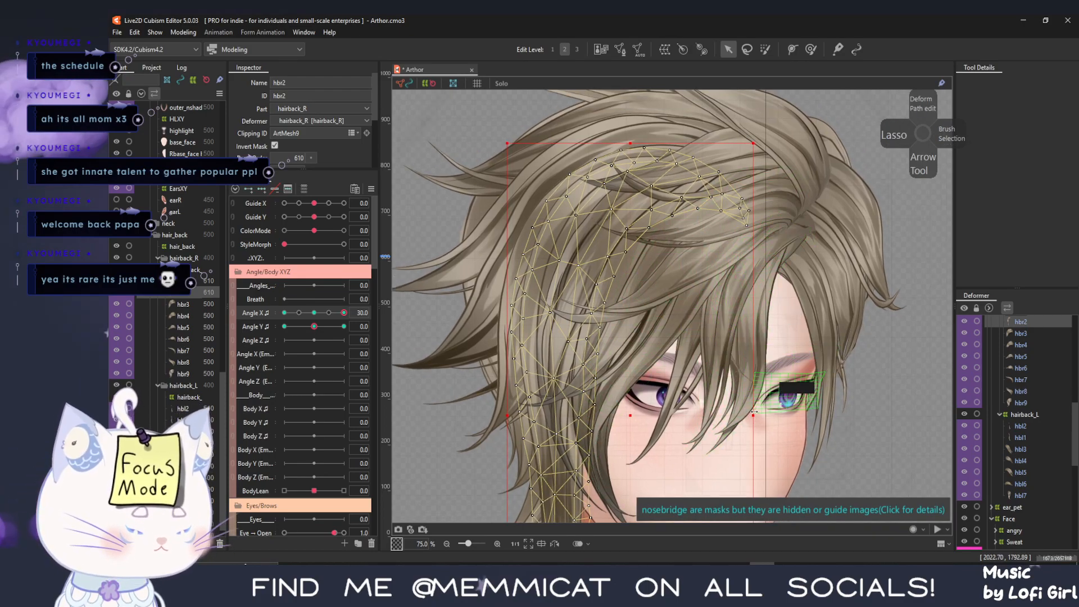
left_click_drag(754, 415, 796, 416)
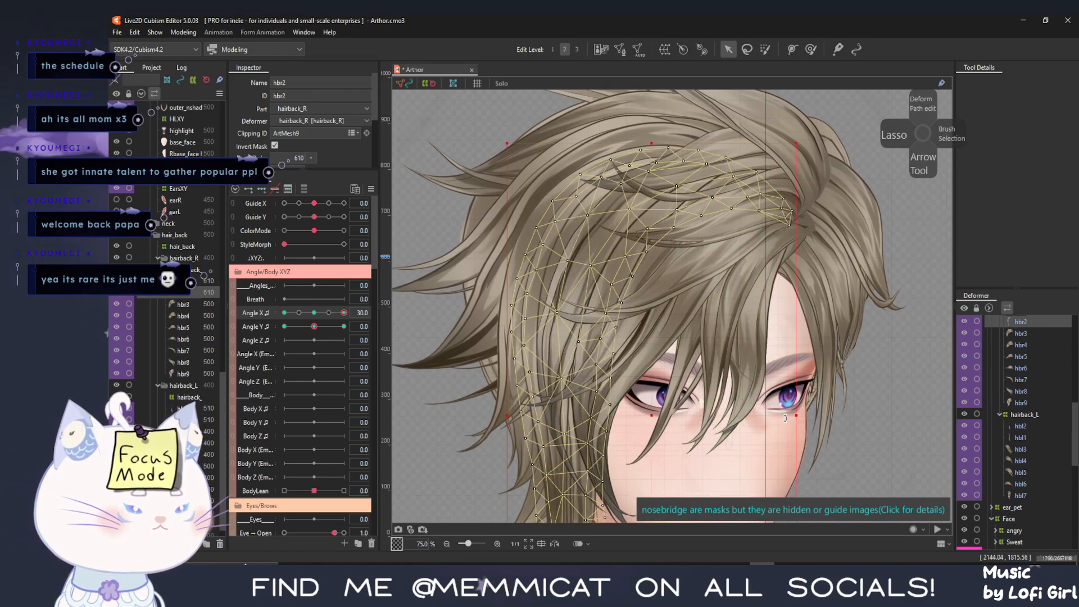
mouse_move(343, 313)
left_mouse_down()
mouse_move(313, 319)
mouse_move(343, 318)
left_mouse_up()
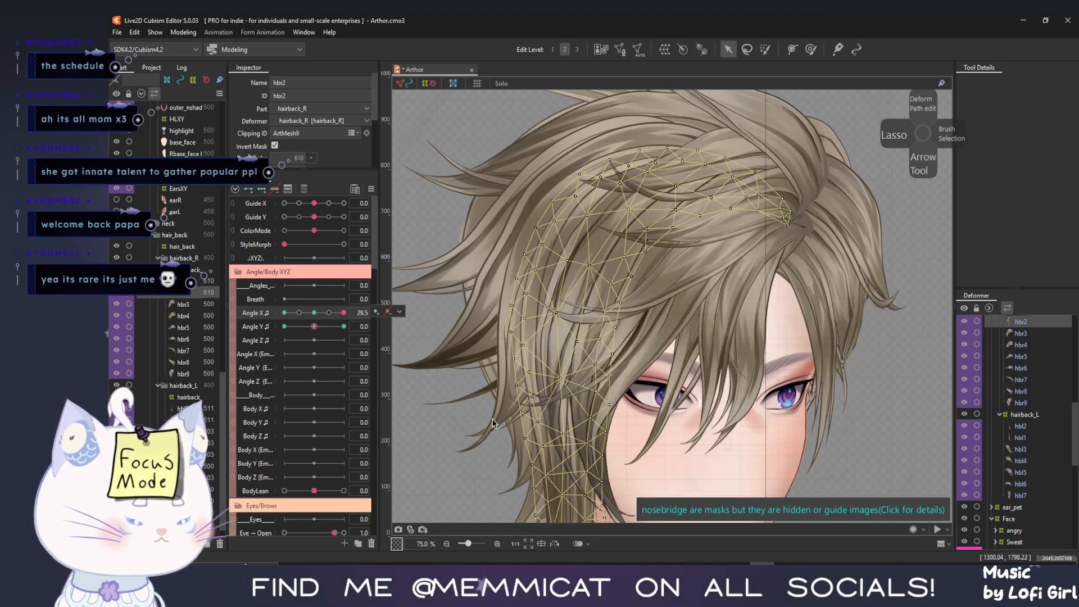
Select the hbr3 strand, pull its outer edge inward at Angle X 30, and check the head turn
left_click(471, 452)
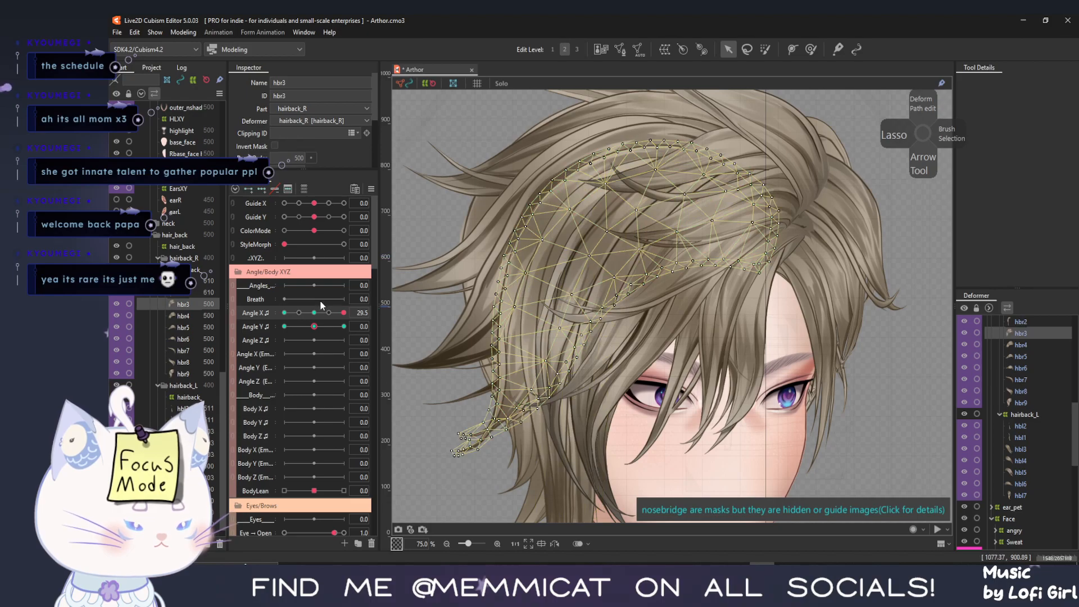
left_click_drag(343, 315, 360, 314)
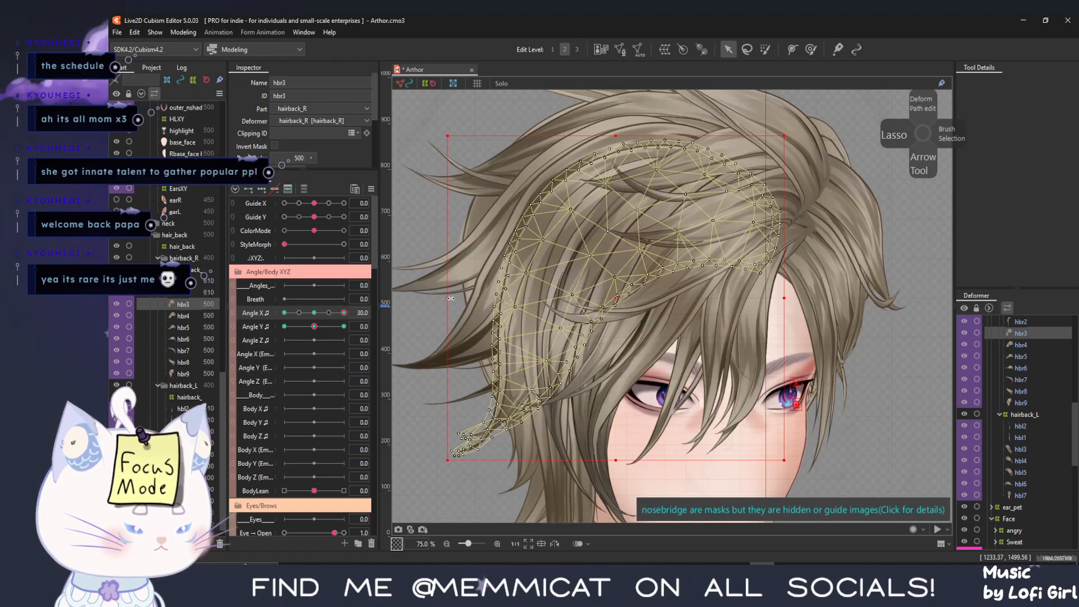
left_click_drag(447, 309, 462, 309)
mouse_move(334, 316)
left_mouse_down()
mouse_move(264, 319)
mouse_move(344, 313)
left_mouse_up()
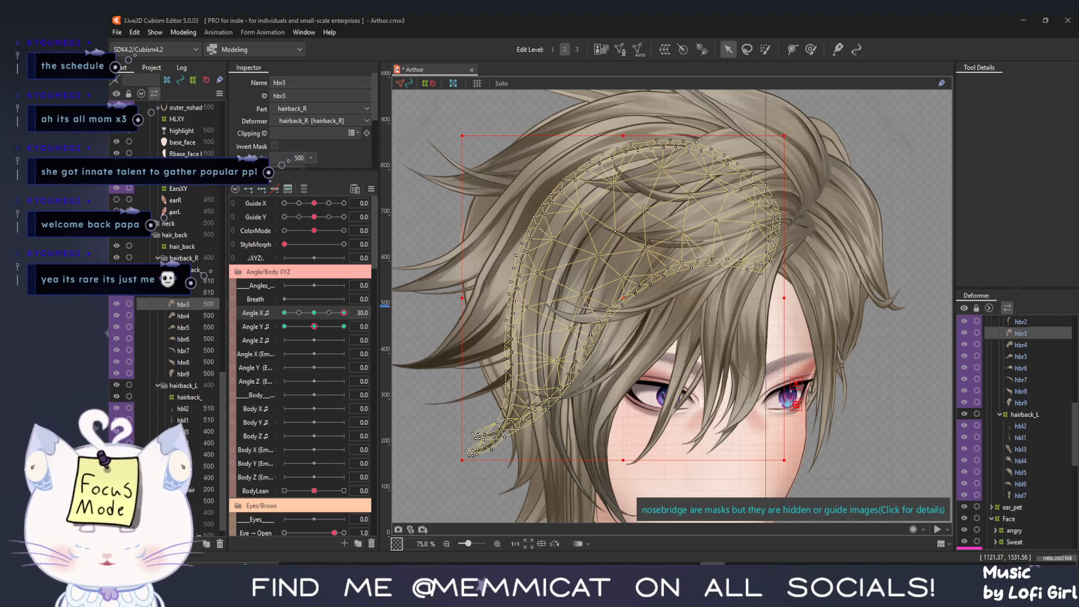
left_click_drag(343, 313, 369, 332)
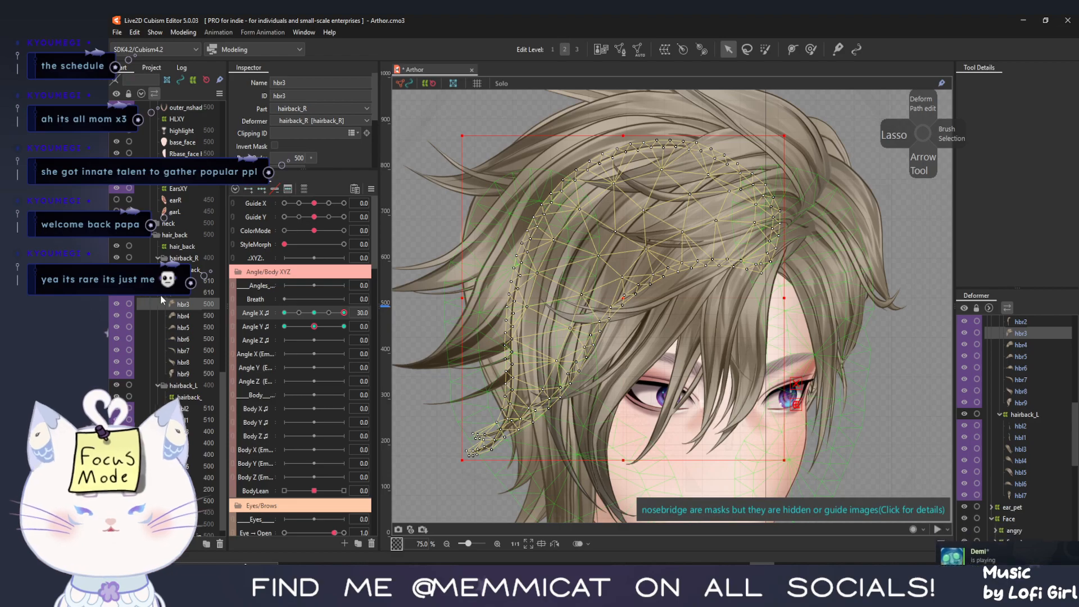
left_click_drag(318, 313, 372, 326)
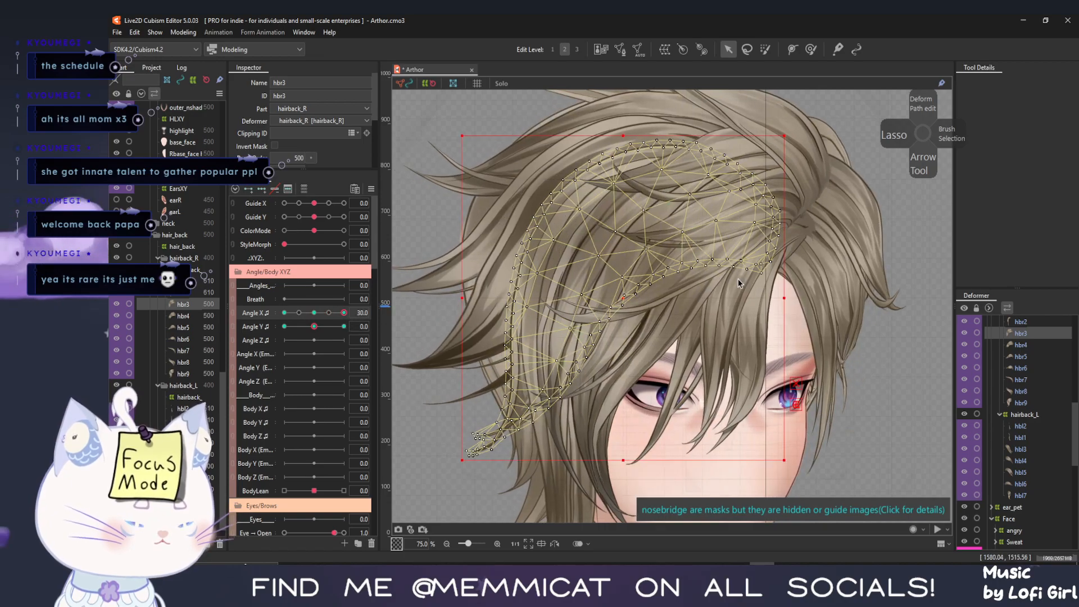
Stretch hbr3's inner end toward the hair parting at Angle X 30 and nudge its outer edge with a deform brush of about 662 px
left_click_drag(791, 295, 799, 289)
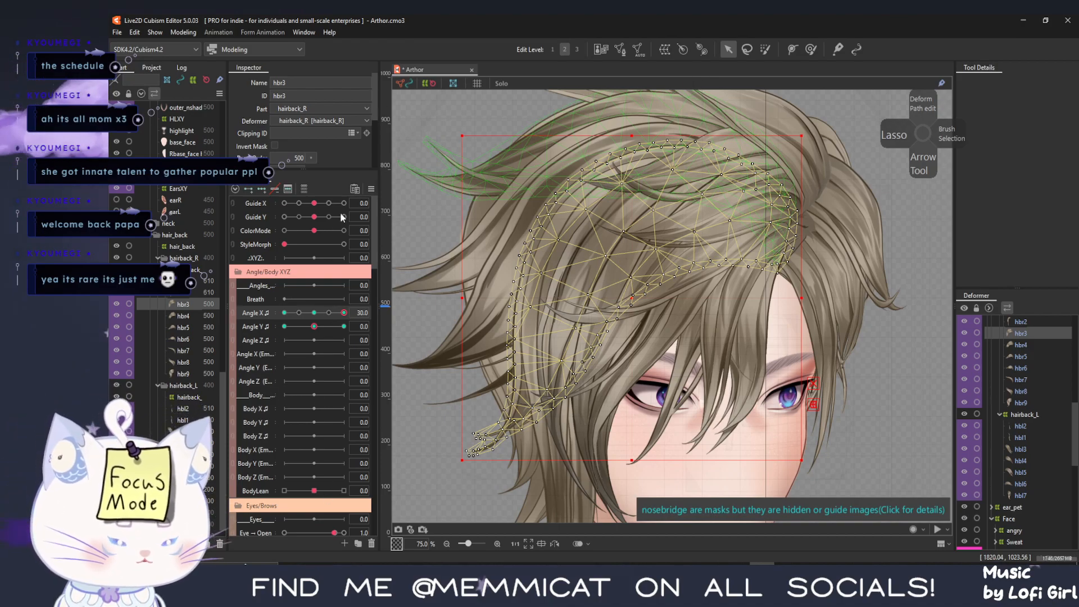
left_click(811, 49)
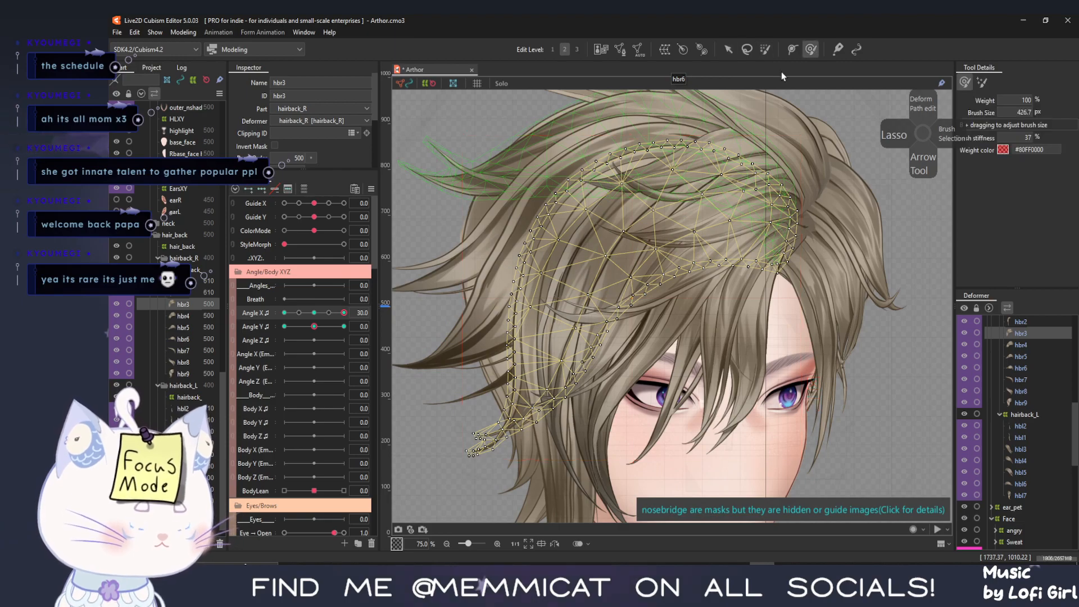
scroll(497, 230, "down", 2)
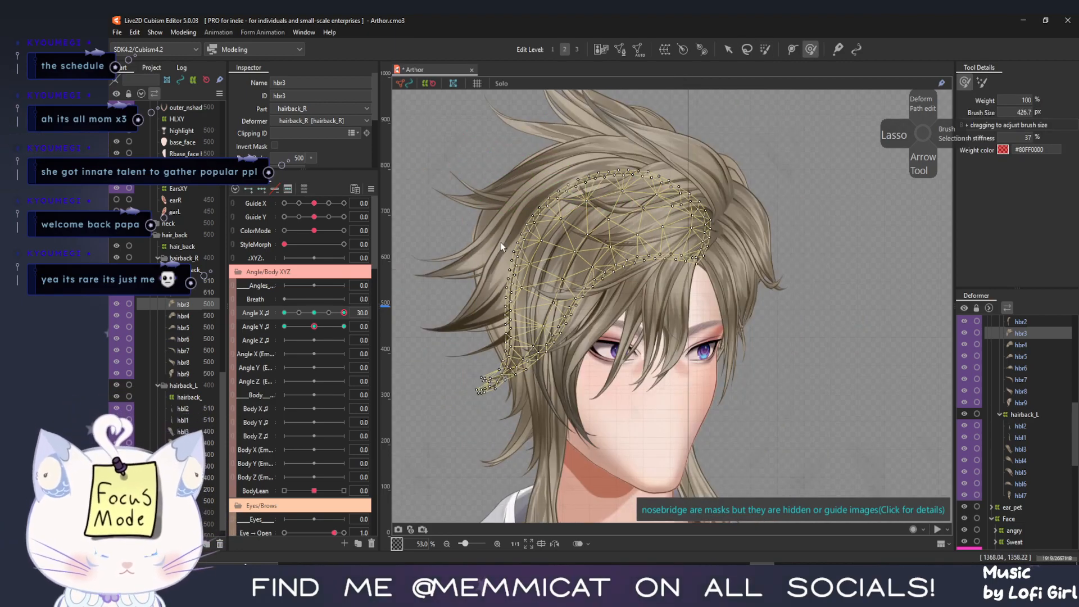
mouse_move(500, 250)
left_mouse_down()
mouse_move(514, 270)
mouse_move(498, 247)
left_mouse_up()
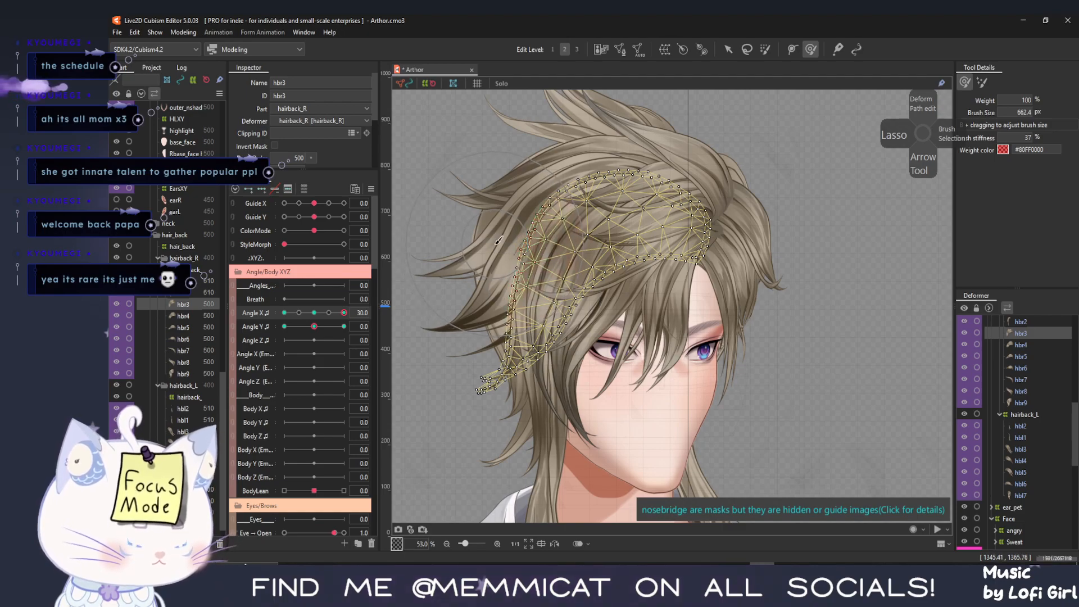
mouse_move(346, 316)
left_mouse_down()
mouse_move(336, 313)
mouse_move(345, 313)
left_mouse_up()
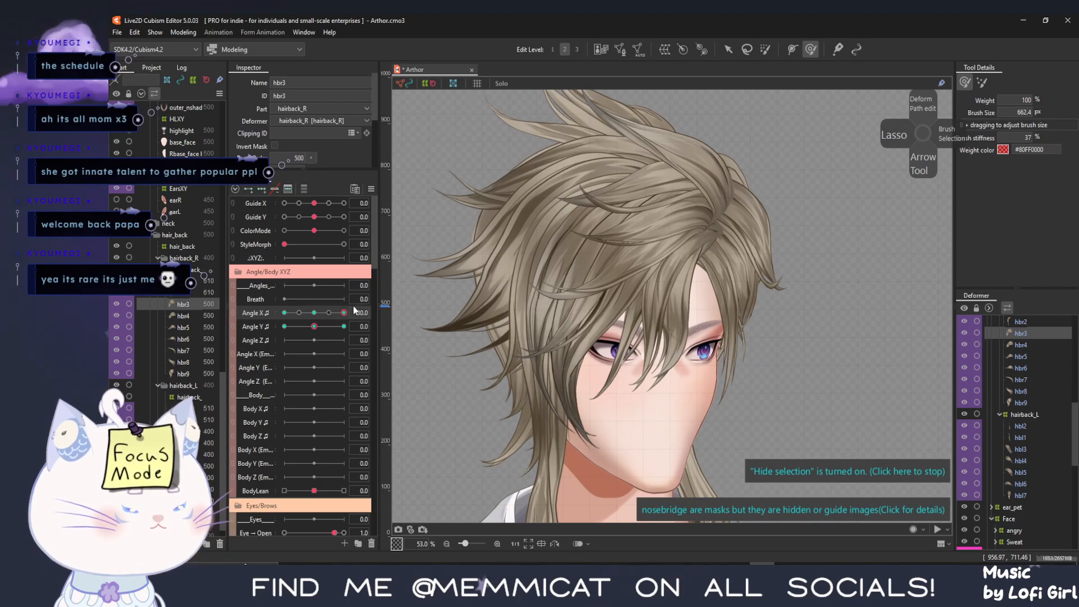
left_click(766, 470)
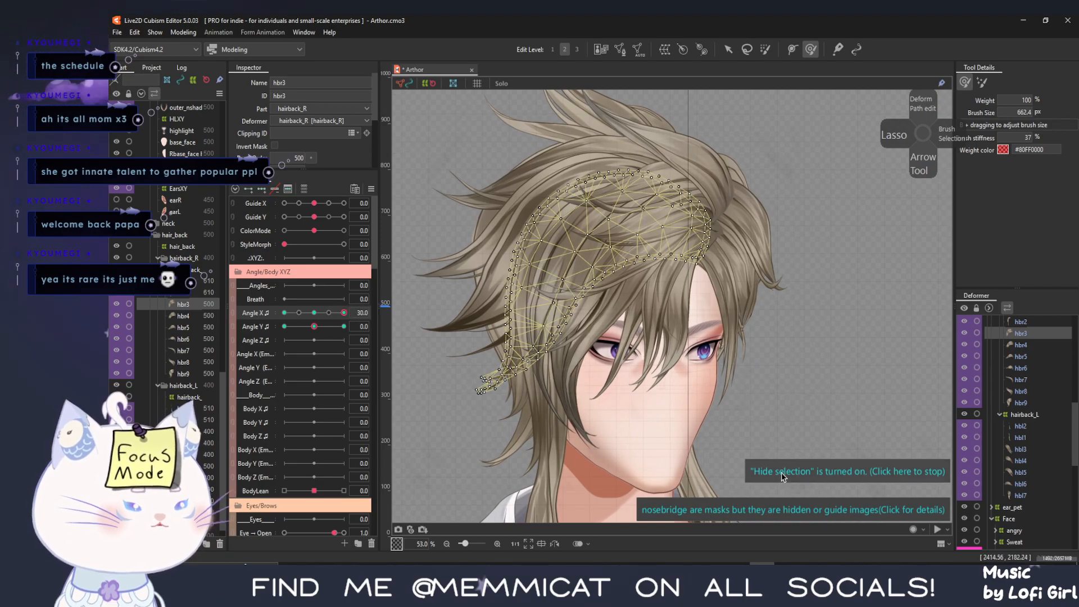
mouse_move(343, 312)
left_mouse_down()
mouse_move(307, 315)
mouse_move(353, 311)
left_mouse_up()
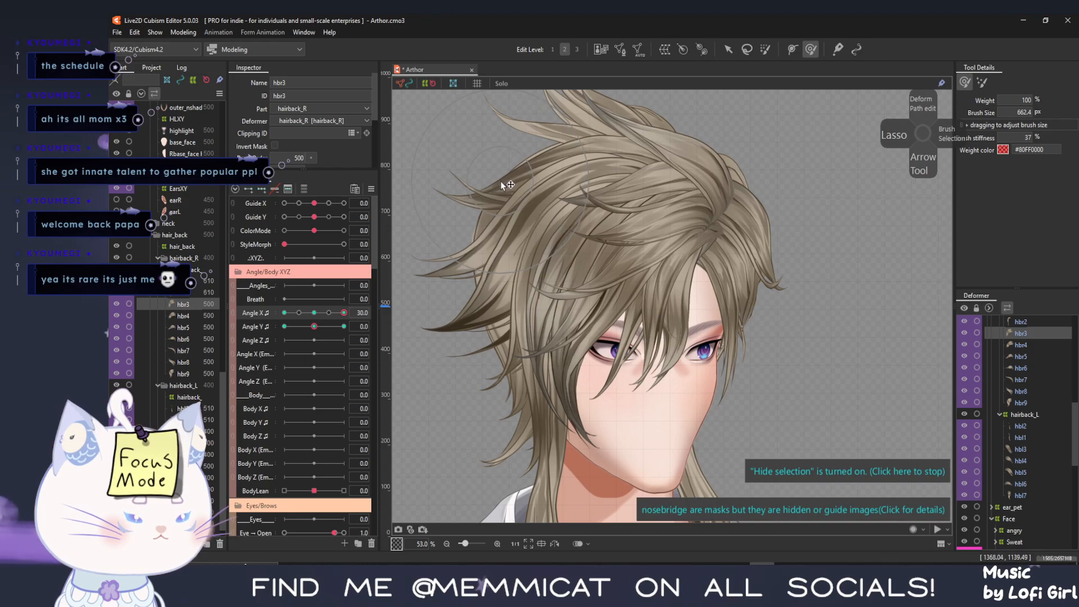
left_click_drag(343, 313, 331, 317)
Select the hbr1 strand and push its upper outer edge outward at Angle X 30 with a deform brush of about 662 px
left_click(728, 49)
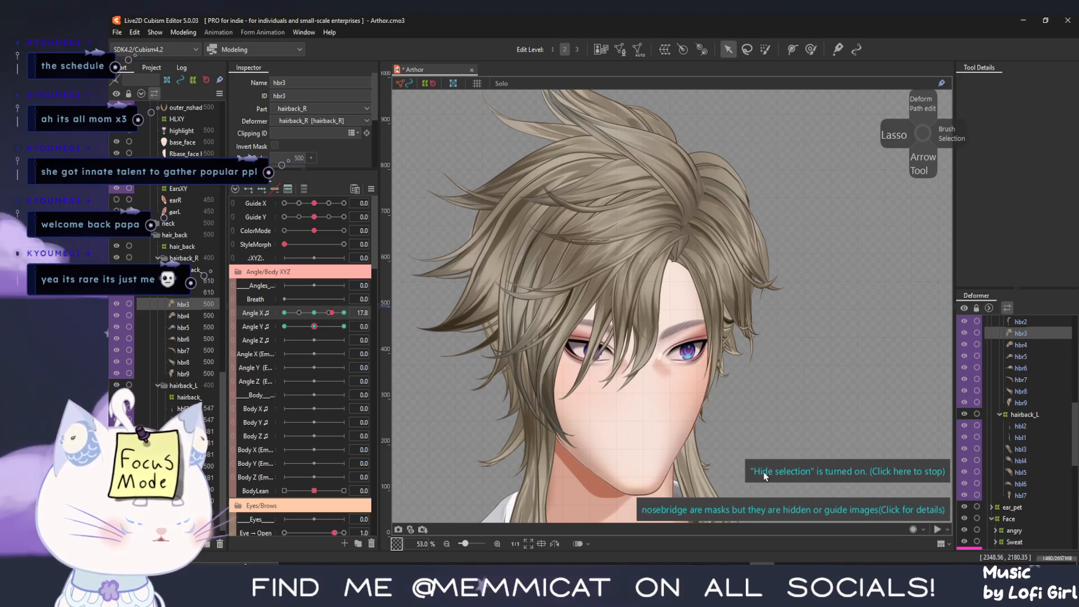
scroll(506, 474, "up", 2)
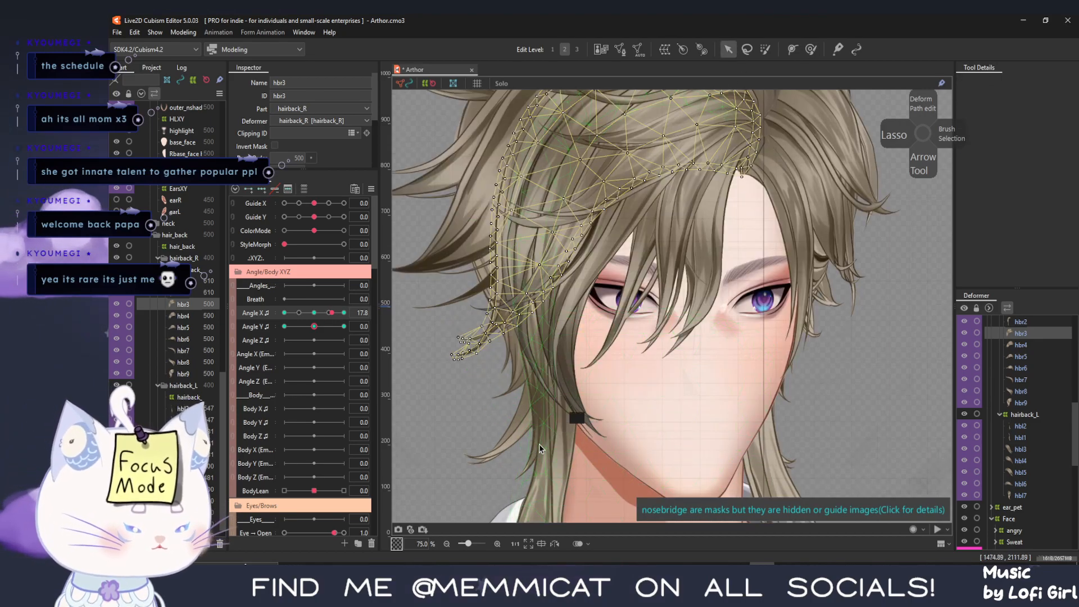
left_click(508, 361)
left_click_drag(331, 313, 368, 308)
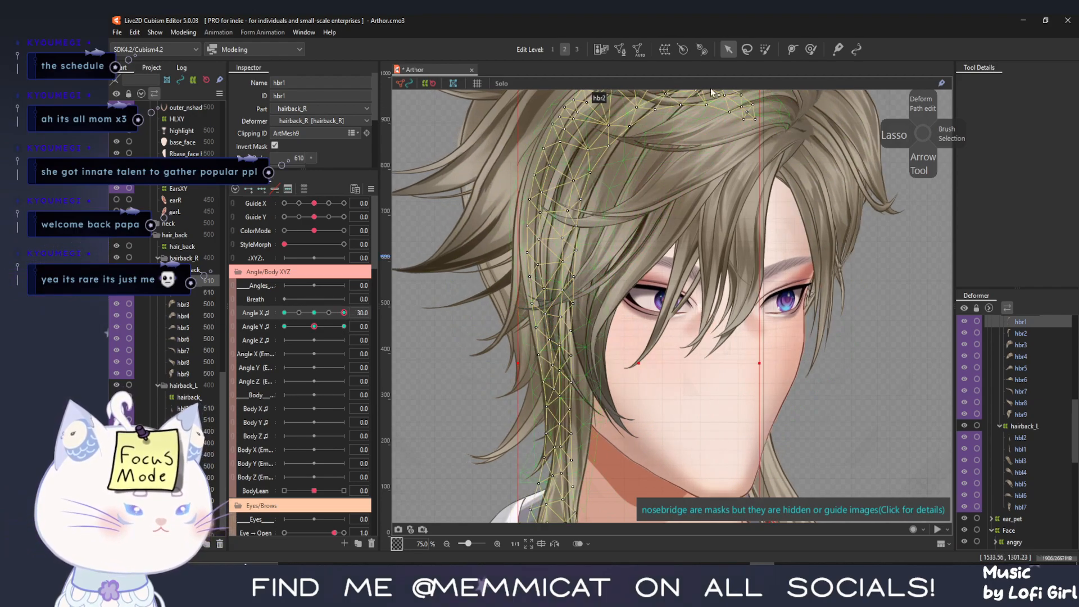
left_click(810, 50)
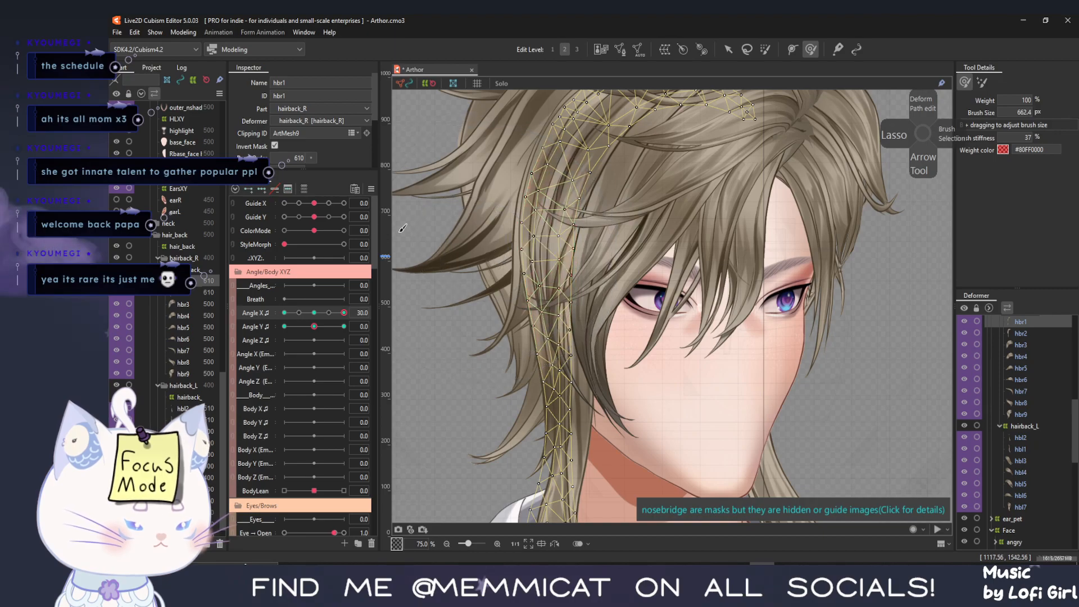
left_click_drag(344, 313, 314, 321)
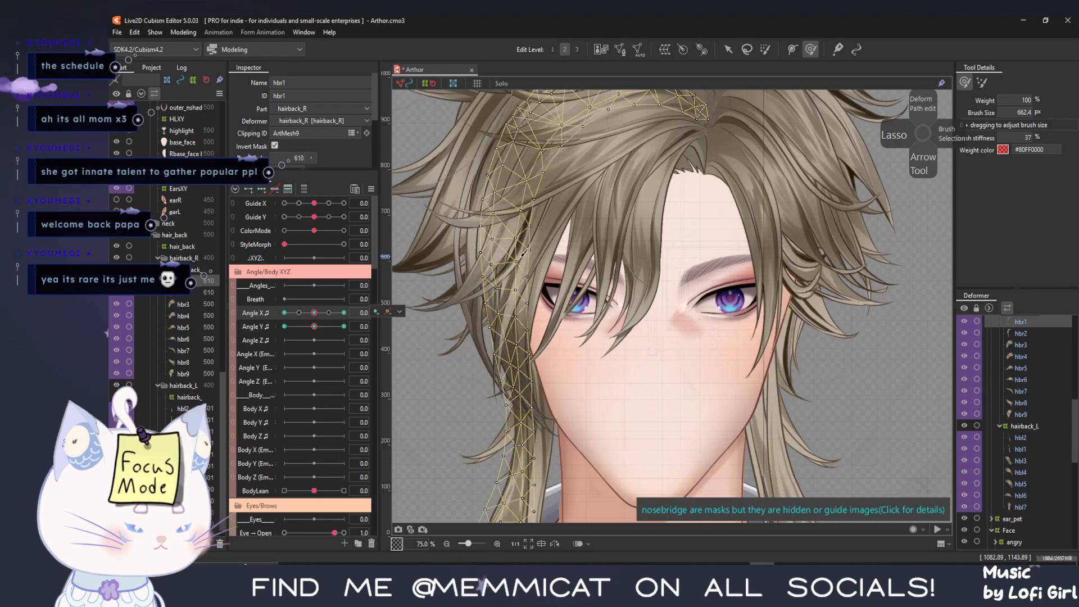
left_click_drag(314, 312, 382, 309)
Hide the selection highlight and examine the whole back hair as Angle X sweeps from 30 to -15
scroll(482, 350, "down", 3)
key("ctrl+h")
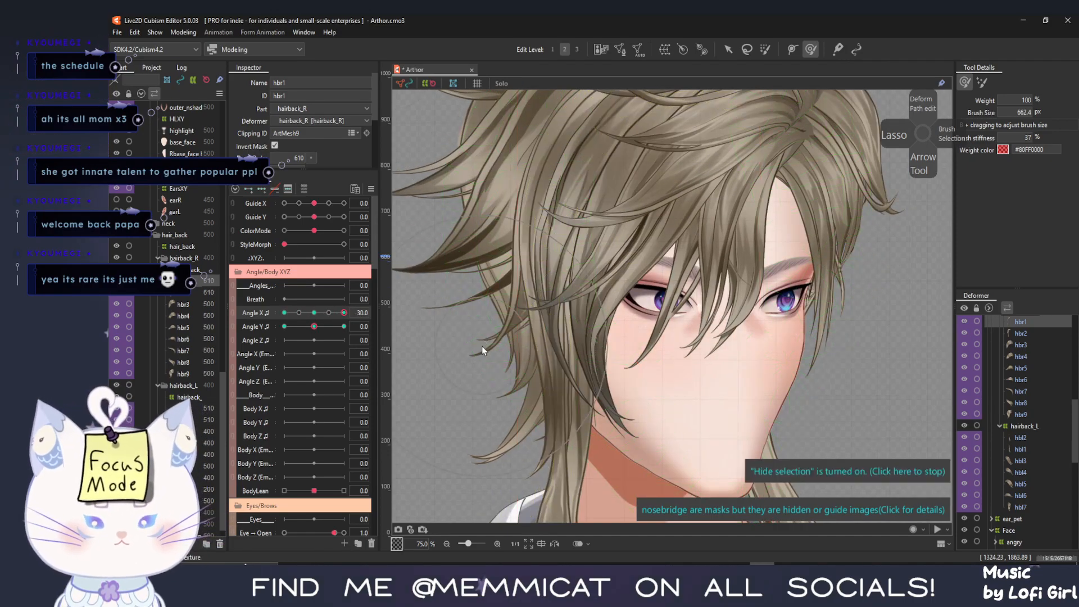
left_click(183, 327)
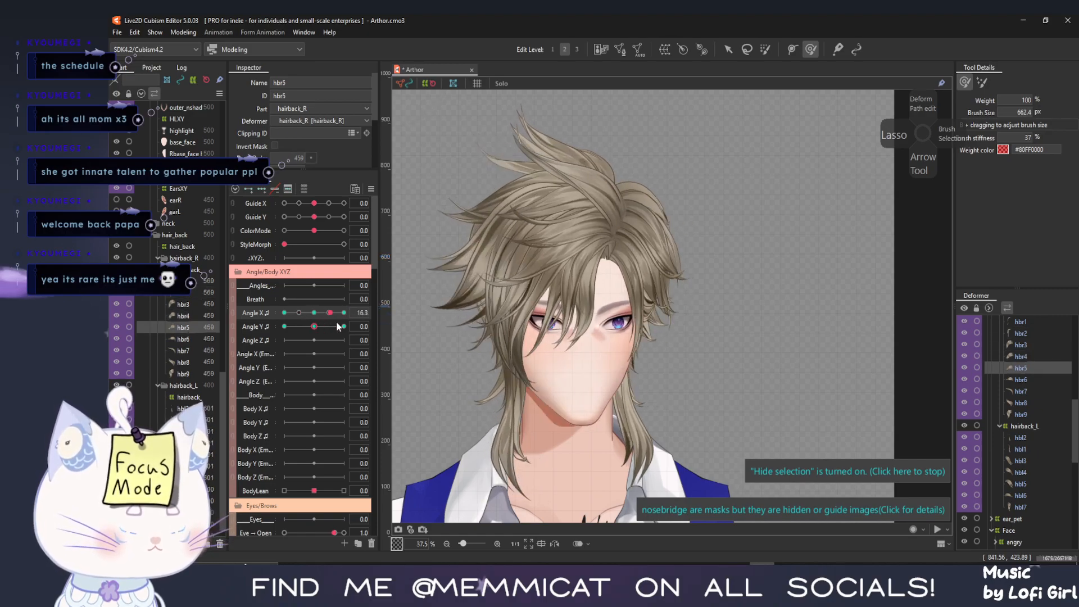
mouse_move(344, 313)
left_mouse_down()
mouse_move(290, 322)
mouse_move(318, 330)
mouse_move(298, 332)
left_mouse_up()
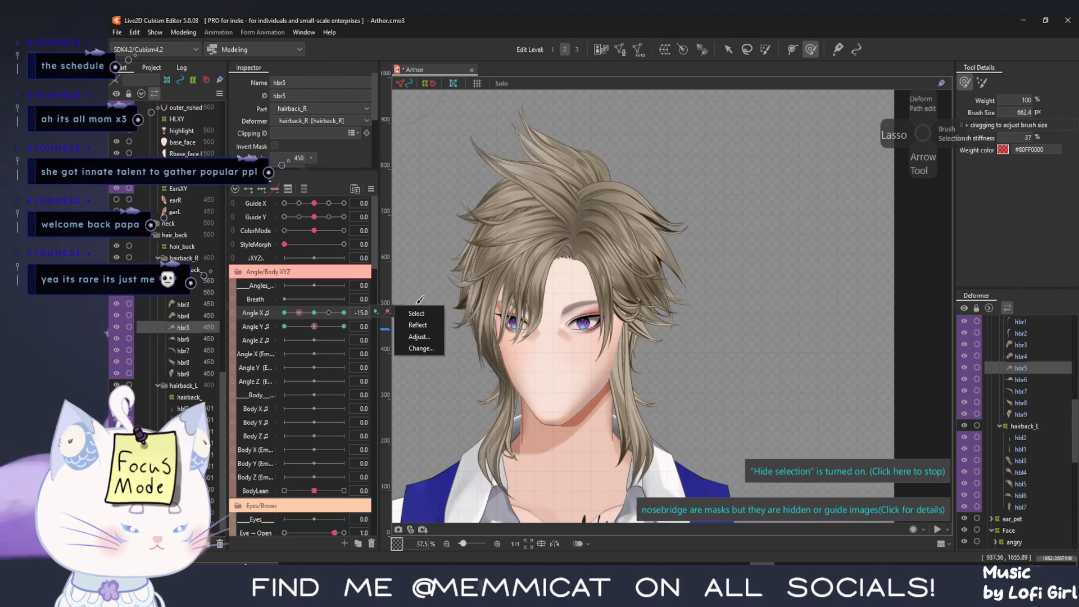
scroll(419, 309, "up", 2)
Select the hbr4 strand and reshape its outer edge at Angle X -15 with a deform brush of about 422 px
left_click(728, 50)
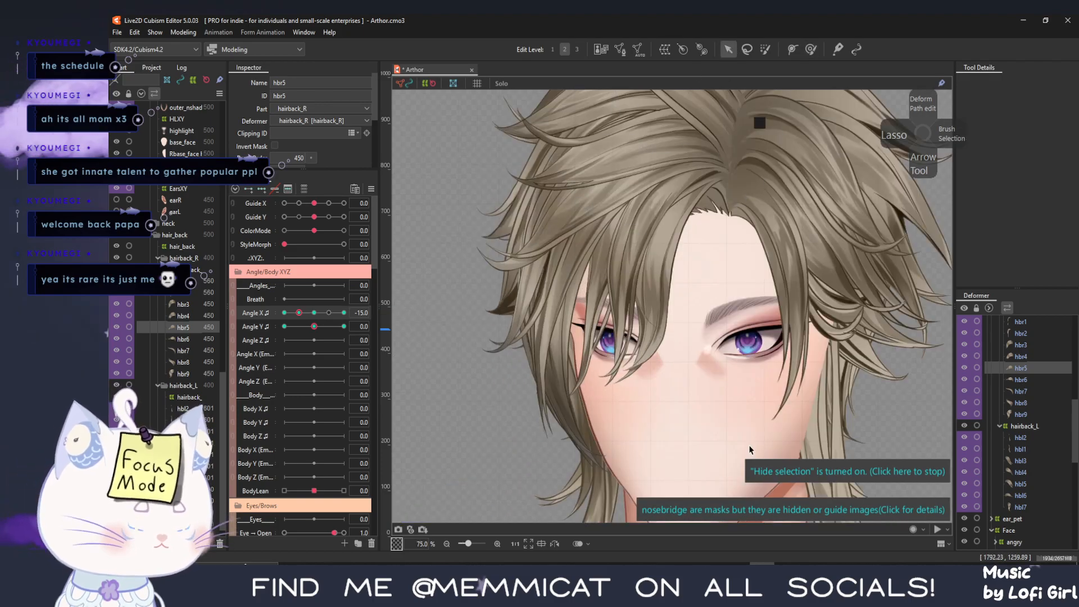
left_click(497, 312)
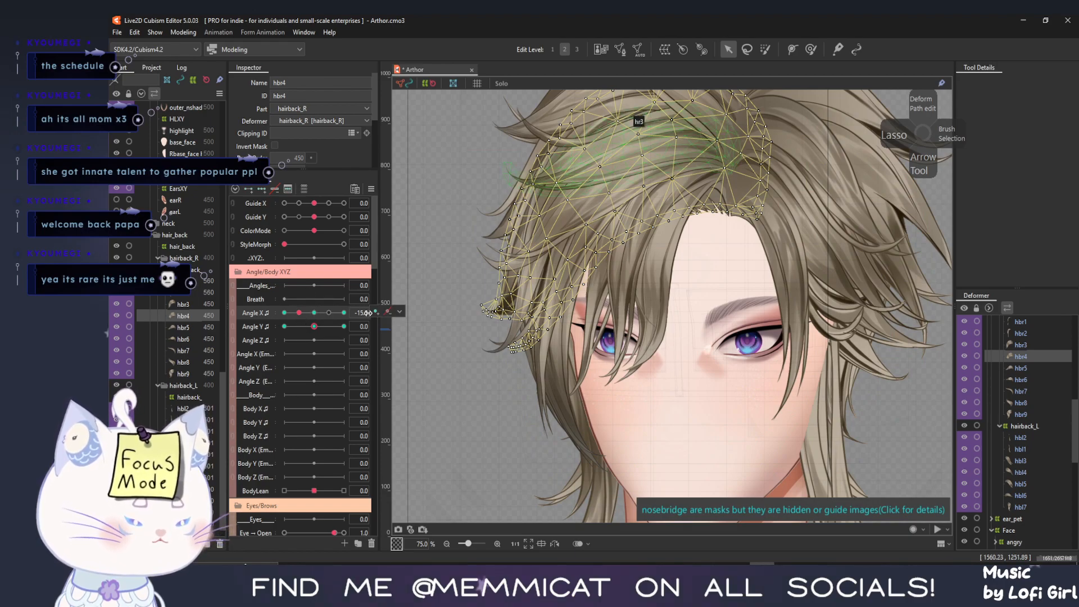
left_click(814, 50)
mouse_move(563, 224)
left_mouse_down()
mouse_move(516, 191)
mouse_move(554, 217)
mouse_move(548, 209)
left_mouse_up()
mouse_move(293, 317)
left_mouse_down()
mouse_move(313, 324)
mouse_move(300, 323)
left_mouse_up()
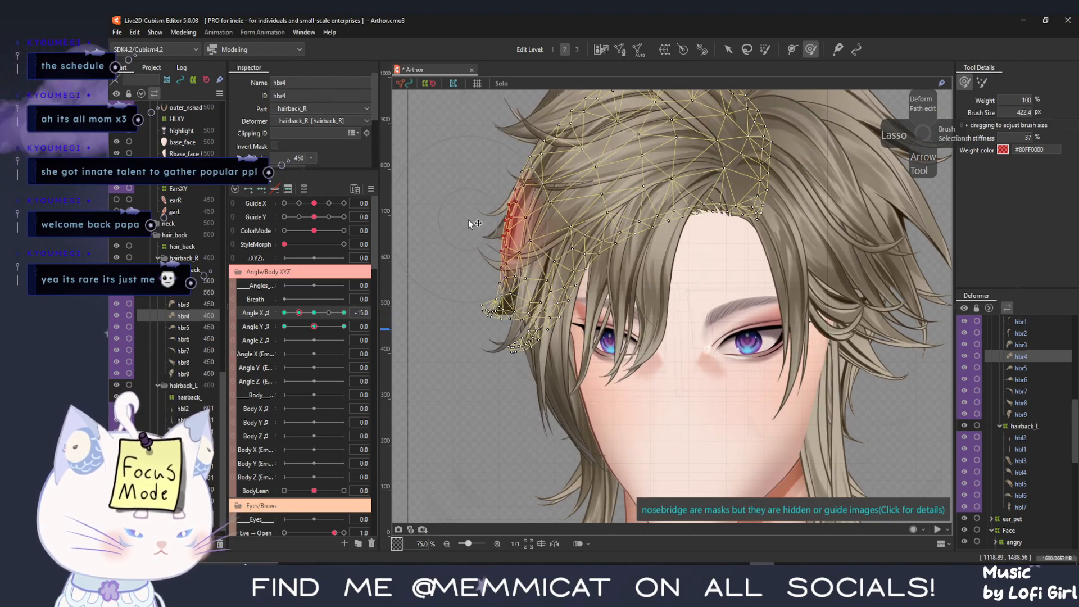
left_click(728, 50)
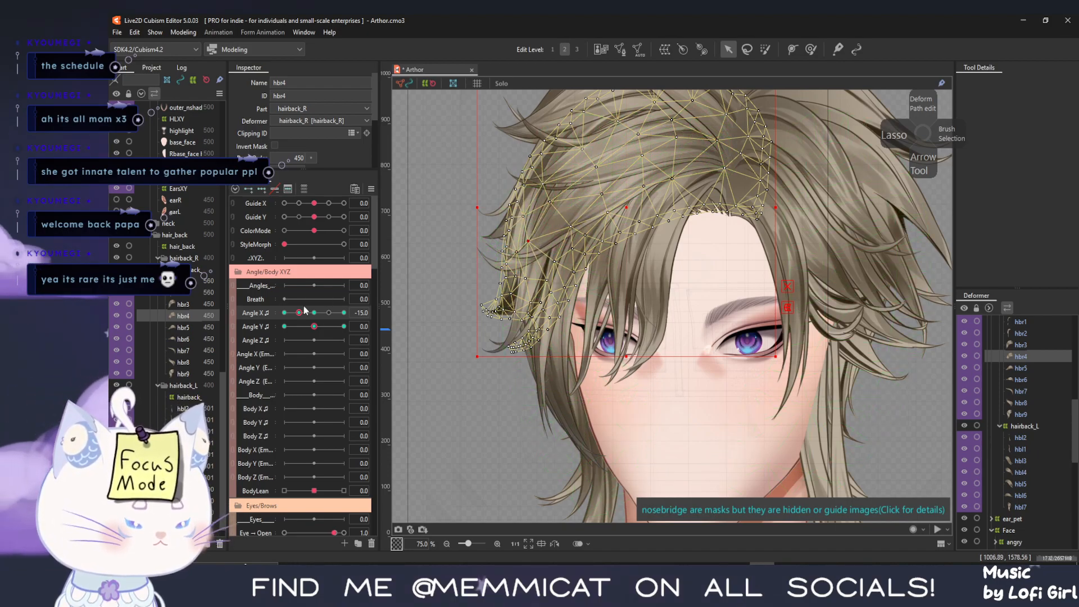
Refine hbr4's outer edge at Angle X -30 with a smaller deform brush of about 194 px
left_click_drag(298, 318, 283, 325)
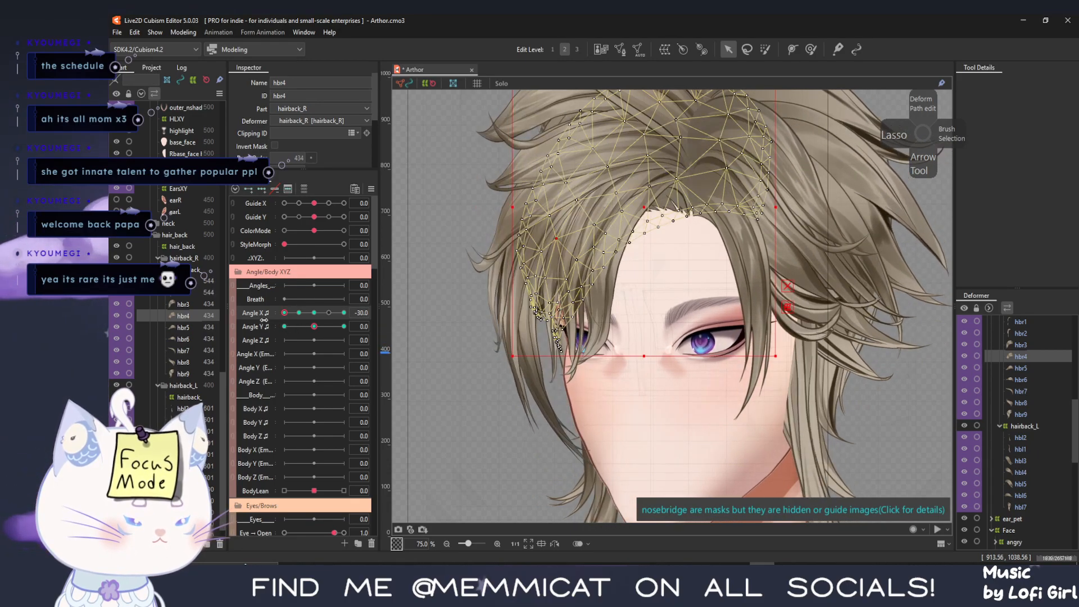
left_click(530, 250)
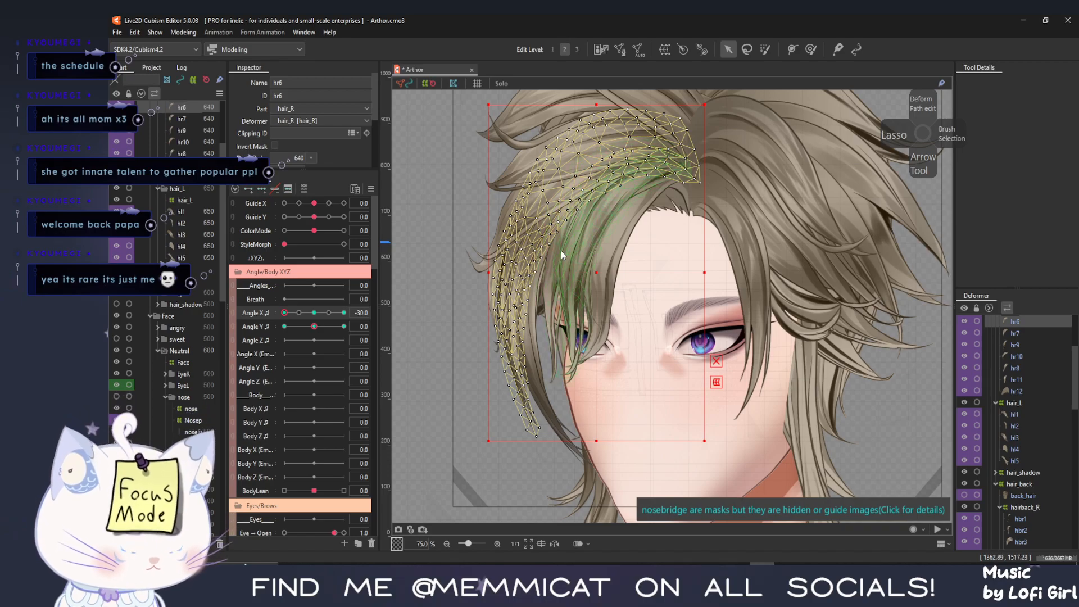
key("ctrl+z")
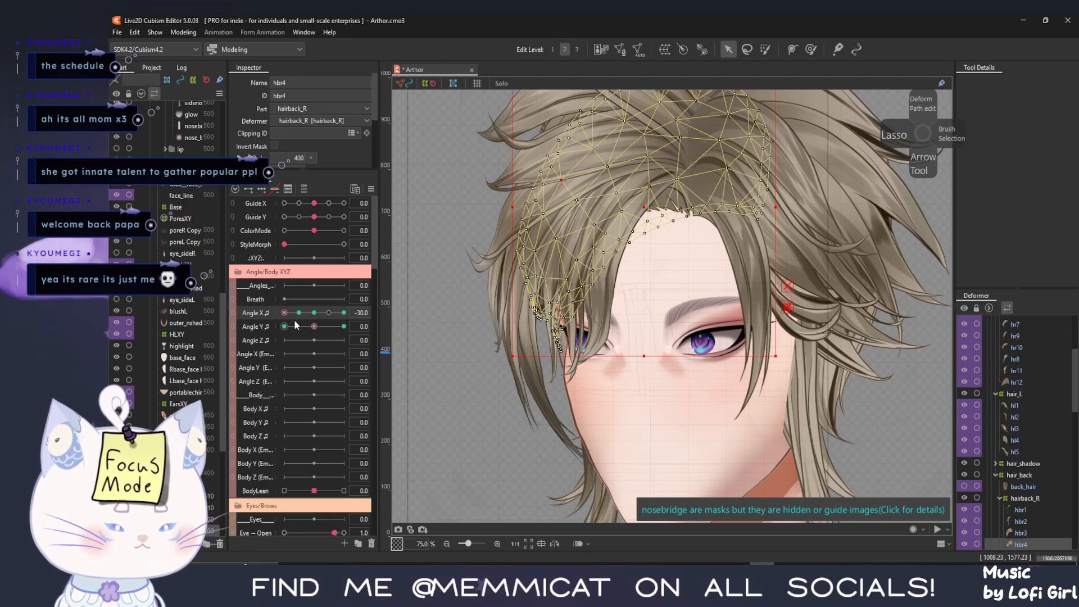
left_click_drag(285, 313, 151, 296)
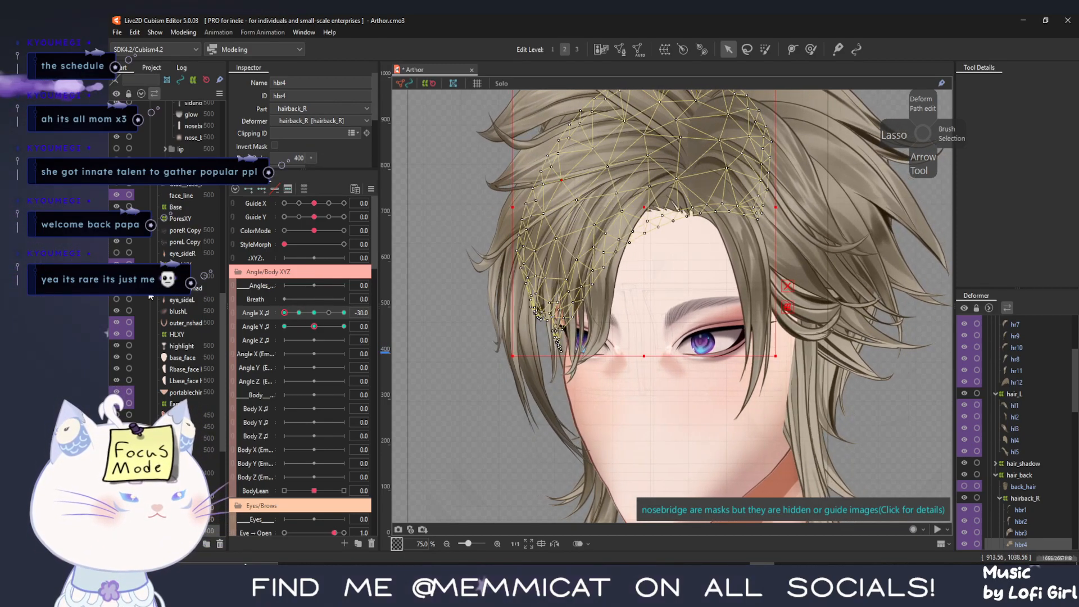
left_click(812, 50)
key("b")
left_click_drag(458, 246, 415, 245)
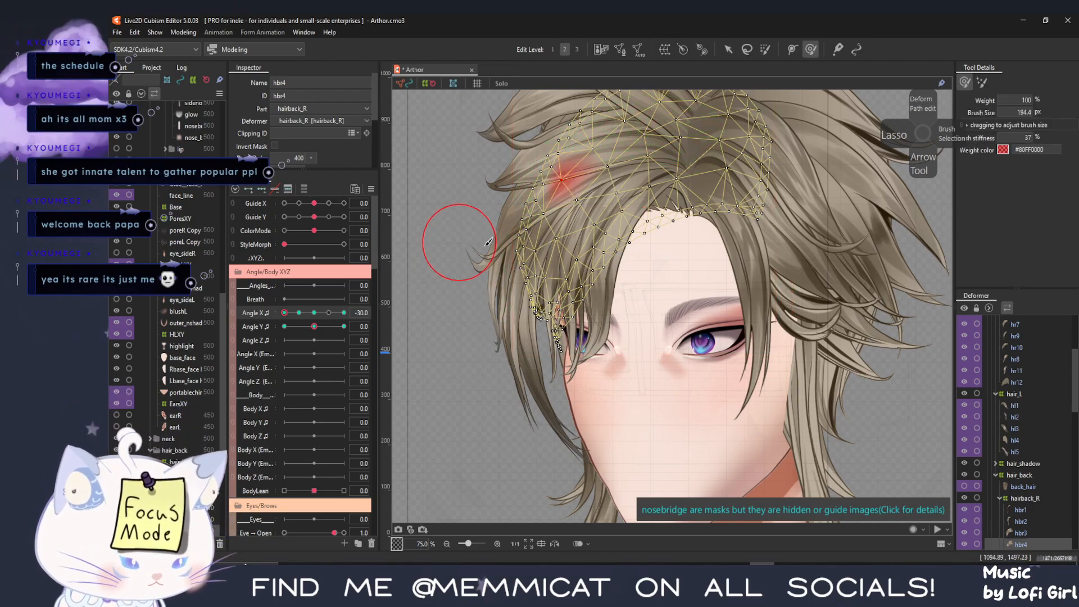
left_click_drag(517, 253, 524, 255)
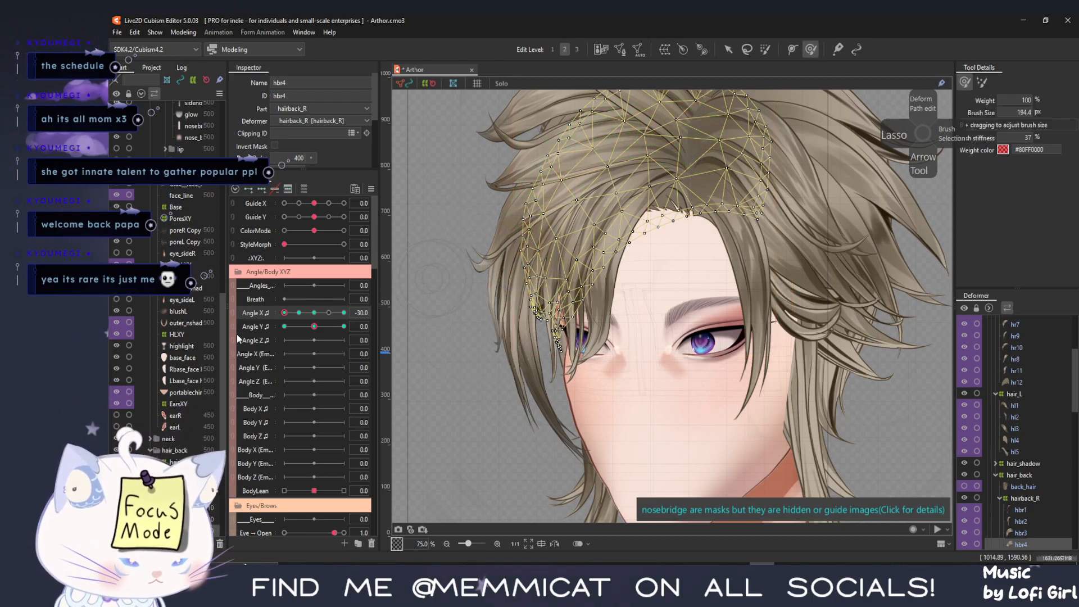
Pull hbr4's tips inward at Angle X -15 and reshape its outer edge at -30 and -15 with a deform brush of about 394 px
left_click_drag(285, 313, 299, 318)
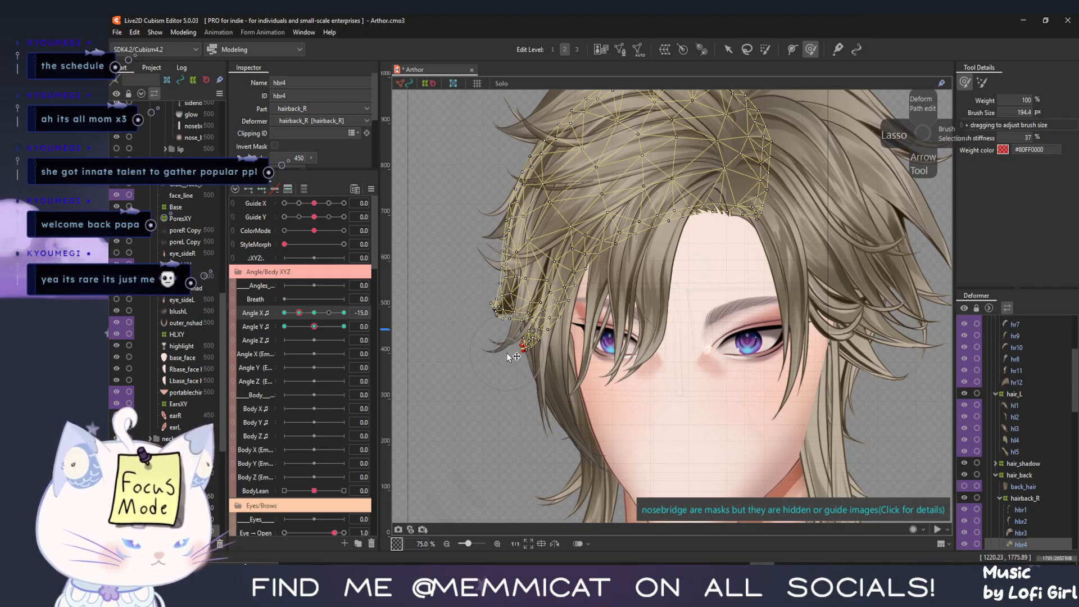
left_click_drag(512, 354, 515, 348)
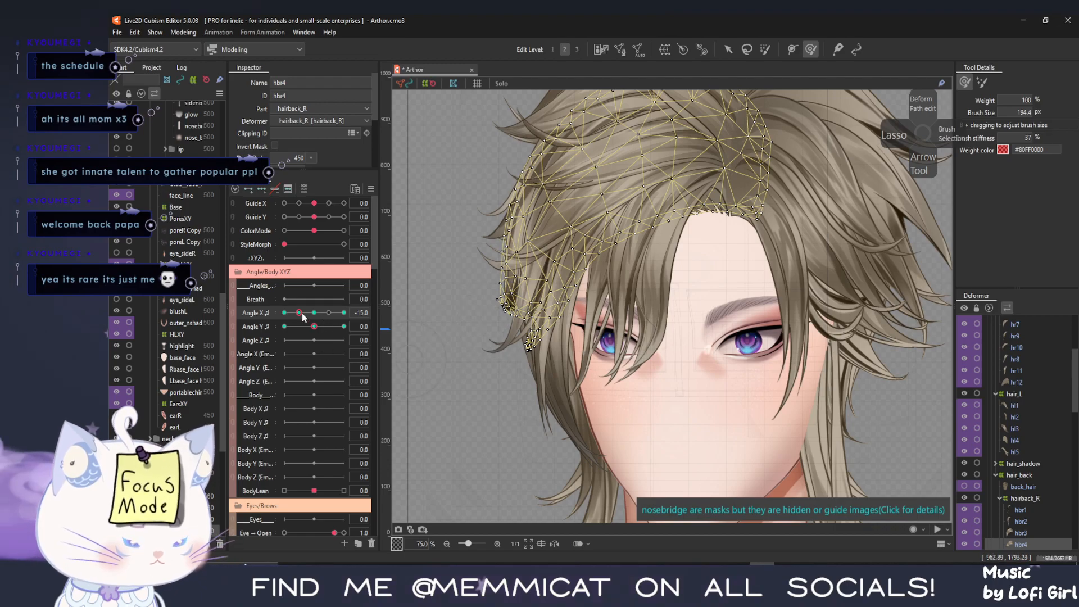
left_click_drag(300, 313, 273, 314)
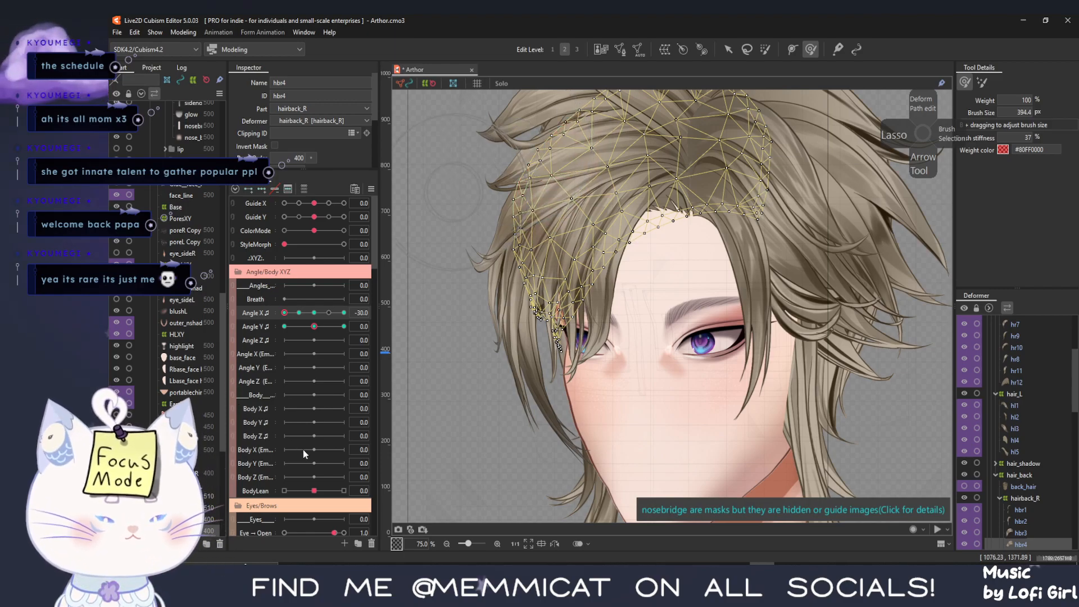
left_click_drag(285, 313, 299, 313)
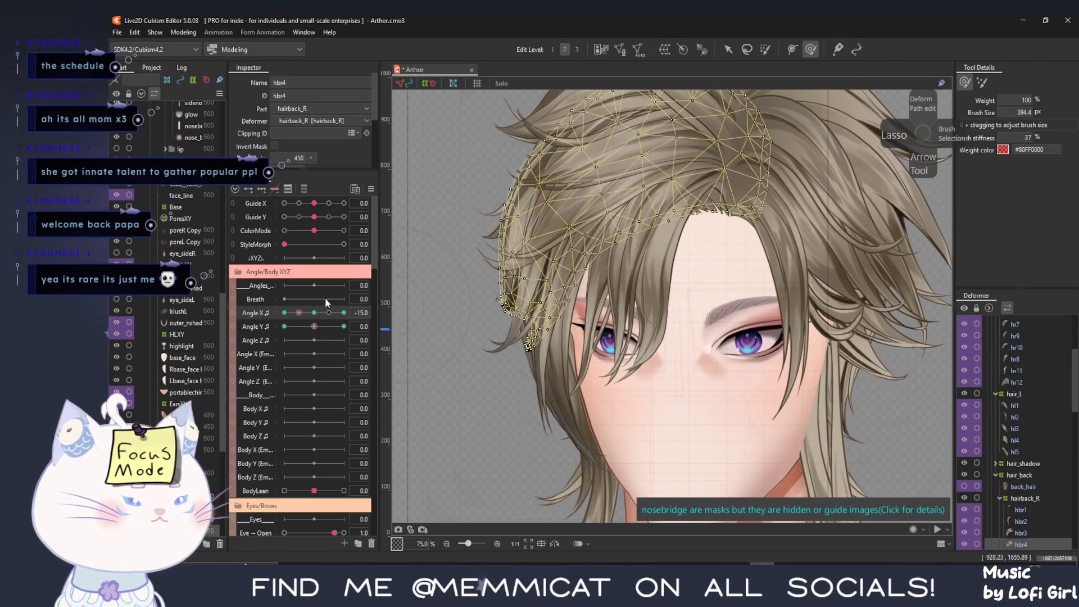
mouse_move(301, 313)
left_mouse_down()
mouse_move(282, 317)
mouse_move(318, 321)
mouse_move(299, 319)
left_mouse_up()
left_click_drag(487, 179, 495, 182)
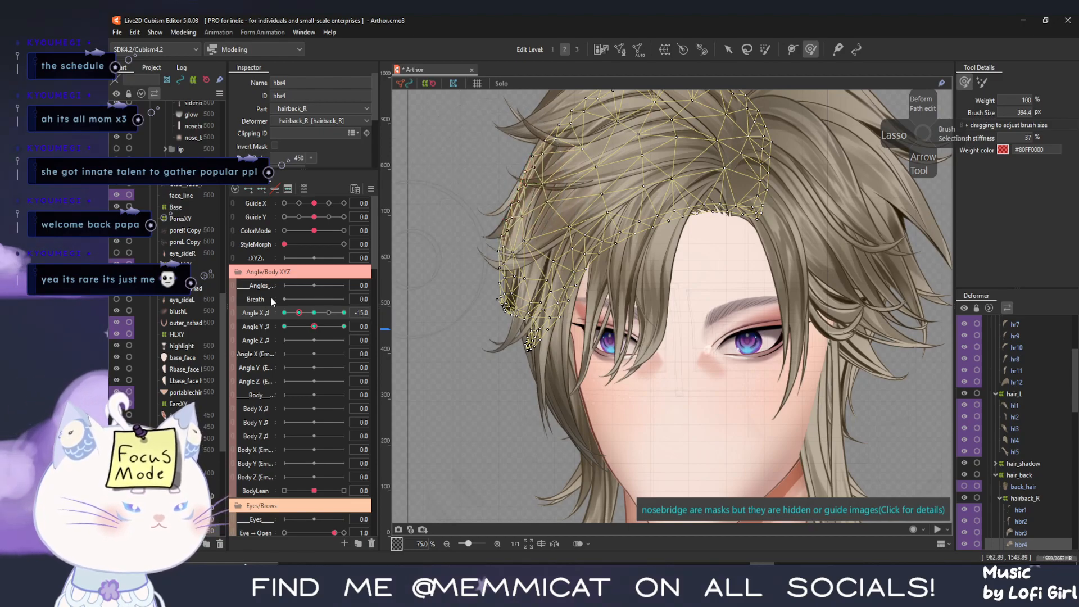
Reposition a mesh vertex on hbr4's outer edge with the Arrow tool at Angle X -30
left_click_drag(301, 312, 285, 312)
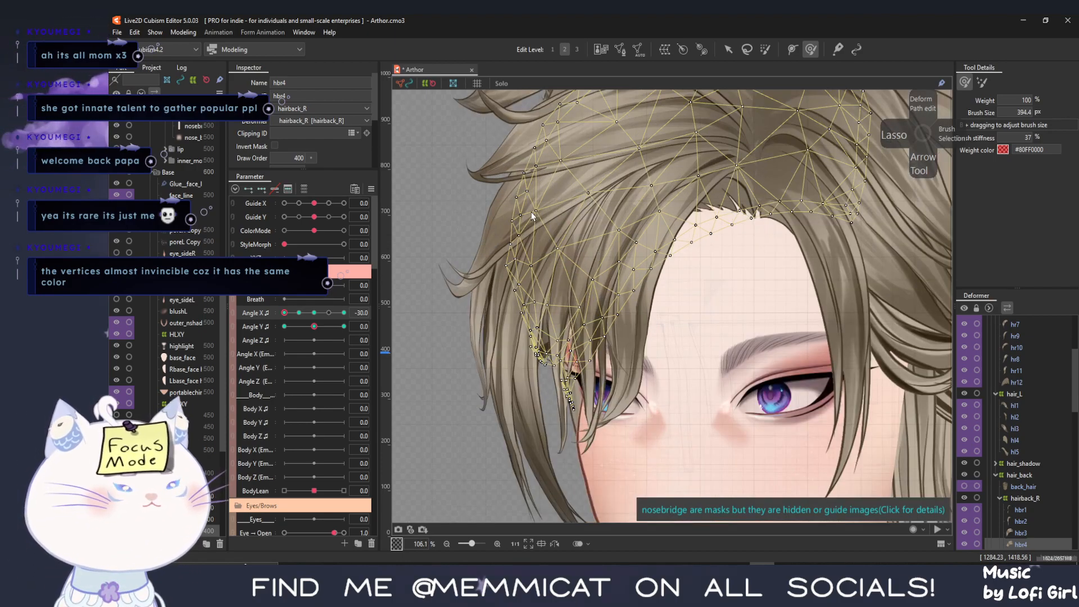
scroll(531, 215, "up", 3)
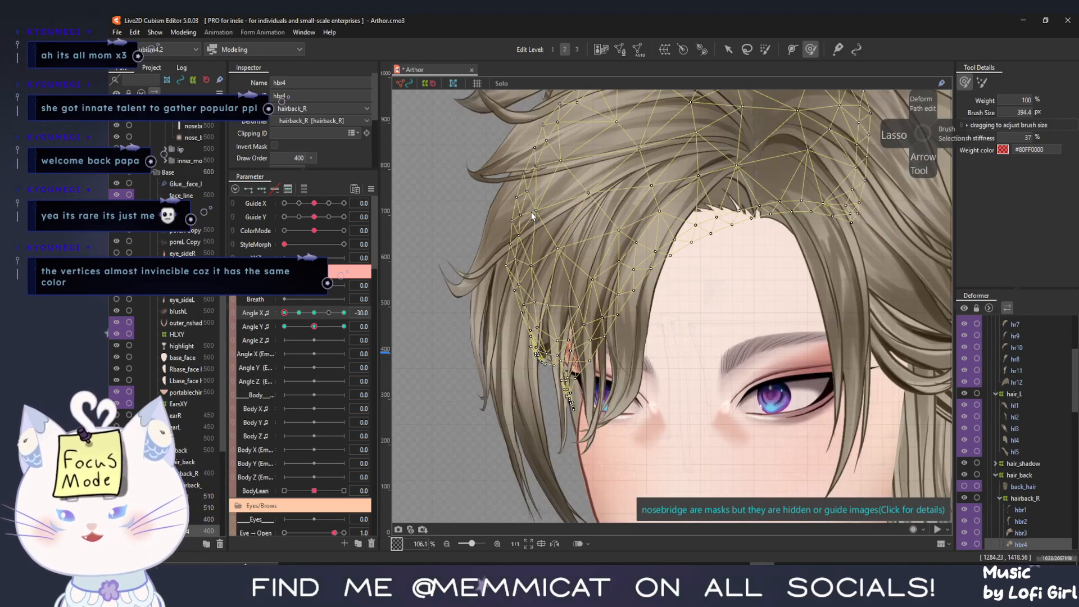
scroll(532, 215, "down", 2)
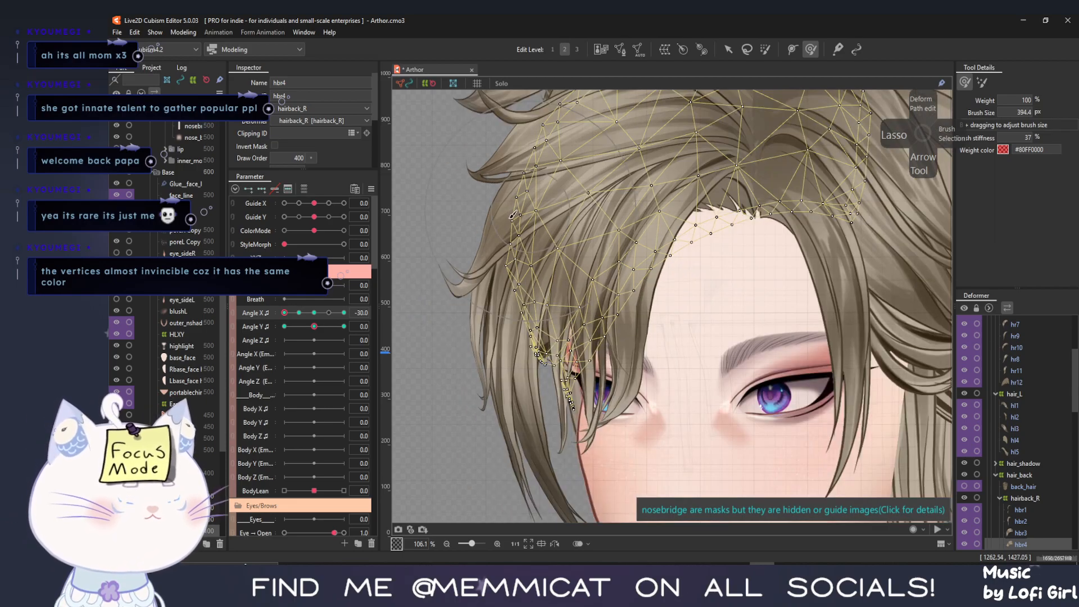
left_click_drag(512, 215, 498, 295)
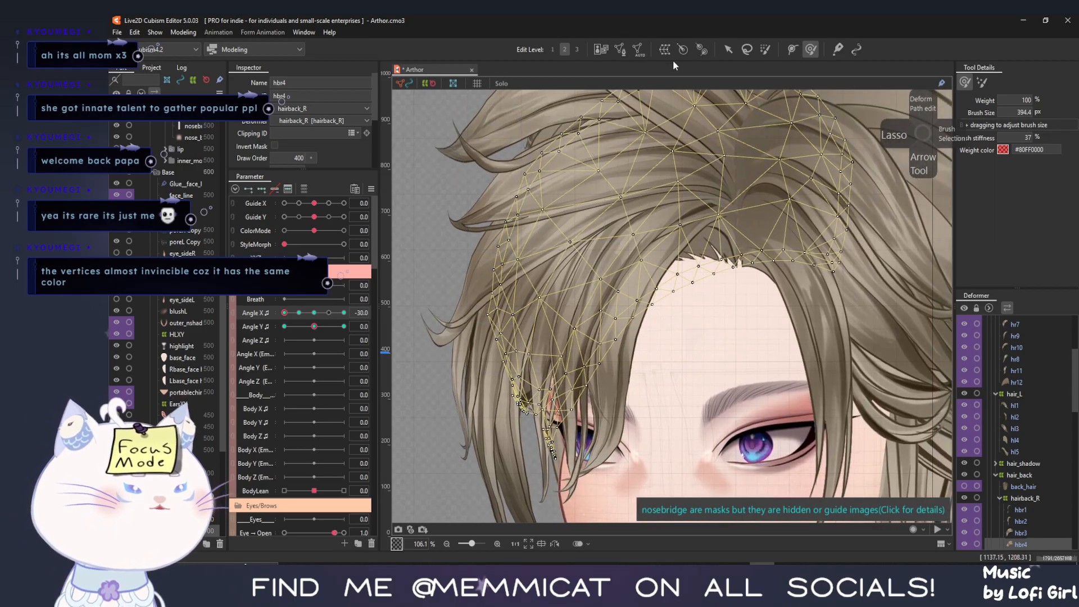
left_click(727, 52)
left_click_drag(487, 314, 488, 296)
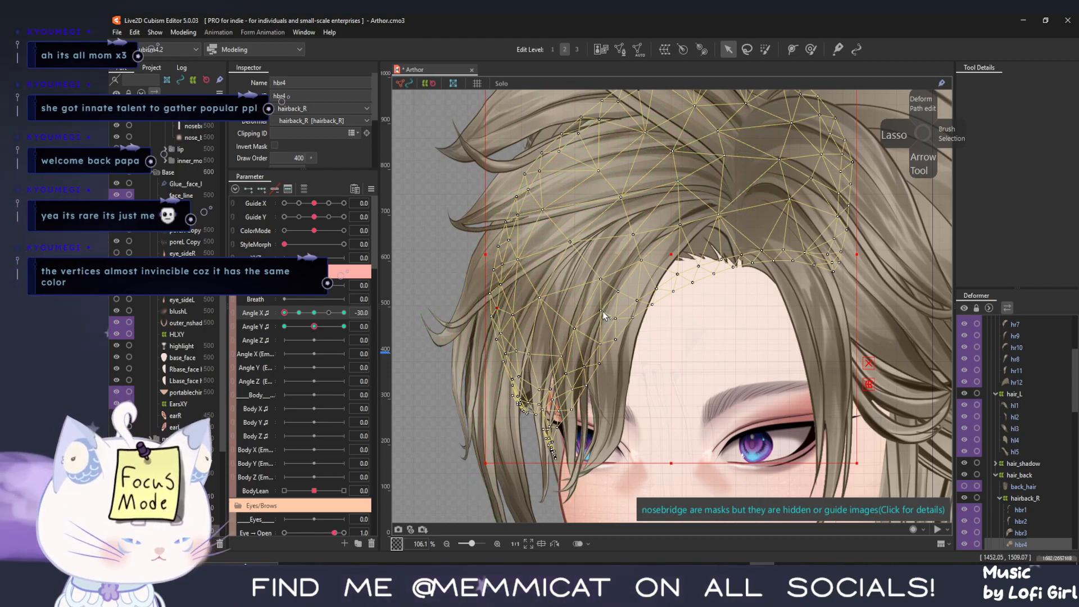
Preview the reshaped hbr4 strand with the selection hidden by sweeping Angle X from -30 to about 5
scroll(604, 317, "down", 2)
key("ctrl+h")
scroll(606, 298, "down", 2)
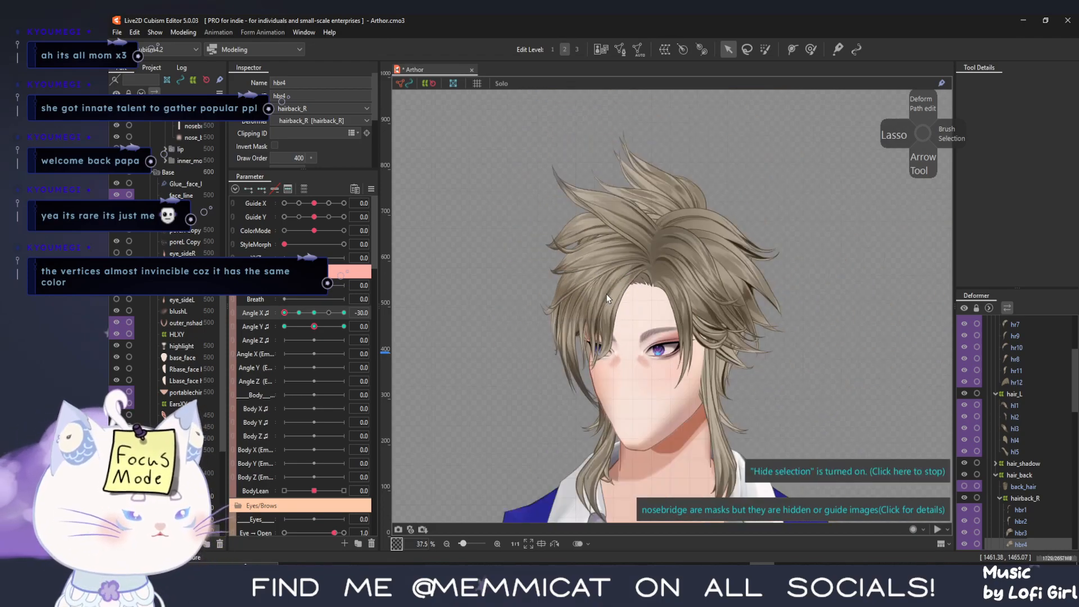
mouse_move(302, 315)
left_mouse_down()
mouse_move(332, 296)
mouse_move(251, 321)
left_mouse_up()
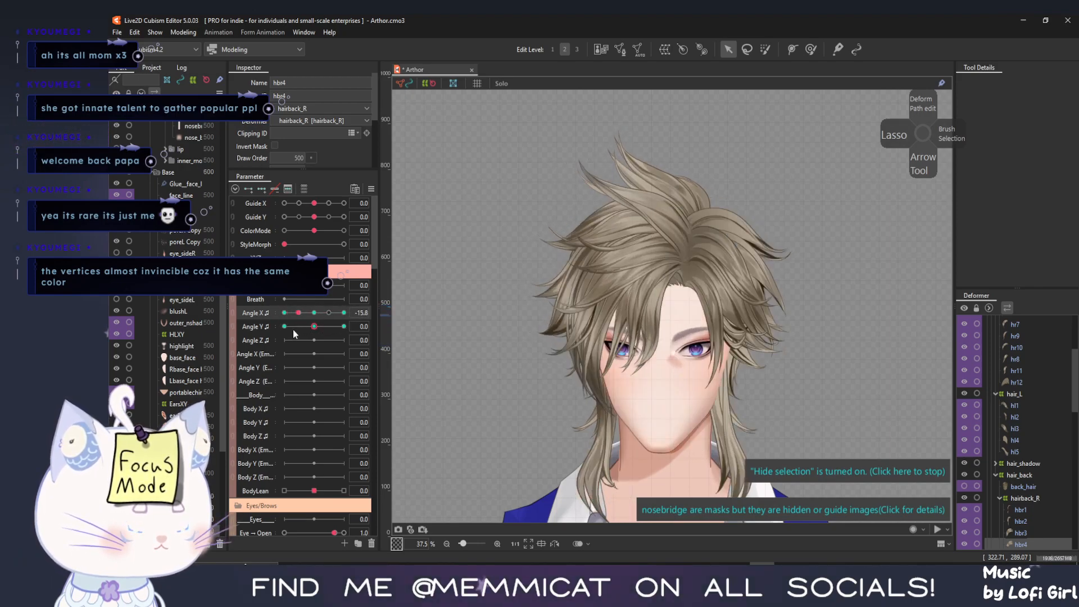
left_click_drag(284, 312, 319, 327)
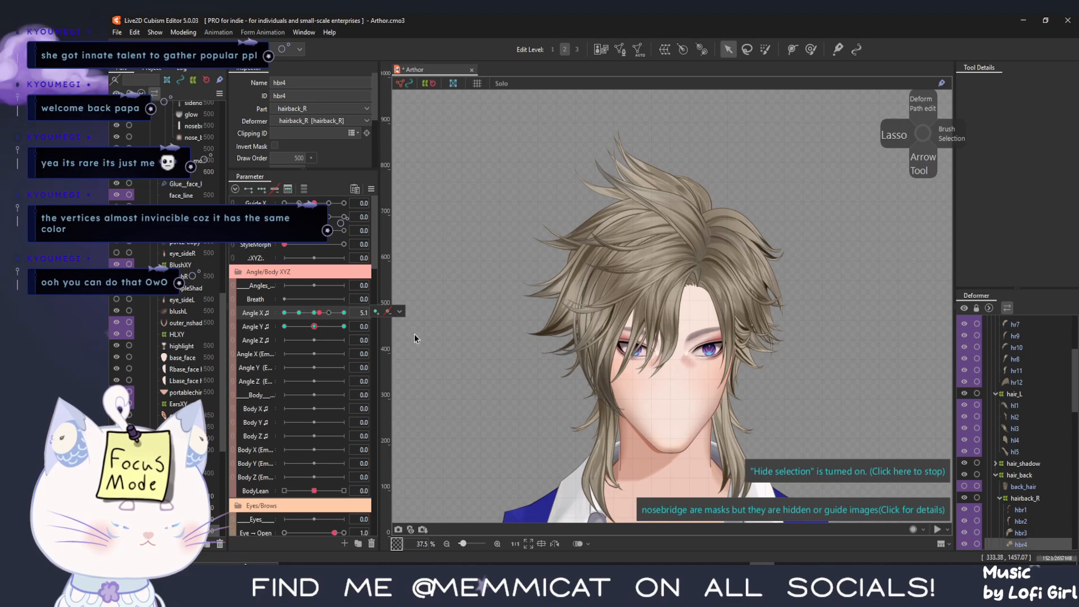
left_click(604, 278)
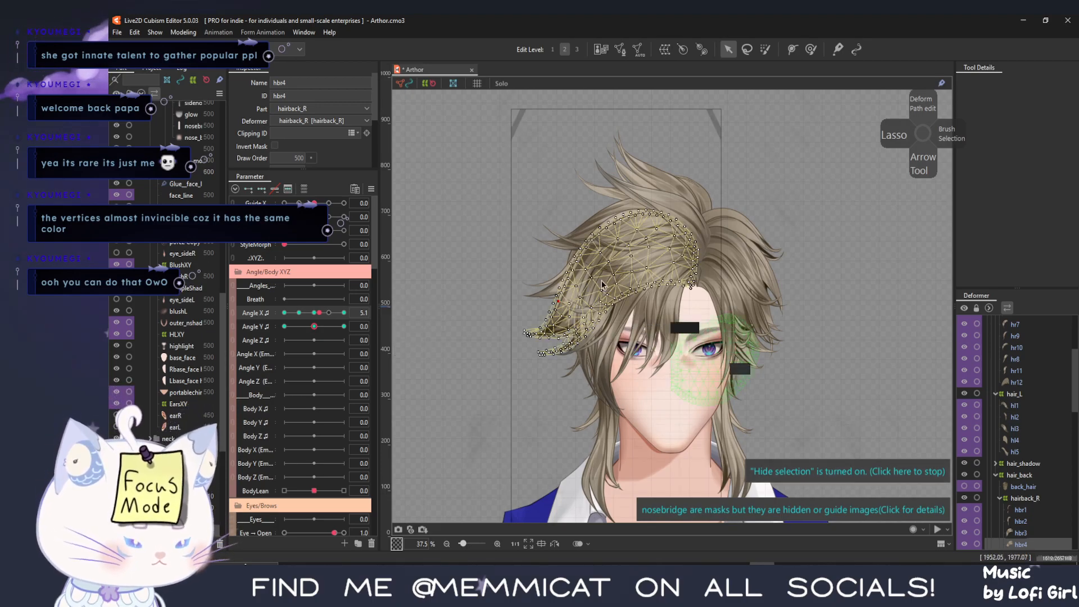
scroll(365, 157, "down", 5)
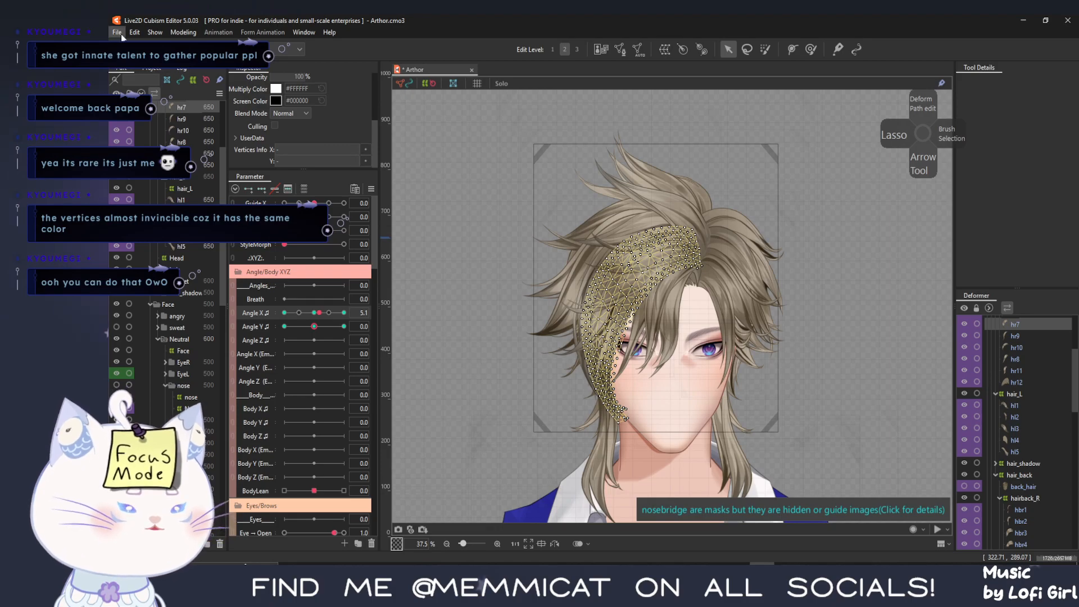
Open the Object Style page of the environment settings
key("alt+f")
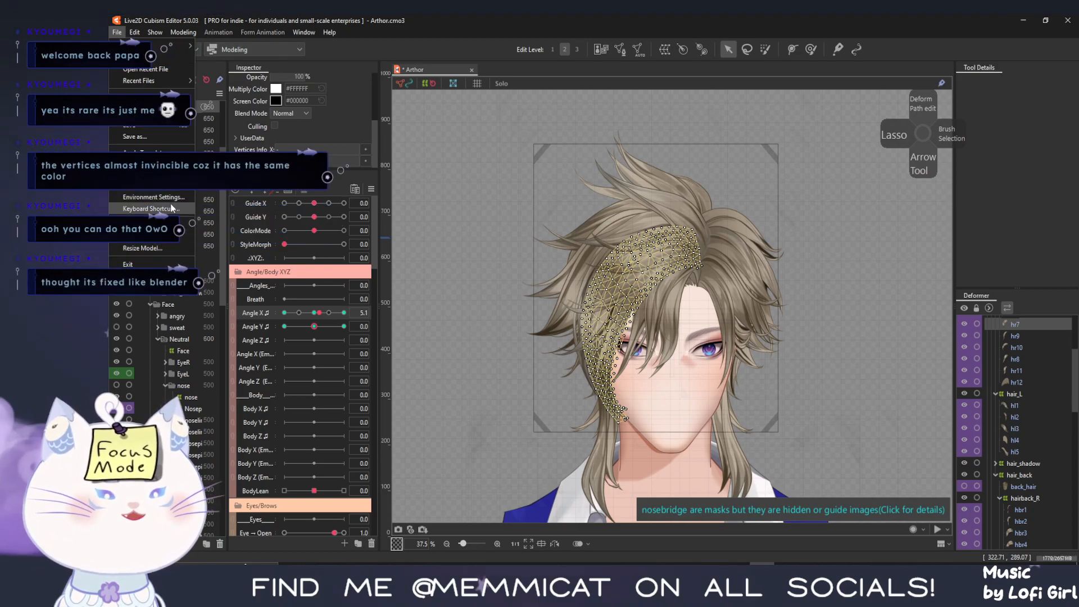
left_click(174, 201)
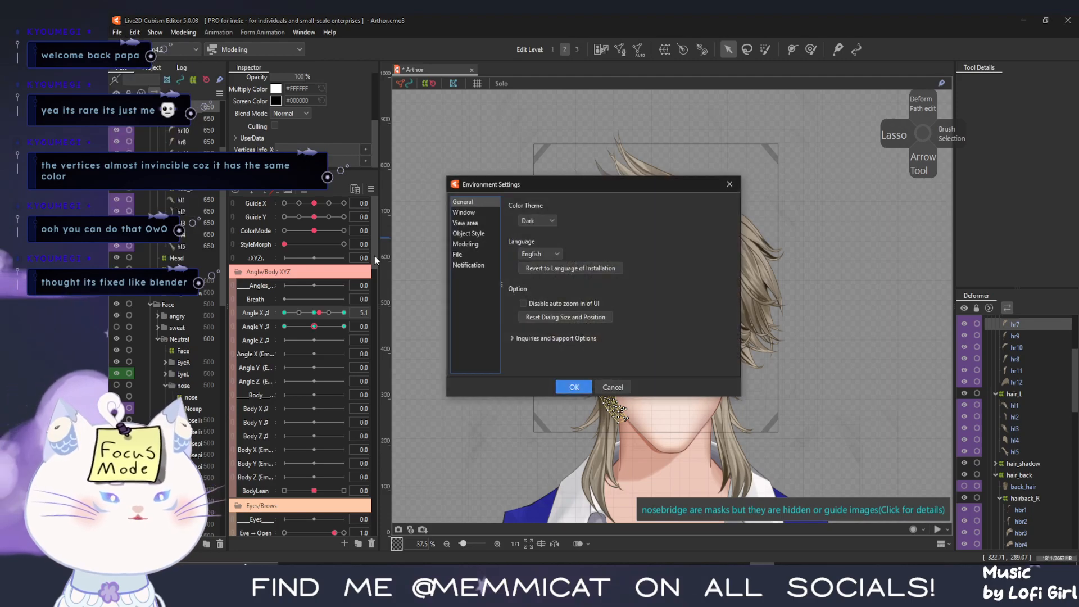
left_click(475, 222)
left_click(470, 243)
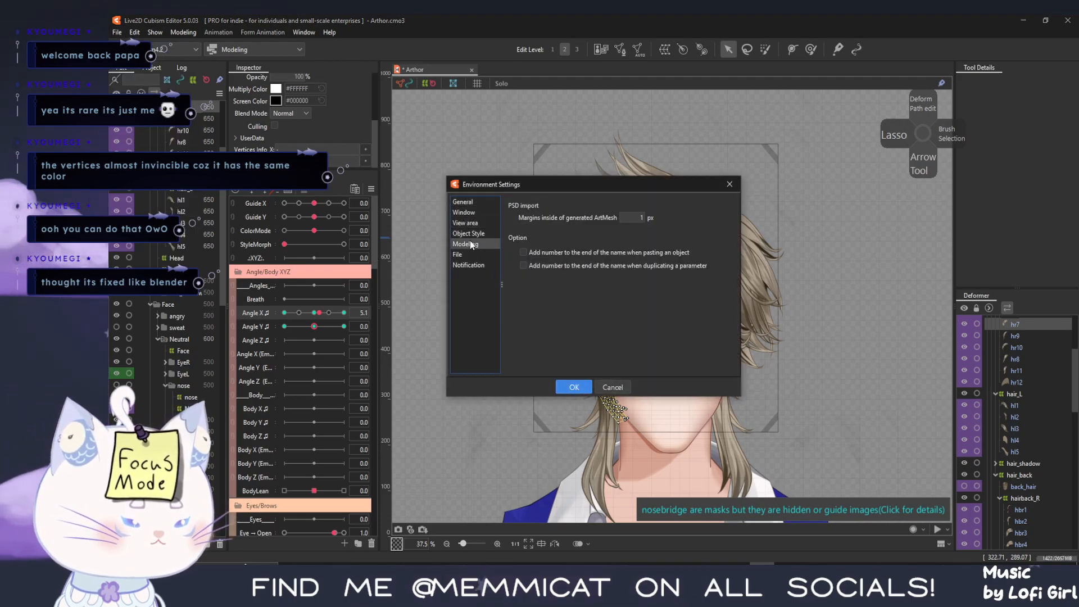
left_click(469, 235)
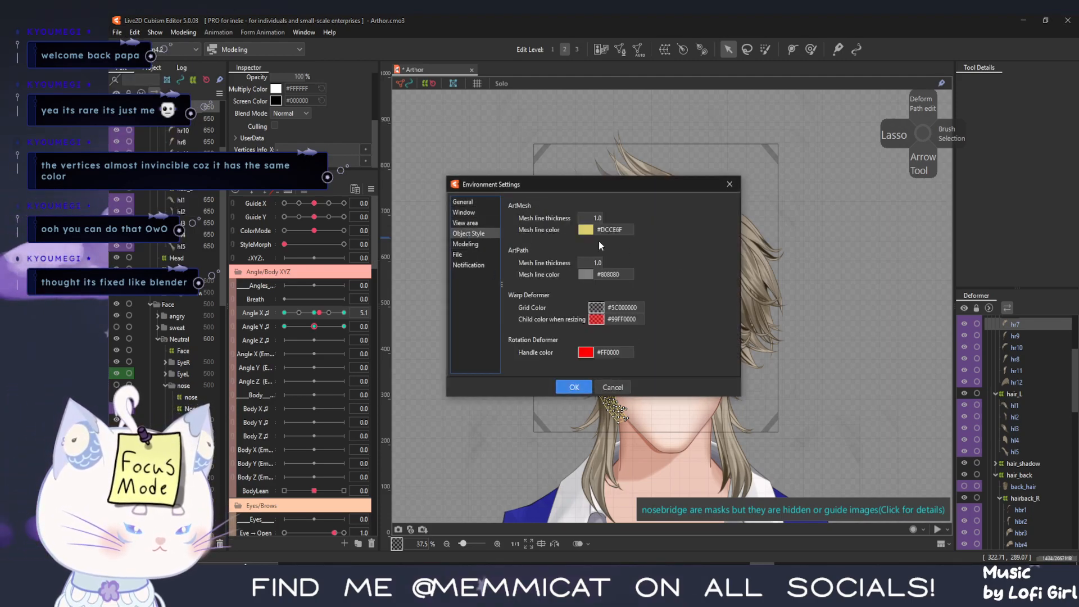
Try green #73DC6F as the ArtMesh mesh line color
left_click(585, 229)
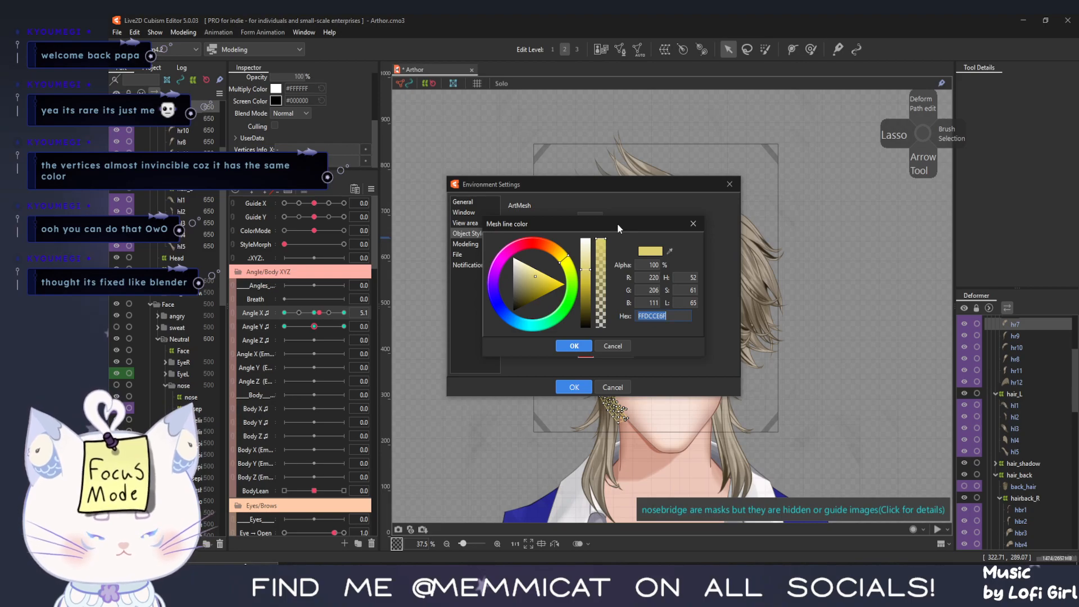
mouse_move(537, 324)
left_mouse_down()
mouse_move(512, 319)
mouse_move(533, 226)
mouse_move(512, 326)
mouse_move(559, 246)
mouse_move(572, 302)
left_mouse_up()
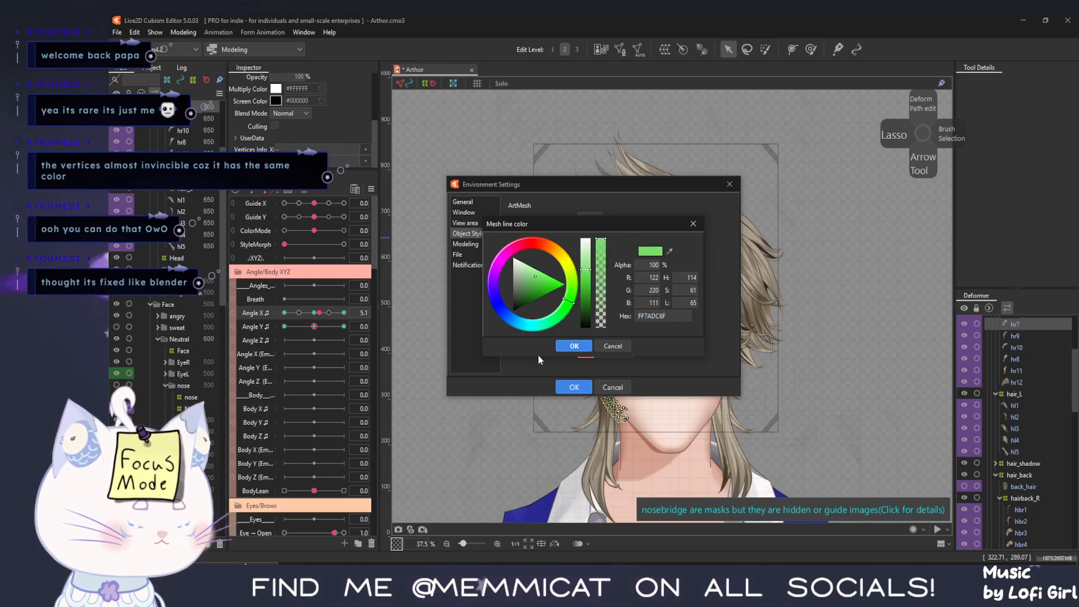
mouse_move(537, 355)
left_mouse_down()
mouse_move(432, 247)
mouse_move(567, 402)
mouse_move(688, 366)
mouse_move(514, 368)
mouse_move(476, 349)
mouse_move(599, 324)
left_mouse_up()
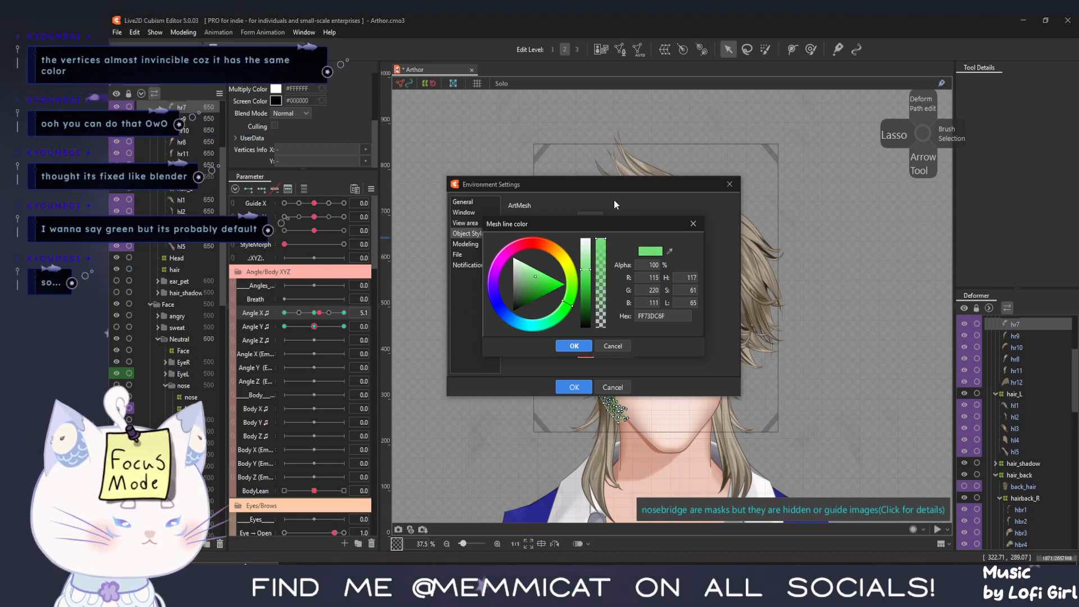
left_click_drag(544, 223, 346, 218)
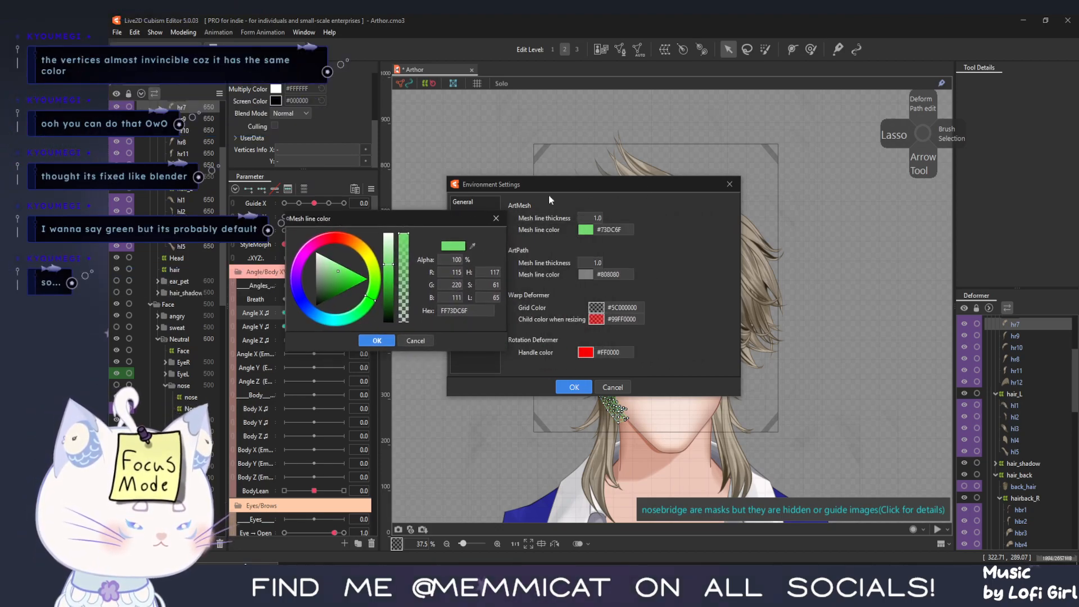
key("Return")
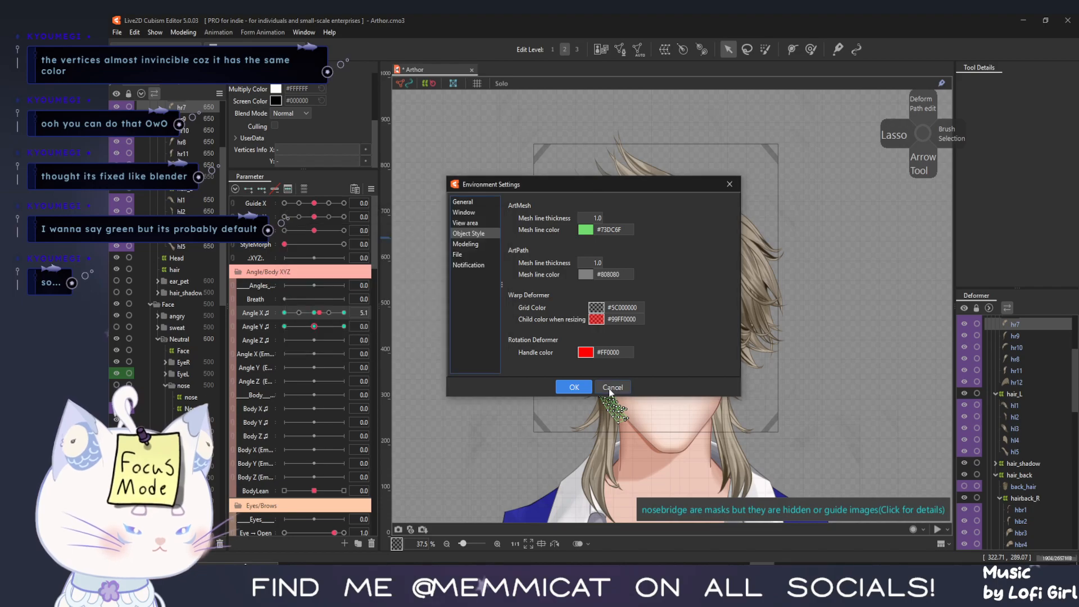
Set the ArtMesh mesh line color to teal #6FDCCC and apply the environment settings
left_click_drag(650, 183, 433, 200)
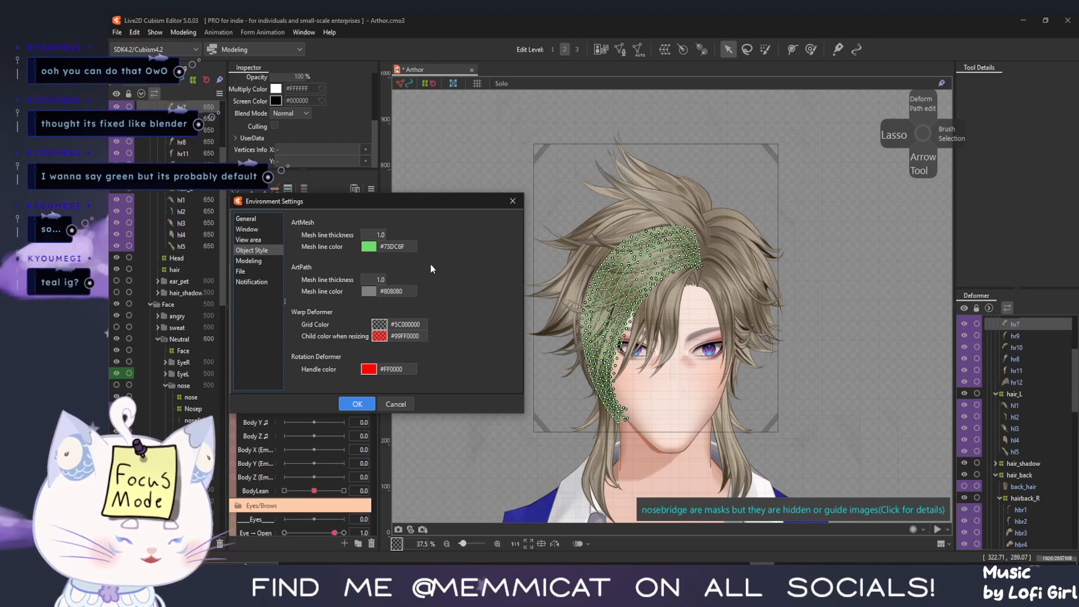
left_click(368, 247)
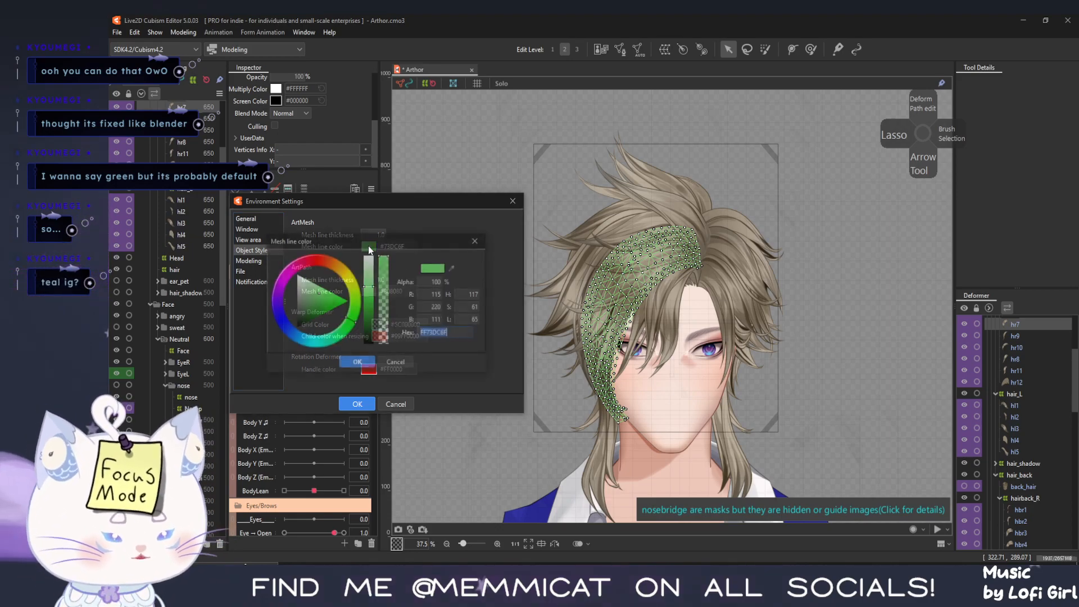
mouse_move(311, 342)
left_mouse_down()
mouse_move(302, 341)
mouse_move(322, 343)
left_mouse_up()
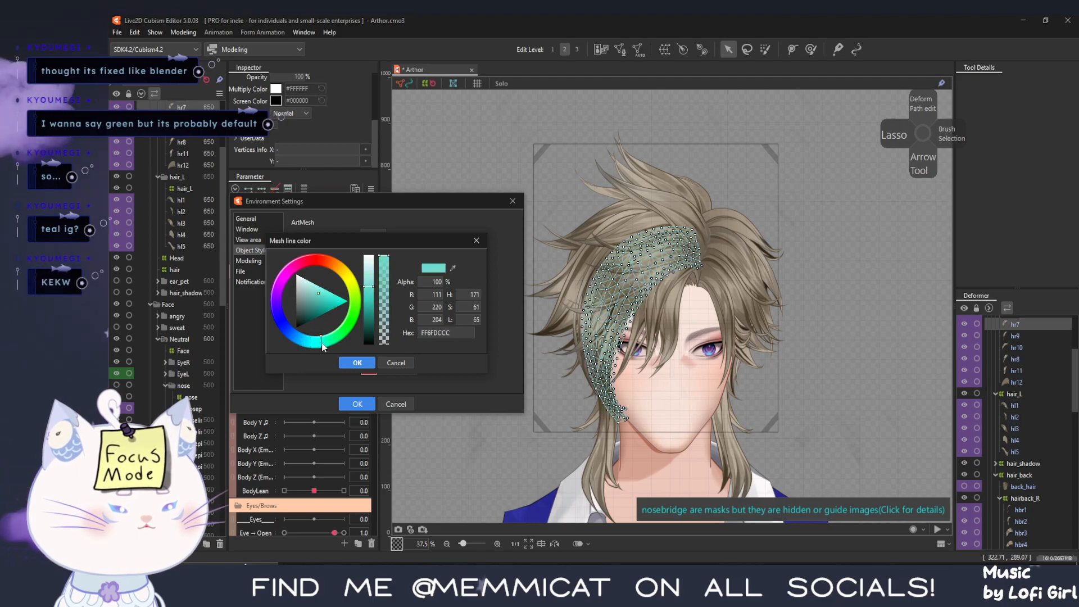
left_click(357, 362)
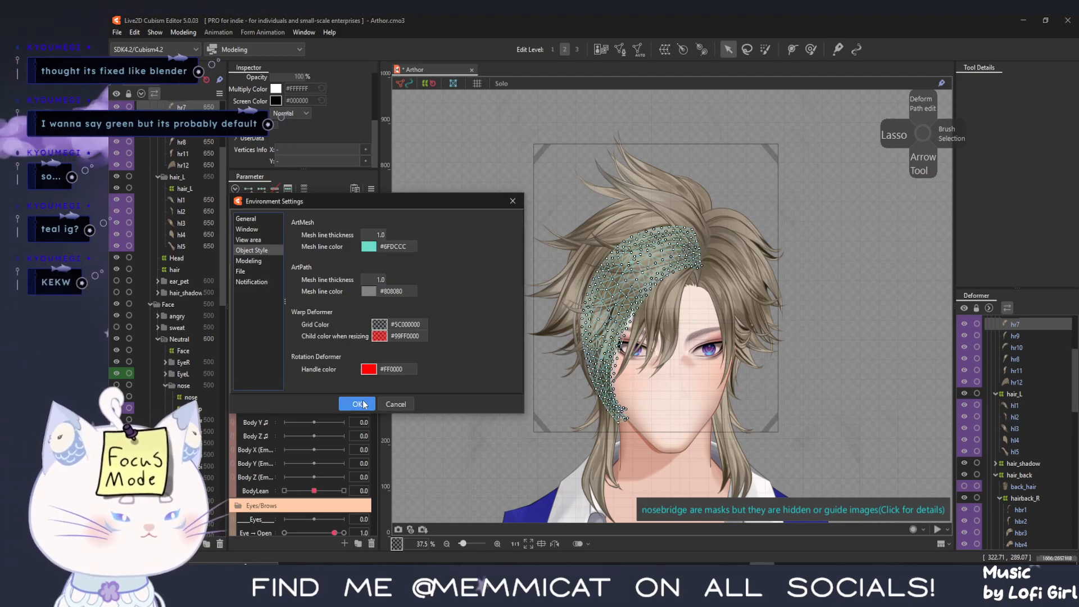
left_click(357, 404)
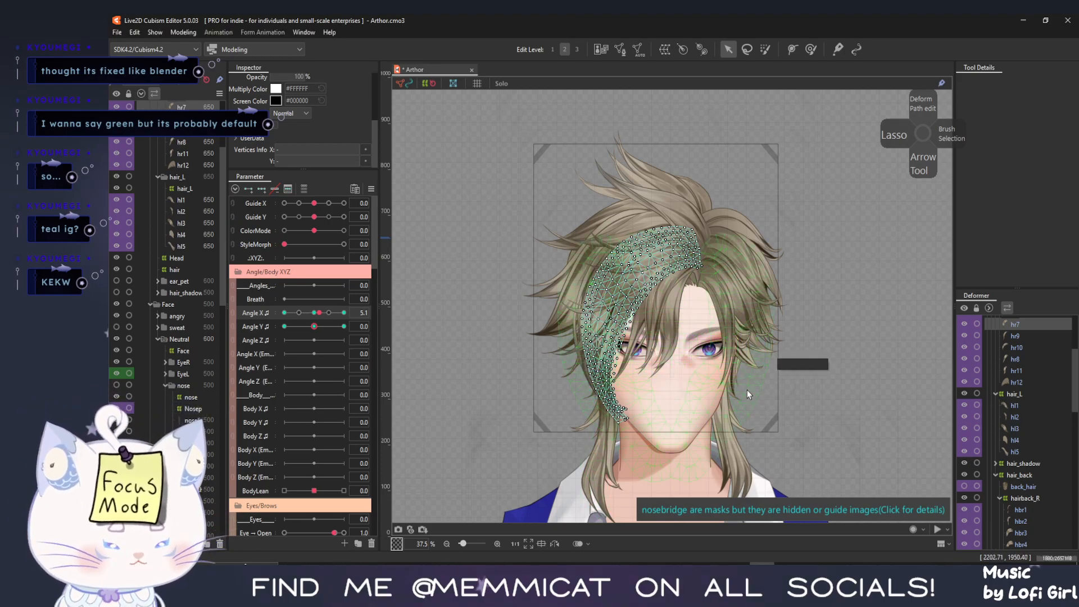
Examine the right-side hair at Angle X 30 with the selection hidden
scroll(746, 390, "up", 2)
left_click_drag(622, 327, 682, 352)
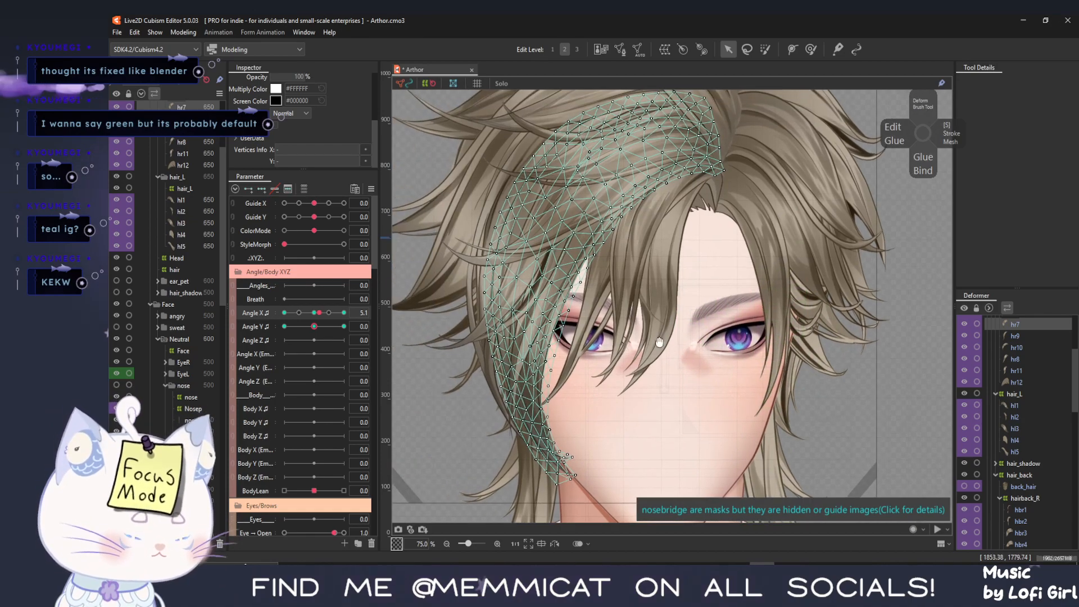
key("ctrl+h")
left_click_drag(318, 314, 368, 325)
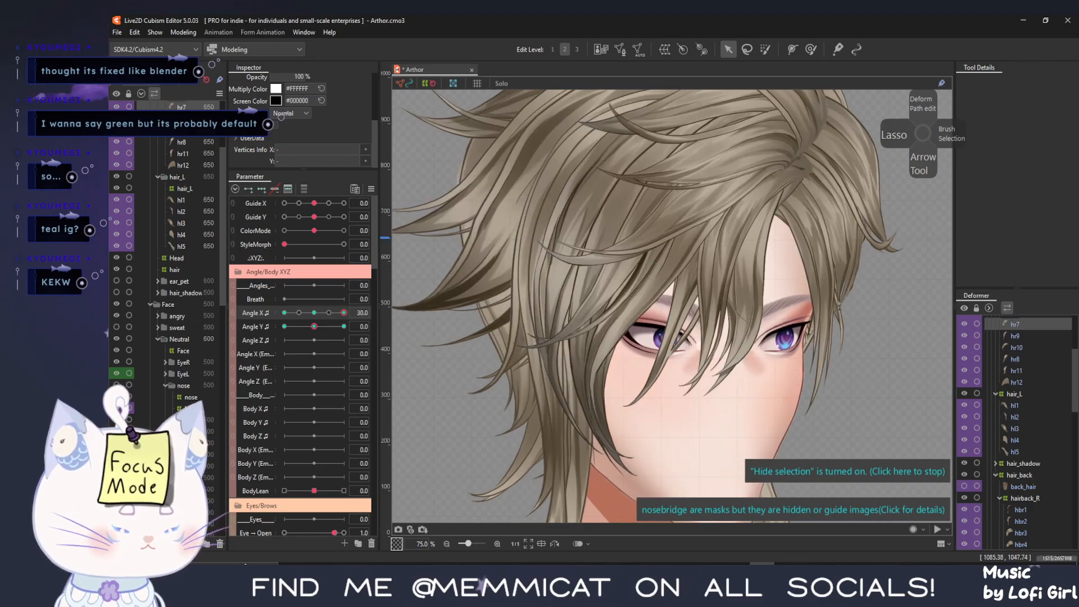
Select the hbr6 strand of the right back hair
left_click(504, 335)
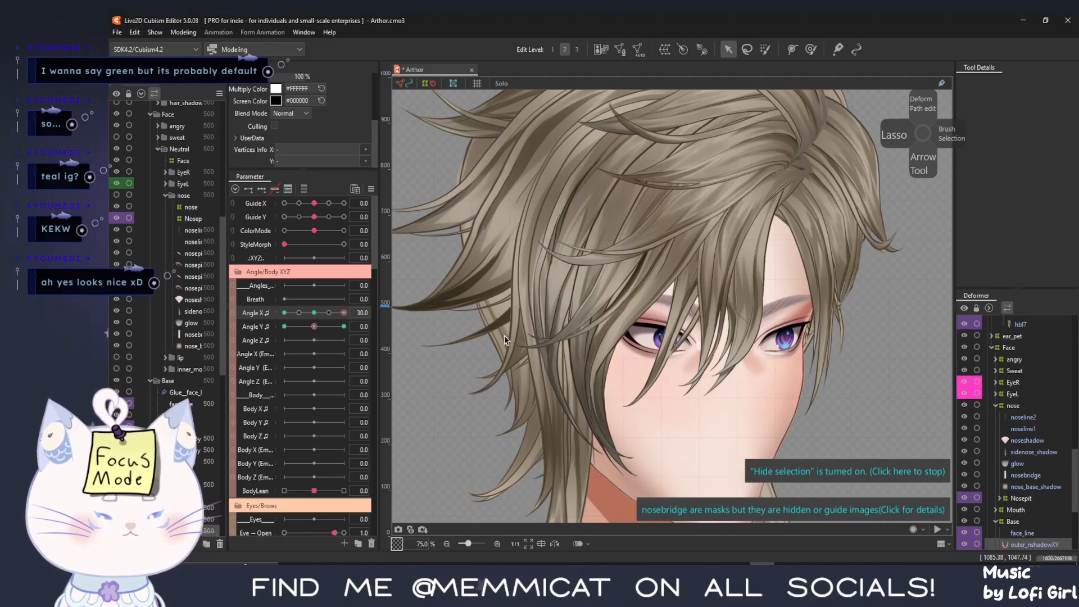
scroll(188, 246, "down", 8)
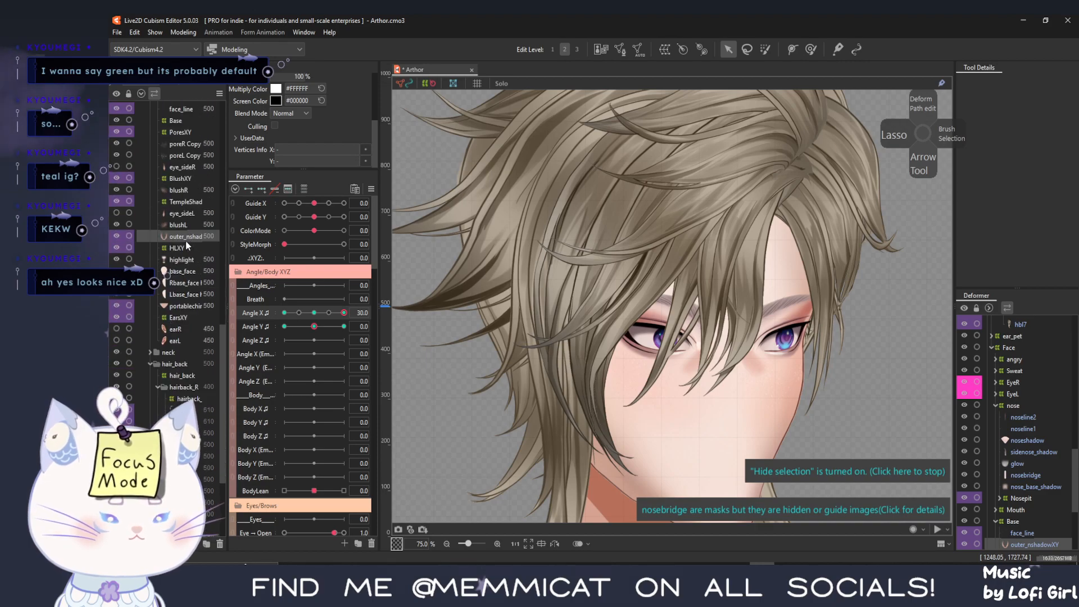
left_click(629, 432)
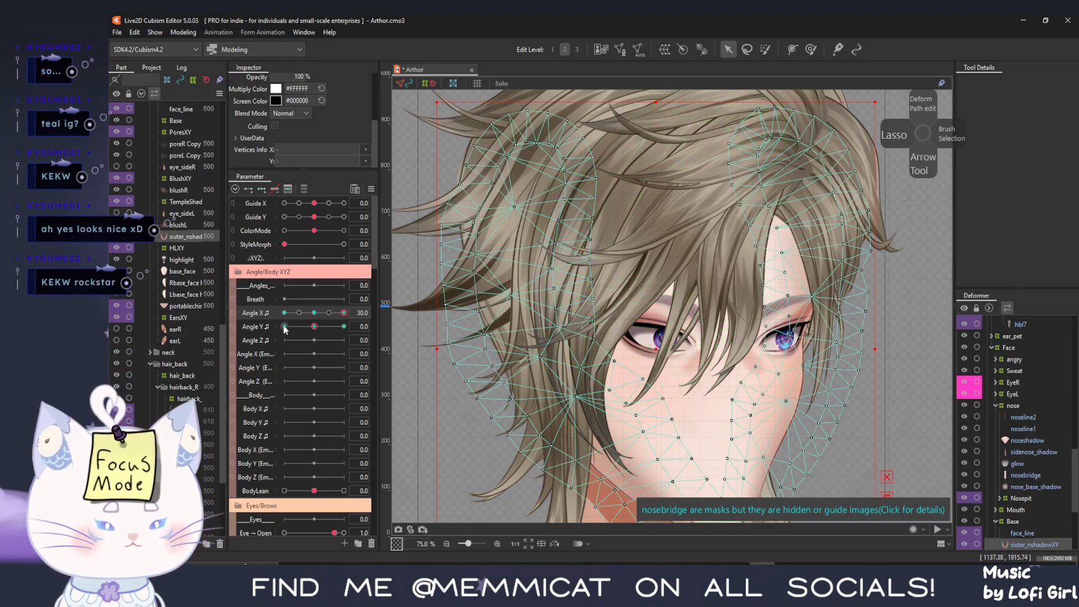
left_click(607, 134)
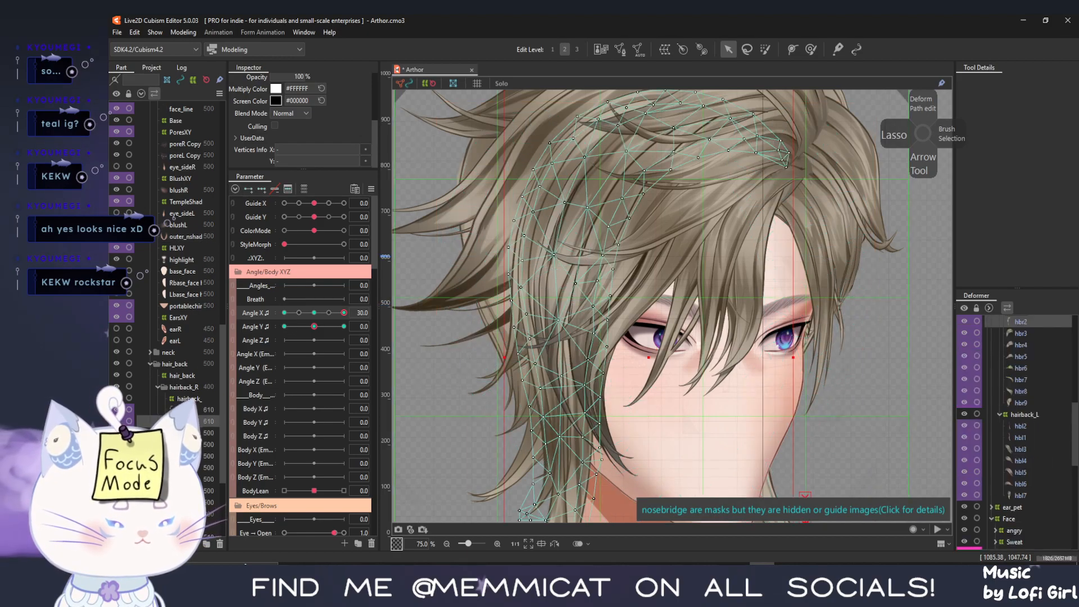
left_click(607, 132)
left_click(185, 467)
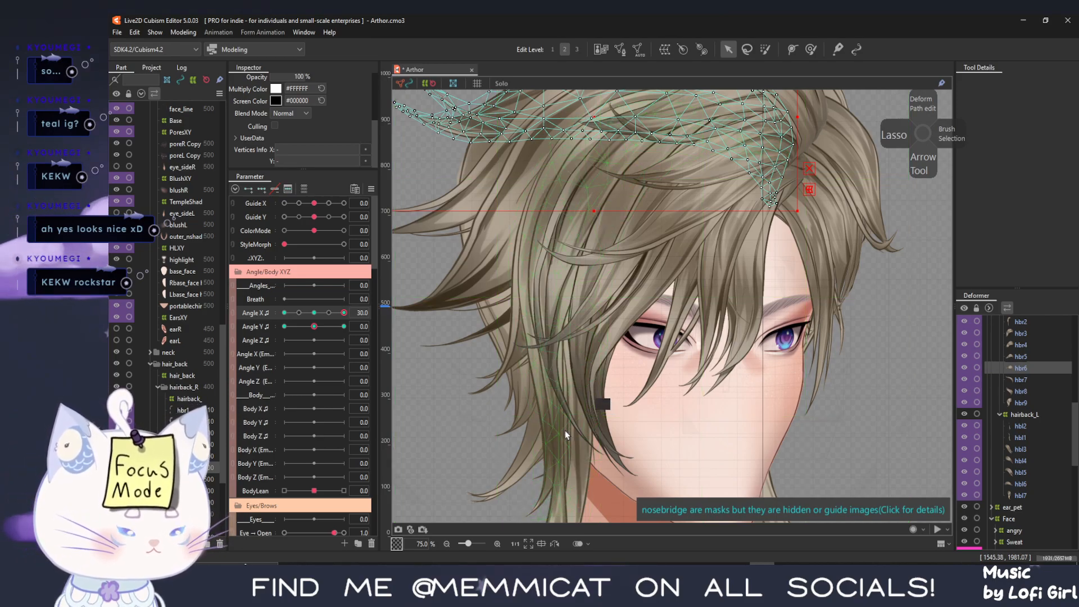
Reshape hbr6's outer tips and lower edge at Angle X -30 with a deform brush of about 394 px
scroll(435, 466, "down", 3)
left_click_drag(343, 313, 249, 325)
scroll(455, 285, "up", 1)
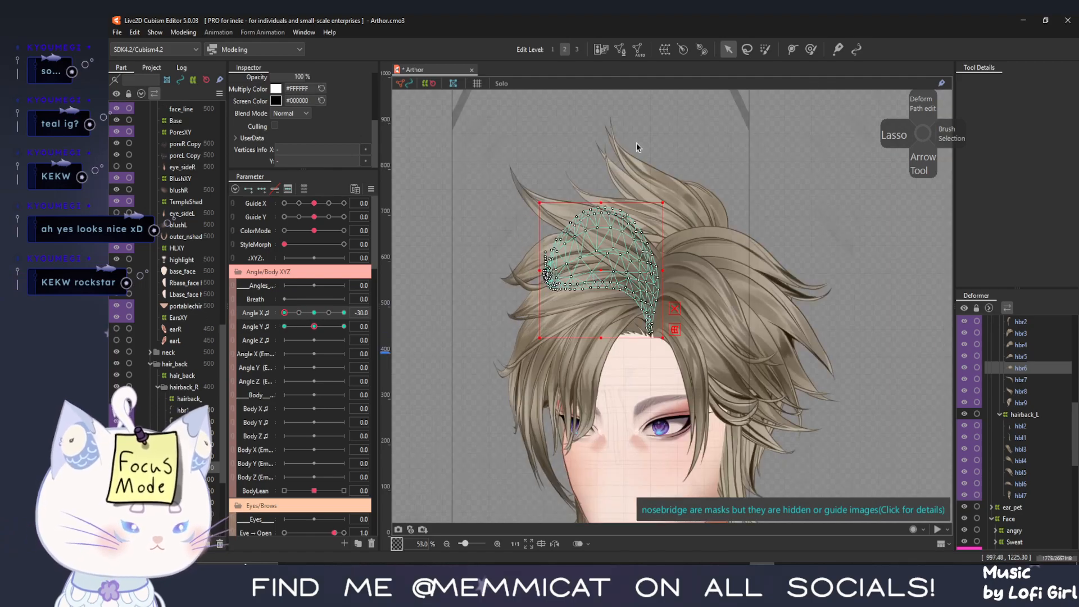
left_click(810, 51)
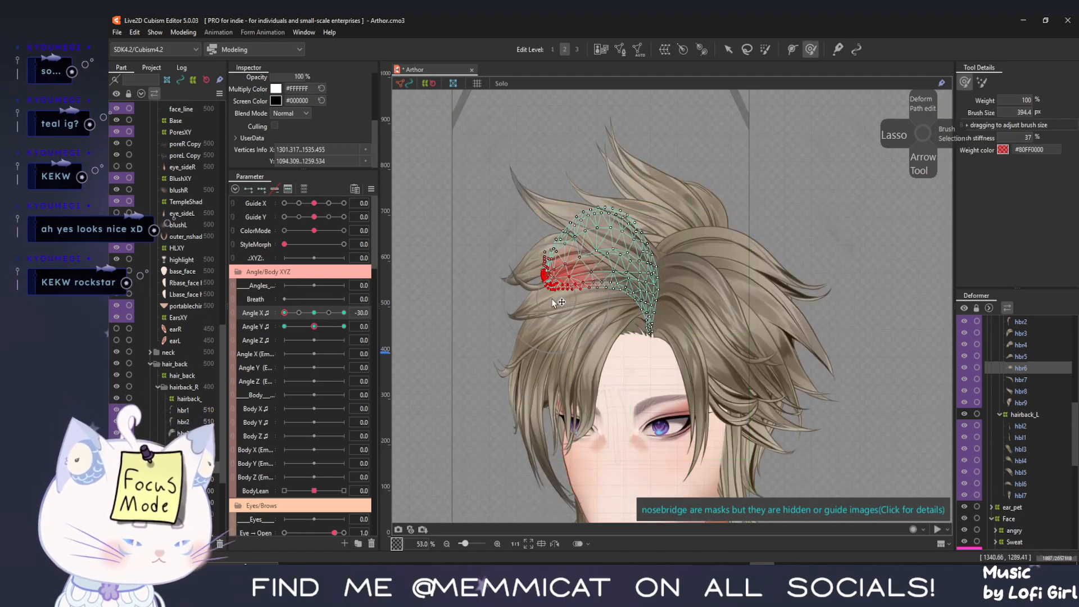
left_click_drag(600, 310, 599, 303)
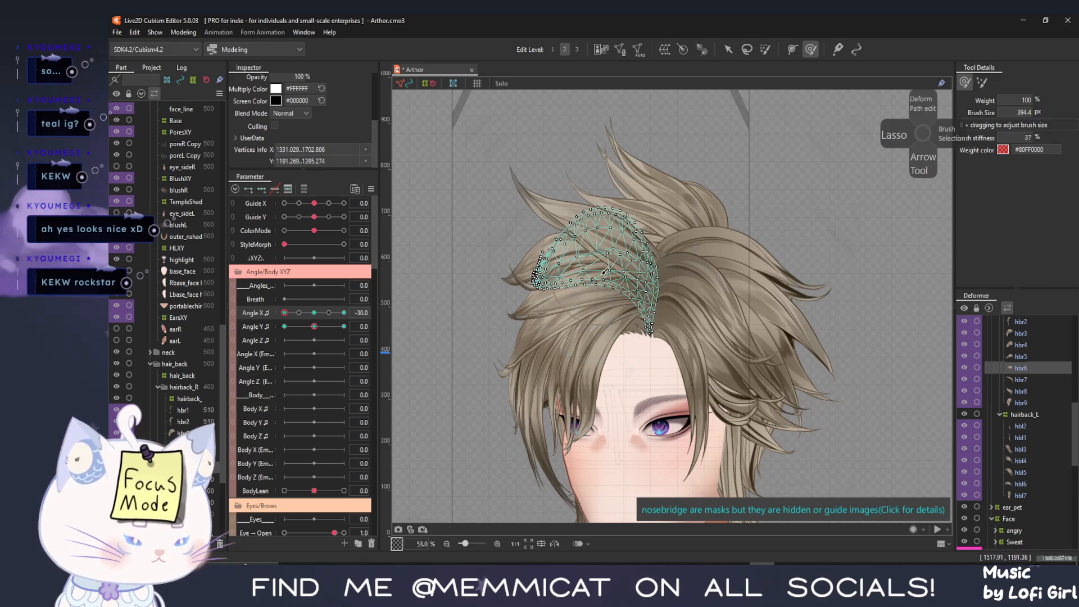
scroll(595, 309, "up", 2)
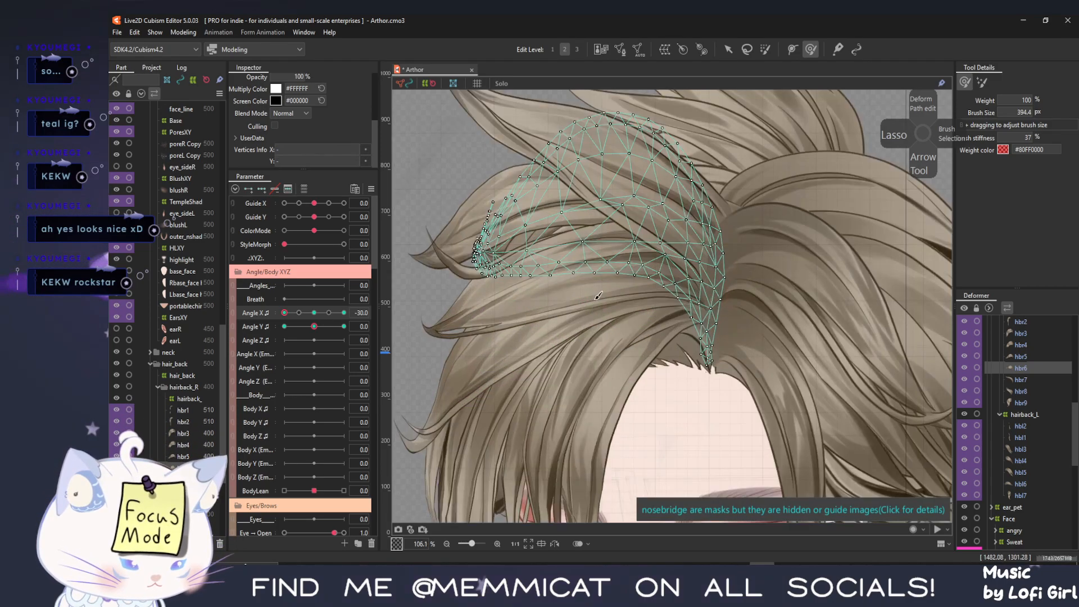
Reposition mesh vertices inside hbr6 with the Arrow tool at Angle X -30 and check the strand with the selection hidden
left_click(727, 50)
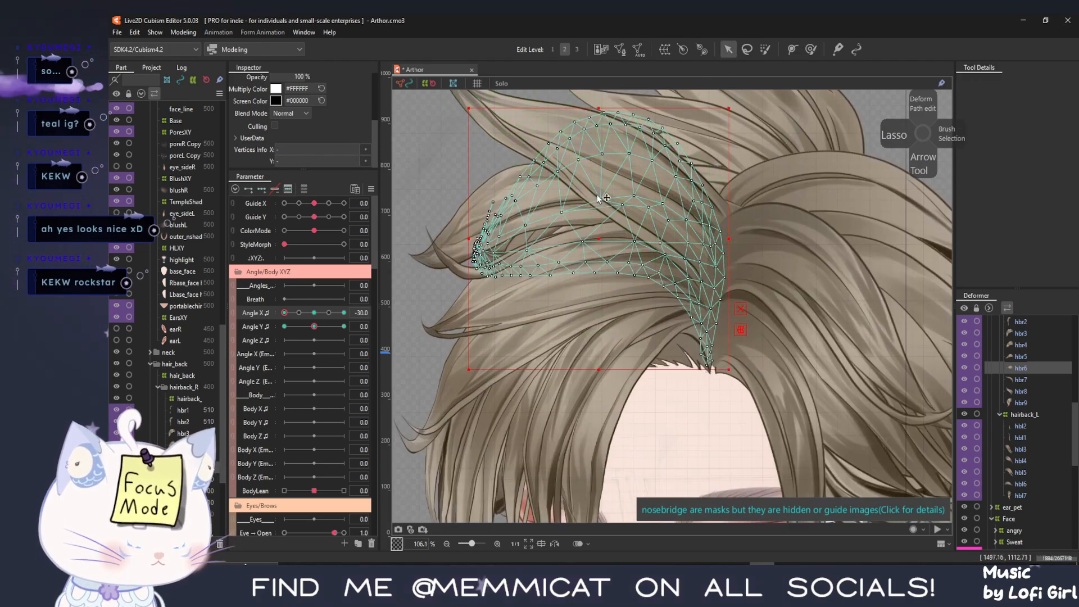
left_click_drag(562, 211, 518, 223)
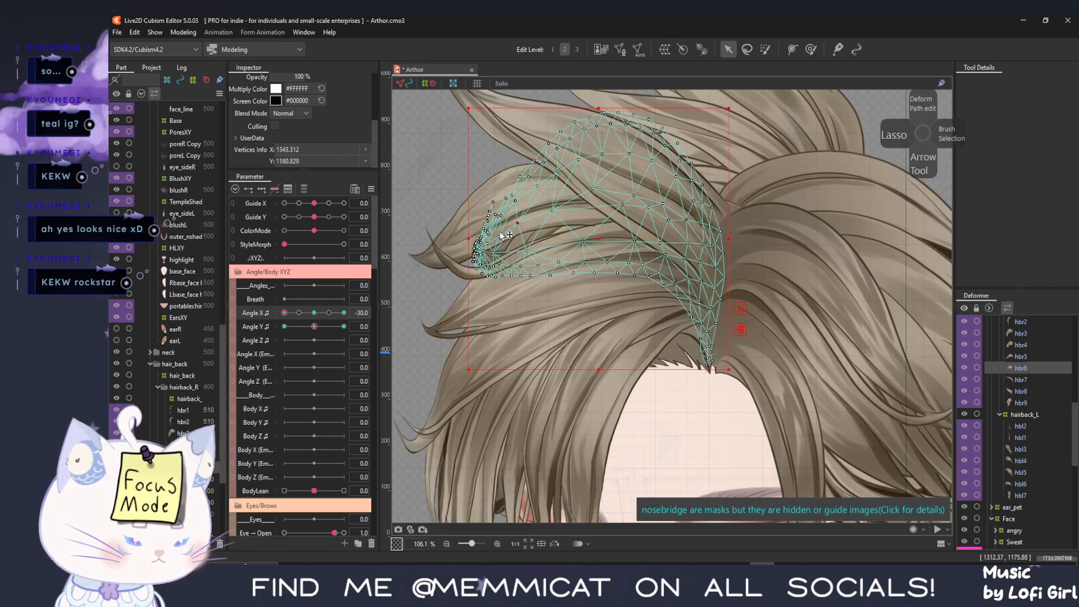
left_click_drag(500, 237, 495, 236)
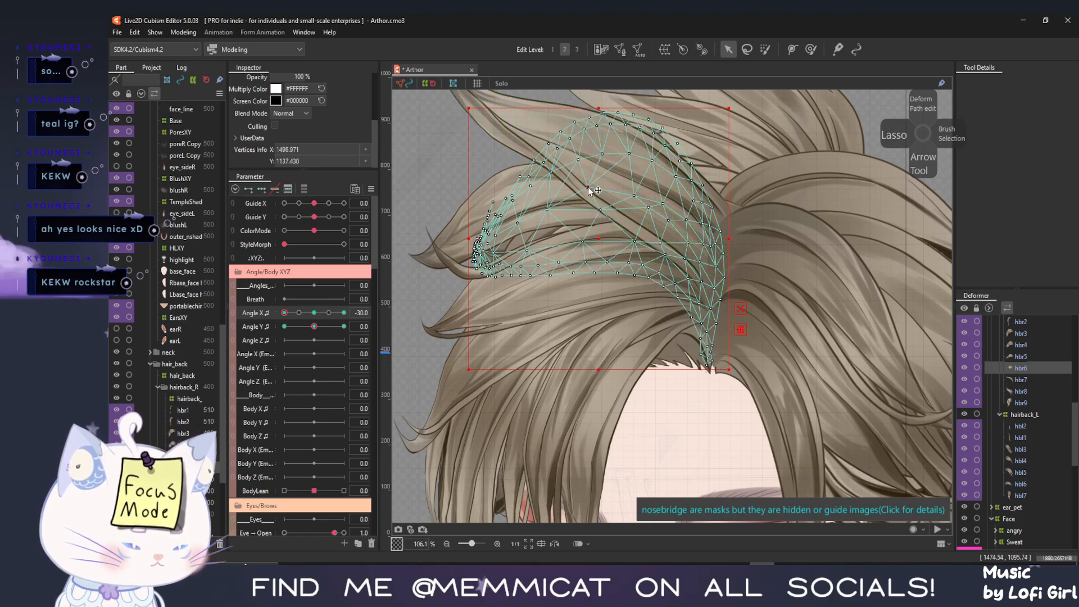
left_click(592, 214)
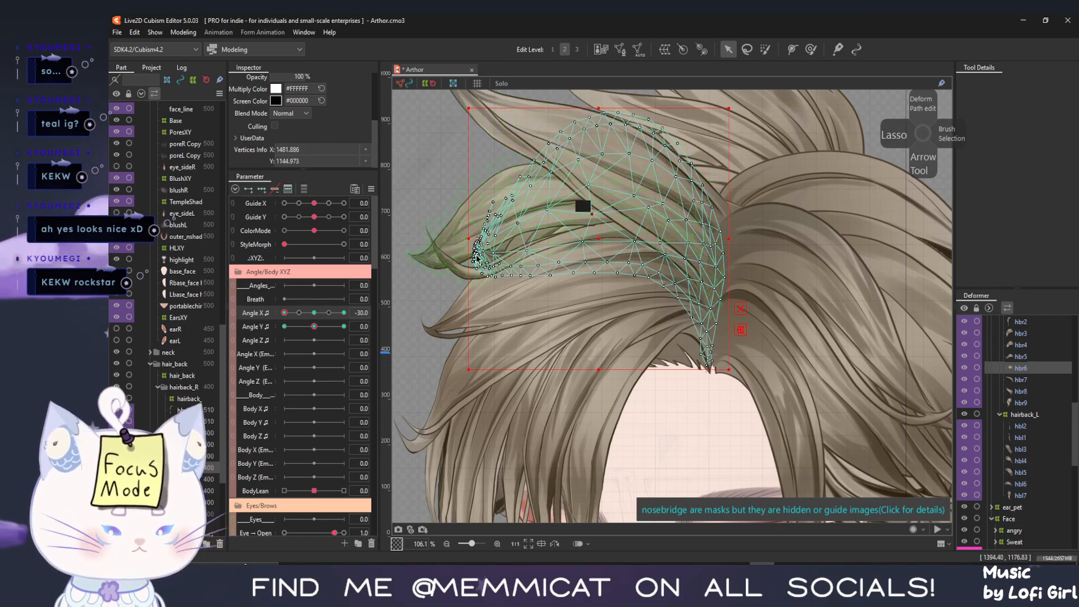
key("ctrl+t")
left_click_drag(283, 315, 266, 329)
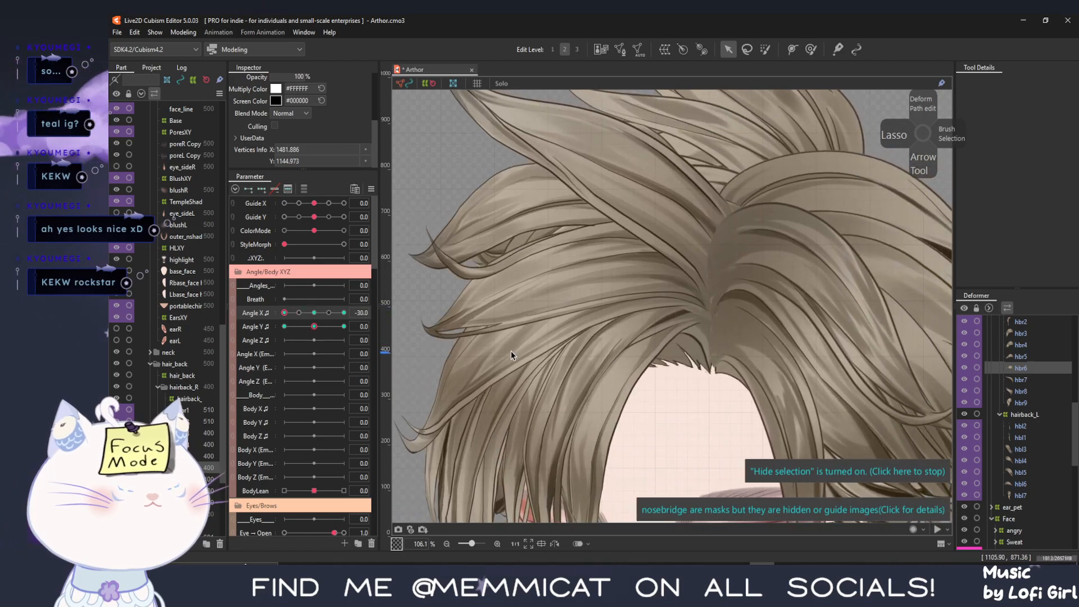
Check the hbr6 deformation between Angle X -30 and about -17 with the selection hidden
key("ctrl+t")
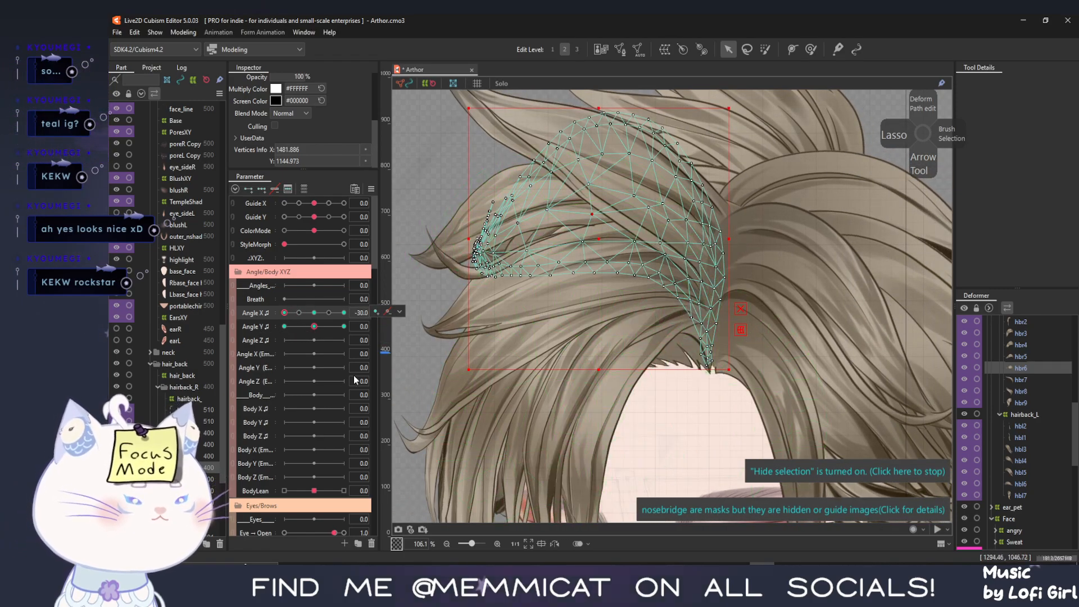
mouse_move(286, 315)
left_mouse_down()
mouse_move(304, 316)
mouse_move(267, 314)
left_mouse_up()
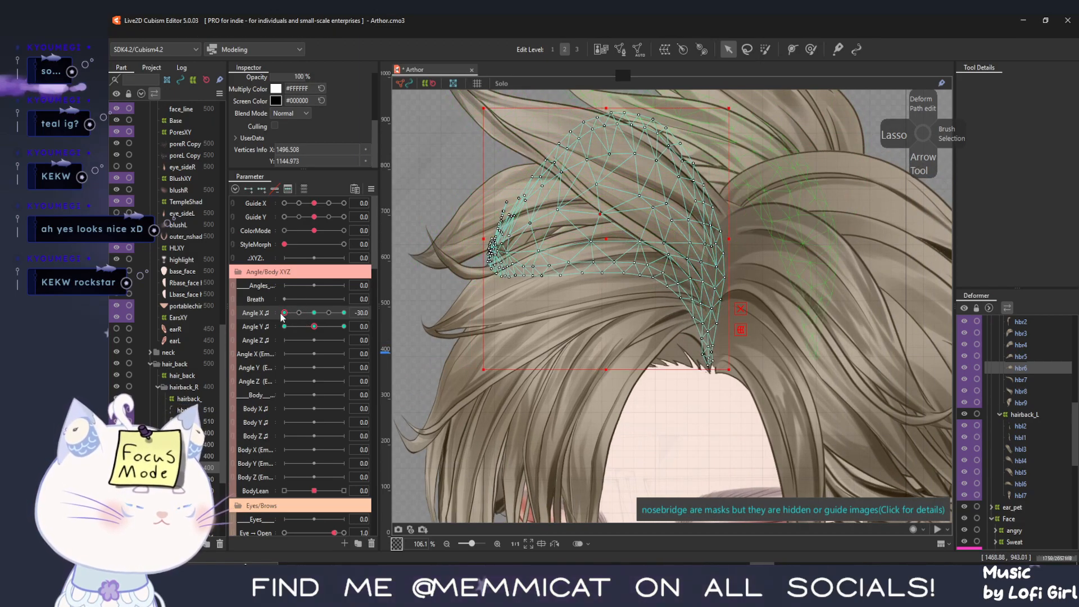
key("ctrl+t")
left_click_drag(284, 313, 298, 352)
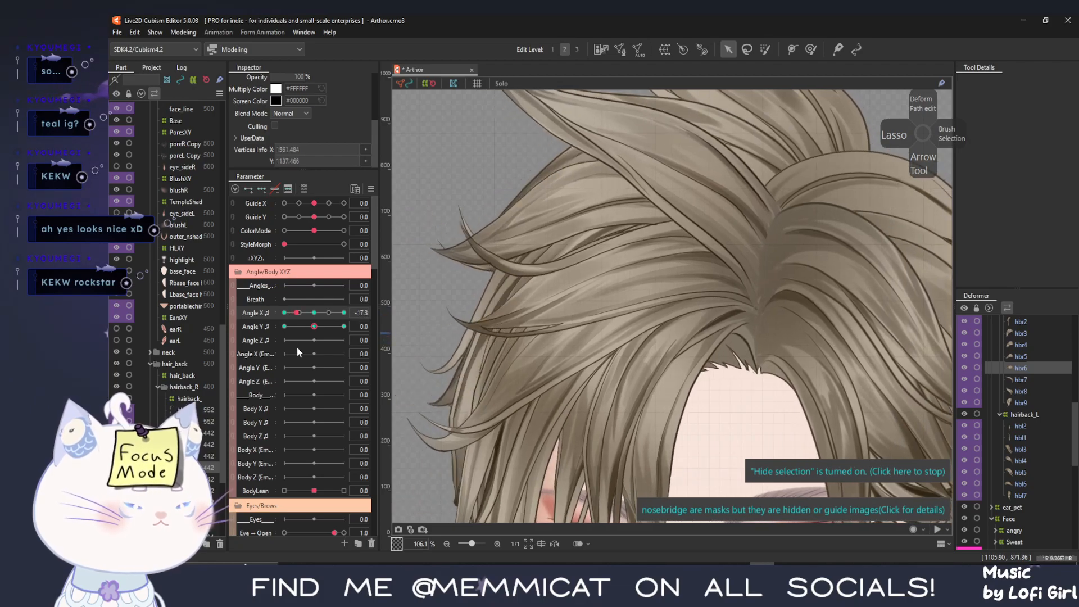
Turn off the hidden selection and select the hbr4 strand among the overlapping objects in the right back hair
left_click(818, 475)
left_click(461, 384)
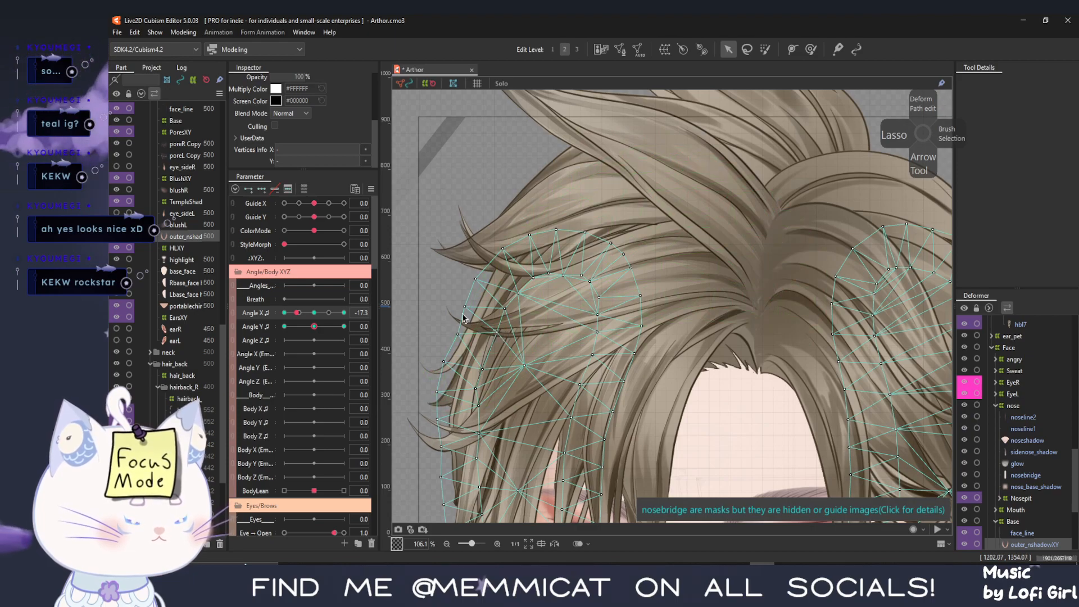
right_click(473, 367)
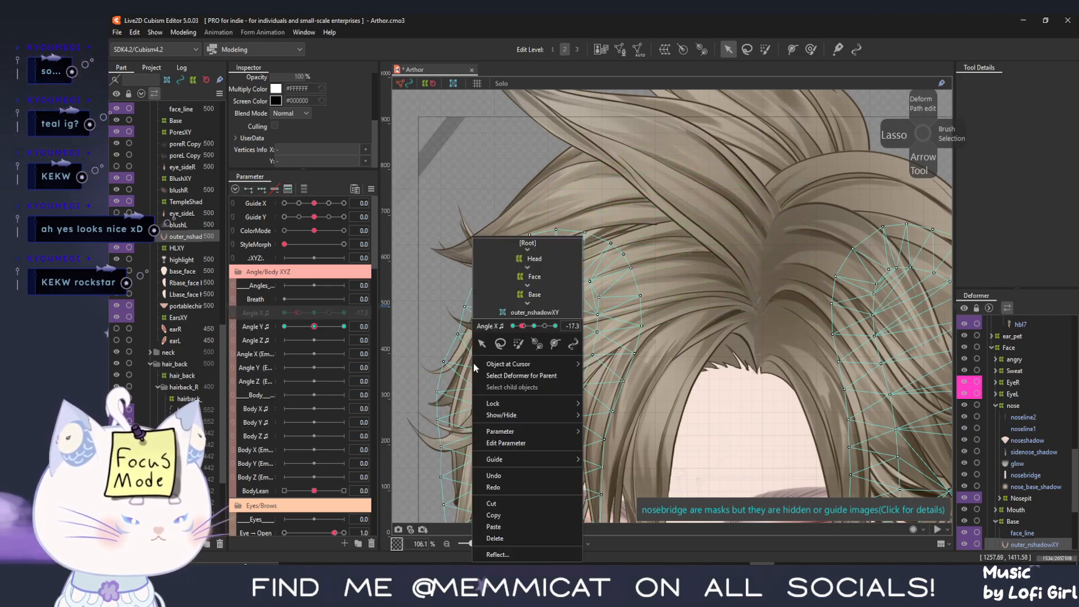
mouse_move(570, 366)
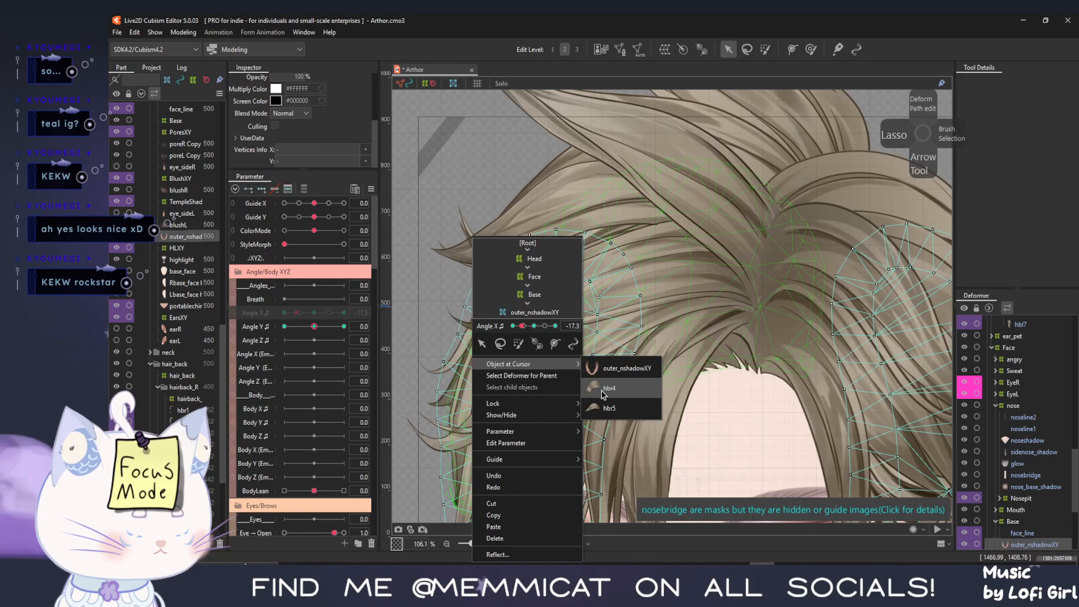
left_click(602, 395)
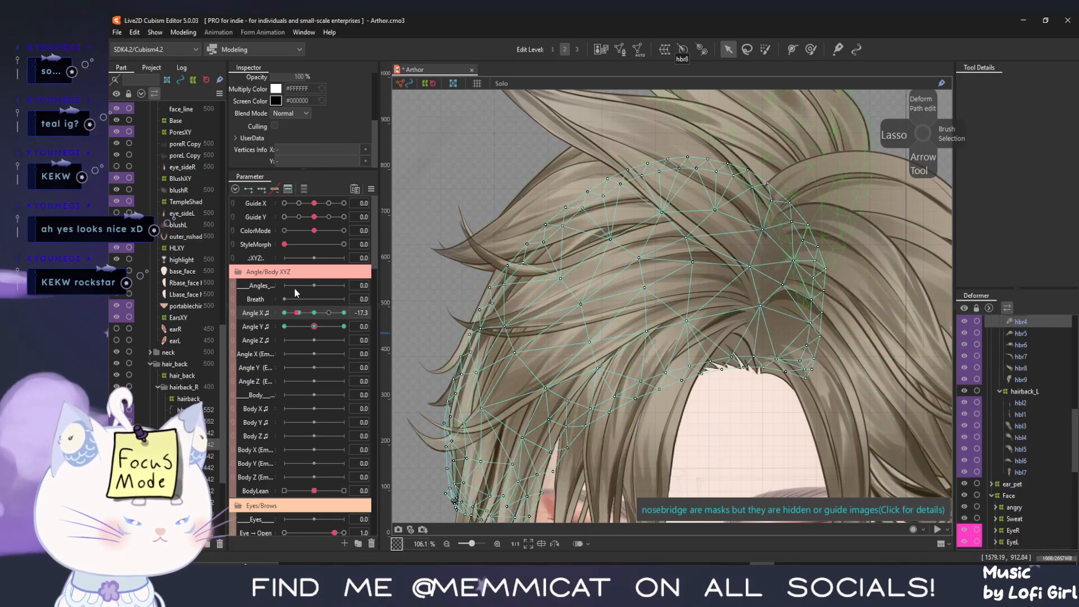
Reshape hbr4's outer edge at Angle X -15 with a deform brush of about 394 px
left_click_drag(298, 313, 300, 312)
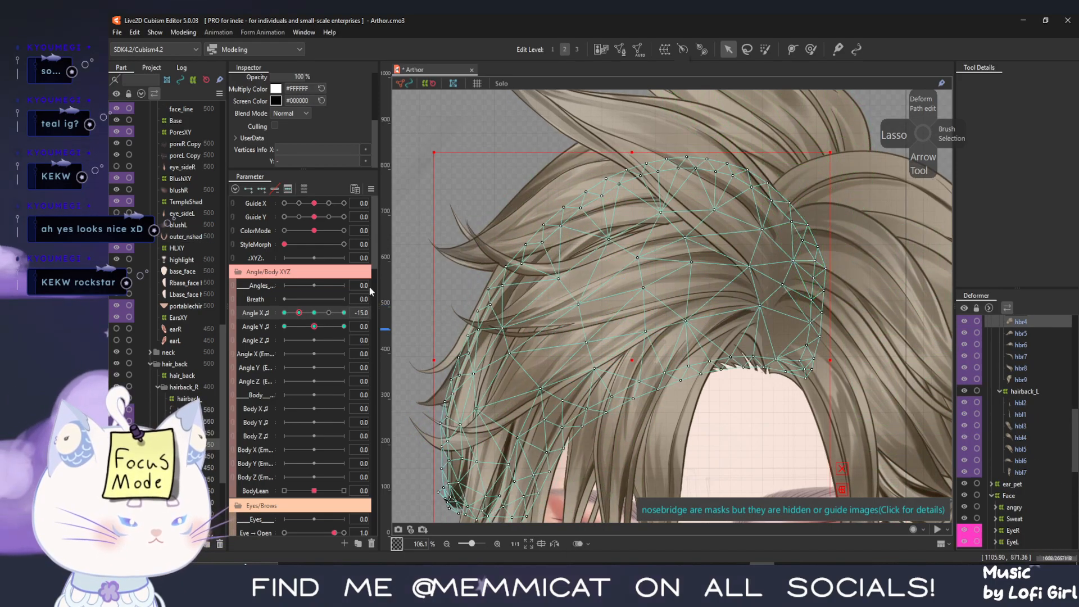
left_click(809, 49)
left_click_drag(475, 359, 446, 331)
left_click_drag(427, 423, 449, 434)
Reshape hbr4's outer edge at Angle X -30 with the 394 px deform brush
left_click_drag(298, 321, 275, 331)
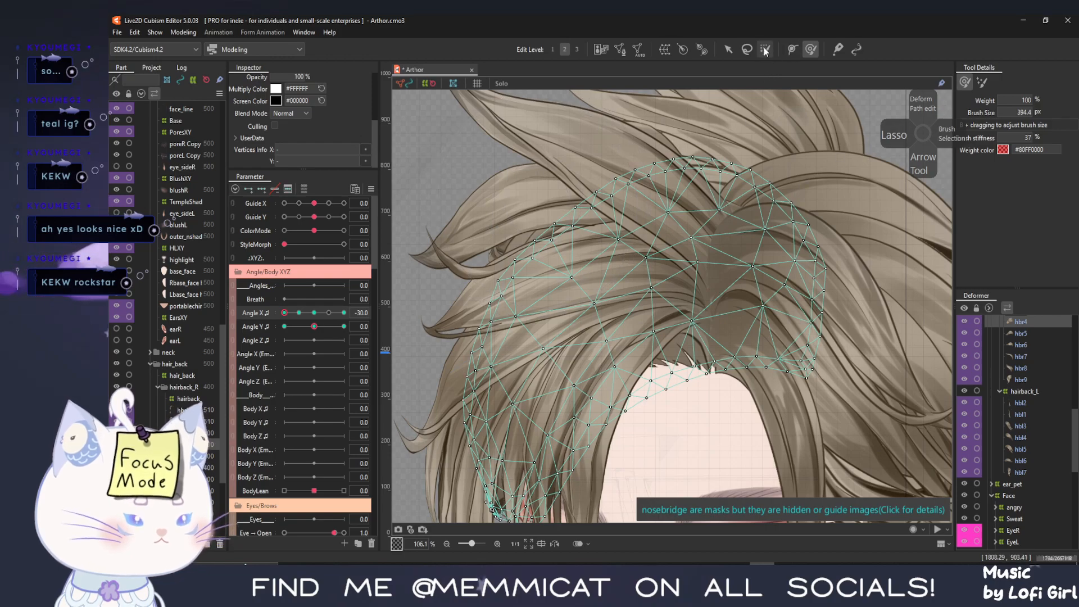
left_click(729, 50)
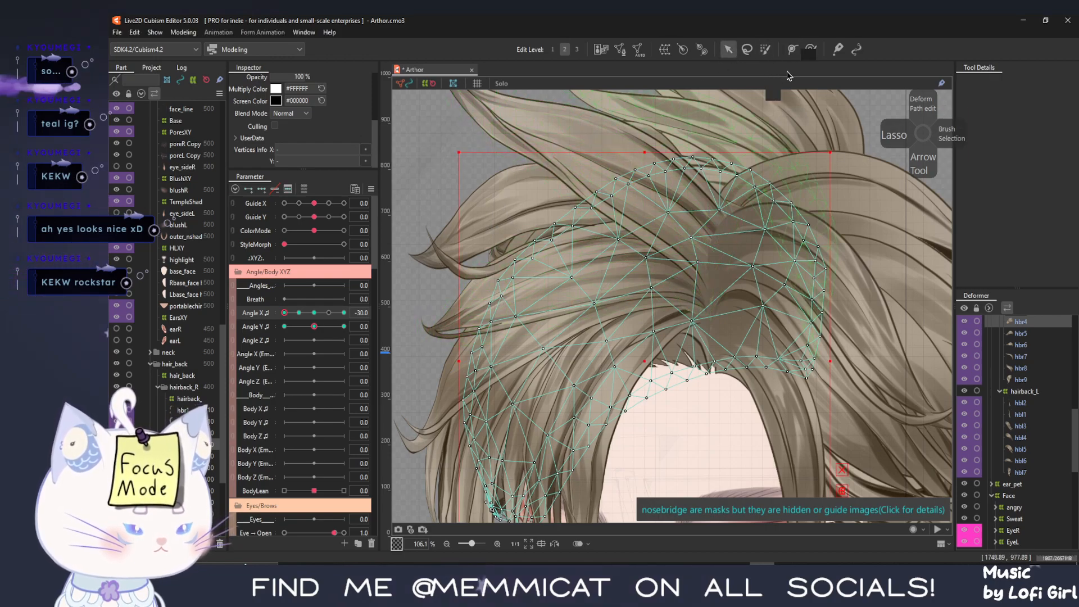
left_click(811, 50)
left_click_drag(472, 298, 455, 288)
left_click_drag(416, 410, 417, 403)
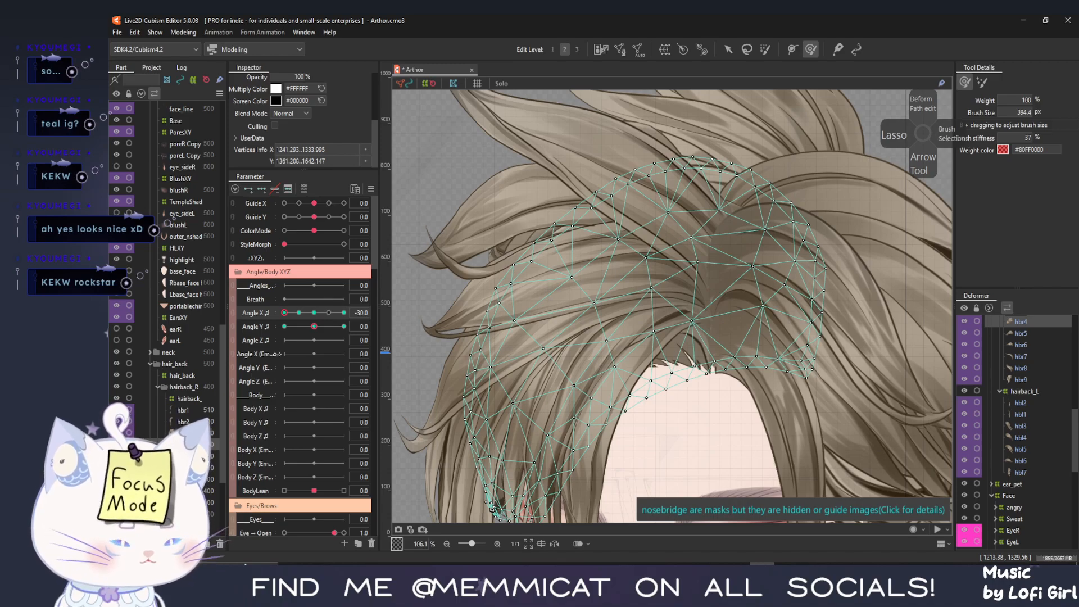
Preview the head turn, then refine hbr4's upper outer edge at Angle X -15 and -30 with the deform brush
left_click_drag(286, 313, 310, 314)
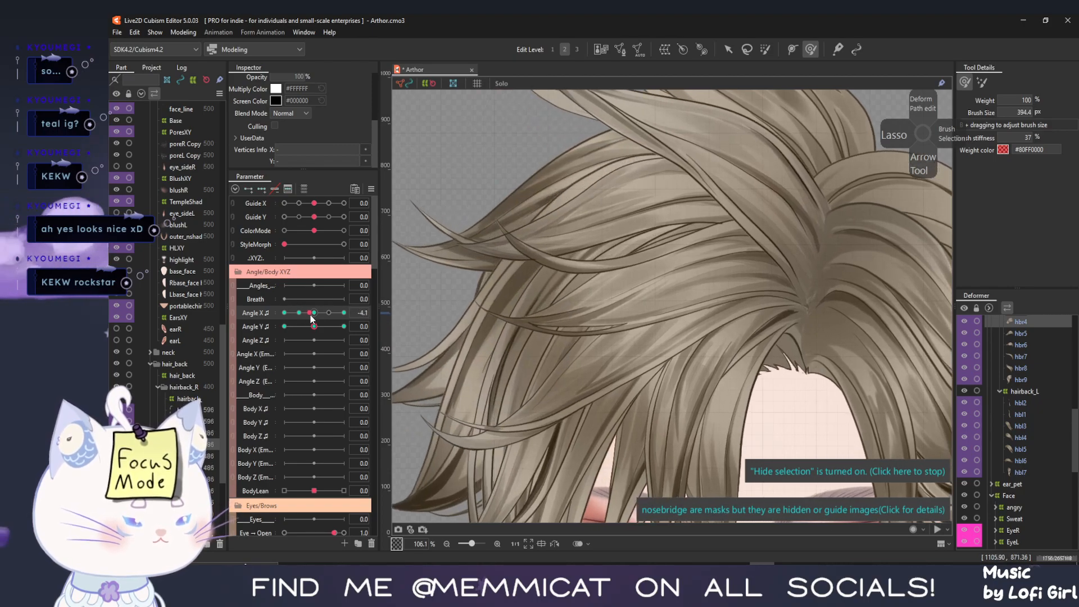
key("v")
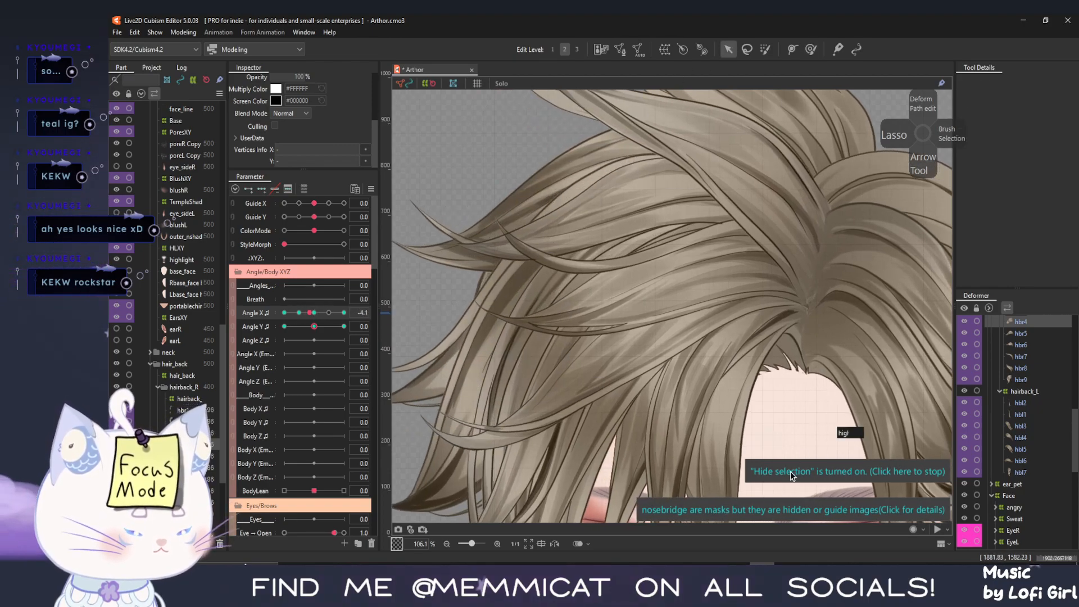
left_click(454, 378)
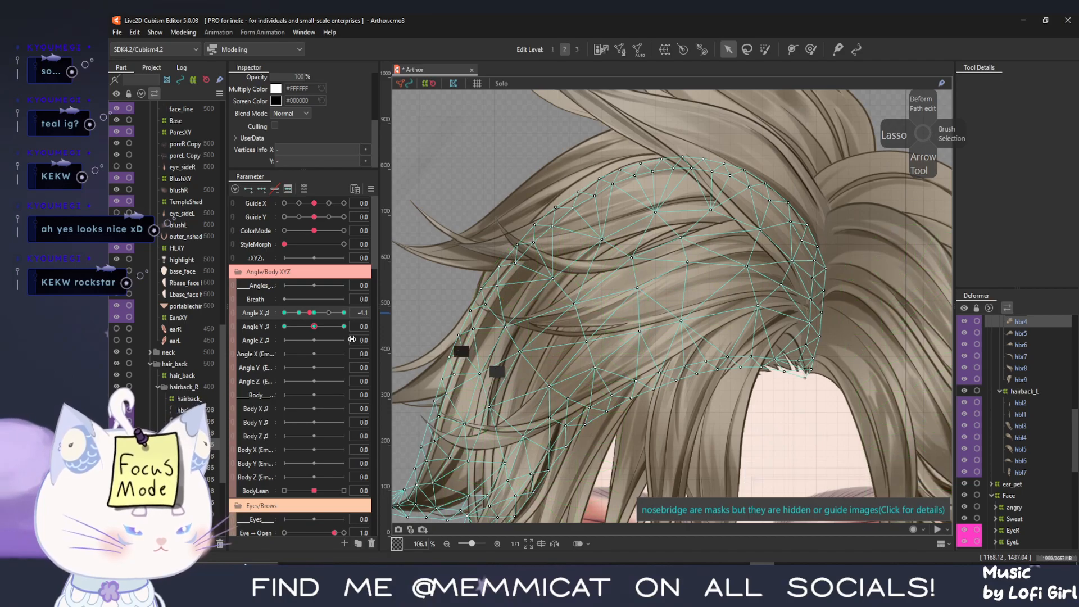
left_click_drag(316, 313, 281, 318)
left_click(298, 313)
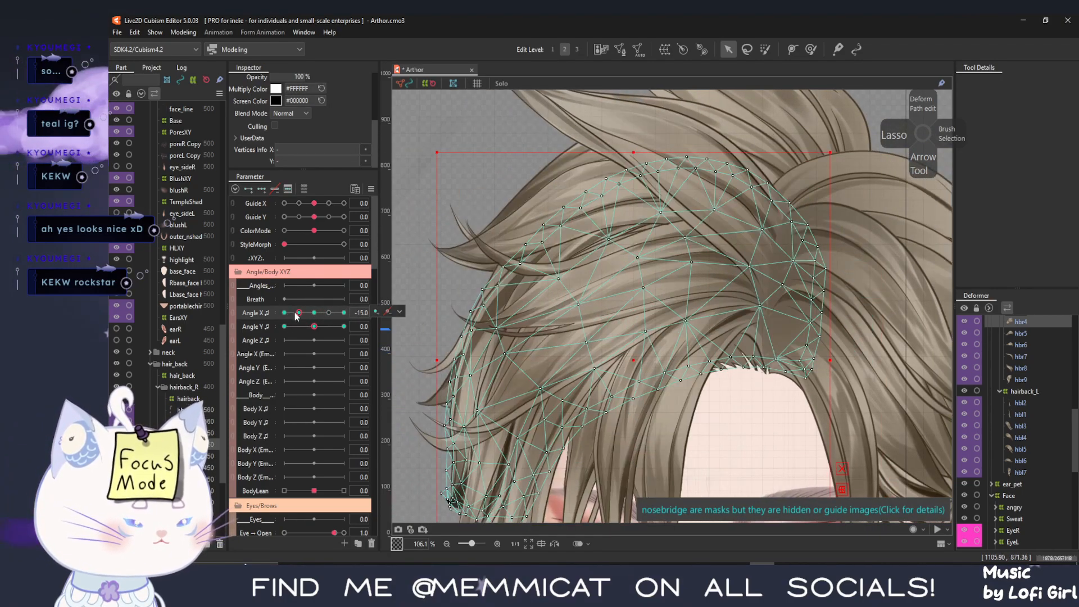
left_click(810, 48)
left_click_drag(541, 241, 533, 236)
left_click_drag(297, 316, 235, 314)
left_click_drag(549, 241, 551, 250)
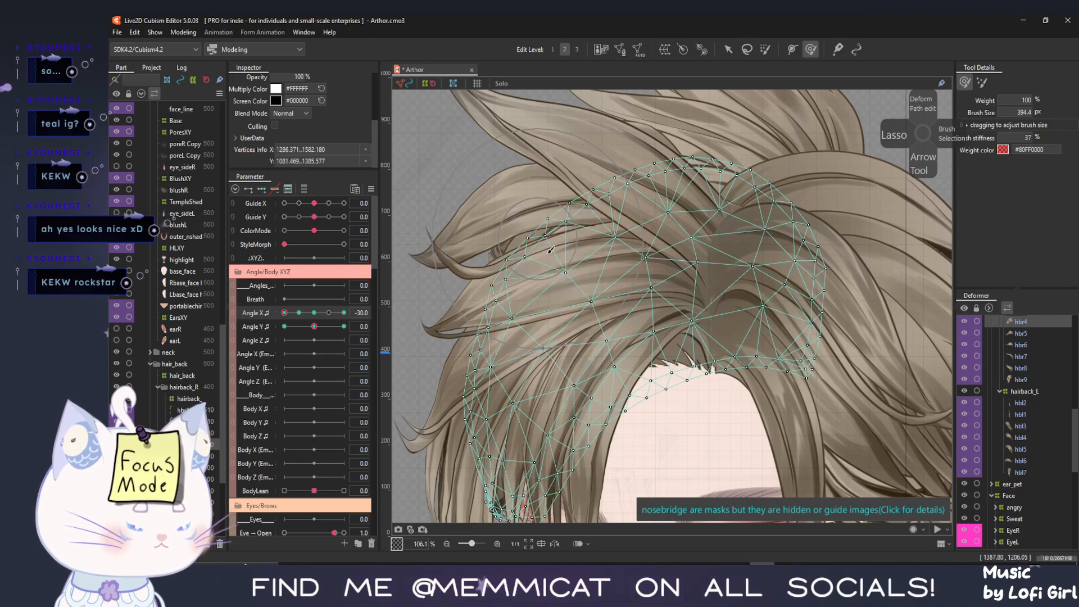
left_click(726, 51)
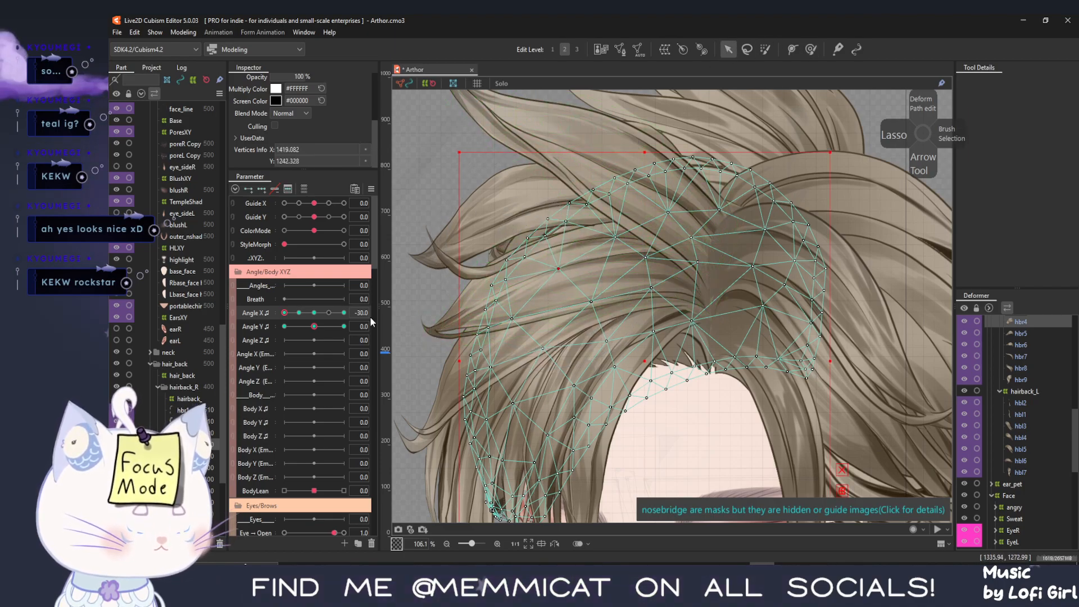
Preview the right back hair up to about Angle X 23 and select the hbr5 strand
left_click_drag(283, 313, 337, 324)
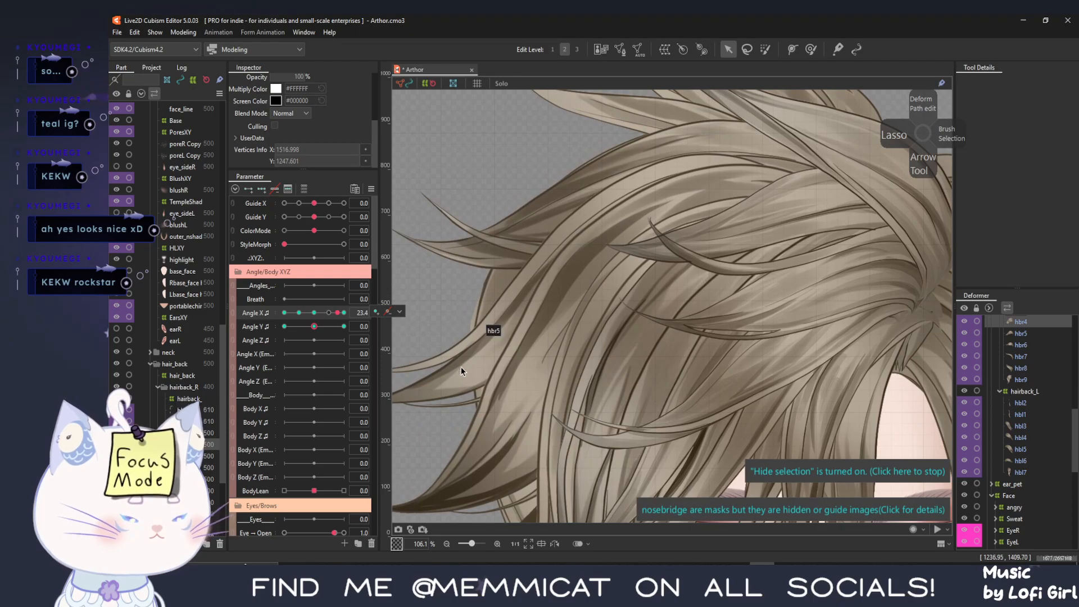
left_click(456, 382)
left_click(843, 470)
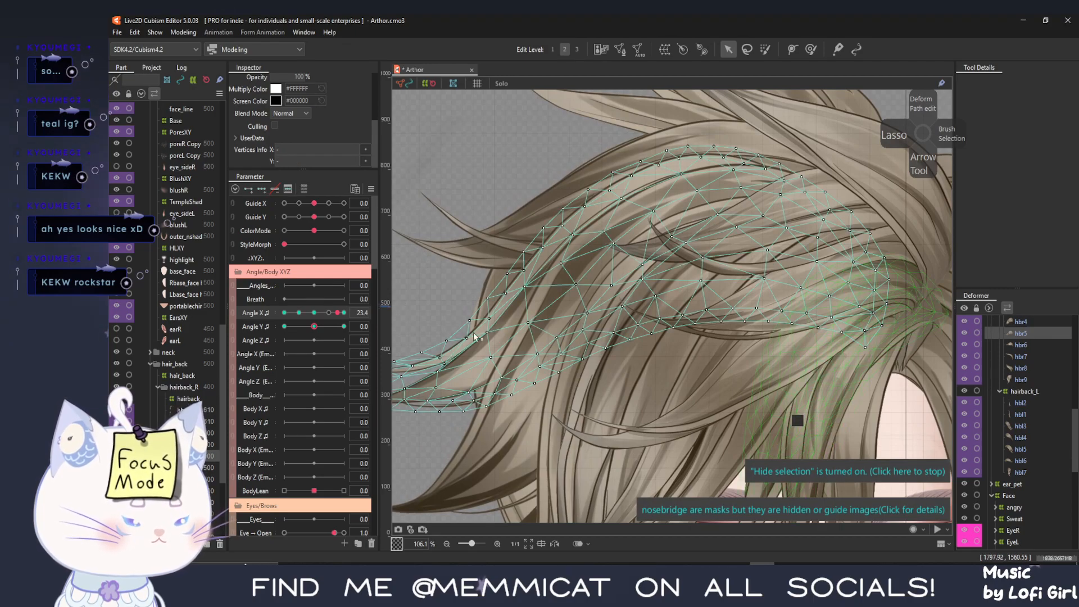
Reshape the outer part of hbr5 at Angle X -15 with a deform brush of about 394 px
left_click_drag(311, 312, 294, 314)
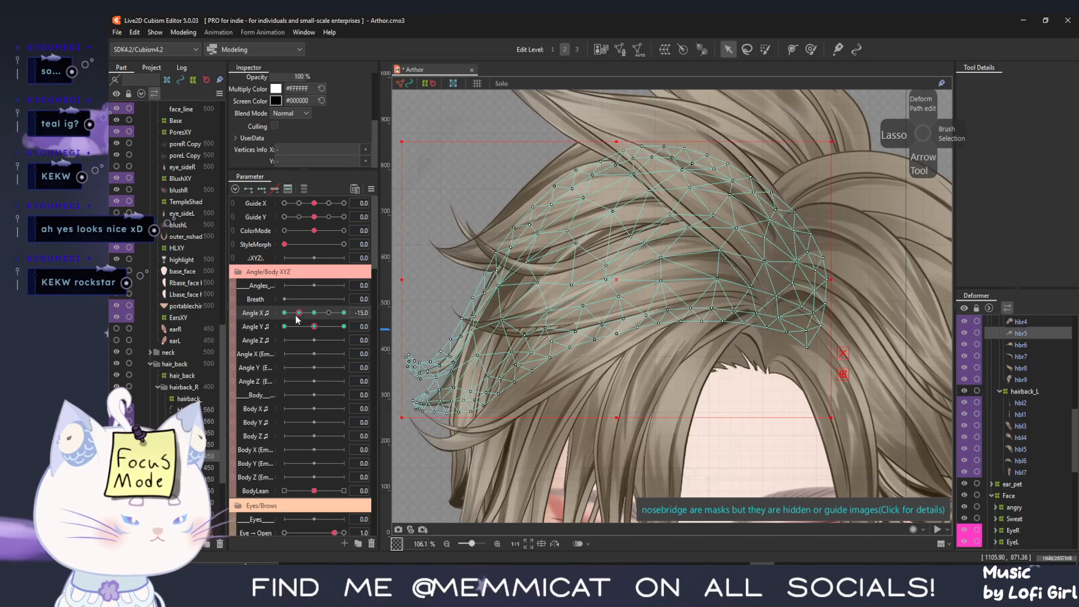
left_click(809, 50)
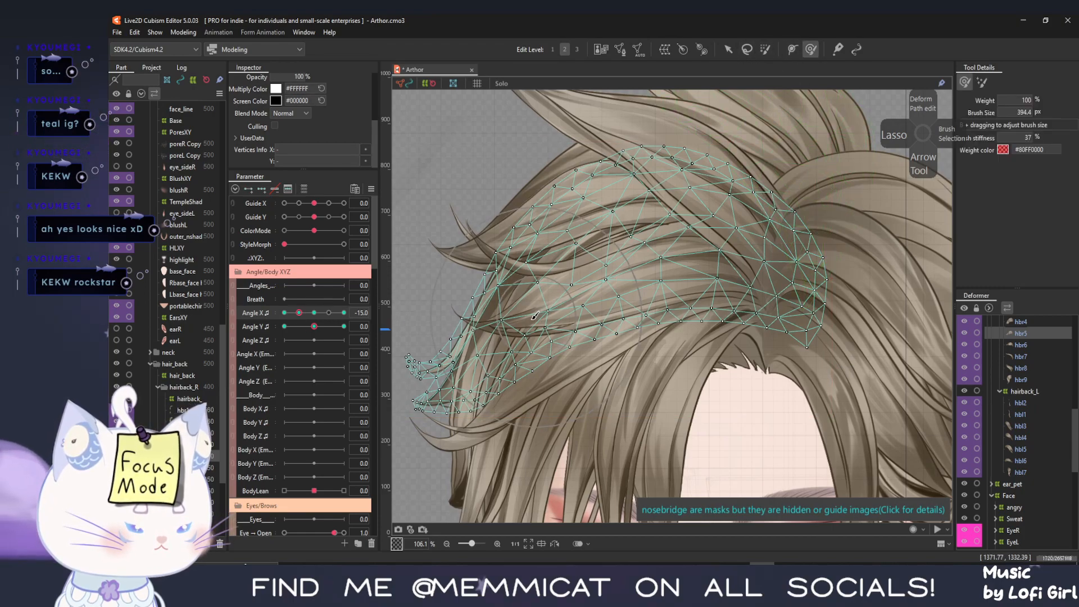
left_click_drag(528, 320, 488, 310)
Reshape hbr5's outer edge and tips at Angle X -30, refining the tips with a deform brush of about 351 px
left_click(284, 312)
mouse_move(527, 293)
left_mouse_down()
mouse_move(446, 301)
mouse_move(399, 326)
left_mouse_up()
key("ctrl+t")
mouse_move(284, 314)
left_mouse_down()
mouse_move(299, 316)
mouse_move(272, 324)
mouse_move(310, 314)
mouse_move(286, 318)
left_mouse_up()
left_click(786, 472)
left_click_drag(490, 378, 477, 383)
left_click_drag(488, 423, 481, 422)
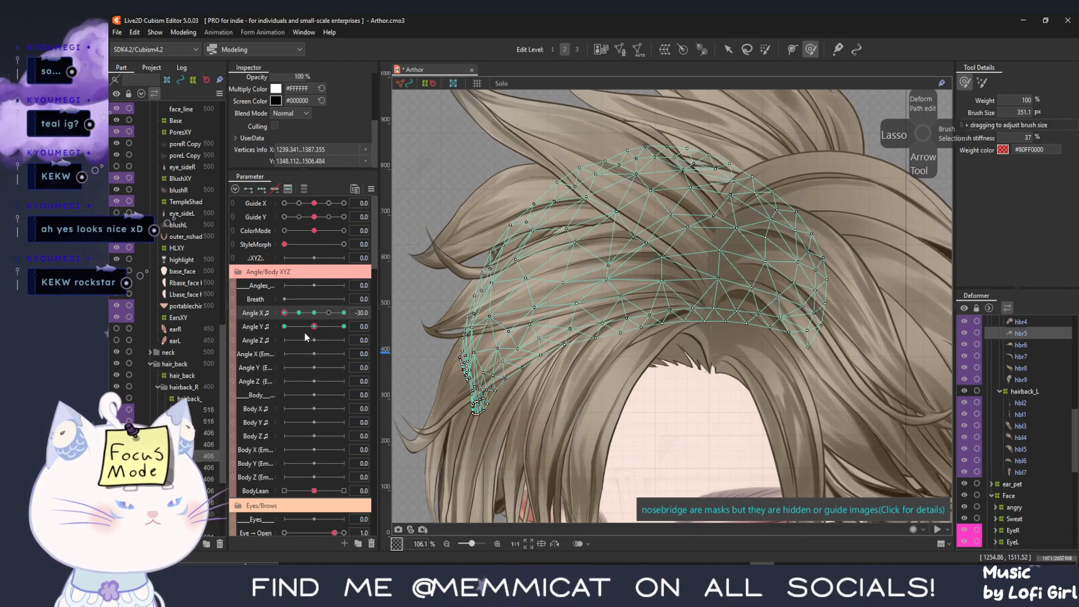
Reposition mesh vertices near the base of hbr5's tips with the Arrow tool at Angle X -15
left_click_drag(284, 313, 301, 315)
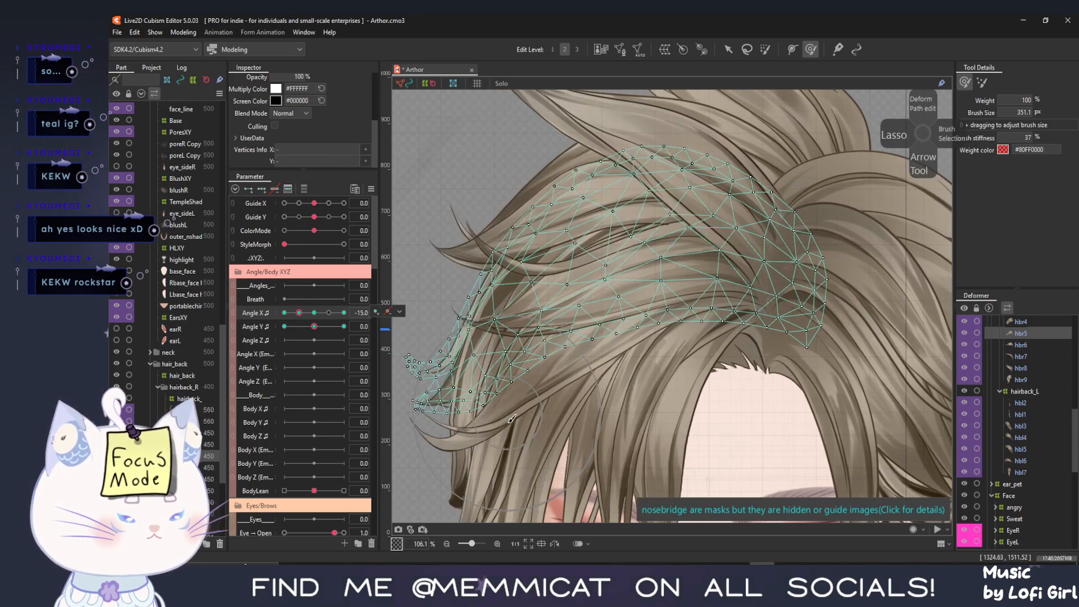
left_click(727, 49)
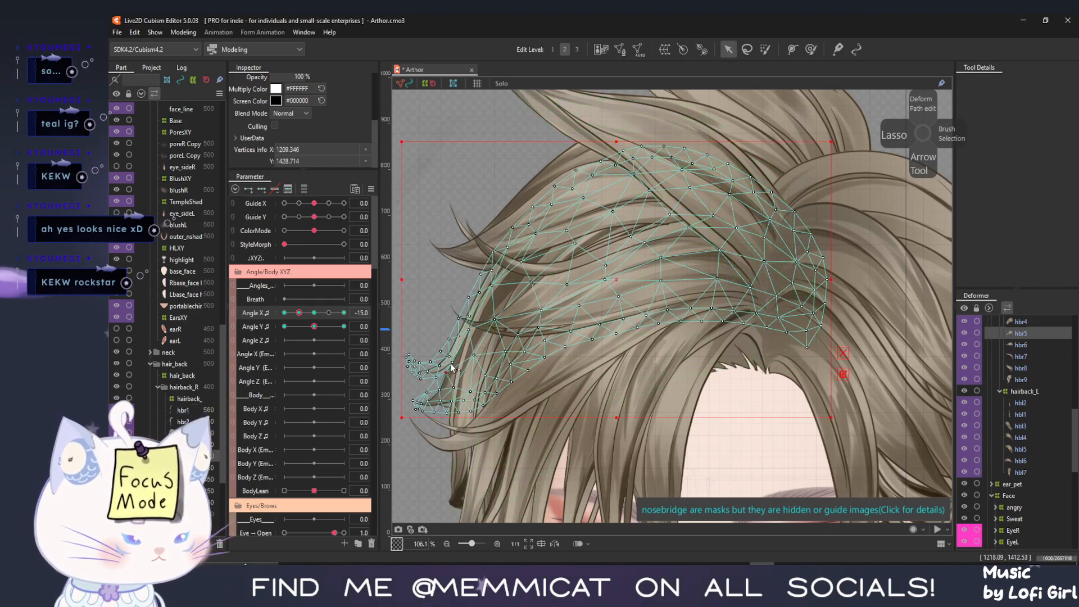
left_click_drag(451, 360, 450, 393)
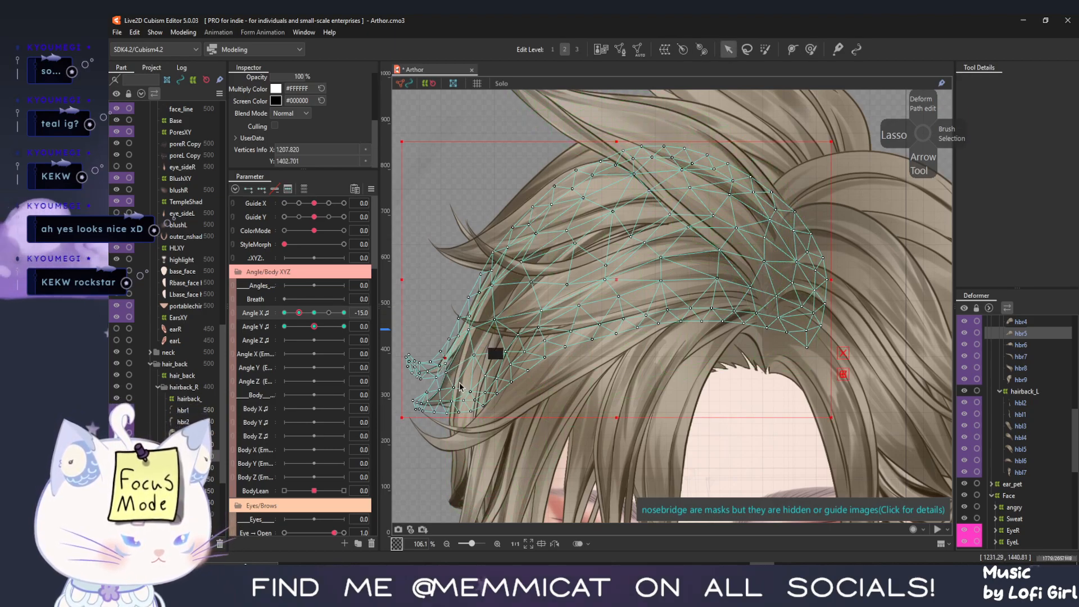
left_click(450, 393)
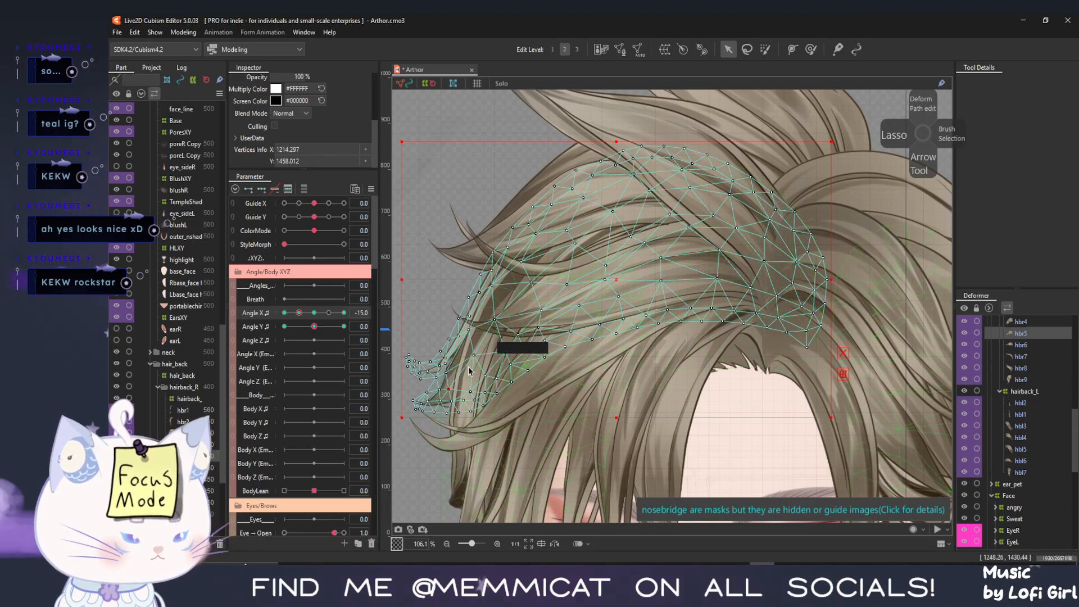
Push hbr5's outer tips inward and adjust its lower edge at Angle X -15 with a deform brush of about 225 px
left_click_drag(618, 308, 765, 252)
left_click(810, 48)
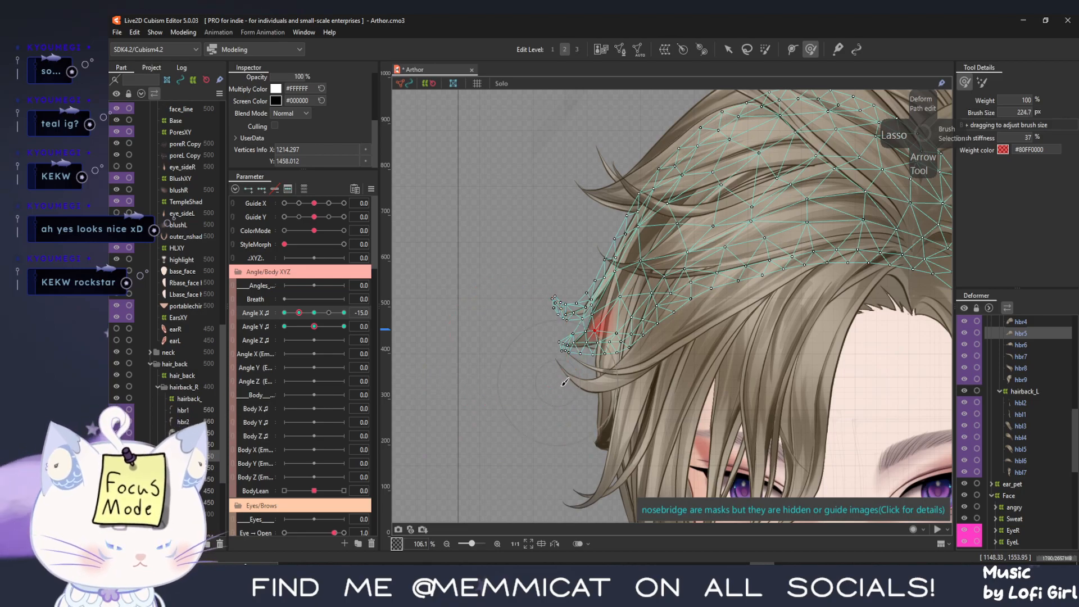
left_click_drag(582, 327, 538, 295)
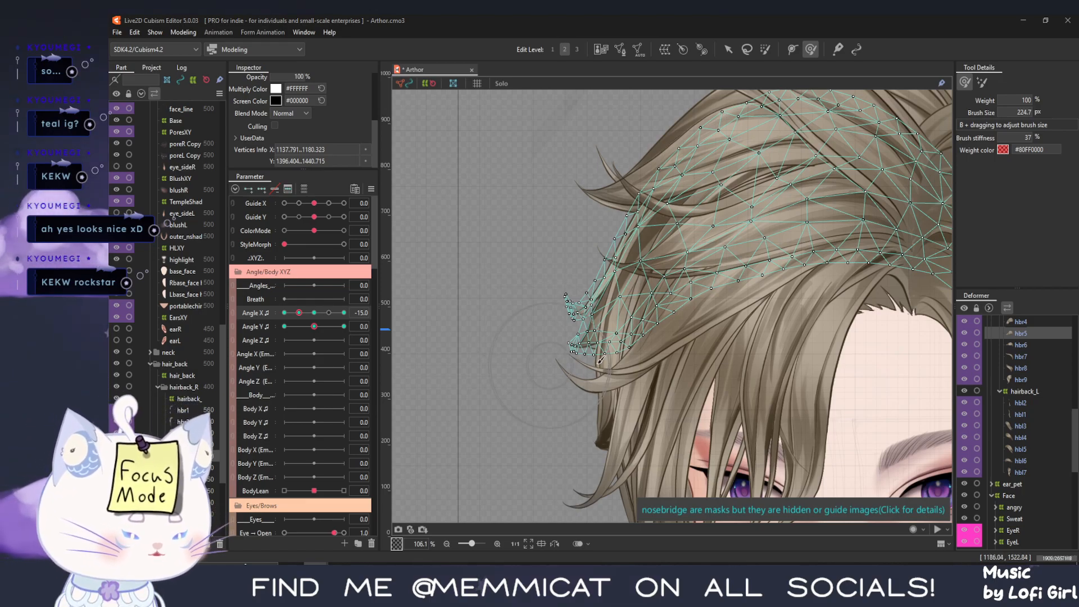
left_click_drag(637, 338, 642, 330)
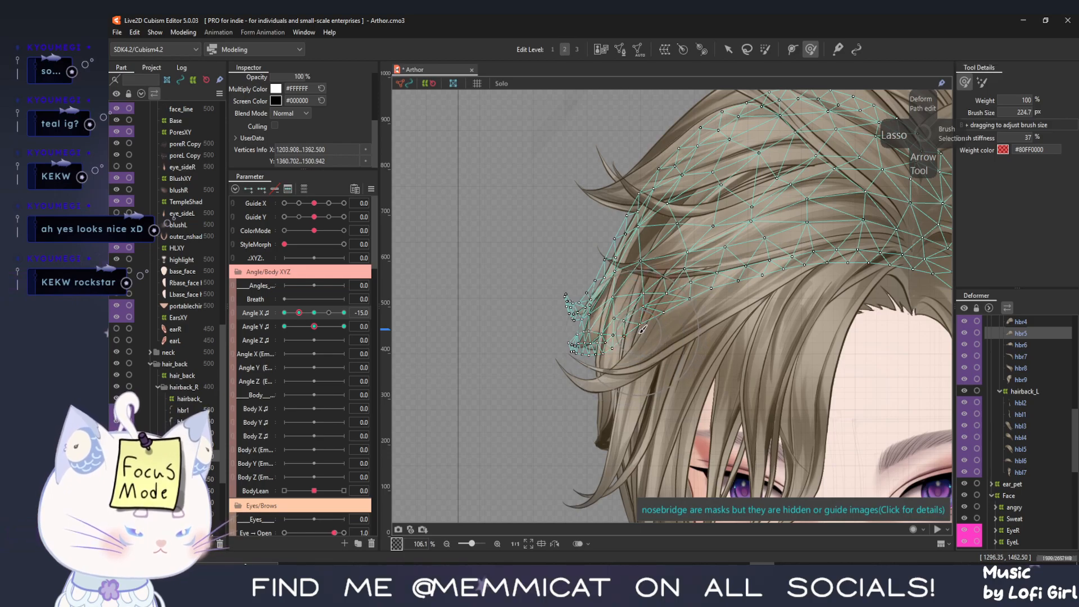
Adjust hbr5's outer edge just above the tips at Angle X -30 with a deform brush of about 104 px
mouse_move(301, 316)
left_mouse_down()
mouse_move(324, 313)
mouse_move(284, 317)
left_mouse_up()
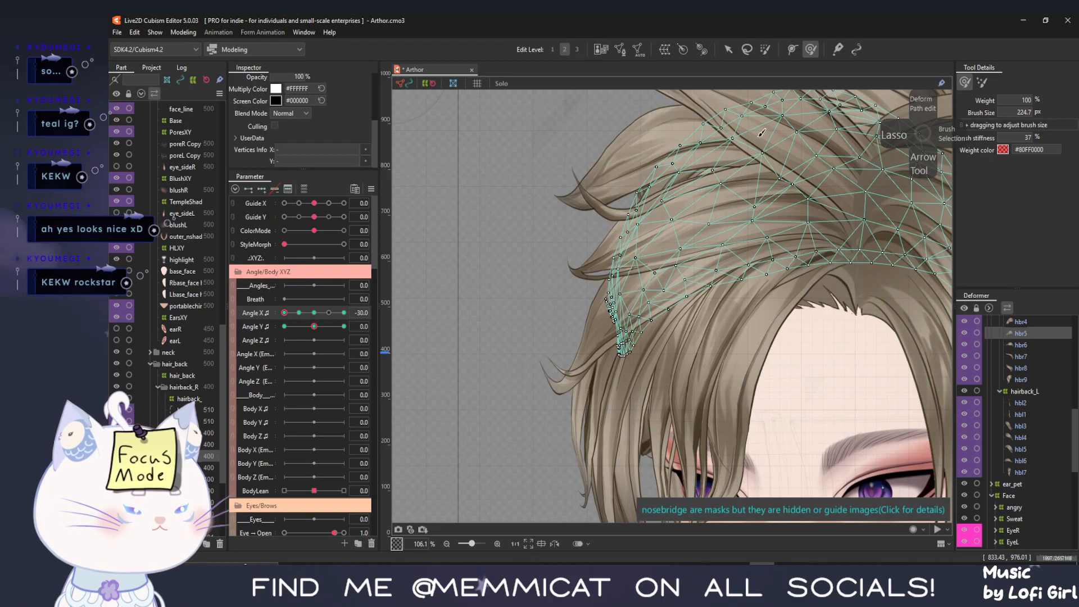
key("b")
left_click_drag(613, 271, 581, 237)
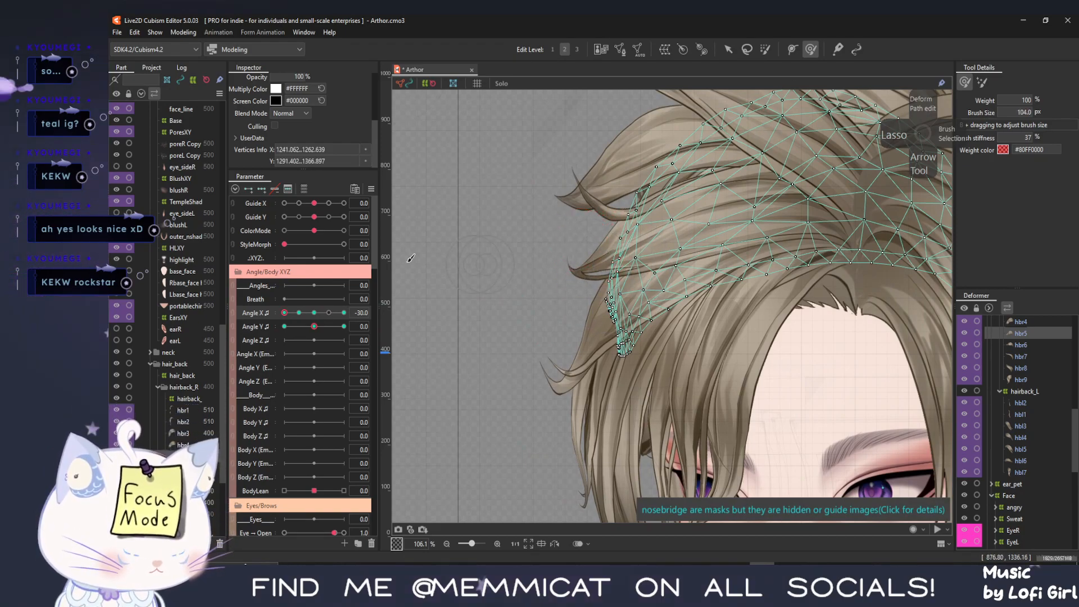
Examine the hair on the whole head between Angle X -30 and about -5 with the selection hidden
scroll(477, 303, "down", 5)
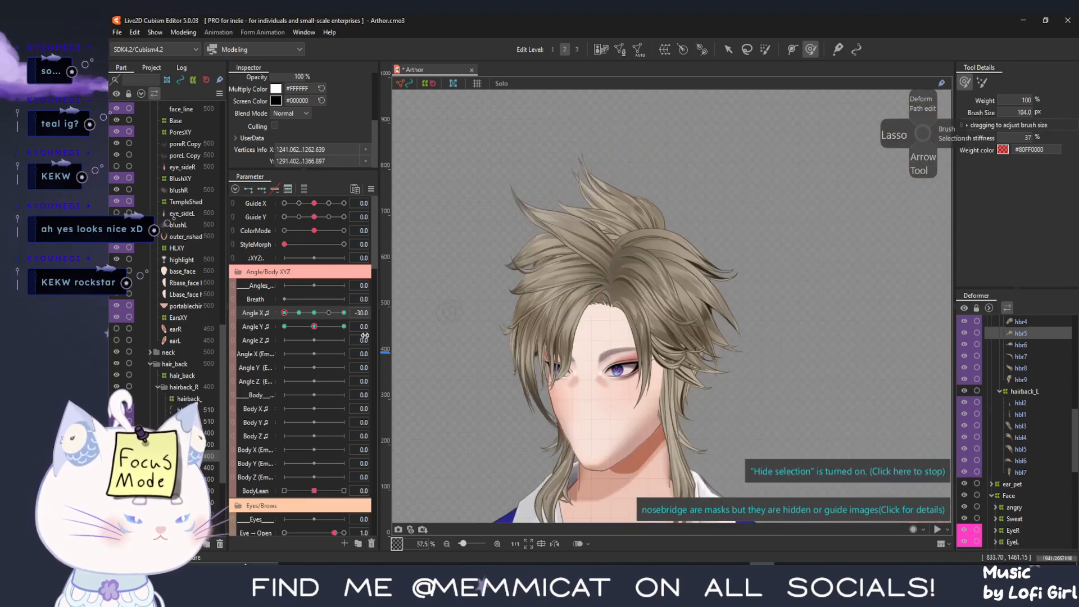
left_click_drag(284, 312, 309, 325)
left_click(827, 470)
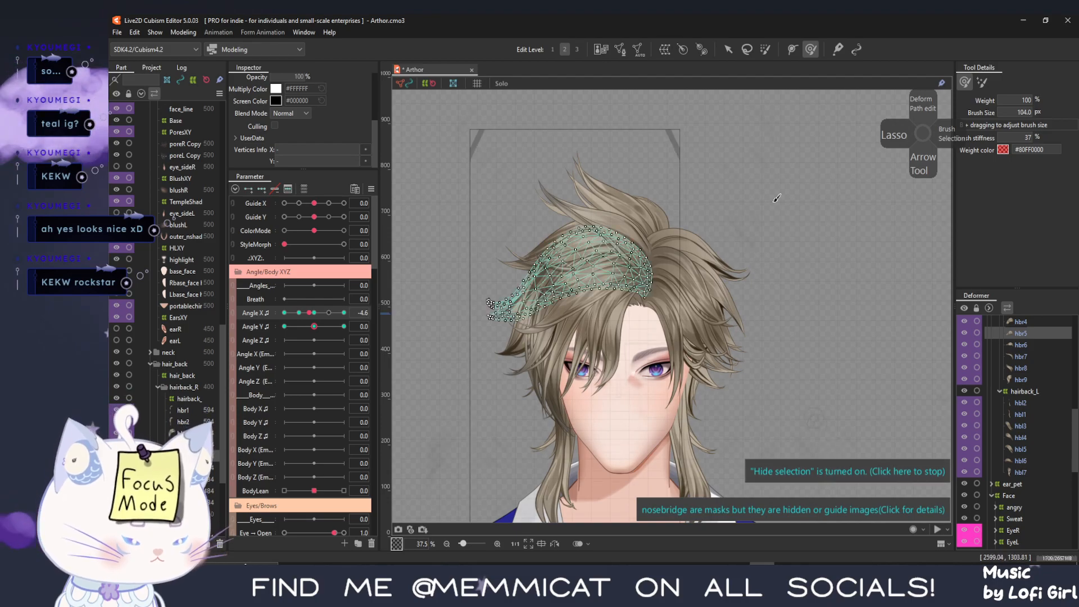
Adjust hbr5's outer curve at Angle X -30 and -15 with a deform brush of about 585 px, and check it at Angle X 30
scroll(454, 322, "up", 3)
left_click_drag(305, 314, 289, 315)
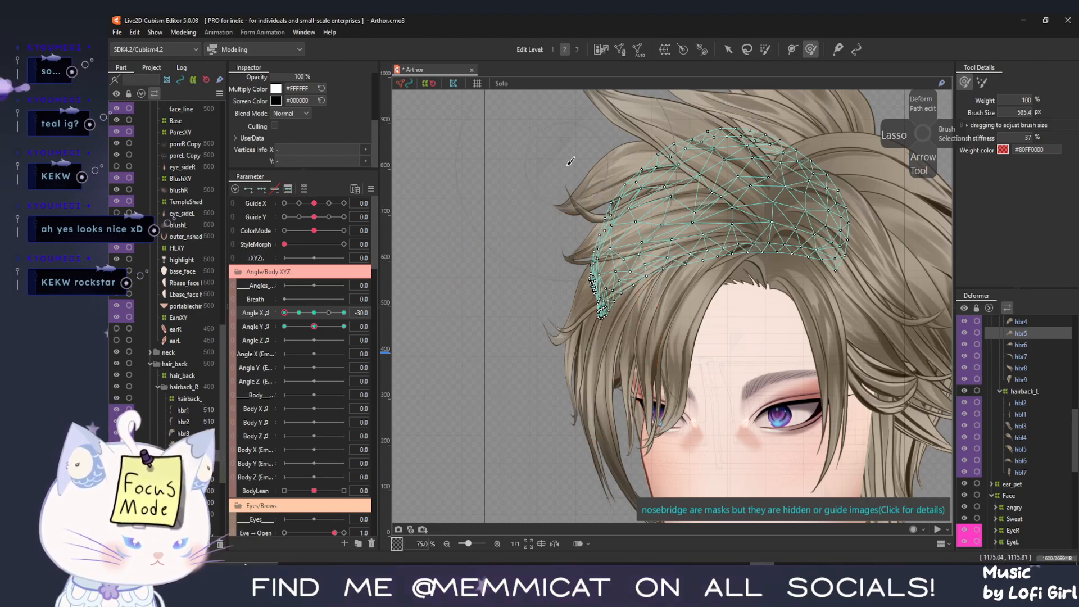
left_click_drag(570, 154, 573, 154)
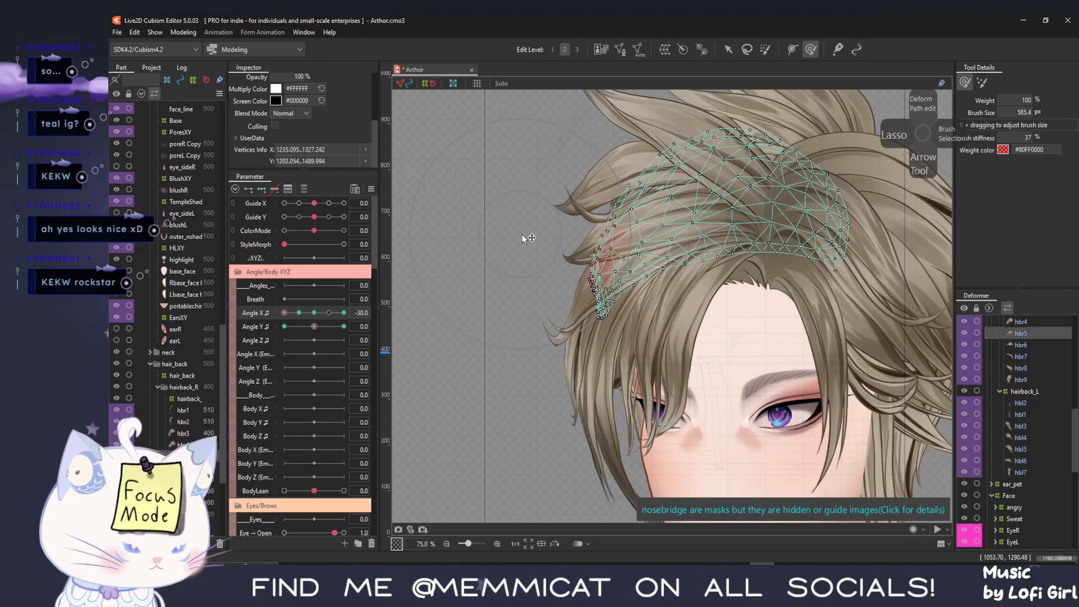
left_click_drag(293, 314, 299, 315)
left_click(298, 312)
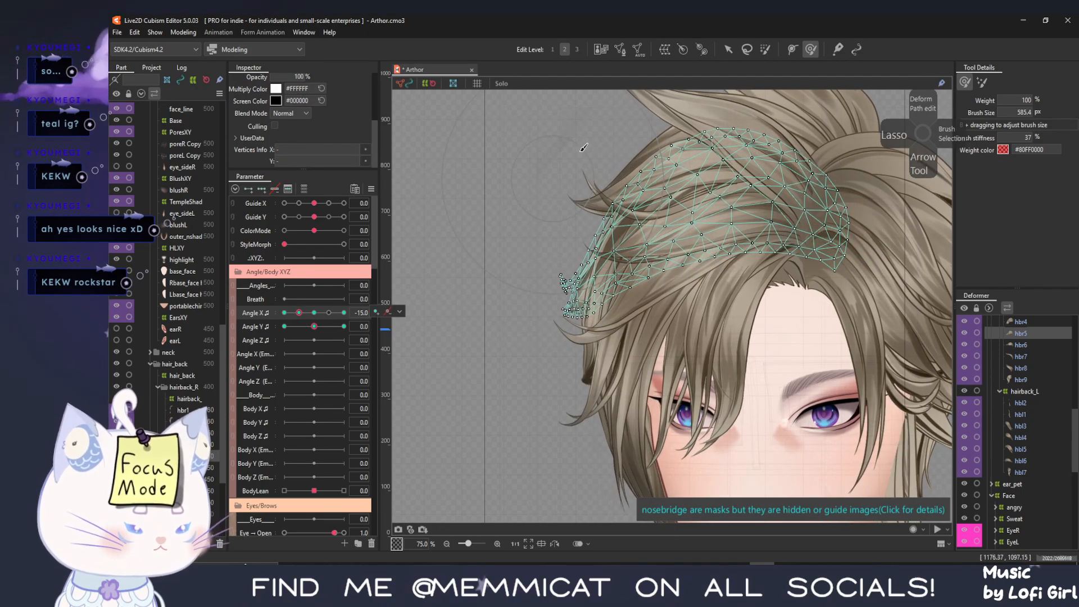
left_click(606, 137)
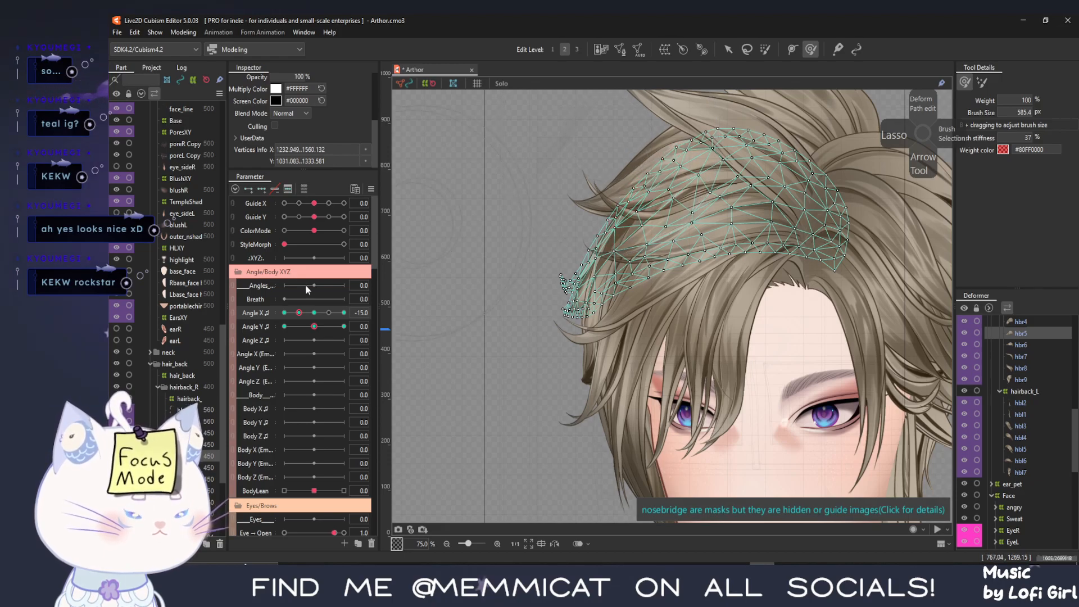
left_click_drag(301, 313, 365, 326)
scroll(489, 363, "down", 2)
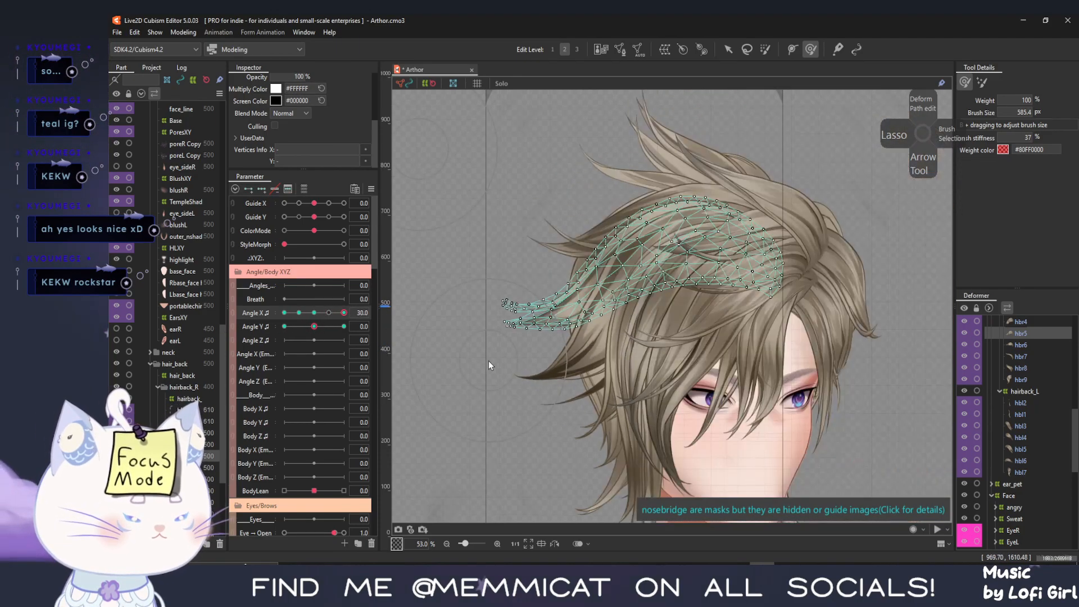
Push hbr6's outer tips inward at Angle X -15 with a deform brush of about 274 px, and check the hair at Angle X -30
left_click(213, 466)
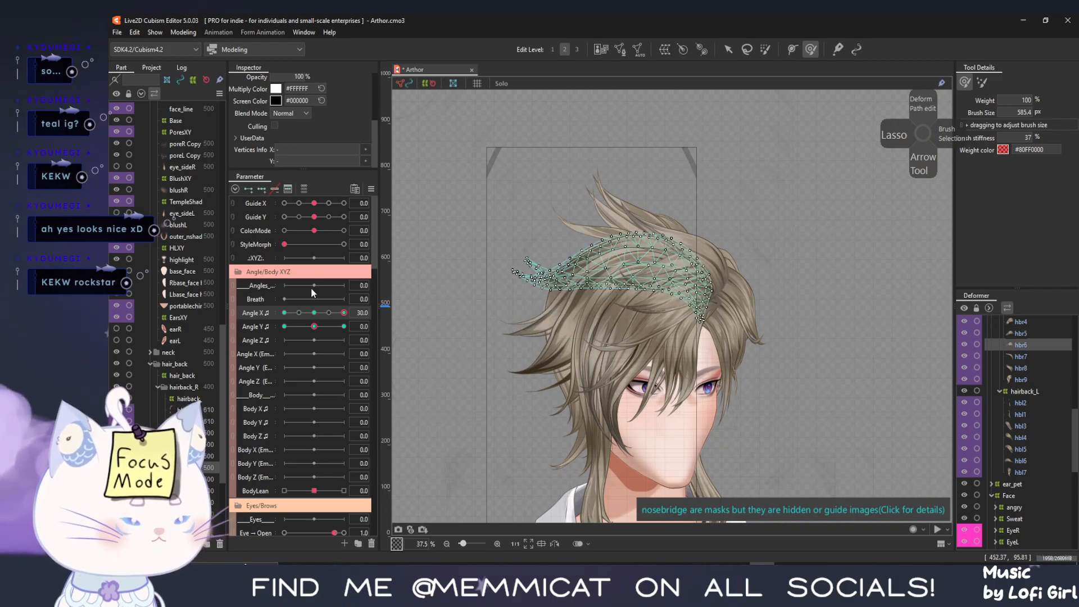
left_click_drag(342, 315, 298, 313)
scroll(548, 289, "up", 2)
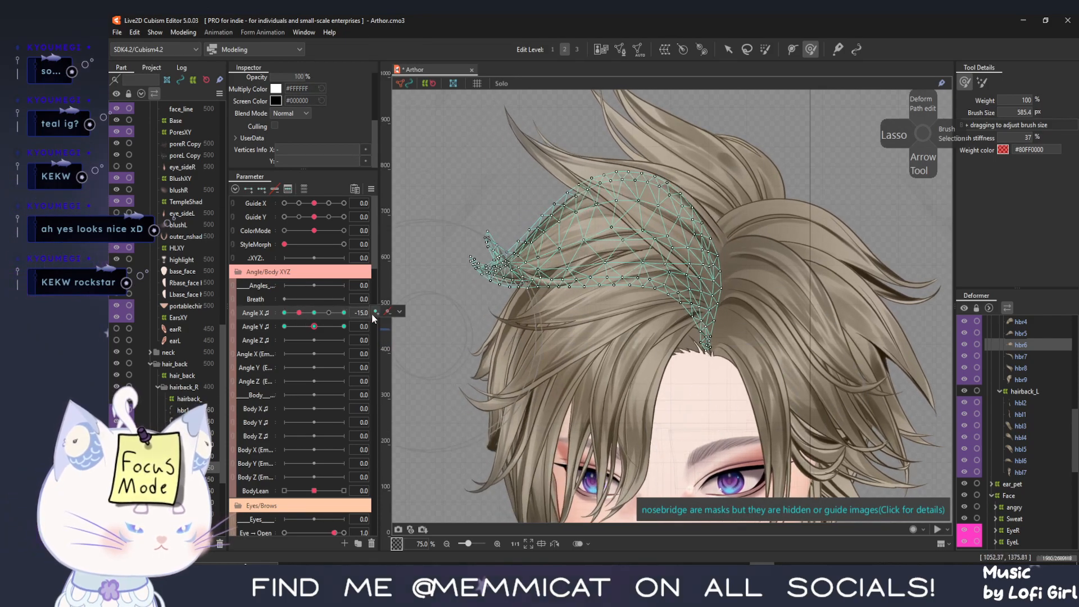
scroll(442, 287, "up", 2)
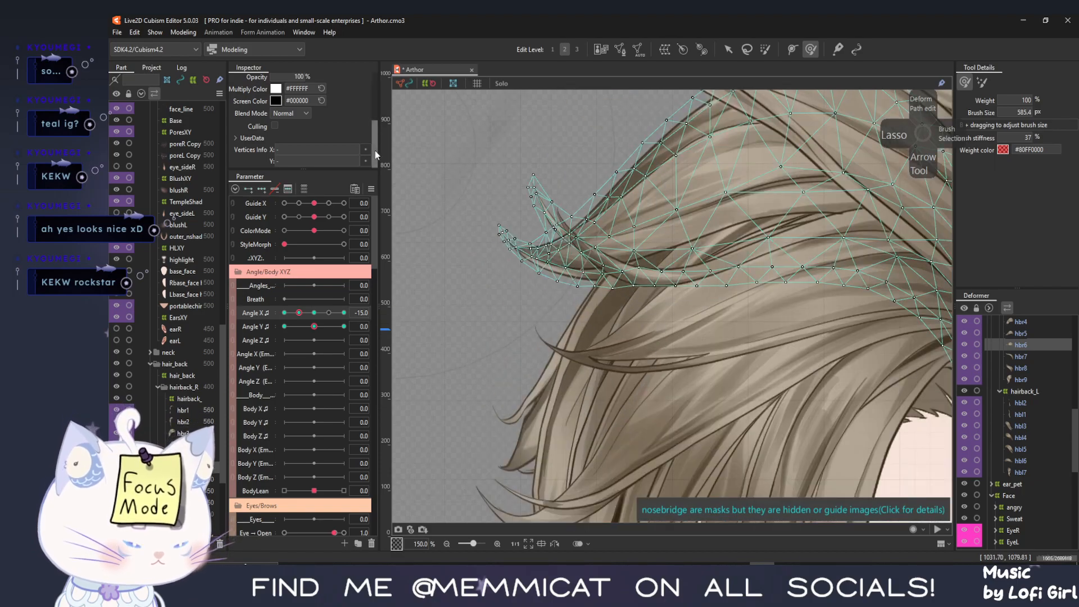
mouse_move(400, 182)
left_mouse_down()
mouse_move(408, 200)
mouse_move(490, 208)
mouse_move(510, 234)
mouse_move(532, 236)
mouse_move(537, 270)
mouse_move(573, 262)
left_mouse_up()
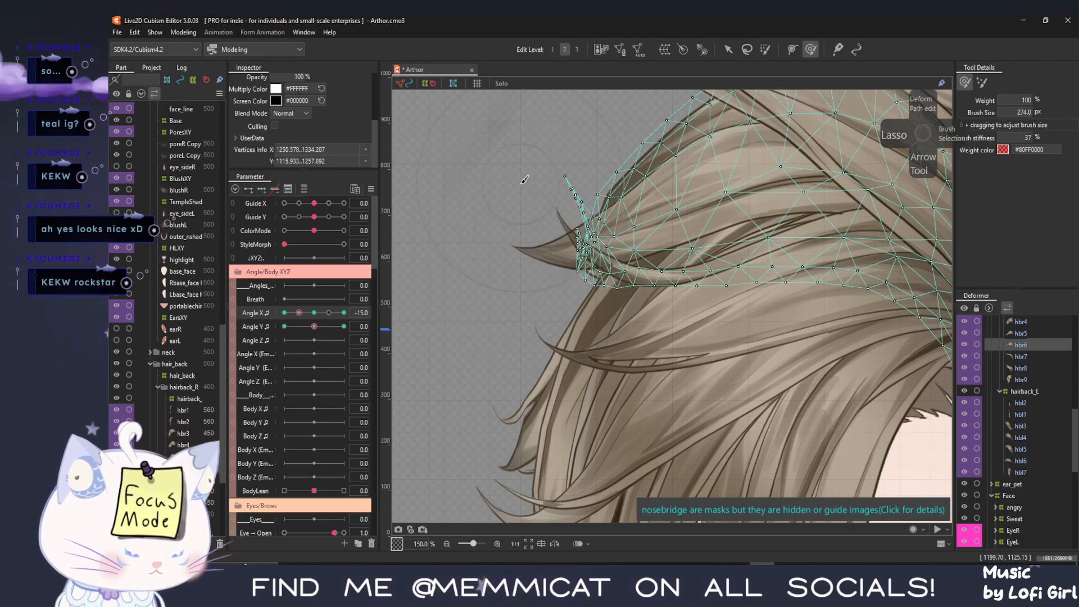
left_click_drag(559, 175, 587, 175)
scroll(594, 246, "down", 5)
mouse_move(299, 313)
left_mouse_down()
mouse_move(316, 311)
mouse_move(298, 316)
left_mouse_up()
key("ctrl+shift+h")
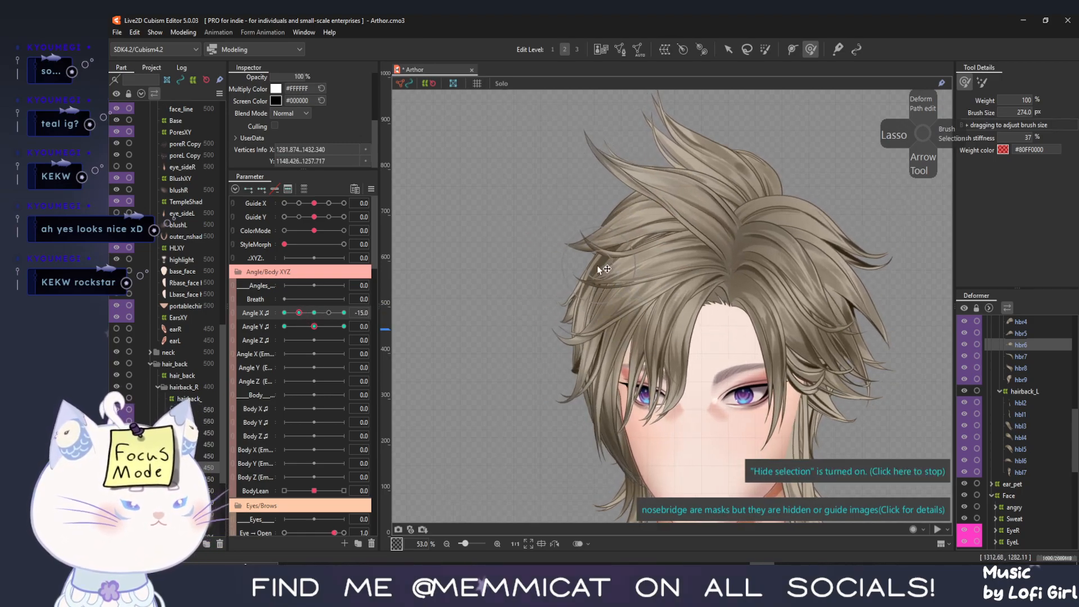
left_click_drag(298, 315, 272, 322)
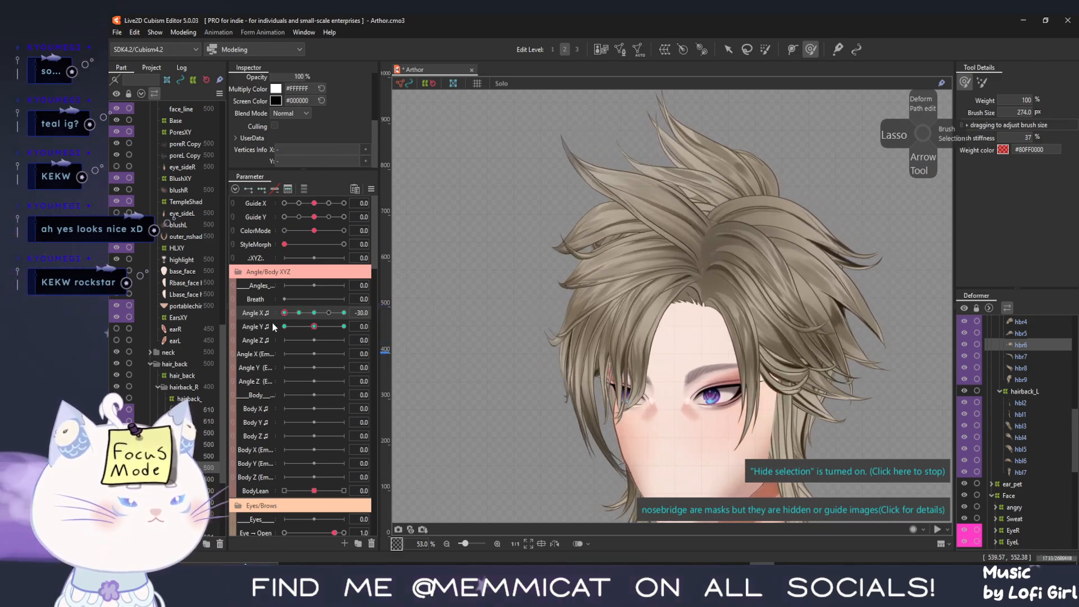
left_click(766, 469)
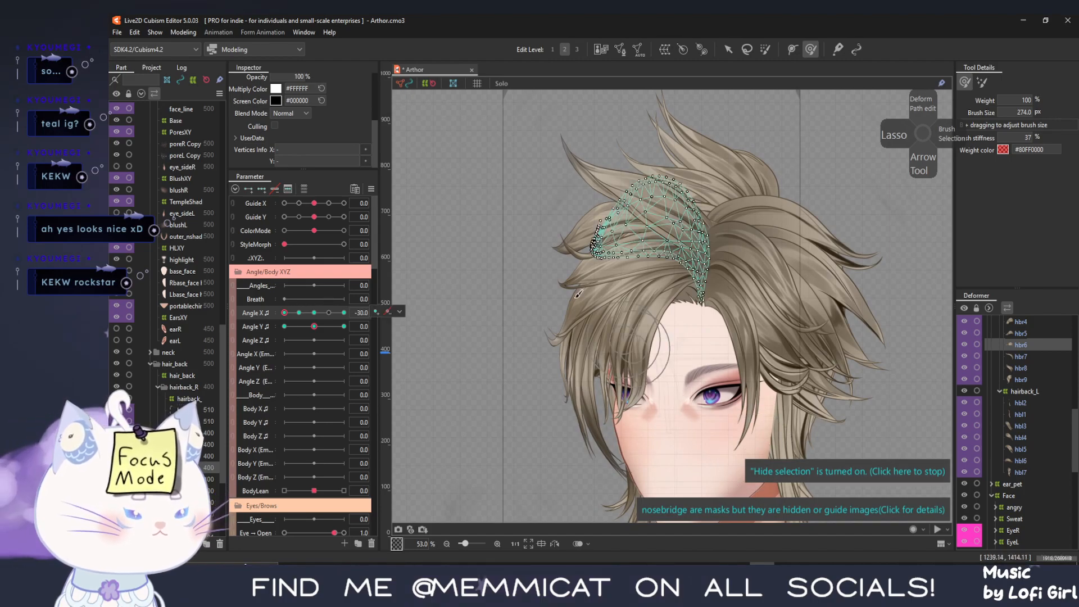
Refine hbr6's clustered tips at Angle X -15 with a deform brush of about 141 px, and review the hair toward Angle X 30
left_click_drag(284, 312, 299, 318)
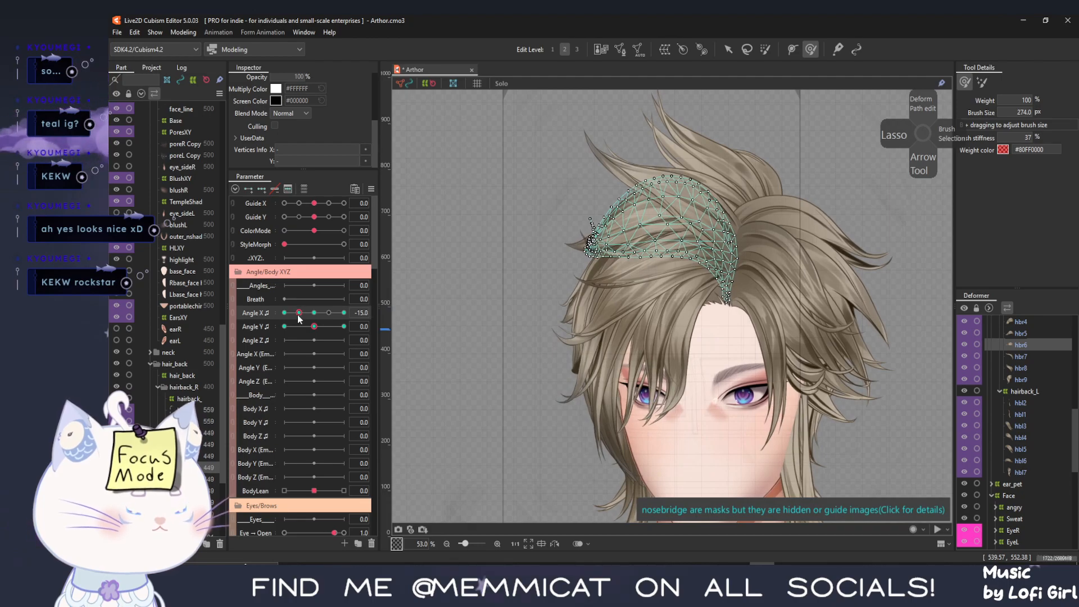
scroll(605, 232, "up", 3)
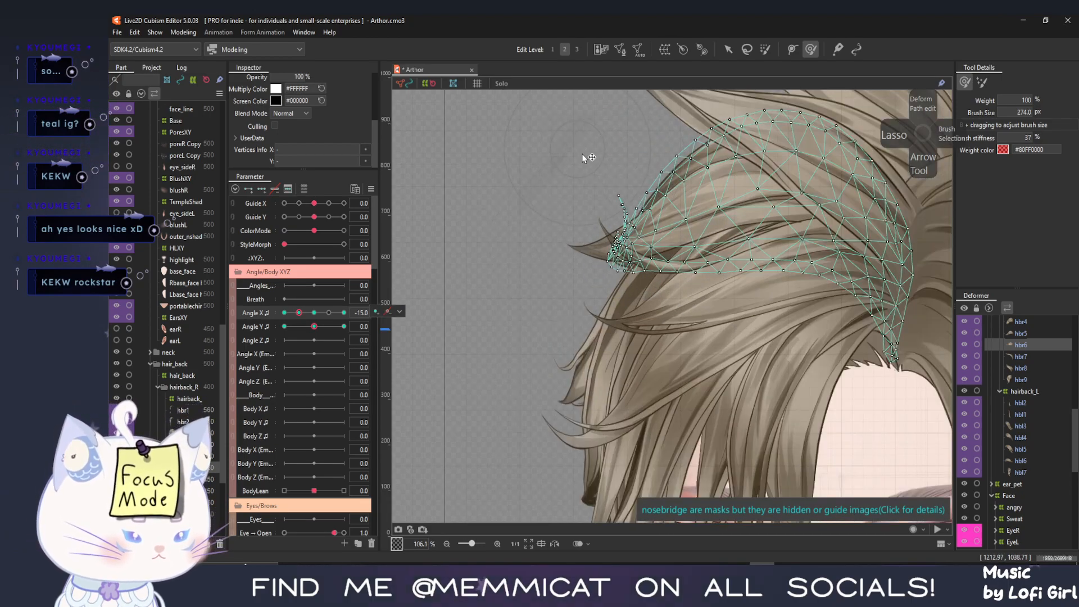
left_click_drag(608, 150, 611, 156)
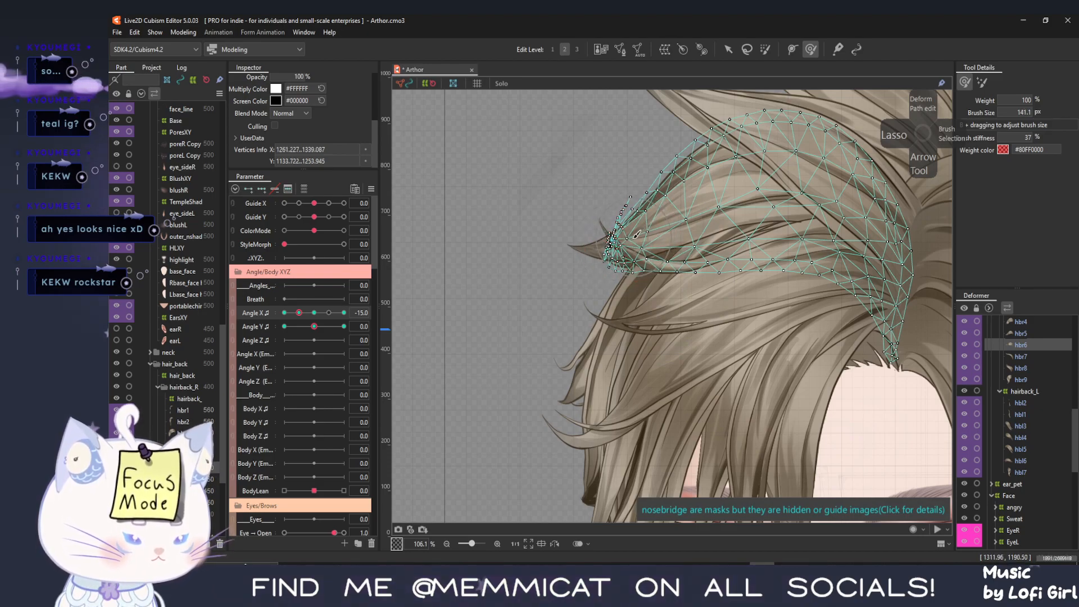
left_click_drag(638, 243, 631, 241)
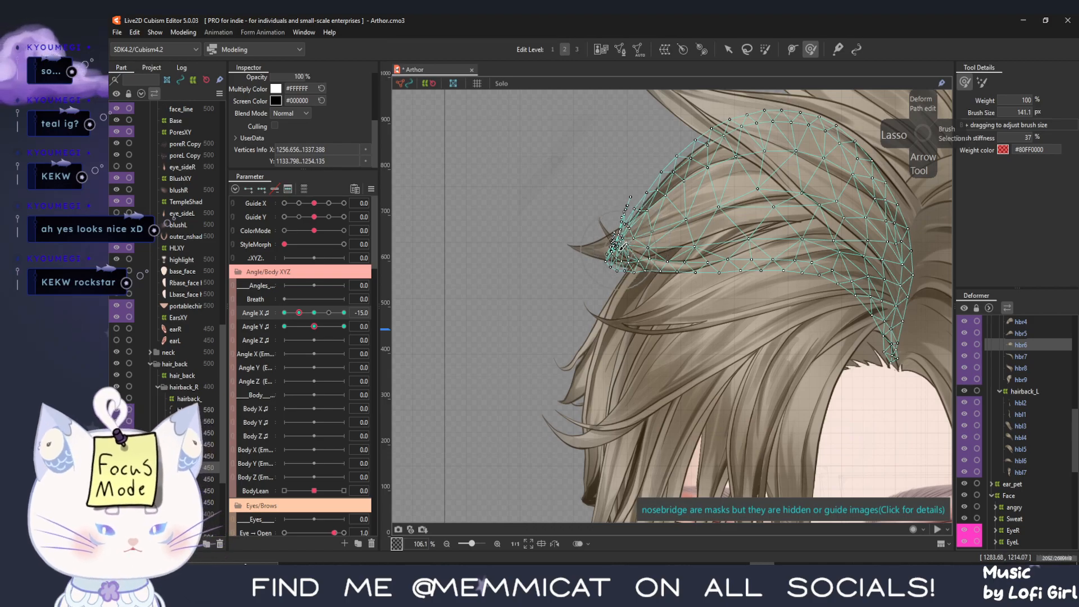
key("ctrl+t")
left_click_drag(298, 313, 384, 321)
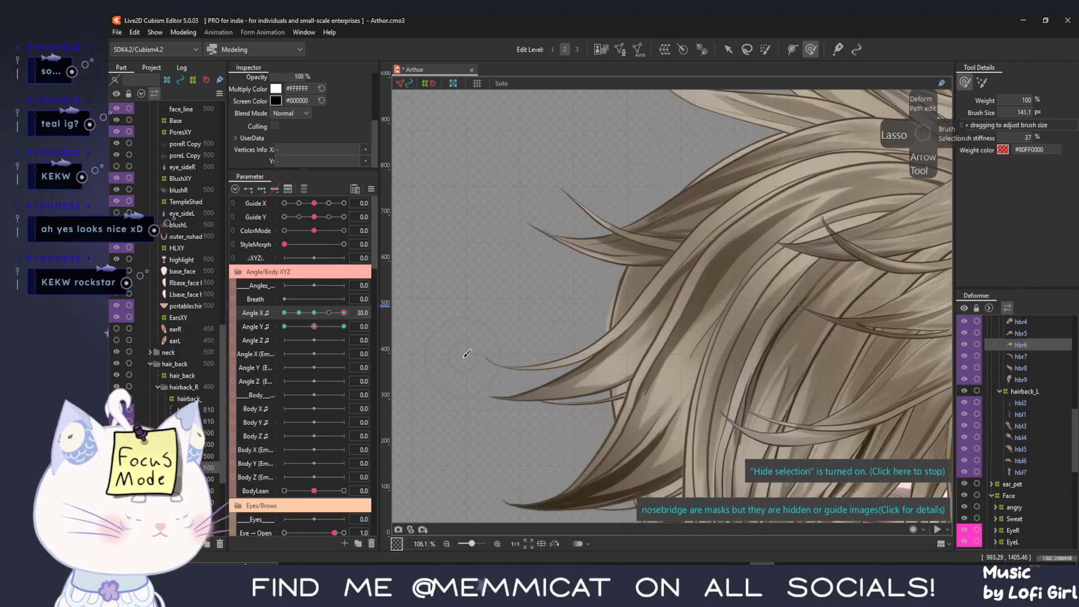
scroll(464, 356, "down", 5)
mouse_move(336, 318)
left_mouse_down()
mouse_move(291, 325)
mouse_move(336, 331)
mouse_move(309, 345)
mouse_move(331, 337)
left_mouse_up()
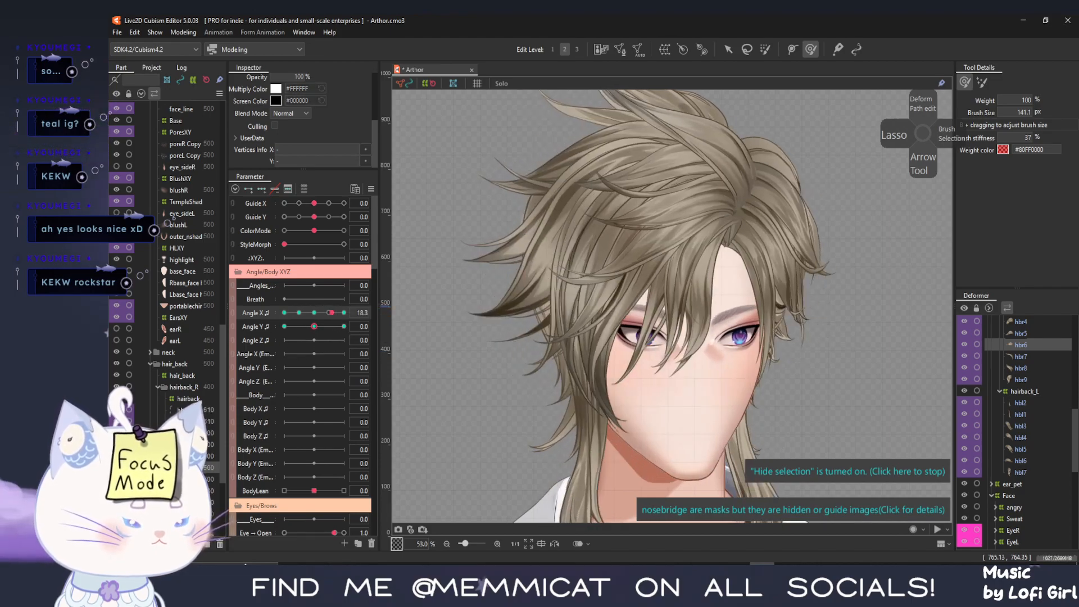
Stretch hbr7's inner side toward the parting and pull its outer side inward at Angle X 30 with the Arrow tool, and switch to Angle X -30
left_click(814, 472)
left_click_drag(510, 263, 474, 380)
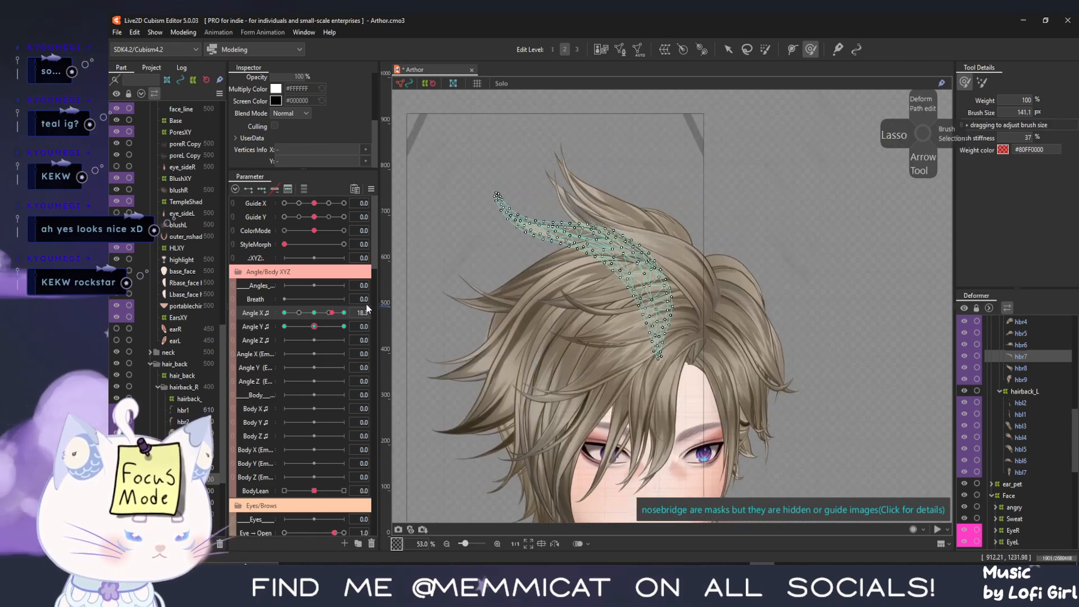
left_click(341, 312)
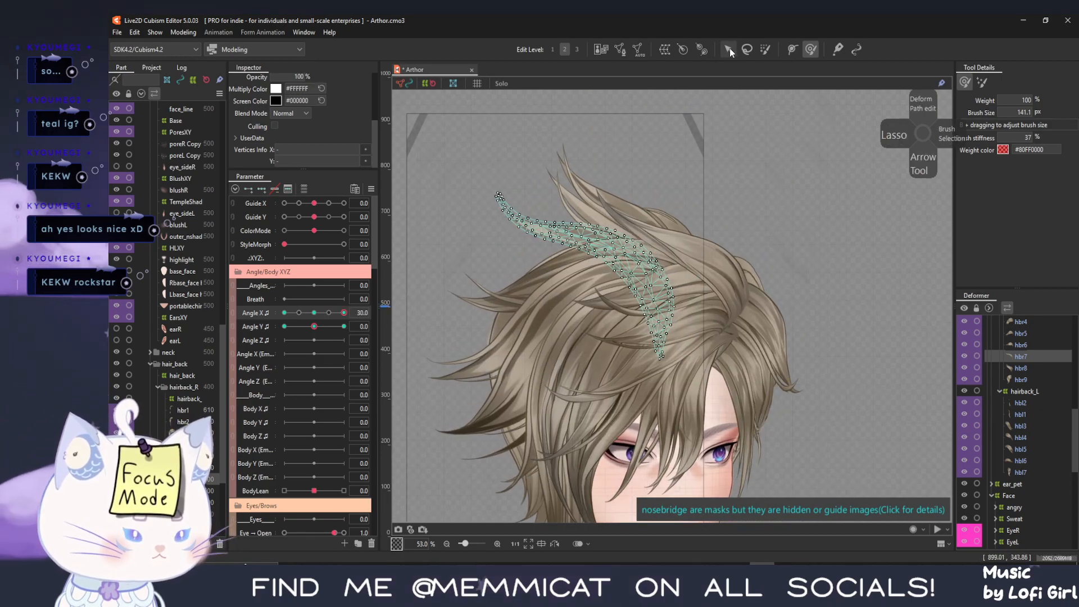
key("v")
left_click_drag(681, 279, 739, 289)
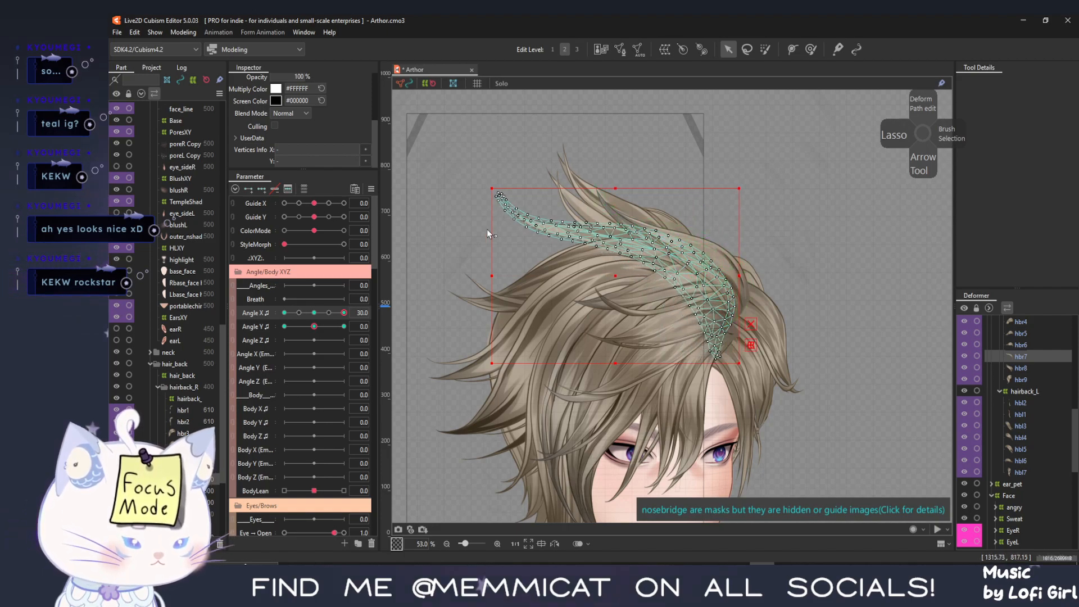
left_click_drag(490, 277, 517, 280)
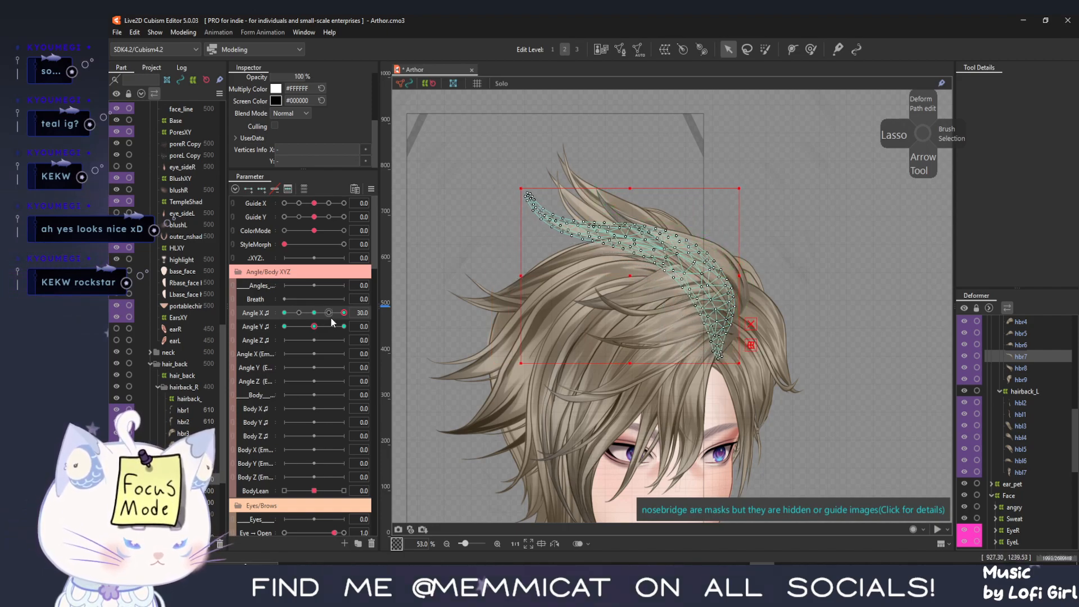
left_click_drag(330, 317, 260, 336)
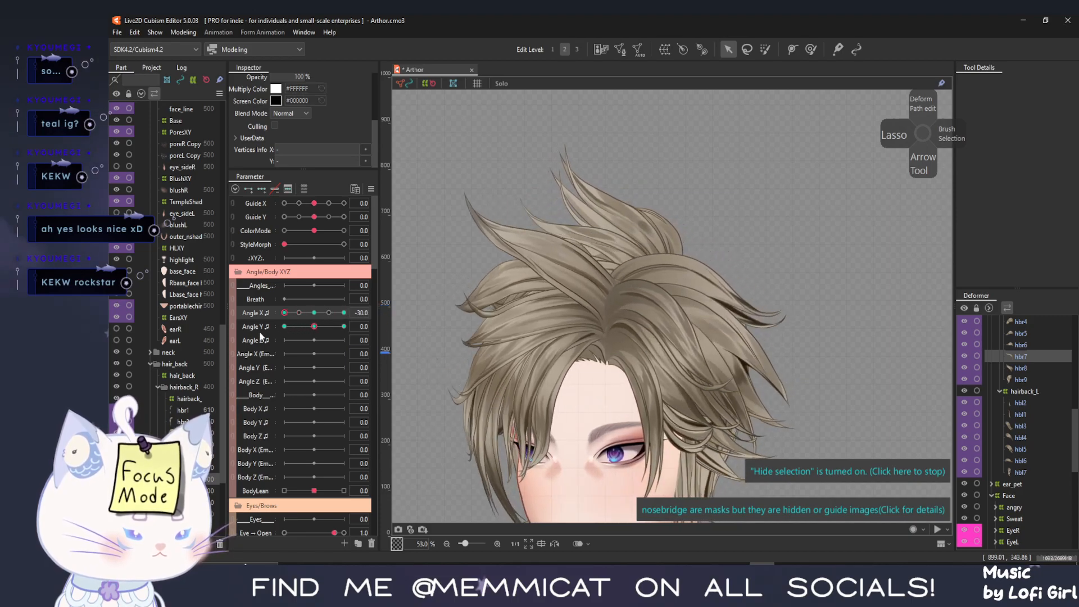
left_click(803, 474)
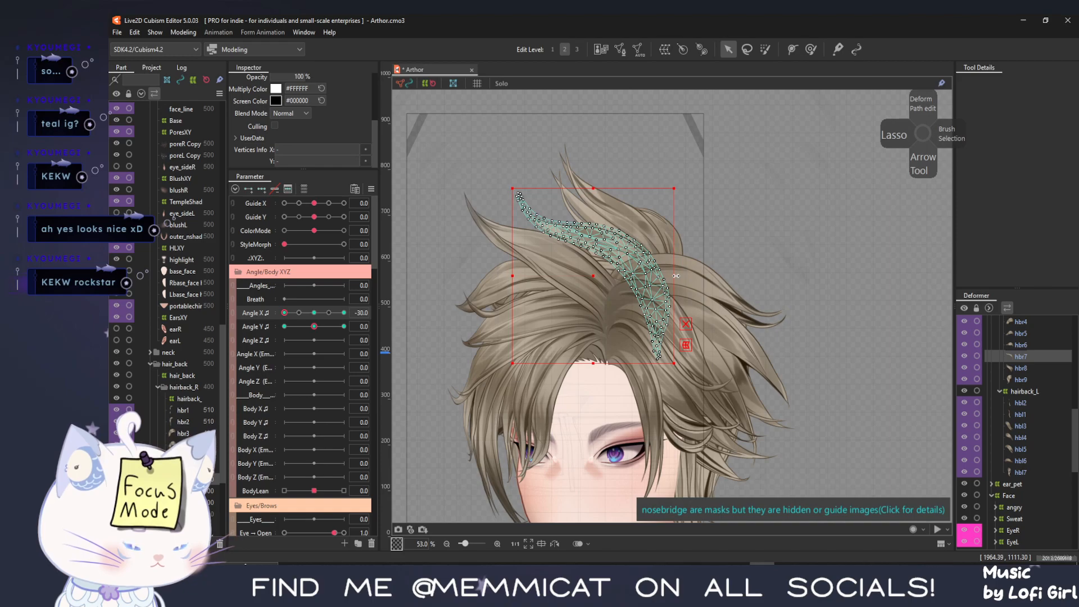
Try to narrow hbr7 from its inner side at Angle X -30 and reshape its tip with a deform brush of about 453 px
left_click_drag(673, 275, 618, 288)
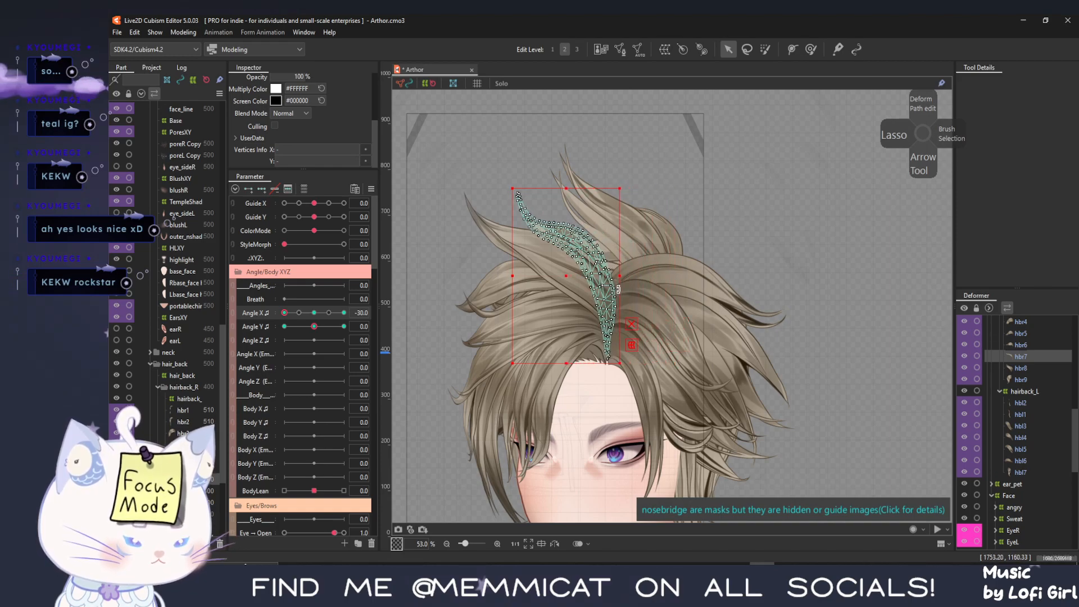
scroll(532, 246, "up", 3)
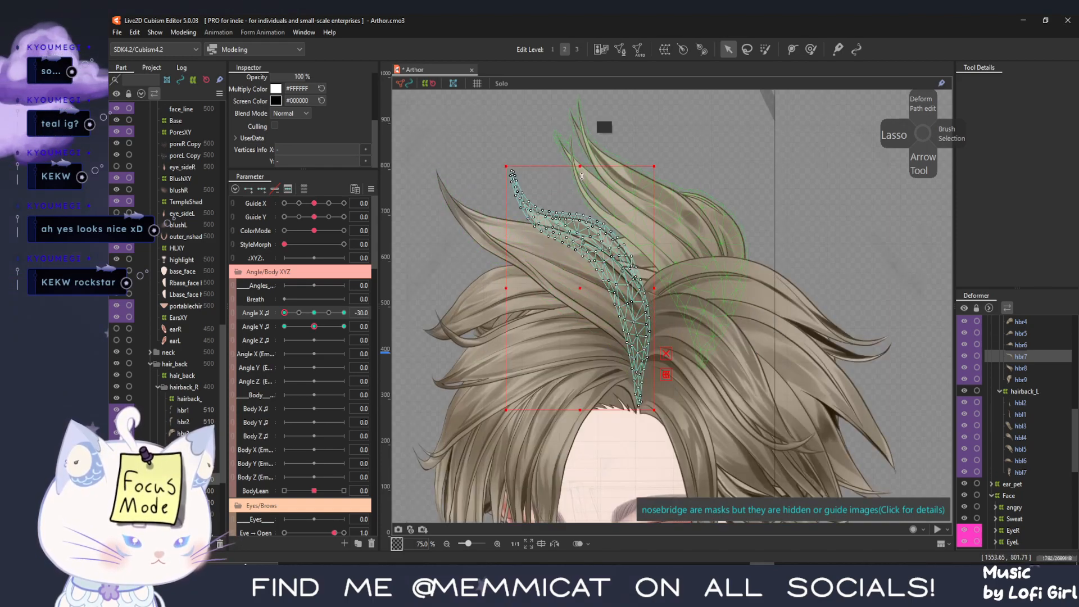
left_click(809, 49)
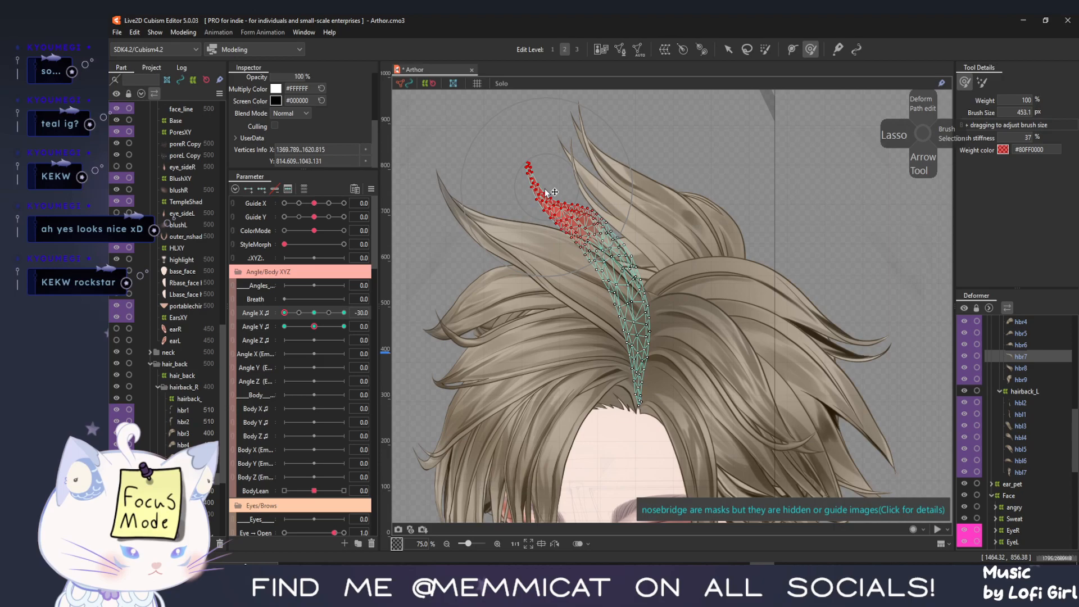
key("ctrl+z")
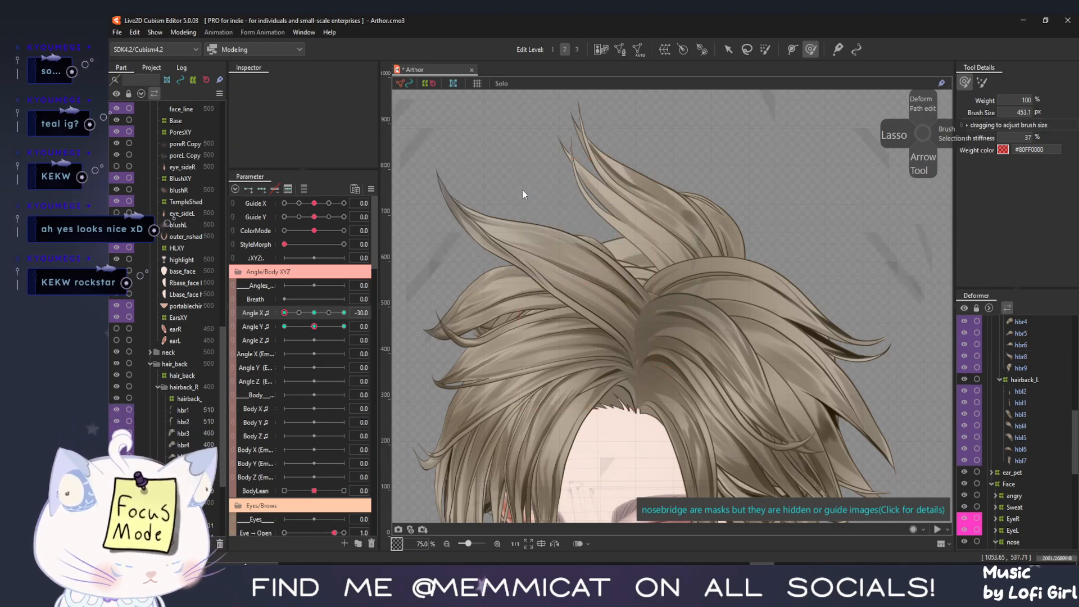
key("ctrl+y")
left_click_drag(511, 199, 523, 190)
left_click_drag(642, 267, 641, 259)
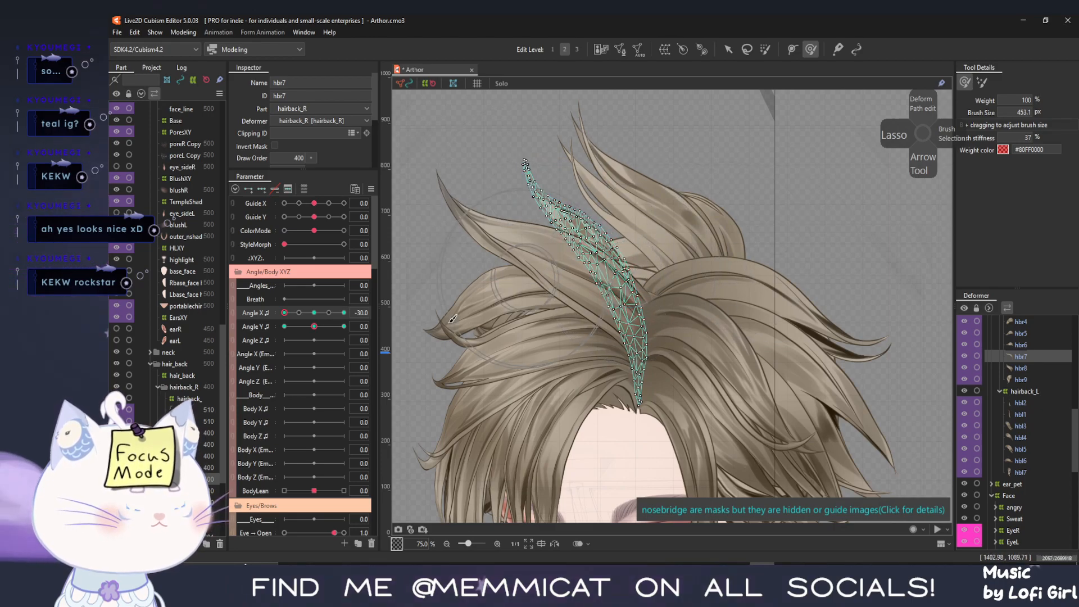
Check hbr7 with the selection hidden and undo its narrowing and brush deformations at Angle X -30
key("ctrl+t")
mouse_move(284, 314)
left_mouse_down()
mouse_move(292, 319)
mouse_move(272, 319)
left_mouse_up()
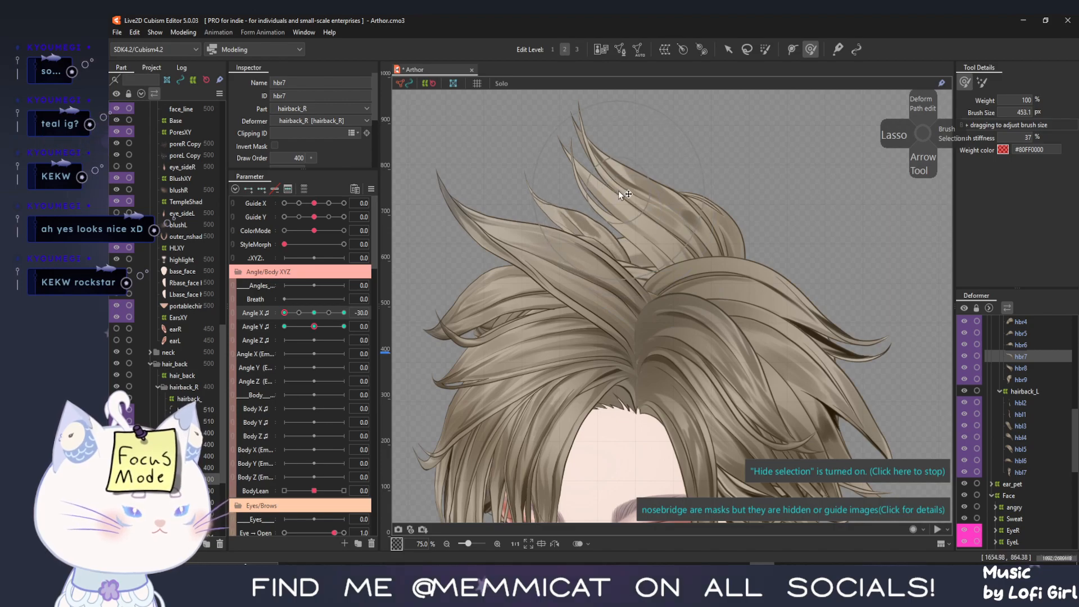
left_click_drag(284, 312, 343, 317)
key("ctrl+z")
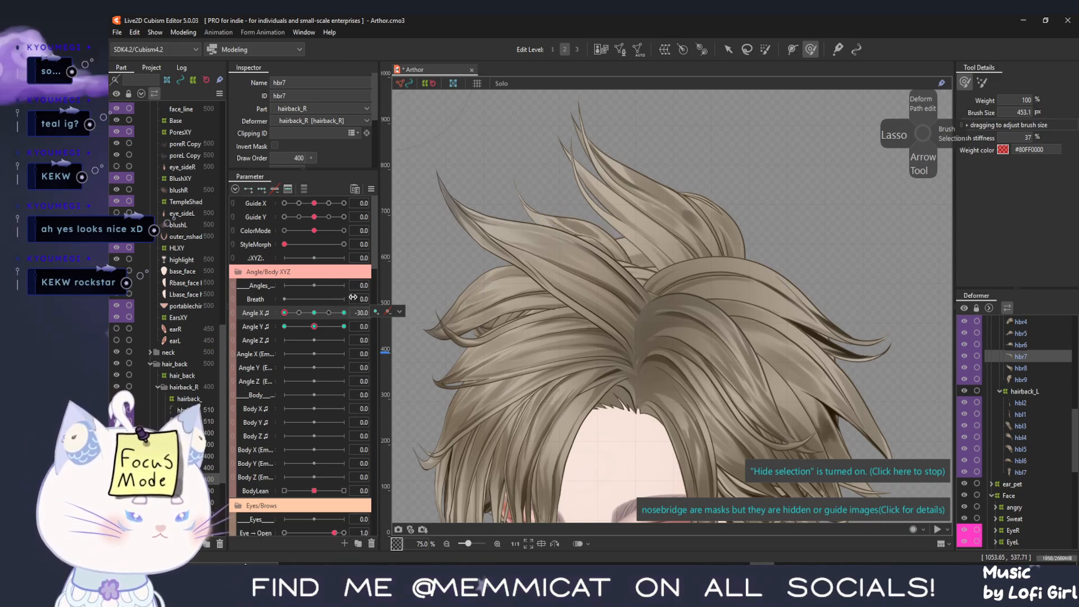
key("ctrl+z")
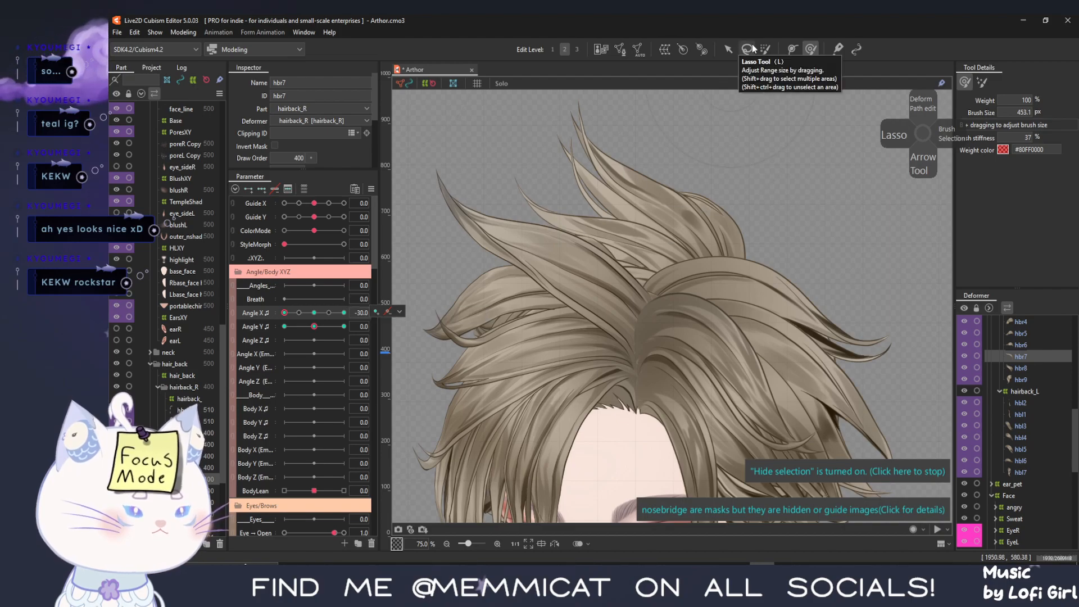
Shift the whole hbr7 strand outward at Angle X -30 with the Arrow tool, pull its outer edge inward, and hide the selection
left_click(732, 49)
left_click(706, 360)
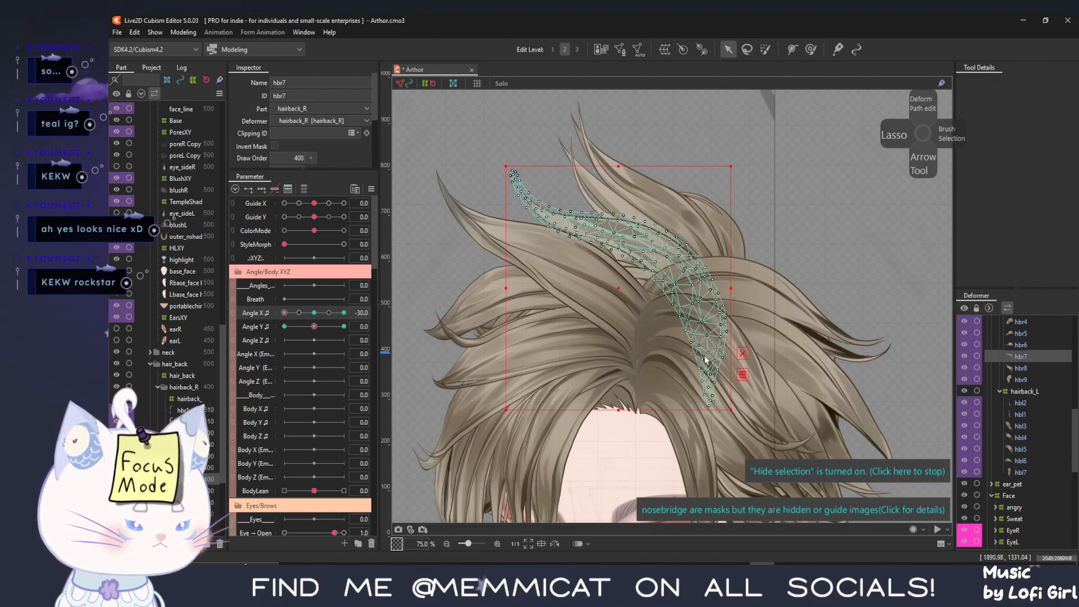
left_click_drag(620, 286, 541, 287)
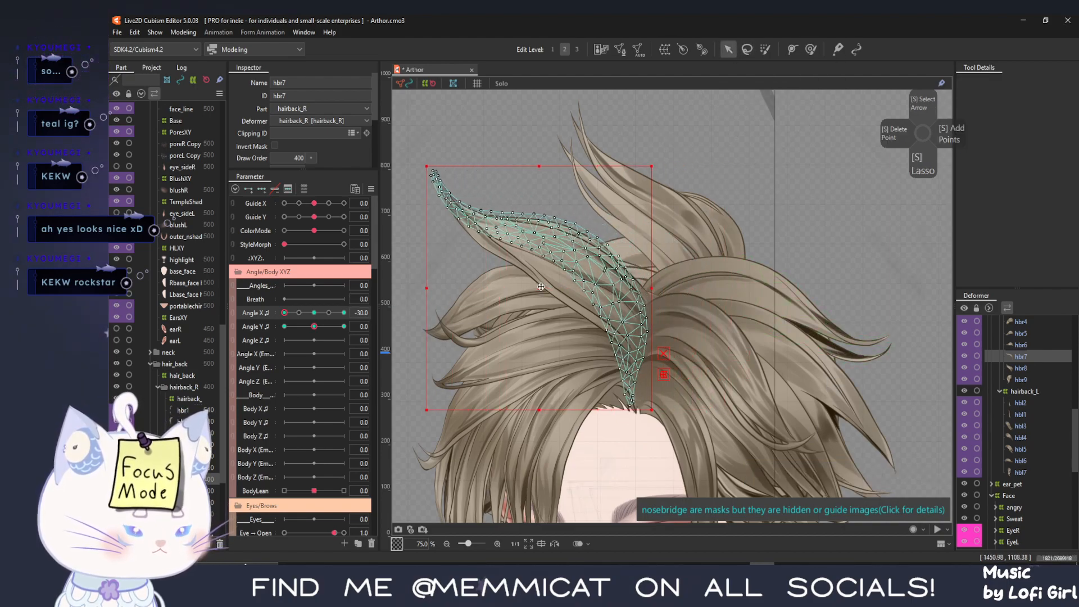
left_click_drag(424, 286, 490, 270)
key("ctrl+h")
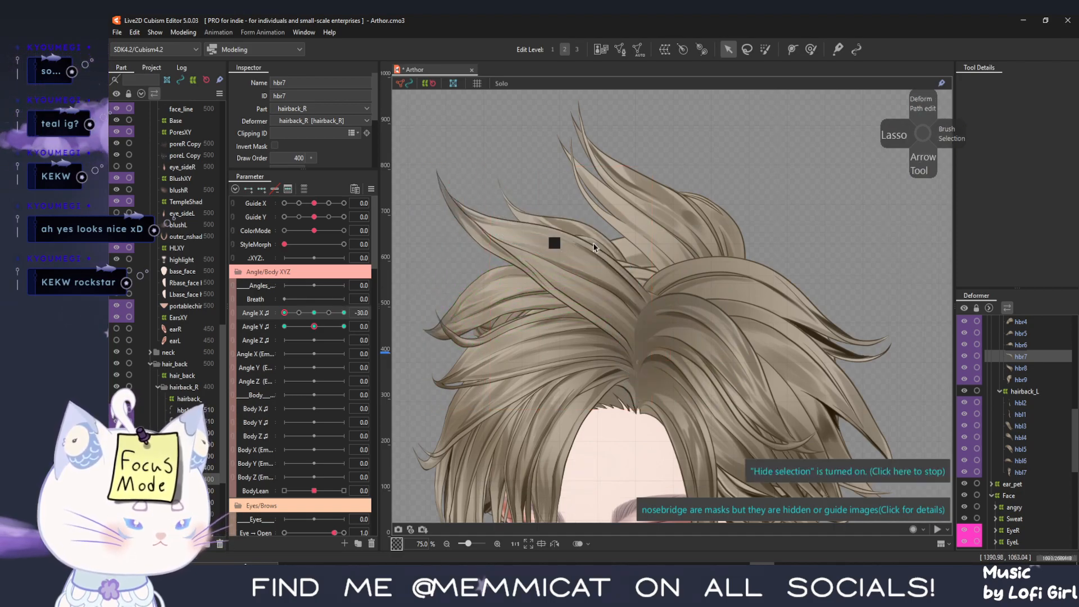
Pull hbr7's tip and middle inward at Angle X 30 with a deform brush of about 693 px
key("ctrl+h")
left_click(812, 49)
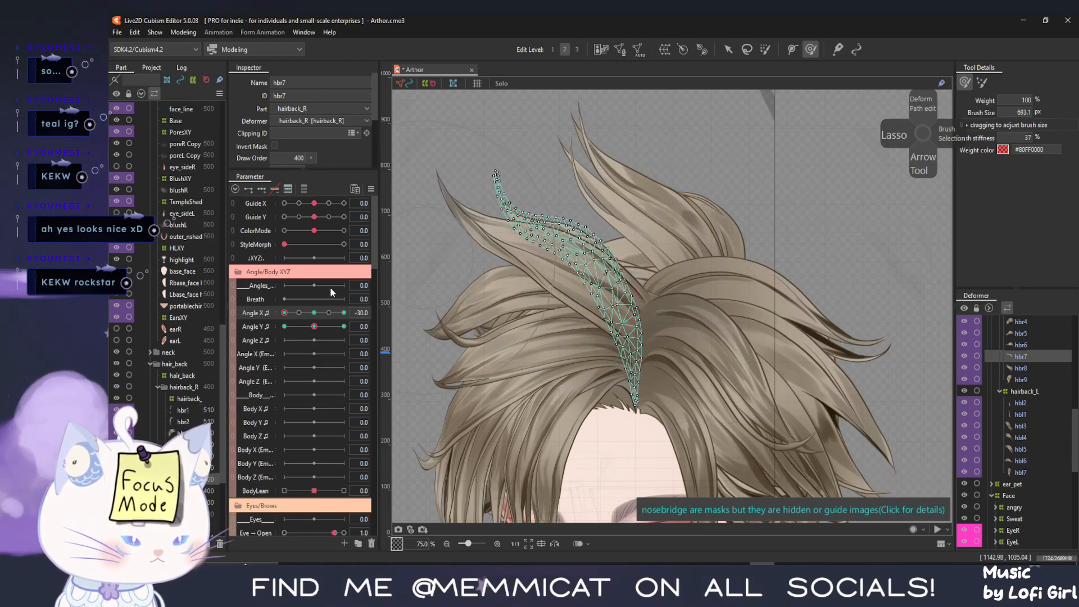
left_click_drag(296, 320, 520, 329)
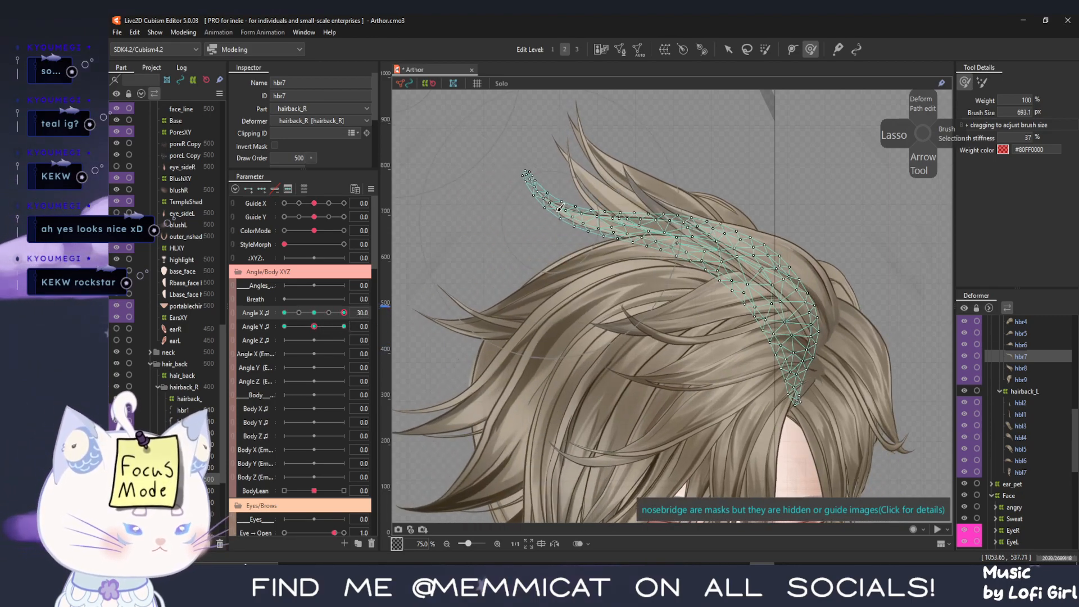
left_click_drag(733, 258, 736, 247)
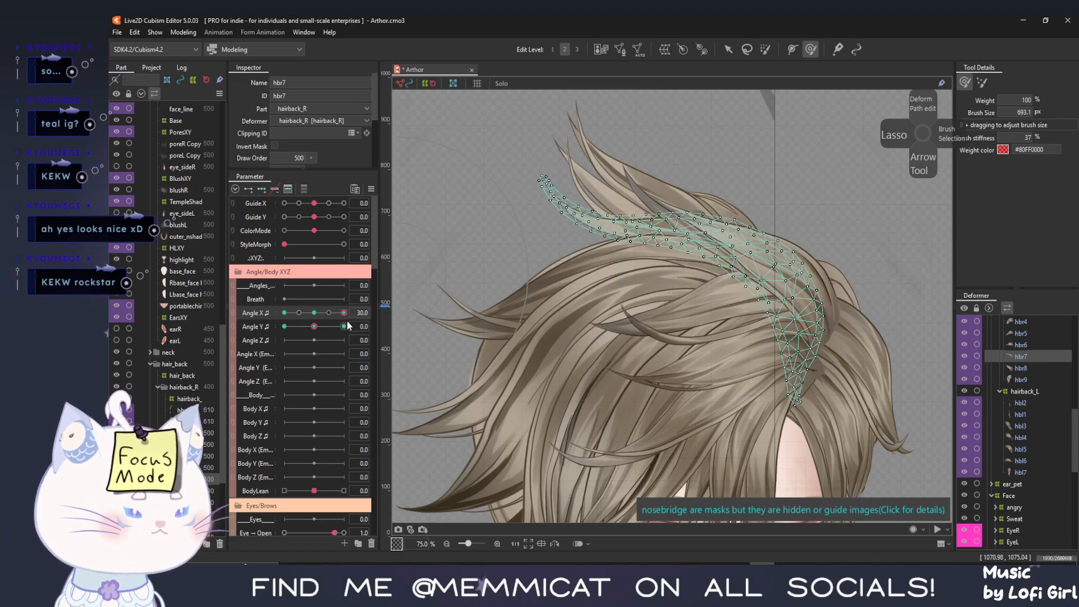
Examine hbr7 with the selection hidden at Angle X 30 and -30 and inspect its mesh up close
key("ctrl+t")
mouse_move(345, 312)
left_mouse_down()
mouse_move(302, 318)
mouse_move(303, 328)
mouse_move(579, 228)
left_mouse_up()
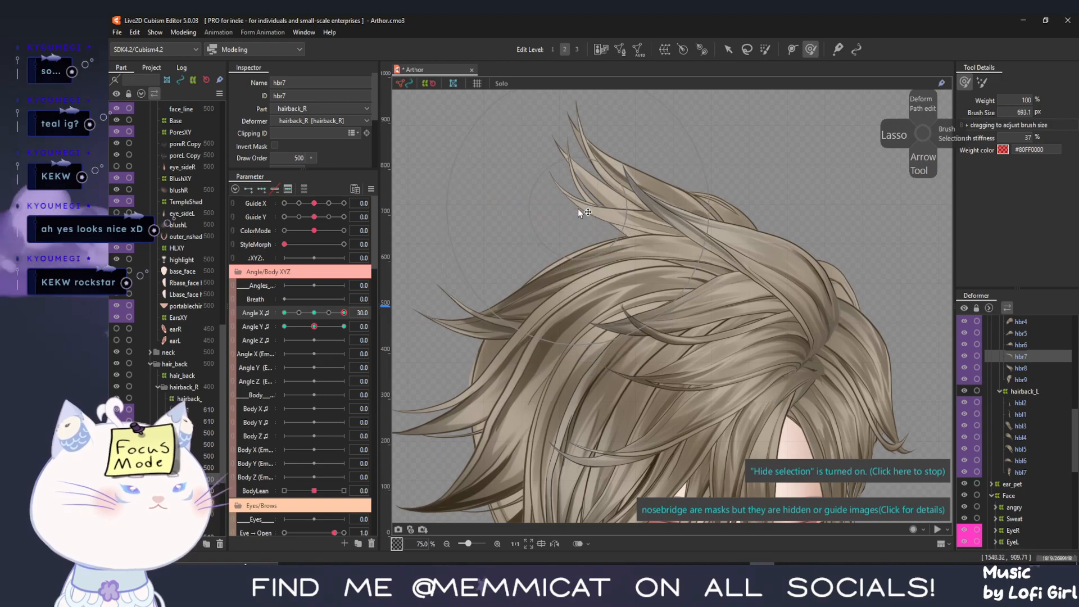
left_click_drag(344, 313, 270, 326)
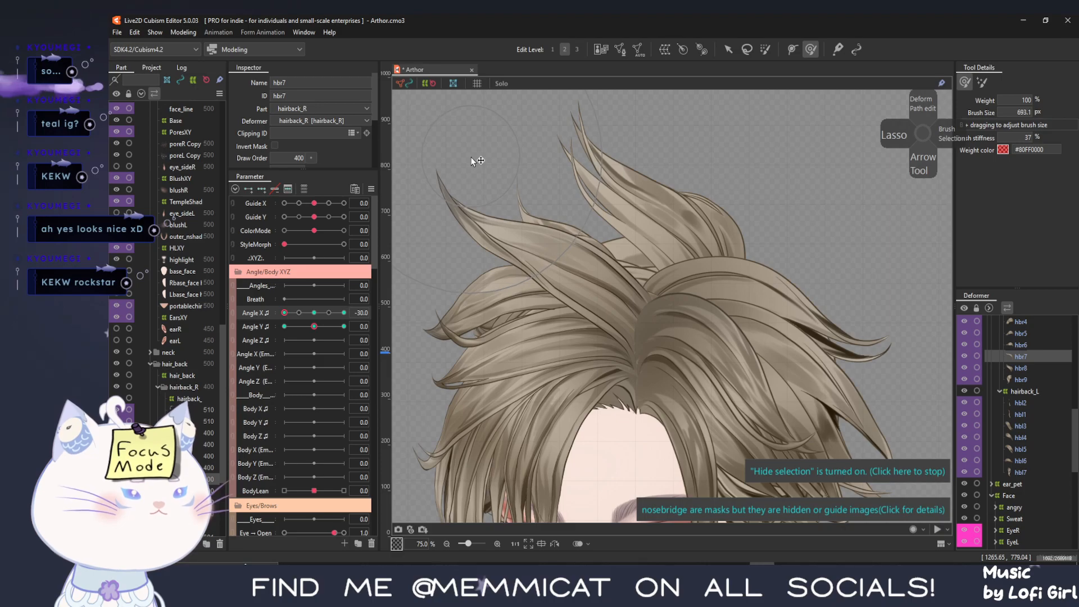
left_click(781, 478)
scroll(507, 266, "up", 3)
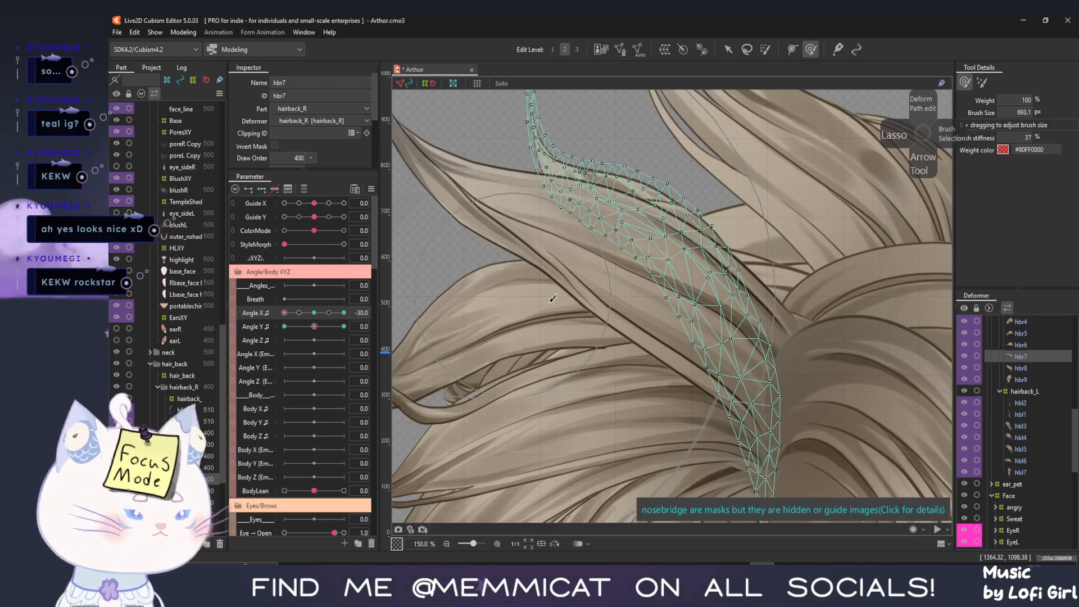
scroll(553, 298, "down", 3)
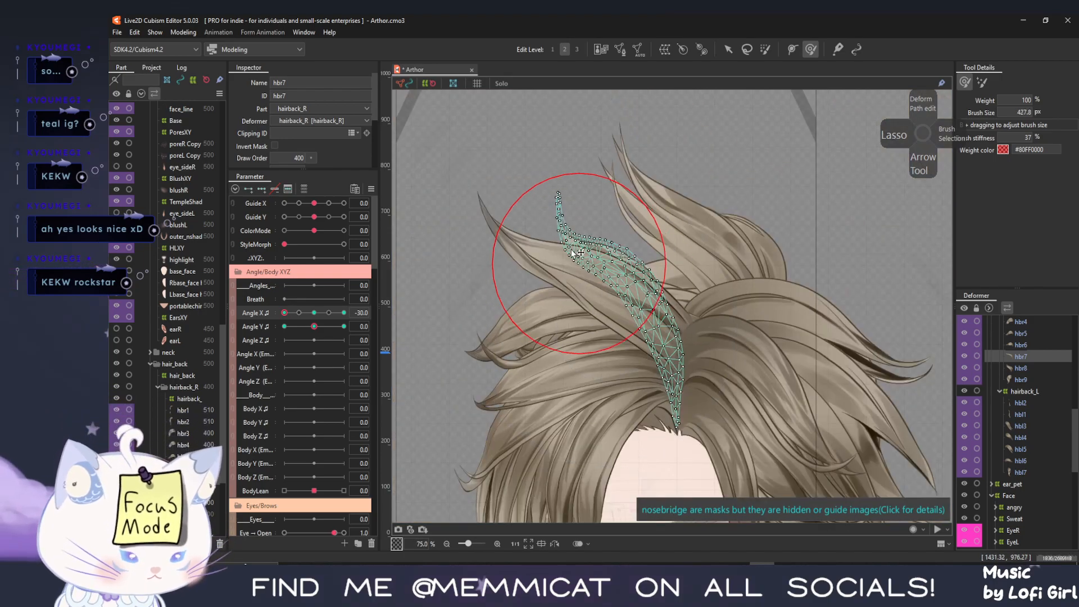
scroll(593, 278, "up", 2)
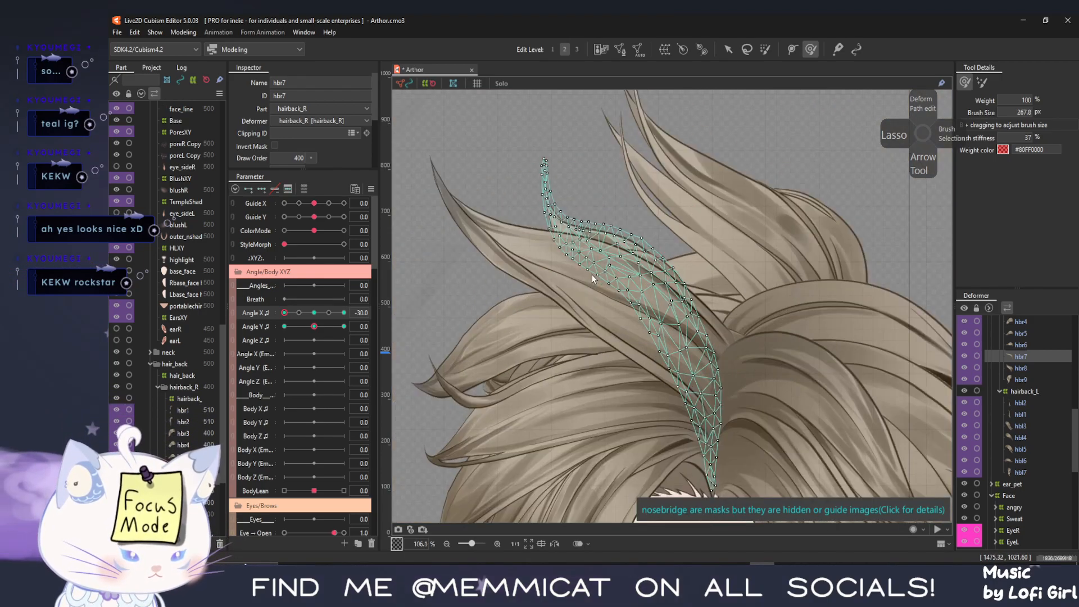
scroll(592, 278, "up", 2)
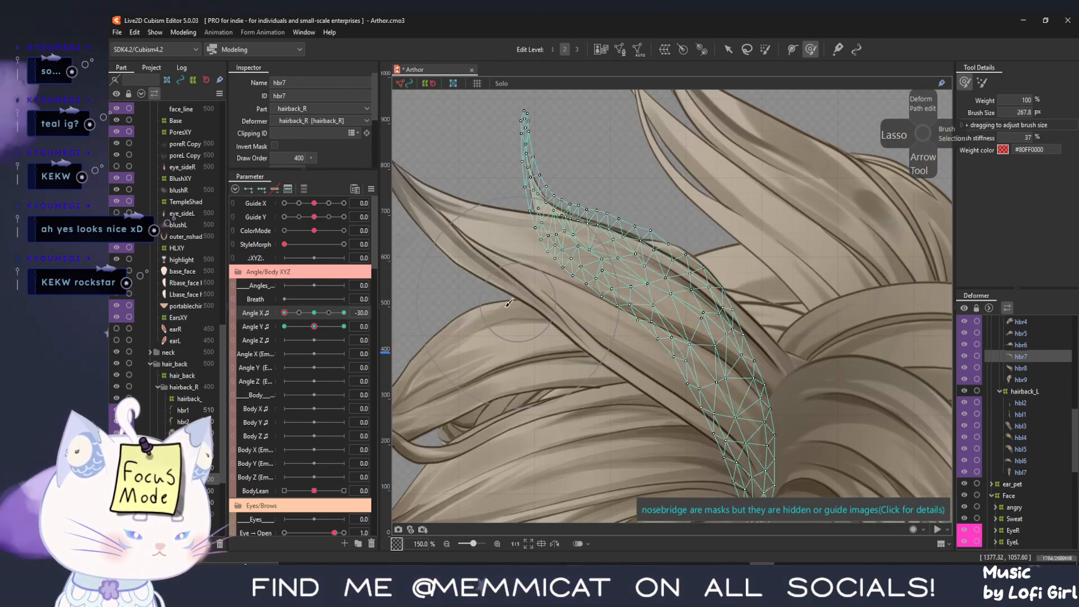
key("ctrl+t")
scroll(481, 329, "down", 3)
left_click_drag(285, 313, 389, 308)
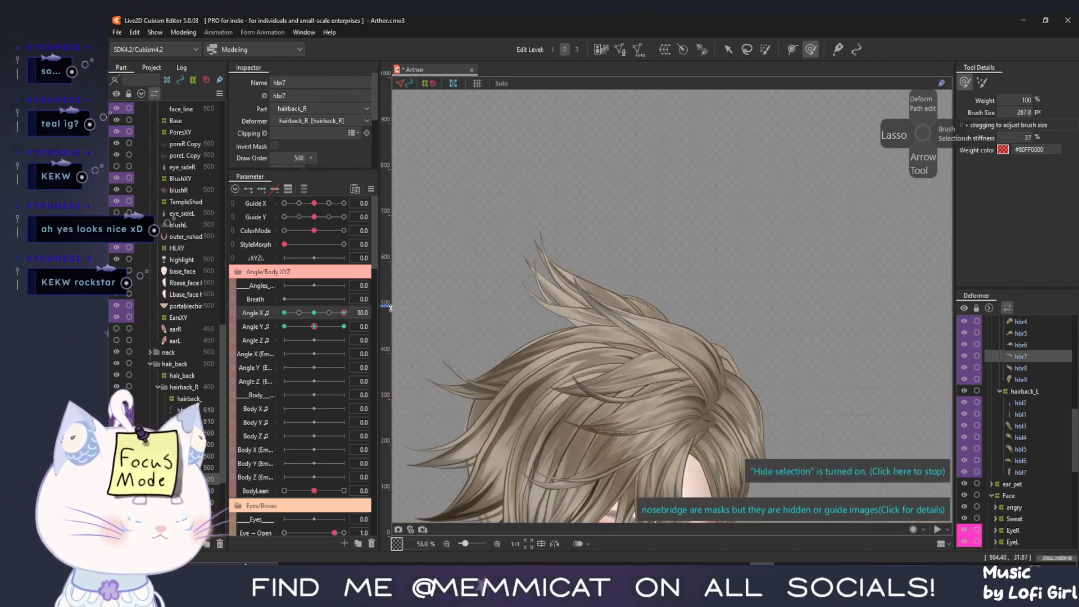
Stretch hbr7's outer side slightly outward at Angle X 30 with the Arrow tool
left_click(729, 50)
left_click(691, 370)
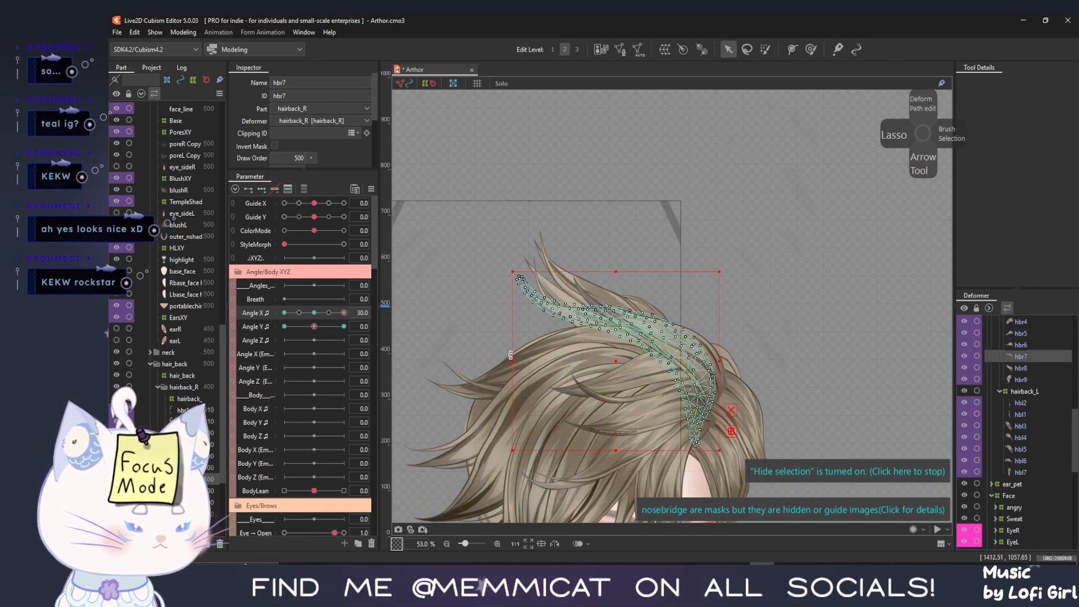
left_click_drag(510, 361, 492, 365)
Select the hbr8 strand at Angle X 0 and shift it toward the parting at Angle X 30
mouse_move(344, 313)
left_mouse_down()
mouse_move(251, 319)
mouse_move(343, 339)
mouse_move(314, 313)
left_mouse_up()
left_click(647, 394)
left_click(810, 478)
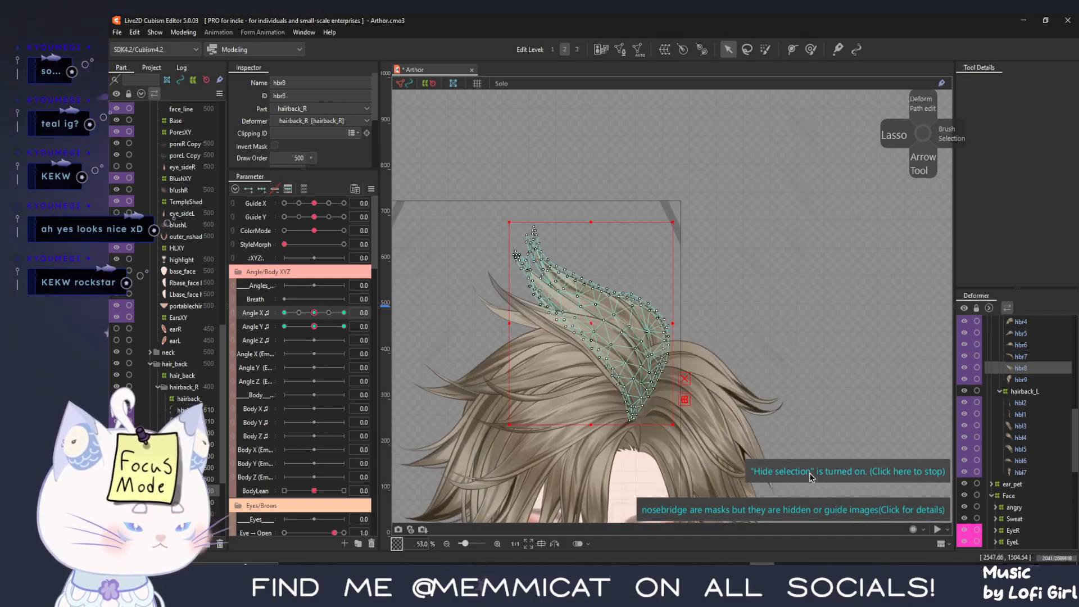
left_click(344, 312)
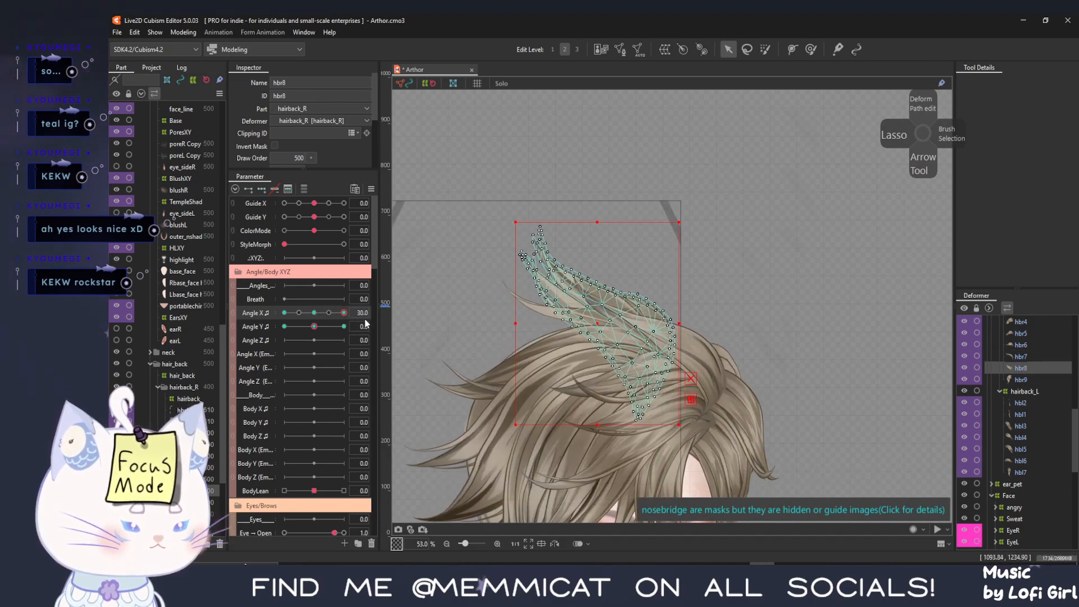
left_click_drag(597, 324, 648, 331)
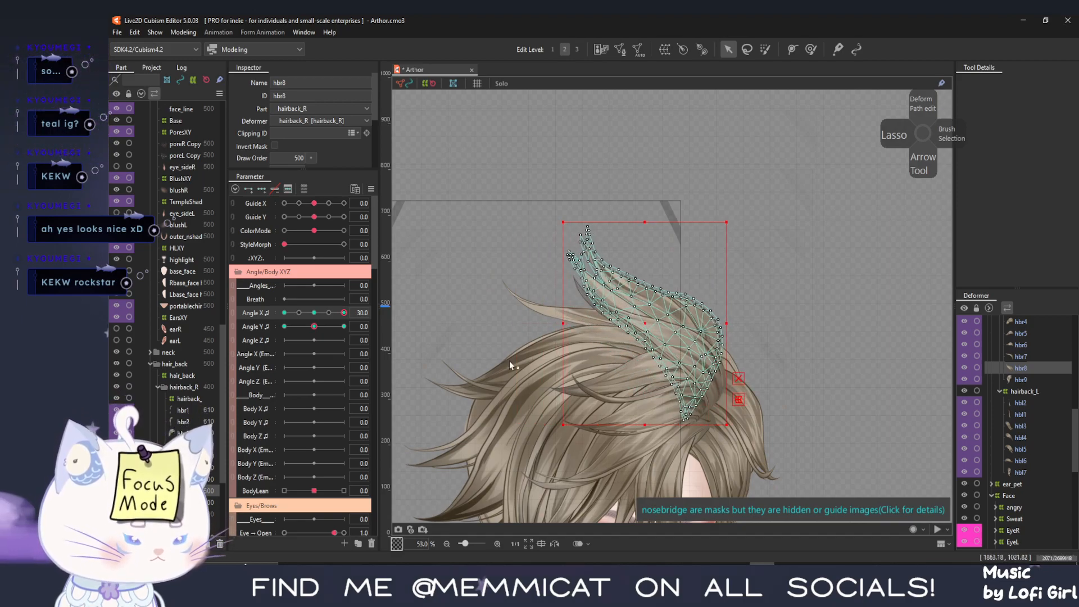
left_click_drag(344, 313, 361, 326)
Reshape hbr8's lower edge and pull its tips outward at Angle X 30 with a deform brush of about 418 px
scroll(640, 329, "up", 3)
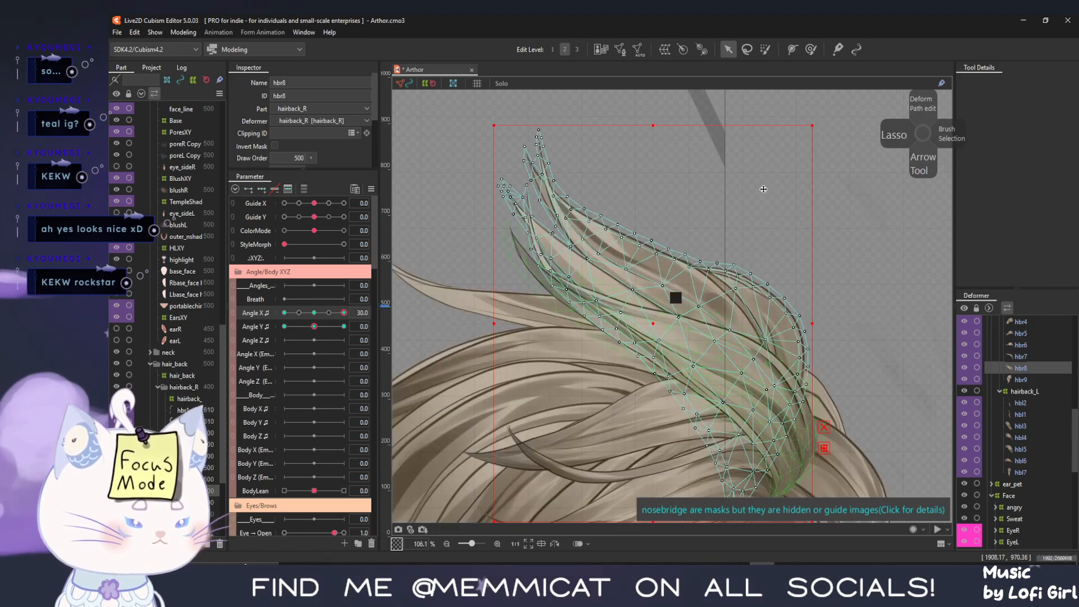
left_click(810, 49)
key("b")
mouse_move(637, 393)
left_mouse_down()
mouse_move(677, 393)
mouse_move(690, 369)
mouse_move(715, 360)
left_mouse_up()
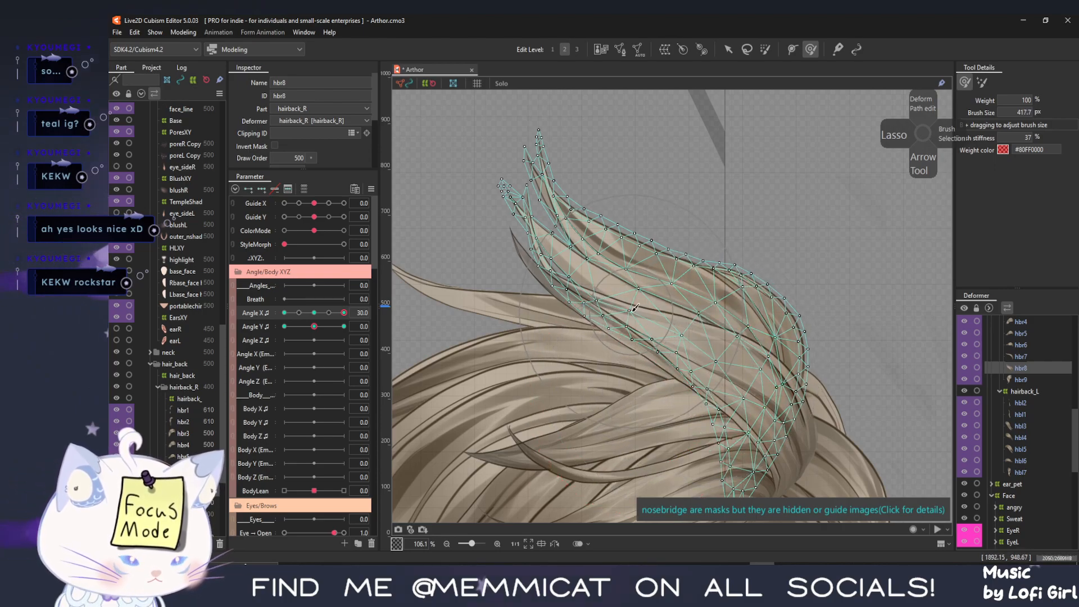
mouse_move(617, 301)
left_mouse_down()
mouse_move(705, 303)
mouse_move(646, 364)
left_mouse_up()
mouse_move(663, 406)
left_mouse_down()
mouse_move(628, 388)
mouse_move(602, 345)
left_mouse_up()
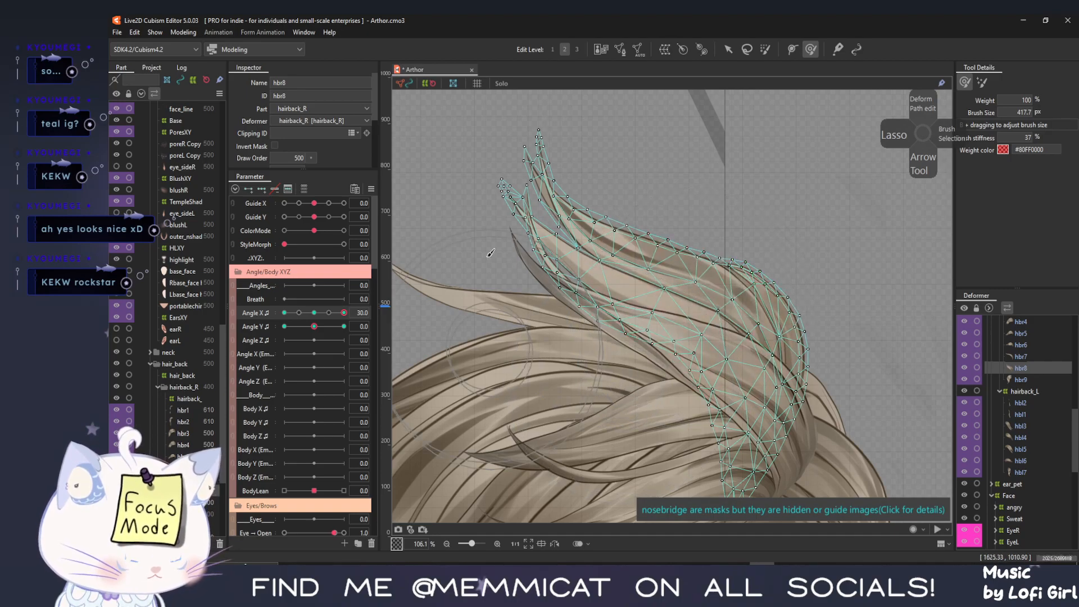
left_click_drag(344, 313, 373, 323)
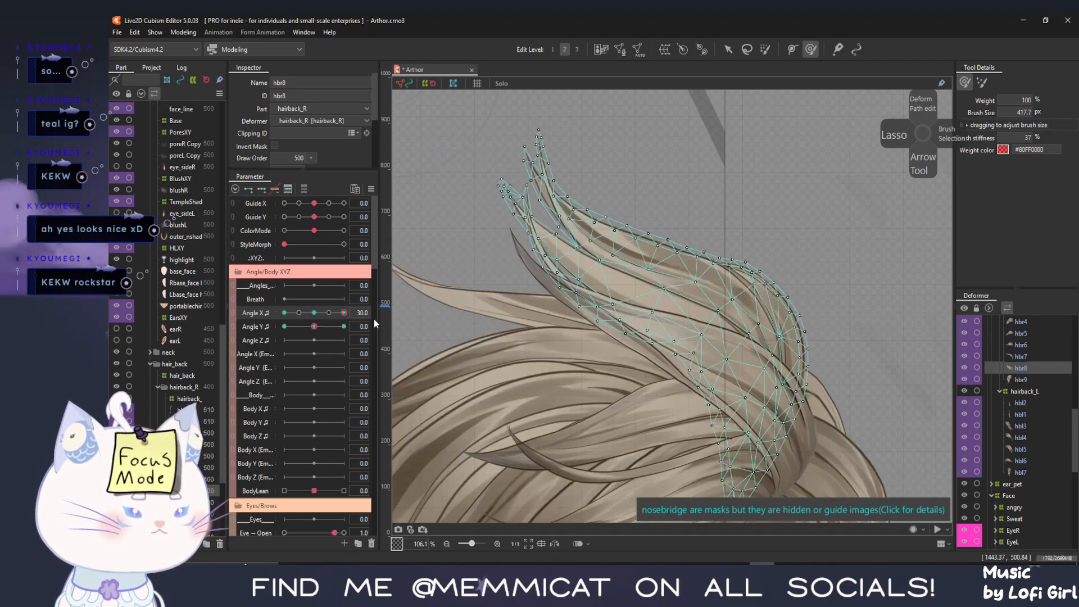
left_click_drag(533, 160, 501, 147)
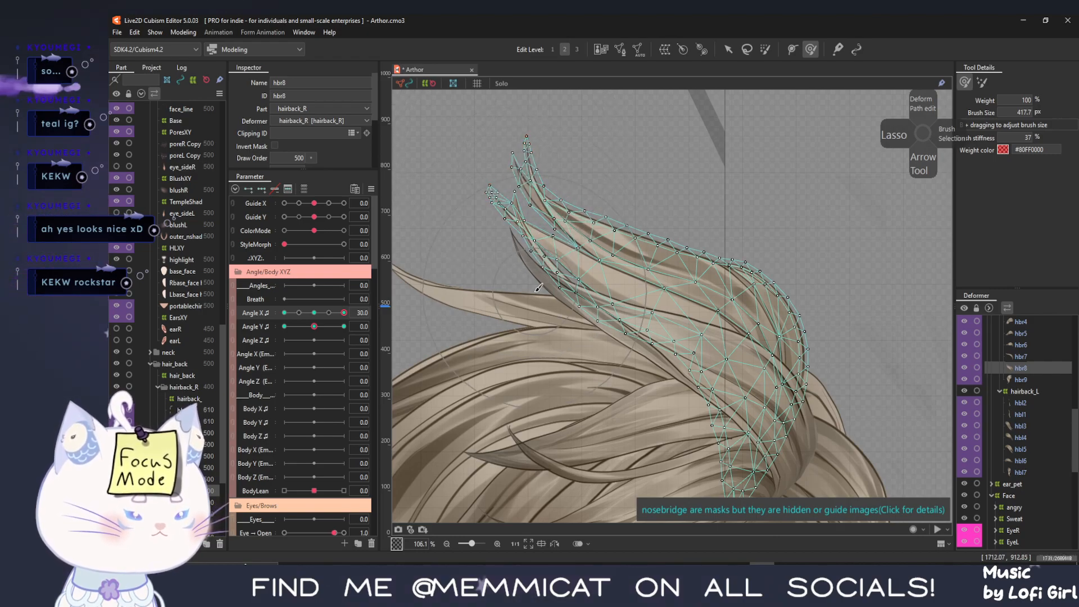
Check hbr8's movement along Angle X with the selection hidden
key("ctrl+t")
scroll(525, 347, "down", 3)
left_click_drag(343, 312, 369, 318)
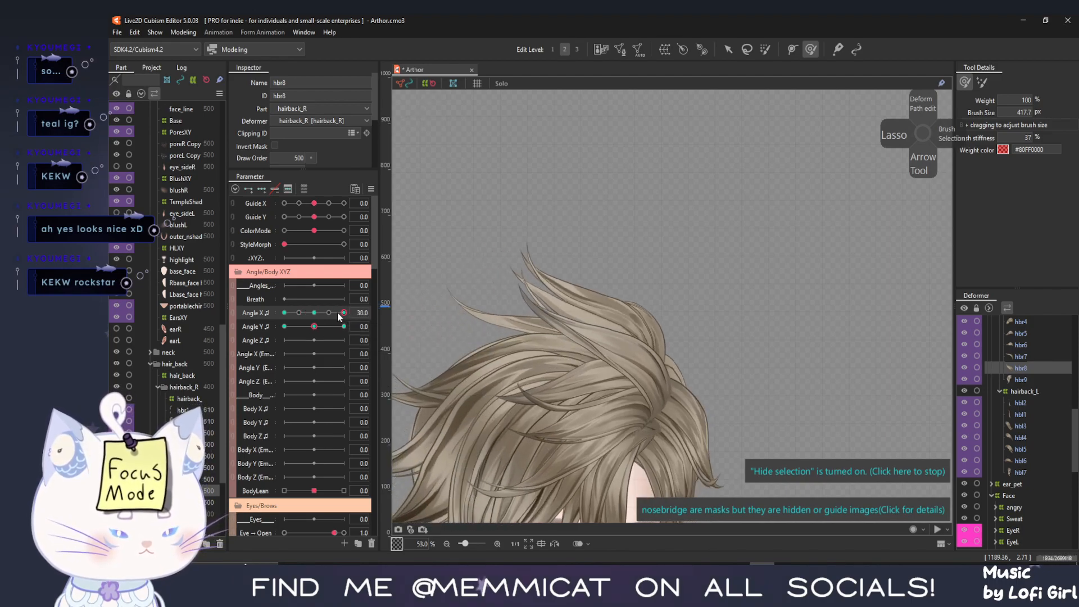
mouse_move(312, 318)
left_mouse_down()
mouse_move(352, 315)
mouse_move(314, 318)
mouse_move(477, 351)
left_mouse_up()
left_click(788, 477)
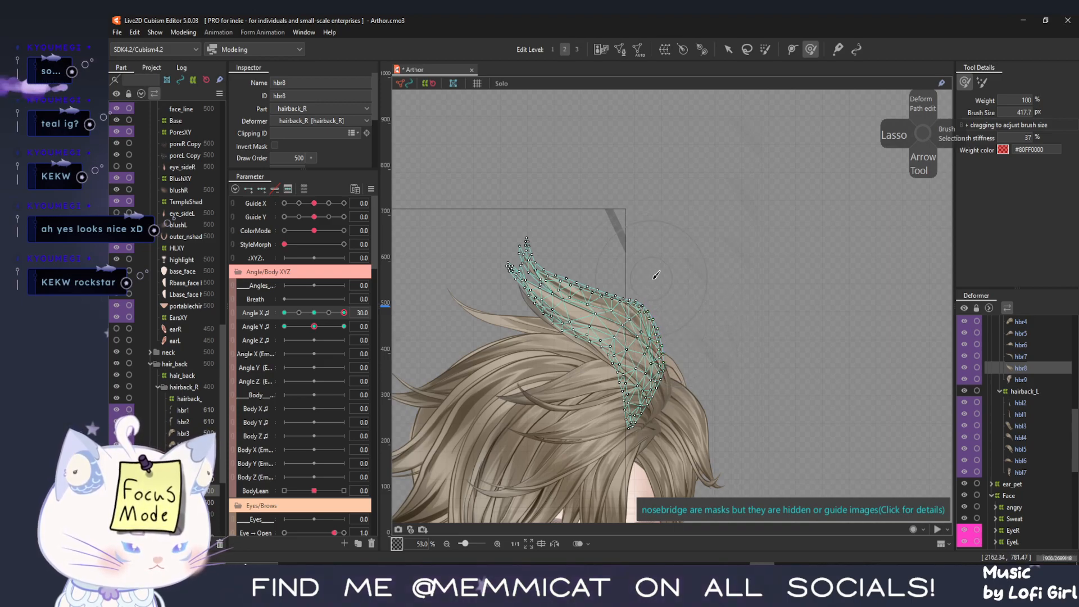
key("ctrl+h")
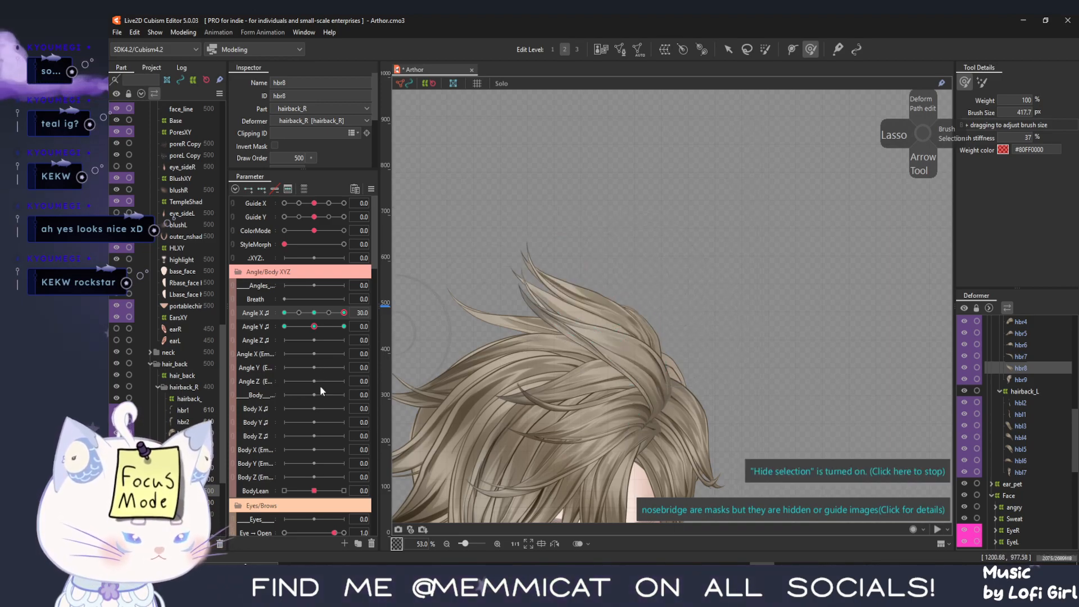
Move the whole hbr8 strand toward the parting at Angle X -30 with the Arrow tool
left_click_drag(344, 313, 247, 336)
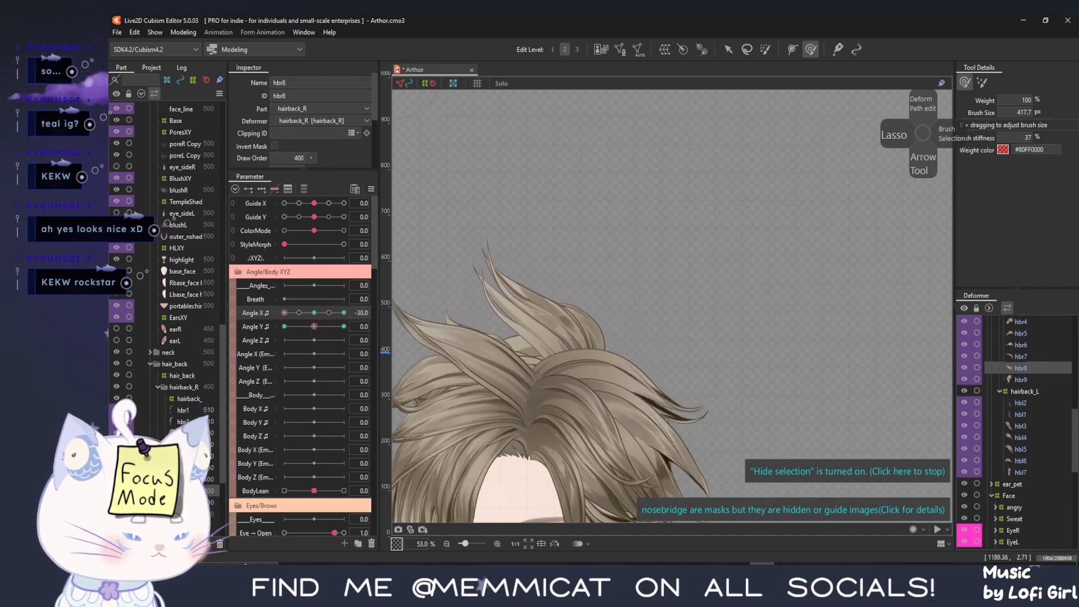
left_click(729, 52)
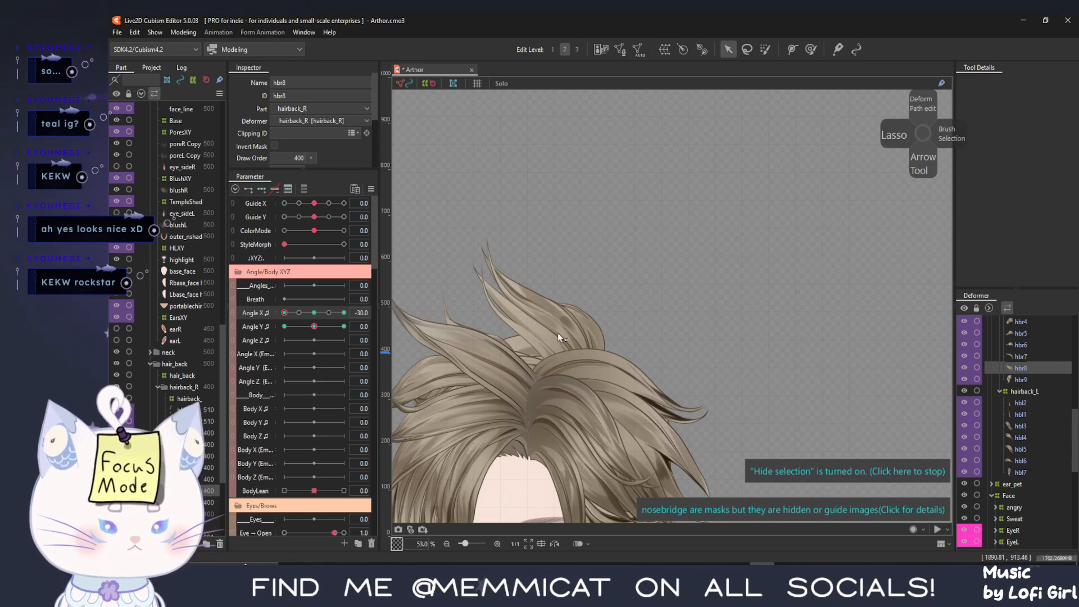
scroll(511, 368, "up", 3)
left_click(637, 322)
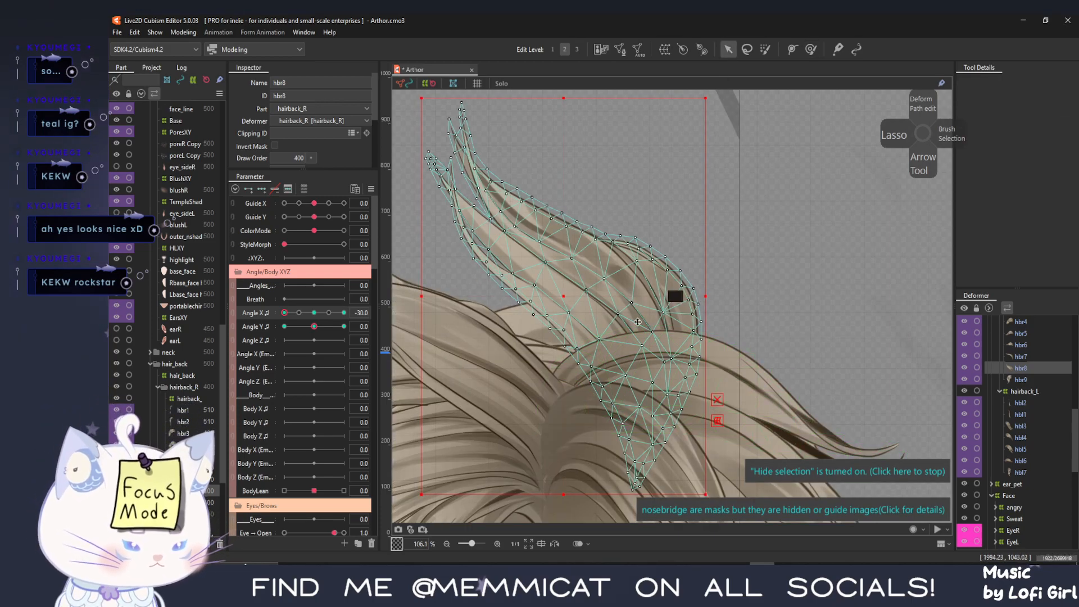
left_click_drag(565, 302, 481, 317)
left_click_drag(286, 314, 258, 328)
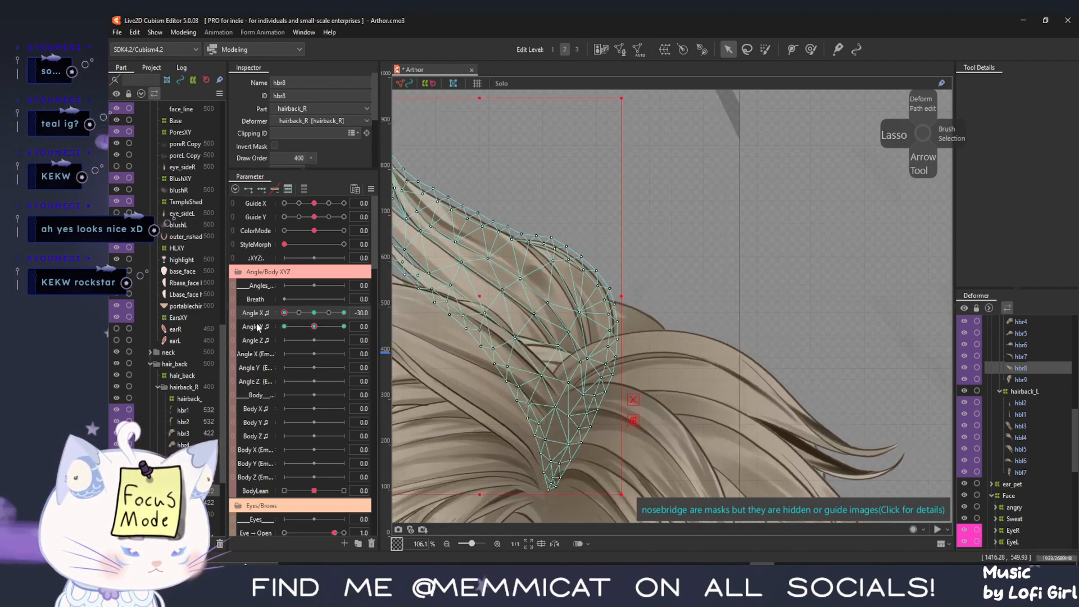
Reshape hbr8's root, middle and tips at Angle X -30 with deform brushes of about 418 px and 606 px
left_click(810, 49)
mouse_move(575, 308)
left_mouse_down()
mouse_move(477, 323)
mouse_move(514, 315)
mouse_move(505, 323)
mouse_move(533, 332)
left_mouse_up()
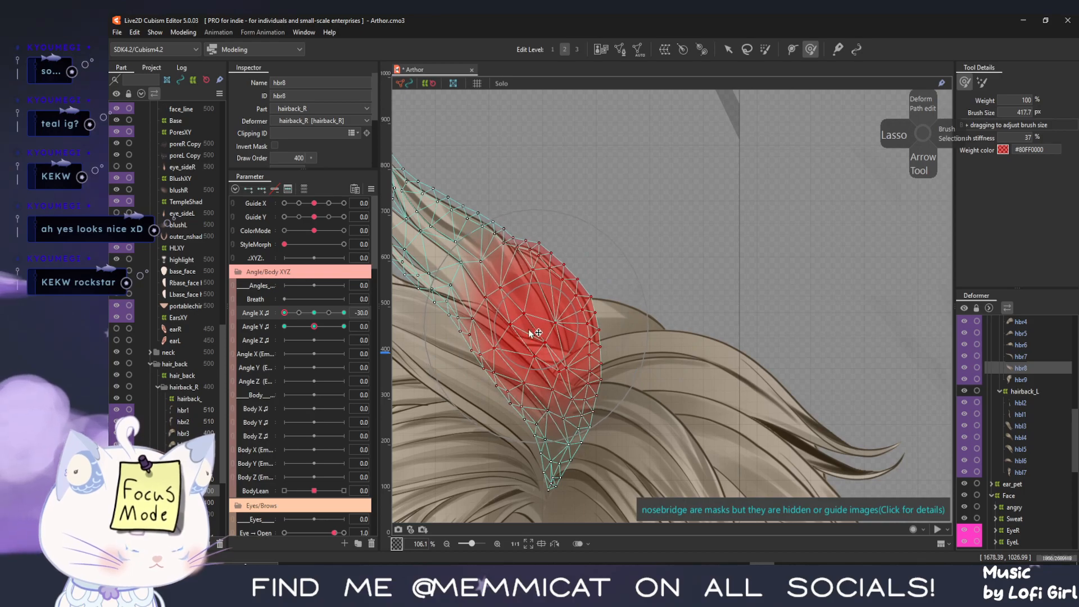
scroll(470, 343, "down", 2)
left_click_drag(470, 343, 578, 319)
mouse_move(552, 285)
left_mouse_down()
mouse_move(568, 344)
mouse_move(578, 306)
left_mouse_up()
left_click(578, 308)
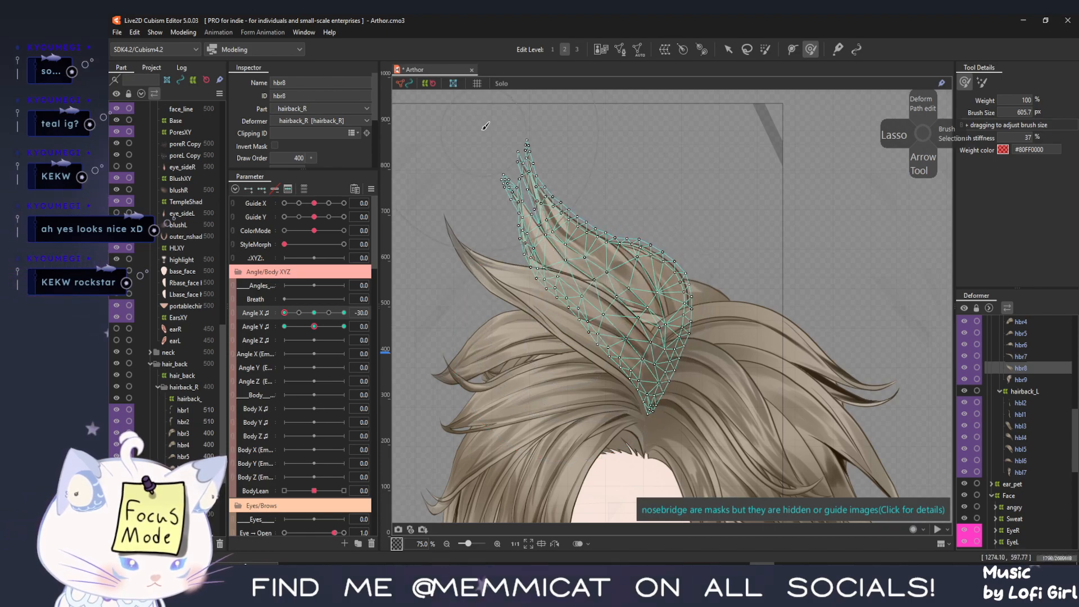
left_click_drag(494, 215, 516, 263)
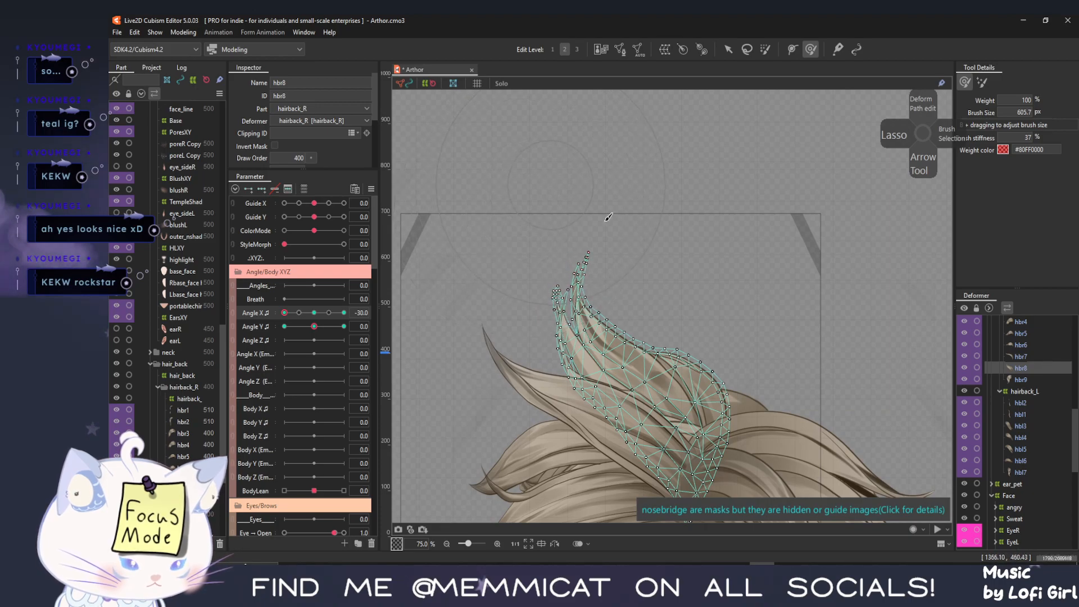
Check hbr8 with the selection hidden and pull its outer side slightly inward at Angle X -30 with the Arrow tool
key("ctrl+t")
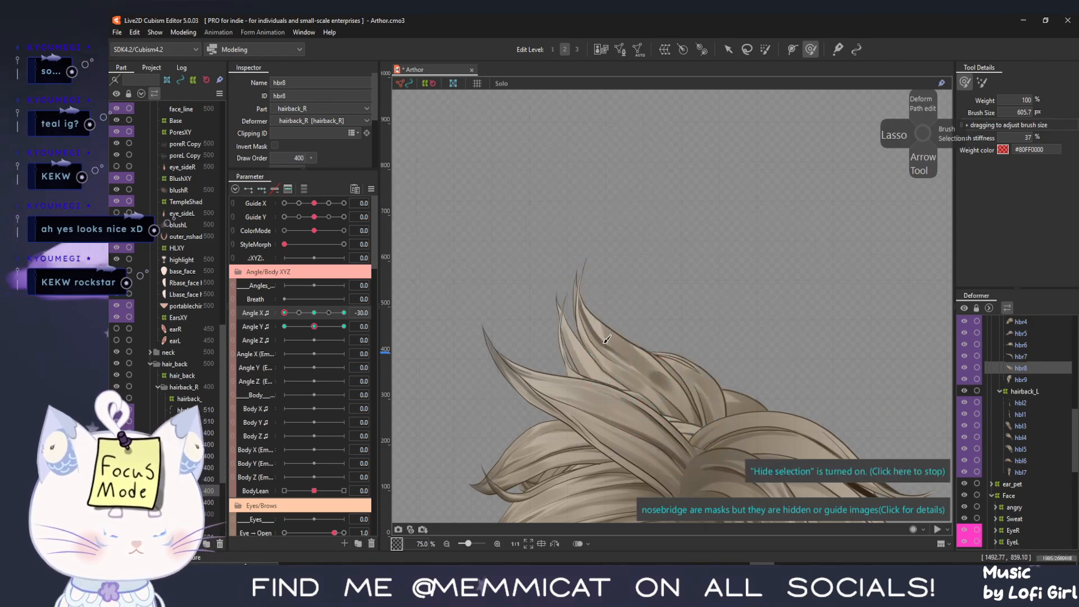
scroll(589, 342, "down", 4)
mouse_move(287, 316)
left_mouse_down()
mouse_move(343, 313)
mouse_move(299, 332)
mouse_move(191, 328)
left_mouse_up()
scroll(580, 357, "up", 3)
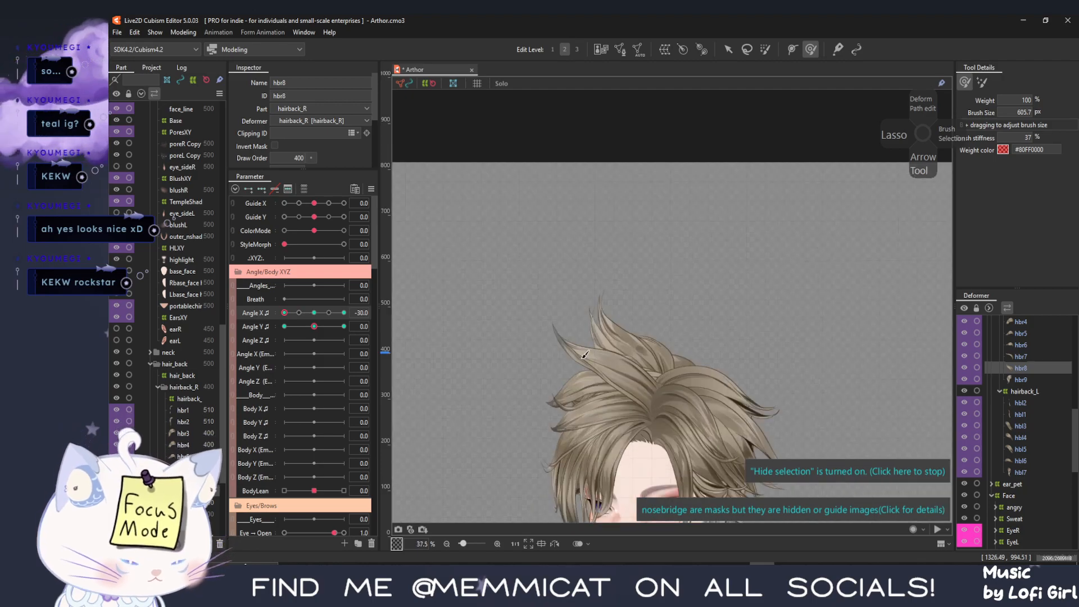
key("ctrl+t")
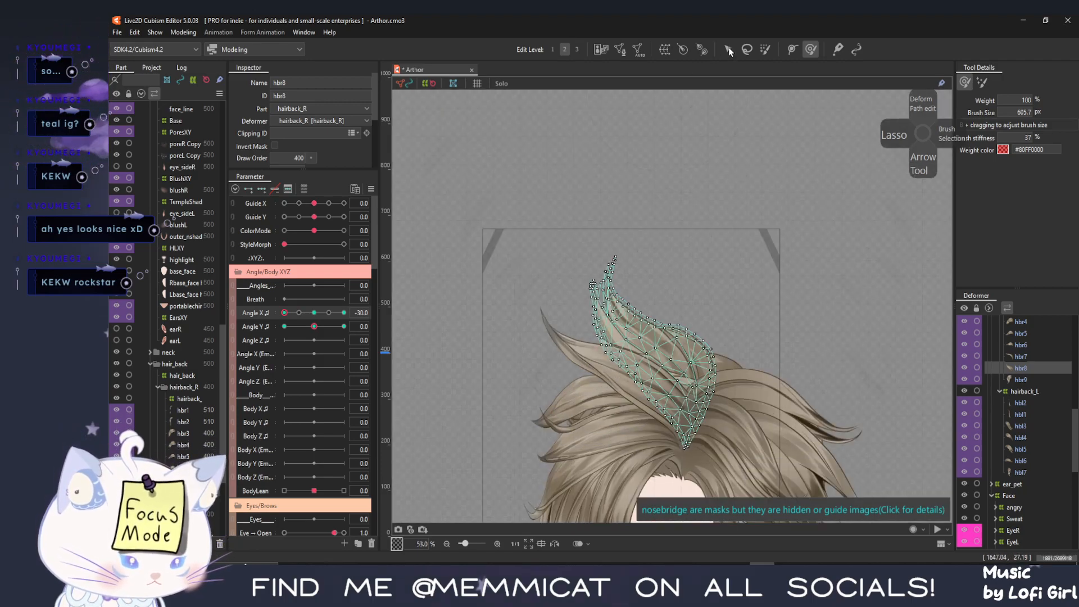
key("v")
left_click_drag(585, 354, 597, 354)
scroll(691, 365, "up", 2)
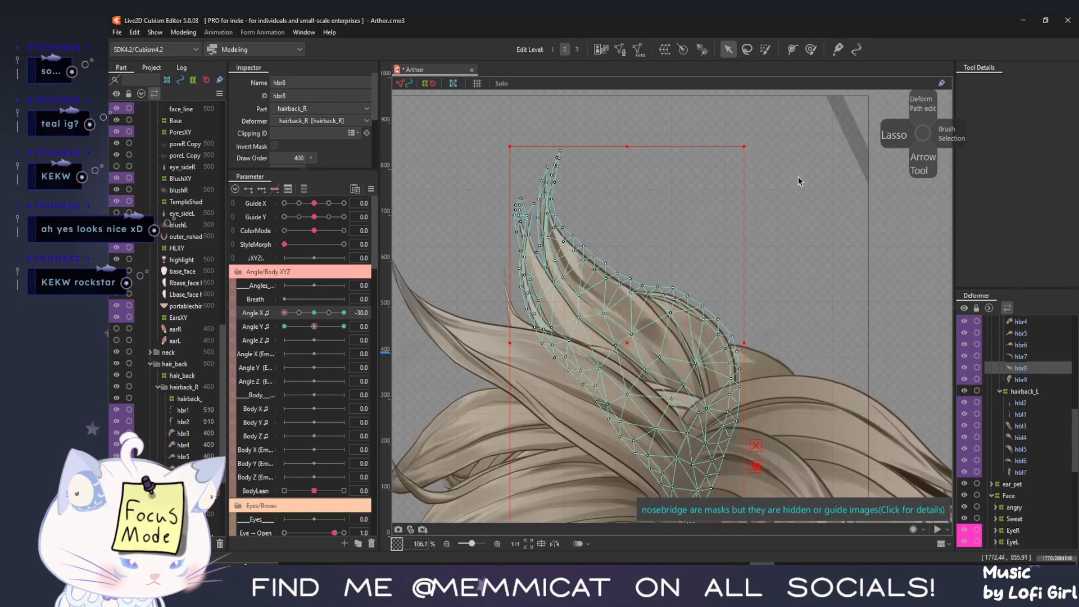
Reshape hbr8's lower middle at Angle X -30 with a smaller deform brush of about 342 px
left_click(812, 49)
key("b")
left_click_drag(643, 386, 614, 328)
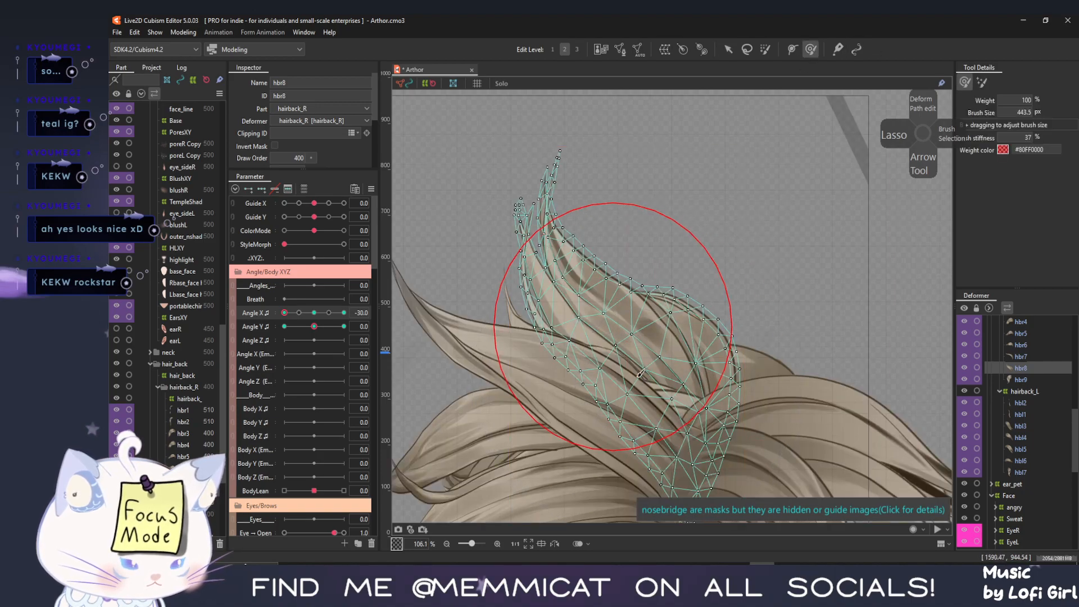
key("b")
mouse_move(631, 384)
left_mouse_down()
mouse_move(618, 360)
mouse_move(634, 383)
mouse_move(588, 348)
left_mouse_up()
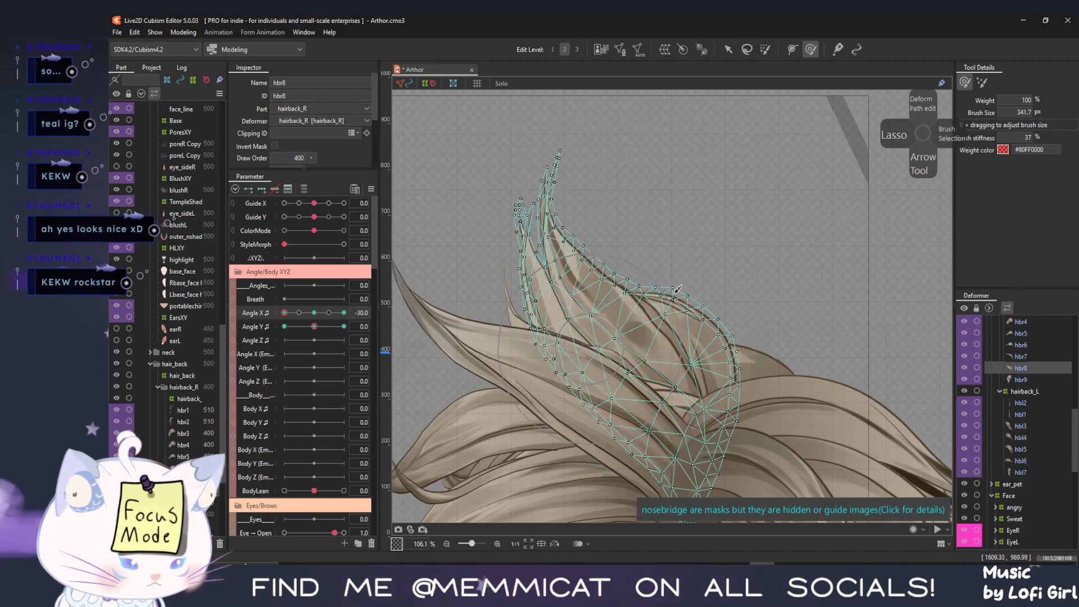
Shift single mesh vertices in hbr8's middle at Angle X -30 with the Arrow tool and check the strand with the selection hidden
left_click(727, 49)
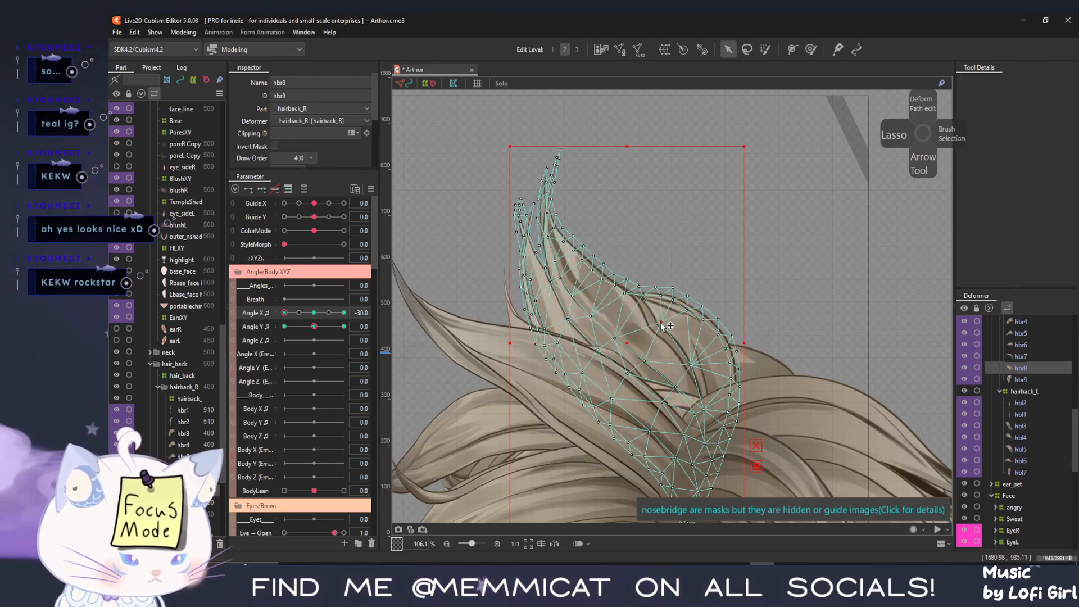
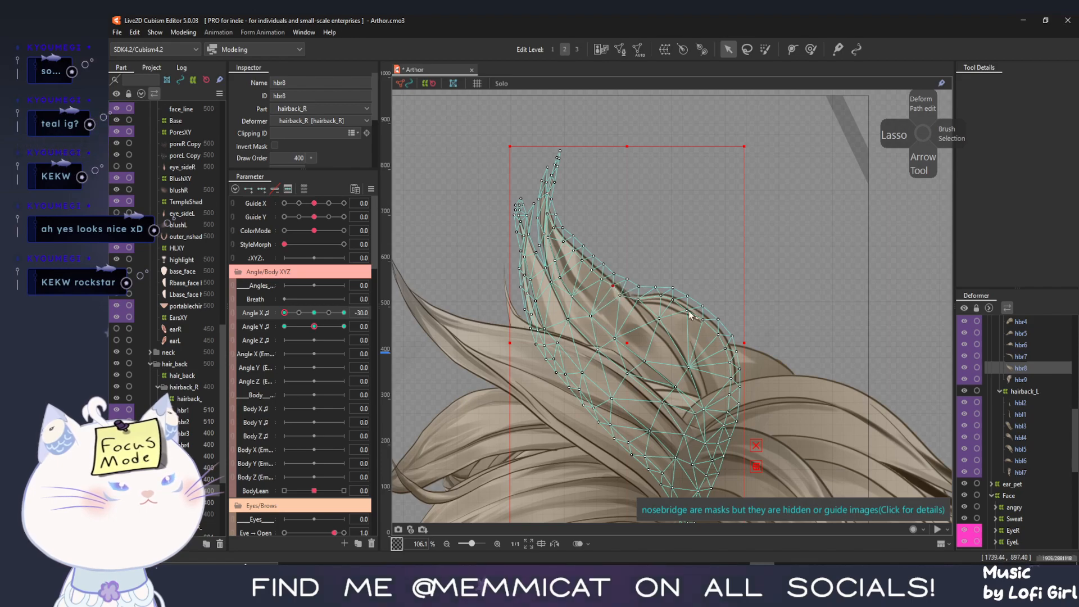
scroll(690, 314, "up", 5)
left_click_drag(577, 329, 590, 316)
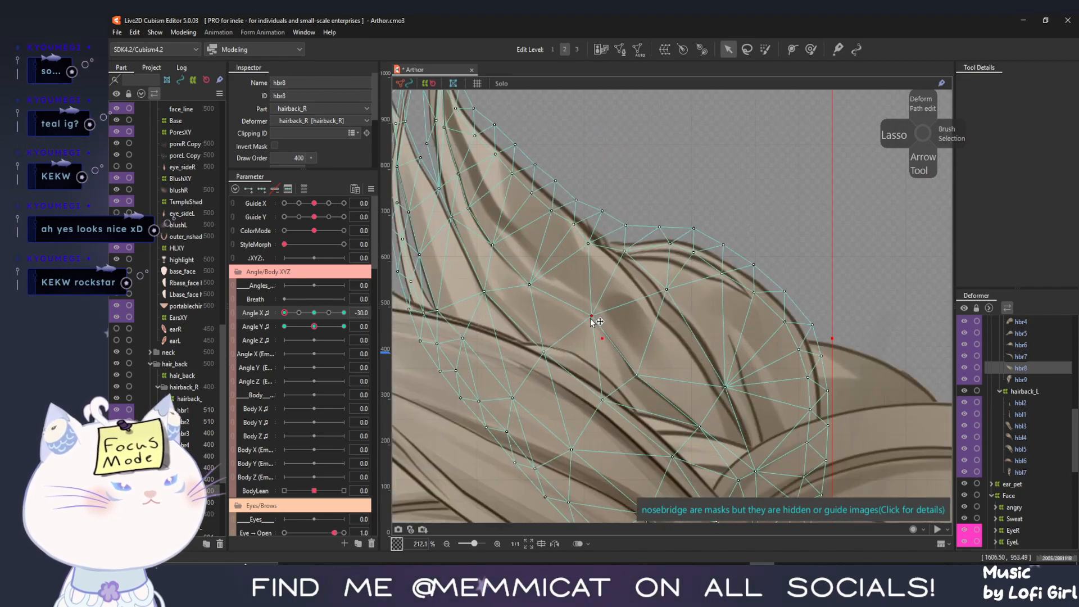
left_click_drag(637, 378, 633, 360)
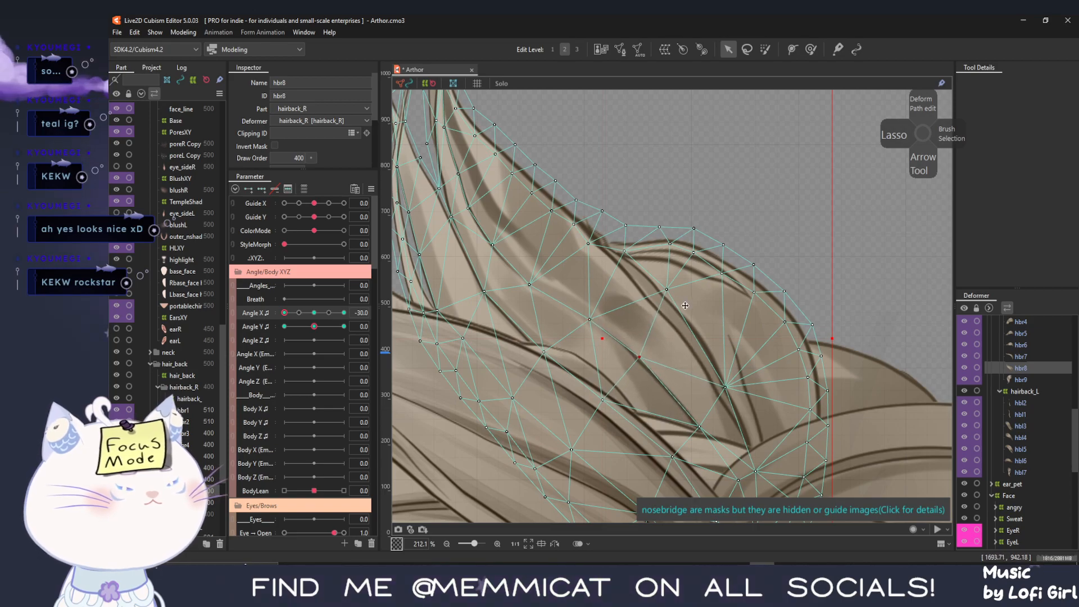
key("ctrl+h")
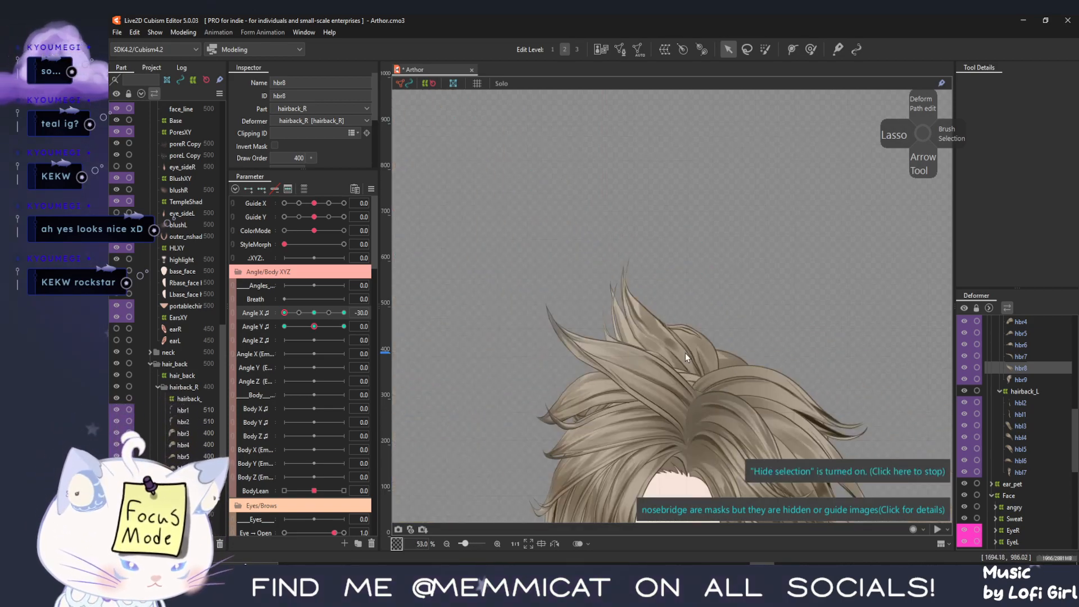
key("ctrl+h")
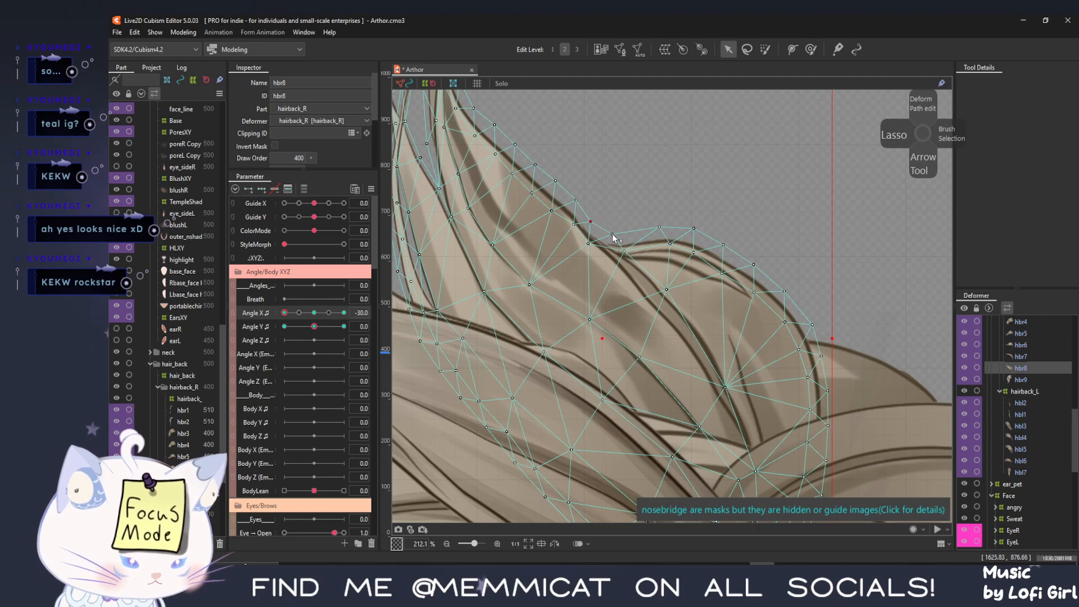
Inspect hbr8 against the surrounding hair with the selection hidden while sweeping Angle X near -30
key("ctrl+h")
scroll(679, 329, "down", 10)
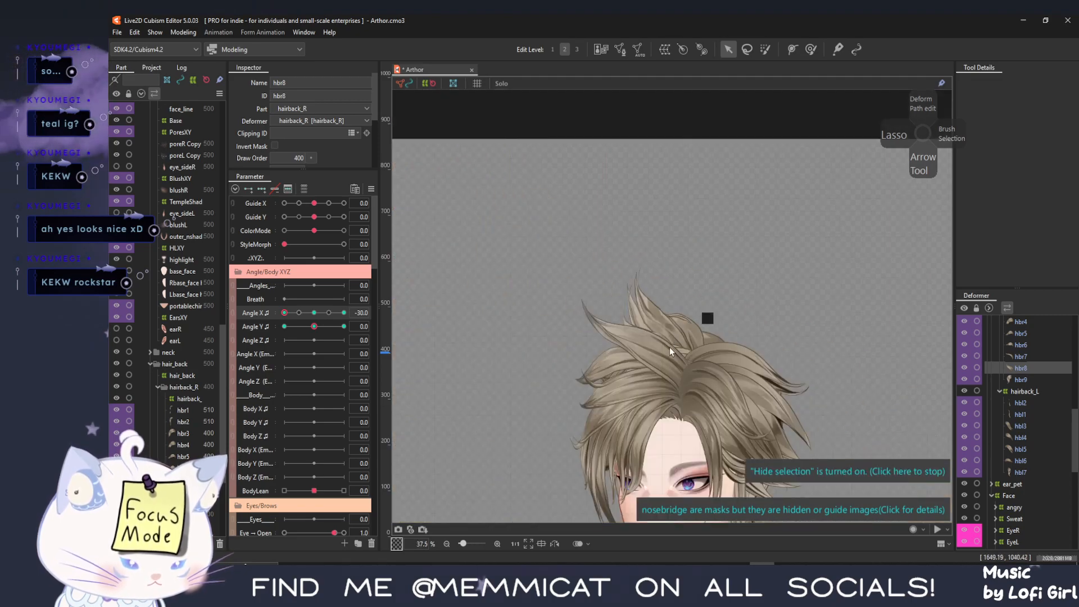
scroll(669, 347, "up", 5)
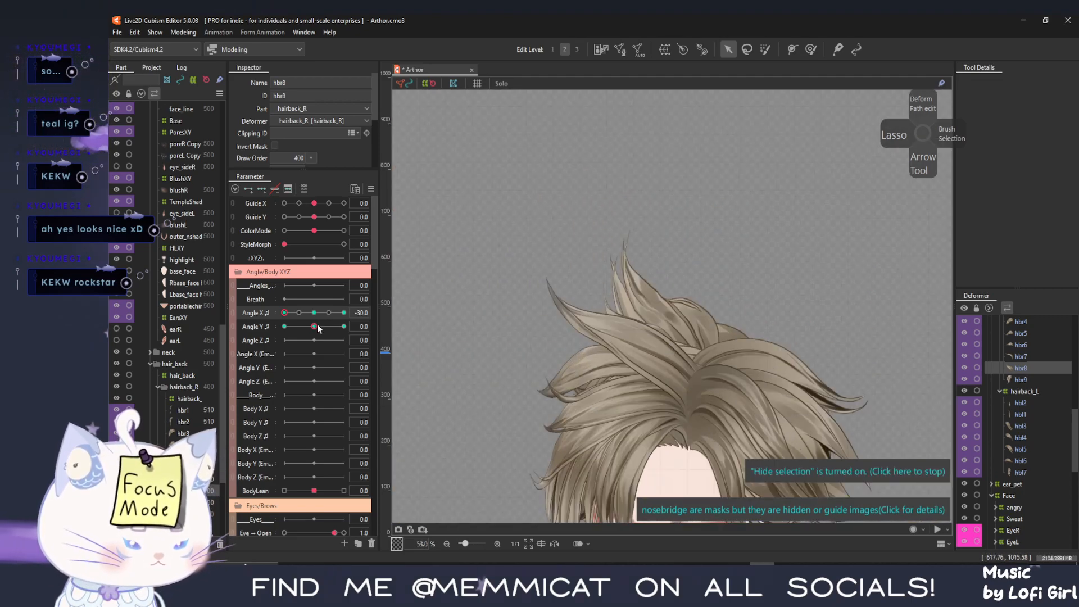
mouse_move(286, 318)
left_mouse_down()
mouse_move(303, 318)
mouse_move(270, 329)
left_mouse_up()
left_click(679, 335)
left_click_drag(663, 327, 677, 325)
scroll(695, 320, "up", 3)
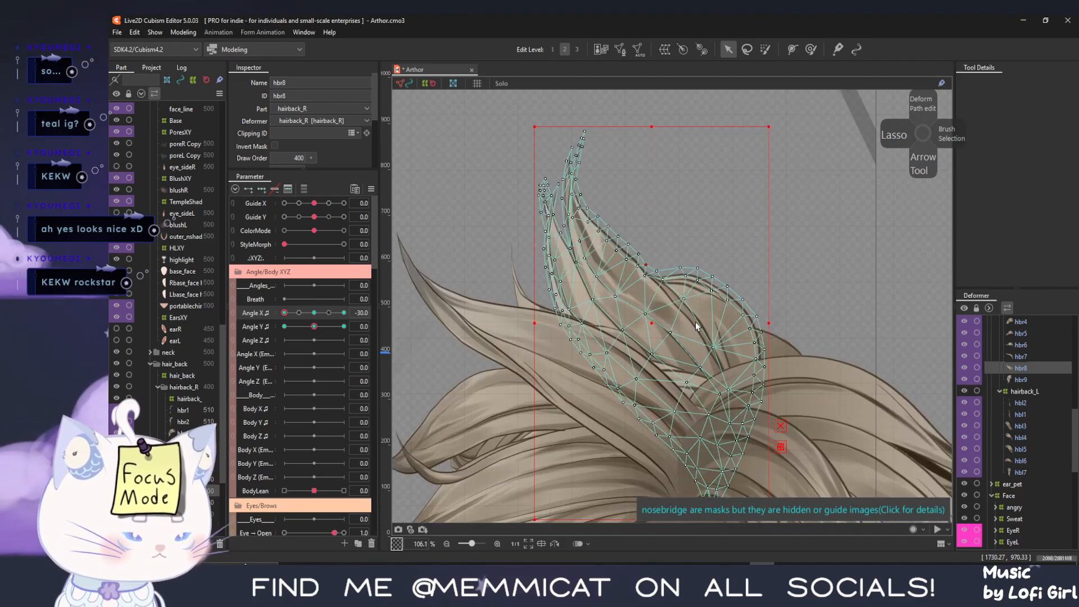
Open hbr8 for mesh editing near Angle X 0 and delete the badly placed vertices in its upper middle
left_click(620, 49)
left_click(316, 312)
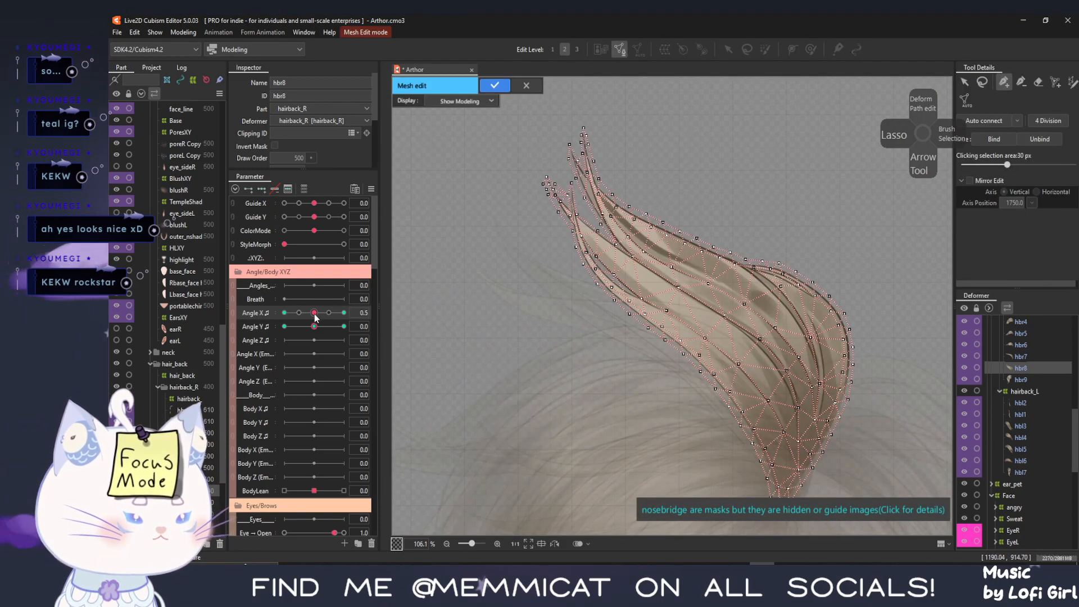
scroll(763, 270, "up", 5)
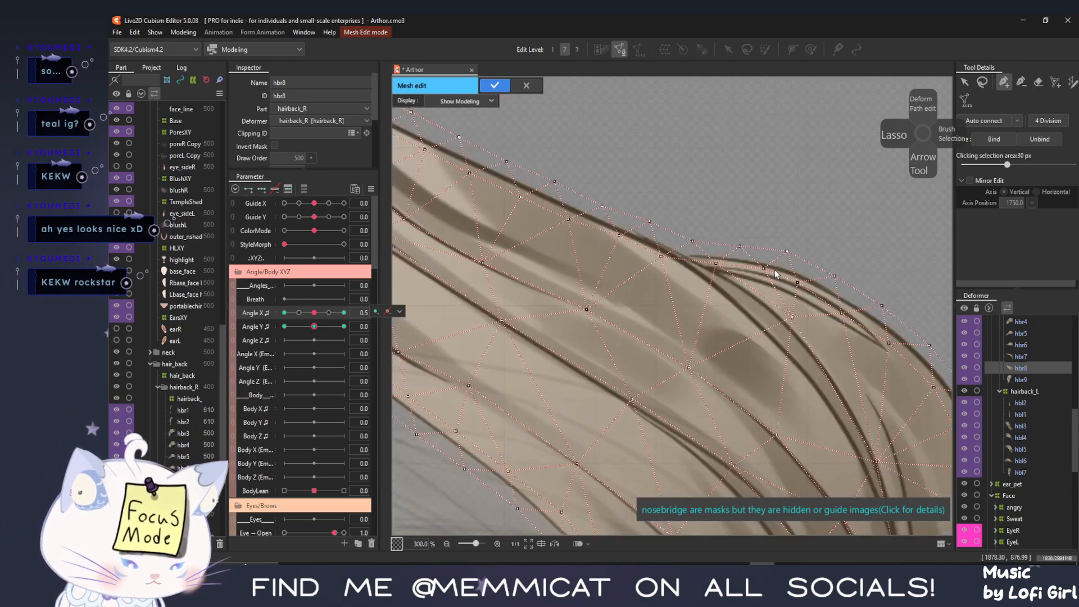
left_click_drag(723, 335, 550, 286)
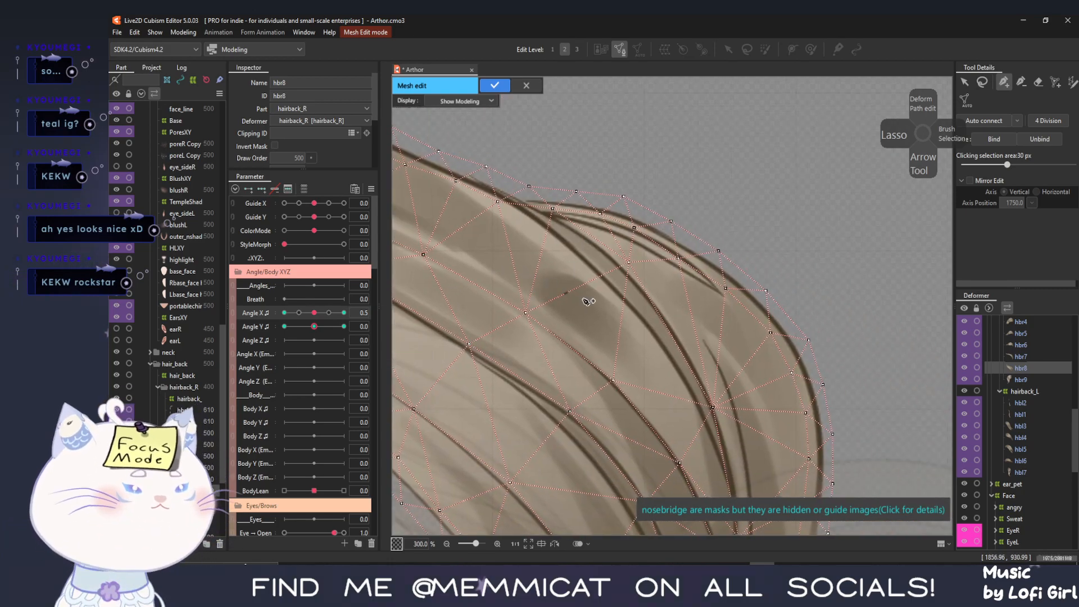
left_click(1020, 83)
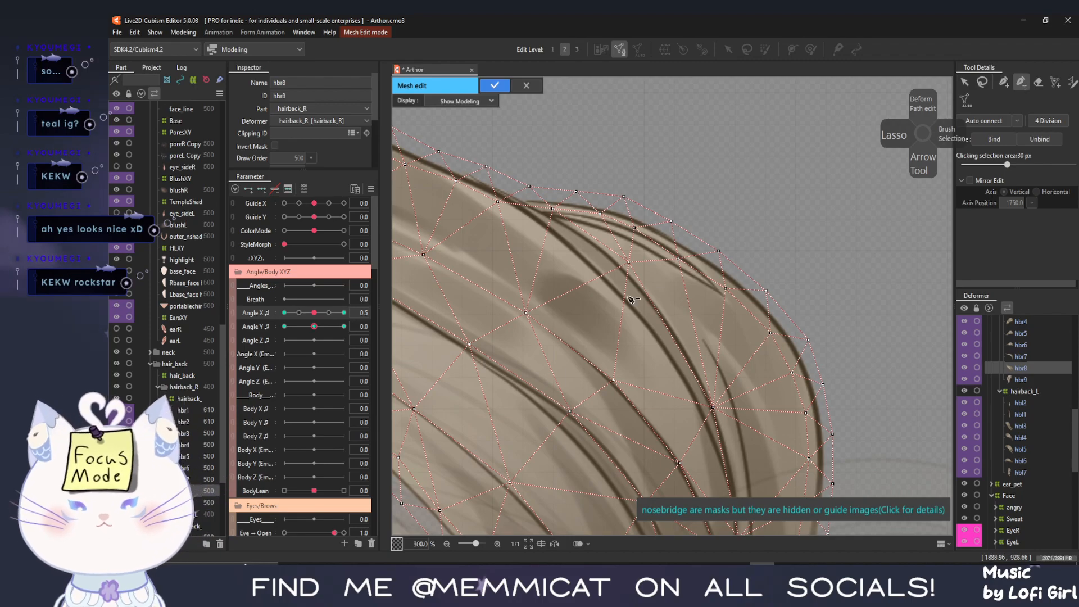
left_click(528, 312)
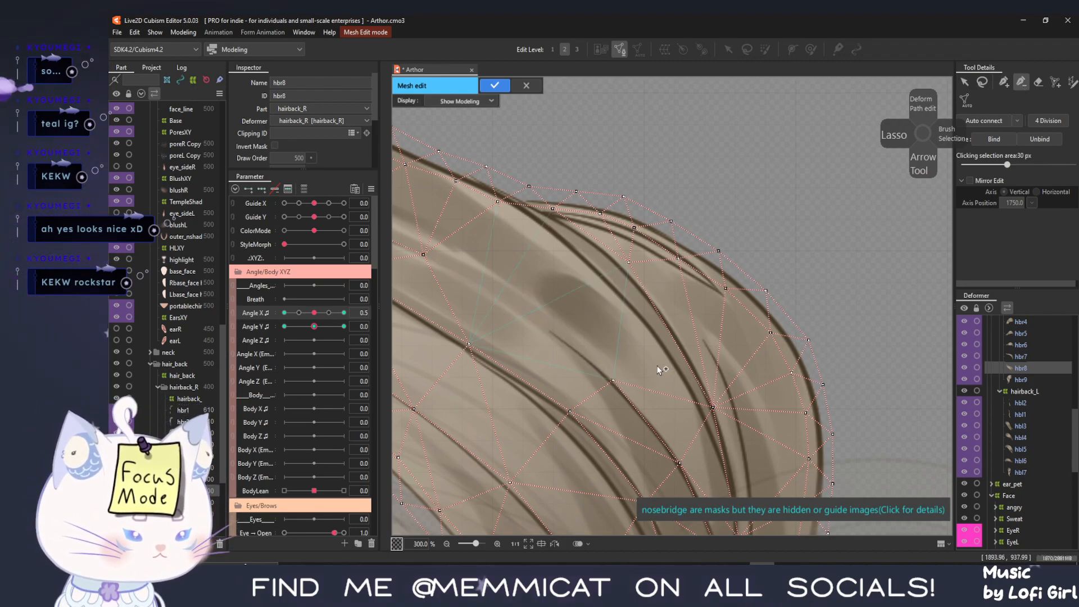
left_click(711, 407)
Add mesh vertices along the long dark parting line in hbr8's upper middle and along the short line beside it
left_click(1002, 83)
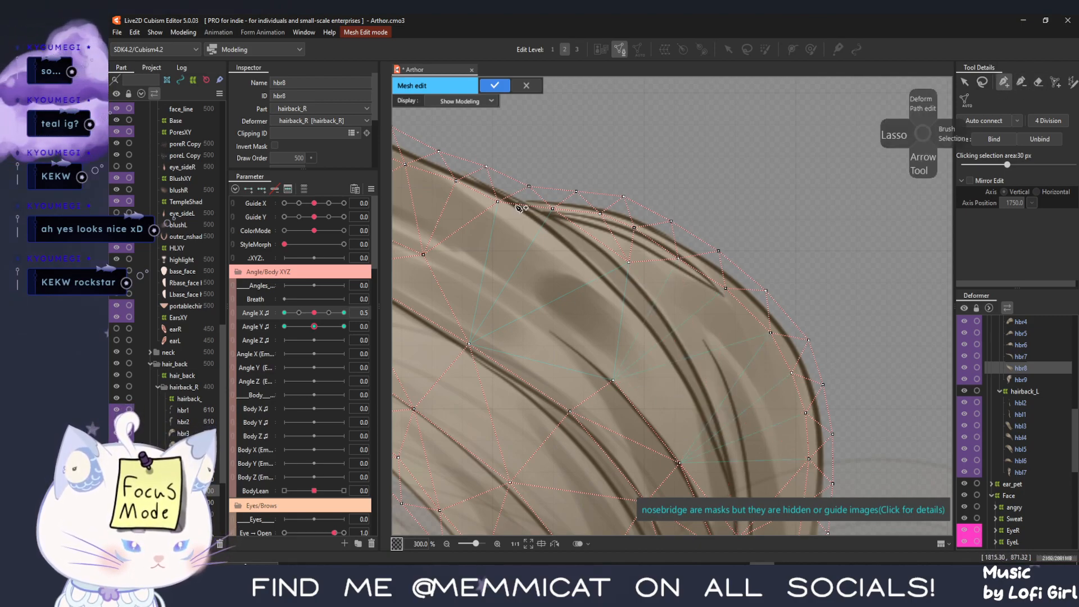
left_click_drag(554, 232, 603, 281)
left_click_drag(643, 318, 685, 373)
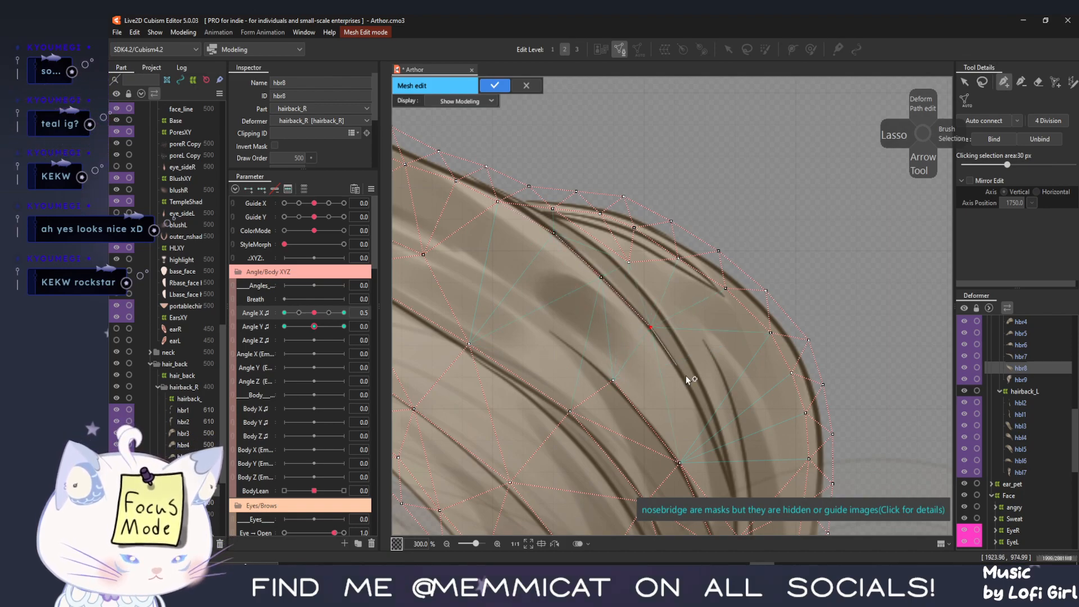
left_click_drag(688, 446, 631, 328)
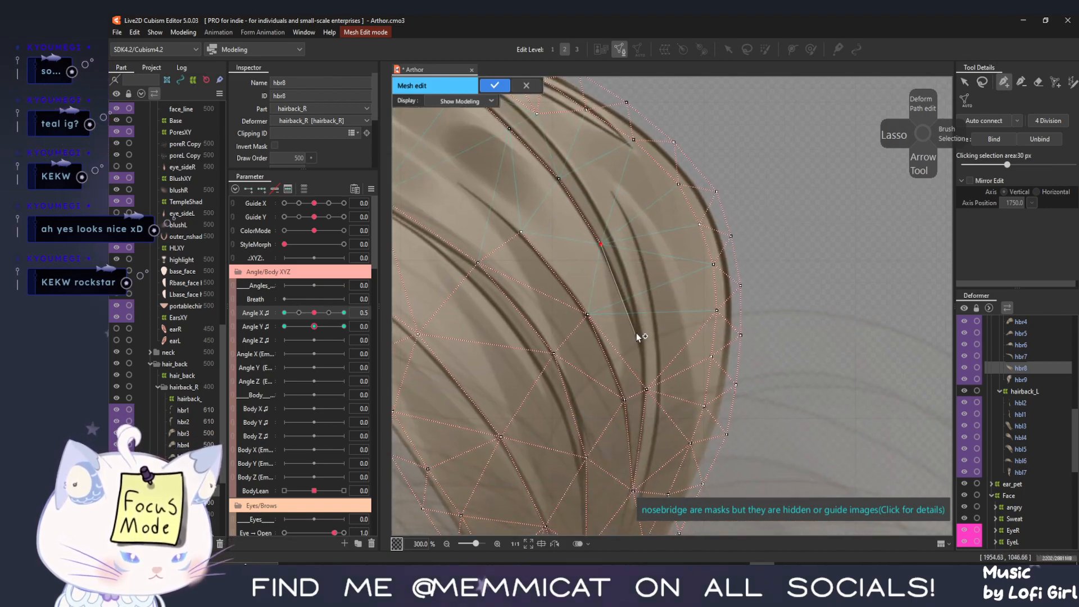
left_click(639, 332)
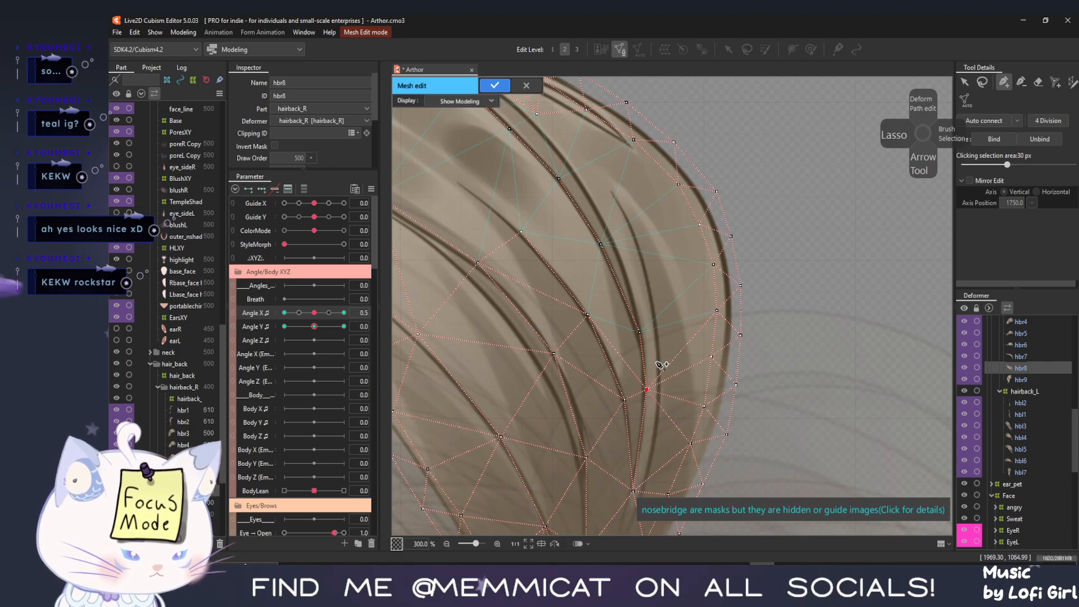
left_click(657, 343)
left_click(647, 274)
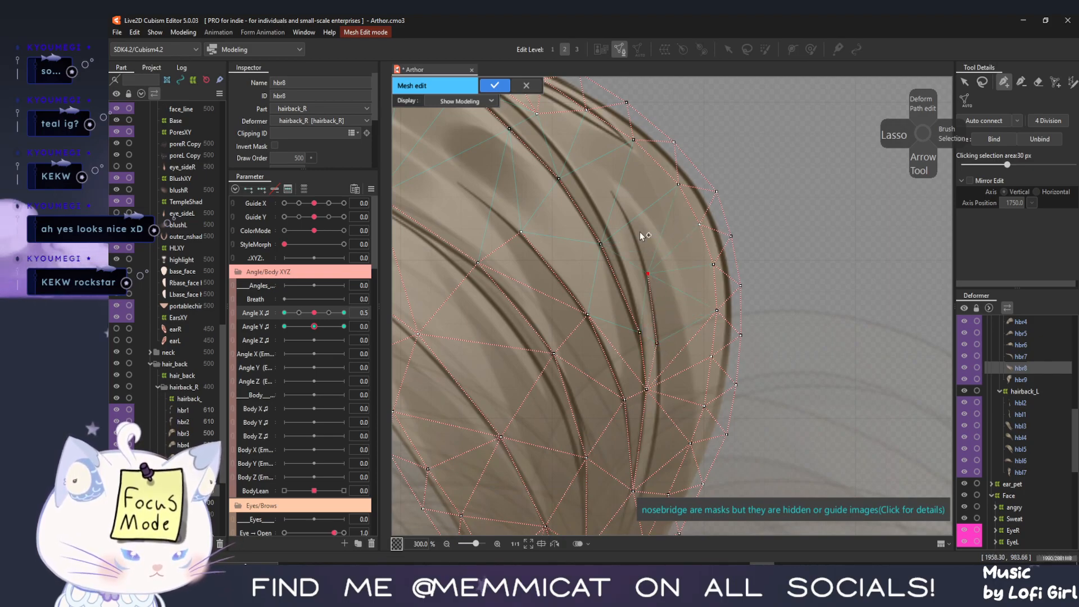
left_click(618, 197)
Add vertices along hbr8's second line and around its shaded area, auto-connect the mesh and apply the mesh edit
left_click_drag(571, 234, 686, 382)
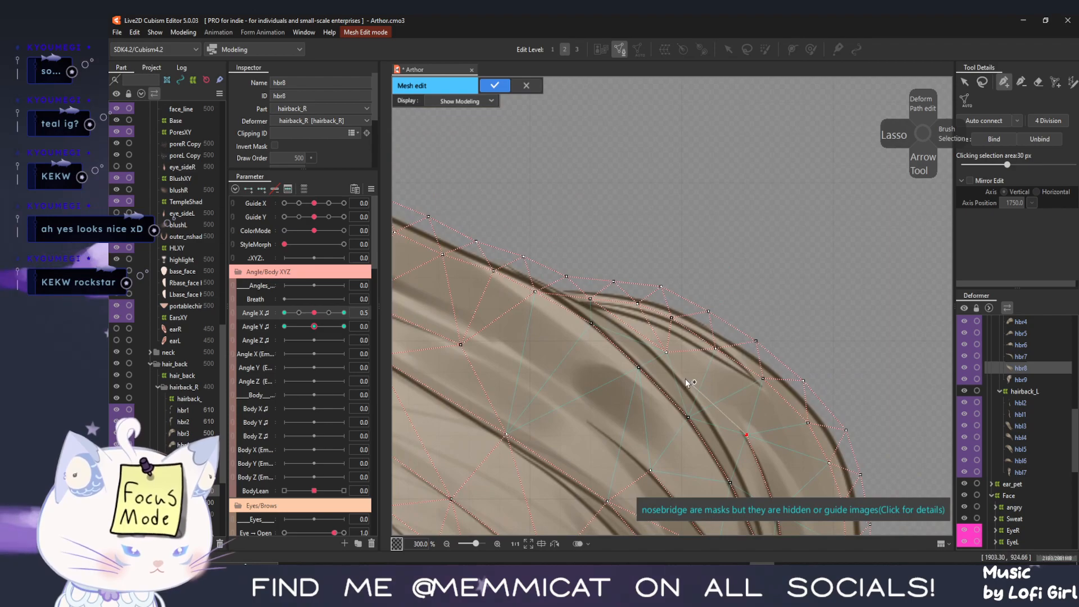
left_click(678, 377)
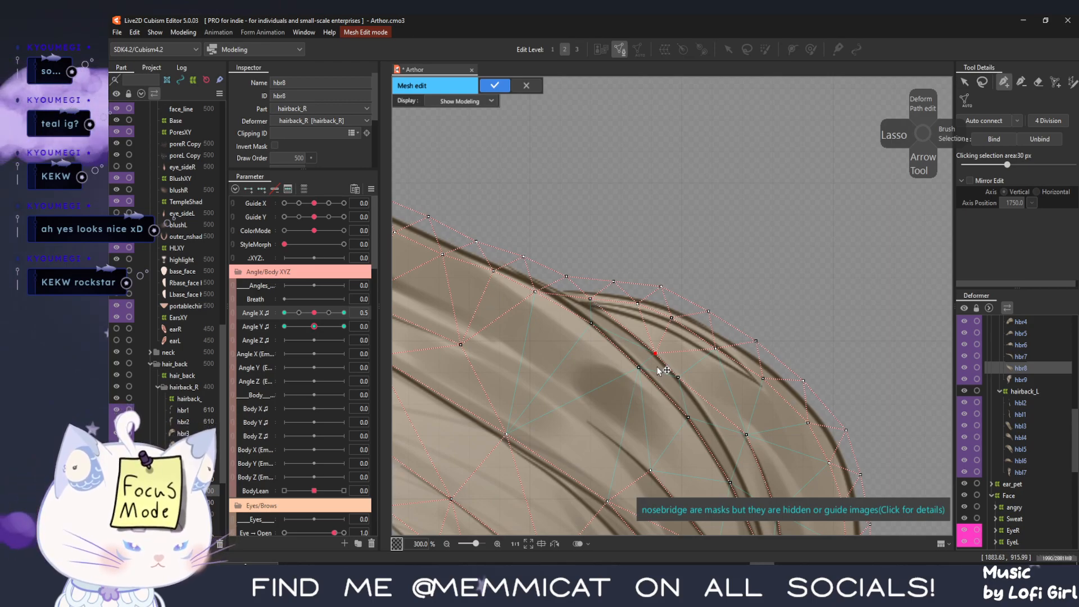
left_click(591, 323)
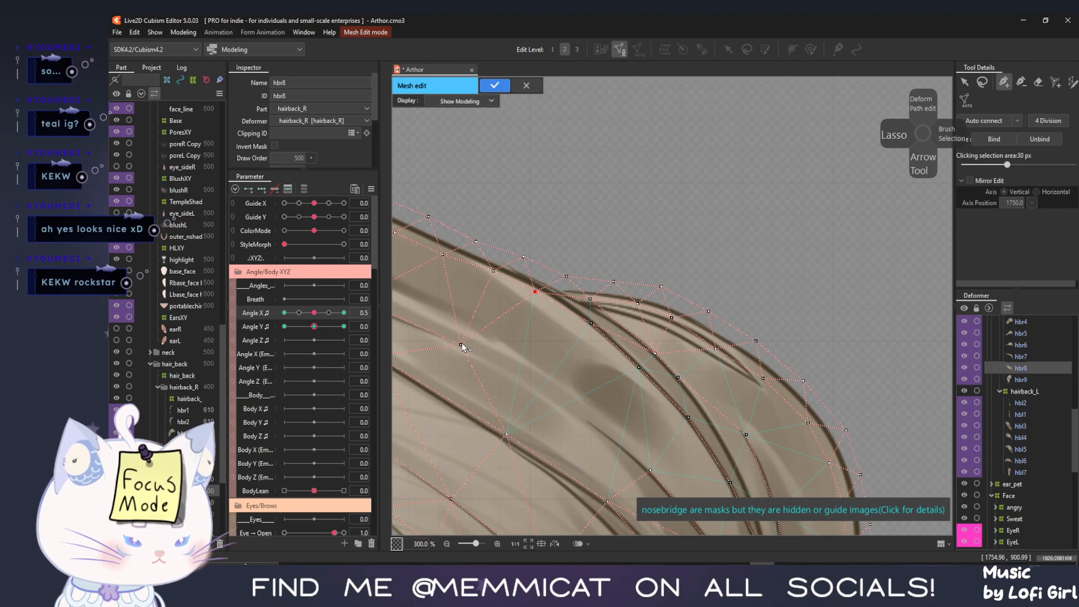
left_click(536, 358)
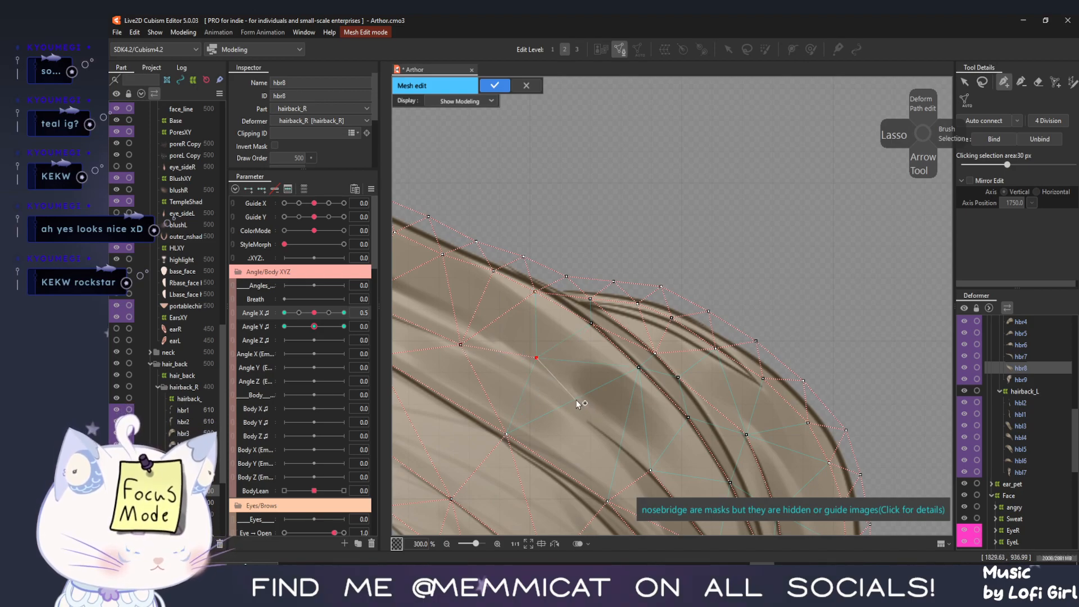
left_click_drag(624, 444, 534, 299)
key("ctrl+z")
left_click(531, 283)
left_click(565, 322)
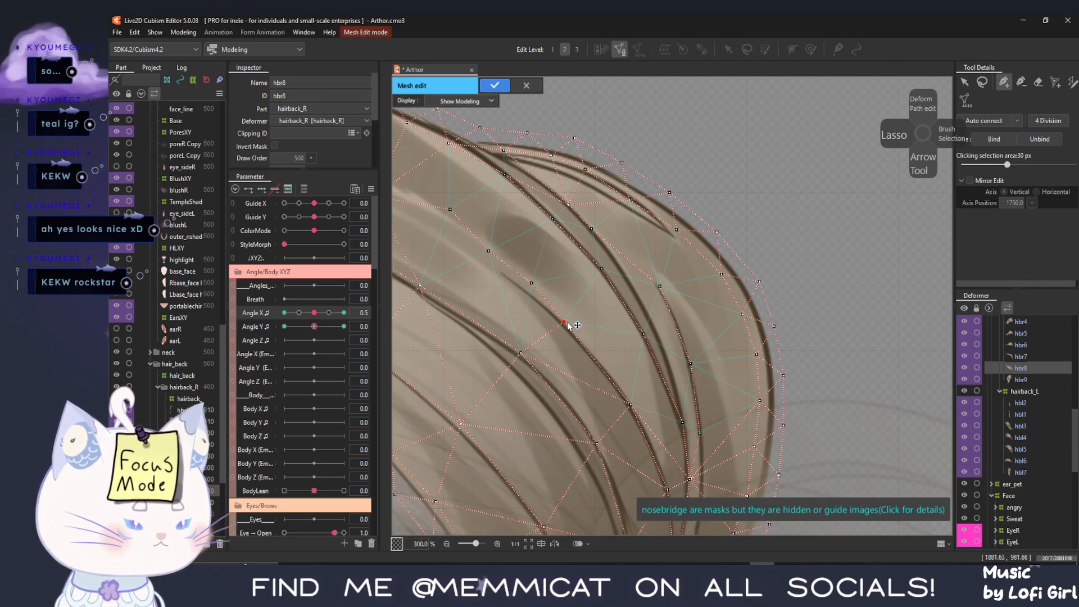
left_click(979, 123)
left_click(494, 86)
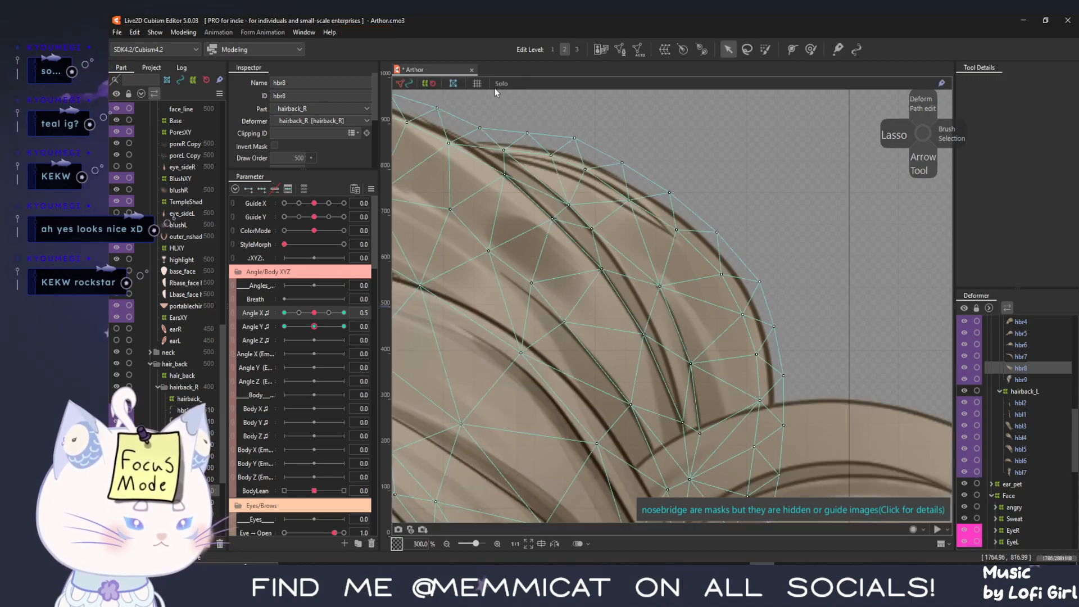
Set Angle X to -30 and pull the vertices at the notch of hbr8's upper outline inward
left_click_drag(318, 313, 218, 316)
left_click_drag(537, 249, 928, 296)
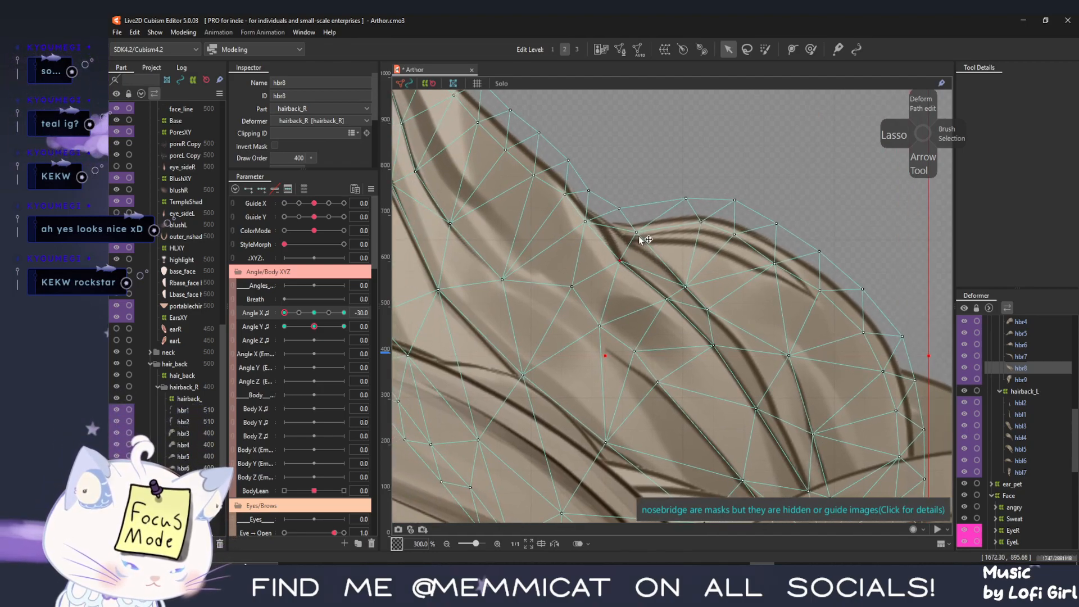
left_click_drag(640, 236, 627, 242)
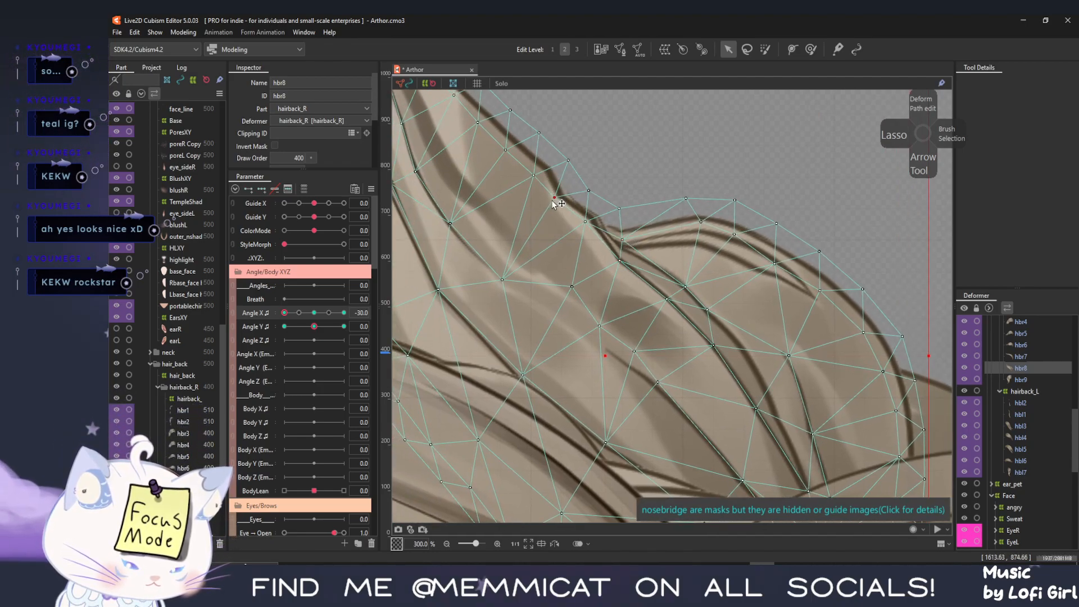
left_click_drag(568, 162, 532, 137)
left_click_drag(618, 208, 574, 230)
Shift the new inner vertices along hbr8's parting lines and shaded area at Angle X -30 to smooth the line art
left_click_drag(666, 298, 654, 308)
left_click_drag(713, 348, 699, 357)
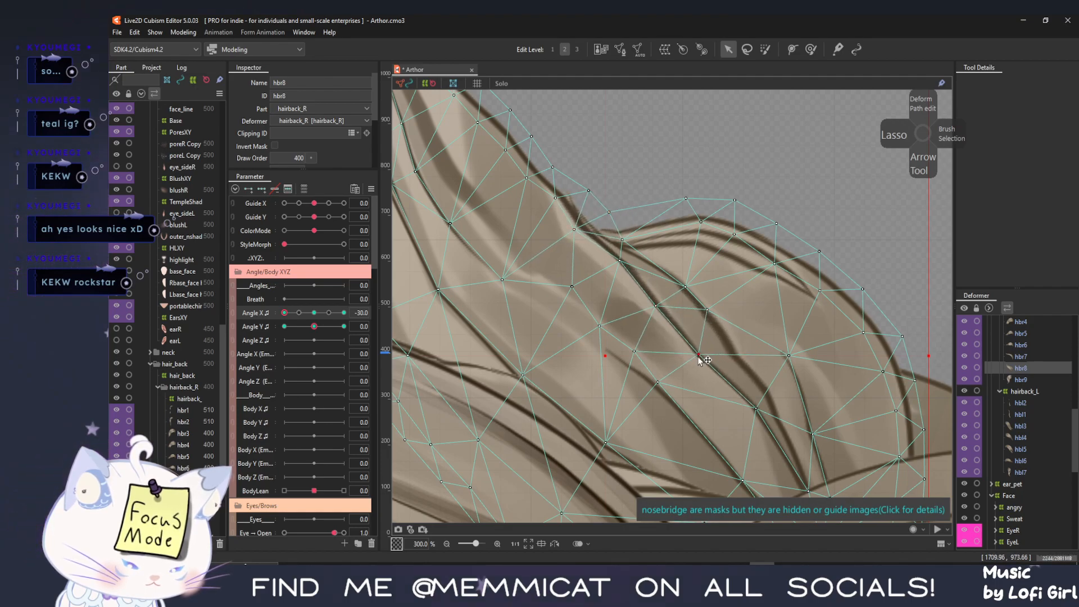
left_click_drag(689, 292, 687, 321)
left_click_drag(789, 356, 760, 369)
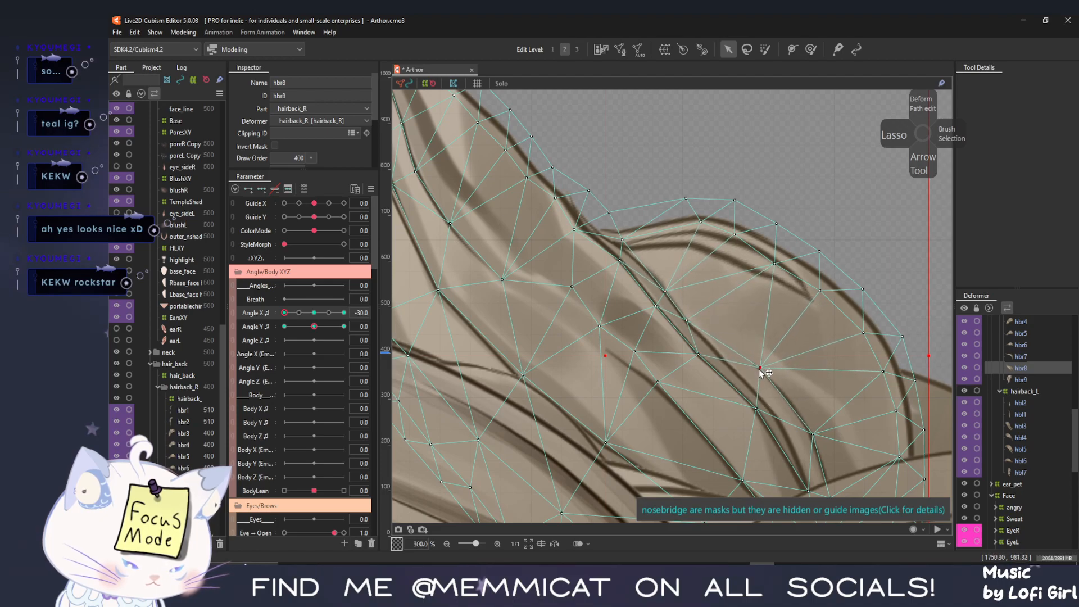
left_click_drag(619, 261, 573, 281)
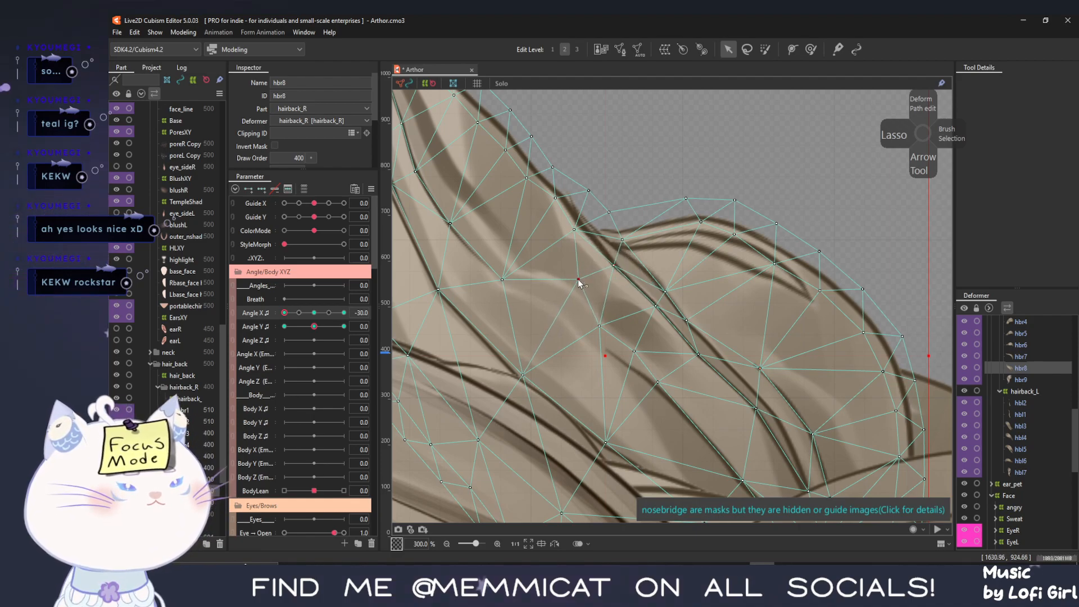
mouse_move(504, 279)
left_mouse_down()
mouse_move(524, 257)
mouse_move(517, 269)
left_mouse_up()
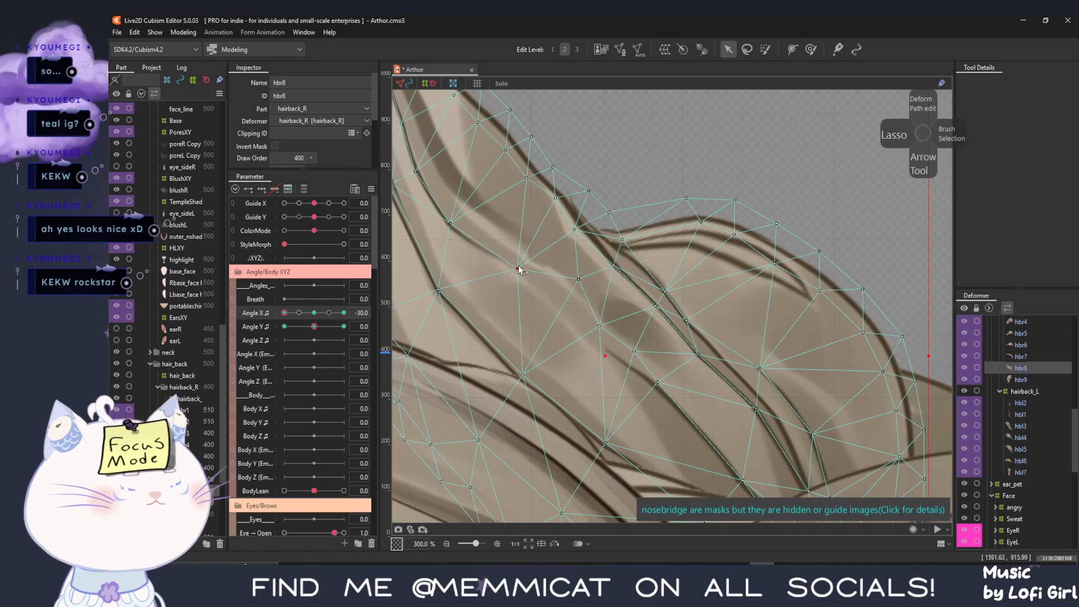
Reset Angle X to 0, enter mesh editing for hbr8 and erase the vertices around its upper shaded area
left_click(313, 312)
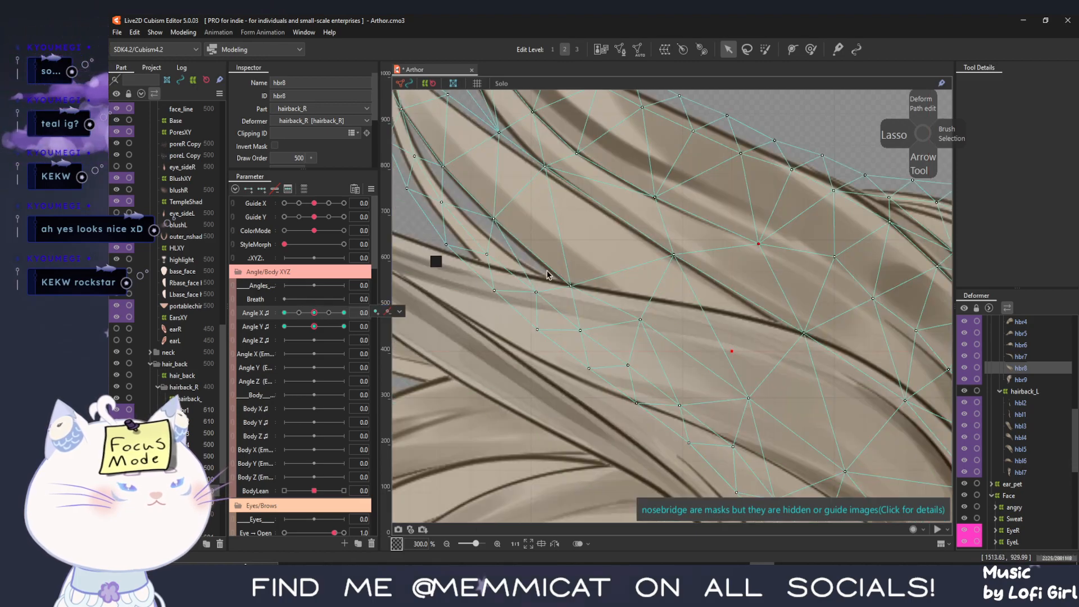
left_click(619, 50)
left_click_drag(646, 325, 437, 356)
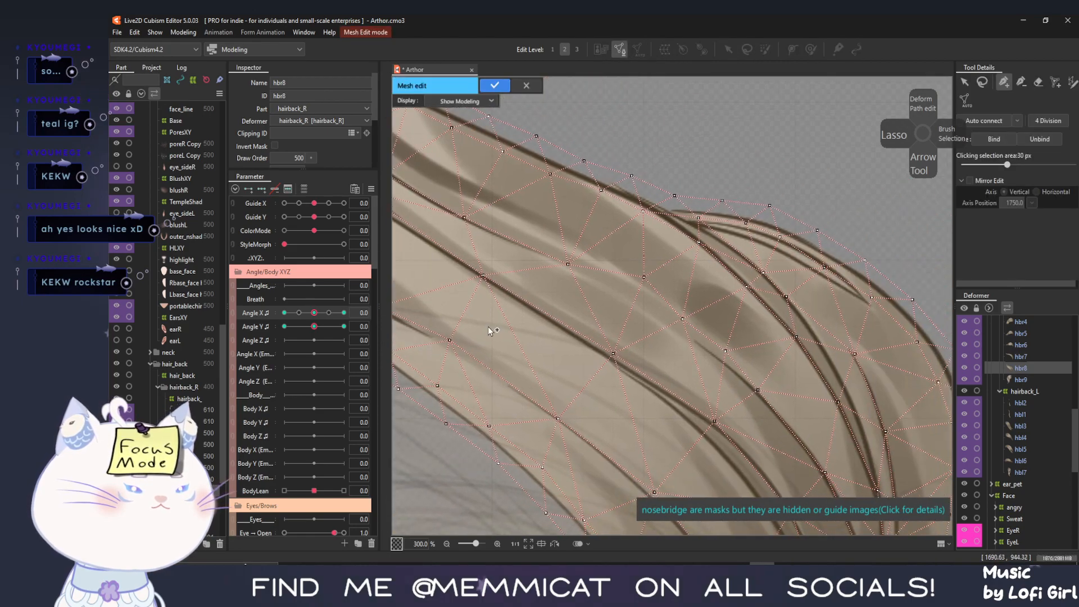
scroll(492, 330, "down", 2)
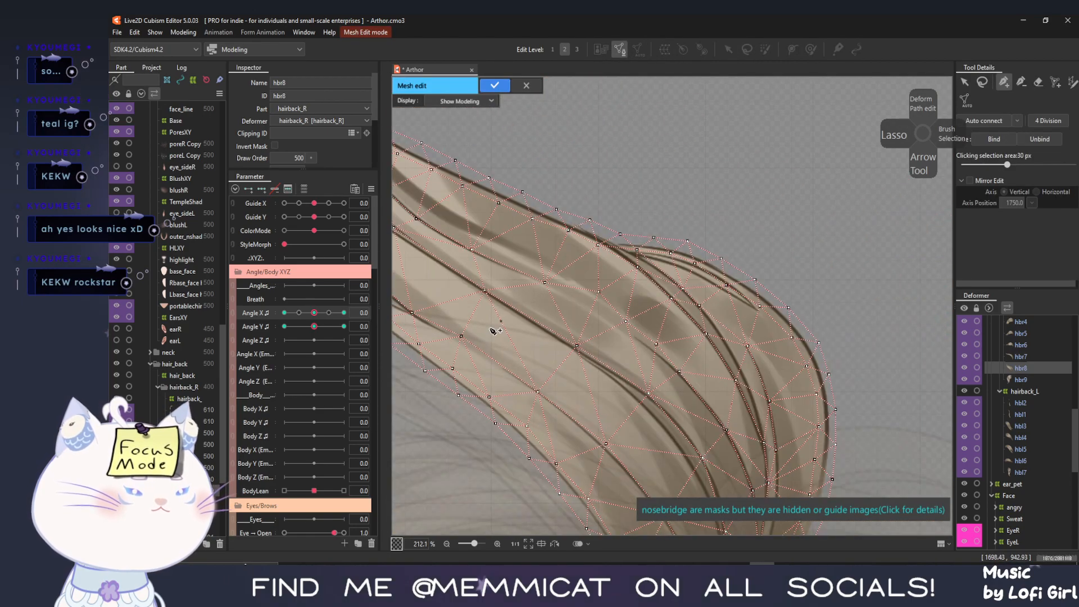
left_click(1039, 83)
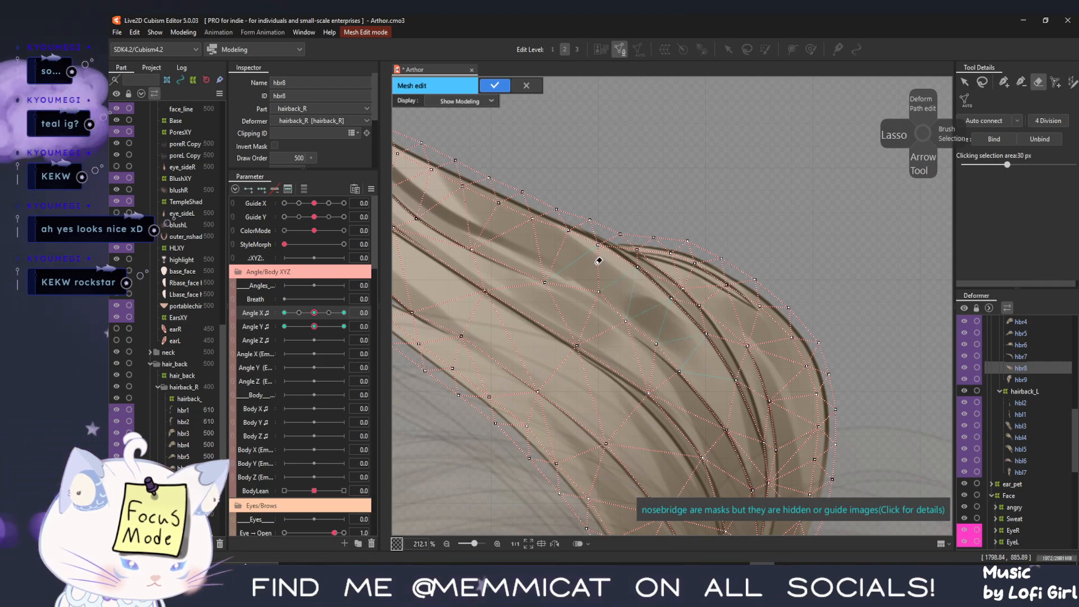
scroll(623, 285, "up", 3)
left_click_drag(603, 299, 575, 275)
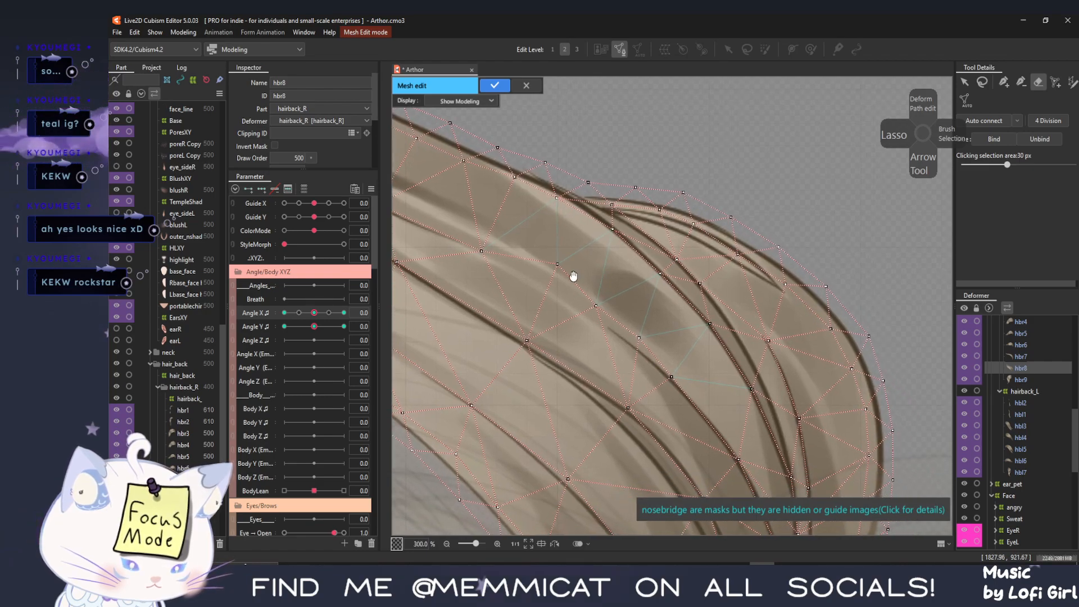
Add new mesh vertices along the highlight edge and around the dark shaded area in hbr8's upper middle
left_click(1003, 82)
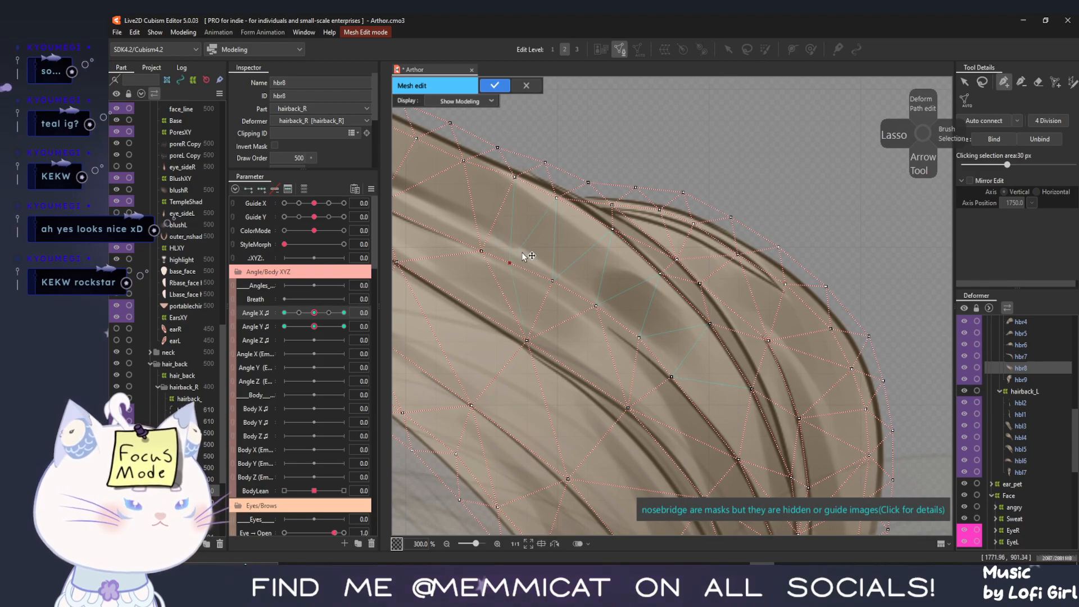
left_click(552, 279)
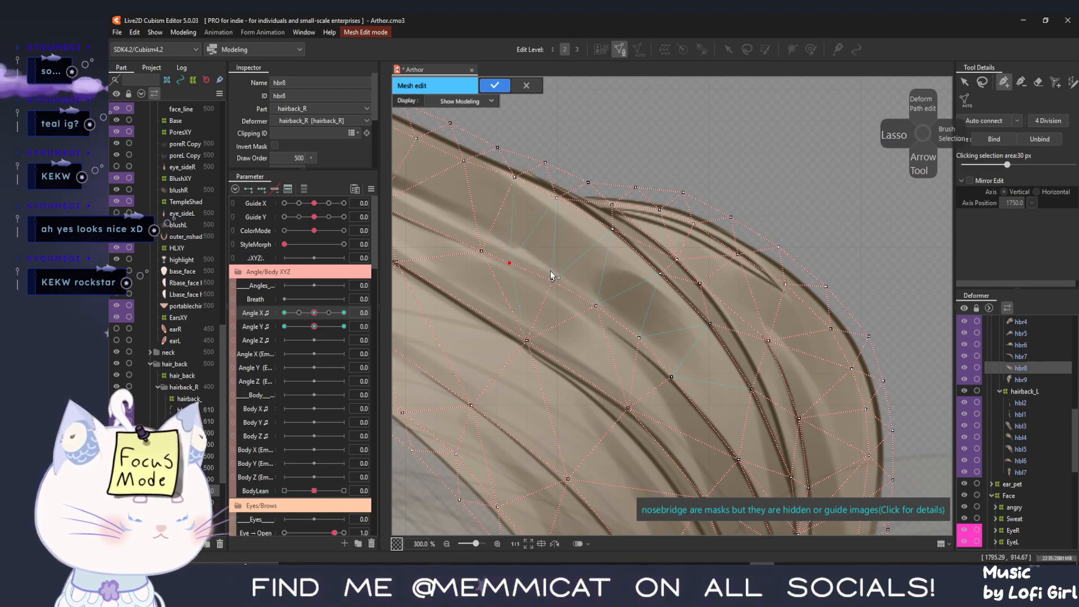
left_click(594, 273)
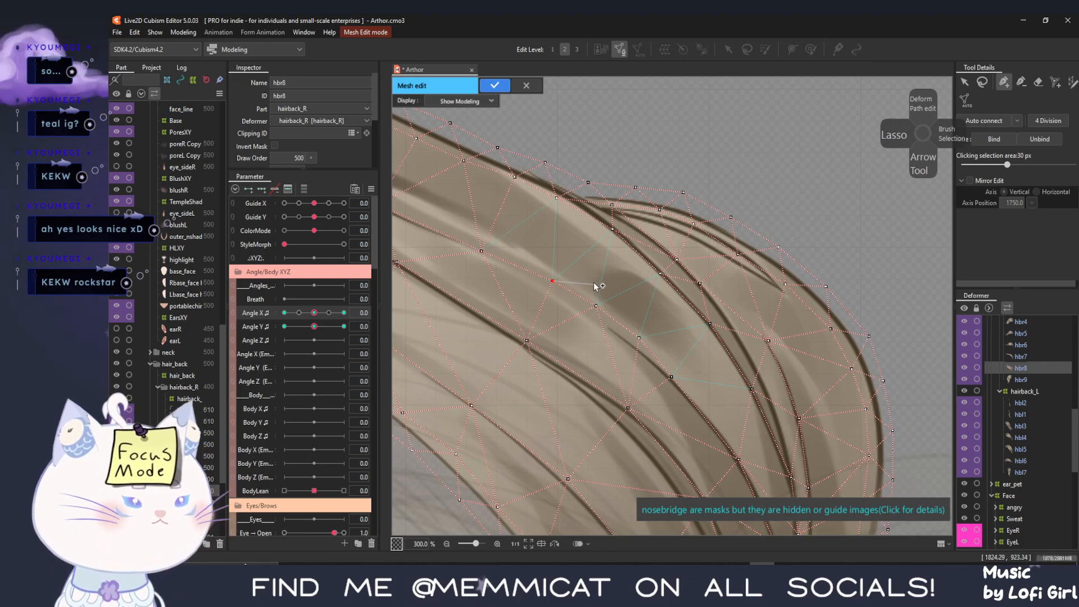
left_click(660, 274)
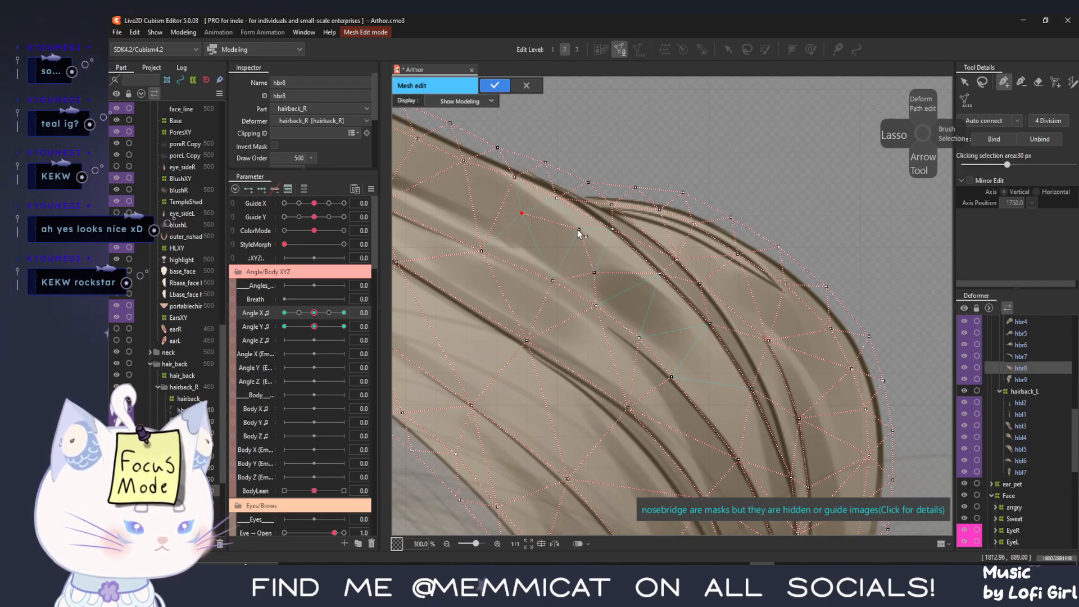
left_click(643, 306)
left_click(677, 340)
left_click(705, 376)
left_click(728, 409)
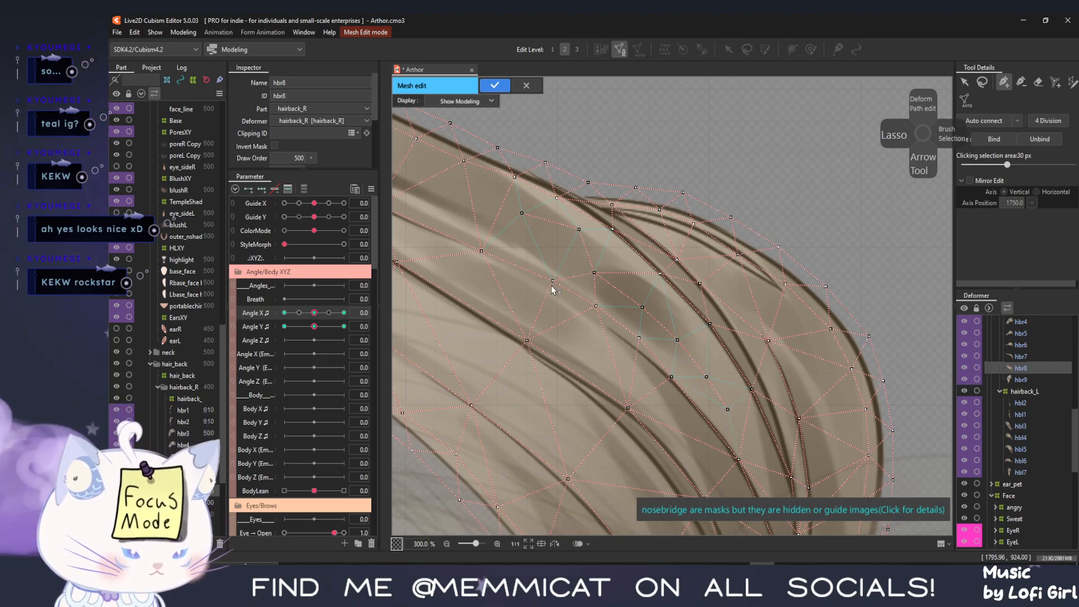
Add vertices at the upper end of hbr8's shaded area, auto-connect the mesh and apply the mesh edit
left_click(533, 239)
left_click(523, 214)
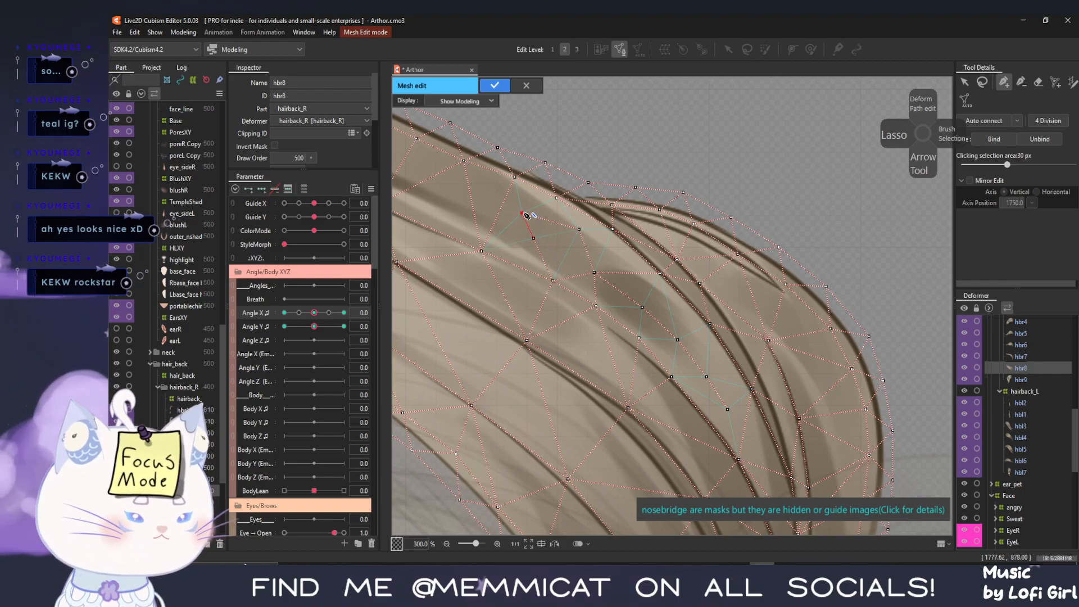
left_click(987, 121)
left_click(494, 85)
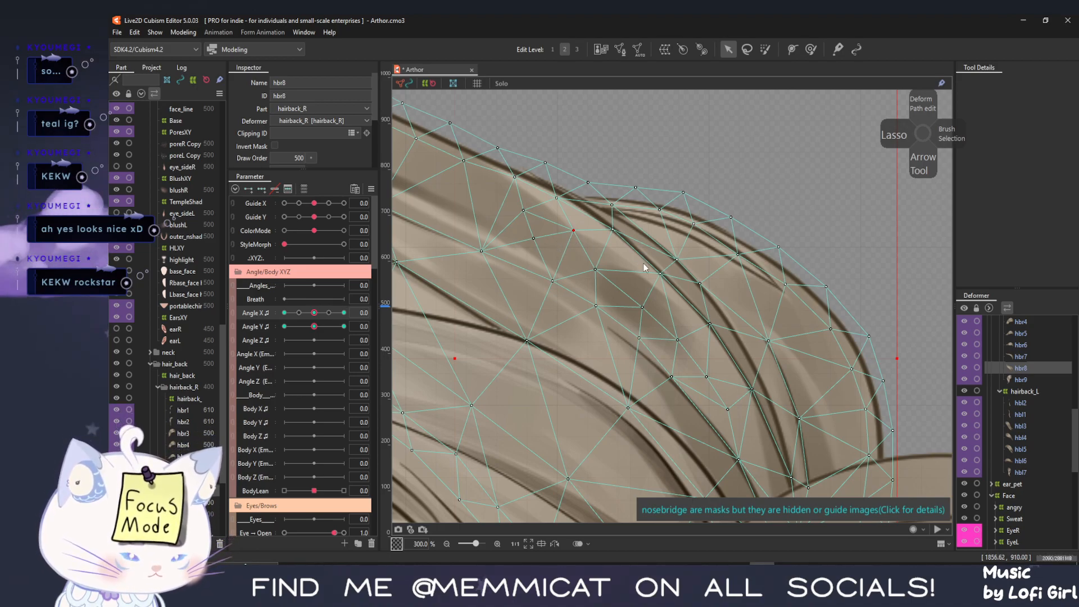
Hide the selection display and compare the hair at Angle X 0 and -30
key("ctrl+t")
scroll(642, 263, "down", 3)
scroll(643, 263, "down", 5)
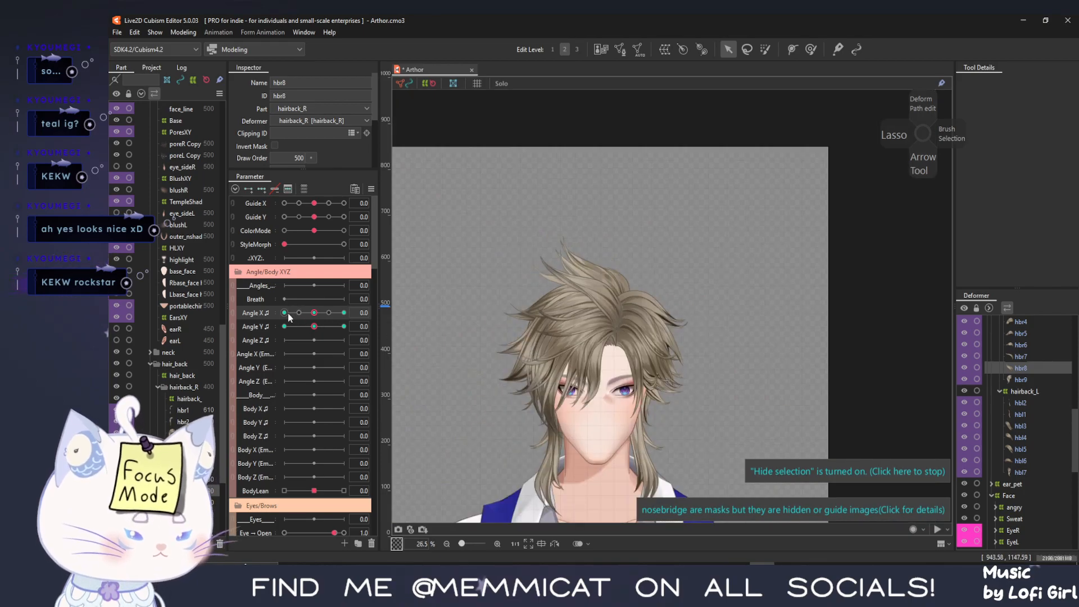
left_click_drag(317, 310, 284, 312)
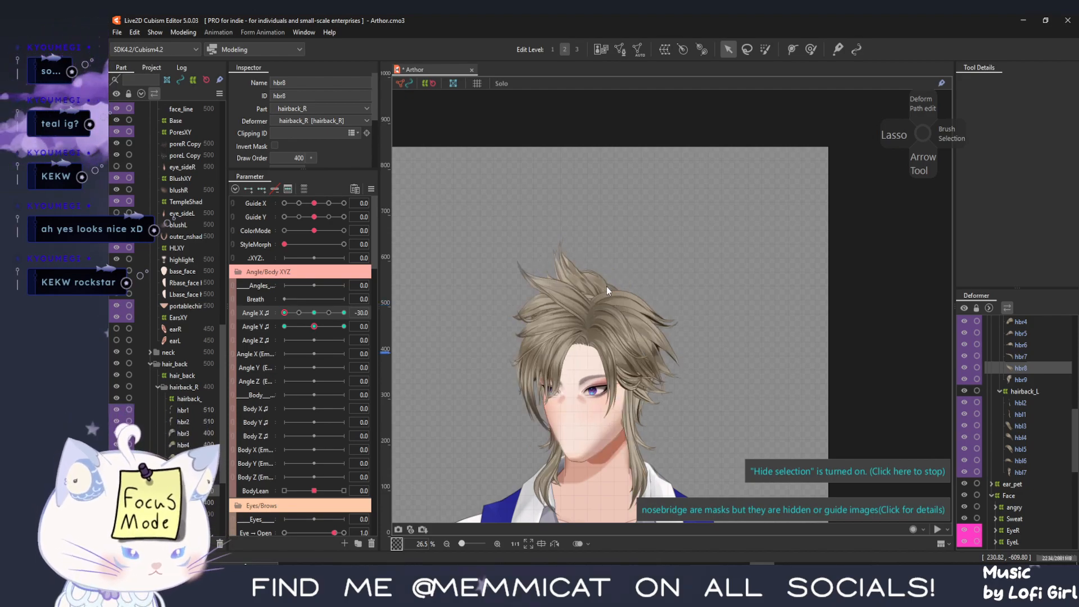
scroll(606, 286, "up", 5)
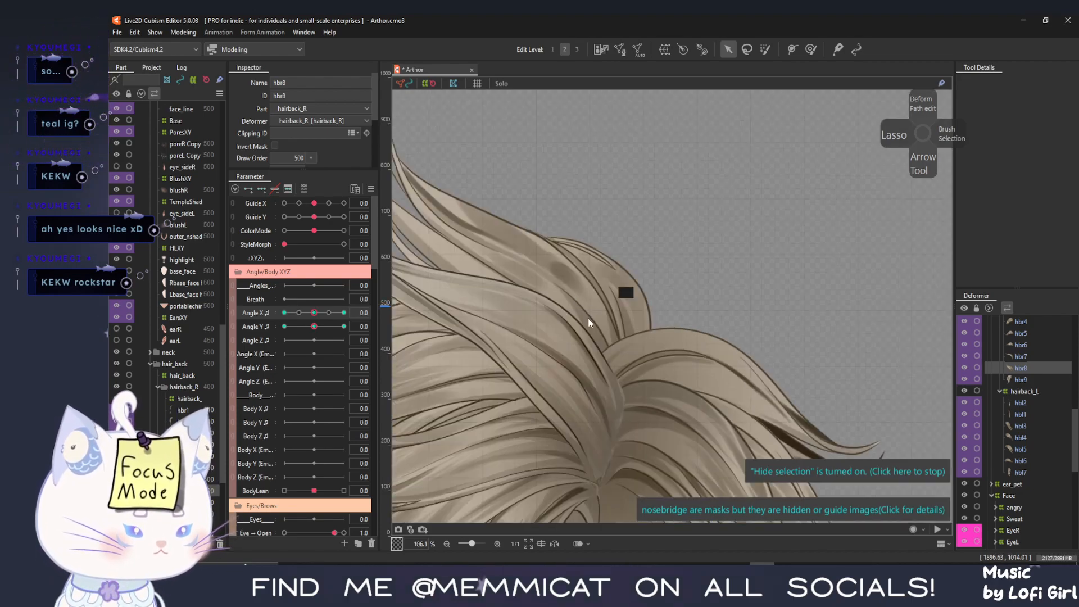
Show the selection again, set Angle X to -30 and shift hbr8's vertices along the upper outline and in the highlight beneath it
left_click(810, 470)
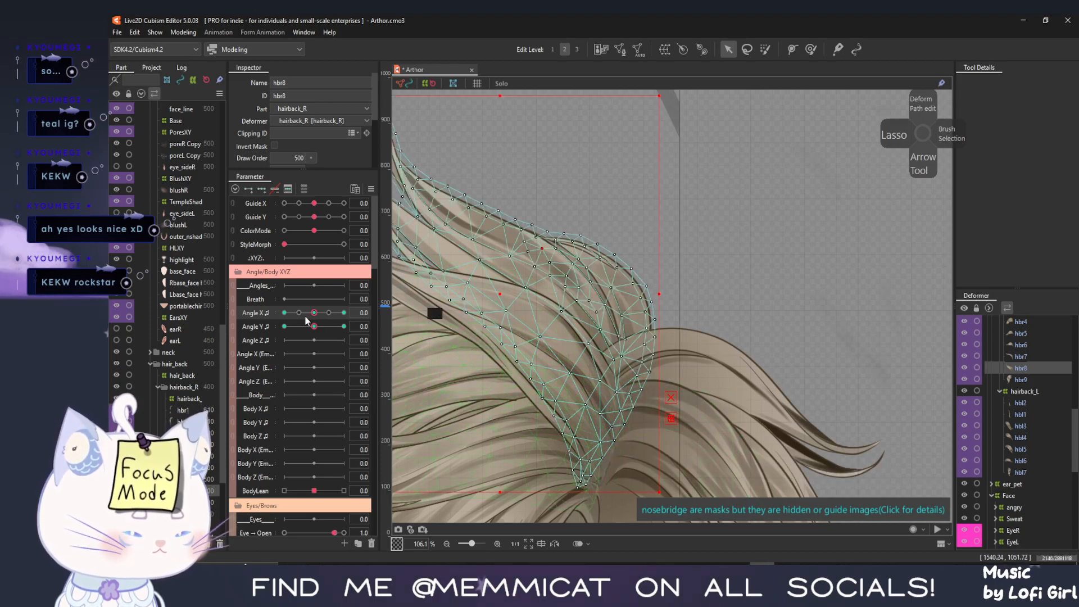
left_click(284, 312)
scroll(638, 204, "up", 5)
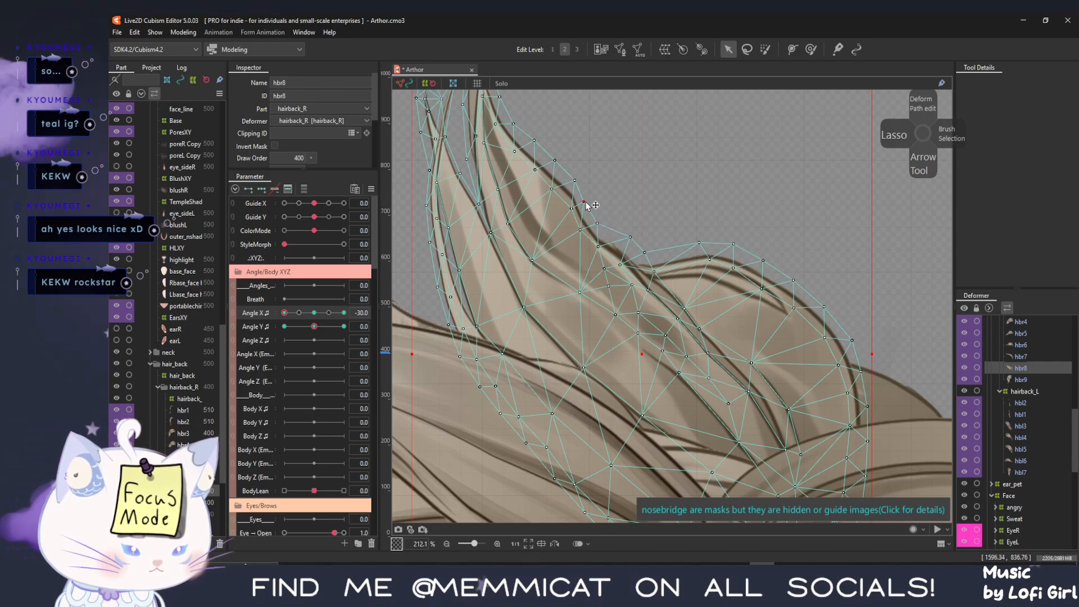
left_click(566, 211)
left_click_drag(566, 212, 568, 183)
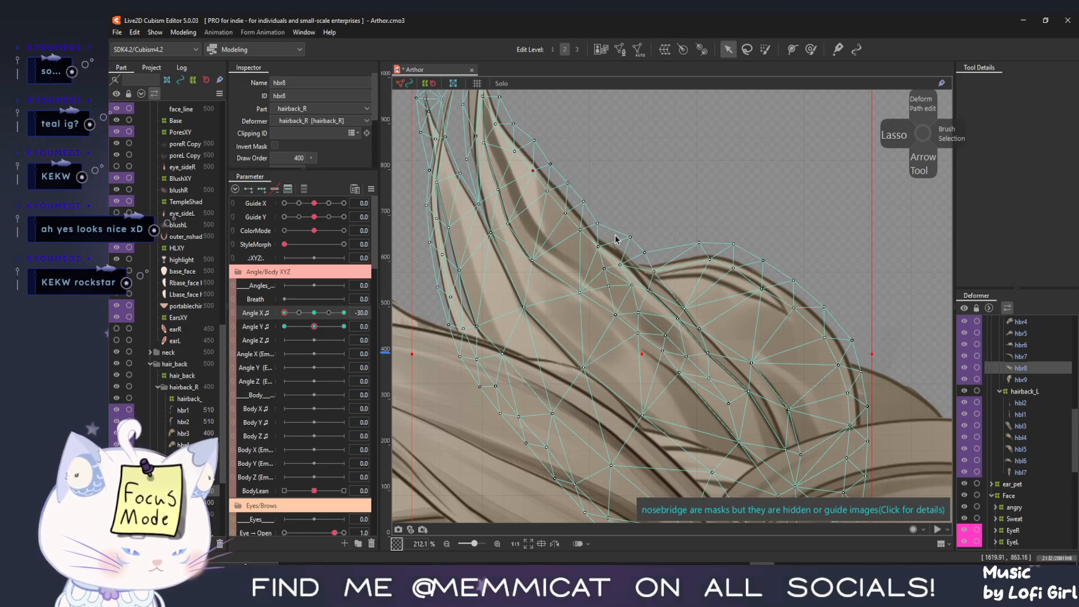
left_click_drag(580, 292, 576, 300)
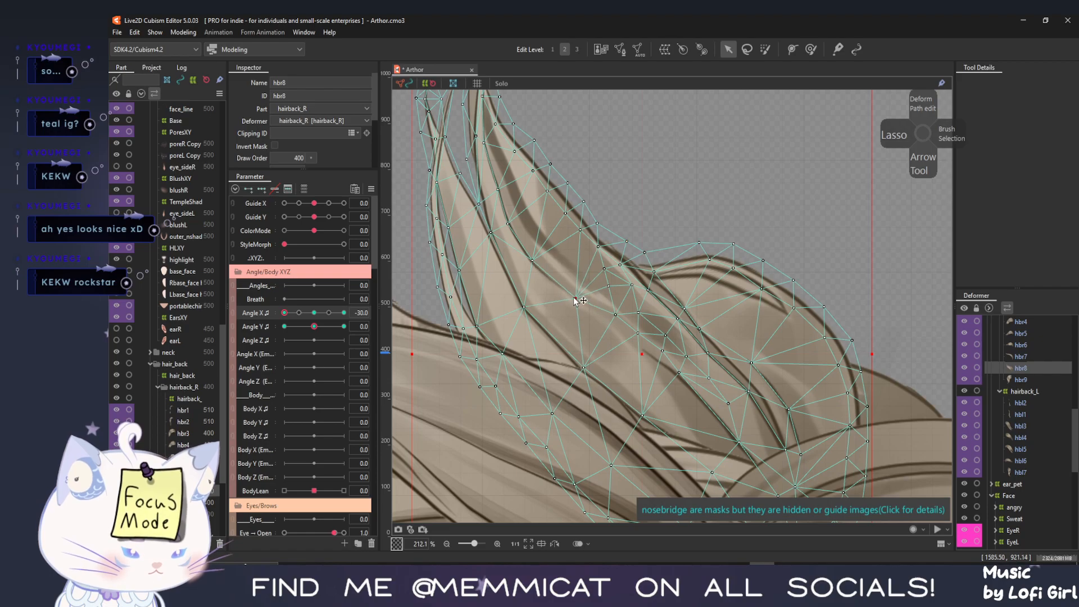
Shift the vertices around hbr8's shaded area and parting lines at Angle X -30 to smooth the line art
left_click_drag(609, 287, 667, 387)
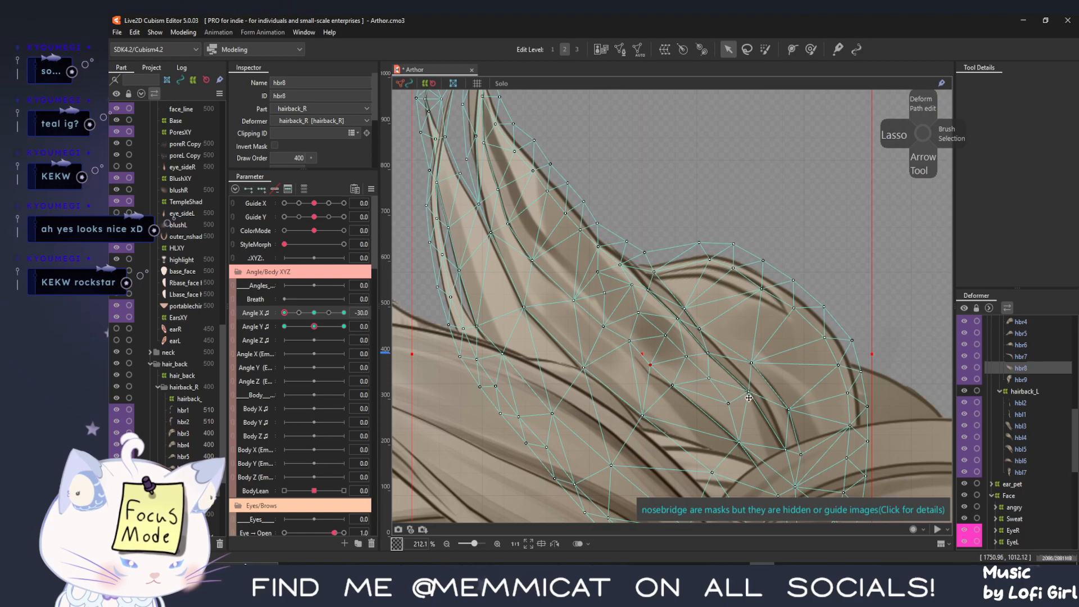
mouse_move(749, 392)
left_mouse_down()
mouse_move(737, 398)
mouse_move(705, 379)
mouse_move(702, 355)
mouse_move(746, 371)
left_mouse_up()
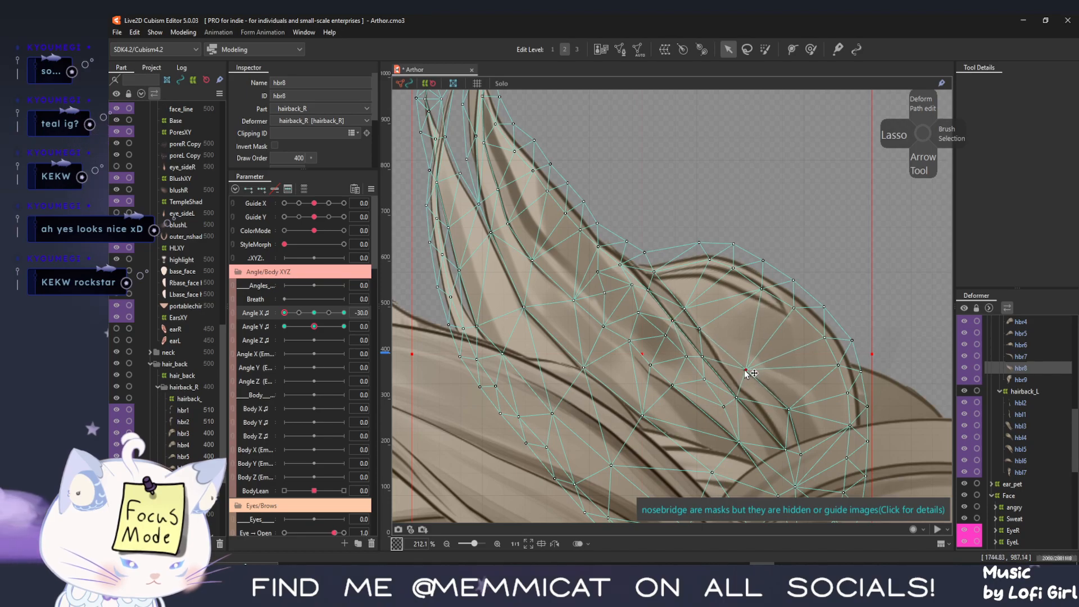
left_click_drag(790, 412, 780, 414)
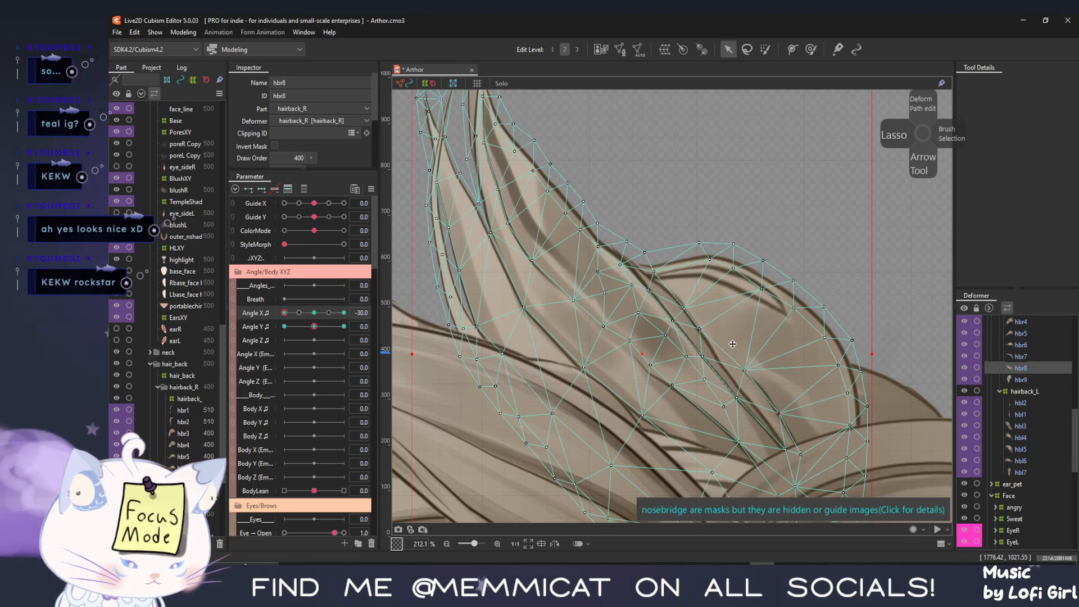
left_click_drag(700, 330, 693, 330)
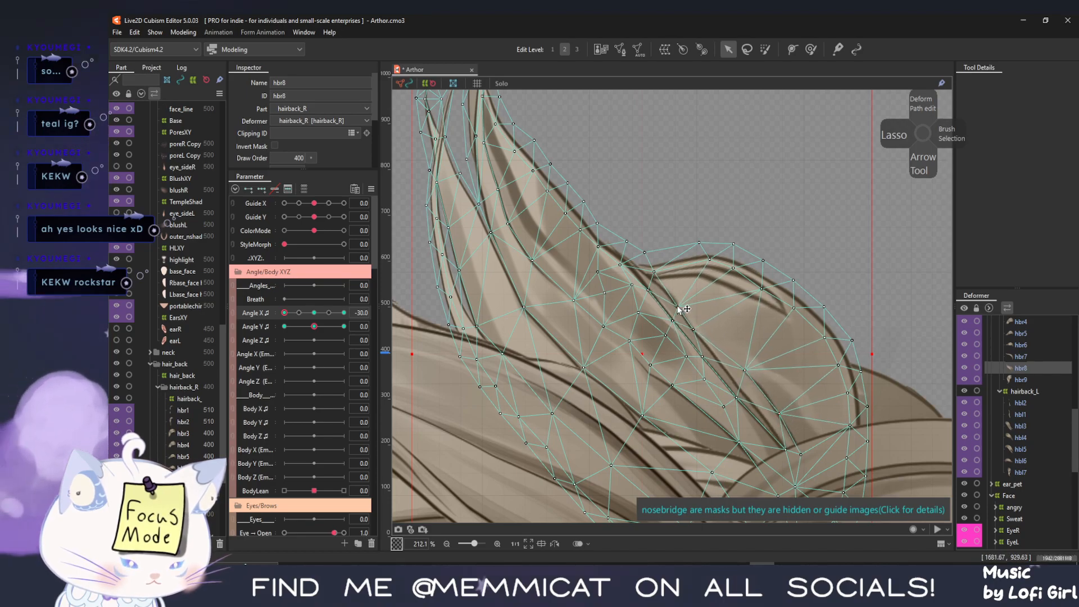
Check hbr8 without the selection display and move the vertex beside its shaded area slightly down and left at Angle X -30
scroll(701, 305, "down", 8)
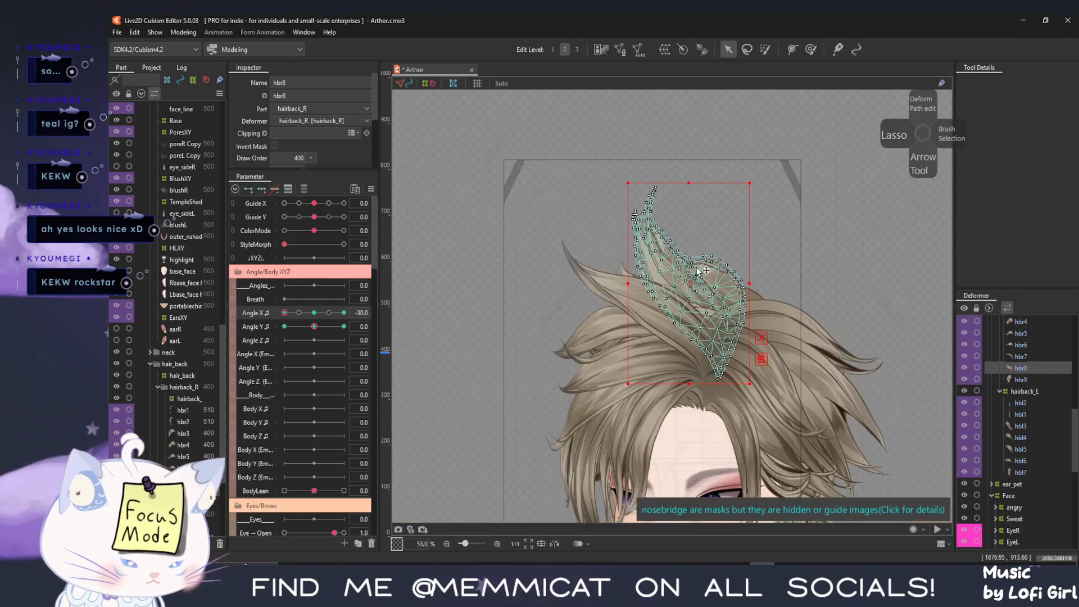
key("ctrl+h")
scroll(611, 287, "down", 2)
scroll(656, 293, "up", 4)
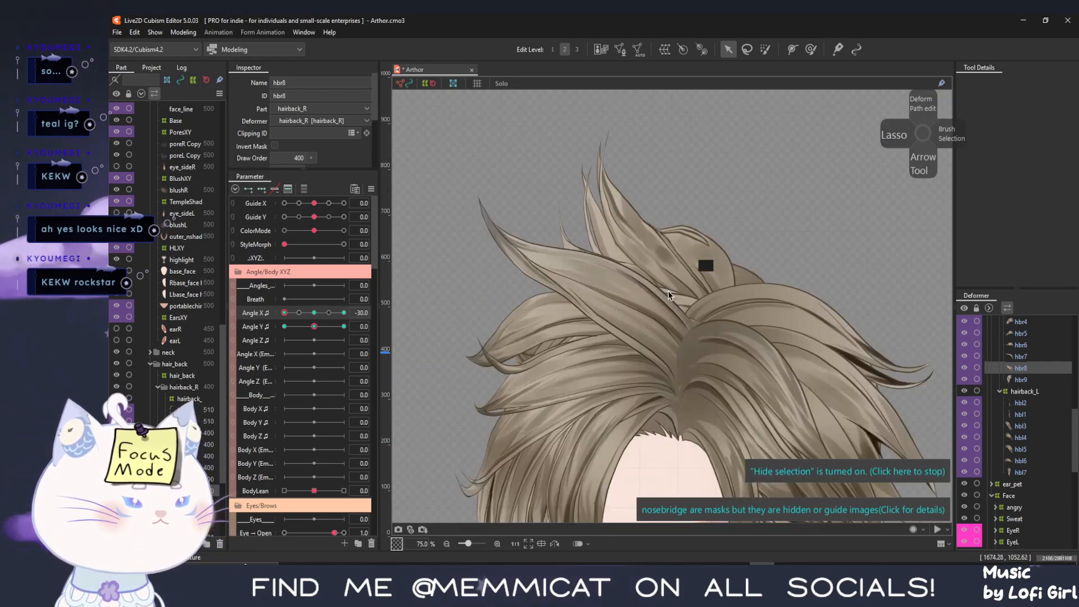
scroll(658, 277, "up", 5)
key("ctrl+h")
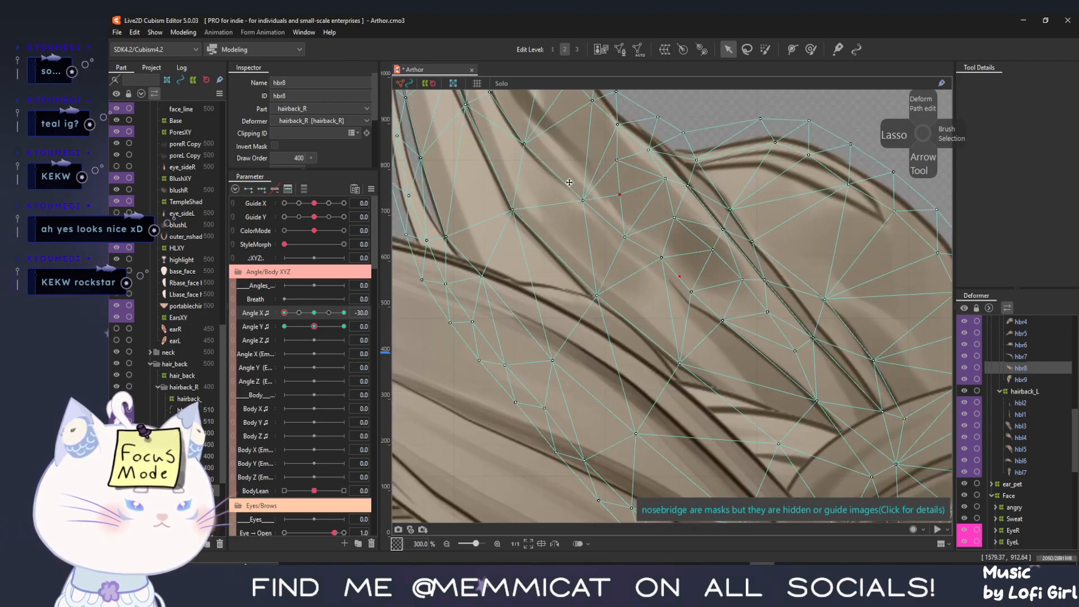
left_click_drag(662, 257, 654, 272)
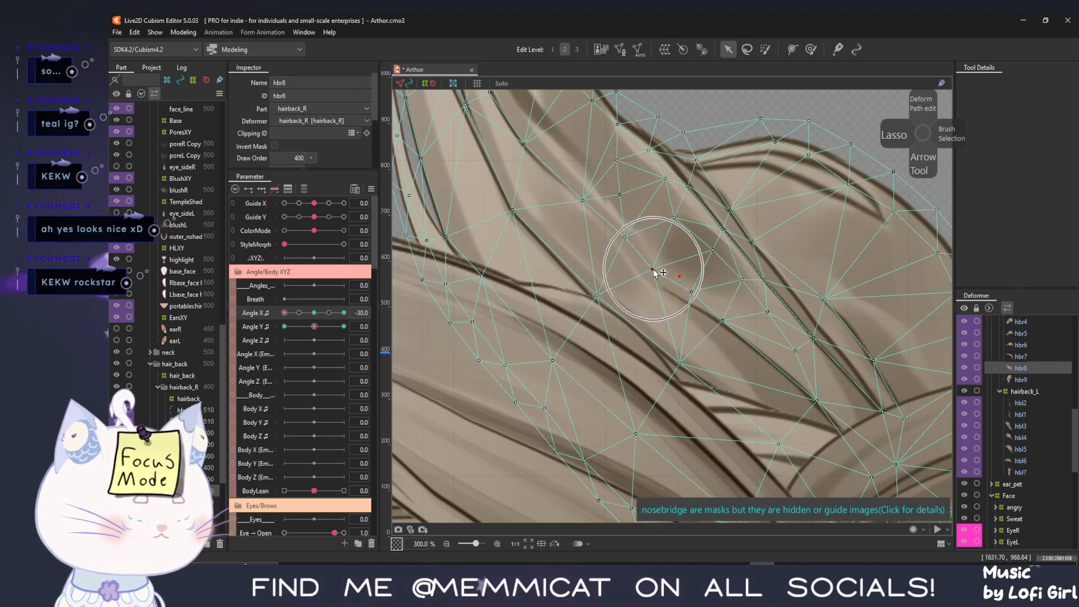
Check the head turn with the selection hidden and bend hbr8's upper tips to the right with the Deform Brush at Angle X -30
key("ctrl+h")
scroll(647, 275, "down", 5)
scroll(462, 351, "down", 5)
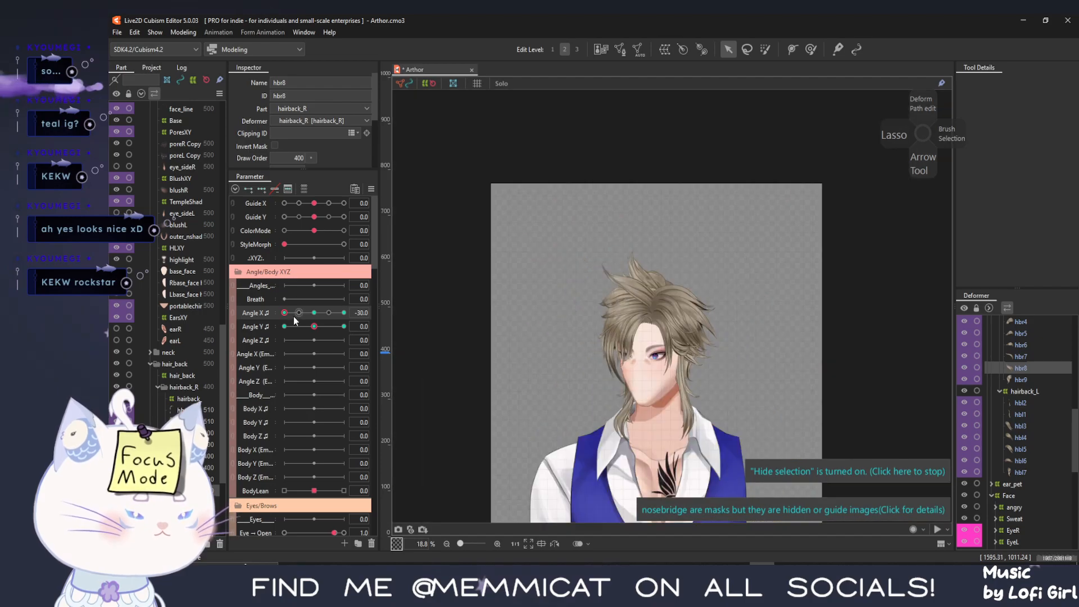
mouse_move(293, 316)
left_mouse_down()
mouse_move(312, 325)
mouse_move(285, 313)
left_mouse_up()
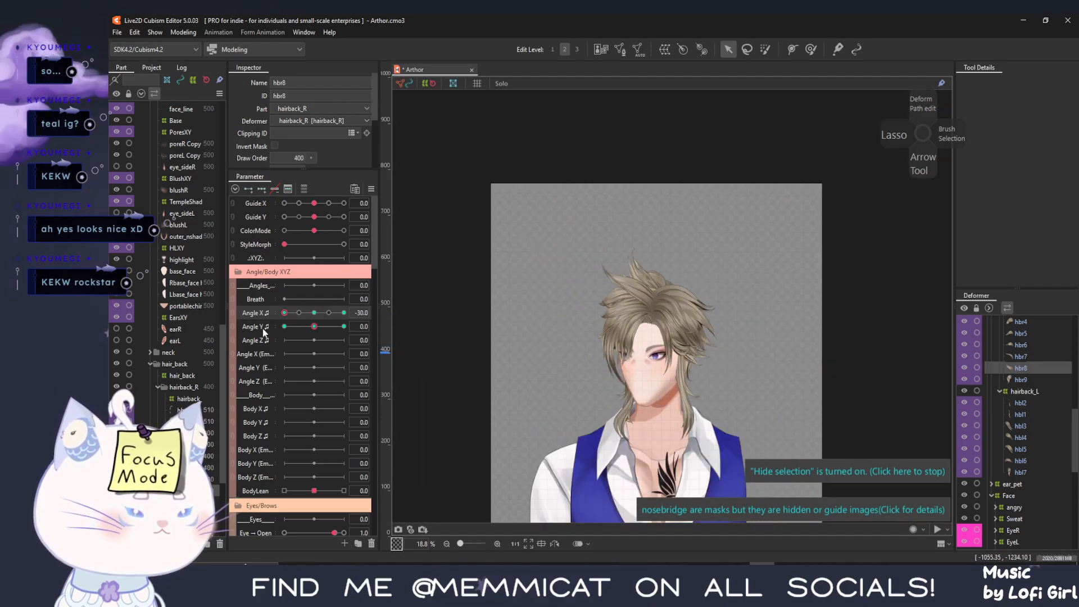
scroll(645, 249, "up", 5)
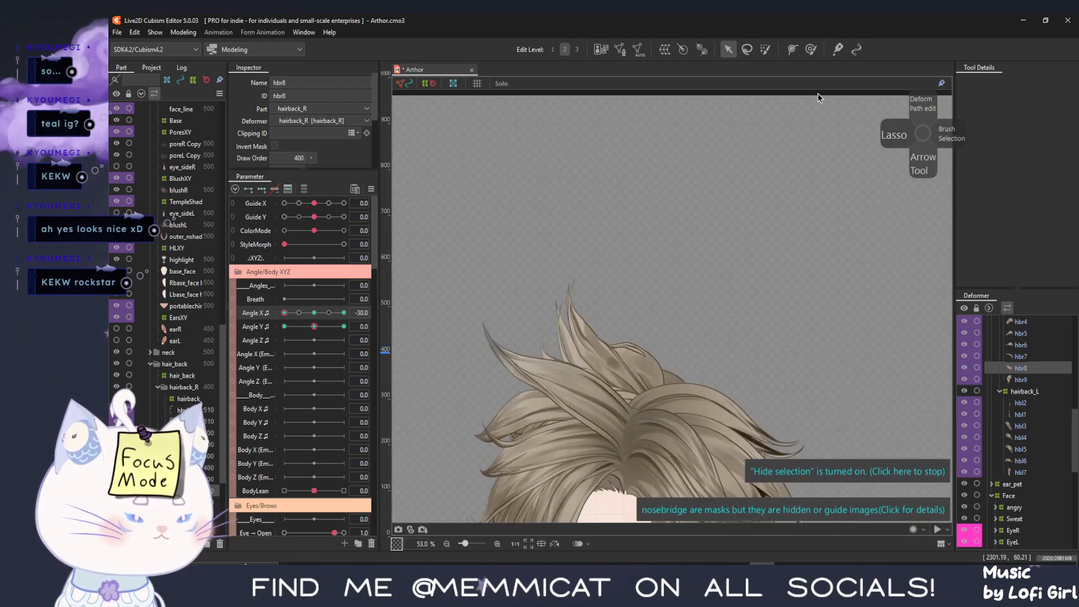
left_click(811, 48)
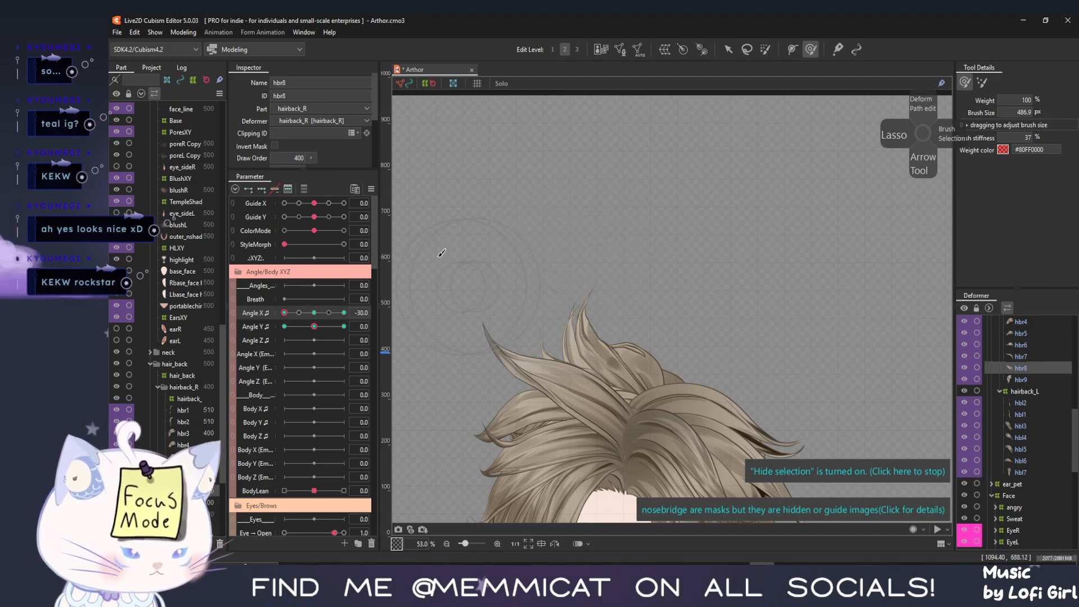
Sweep Angle X between -30 and 30 to examine how hbr8 bends, ending at -30 on its upper outline
mouse_move(286, 313)
left_mouse_down()
mouse_move(318, 322)
mouse_move(271, 326)
left_mouse_up()
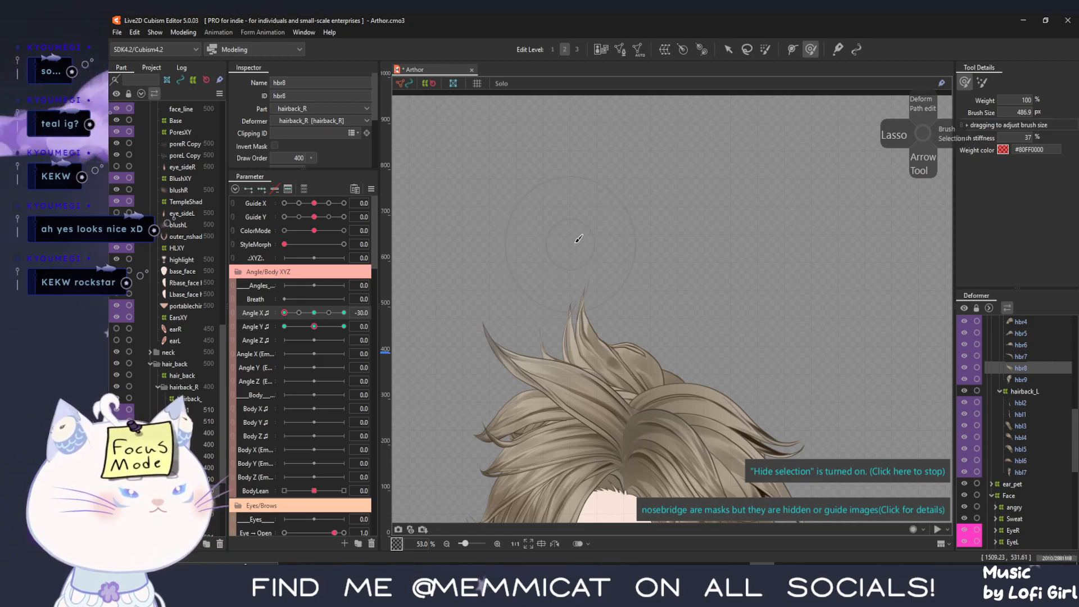
left_click_drag(284, 313, 391, 314)
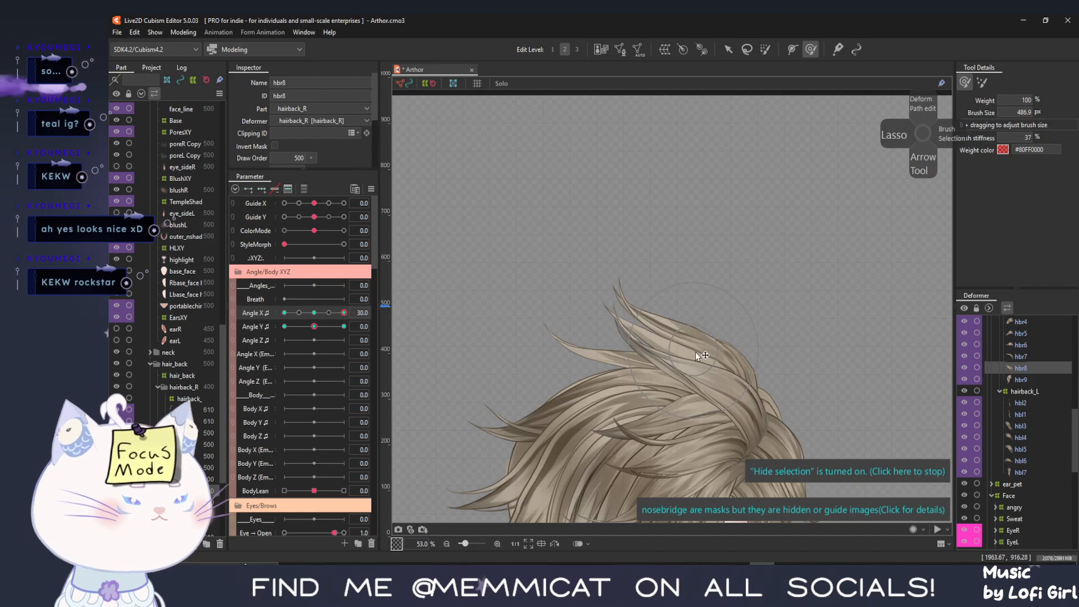
mouse_move(345, 313)
left_mouse_down()
mouse_move(297, 322)
mouse_move(306, 323)
mouse_move(344, 323)
mouse_move(244, 314)
left_mouse_up()
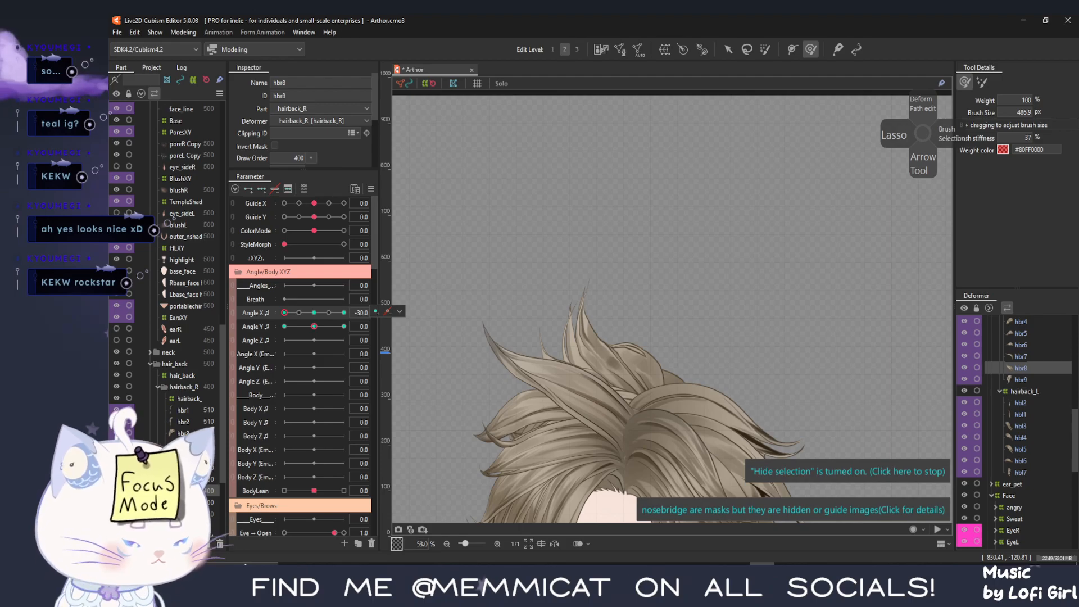
scroll(635, 384, "up", 5)
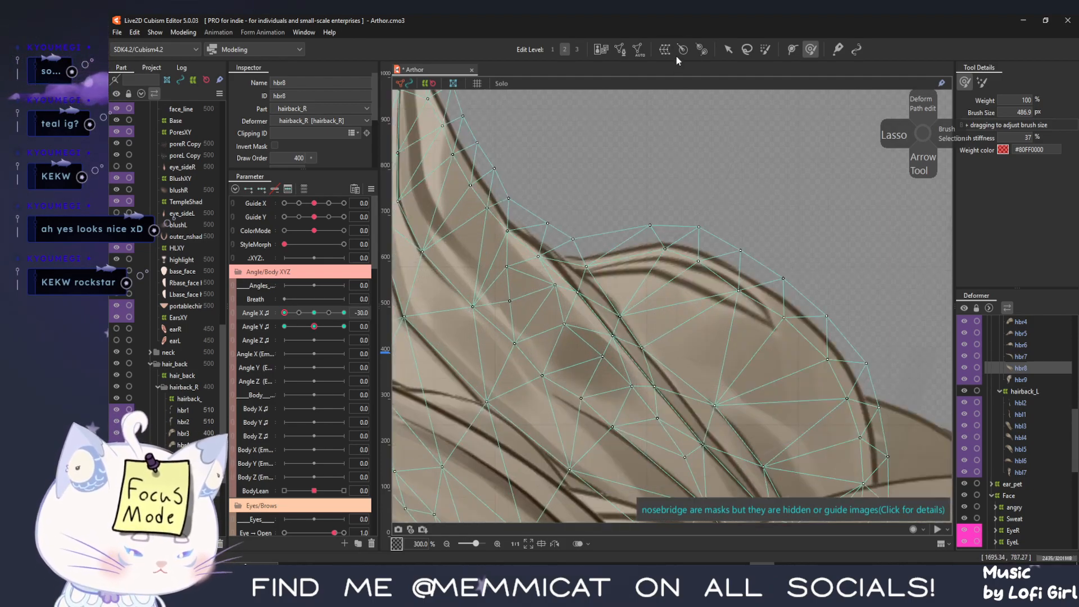
Move vertices along hbr8's upper outline closer to the line art at Angle X -30 and check the head turn with the selection hidden
left_click(726, 50)
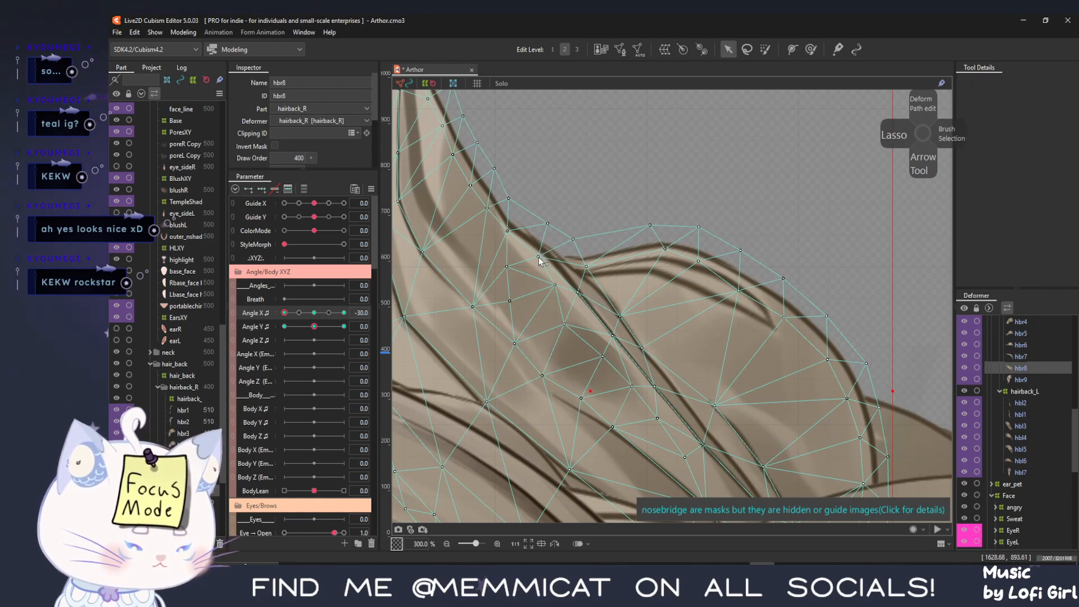
left_click_drag(508, 199, 475, 152)
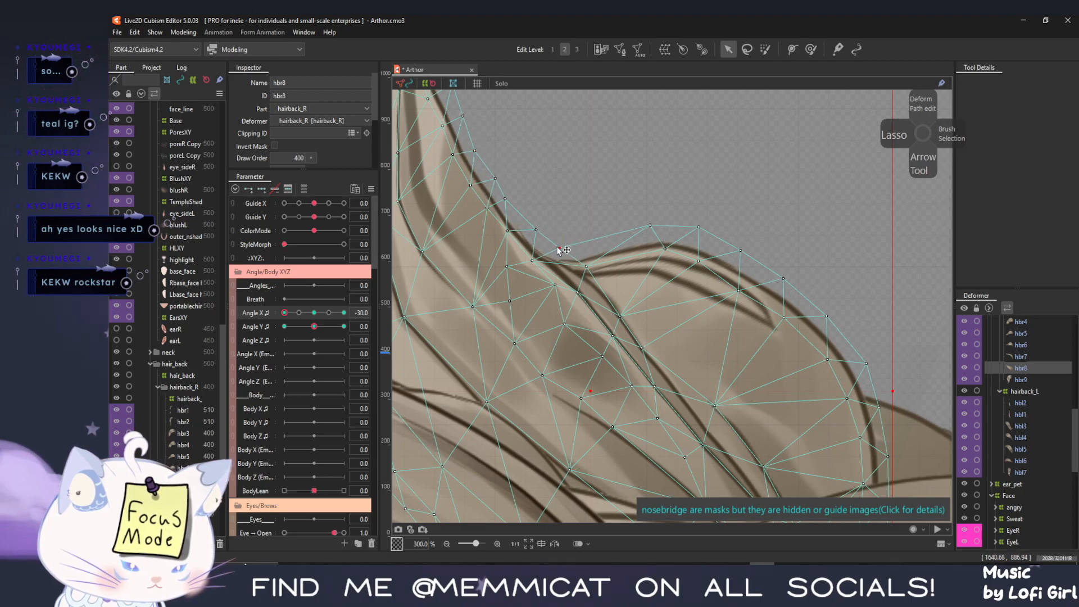
left_click_drag(648, 225, 694, 227)
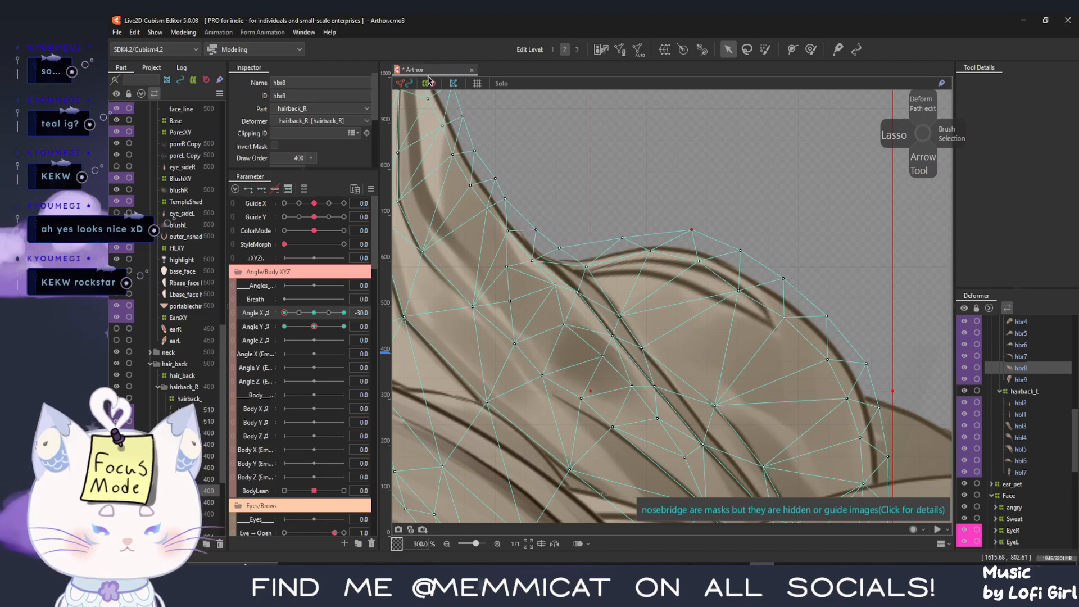
scroll(559, 354, "down", 5)
scroll(559, 354, "down", 2)
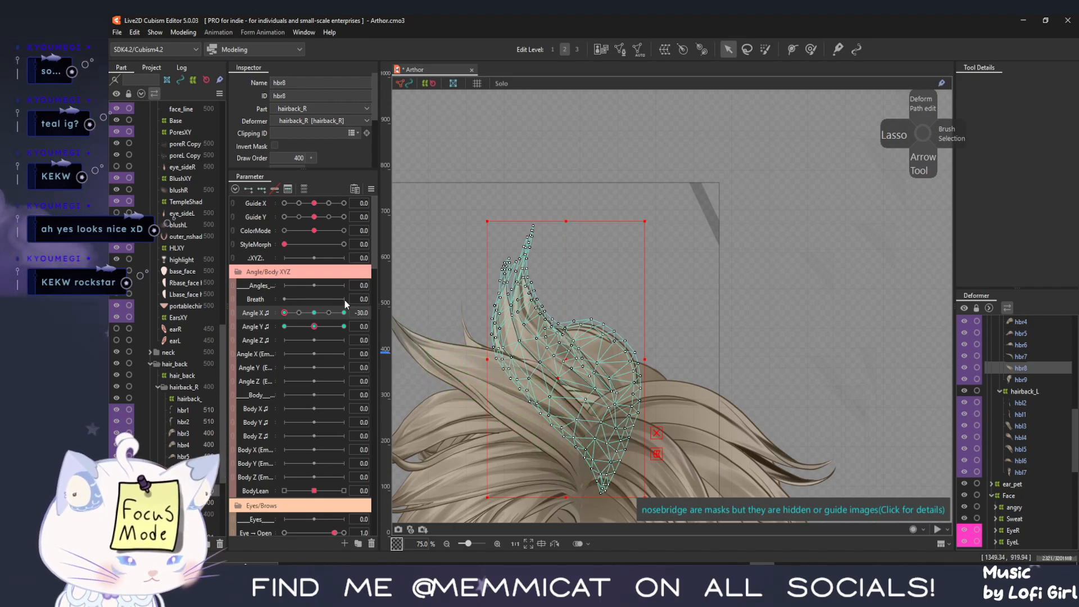
key("ctrl+t")
scroll(483, 426, "down", 9)
scroll(481, 435, "up", 7)
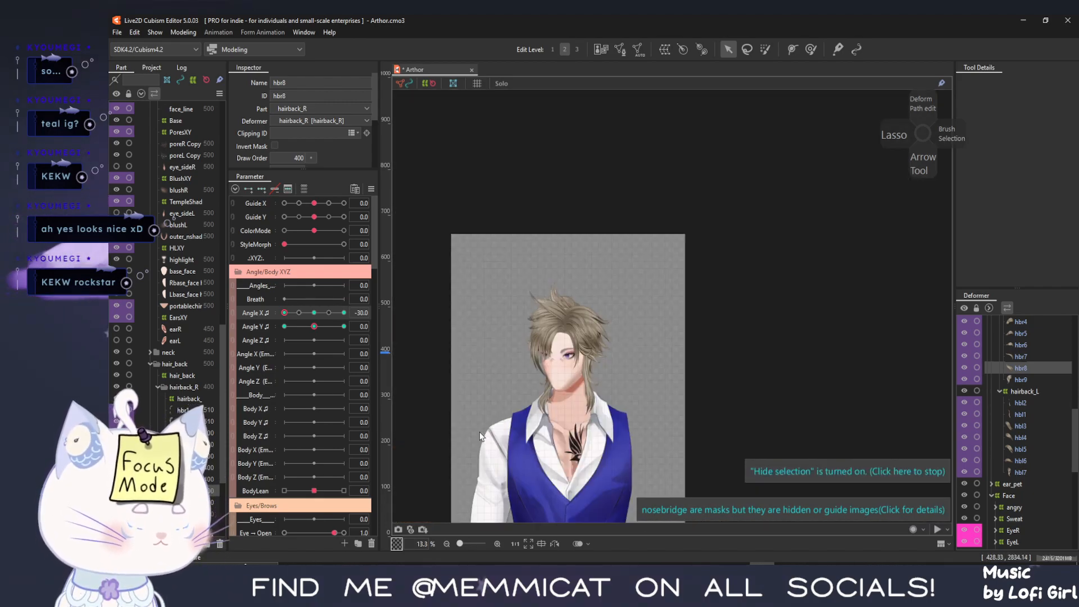
scroll(501, 410, "down", 3)
mouse_move(284, 313)
left_mouse_down()
mouse_move(369, 331)
mouse_move(240, 304)
left_mouse_up()
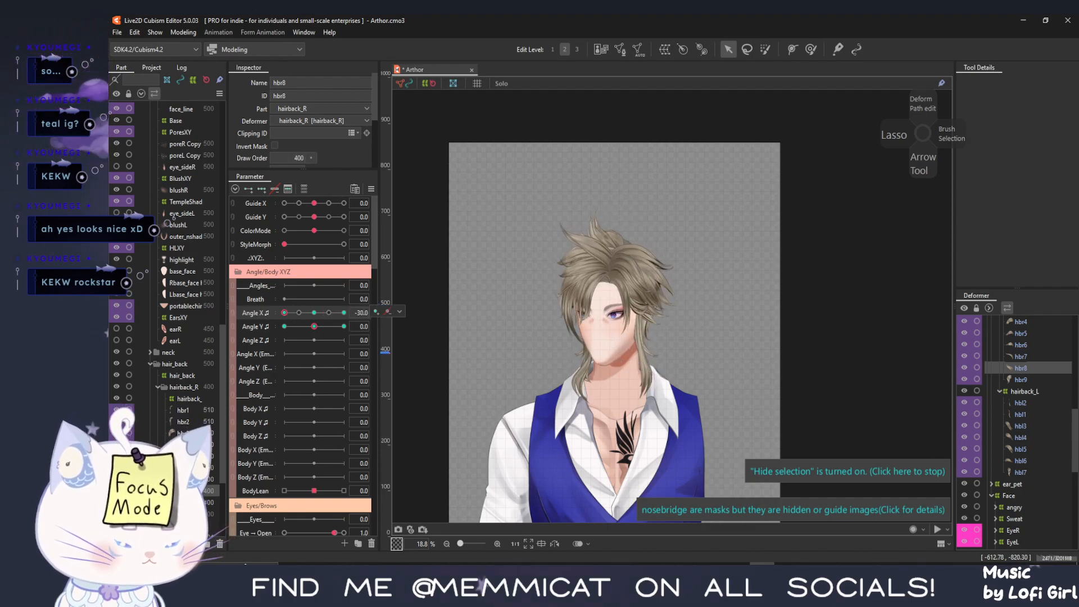
Select hbr9 with its selection display restored and nudge its lower tip slightly outward with the Deform Brush at Angle X -30
left_click(184, 502)
left_click(880, 474)
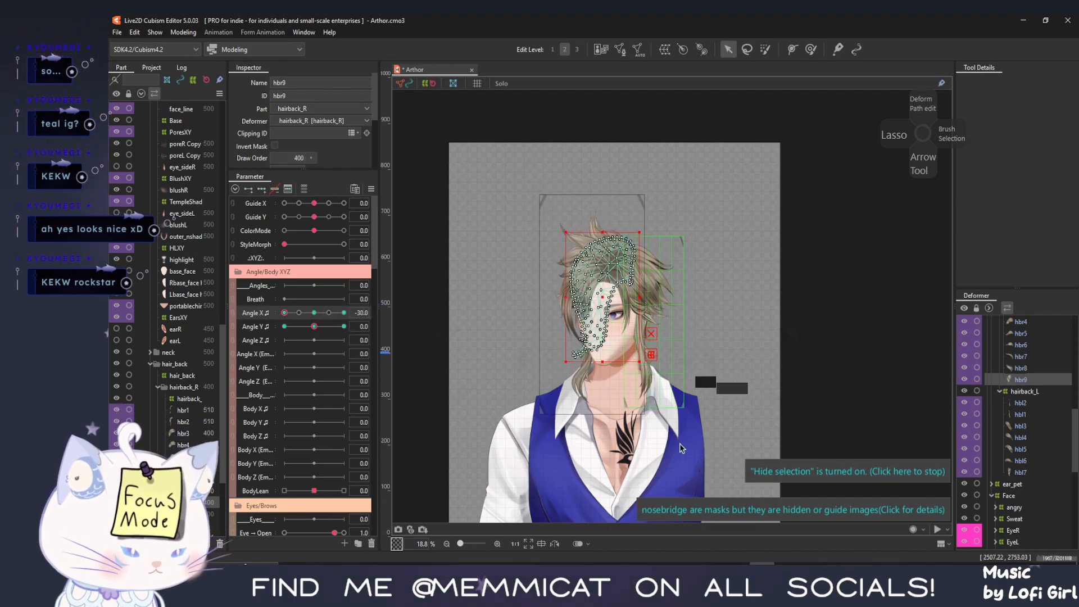
scroll(580, 361, "up", 5)
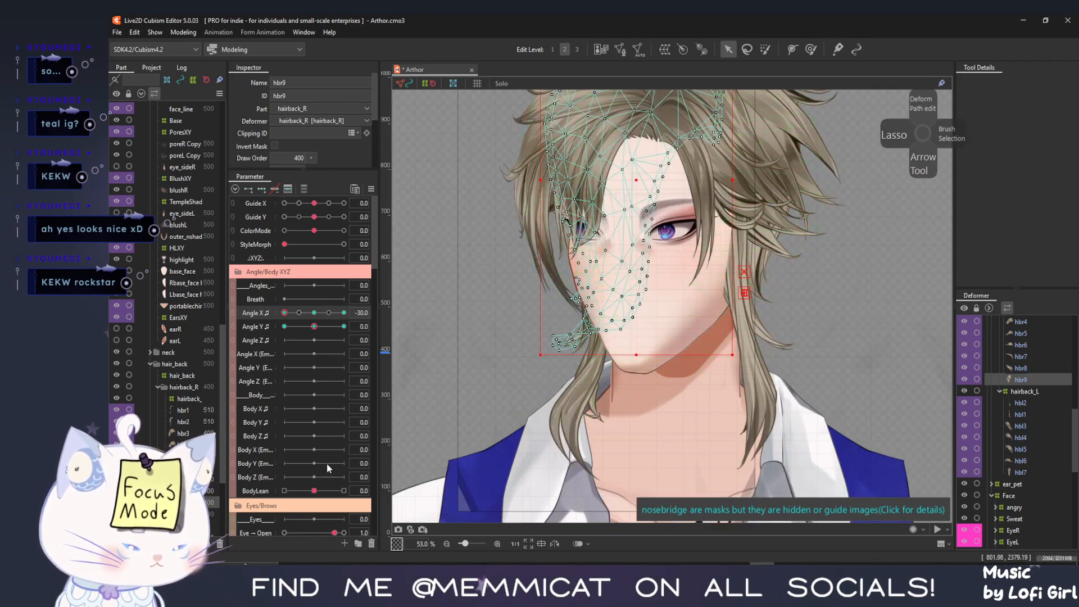
scroll(590, 328, "down", 1)
left_click_drag(292, 317, 224, 331)
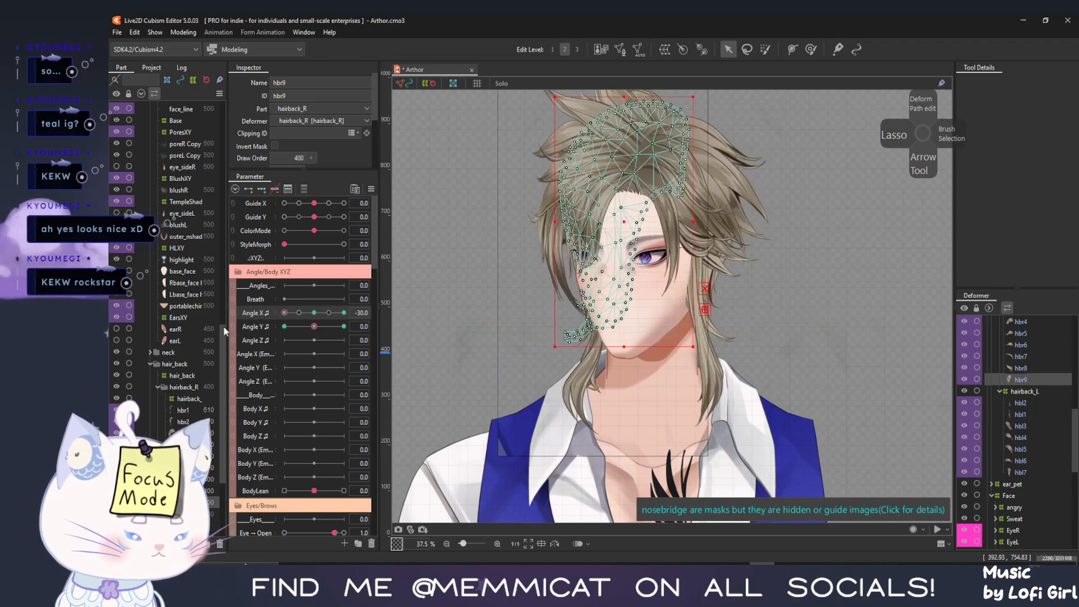
scroll(497, 313, "up", 2)
left_click(810, 50)
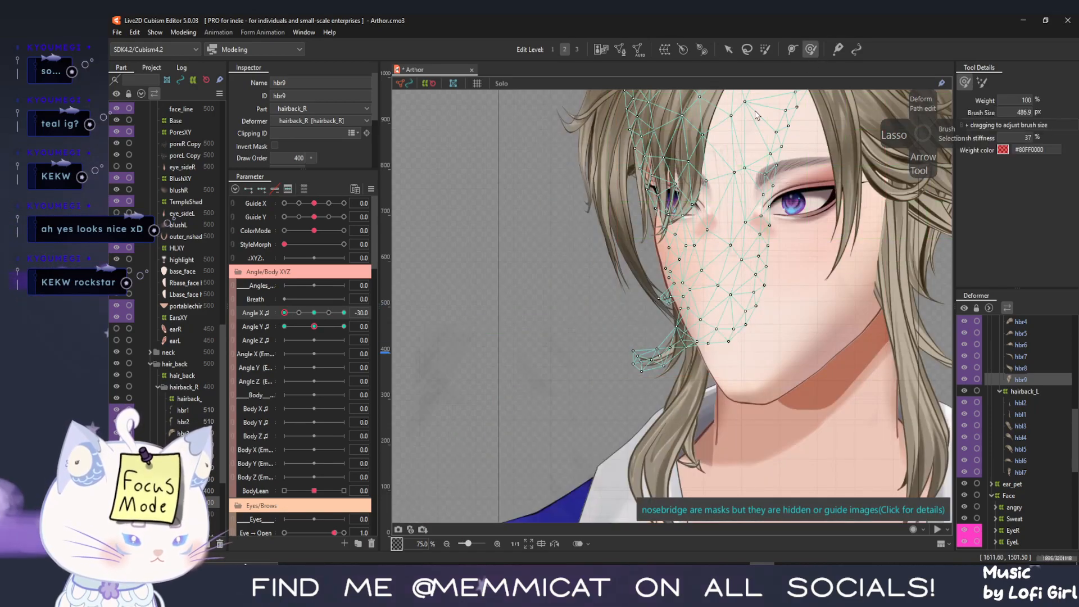
left_click_drag(612, 339, 590, 335)
Push hbr9's outer edge and lower tips inward toward the face at Angle X 30 with the Deform Brush enlarged to 961.5 px
left_click_drag(284, 313, 494, 324)
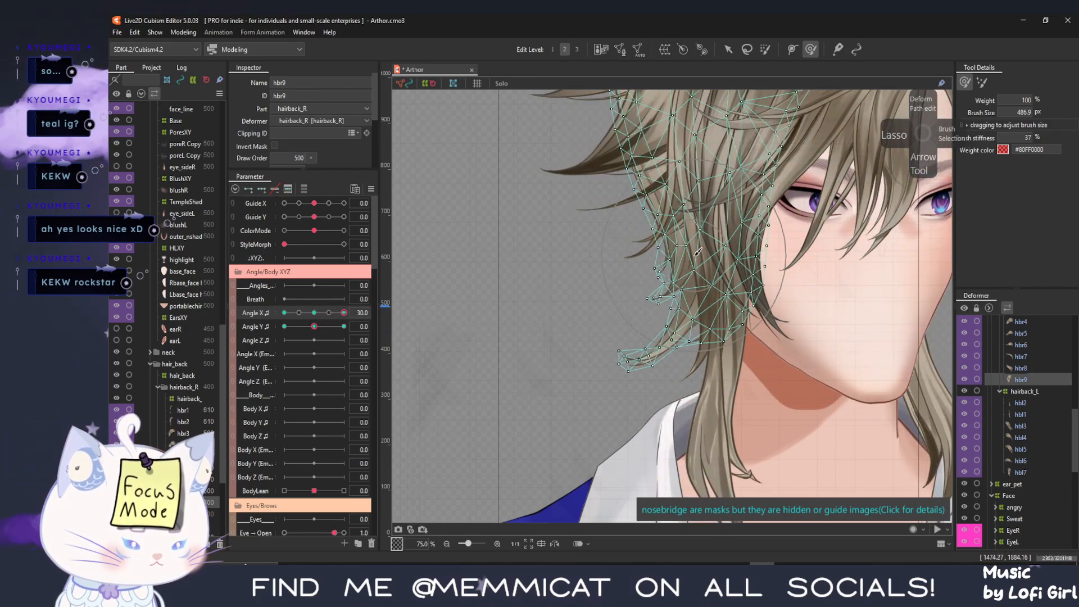
left_click_drag(657, 248, 700, 313)
left_click_drag(715, 246, 727, 246)
left_click_drag(528, 384, 532, 386)
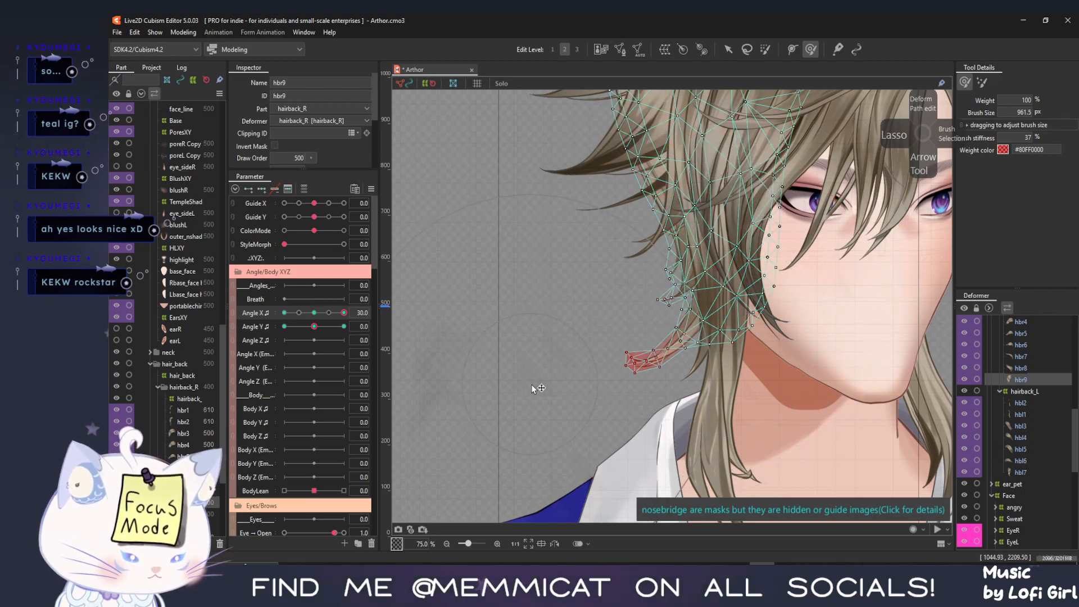
scroll(549, 380, "down", 3)
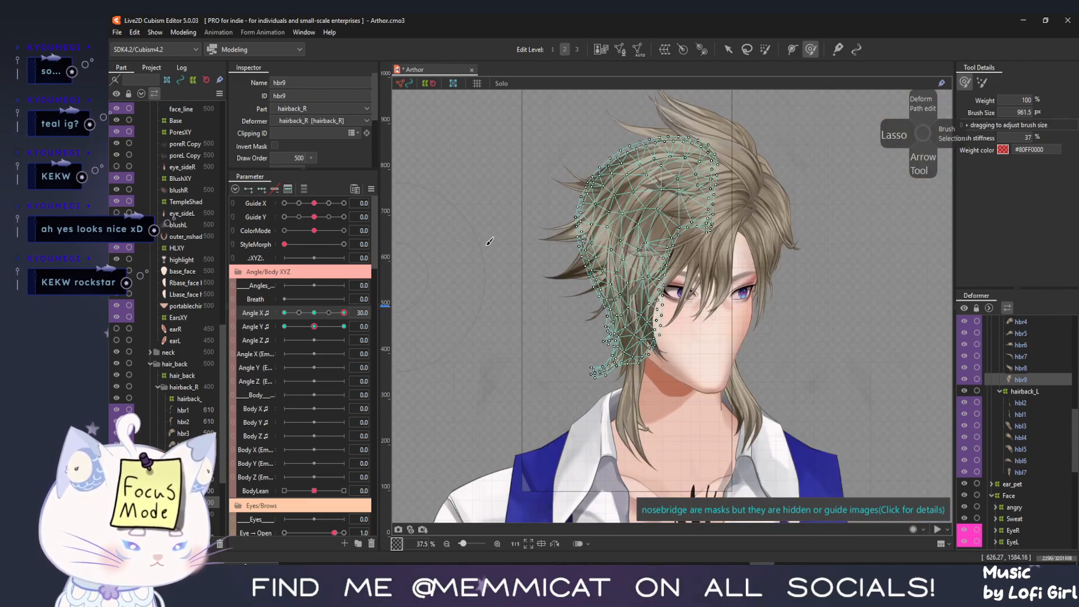
left_click_drag(535, 223, 559, 235)
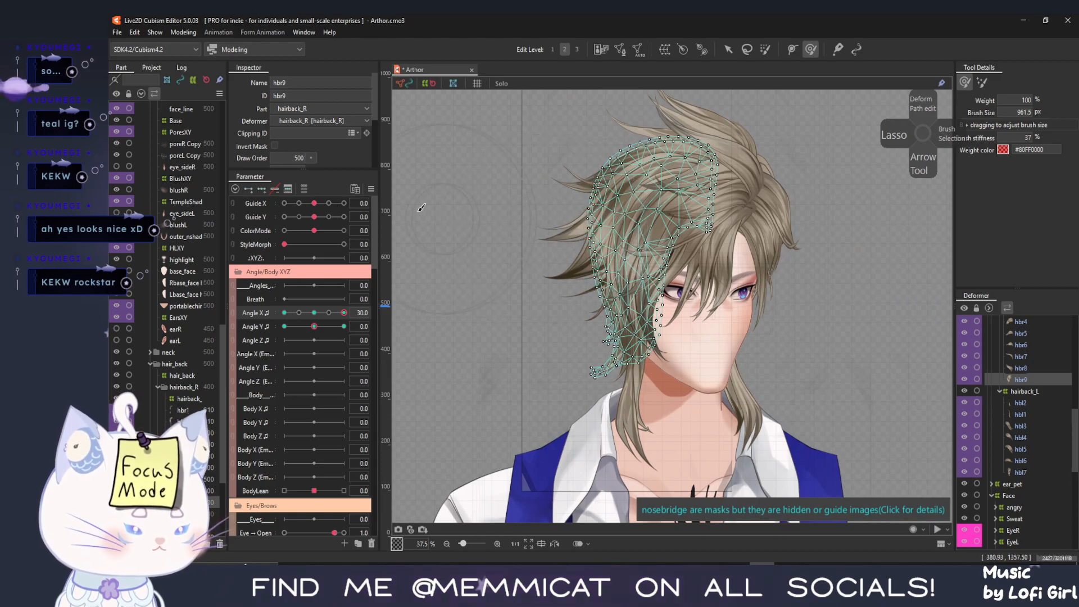
left_click_drag(579, 157, 589, 157)
Hide the selection, nudge hbr9's outer edge slightly inward at Angle X 30, and check the head turn between -30 and 30
key("ctrl+h")
left_click_drag(344, 314, 380, 322)
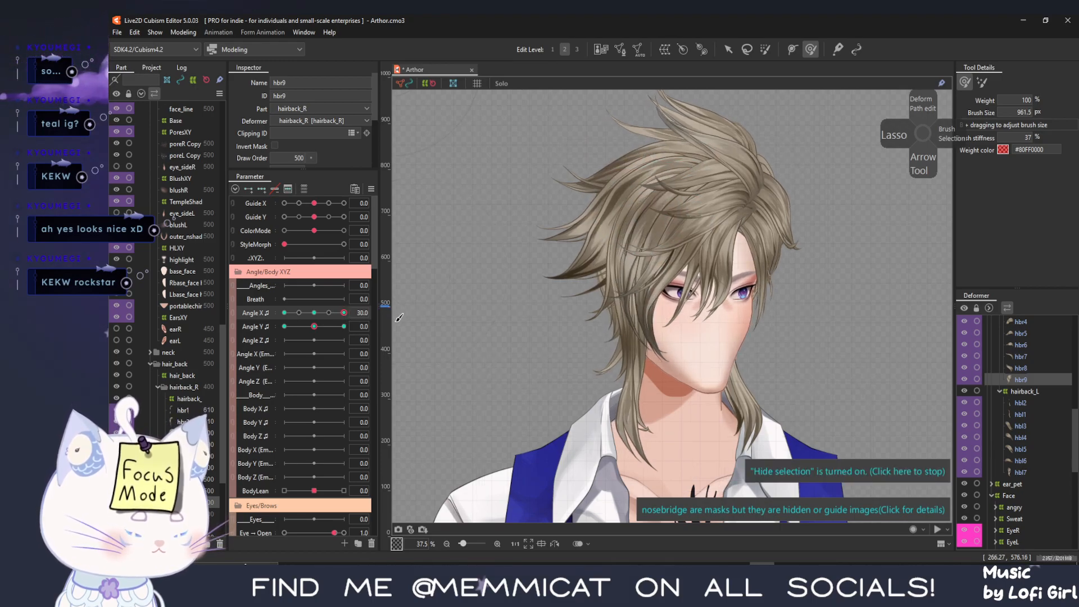
left_click_drag(575, 254, 581, 258)
key("ctrl+h")
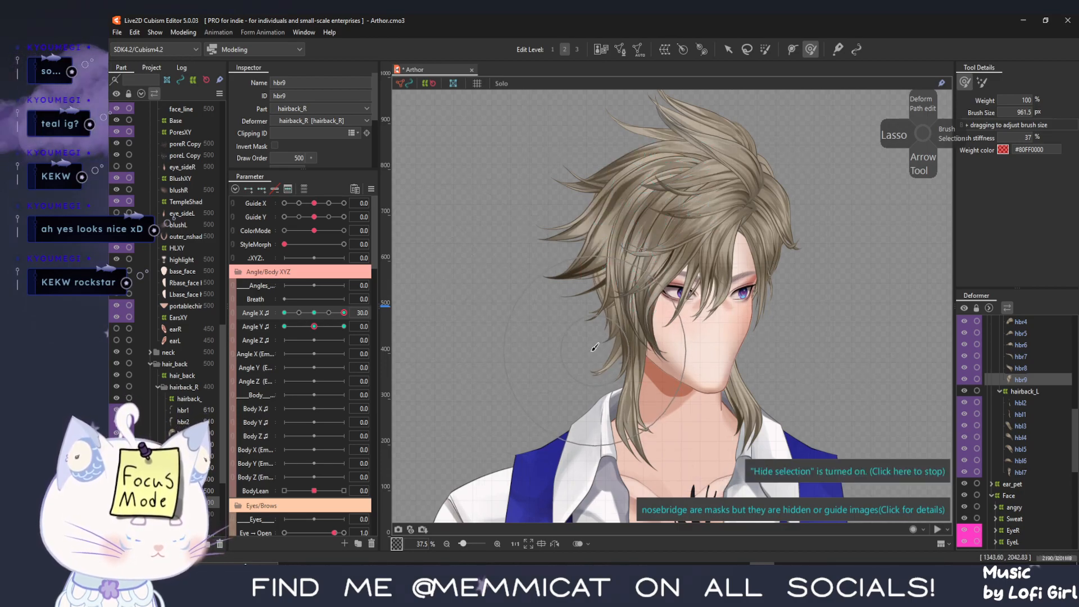
mouse_move(344, 312)
left_mouse_down()
mouse_move(330, 313)
mouse_move(381, 315)
left_mouse_up()
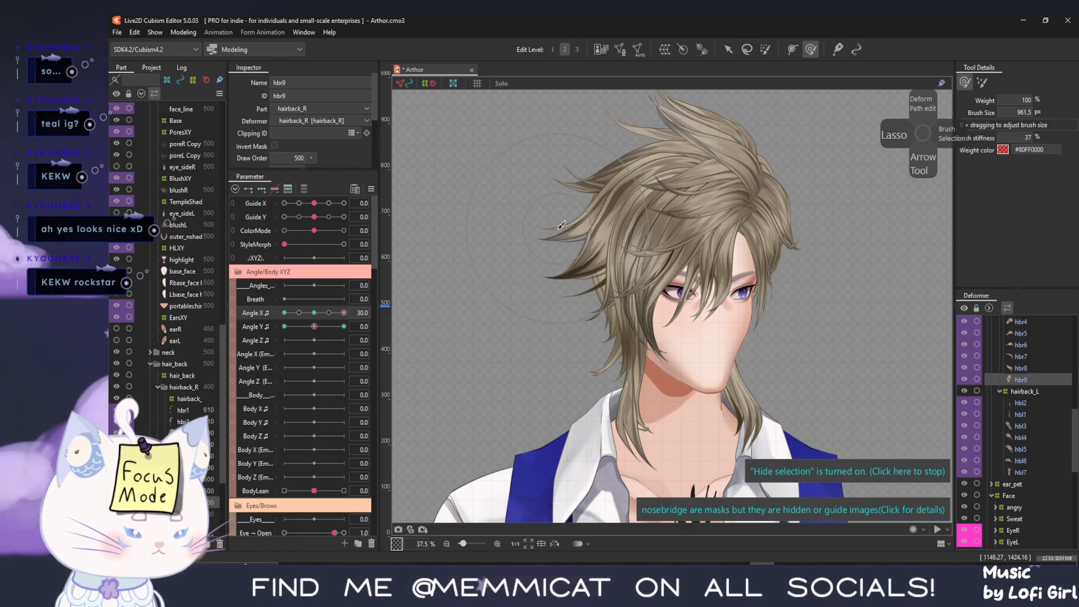
left_click_drag(341, 312, 284, 312)
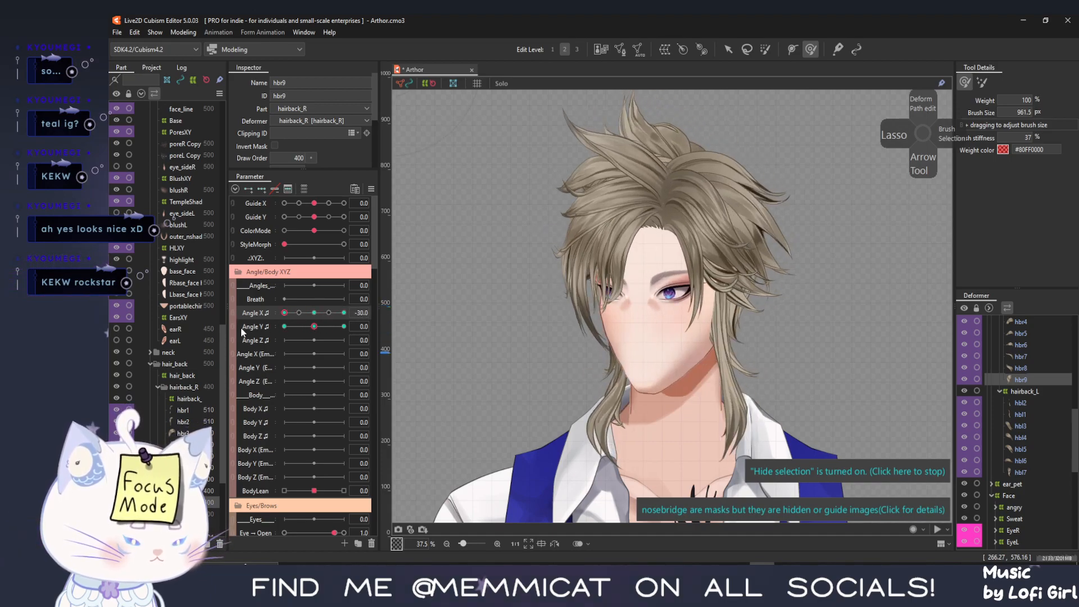
left_click_drag(285, 312, 382, 335)
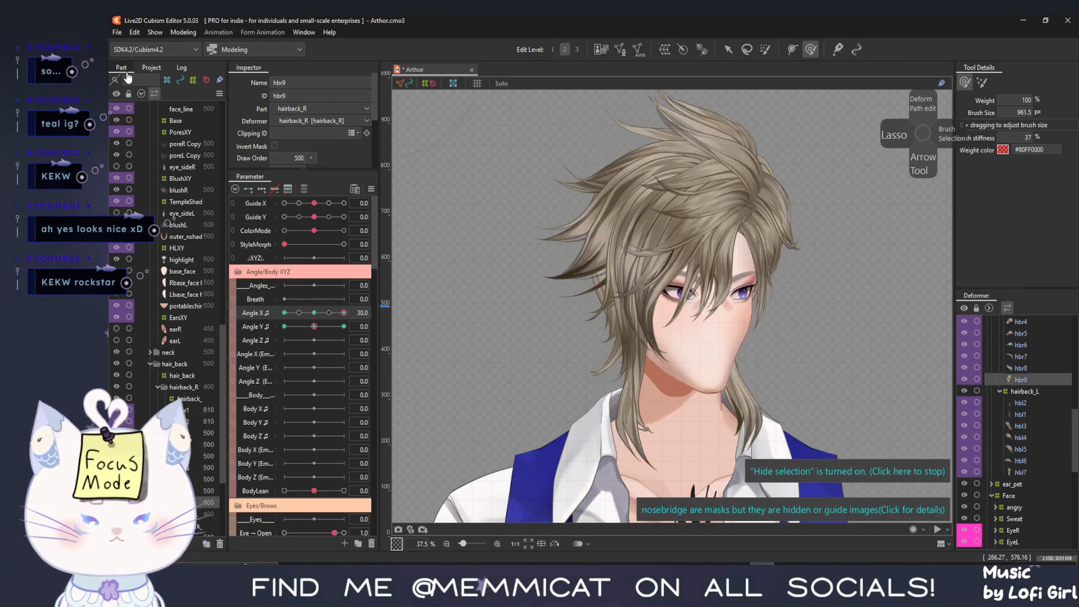
Save the model and preview the hair during the head turn by sweeping Angle X in Physics Settings
left_click(117, 33)
left_click(143, 125)
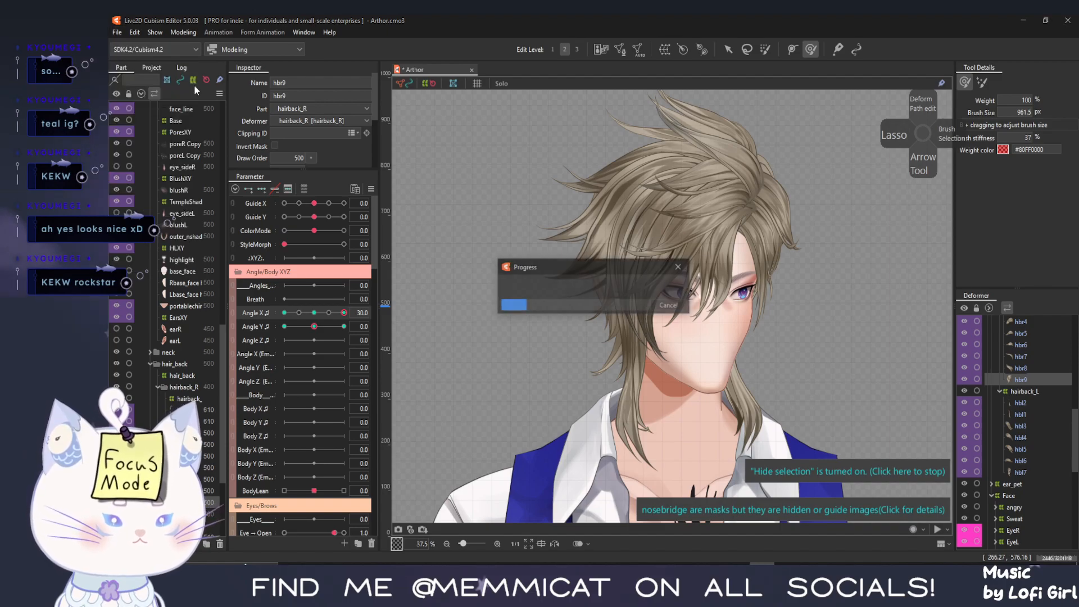
left_click(184, 32)
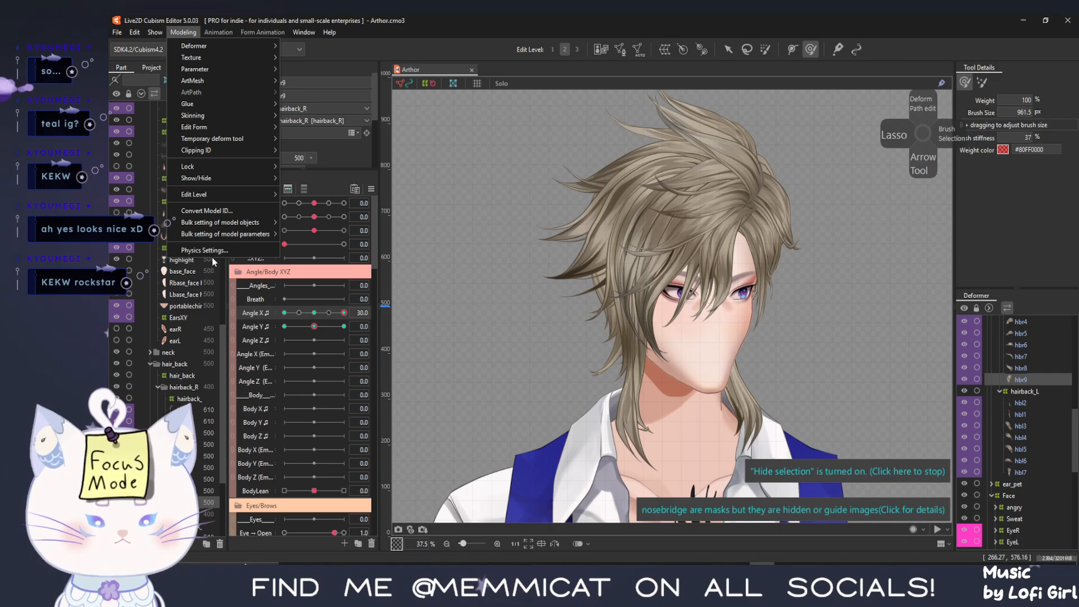
scroll(841, 189, "up", 3)
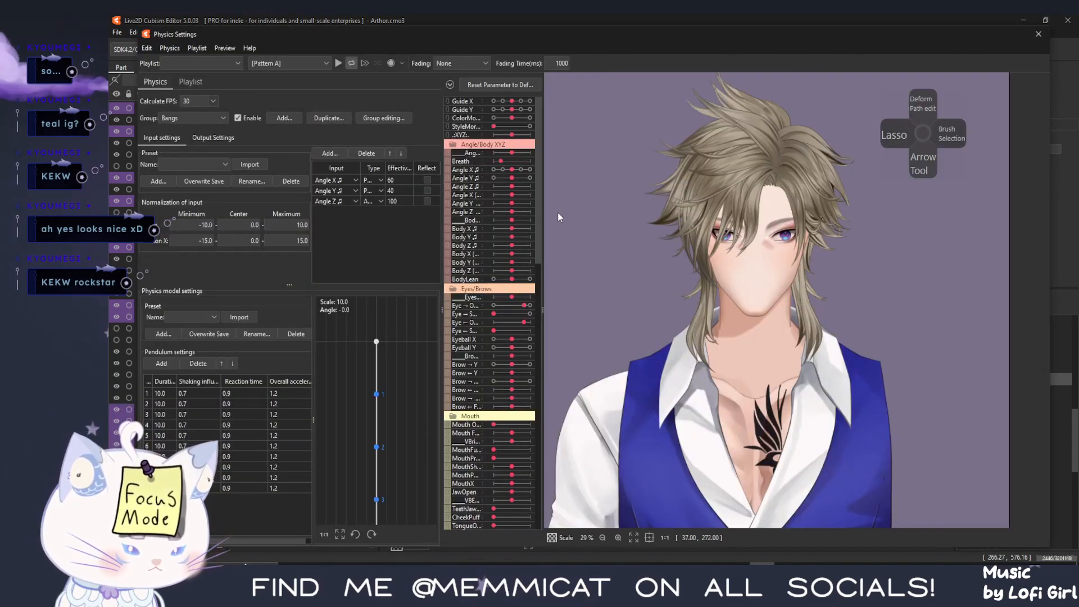
left_click_drag(511, 169, 467, 174)
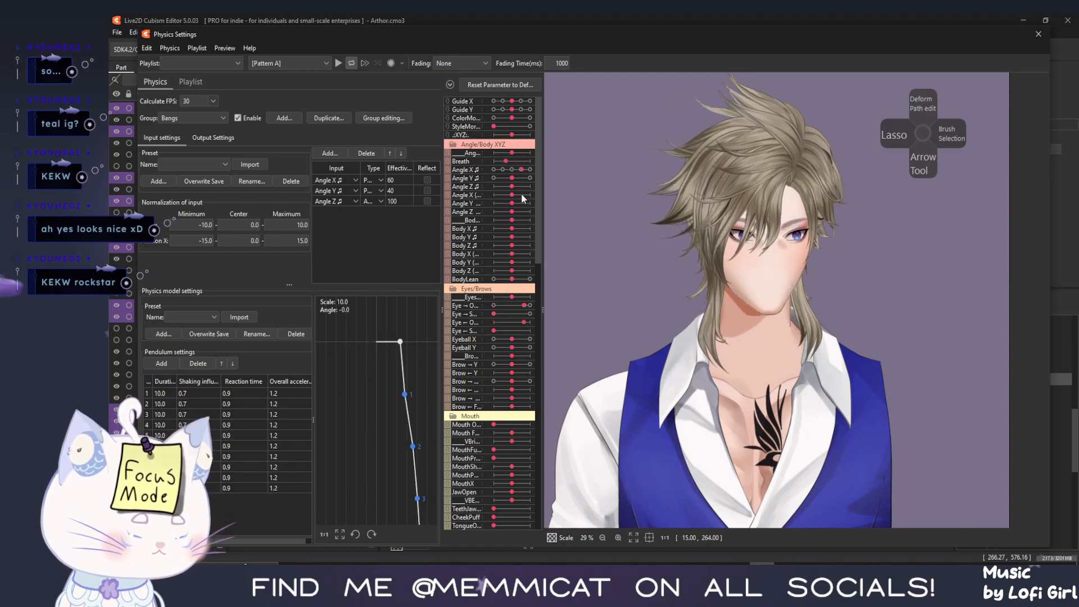
left_click(1038, 35)
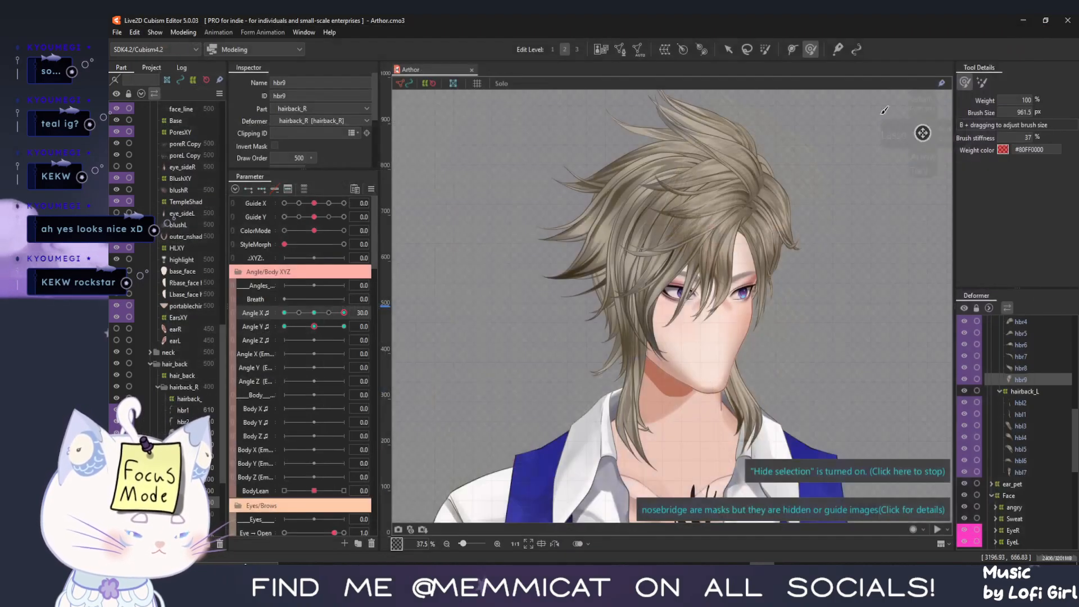
Select hbr8 and bend its upper tips with the Deform Brush at Angle X 30
mouse_move(344, 312)
left_mouse_down()
mouse_move(325, 322)
mouse_move(352, 319)
left_mouse_up()
left_click_drag(514, 211, 513, 302)
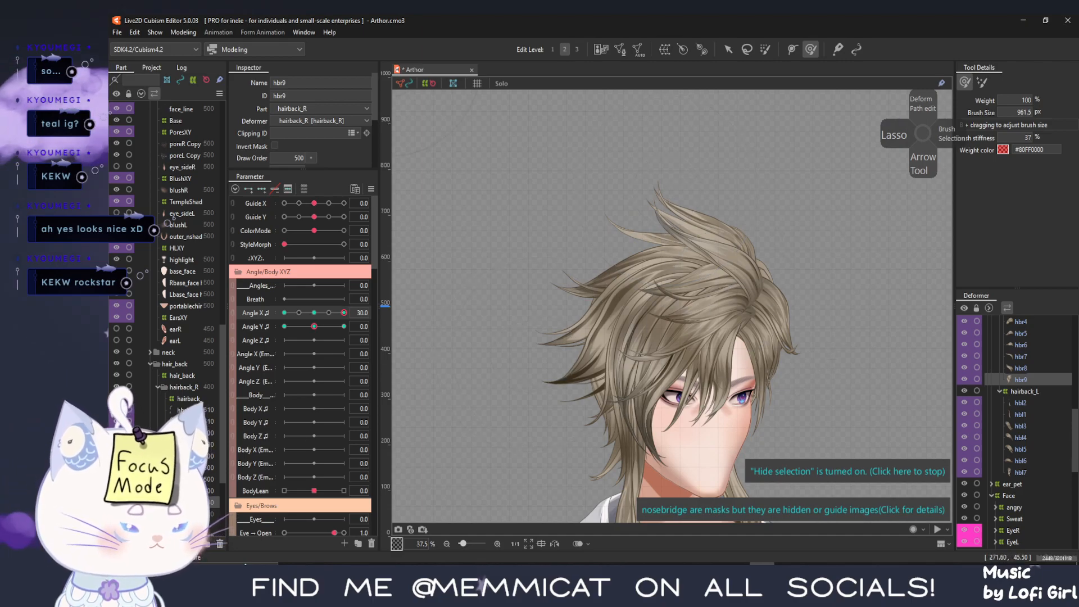
left_click(184, 491)
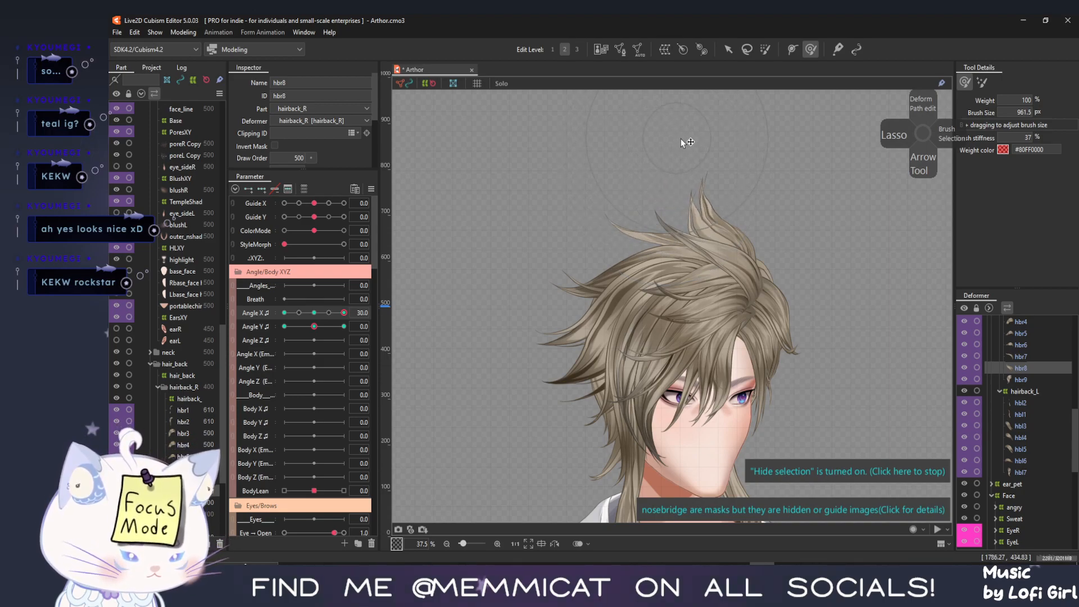
scroll(621, 162, "down", 10)
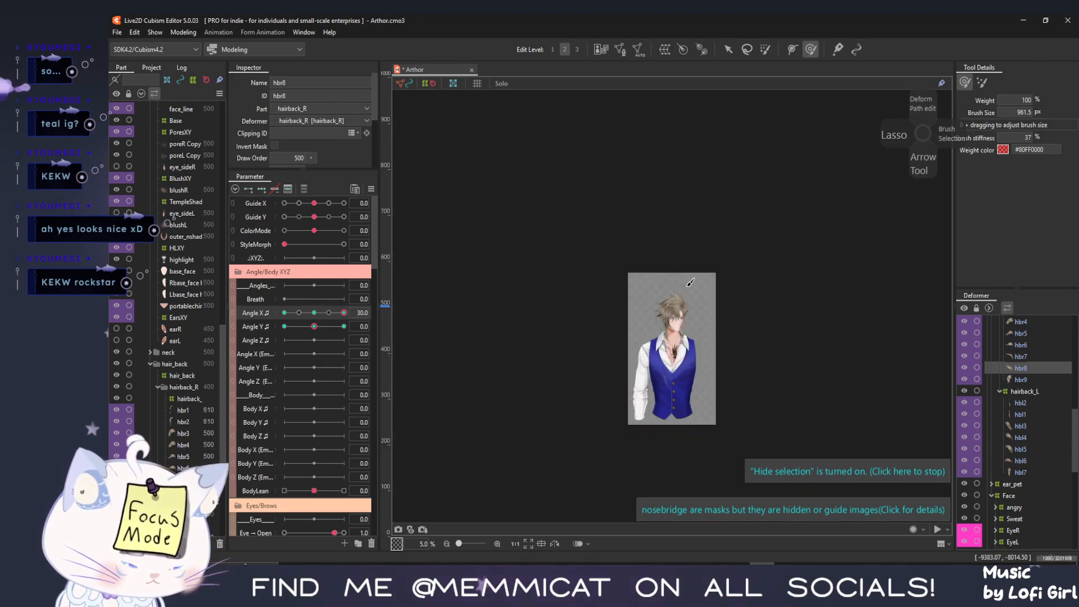
scroll(690, 282, "up", 5)
scroll(667, 292, "up", 4)
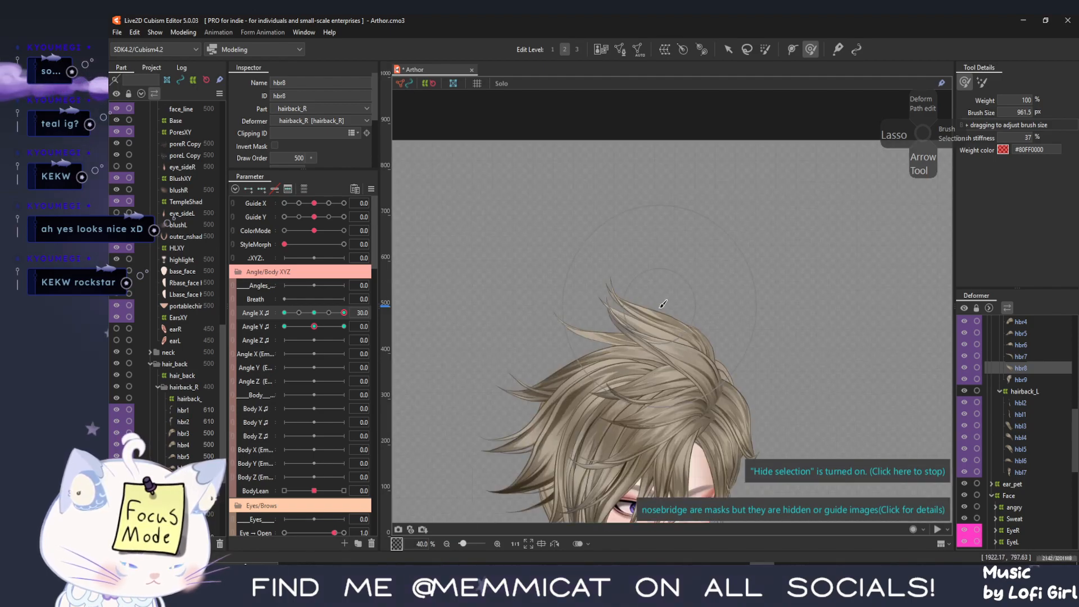
left_click_drag(592, 293, 612, 289)
Reduce the Deform Brush size to 504 px and check hbr8's upper tips at Angle X -30
left_click_drag(341, 308, 207, 316)
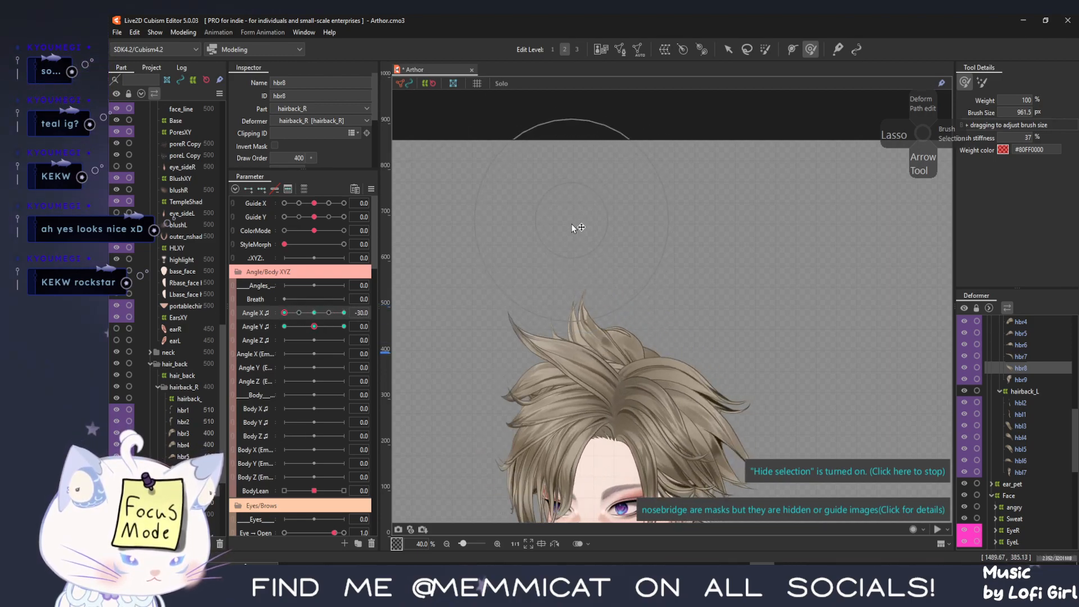
mouse_move(284, 312)
left_mouse_down()
mouse_move(330, 323)
mouse_move(194, 310)
left_mouse_up()
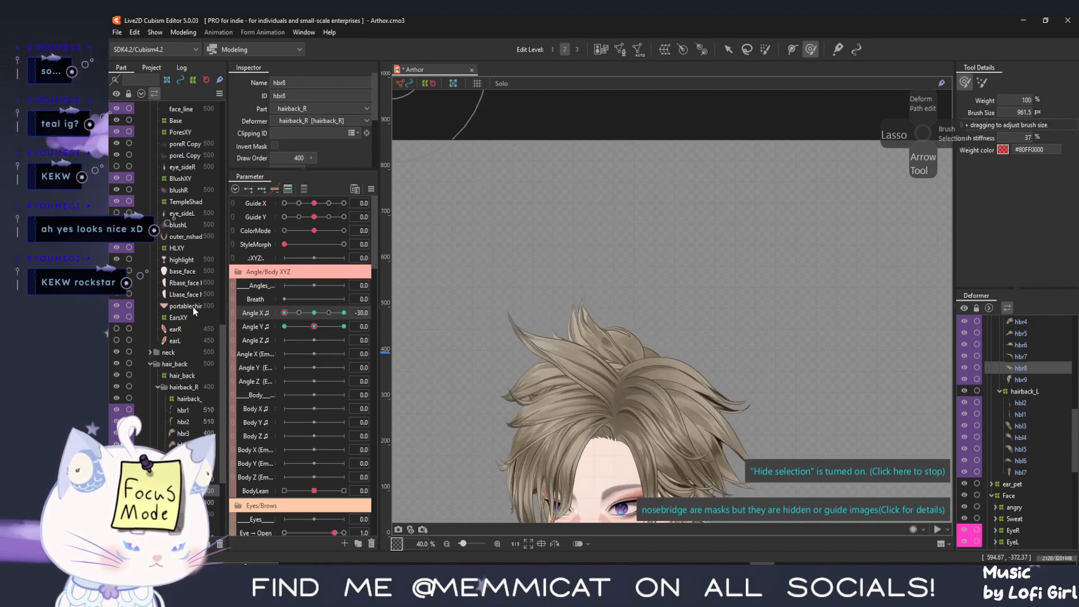
key("b")
left_click_drag(650, 355, 603, 299)
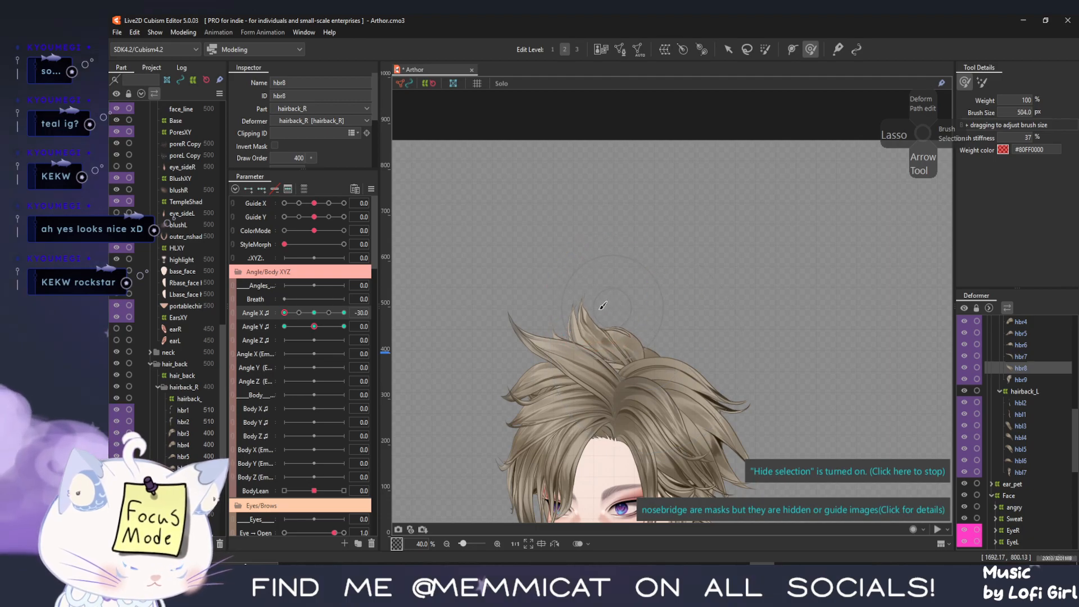
mouse_move(287, 312)
left_mouse_down()
mouse_move(372, 325)
mouse_move(174, 344)
left_mouse_up()
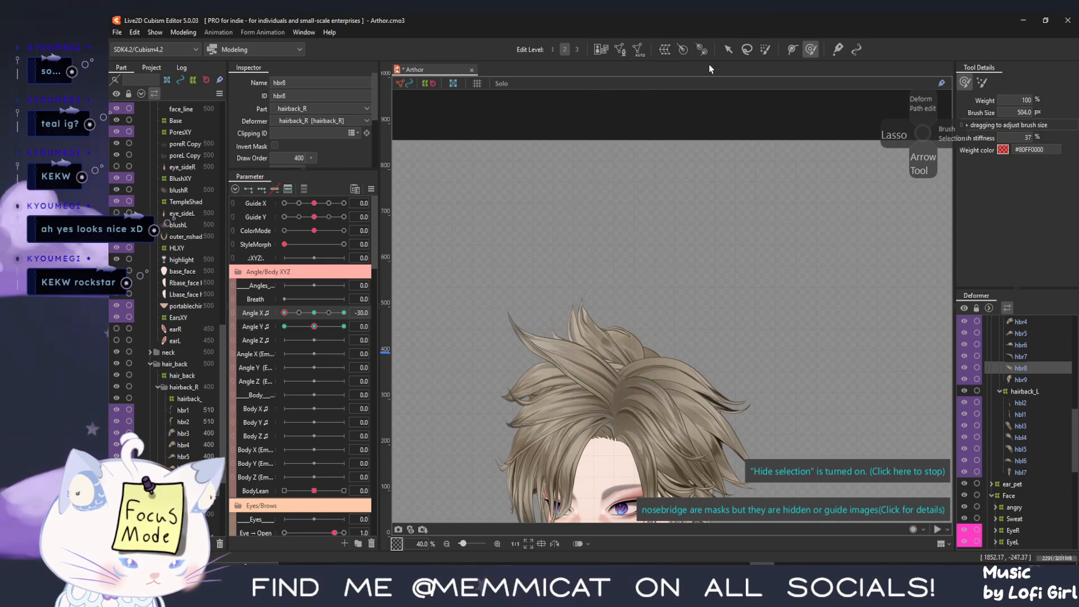
Select hbr4 and reshape its upper edge with the Deform Brush at Angle X -30
key("v")
left_click(547, 383)
scroll(655, 389, "up", 3)
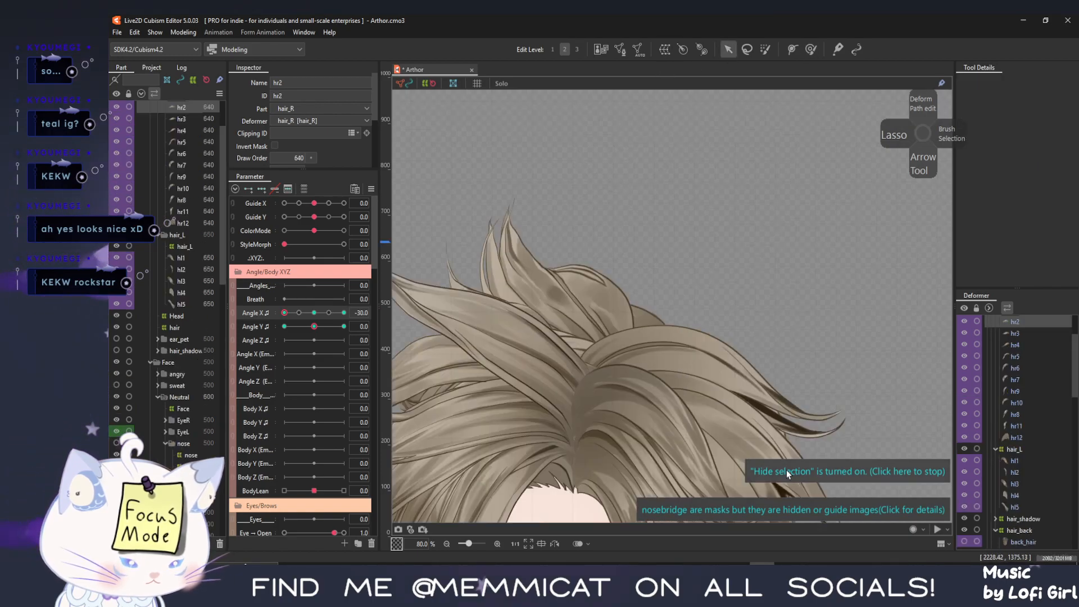
left_click(579, 345)
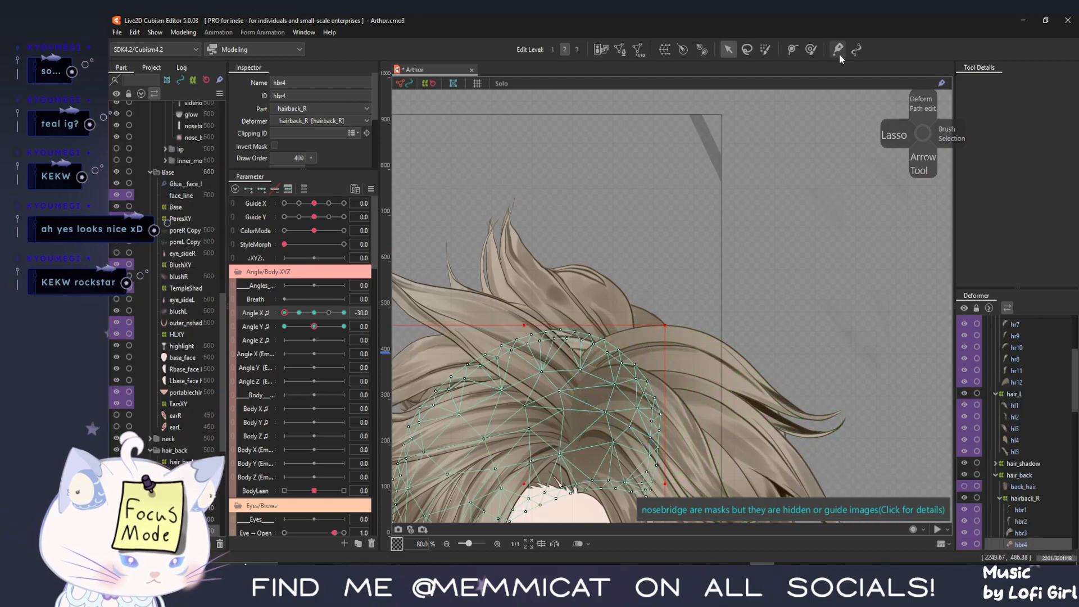
left_click(810, 49)
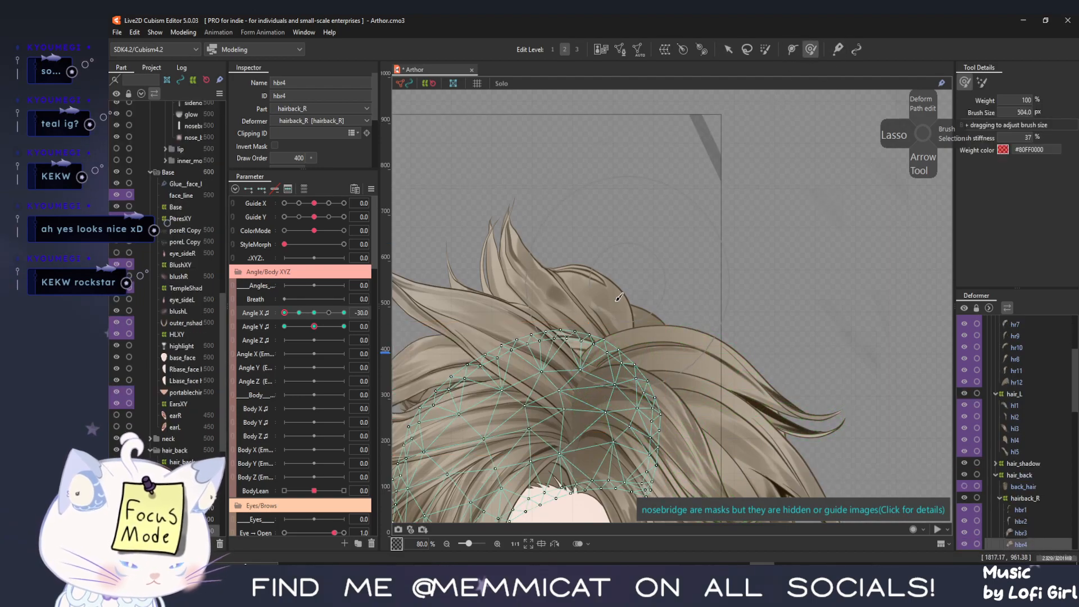
mouse_move(562, 359)
left_mouse_down()
mouse_move(588, 337)
mouse_move(577, 340)
mouse_move(586, 321)
left_mouse_up()
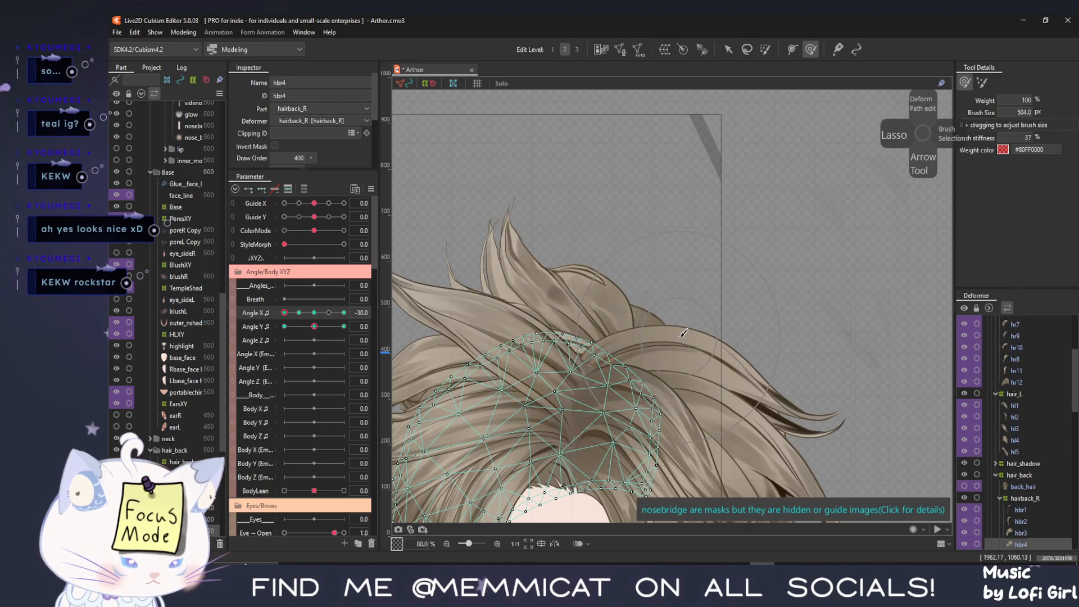
mouse_move(285, 314)
left_mouse_down()
mouse_move(299, 317)
mouse_move(263, 319)
left_mouse_up()
mouse_move(562, 360)
left_mouse_down()
mouse_move(573, 368)
mouse_move(599, 343)
left_mouse_up()
mouse_move(285, 313)
left_mouse_down()
mouse_move(296, 314)
mouse_move(279, 315)
left_mouse_up()
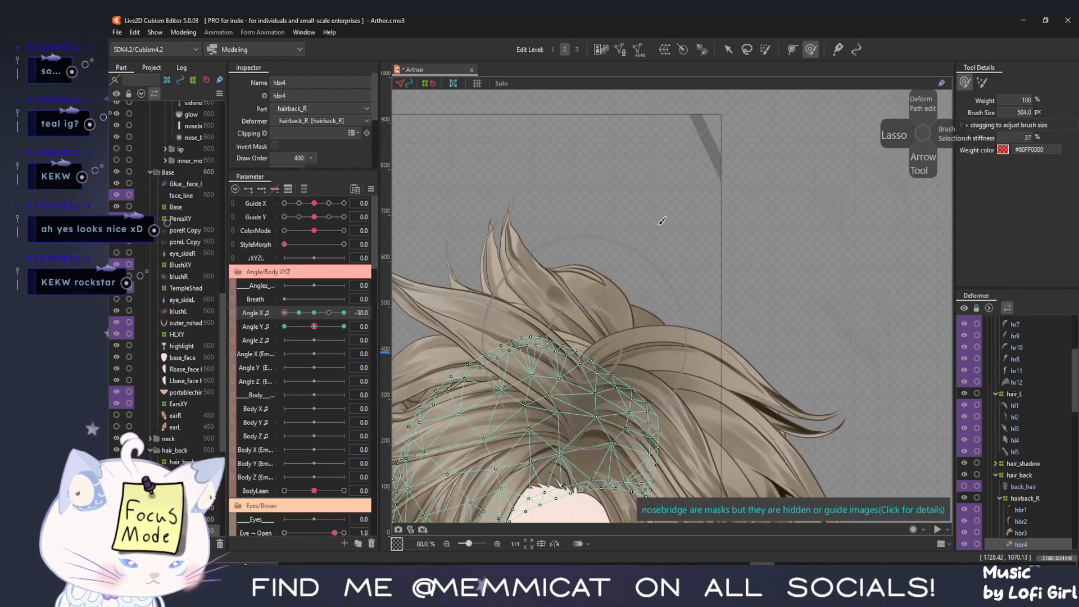
Select hbr5 and reshape its upper edge near the parting with the Deform Brush at Angle X -30
left_click(728, 48)
left_click(579, 346)
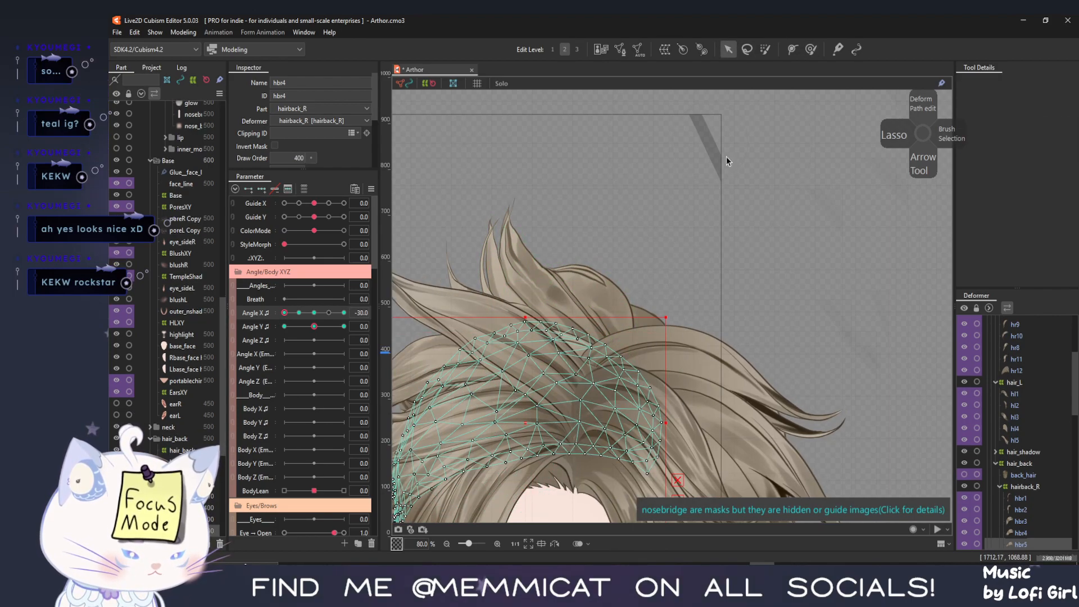
left_click(810, 49)
left_click_drag(573, 363, 593, 331)
left_click_drag(287, 321, 281, 320)
Select hbr6 and push its top edge slightly down with the Deform Brush at Angle X -30
left_click(729, 49)
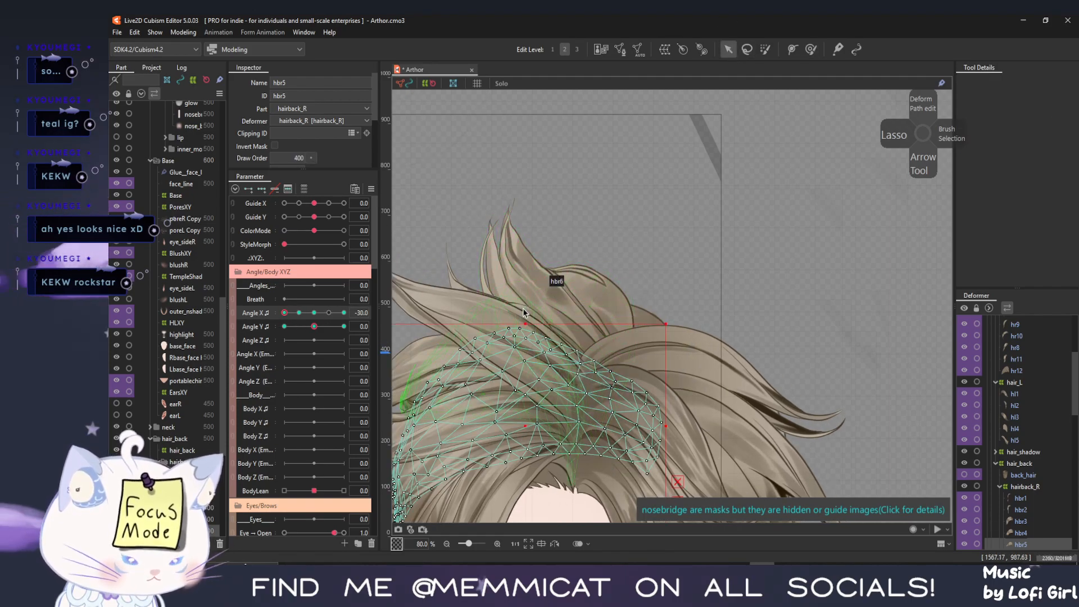
left_click(506, 337)
left_click(807, 50)
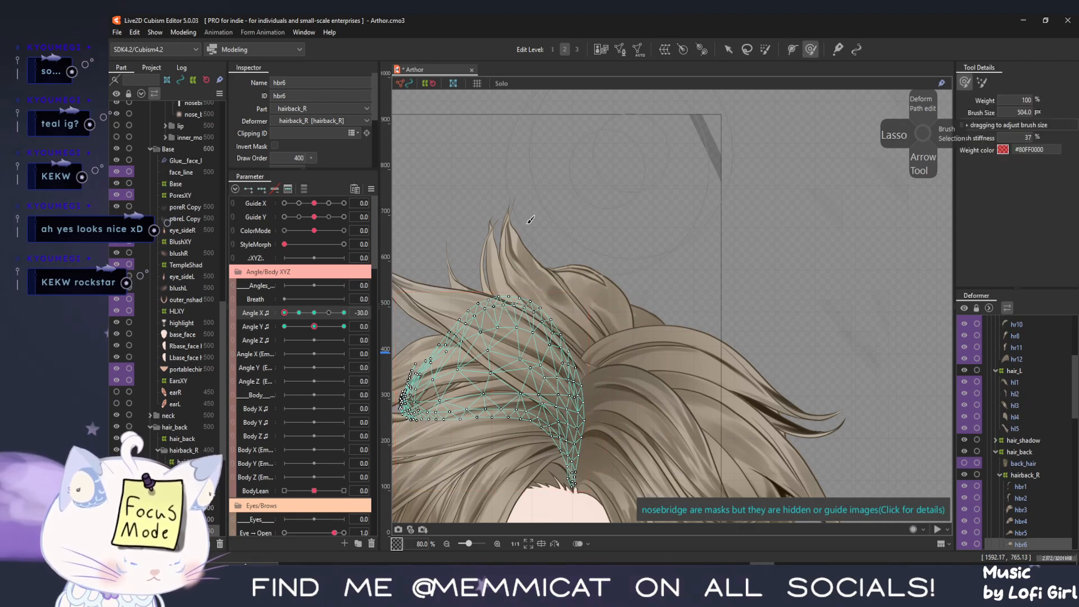
left_click_drag(539, 248, 528, 262)
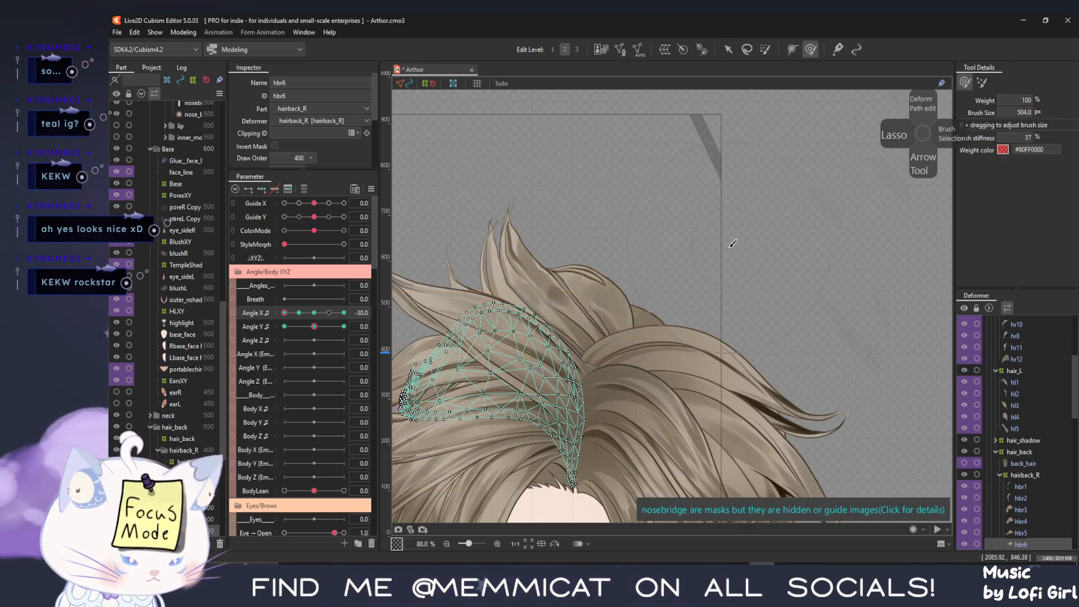
Select hbr9, pull its upper outer edge inward with the Deform Brush at Angle X -30, and check the head turn
left_click(728, 50)
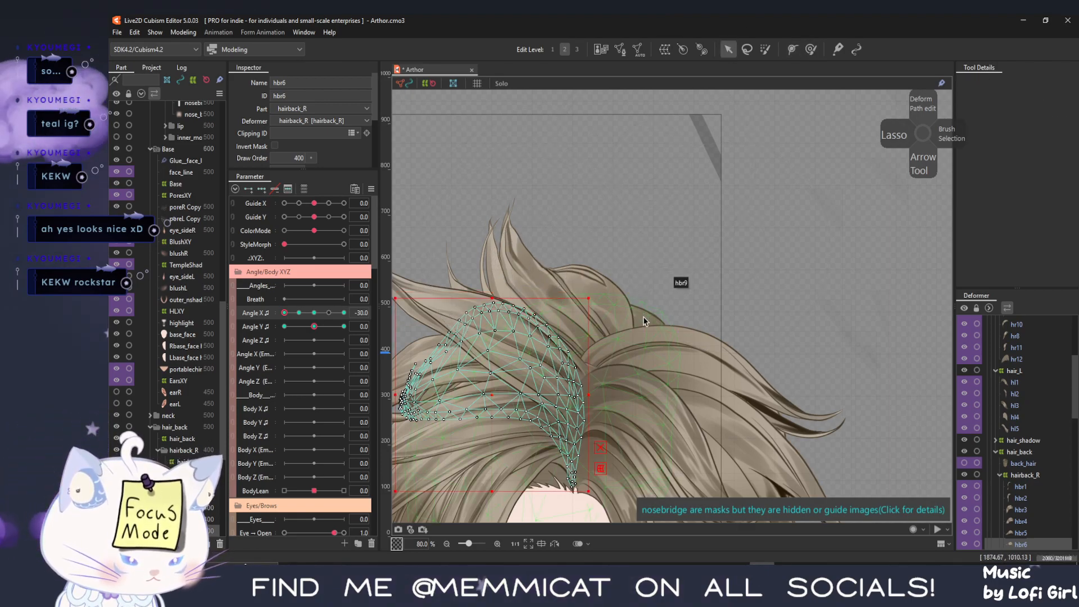
left_click(632, 353)
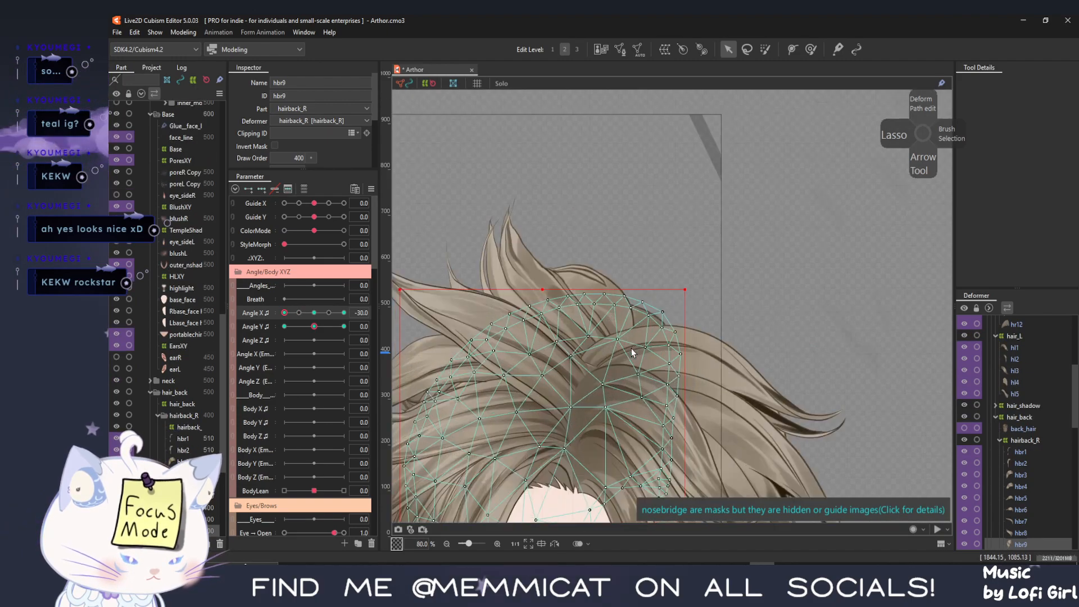
left_click(811, 49)
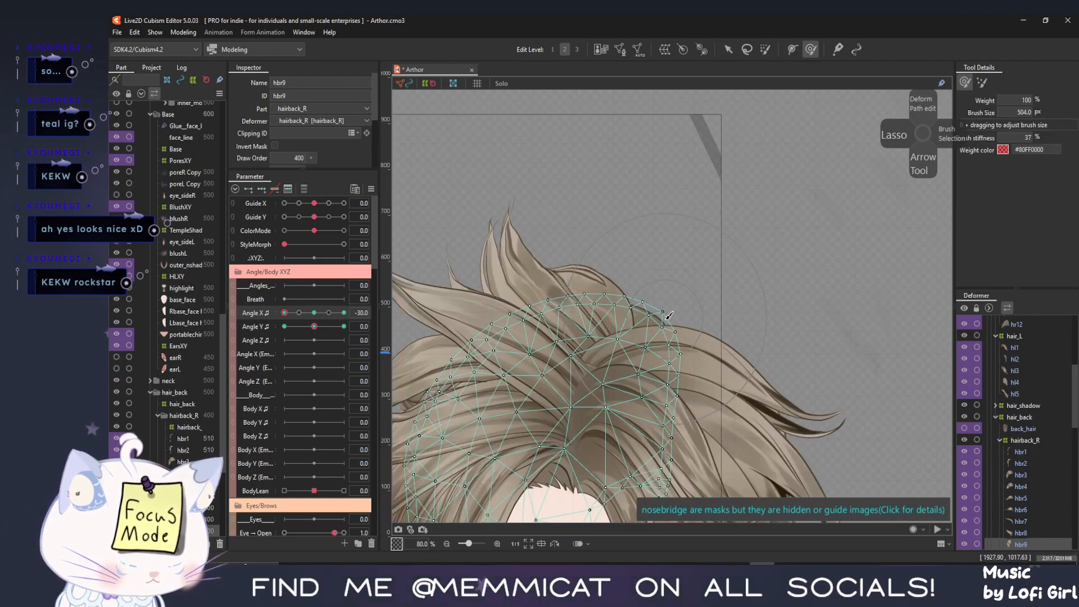
mouse_move(650, 316)
left_mouse_down()
mouse_move(655, 382)
mouse_move(639, 361)
left_mouse_up()
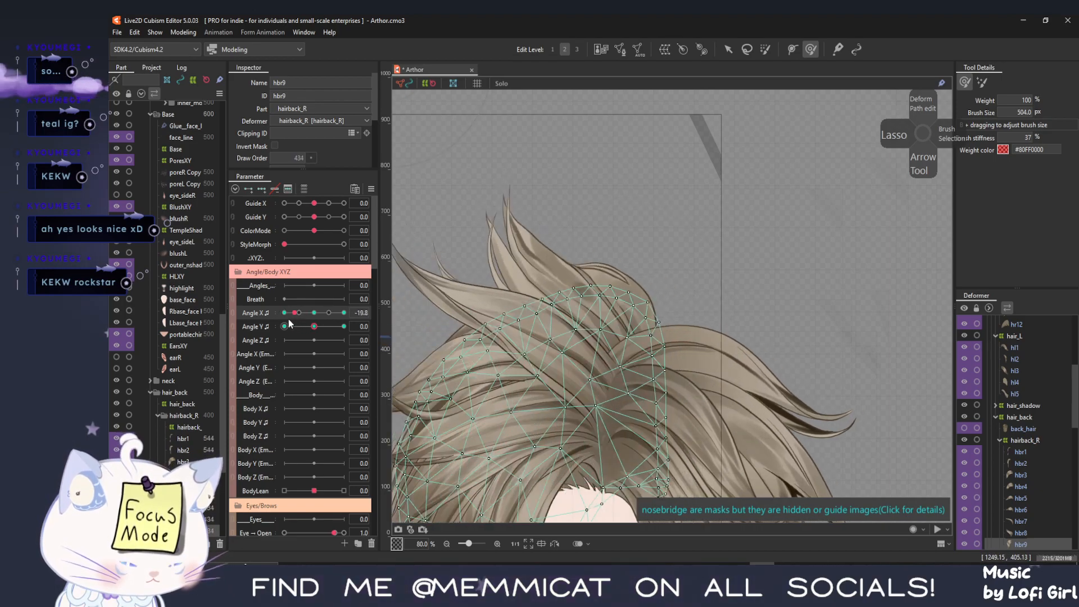
left_click_drag(620, 227, 624, 242)
left_click_drag(299, 318, 319, 313)
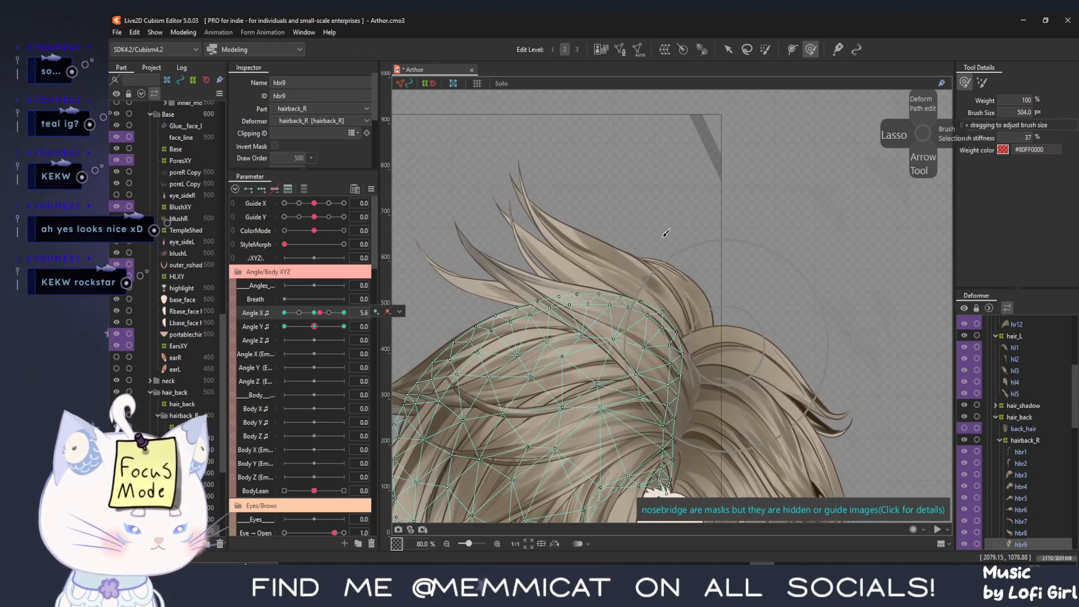
Try deleting hbl6's keyform at Angle X 15, and undo the deletion
left_click(730, 49)
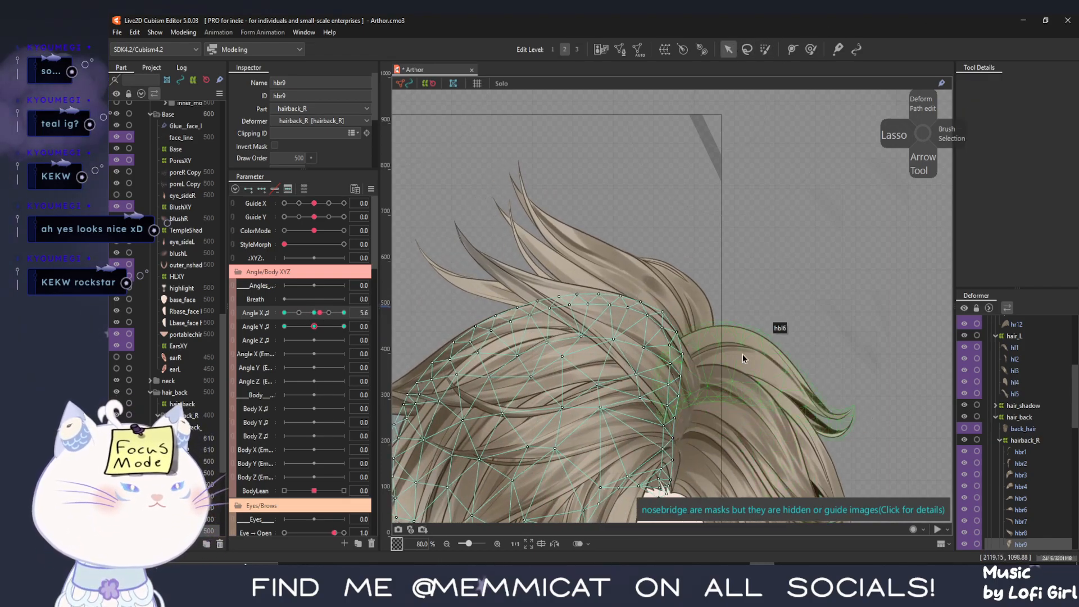
left_click(743, 354)
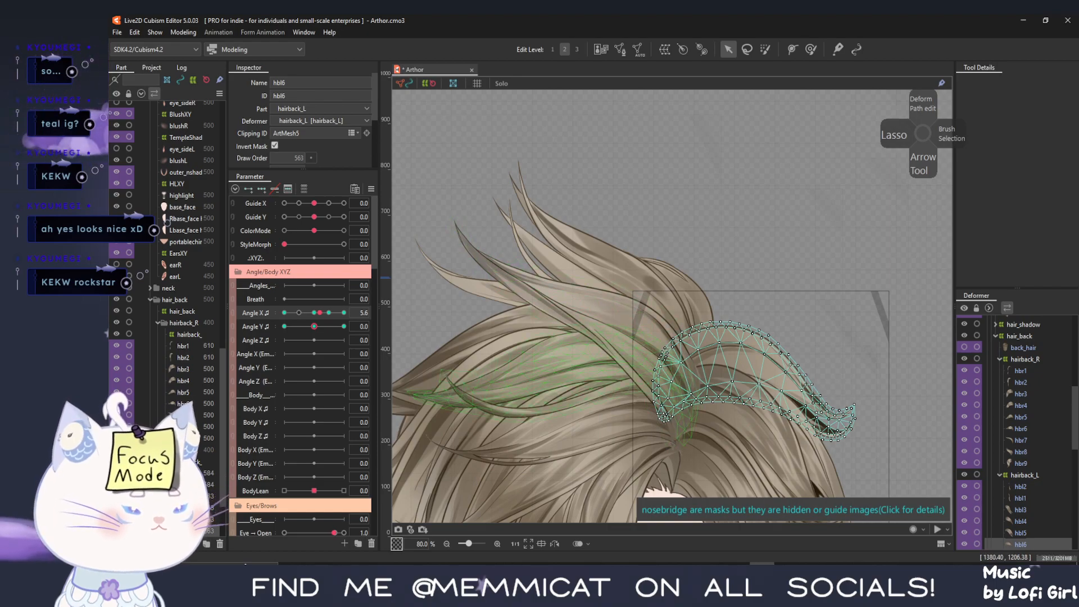
left_click_drag(319, 313, 329, 314)
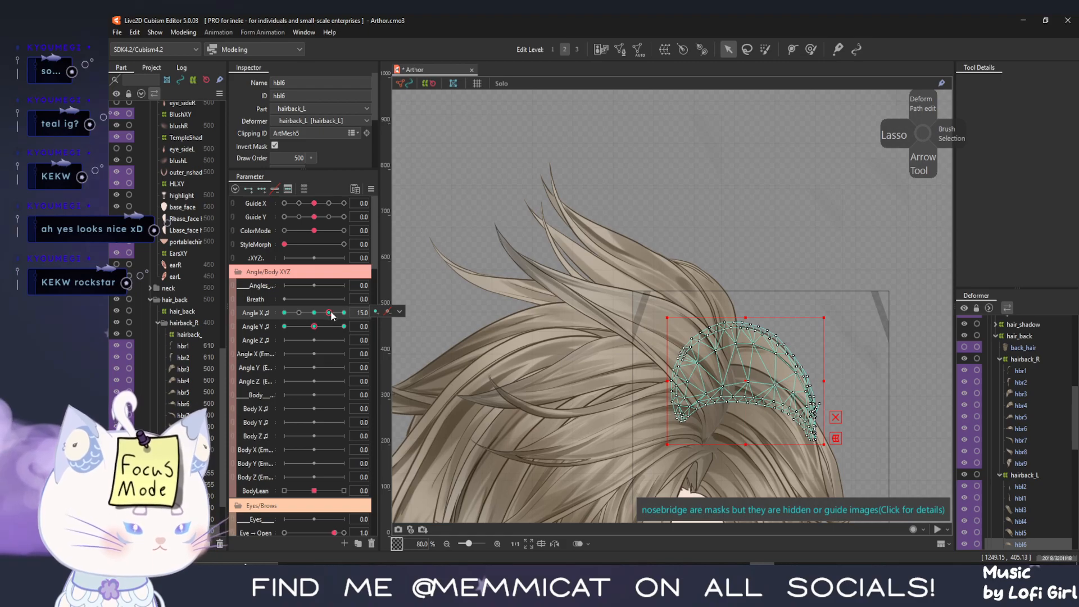
mouse_move(330, 313)
left_mouse_down()
mouse_move(313, 315)
mouse_move(329, 313)
left_mouse_up()
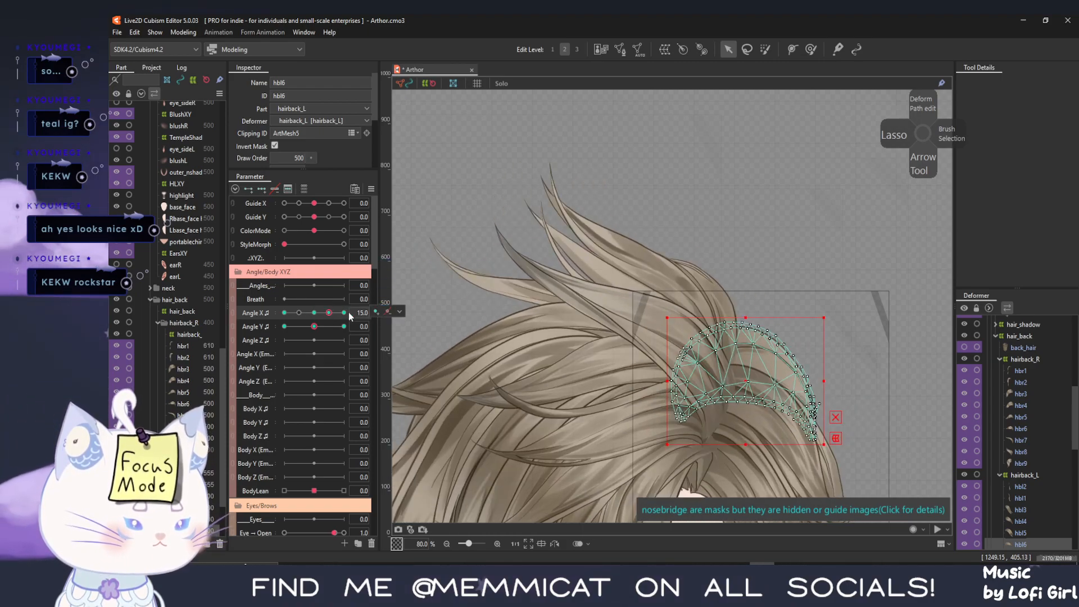
left_click(389, 312)
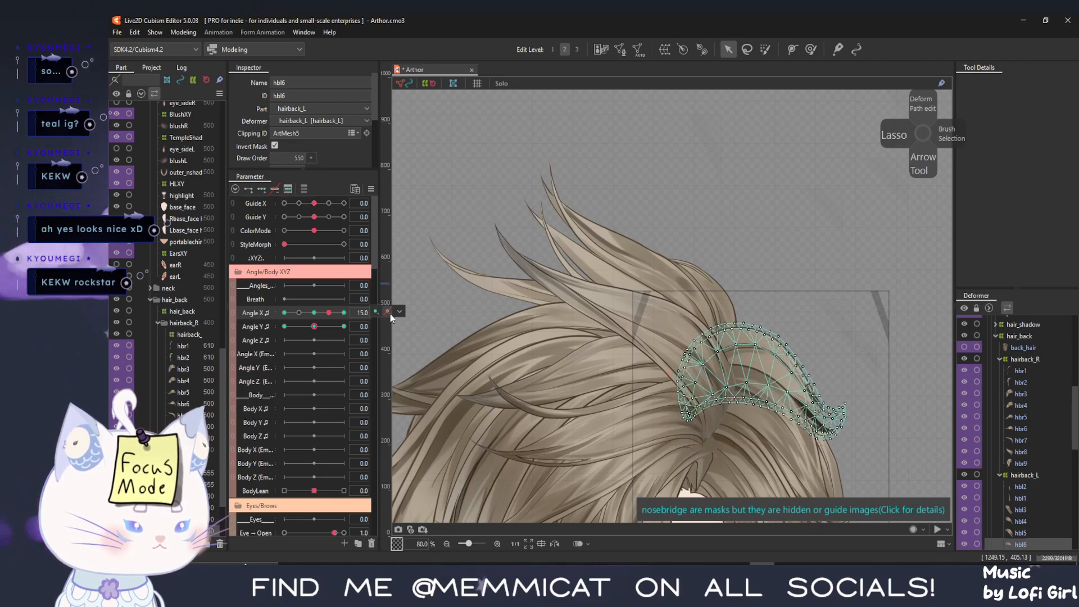
key("ctrl+z")
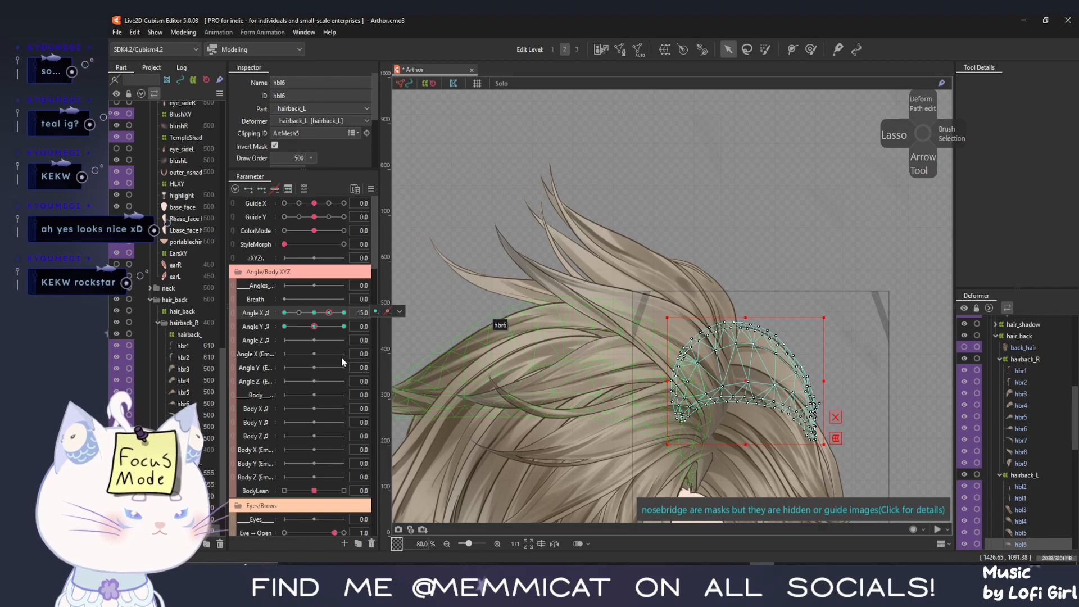
Examine the draw order and overlap of hbl6 and hbl7 against the right back hair between Angle X 7.6 and 30
left_click(344, 313)
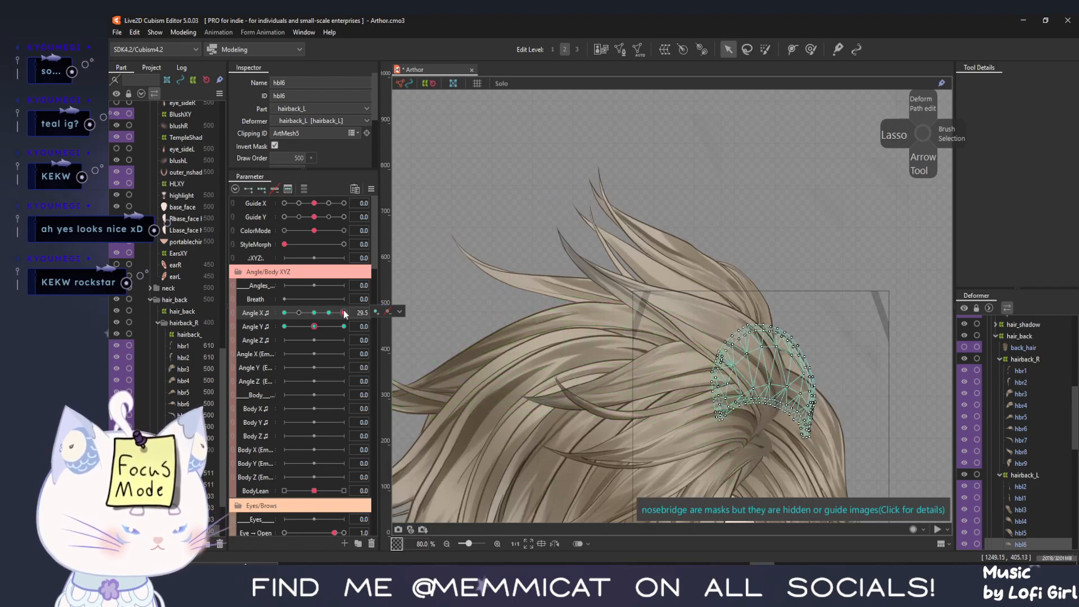
left_click(344, 313)
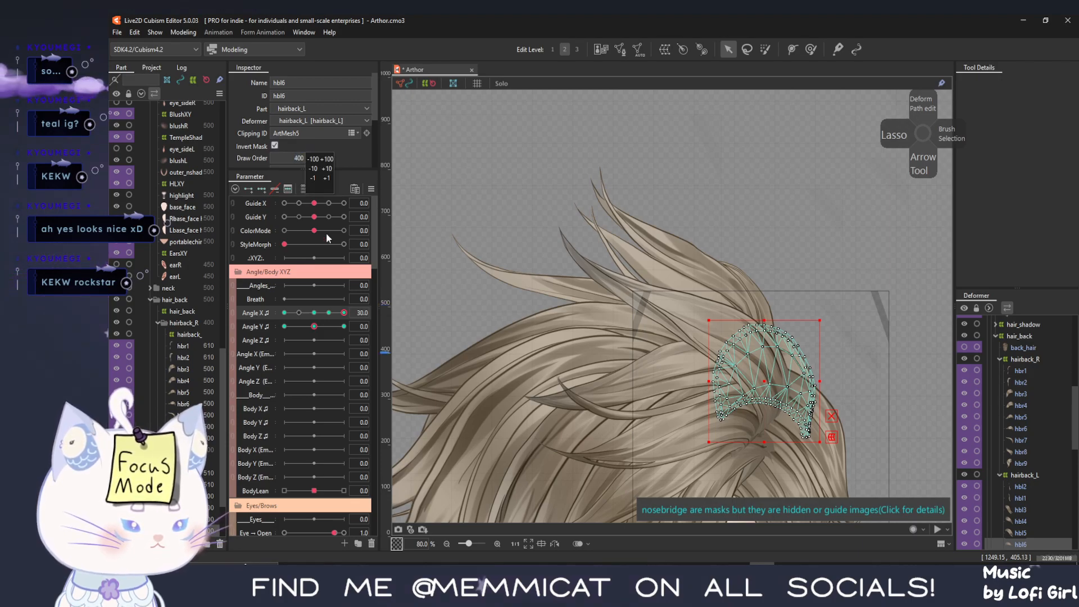
left_click_drag(343, 313, 323, 320)
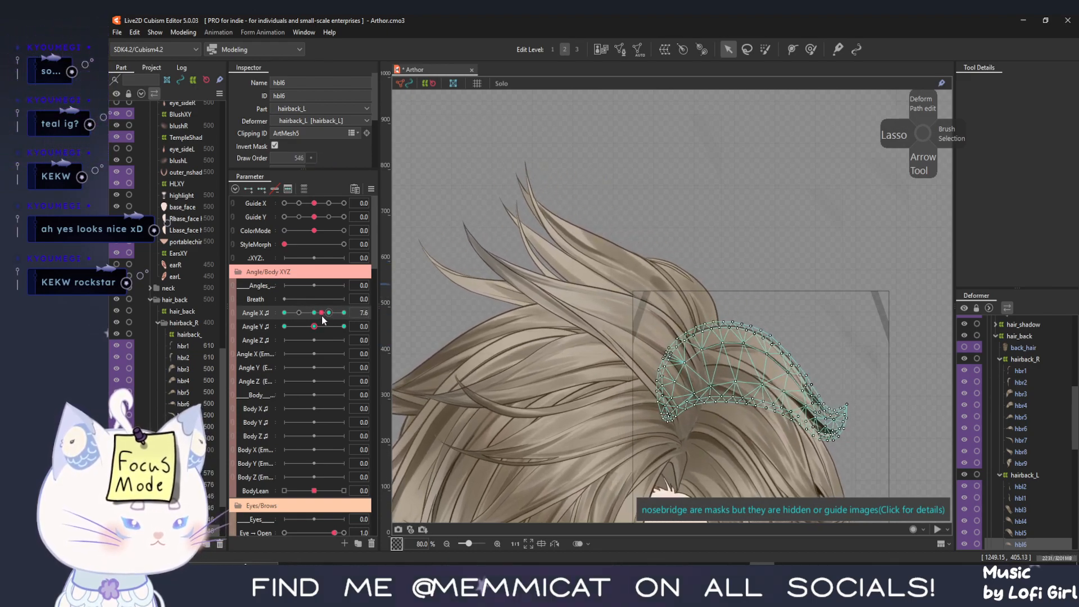
left_click(713, 361)
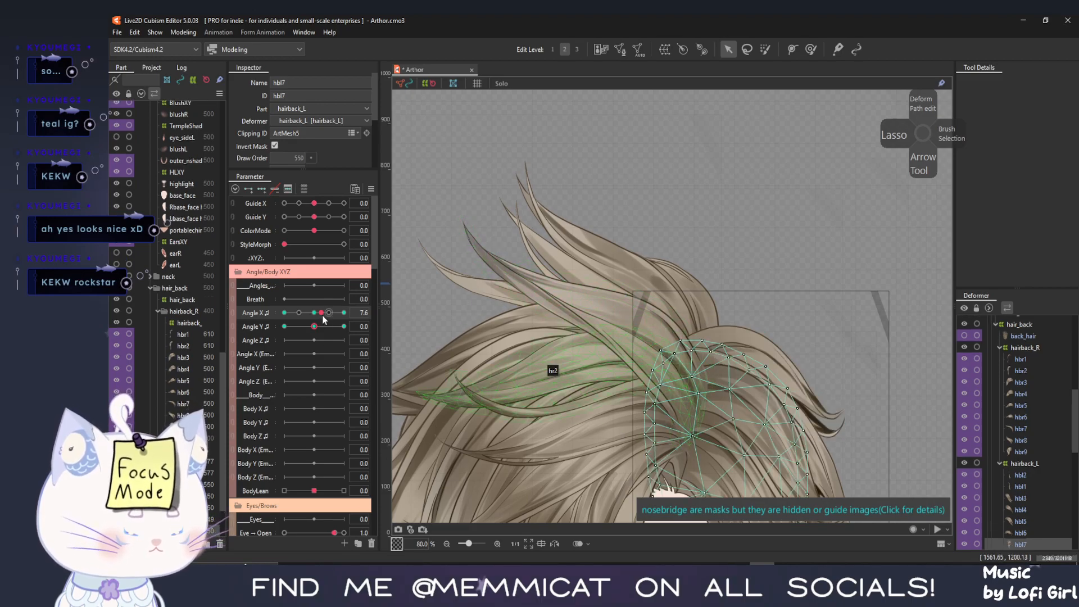
left_click_drag(321, 318, 388, 328)
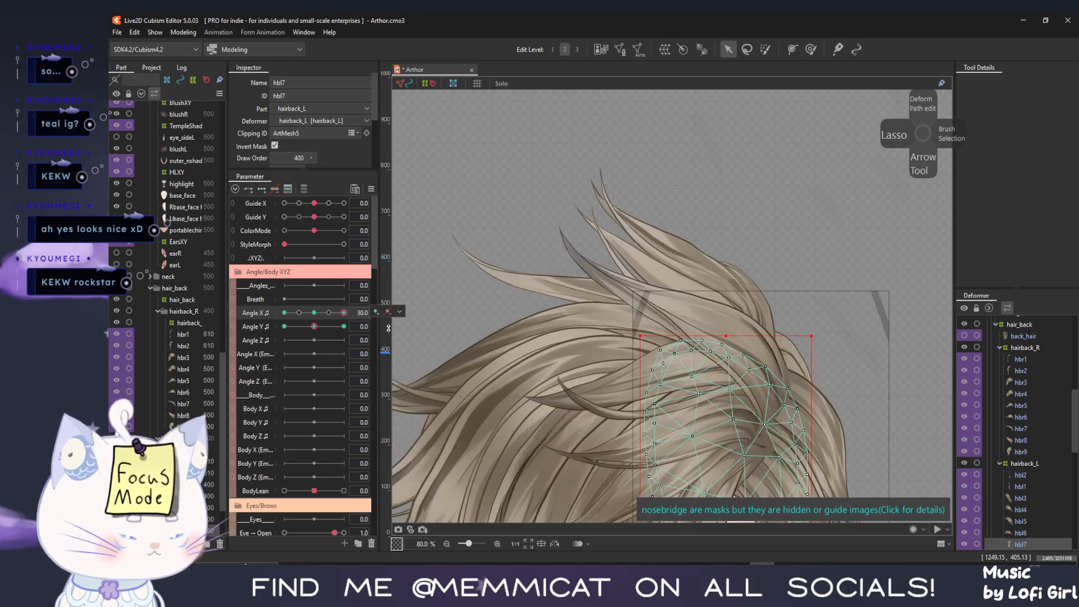
scroll(585, 428, "up", 2)
left_click_drag(549, 410, 396, 462)
left_click_drag(333, 314, 328, 314)
scroll(223, 440, "down", 2)
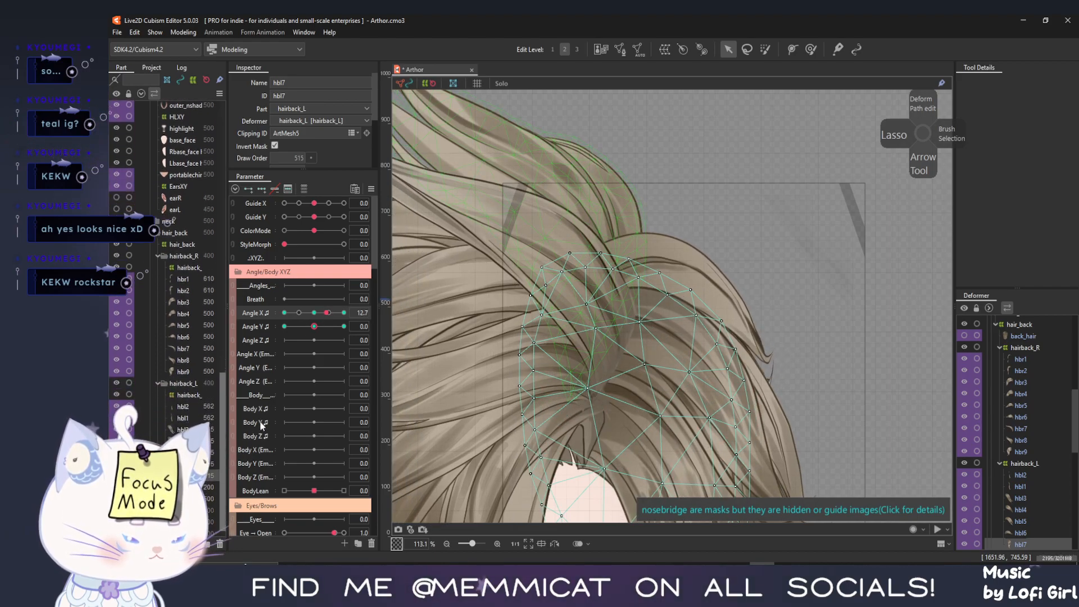
mouse_move(329, 318)
left_mouse_down()
mouse_move(340, 318)
mouse_move(327, 318)
left_mouse_up()
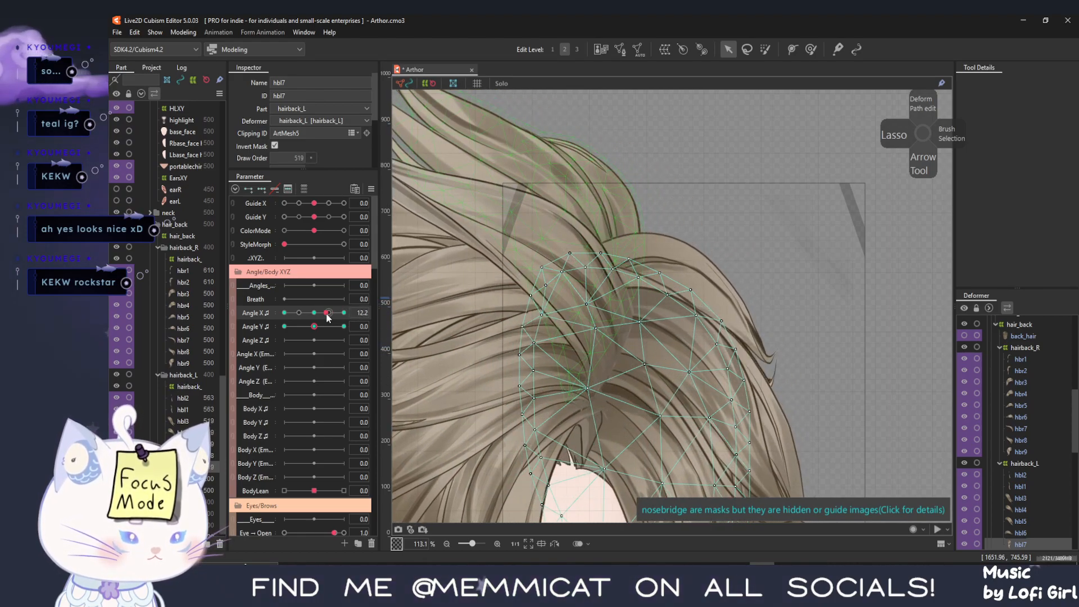
Compare hbl7 and hbl6 around the parting, checking hbl6's draw order at Angle X 15 and 30
left_click(191, 490)
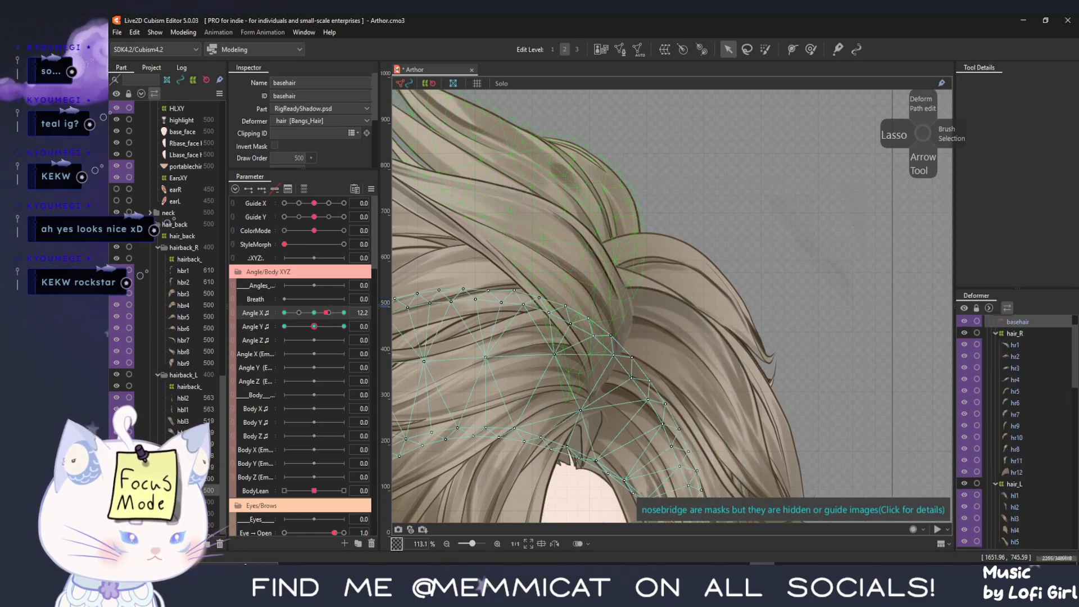
left_click(635, 275)
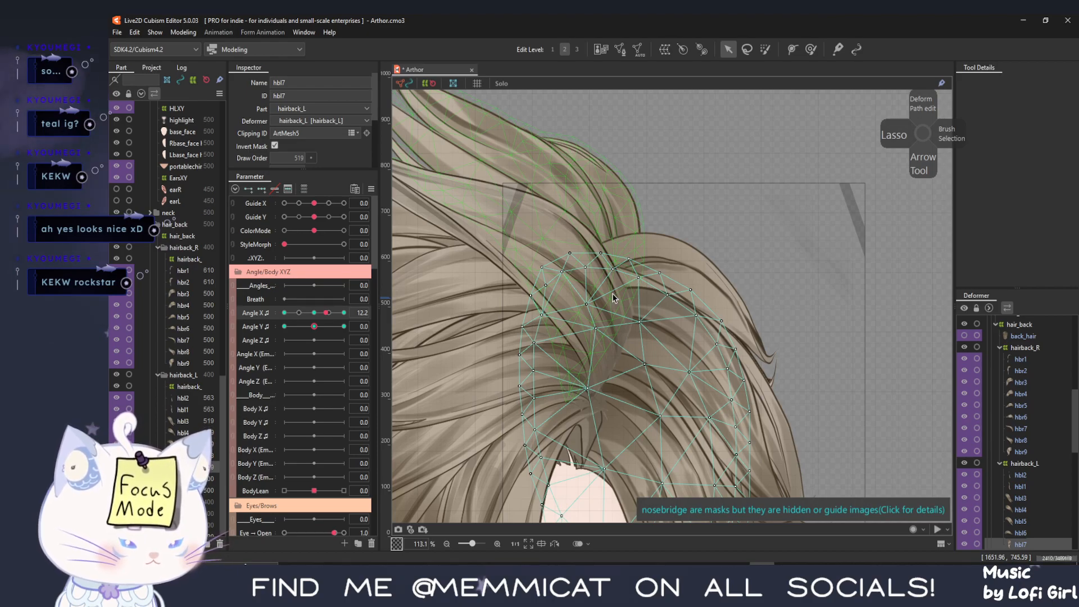
left_click(534, 301)
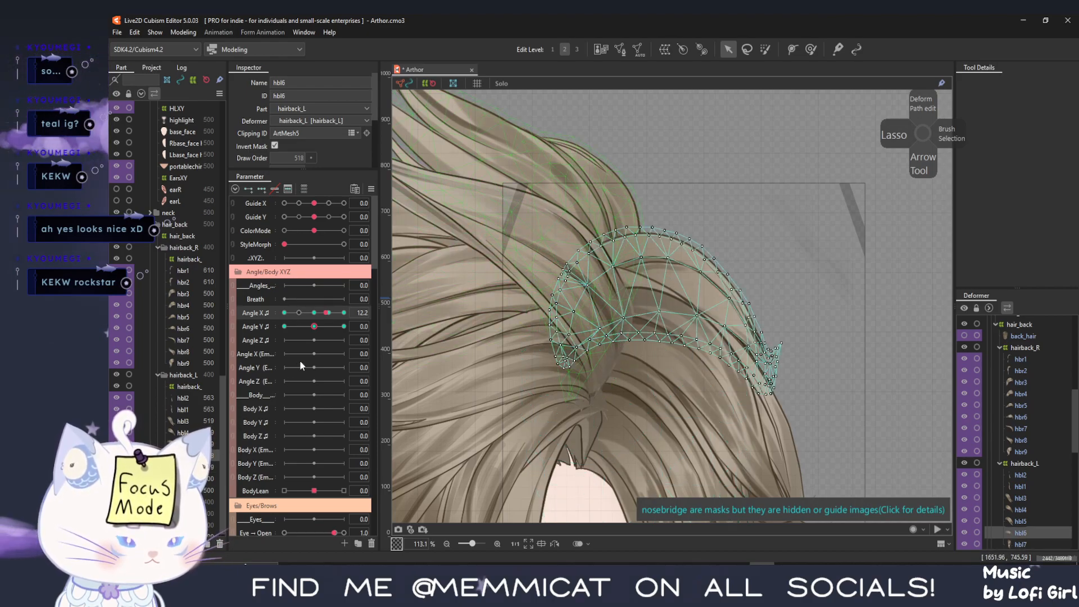
left_click_drag(312, 316, 329, 316)
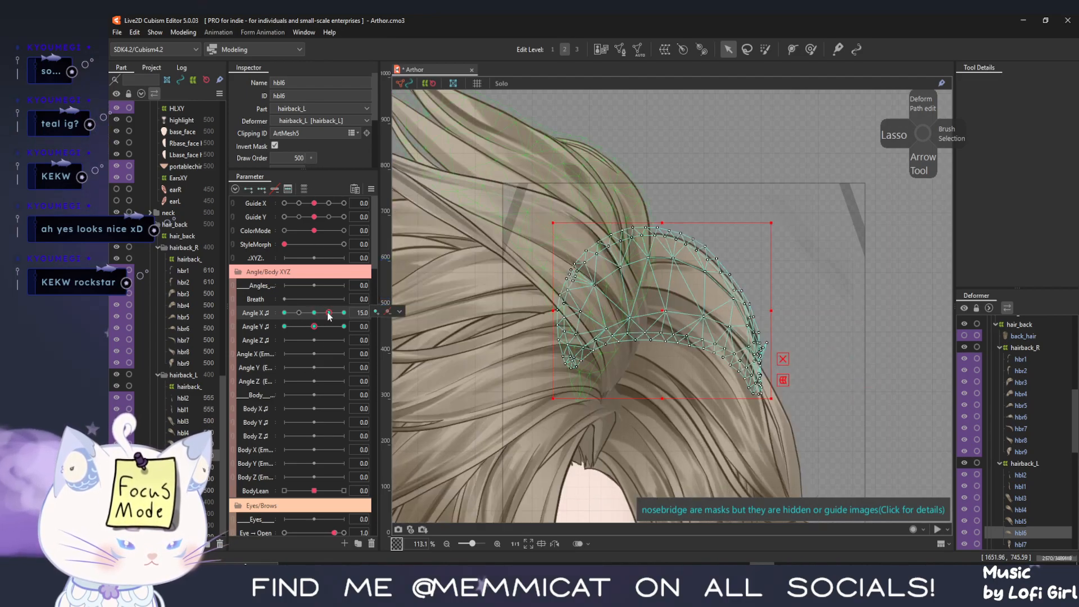
left_click(344, 314)
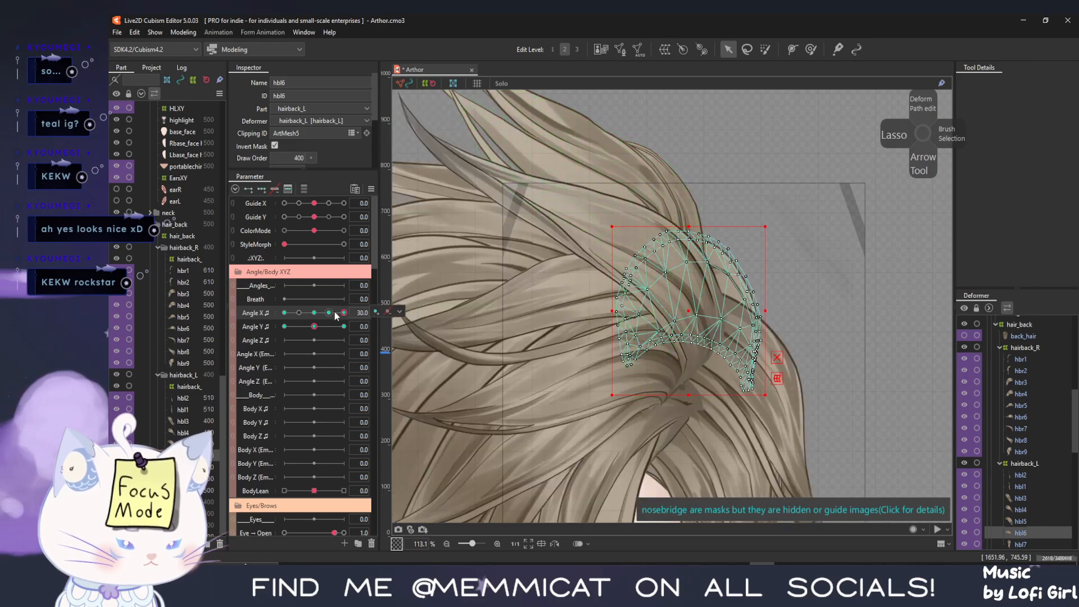
Compare the layering of the left back hair strands hbl2 to hbl7 around Angle X 15
left_click(329, 313)
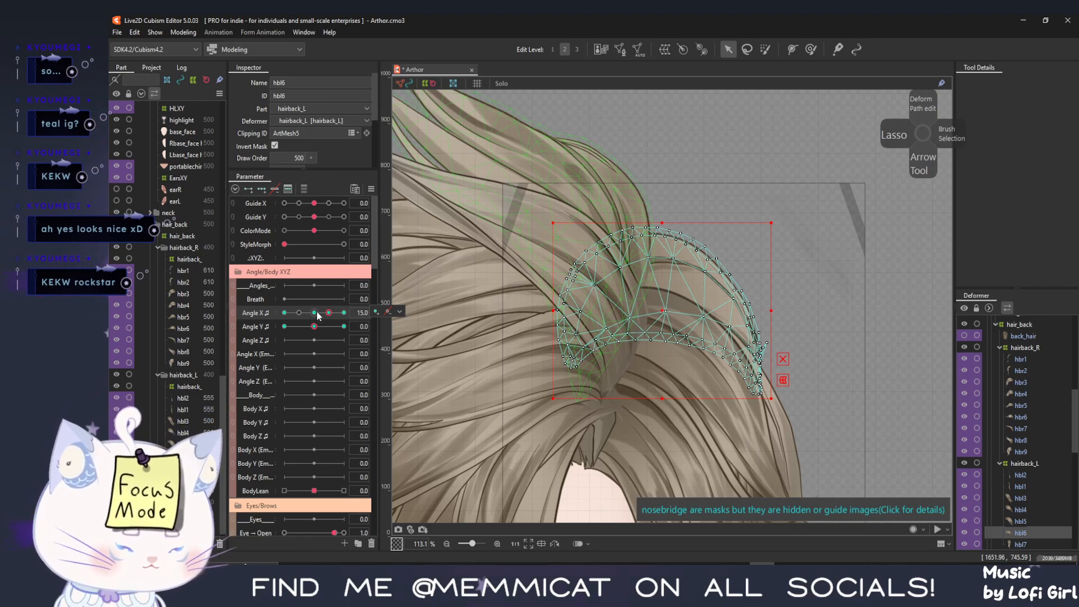
left_click(1020, 544)
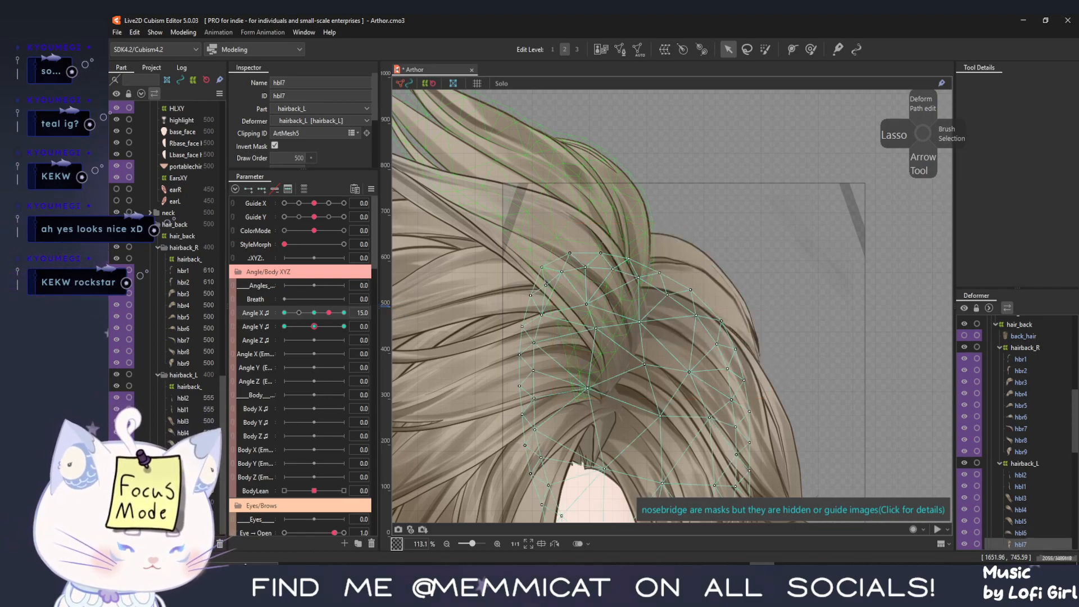
left_click(187, 398, "shift")
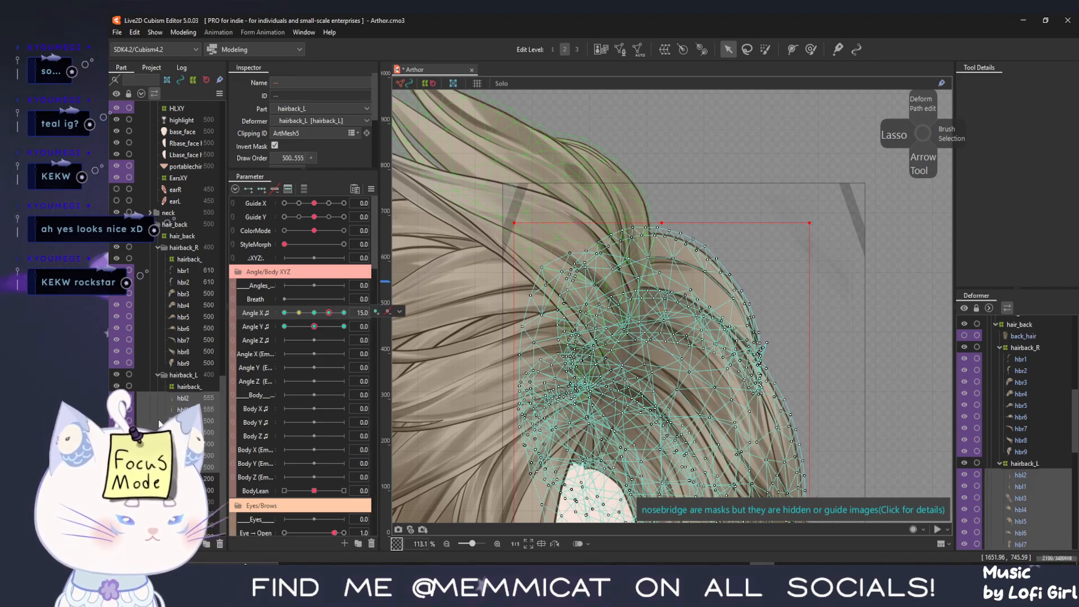
mouse_move(316, 314)
left_mouse_down()
mouse_move(330, 315)
mouse_move(297, 313)
mouse_move(315, 319)
left_mouse_up()
mouse_move(325, 325)
left_mouse_down()
mouse_move(335, 322)
mouse_move(308, 324)
mouse_move(328, 328)
left_mouse_up()
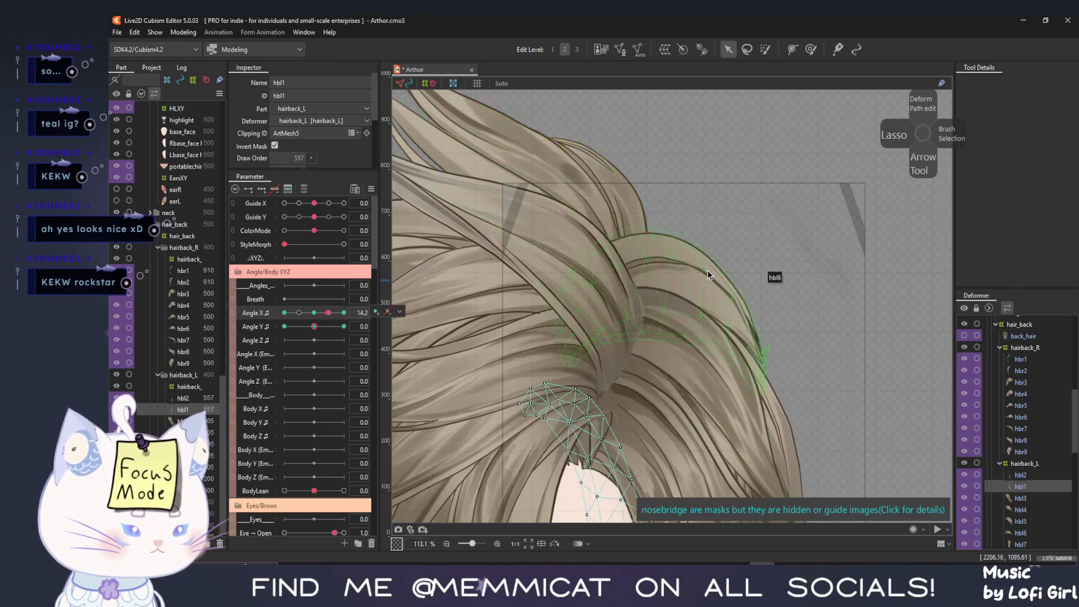
Pull hbl6's inner end outward from the parting with the Deform Brush at Angle X 15, hiding the selection to check the overlap
left_click(707, 270)
left_click(330, 313)
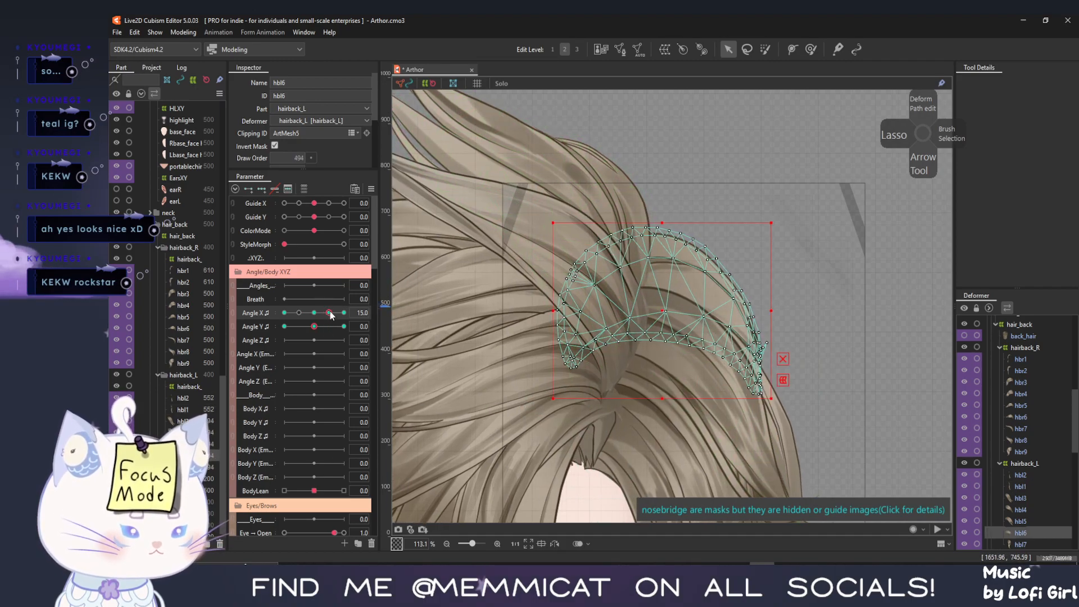
left_click(809, 50)
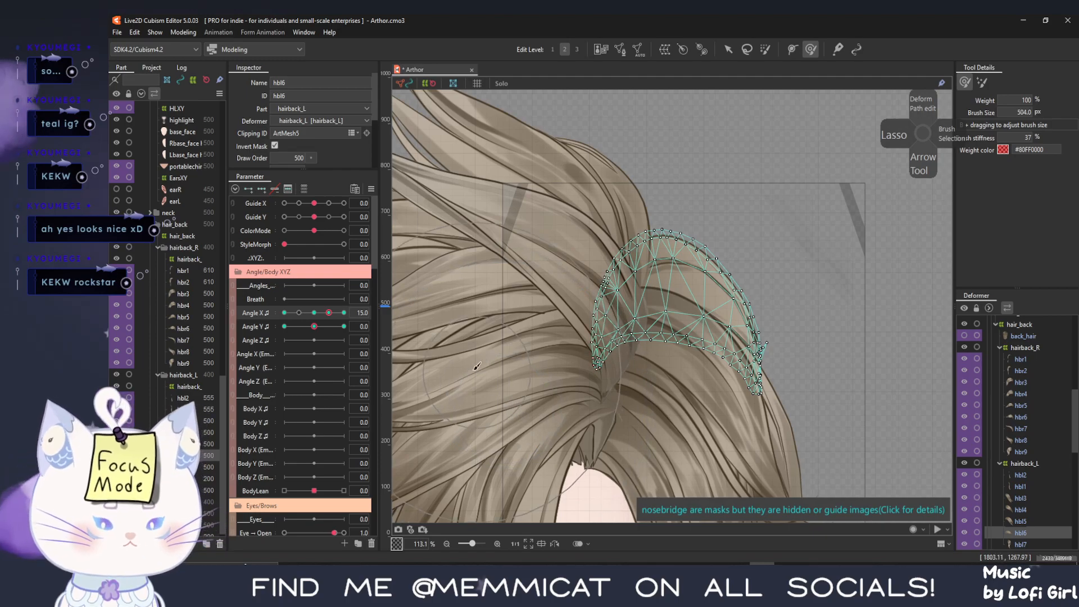
key("ctrl+h")
Lower hbl6's upper edge slightly with the Deform Brush at Angle X 30, and check the turn back to Angle X 0
mouse_move(329, 314)
left_mouse_down()
mouse_move(318, 330)
mouse_move(359, 321)
left_mouse_up()
key("ctrl+h")
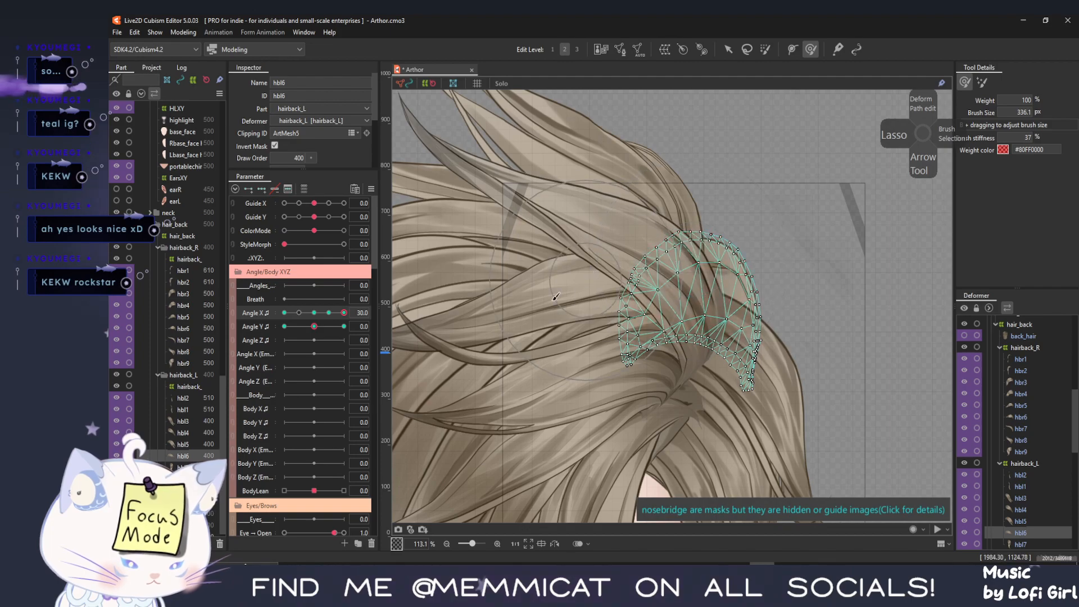
mouse_move(344, 318)
left_mouse_down()
mouse_move(325, 315)
mouse_move(352, 322)
left_mouse_up()
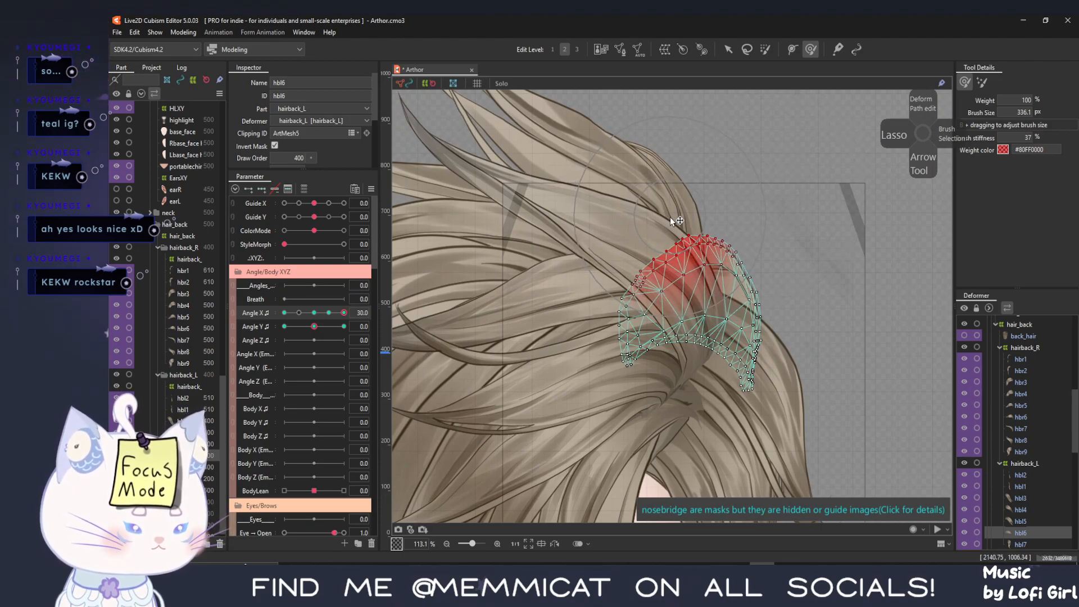
mouse_move(347, 314)
left_mouse_down()
mouse_move(329, 317)
mouse_move(330, 331)
mouse_move(342, 330)
mouse_move(320, 327)
left_mouse_up()
left_click(315, 313)
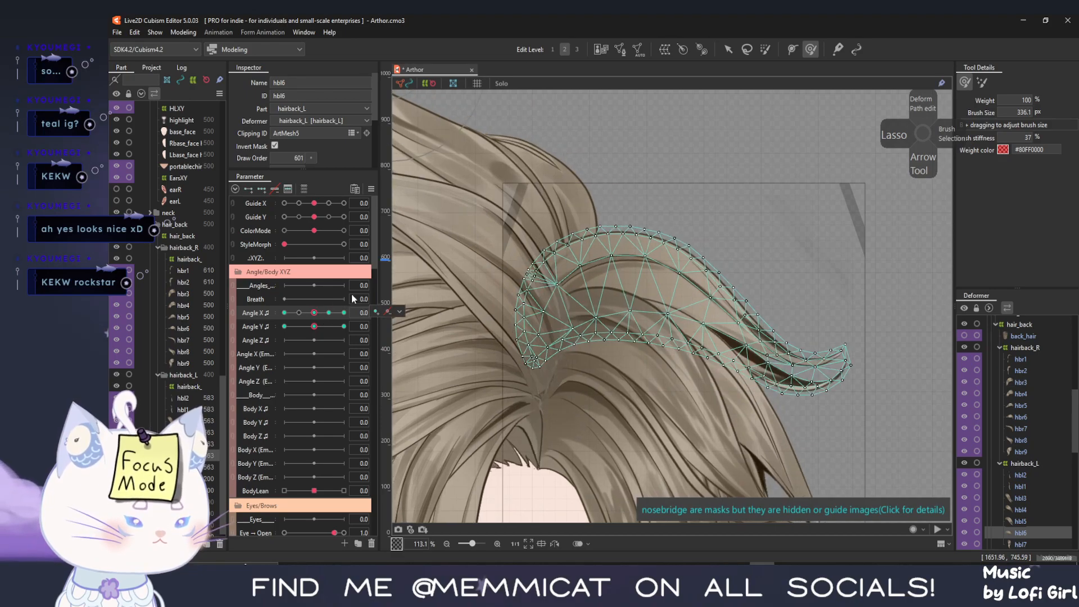
Adjust hbr8's lower outer edge near the parting with the Deform Brush at Angle X 0 and 30, hiding the selection to check it
left_click(727, 50)
left_click(551, 206)
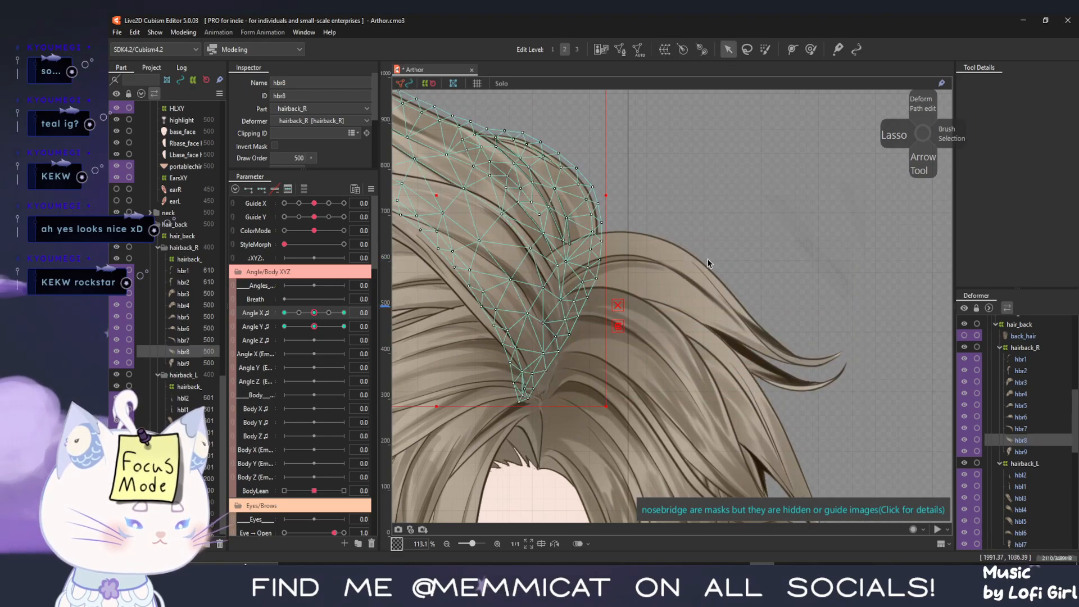
left_click(811, 50)
left_click_drag(628, 304, 605, 301)
left_click_drag(313, 313, 357, 316)
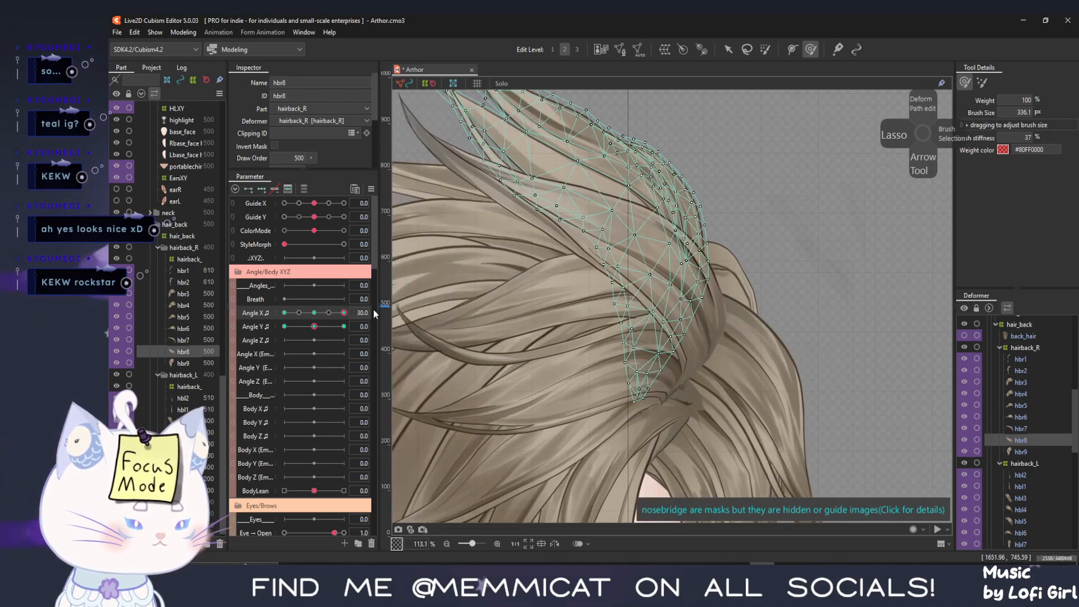
left_click_drag(700, 306, 703, 306)
key("ctrl+h")
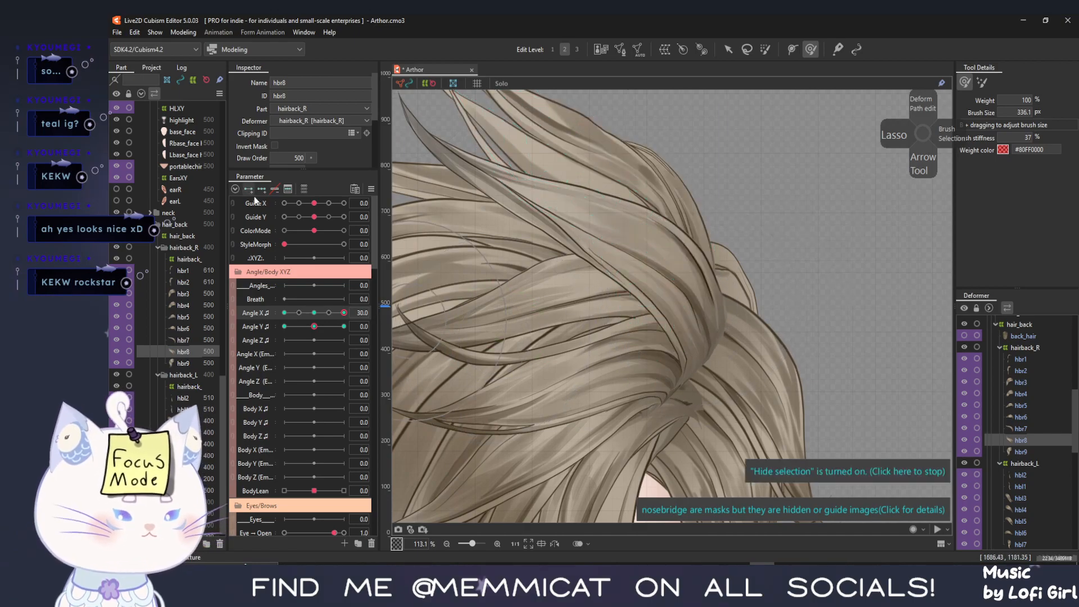
Save the model, check the full hairstyle across the head turn from Angle X 30 to -30, and save again
left_click(134, 33)
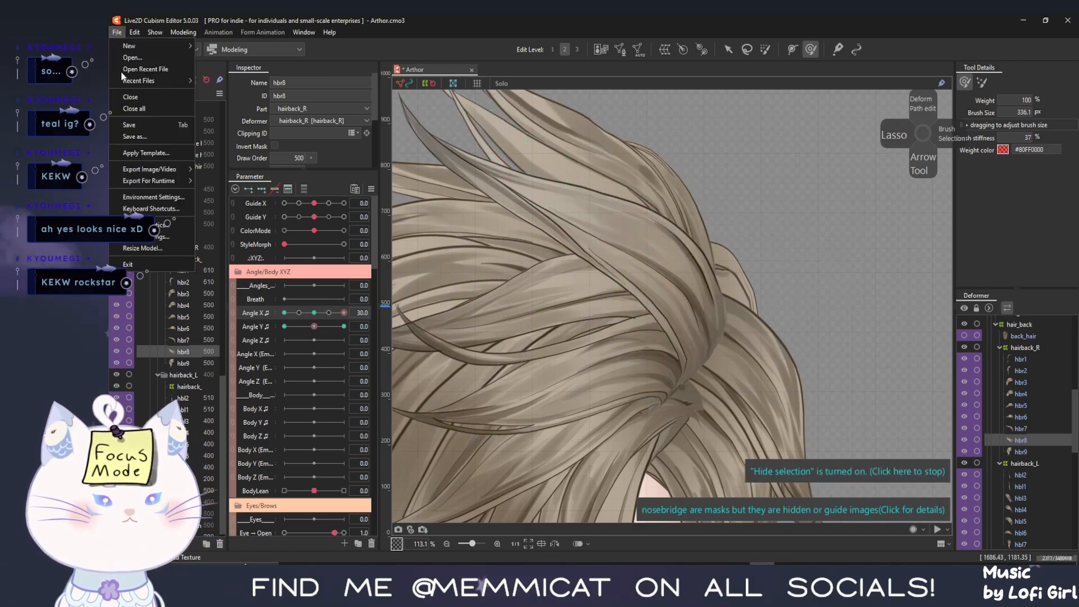
left_click(141, 124)
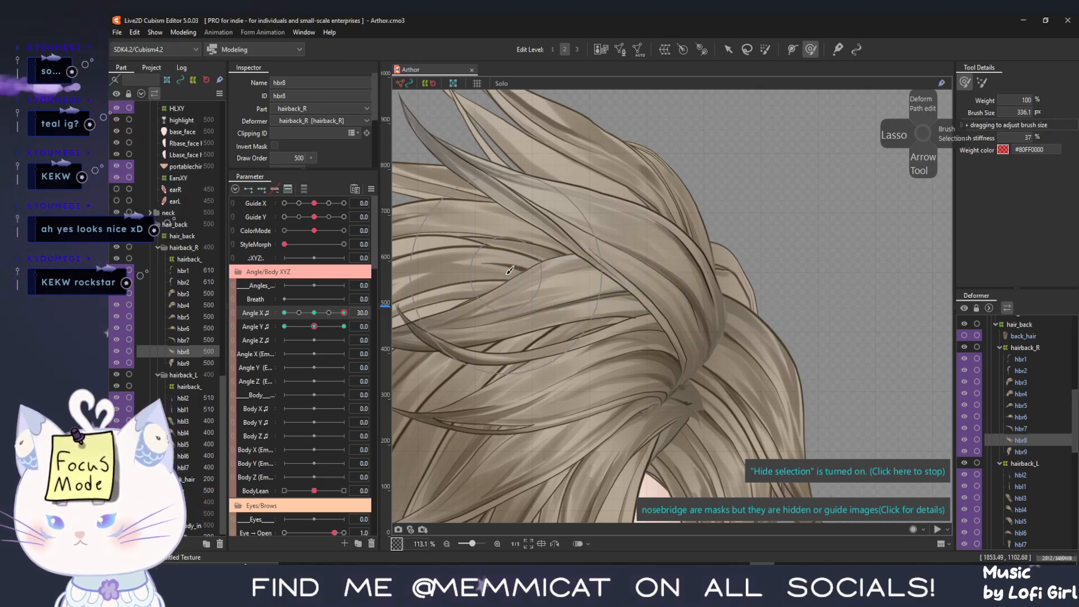
scroll(509, 272, "down", 5)
left_click_drag(502, 320, 620, 306)
left_click_drag(343, 313, 259, 339)
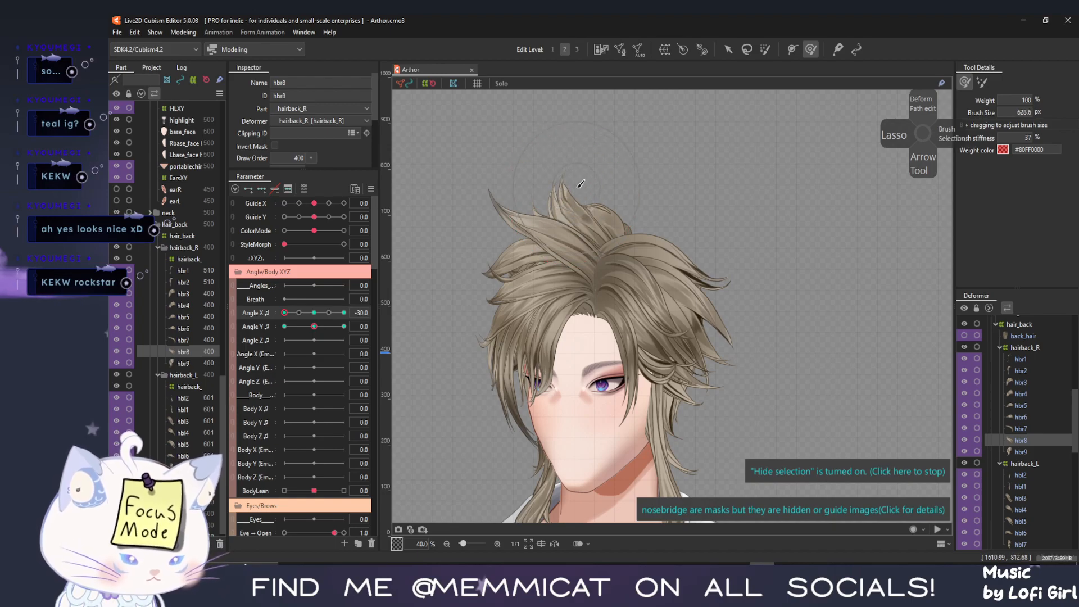
mouse_move(295, 313)
left_mouse_down()
mouse_move(312, 313)
mouse_move(272, 311)
mouse_move(330, 313)
mouse_move(268, 314)
mouse_move(342, 314)
mouse_move(307, 325)
mouse_move(245, 278)
left_mouse_up()
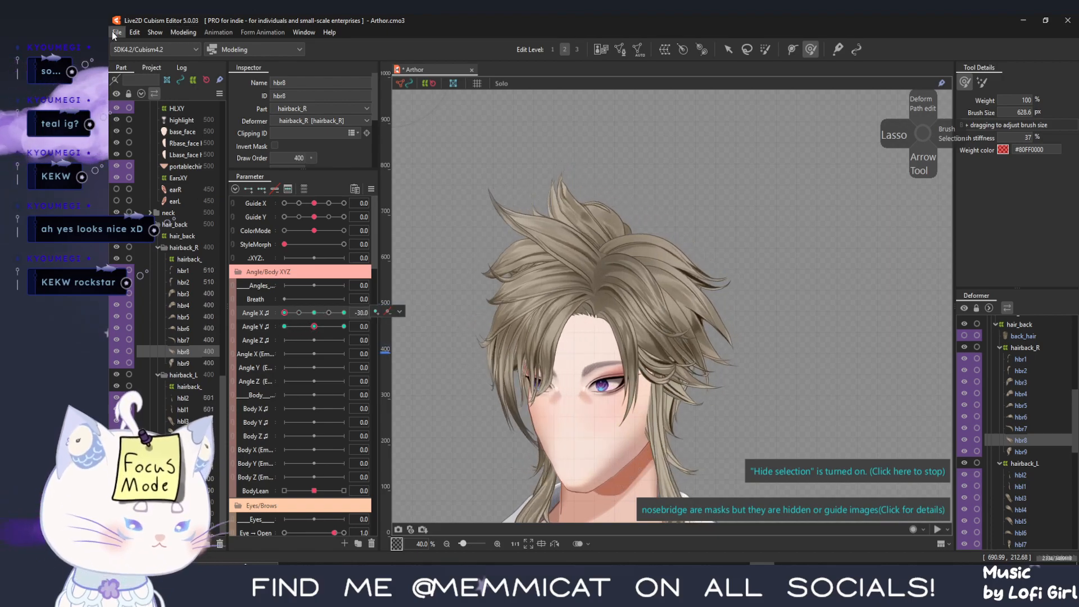
left_click(117, 32)
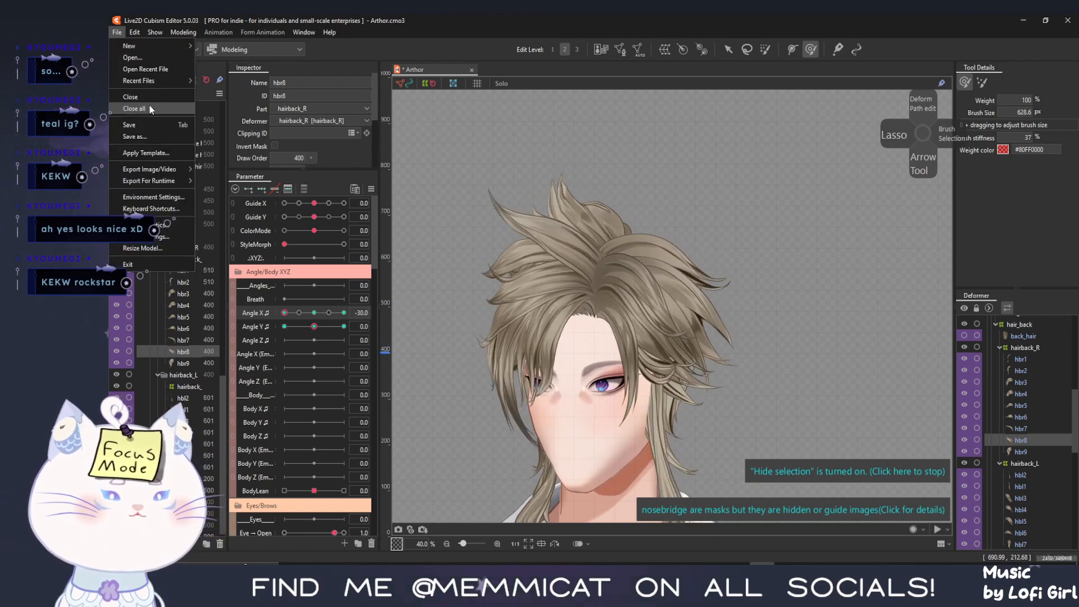
left_click(141, 125)
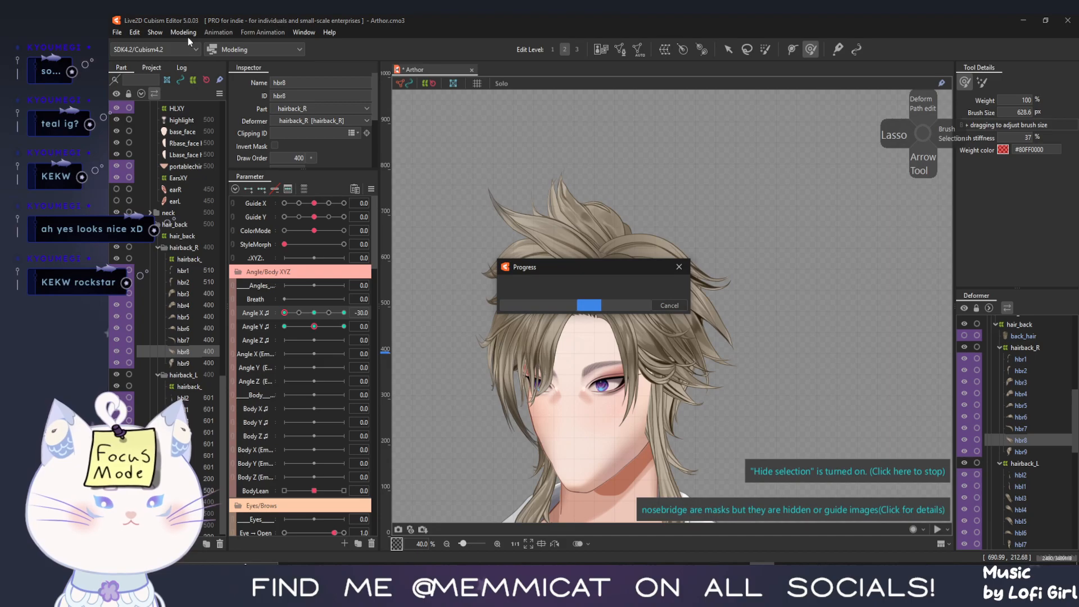
Preview the back hair's motion in the Physics Settings by swinging Angle X, and return to the model
left_click(188, 35)
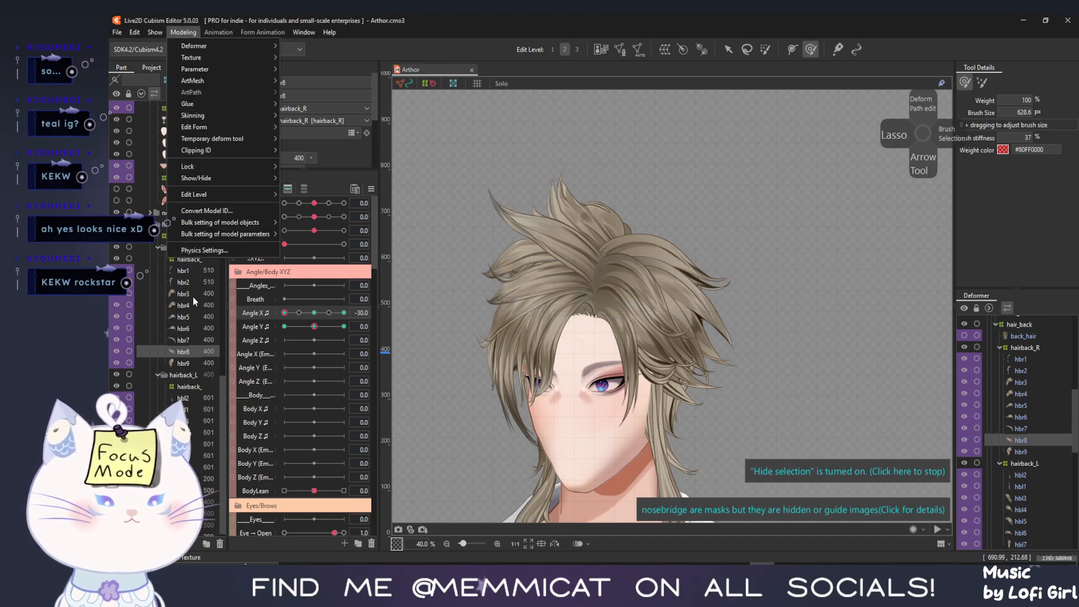
left_click(200, 251)
scroll(786, 287, "up", 3)
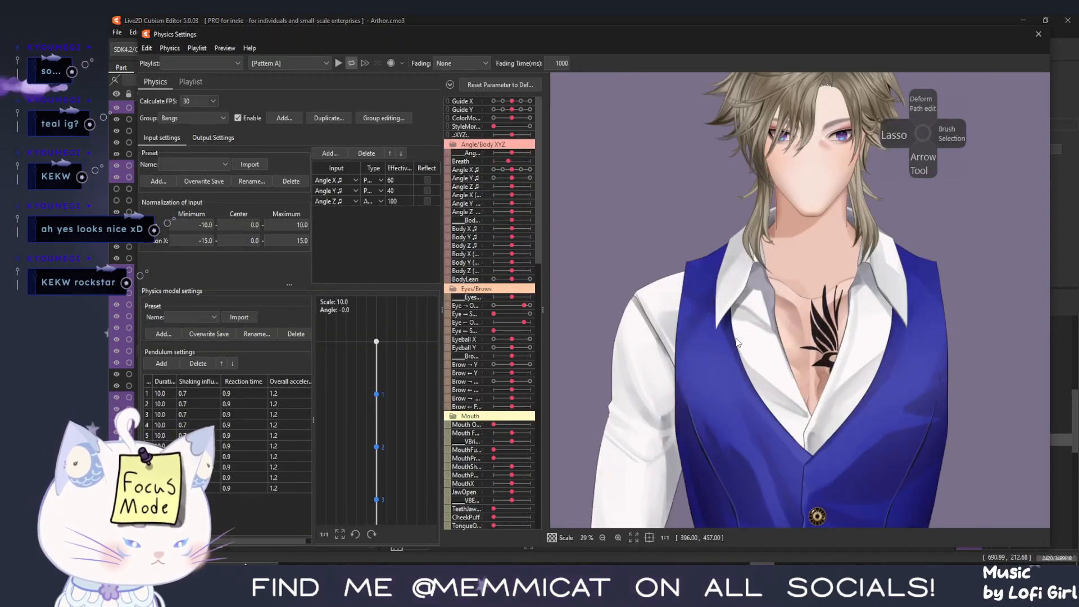
left_click_drag(737, 331, 710, 483)
left_click_drag(514, 173, 472, 182)
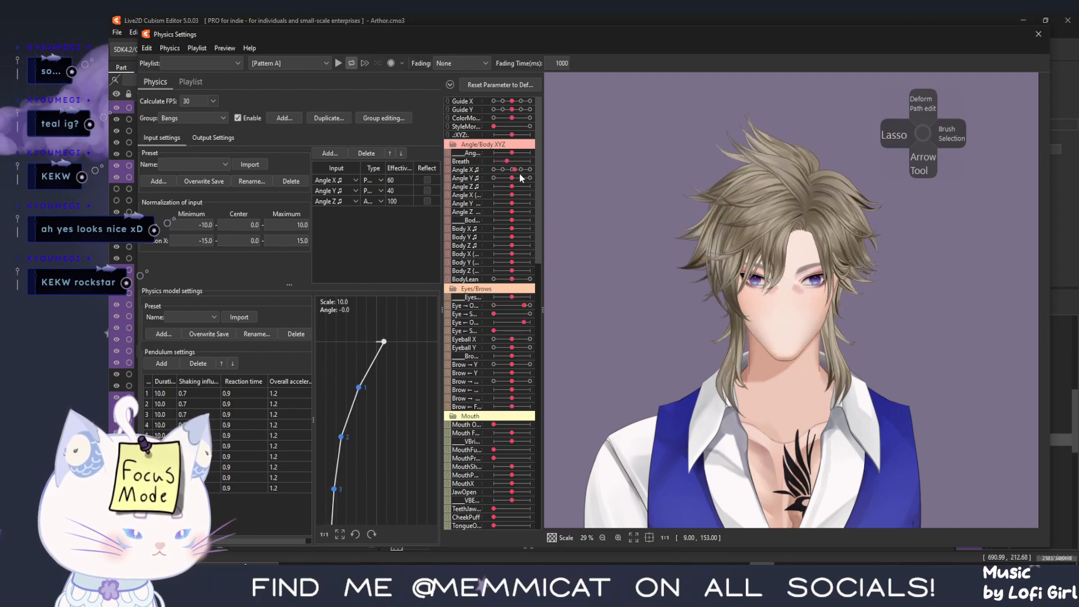
left_click_drag(485, 180, 512, 180)
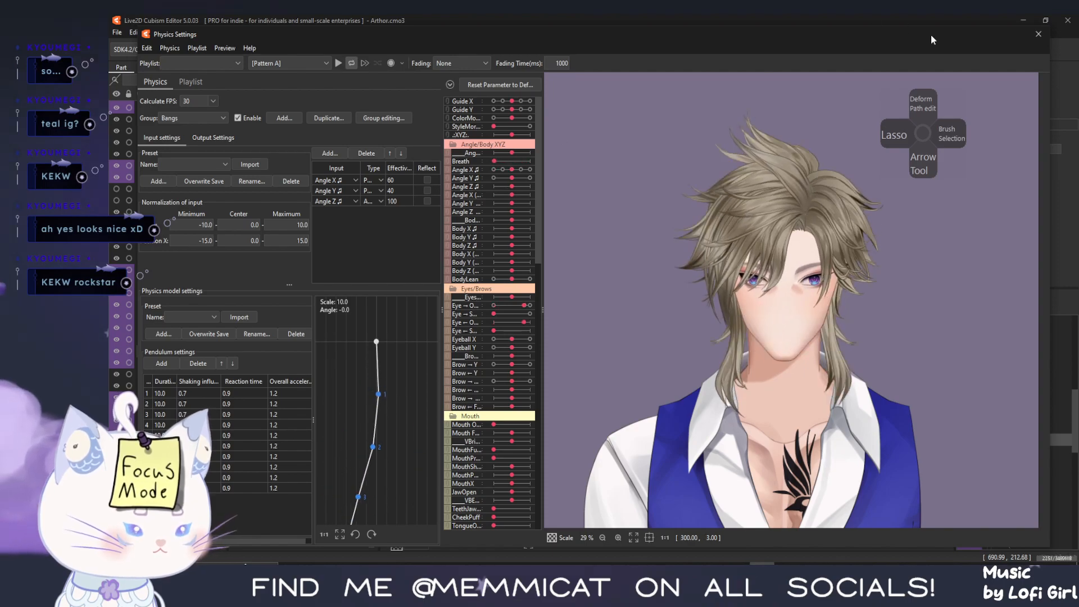
left_click(1039, 34)
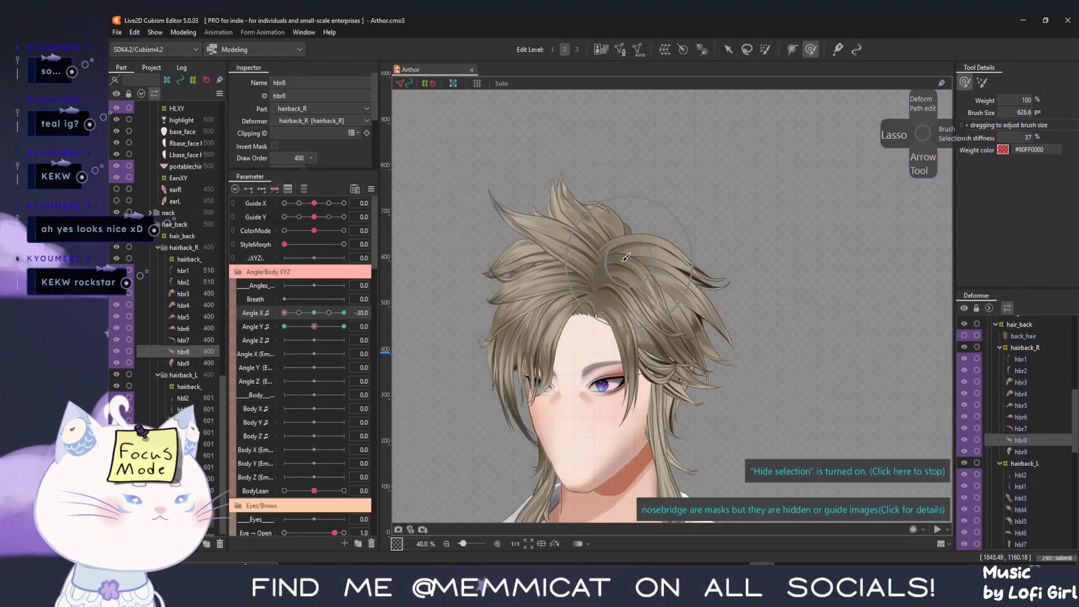
Turn off selection hiding and select the left back hair strand hbl7 at Angle X -30
left_click(728, 49)
key("ctrl+s")
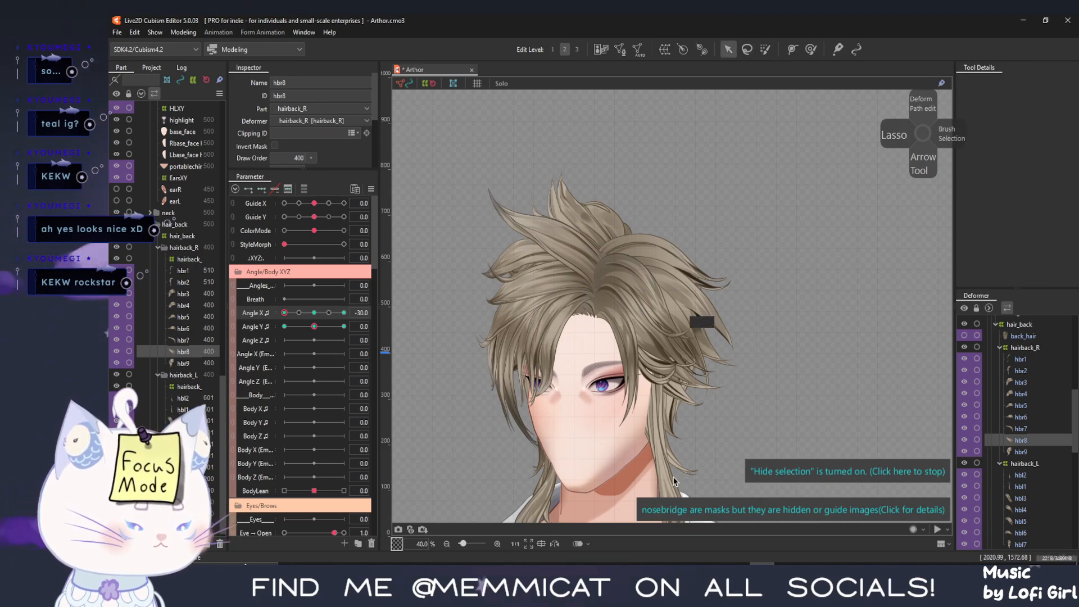
left_click(669, 480)
left_click(790, 484)
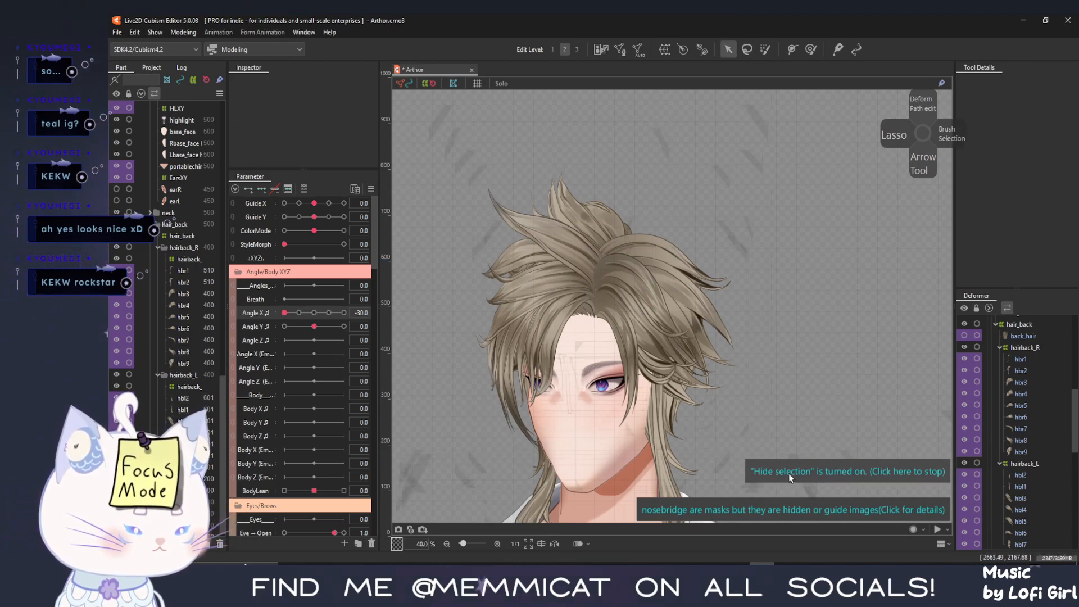
left_click(672, 456)
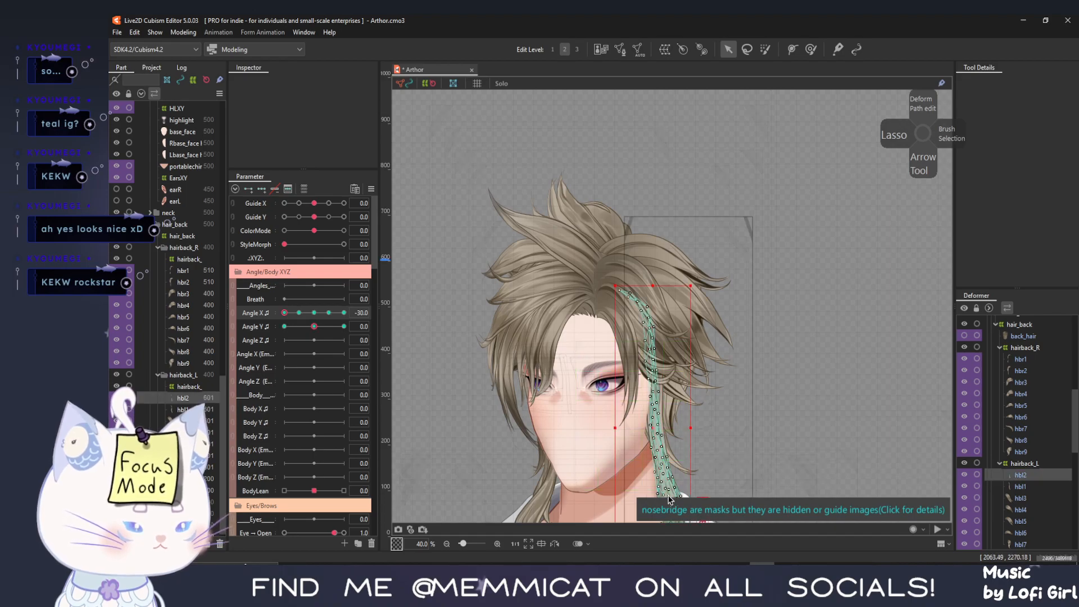
left_click(675, 458)
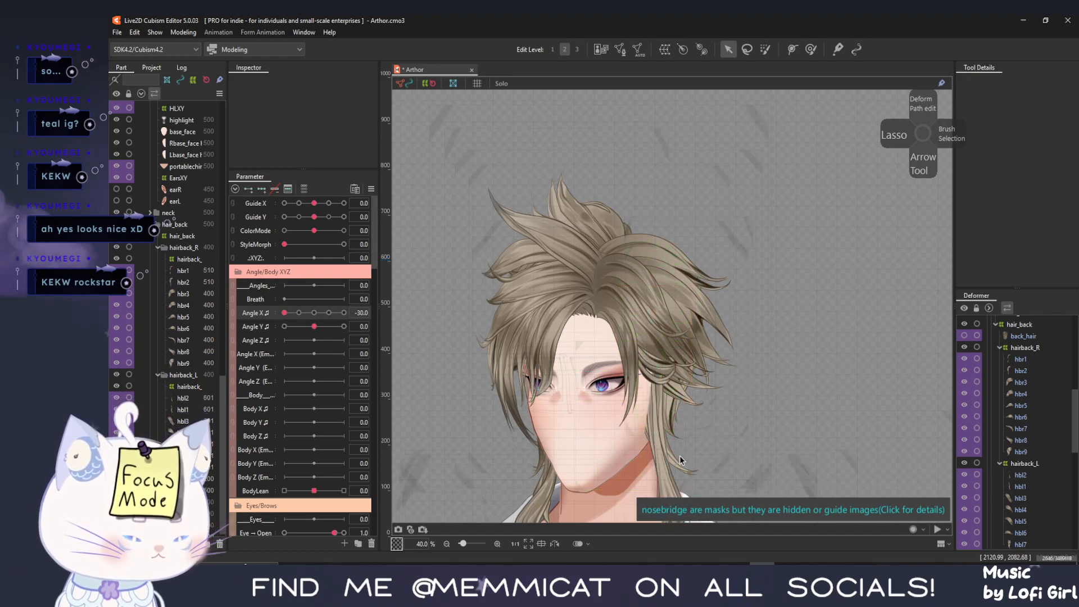
left_click(670, 444)
scroll(589, 181, "up", 3)
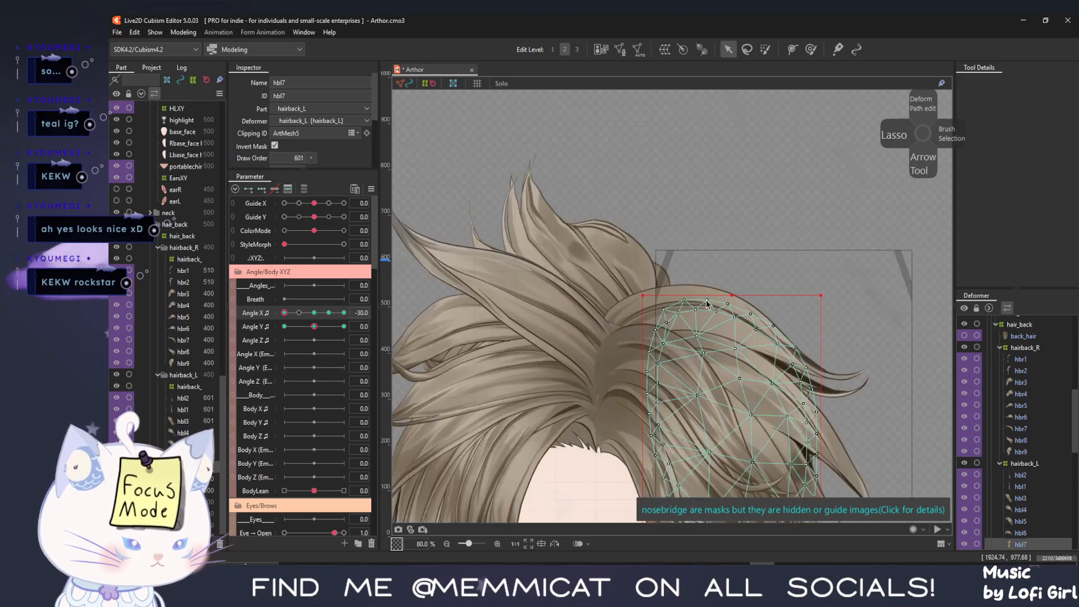
Stretch the top of the hbl7 hair mesh upward at Angle X -30 and also at Angle X 0
left_click_drag(731, 295, 714, 267)
left_click_drag(292, 313, 314, 313)
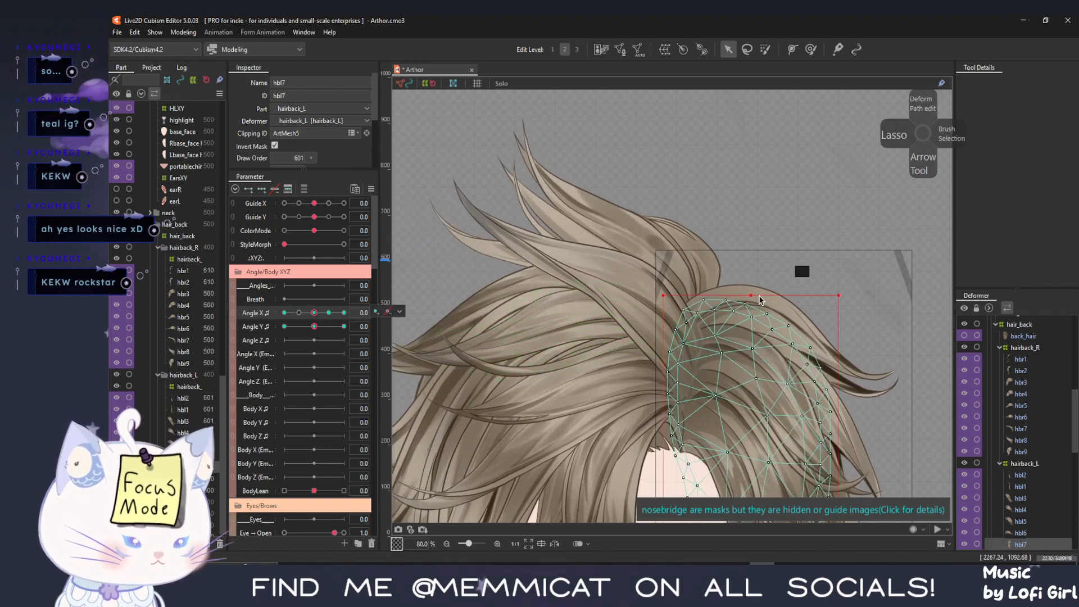
left_click_drag(750, 292, 751, 280)
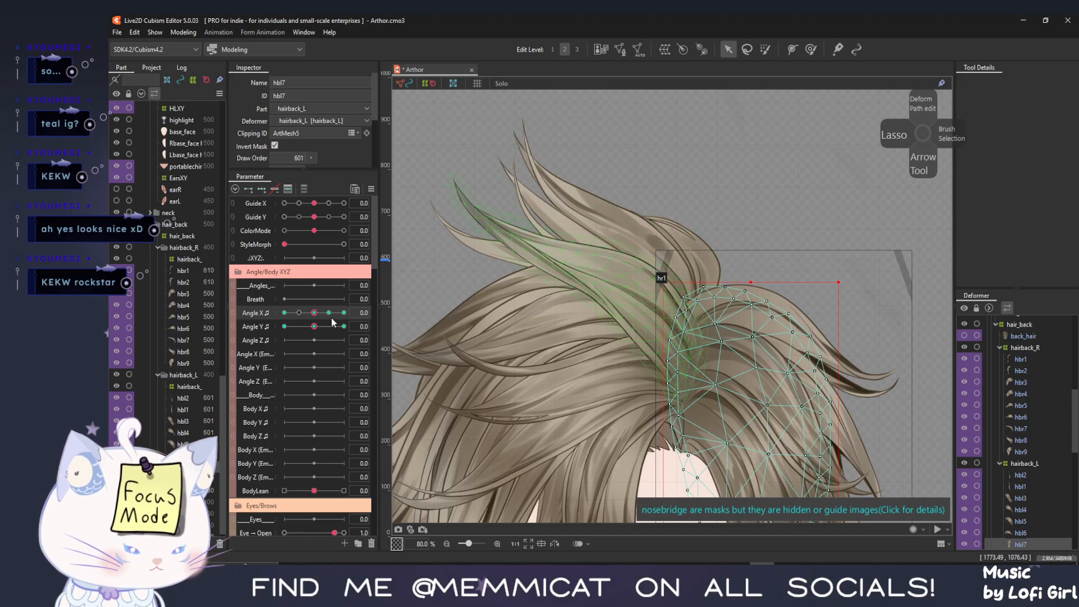
left_click_drag(316, 317, 279, 312)
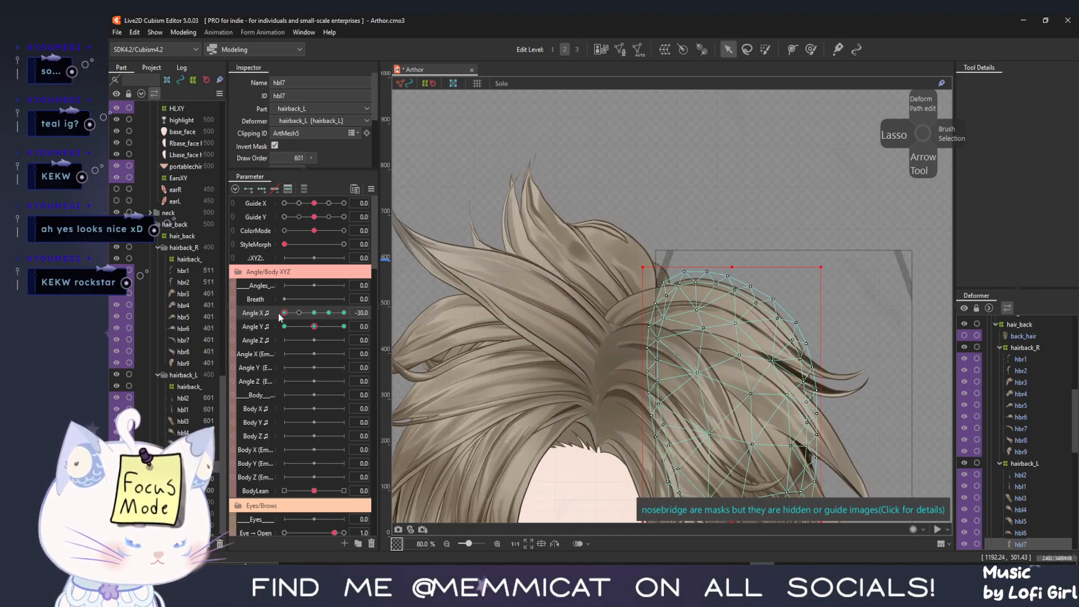
Reshape the crown of hbl7 inward at Angle X -30 with the deform brush and compare the shape at -15
left_click(811, 49)
left_click_drag(669, 214, 641, 229)
mouse_move(287, 317)
left_mouse_down()
mouse_move(323, 312)
mouse_move(233, 338)
mouse_move(335, 345)
mouse_move(268, 356)
left_mouse_up()
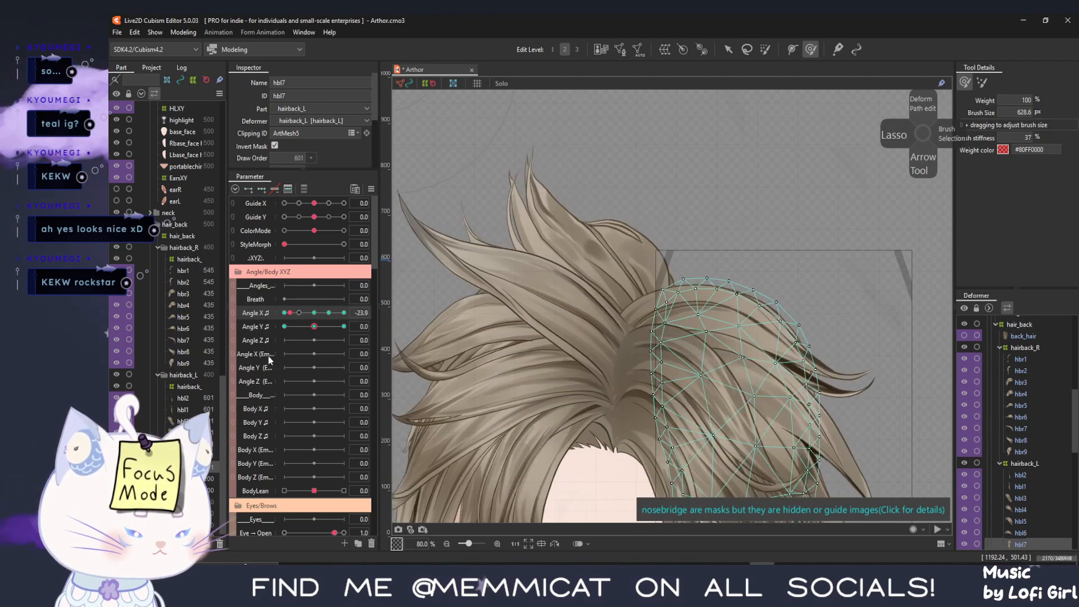
mouse_move(284, 313)
left_mouse_down()
mouse_move(315, 337)
mouse_move(300, 311)
left_mouse_up()
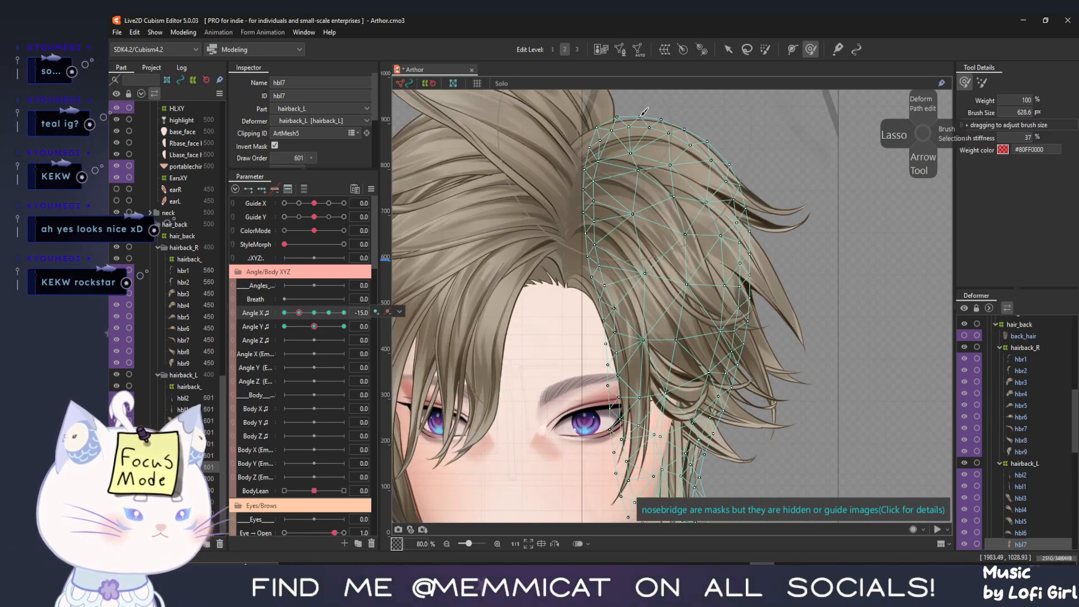
At Angle X -30, push the outer edge and lower strands of hbl7 slightly outward with the deform brush
left_click_drag(299, 312, 245, 324)
left_click_drag(733, 164, 736, 169)
left_click_drag(729, 304, 737, 305)
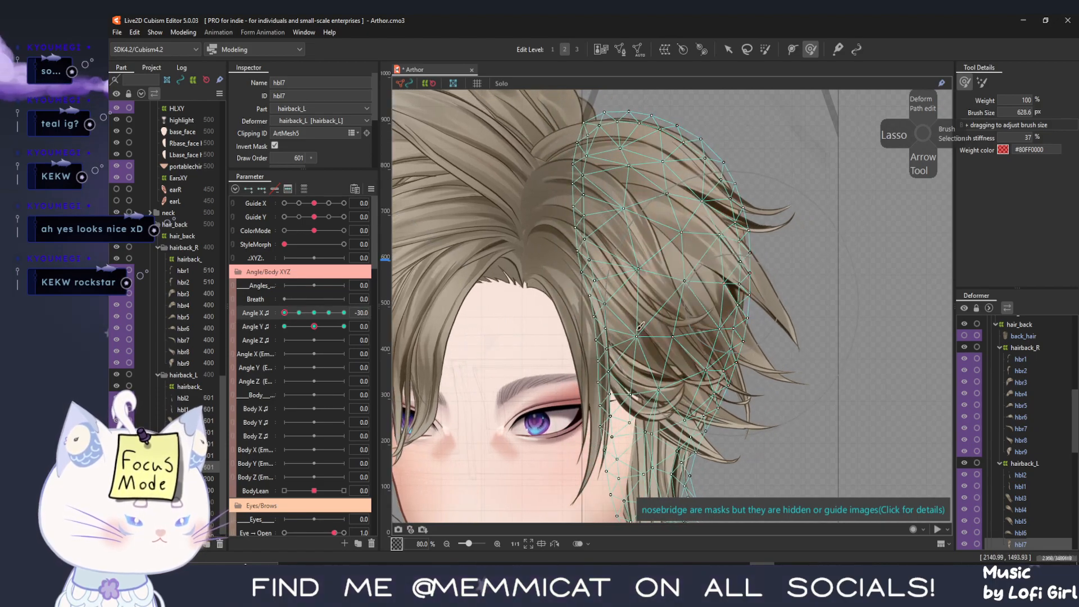
left_click_drag(710, 408, 668, 218)
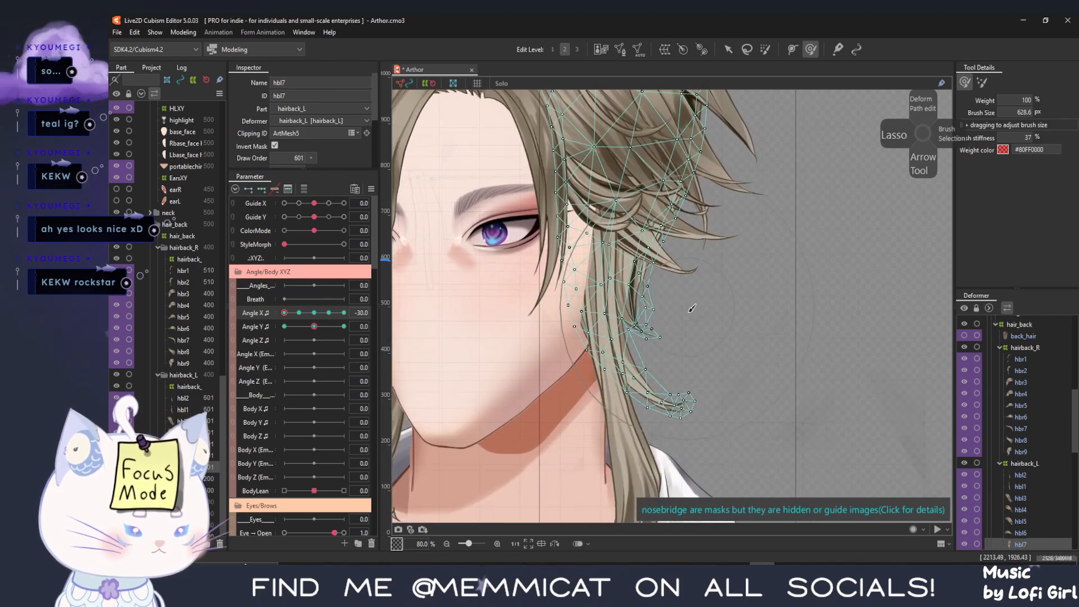
left_click_drag(705, 316, 719, 317)
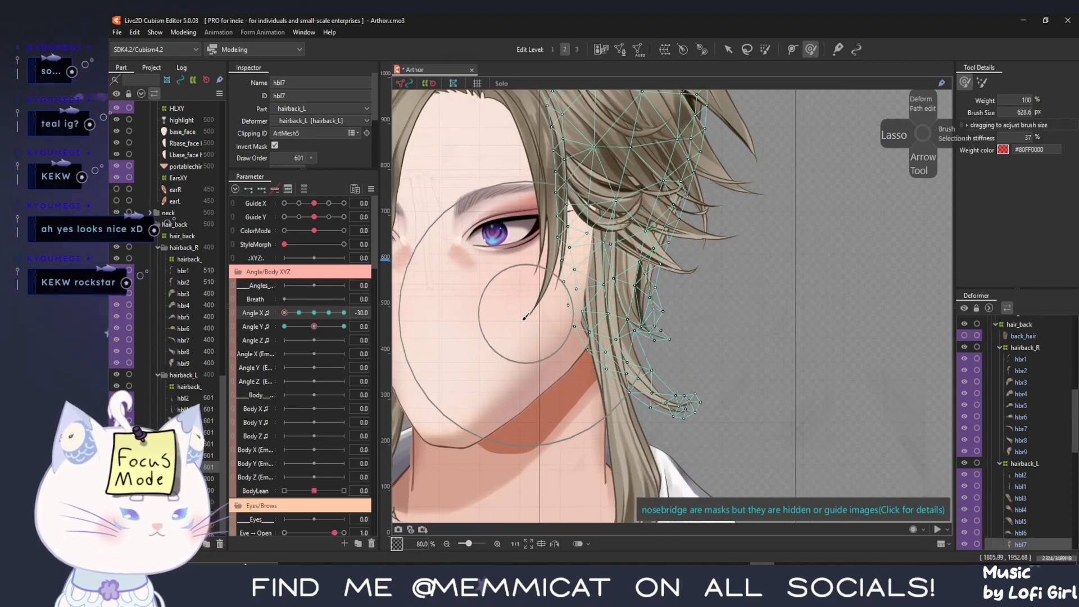
Hide the selection overlay and sweep Angle X to examine the back hair on the whole head
key("ctrl+t")
scroll(523, 319, "down", 6)
mouse_move(285, 312)
left_mouse_down()
mouse_move(337, 315)
mouse_move(281, 322)
mouse_move(364, 321)
mouse_move(180, 327)
left_mouse_up()
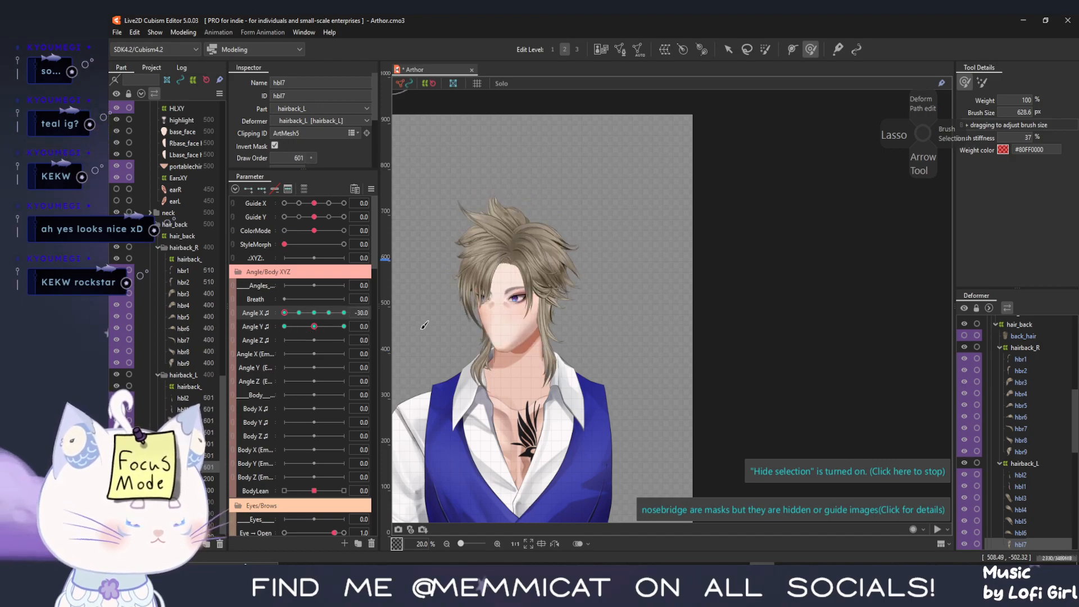
Select the hbr9 mesh, reshape its crown at Angle X -30 with the deform brush, and check it at Angle X 30
scroll(513, 168, "up", 6)
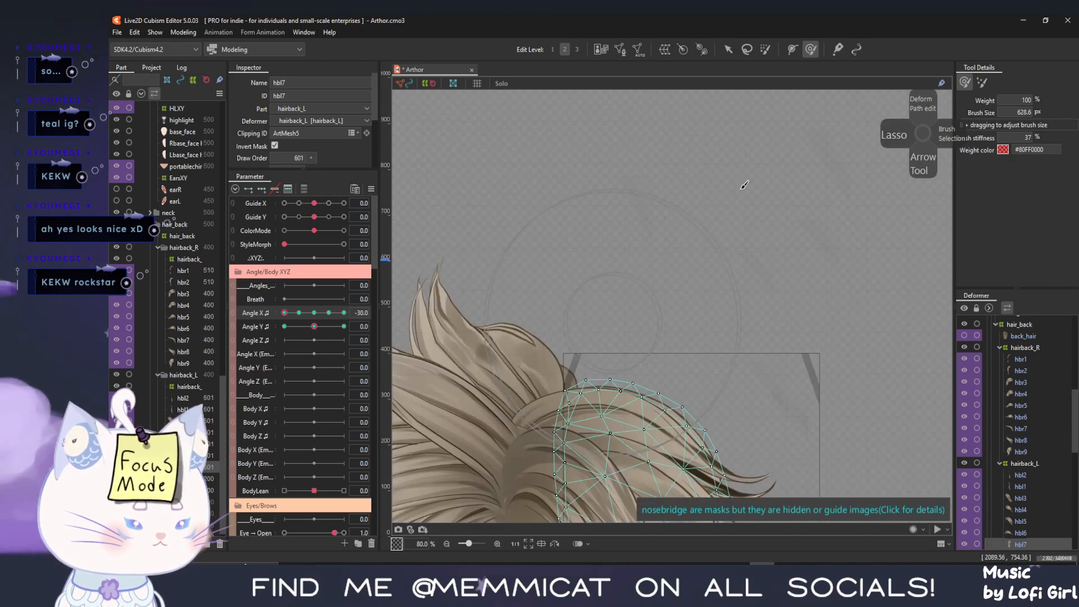
left_click(726, 51)
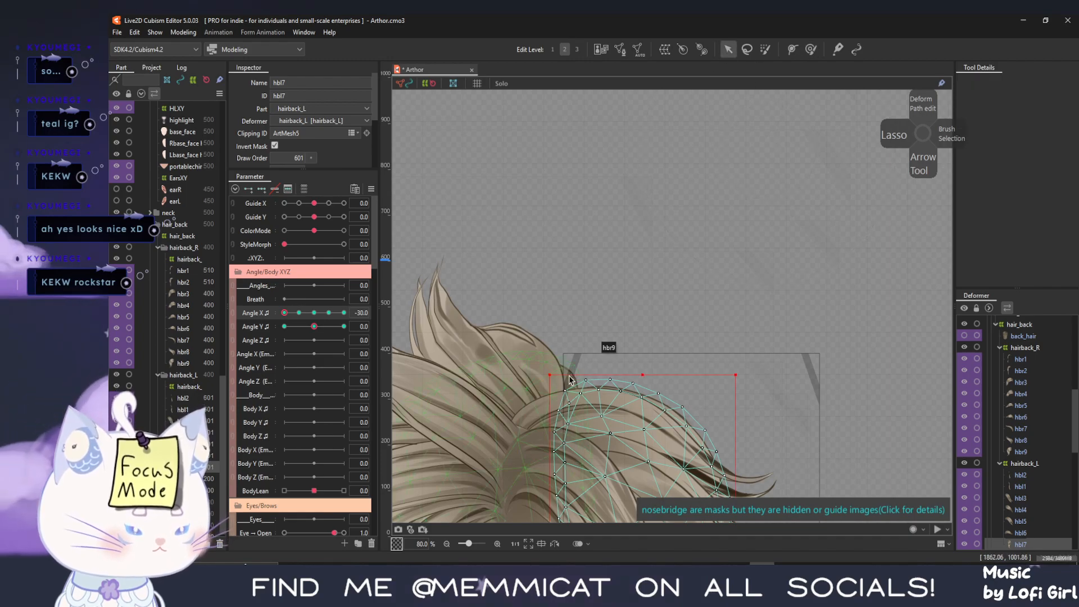
left_click(570, 381)
left_click(810, 50)
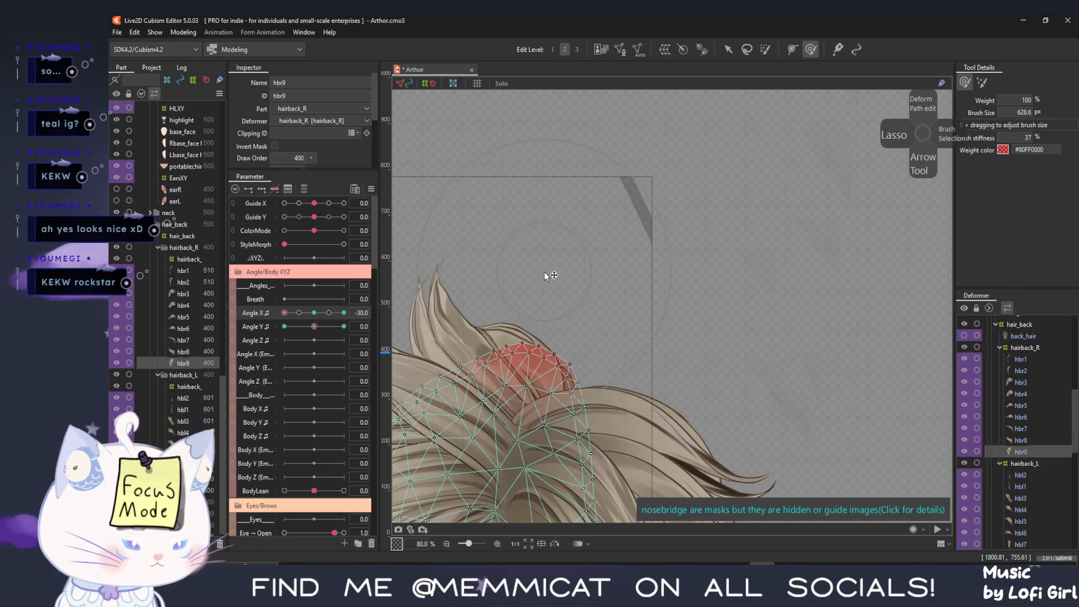
left_click_drag(287, 312, 345, 311)
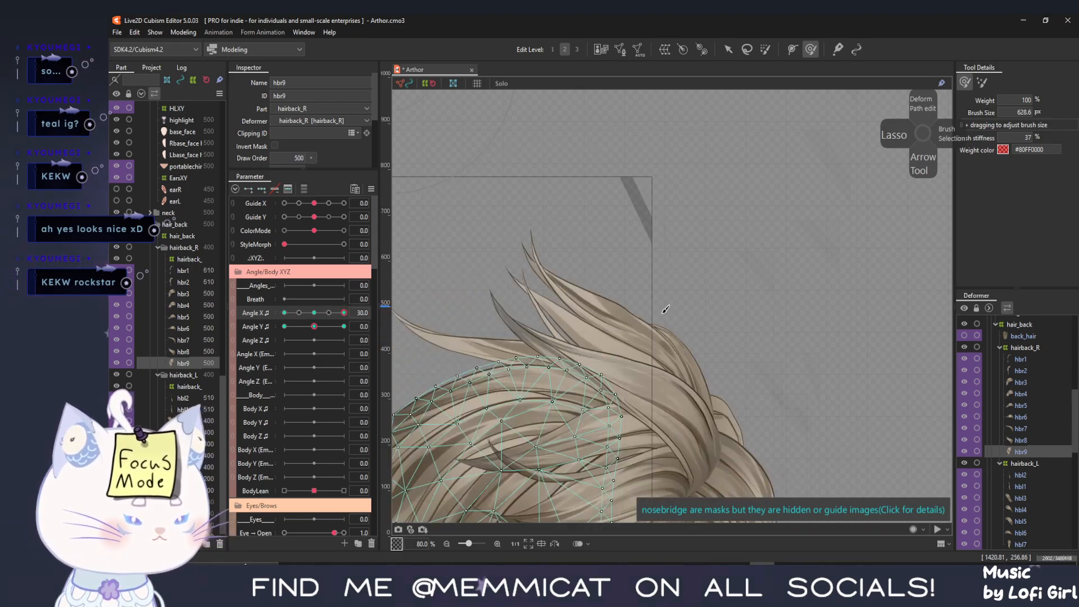
Save the model file with the reshaped back hair
scroll(660, 317, "down", 5)
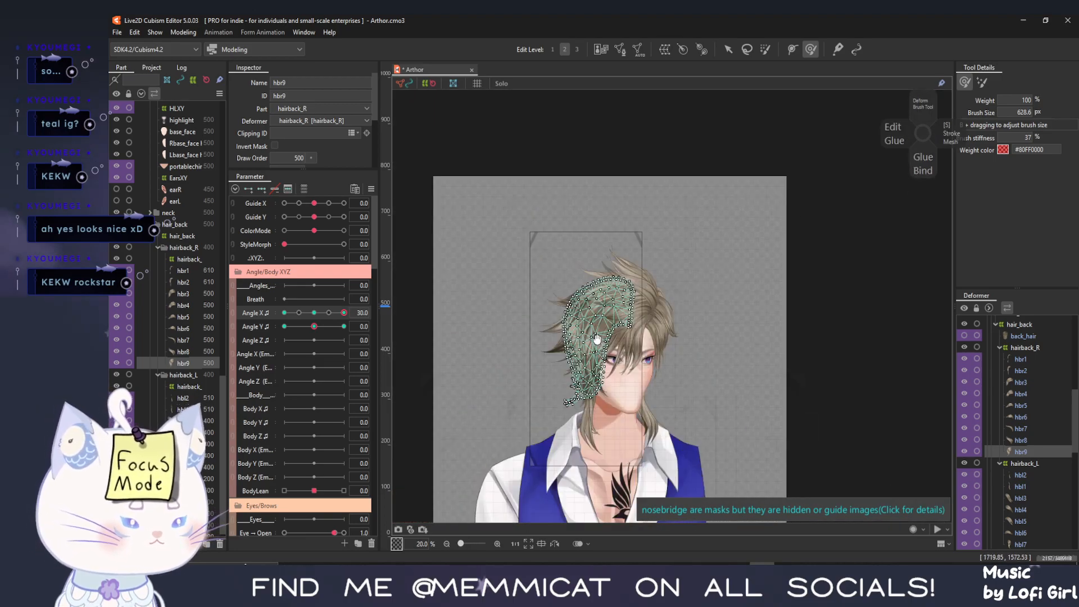
left_click(117, 32)
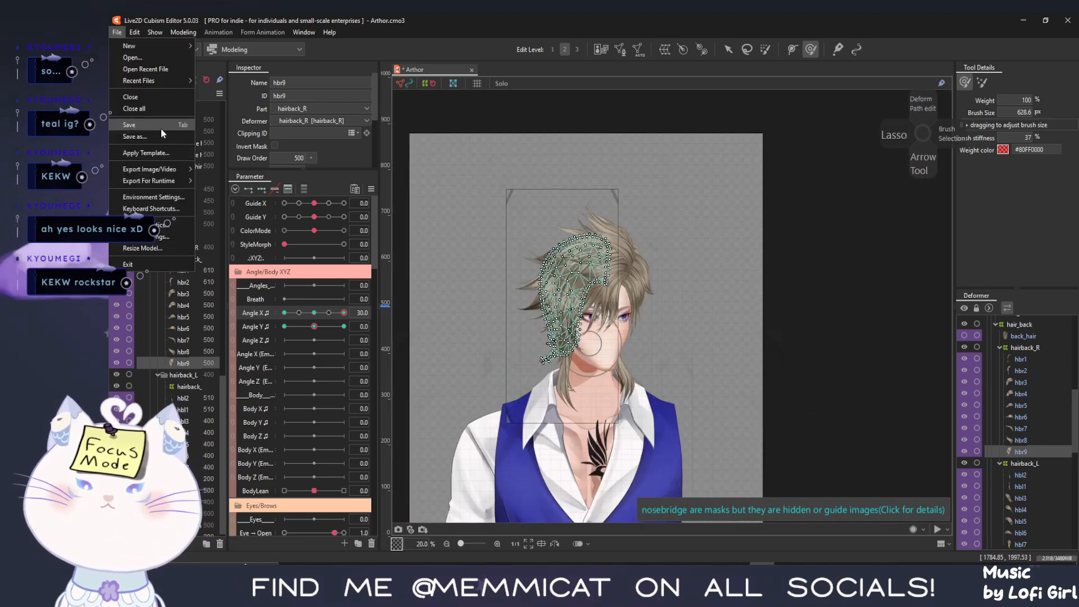
left_click(162, 132)
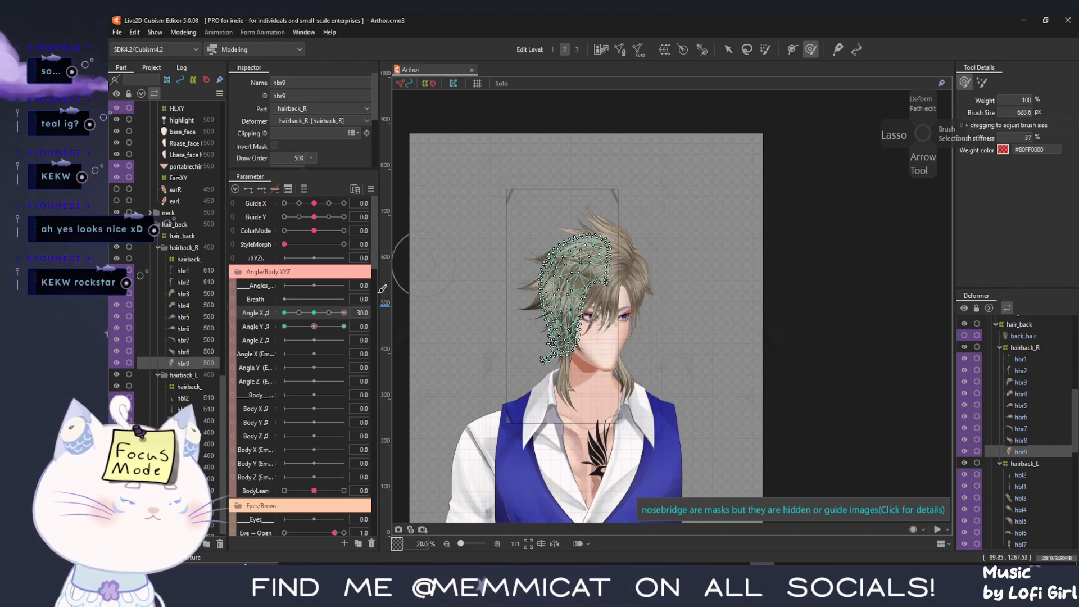
Mirror the canvas view horizontally and open the Physics Settings
left_click(183, 32)
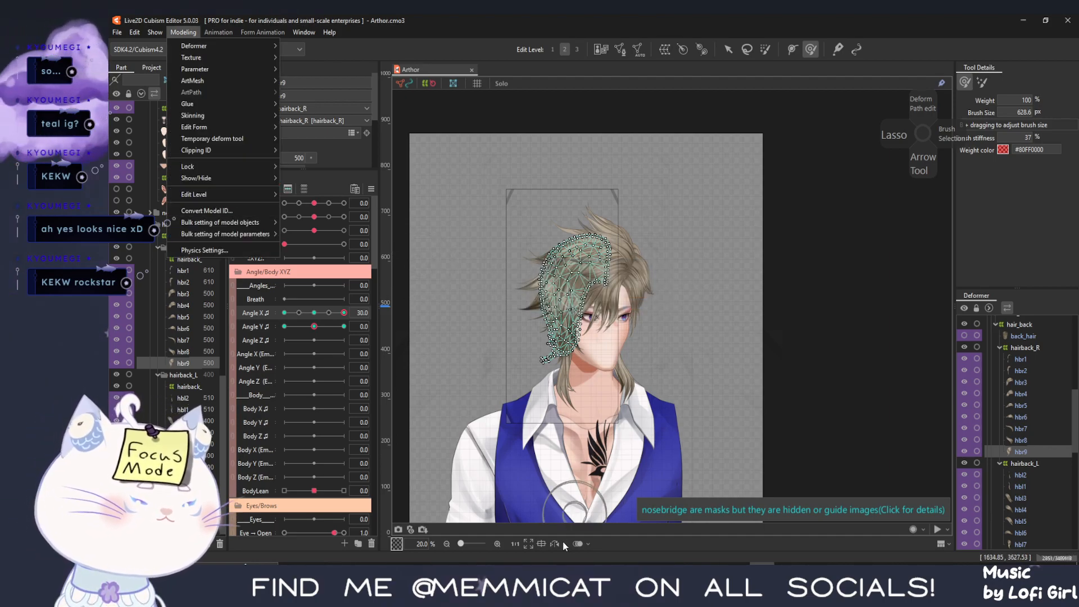
left_click(555, 543)
left_click(179, 33)
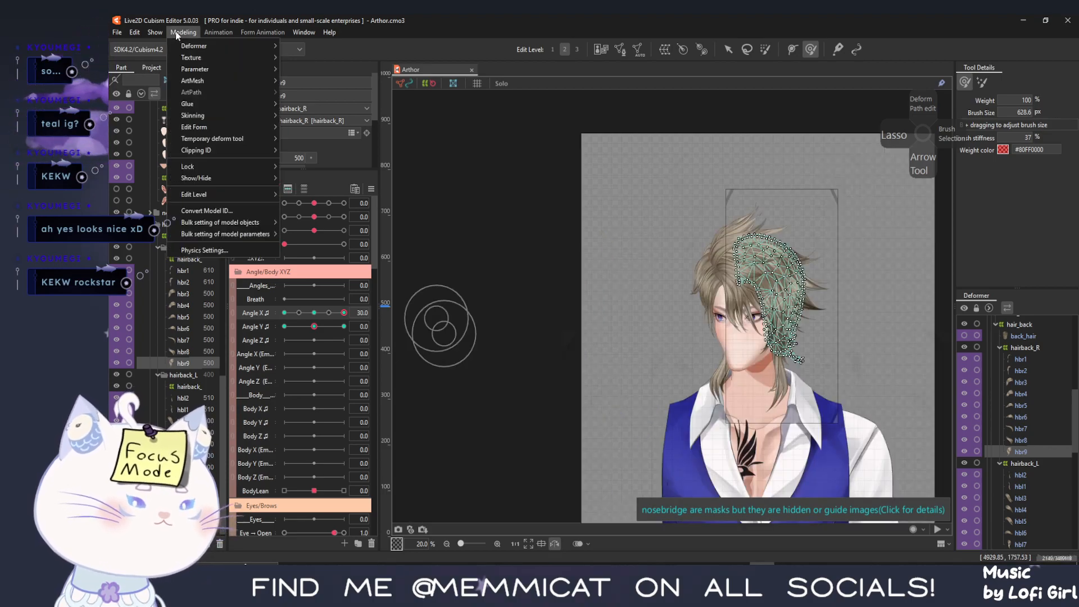
left_click(213, 250)
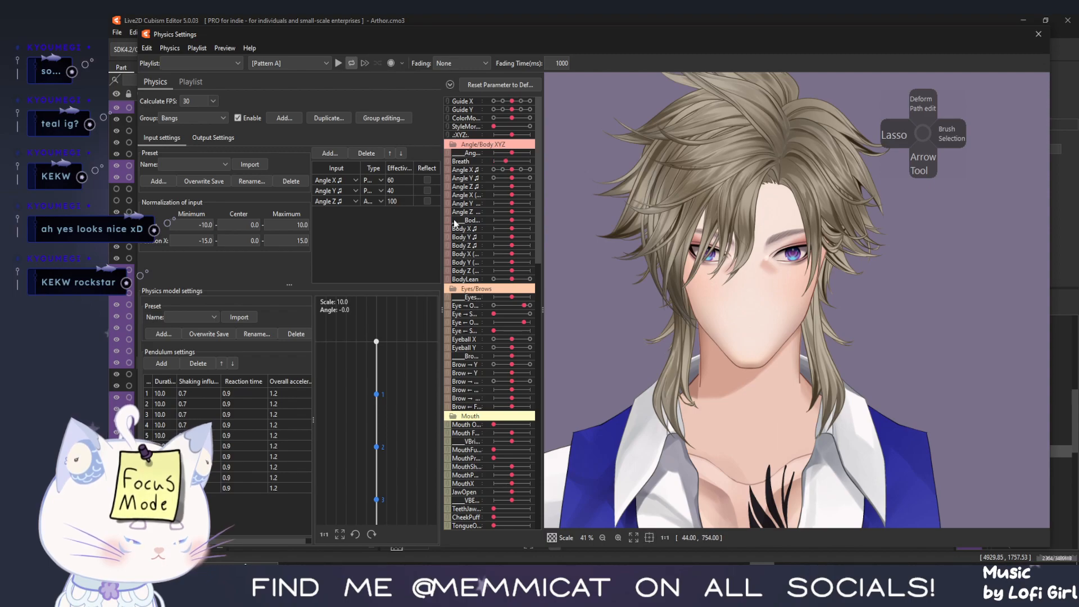
Swing Angle X in the physics preview to examine the head turn and hair motion, and close the Physics Settings
left_click_drag(510, 169, 534, 169)
scroll(686, 267, "down", 3)
scroll(632, 296, "down", 4)
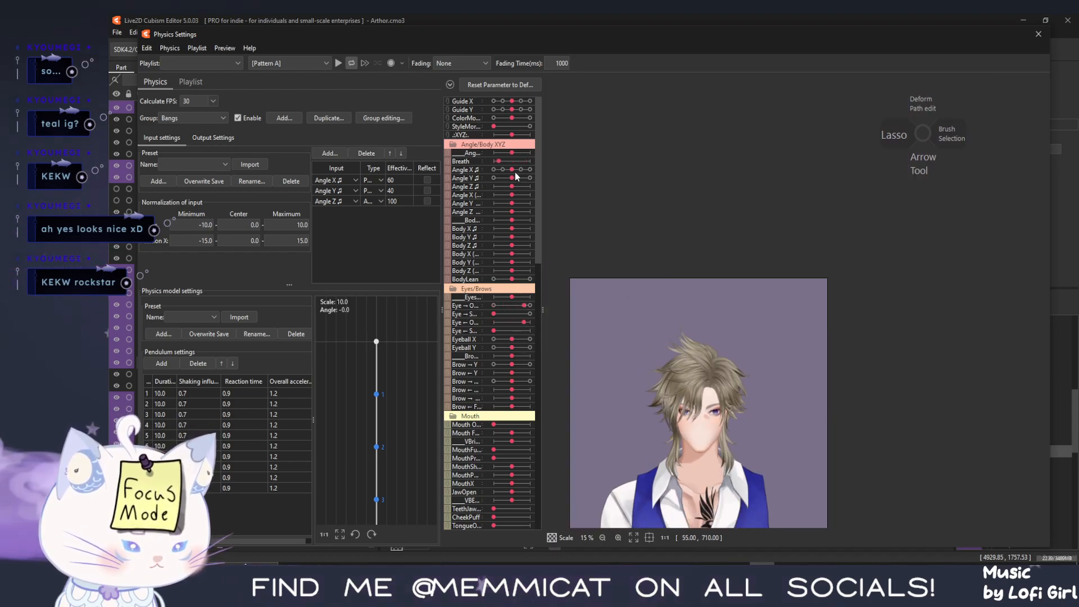
left_click_drag(512, 170, 598, 177)
left_click(1038, 34)
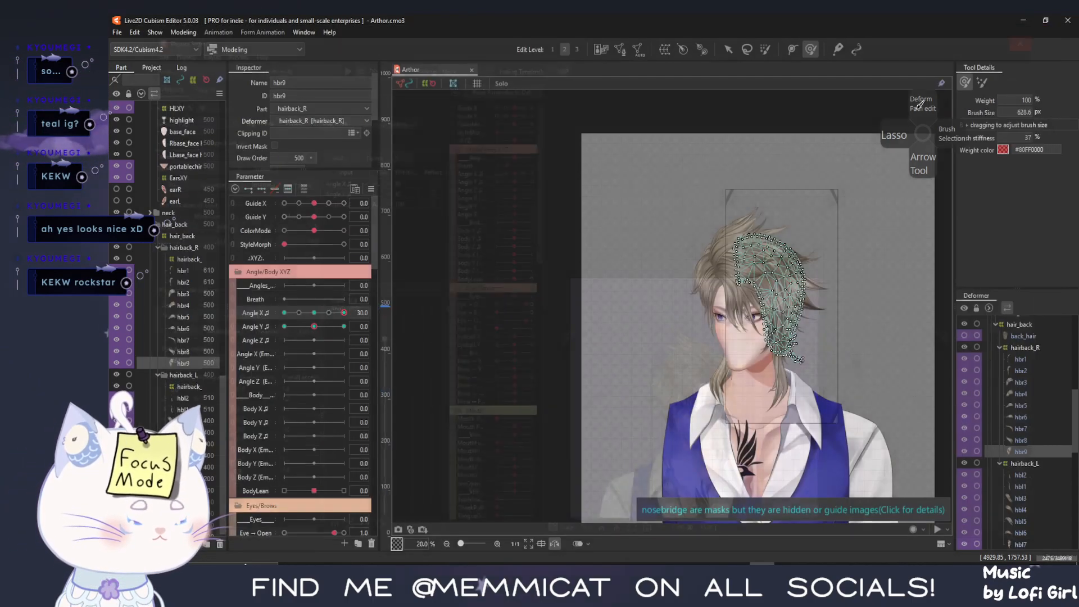
Pull the tip of hair strand hr1 inward at Angle X -30 with the deform brush at a size of 1261.5 px
mouse_move(332, 318)
left_mouse_down()
mouse_move(283, 326)
mouse_move(377, 336)
mouse_move(328, 342)
mouse_move(382, 337)
mouse_move(243, 362)
left_mouse_up()
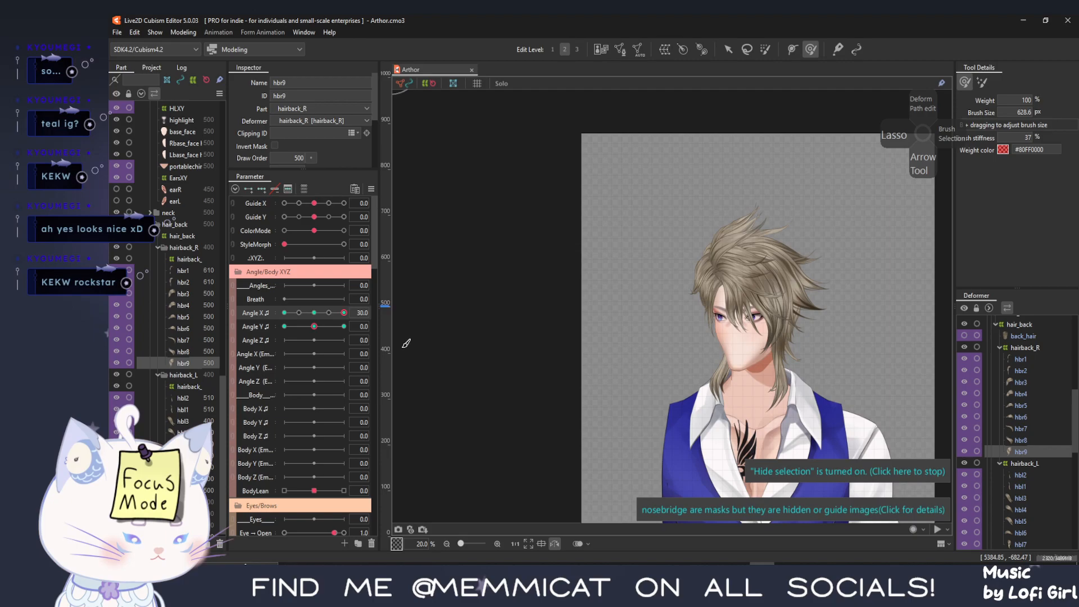
mouse_move(268, 345)
left_mouse_down()
mouse_move(335, 353)
mouse_move(257, 356)
left_mouse_up()
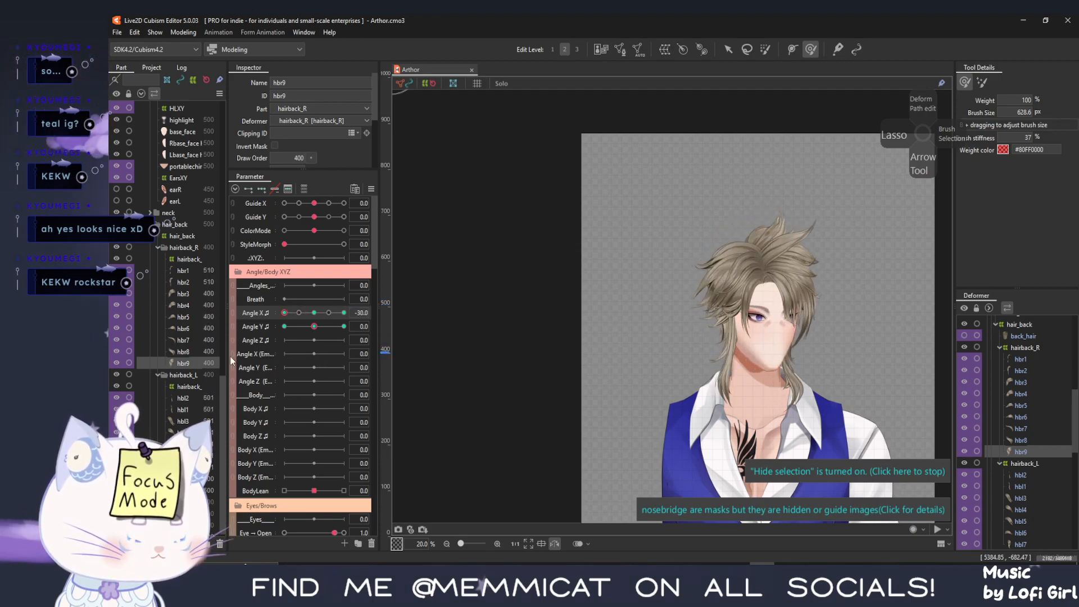
scroll(794, 197, "up", 5)
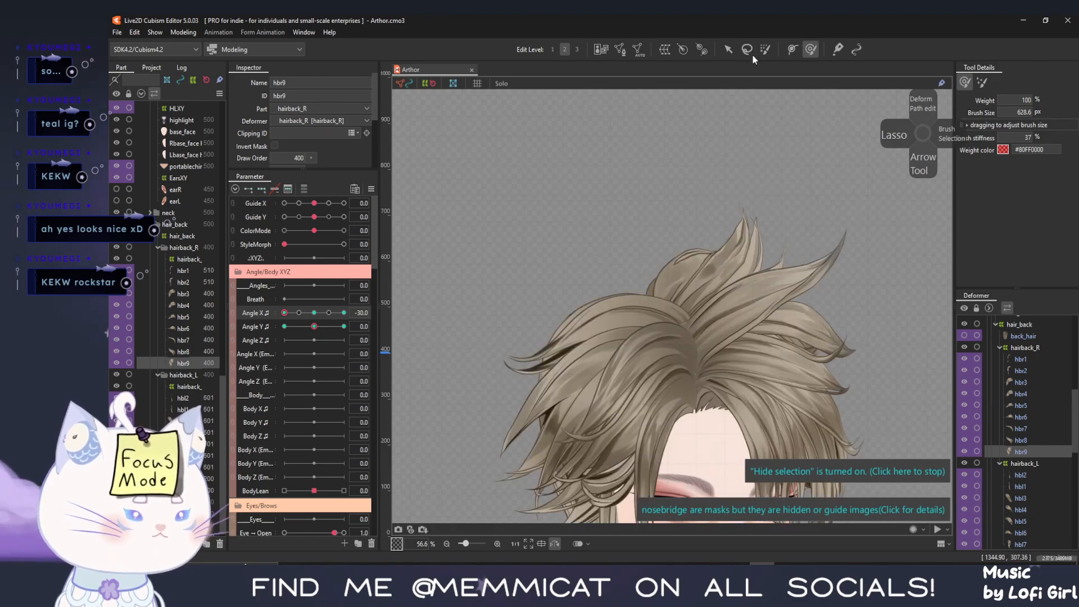
left_click(728, 50)
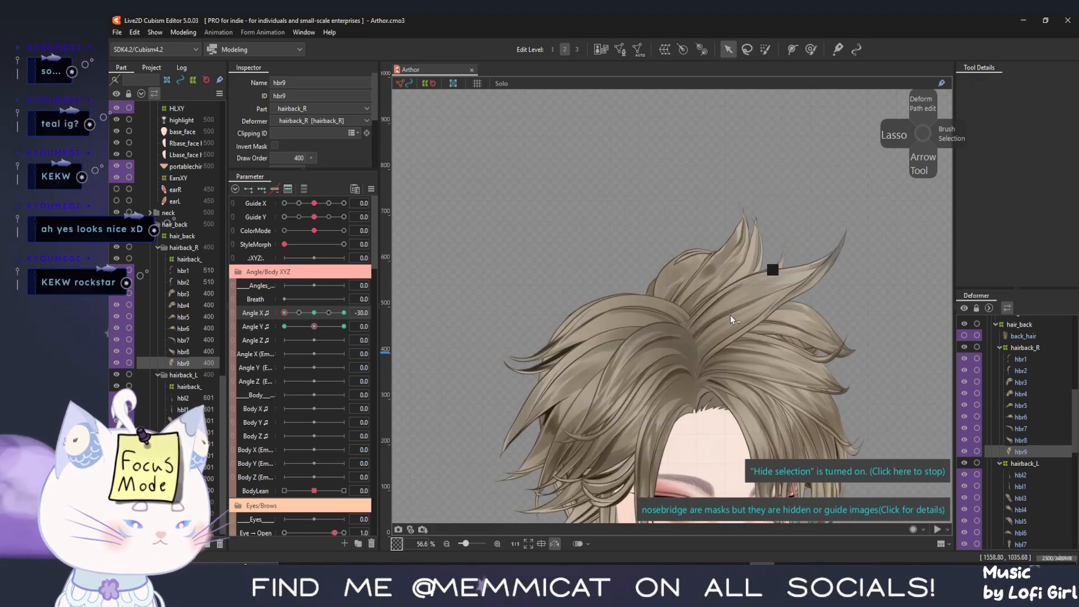
left_click(815, 473)
left_click(768, 288)
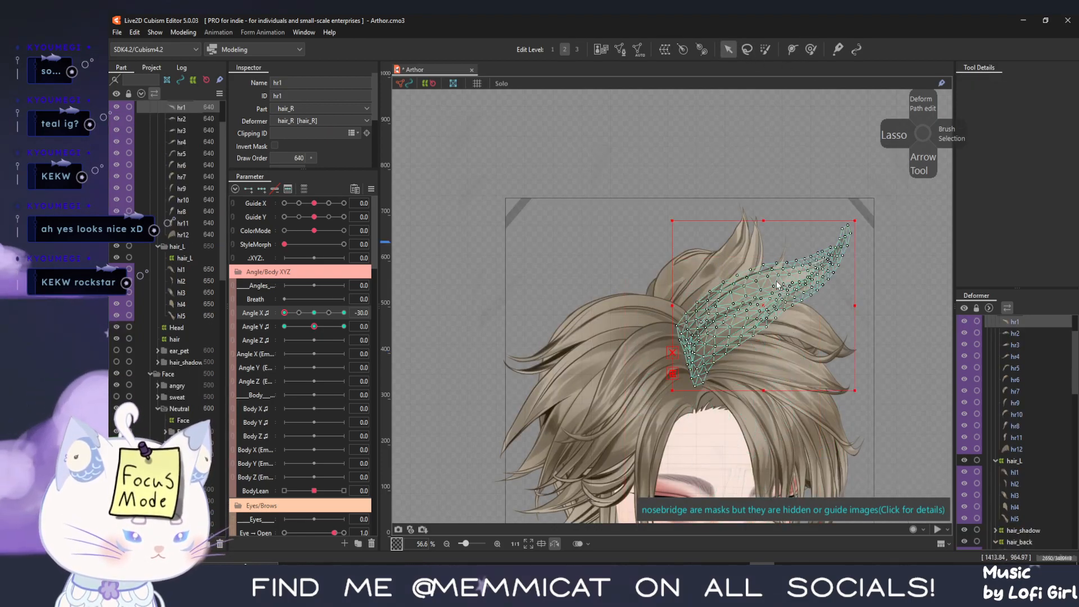
left_click(809, 50)
left_click_drag(828, 222, 877, 454)
left_click_drag(918, 220, 903, 233)
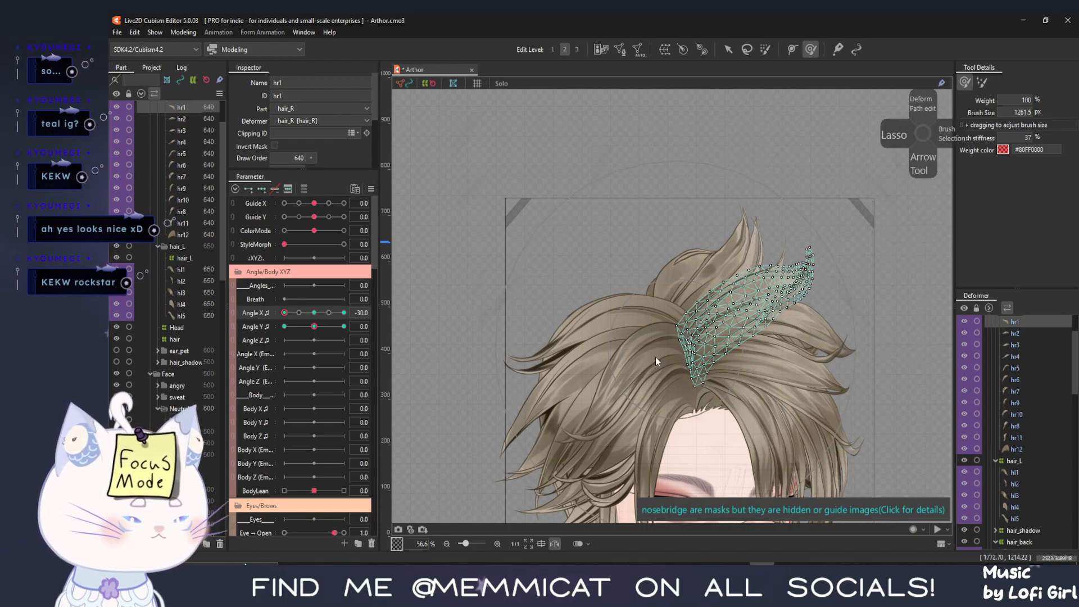
Check strand hr1 across Angle X with the selection hidden, and reduce the brush size to 817.8 px
key("ctrl+t")
mouse_move(298, 313)
left_mouse_down()
mouse_move(306, 316)
mouse_move(261, 321)
left_mouse_up()
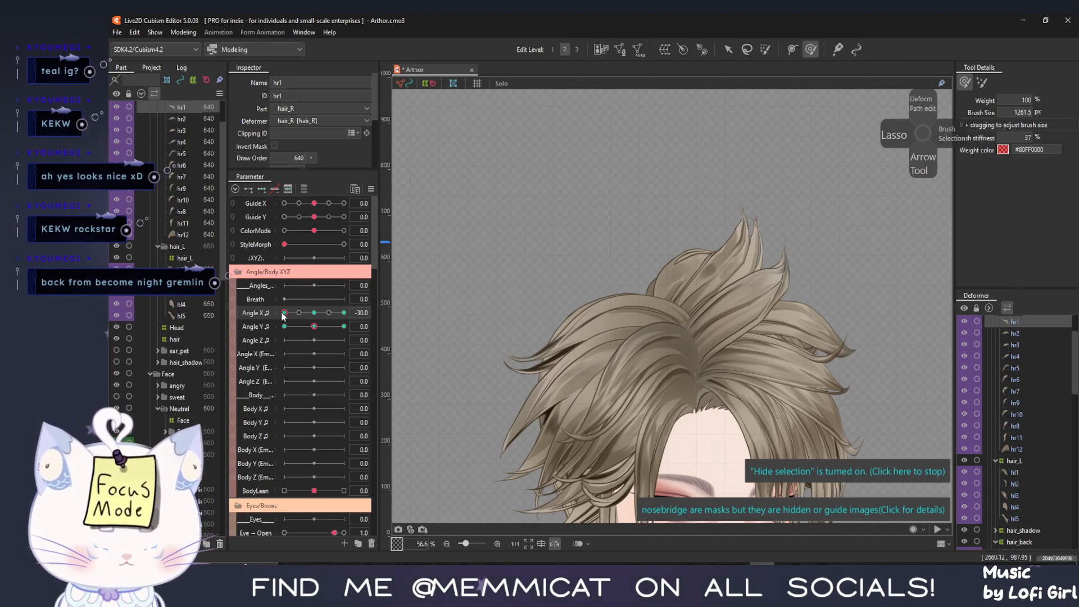
left_click_drag(284, 313, 265, 303)
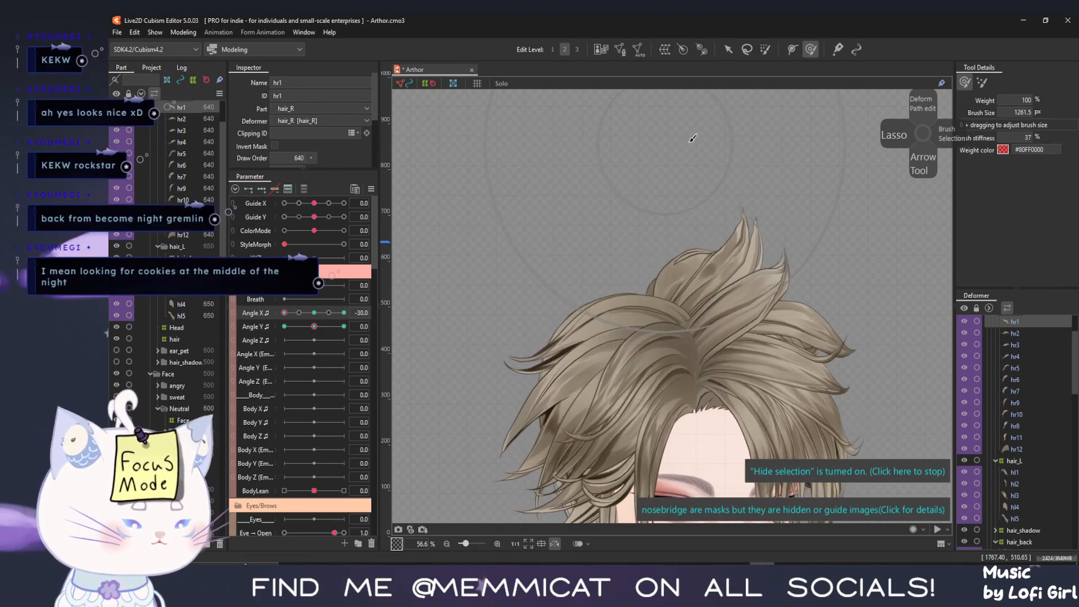
left_click_drag(798, 335, 799, 258)
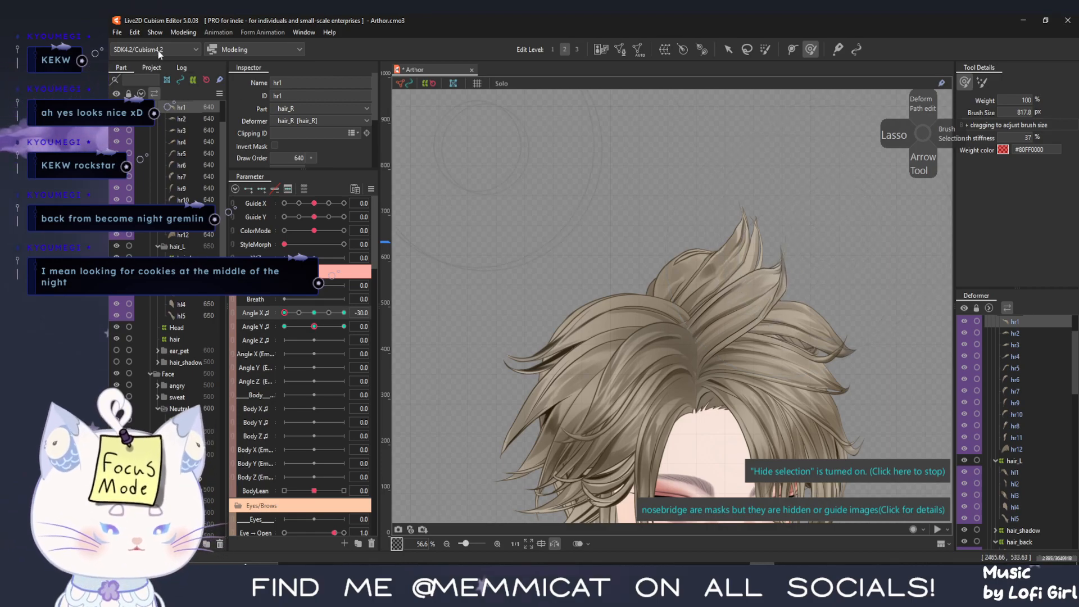
Save the model and reopen the Physics Settings
left_click(116, 32)
left_click(143, 126)
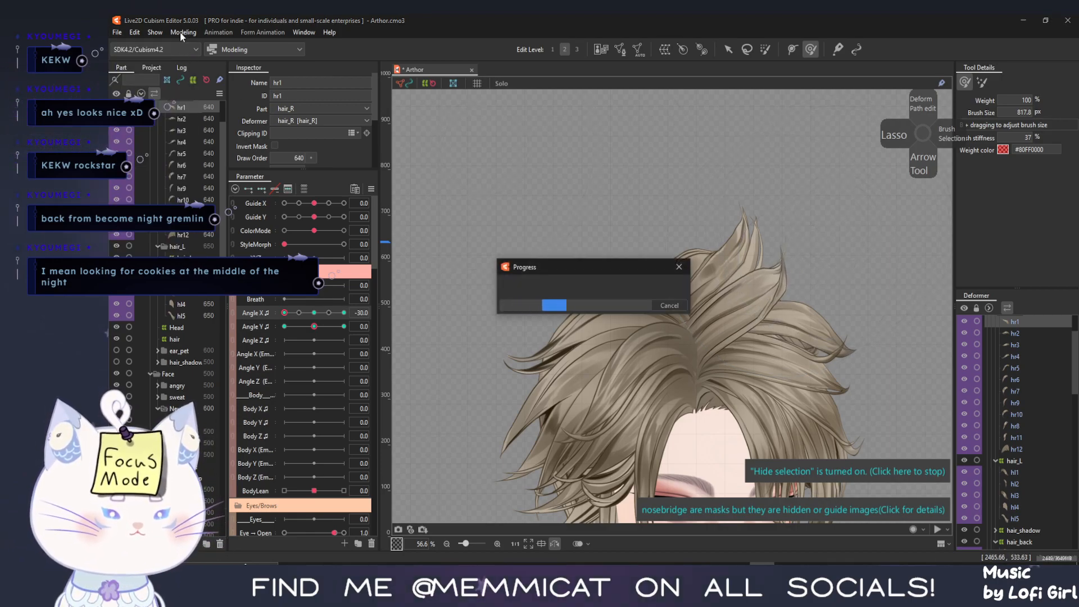
left_click(182, 33)
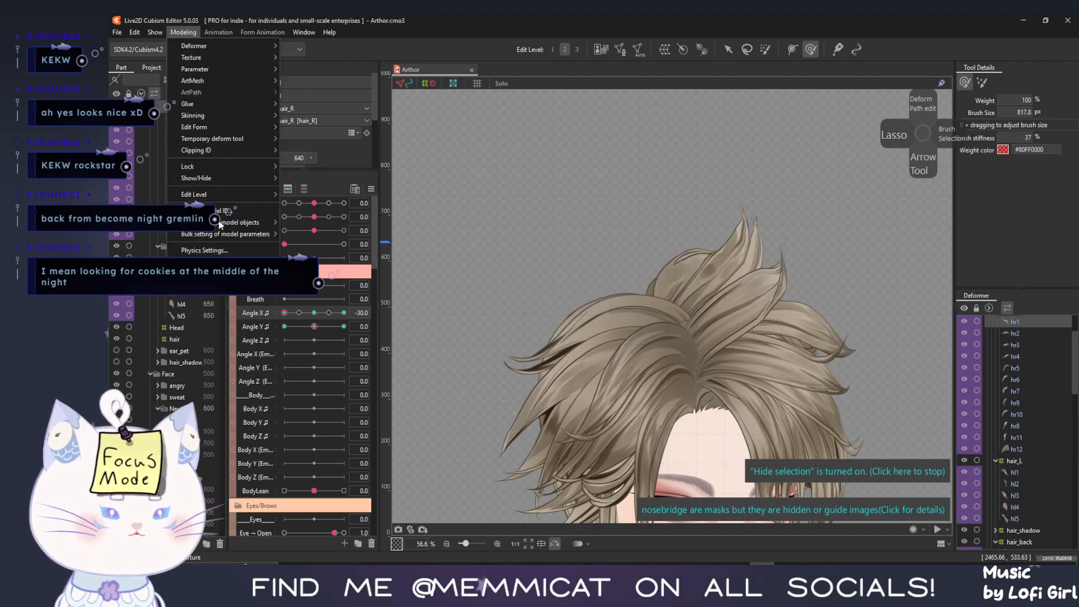
left_click(230, 250)
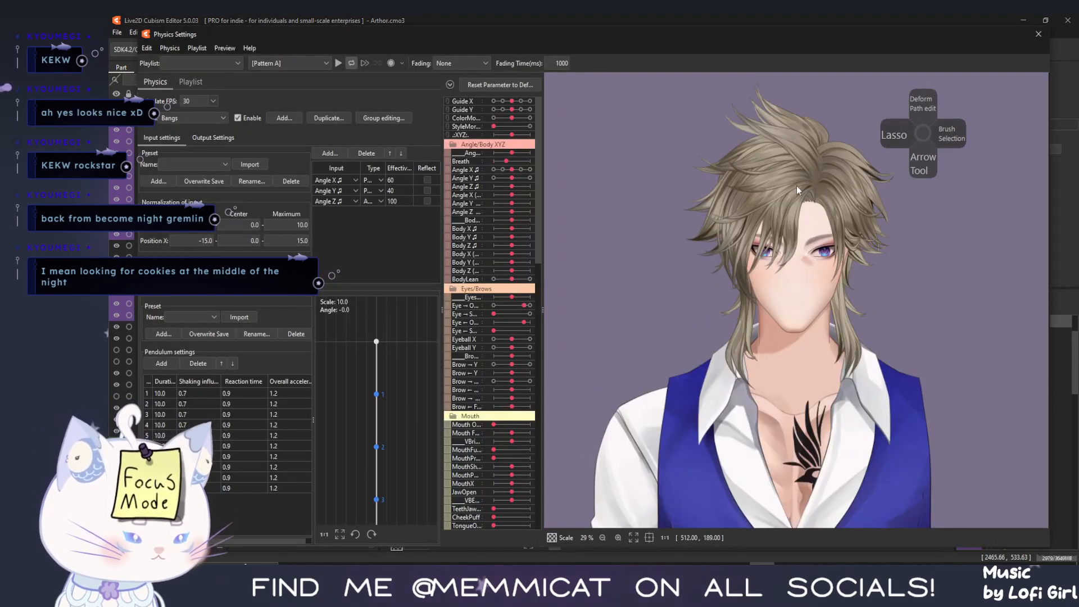
Reframe the character in the physics preview and swing Angle X to examine how the edited hair follows the head turn
left_click_drag(909, 298, 846, 384)
left_click_drag(499, 169, 544, 233)
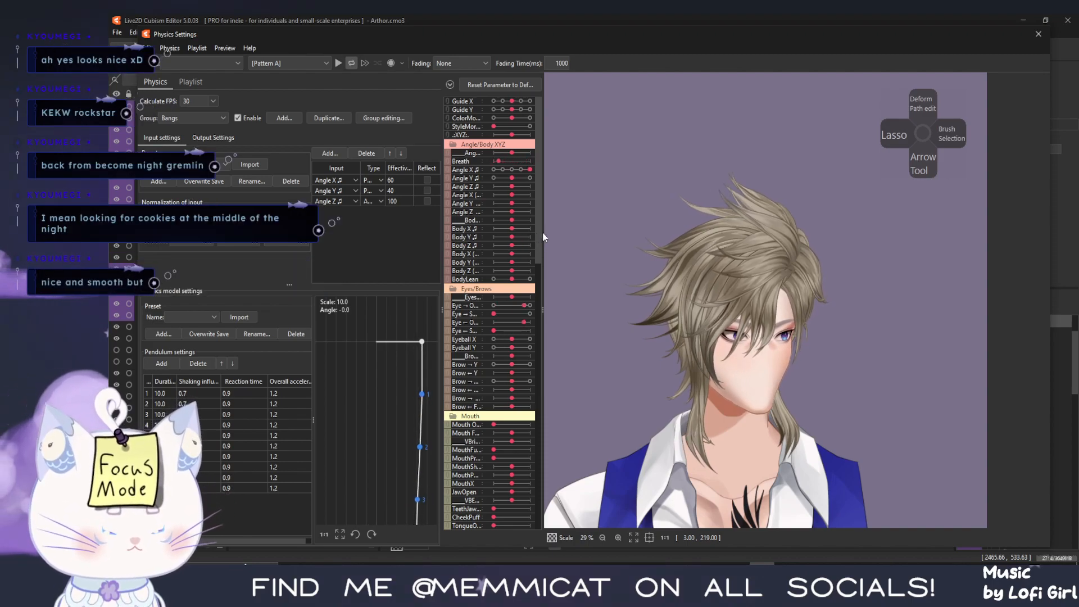
mouse_move(533, 234)
left_mouse_down()
mouse_move(480, 234)
mouse_move(518, 231)
left_mouse_up()
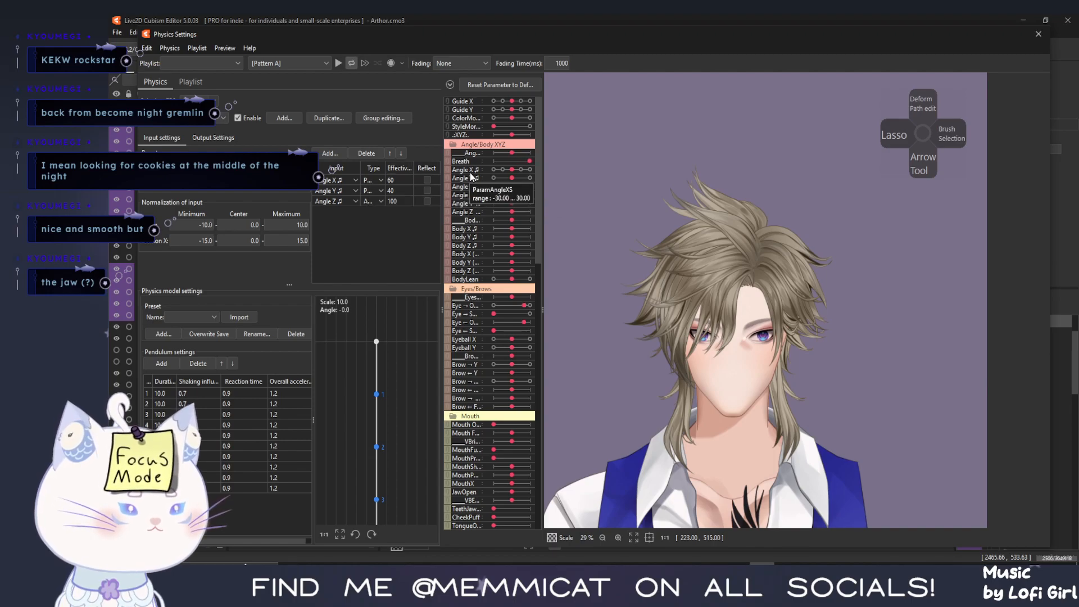
Swing Angle X between its extremes in the physics preview to examine the hair and jaw, and close the Physics Settings
mouse_move(512, 171)
left_mouse_down()
mouse_move(471, 181)
mouse_move(544, 181)
mouse_move(515, 188)
mouse_move(571, 199)
mouse_move(511, 174)
left_mouse_up()
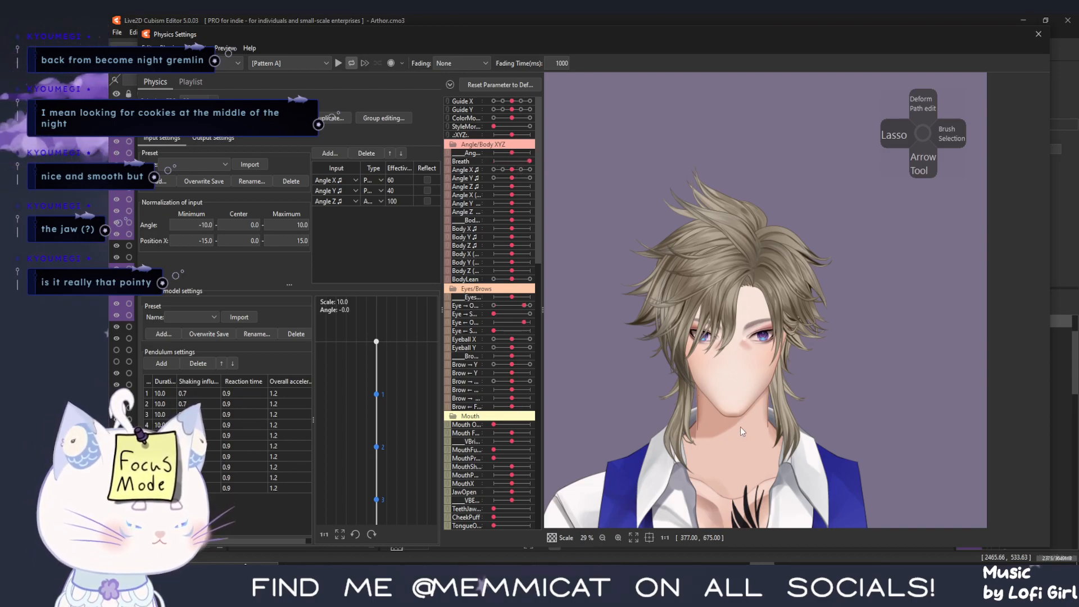
left_click_drag(511, 168, 623, 195)
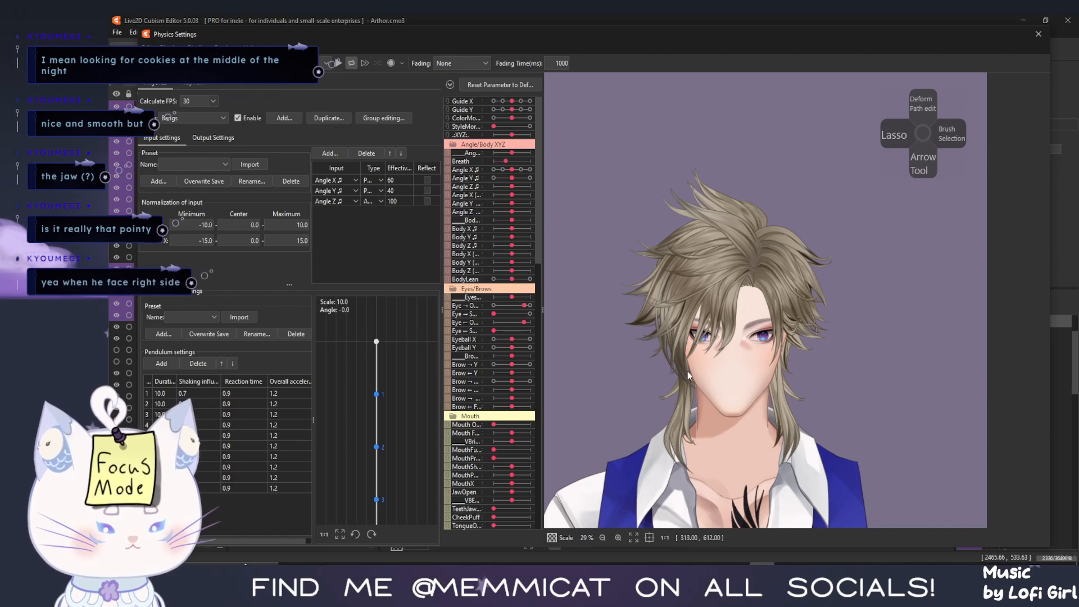
left_click_drag(486, 169, 647, 181)
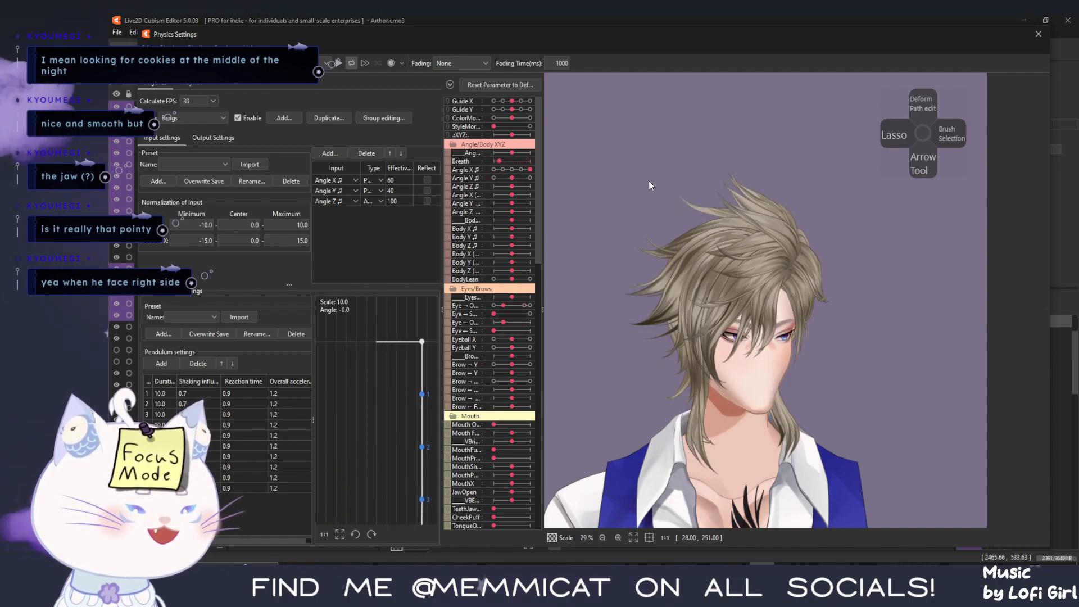
left_click_drag(648, 180, 623, 183)
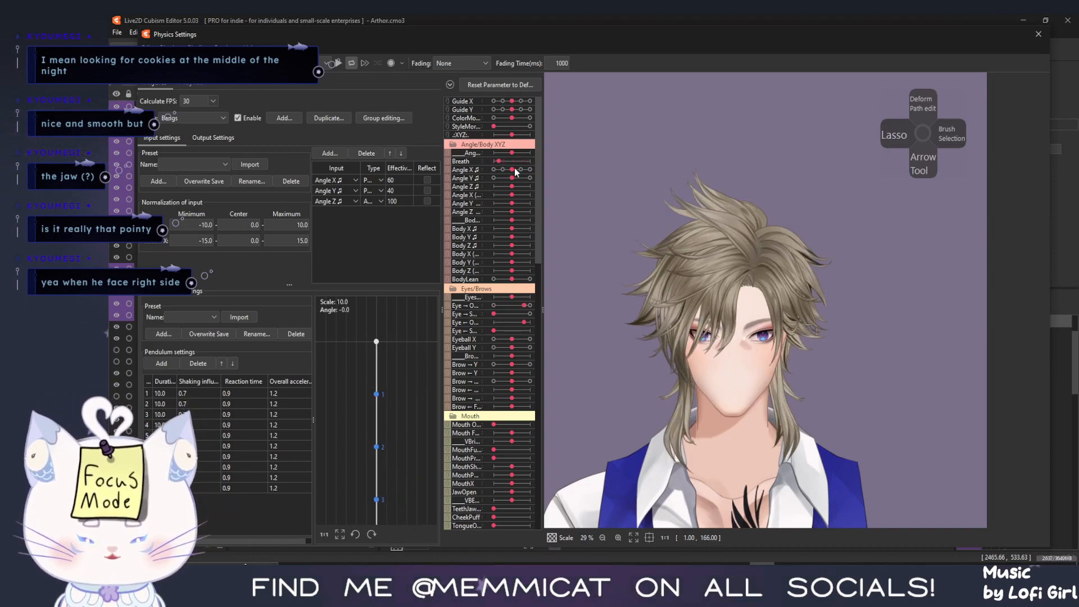
mouse_move(515, 171)
left_mouse_down()
mouse_move(535, 170)
mouse_move(493, 170)
left_mouse_up()
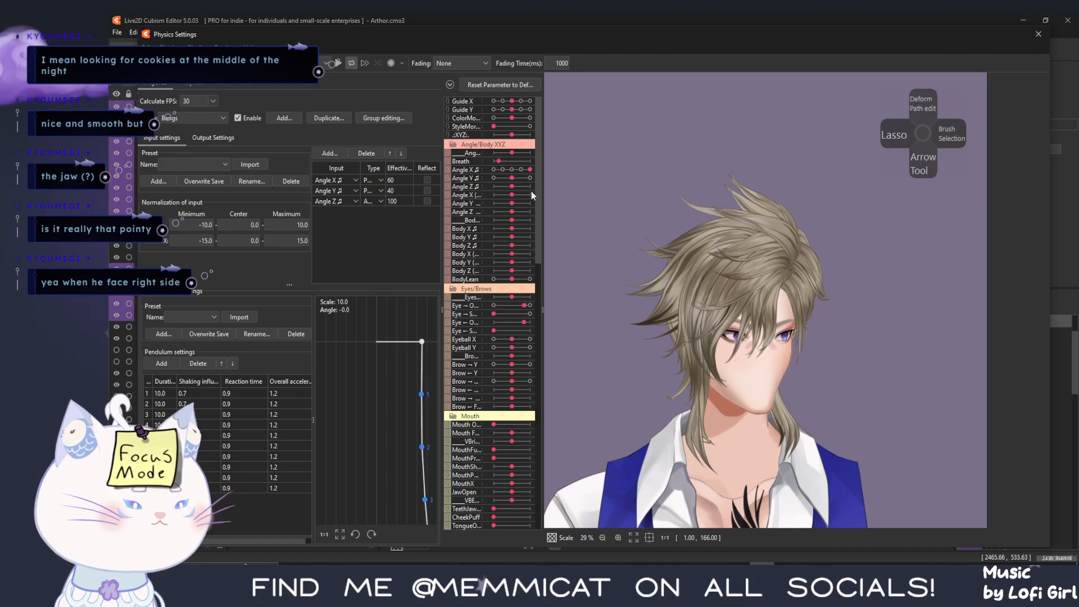
mouse_move(453, 193)
left_mouse_down()
mouse_move(546, 190)
mouse_move(451, 196)
left_mouse_up()
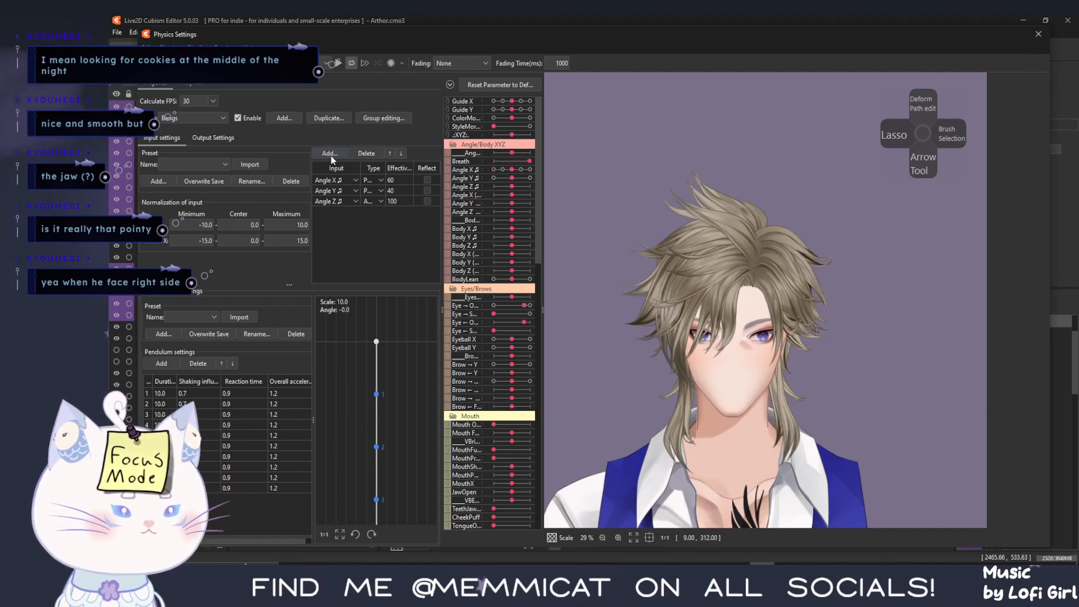
left_click_drag(513, 170, 653, 154)
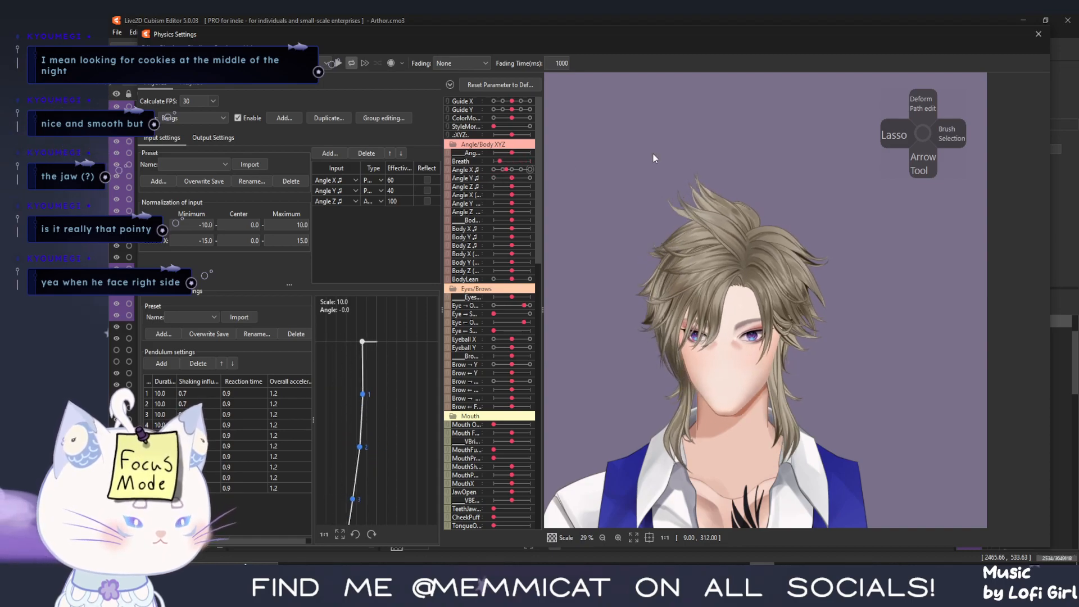
key("Escape")
Turn off the mirrored view, examine the side hair across Angle X, and stop hiding the selection
left_click_drag(736, 379, 590, 80)
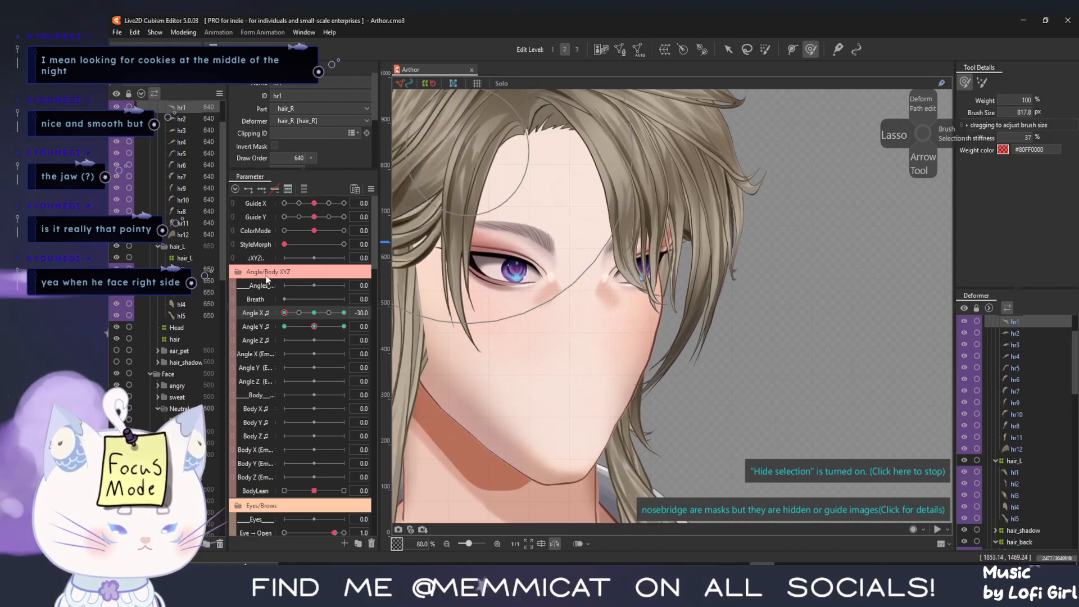
left_click(555, 544)
left_click_drag(638, 378, 371, 336)
scroll(466, 292, "down", 2)
mouse_move(305, 316)
left_mouse_down()
mouse_move(294, 312)
mouse_move(319, 316)
mouse_move(252, 310)
left_mouse_up()
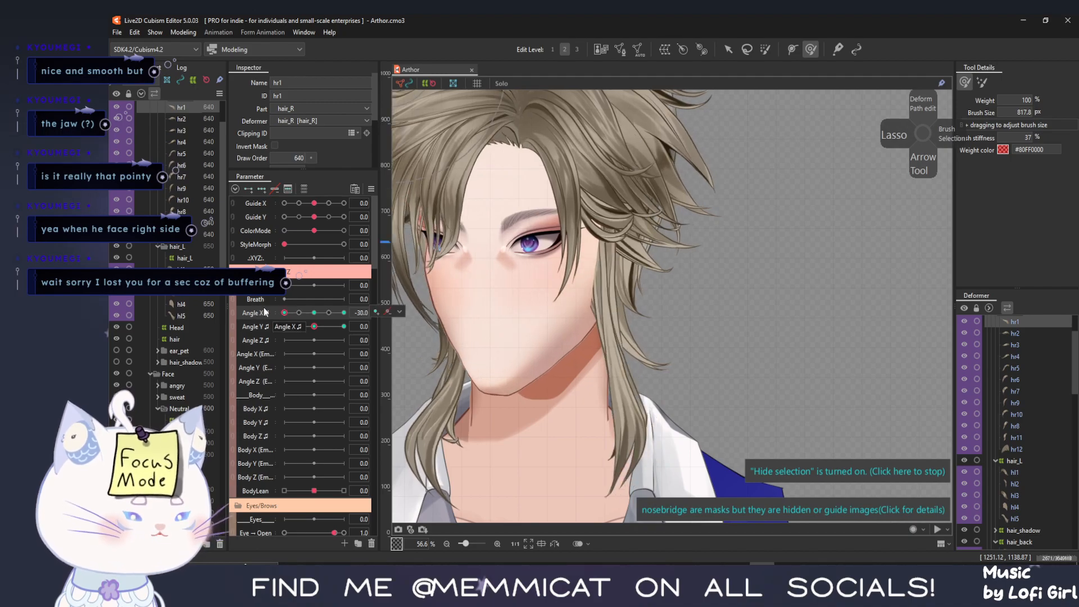
left_click(847, 475)
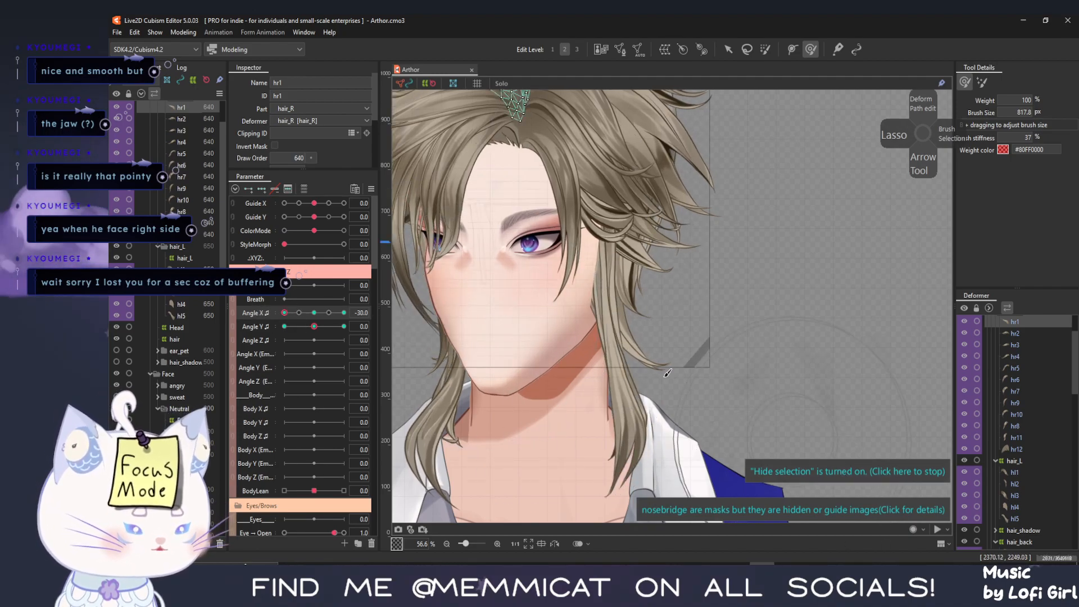
Pull the upper part of back hair strand hbl2 inward at Angle X -30 with the deform brush
key("v")
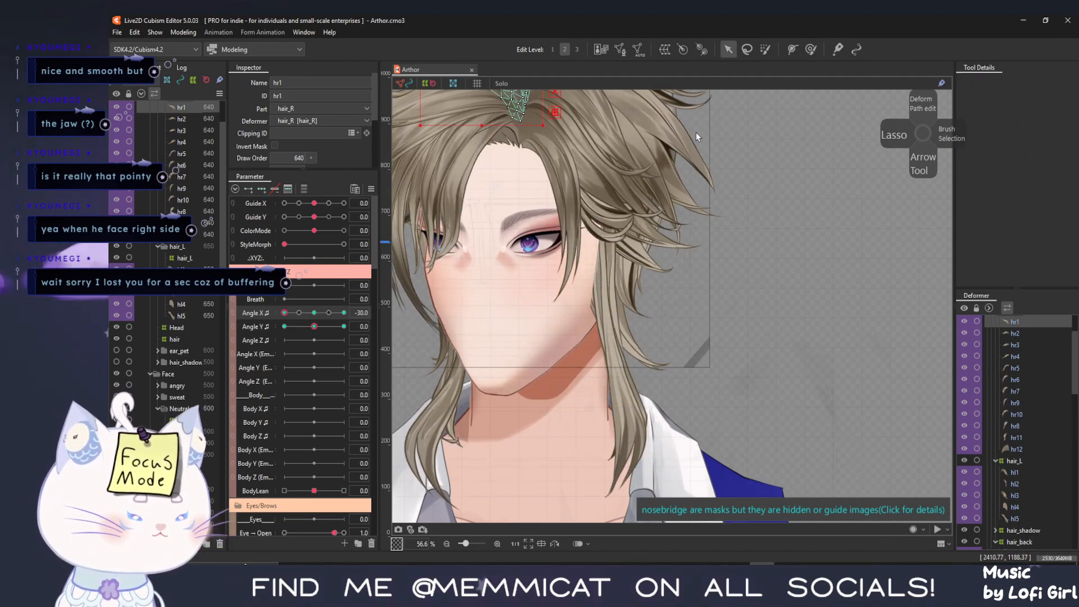
left_click(632, 440)
scroll(707, 309, "up", 2)
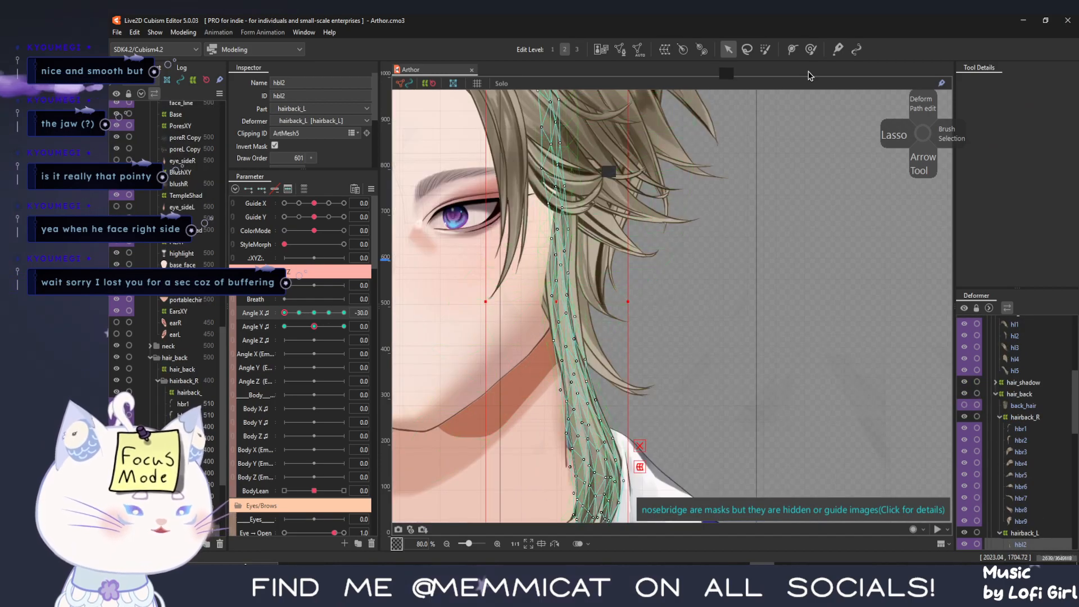
left_click(811, 51)
key("b")
mouse_move(582, 194)
left_mouse_down()
mouse_move(527, 177)
mouse_move(555, 163)
left_mouse_up()
Nudge strand hbl2 slightly toward the face at Angle X -15 with the deform brush at a size of 834.0 px
left_click_drag(284, 313, 299, 312)
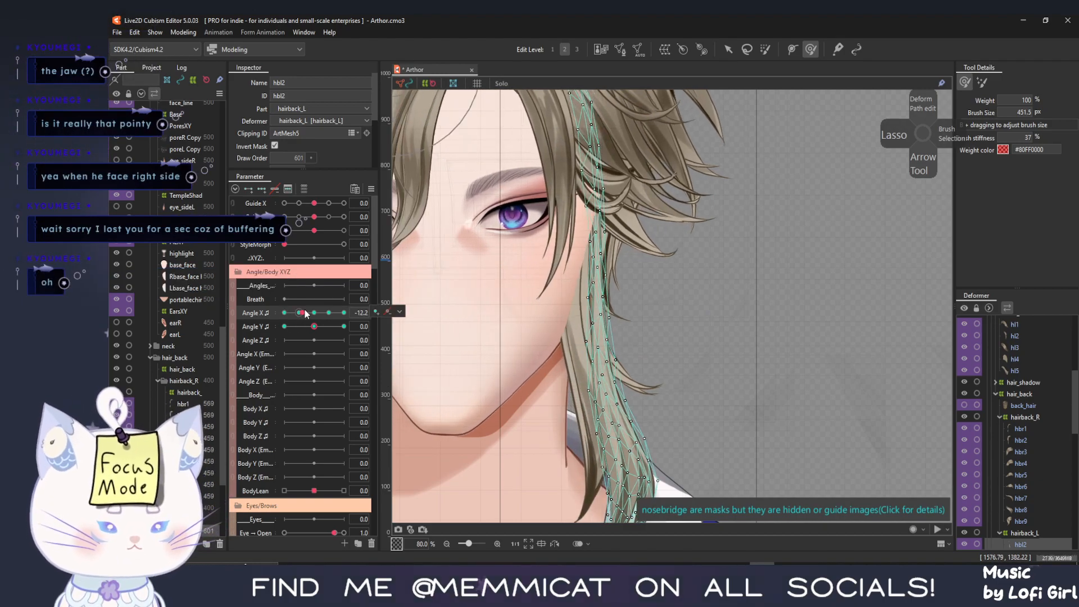
left_click_drag(736, 288, 766, 345)
left_click_drag(619, 240, 609, 241)
Check strand hbl2 across the Angle X range with the selection hidden, and save the model
left_click_drag(299, 313, 280, 325)
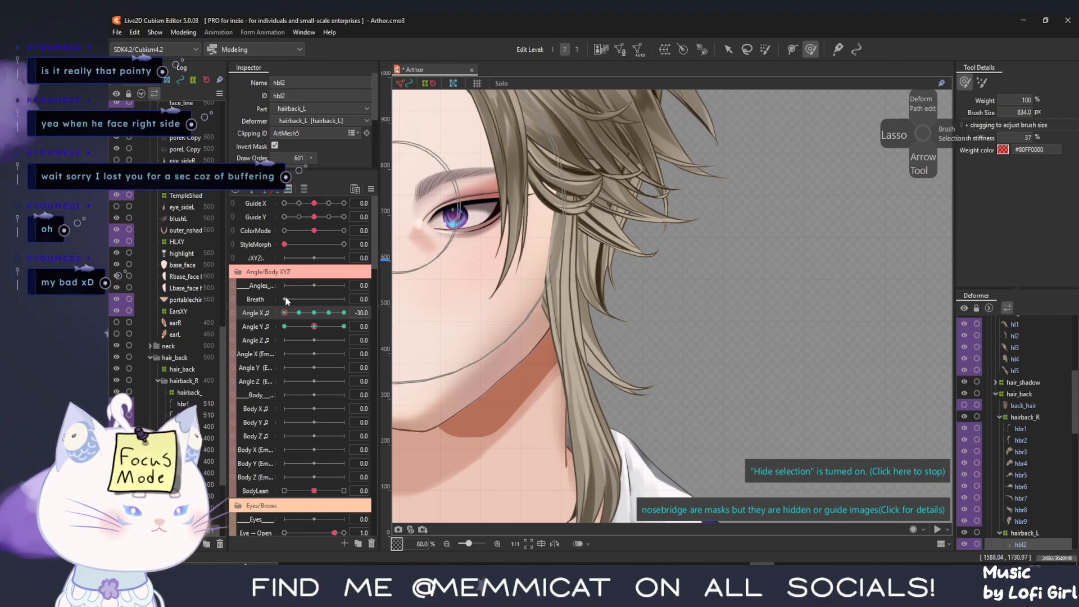
left_click_drag(285, 312, 345, 326)
left_click_drag(514, 314, 753, 313)
left_click_drag(337, 318, 254, 299)
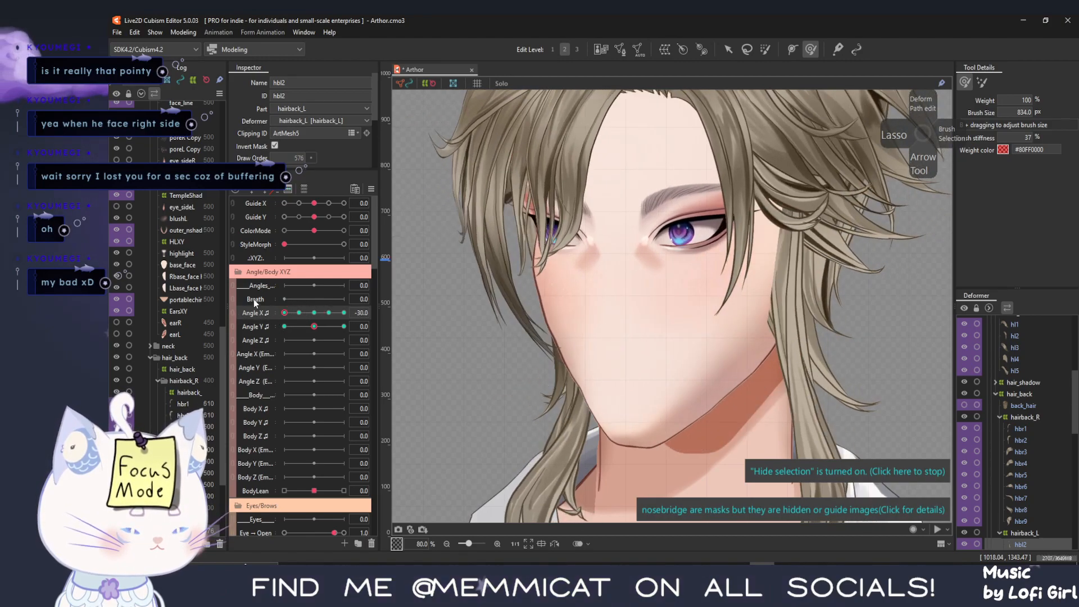
key("v")
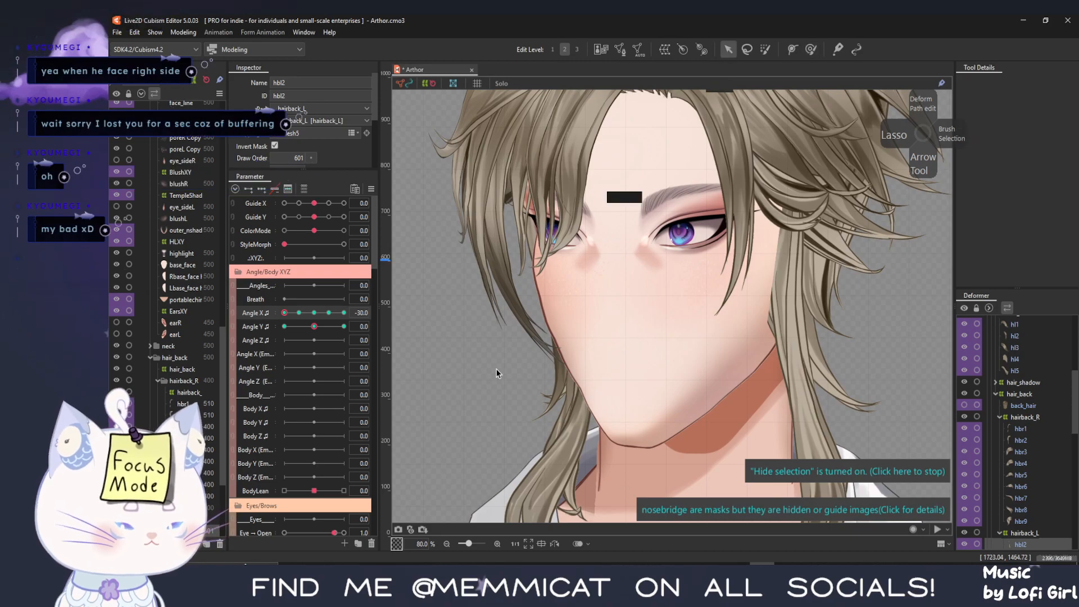
scroll(542, 376, "down", 5)
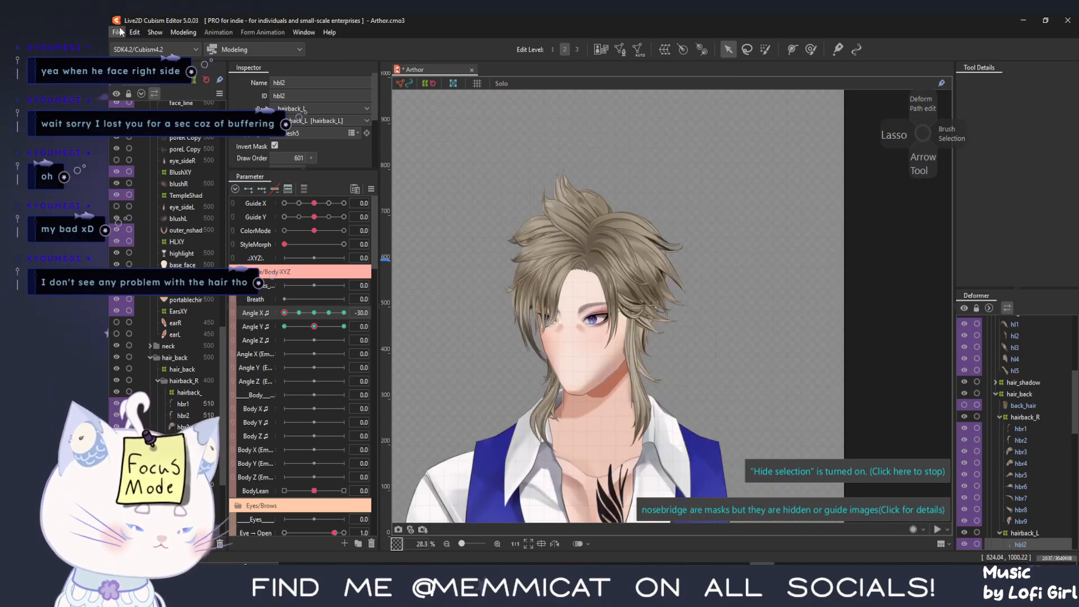
left_click(118, 32)
left_click(119, 223)
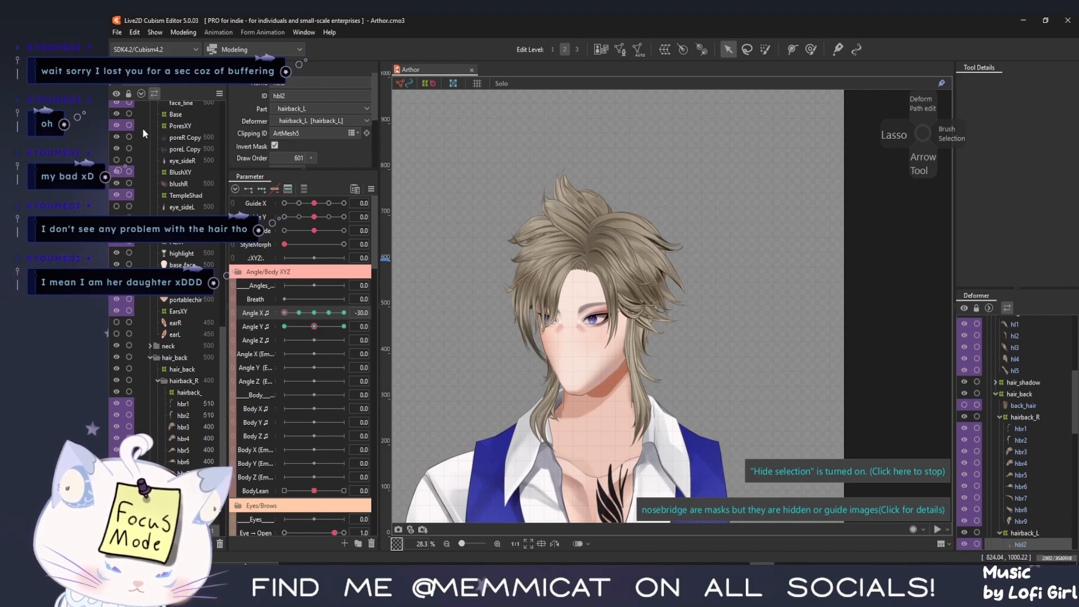
Combine Angle X with Angle Y, examine the hair at the diagonal head poses, and separate the two parameters again
left_click(232, 313)
left_click_drag(300, 347, 410, 352)
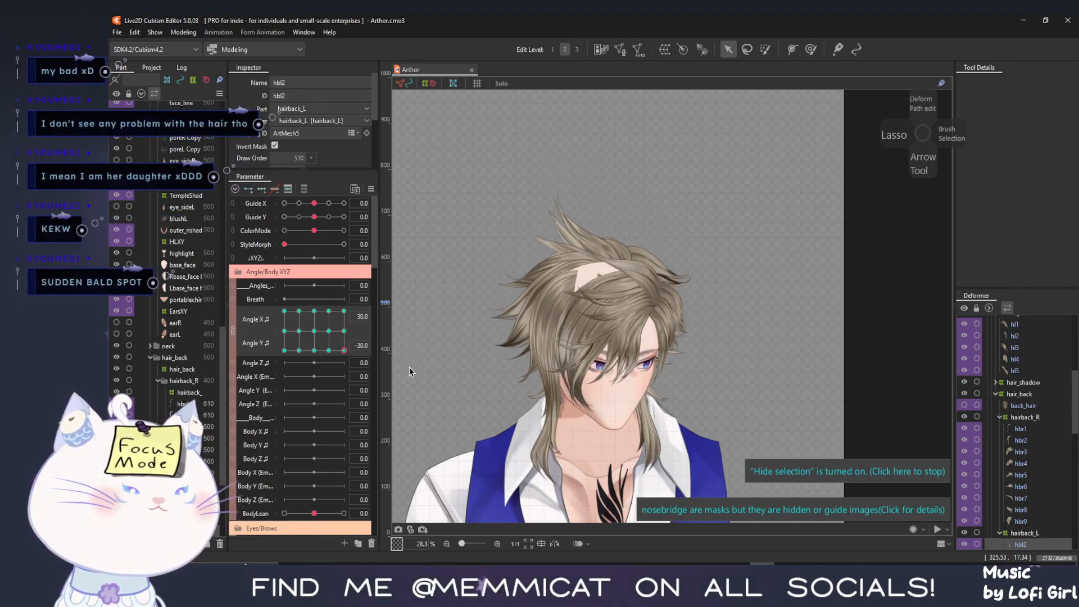
left_click_drag(332, 376, 241, 408)
mouse_move(262, 352)
left_mouse_down()
mouse_move(262, 311)
mouse_move(242, 376)
mouse_move(240, 358)
mouse_move(265, 332)
left_mouse_up()
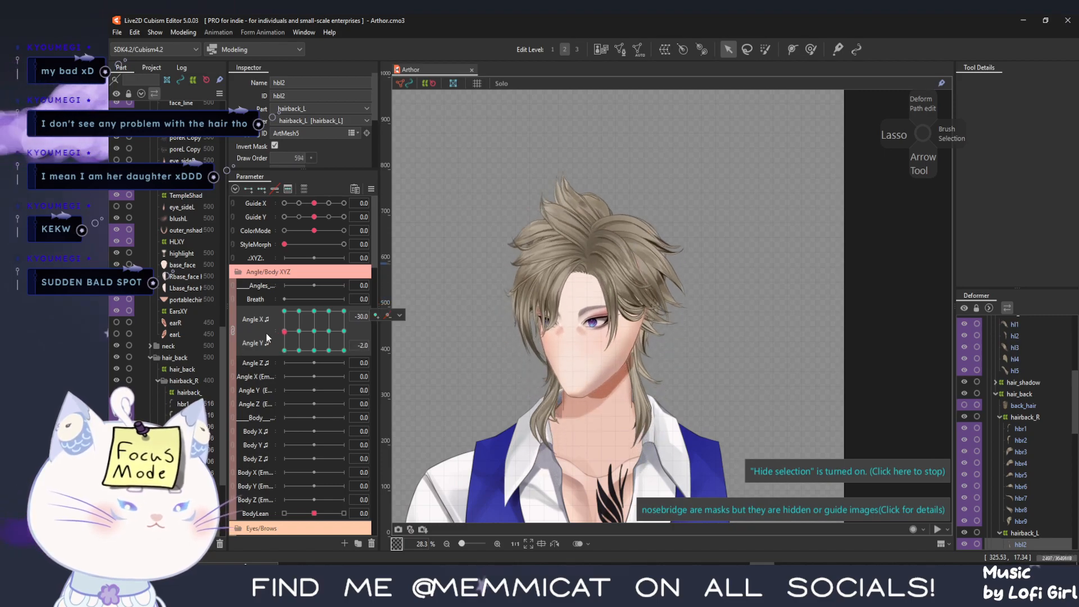
left_click(284, 331)
left_click(232, 331)
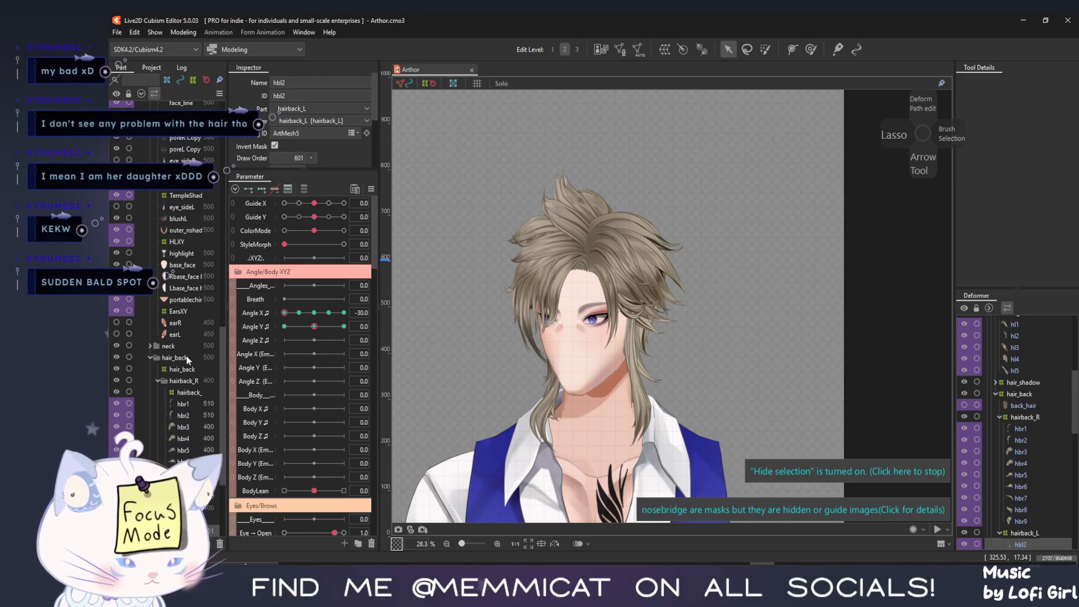
Copy the forms of all hairback_R and hairback_L strands from Angle Y 0 to Angle Y -30 at Angle X -30
left_click(183, 403)
scroll(183, 403, "down", 4)
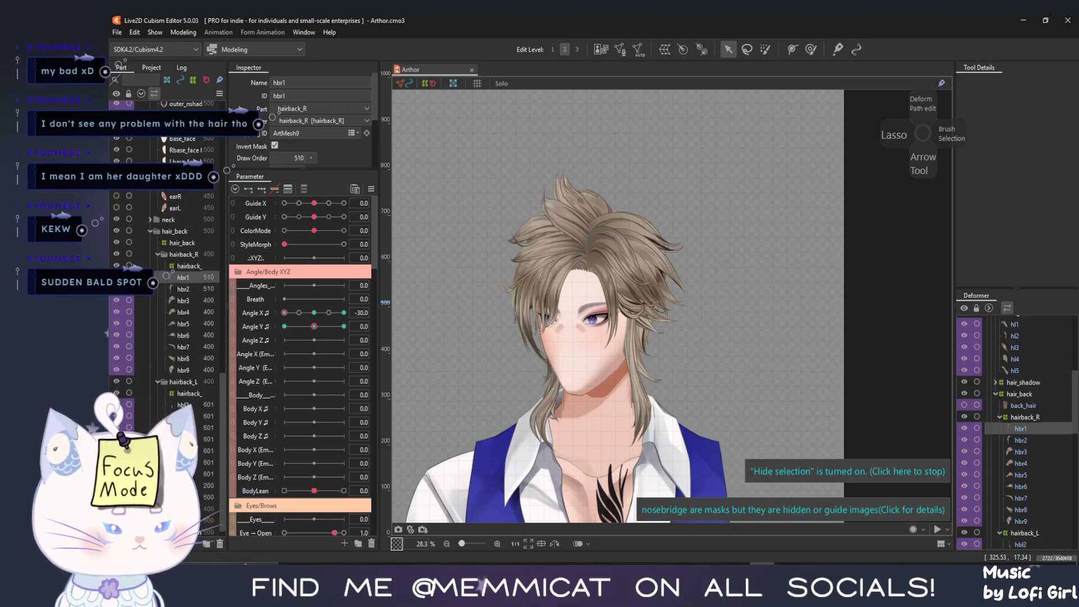
left_click(182, 474, "shift")
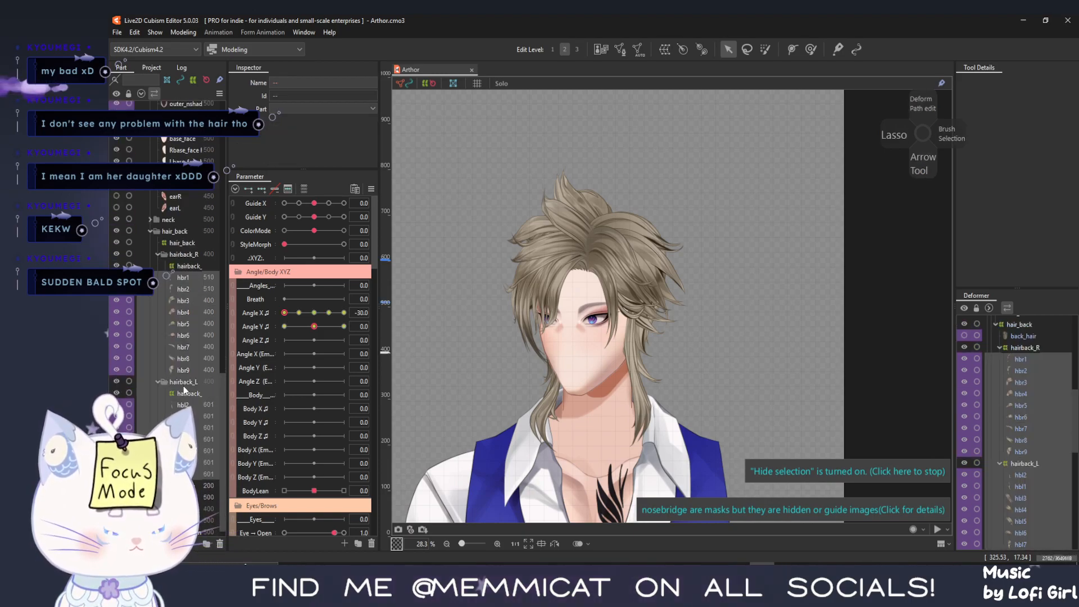
left_click(183, 384)
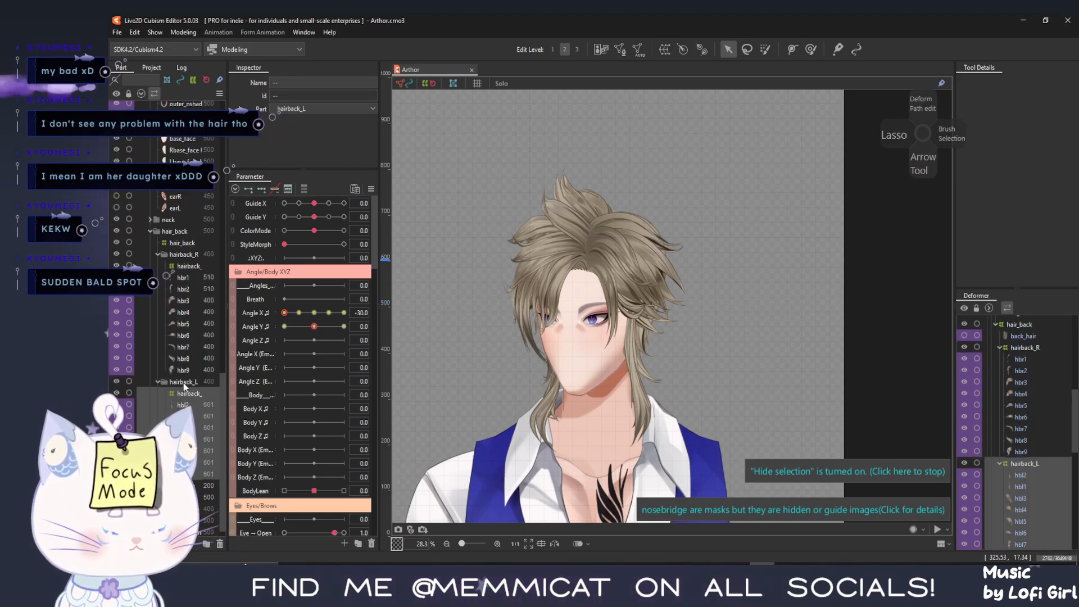
left_click(181, 275, "shift")
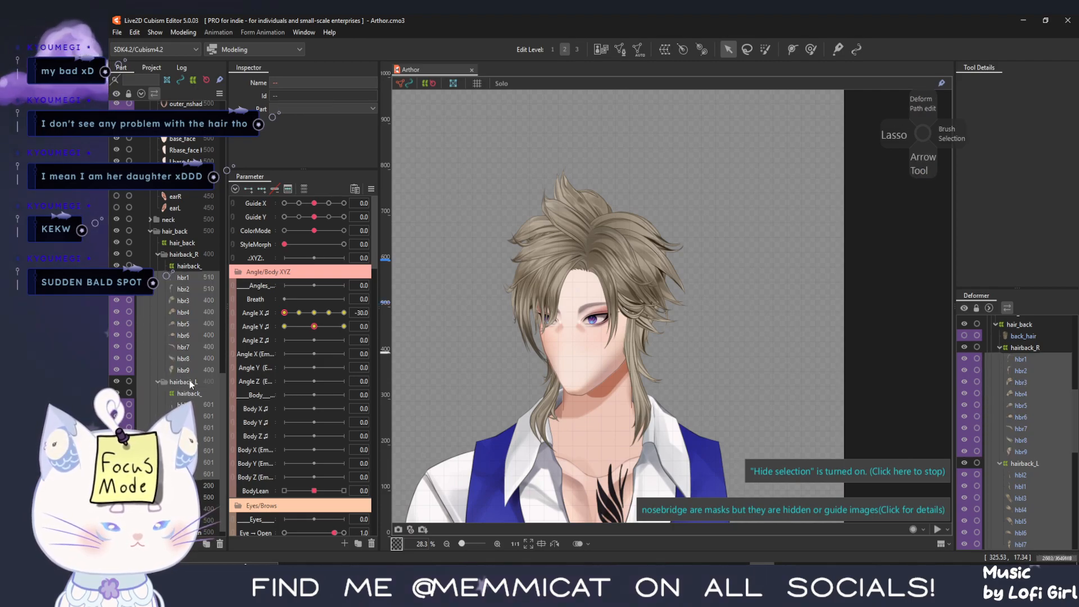
left_click(184, 277)
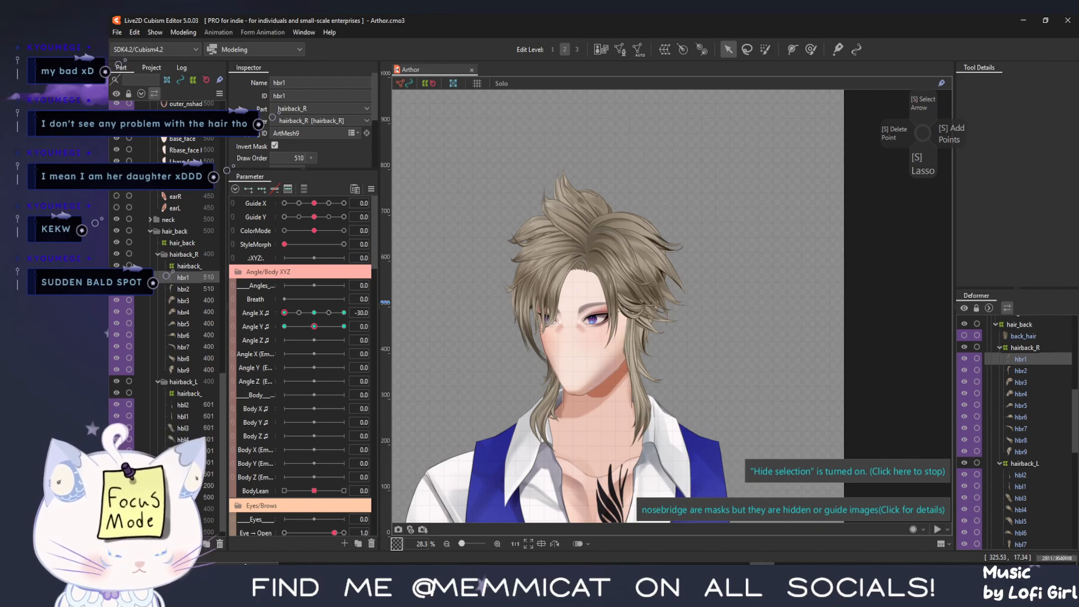
left_click(183, 474, "shift")
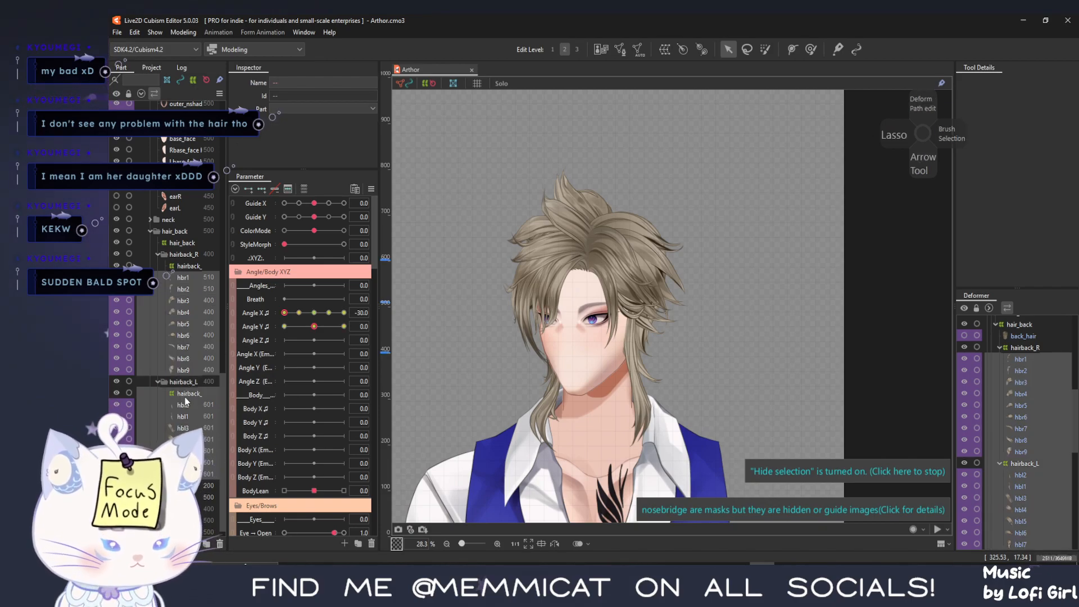
mouse_move(308, 326)
left_mouse_down()
mouse_move(288, 327)
mouse_move(313, 331)
left_mouse_up()
left_click(286, 327)
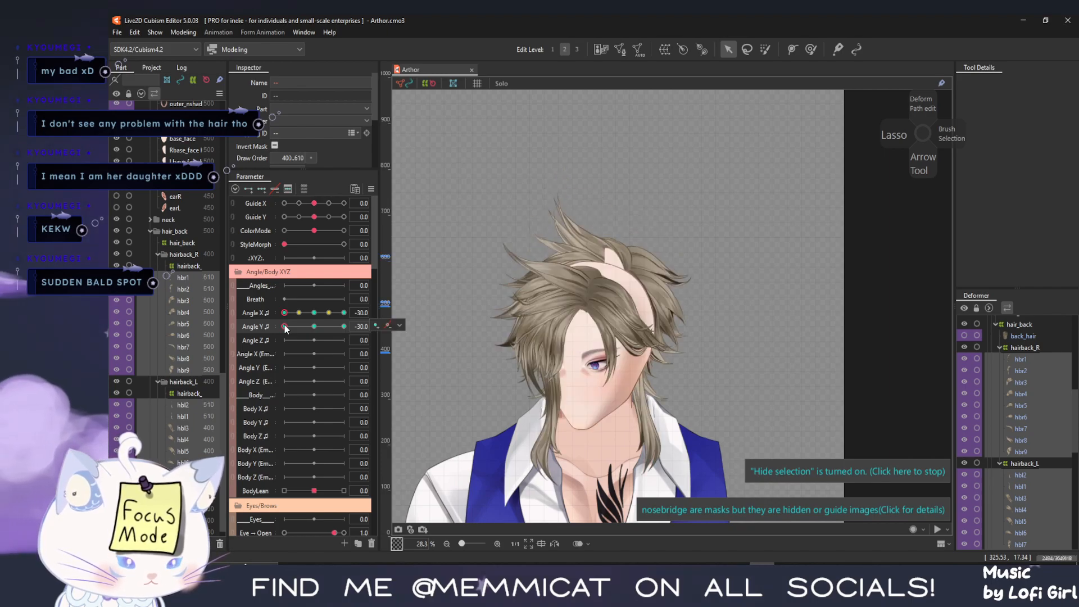
key("ctrl+v")
key("ctrl+z")
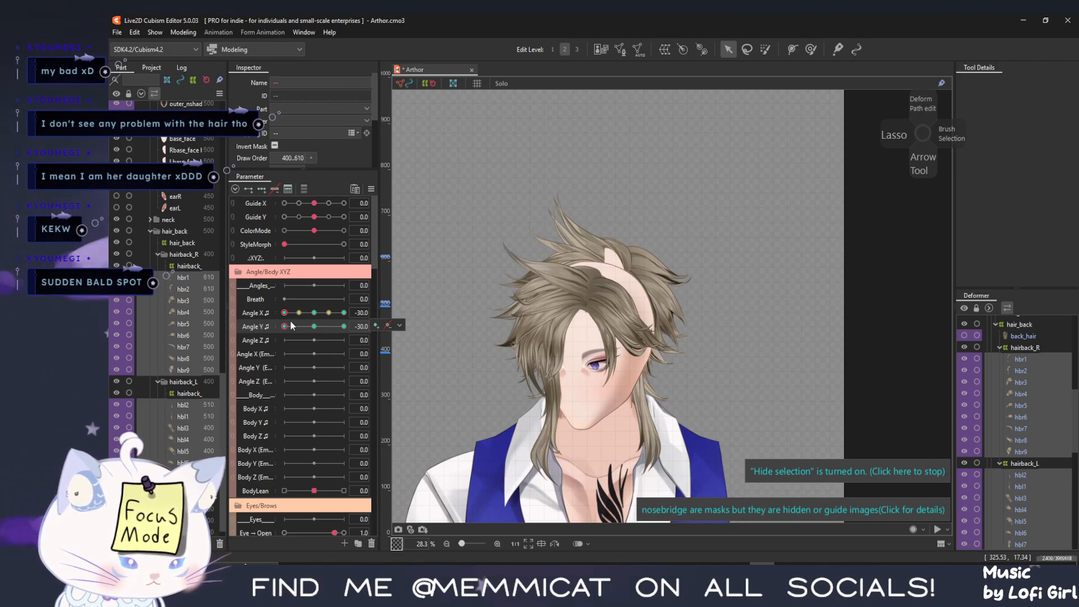
key("ctrl+y")
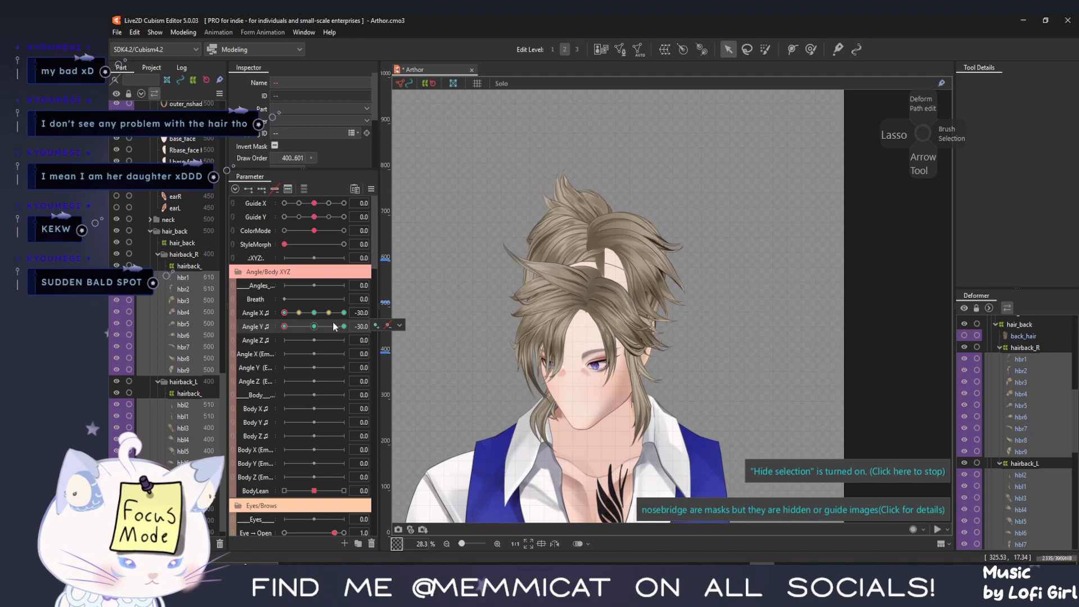
Move the pasted back hair down to fit the lowered head at Angle X -30, Angle Y -30, checking it with the selection hidden
left_click(801, 471)
left_click_drag(607, 308, 601, 360)
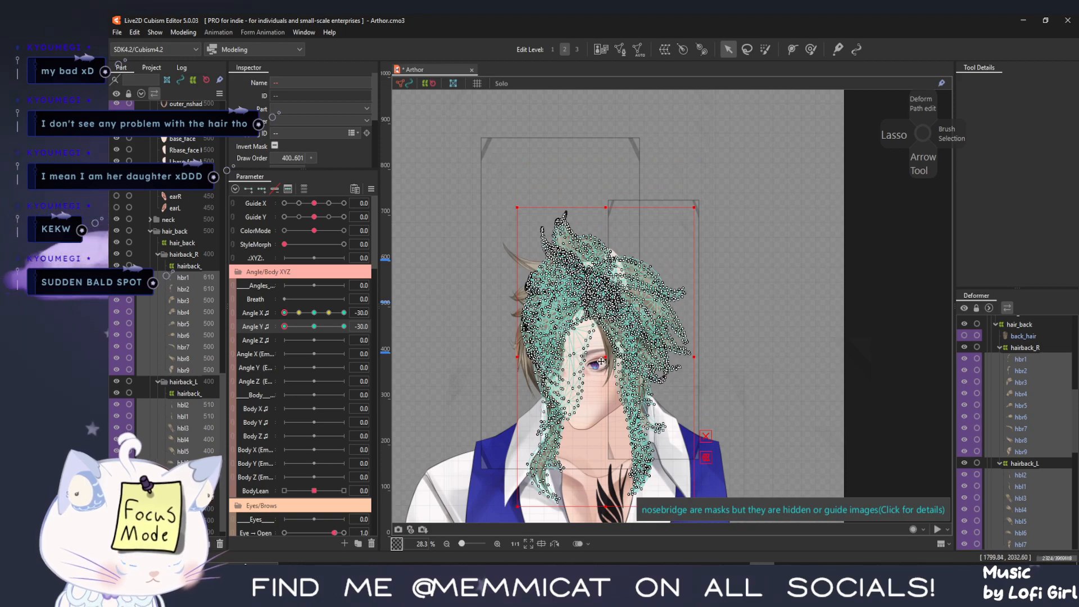
key("ctrl+t")
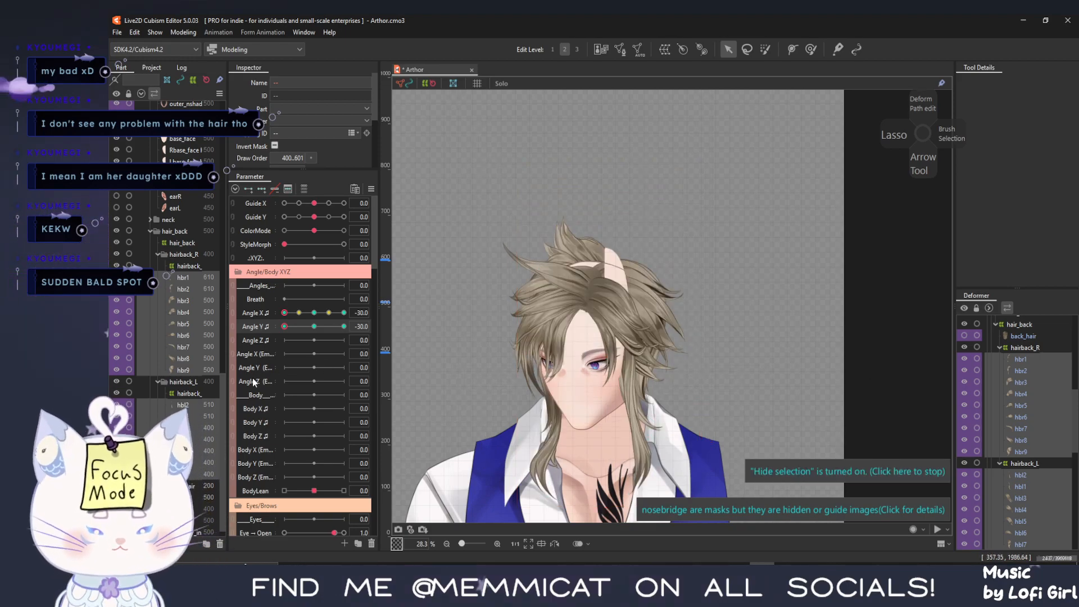
left_click_drag(286, 314, 260, 327)
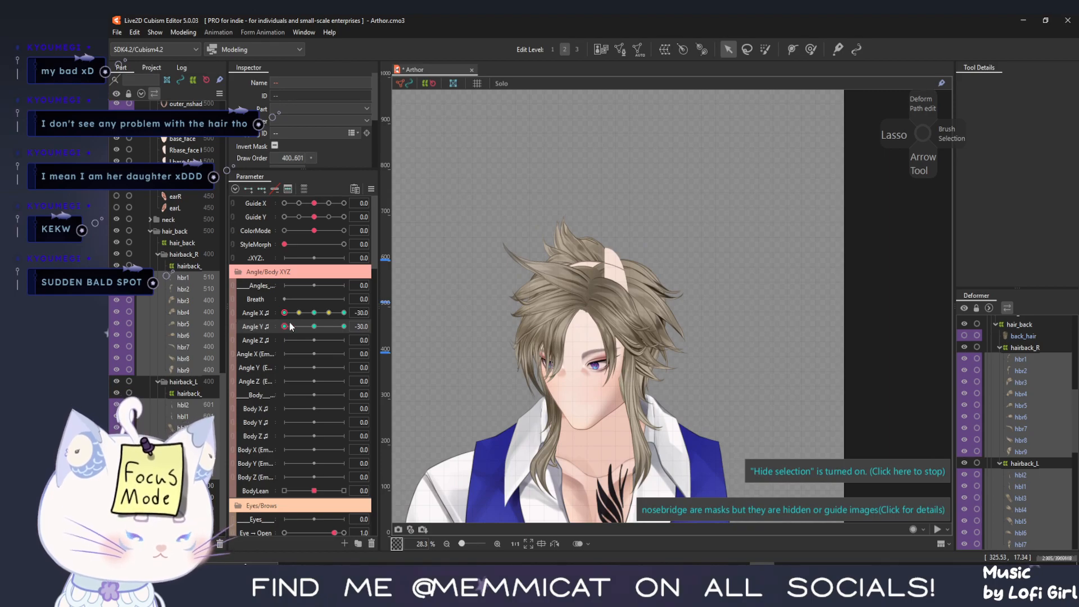
left_click(603, 380)
left_click_drag(607, 355, 607, 344)
Copy the forms of all hairback_R and hairback_L strands from Angle Y 0 to Angle Y 30 at Angle X -30
left_click_drag(285, 325, 315, 327)
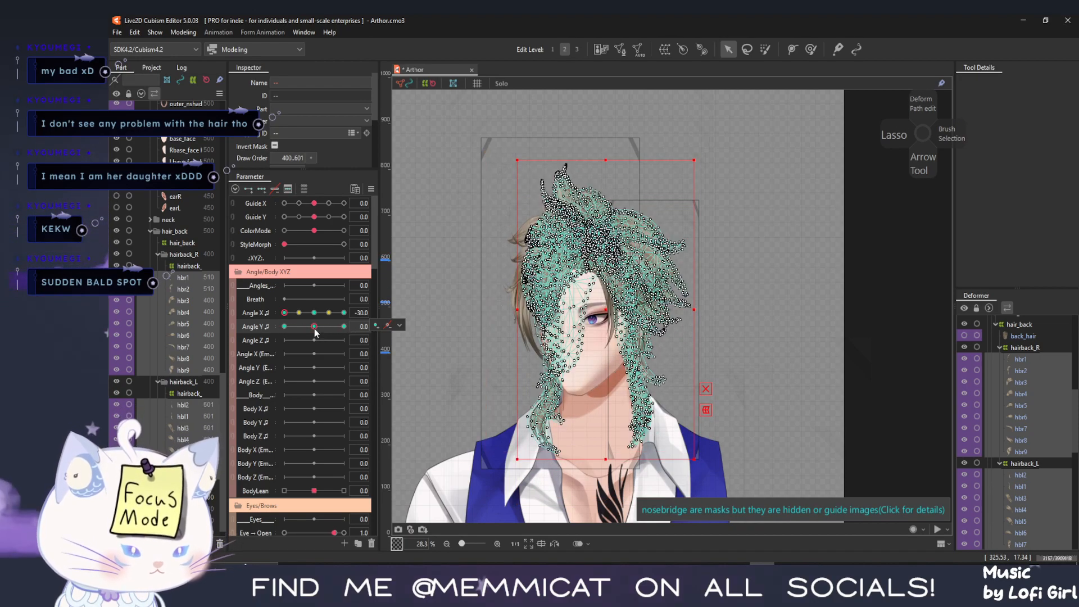
left_click(344, 327)
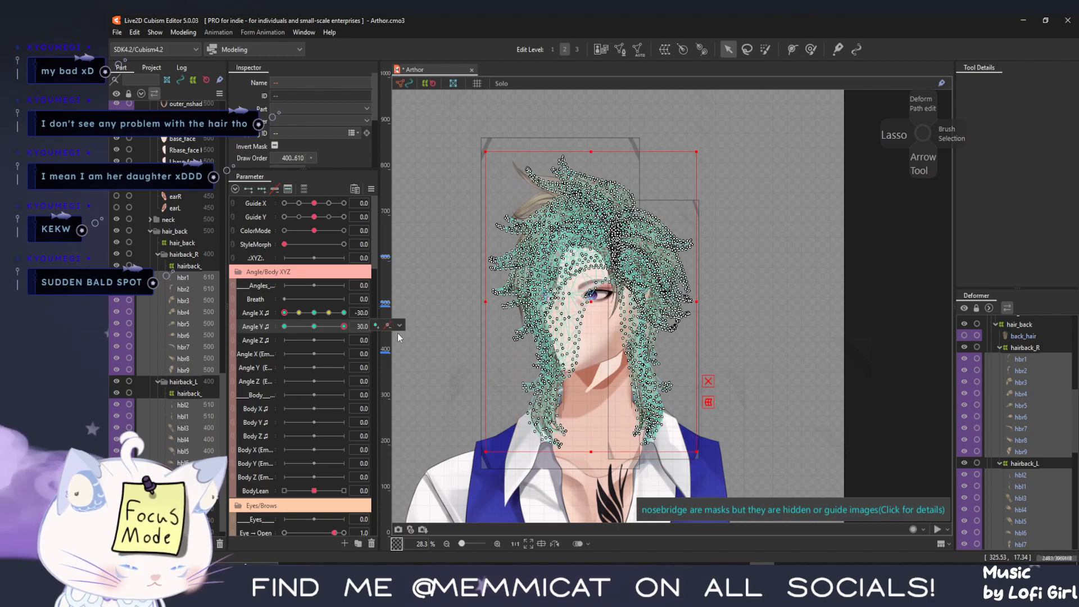
key("ctrl+v")
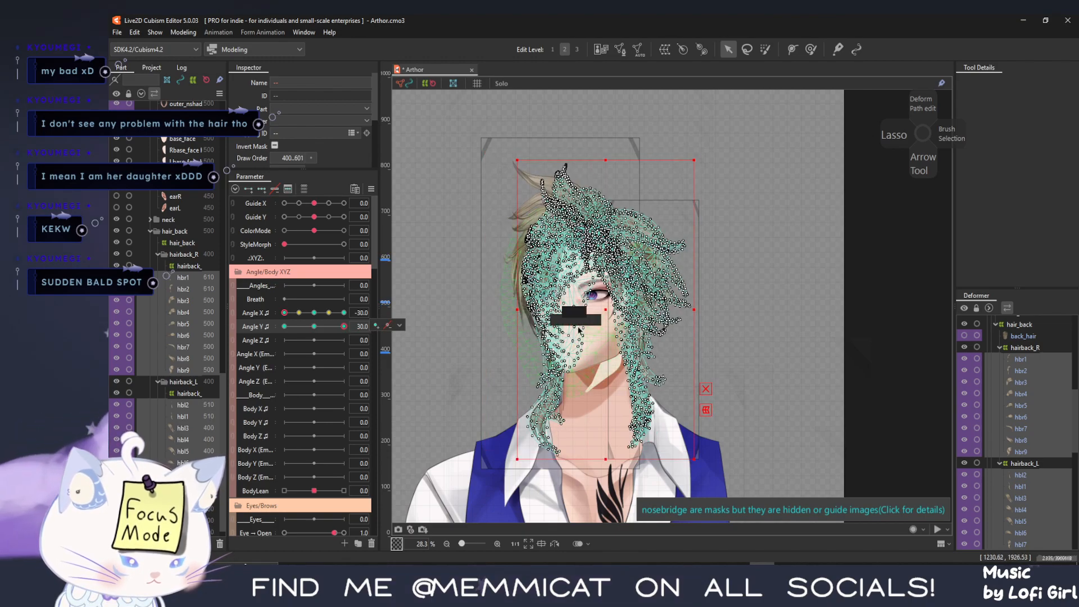
Move the pasted back hair up to fit the raised head at Angle X -30, Angle Y 30, checking it with the selection hidden
left_click_drag(600, 303, 588, 282)
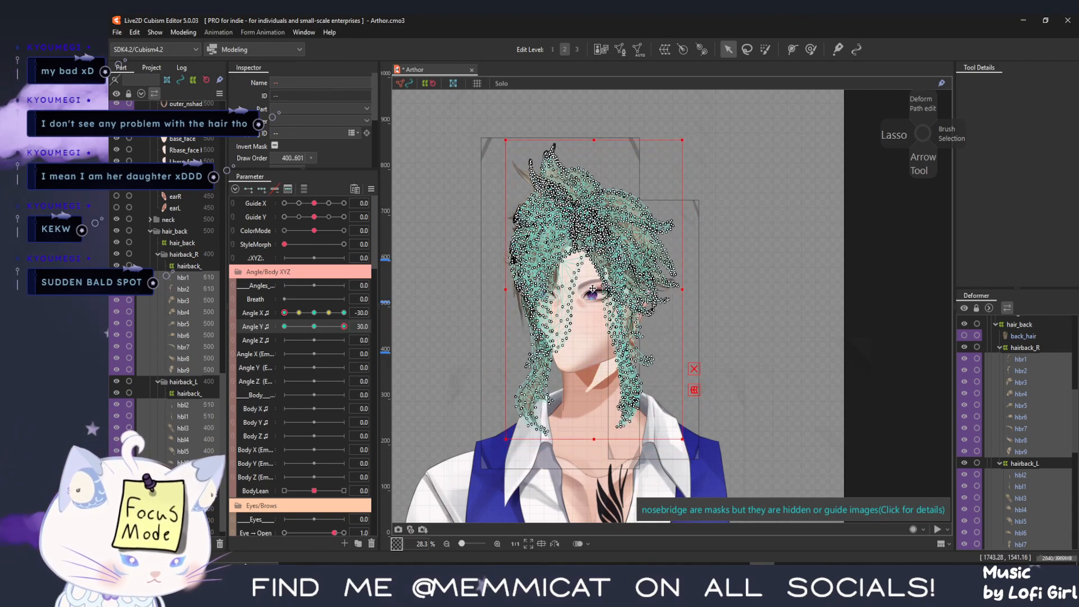
key("ctrl+t")
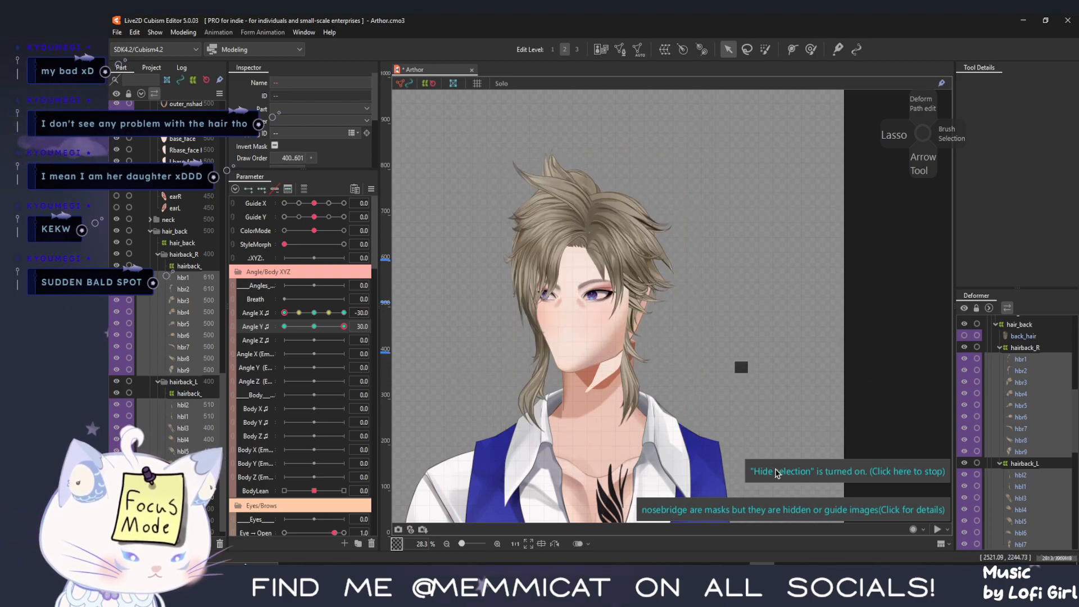
left_click(777, 472)
left_click_drag(590, 302, 592, 306)
key("ctrl+t")
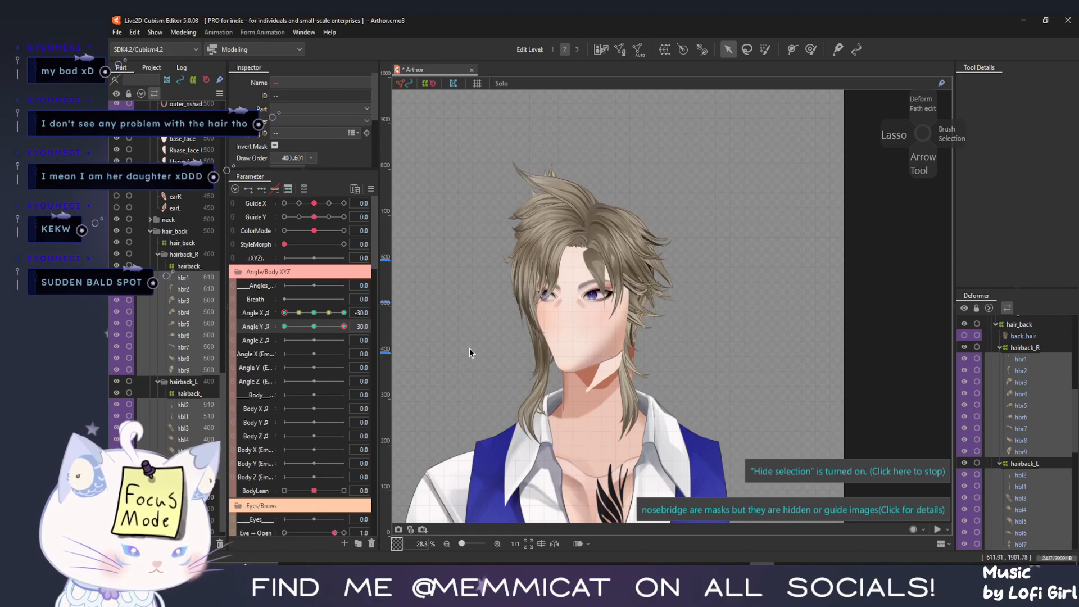
Fine-tune the back hair's position at Angle X -30, Angle Y 30 while checking its motion across the Angle Y range
left_click_drag(341, 325, 411, 328)
key("ctrl+t")
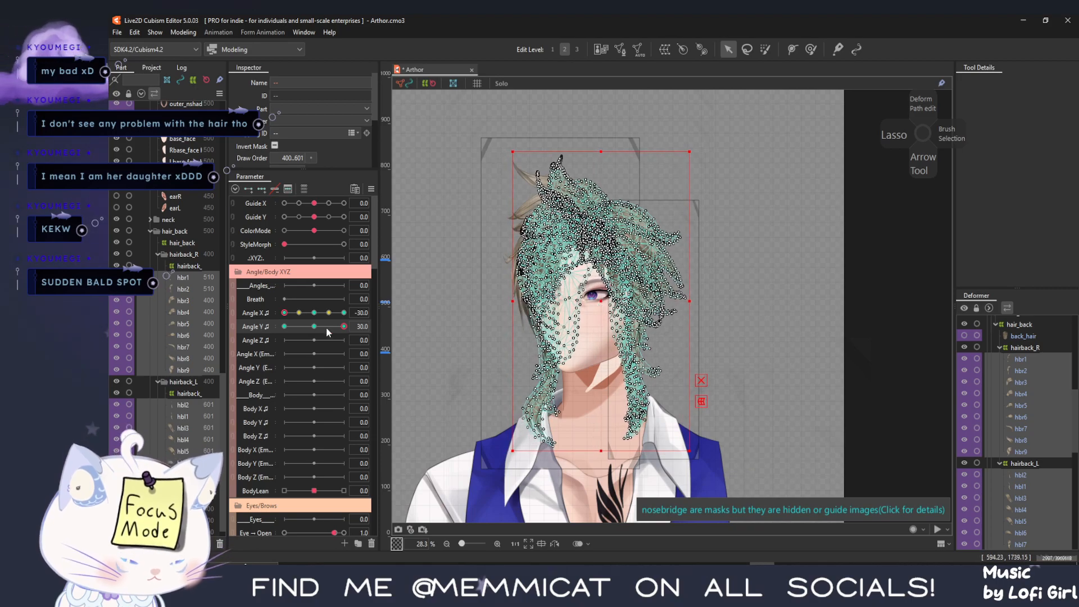
key("ctrl+t")
left_click_drag(339, 328, 611, 303)
key("ctrl+t")
key("ctrl+t")
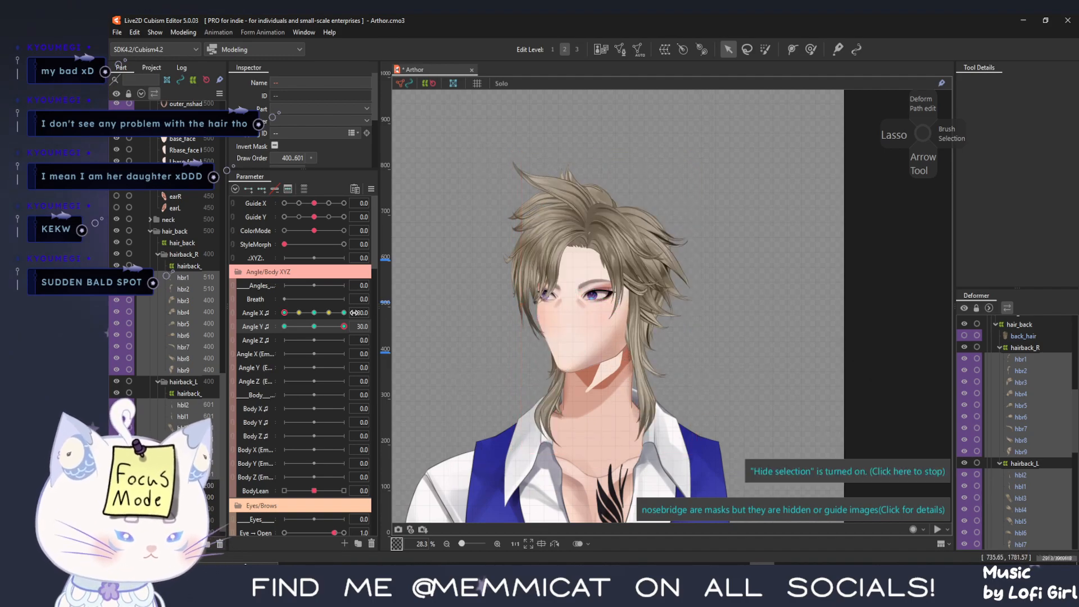
left_click_drag(346, 330, 269, 351)
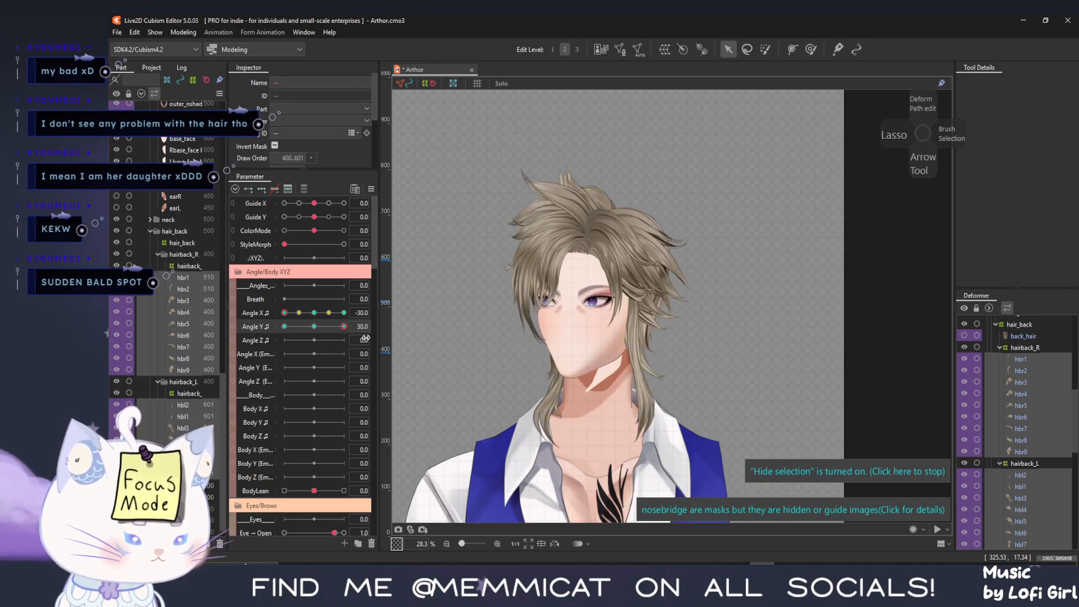
Paste the Angle Y 0 forms of all back hair strands onto Angle Y 30 at Angle X 30
left_click_drag(335, 315, 376, 312)
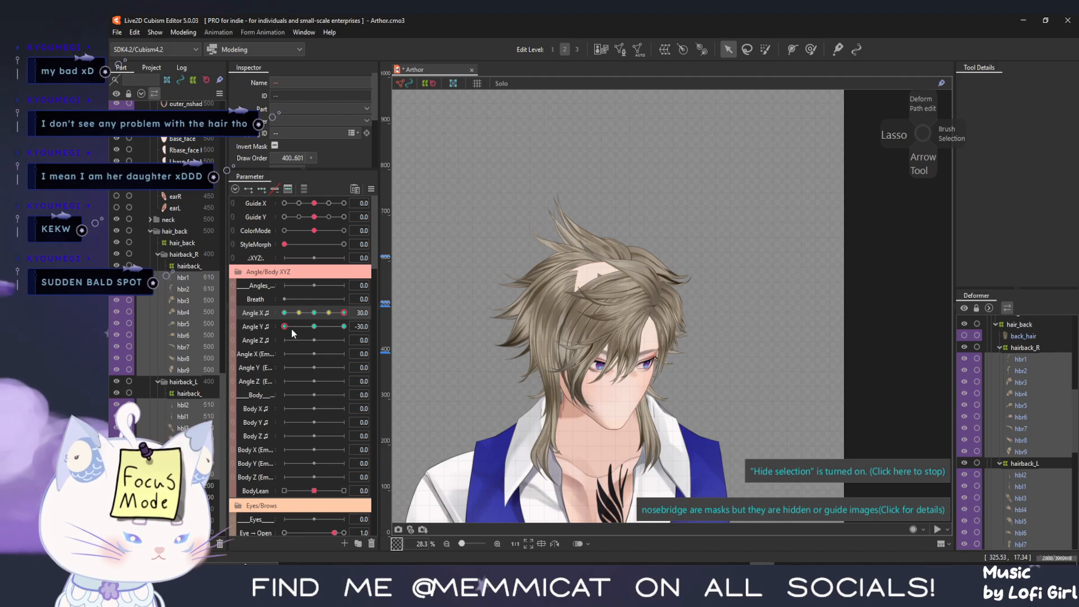
left_click_drag(285, 329, 345, 324)
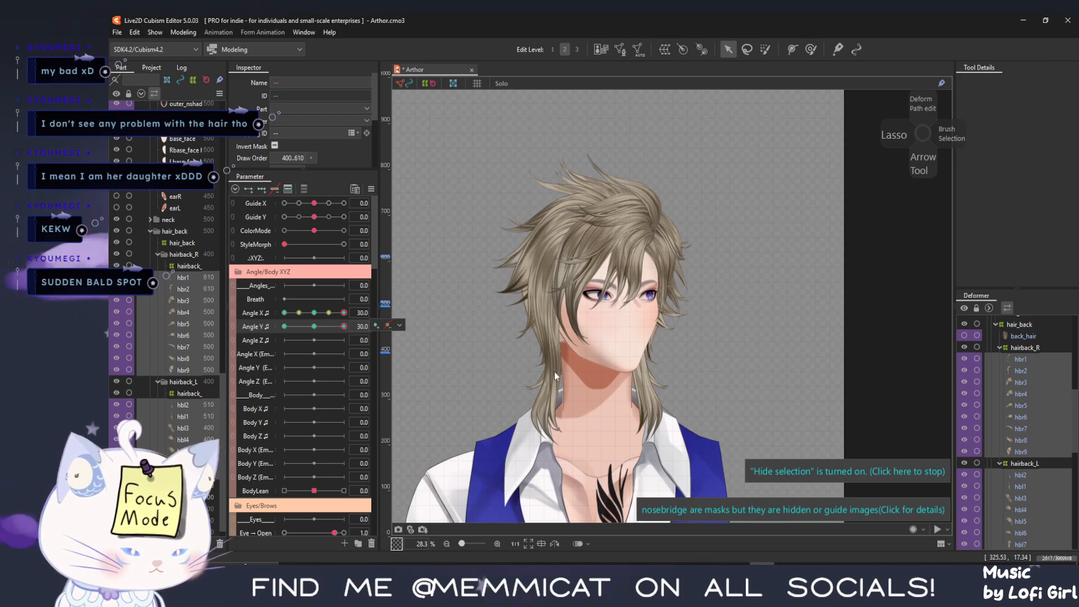
key("ctrl+z")
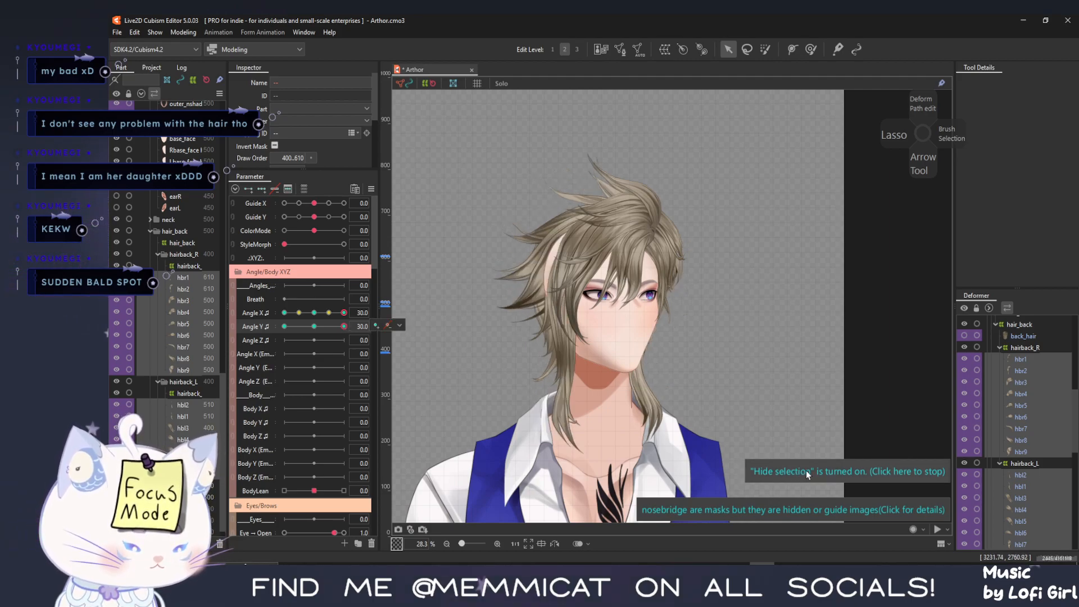
Nudge the pasted back hair slightly to the left at Angle X 30, Angle Y 30, and check it down to Angle Y -30
left_click(807, 474)
left_click_drag(584, 305, 581, 305)
key("ctrl+h")
left_click_drag(337, 326, 200, 333)
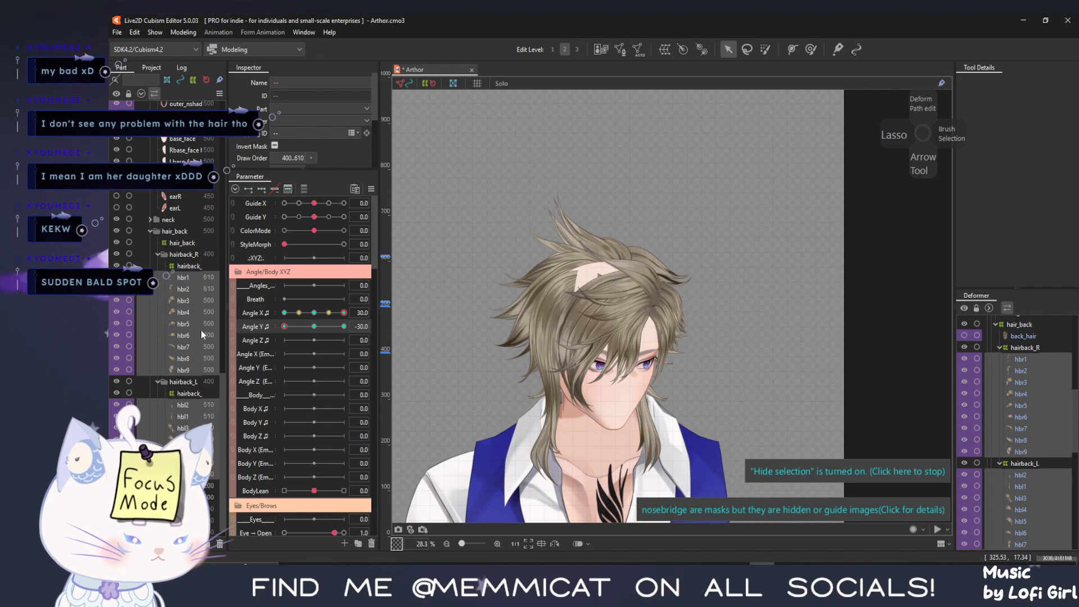
Paste the back hair forms onto Angle X 30, Angle Y -30, move them down, and compare with the Angle Y 0 pose
left_click(764, 475)
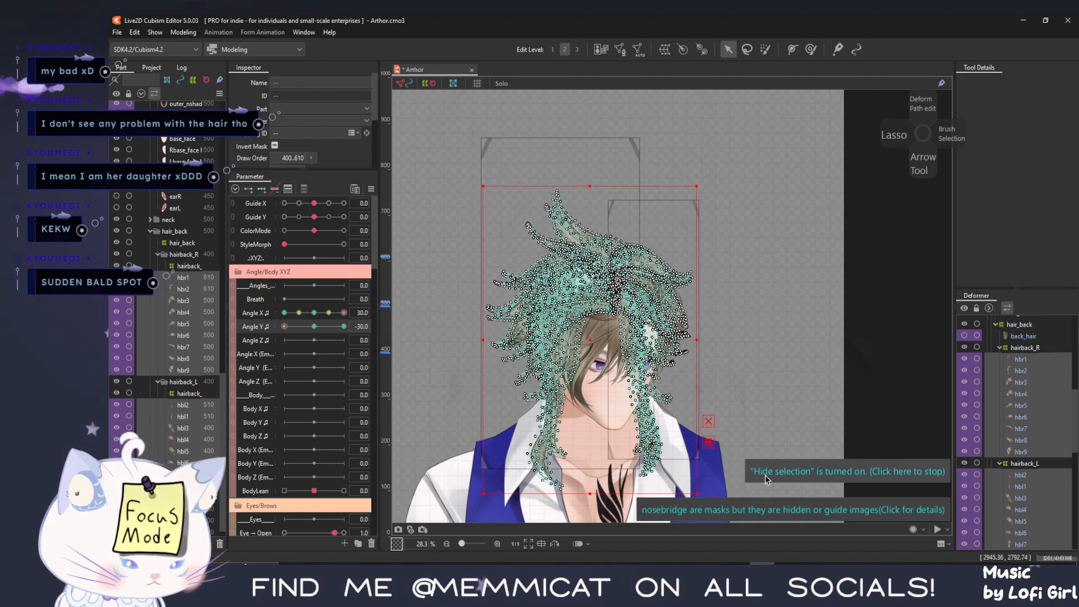
left_click(328, 327)
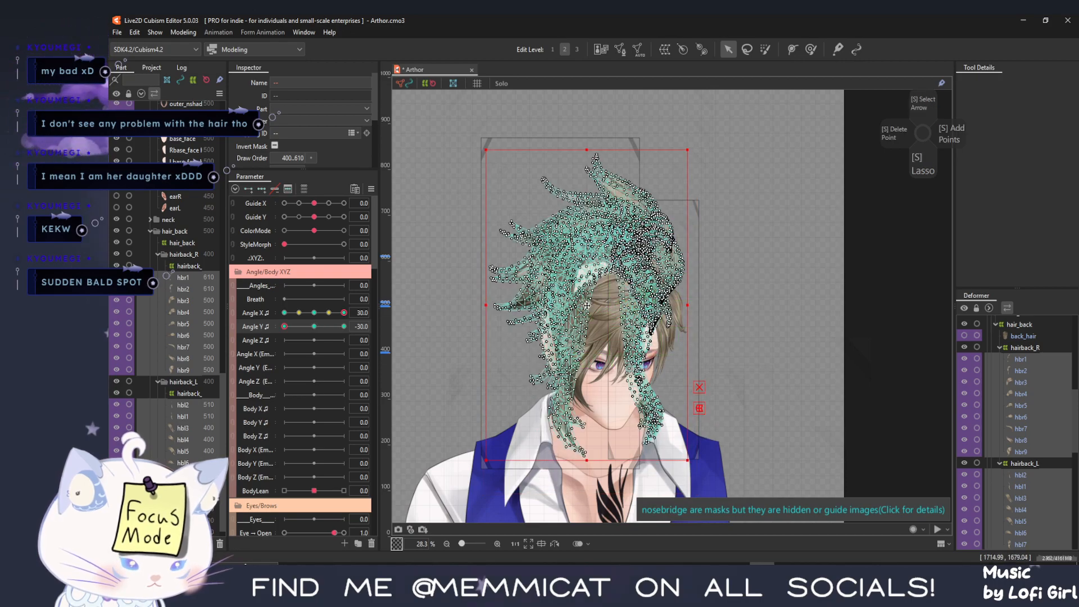
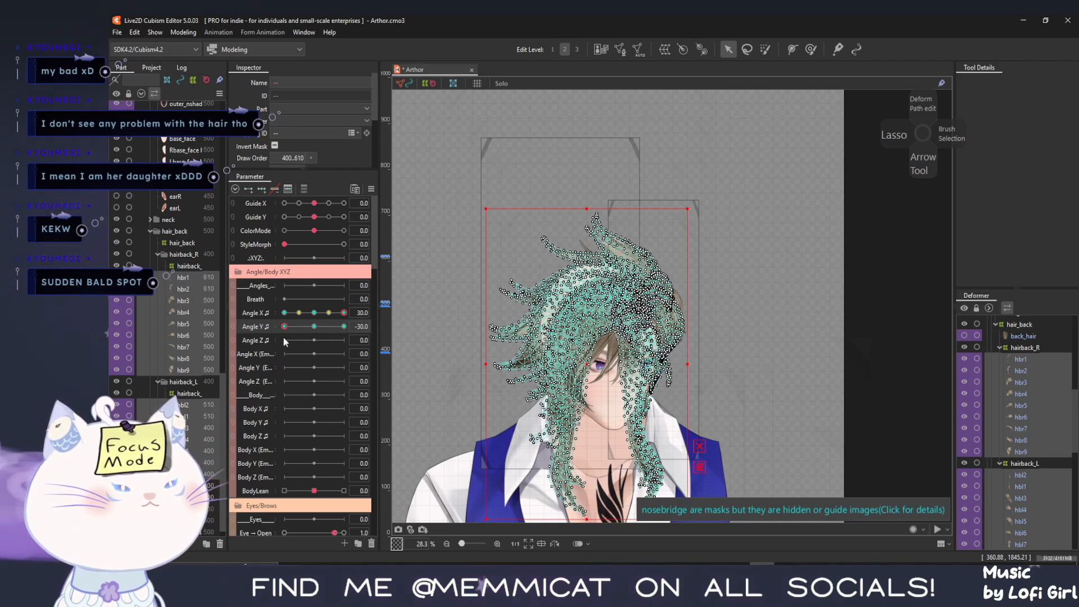
mouse_move(313, 332)
left_mouse_down()
mouse_move(284, 332)
mouse_move(332, 330)
mouse_move(264, 331)
mouse_move(397, 342)
mouse_move(314, 329)
left_mouse_up()
left_click(313, 328)
left_click(313, 315)
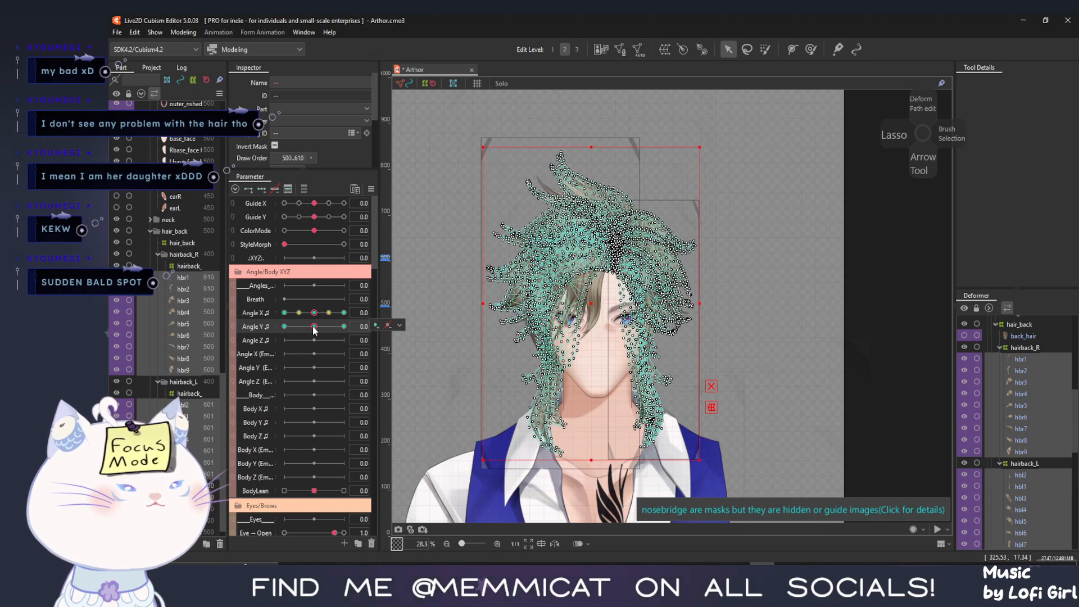
left_click_drag(316, 318, 361, 315)
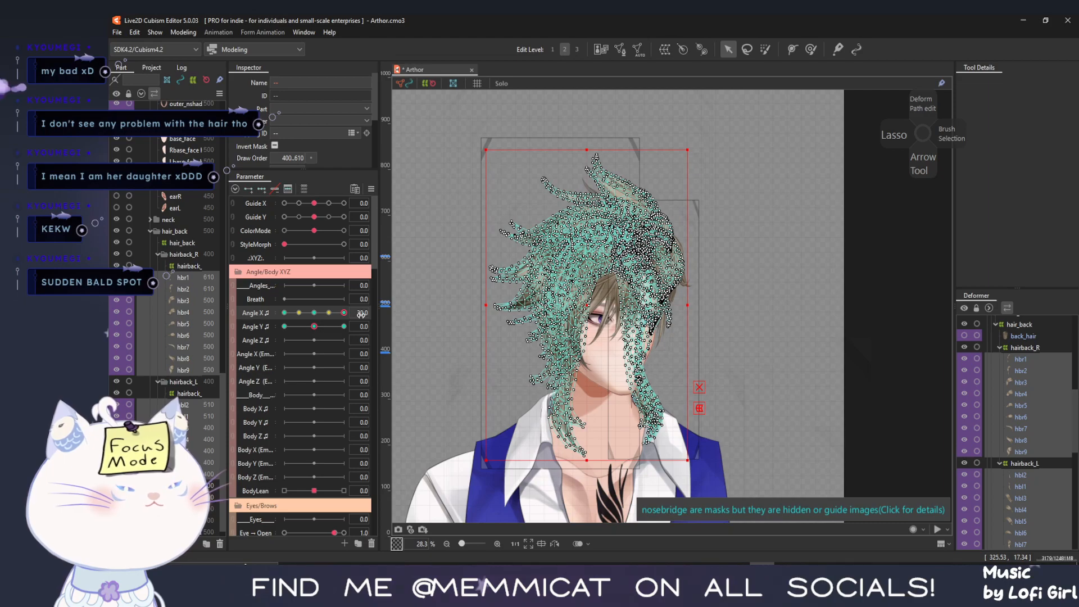
mouse_move(318, 329)
left_mouse_down()
mouse_move(284, 332)
mouse_move(314, 327)
left_mouse_up()
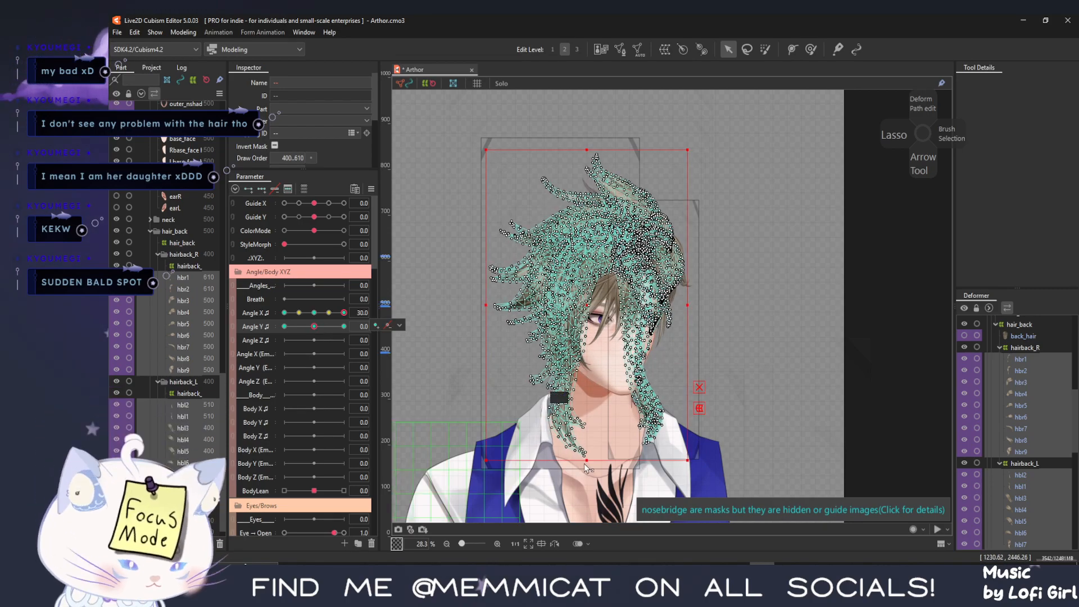
Adjust the back hair's height at Angle X 30, Angle Y -30 to fit the lowered head, checking it with the selection hidden
key("ctrl+h")
left_click_drag(314, 326, 267, 355)
key("ctrl+h")
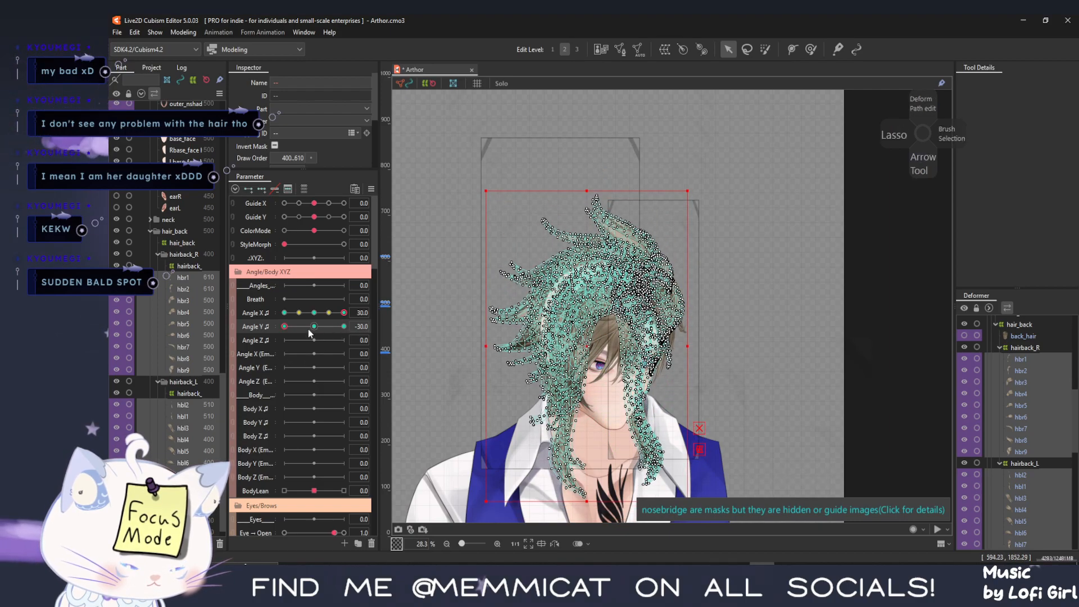
key("ctrl+h")
left_click_drag(284, 327, 255, 344)
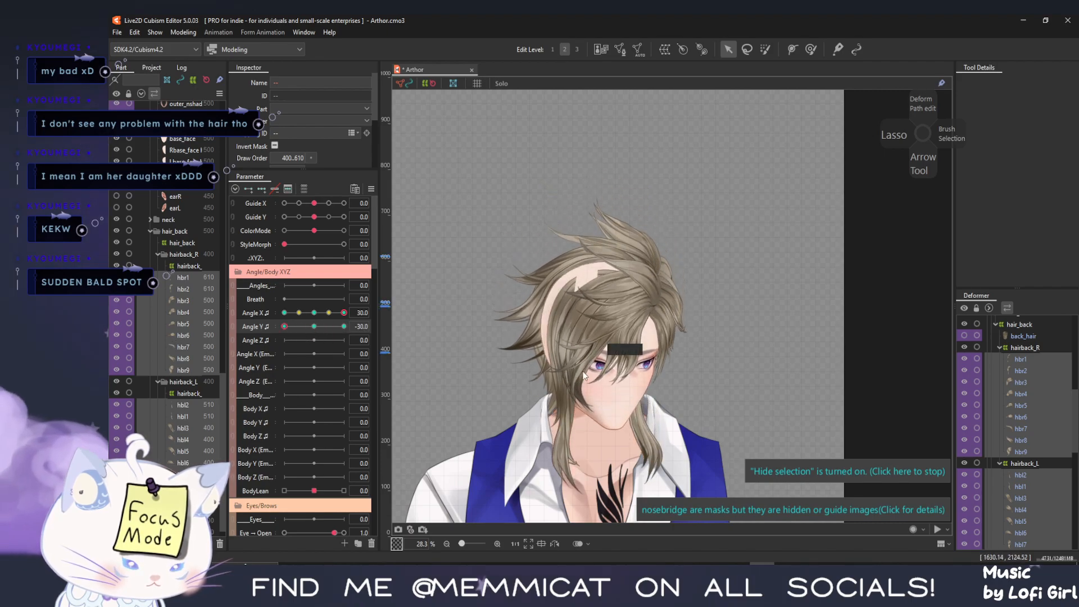
key("ctrl+h")
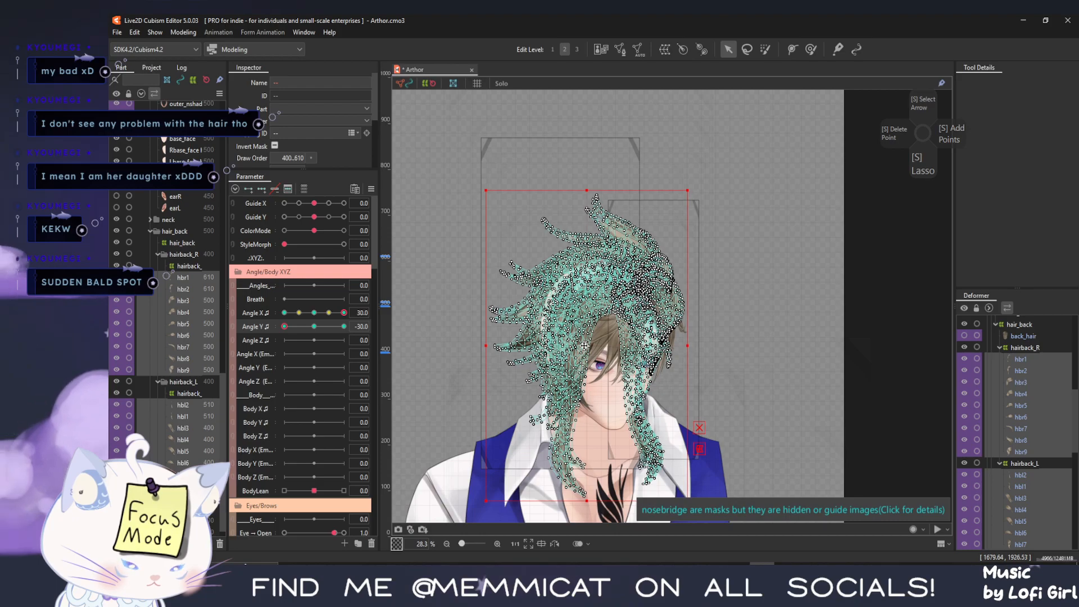
mouse_move(284, 326)
left_mouse_down()
mouse_move(310, 323)
mouse_move(285, 326)
left_mouse_up()
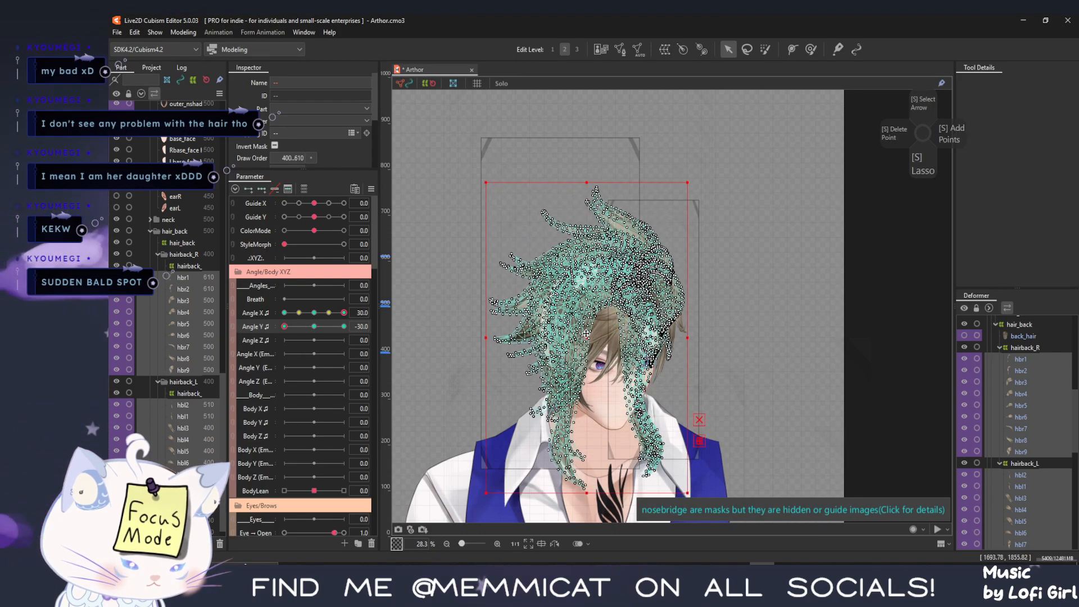
key("ctrl+h")
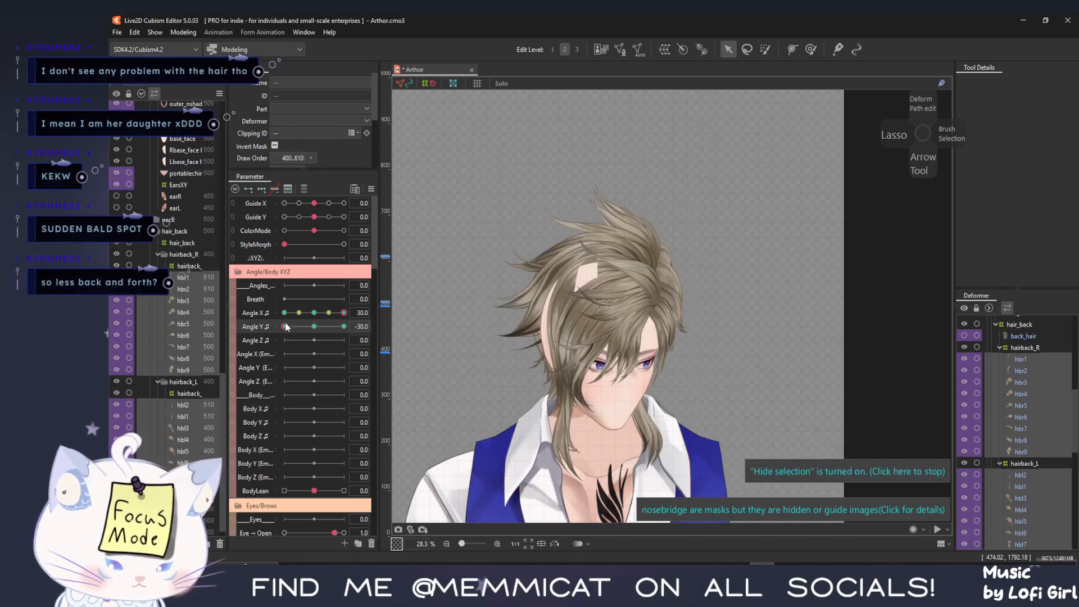
Check the back hair across Angle Y at Angle X 30 and nudge it slightly to the right at Angle Y 30
left_click_drag(287, 328, 301, 329)
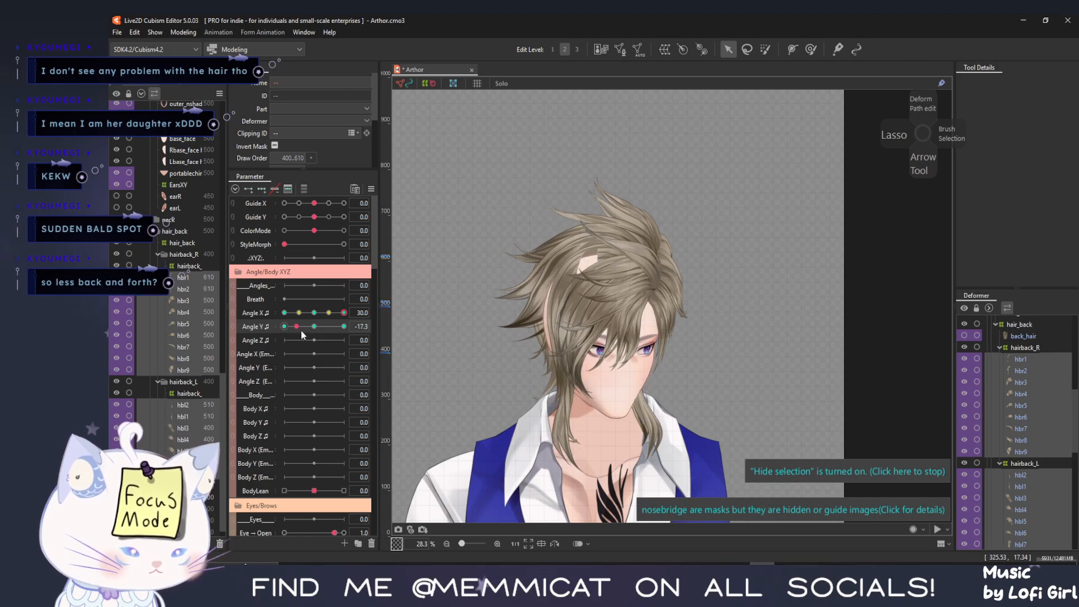
left_click_drag(301, 329, 364, 346)
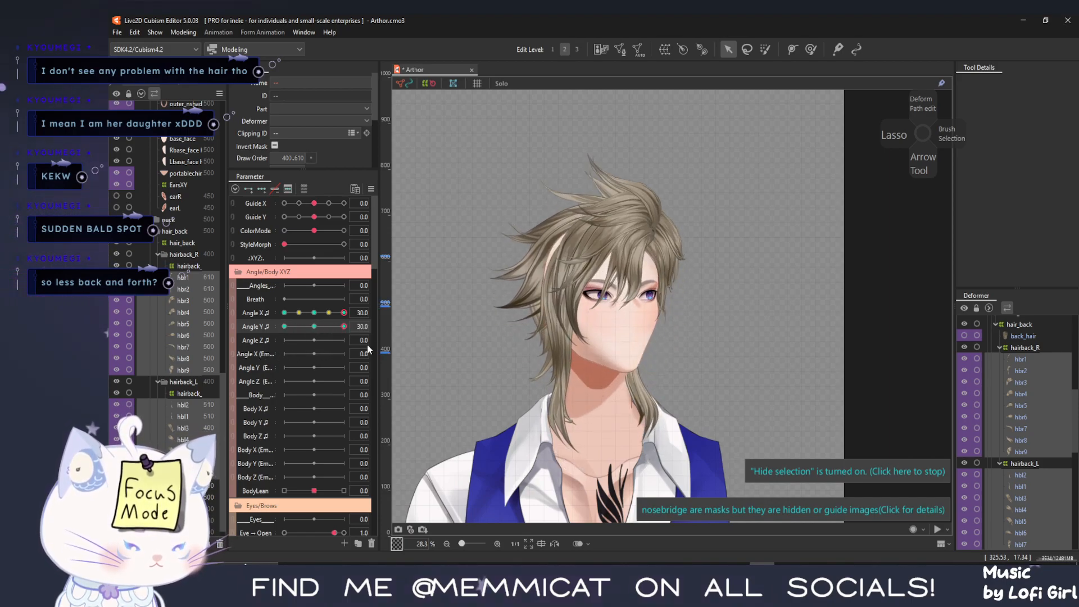
key("ctrl+t")
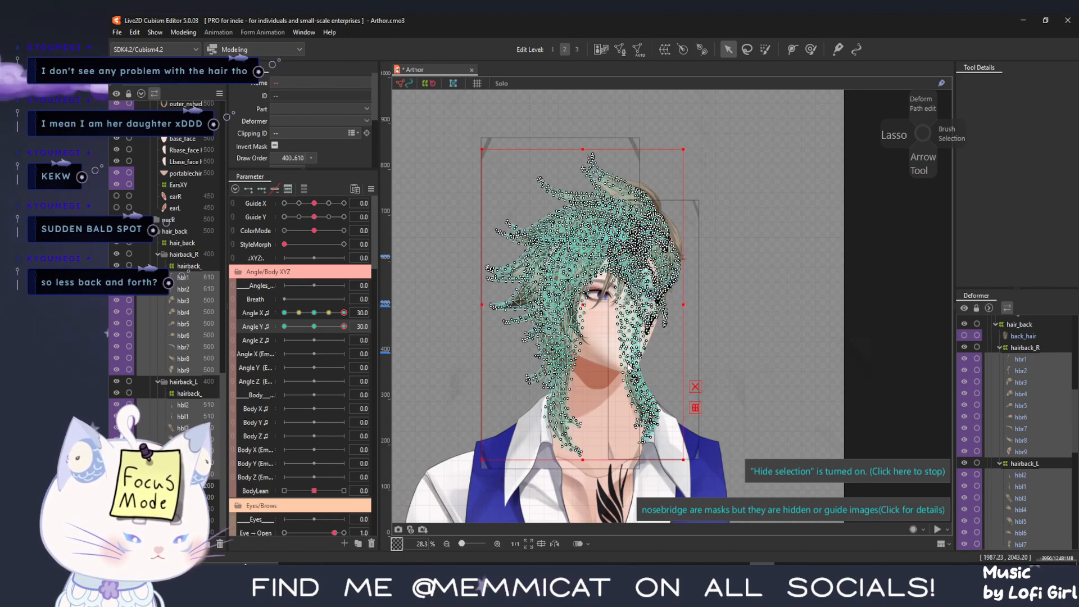
left_click_drag(580, 304, 586, 303)
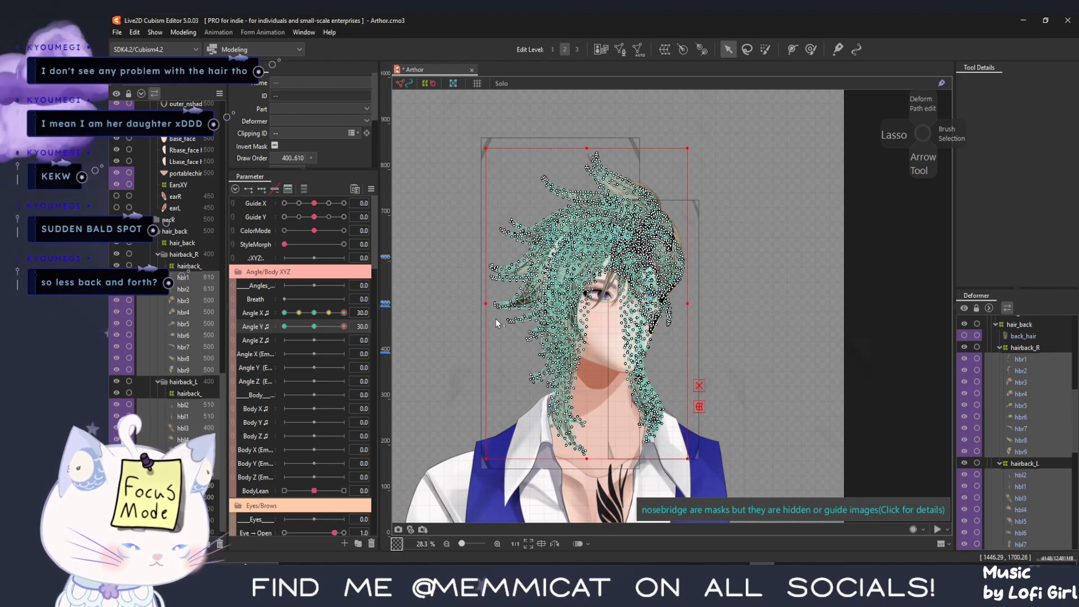
key("ctrl+t")
Combine Angle X with Angle Y and examine the back hair at the diagonal head poses
left_click_drag(336, 314, 284, 290)
left_click(232, 313)
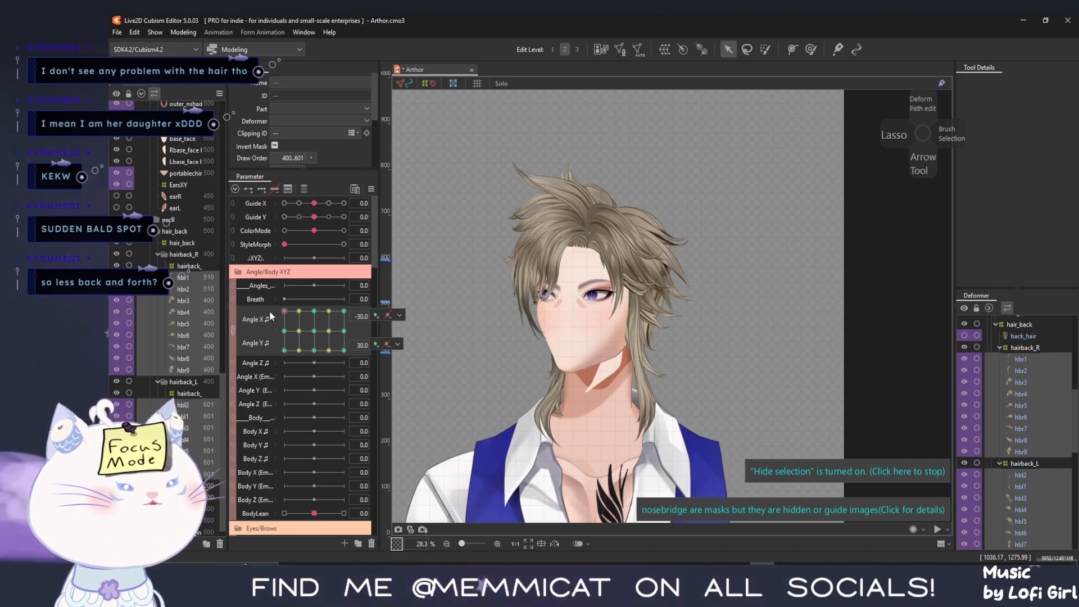
mouse_move(284, 324)
left_mouse_down()
mouse_move(244, 371)
mouse_move(262, 247)
mouse_move(314, 281)
mouse_move(470, 324)
mouse_move(352, 267)
mouse_move(230, 240)
left_mouse_up()
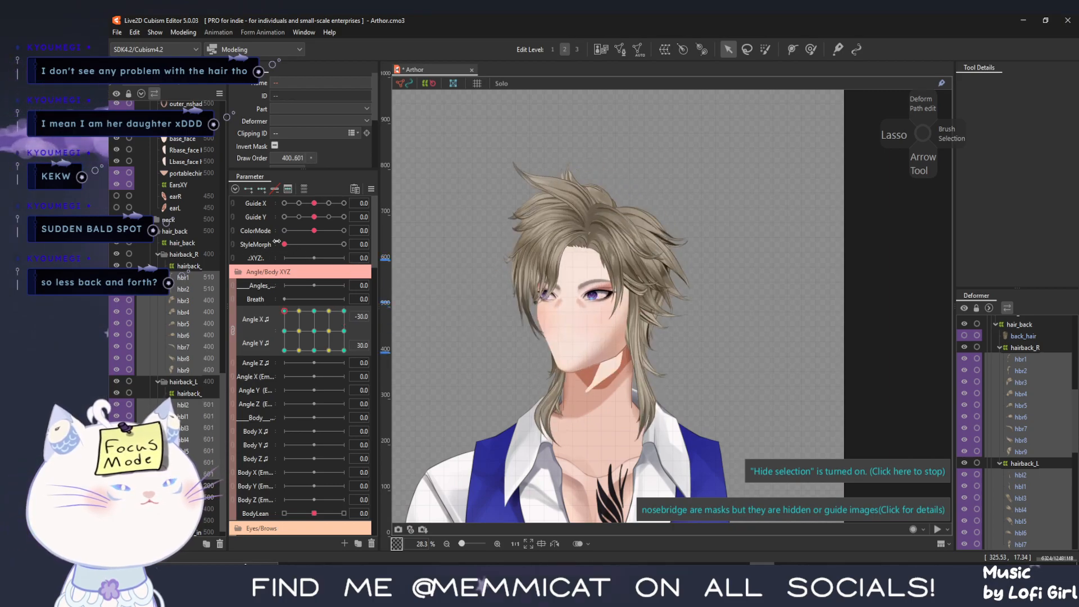
mouse_move(308, 298)
left_mouse_down()
mouse_move(379, 317)
mouse_move(381, 383)
mouse_move(343, 359)
mouse_move(307, 357)
mouse_move(349, 359)
mouse_move(237, 363)
mouse_move(323, 360)
mouse_move(421, 406)
left_mouse_up()
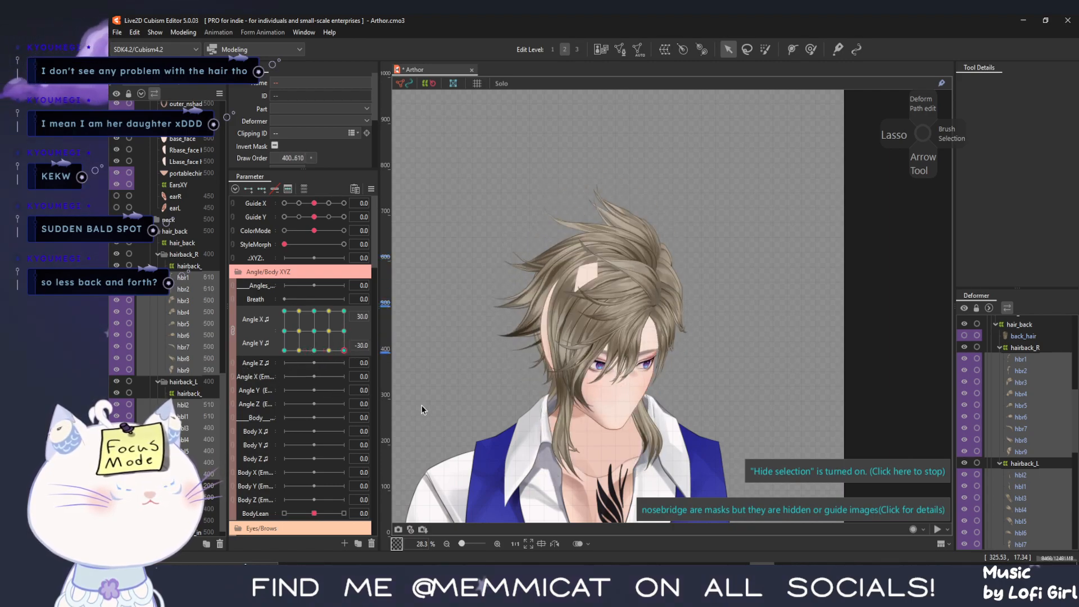
Move the back hair slightly down at Angle X 30, Angle Y -30, and hide the selection again
key("ctrl+t")
left_click_drag(583, 332, 583, 347)
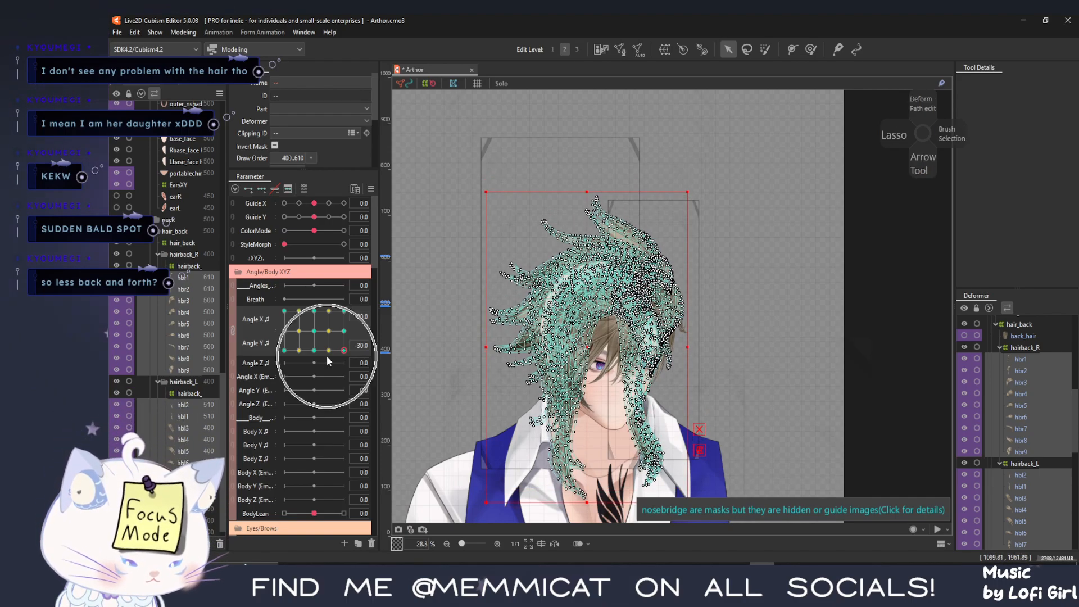
key("ctrl+t")
Check the back hair's motion across the combined Angle X and Angle Y range with the selection hidden
left_click_drag(349, 375, 375, 303)
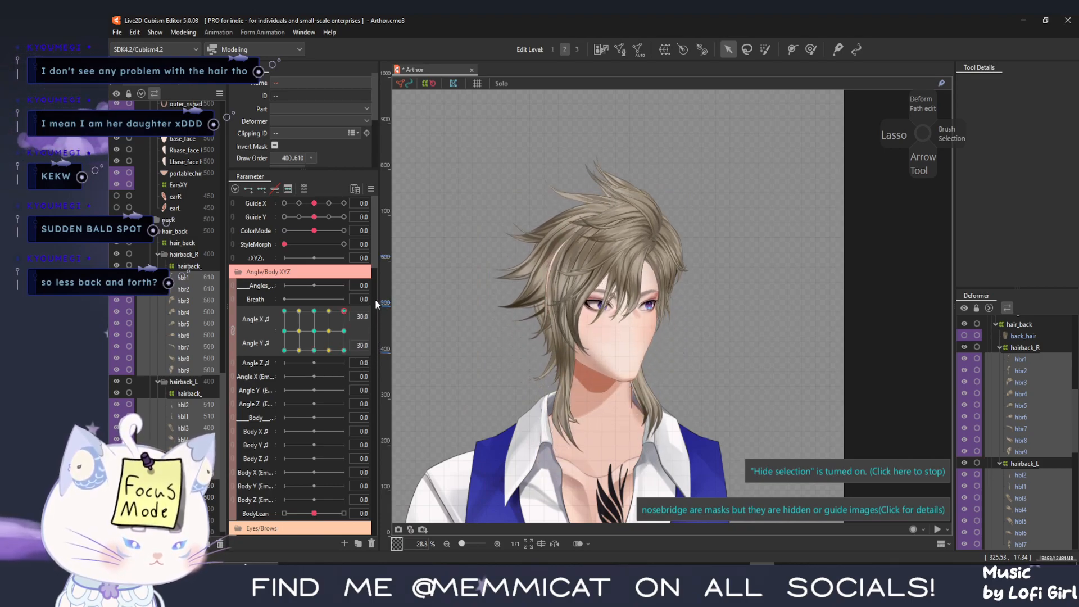
left_click_drag(320, 248, 292, 245)
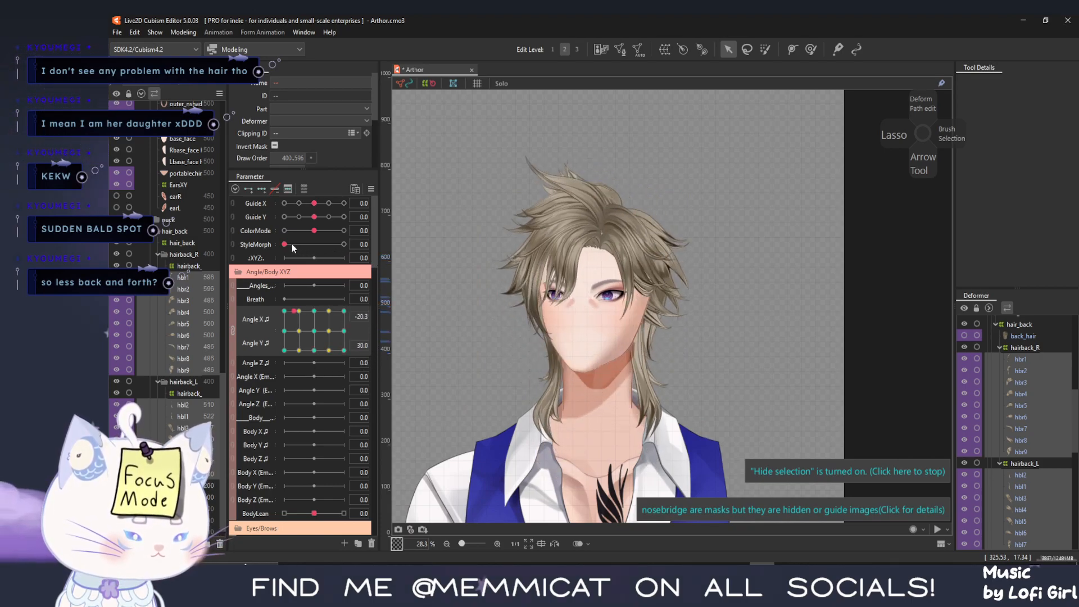
mouse_move(322, 288)
left_mouse_down()
mouse_move(334, 298)
mouse_move(229, 285)
mouse_move(306, 292)
mouse_move(529, 269)
left_mouse_up()
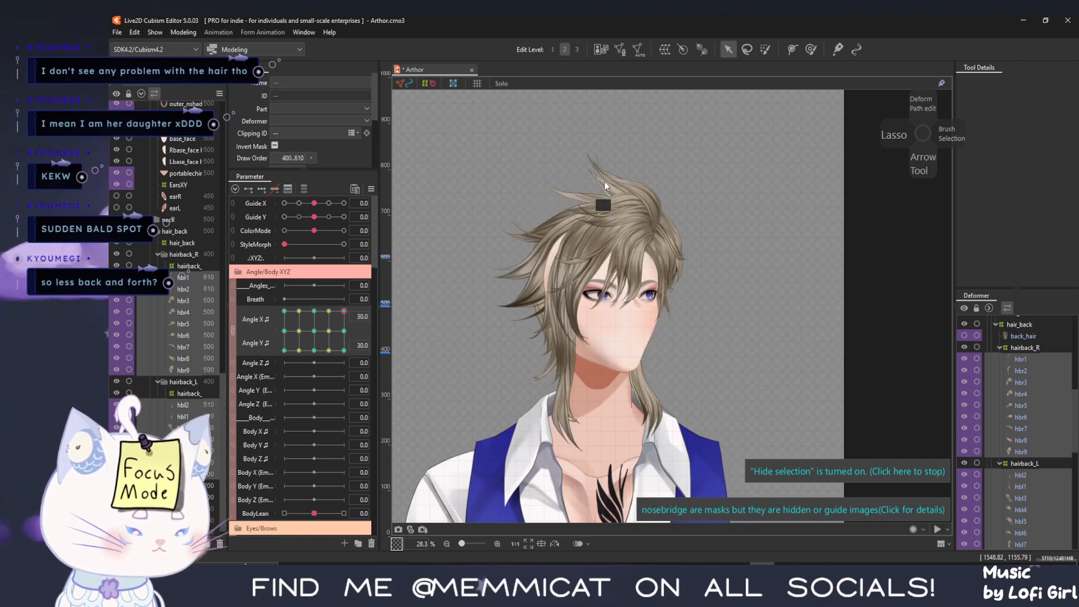
Show the back hair selection, lower its upper edge slightly at Angle X 30, Angle Y 30, and hide the selection again
left_click(603, 187)
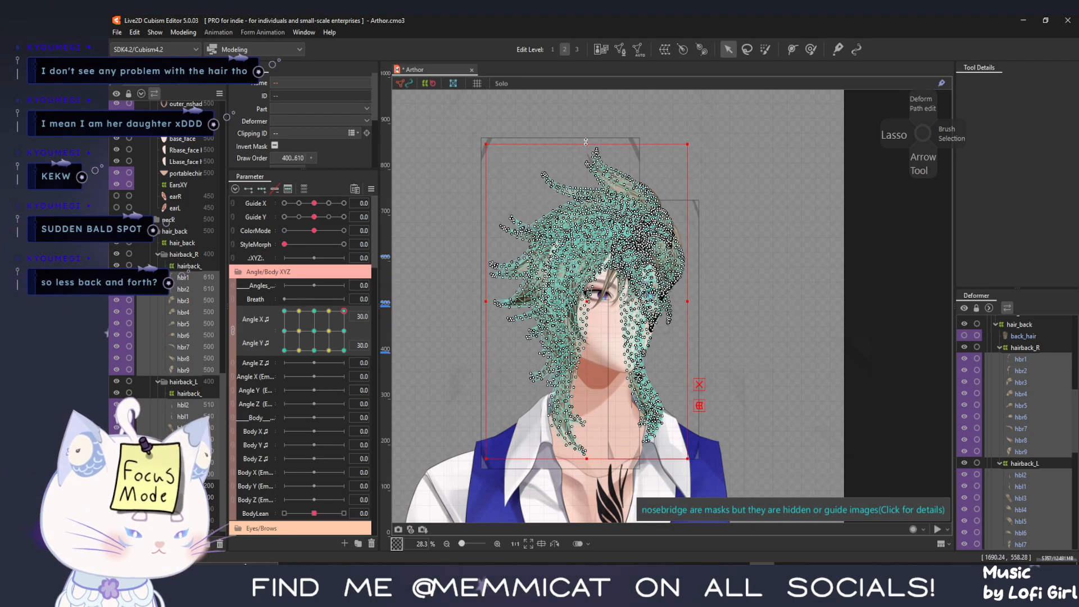
left_click(482, 265)
Check the back hair at the extremes of the combined Angle X and Angle Y range, down to Angle X 30, Angle Y -30
left_click_drag(330, 330, 382, 358)
left_click_drag(358, 392, 260, 396)
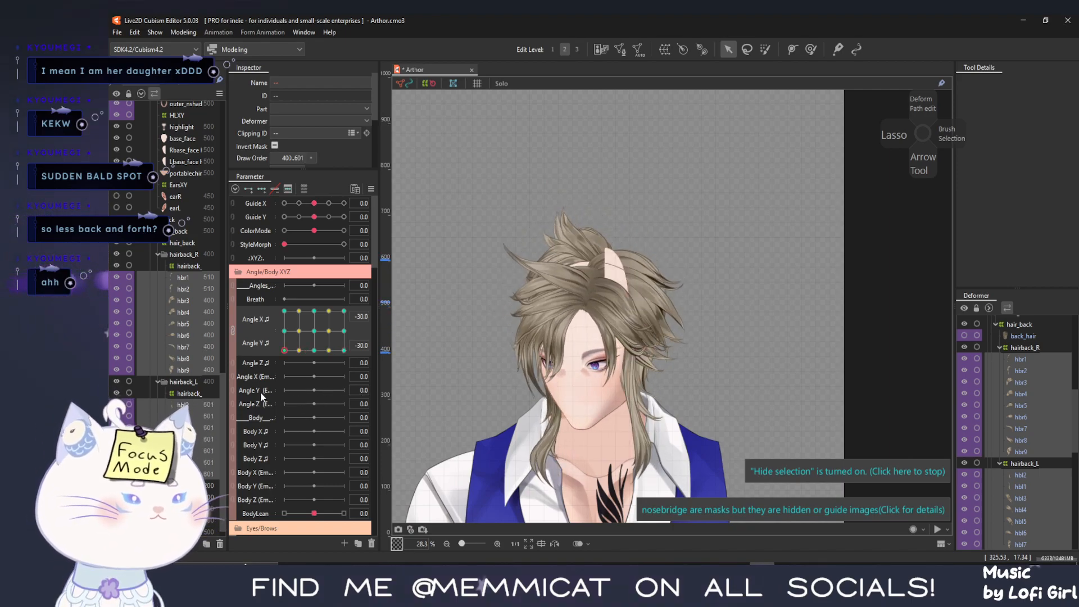
left_click_drag(300, 337, 488, 406)
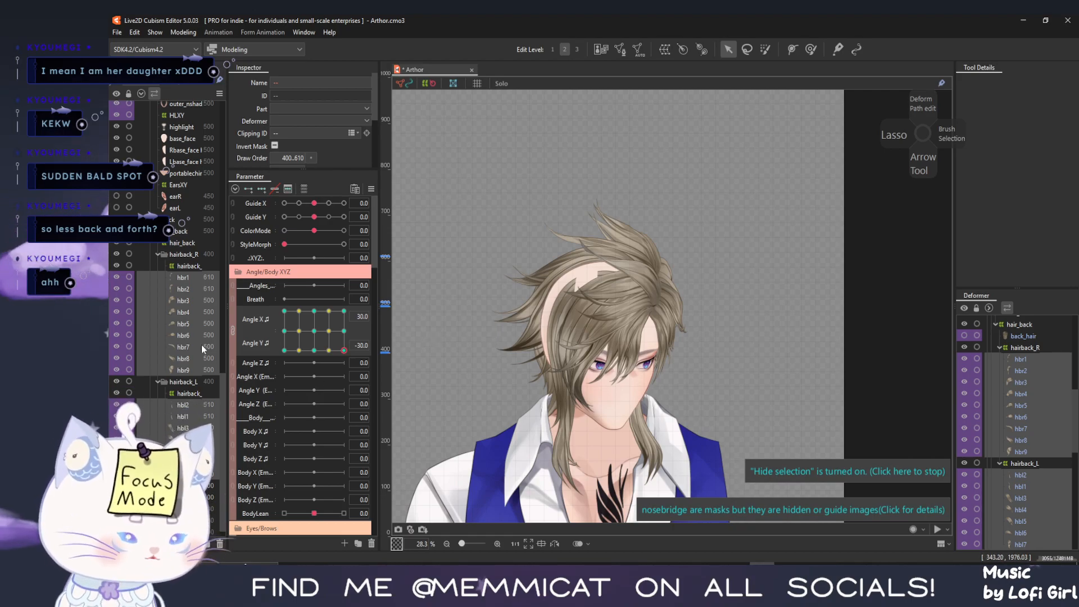
left_click(345, 332)
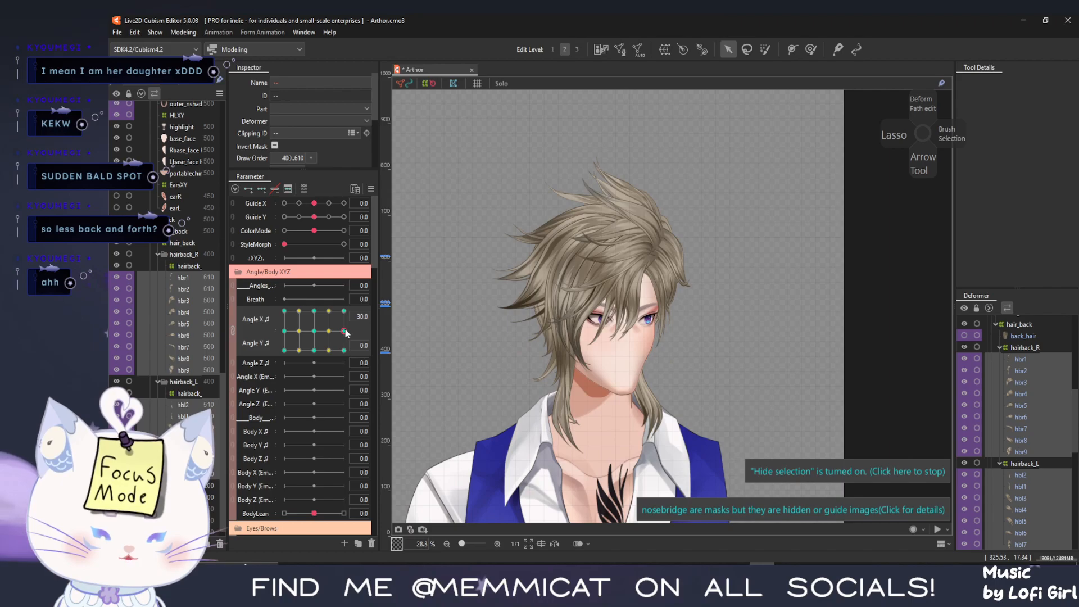
left_click(344, 350)
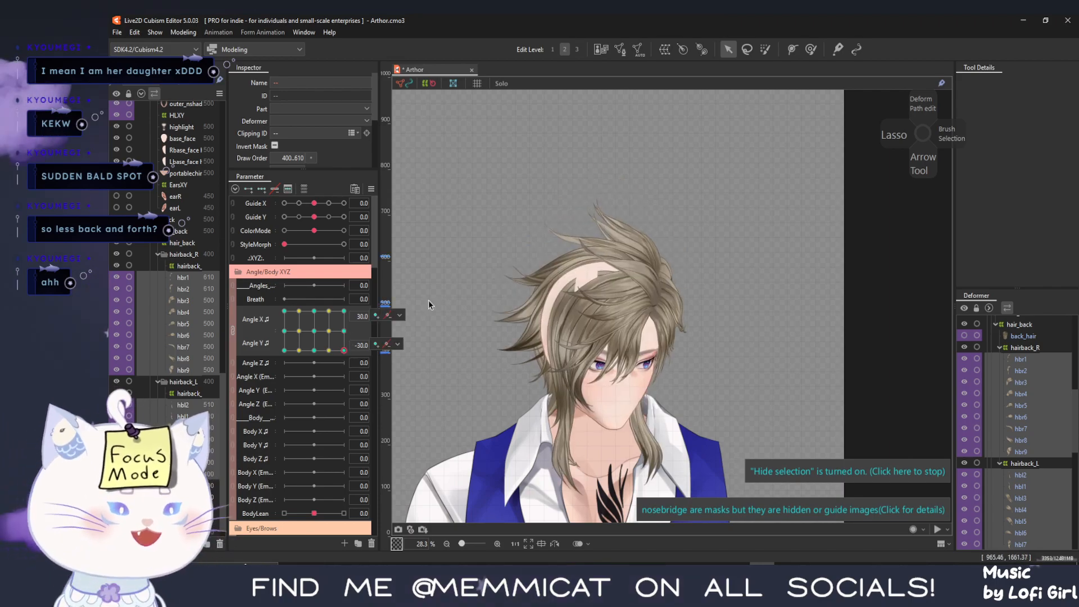
Turn off selection hiding, then set the draw order of hair meshes hbr3 to hbr8 to 600 and of hbr9 to 500
left_click(203, 312)
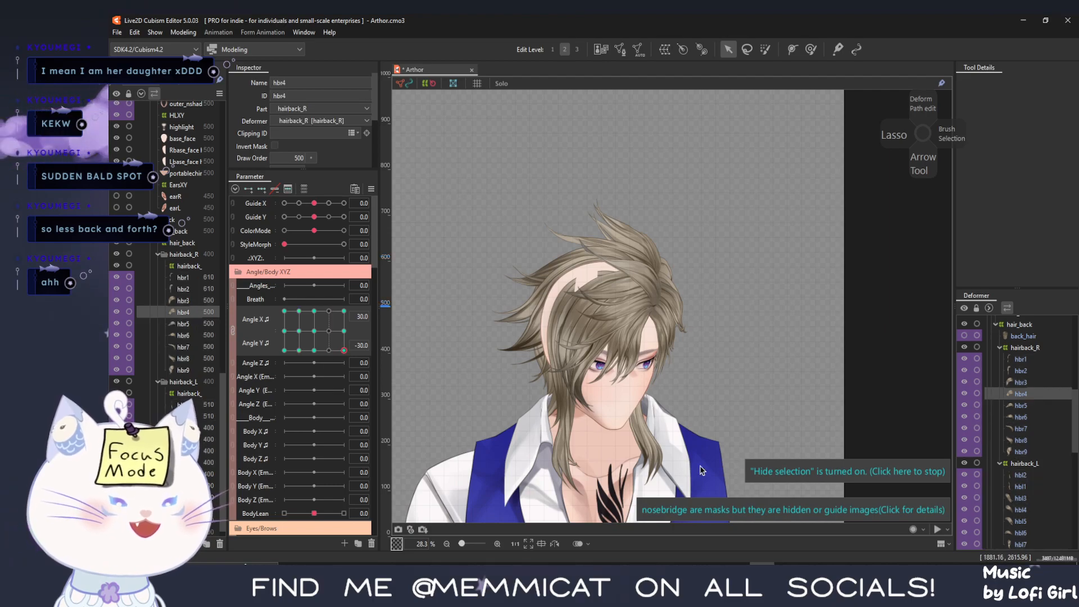
left_click(765, 473)
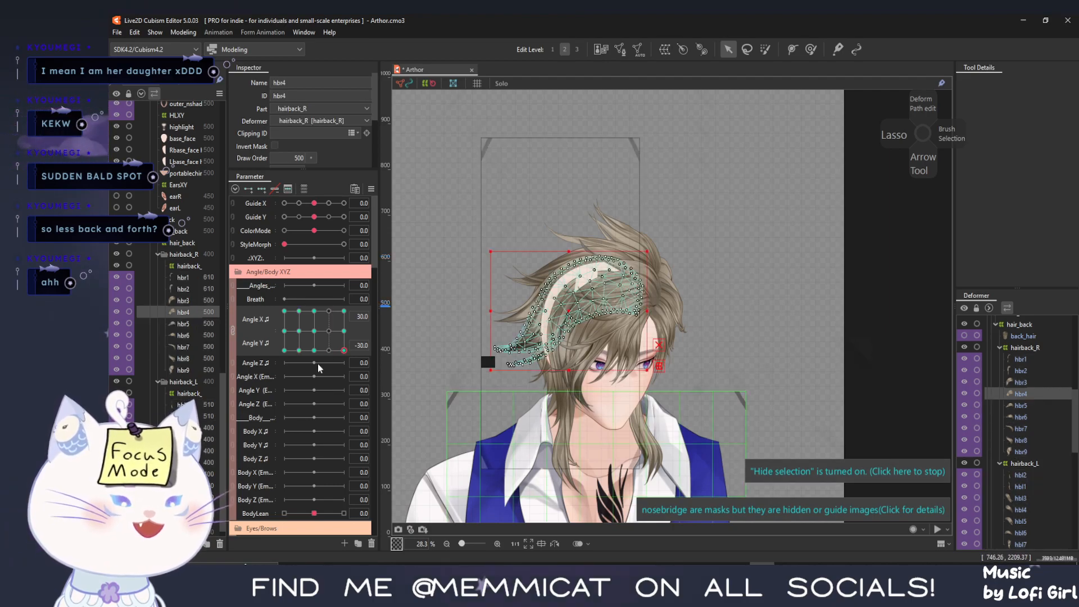
left_click(194, 278)
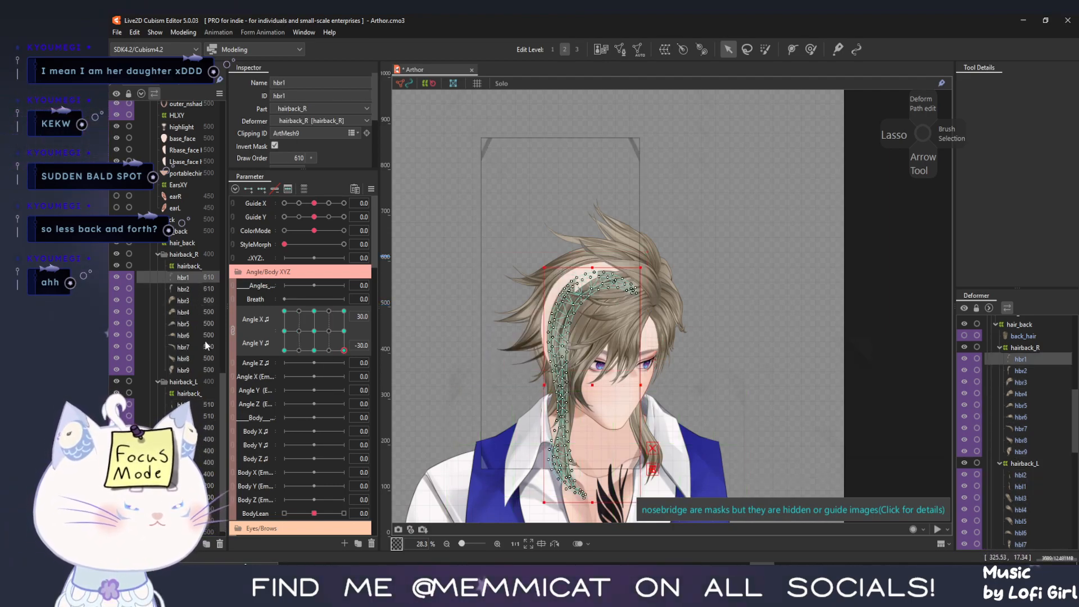
left_click(197, 301)
left_click(191, 370, "shift")
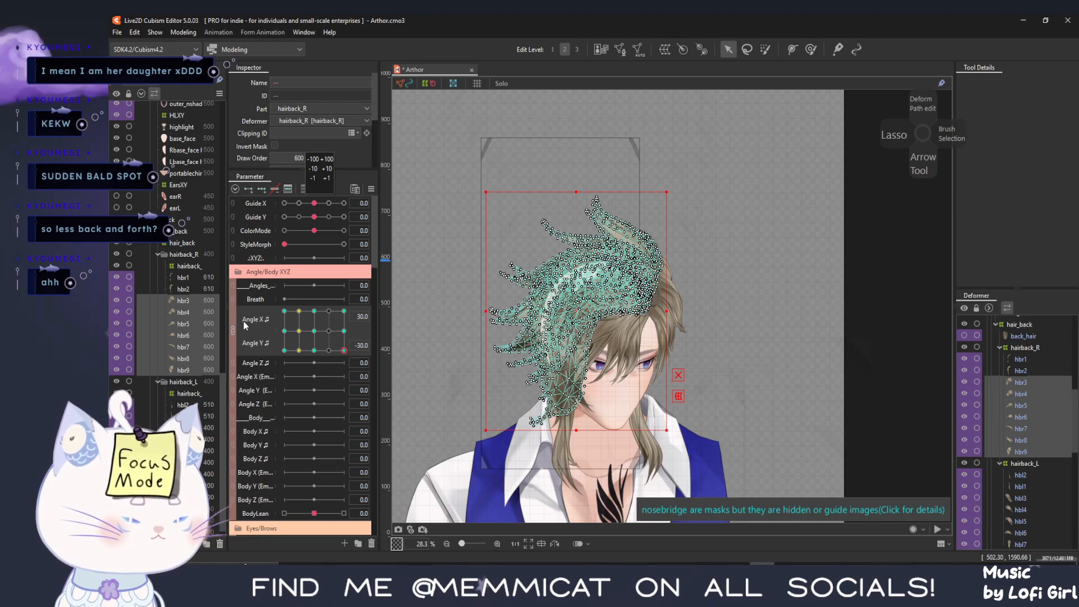
left_click(189, 369)
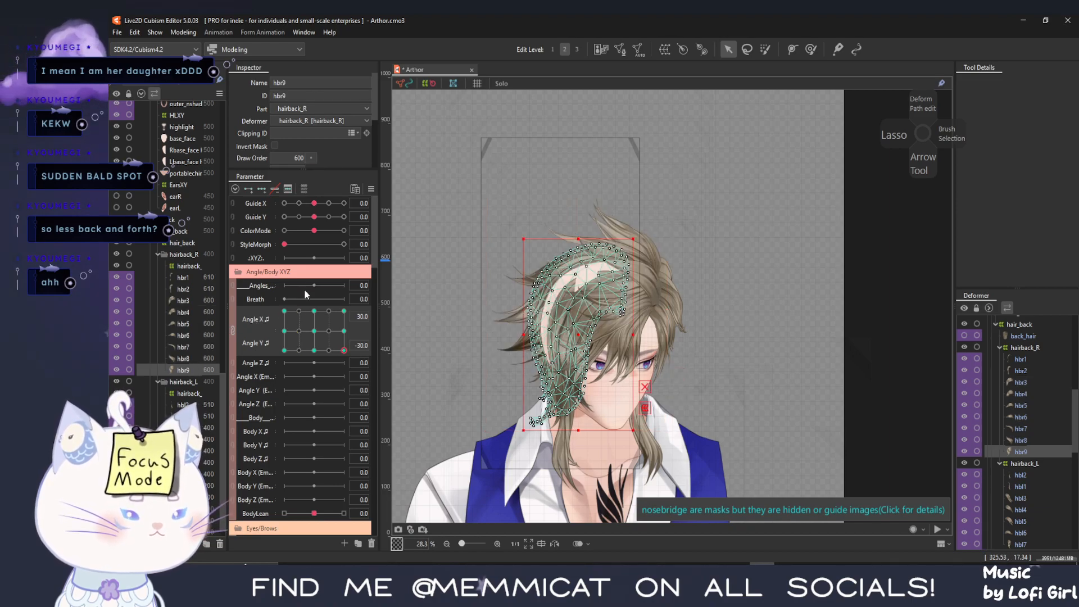
left_click(312, 160)
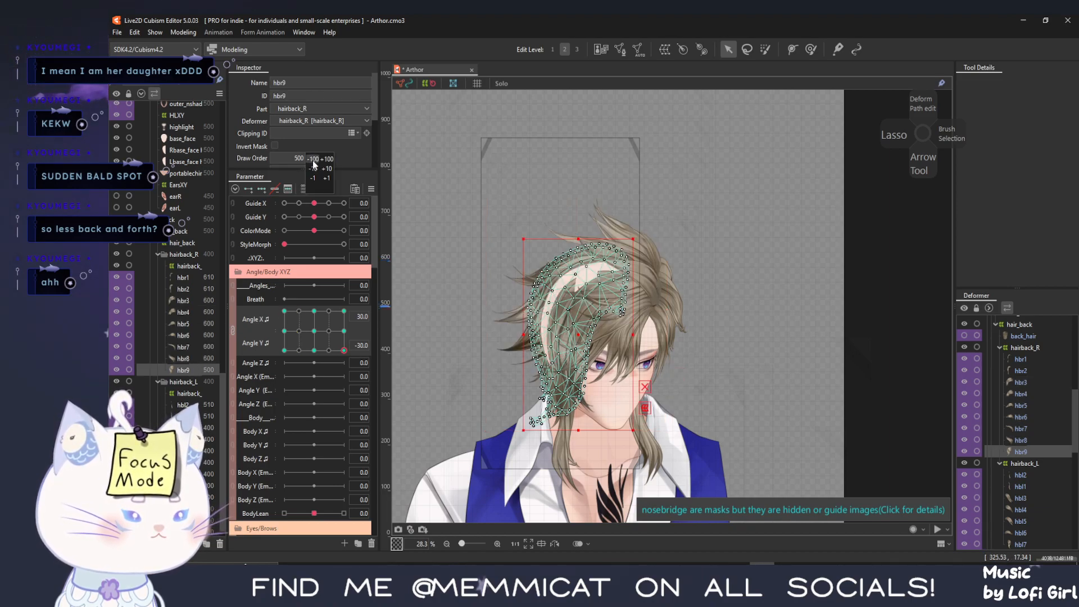
Examine the base_face mesh and the half-face masks around the exposed gap in the hair at Angle X 30, Angle Y -30
scroll(533, 262, "up", 3)
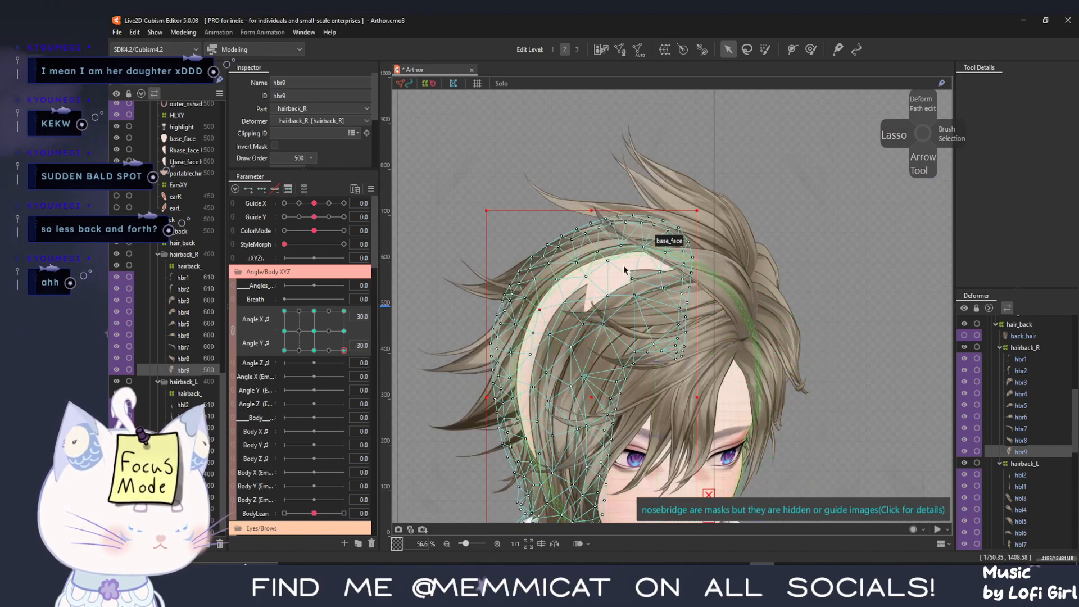
left_click(625, 270)
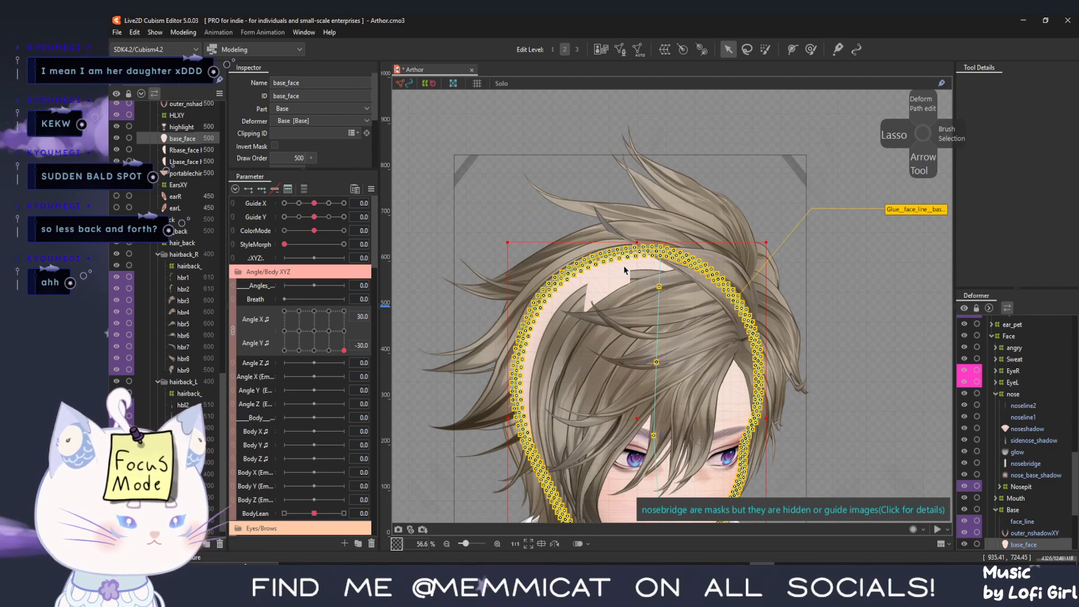
scroll(616, 277, "up", 3)
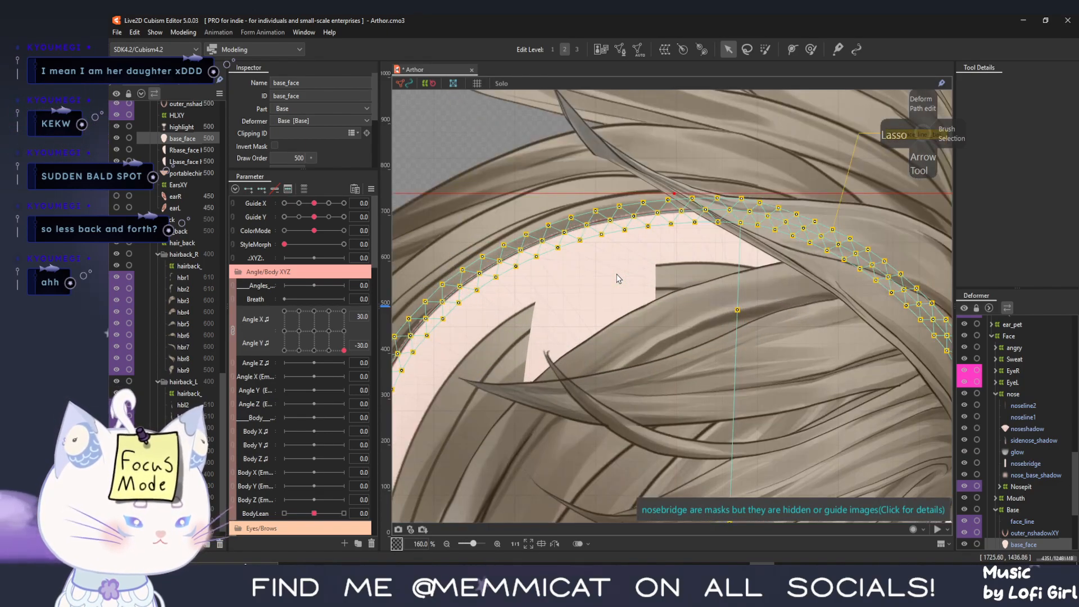
scroll(617, 277, "down", 3)
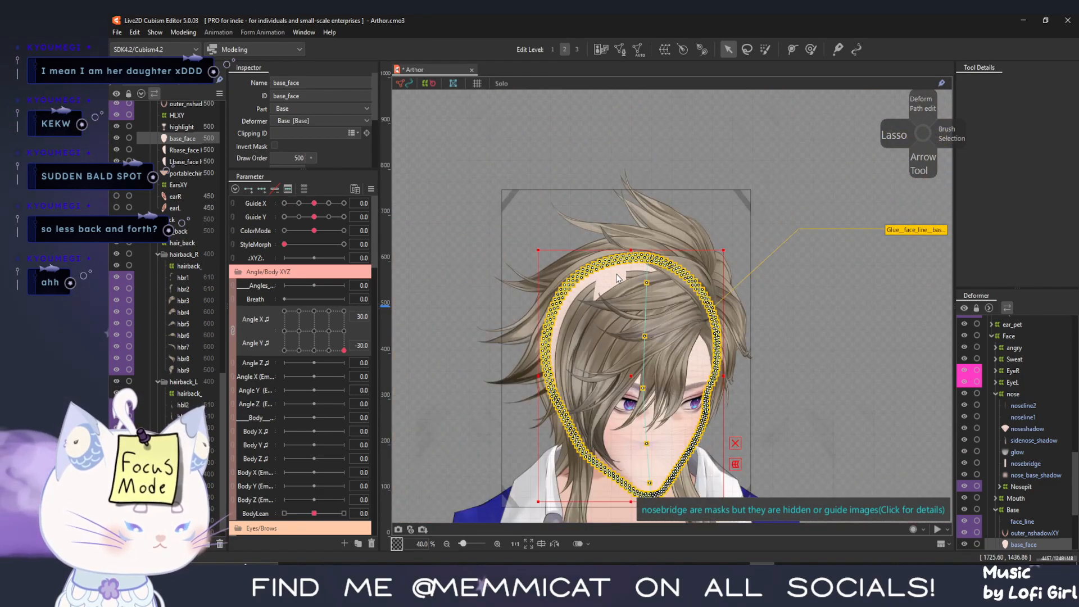
scroll(617, 277, "up", 2)
scroll(1039, 514, "down", 3)
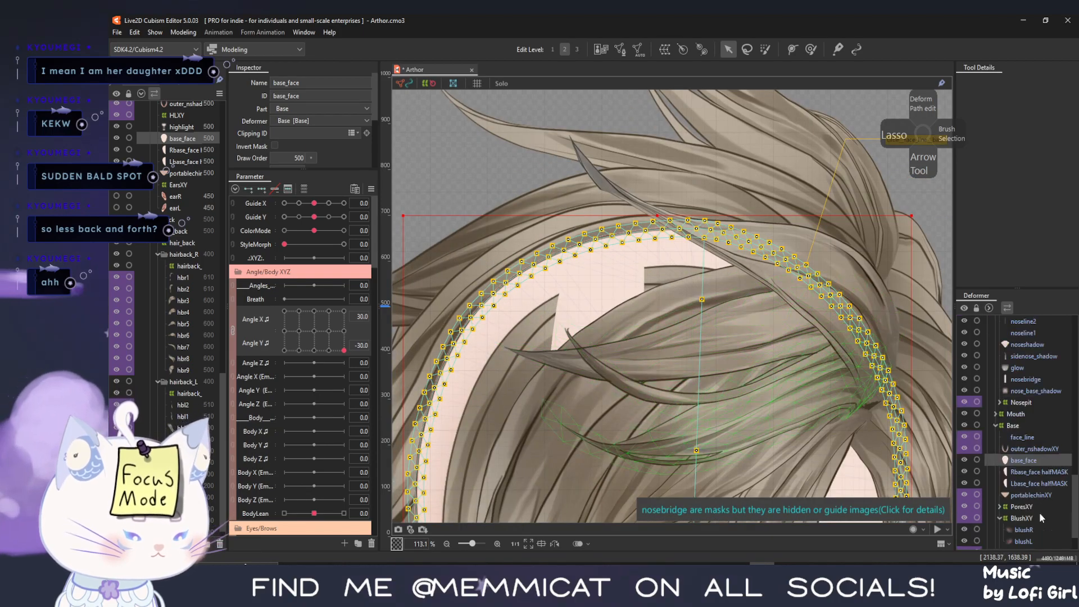
left_click(1027, 483)
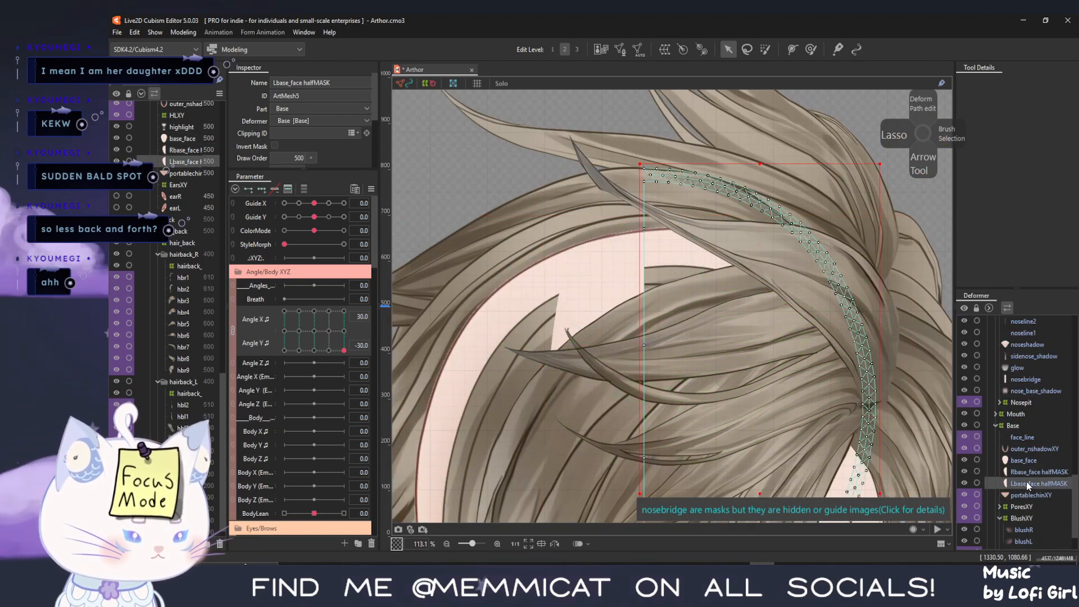
left_click(1023, 468)
Try to shrink the base_face and face_line outline inward from its upper-left corner at Angle X 30, Angle Y -30
left_click(1022, 461)
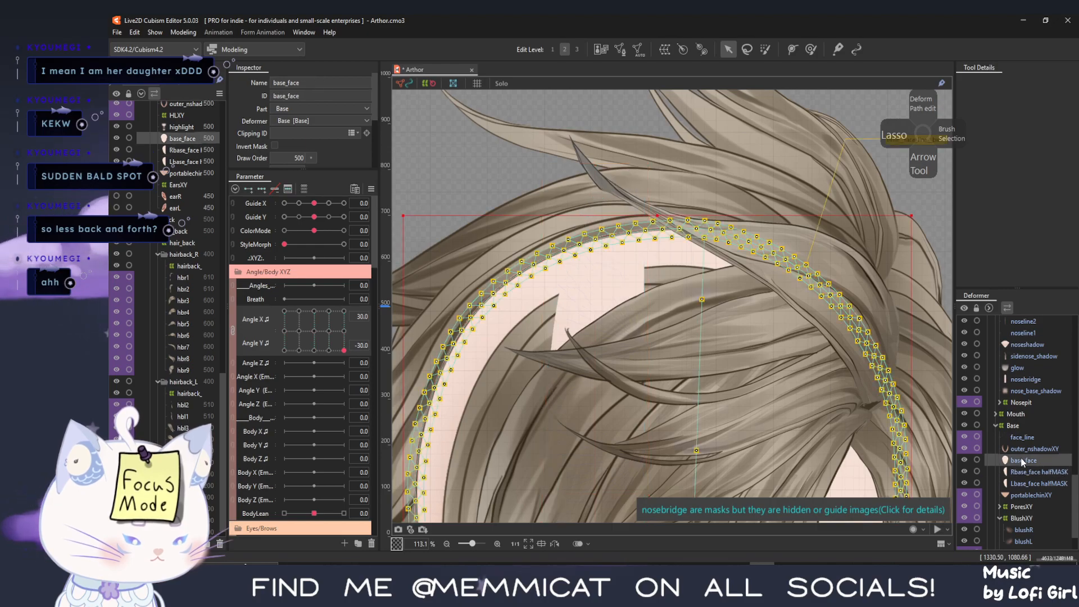
left_click_drag(403, 212, 444, 254)
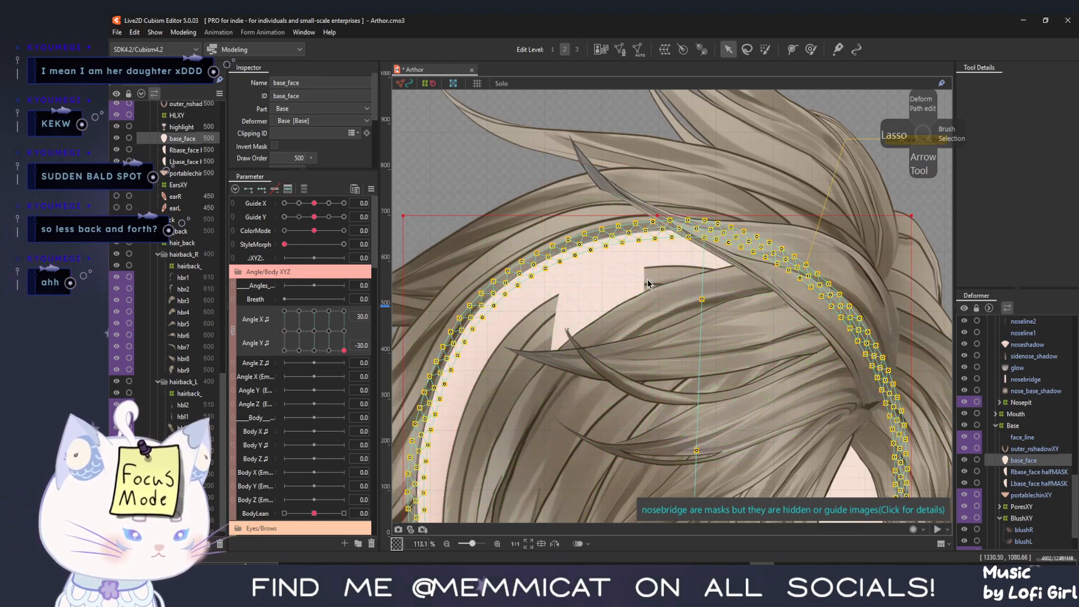
left_click(1034, 437)
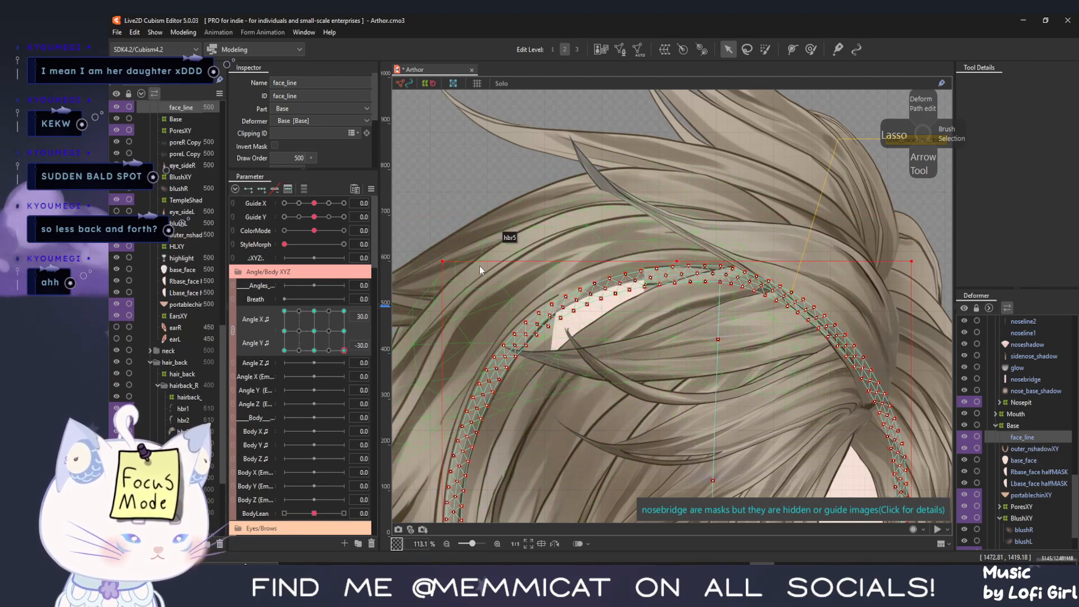
scroll(618, 366, "down", 5)
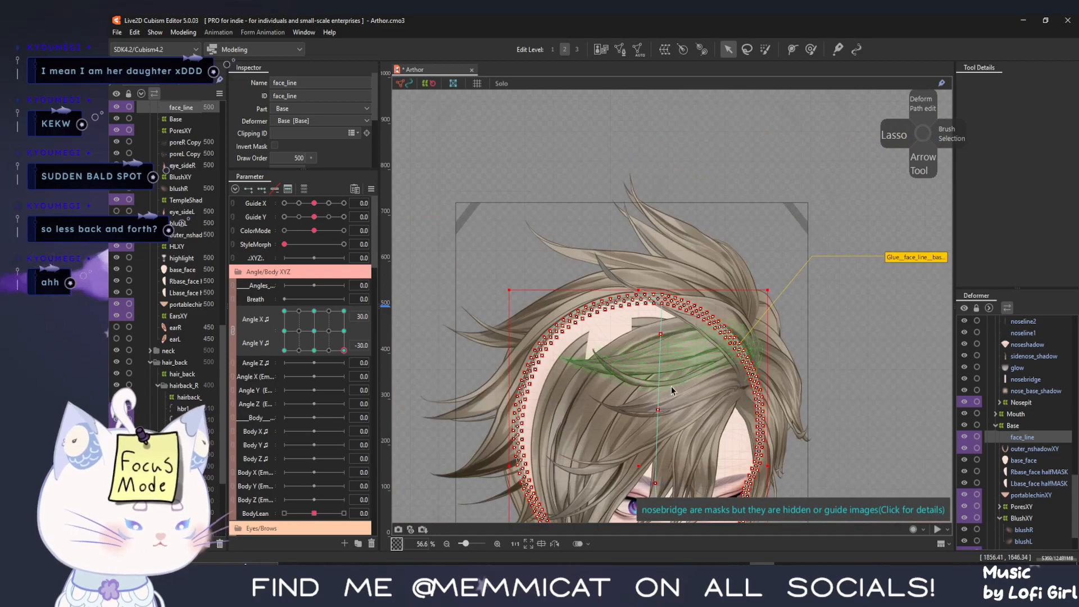
Check the Base part's draw order and set the draw order of hair meshes hbr3 to hbr8 to 610
scroll(182, 182, "up", 3)
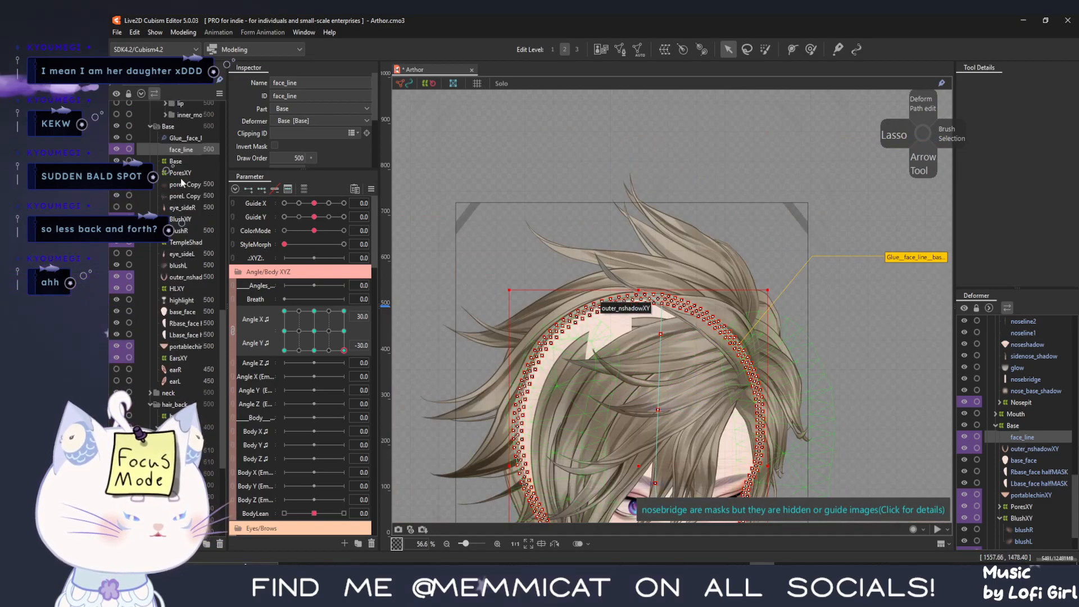
left_click(201, 170)
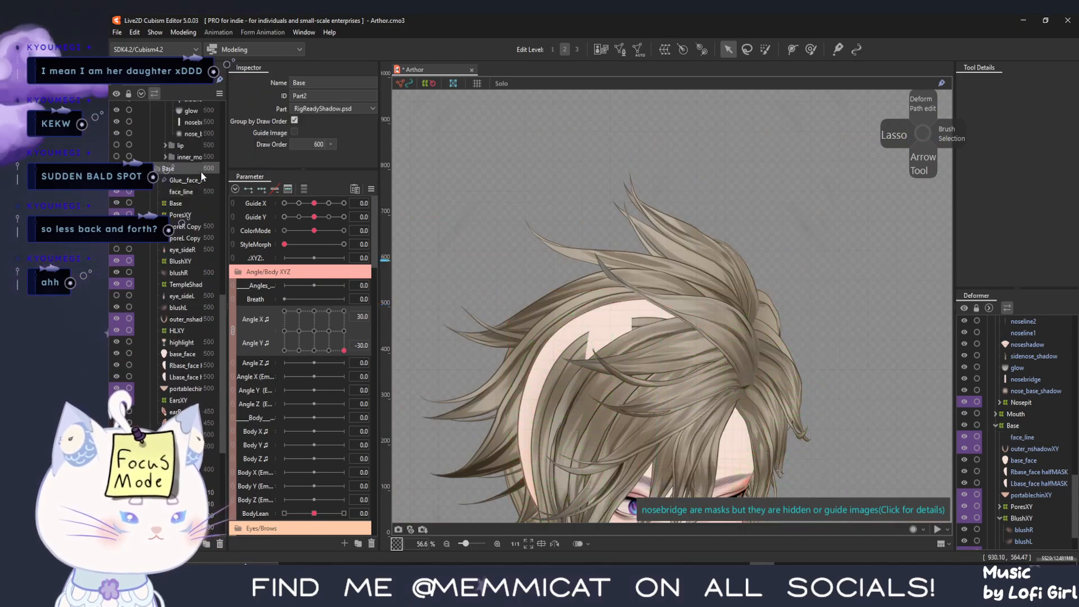
scroll(200, 175, "down", 8)
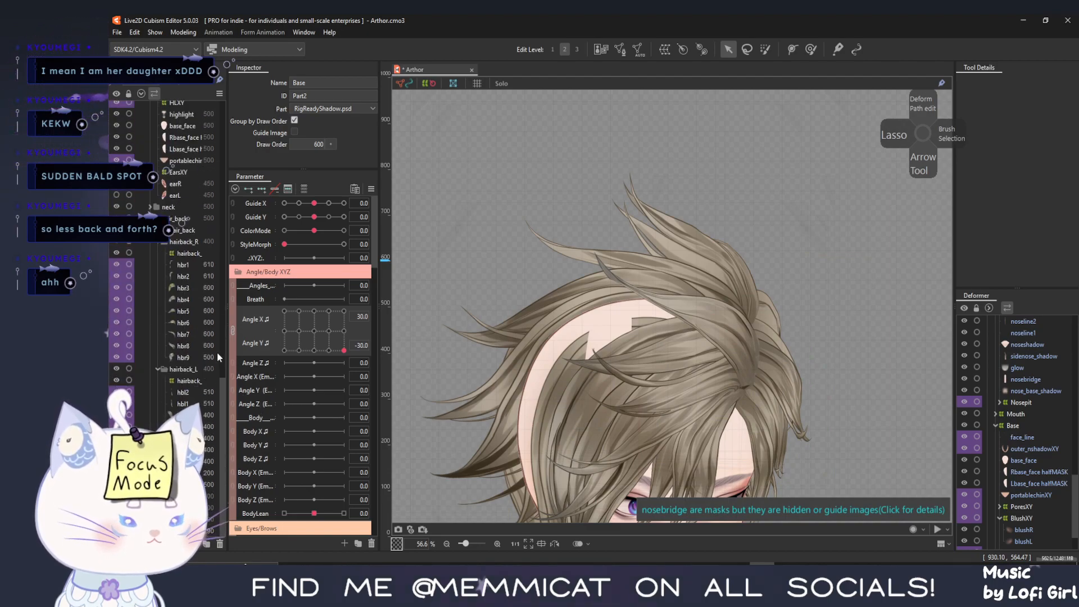
left_click(208, 347)
scroll(198, 309, "up", 3)
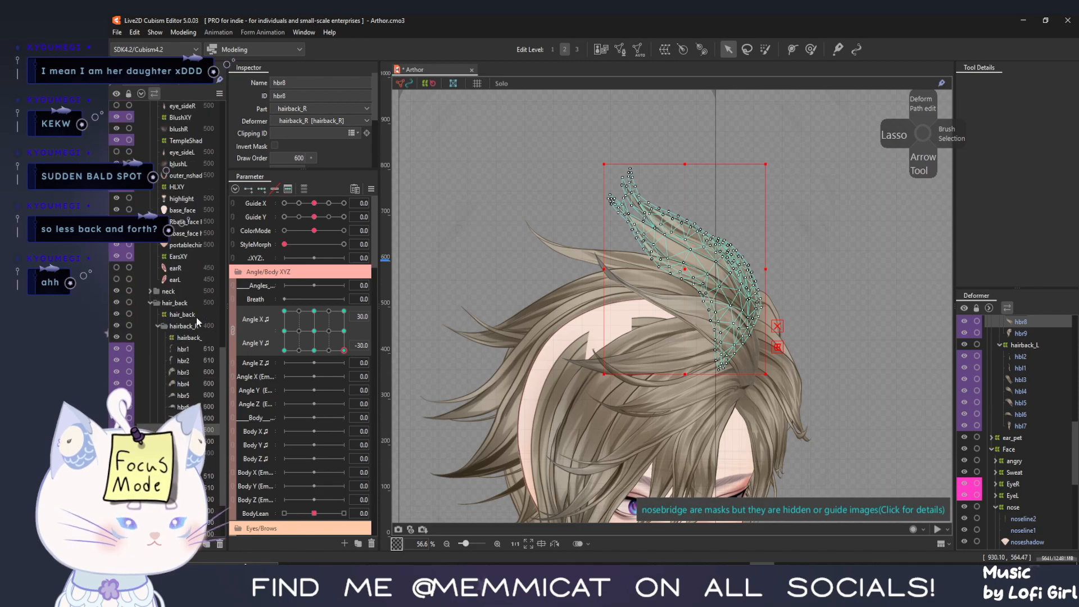
left_click(208, 372, "shift")
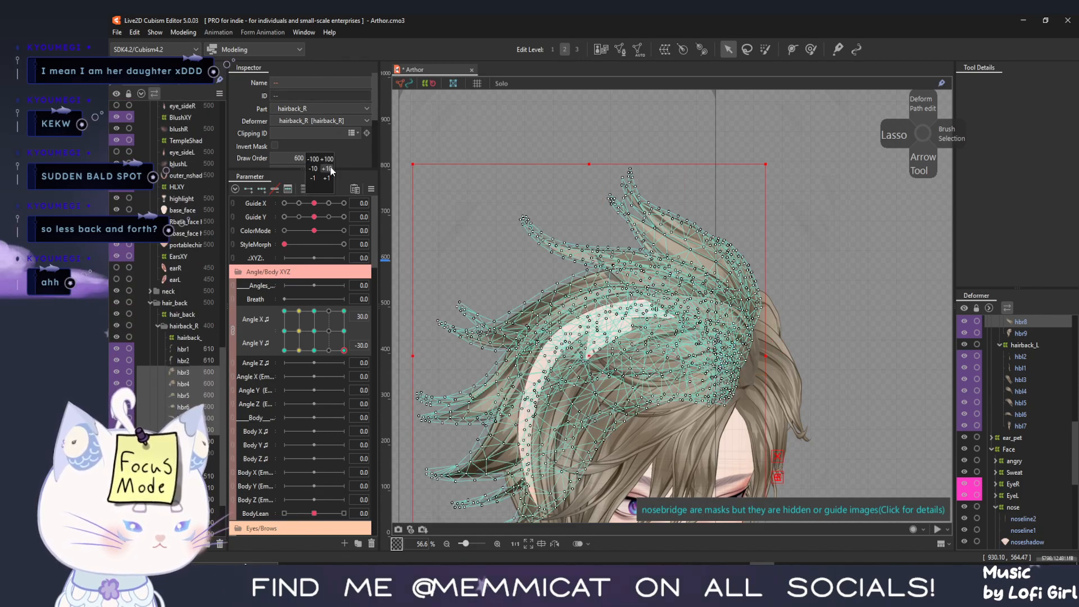
left_click(330, 169)
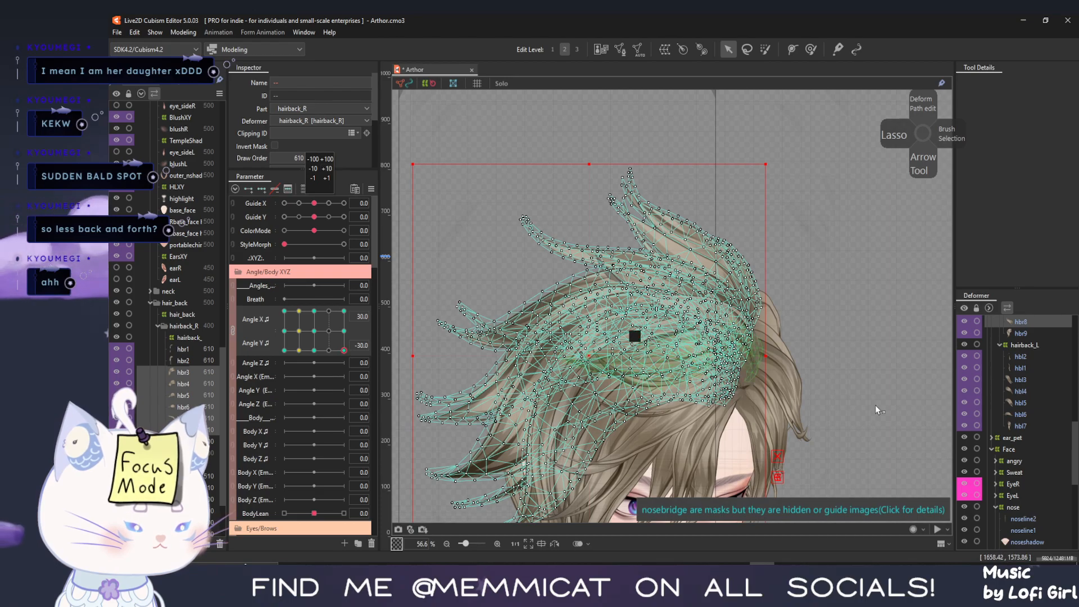
Select the hairback_R warp deformer and check how the back hair covers the head at Angle X 30, Angle Y -30
left_click(177, 338)
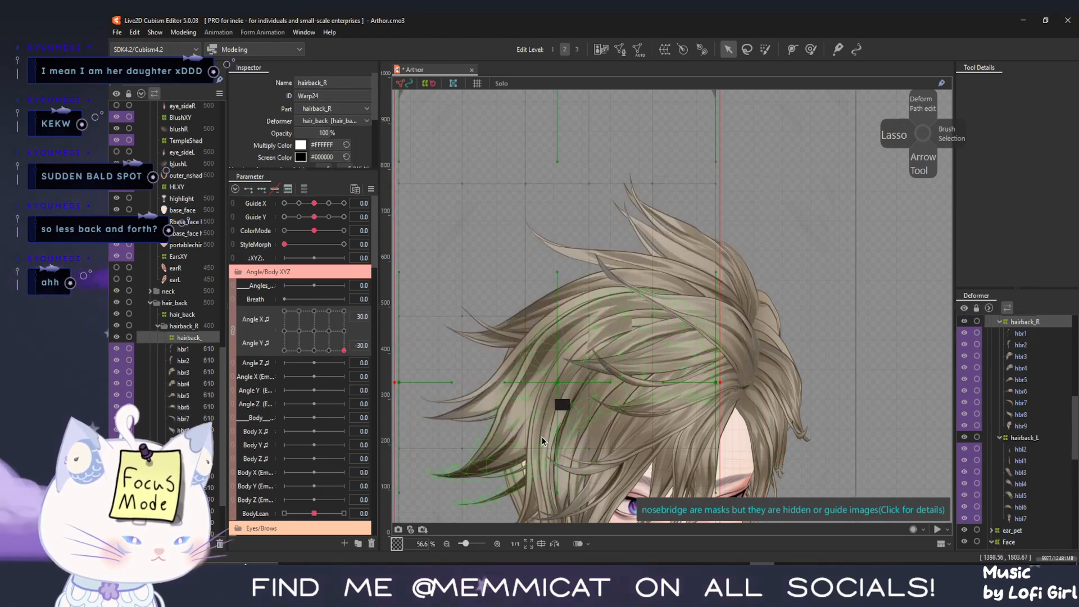
scroll(540, 455, "down", 2)
scroll(539, 452, "down", 1)
left_click_drag(514, 478, 503, 366)
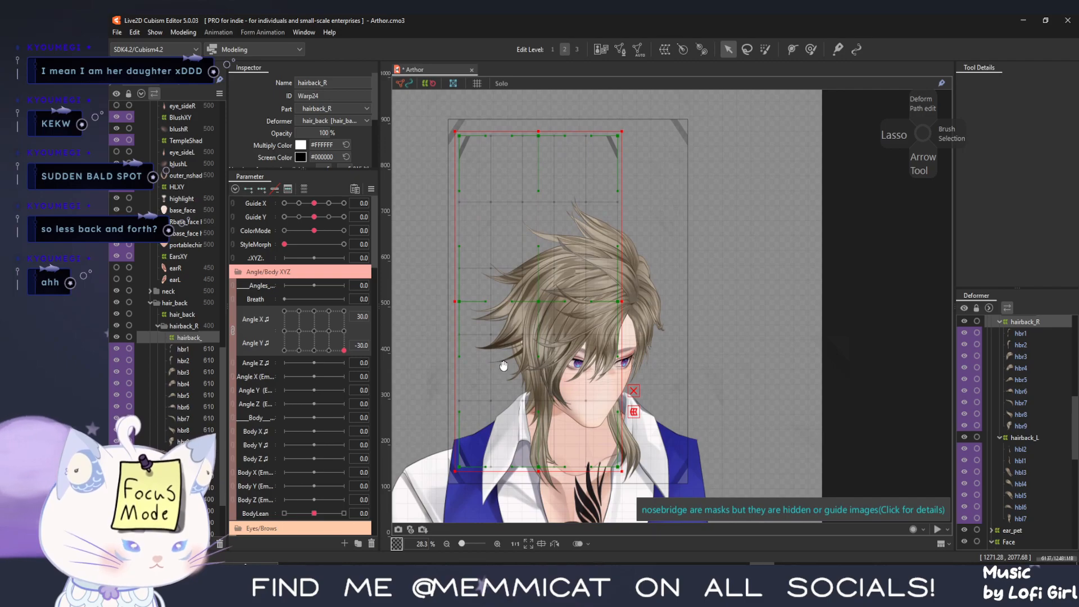
left_click_drag(332, 347, 357, 376)
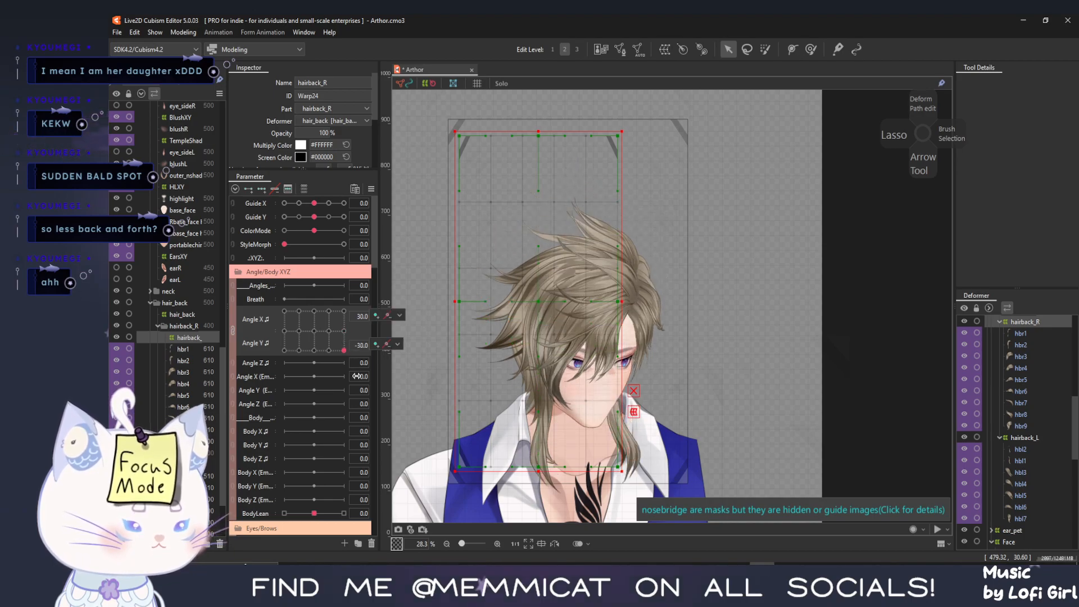
Undo the draw order changes on the hbr meshes and the last back hair reshaping at Angle X 30, Angle Y 30
key("ctrl+z")
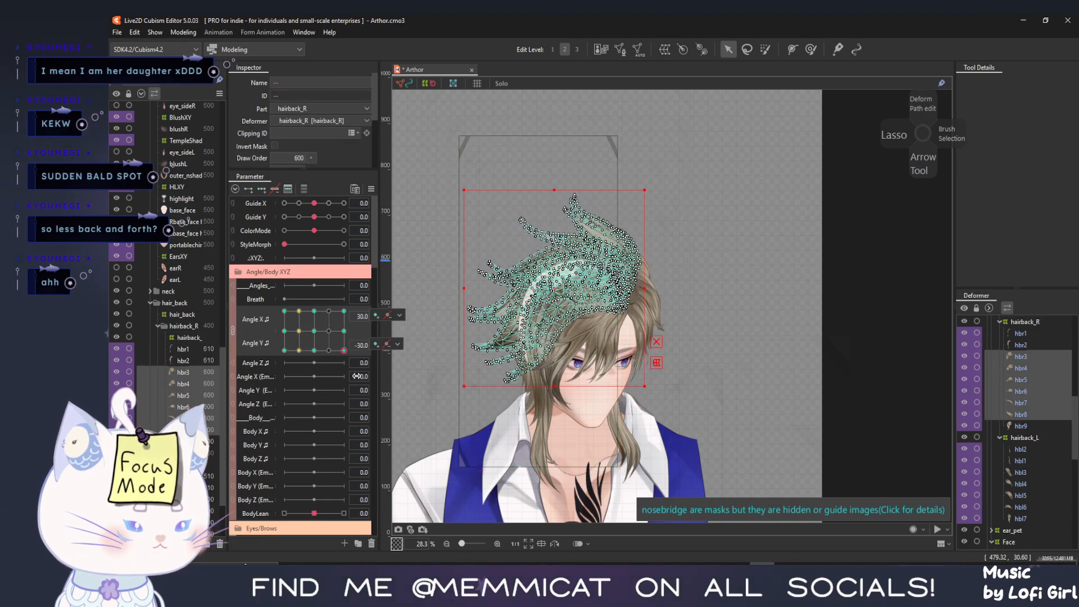
key("ctrl+z")
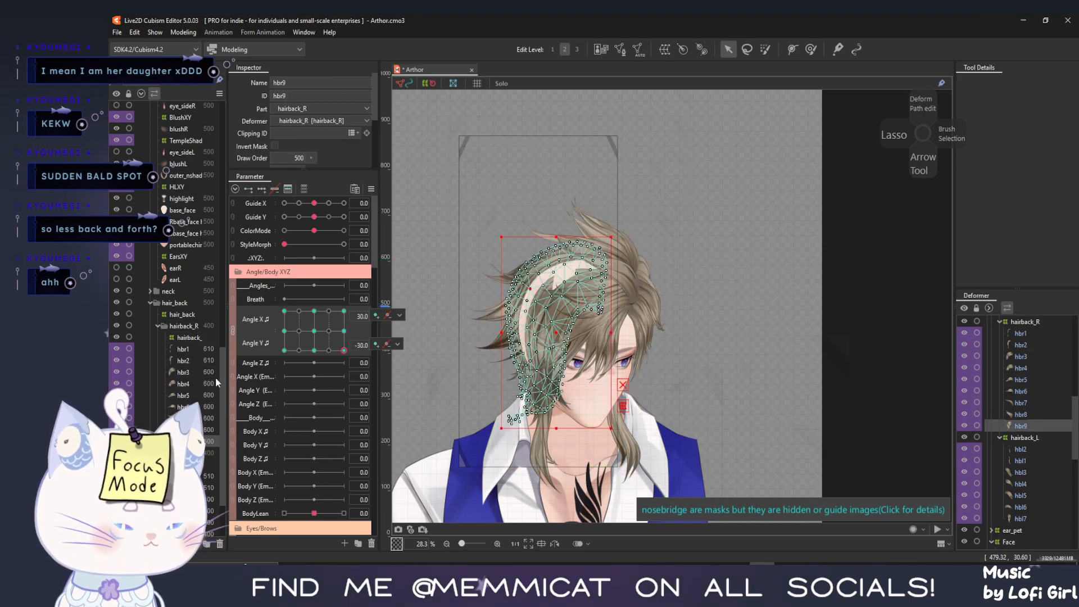
key("ctrl+z")
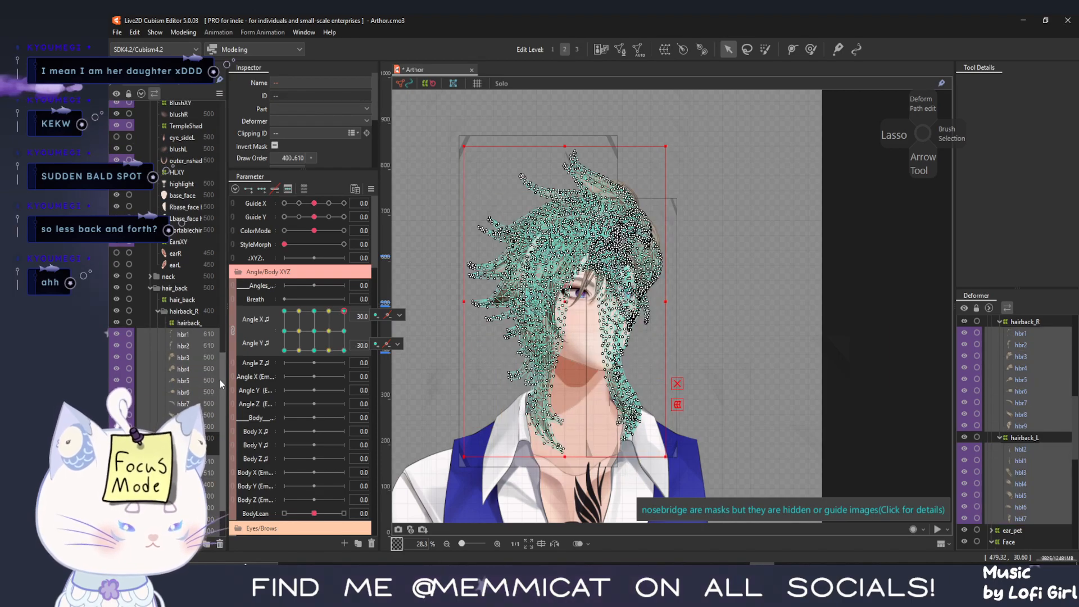
key("ctrl+z")
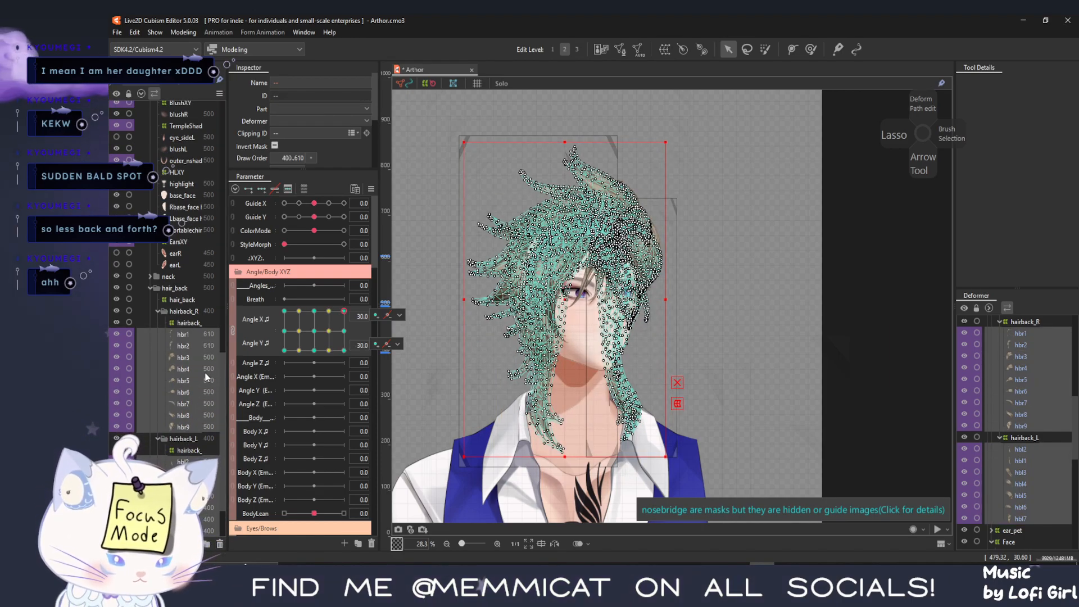
Select the Base part's face meshes, including the pores, eye sides, blush, outer_nshadowXY, highlight and base_face, and set their draw order to 600
left_click(212, 370)
scroll(211, 367, "up", 3)
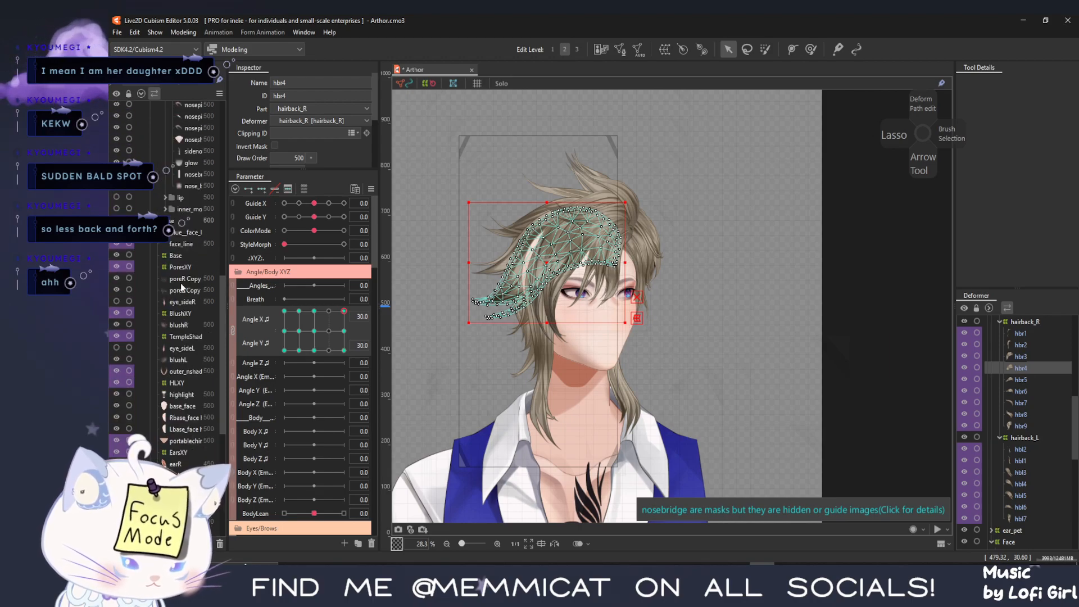
left_click(189, 222)
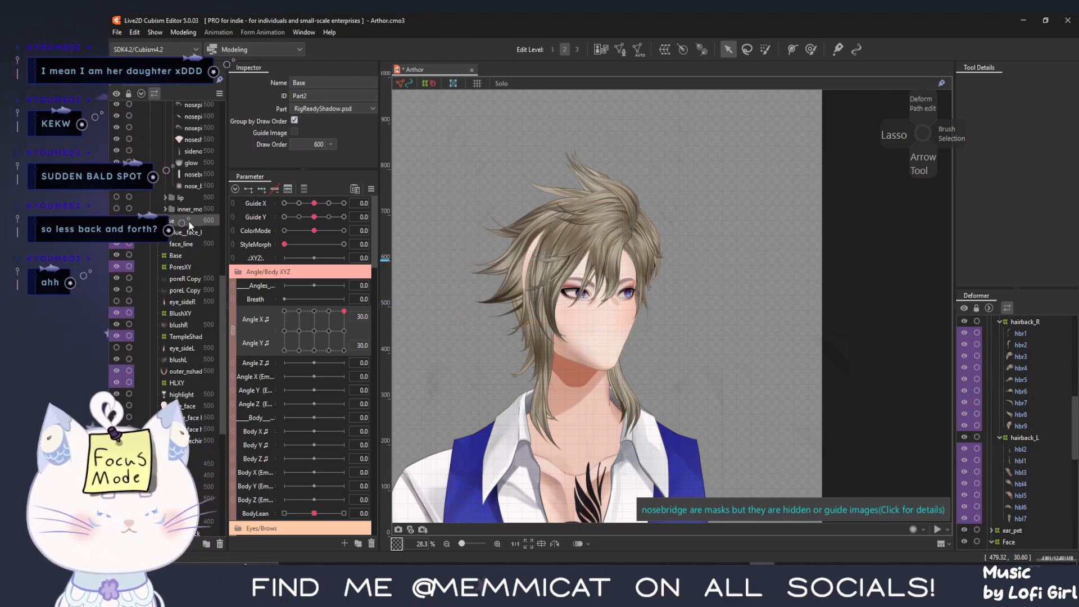
left_click(205, 245)
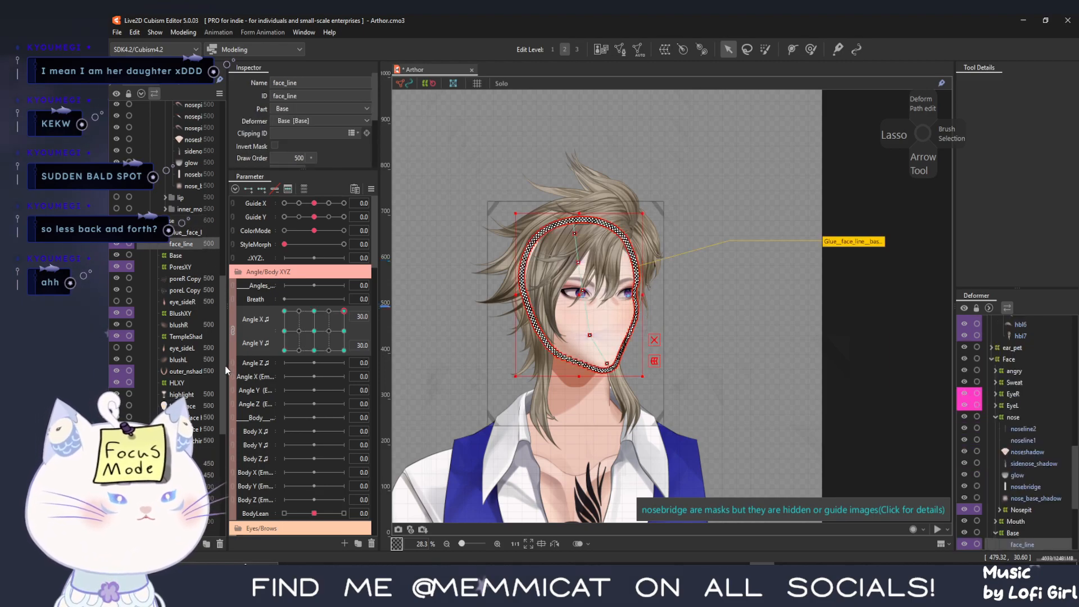
left_click(208, 279, "ctrl")
left_click(209, 291, "ctrl")
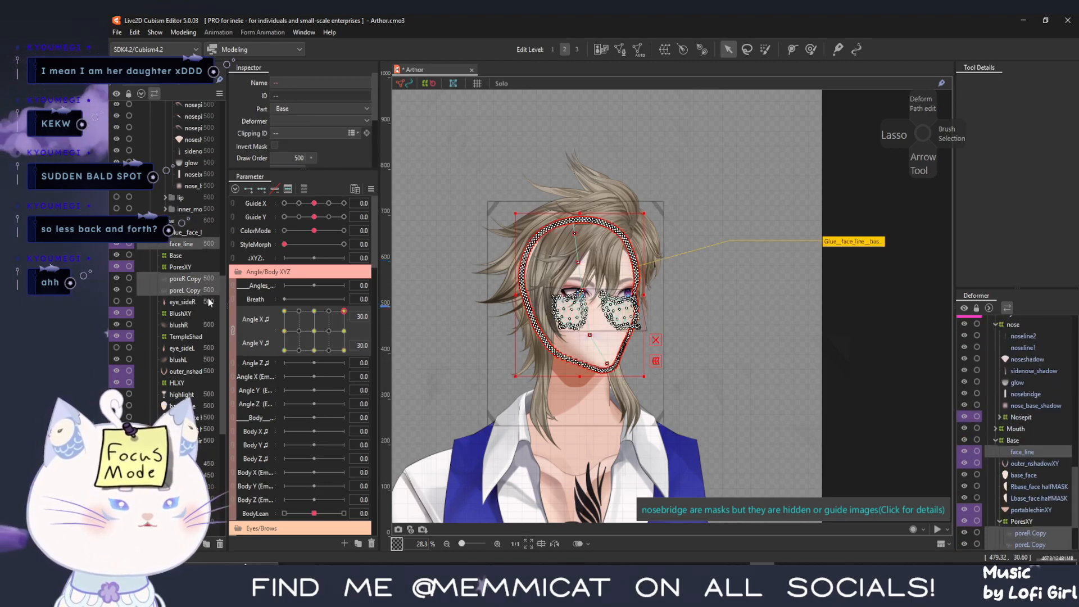
left_click(209, 302, "ctrl")
left_click(207, 328, "ctrl")
left_click(209, 360, "ctrl")
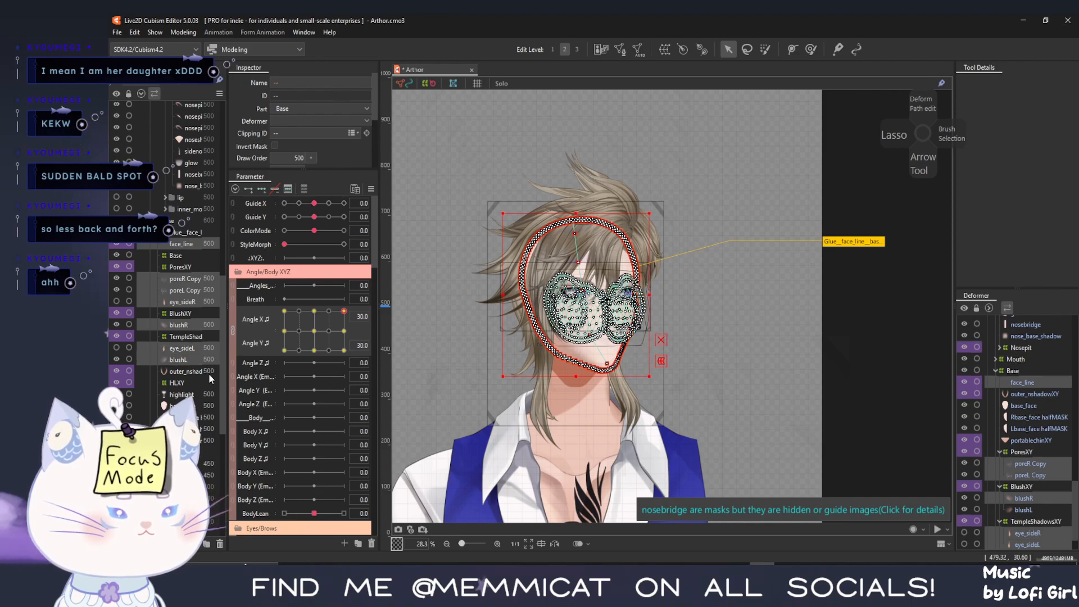
left_click(208, 405, "ctrl")
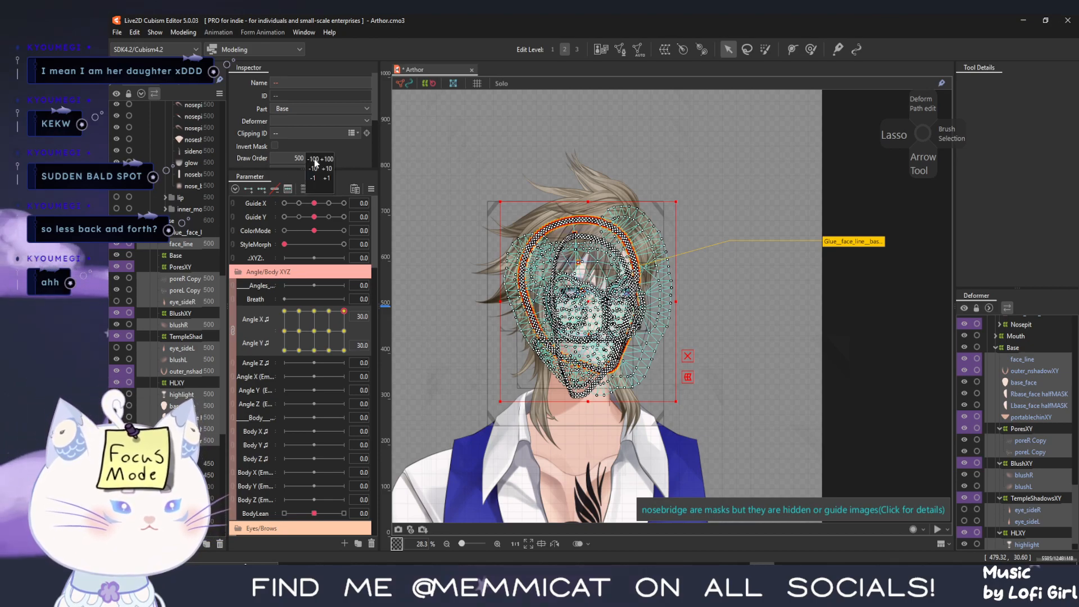
Turn off Group by Draw Order for the Base part
left_click(177, 223)
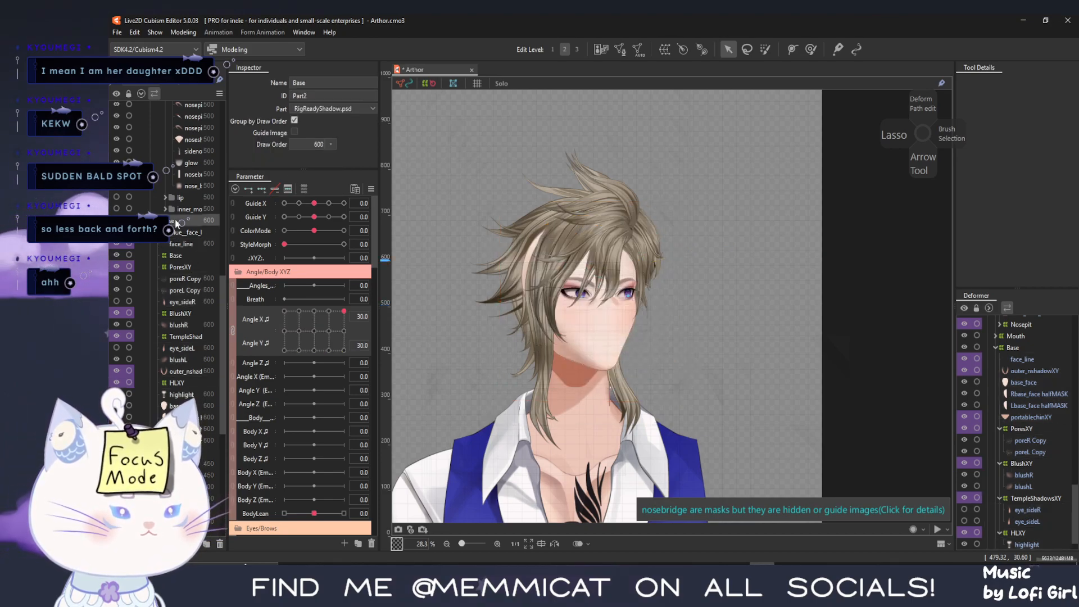
right_click(177, 222)
left_click(215, 273)
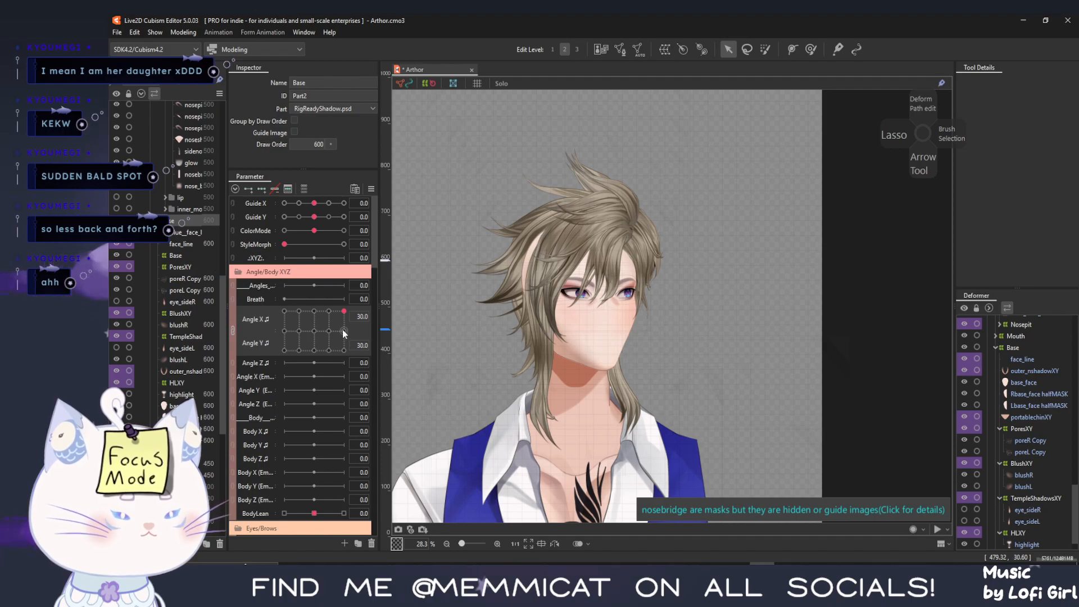
Check how the face and back hair overlap at Angle X 30, Angle Y -30 and return the head to the neutral pose
left_click_drag(343, 311, 353, 375)
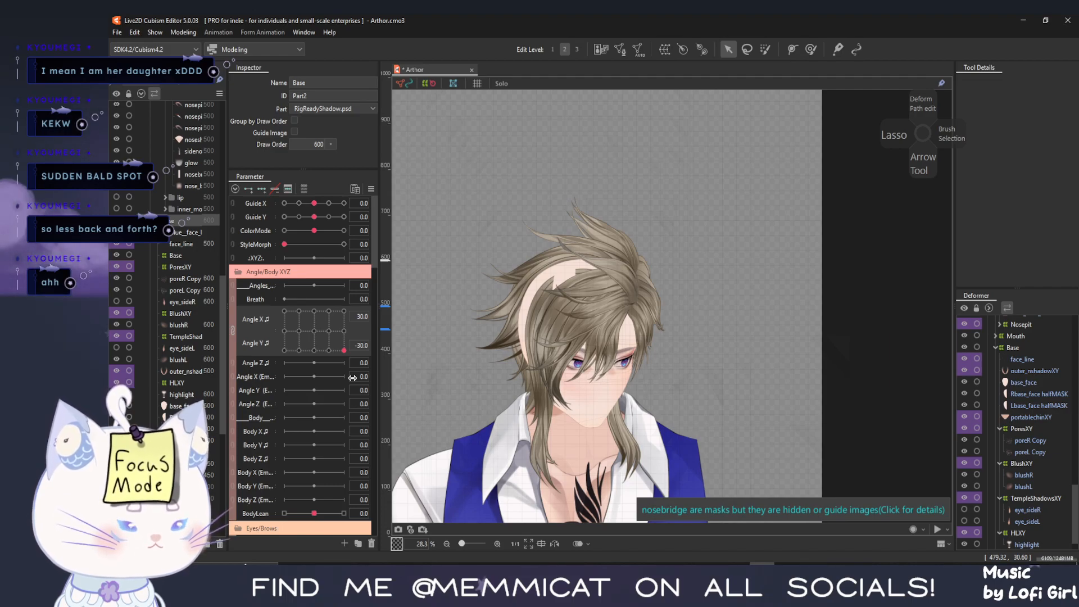
scroll(475, 332, "up", 3)
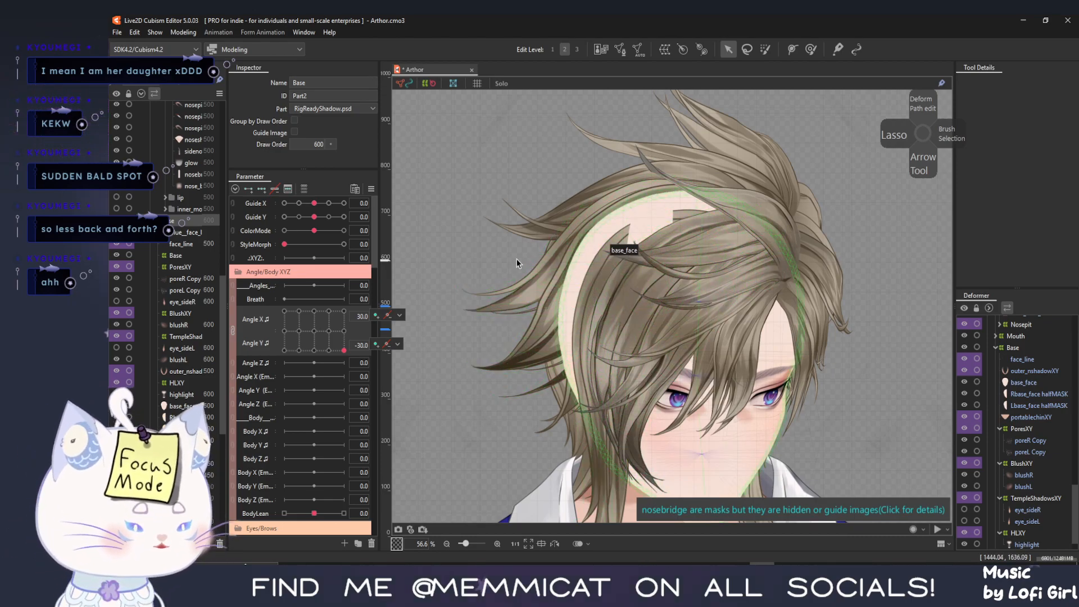
left_click_drag(304, 340, 389, 301)
left_click_drag(442, 336, 317, 334)
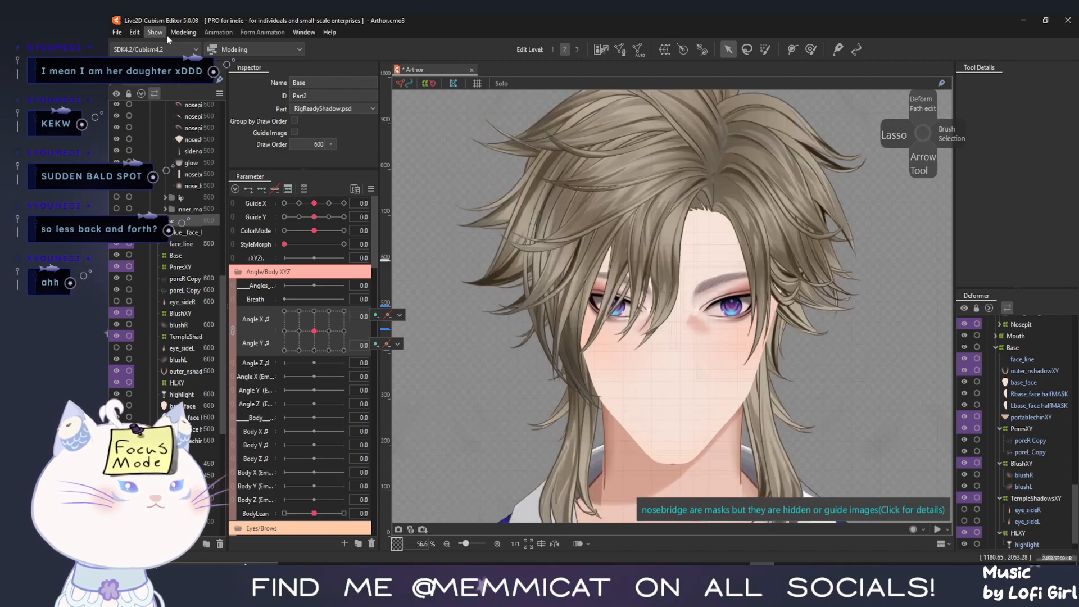
Preview the model in the physics settings by swinging the head in all directions, and return to the modeling view
left_click(183, 32)
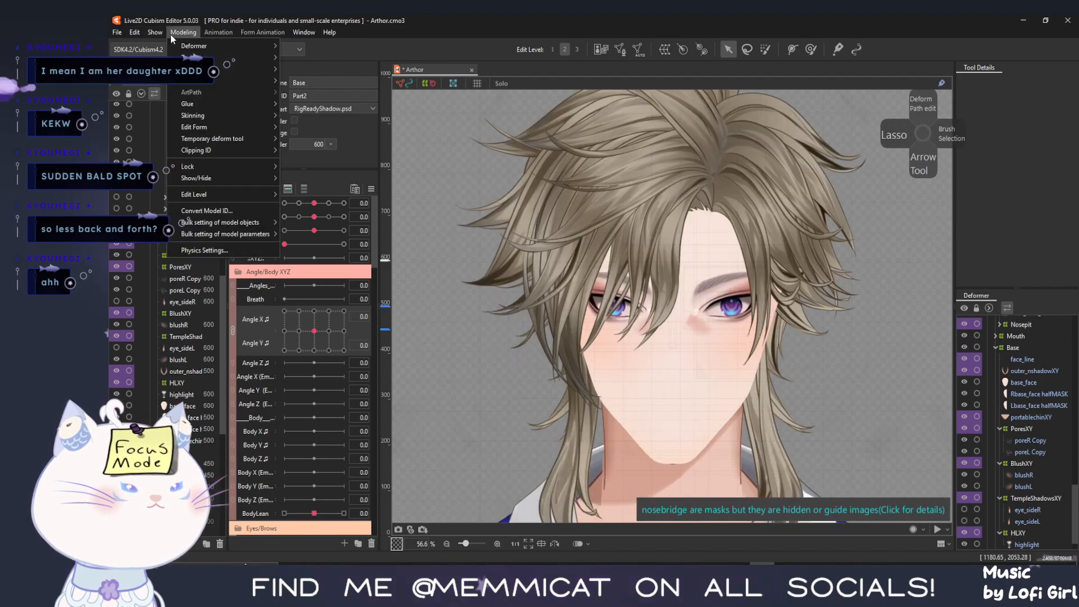
left_click(197, 251)
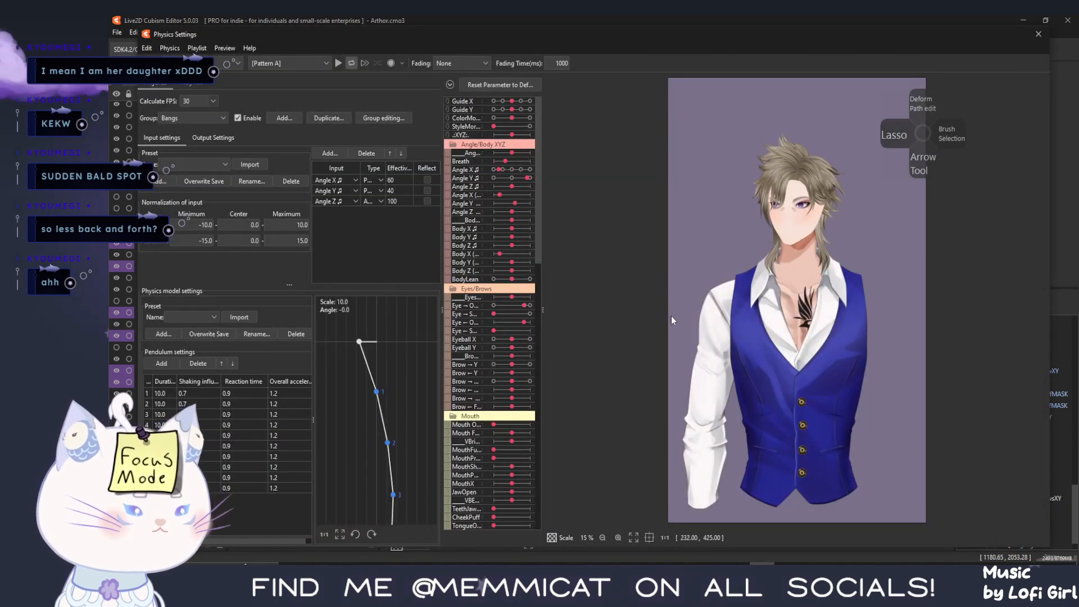
left_click_drag(957, 314, 575, 238)
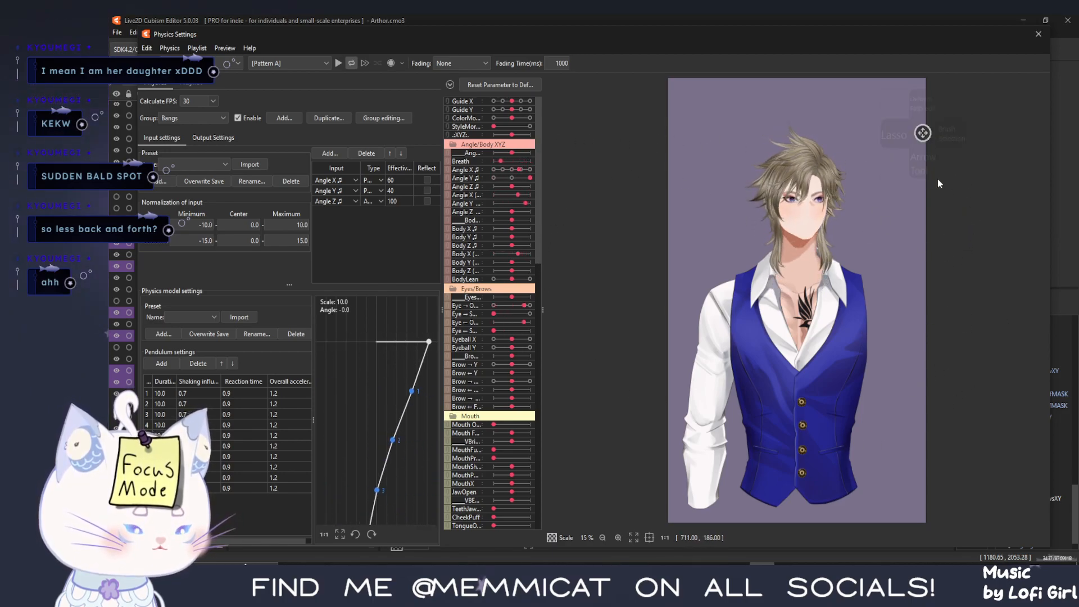
left_click_drag(1066, 226, 1068, 140)
left_click_drag(826, 186, 497, 150)
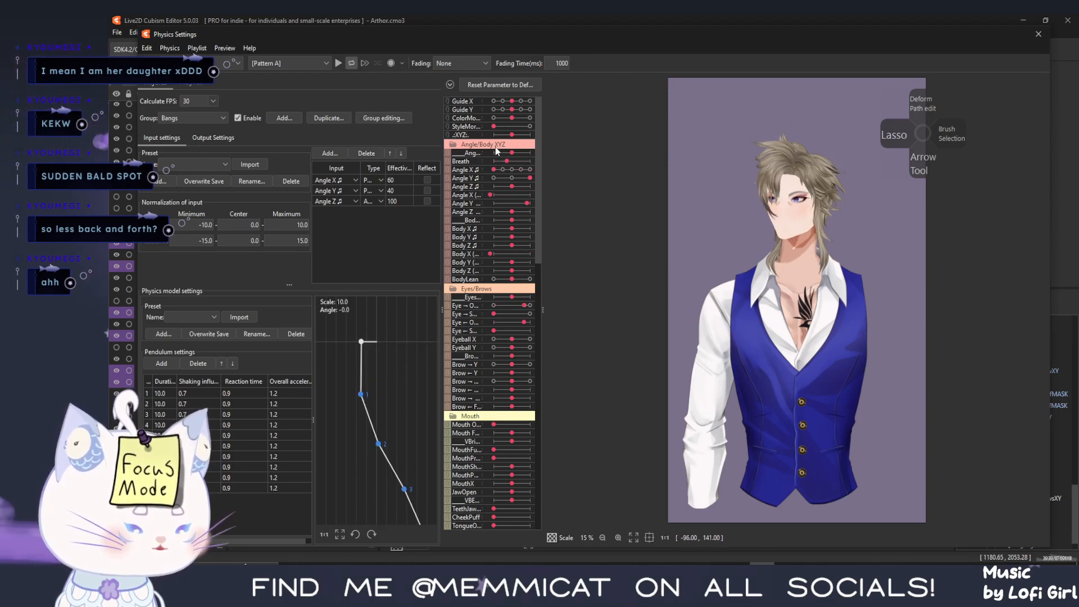
left_click_drag(870, 142, 523, 236)
left_click_drag(633, 232, 817, 247)
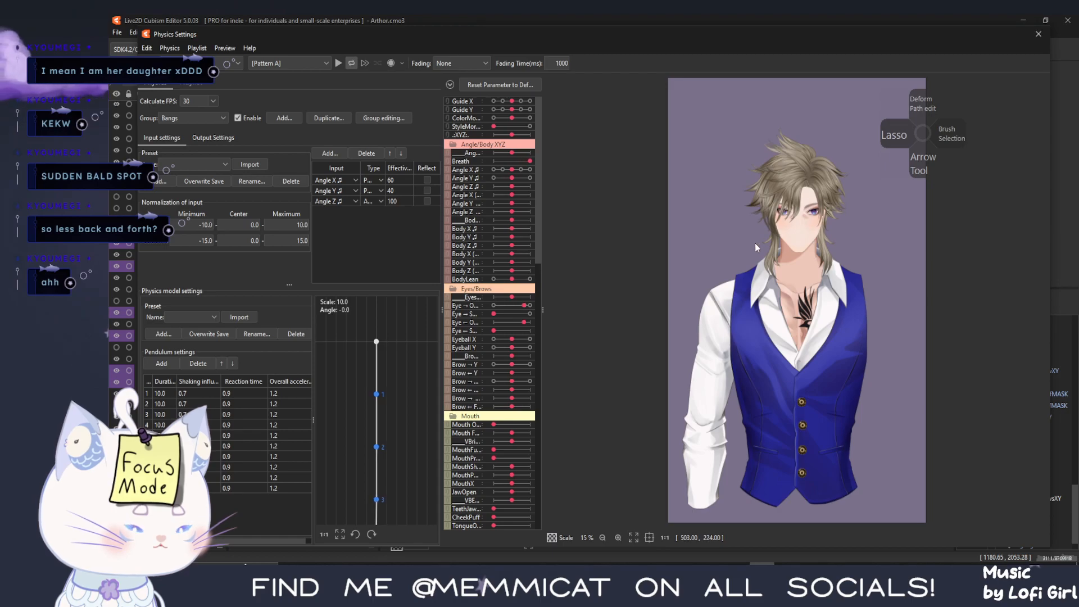
left_click(1038, 34)
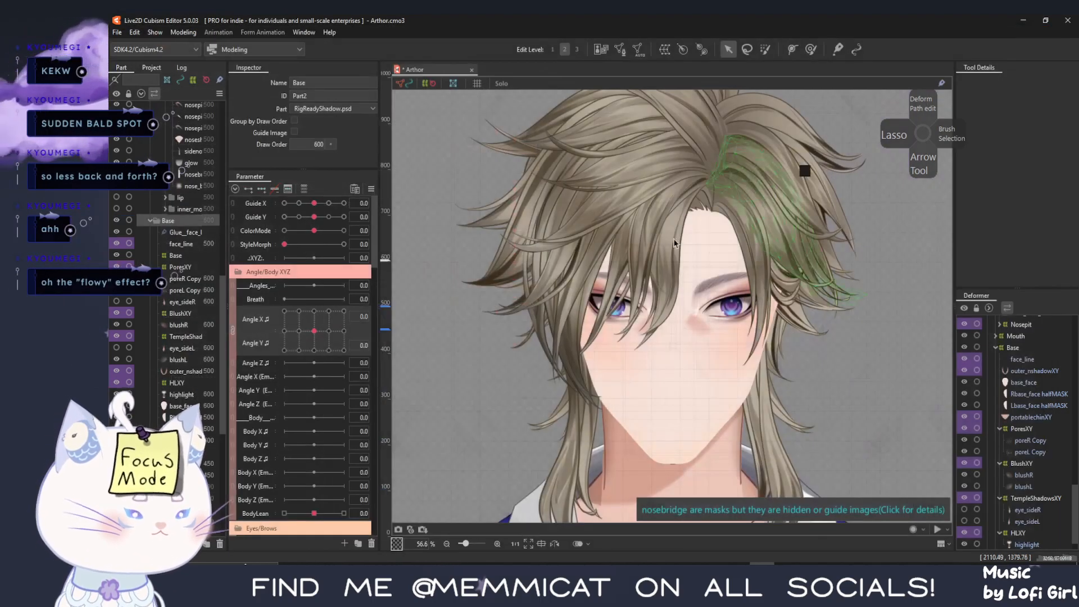
Inspect the hair with the head turned to Angle X -30 and reset Angle X and Angle Y to 0
left_click_drag(314, 330, 279, 328)
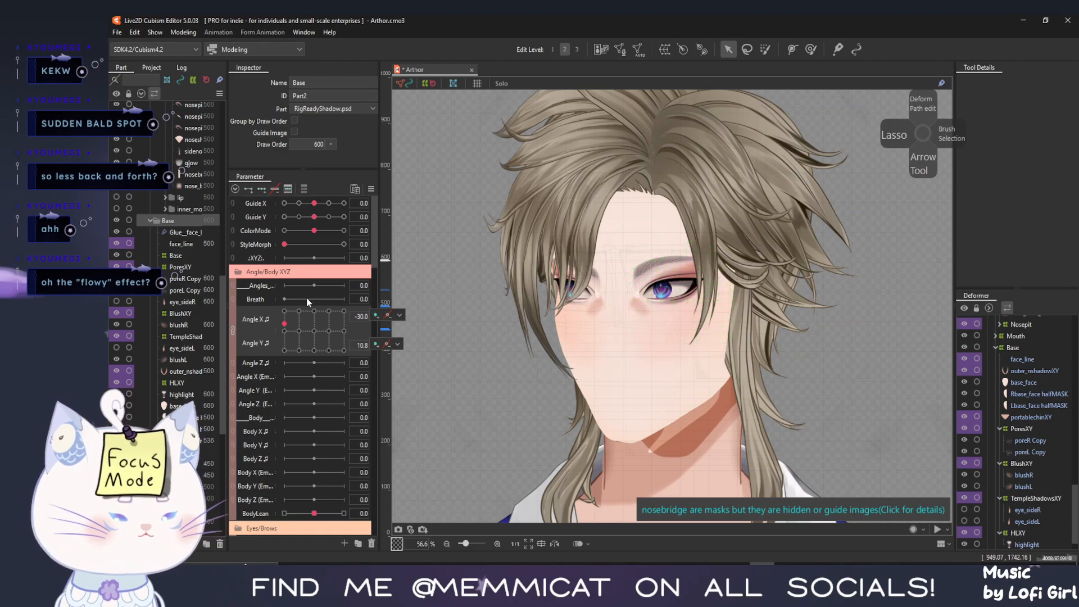
left_click(312, 331)
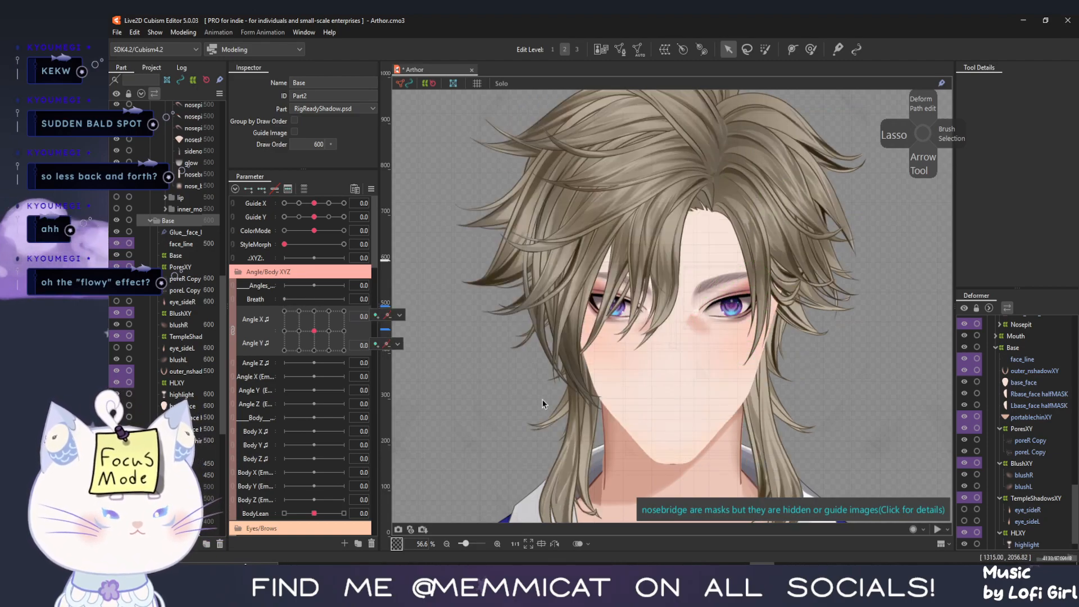
scroll(541, 399, "down", 2)
left_click_drag(533, 443, 528, 348)
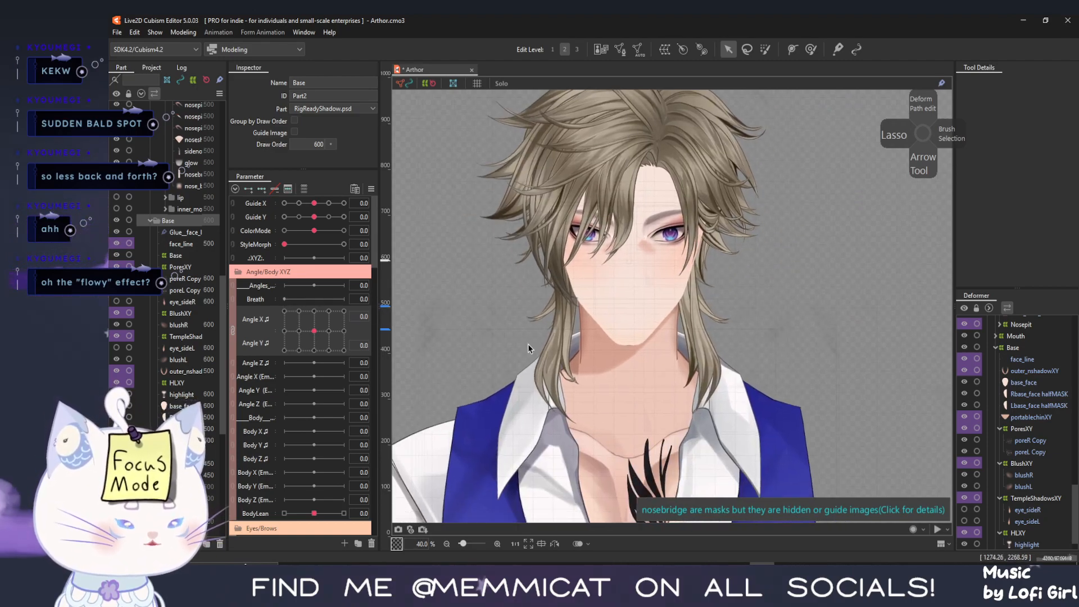
Test the hair's physics response to Angle X and Angle Y changes in the physics settings and close them
left_click(185, 33)
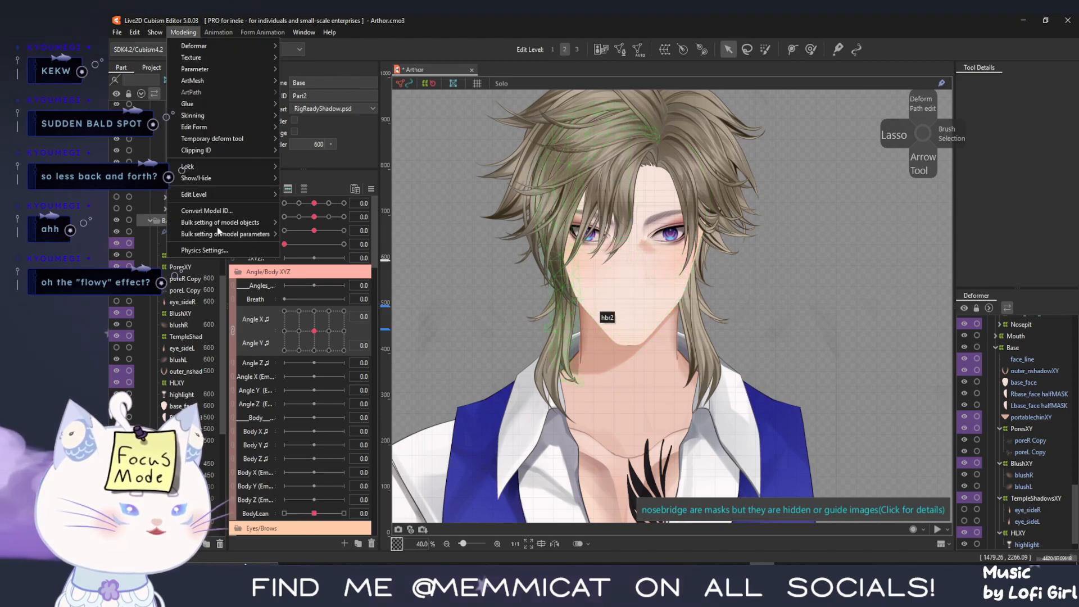
left_click(217, 251)
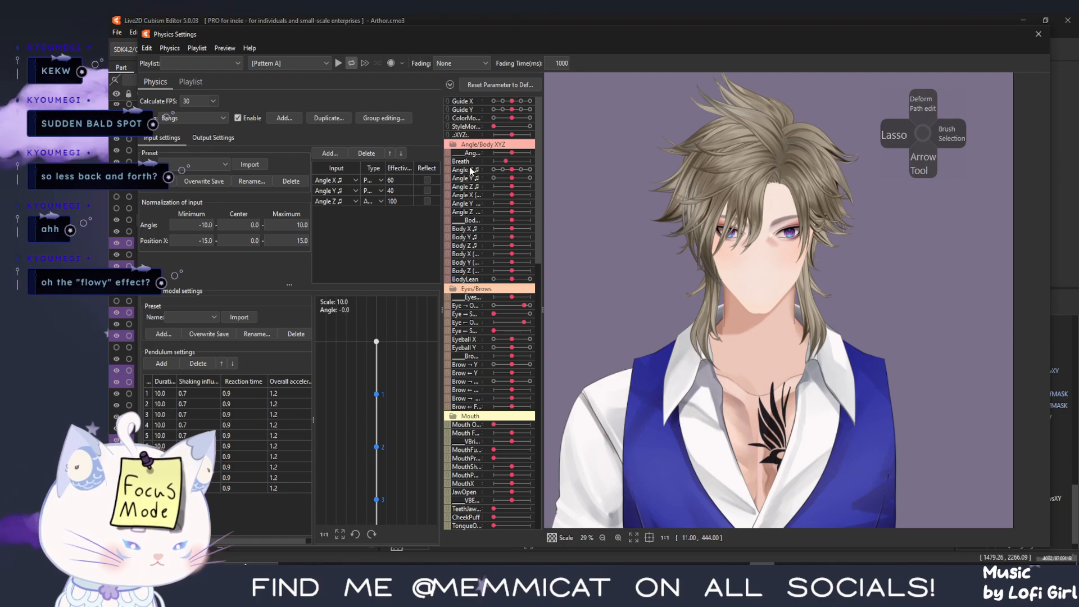
mouse_move(512, 169)
left_mouse_down()
mouse_move(482, 170)
mouse_move(543, 175)
mouse_move(495, 173)
left_mouse_up()
left_click_drag(644, 209, 551, 177)
left_click(530, 177)
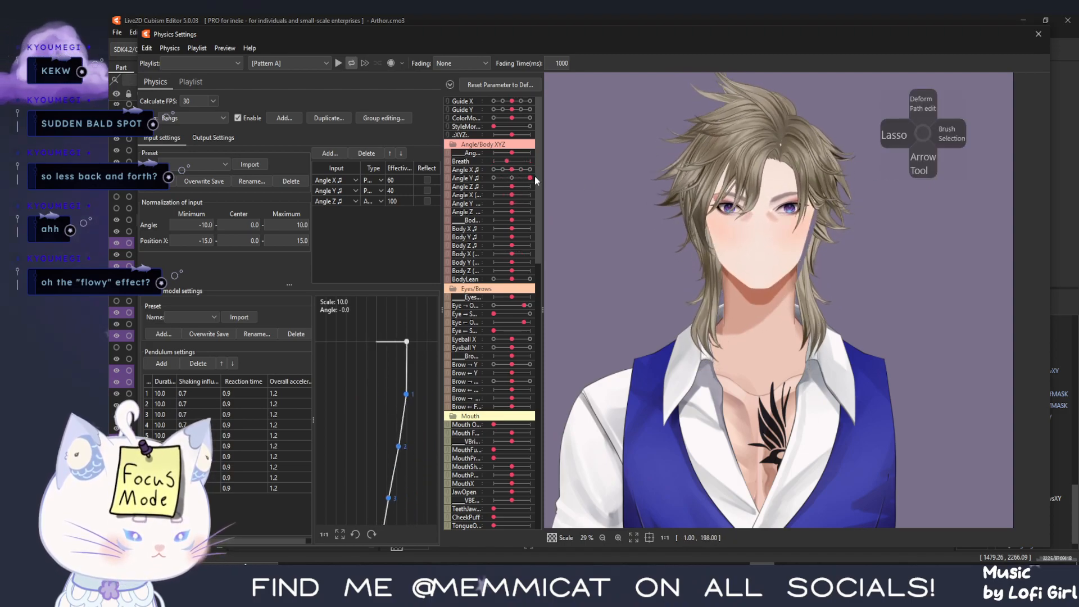
left_click(528, 177)
left_click_drag(780, 234, 780, 259)
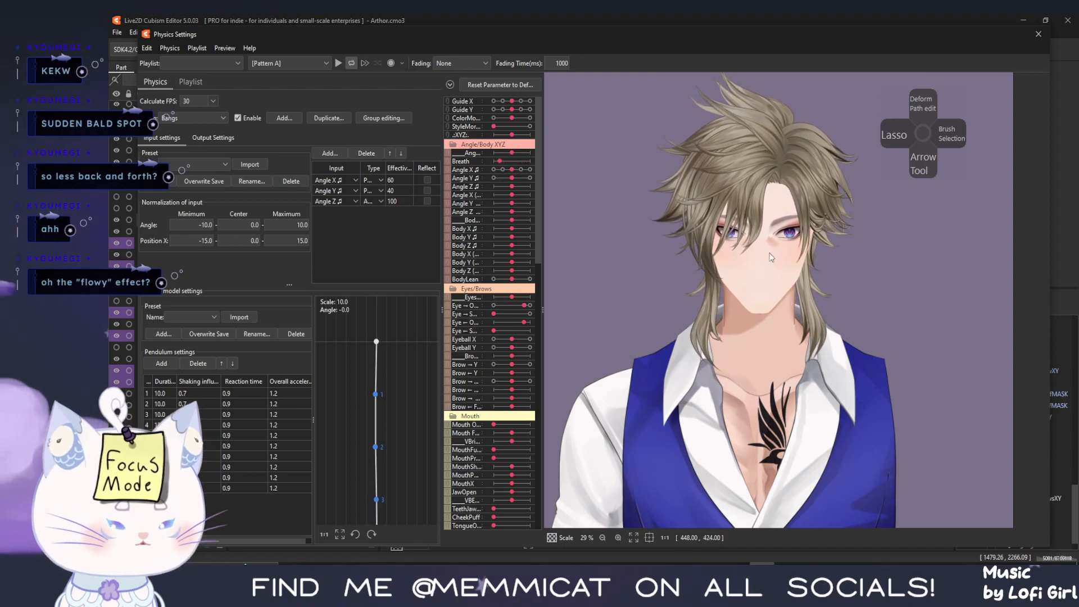
left_click(1037, 34)
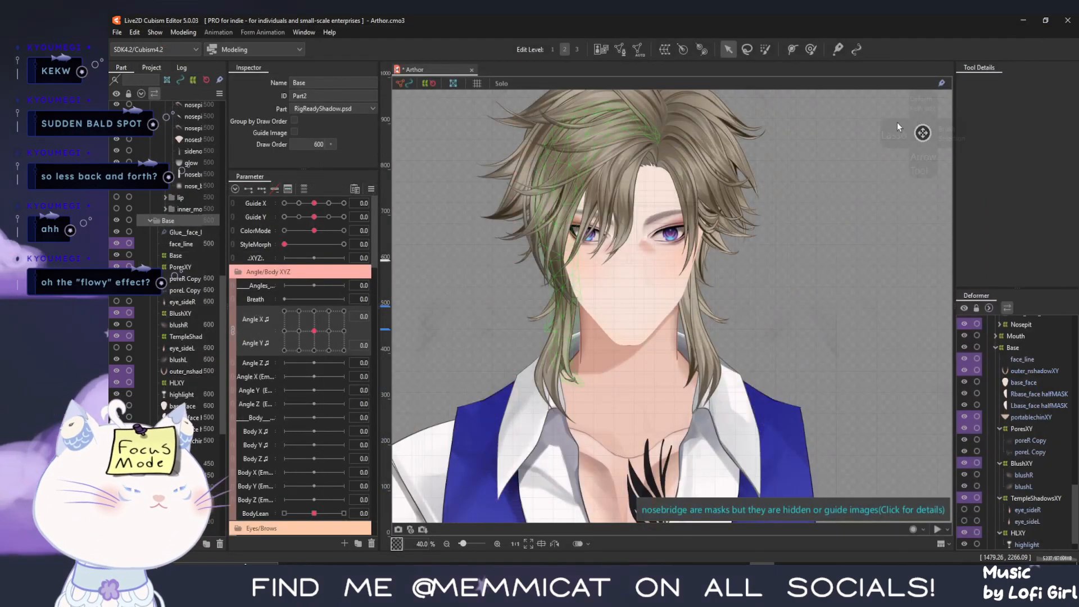
At Angle X -30, Angle Y 30, stretch the lower edge of the hbr9 back hair mesh downward past the jaw
left_click_drag(313, 331, 249, 247)
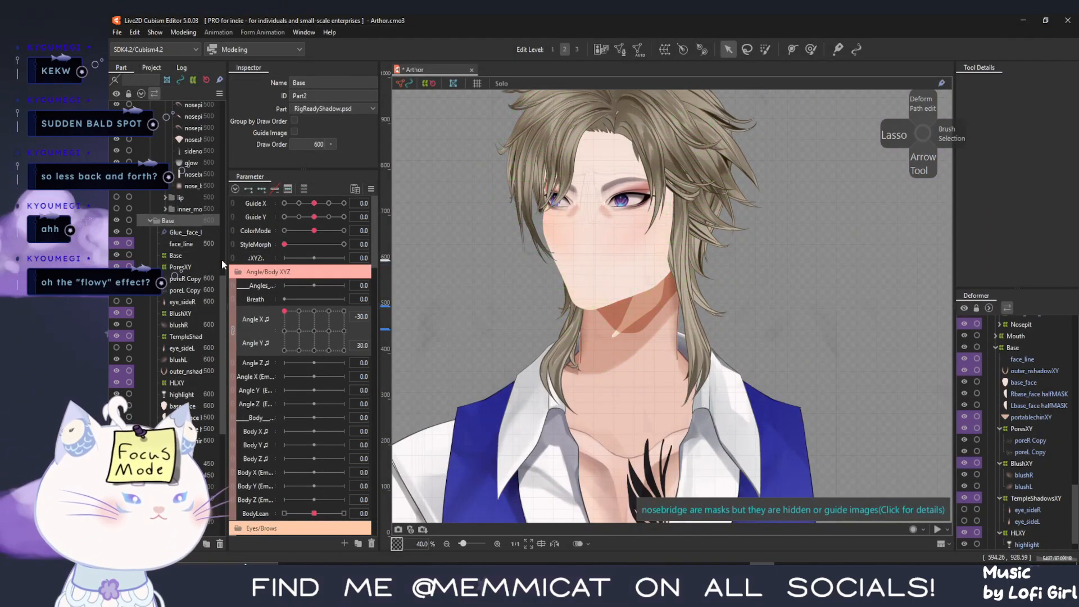
left_click(712, 315)
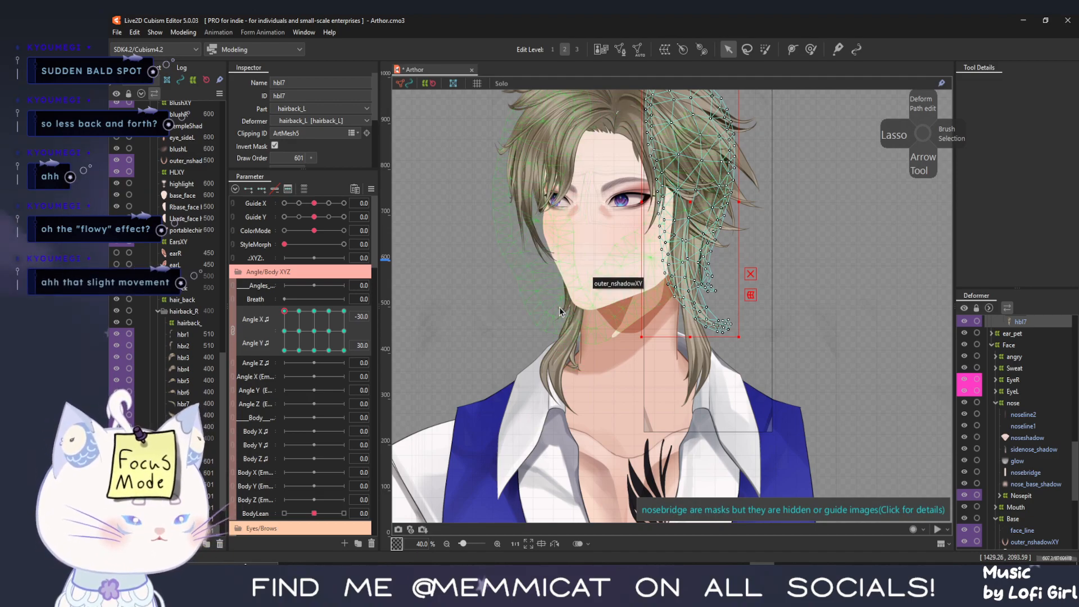
scroll(544, 323, "up", 5)
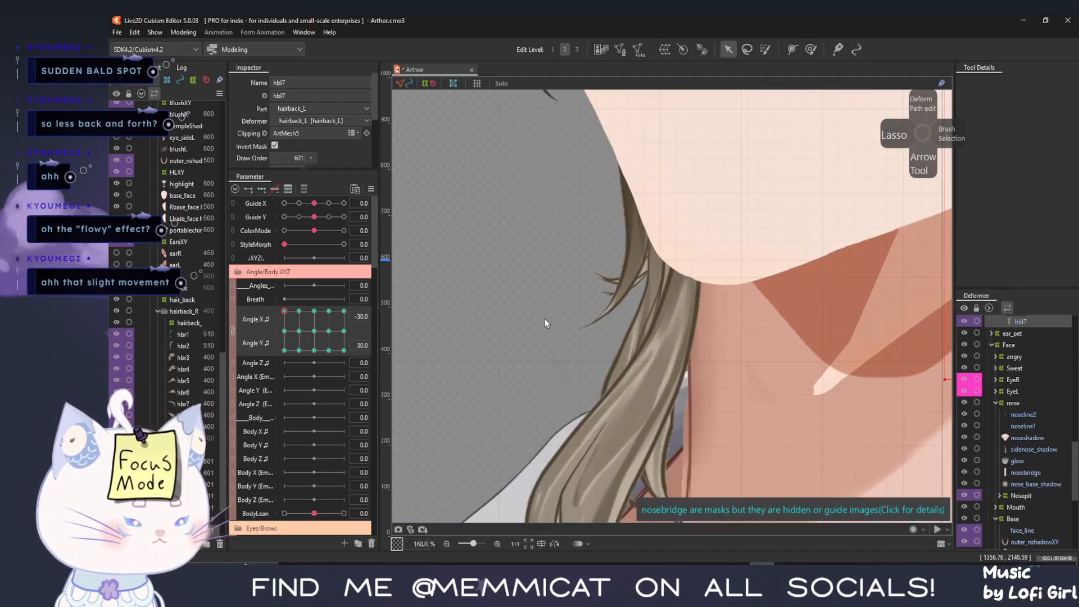
left_click(601, 278)
scroll(602, 281, "down", 2)
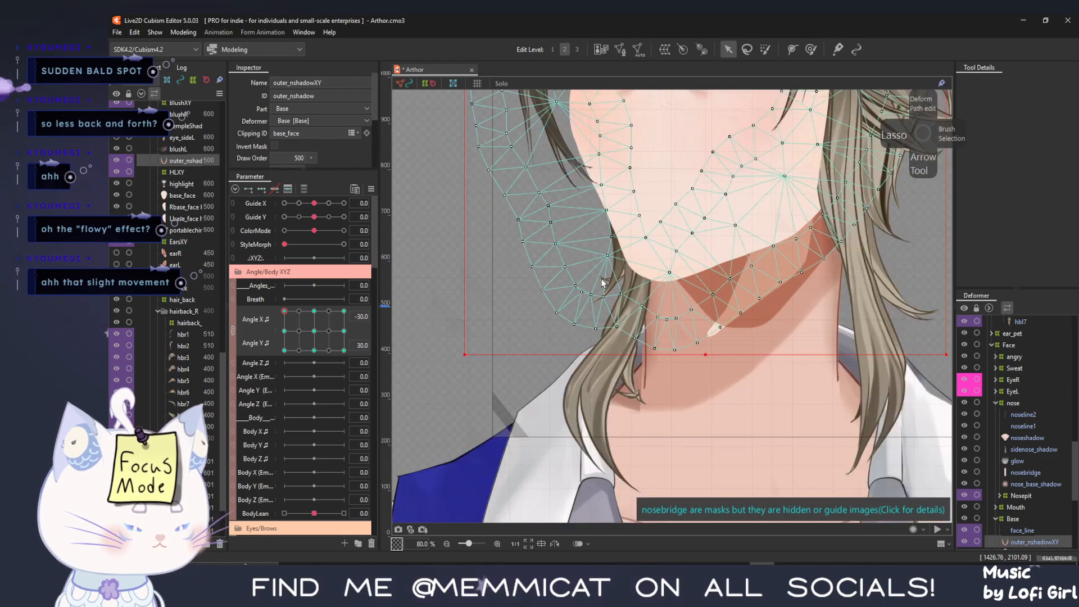
mouse_move(302, 316)
left_mouse_down()
mouse_move(328, 312)
mouse_move(283, 311)
left_mouse_up()
left_click(574, 309)
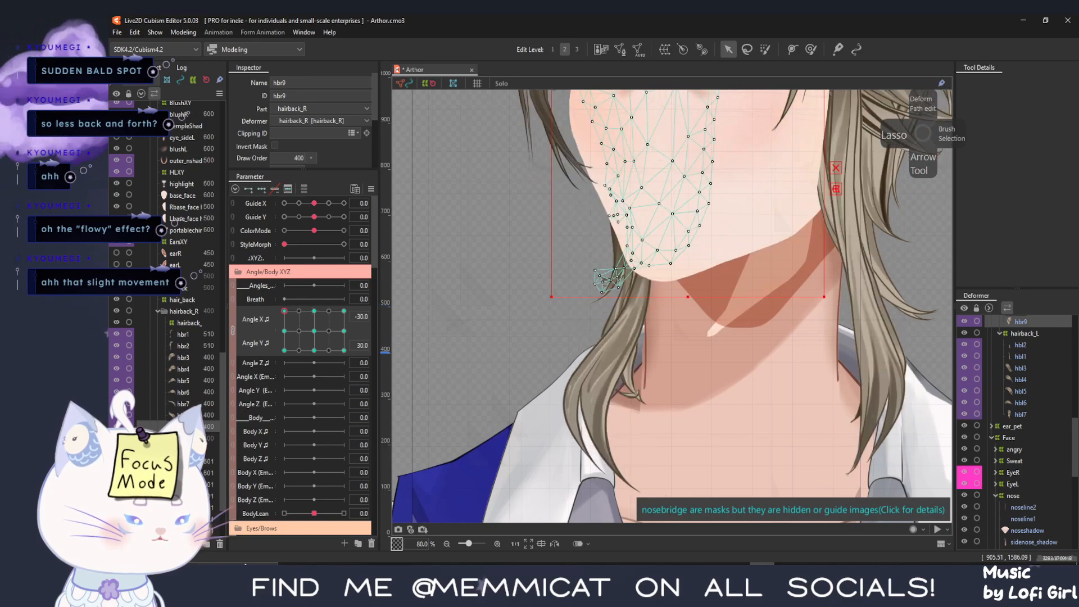
left_click_drag(686, 297, 687, 325)
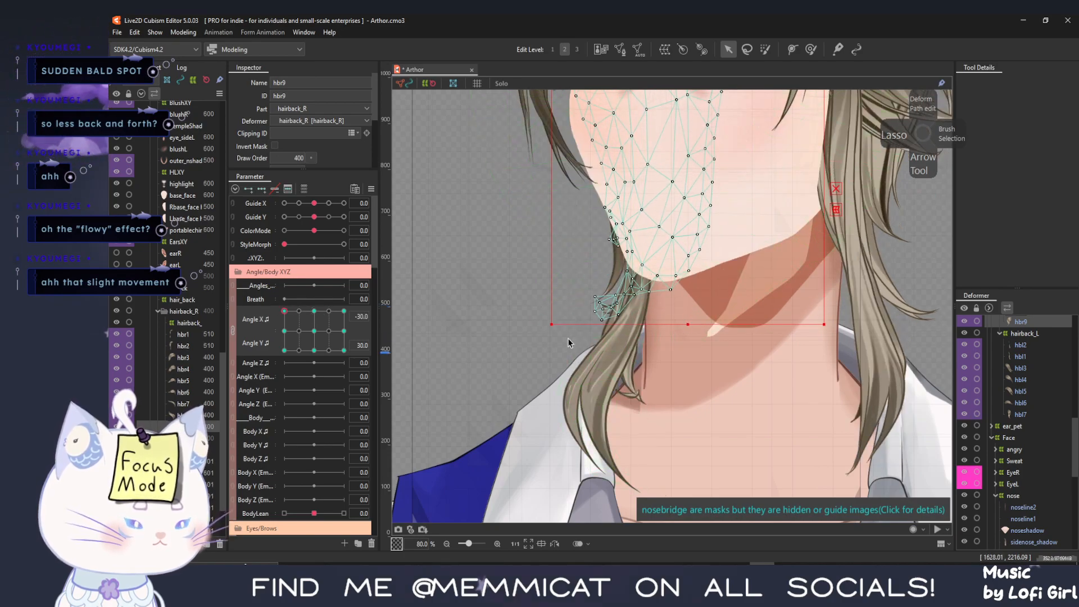
At Angle X 30, Angle Y 30, stretch the lower edge of the hbl7 back hair mesh slightly downward beside the jaw
left_click_drag(283, 308, 344, 310)
left_click_drag(690, 313, 491, 326)
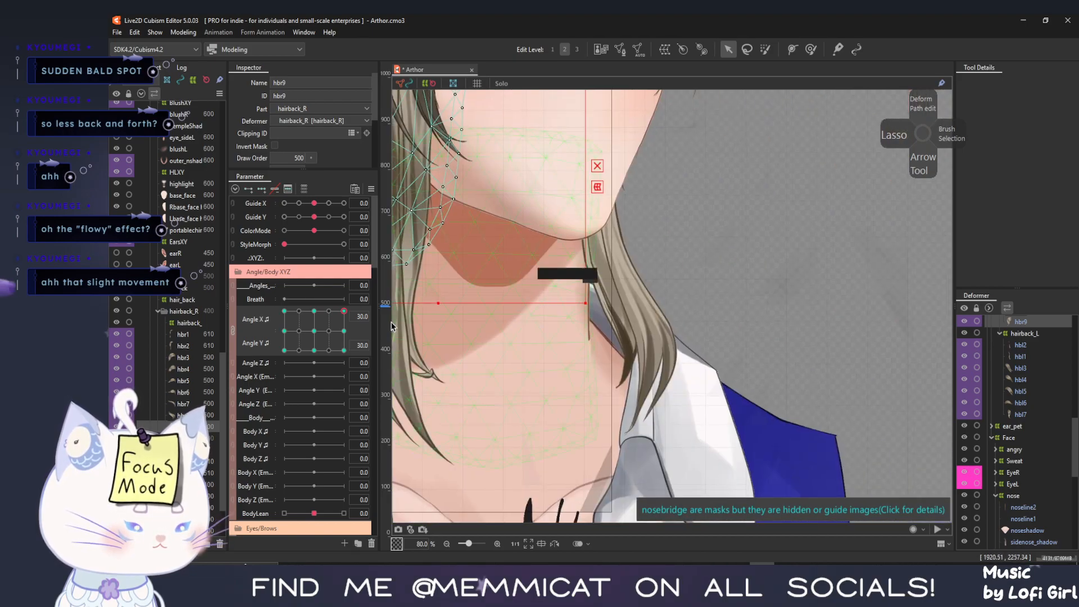
left_click_drag(336, 311, 296, 311)
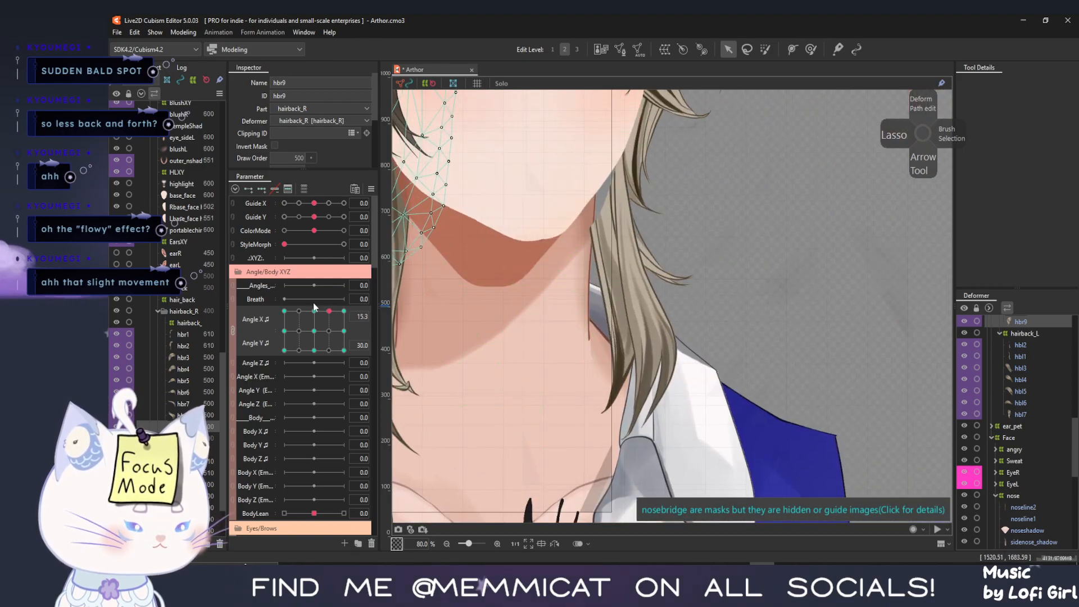
left_click(660, 266)
left_click(660, 266)
mouse_move(299, 319)
left_mouse_down()
mouse_move(364, 299)
mouse_move(327, 309)
mouse_move(365, 313)
left_mouse_up()
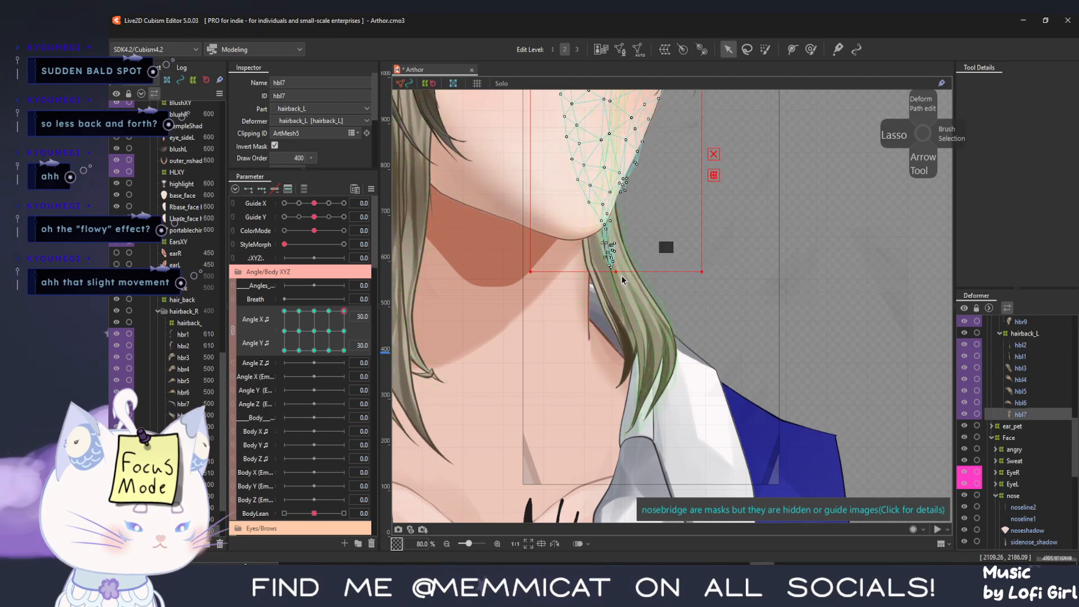
left_click_drag(617, 274, 617, 286)
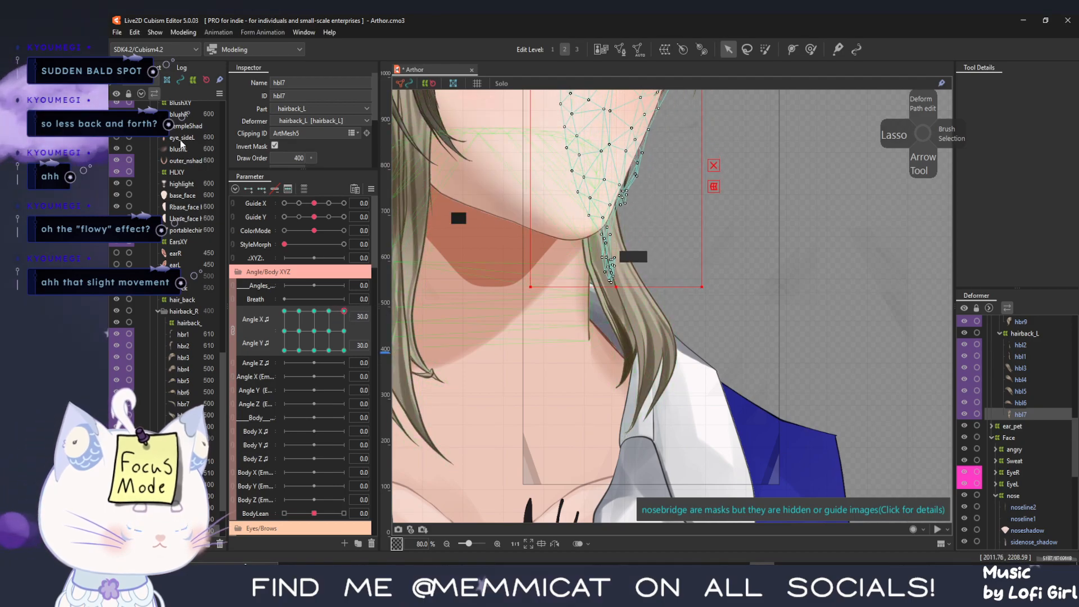
At Angle X 15, Angle Y 30, reshape the lower tips of the hbl7 back hair mesh with the Deform Brush
left_click(183, 32)
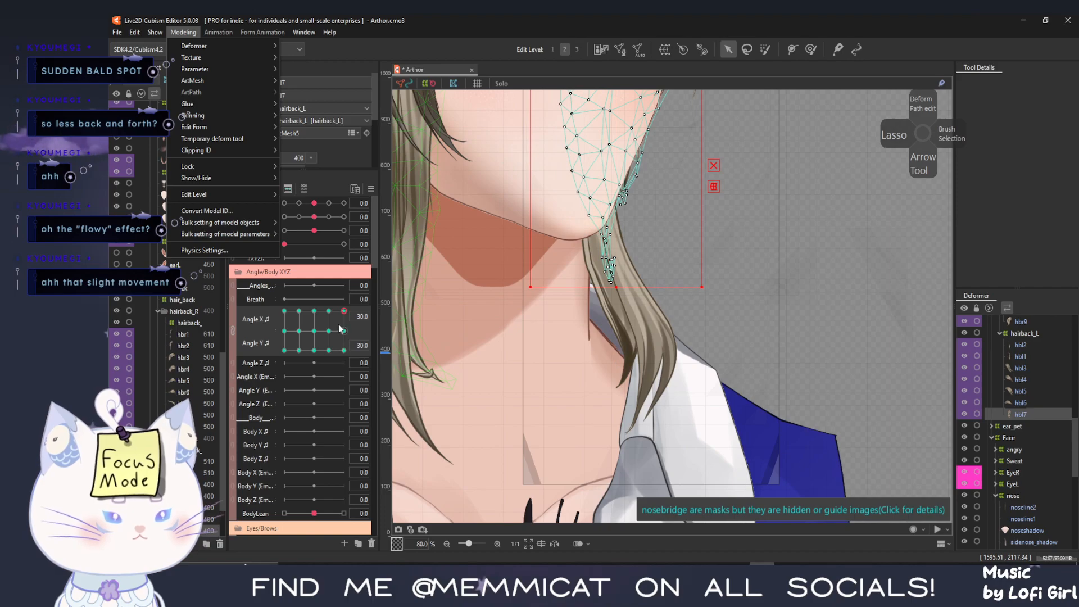
mouse_move(340, 314)
left_mouse_down()
mouse_move(317, 310)
mouse_move(329, 310)
left_mouse_up()
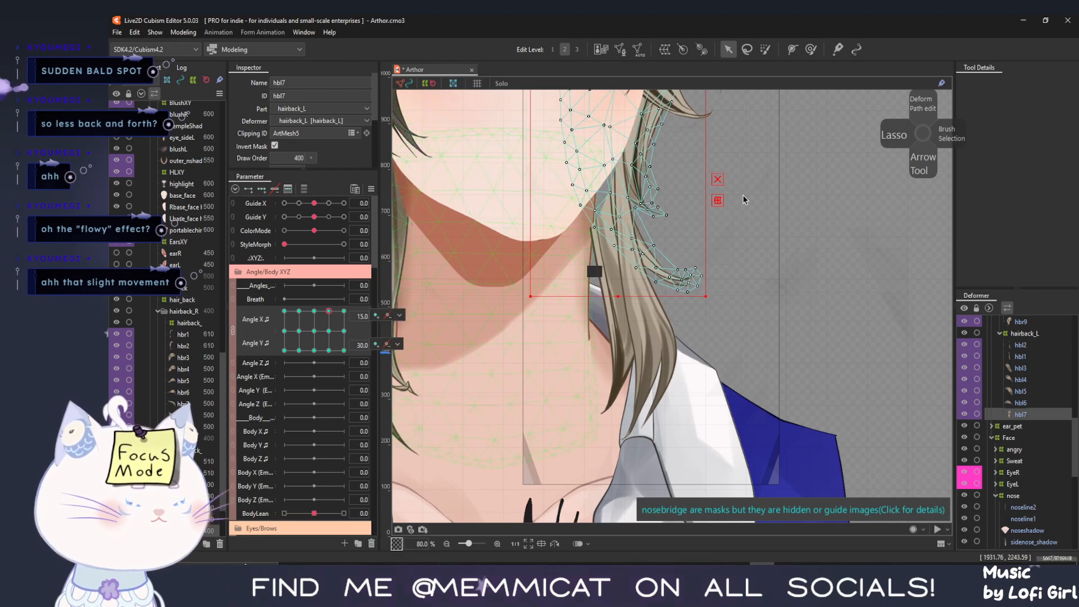
left_click(811, 48)
left_click_drag(780, 270, 773, 280)
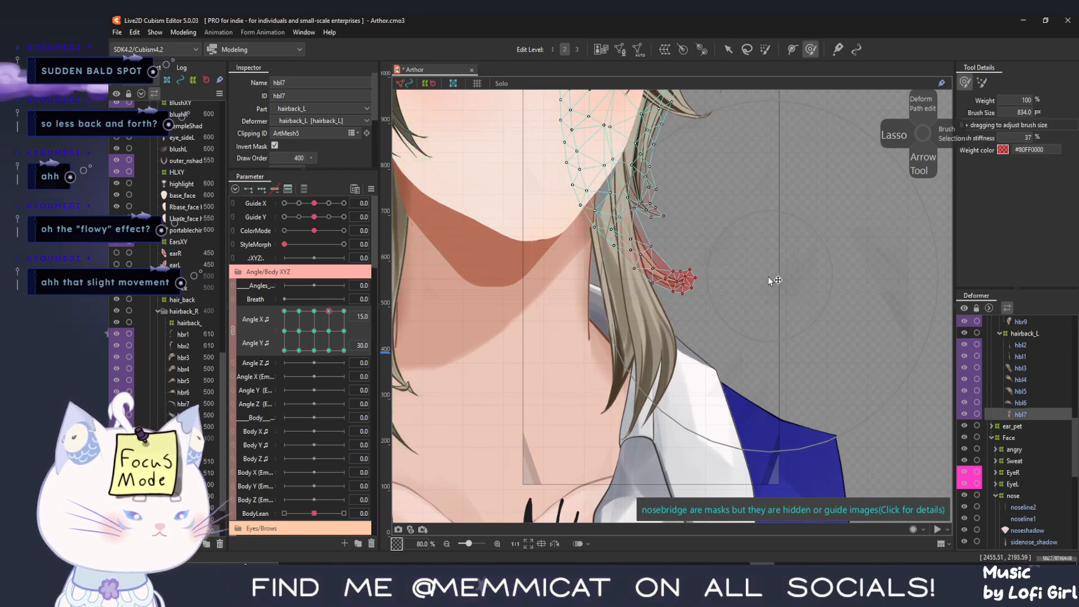
mouse_move(445, 323)
left_mouse_down()
mouse_move(590, 247)
mouse_move(647, 263)
left_mouse_up()
Check the hair at Angle X -30, Angle Y 30, test its physics with head movement in the physics settings, and close them
mouse_move(340, 313)
left_mouse_down()
mouse_move(372, 310)
mouse_move(284, 310)
left_mouse_up()
left_click(183, 32)
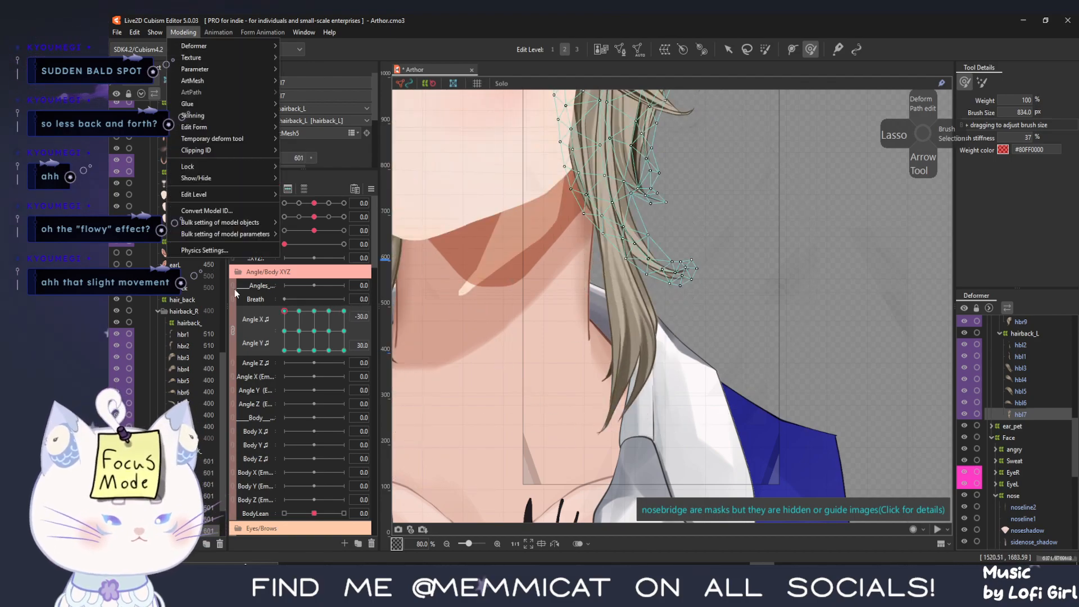
left_click(220, 254)
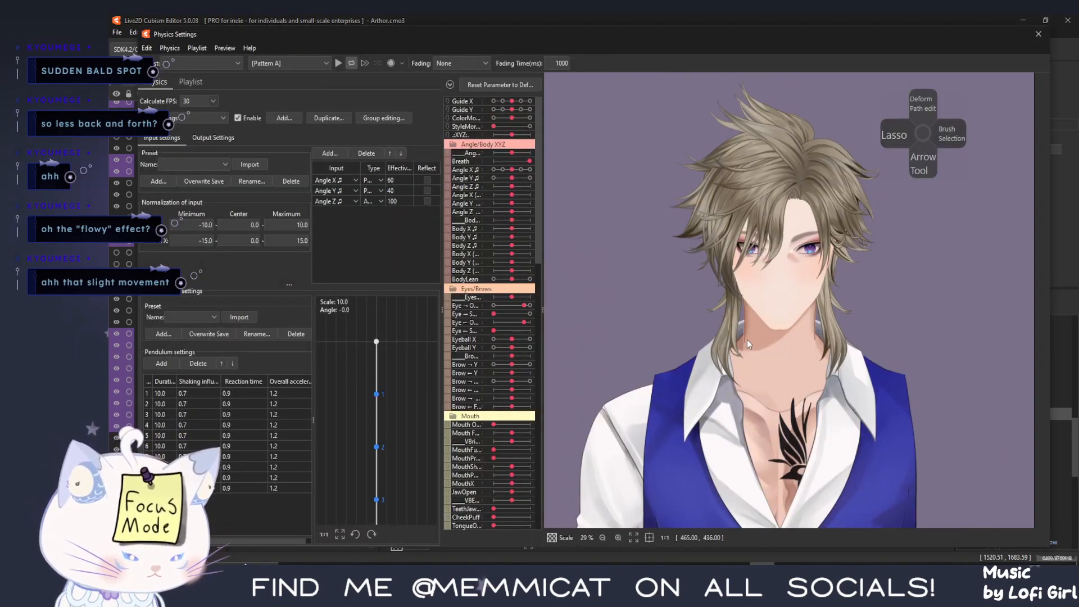
left_click_drag(748, 360, 770, 245)
left_click_drag(627, 177, 685, 351)
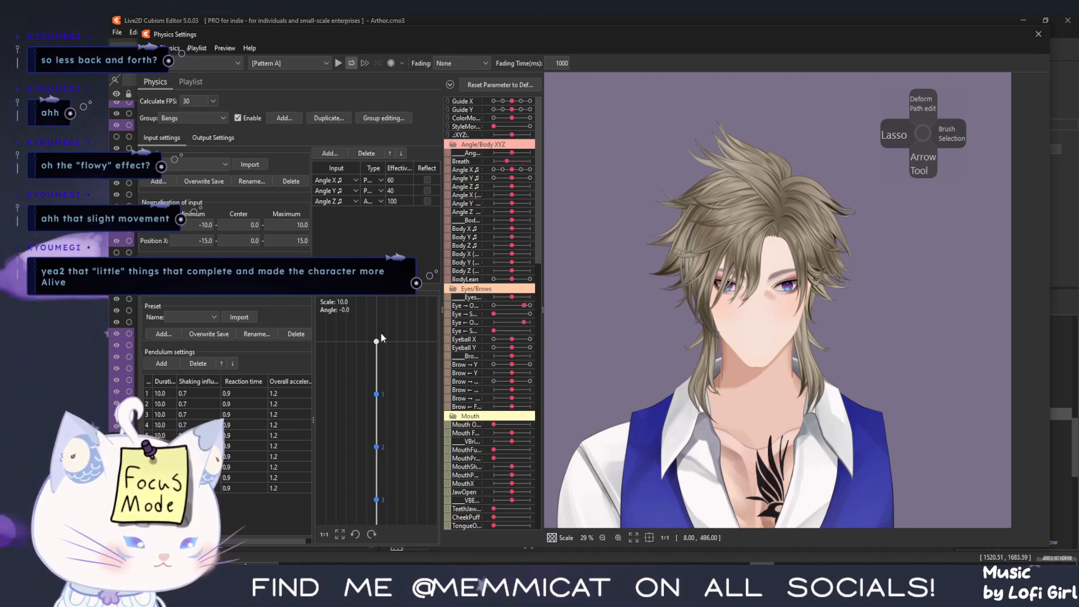
left_click(1038, 34)
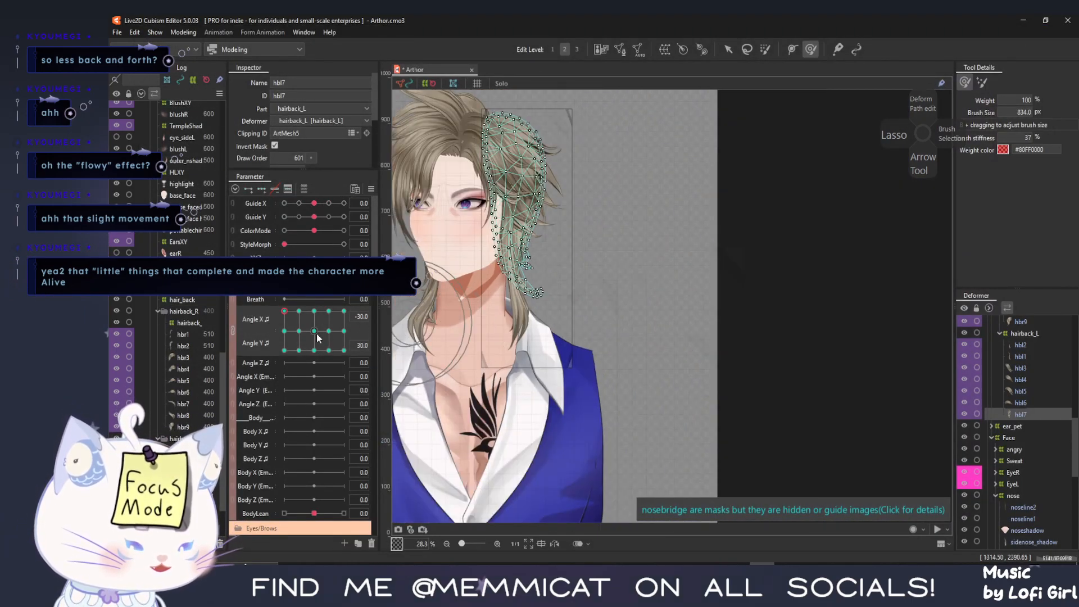
Select the hbl1 back hair mesh, unlink the combined Angle X and Angle Y parameters, and reset both to 0
mouse_move(317, 337)
left_mouse_down()
mouse_move(267, 333)
mouse_move(319, 335)
mouse_move(298, 330)
left_mouse_up()
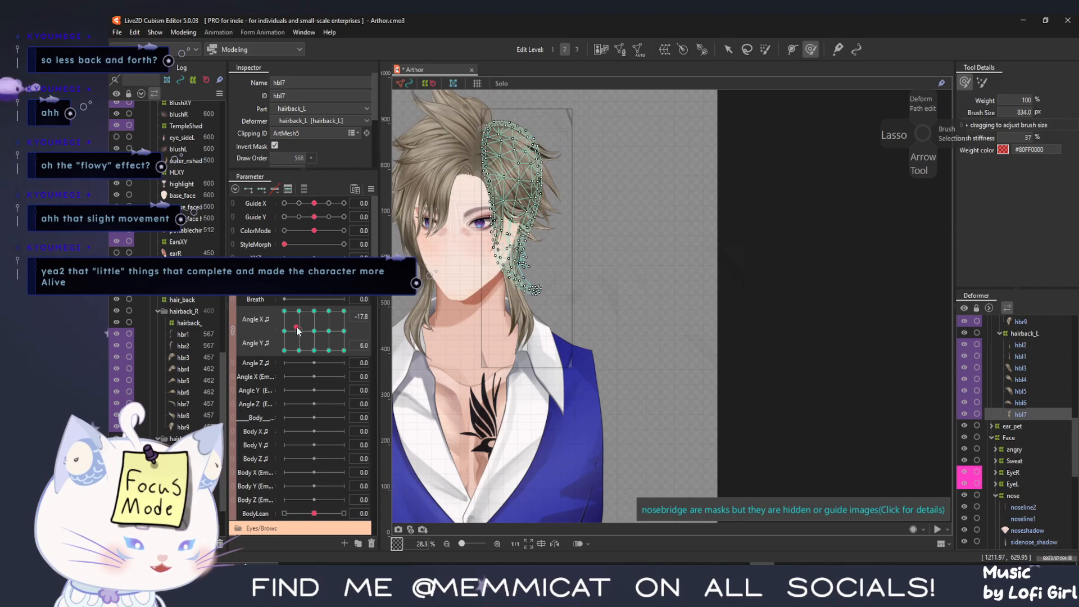
left_click(728, 52)
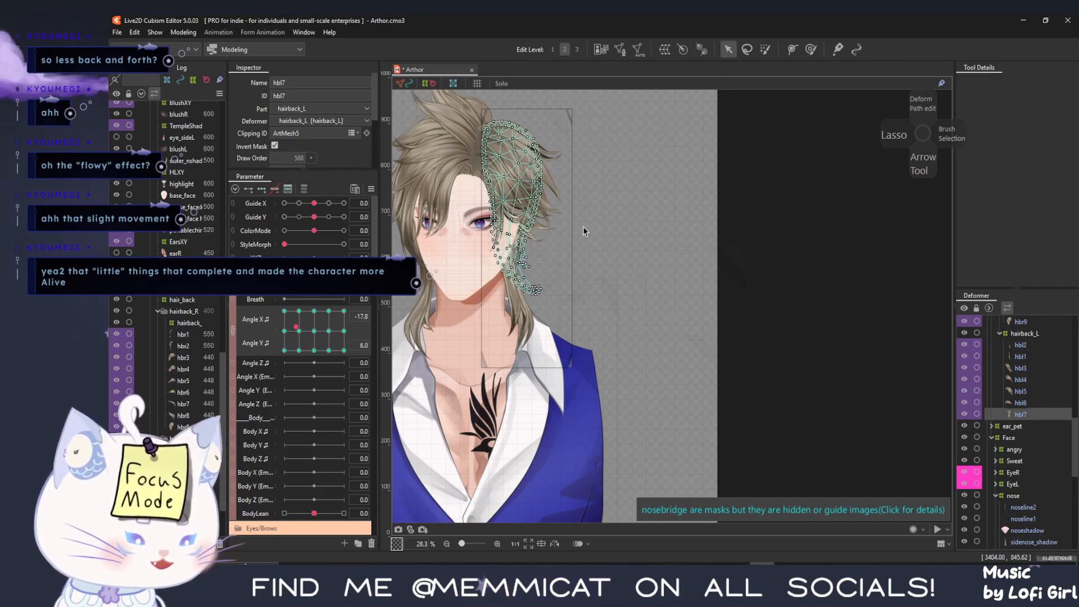
left_click(517, 327)
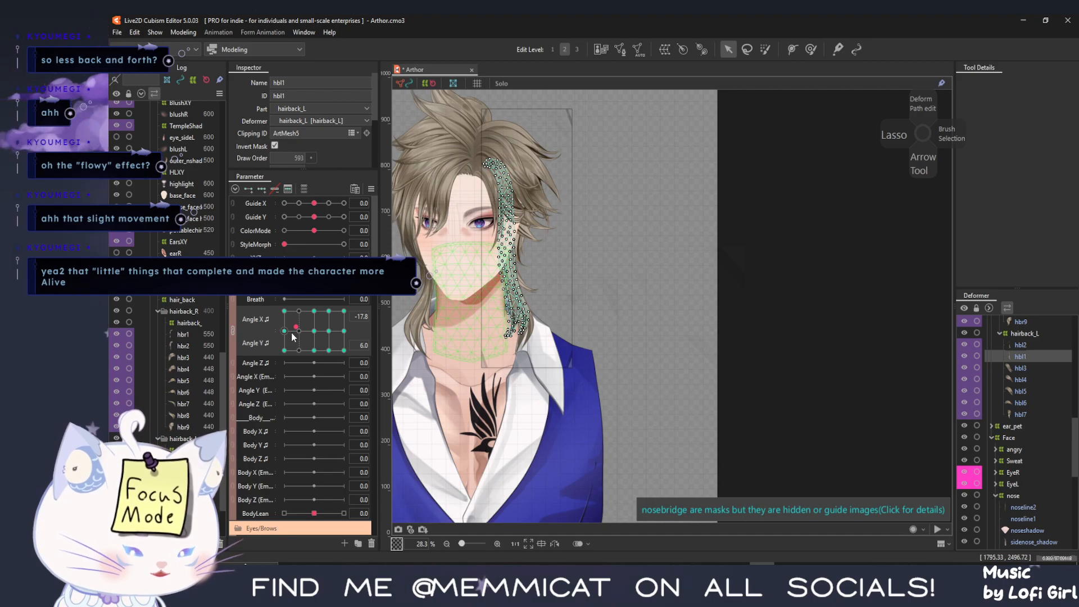
left_click(234, 331)
left_click(314, 327)
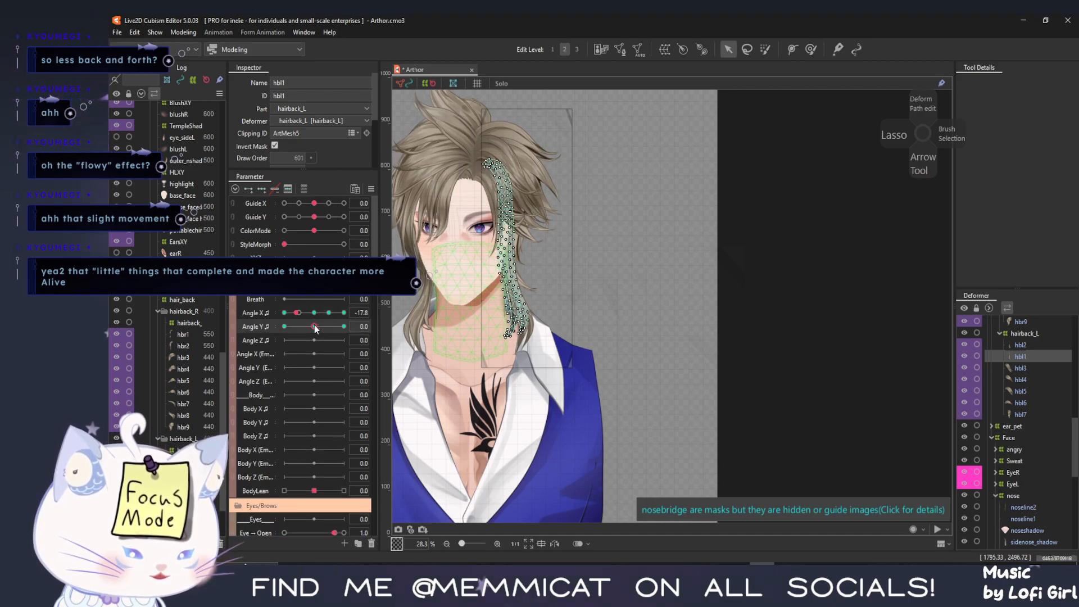
mouse_move(315, 316)
left_mouse_down()
mouse_move(260, 315)
mouse_move(291, 329)
mouse_move(357, 326)
mouse_move(297, 327)
mouse_move(300, 314)
mouse_move(345, 314)
mouse_move(314, 317)
mouse_move(314, 328)
left_mouse_up()
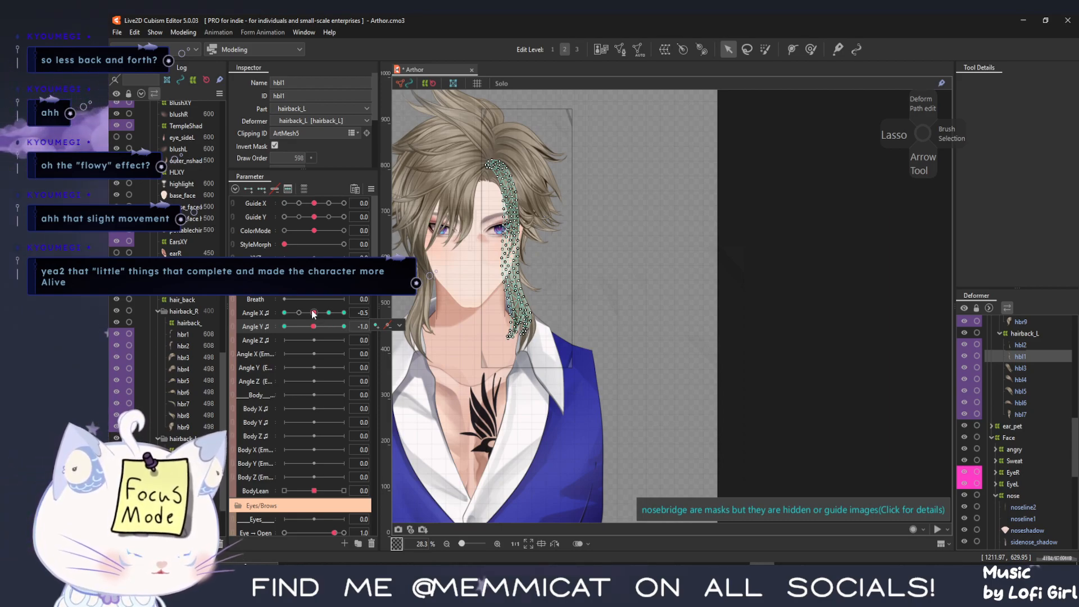
left_click(314, 313)
left_click(314, 327)
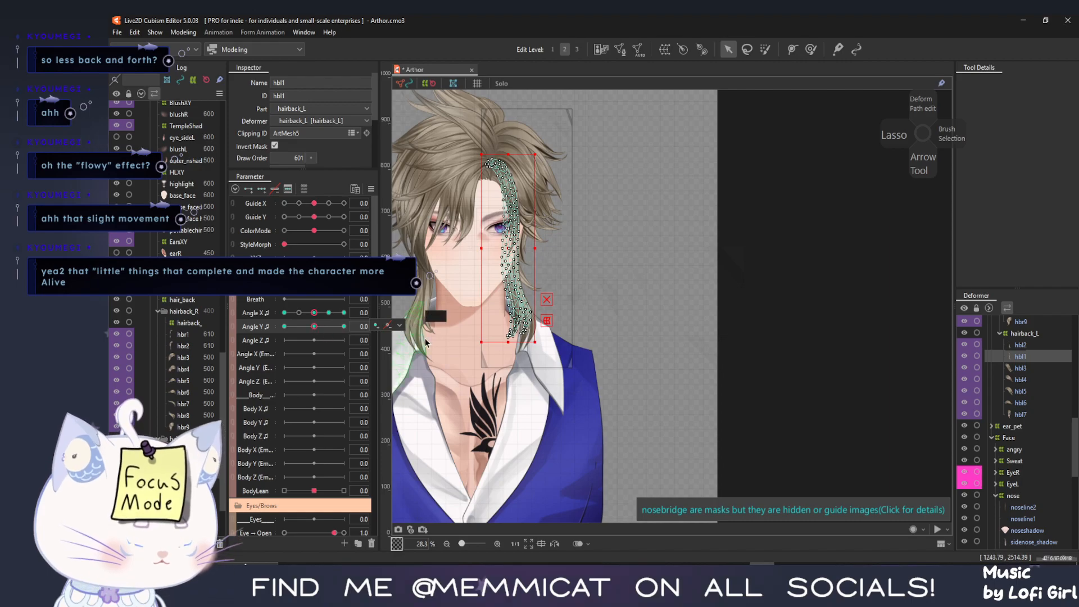
Select the hbl1 and hbl2 back hair meshes together and add a key for both at Angle X -15
scroll(434, 319, "up", 5)
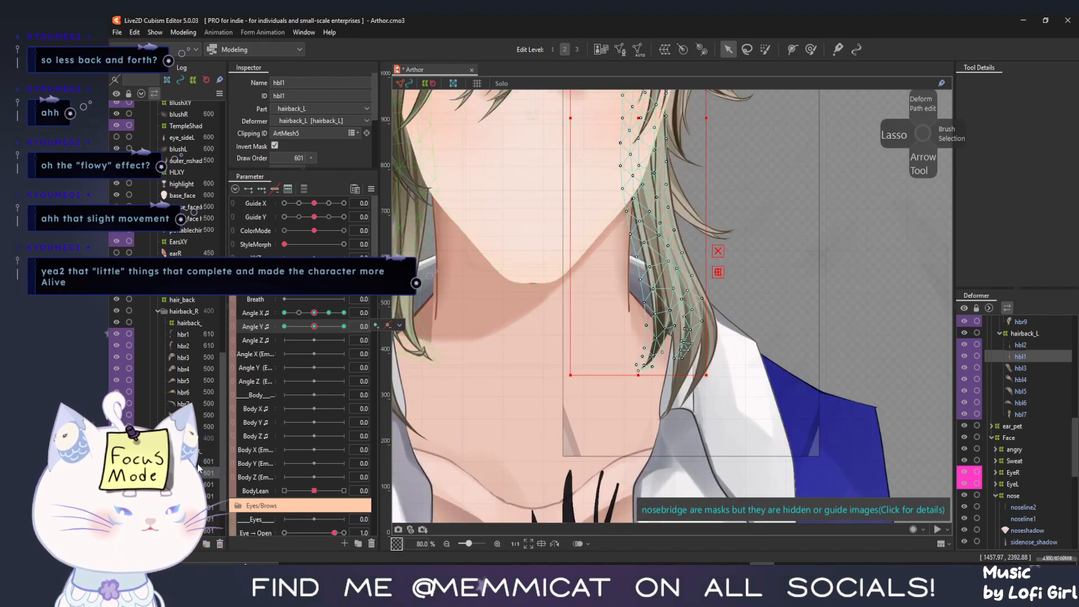
left_click(198, 466, "ctrl")
scroll(522, 343, "down", 3)
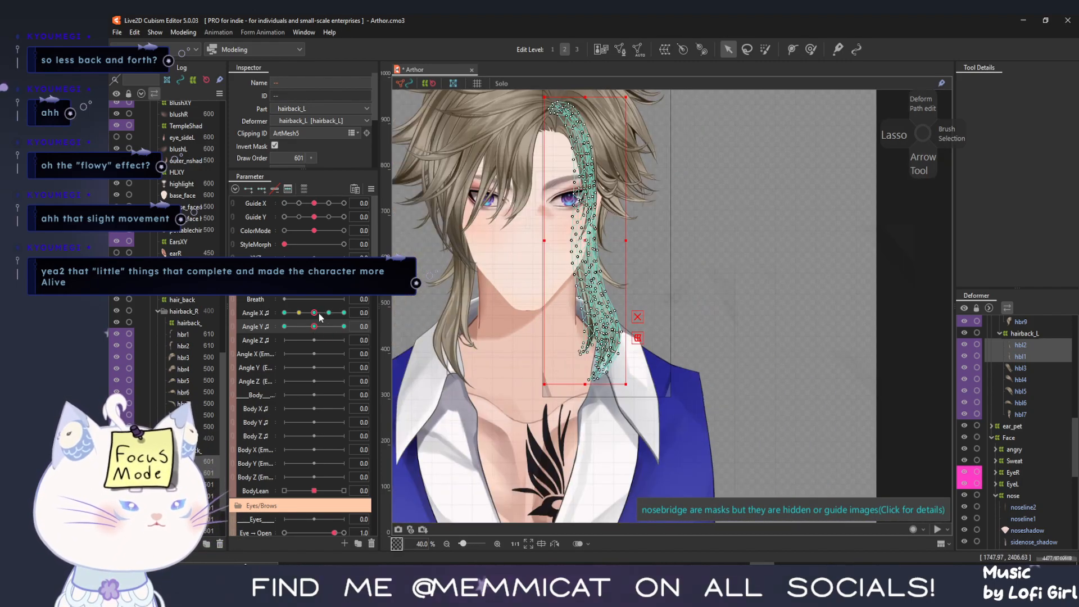
left_click_drag(302, 314, 299, 314)
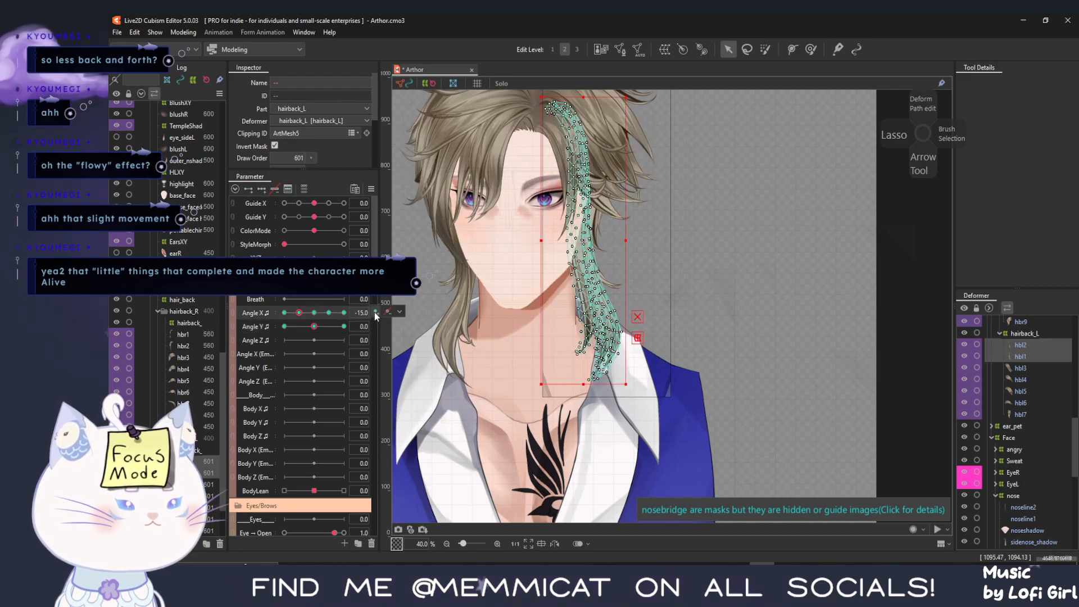
Hide the selection at Angle X -30, save the model file, and check the hair at Angle Y -30 before returning Angle Y to 0
left_click_drag(299, 314, 256, 347)
key("ctrl+t")
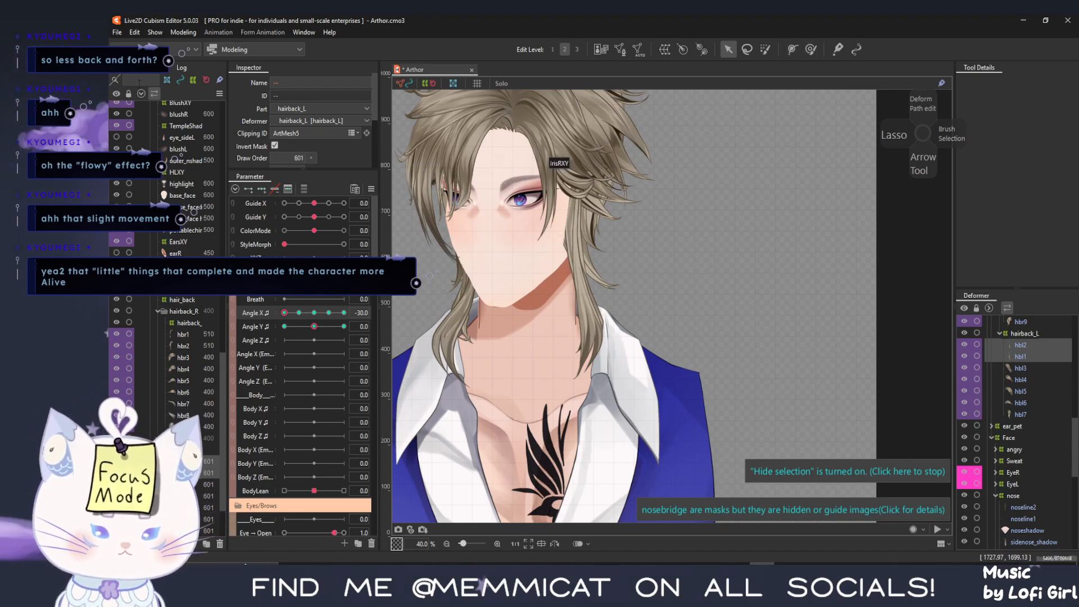
left_click(118, 32)
left_click(158, 130)
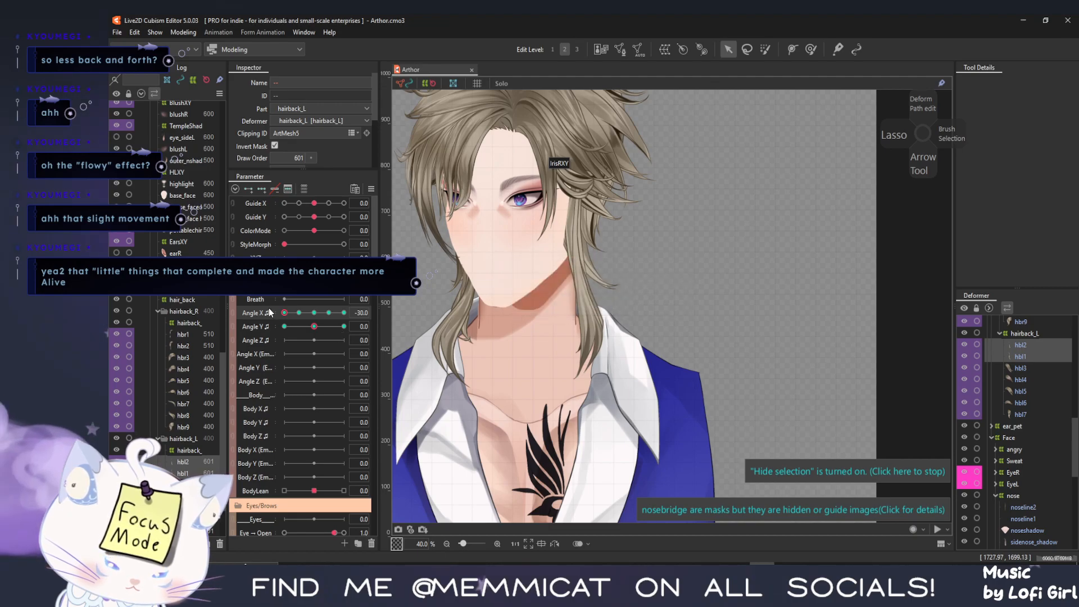
left_click_drag(314, 329, 264, 331)
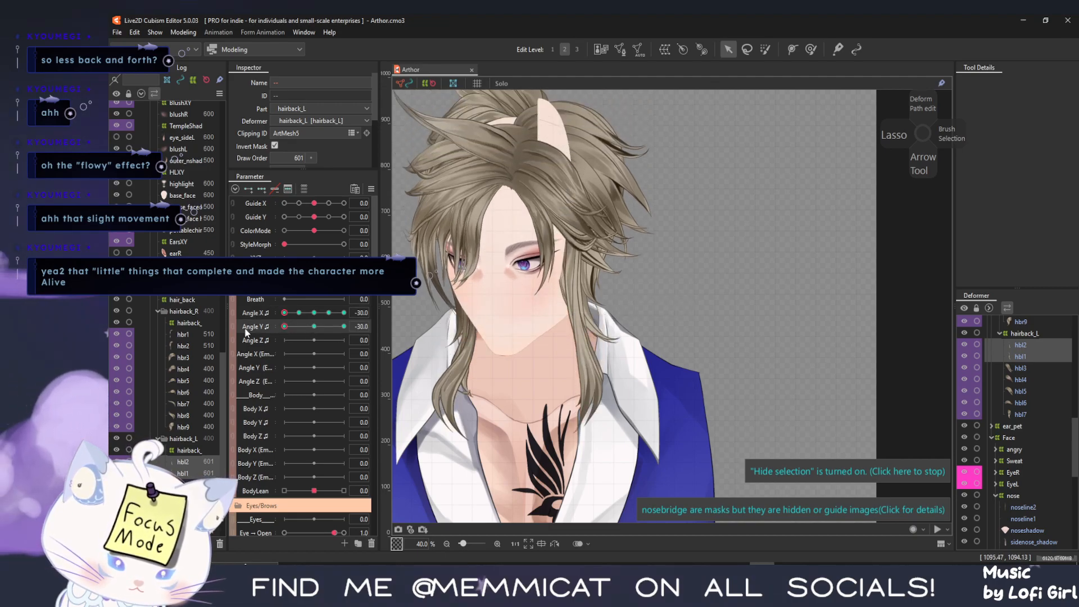
left_click(313, 327)
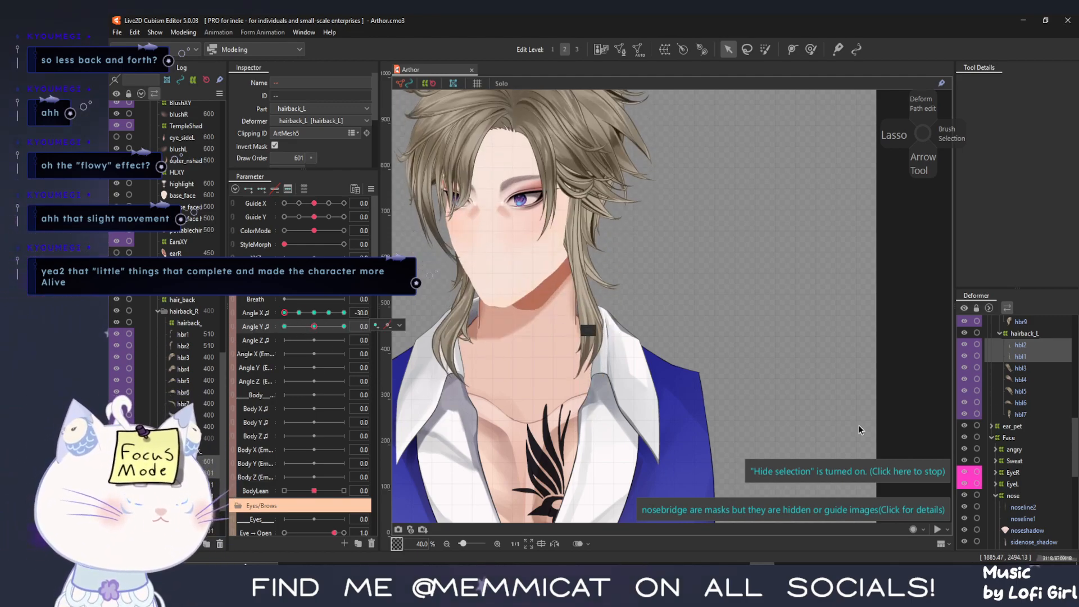
Show the selection again and, at Angle X -30, push the cheek edge of the Lbase_face halfMASK mesh inward with the Deform Brush
left_click(567, 266)
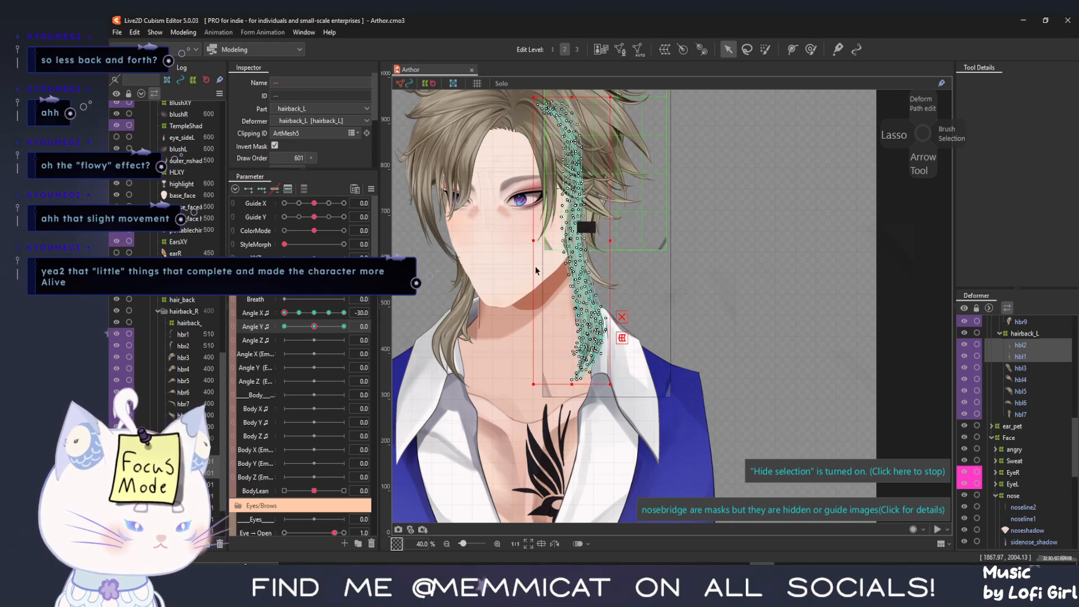
scroll(1060, 538, "down", 5)
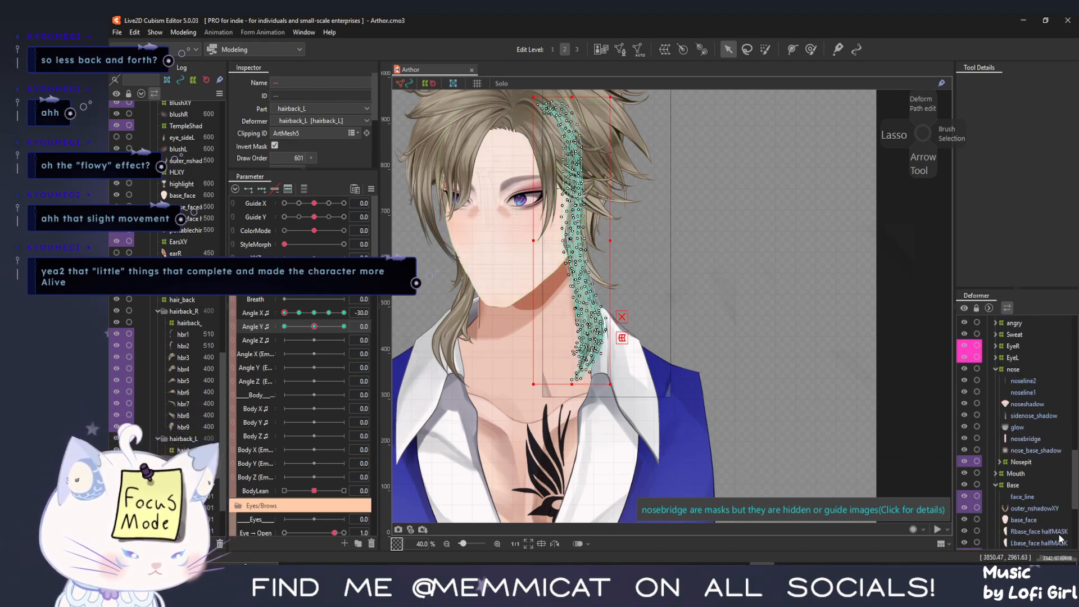
left_click(1038, 500)
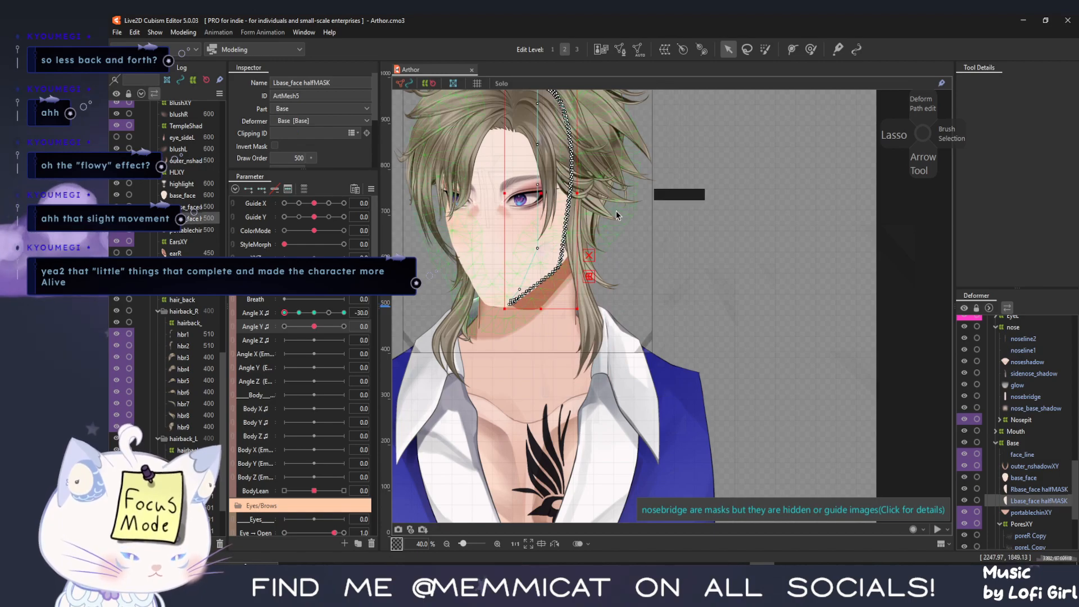
scroll(569, 209, "up", 2)
left_click_drag(706, 314, 790, 334)
mouse_move(288, 312)
left_mouse_down()
mouse_move(314, 313)
mouse_move(284, 313)
left_mouse_up()
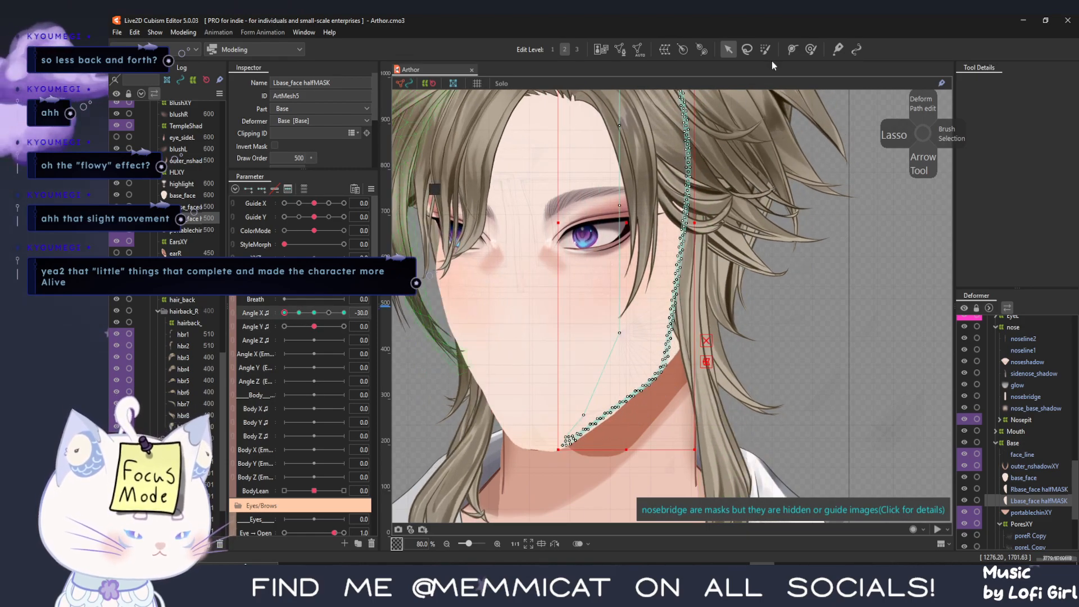
left_click(810, 50)
left_click_drag(718, 285, 679, 281)
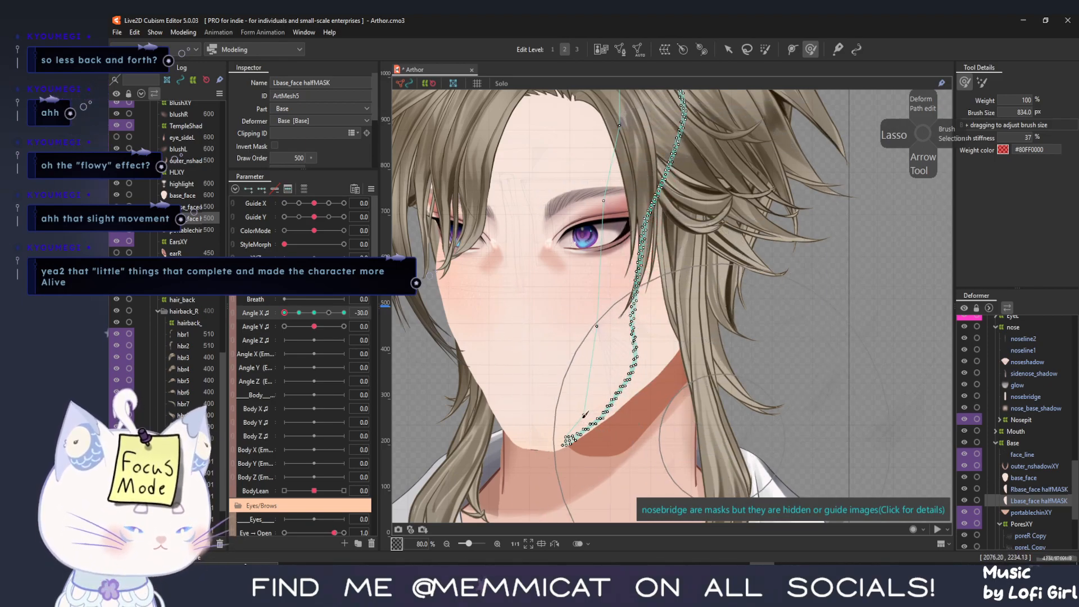
At Angle X -30, pull the top of the Lbase_face halfMASK mesh down from the crown to about the hairline
left_click_drag(283, 313, 160, 298)
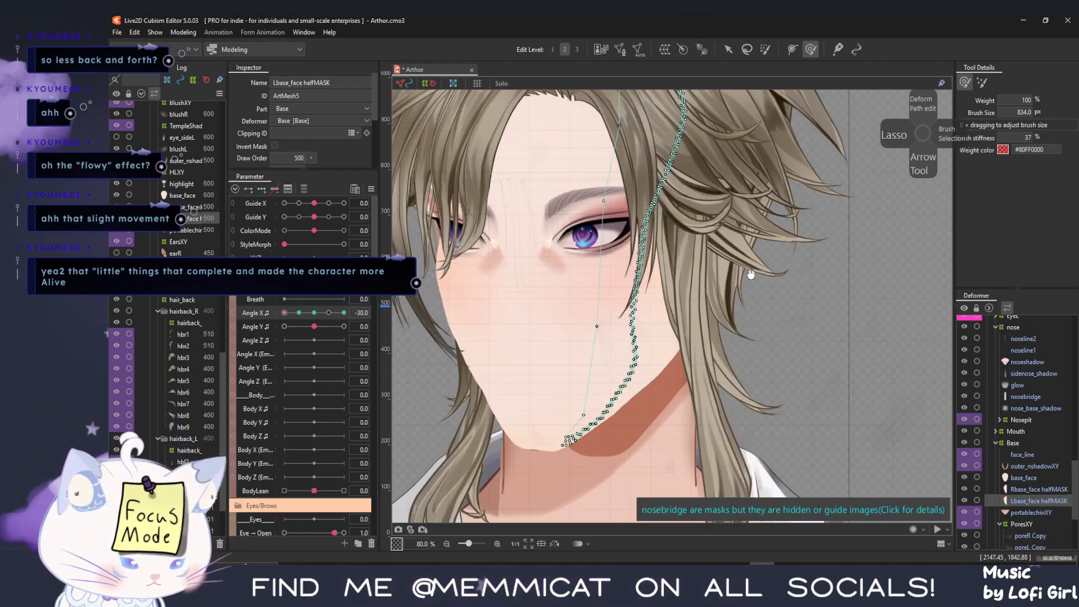
scroll(751, 275, "down", 3)
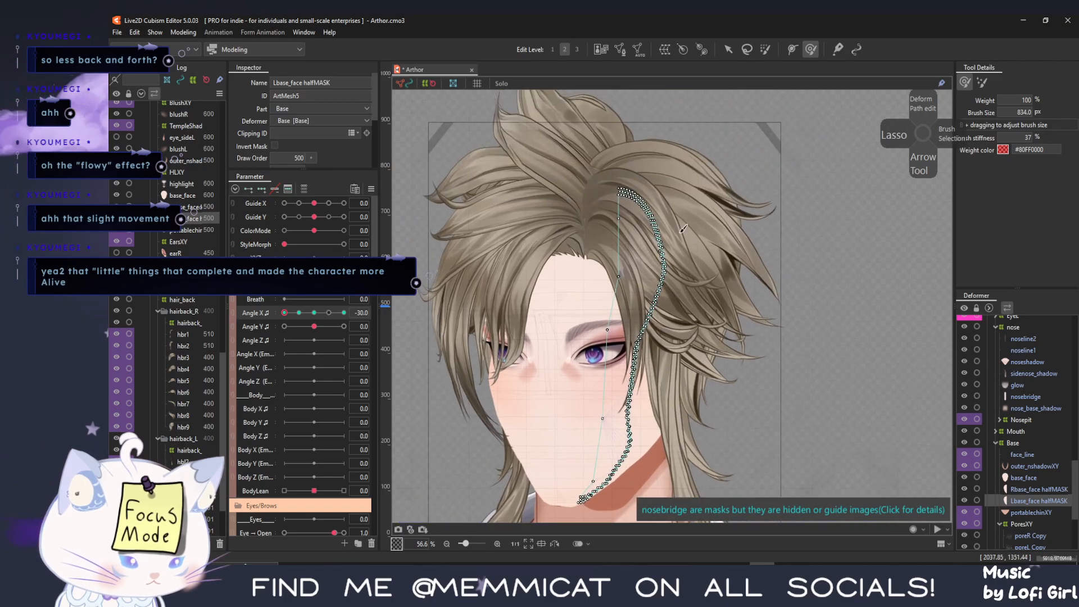
left_click(652, 230)
left_click_drag(640, 239, 636, 255)
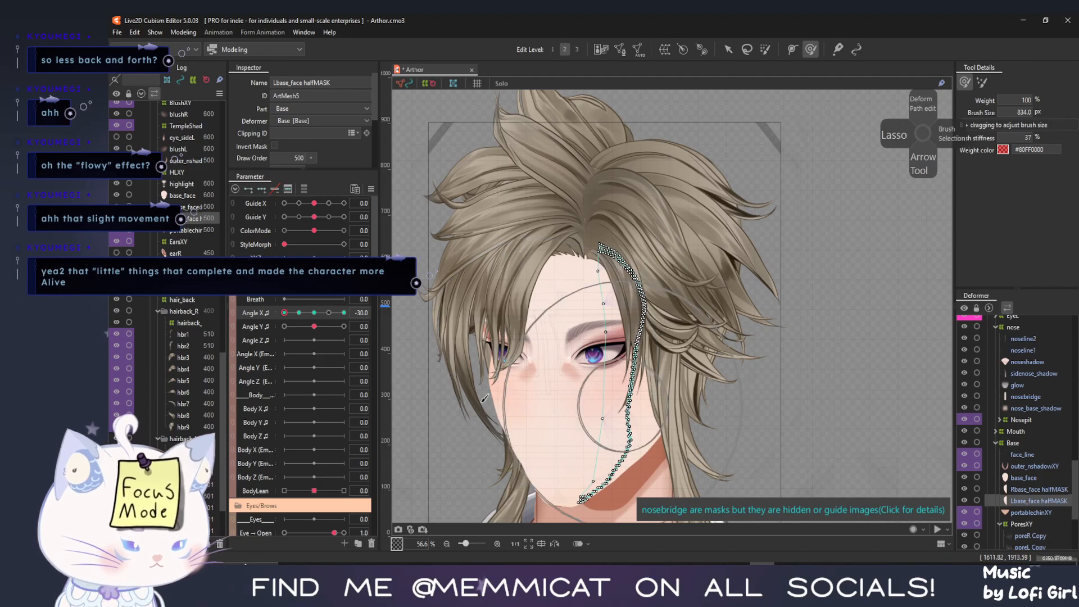
At Angle X -15, move the upper side of the Lbase_face halfMASK mesh inward and refine its cheek edge with a 401.8 px brush
left_click_drag(285, 313, 298, 312)
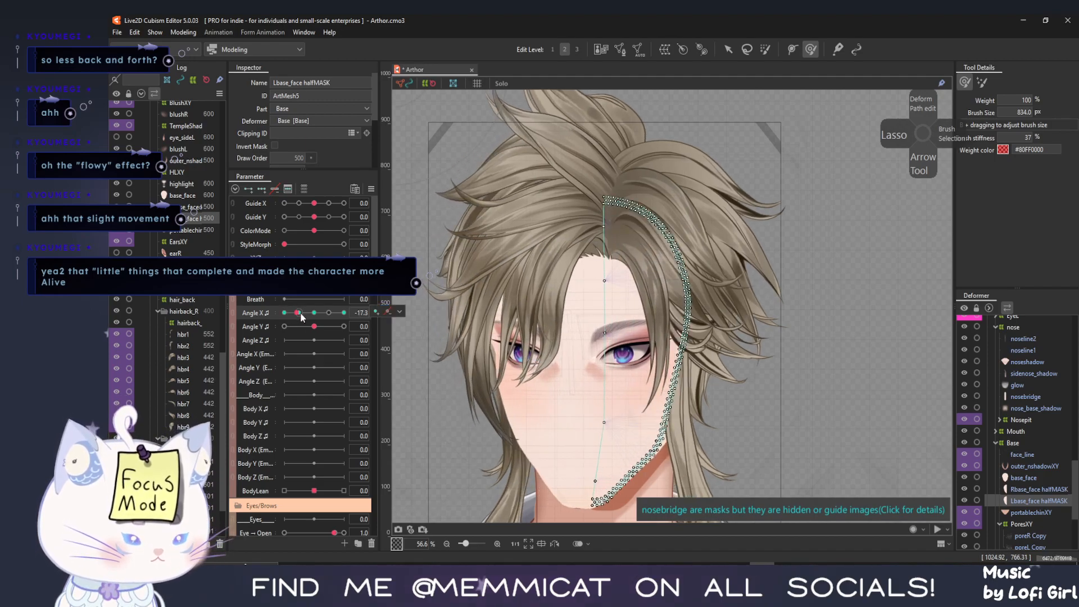
left_click_drag(743, 317, 717, 317)
left_click_drag(736, 243, 714, 256)
left_click_drag(700, 342, 703, 374)
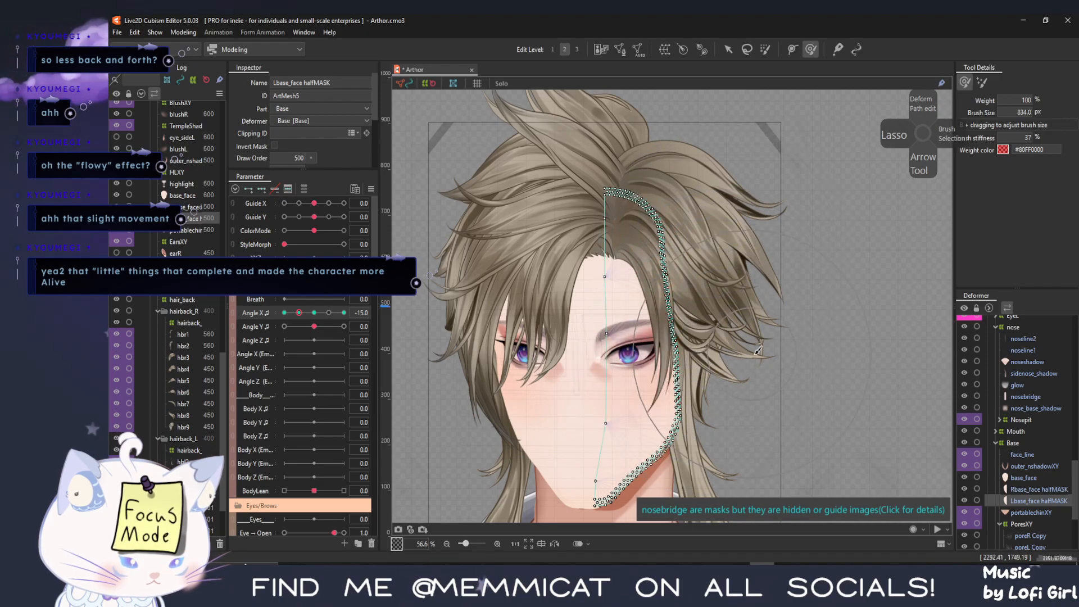
scroll(730, 399, "up", 3)
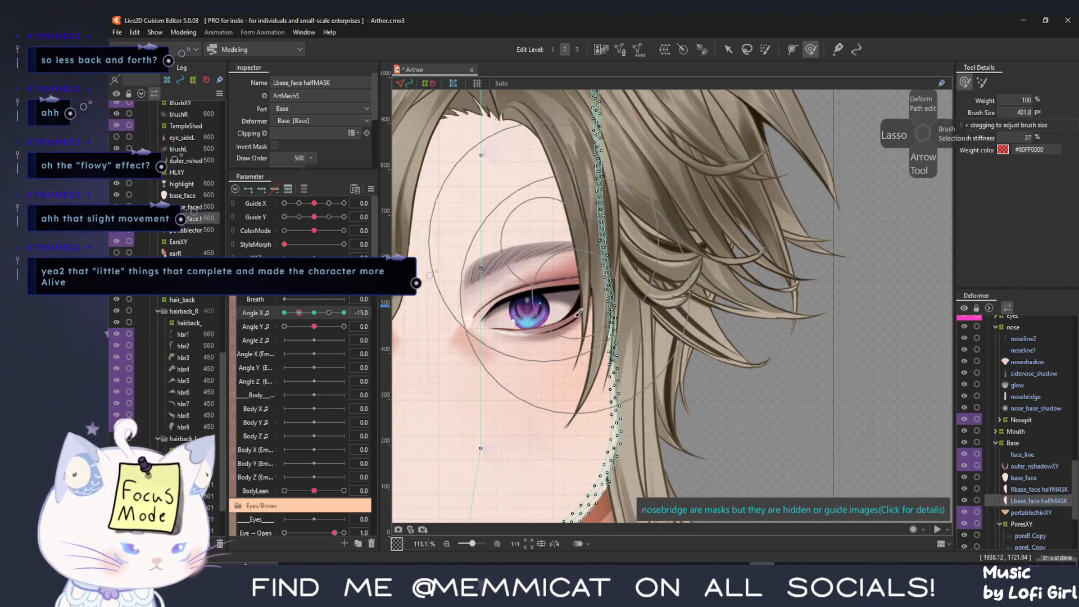
left_click_drag(584, 324, 594, 332)
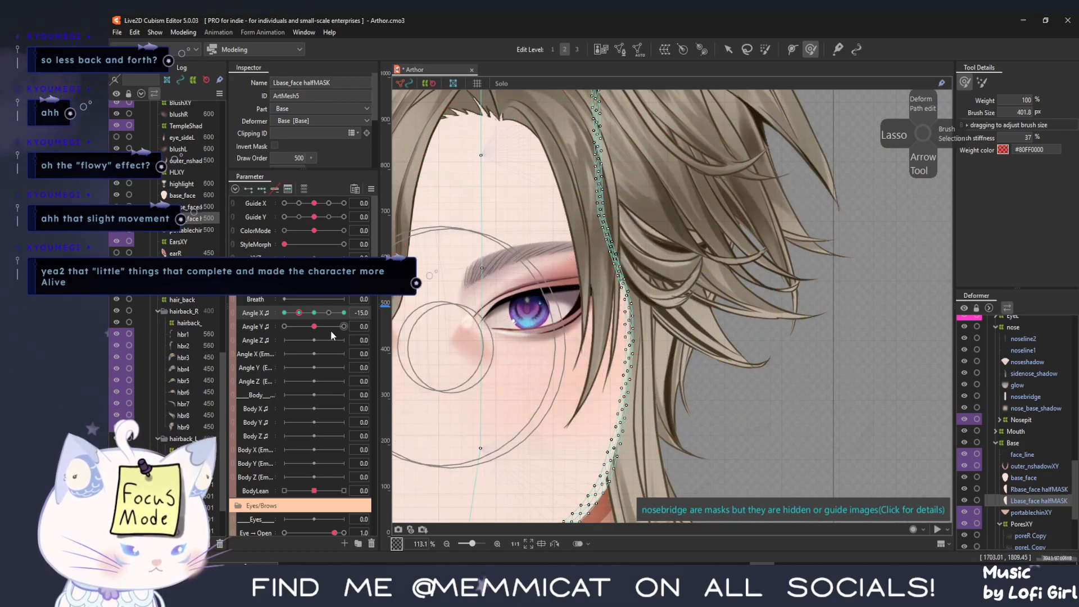
At Angle X 30, nudge the cheek edge of the Lbase_face halfMASK mesh outward and pull its top edge down
mouse_move(299, 312)
left_mouse_down()
mouse_move(284, 314)
mouse_move(344, 313)
left_mouse_up()
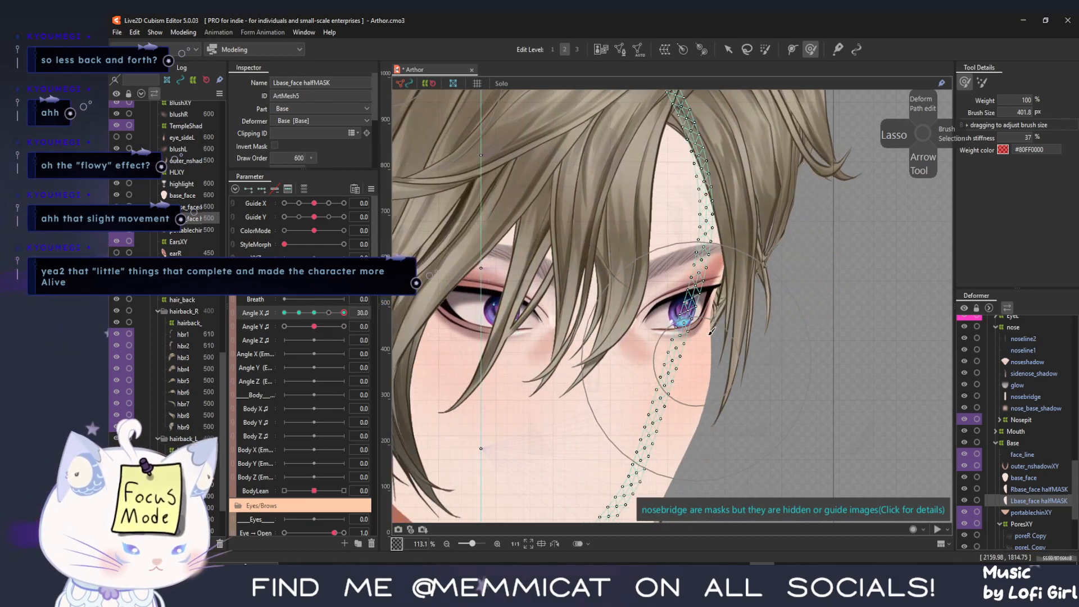
left_click_drag(652, 375, 663, 384)
scroll(640, 218, "down", 2)
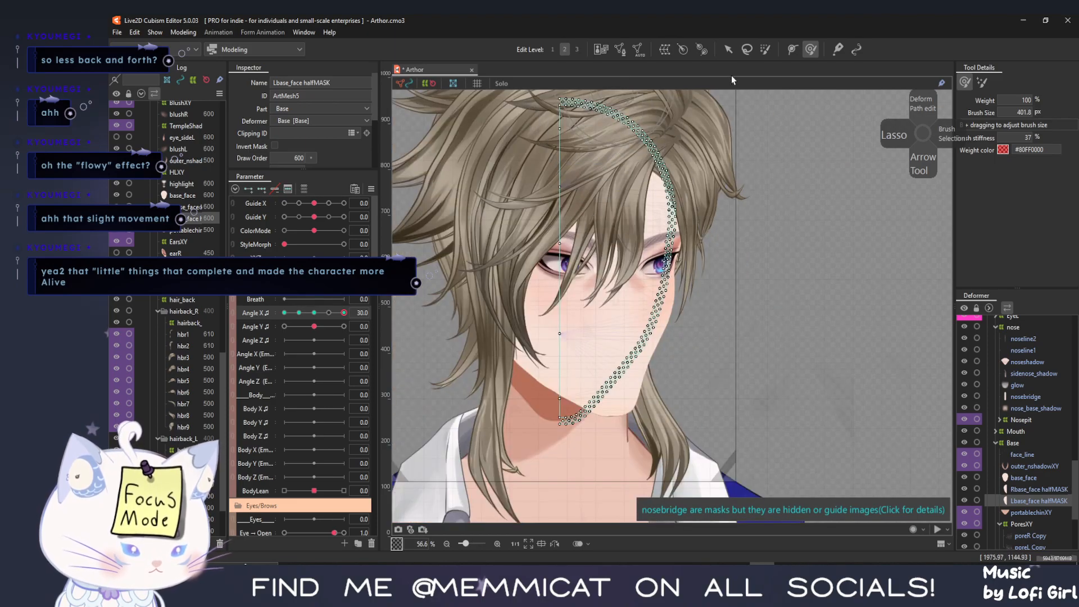
left_click_drag(617, 93, 618, 128)
Sweep Angle X across its range with the selection hidden to check the face mask against the hair
mouse_move(345, 315)
left_mouse_down()
mouse_move(267, 331)
mouse_move(417, 324)
mouse_move(200, 328)
left_mouse_up()
key("ctrl+t")
mouse_move(290, 320)
left_mouse_down()
mouse_move(335, 332)
mouse_move(277, 329)
mouse_move(402, 345)
mouse_move(246, 345)
mouse_move(426, 349)
left_mouse_up()
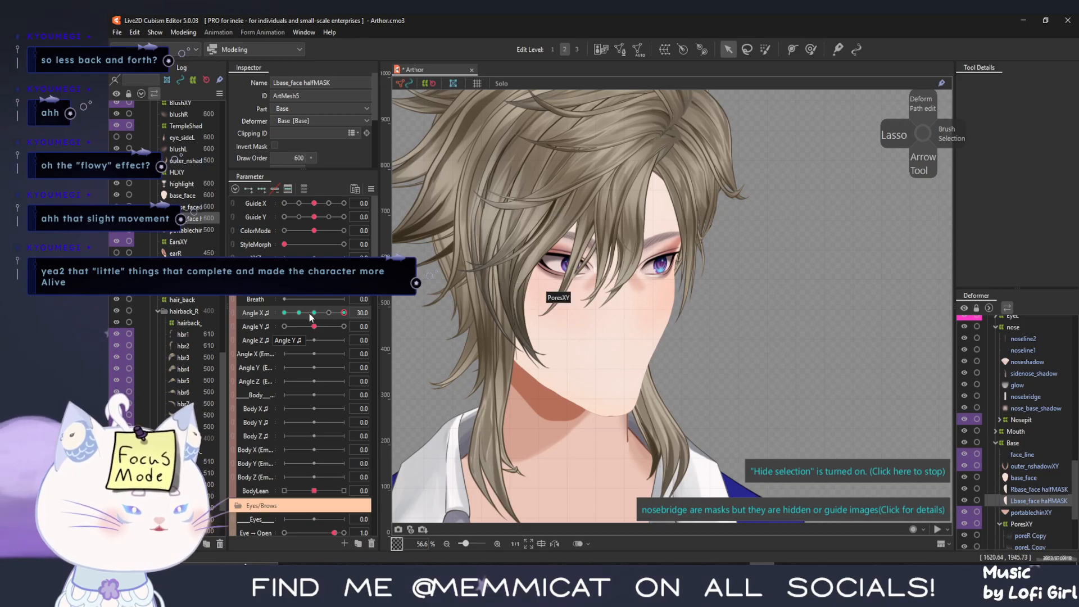
At Angle X -30, adjust the face-side edge of the hbl7 back hair mesh with an 824.3 px deform brush
mouse_move(341, 317)
left_mouse_down()
mouse_move(271, 325)
mouse_move(548, 294)
left_mouse_up()
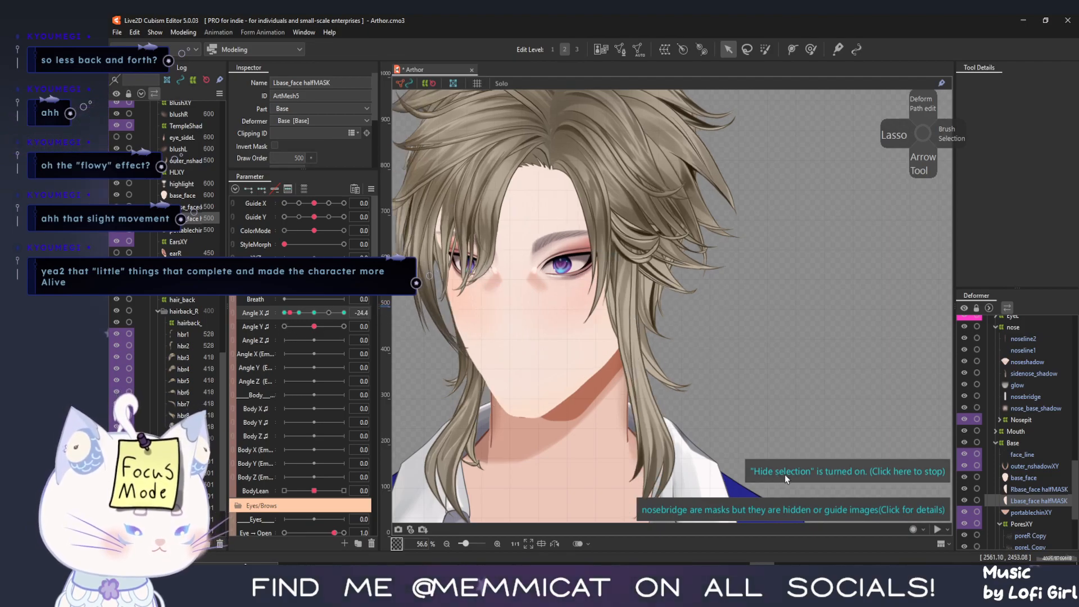
left_click(652, 370)
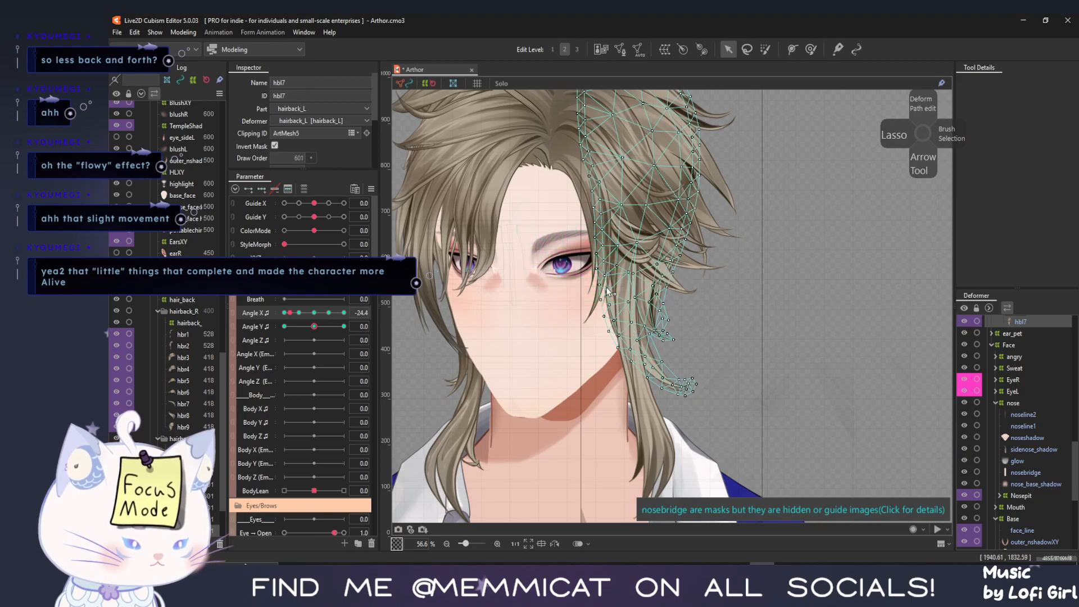
scroll(605, 284, "up", 2)
left_click(810, 49)
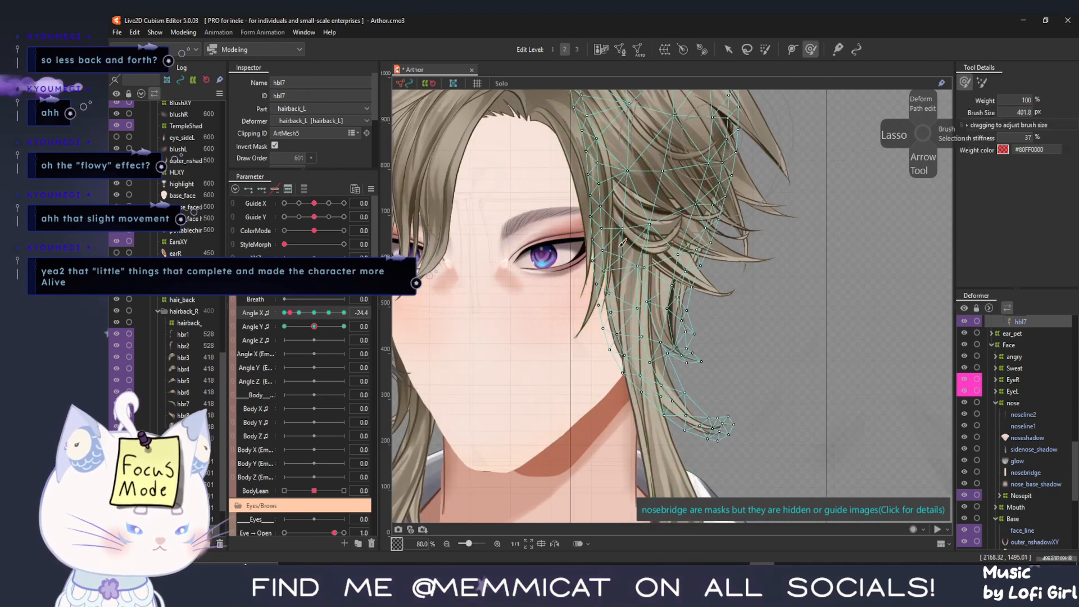
left_click(577, 285)
mouse_move(570, 287)
left_mouse_down()
mouse_move(550, 273)
mouse_move(475, 316)
mouse_move(512, 375)
left_mouse_up()
mouse_move(520, 281)
left_mouse_down()
mouse_move(531, 284)
mouse_move(495, 306)
mouse_move(504, 316)
left_mouse_up()
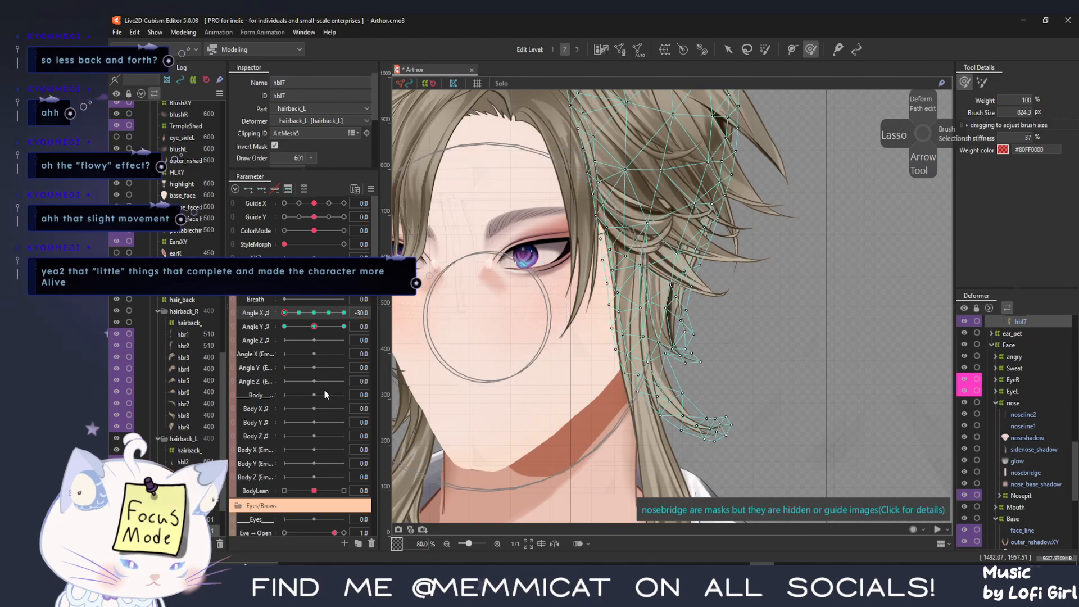
At Angle X -15, reshape the face-side edge of the hbl7 mesh and check the strand against the cheek toward Angle X -30
left_click_drag(284, 312, 297, 315)
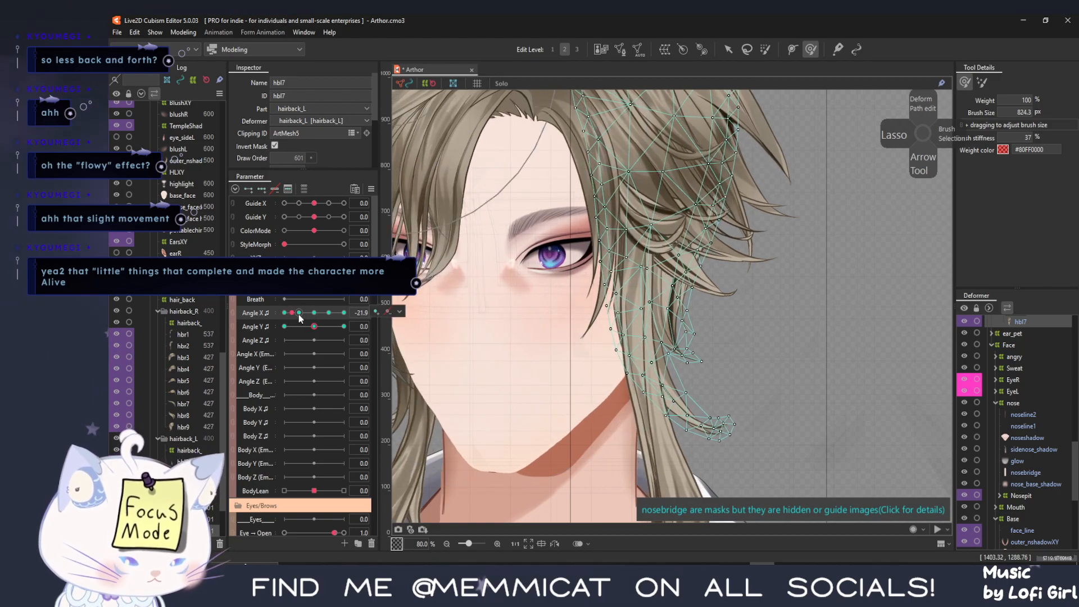
left_click(386, 313)
mouse_move(517, 291)
left_mouse_down()
mouse_move(497, 304)
mouse_move(537, 303)
left_mouse_up()
mouse_move(298, 313)
left_mouse_down()
mouse_move(275, 313)
mouse_move(300, 315)
left_mouse_up()
mouse_move(306, 319)
left_mouse_down()
mouse_move(326, 318)
mouse_move(286, 335)
left_mouse_up()
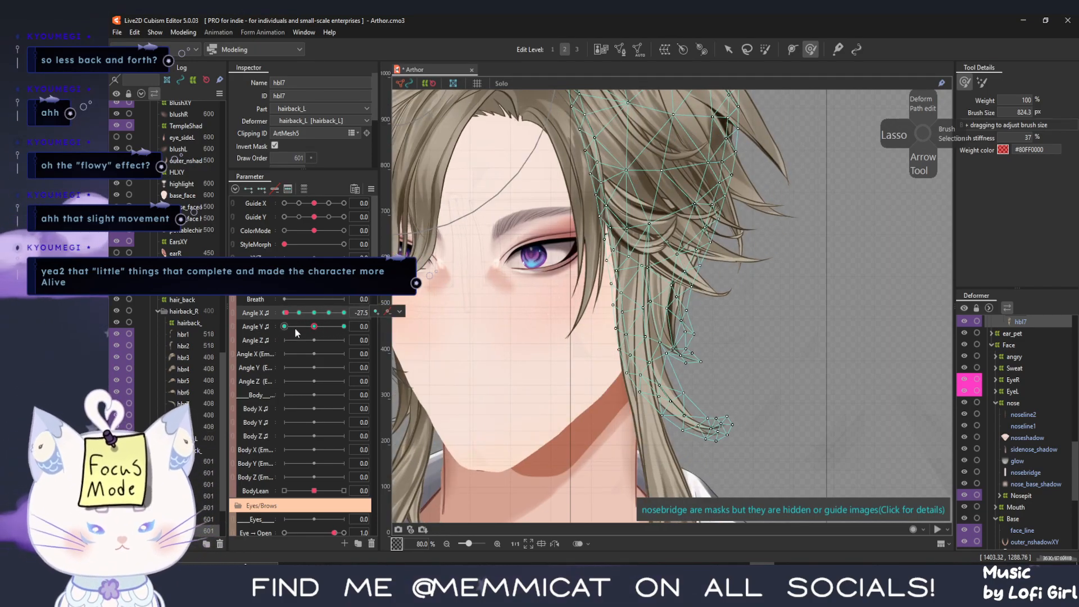
Return Angle X to 0 and save the model
left_click(314, 314)
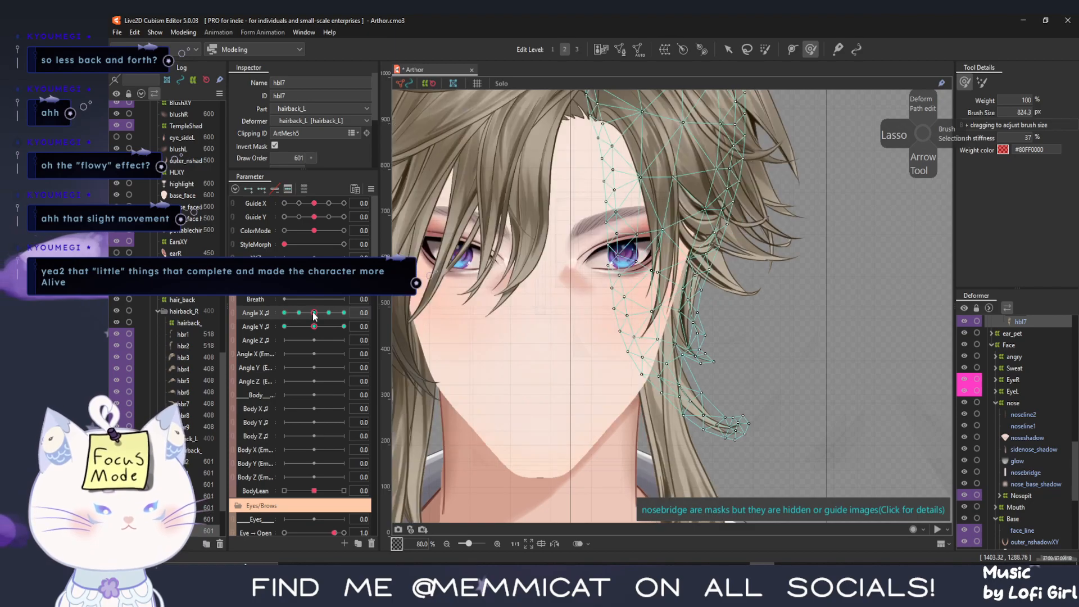
left_click(133, 32)
left_click(142, 126)
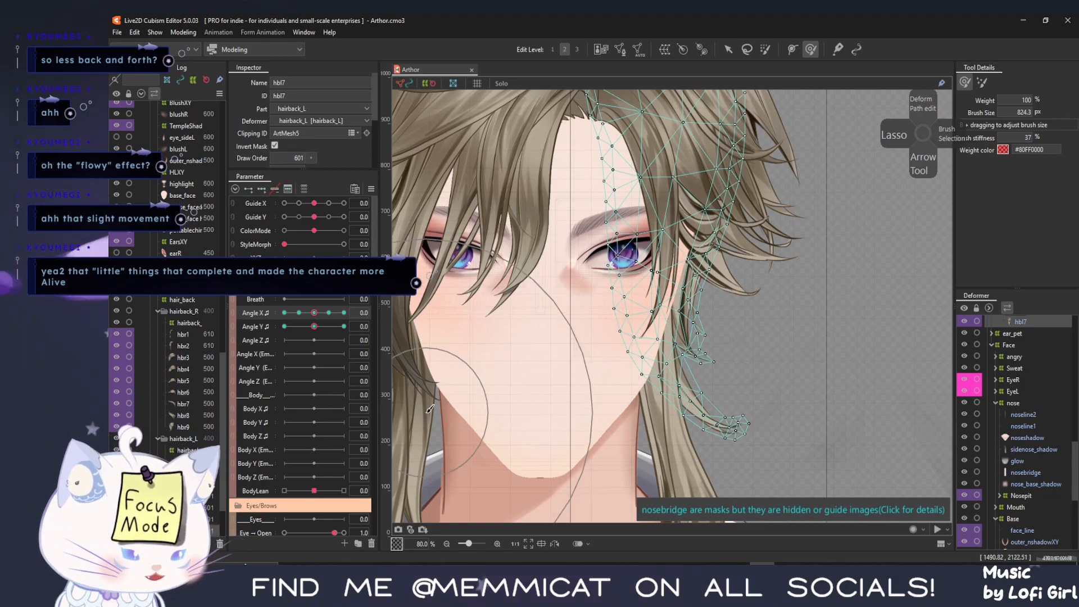
At Angle X 0 and Angle Y -30, pull the top of the Lbase_face halfMASK mesh down from the crown toward the hairline
scroll(513, 394, "down", 2)
left_click_drag(478, 385, 564, 425)
scroll(585, 413, "down", 2)
left_click_drag(313, 327, 235, 329)
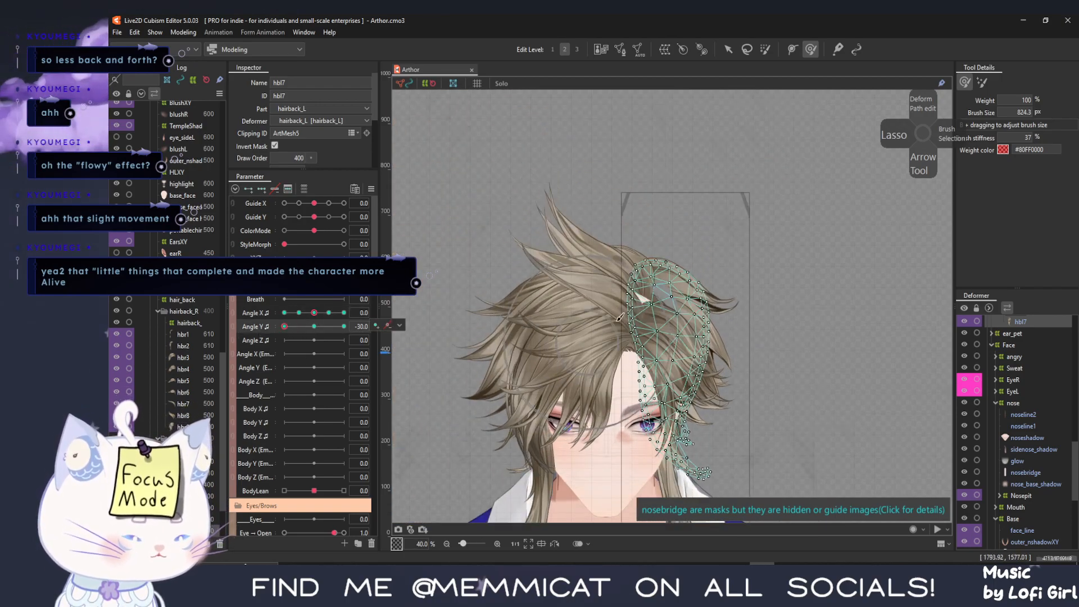
scroll(618, 319, "up", 2)
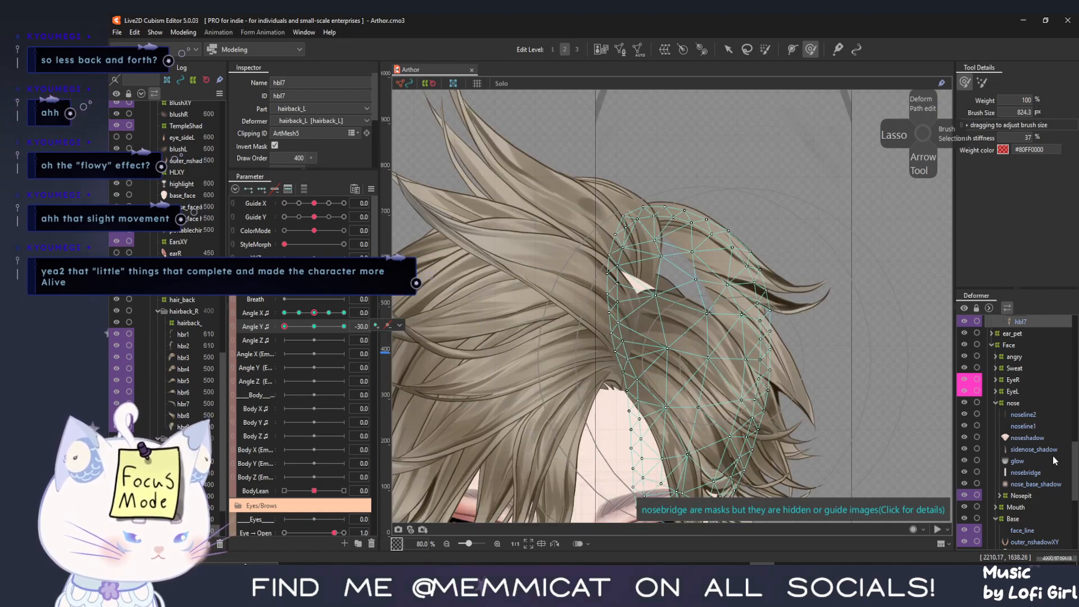
scroll(1053, 460, "down", 3)
left_click(1032, 491)
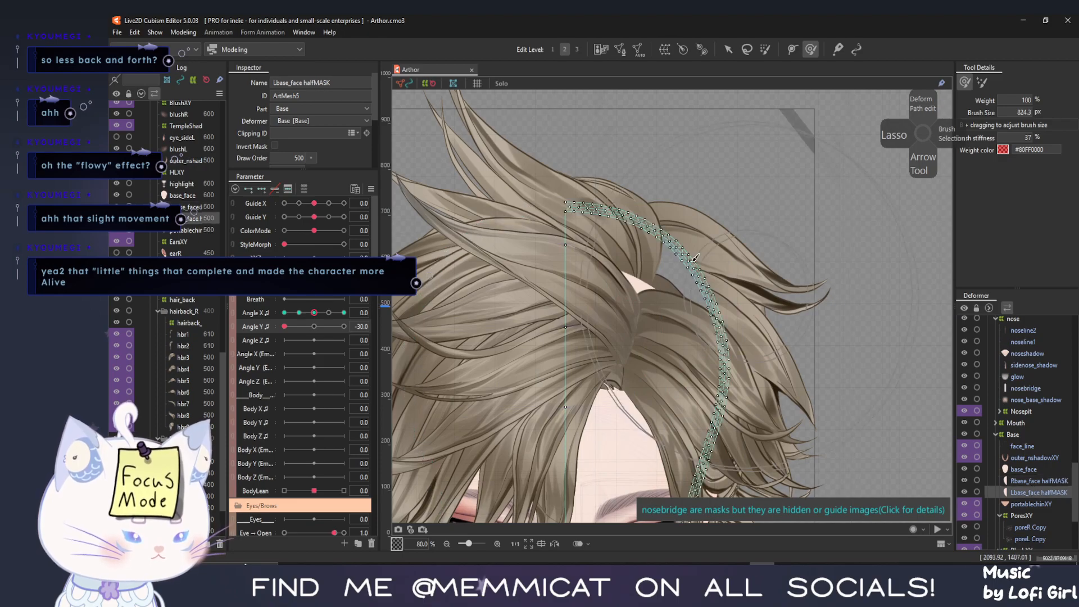
left_click(727, 50)
left_click_drag(658, 198, 658, 313)
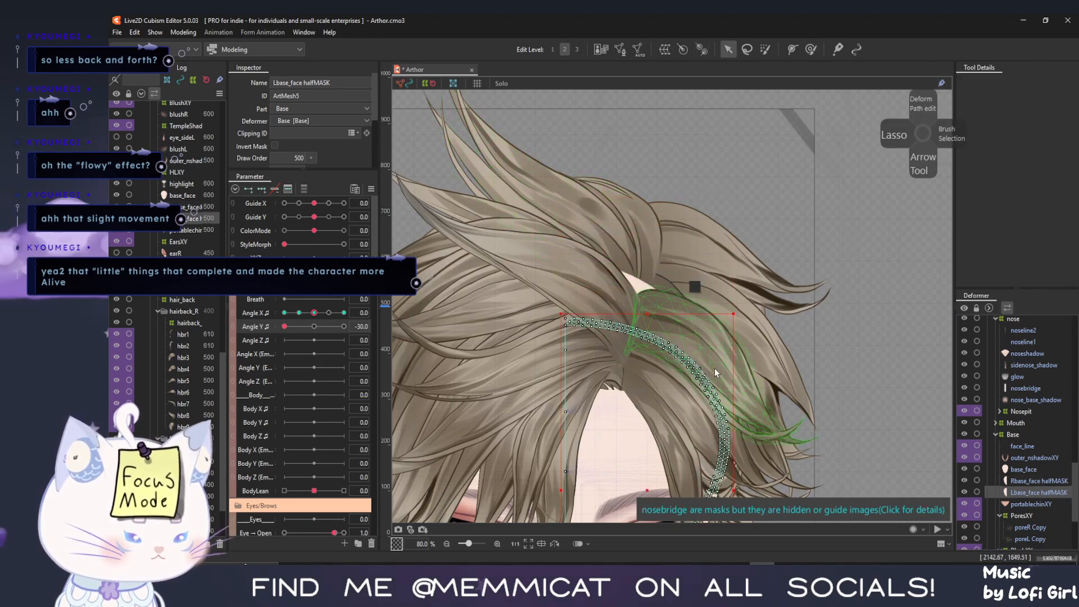
scroll(715, 373, "down", 3)
left_click_drag(699, 398, 674, 281)
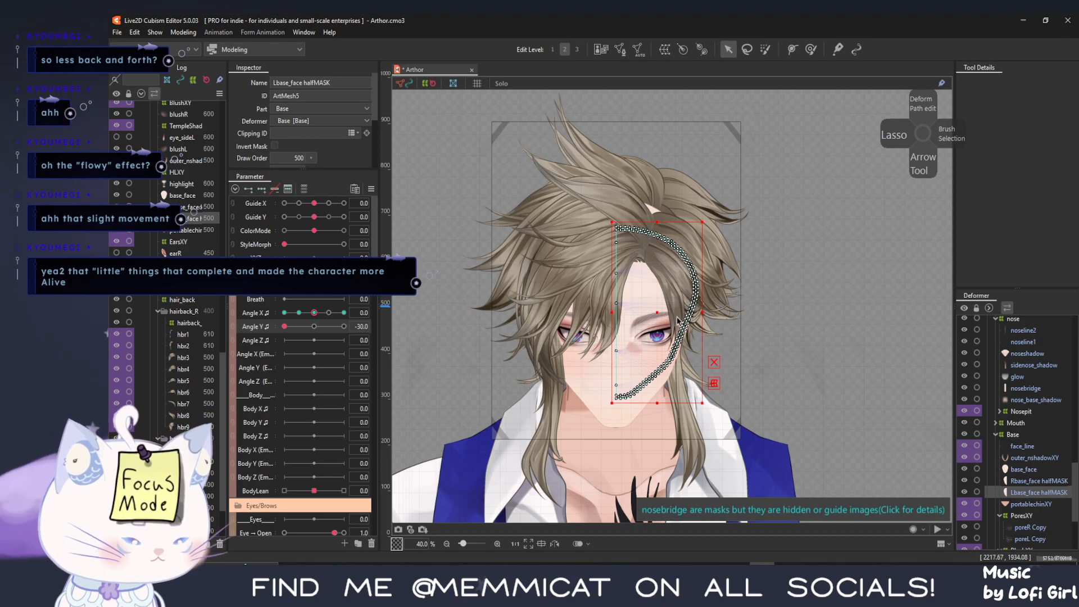
At Angle Y -30, try to lower the top of the Lbase_face halfMASK mesh at Angle X 30 and -15, then check Angle X -30
left_click_drag(314, 312, 344, 312)
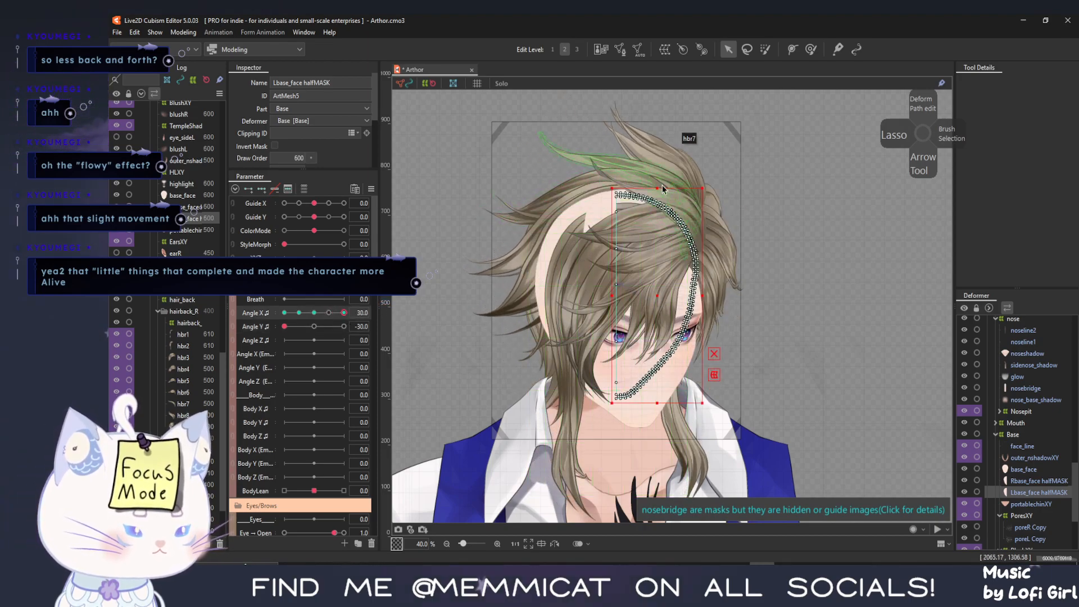
left_click(812, 50)
left_click_drag(636, 168, 648, 202)
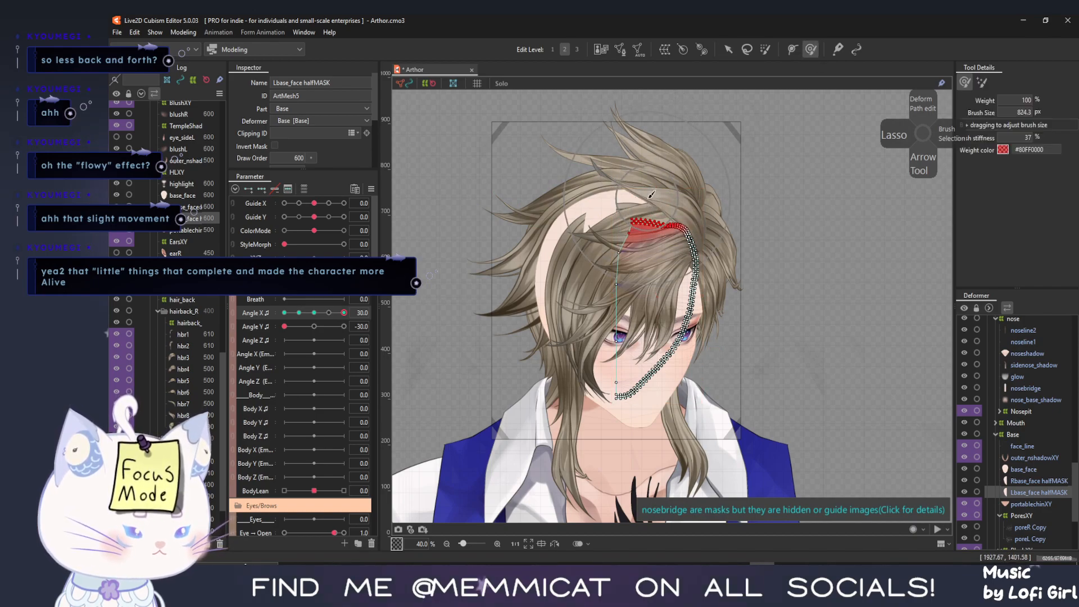
mouse_move(344, 312)
left_mouse_down()
mouse_move(270, 312)
mouse_move(299, 312)
left_mouse_up()
left_click_drag(635, 185, 636, 223)
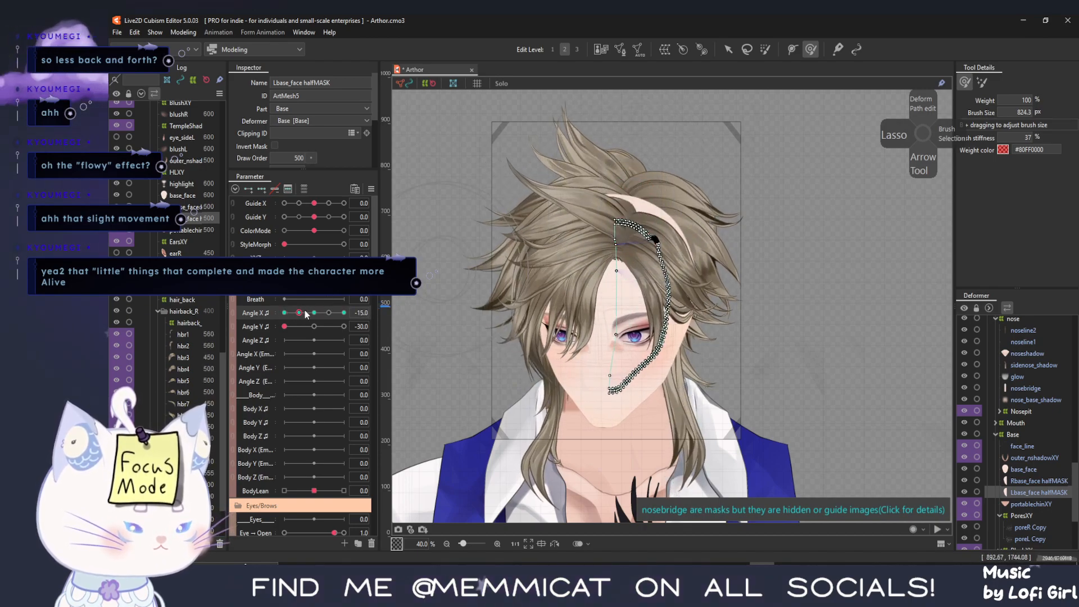
left_click_drag(306, 315, 345, 314)
left_click(284, 312)
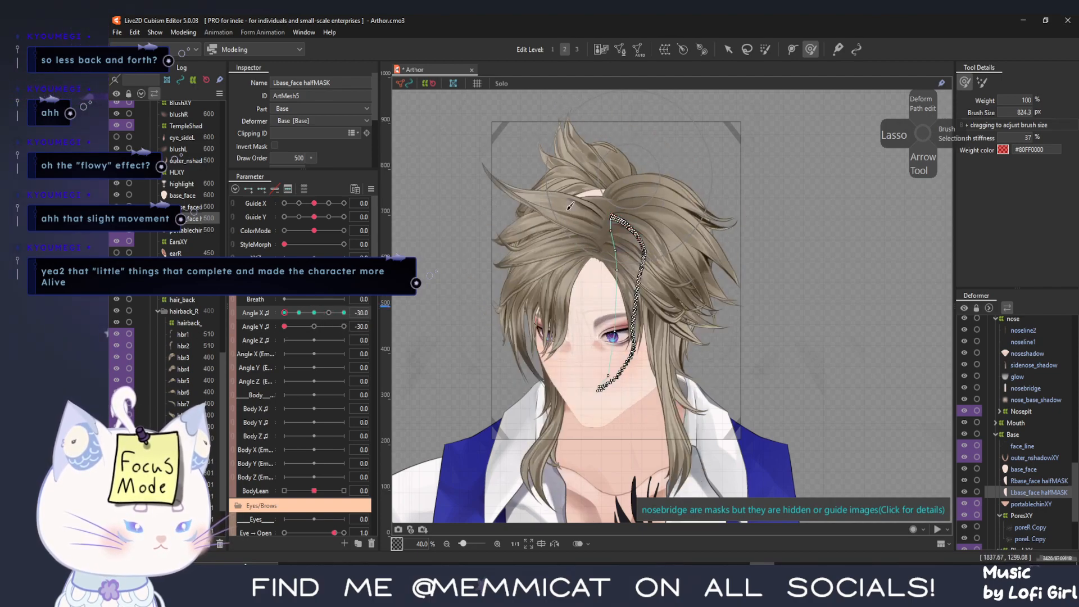
At Angle X -30 and Angle Y -30, try to pull the top of the Rbase_face halfMASK mesh down below the crown
left_click(197, 208)
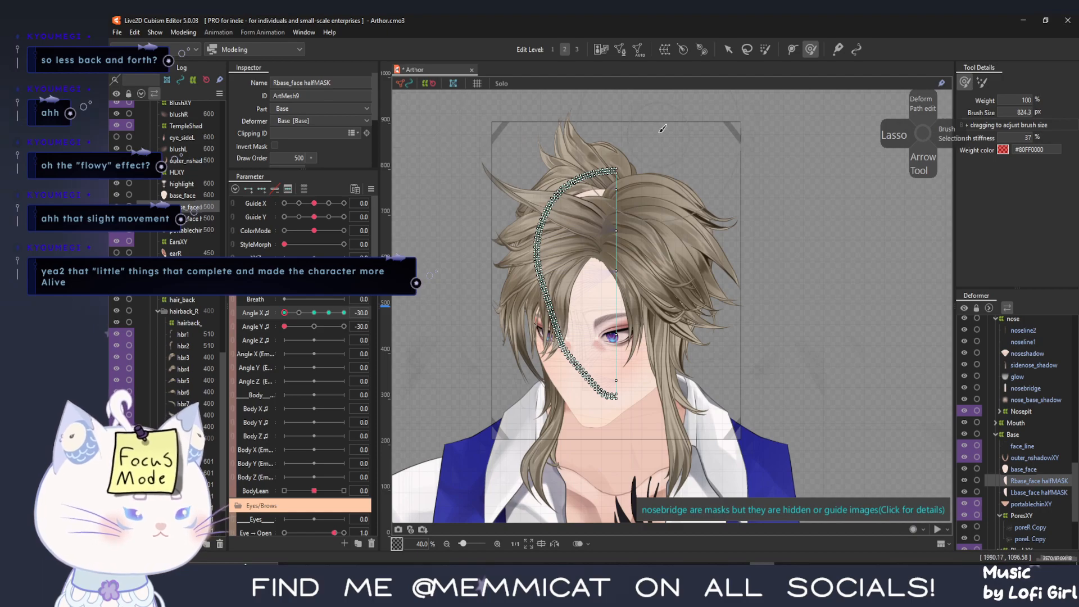
key("v")
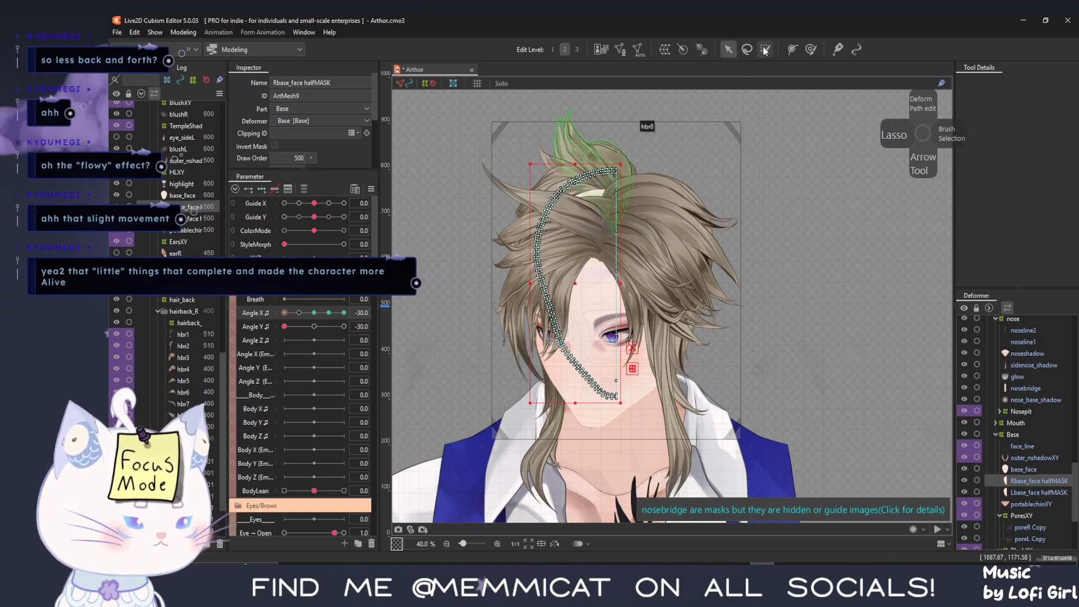
left_click(812, 50)
left_click(598, 191)
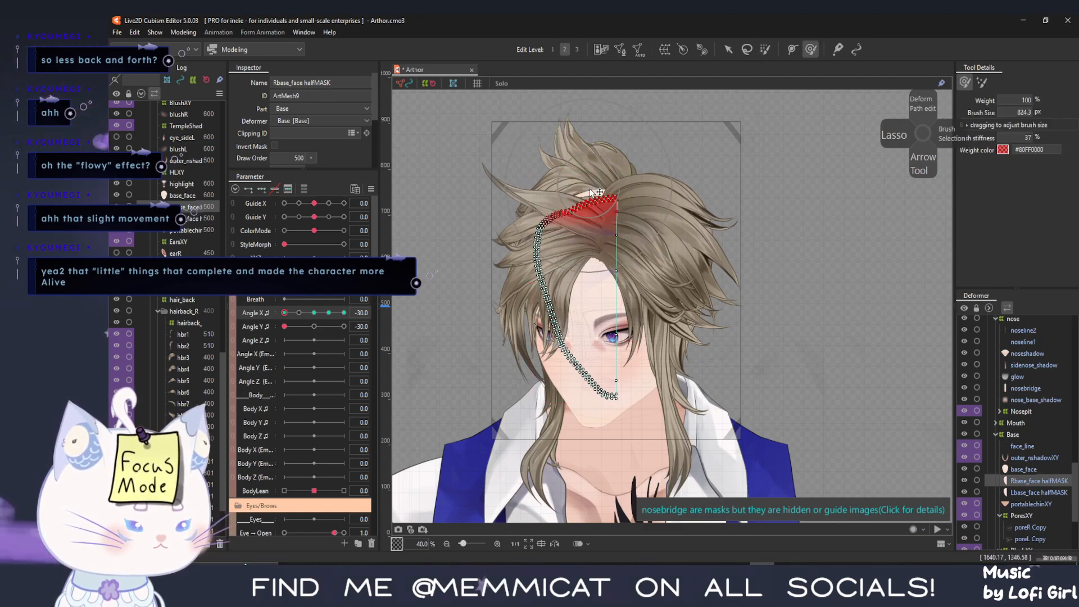
left_click_drag(652, 154, 640, 180)
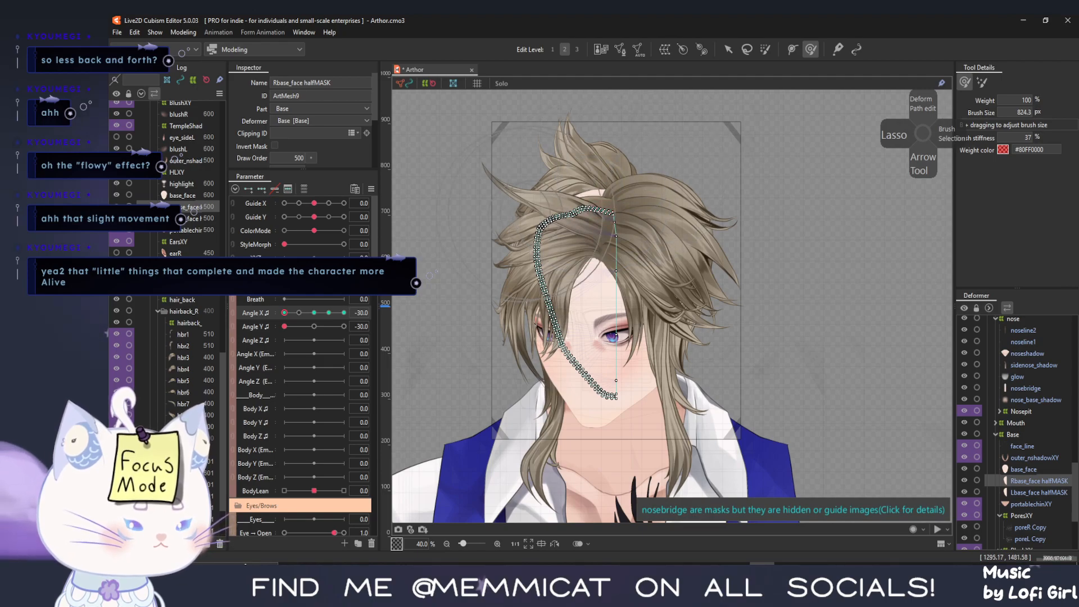
Compare the Rbase_face and Lbase_face halfMASK meshes at Angle X 0 with Angle Y at 0 and -30
left_click(314, 313)
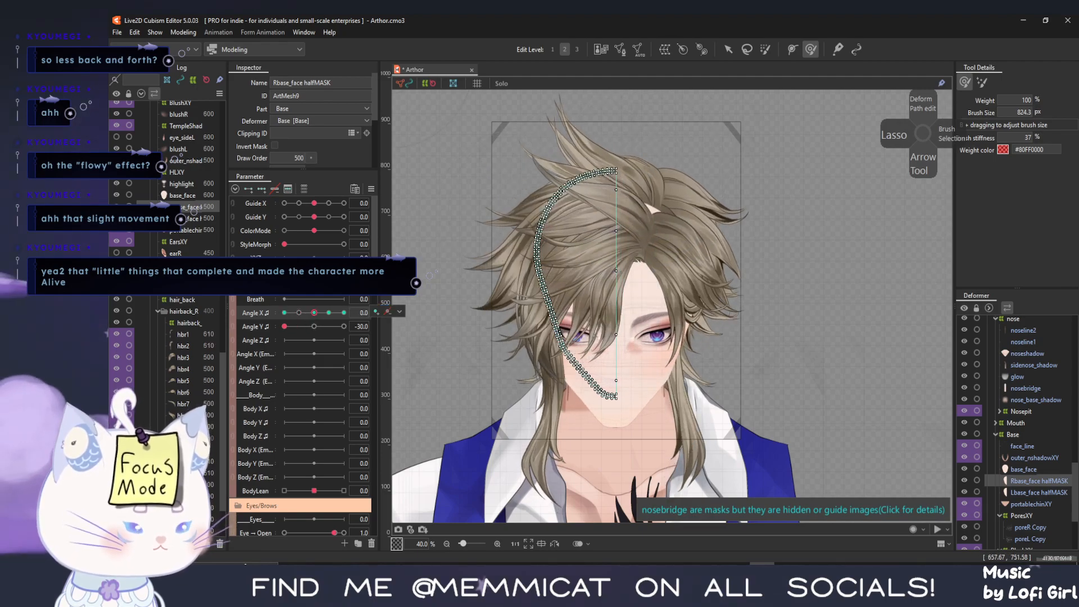
mouse_move(292, 326)
left_mouse_down()
mouse_move(320, 325)
mouse_move(216, 333)
mouse_move(314, 326)
left_mouse_up()
left_click(190, 220)
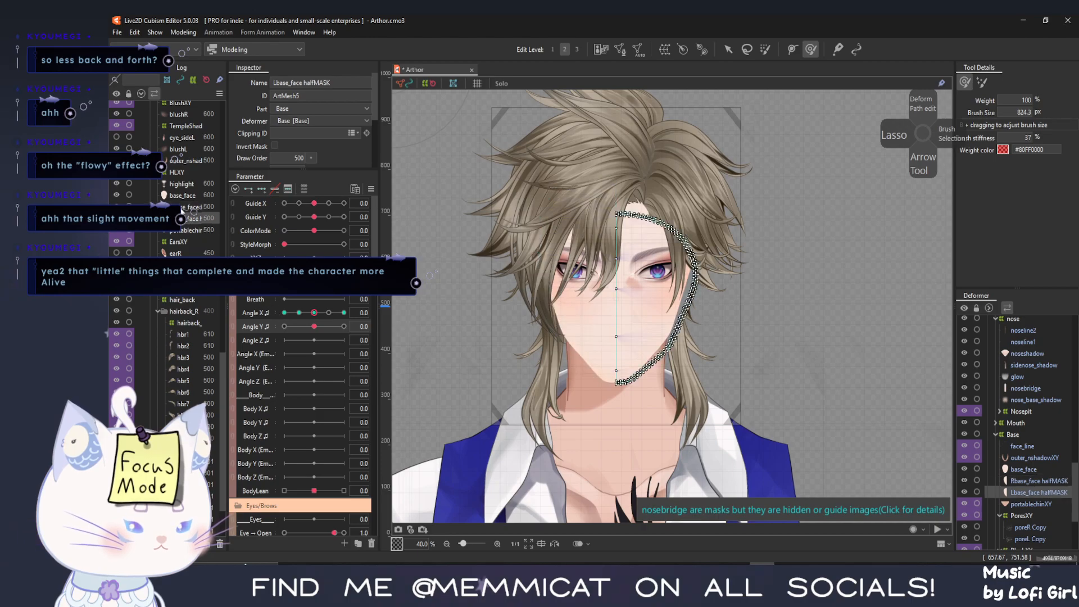
left_click(190, 207, "ctrl")
mouse_move(315, 313)
left_mouse_down()
mouse_move(281, 314)
mouse_move(264, 339)
mouse_move(241, 338)
mouse_move(322, 335)
mouse_move(314, 335)
left_mouse_up()
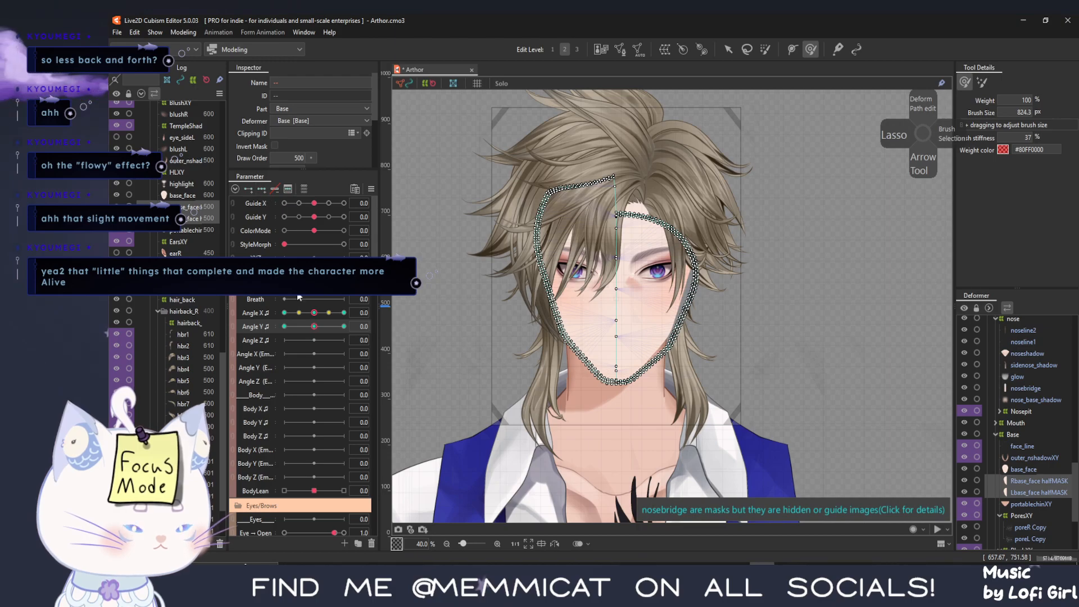
left_click_drag(313, 326, 281, 327)
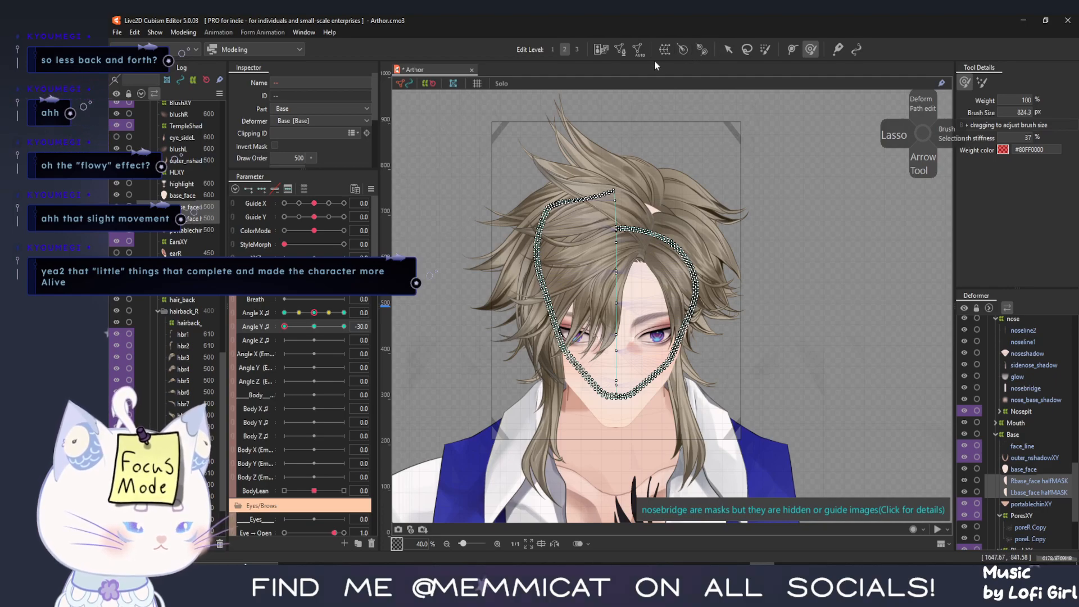
Undo the half-mask edits made since the Lbase_face halfMASK top was lowered at Angle X 0 and Angle Y -30
key("ctrl+z")
key("ctrl+z")
key("ctrl+z")
key("ctrl+z")
key("ctrl+z")
key("ctrl+z")
key("ctrl+z")
key("ctrl+z")
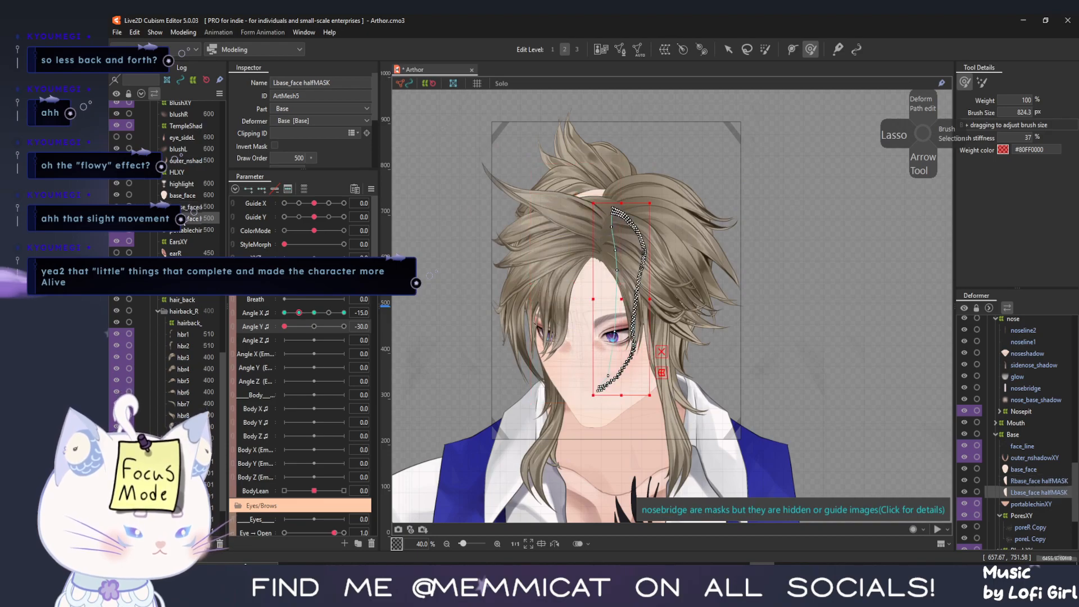
key("ctrl+z")
key("ctrl+z")
key("ctrl+z")
key("ctrl+z")
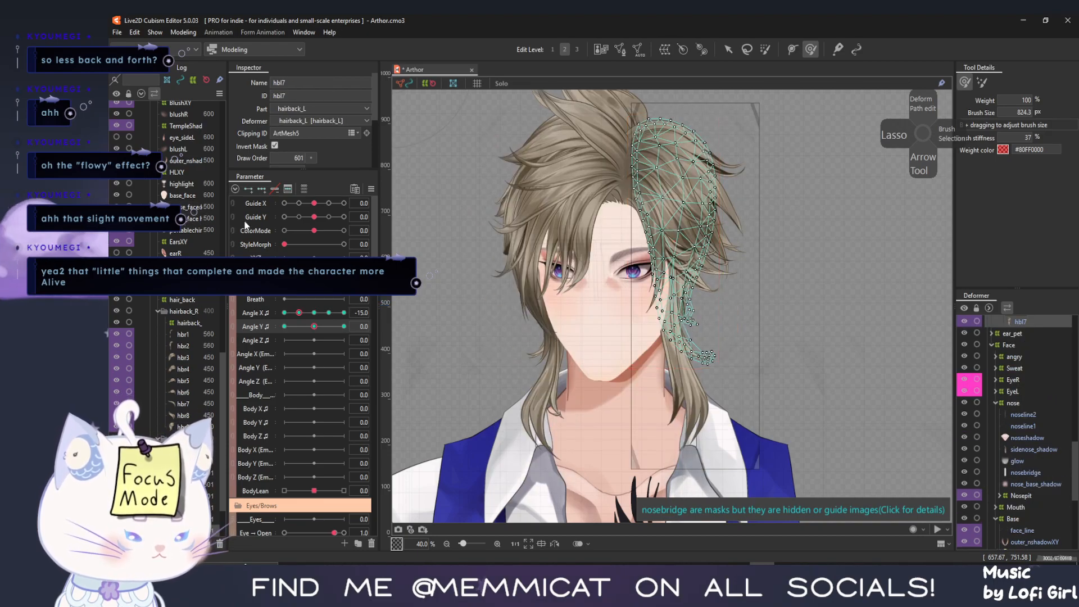
key("ctrl+z")
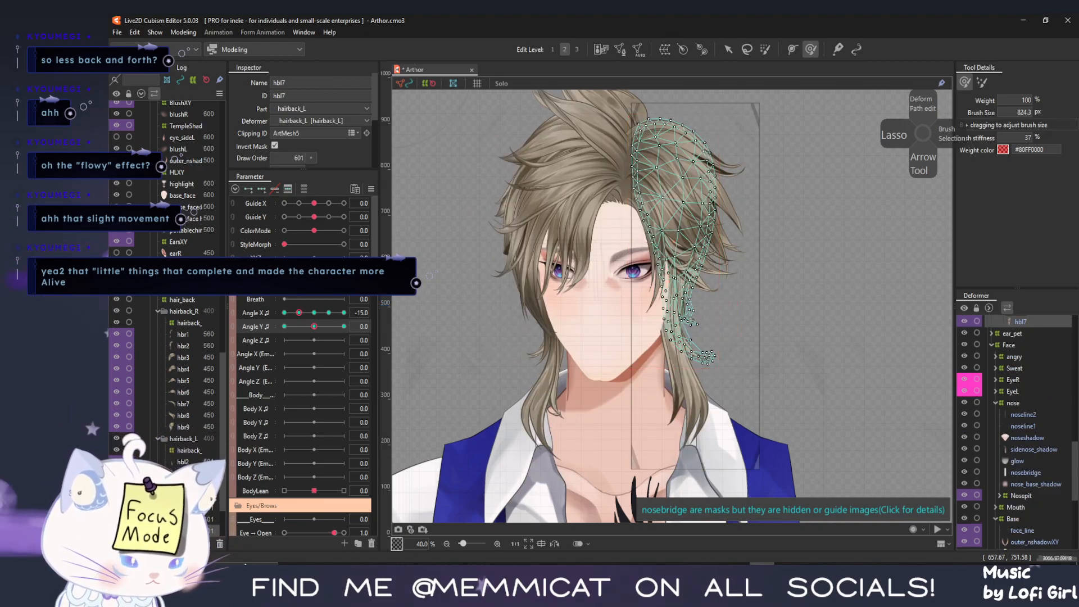
key("ctrl+z")
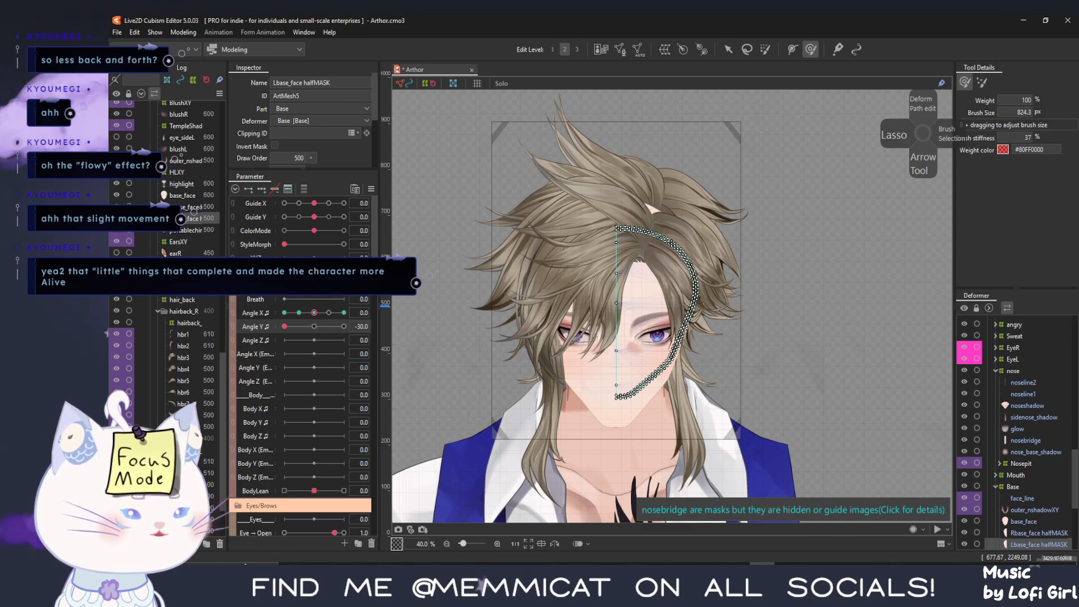
At Angle X 0 and Angle Y 0, pull the top of the Rbase_face halfMASK mesh down toward the hairline with the 824.3 px deform brush
left_click(193, 208, "ctrl")
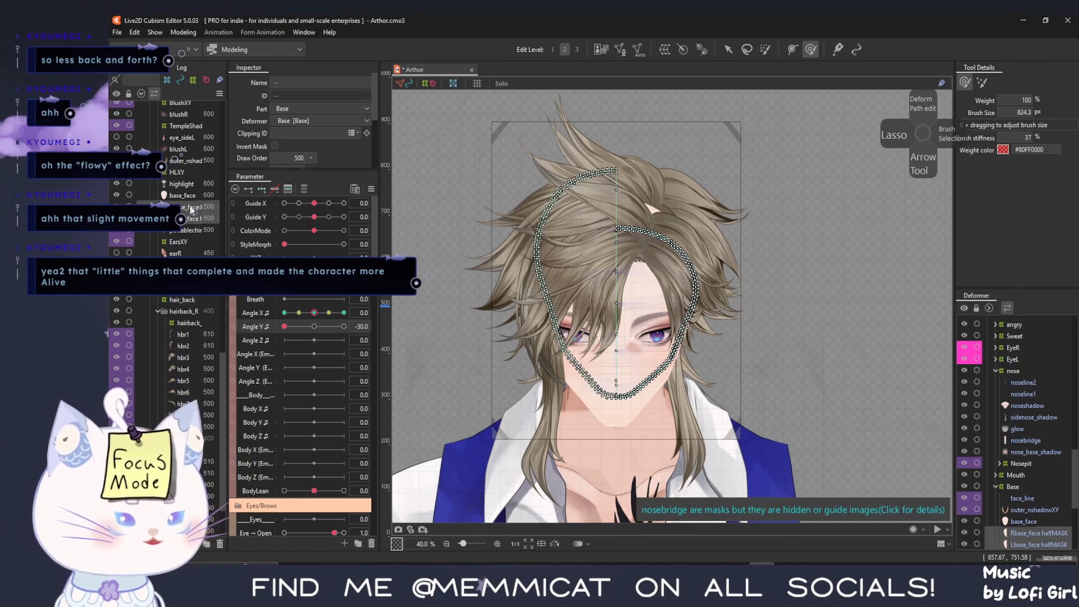
left_click(314, 327)
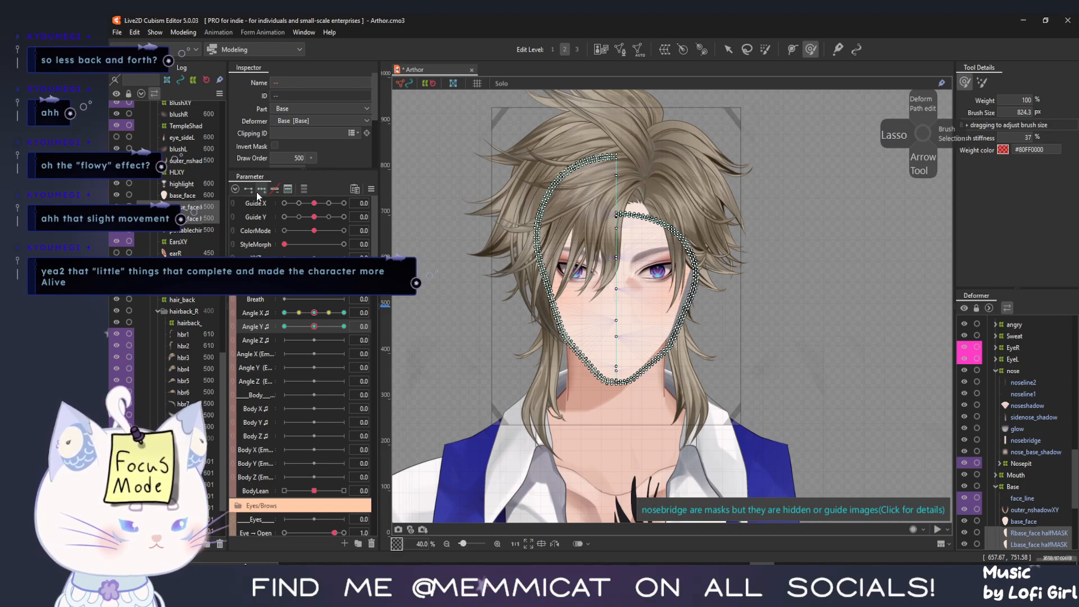
left_click(195, 208)
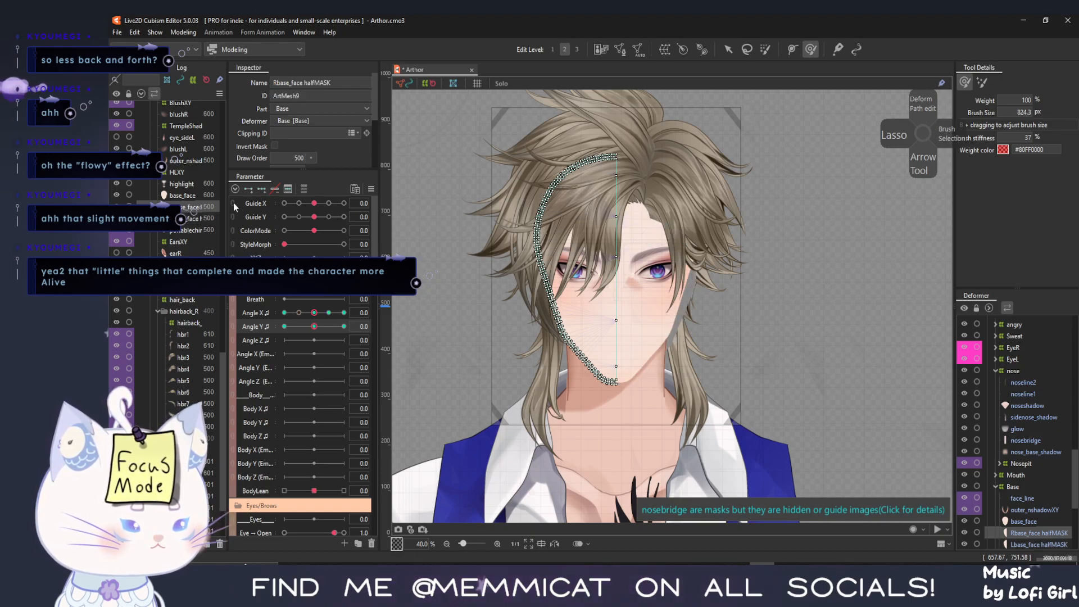
left_click(728, 49)
left_click_drag(575, 153, 577, 179)
key("ctrl+z")
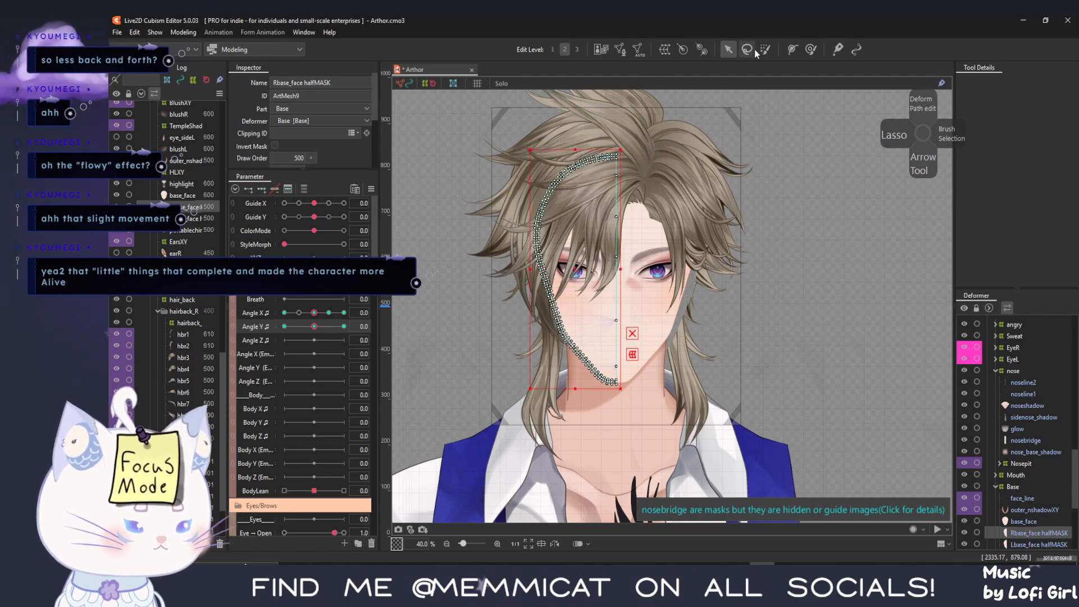
left_click(808, 50)
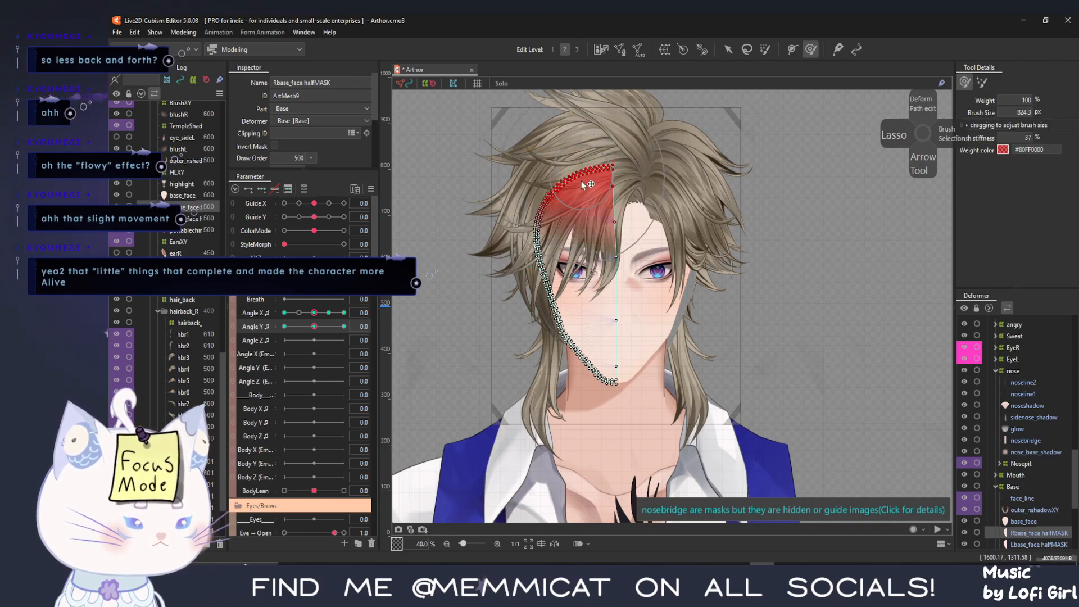
left_click_drag(619, 168, 623, 180)
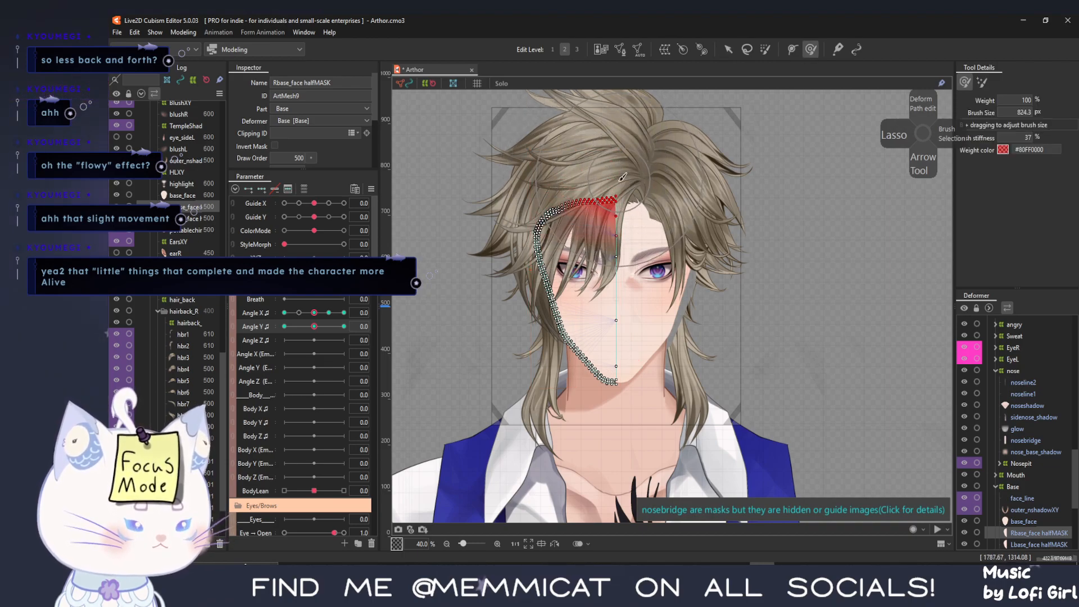
At Angle X 0 and Angle Y -30, move the Rbase_face halfMASK mesh down to the chin and brush its top down toward the hairline
left_click_drag(314, 327, 284, 329)
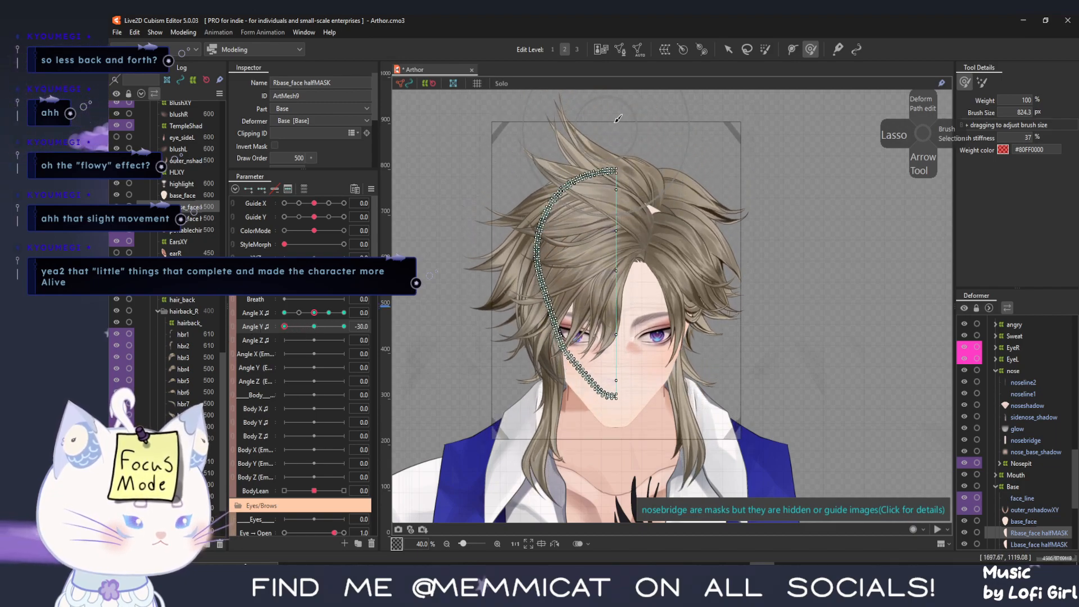
left_click(731, 49)
left_click_drag(579, 283, 576, 316)
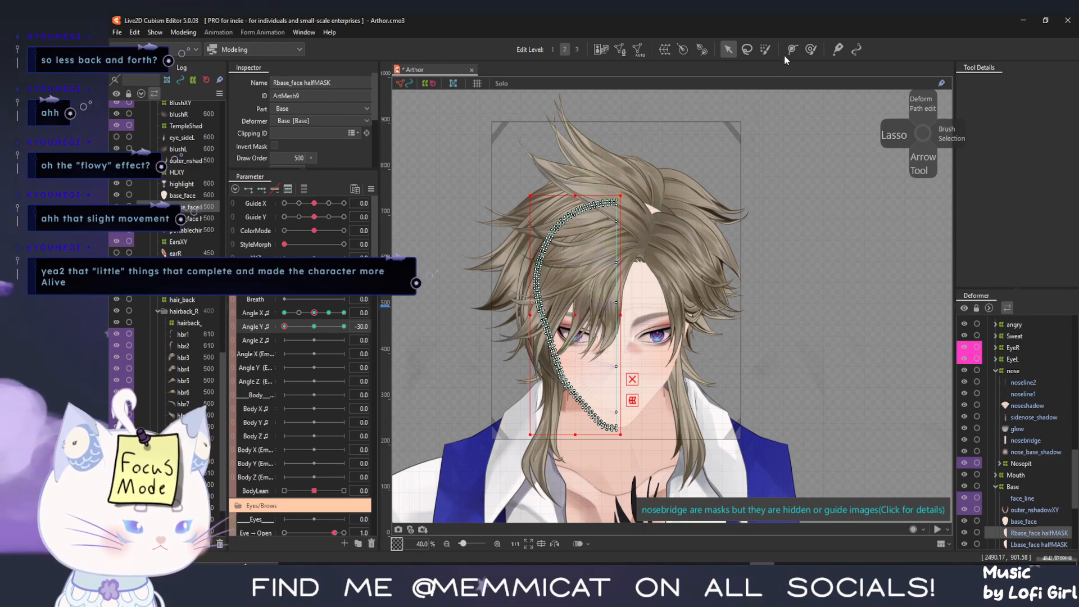
left_click(810, 49)
left_click_drag(587, 233, 578, 242)
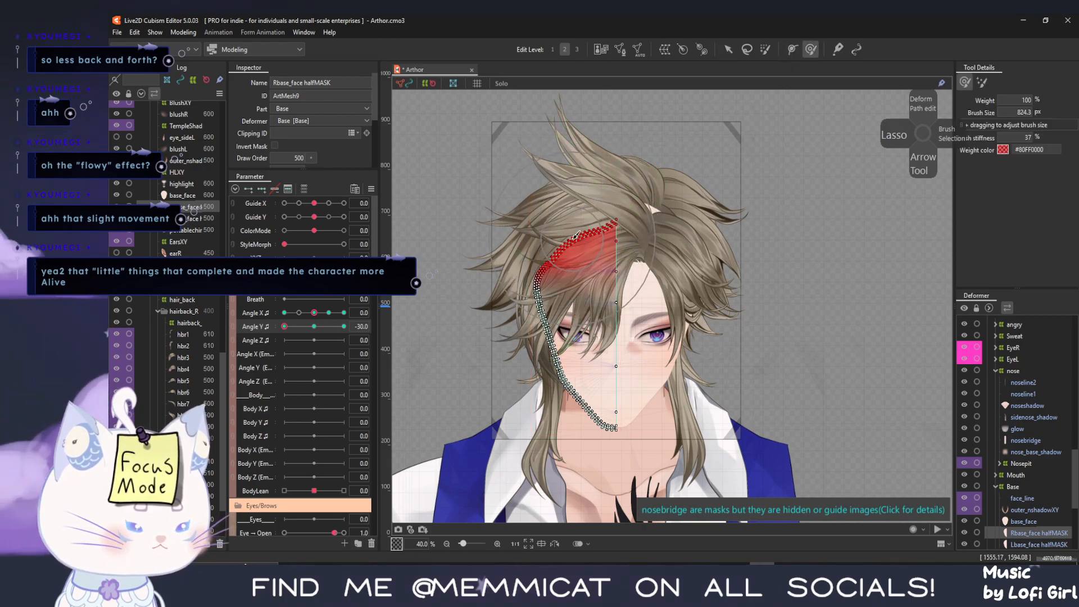
At Angle X 0 and Angle Y -30, stretch the Lbase_face halfMASK mesh down to the chin and narrow it slightly on its outer side
left_click(214, 221)
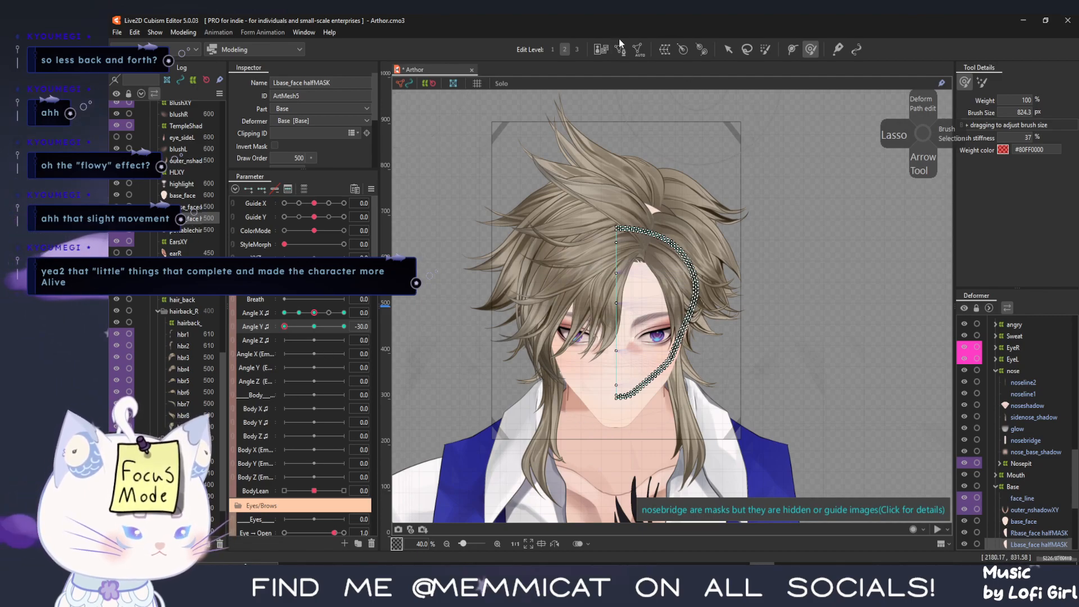
left_click(728, 50)
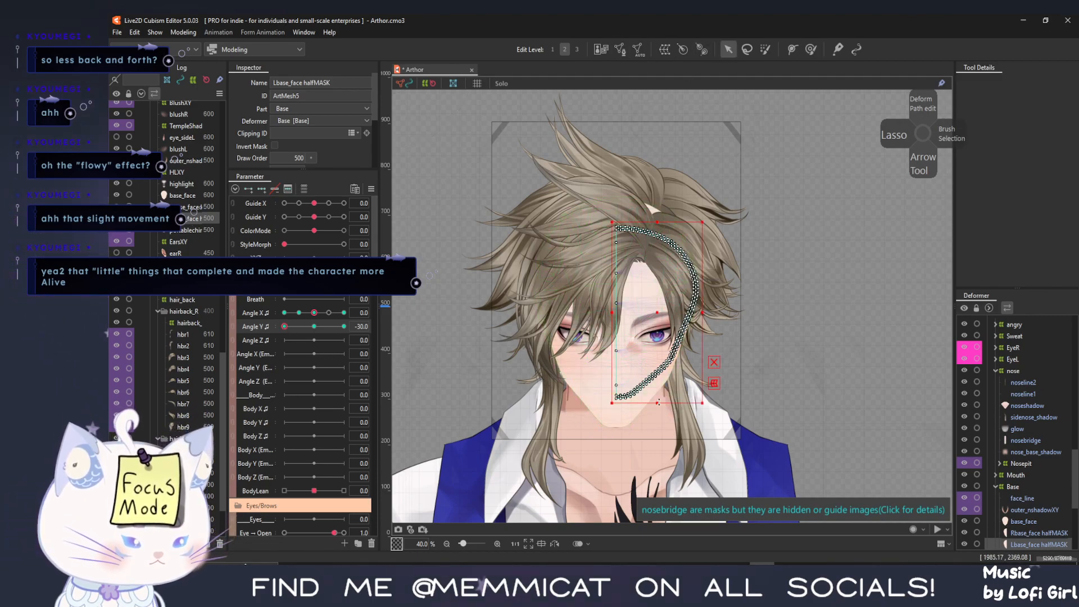
left_click_drag(658, 402, 657, 421)
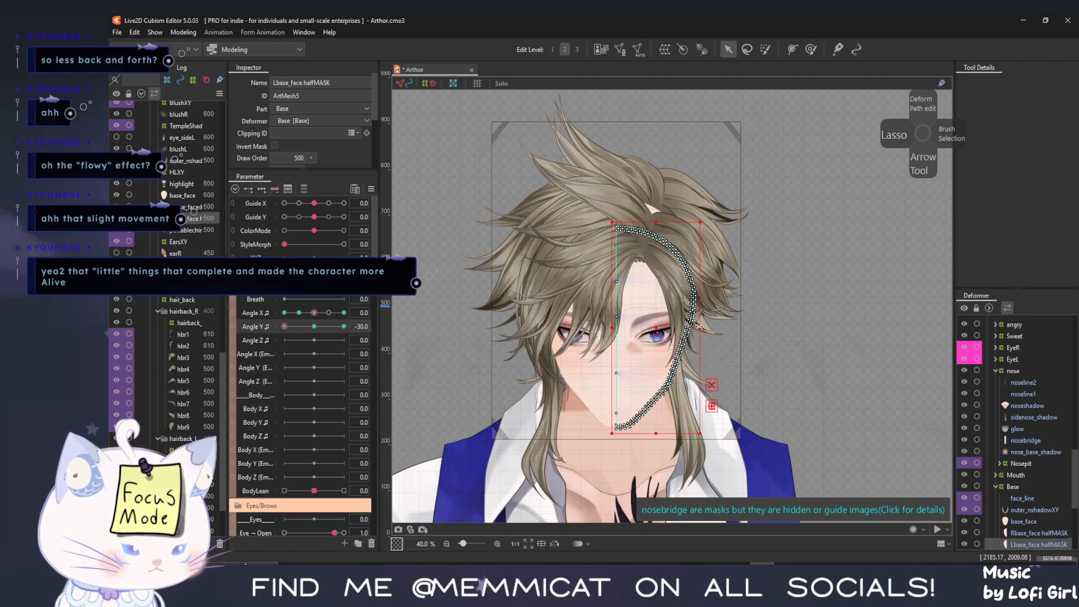
scroll(692, 345, "up", 5)
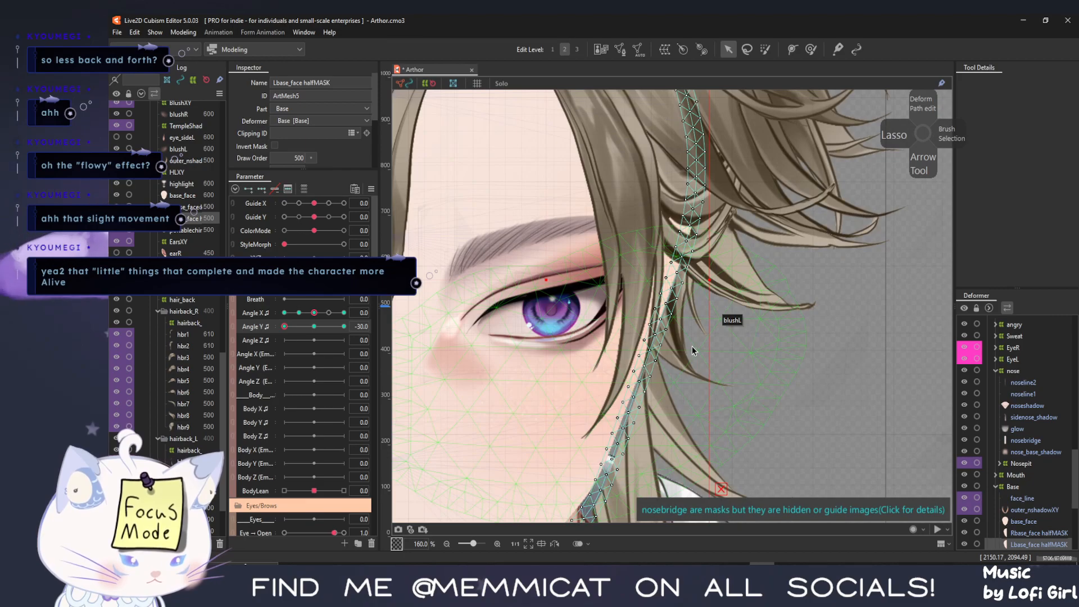
left_click_drag(619, 433, 612, 309)
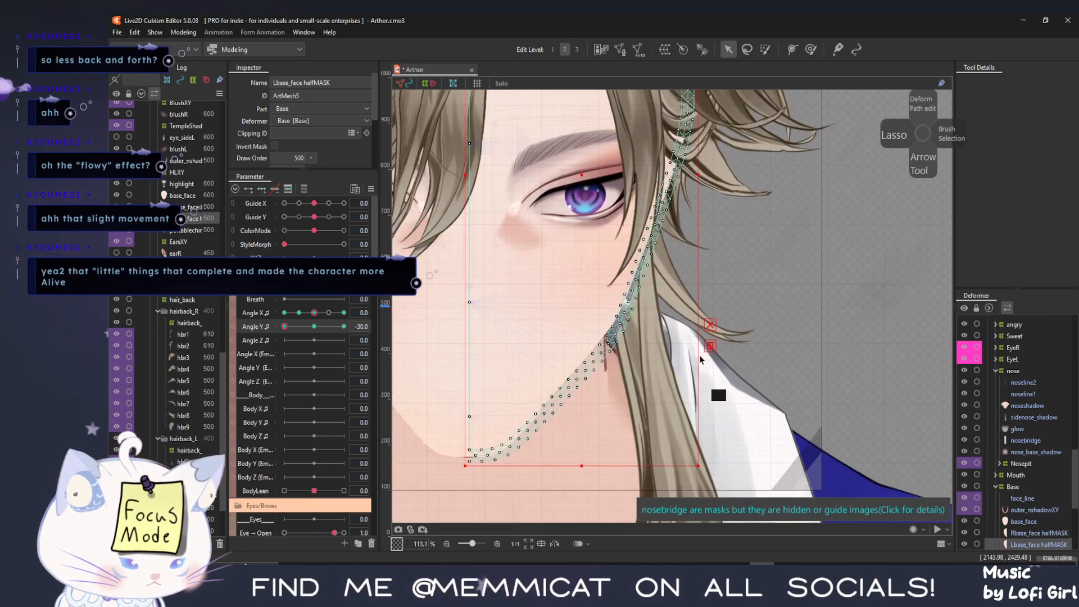
left_click_drag(697, 173, 691, 173)
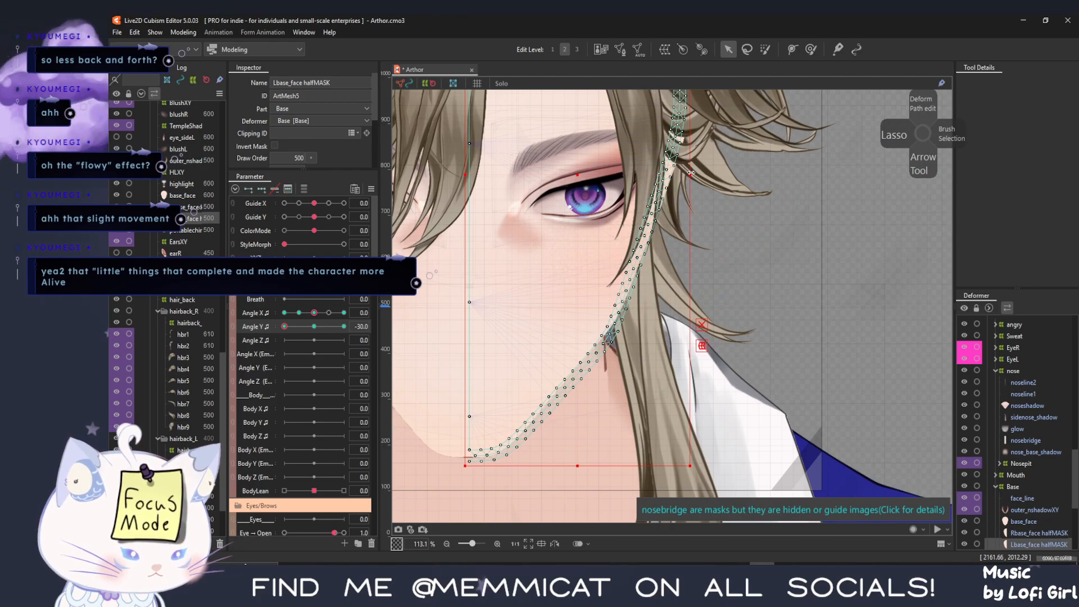
Push the outer edge of the Lbase_face halfMASK mesh inward beside the eye with the 824.3 px deform brush at Angle Y -30
left_click_drag(524, 304, 534, 455)
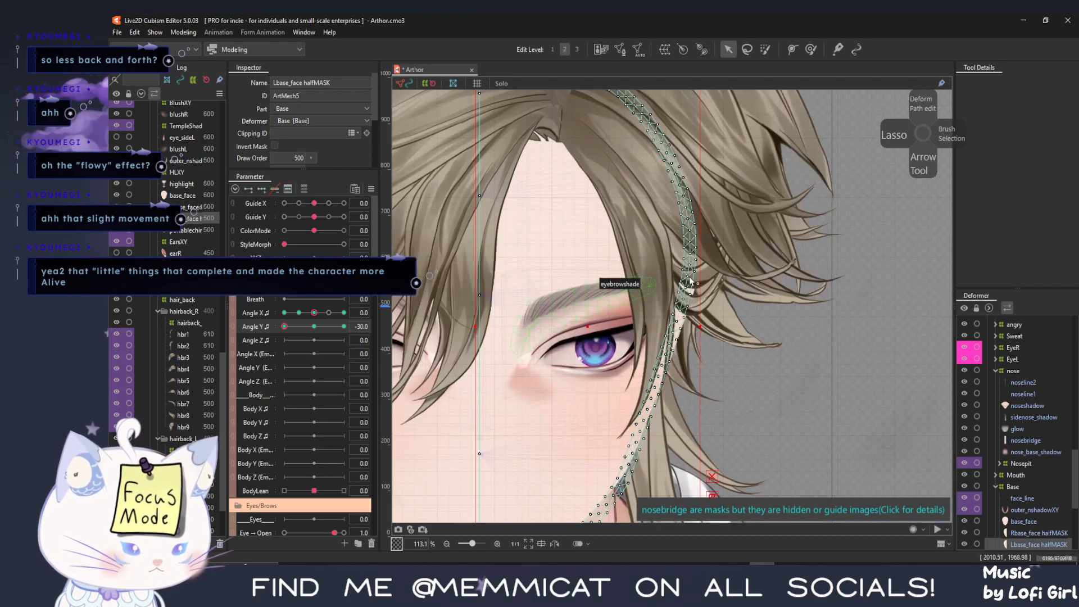
scroll(689, 273, "down", 3)
left_click(807, 49)
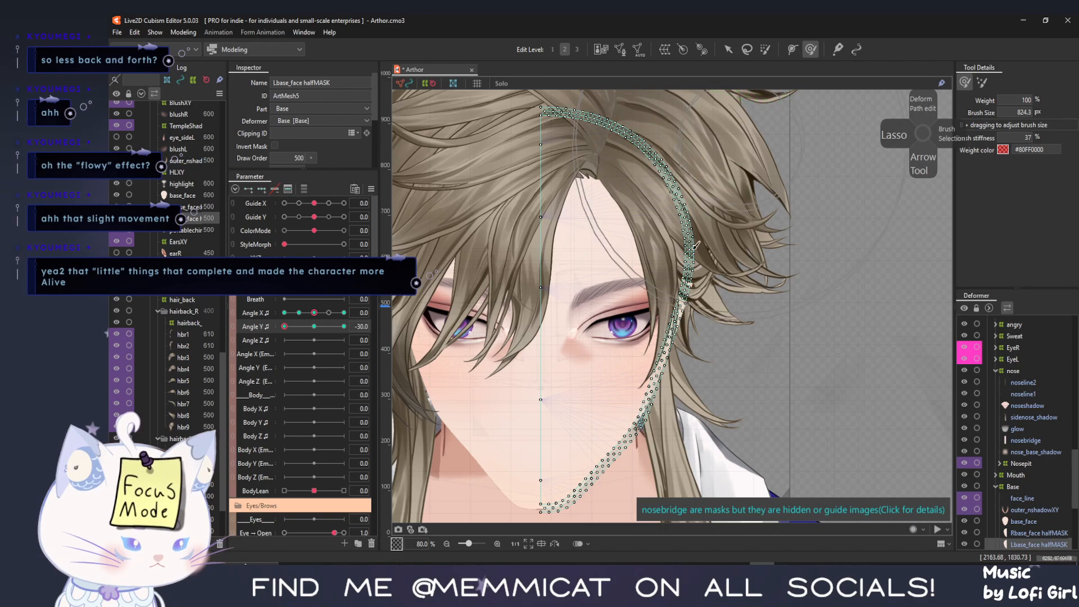
left_click_drag(752, 231, 740, 230)
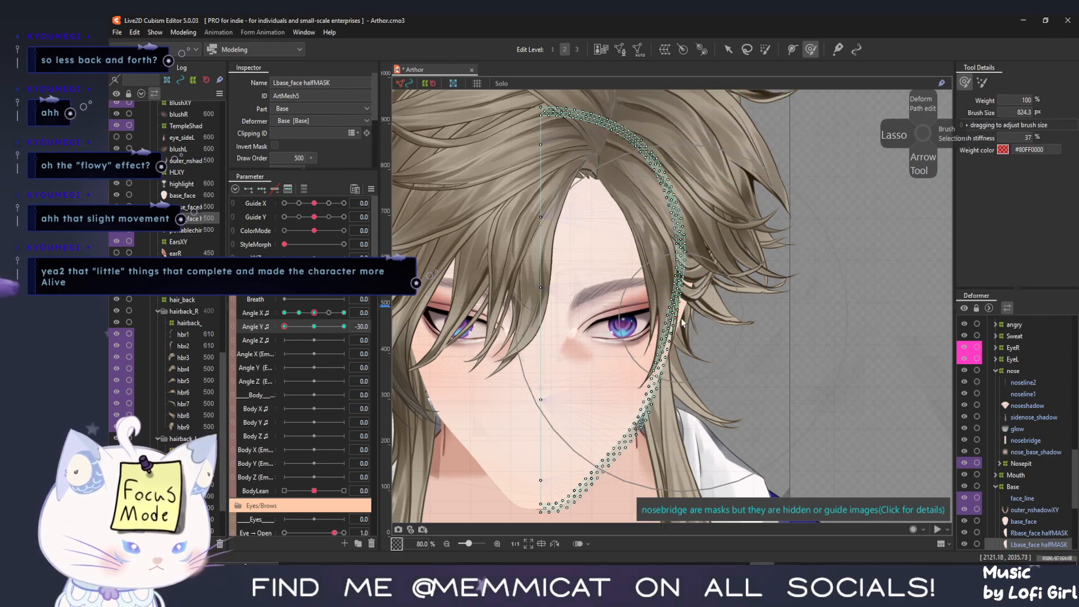
At Angle X 0 and Angle Y 30, raise the Lbase_face halfMASK mesh to the chin line and brush its outer edge inward to the cheek
scroll(686, 323, "down", 2)
left_click_drag(293, 328, 344, 327)
left_click_drag(450, 297, 466, 366)
left_click(729, 52)
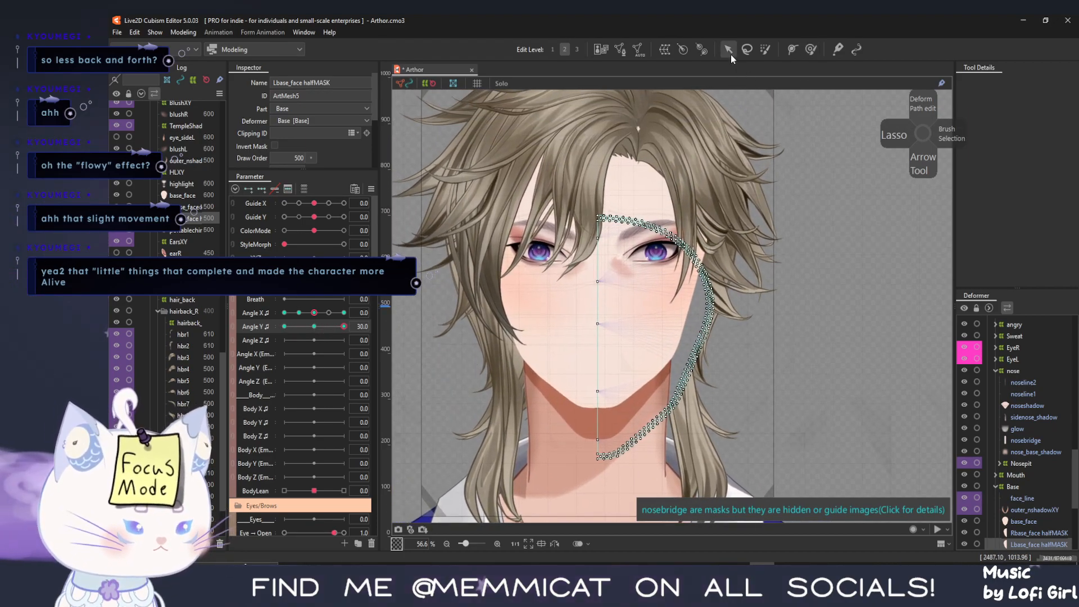
left_click_drag(657, 326, 659, 287)
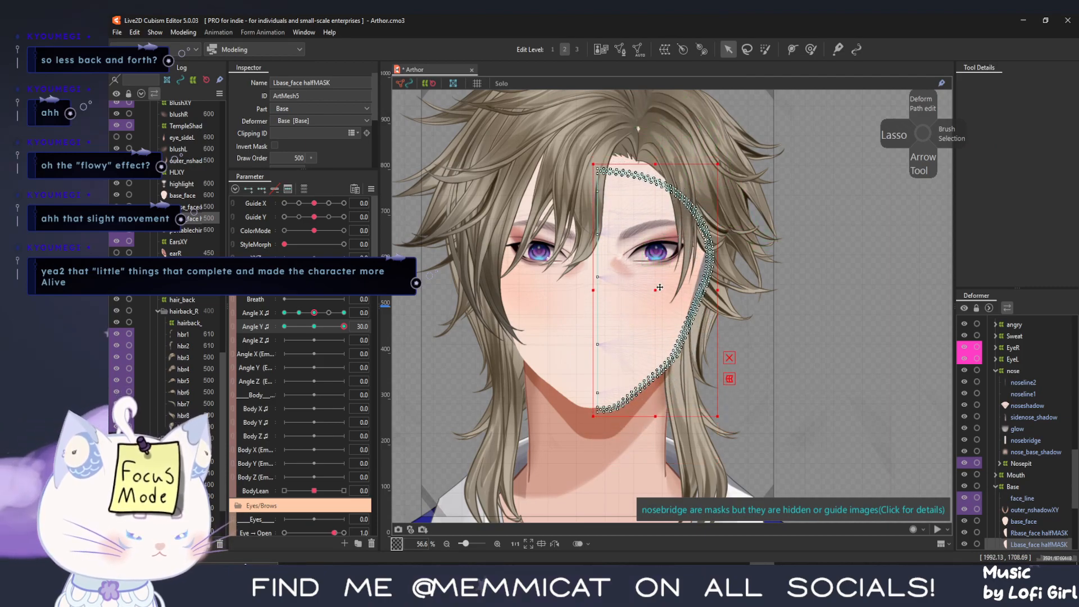
left_click(811, 49)
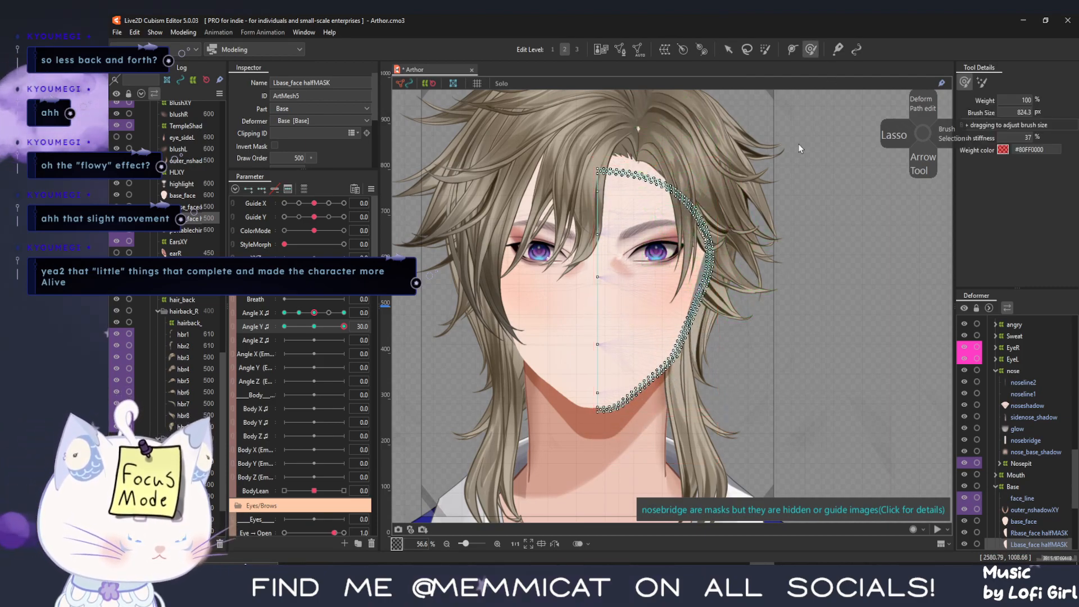
left_click_drag(774, 259, 760, 262)
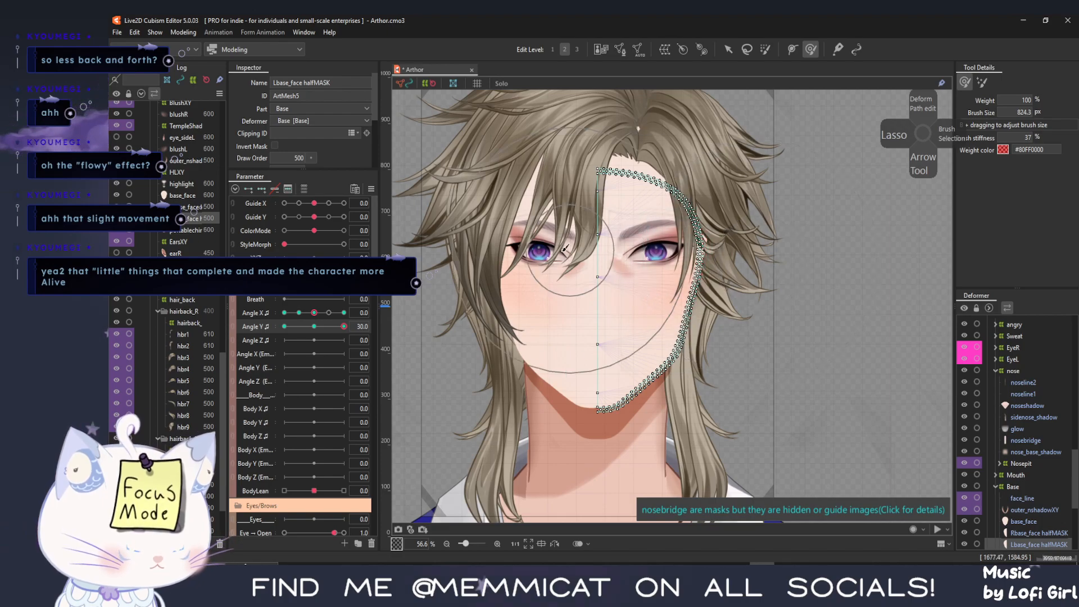
left_click_drag(651, 251, 730, 260)
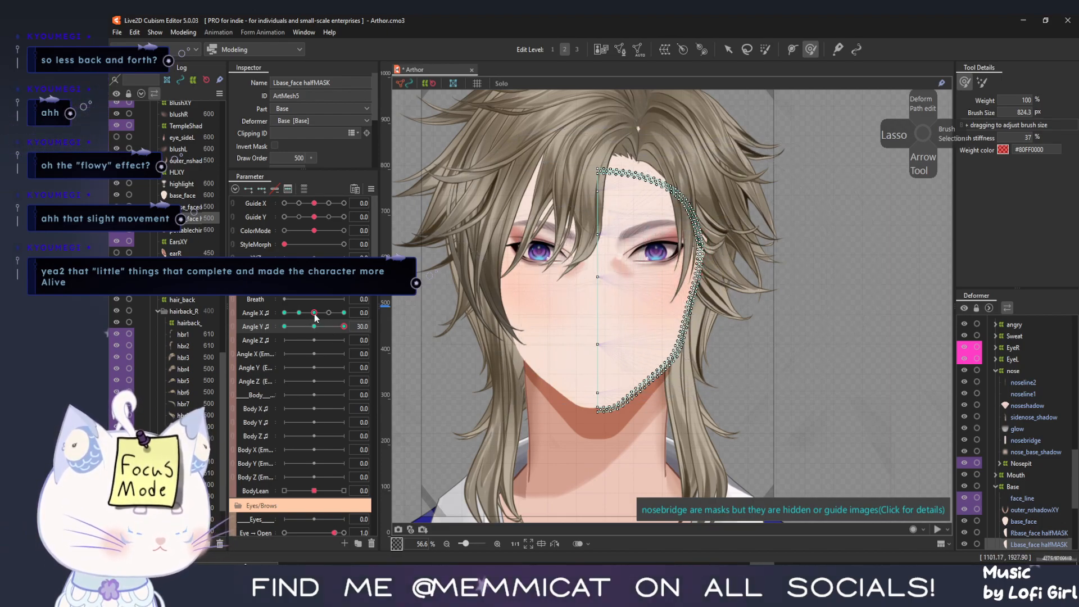
At Angle Y 30, raise the bottom of the Rbase_face halfMASK mesh to the chin at Angle X 0 and Angle X 15
left_click(185, 207)
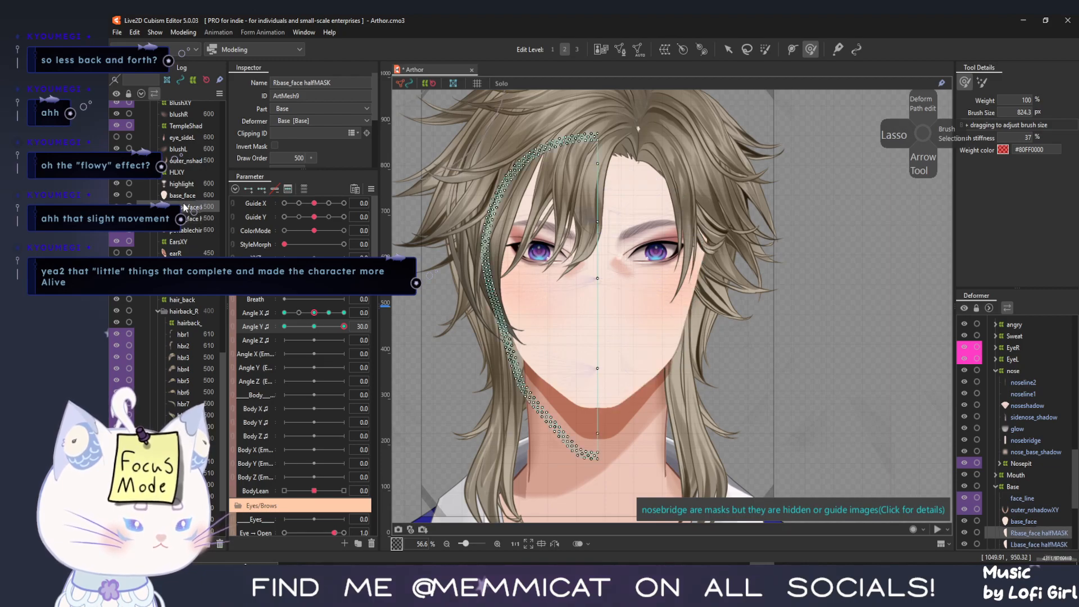
left_click(728, 50)
left_click_drag(543, 451, 554, 413)
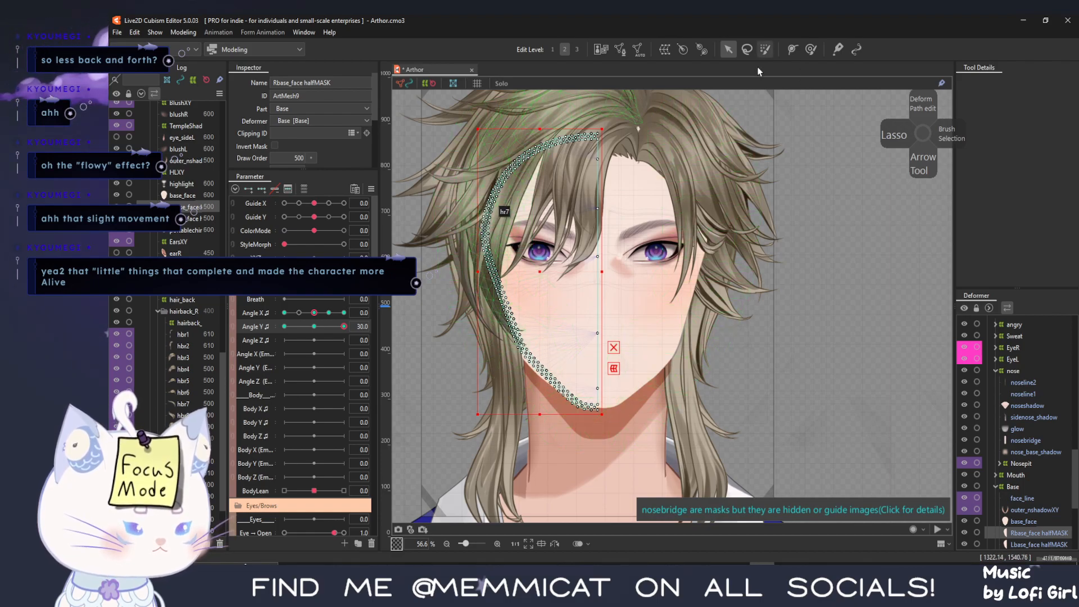
mouse_move(315, 314)
left_mouse_down()
mouse_move(343, 314)
mouse_move(314, 317)
mouse_move(328, 318)
left_mouse_up()
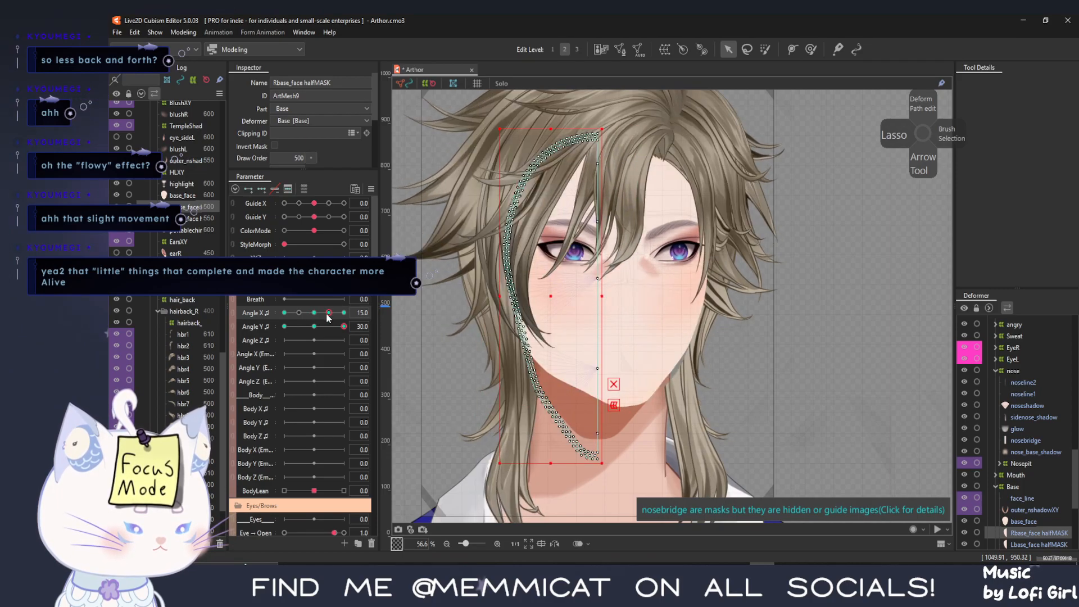
left_click_drag(559, 461, 572, 396)
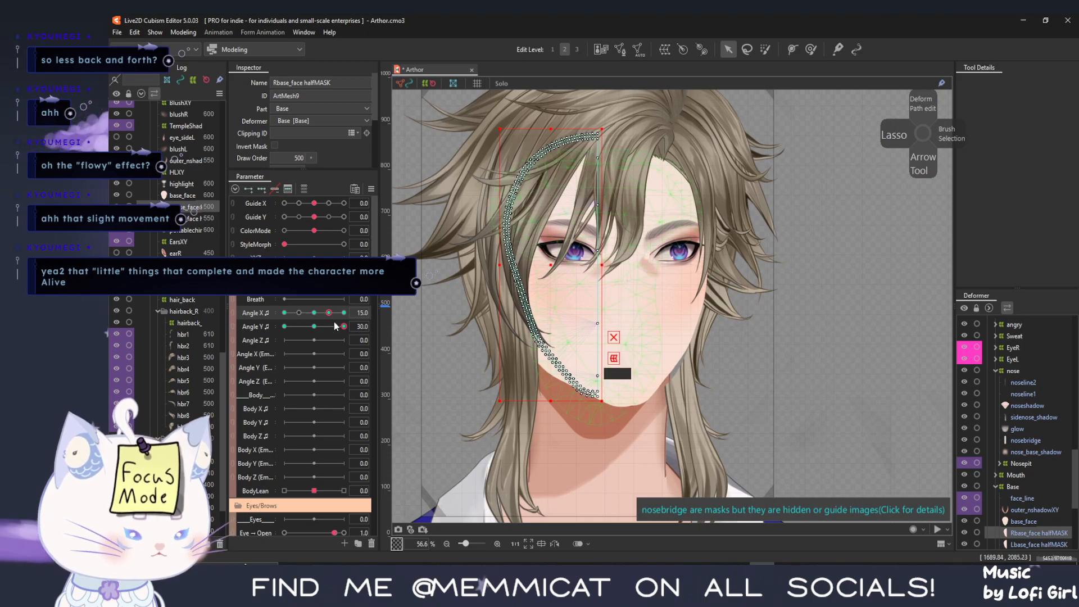
At Angle Y 30, shorten and shift the Rbase_face halfMASK mesh onto the face at Angle X 30, and adjust its outer edge at Angle X 15
left_click(343, 313)
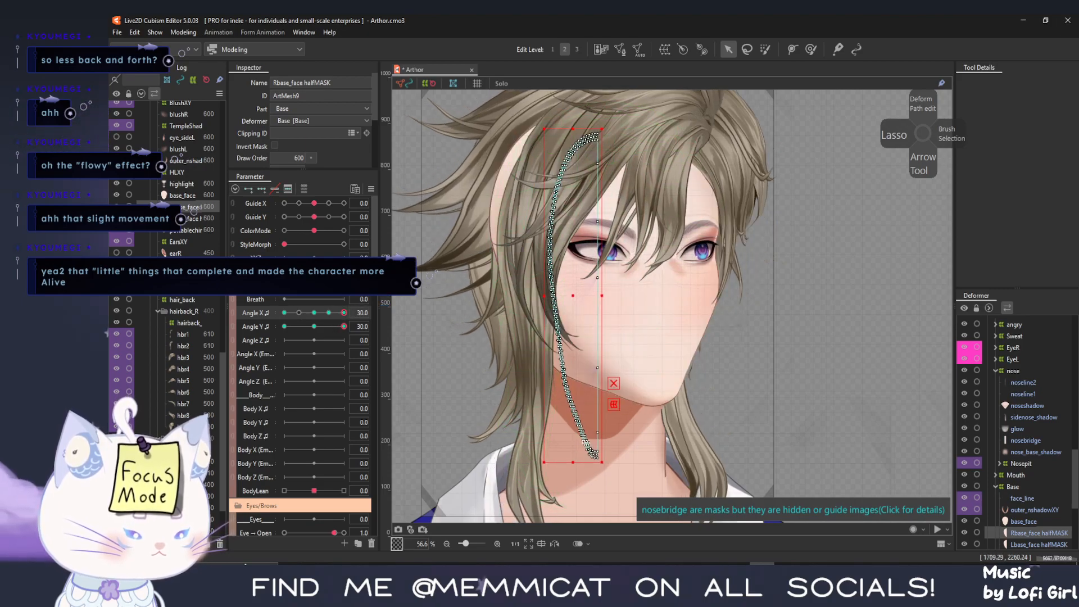
mouse_move(568, 258)
left_mouse_down()
mouse_move(587, 261)
mouse_move(577, 261)
left_mouse_up()
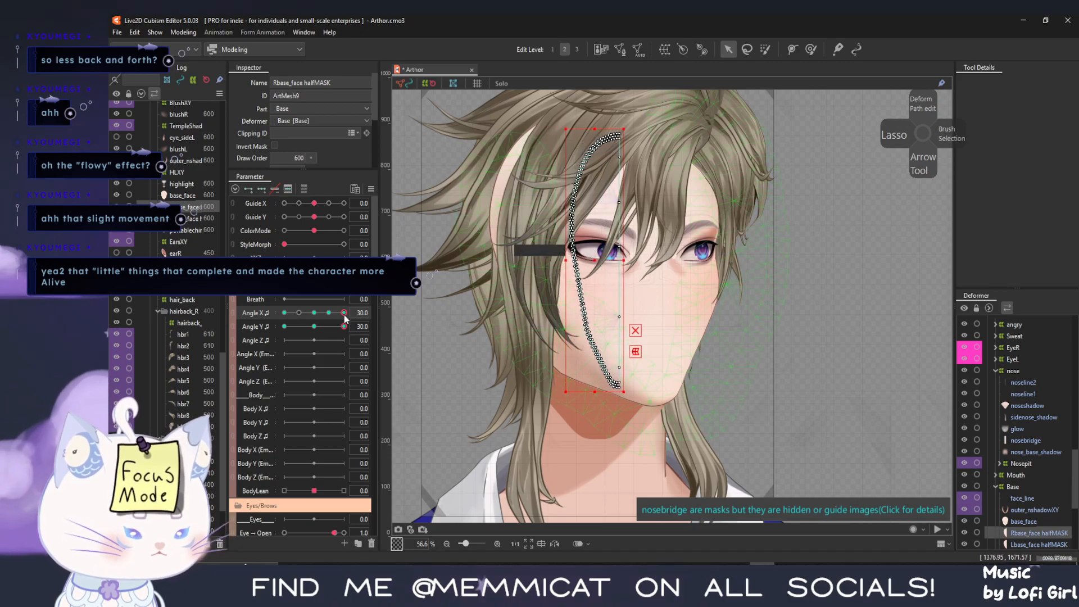
left_click(329, 312)
mouse_move(502, 270)
left_mouse_down()
mouse_move(528, 257)
mouse_move(508, 260)
left_mouse_up()
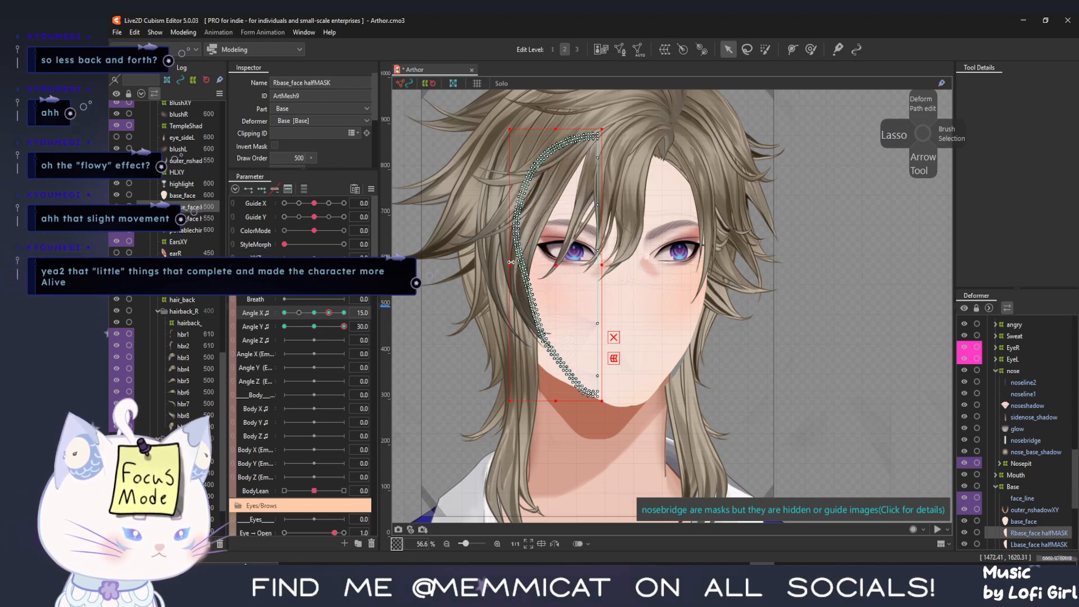
left_click_drag(510, 261, 505, 263)
At Angle X -30 and Angle Y 30, raise the bottom of the Rbase_face halfMASK mesh to the jaw and narrow it from its inner edge
left_click_drag(329, 312, 176, 310)
left_click_drag(538, 465, 539, 392)
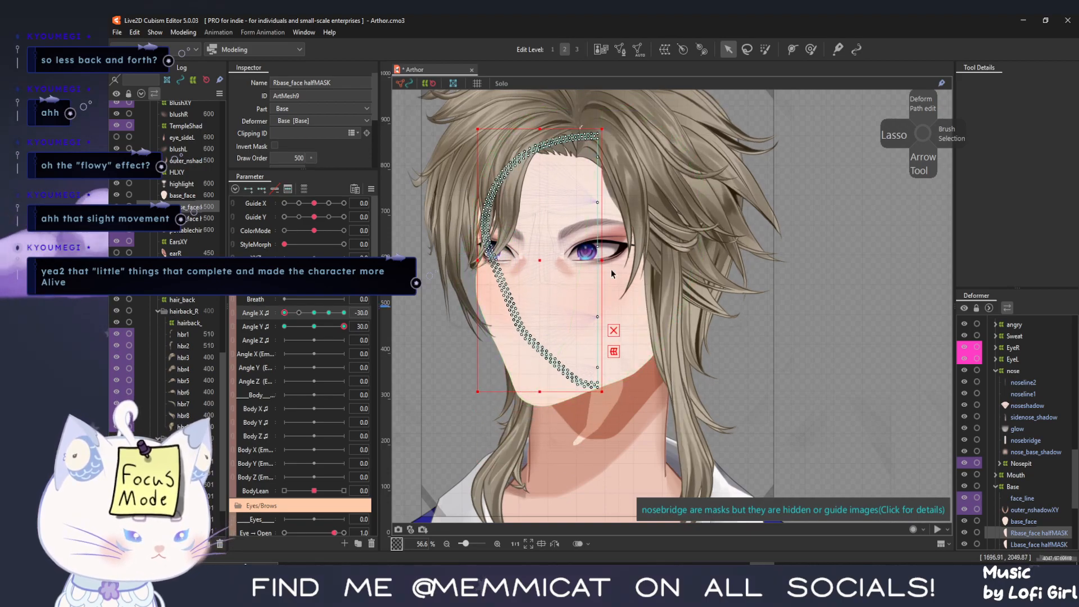
left_click_drag(613, 276, 553, 260)
key("ctrl+z")
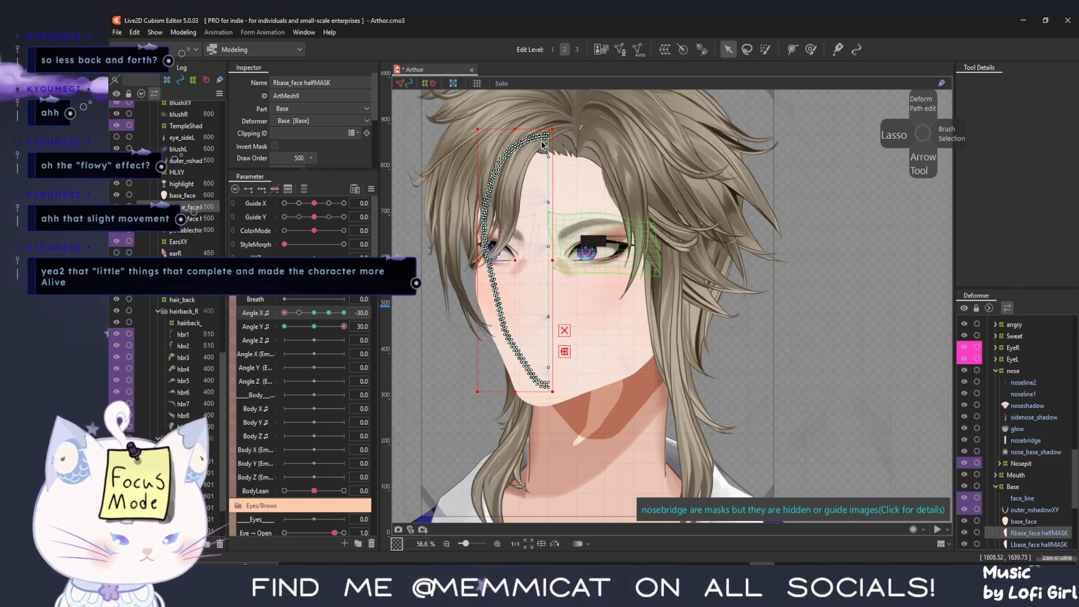
At Angle X -30 and Angle Y 0, narrow the Rbase_face halfMASK mesh from its inner edge and lower its top toward the hairline
left_click(314, 326)
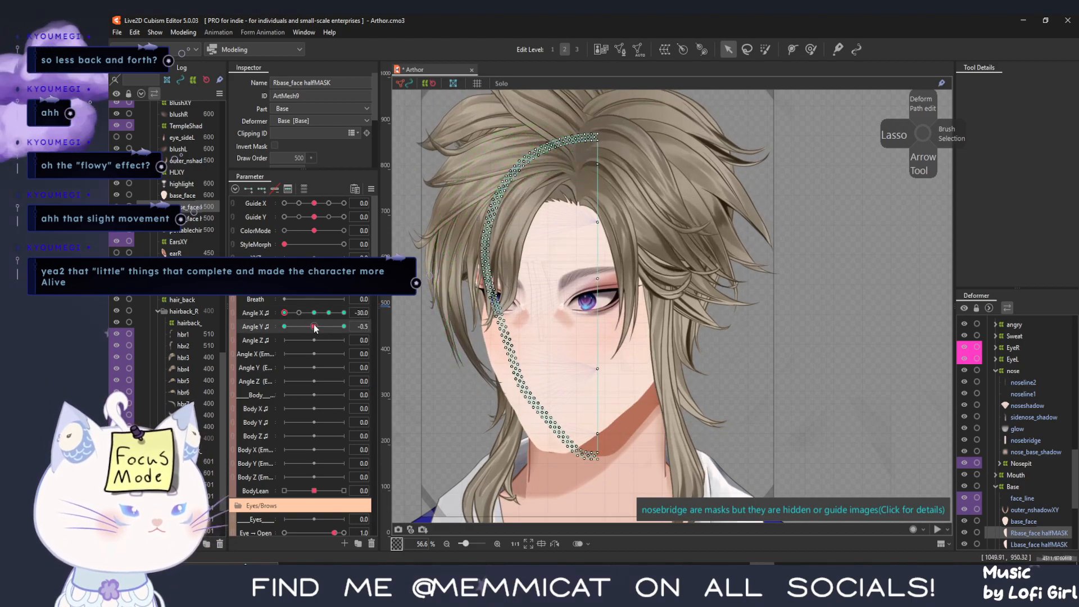
left_click_drag(601, 296, 562, 297)
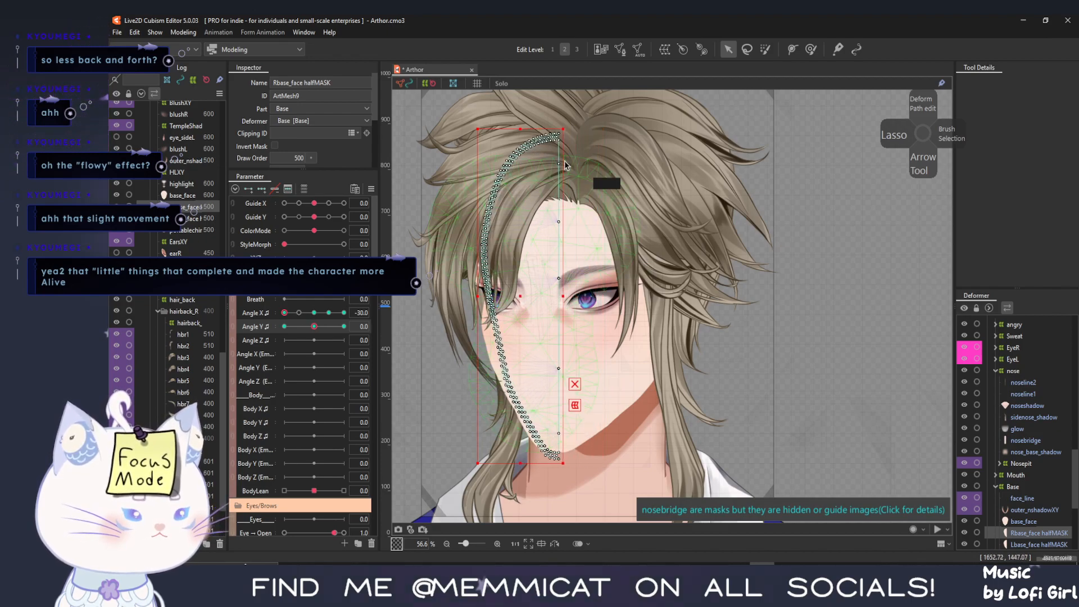
left_click_drag(524, 127, 517, 168)
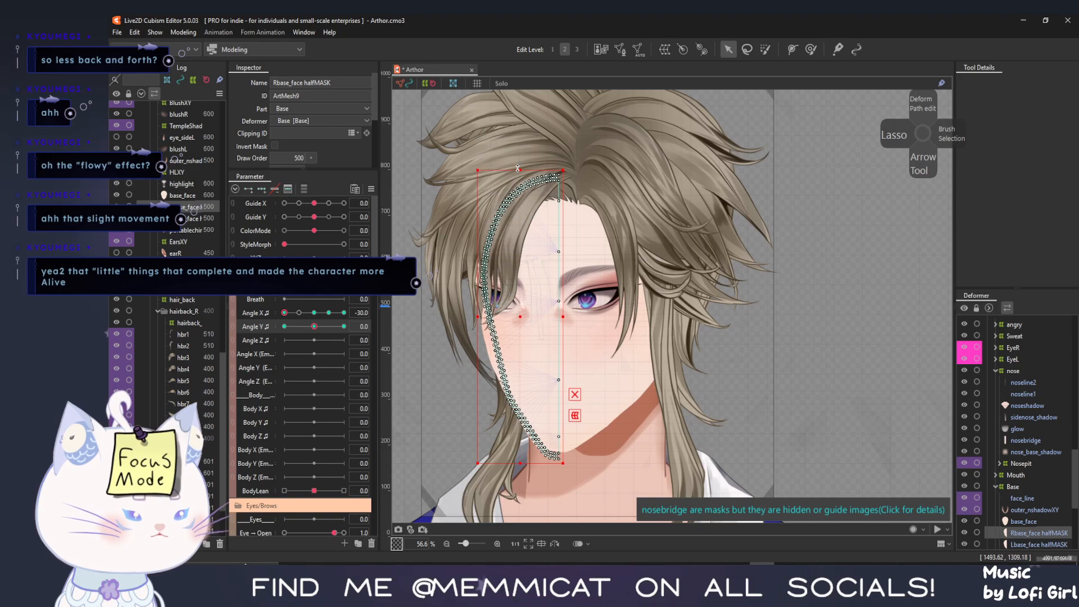
At Angle X 30 and Angle Y 0, lower the top of the Rbase_face halfMASK mesh and brush its bottom up to the jawline
left_click_drag(289, 319, 355, 322)
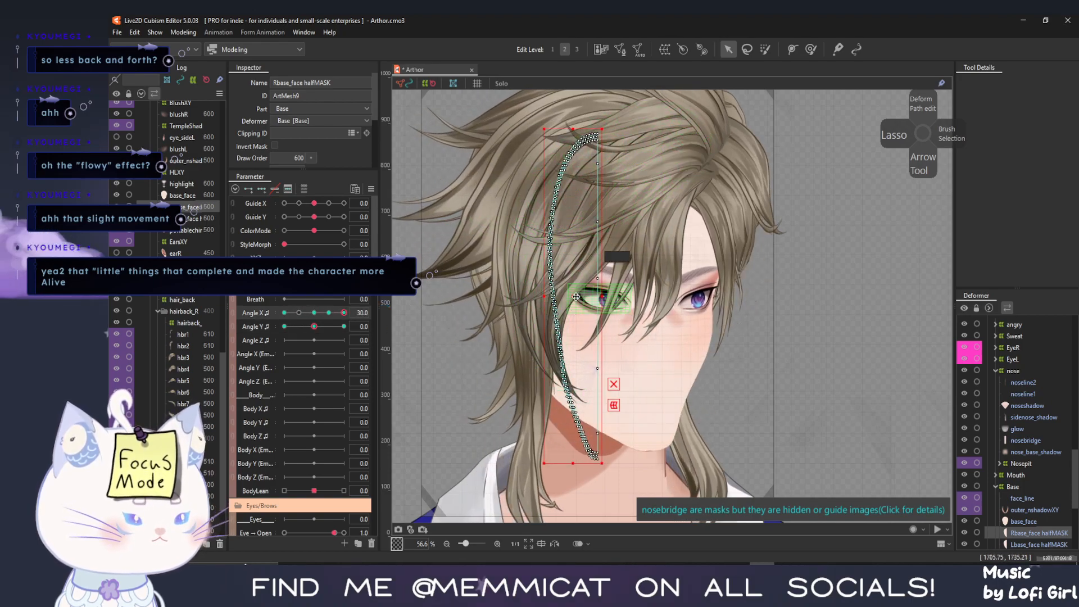
left_click_drag(573, 129, 577, 182)
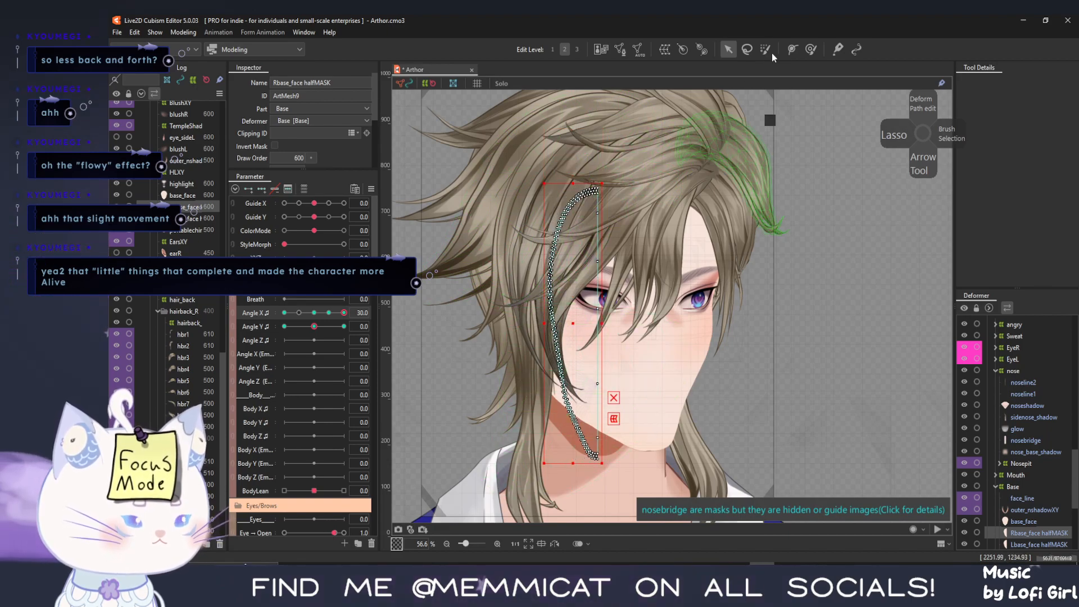
left_click(811, 49)
left_click_drag(597, 480, 597, 453)
left_click_drag(603, 487, 602, 471)
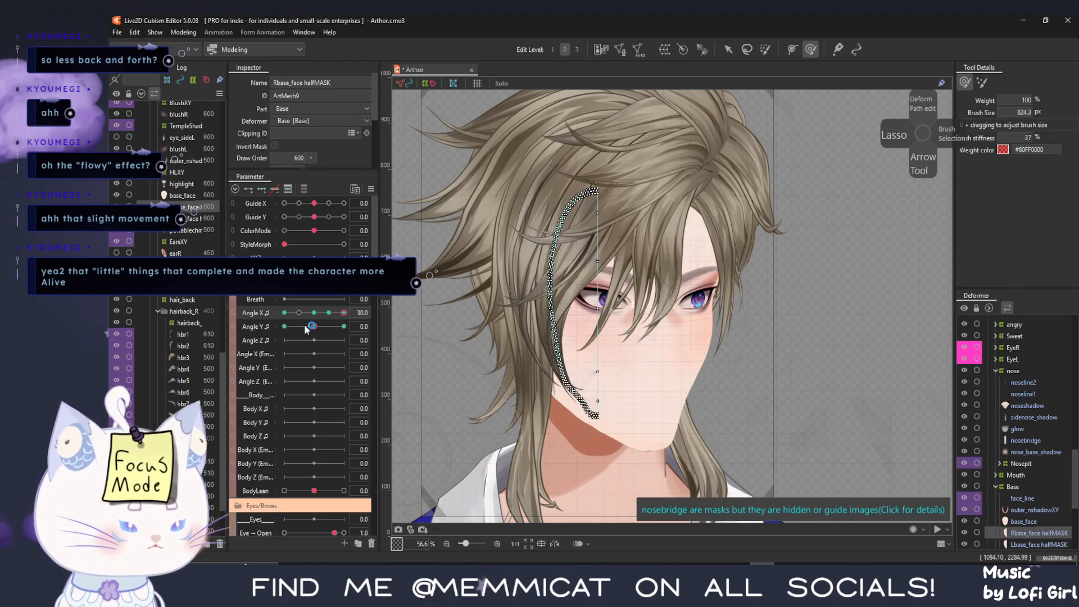
At Angle X -30 and Angle Y -30, brush the tops of the Rbase_face and Lbase_face halfMASK meshes down toward the hairline
left_click_drag(343, 312, 217, 331)
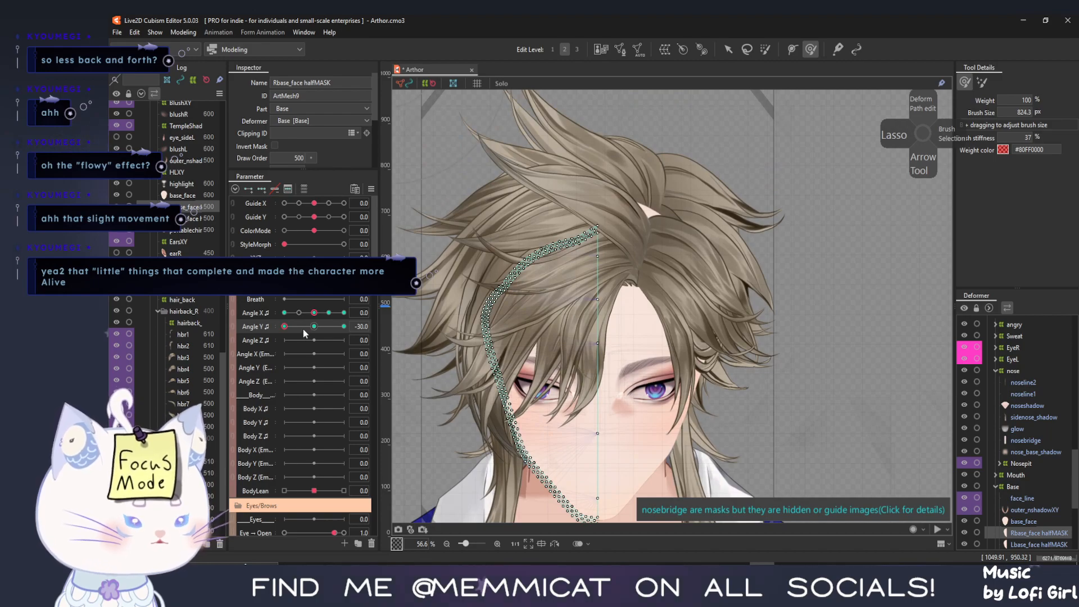
left_click(186, 220)
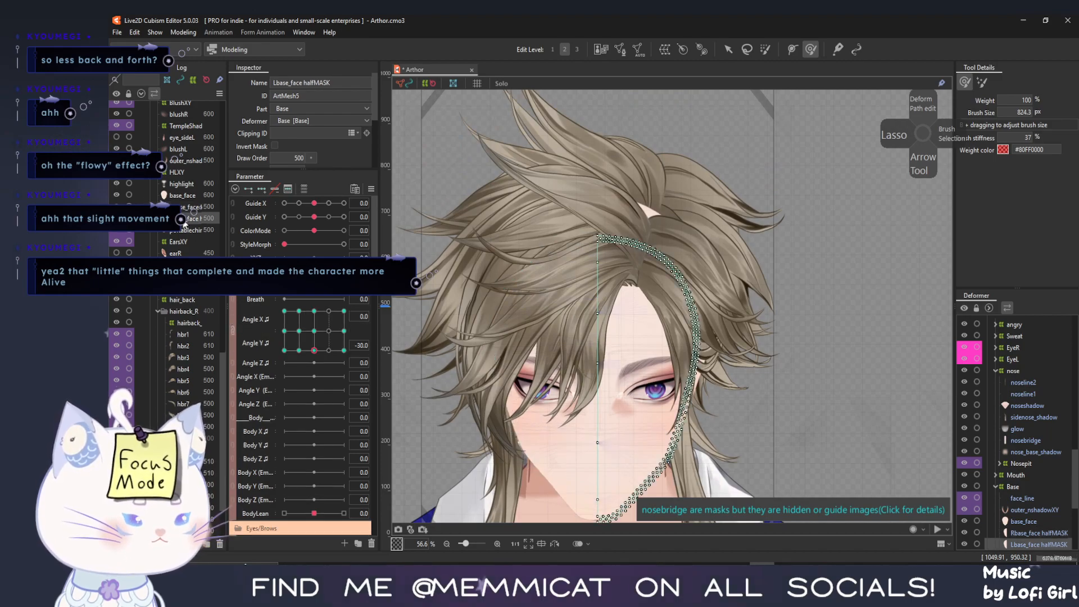
left_click_drag(313, 348, 246, 360)
left_click(185, 206, "ctrl")
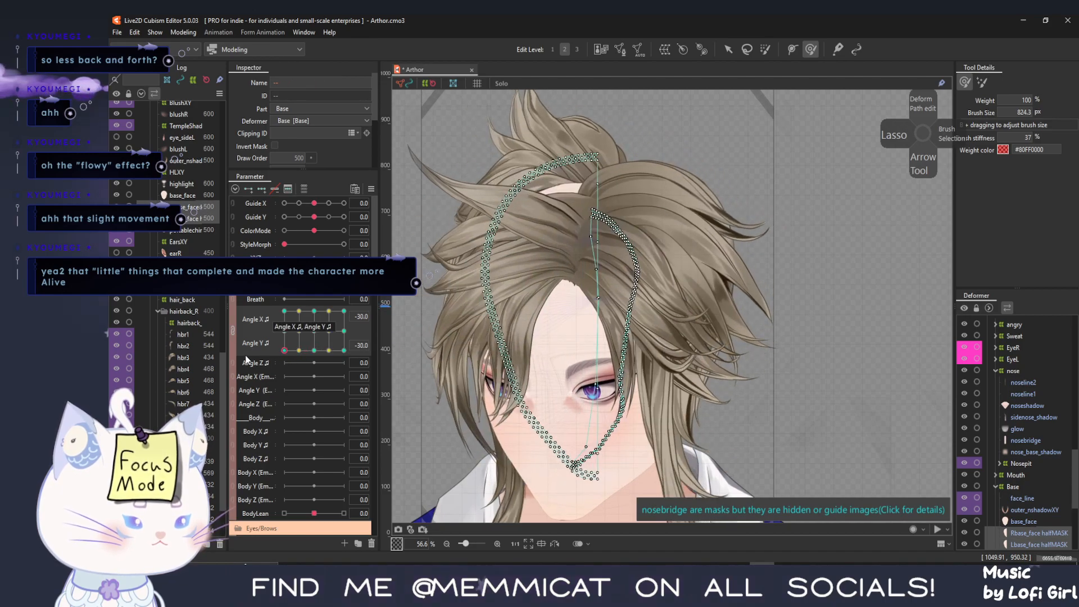
left_click_drag(564, 136, 565, 157)
left_click_drag(564, 107, 559, 159)
left_click_drag(570, 121, 571, 130)
left_click_drag(498, 127, 509, 145)
At Angle X -30 and Angle Y 30, shift the face halfMASK meshes upward and toward the turned side of the face
left_click_drag(284, 349, 272, 301)
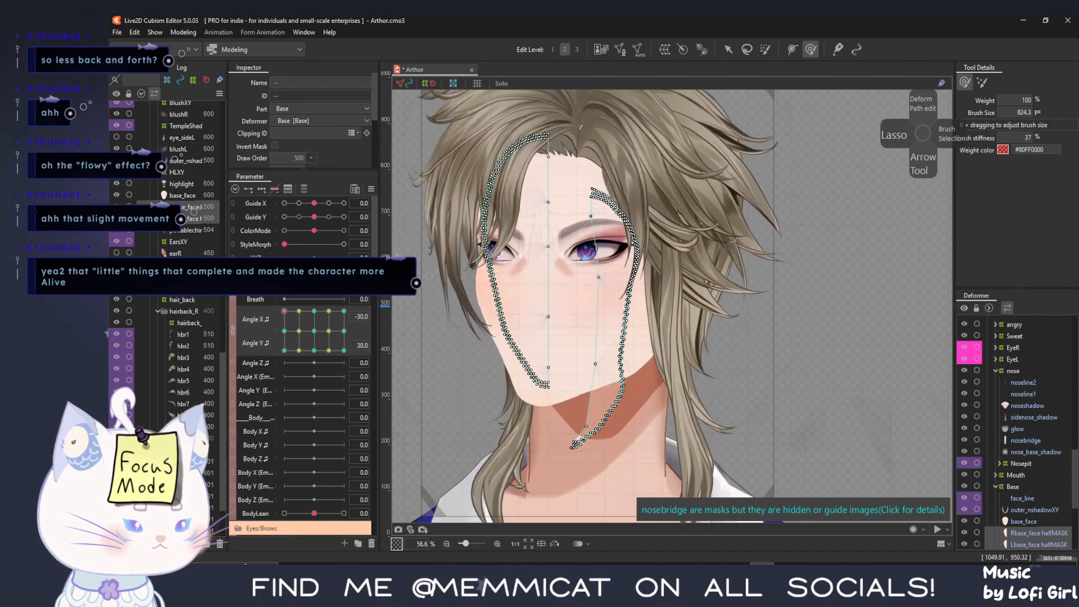
left_click(727, 48)
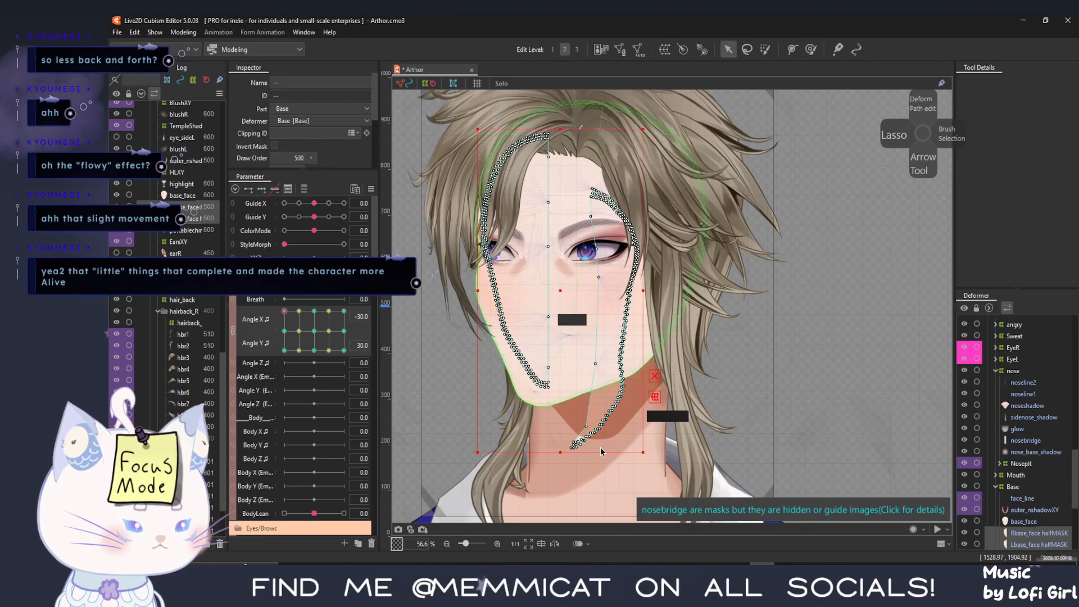
left_click(553, 284)
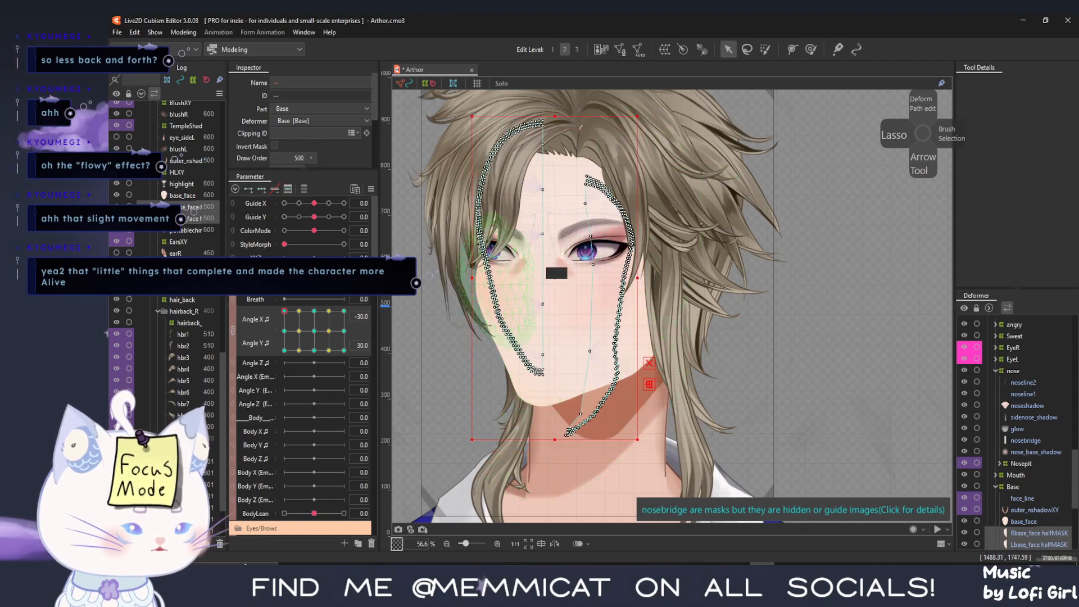
key("ctrl+z")
key("ctrl+z")
left_click_drag(607, 322, 583, 264)
At Angle Y 30, raise the bottom of the Lbase_face halfMASK mesh to the jaw at Angle X -15 and 30, narrowing it at 30
left_click_drag(284, 311, 302, 312)
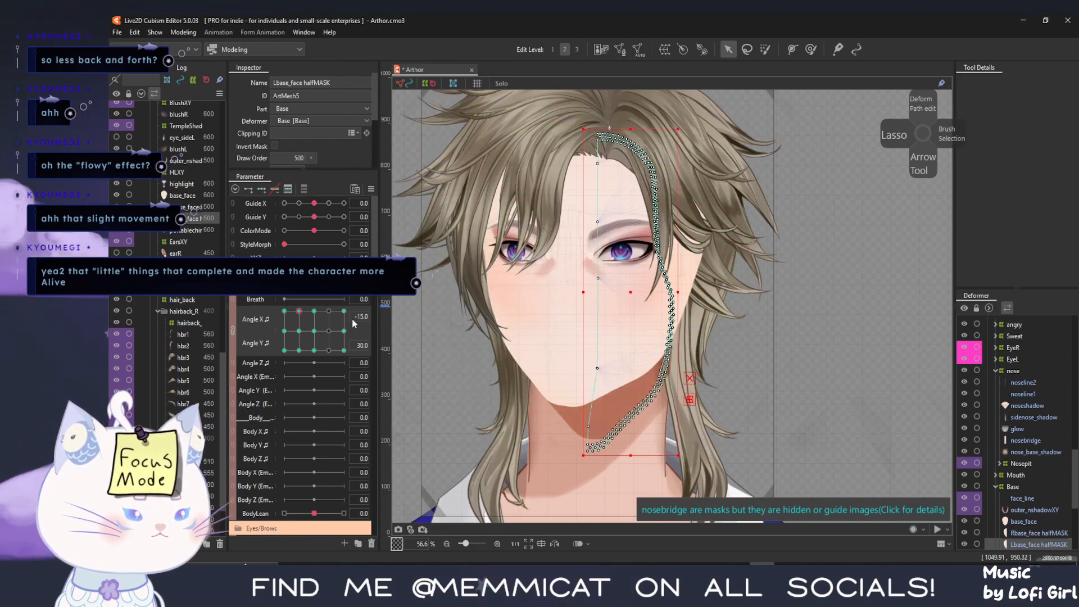
left_click_drag(623, 456, 621, 409)
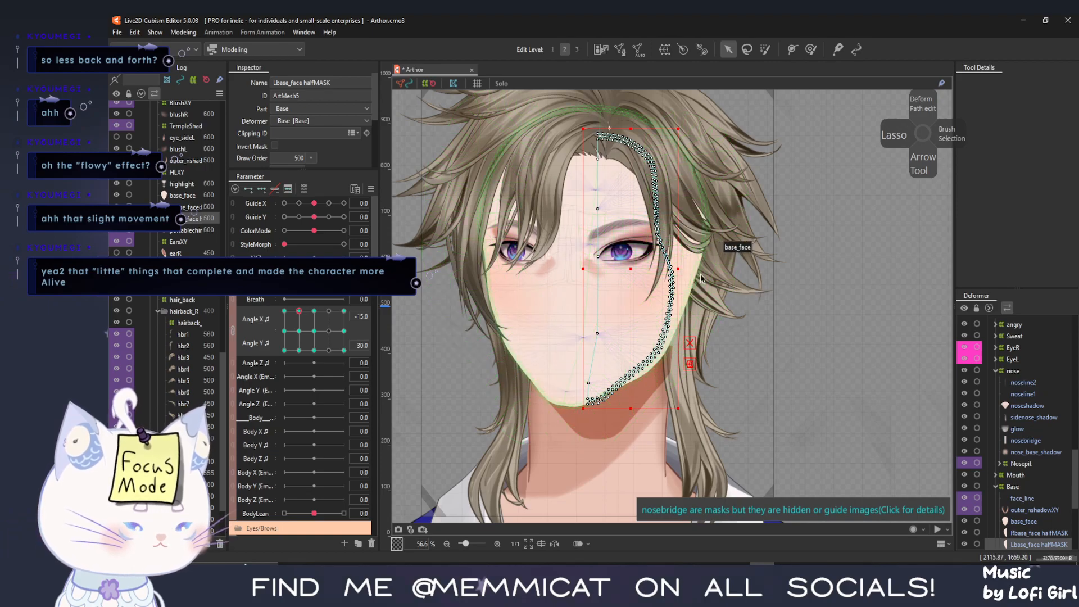
left_click_drag(304, 322, 348, 312)
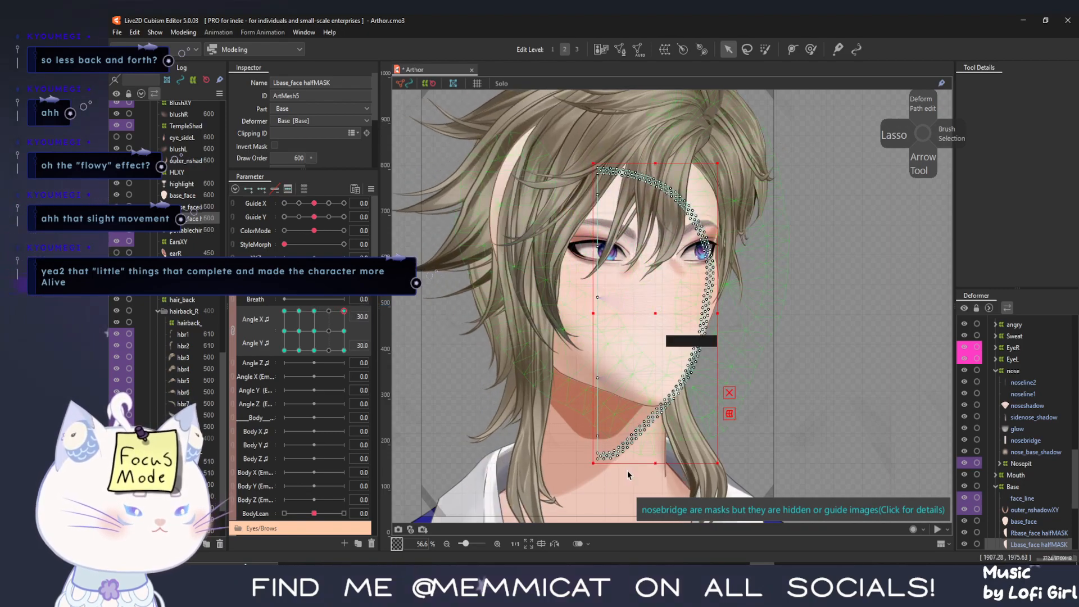
left_click_drag(659, 450, 658, 372)
left_click_drag(591, 274, 650, 274)
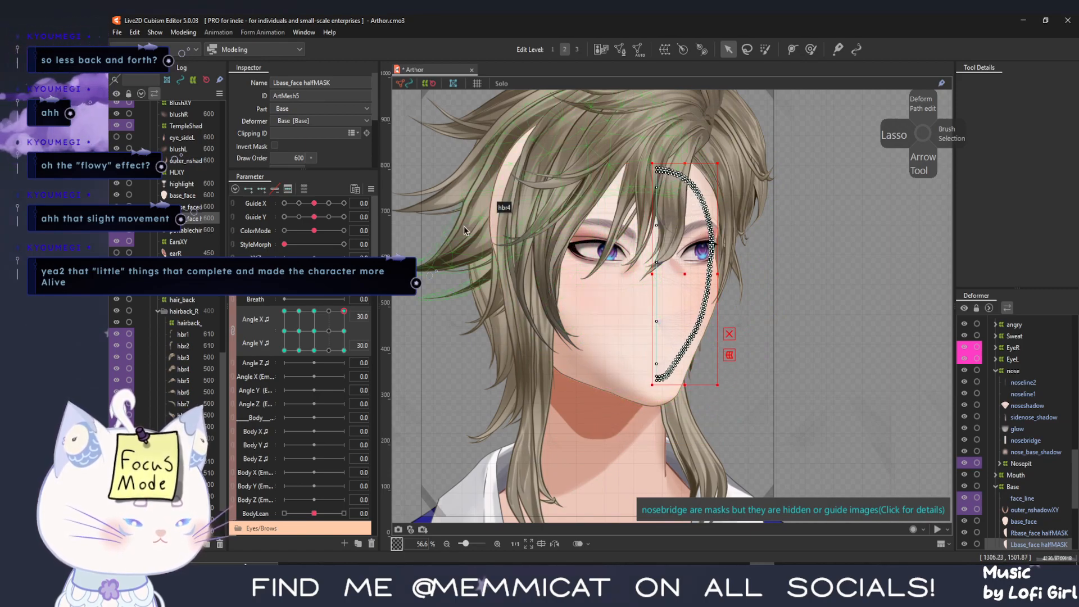
At Angle X 30 and Angle Y 30, set the draw order of back hair meshes hbr3 to hbr8 to 610
left_click(486, 224)
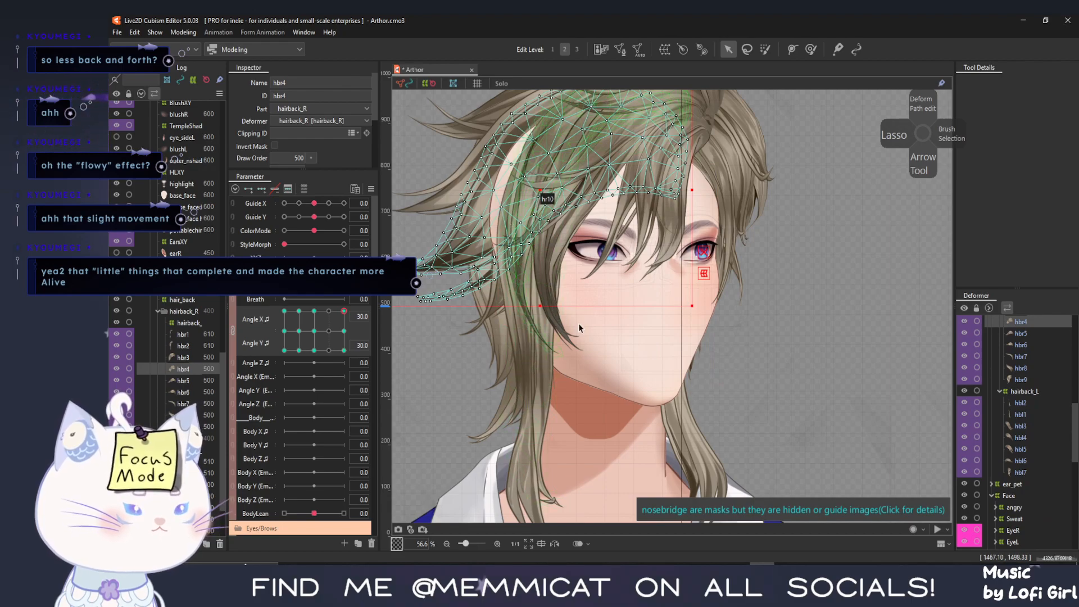
left_click(631, 386)
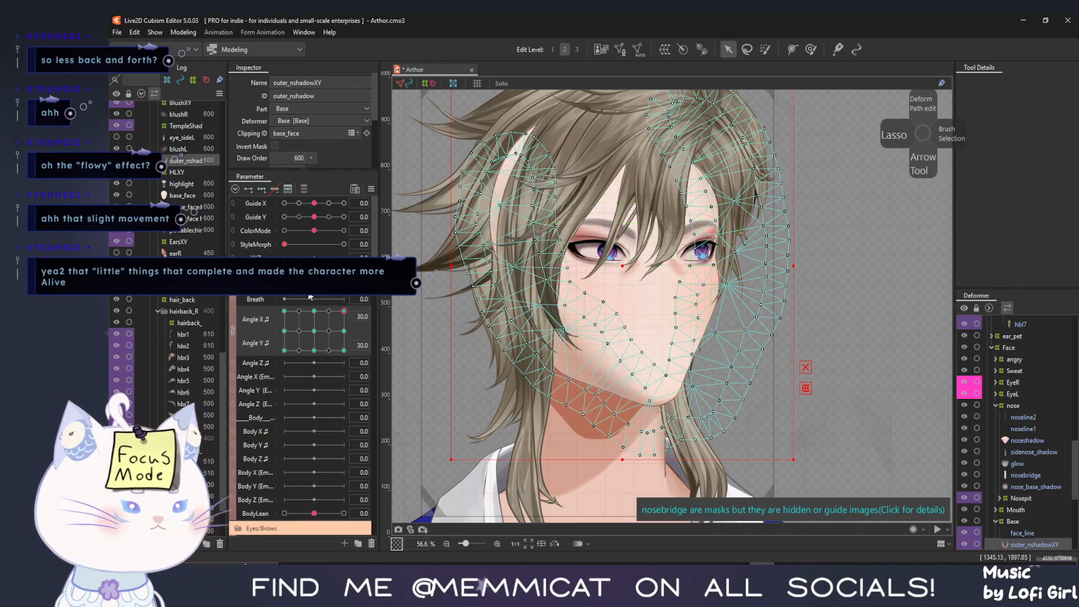
left_click(200, 356)
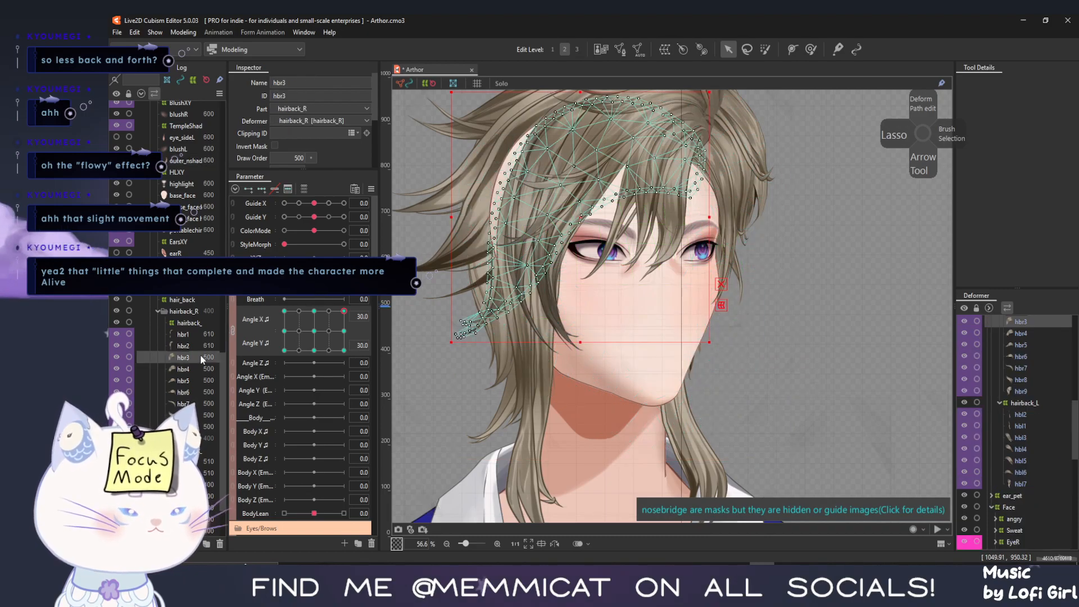
left_click(201, 414)
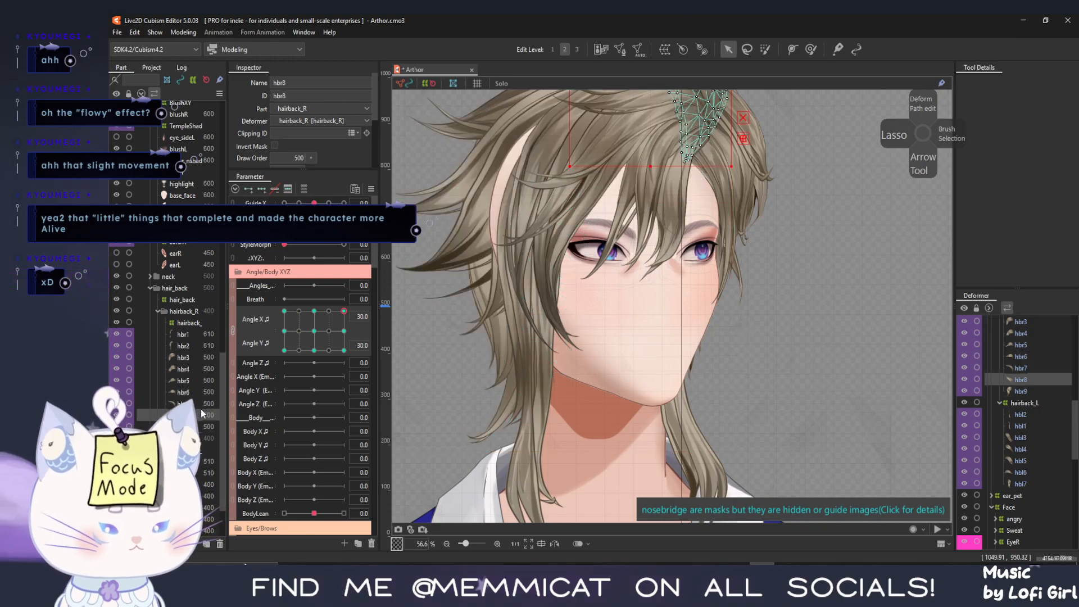
left_click(206, 353, "shift")
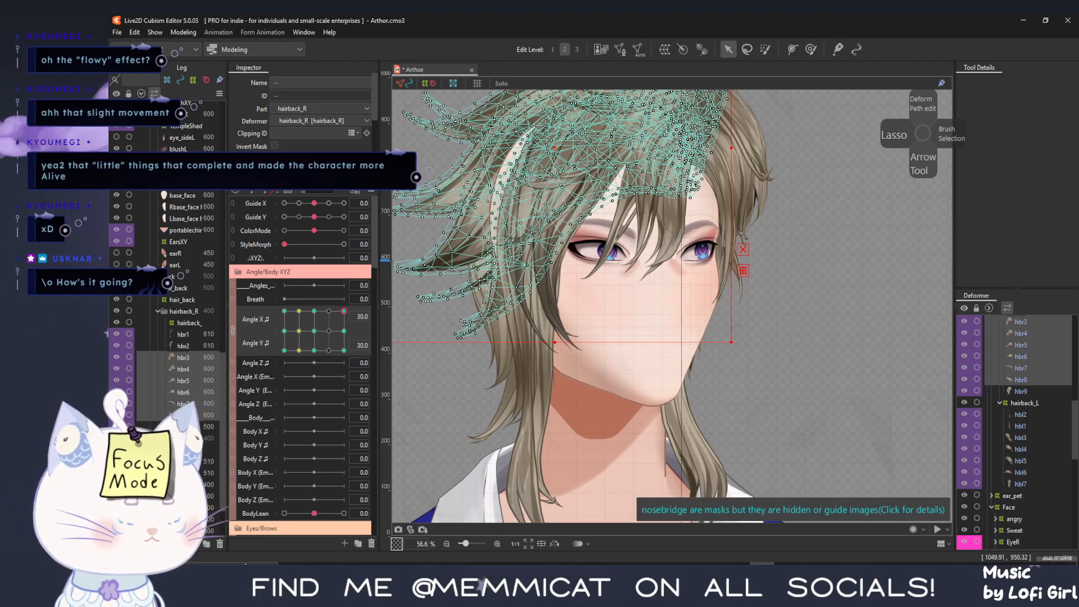
type("610")
key("Return")
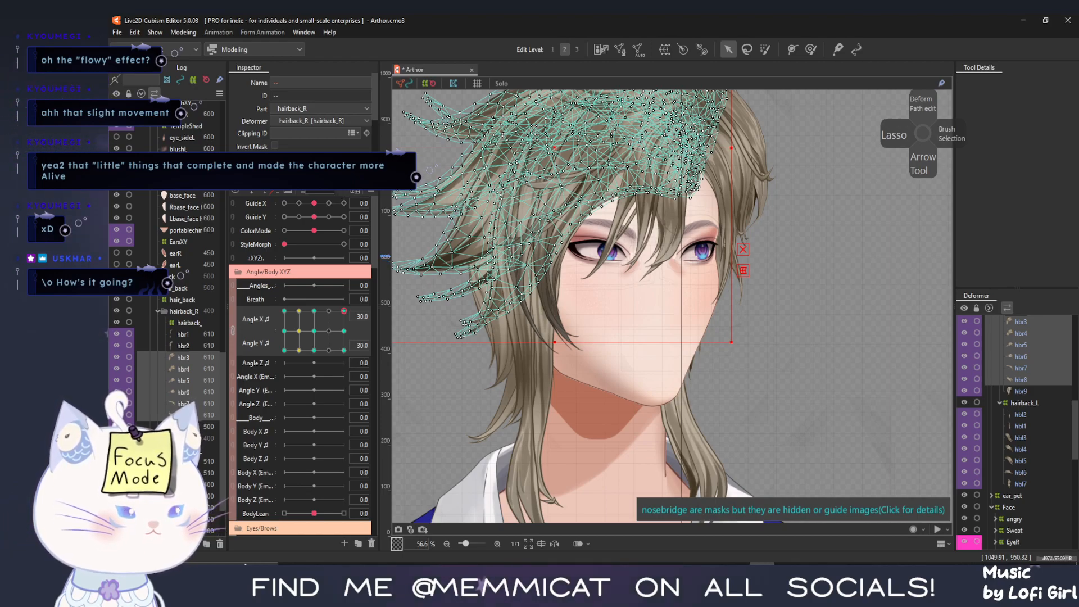
At Angle X 30 and Angle Y -30, raise the draw order of back hair meshes hbr3 to hbr8
left_click(187, 261)
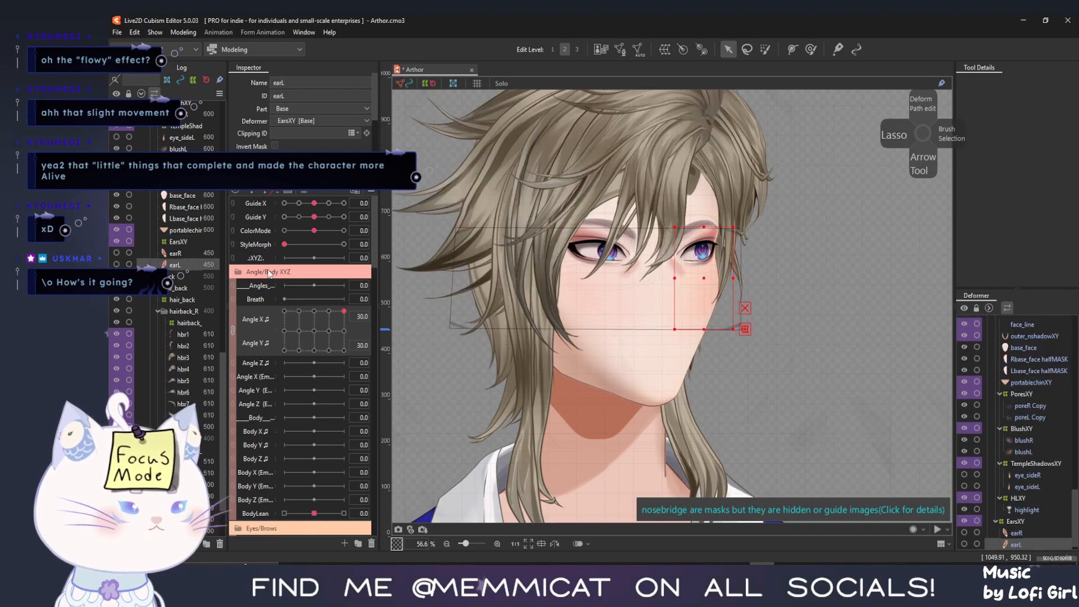
scroll(556, 329, "down", 3)
left_click_drag(341, 320, 344, 351)
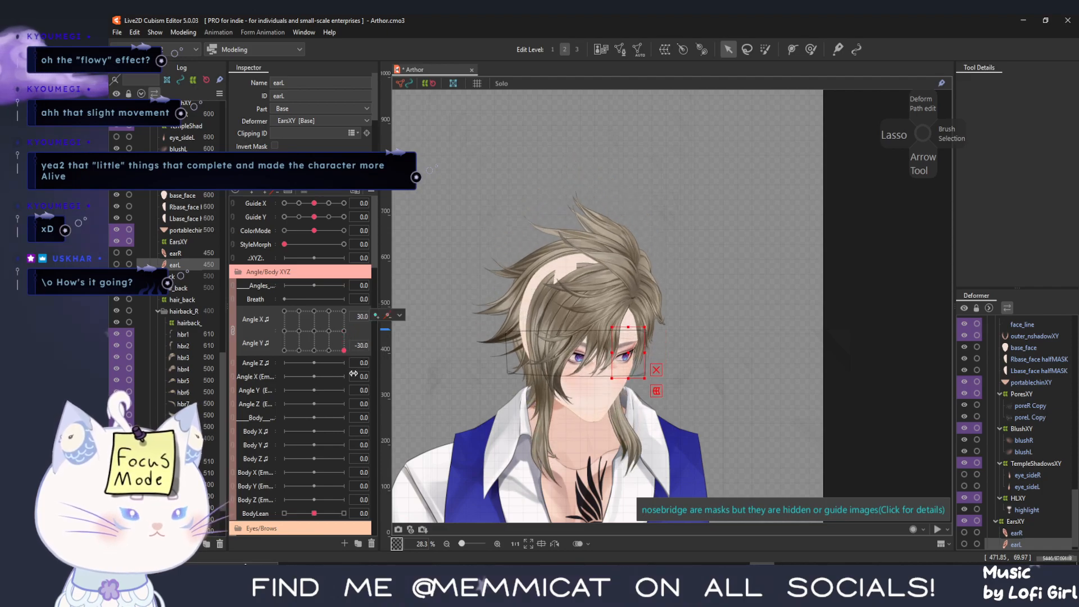
left_click(190, 356)
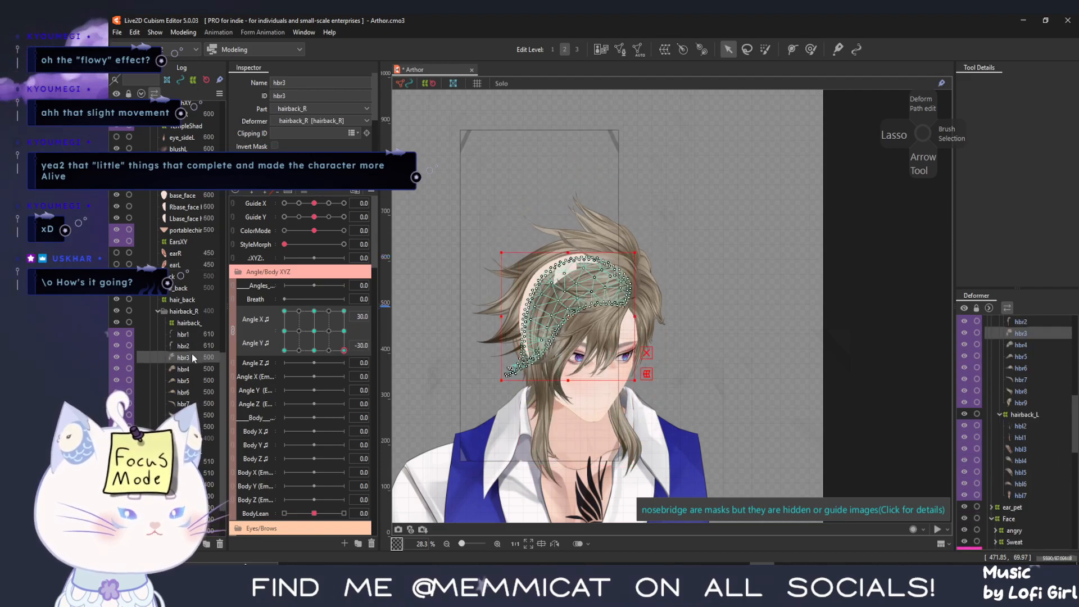
left_click(182, 414, "shift")
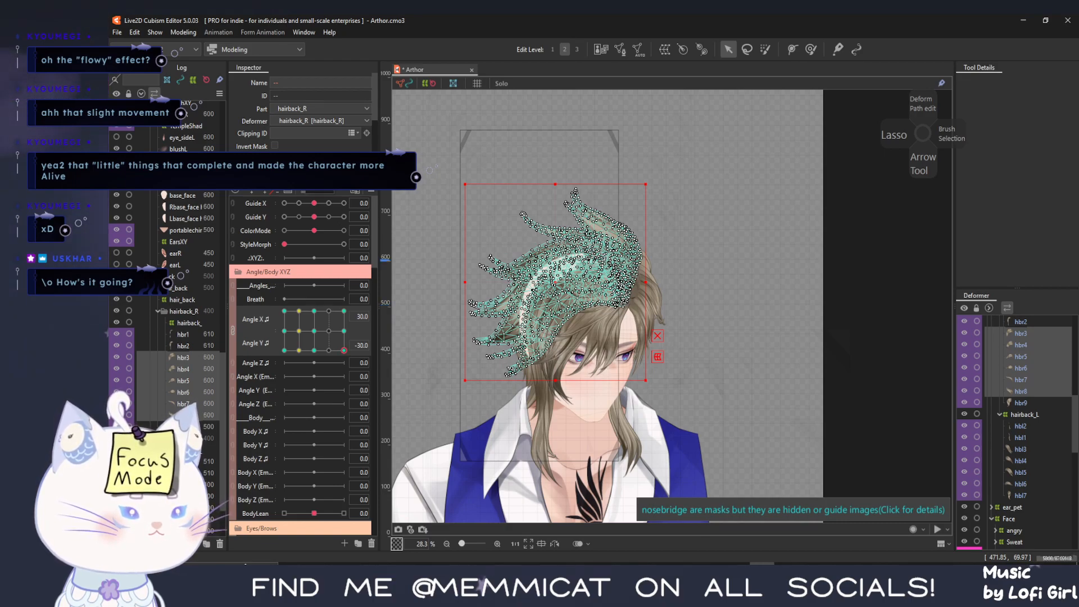
At Angle X 30 and Angle Y 0, set the draw order of back hair meshes hbr3 to hbr9 to 610
left_click(193, 348)
mouse_move(344, 350)
left_mouse_down()
mouse_move(346, 333)
mouse_move(354, 341)
mouse_move(344, 335)
mouse_move(342, 361)
mouse_move(316, 359)
mouse_move(346, 332)
left_mouse_up()
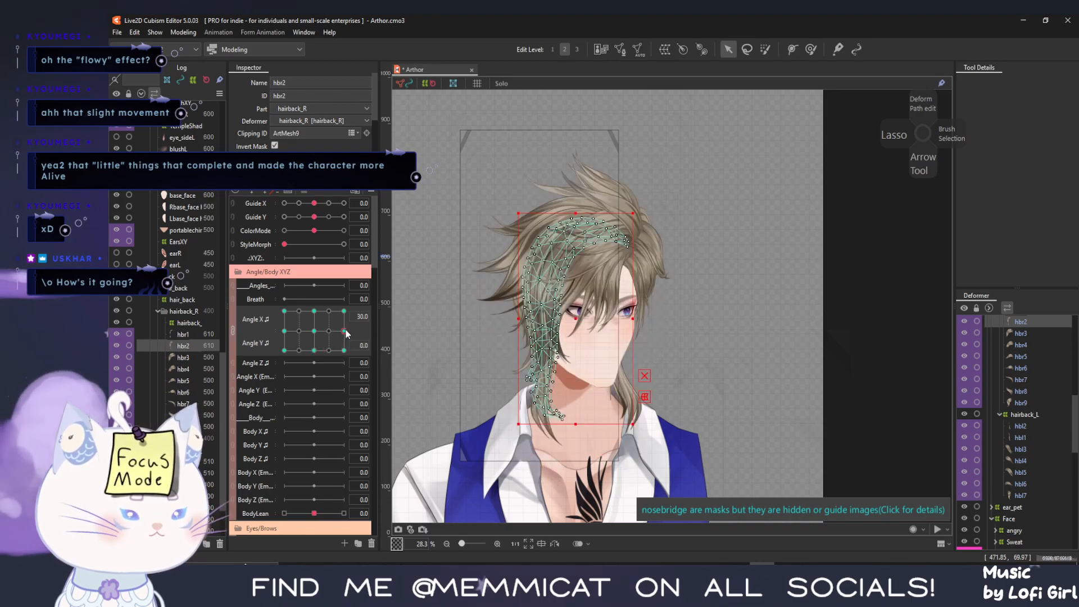
left_click(211, 359)
left_click(206, 427, "shift")
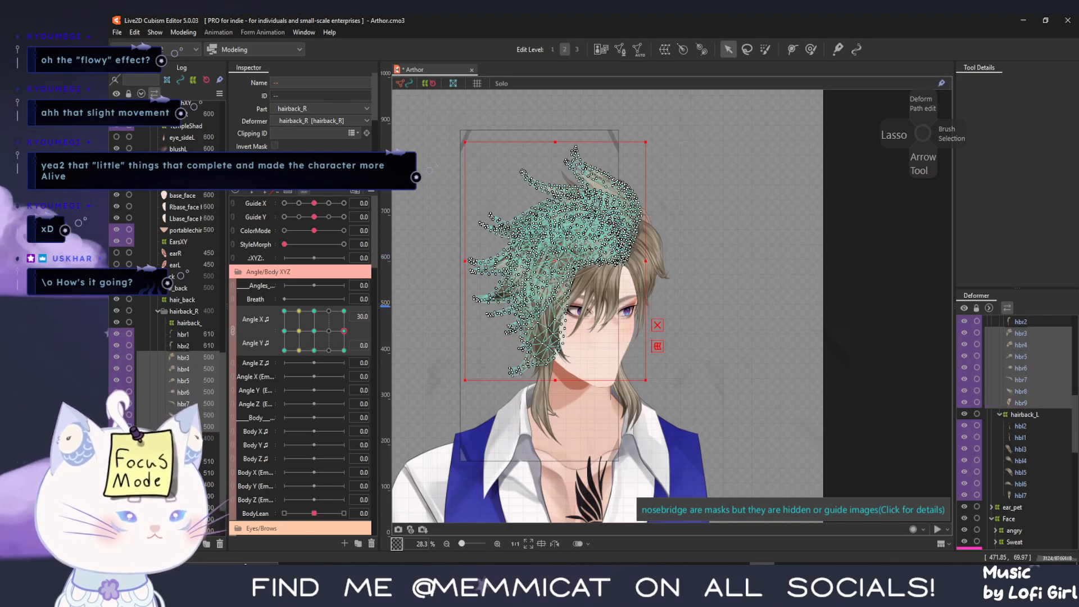
type("610")
key("Return")
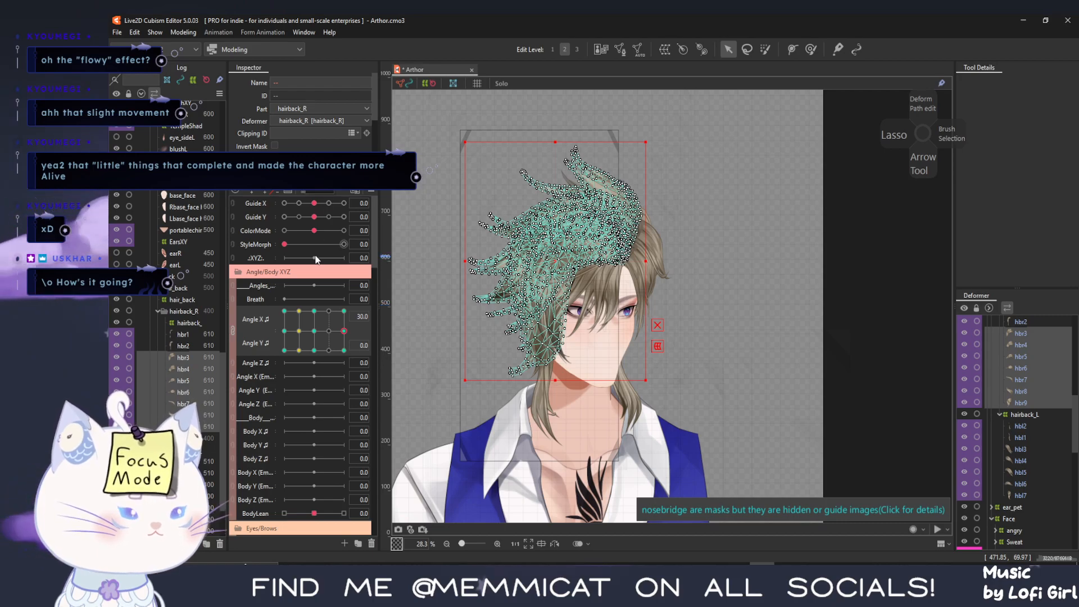
Check the layering and draw order of the hairback_R meshes at Angle X 0 and -30 across the Angle Y poses
left_click(203, 381)
left_click_drag(344, 331, 313, 352)
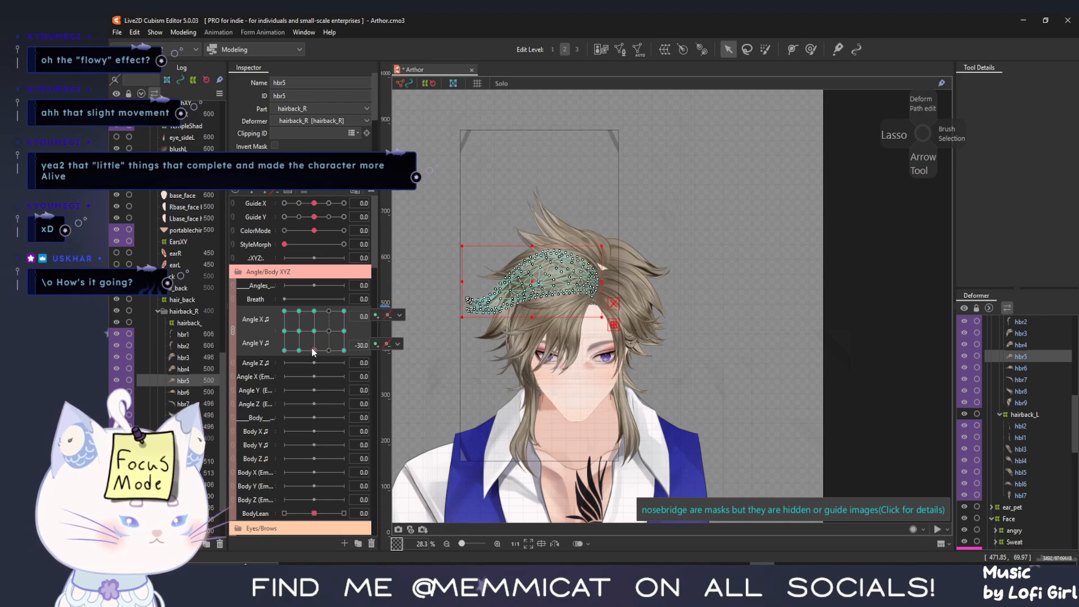
left_click(216, 358)
left_click_drag(315, 336, 314, 313)
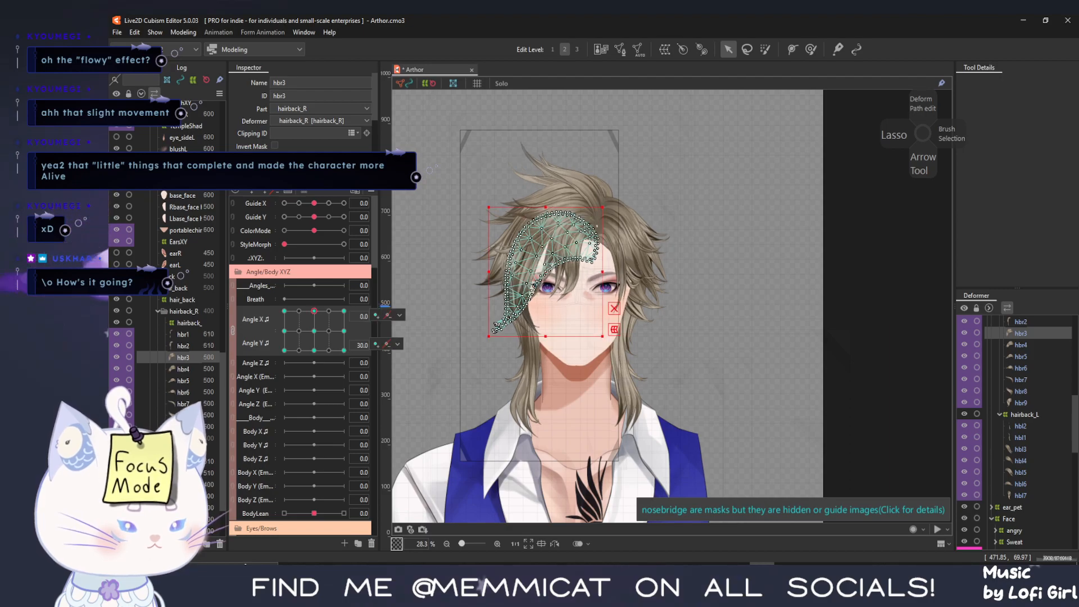
left_click(198, 427, "shift")
left_click(203, 414)
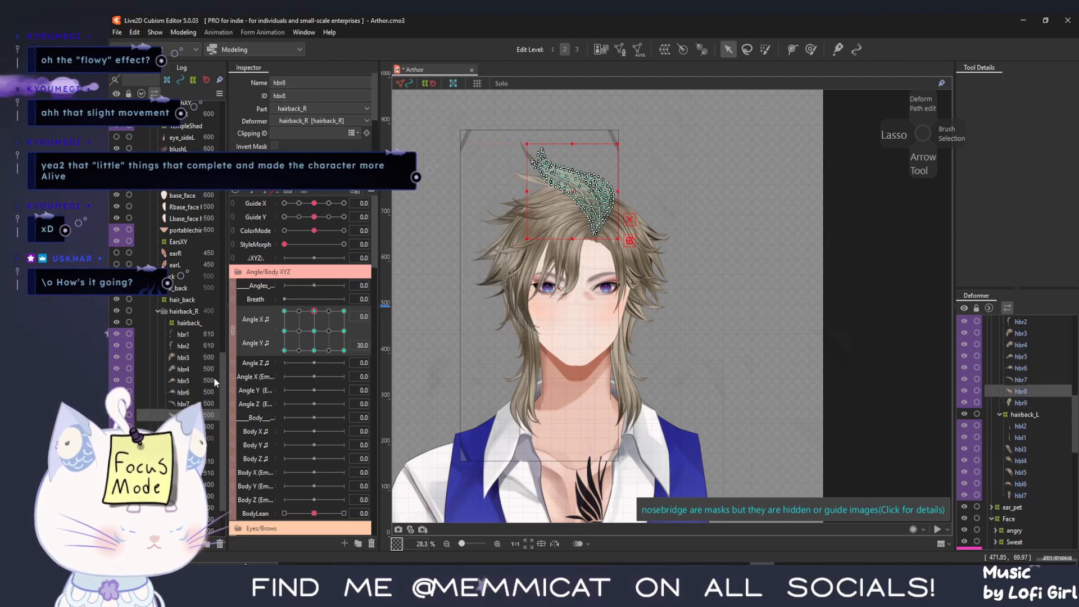
left_click(211, 362, "shift")
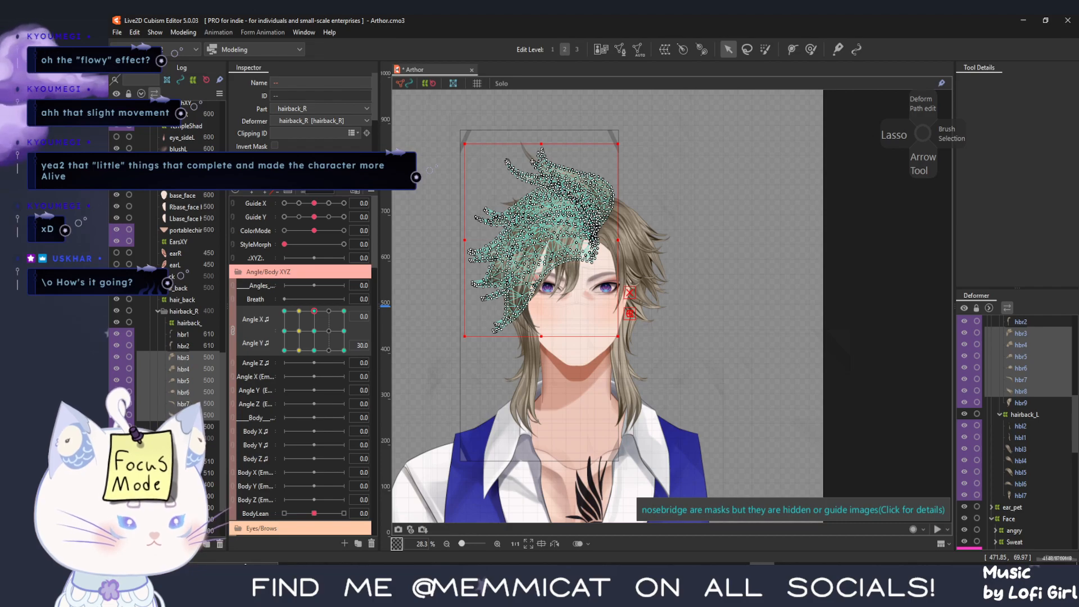
left_click(314, 331)
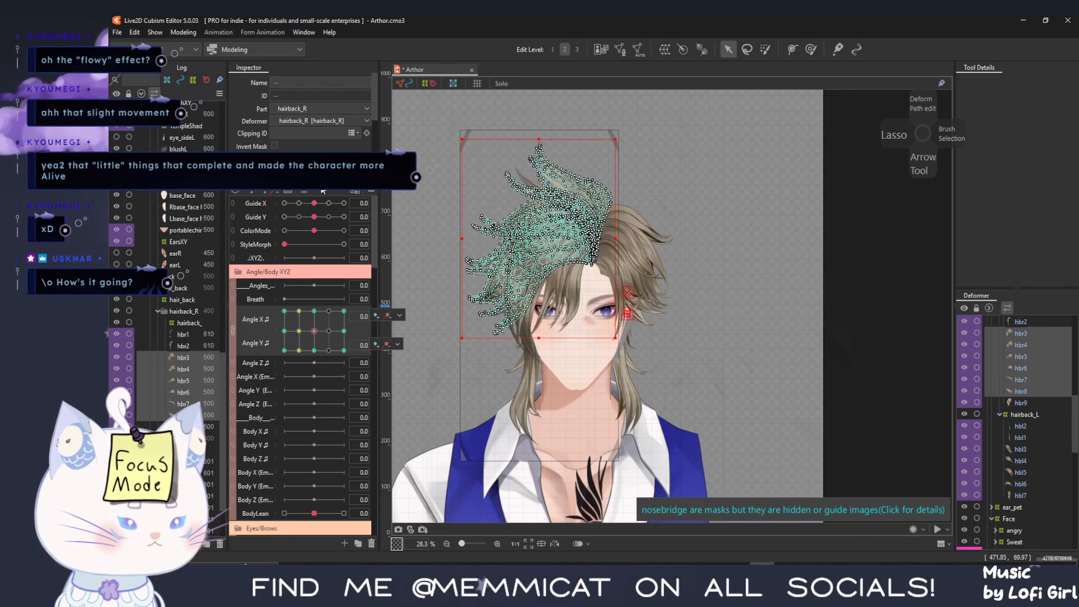
left_click(284, 312)
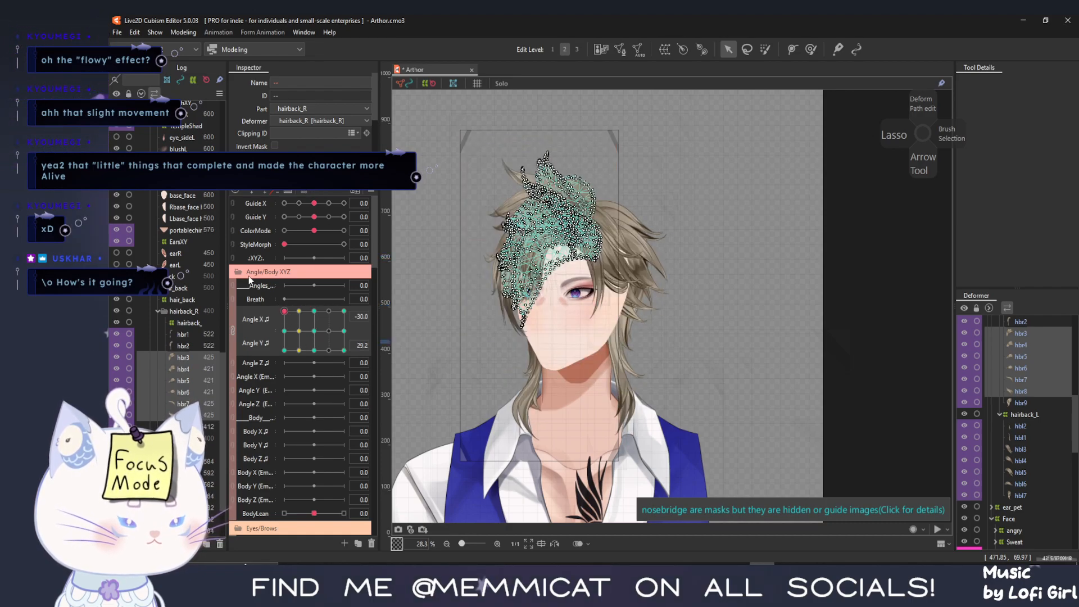
left_click(283, 333)
left_click_drag(282, 339, 270, 366)
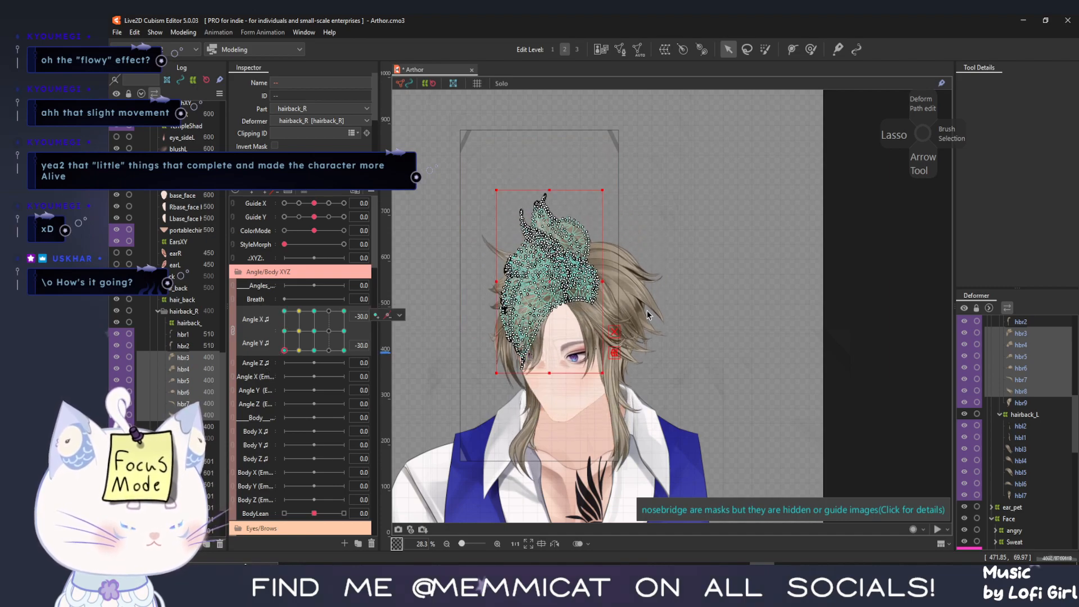
Check the draw order of back hair meshes hbr2 to hbr9 at Angle X -30 with Angle Y at -30, 0 and 30
left_click(631, 290)
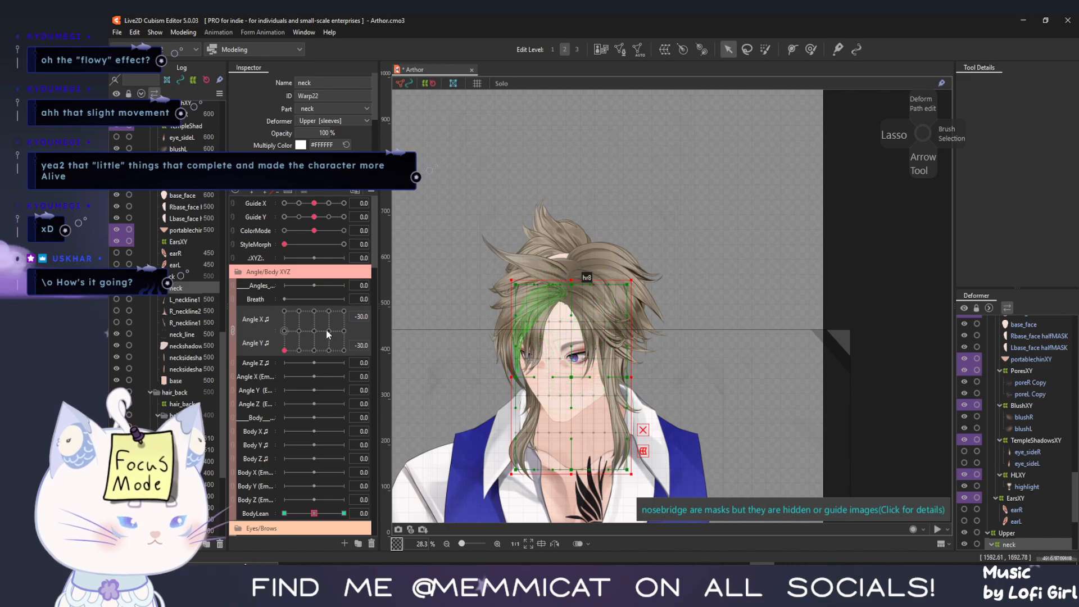
left_click(562, 241)
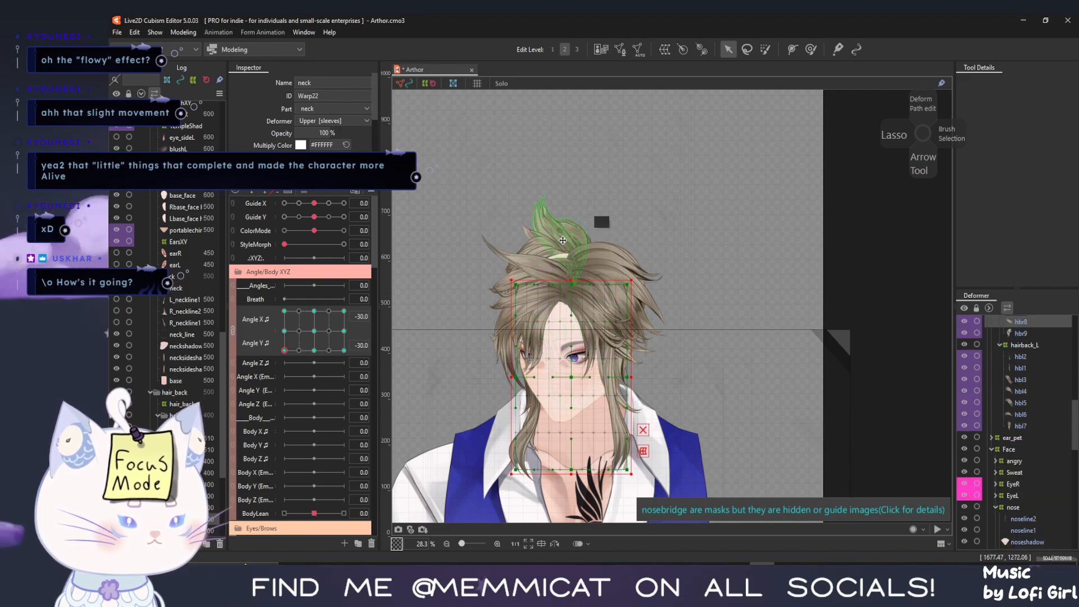
left_click(562, 241)
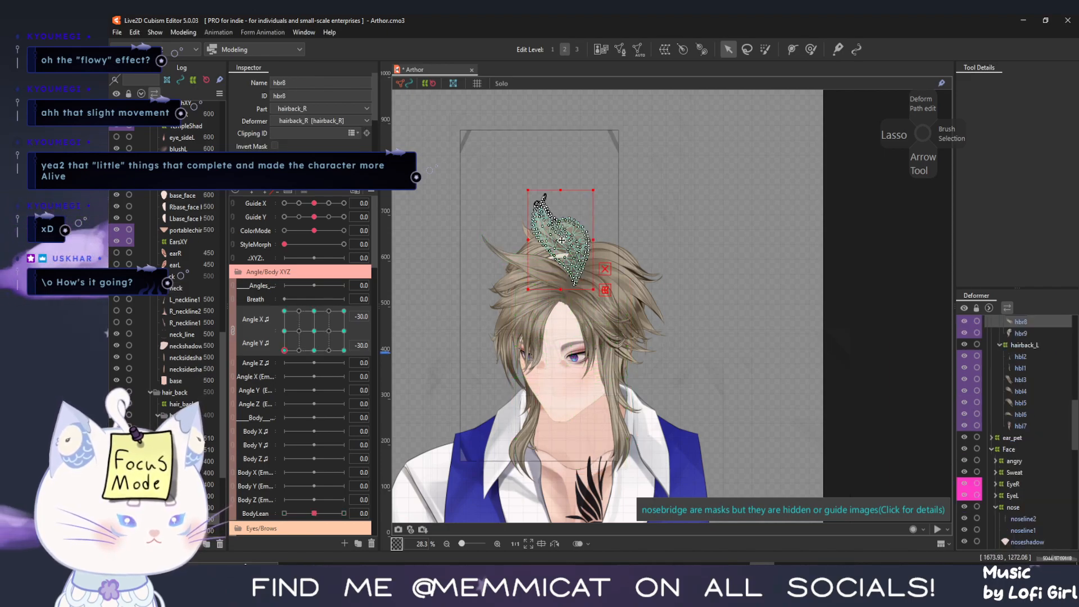
left_click(203, 458)
scroll(204, 459, "down", 1)
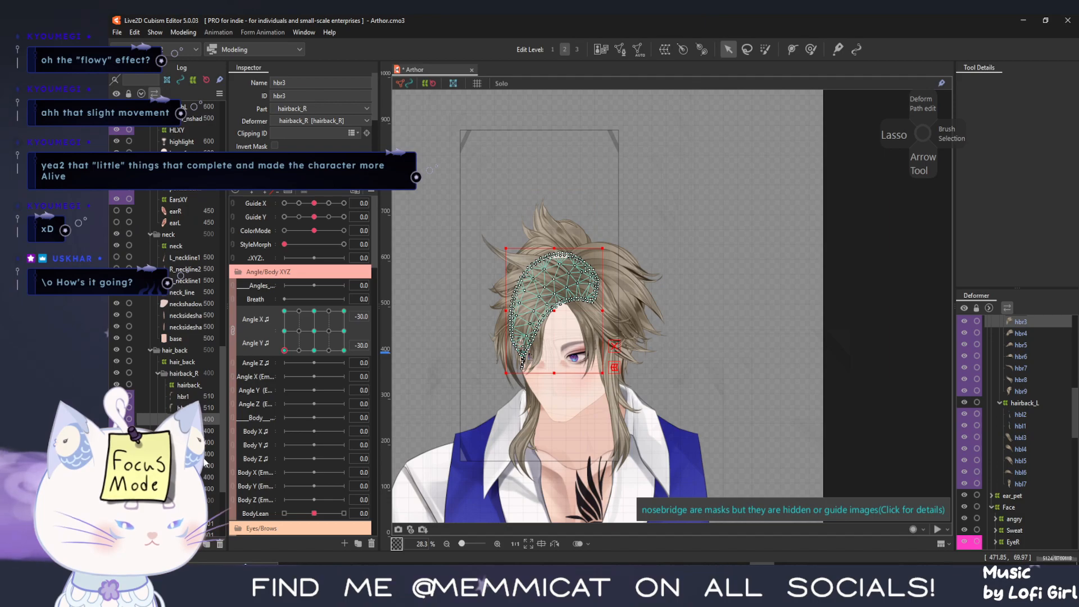
left_click(209, 489, "shift")
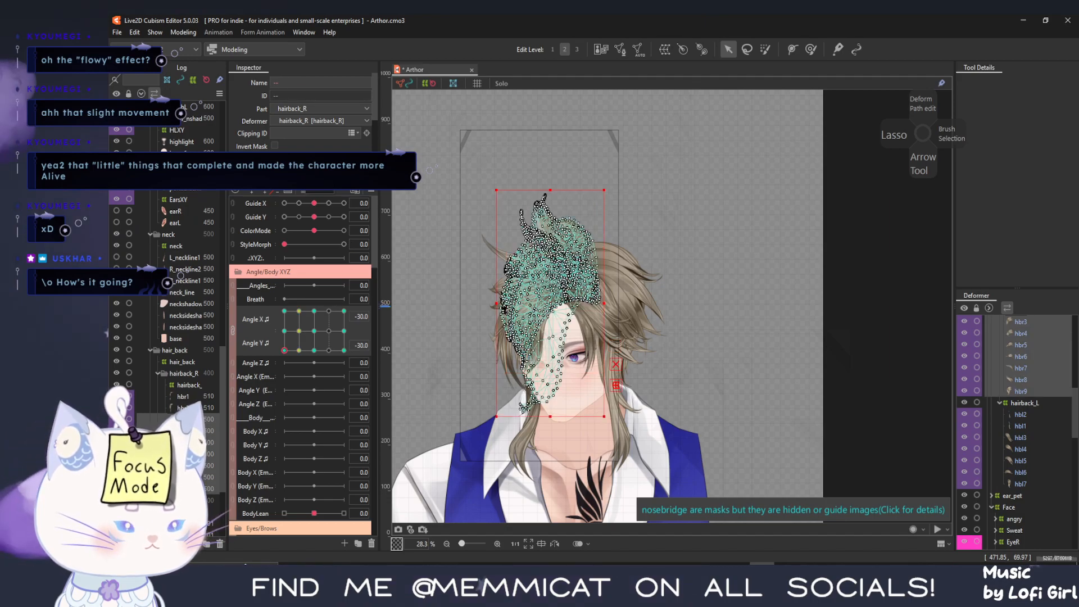
left_click(284, 331)
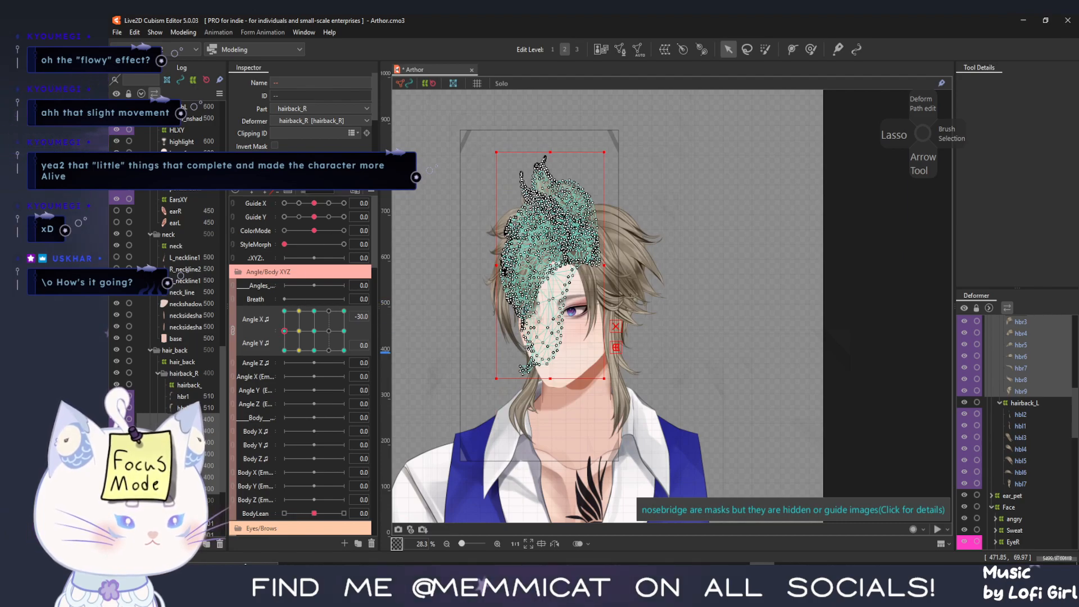
left_click(208, 413)
left_click(284, 311)
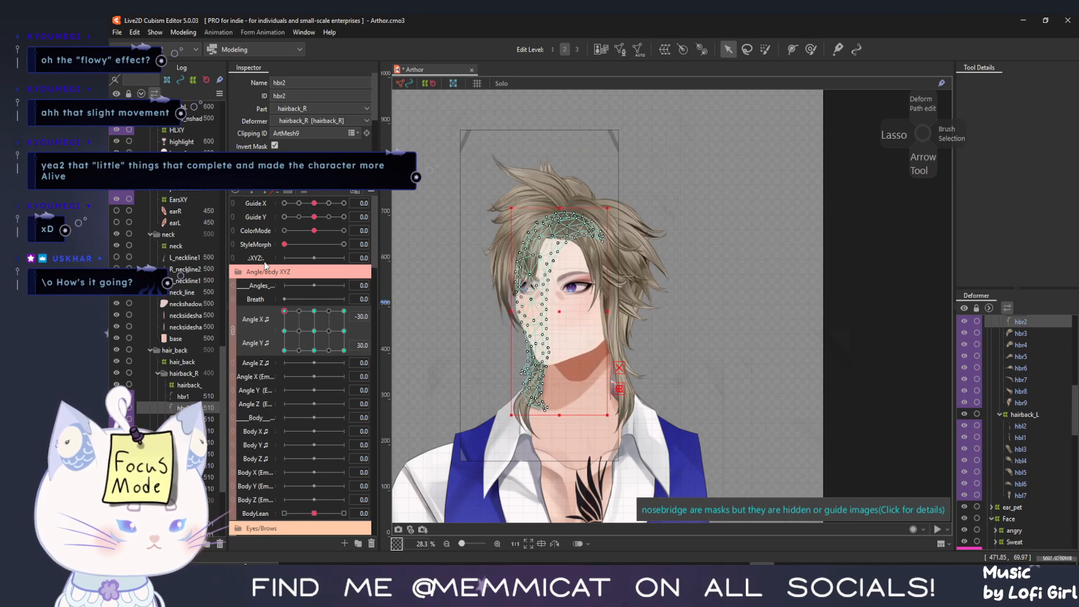
left_click_drag(261, 259, 232, 397)
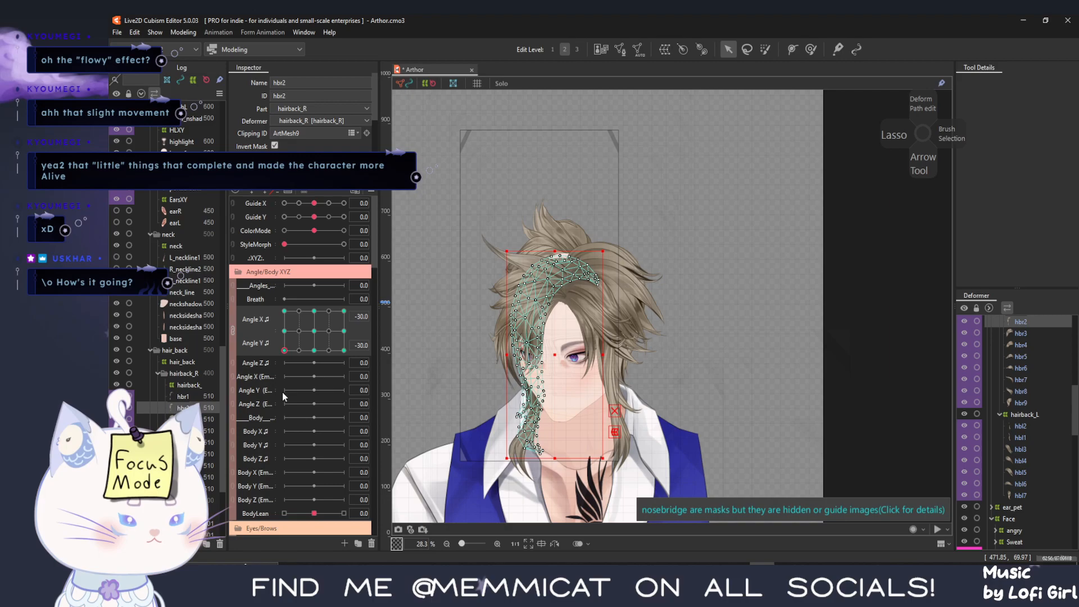
At Angle X 0 and Angle Y -30, set the draw order of back hair meshes hbr3 to hbr8 to 610
left_click(314, 350)
mouse_move(314, 354)
left_mouse_down()
mouse_move(282, 352)
mouse_move(304, 348)
left_mouse_up()
left_click(315, 351)
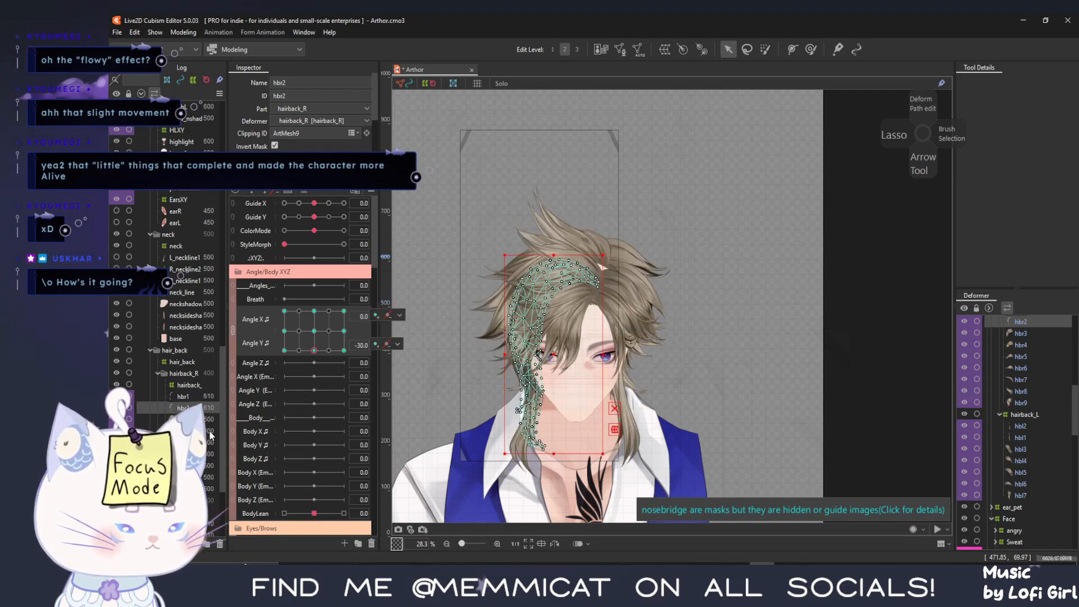
left_click(194, 419)
left_click(200, 487, "shift")
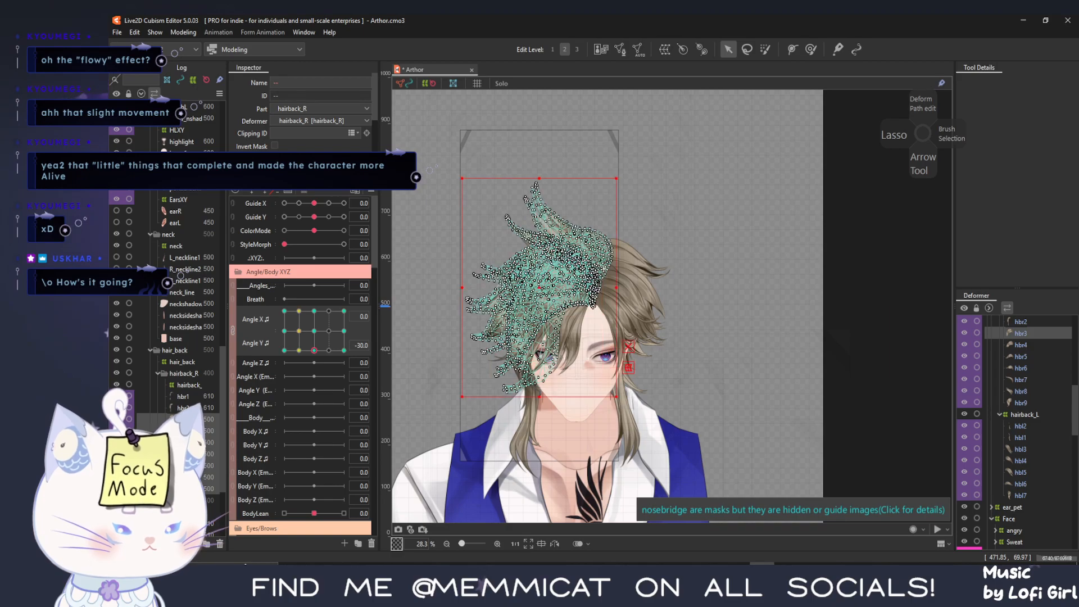
left_click(205, 477)
left_click(210, 420, "shift")
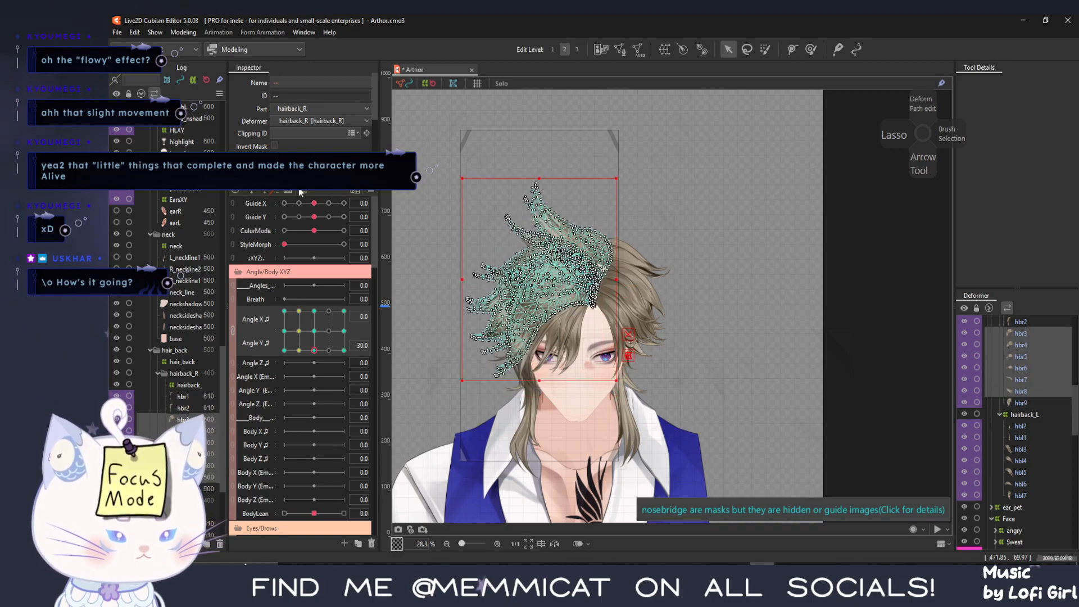
left_click(320, 159)
type("610")
key("Return")
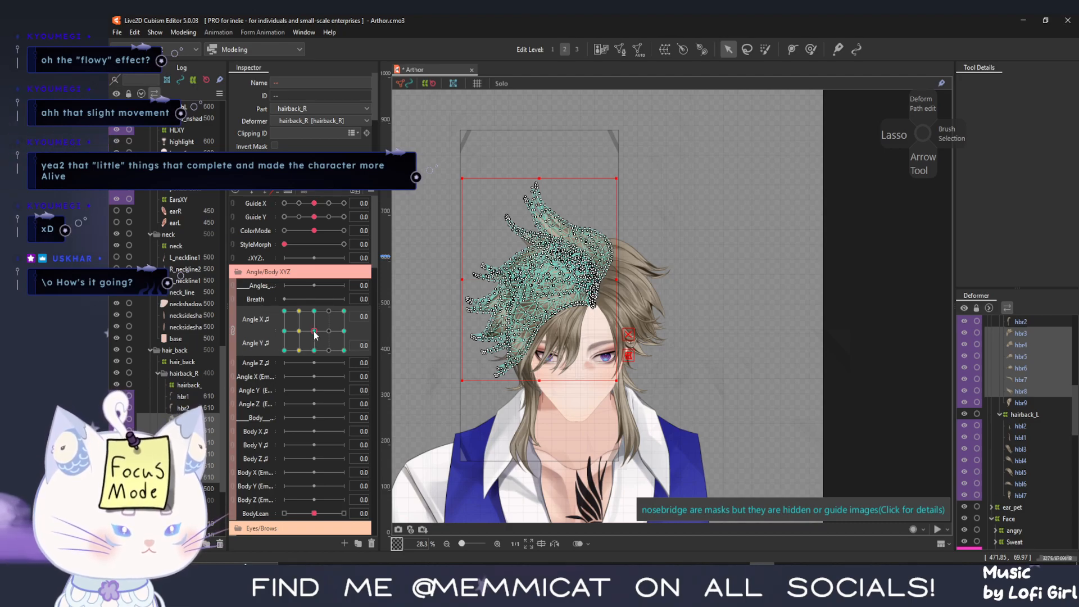
Check the draw order of back hair meshes hbr4 to hbr6 at Angle Y 0 with Angle X at -15 and -30
left_click(314, 335)
left_click(298, 332)
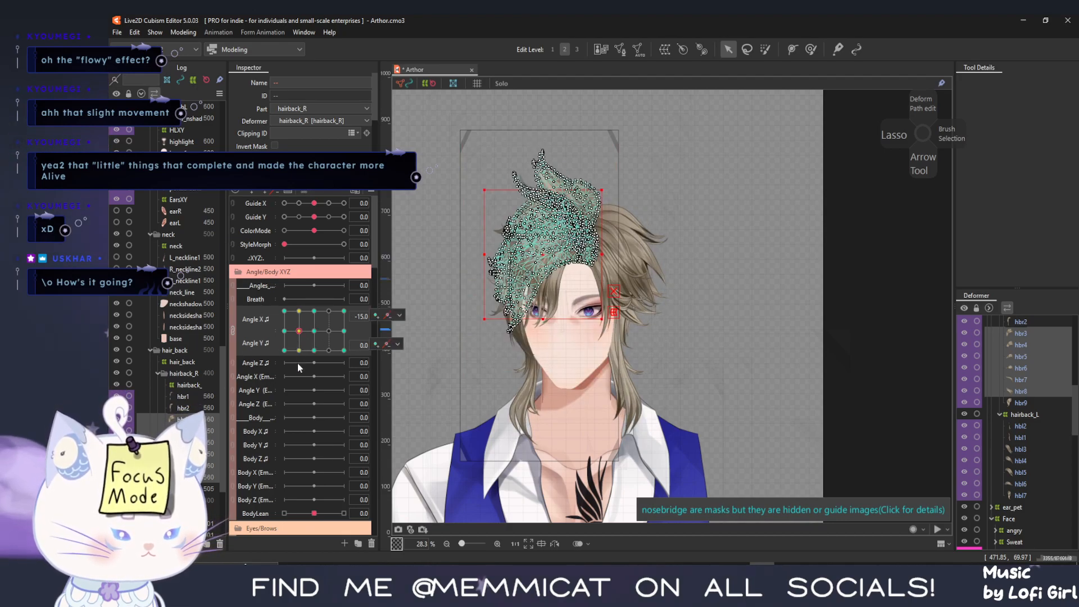
left_click(207, 430)
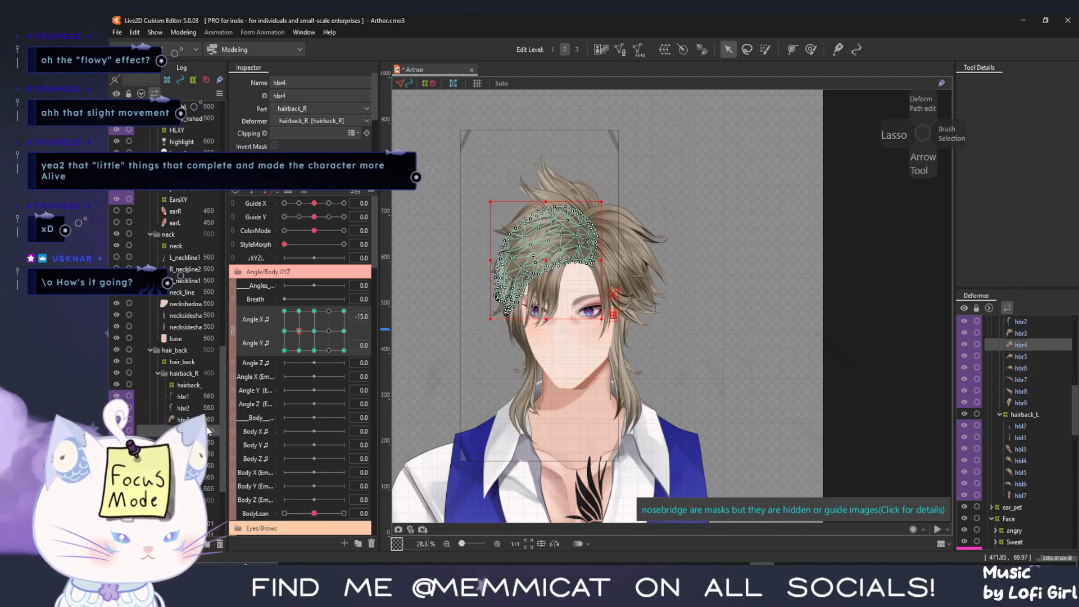
left_click(212, 457, "shift")
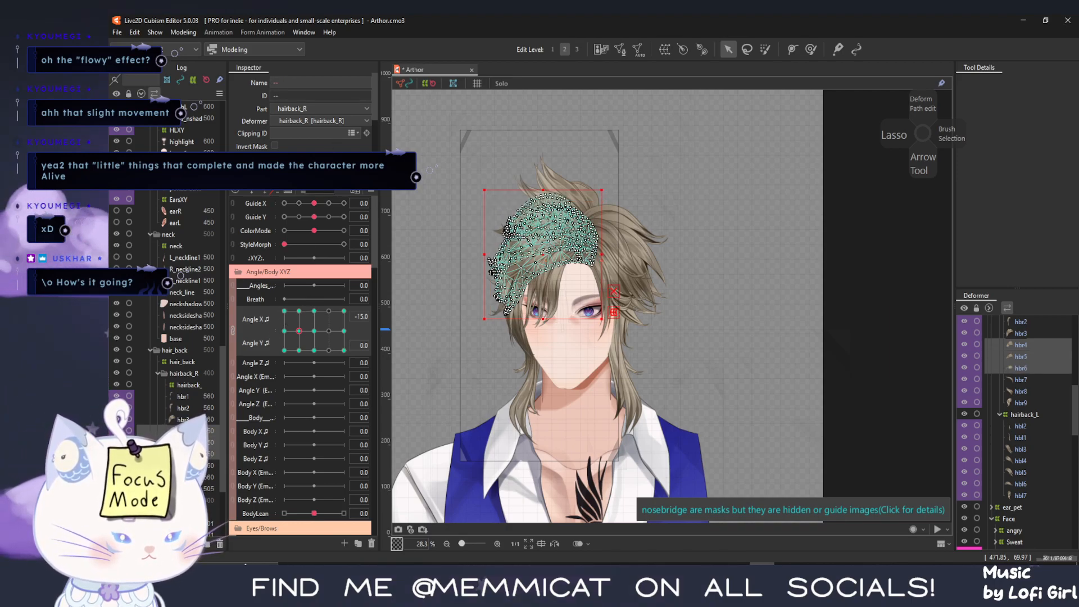
left_click(284, 332)
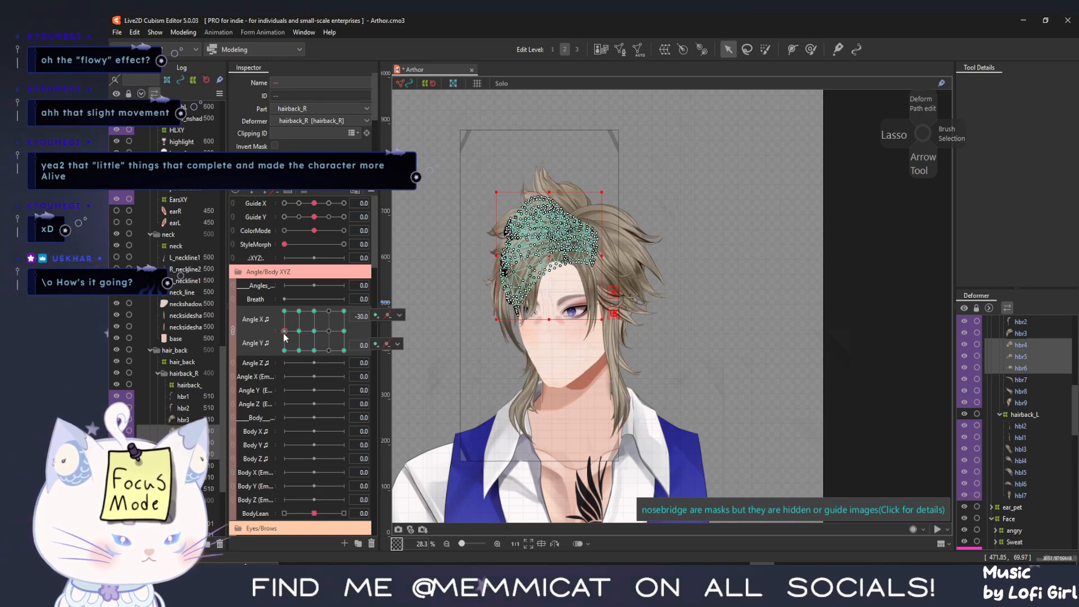
Compare the draw order of back hair meshes hbr3 to hbr8 at Angle X -15 and Angle Y 30, isolating hbr4 to hbr6
left_click(298, 310)
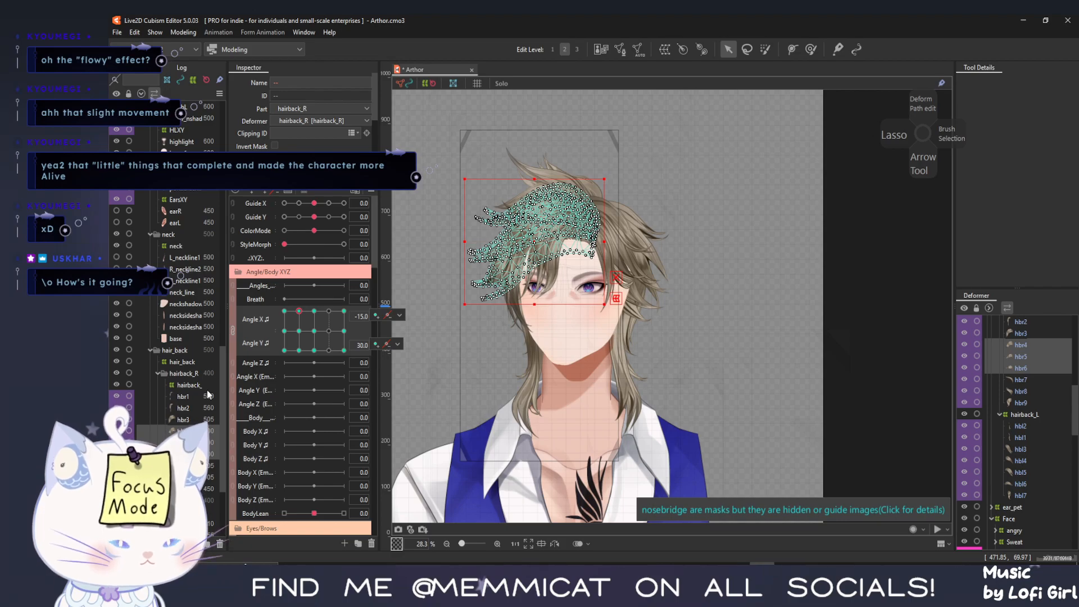
left_click(206, 422)
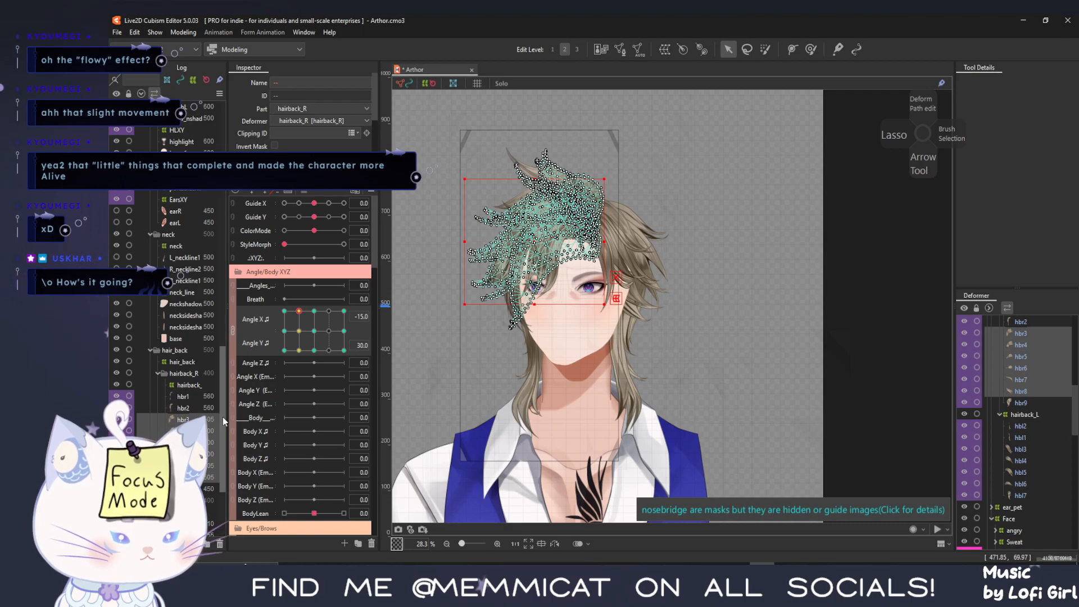
left_click(213, 430)
left_click(213, 454)
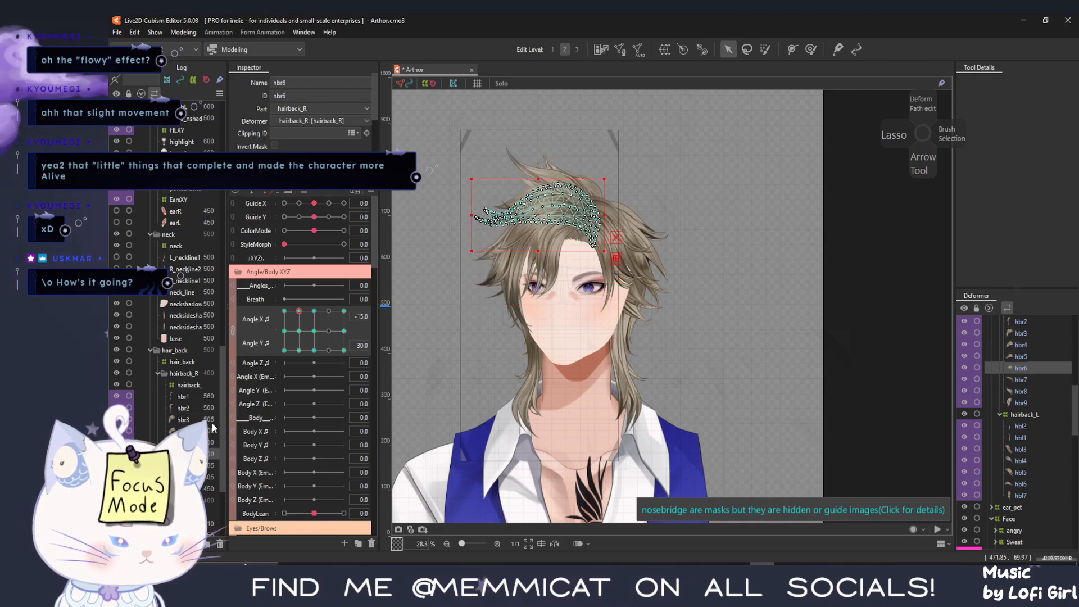
left_click(214, 431, "shift")
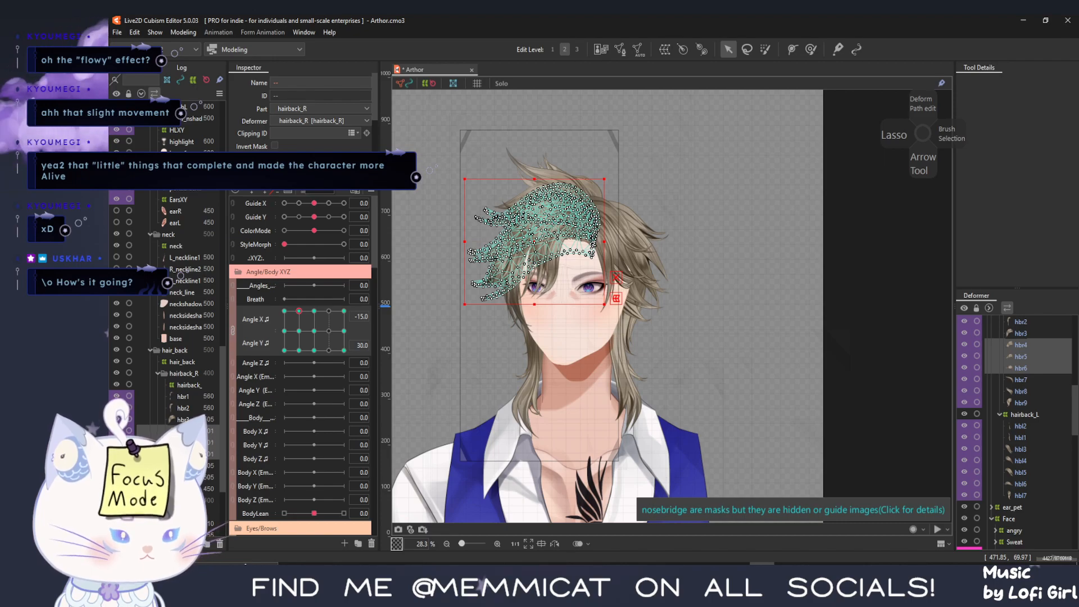
left_click_drag(299, 310, 312, 315)
At Angle X -30 and Angle Y 30, set the draw order of back hair meshes hbr3 to hbr9 to 510
left_click(285, 312)
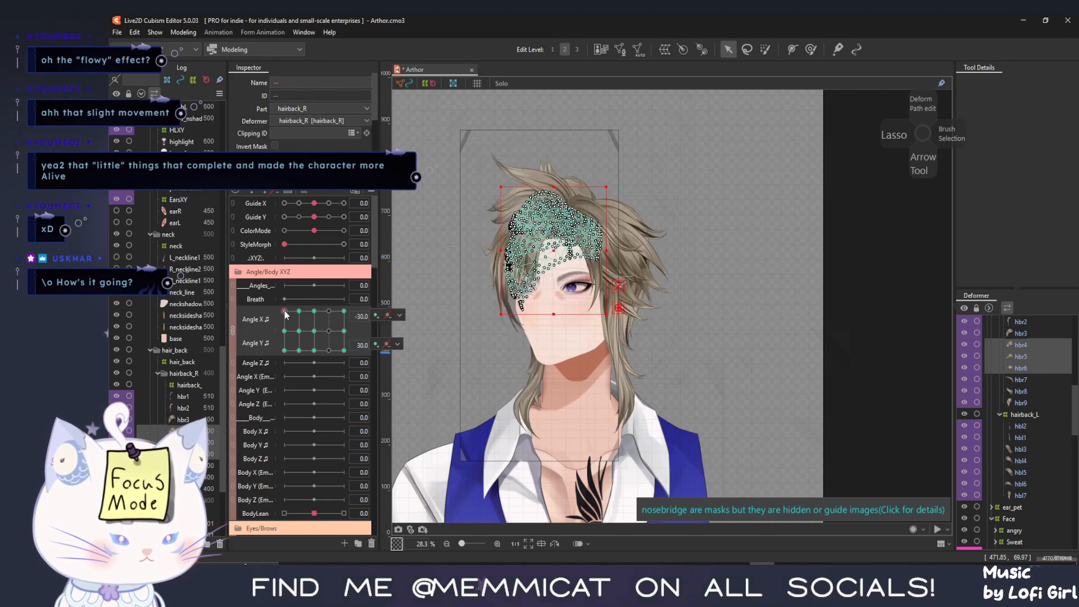
left_click(208, 418)
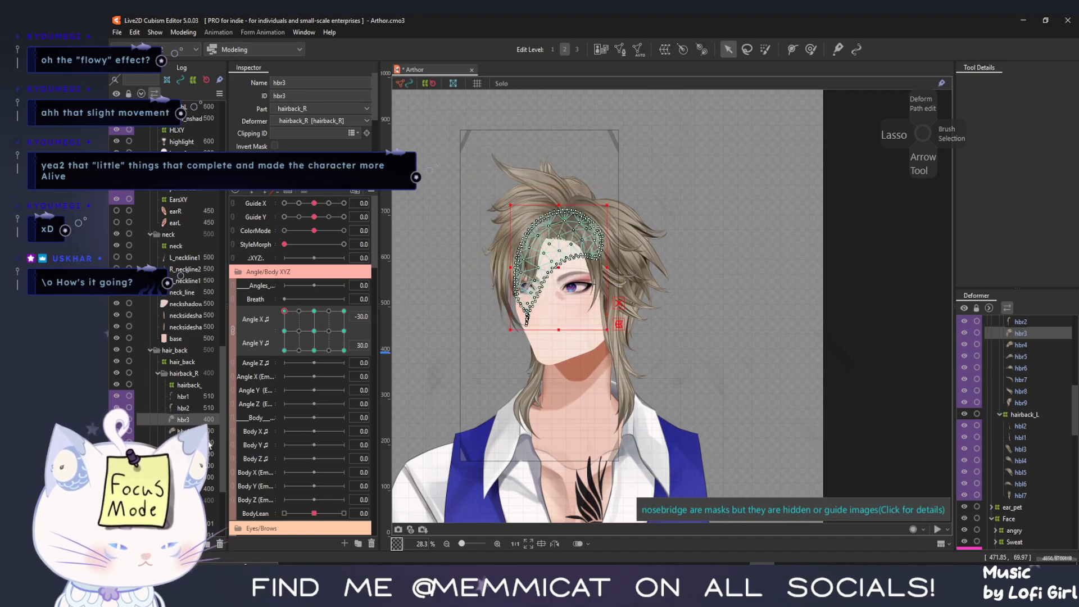
left_click(212, 491, "shift")
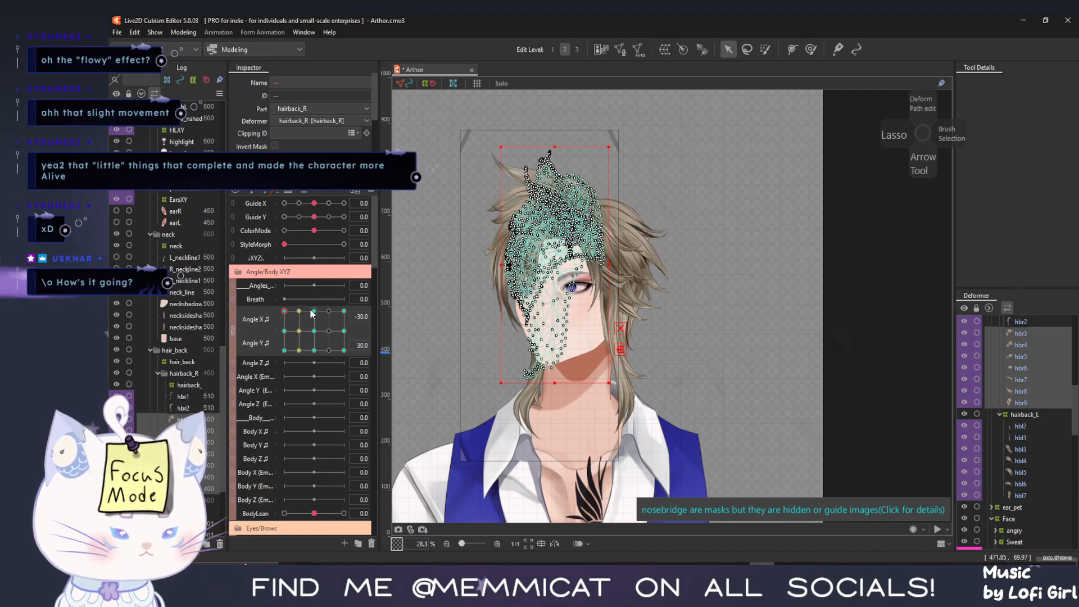
left_click(285, 331)
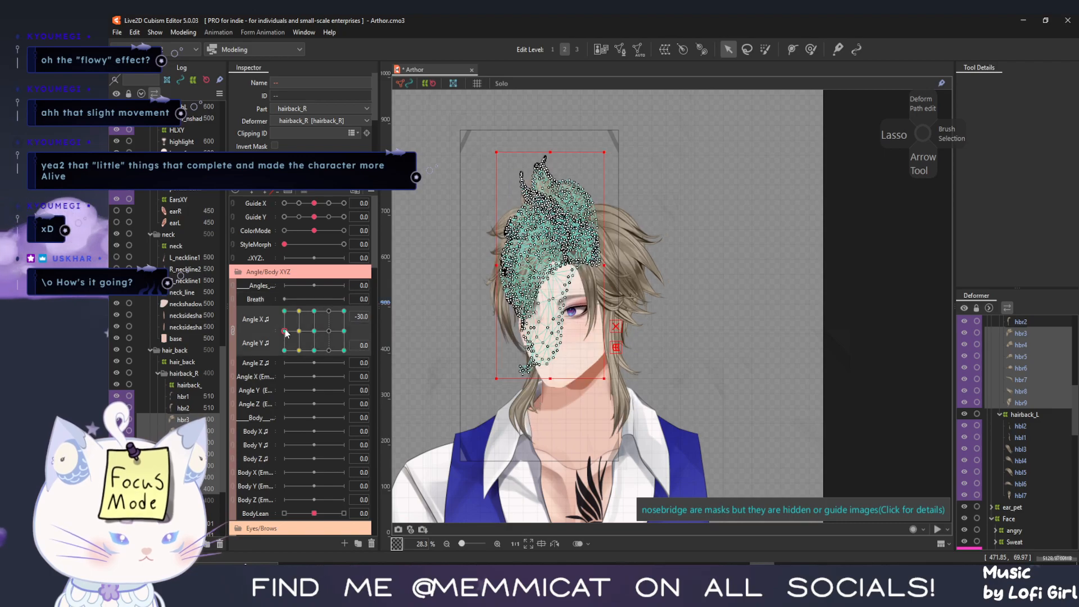
left_click(284, 310)
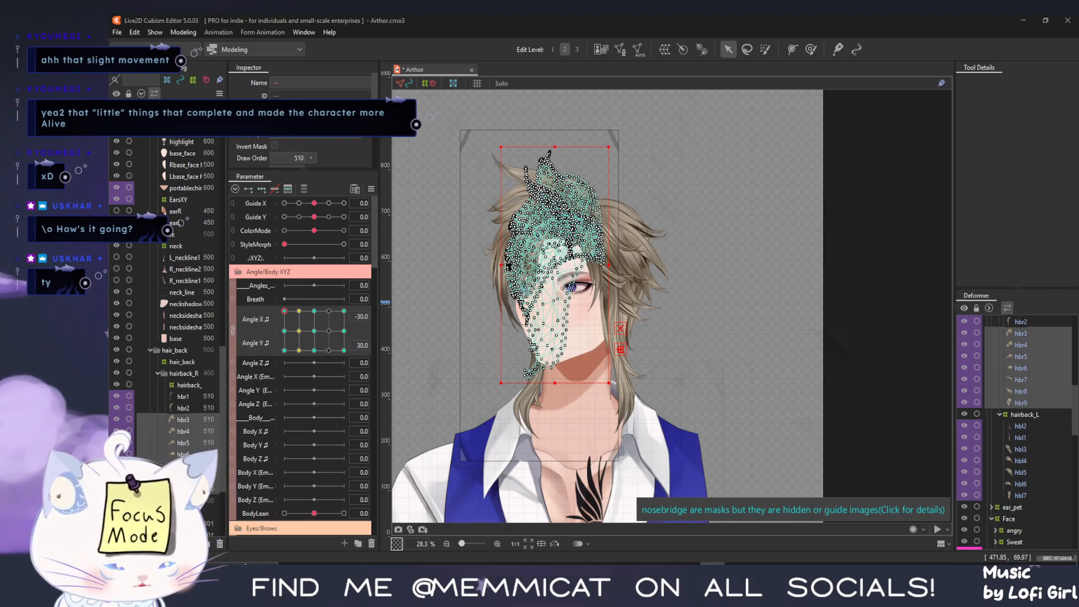
Check the back hair layering up to Angle X 30 and Angle Y 30 with hbr5 selected, and save the model
left_click(1020, 357)
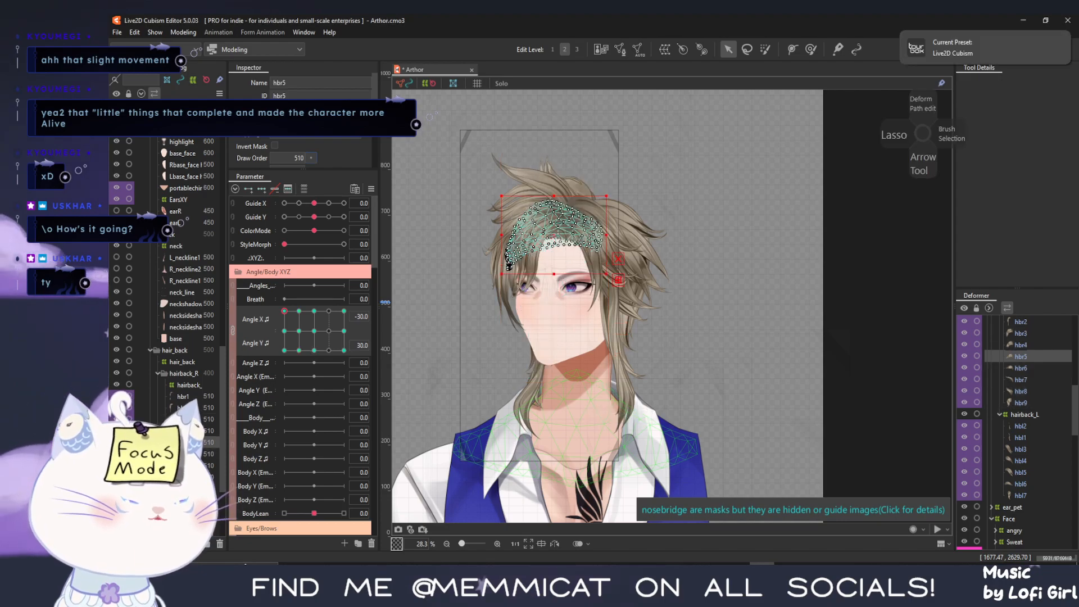
scroll(551, 287, "up", 2)
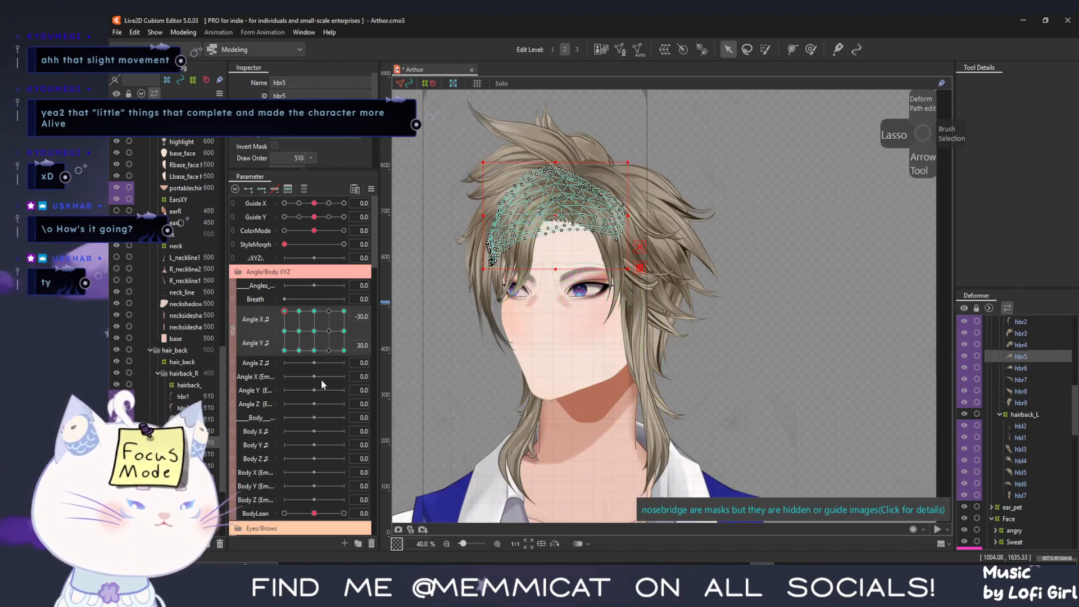
left_click_drag(306, 322, 413, 251)
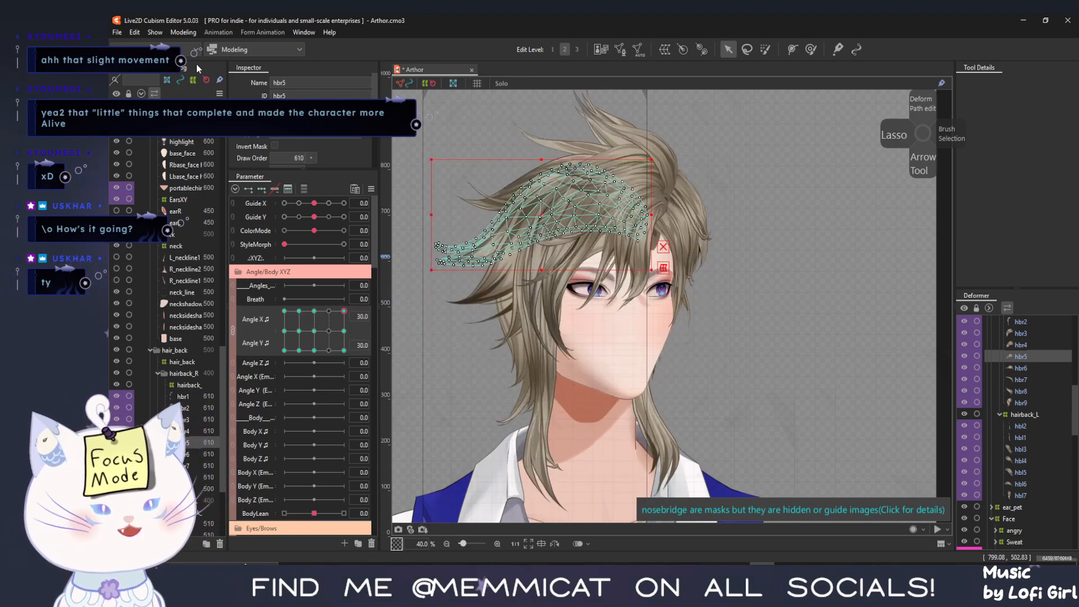
left_click(118, 32)
left_click(135, 125)
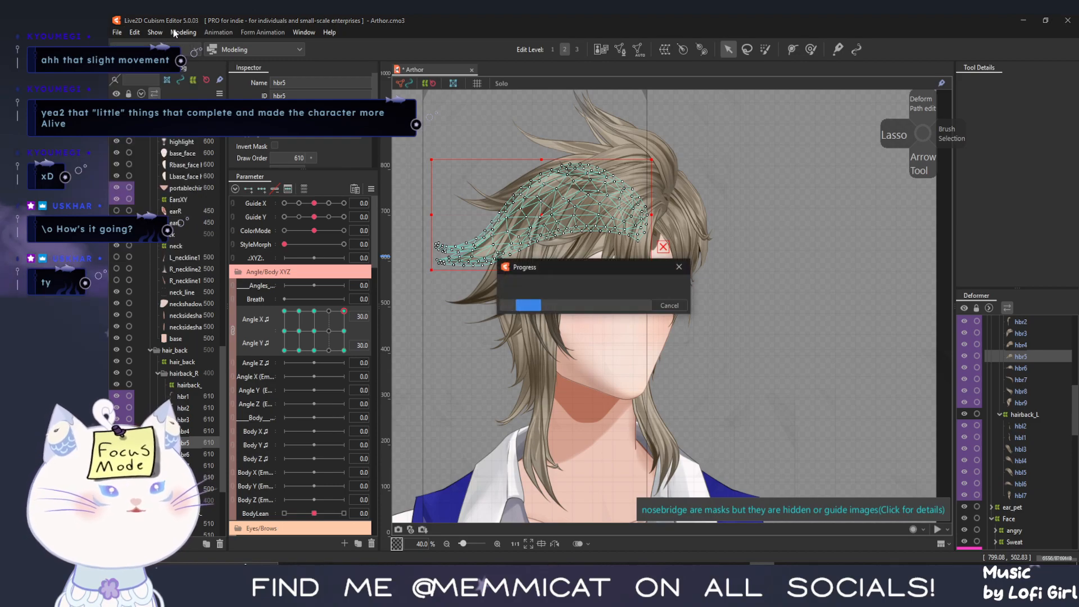
Open the physics settings and preview the head turning through the Angle X and Angle Y range to check the hair layering
left_click(183, 33)
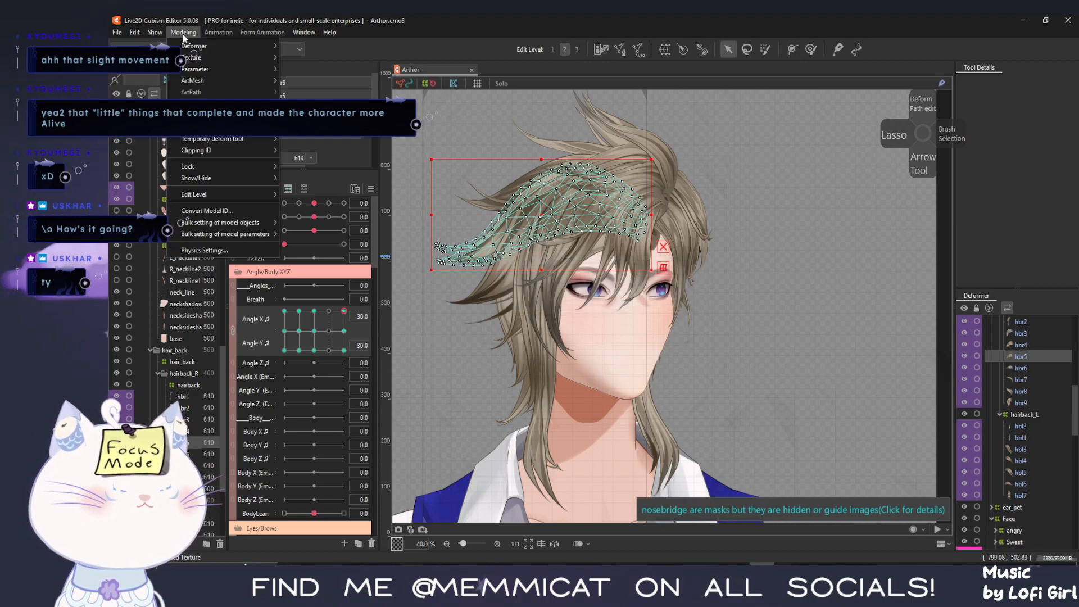
left_click(213, 250)
left_click_drag(727, 282, 778, 352)
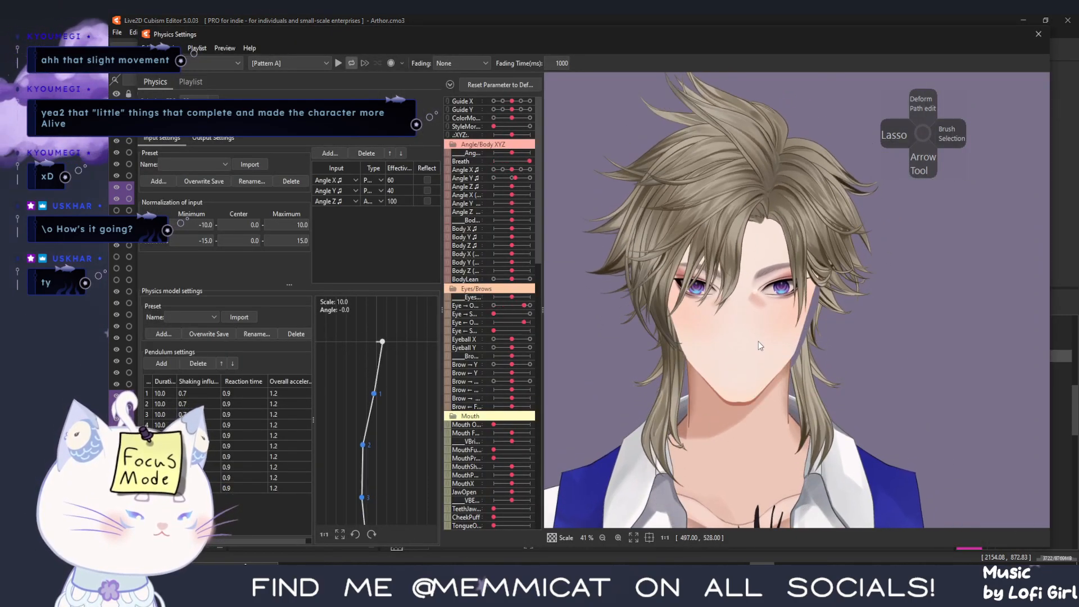
left_click_drag(511, 170, 478, 175)
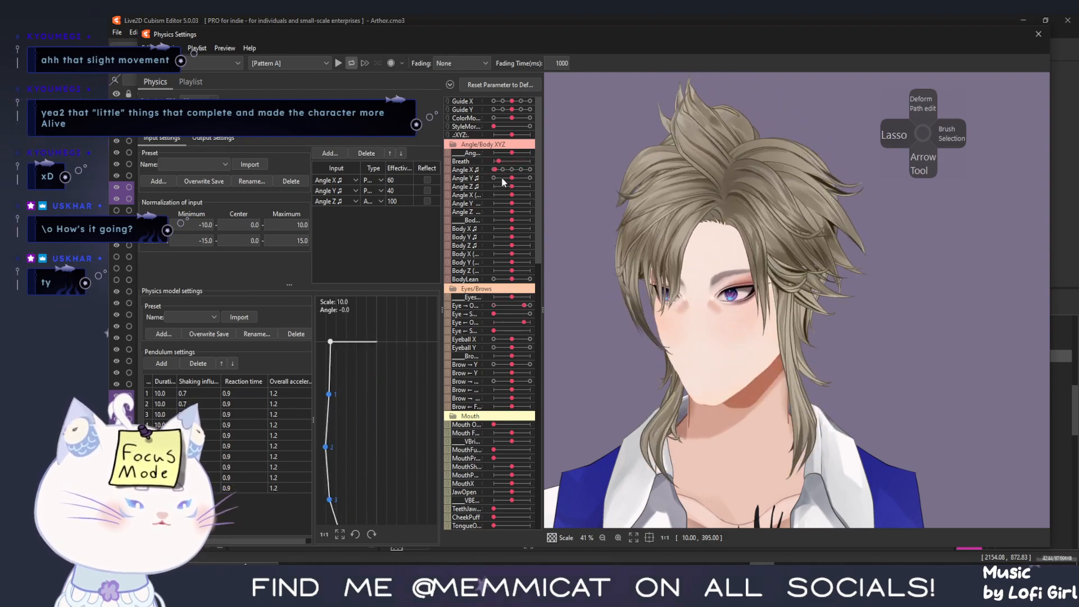
left_click_drag(494, 169, 507, 202)
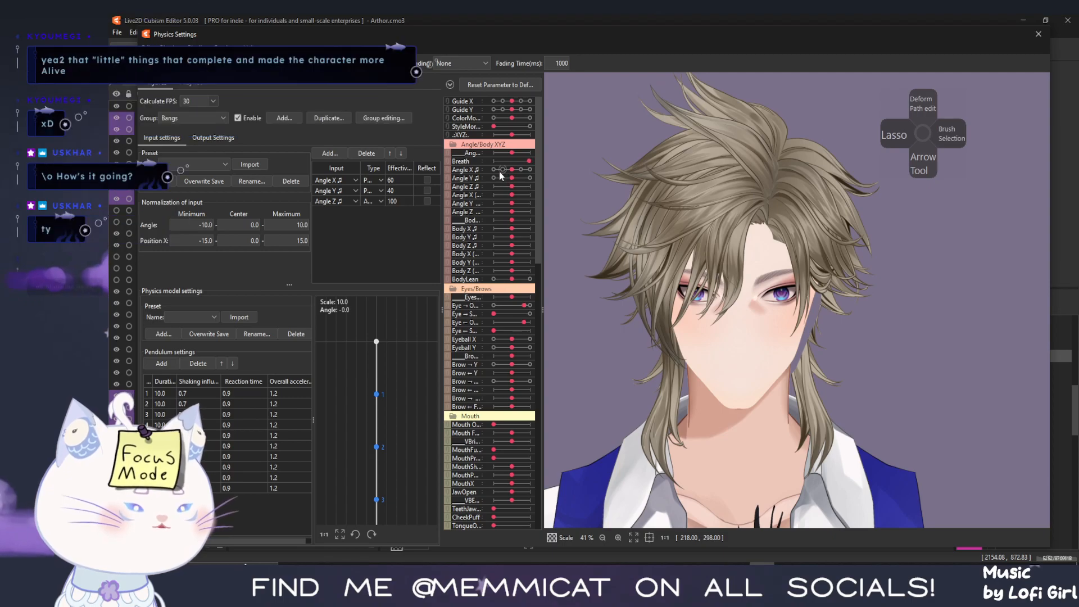
left_click_drag(703, 252, 538, 477)
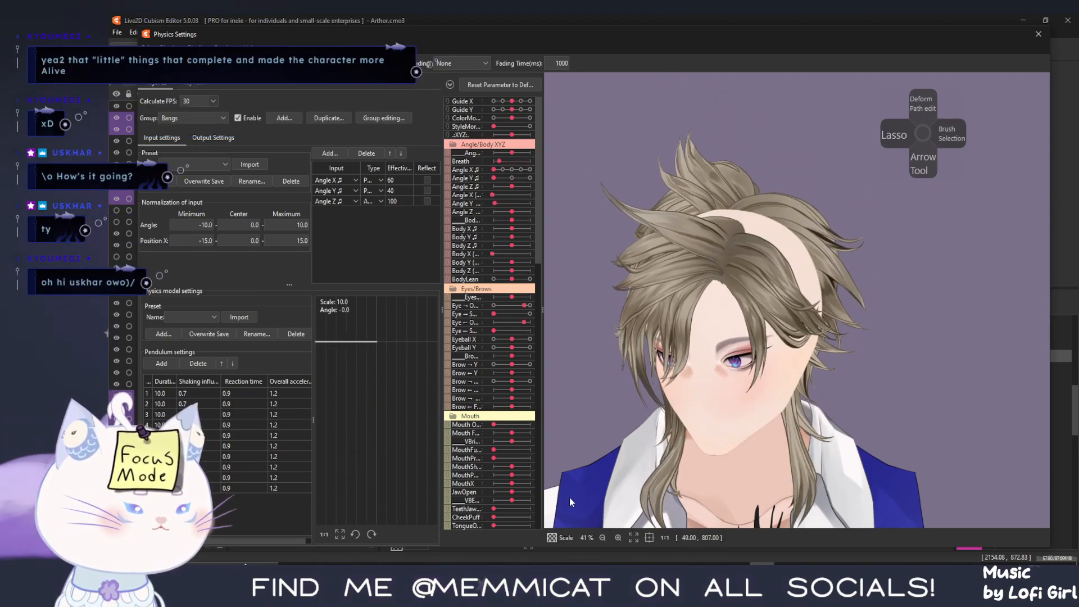
left_click_drag(570, 435, 547, 365)
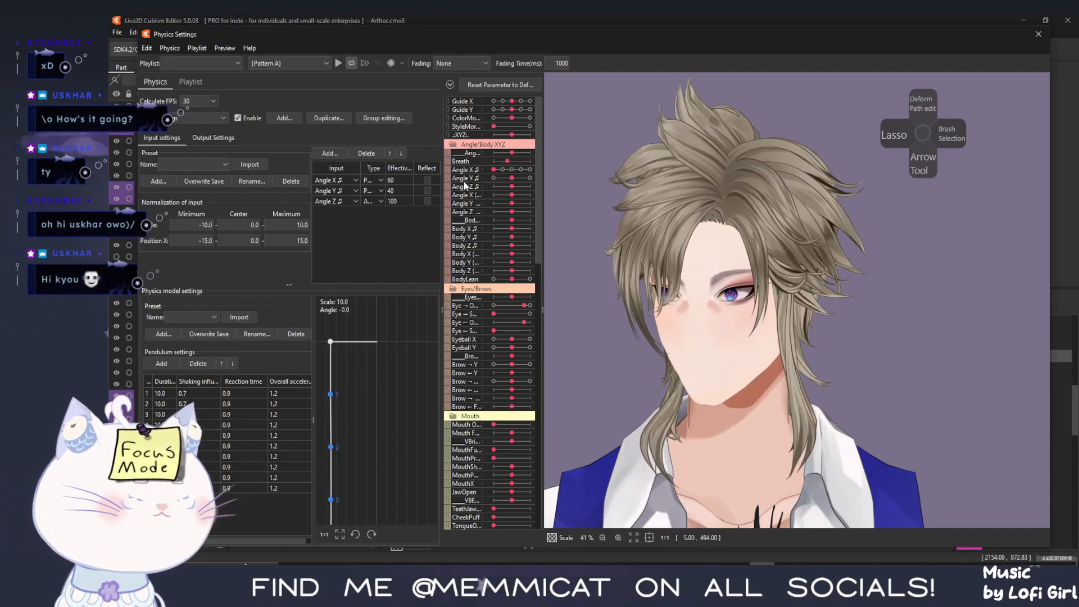
Preview the head looking down, forward and to both sides in the physics simulation to check the crown and face layering, then close the physics settings
left_click_drag(458, 206, 484, 236)
left_click_drag(511, 178, 530, 238)
left_click_drag(565, 433, 537, 86)
left_click(537, 86)
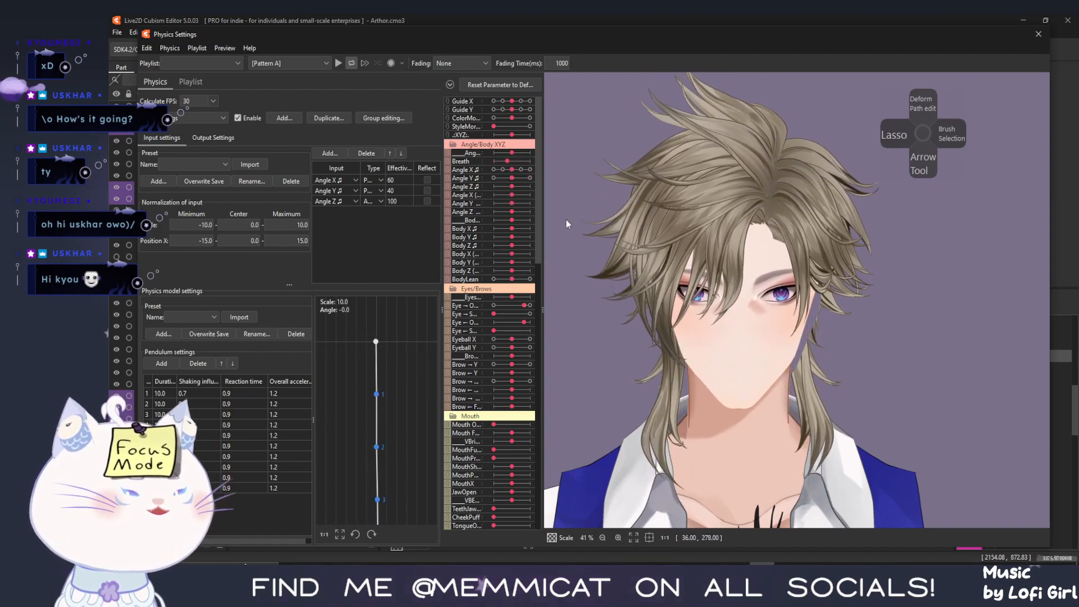
left_click_drag(656, 245, 1024, 156)
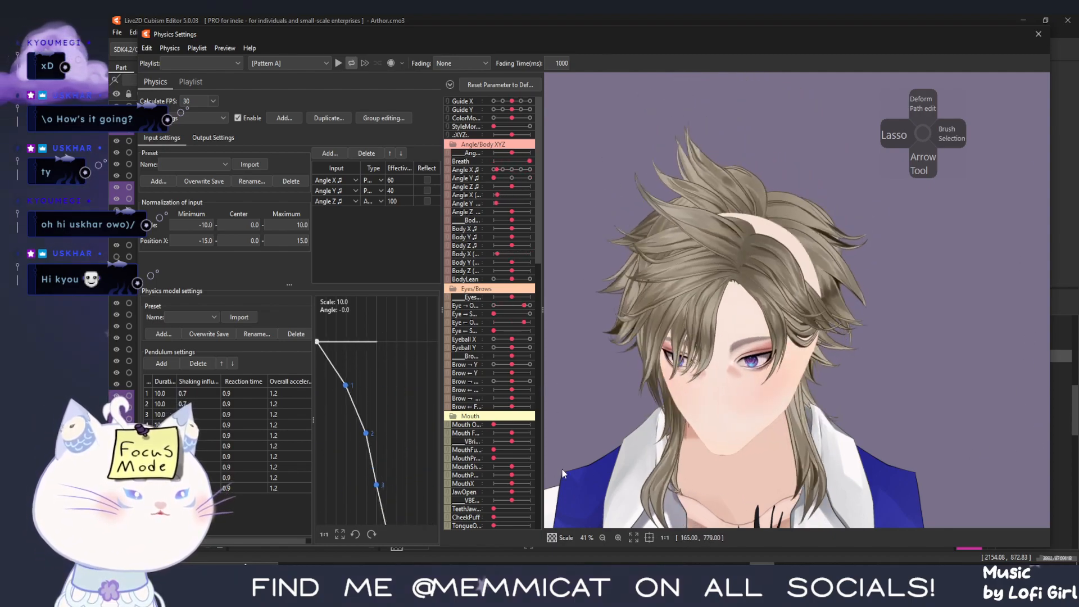
left_click_drag(1018, 203, 743, 494)
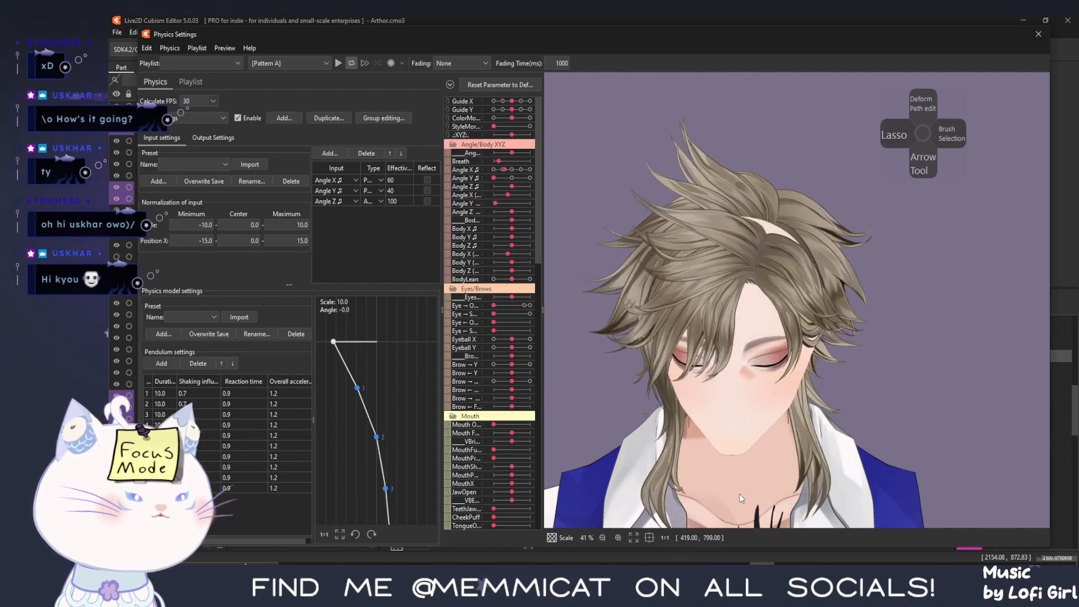
left_click_drag(904, 523, 584, 535)
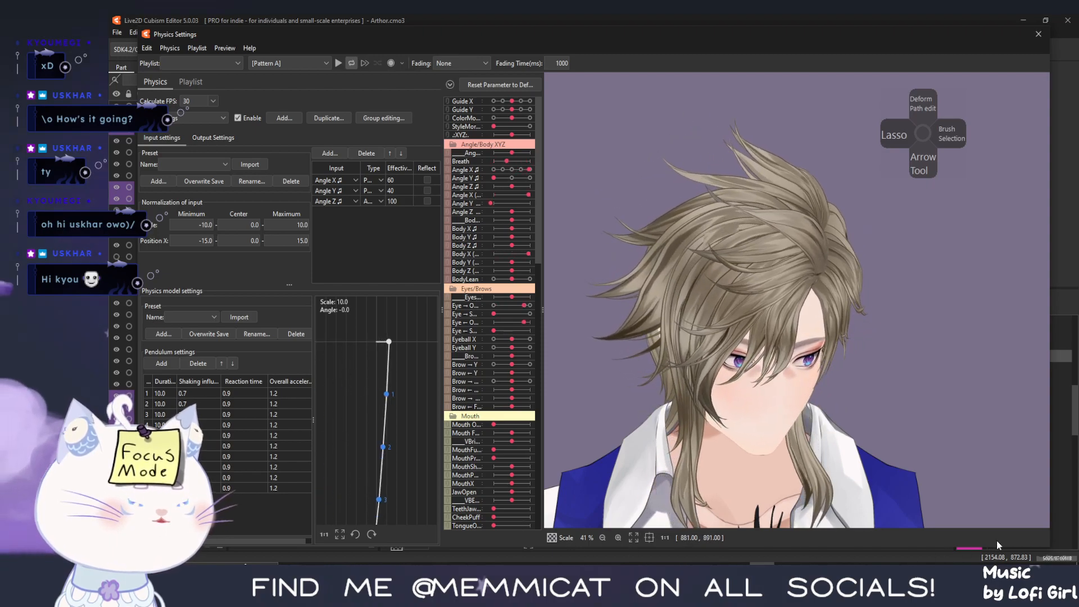
left_click_drag(686, 562, 1012, 506)
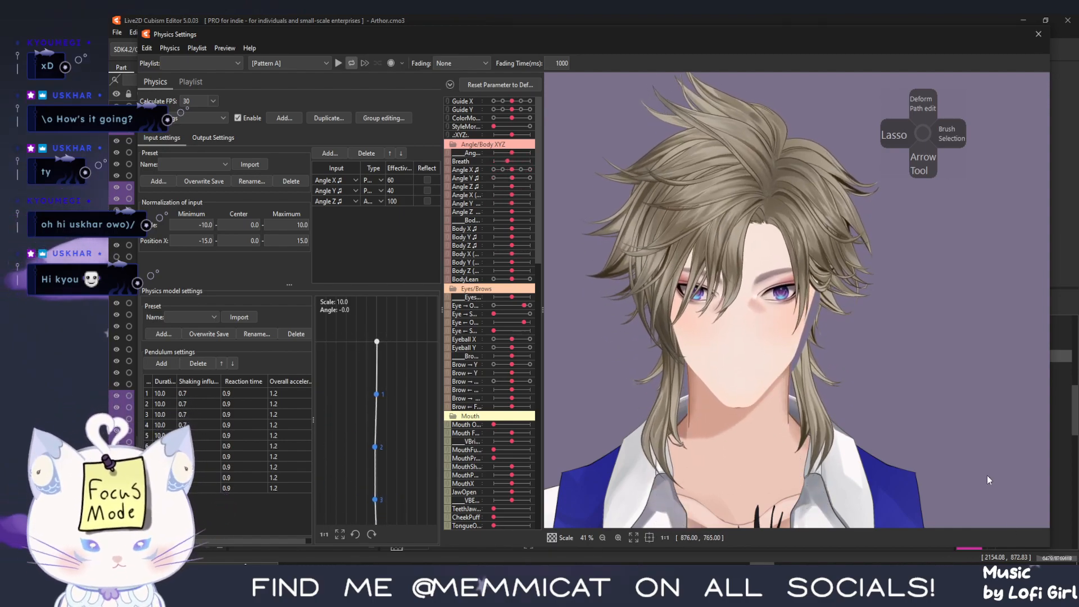
left_click(1038, 35)
left_click(313, 330)
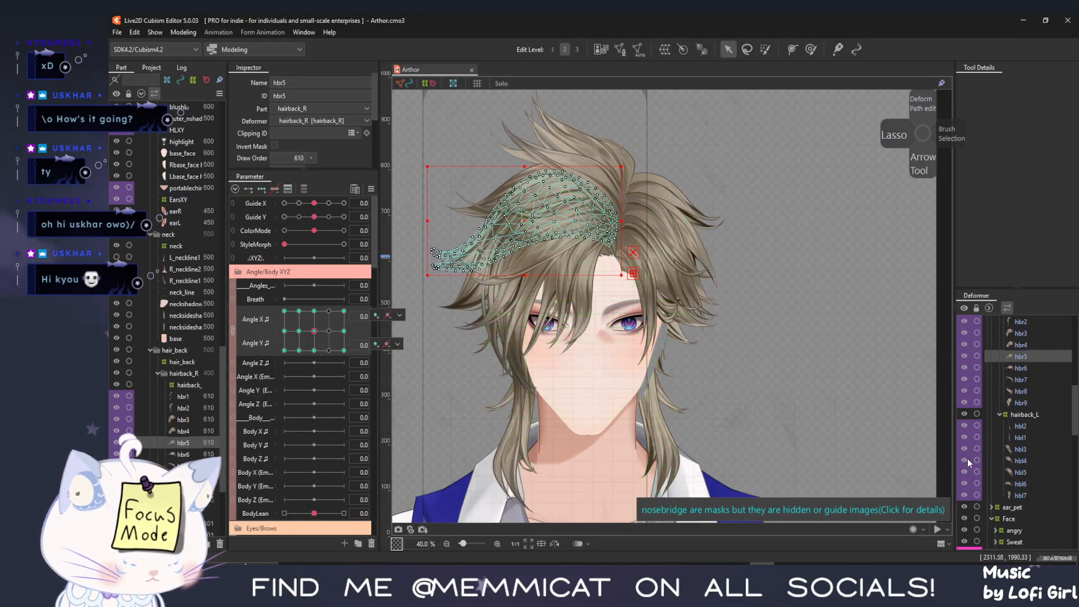
Select the Lbase_face halfMASK mesh and reshape its forehead edge with the deform brush at the neutral pose
scroll(1028, 450, "down", 5)
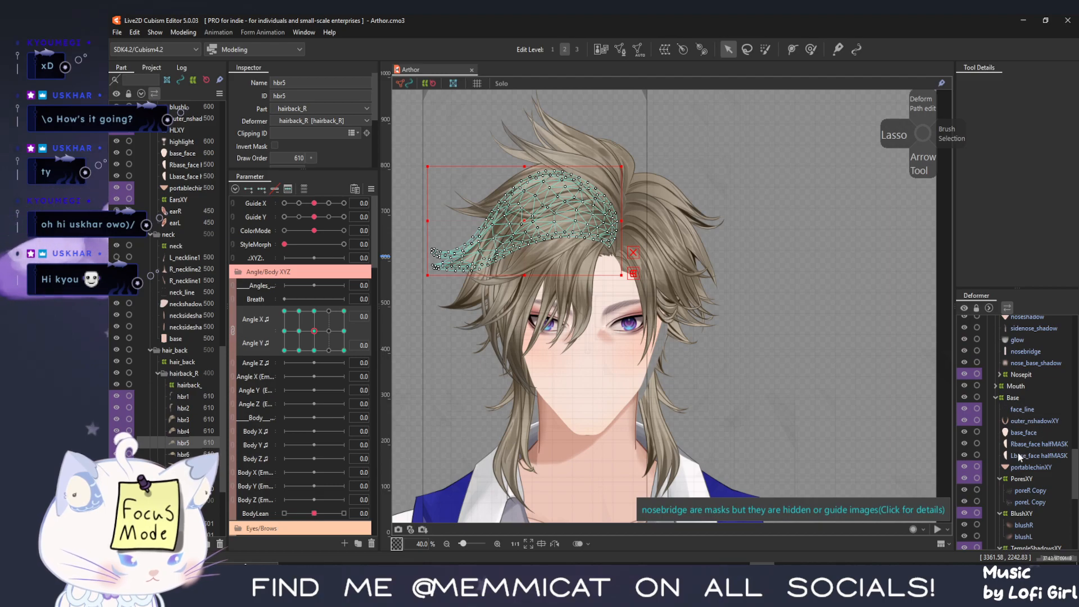
left_click(1036, 455)
left_click(1025, 444)
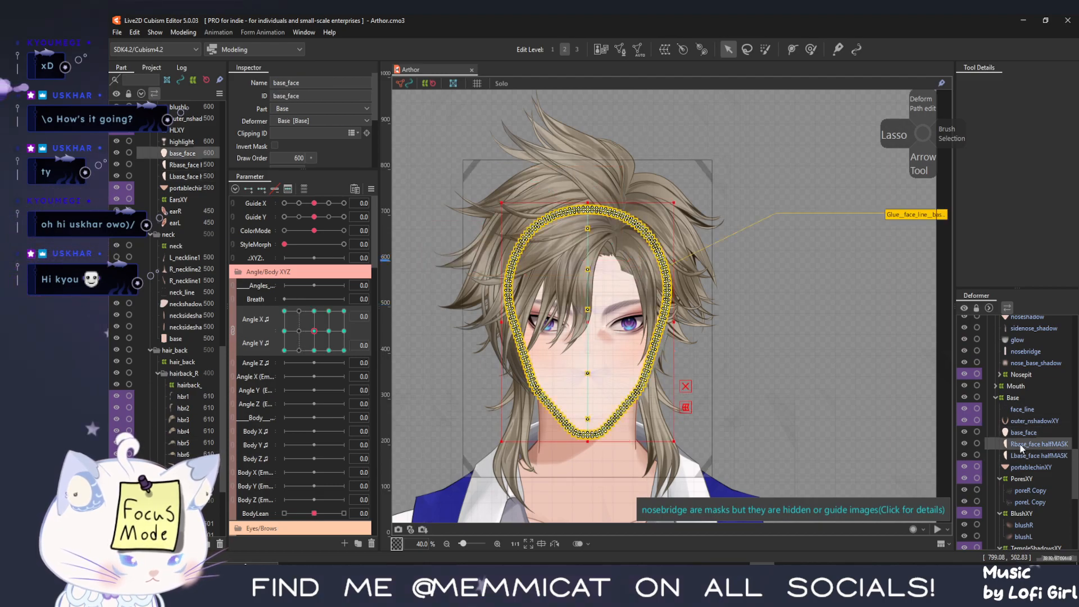
left_click(1022, 456)
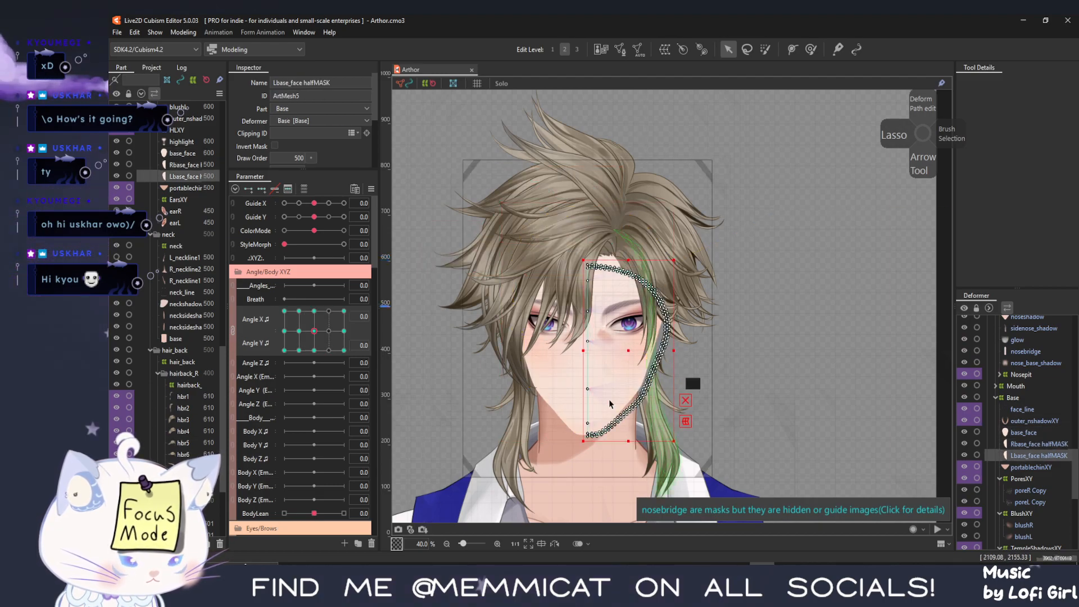
scroll(609, 388, "up", 3)
left_click_drag(644, 108, 631, 19)
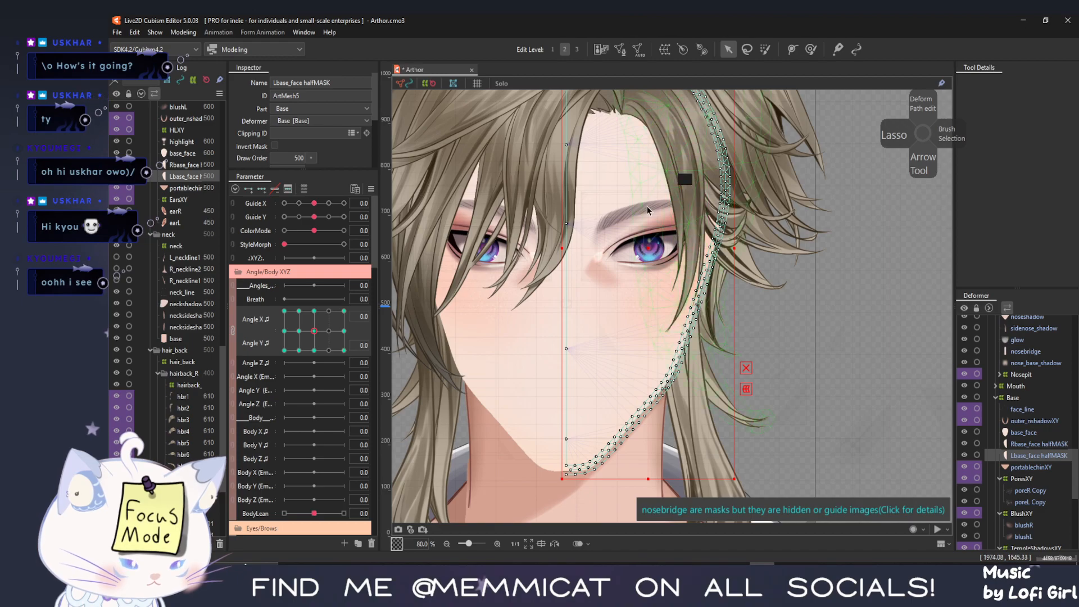
scroll(647, 211, "down", 3)
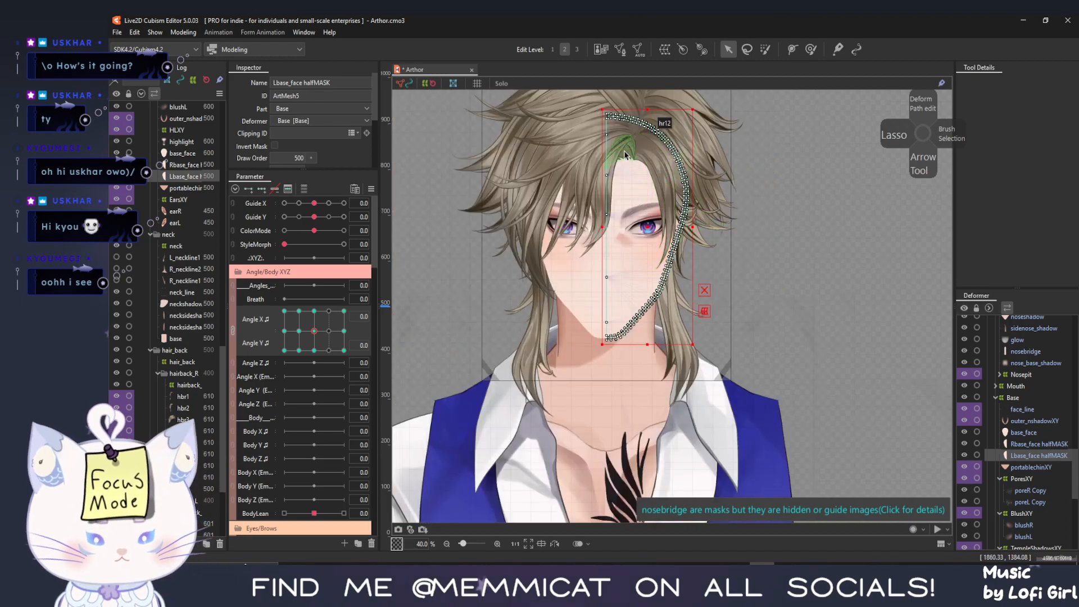
scroll(625, 155, "up", 2)
mouse_move(577, 249)
left_mouse_down()
mouse_move(618, 211)
mouse_move(620, 233)
left_mouse_up()
left_click(812, 49)
left_click_drag(600, 184, 600, 195)
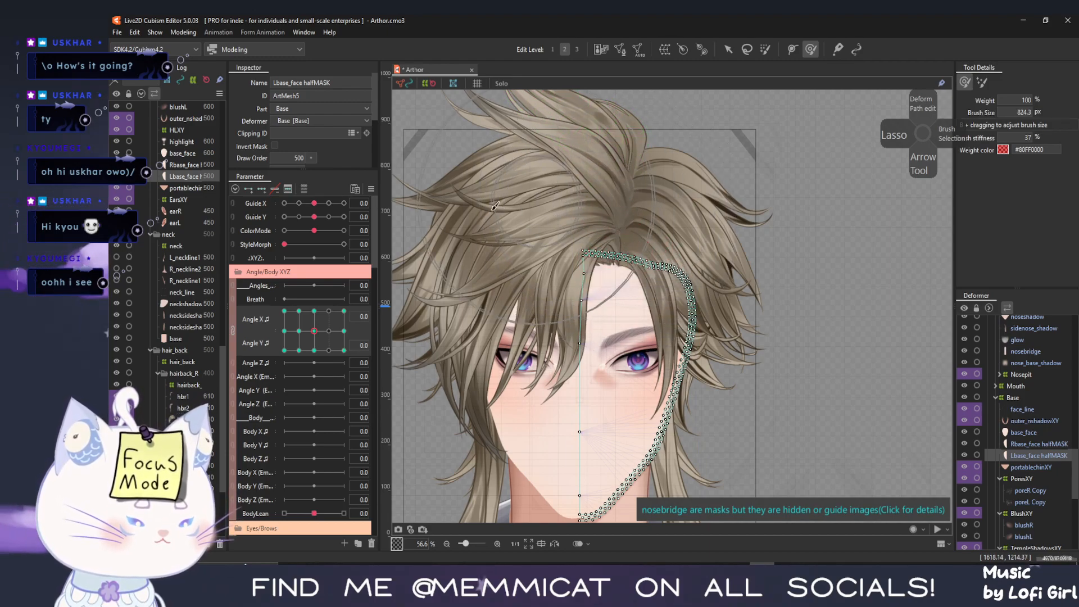
Hide the selection overlay and check the face and hair layering at Angle X -15 and -30, including Angle Y 30
key("ctrl+t")
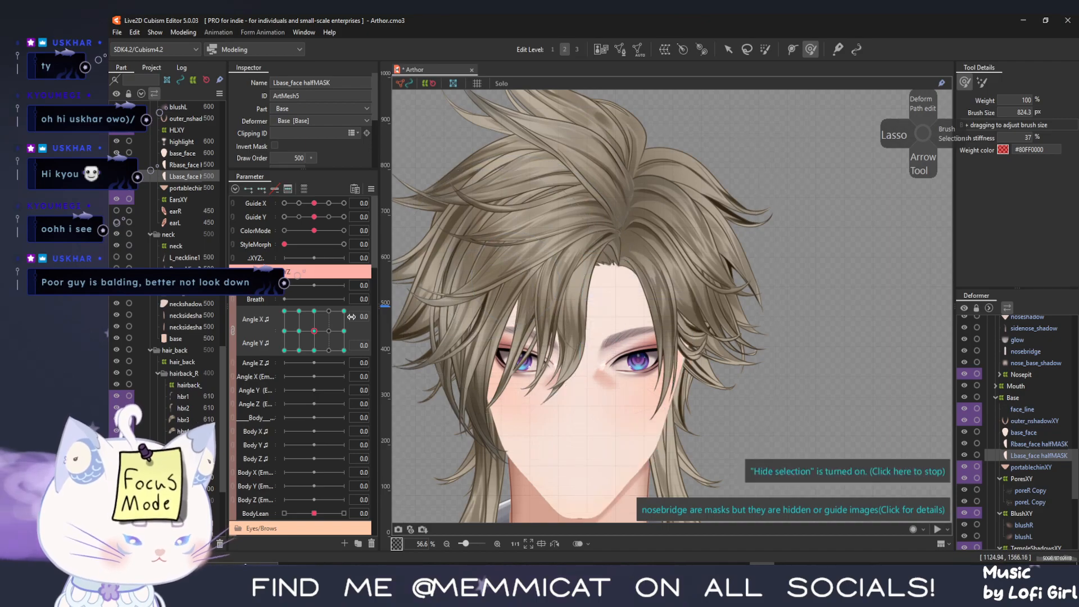
mouse_move(313, 335)
left_mouse_down()
mouse_move(276, 329)
mouse_move(312, 331)
mouse_move(298, 331)
left_mouse_up()
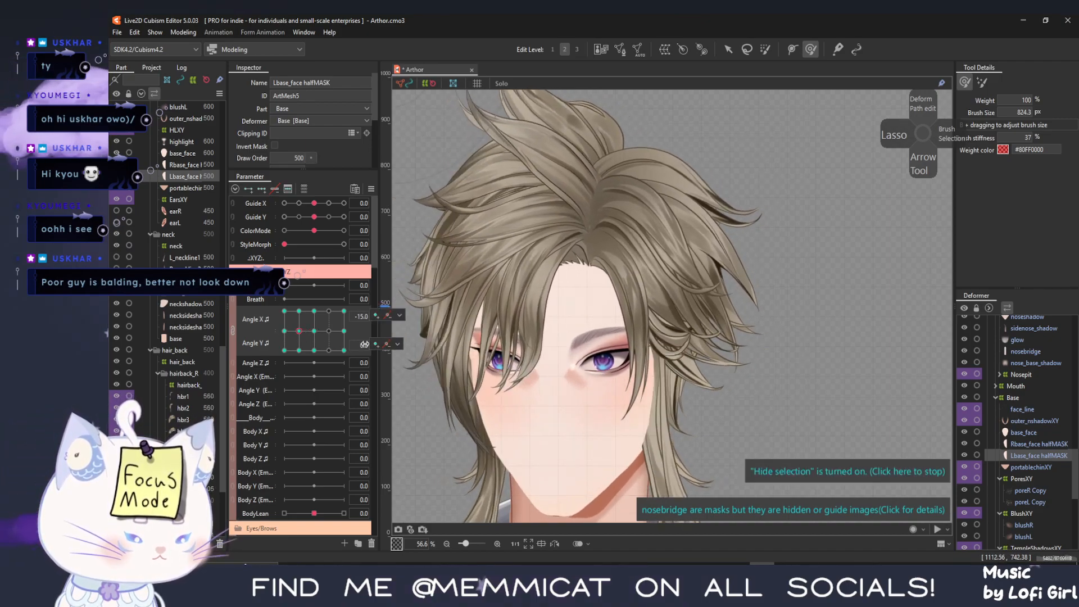
left_click(284, 332)
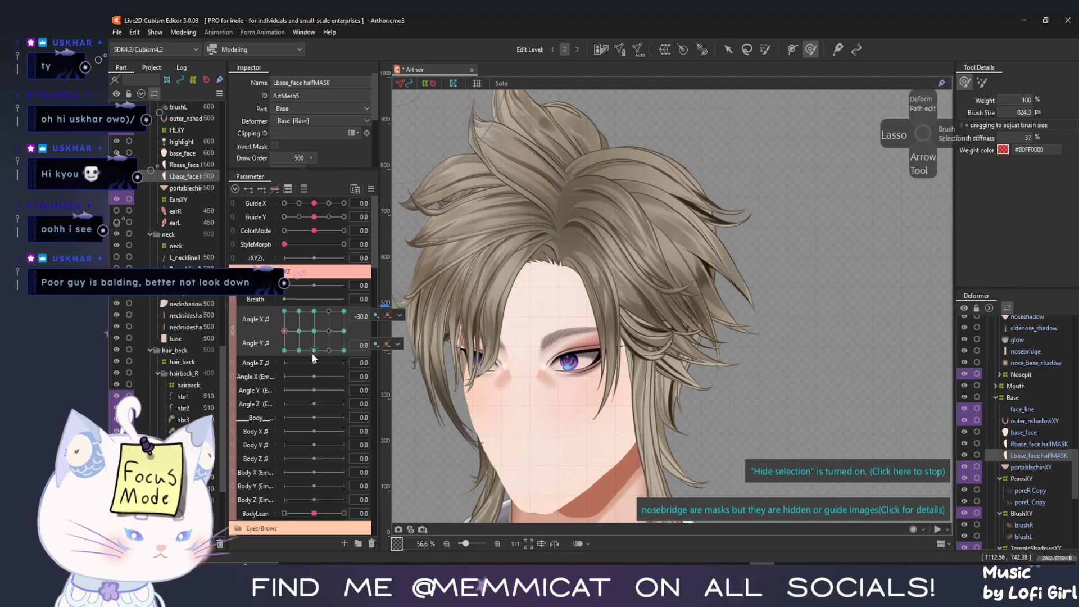
mouse_move(313, 337)
left_mouse_down()
mouse_move(299, 331)
mouse_move(324, 299)
mouse_move(306, 316)
mouse_move(344, 316)
mouse_move(324, 349)
mouse_move(272, 352)
mouse_move(269, 326)
mouse_move(284, 311)
left_mouse_up()
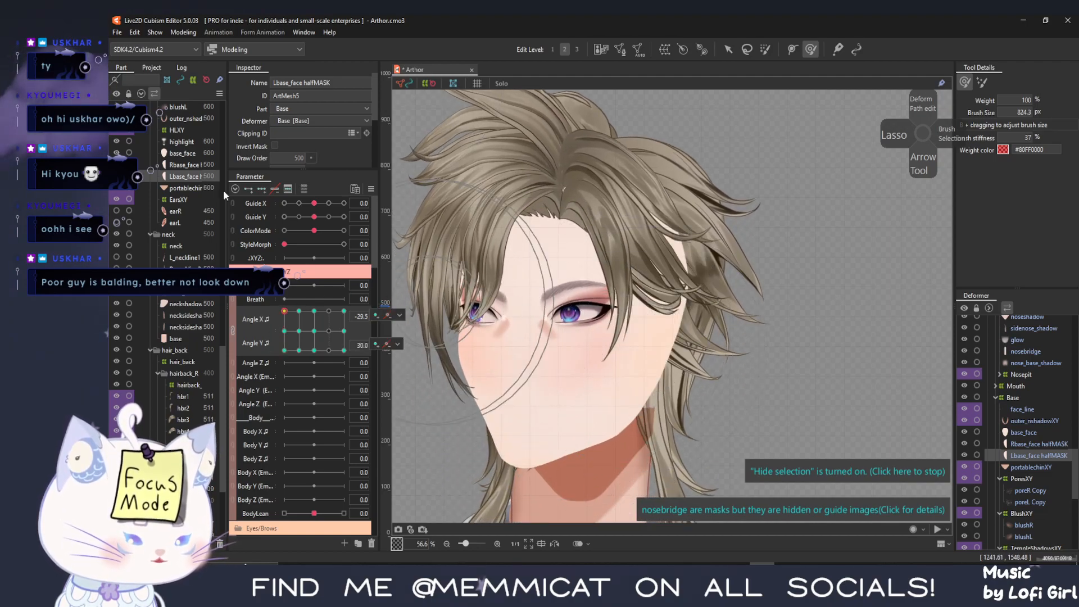
Try setting the draw order of Rbase_face halfMASK and Lbase_face halfMASK to 600 across all Angle X and Angle Y keys
left_click(202, 165, "ctrl")
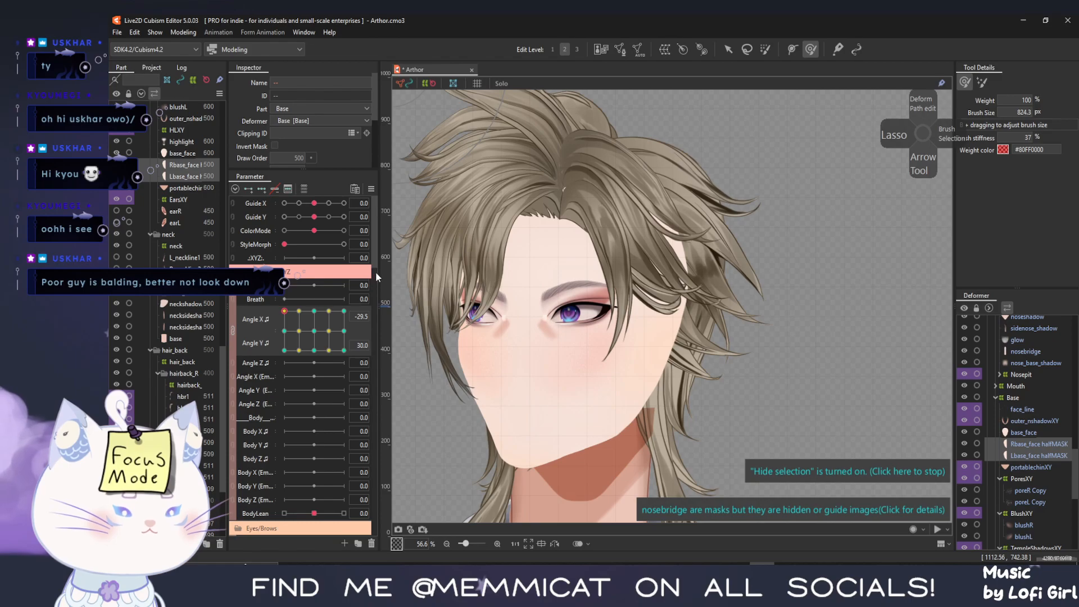
left_click(371, 192)
left_click(410, 308)
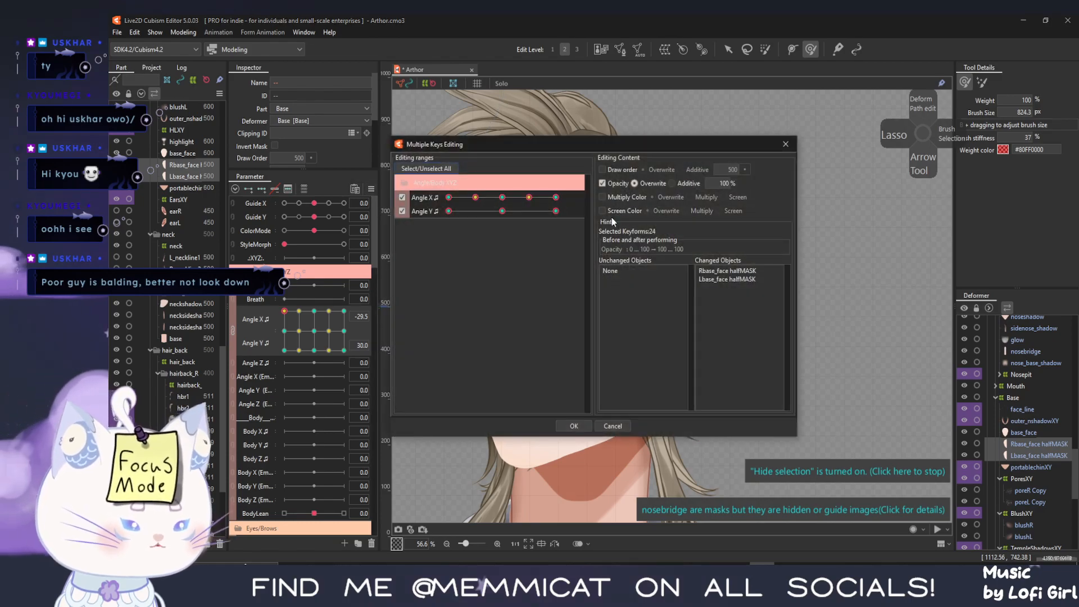
left_click(602, 169)
left_click(603, 183)
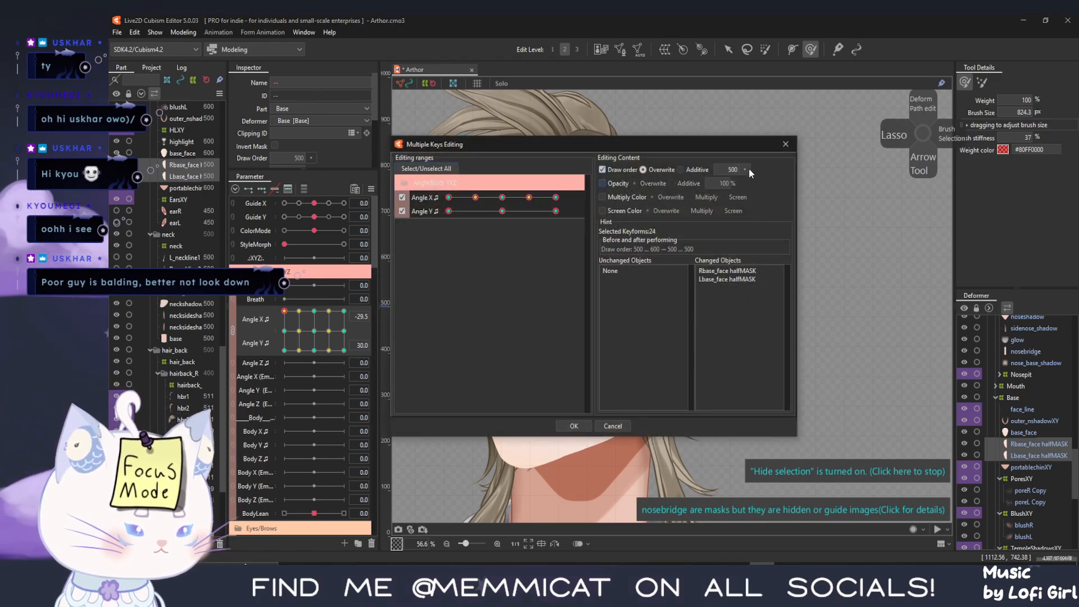
left_click(745, 169)
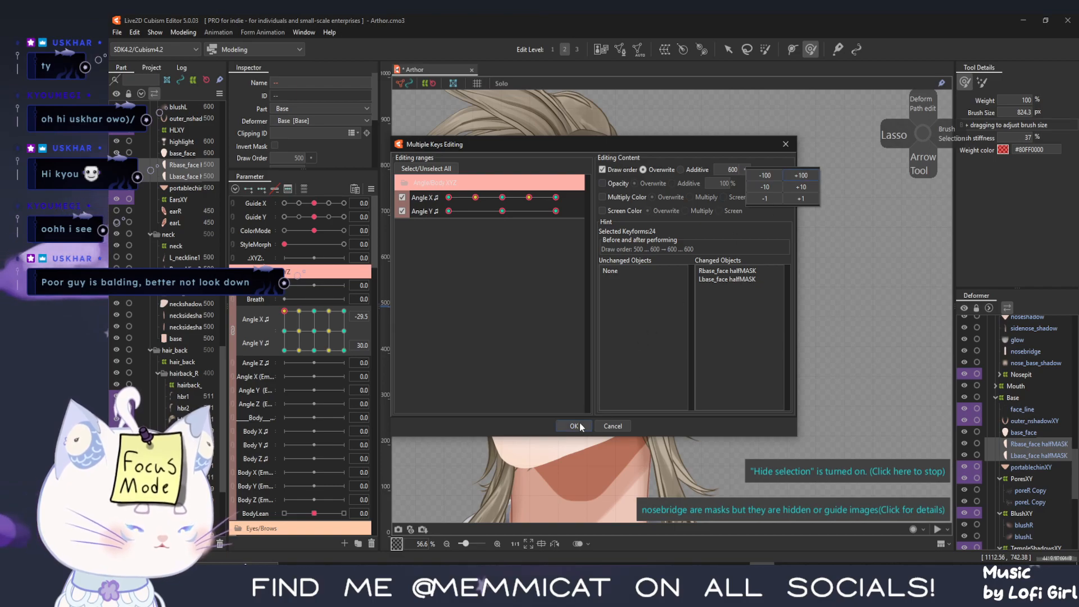
left_click(573, 426)
Try draw order 601 with Invert Mask enabled on both face half masks at Angle X -30 and Angle Y 30
left_click_drag(296, 320, 283, 298)
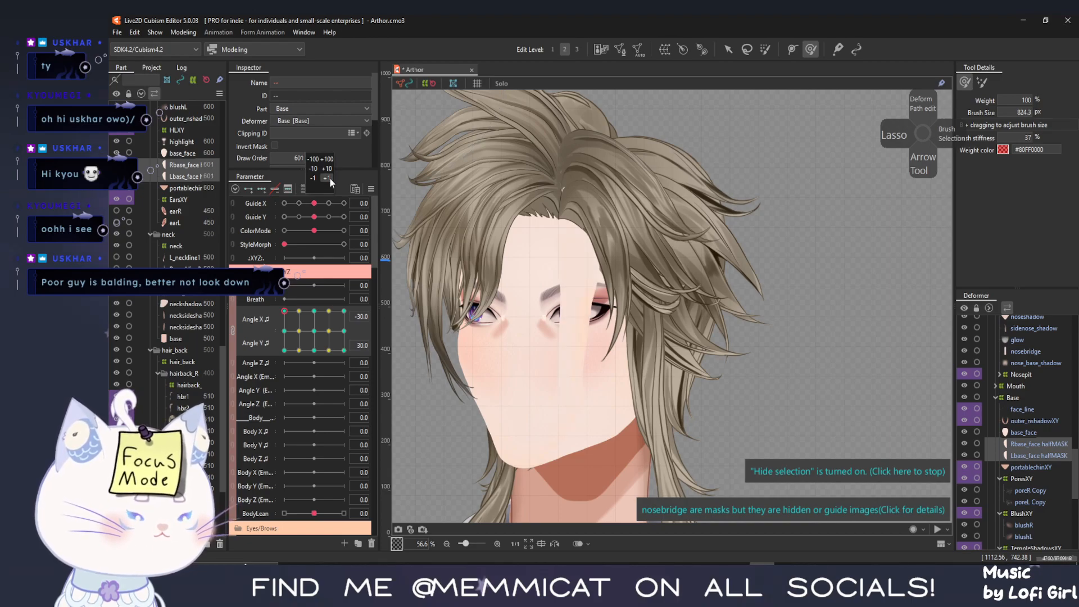
left_click(275, 145)
scroll(315, 140, "down", 1)
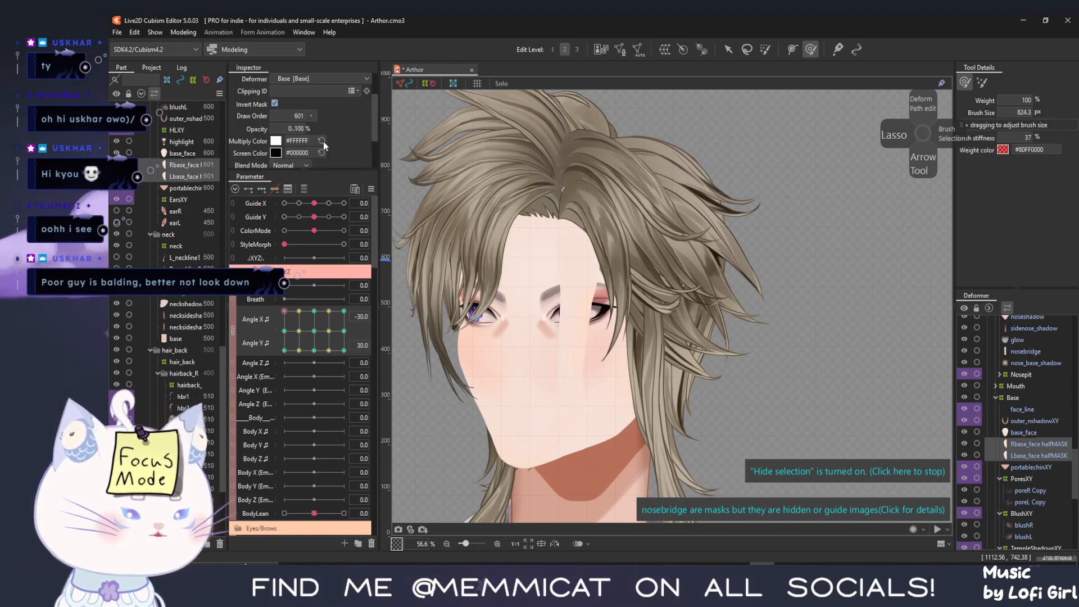
mouse_move(291, 315)
left_mouse_down()
mouse_move(384, 295)
mouse_move(284, 310)
left_mouse_up()
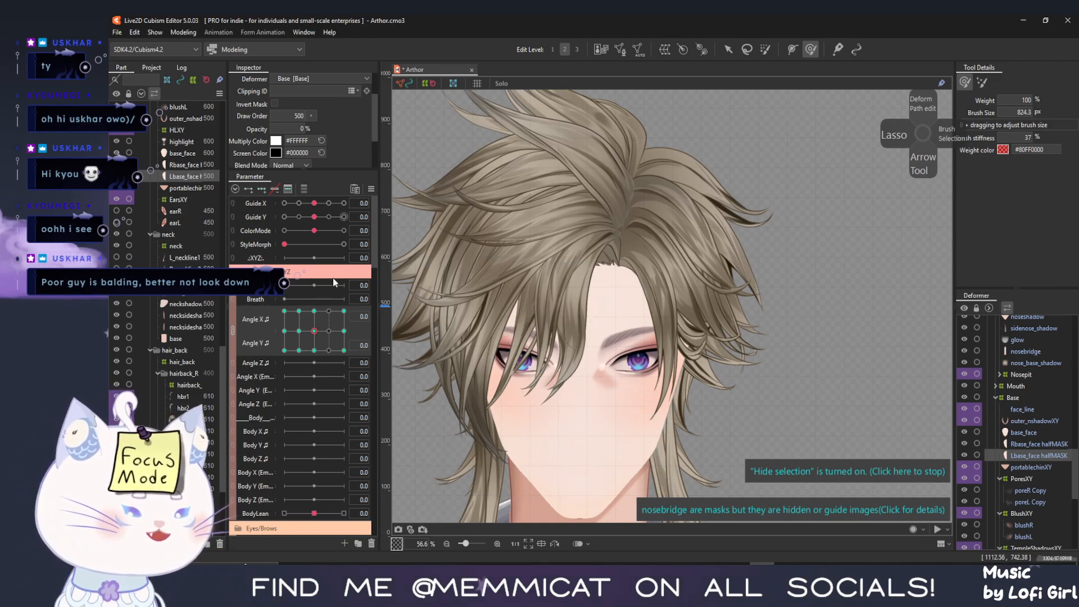
Select the face_line mesh in the Base part and set its draw order to 600 at the neutral pose
scroll(211, 163, "up", 1)
scroll(210, 159, "up", 2)
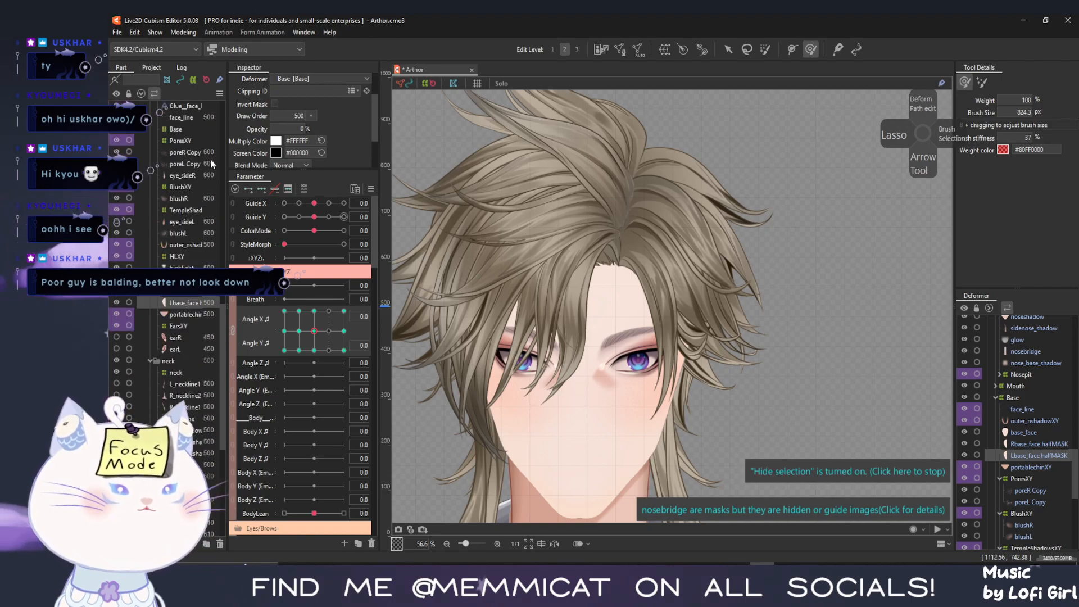
scroll(218, 156, "up", 1)
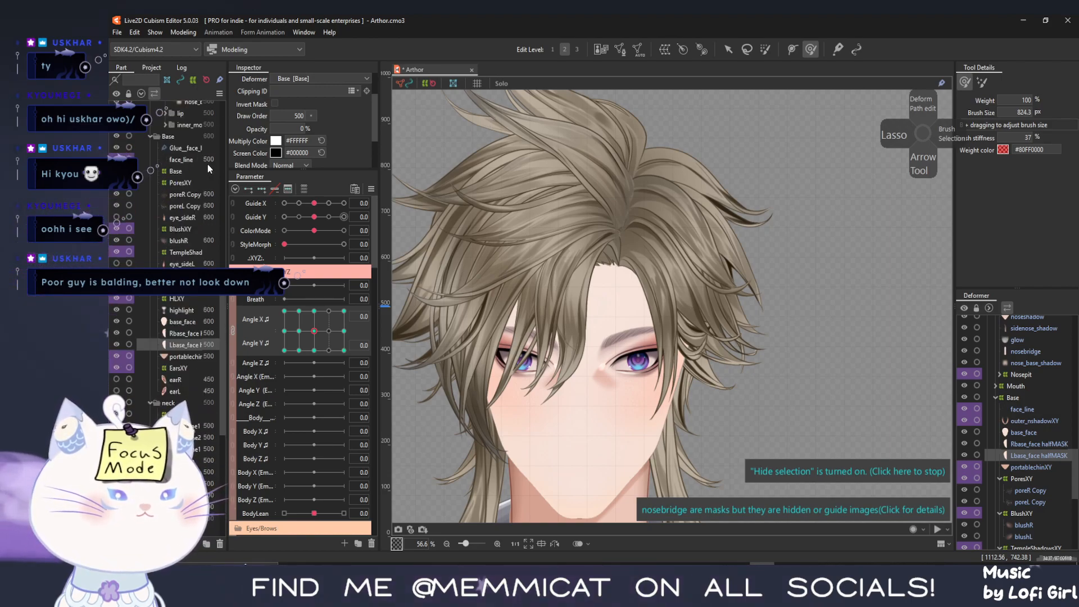
left_click(207, 162)
left_click(311, 116)
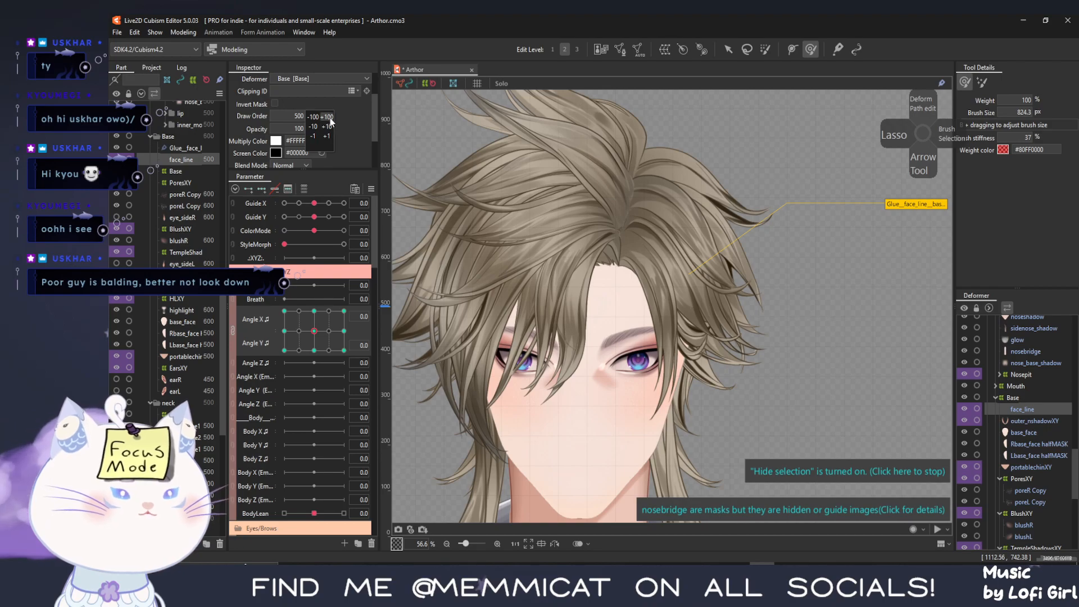
mouse_move(314, 330)
left_mouse_down()
mouse_move(244, 317)
mouse_move(314, 330)
left_mouse_up()
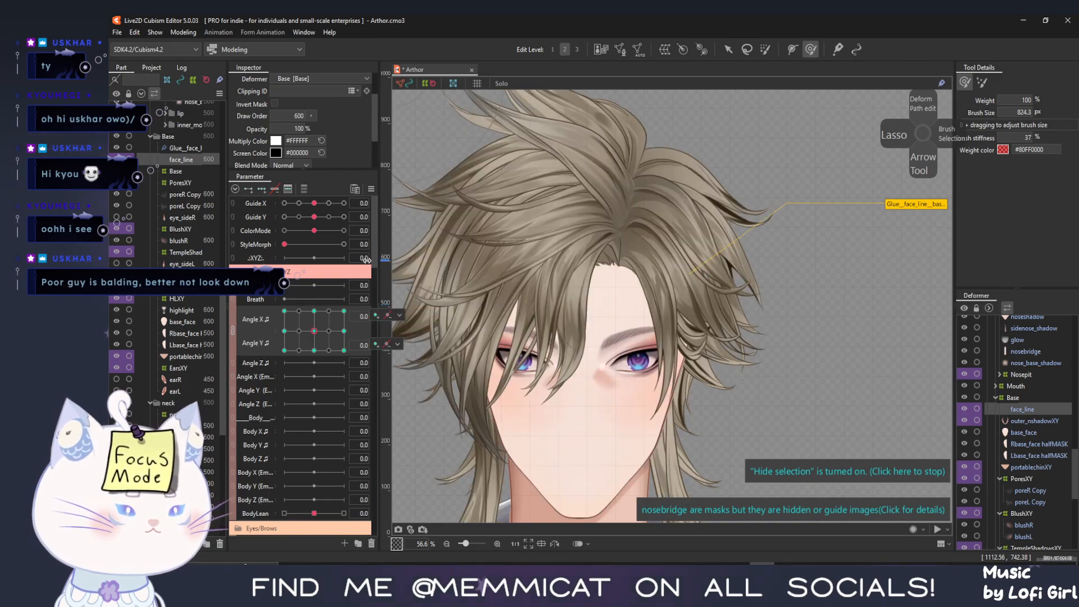
Overwrite the draw order of face_line with 600 on all its Angle X and Angle Y keys, leaving opacity out of the edit
left_click(372, 189)
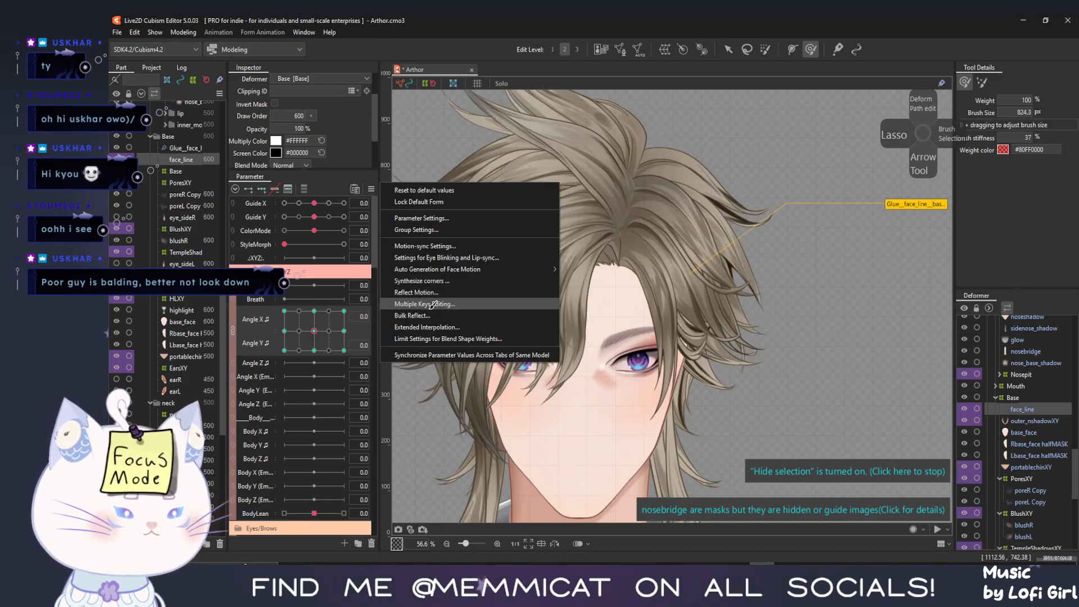
left_click(433, 306)
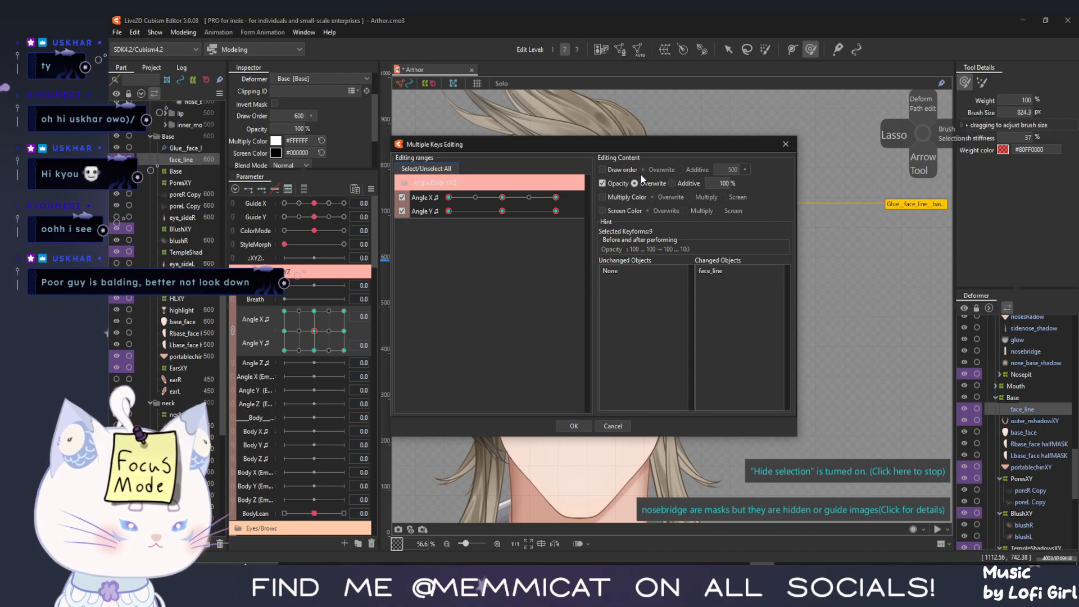
left_click(602, 169)
left_click(602, 183)
left_click(744, 169)
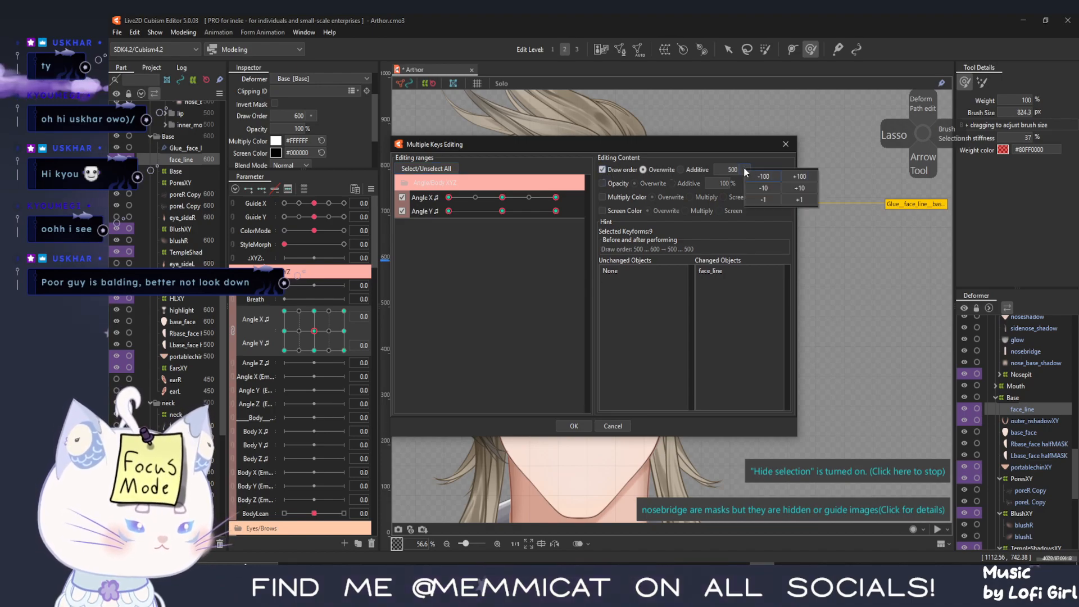
left_click(574, 425)
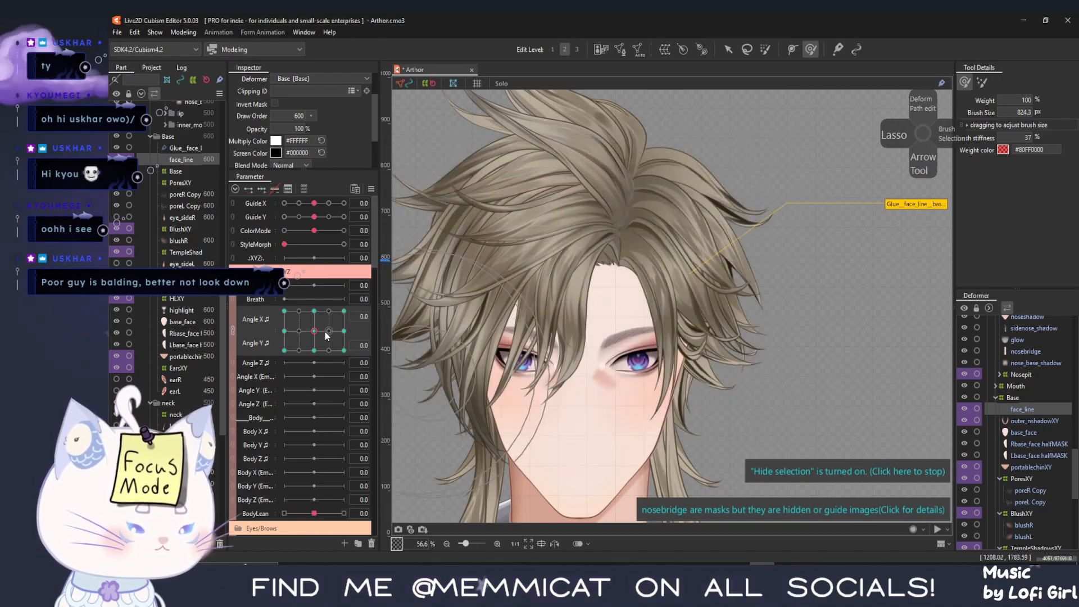
Check the layering from Angle X -30, Angle Y 30 to Angle X 30, Angle Y -30, and inspect the outlines of both face half masks
left_click(284, 310)
mouse_move(277, 304)
left_mouse_down()
mouse_move(316, 390)
mouse_move(372, 402)
mouse_move(337, 396)
mouse_move(347, 397)
left_mouse_up()
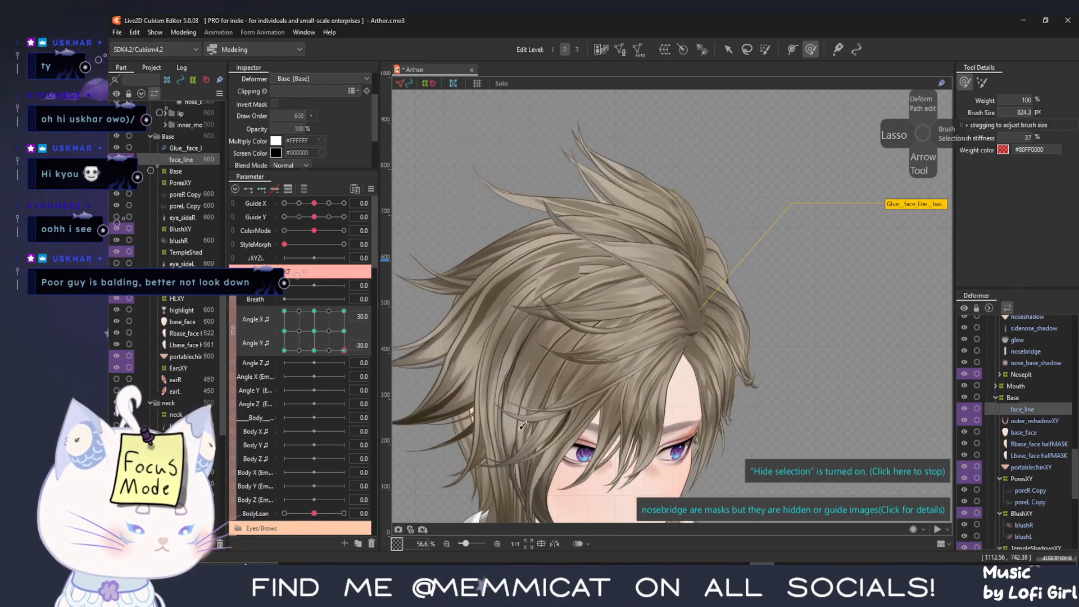
key("v")
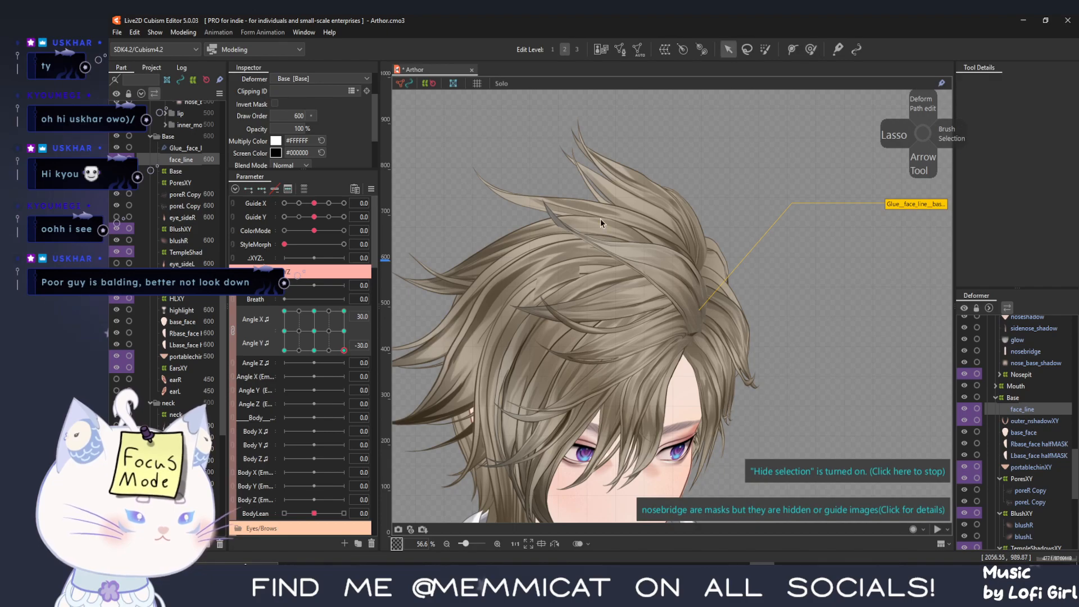
left_click(193, 335)
left_click(183, 346)
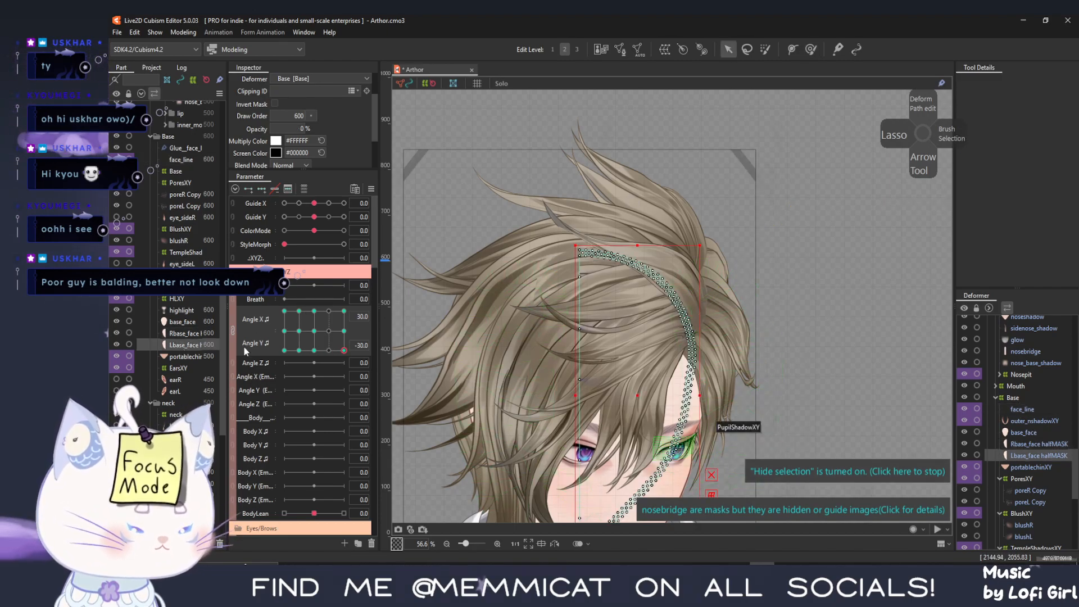
left_click(177, 334)
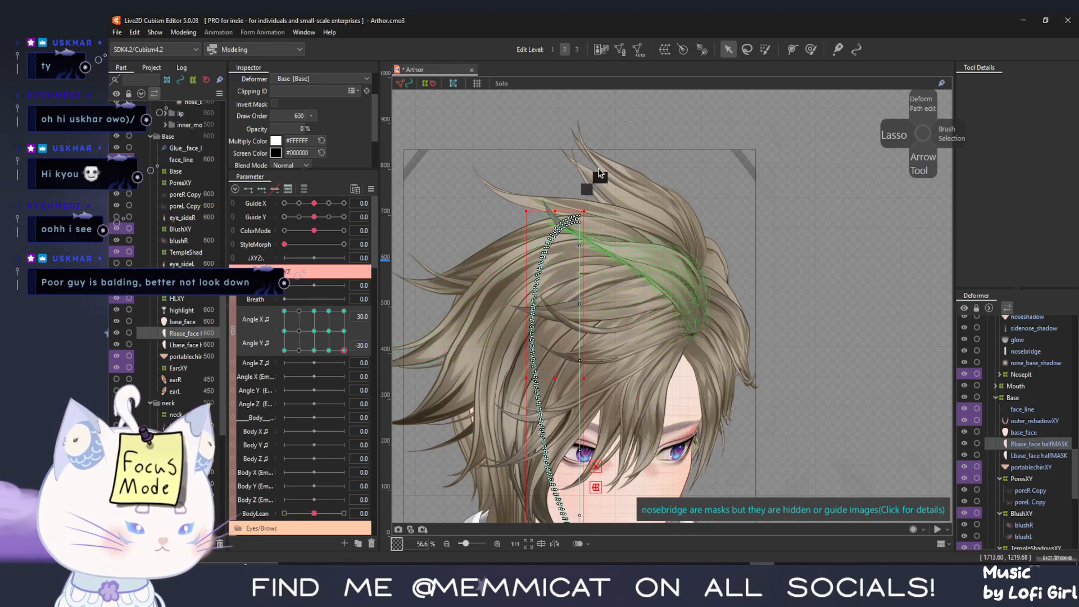
Push the top of Rbase_face halfMASK downward with the deform brush at Angle X 30, Angle Y -30, and pose the head at Angle X -15, Angle Y -30
left_click(810, 50)
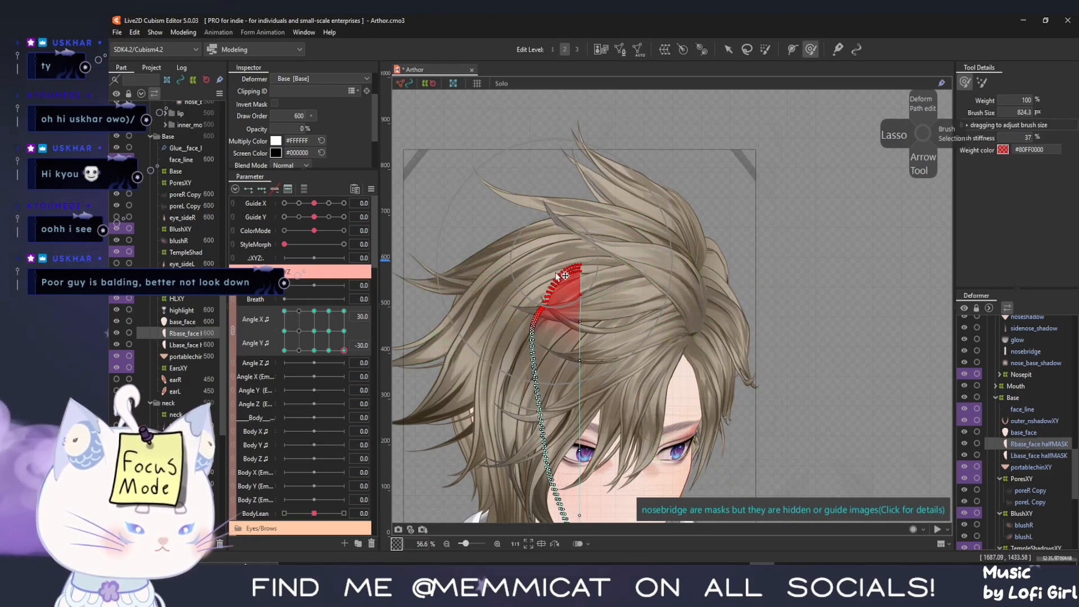
mouse_move(559, 296)
left_mouse_down()
mouse_move(576, 243)
mouse_move(583, 278)
mouse_move(535, 320)
left_mouse_up()
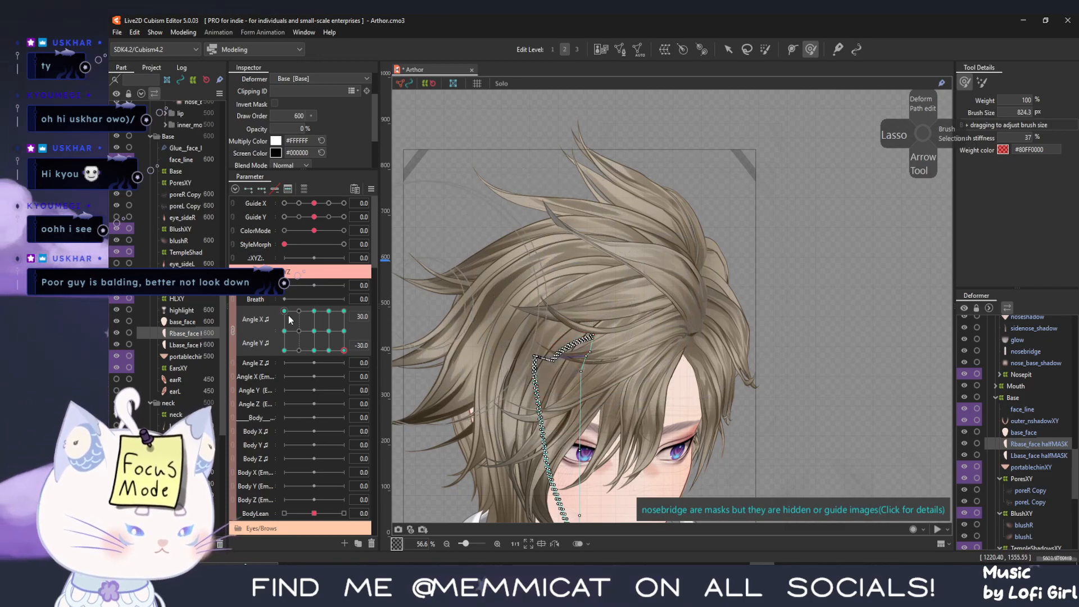
mouse_move(326, 347)
left_mouse_down()
mouse_move(284, 350)
mouse_move(306, 385)
mouse_move(297, 356)
left_mouse_up()
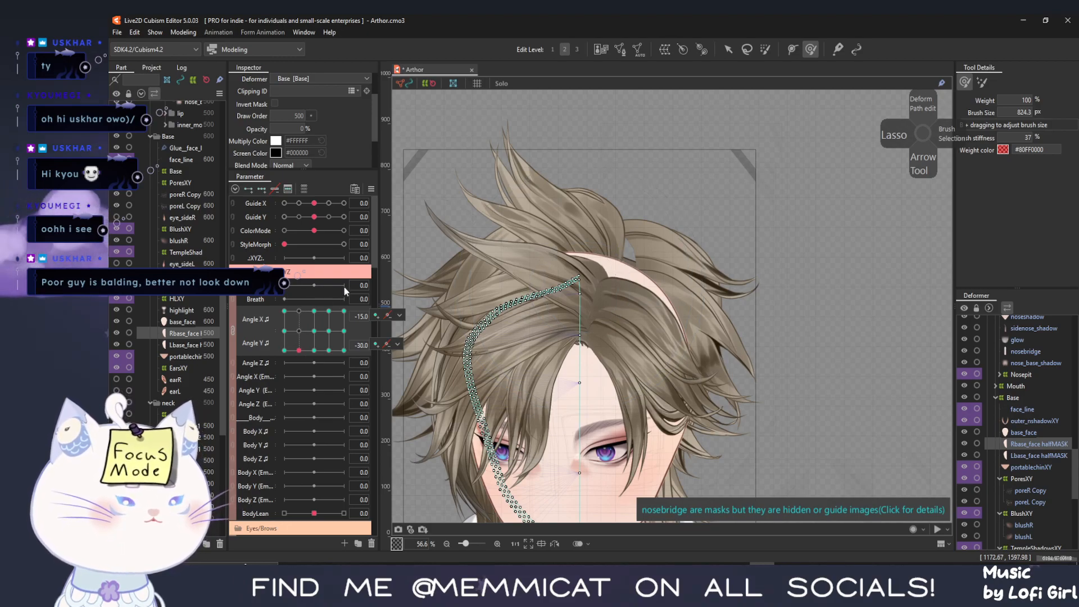
Inspect the base_face outline and the hairback_L strand beside the exposed scalp at Angle X -15, Angle Y -30
left_click(194, 323)
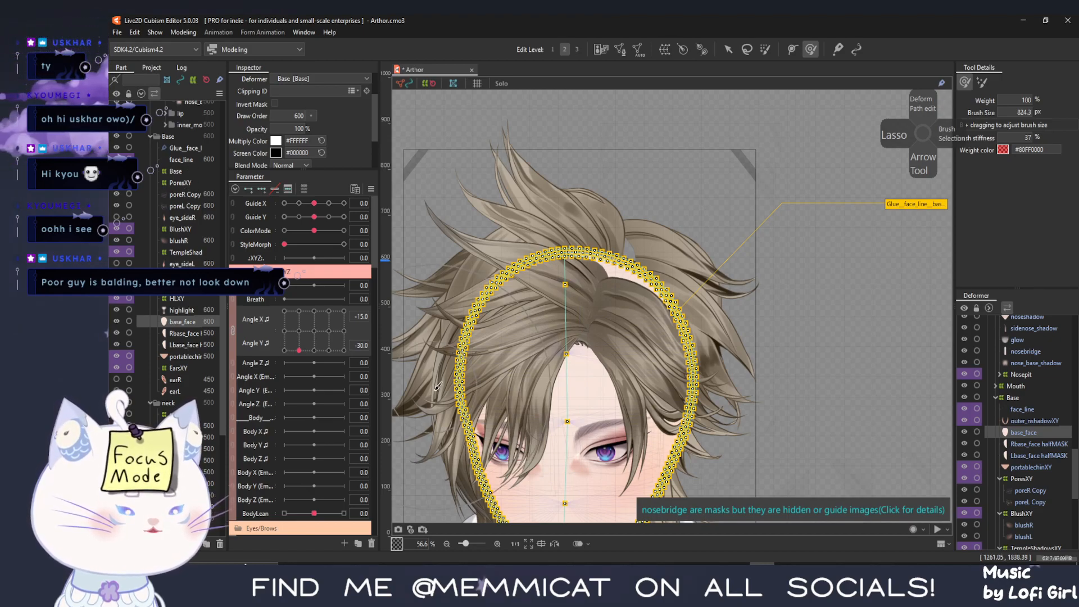
scroll(430, 392, "down", 2)
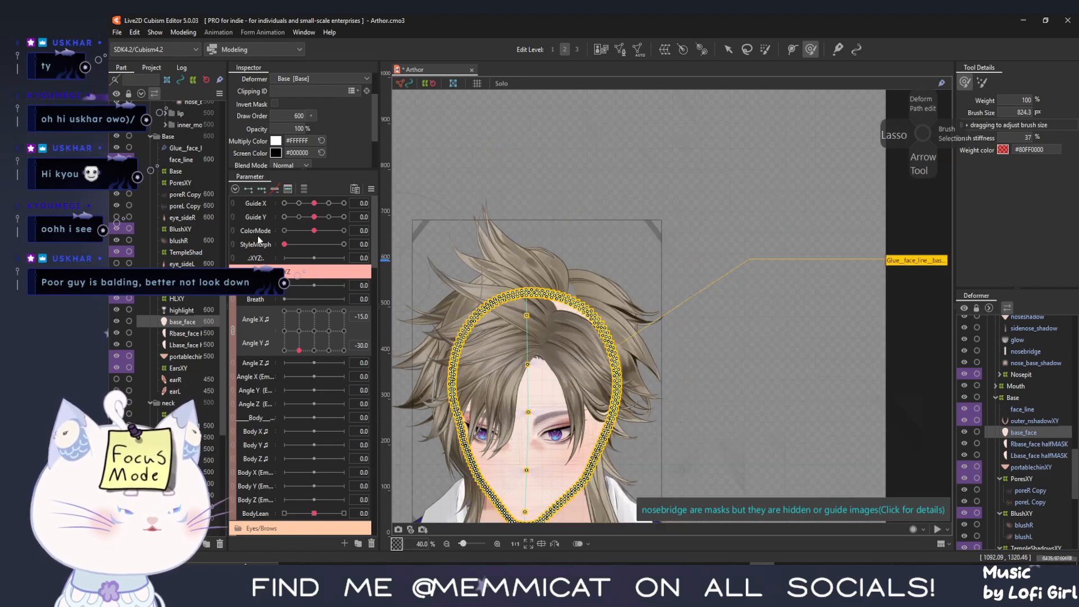
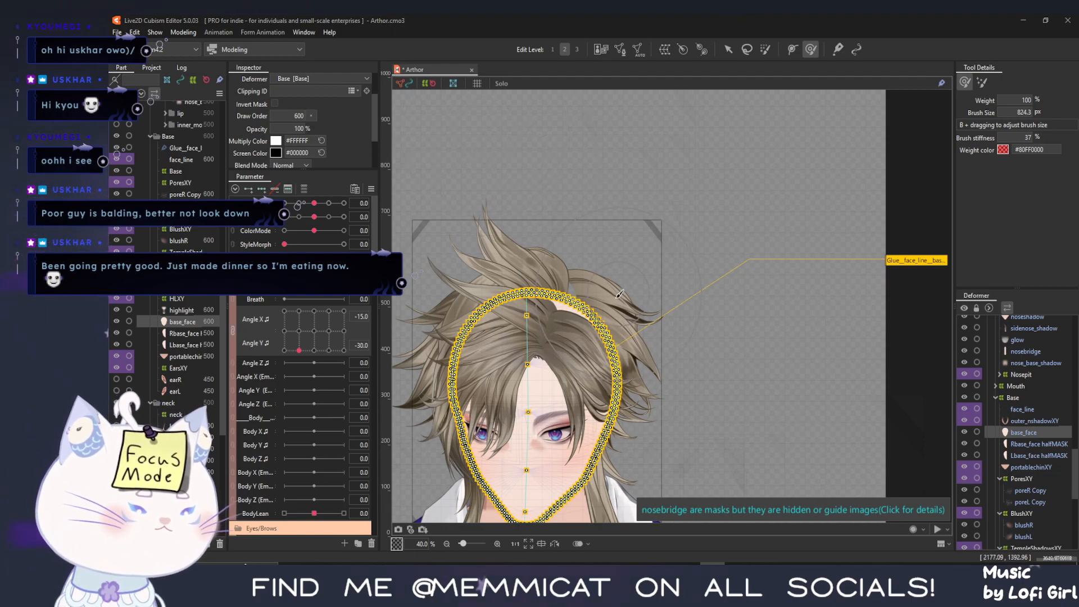
left_click(726, 50)
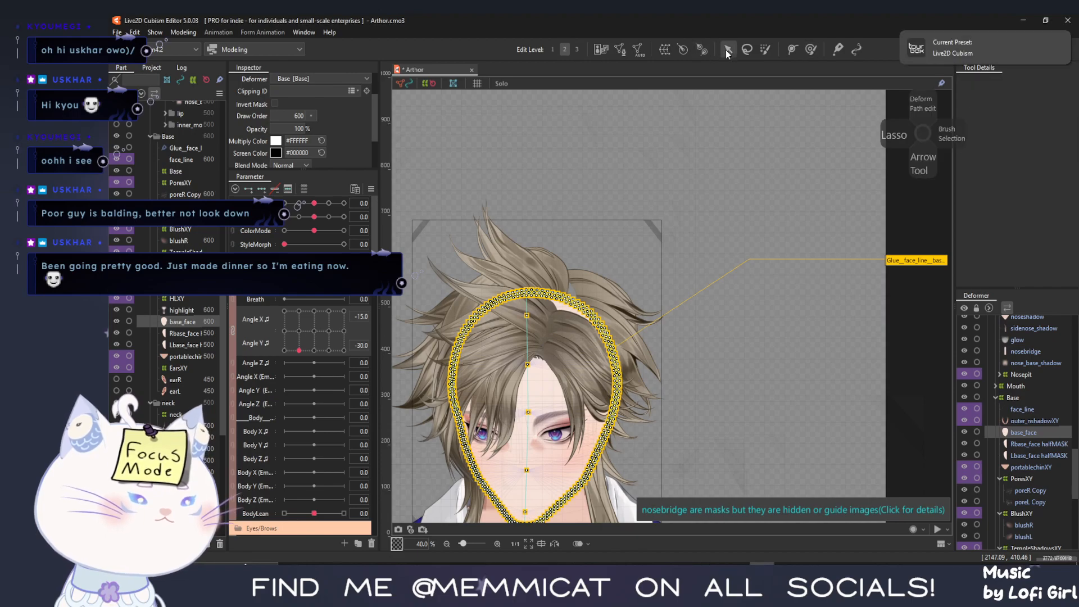
left_click(585, 283)
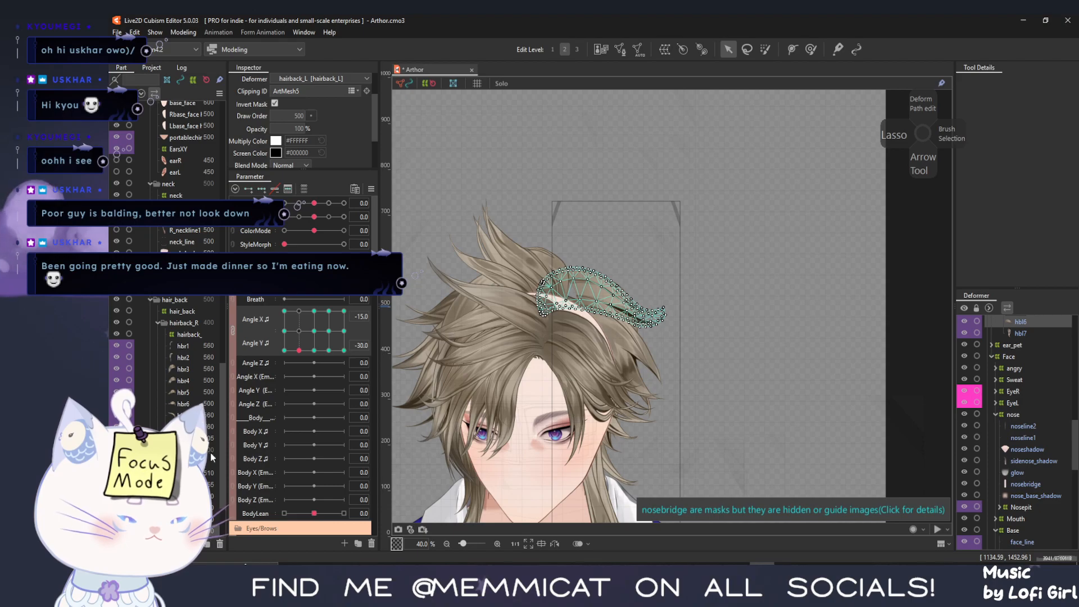
Select the hairback_L strands hbl2 through hbl7 and separate the combined Angle X and Angle Y parameters
left_click(184, 473)
scroll(116, 151, "down", 2)
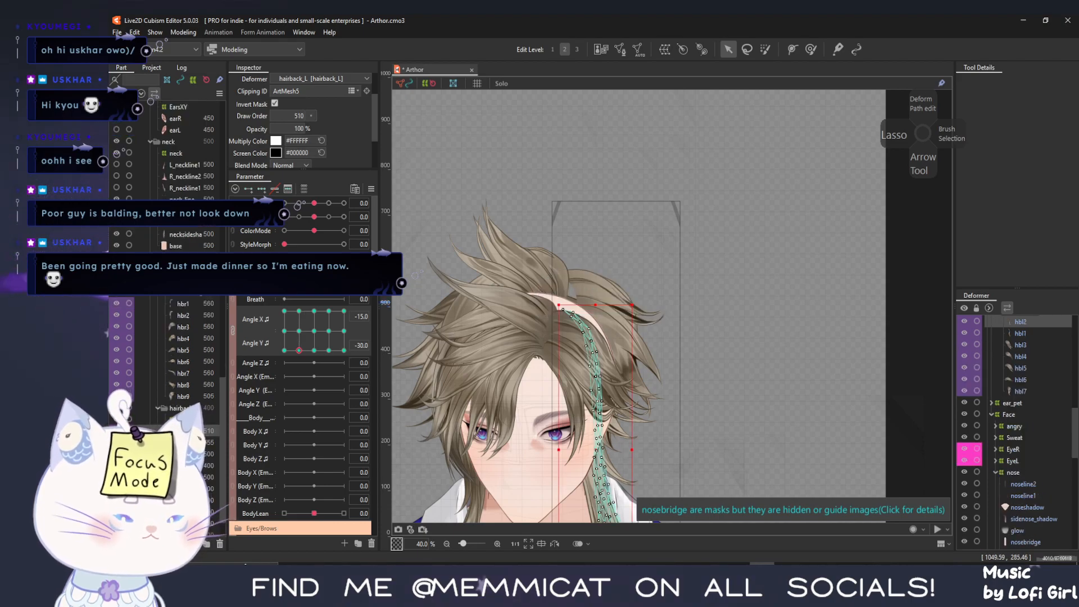
left_click(183, 500, "shift")
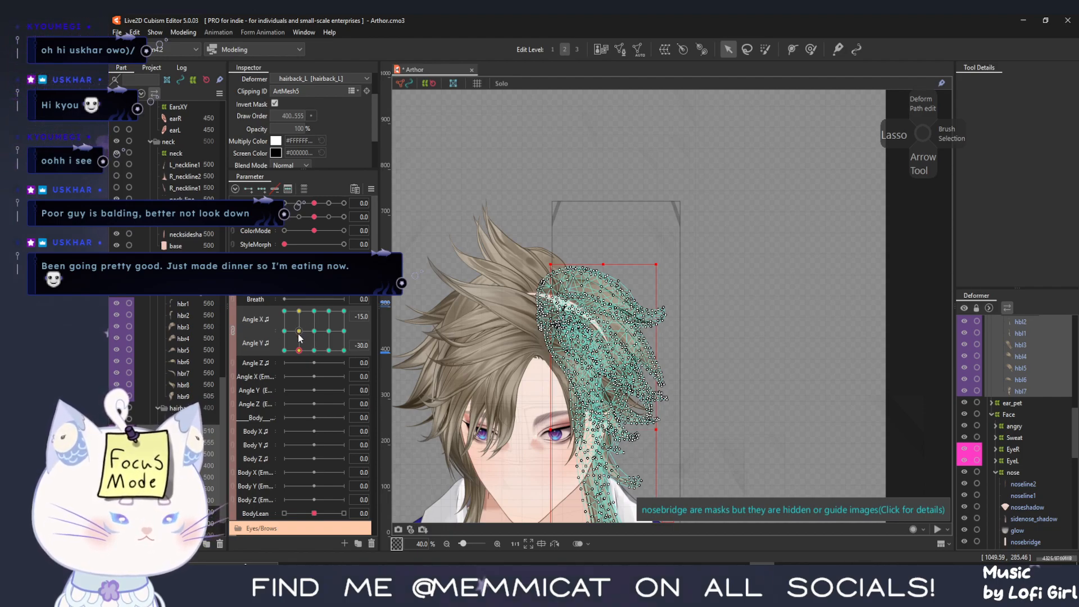
left_click(232, 331)
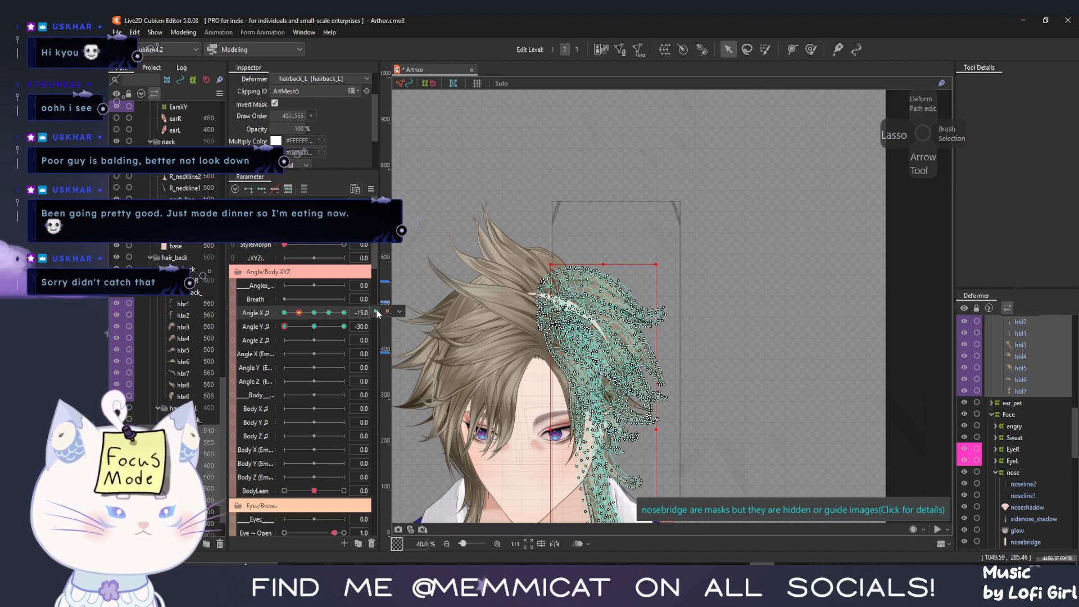
Inspect the keys and draw orders of hairback_R strands hbr1 through hbr9, then of hbr3 alone
left_click(183, 397)
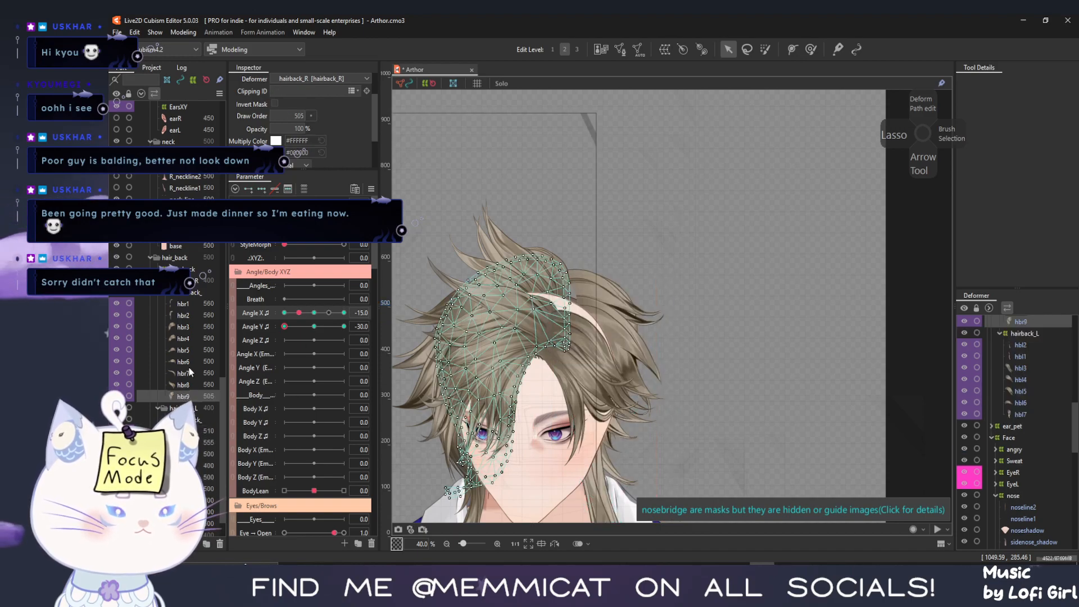
left_click(183, 304, "shift")
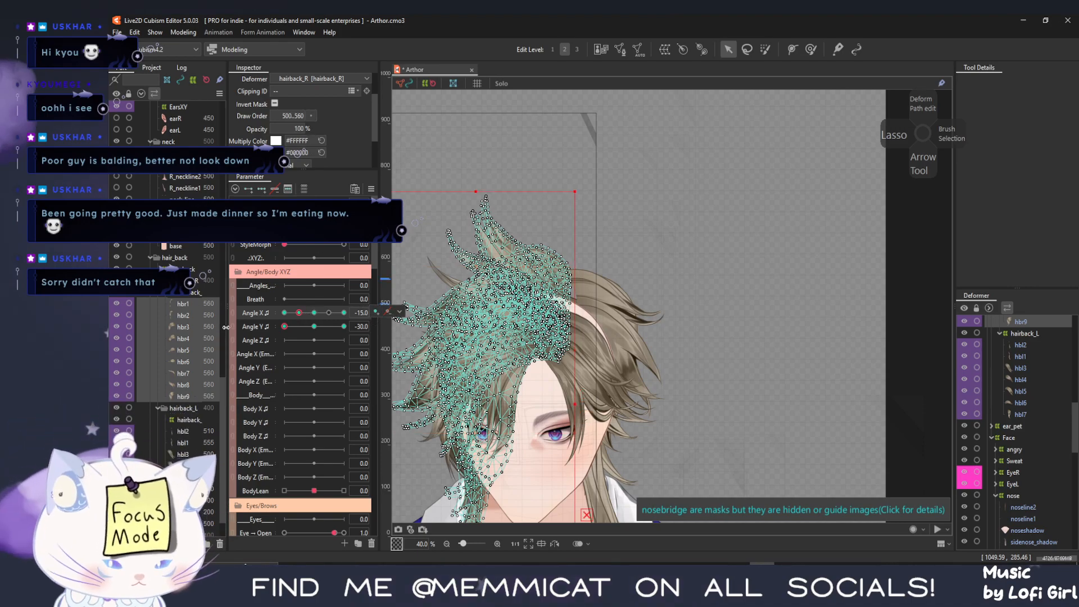
left_click(183, 326)
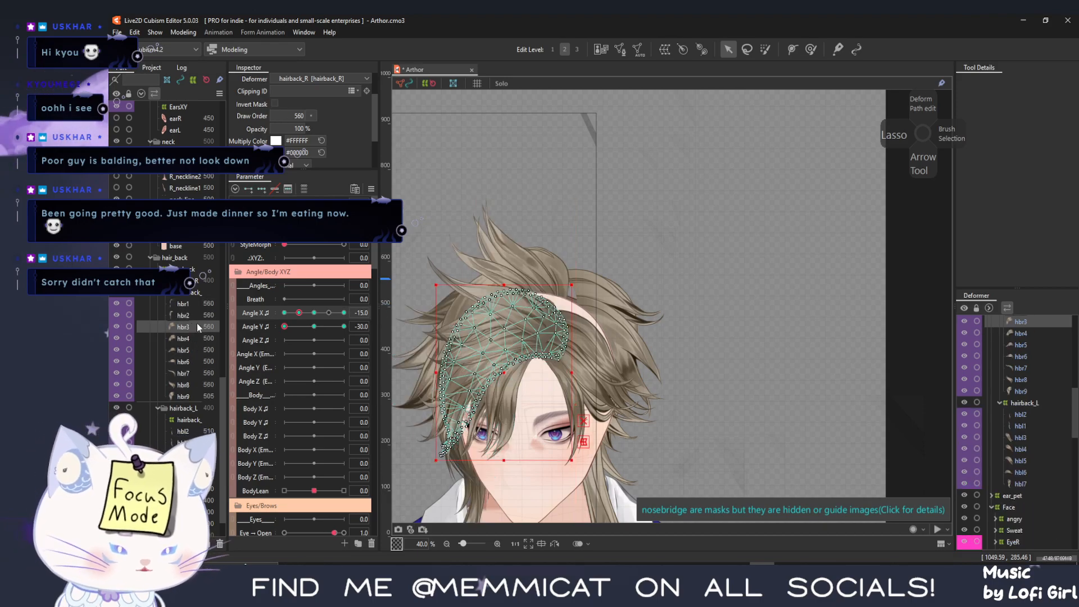
Combine Angle X and Angle Y and compare hbr3's draw order and layering between Angle X -15 and -30 at Angle Y -30
left_click(301, 323)
left_click_drag(296, 330, 378, 395)
mouse_move(404, 352)
left_mouse_down()
mouse_move(393, 296)
mouse_move(338, 303)
mouse_move(330, 360)
mouse_move(272, 366)
mouse_move(291, 371)
mouse_move(273, 377)
left_mouse_up()
left_click(298, 350)
left_click(283, 351)
left_click(299, 351)
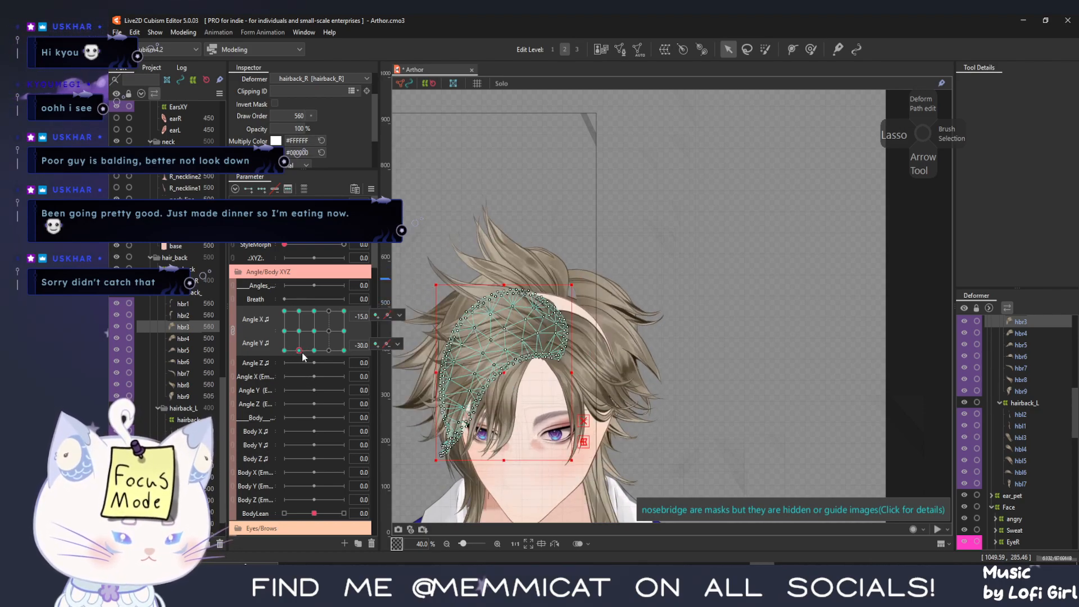
left_click(285, 351)
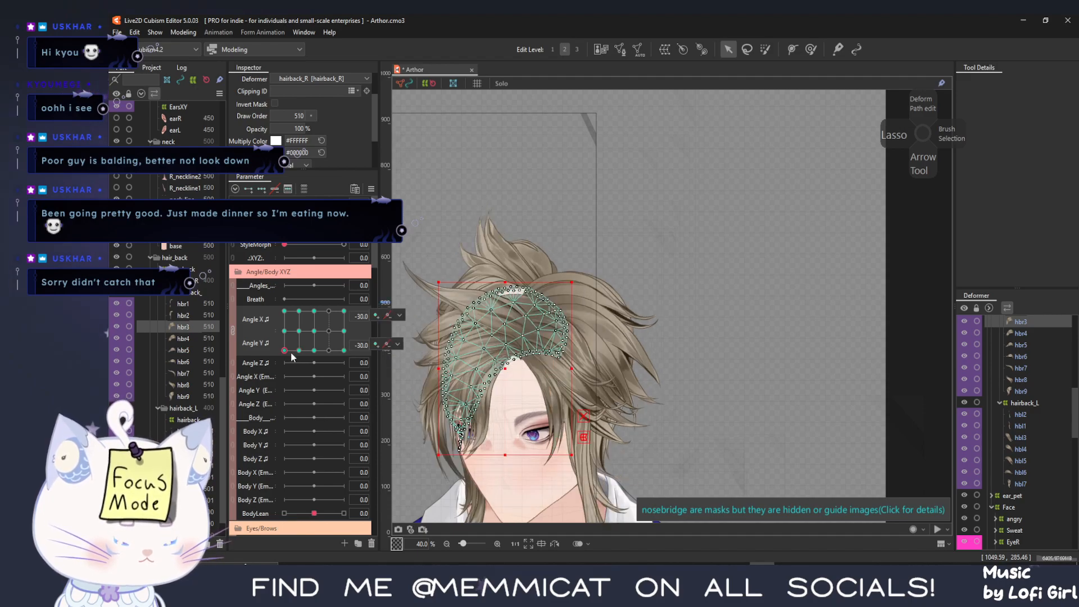
left_click(298, 351)
left_click(284, 351)
left_click(298, 350)
left_click(284, 351)
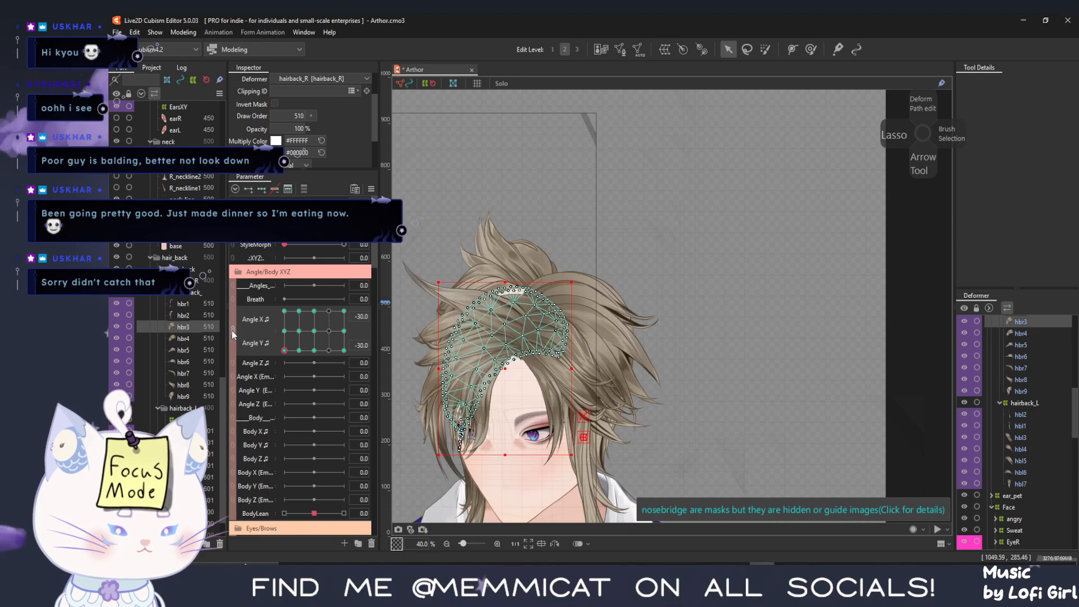
Separate Angle X from Angle Y and sweep Angle X between -30 and -15 to check where hbr3's draw order switches
left_click(234, 332)
left_click(300, 313)
left_click(300, 314)
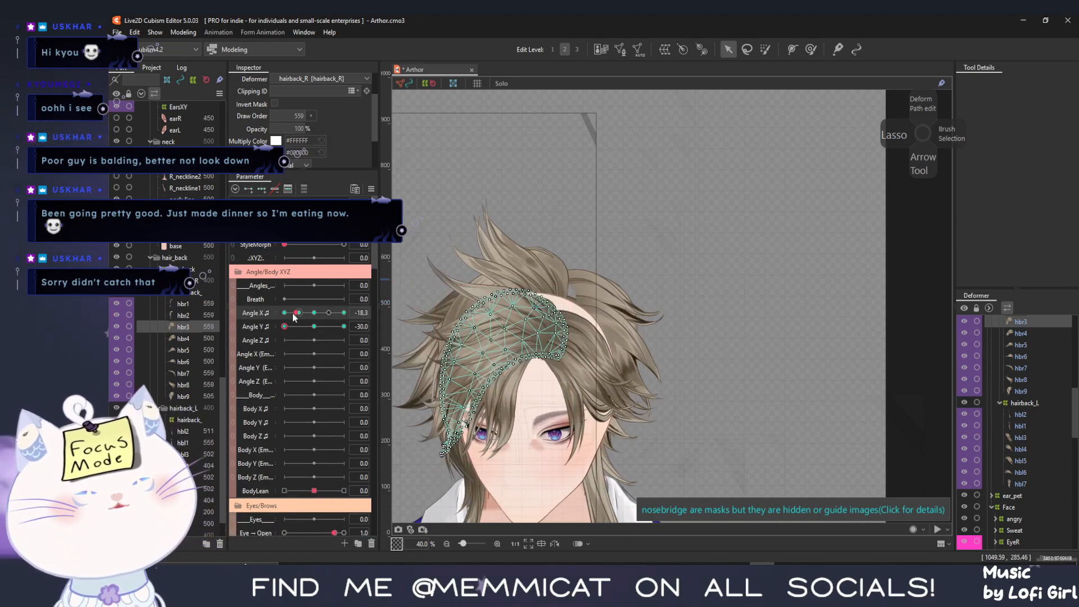
left_click_drag(300, 316, 277, 316)
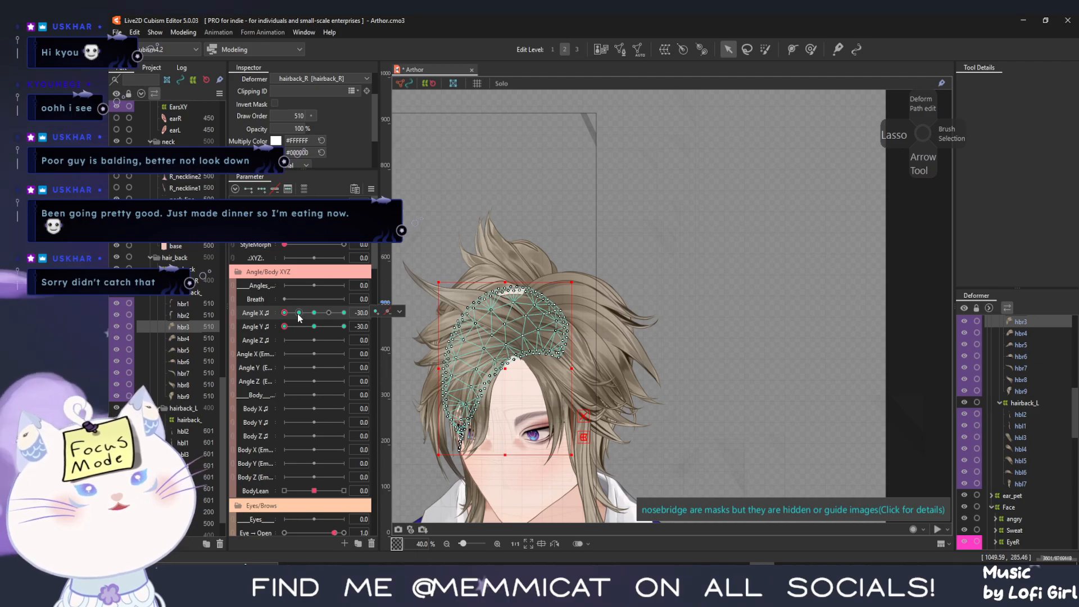
left_click(299, 313)
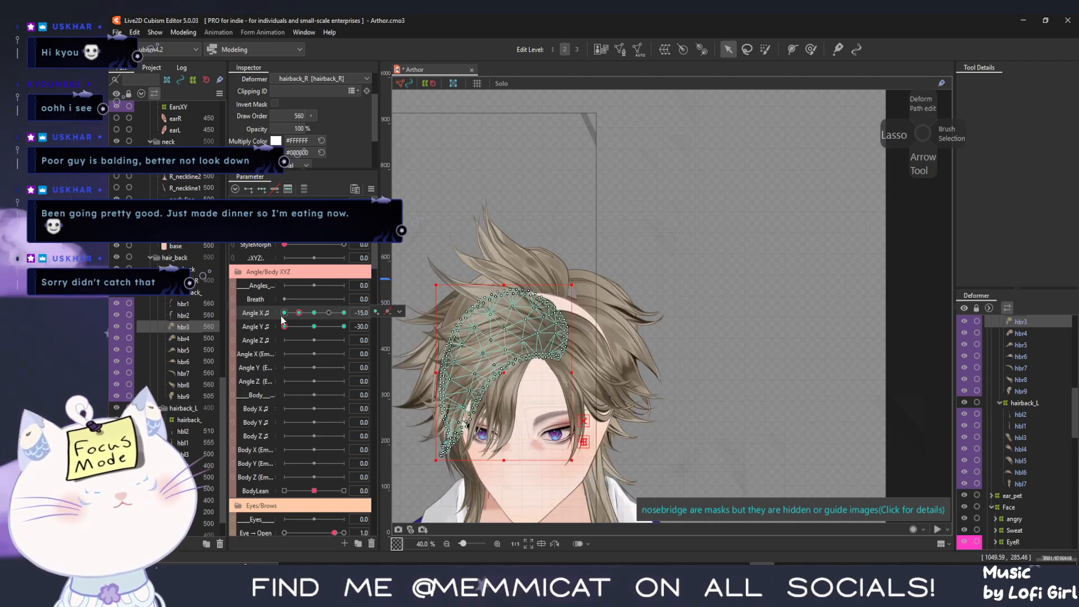
Check the draw orders of the hairback_L strands hbl5, hbl4 and hbl1 at Angle X -15, Angle Y -30
left_click(612, 314)
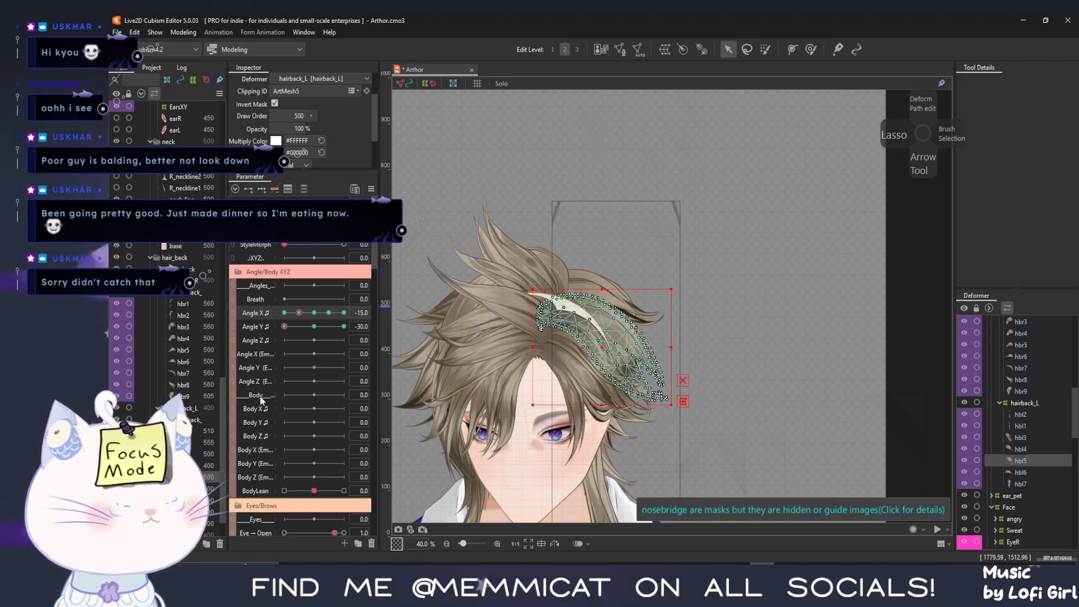
key("Up")
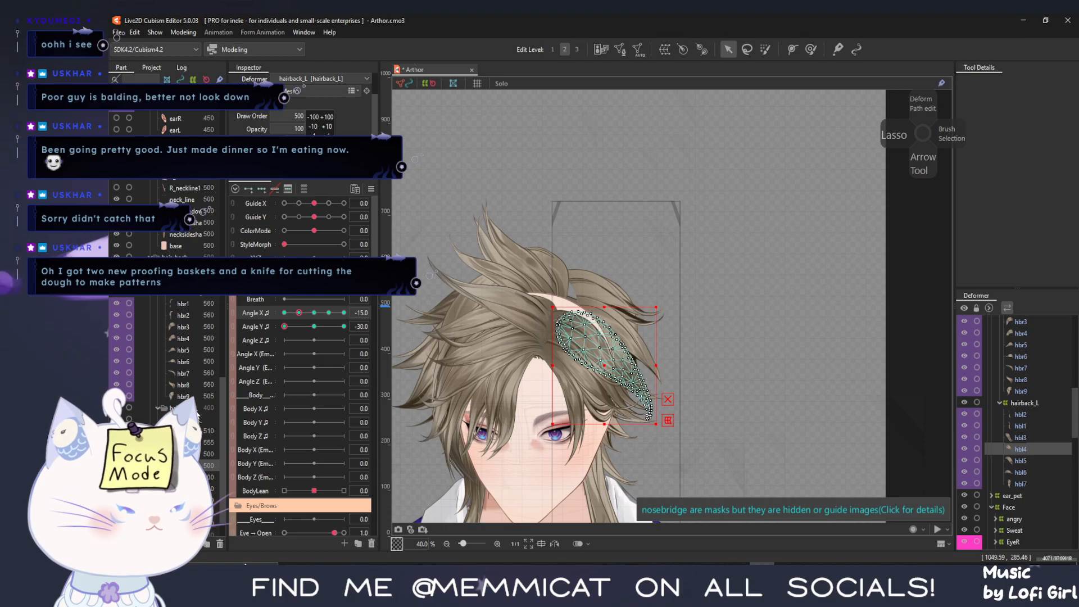
left_click(193, 443)
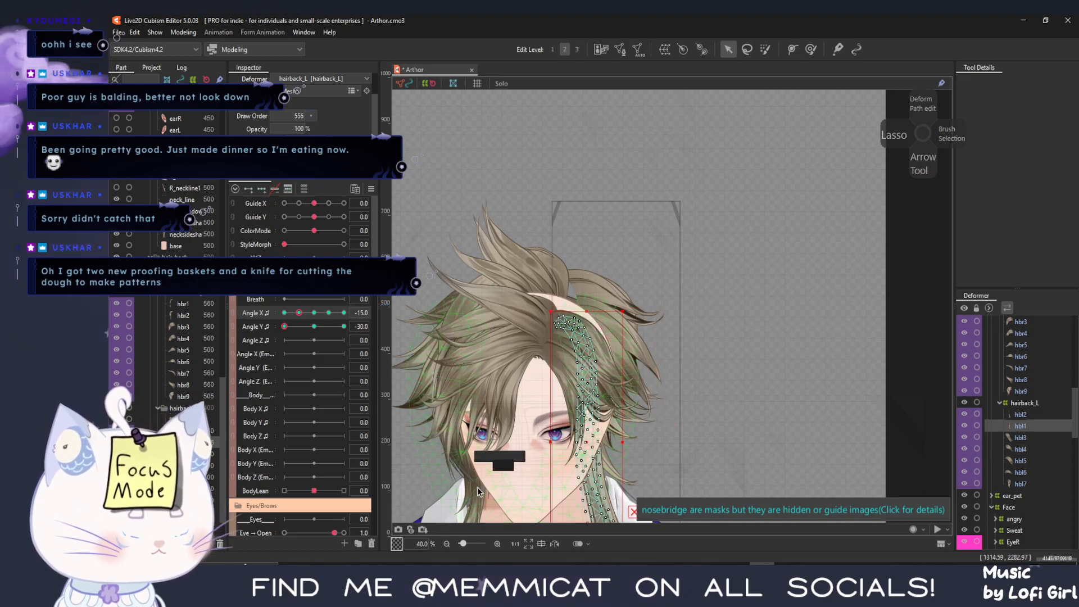
Set the draw order of the hbl1 hair strand to 510 at Angle X -15 and Angle Y -30
scroll(481, 475, "down", 5)
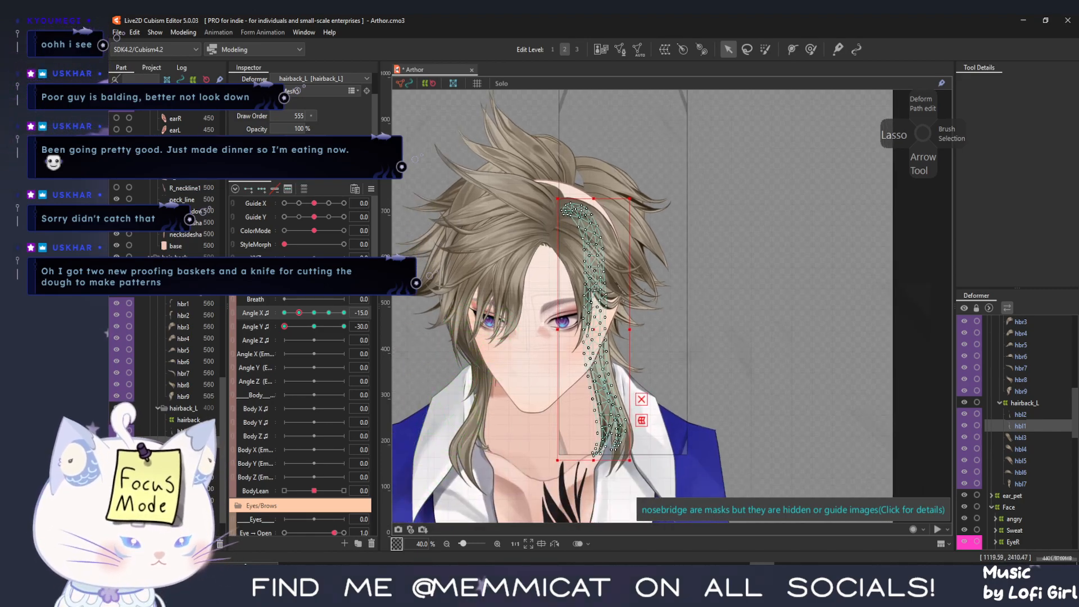
left_click(285, 314)
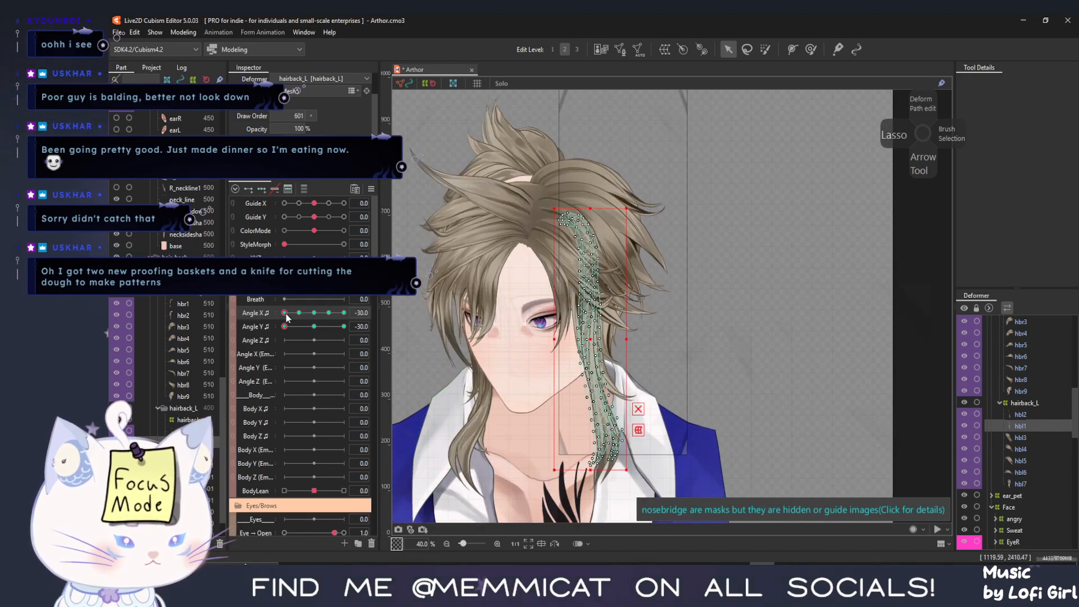
left_click(299, 314)
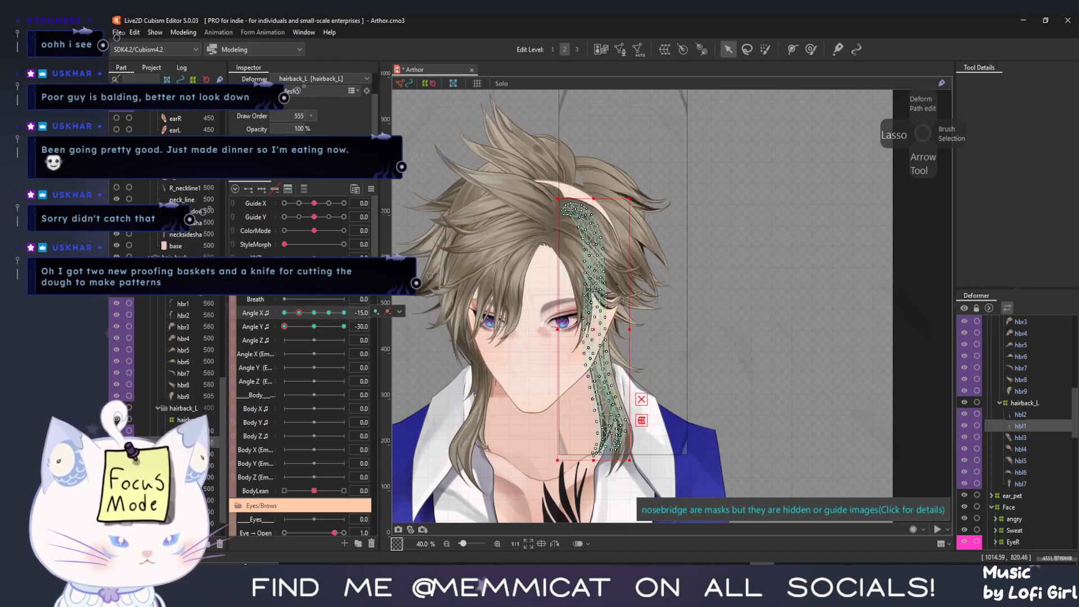
type("510")
key("Return")
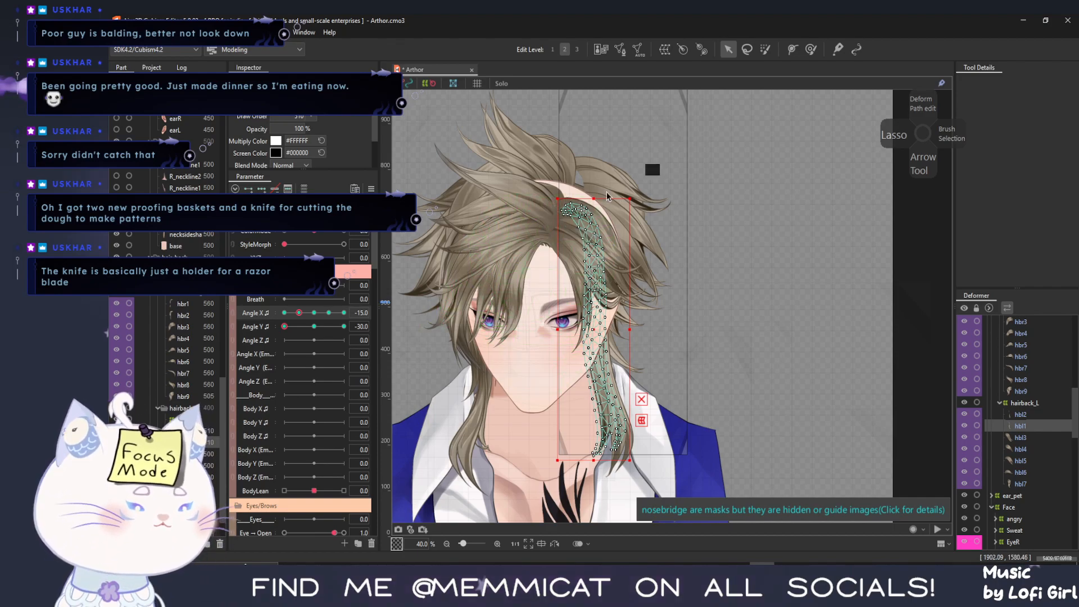
Raise the draw order of hair strands hbl3 through hbl6 to 610 at Angle X -15, Angle Y -30
left_click(645, 225)
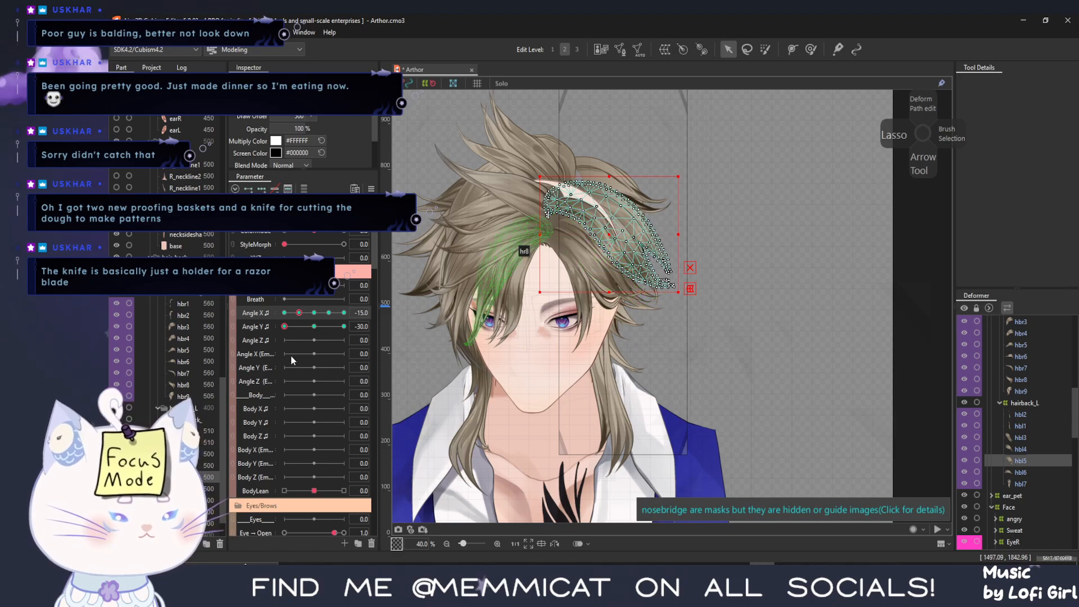
left_click(203, 488)
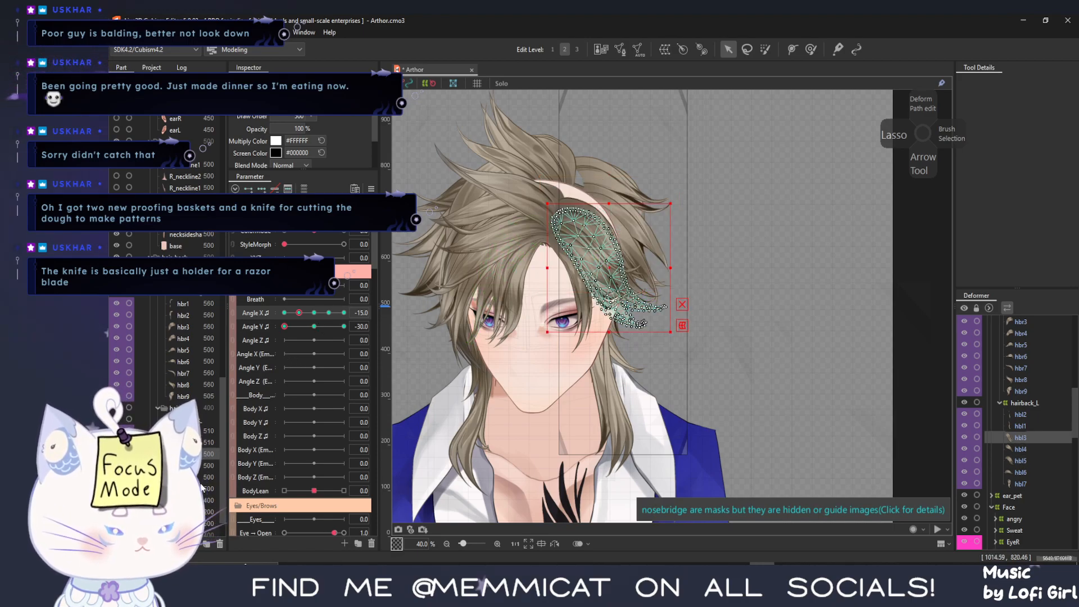
left_click(203, 488, "shift")
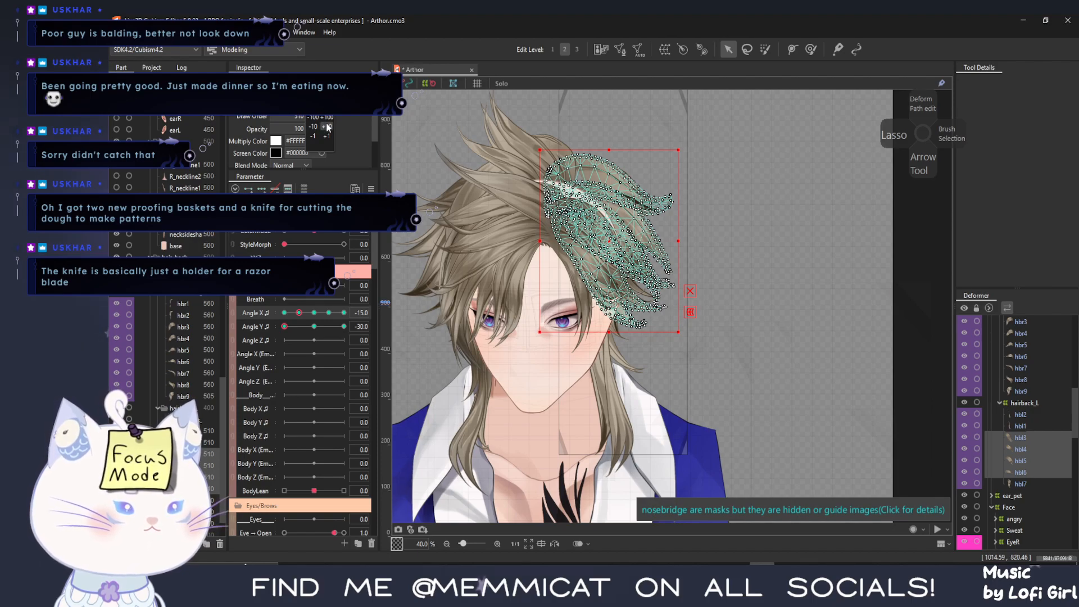
left_click(329, 127)
left_click(328, 127)
left_click(328, 128)
left_click(328, 128)
left_click(328, 128)
left_click(328, 127)
left_click(329, 127)
left_click(328, 128)
left_click(328, 128)
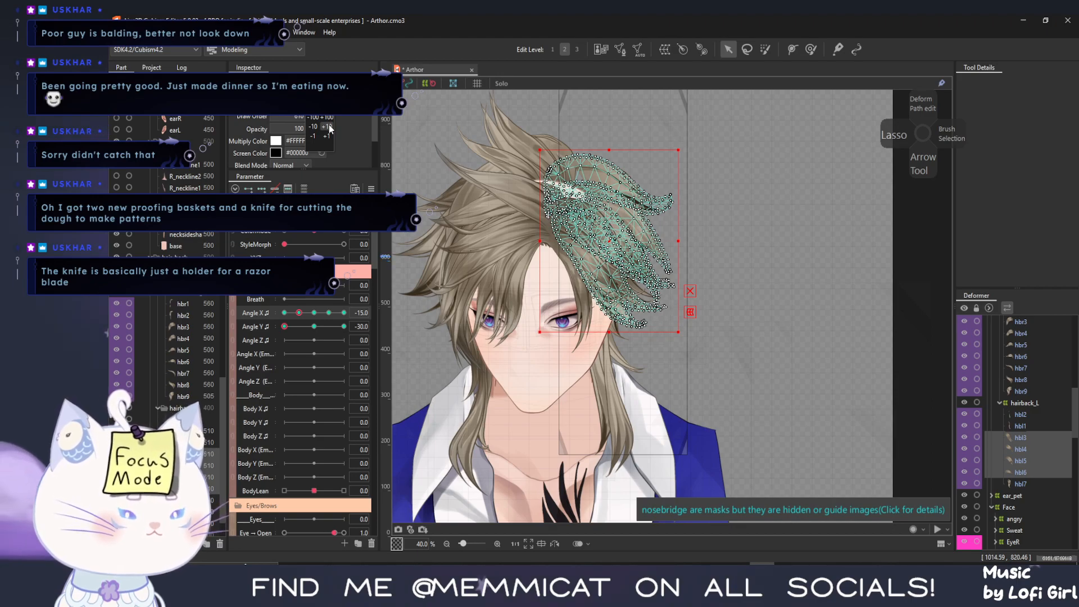
Raise the draw order of the hbl1 and hbl2 strands by 100 to 610 at the same head angle
left_click(206, 431)
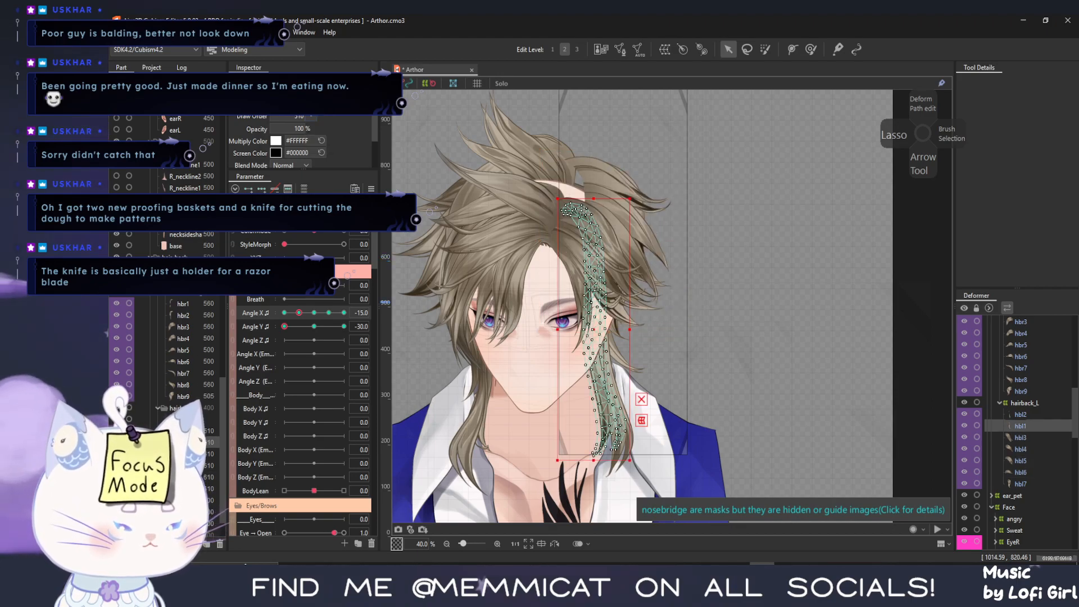
left_click(206, 442, "shift")
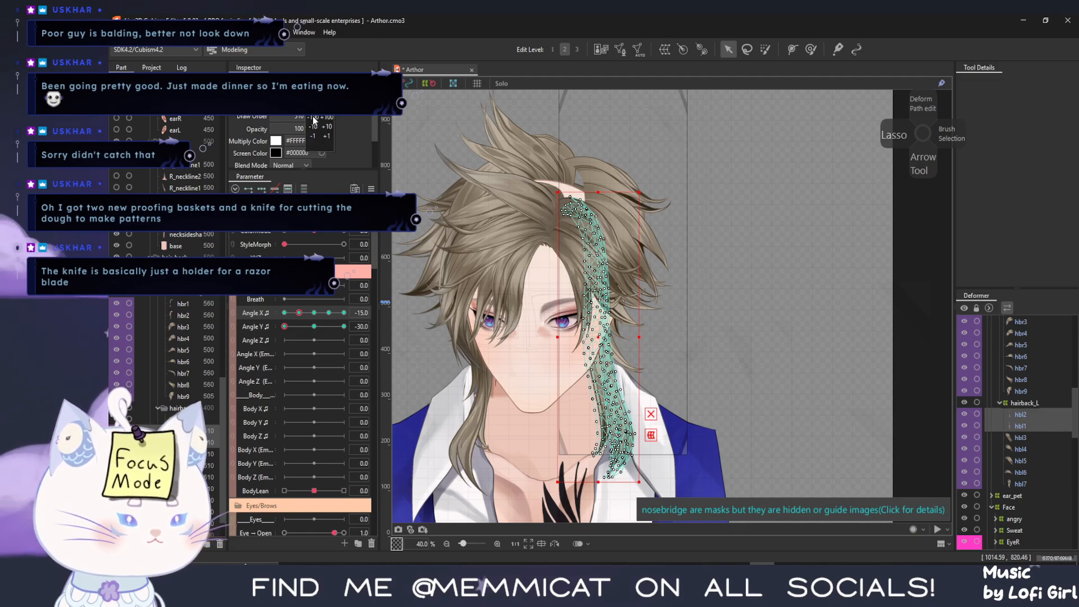
left_click(328, 117)
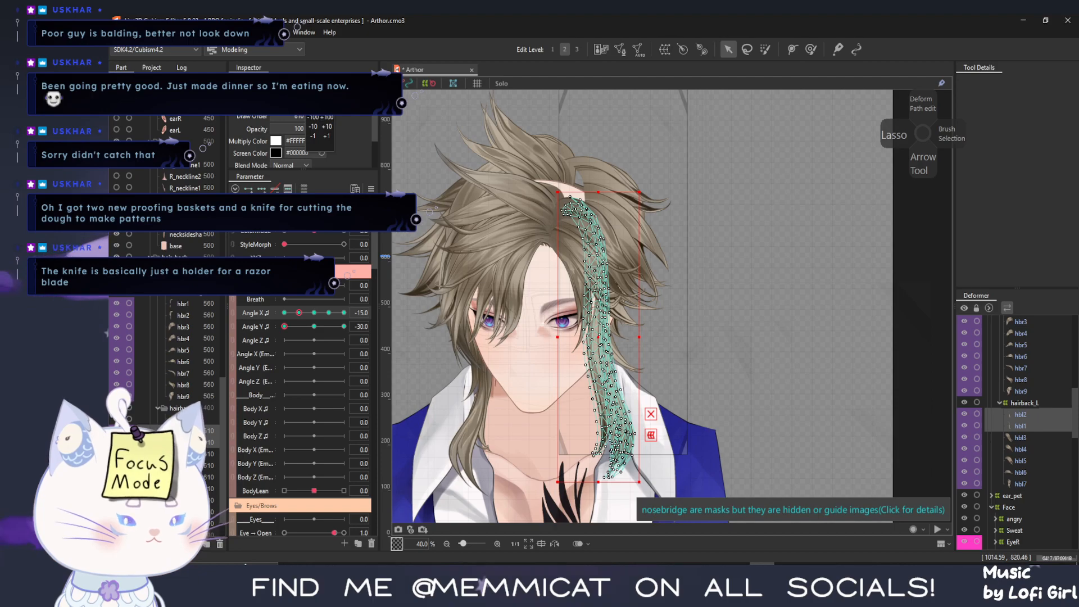
Set the draw order of the hbl7 hair strand to 610 for Angle X -15, Angle Y -30
left_click(209, 502)
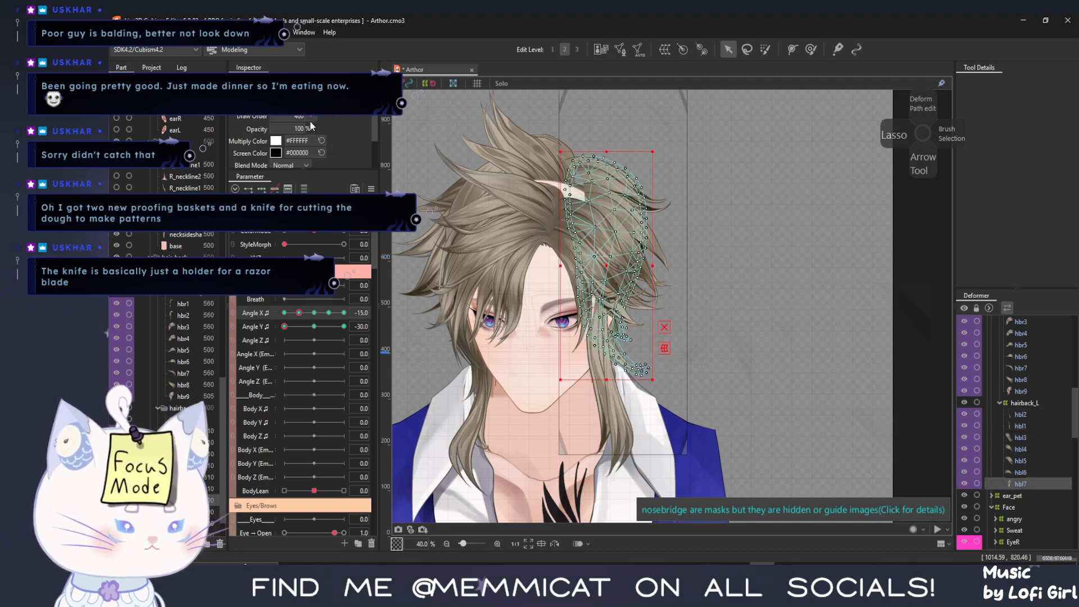
left_click(331, 118)
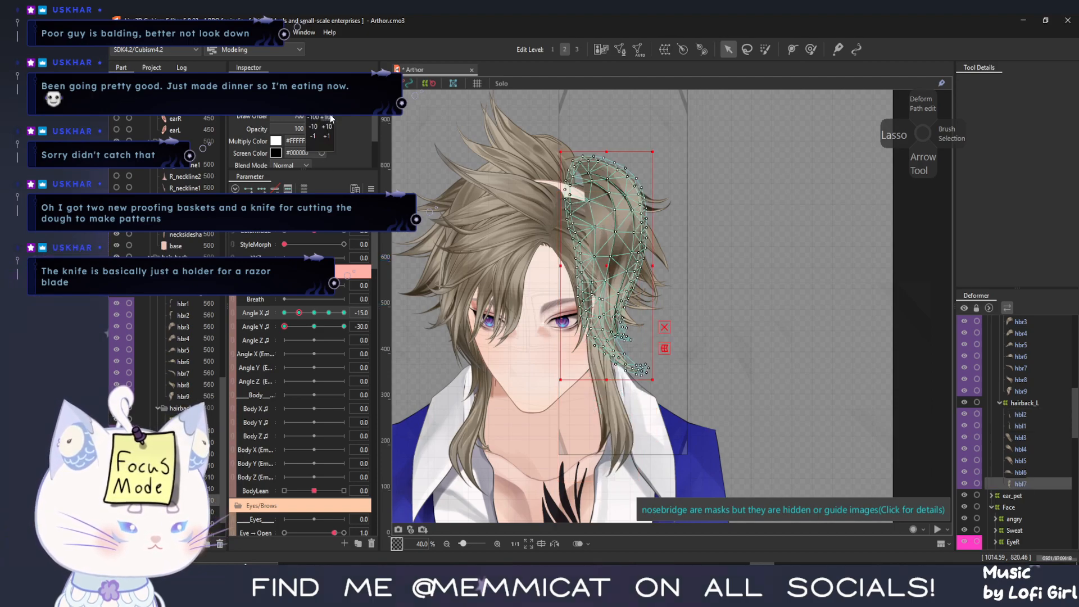
left_click(313, 118)
left_click(327, 127)
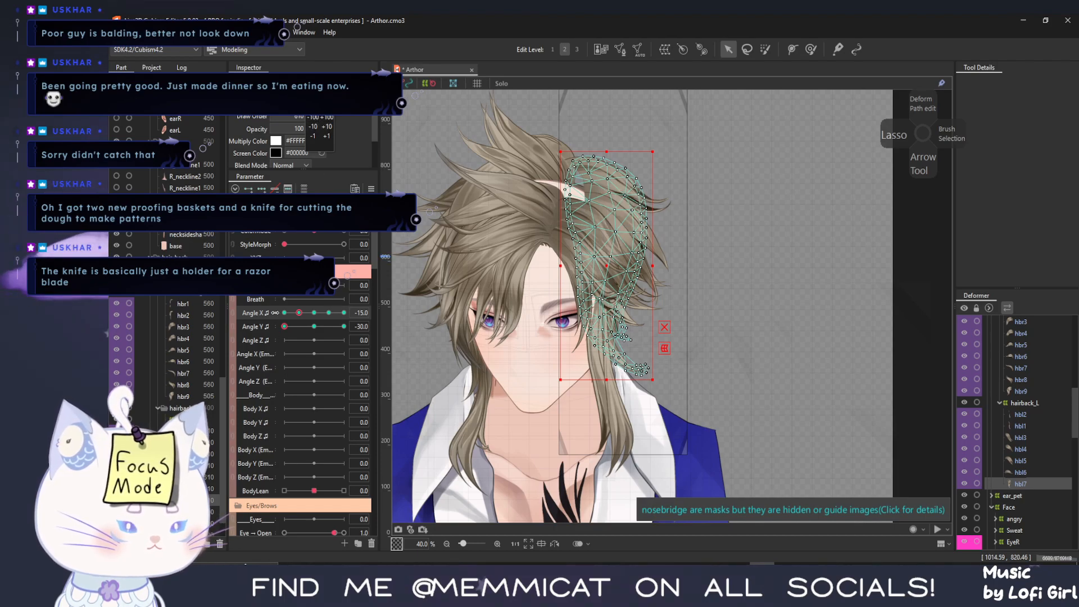
Preview the hair layering across the Angle X and Angle Y ranges, returning to Angle X -15, Angle Y -30
mouse_move(299, 312)
left_mouse_down()
mouse_move(277, 309)
mouse_move(371, 313)
left_mouse_up()
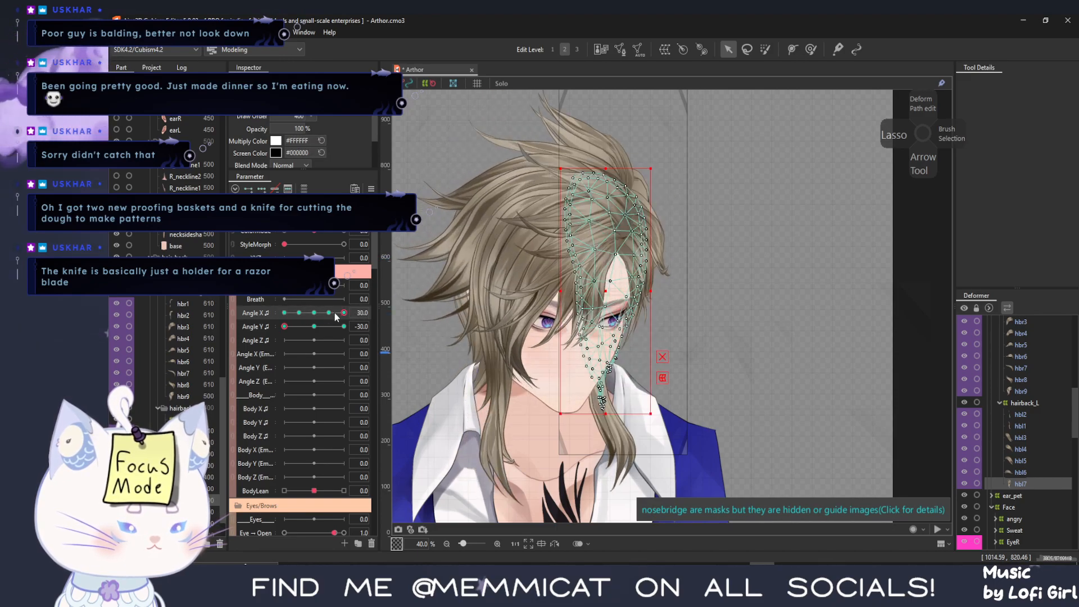
left_click_drag(294, 306, 409, 319)
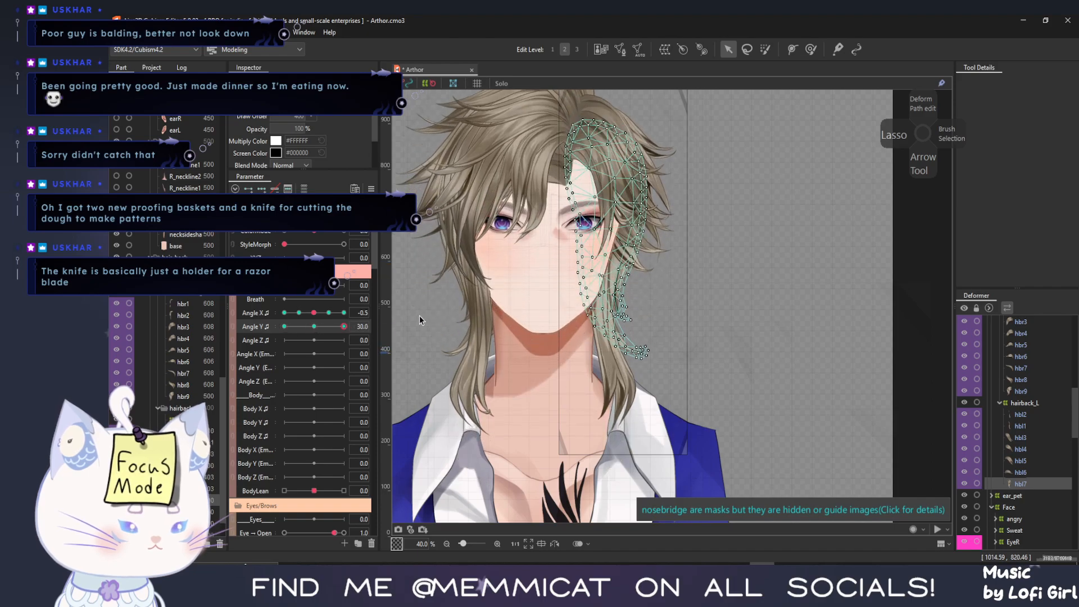
mouse_move(314, 312)
left_mouse_down()
mouse_move(213, 315)
mouse_move(313, 312)
mouse_move(331, 326)
mouse_move(259, 331)
mouse_move(344, 312)
mouse_move(281, 333)
mouse_move(297, 337)
mouse_move(300, 318)
left_mouse_up()
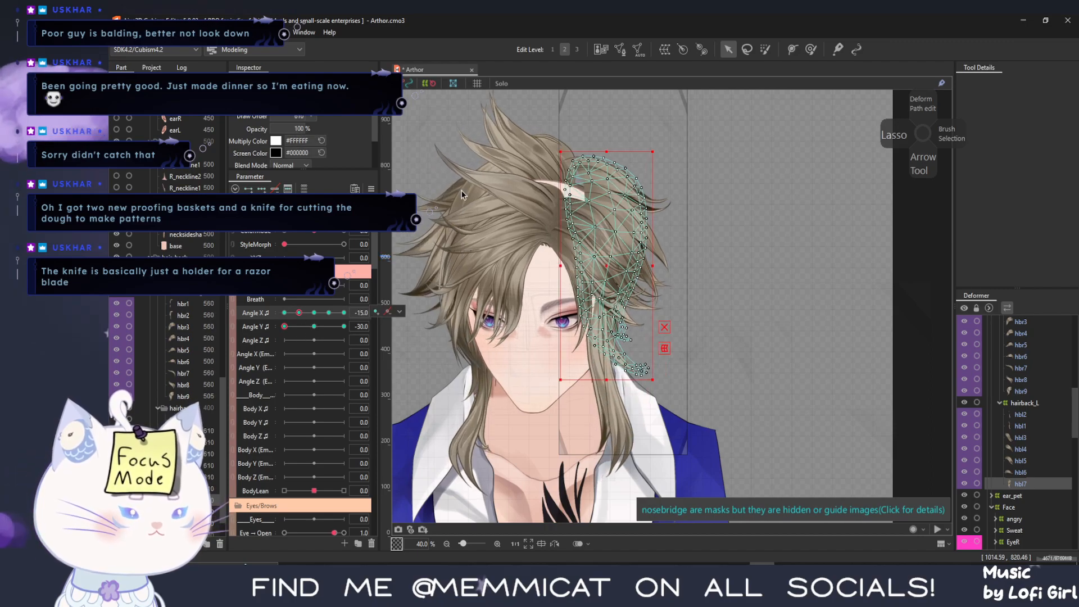
Try raising the draw order of hair strands hbr4, hbr5 and hbr6 to 580, and undo the change
left_click(534, 151)
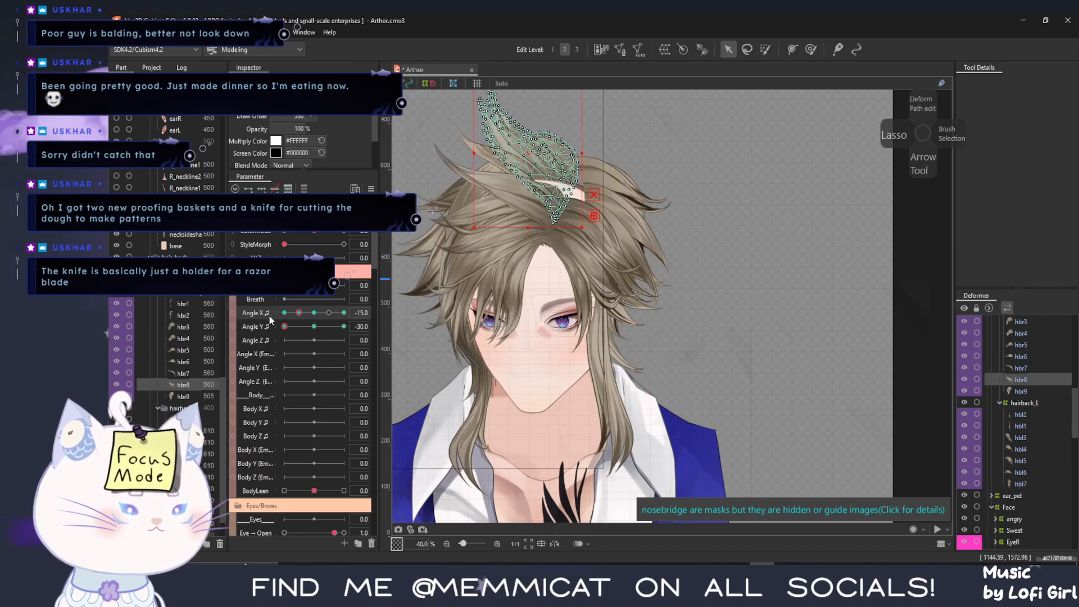
left_click(194, 362)
left_click(199, 337, "shift")
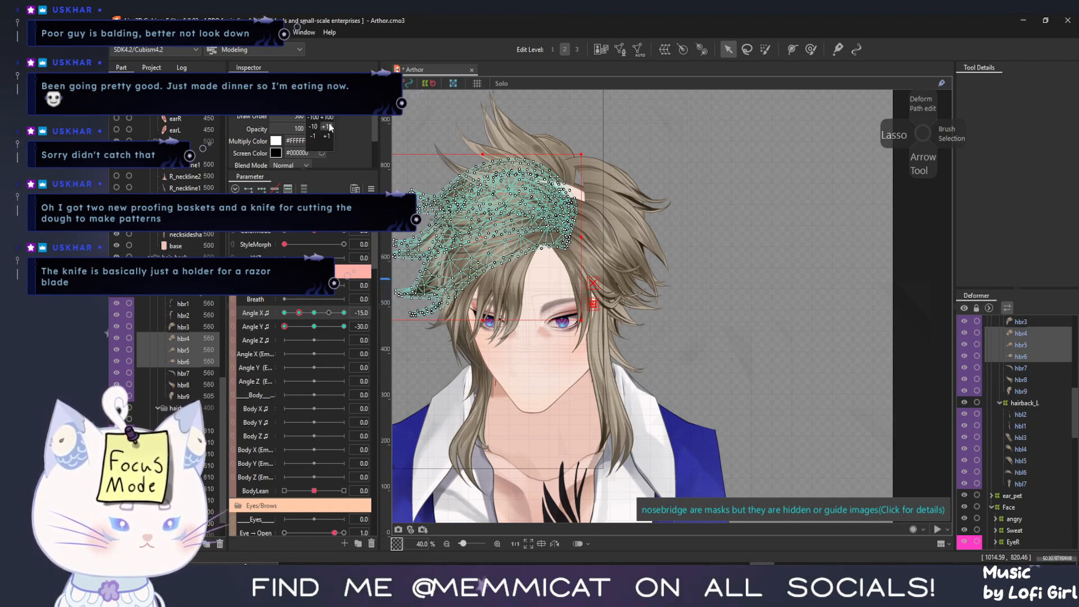
left_click(330, 128)
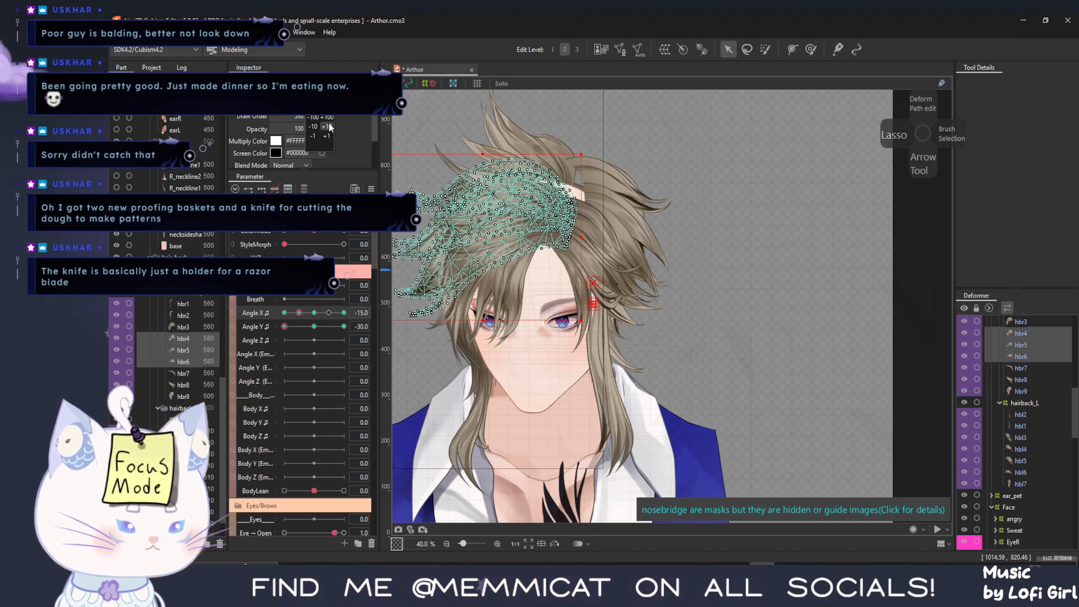
key("ctrl+z")
key("ctrl+z")
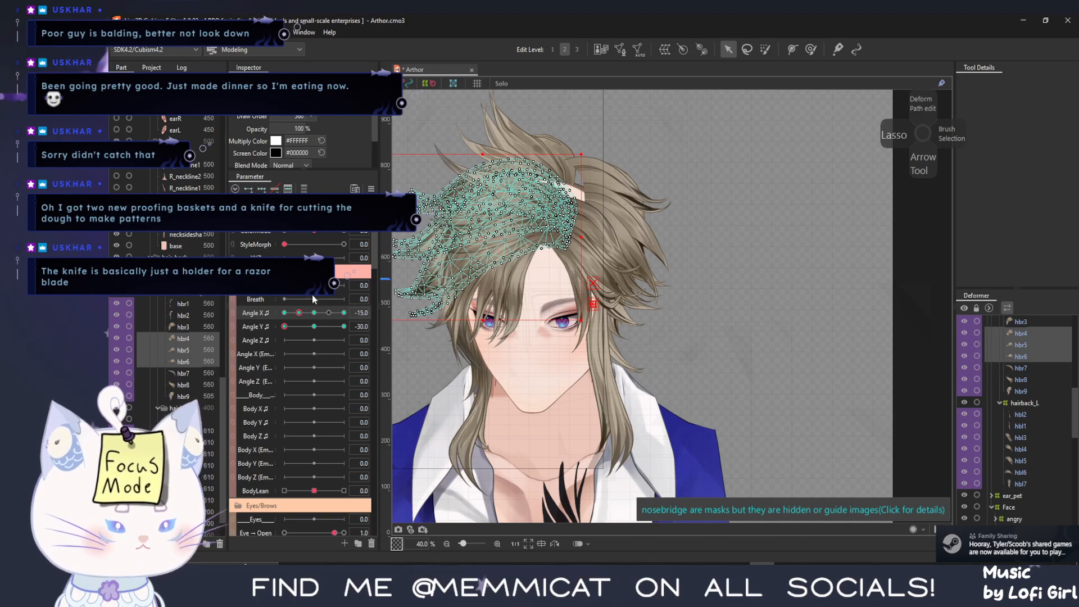
Examine how the back hair overlaps the forehead at Angle X -30, 0 and about -17 with Angle Y at -30
left_click_drag(299, 313, 268, 312)
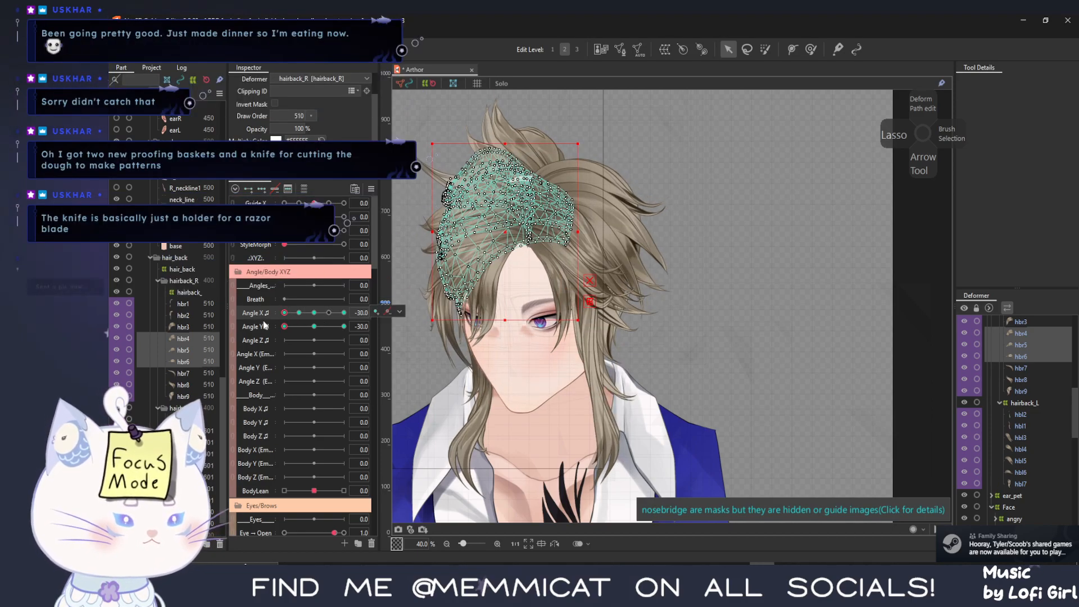
left_click_drag(296, 314, 318, 312)
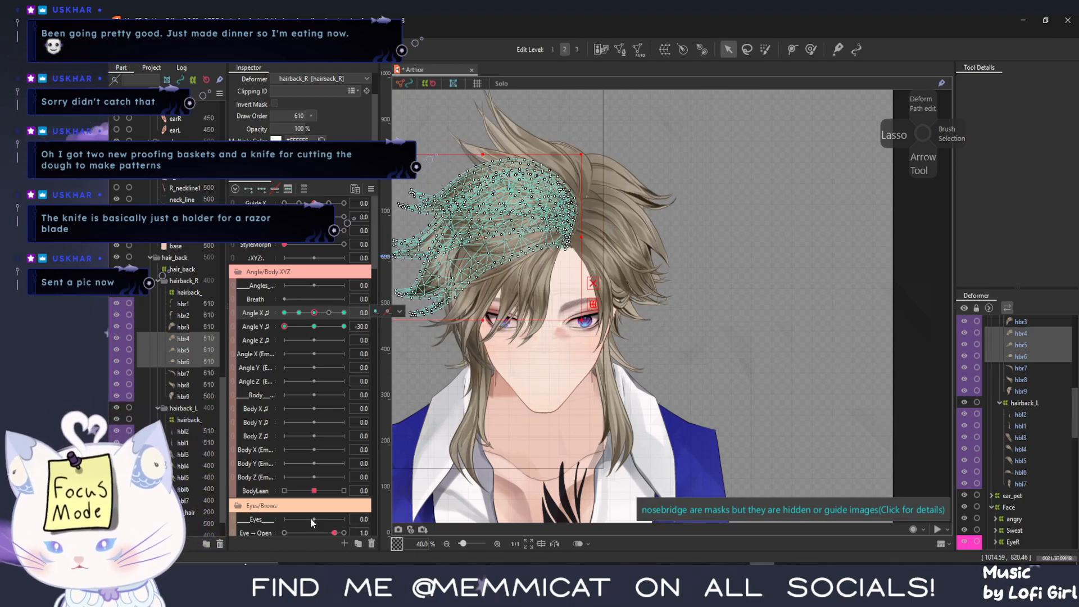
left_click(894, 135)
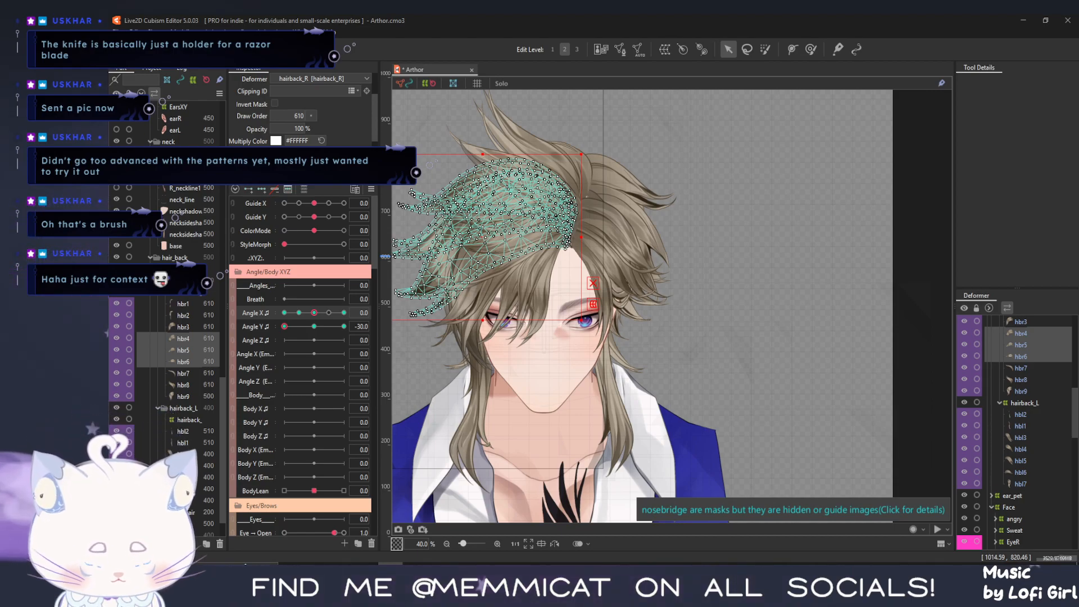
mouse_move(310, 315)
left_mouse_down()
mouse_move(286, 316)
mouse_move(282, 329)
mouse_move(297, 328)
left_mouse_up()
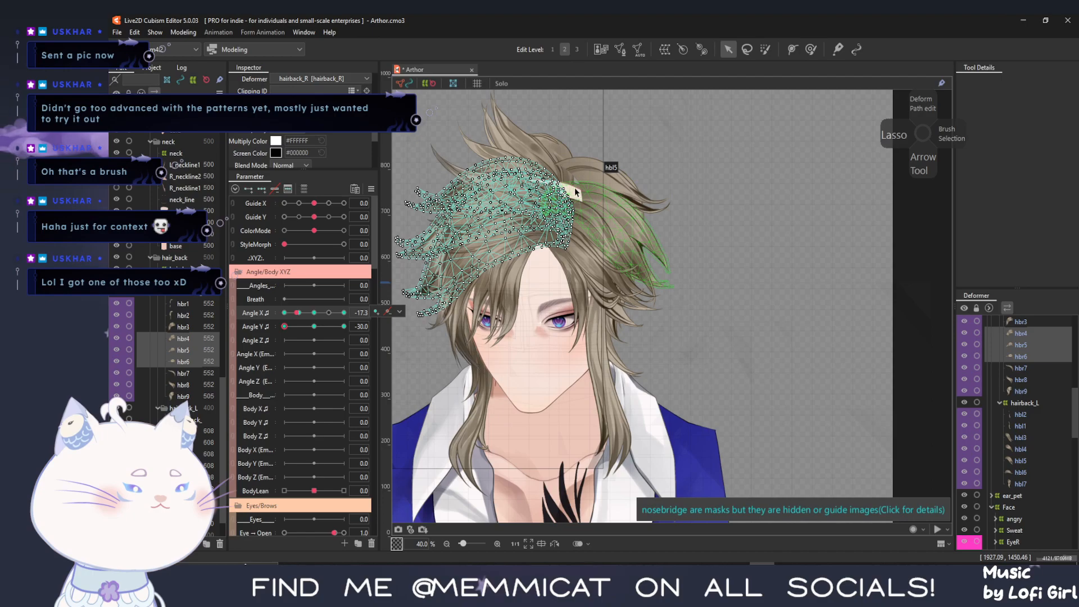
Move the Lbase_face halfMASK mesh down and narrow it from its outer edge at Angle X -15, Angle Y -30
scroll(205, 344, "down", 2)
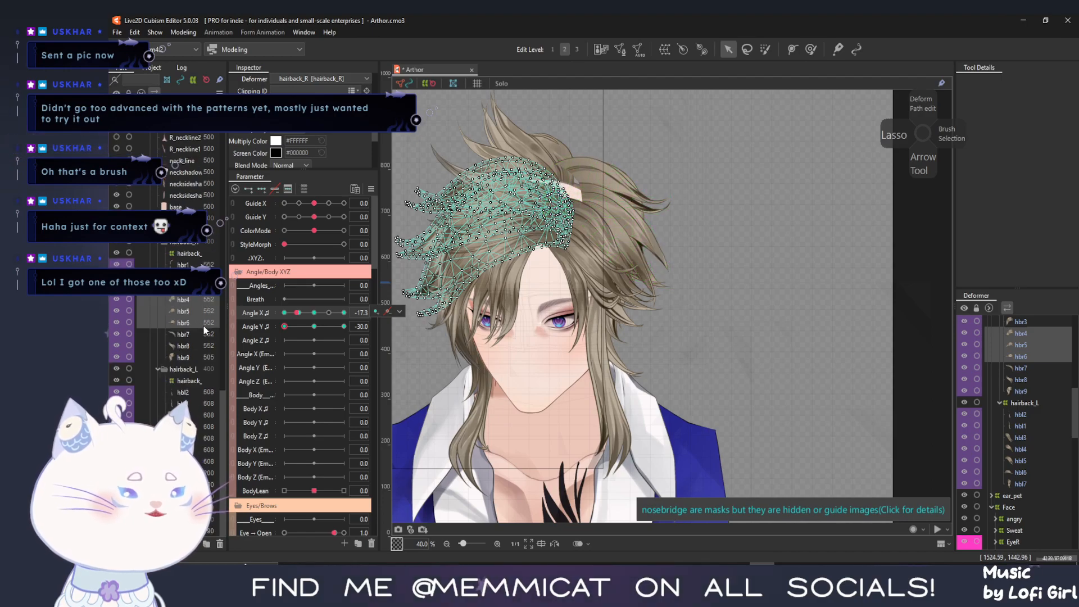
scroll(191, 386, "up", 5)
left_click(182, 340)
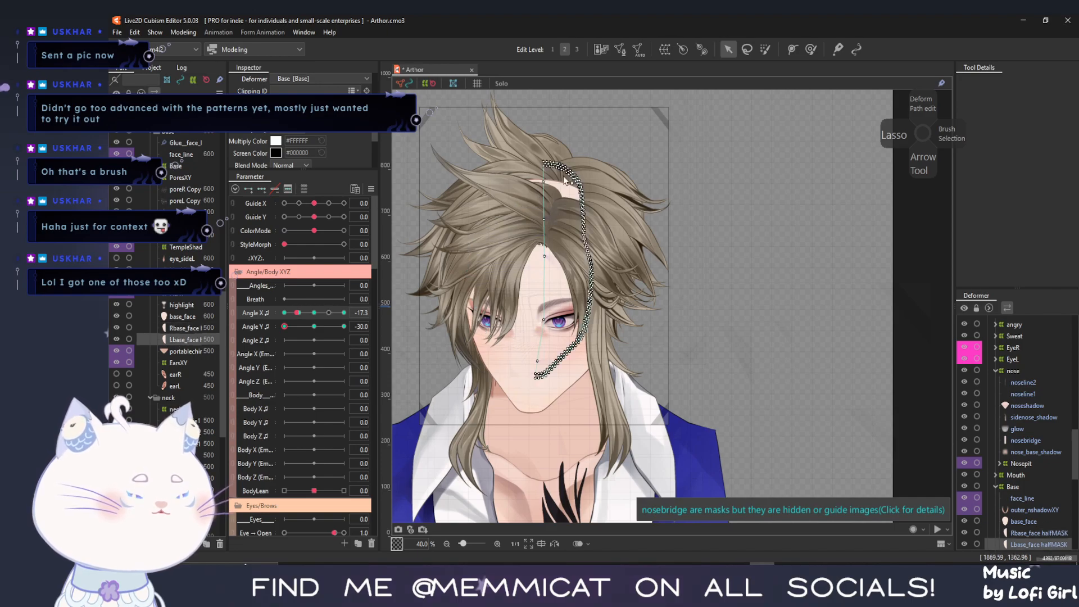
left_click(299, 313)
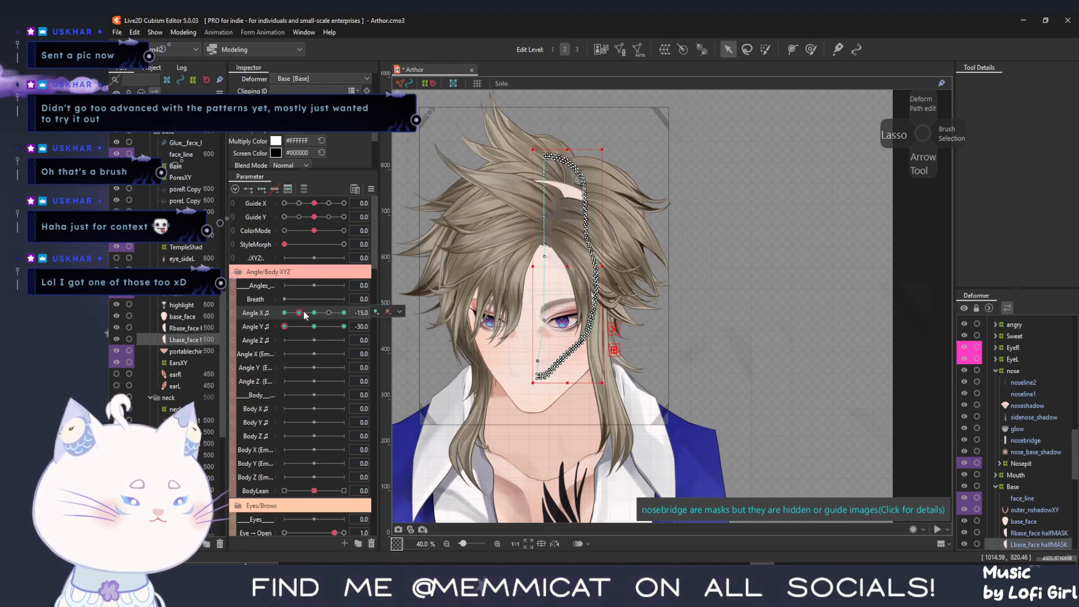
left_click(568, 287)
left_click_drag(567, 286, 568, 301)
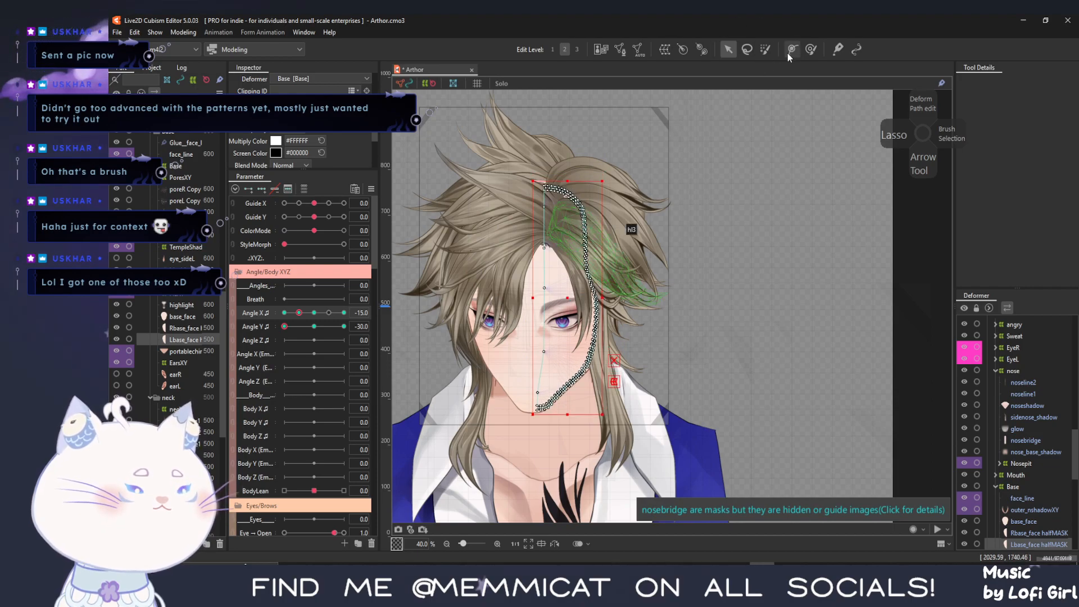
left_click_drag(603, 296, 578, 301)
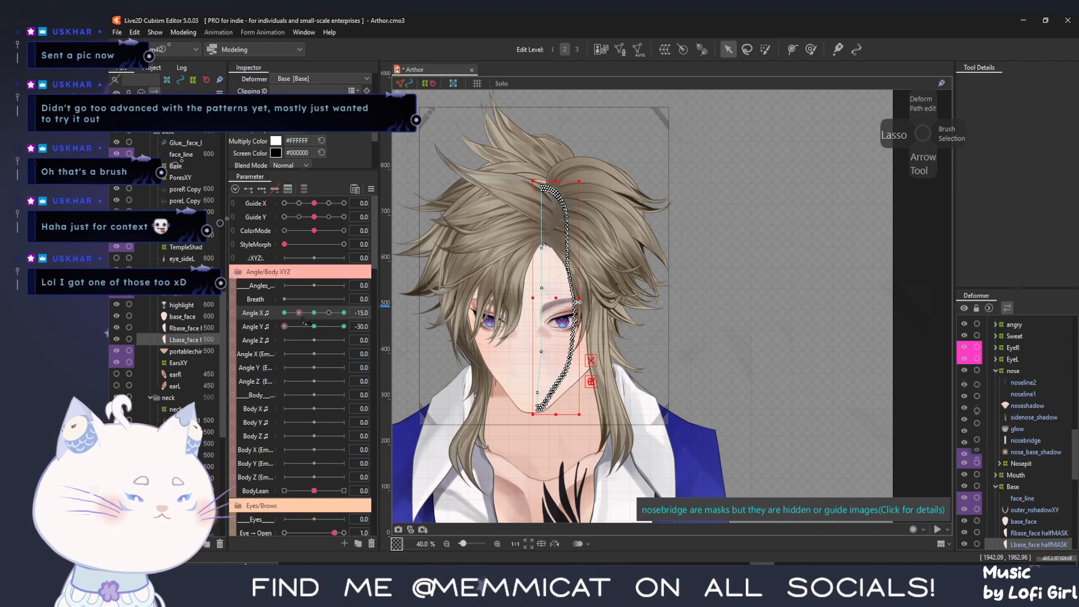
Narrow the Lbase_face halfMASK mesh from its inner edge and shift it slightly down at Angle X 30, Angle Y -30
mouse_move(299, 313)
left_mouse_down()
mouse_move(291, 316)
mouse_move(299, 313)
left_mouse_up()
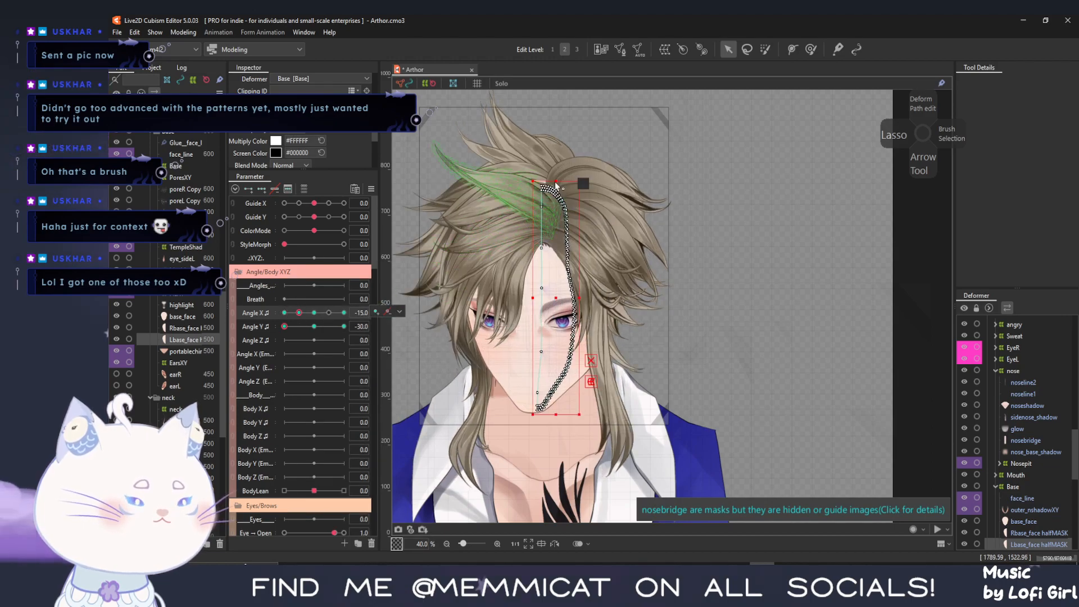
left_click_drag(300, 313, 315, 314)
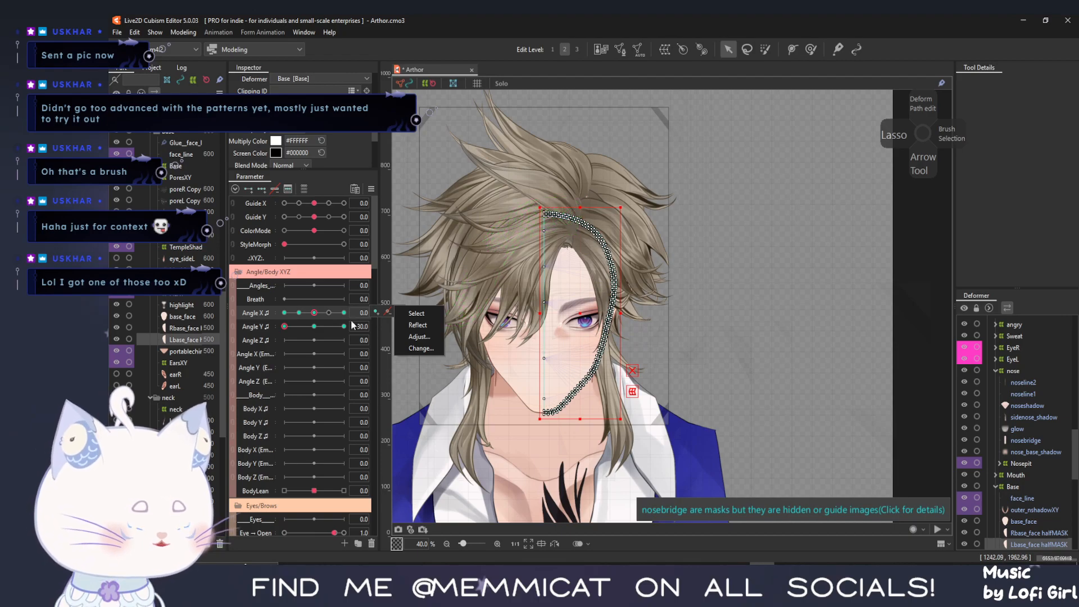
left_click_drag(314, 312, 343, 313)
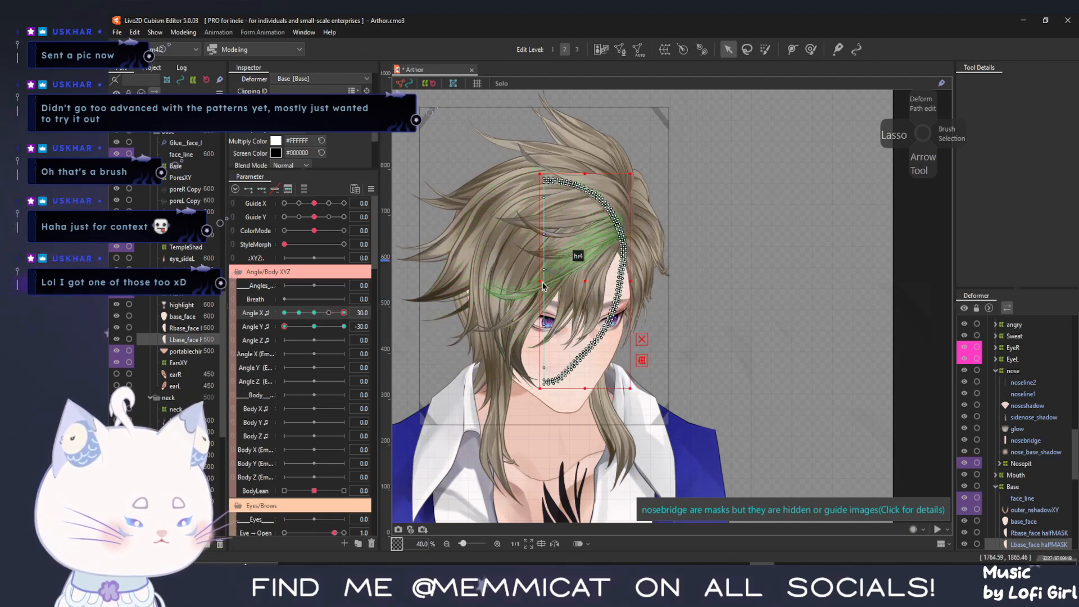
left_click_drag(538, 281, 604, 289)
Preview the reshaped half-face mask along Angle Y and at Angle X -30, Angle Y -30
left_click_drag(313, 328, 287, 340)
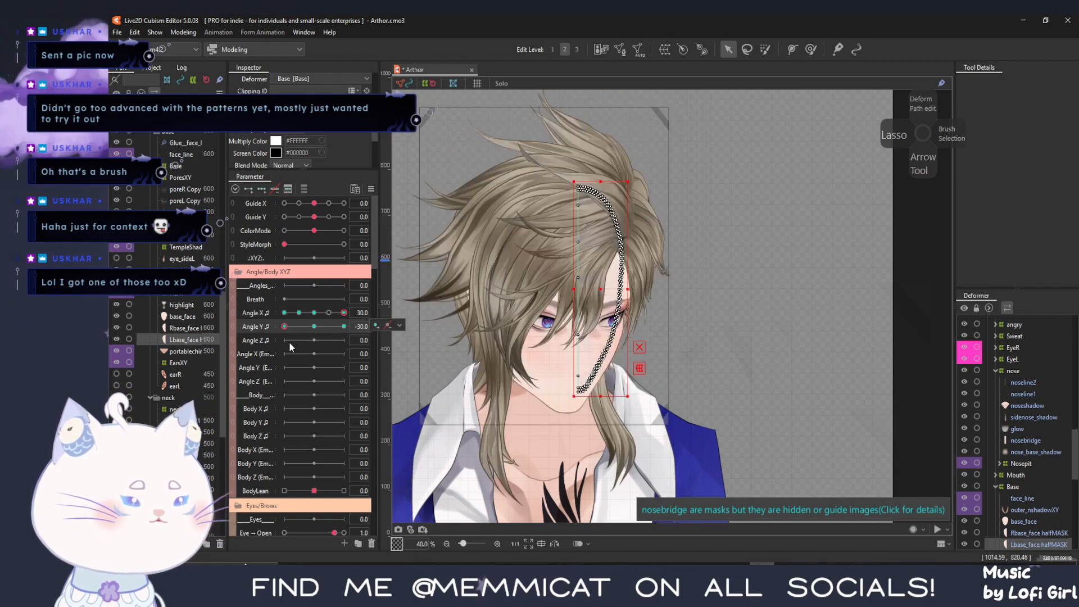
left_click(314, 328)
left_click_drag(314, 313, 256, 336)
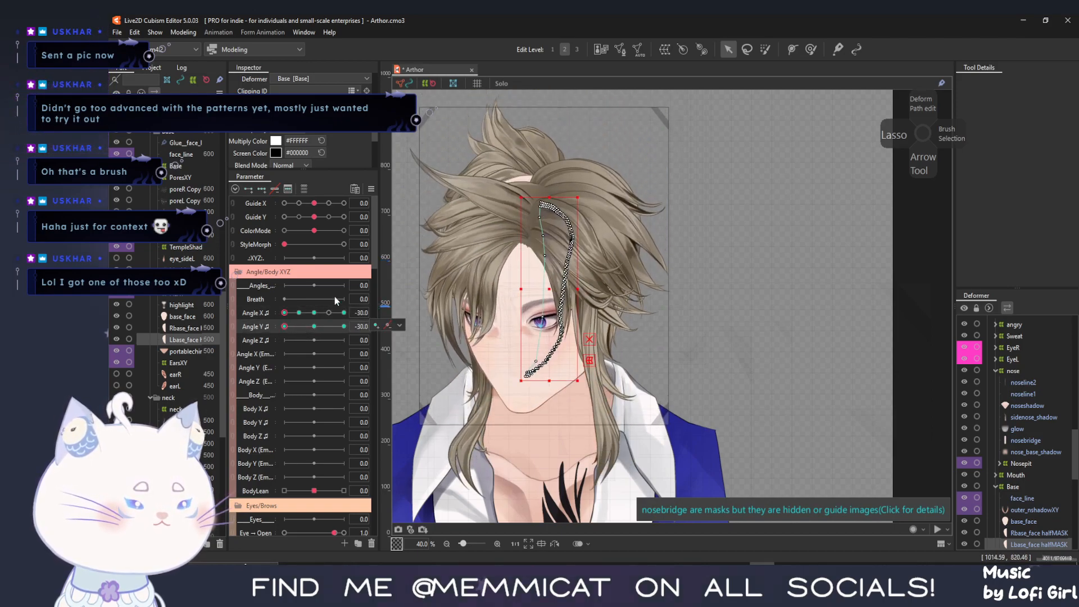
Lower the top edge of the Rbase_face halfMASK mesh at Angle X 15, Angle Y -30
left_click(192, 328)
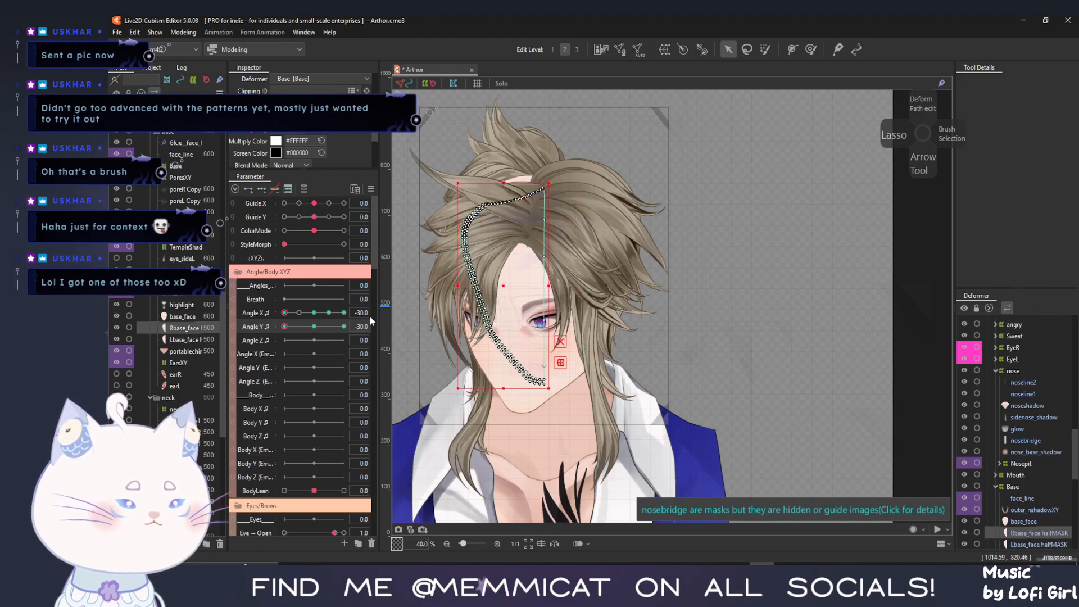
left_click_drag(286, 326, 328, 313)
left_click(449, 237)
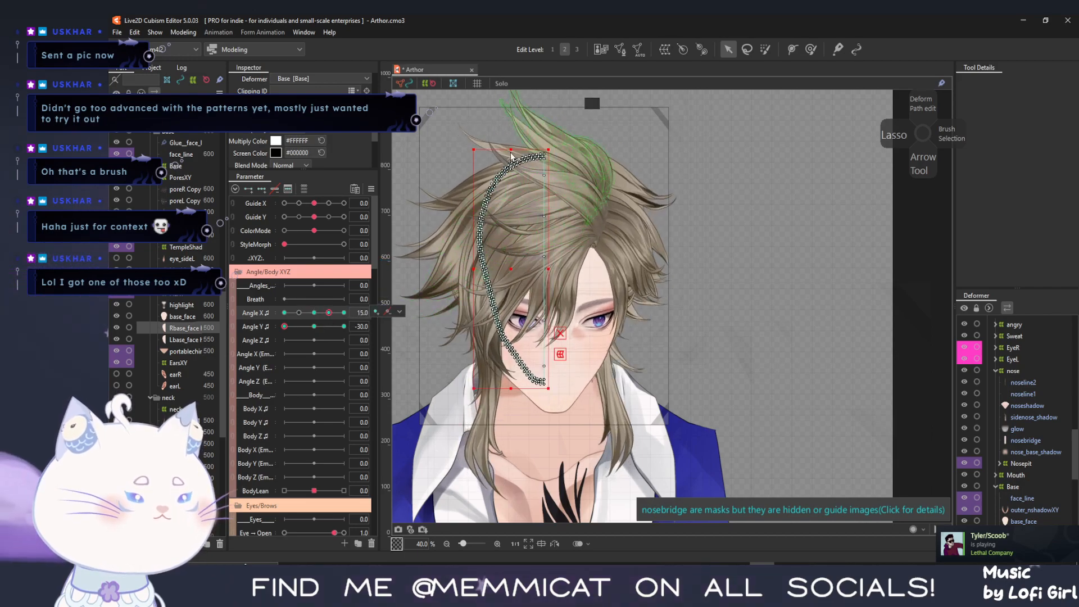
left_click_drag(511, 150, 519, 206)
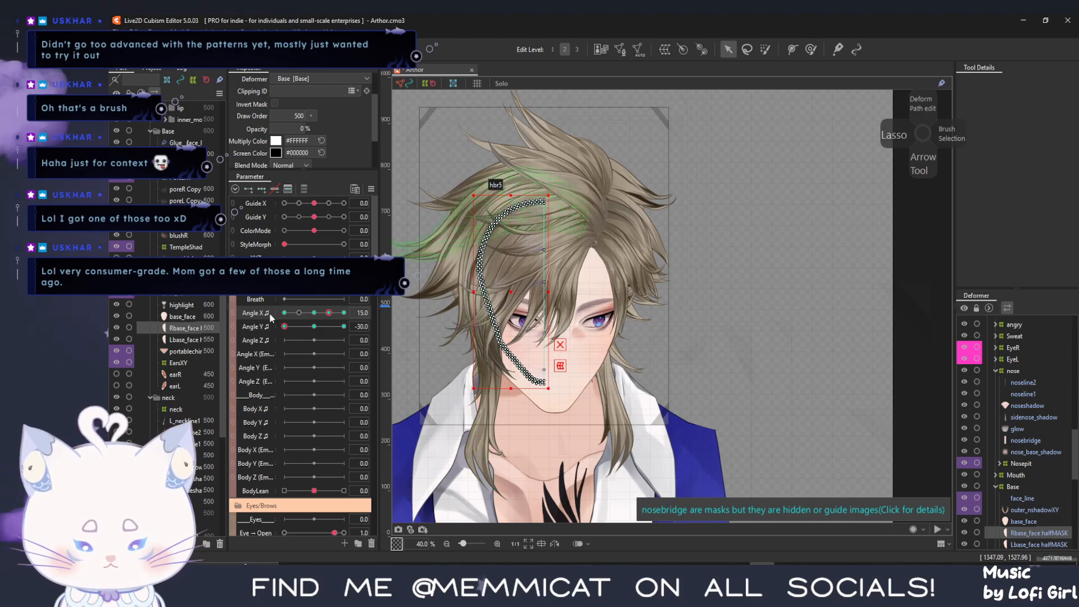
Compare the Rbase_face halfMASK mesh with its Angle X 0 shape and shift it down toward the chin at Angle X 15, Angle Y -30
left_click_drag(328, 313, 315, 333)
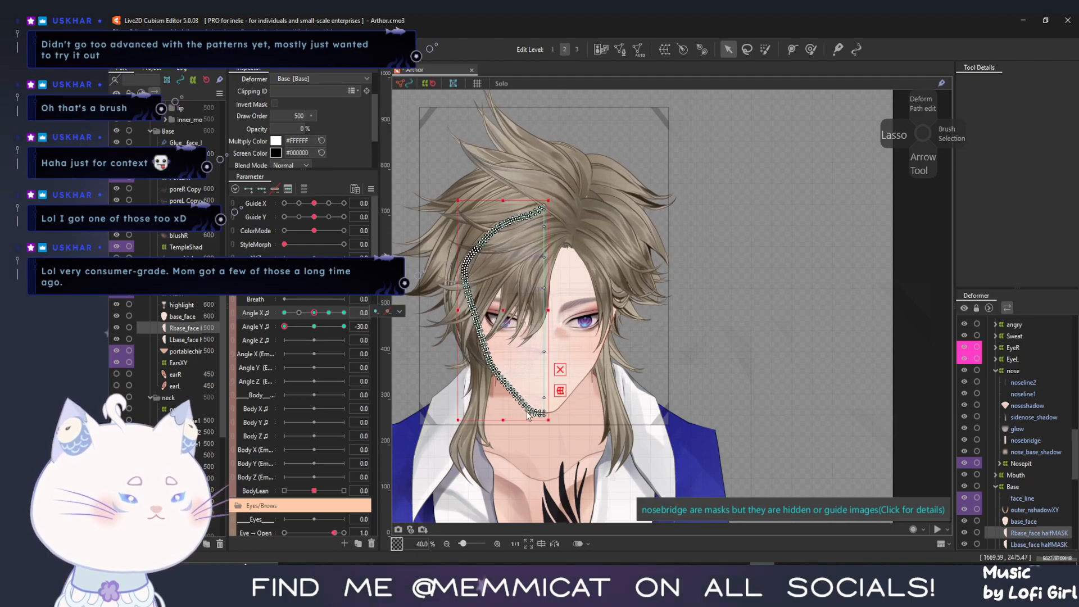
scroll(530, 416, "up", 3)
mouse_move(312, 317)
left_mouse_down()
mouse_move(300, 316)
mouse_move(330, 317)
left_mouse_up()
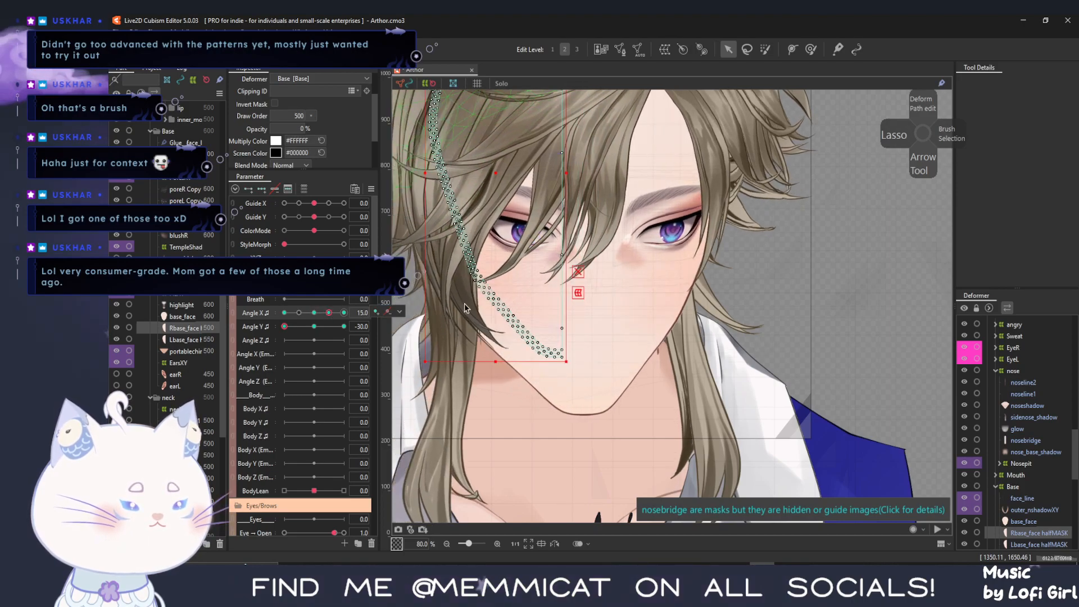
scroll(499, 289, "down", 2)
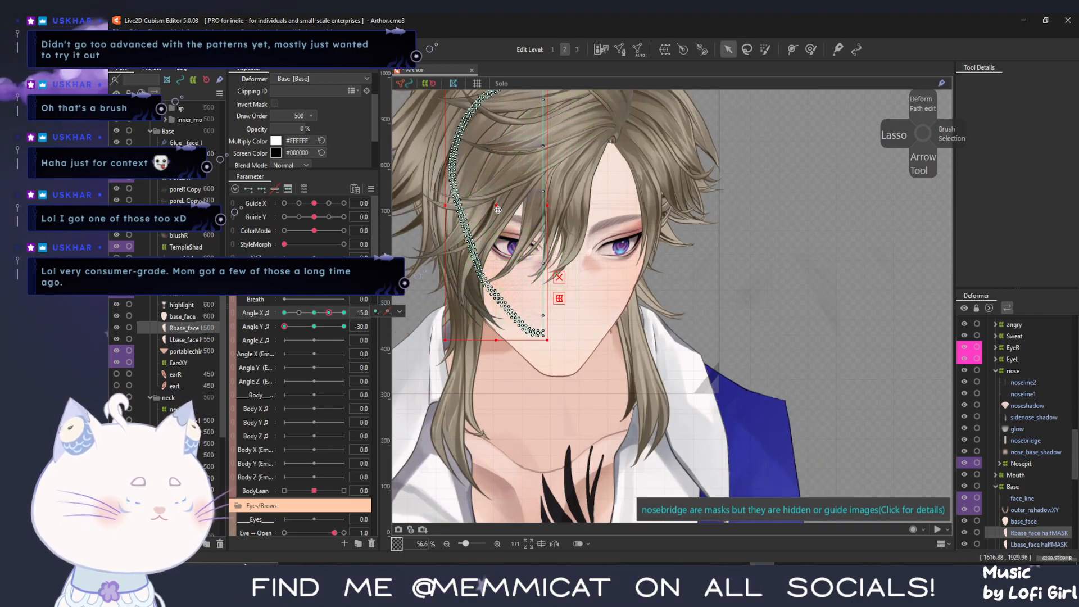
left_click_drag(498, 209, 502, 237)
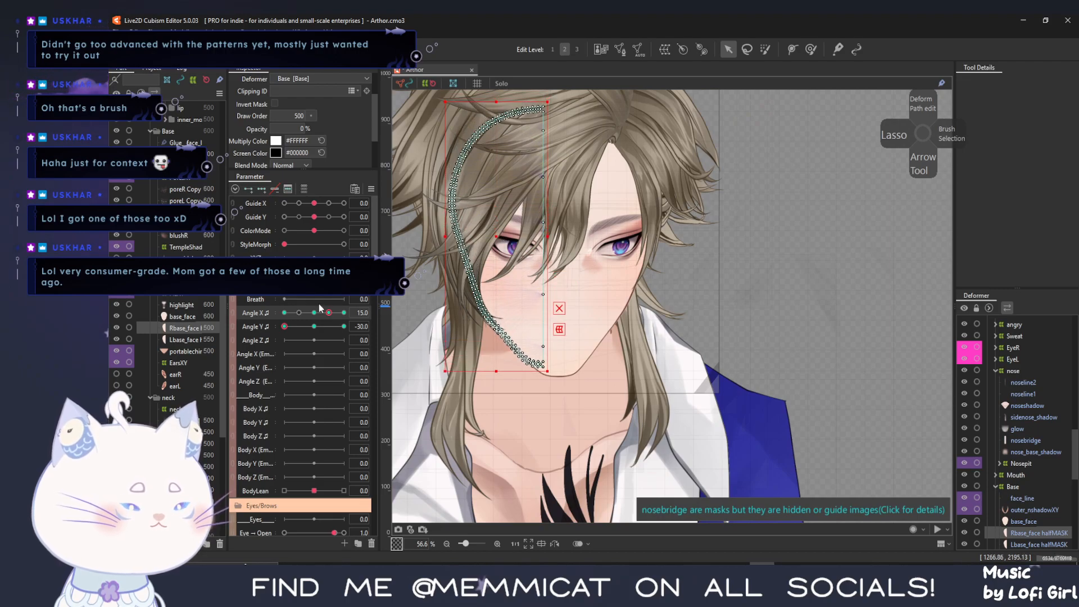
Narrow the Rbase_face halfMASK mesh and shift it down to fit the face at Angle X -30, Angle Y -30
left_click_drag(332, 314, 240, 329)
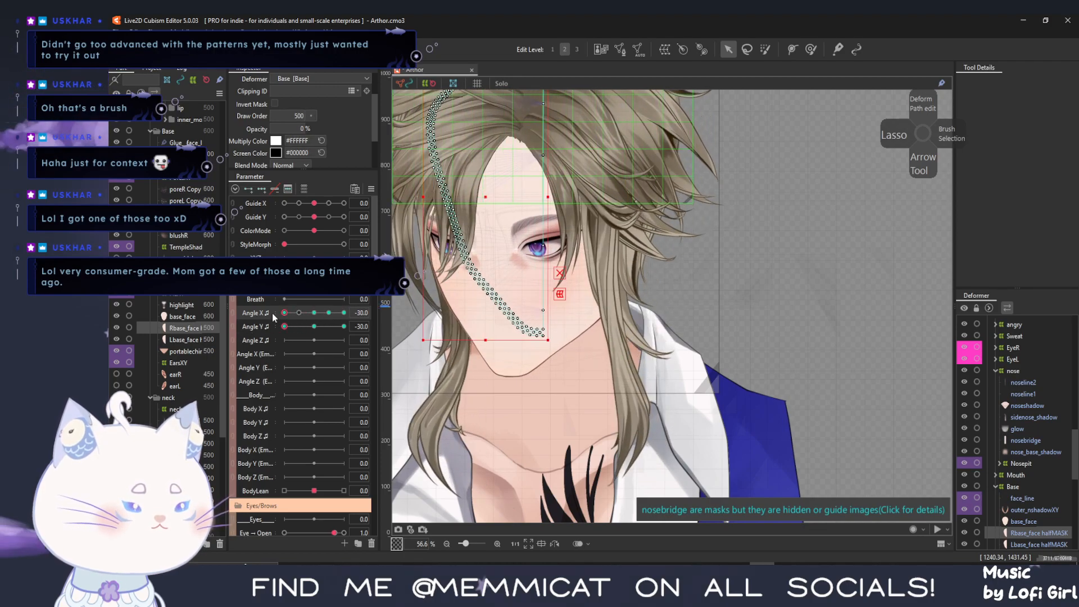
scroll(459, 269, "down", 2)
left_click_drag(522, 220, 464, 235)
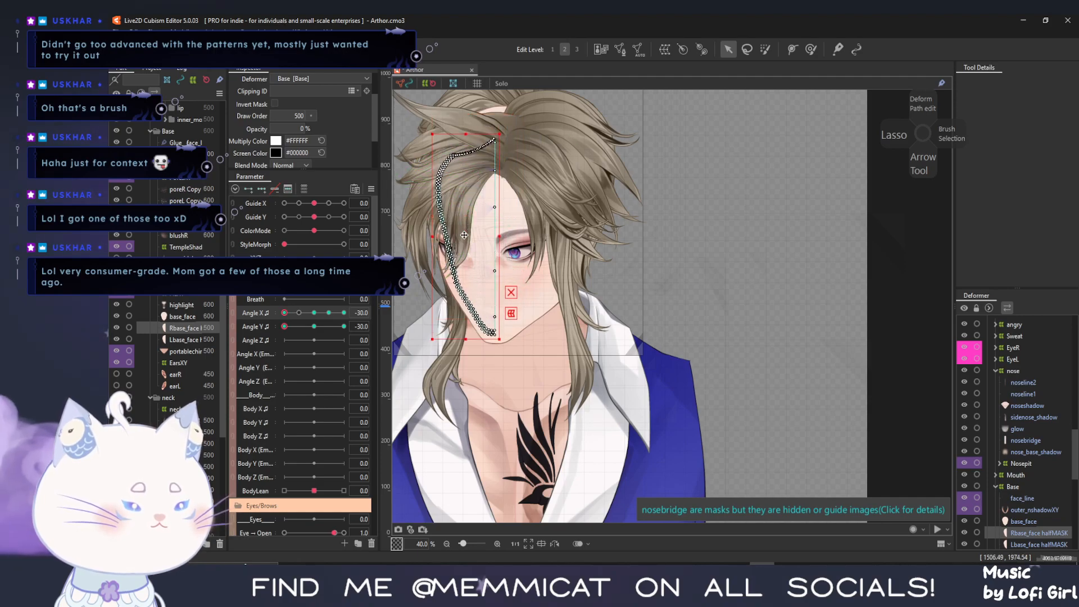
Link Angle X with Angle Y, and at Angle X 0, Angle Y 30 push hbr3's forehead edge up under the hair with the Deform Brush
left_click(232, 318)
left_click(315, 310)
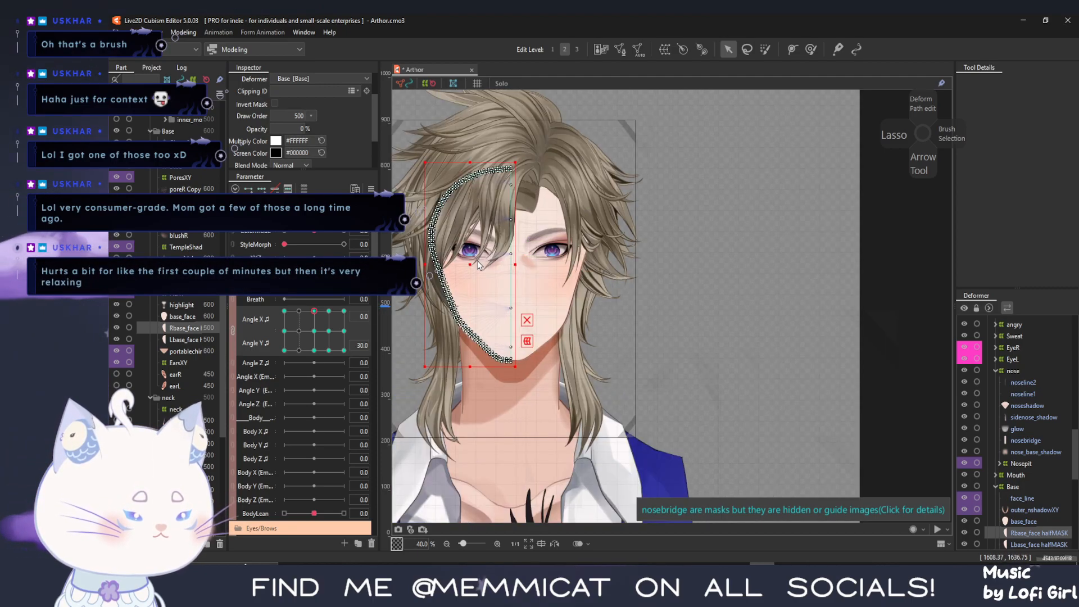
left_click(532, 208)
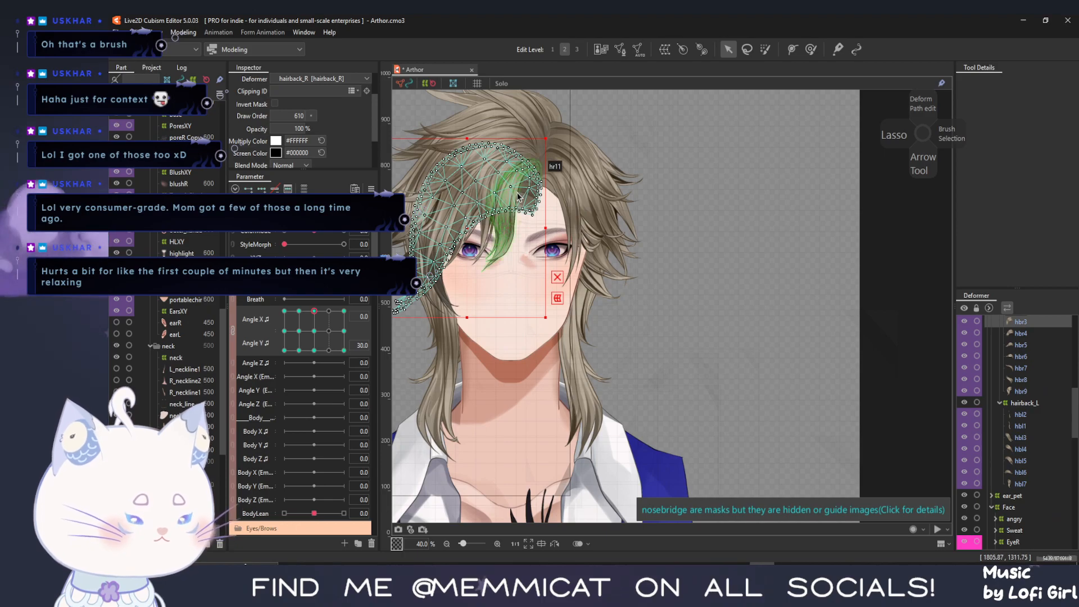
scroll(515, 197, "up", 3)
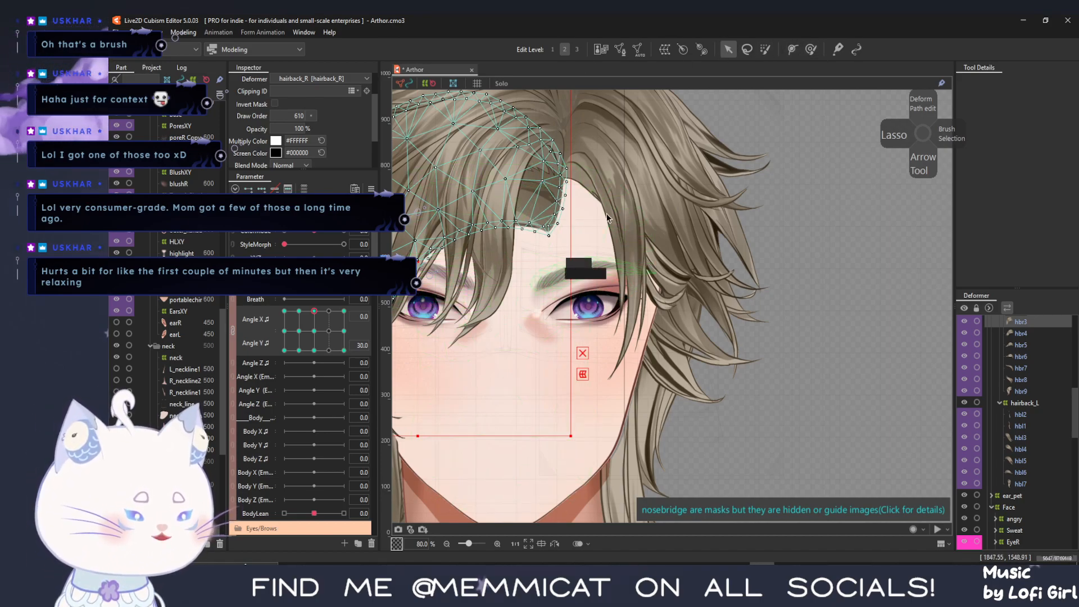
left_click(810, 49)
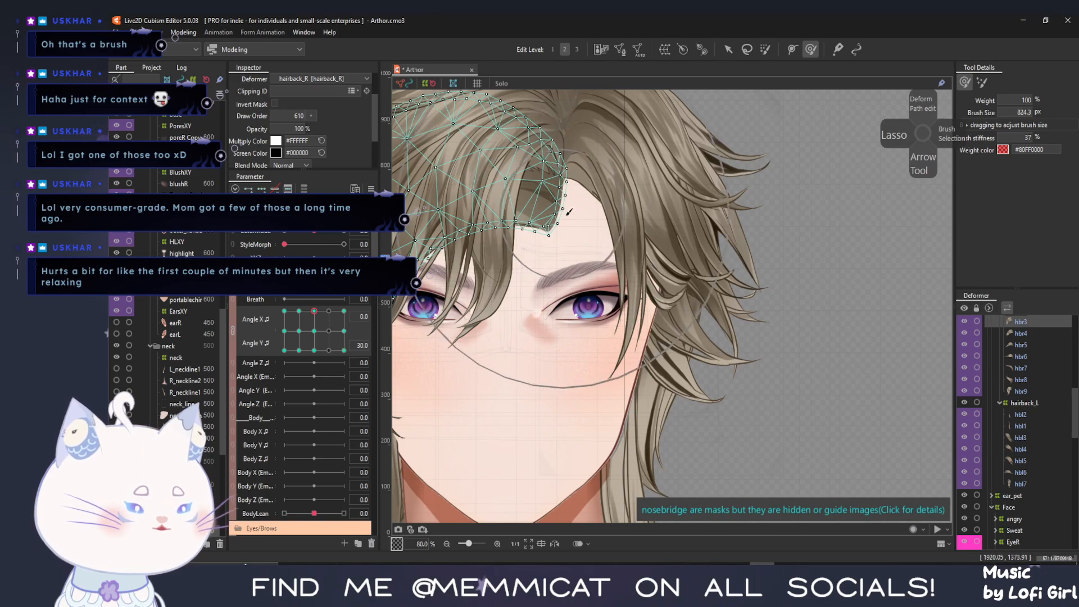
left_click_drag(582, 261, 572, 254)
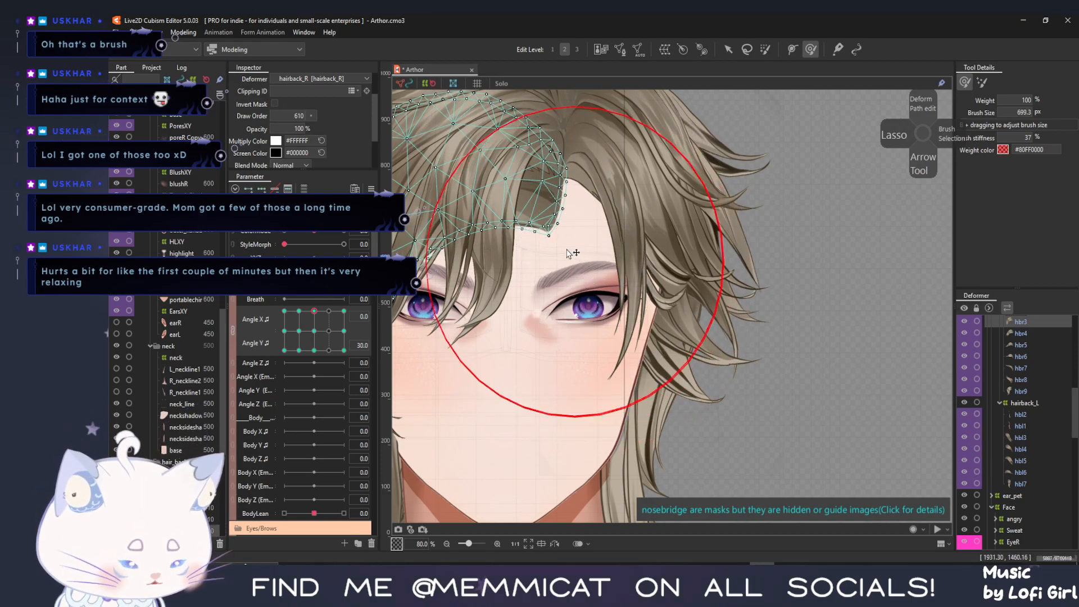
mouse_move(536, 194)
left_mouse_down()
mouse_move(552, 213)
mouse_move(546, 196)
left_mouse_up()
left_click_drag(567, 236, 534, 194)
Push the forehead edge of hair piece hbr4 up under the front hair with the Deform Brush at Angle X 0, Angle Y 30
left_click(728, 49)
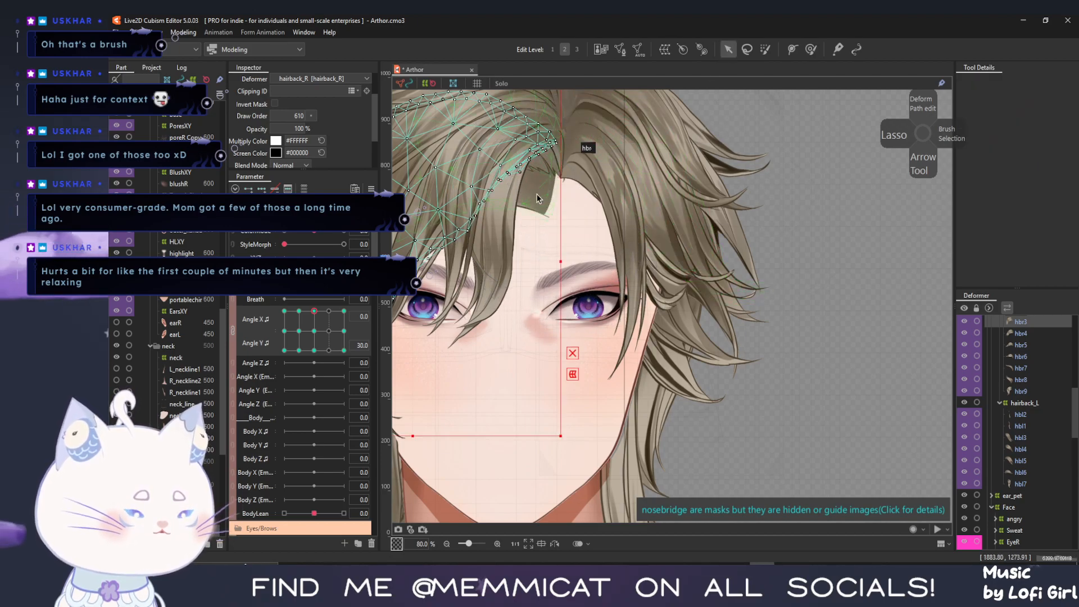
left_click(561, 138)
left_click(811, 49)
left_click_drag(571, 236, 544, 181)
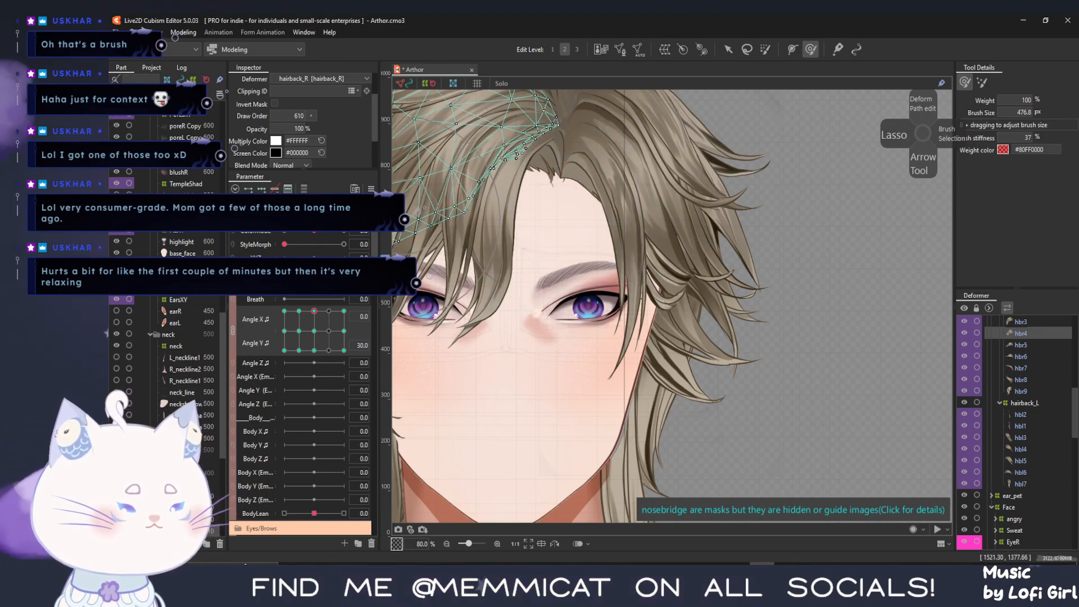
Push the parting ends of hair pieces hbr1 to hbr3 together upward with the Deform Brush
left_click(183, 495)
left_click(182, 519, "shift")
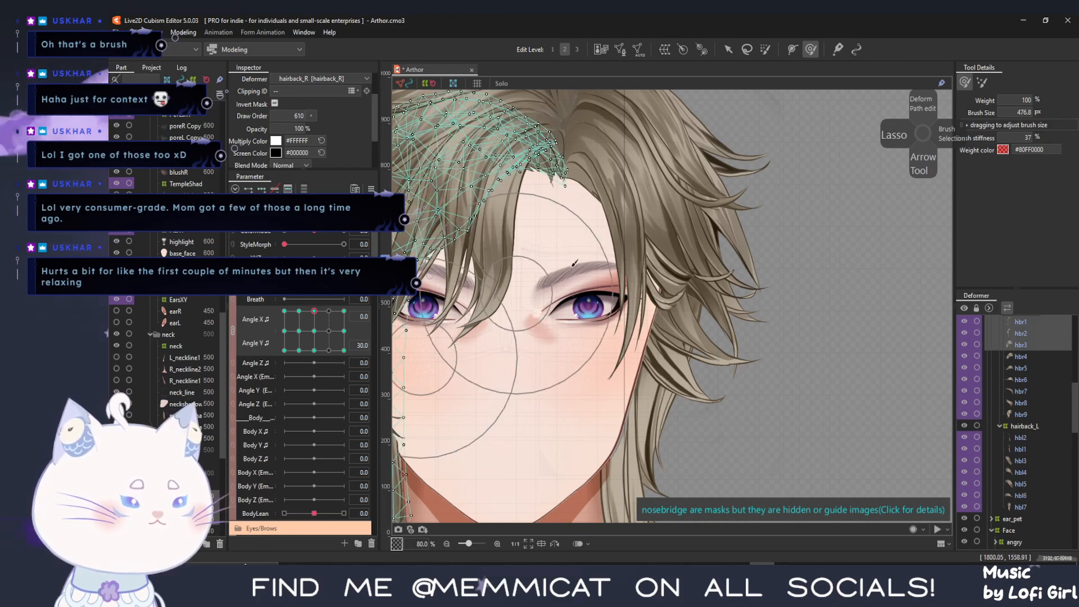
left_click_drag(594, 190, 586, 176)
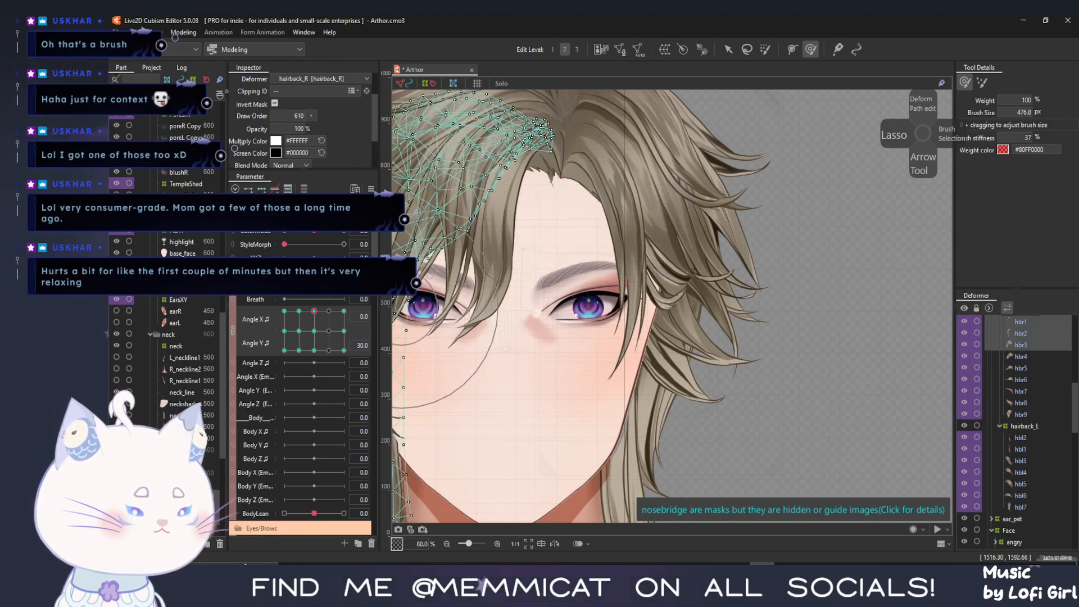
Push the parting ends of hair pieces hbr4 to hbr8 upward with the Deform Brush and undo the last stroke
scroll(168, 338, "down", 2)
left_click(183, 500)
left_click(182, 489)
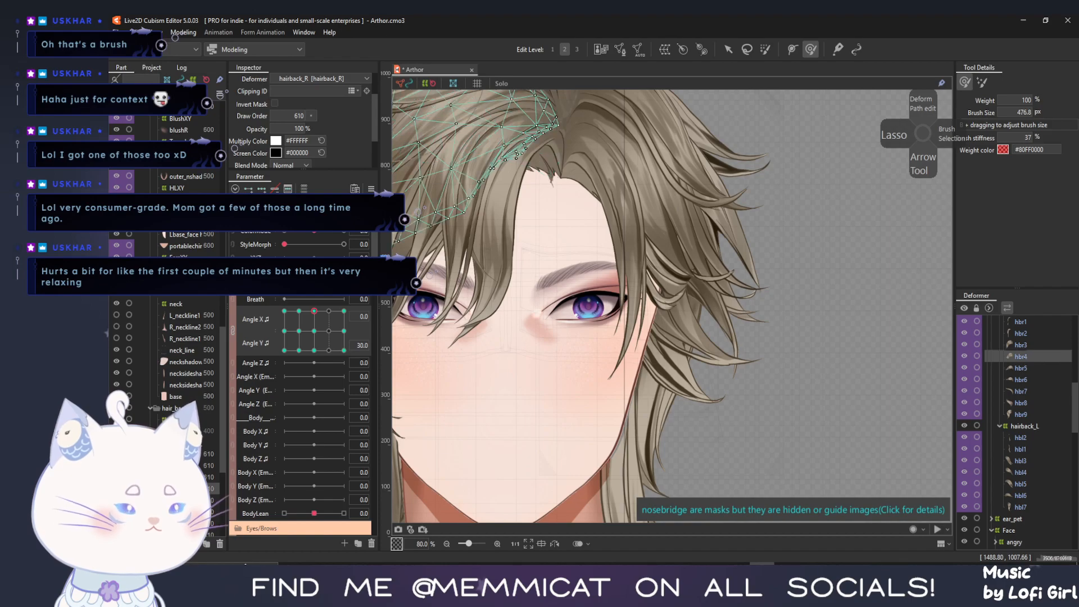
scroll(182, 489, "down", 2)
left_click(183, 451, "shift")
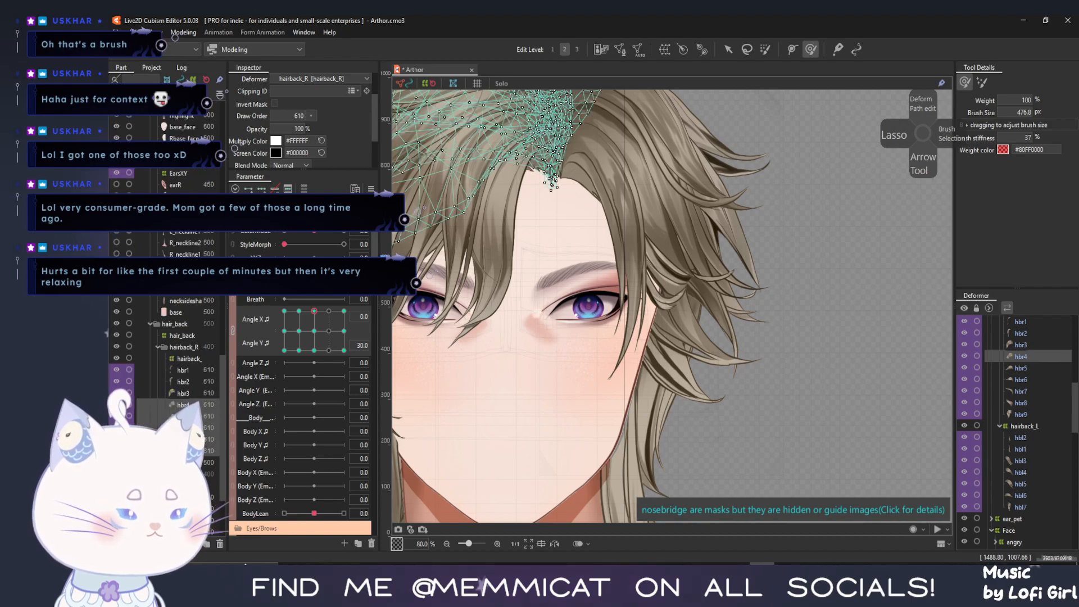
left_click_drag(592, 213, 589, 188)
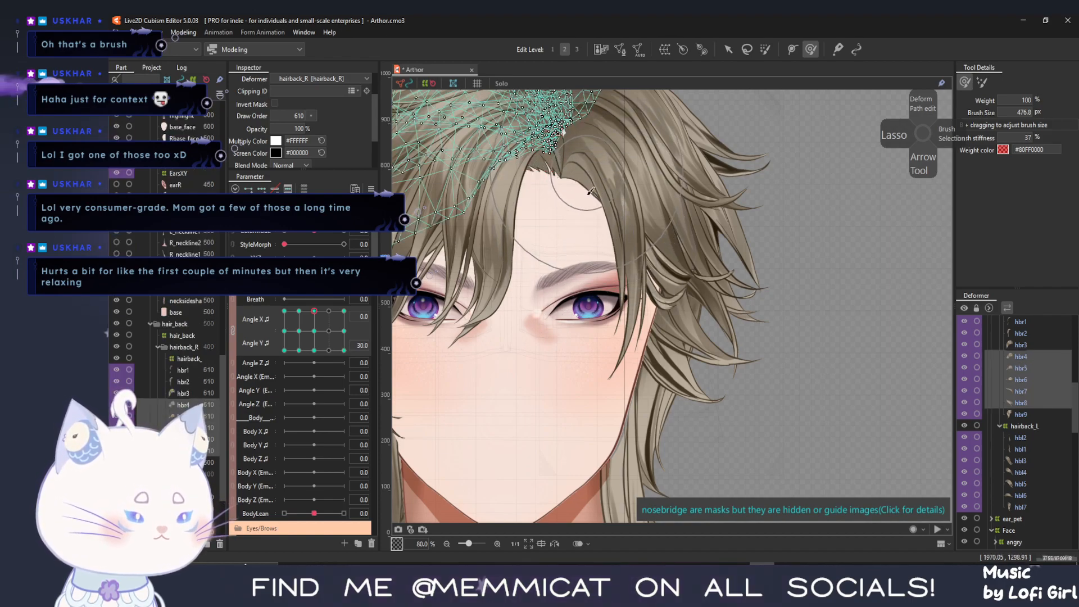
key("ctrl+z")
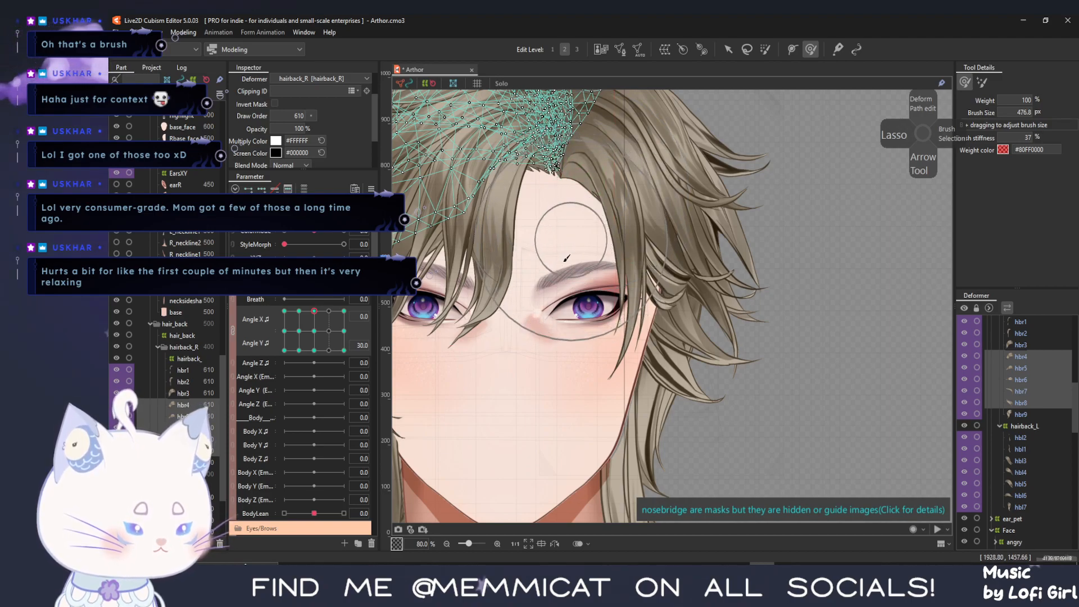
Preview the back hair with hbr2 selected at Angle X 30 and -30 with Angle Y at -30
left_click(186, 383)
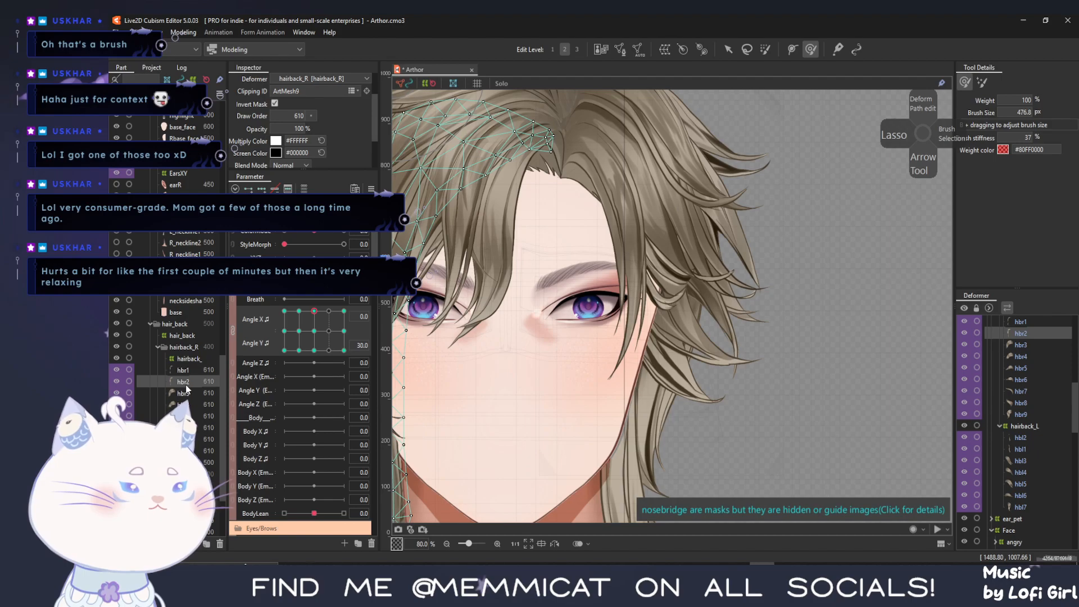
mouse_move(315, 313)
left_mouse_down()
mouse_move(287, 312)
mouse_move(308, 311)
left_mouse_up()
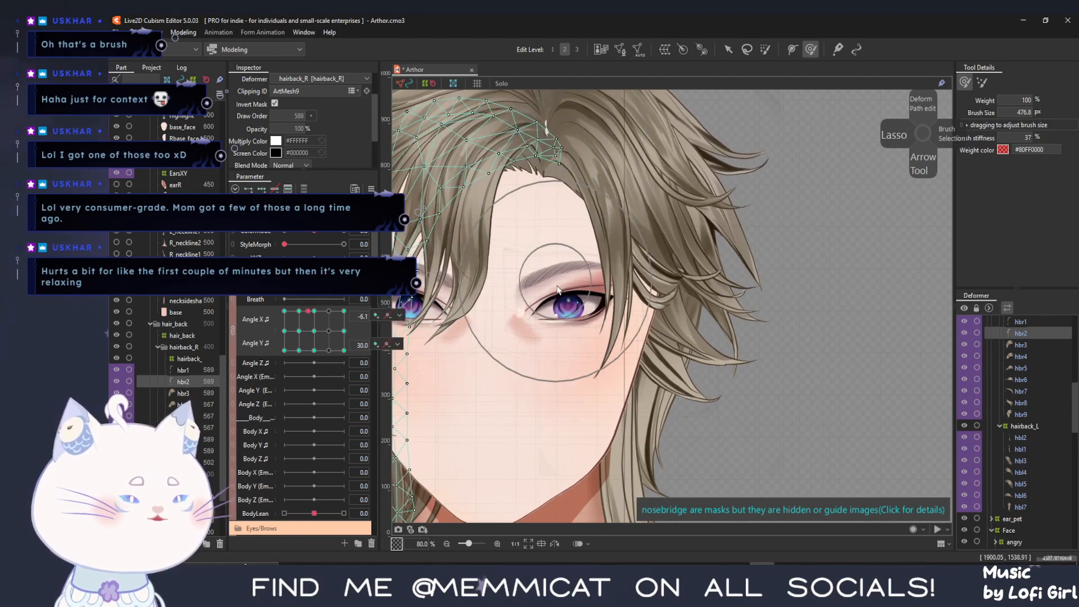
scroll(558, 289, "down", 3)
mouse_move(308, 311)
left_mouse_down()
mouse_move(263, 302)
mouse_move(388, 296)
left_mouse_up()
left_click_drag(436, 337, 427, 364)
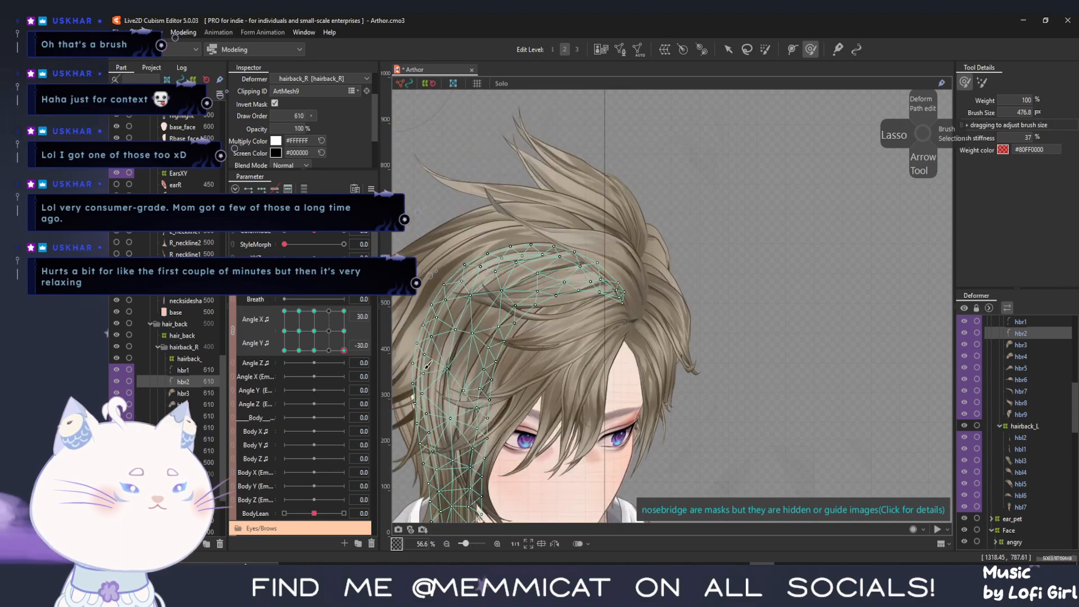
left_click_drag(347, 425, 268, 433)
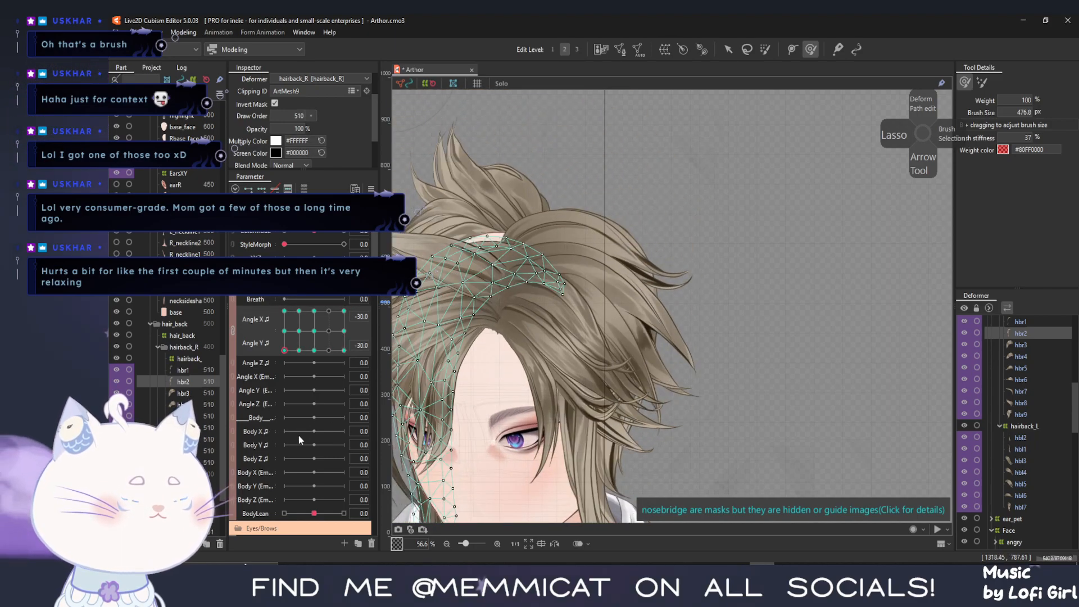
mouse_move(327, 352)
left_mouse_down()
mouse_move(307, 373)
mouse_move(270, 357)
left_mouse_up()
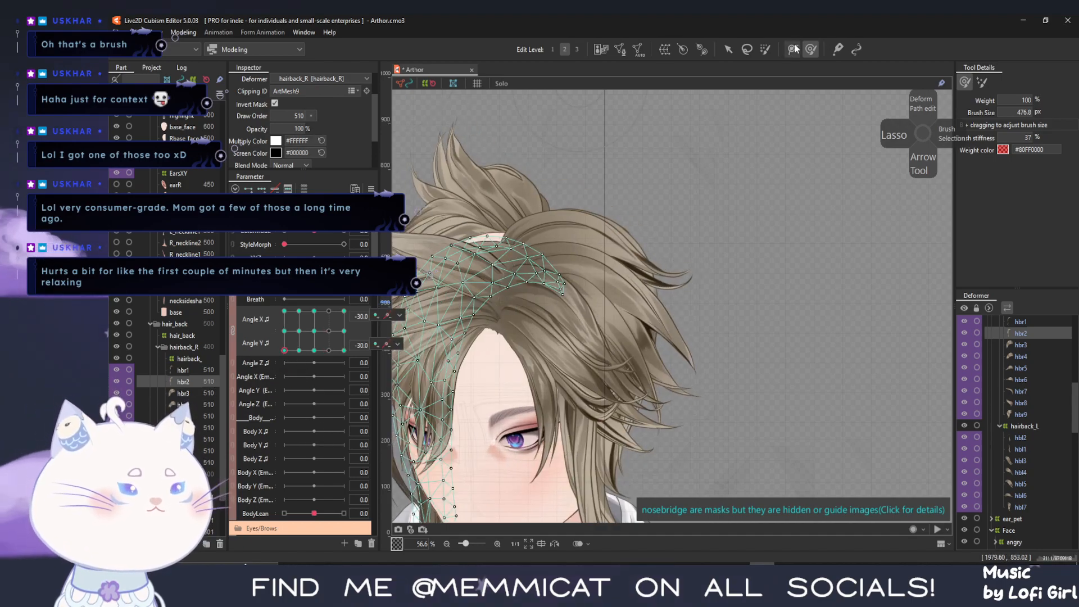
Examine which of the hairback_R pieces, including hbr3, hbr7, hbr8 and hbr9, border the scalp gap at Angle X -30, Angle Y -30
left_click(728, 49)
left_click(496, 210)
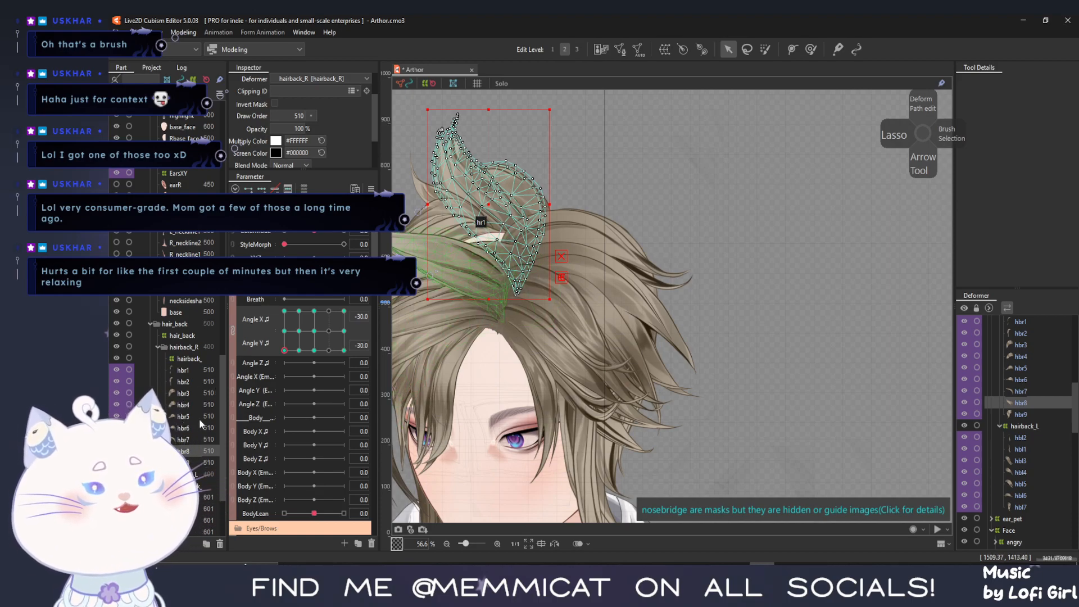
left_click(188, 439)
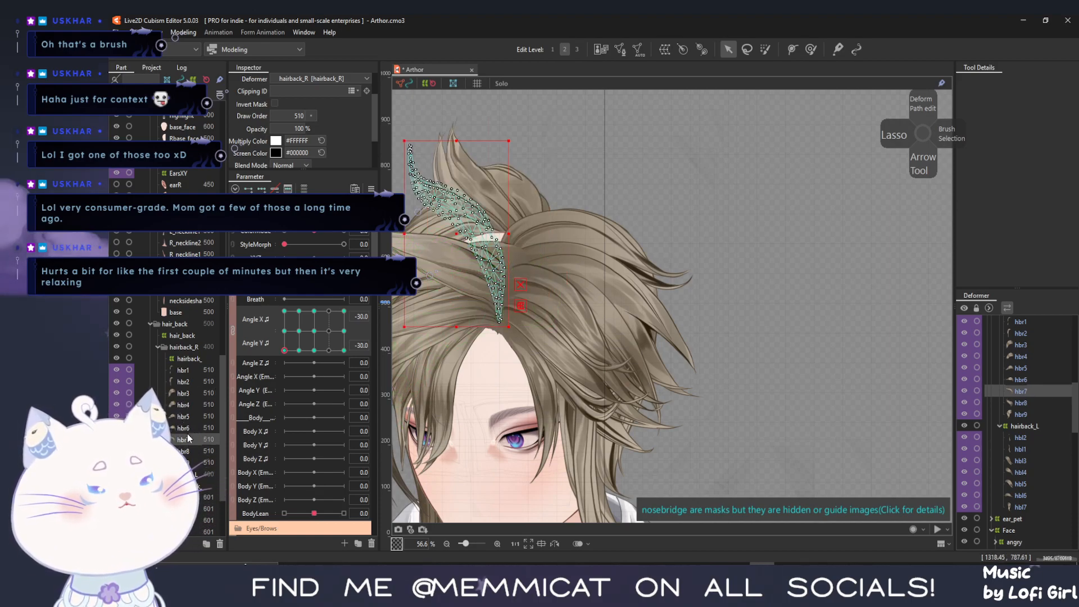
left_click(183, 451)
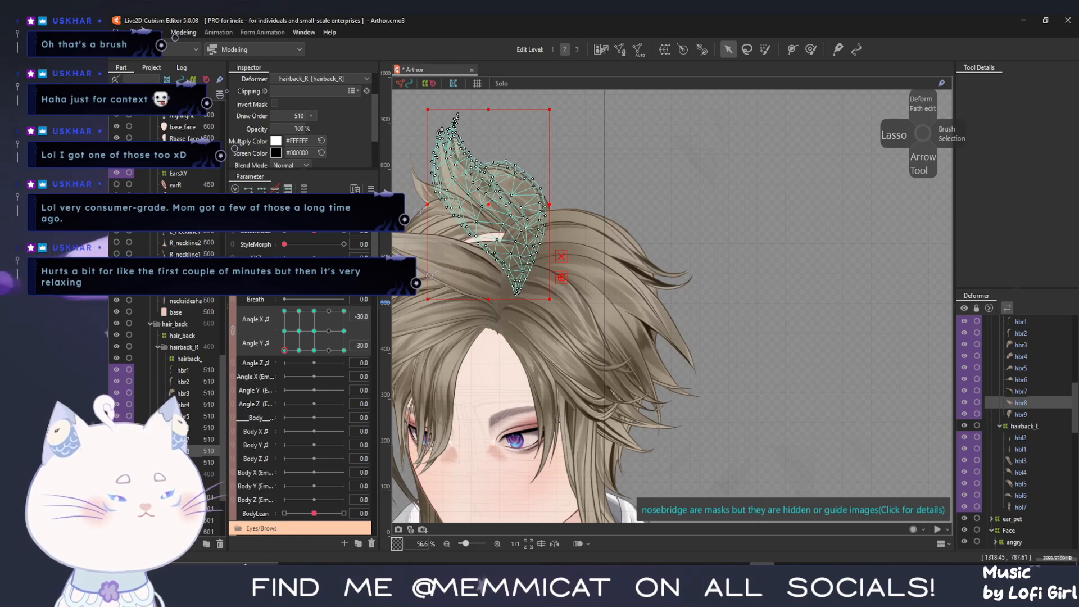
left_click(187, 462)
left_click(187, 395, "shift")
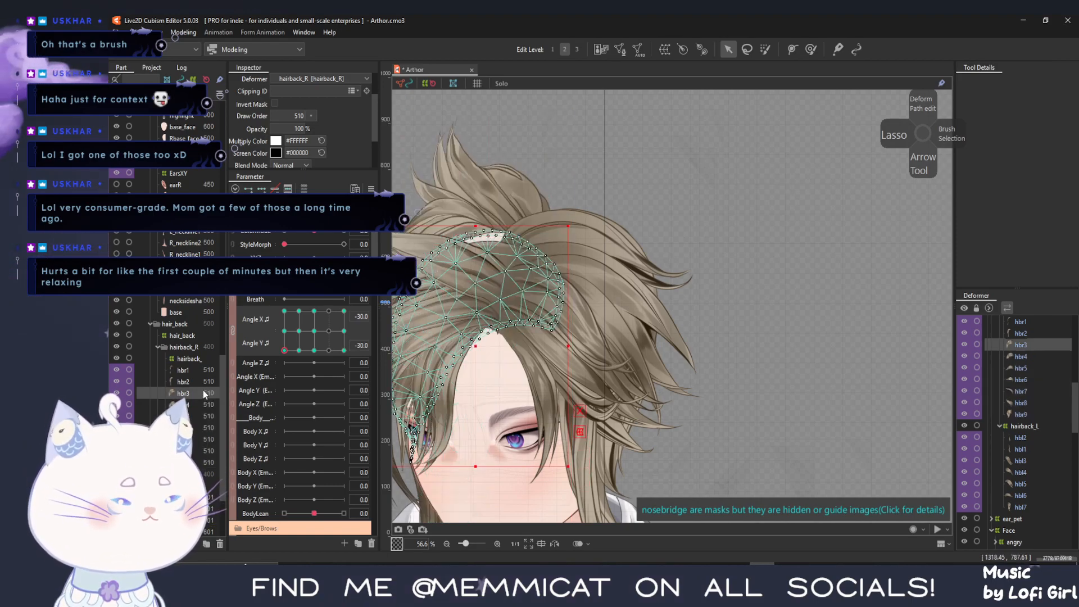
left_click(190, 451)
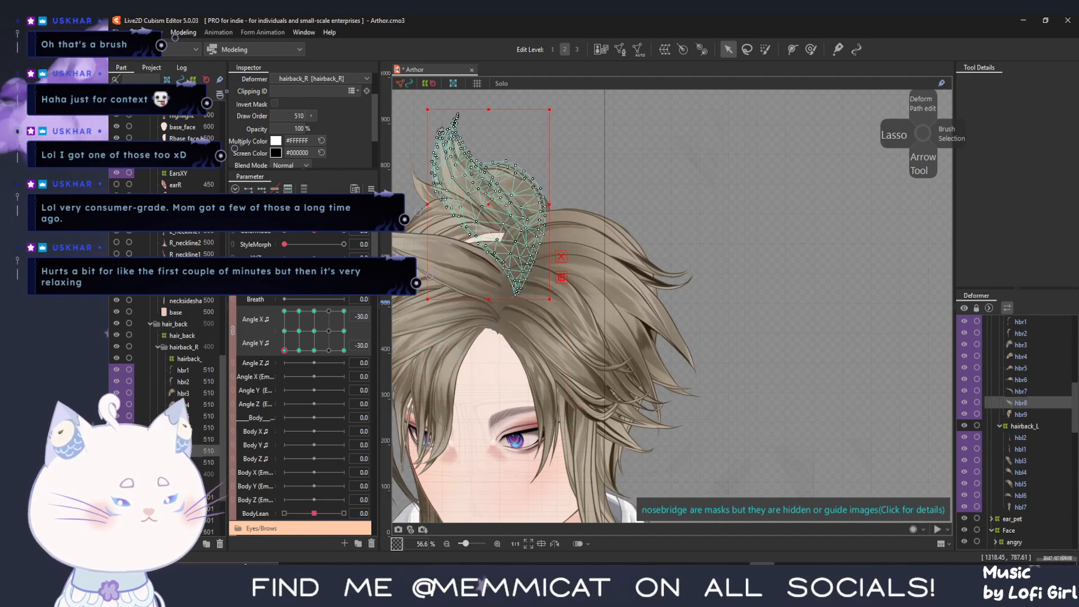
left_click(190, 462)
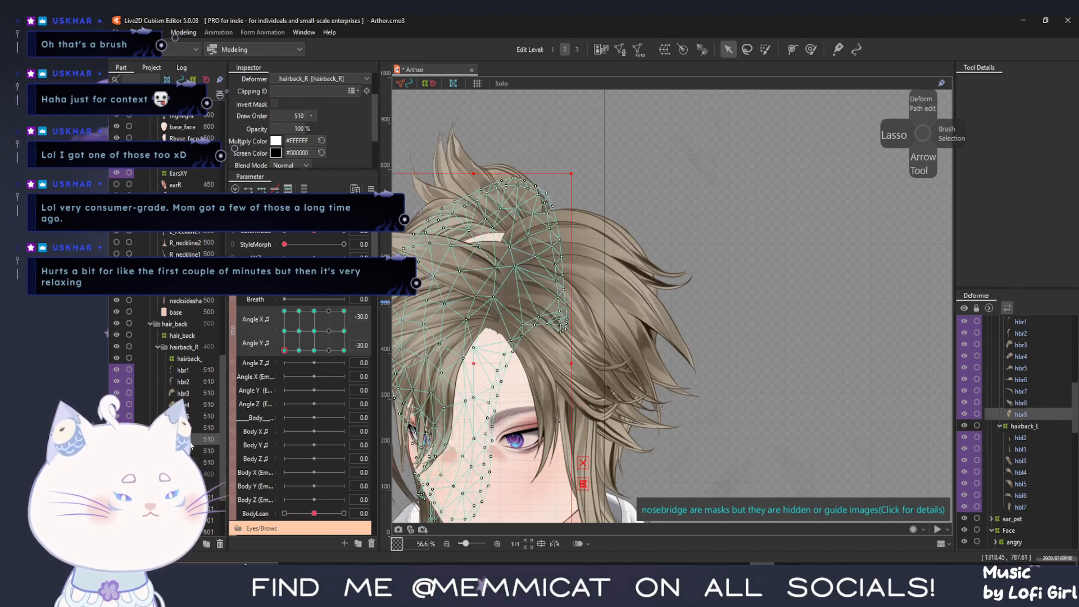
Raise the draw order of hair pieces hbr6, hbr7 and hbr8 to 620 at Angle X -30, Angle Y -30
left_click(189, 449)
left_click(192, 439, "shift")
left_click(194, 429, "shift")
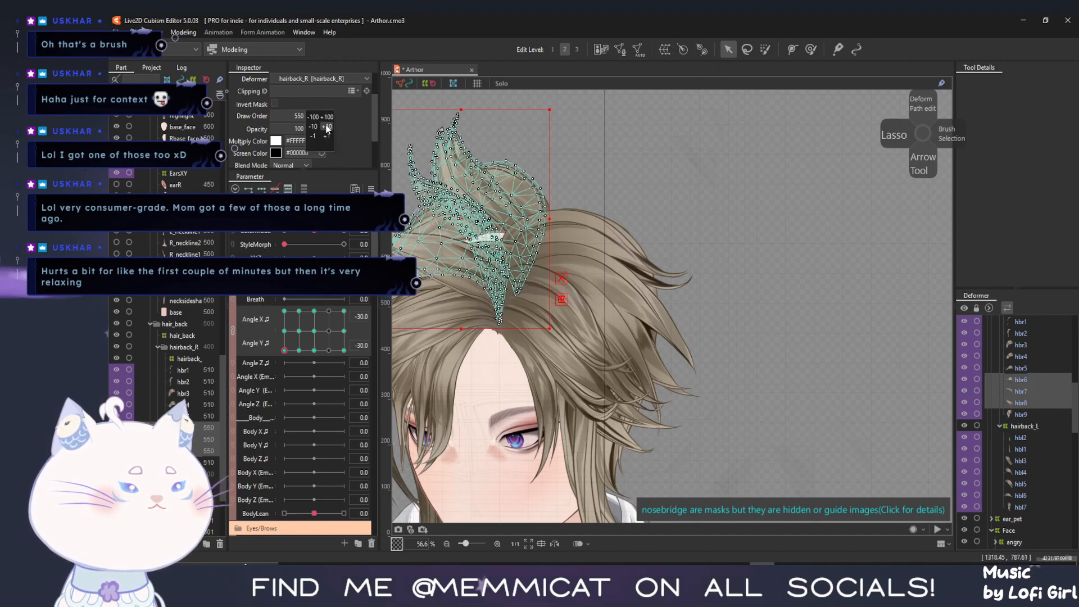
left_click(326, 127)
left_click(326, 127)
left_click(327, 126)
left_click(327, 126)
left_click(326, 126)
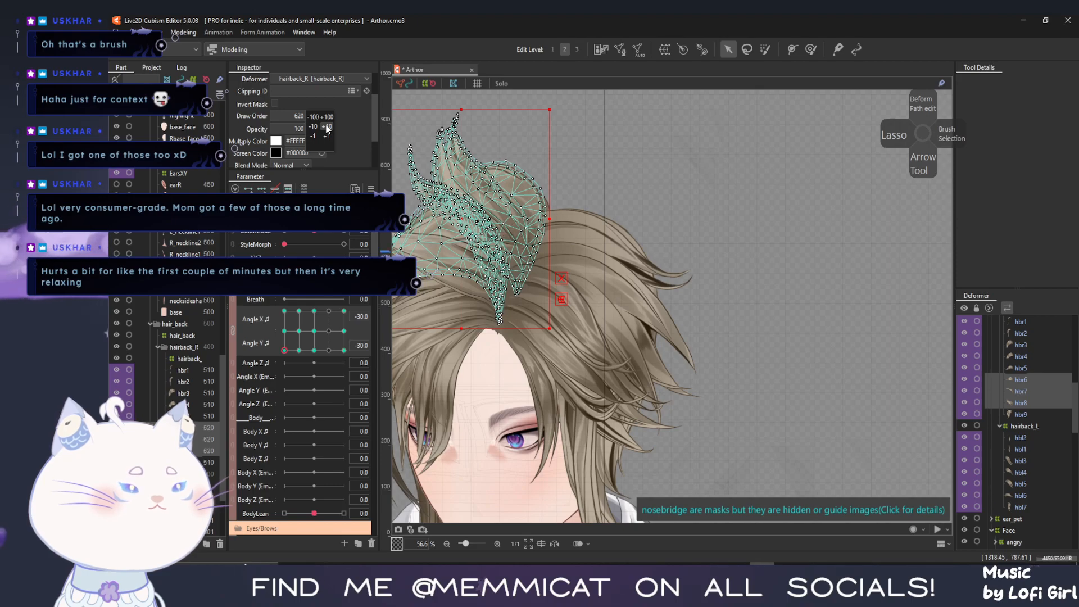
Try a draw order of 610 for hair pieces hbr6, hbr7 and hbr8, checking it towards Angle X -15
left_click(313, 128)
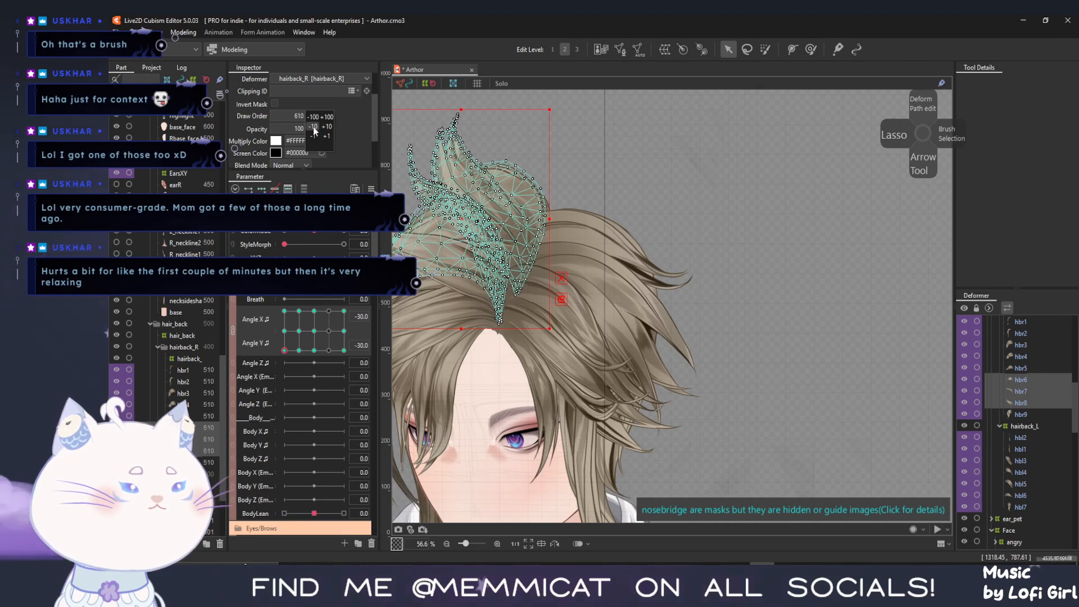
left_click(198, 358)
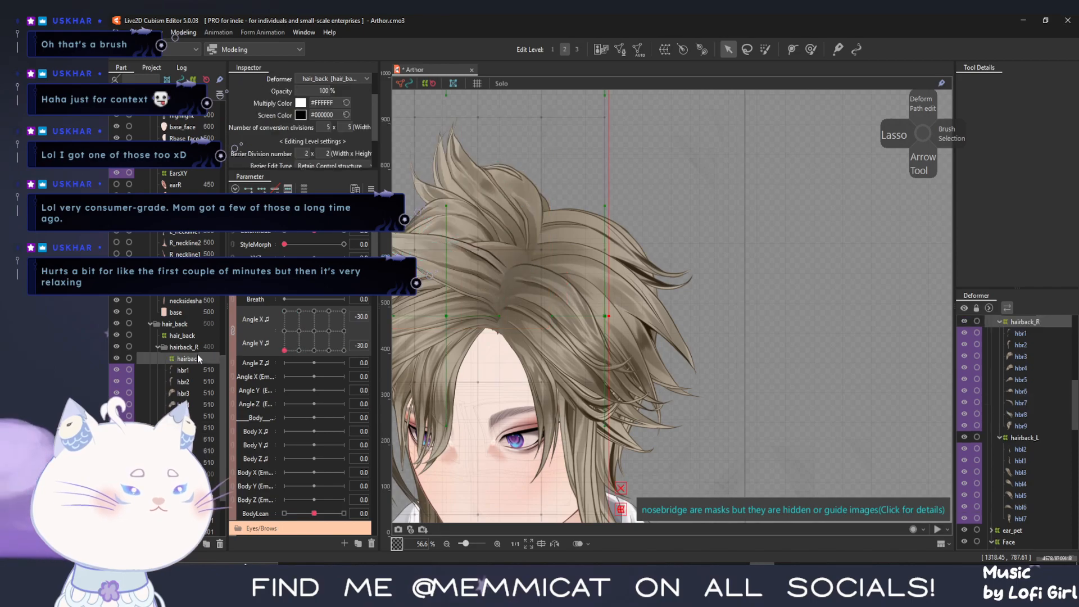
left_click_drag(288, 351, 298, 354)
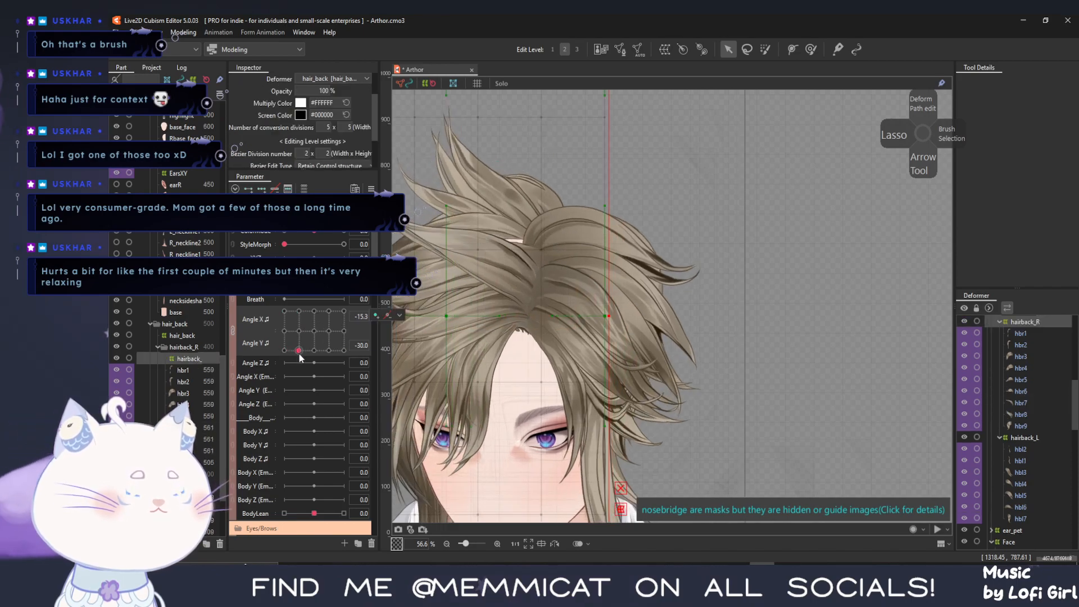
Undo the latest draw order changes on hair pieces hbr6, hbr7 and hbr8
key("ctrl+z")
key("ctrl+z")
key("ctrl+z")
key("ctrl+z")
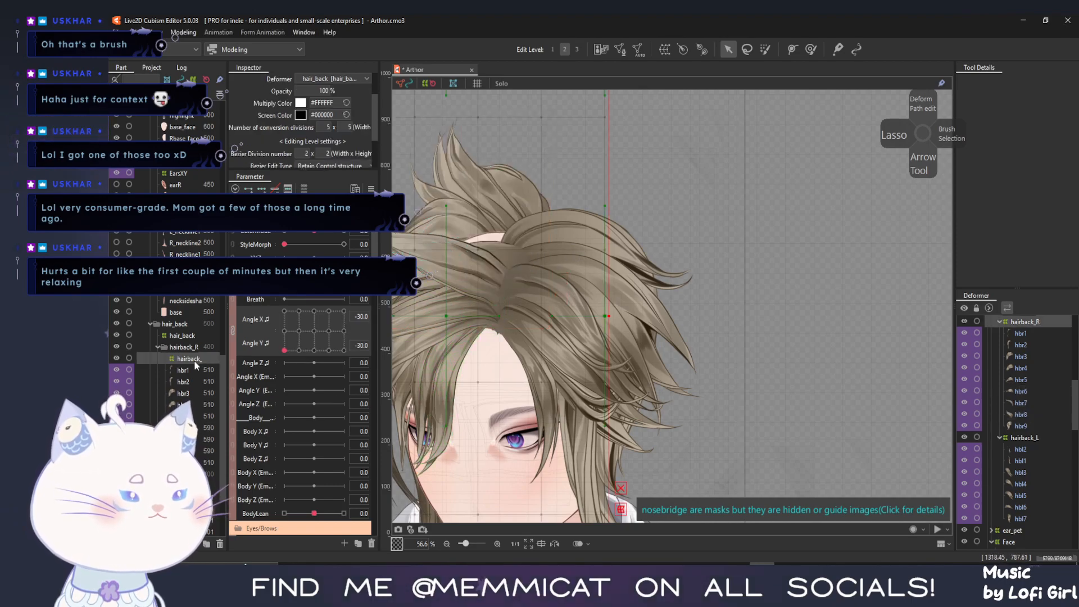
Create a warp deformer named "Adjust for Hair" as parent of face_line in the Base part
left_click(492, 241)
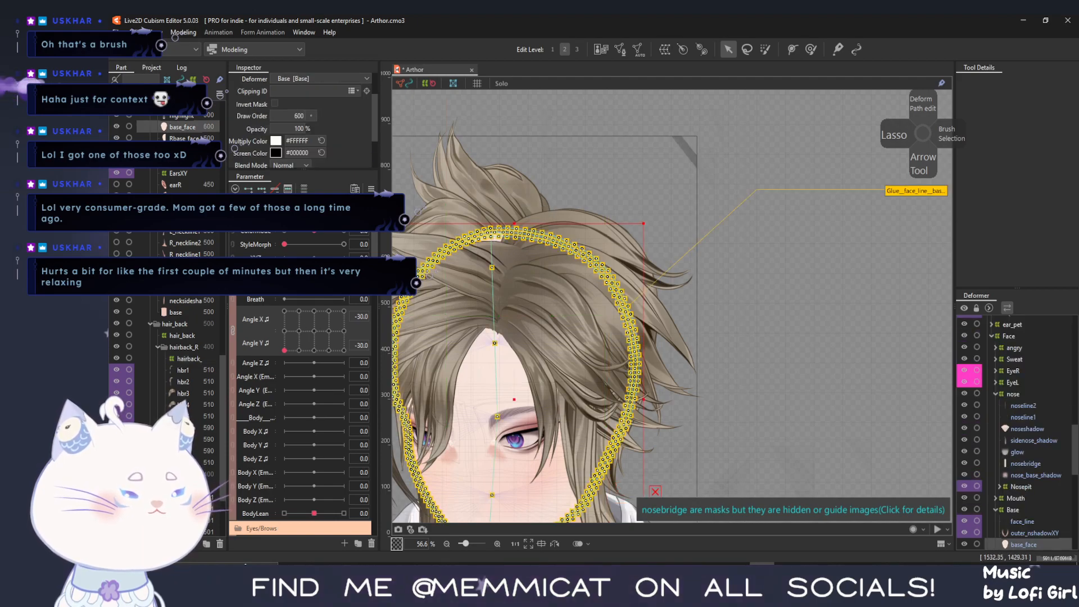
scroll(203, 403, "up", 7)
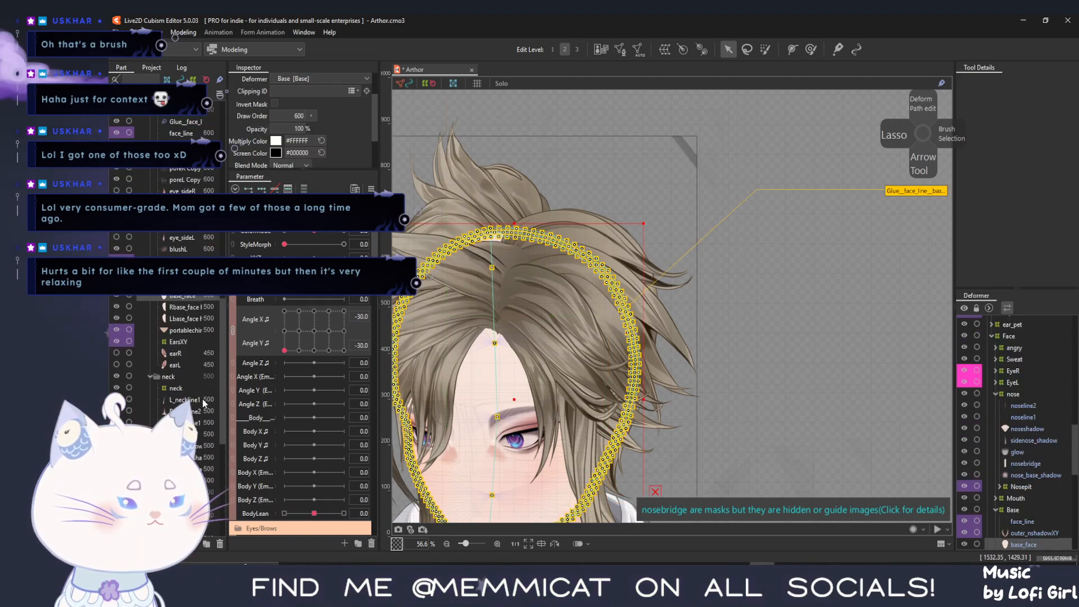
left_click(186, 216)
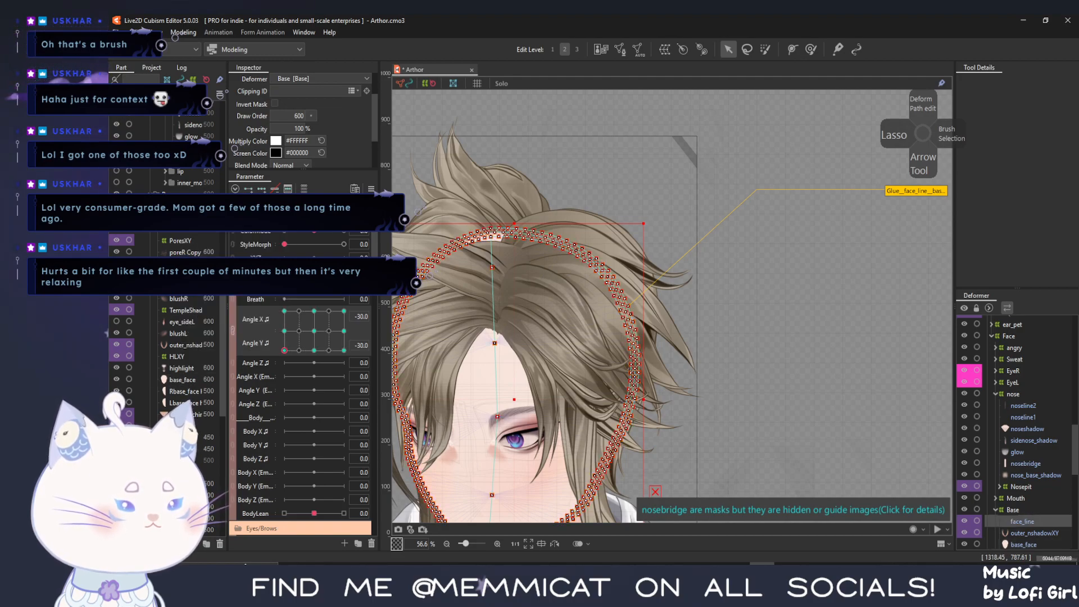
left_click(668, 51)
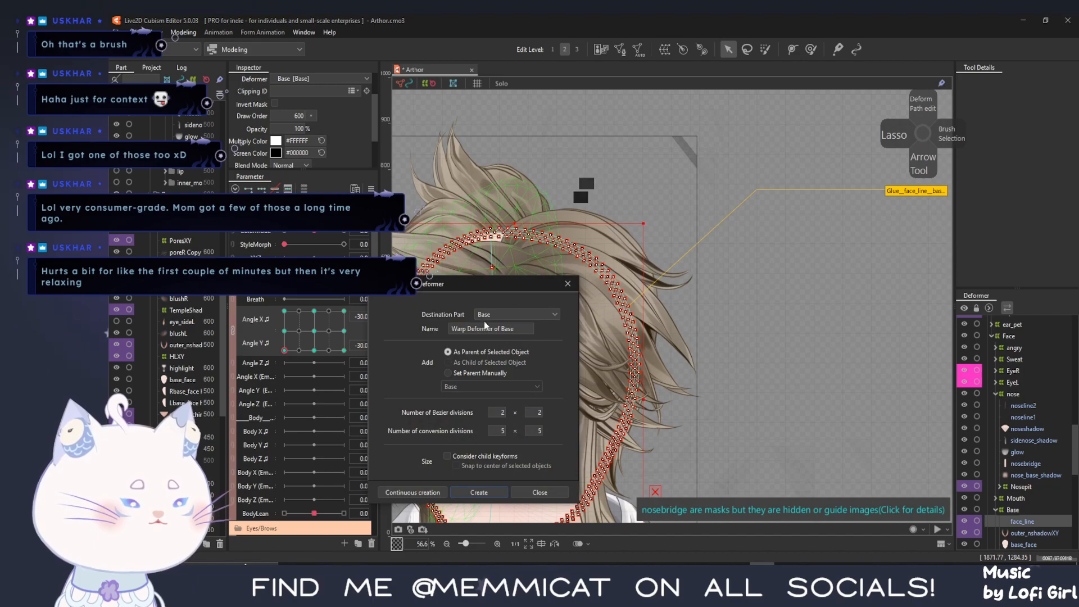
key("BackSpace")
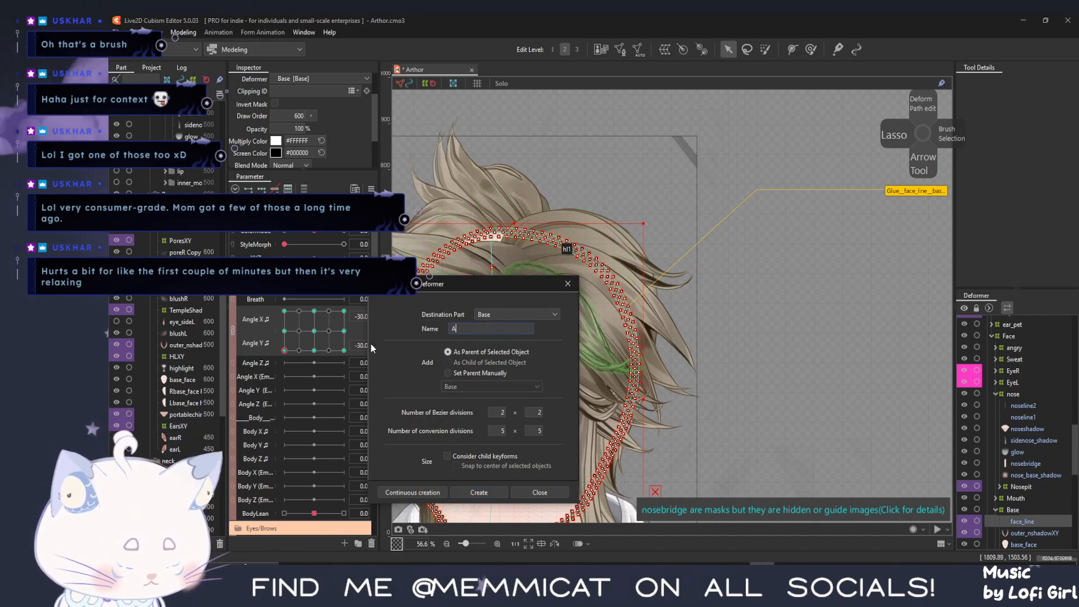
type("Adjust for Fac")
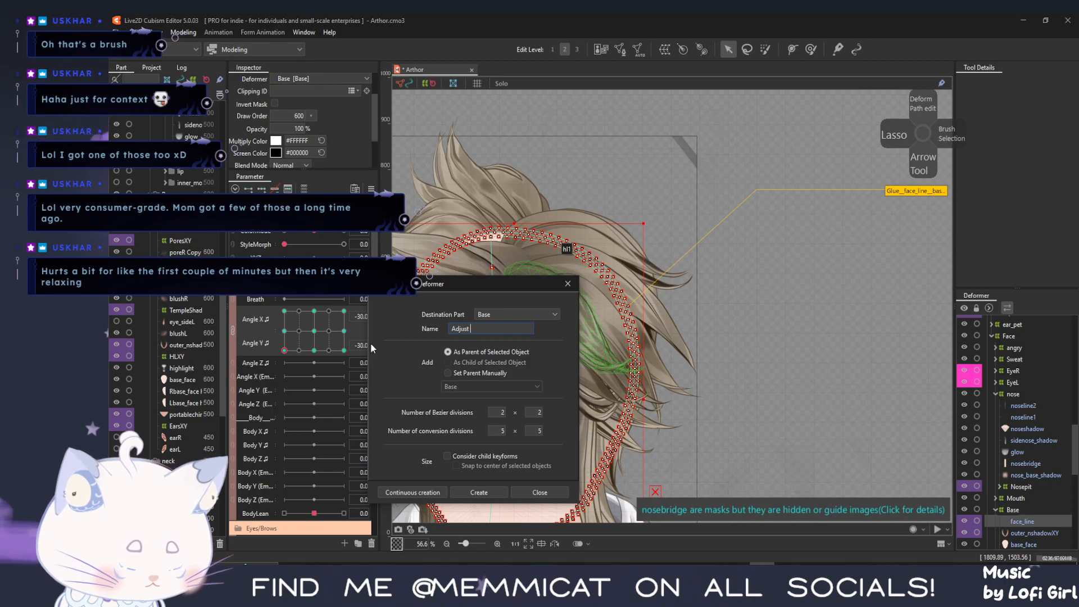
key("BackSpace")
key("BackSpace")
key("BackSpace")
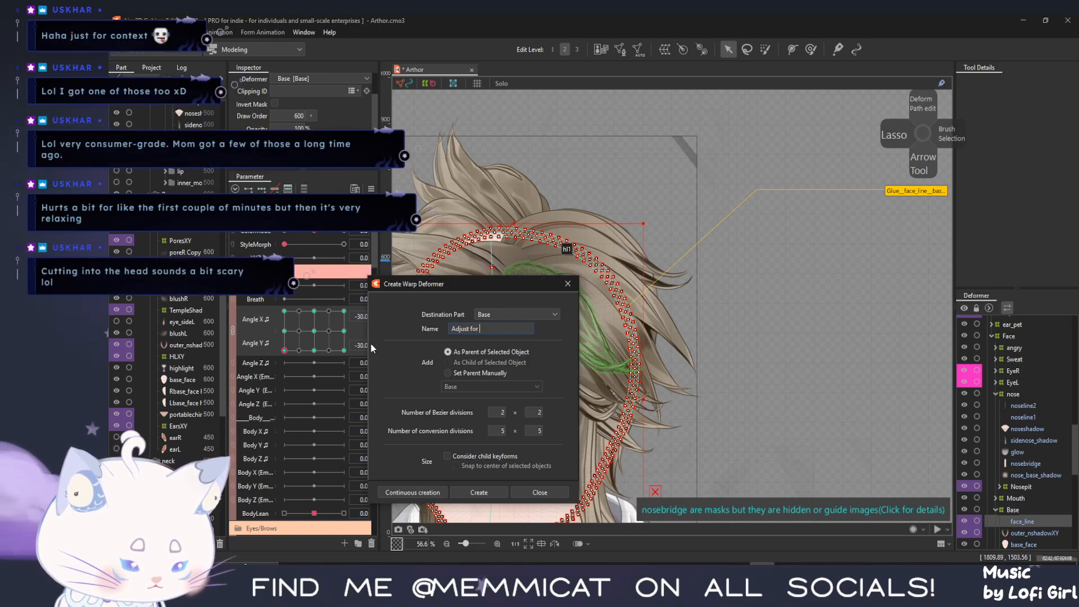
type("Hair")
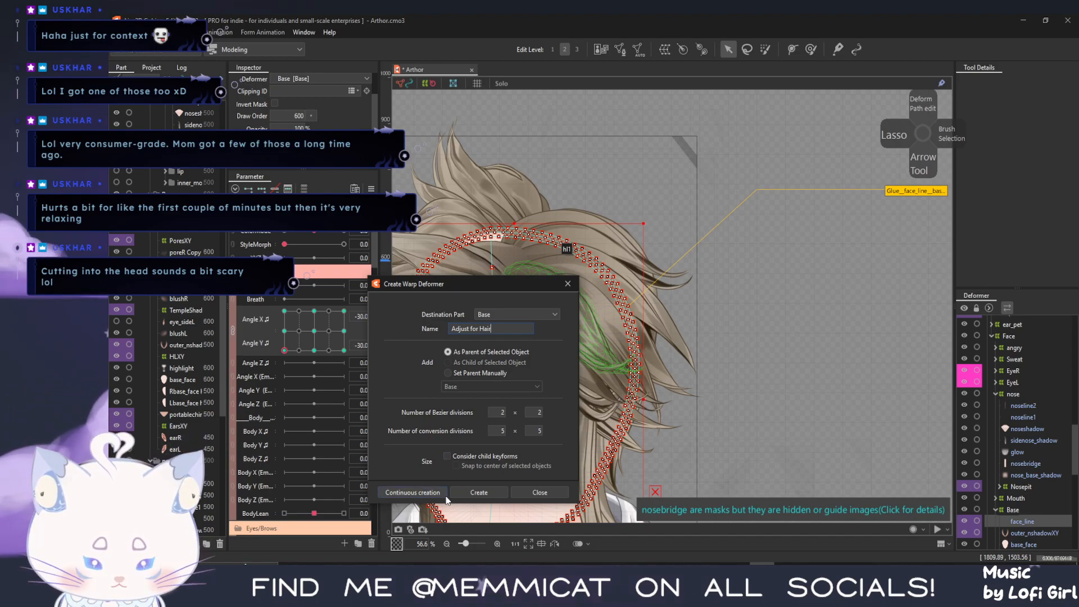
left_click(479, 492)
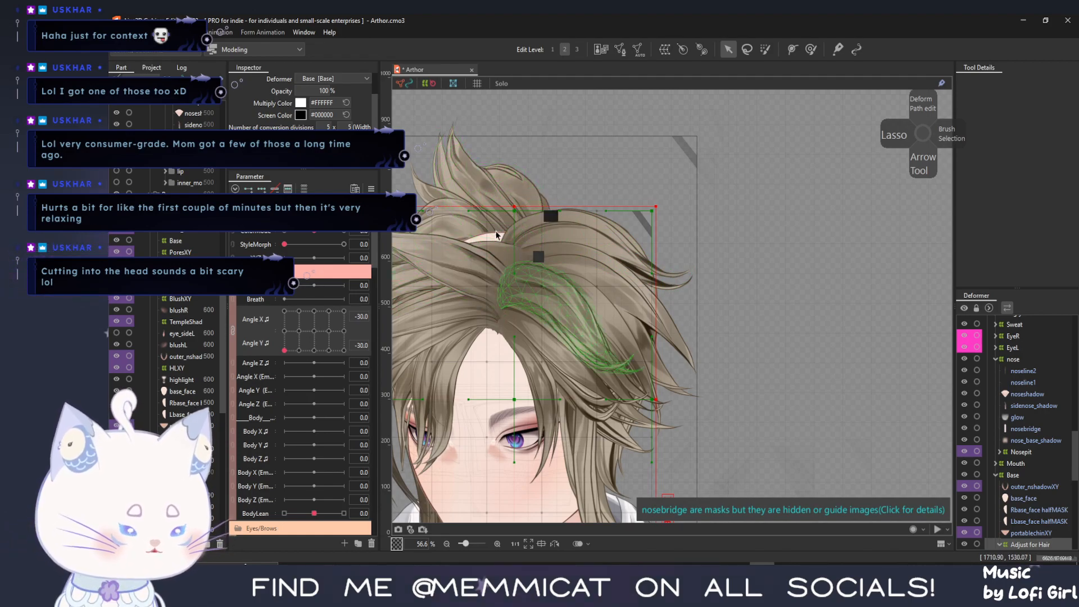
Add three keyforms each on Angle X and Angle Y to the Adjust for Hair deformer, keeping the two parameters linked
mouse_move(284, 350)
left_mouse_down()
mouse_move(361, 361)
mouse_move(334, 298)
mouse_move(251, 328)
mouse_move(271, 366)
left_mouse_up()
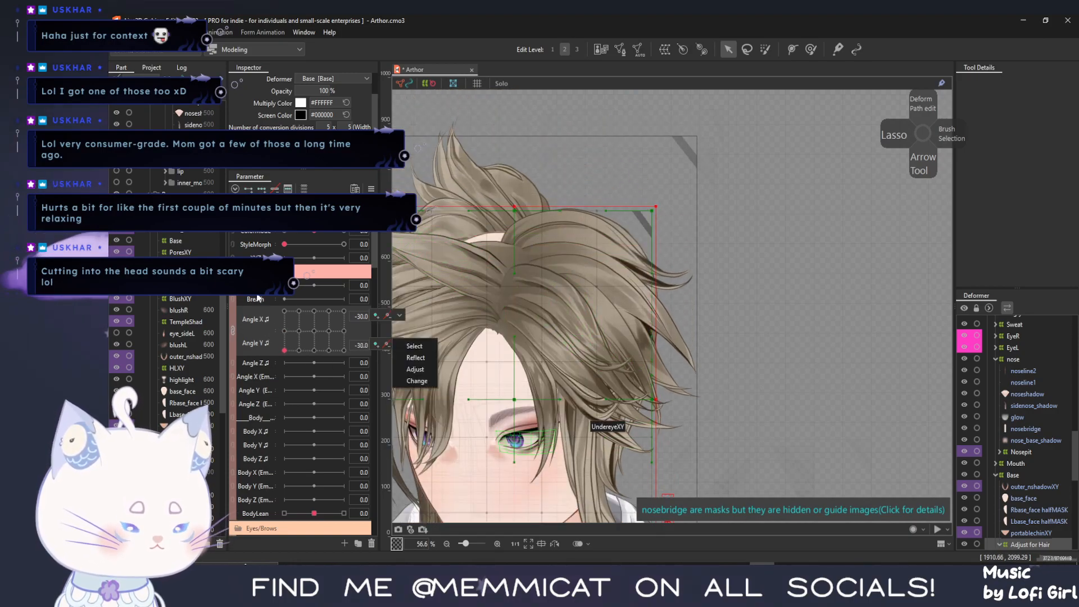
left_click(232, 330)
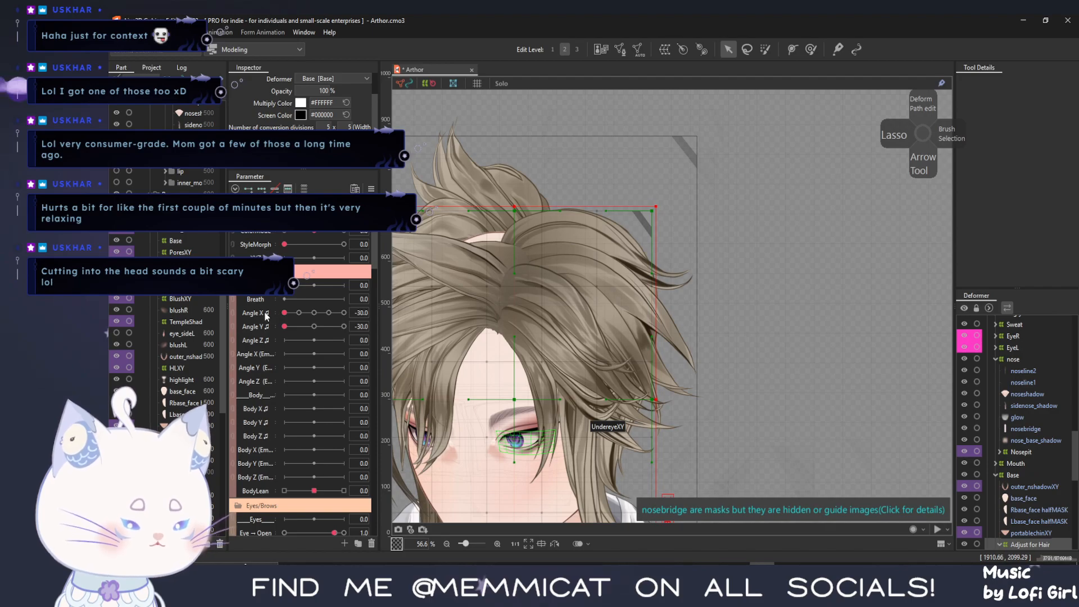
left_click(266, 317)
left_click(232, 315)
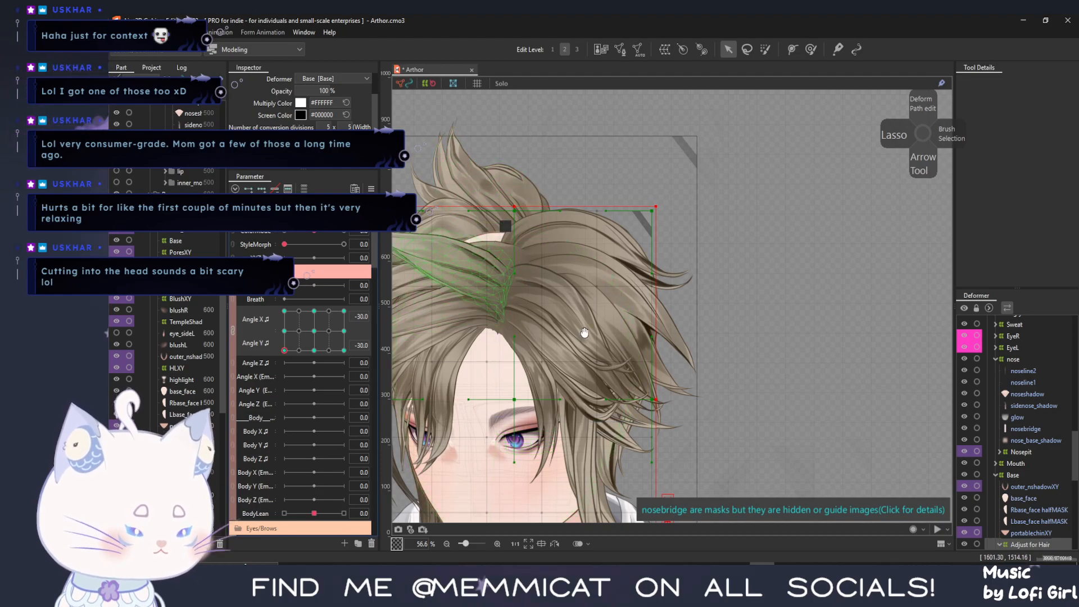
Lower the warp's upper-left edge at Angle X -30, Angle Y -30 and pull in its upper-right corner at Angle X 0, Angle Y -30
left_click_drag(457, 230, 560, 273)
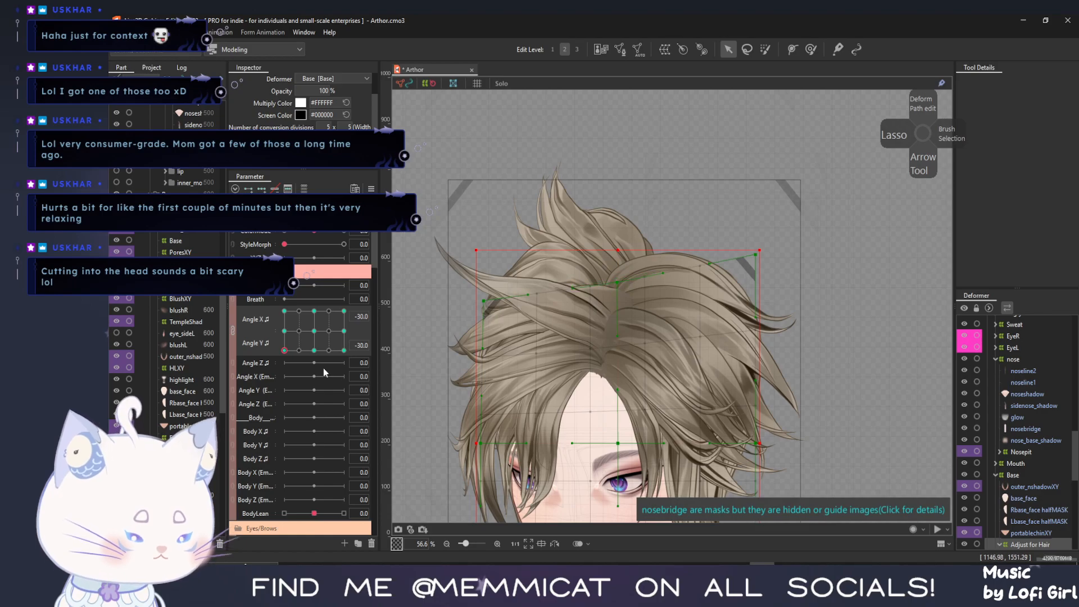
left_click_drag(290, 351, 319, 373)
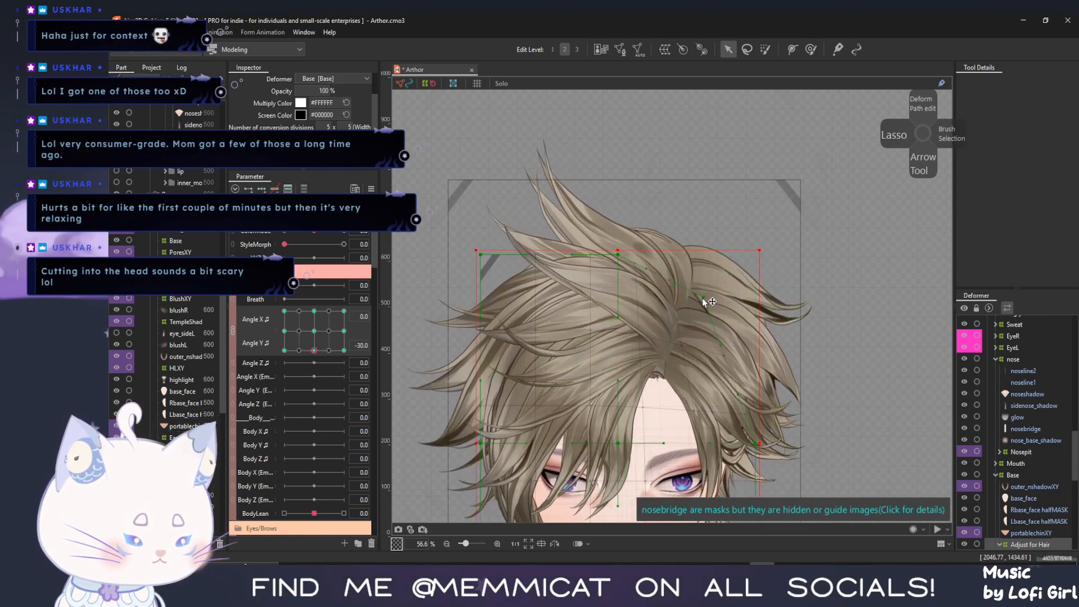
left_click_drag(314, 351, 247, 254)
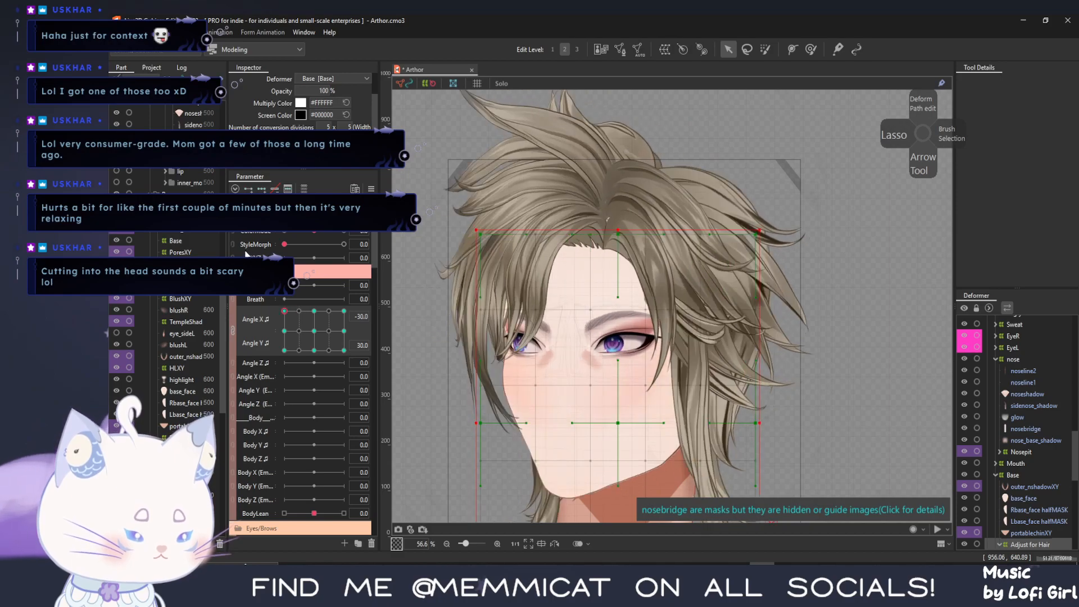
Hide the front hair and hair_back parts to expose the bare face and head base
left_click_drag(167, 245, 145, 294)
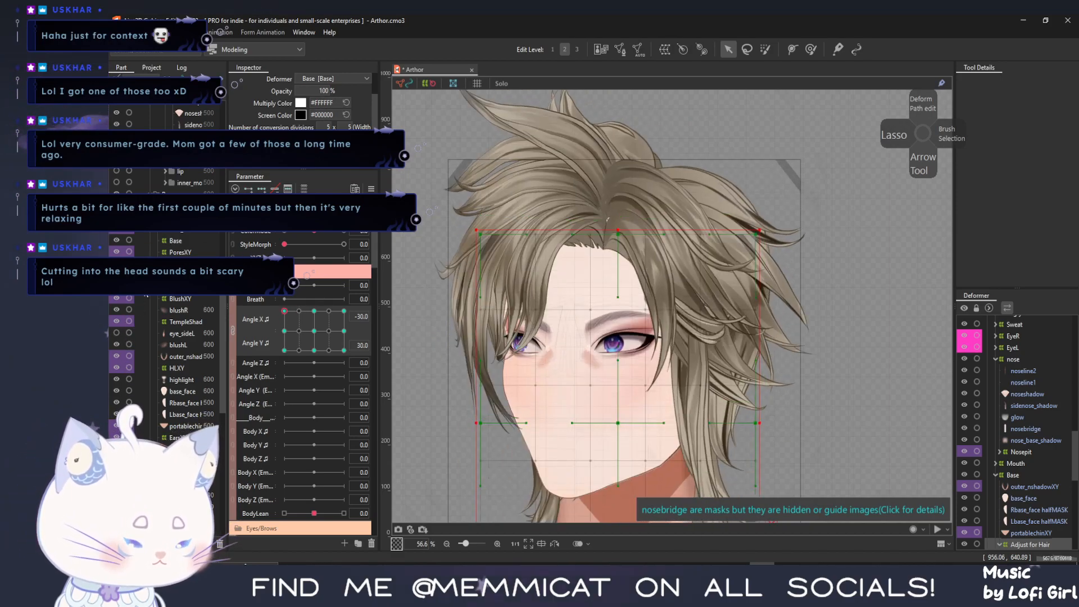
scroll(134, 234, "up", 8)
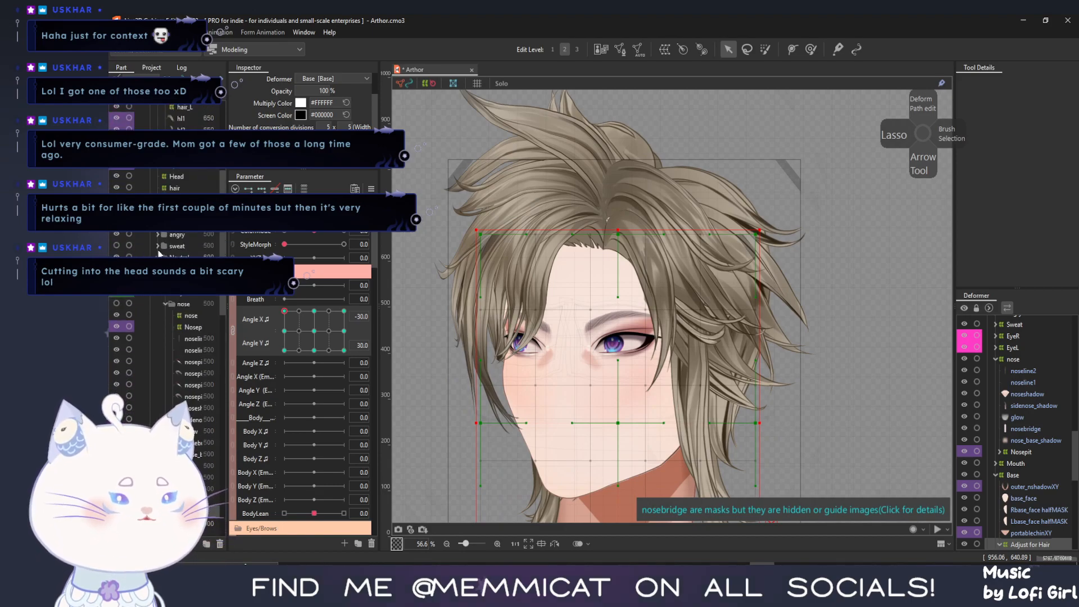
scroll(107, 334, "up", 6)
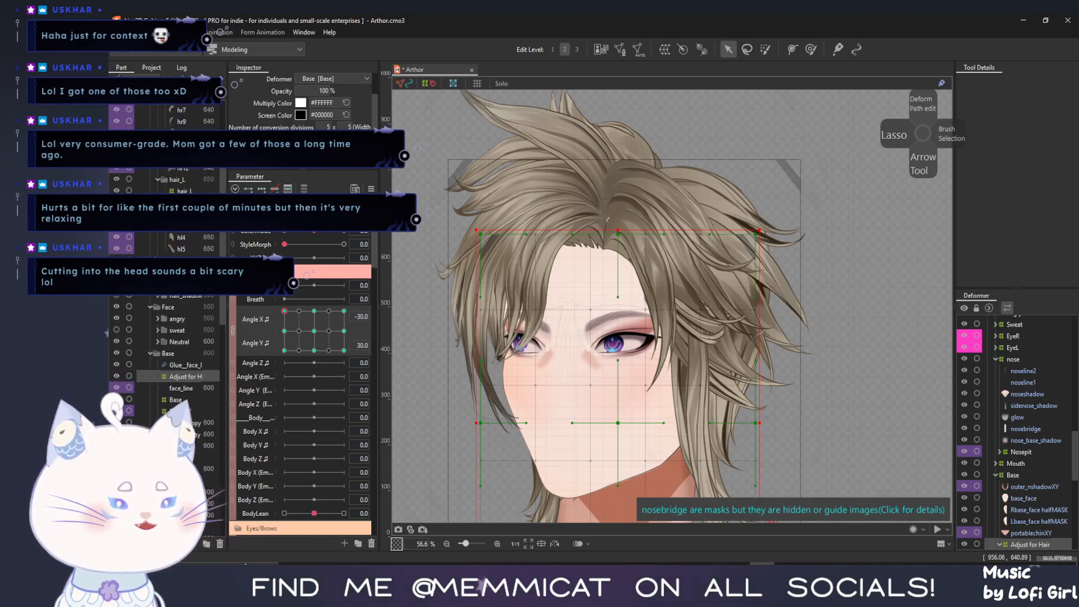
left_click(161, 305)
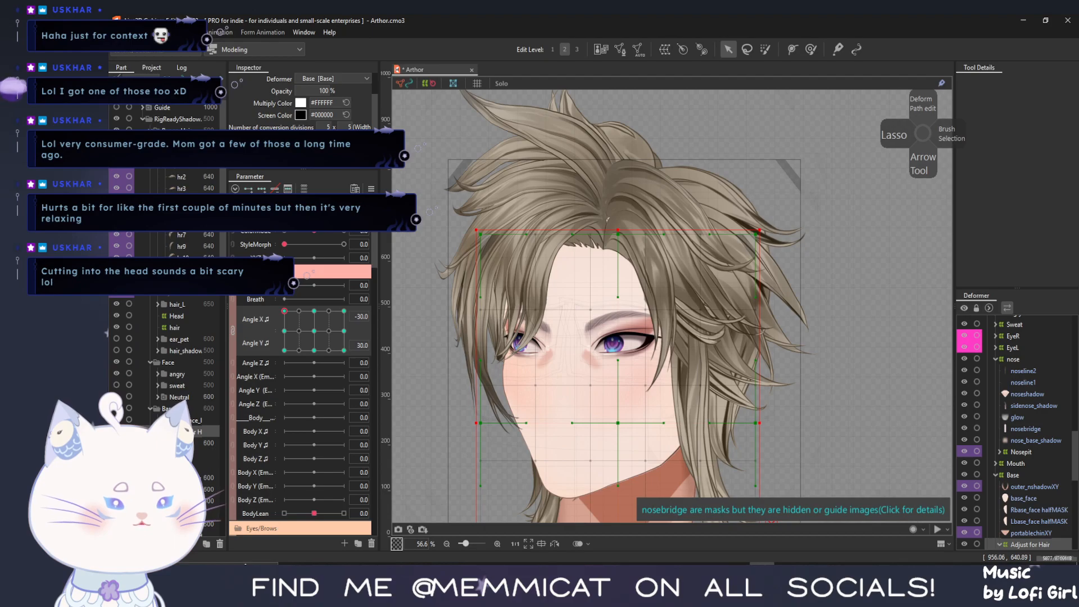
scroll(106, 333, "down", 4)
scroll(106, 333, "down", 2)
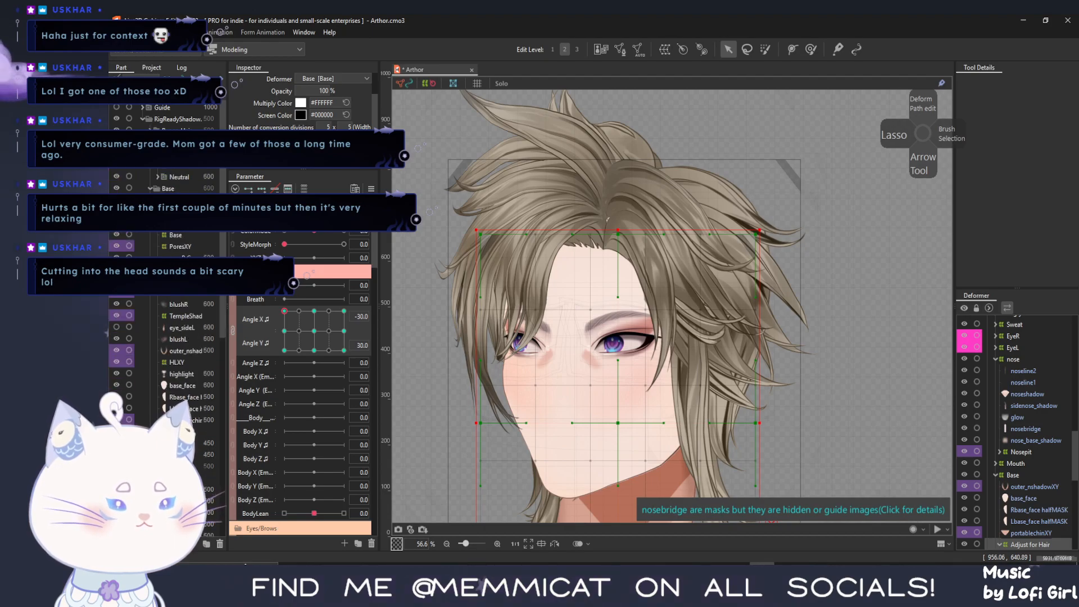
left_click(116, 154)
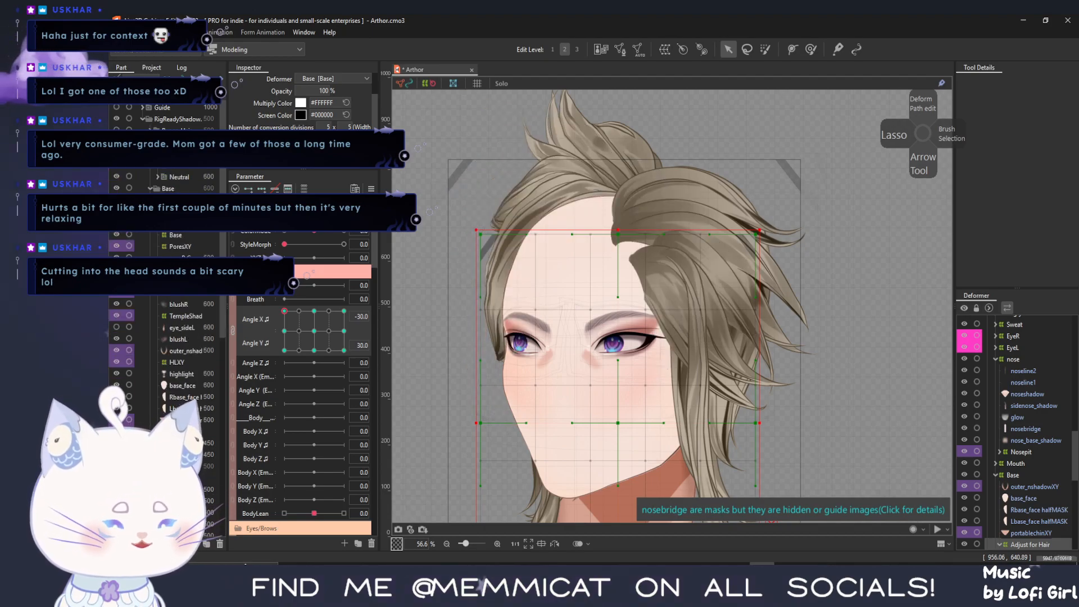
left_click(150, 189)
scroll(109, 333, "down", 3)
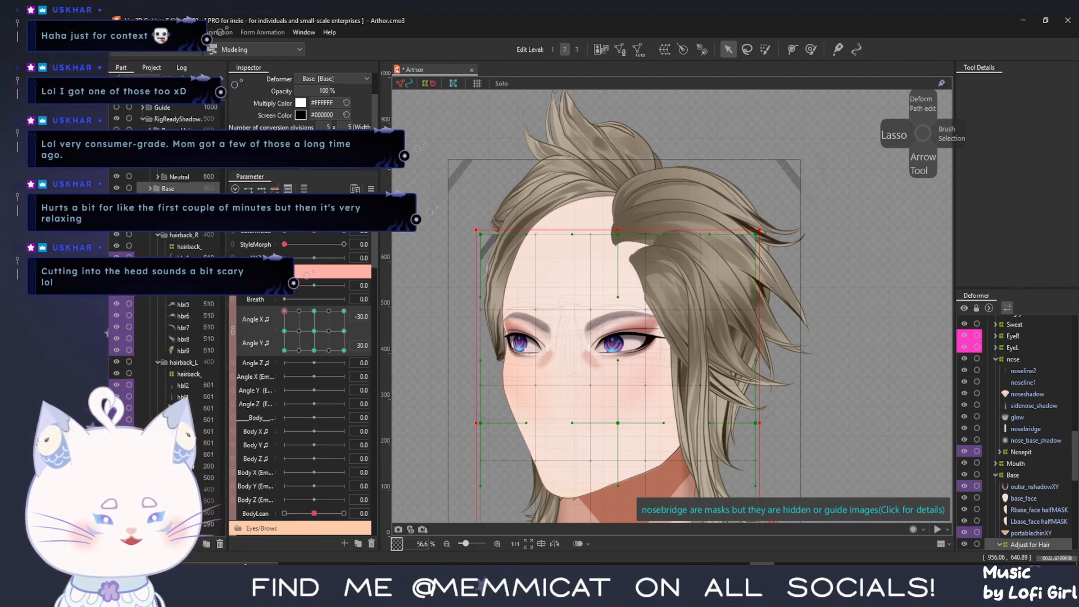
left_click(150, 223)
left_click(117, 223)
scroll(456, 392, "down", 3)
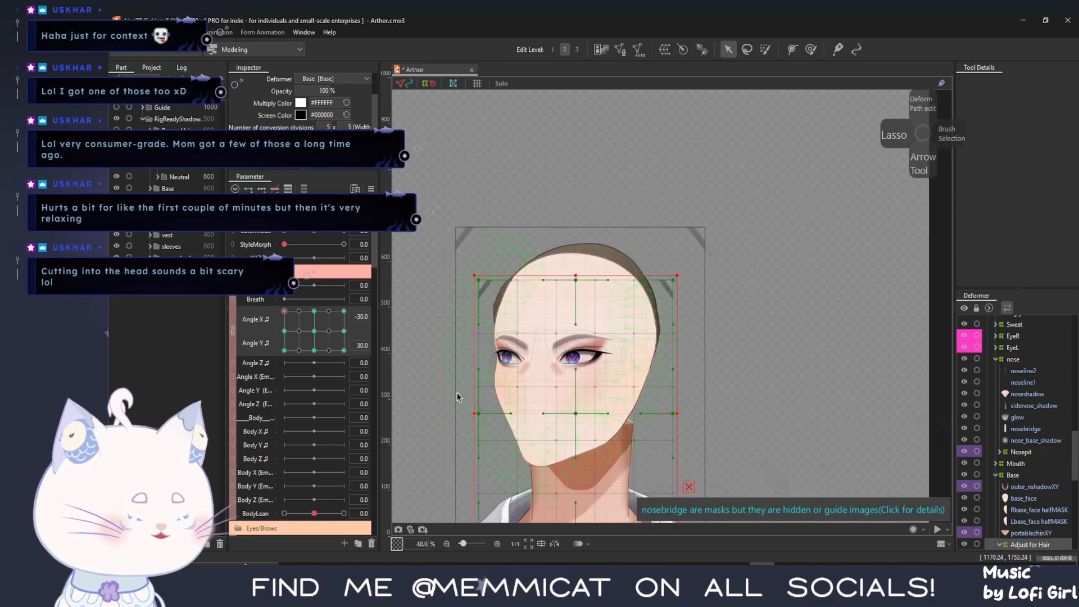
Lower the top edge of the Adjust for Hair warp to shrink the forehead at Angle X 0, Angle Y -30
left_click_drag(285, 311, 313, 365)
scroll(500, 407, "up", 2)
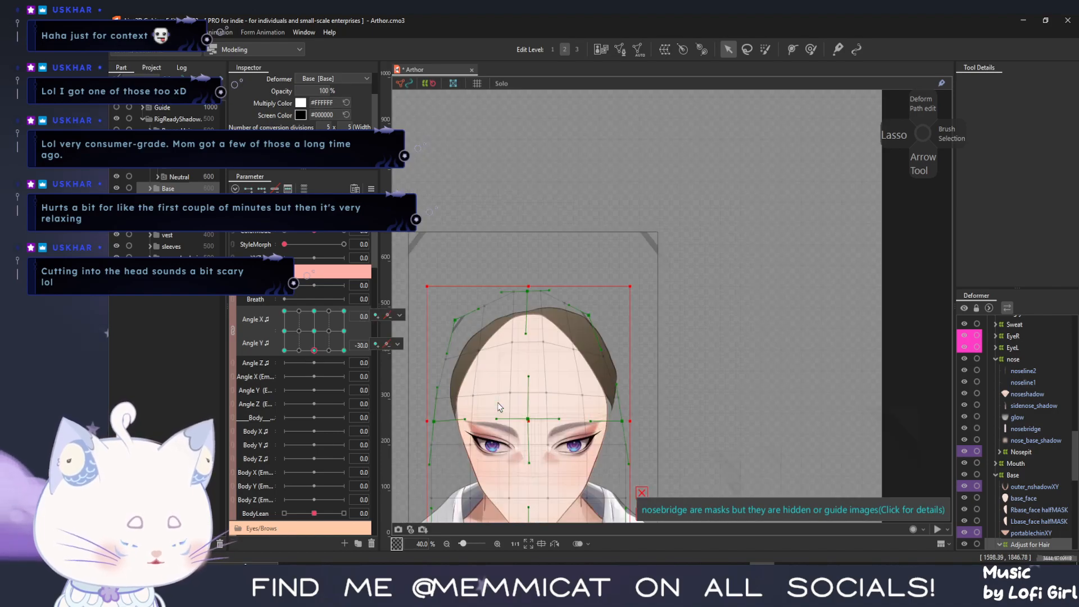
left_click_drag(527, 310, 597, 323)
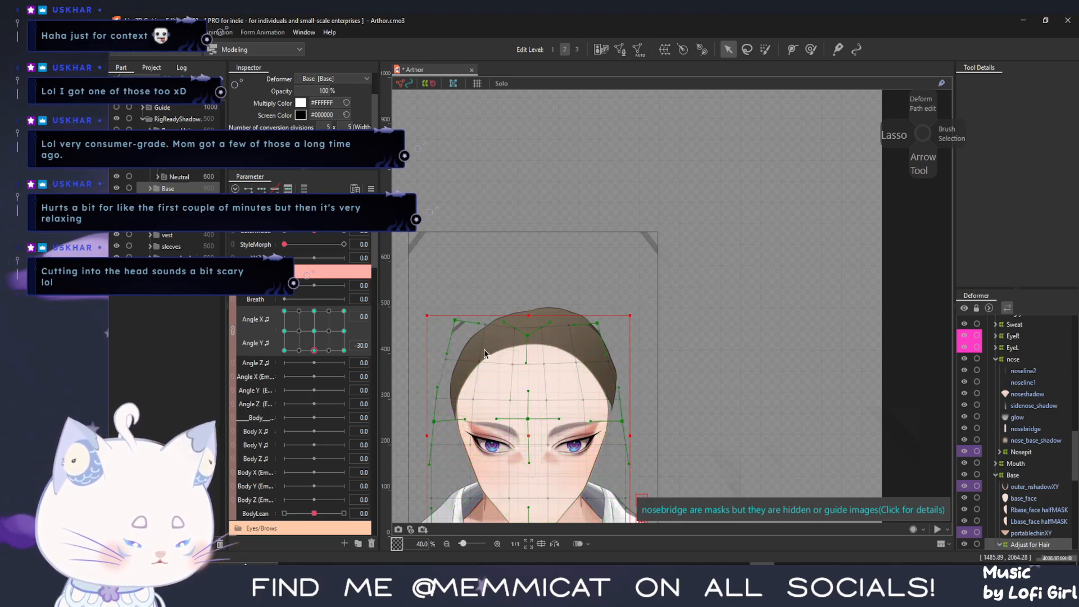
Pull the warp's upper-right corner inward and down and adjust its right side at Angle X -30, Angle Y -30
left_click_drag(310, 358, 284, 346)
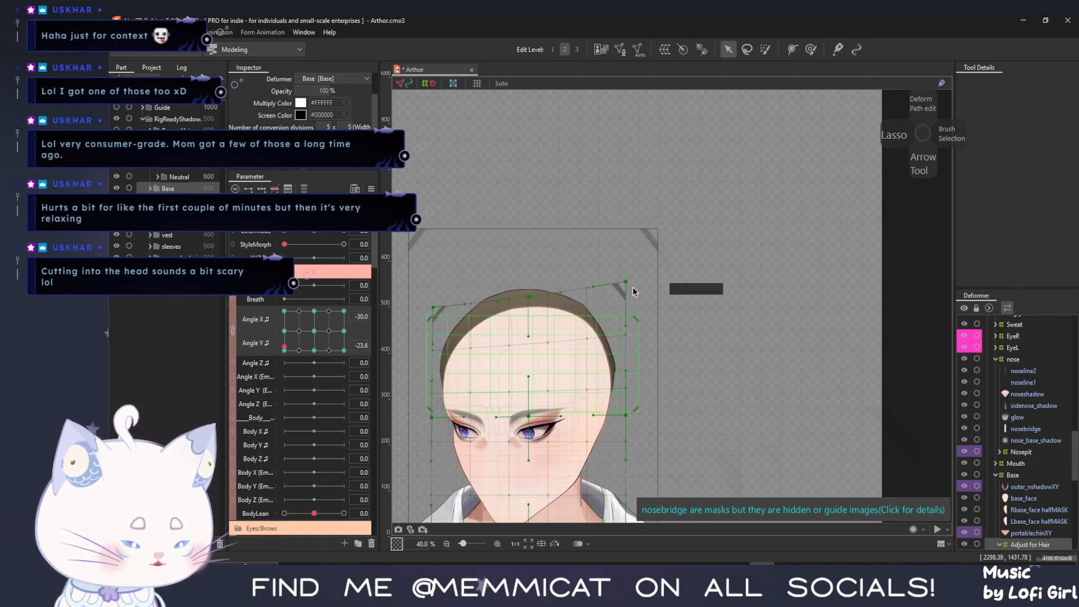
left_click_drag(633, 291, 598, 320)
left_click_drag(625, 419, 610, 419)
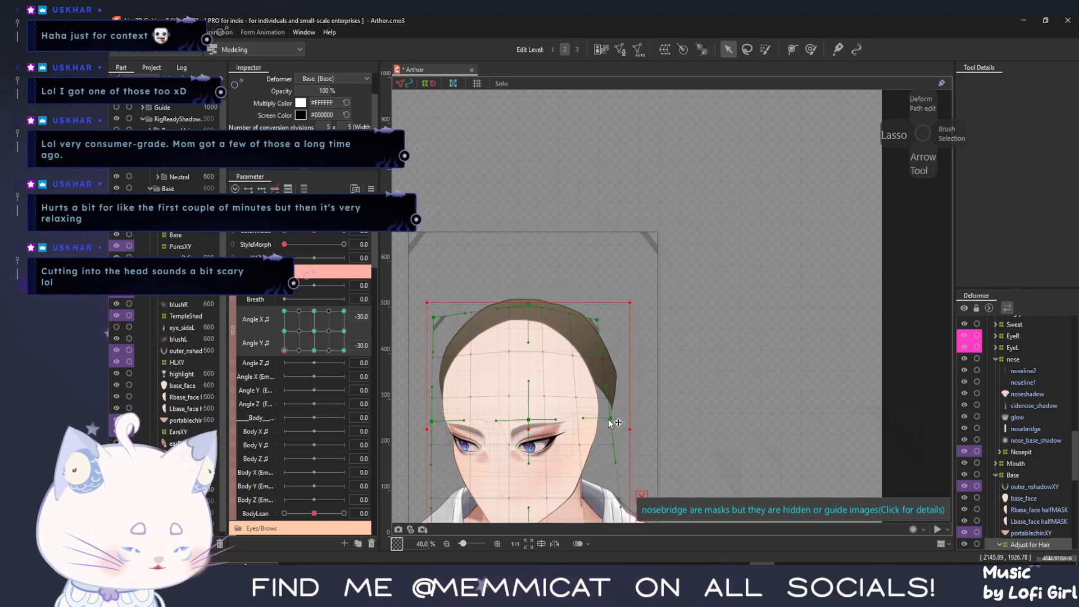
left_click_drag(610, 419, 626, 417)
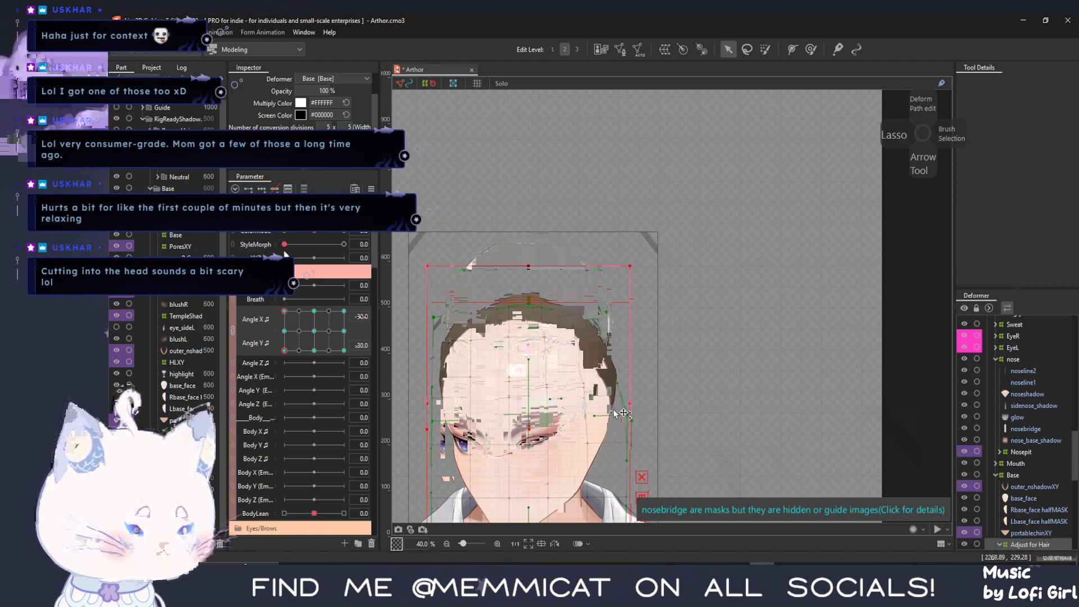
Check the face at Angle X 30, Angle Y -30 and stretch the Adjust for Hair warp upward at the neutral angle
left_click(344, 311)
left_click(344, 350)
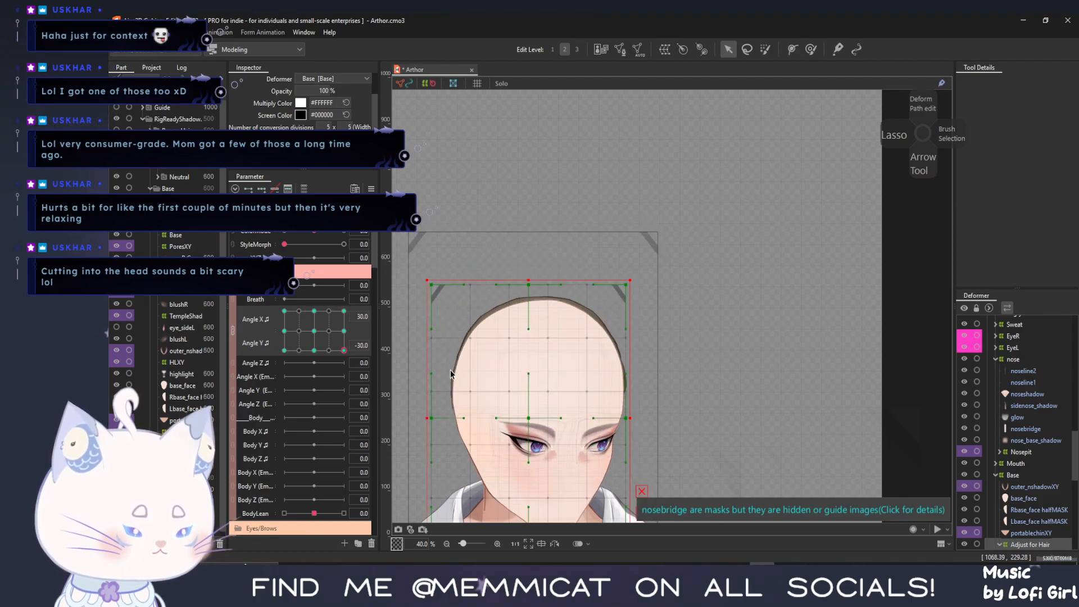
left_click_drag(343, 350, 314, 331)
left_click_drag(528, 265, 528, 222)
Preview the adjusted face shape around the neutral angle and at Angle X 0, Angle Y 30
left_click_drag(314, 331, 301, 328)
left_click(316, 332)
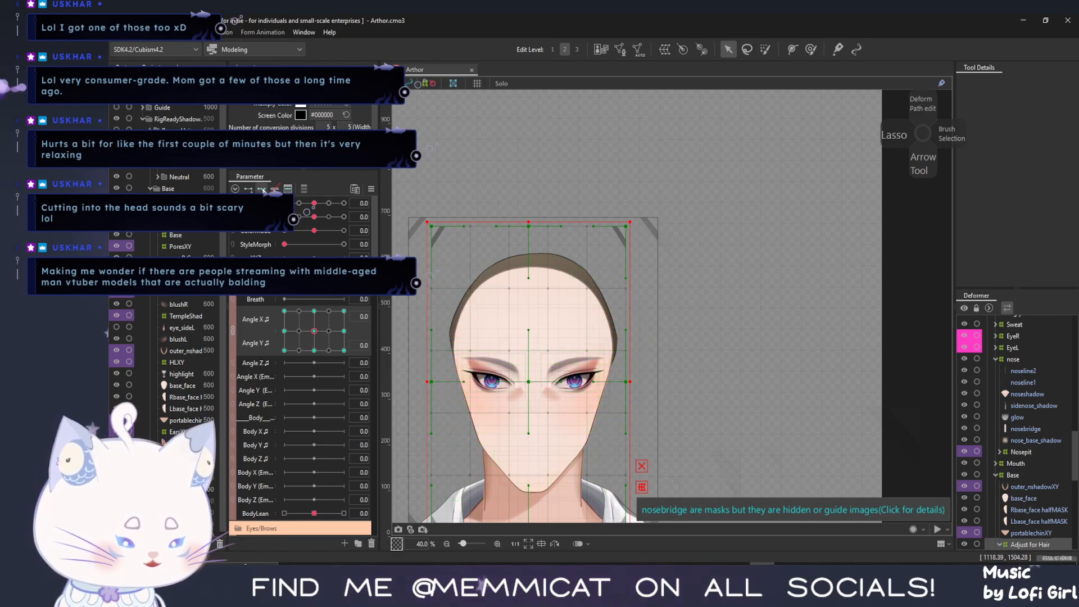
mouse_move(313, 333)
left_mouse_down()
mouse_move(315, 311)
mouse_move(320, 380)
mouse_move(321, 298)
mouse_move(316, 313)
left_mouse_up()
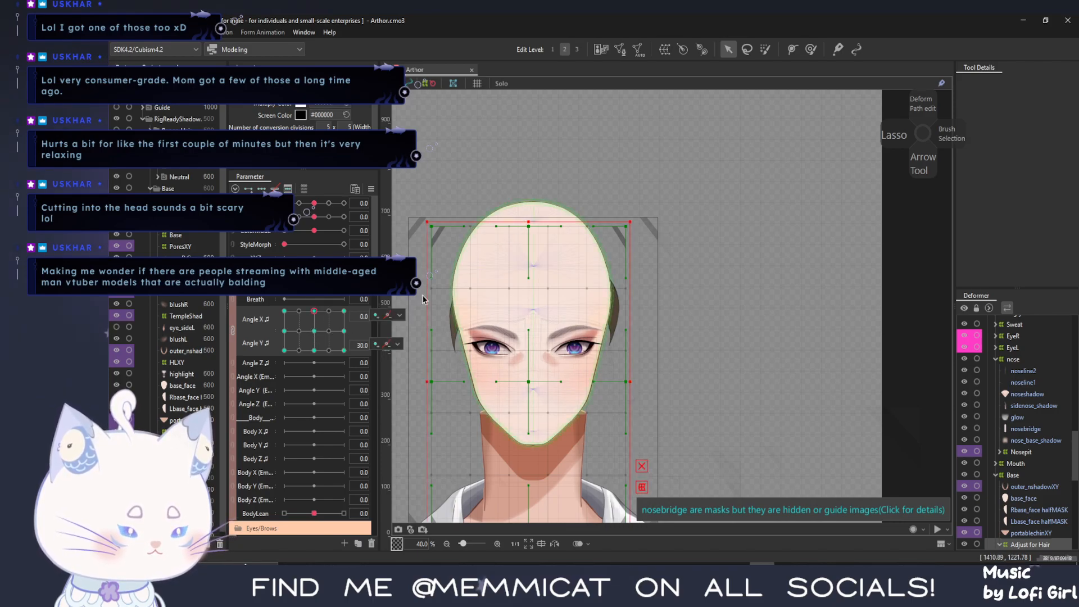
Preview the adjusted face shape around the neutral angle and with the head turned toward Angle X -30
left_click(317, 331)
left_click(399, 315)
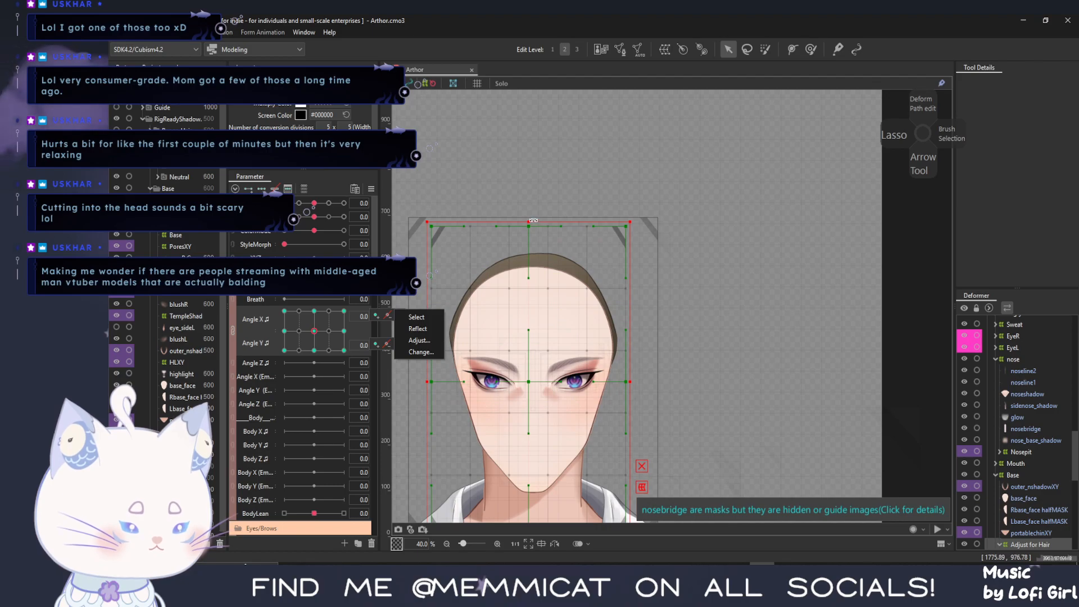
mouse_move(314, 330)
left_mouse_down()
mouse_move(274, 332)
mouse_move(330, 339)
left_mouse_up()
left_click(314, 331)
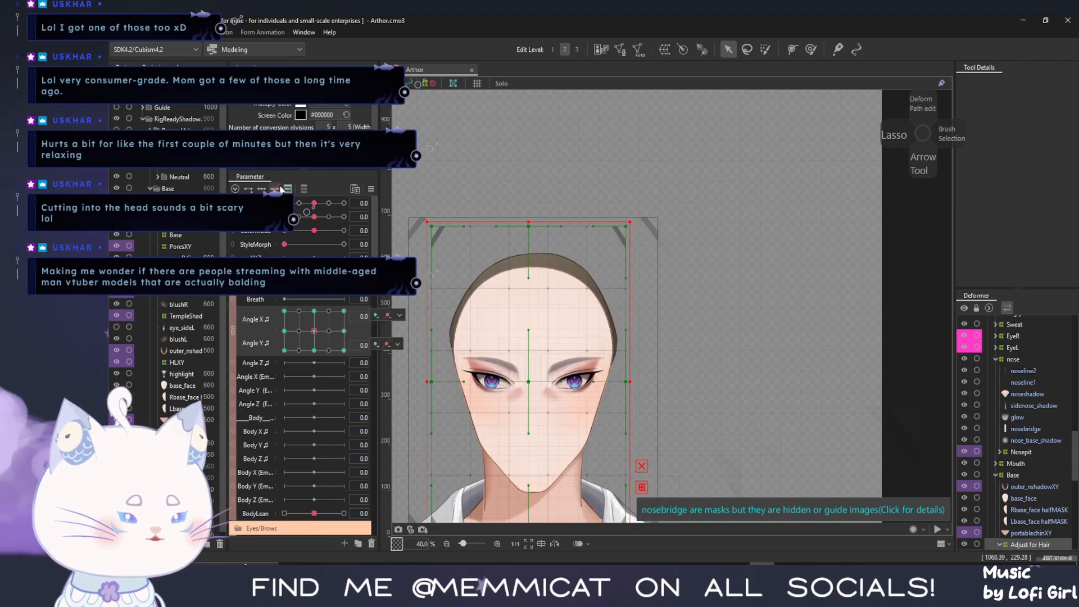
left_click_drag(314, 330, 264, 327)
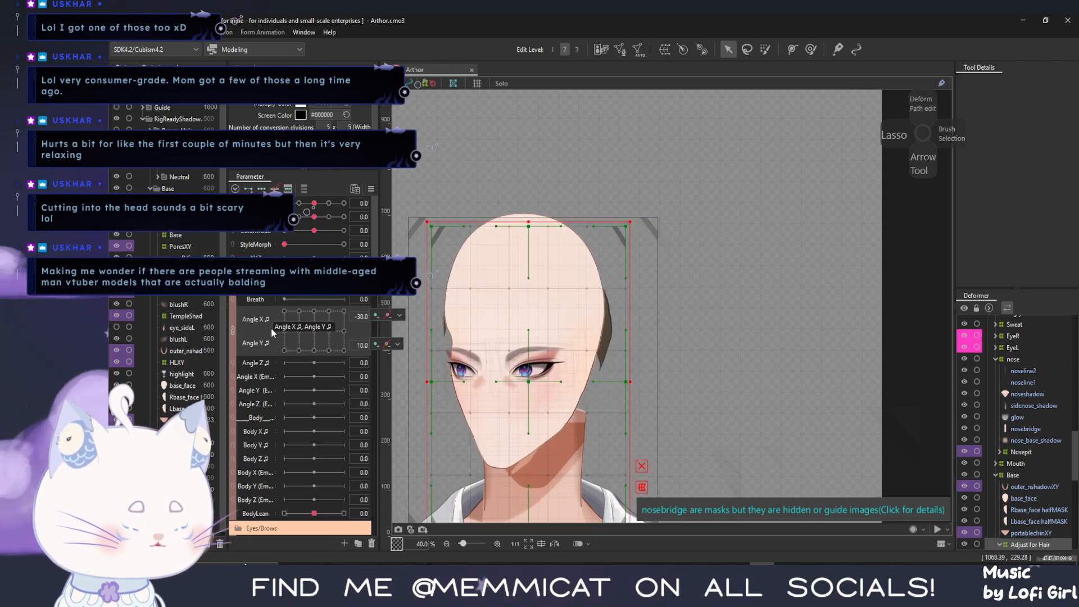
left_click(314, 331)
Undo the Adjust for Hair warp's corner and top-edge edits back to its undeformed rectangular shape
key("ctrl+z")
key("ctrl+z")
key("ctrl+z")
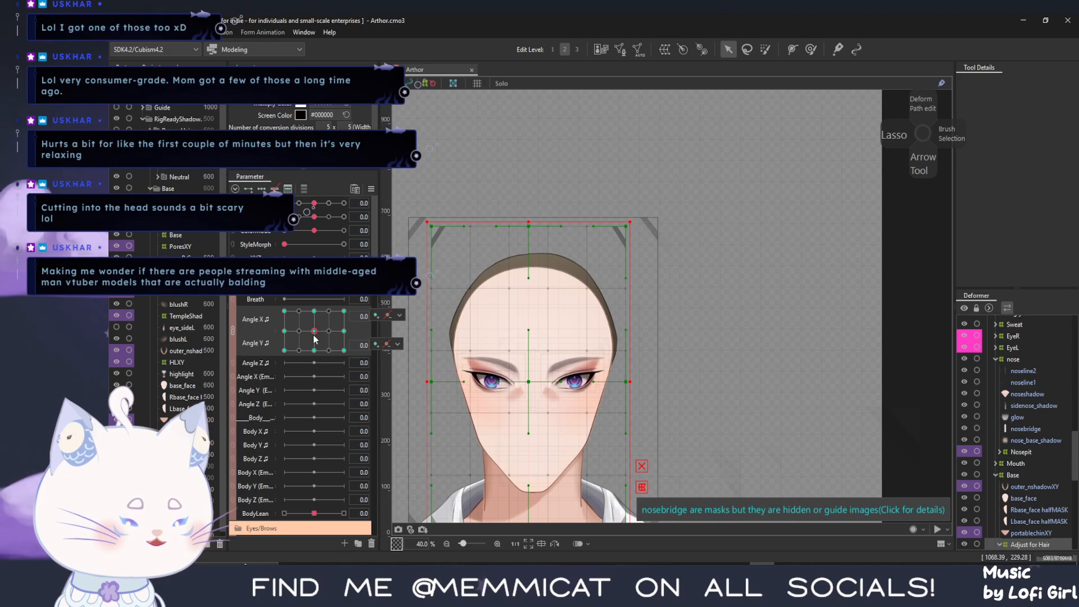
left_click_drag(314, 338, 284, 350)
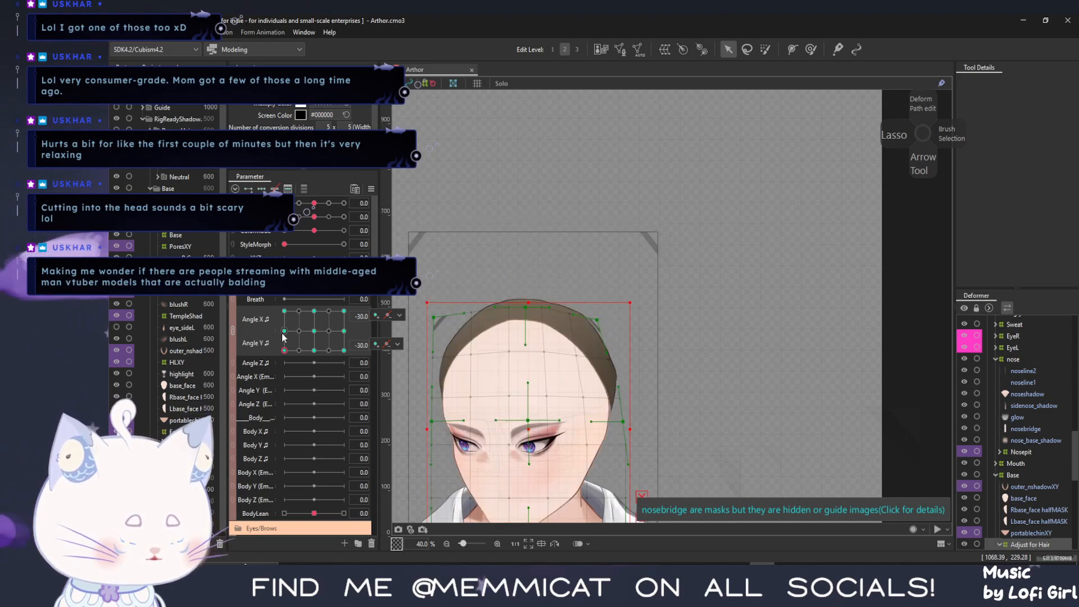
key("ctrl+z")
key("ctrl+z")
key("ctrl+z")
key("ctrl+z")
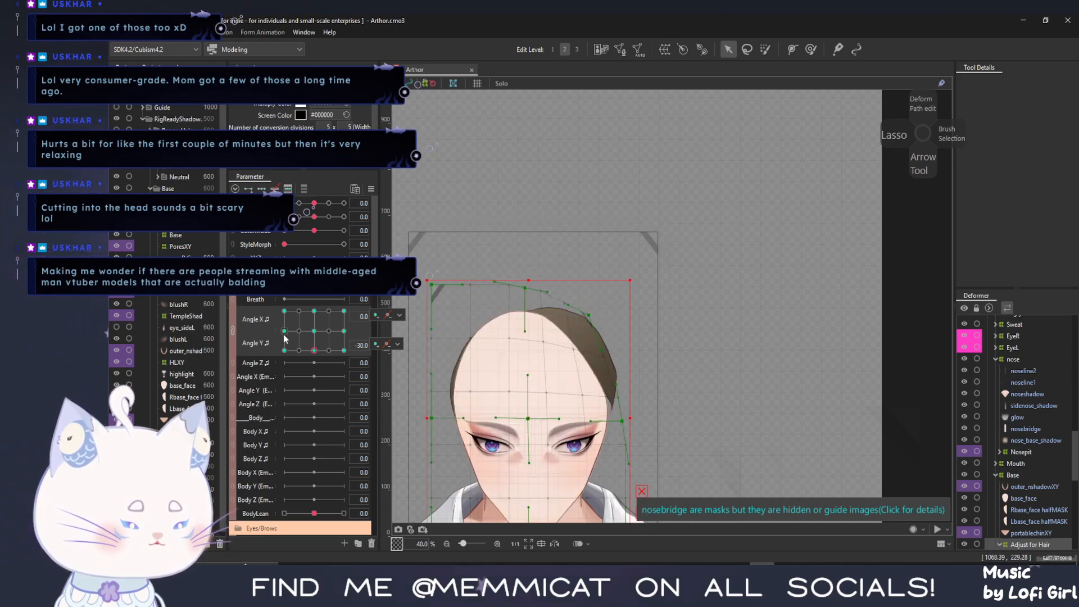
key("ctrl+y")
key("ctrl+y")
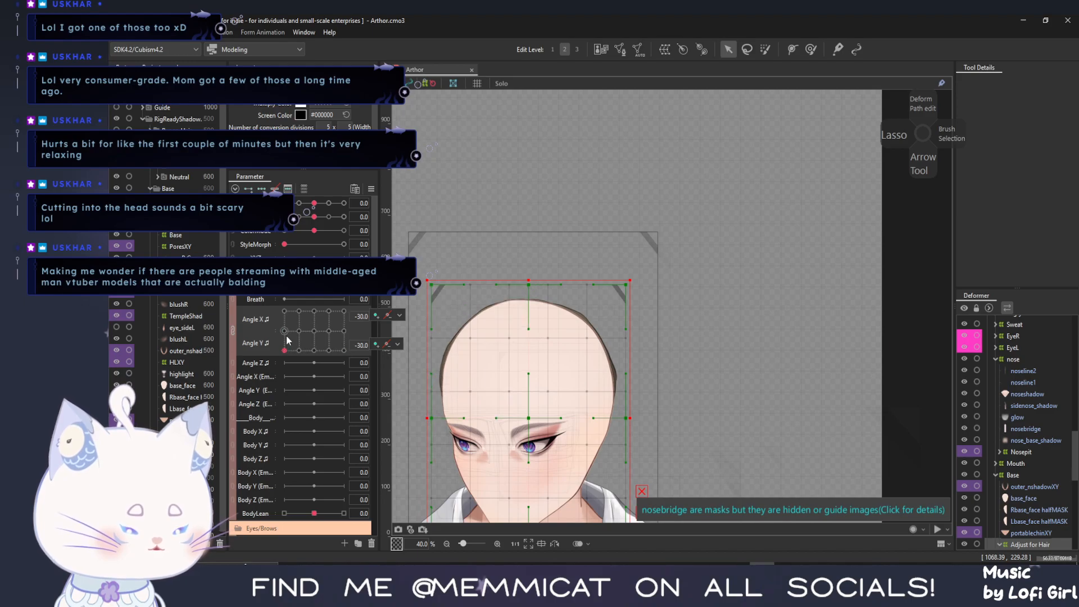
Stretch the Adjust for Hair warp upward above the head at the neutral angle and key it on Angle X and Angle Y
left_click(315, 332)
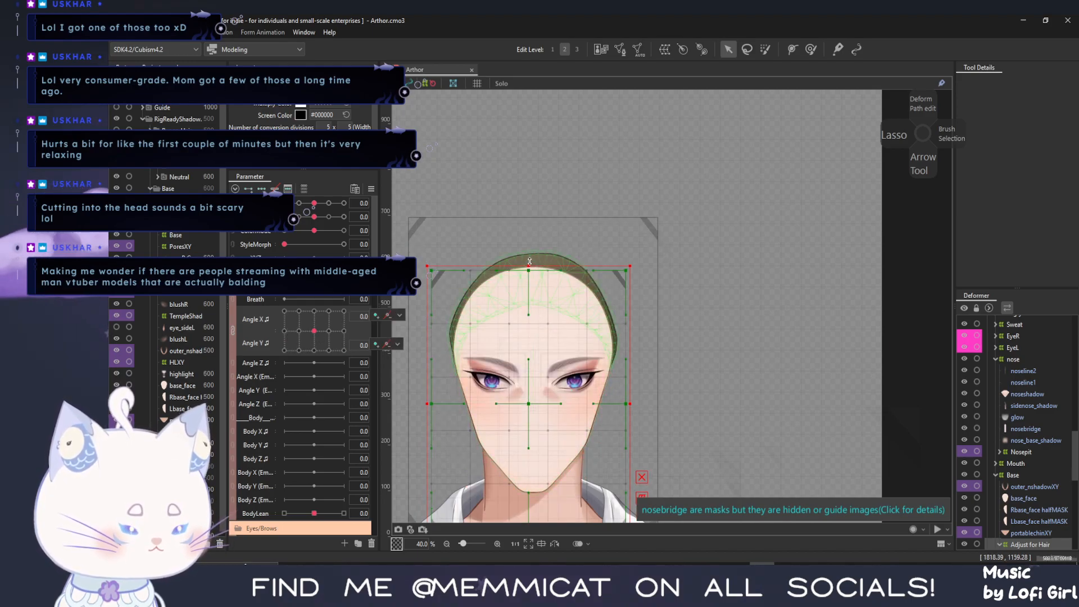
left_click_drag(530, 263, 528, 219)
mouse_move(526, 380)
left_mouse_down()
mouse_move(512, 382)
mouse_move(534, 380)
left_mouse_up()
key("ctrl+z")
mouse_move(312, 328)
left_mouse_down()
mouse_move(313, 307)
mouse_move(310, 365)
mouse_move(314, 330)
left_mouse_up()
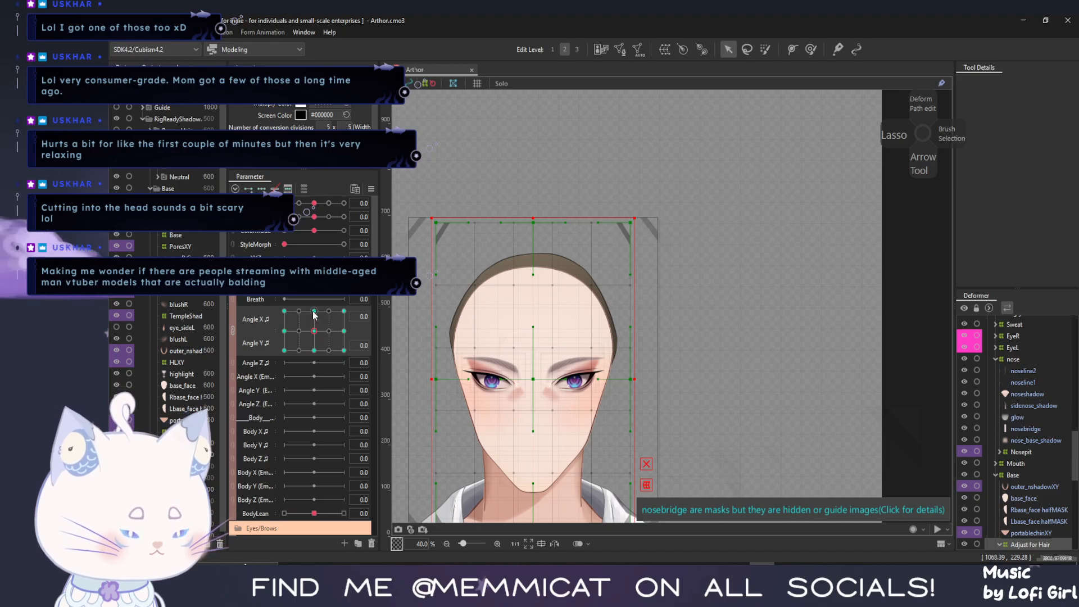
Lower the Adjust for Hair warp's three top control points toward the forehead at Angle X 0, Angle Y -30
left_click_drag(316, 330, 314, 311)
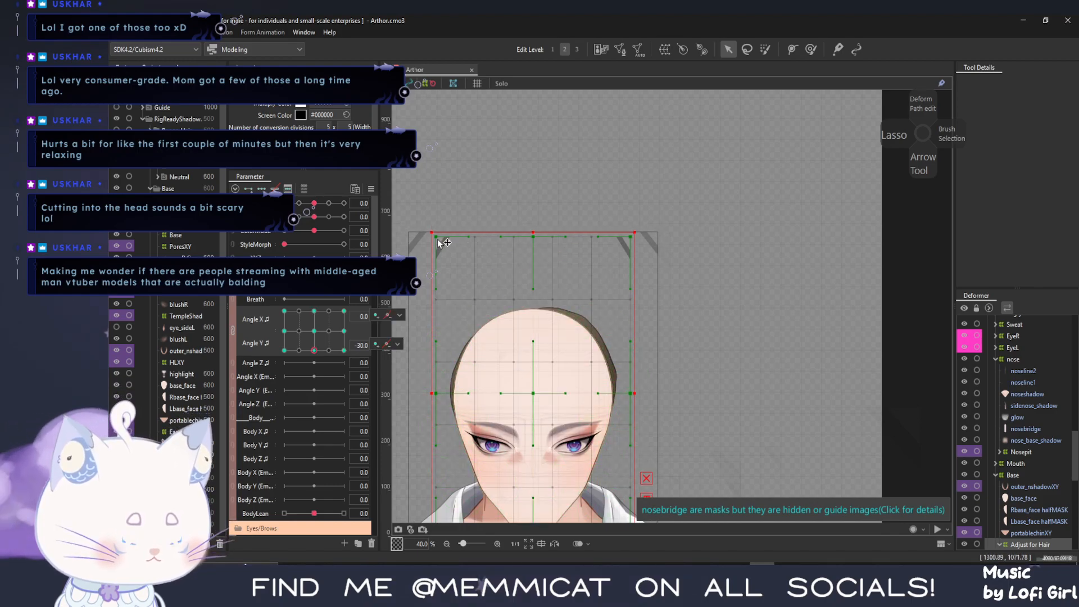
left_click_drag(440, 242, 454, 303)
left_click_drag(533, 236, 537, 308)
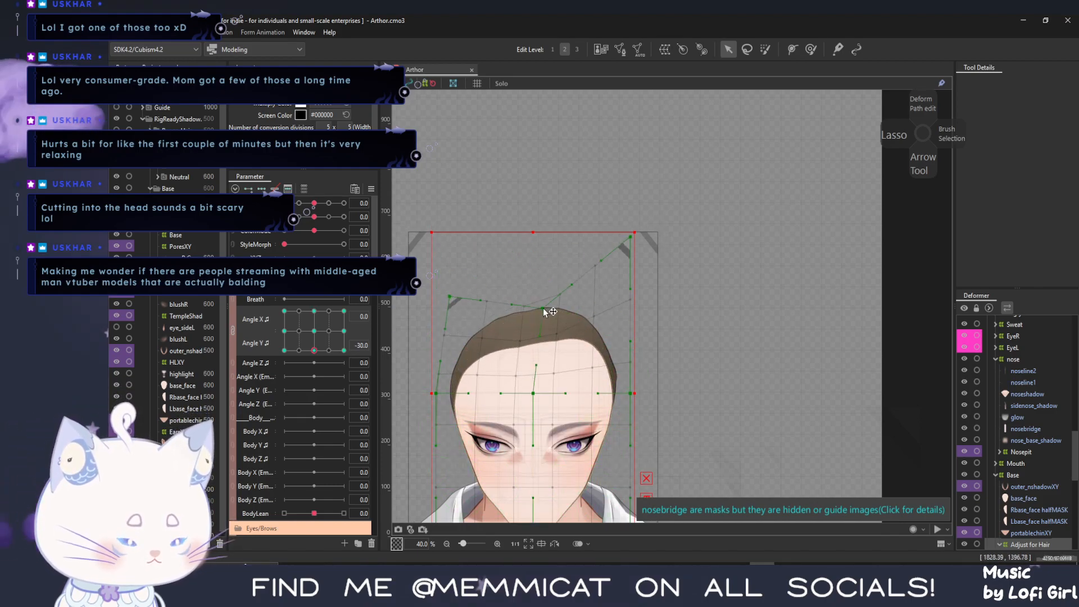
left_click_drag(632, 237, 635, 292)
Lower the warp's top points and pull its upper-right corner inward at Angle X -30, Angle Y -30
left_click_drag(312, 352, 188, 381)
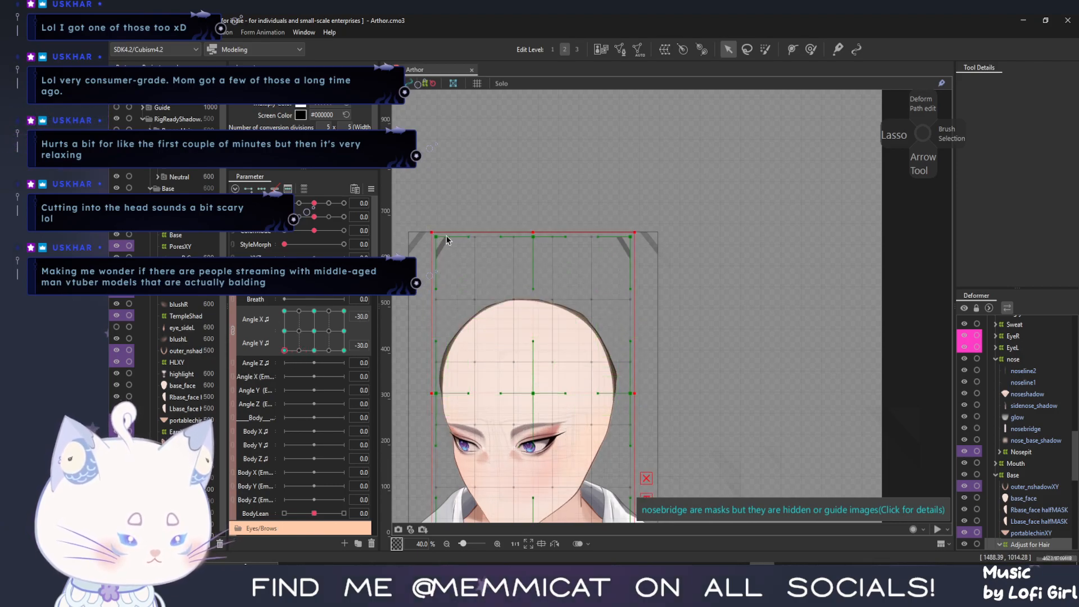
left_click_drag(436, 238, 429, 272)
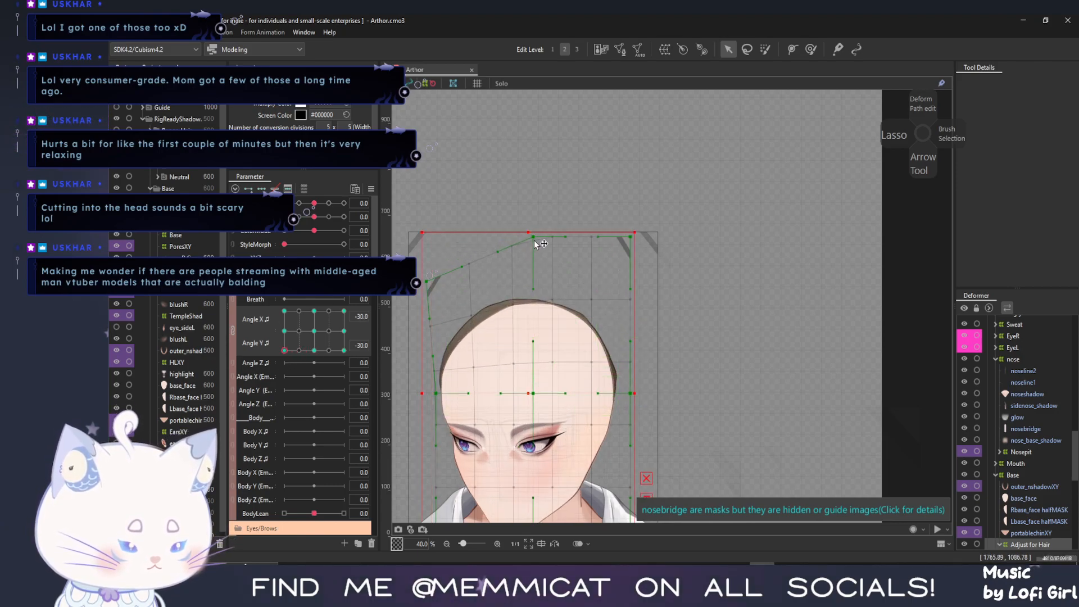
left_click_drag(533, 237, 534, 285)
left_click_drag(631, 242, 596, 321)
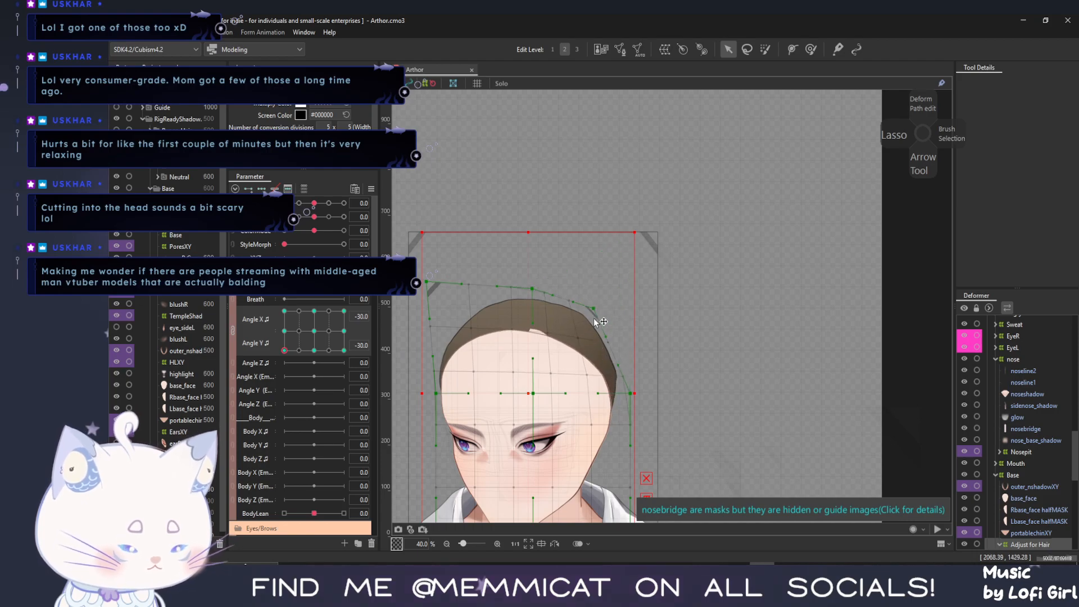
Pull the warp's upper-left corner inward and lower its top-centre and upper-right points at Angle X 30, Angle Y -30
left_click_drag(284, 351, 349, 371)
left_click_drag(455, 271, 464, 291)
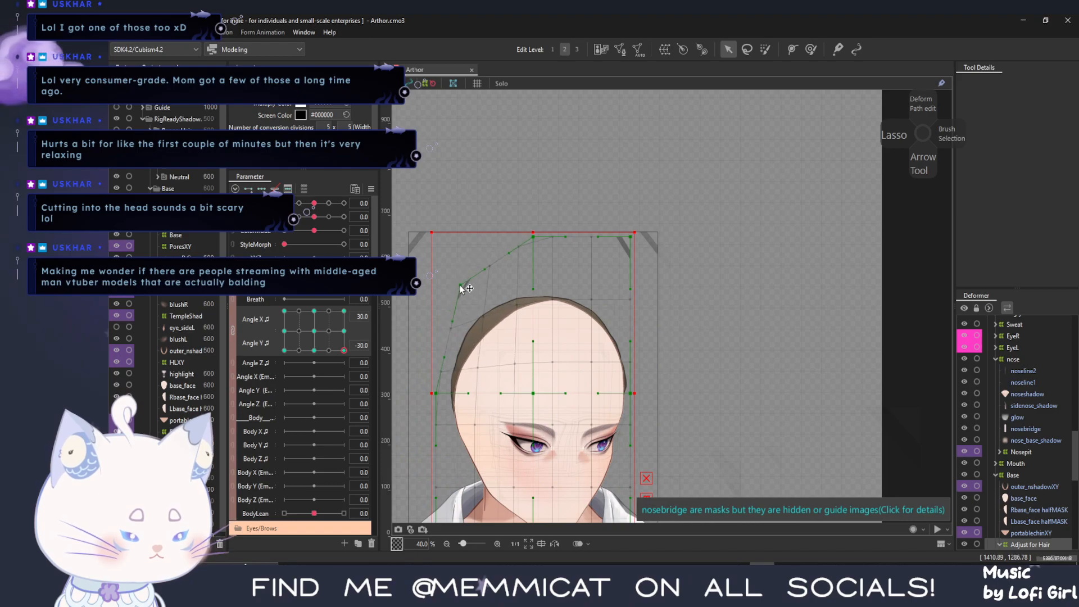
left_click_drag(535, 242, 564, 302)
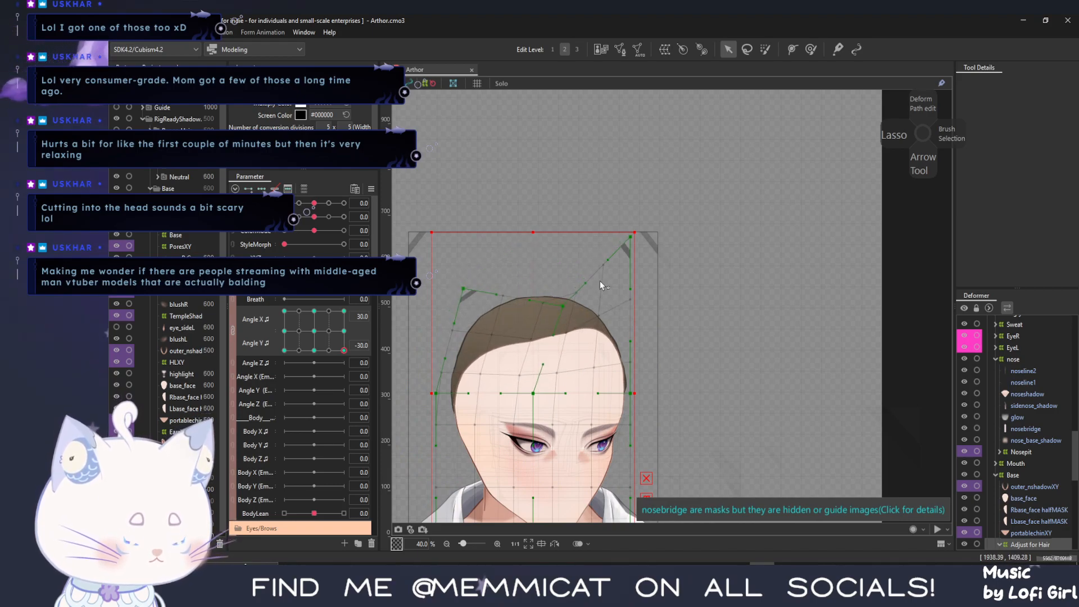
left_click_drag(630, 238, 650, 282)
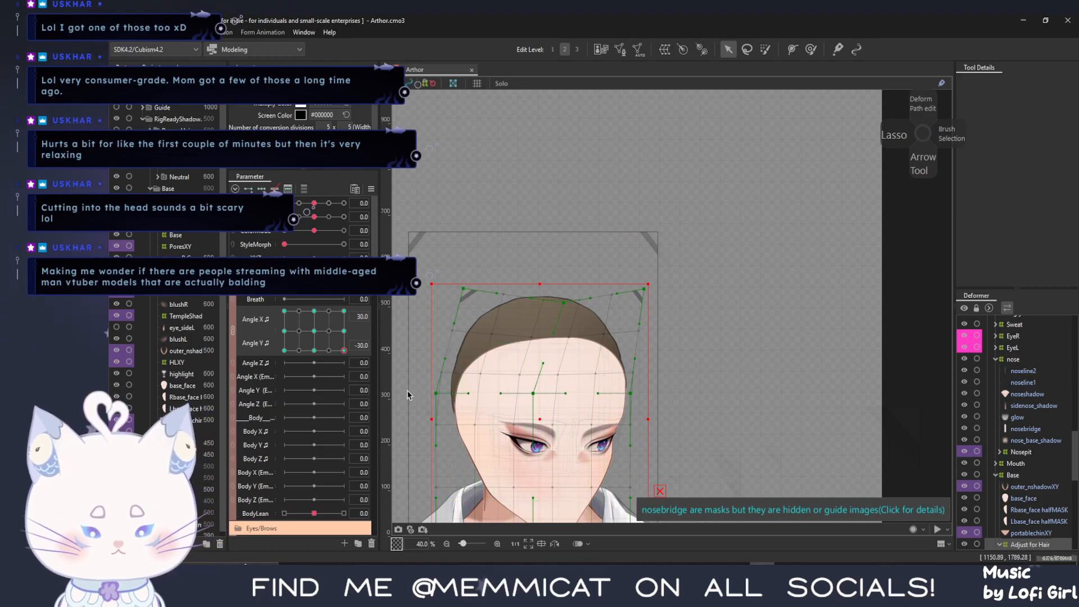
Lower the warp's top points slightly at the upward-looking angles, finishing with the upper-left and top-centre points at Angle X -30, Angle Y 30
left_click_drag(343, 349, 281, 303)
left_click_drag(261, 251, 415, 242)
left_click_drag(630, 223, 632, 239)
left_click_drag(535, 225, 536, 240)
left_click_drag(302, 334, 284, 311)
left_click_drag(436, 223, 436, 230)
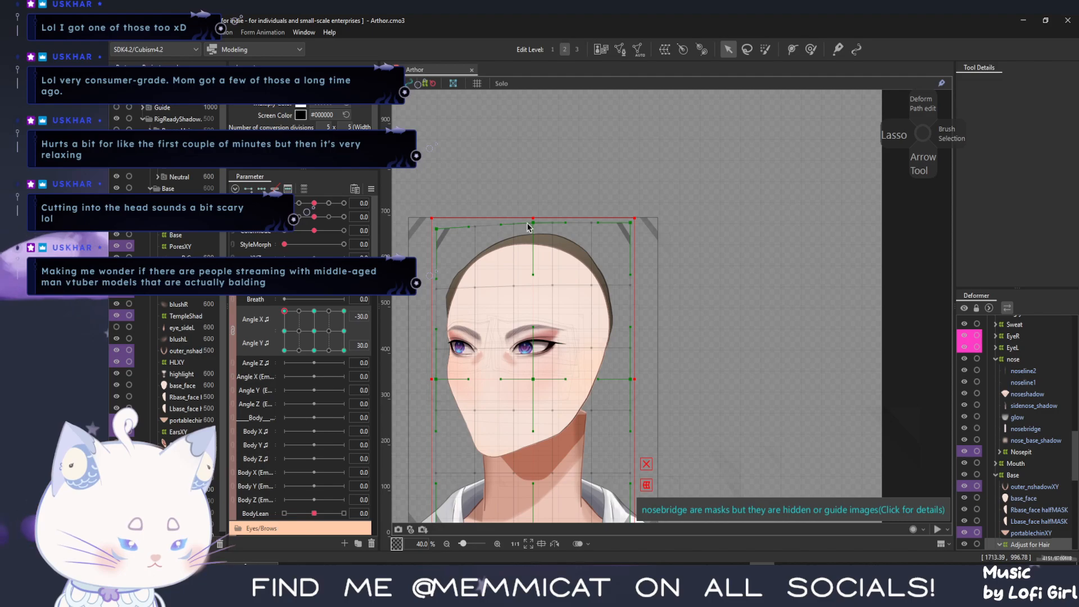
left_click_drag(532, 223, 532, 239)
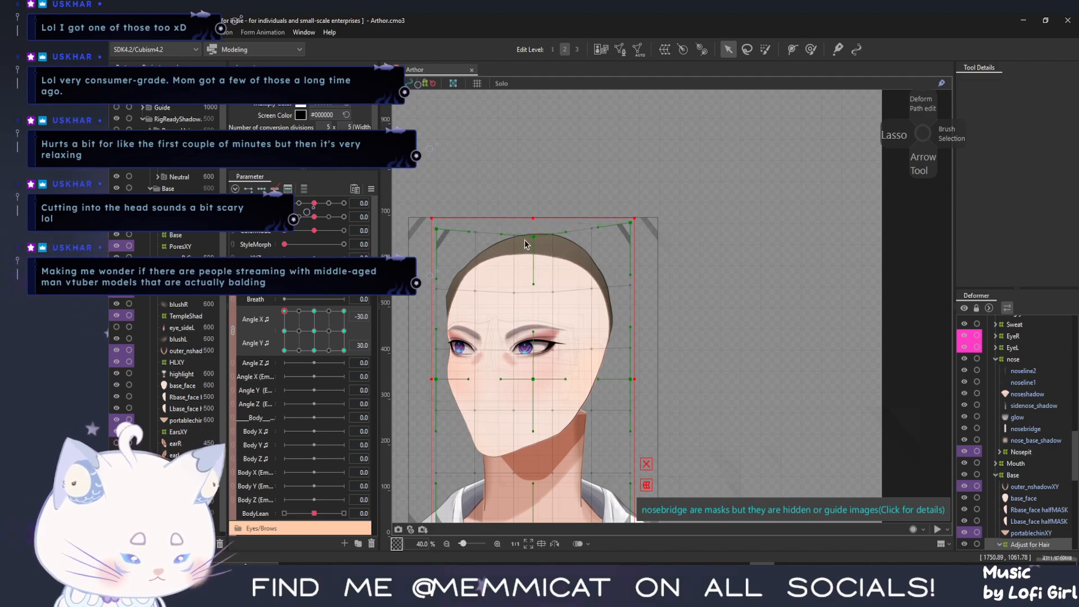
Show the hidden hair part groups again and preview the full head across the Angle X/Y range
left_click(150, 189)
left_click(117, 131)
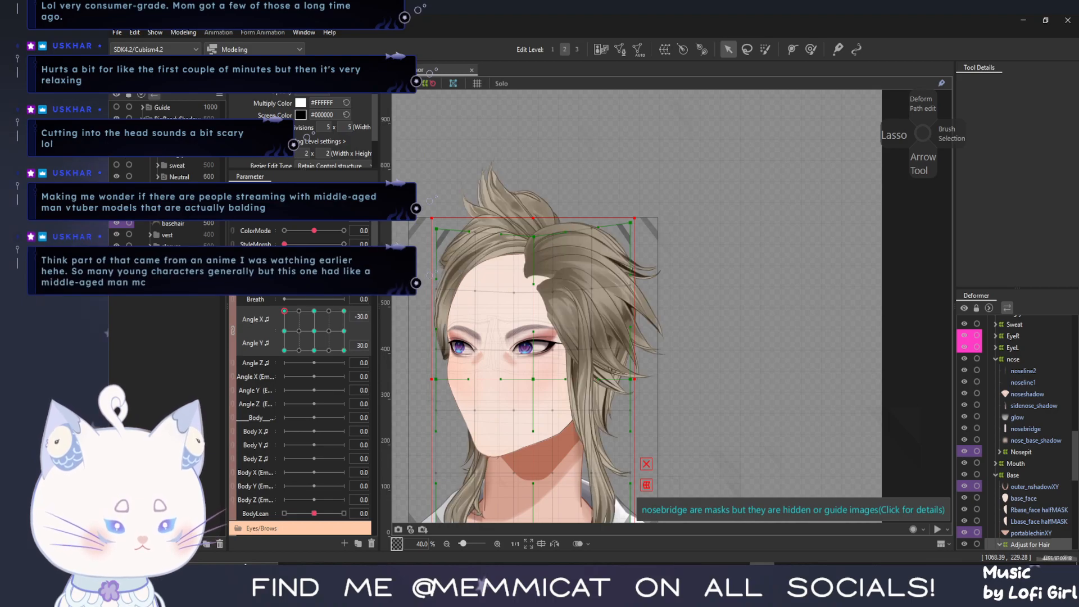
left_click(116, 142)
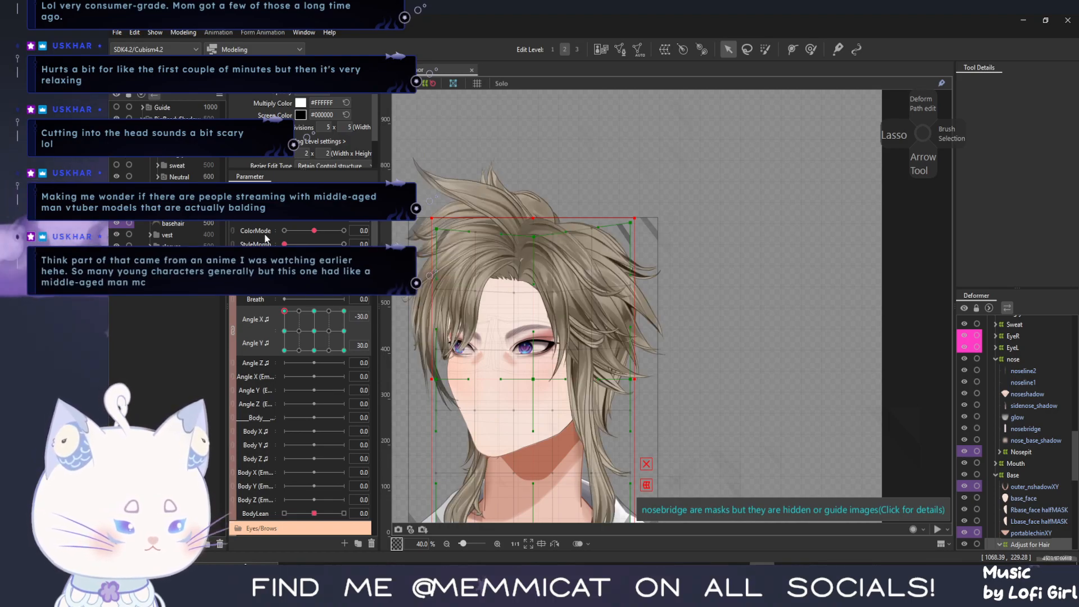
left_click_drag(304, 332, 400, 296)
left_click_drag(332, 289, 340, 351)
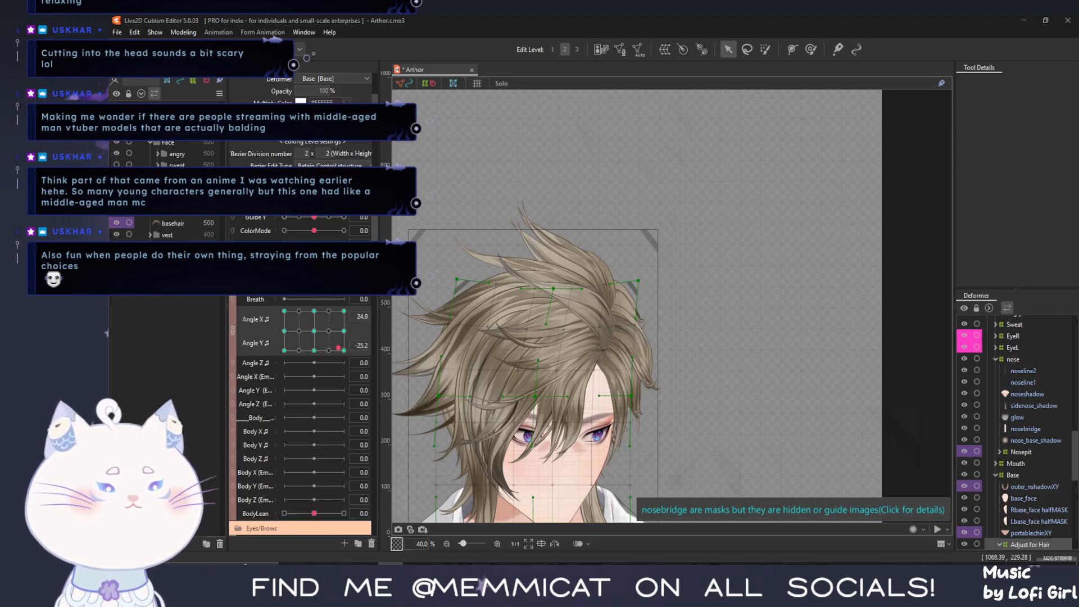
Save the model and test its head movement in the Physics Settings preview
left_click(117, 32)
key("ctrl+s")
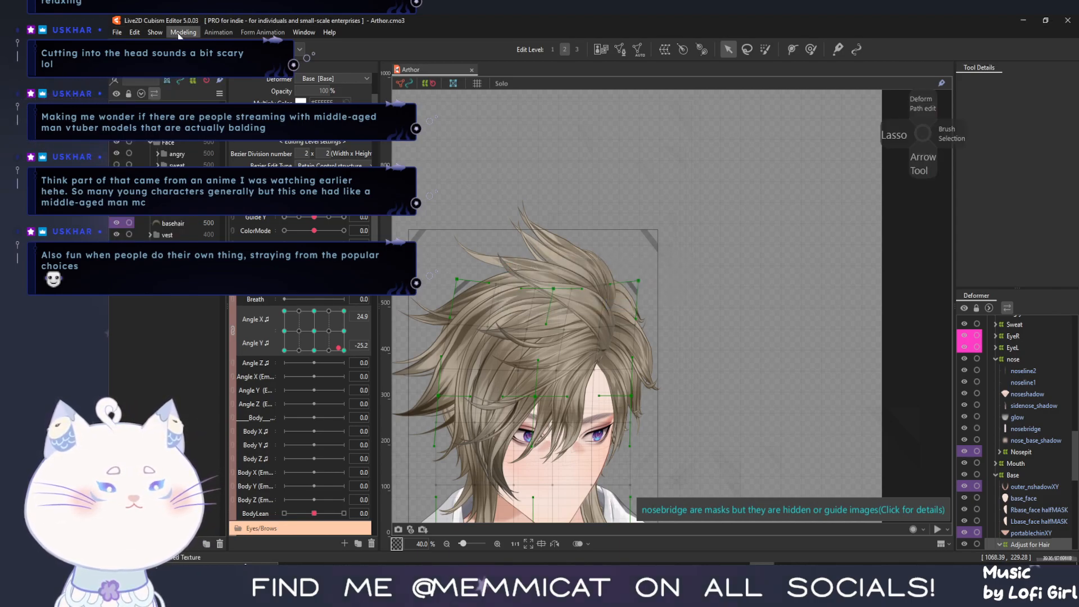
left_click(180, 35)
left_click(206, 252)
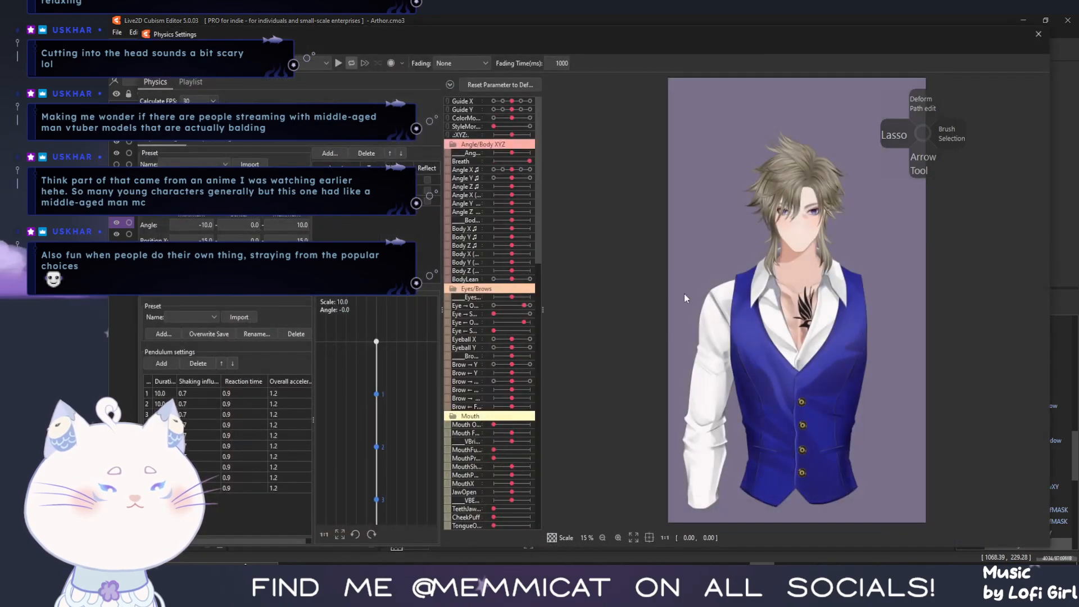
left_click_drag(882, 259, 528, 188)
left_click_drag(525, 245, 1014, 70)
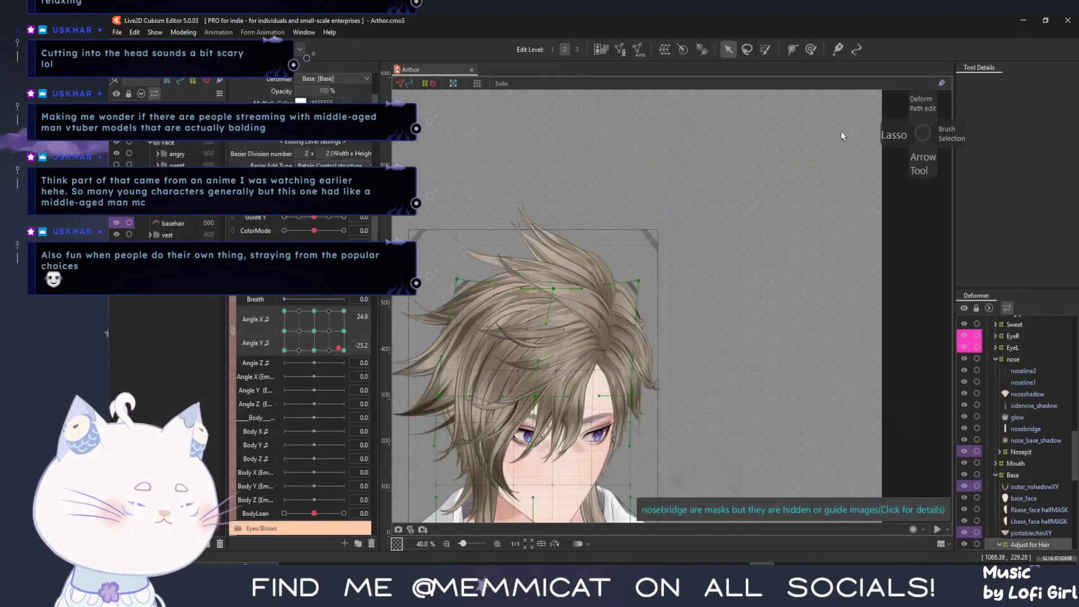
left_click(1038, 34)
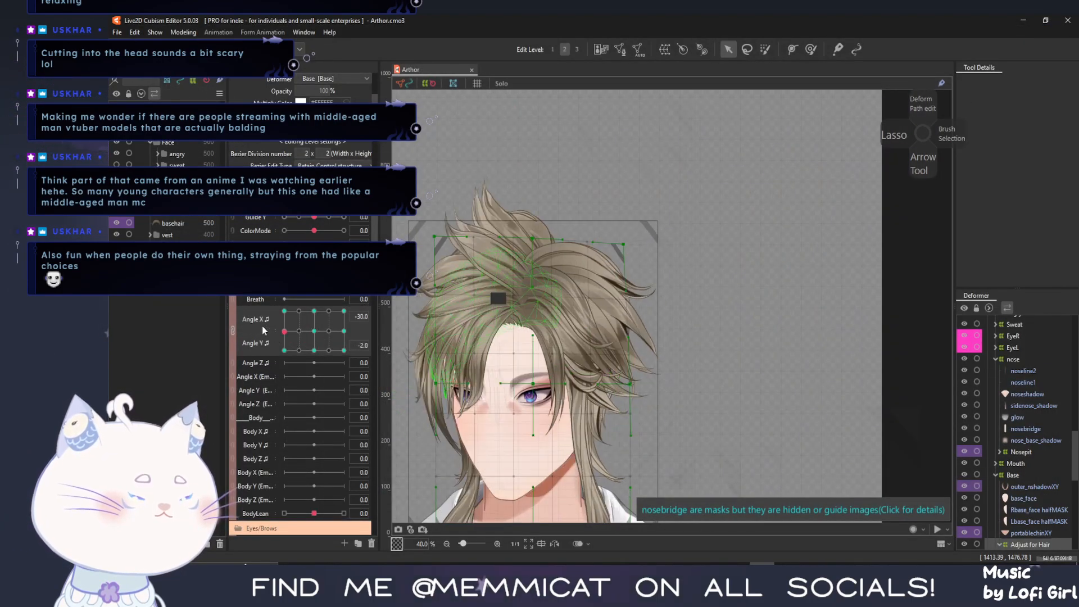
Inspect the hair at Angle X -15, Angle Y 30 and select the back-hair strand hbl3 beside the face
left_click_drag(284, 331, 299, 310)
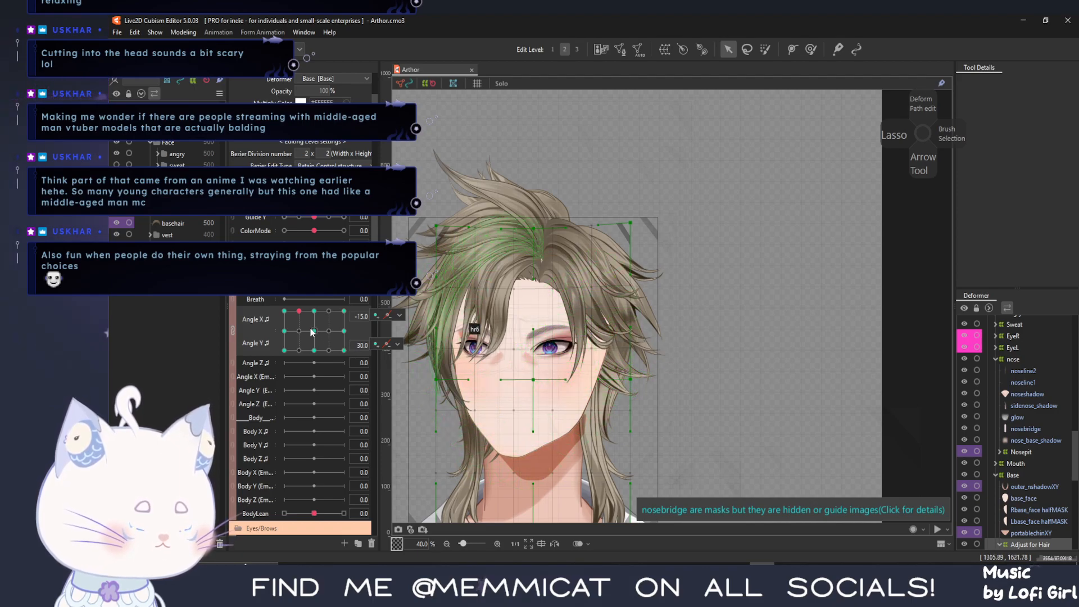
left_click(1039, 522)
left_click(615, 372)
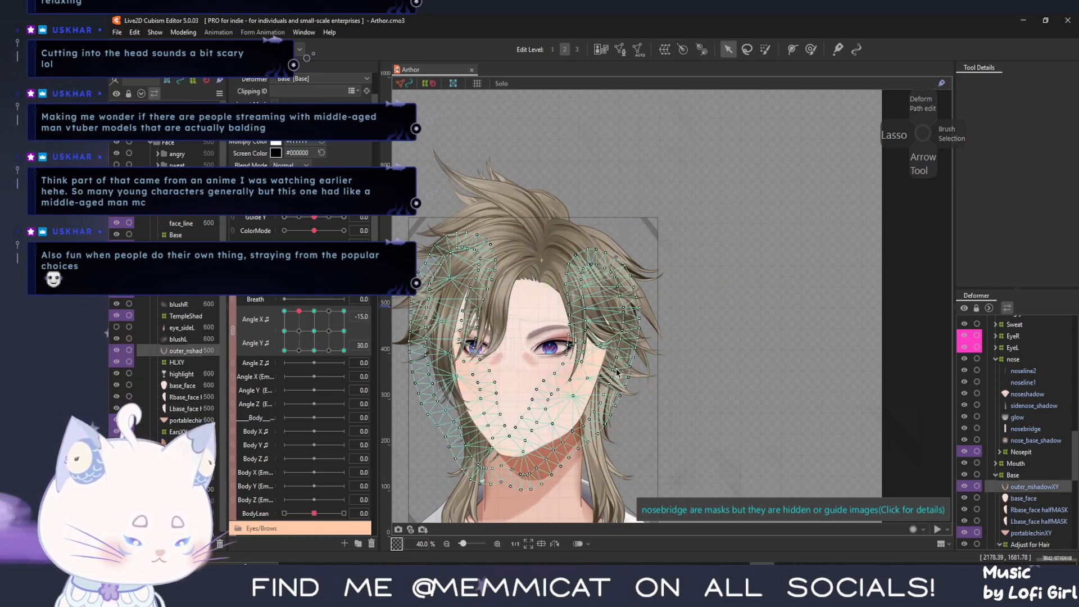
left_click(641, 380)
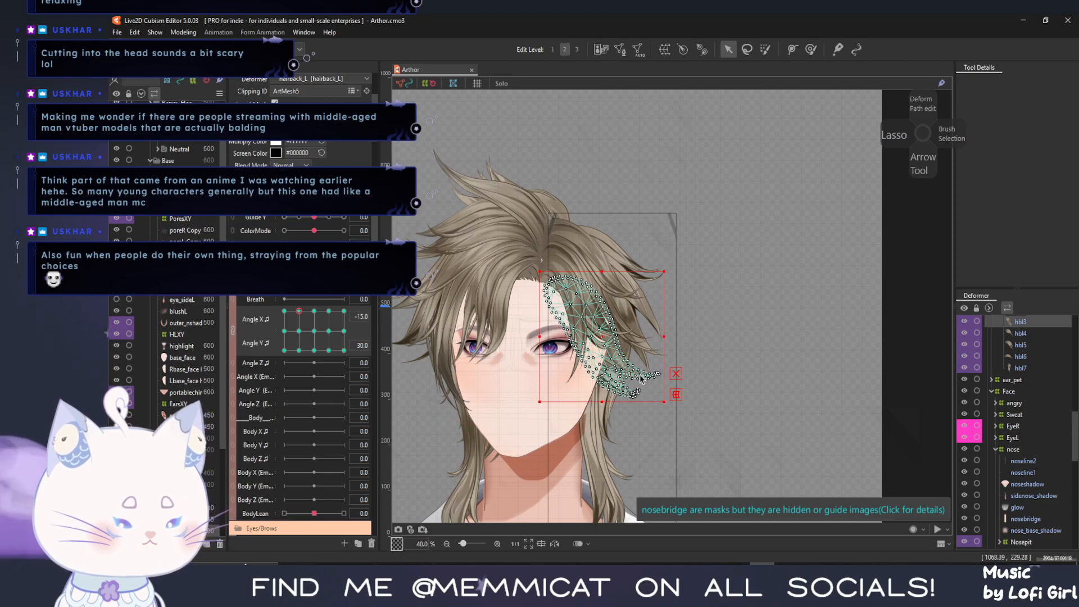
Select the left back-hair strands from hbl2 through hbl6 and overwrite their draw order collectively
scroll(212, 434, "down", 3)
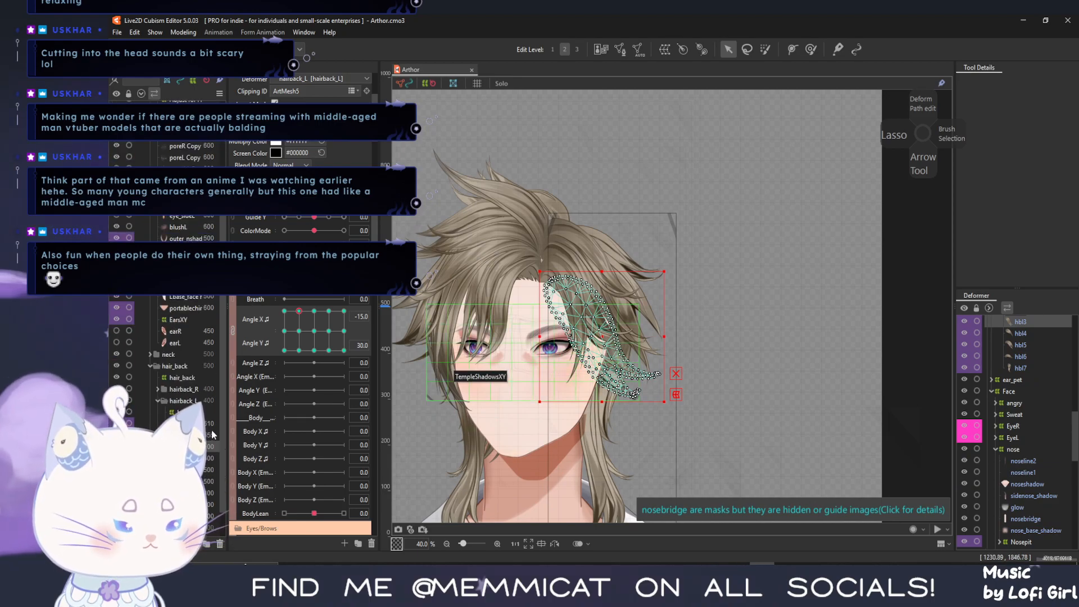
scroll(212, 434, "down", 1)
left_click(208, 427)
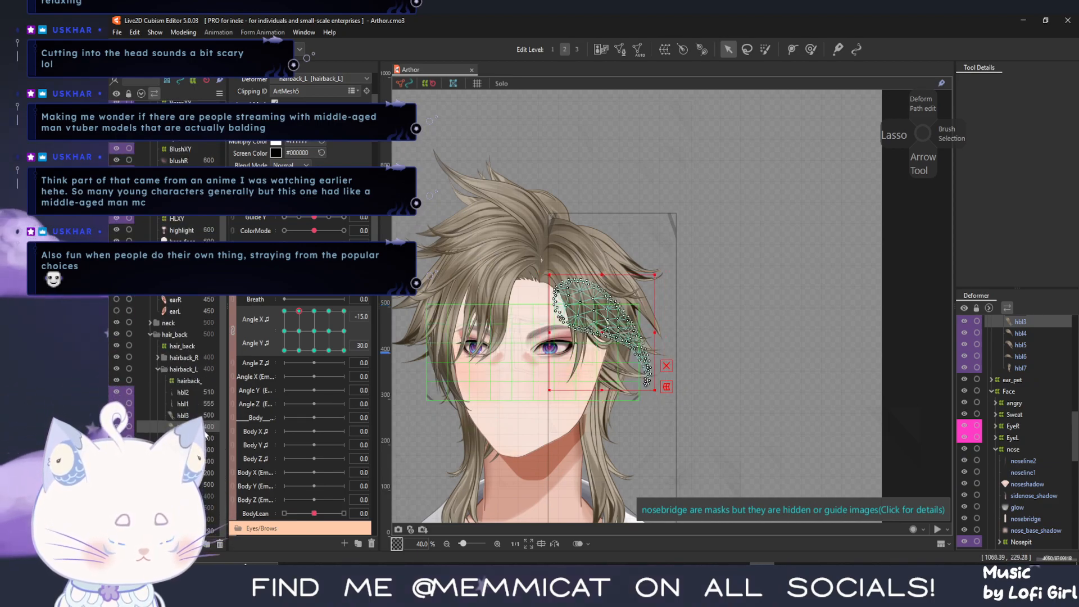
left_click(208, 461)
left_click(208, 450)
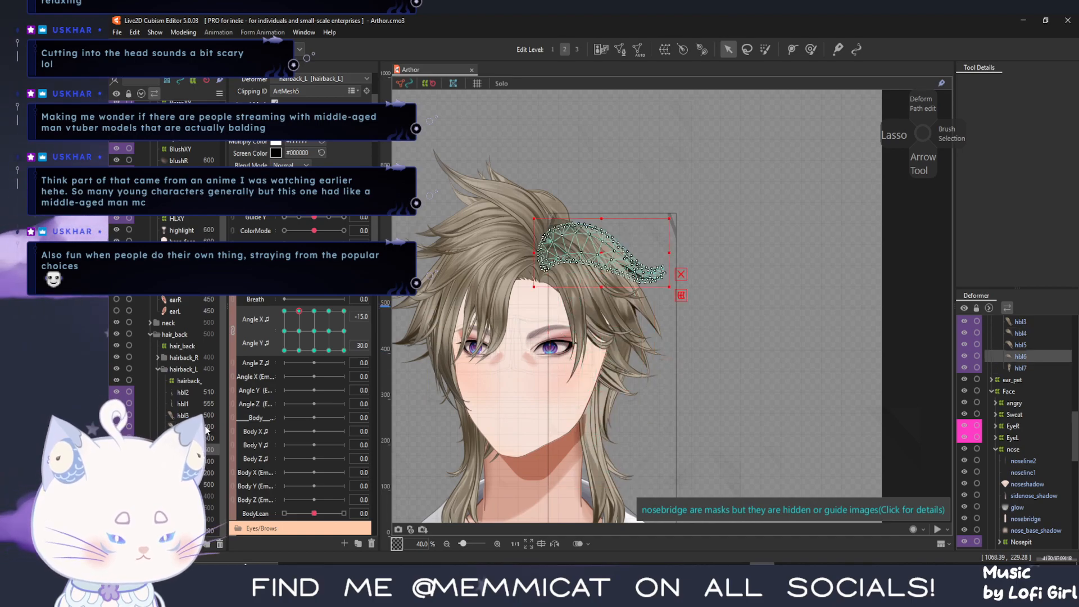
left_click(206, 395, "shift")
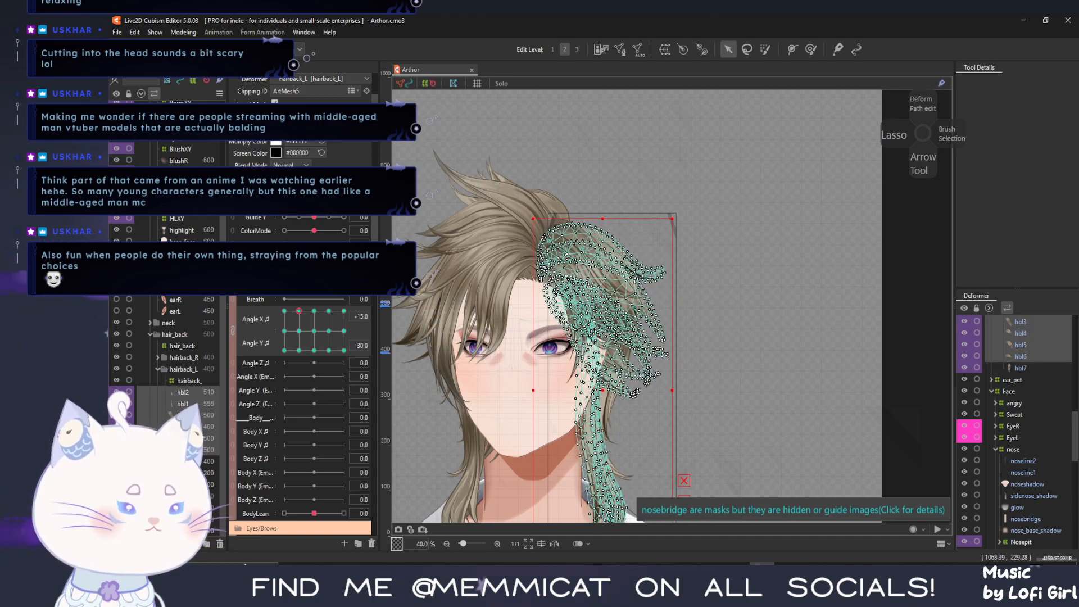
left_click(300, 116)
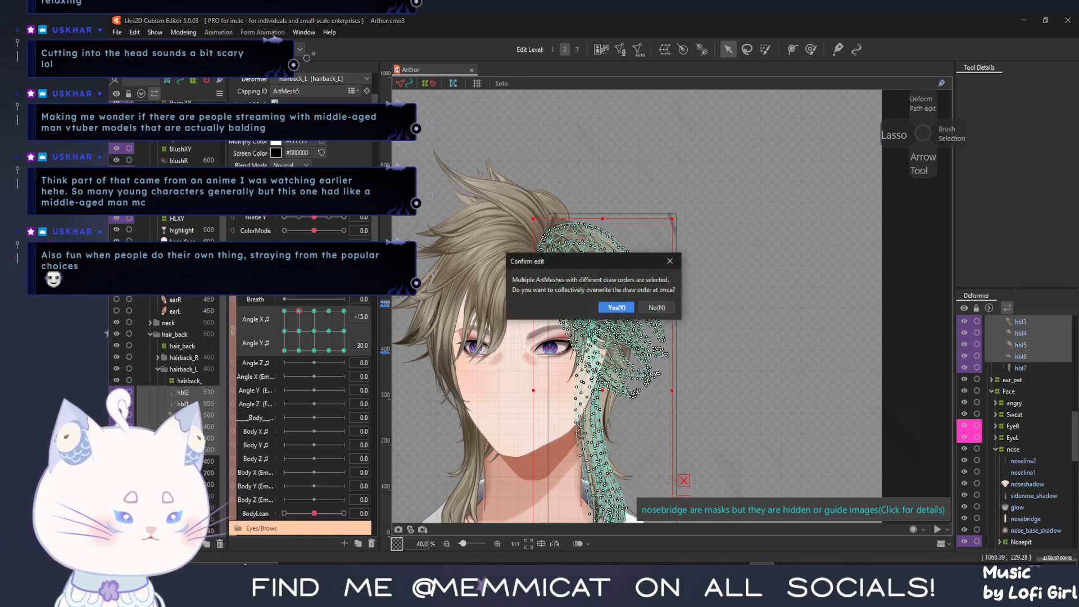
left_click(616, 307)
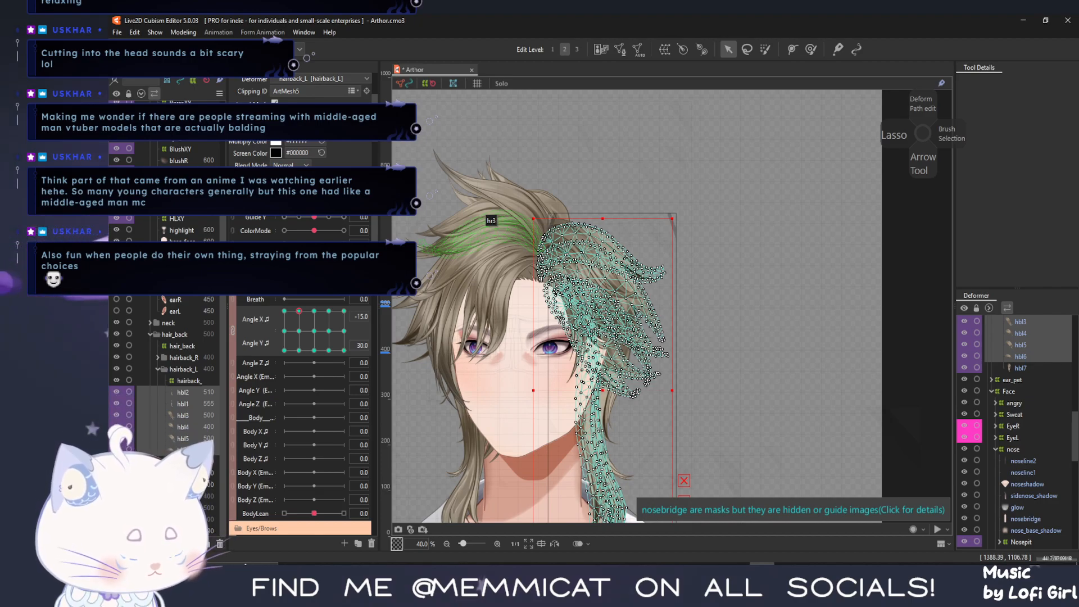
Try draw order 560 on the selected left back-hair strands, then enter 620 at Angle X -15, Angle Y 30
type("560")
key("Return")
type("620")
key("Return")
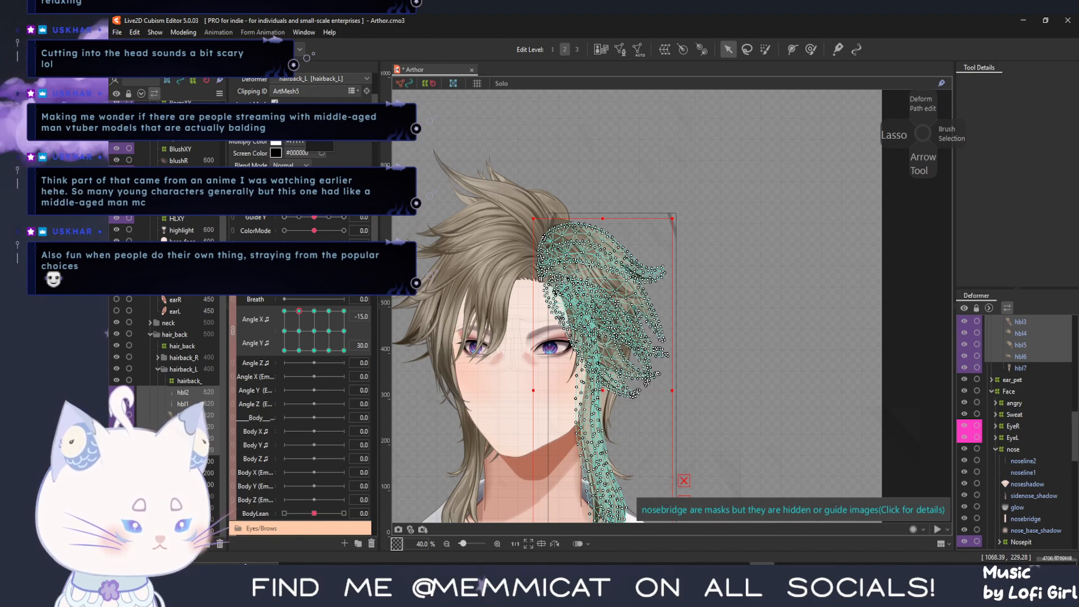
Select the hair_back warp and preview the strand layering from Angle X -30 to 0 at Angle Y 30
left_click(180, 345)
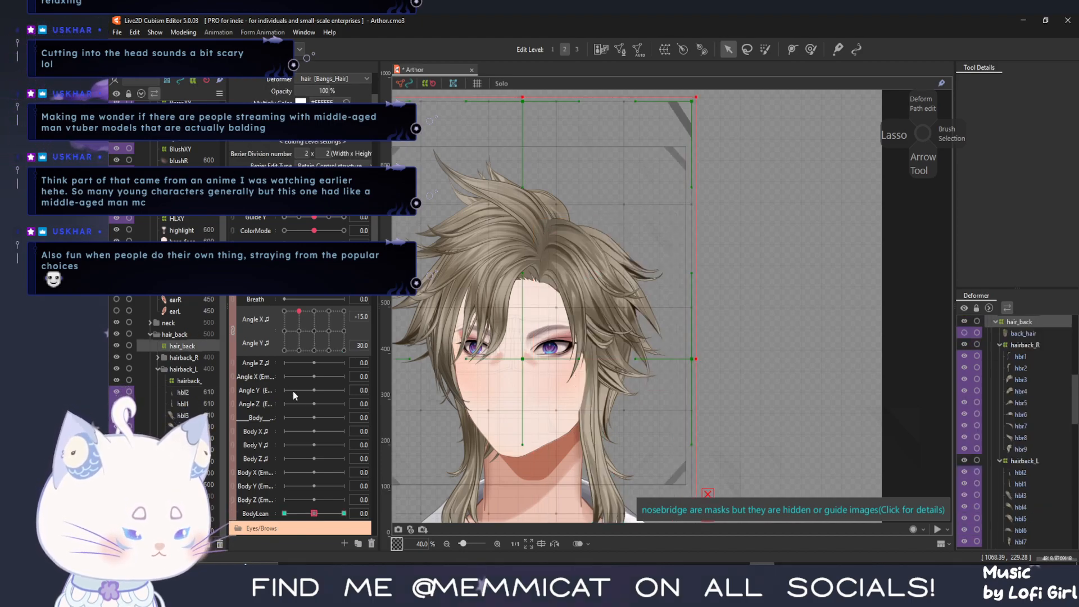
mouse_move(291, 319)
left_mouse_down()
mouse_move(344, 308)
mouse_move(220, 302)
left_mouse_up()
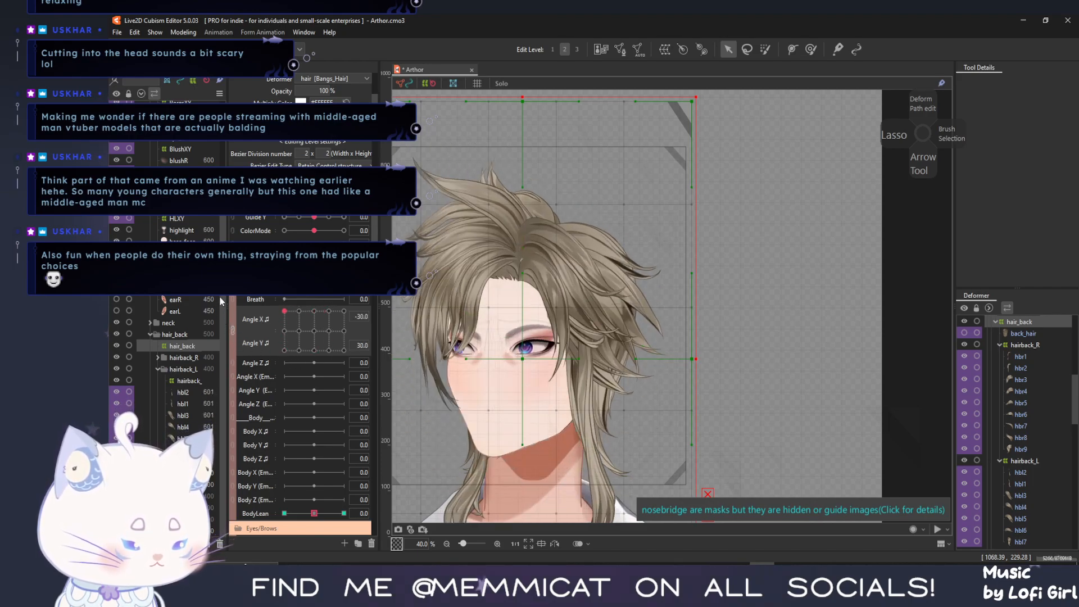
mouse_move(285, 311)
left_mouse_down()
mouse_move(326, 311)
mouse_move(291, 311)
mouse_move(314, 310)
left_mouse_up()
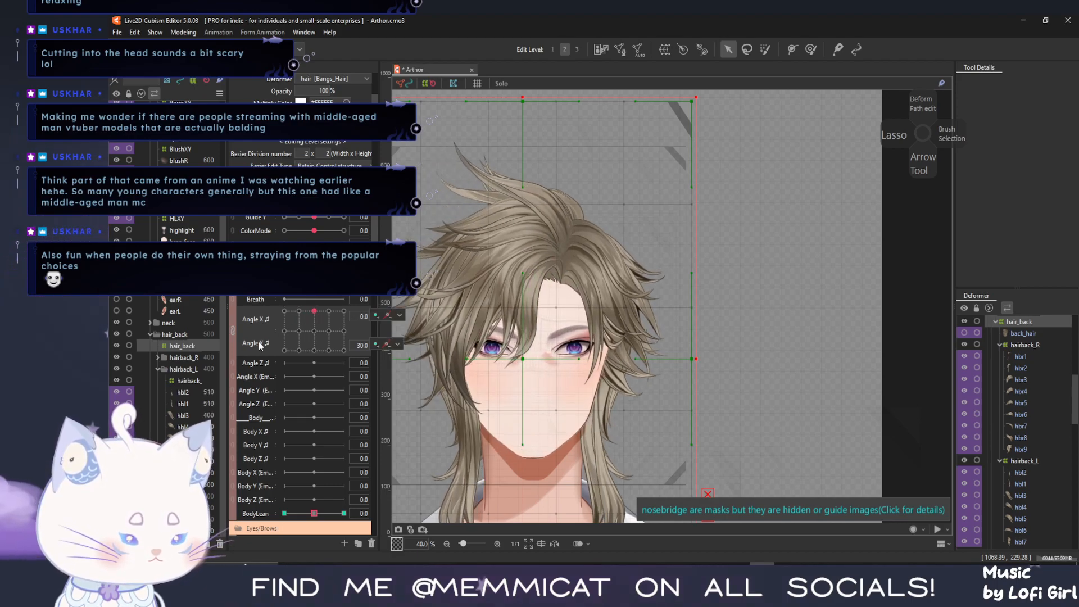
left_click(299, 311)
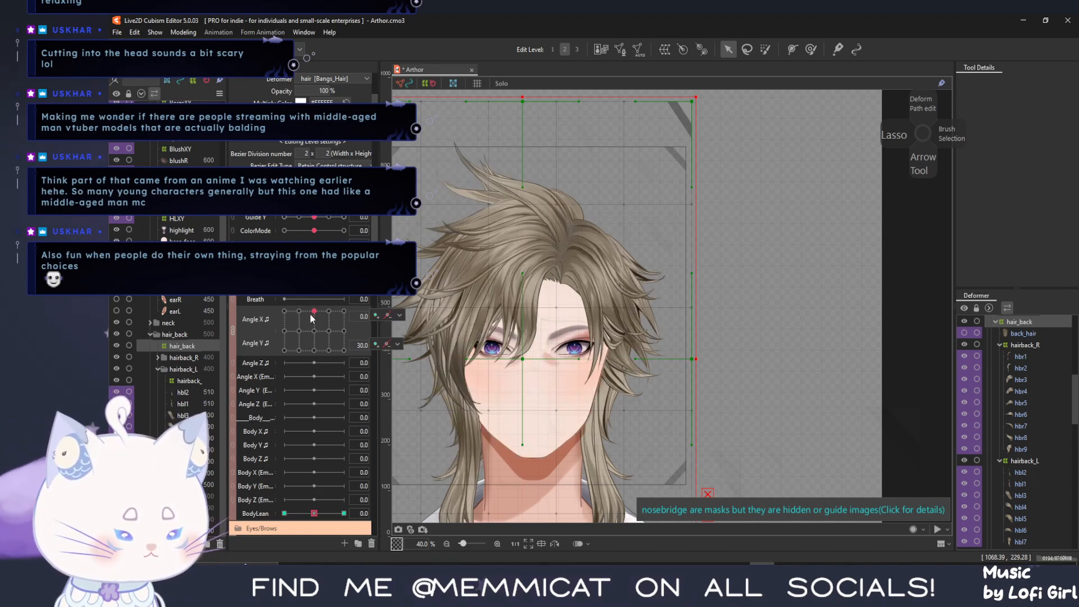
left_click(211, 416)
left_click(208, 461, "shift")
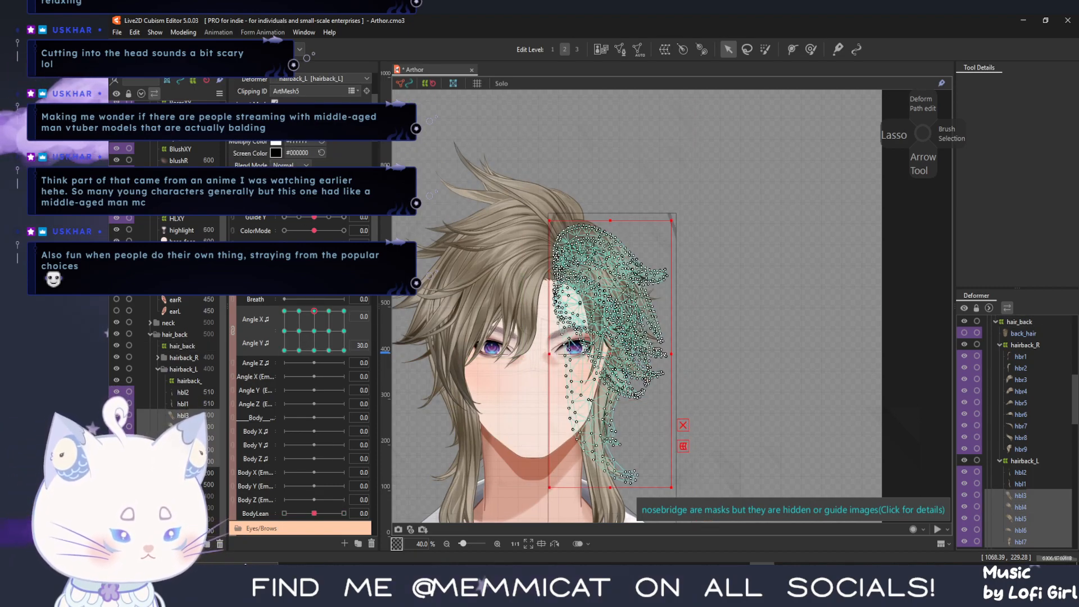
left_click(184, 311)
mouse_move(314, 310)
left_mouse_down()
mouse_move(358, 312)
mouse_move(285, 311)
mouse_move(314, 311)
left_mouse_up()
left_click(184, 393)
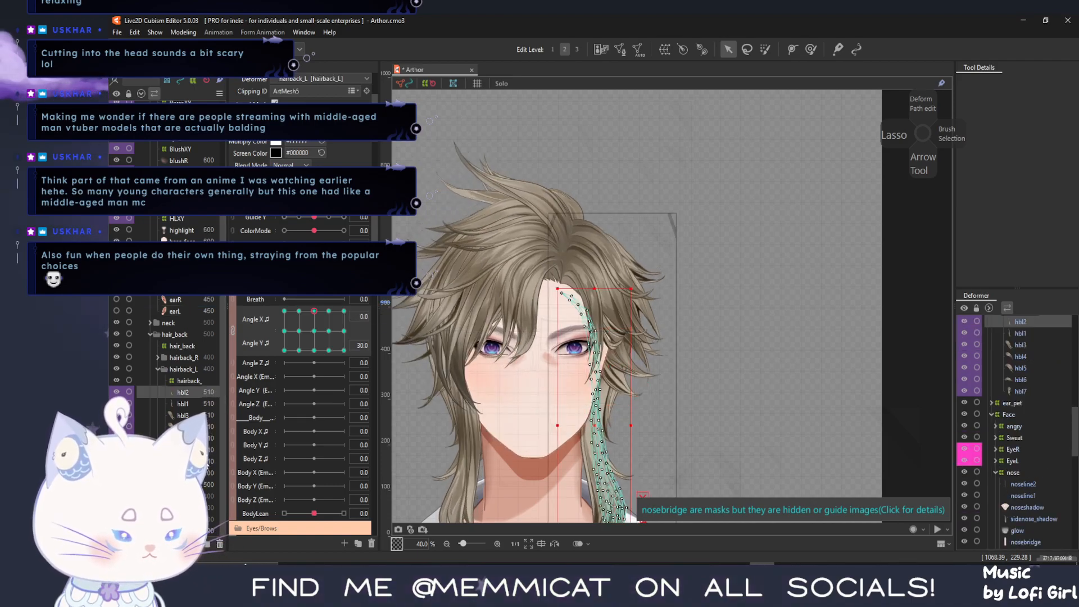
left_click(206, 463, "shift")
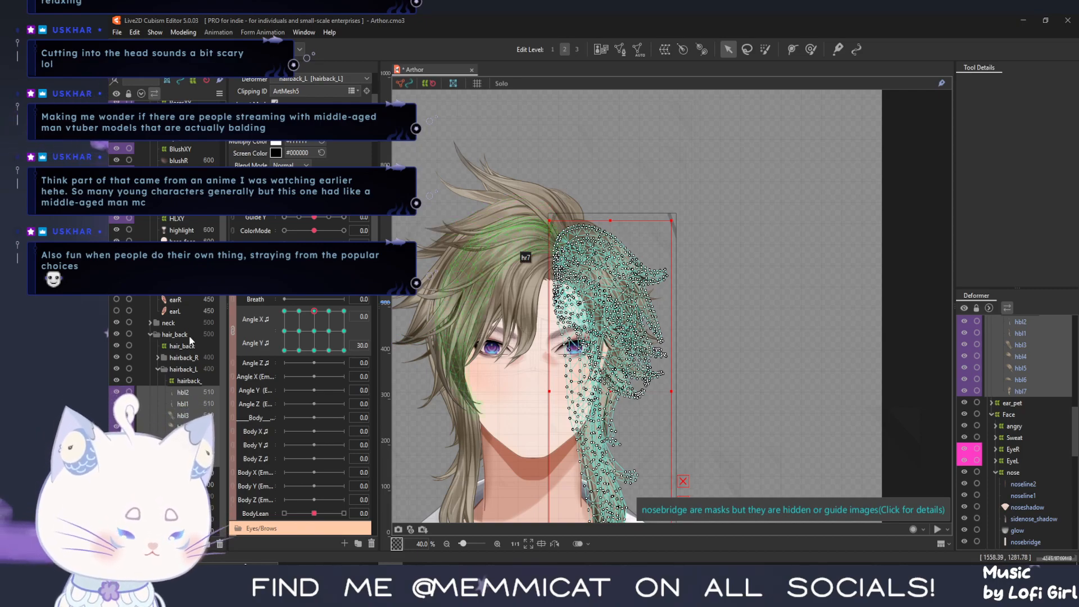
left_click(171, 381)
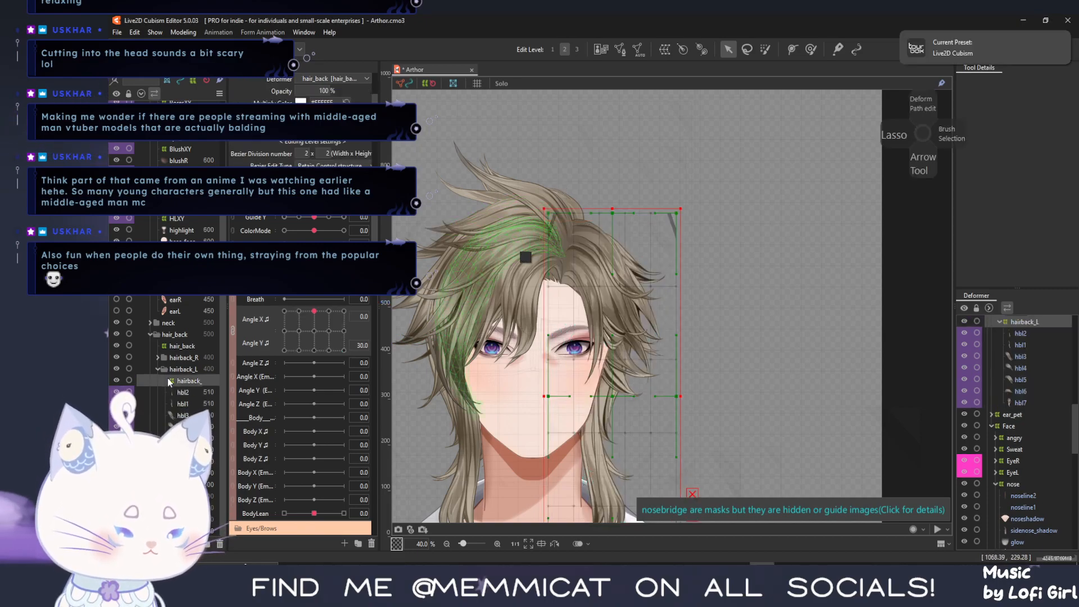
left_click(514, 269)
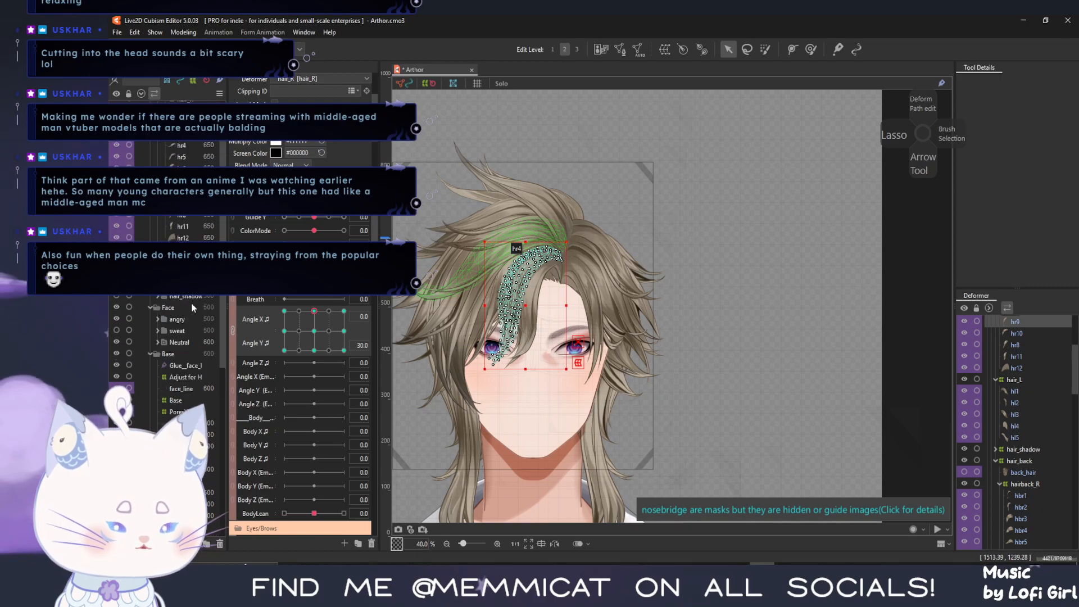
Select the left back-hair strands hbl2 through hbl7 at Angle X 0, Angle Y 30 and set their draw order to 610
scroll(197, 302, "down", 3)
scroll(198, 303, "down", 1)
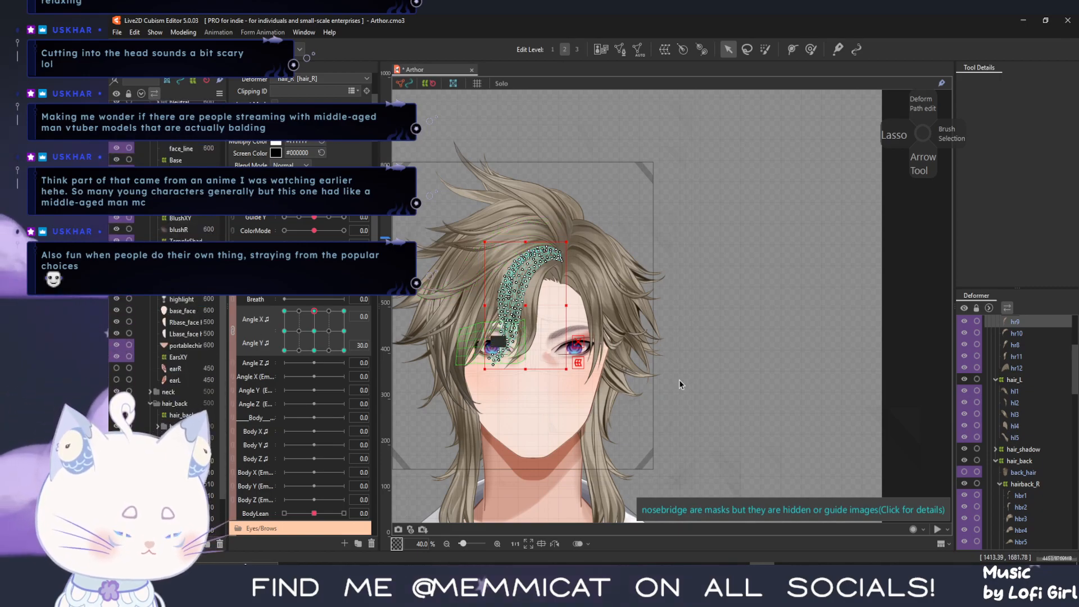
left_click(655, 372)
scroll(214, 434, "down", 2)
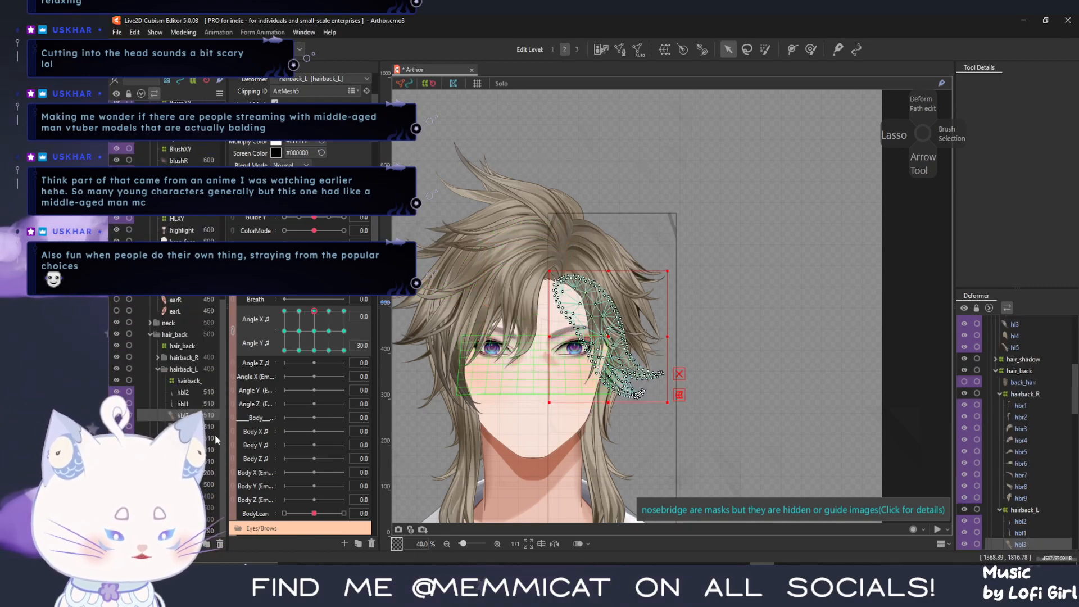
left_click(189, 393)
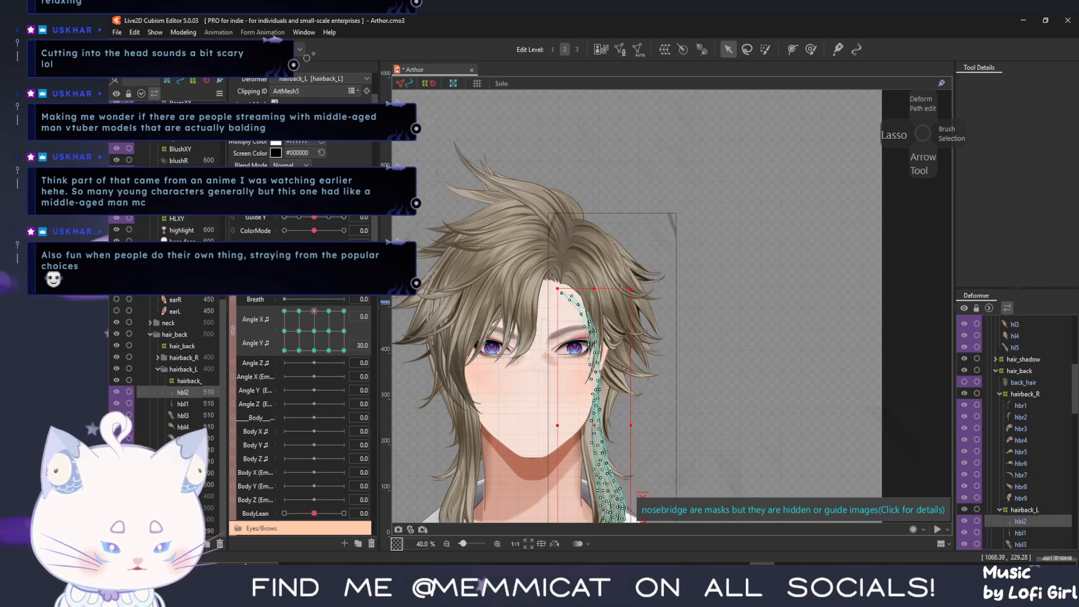
left_click(208, 459, "shift")
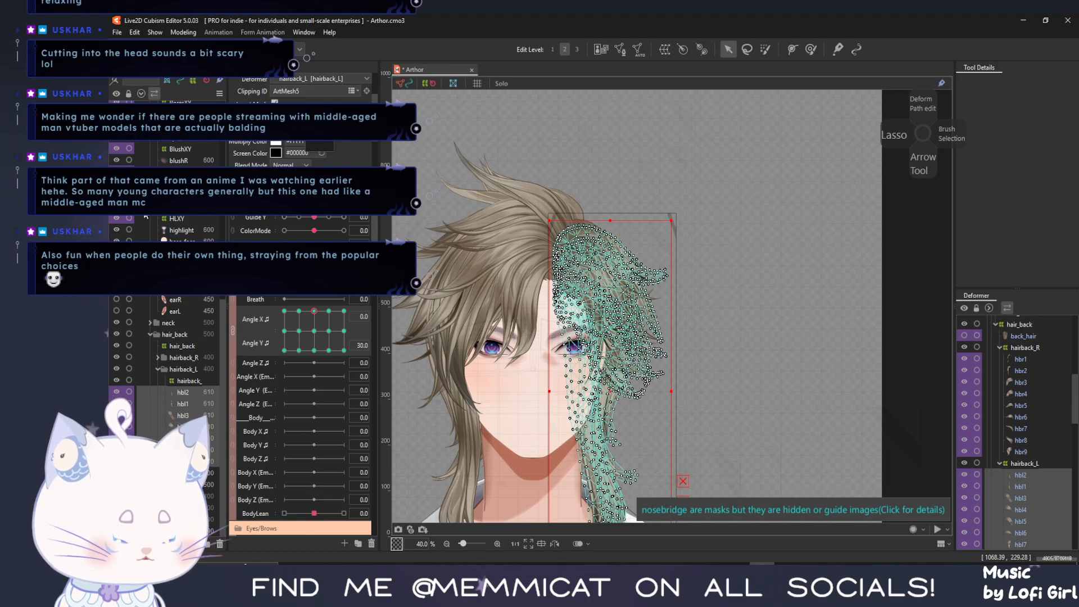
Push the upper edge of the Lbase_face halfMASK mesh upward over the forehead with the deform brush at Angle X 0, Angle Y 30
left_click(565, 295)
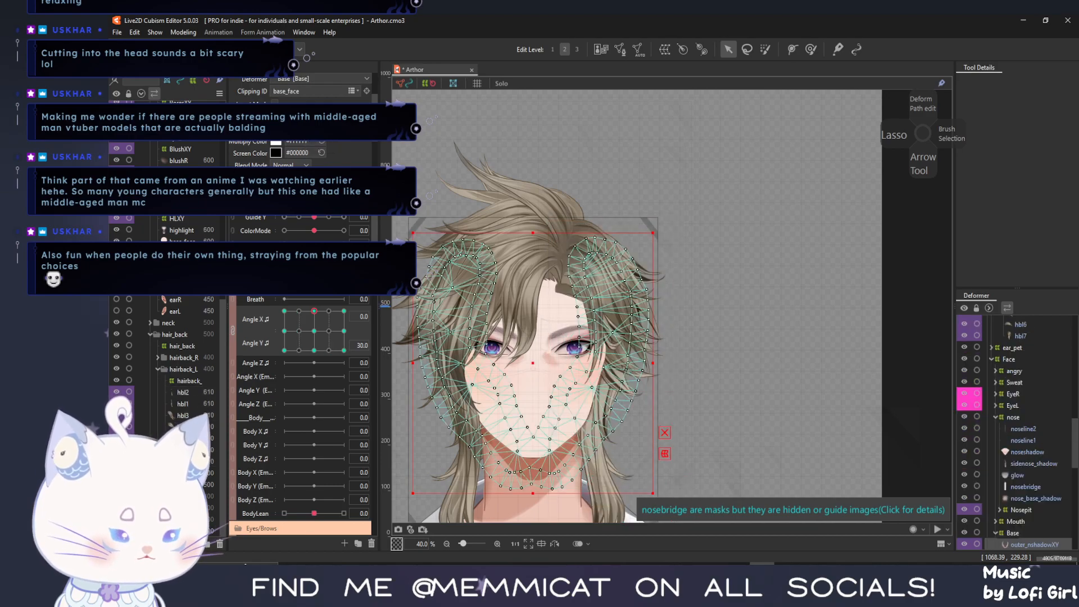
left_click(565, 295)
scroll(565, 294, "up", 5)
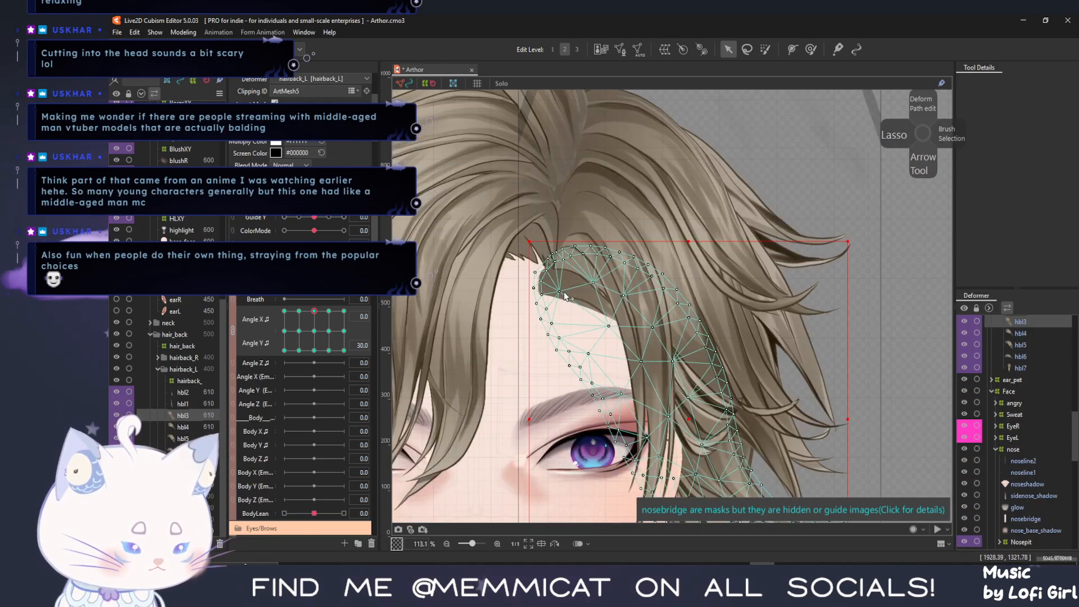
left_click(544, 391)
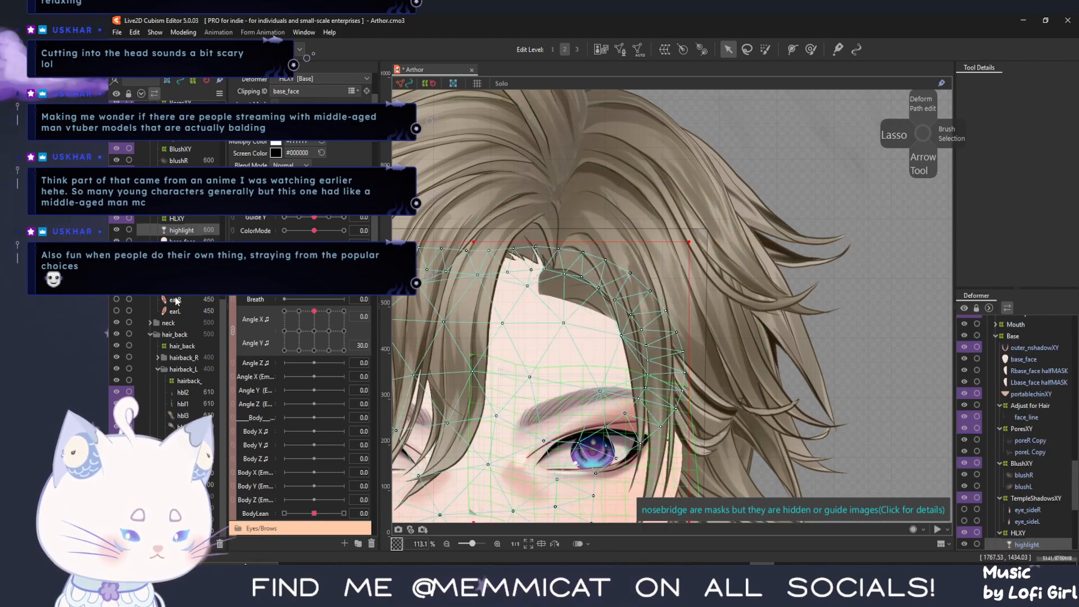
left_click(512, 285)
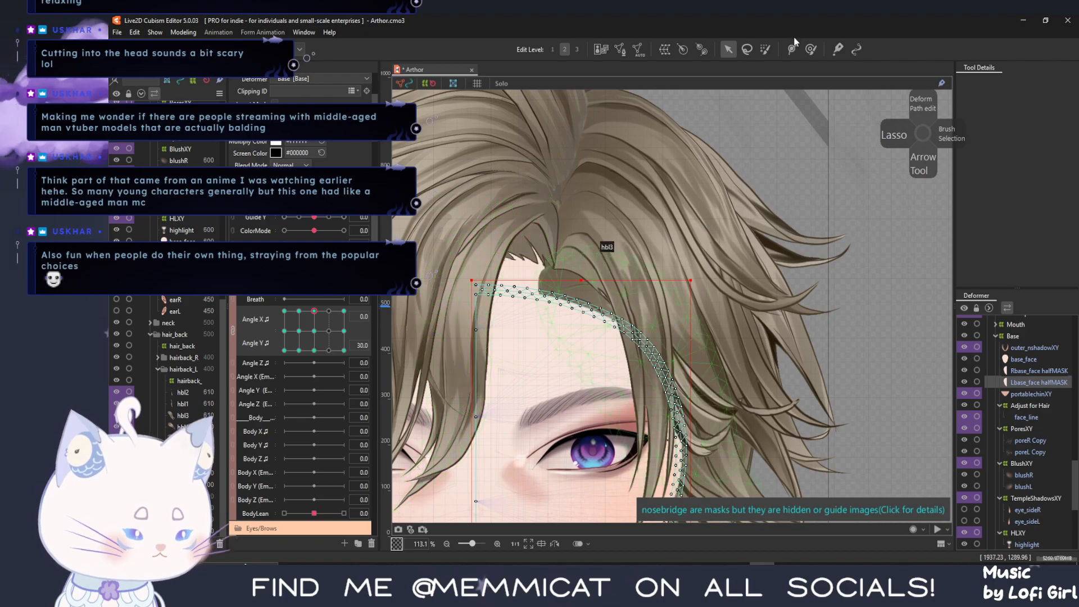
left_click(811, 49)
left_click_drag(565, 271, 579, 236)
scroll(587, 318, "down", 2)
scroll(587, 332, "down", 2)
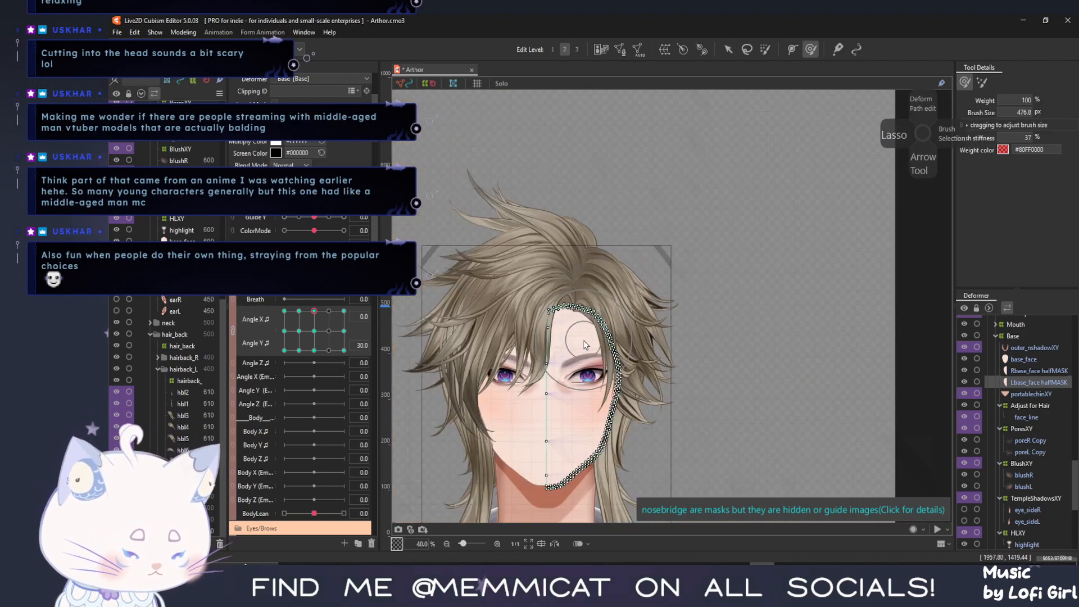
Preview the head across the Angle X/Y range down to -30, -30 and save the model
left_click_drag(312, 314, 242, 404)
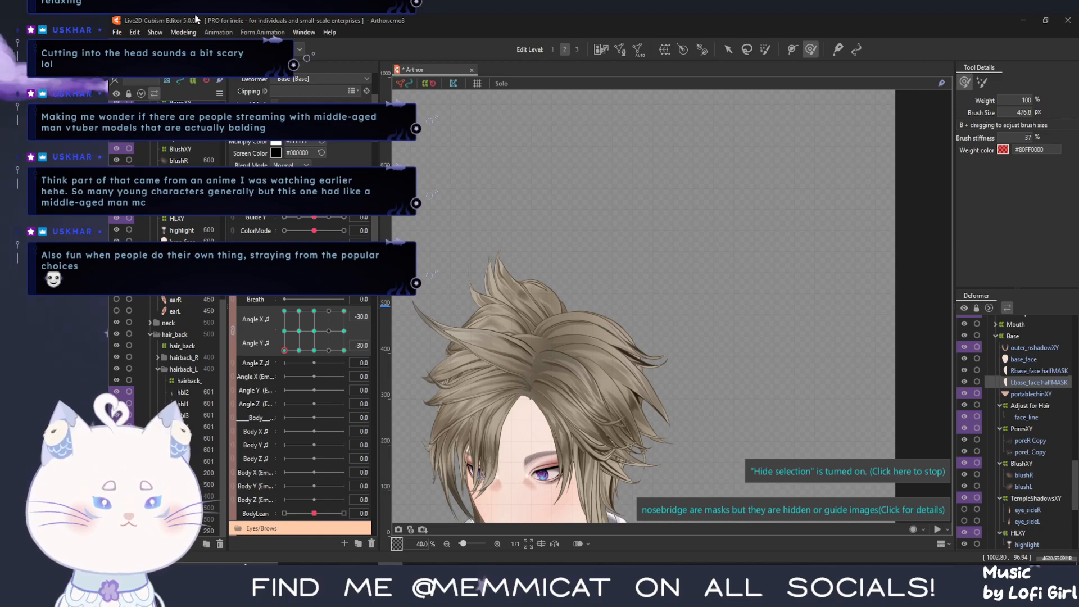
left_click(117, 32)
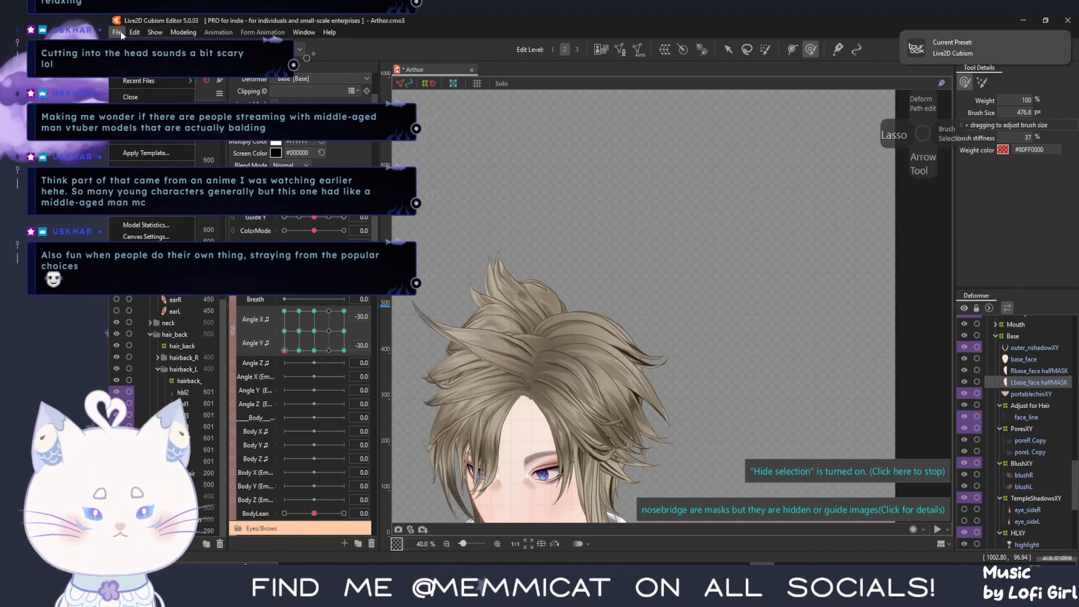
left_click(127, 106)
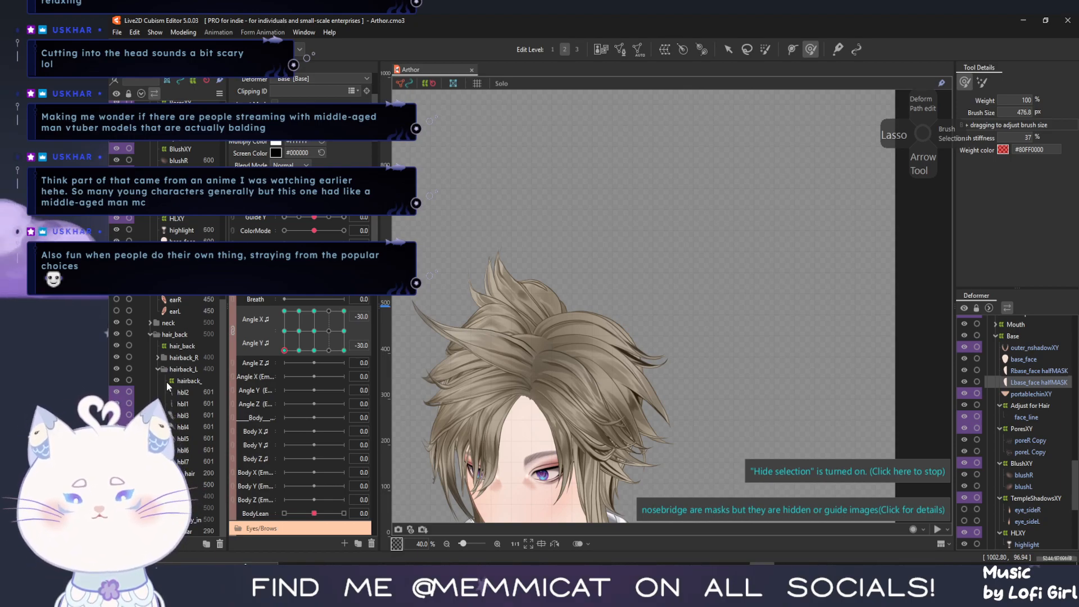
Return Angle X and Angle Y to 0 and hide the right back-hair part group hairback_R
mouse_move(285, 350)
left_mouse_down()
mouse_move(324, 339)
mouse_move(314, 333)
mouse_move(219, 380)
mouse_move(266, 376)
mouse_move(262, 368)
mouse_move(314, 331)
left_mouse_up()
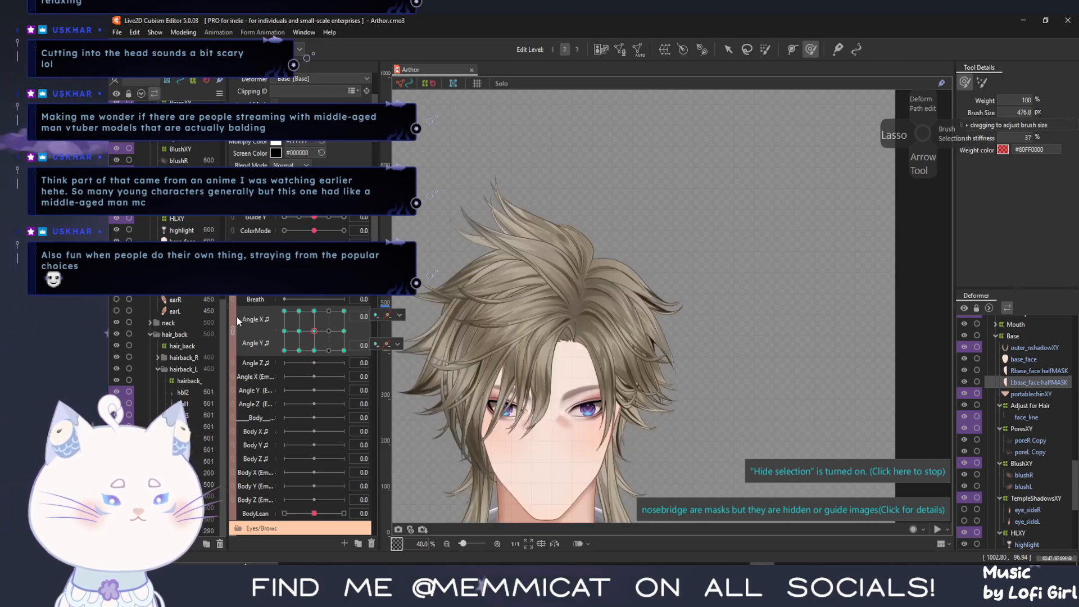
left_click(159, 369)
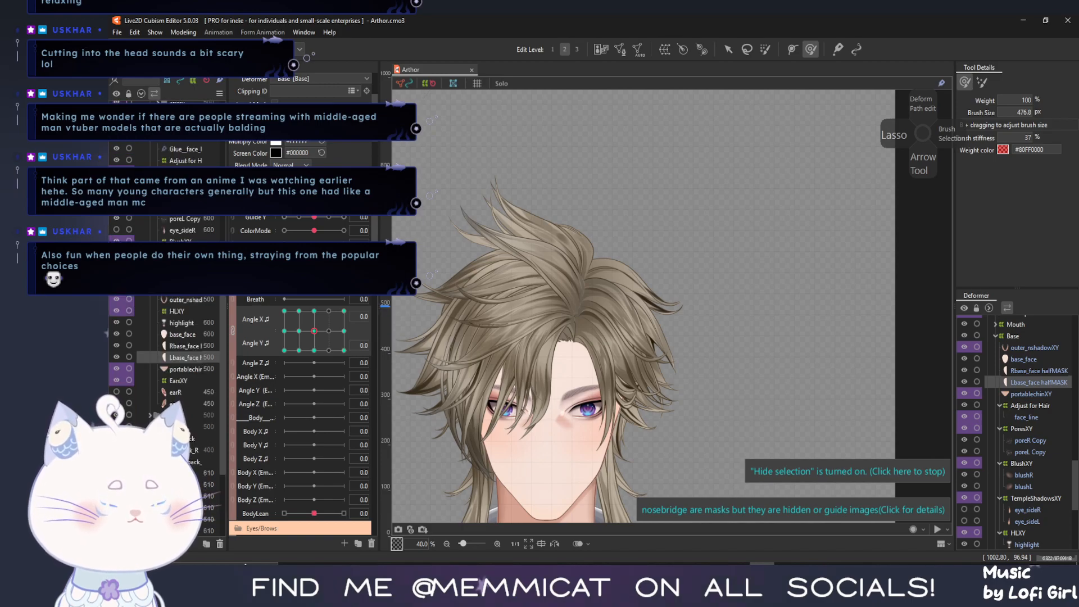
scroll(106, 333, "down", 3)
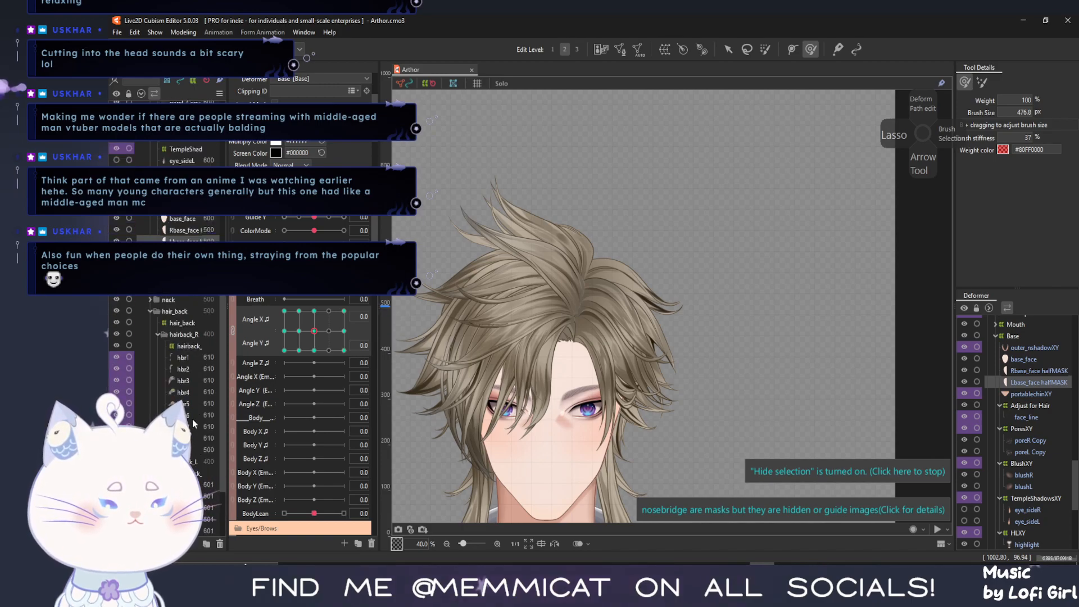
left_click(171, 335)
left_click(116, 334)
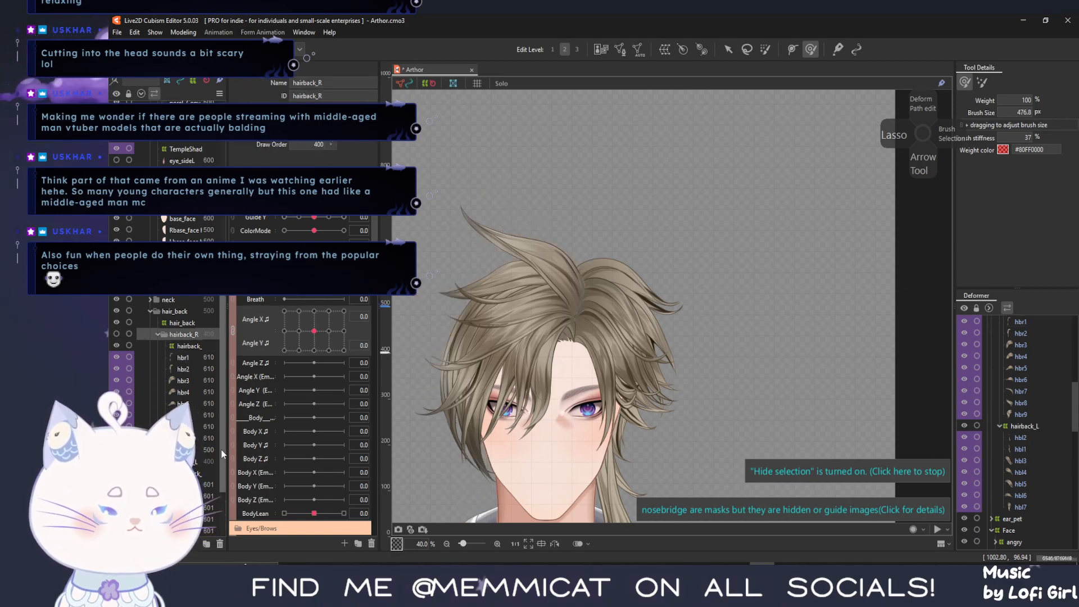
Move the head to Angle X -30, Angle Y -30 and separate the combined Angle X/Y parameter into individual sliders
left_click_drag(314, 331, 284, 350)
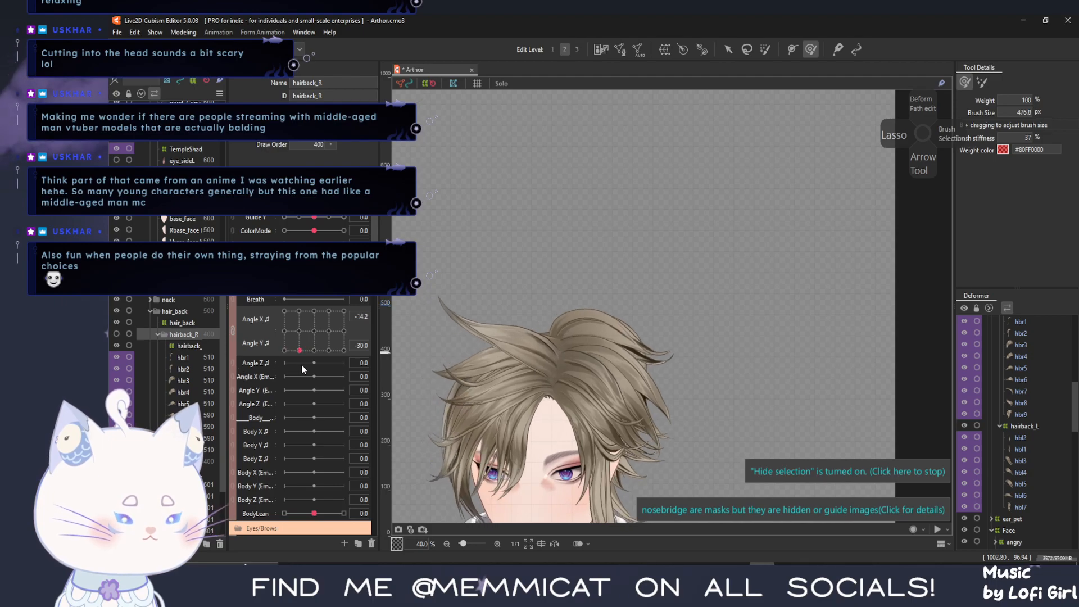
left_click(232, 331)
left_click(251, 314)
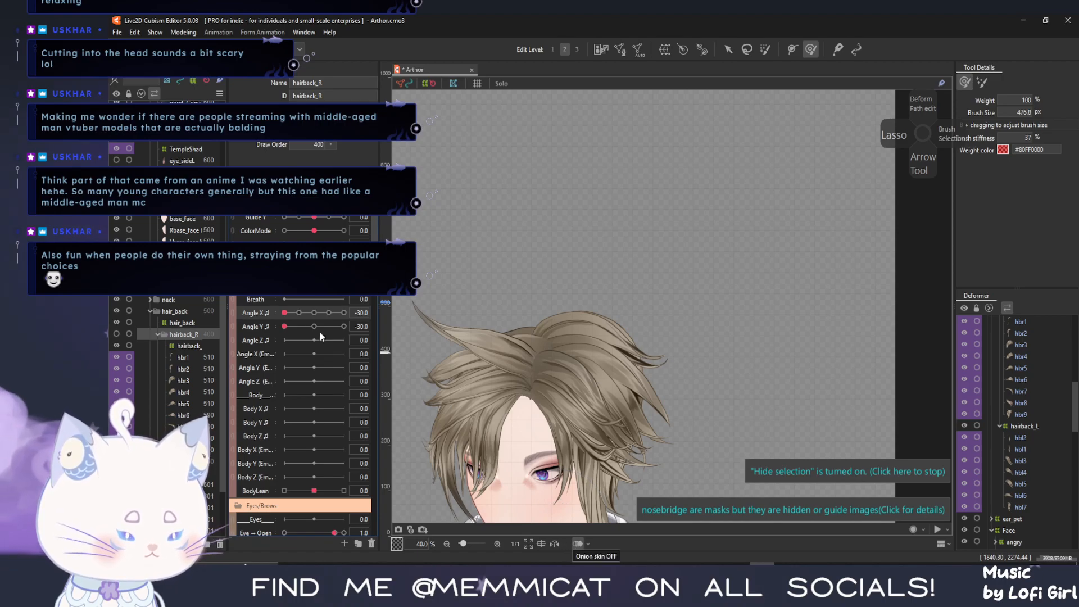
Select the right back-hair strand hbr3 and turn off Hide selection
left_click(538, 474)
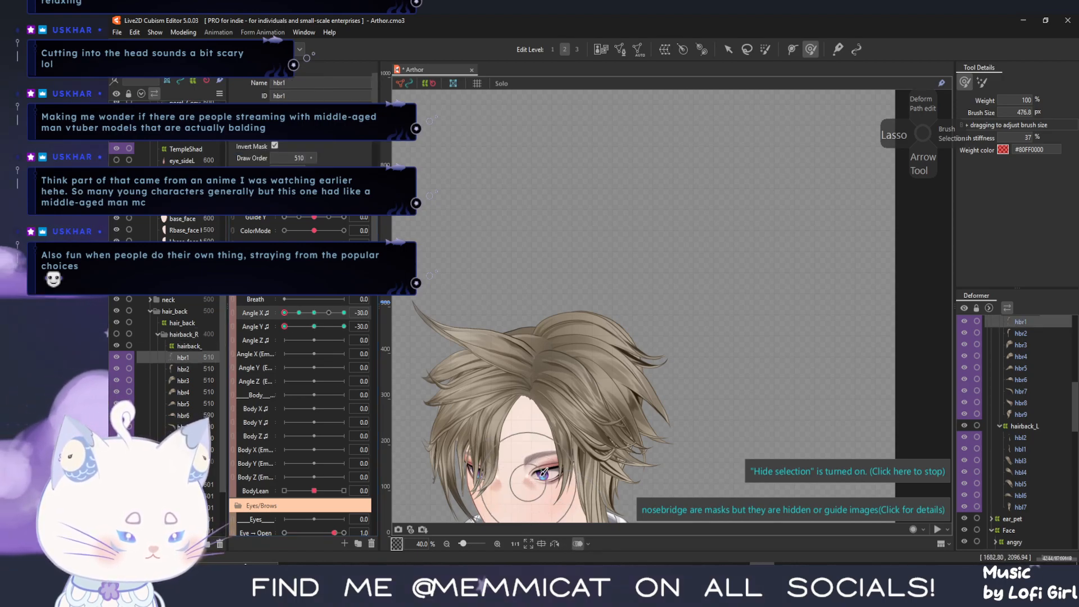
left_click(190, 368)
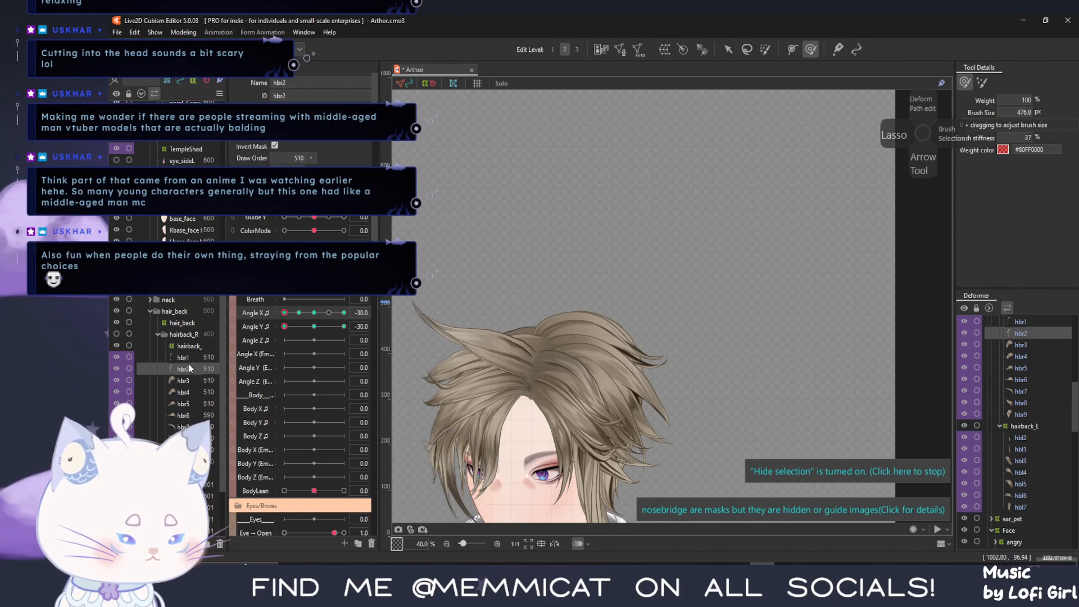
left_click(185, 380)
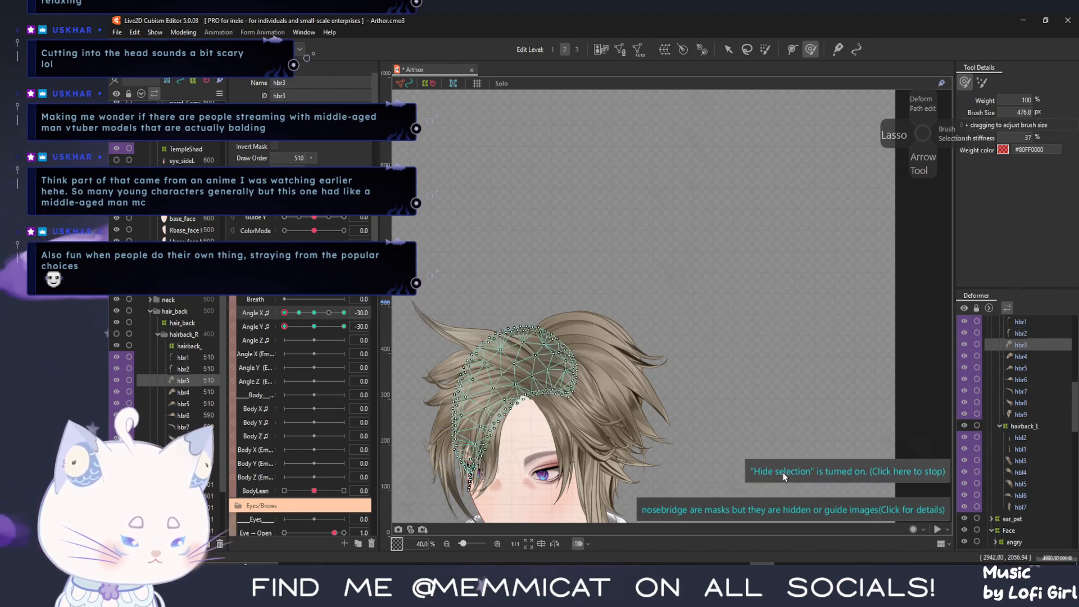
scroll(177, 385, "down", 1)
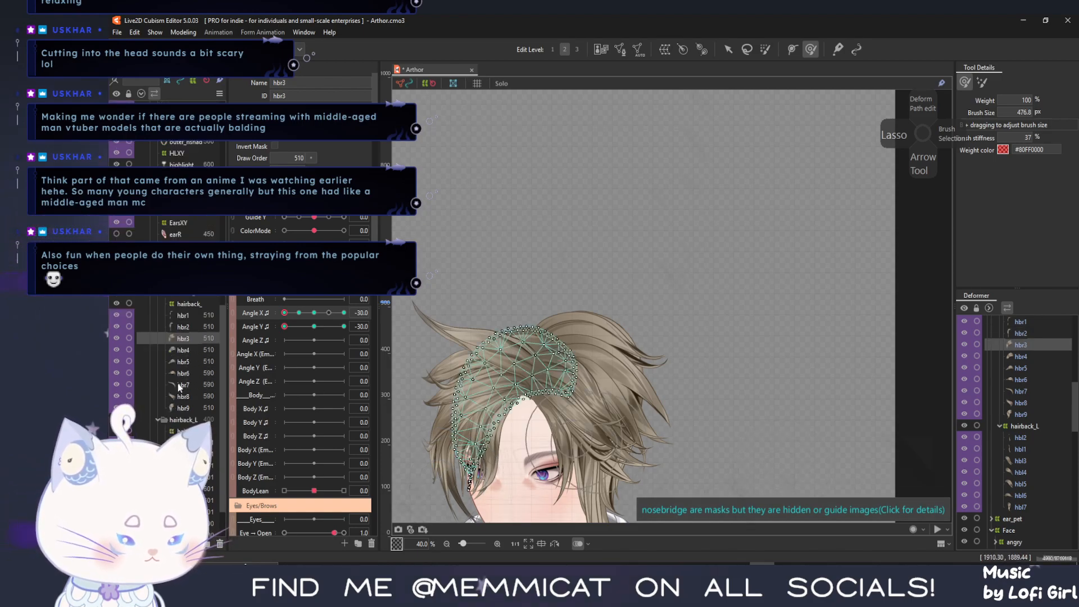
Select the left back-hair strand hbl2 and examine its onion-skin displacement beside the face at Angle X -30, Angle Y -30
left_click(184, 442)
scroll(508, 428, "down", 2)
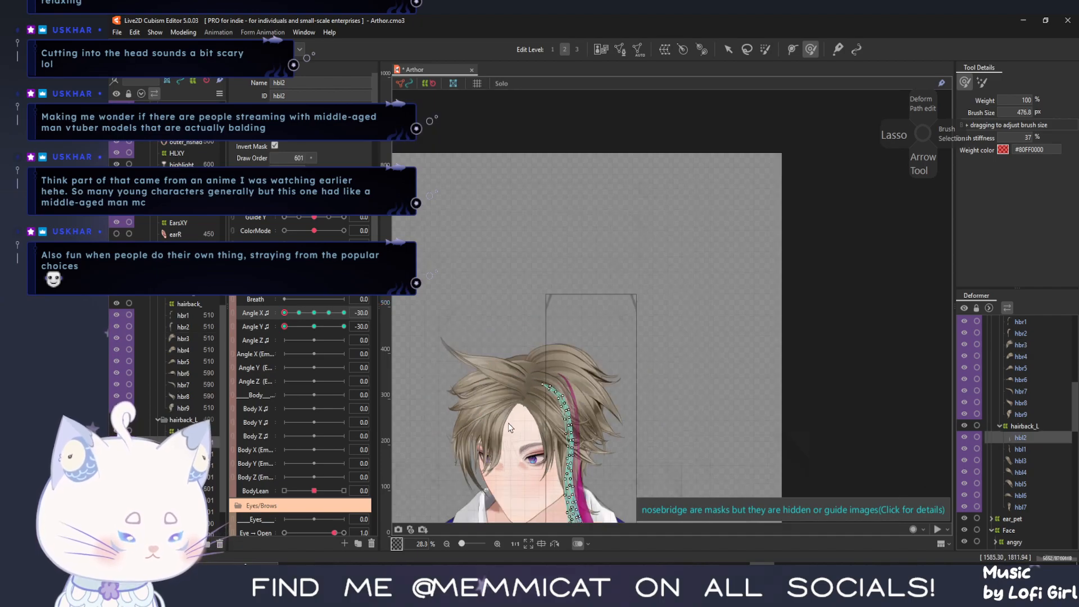
scroll(498, 466, "up", 4)
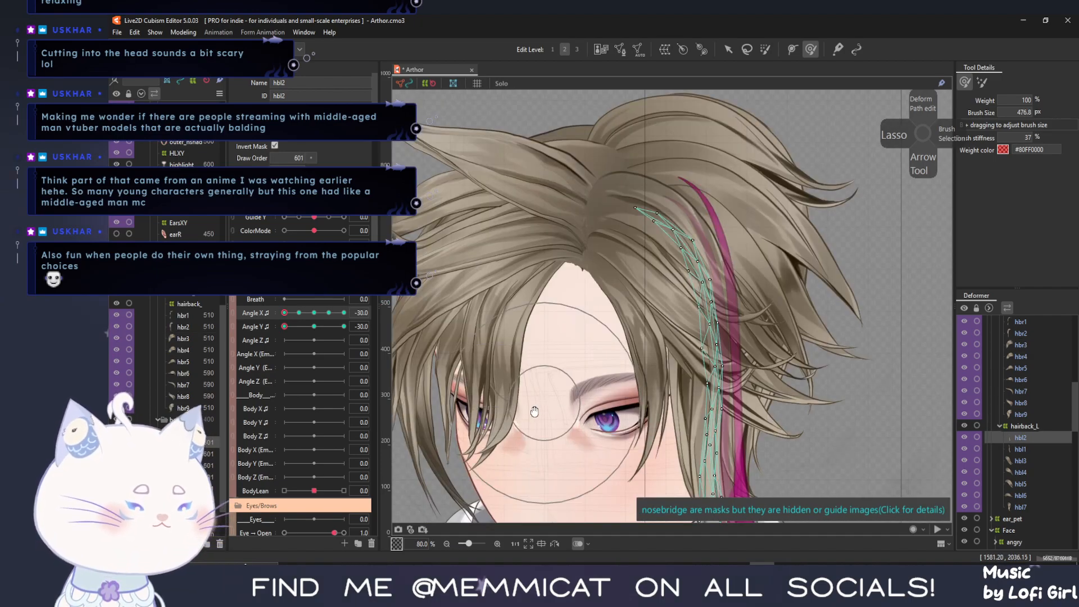
left_click_drag(535, 412, 450, 325)
scroll(451, 324, "down", 2)
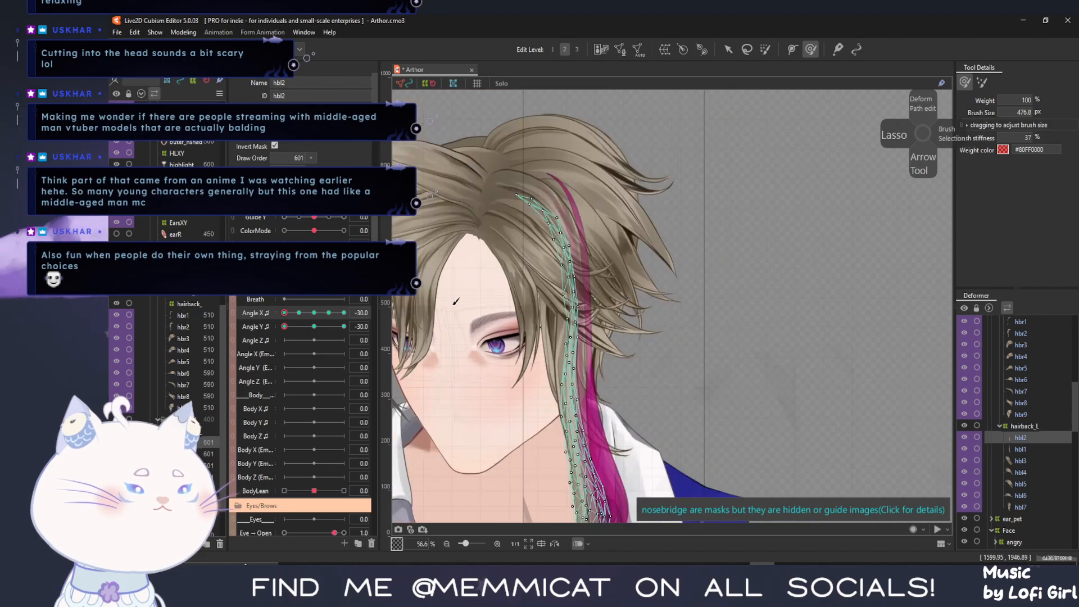
Examine how the left back-hair strands hbl3, hbl4 and hbl5 move around Angle X -30, Angle Y -30
left_click_drag(460, 221, 486, 261)
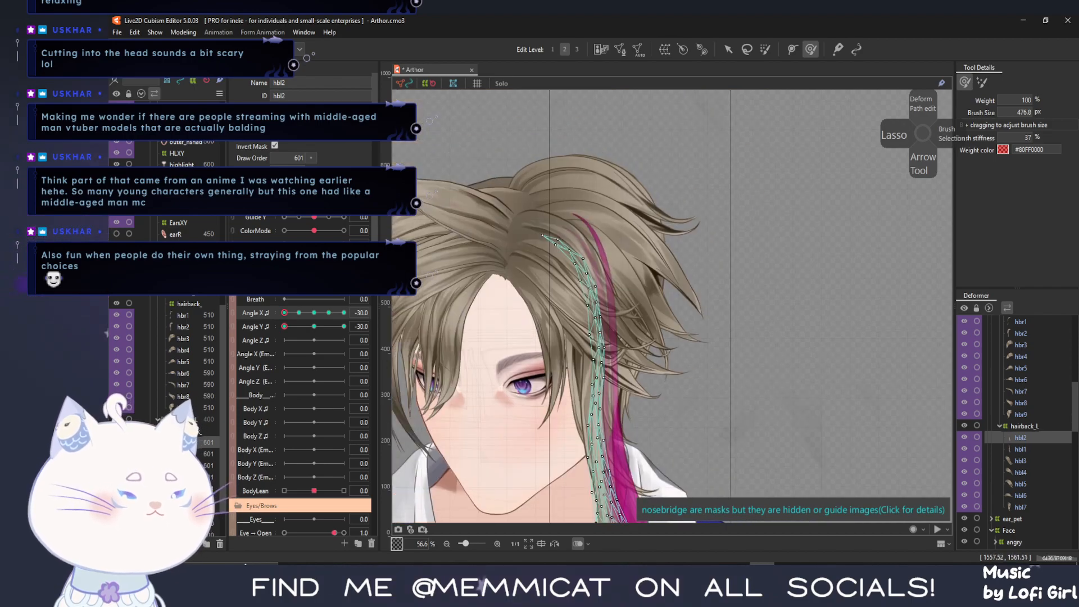
left_click(186, 465)
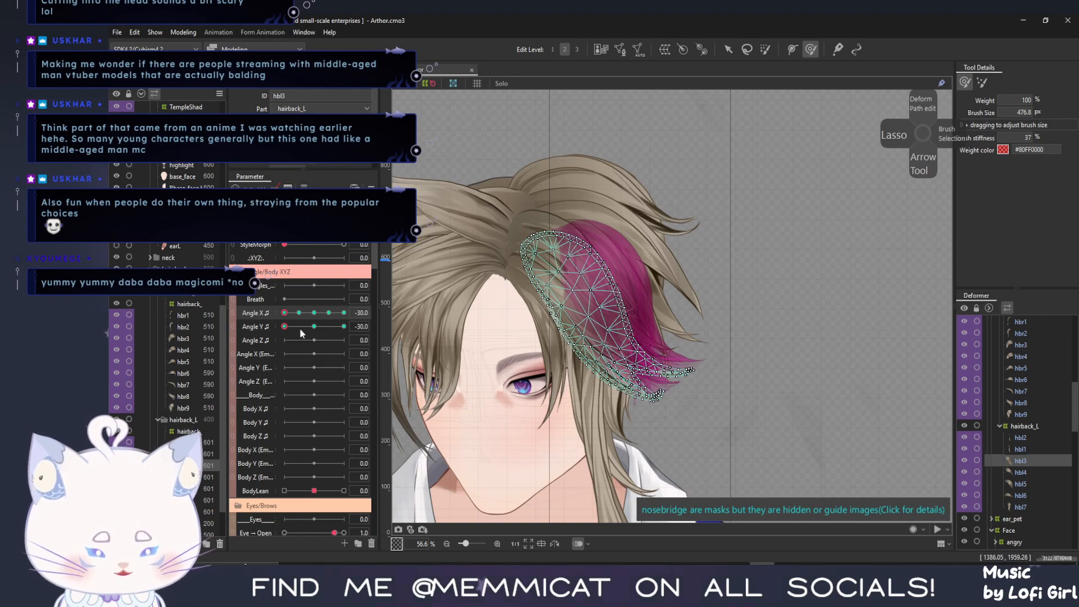
left_click_drag(285, 313, 233, 337)
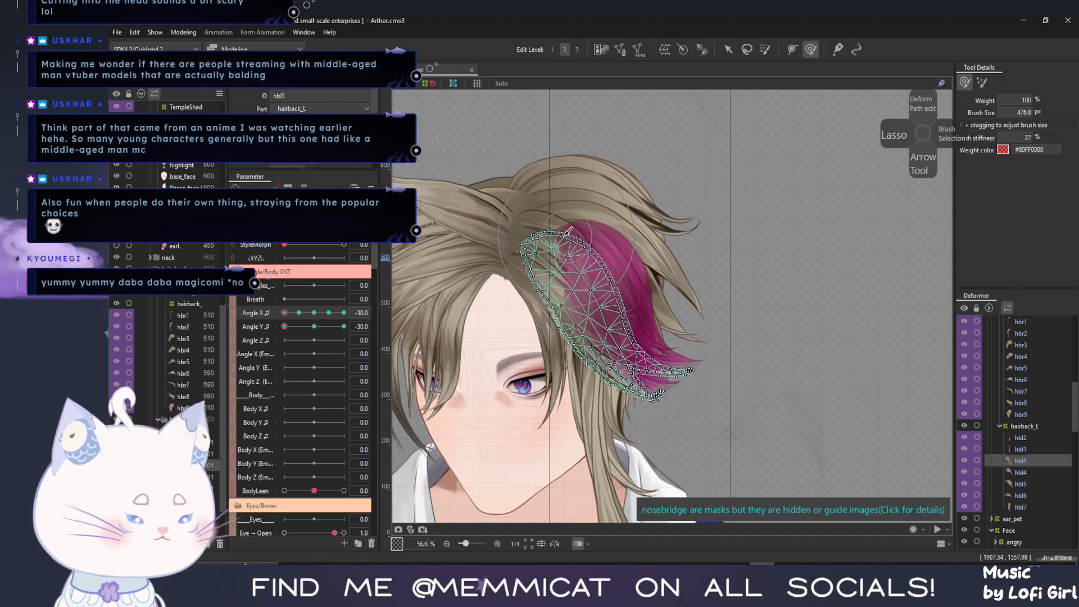
left_click(191, 477)
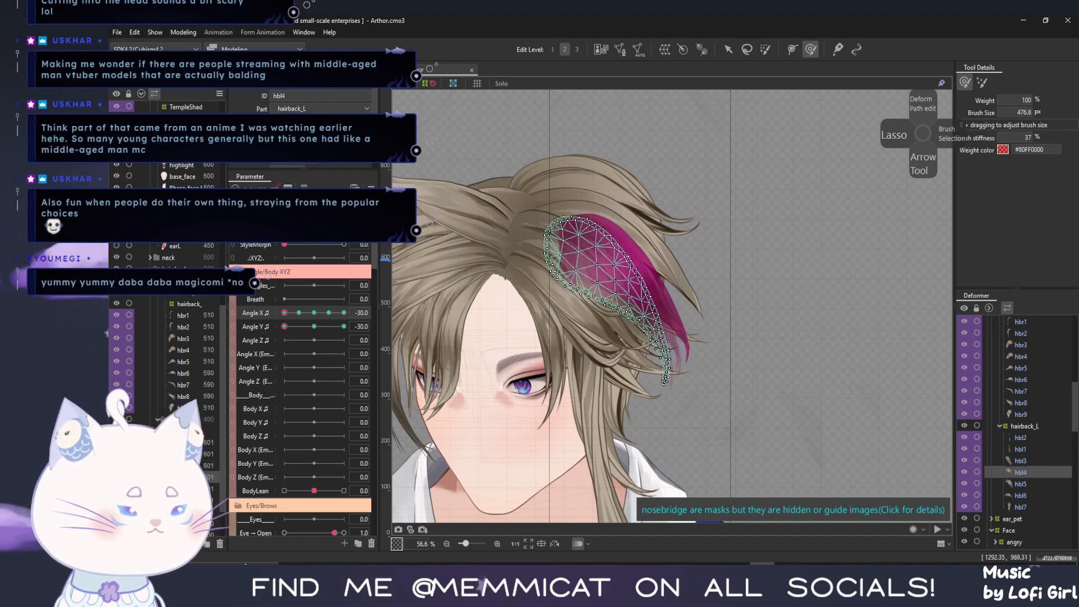
left_click(191, 489)
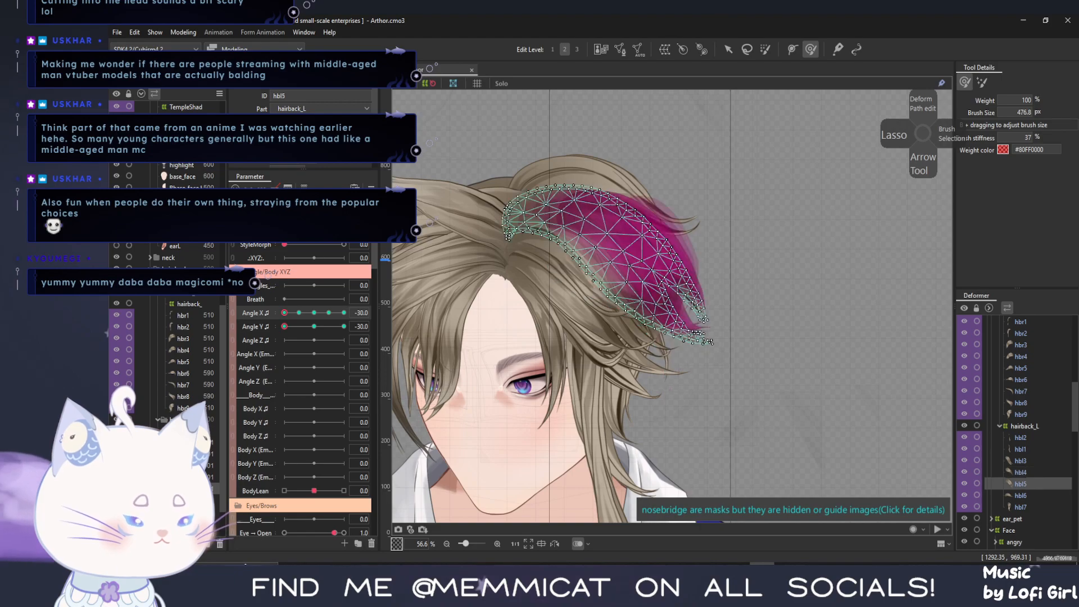
scroll(523, 226, "up", 2)
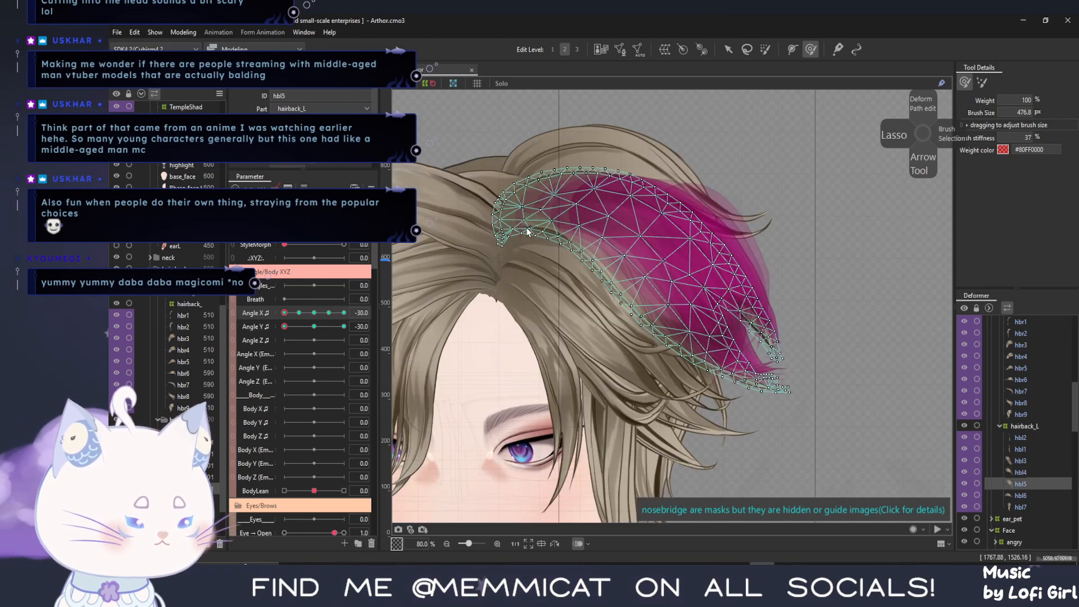
mouse_move(285, 313)
left_mouse_down()
mouse_move(301, 330)
mouse_move(237, 342)
mouse_move(312, 345)
mouse_move(231, 366)
mouse_move(313, 367)
mouse_move(207, 367)
left_mouse_up()
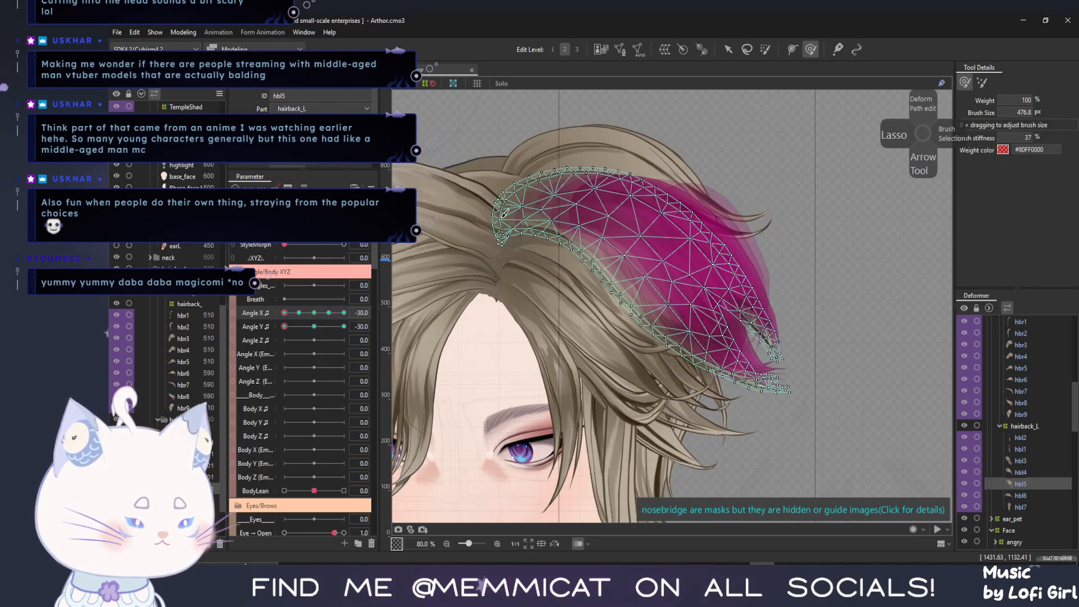
Nudge the upper edge of back-hair strand hbl6 at Angle X -15, Angle Y -30 with the deform brush and compare against Angle X -30
left_click(1017, 494)
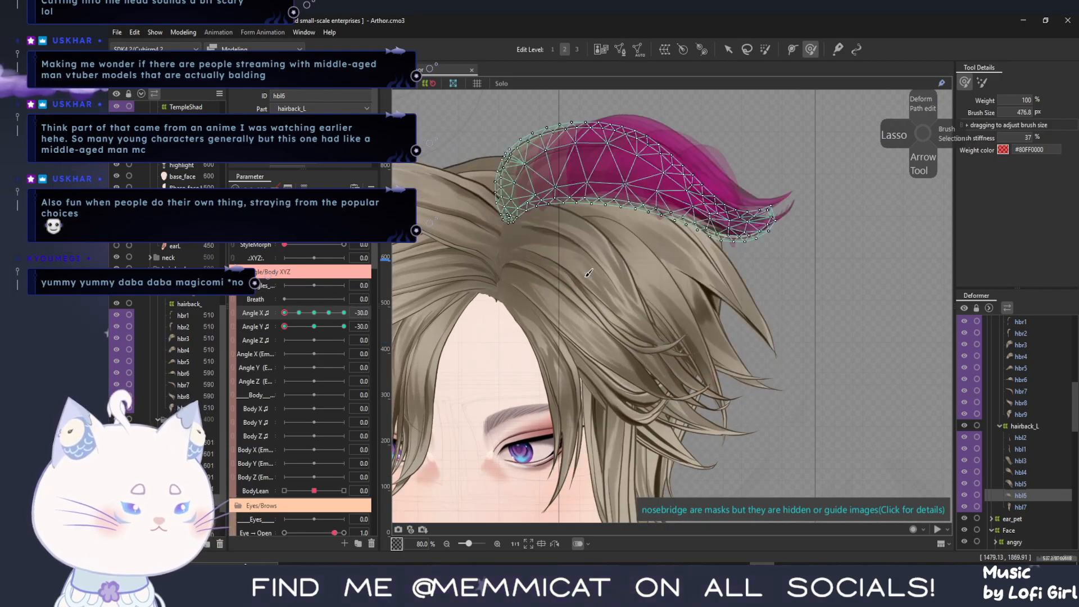
left_click_drag(285, 312, 249, 327)
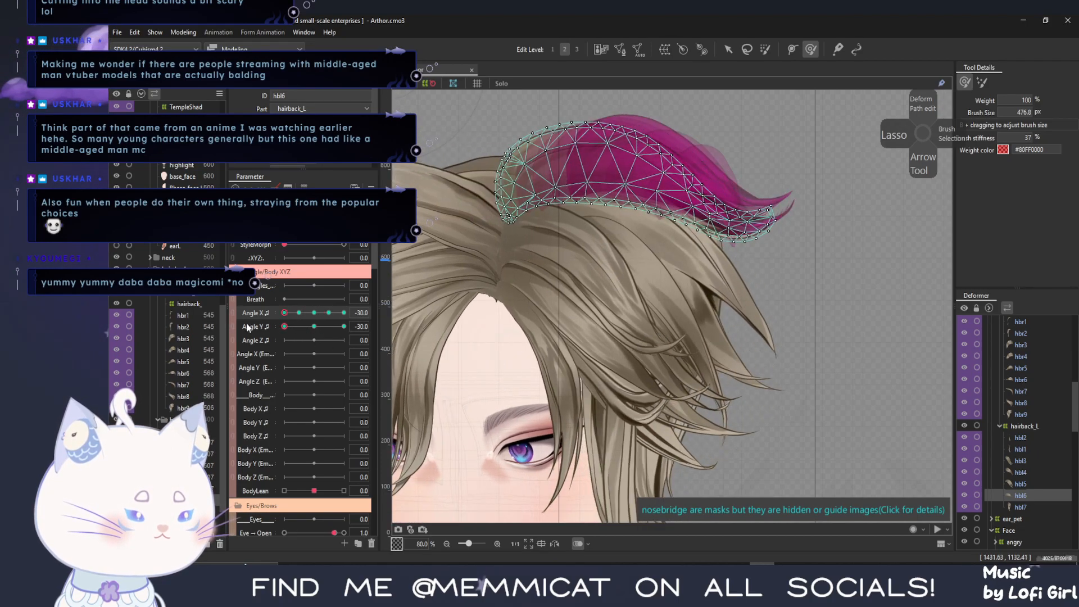
mouse_move(530, 103)
left_mouse_down()
mouse_move(549, 189)
mouse_move(565, 165)
left_mouse_up()
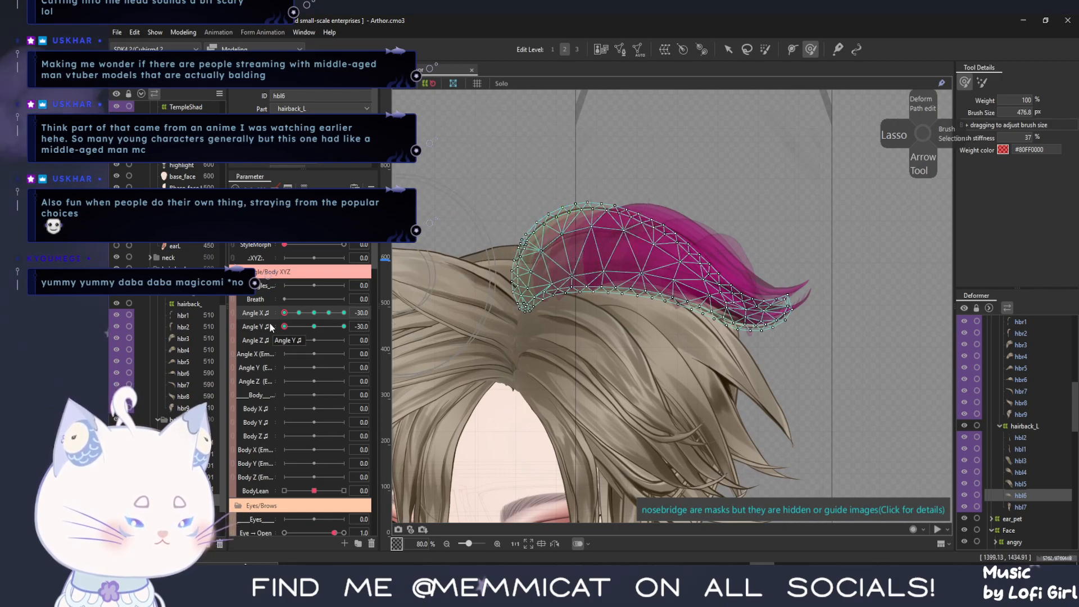
left_click_drag(285, 312, 299, 313)
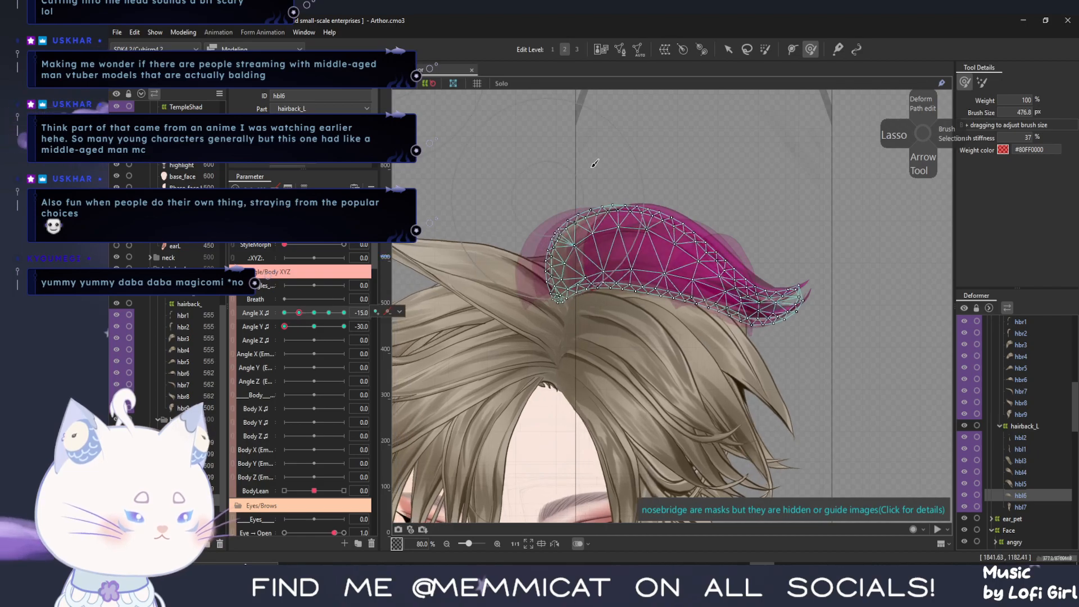
left_click(615, 153)
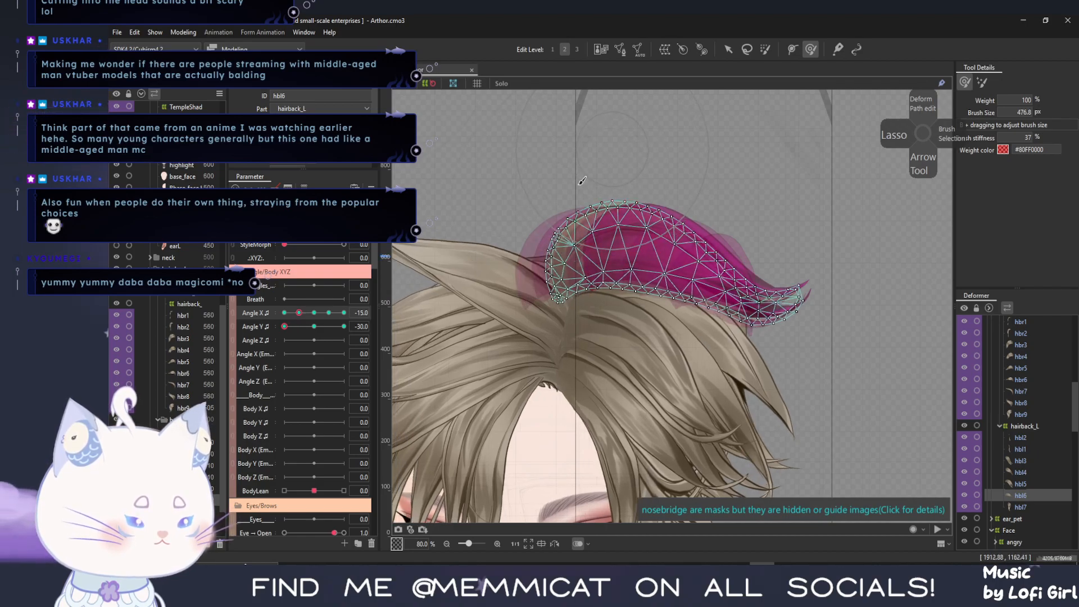
left_click_drag(299, 312, 282, 318)
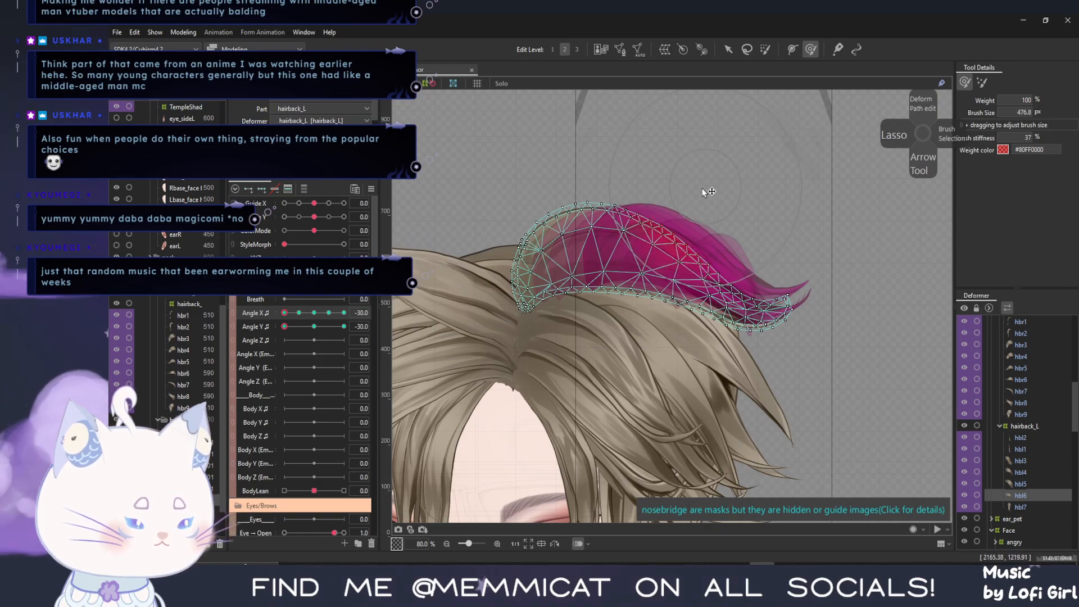
left_click(300, 313)
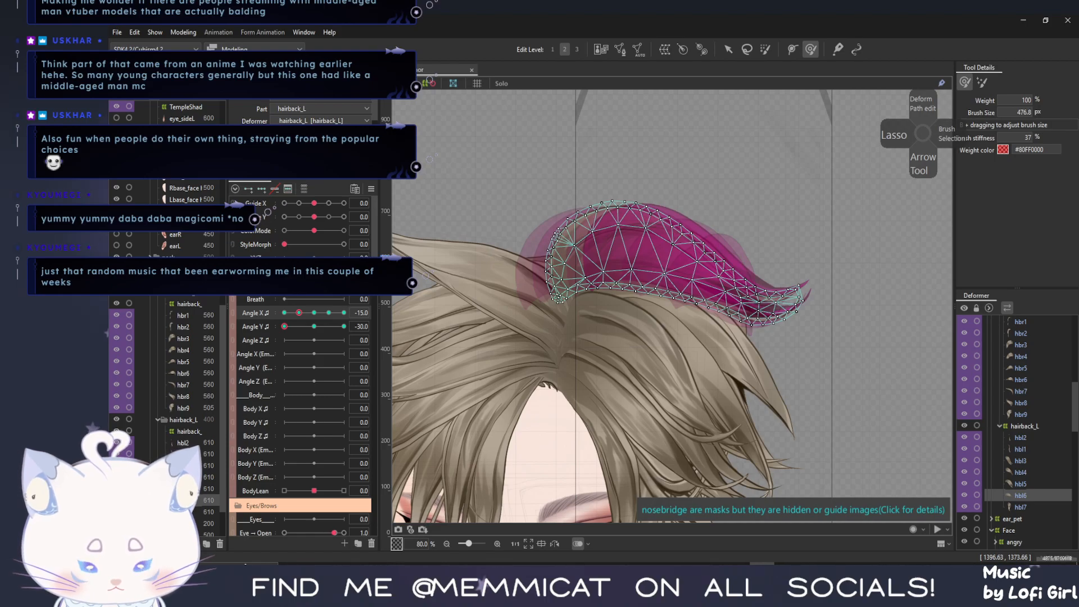
left_click_drag(298, 310, 257, 309)
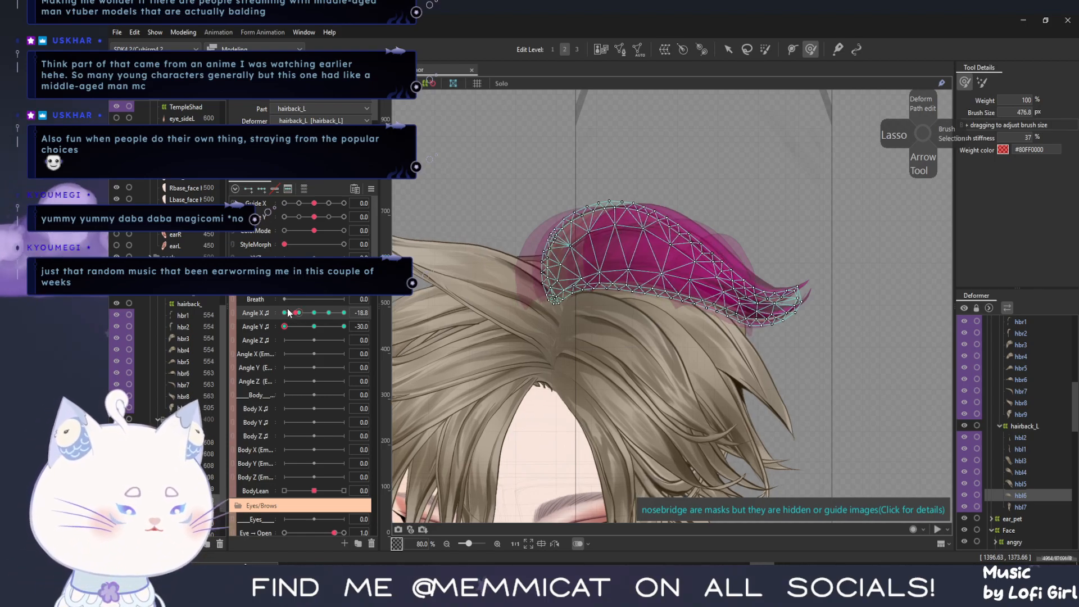
Turn off onion skin and raise back-hair strand hbl6 slightly at Angle X -30, Angle Y -30
key("ctrl+h")
left_click_drag(286, 313, 248, 322)
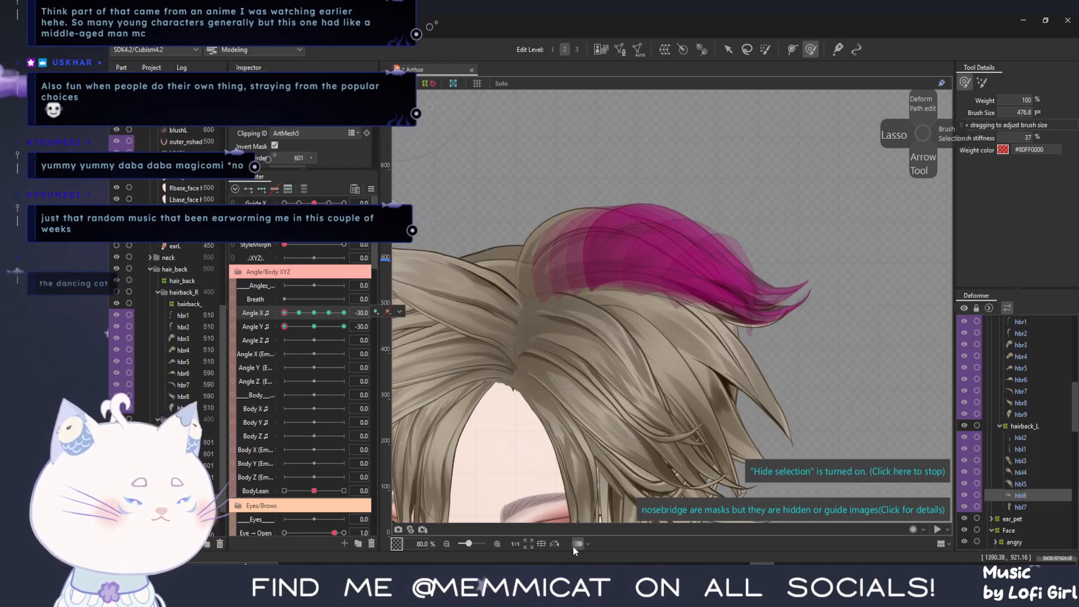
left_click(572, 545)
left_click_drag(290, 313, 256, 326)
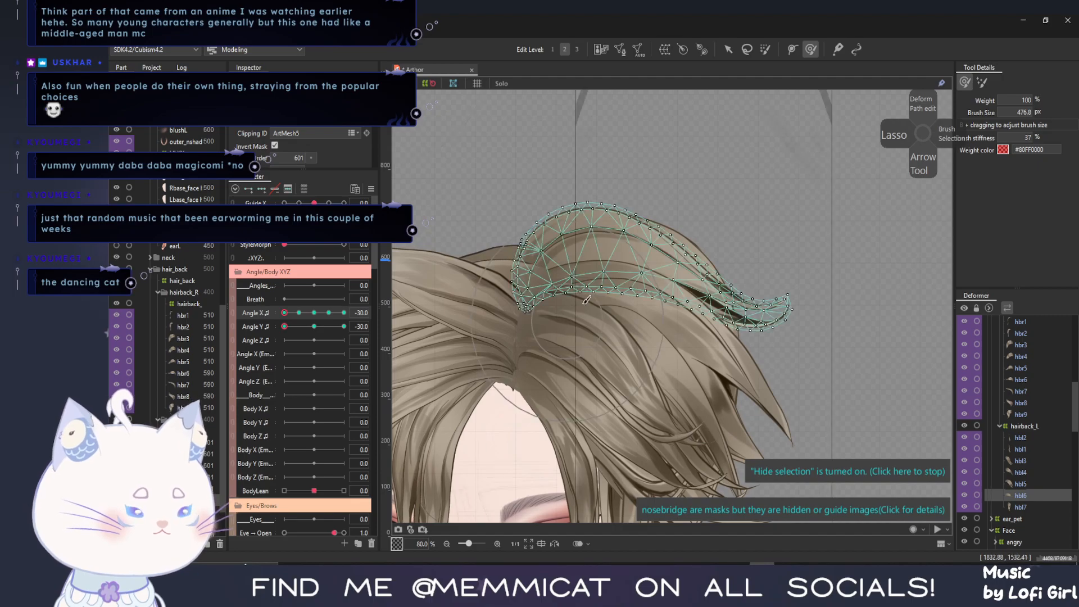
key("v")
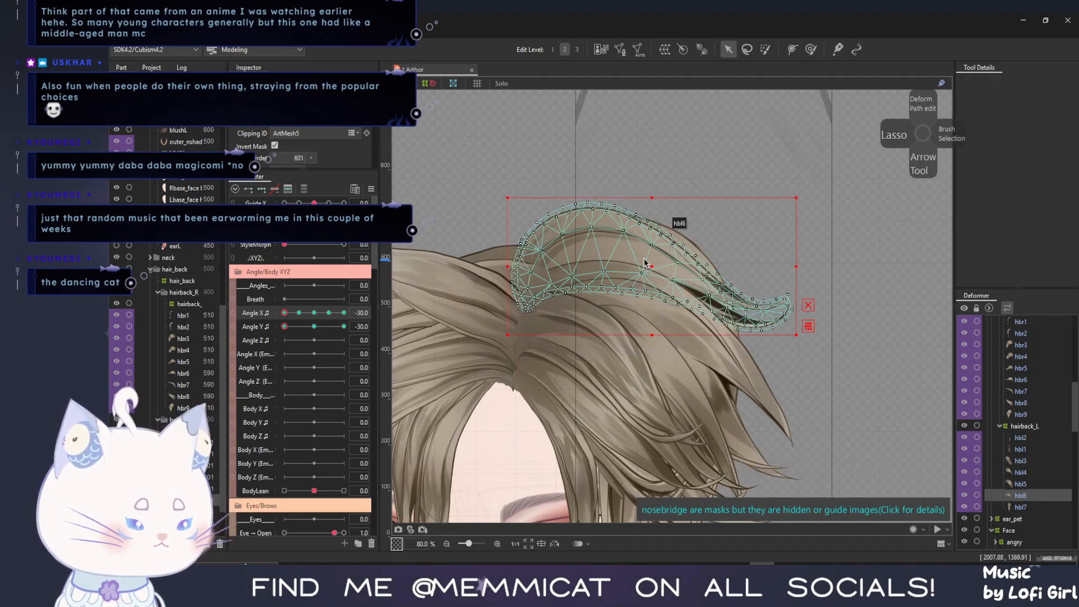
left_click_drag(649, 260, 650, 257)
mouse_move(284, 312)
left_mouse_down()
mouse_move(324, 326)
mouse_move(275, 317)
left_mouse_up()
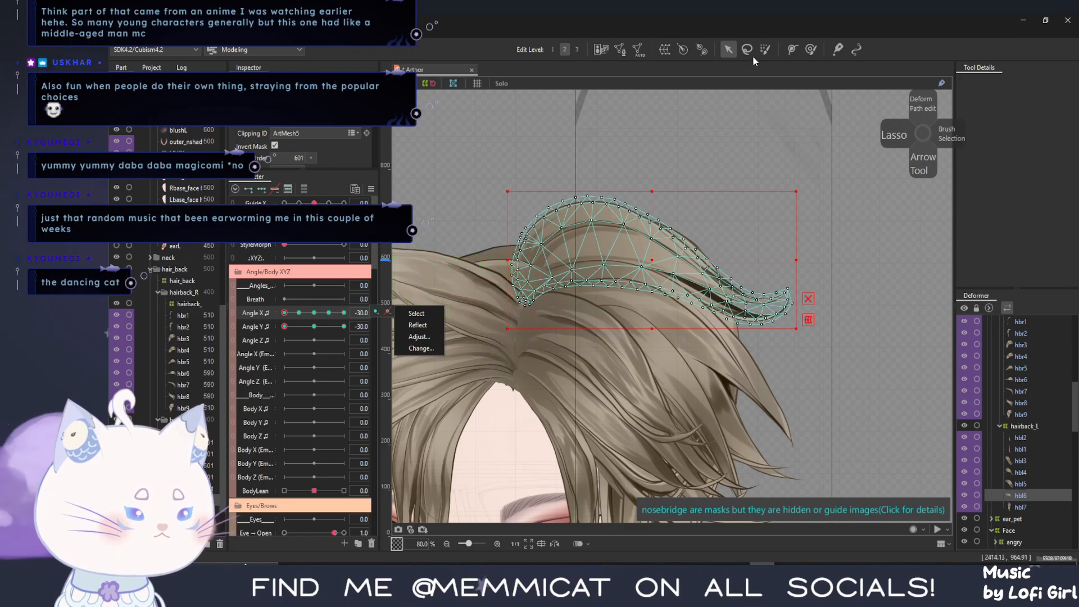
Adjust the lower edge of hbl6 with the deform brush at Angle X -30 and at Angle X -15
left_click(811, 48)
left_click(621, 327)
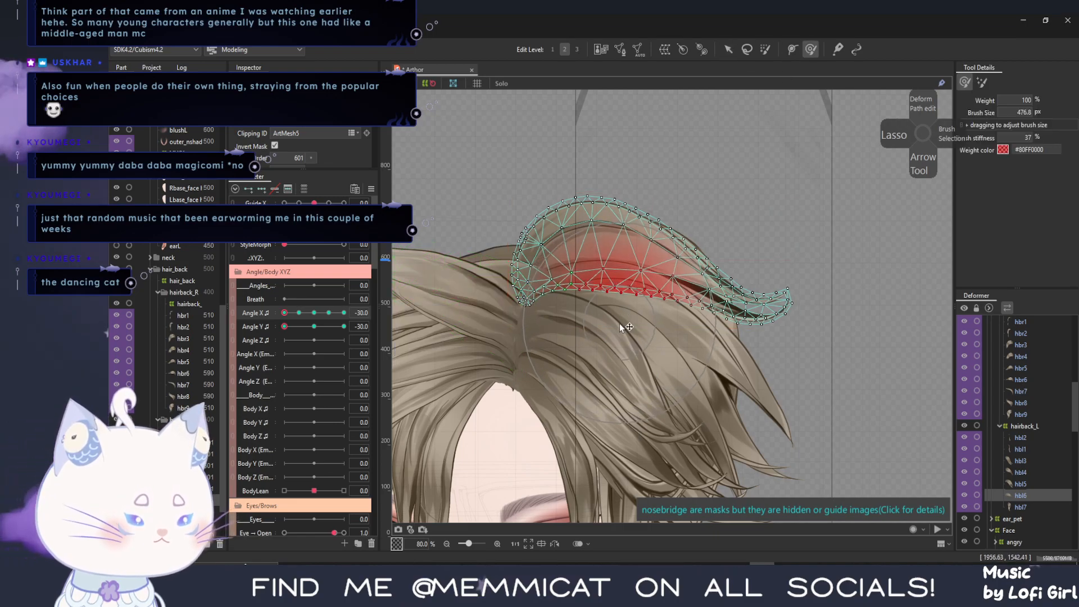
left_click(298, 313)
left_click_drag(646, 336, 647, 342)
Try to pull the outer edge of hbl6 outward at Angle X 30, Angle Y -30, and undo the deformation
mouse_move(313, 311)
left_mouse_down()
mouse_move(351, 310)
mouse_move(282, 313)
mouse_move(388, 312)
mouse_move(346, 317)
left_mouse_up()
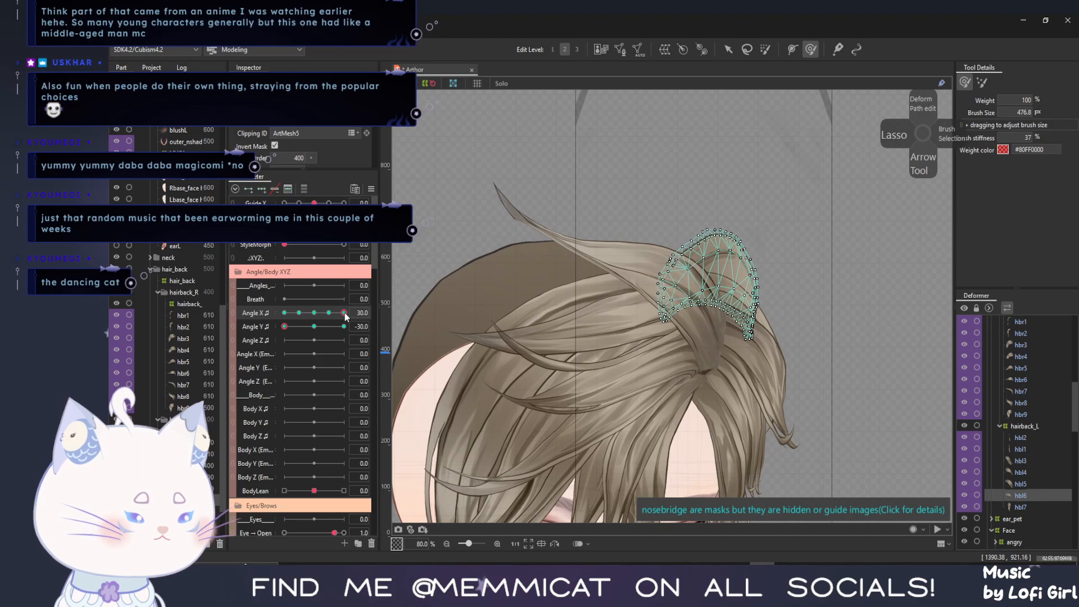
left_click_drag(809, 291, 819, 292)
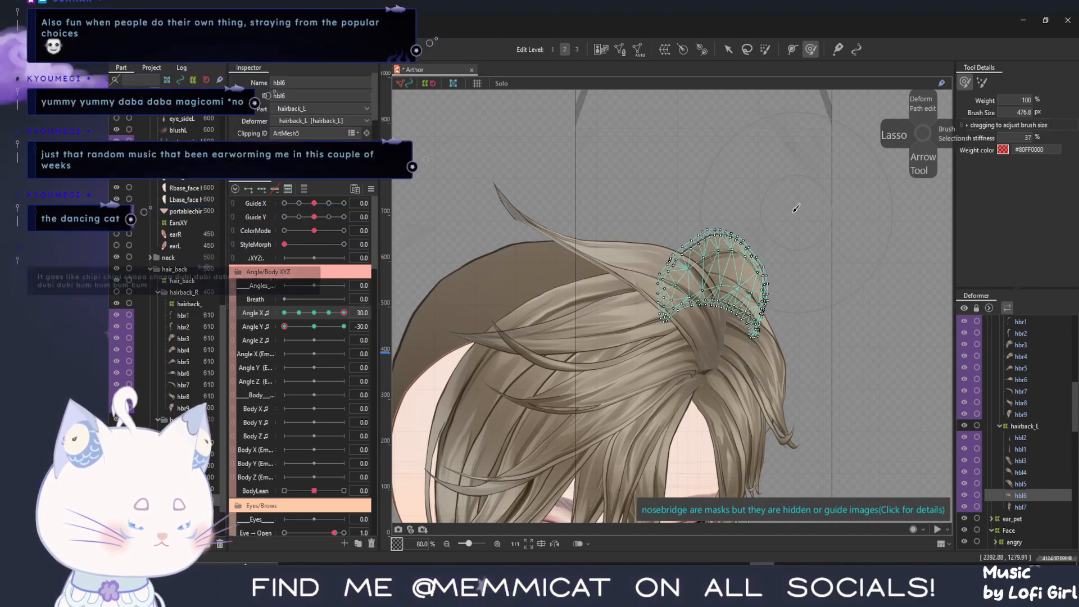
key("v")
key("ctrl+z")
key("b")
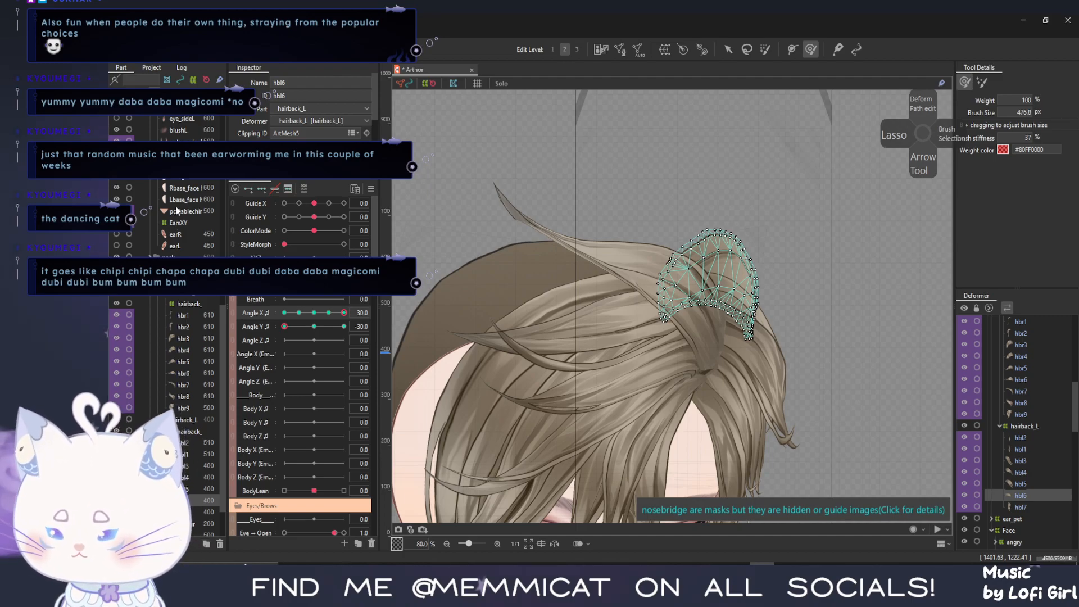
left_click(922, 133)
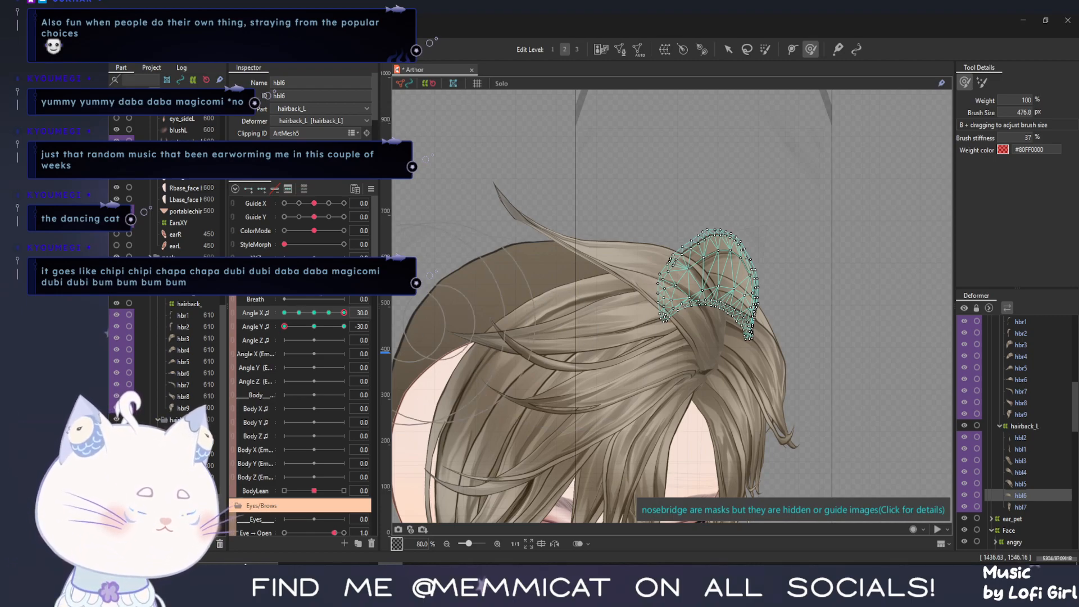
Return Angle X to 0 and save the model
left_click(314, 313)
left_click(117, 33)
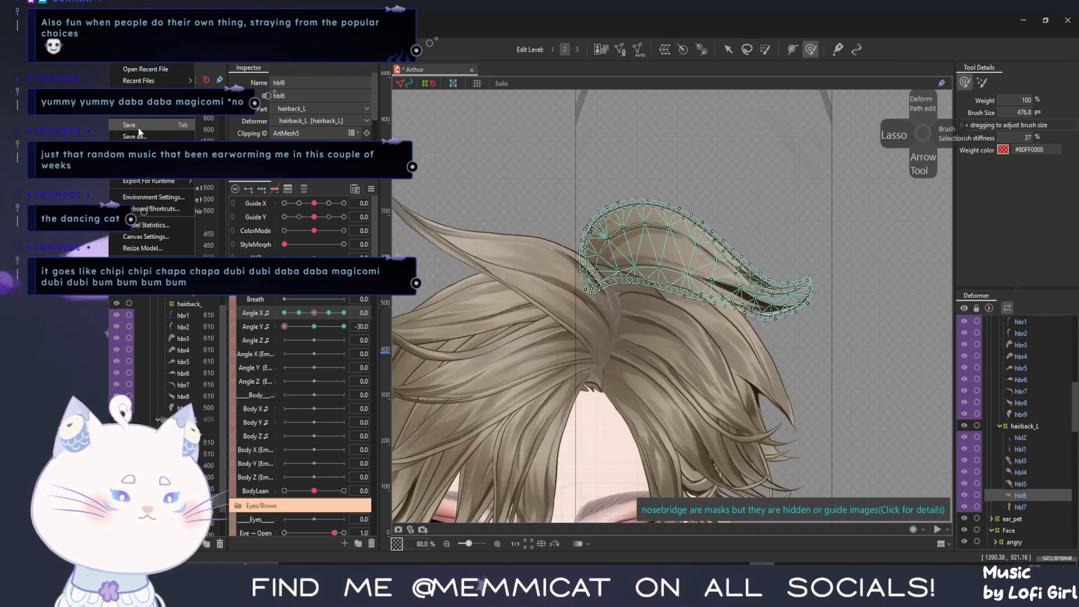
left_click(139, 128)
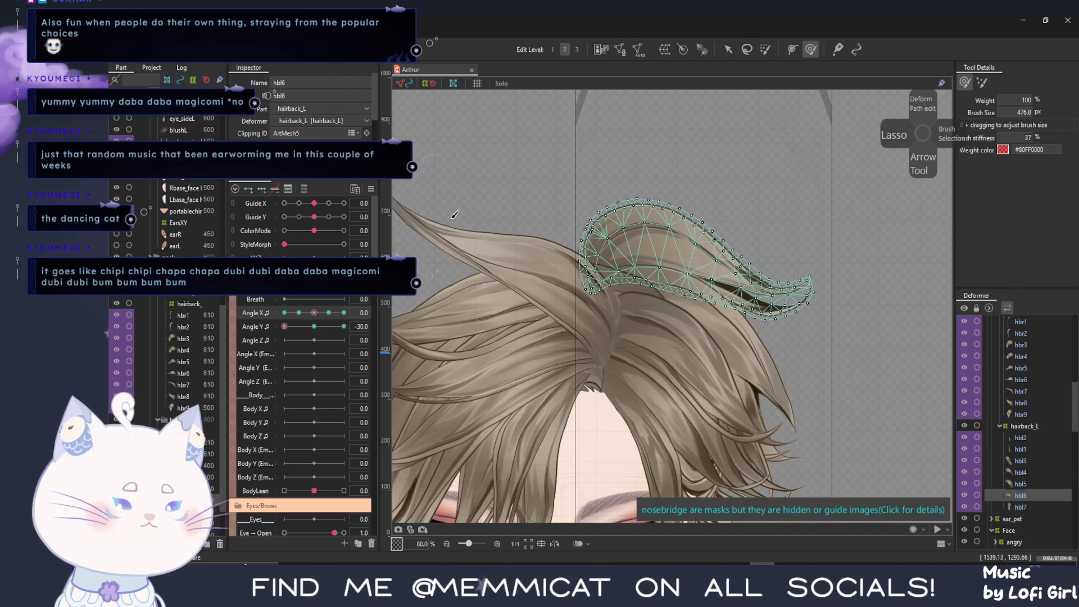
Preview the head and hair movement in the physics settings and return to the model
left_click(182, 35)
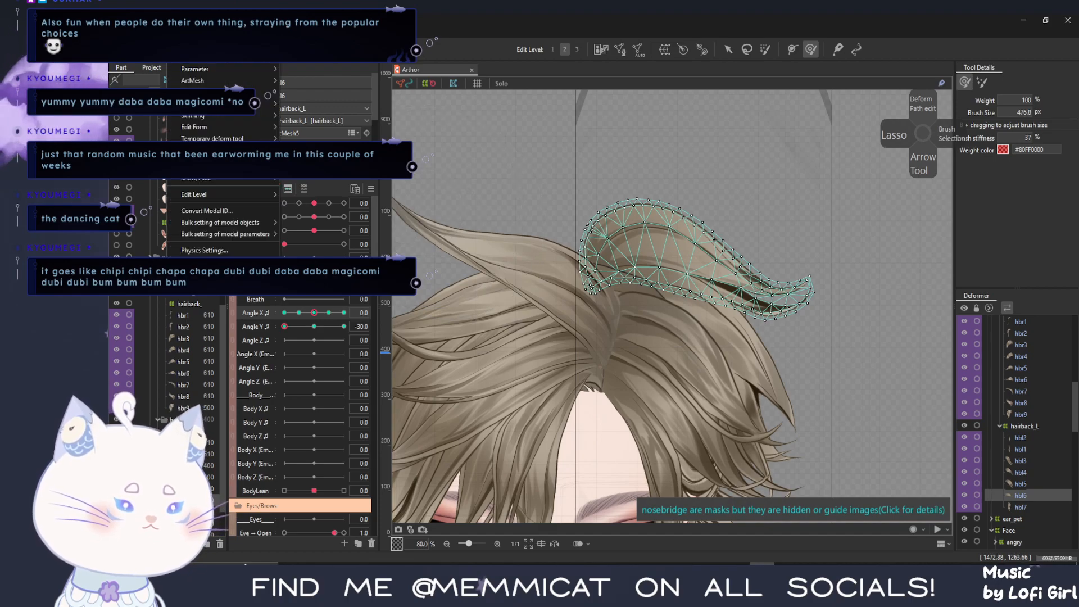
left_click(211, 251)
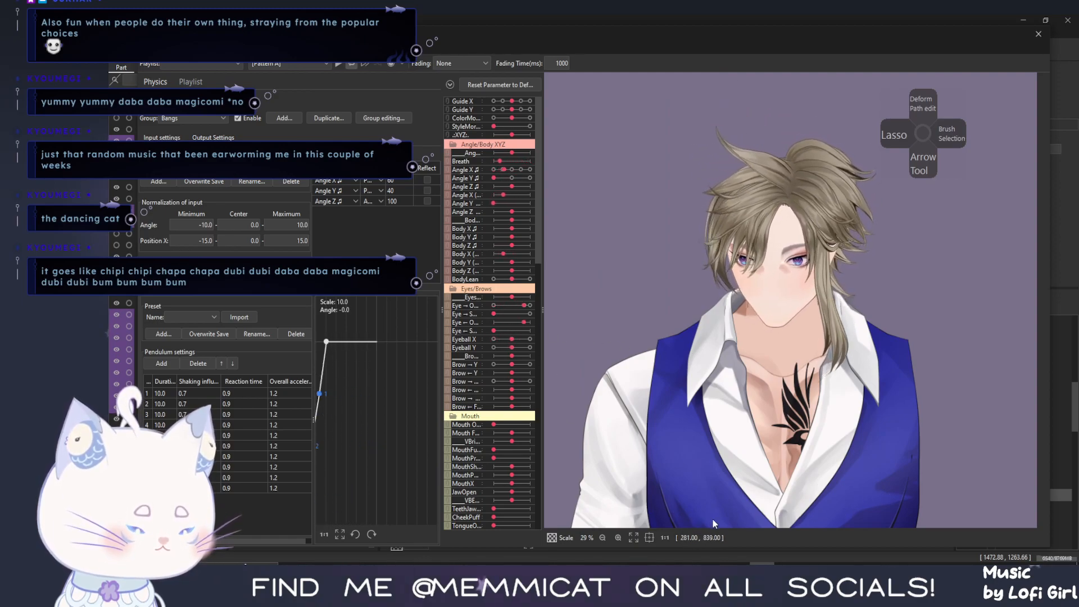
left_click(1038, 35)
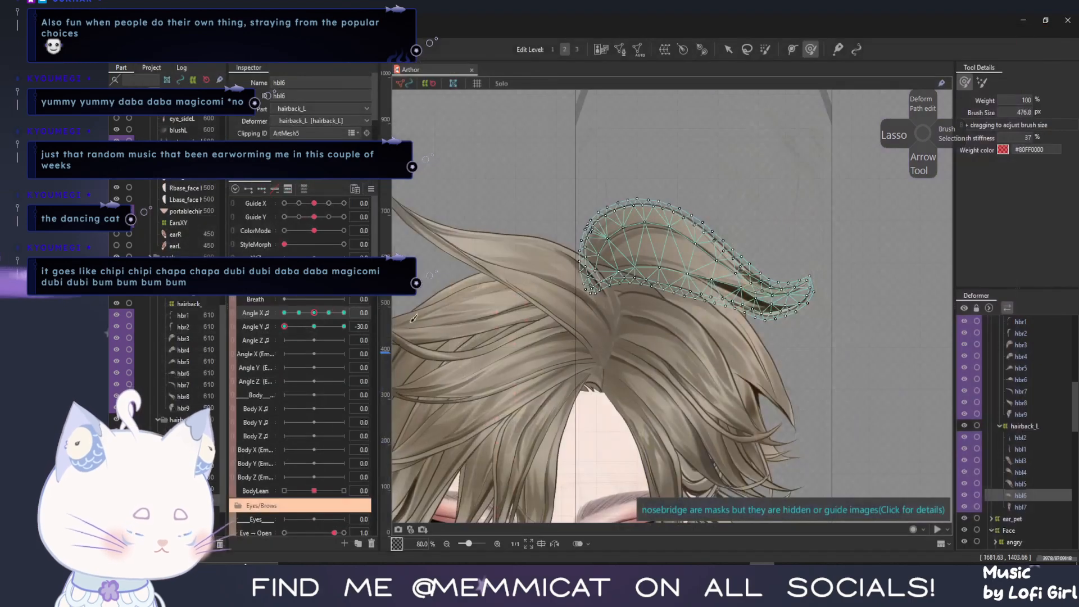
With onion skin on at Angle X 15, Angle Y -30, narrow hbl6 from its root side and pull its tip inward, checking towards Angle X 30
mouse_move(321, 317)
left_mouse_down()
mouse_move(344, 324)
mouse_move(331, 329)
mouse_move(328, 308)
mouse_move(356, 323)
mouse_move(322, 329)
left_mouse_up()
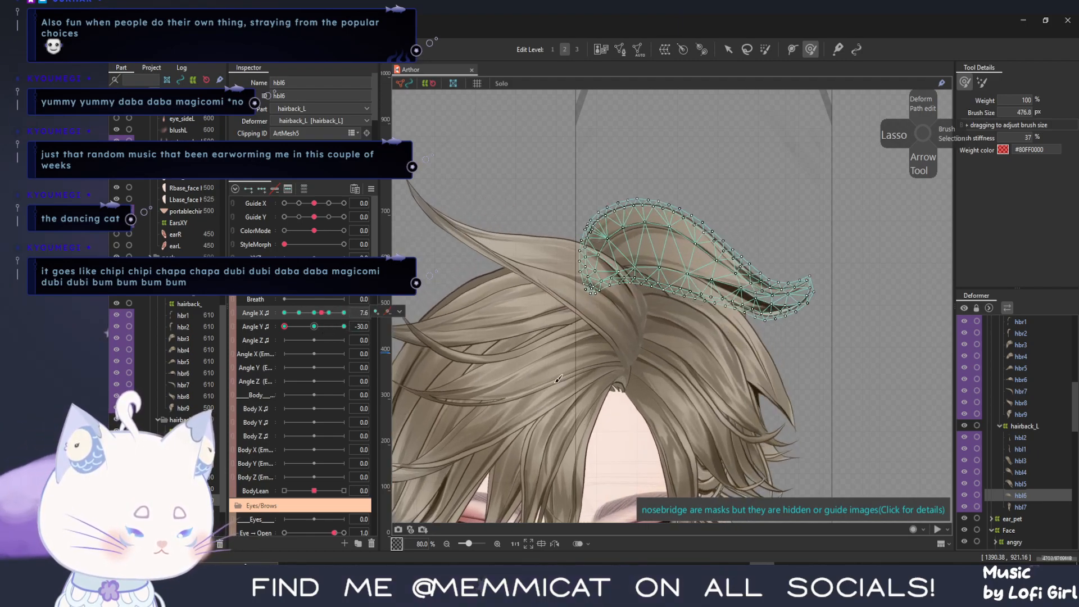
left_click(328, 313)
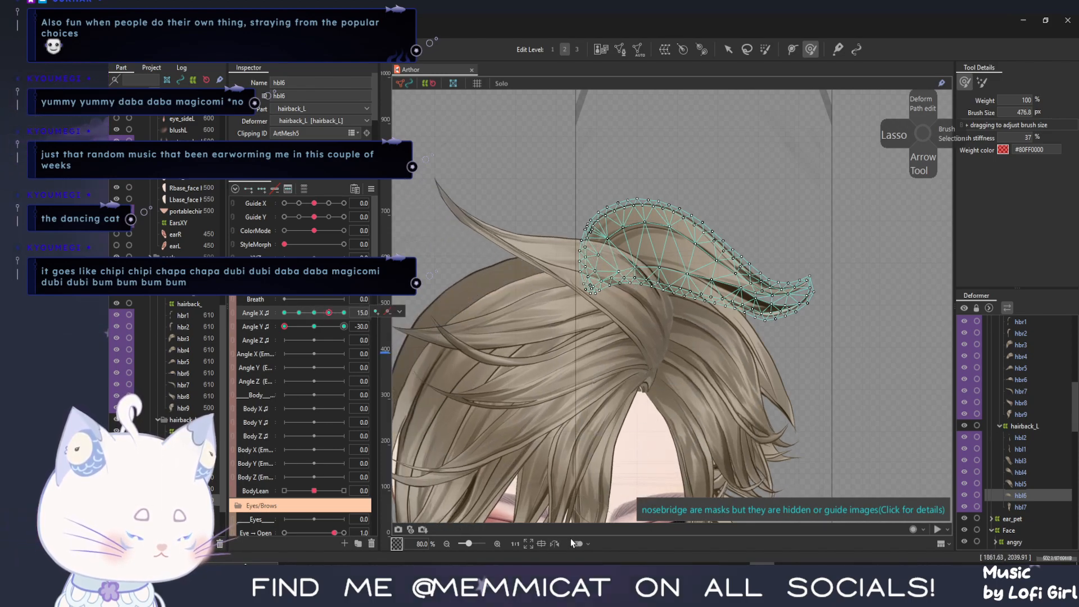
left_click(575, 544)
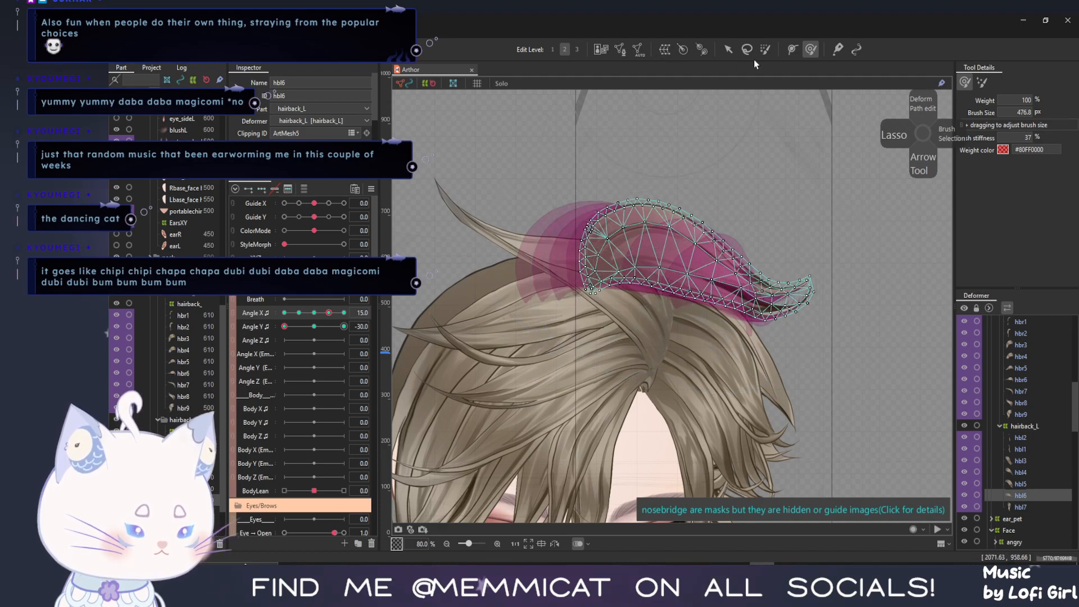
left_click(730, 49)
left_click_drag(578, 263, 622, 275)
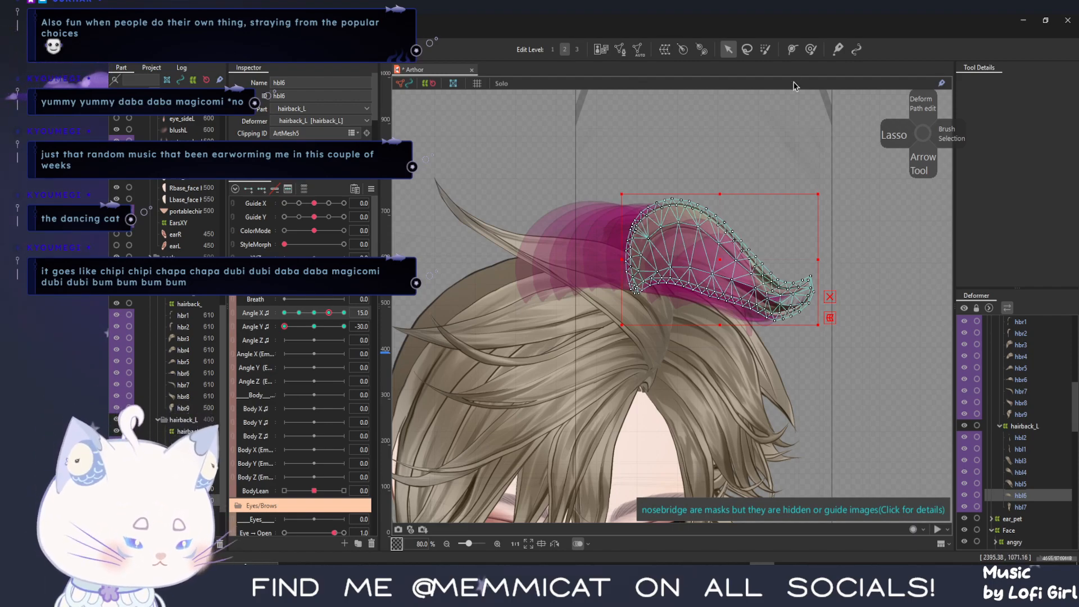
left_click(812, 51)
left_click_drag(810, 284, 767, 289)
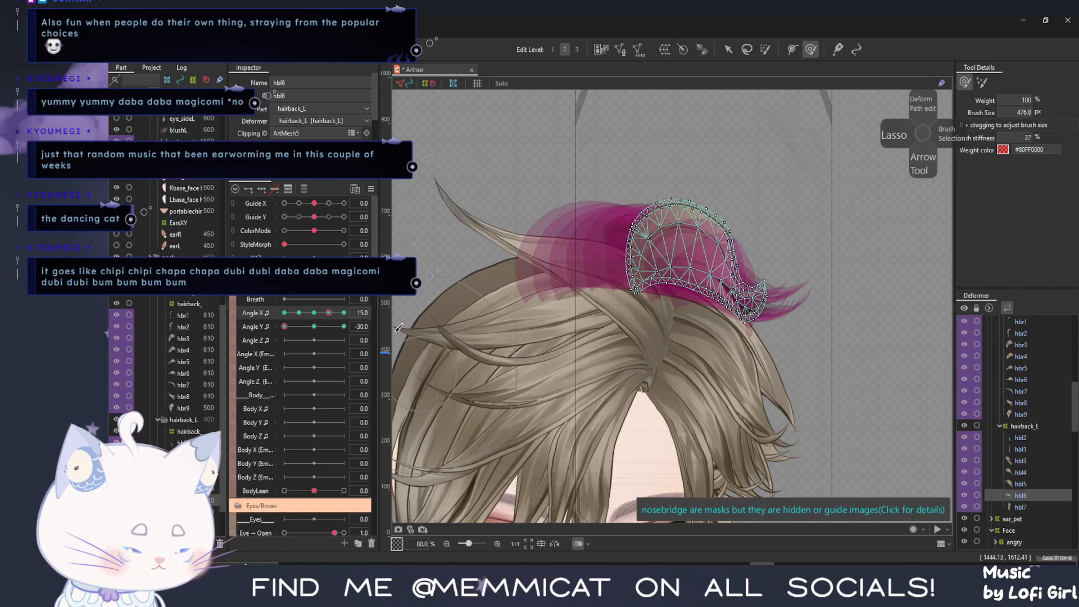
left_click_drag(329, 313, 350, 312)
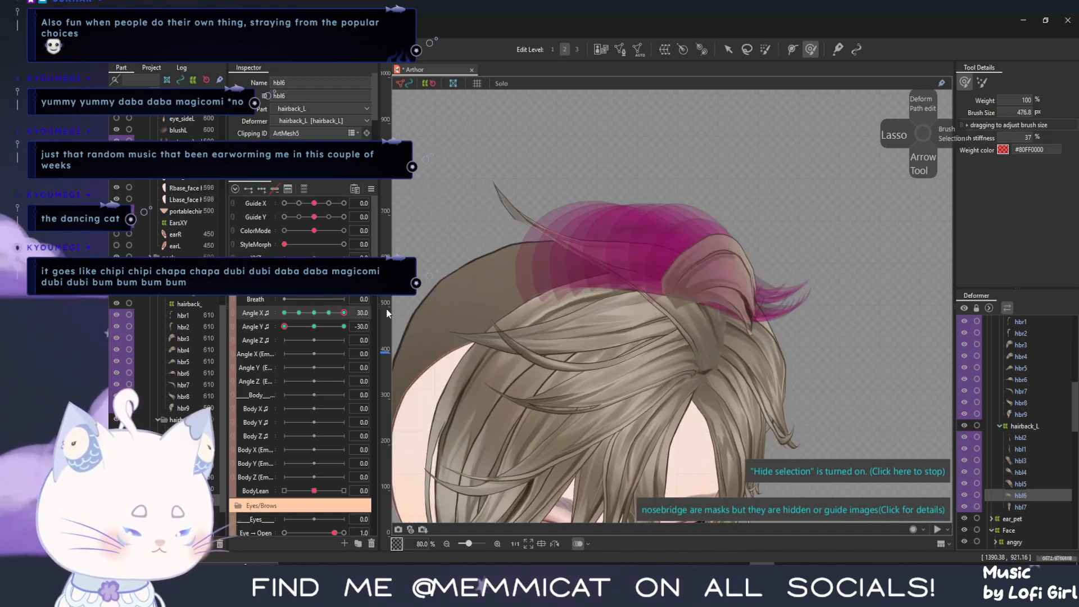
Check strand hbr5 over the upper Angle X range up to 30 while Angle Y stays at -30
left_click(187, 361)
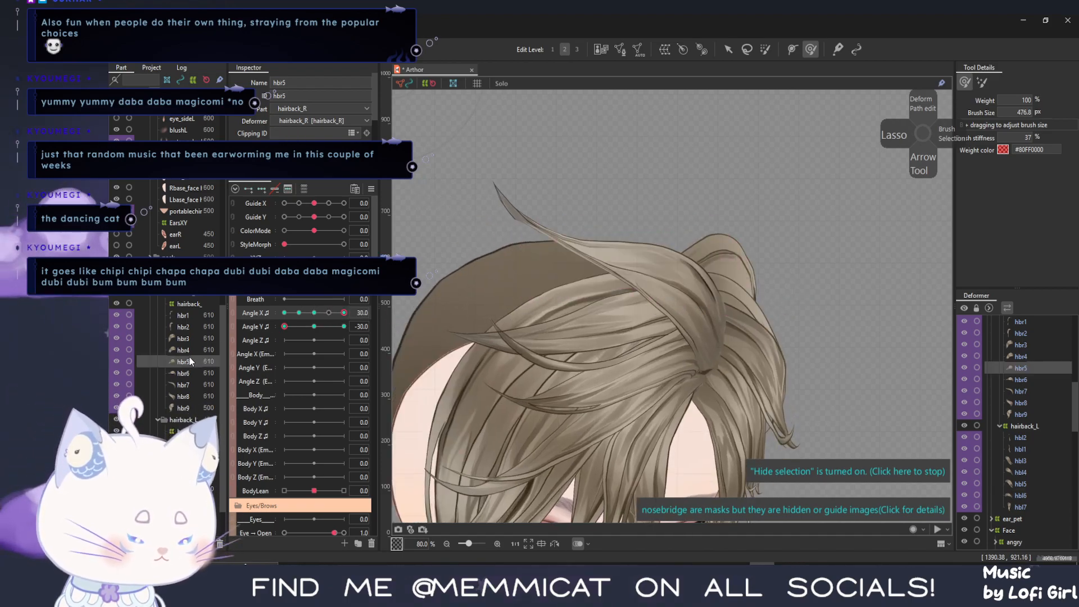
left_click_drag(344, 312, 341, 316)
left_click_drag(329, 314, 348, 310)
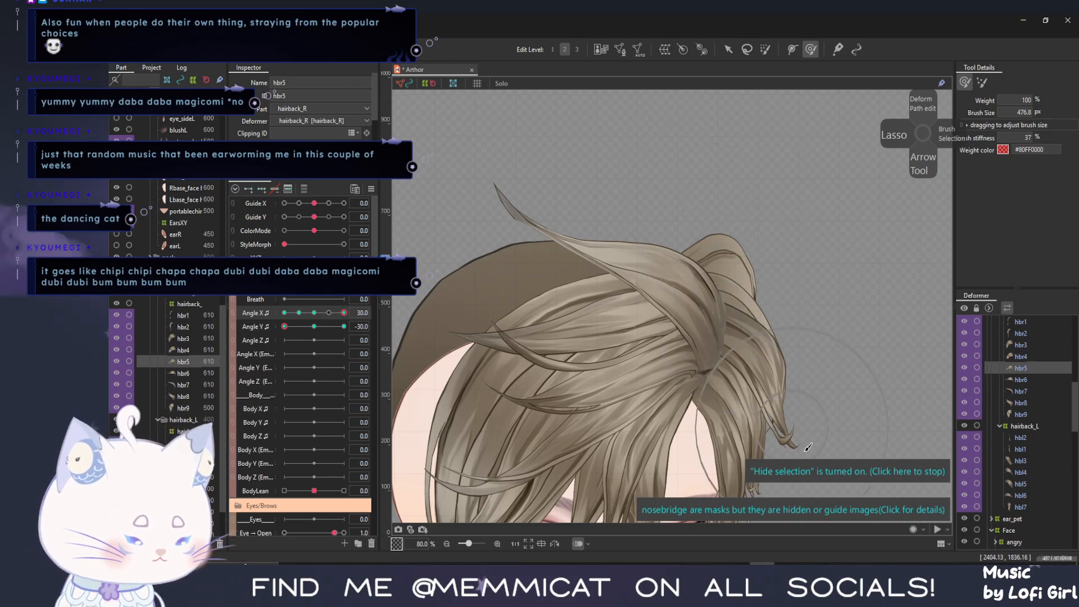
left_click(800, 473)
Nudge the upper inner edge of hbl6 outward with the deform brush at Angle X 30, Angle Y -30, turning onion skin off and hiding the selection
left_click(728, 49)
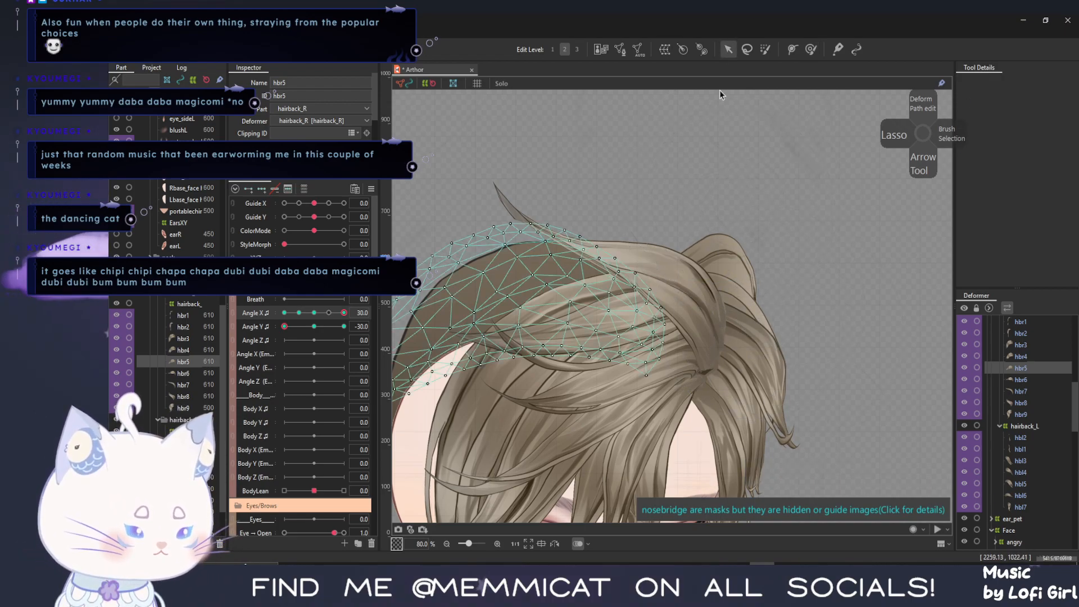
left_click(737, 265)
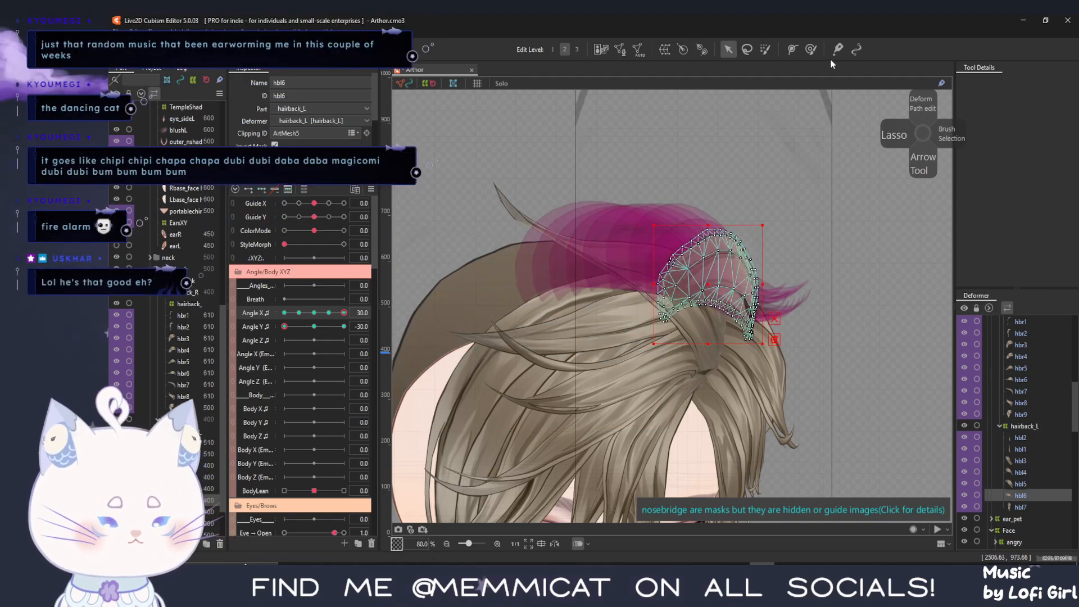
left_click(810, 49)
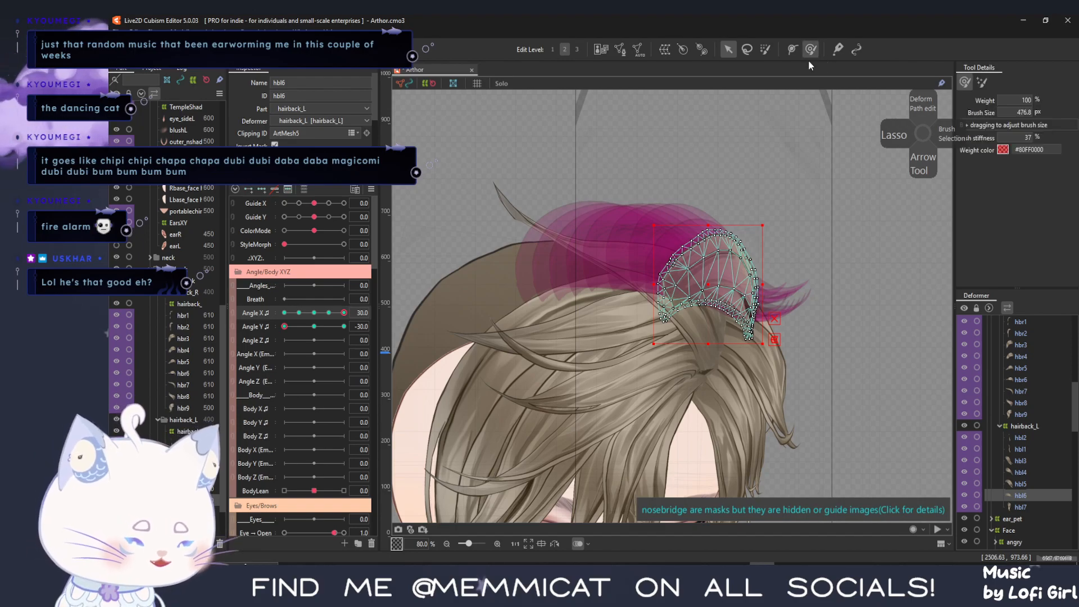
mouse_move(701, 226)
left_mouse_down()
mouse_move(708, 219)
mouse_move(673, 220)
left_mouse_up()
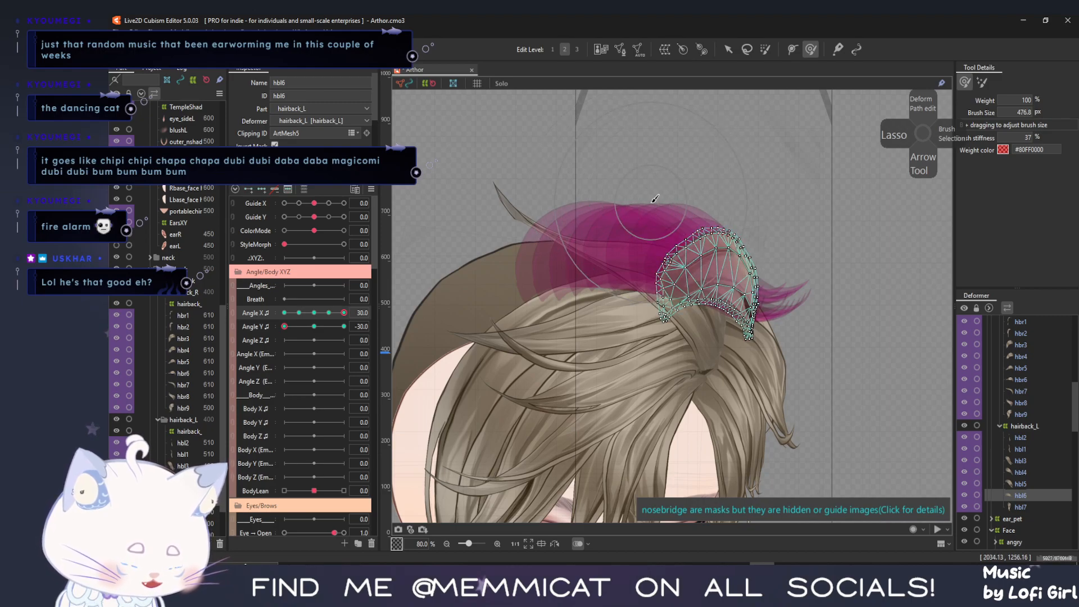
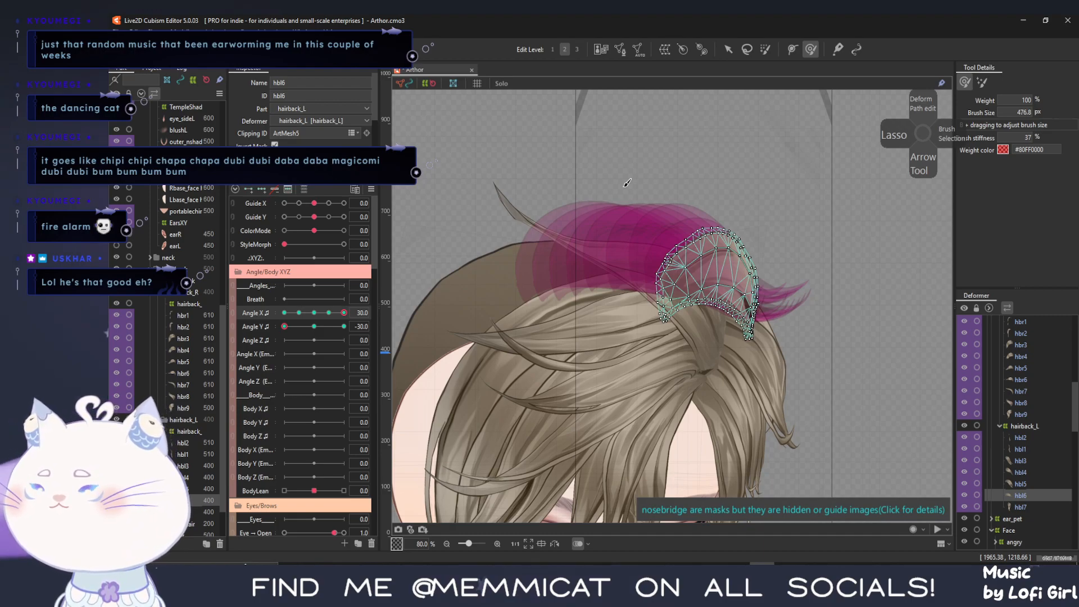
left_click(577, 543)
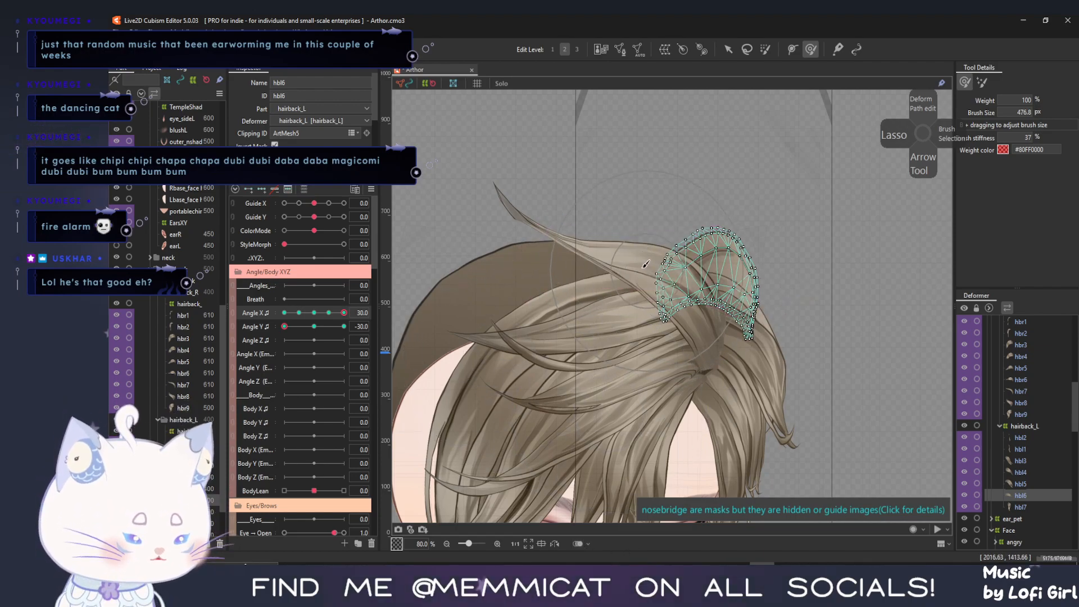
left_click_drag(645, 264, 623, 207)
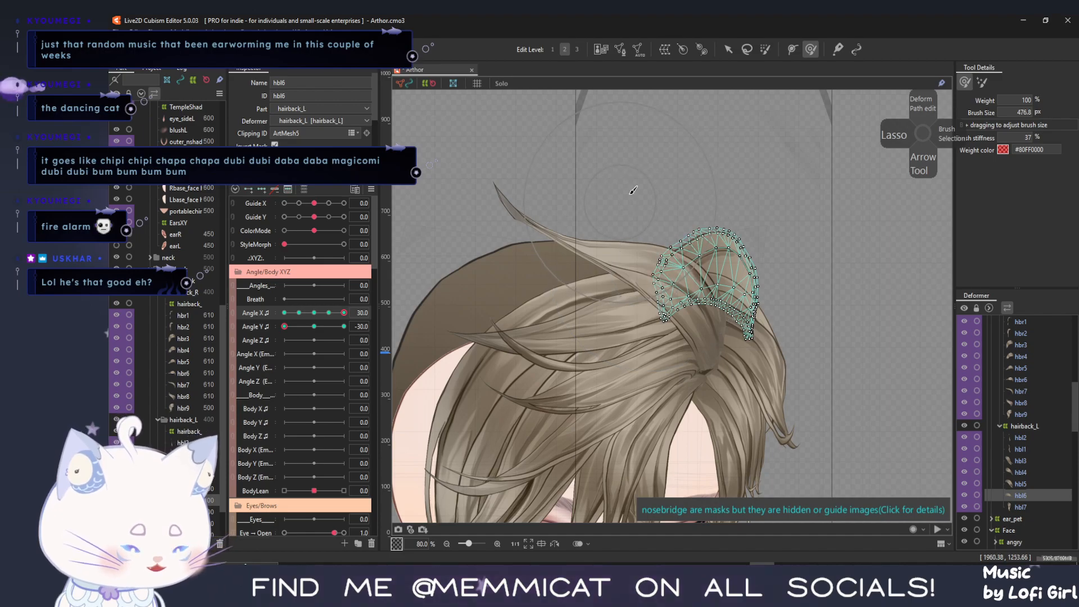
key("ctrl+t")
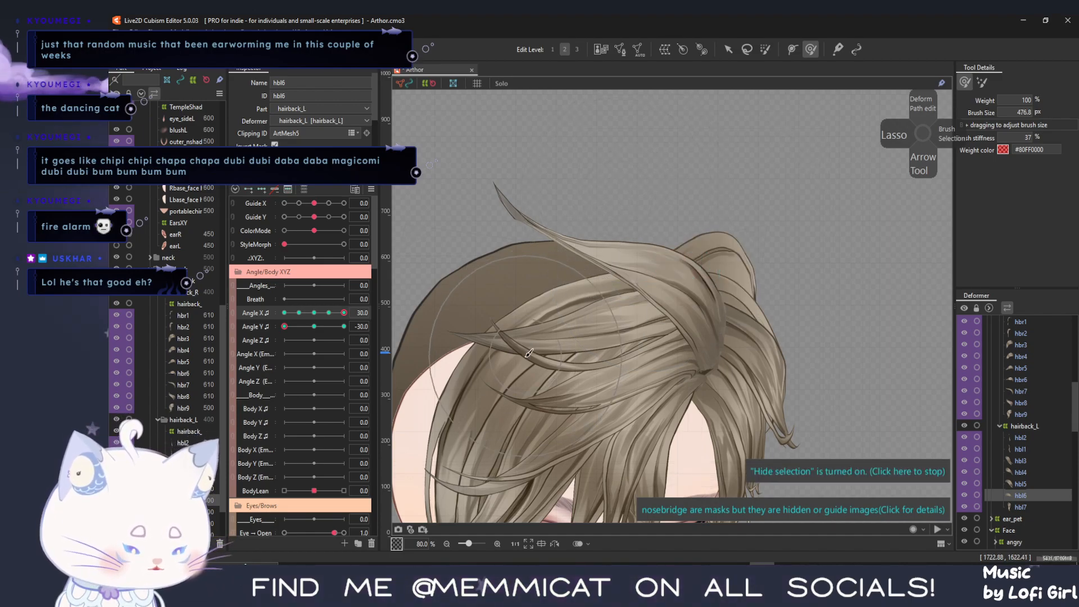
Return Angle X and Angle Y to 0 and select the back-hair strand hbl2
scroll(486, 371, "down", 4)
left_click_drag(335, 317, 313, 316)
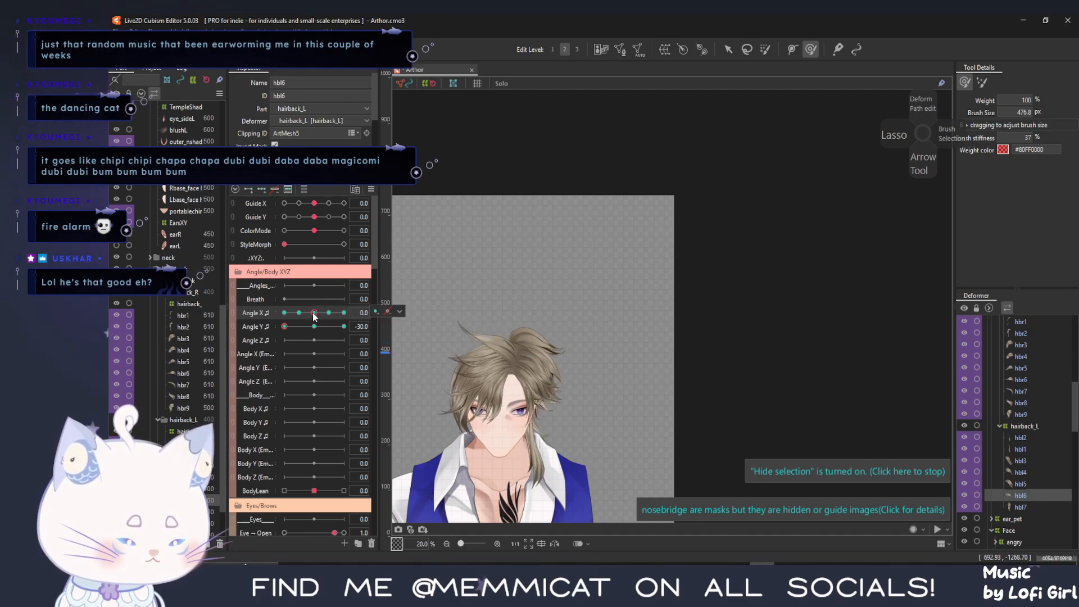
left_click(314, 327)
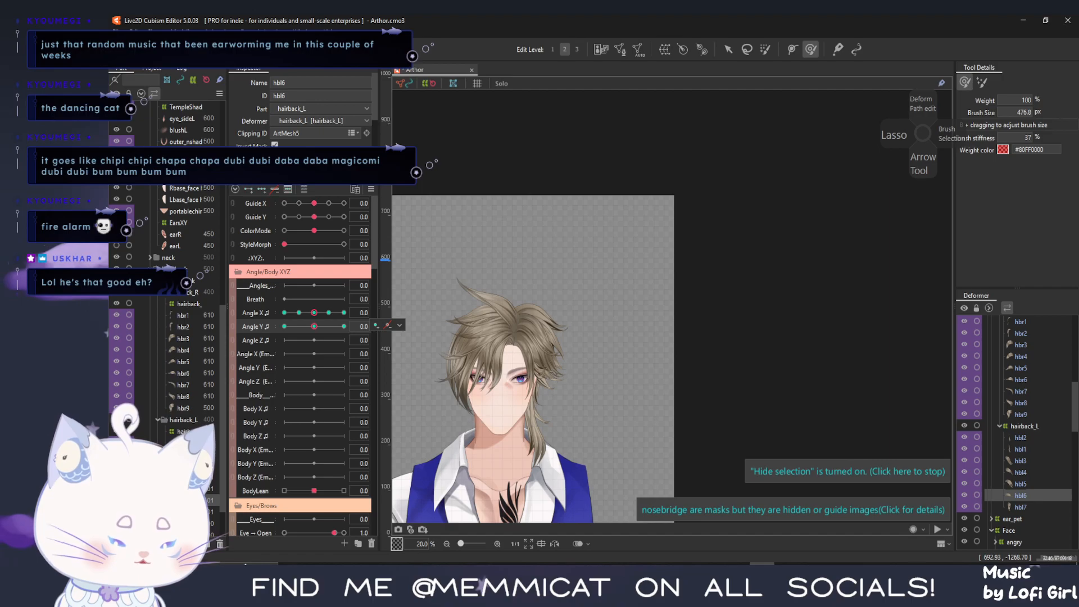
left_click(184, 443)
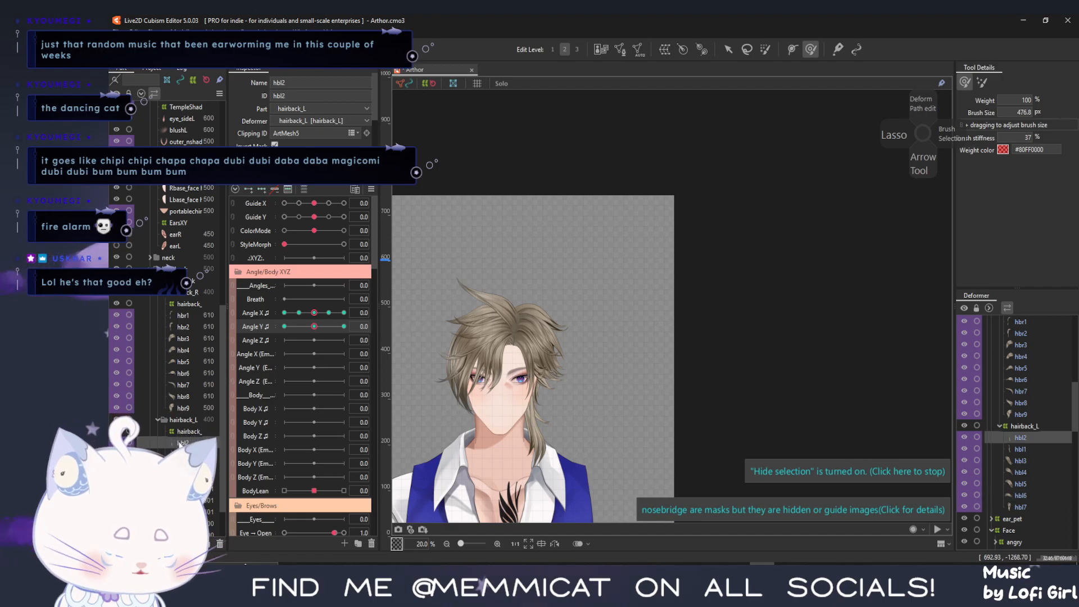
Look through the individual hair strand parameters in the physics Hair folder, from H11A down to HL1C
left_click(119, 292)
scroll(507, 443, "up", 2)
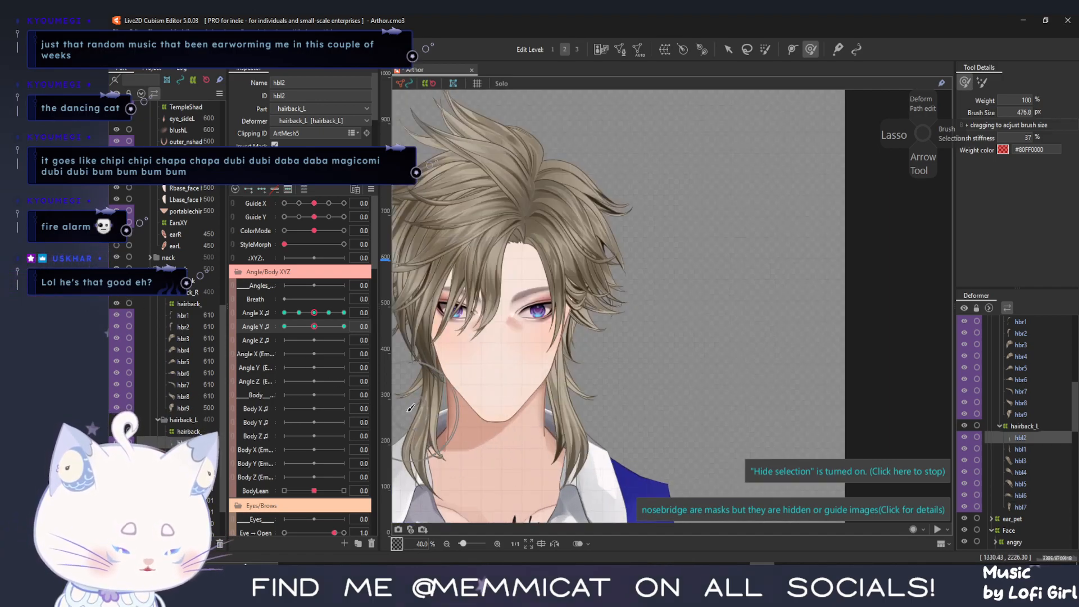
left_click_drag(520, 353, 533, 456)
scroll(346, 450, "down", 10)
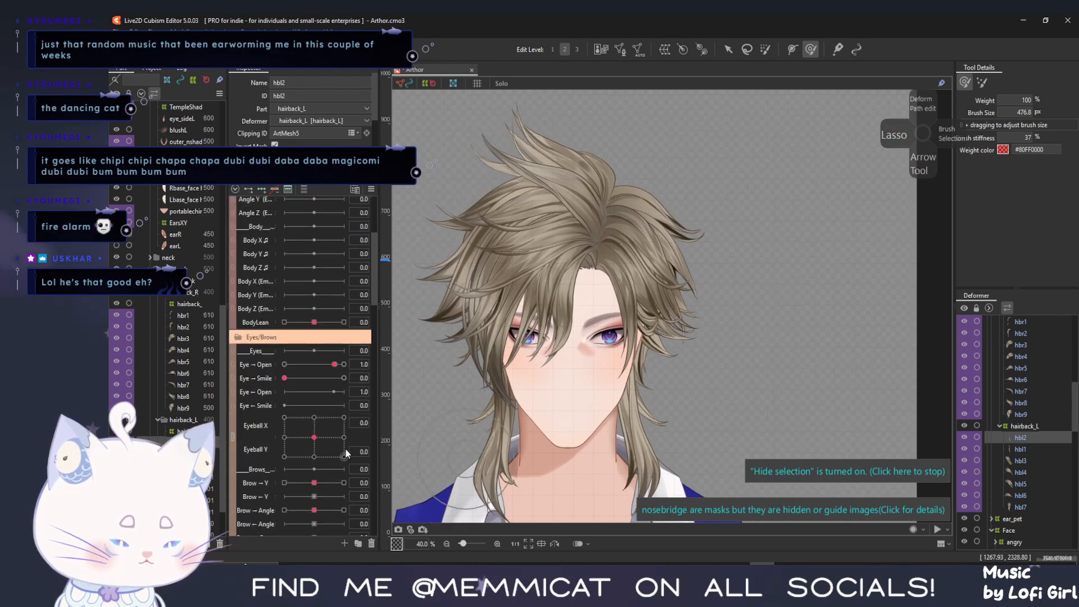
scroll(345, 449, "down", 5)
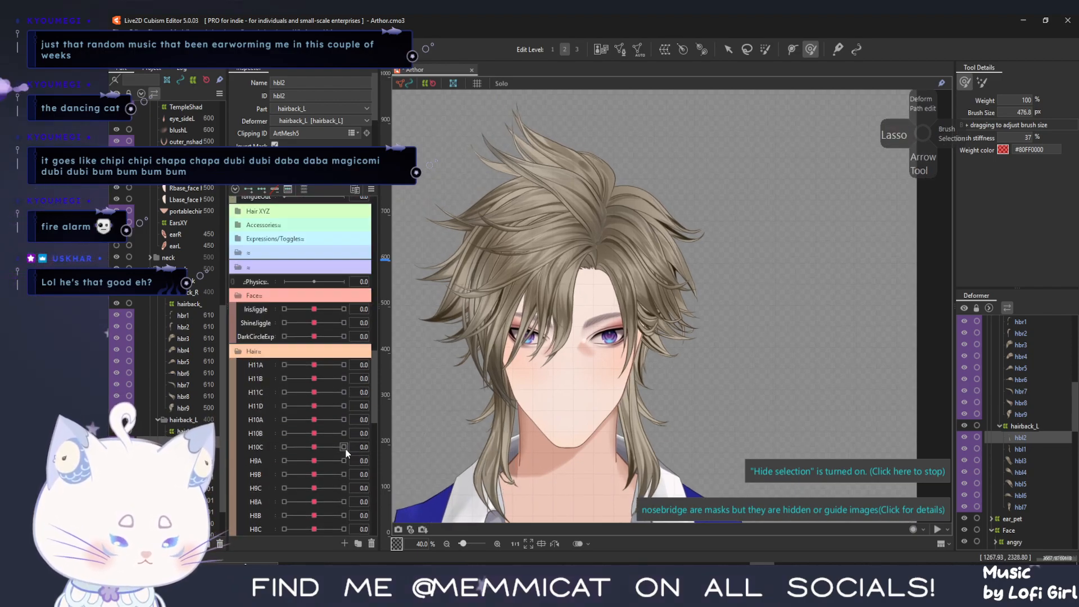
scroll(346, 449, "down", 5)
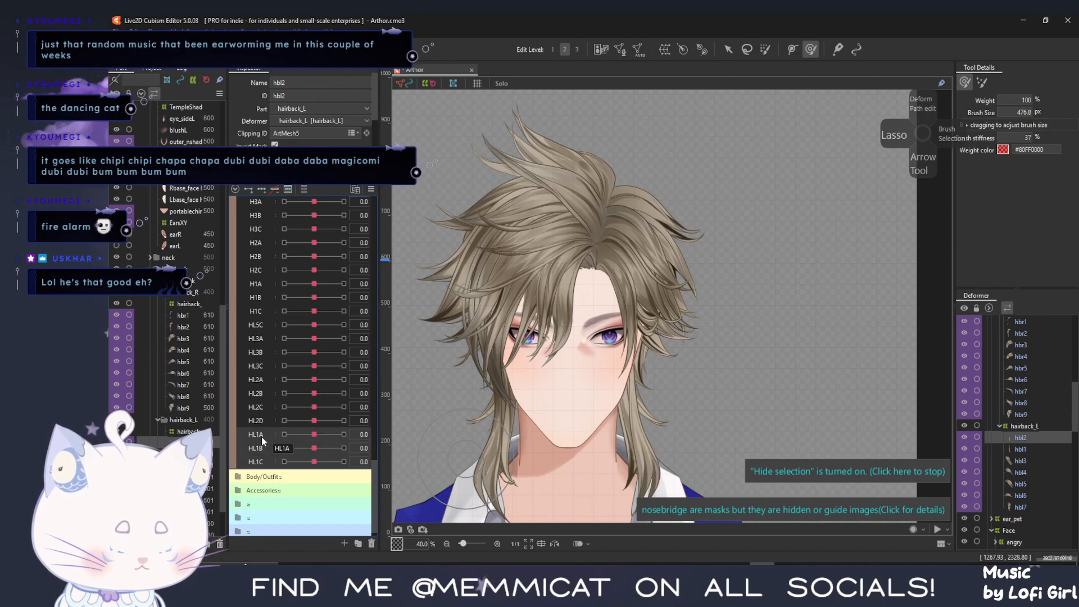
right_click(261, 437)
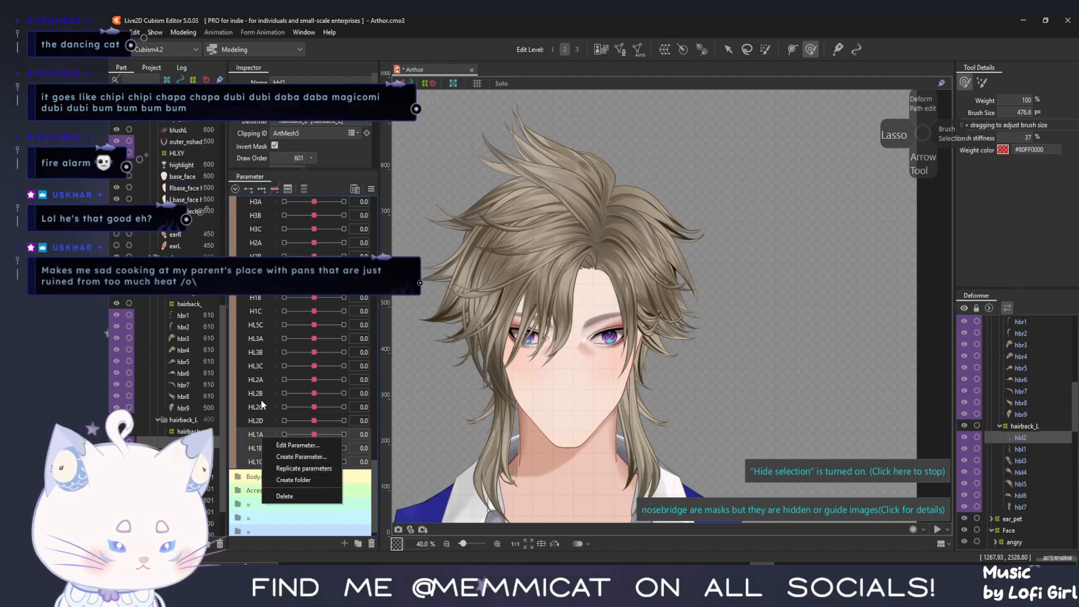
scroll(260, 400, "up", 6)
scroll(262, 403, "up", 5)
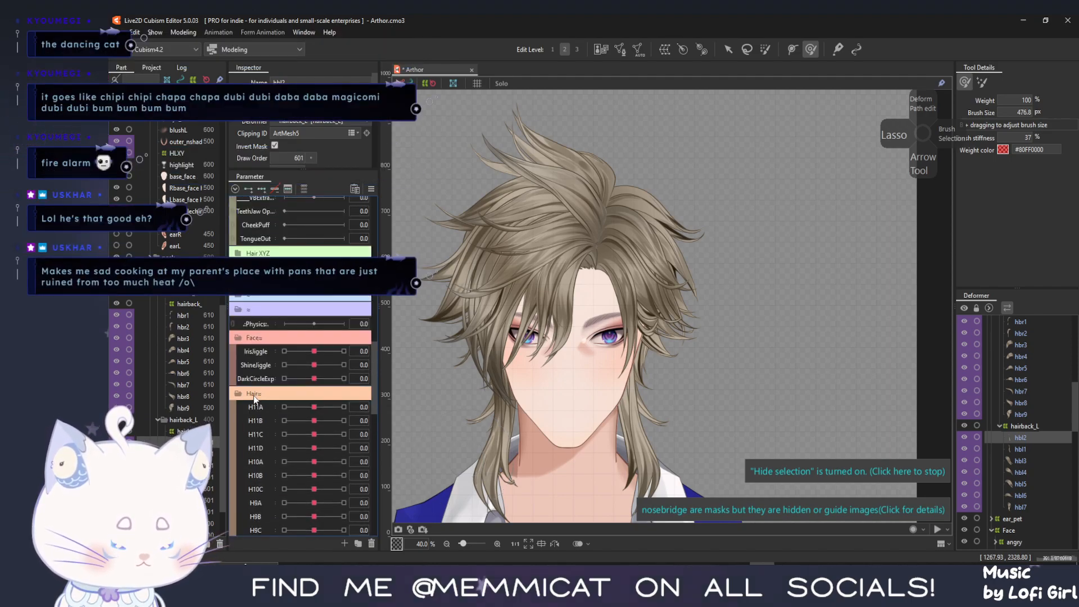
Rename the physics hair parameter folder as "Hair"
double_click(254, 395)
type("Hair")
key("Return")
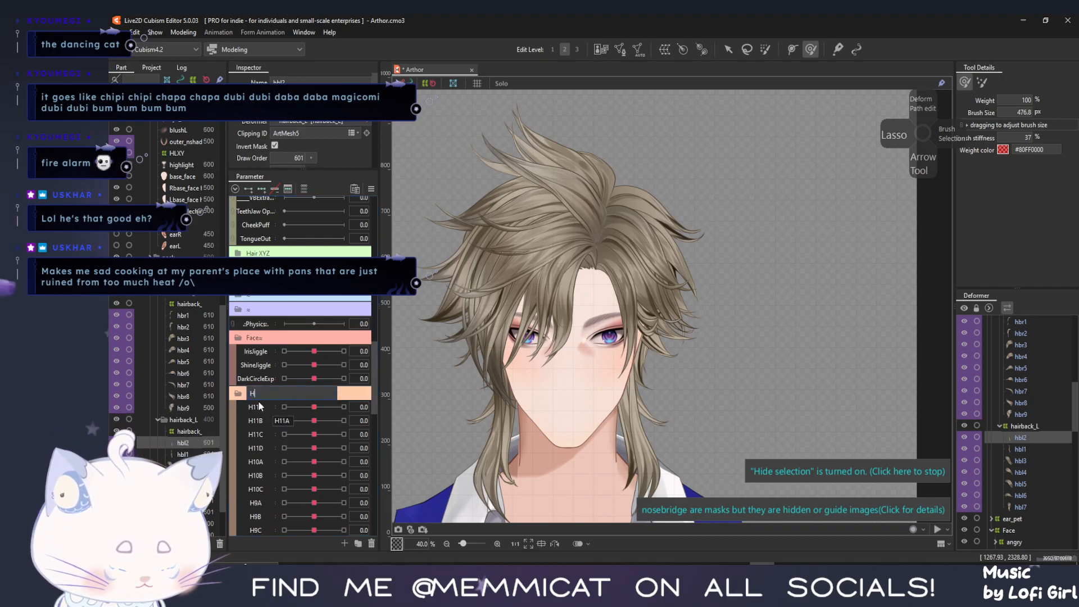
type("Bangs")
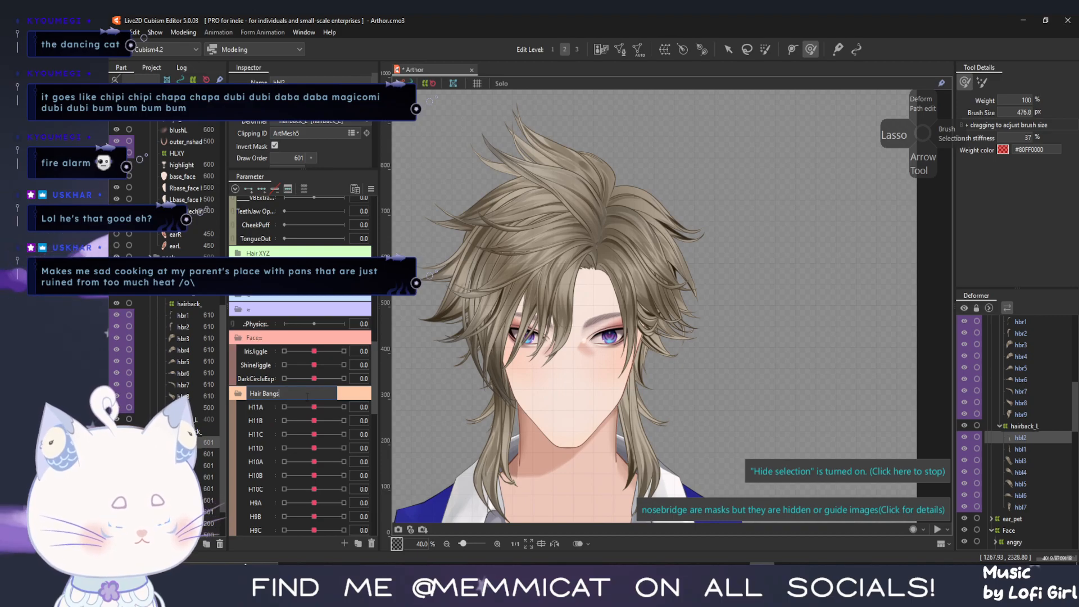
left_click(278, 409)
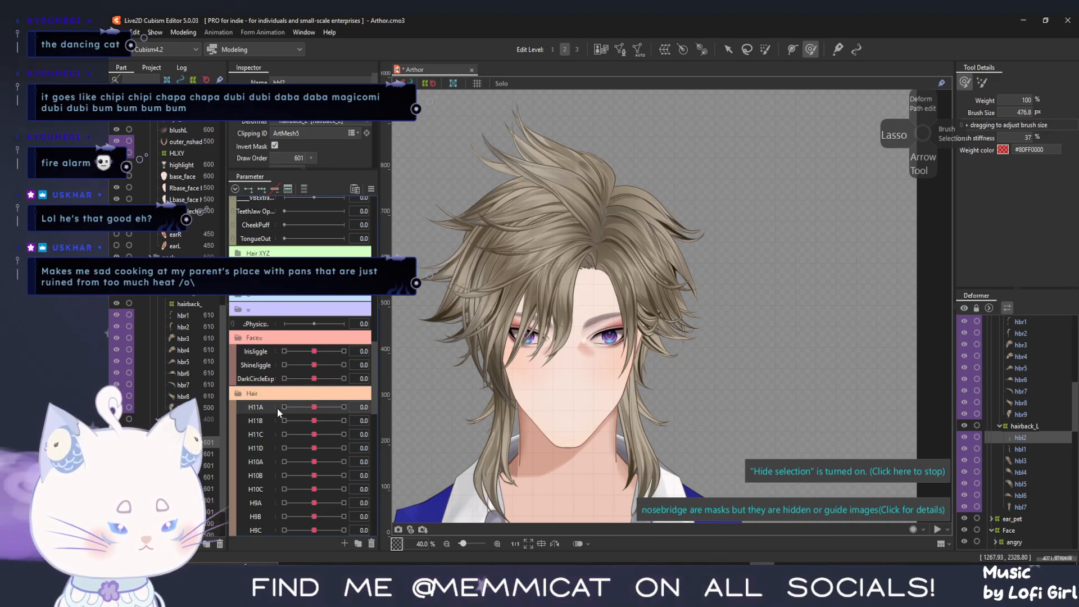
Create a parameter named "Hair Bangs" with the ID "Hairbangstitle" and place it above H11A in the Hair folder
left_click(344, 544)
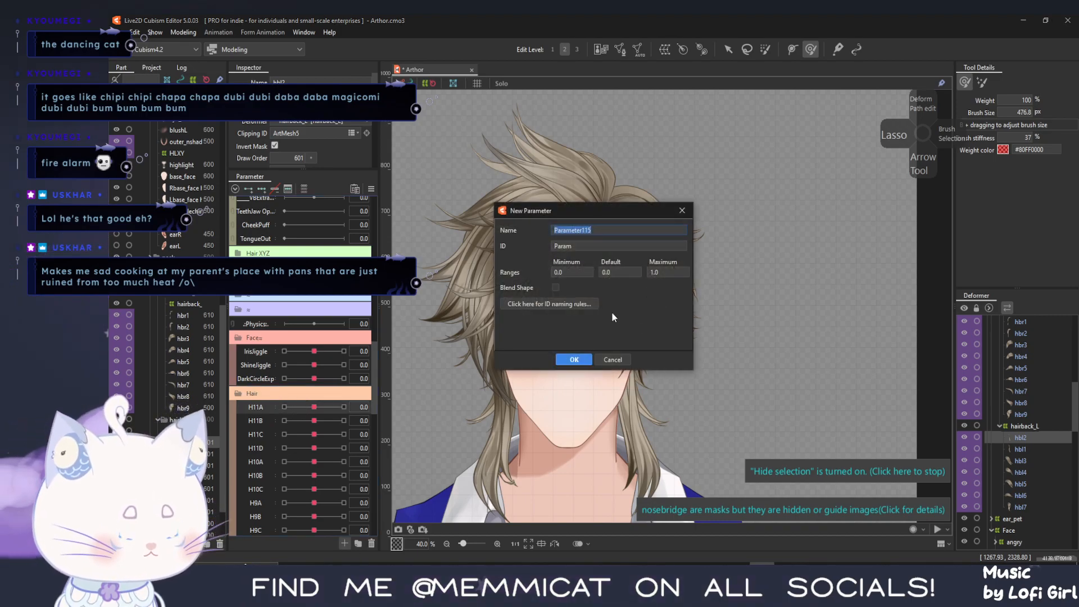
type("Bangs")
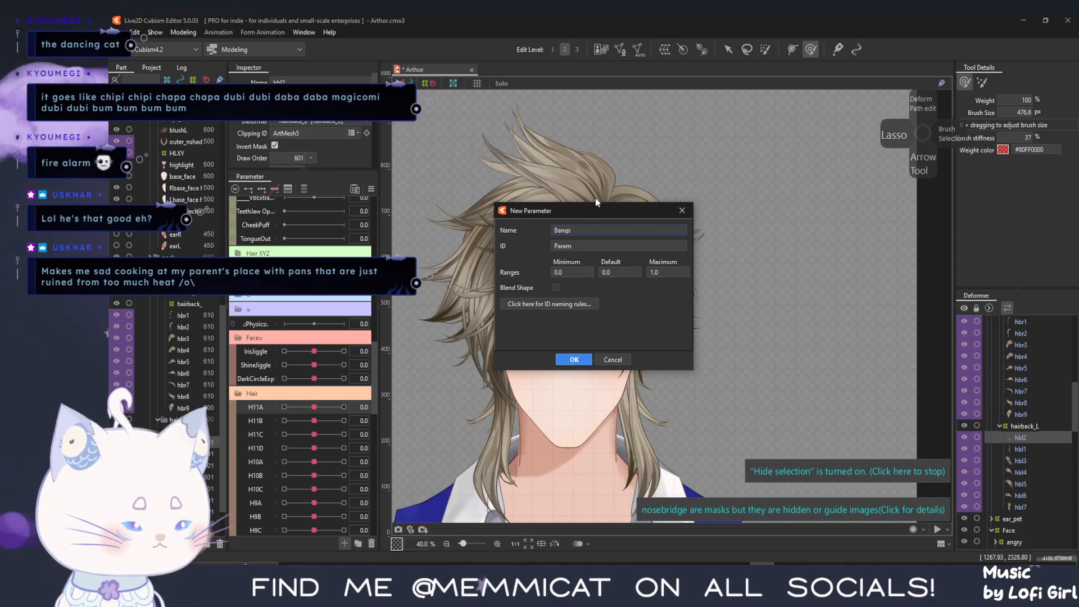
left_click_drag(579, 231, 511, 240)
type("Hair Bangs")
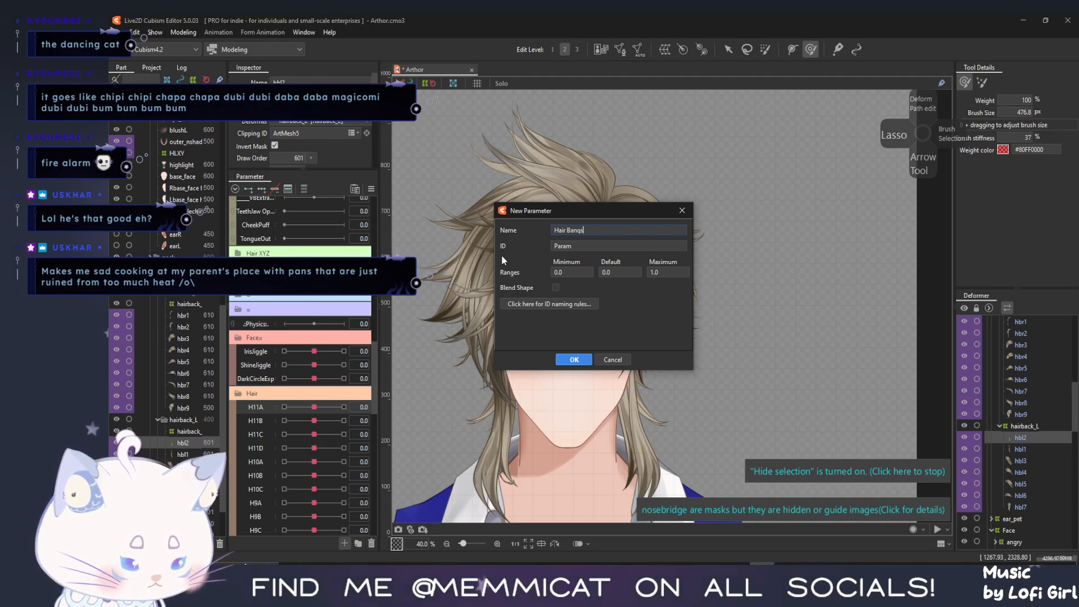
double_click(567, 244)
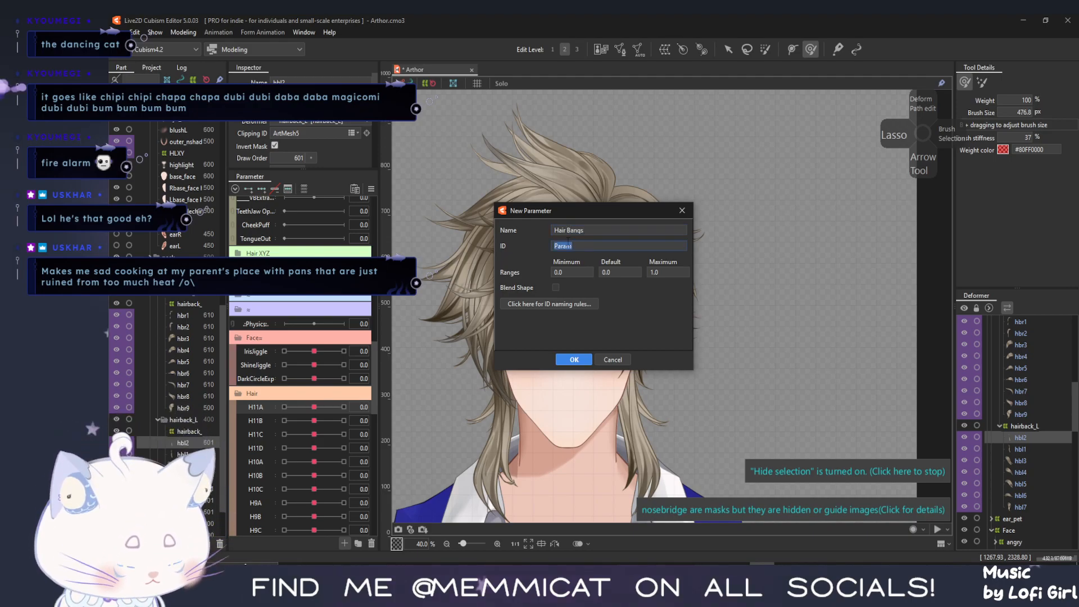
type("Hairbangstitle")
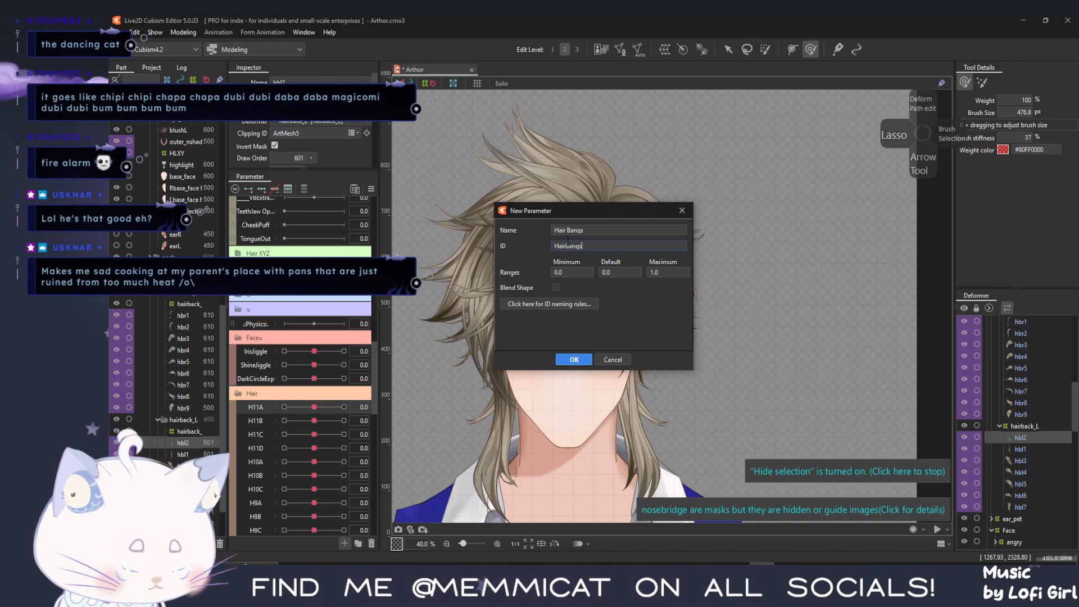
left_click(574, 359)
left_click_drag(256, 421, 265, 407)
Rename the Hair Bangs parameter as "-Hair Bangs-" so that it serves as a section title
double_click(263, 410)
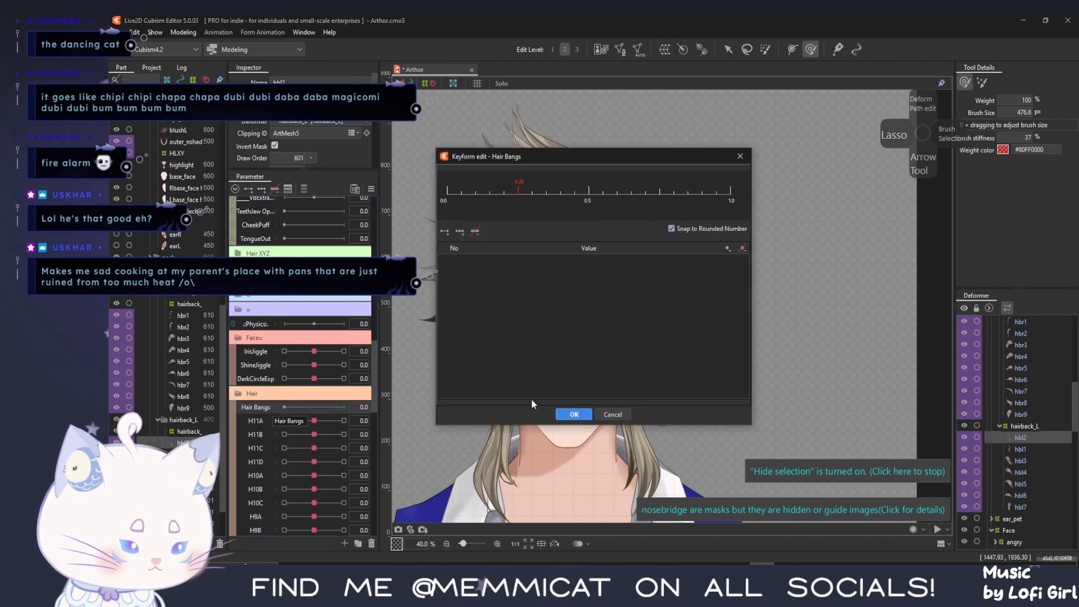
left_click(612, 414)
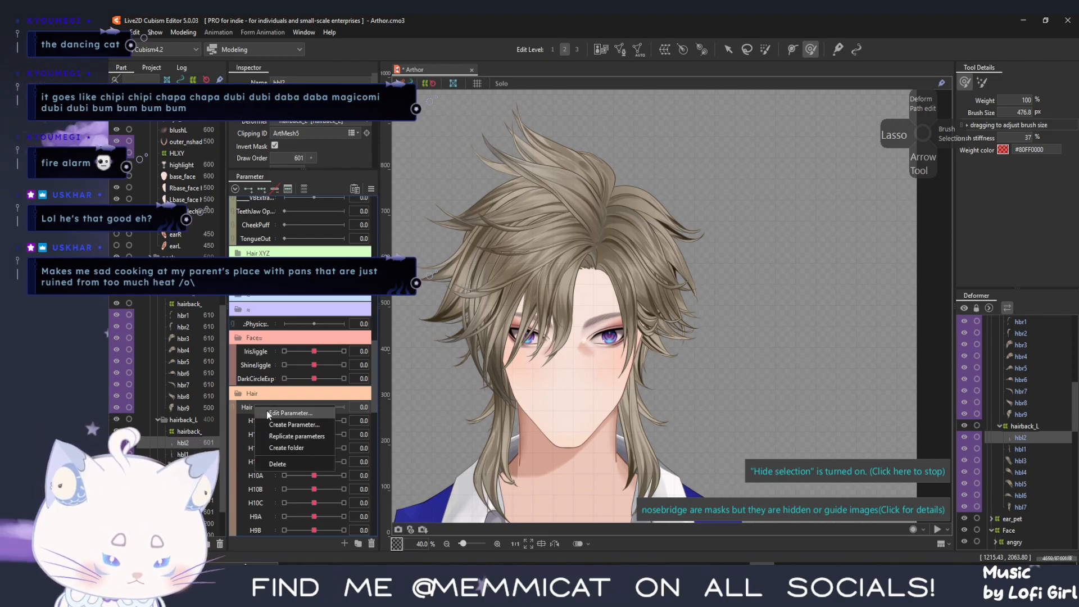
double_click(267, 410)
left_click(592, 234)
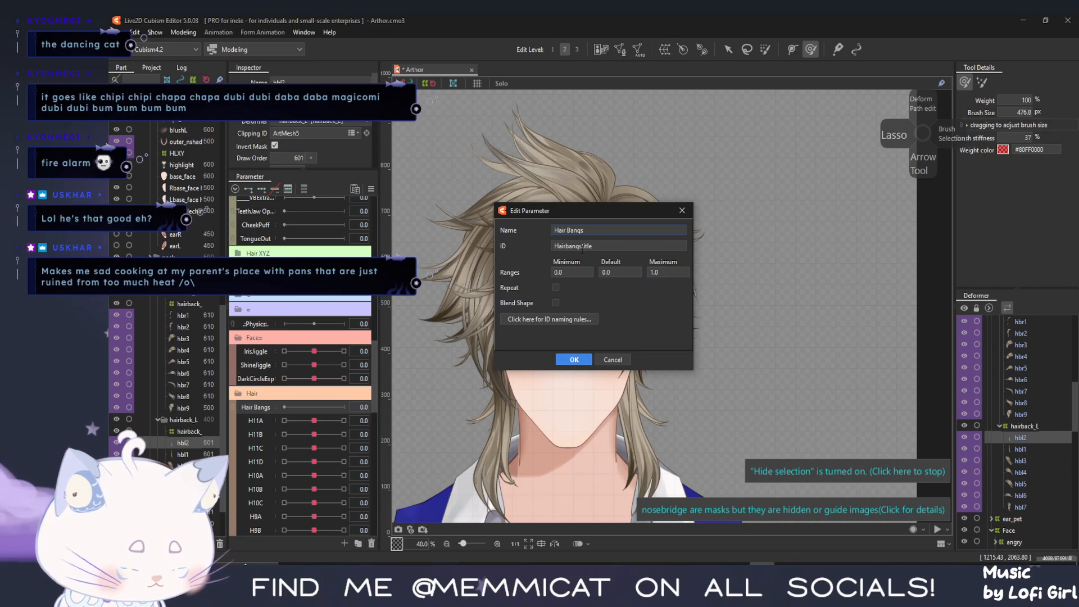
type("__")
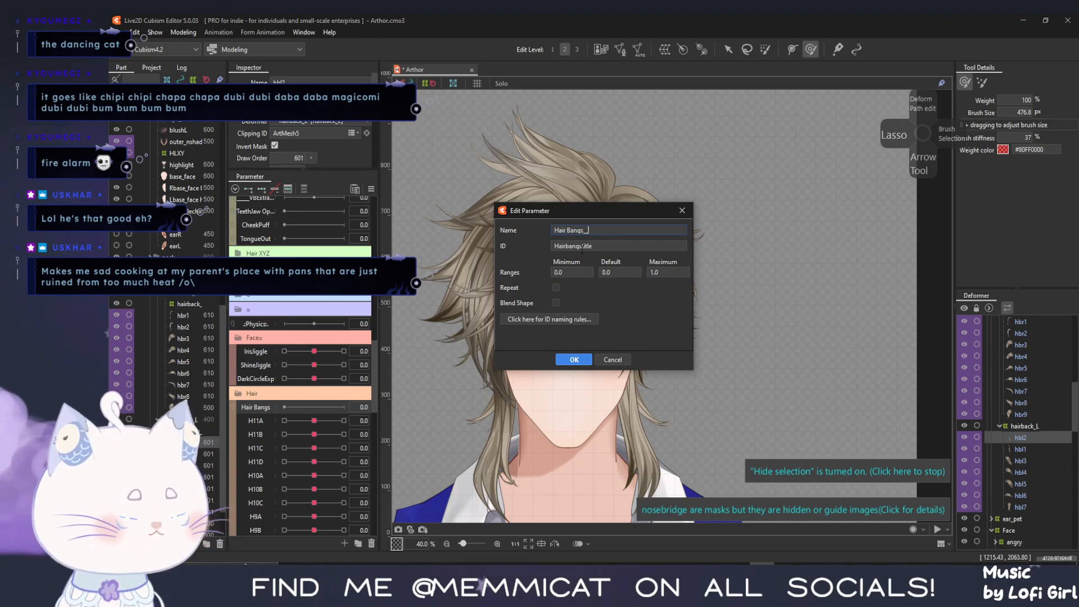
key("BackSpace")
type("-")
key("BackSpace")
key("BackSpace")
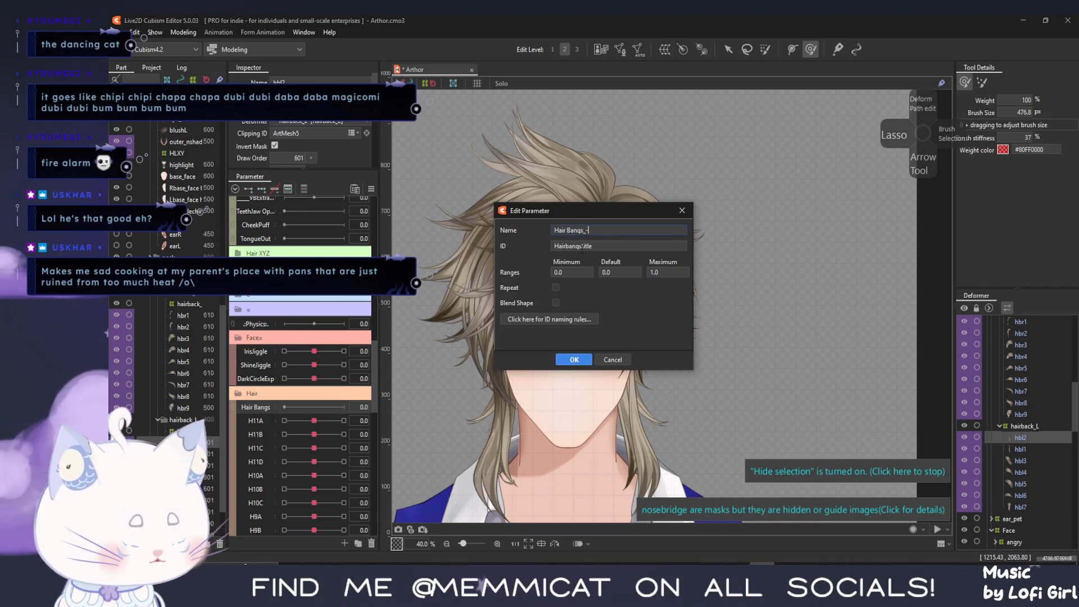
type("-")
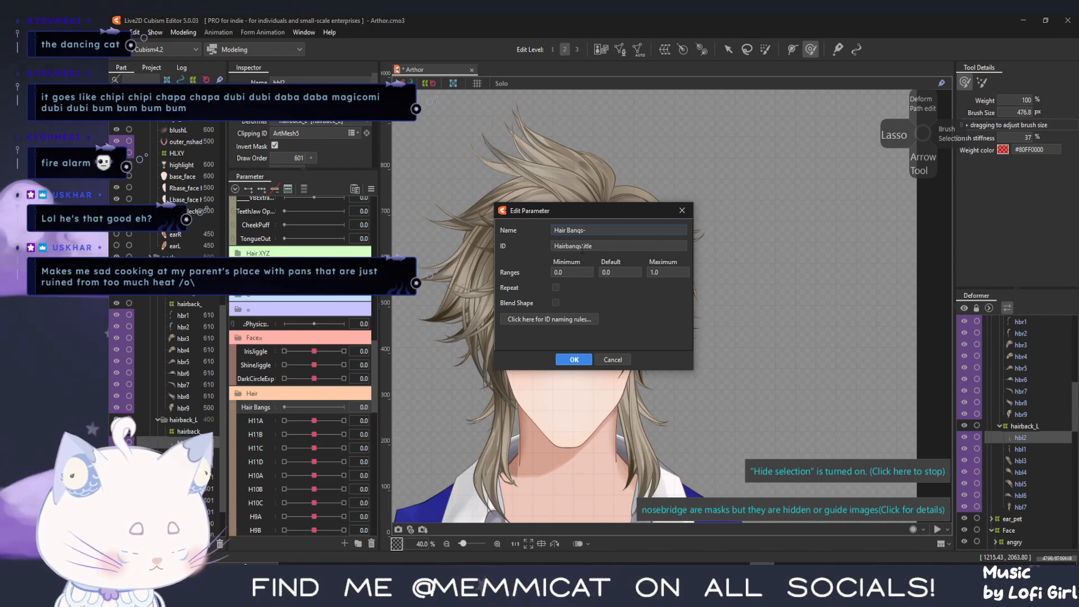
left_click(554, 230)
type("-")
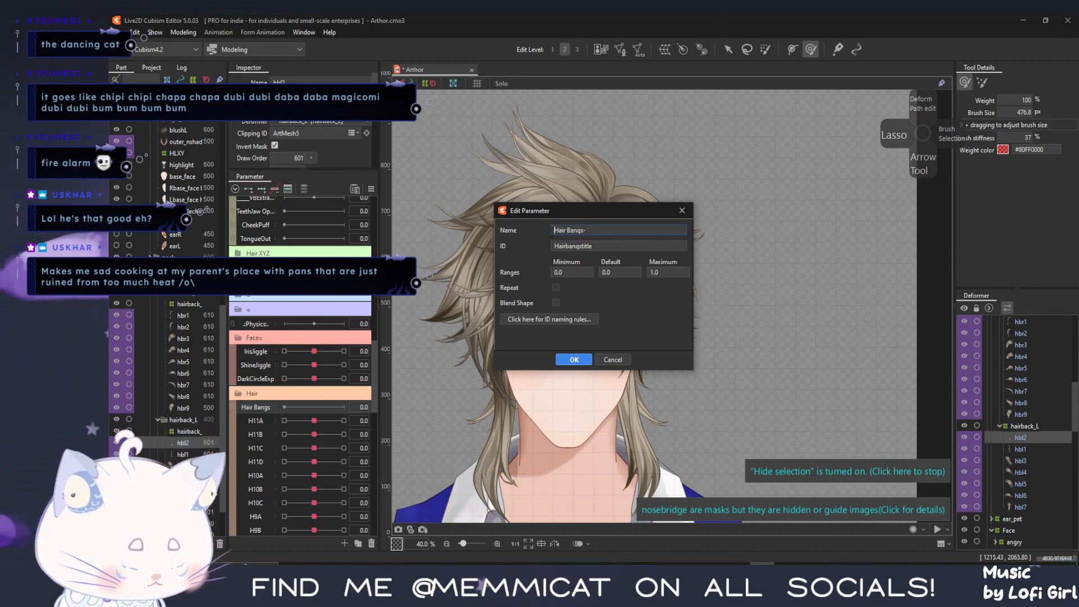
left_click(573, 359)
scroll(264, 385, "down", 5)
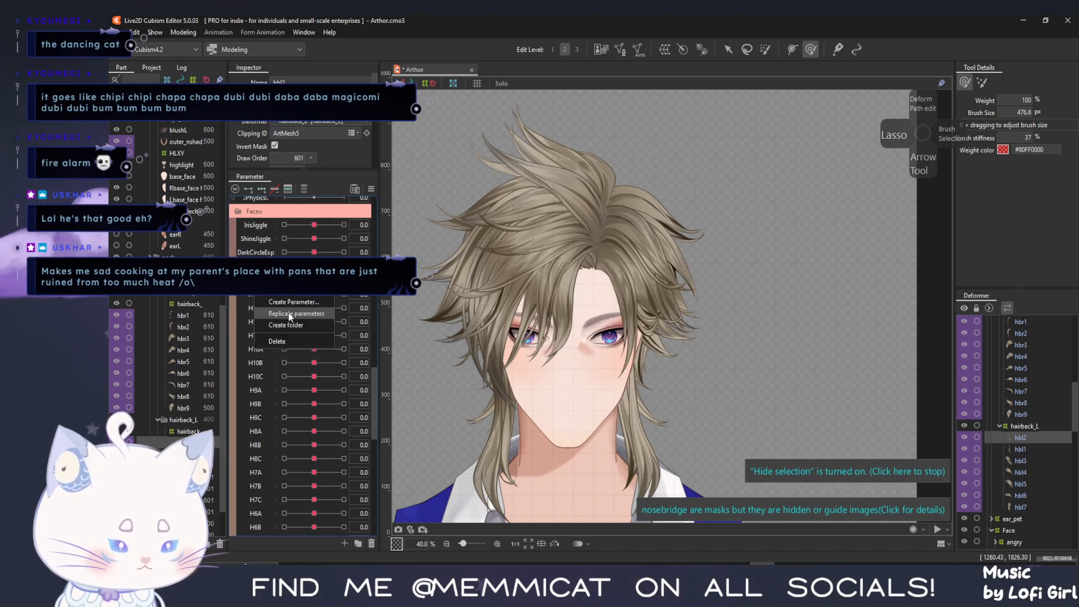
Place the copy of the "-Hair Bangs-" title below HL1C and rename it "-Hair Back-" with the ID "Hairbacktitle"
left_click_drag(264, 297, 259, 460)
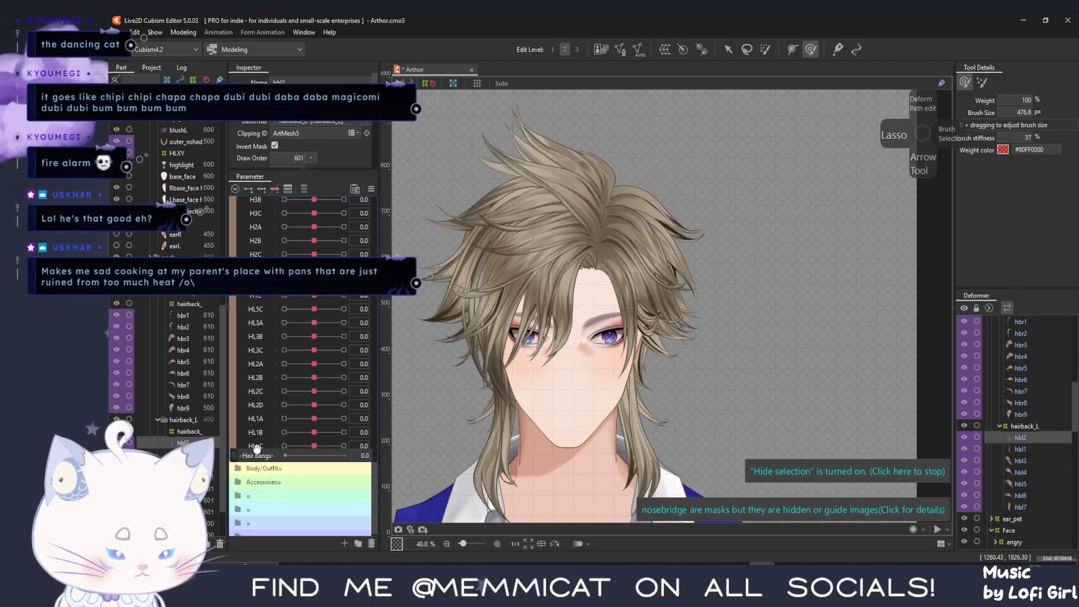
double_click(259, 461)
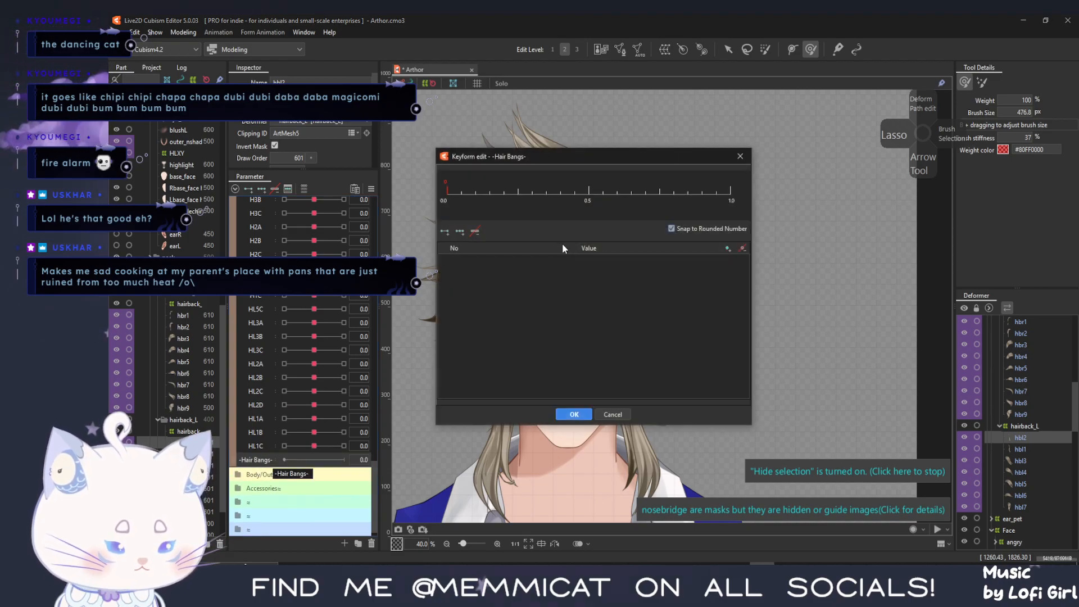
left_click(613, 411)
right_click(262, 460)
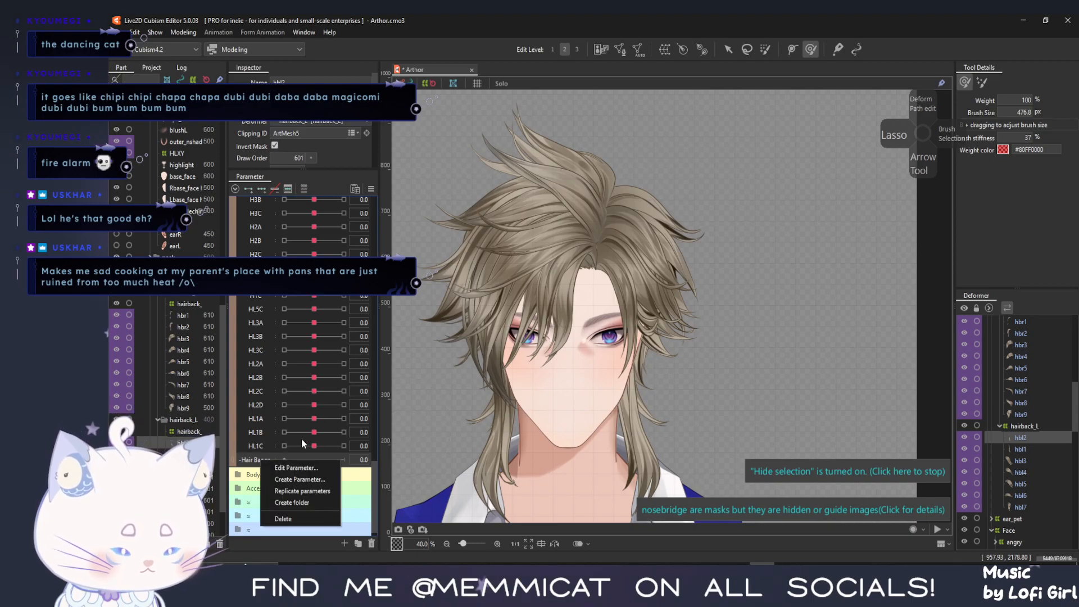
left_click(295, 468)
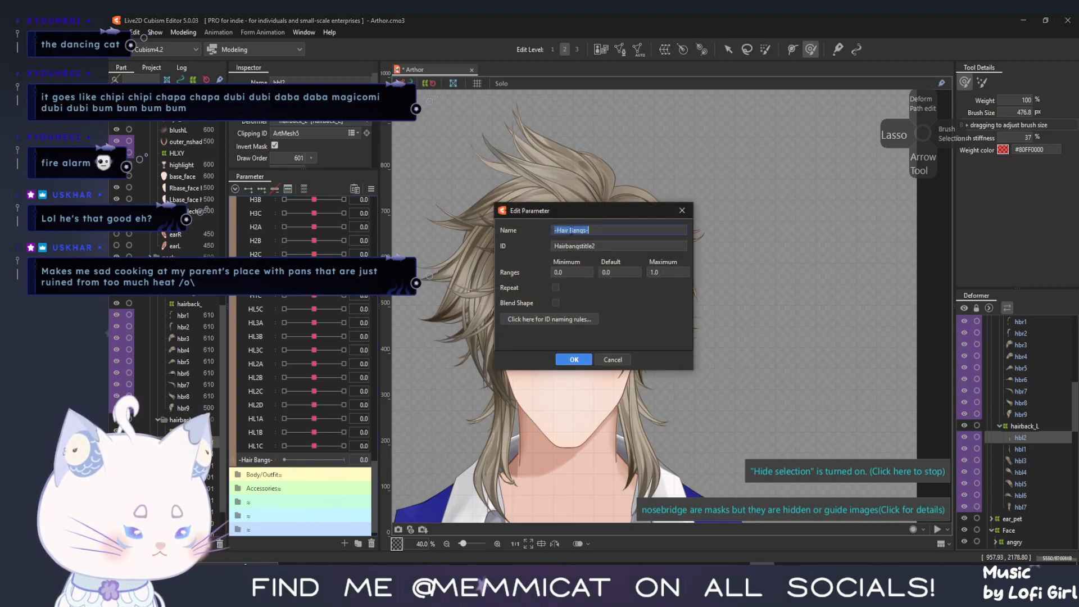
type("B")
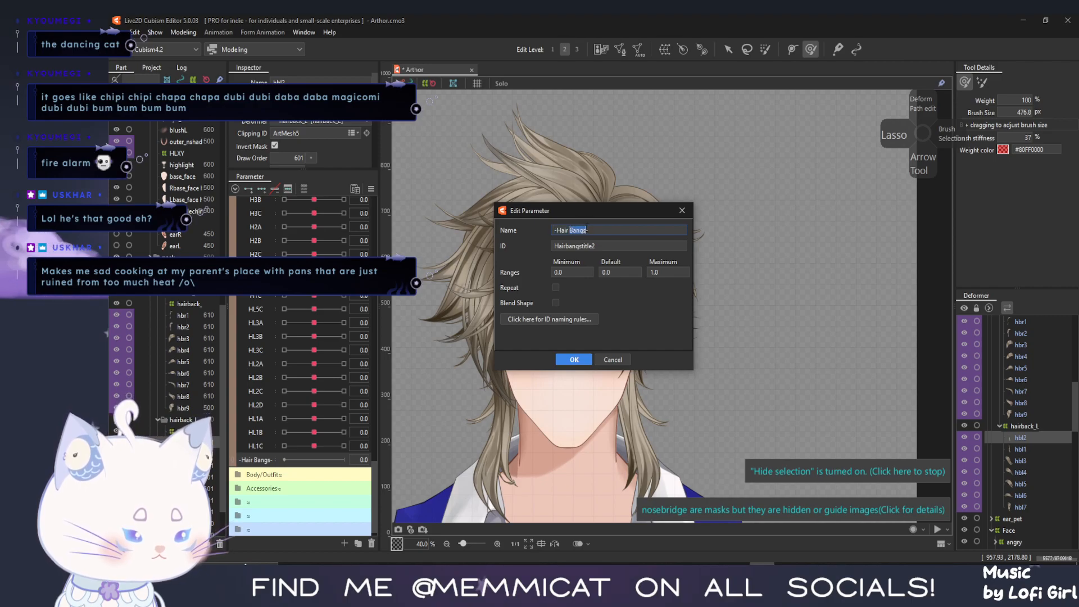
type("ack")
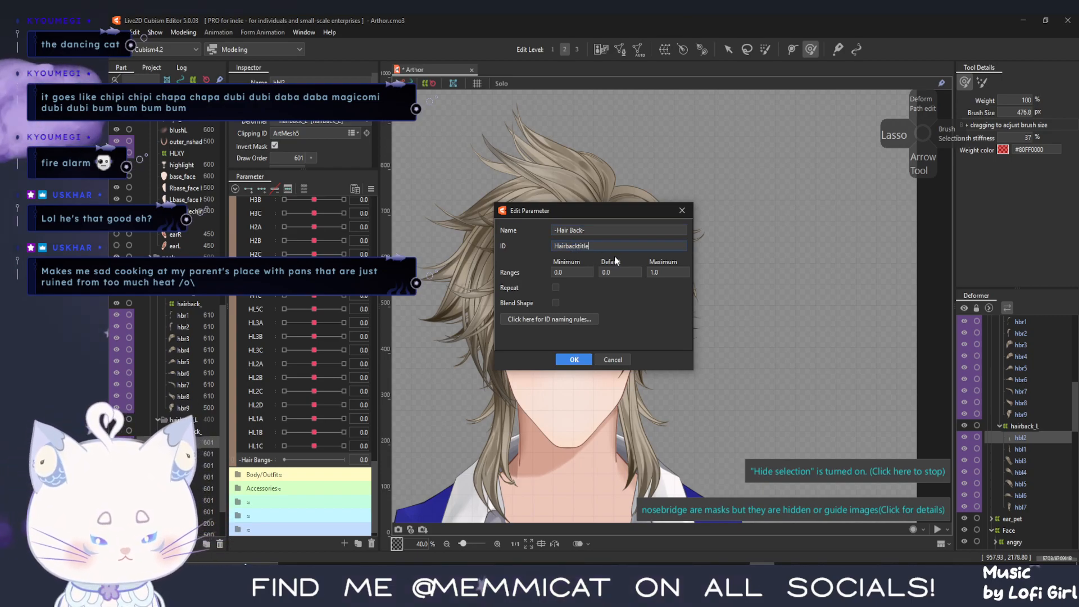
left_click(583, 355)
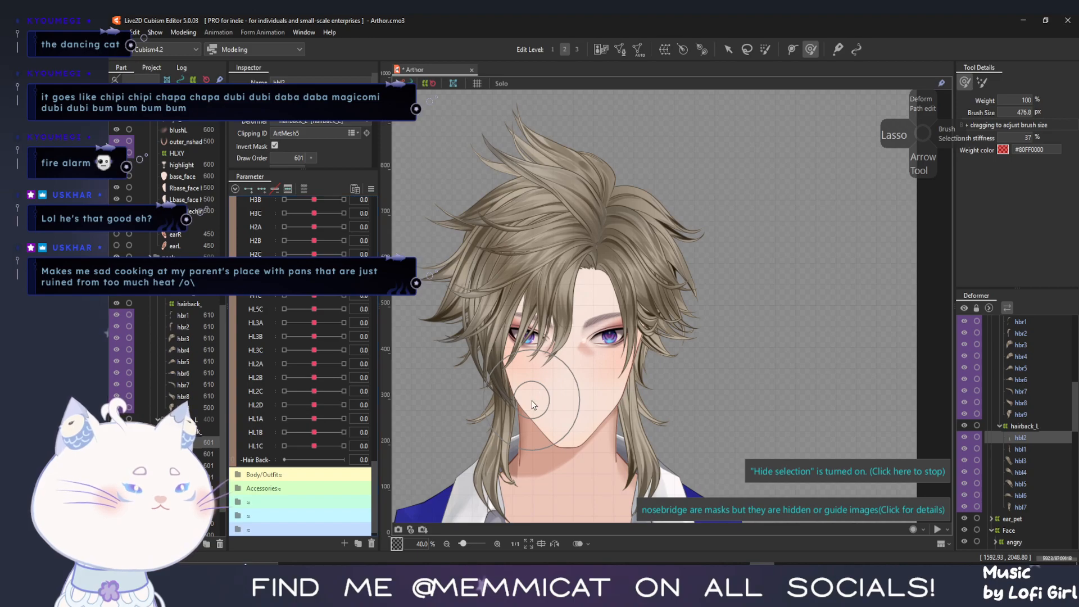
Replicate the parameters HL1A, HL1B and HL1C and place the copies under the "-Hair Back-" title
scroll(532, 405, "down", 2)
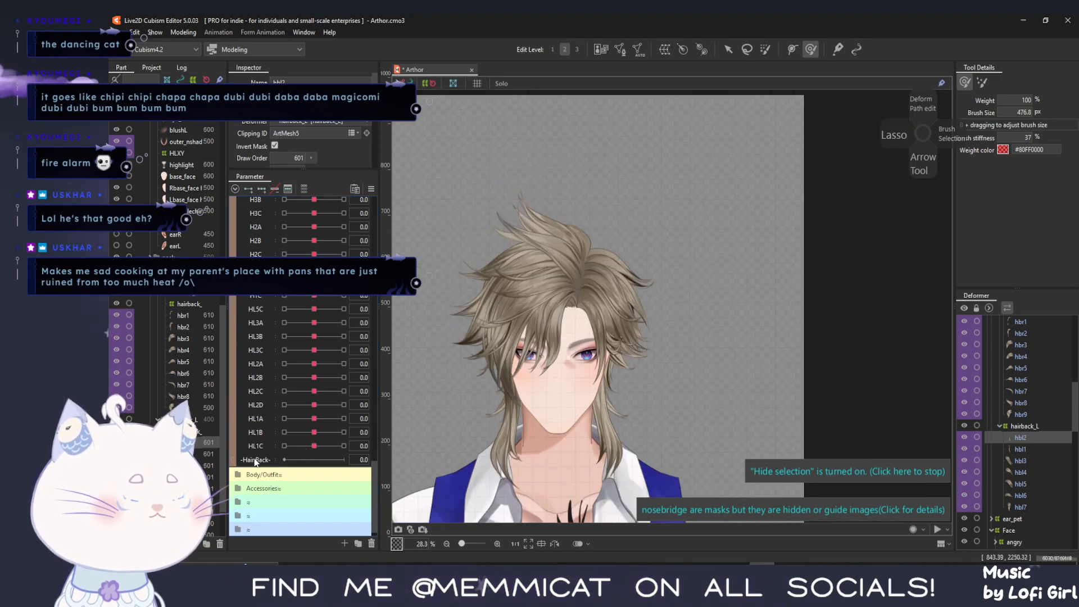
right_click(258, 419)
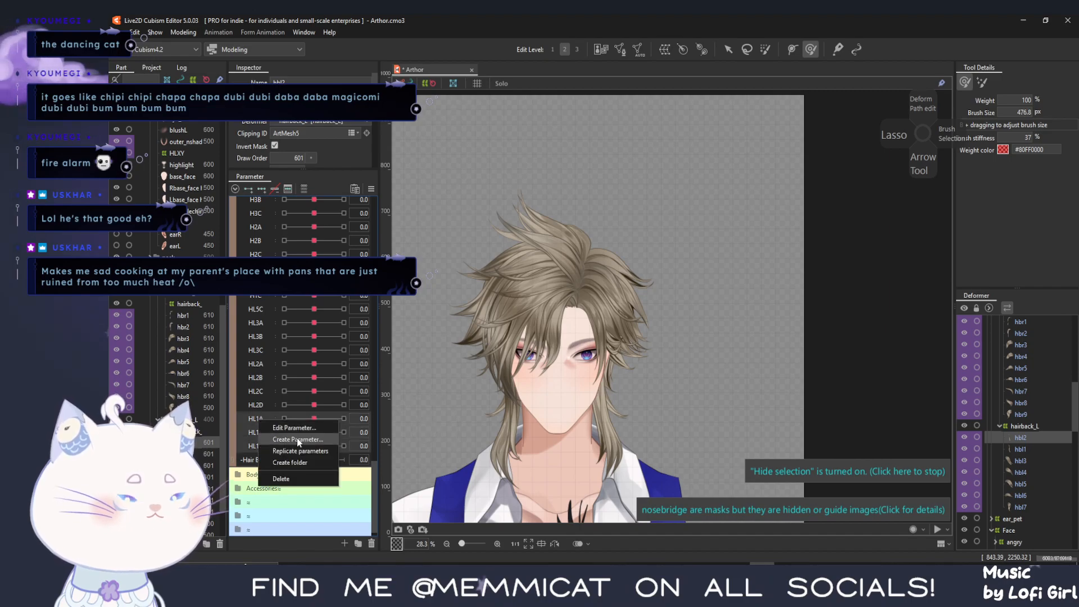
left_click(293, 450)
left_click_drag(265, 393, 272, 448)
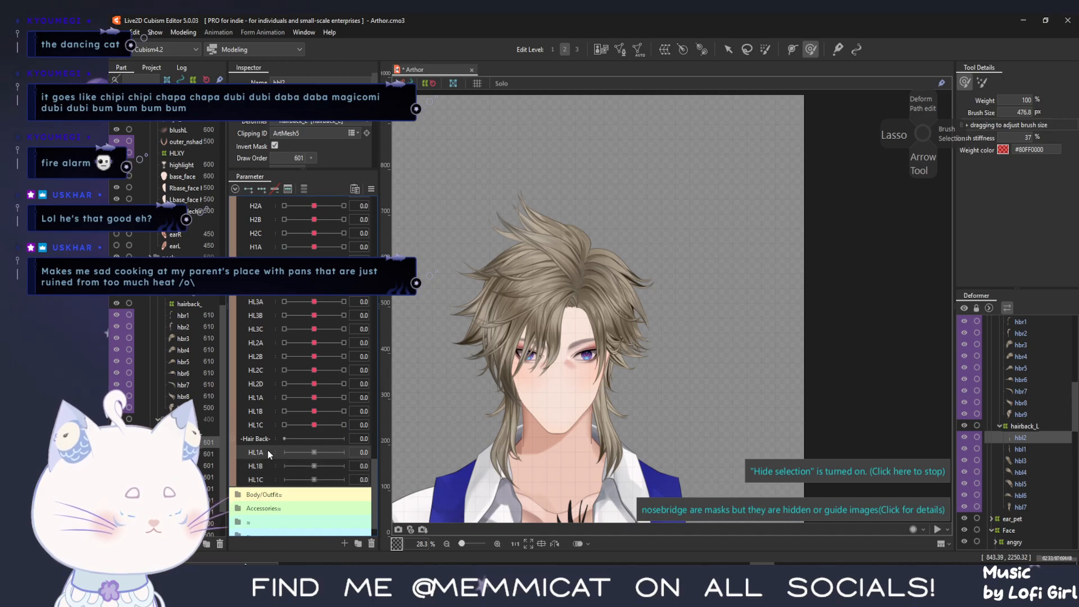
Set both the name and the ID of the HL1A copy under "-Hair Back-" to "HBL1A"
right_click(268, 450)
left_click(287, 455)
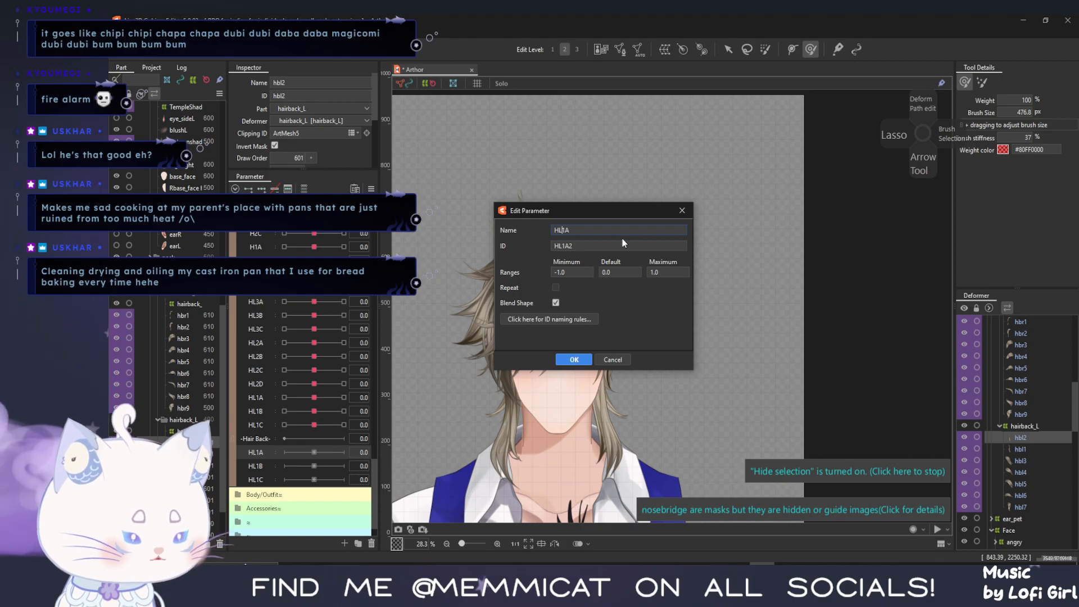
type("B")
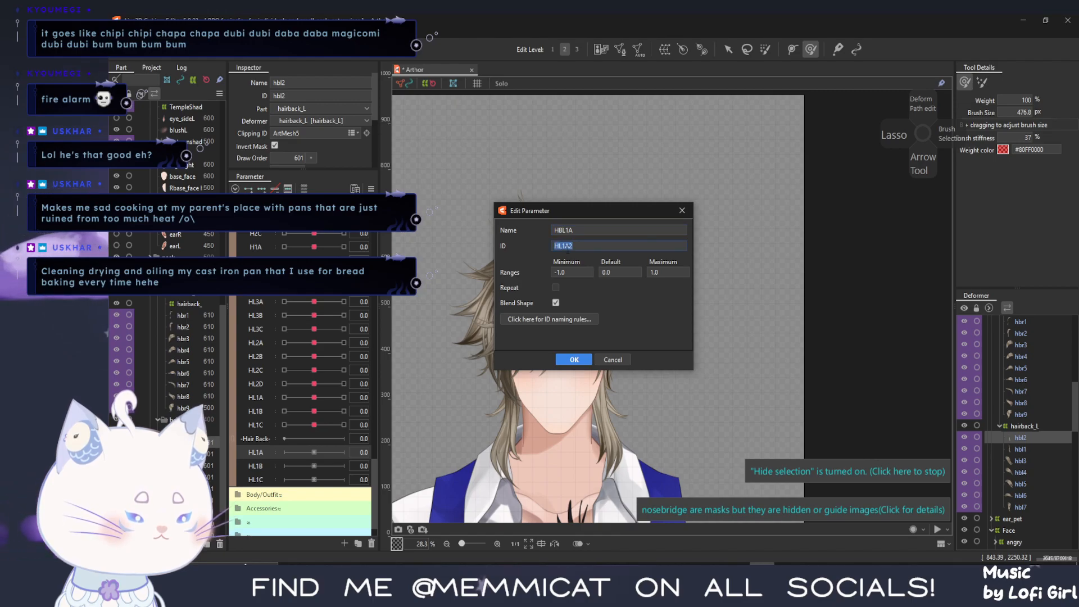
left_click(560, 246)
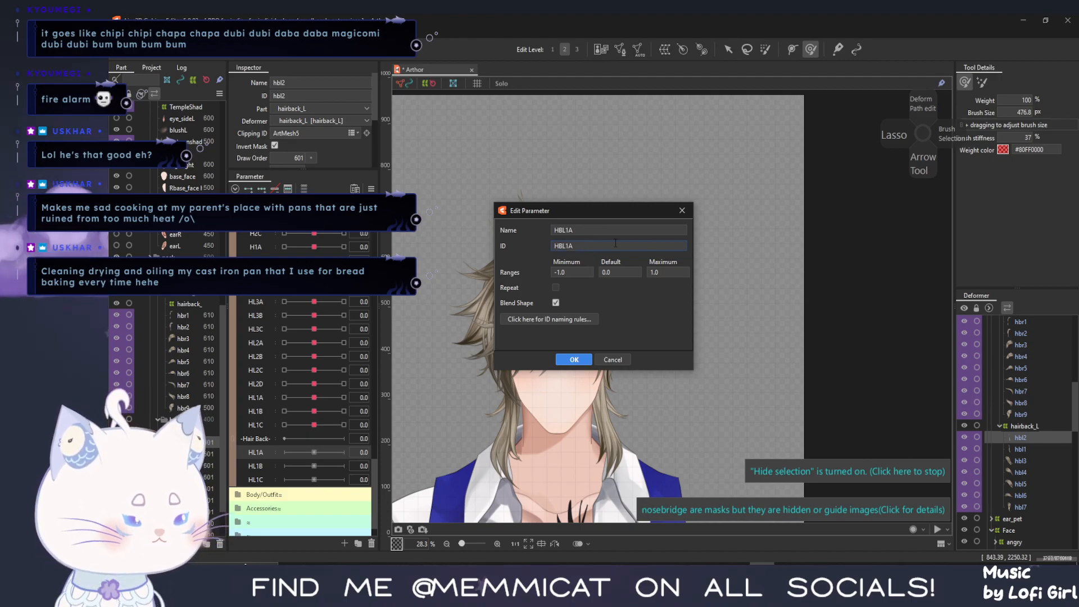
left_click(574, 358)
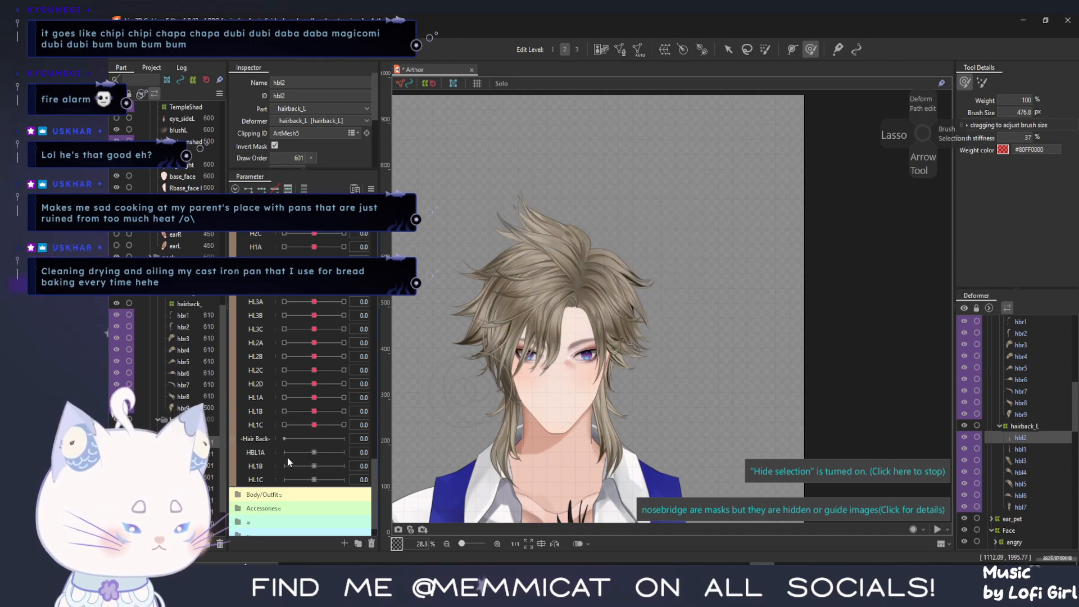
Rename the HL1B copy under "-Hair Back-" as "HBL1B"
right_click(259, 468)
left_click(292, 472)
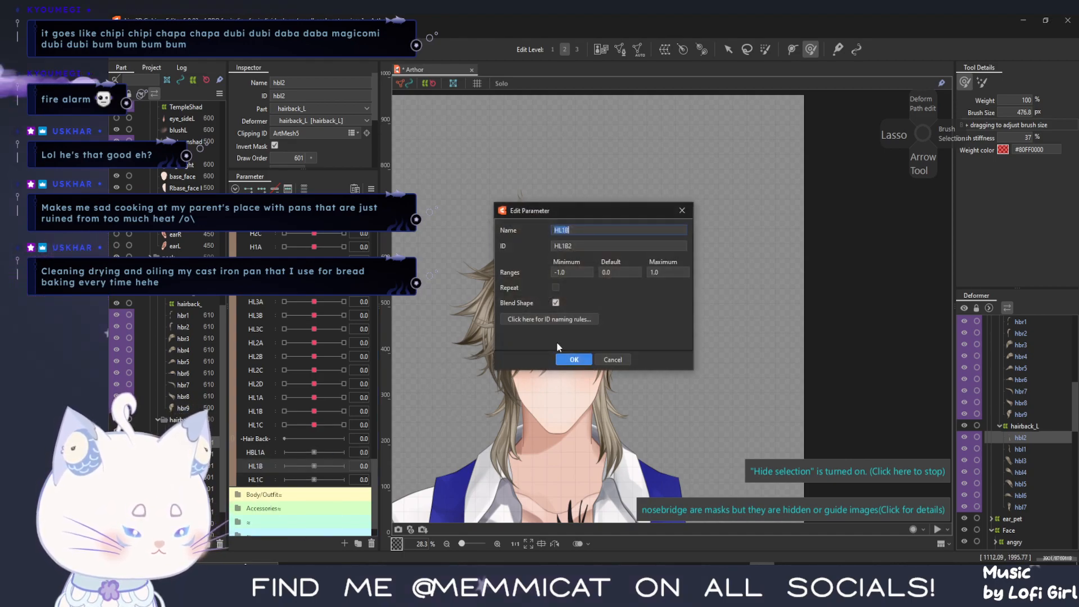
left_click(557, 230)
type("B")
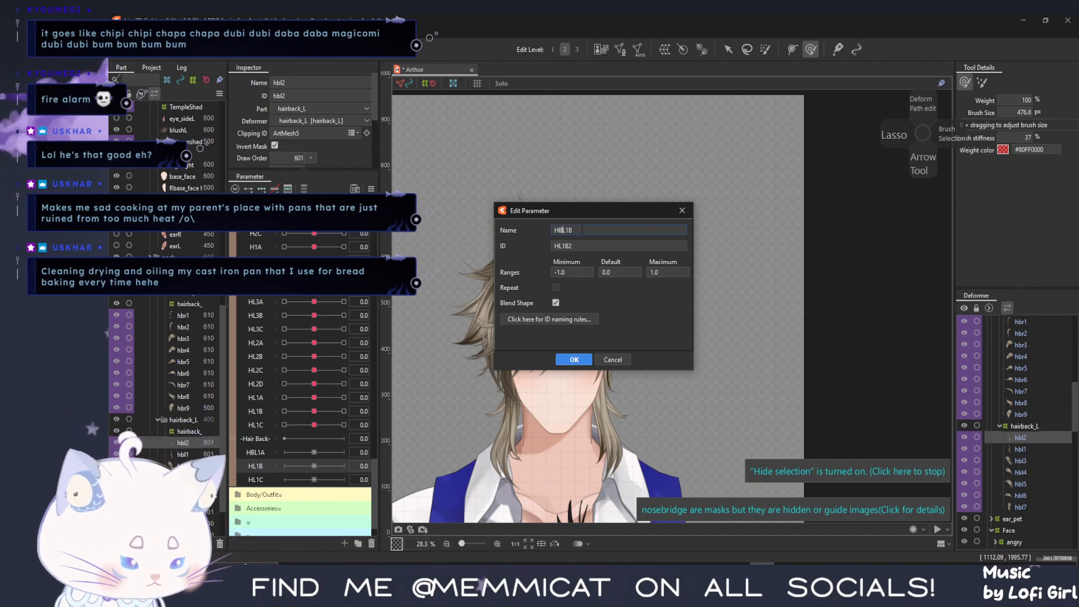
left_click_drag(577, 230, 521, 226)
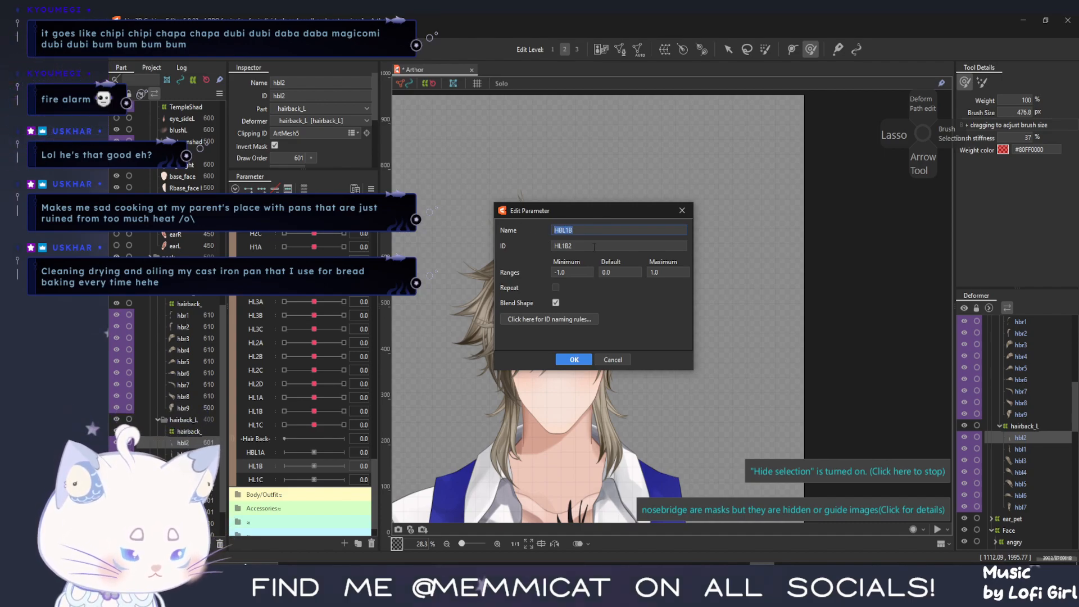
left_click(573, 360)
Rename the HL1C copy under "-Hair Back-" as "HBL1C"
double_click(256, 480)
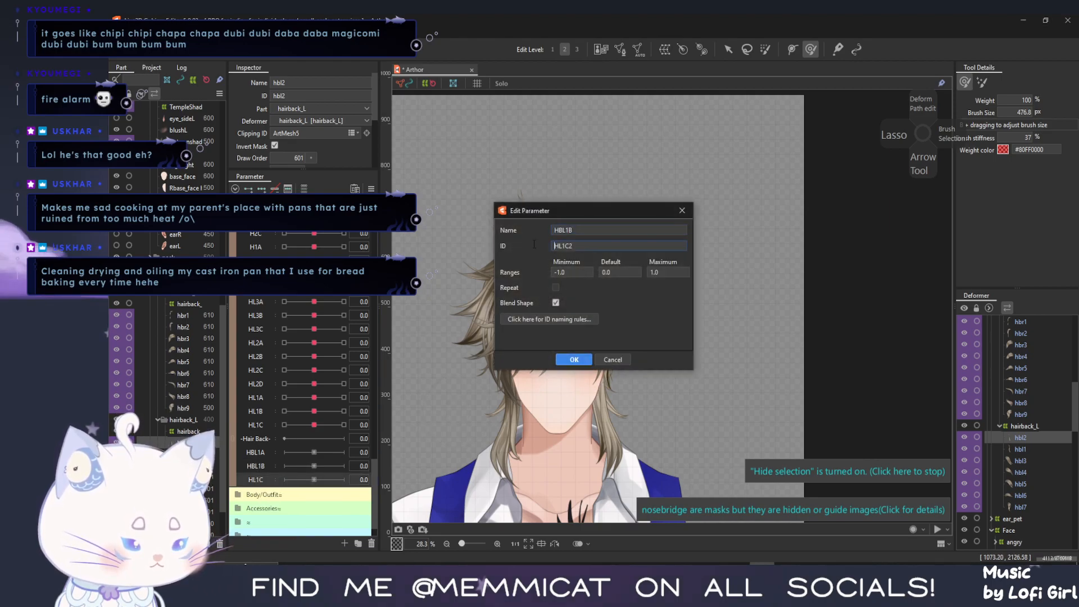
key("shift+Tab")
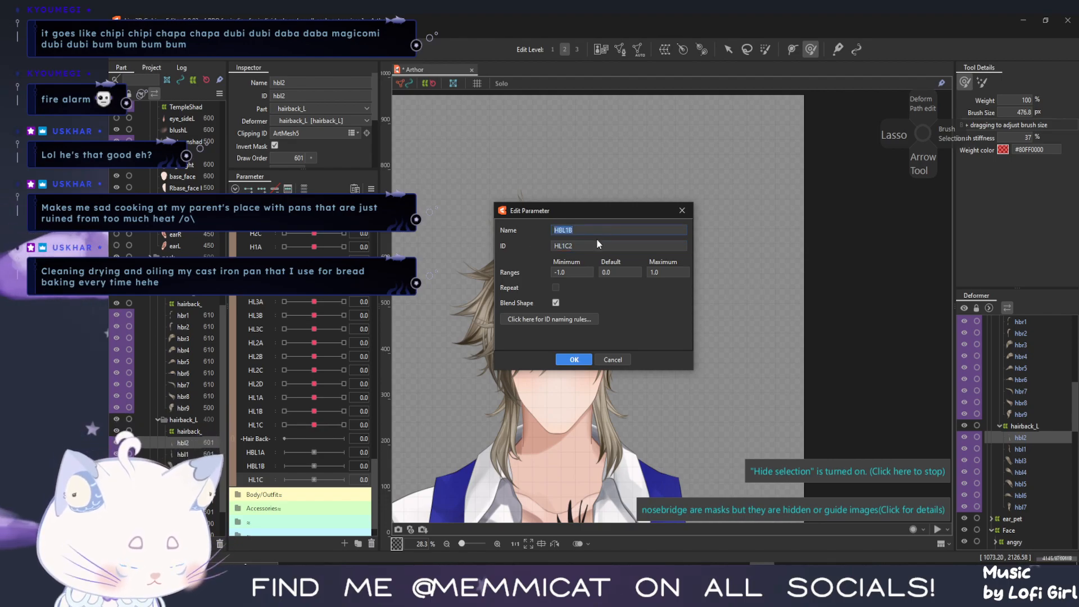
key("End")
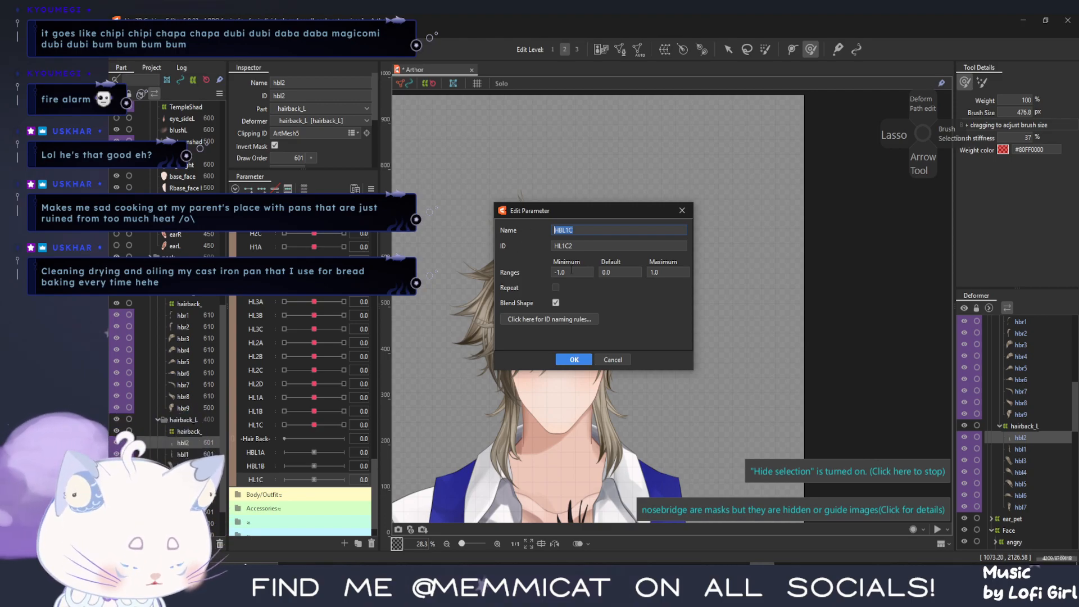
left_click(573, 360)
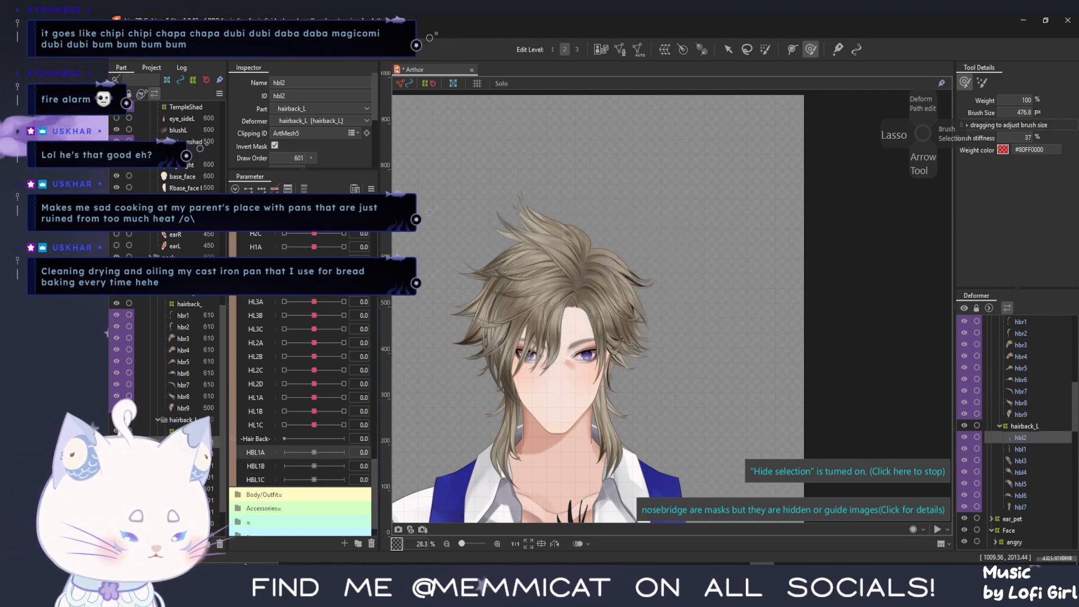
Turn off Hide selection and give the hbl2 strand three keyforms on the HBL1A parameter
left_click(799, 470)
scroll(650, 380, "up", 3)
left_click_drag(704, 312, 728, 317)
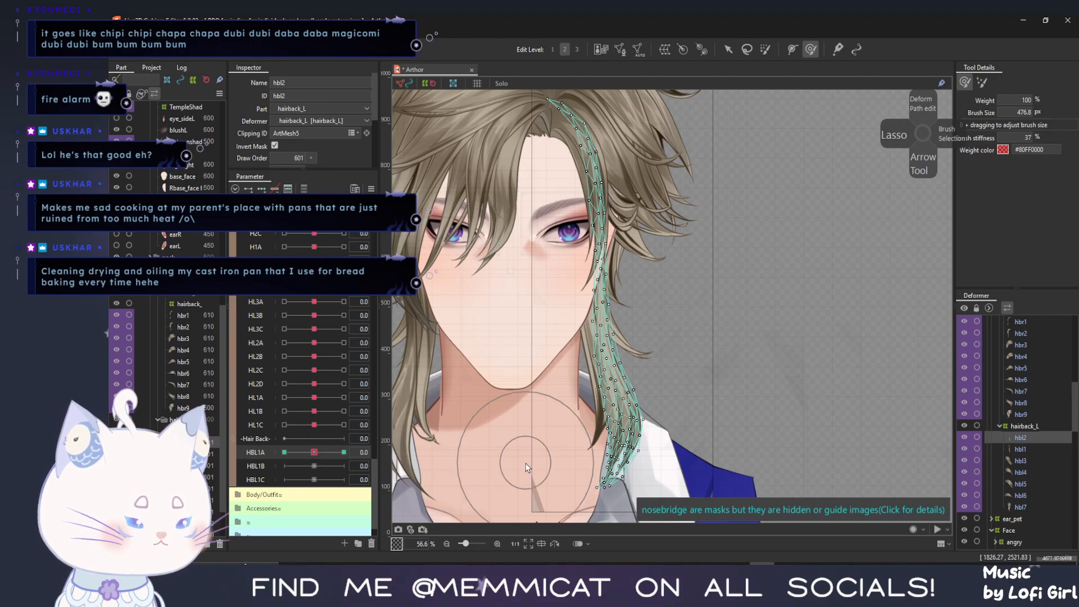
scroll(527, 468, "down", 1)
Select the vertices of the hbl2 strand below its root with Brush Selection at 355.1 px size and 24% weight
left_click(765, 49)
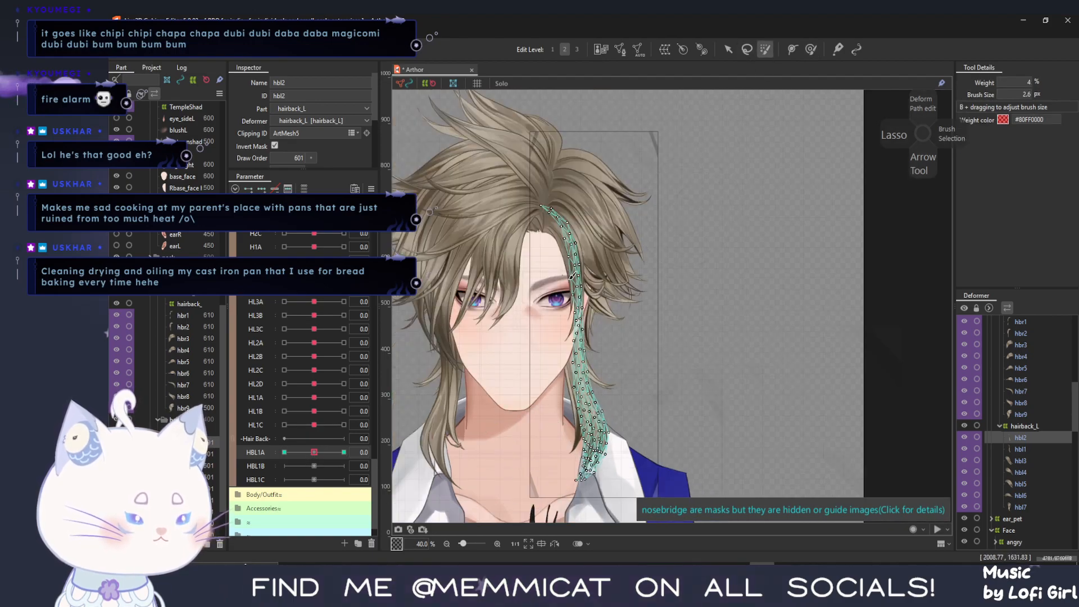
mouse_move(641, 273)
left_mouse_down()
mouse_move(677, 332)
mouse_move(671, 354)
mouse_move(695, 352)
mouse_move(659, 348)
left_mouse_up()
scroll(653, 389, "up", 1)
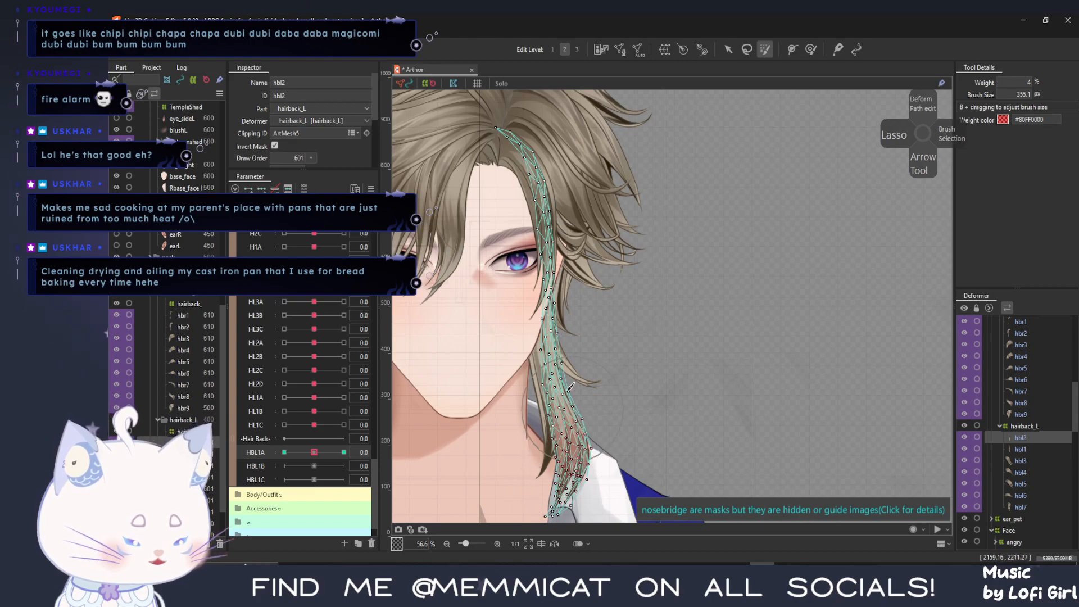
mouse_move(569, 486)
left_mouse_down()
mouse_move(564, 404)
mouse_move(571, 472)
left_mouse_up()
left_click_drag(1025, 81, 1024, 81)
mouse_move(553, 422)
left_mouse_down()
mouse_move(554, 447)
mouse_move(562, 436)
left_mouse_up()
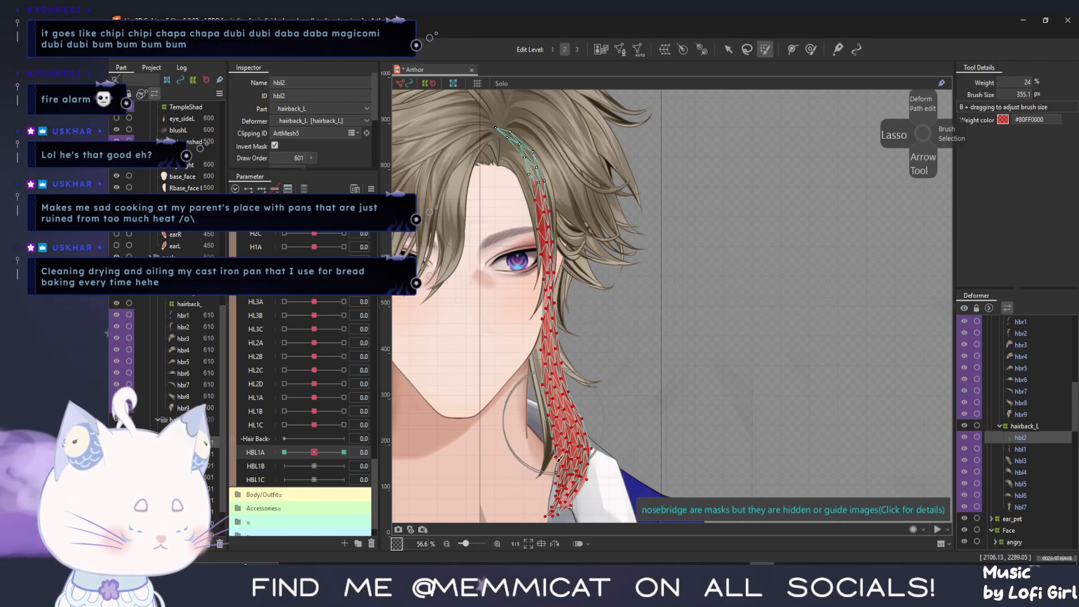
Trim the brush selection back from the upper part of hbl2, lowering the brush weight to 9% for a softer transition
mouse_move(564, 258)
left_mouse_down()
mouse_move(556, 430)
mouse_move(569, 478)
left_mouse_up()
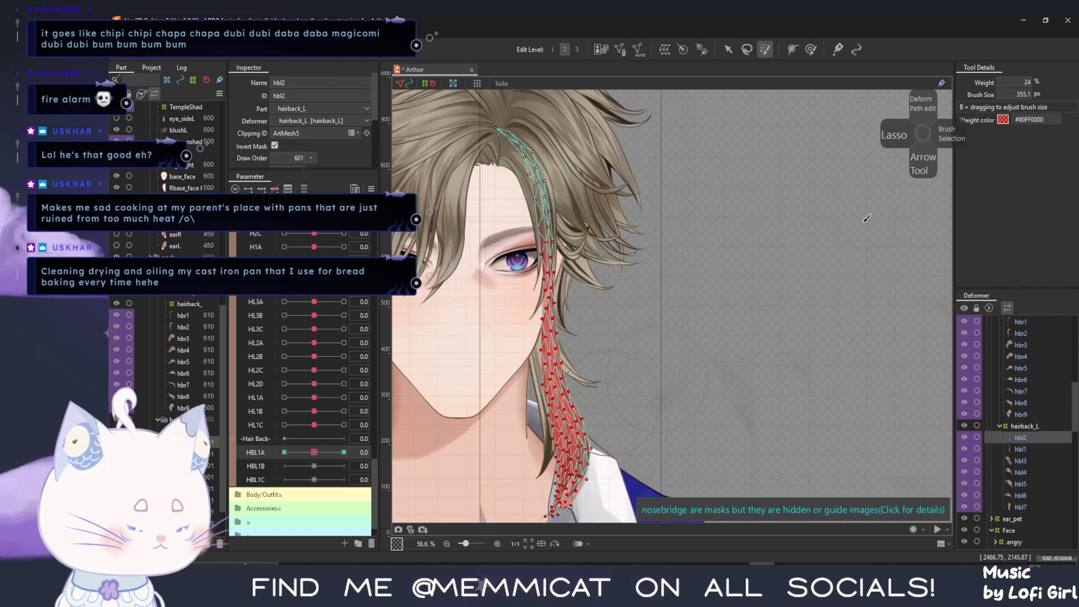
left_click_drag(1026, 83, 1020, 82)
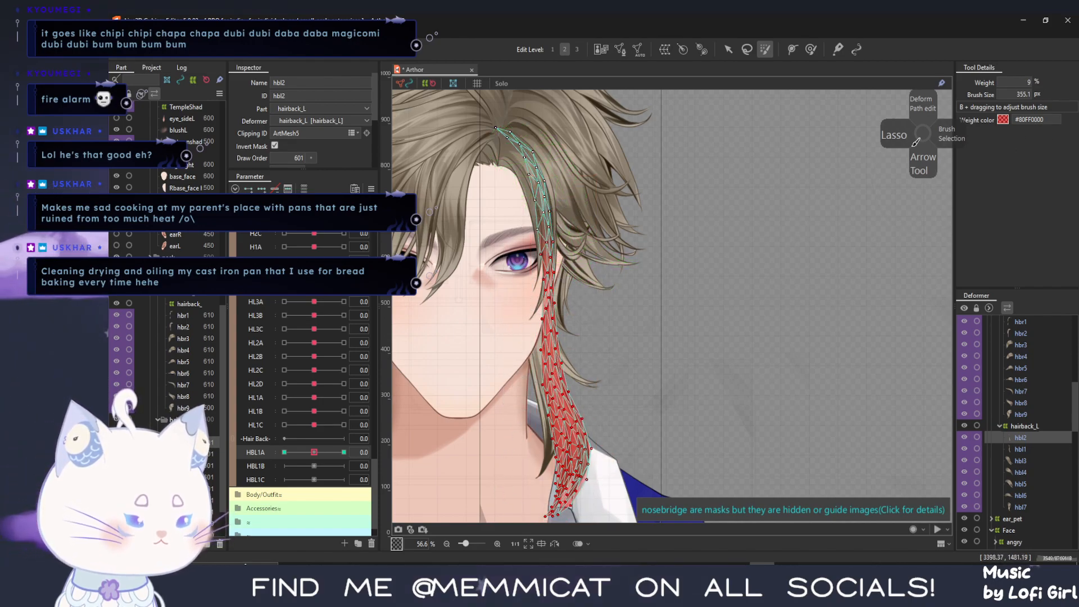
mouse_move(547, 354)
left_mouse_down()
mouse_move(562, 509)
mouse_move(574, 444)
mouse_move(550, 296)
left_mouse_up()
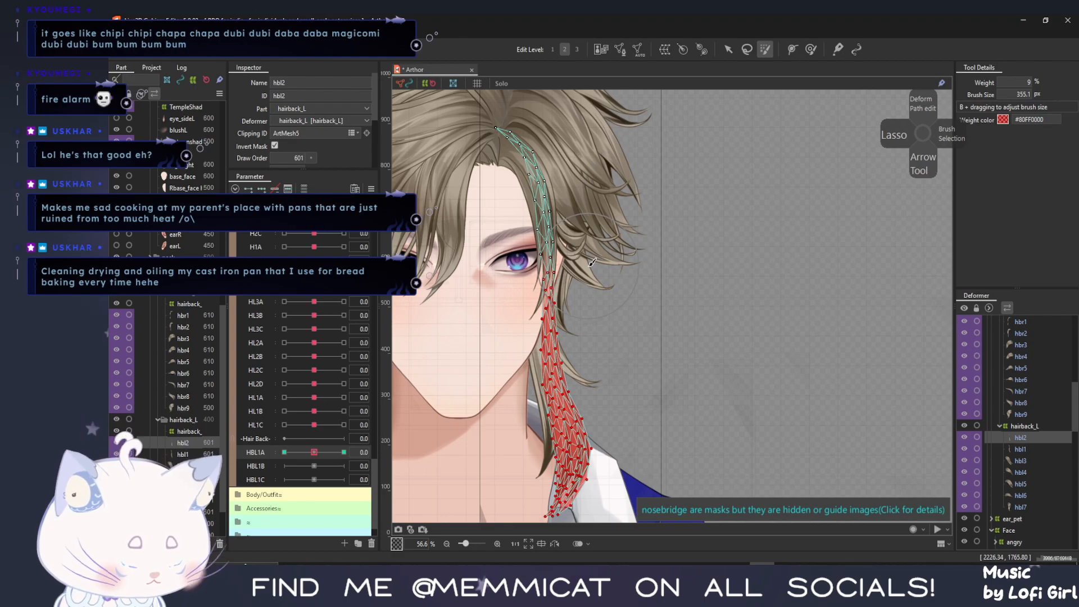
left_click_drag(584, 275, 571, 260)
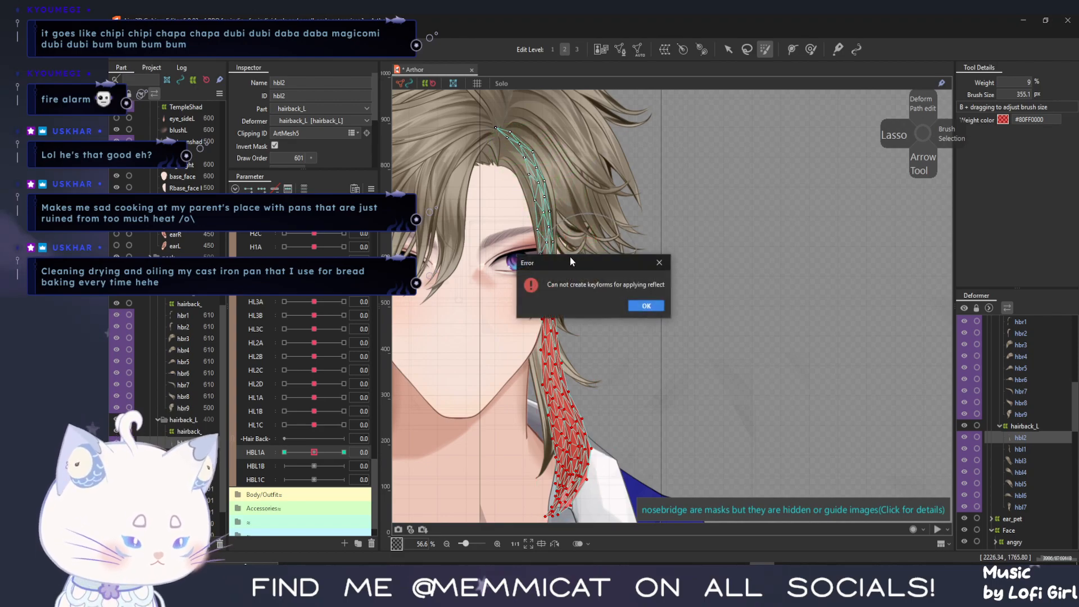
left_click(646, 306)
Set HBL1A to -1.0 and lay a temporary deform path along hbl2, from its upper part to beyond the tip
left_click(284, 452)
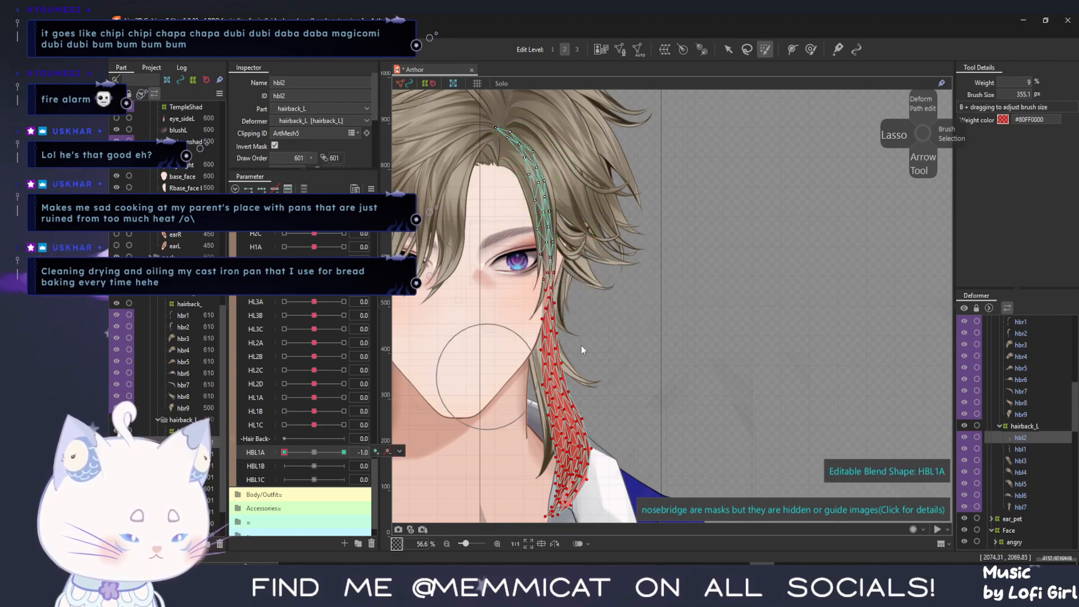
key("ctrl+t")
left_click(727, 48)
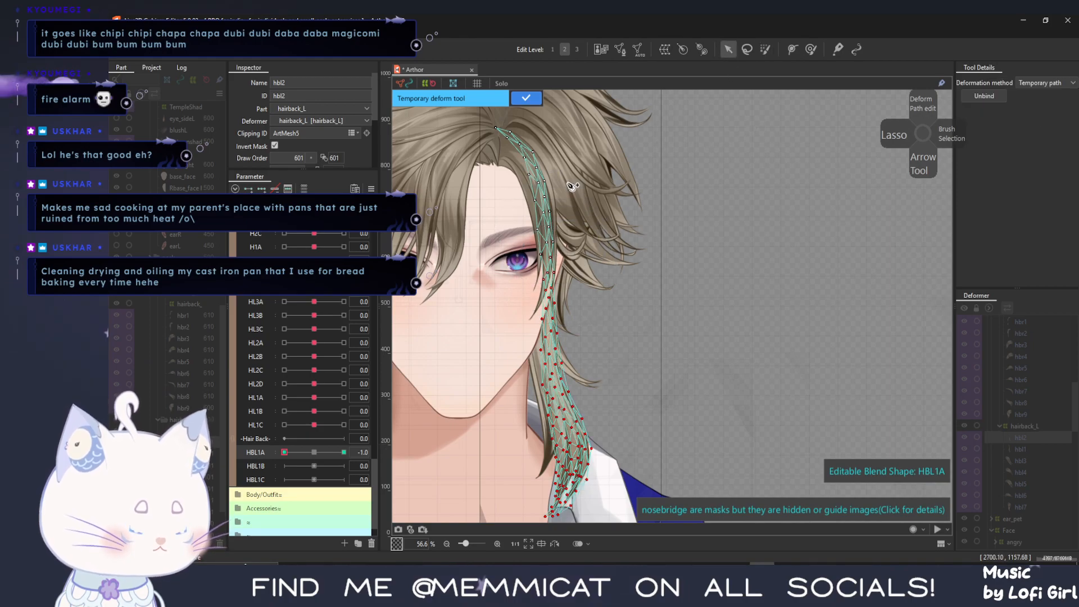
left_click(538, 183)
left_click(547, 259)
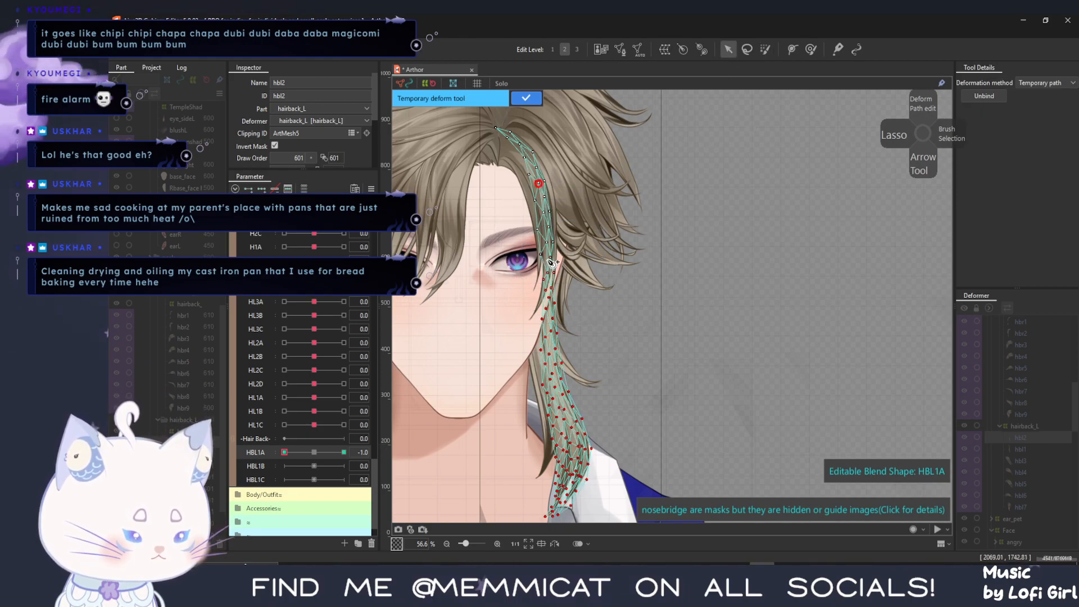
left_click(563, 424)
left_click_drag(515, 394, 522, 264)
left_click(555, 448)
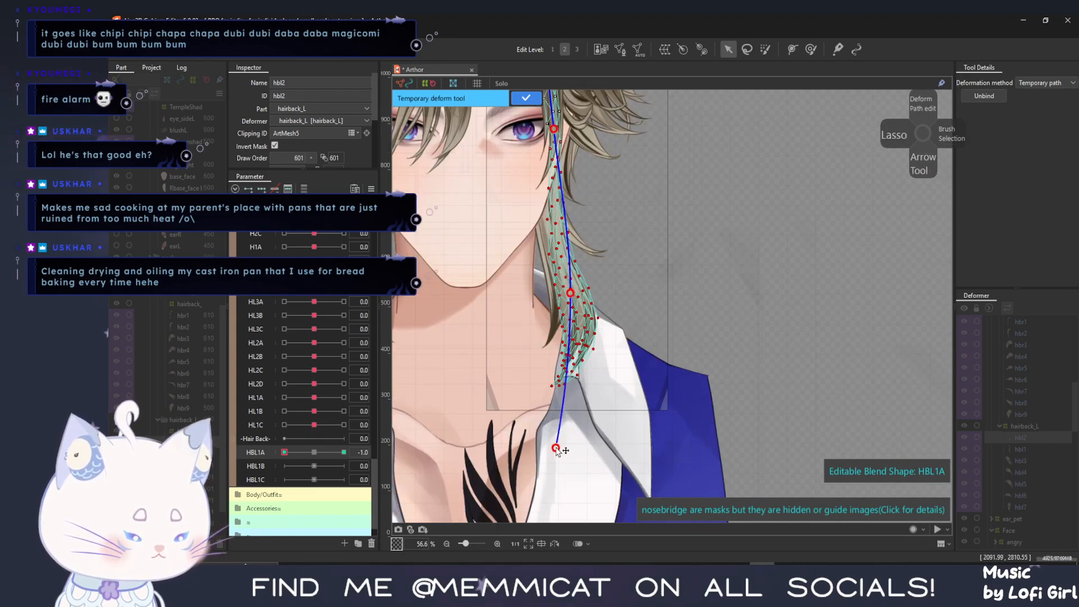
Try bending hbl2 inward over the neck at HBL1A -1.0 by moving the deform path's tip and middle points, checking the sway
left_click_drag(555, 448, 454, 392)
left_click_drag(567, 298, 535, 292)
left_click_drag(285, 452, 343, 465)
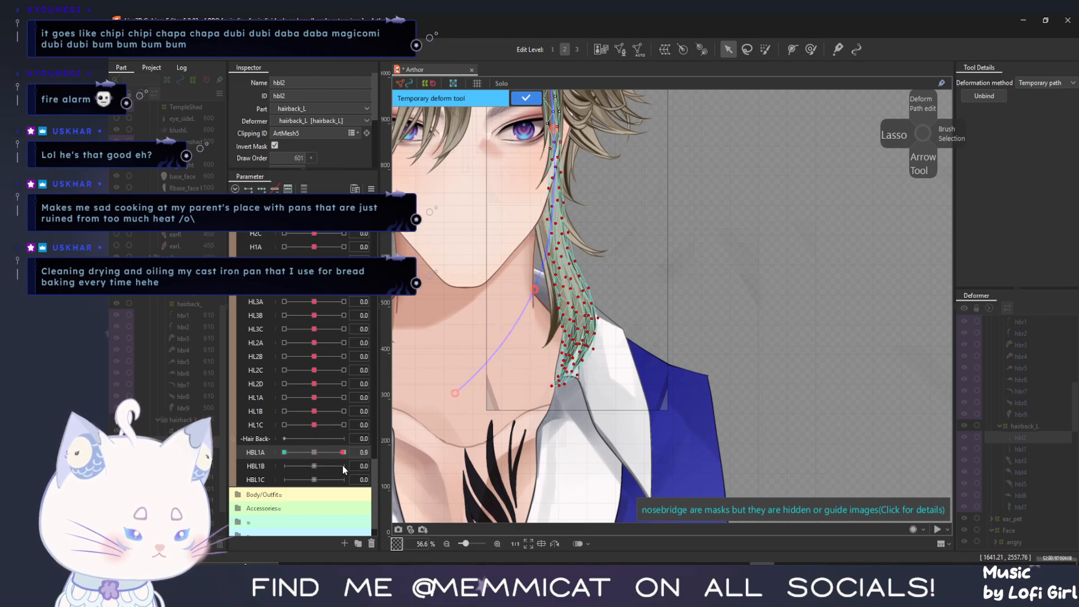
left_click_drag(236, 451, 260, 453)
left_click_drag(455, 393, 473, 425)
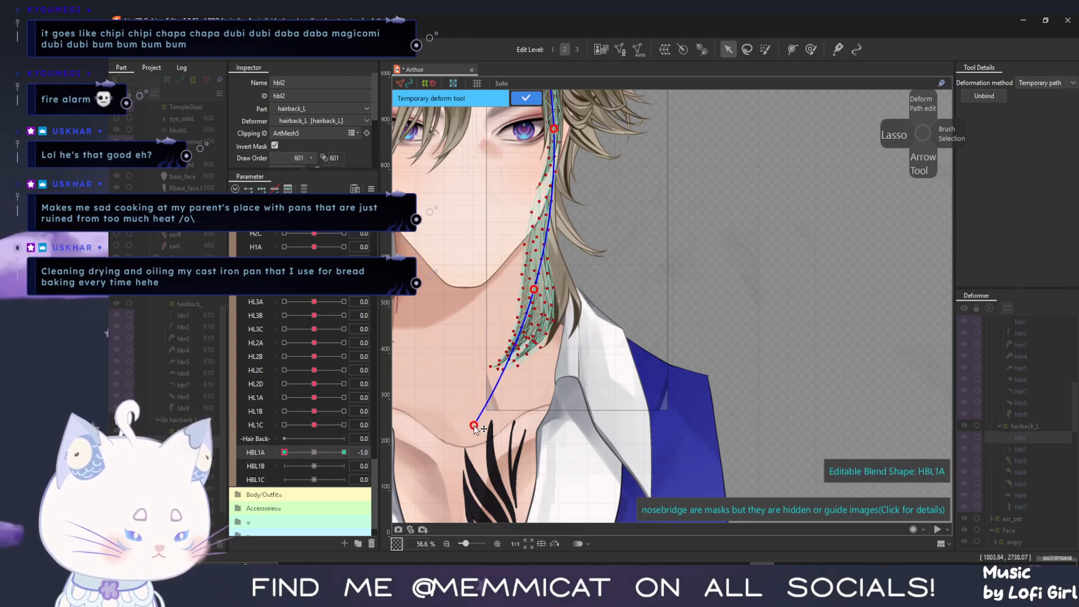
left_click_drag(540, 285, 549, 288)
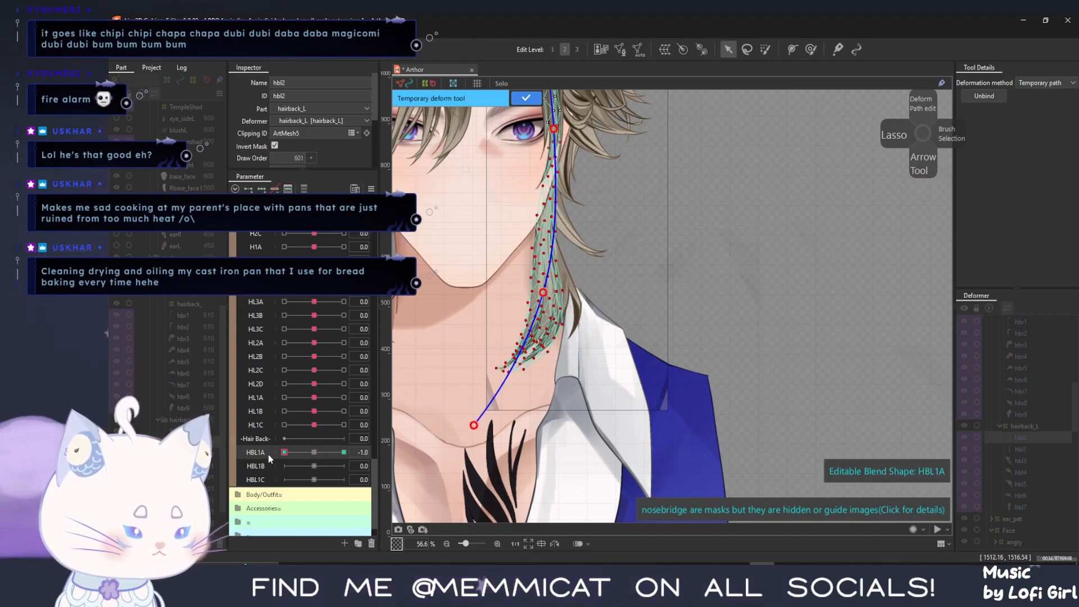
Undo the hbl2 path bends and remove the deform path's middle and tip points
key("ctrl+z")
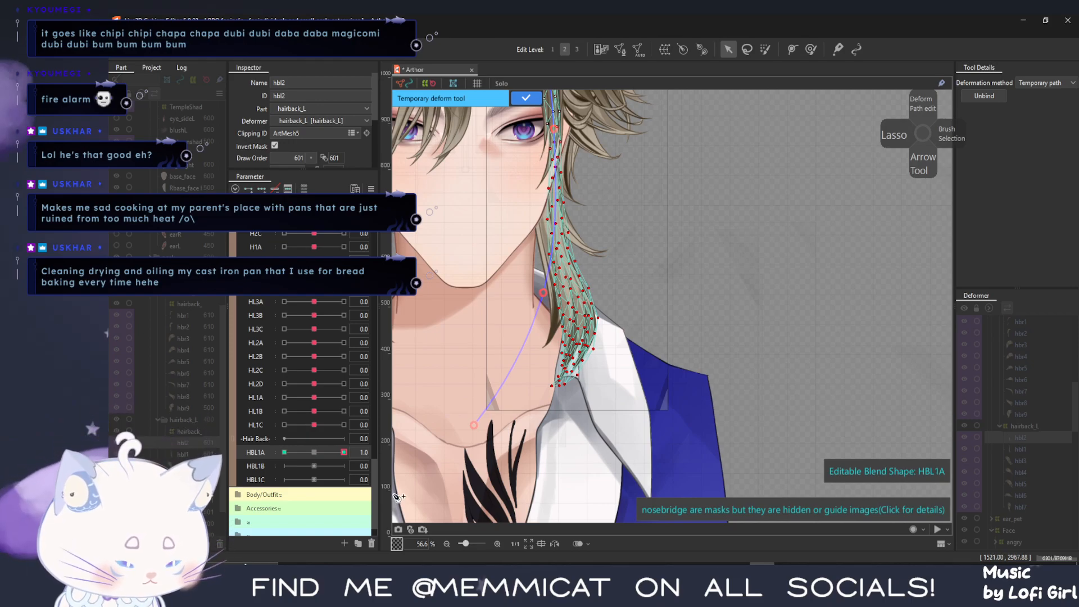
key("ctrl+z")
key("ctrl+z")
key("ctrl+z")
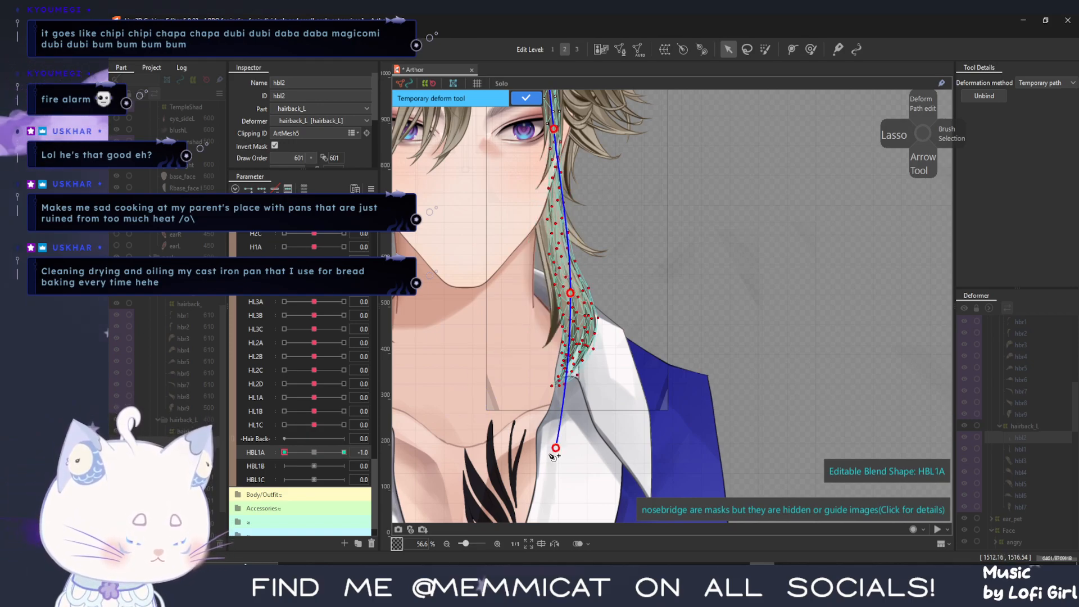
key("ctrl+z")
key("ctrl+z")
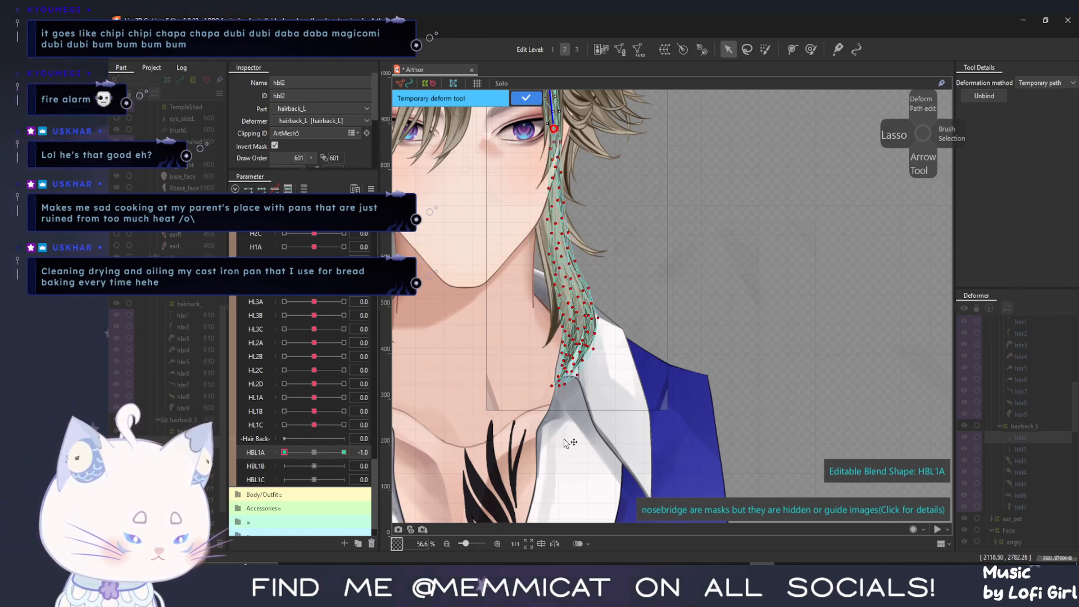
Place a new tip point on the deform path, curve hbl2 inward at HBL1A -1.0, and apply the deformation
left_click_drag(563, 440, 497, 427)
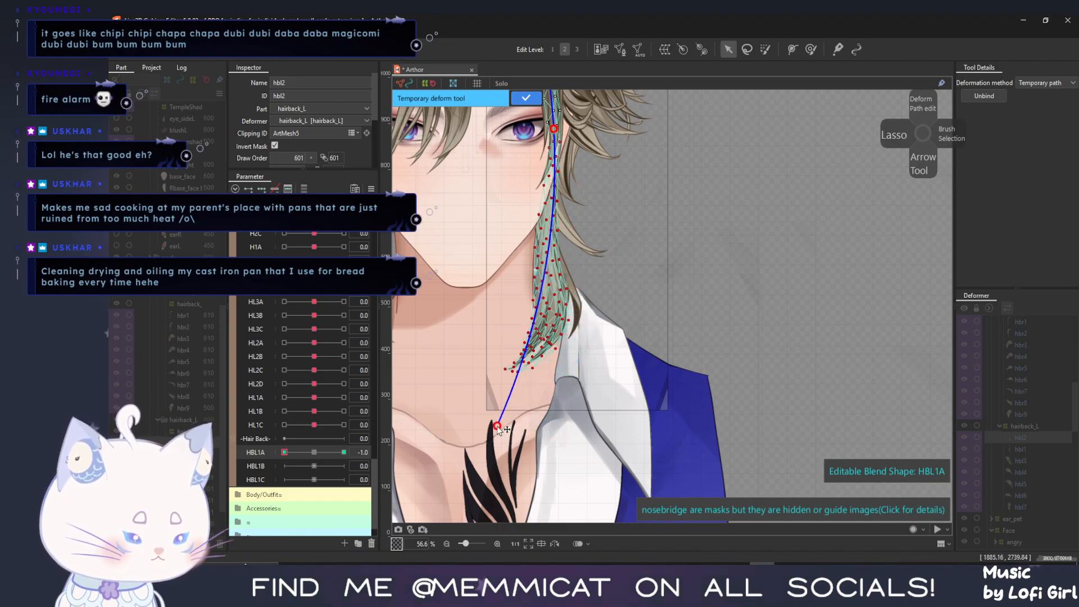
left_click_drag(284, 455, 462, 468)
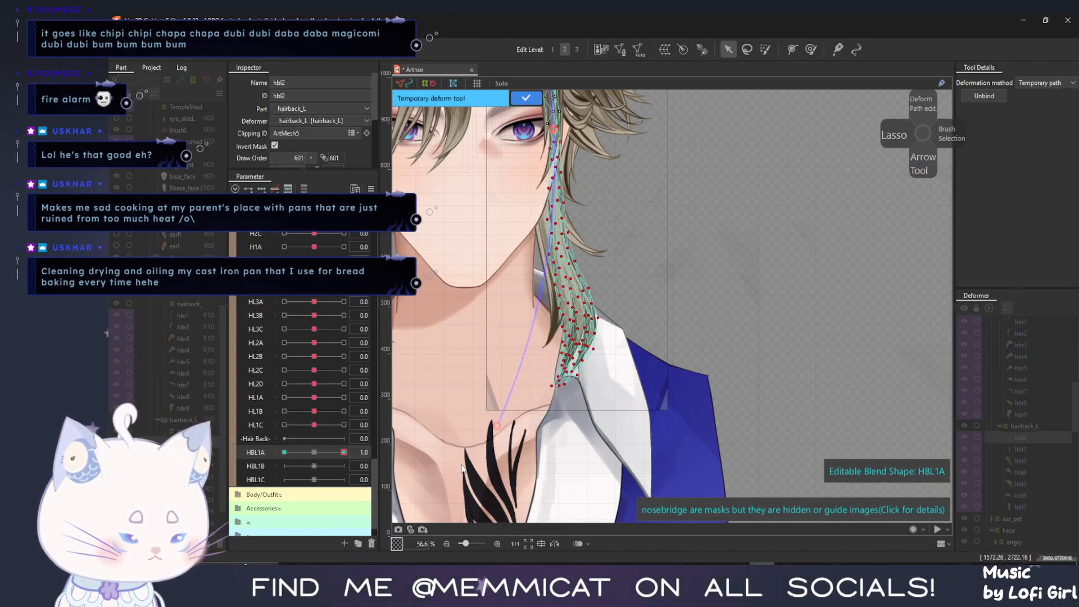
left_click(524, 98)
Try to reflect the hbl2 form horizontally about the canvas centre at HBL1A 1.0
key("ctrl+r")
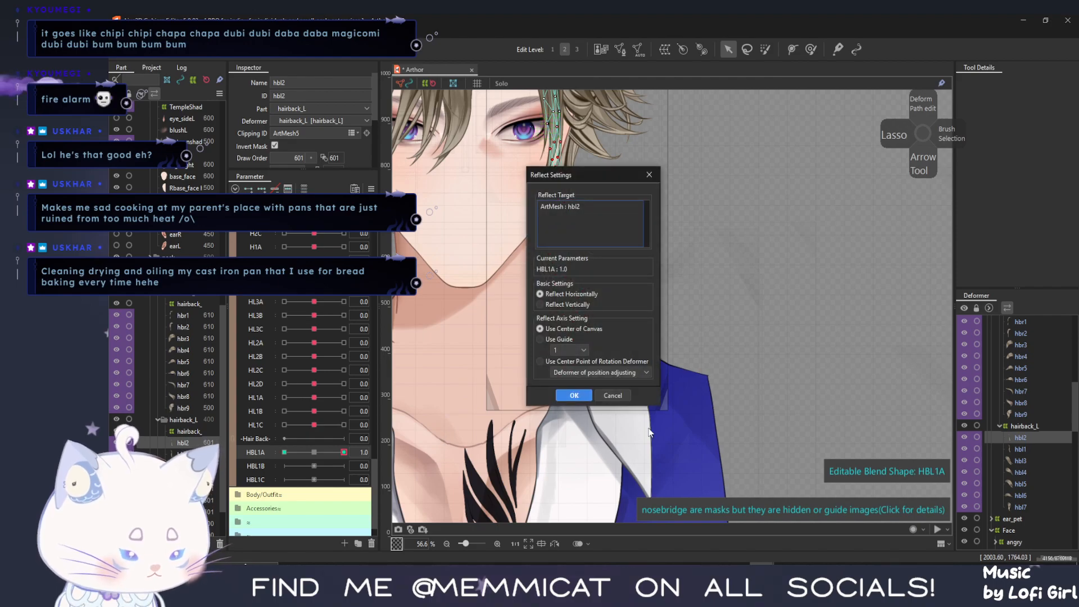
left_click(571, 395)
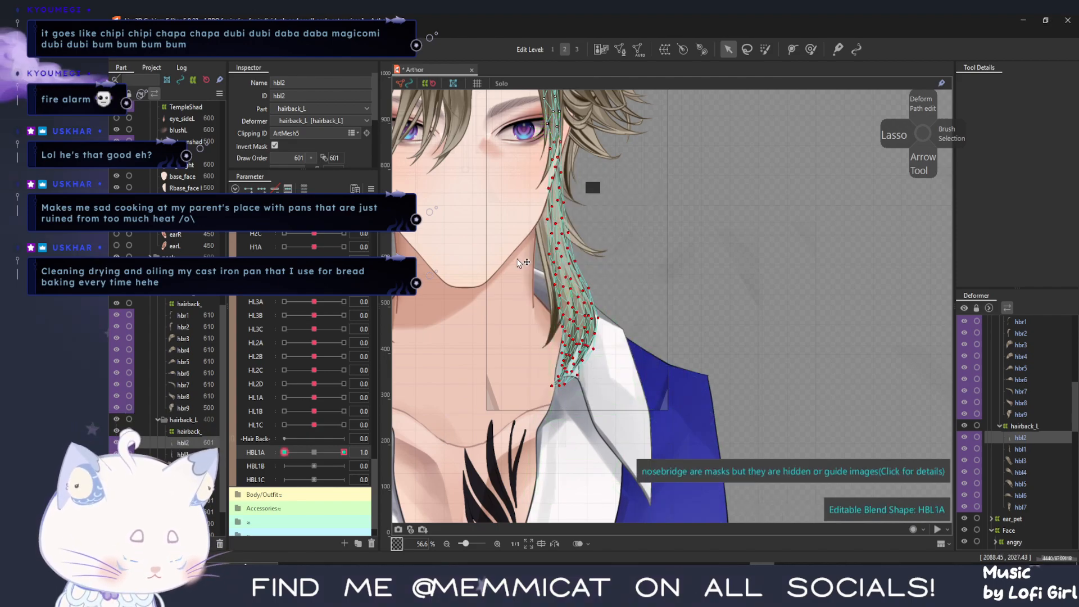
left_click_drag(507, 335, 508, 410)
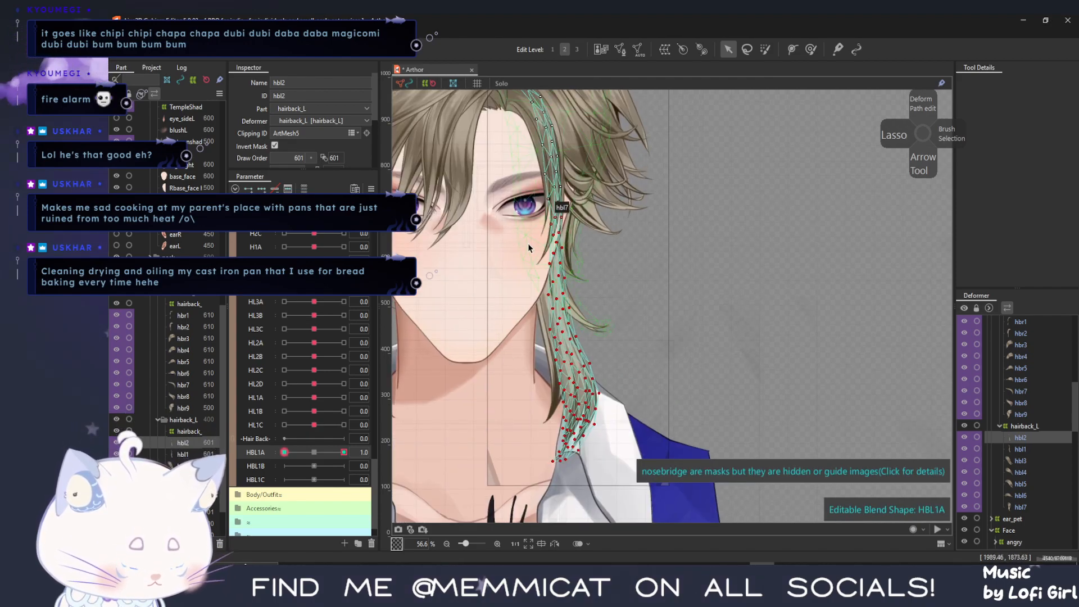
key("ctrl+r")
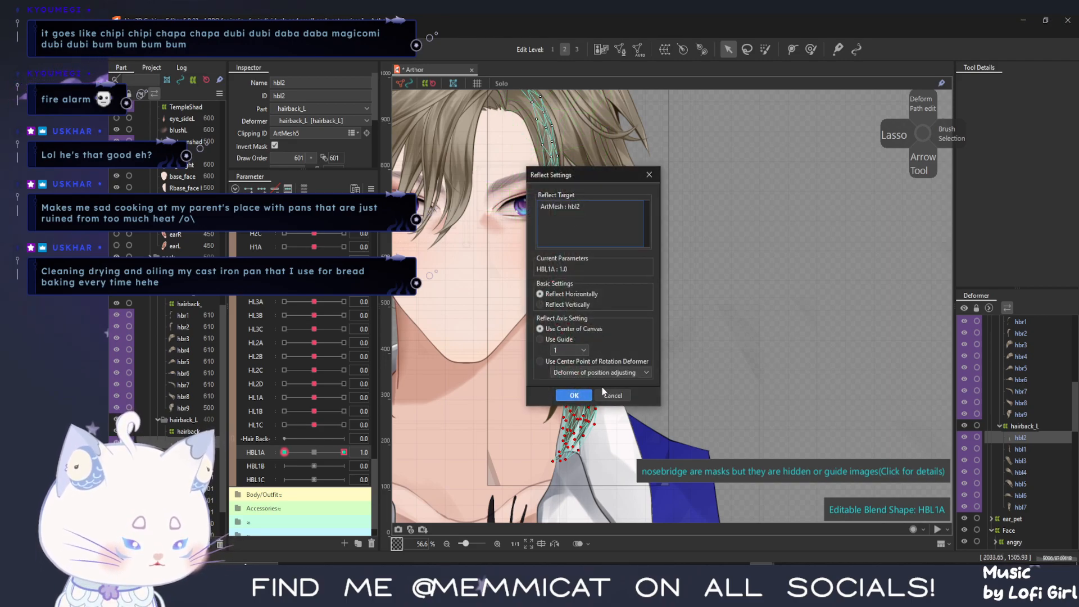
left_click(603, 393)
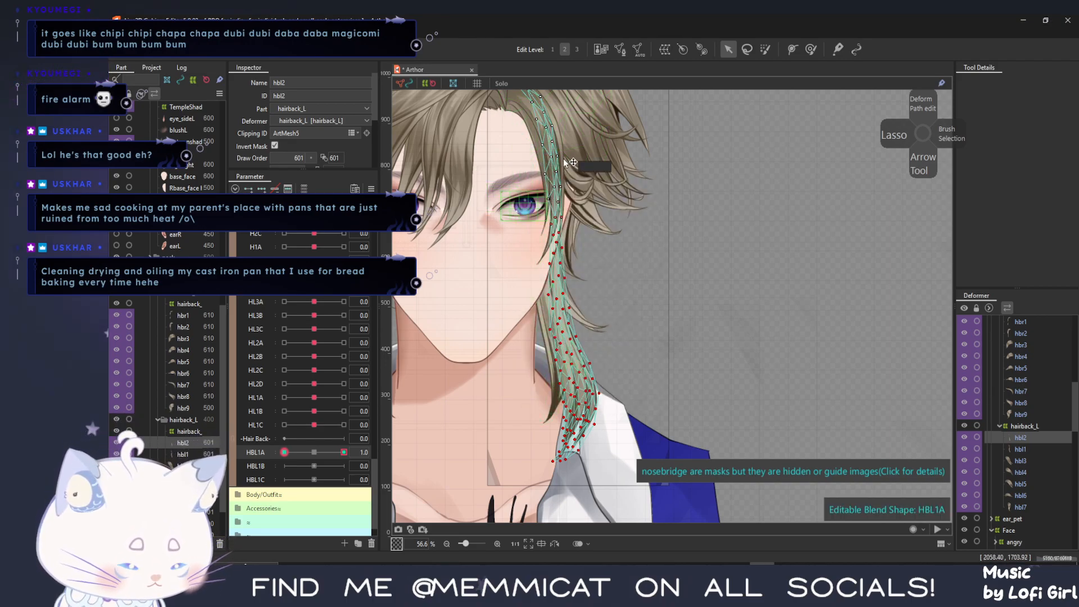
key("ctrl+r")
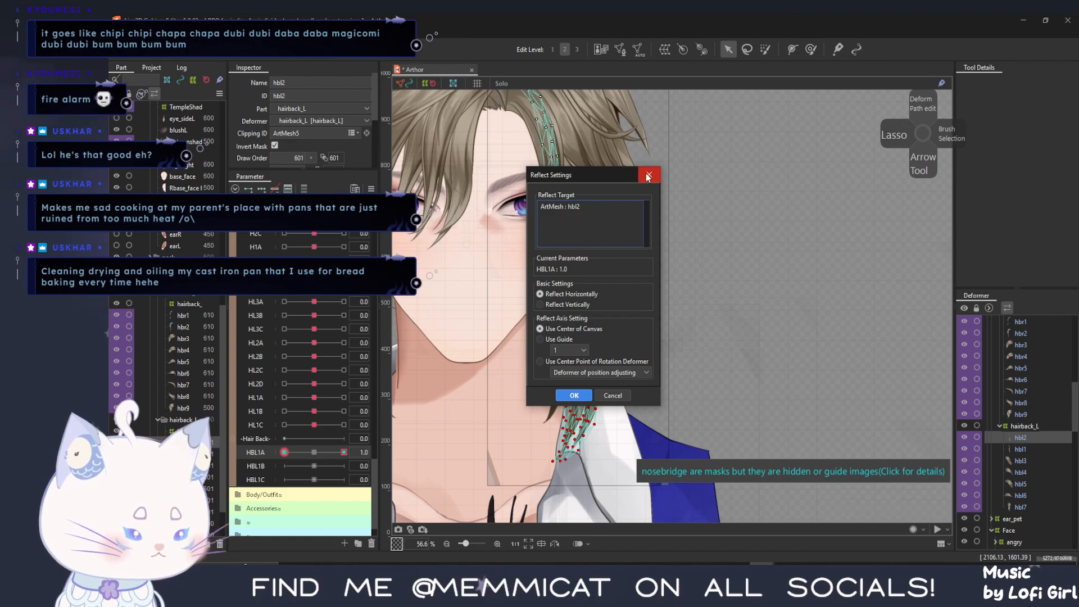
left_click(652, 172)
left_click(343, 452)
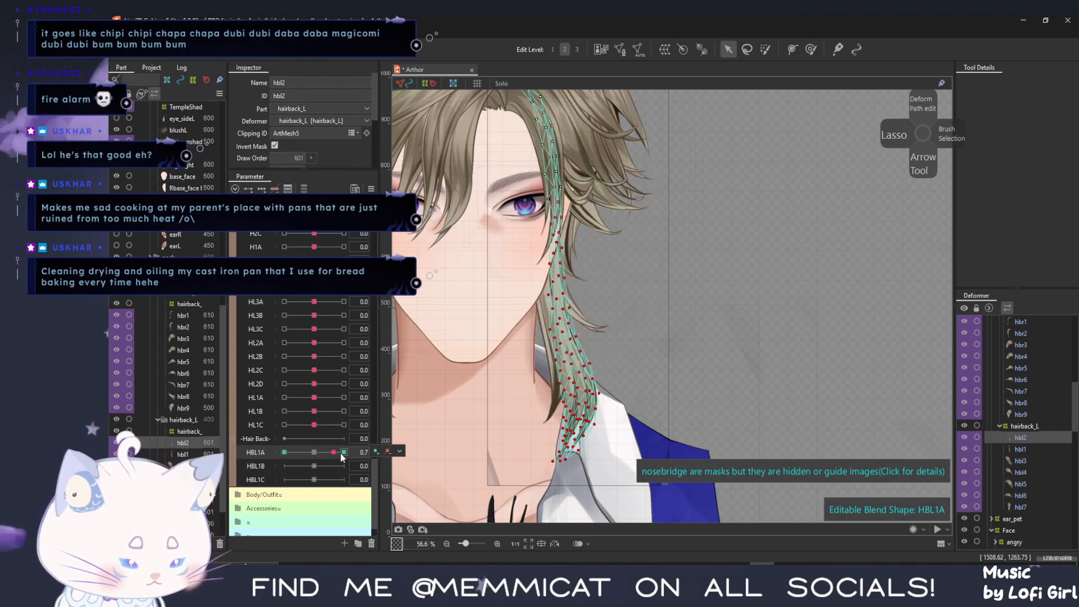
key("ctrl+r")
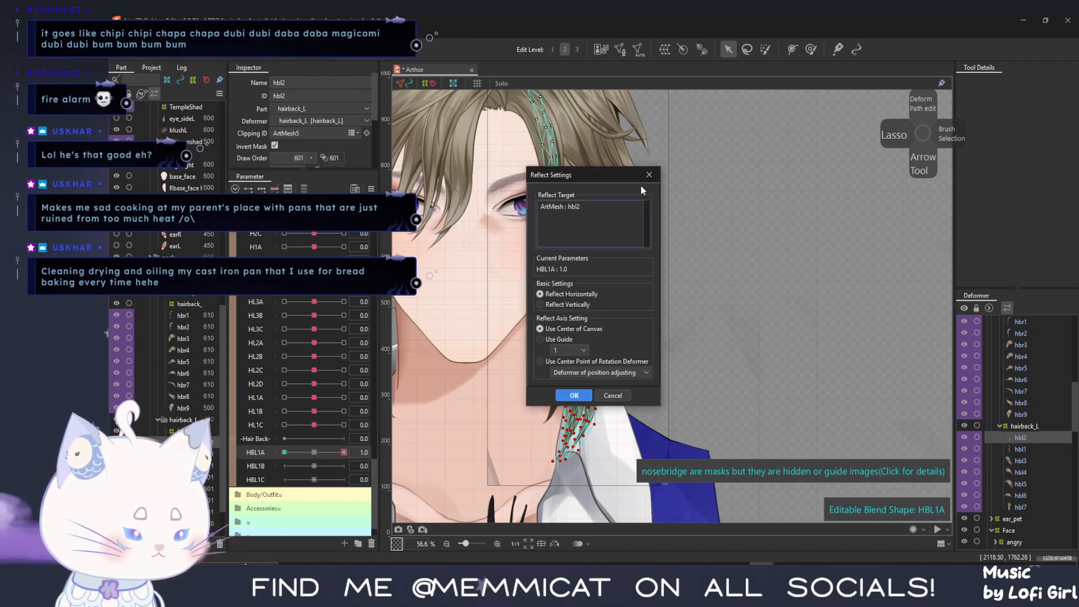
left_click(649, 175)
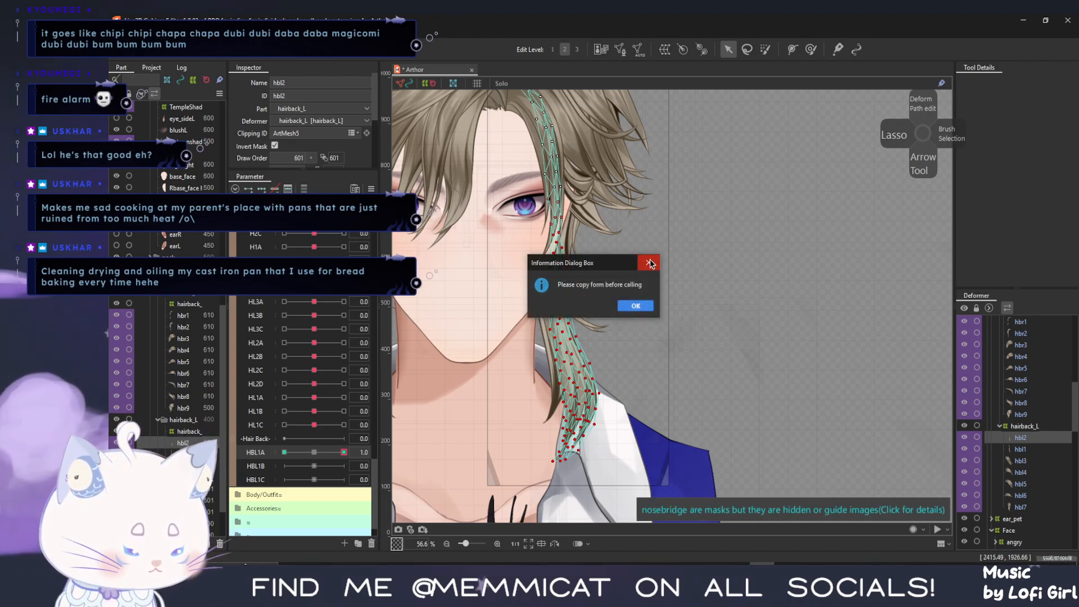
key("ctrl+r")
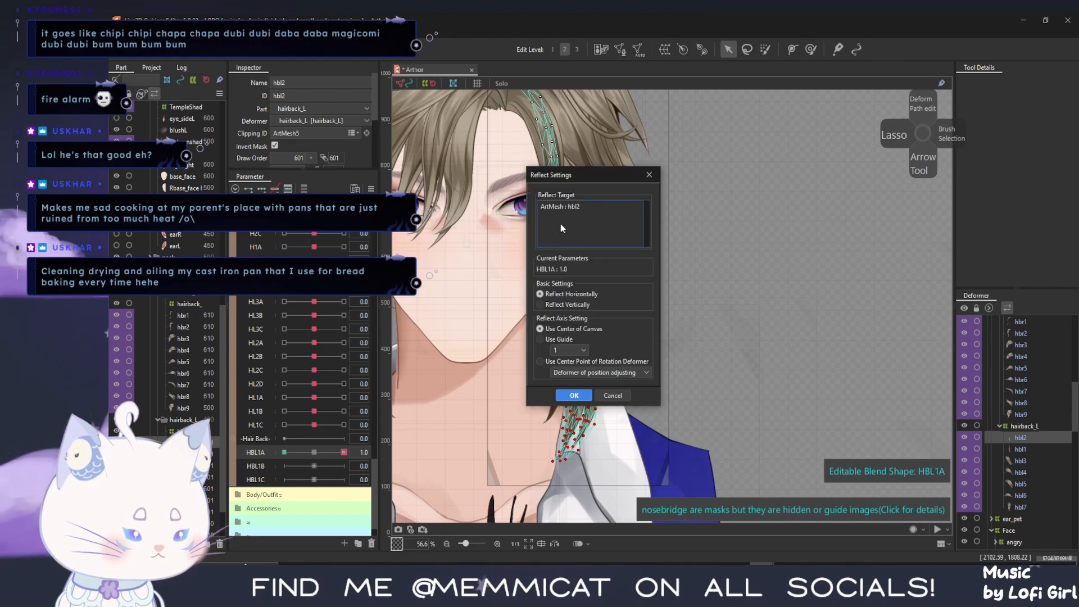
left_click(649, 176)
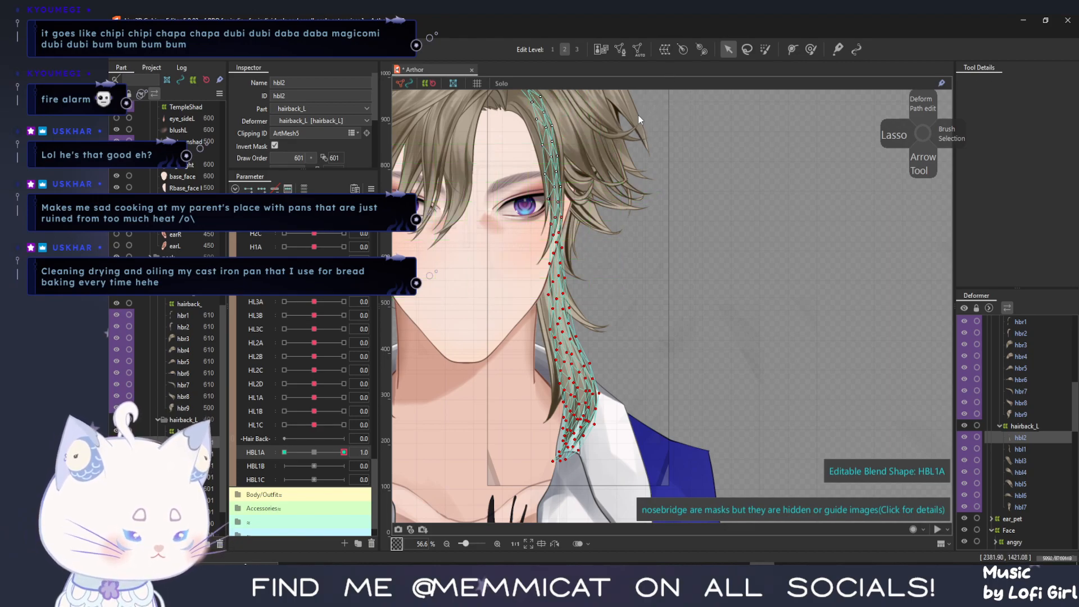
Try swinging hbl2 outward over the collar at HBL1A 1.0 with a temporary deform path, checking the motion along the parameter
key("ctrl+t")
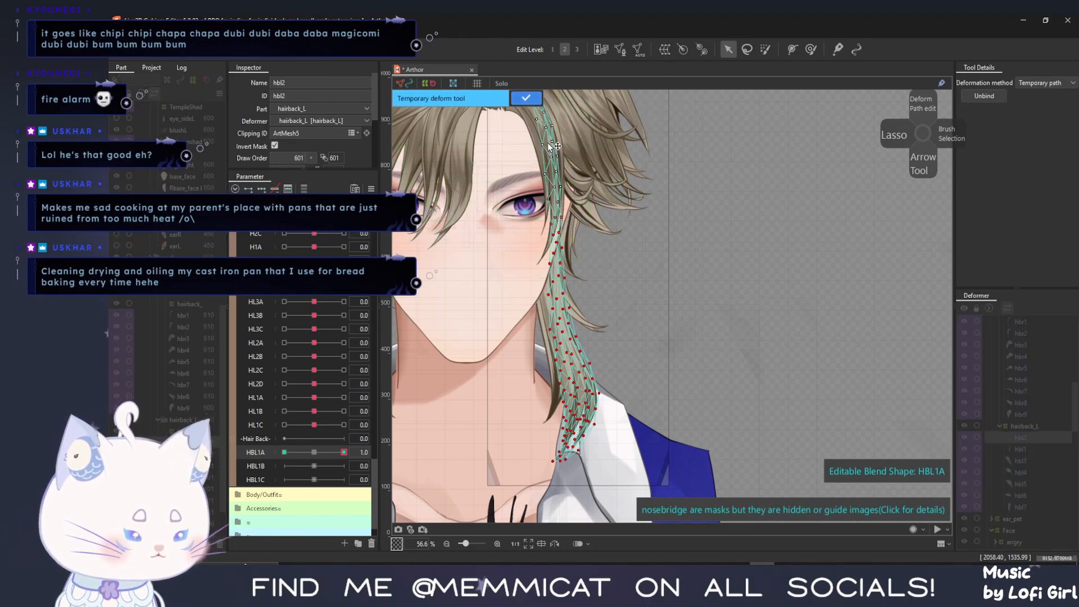
left_click(577, 477)
left_click_drag(577, 477, 632, 461)
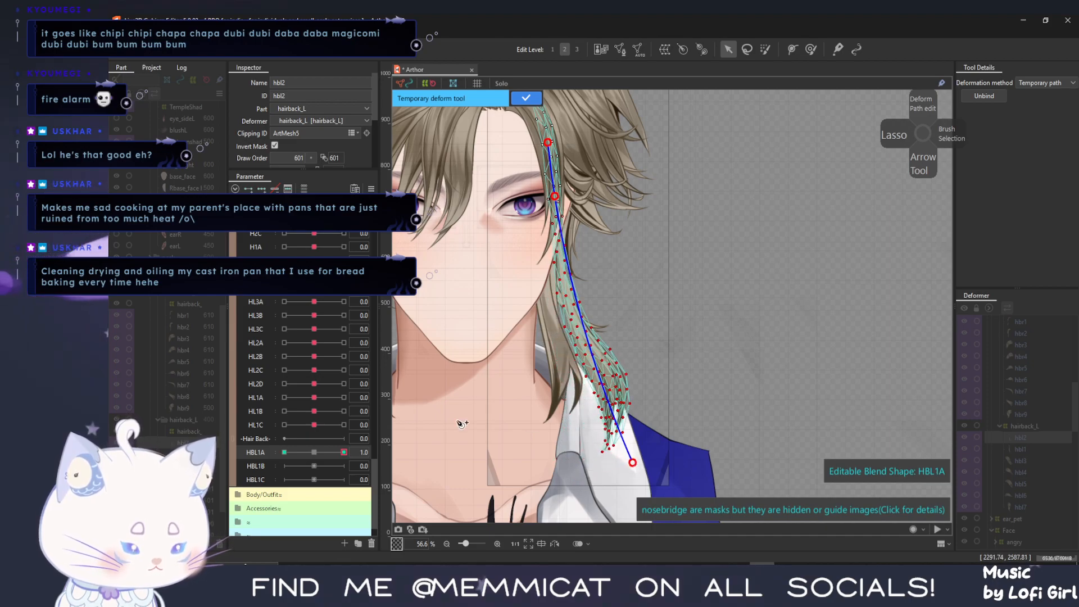
left_click_drag(343, 452, 233, 454)
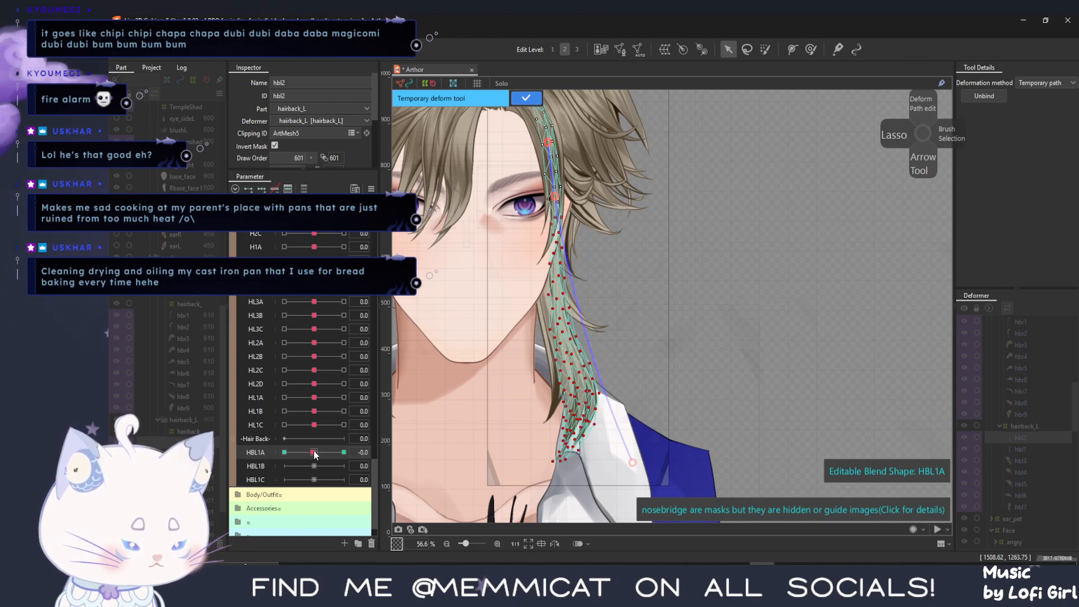
left_click_drag(294, 452, 265, 454)
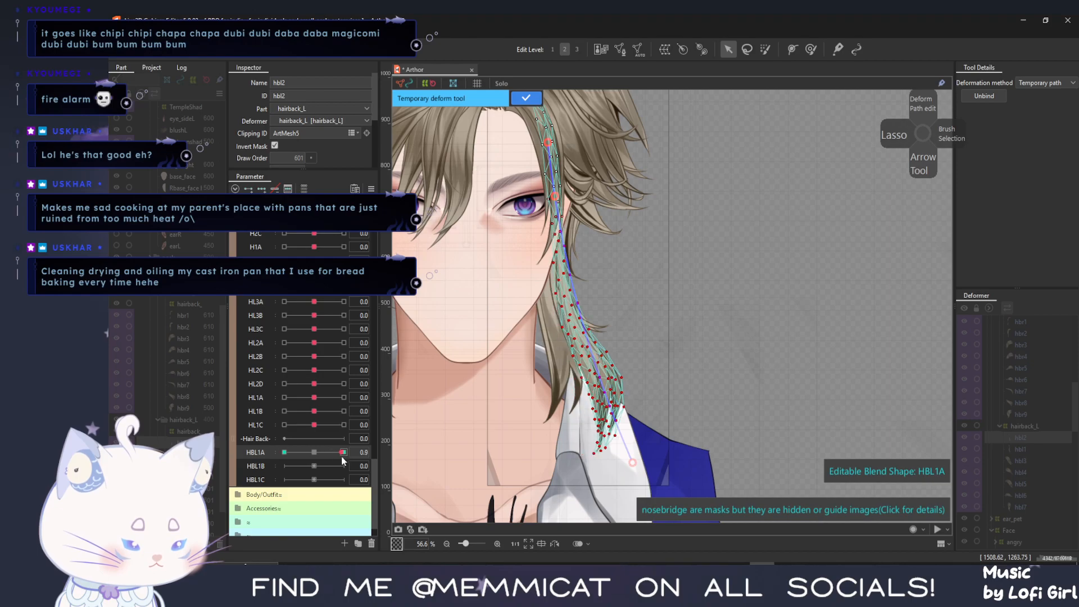
left_click(536, 105)
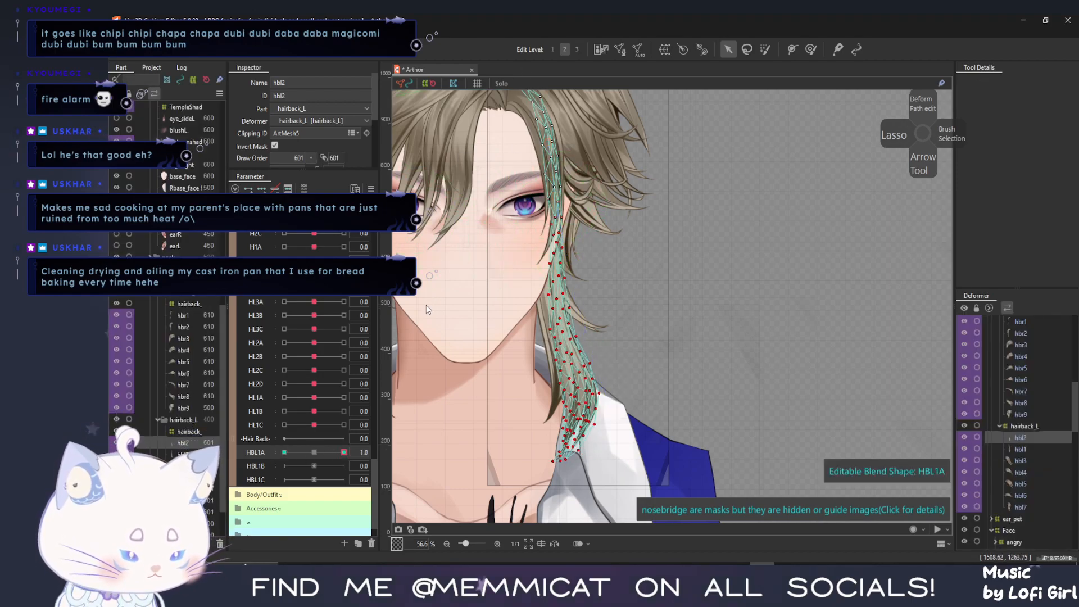
At HBL1A -1.0, lay a temporary deform path along hbl2 and swing its tip inward toward the neck
left_click(285, 452)
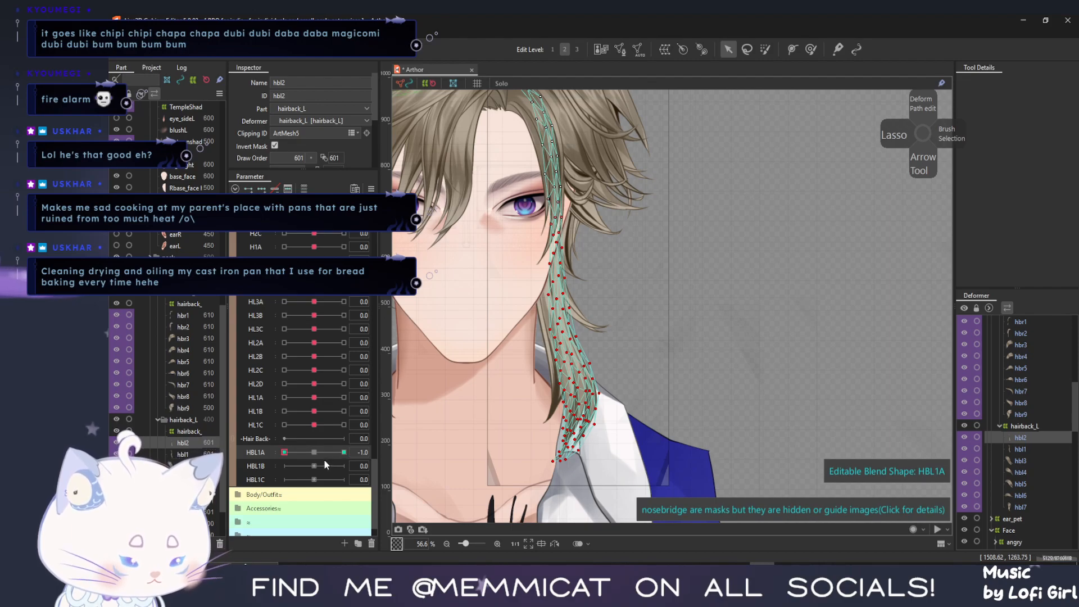
left_click_drag(296, 452, 329, 454)
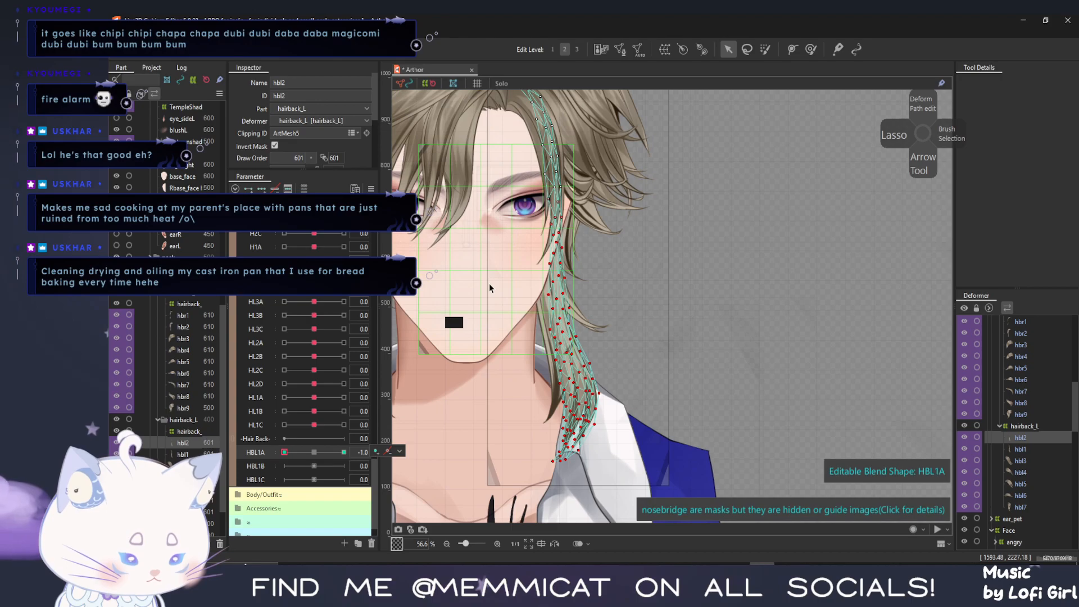
key("ctrl+t")
left_click(551, 156)
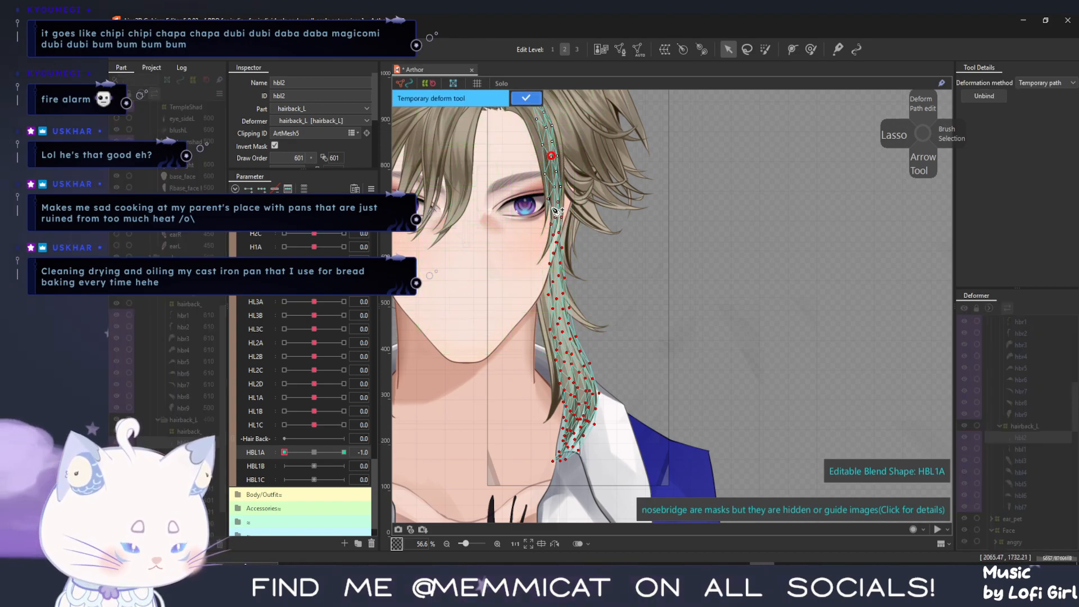
left_click(569, 486)
left_click_drag(568, 486, 495, 482)
left_click_drag(285, 452, 344, 452)
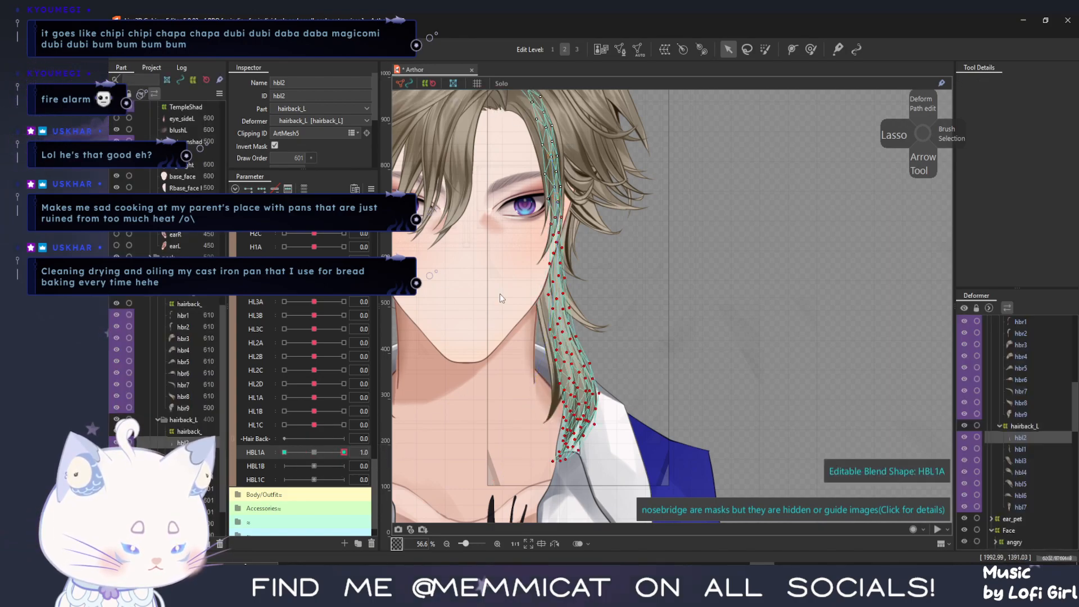
At HBL1A 1.0, swing the hbl2 tip outward over the collar with a temporary deform path, apply it, and return HBL1A to 0.0
left_click(547, 136)
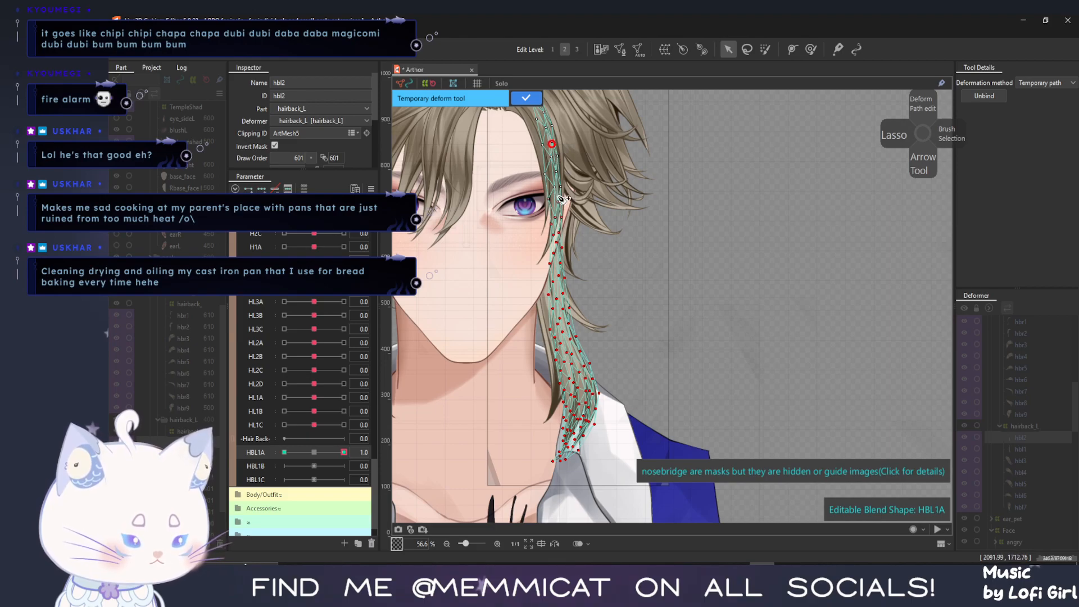
left_click_drag(587, 483, 637, 458)
left_click_drag(318, 453, 360, 458)
left_click_drag(636, 458, 628, 468)
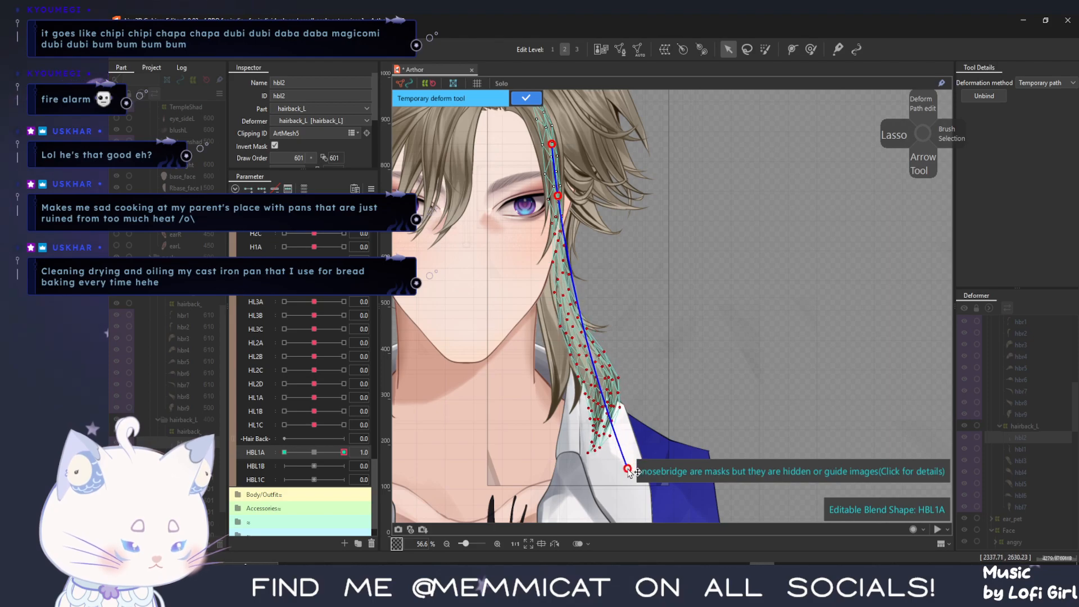
left_click(525, 99)
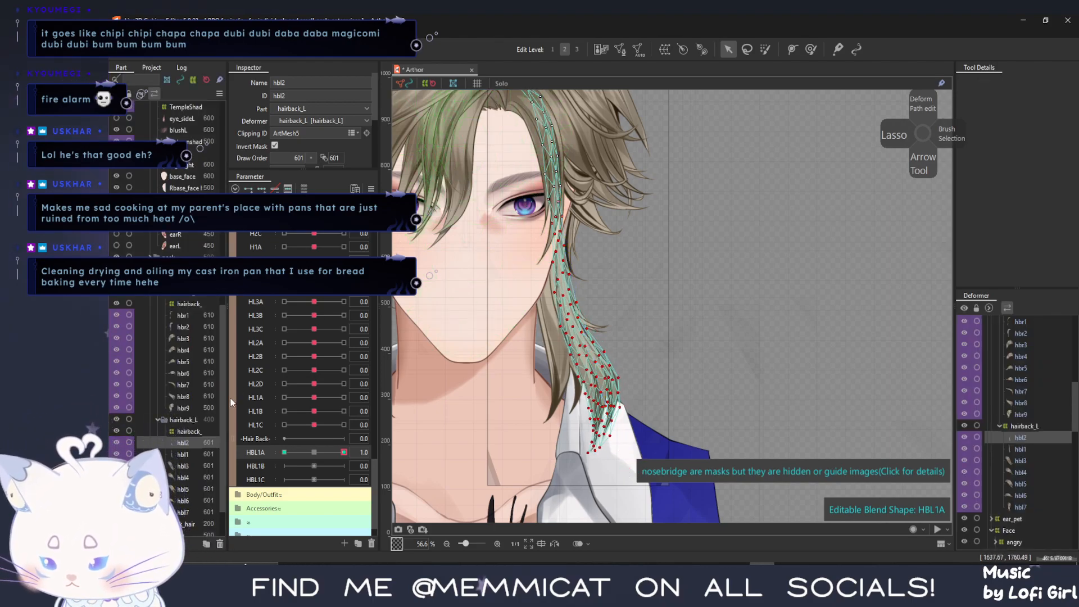
left_click_drag(344, 452, 313, 456)
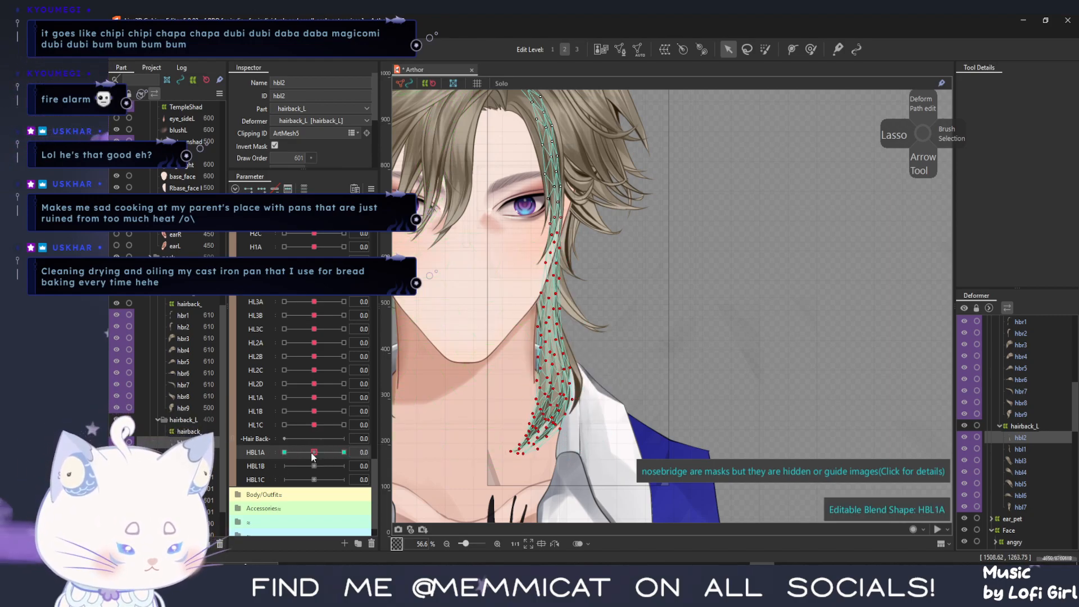
Give hbl2 three keyforms on HBL1B and select the lower half of the strand with Brush Selection
left_click(256, 466)
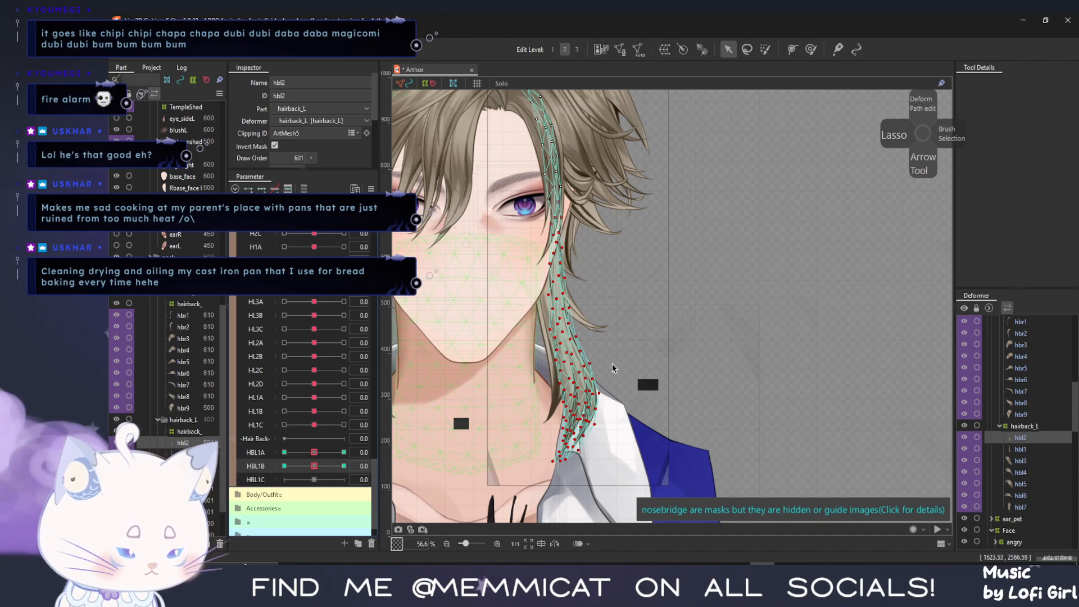
key("b")
left_click_drag(574, 368, 562, 445)
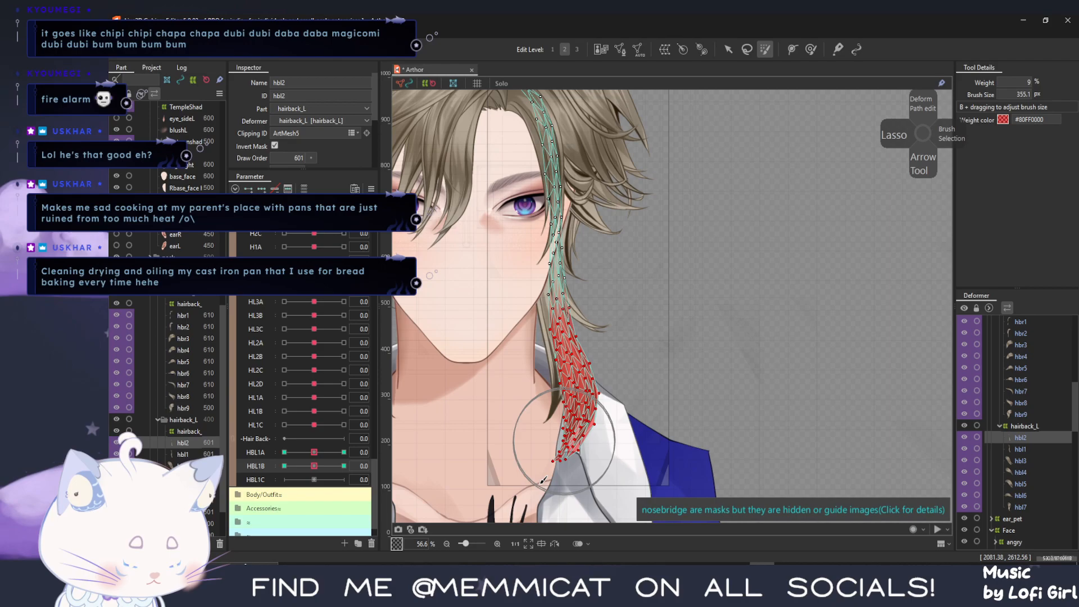
key("v")
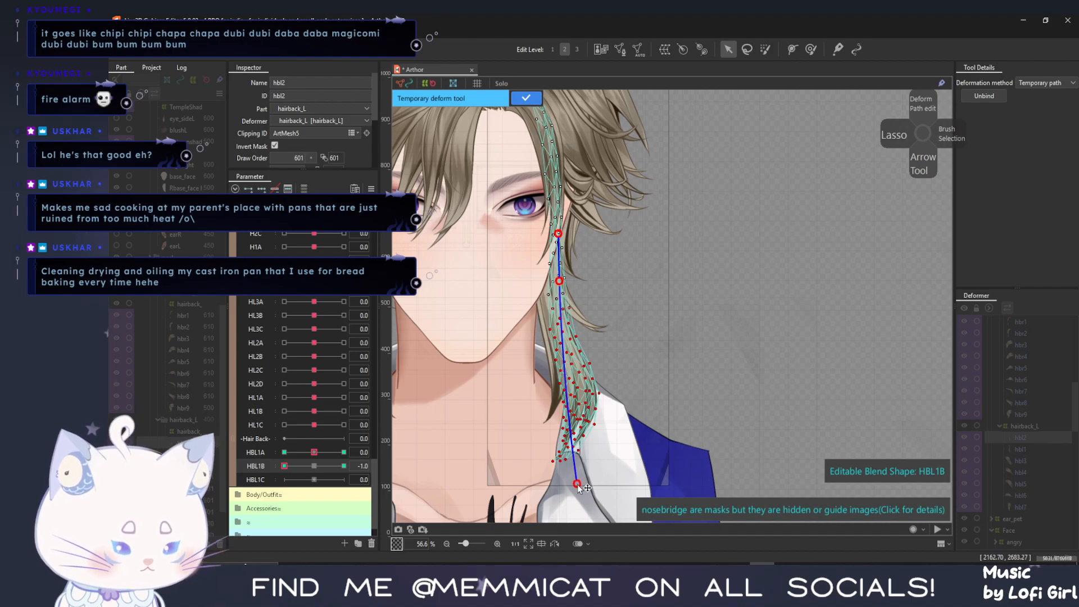
At HBL1B -1.0, swing the hbl2 tip inward across the neck with the temporary deform path and apply it
left_click_drag(569, 487, 481, 474)
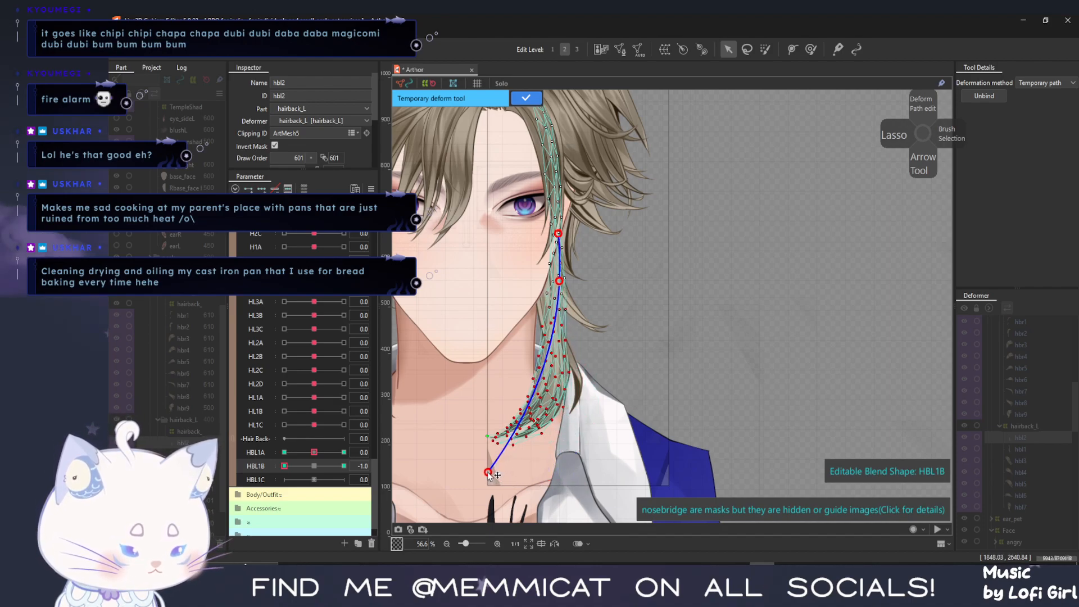
left_click(343, 466)
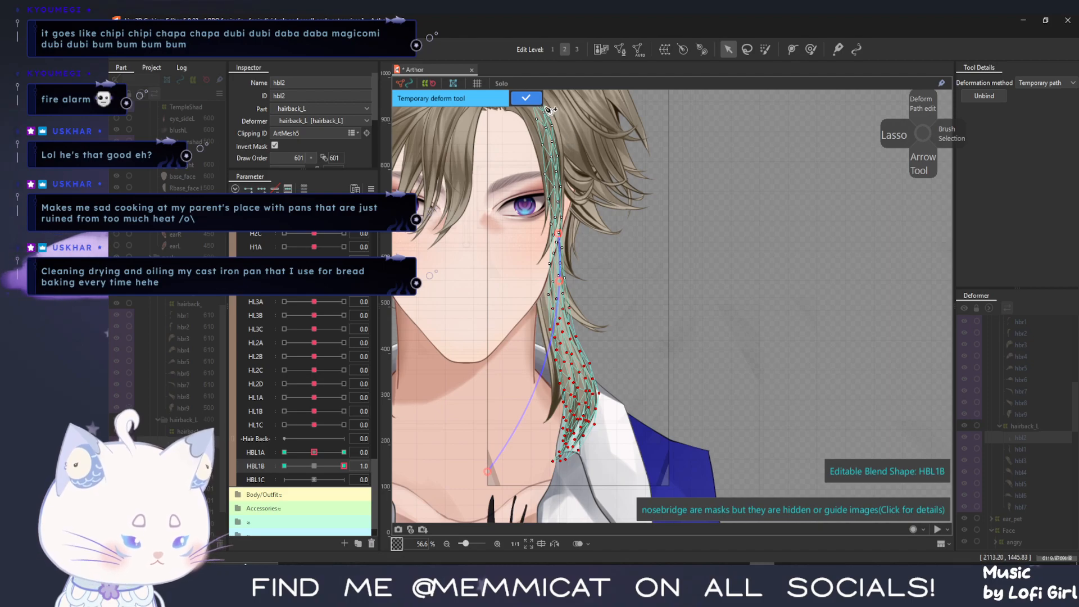
left_click(522, 99)
At HBL1B 1.0, swing the hbl2 tip outward over the collar with a temporary deform path, apply it, and return HBL1B to 0.0
left_click(555, 221)
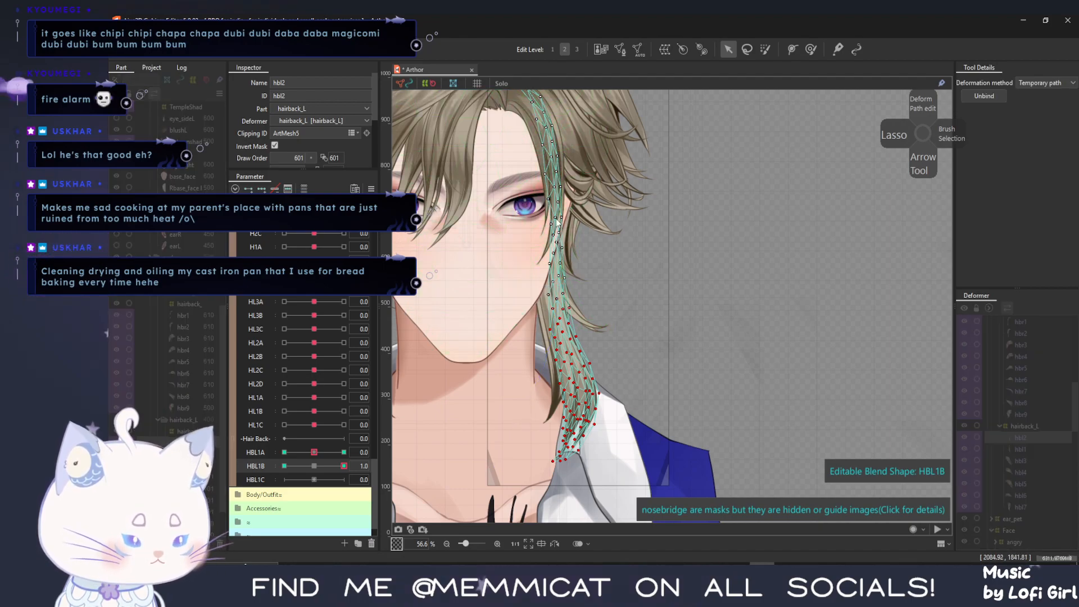
left_click(582, 484)
left_click_drag(582, 484, 618, 478)
left_click_drag(344, 466, 313, 475)
left_click(514, 101)
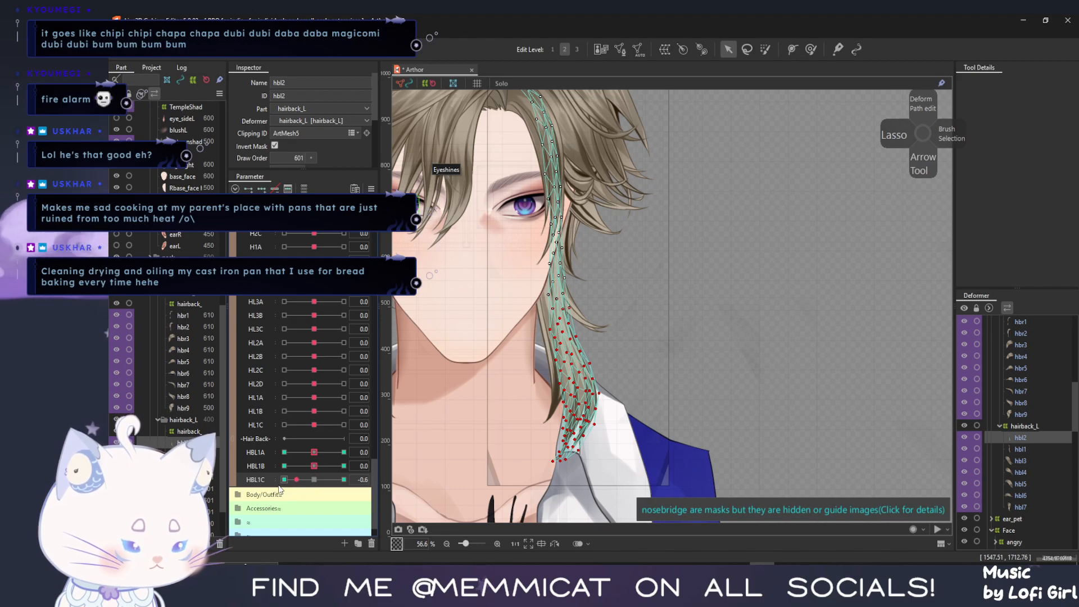
Set HBL1C to -1.0 and select only the tip section of hbl2 with Brush Selection
left_click(284, 479)
left_click(811, 49)
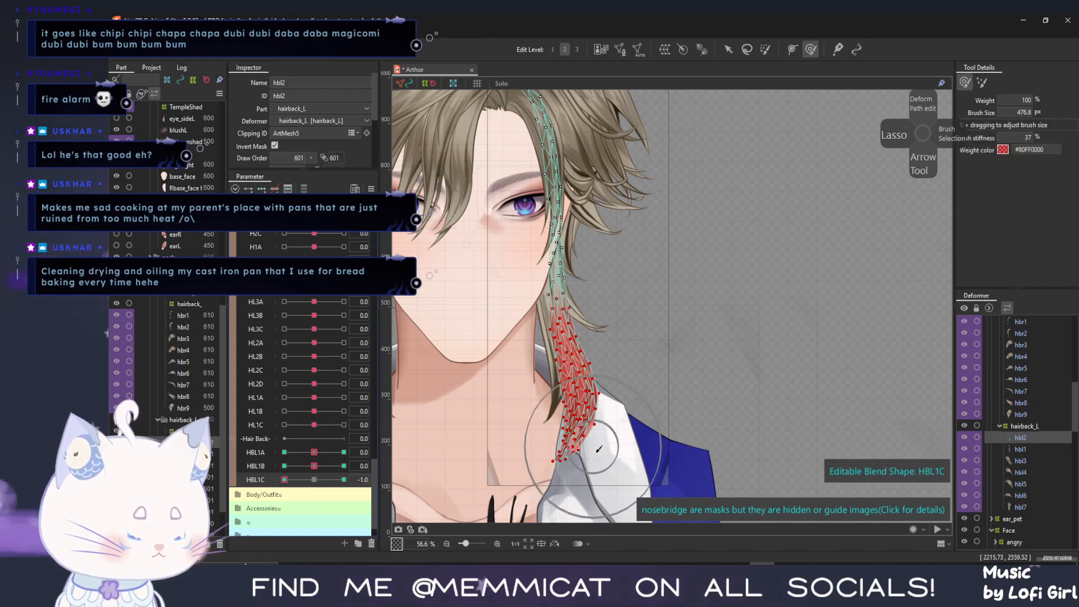
left_click_drag(572, 442, 574, 436)
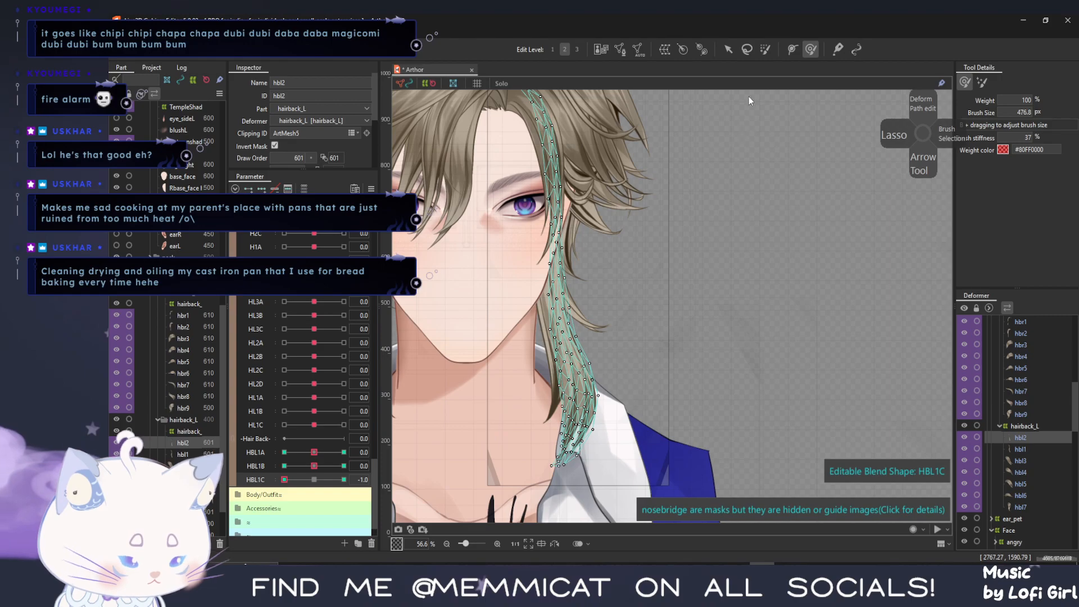
left_click(765, 49)
left_click(576, 438)
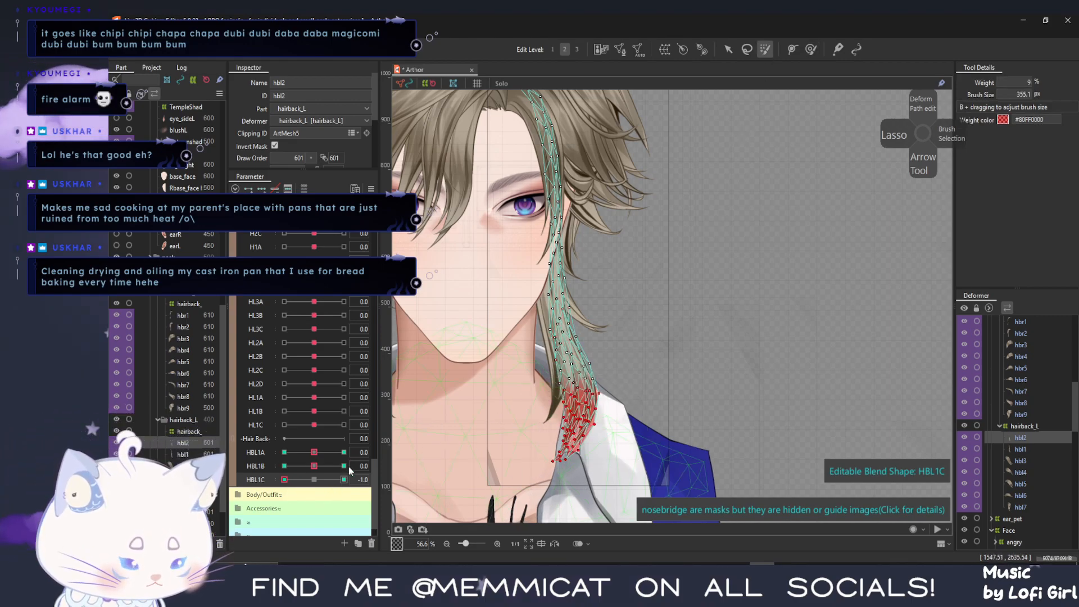
At HBL1C -1.0, lay a temporary deform path along the lower end of hbl2, curl its tip inward toward the neck, and apply it
key("ctrl+t")
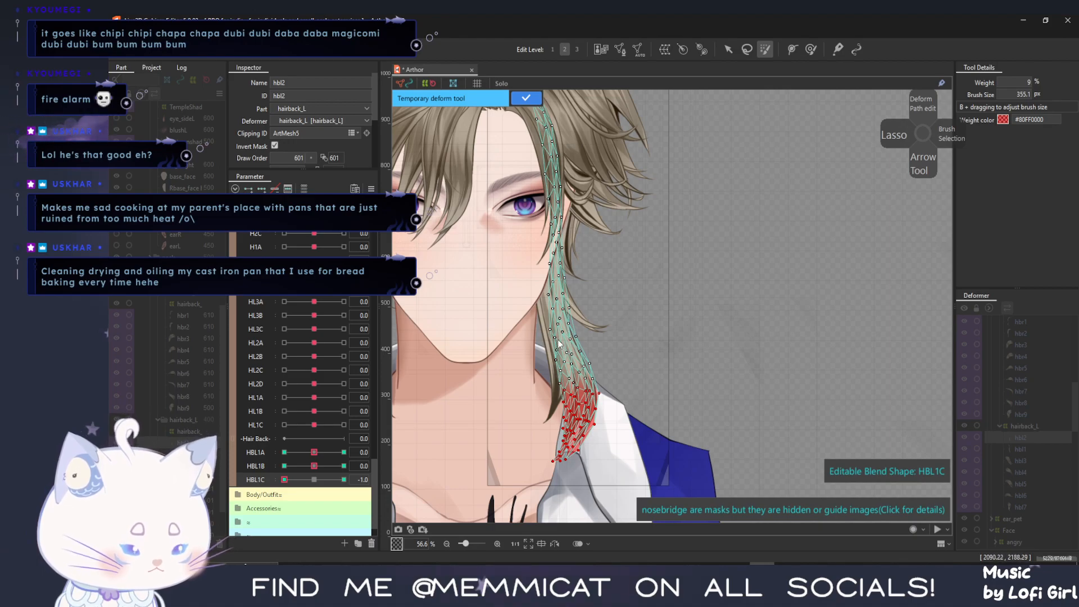
left_click(729, 50)
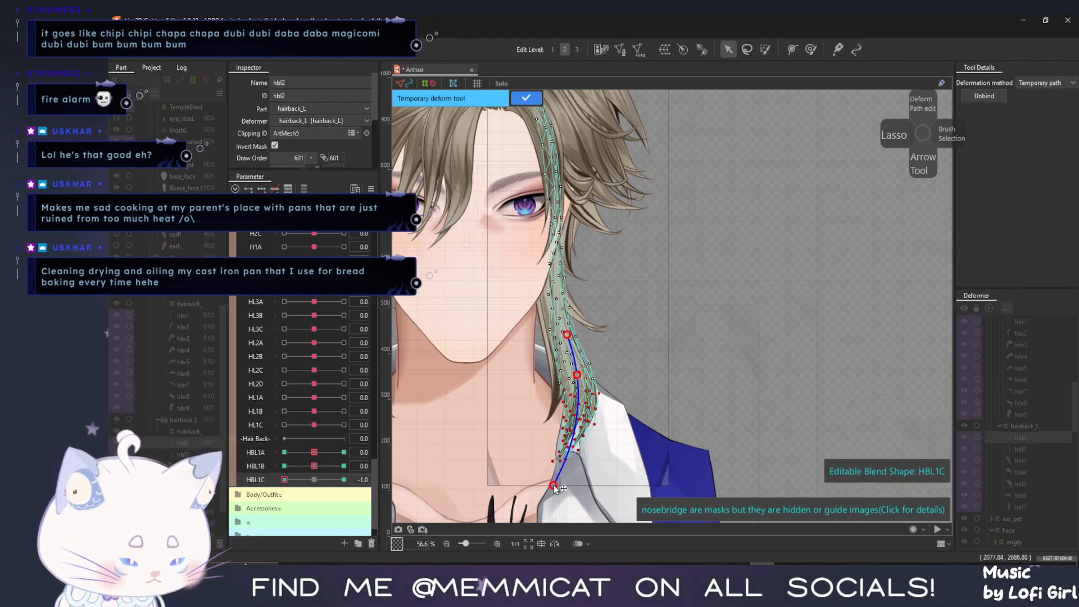
left_click_drag(549, 486, 495, 455)
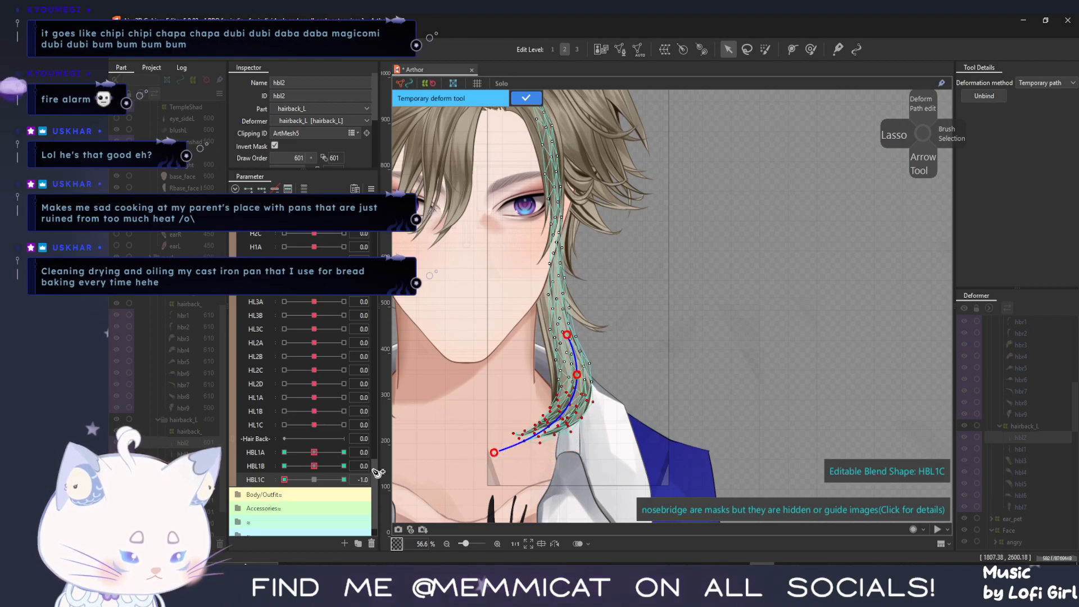
left_click_drag(285, 482, 609, 461)
left_click(528, 97)
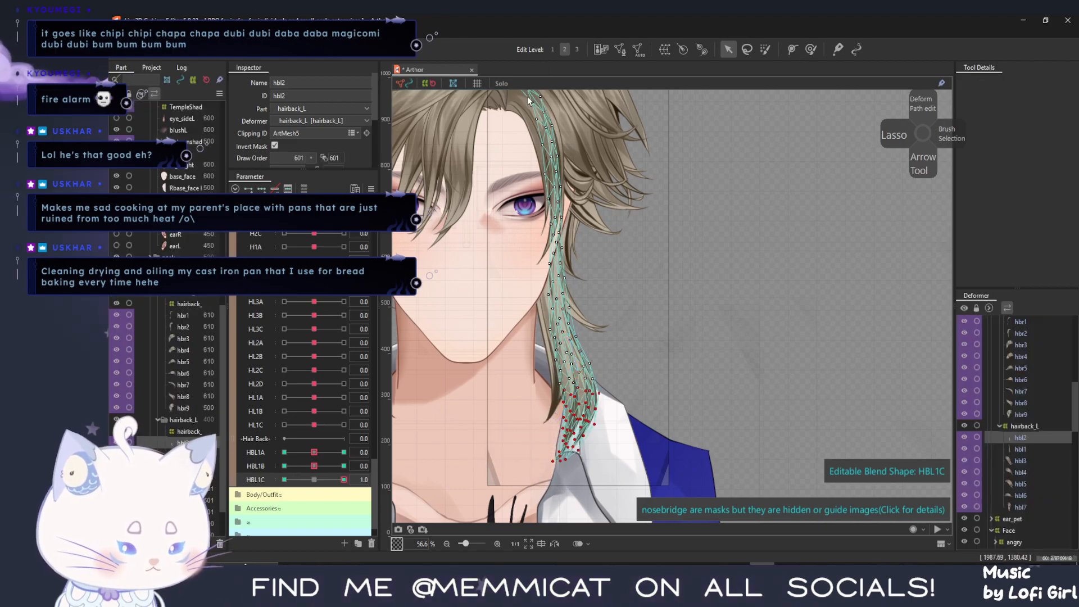
At HBL1C 1.0, bend the hbl2 tip outward over the collar with a temporary deform path, apply it, and return HBL1C to 0.0
left_click(562, 330)
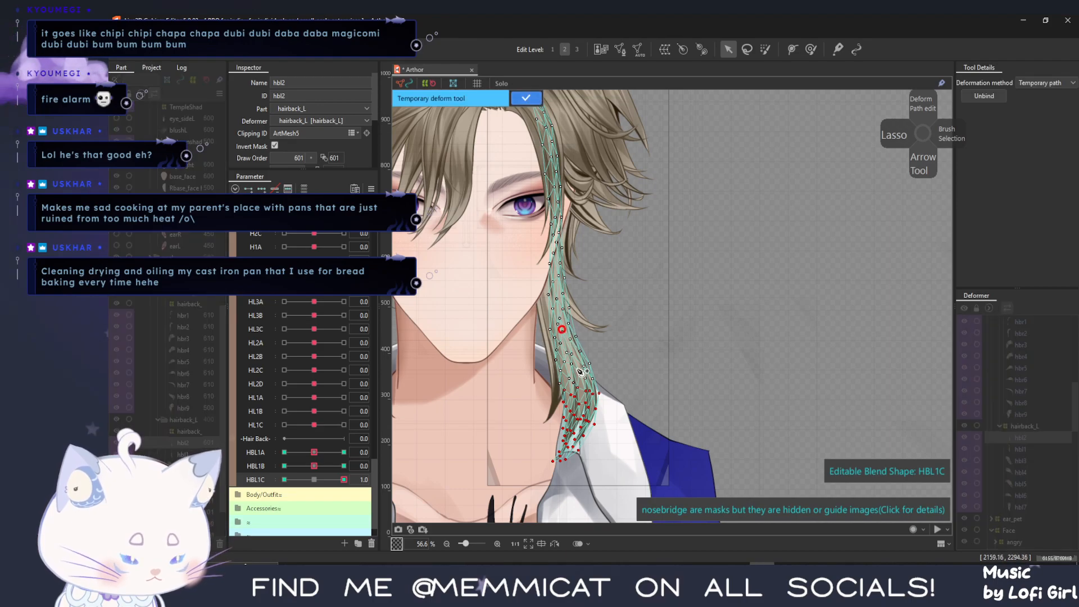
left_click_drag(559, 475, 610, 476)
left_click_drag(591, 403, 585, 405)
left_click(524, 98)
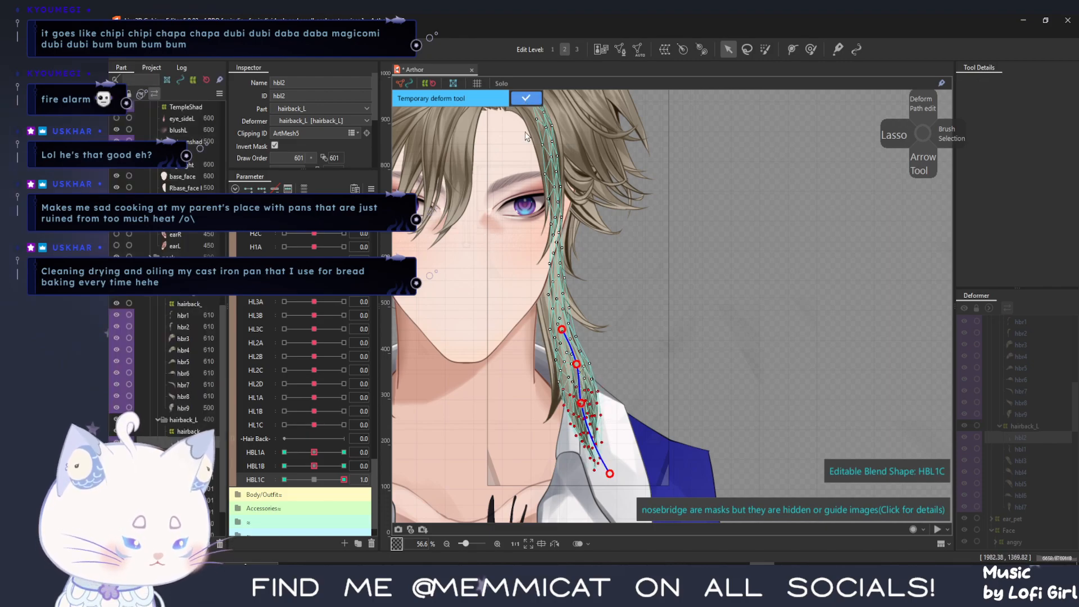
left_click_drag(343, 480, 314, 480)
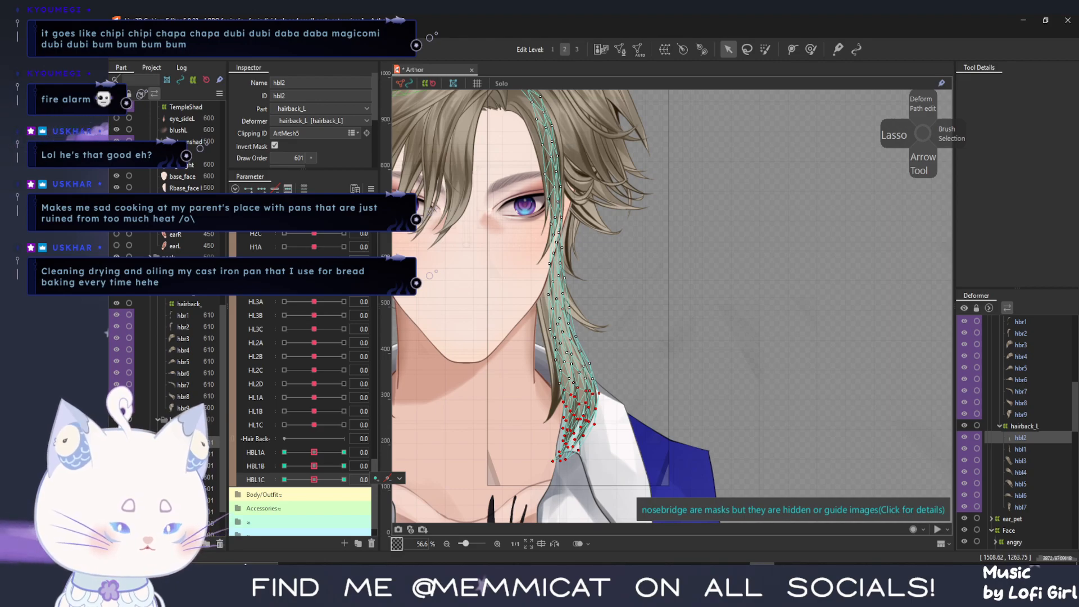
Open the physics settings and duplicate the Bangs group under the name BackHair
left_click(181, 34)
left_click(247, 248)
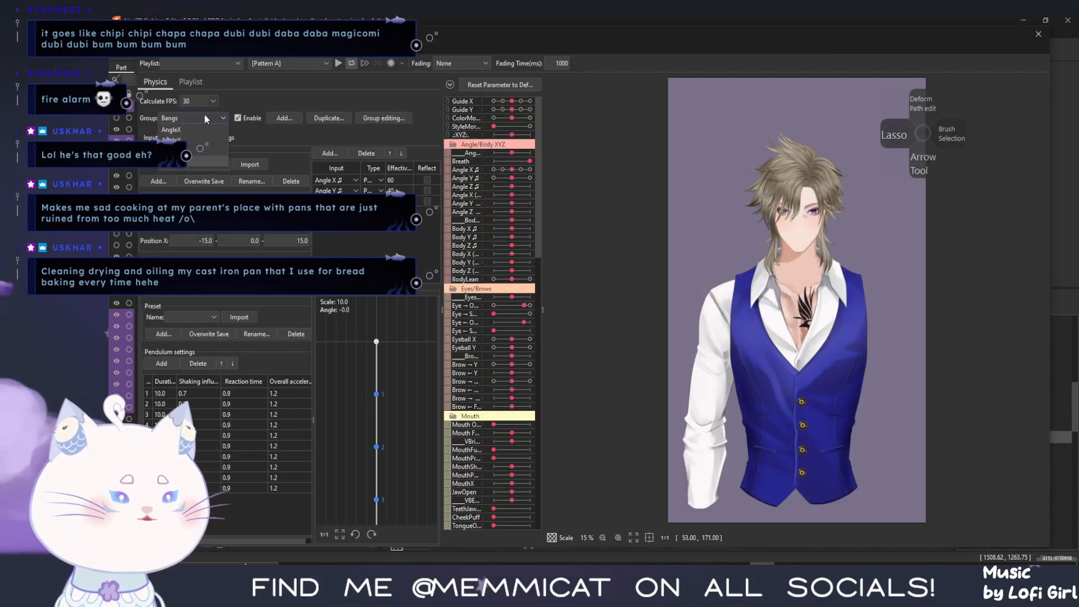
left_click(336, 119)
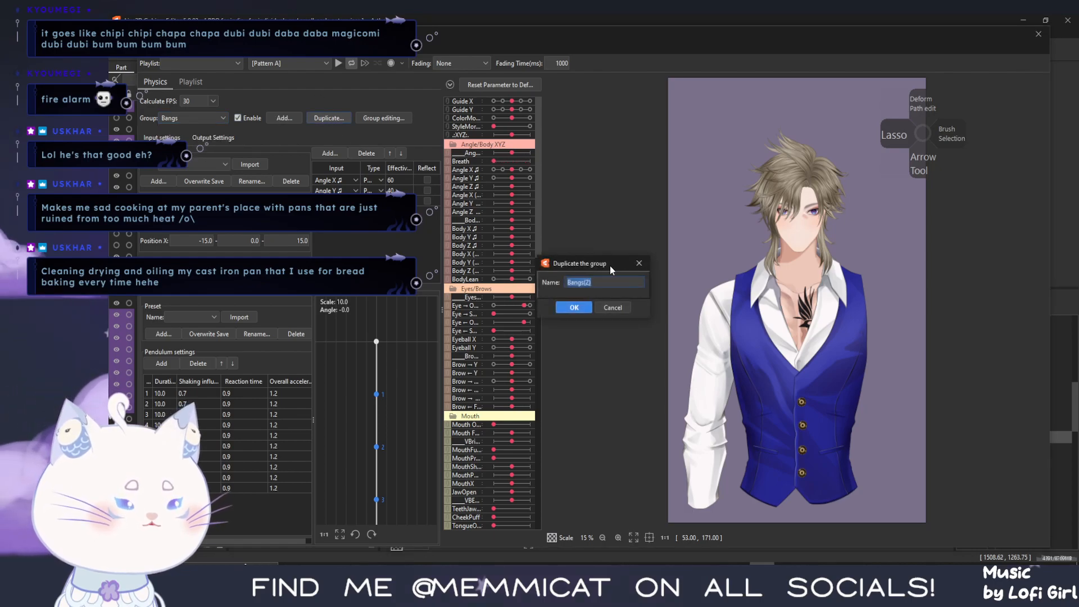
type("BackHair")
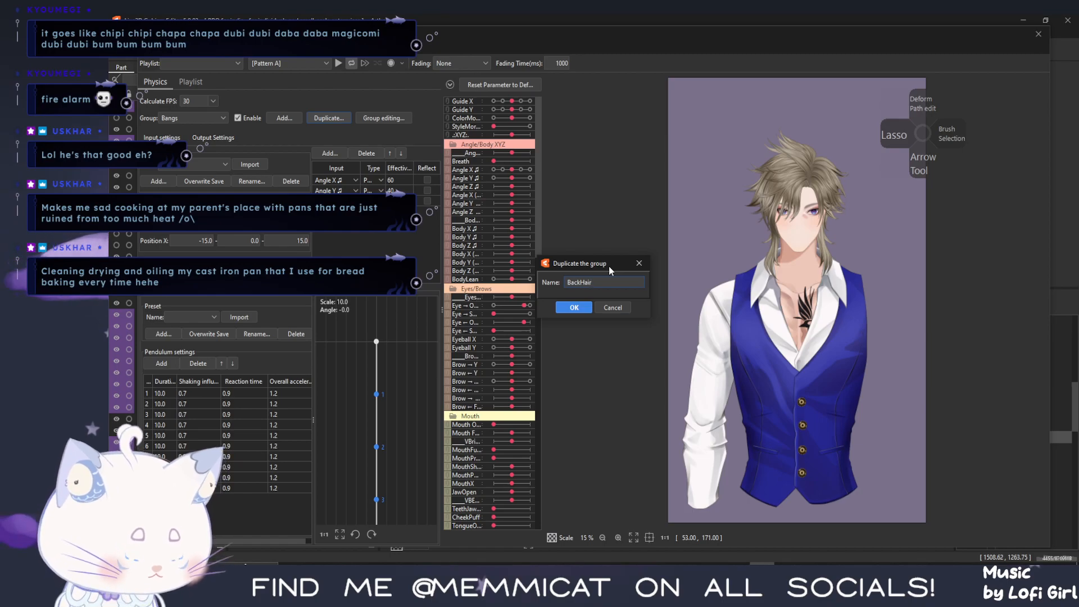
left_click(573, 307)
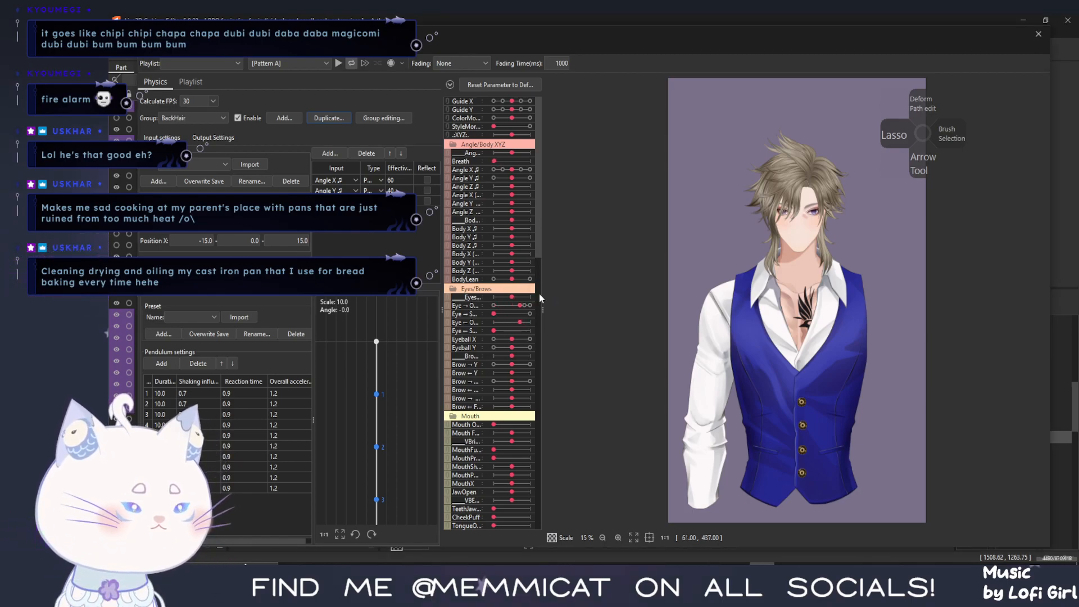
Remove all the output parameters copied into the BackHair group from Bangs
left_click(201, 140)
left_click(197, 184)
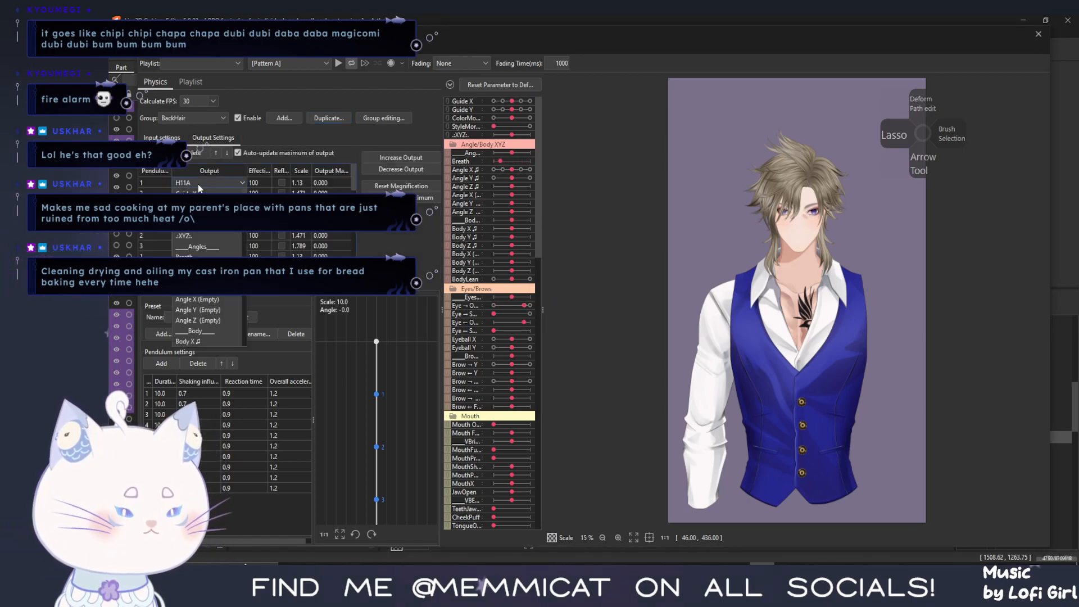
scroll(236, 322, "down", 10)
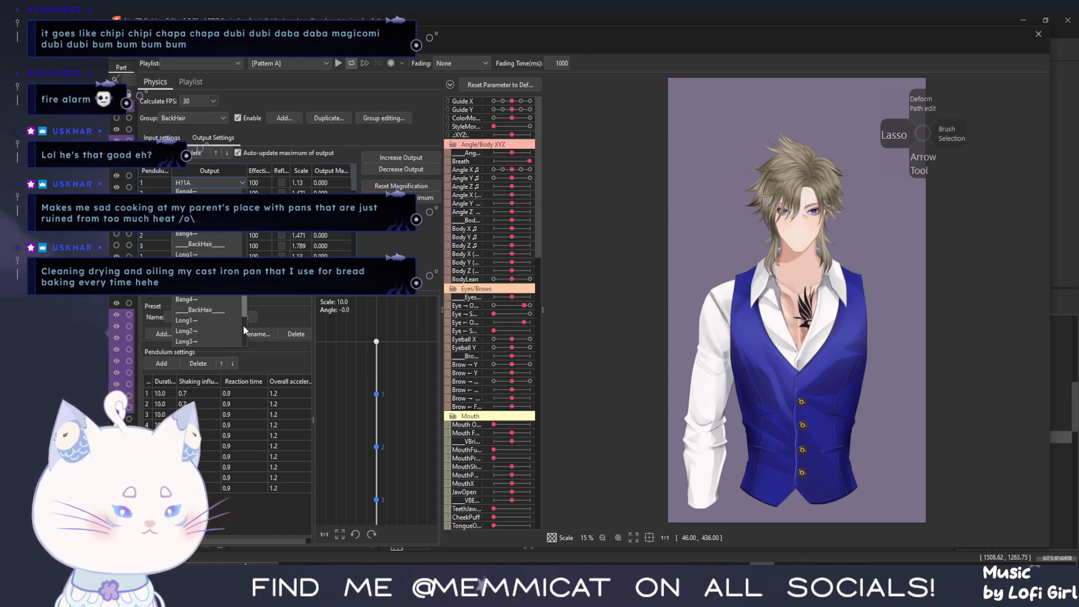
scroll(202, 321, "up", 10)
left_click(282, 236)
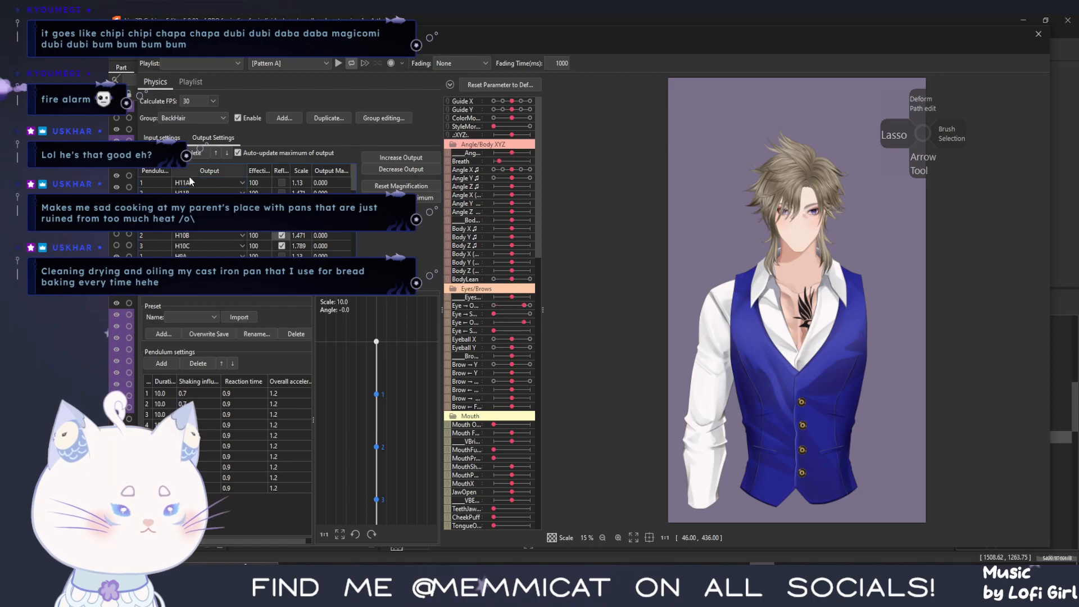
scroll(202, 269, "down", 2)
left_click(202, 269, "shift")
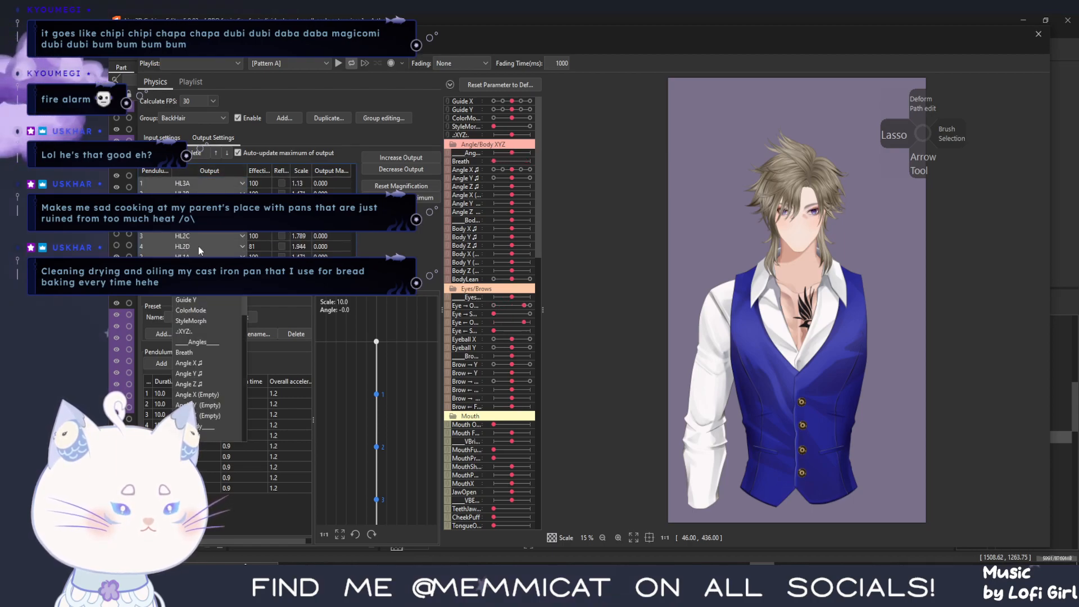
left_click(195, 153)
Add the HBL1 parameters under the Hair Back divider as outputs of the BackHair group
left_click(161, 152)
left_click_drag(656, 177, 656, 419)
left_click(599, 386)
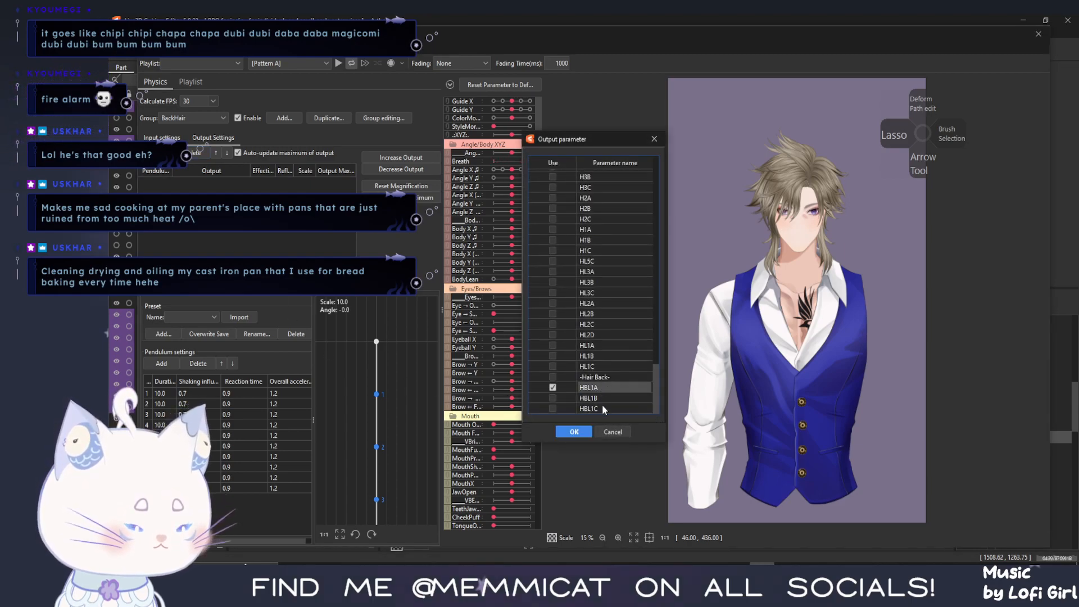
left_click(602, 398)
left_click(573, 431)
Swing the model's head in a close preview to gauge the sway, and raise the BackHair group's scale with Increase Output
left_click_drag(843, 387, 549, 331)
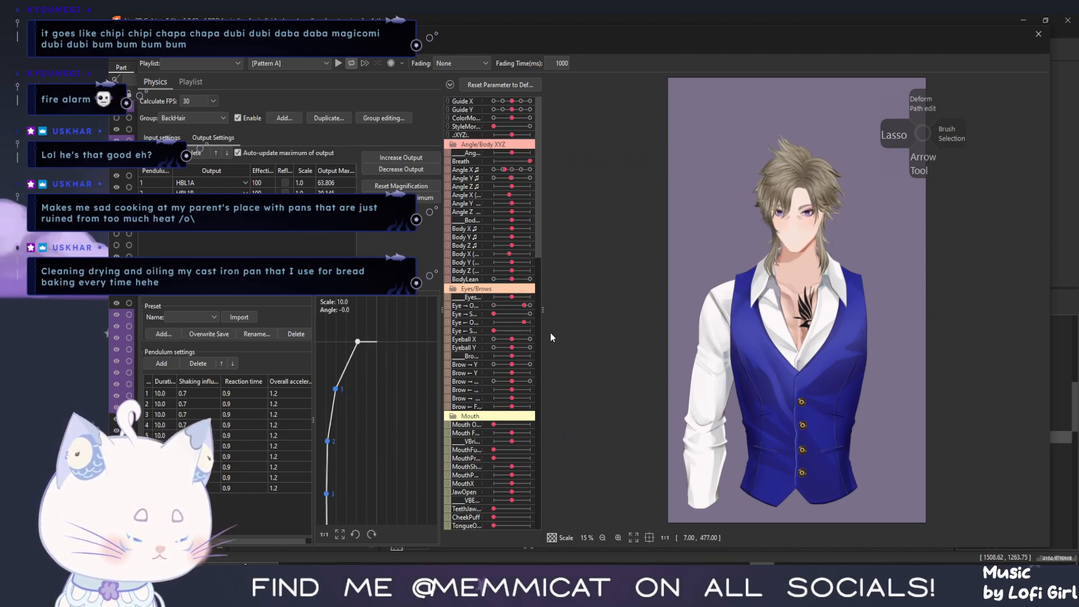
scroll(785, 323, "up", 3)
left_click_drag(725, 353, 602, 331)
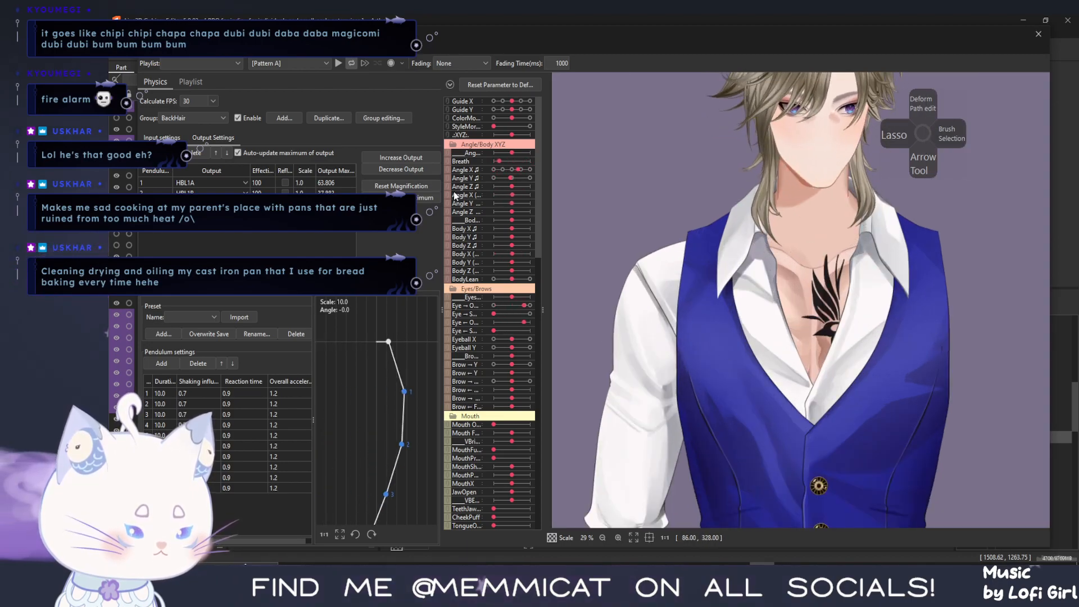
left_click(394, 156)
Check the back-hair sway by moving the model's head from side to side, and close the physics settings
left_click(625, 306)
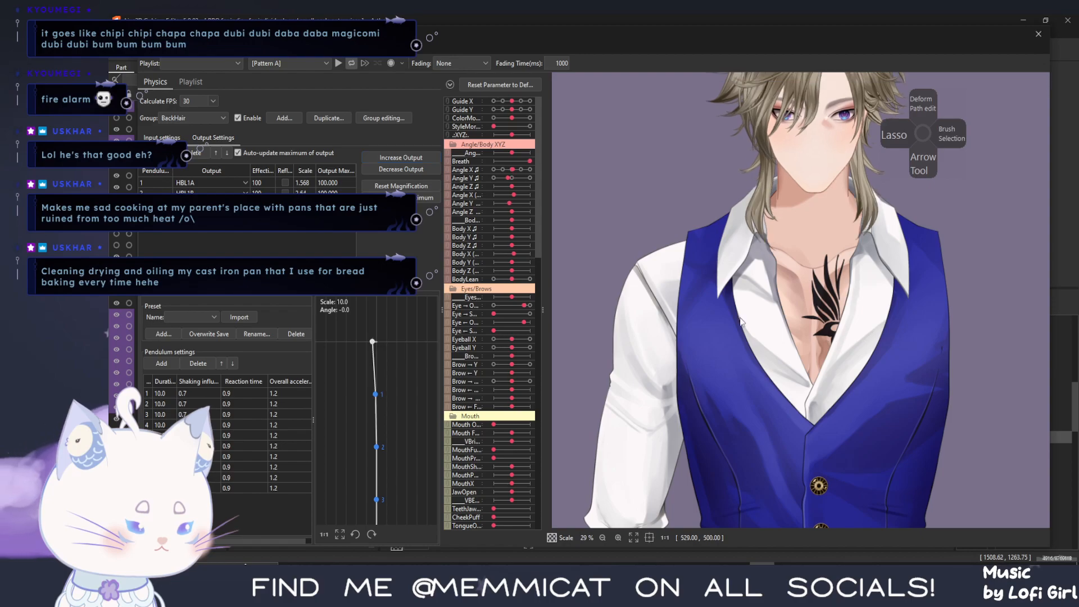
left_click_drag(568, 274, 641, 235)
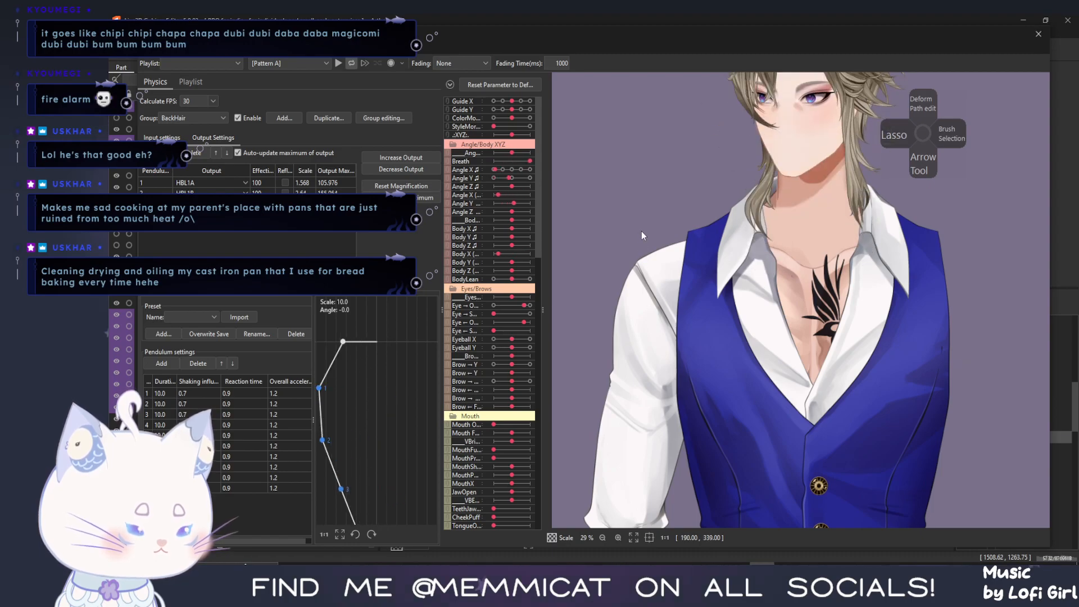
left_click_drag(561, 332, 938, 337)
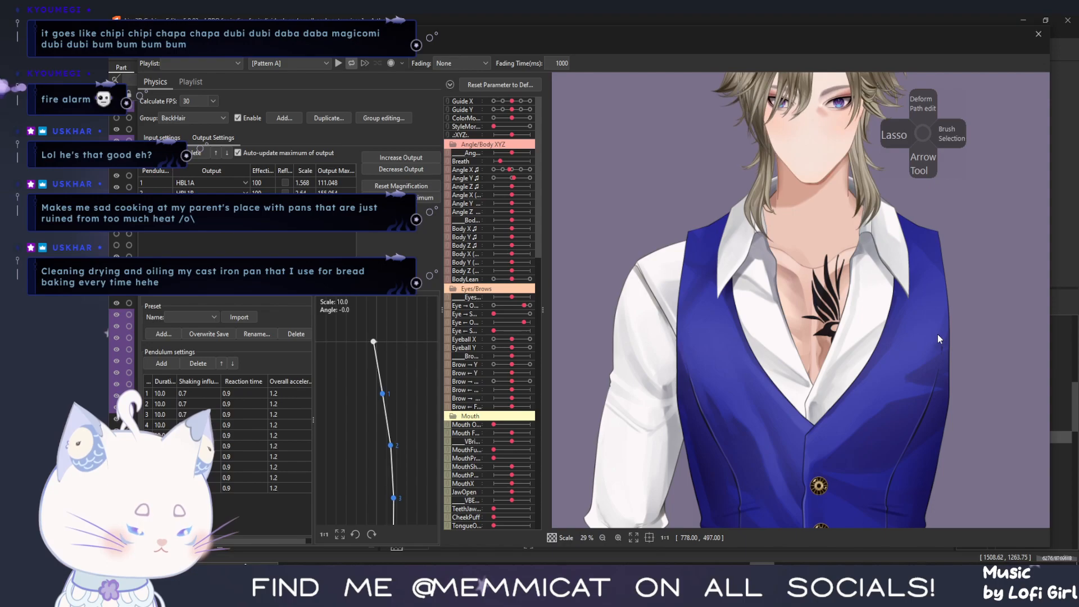
left_click(1033, 36)
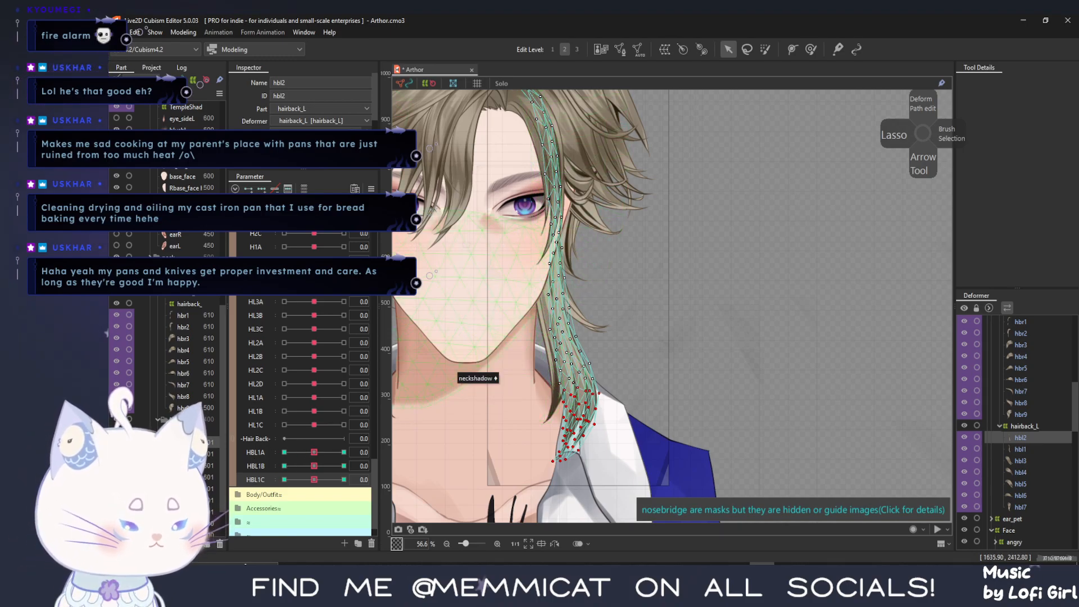
Select the hbl1 strand and replicate the HBL1A, HBL1B and HBL1C parameters, placing the copies below the originals
left_click(194, 454)
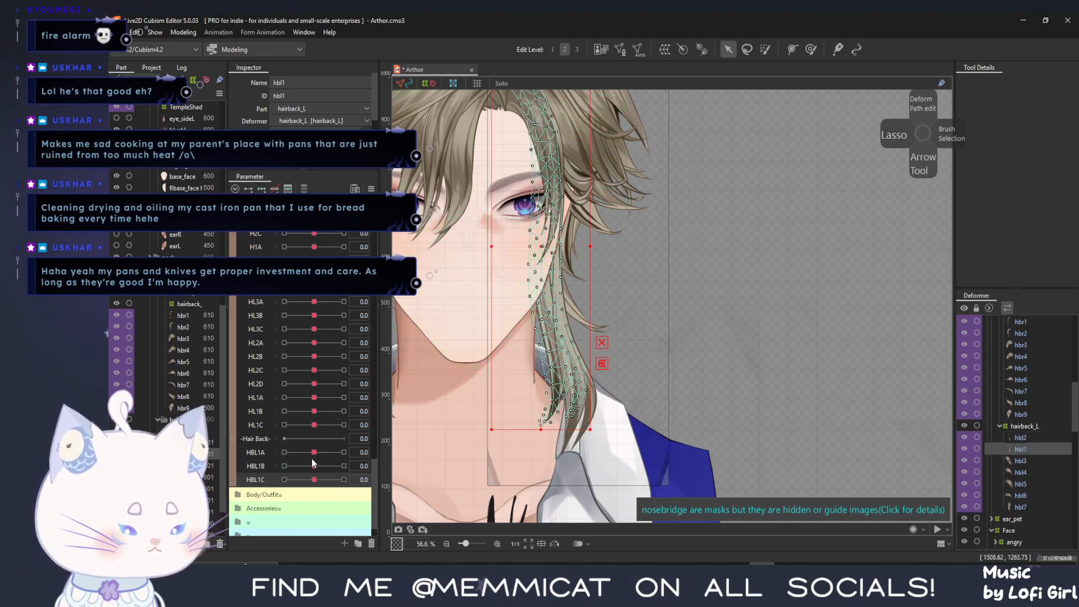
left_click(256, 456)
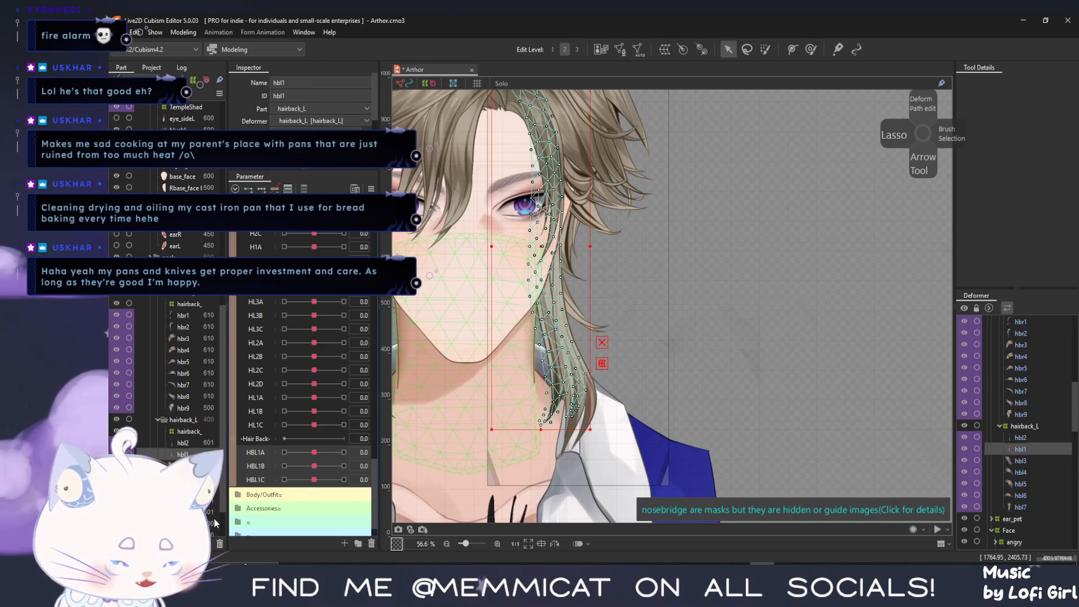
right_click(264, 456)
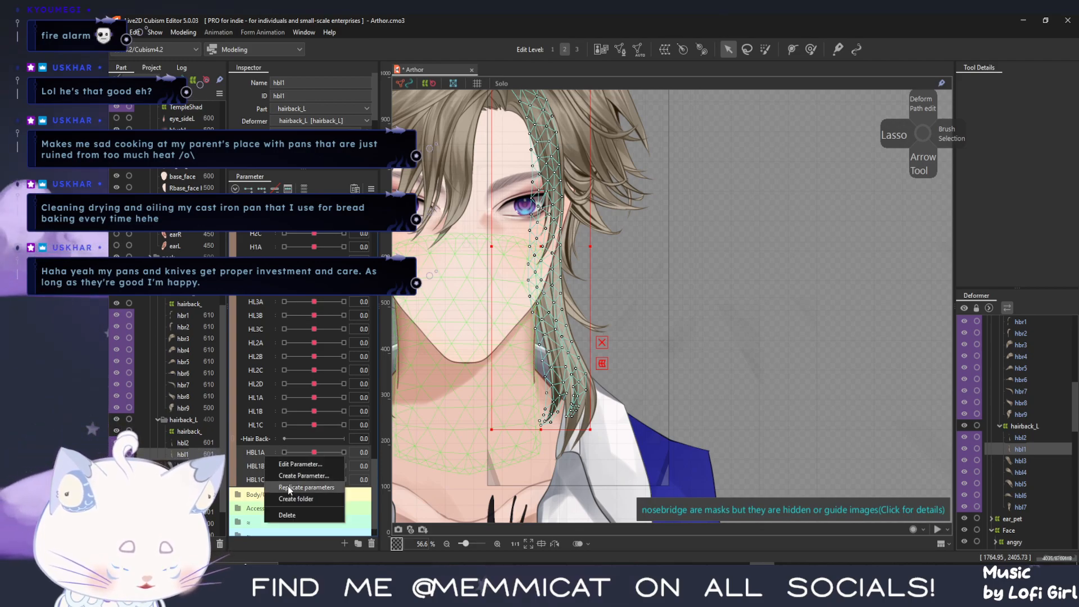
left_click(288, 487)
mouse_move(273, 463)
left_mouse_down()
mouse_move(268, 426)
mouse_move(275, 454)
mouse_move(284, 450)
mouse_move(261, 450)
left_mouse_up()
Rename the first replicated parameter below HBL1C as HBL2A and set its ID to HBL2A
right_click(260, 451)
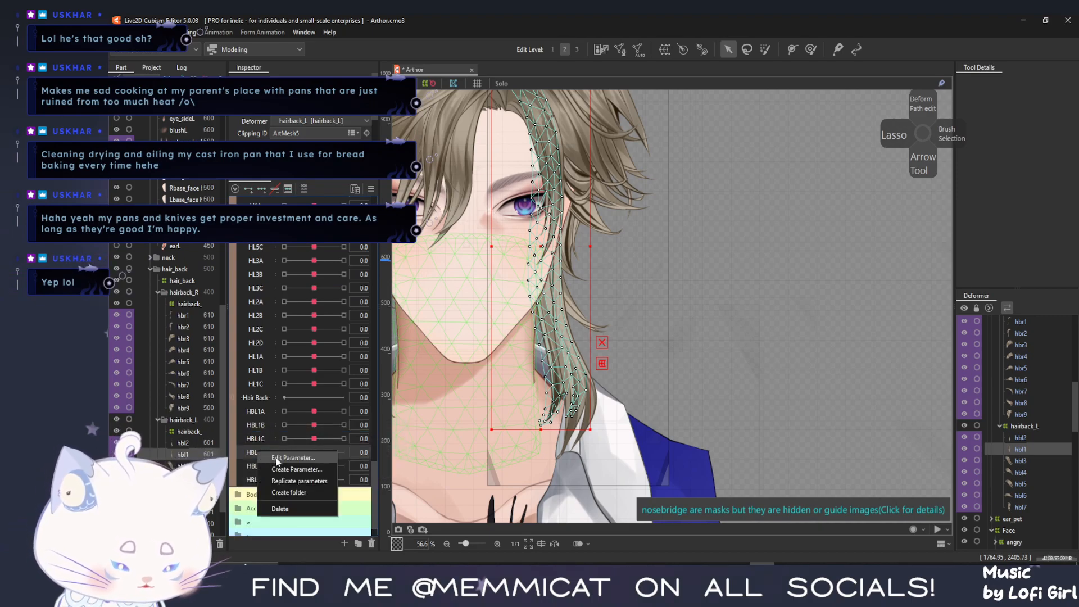
left_click(281, 456)
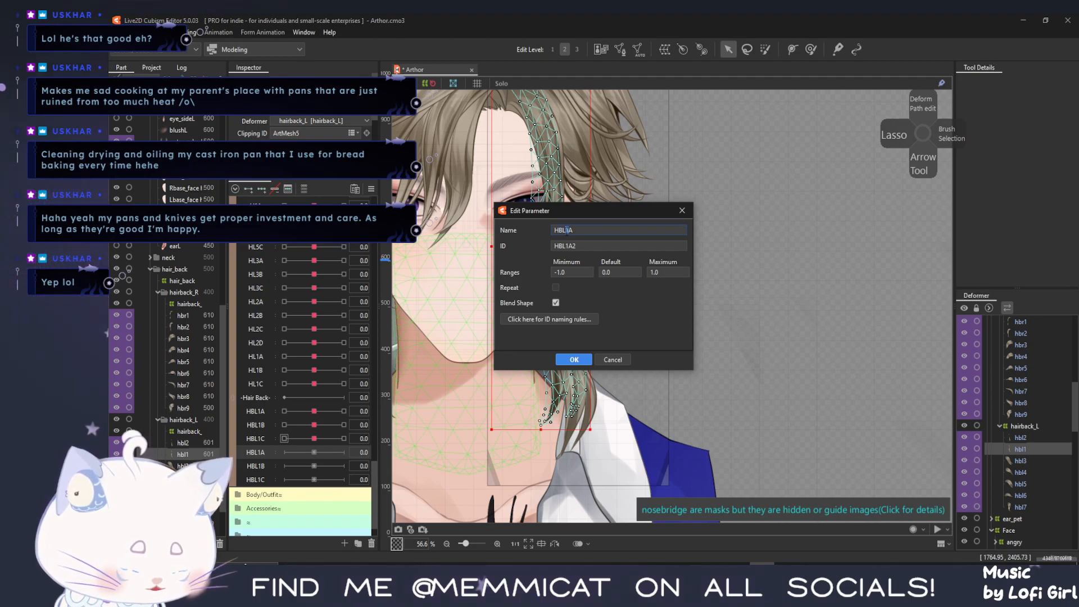
key("BackSpace")
type("2")
key("Tab")
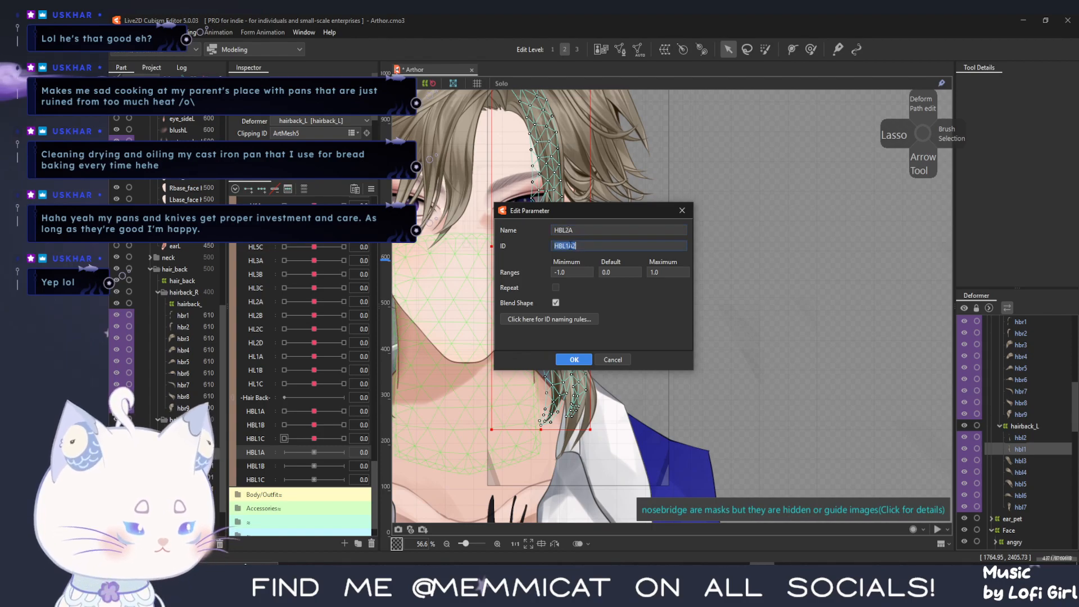
type("2")
key("Right")
key("Right")
key("BackSpace")
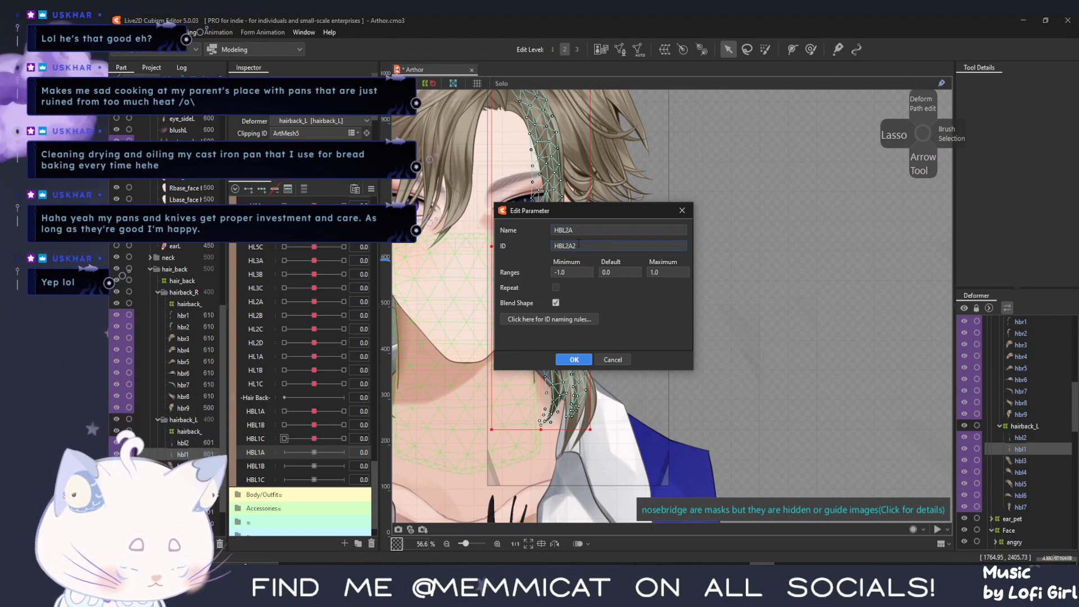
left_click(586, 363)
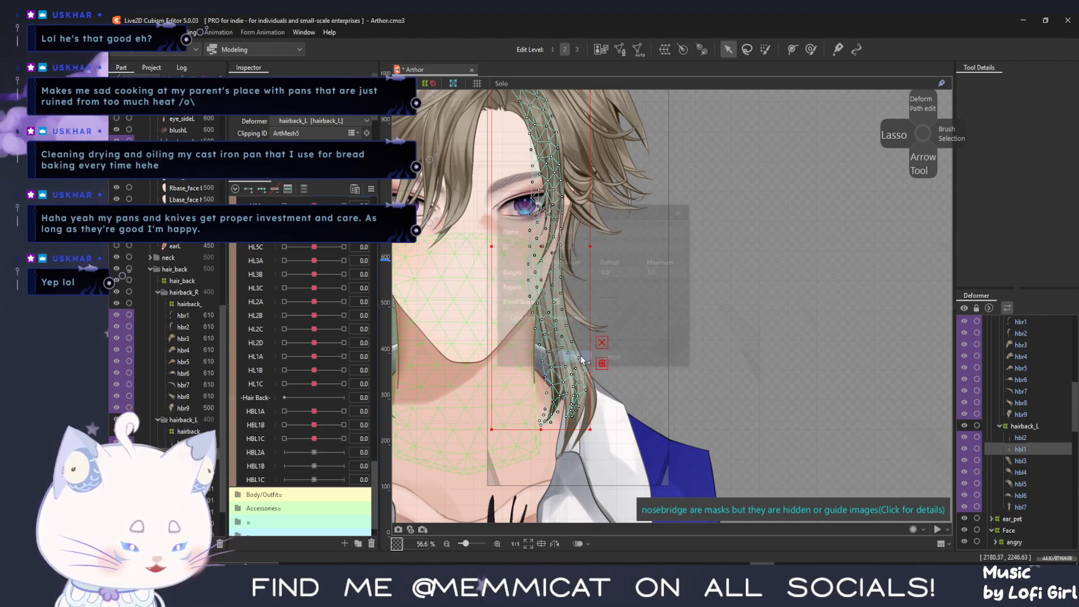
Rename the replicated HBL1B parameter as HBL2B and set its ID to HBL2B
right_click(251, 469)
left_click(270, 472)
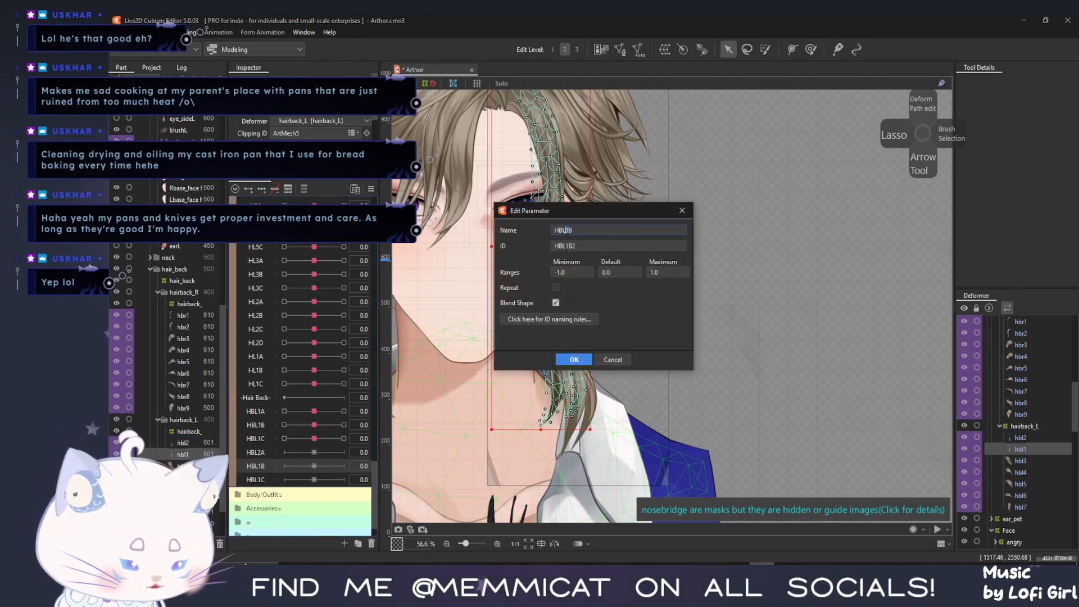
type("2")
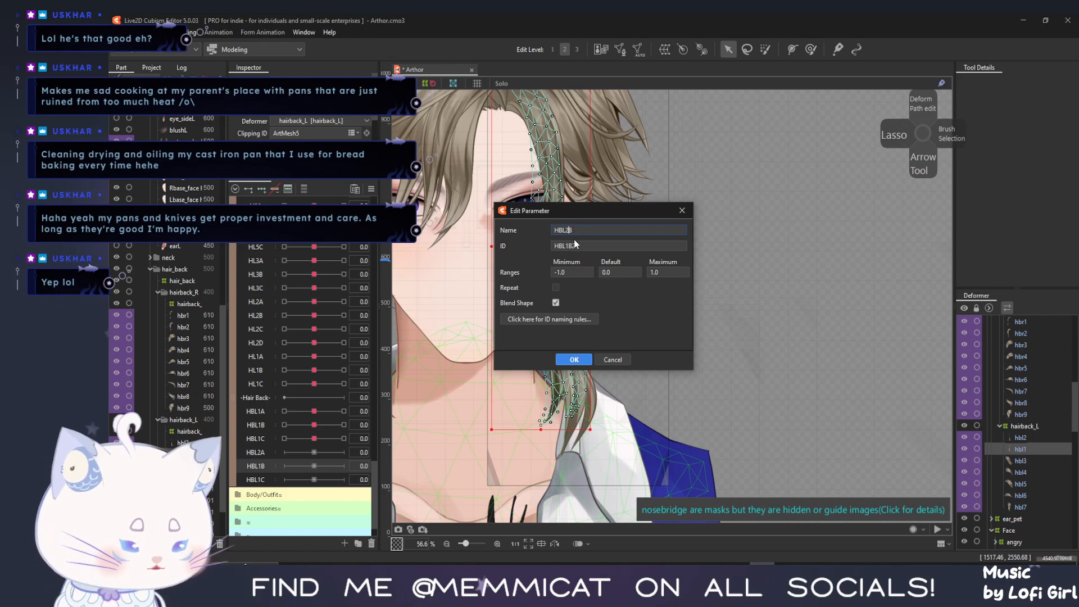
left_click_drag(566, 246, 583, 245)
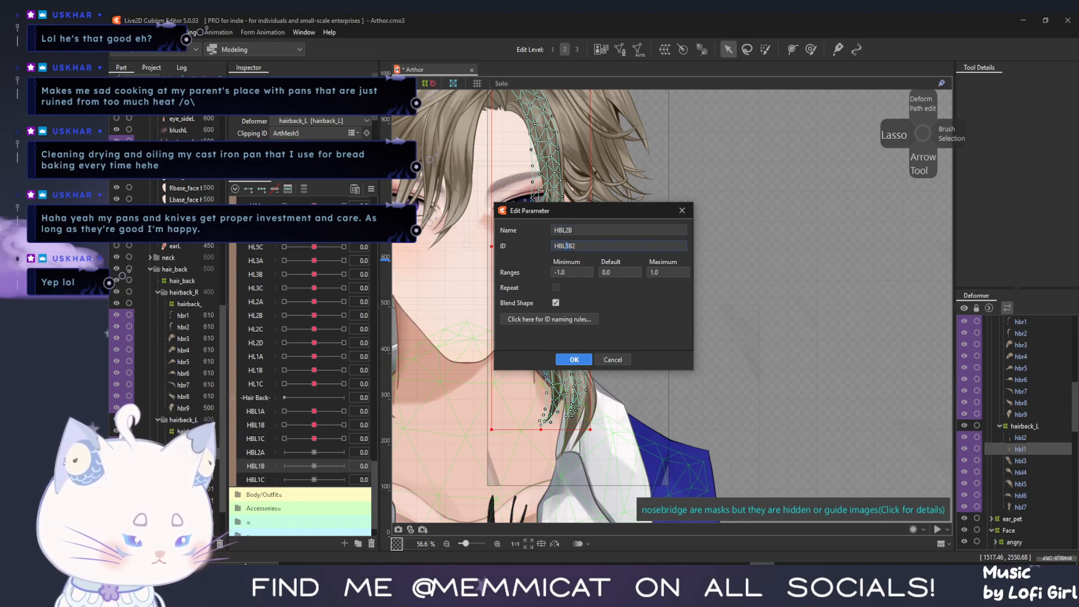
type("2B")
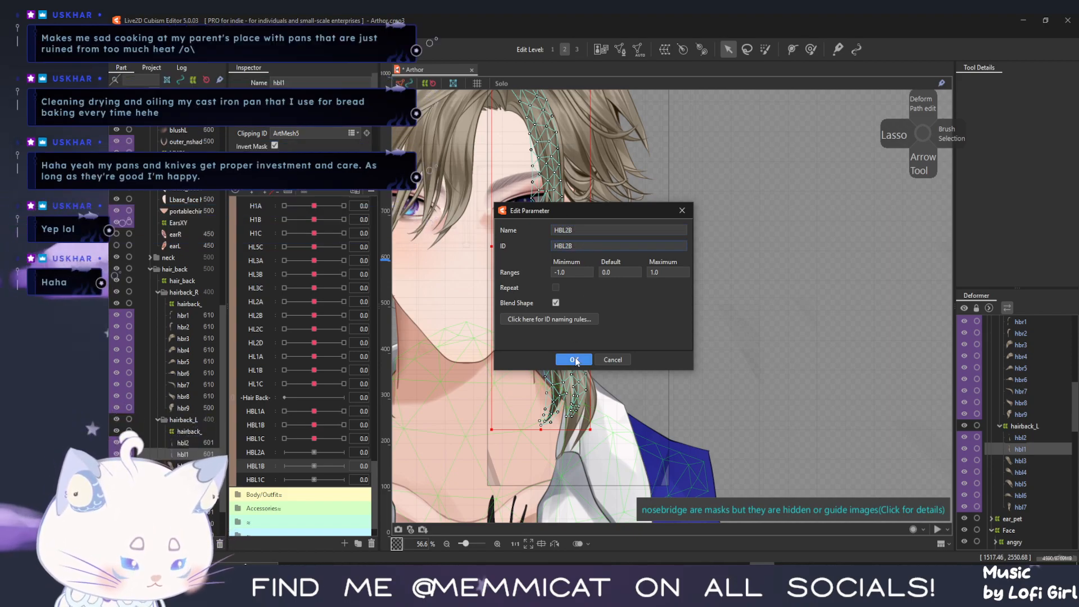
key("Return")
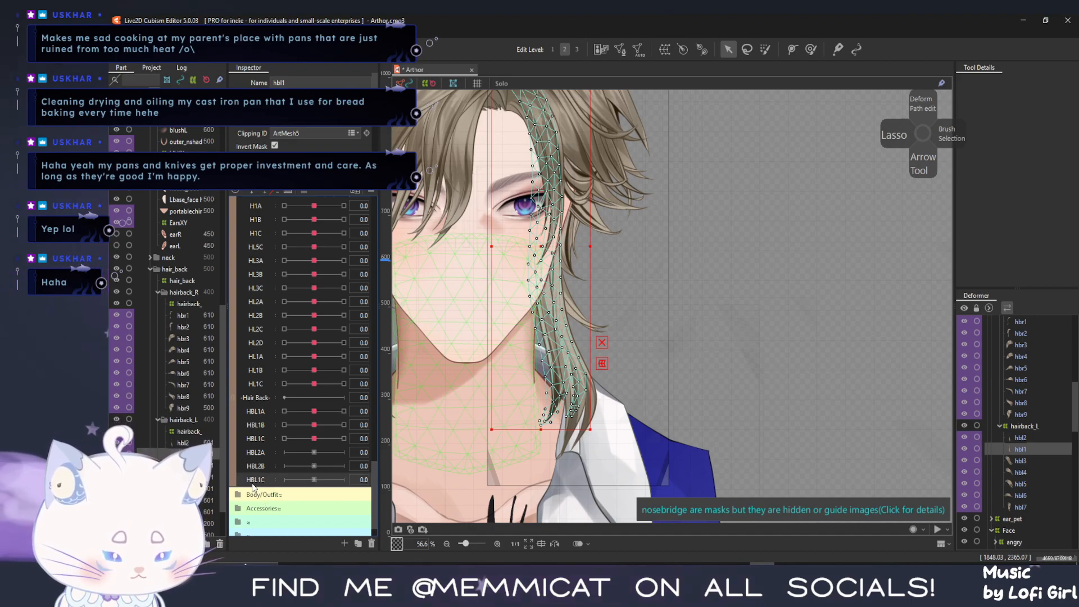
Rename the replicated HBL1C parameter as HBL2C and set its ID to HBL2C
double_click(253, 480)
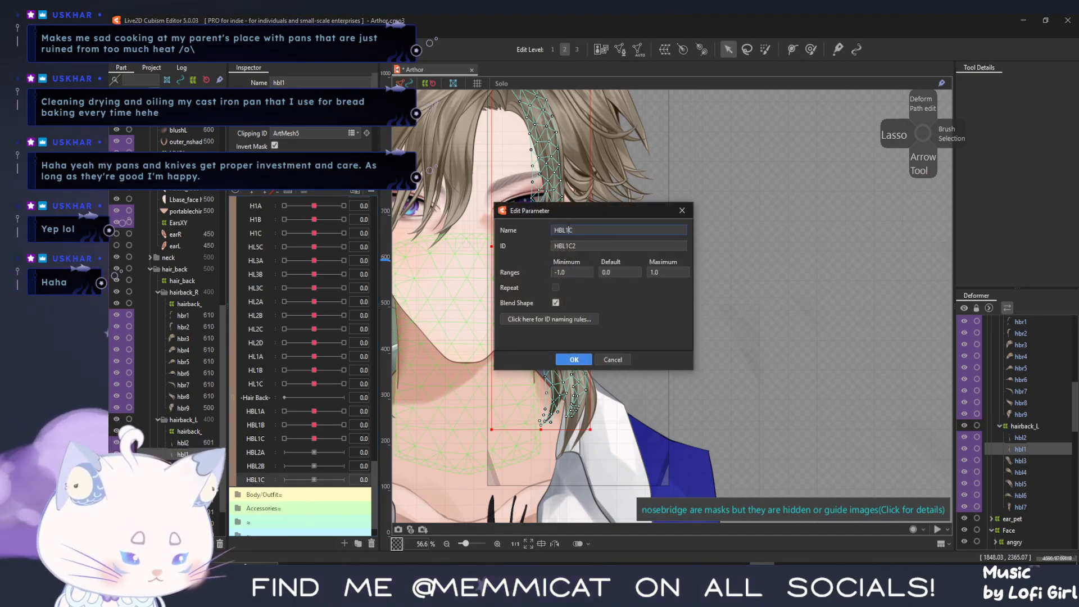
type("3")
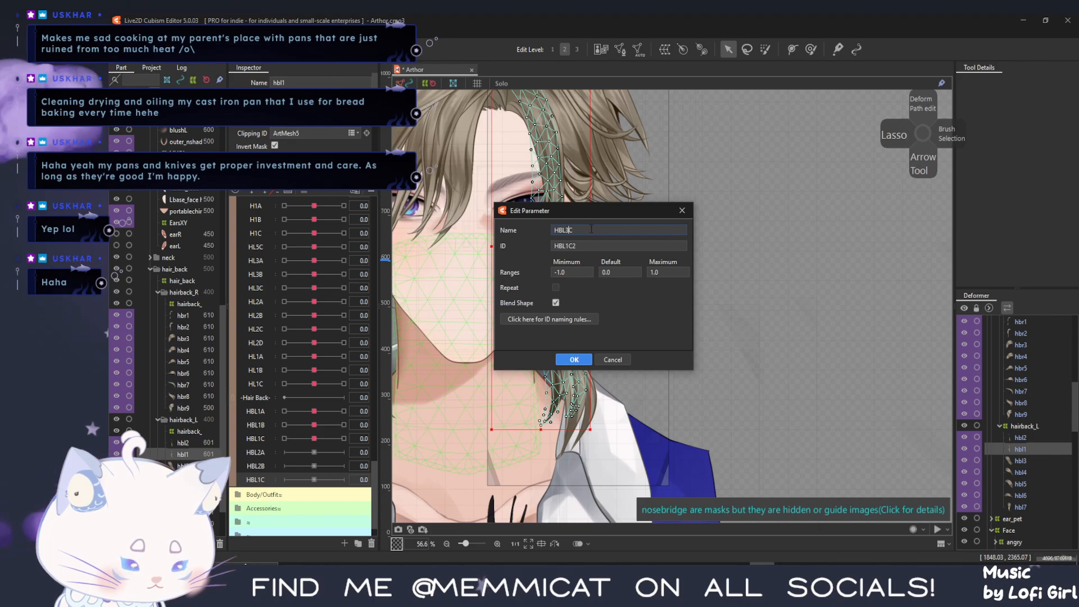
key("BackSpace")
type("2")
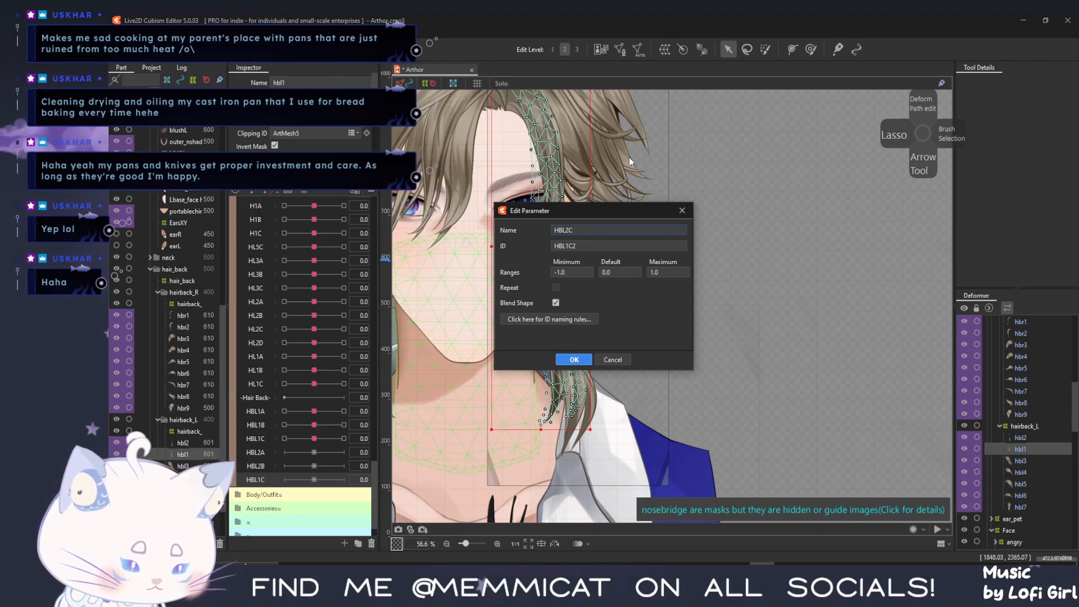
double_click(580, 248)
left_click(580, 249)
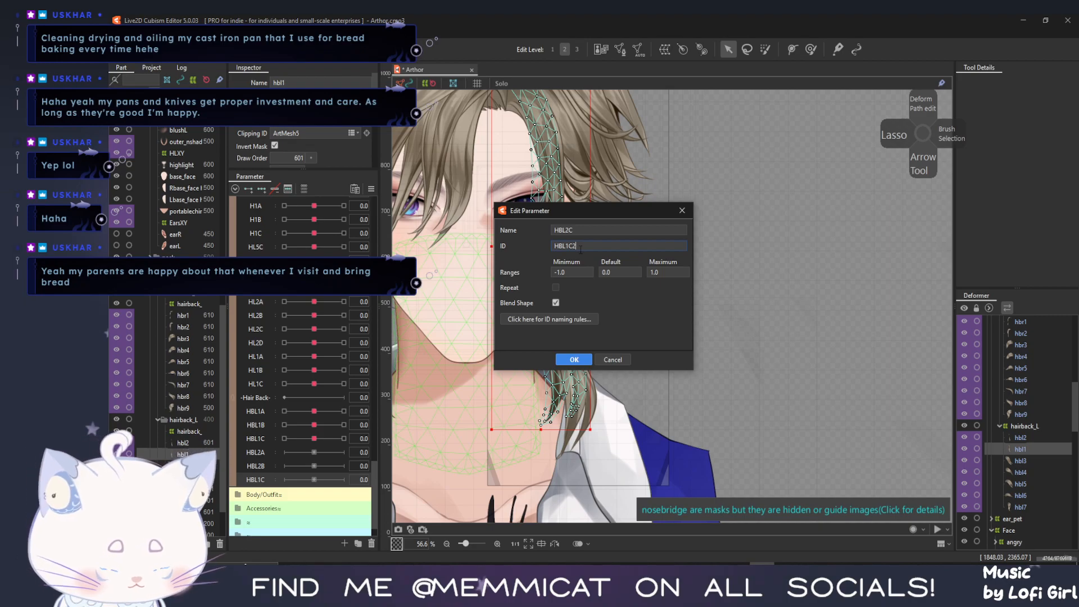
type("2")
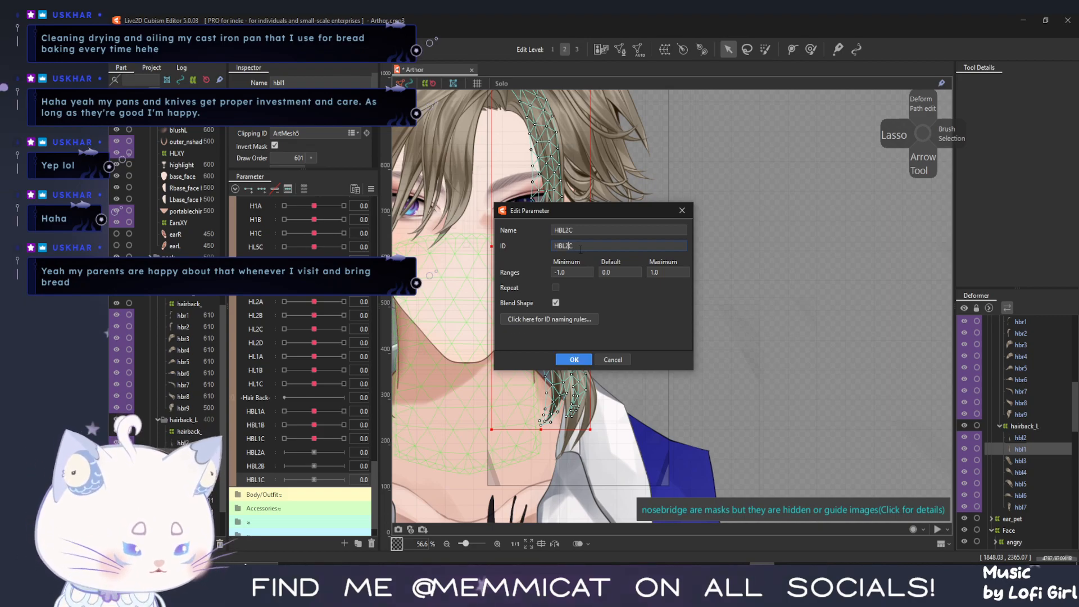
left_click(587, 361)
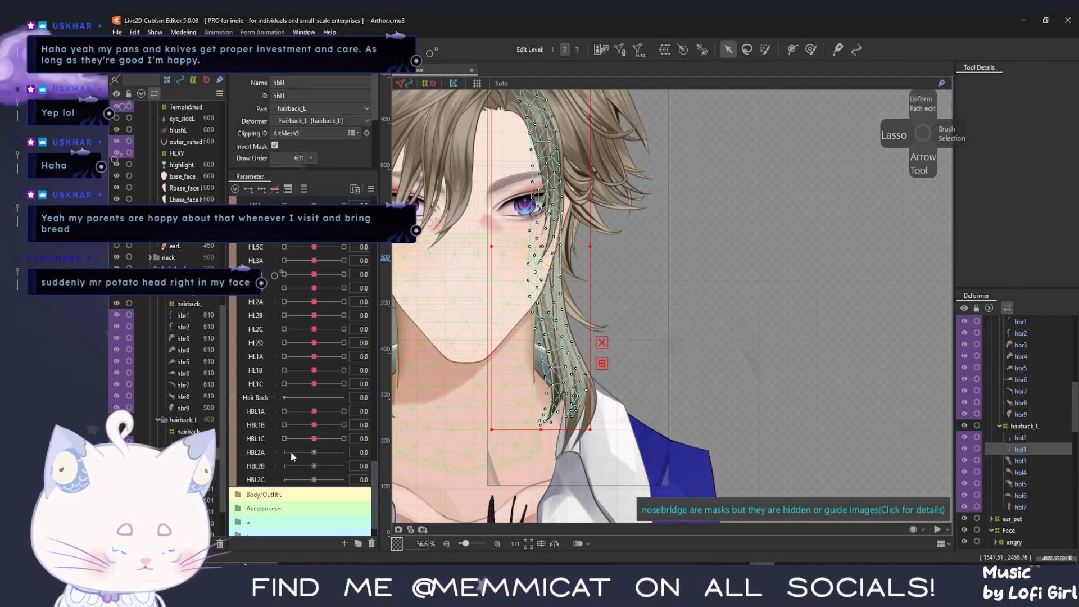
Add three blend-shape keys for the hbl1 strand to each of the HBL2A, HBL2B and HBL2C parameters
left_click(261, 452)
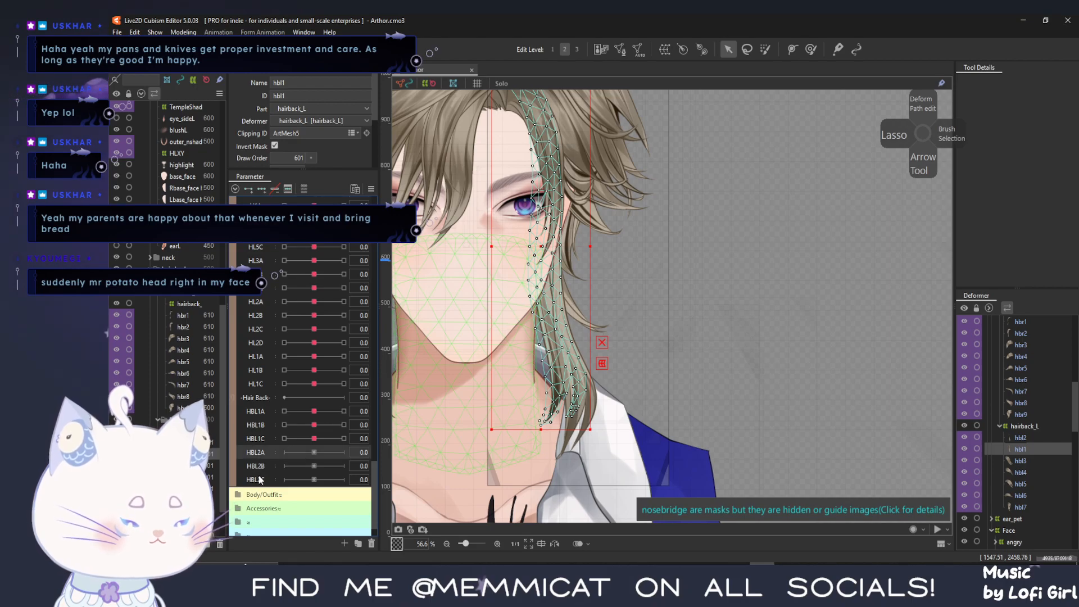
left_click(259, 485, "shift")
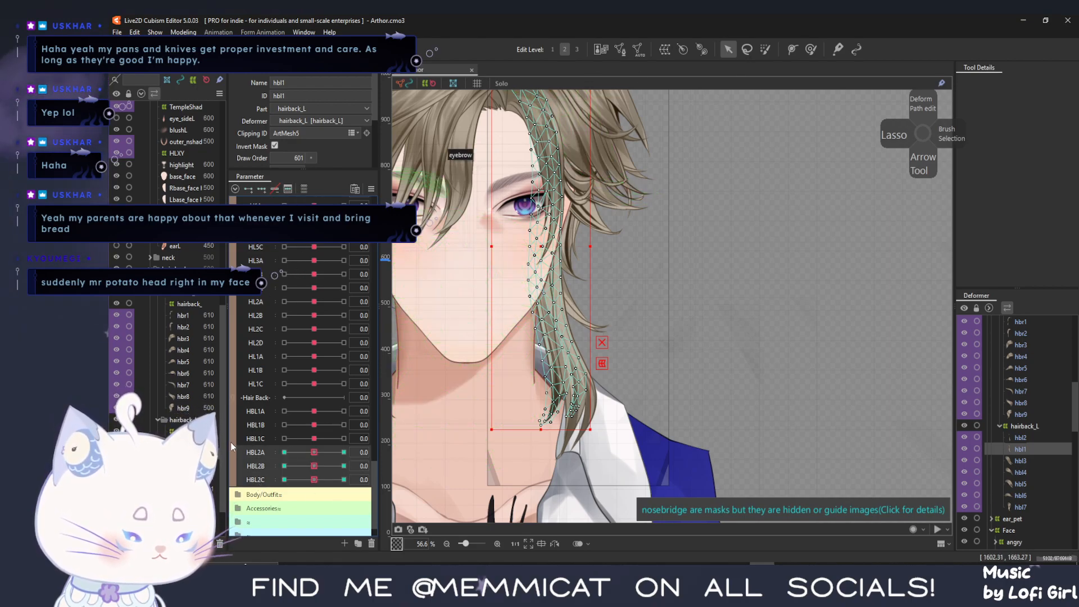
left_click(258, 187)
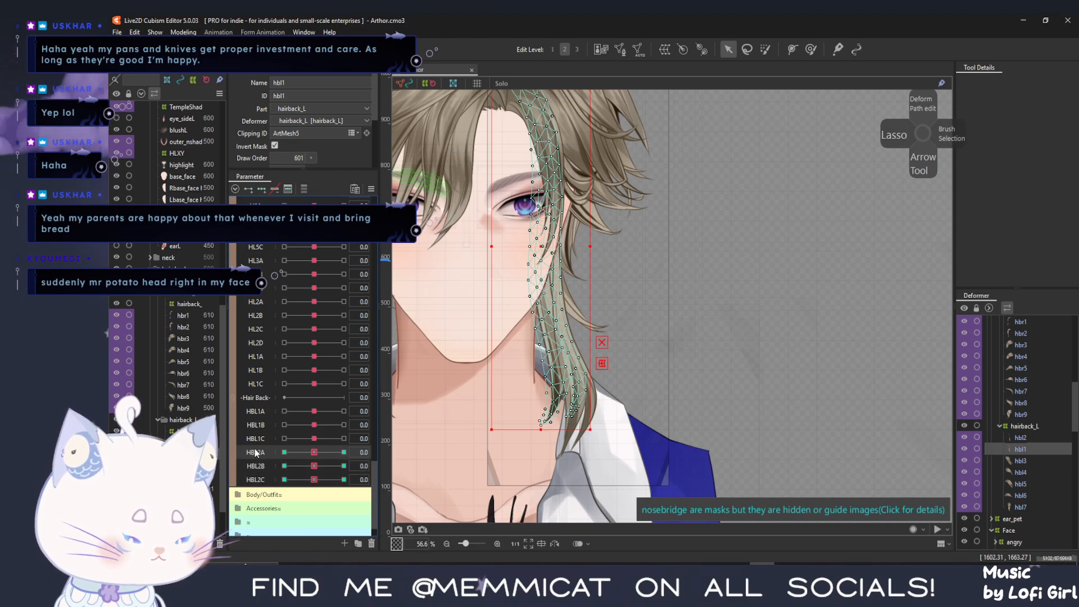
Brush-select the hbl1 strand's vertices from eye level down to the tips
left_click(764, 48)
left_click_drag(661, 230, 680, 264)
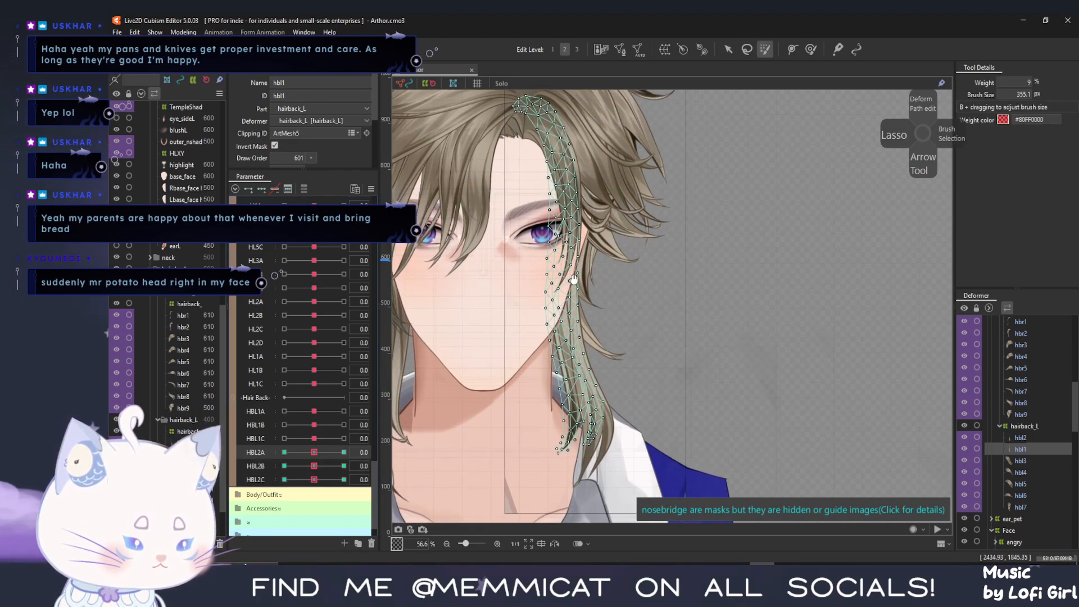
mouse_move(581, 251)
left_mouse_down()
mouse_move(566, 455)
mouse_move(588, 418)
mouse_move(567, 302)
left_mouse_up()
mouse_move(577, 452)
left_mouse_down()
mouse_move(548, 393)
mouse_move(561, 416)
mouse_move(564, 256)
mouse_move(571, 267)
left_mouse_up()
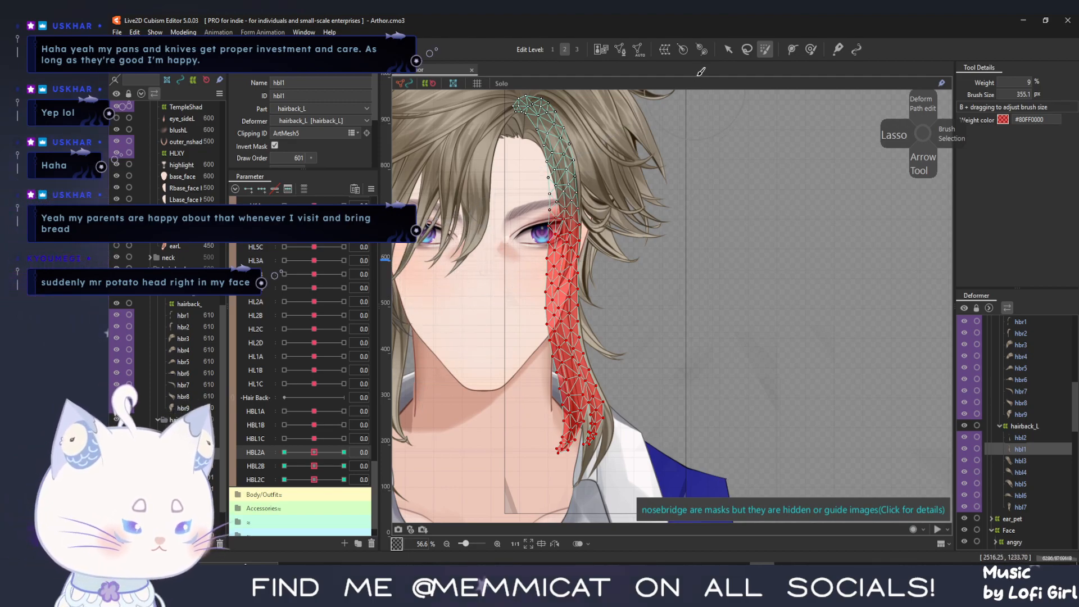
left_click(728, 50)
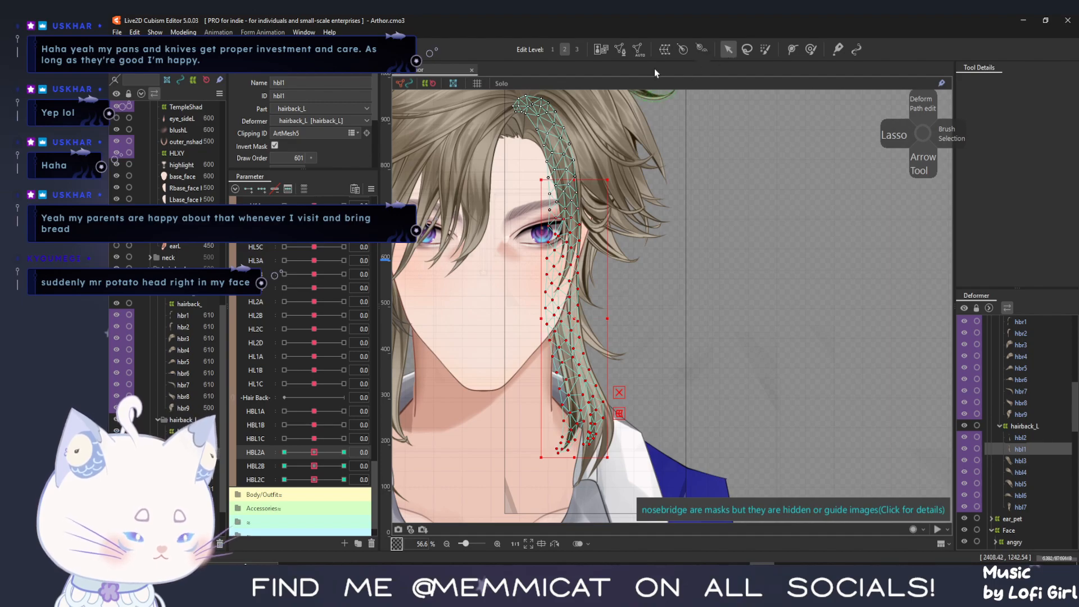
key("ctrl+shift+t")
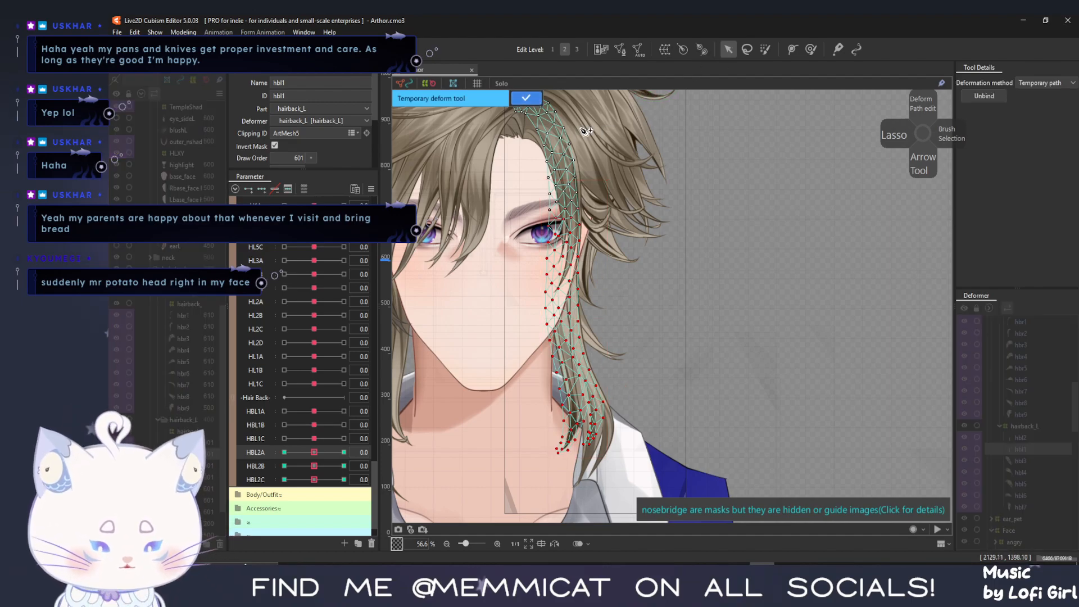
left_click(538, 118)
left_click(564, 184)
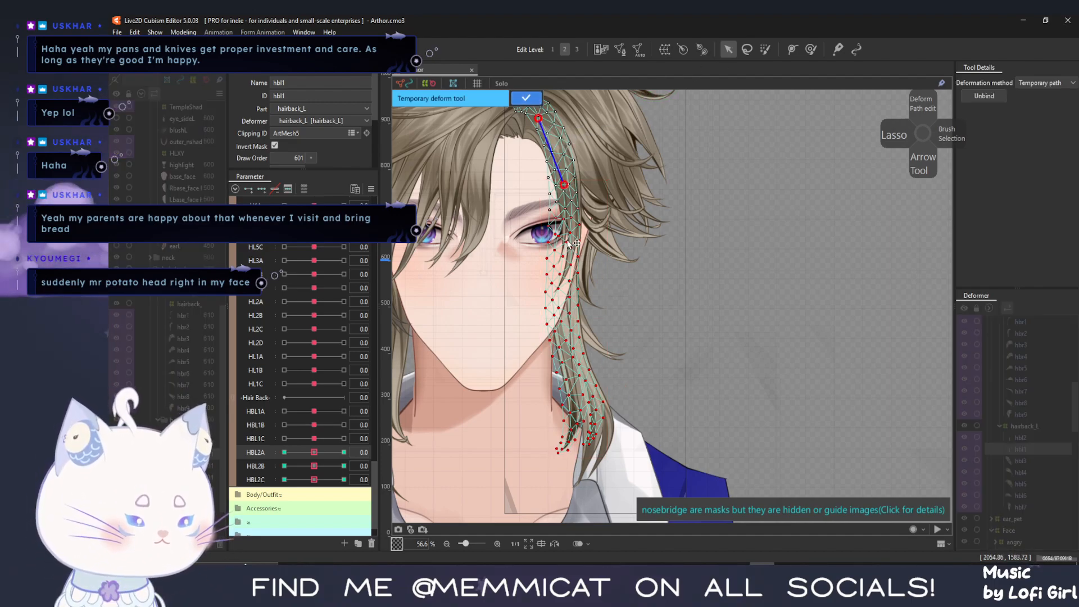
left_click_drag(577, 463, 574, 484)
left_click(530, 104)
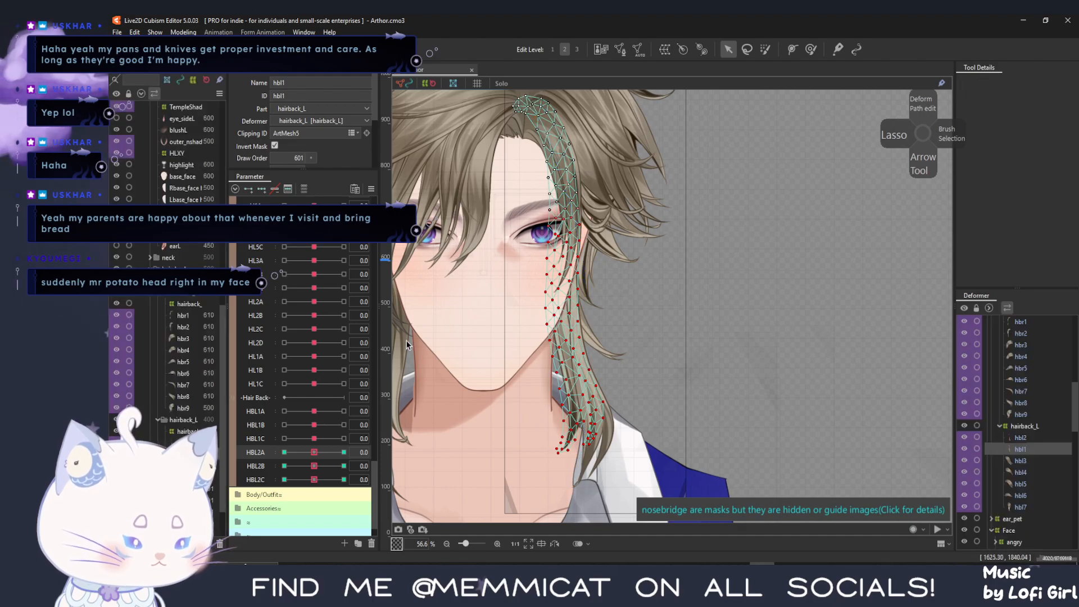
Set HBL2A to -1.0 and bend the selected part of the strand in toward the neck with a temporary deform path
left_click(284, 452)
key("ctrl+t")
left_click(556, 135)
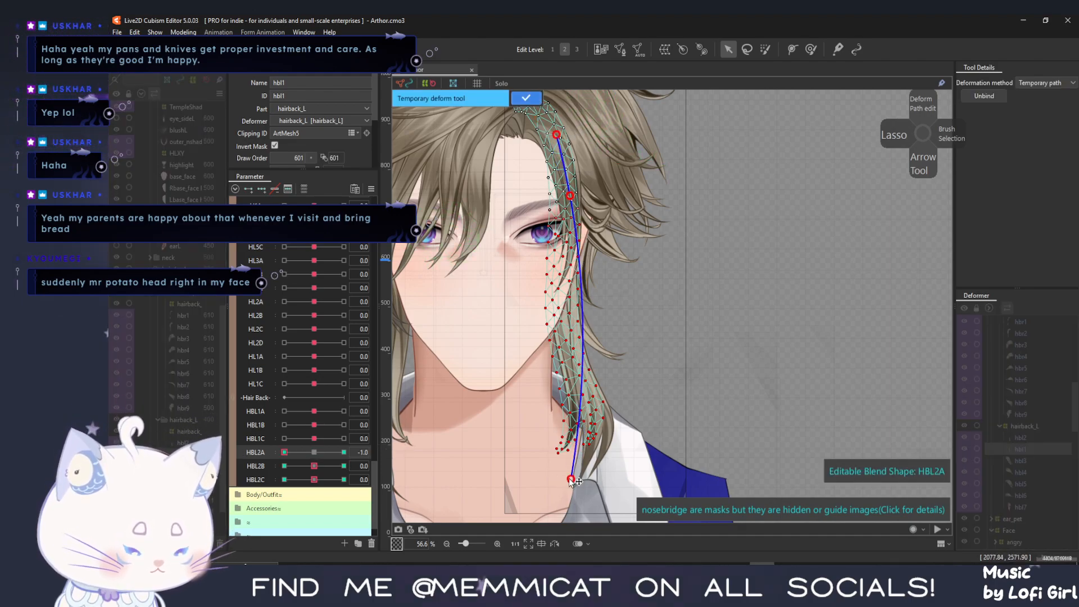
left_click_drag(570, 480, 494, 477)
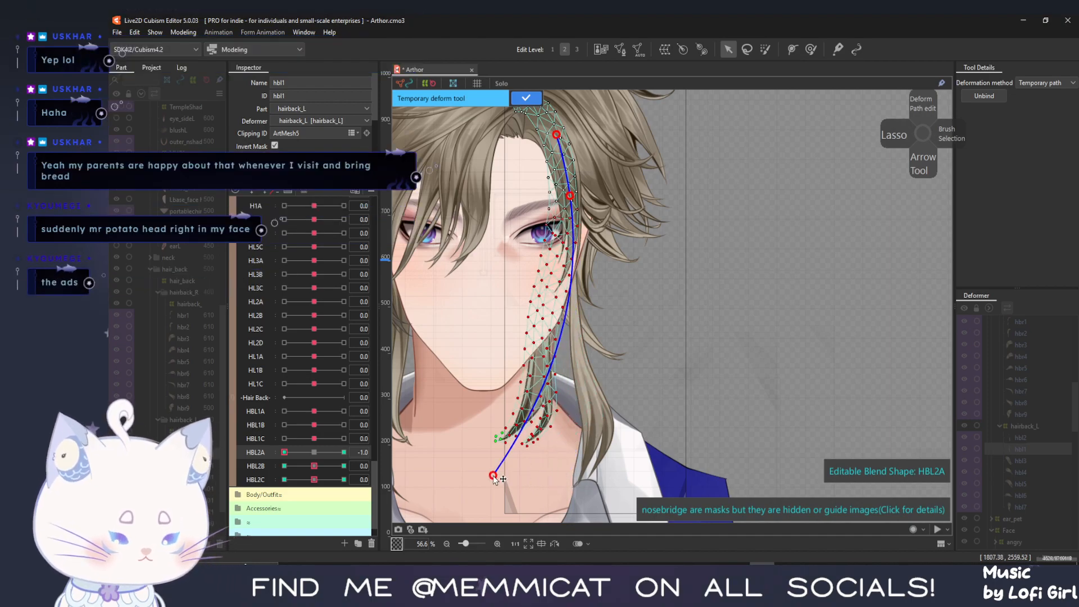
left_click_drag(321, 459, 284, 458)
left_click(525, 99)
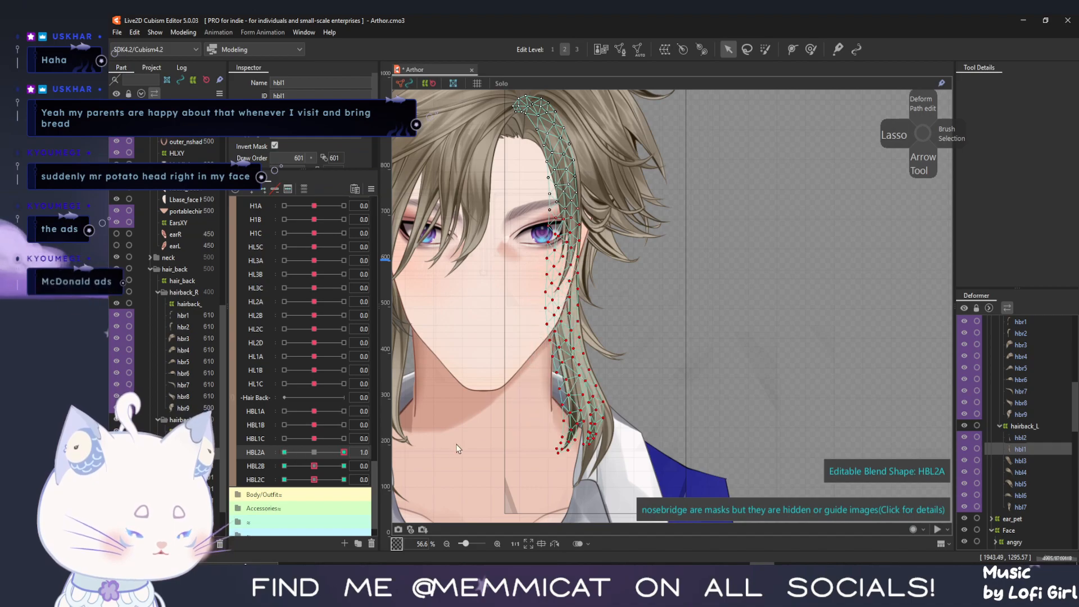
With HBL2A at 1.0, swing the selected part of the strand outward over the shoulder with a temporary deform path
left_click(559, 133)
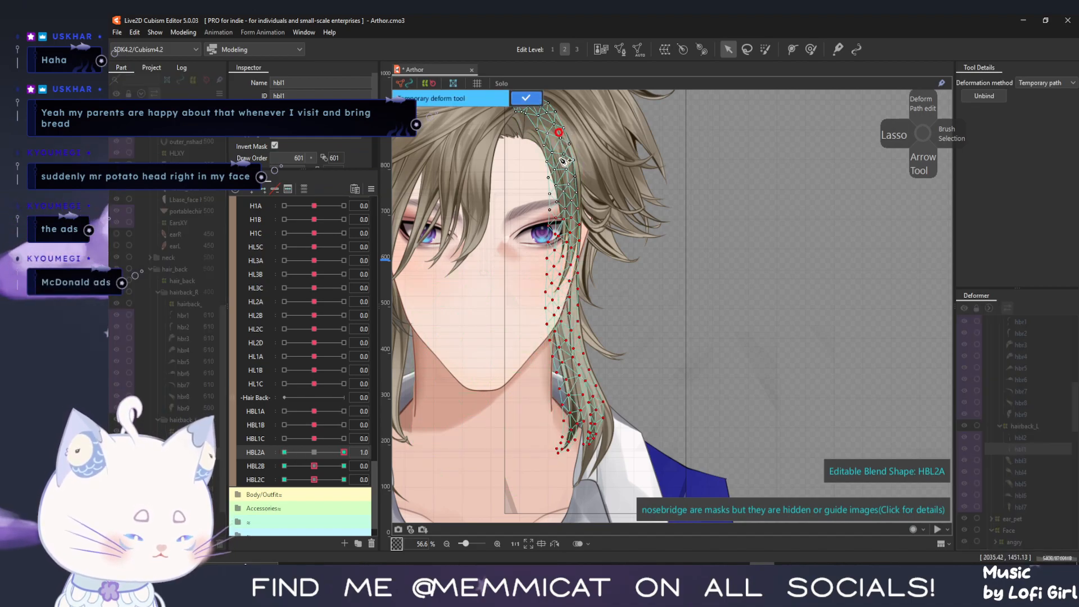
left_click_drag(573, 474, 632, 461)
mouse_move(315, 453)
left_mouse_down()
mouse_move(262, 452)
mouse_move(370, 453)
mouse_move(314, 454)
left_mouse_up()
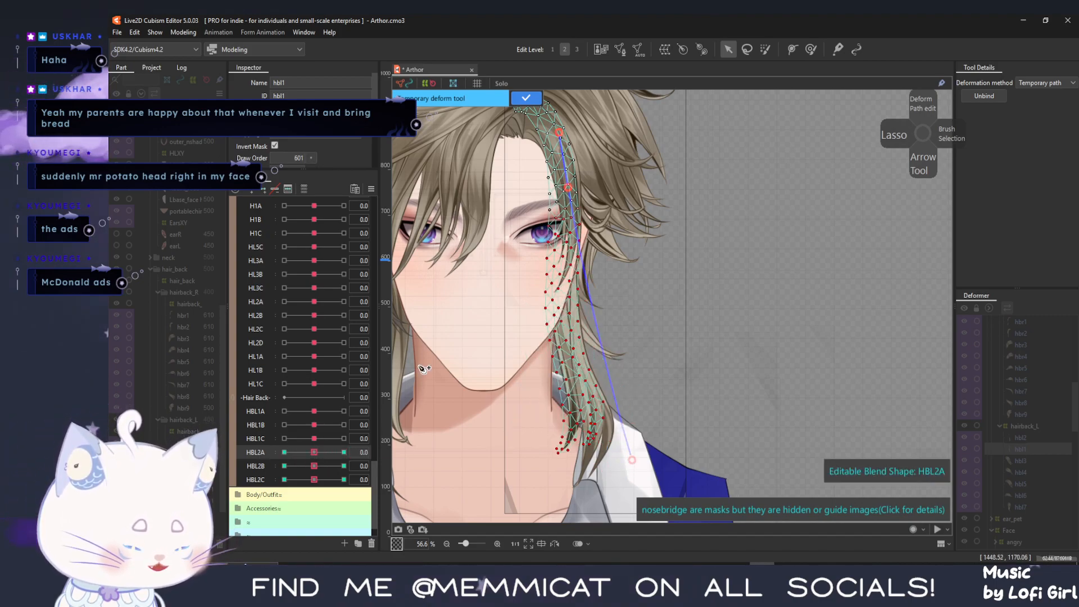
left_click(524, 99)
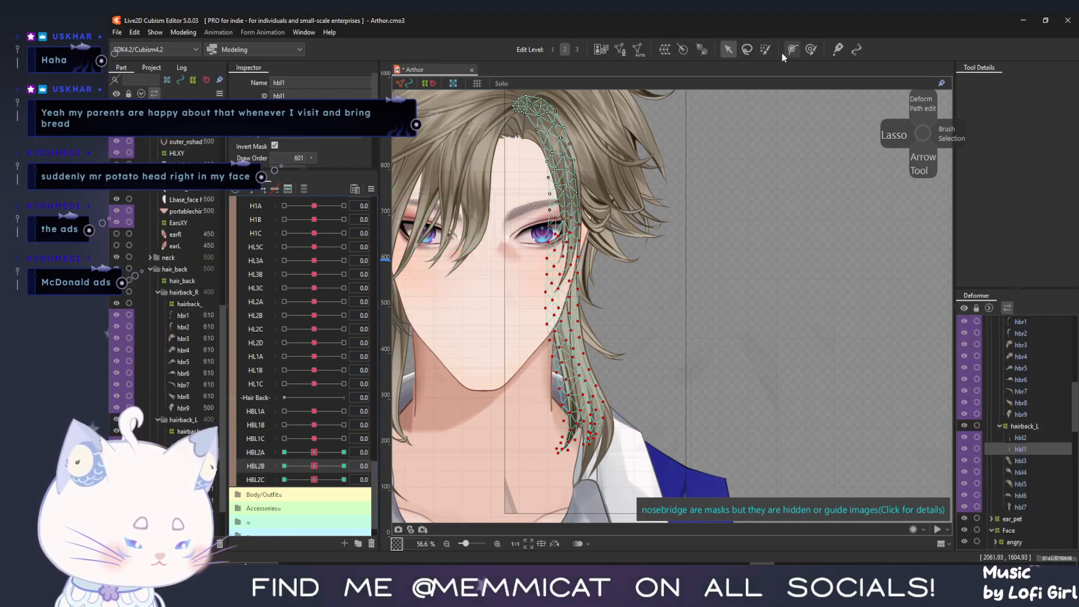
Brush-select the strand's vertices from the jaw down and bend them toward the neck with a temporary deform path at HBL2B -1.0
left_click(764, 51)
mouse_move(565, 325)
left_mouse_down()
mouse_move(572, 390)
mouse_move(546, 456)
mouse_move(598, 360)
mouse_move(582, 447)
left_mouse_up()
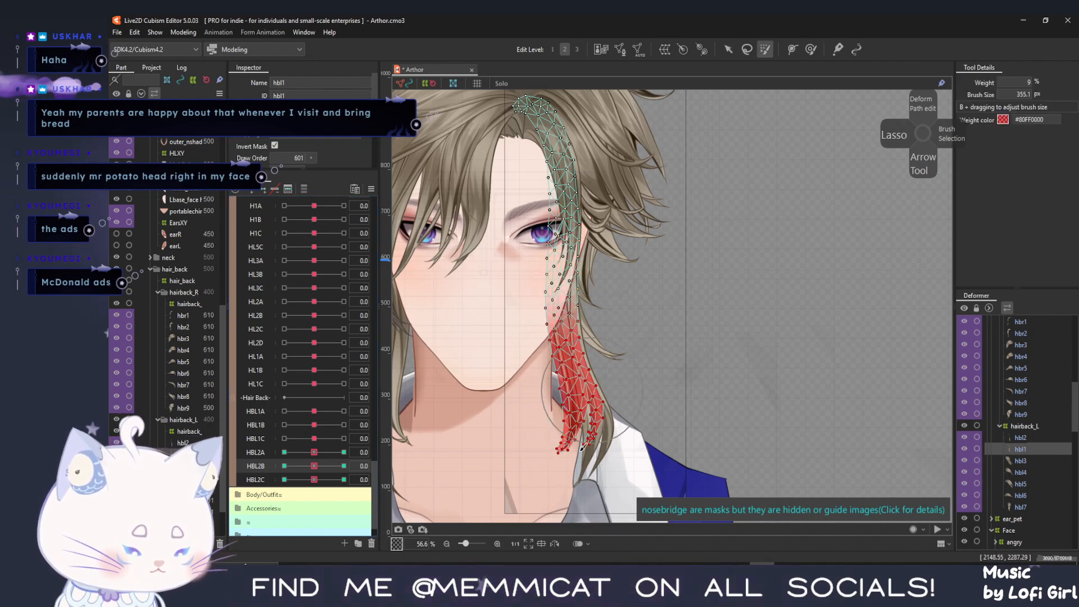
left_click(286, 466)
key("v")
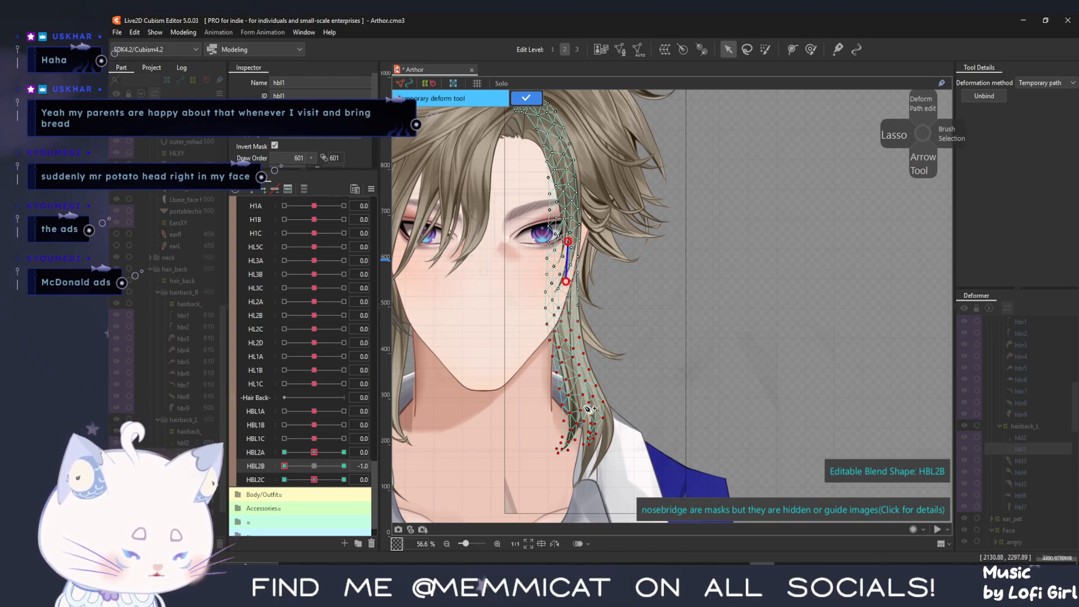
left_click(565, 474)
left_click_drag(558, 479, 492, 460)
left_click_drag(285, 466, 335, 466)
left_click(526, 98)
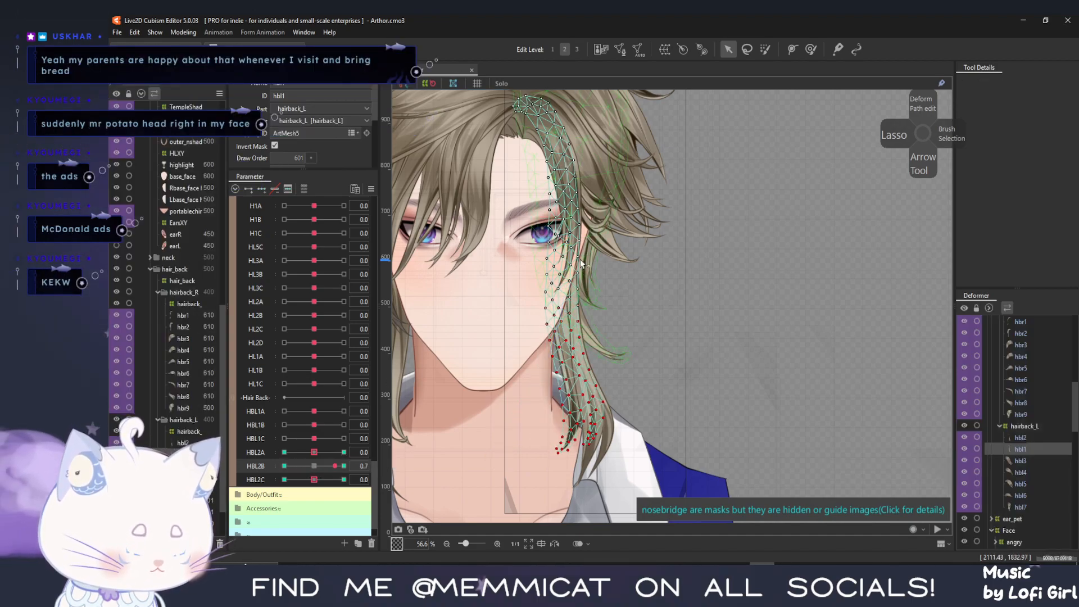
key("ctrl+t")
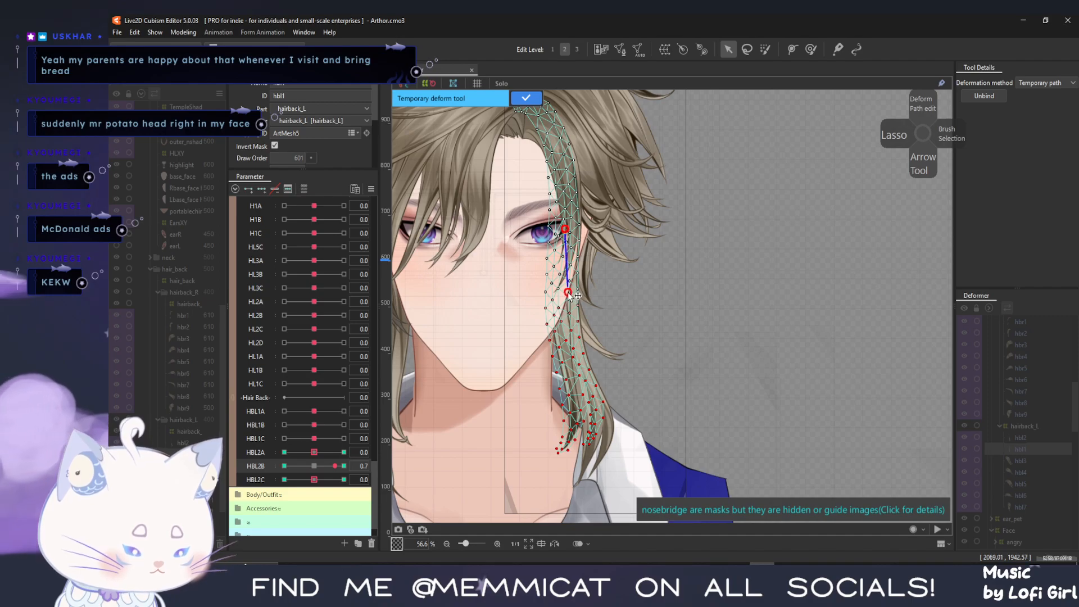
left_click(589, 479)
left_click_drag(588, 479, 688, 407)
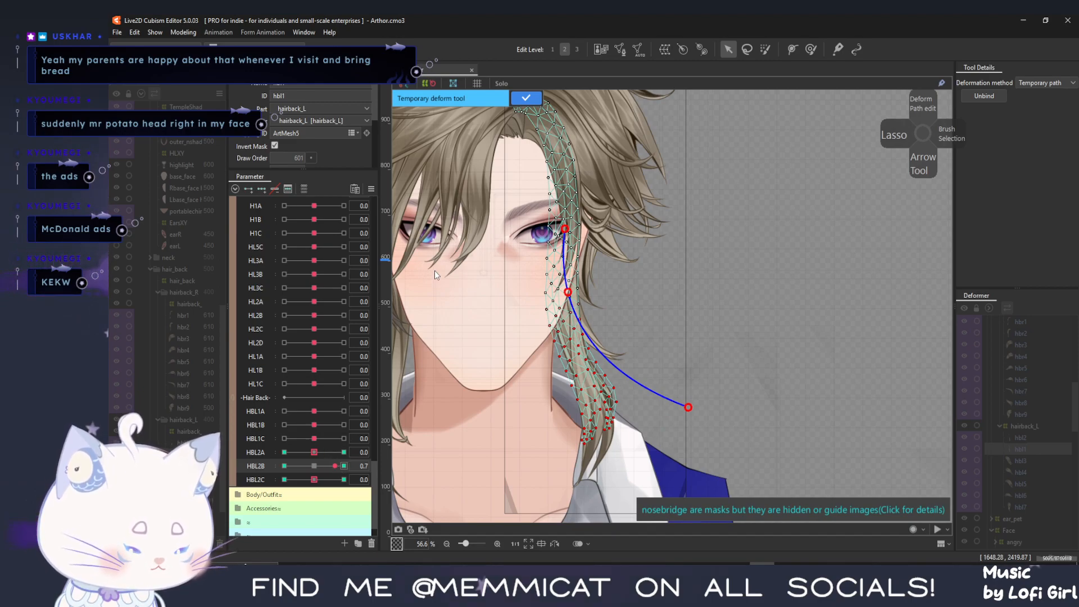
left_click(530, 98)
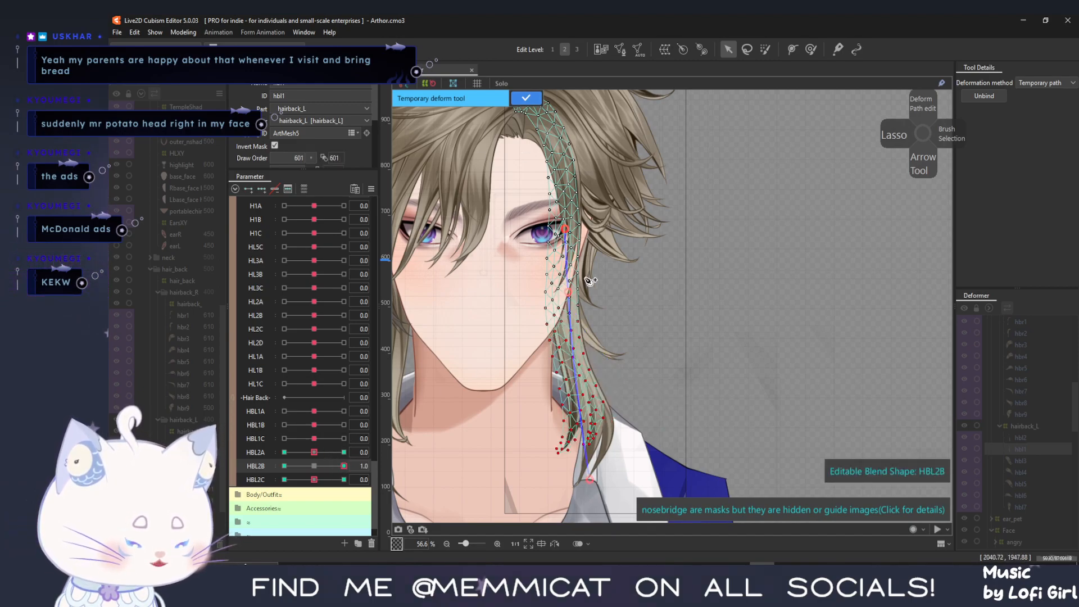
left_click(525, 99)
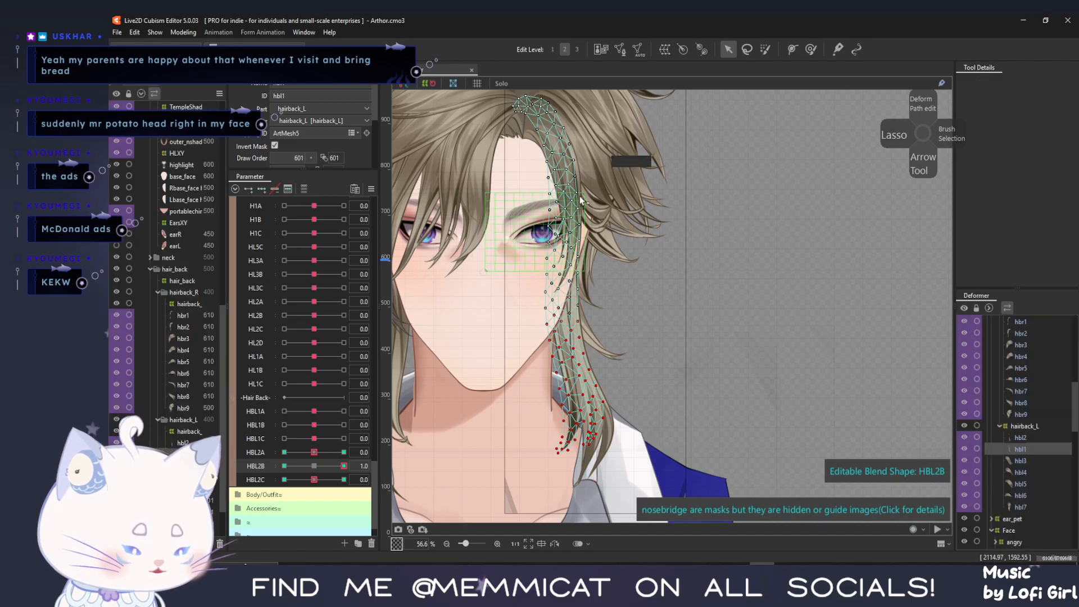
With HBL2B at 1.0, swing the strand's lower part outward over the shoulder with a temporary deform path, then return HBL2B to 0.0
key("ctrl+t")
left_click(561, 228)
left_click(566, 279)
left_click(593, 470)
left_click_drag(593, 470, 663, 431)
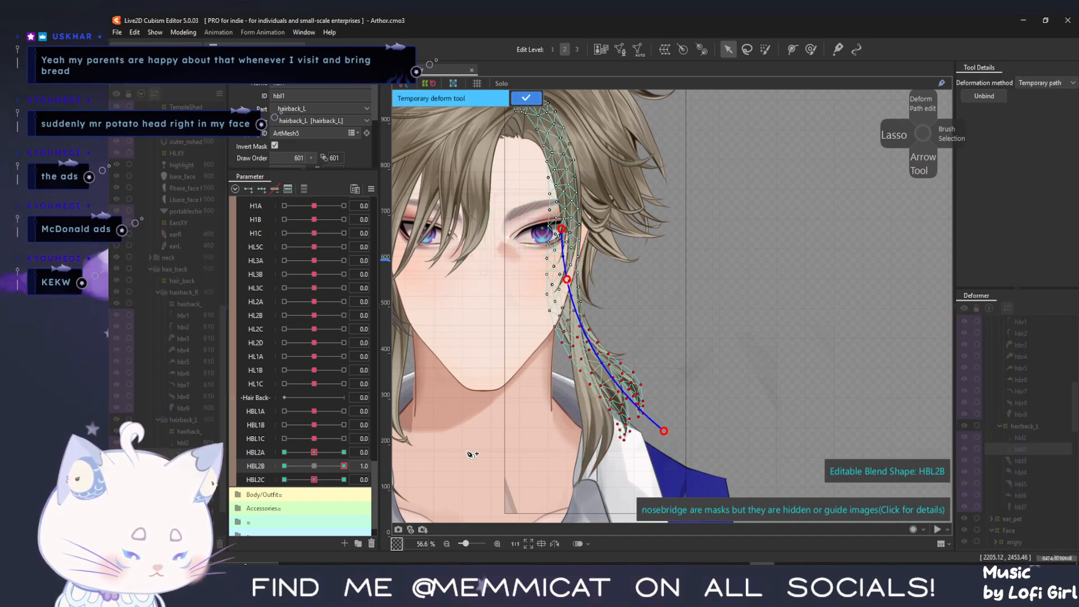
left_click_drag(344, 467, 249, 478)
left_click_drag(379, 478, 344, 466)
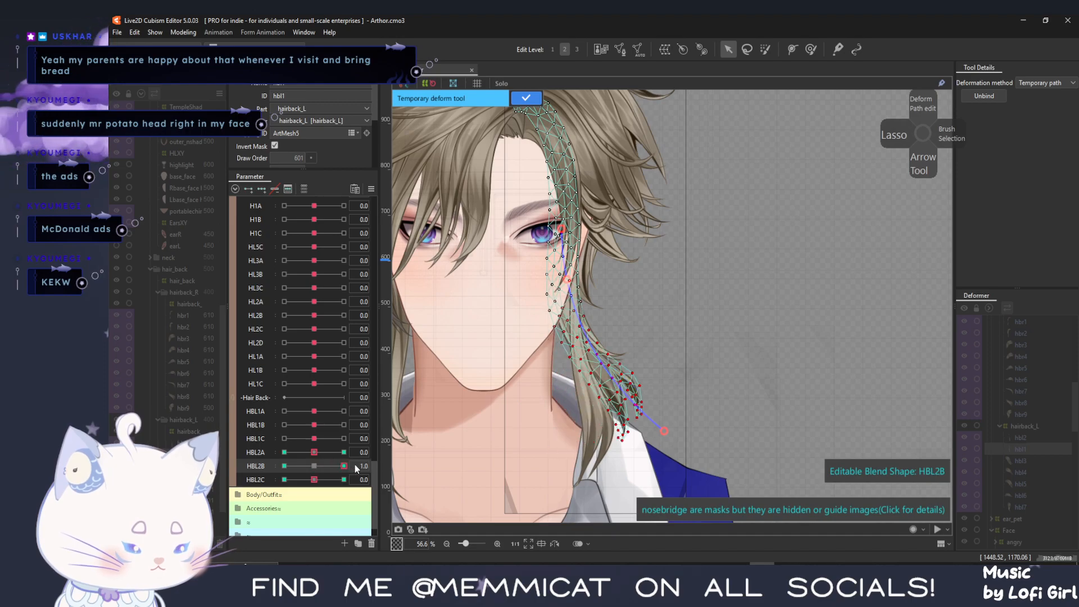
left_click_drag(663, 432, 654, 437)
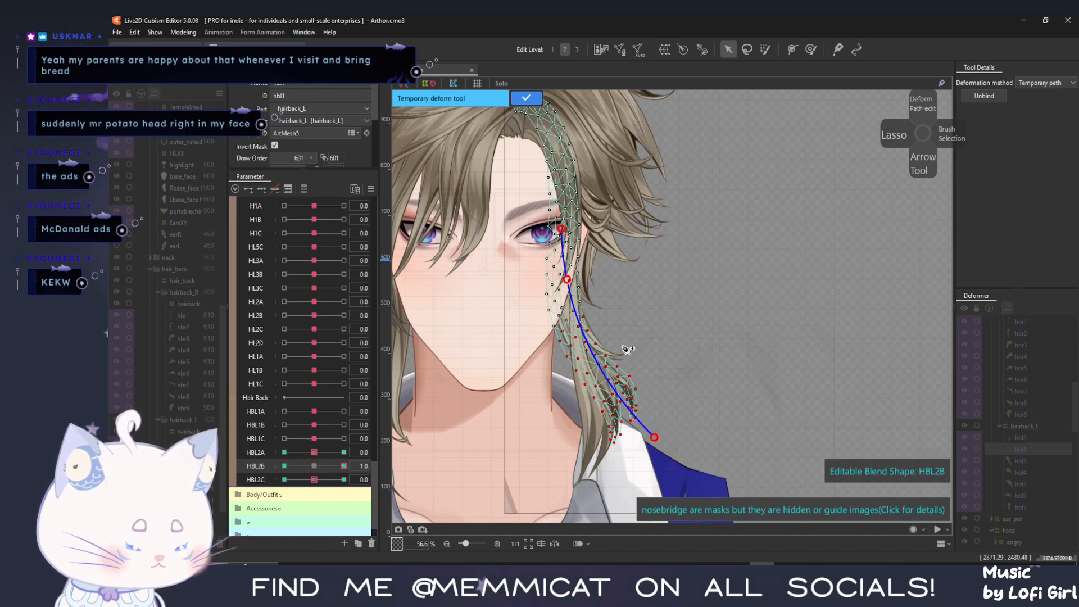
left_click(525, 99)
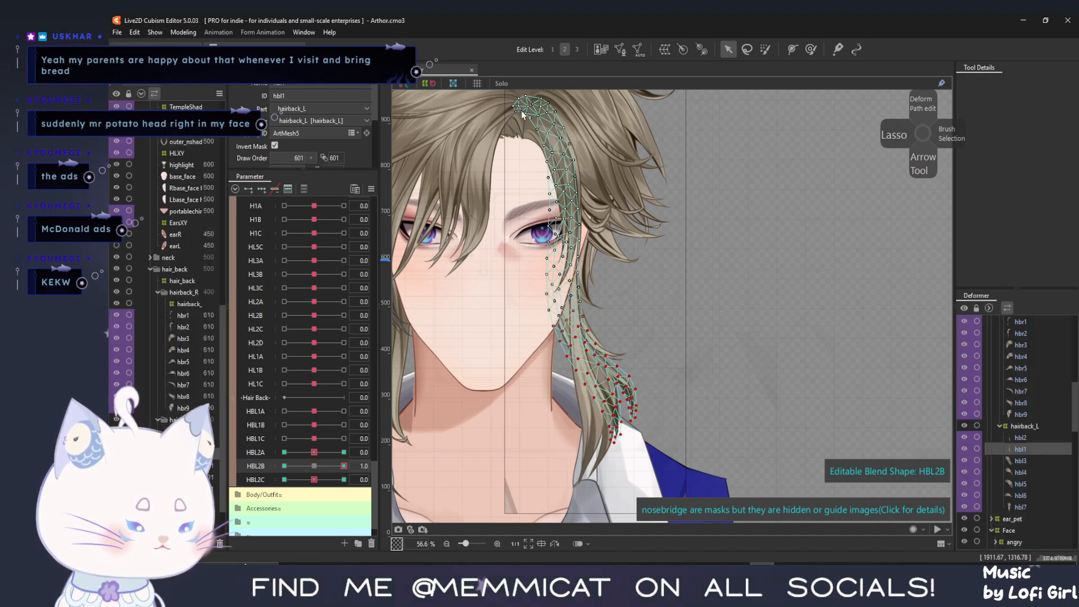
left_click(315, 468)
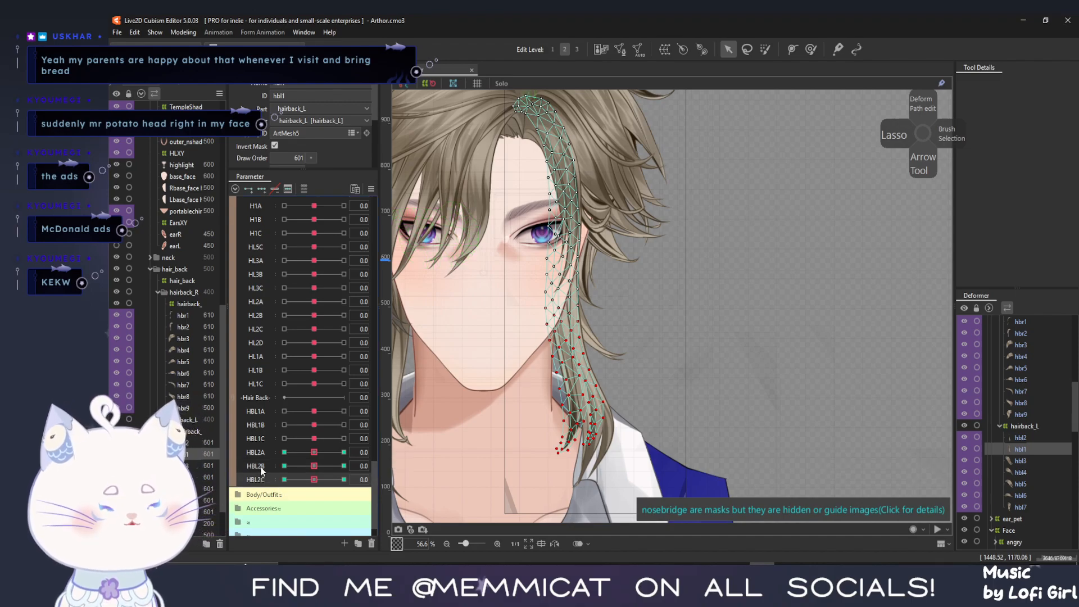
Set HBL2C to -1.0 and narrow the brush selection to the vertices at the hbl1 strand's tips
left_click_drag(314, 481, 284, 480)
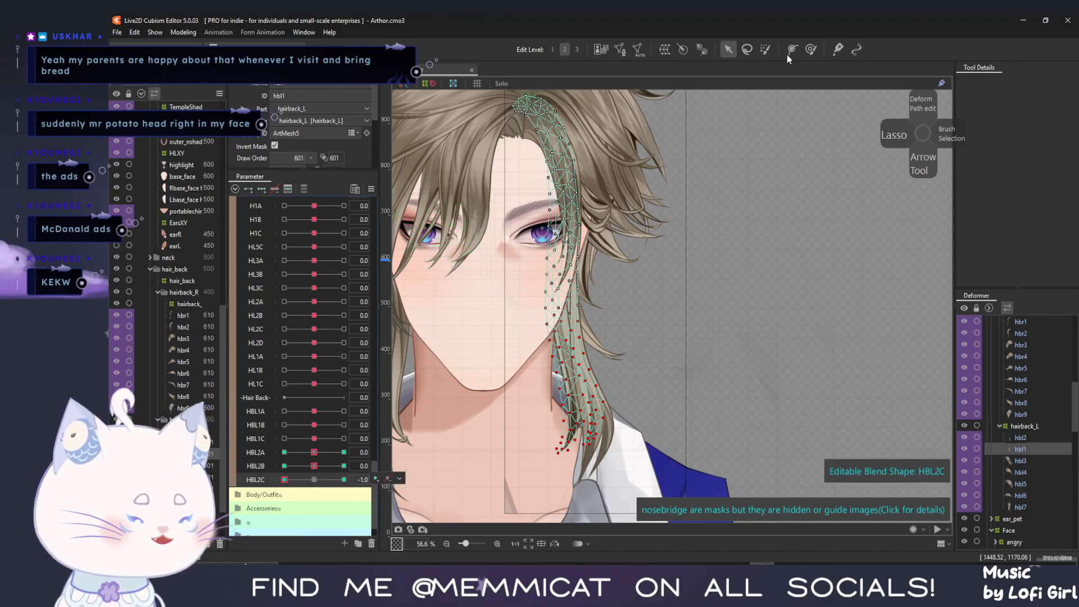
left_click(764, 50)
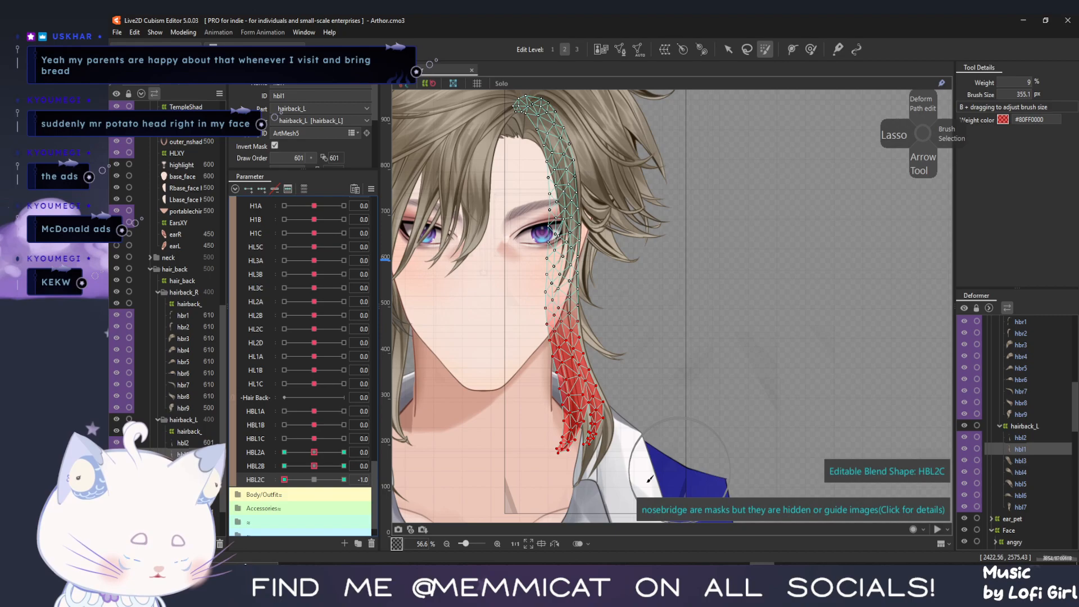
left_click(591, 433)
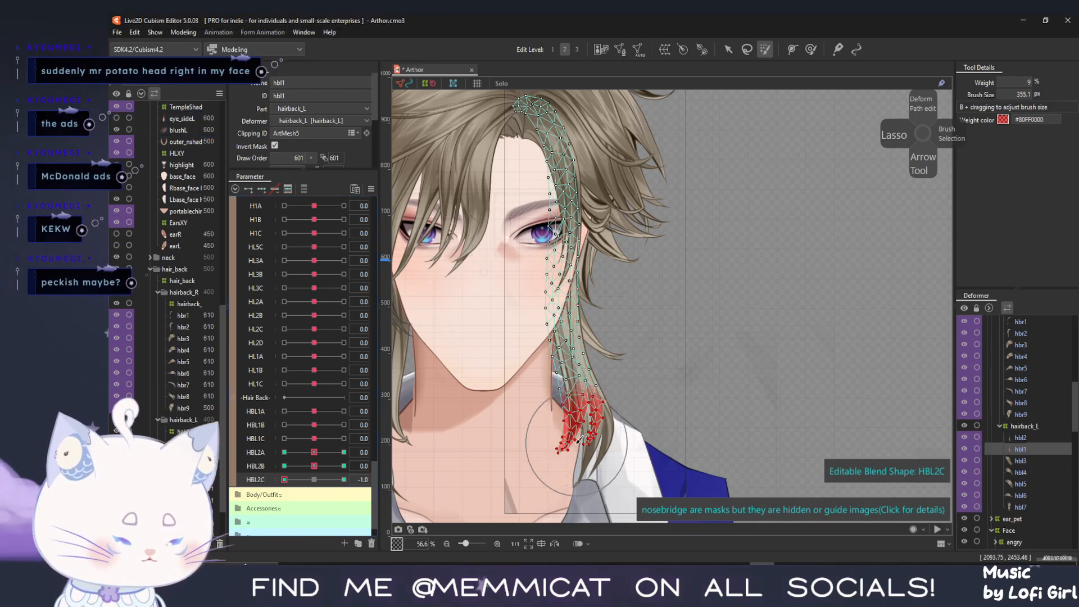
left_click(728, 51)
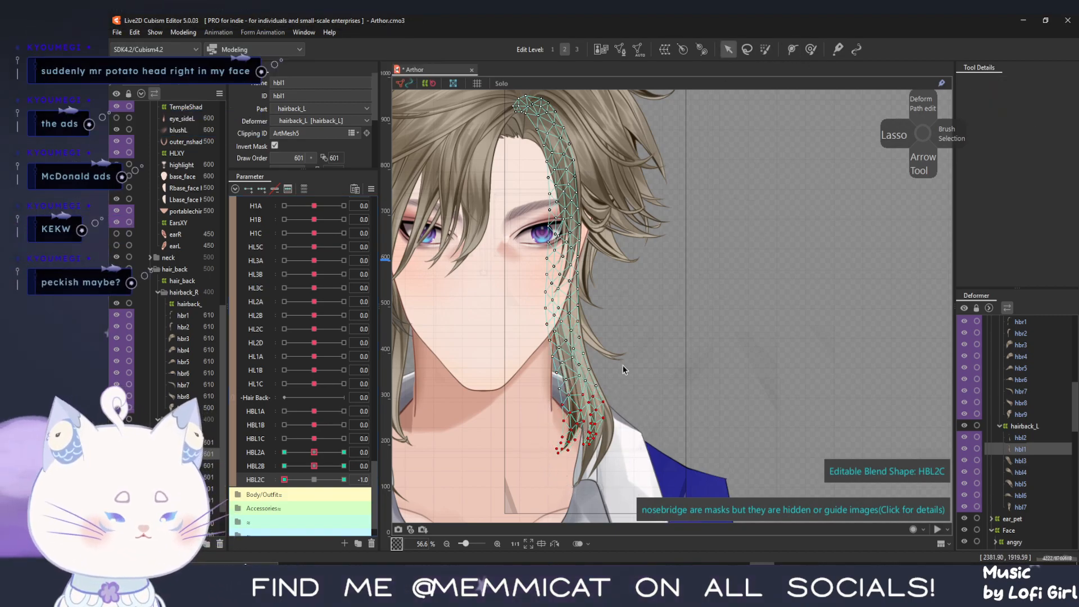
Bend the selected tips inward toward the neck with a temporary deform path at HBL2C -1.0
key("ctrl+t")
left_click(578, 373)
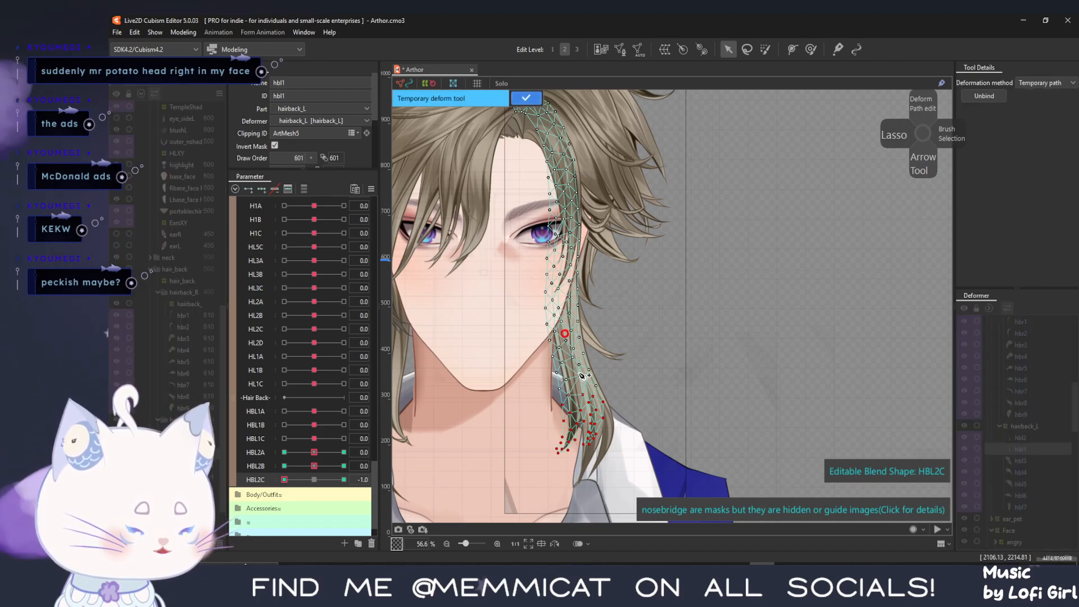
left_click(568, 466)
left_click_drag(568, 467, 537, 454)
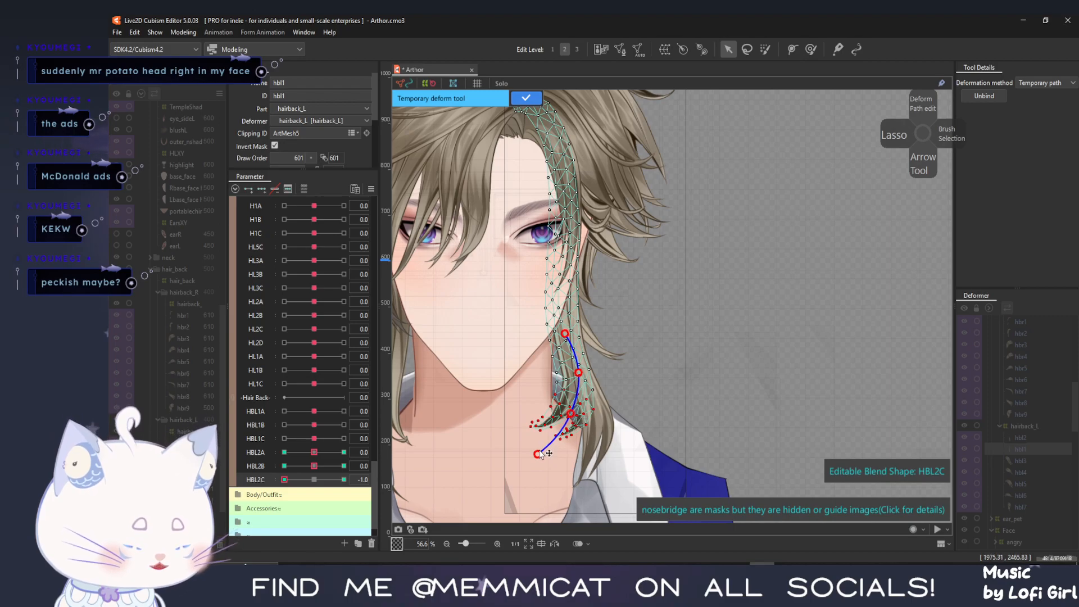
Confirm the inward bend, set HBL2C to 1.0 and lay a new temporary deform path from the jaw down past the strand's tips
left_click_drag(291, 480, 512, 479)
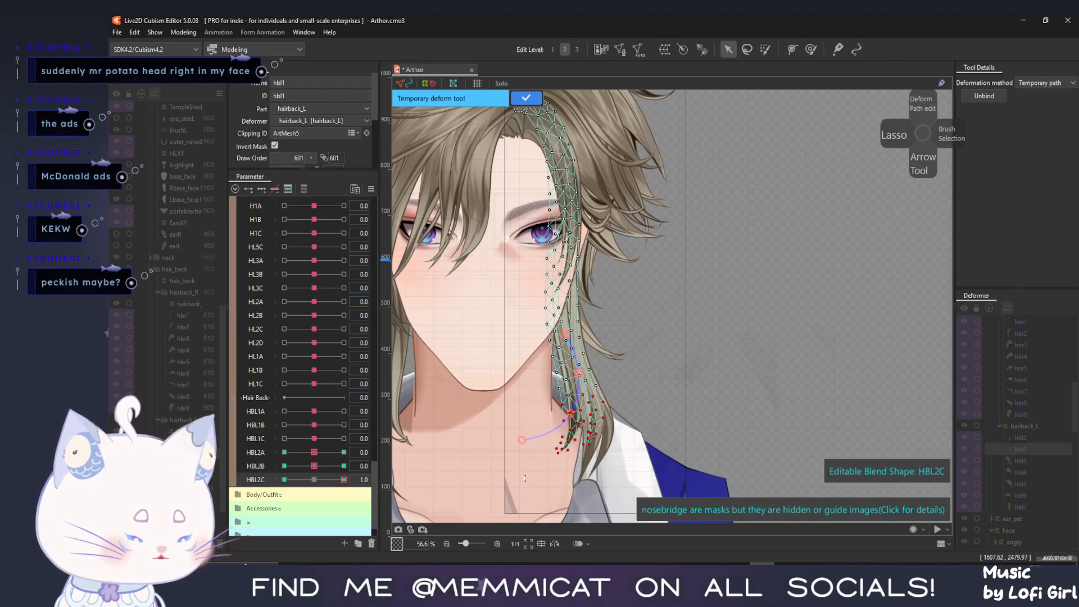
left_click(527, 100)
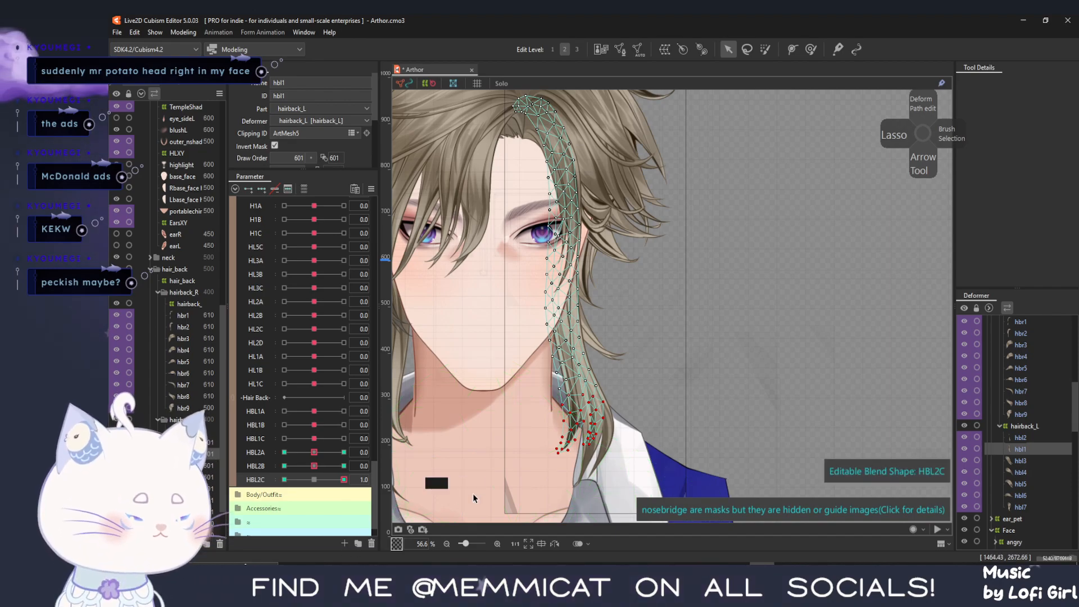
key("p")
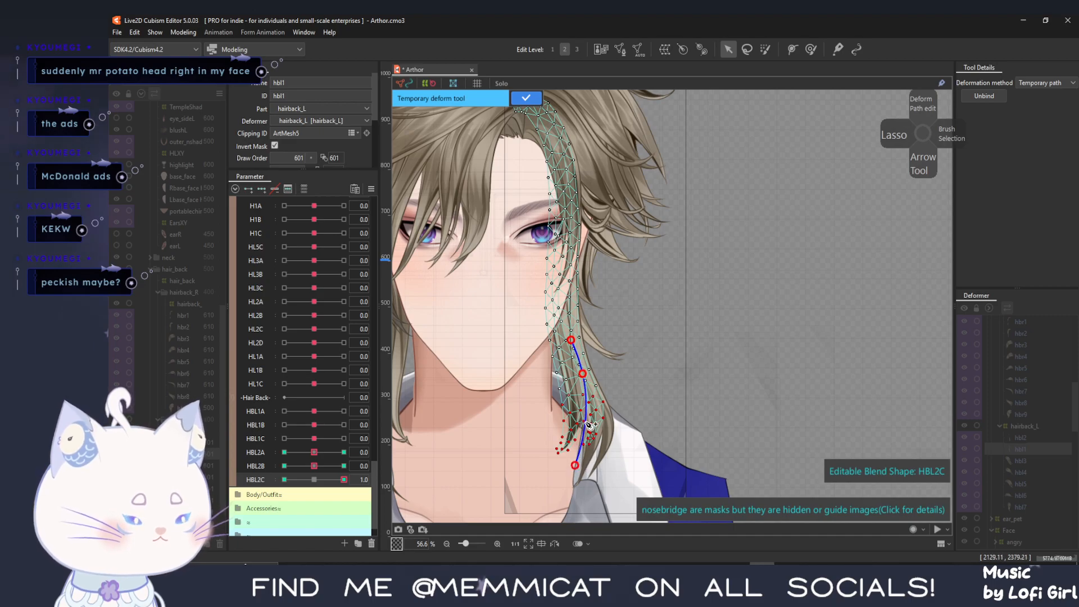
Bend the tip of hair strand hbl1 outward for HBL2C at 1.0, return HBL2C to 0.0 and apply the temporary deformation
left_click_drag(587, 423, 600, 424)
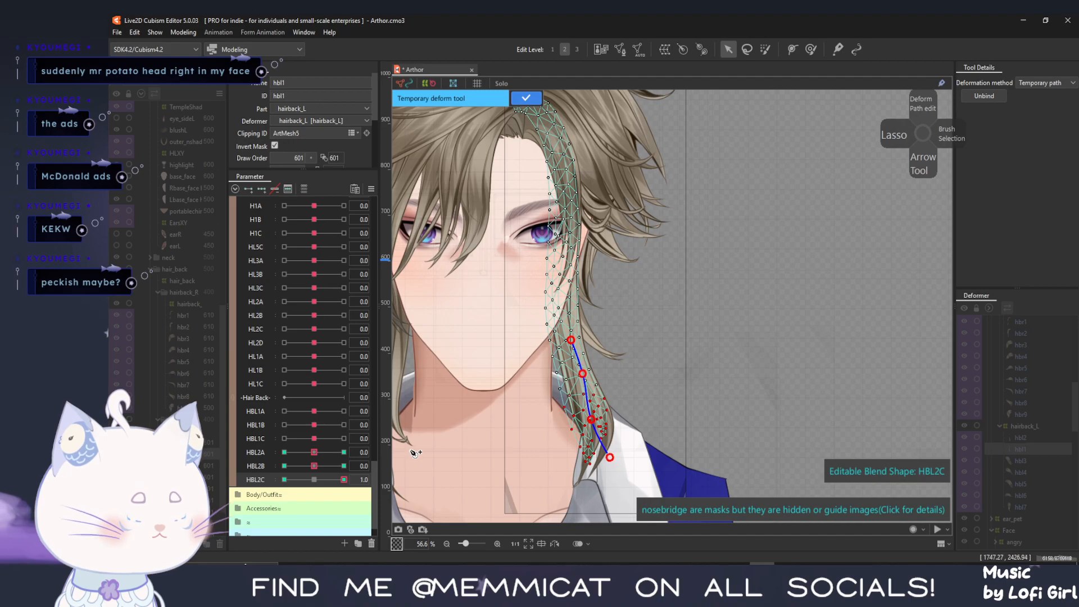
mouse_move(334, 486)
left_mouse_down()
mouse_move(245, 488)
mouse_move(314, 481)
left_mouse_up()
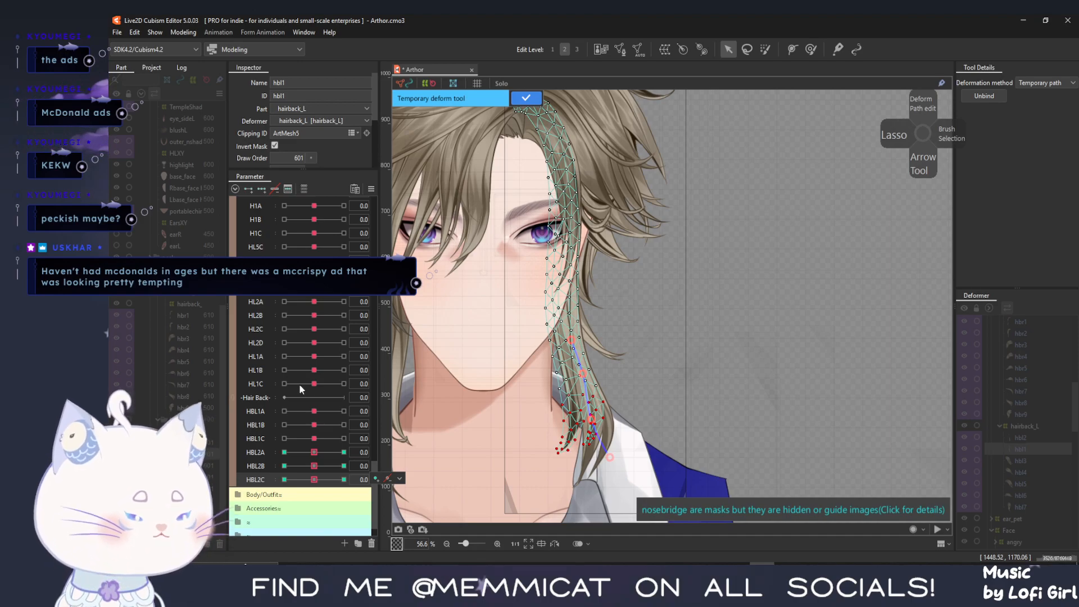
left_click(518, 102)
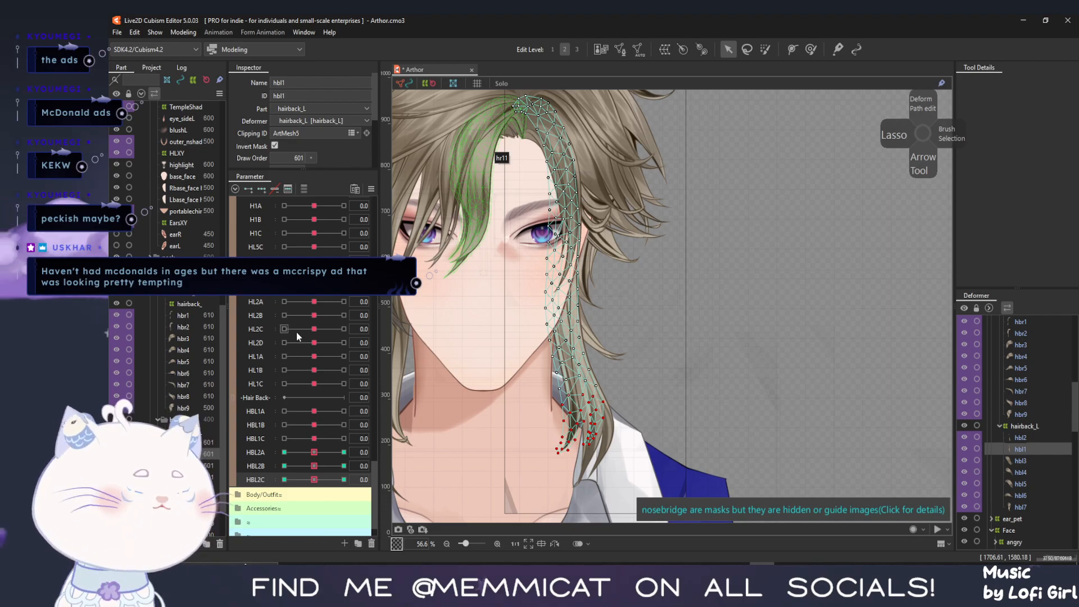
Add HBL2A, HBL2B and HBL2C as output parameters of the BackHair physics group
left_click(183, 34)
left_click(228, 248)
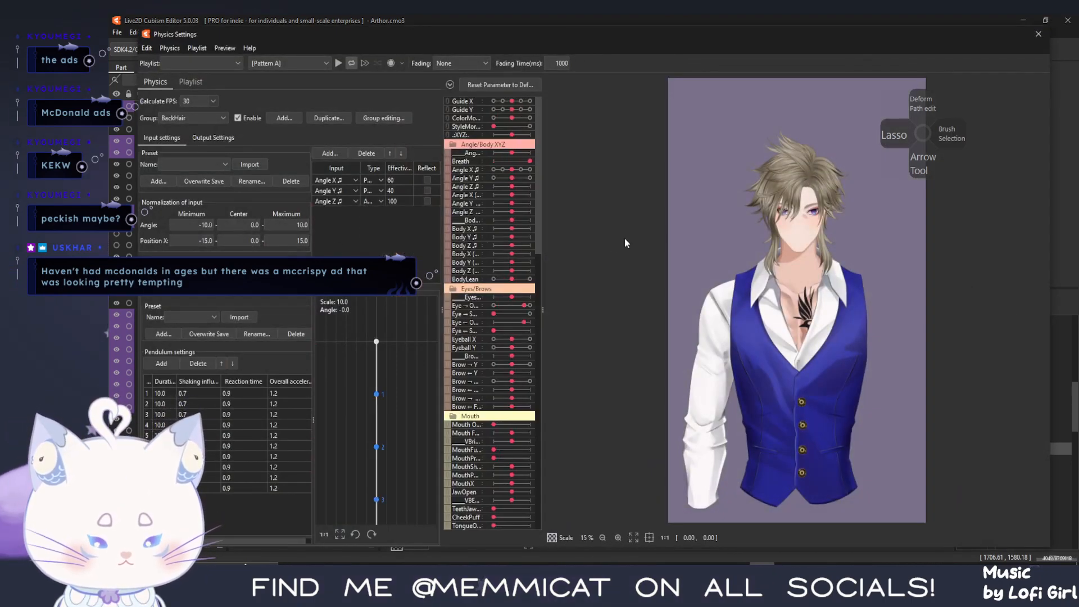
left_click(214, 139)
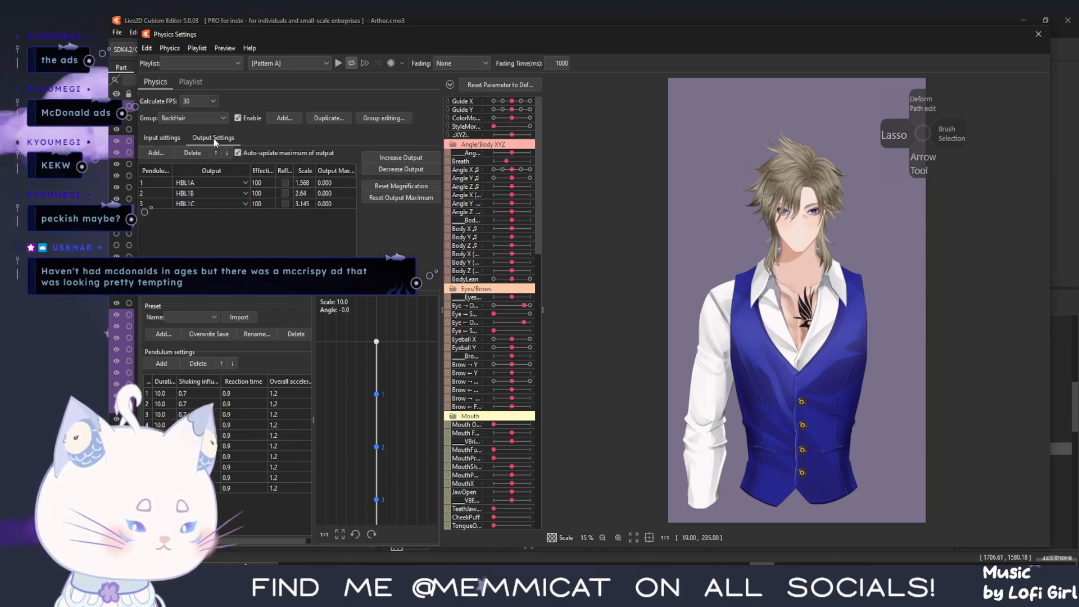
left_click(157, 153)
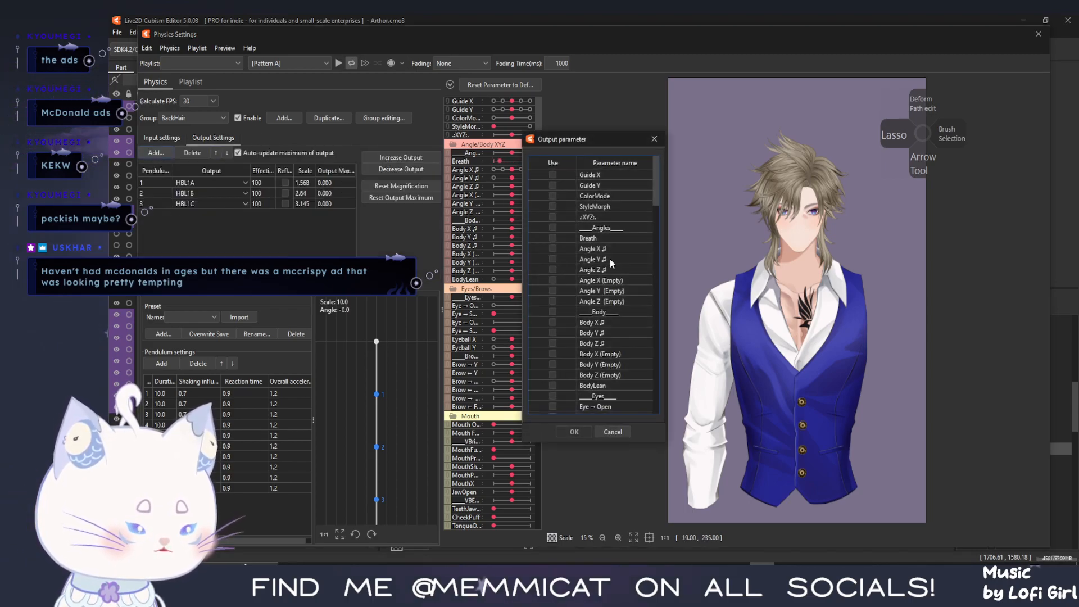
scroll(609, 259, "down", 4)
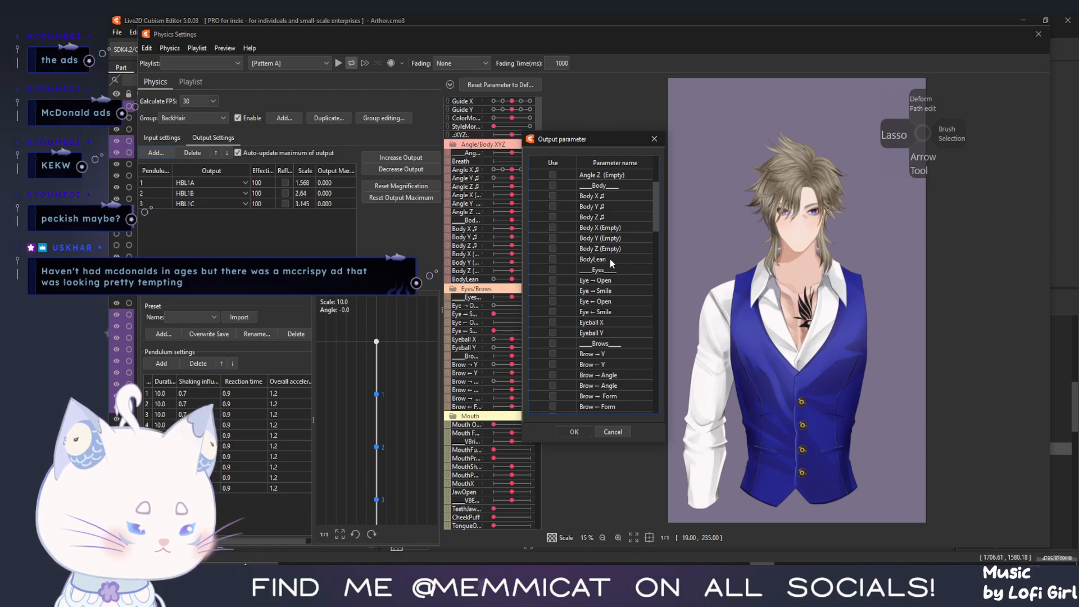
scroll(609, 259, "down", 10)
left_click_drag(658, 282, 666, 408)
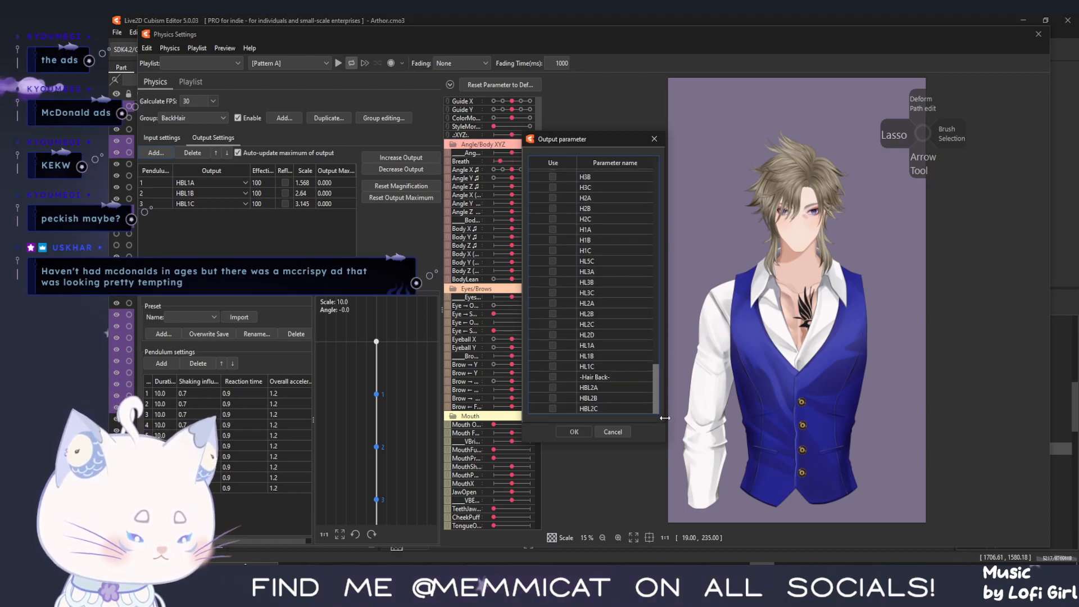
left_click(573, 432)
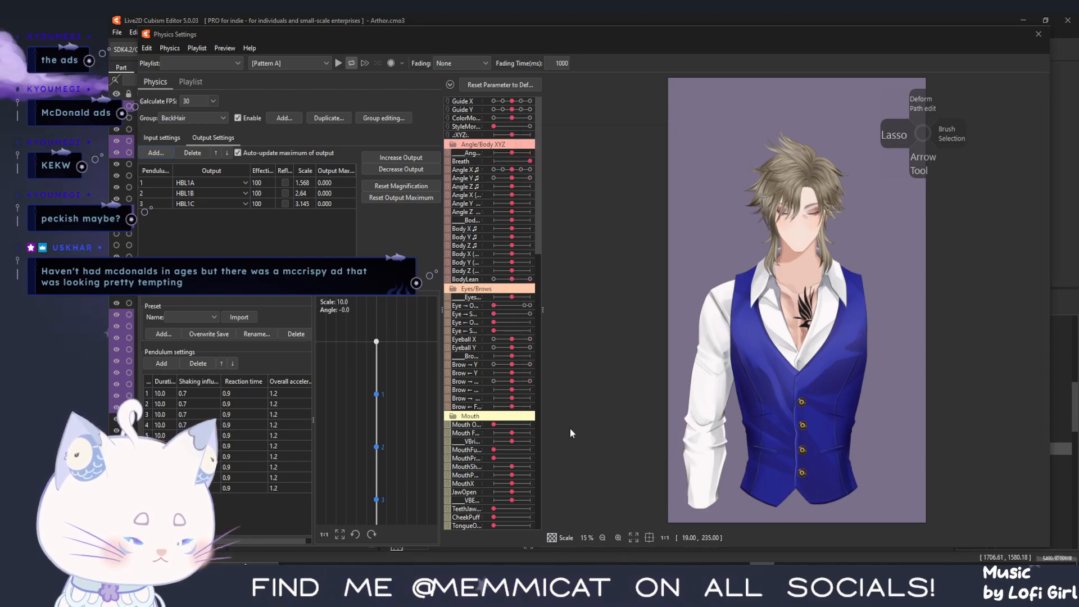
Increase the BackHair output magnifications to fit the parameter range
scroll(835, 224, "up", 3)
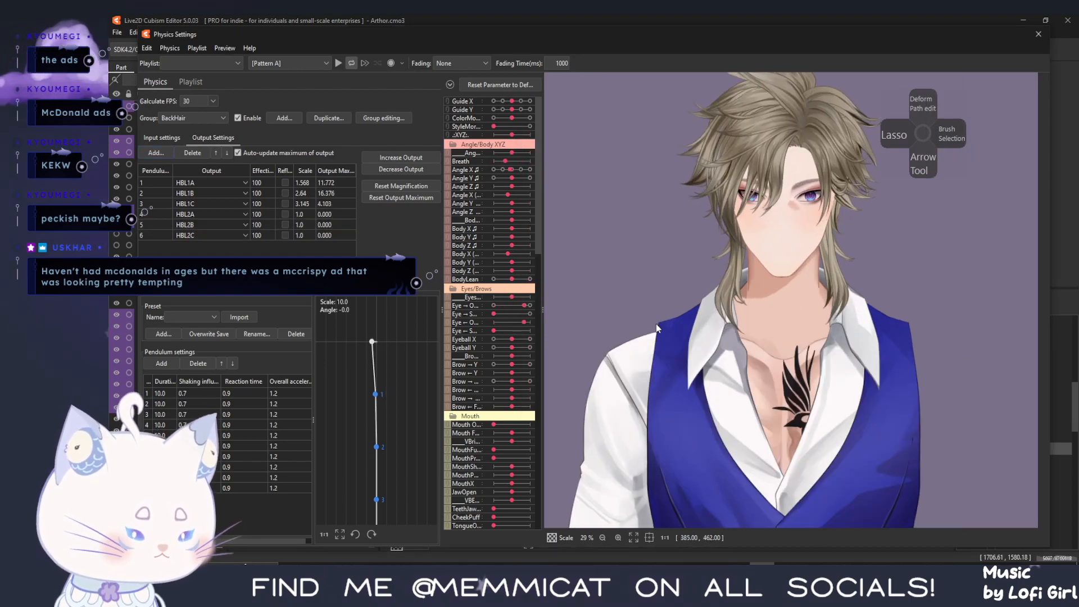
left_click(403, 158)
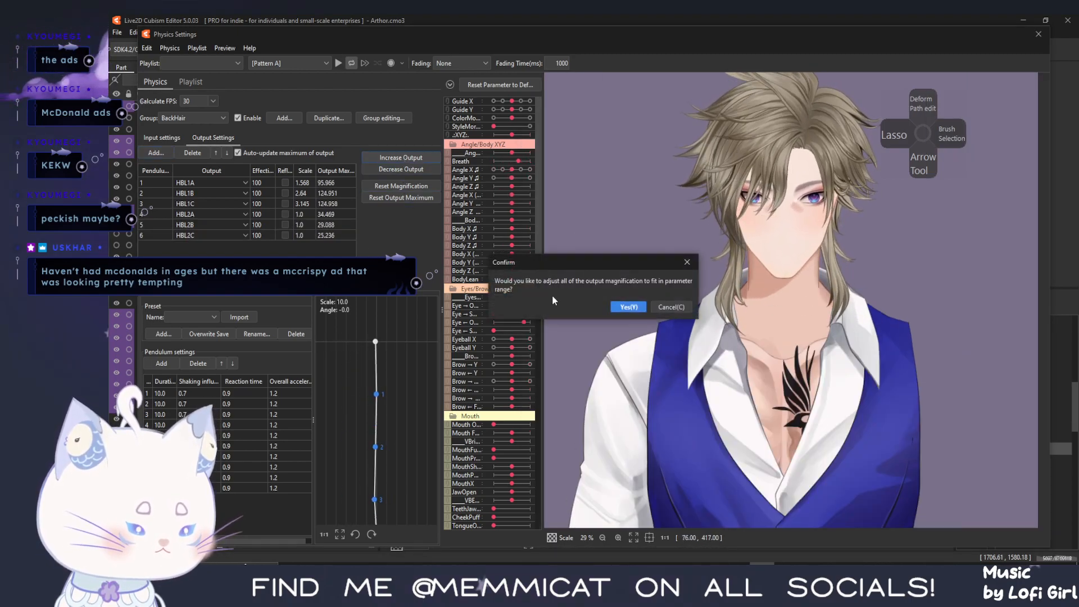
left_click(627, 307)
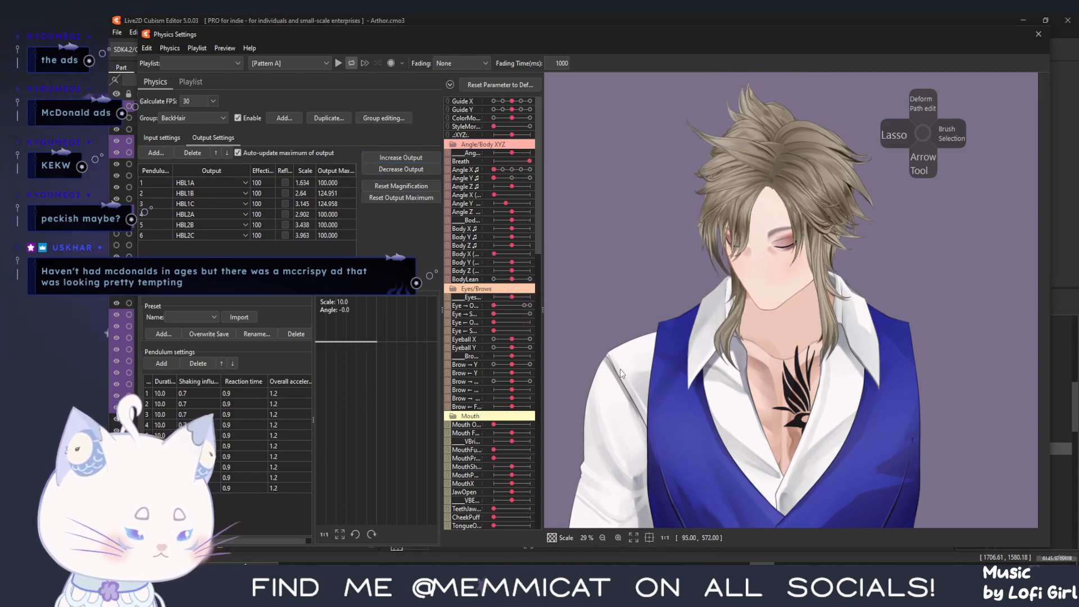
Assign outputs HBL2A, HBL2B and HBL2C to pendulums 2, 3 and 4, and decrease the output magnifications to fit the parameter range
double_click(150, 235)
type("3")
left_click(151, 215)
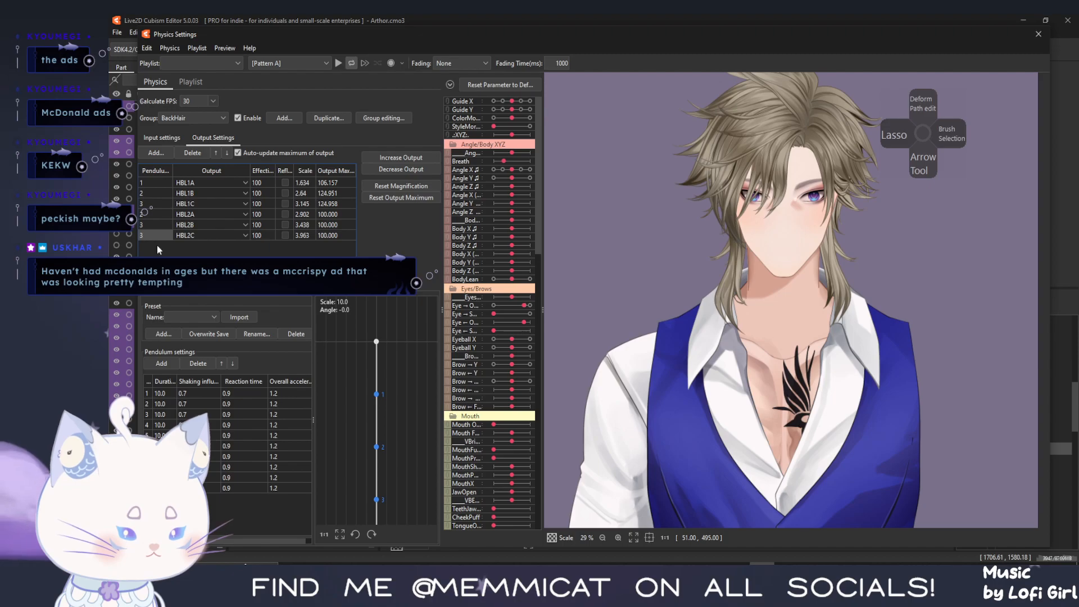
left_click(395, 167)
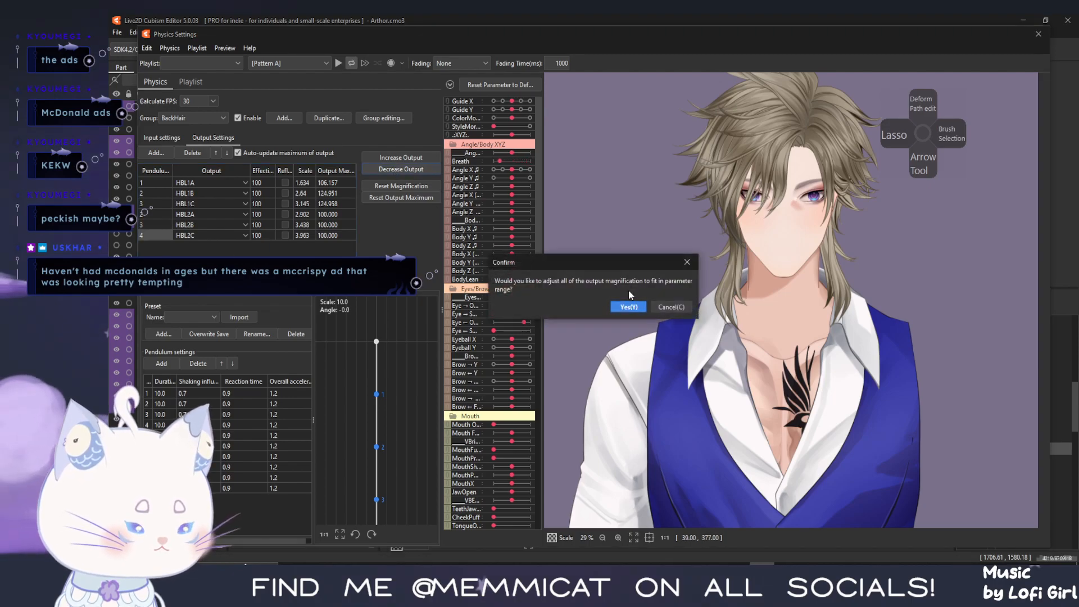
left_click(630, 307)
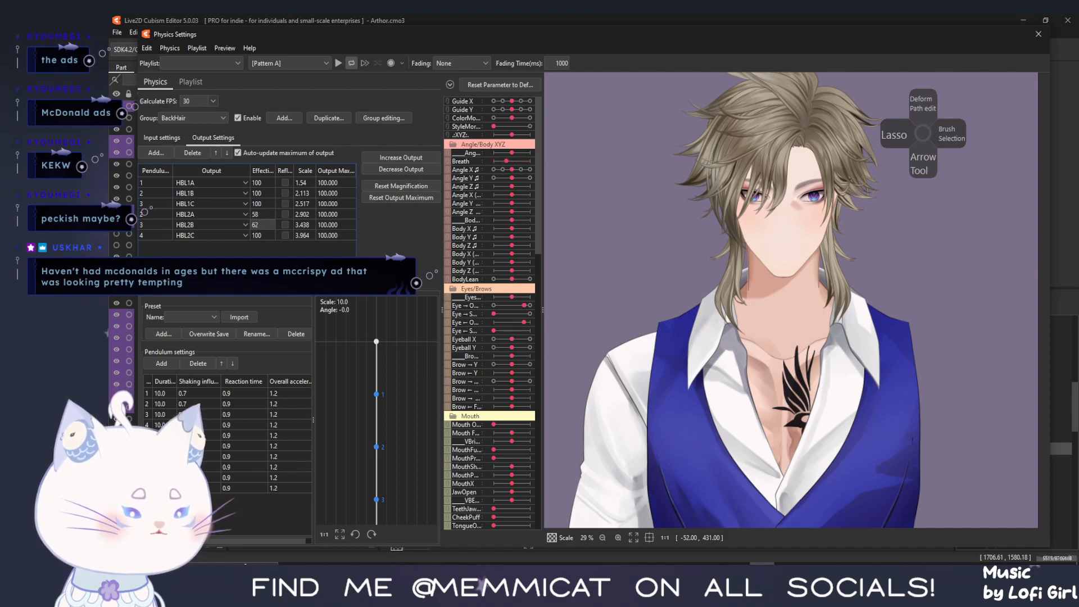
Refit the BackHair output magnifications to the parameter range, test the hair swing in the preview and close the physics settings
left_click_drag(782, 304, 686, 276)
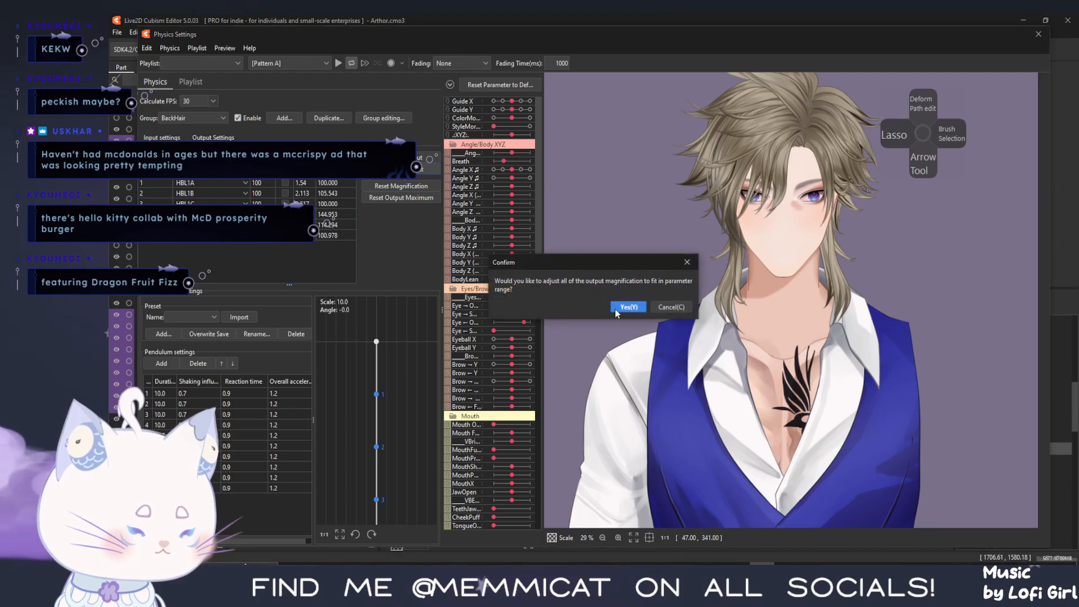
left_click(627, 305)
left_click_drag(600, 316, 966, 299)
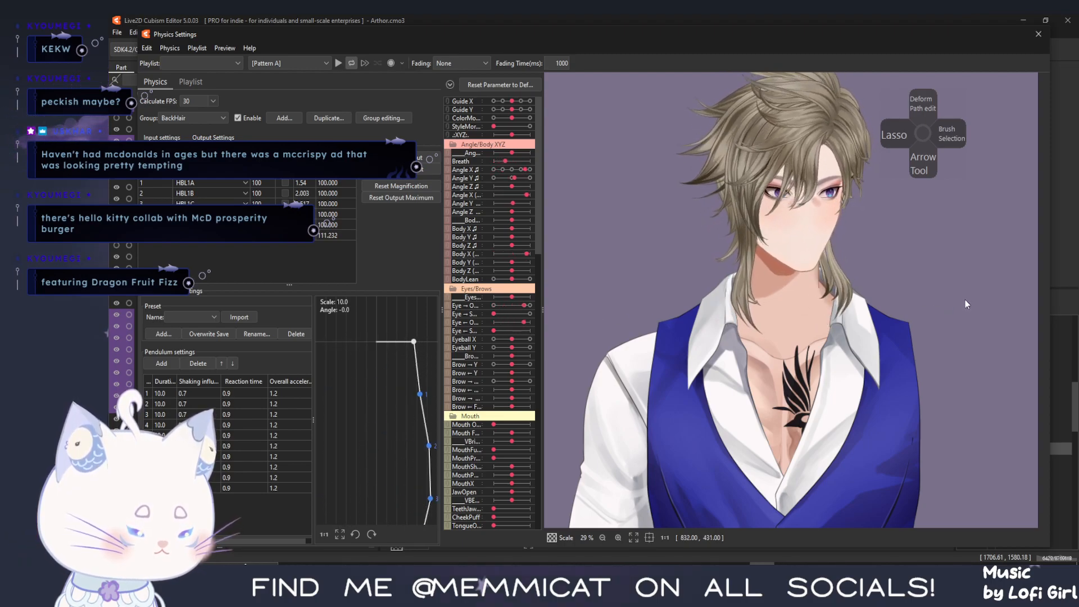
left_click_drag(927, 340, 943, 312)
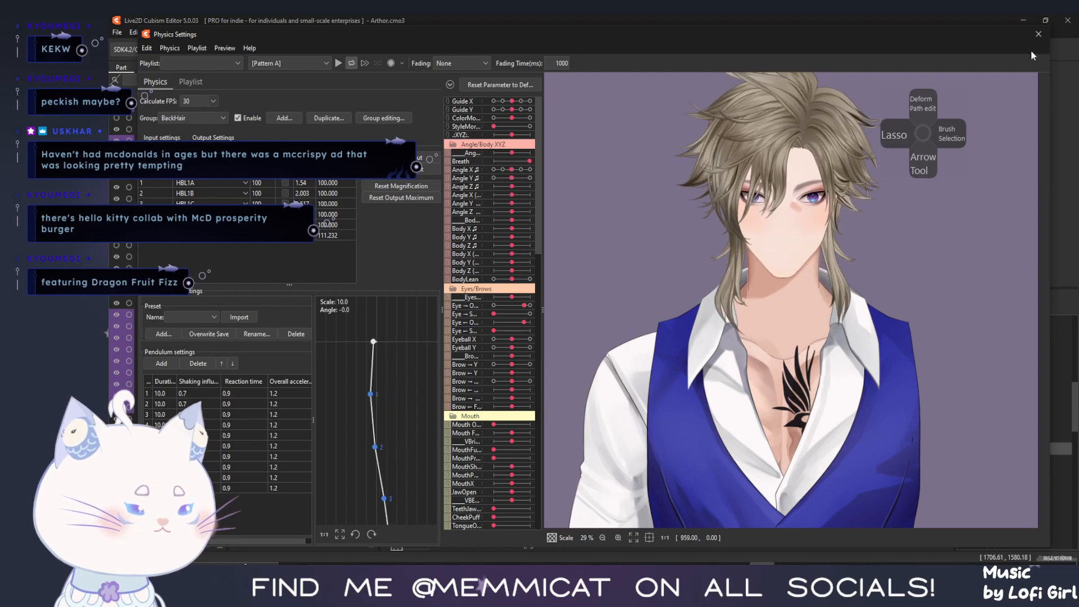
left_click(1037, 35)
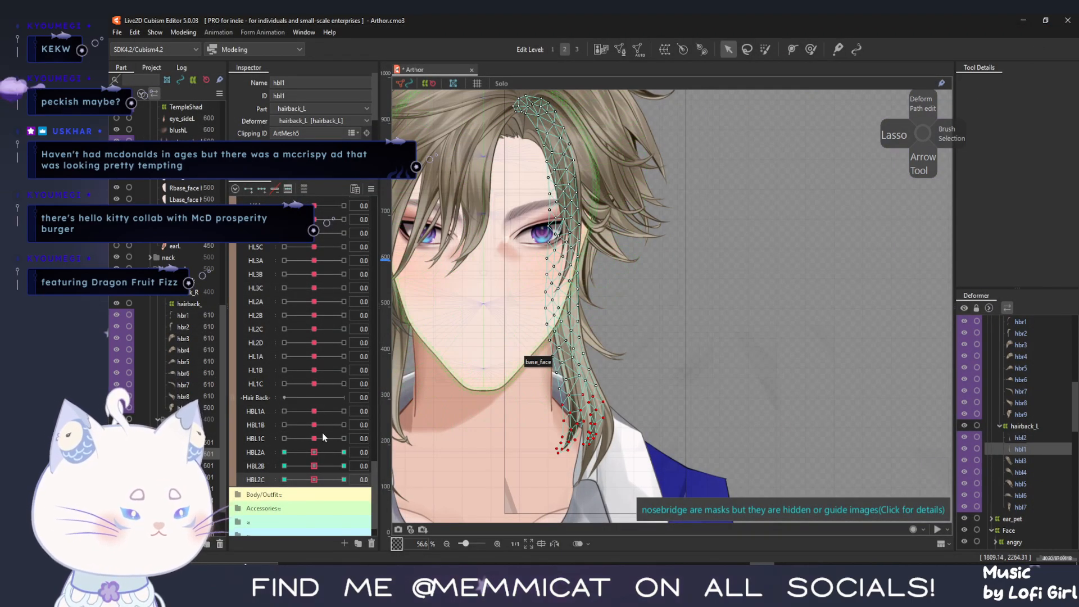
Replicate the parameters HBL2A, HBL2B and HBL2C, keeping the copies directly below the originals
right_click(256, 482)
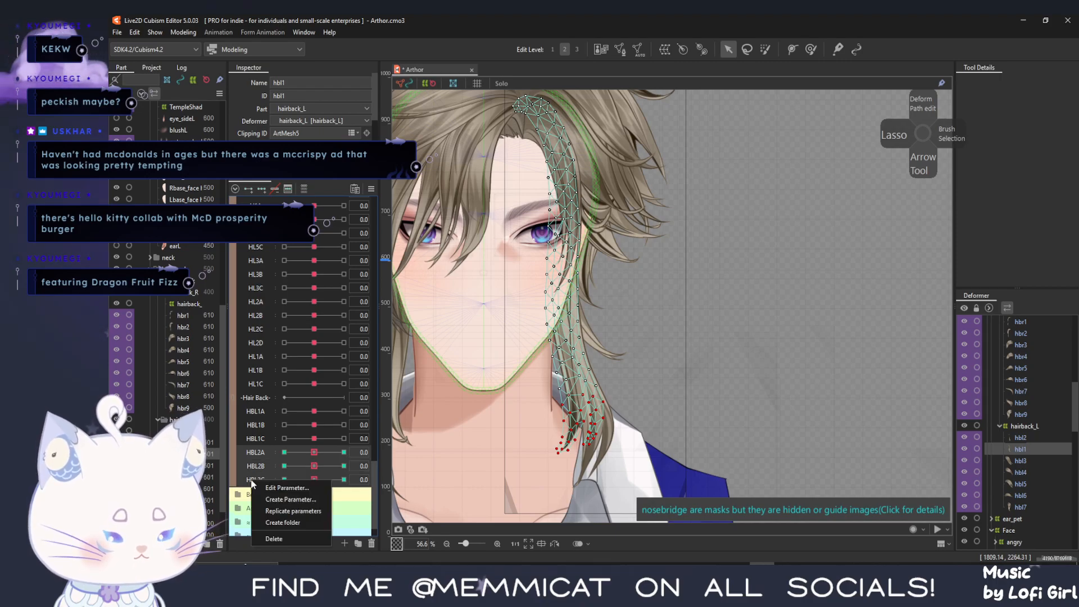
left_click(277, 512)
left_click_drag(262, 472, 265, 494)
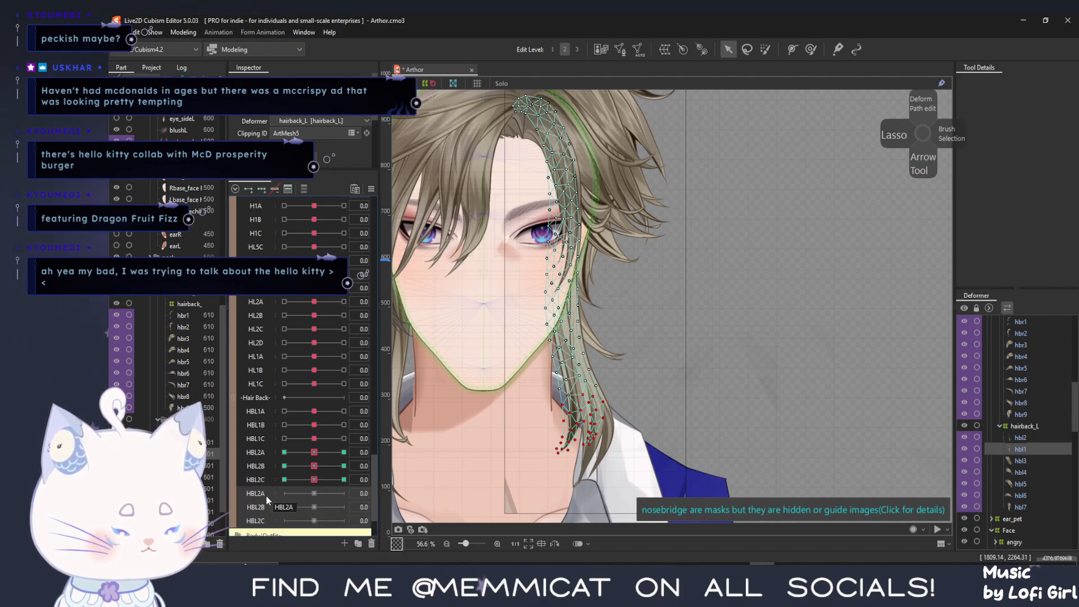
Rename the copied HBL2A parameter to HBL3A and update its ID to match
scroll(263, 494, "down", 3)
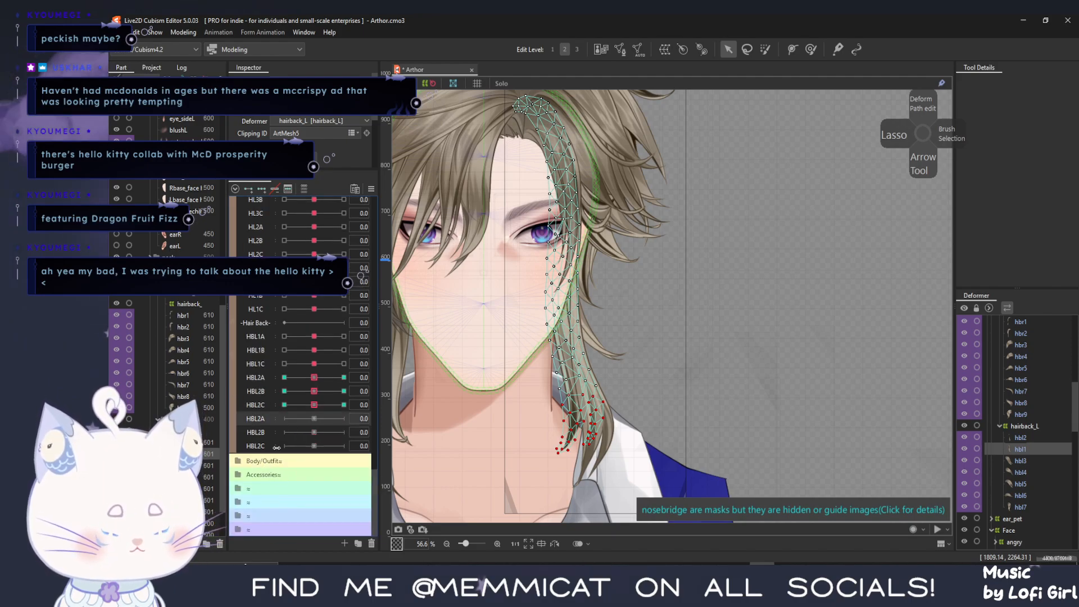
double_click(271, 423)
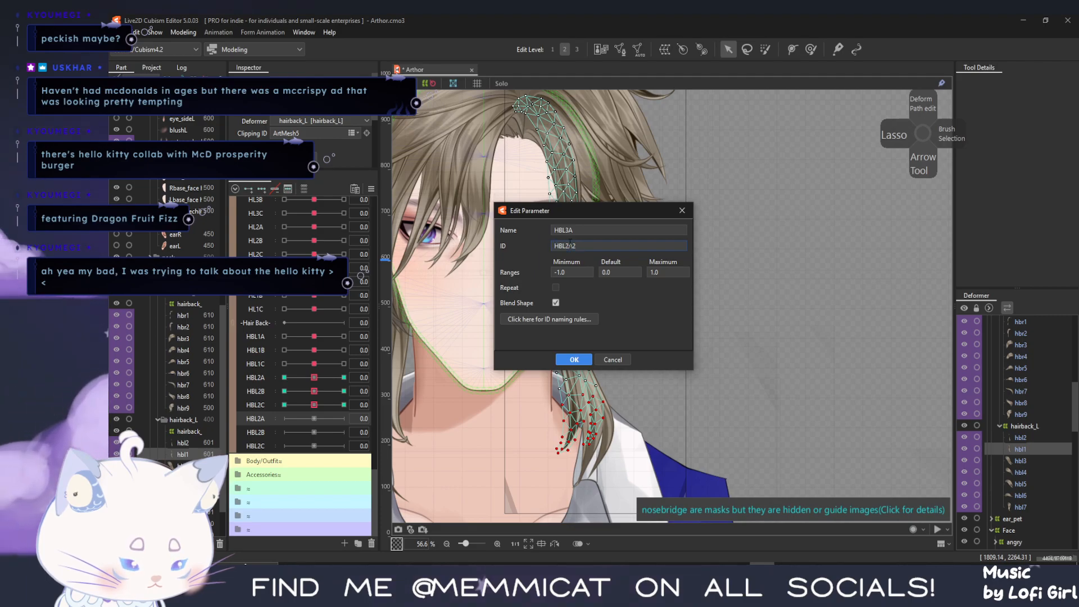
type("3")
left_click_drag(573, 246, 609, 260)
key("BackSpace")
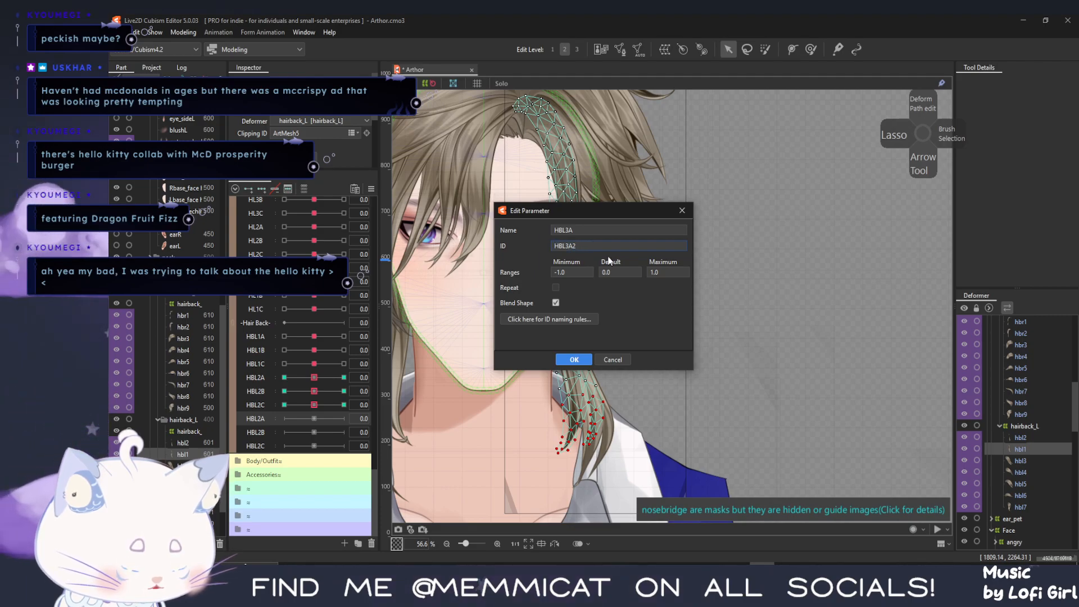
left_click(580, 362)
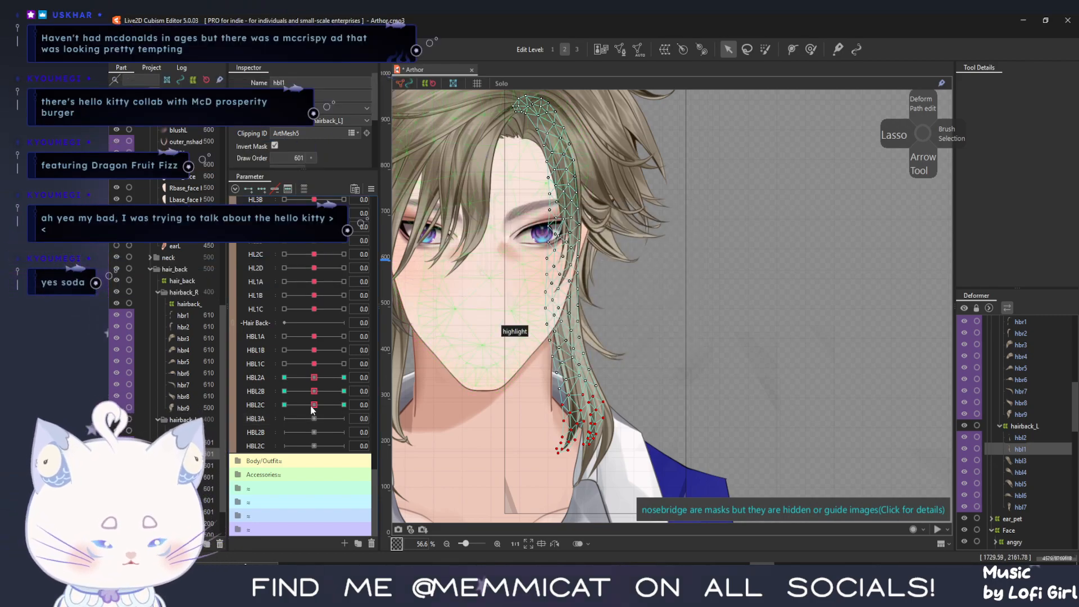
Rename the copied HBL2B parameter to HBL3B and set its ID to HBL3B
right_click(257, 433)
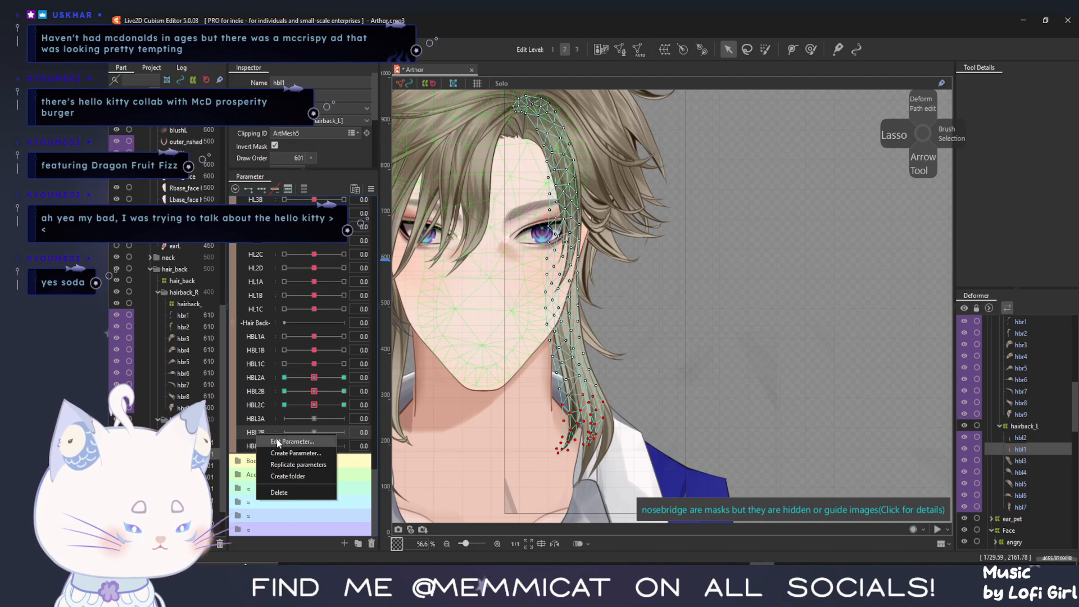
left_click(279, 444)
key("BackSpace")
type("3B")
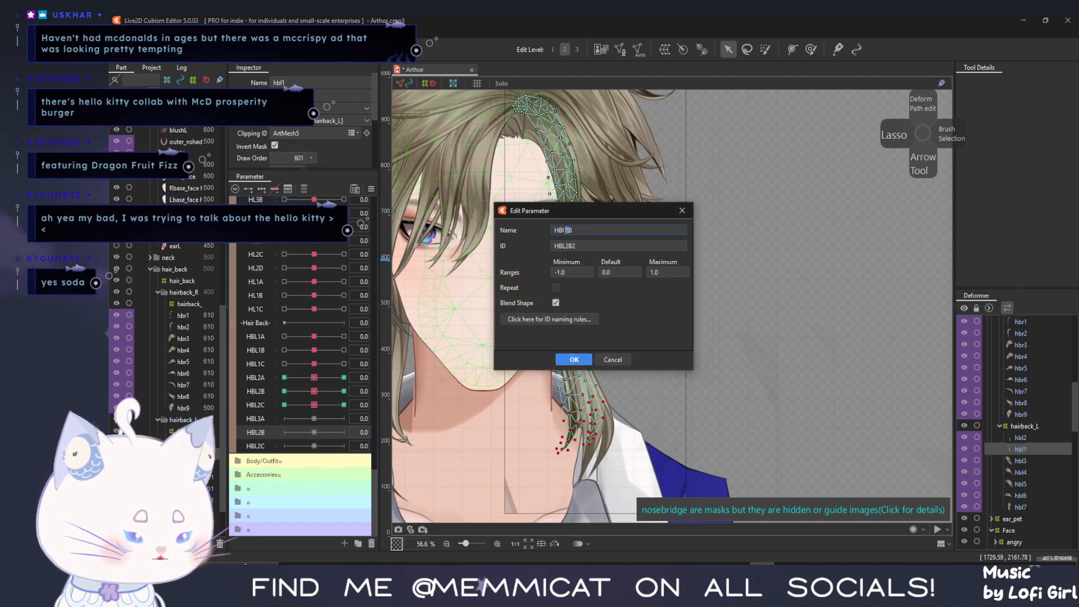
left_click_drag(554, 245, 566, 245)
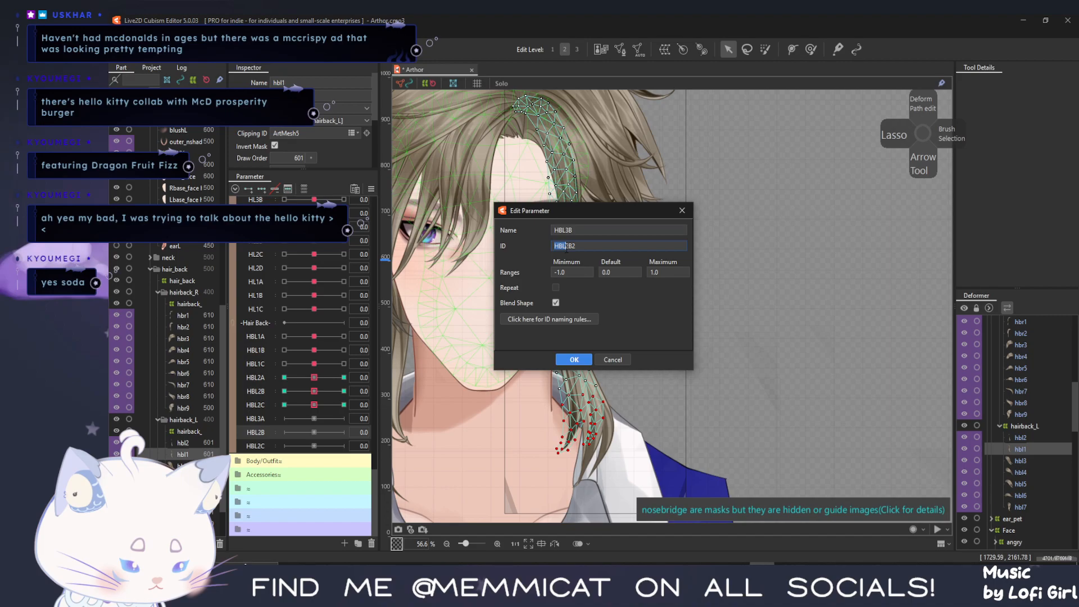
left_click_drag(565, 246, 605, 269)
type("HBL3B")
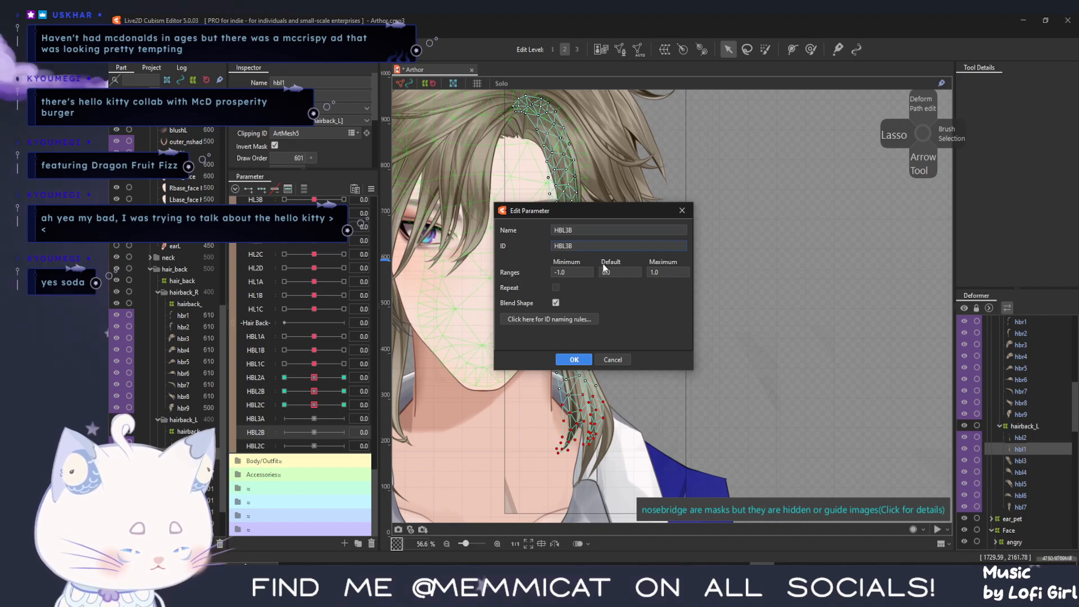
left_click(573, 360)
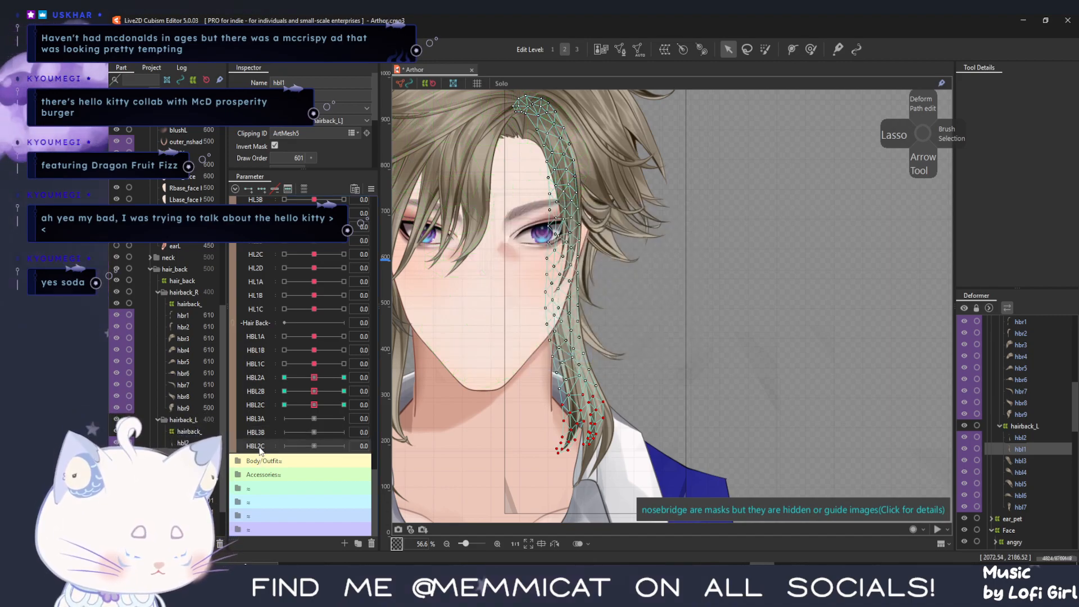
Rename the copied HBL2C parameter to HBL3C and set its ID to HBL3C
right_click(255, 445)
left_click(298, 456)
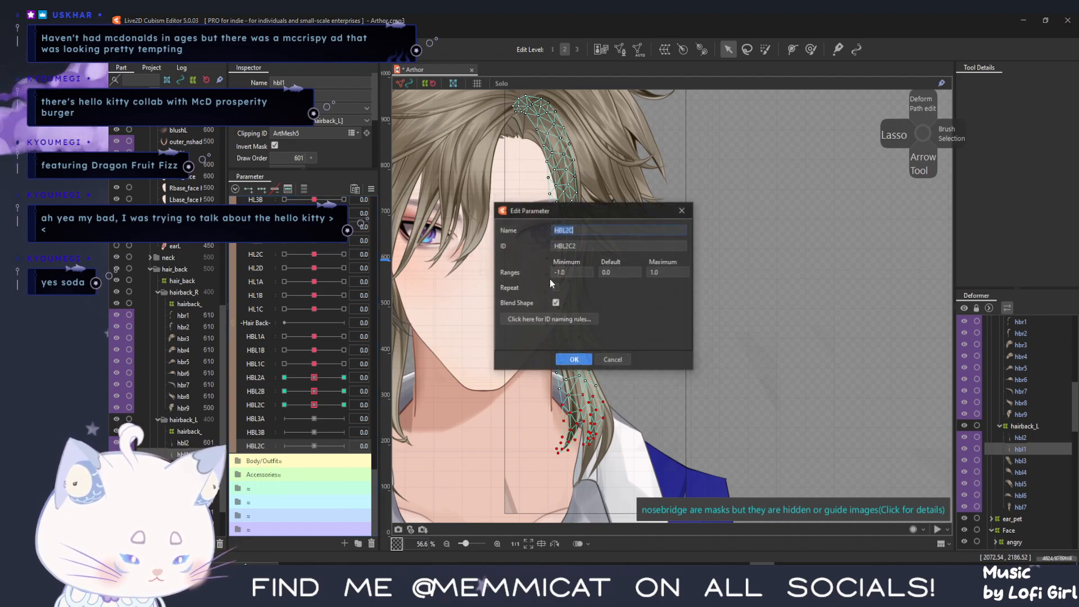
type("HBL3C")
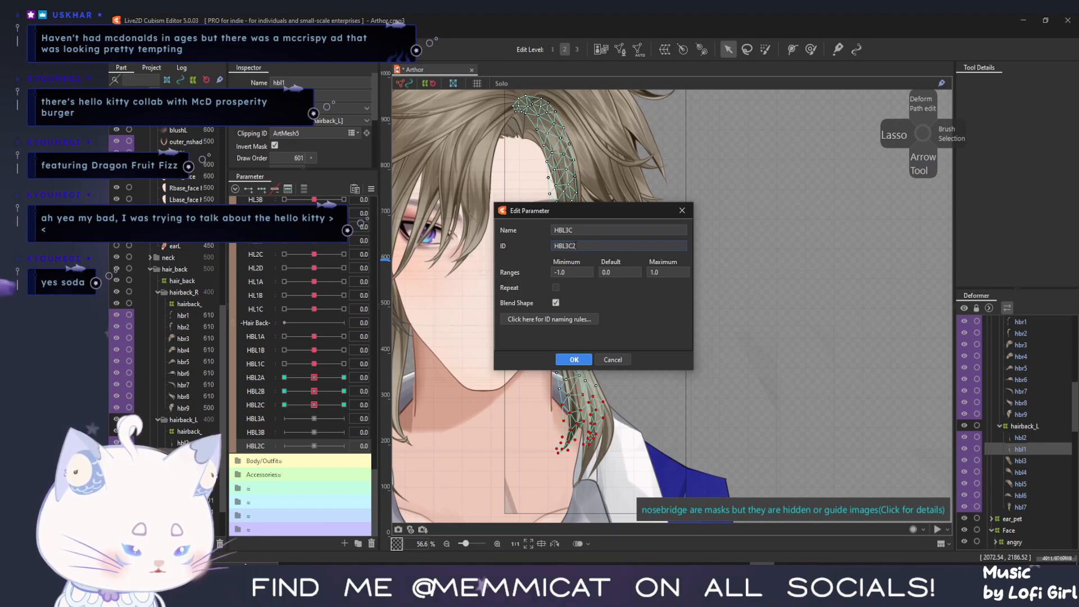
key("BackSpace")
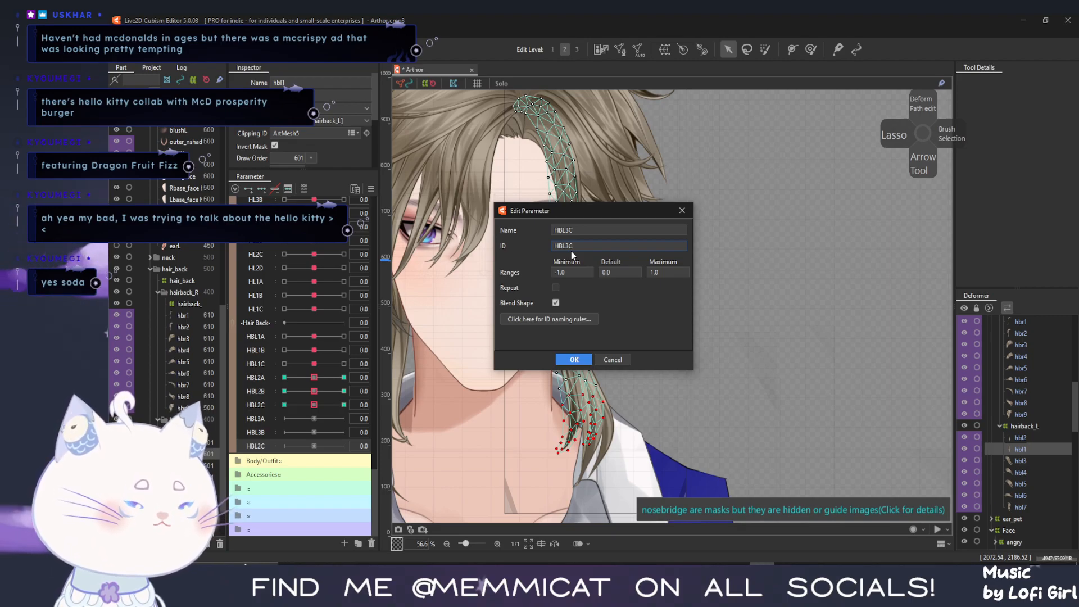
left_click(574, 360)
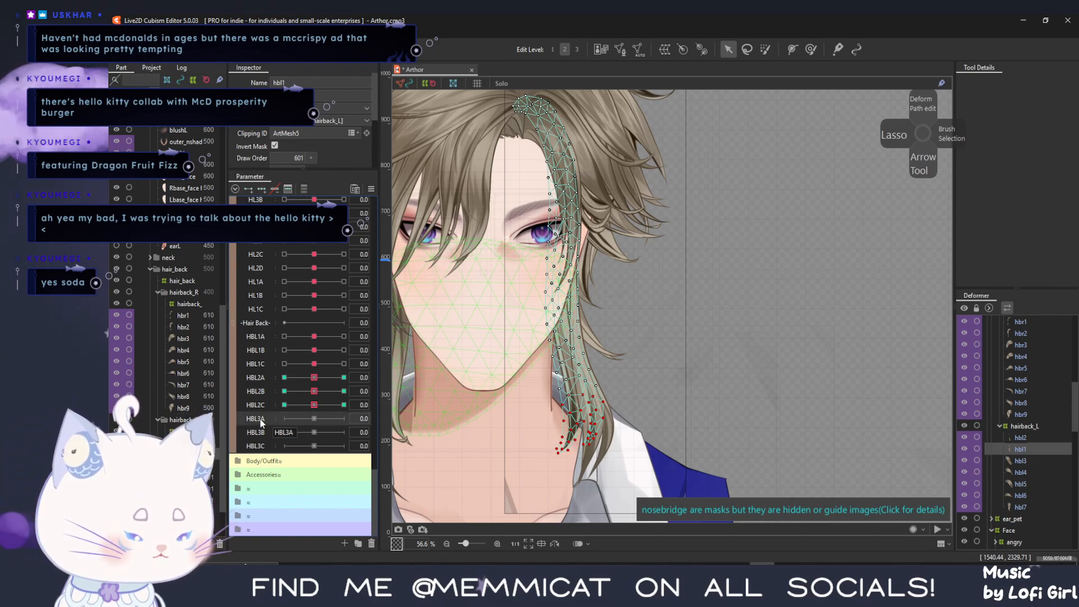
Select the hbl3 strand of the left back hair and add three blend shape keys each to HBL3A, HBL3B and HBL3C
left_click(262, 421)
left_click(603, 231)
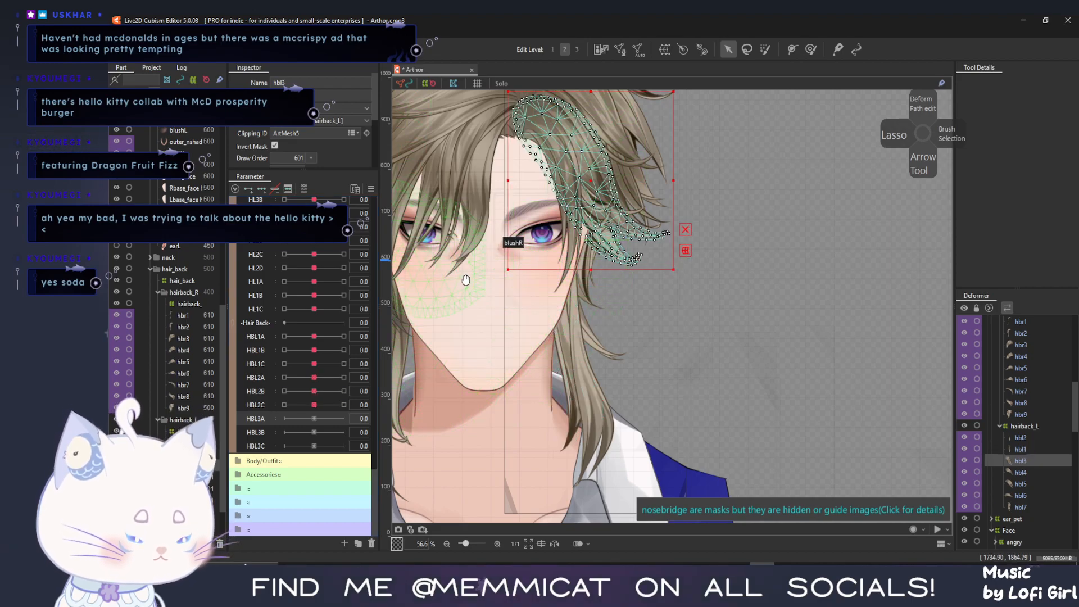
left_click_drag(431, 360, 373, 475)
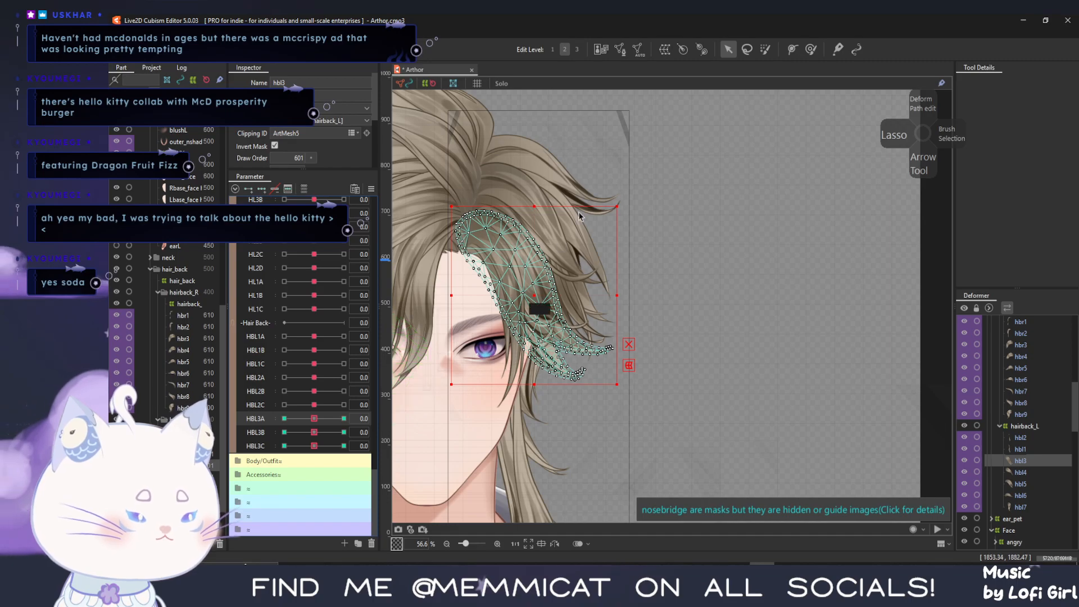
Brush-select the hbl3 strand below its root and bend it downward with a temporary deform path at HBL3A -1.0
key("b")
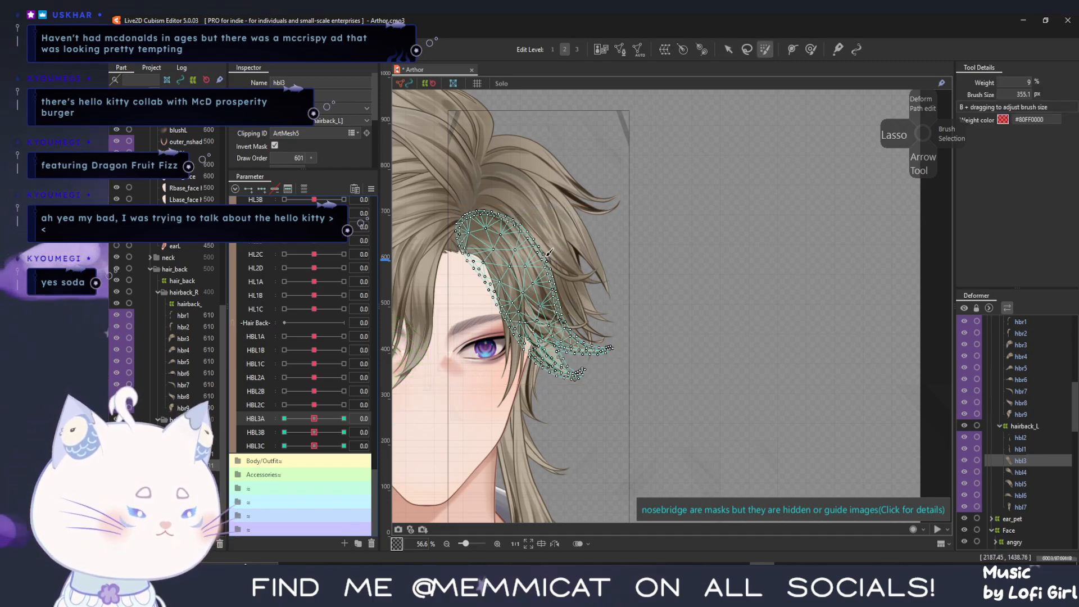
mouse_move(540, 255)
left_mouse_down()
mouse_move(514, 341)
mouse_move(559, 324)
mouse_move(633, 344)
left_mouse_up()
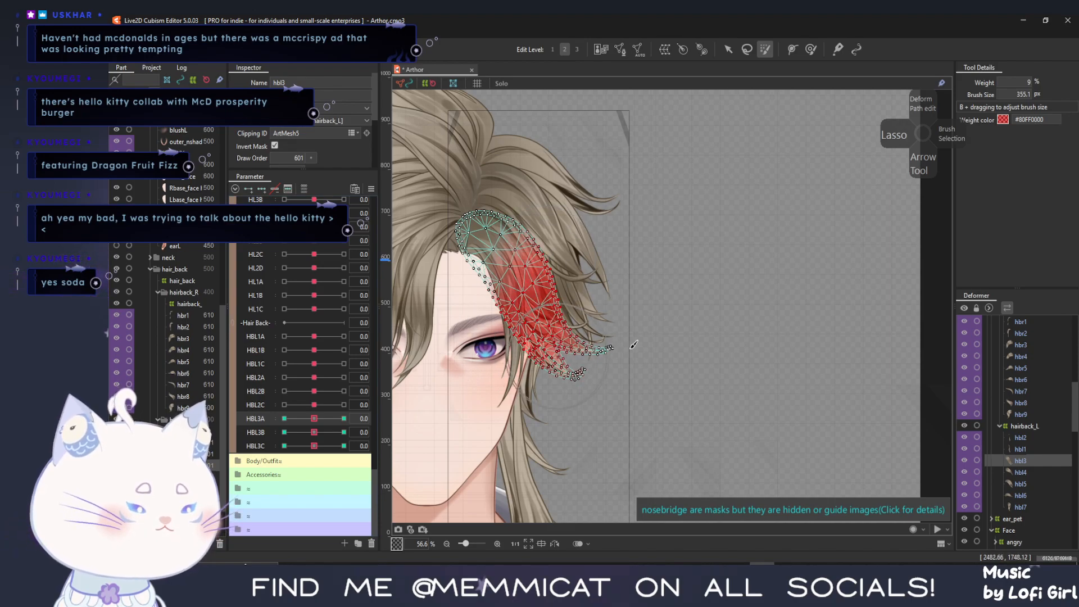
left_click(284, 418)
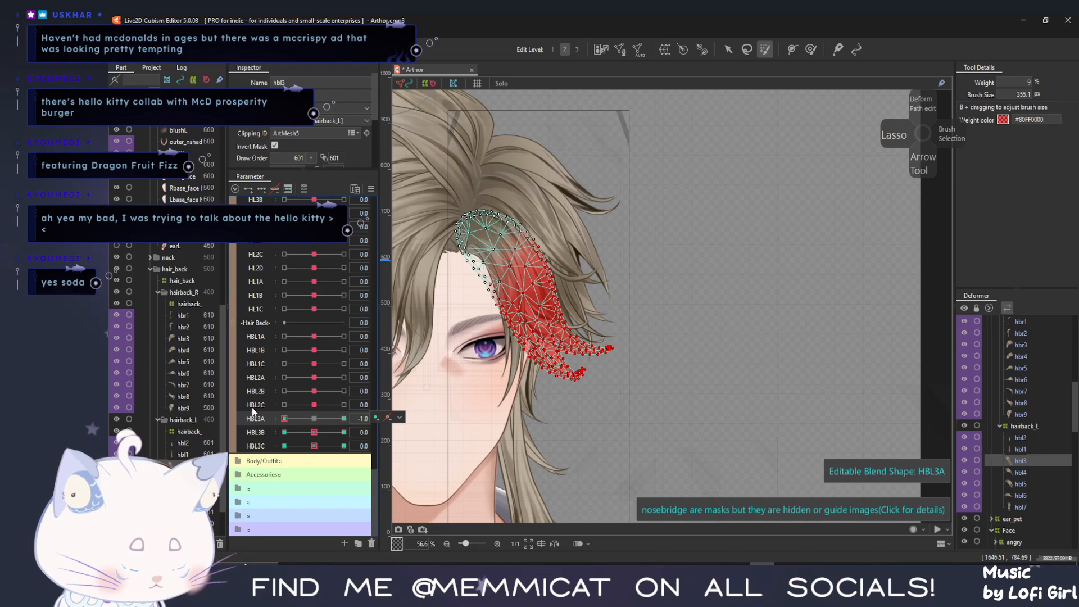
key("ctrl+t")
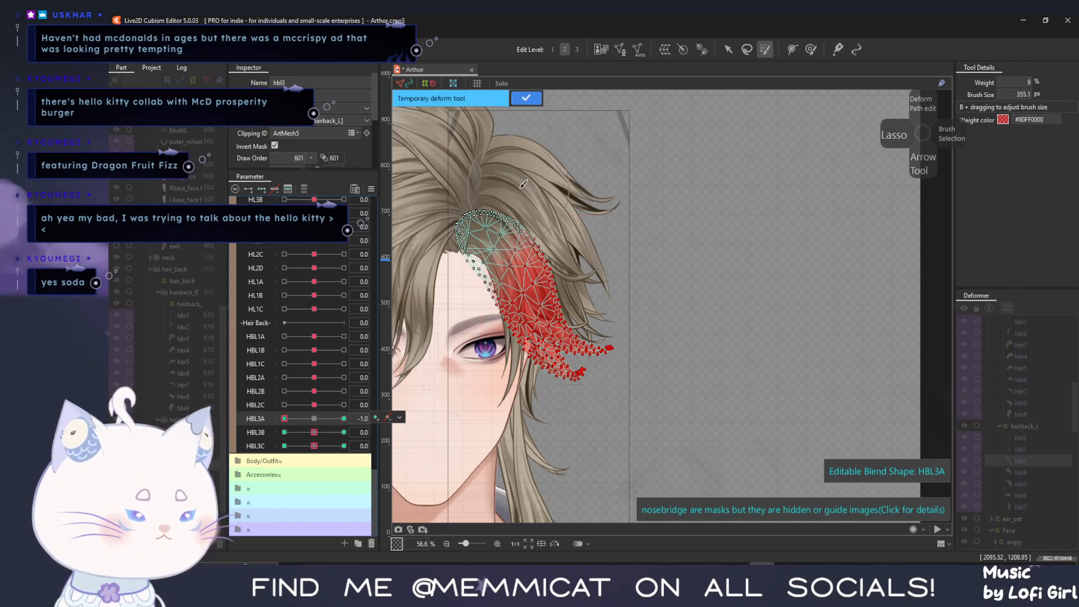
left_click(731, 49)
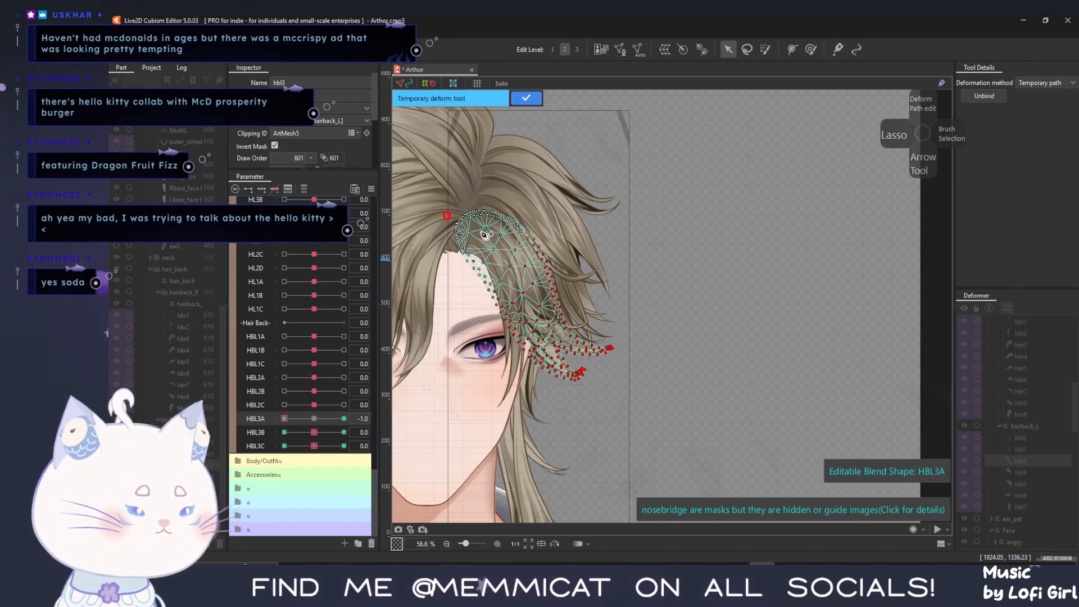
left_click(602, 400)
left_click_drag(601, 399, 579, 414)
left_click_drag(285, 419, 352, 422)
left_click(527, 101)
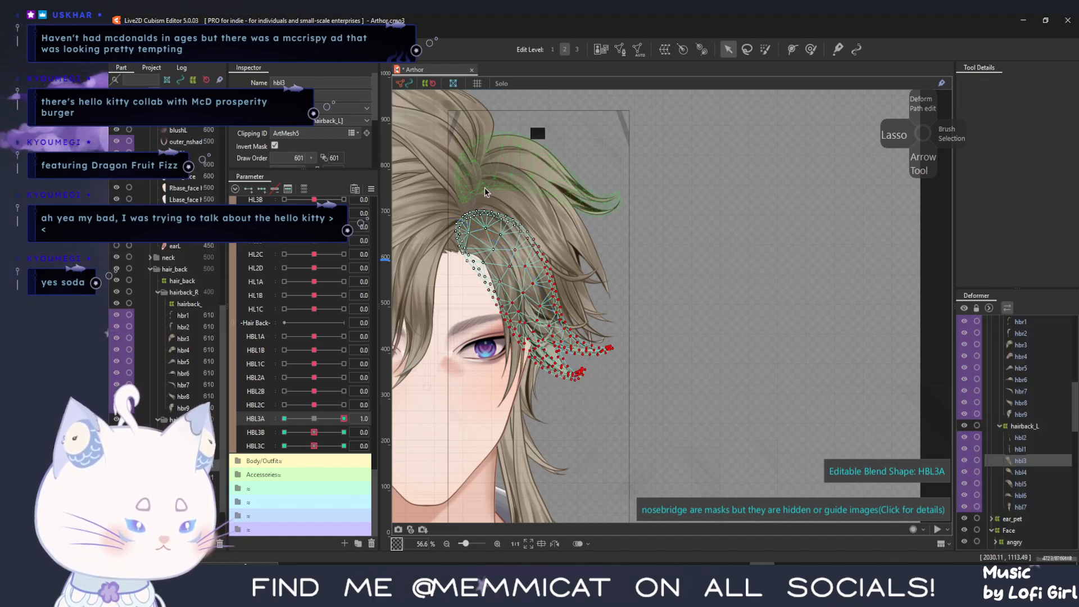
Bend the selected part of hbl3 upward with a temporary deform path at HBL3A 1.0 and preview the swing
left_click(453, 215)
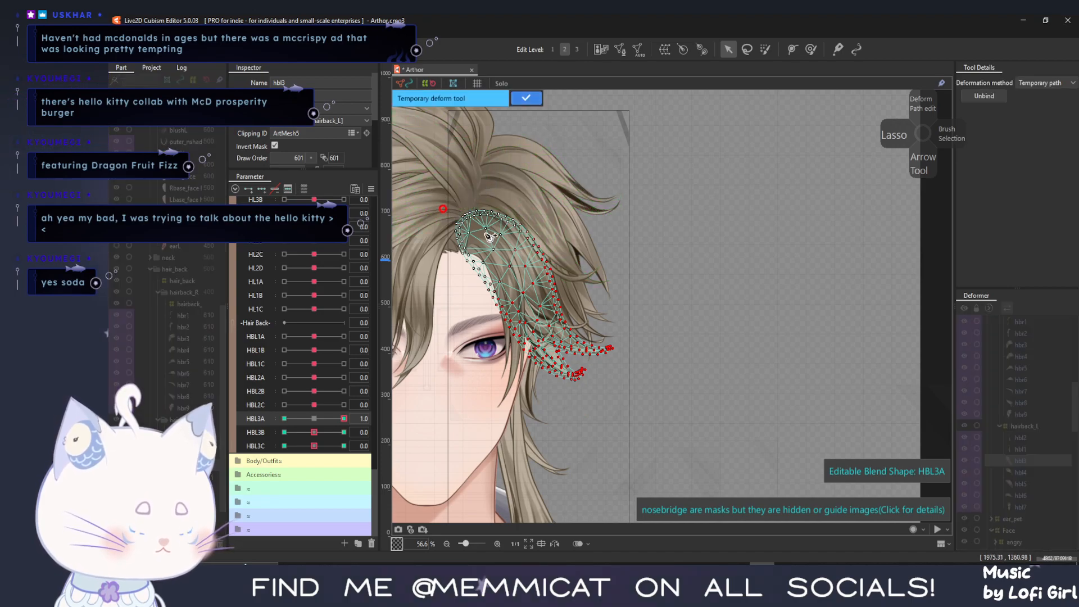
left_click(622, 389)
left_click_drag(622, 389, 628, 356)
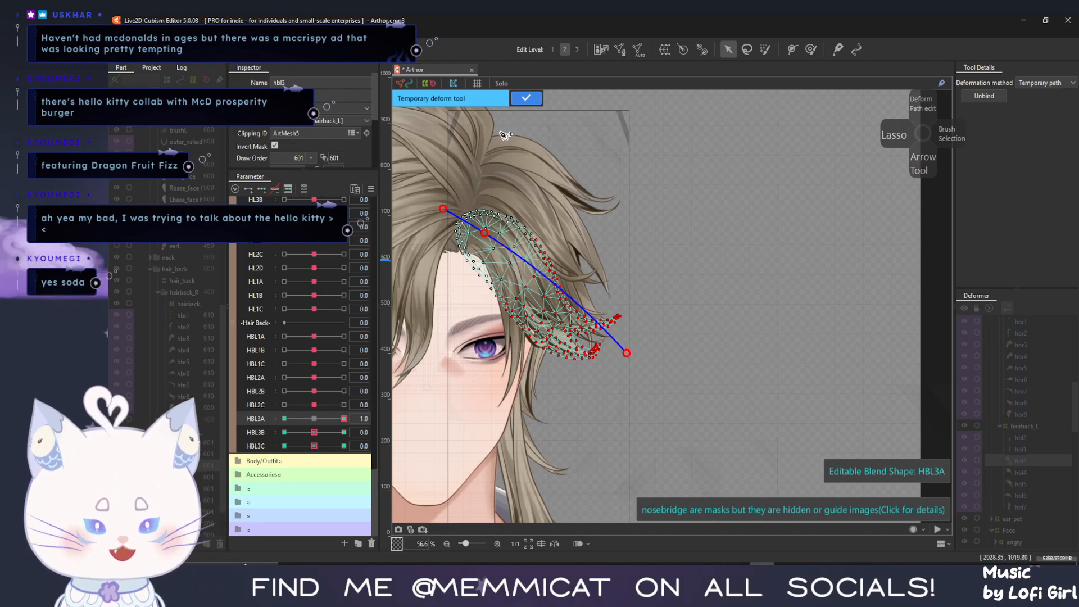
left_click(515, 101)
left_click_drag(322, 419, 285, 426)
Reduce the vertex selection to the lower end of hbl3 and bend it downward with a temporary path at HBL3B -1.0
left_click(256, 435)
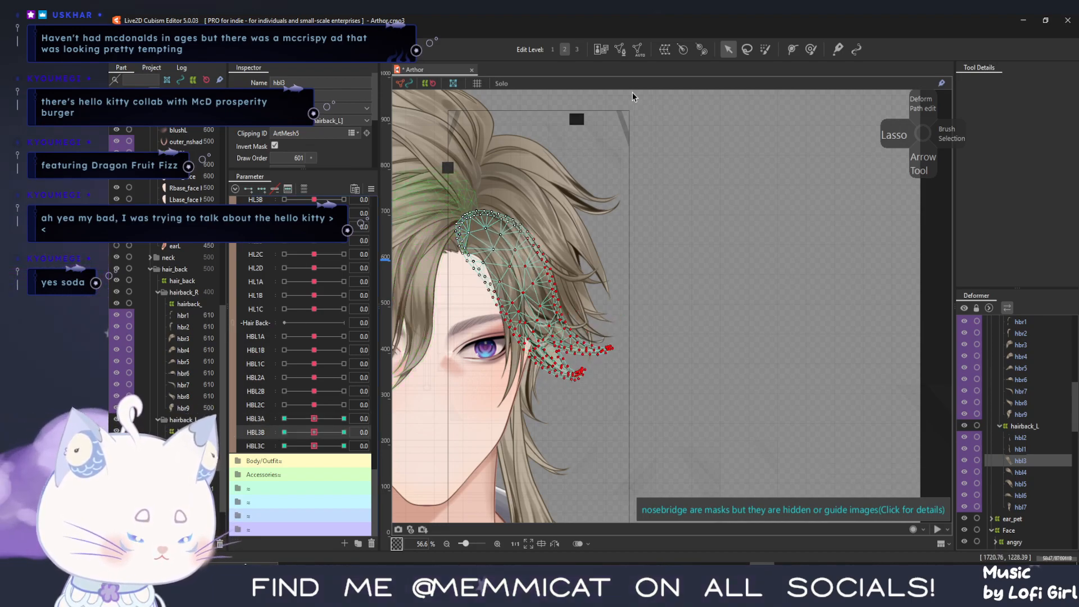
left_click(765, 50)
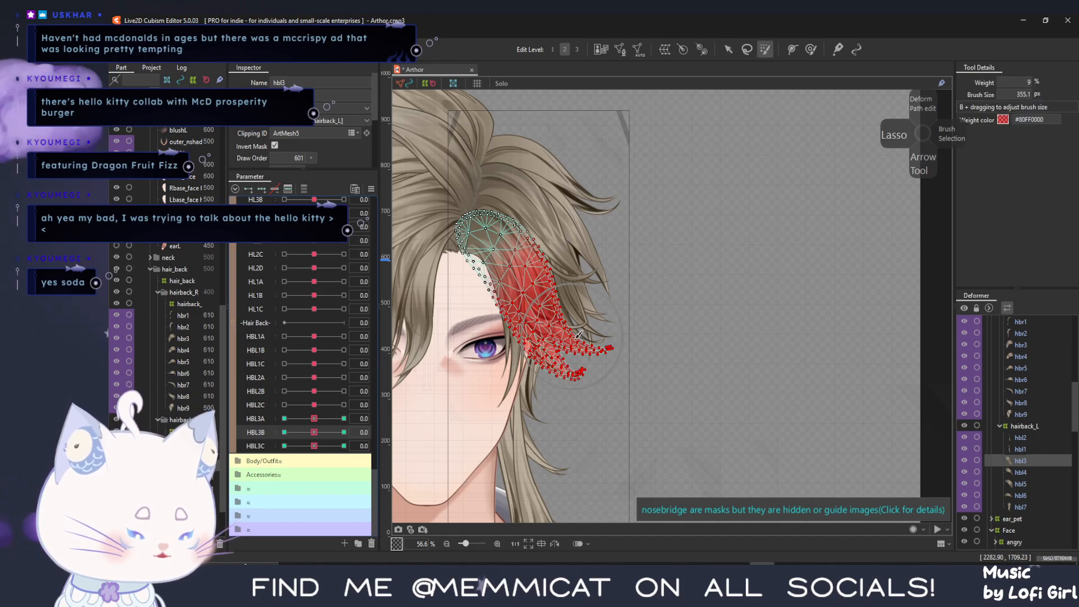
mouse_move(531, 375)
left_mouse_down()
mouse_move(611, 332)
mouse_move(599, 366)
mouse_move(533, 382)
mouse_move(591, 337)
mouse_move(597, 361)
left_mouse_up()
left_click(728, 51)
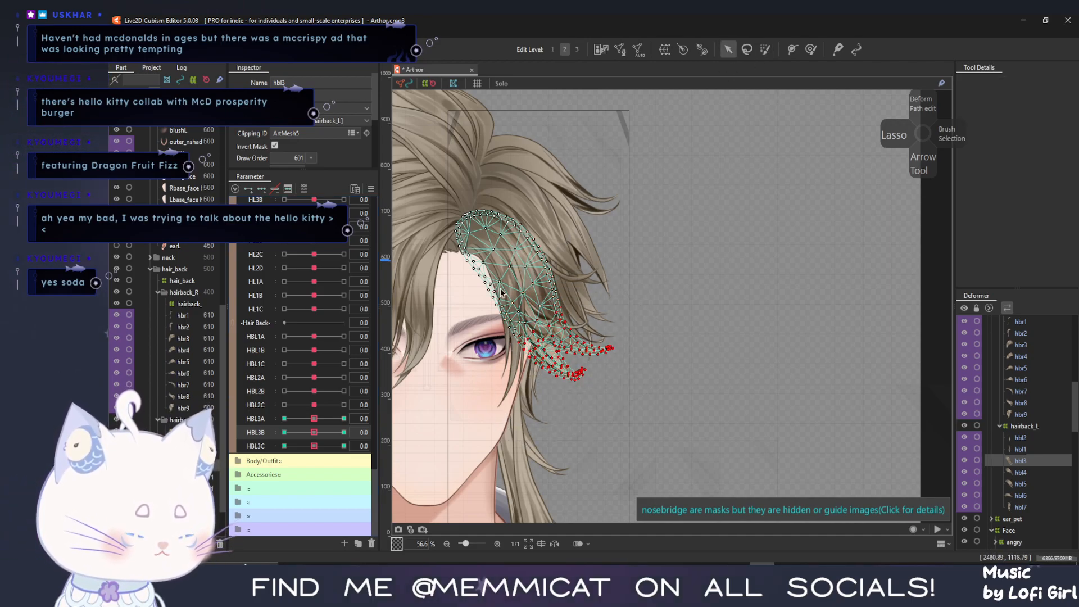
left_click(285, 432)
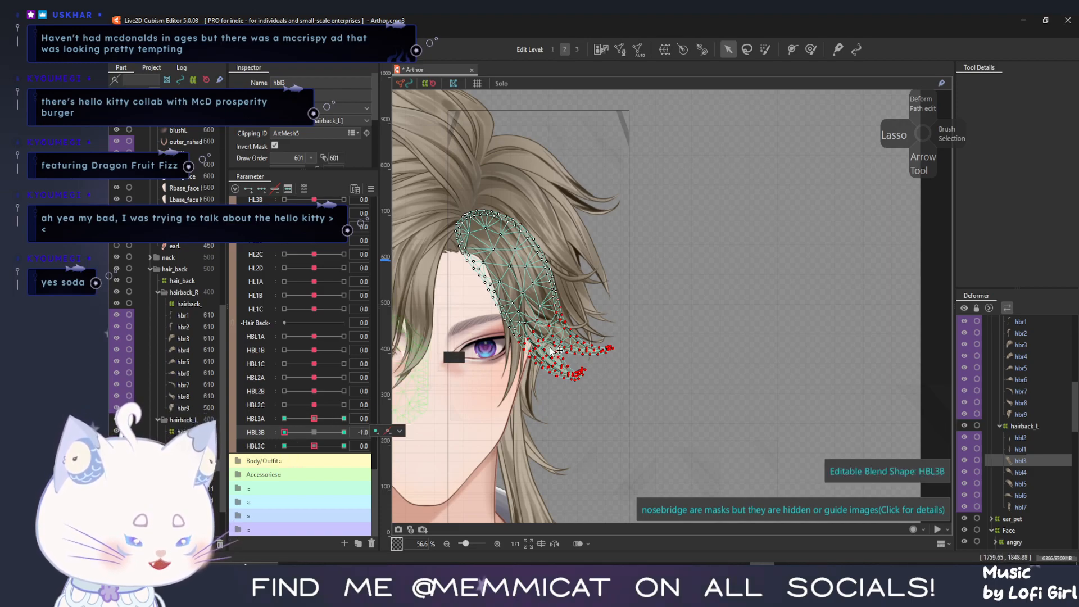
key("ctrl+t")
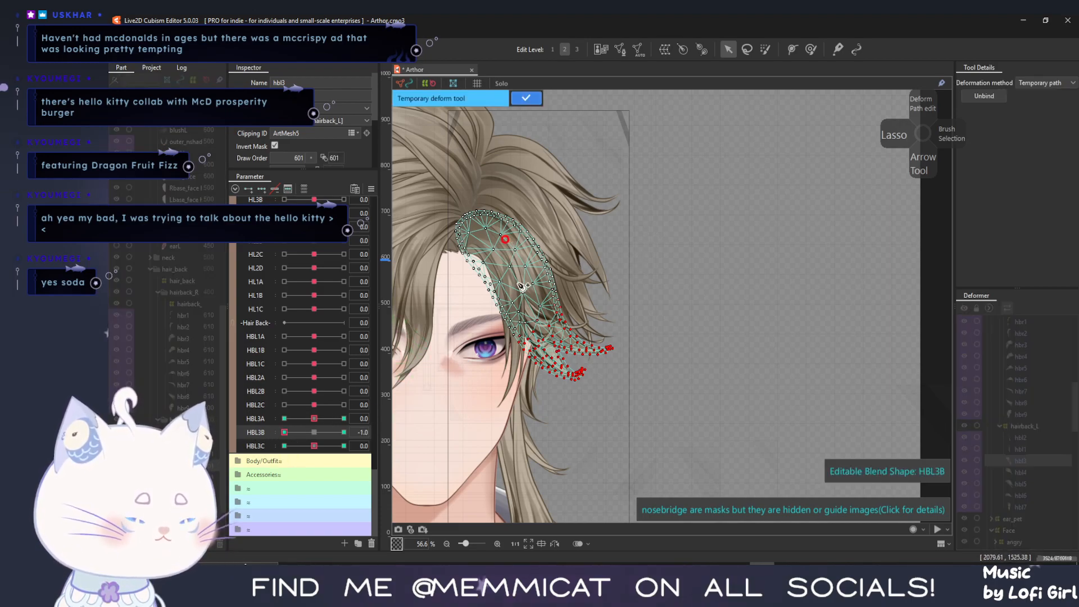
left_click_drag(608, 393, 581, 413)
key("Return")
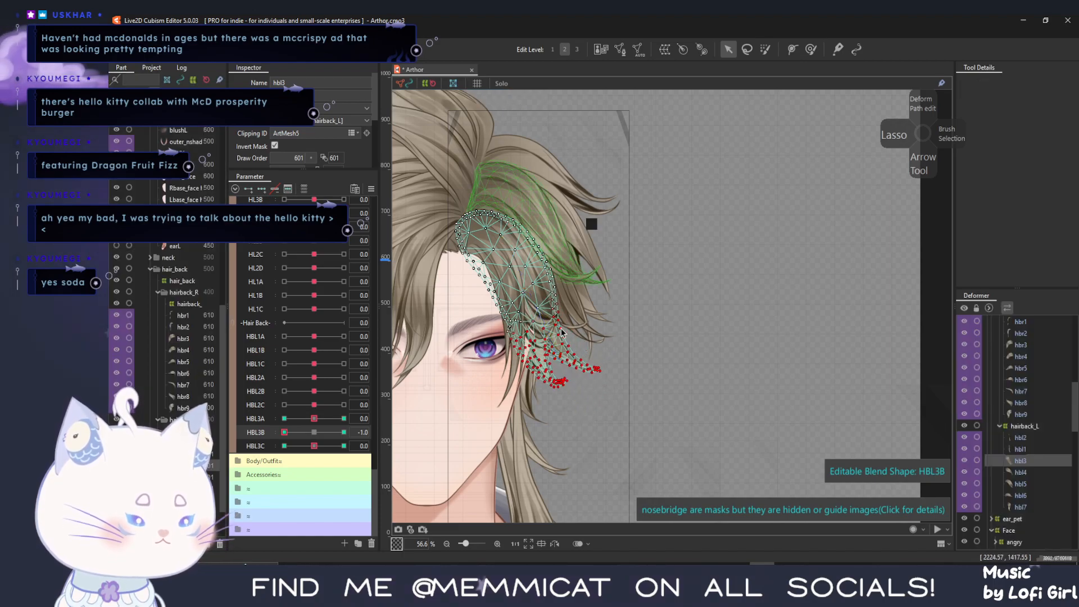
Curve the lower end of hbl3 upward with a temporary path at HBL3B 1.0, preview the motion and return the parameters to 0
left_click_drag(306, 432, 344, 432)
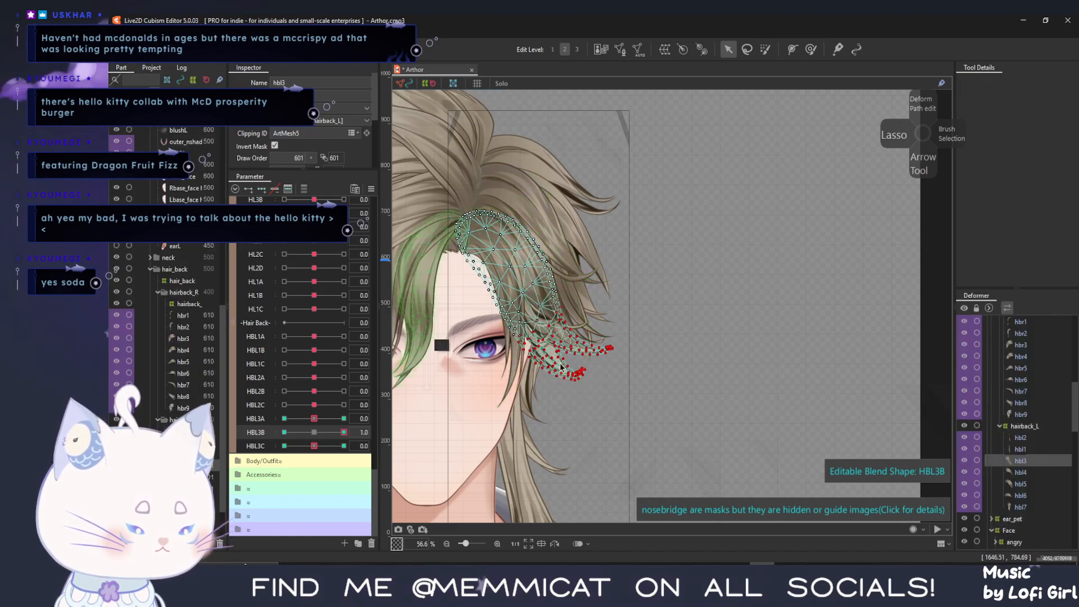
key("ctrl+t")
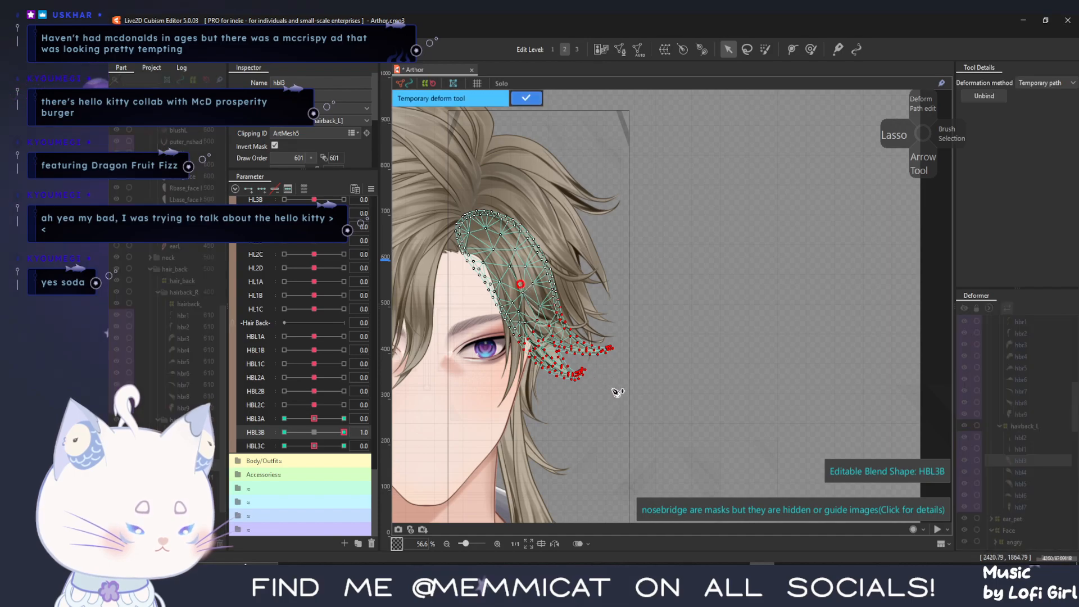
left_click_drag(614, 390, 624, 363)
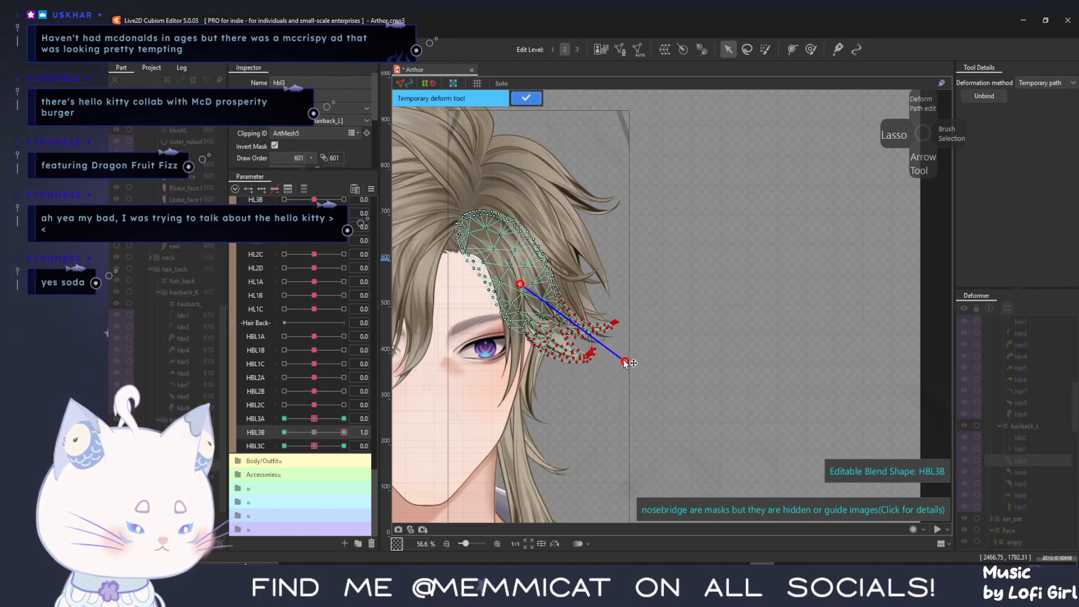
left_click_drag(574, 327, 566, 333)
left_click_drag(339, 433, 276, 435)
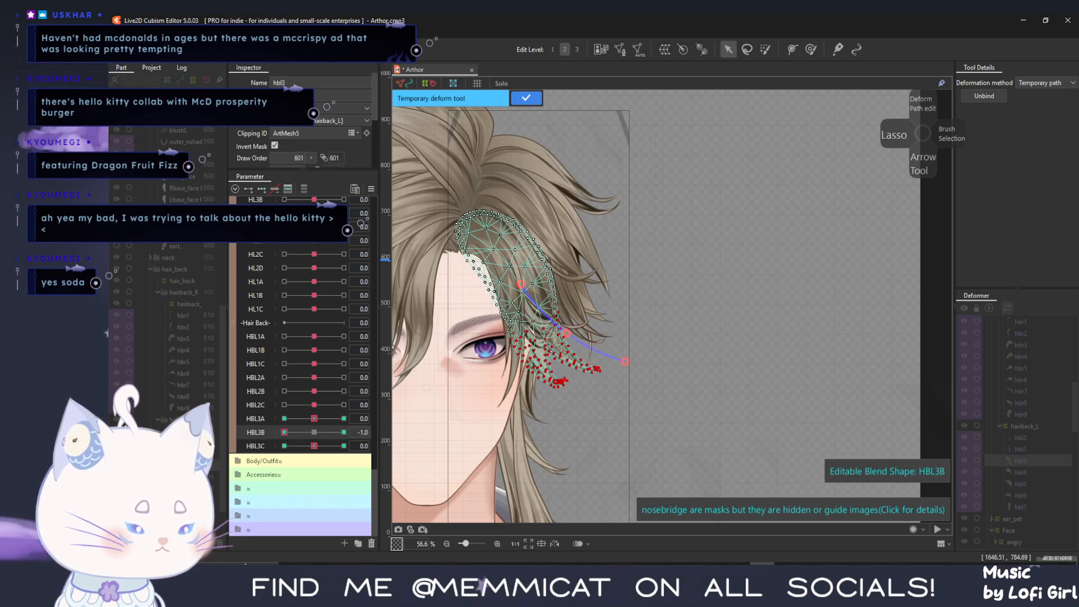
left_click(314, 434)
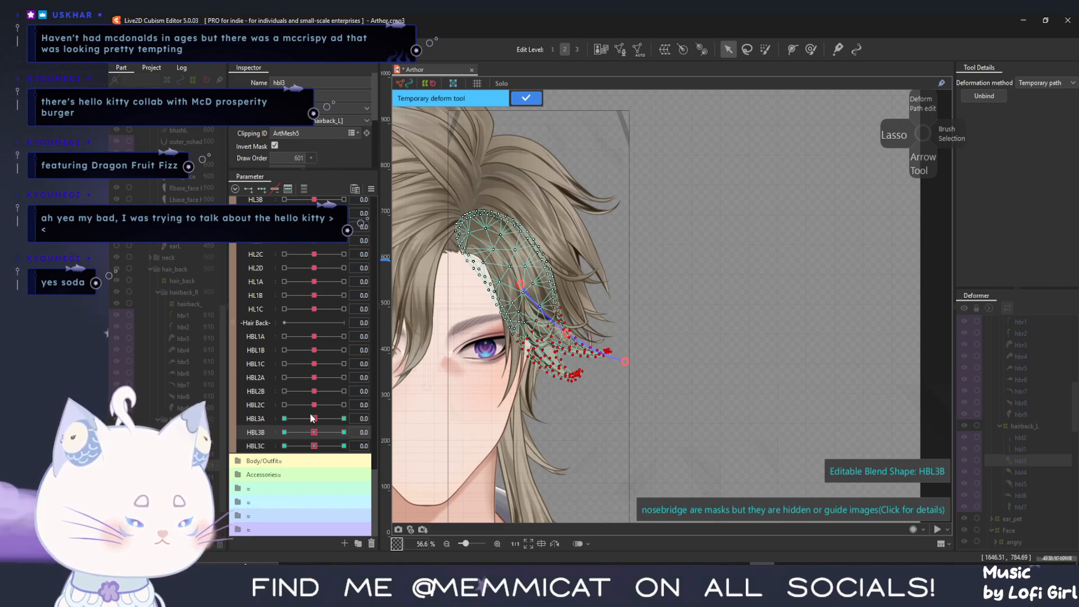
left_click(284, 418)
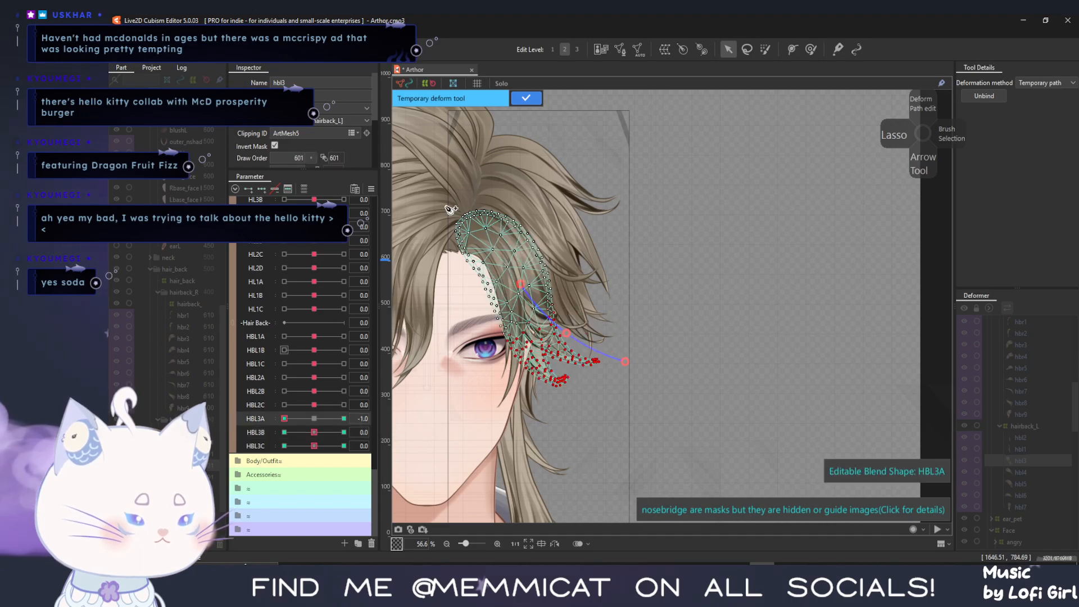
left_click(527, 101)
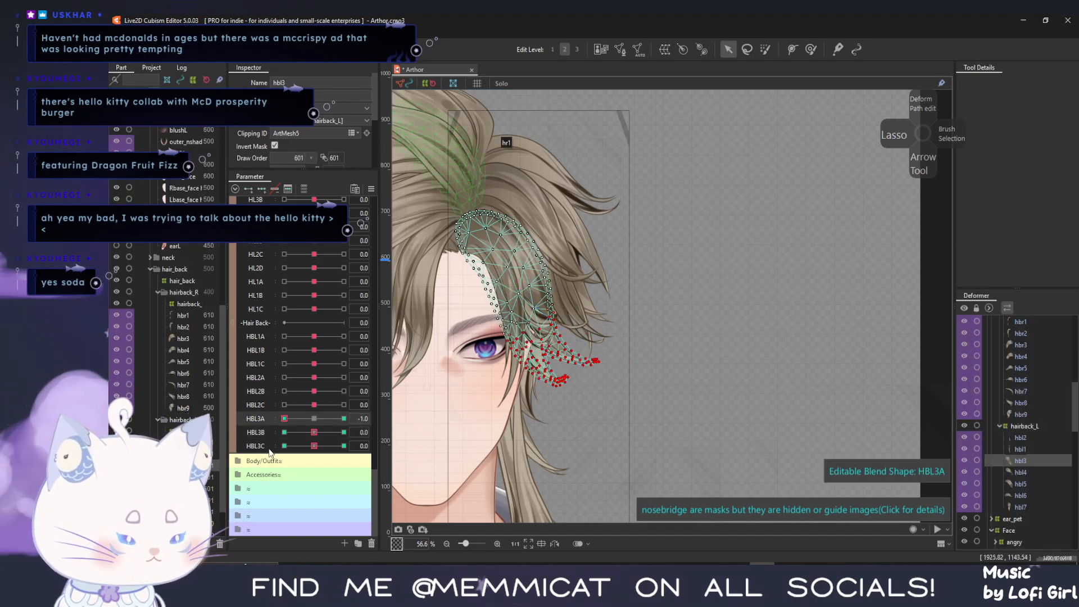
left_click(314, 419)
Narrow the vertex selection to the tips of hbl3 and bend them downward with a temporary path at HBL3C -1.0
left_click(261, 448)
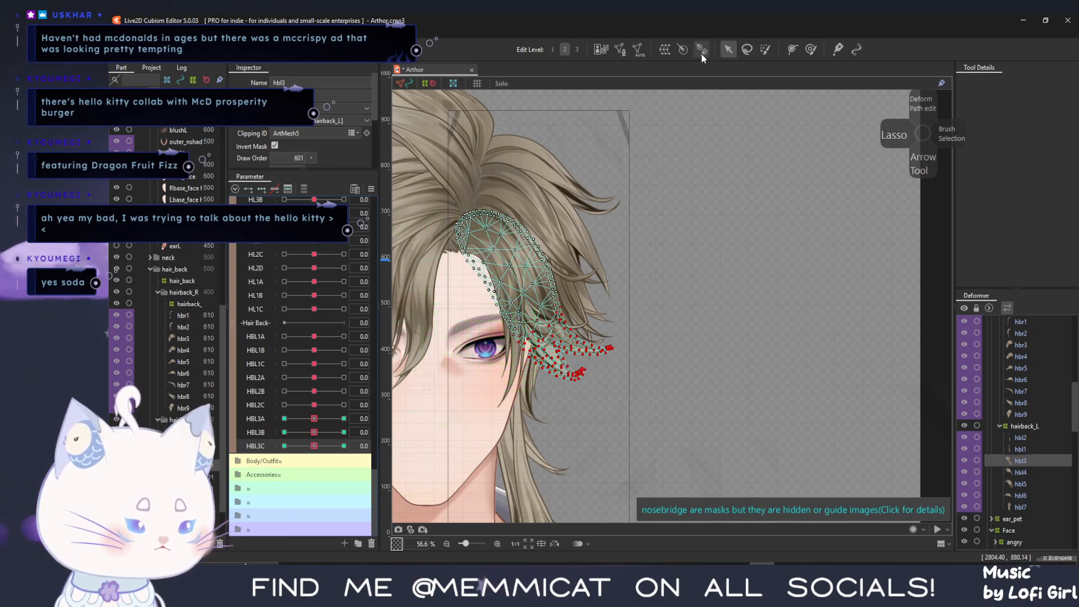
left_click(765, 49)
left_click_drag(608, 379, 593, 388)
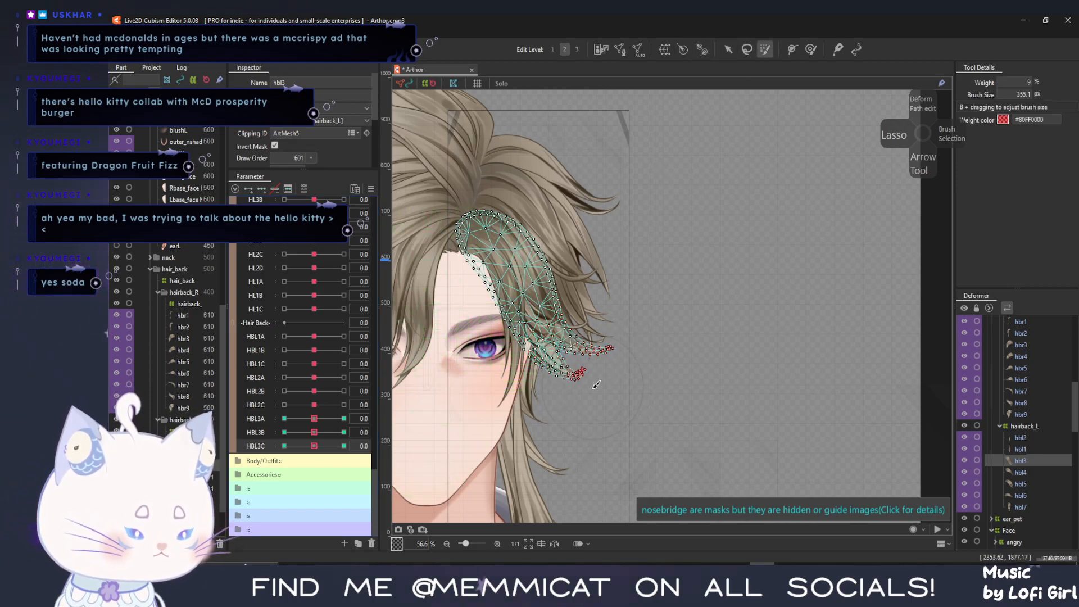
left_click(284, 446)
key("v")
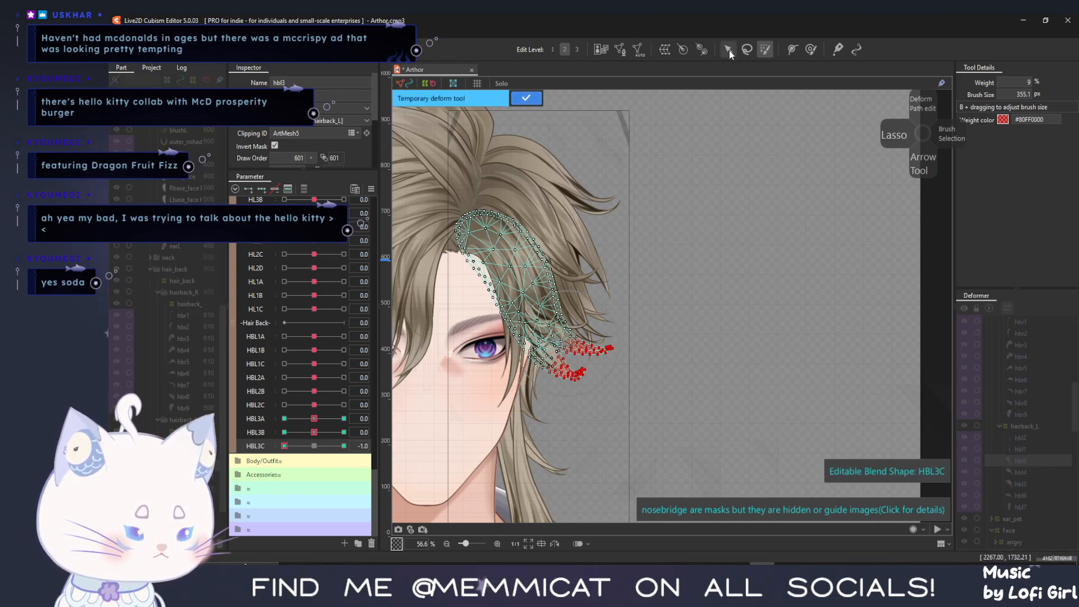
left_click(550, 335)
left_click(618, 368)
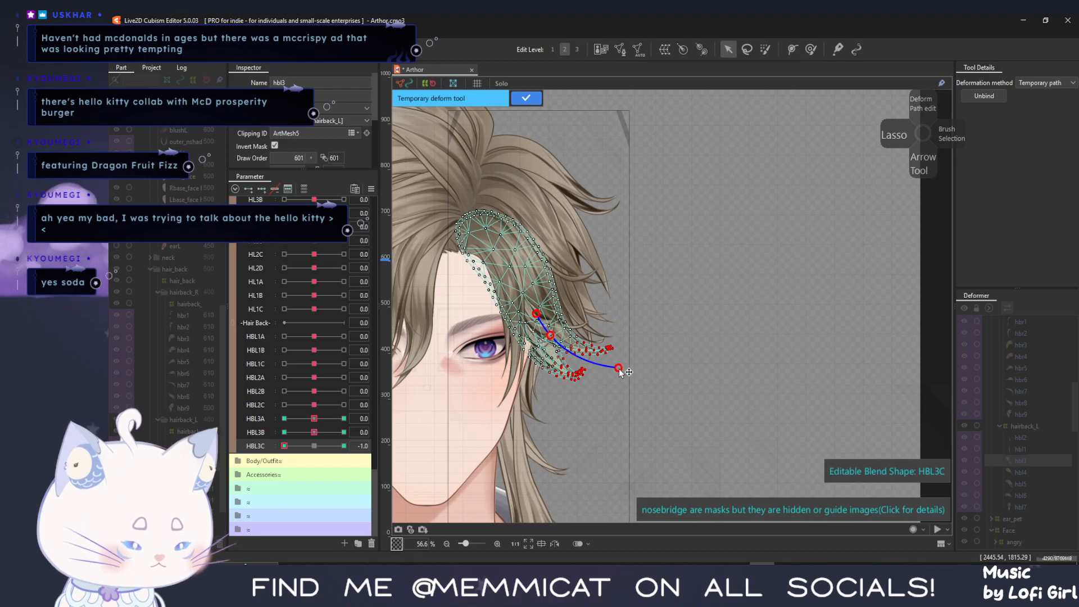
left_click_drag(618, 368, 600, 396)
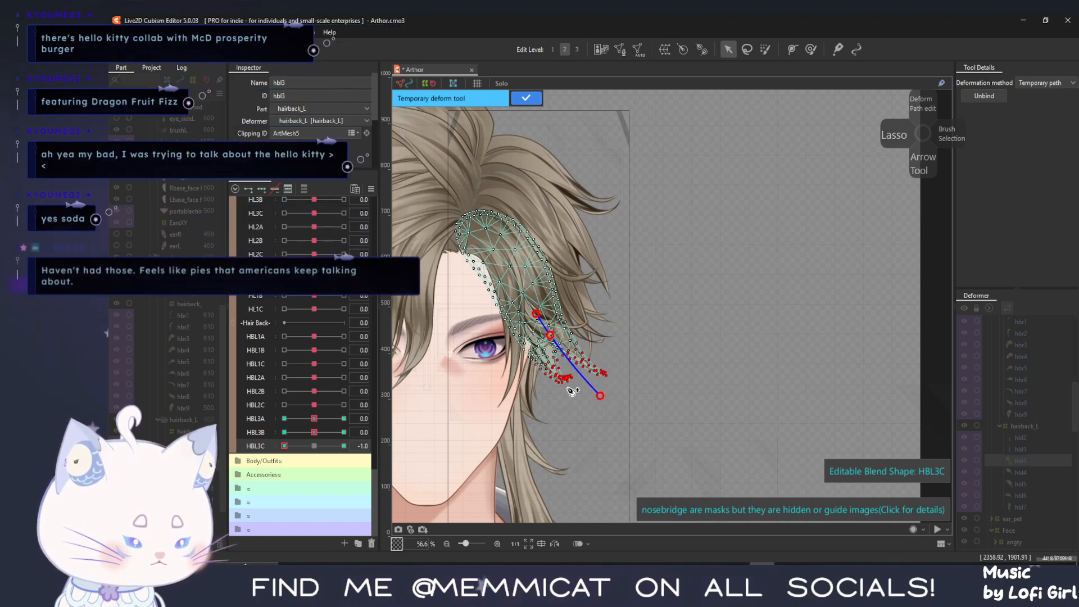
left_click_drag(290, 446, 463, 427)
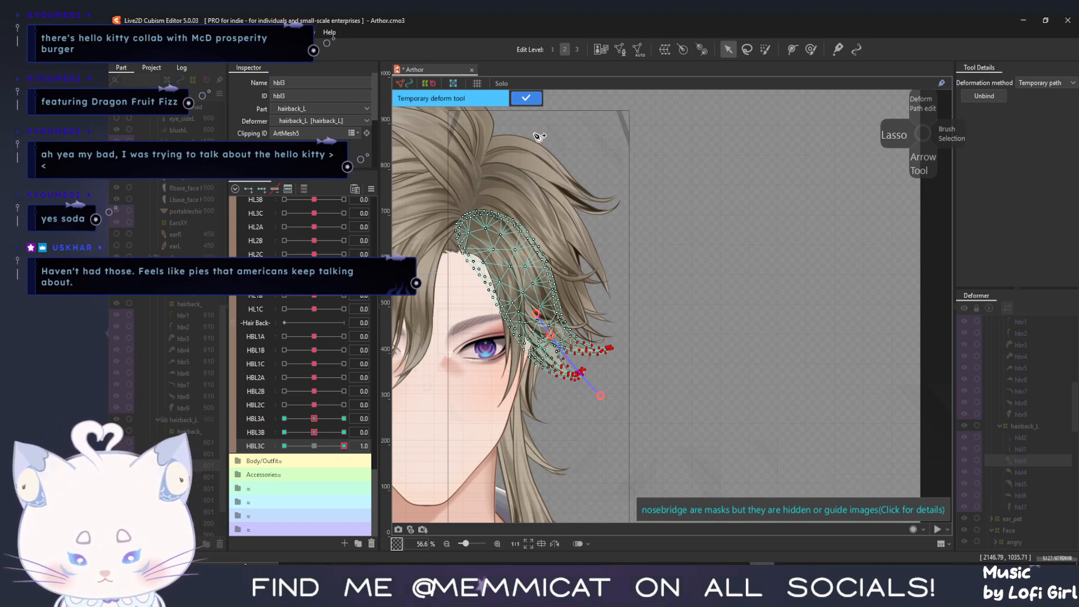
left_click(528, 102)
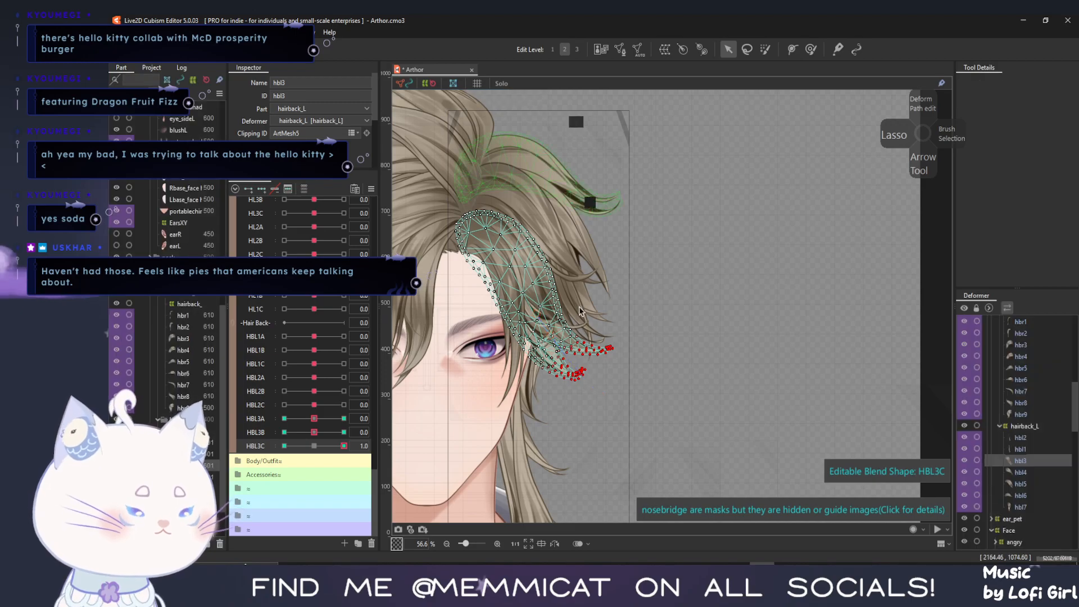
Curl the tips of hbl3 upward with a temporary deform path at HBL3C 1.0 and reset the parameter to 0
key("ctrl+t")
left_click(530, 291)
left_click(544, 321)
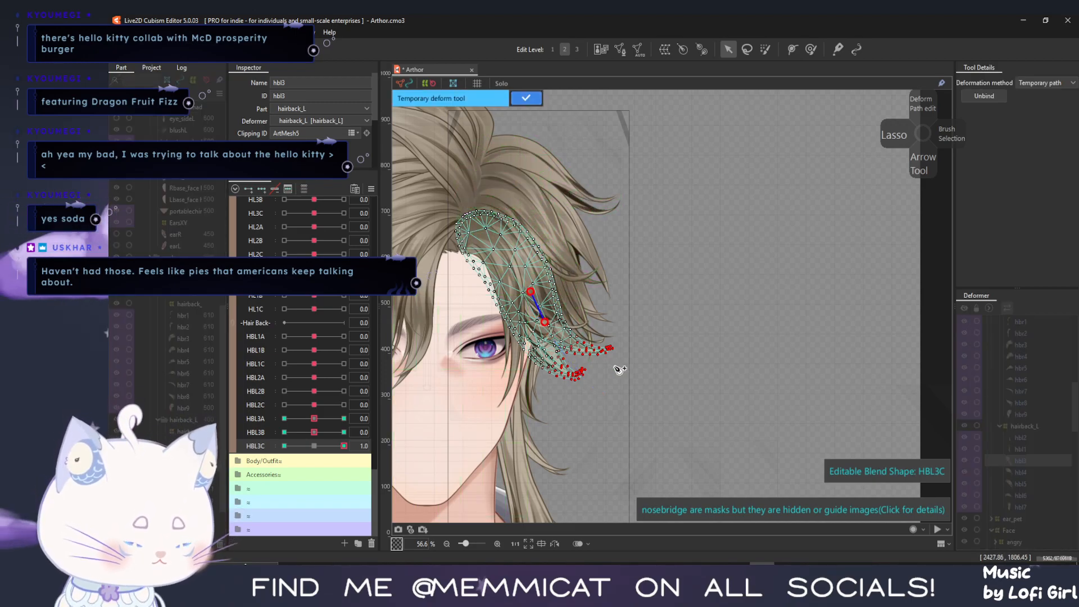
left_click(623, 364)
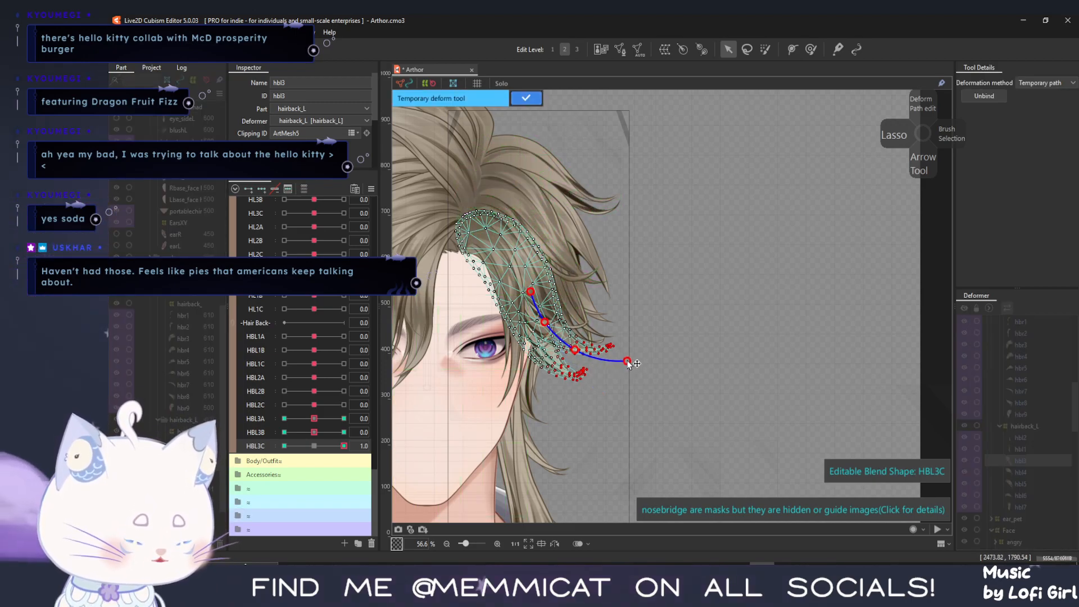
left_click(521, 97)
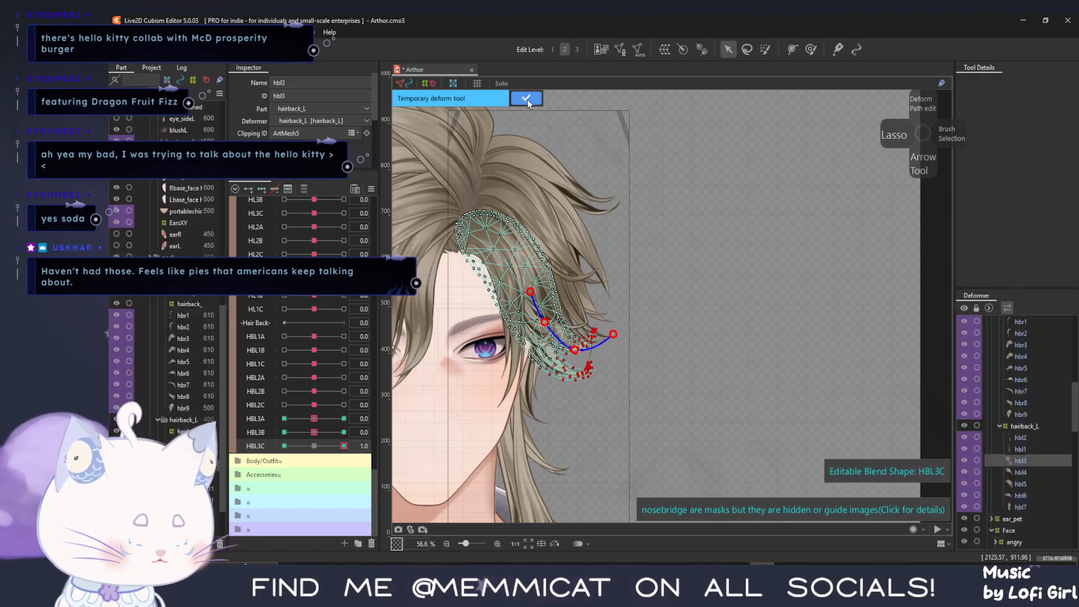
left_click_drag(342, 447, 314, 448)
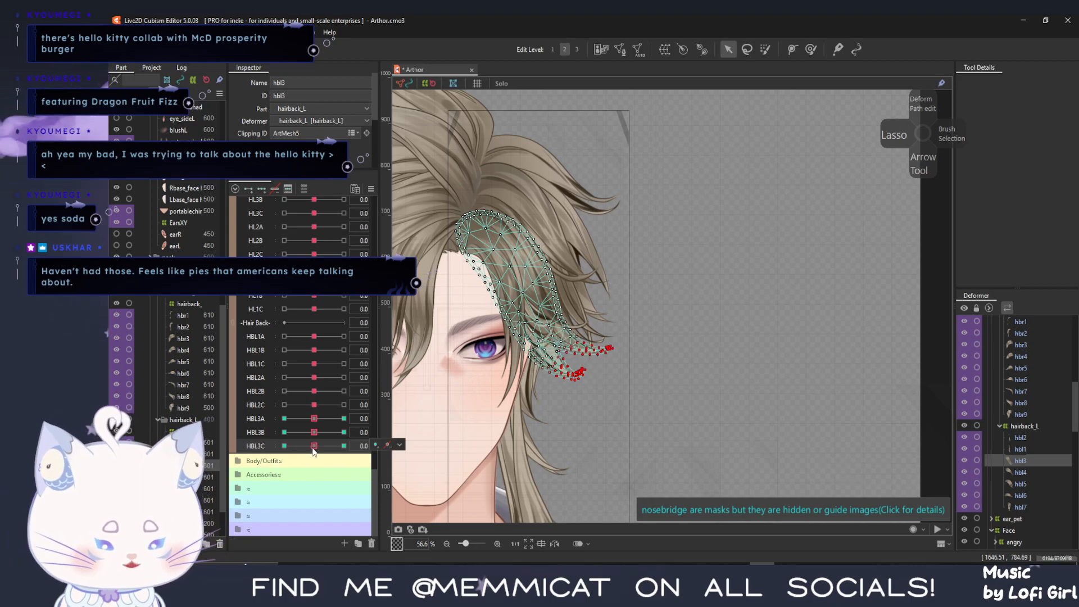
Add HBL3A, HBL3B and HBL3C as outputs of the BackHair group in the physics settings
left_click(181, 33)
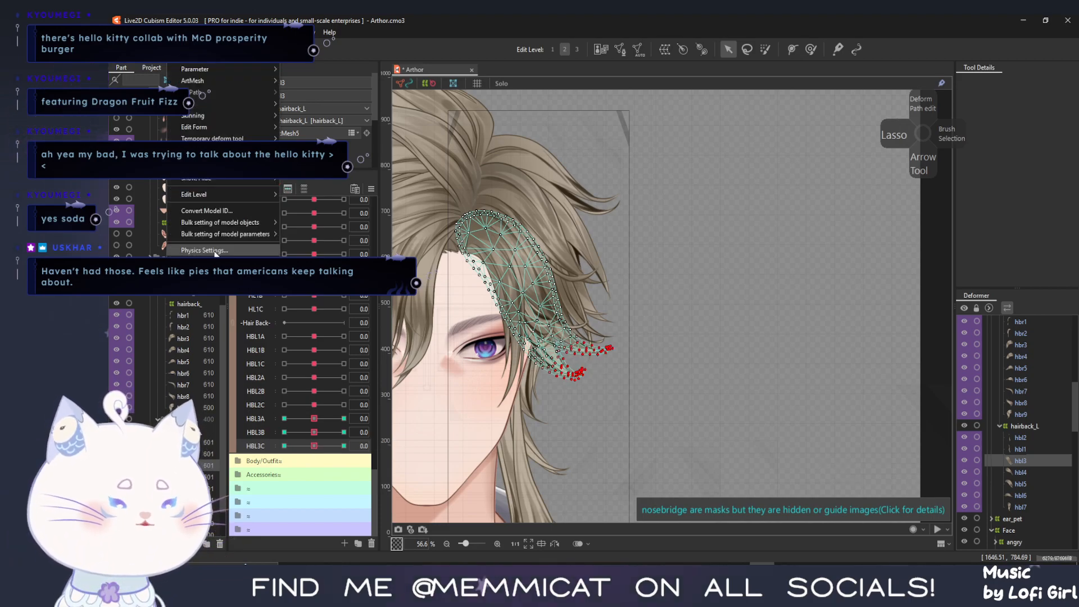
left_click(212, 251)
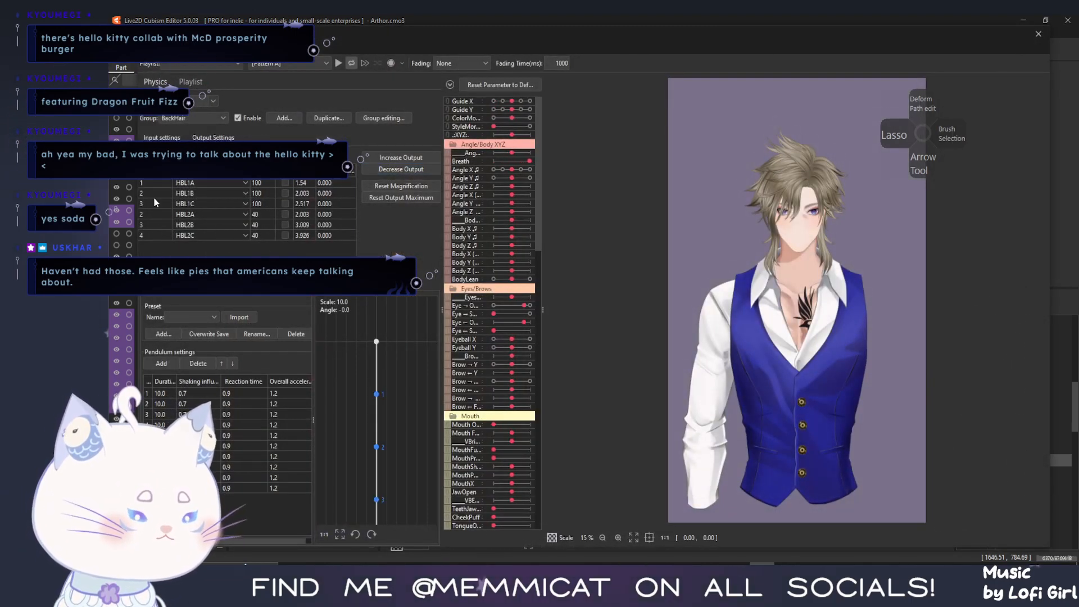
left_click(156, 153)
scroll(592, 333, "down", 20)
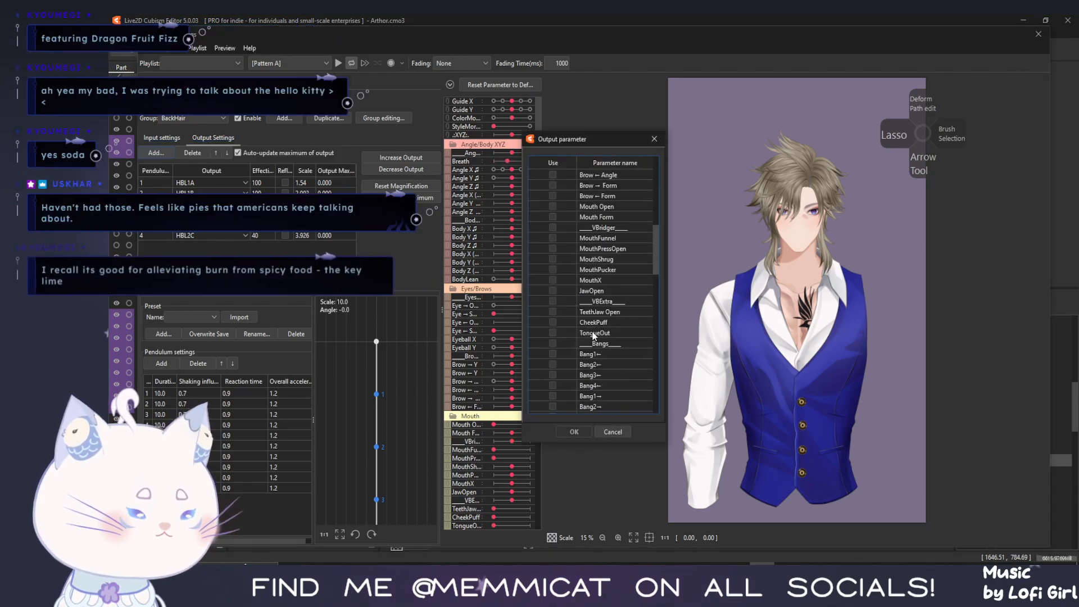
scroll(593, 333, "down", 8)
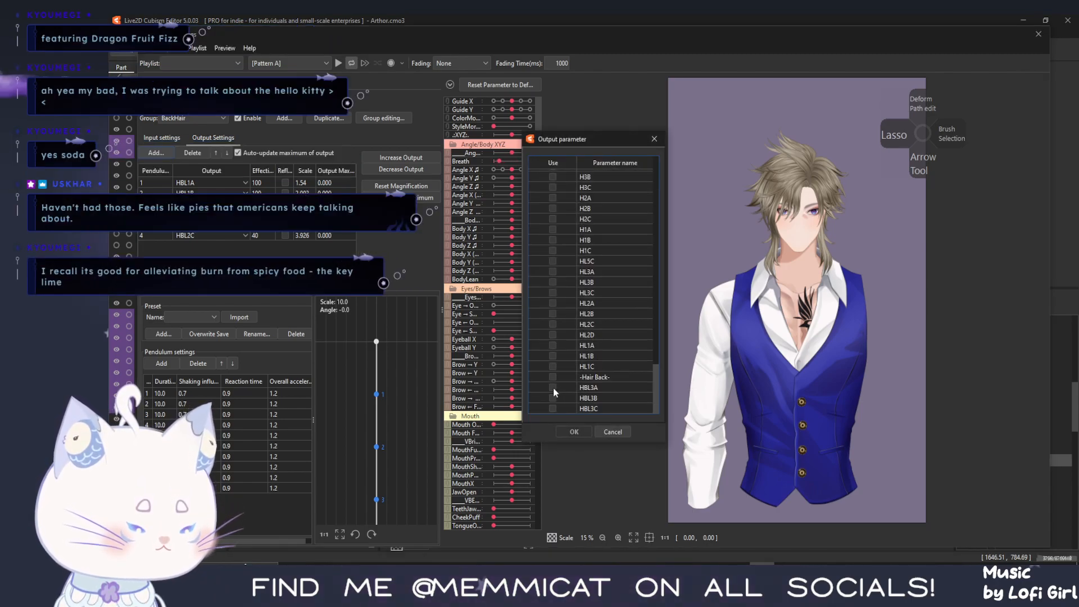
left_click(588, 431)
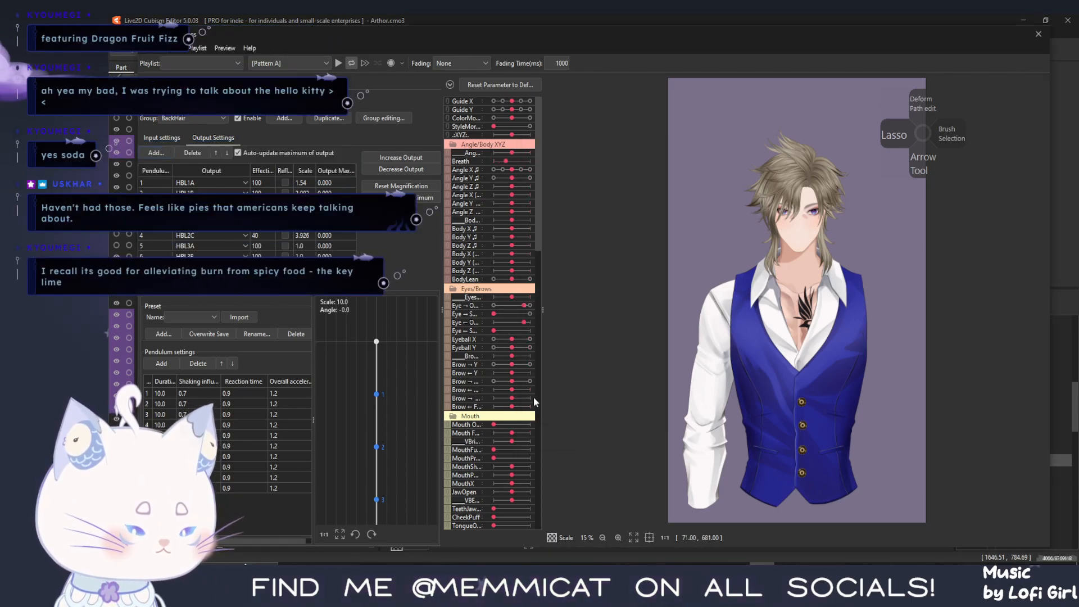
Set the pendulum index of the HBL3A output to 3 and of HBL3B to 4
left_click(146, 246)
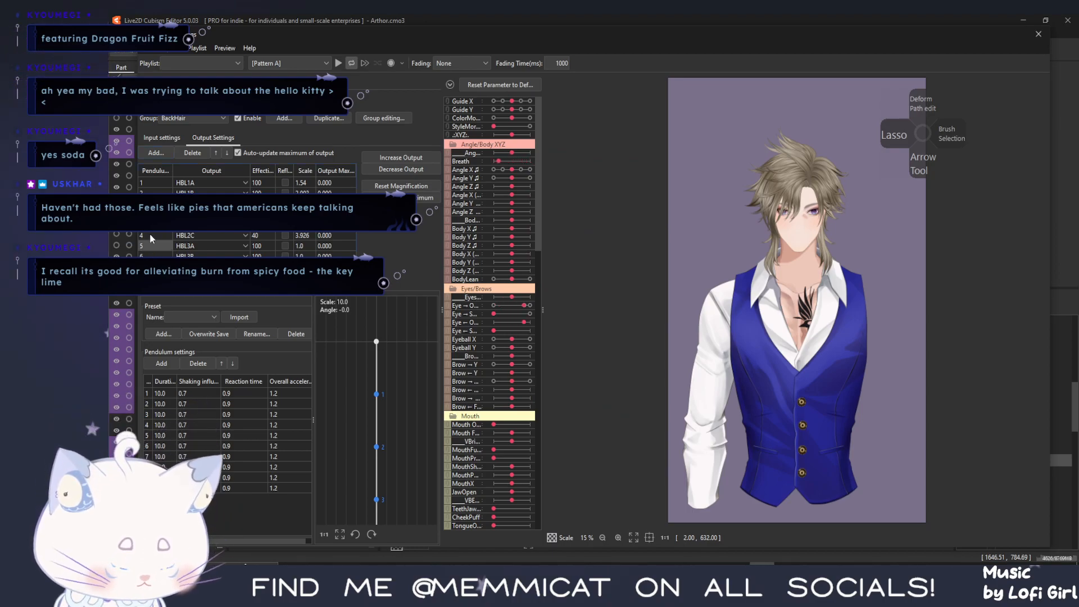
type("3")
key("Return")
type("4")
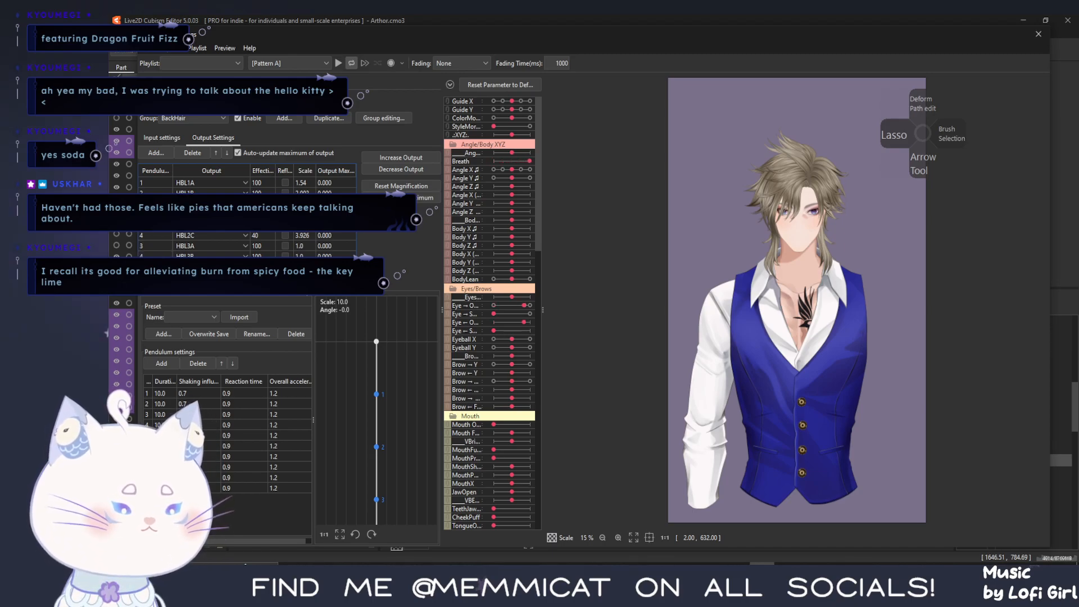
Adjust the magnification of all BackHair outputs to fit the parameter range
left_click(423, 198)
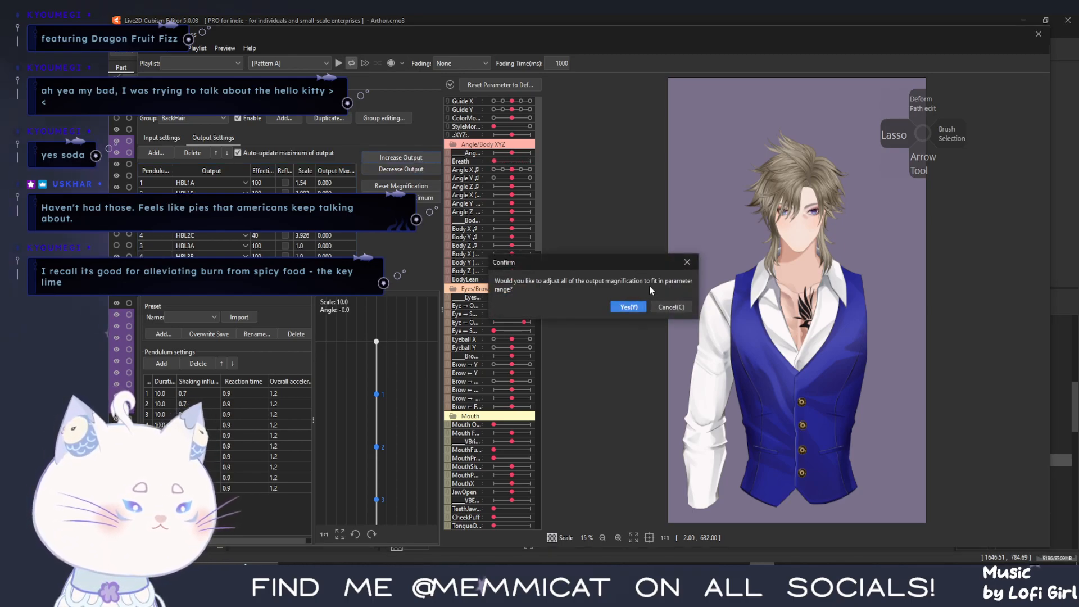
left_click(627, 308)
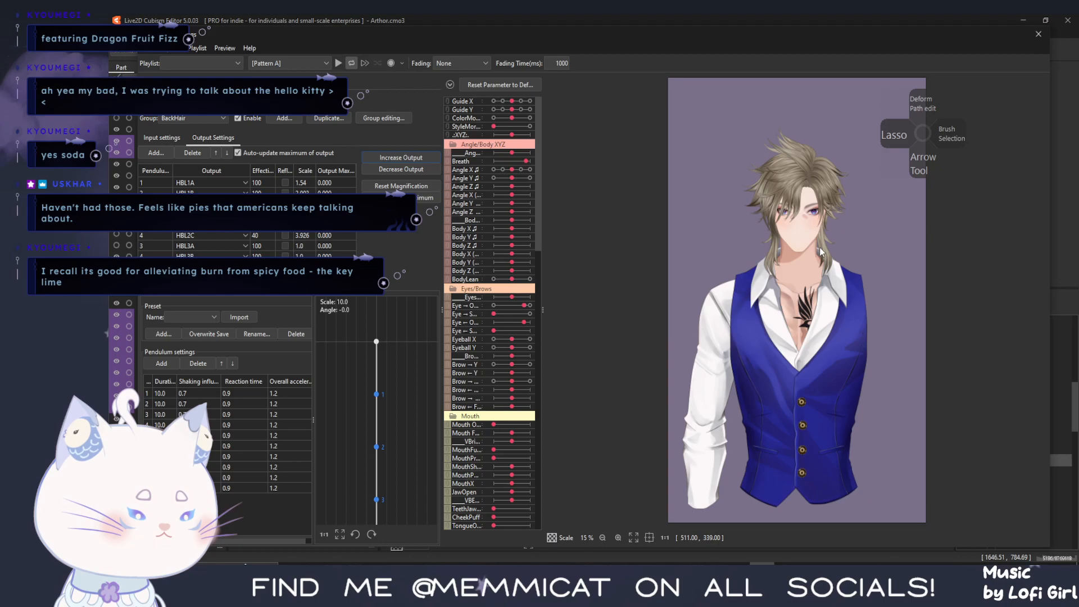
left_click(609, 308)
Preview the back hair sway on the model by moving it around, and close the physics settings
scroll(861, 249, "up", 3)
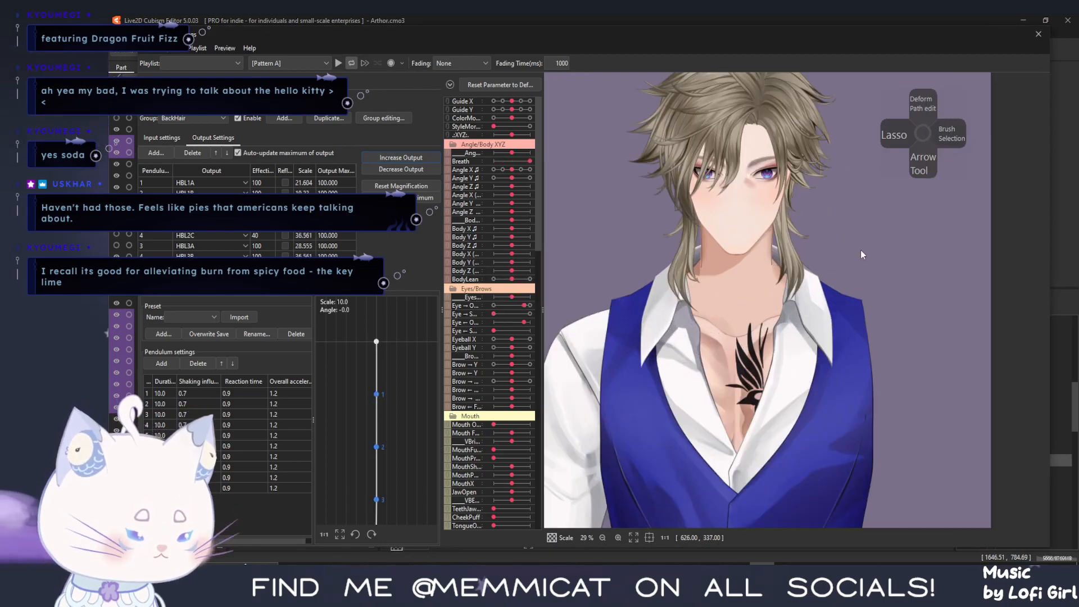
left_click_drag(861, 249, 615, 299)
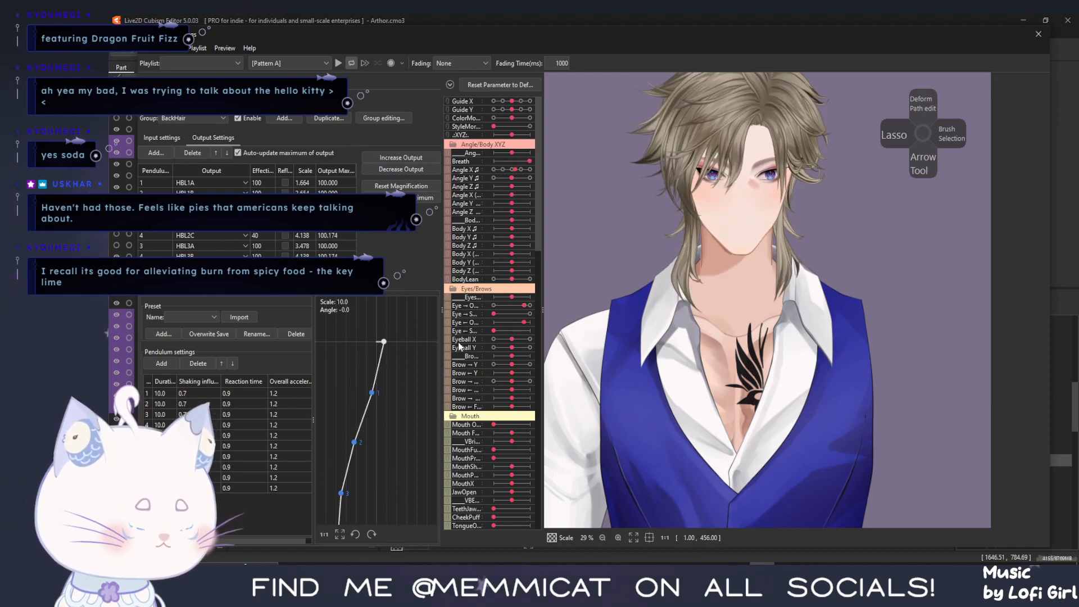
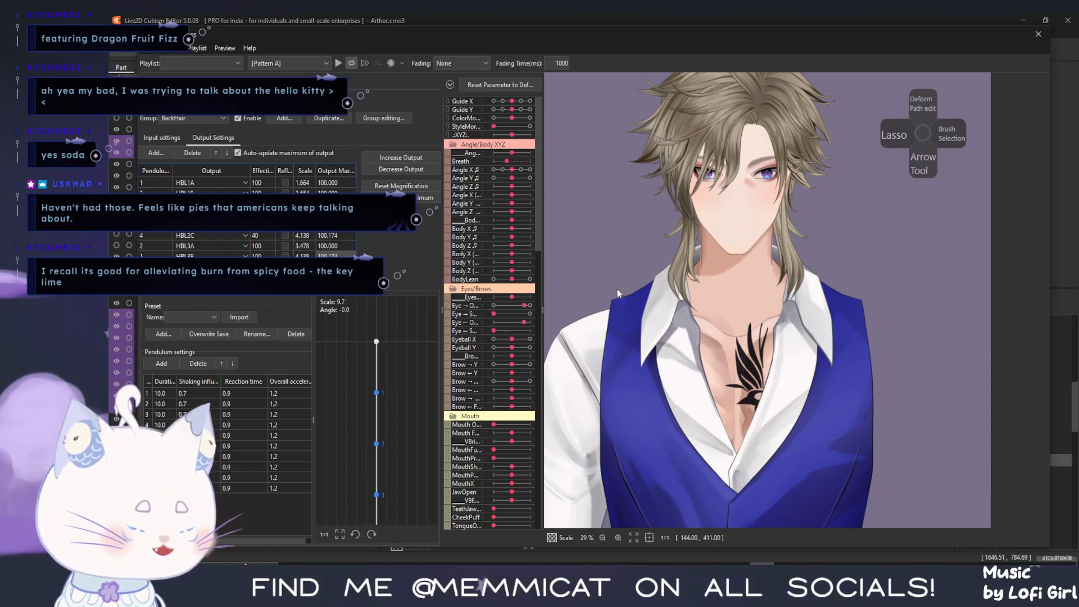
left_click_drag(617, 288, 1037, 36)
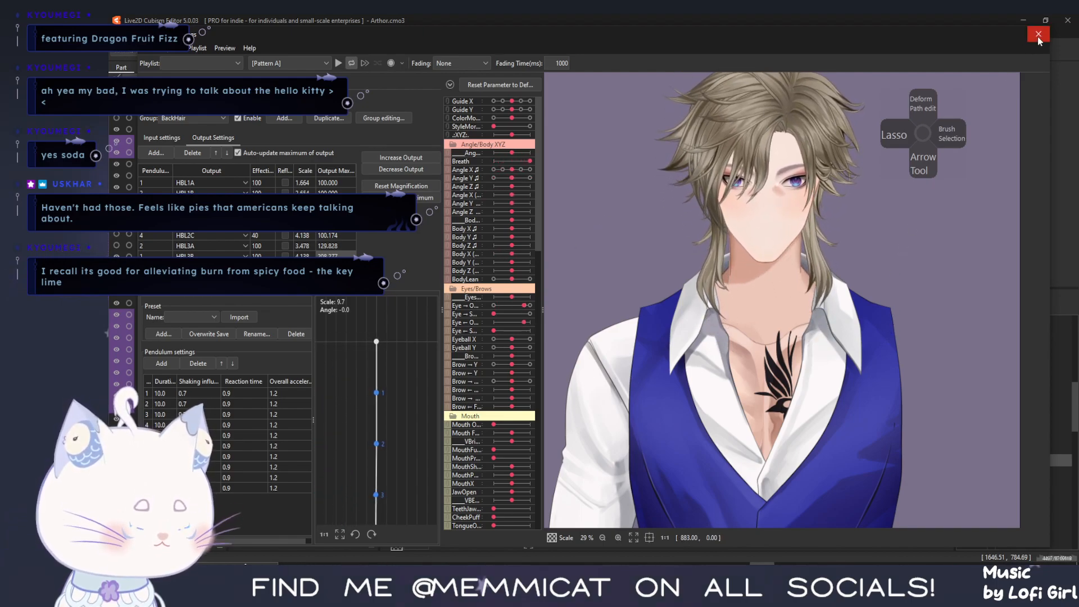
left_click(1040, 35)
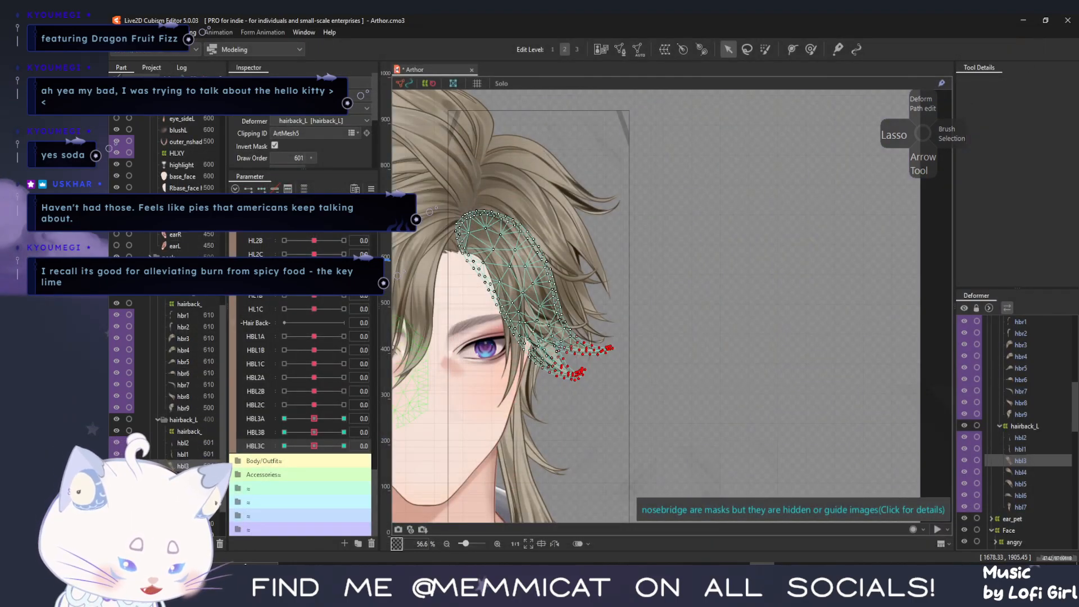
Select the hbl4 mesh, replicate the HBL3A, HBL3B and HBL3C parameters and group the copies below the originals
left_click(540, 270)
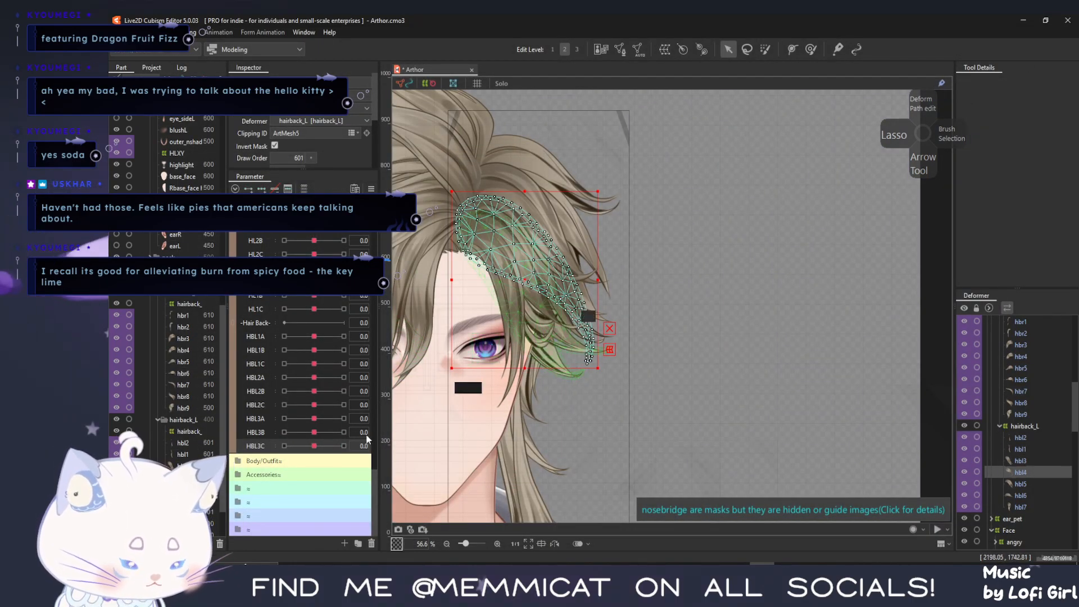
right_click(263, 422)
left_click(296, 454)
left_click_drag(279, 423, 277, 450)
Rename the replicated HBL3A parameter as HBL4A and set its ID to HBL4A
right_click(252, 460)
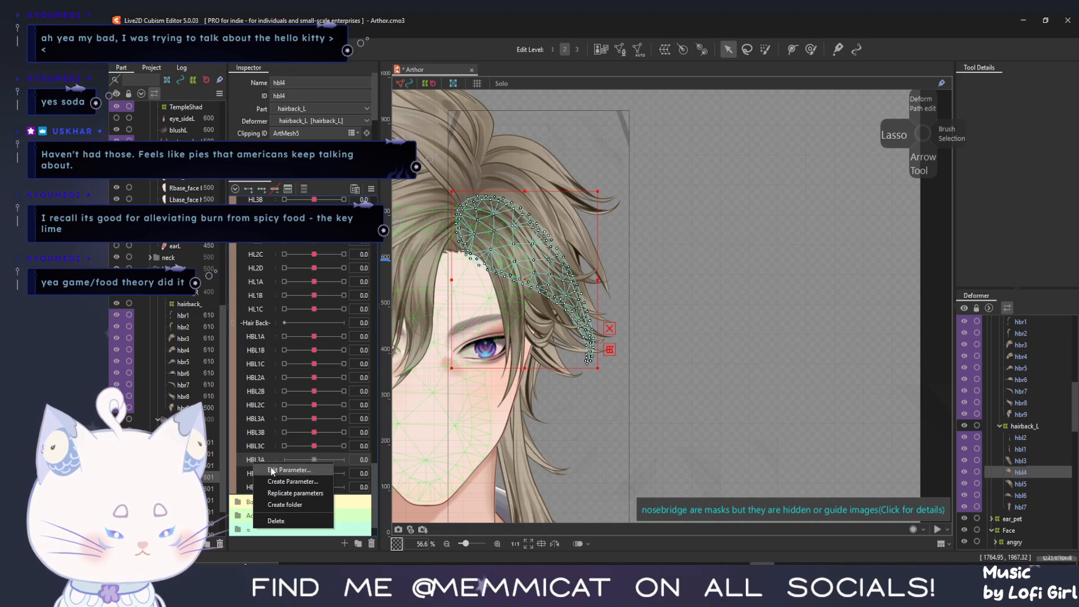
left_click(272, 471)
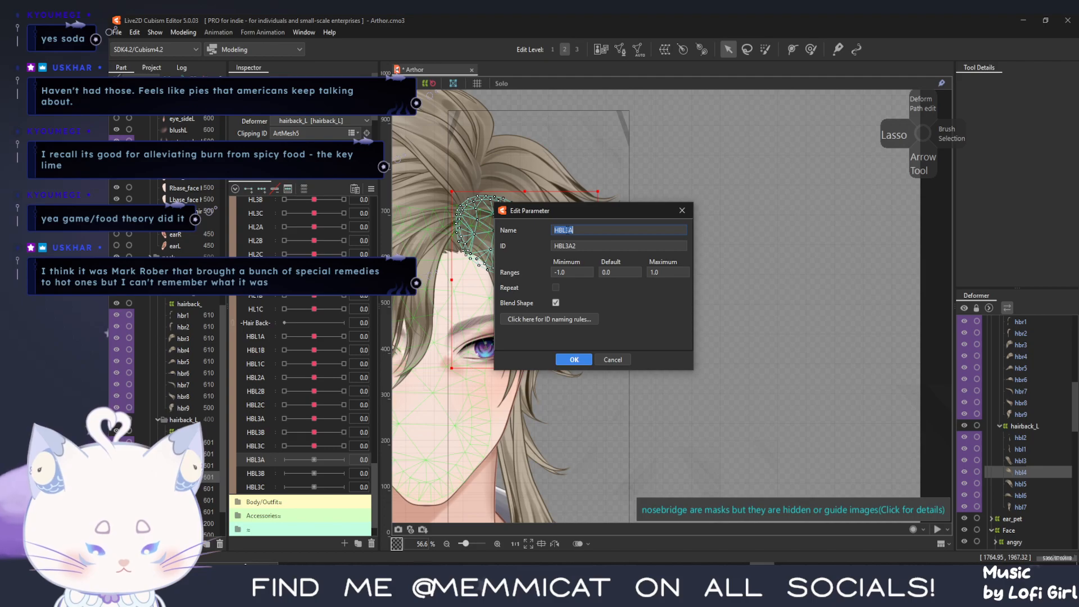
left_click(567, 233)
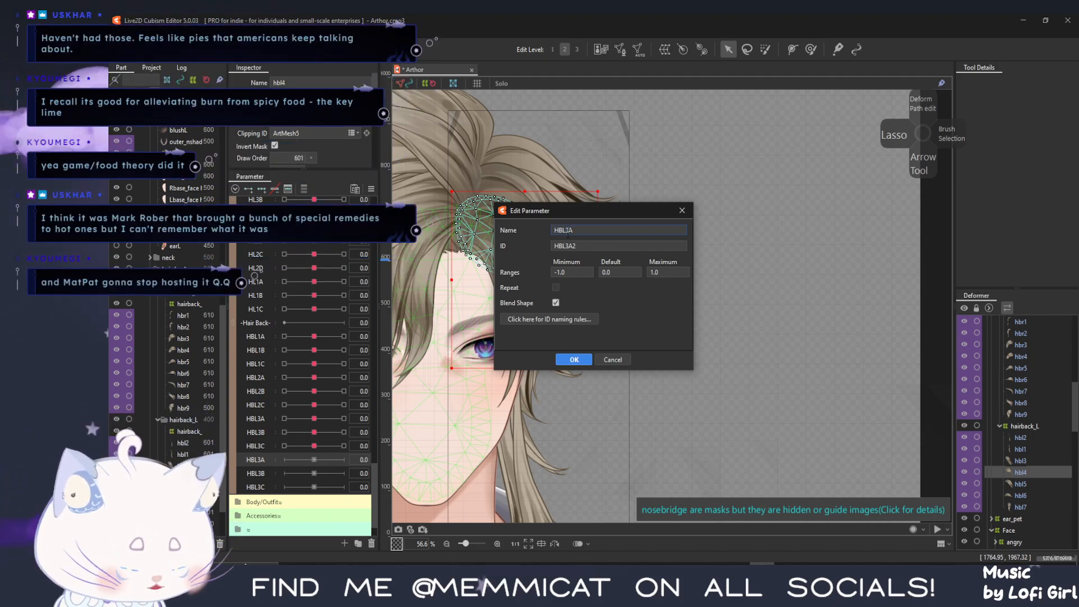
key("BackSpace")
type("4")
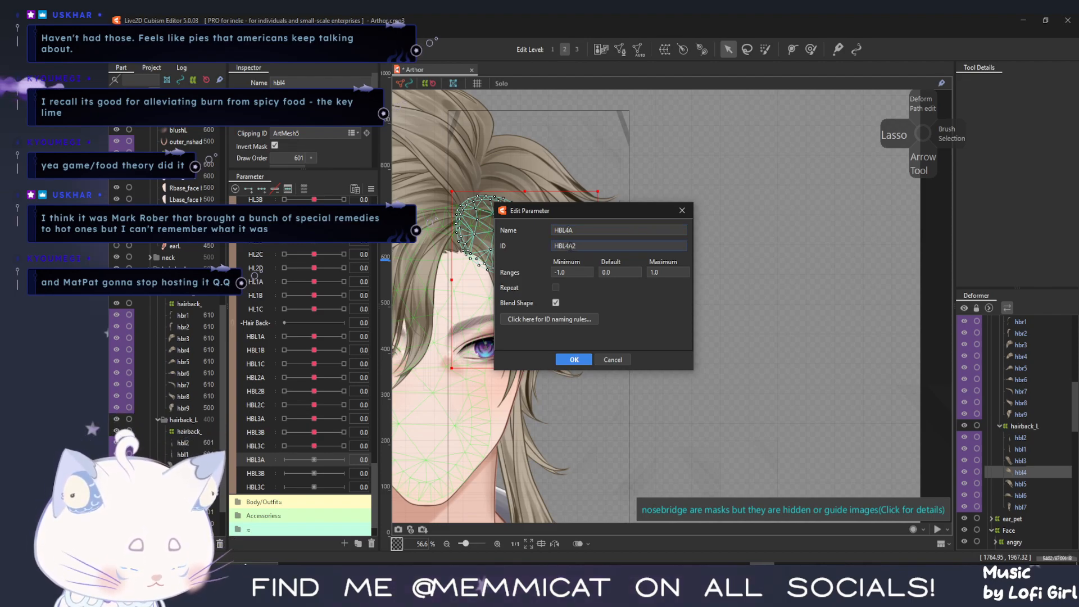
key("BackSpace")
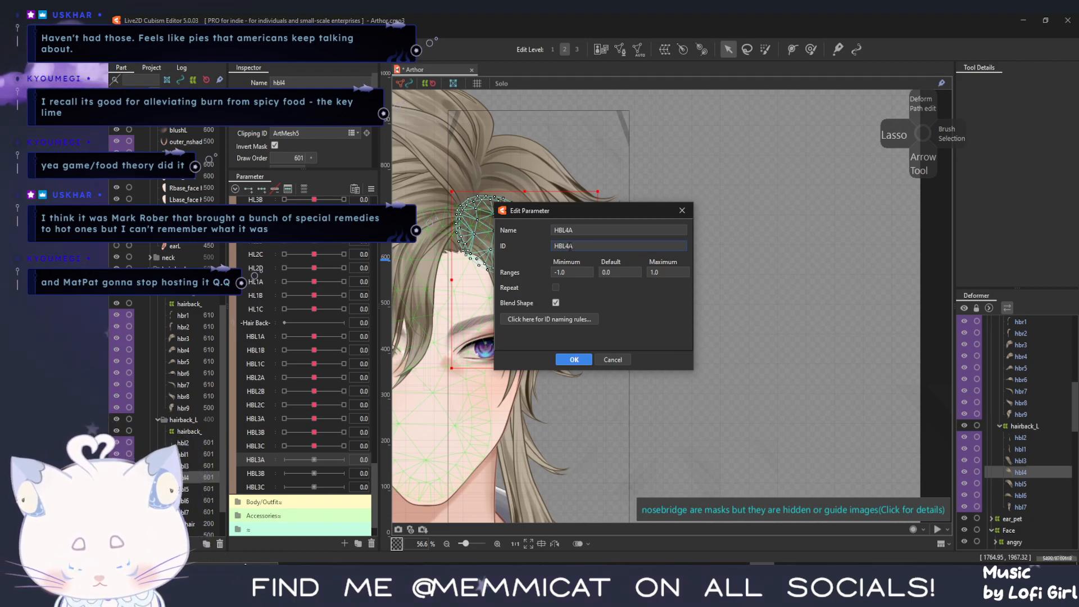
left_click(571, 361)
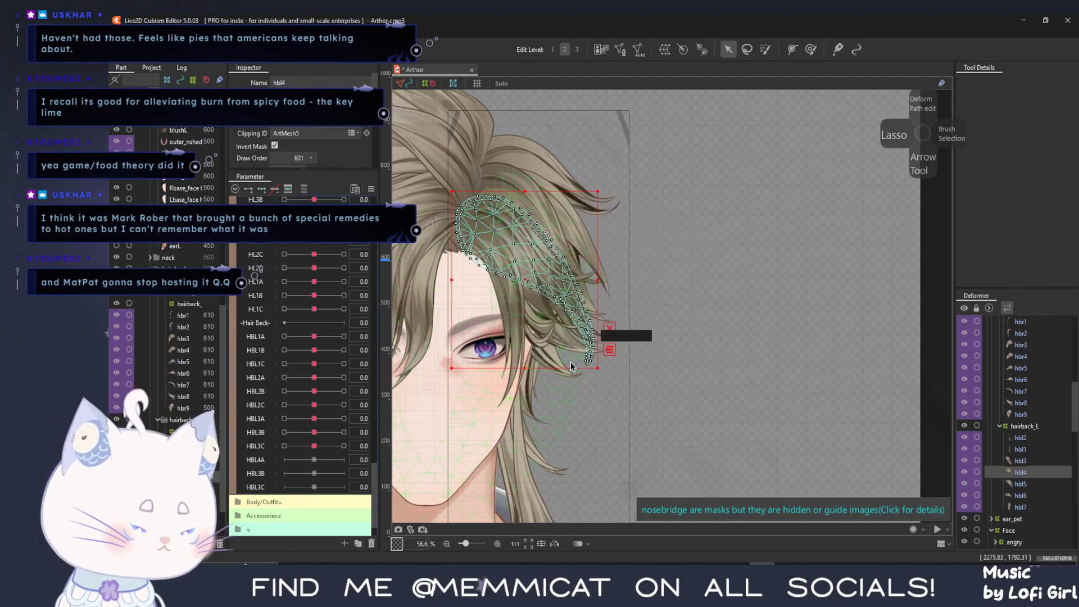
Rename the replicated HBL3B parameter as HBL4B and set its ID to HBL4B
left_click(261, 463)
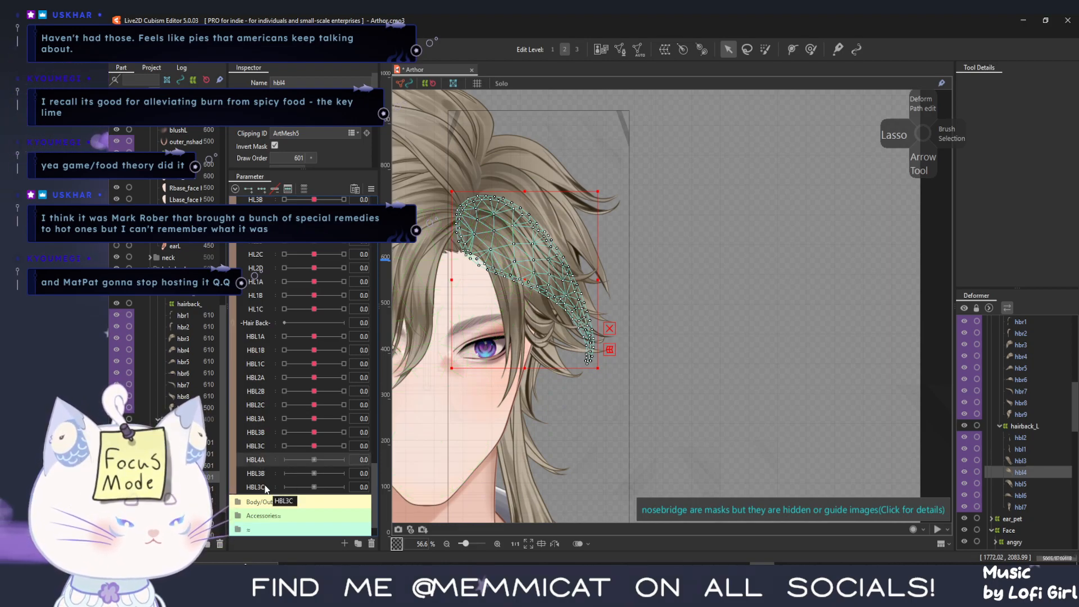
left_click(258, 476)
right_click(259, 475)
left_click(277, 483)
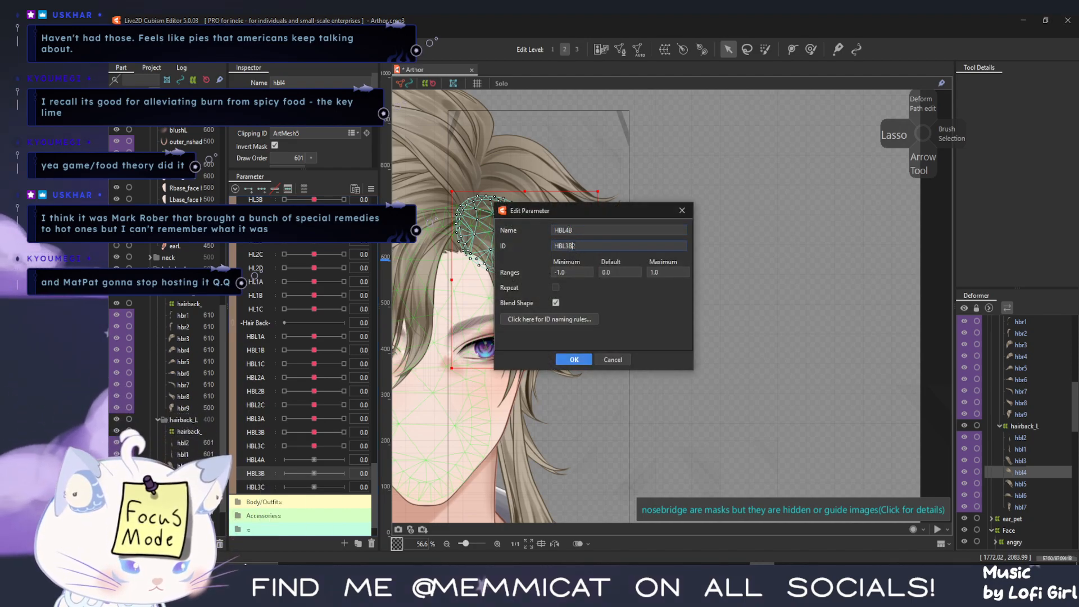
key("BackSpace")
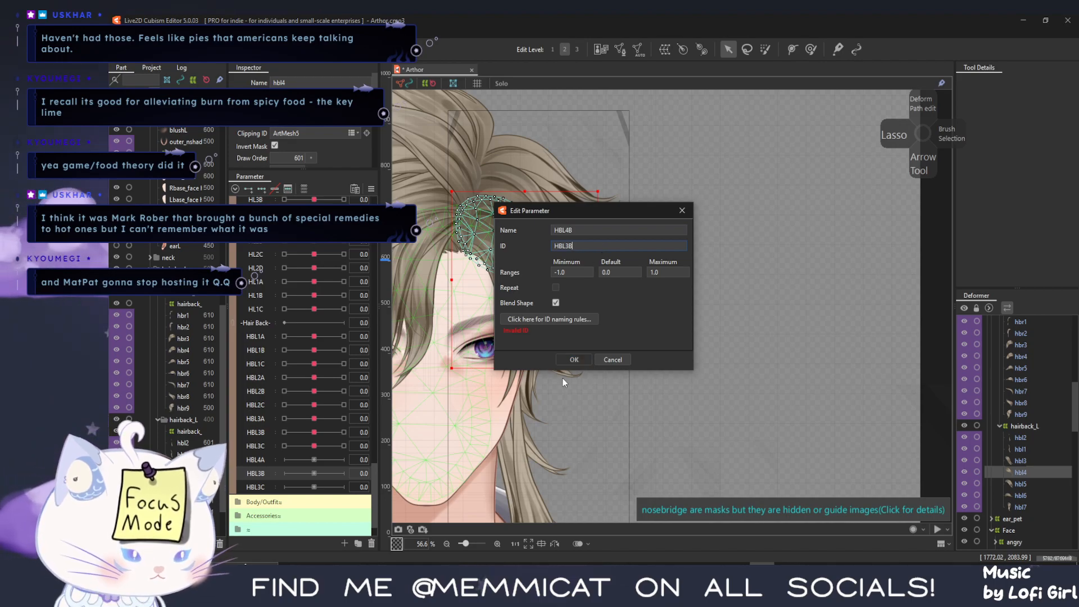
double_click(580, 244)
left_click_drag(565, 245, 570, 243)
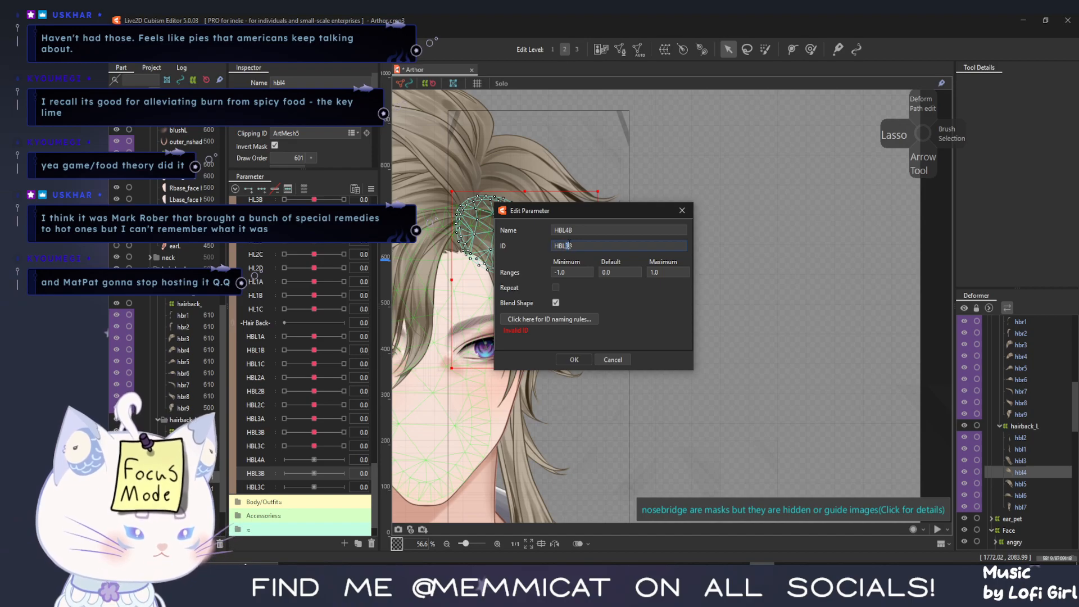
type("4")
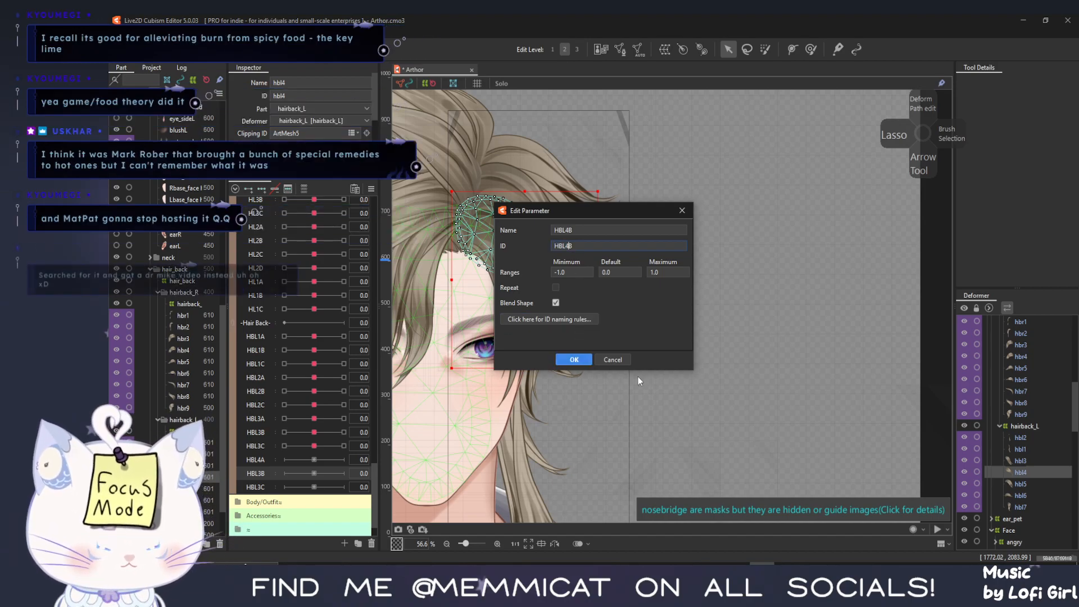
left_click(573, 359)
Rename the replicated HBL3C parameter as HBL4C and set its ID to HBL4C
right_click(260, 486)
left_click(292, 495)
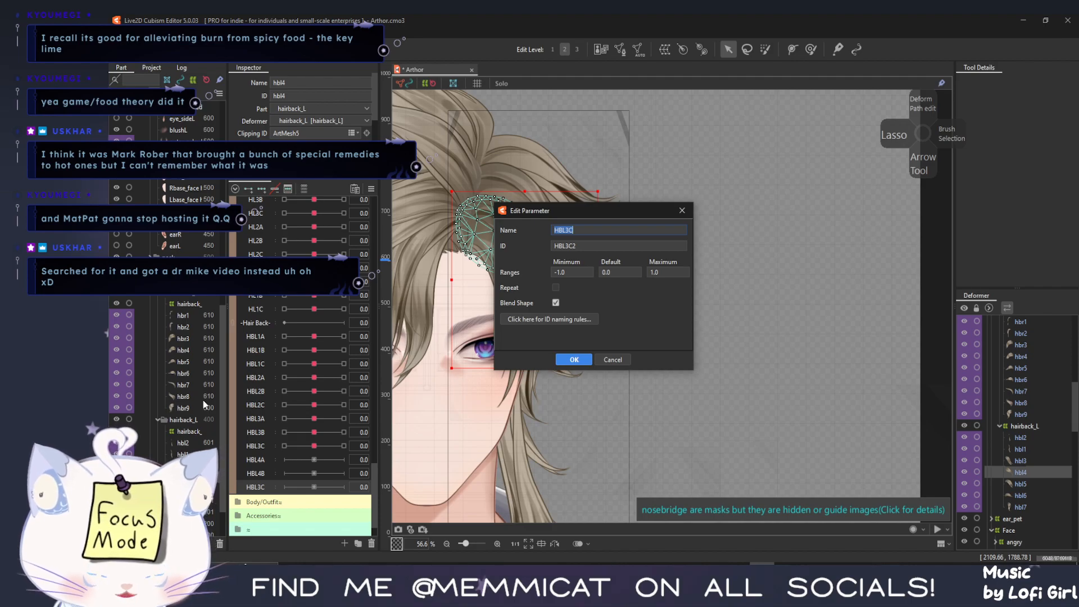
left_click(567, 230)
key("BackSpace")
type("4")
left_click(569, 246)
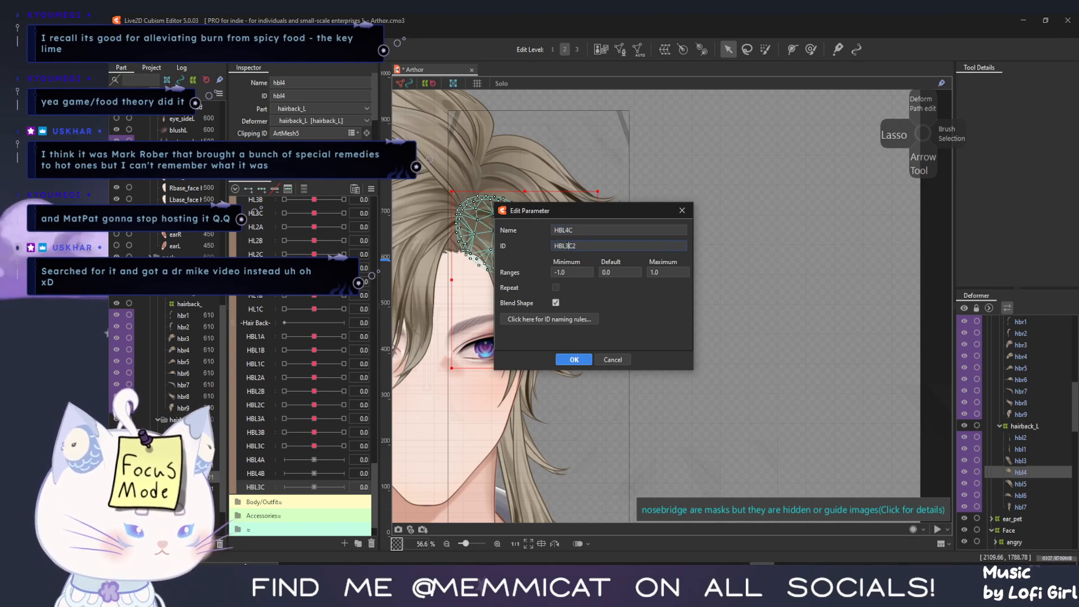
key("BackSpace")
type("4")
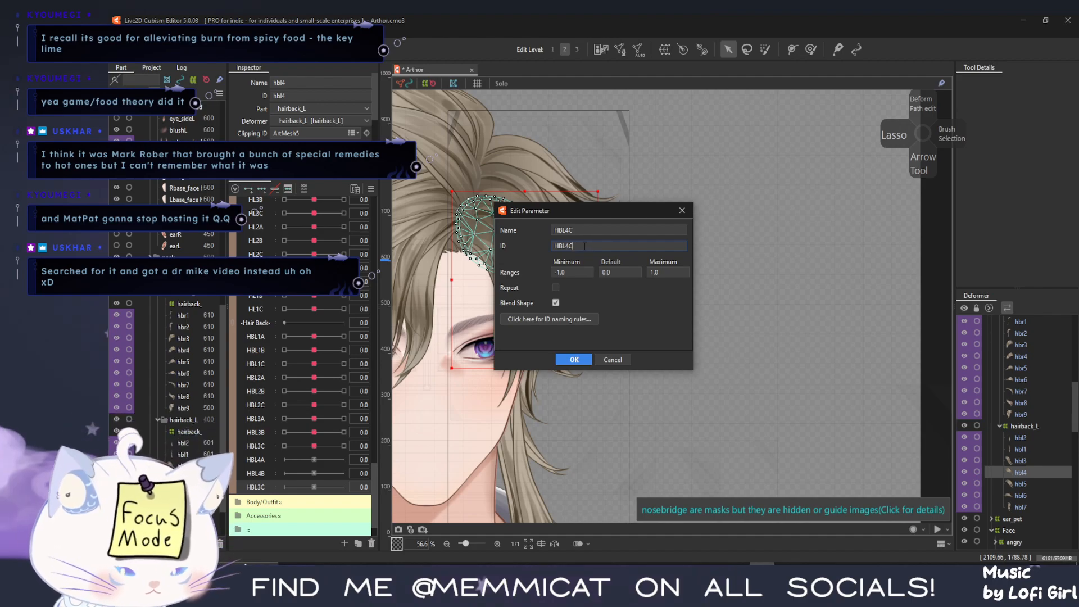
left_click(575, 358)
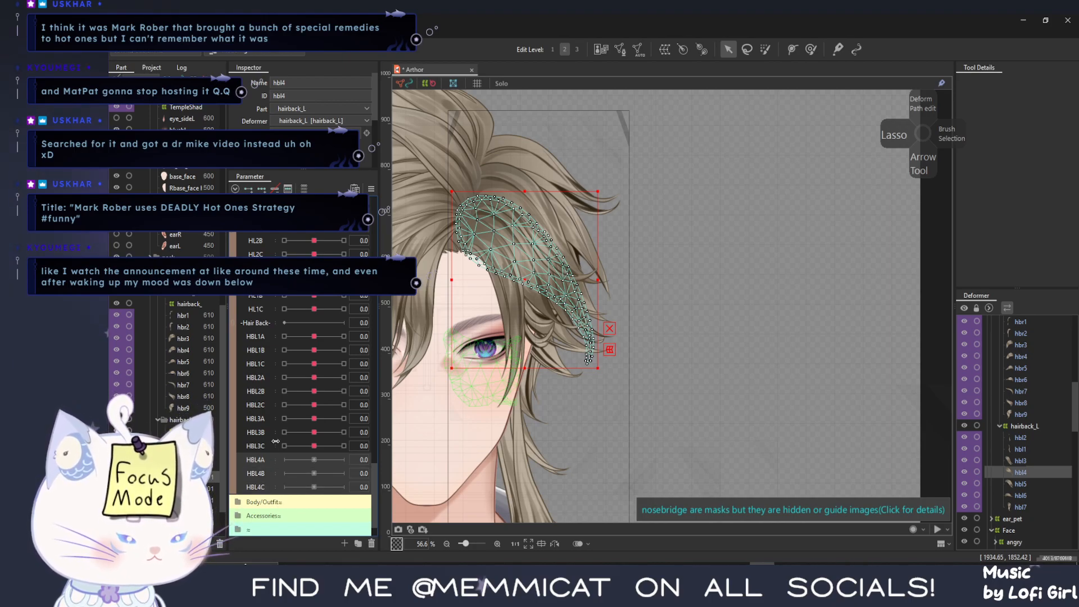
Replicate the HBL4A, HBL4B and HBL4C parameters and group the three copies below the originals
mouse_move(313, 433)
left_mouse_down()
mouse_move(297, 433)
mouse_move(308, 433)
left_mouse_up()
right_click(263, 486)
left_click(289, 517)
scroll(285, 458, "down", 2)
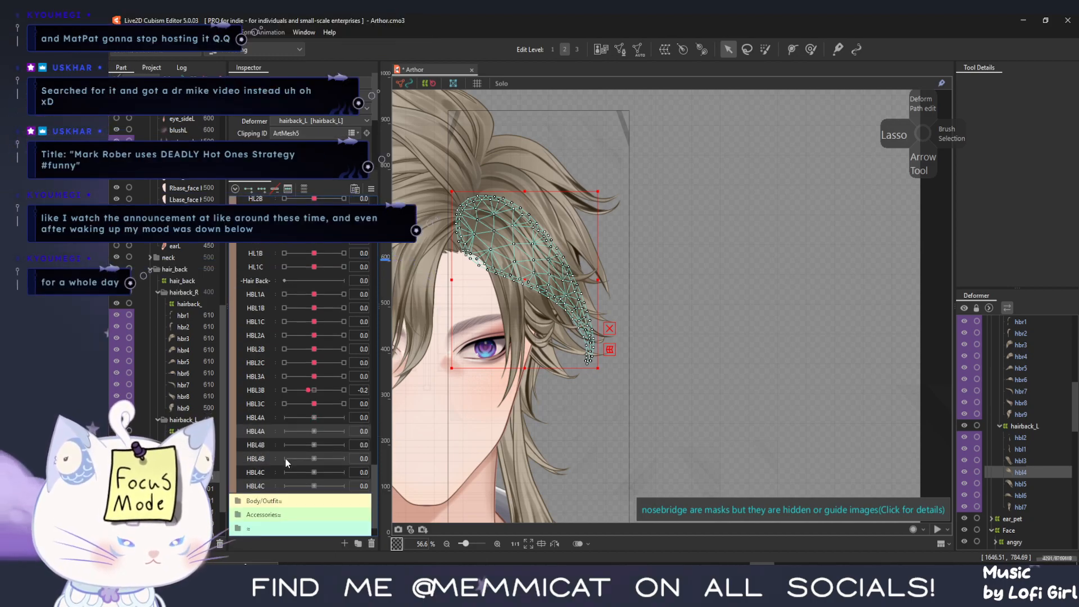
left_click_drag(265, 401, 275, 472)
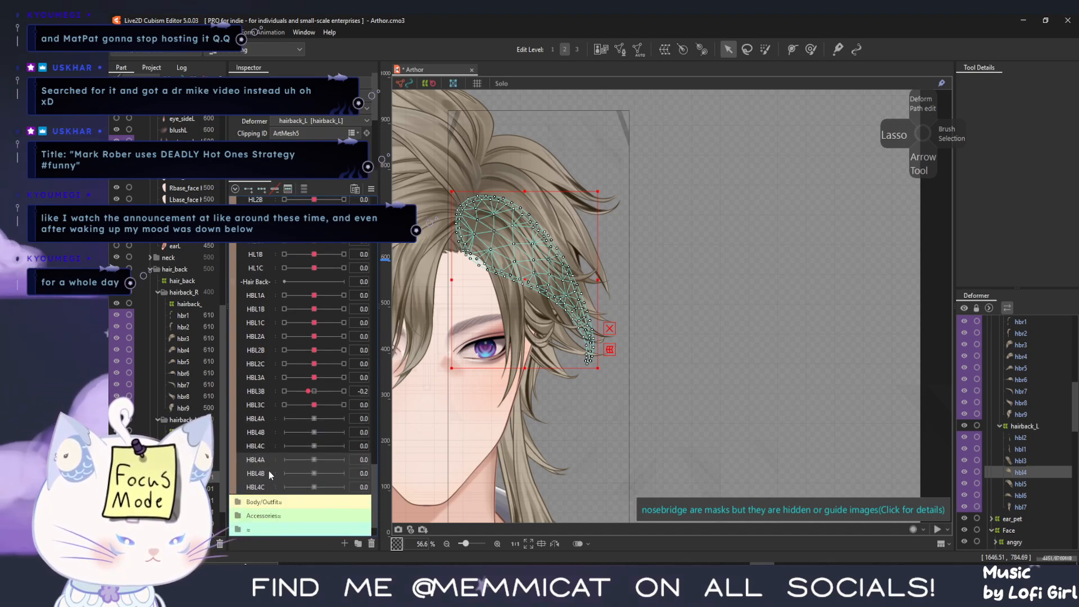
Rename the replicated HBL4A parameter as HBL5A and set its ID to HBL5A
right_click(265, 458)
left_click(293, 471)
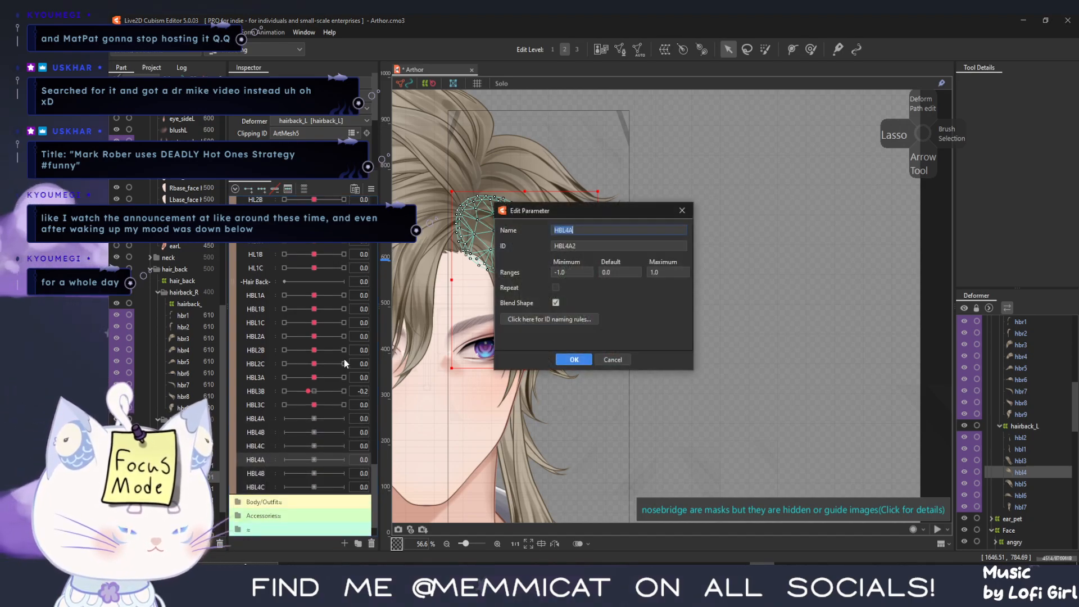
left_click(569, 229)
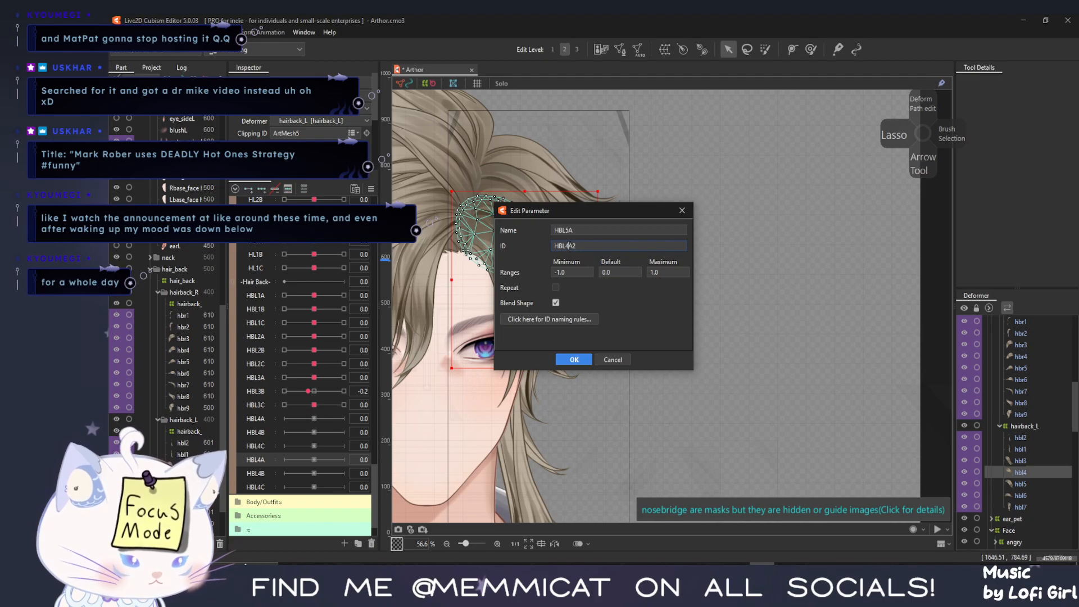
key("BackSpace")
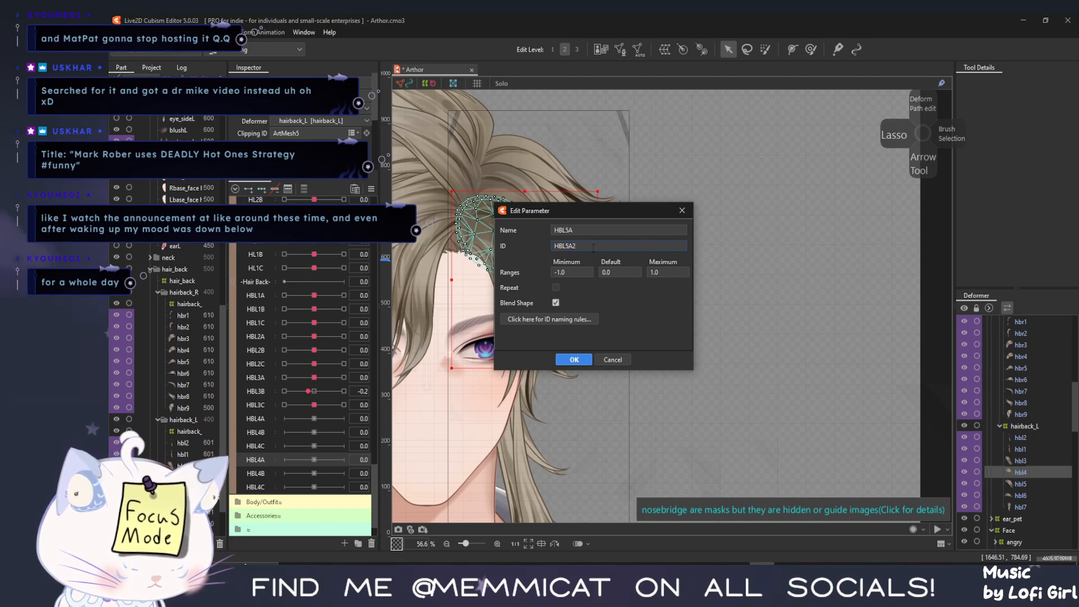
left_click(574, 360)
Rename the replicated HBL4B parameter as HBL5B and set its ID to HBL5B
right_click(271, 481)
left_click(284, 486)
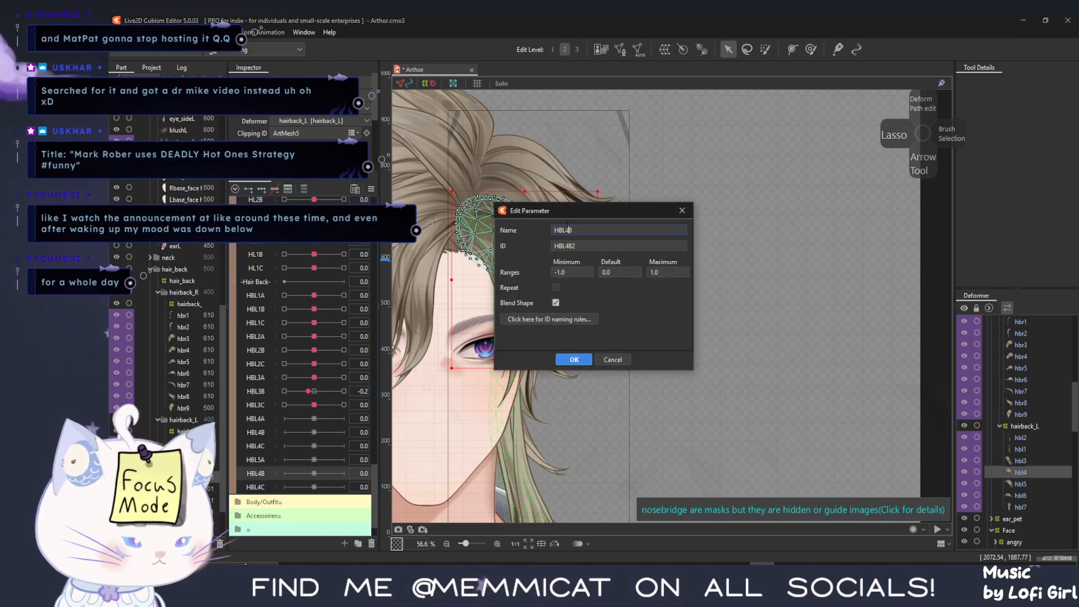
type("5")
left_click(573, 245)
left_click(573, 245)
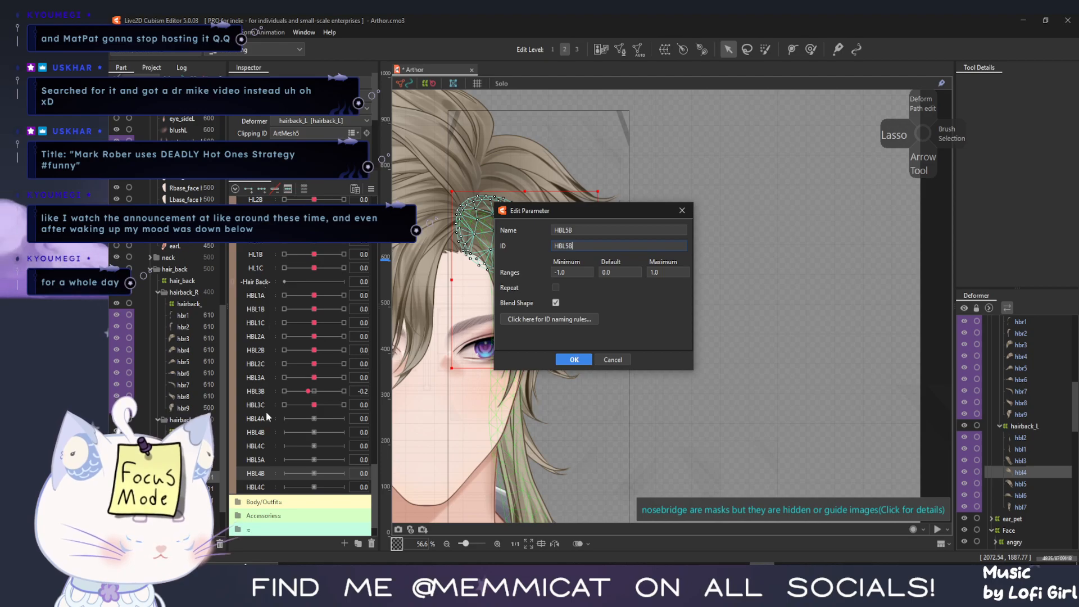
left_click(574, 360)
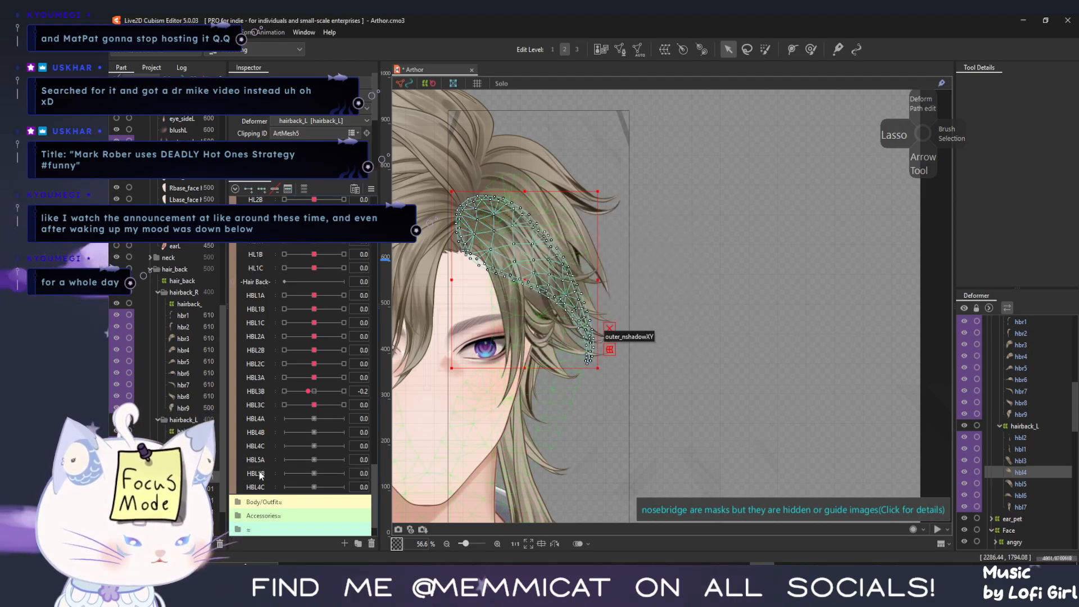
Rename the replicated HBL4C parameter as HBL5C and set its ID to HBL5C
right_click(263, 492)
left_click(293, 497)
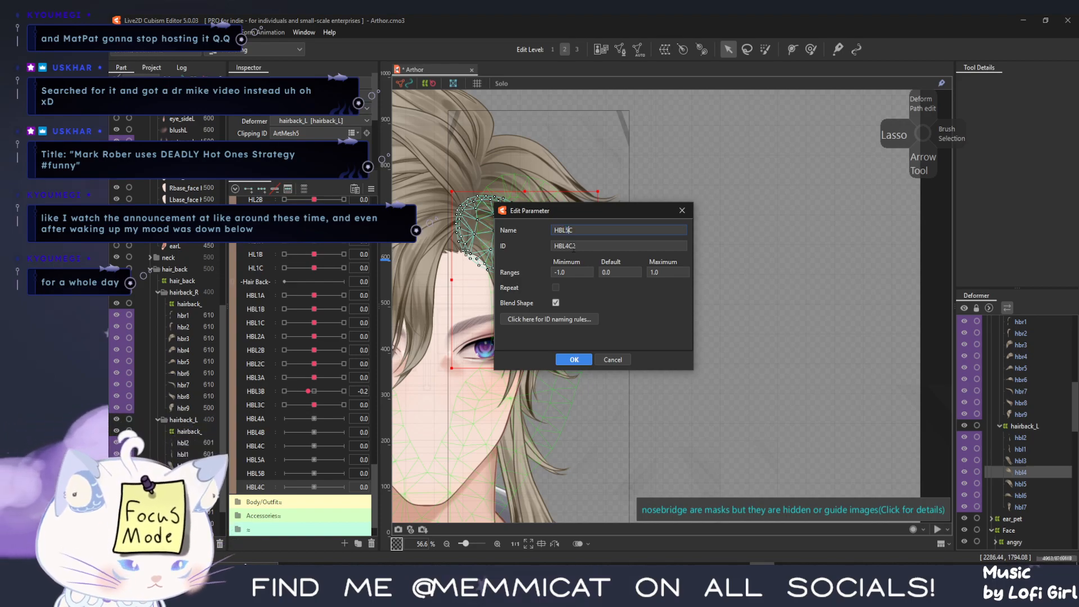
left_click(568, 242)
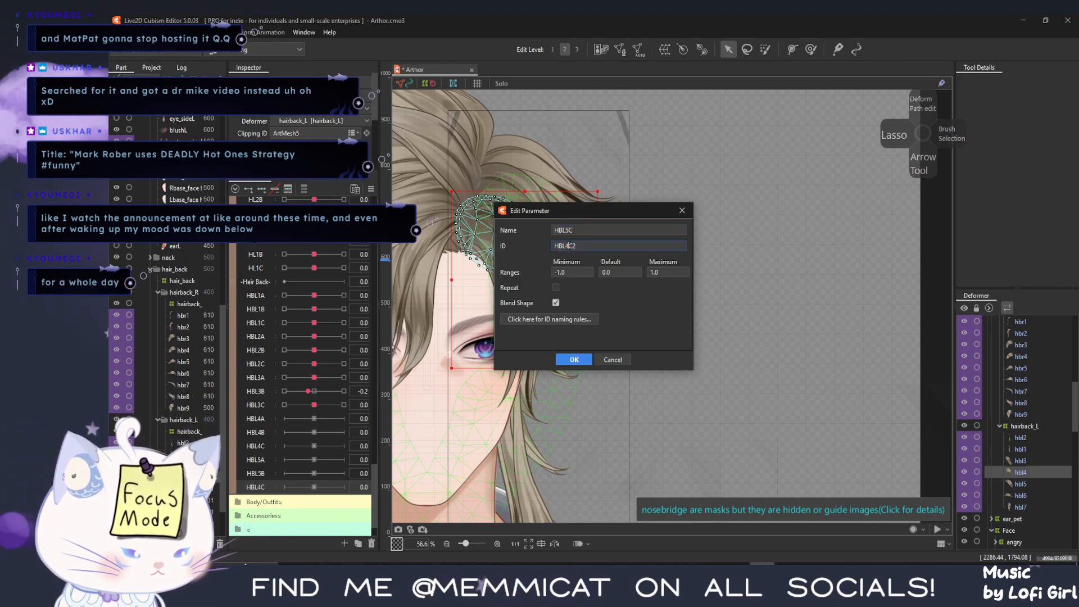
left_click_drag(570, 246, 565, 246)
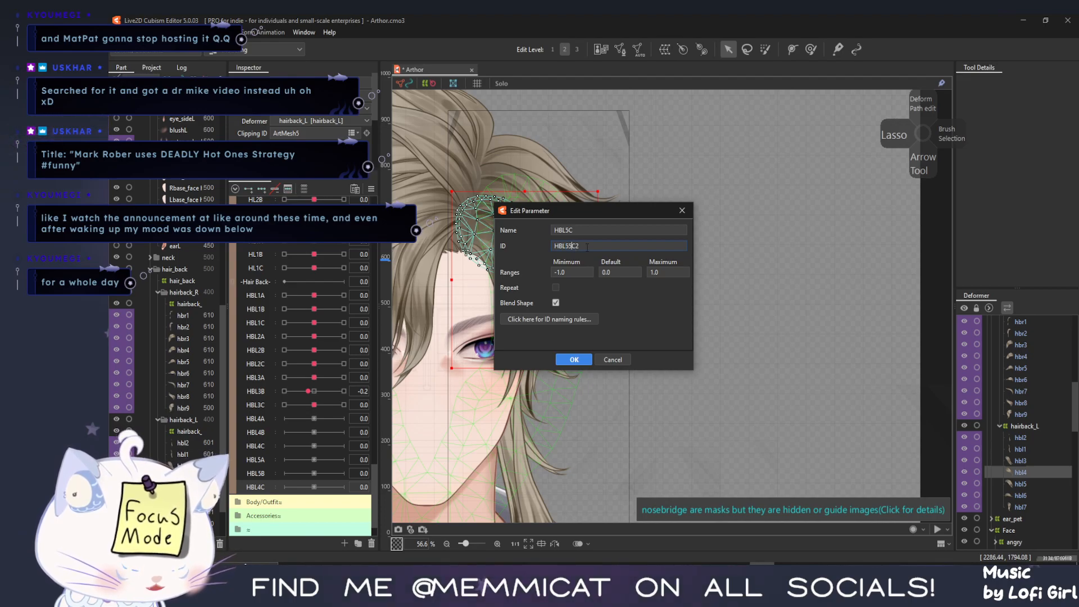
left_click(566, 361)
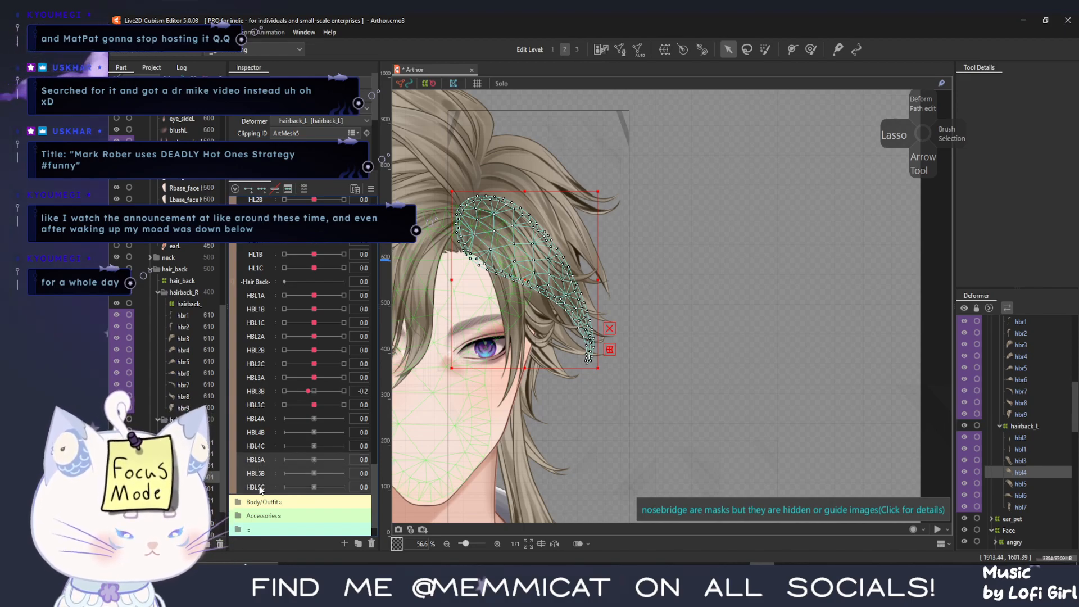
Replicate the HBL5A, HBL5B and HBL5C parameters and group the three copies below the originals
right_click(270, 492)
left_click(285, 519)
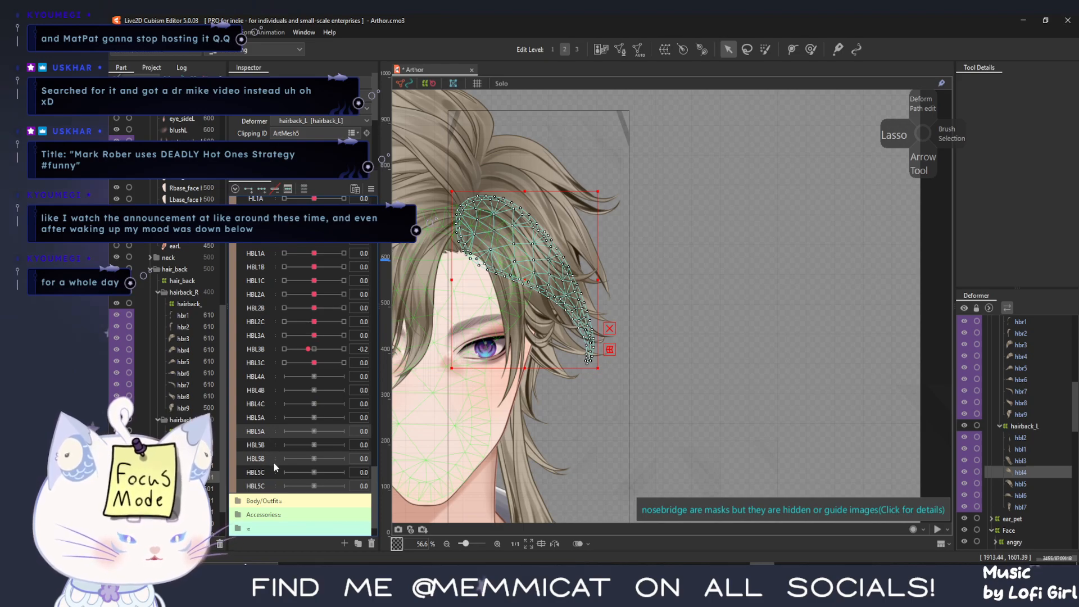
left_click_drag(265, 446, 272, 488)
key("ctrl+z")
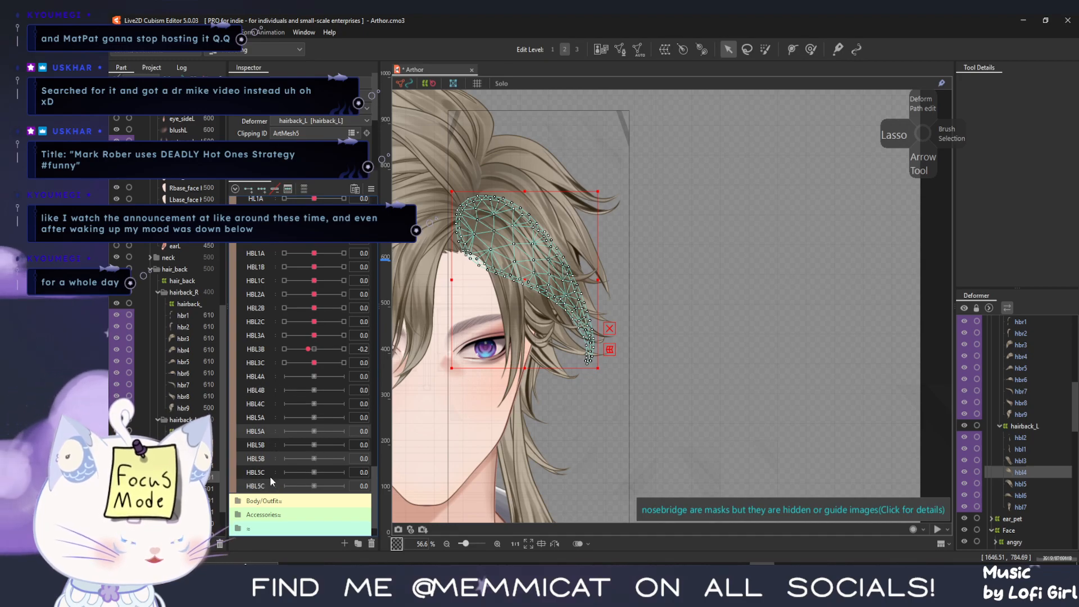
left_click_drag(269, 430, 276, 449)
right_click(257, 458)
left_click(254, 462)
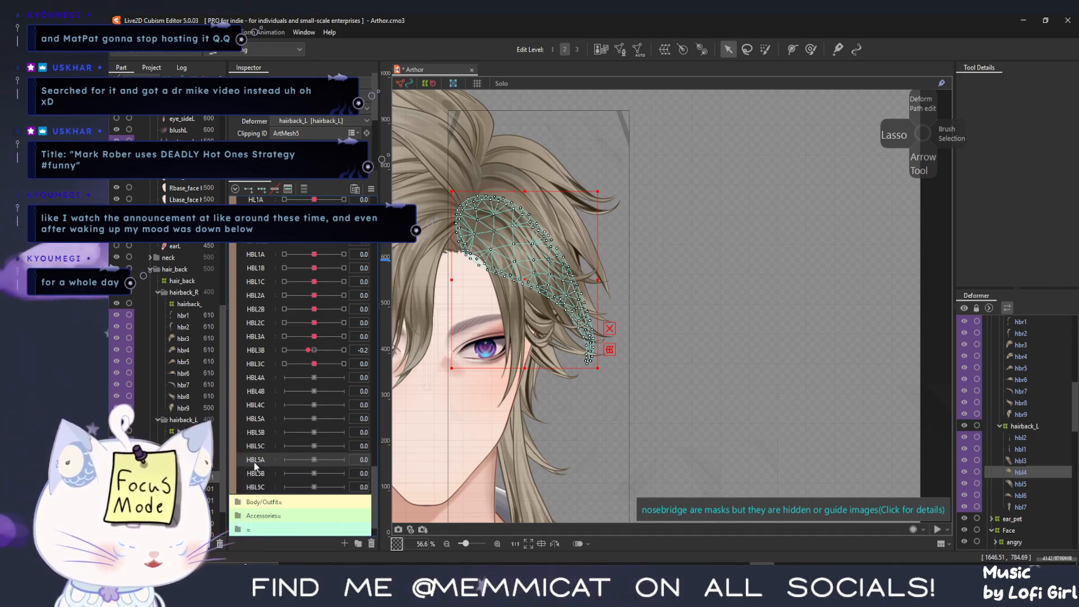
Rename the replicated HBL5A parameter as HBL6A and set its ID to HBL6A
right_click(254, 462)
left_click(261, 467)
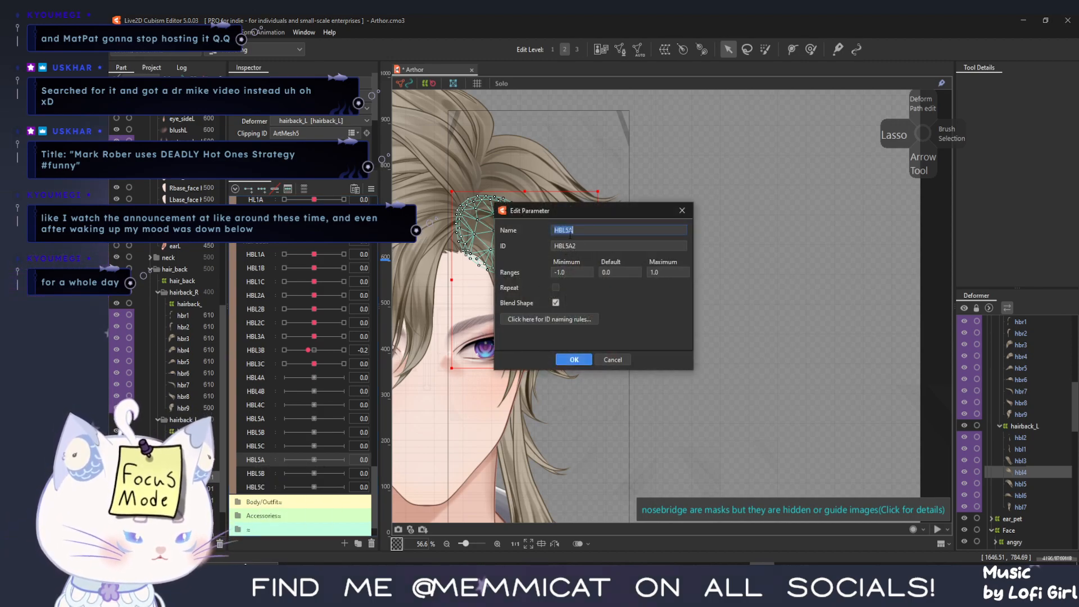
left_click(566, 229)
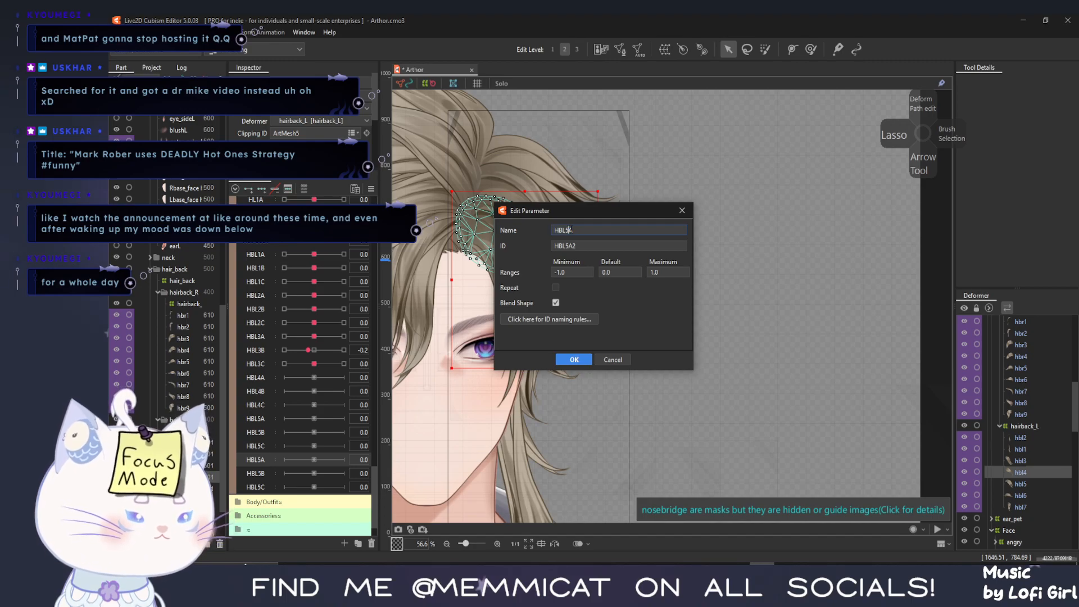
key("BackSpace")
type("6")
double_click(573, 246)
left_click(570, 243)
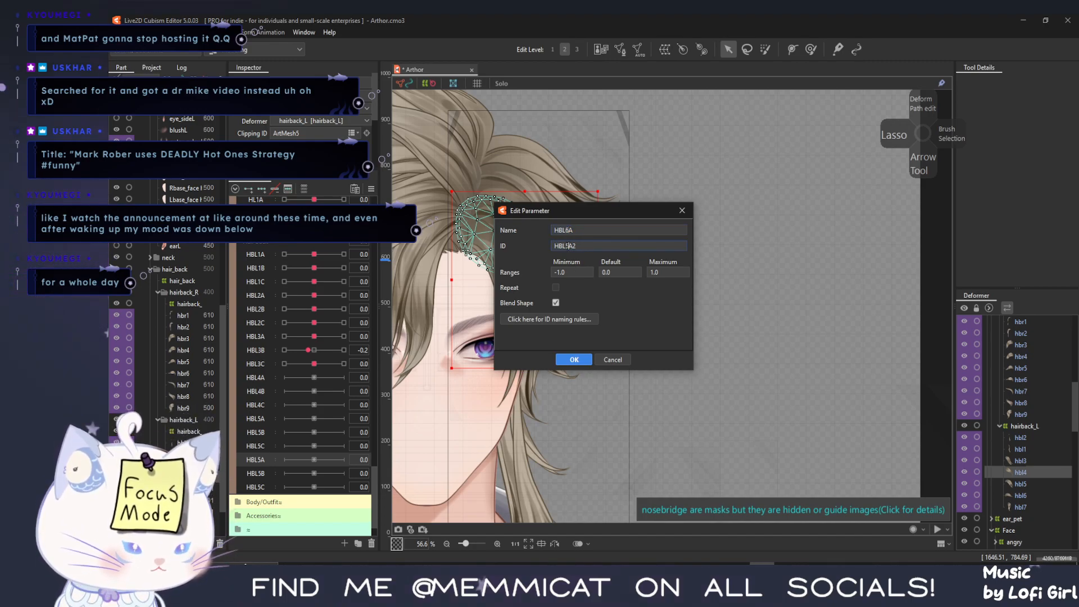
left_click(583, 247)
key("BackSpace")
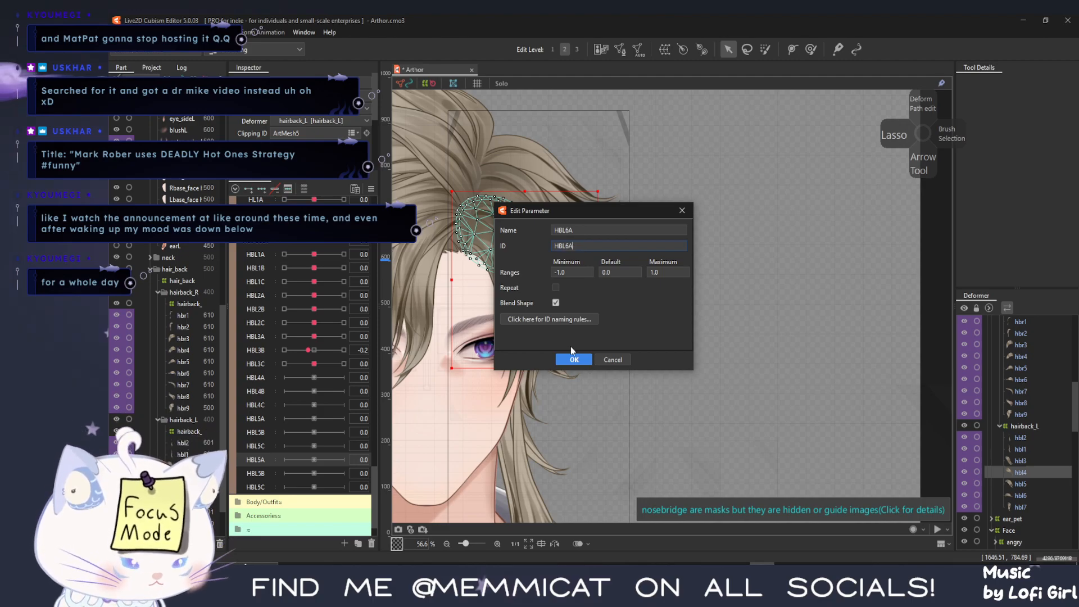
left_click(574, 360)
Rename the replicated HBL5B parameter as HBL6B and set its ID to HBL6B
right_click(258, 476)
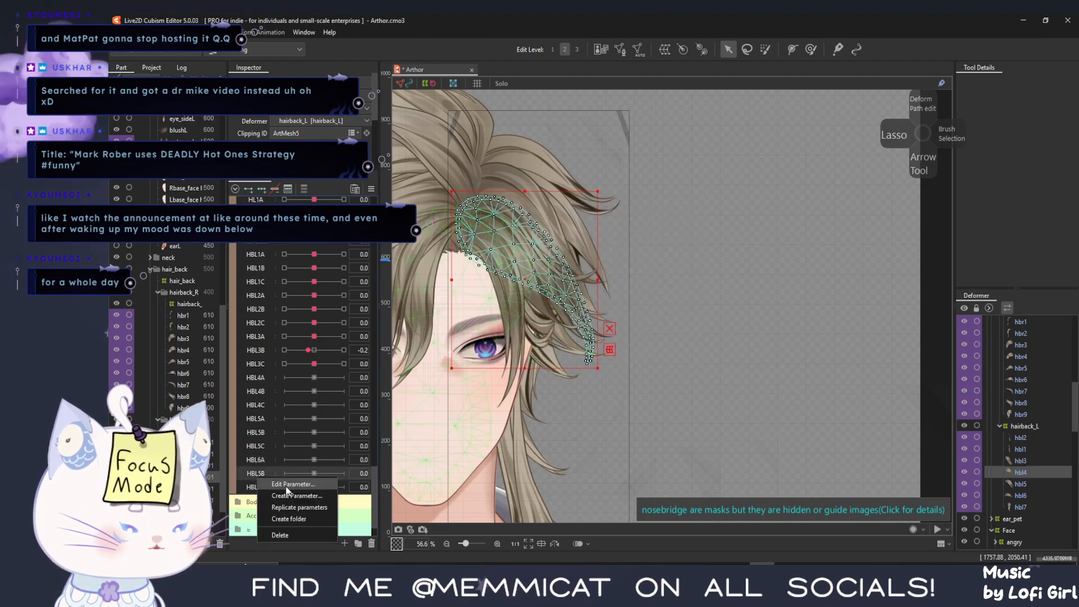
left_click(293, 484)
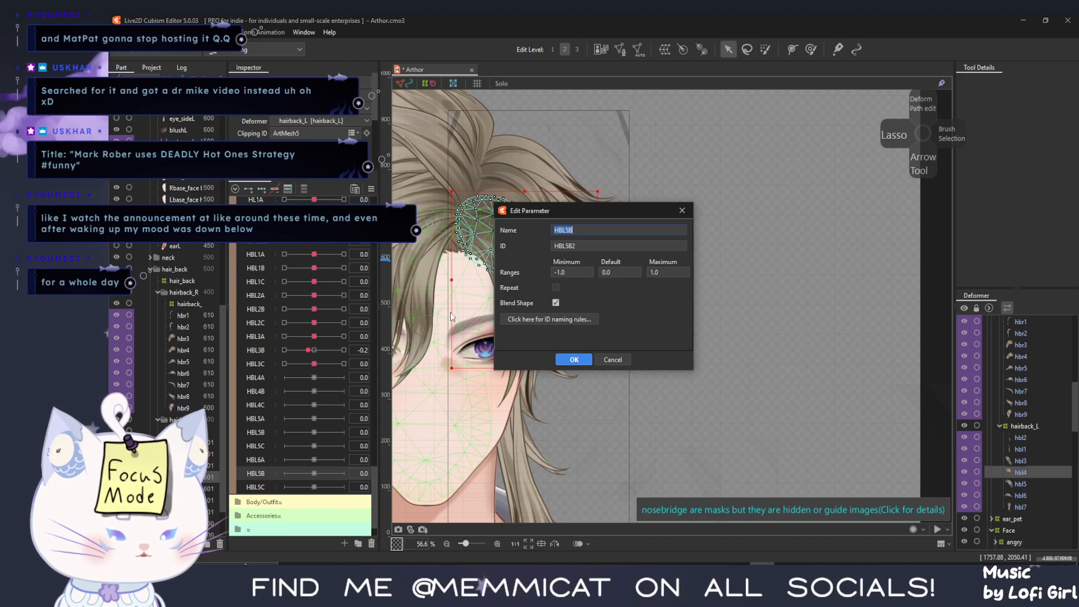
left_click(567, 230)
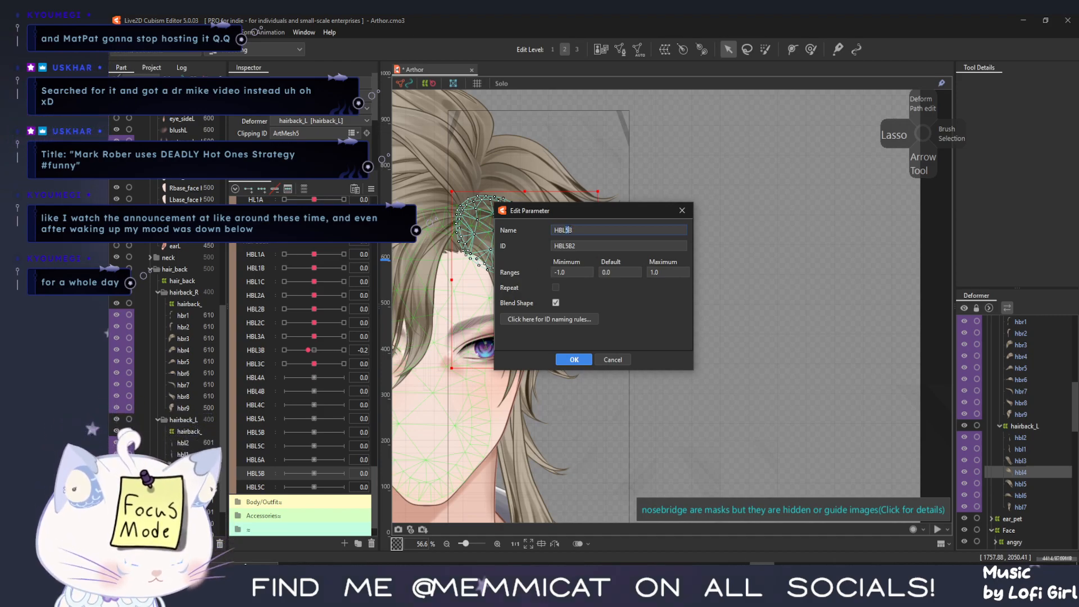
key("Tab")
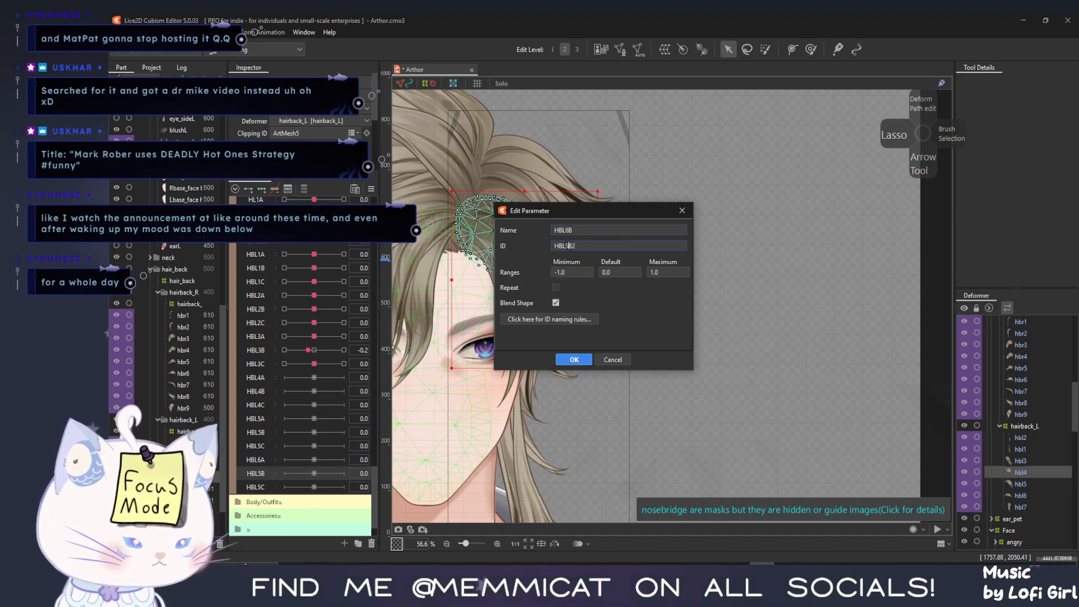
key("BackSpace")
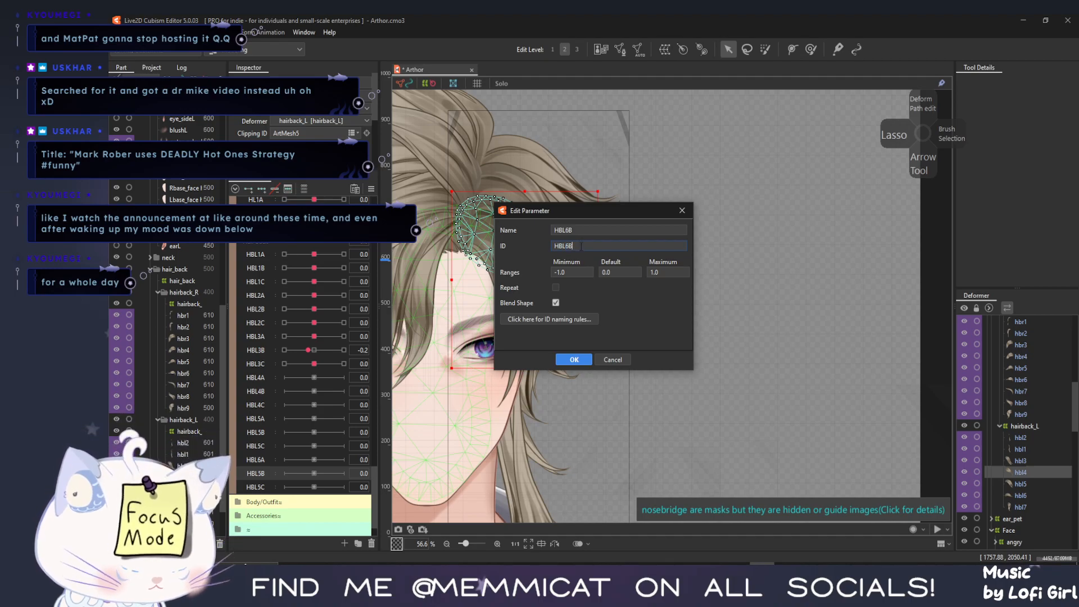
left_click(573, 360)
Rename the replicated HBL5C parameter as HBL6C and set its ID to HBL6C
right_click(264, 493)
left_click(268, 496)
left_click(566, 230)
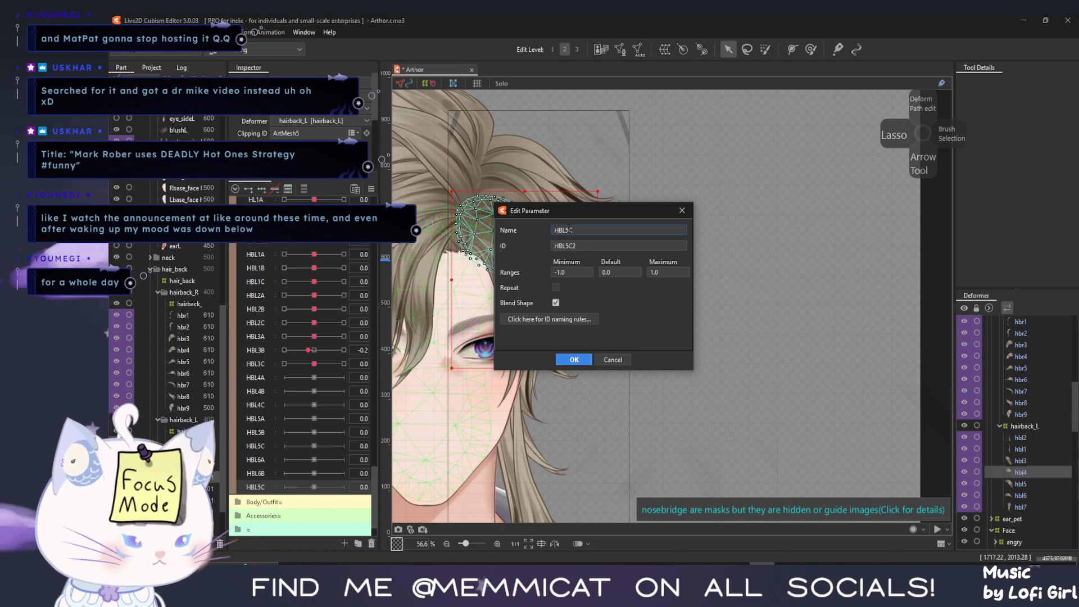
key("BackSpace")
type("6")
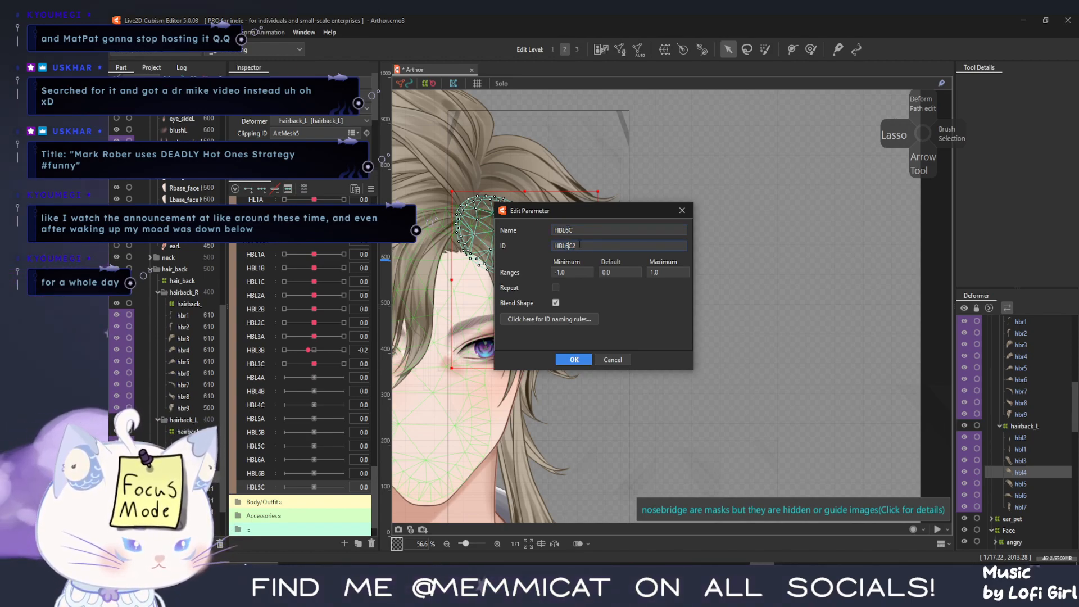
left_click(573, 359)
Replicate the HBL6A, HBL6B and HBL6C parameters and group the three copies below the originals
left_click(263, 460)
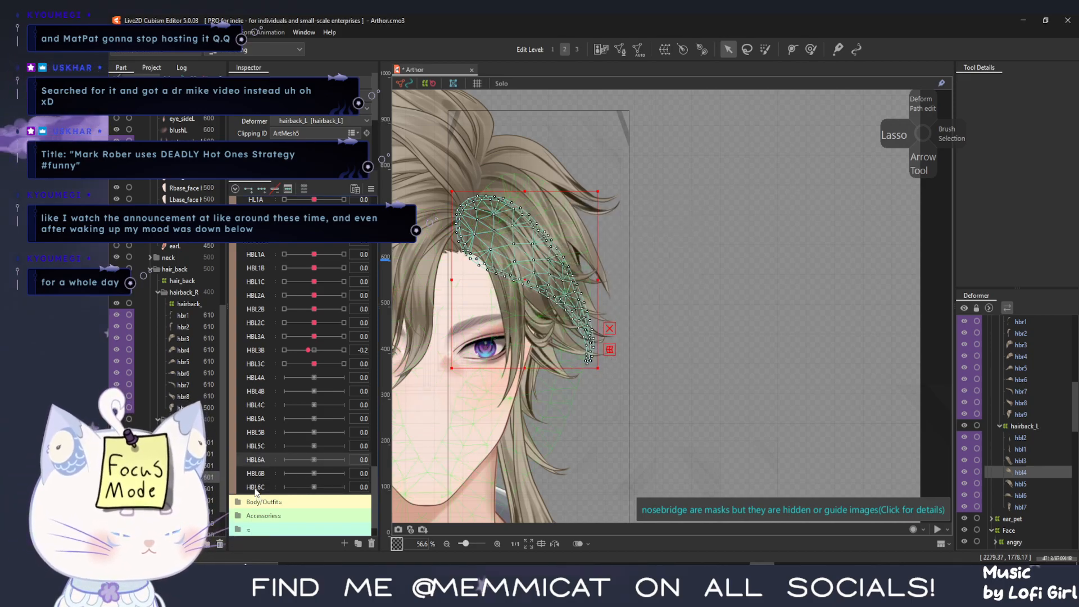
left_click(256, 488, "shift")
right_click(256, 488)
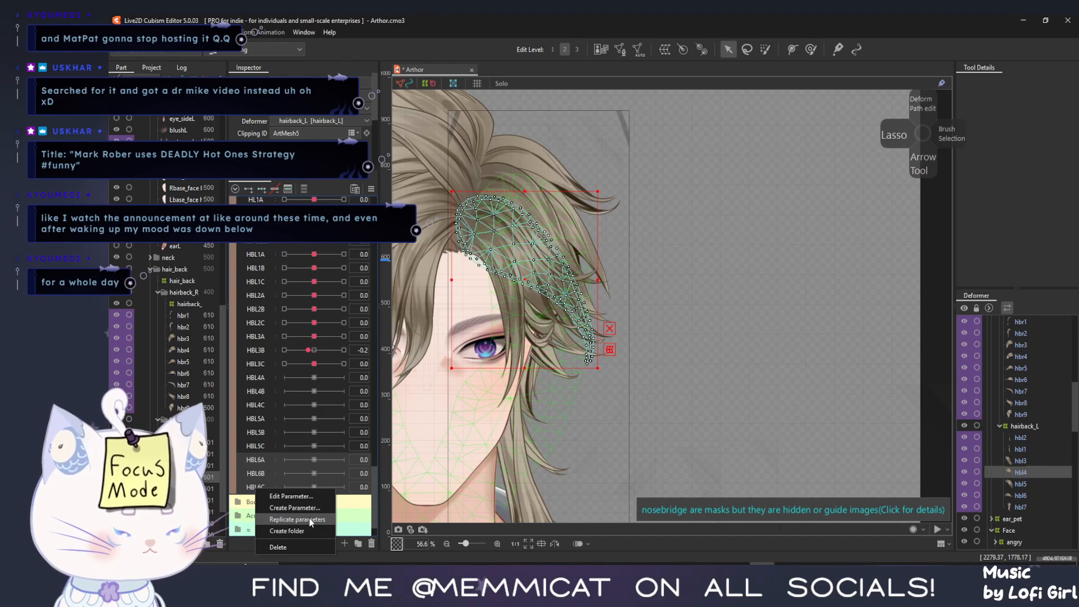
left_click(309, 518)
left_click_drag(260, 430, 260, 457)
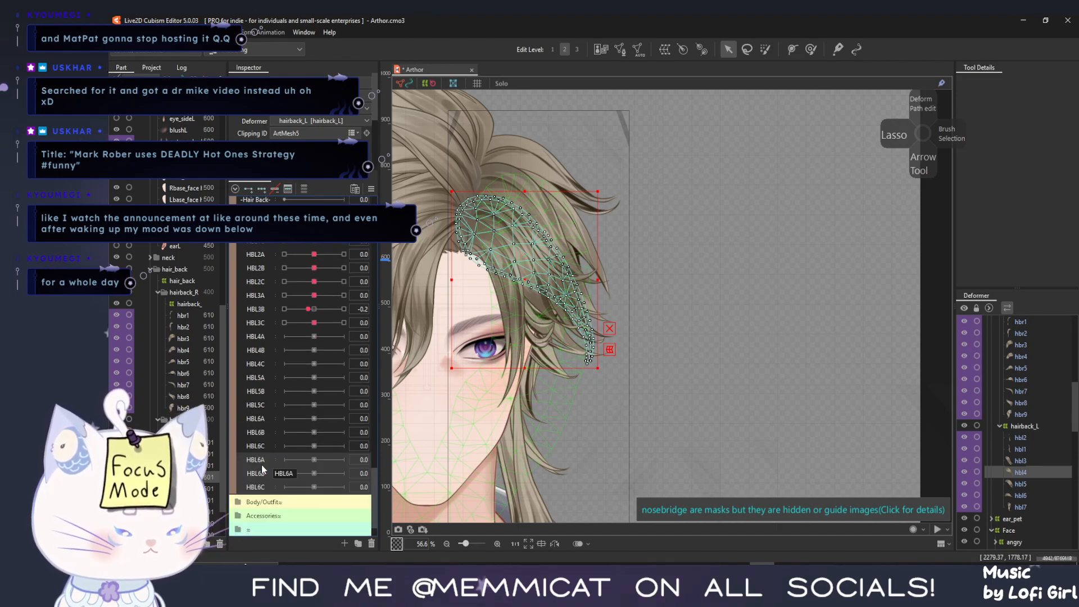
Rename the replicated HBL6A parameter as HBL7A and set its ID to HBL7A
right_click(258, 460)
left_click(267, 469)
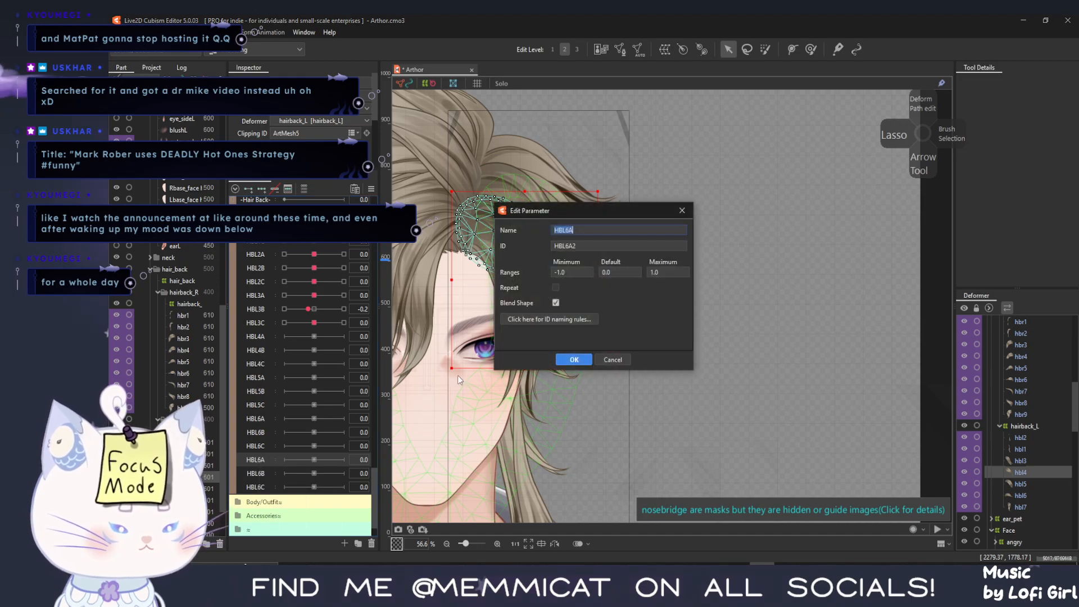
left_click(567, 230)
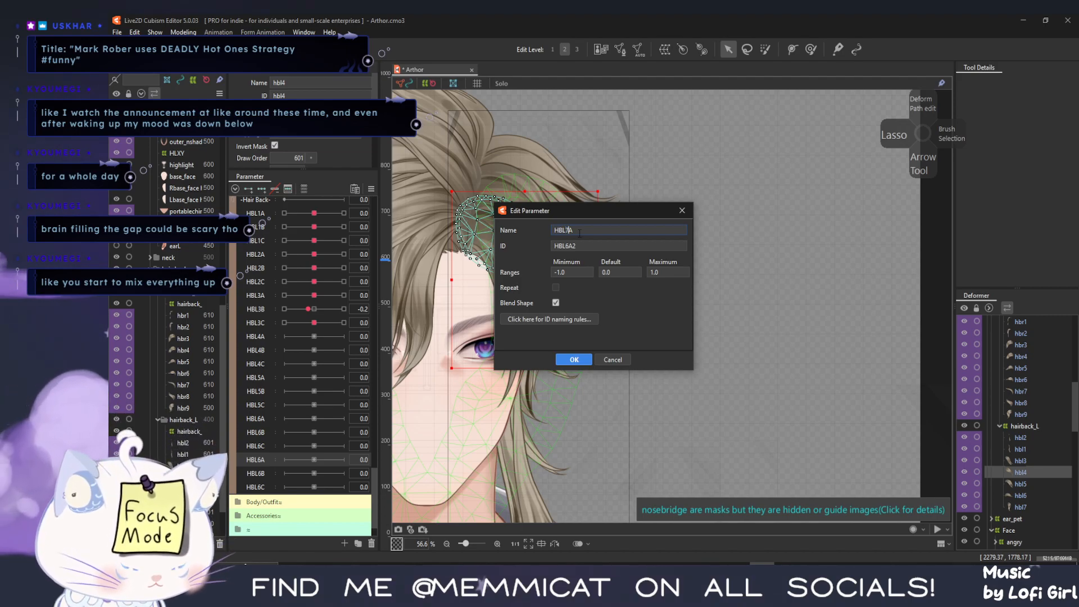
left_click(567, 246)
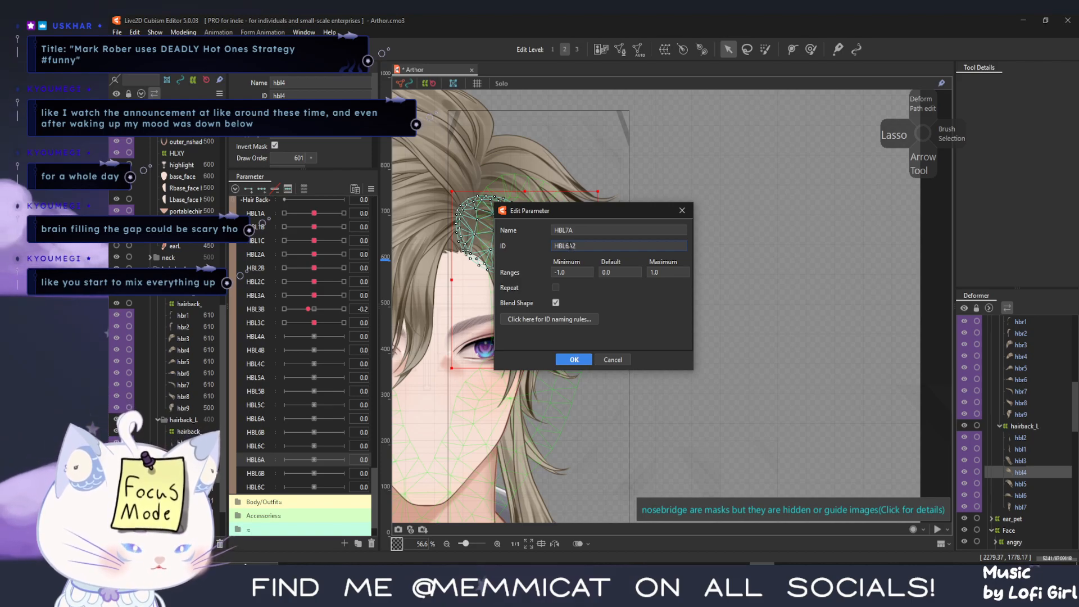
left_click_drag(566, 246, 584, 246)
type("7A")
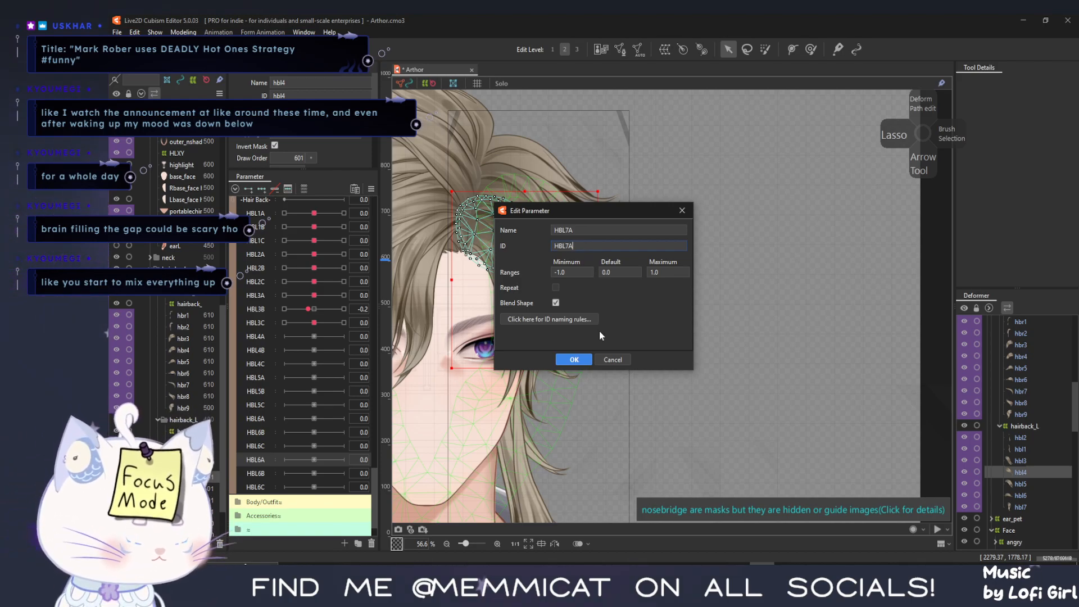
left_click(576, 363)
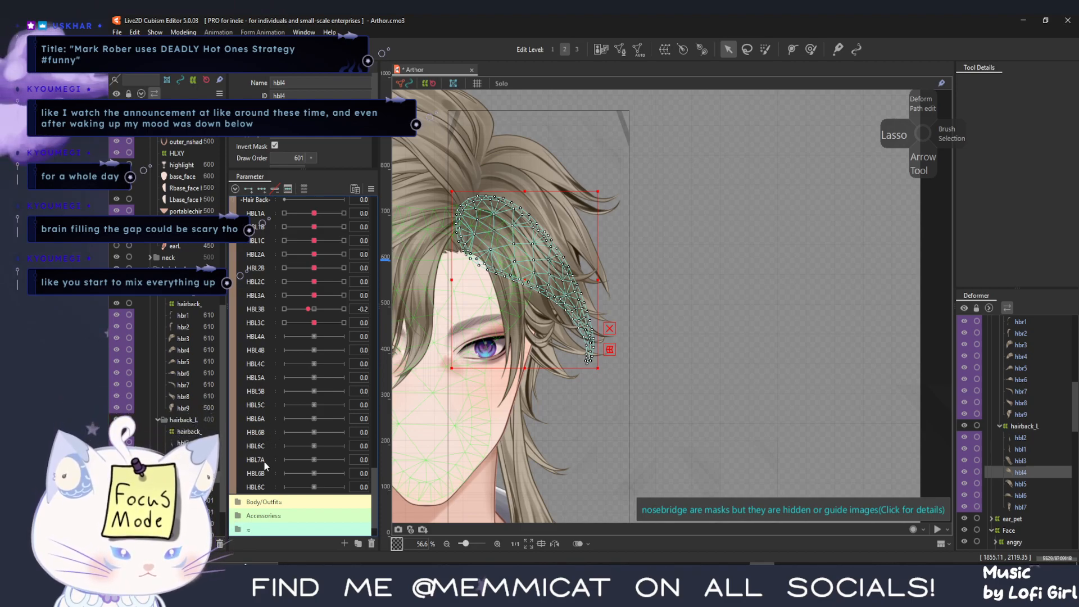
Rename the replicated HBL6B parameter as HBL7B and set its ID to HBL7B
double_click(256, 474)
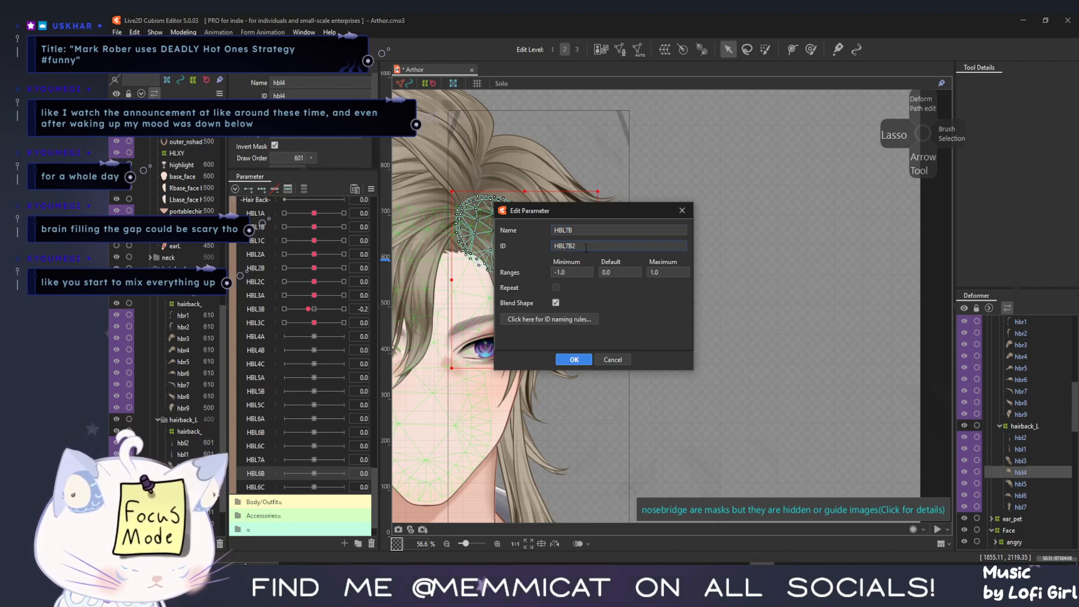
key("BackSpace")
left_click(574, 359)
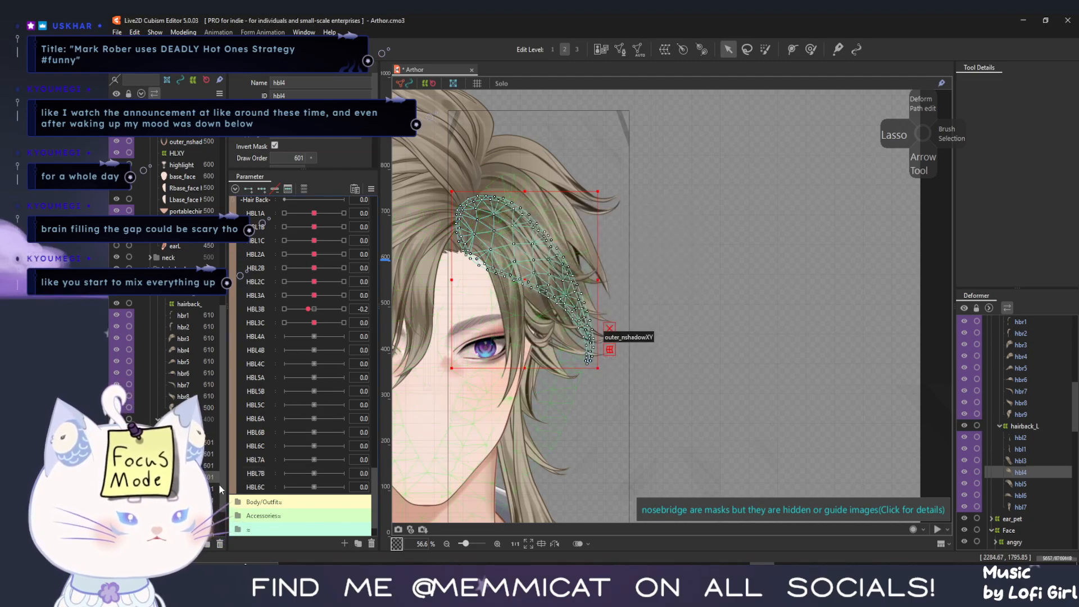
Rename the replicated HBL6C parameter as HBL7C and set its ID to HBL7C
right_click(264, 488)
left_click(287, 496)
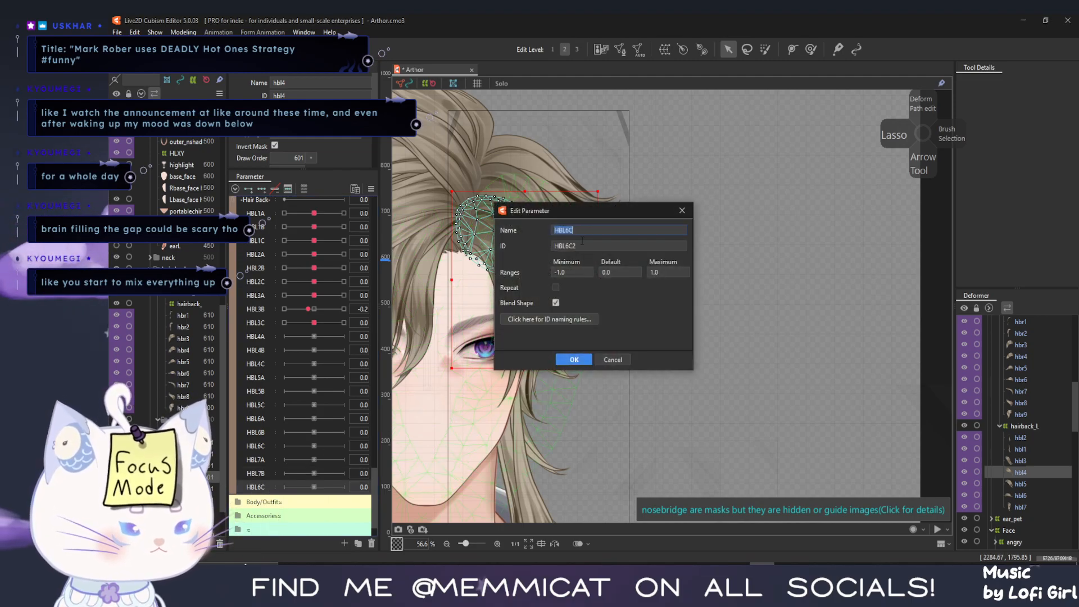
key("BackSpace")
type("7")
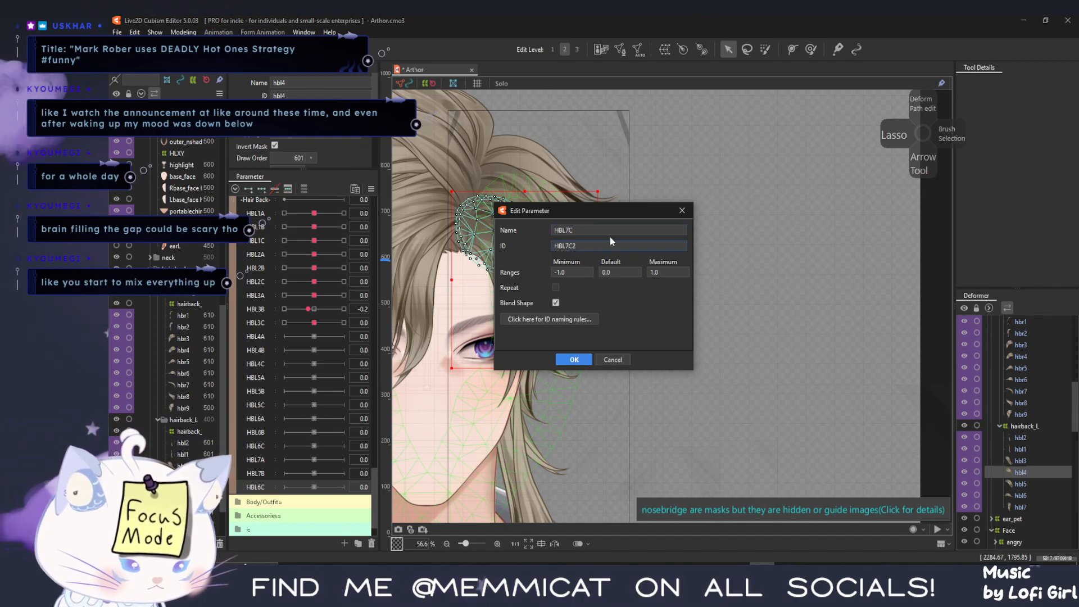
key("BackSpace")
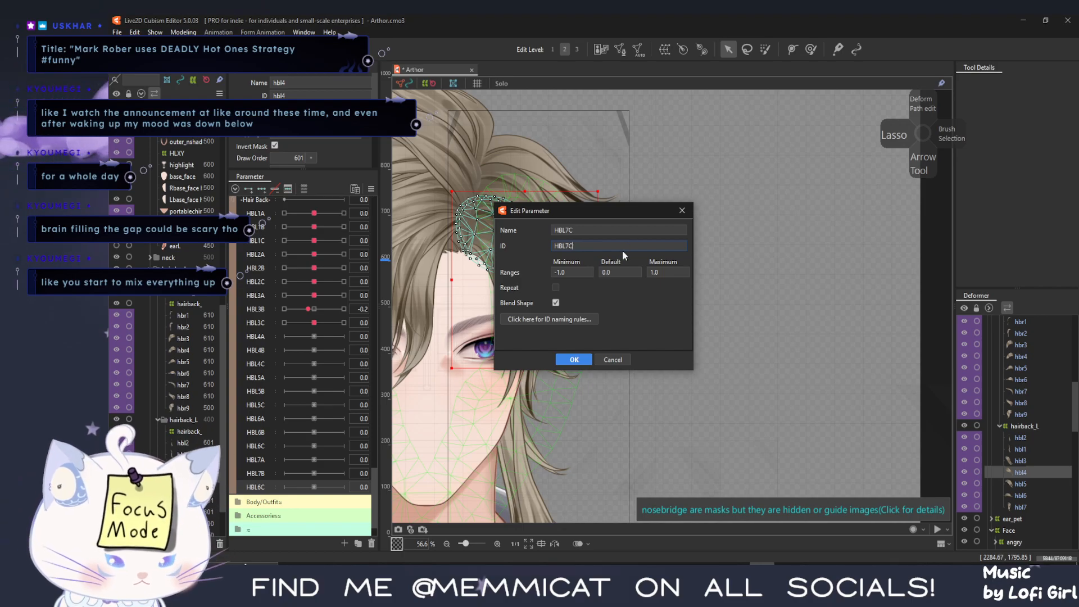
left_click(579, 362)
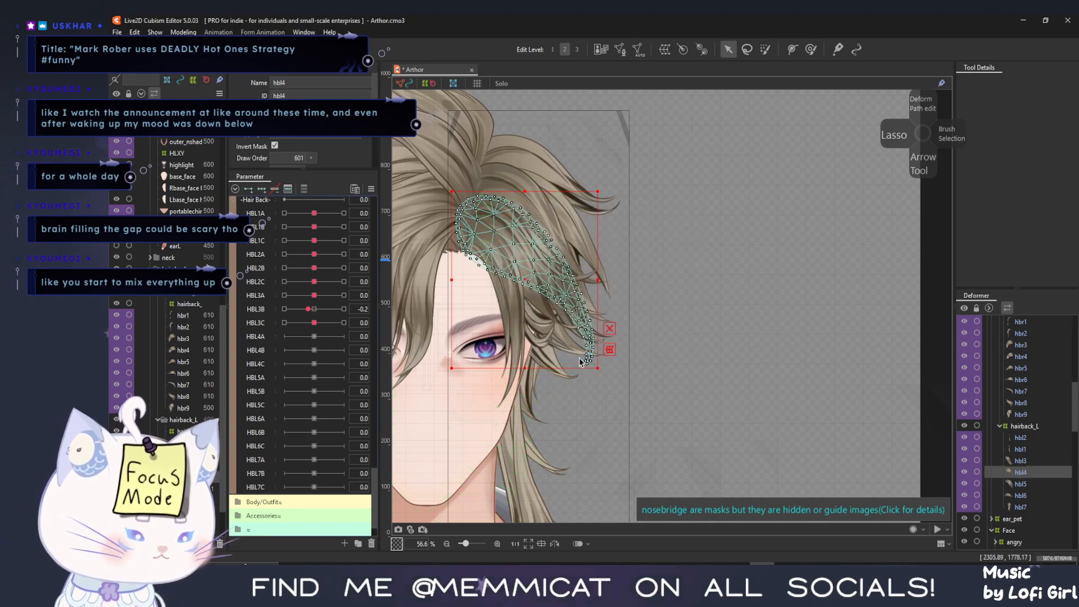
Add three keys to parameters HBL4A, HBL4B and HBL4C for the hbl4 strand
left_click(1020, 484)
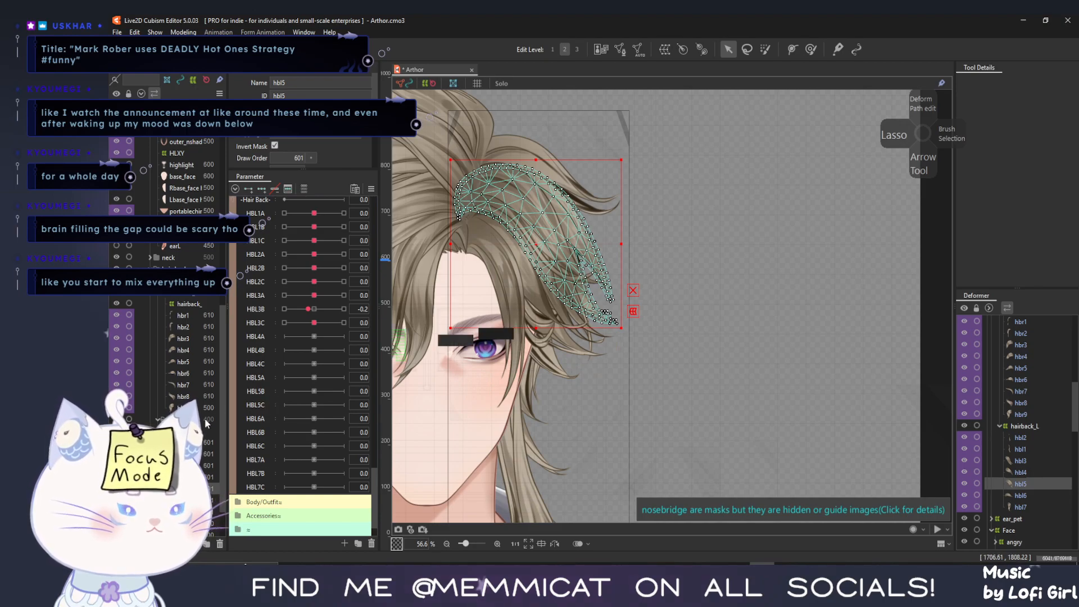
left_click(189, 477)
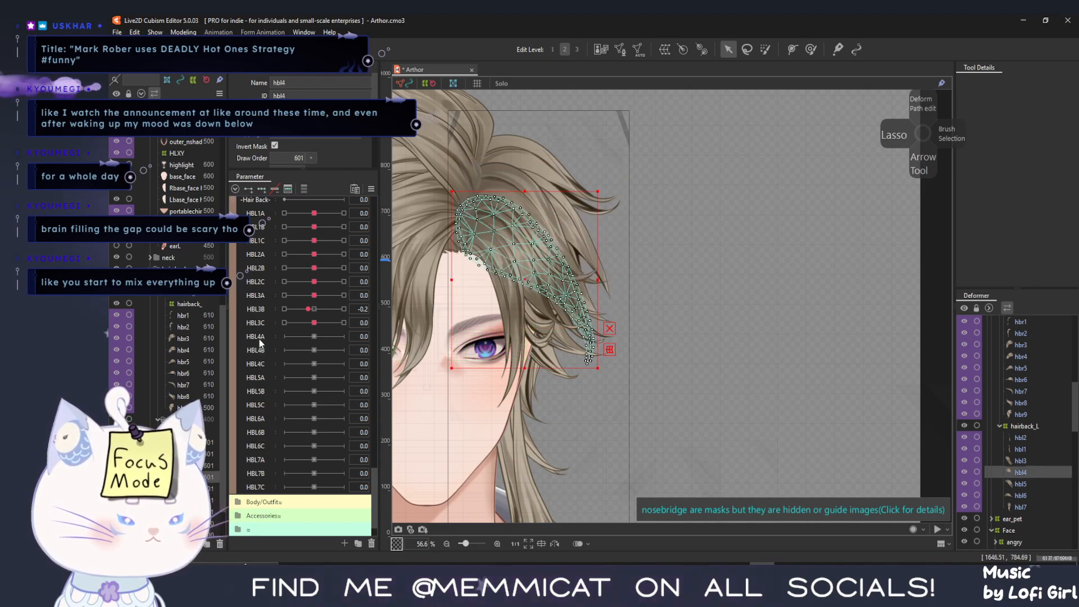
left_click(260, 337)
left_click(256, 364, "shift")
left_click(260, 189)
Add three keys to parameters HBL5A, HBL5B and HBL5C for the hbl5 strand
left_click(188, 465)
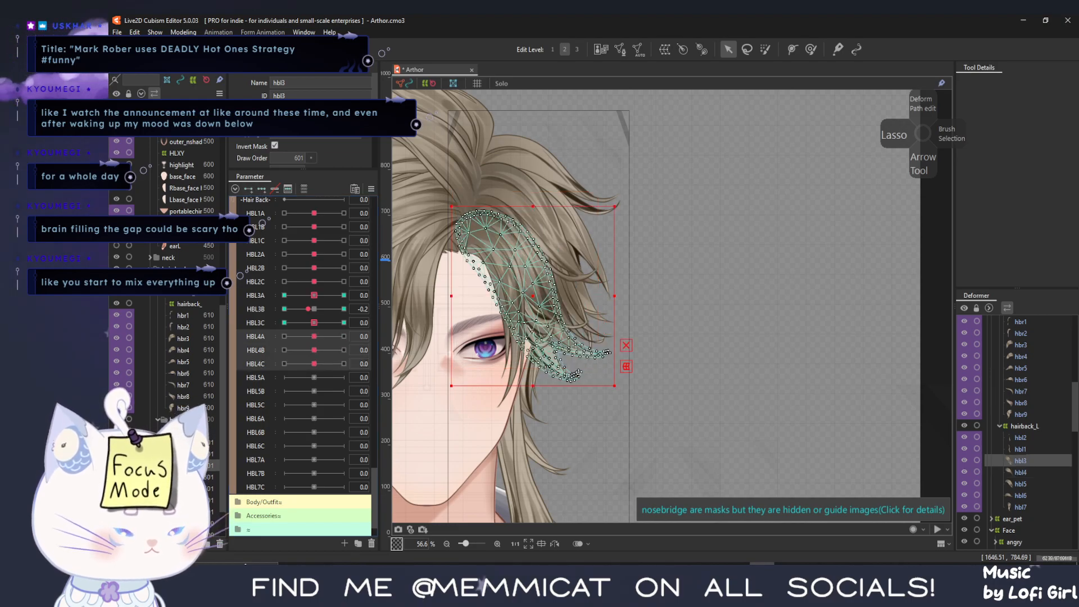
left_click(189, 488)
left_click(258, 380)
left_click(261, 405, "shift")
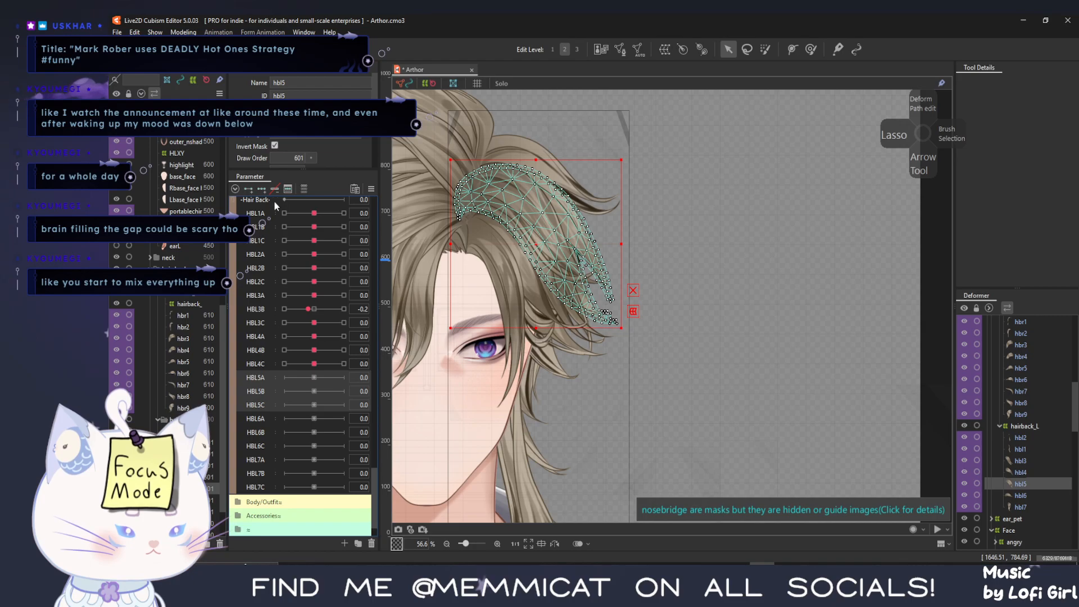
Add three keys to parameters HBL6A, HBL6B and HBL6C for the hbl6 strand
left_click(184, 500)
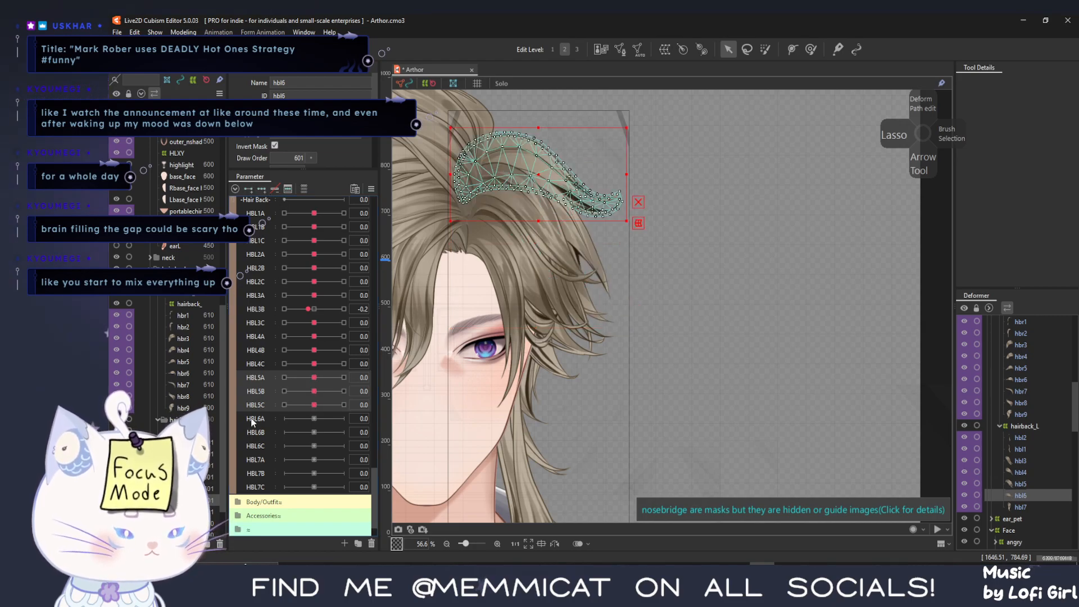
left_click(250, 419)
left_click(253, 446, "shift")
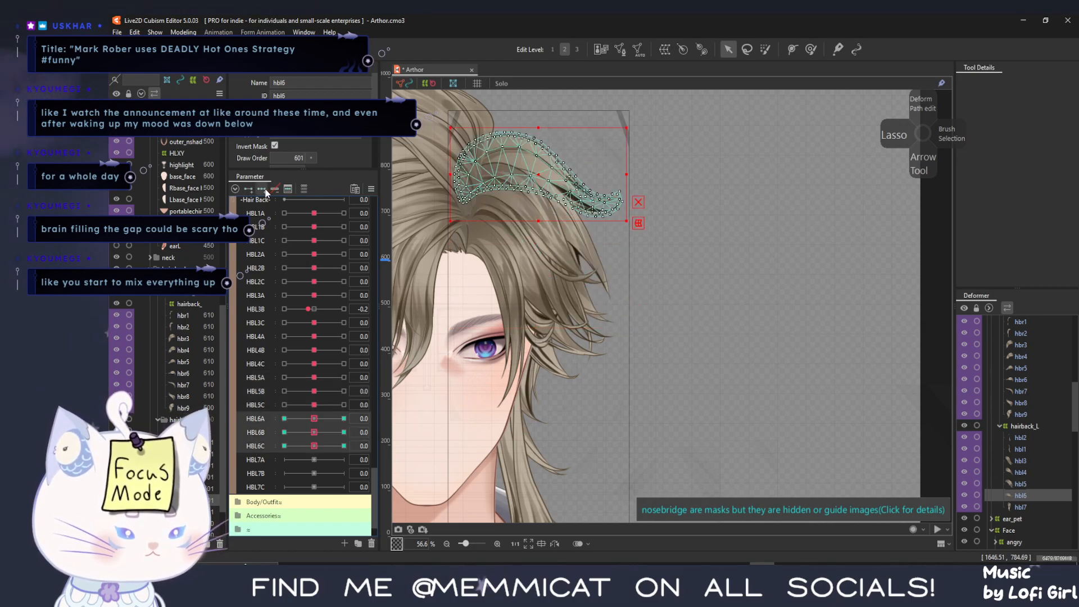
Add three keys to parameters HBL7A, HBL7B and HBL7C for the hbl7 strand
left_click(255, 460)
left_click(262, 460)
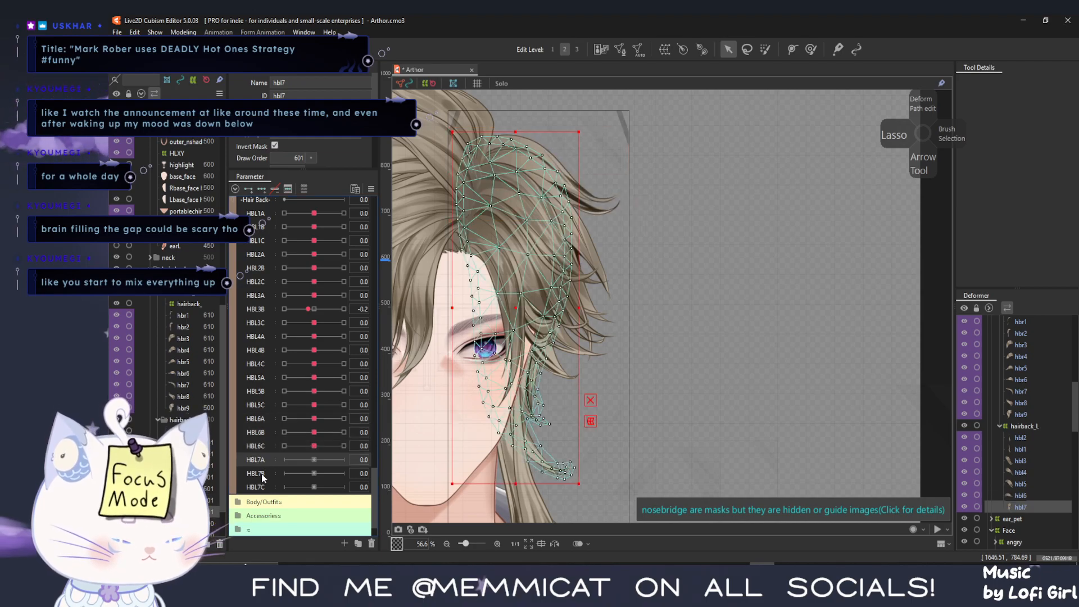
left_click(261, 488, "shift")
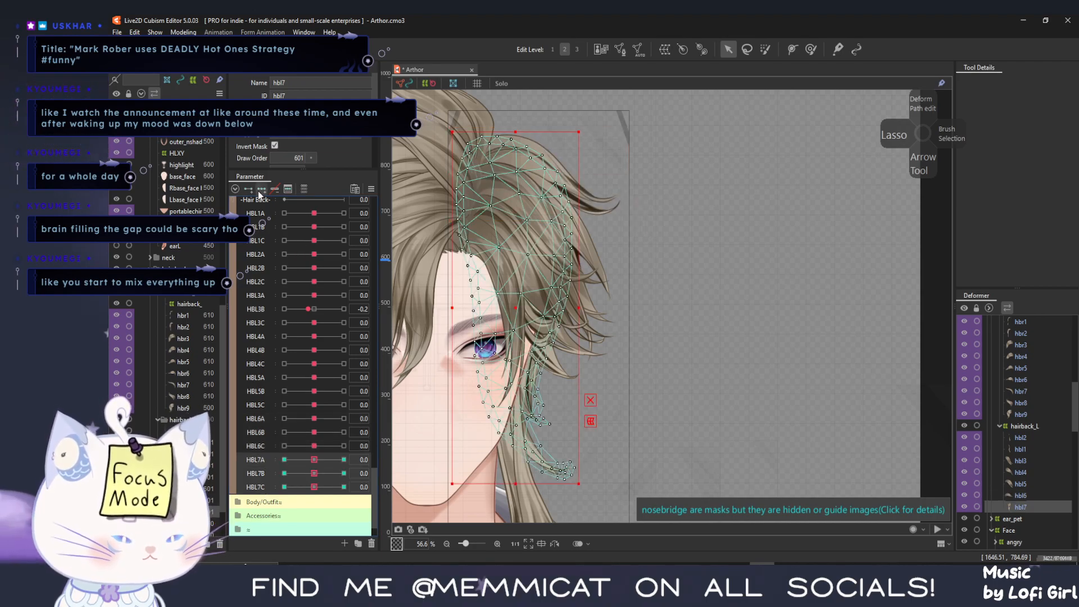
Reset HBL3B to 0.0 and brush-select the hbl4 strand's mesh from its middle down to the tip
left_click(184, 466)
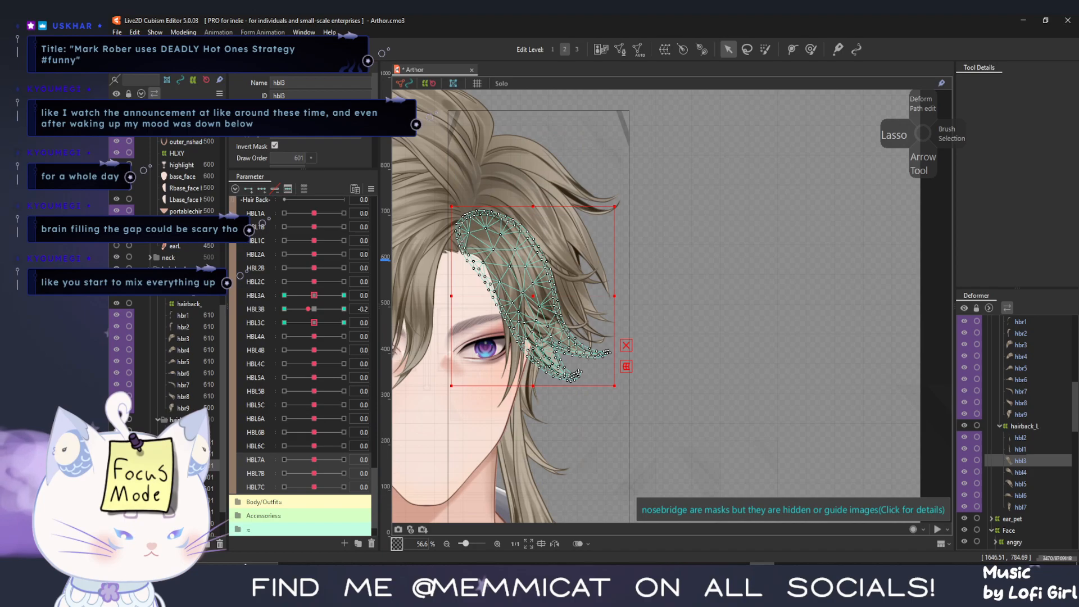
left_click(314, 310)
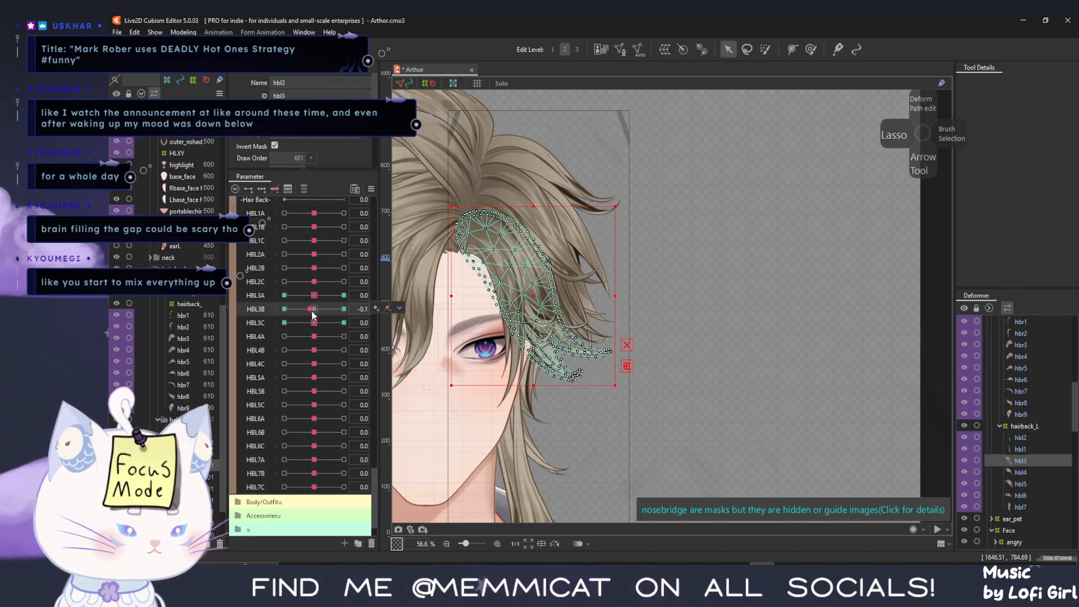
left_click(184, 477)
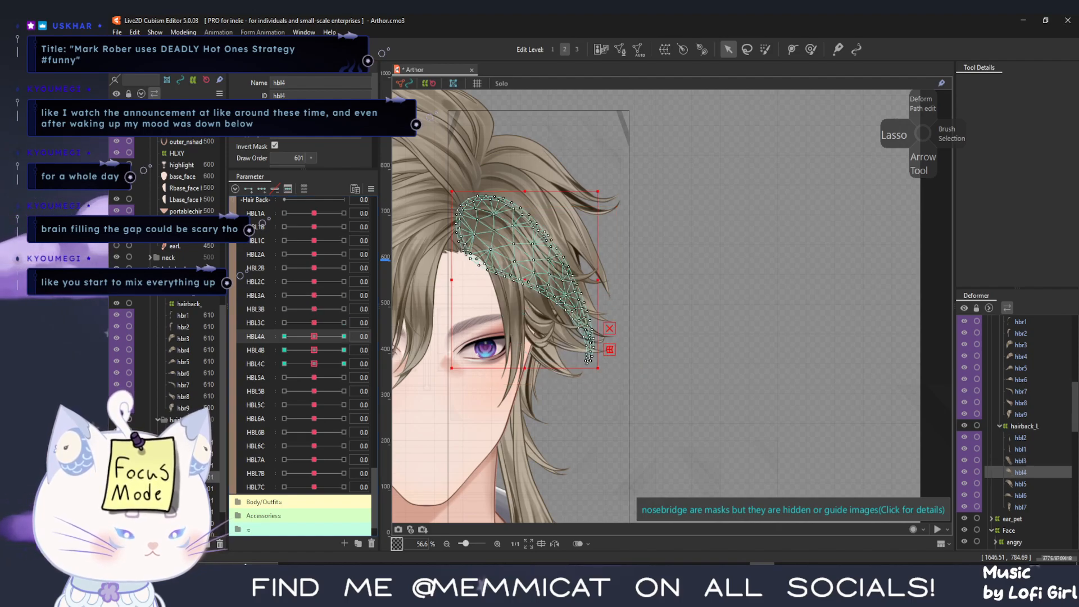
key("b")
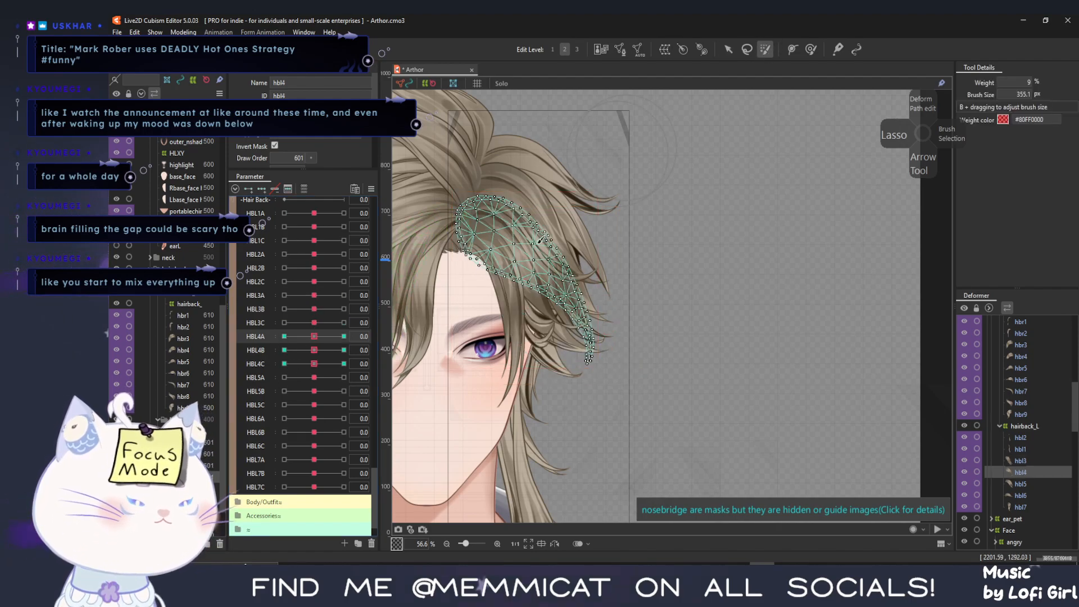
mouse_move(544, 245)
left_mouse_down()
mouse_move(529, 261)
mouse_move(543, 236)
left_mouse_up()
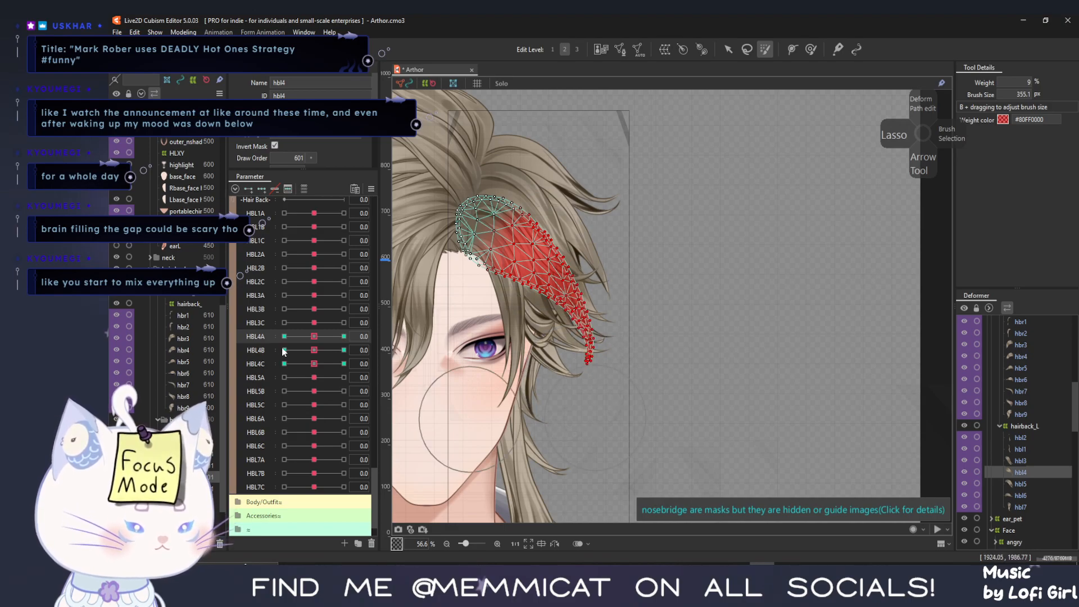
At HBL4A -1.0, bend the selected part of hbl4 toward the face with a temporary deform path
left_click(245, 342)
key("ctrl+t")
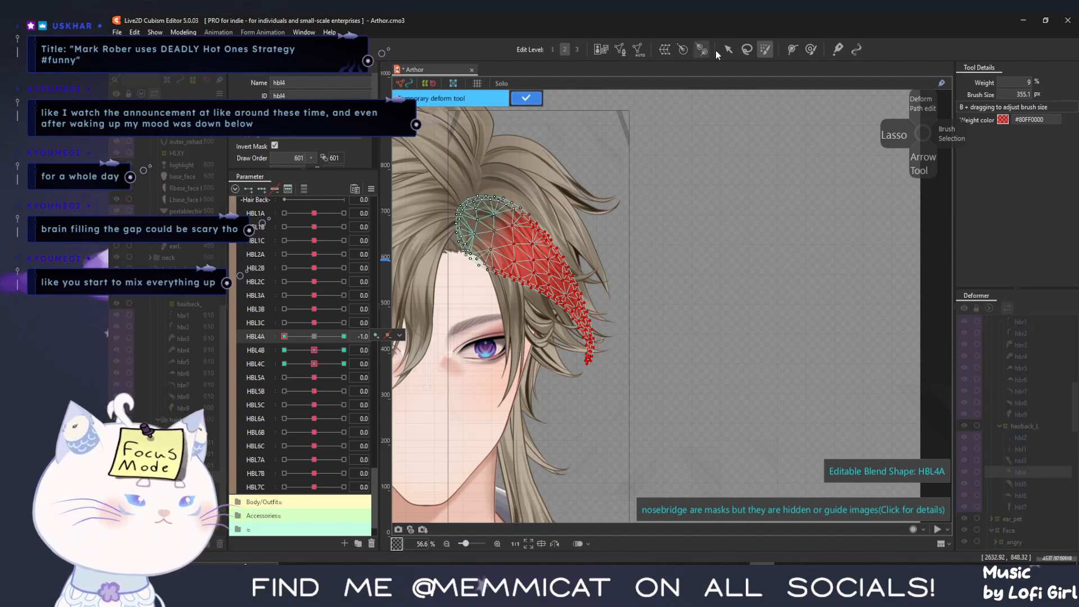
left_click(728, 50)
left_click(480, 218)
left_click(615, 384)
left_click_drag(614, 387, 572, 402)
left_click(344, 336)
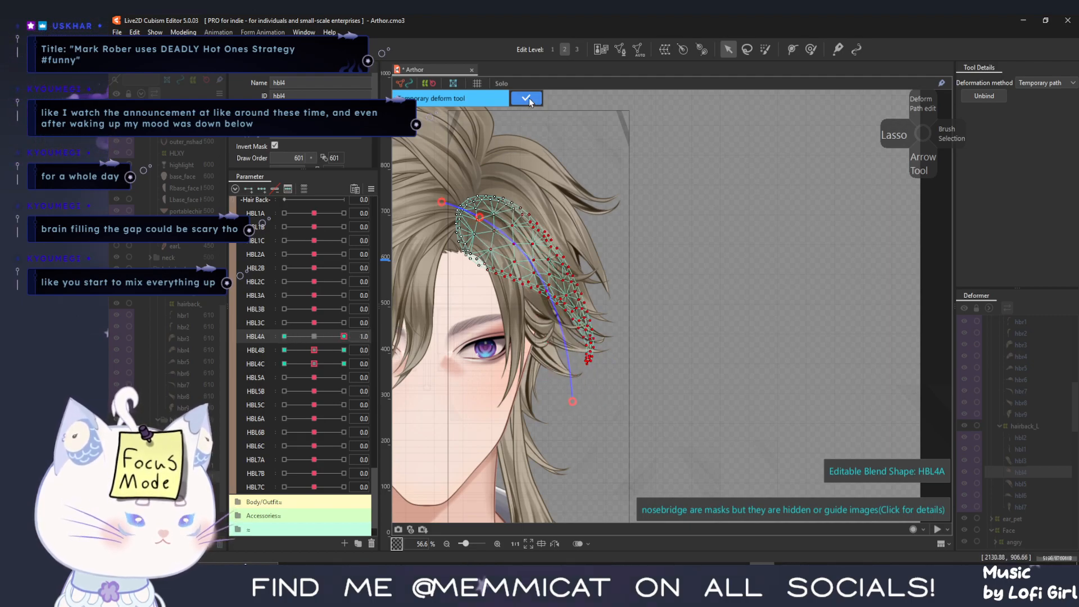
left_click(526, 99)
At HBL4A 1.0, bend hbl4 outward away from the face with a temporary deform path, and return HBL4A to 0.0
left_click(316, 336)
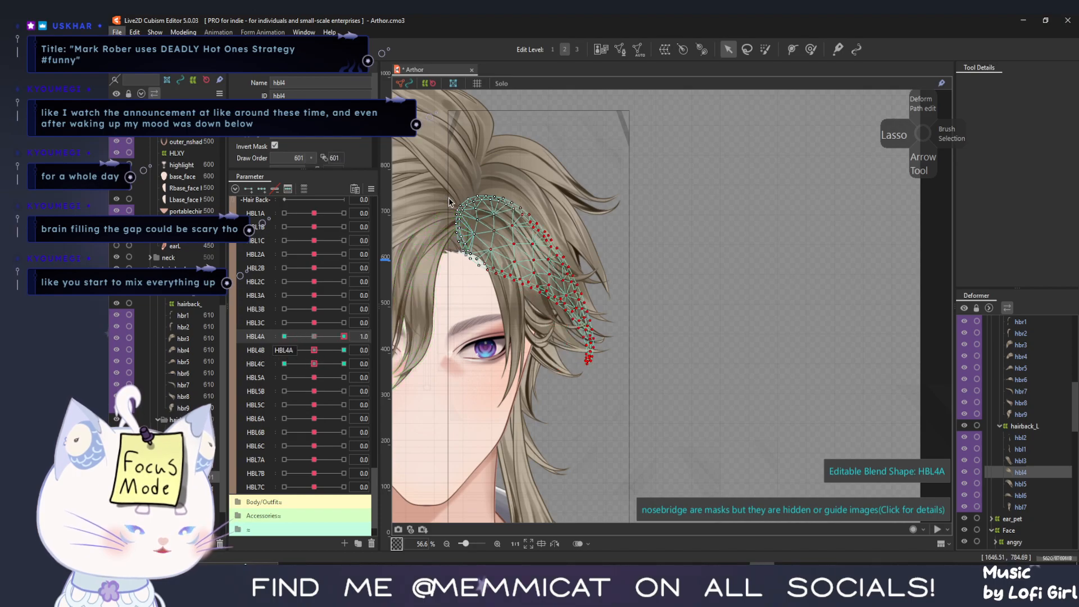
key("alt+p")
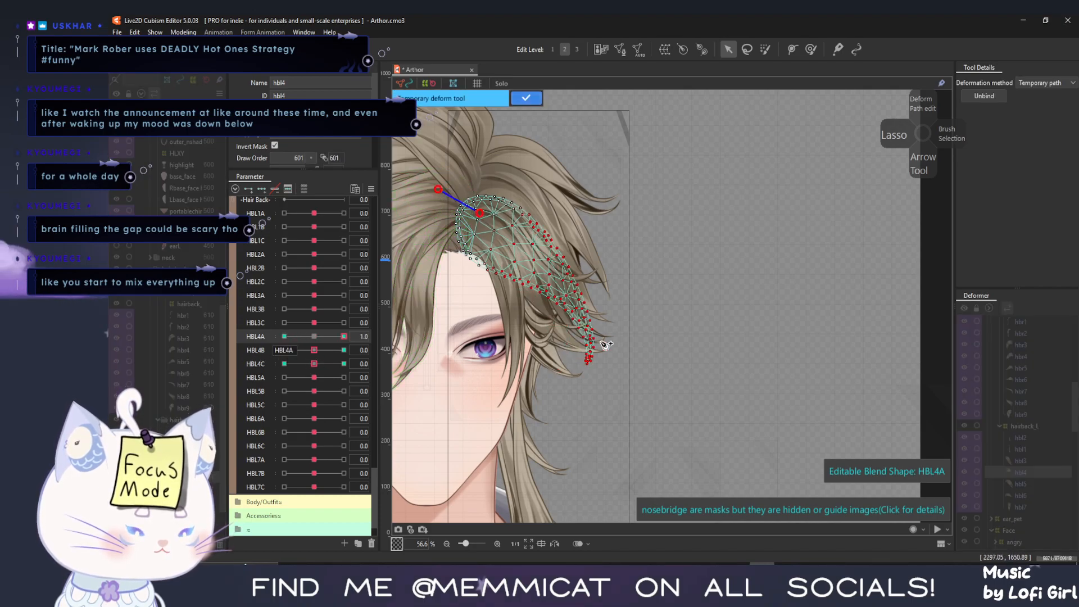
left_click(610, 378)
left_click_drag(609, 378, 648, 312)
left_click_drag(340, 337, 313, 335)
left_click(527, 101)
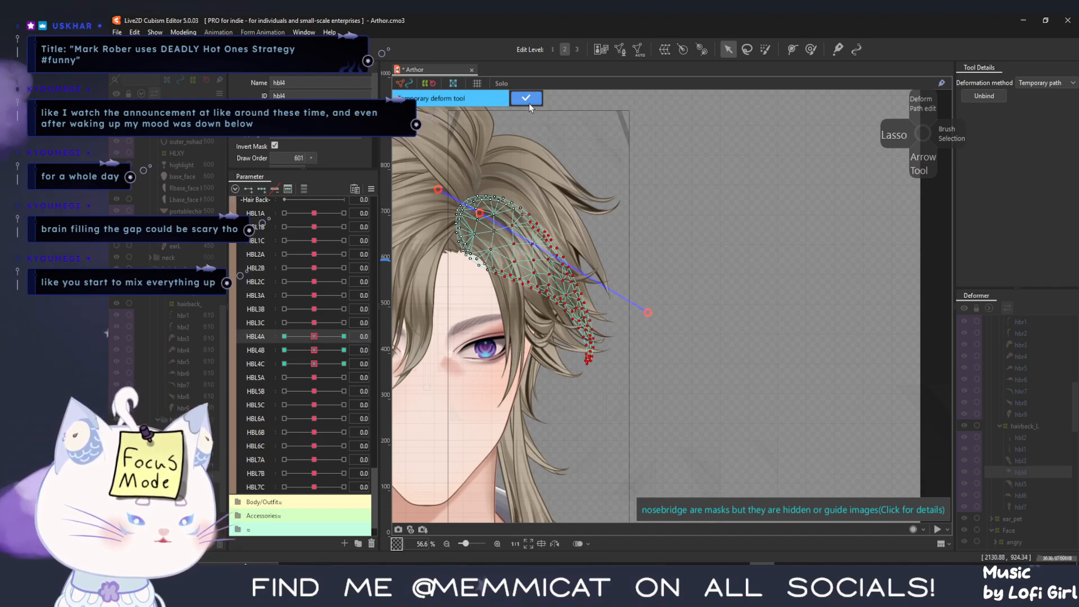
Brush-select only the lower half of hbl4 and bend it toward the face with a temporary path at HBL4B -1.0
left_click(268, 351)
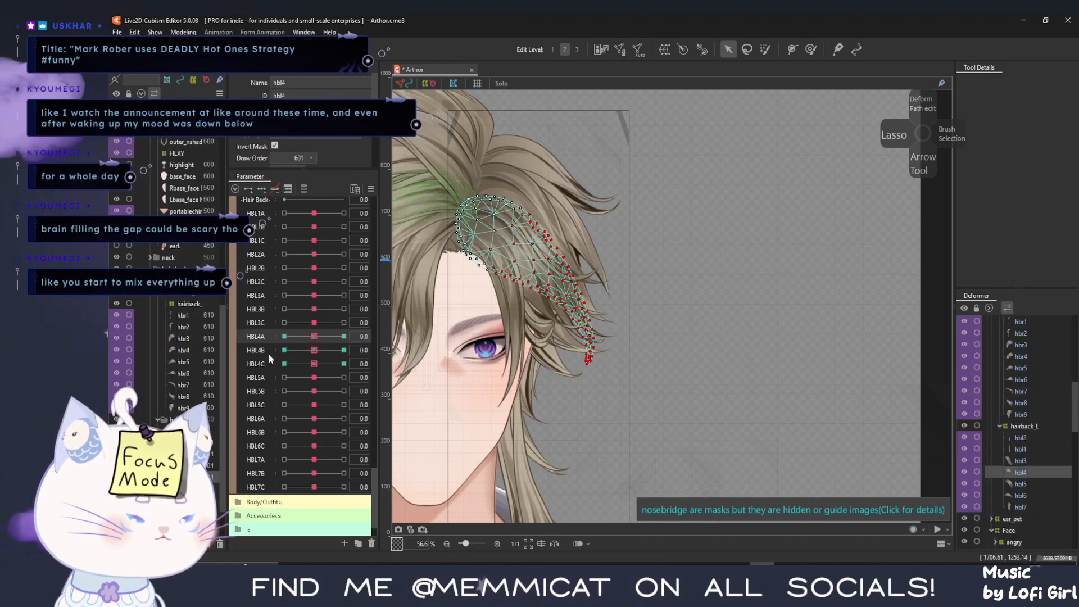
left_click(765, 50)
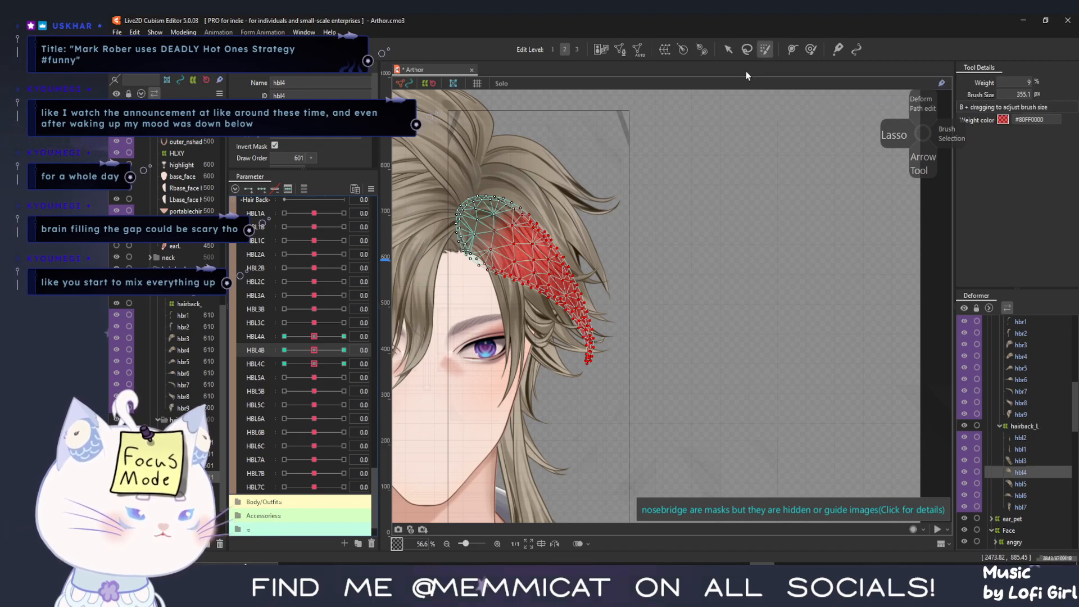
left_click_drag(598, 287, 569, 304)
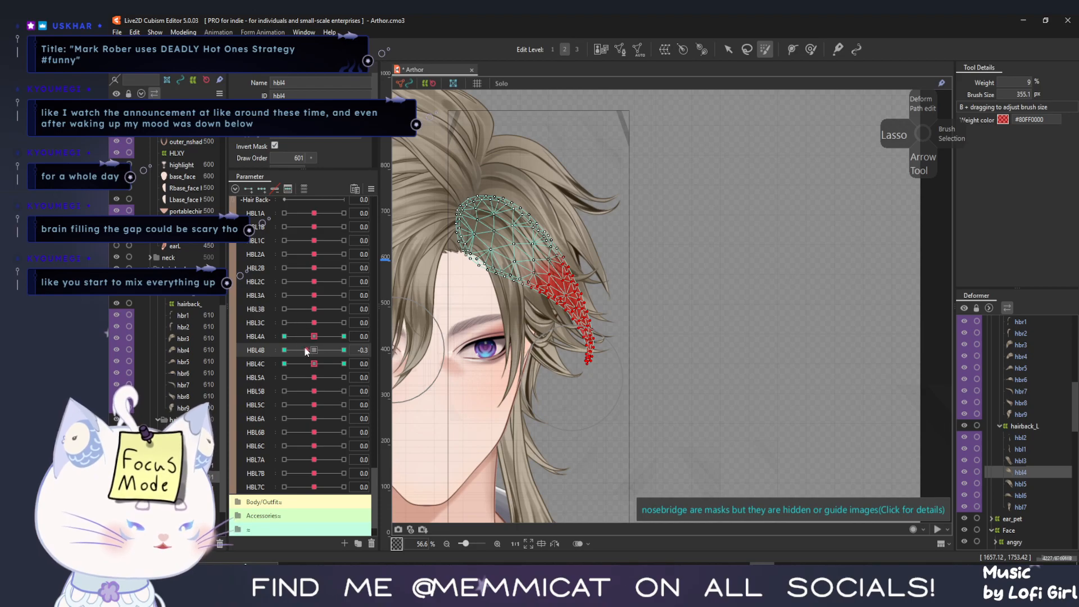
left_click_drag(306, 351, 284, 350)
left_click(728, 50)
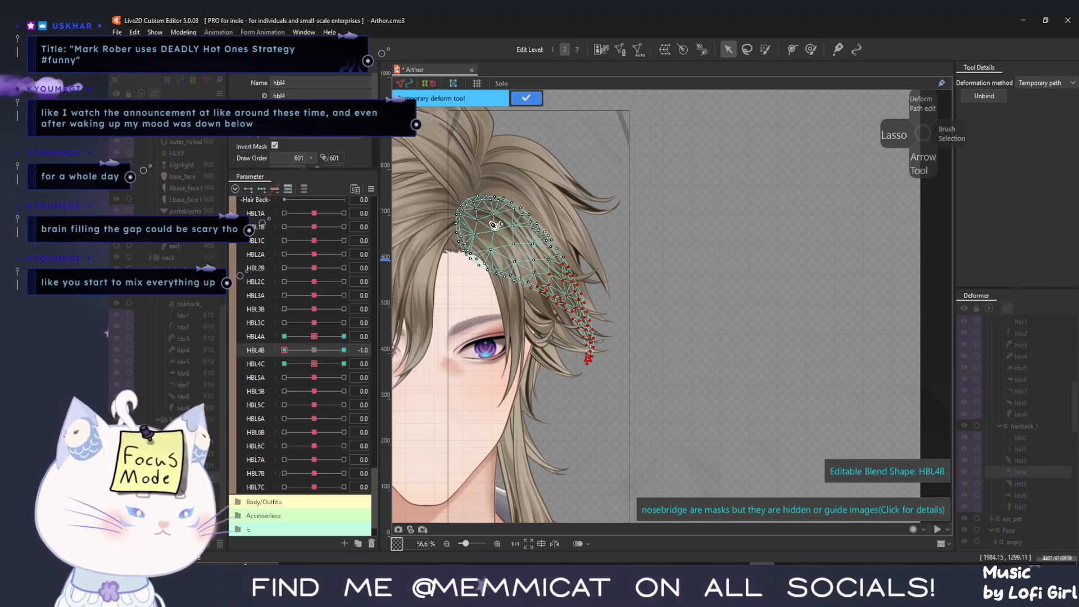
left_click(528, 256)
left_click(590, 389)
left_click_drag(590, 389, 548, 394)
left_click_drag(284, 351, 343, 350)
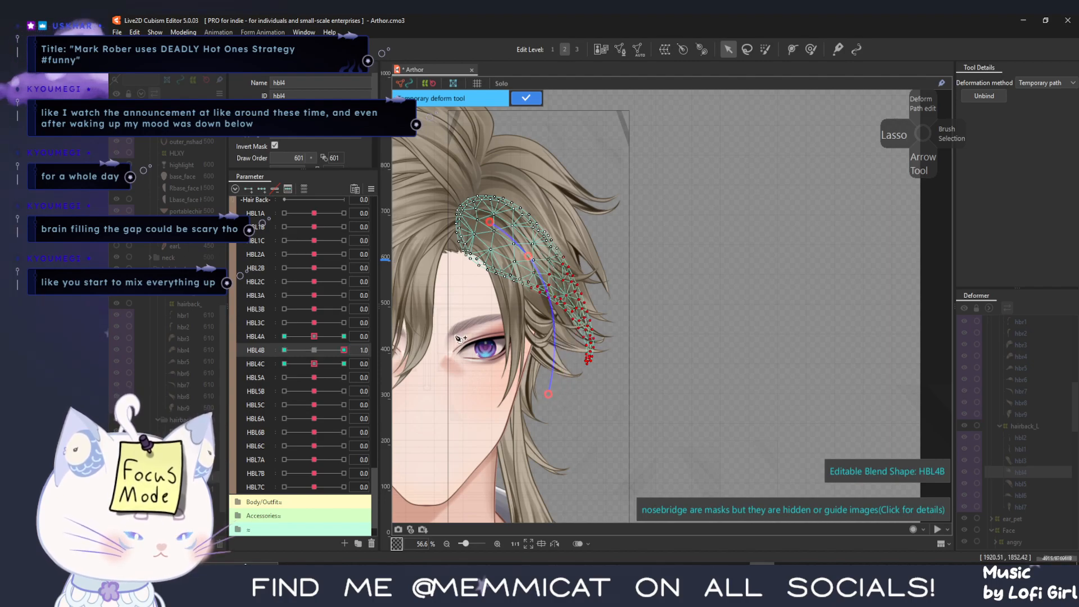
left_click(525, 98)
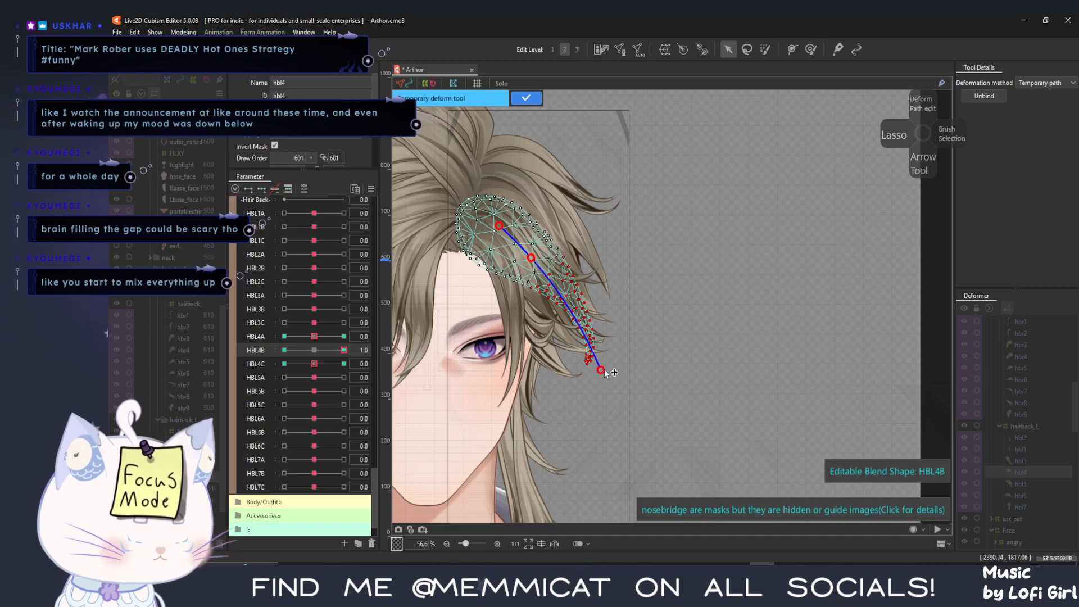
At HBL4B 1.0, bend the lower half of hbl4 outward with the temporary path, and return HBL4B to 0.0
left_click_drag(607, 372, 646, 320)
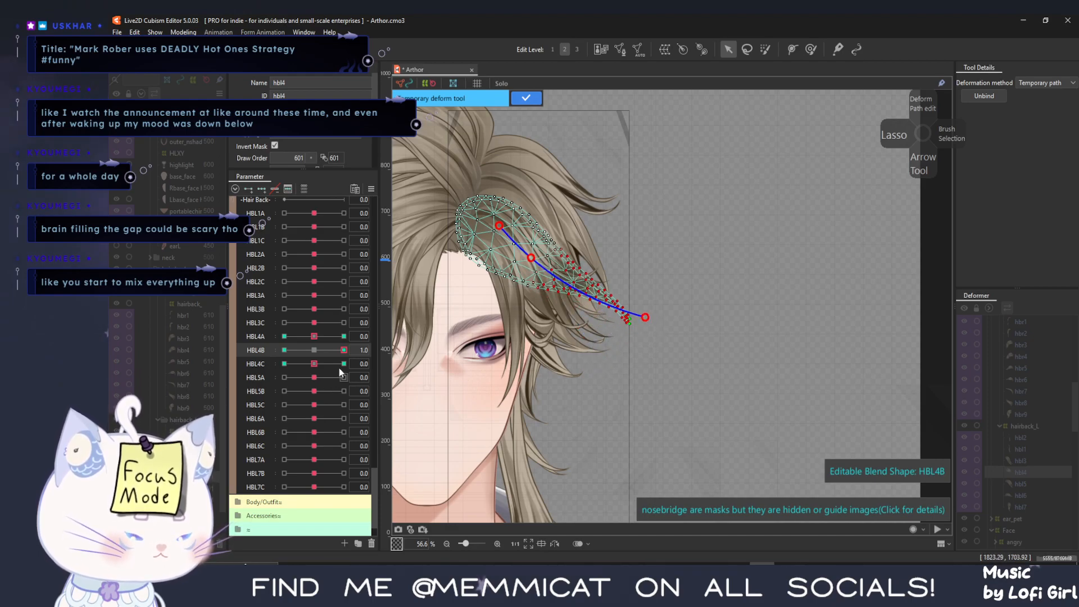
left_click_drag(343, 351, 314, 350)
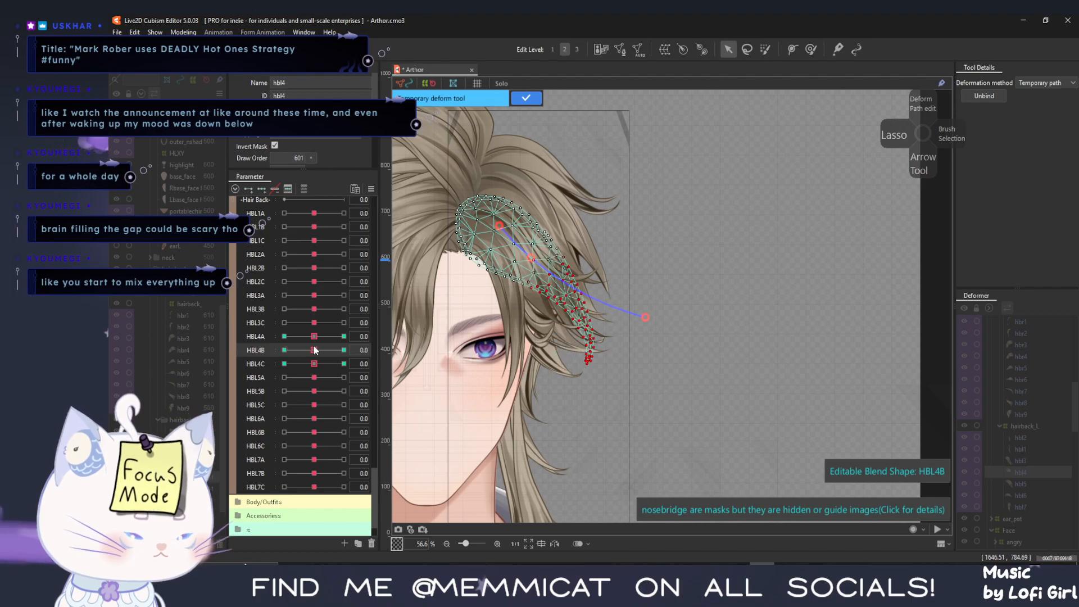
left_click(526, 98)
Brush-select only the tip of hbl4 and bend it toward the face with a temporary deform path at HBL4C -1.0
left_click(258, 366)
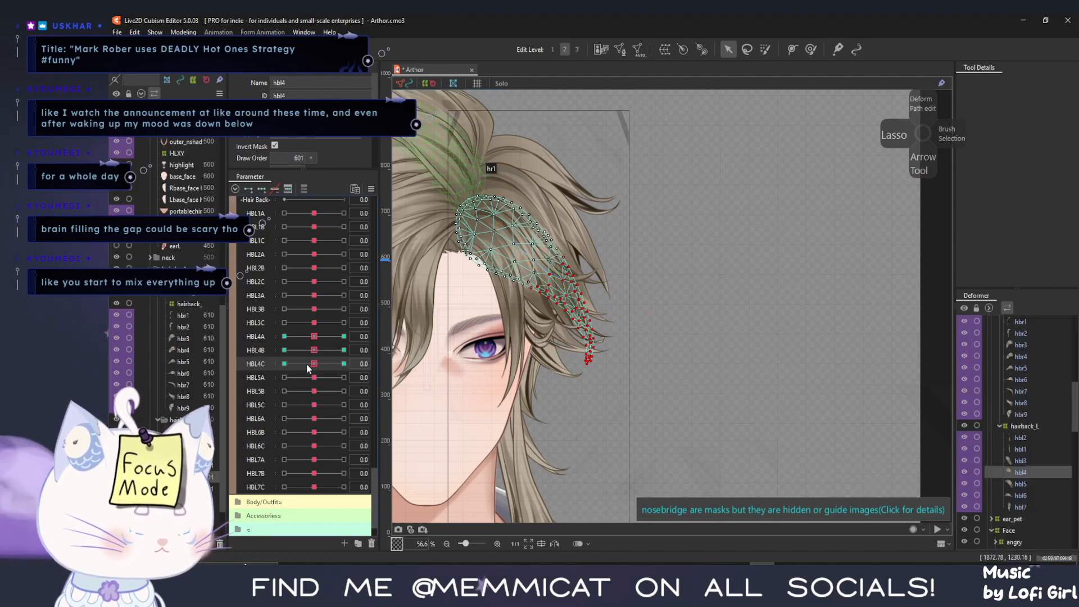
left_click(765, 50)
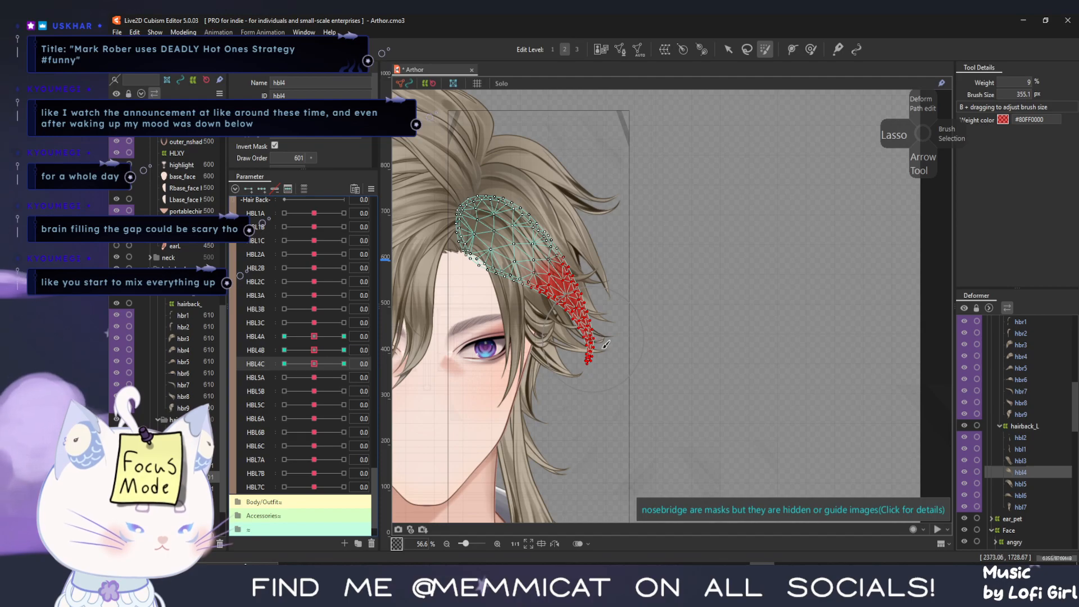
mouse_move(605, 342)
left_mouse_down()
mouse_move(601, 370)
mouse_move(614, 347)
left_mouse_up()
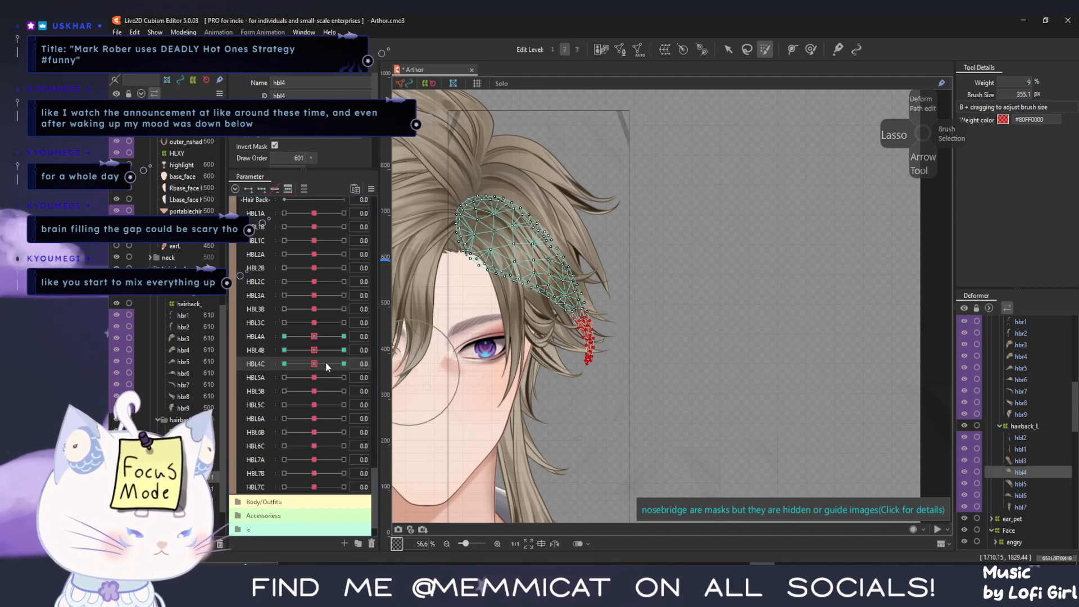
left_click(285, 363)
left_click(729, 49)
key("ctrl+t")
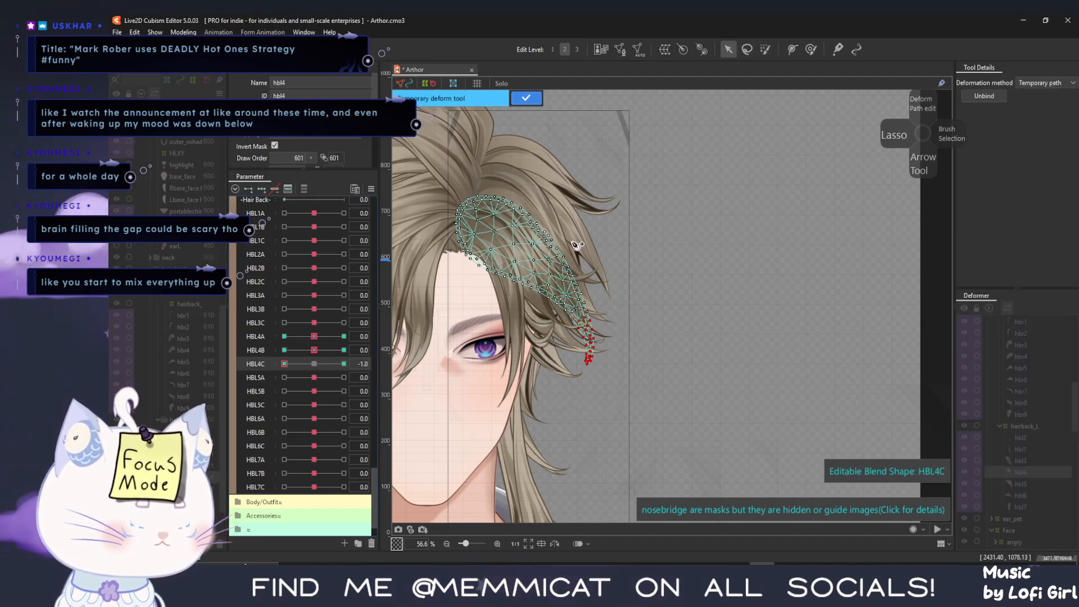
left_click(545, 270)
left_click(571, 299)
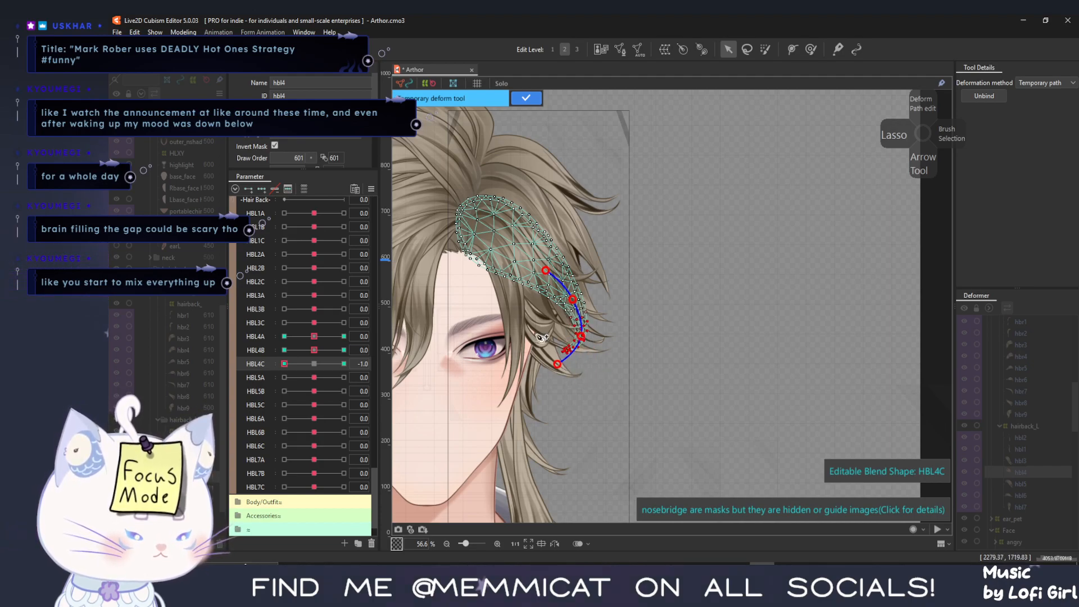
At HBL4C 1.0, bend the tip of hbl4 outward away from the face with a temporary path, and return HBL4C to 0.0
left_click(343, 363)
left_click(565, 291)
left_click(592, 378)
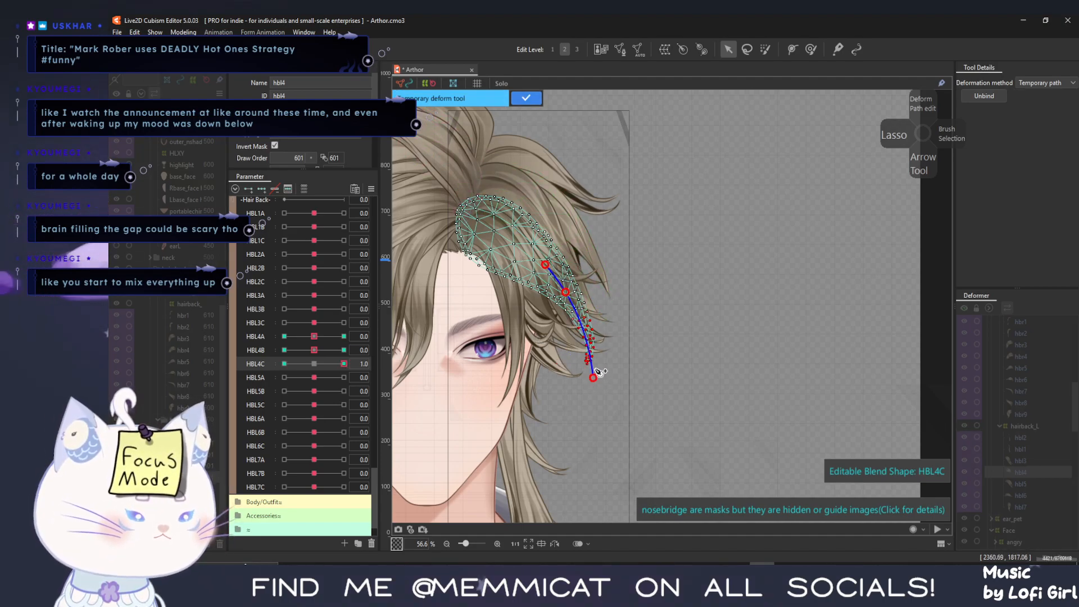
left_click_drag(599, 330, 593, 332)
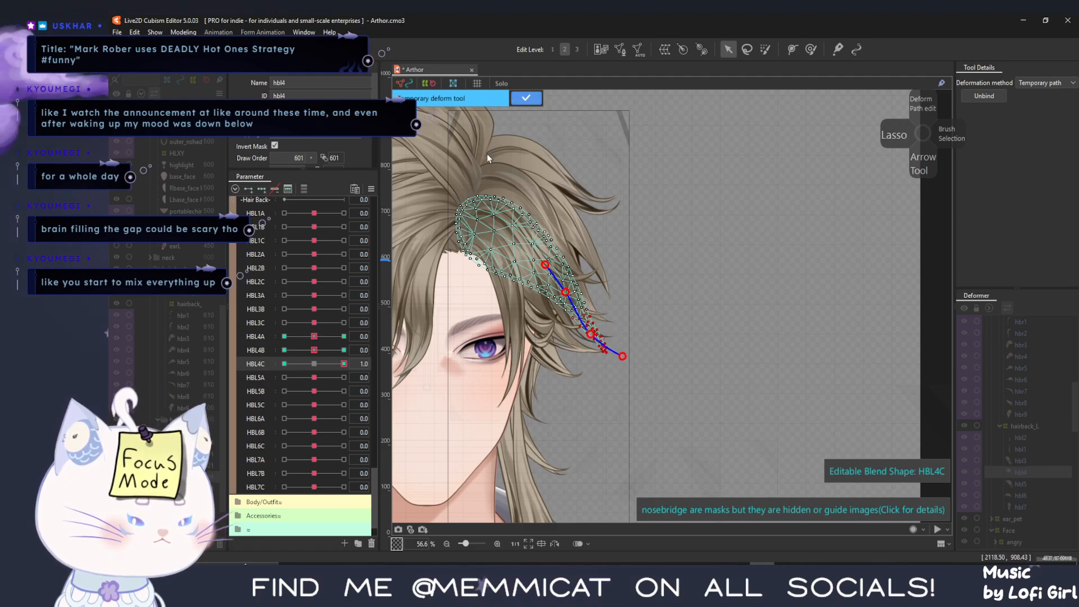
key("Return")
double_click(250, 360)
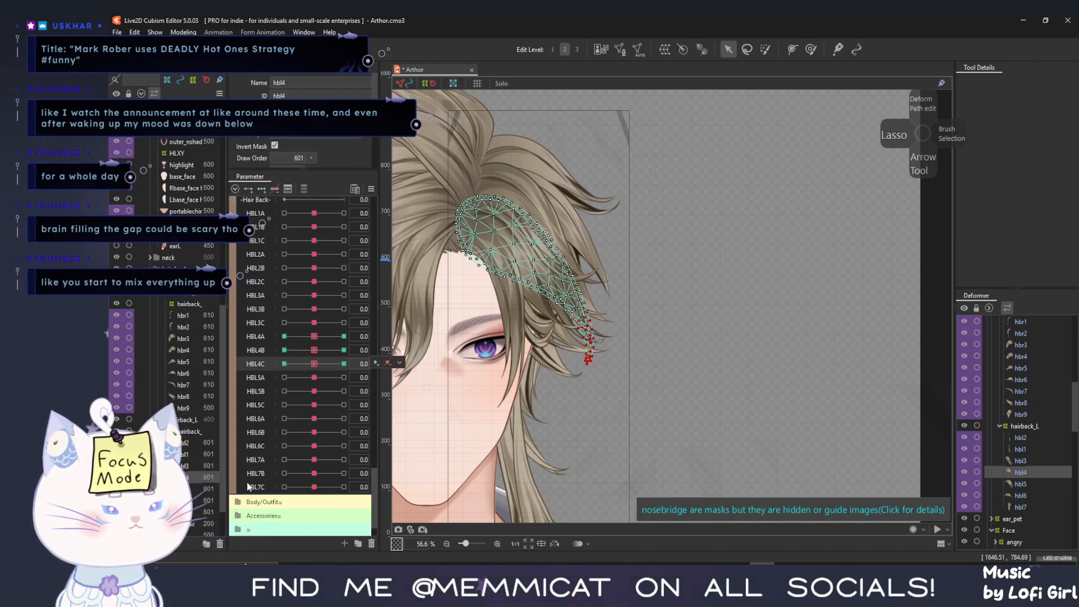
Brush-select hbl5 except its root and bend it toward the face with a temporary deform path at HBL5A -1.0
left_click(1020, 483)
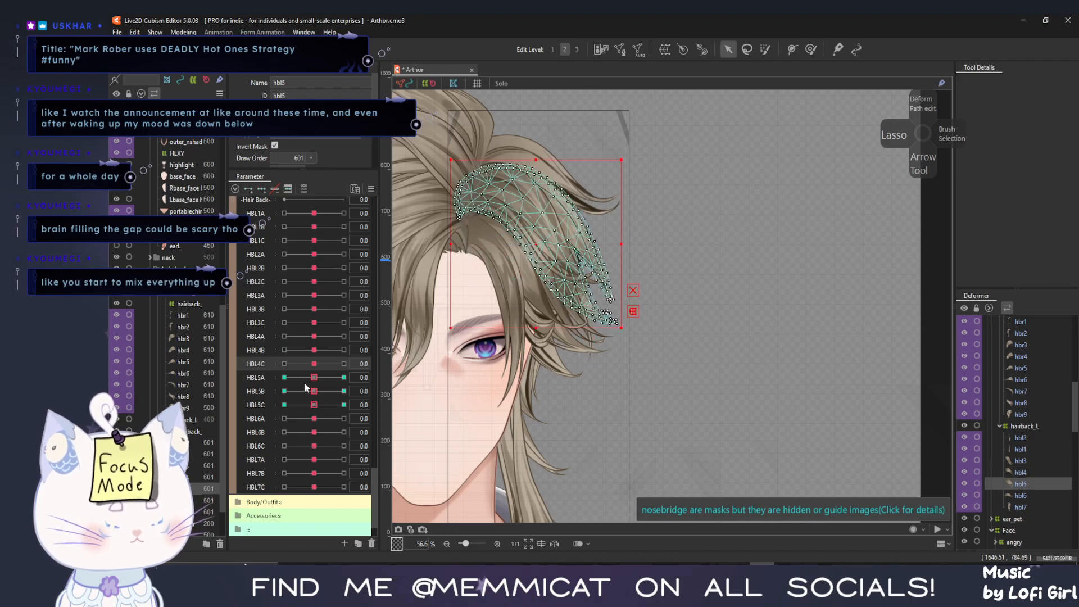
left_click(266, 379)
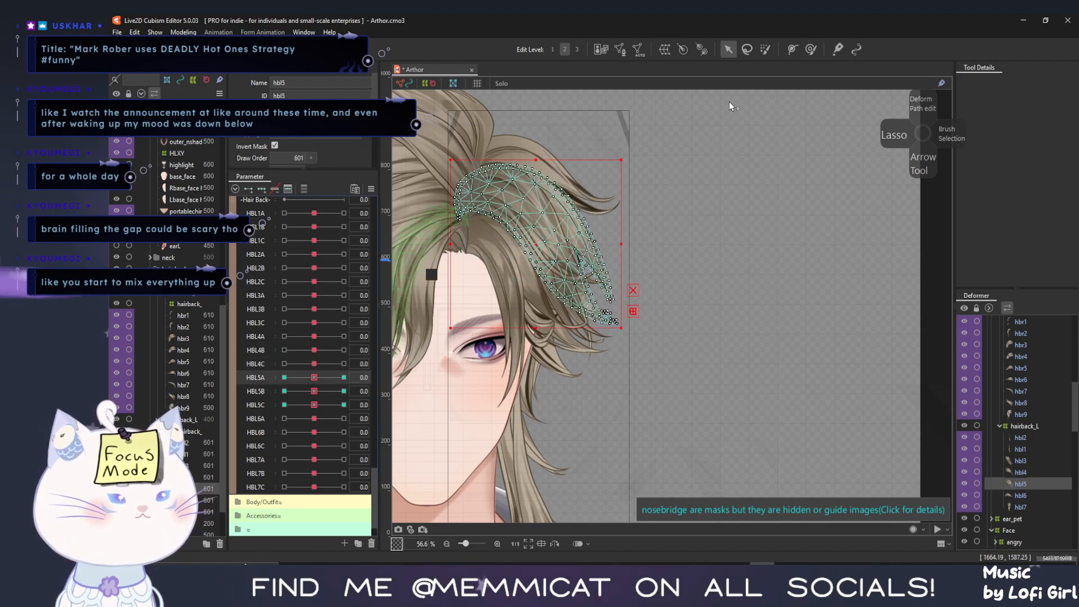
left_click(763, 49)
left_click_drag(584, 180, 616, 253)
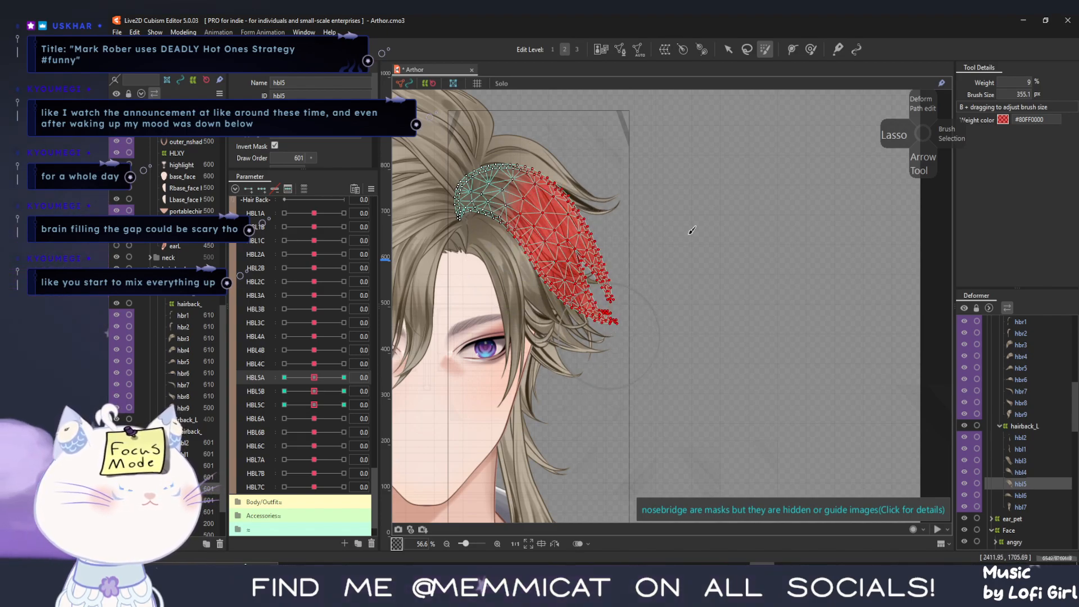
left_click(728, 49)
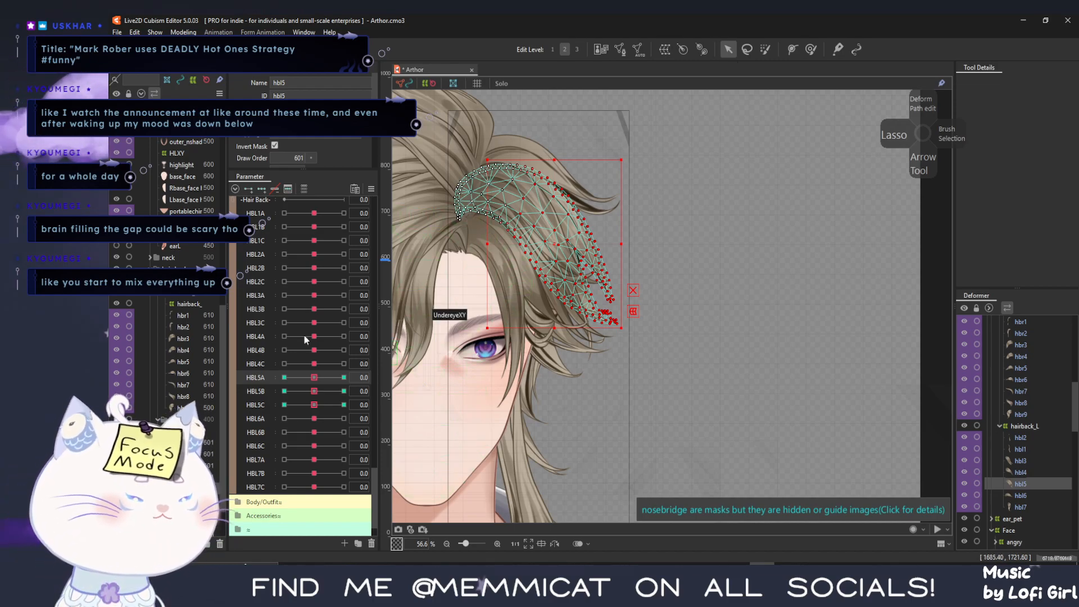
left_click(285, 377)
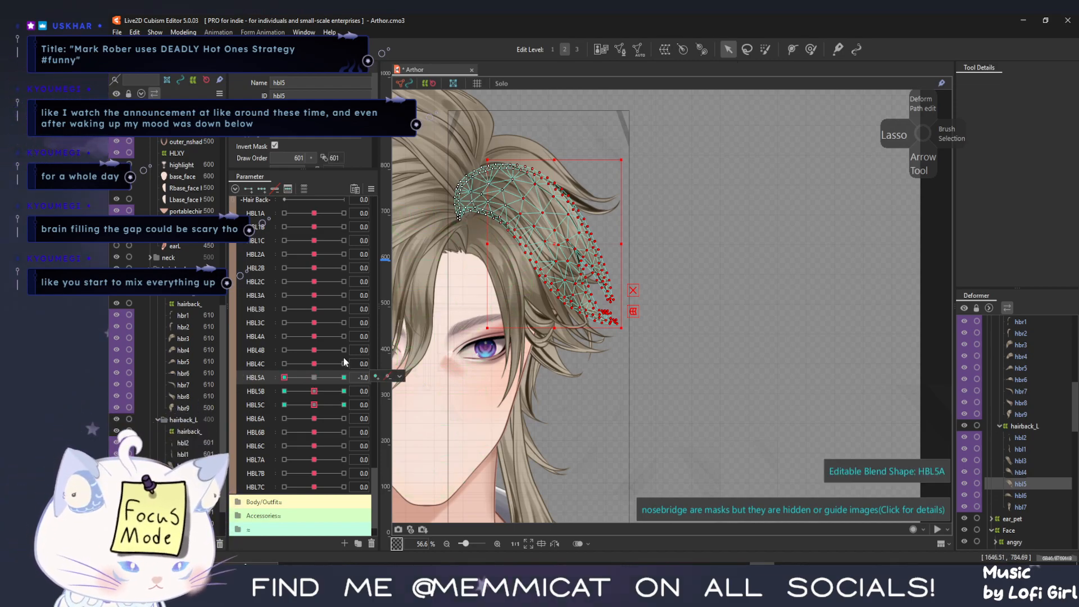
key("ctrl+t")
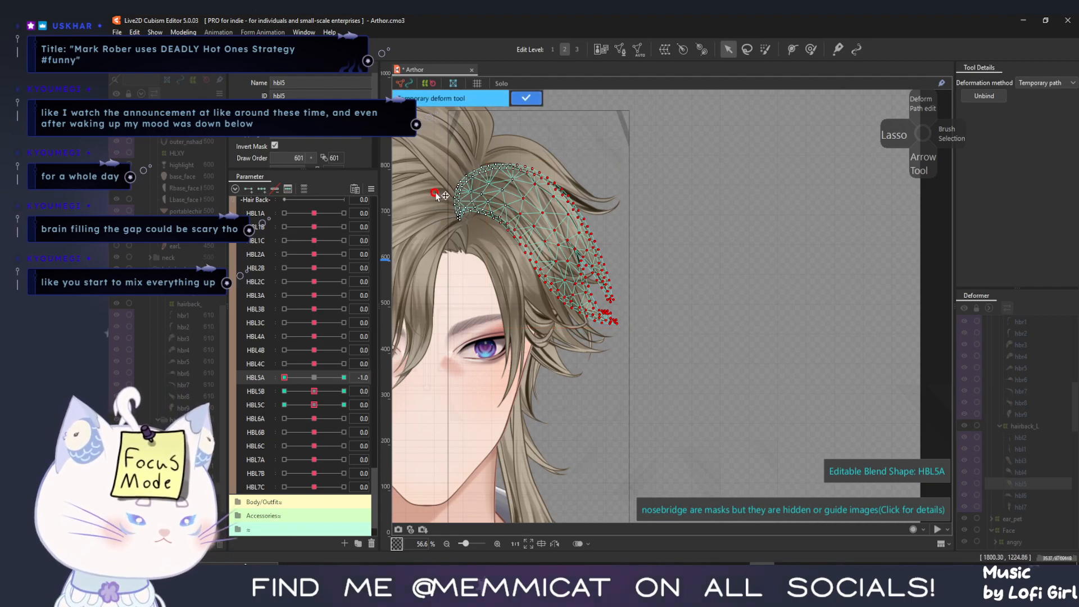
left_click_drag(635, 342, 611, 362)
At HBL5A 1.0, bend the selected part of hbl5 outward away from the face with a temporary path, and return HBL5A to 0.0
left_click(344, 377)
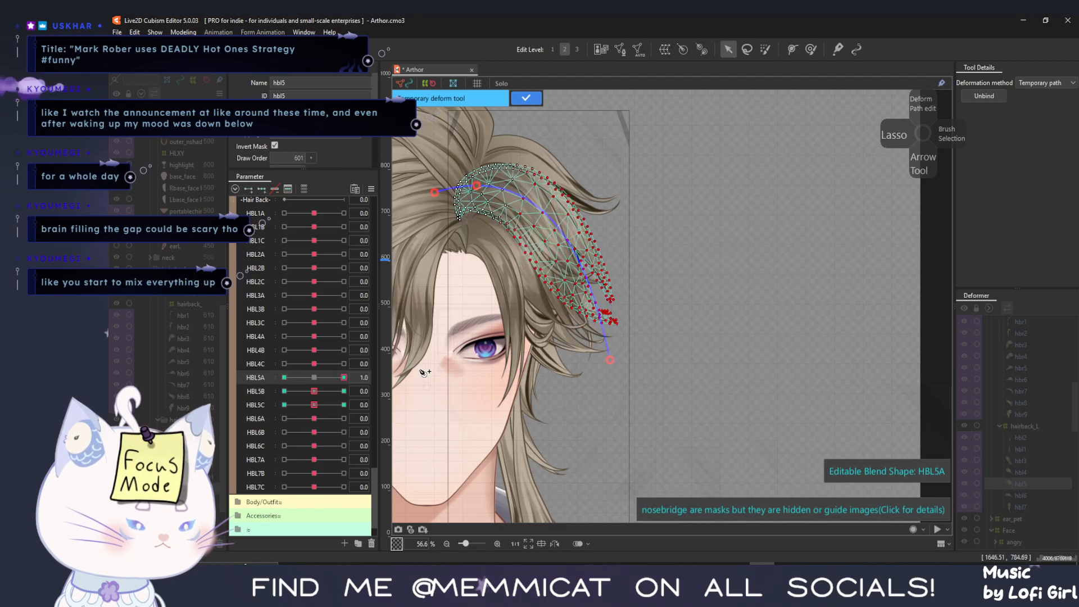
left_click(522, 100)
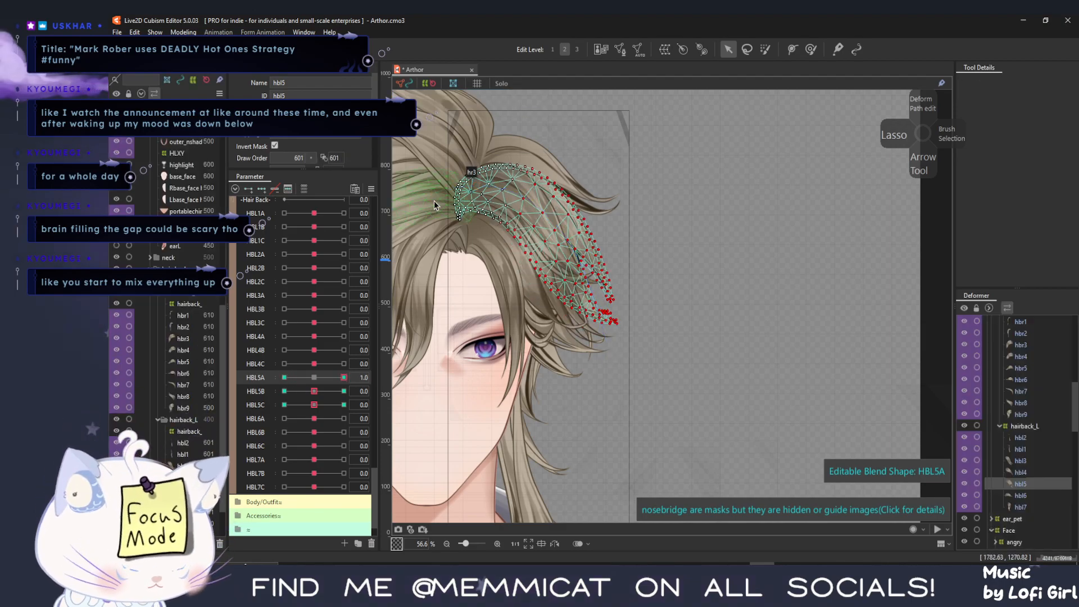
left_click(427, 205)
left_click(478, 184)
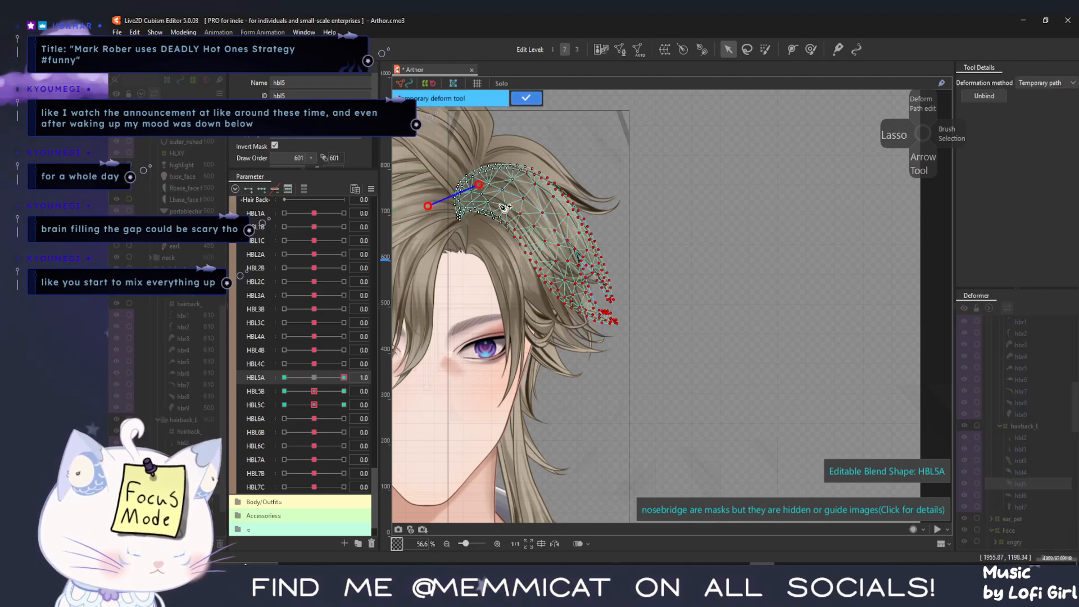
left_click(646, 336)
left_click_drag(647, 336, 677, 287)
mouse_move(327, 379)
left_mouse_down()
mouse_move(263, 385)
mouse_move(346, 377)
mouse_move(305, 377)
mouse_move(314, 377)
left_mouse_up()
left_click(526, 98)
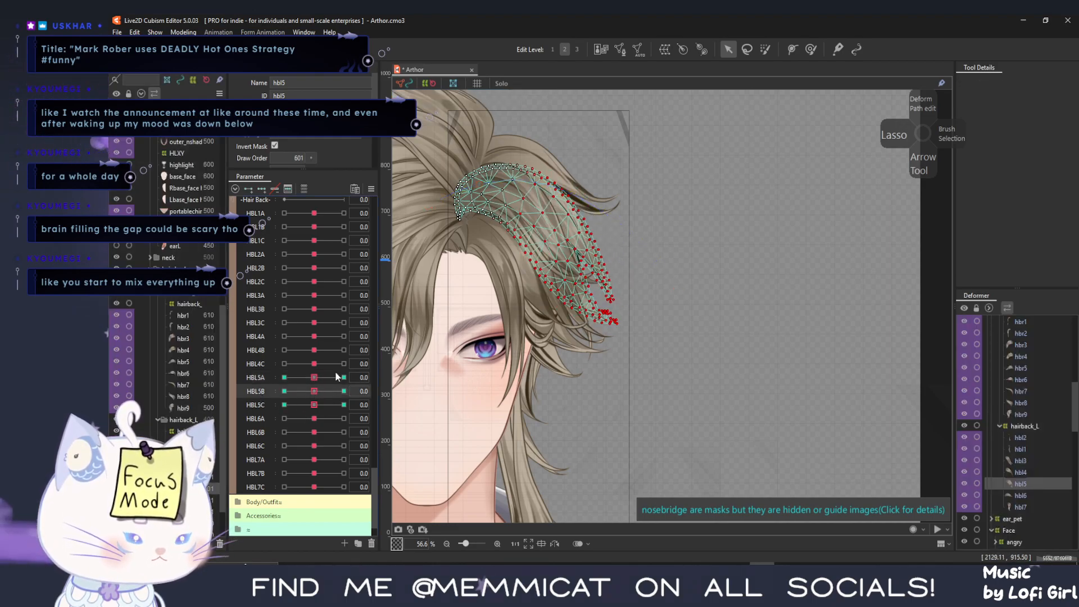
Brush-select only the lower half of hbl5 and bend it toward the face with a temporary path at HBL5B -1.0
left_click(764, 49)
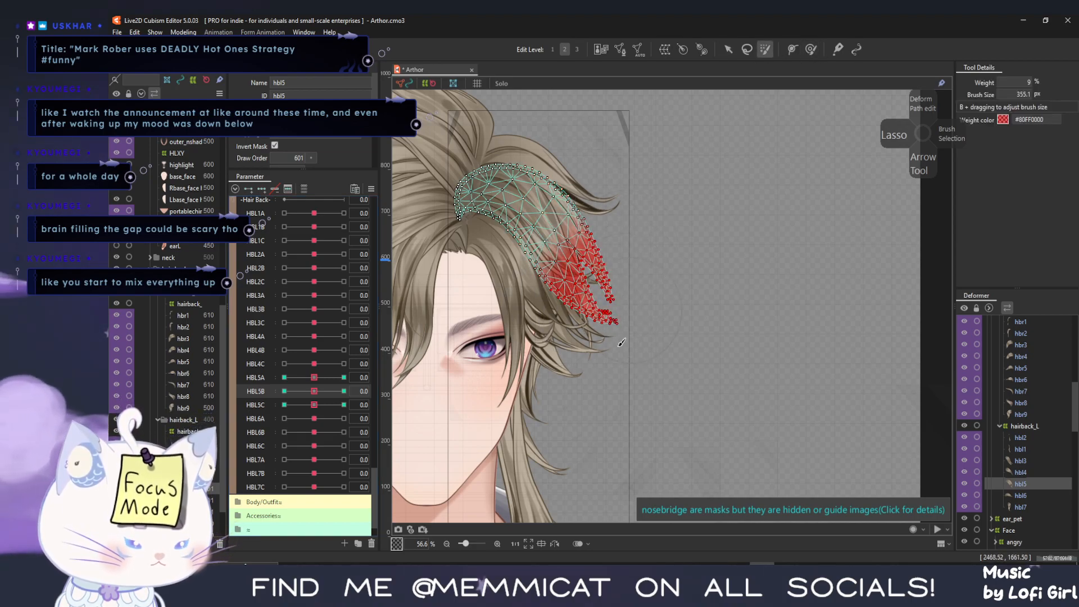
left_click(728, 49)
left_click_drag(294, 390, 236, 398)
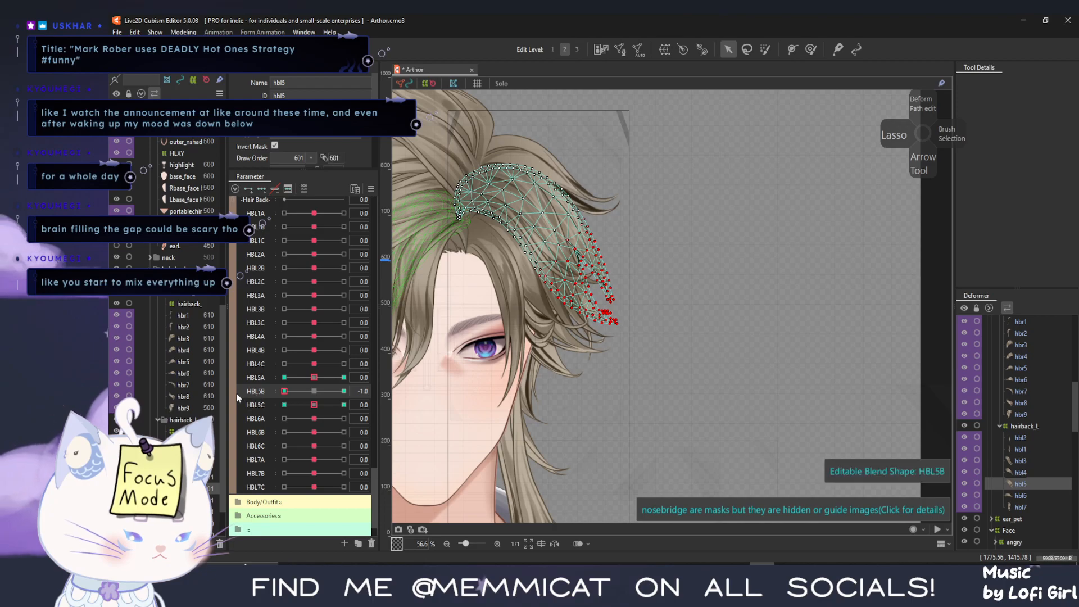
key("t")
left_click(507, 189)
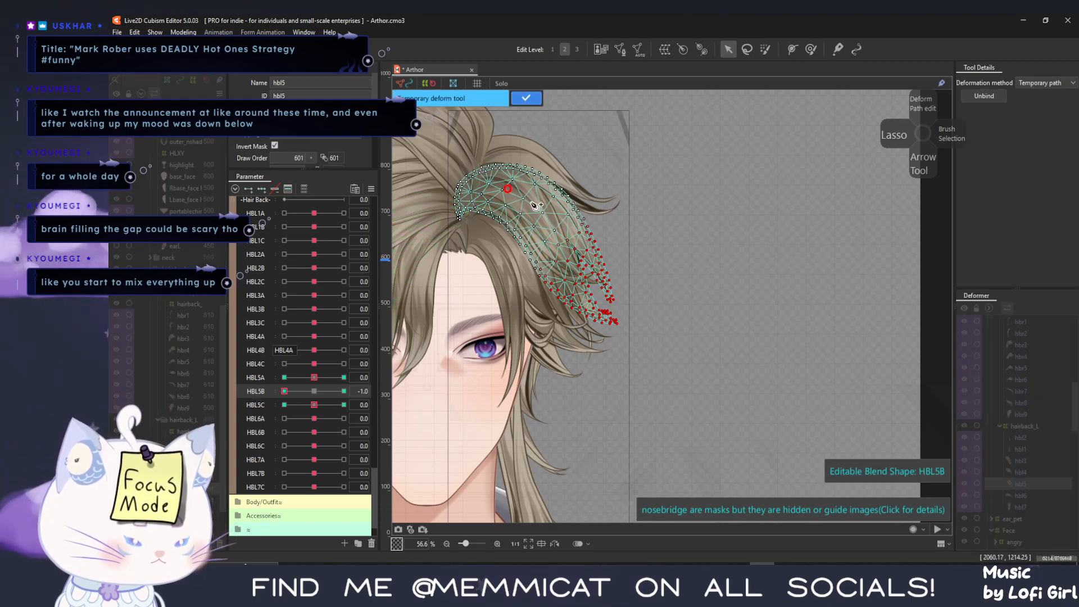
left_click(541, 214)
left_click_drag(625, 338, 587, 359)
At HBL5B 1.0, bend the lower half of hbl5 outward with a temporary path, and return HBL5B to 0.0
left_click(340, 392)
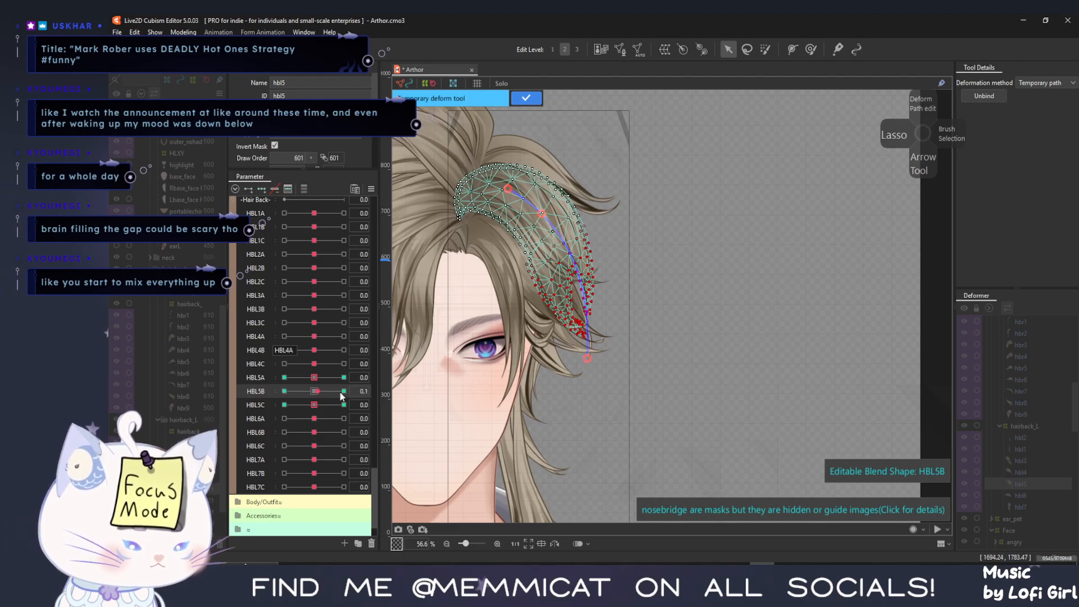
left_click(527, 98)
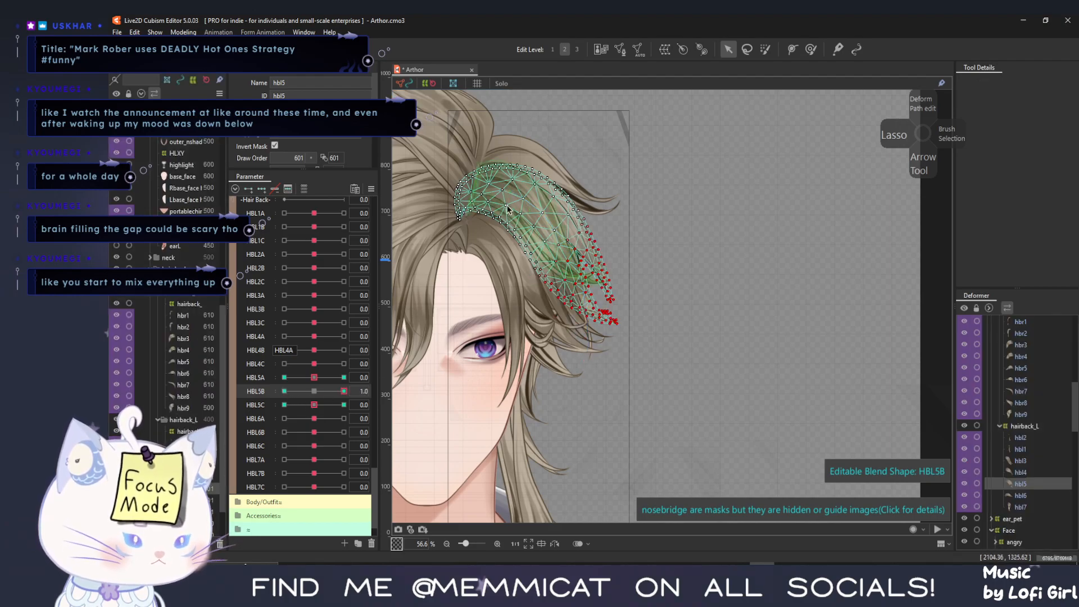
left_click(504, 189)
left_click(625, 341)
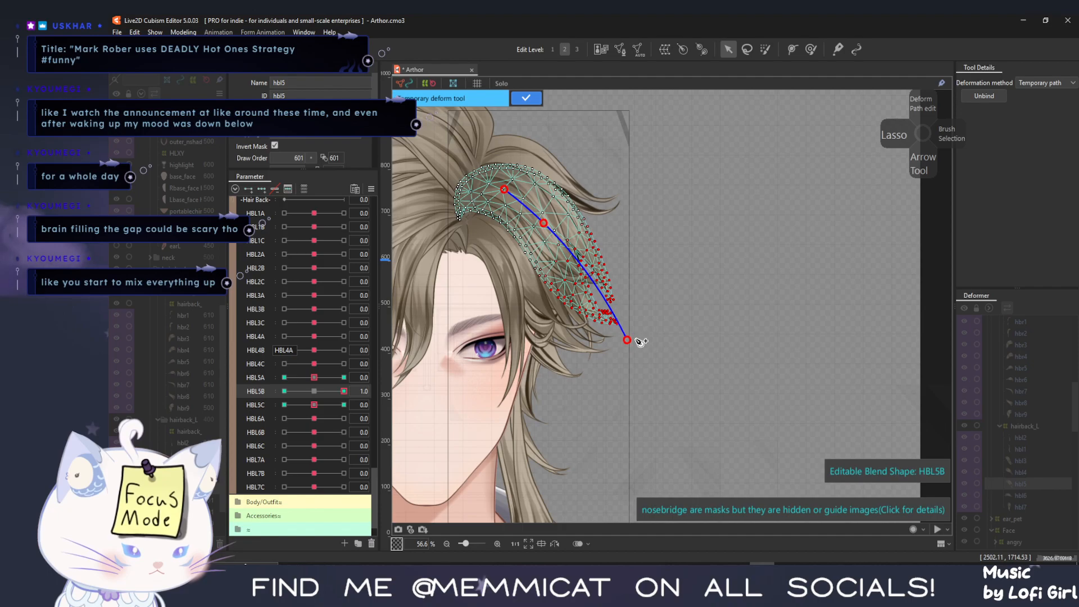
left_click_drag(625, 342, 669, 290)
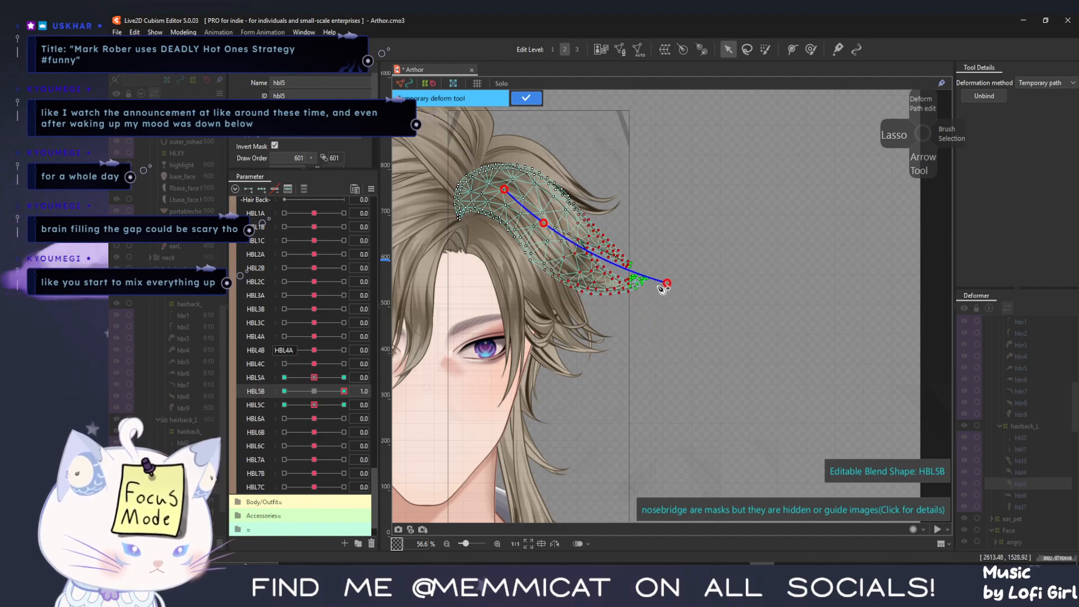
left_click_drag(344, 391, 315, 390)
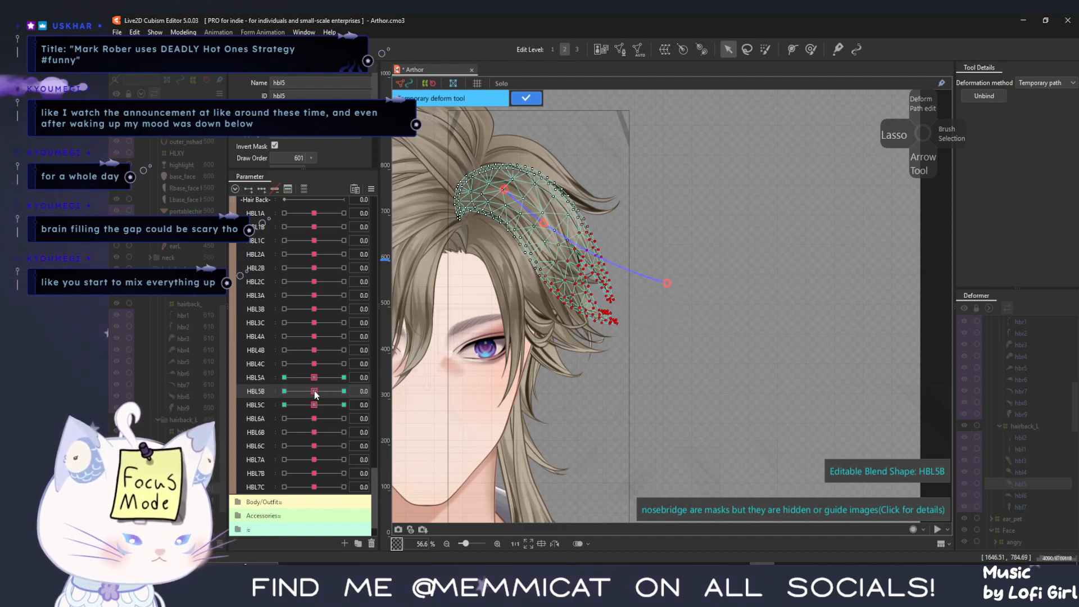
left_click(527, 101)
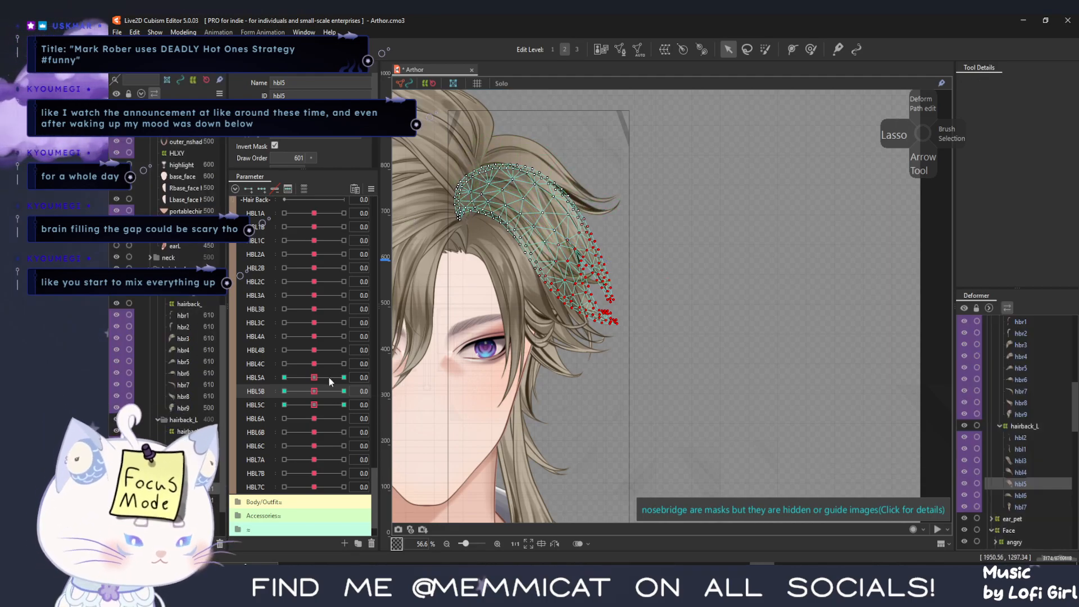
left_click(258, 407)
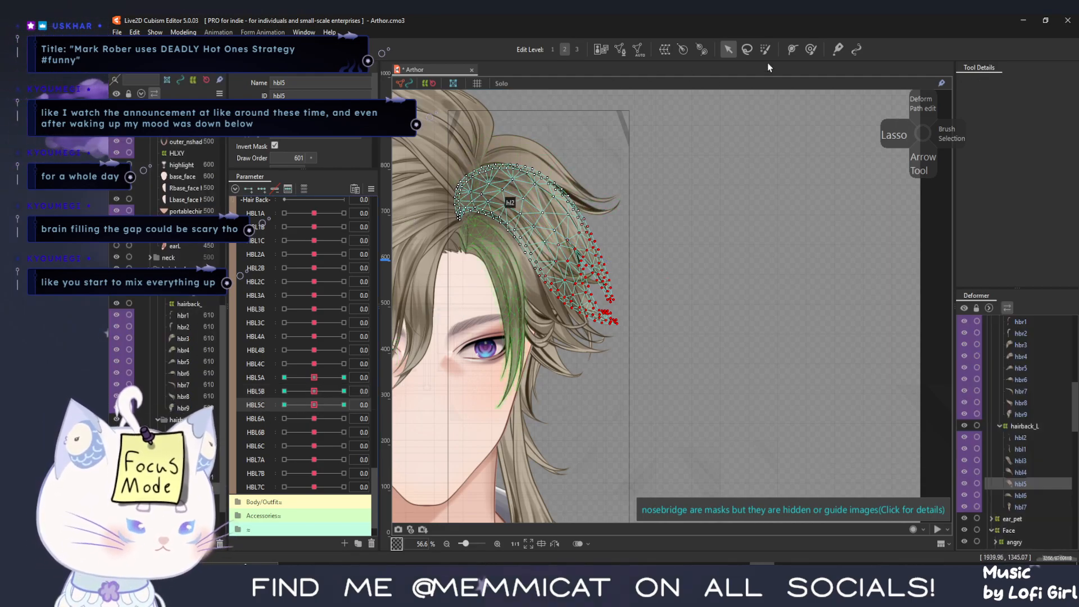
left_click(812, 50)
mouse_move(642, 311)
left_mouse_down()
mouse_move(640, 335)
mouse_move(665, 339)
left_mouse_up()
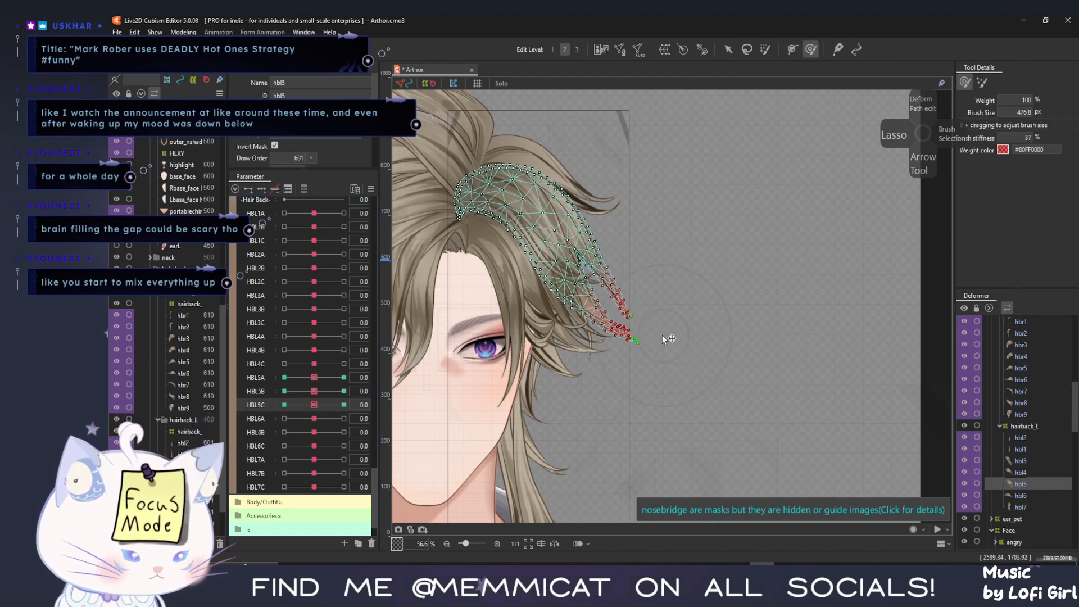
key("ctrl+z")
Brush-select only the forked tip of hbl5 and bend it toward the face with a four-point temporary path at HBL5C -1.0
left_click(765, 53)
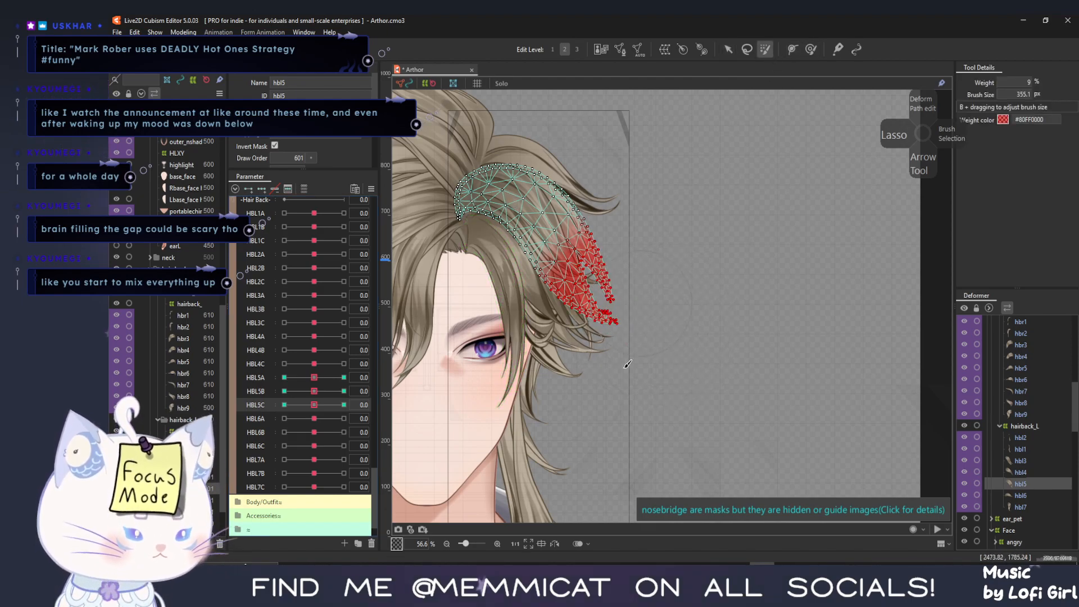
left_click_drag(631, 339, 619, 338)
left_click(284, 404)
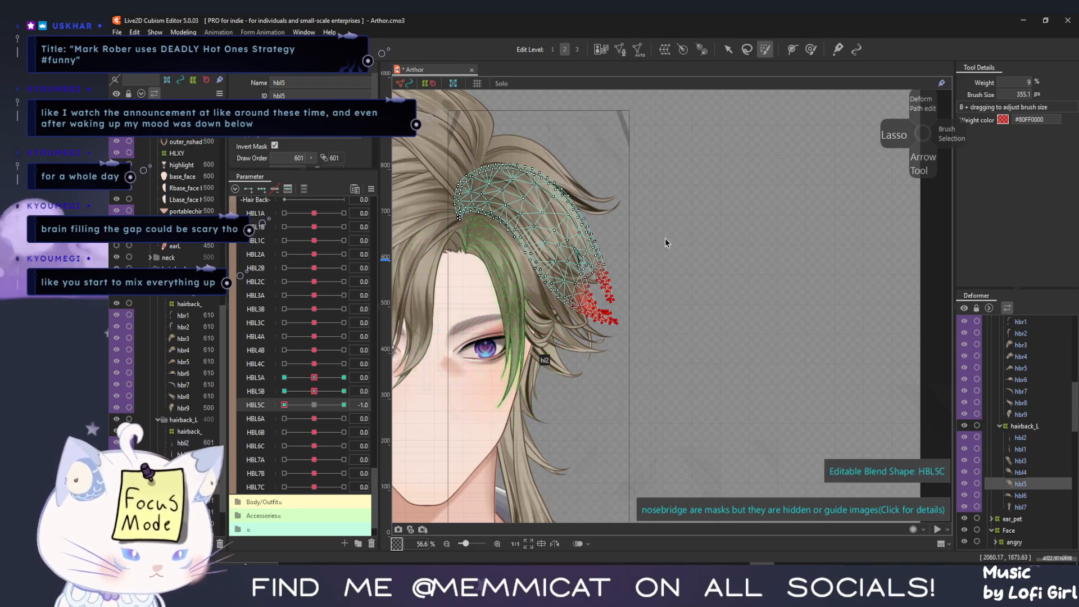
left_click(728, 49)
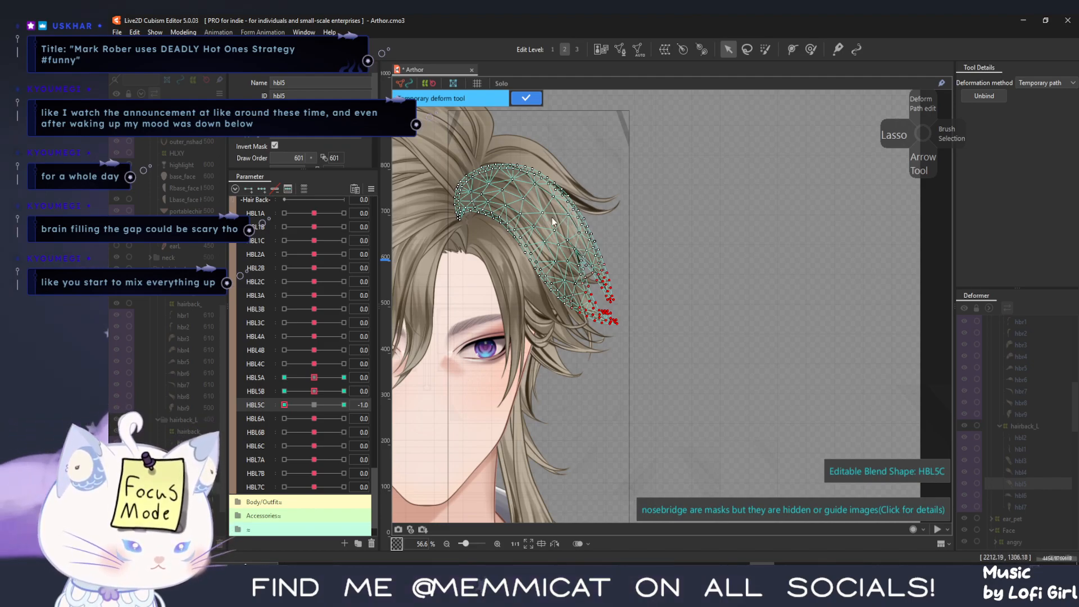
left_click(553, 214)
left_click(583, 263)
left_click(624, 334)
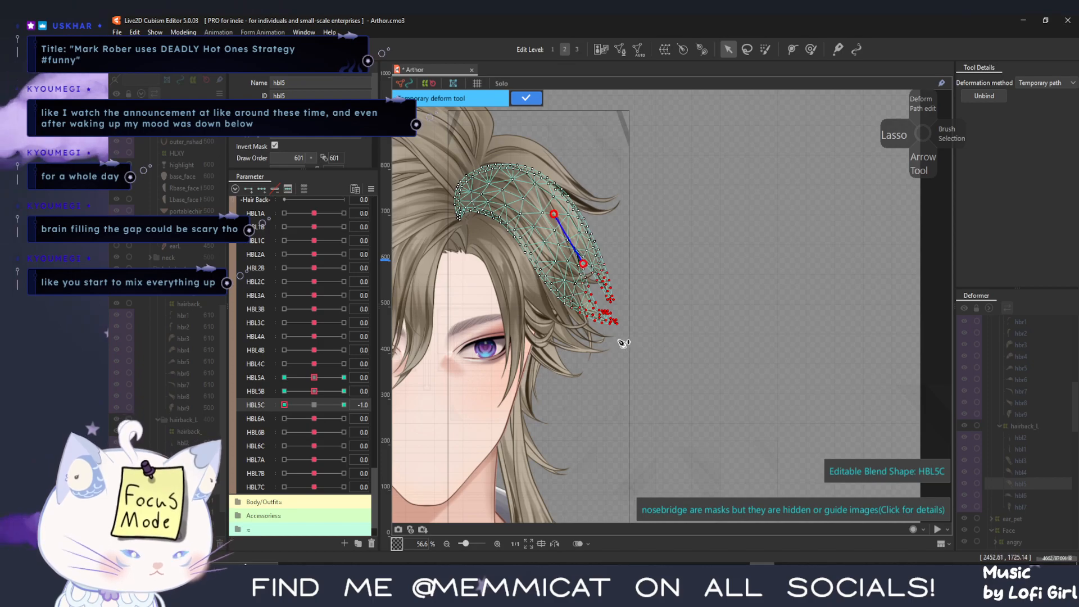
left_click_drag(624, 334, 607, 342)
left_click(598, 304)
left_click_drag(599, 304, 606, 301)
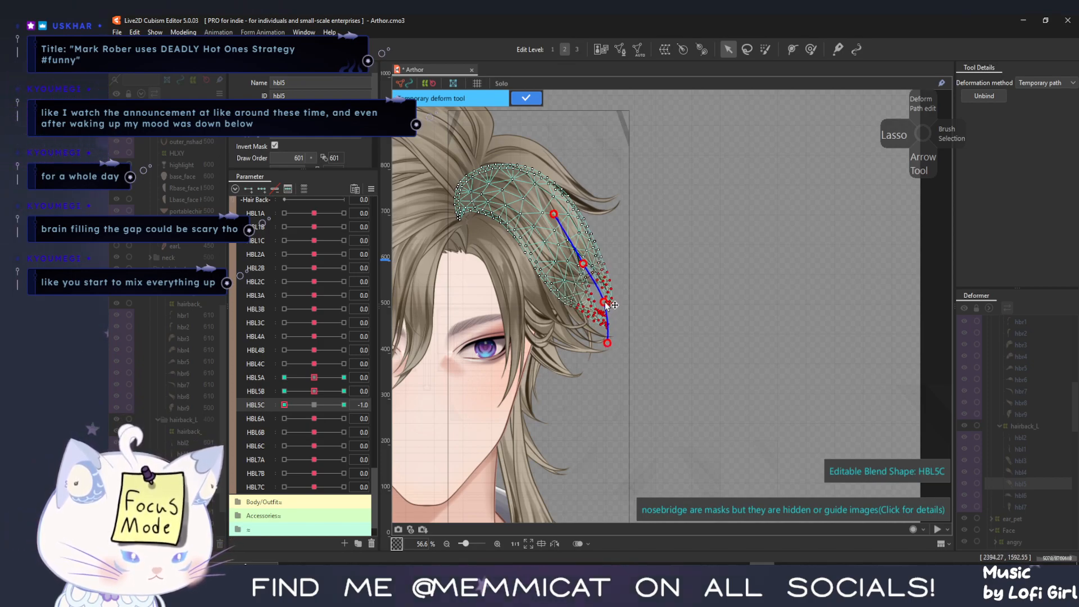
left_click(526, 98)
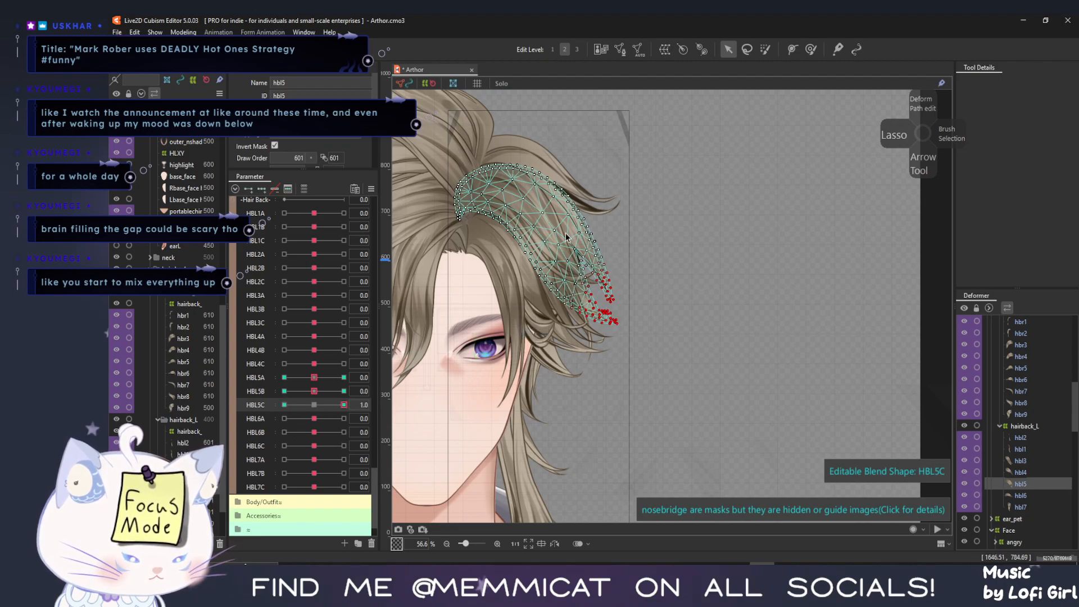
At HBL5C 1.0, bend the forked tip of hbl5 outward with a four-point temporary path, and return HBL5C to 0.0
left_click(565, 235)
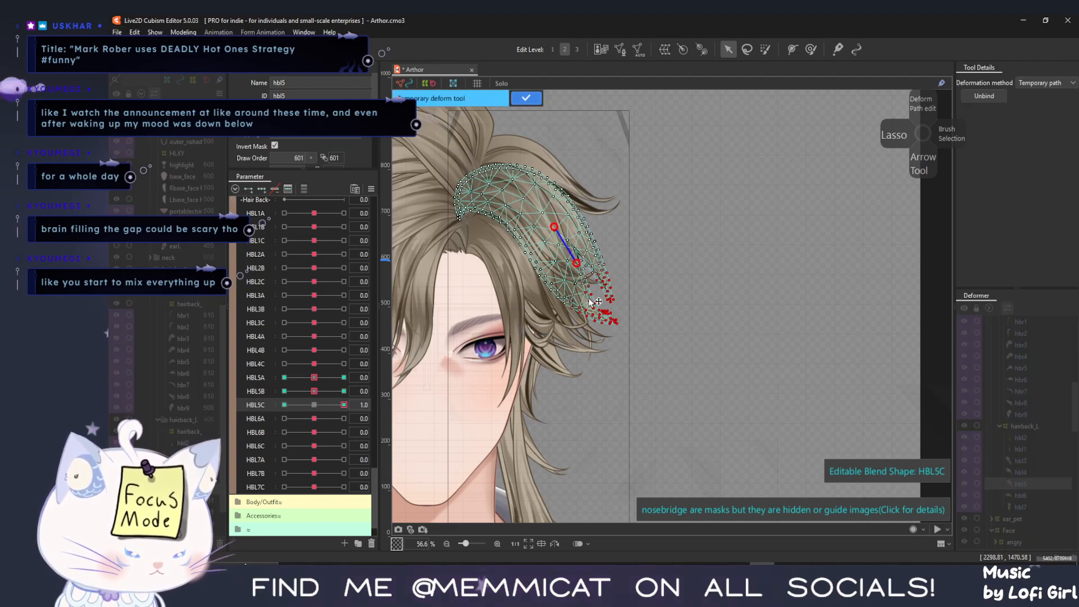
left_click_drag(634, 336, 654, 298)
left_click(612, 288)
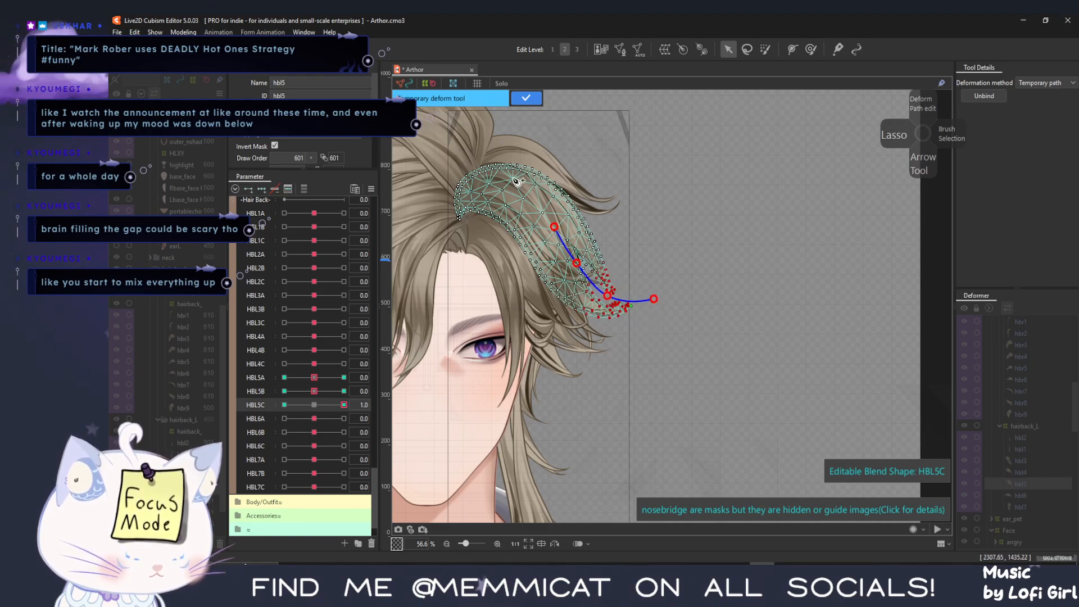
left_click(526, 98)
left_click(314, 405)
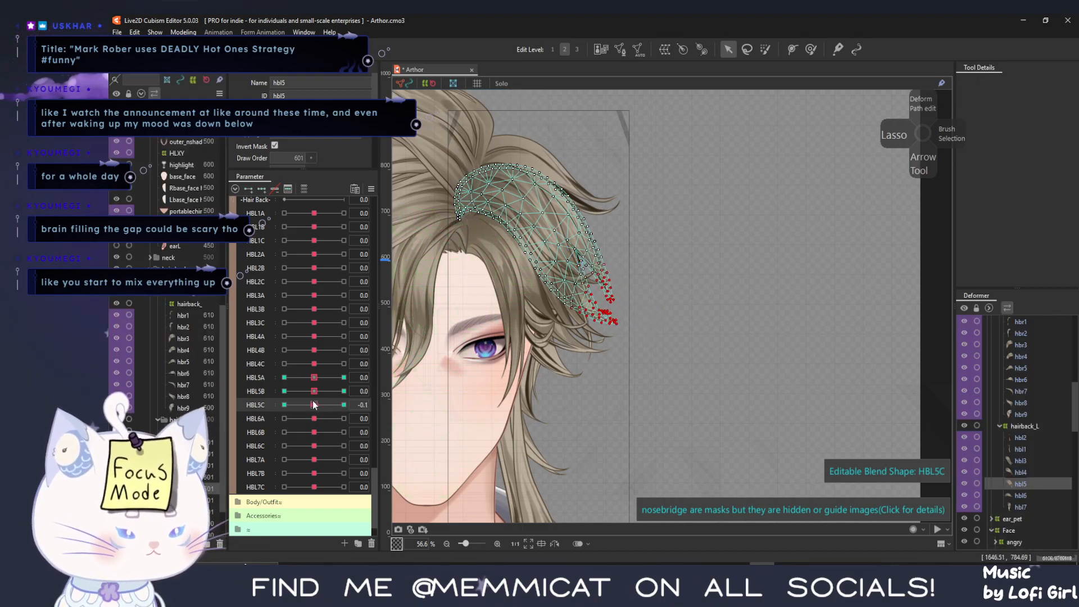
Select hbl6, brush-select everything beyond its root, and set HBL6A to -1.0
left_click(1019, 495)
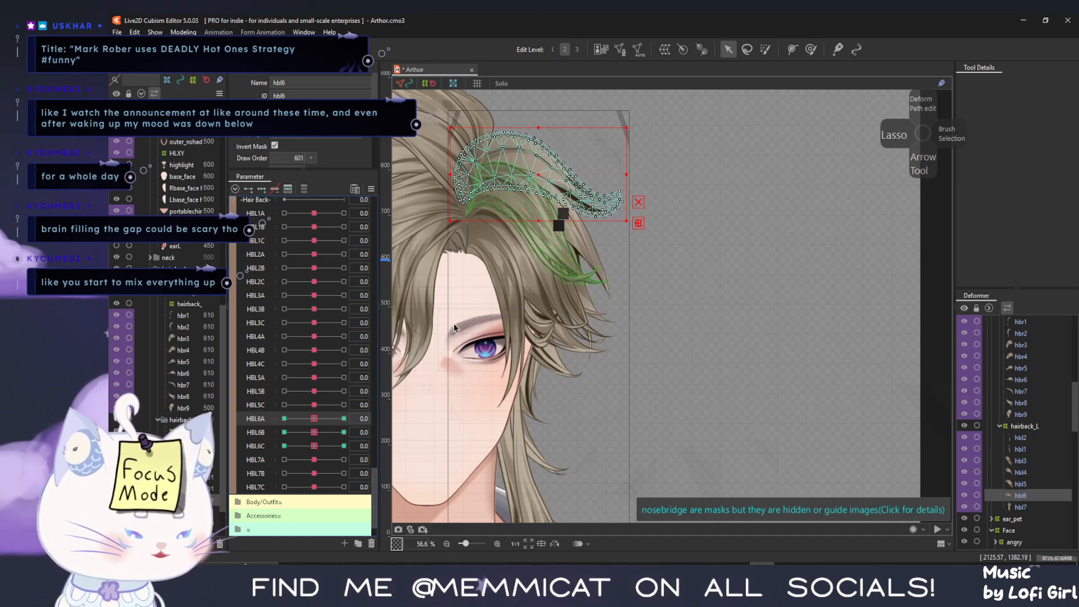
left_click(764, 49)
mouse_move(548, 146)
left_mouse_down()
mouse_move(530, 161)
mouse_move(529, 186)
mouse_move(551, 143)
left_mouse_up()
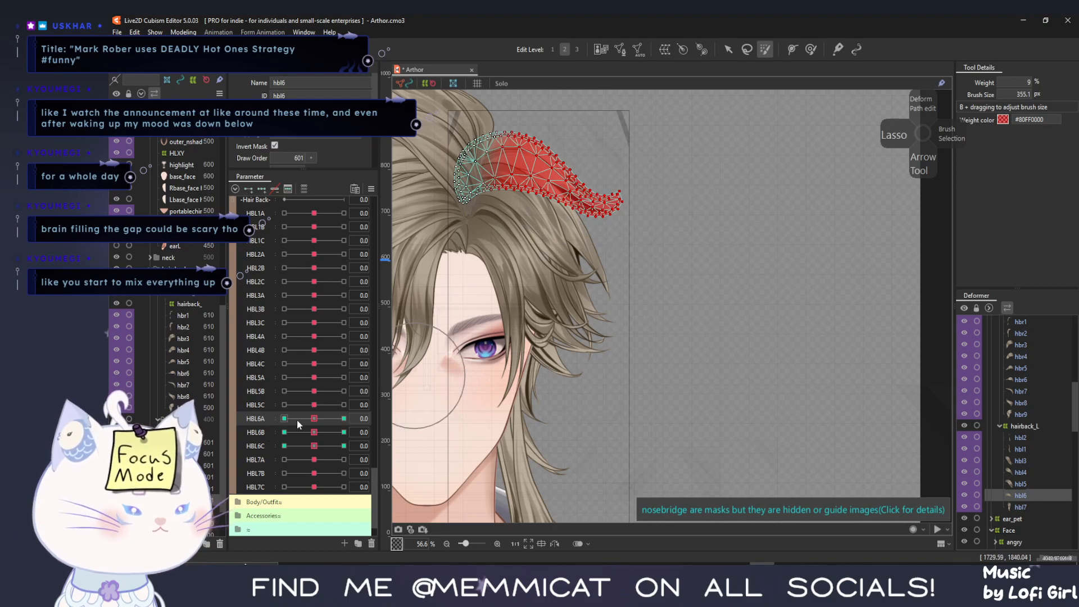
left_click_drag(298, 422, 231, 431)
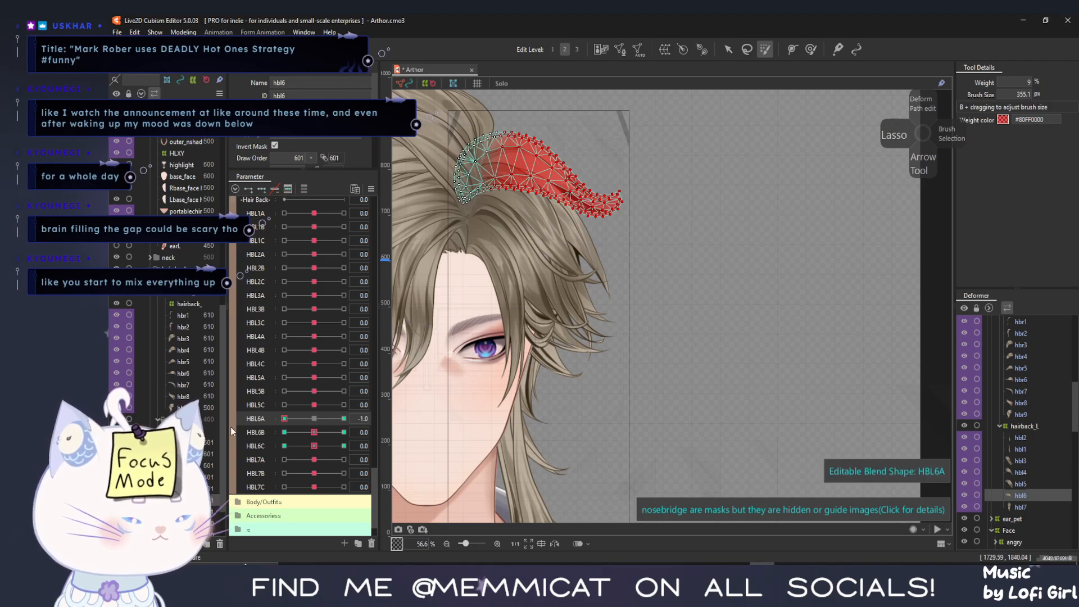
Bend the selected part of hbl6 downward with a three-point temporary path at HBL6A -1.0
left_click(728, 49)
left_click(435, 214)
left_click(470, 171)
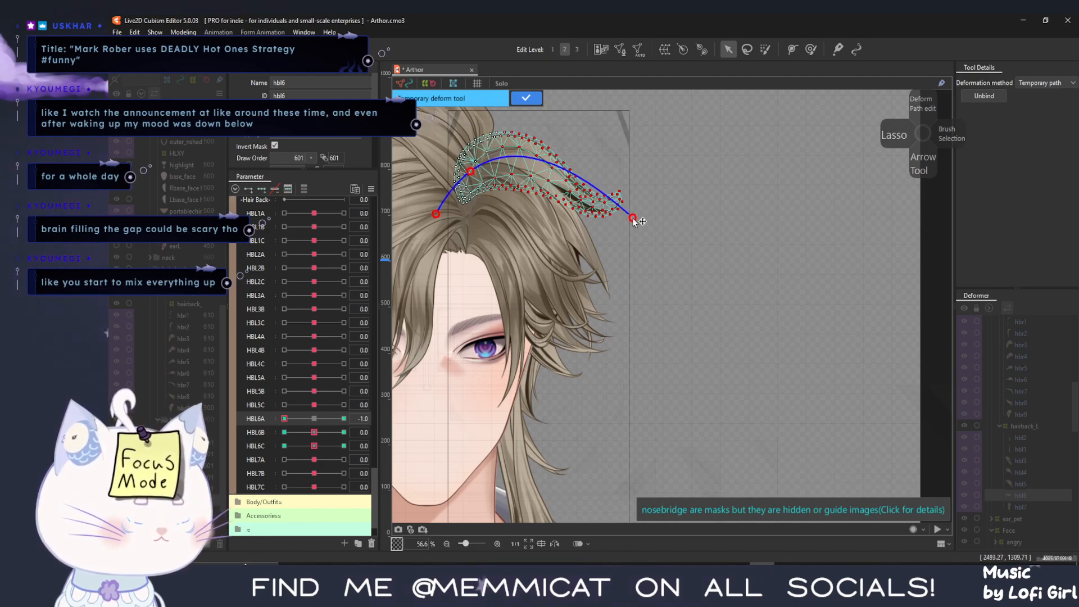
left_click_drag(633, 218, 607, 238)
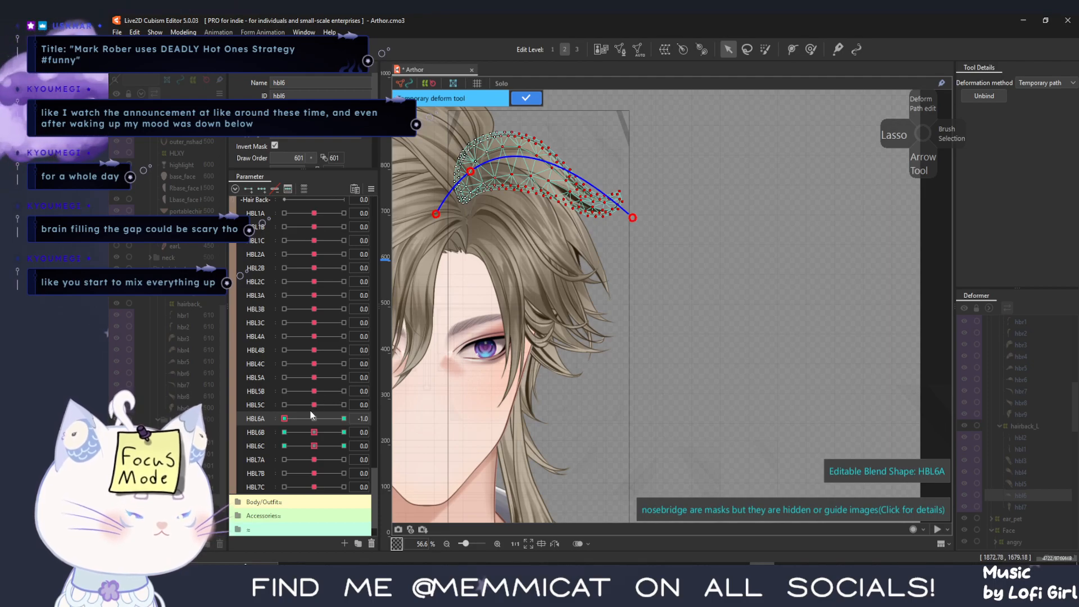
left_click_drag(313, 391, 262, 400)
left_click(315, 392)
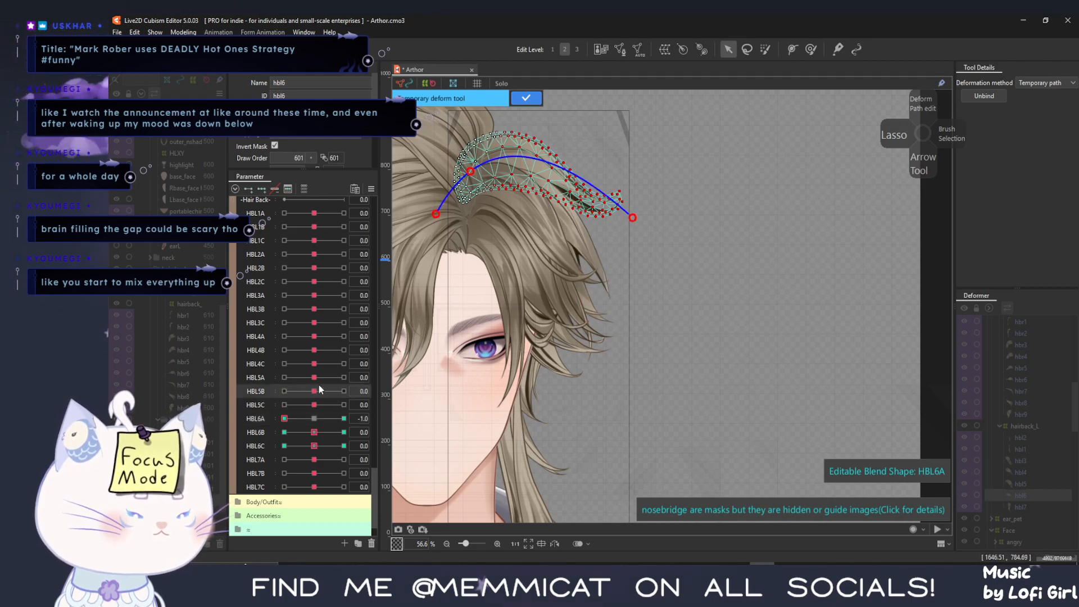
left_click_drag(633, 218, 623, 248)
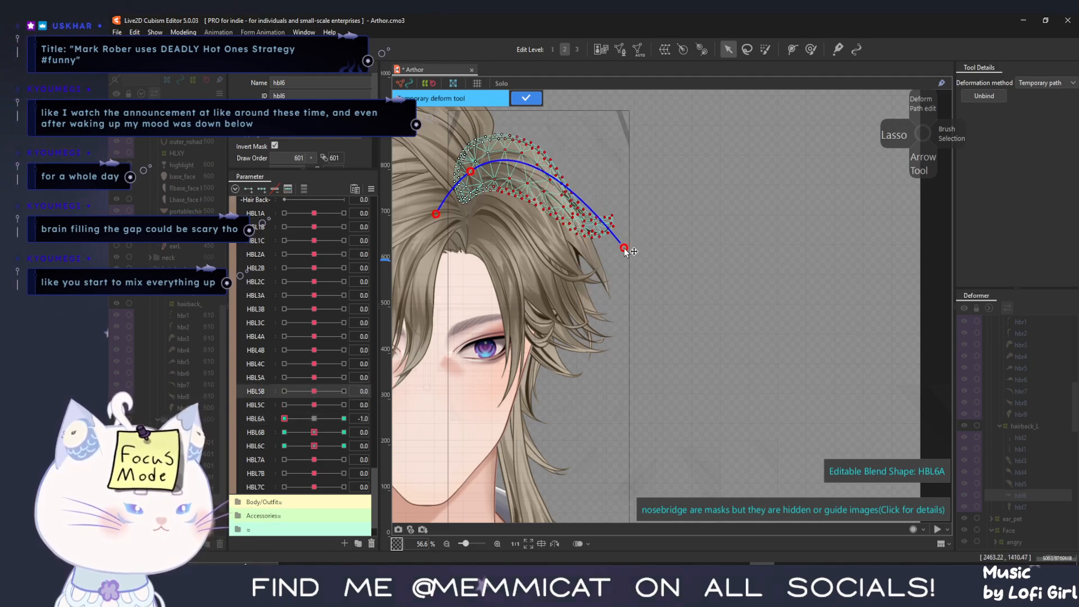
At HBL6A 1.0, bend the selected part of hbl6 upward with a three-point temporary path, and return HBL6A to 0.0
left_click(344, 418)
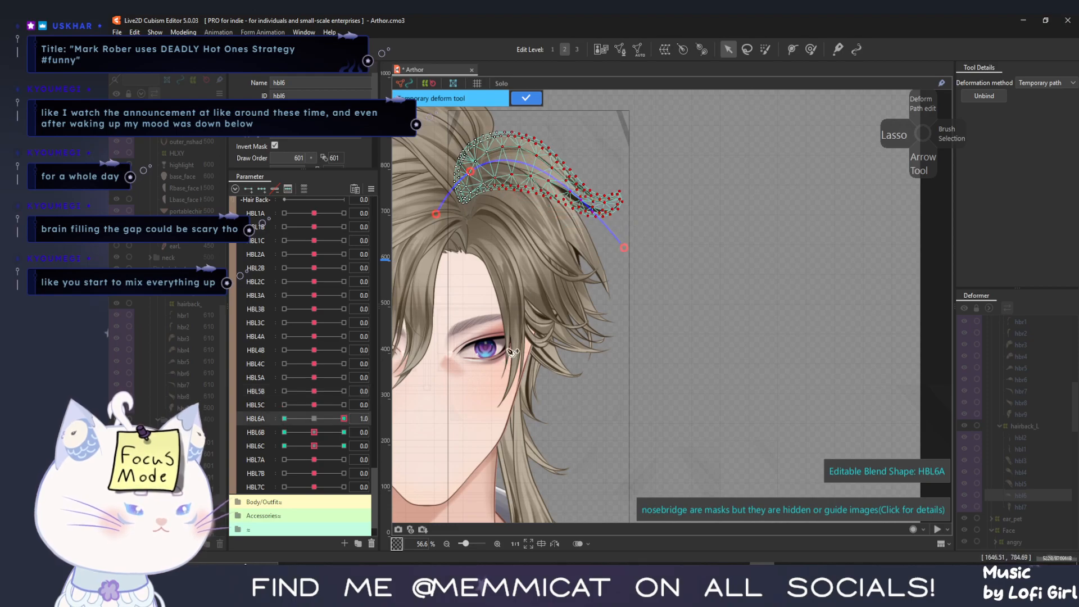
left_click(528, 100)
key("alt+p")
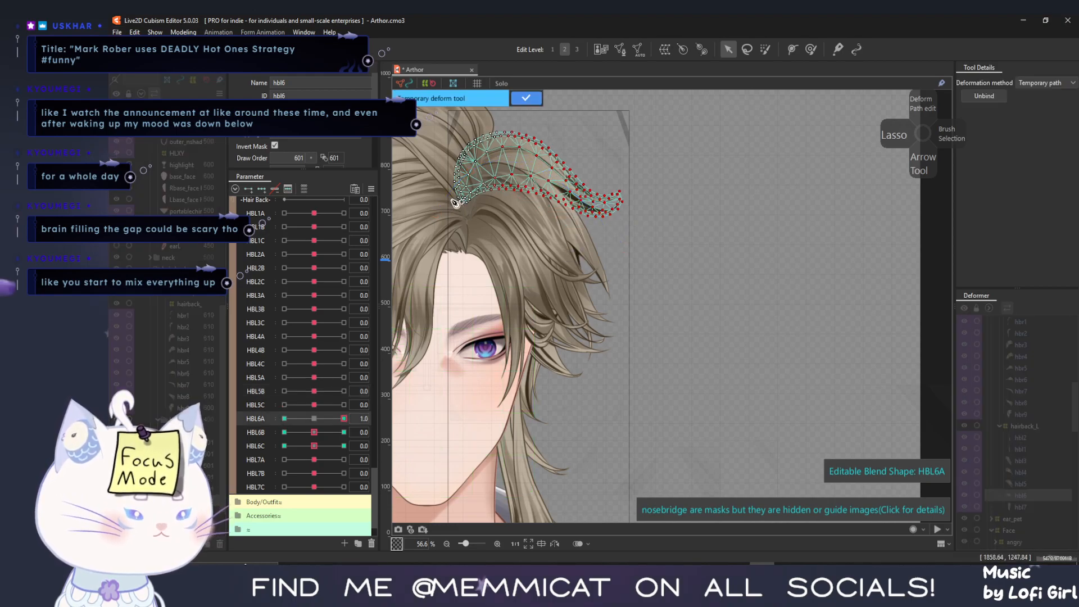
left_click(639, 211)
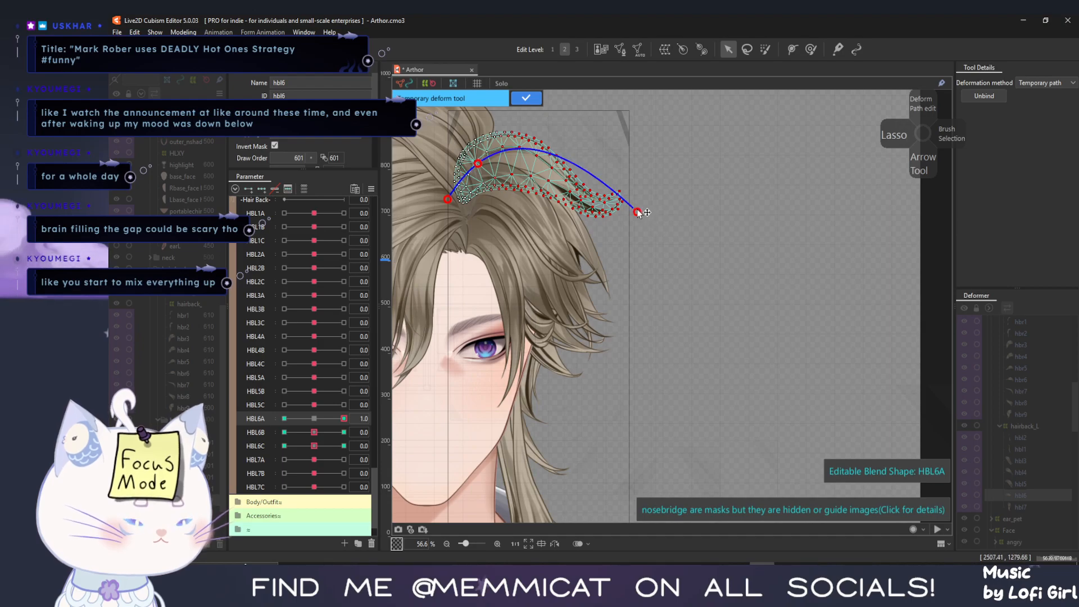
left_click_drag(640, 211, 641, 178)
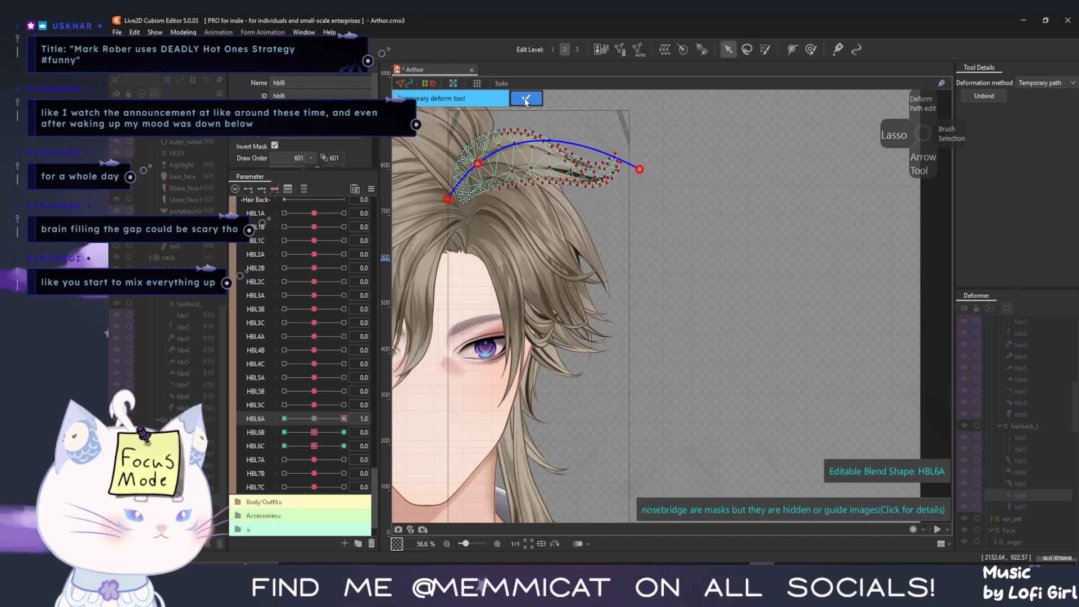
key("Return")
left_click(314, 418)
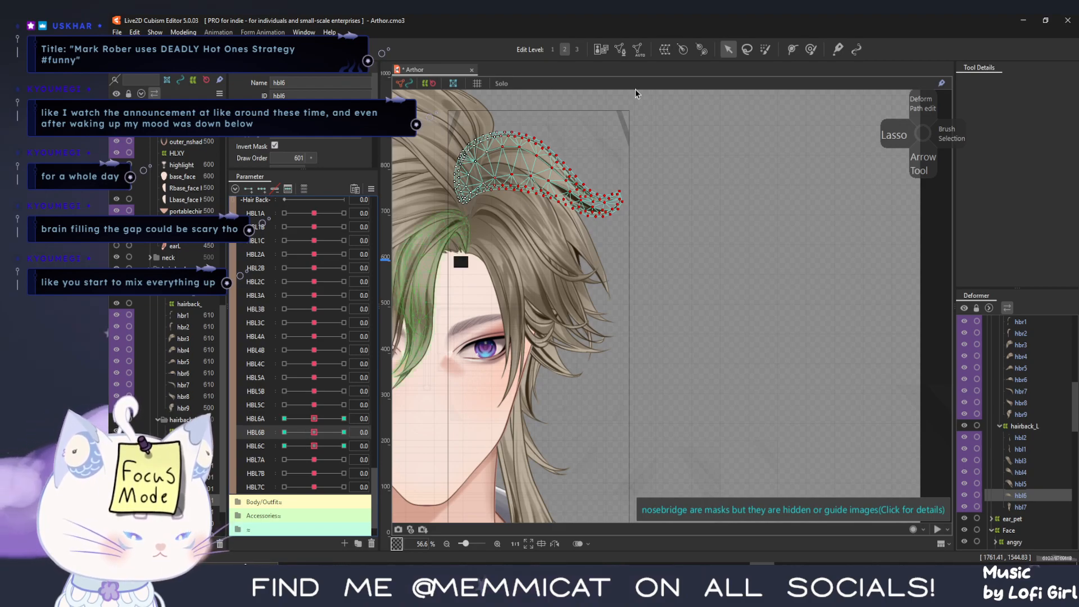
Brush-select only the outer half of hbl6 and bend it downward with a three-point temporary path at HBL6B -1.0
left_click(766, 50)
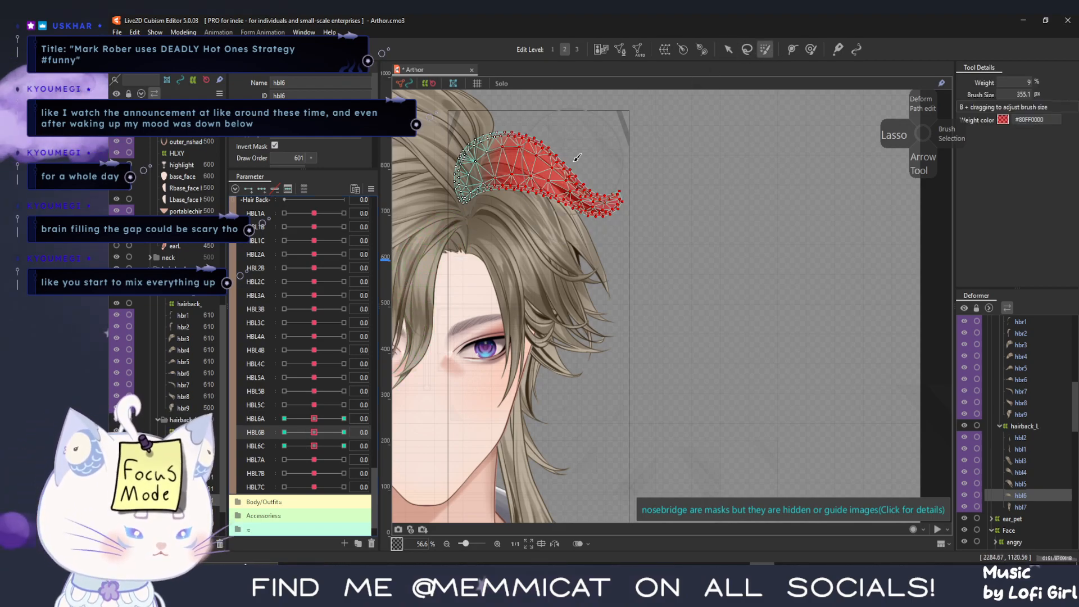
left_click(583, 162)
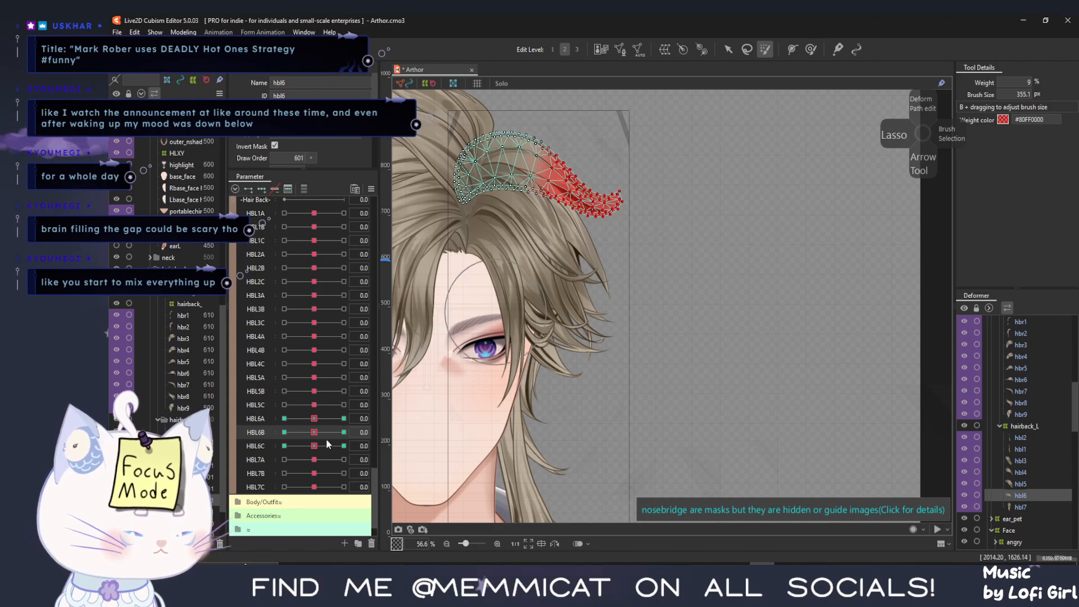
left_click(285, 432)
left_click(729, 49)
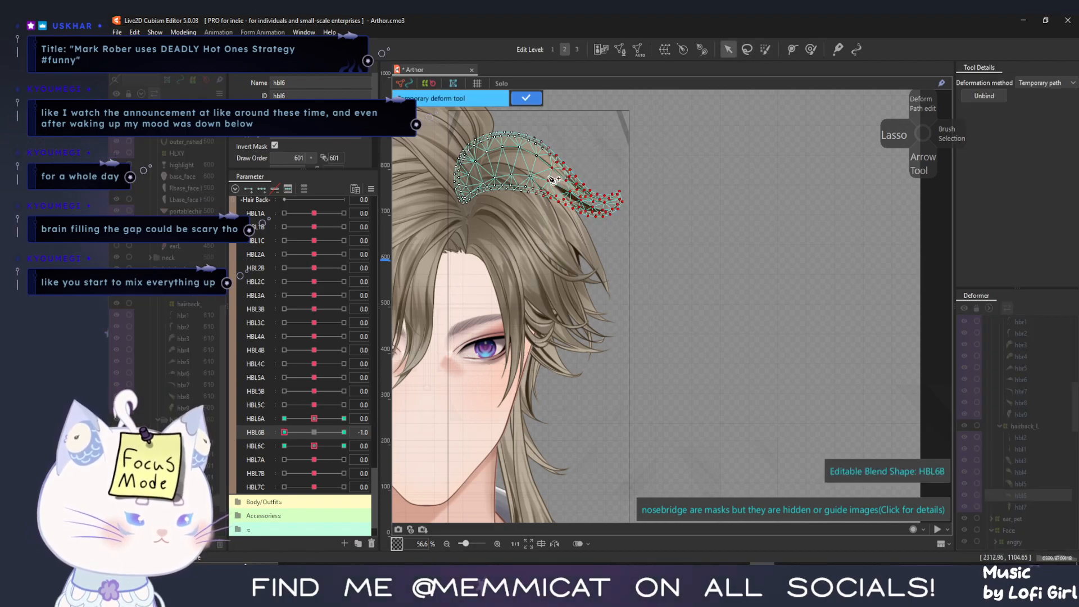
left_click_drag(644, 214, 624, 241)
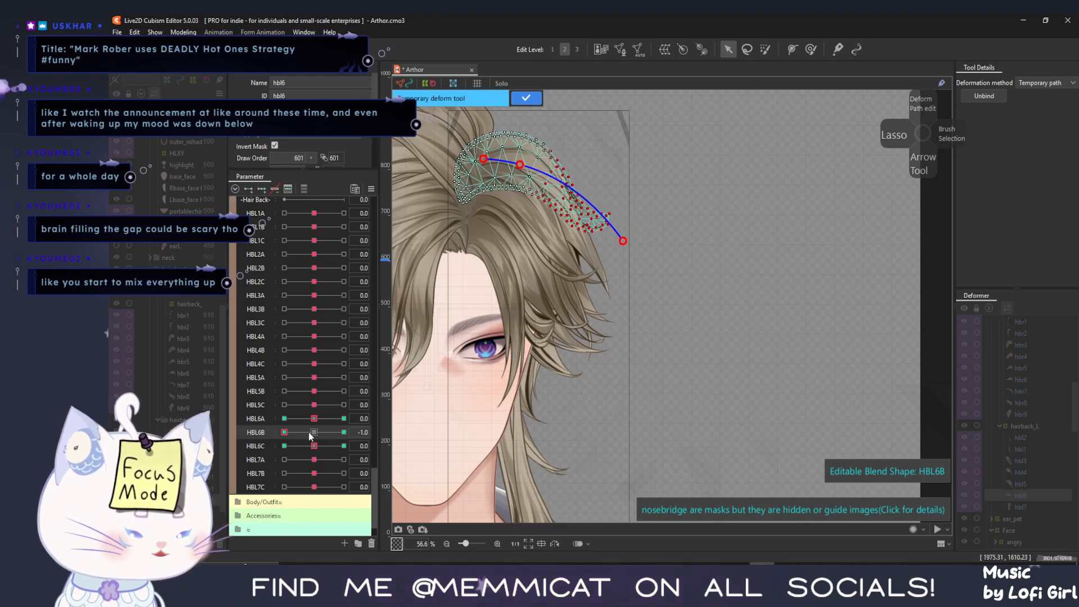
At HBL6B 1.0, bend the outer half of hbl6 upward with a three-point temporary path, and return HBL6B to 0.0
left_click(344, 432)
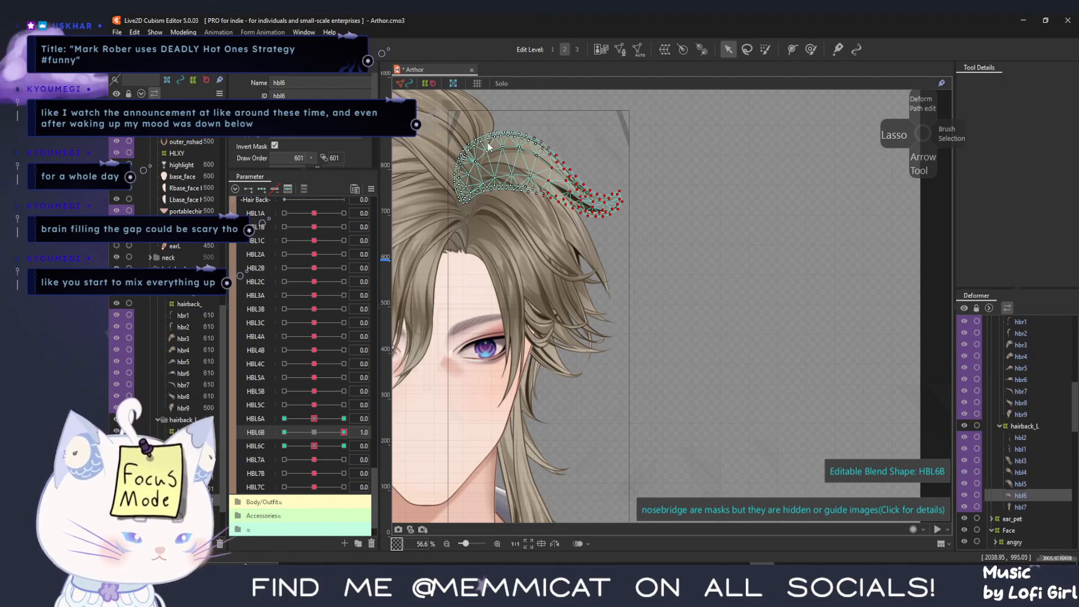
left_click(527, 100)
left_click(635, 207)
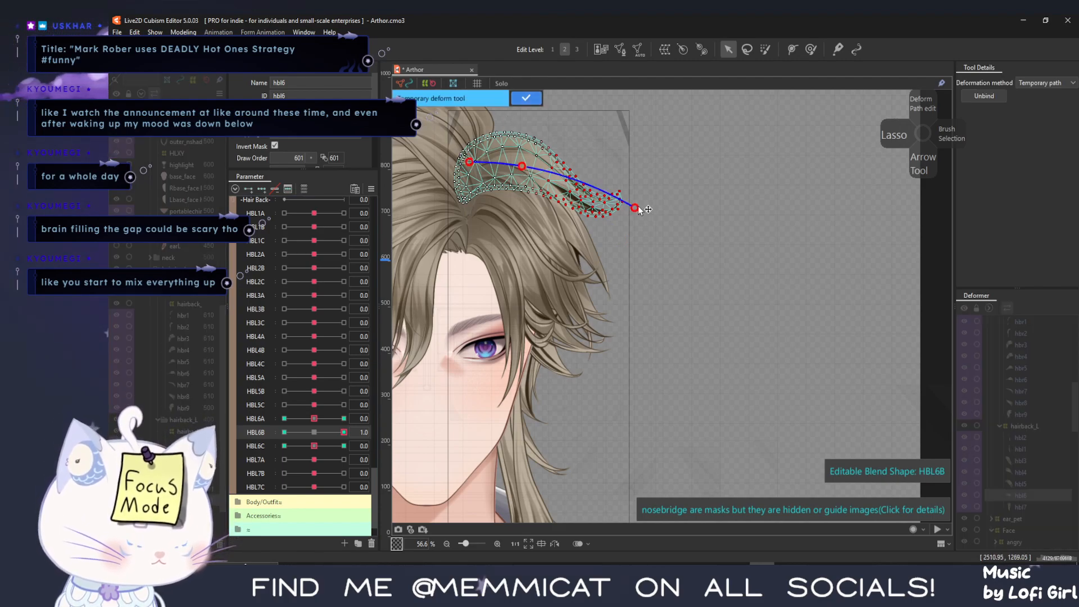
left_click_drag(635, 210, 635, 153)
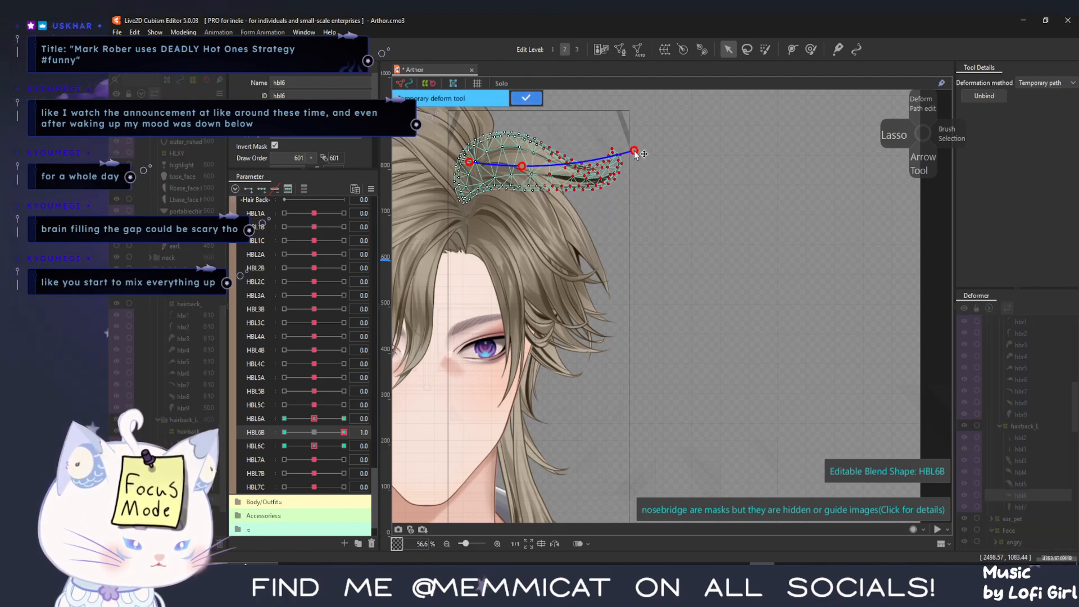
left_click(527, 100)
left_click(263, 447)
left_click(313, 433)
Brush-select only the tip of hbl6 and bend it downward with a four-point temporary path at HBL6C -1.0
left_click(255, 450)
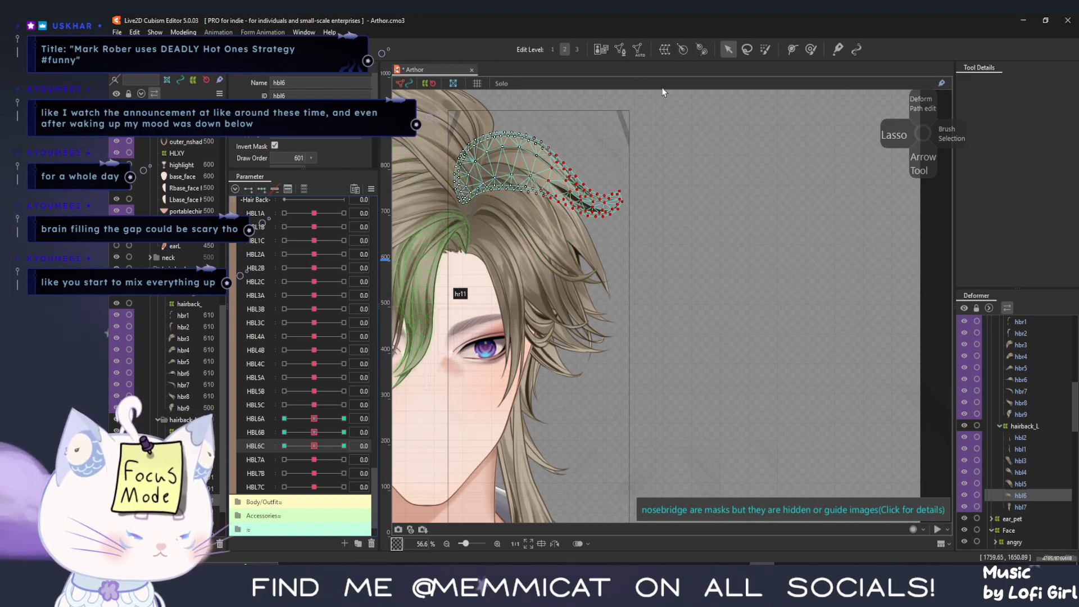
key("b")
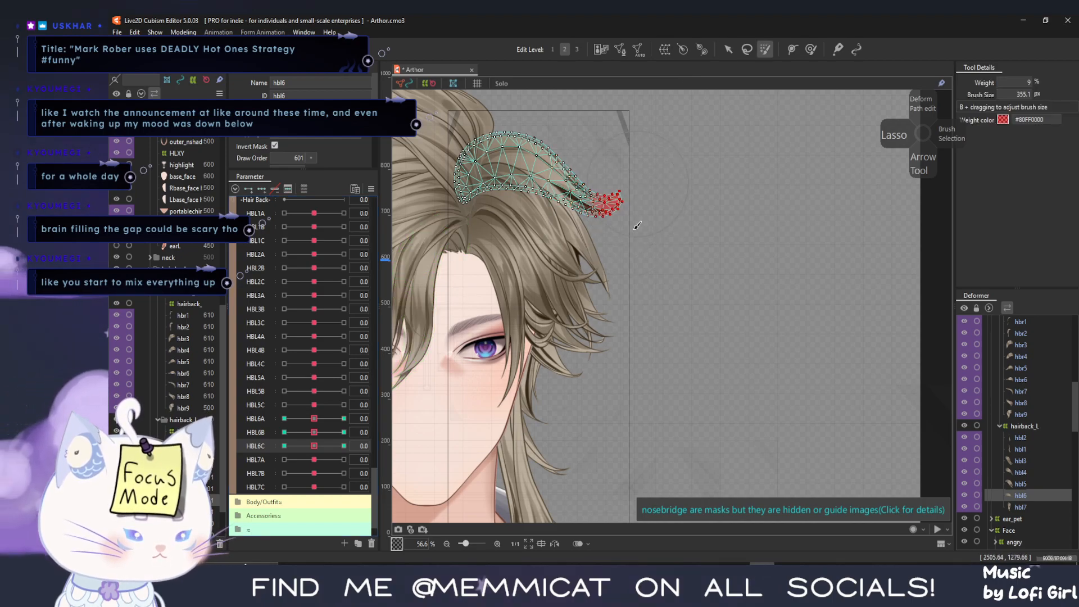
left_click(284, 446)
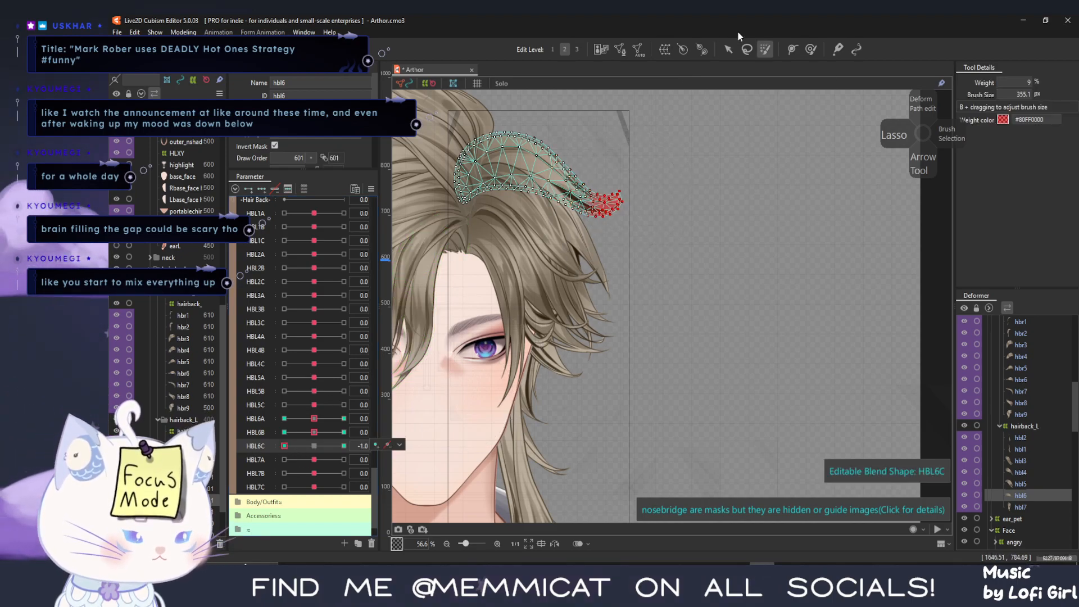
left_click(728, 51)
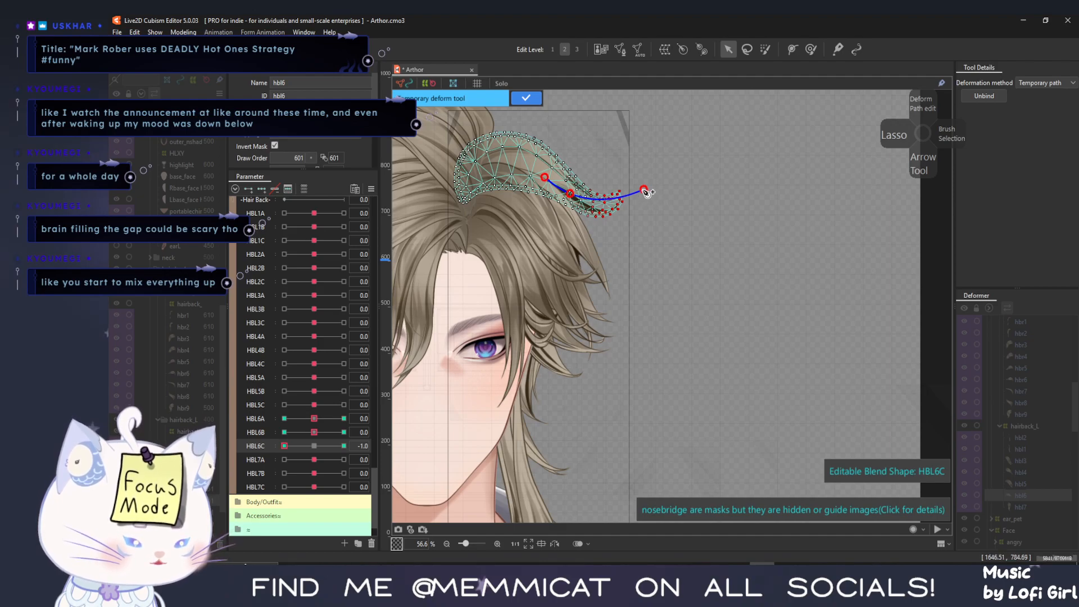
left_click_drag(644, 190, 638, 226)
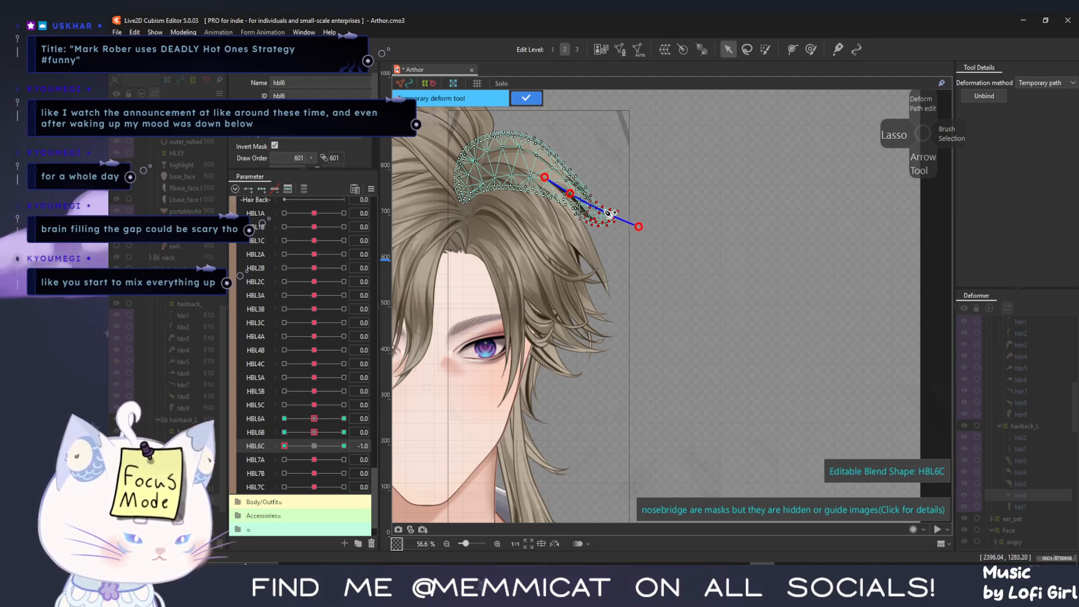
left_click(602, 212)
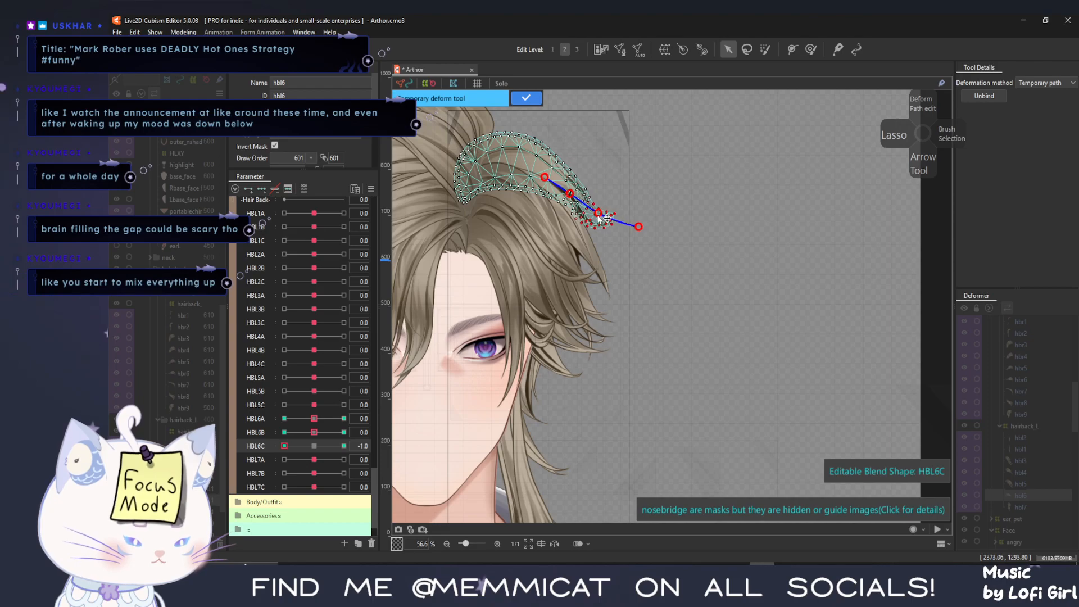
At HBL6C 1.0, bend the tip of hbl6 upward with a four-point temporary path, and return HBL6C to 0.0
left_click(344, 446)
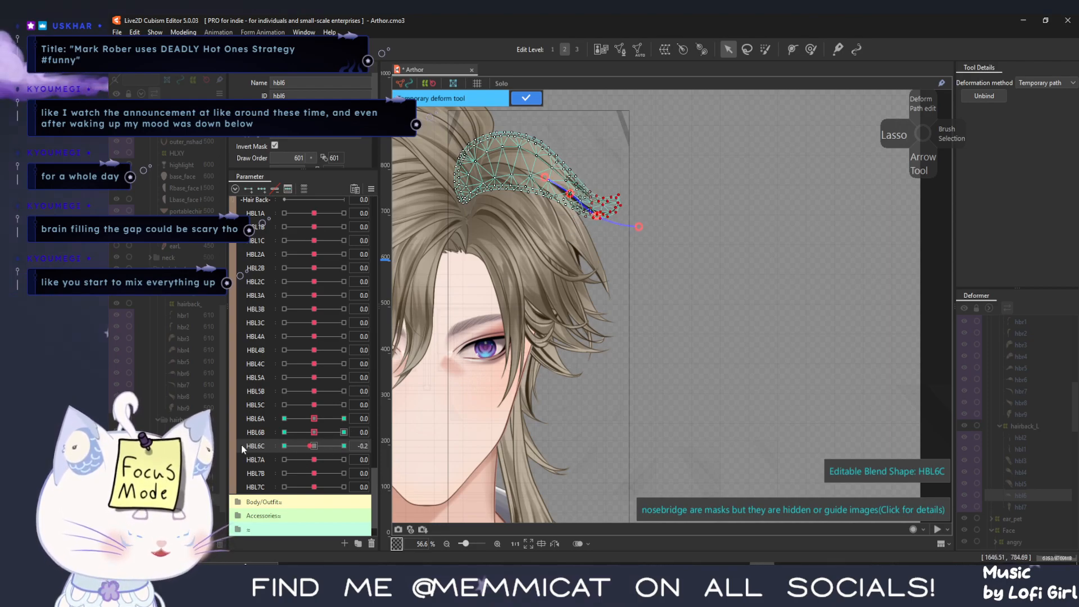
left_click(530, 99)
left_click(532, 169)
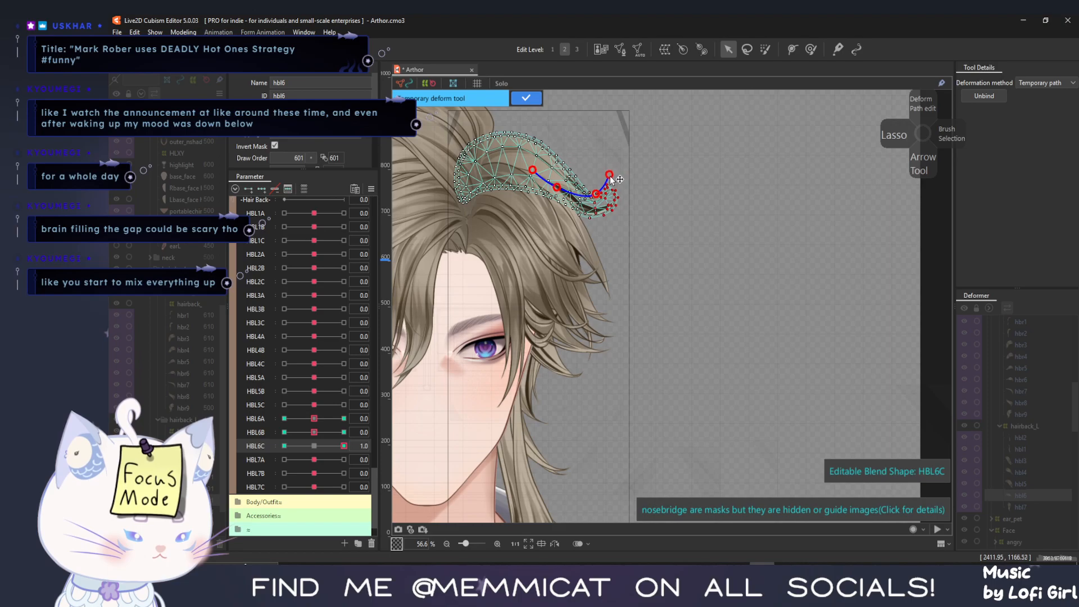
left_click(527, 99)
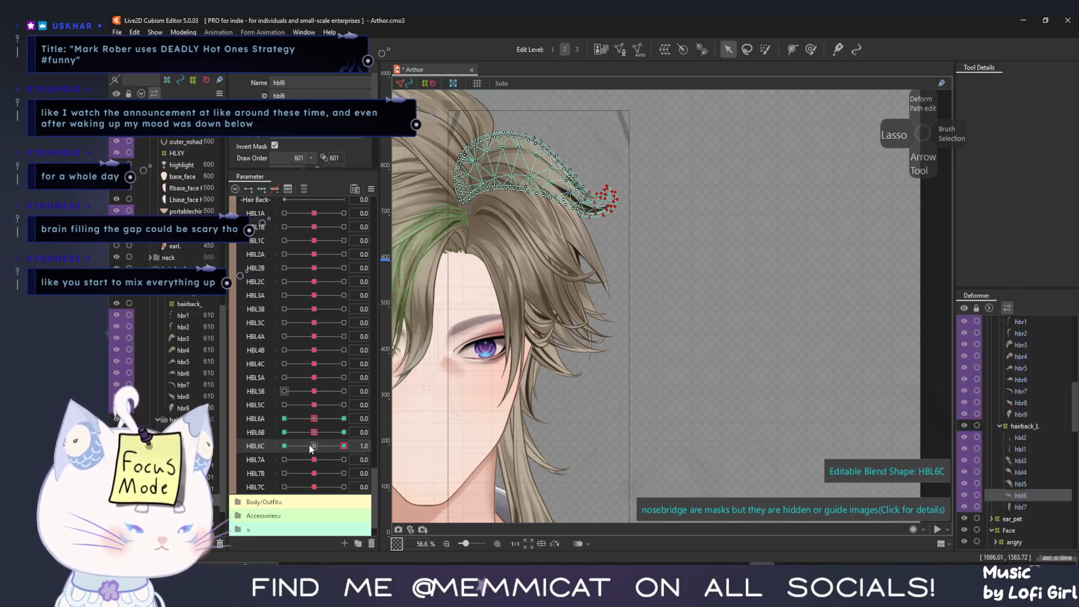
Select hbl7 and brush-select its mesh from below the crown to the tip, leaving the root unselected
left_click(188, 512)
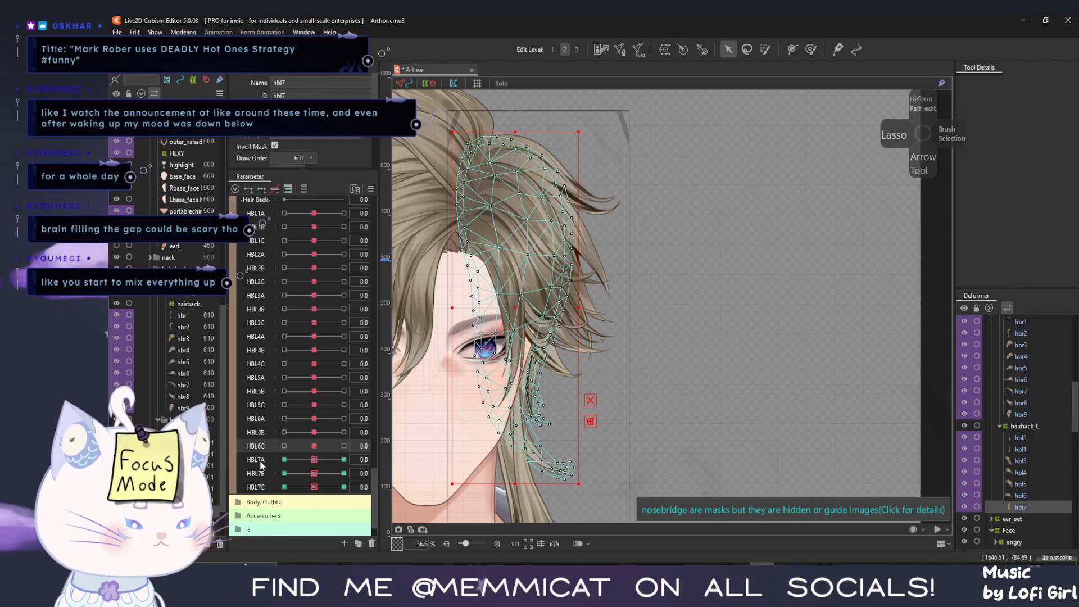
left_click(314, 459)
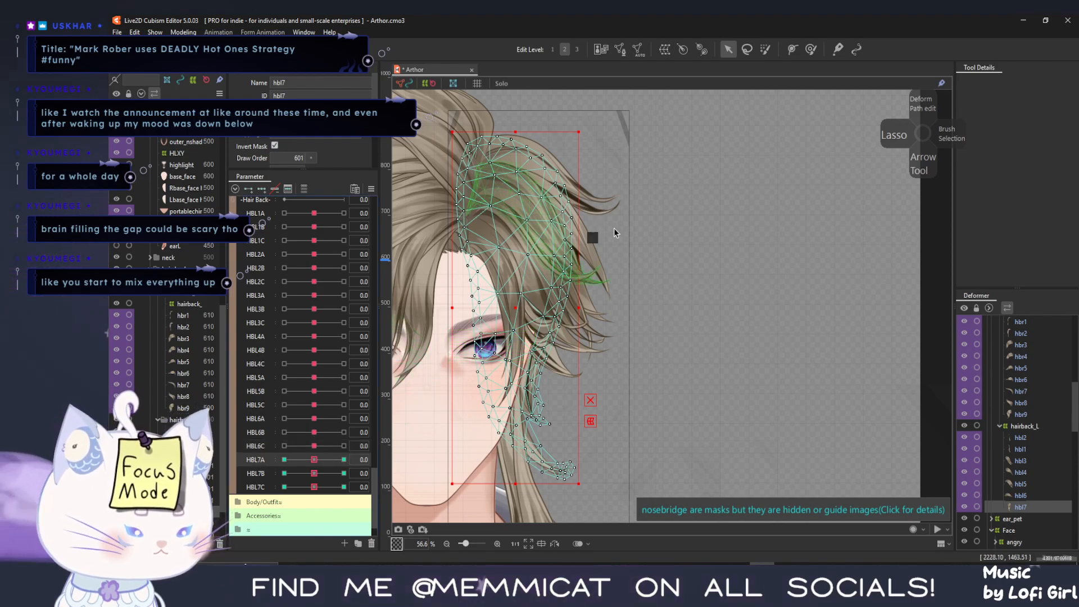
left_click(811, 49)
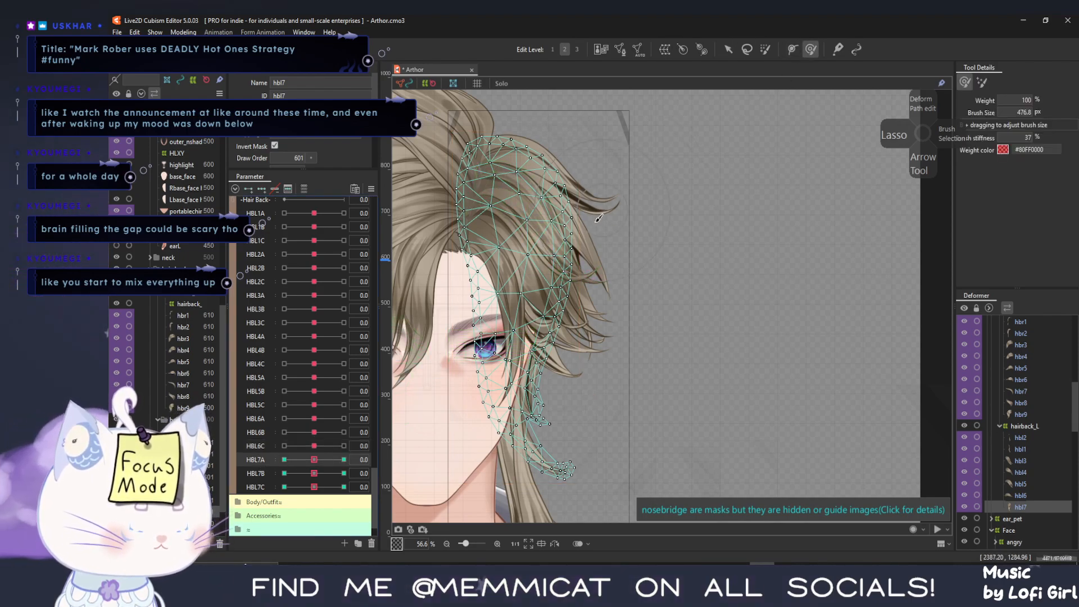
left_click(764, 49)
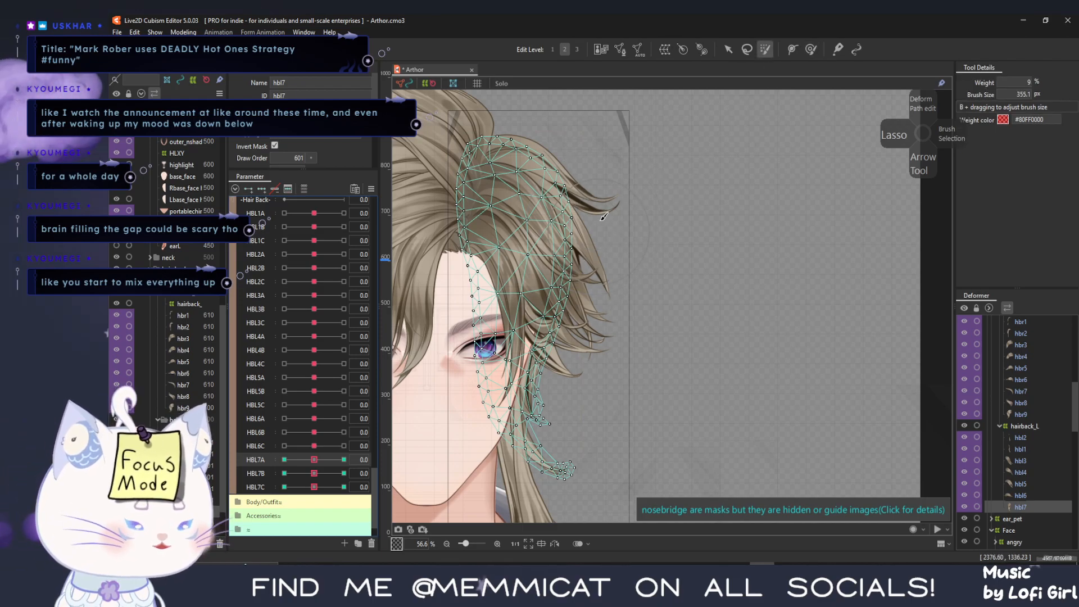
mouse_move(529, 255)
left_mouse_down()
mouse_move(458, 278)
mouse_move(591, 262)
mouse_move(448, 267)
mouse_move(511, 253)
mouse_move(505, 239)
mouse_move(481, 299)
mouse_move(495, 340)
left_mouse_up()
mouse_move(539, 439)
left_mouse_down()
mouse_move(545, 318)
mouse_move(559, 293)
mouse_move(536, 342)
mouse_move(536, 410)
mouse_move(566, 456)
left_mouse_up()
mouse_move(507, 339)
left_mouse_down()
mouse_move(476, 398)
mouse_move(501, 457)
mouse_move(514, 411)
mouse_move(484, 320)
mouse_move(486, 414)
left_mouse_up()
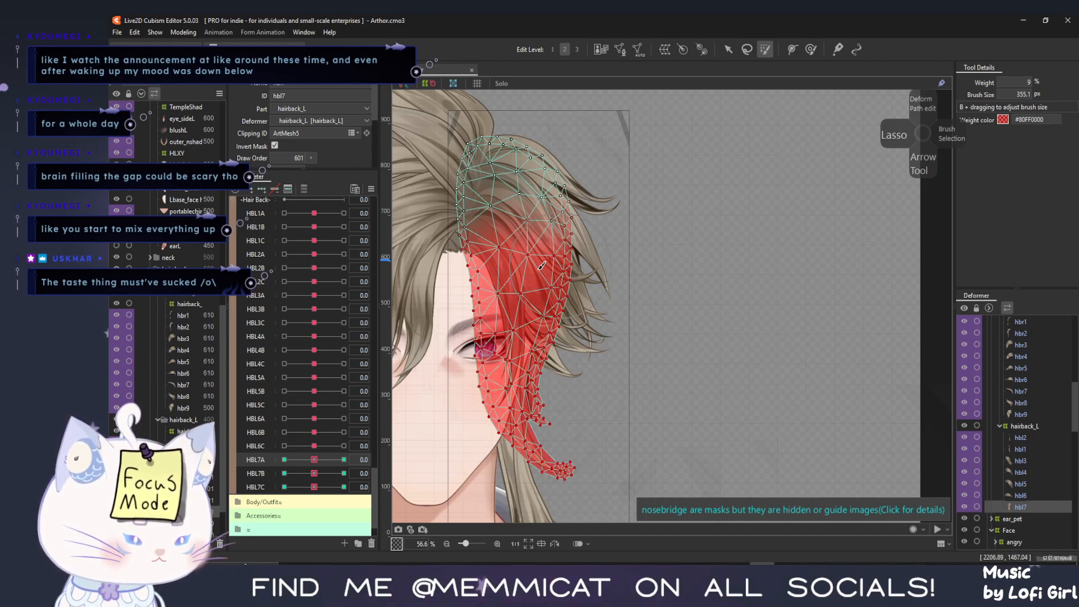
scroll(677, 424, "down", 2)
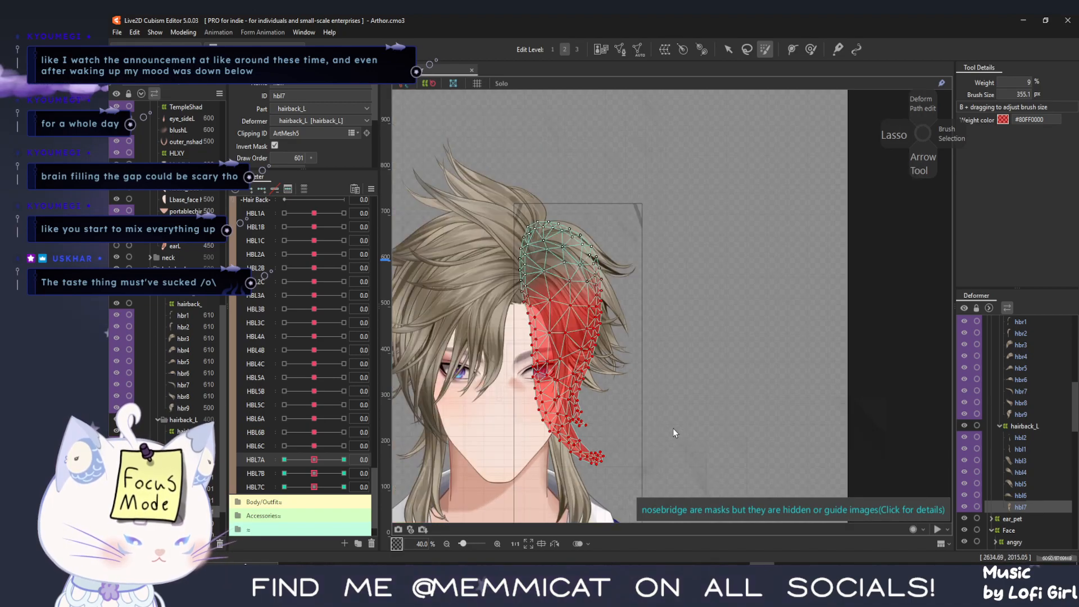
left_click(728, 49)
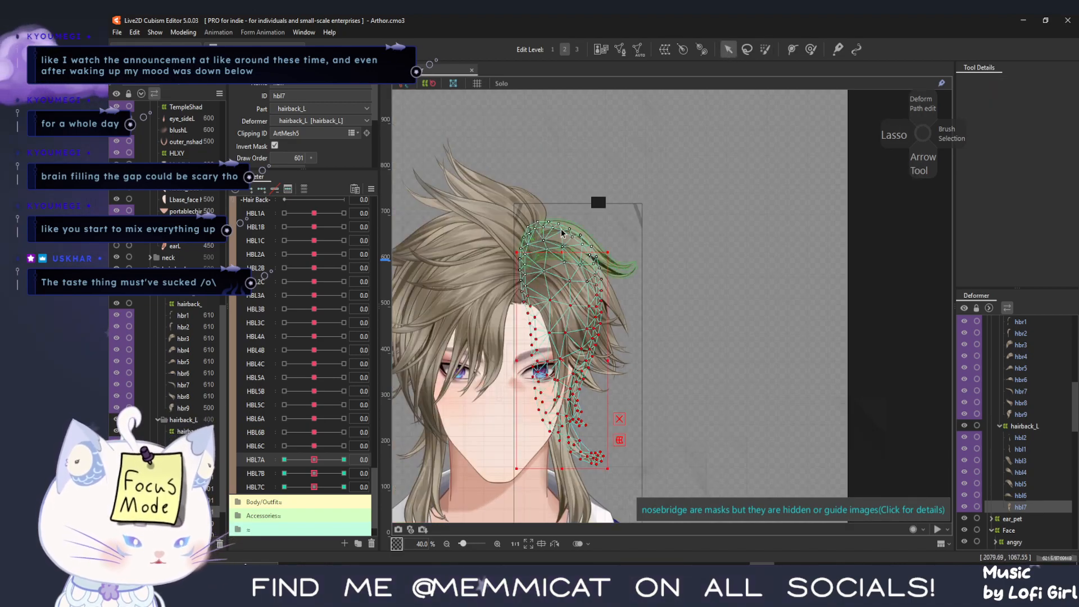
key("ctrl+t")
left_click(545, 223)
left_click(555, 271)
left_click(579, 482)
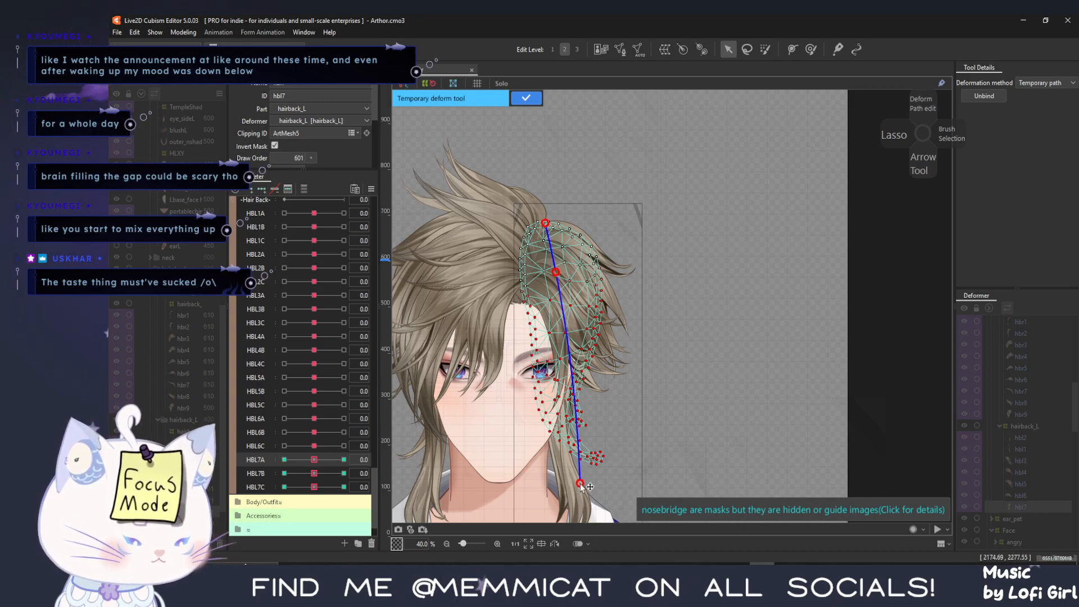
left_click_drag(580, 484, 577, 484)
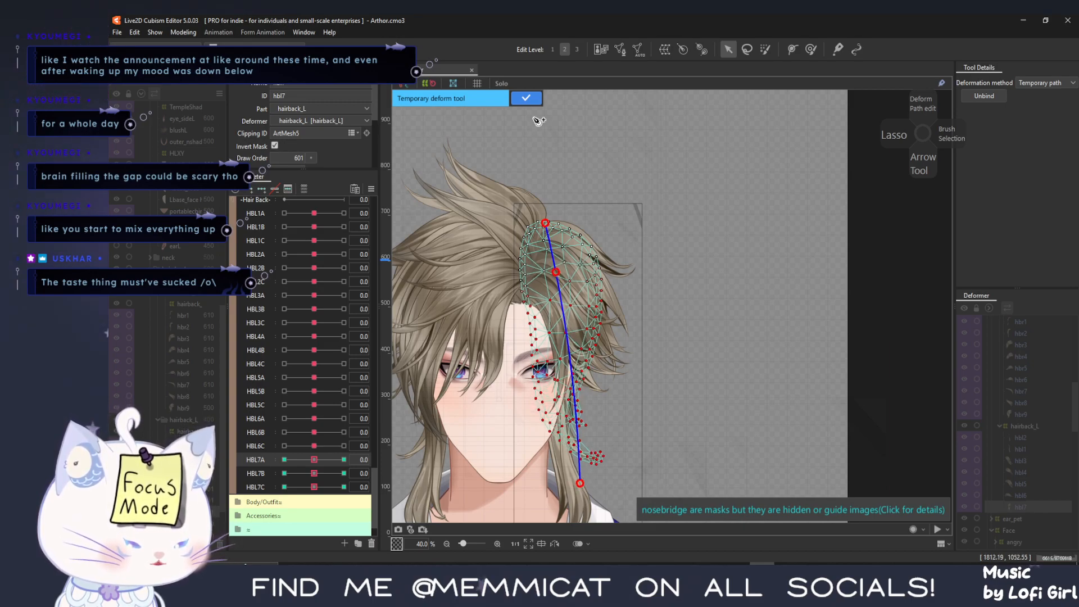
left_click(525, 99)
At HBL7A -1.0, bend the selected length of hbl7 inward toward the face with a three-point temporary path
left_click_drag(314, 460, 234, 463)
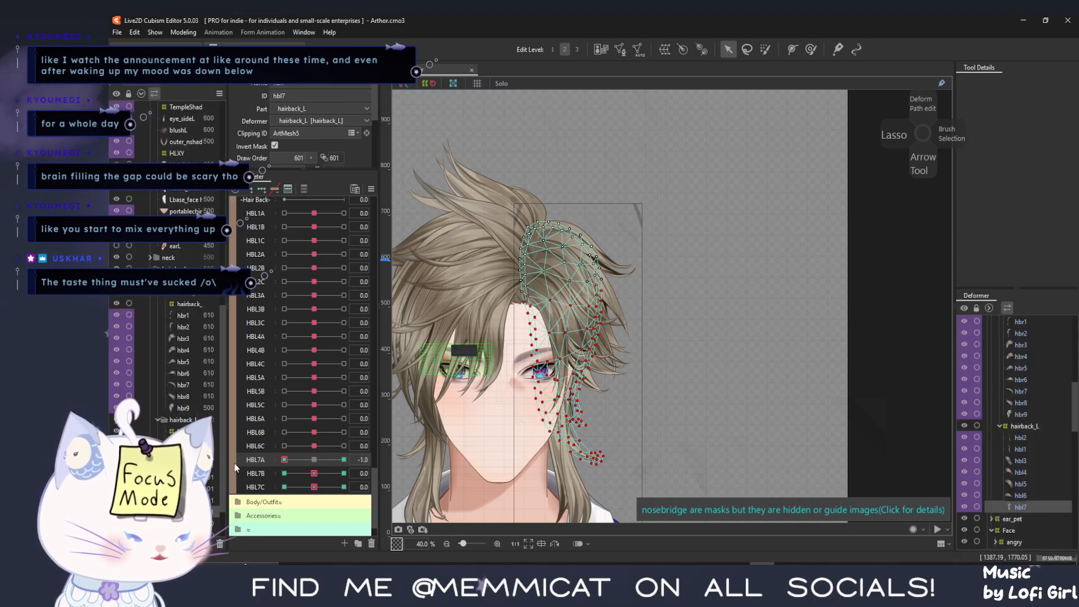
key("t")
left_click(550, 209)
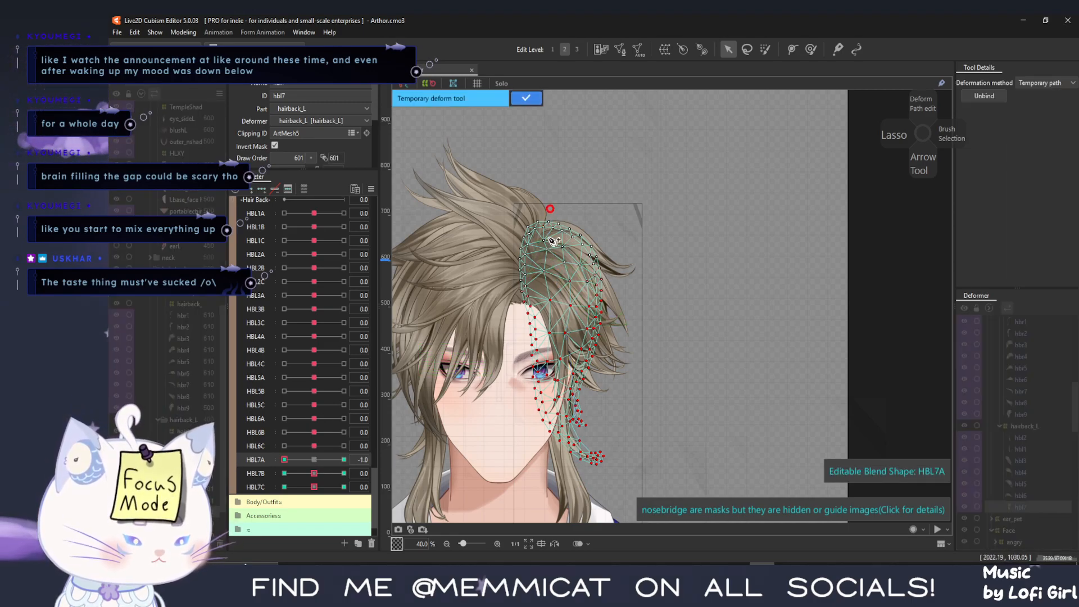
left_click(556, 263)
left_click_drag(577, 490, 541, 492)
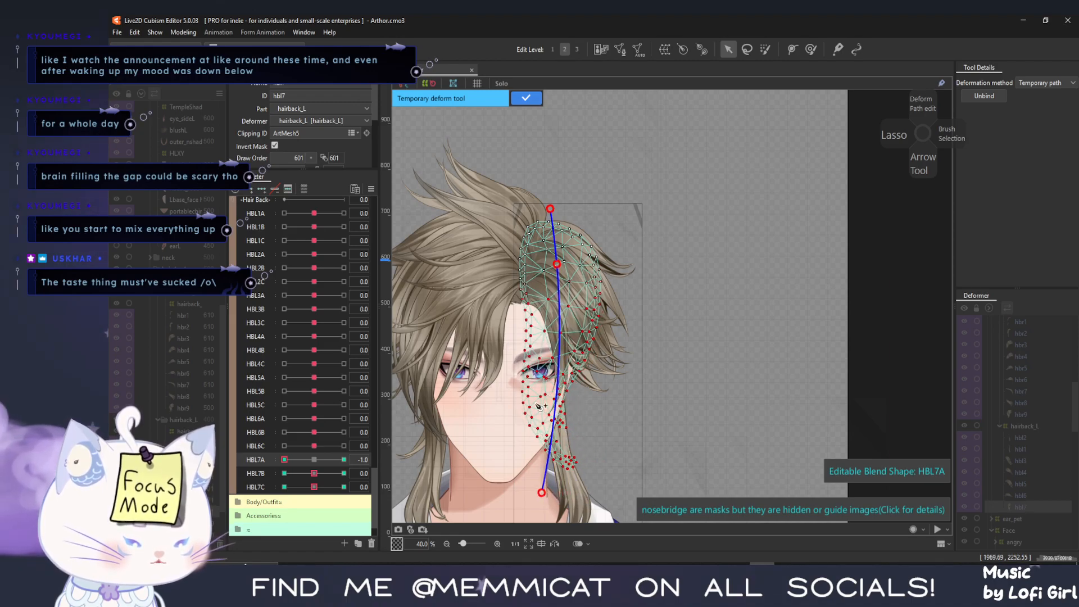
key("Return")
At HBL7A 1.0, bend hbl7 outward away from the face with a three-point temporary path, and return HBL7A to 0.0
left_click_drag(284, 460, 475, 458)
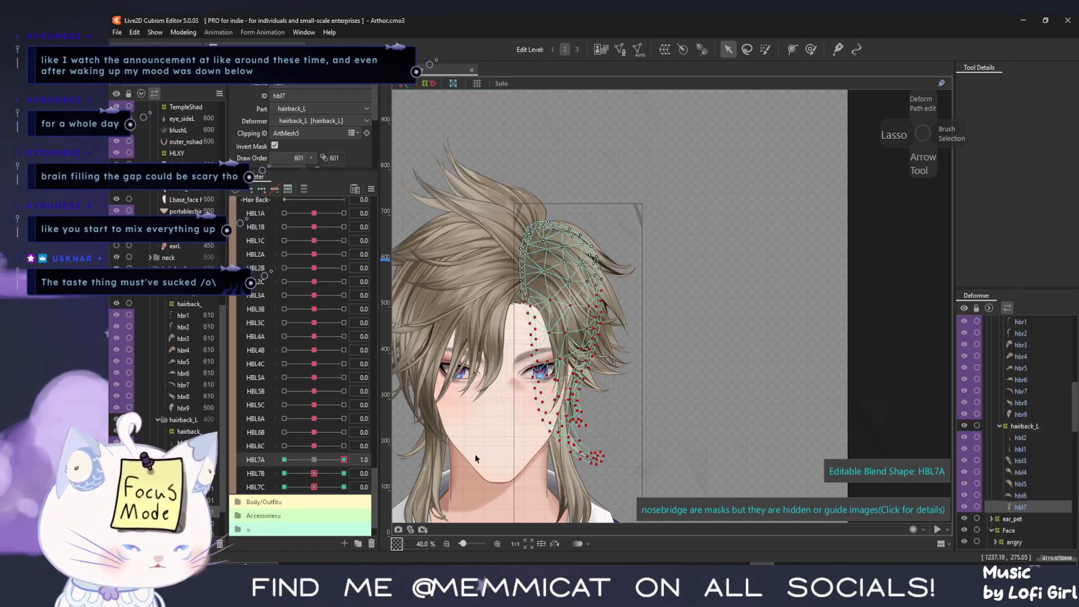
key("ctrl+t")
left_click(551, 239)
left_click(555, 273)
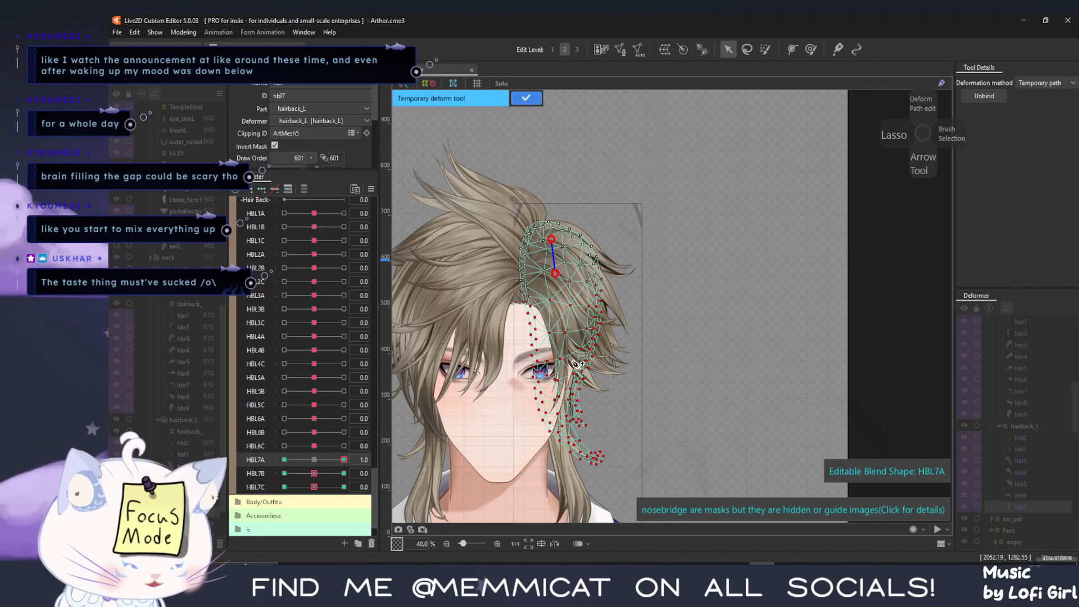
left_click(585, 490)
left_click_drag(584, 490, 633, 472)
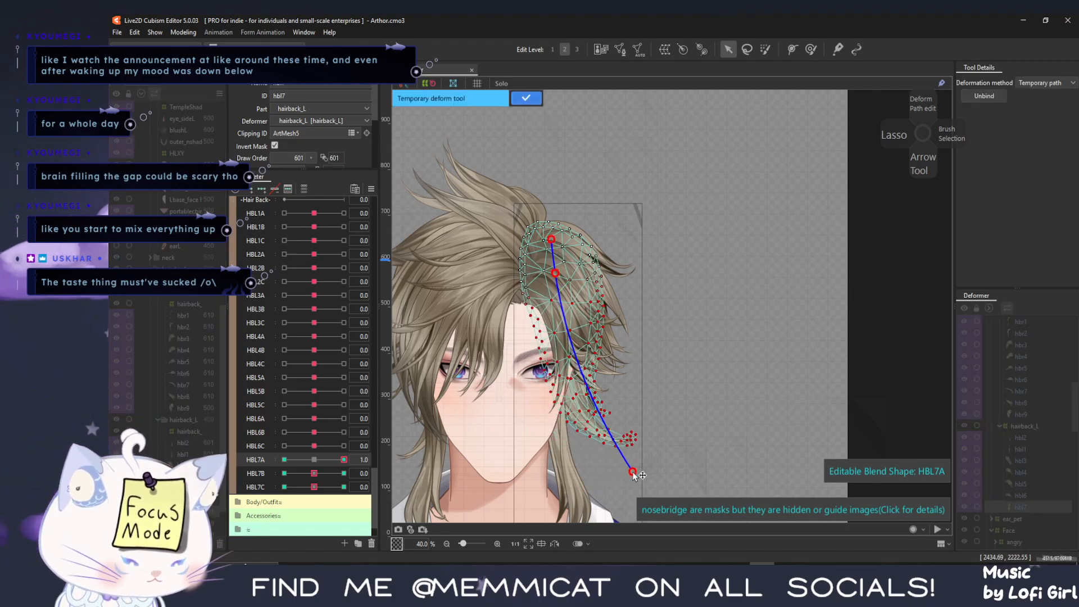
left_click_drag(344, 459, 261, 469)
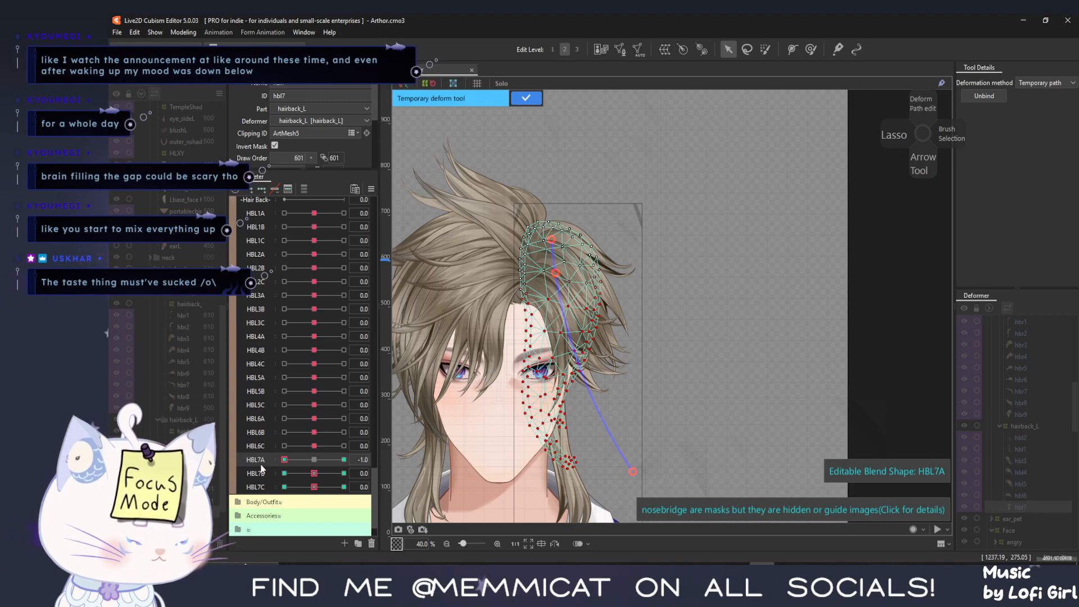
left_click(314, 460)
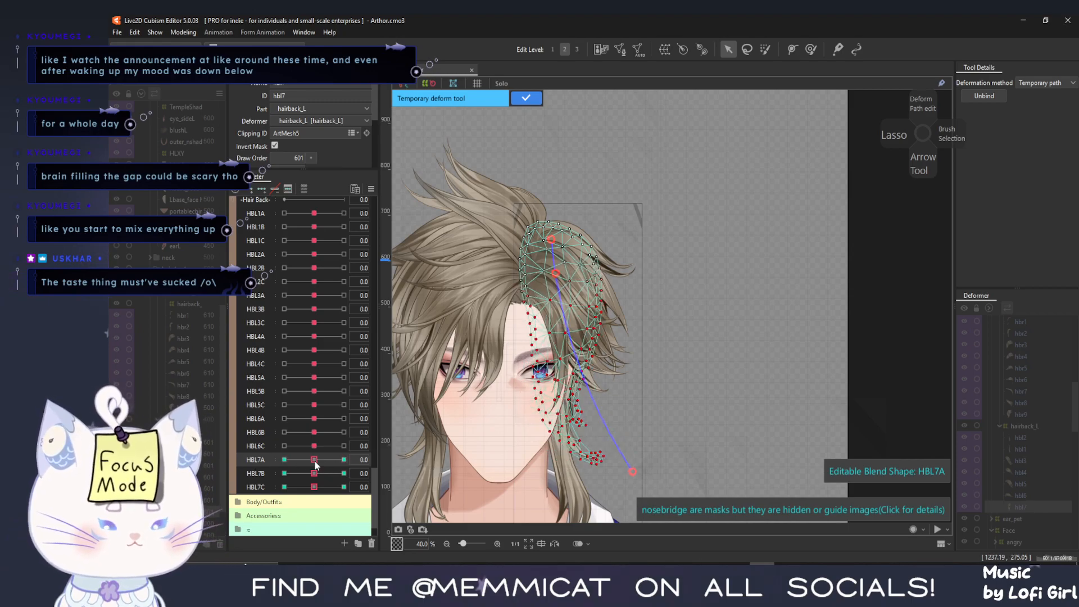
left_click(526, 98)
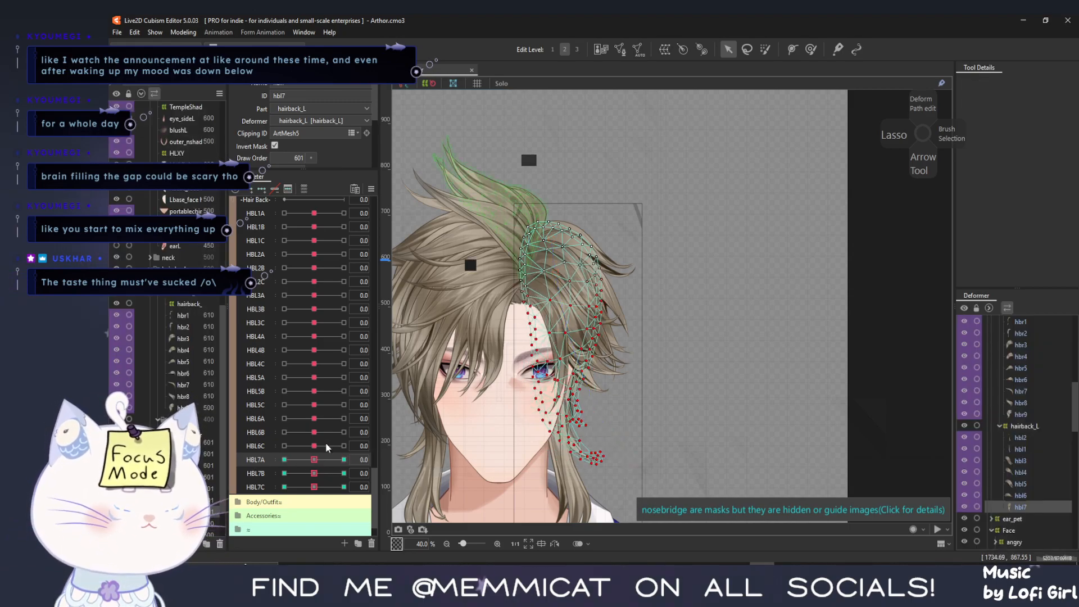
For HBL7B, reduce the brush selection on hbl7 to only its lower half, from eye level down
left_click(252, 470)
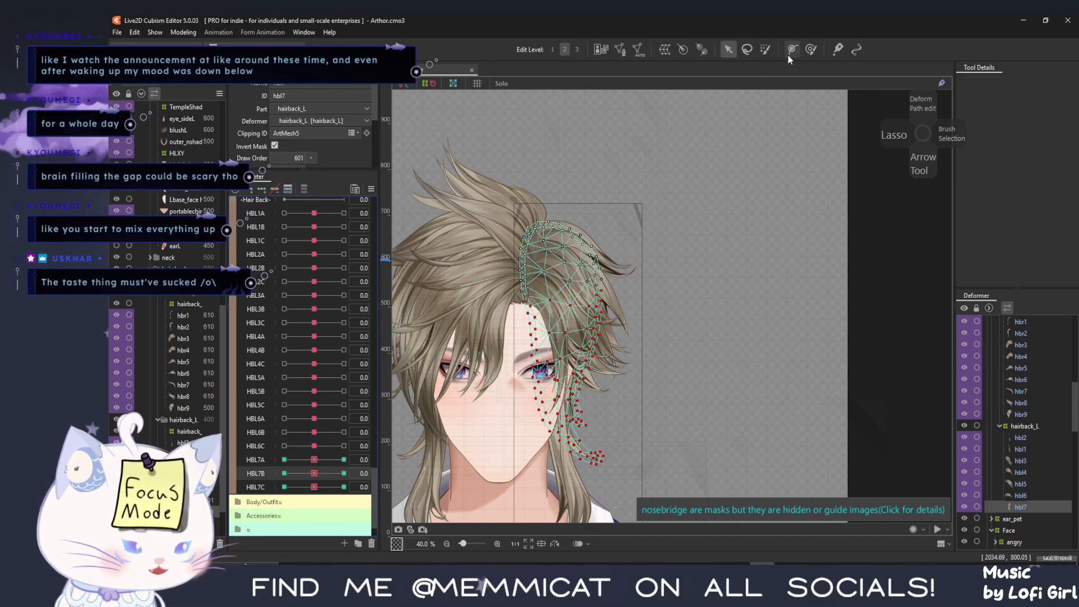
left_click(765, 50)
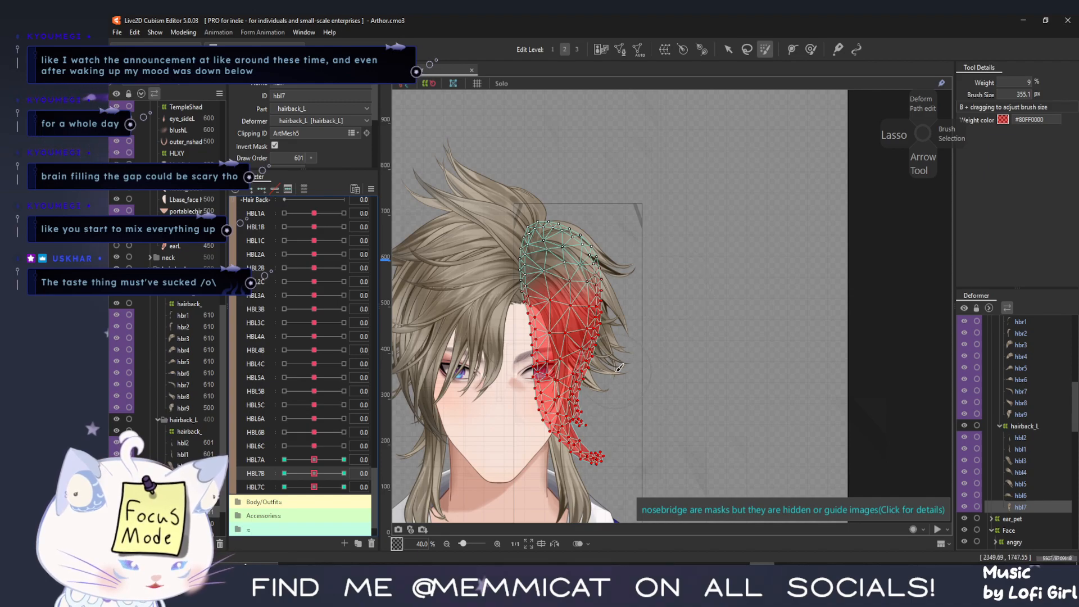
left_click(617, 368)
mouse_move(596, 374)
left_mouse_down()
mouse_move(531, 385)
mouse_move(630, 355)
mouse_move(497, 387)
mouse_move(604, 395)
left_mouse_up()
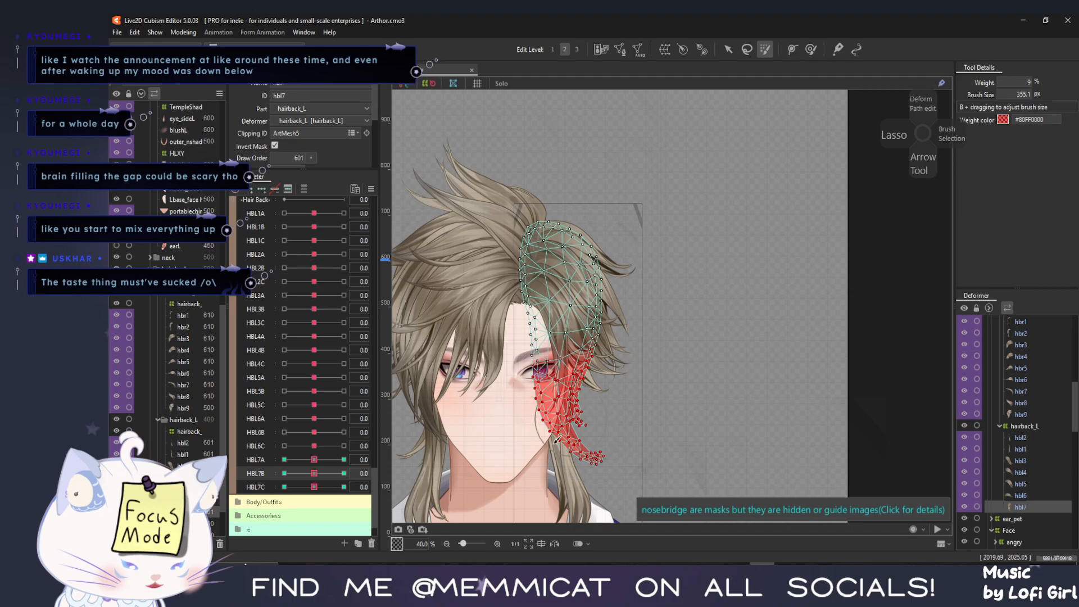
At HBL7B -1.0, bend the lower half of hbl7 inward with a three-point temporary path, and switch HBL7B to 1.0
left_click(285, 473)
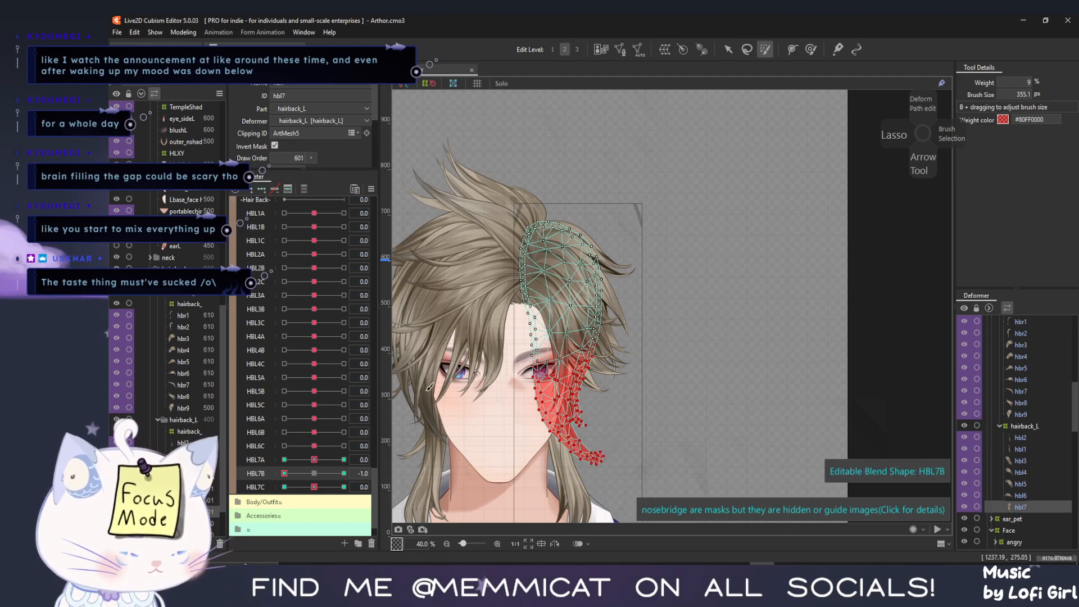
key("ctrl+t")
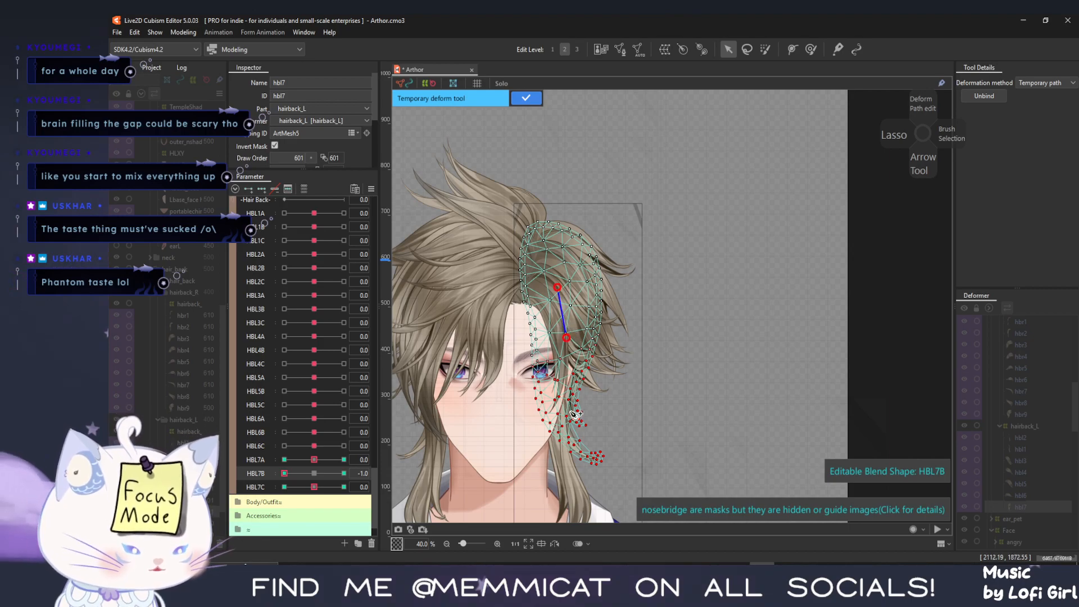
left_click_drag(577, 491, 532, 490)
left_click_drag(286, 474, 344, 474)
left_click(525, 99)
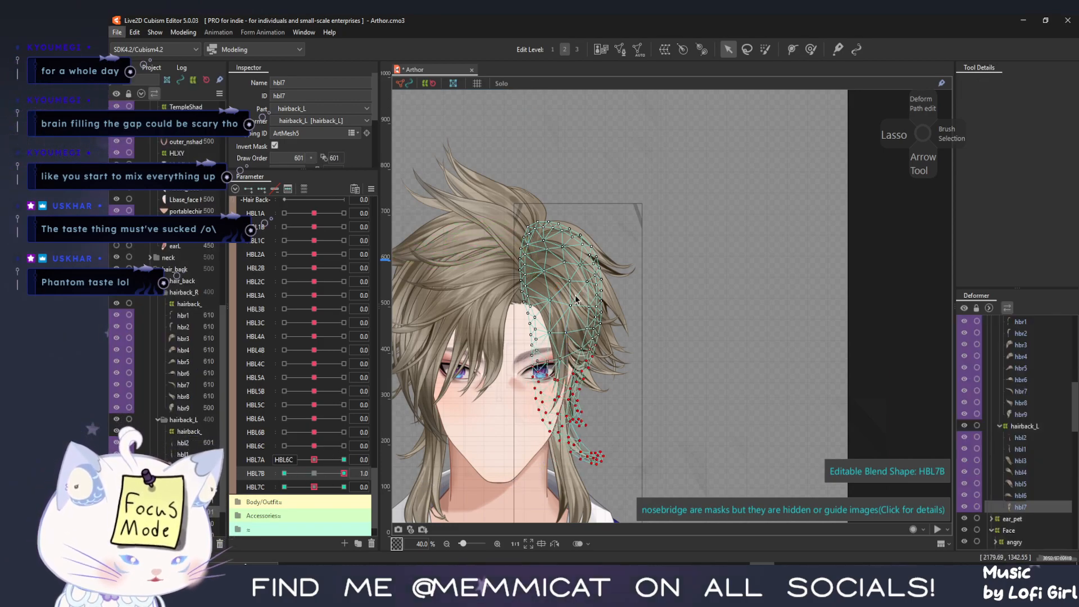
At HBL7B 1.0, bend the lower half of hbl7 outward with a three-point temporary path, and return HBL7B to 0.0
left_click(561, 281)
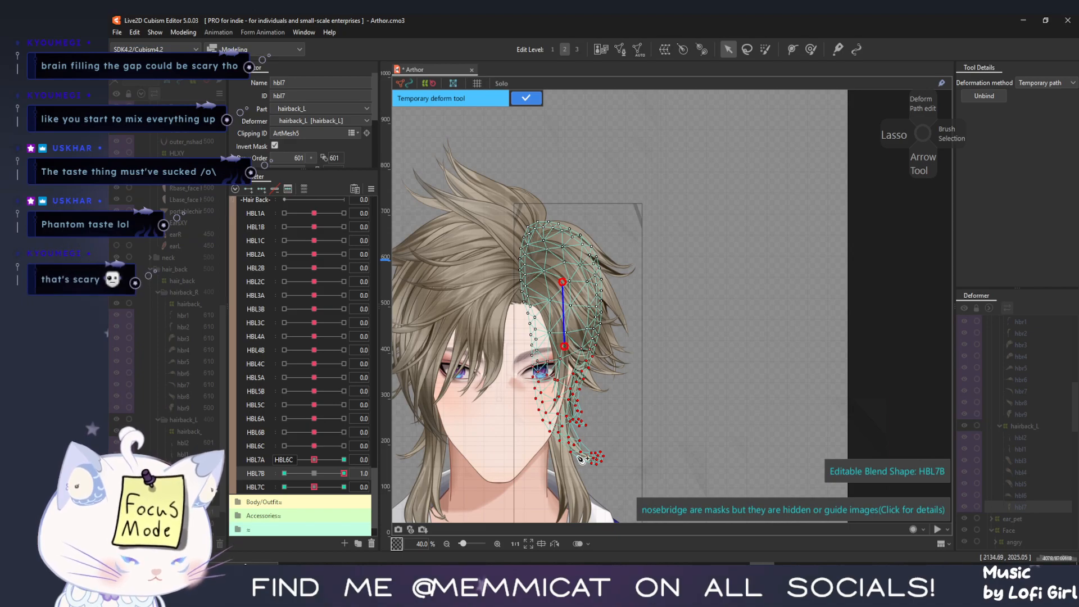
left_click_drag(586, 481, 634, 464)
left_click(525, 100)
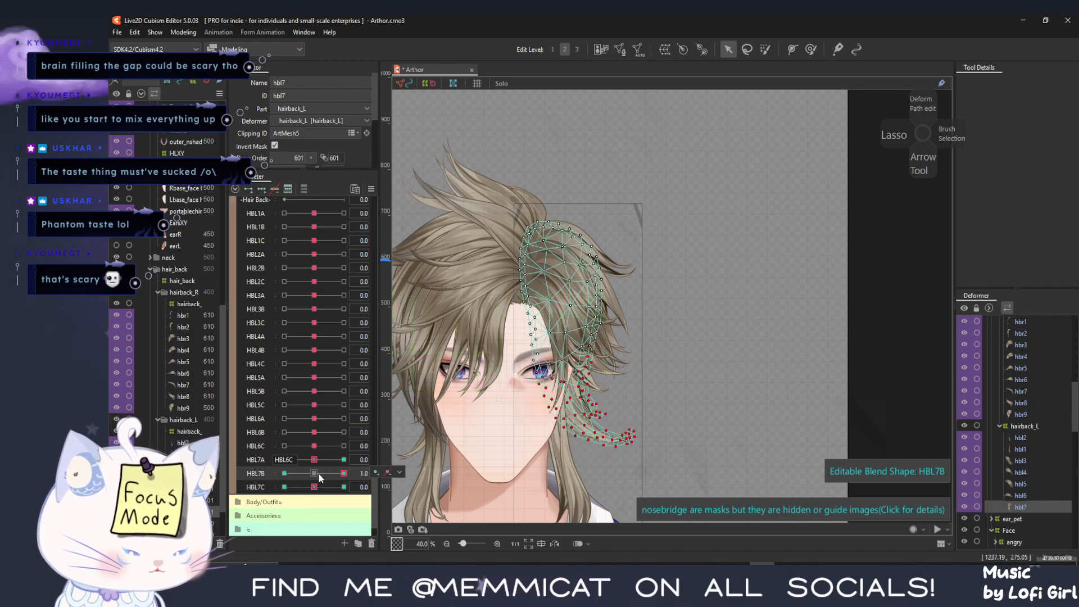
left_click(315, 474)
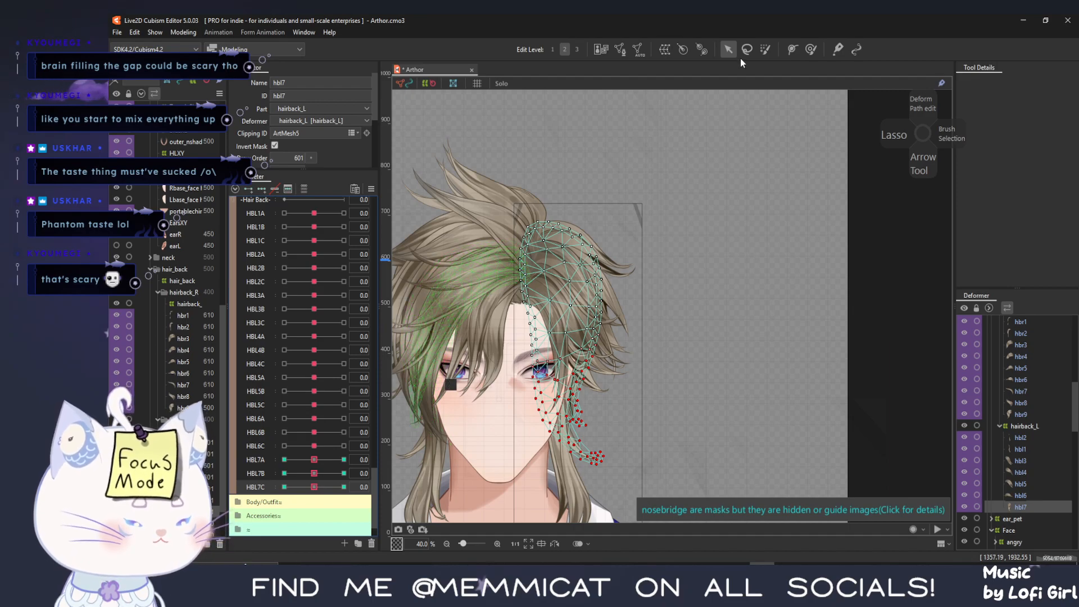
For HBL7C, reduce the brush selection on hbl7 to only the strand's tip
left_click(765, 50)
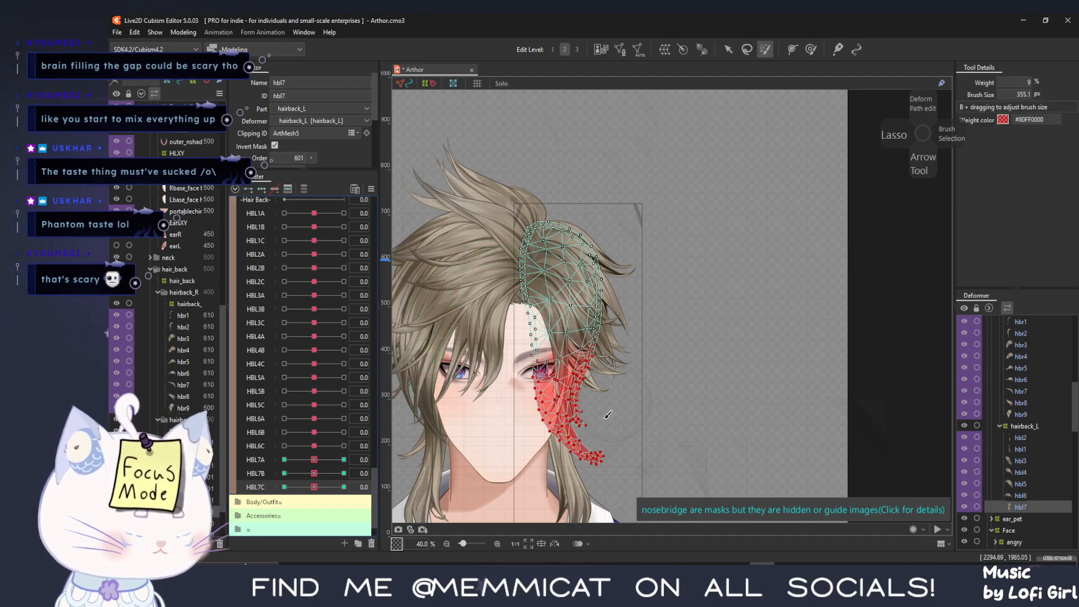
left_click_drag(595, 442, 601, 430)
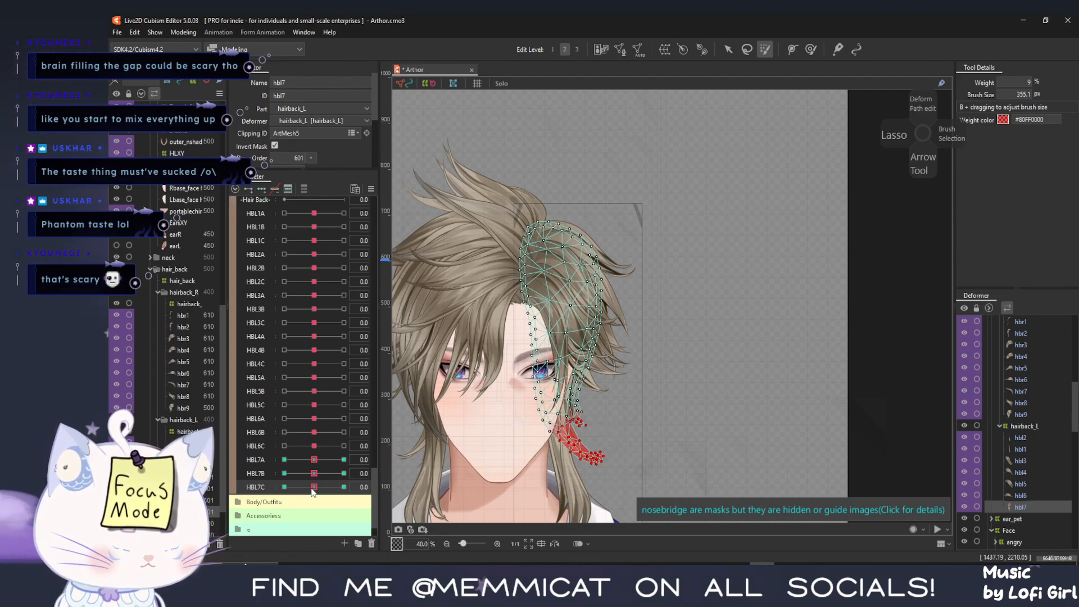
left_click(728, 48)
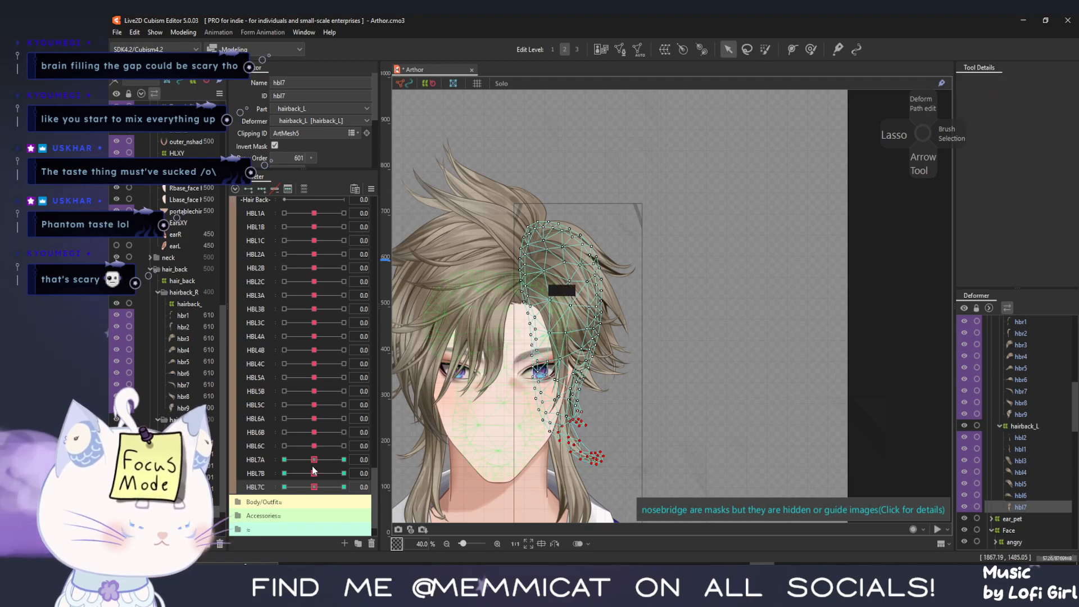
At HBL7C -1.0, bend the tip of hbl7 downward and inward with a four-point temporary path
key("ctrl+t")
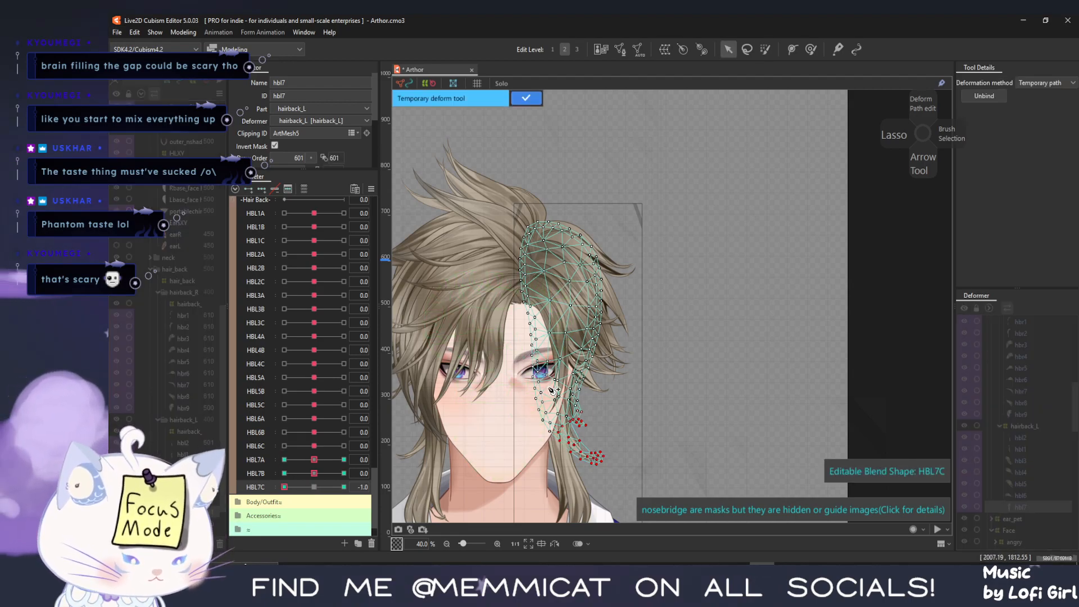
left_click(610, 476)
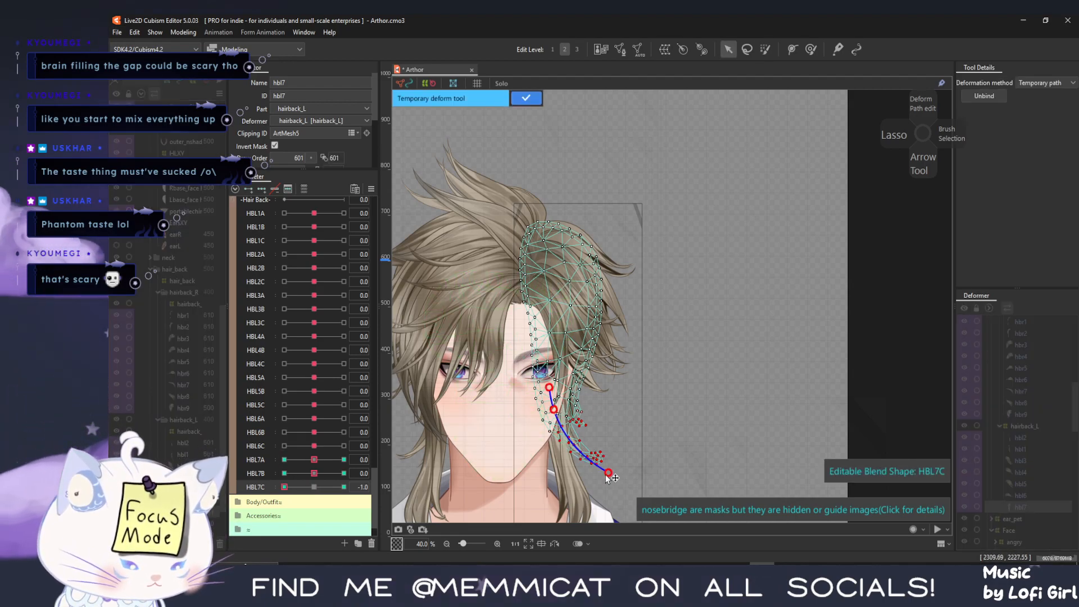
left_click_drag(611, 475, 576, 497)
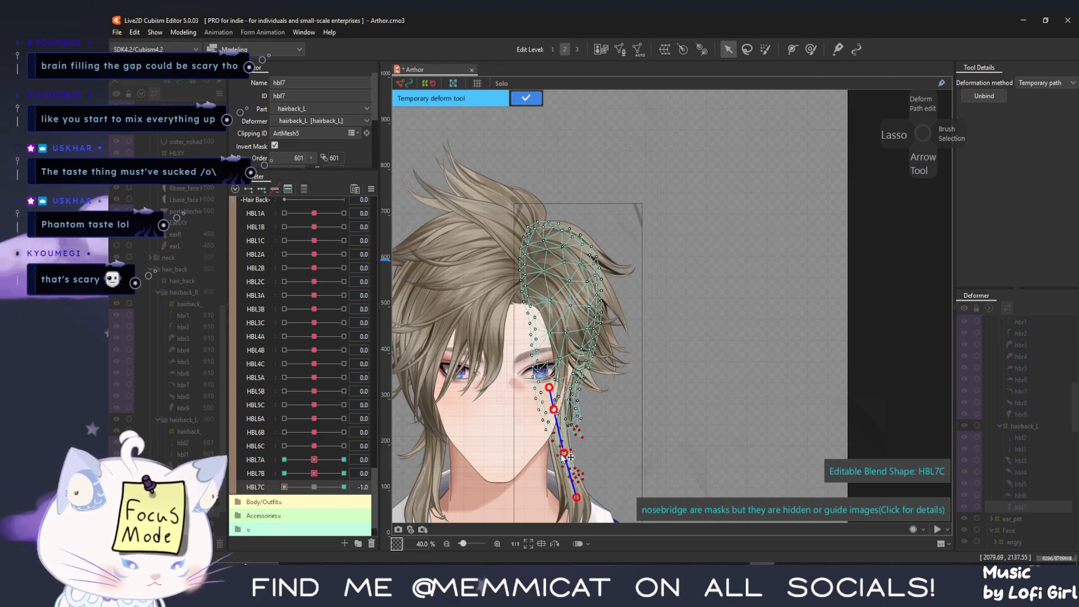
left_click_drag(564, 452, 575, 452)
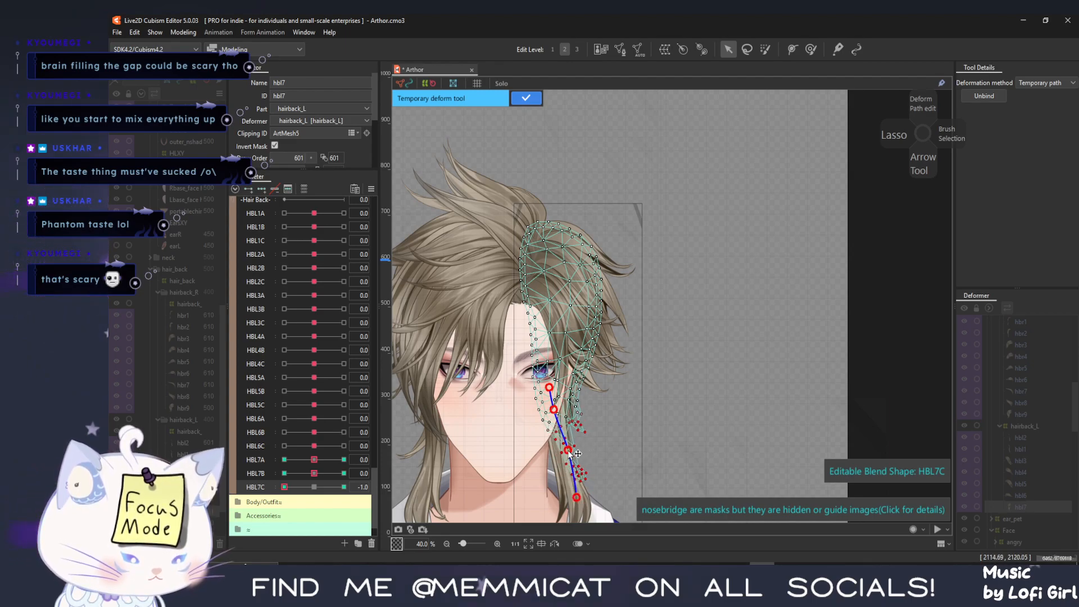
left_click(524, 98)
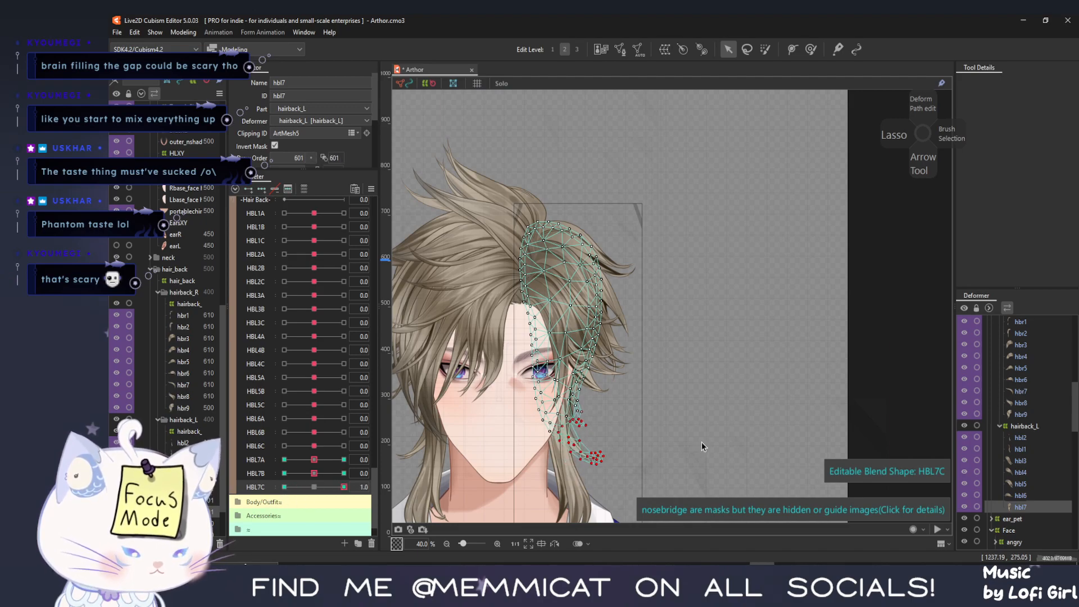
At HBL7C 1.0, bend the tip of hbl7 upward and outward with a four-point temporary path, and return HBL7C to 0.0
key("ctrl+t")
left_click(549, 372)
left_click(552, 413)
left_click(619, 466)
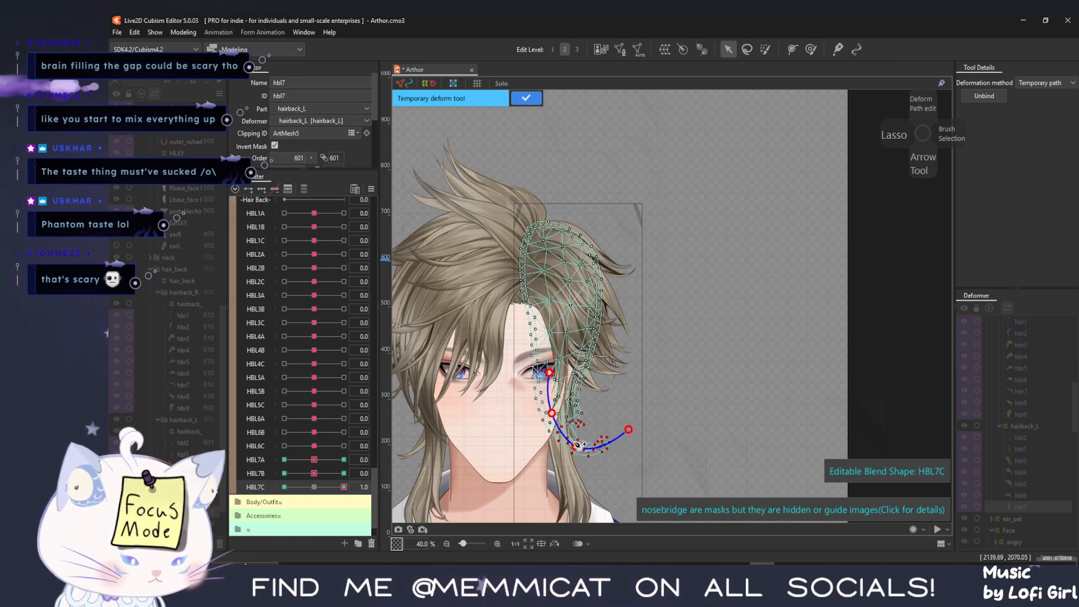
left_click_drag(578, 444, 584, 441)
left_click_drag(344, 487, 296, 495)
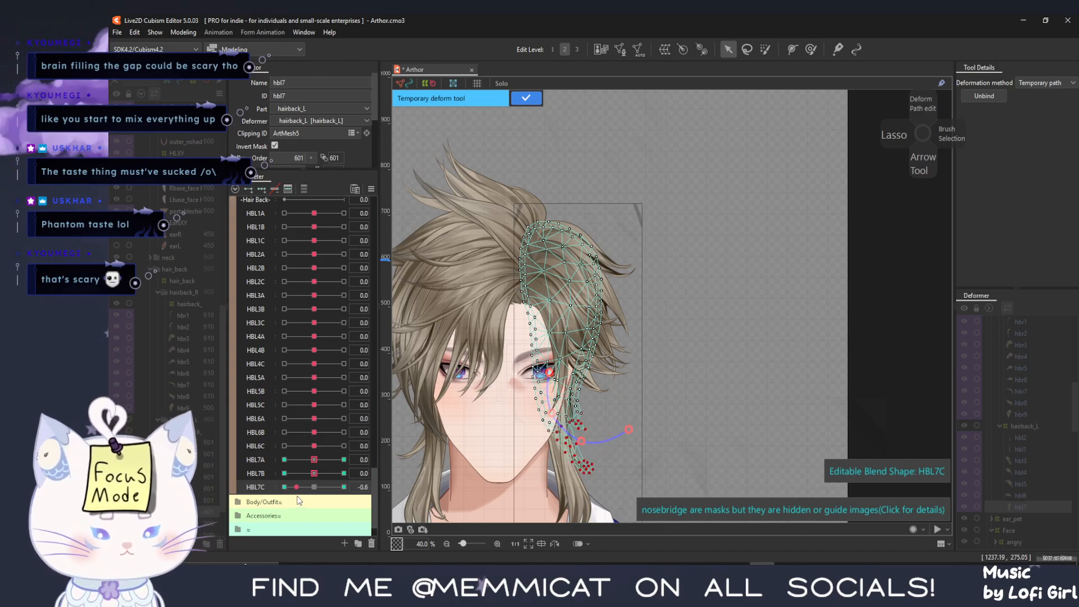
left_click(313, 488)
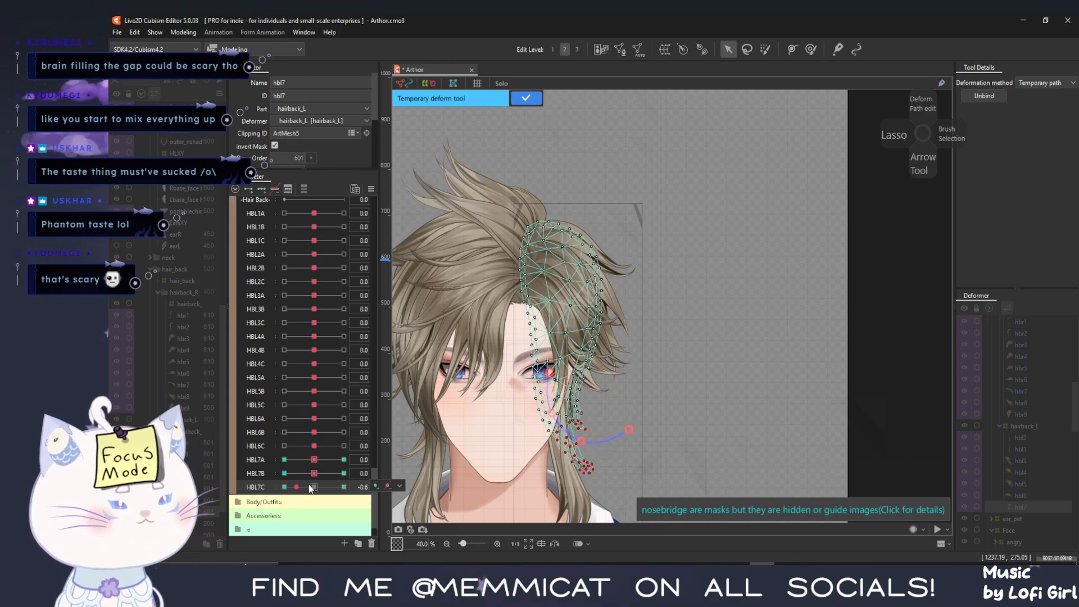
left_click(525, 99)
Save the model file and open its physics settings
left_click(120, 34)
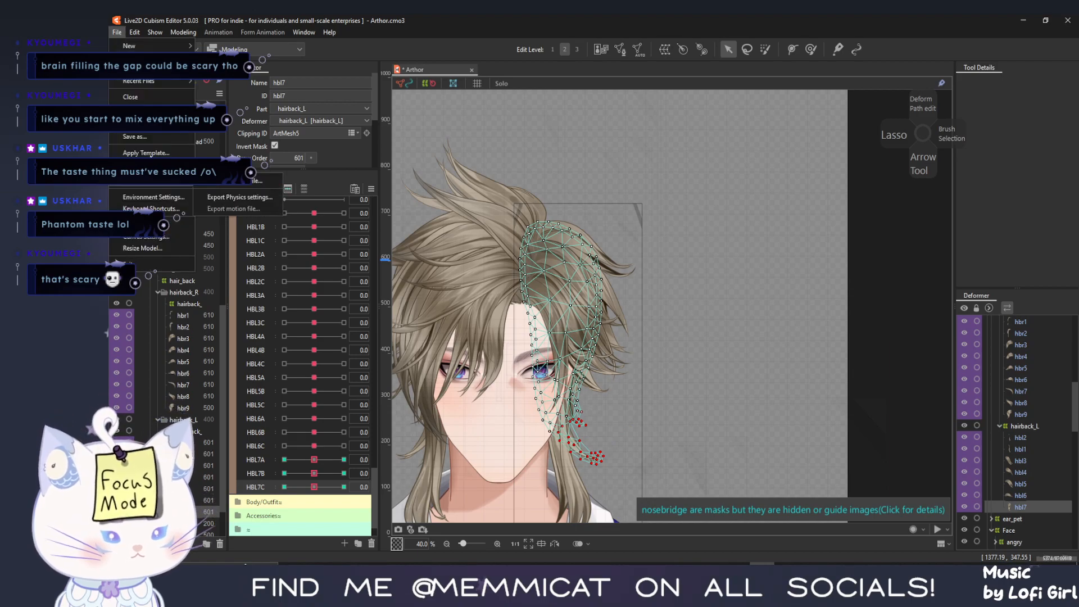
left_click(135, 125)
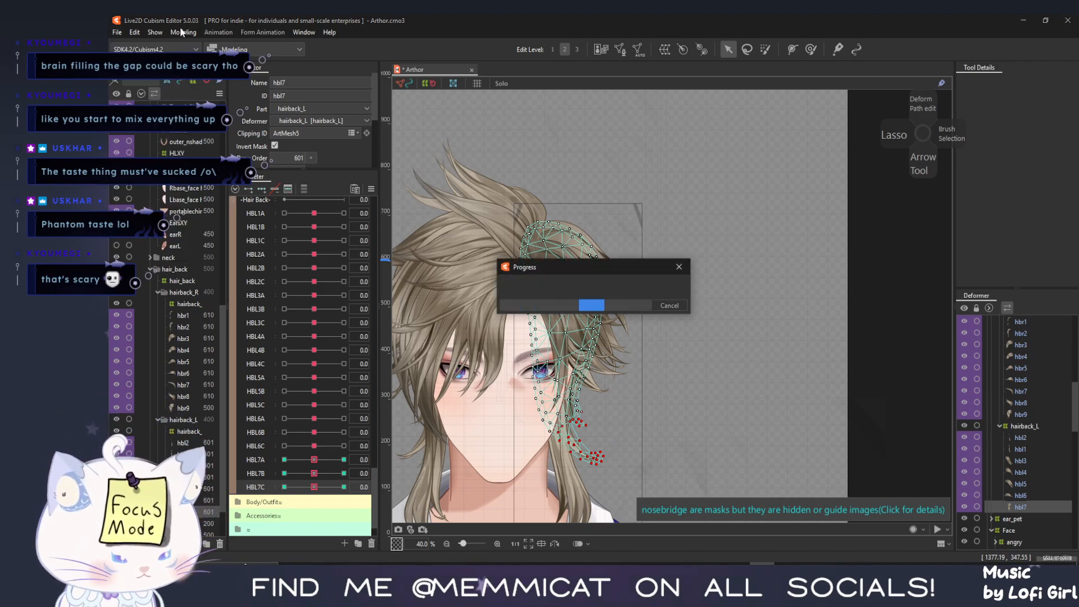
left_click(184, 32)
left_click(242, 249)
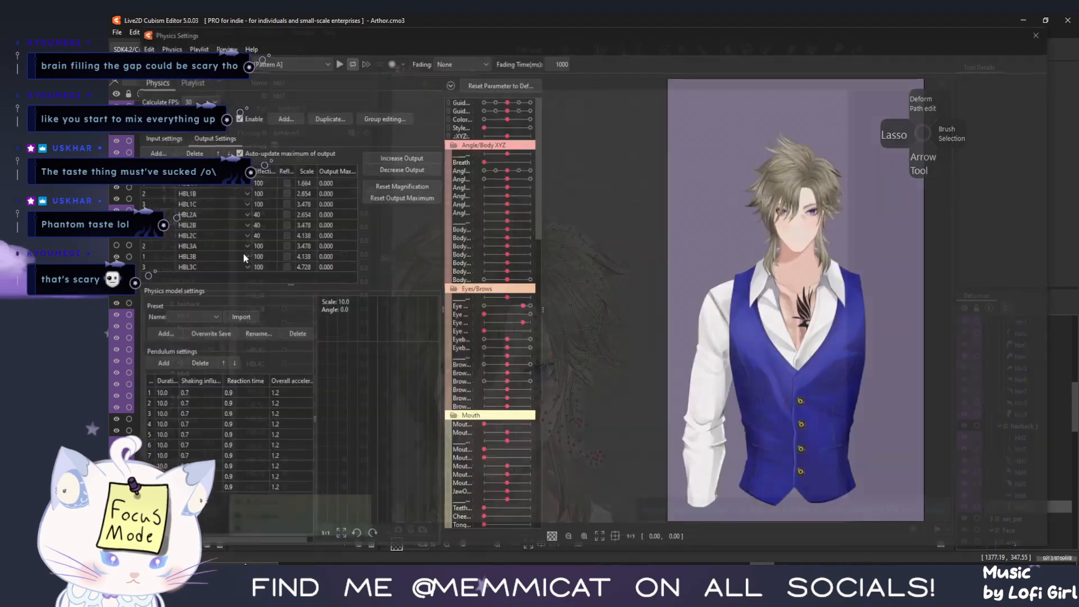
Add HBL4A through HBL7C as output parameters of the current physics group
left_click(156, 153)
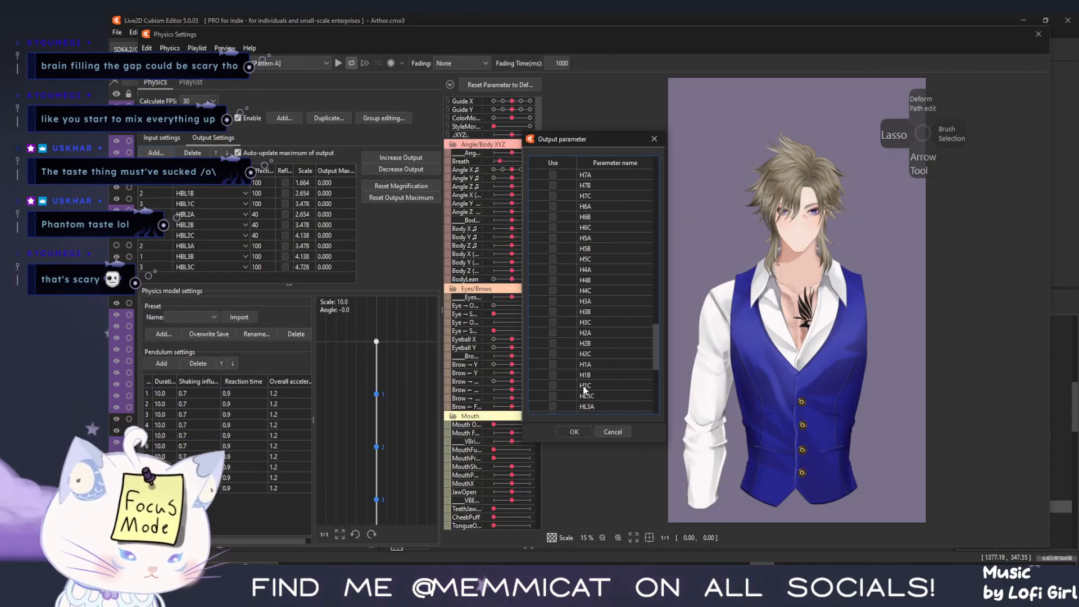
scroll(584, 389, "down", 7)
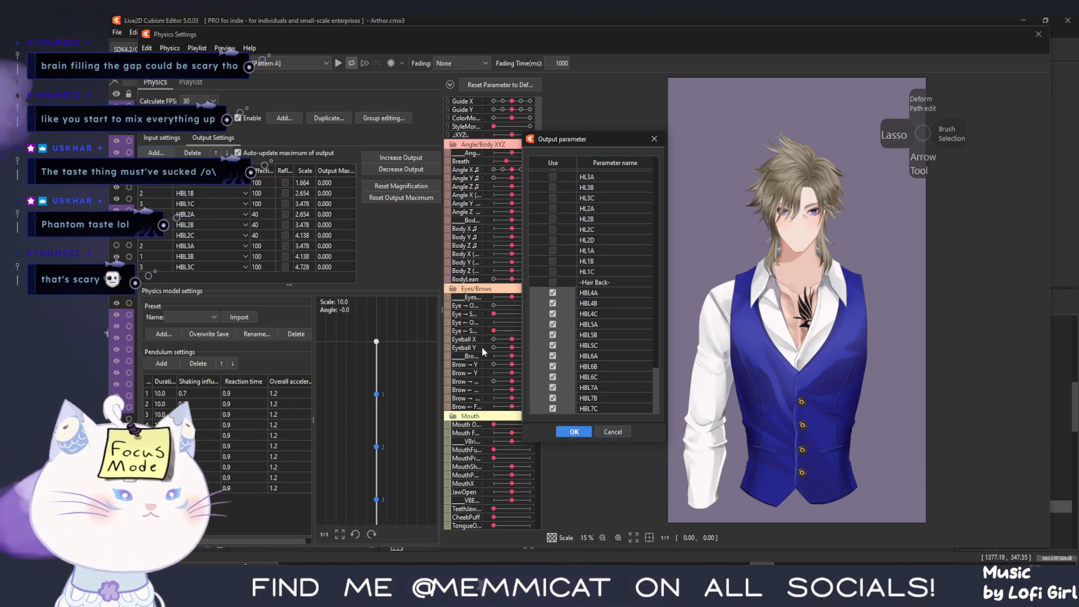
left_click(579, 433)
Assign the new physics outputs to pendulum positions: HBL4A to 2, HBL4B to 1 and HBL4C to 3
scroll(191, 254, "down", 2)
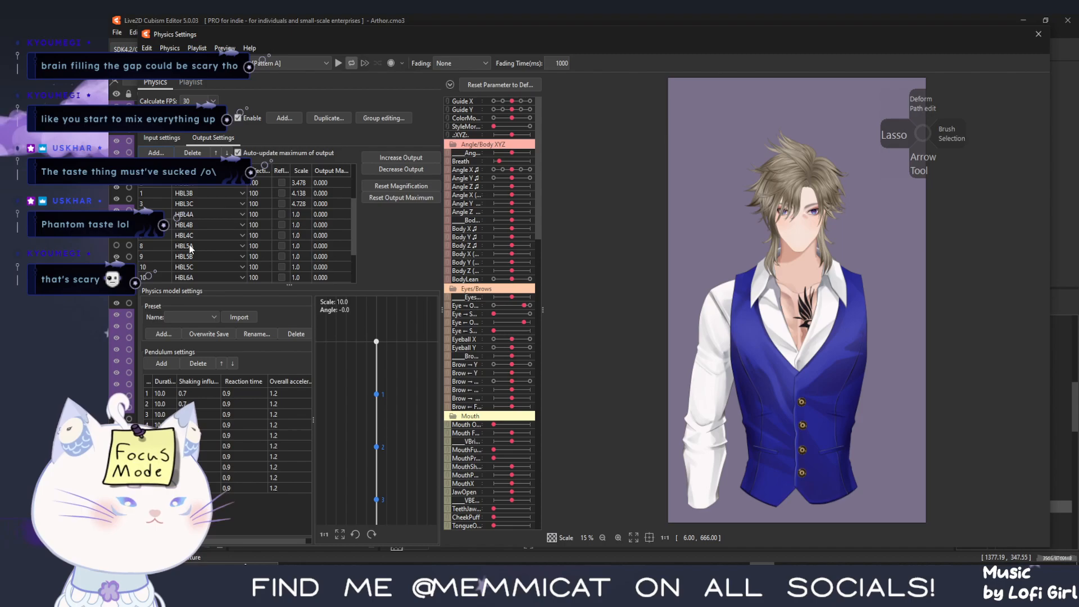
scroll(155, 240, "up", 1)
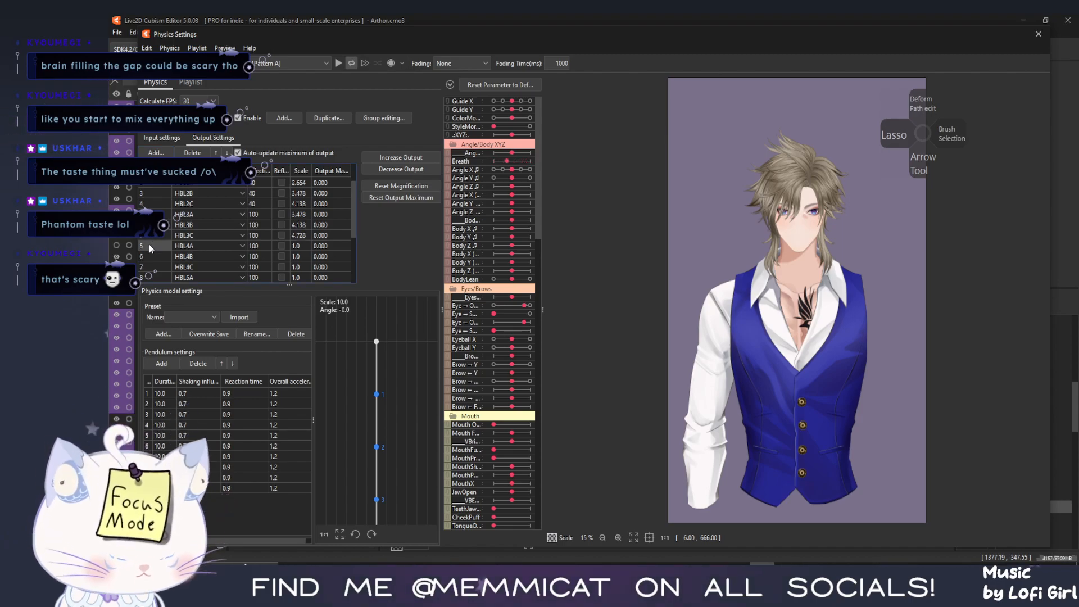
left_click_drag(149, 244, 151, 268)
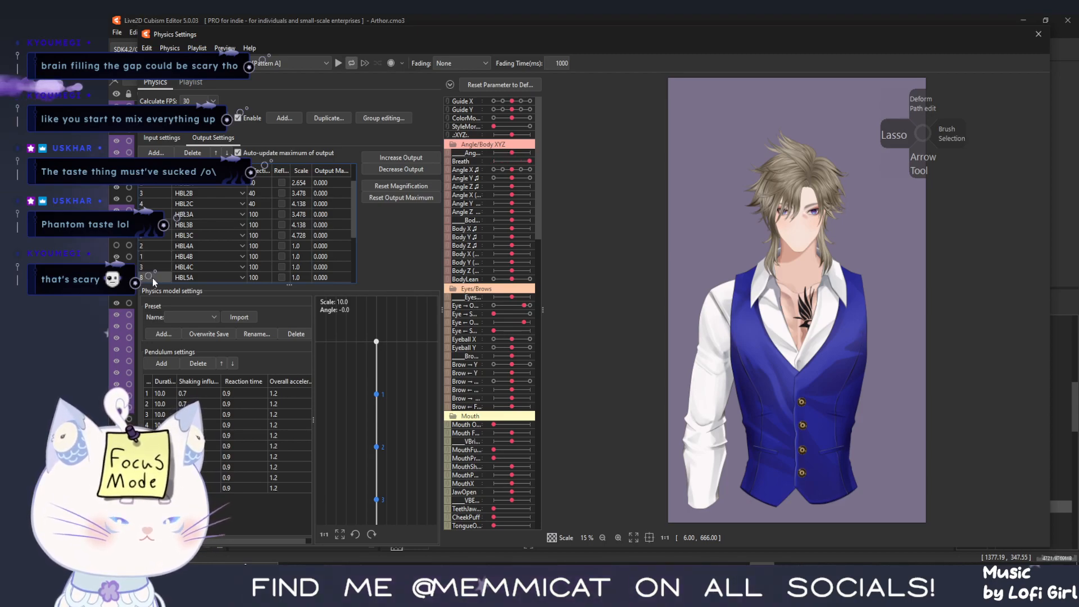
Assign the physics outputs HBL5A through HBL7C to pendulum positions 1 to 3, with HBL5A and HBL7A at 1 and HBL7C at 3
type("1")
scroll(204, 261, "down", 1)
type("2")
left_click(151, 266)
type("3")
left_click(154, 277)
type("3")
scroll(155, 270, "down", 1)
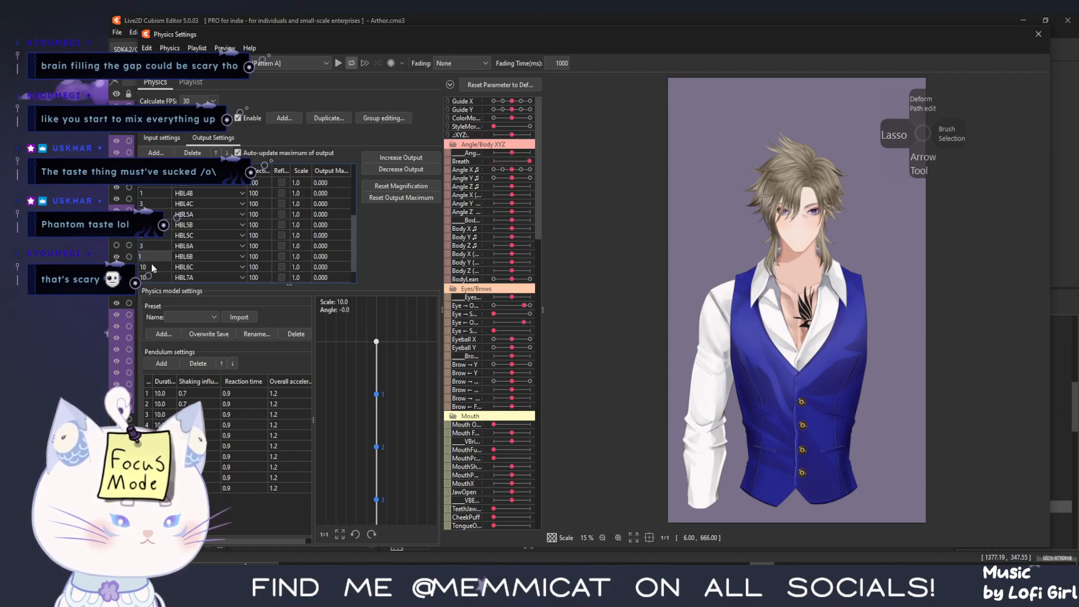
scroll(151, 264, "down", 1)
left_click(154, 258)
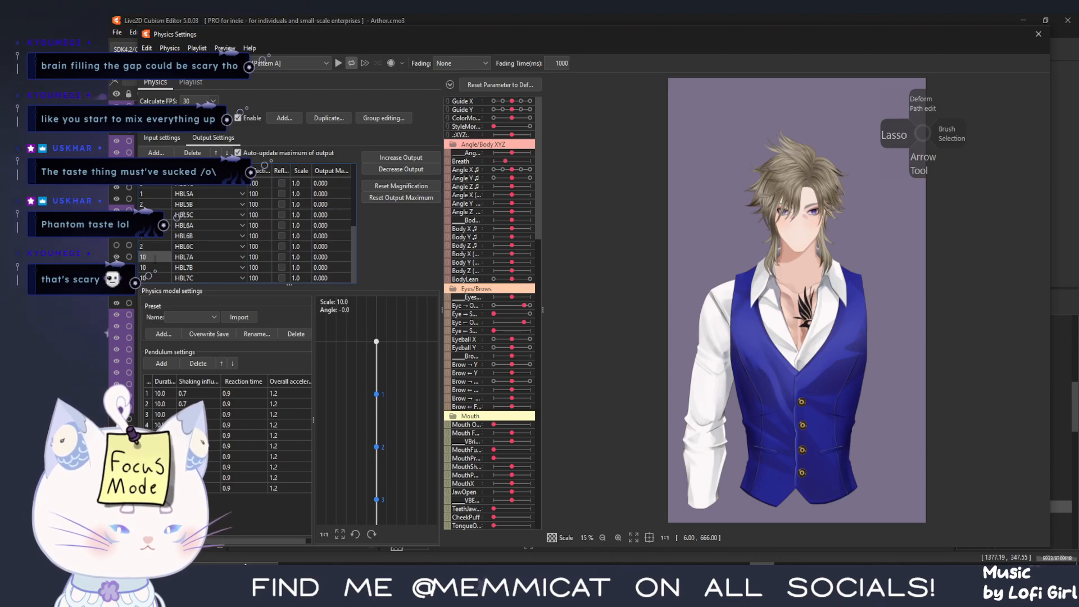
type("1")
left_click(157, 269)
Swing the model in the physics preview and adjust all output magnifications to fit the parameter range
left_click_drag(697, 242, 787, 242)
left_click(411, 159)
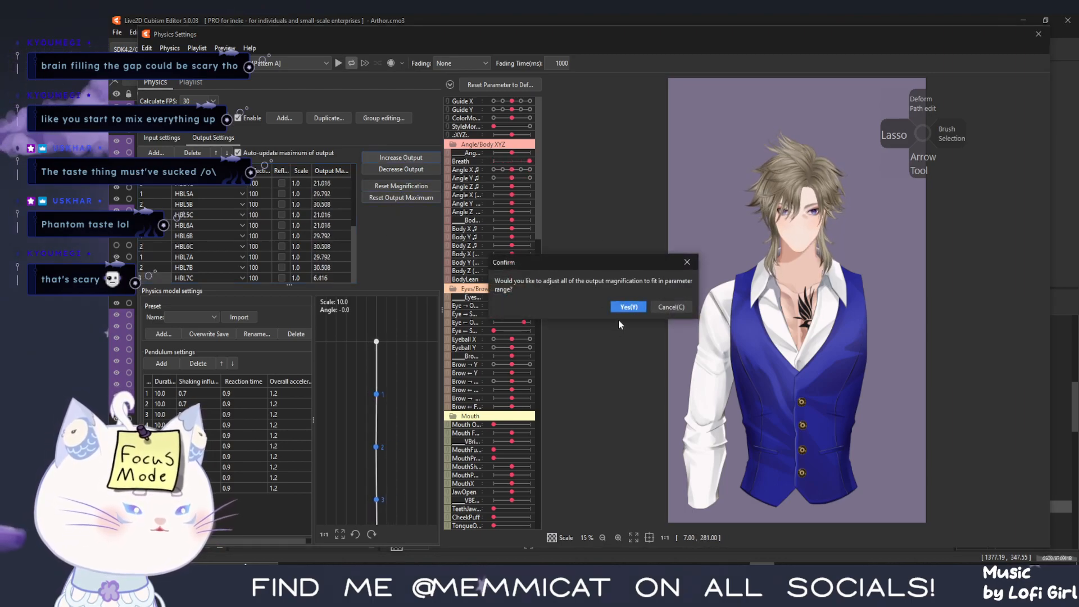
left_click(628, 307)
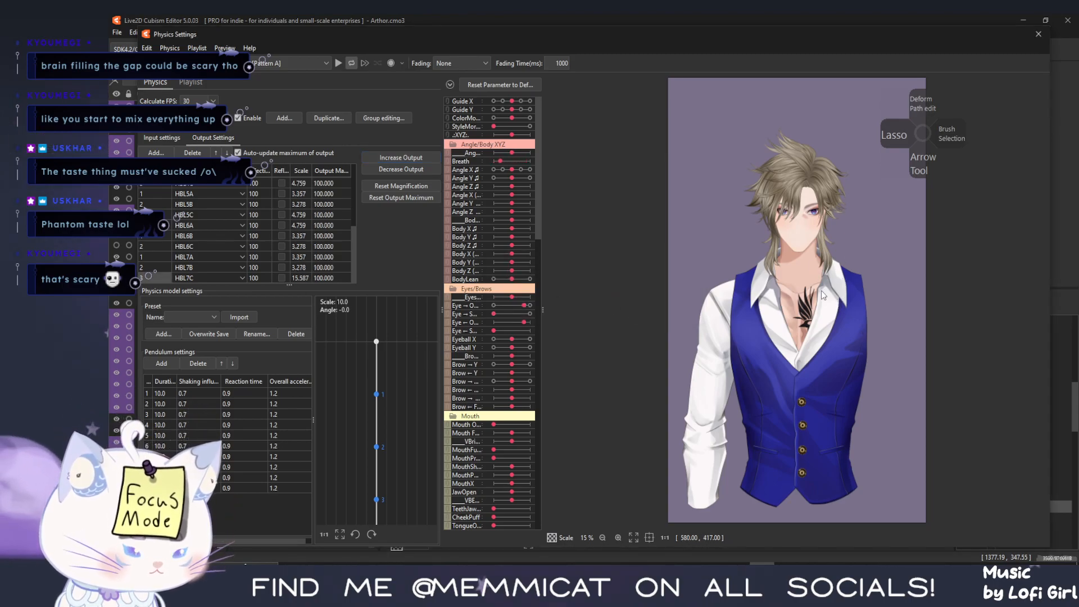
Test the hair physics by moving the enlarged model in the preview, and close the physics settings
scroll(836, 250, "up", 2)
left_click_drag(836, 250, 1014, 59)
left_click(1038, 36)
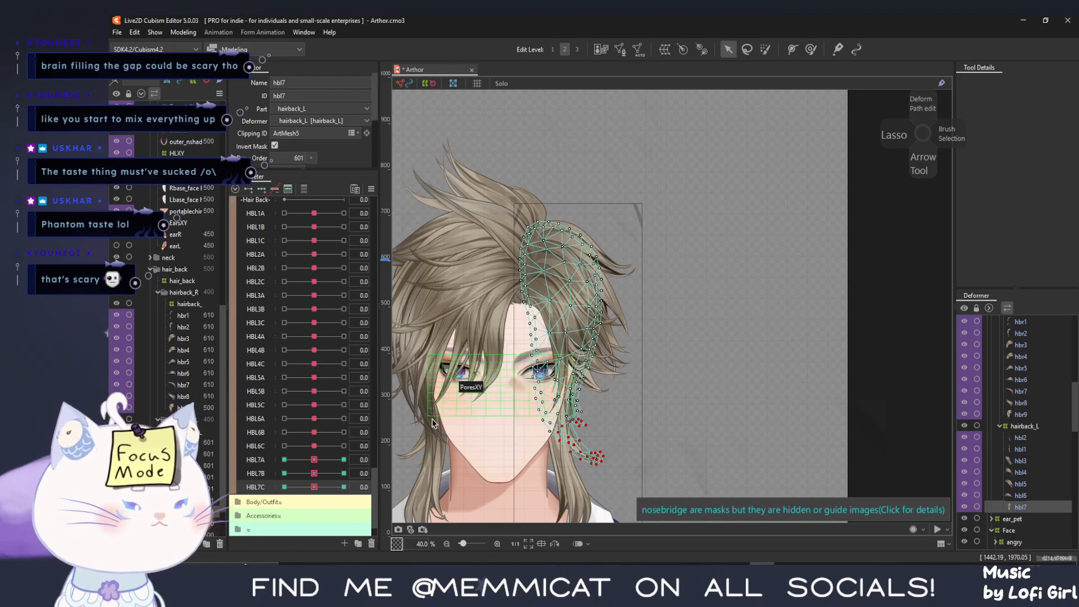
Select the hbr1 strand in the hairback_R part
left_click_drag(487, 428, 498, 381)
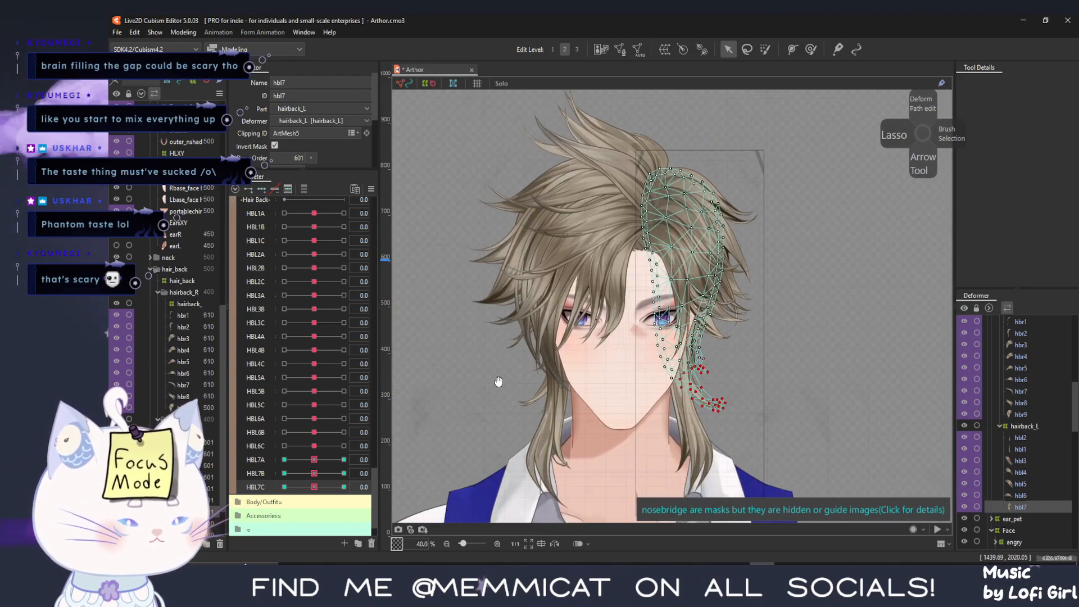
left_click(179, 326)
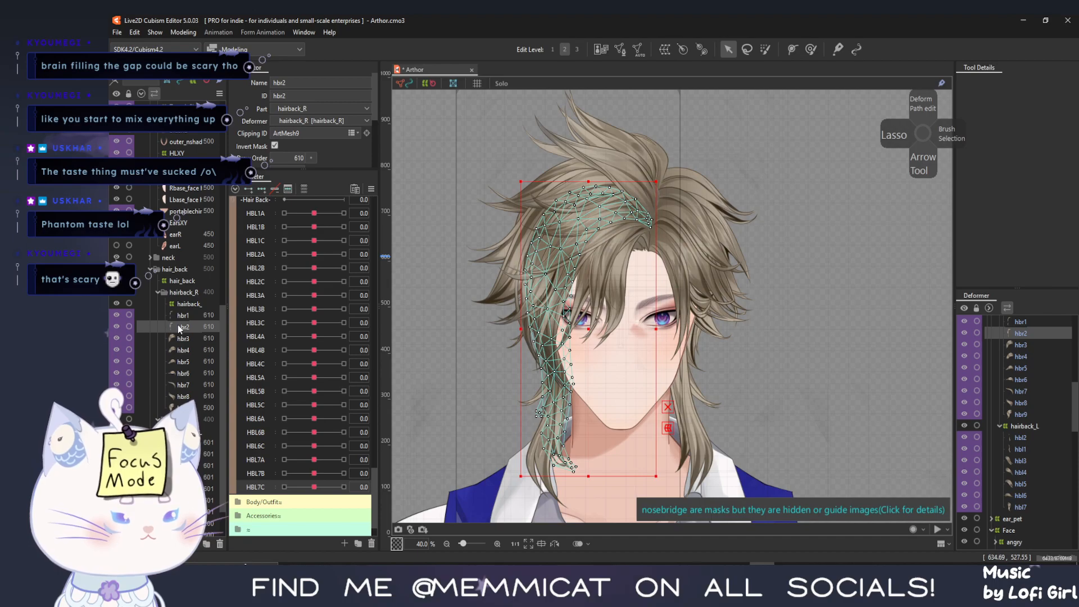
left_click(182, 318)
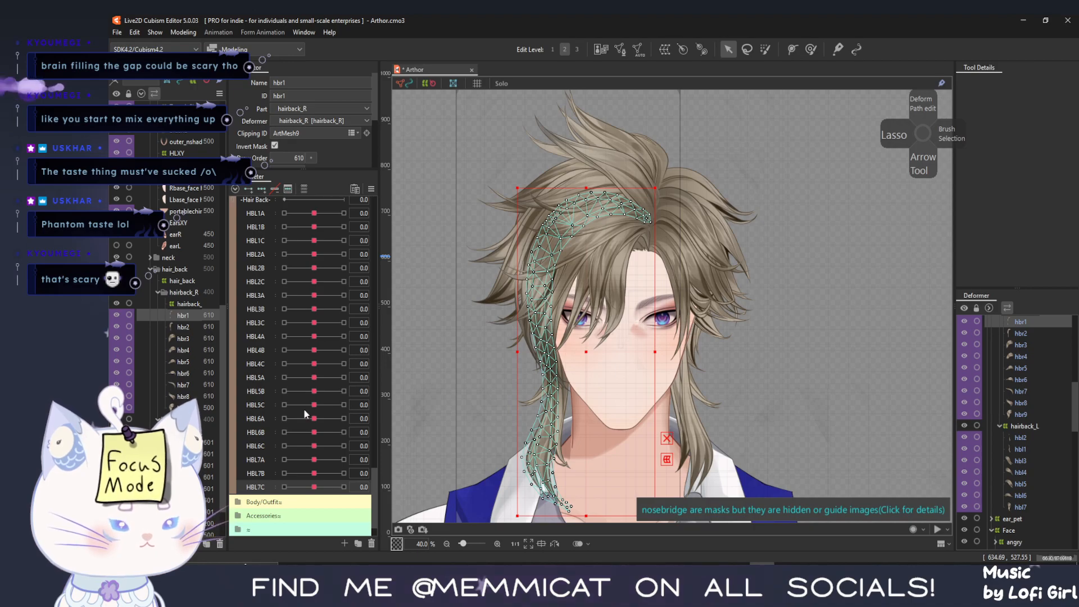
Examine the hair parameter list from the bangs parameters down to the Hair Back entries
scroll(300, 410, "up", 5)
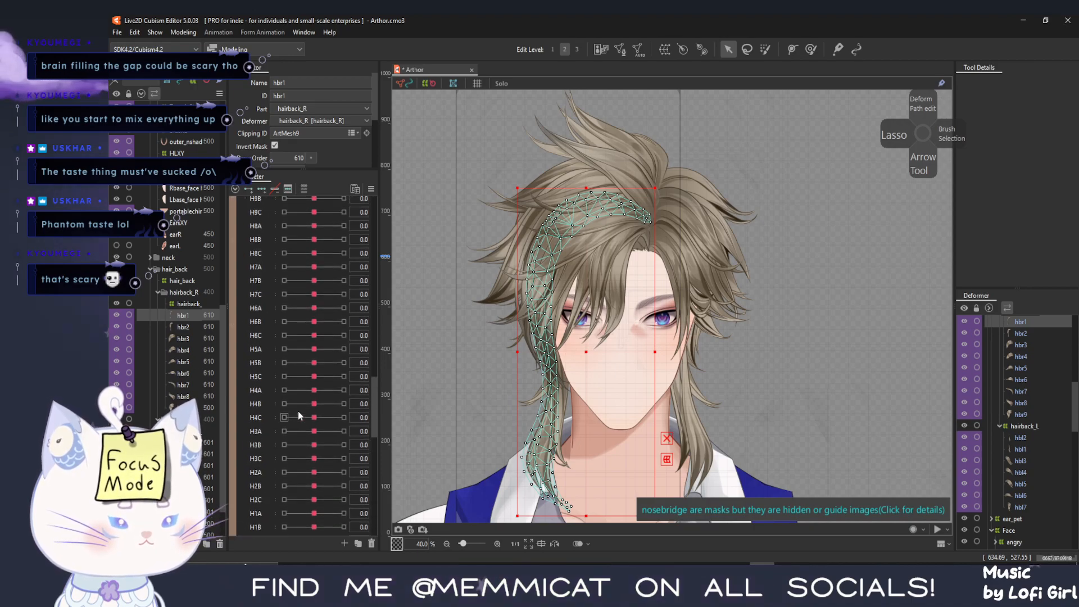
scroll(298, 410, "up", 5)
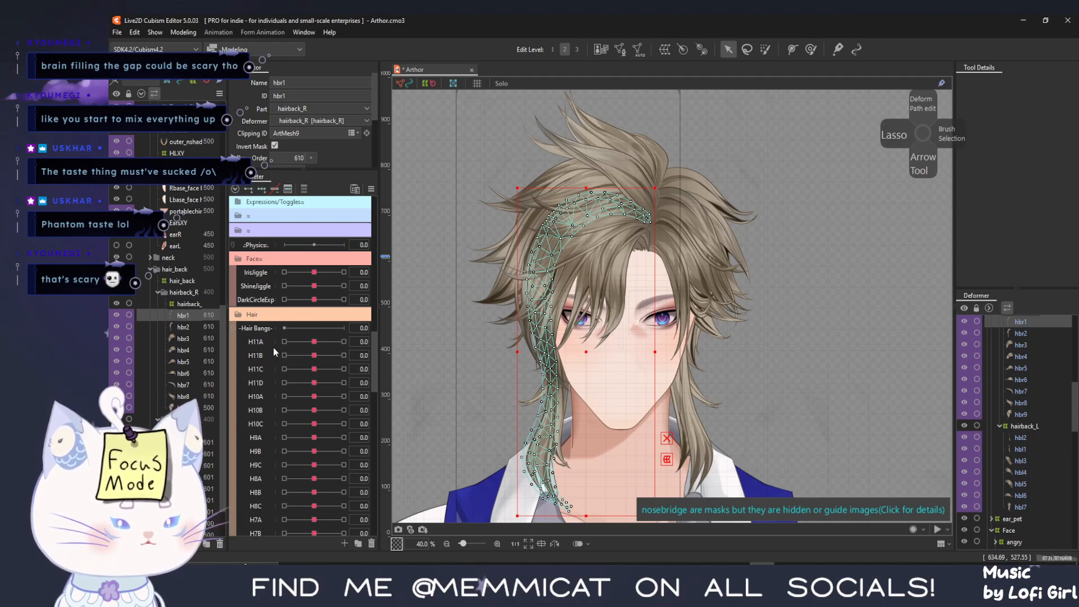
scroll(273, 347, "down", 5)
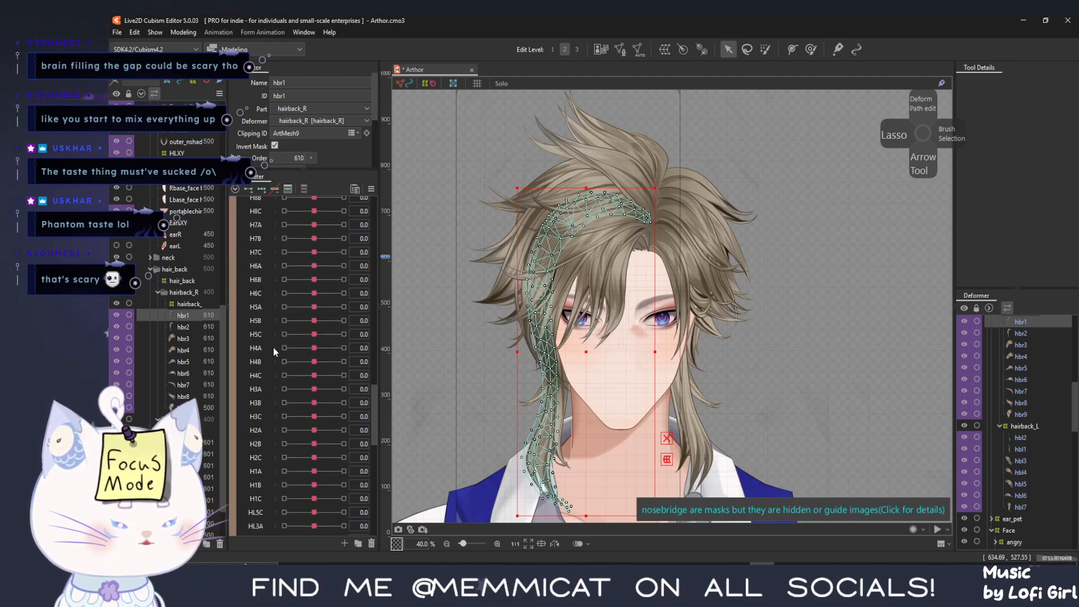
scroll(273, 347, "up", 2)
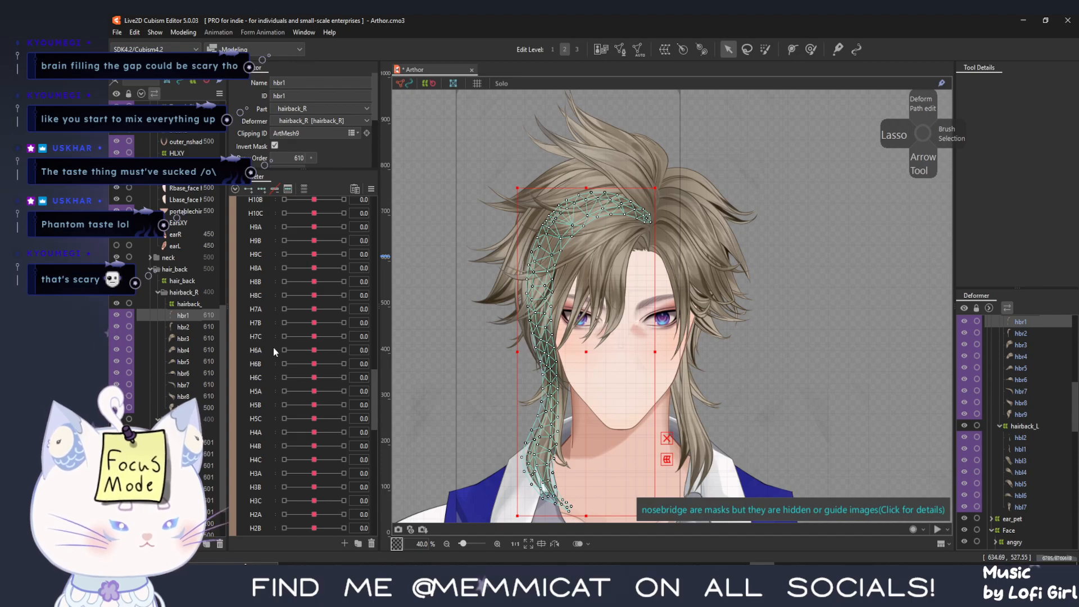
scroll(273, 348, "down", 2)
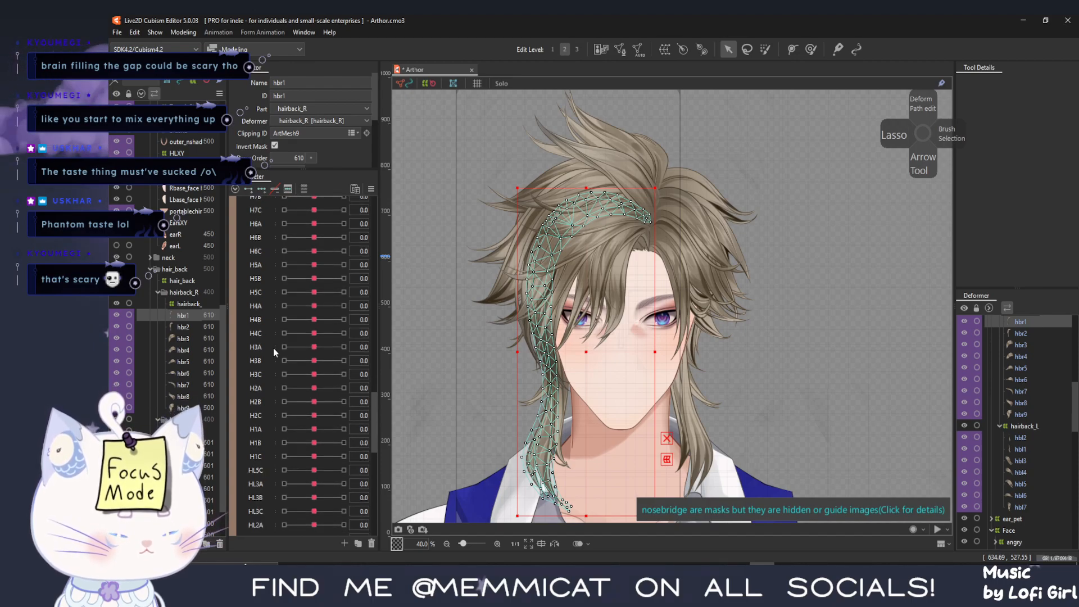
scroll(273, 349, "down", 3)
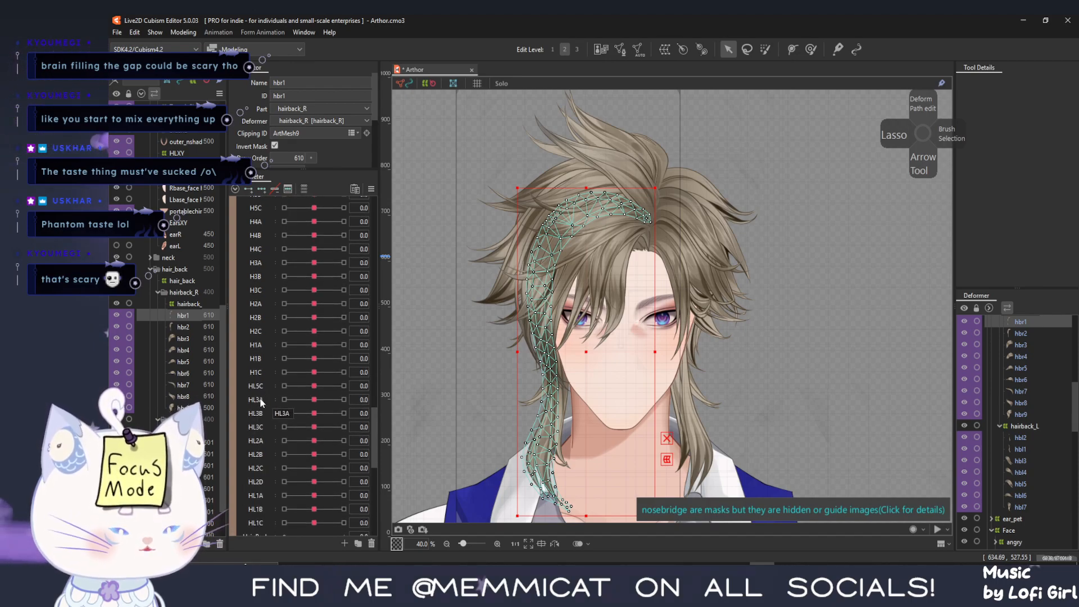
scroll(261, 396, "down", 3)
scroll(260, 401, "down", 6)
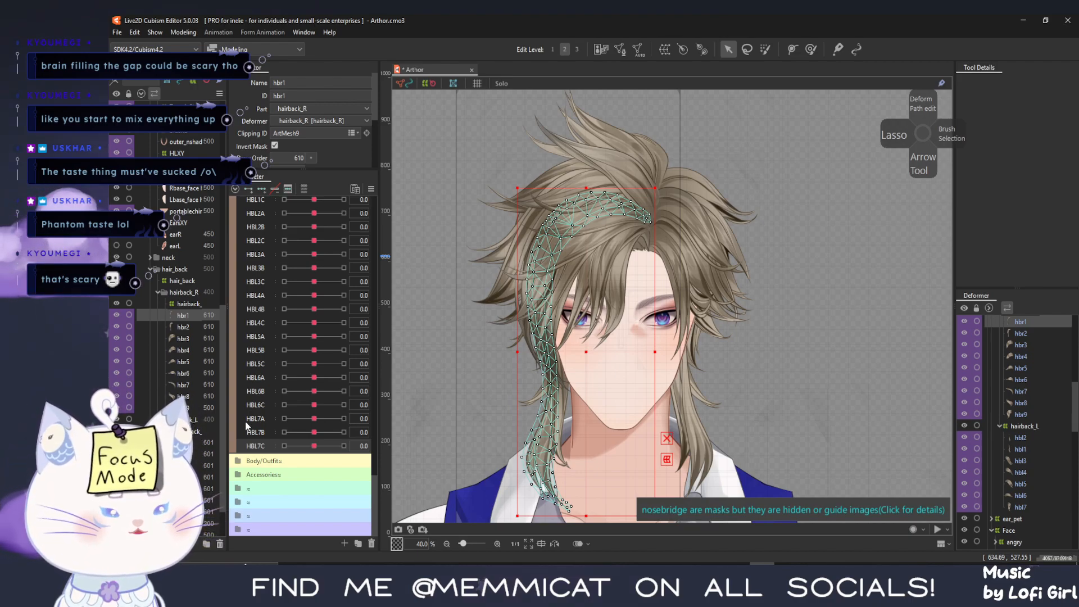
scroll(297, 433, "up", 2)
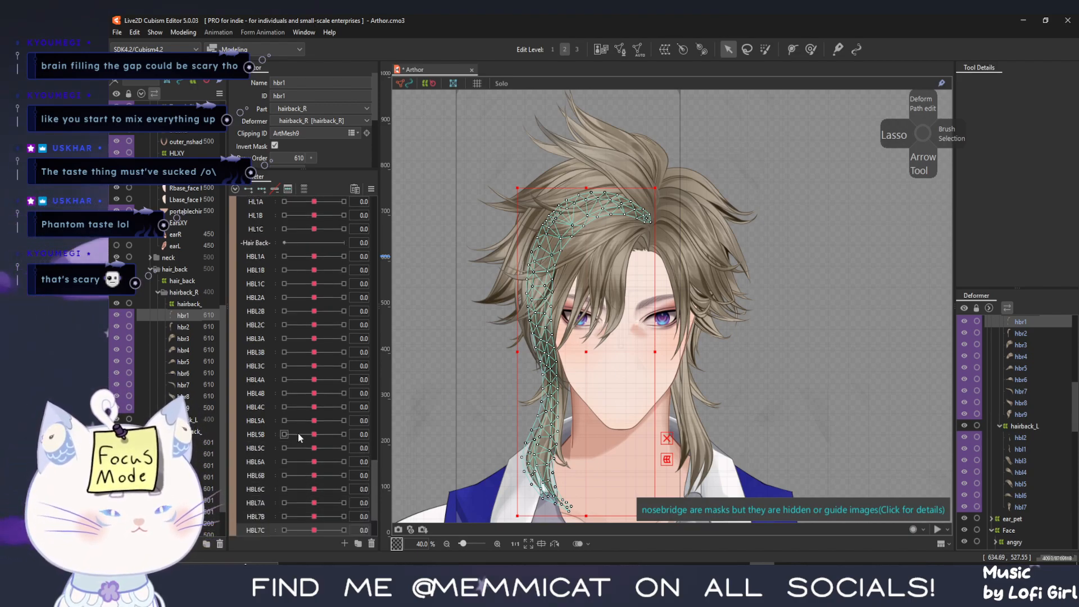
scroll(298, 433, "down", 2)
Replicate the HBL7A, HBL7B and HBL7C parameters and place the copies below the original HBL7C
right_click(258, 418)
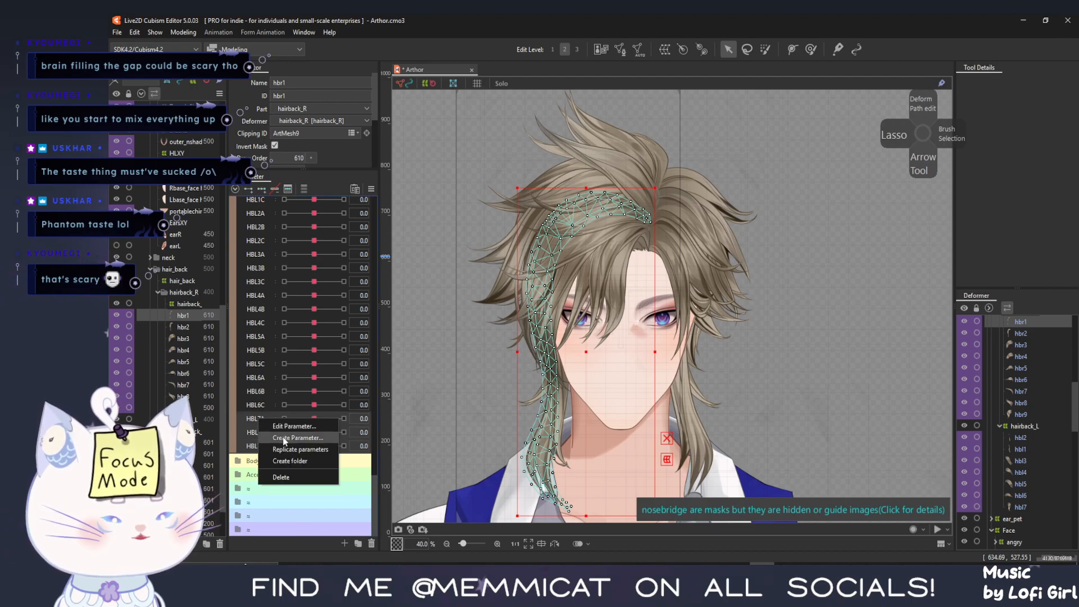
left_click(289, 444)
left_click_drag(263, 434, 259, 463)
Change the name and ID of the copied HBL7A parameter below the original HBL7C to HBR7A
right_click(258, 463)
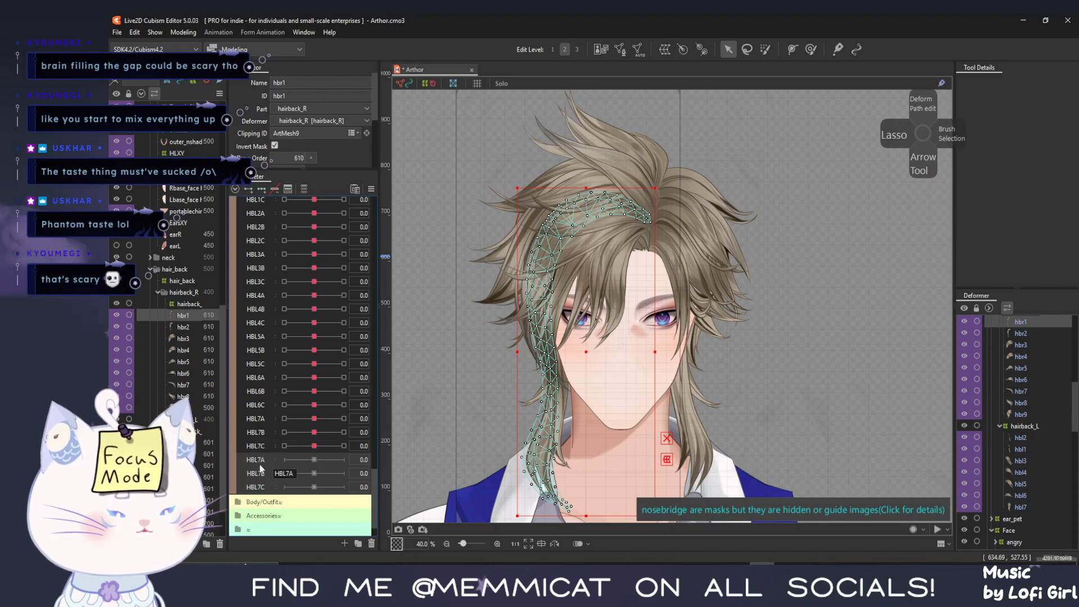
left_click(274, 471)
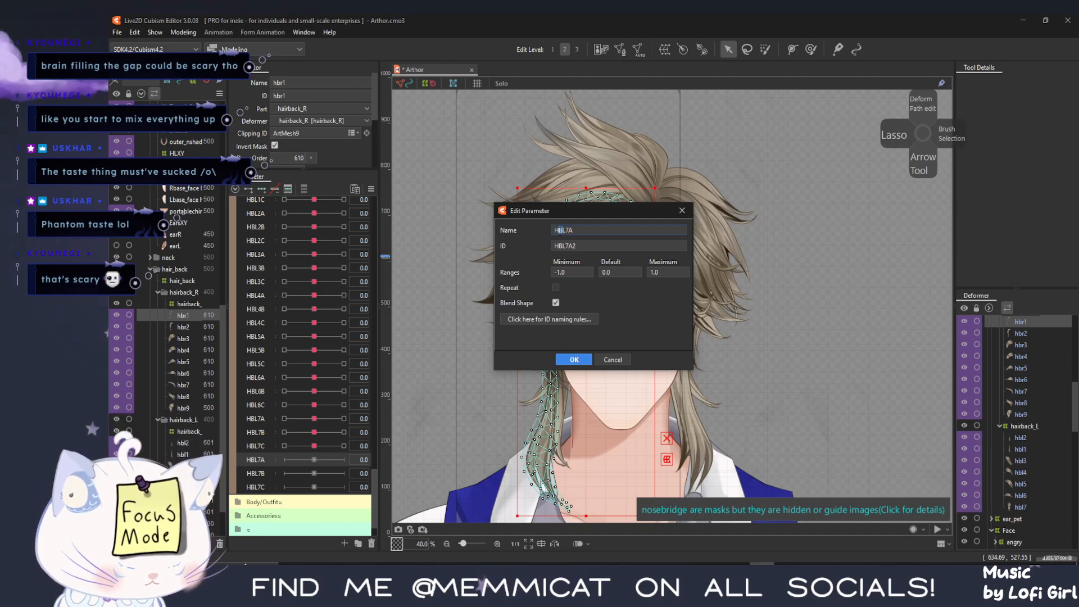
key("Delete")
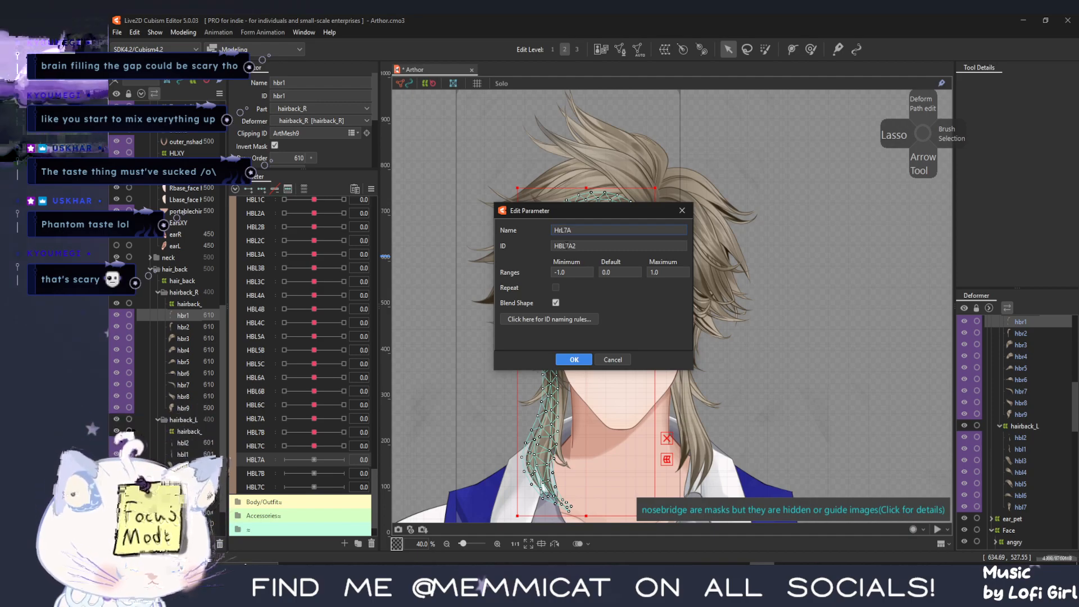
type("R")
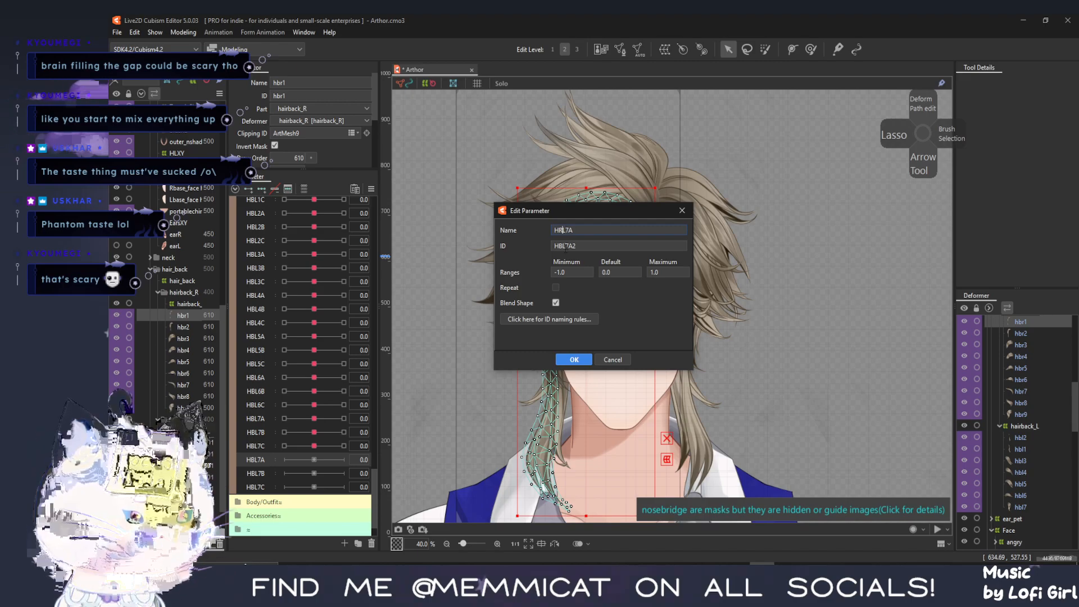
left_click(556, 245)
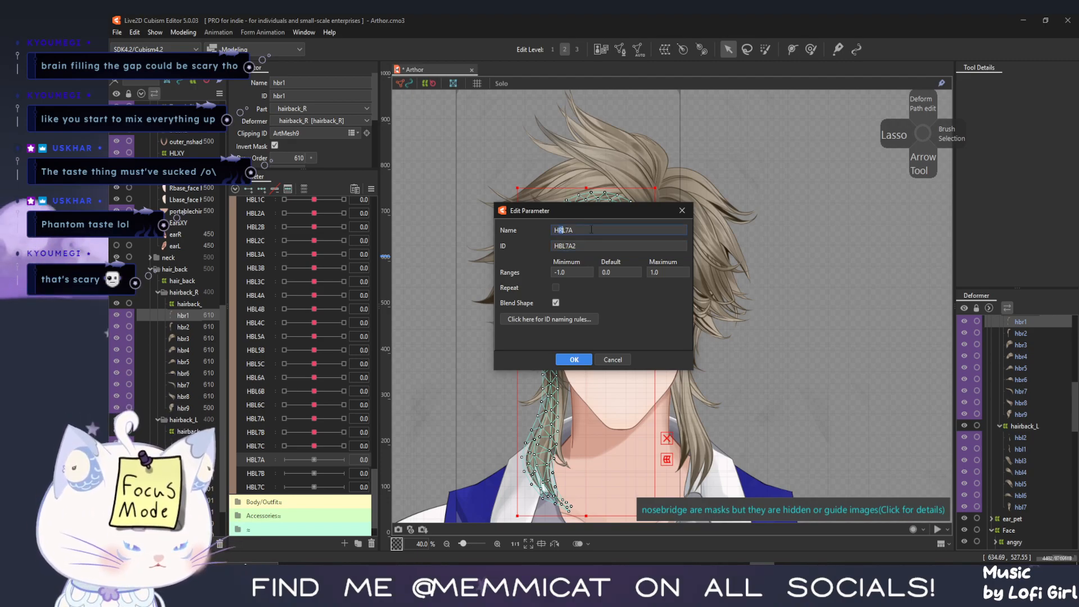
type("B")
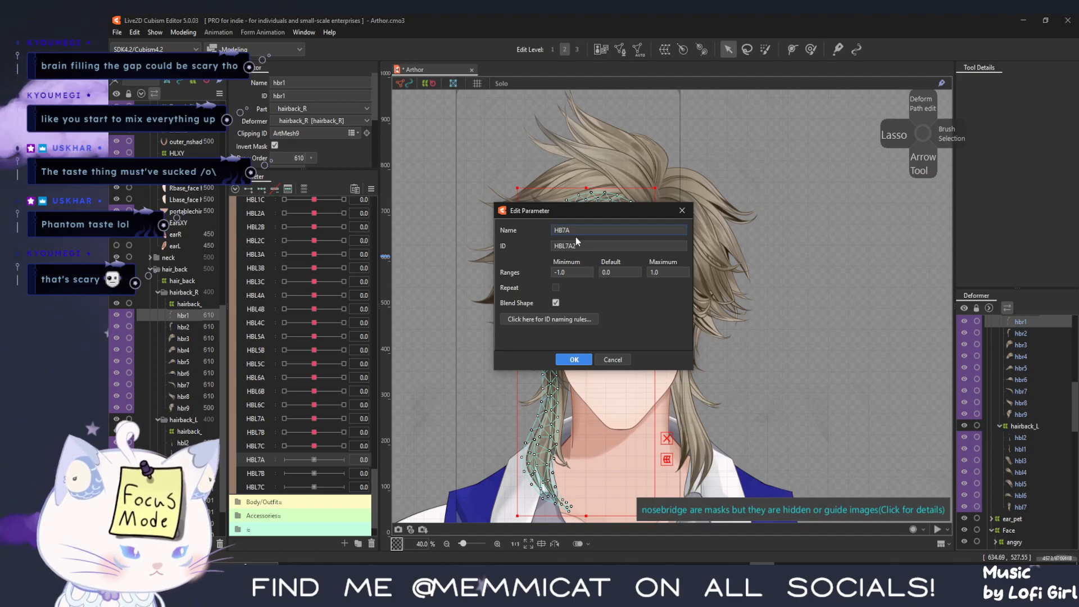
type("R")
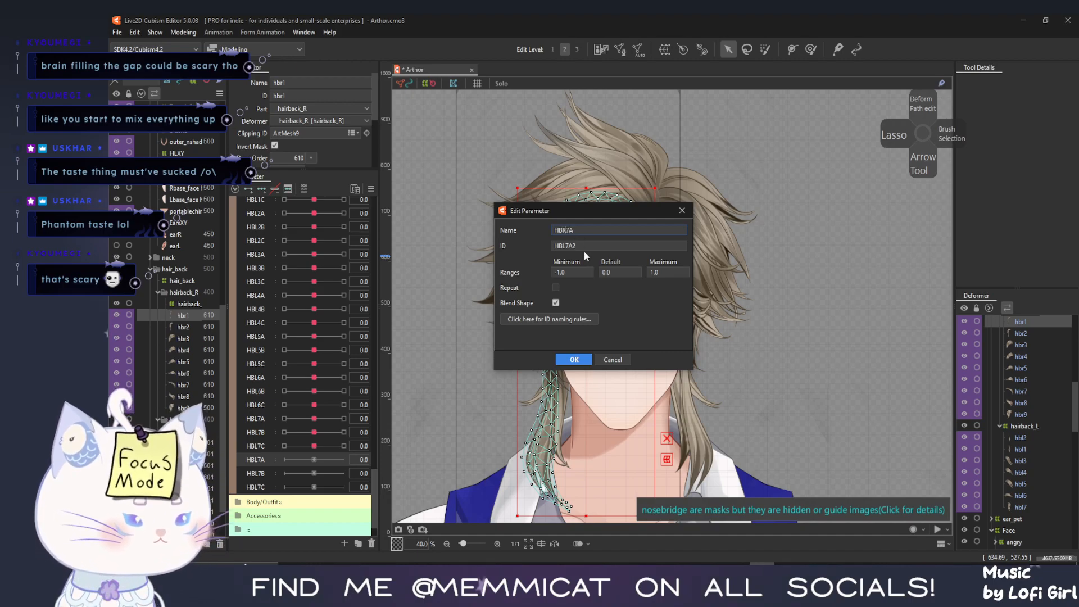
double_click(604, 246)
left_click(590, 363)
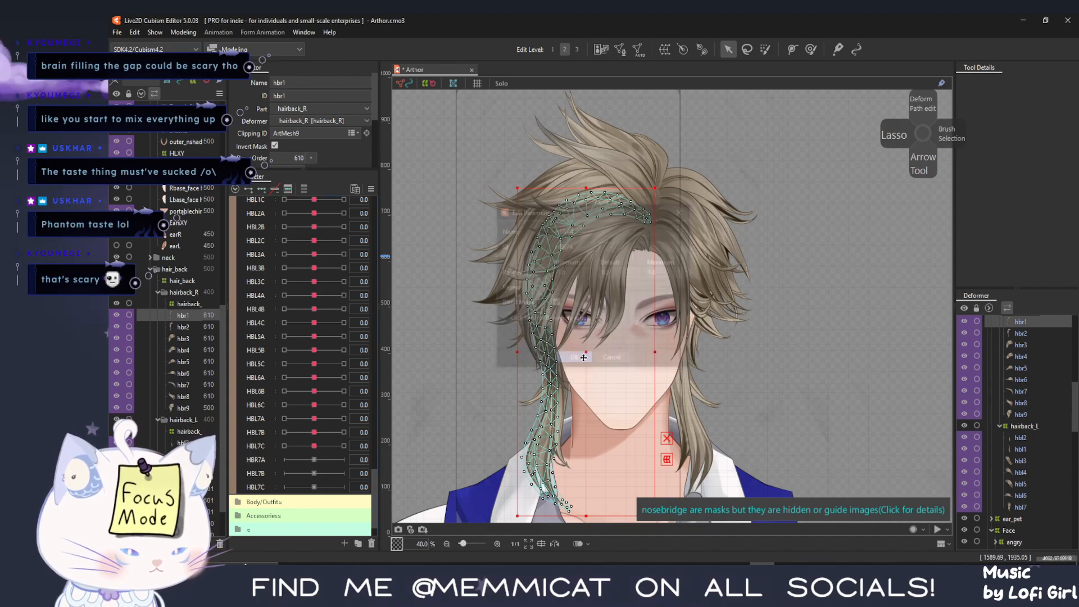
Correct the strand number of the HBR7A parameter so its name and ID read HBR1A
right_click(262, 459)
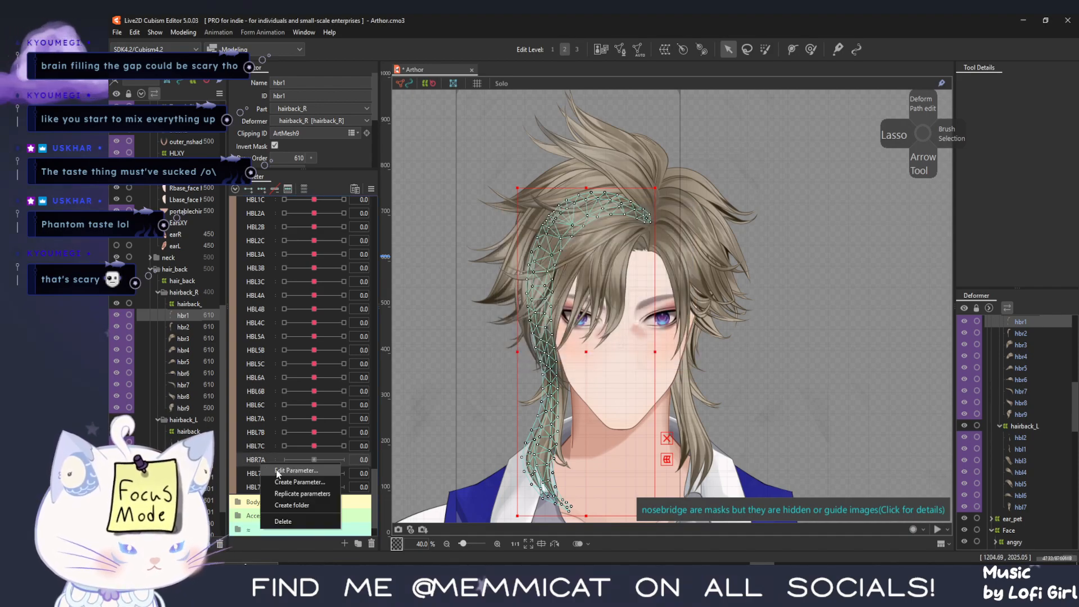
left_click(280, 468)
left_click(569, 229)
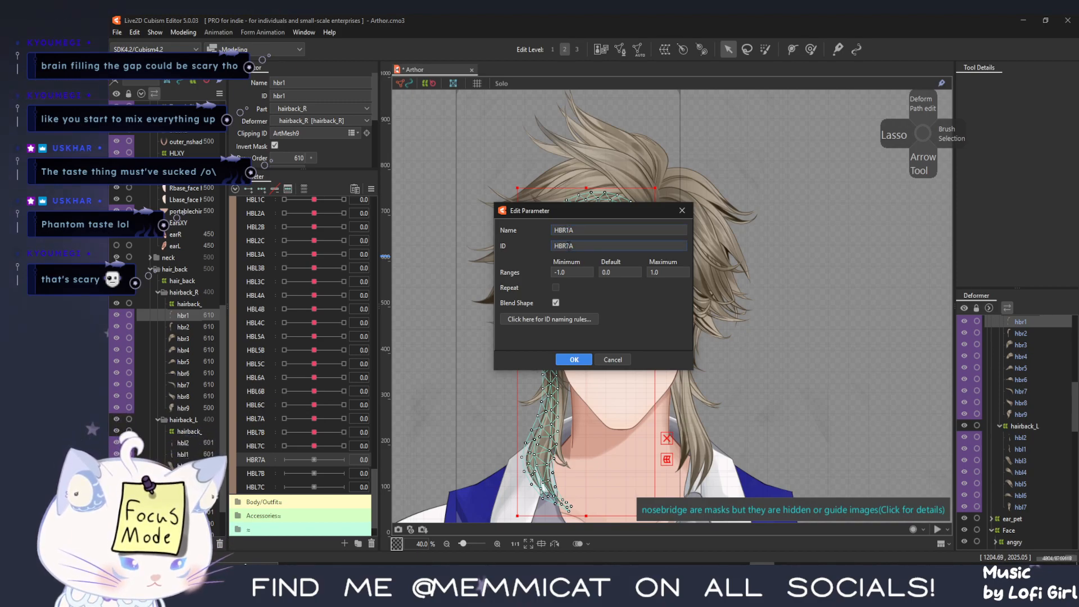
left_click(574, 359)
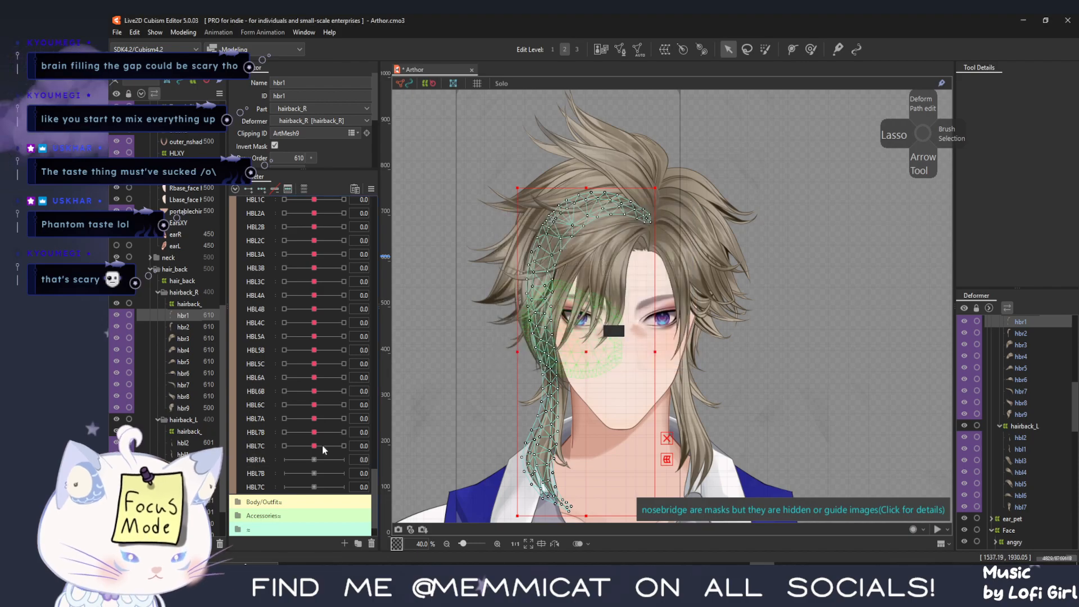
Change the name and ID of the copied HBL7B parameter below HBR1A to HBR1B
right_click(258, 476)
left_click(281, 484)
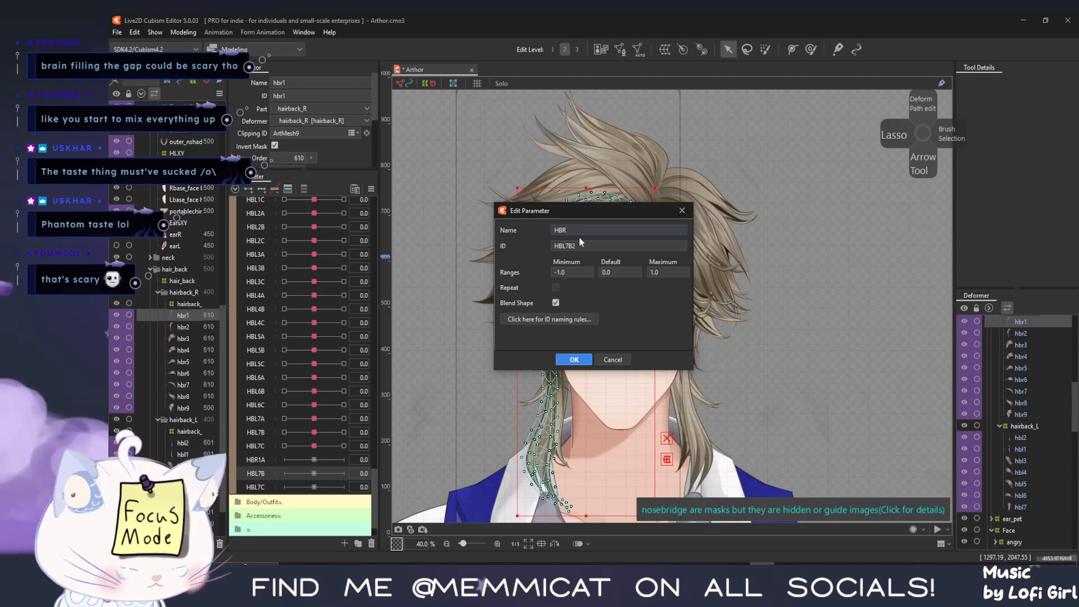
type("2b")
key("BackSpace")
type("B")
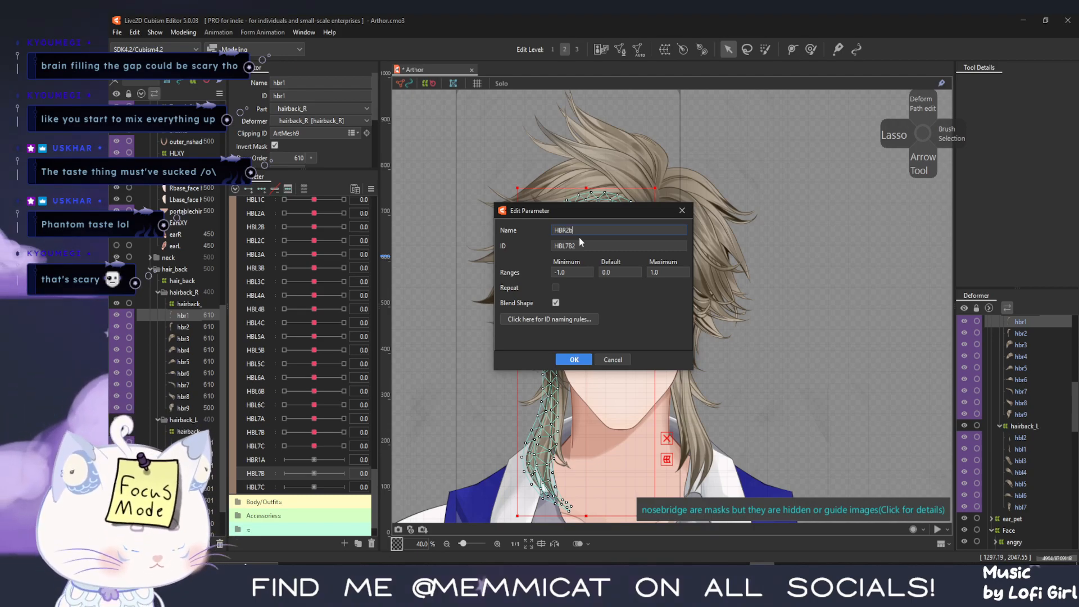
left_click(595, 246)
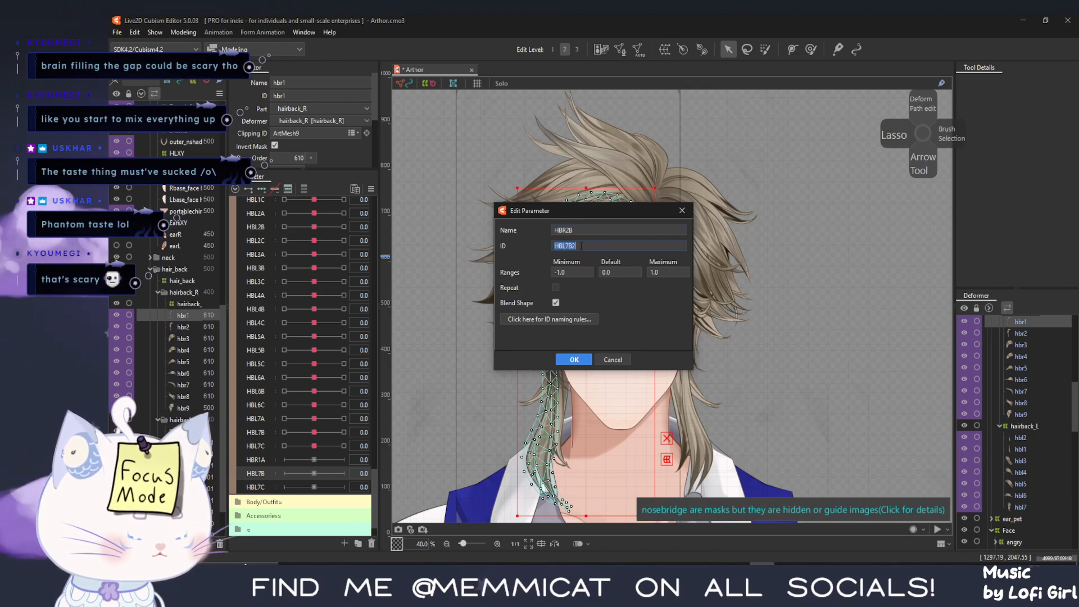
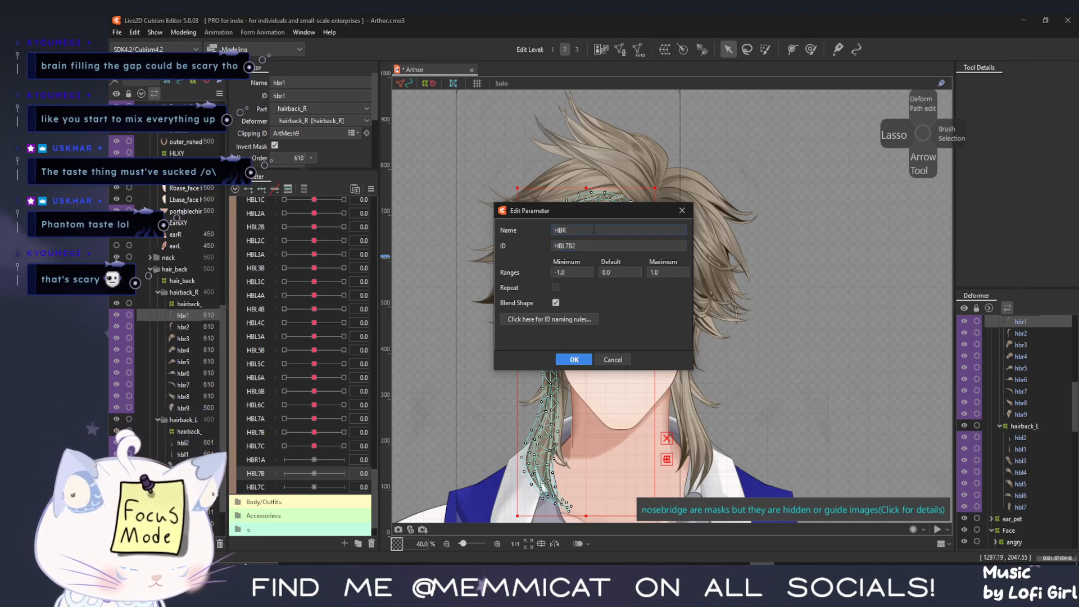
type("1b")
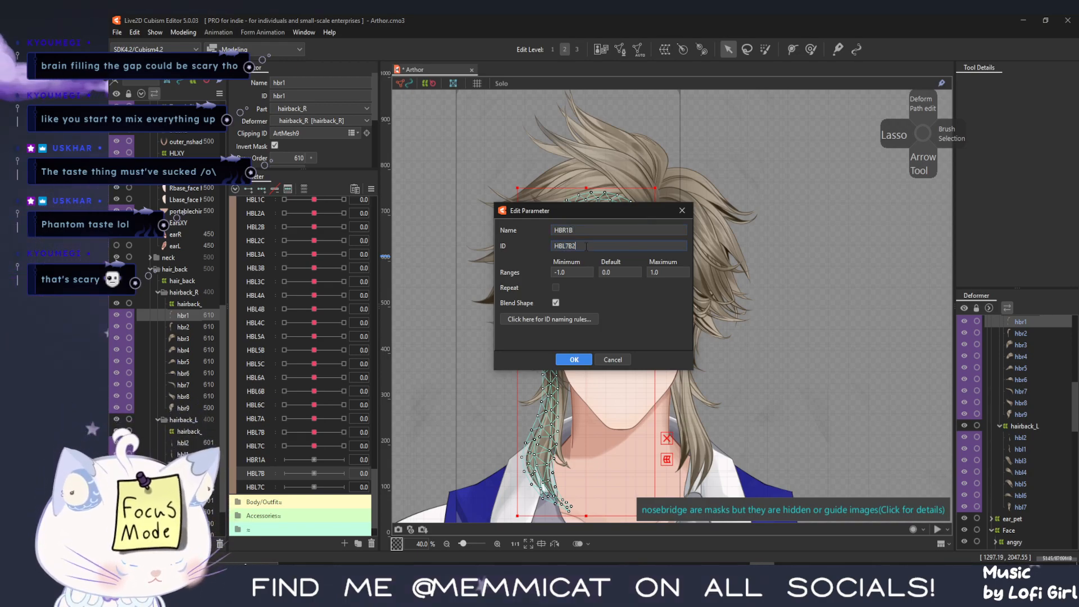
key("BackSpace")
key("BackSpace")
key("BackSpace")
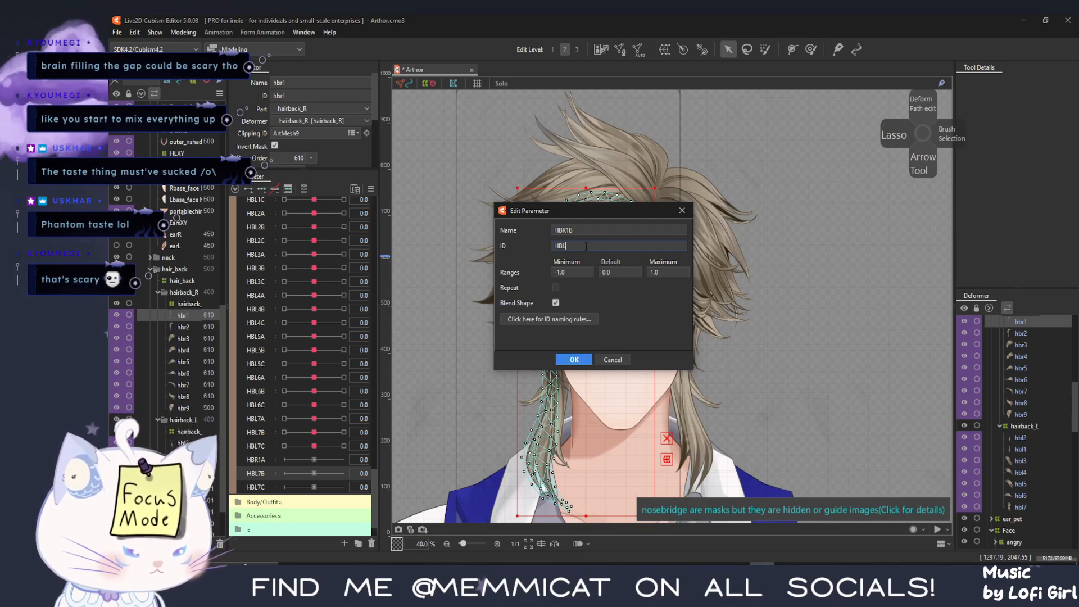
type("1b")
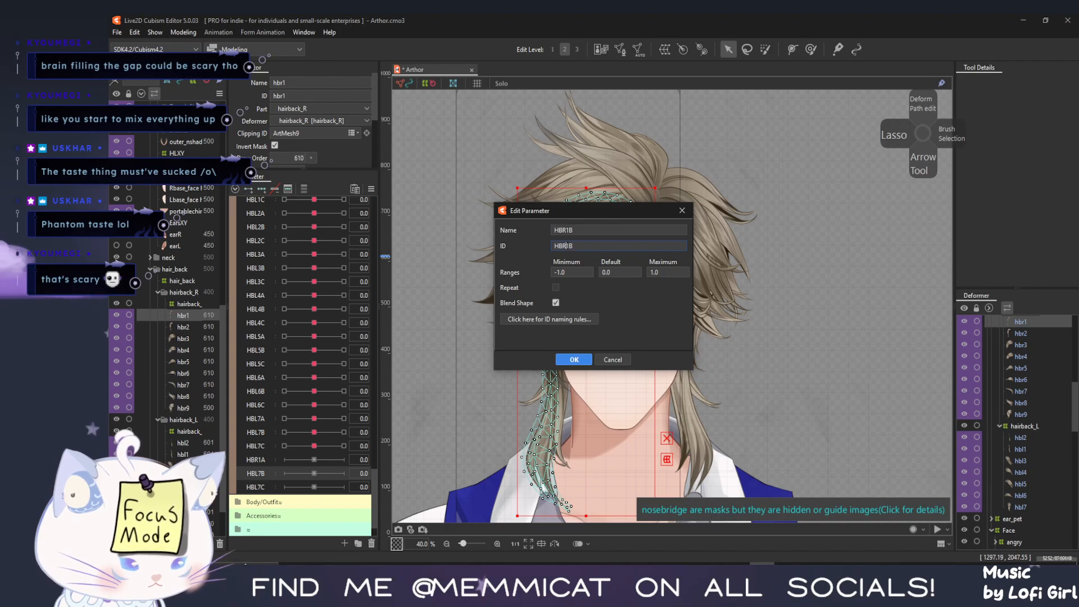
left_click(573, 359)
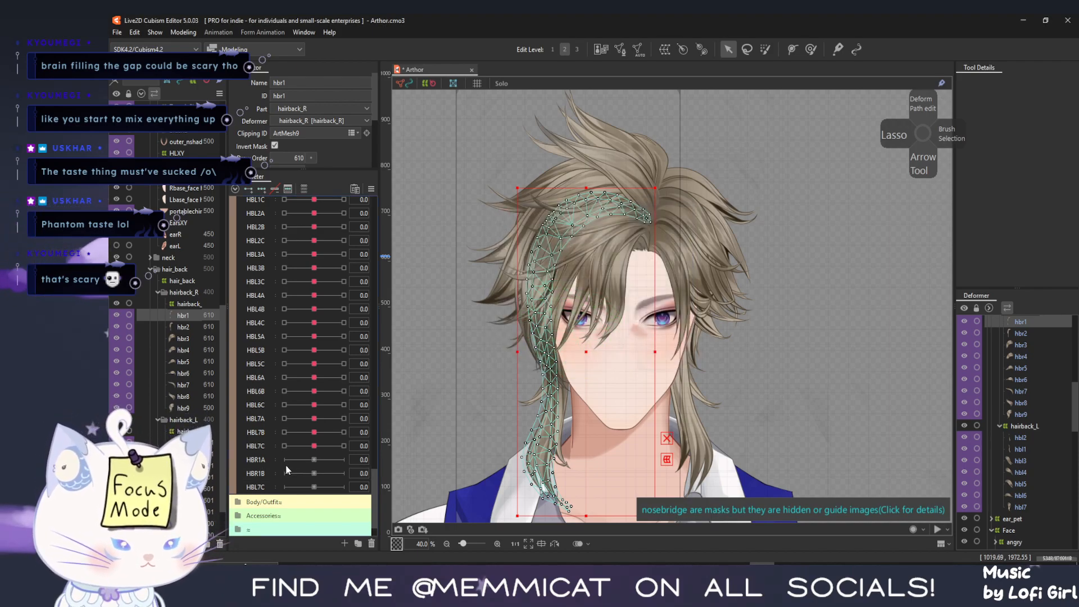
Rename the copied HBL7C parameter below HBR1B to HBR1C and update its ID to match
right_click(272, 491)
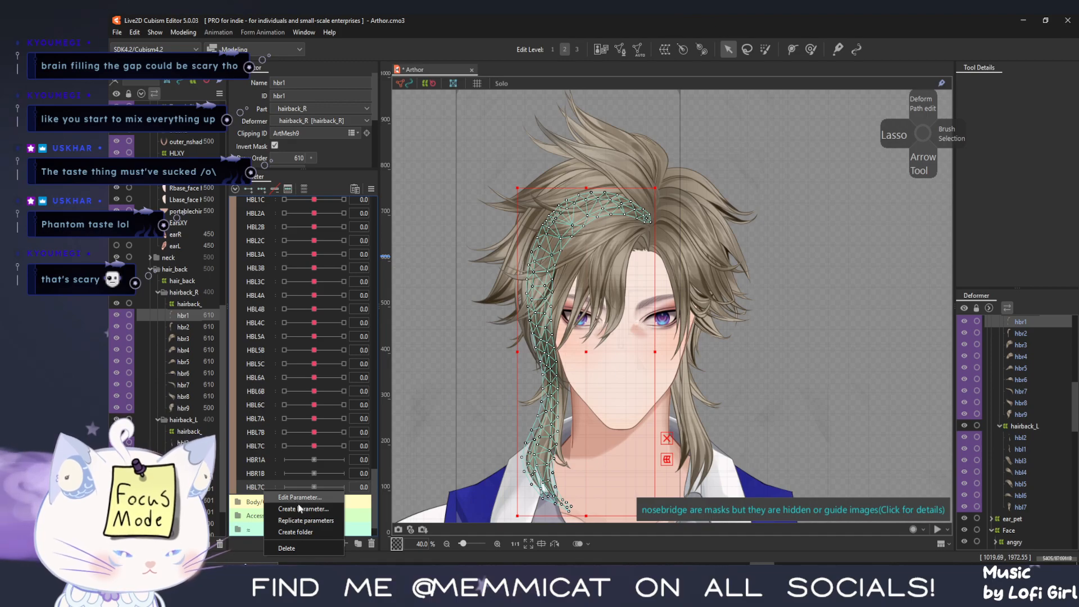
left_click(298, 519)
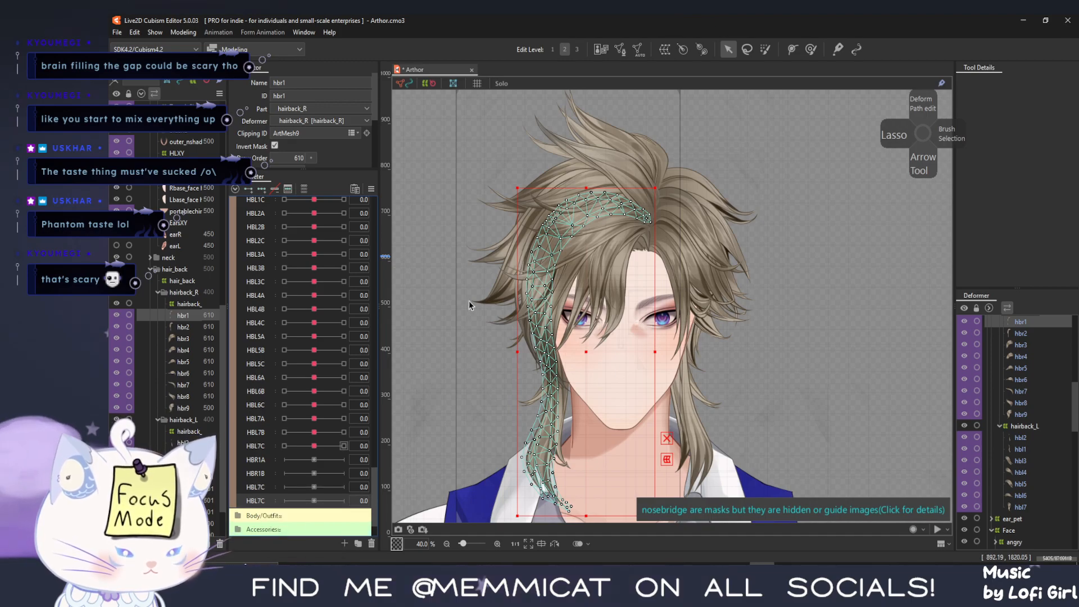
right_click(267, 490)
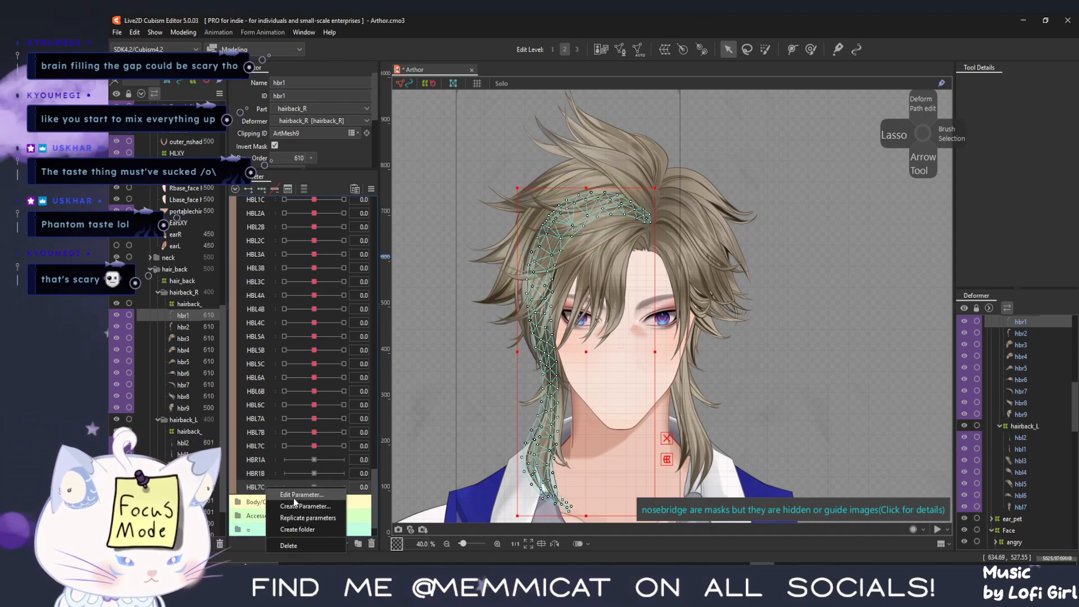
left_click(293, 498)
left_click(565, 230)
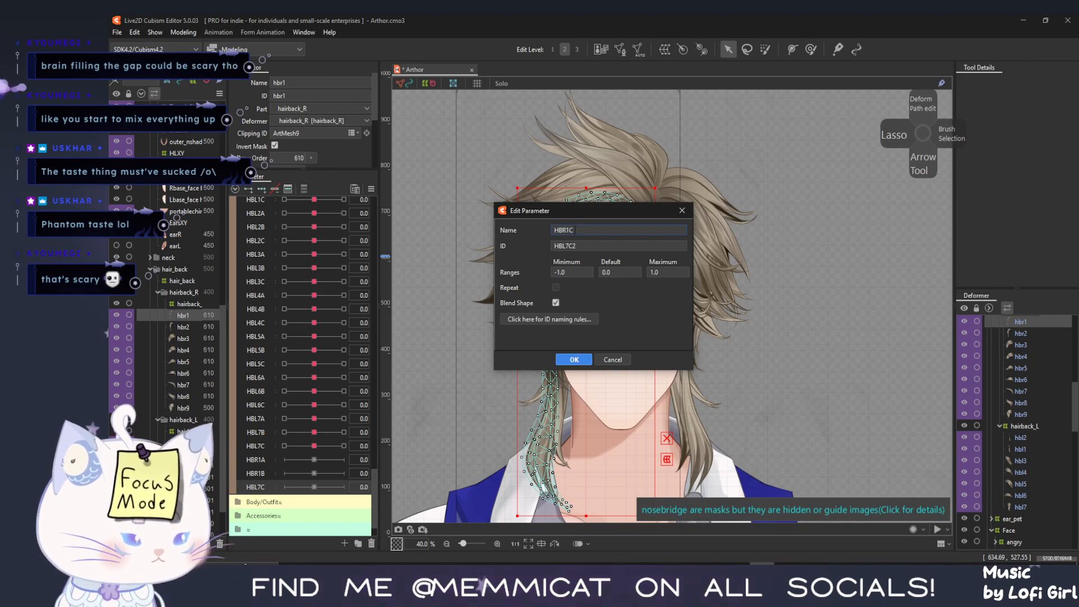
key("BackSpace")
key("BackSpace")
key("BackSpace")
key("BackSpace")
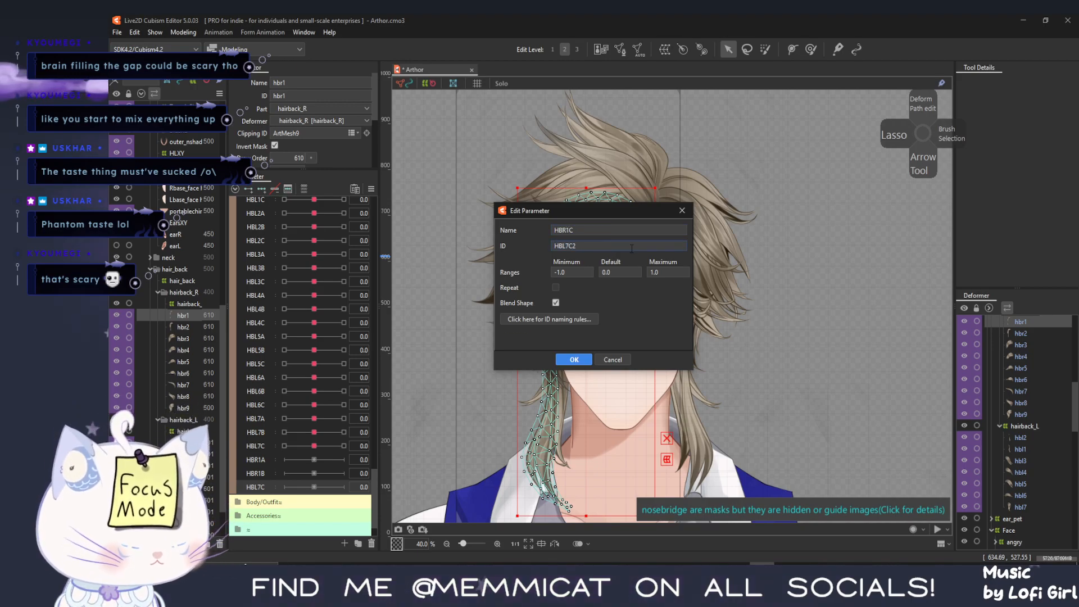
type("R1")
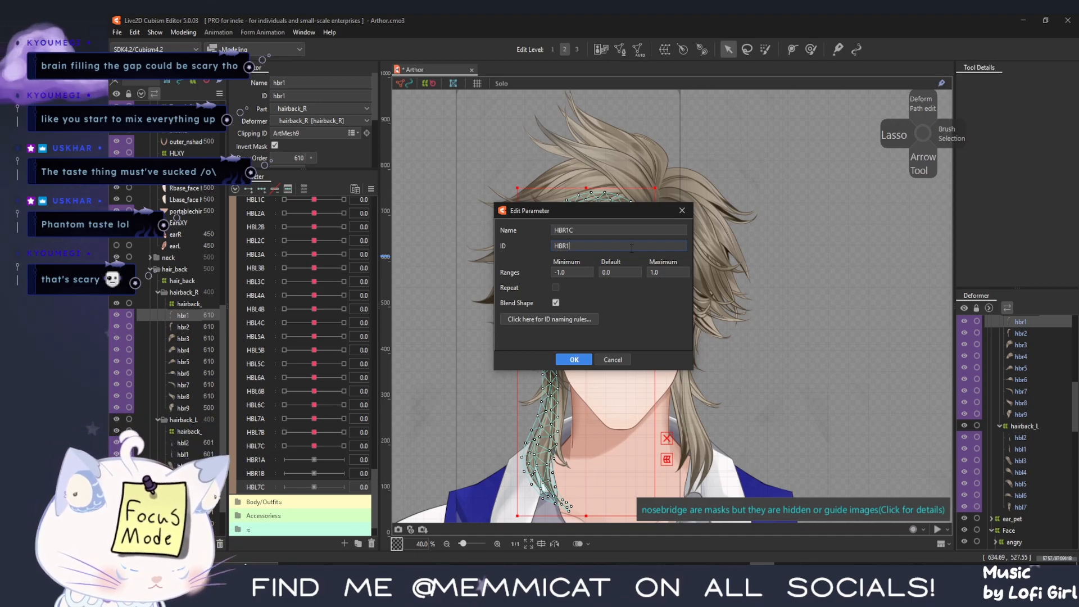
type("c")
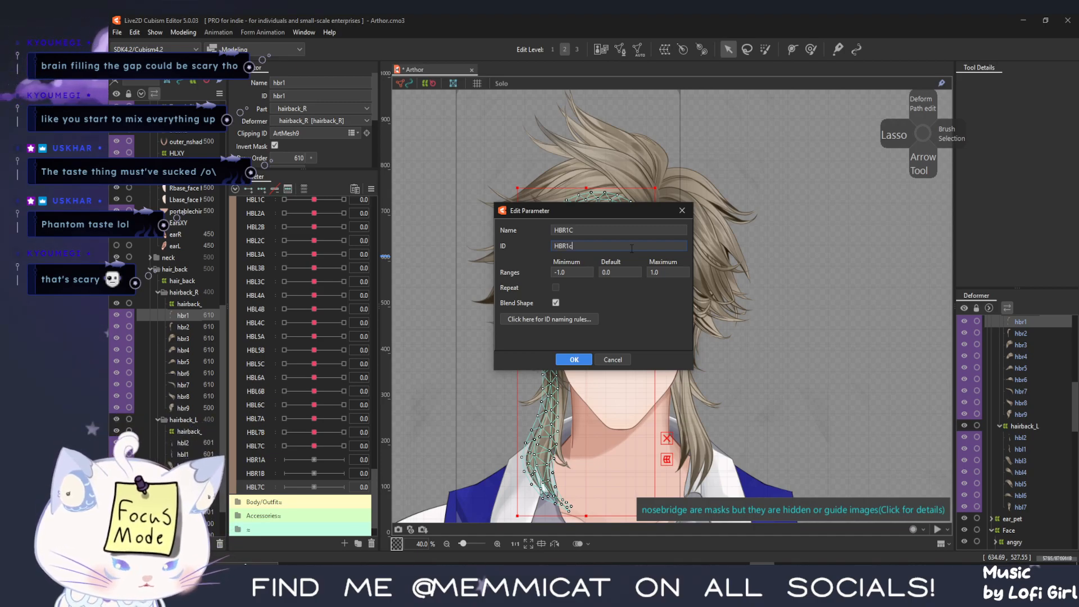
left_click(574, 360)
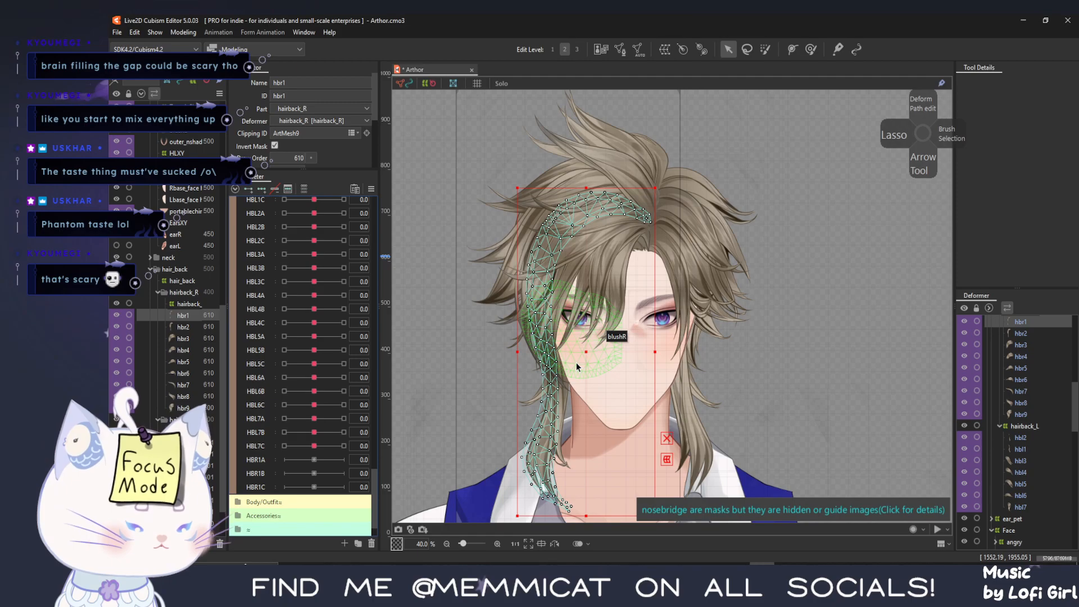
Replicate the HBR1A, HBR1B and HBR1C parameters and place the copies below the original HBR1C
right_click(268, 487)
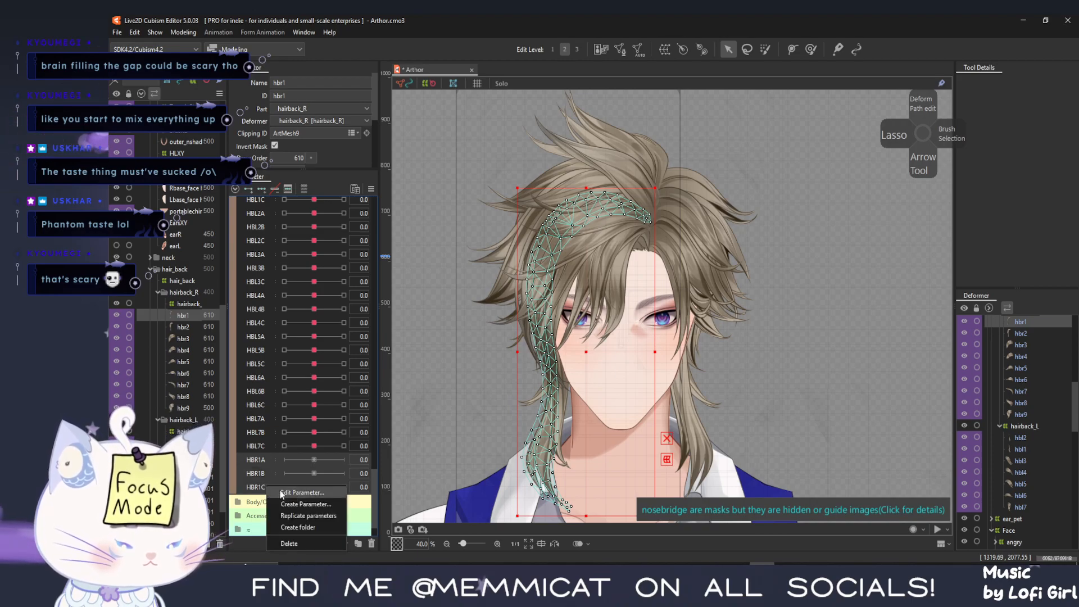
left_click(303, 516)
mouse_move(266, 430)
left_mouse_down()
mouse_move(265, 465)
mouse_move(271, 450)
left_mouse_up()
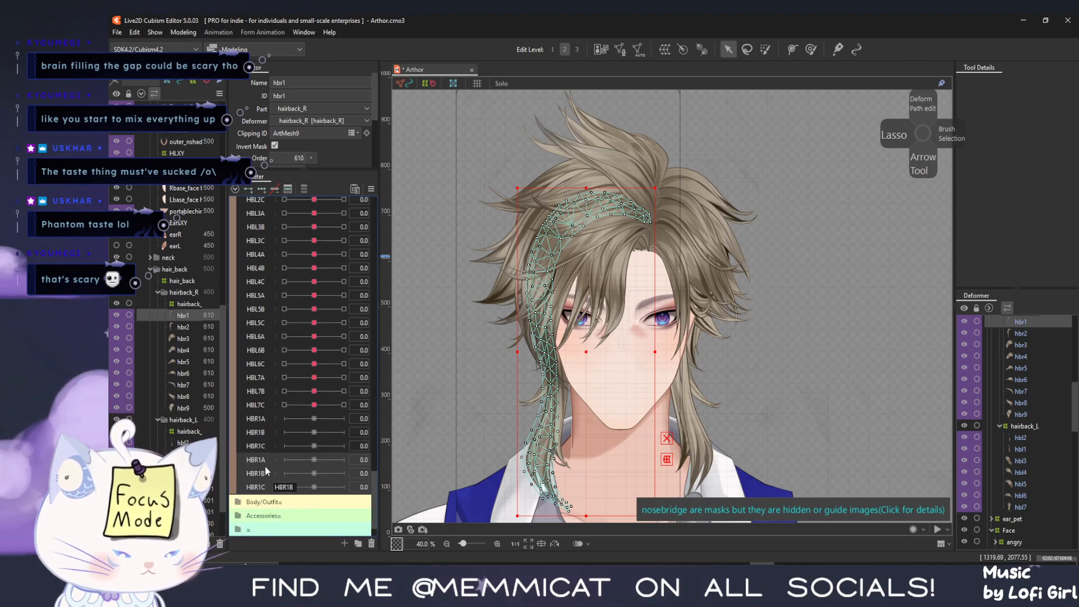
Rename the copied HBR1A parameter to HBR2A and update the strand number in its ID to 2
right_click(262, 461)
left_click(278, 473)
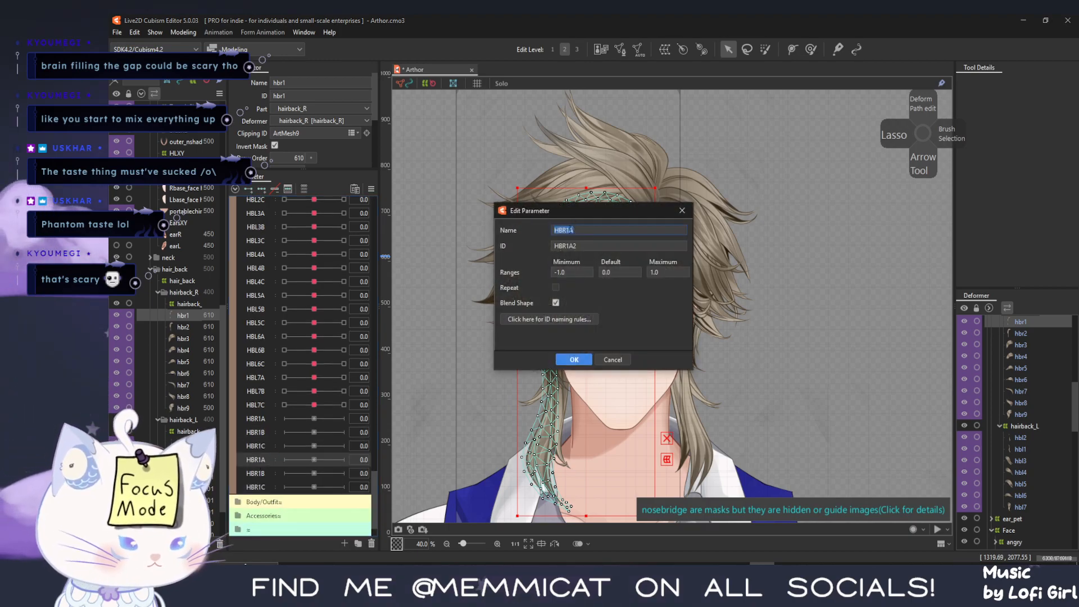
left_click(567, 230)
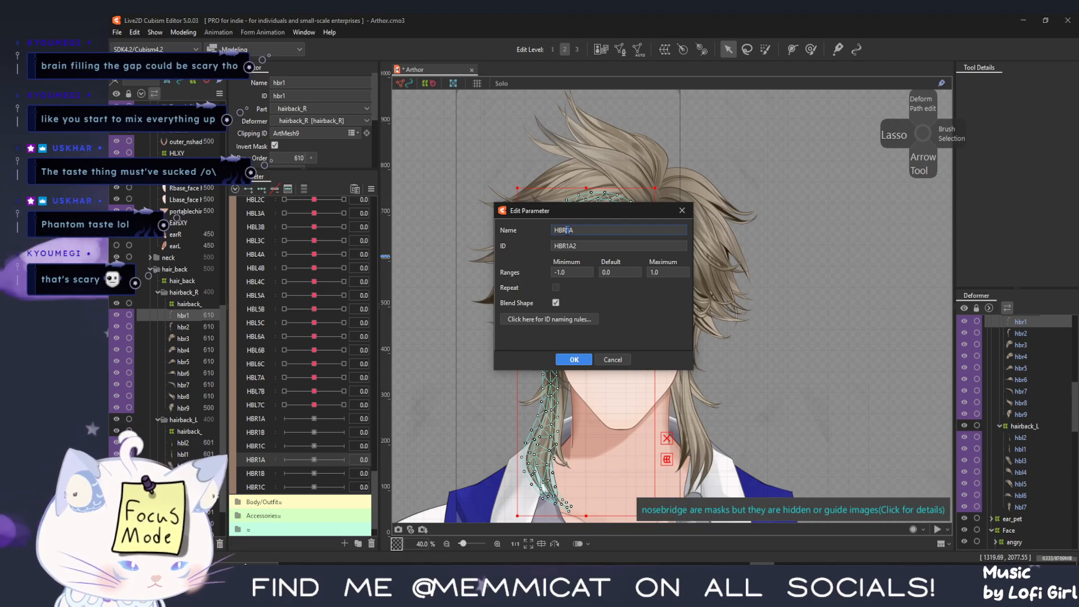
key("Delete")
type("2")
key("Tab")
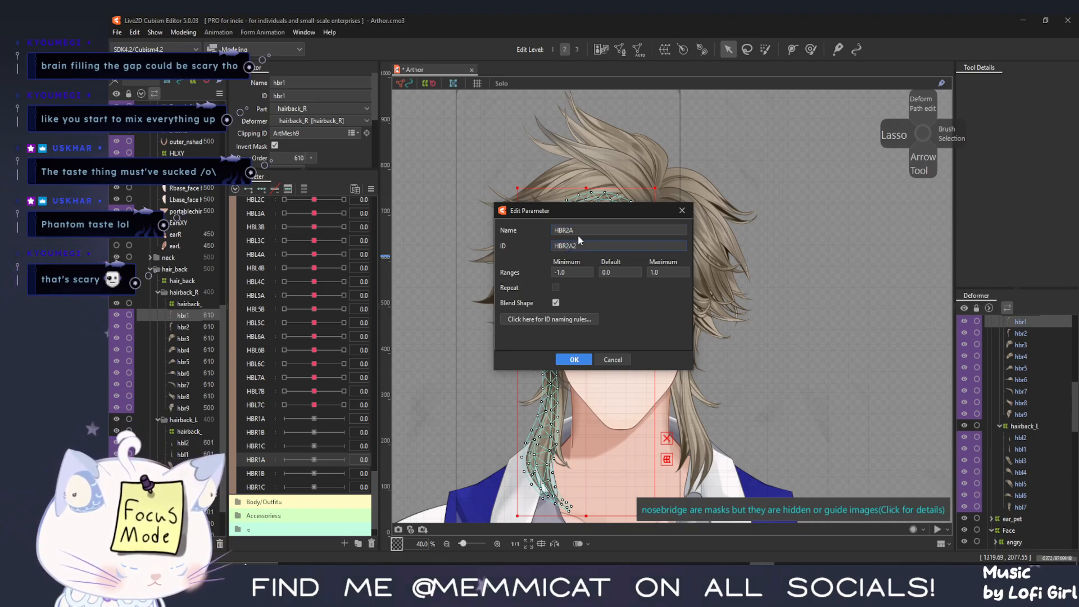
left_click(586, 363)
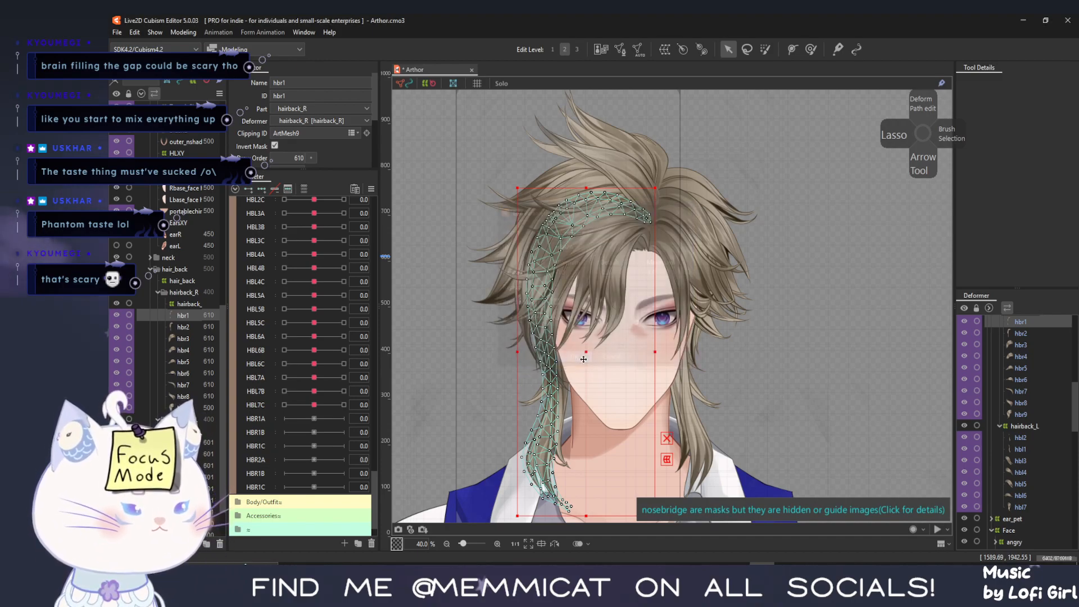
Rename the copied HBR1B parameter below HBR2A to HBR2B and set its ID to HBR2B
double_click(264, 473)
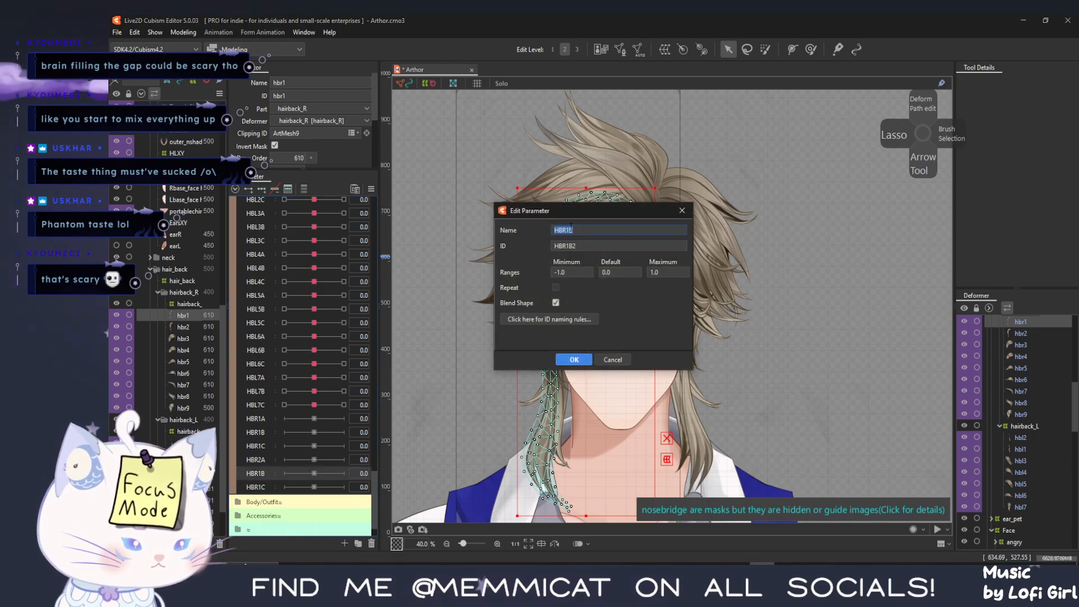
left_click(566, 230)
key("Delete")
type("2")
left_click(566, 245)
key("Delete")
type("2")
left_click(586, 246)
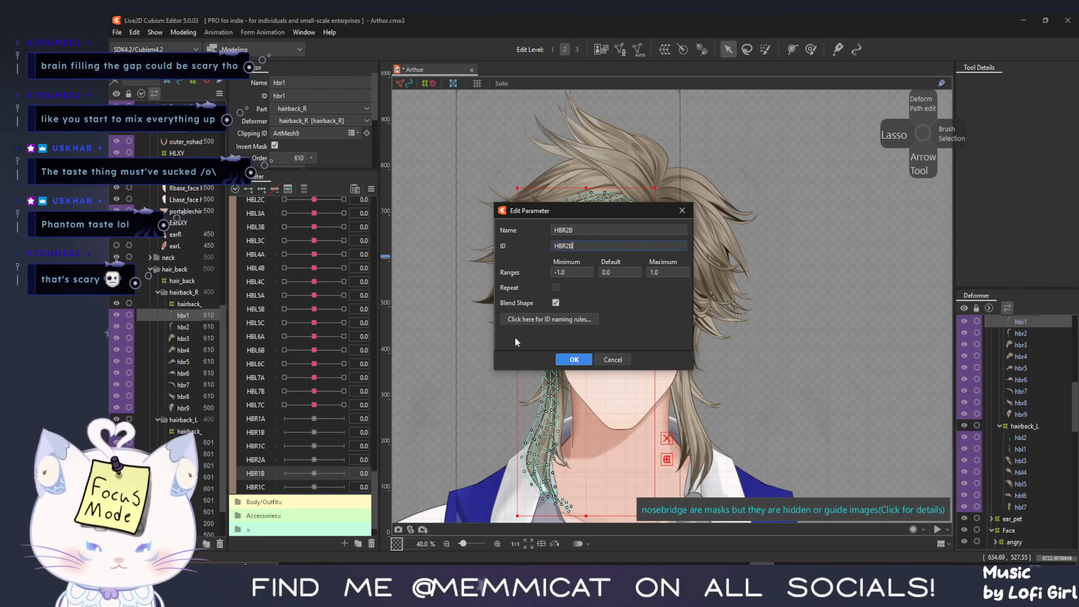
left_click(570, 362)
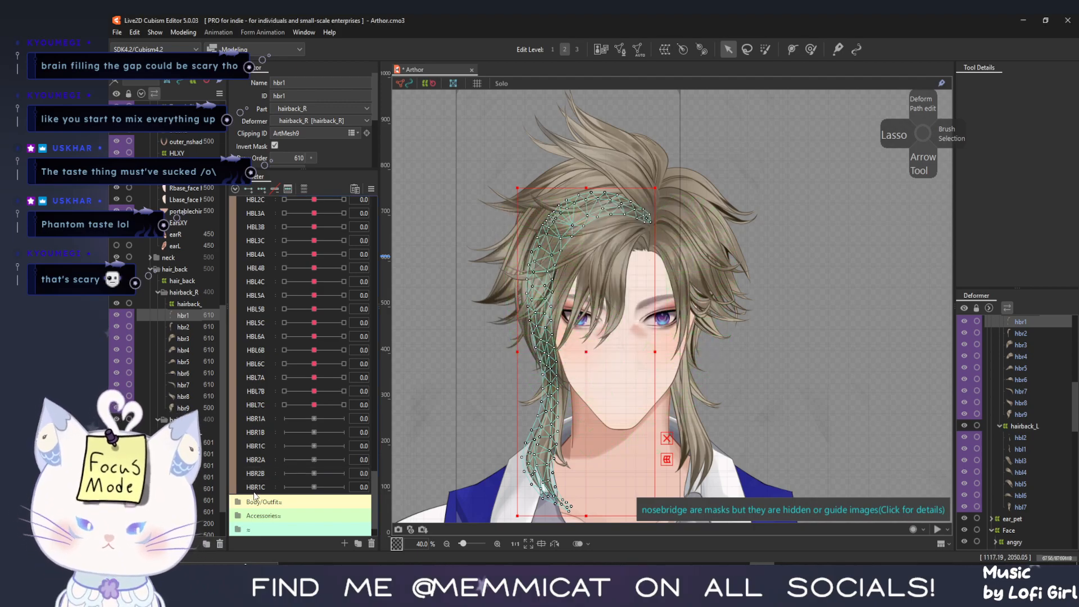
right_click(255, 491)
left_click(269, 497)
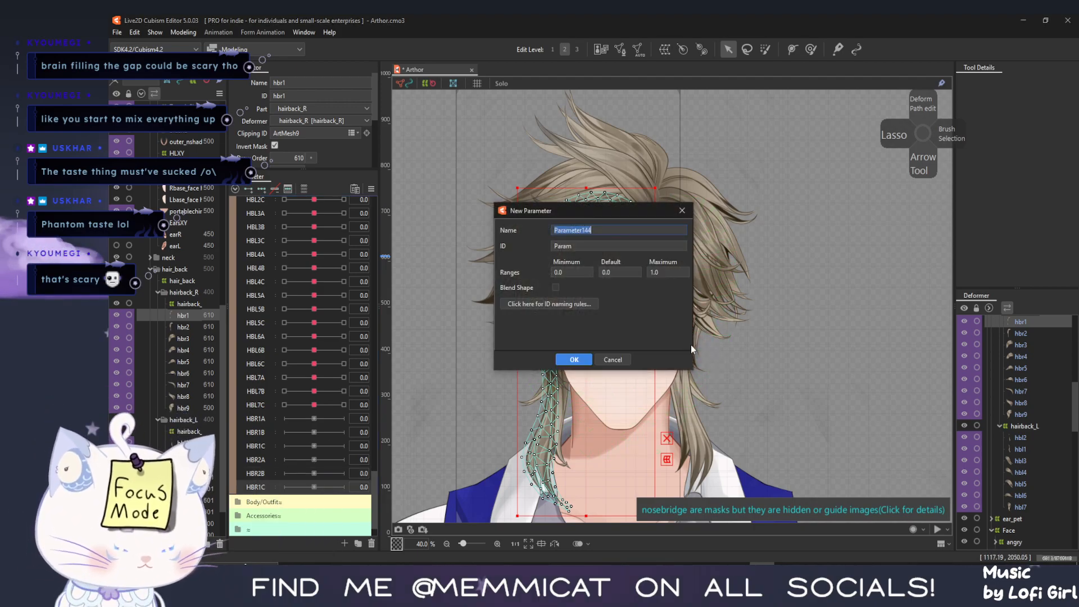
left_click(609, 359)
Rename the copied HBR1C parameter below HBR2B to HBR2C and set its ID to HBR2C
right_click(255, 489)
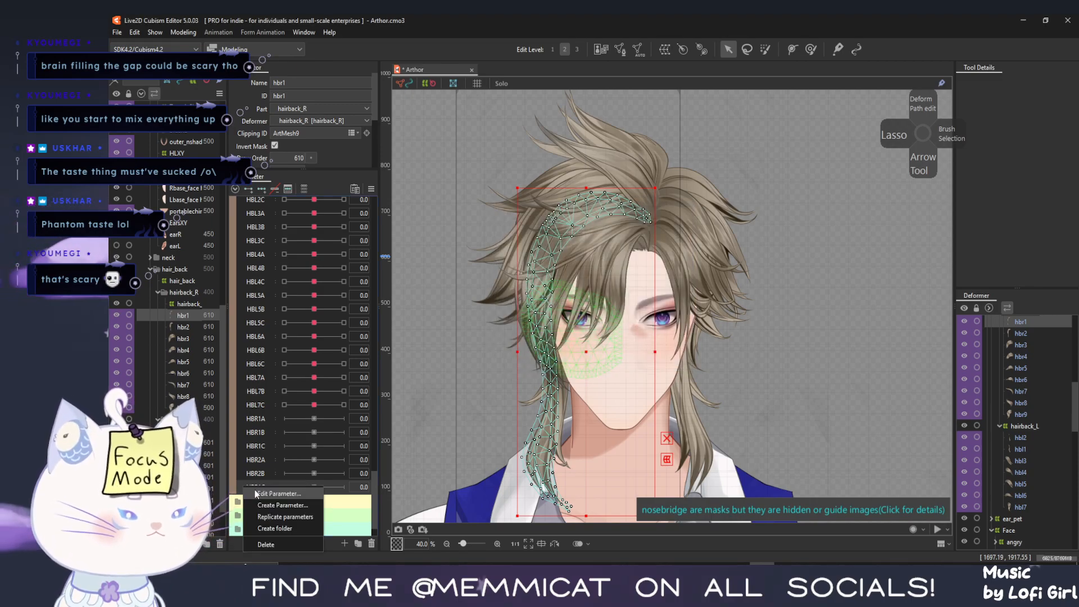
left_click(269, 495)
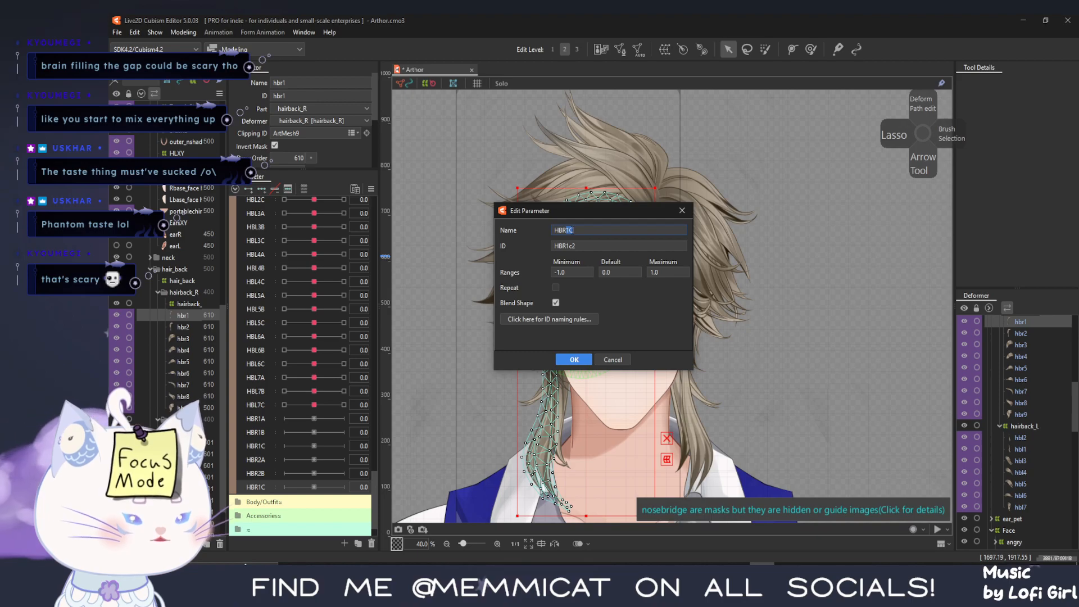
left_click(566, 231)
key("Delete")
type("2")
key("Tab")
left_click(571, 246)
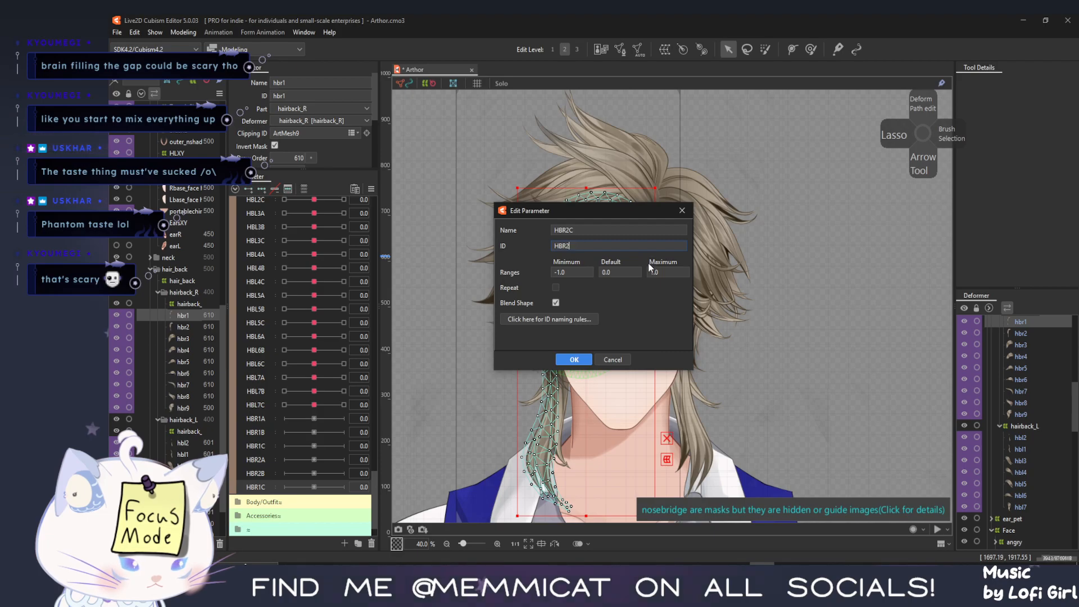
type("C")
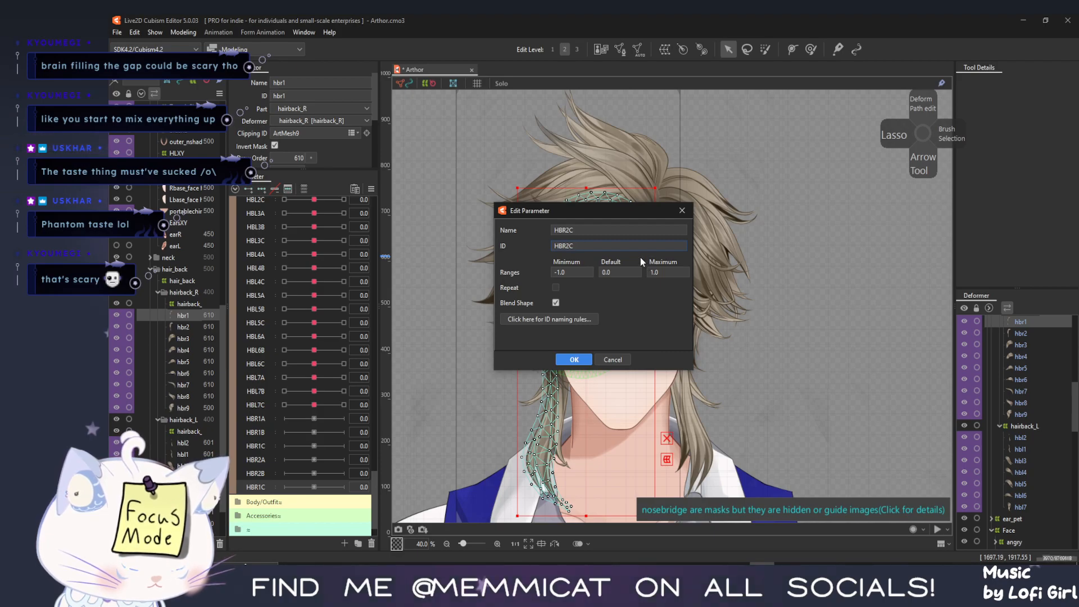
left_click(572, 360)
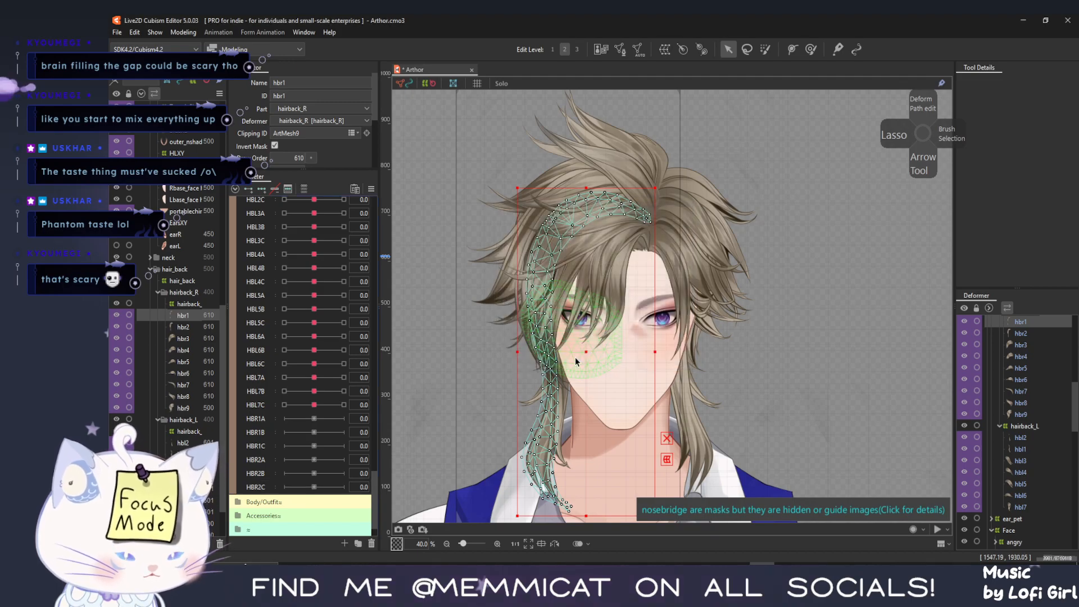
Add three keyforms to HBR1A, HBR1B and HBR1C for the hbr1 hair strand
left_click(261, 418)
left_click(265, 444, "shift")
left_click(262, 191)
With the hbr2 strand selected, replicate HBR2A, HBR2B and HBR2C and place the copies below the original HBR2C
left_click(182, 327)
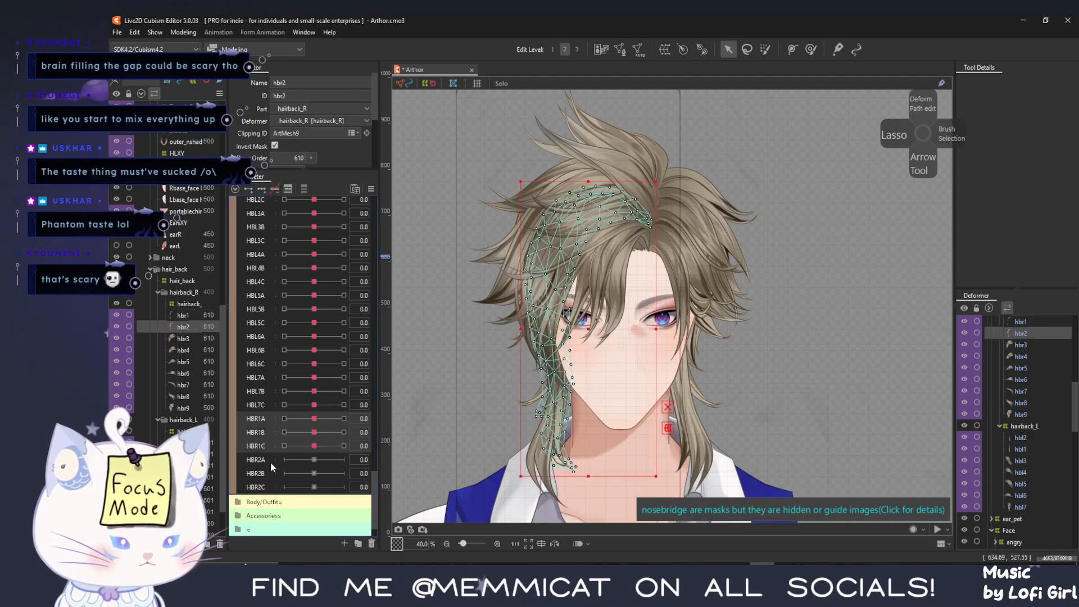
left_click(270, 463)
left_click(262, 488, "shift")
right_click(262, 491)
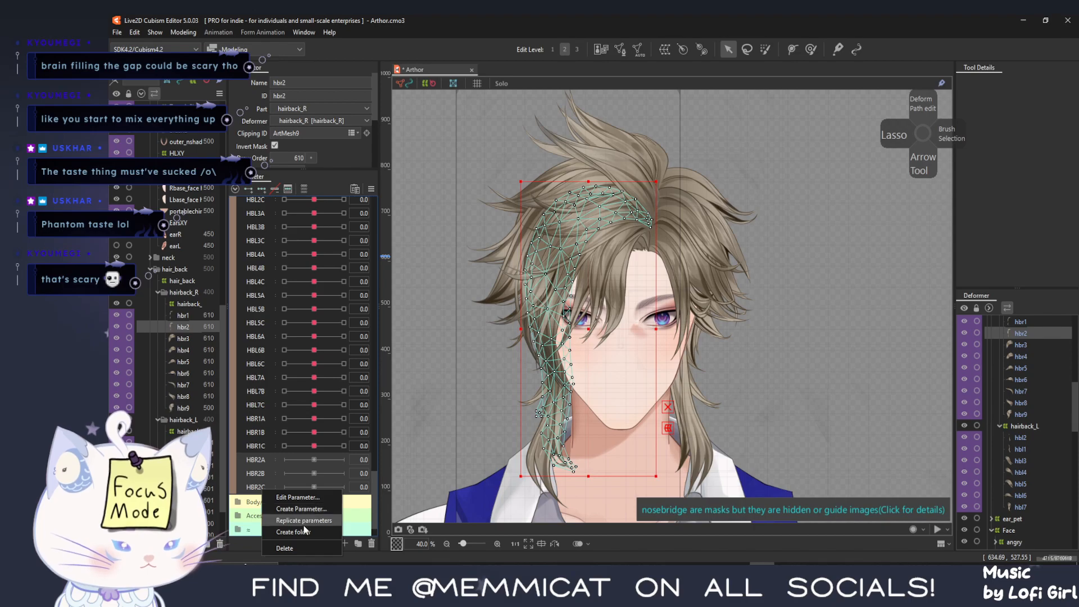
key("Escape")
scroll(268, 488, "down", 1)
left_click_drag(261, 421, 260, 417)
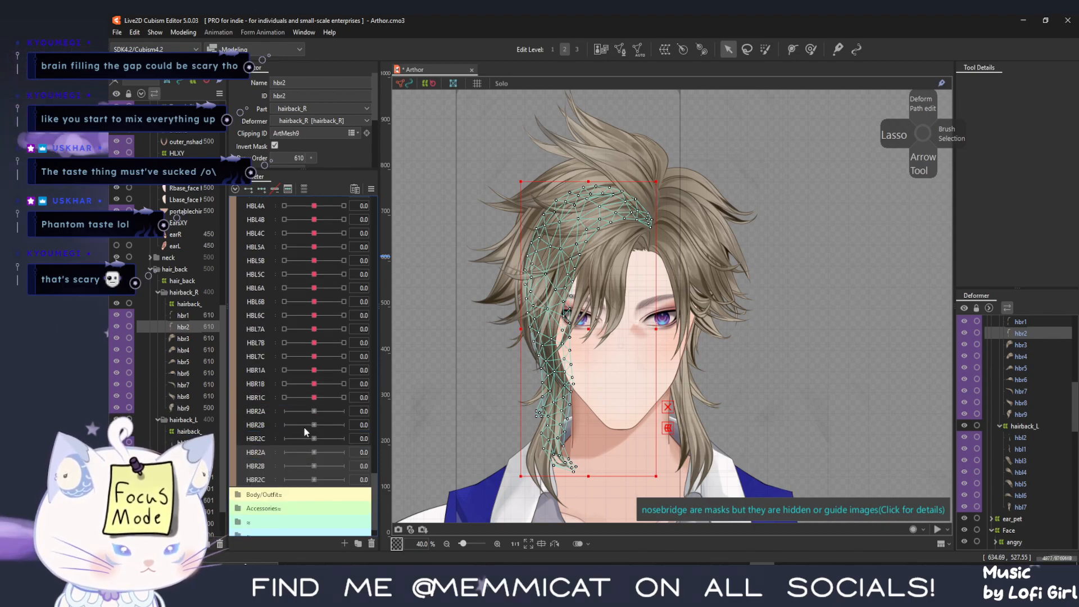
Rename the copied HBR2A parameter to HBR3A, and undo the accidental duplication of the hbr2 strand
right_click(258, 457)
left_click(281, 461)
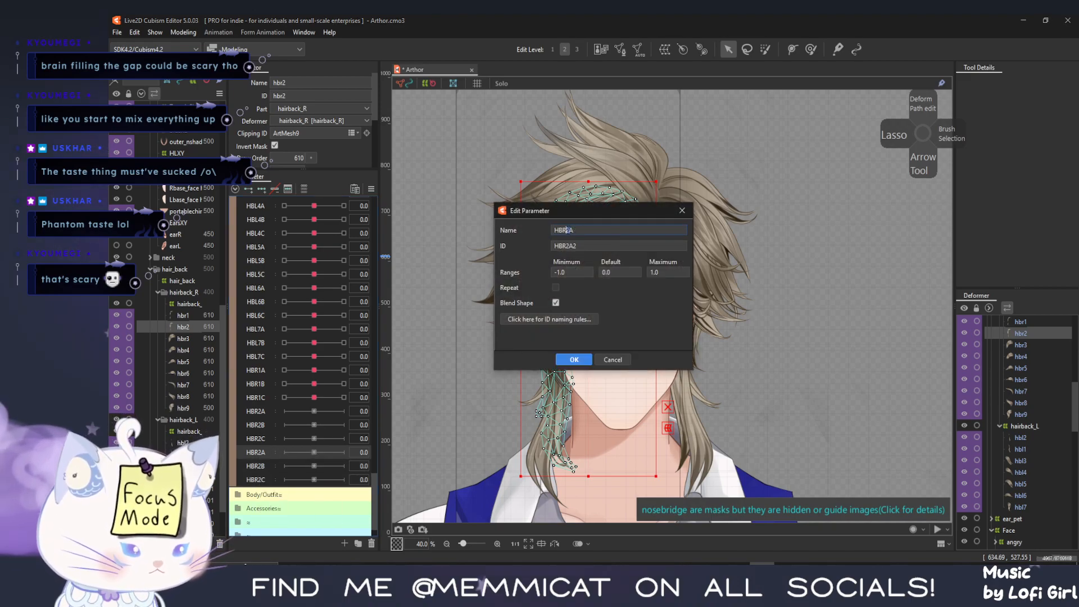
left_click(573, 359)
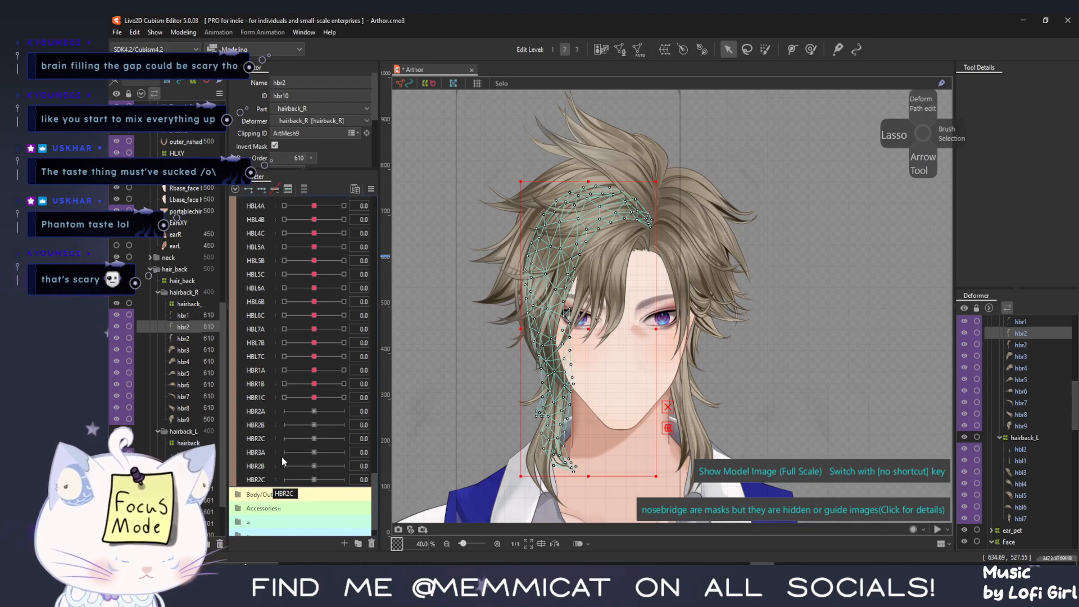
key("ctrl+z")
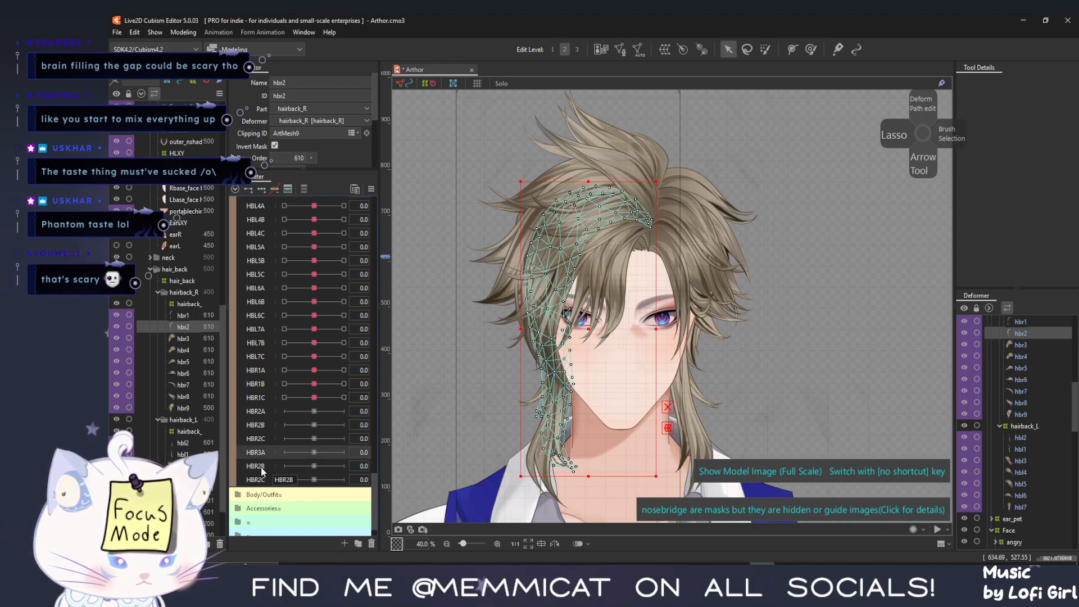
Replicate the HBR3A parameter with the HBR2B and HBR2C below it, and group the copies underneath that set
left_click(255, 480, "shift")
right_click(256, 480)
left_click(289, 509)
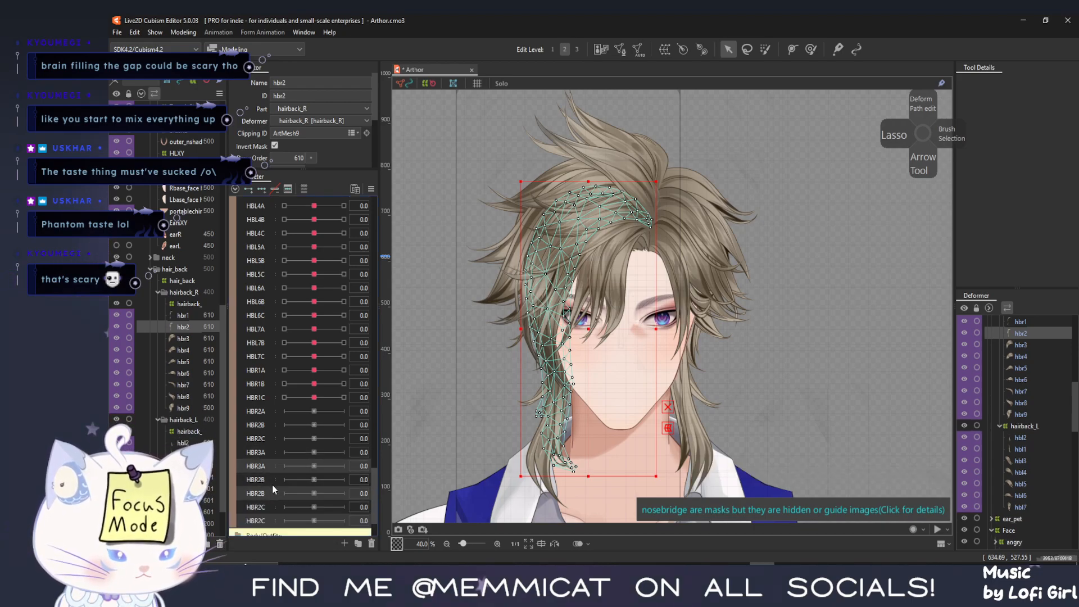
left_click_drag(259, 466, 260, 491)
Change the name of the copied HBR3A parameter to HBR4A
right_click(261, 492)
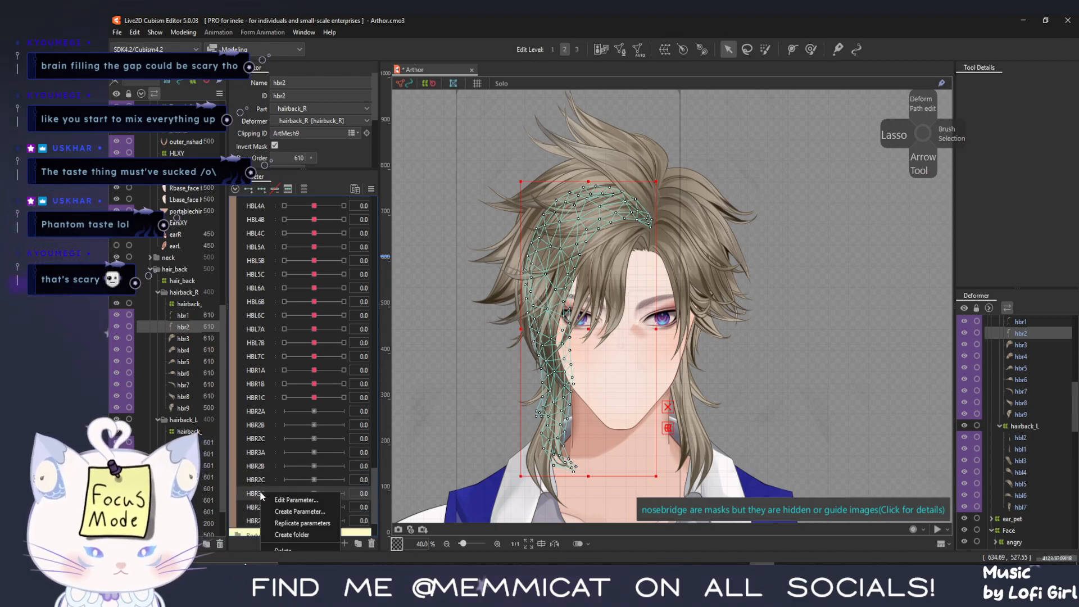
left_click(289, 500)
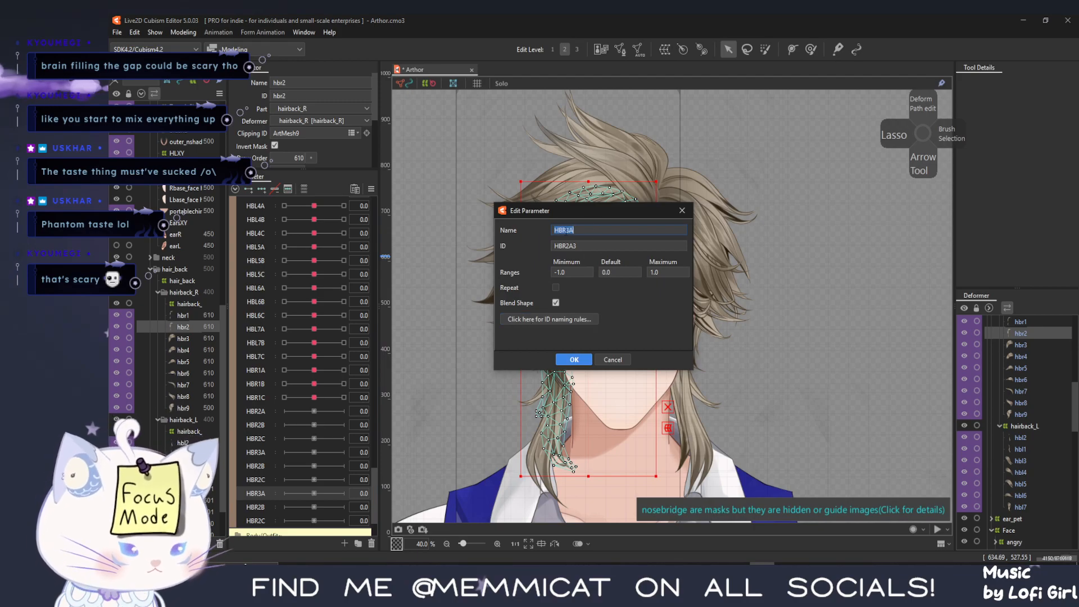
type("4")
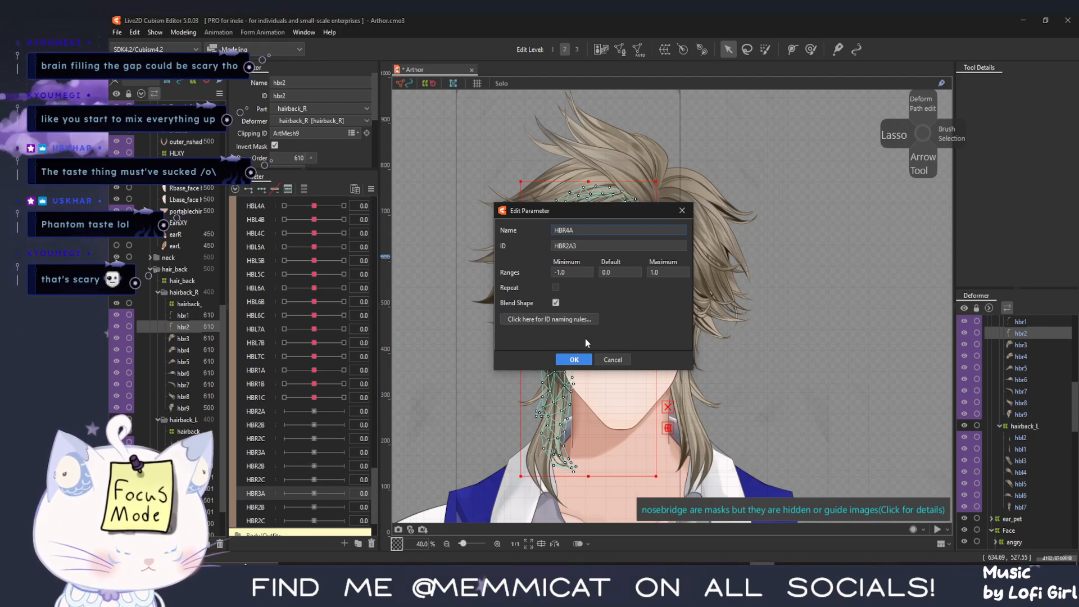
left_click(575, 359)
scroll(296, 478, "down", 1)
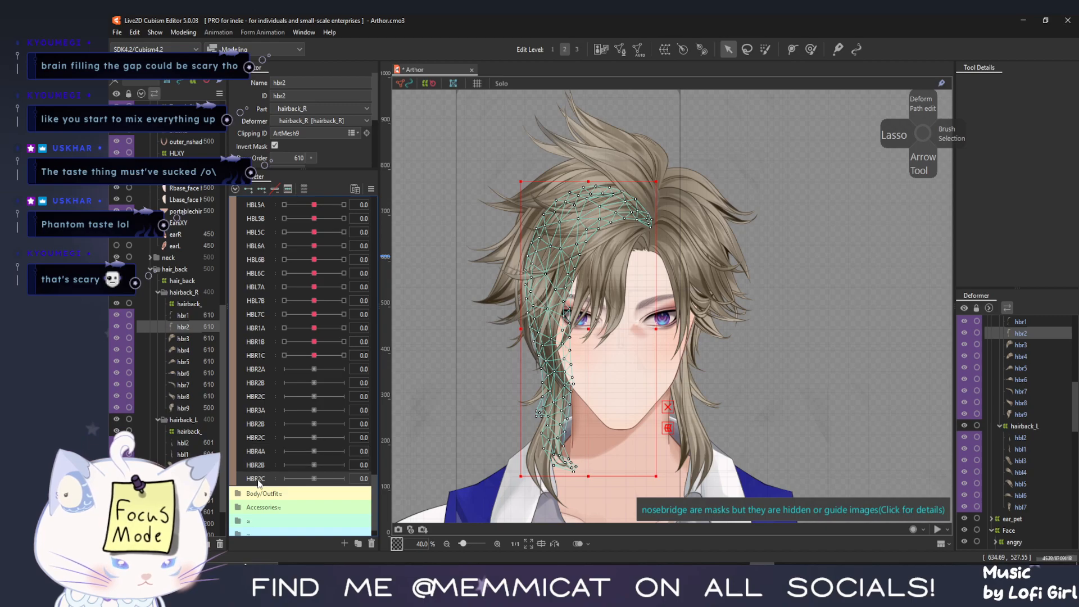
key("ctrl+s")
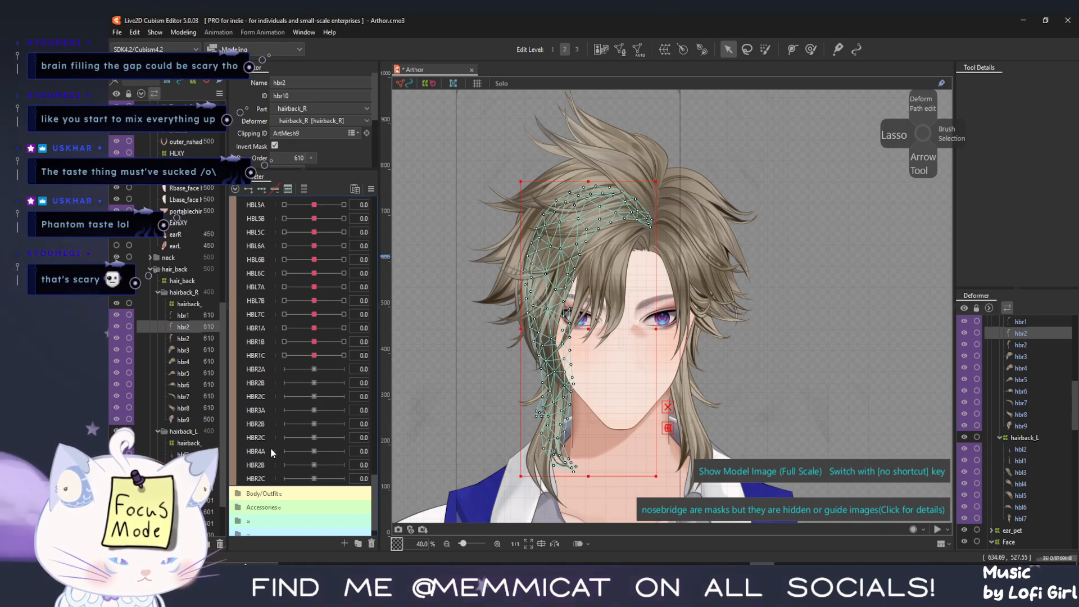
key("ctrl+z")
right_click(252, 444)
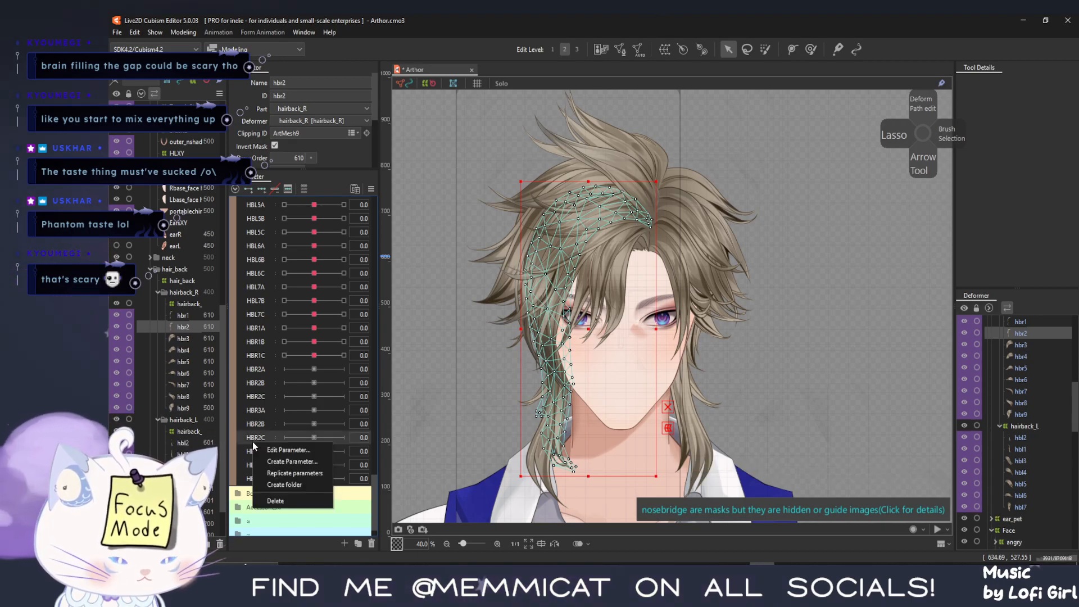
left_click(260, 471)
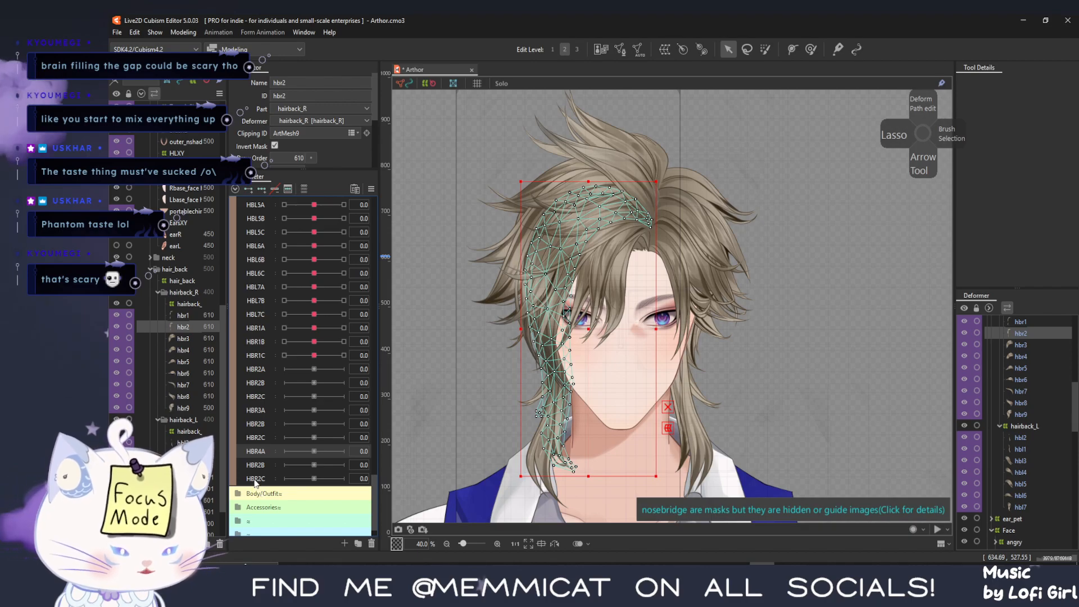
Replicate HBR4A and the HBR2B and HBR2C following it, placing the three copies beneath the originals
right_click(264, 448)
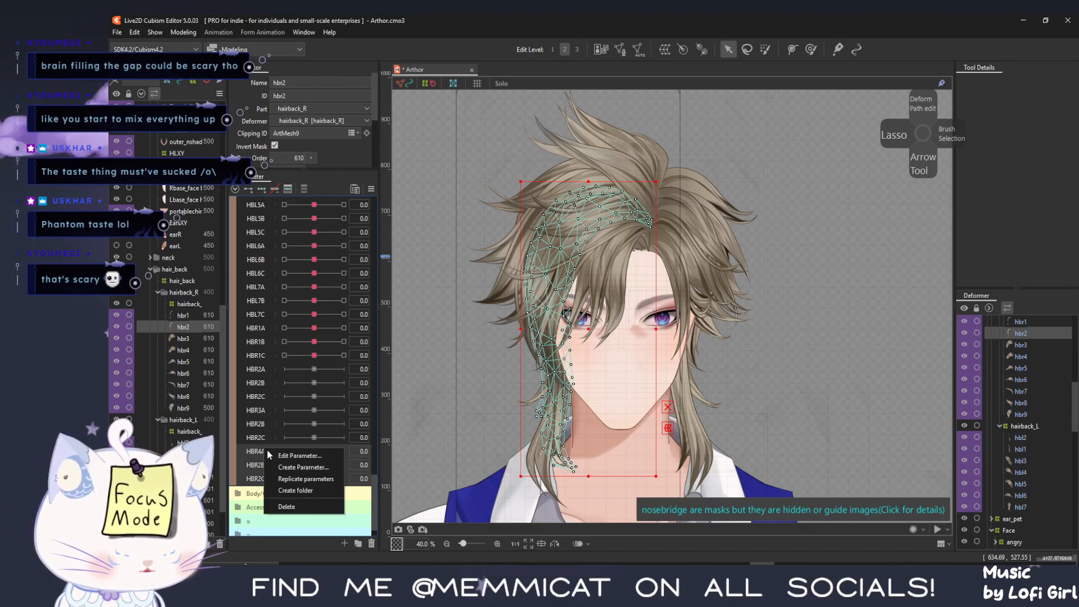
left_click(293, 480)
left_click_drag(262, 450, 261, 488)
Change the name of the copied HBR4A parameter to HBR5A
right_click(288, 489)
left_click(303, 499)
key("BackSpace")
type("5A")
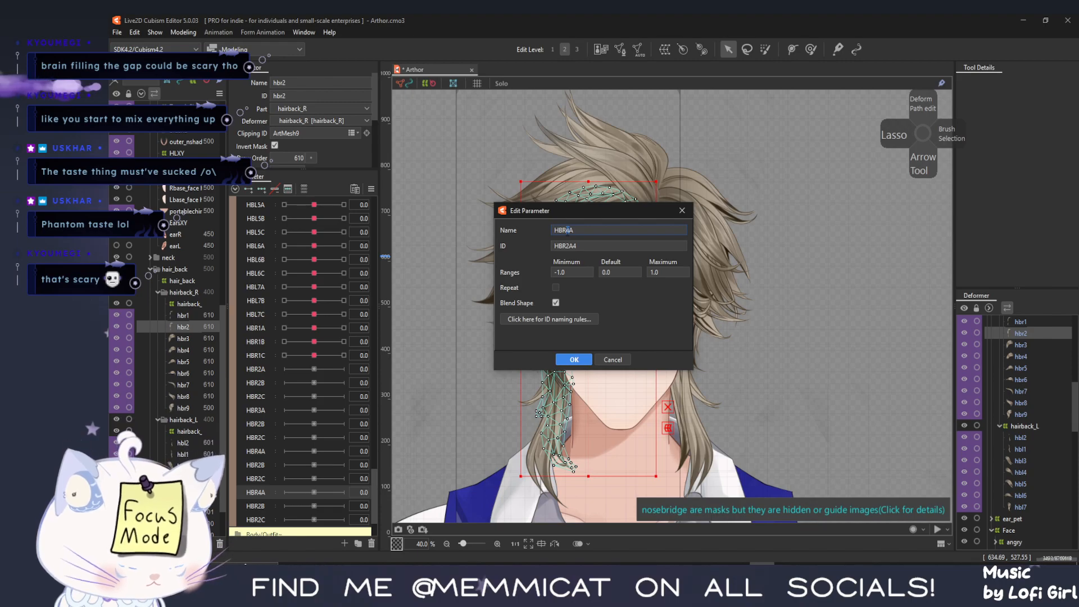
left_click(573, 359)
Replicate HBR5A and the HBR2B and HBR2C following it, placing the three copies beneath the originals
scroll(322, 453, "down", 3)
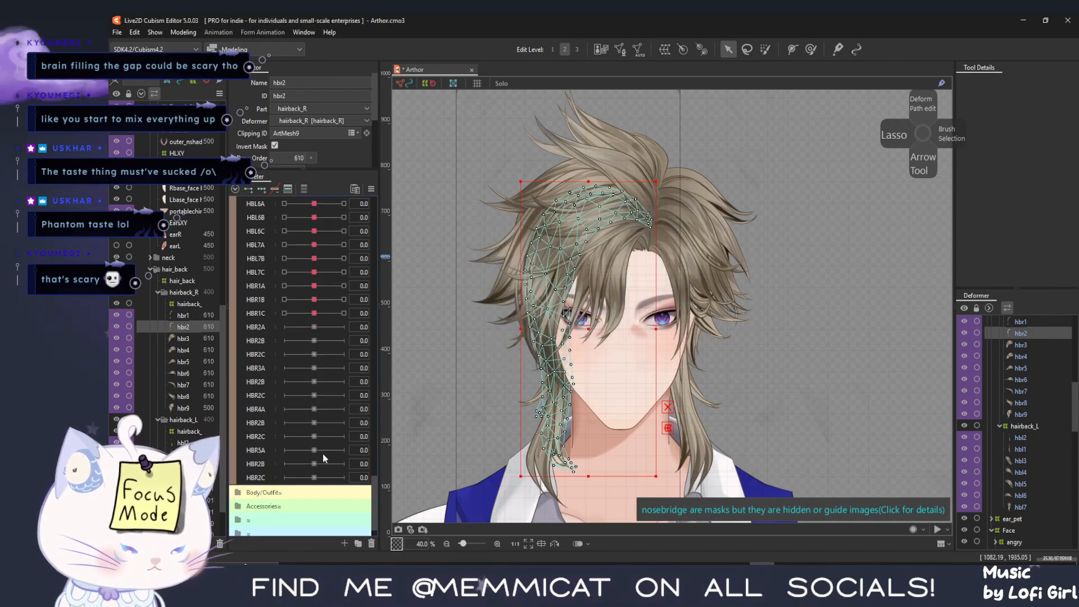
left_click(261, 444, "shift")
right_click(262, 444)
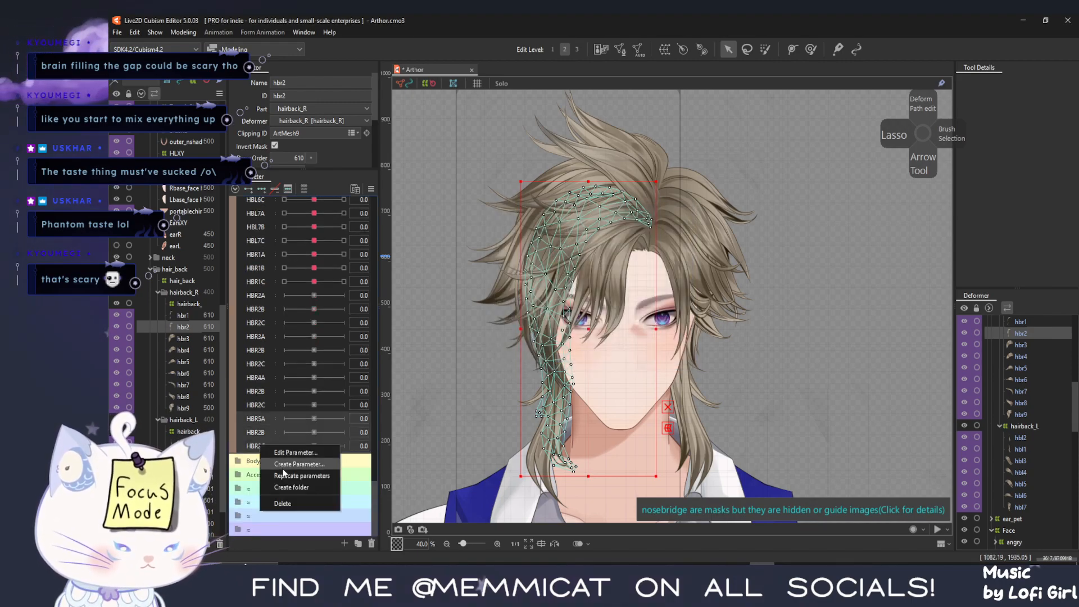
left_click(289, 476)
left_click_drag(265, 433, 267, 452)
Change the name of the copied HBR5A parameter to HBR6A
right_click(266, 462)
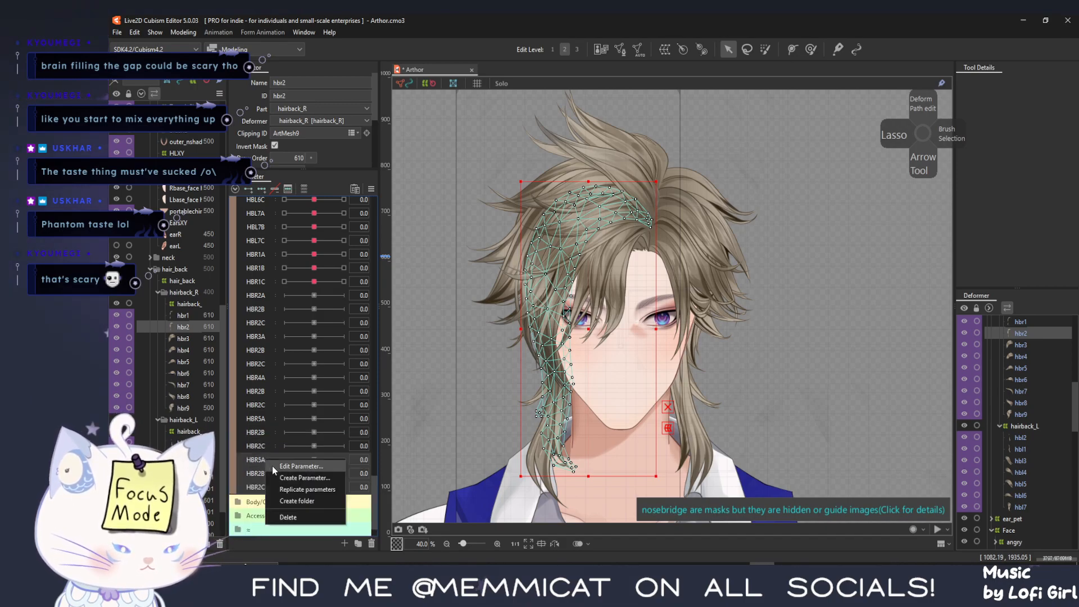
left_click(272, 466)
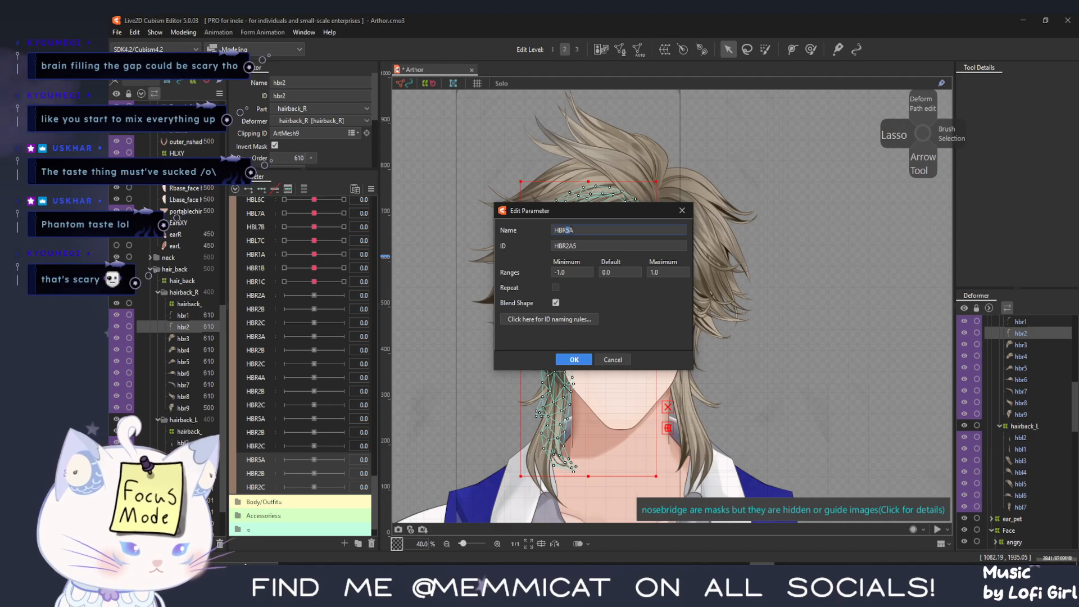
type("6")
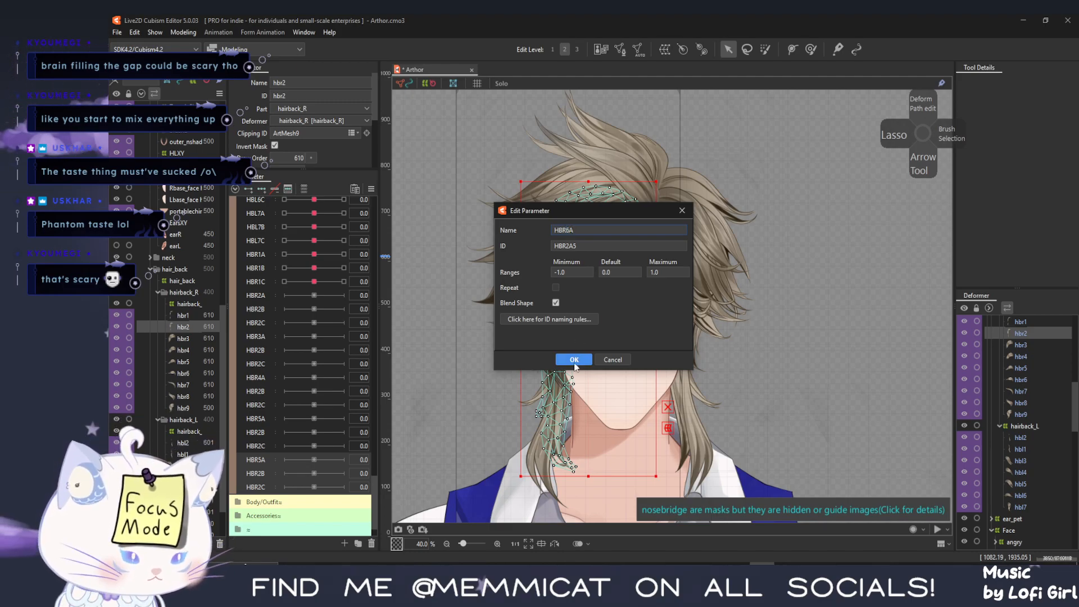
left_click(574, 360)
Replicate HBR6A together with the HBR2B and HBR2C parameters directly below it
scroll(254, 483, "down", 1)
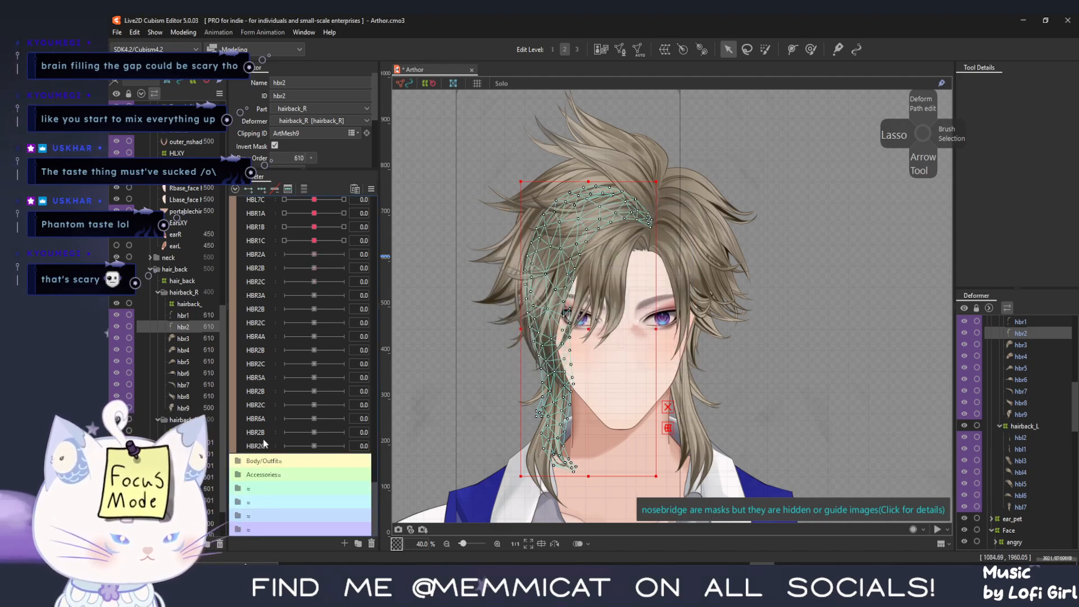
right_click(262, 419)
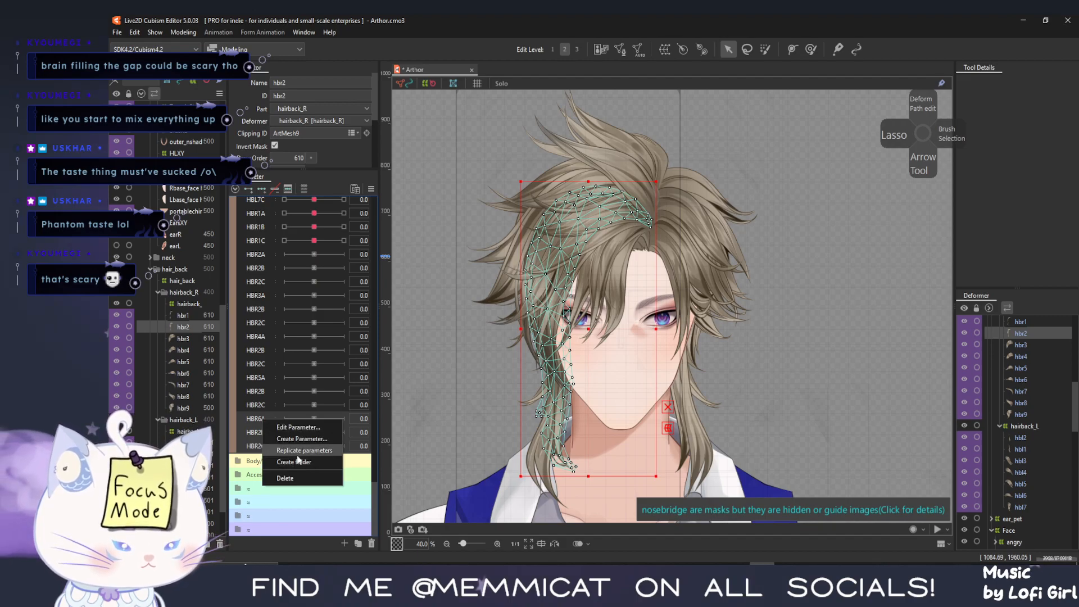
left_click(267, 462)
right_click(260, 467)
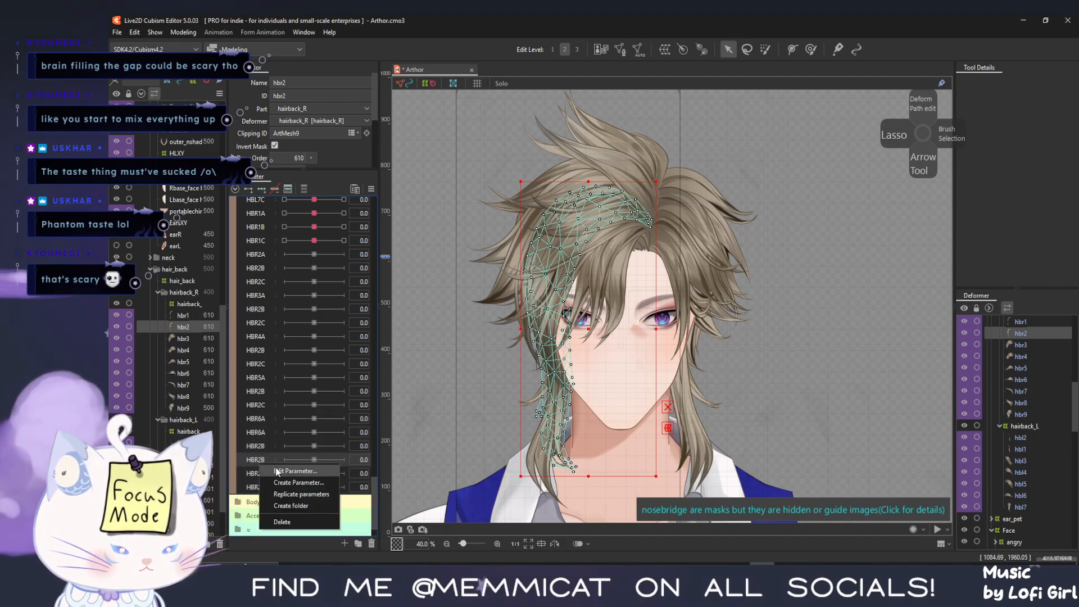
left_click(275, 478)
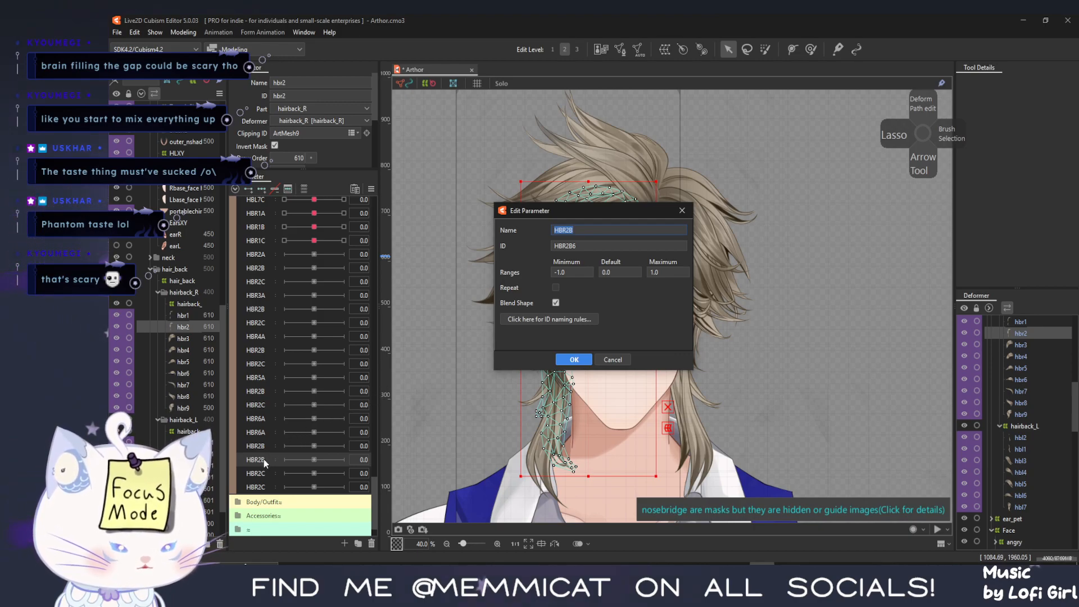
left_click(590, 359)
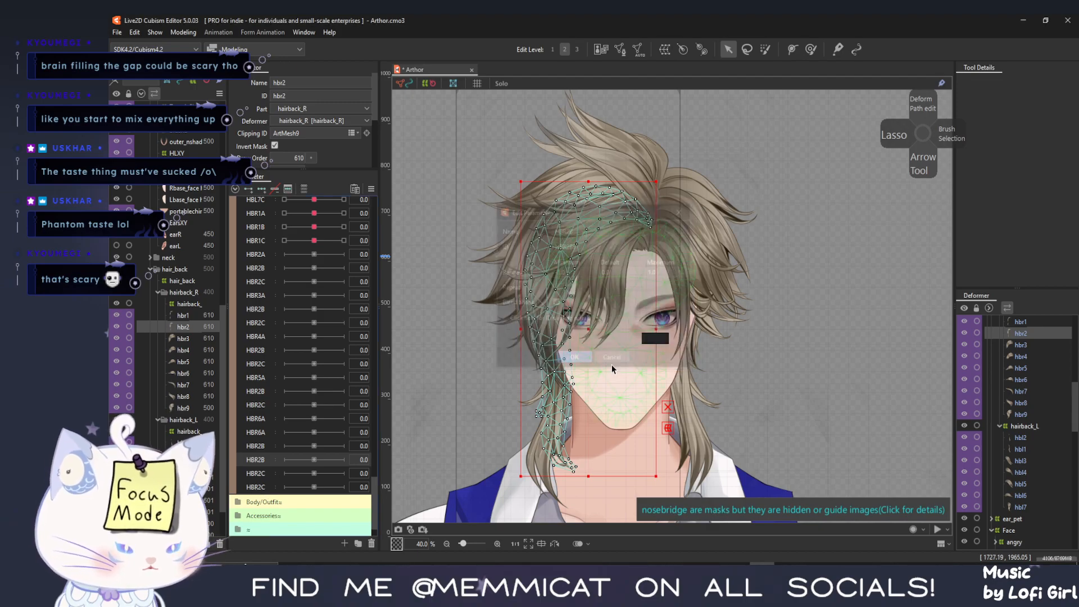
Place the copied HBR6A, HBR2B and HBR2C beneath the originals and change the copied HBR6A's name to HBR7A
right_click(260, 424)
left_click(265, 441)
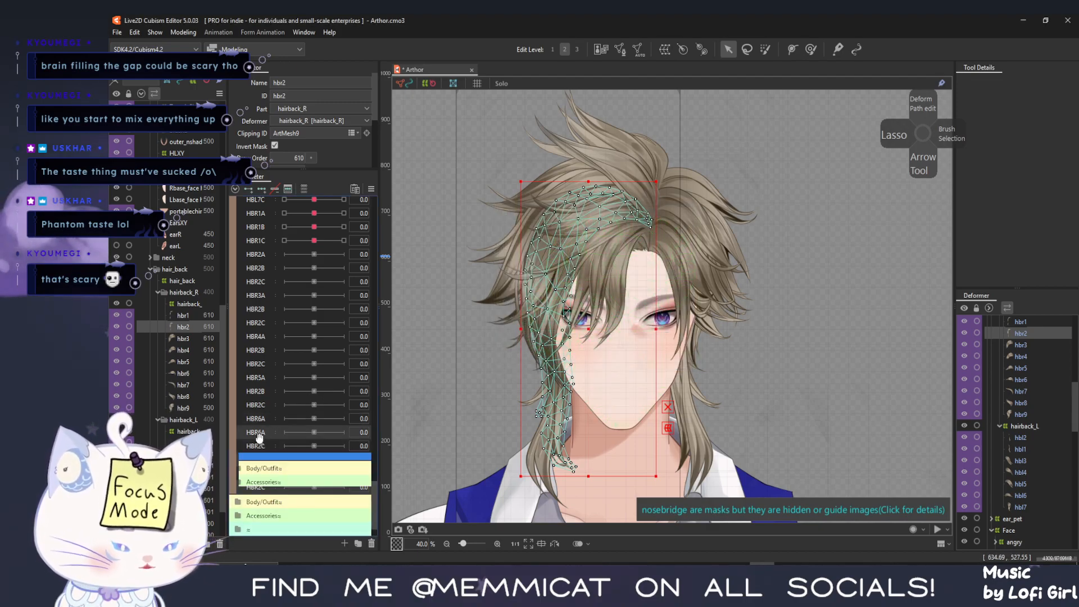
left_click_drag(259, 438, 265, 456)
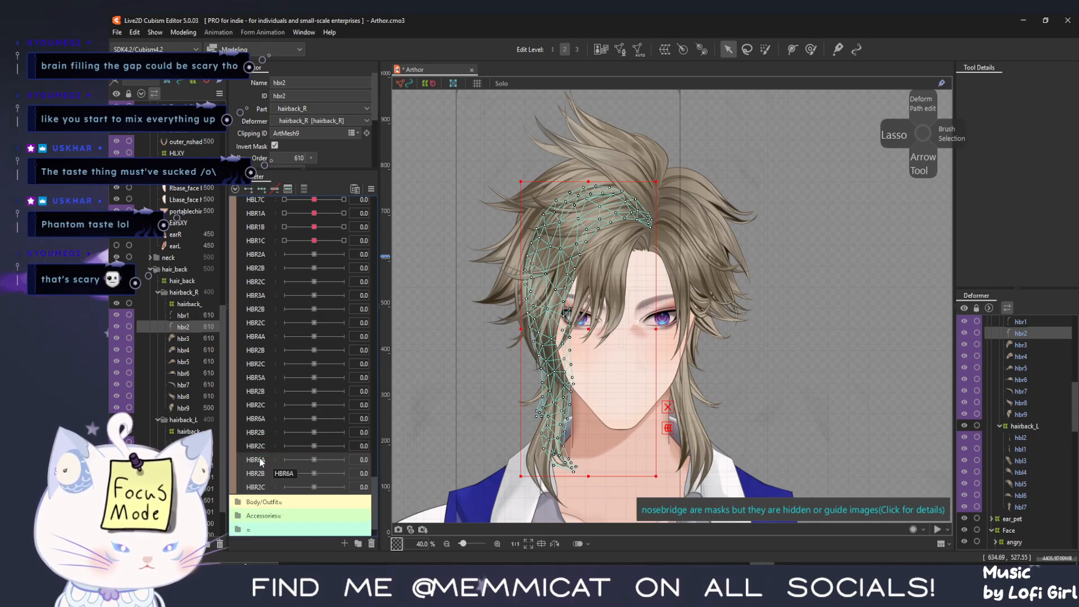
right_click(260, 460)
left_click(272, 466)
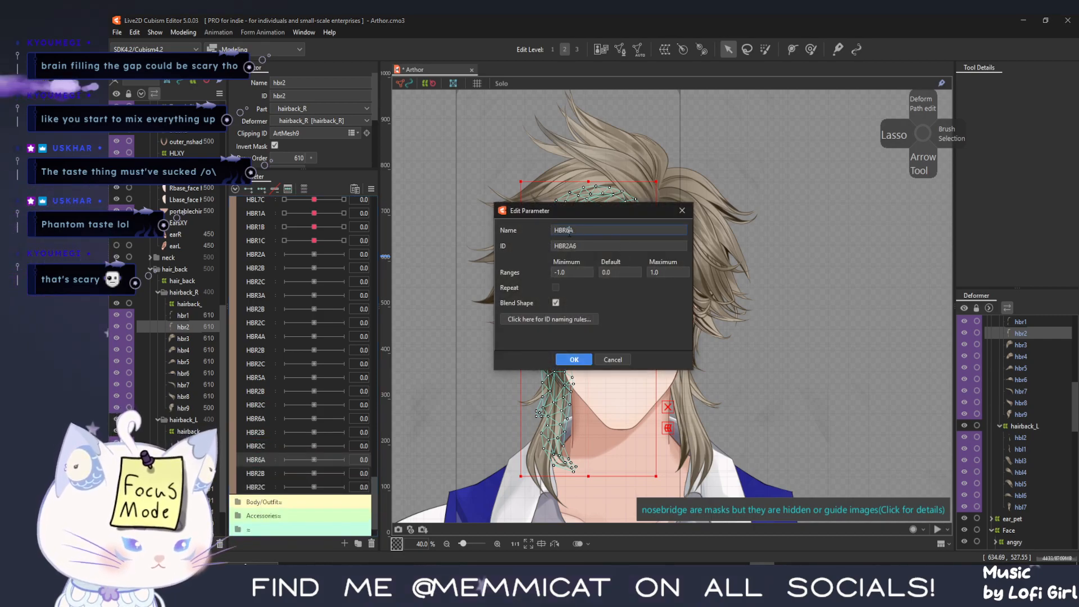
type("7")
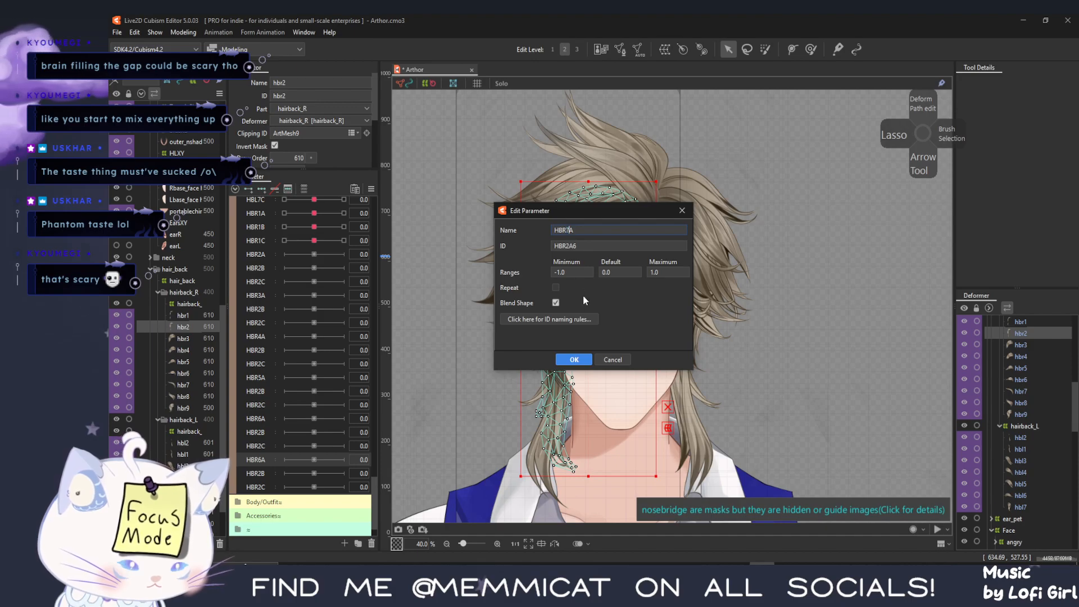
left_click(573, 359)
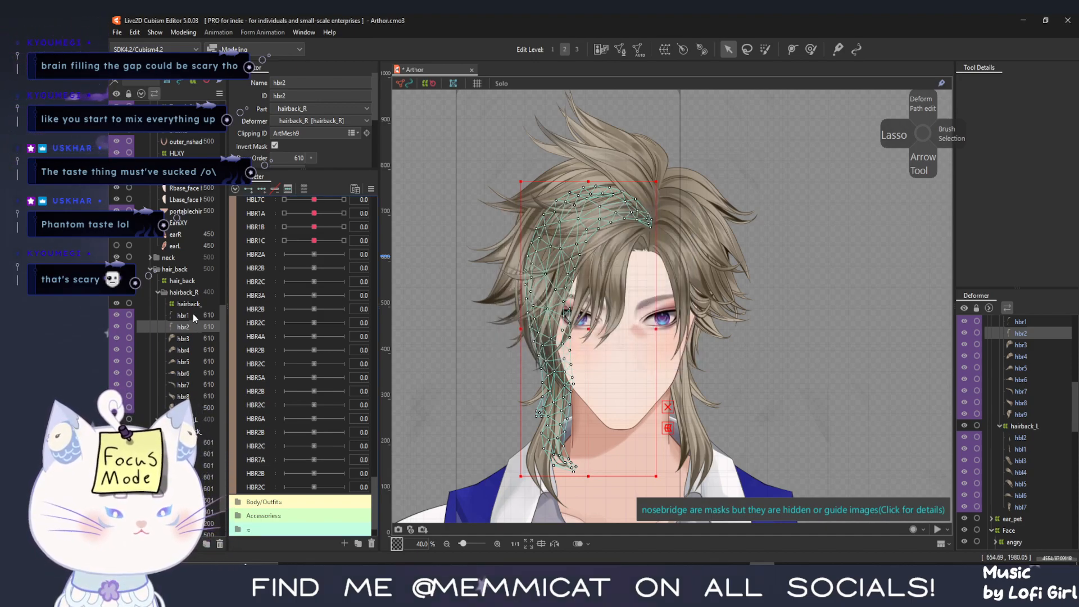
Replicate HBR7A with the HBR2B and HBR2C below it, place the copies beneath, and rename the copied HBR7A as HBR8A
right_click(259, 459)
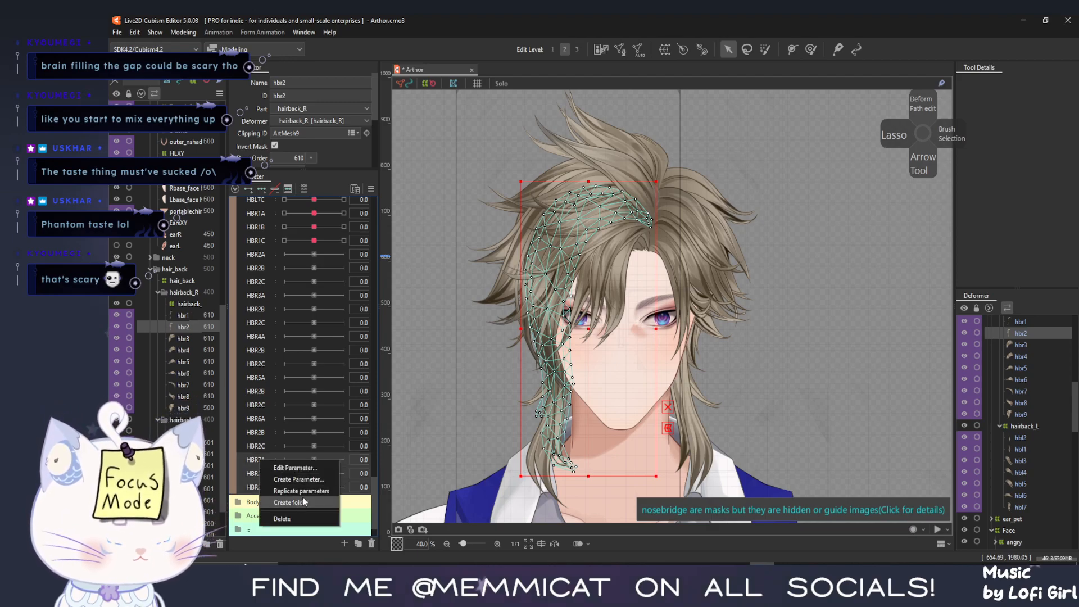
left_click(301, 493)
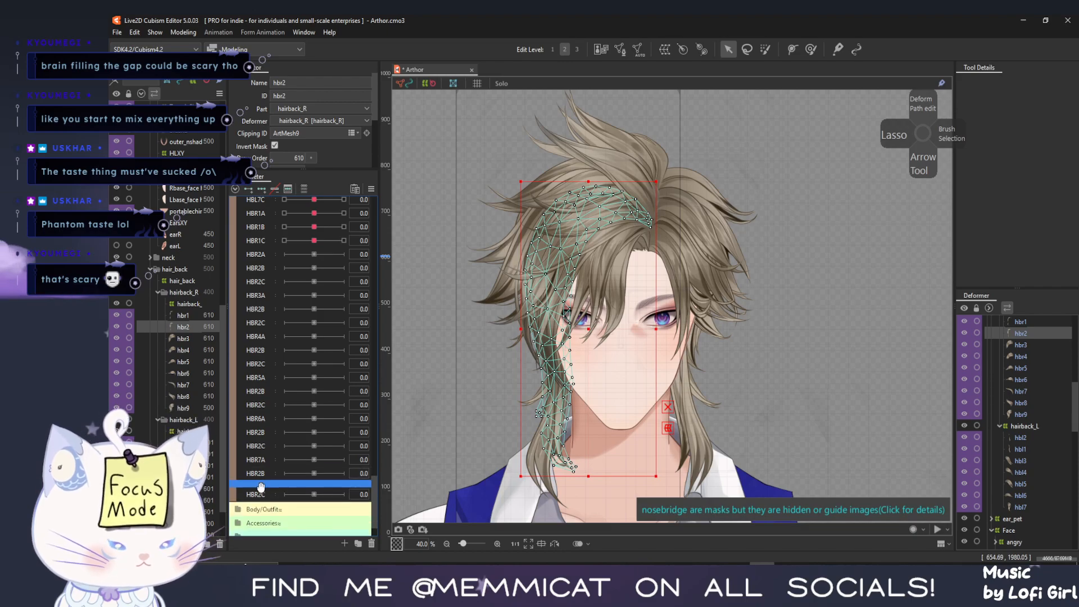
right_click(258, 500)
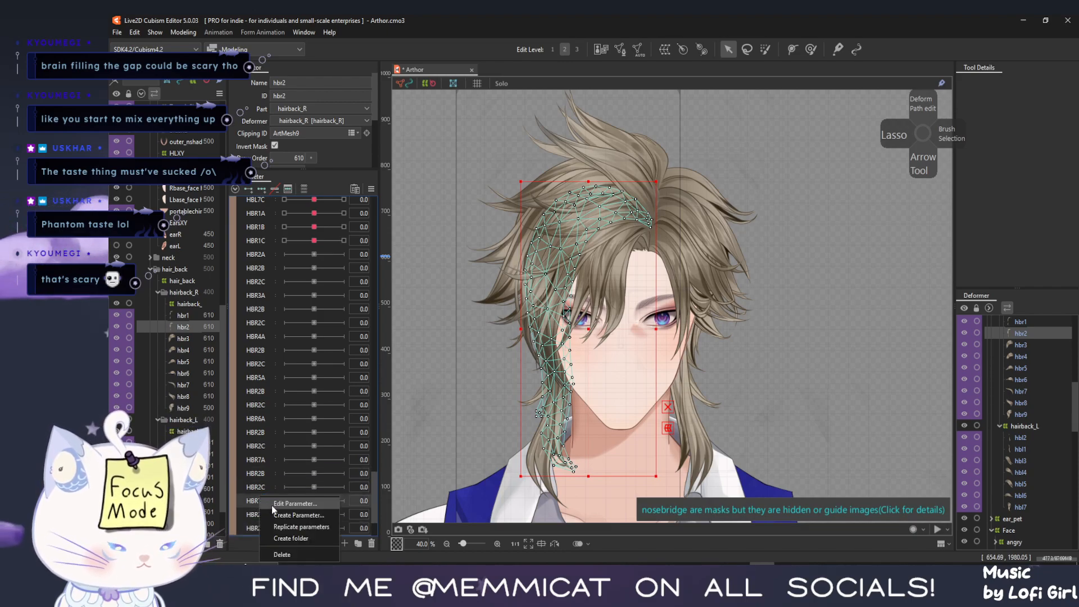
left_click(278, 506)
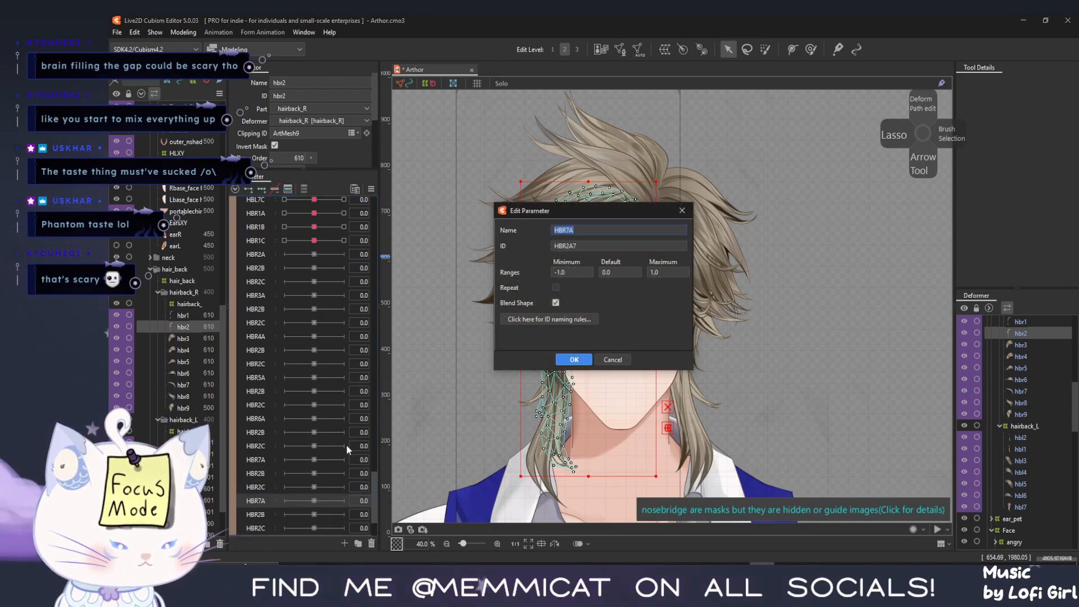
left_click(567, 230)
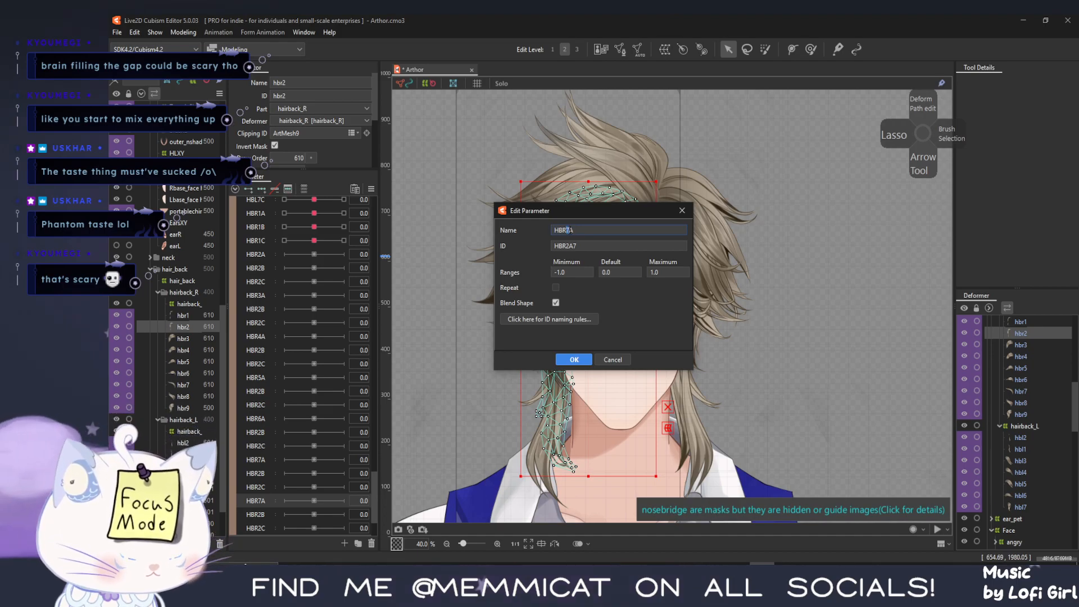
type("8")
left_click(573, 359)
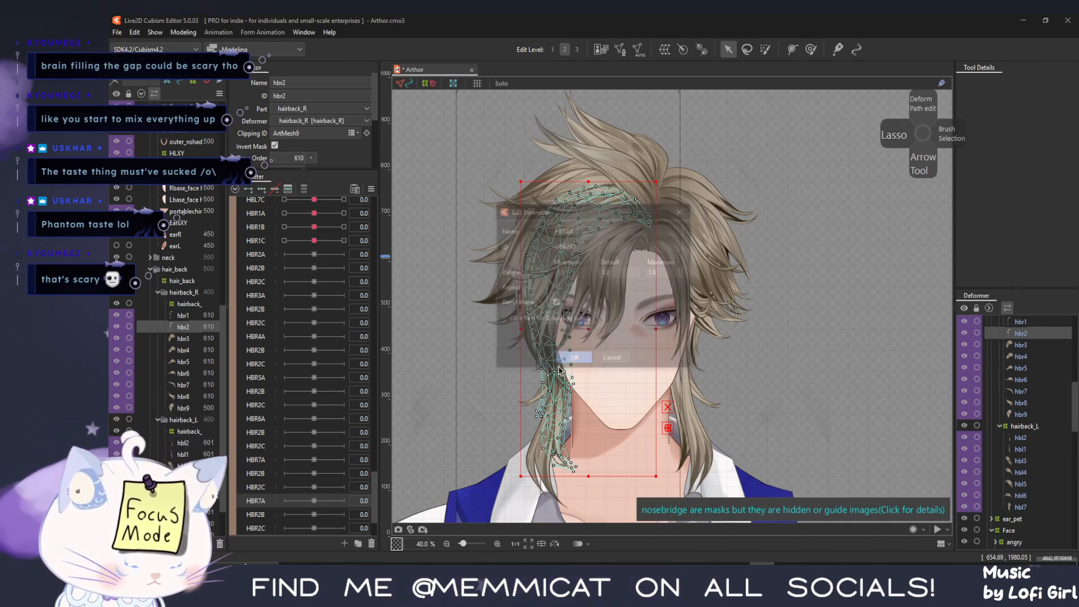
Try to replicate HBR8A with the HBR2B and HBR2C parameters below it, and undo the attempt
scroll(326, 434, "down", 3)
left_click(260, 446)
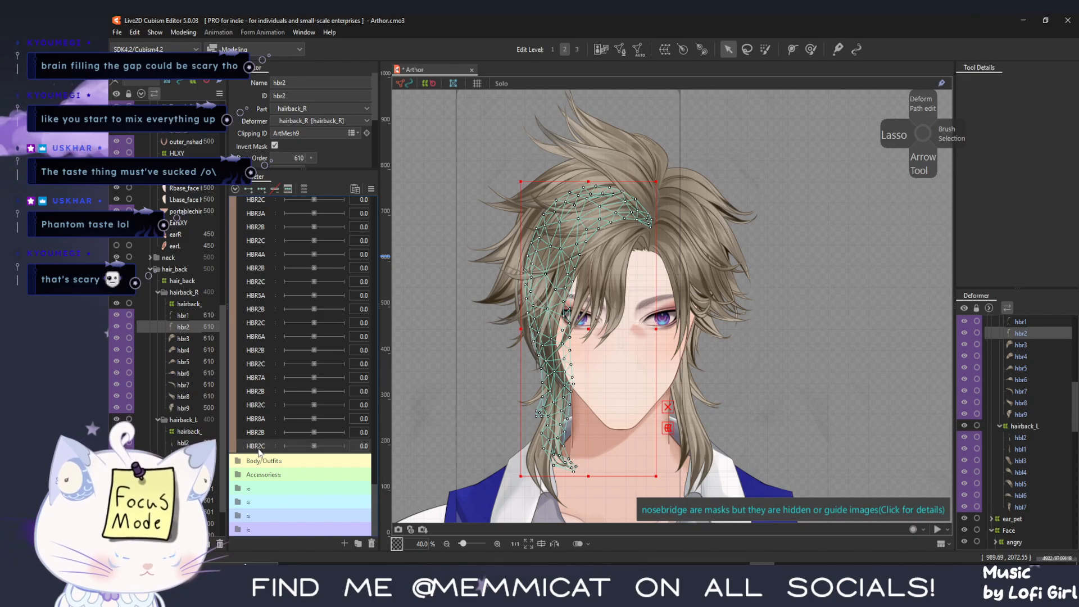
right_click(259, 445)
left_click(258, 421, "shift")
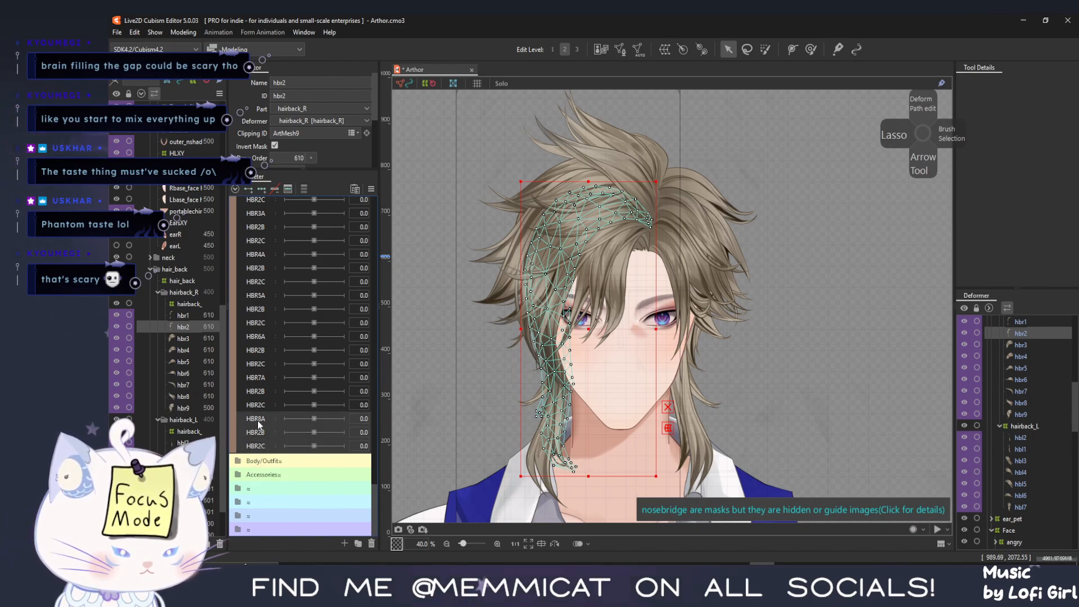
right_click(257, 420)
left_click(282, 462)
mouse_move(261, 444)
left_mouse_down()
mouse_move(266, 482)
mouse_move(268, 459)
left_mouse_up()
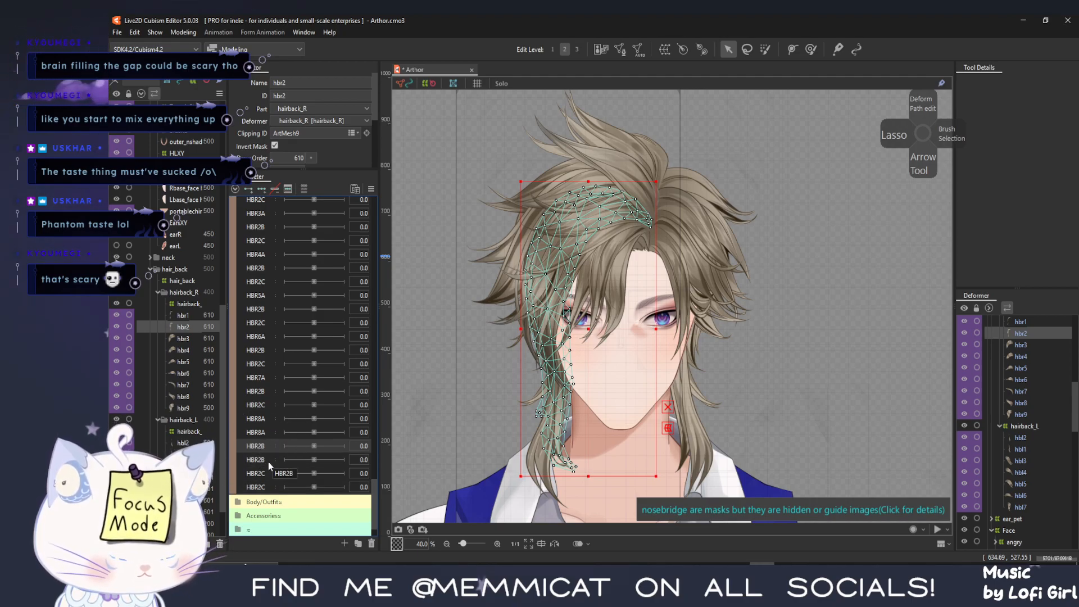
key("ctrl+z")
Replicate HBR8A and the HBR2B and HBR2C following it, placing the three copies beneath the originals
right_click(260, 429)
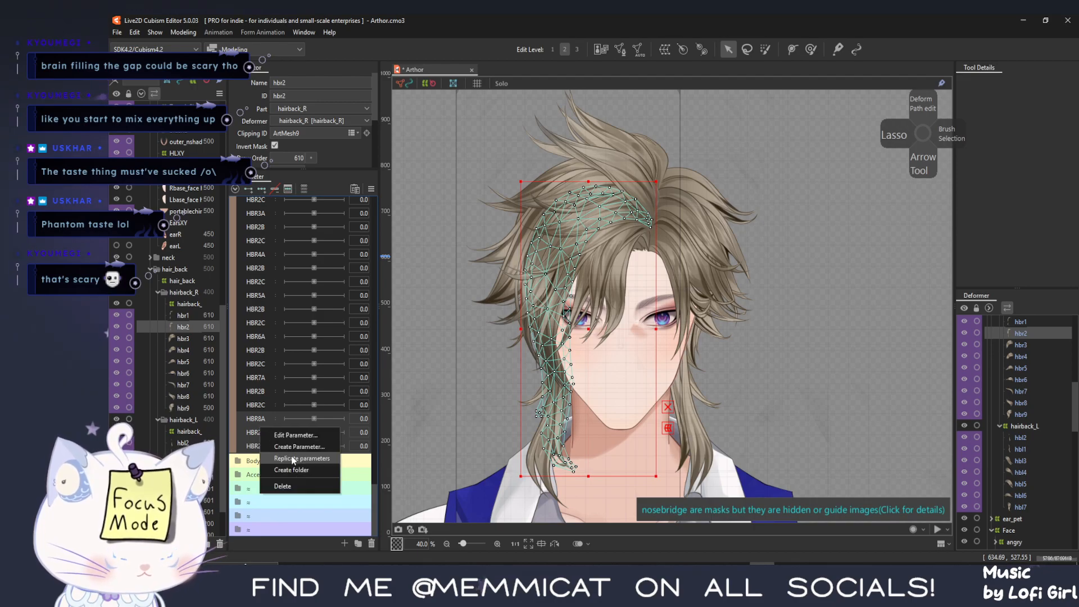
left_click(293, 458)
mouse_move(264, 437)
left_mouse_down()
mouse_move(265, 464)
mouse_move(273, 455)
left_mouse_up()
Set both the name and the ID of the copied HBR8A parameter to HBR9A
left_click(265, 460)
right_click(264, 459)
left_click(294, 465)
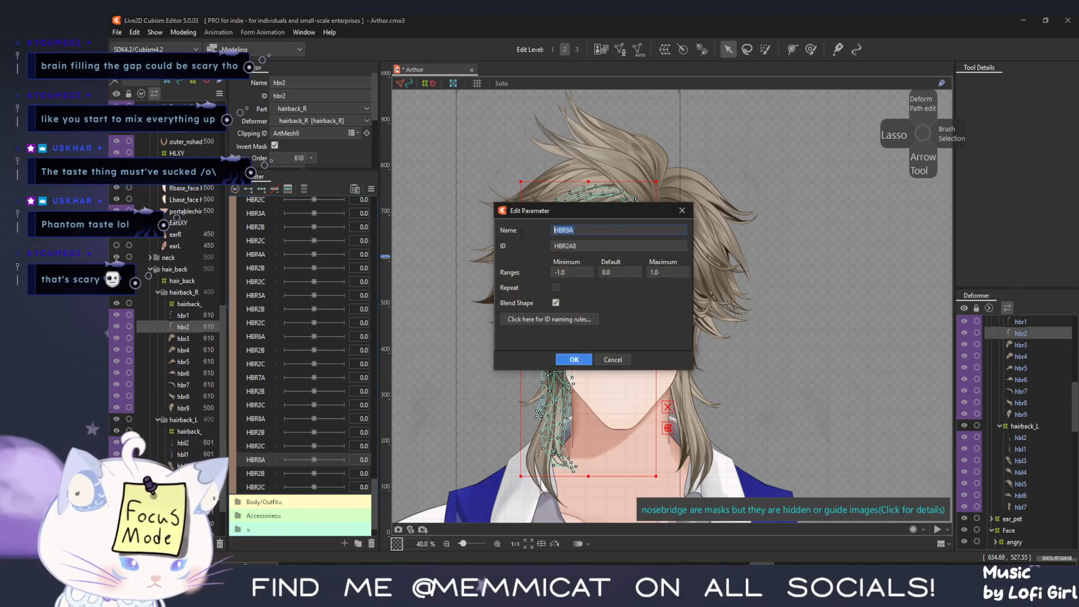
key("Tab")
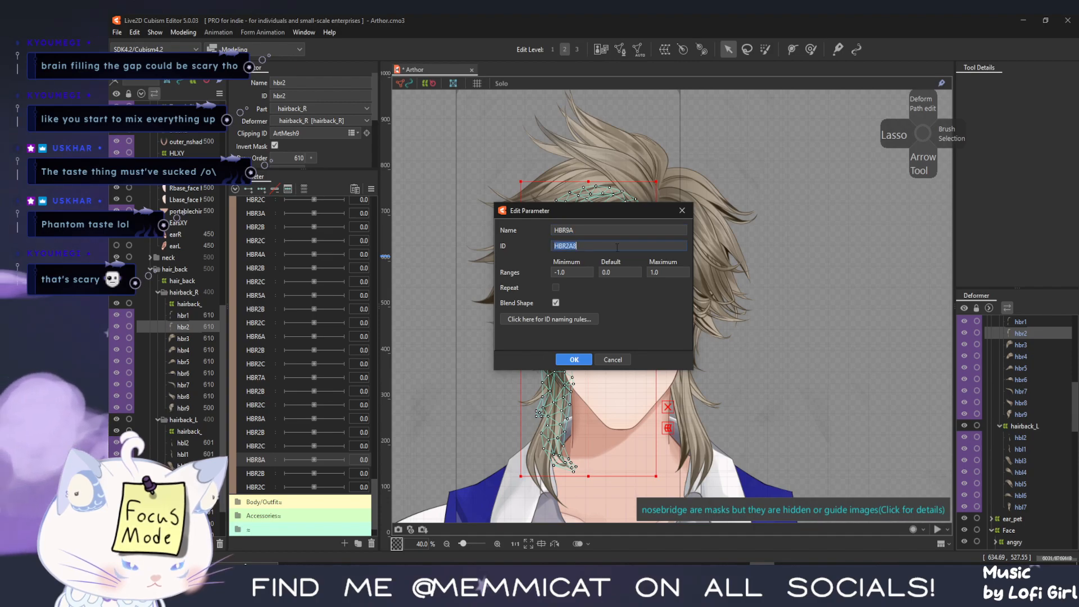
type("HBR9A")
left_click(574, 359)
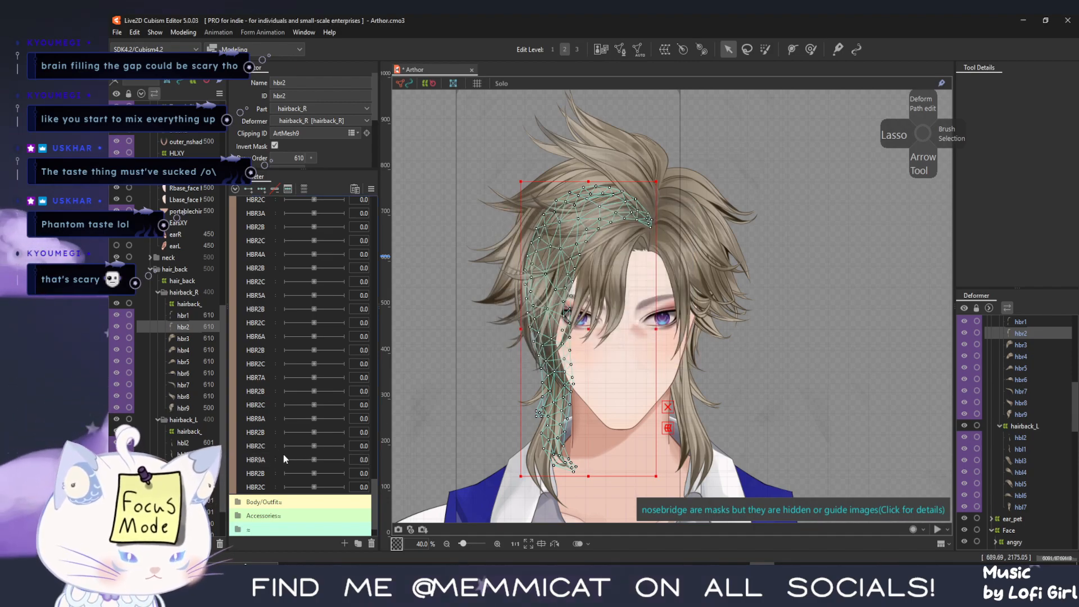
Give the HBR2B below HBR9A the name and ID HBR9B, and rename the following HBR2C as HBR9C with a matching ID
double_click(269, 473)
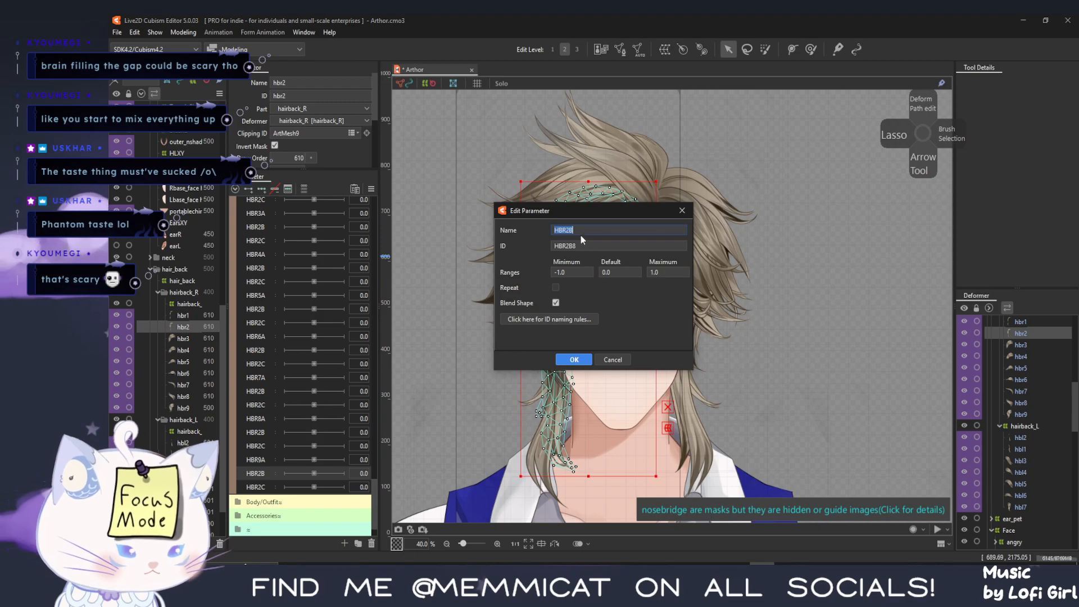
type("HBR9A")
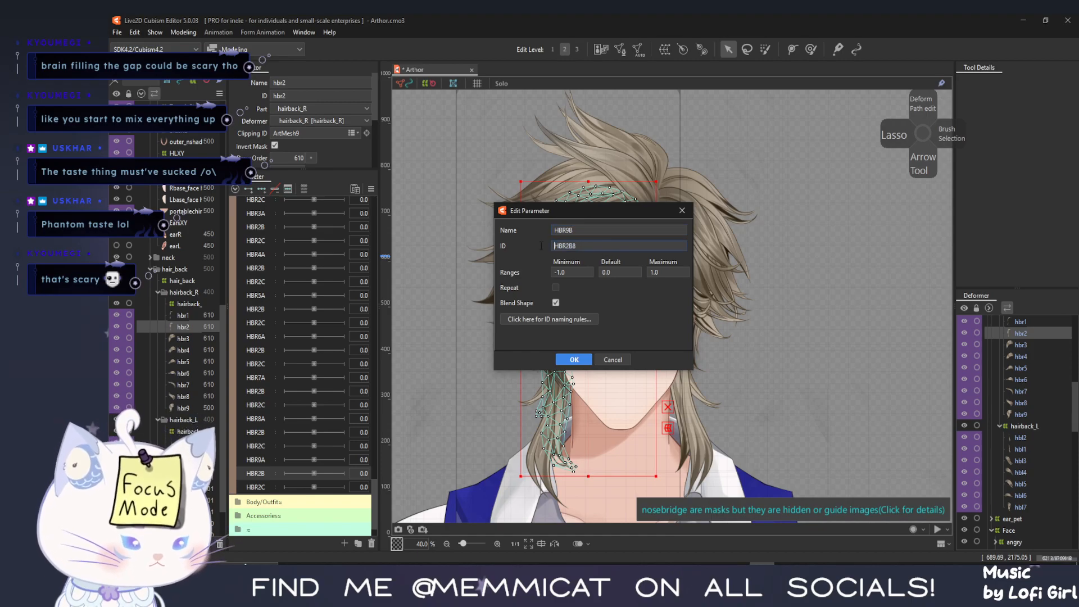
type("HBR9A")
key("shift+End")
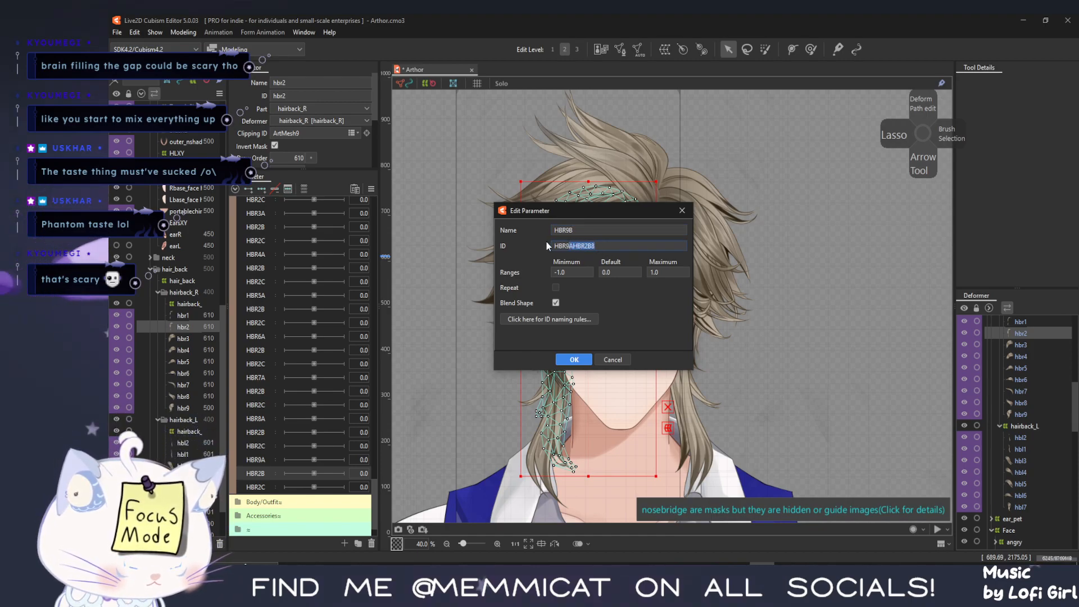
key("BackSpace")
key("BackSpace")
type("BR9B")
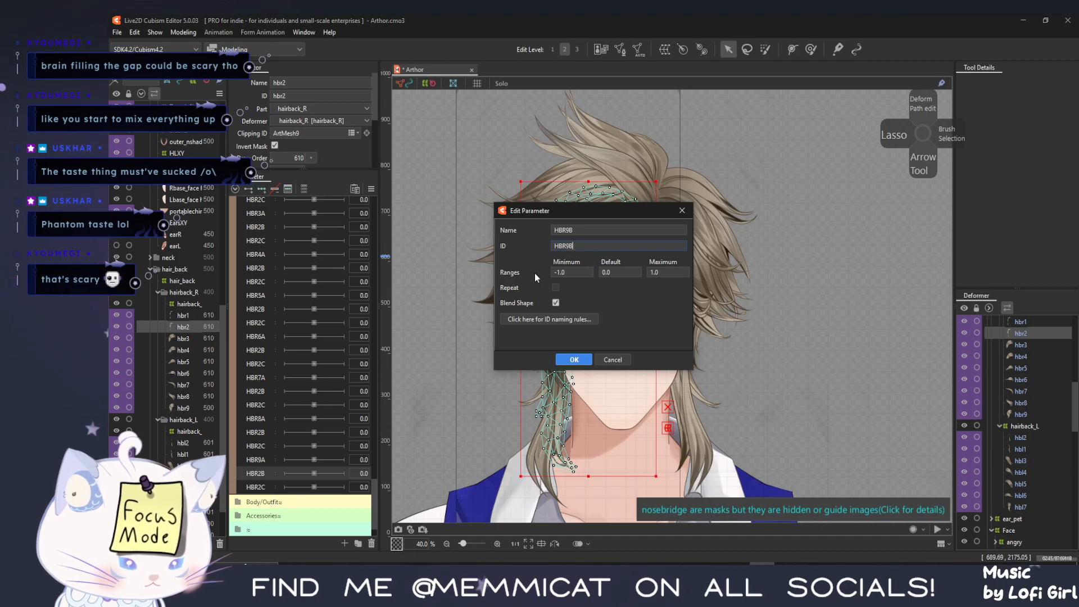
left_click(557, 360)
double_click(260, 488)
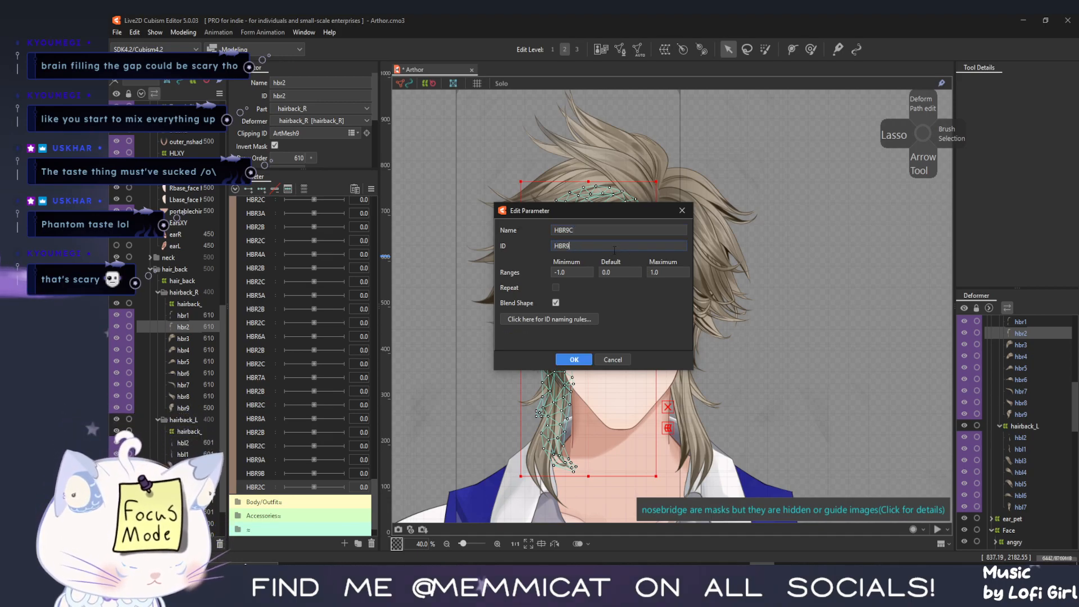
key("Return")
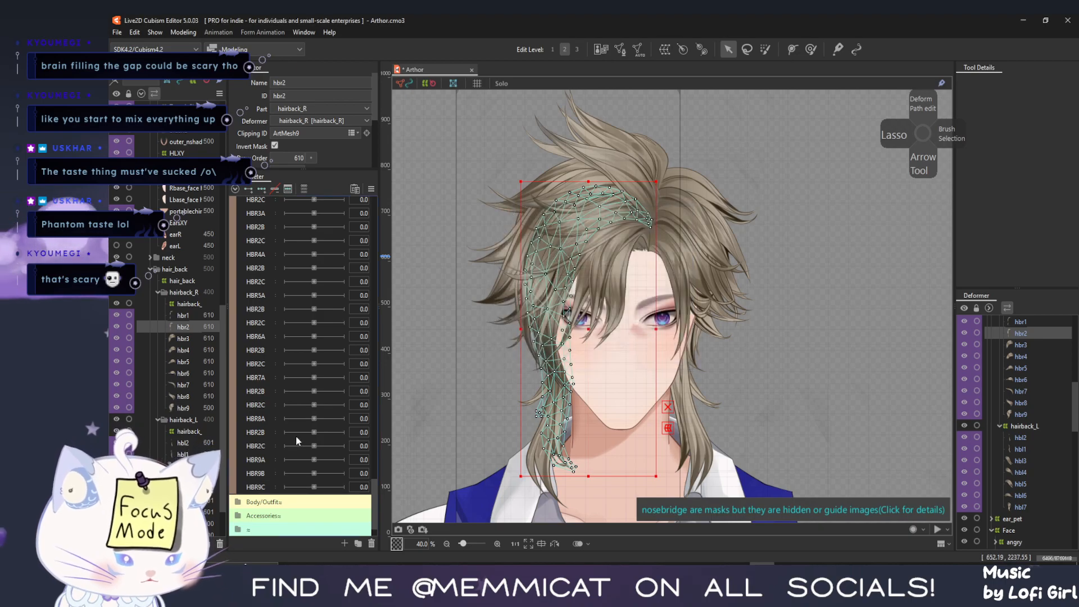
Set HBR8A's ID to match its name, and rename the HBR2B below it as HBR8B with a matching ID
double_click(258, 419)
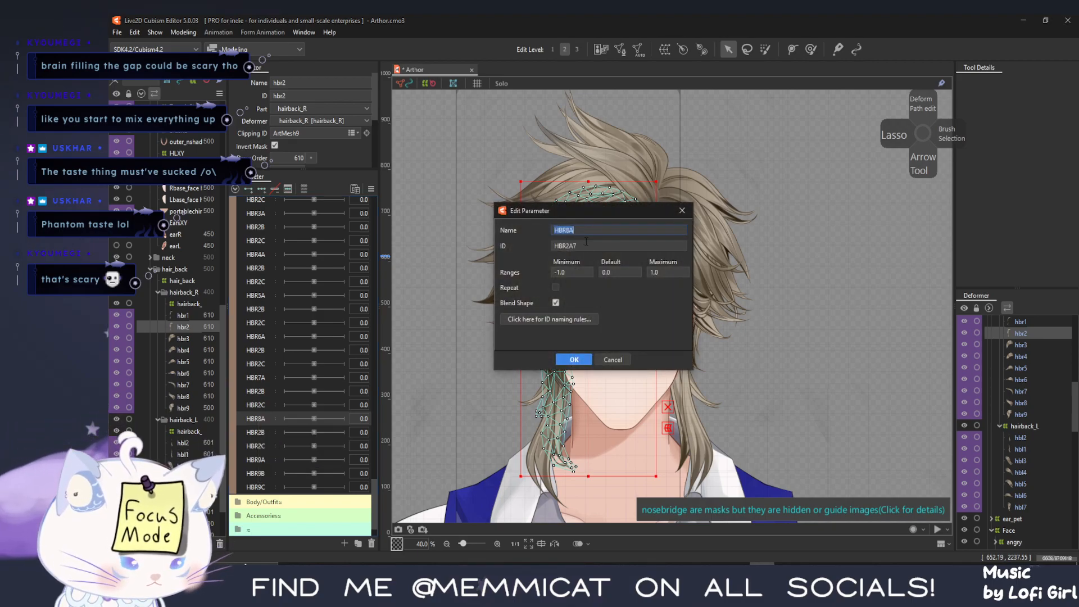
left_click(573, 359)
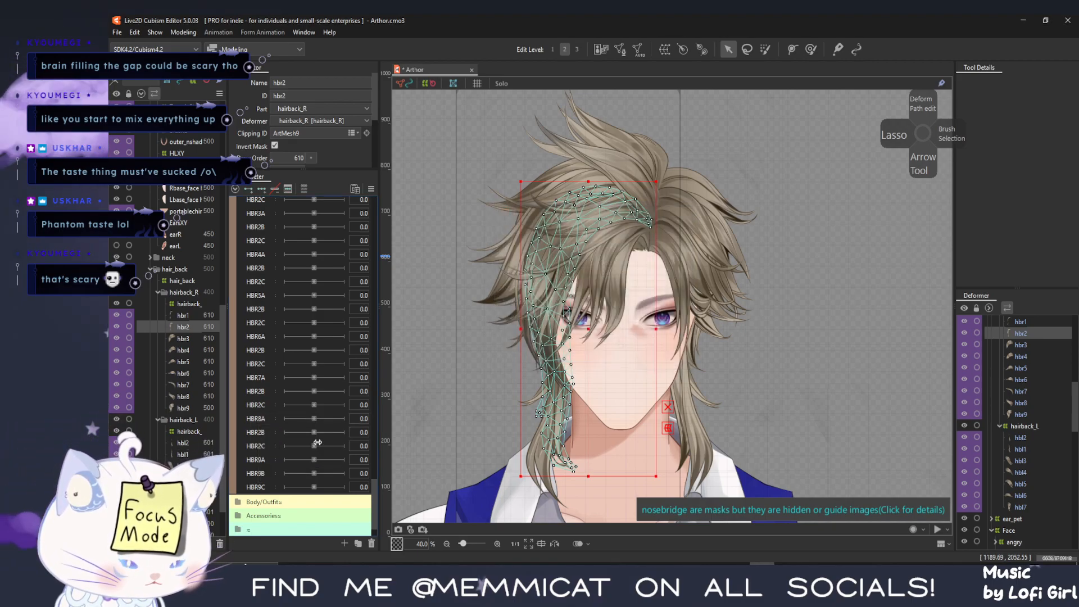
right_click(261, 433)
left_click(298, 439)
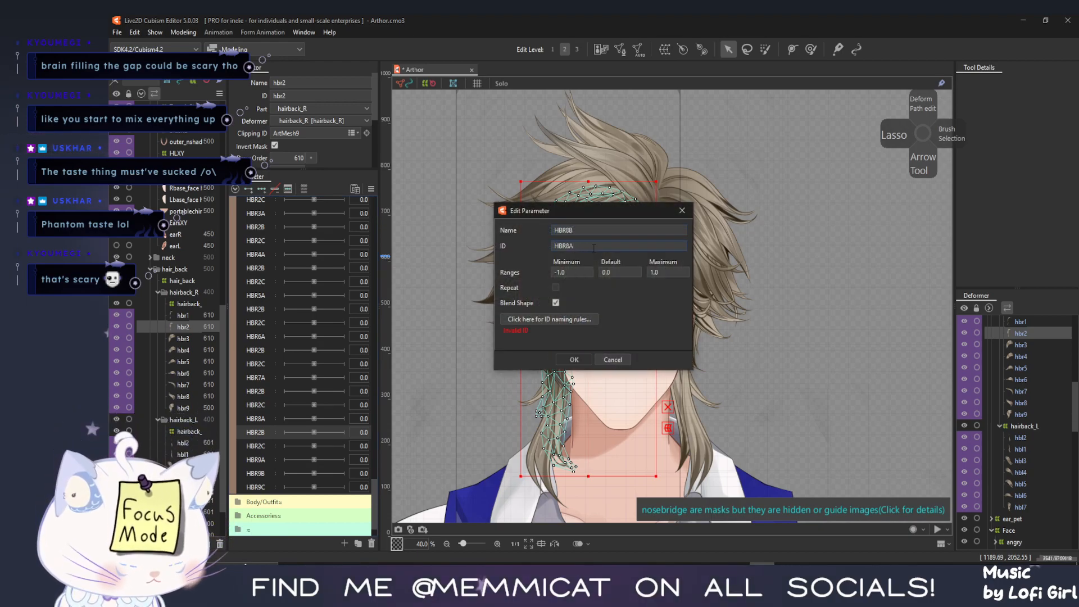
left_click(557, 362)
Set both the name and the ID of the HBR2C parameter below HBR8B to HBR8C
right_click(269, 448)
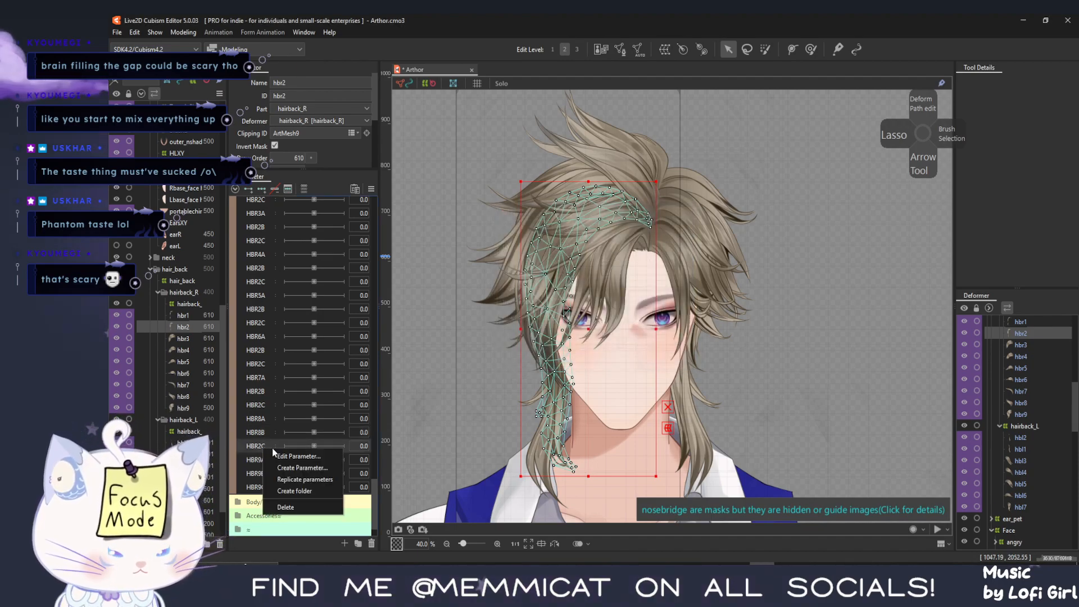
left_click(308, 457)
type("HBR")
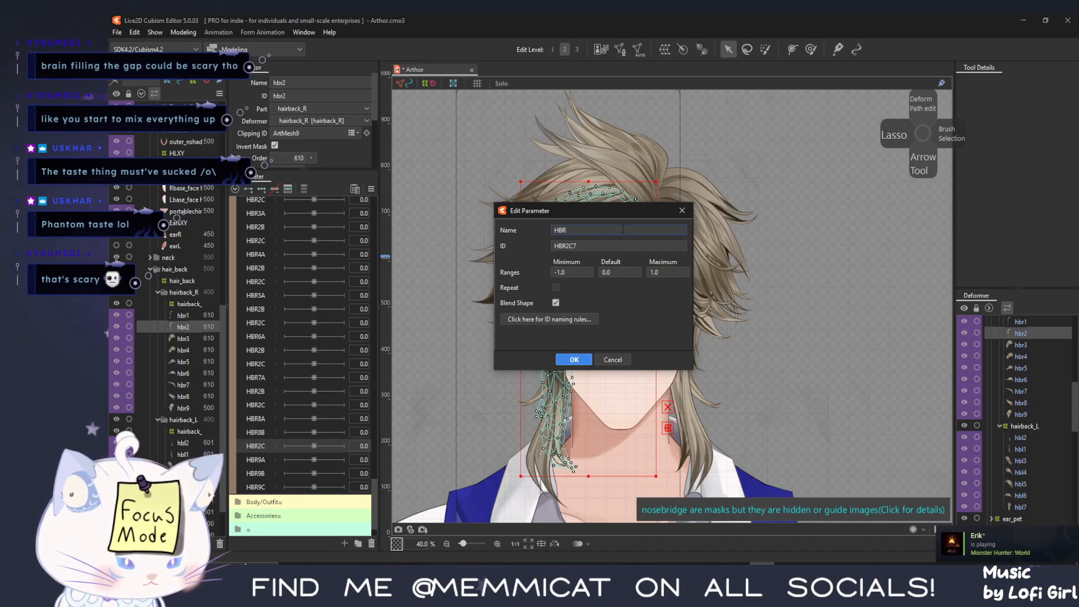
type("8A")
key("BackSpace")
type("B")
double_click(615, 249)
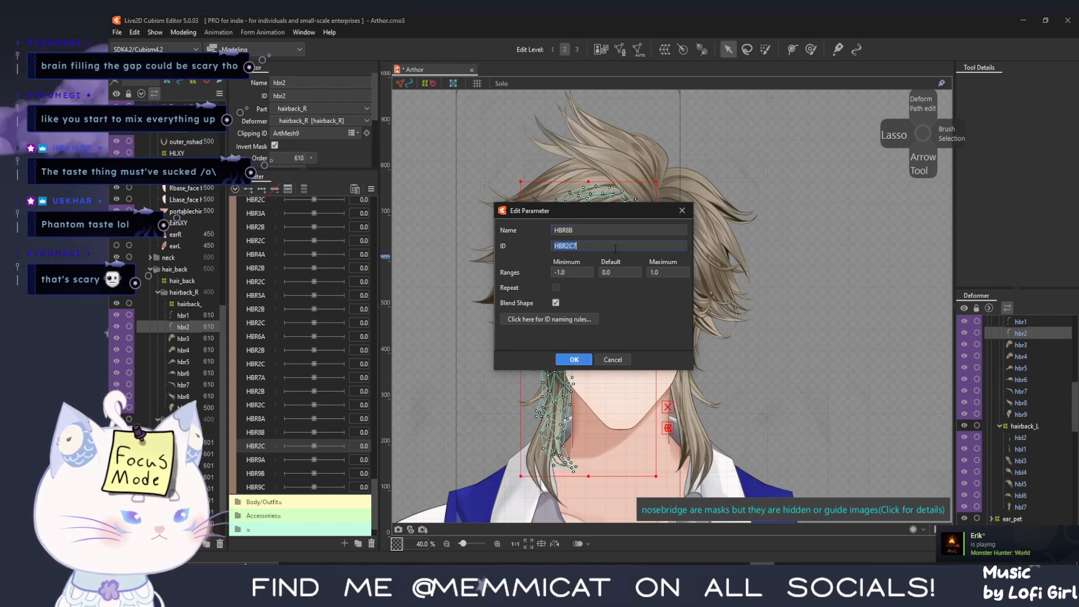
type("HBR8")
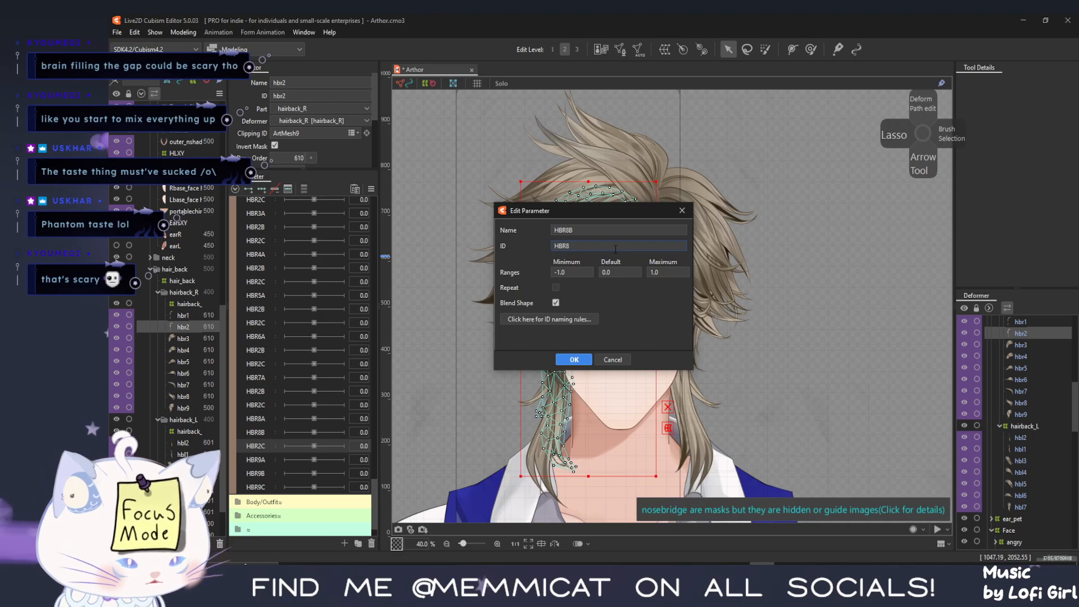
type("B")
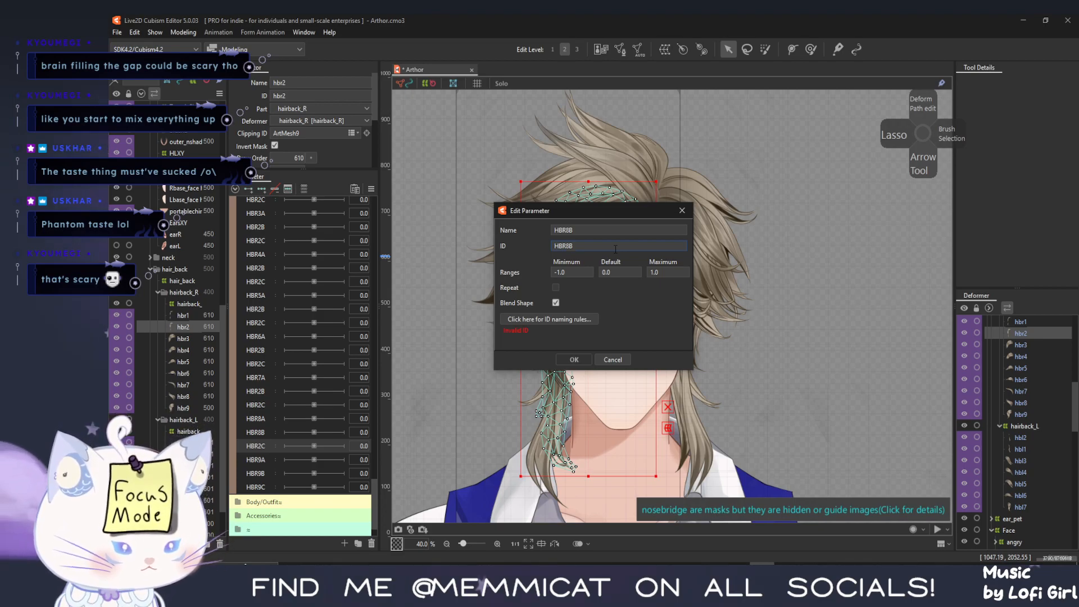
key("BackSpace")
type("C")
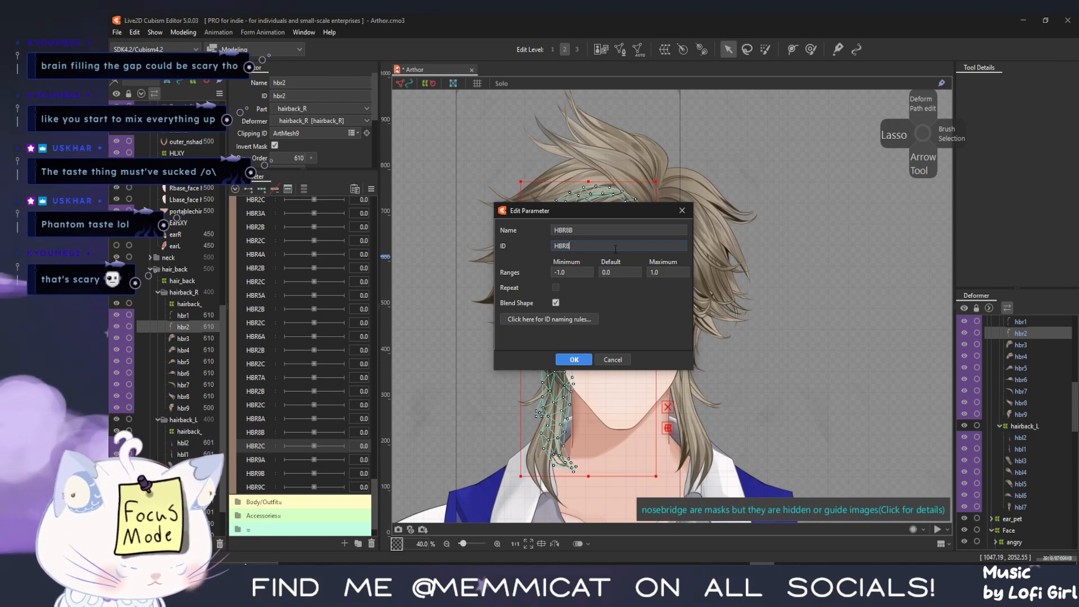
double_click(620, 231)
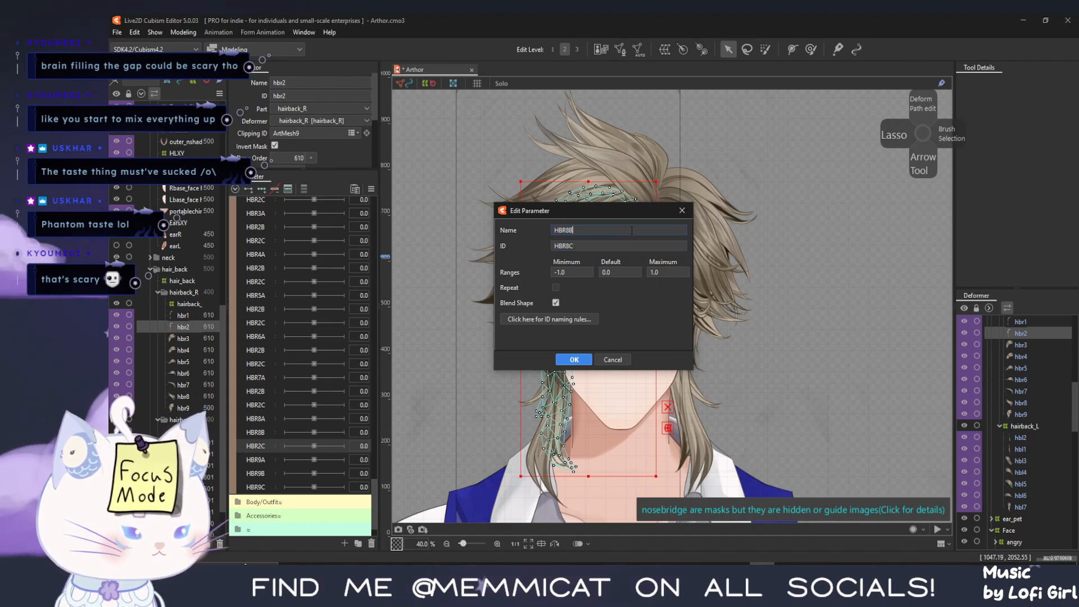
type("HBR8C")
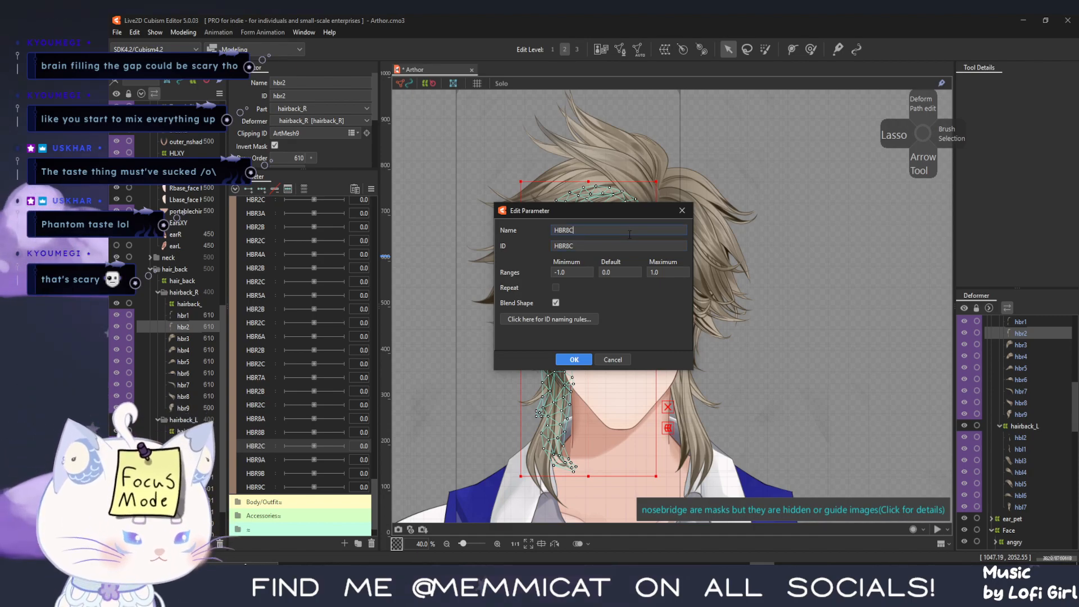
left_click(574, 359)
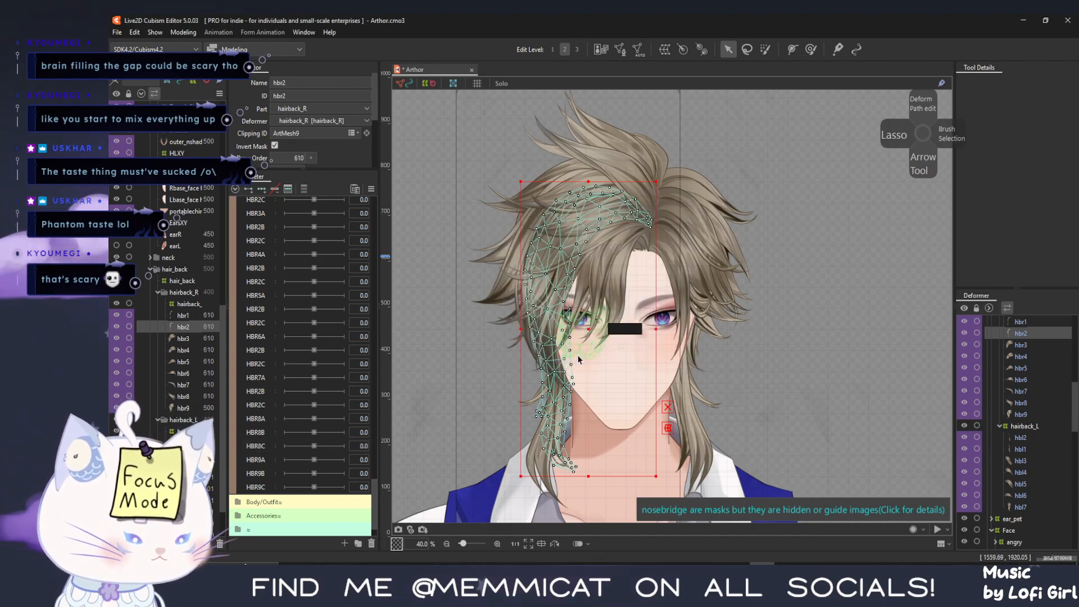
Open the settings of the HBR2C parameter directly above HBR8A for editing
right_click(268, 406)
left_click(302, 414)
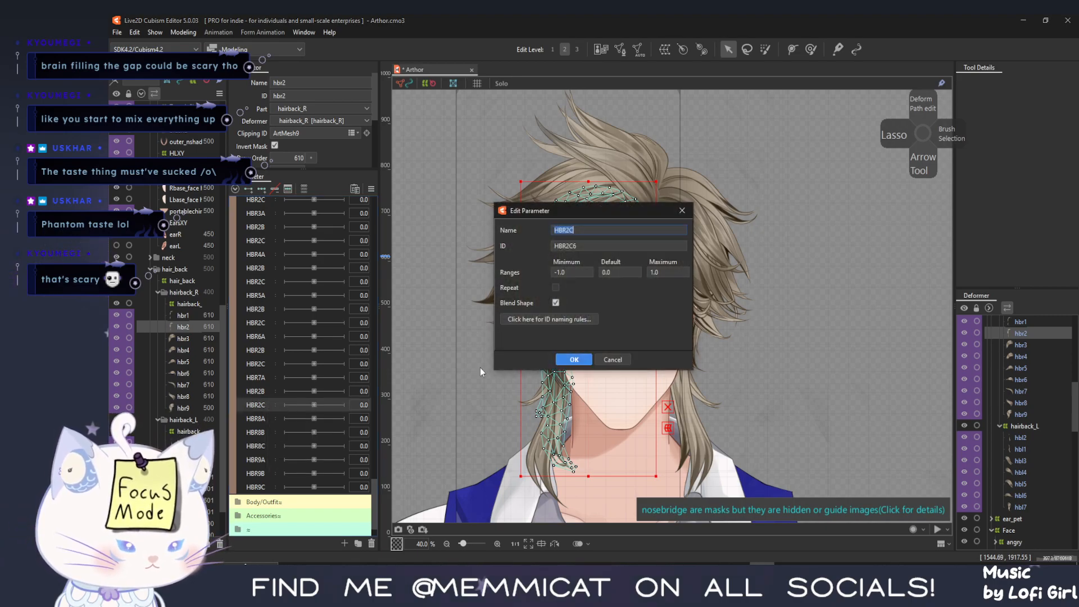
Leave the HBR2C parameter unedited and set the HBR7A parameter's ID to HBR7A
left_click(613, 360)
right_click(267, 376)
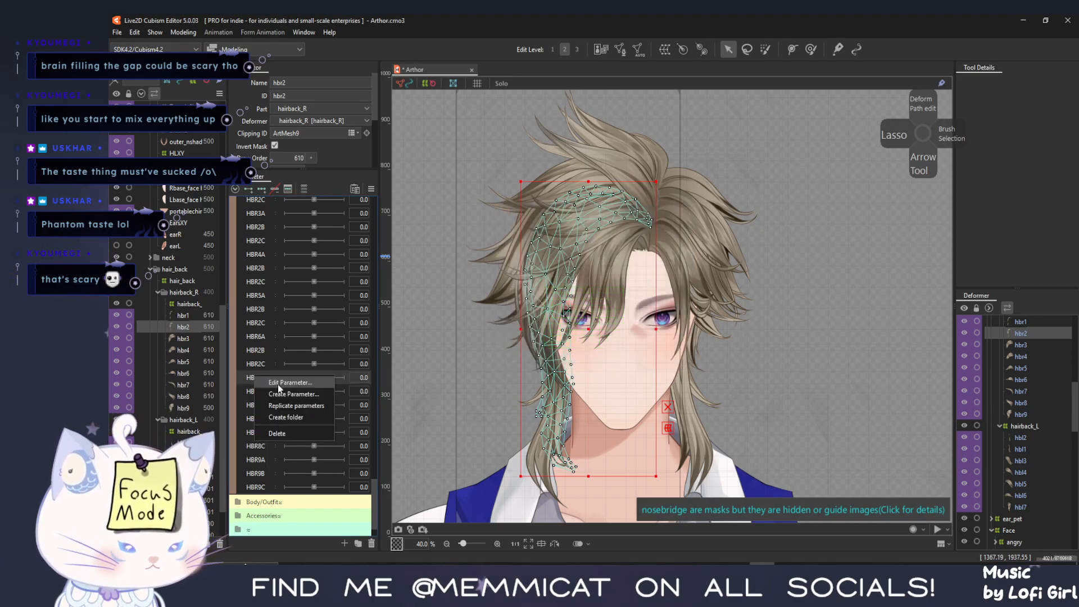
left_click(277, 384)
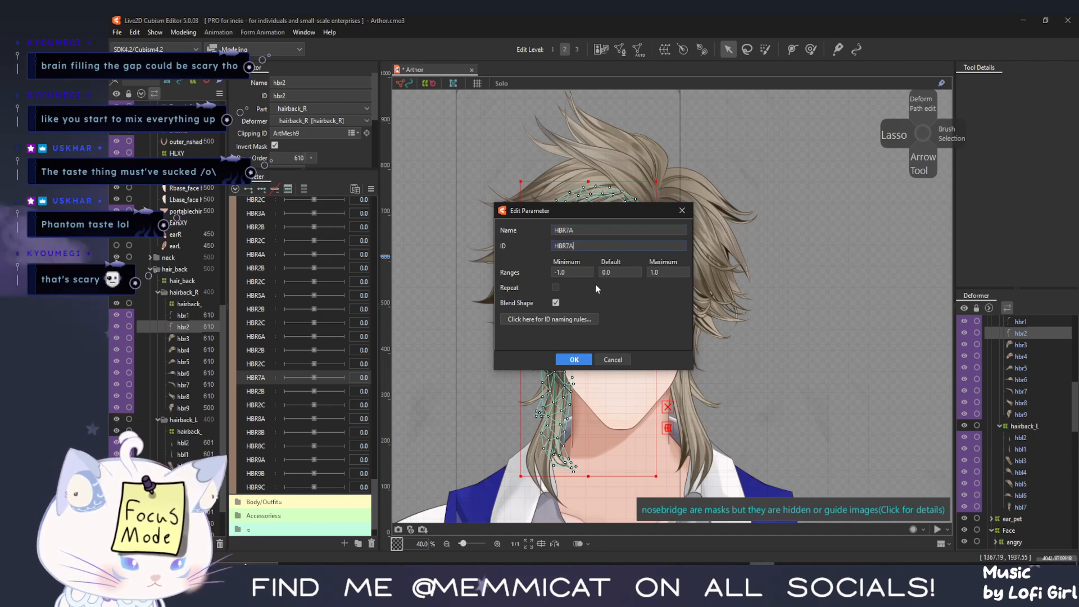
left_click(574, 359)
Change both the name and the ID of the HBR2B parameter directly below HBR7A to HBR7B
right_click(263, 390)
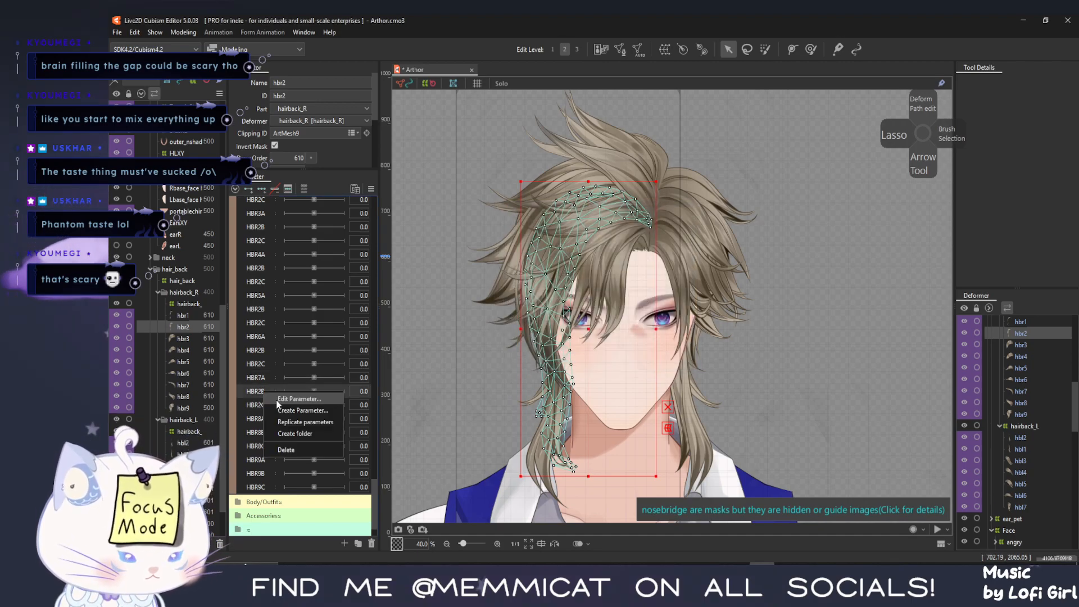
left_click(274, 398)
key("BackSpace")
type("B")
double_click(587, 245)
type("HBR7B")
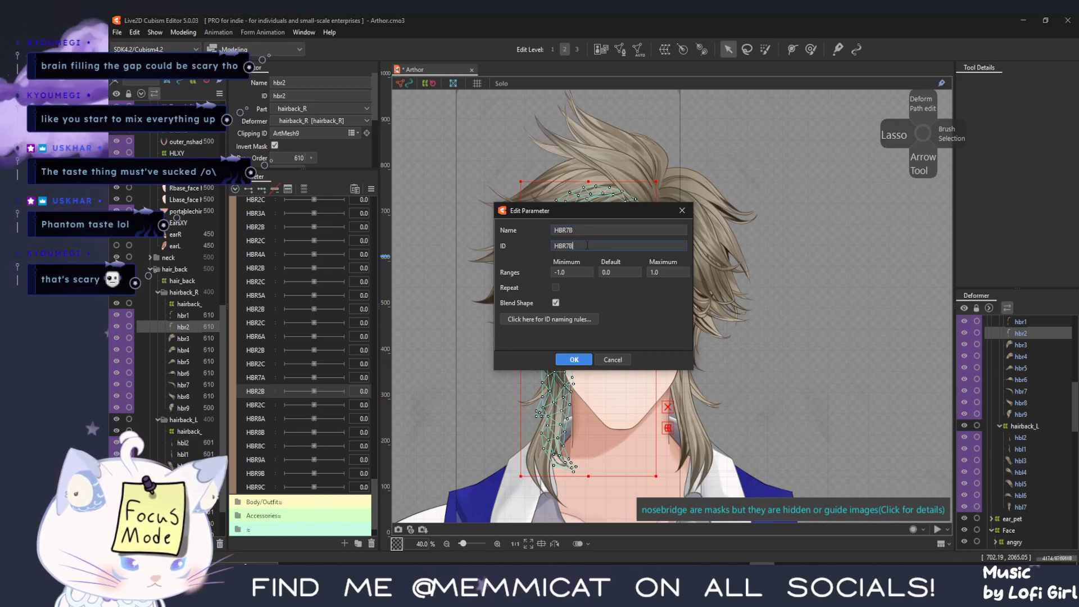
key("Return")
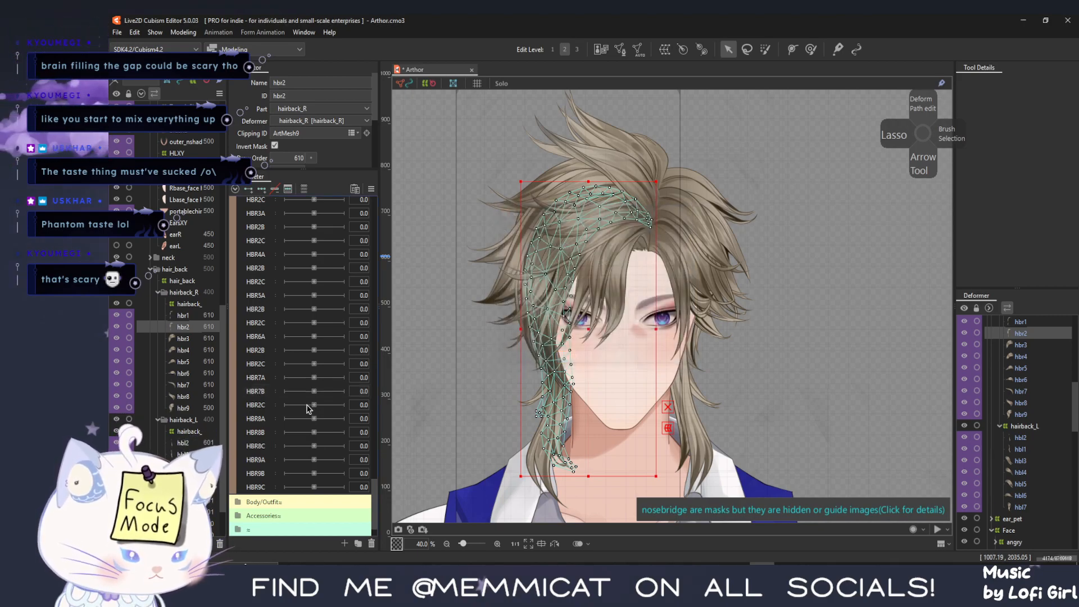
Change both the name and the ID of the HBR2C parameter directly below HBR7B to HBR7C
right_click(255, 407)
left_click(286, 414)
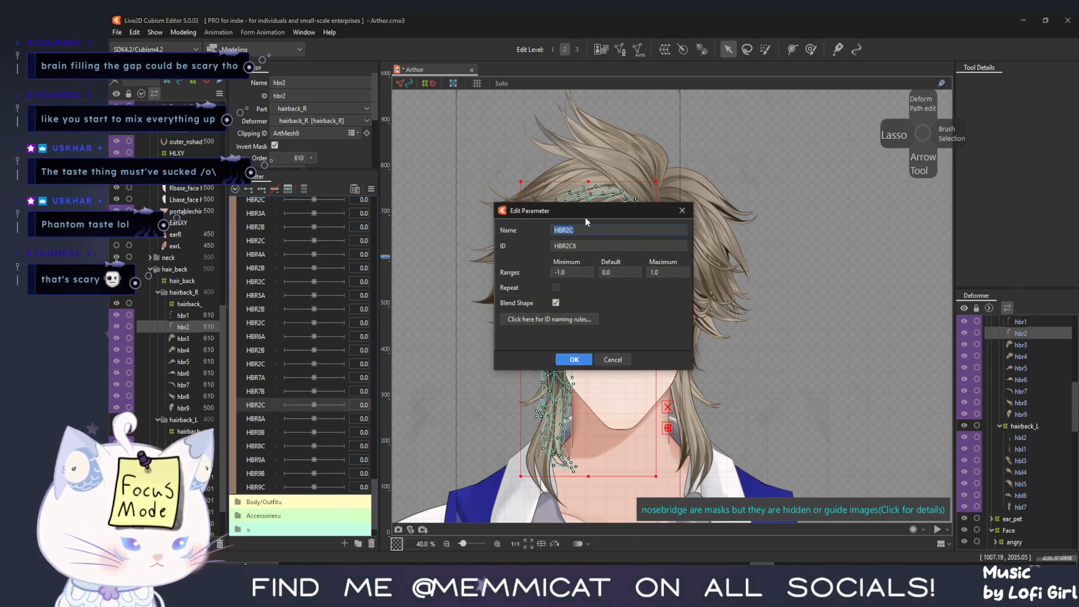
type("HBR7C")
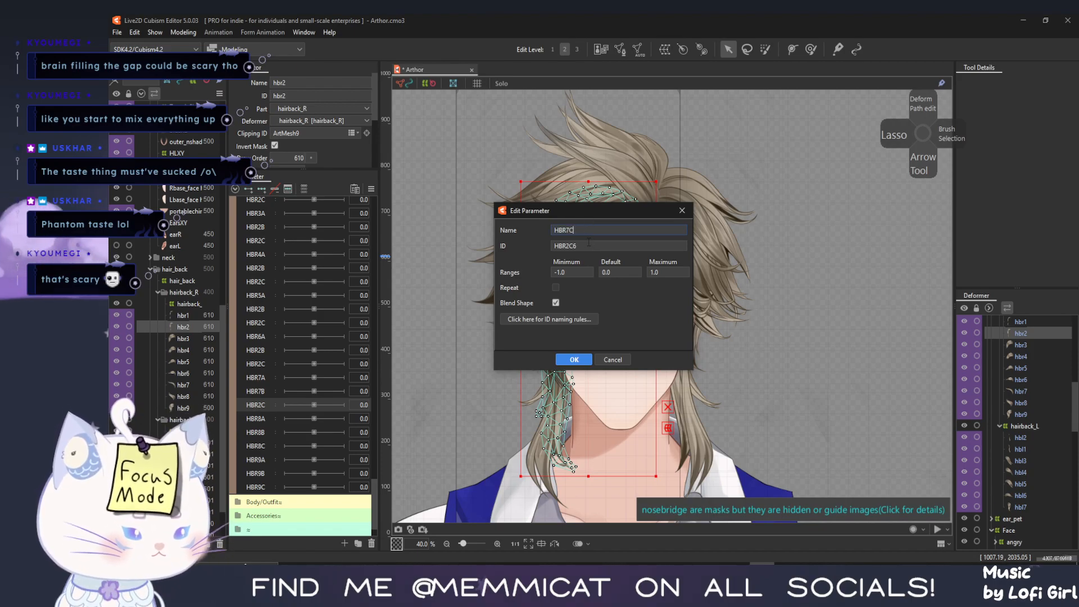
left_click_drag(581, 246, 499, 239)
type("HBR7A")
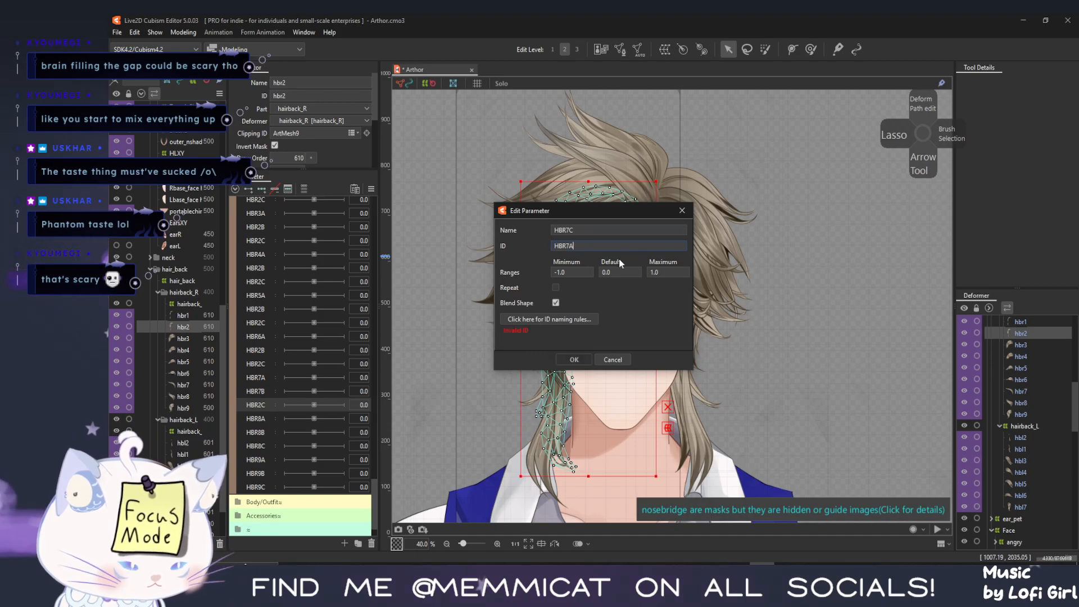
key("BackSpace")
type("C")
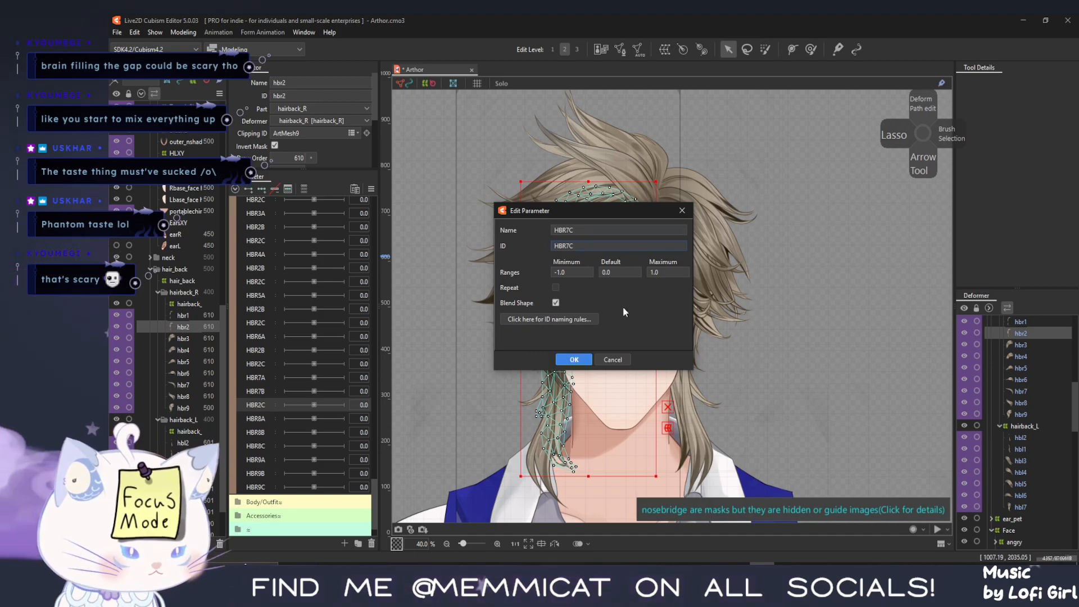
left_click(574, 359)
Set the HBR3A parameter's ID to HBR3A so that it matches its name
scroll(316, 392, "up", 2)
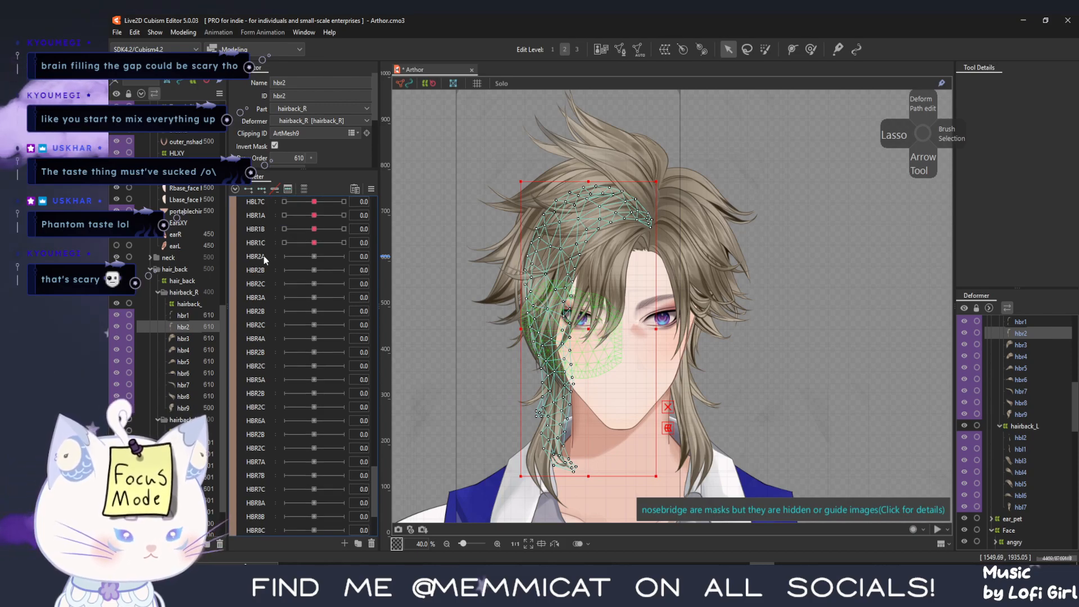
right_click(265, 296)
left_click(285, 305)
key("ctrl+c")
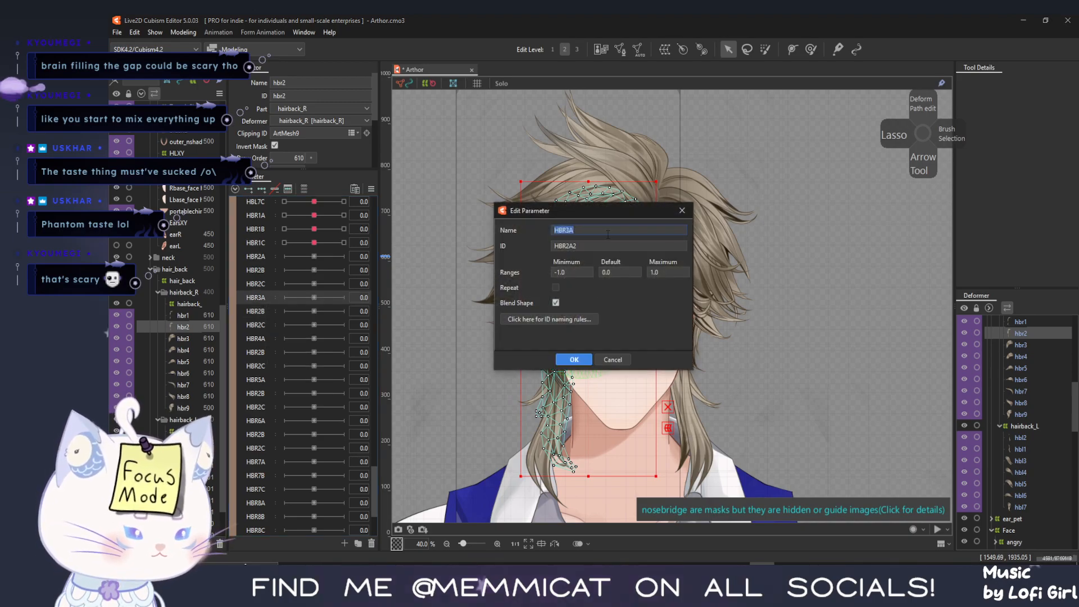
left_click(574, 359)
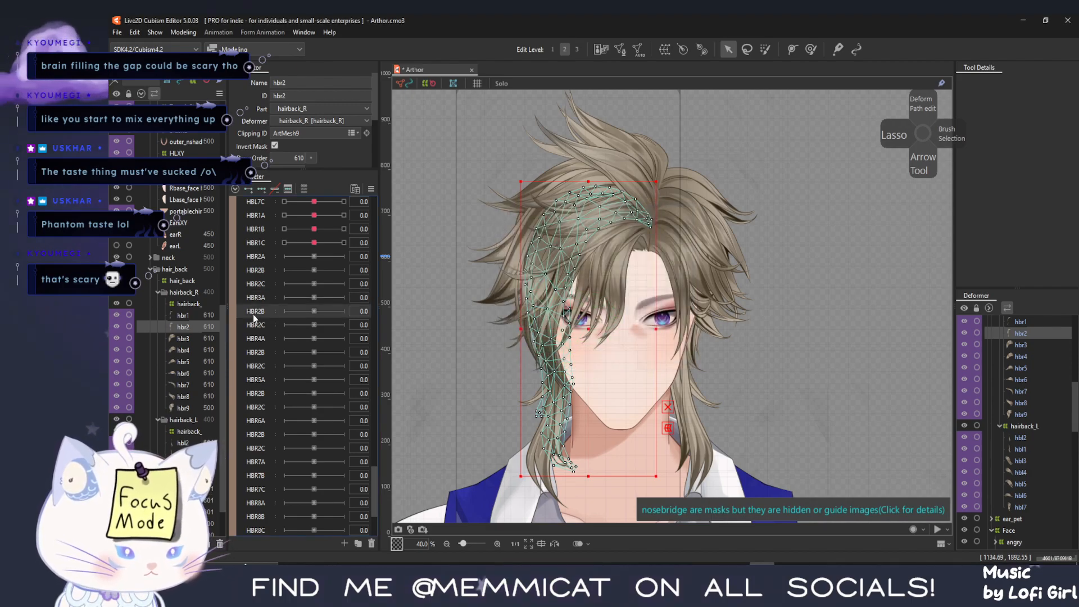
Change both the name and the ID of the HBR2B parameter directly below HBR3A to HBR3B
right_click(253, 315)
left_click(272, 325)
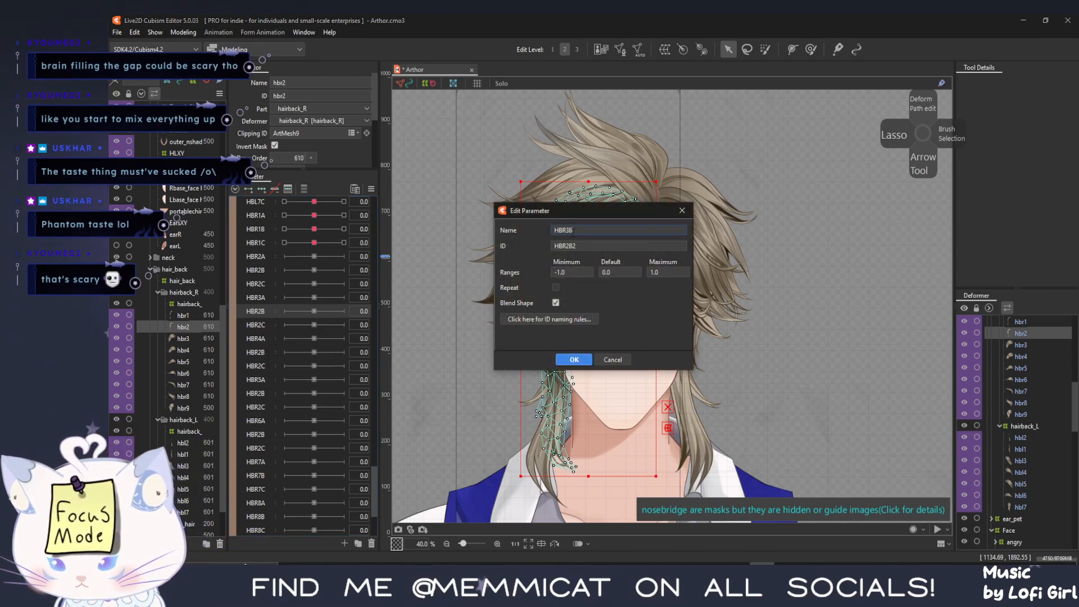
double_click(613, 245)
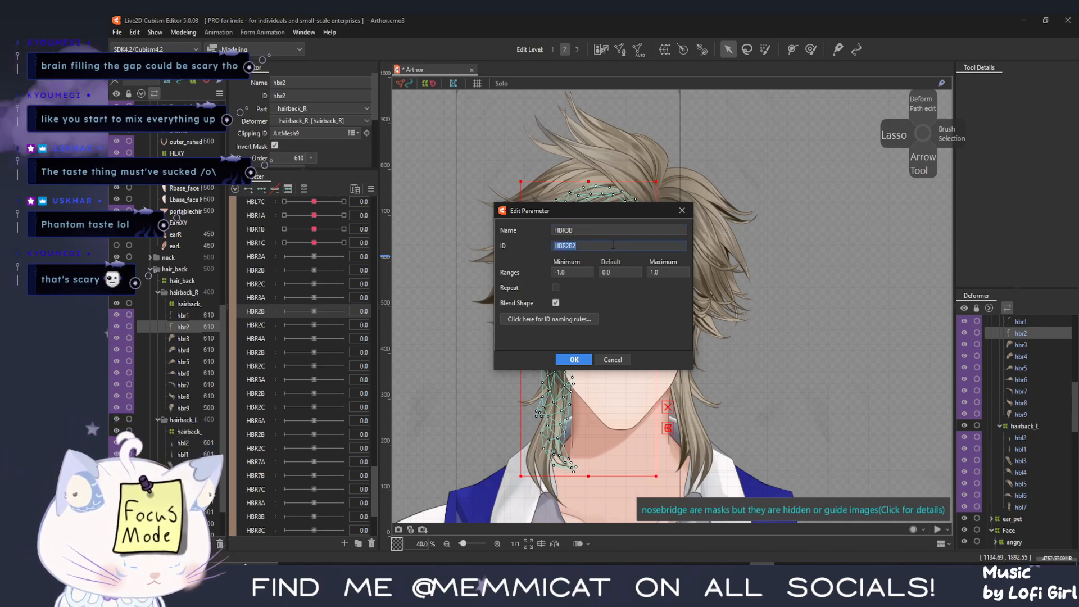
key("ctrl+v")
key("BackSpace")
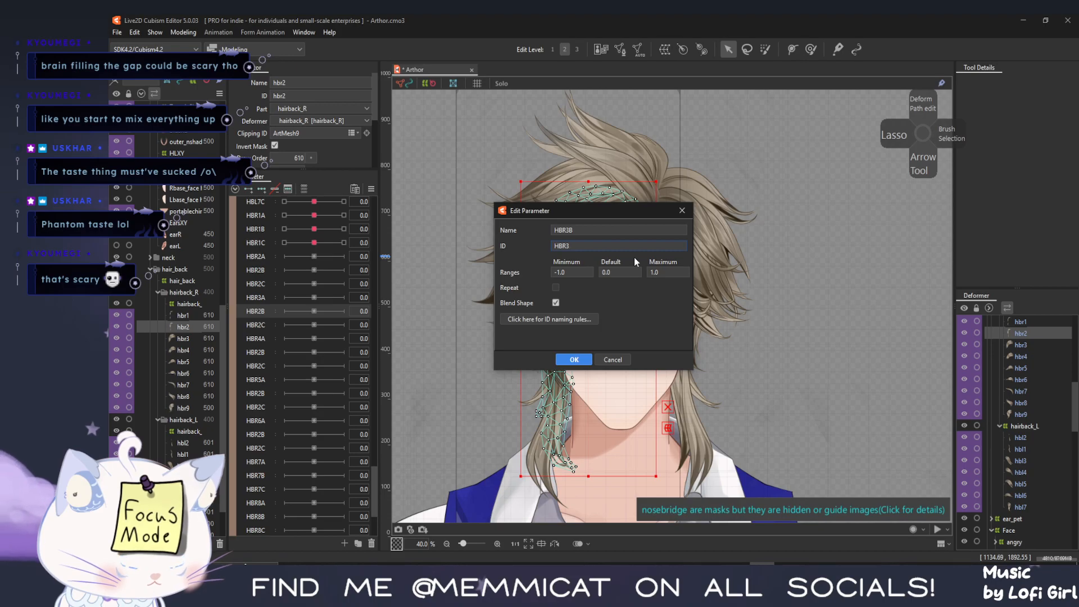
type("B")
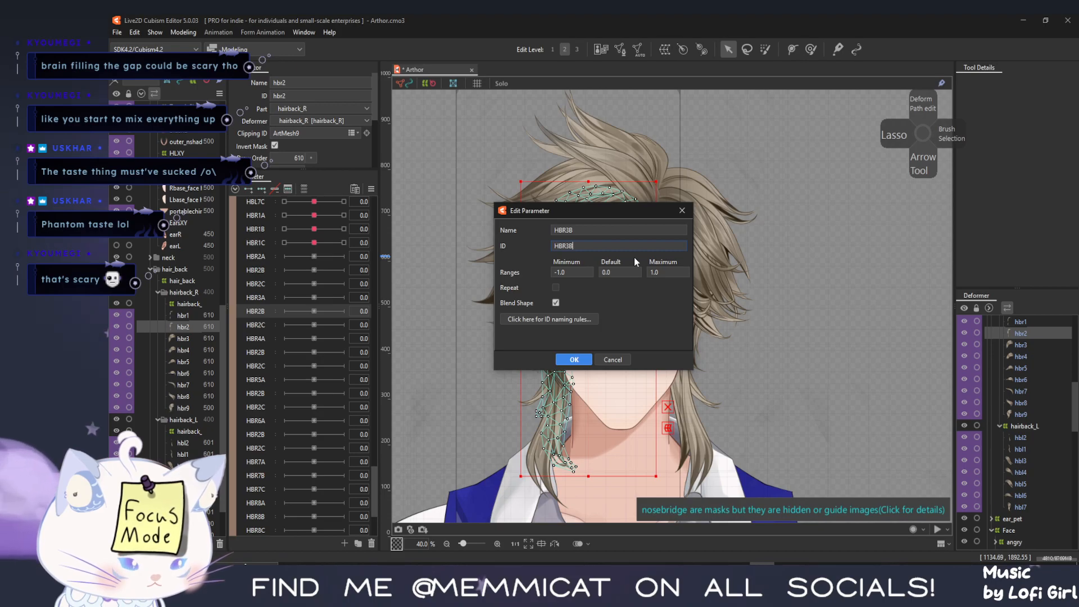
left_click(573, 360)
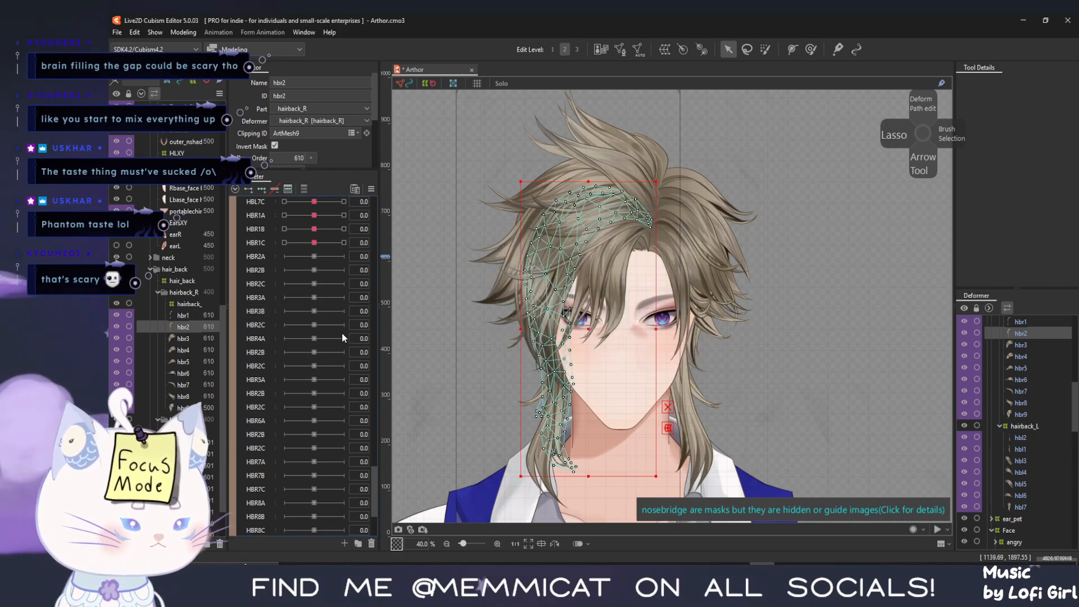
Change both the name and the ID of the HBR2C parameter directly below HBR3B to HBR3C
right_click(268, 329)
left_click(289, 334)
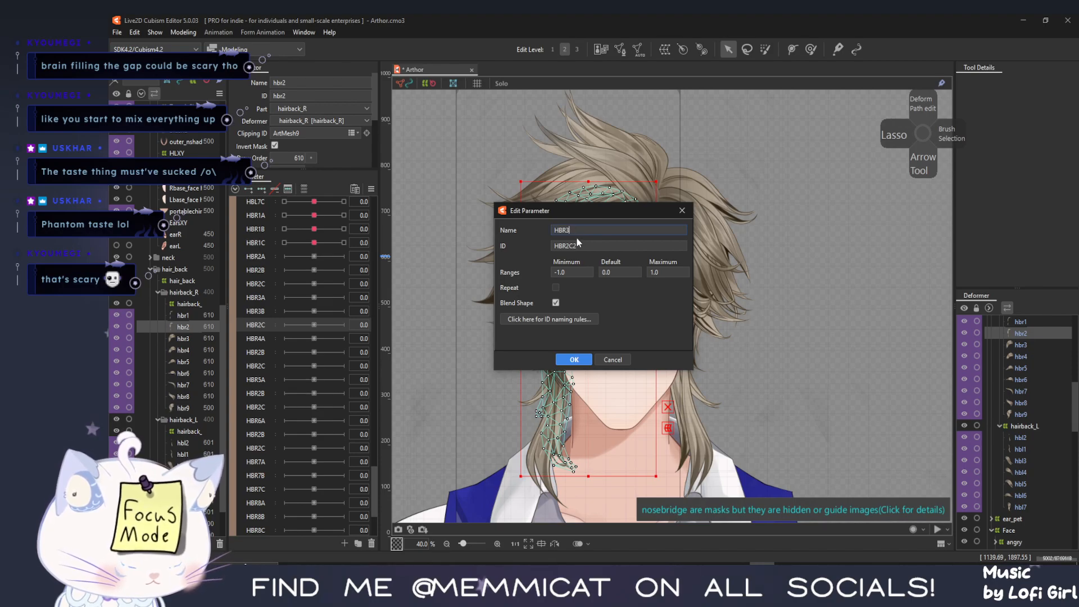
left_click_drag(575, 231, 541, 228)
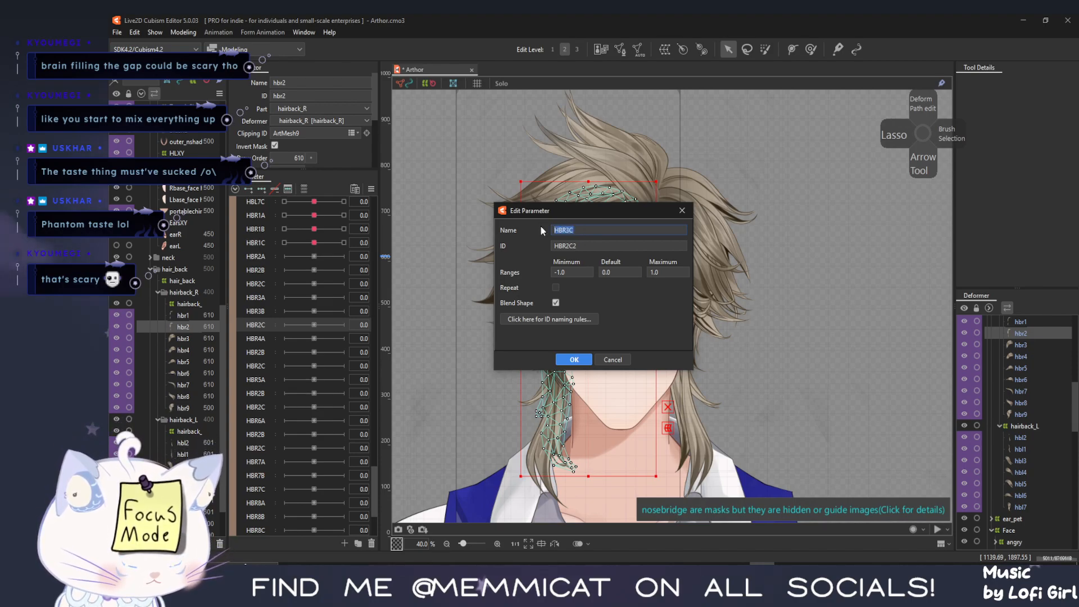
key("ctrl+c")
key("Tab")
key("ctrl+v")
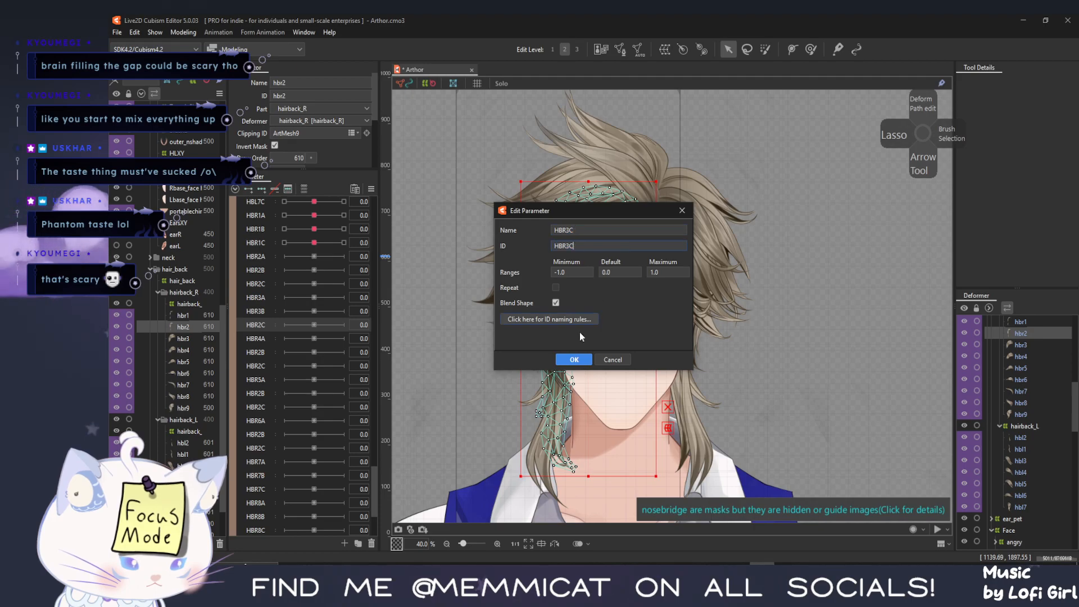
left_click(582, 362)
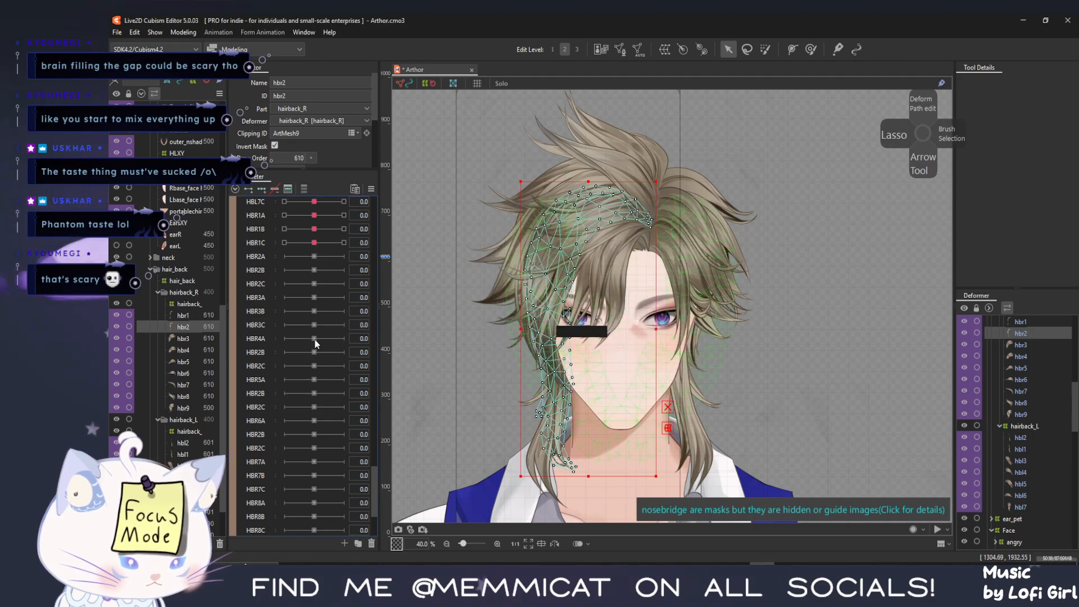
Set the HBR4A parameter's ID to HBR4A, keeping HBR4A as its name
right_click(261, 350)
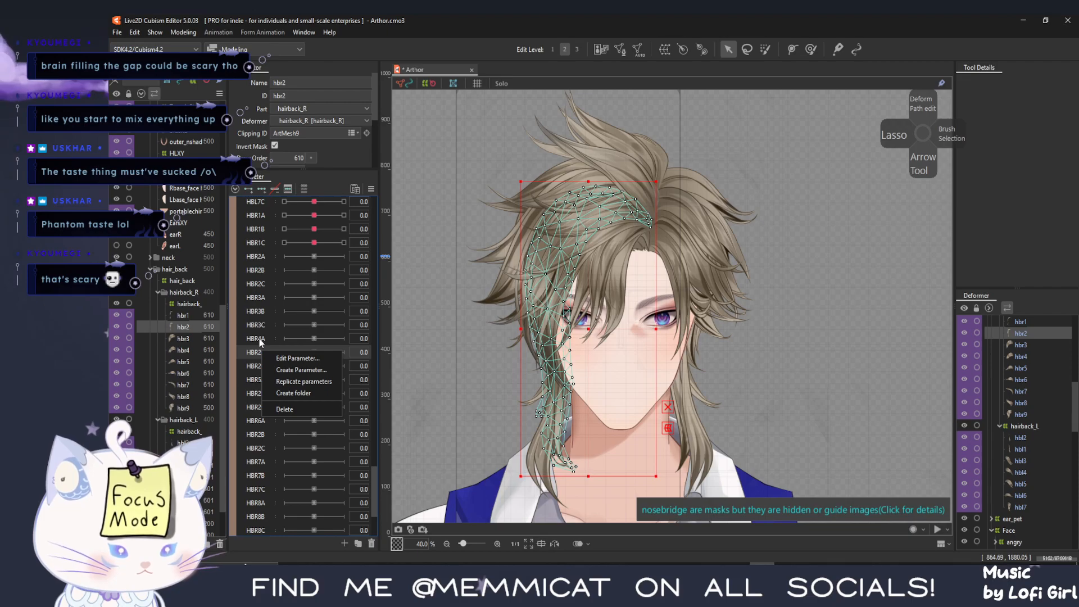
key("Escape")
right_click(258, 338)
left_click(275, 345)
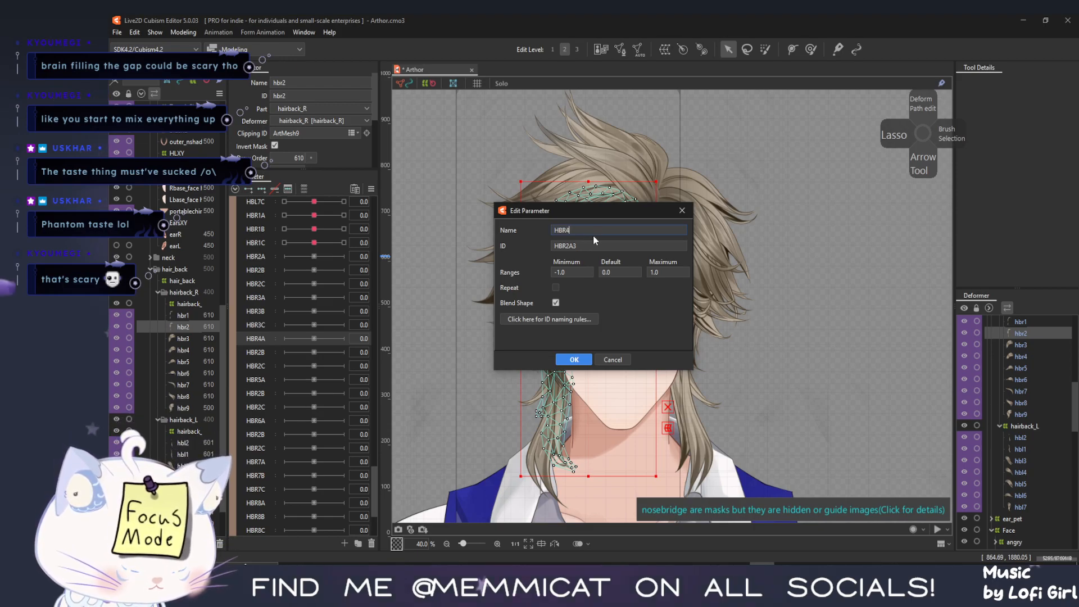
key("BackSpace")
type("A")
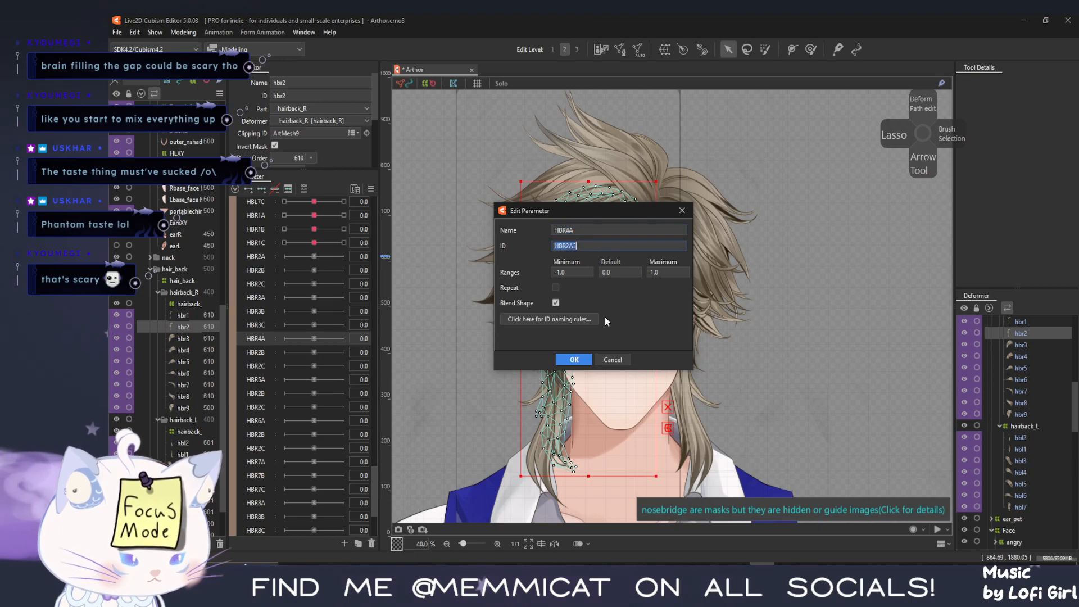
left_click(588, 359)
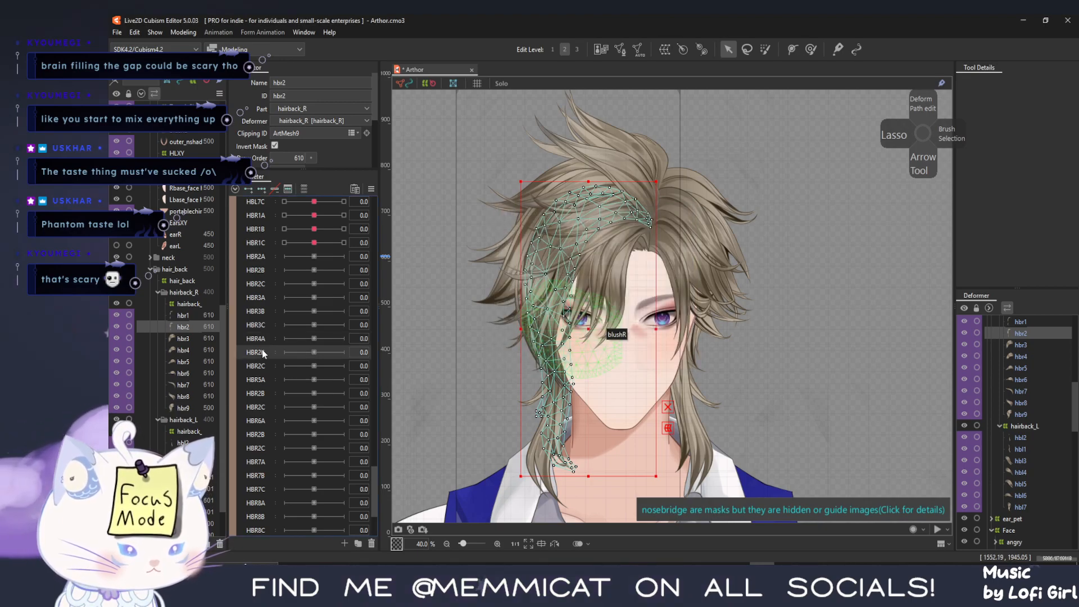
Change both the name and the ID of the HBR2B parameter directly below HBR4A to HBR4B
right_click(274, 358)
left_click(291, 359)
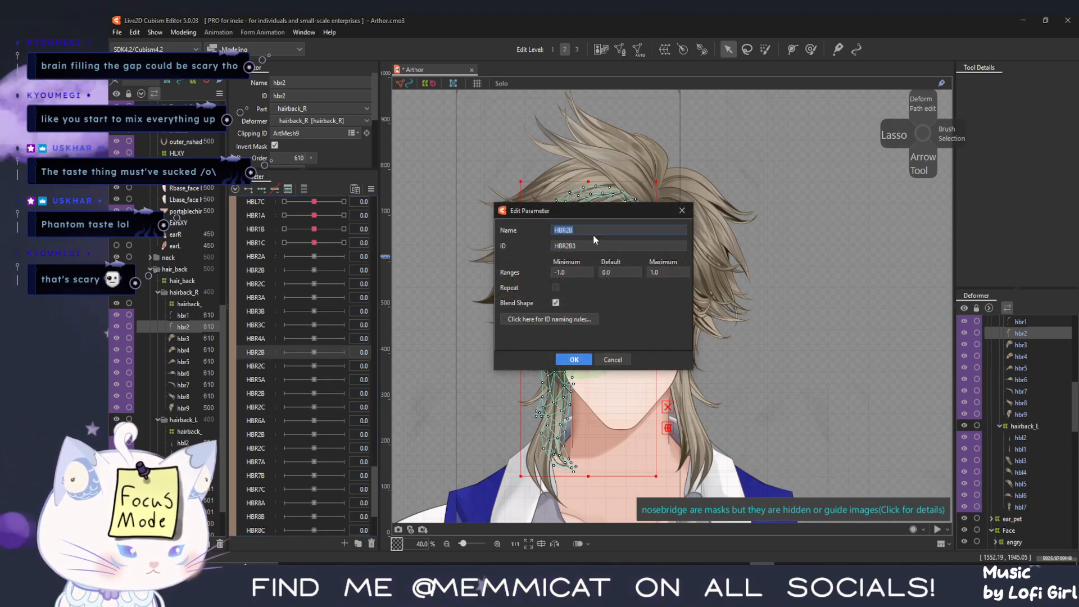
type("HBR4B")
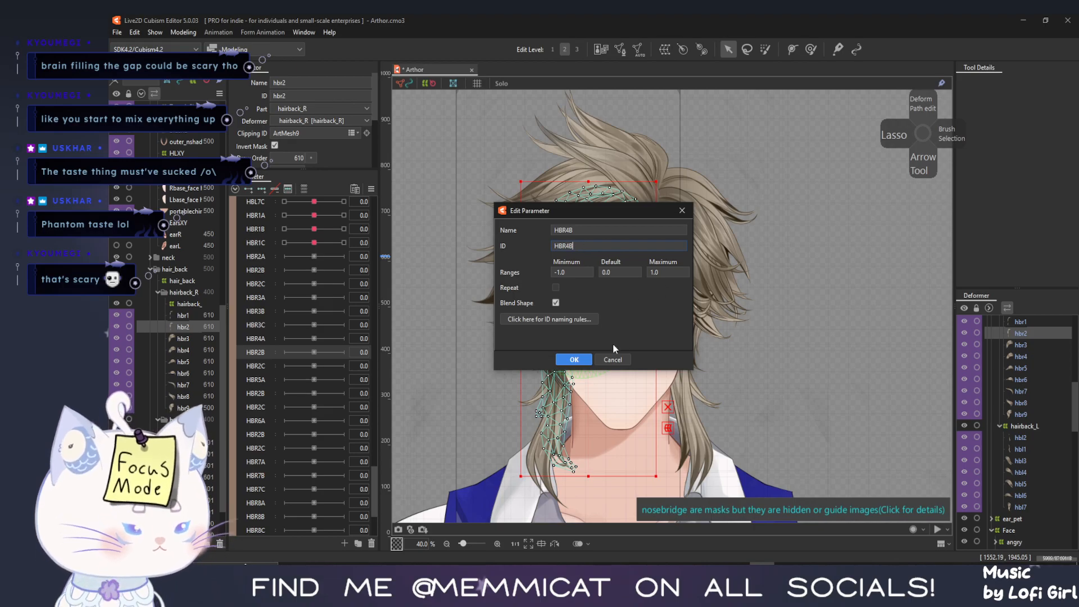
left_click(584, 361)
Change both the name and the ID of the HBR2C parameter directly below HBR4B to HBR4C
right_click(260, 369)
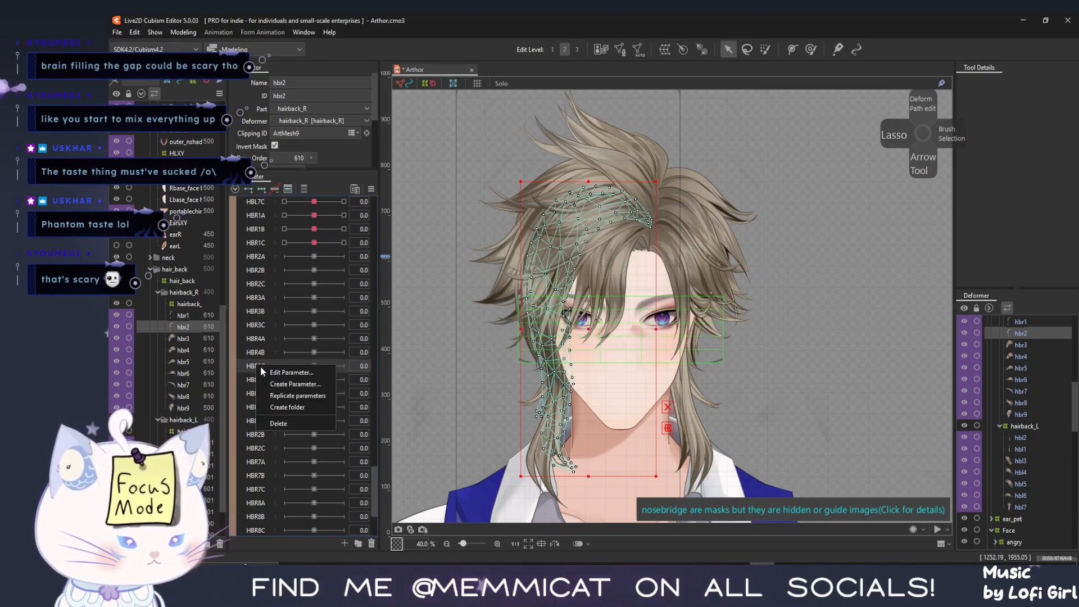
left_click(306, 373)
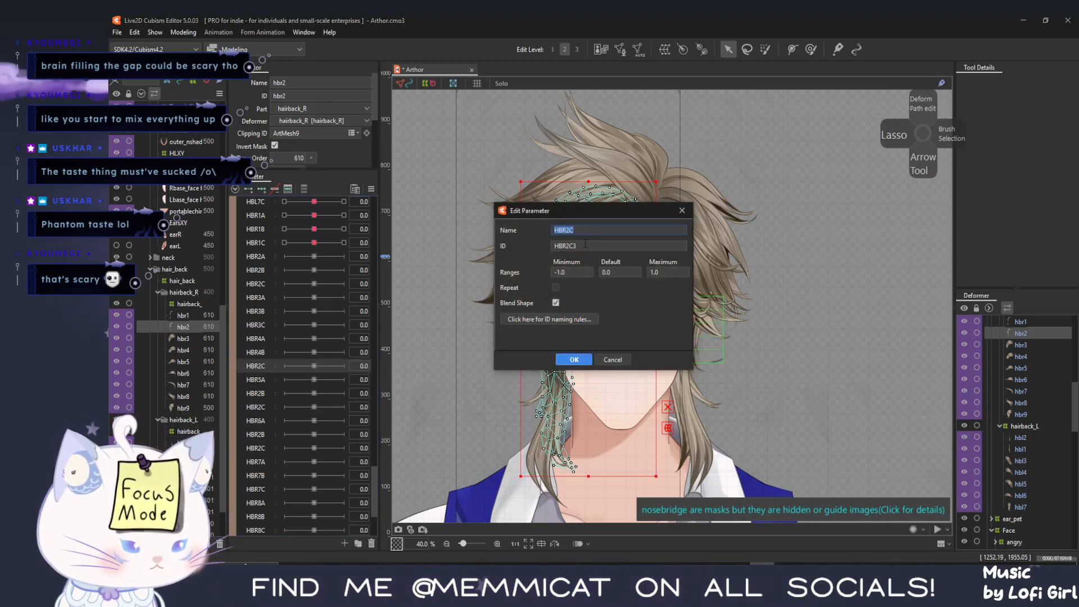
type("HBR4A")
key("BackSpace")
type("C")
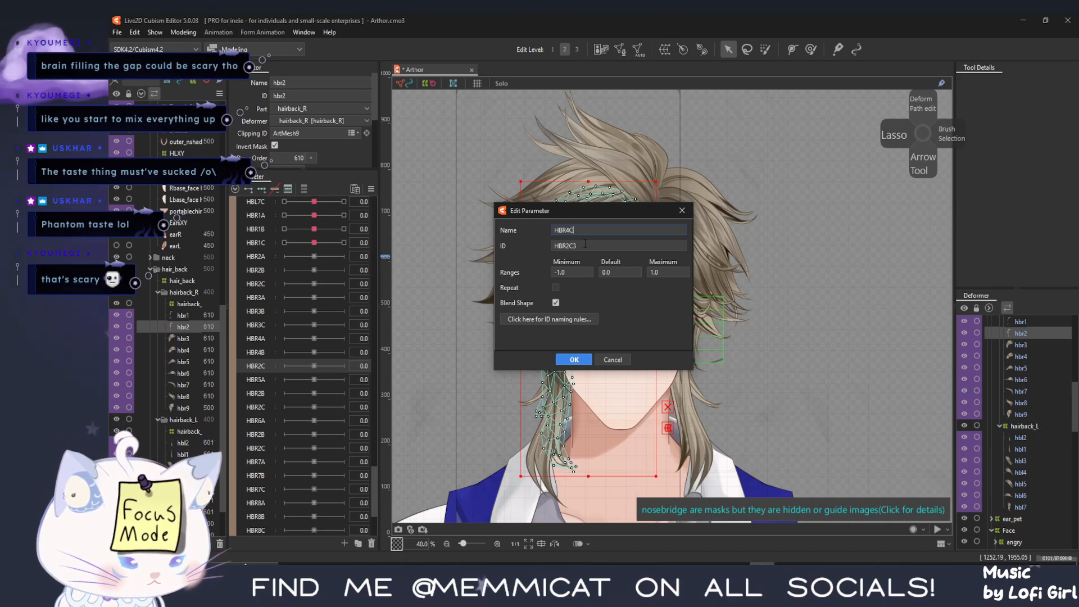
double_click(586, 246)
key("ctrl+v")
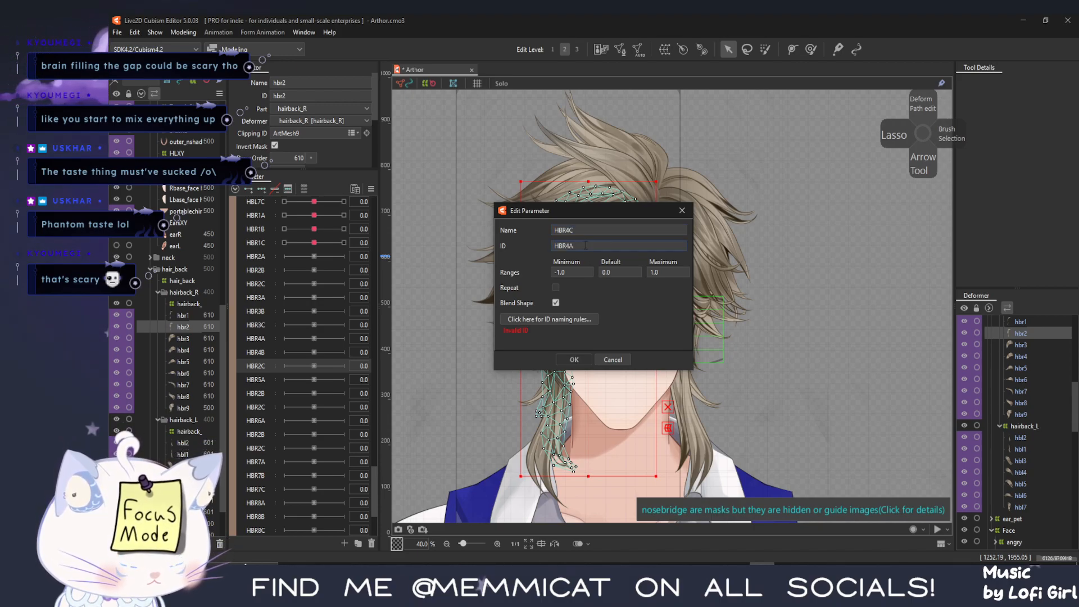
key("BackSpace")
type("C")
left_click(574, 359)
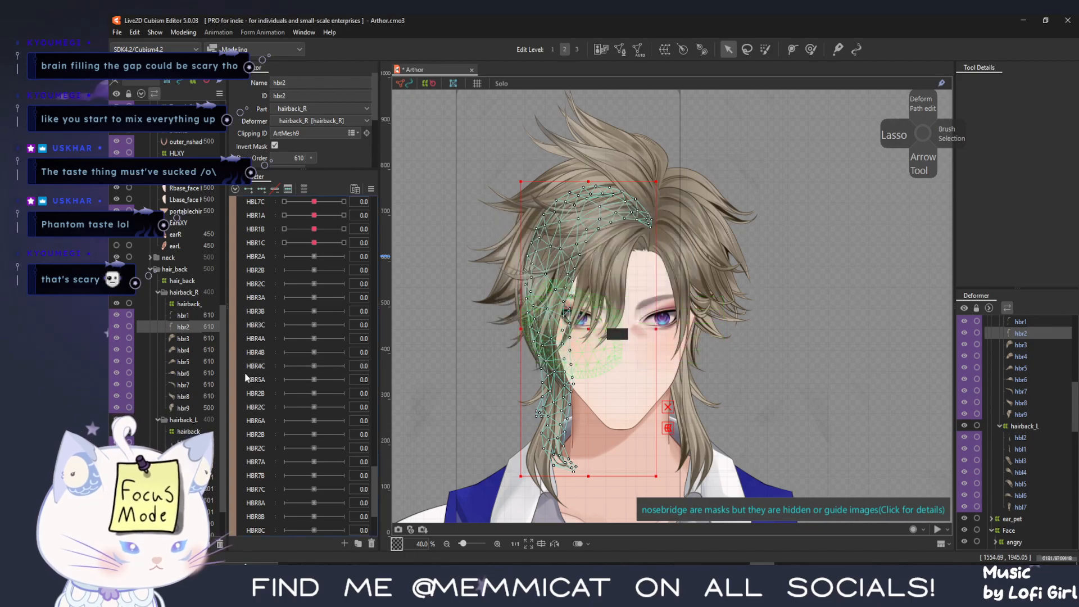
Set the HBR5A parameter's ID to HBR5A so that it matches its name
right_click(257, 381)
left_click(287, 386)
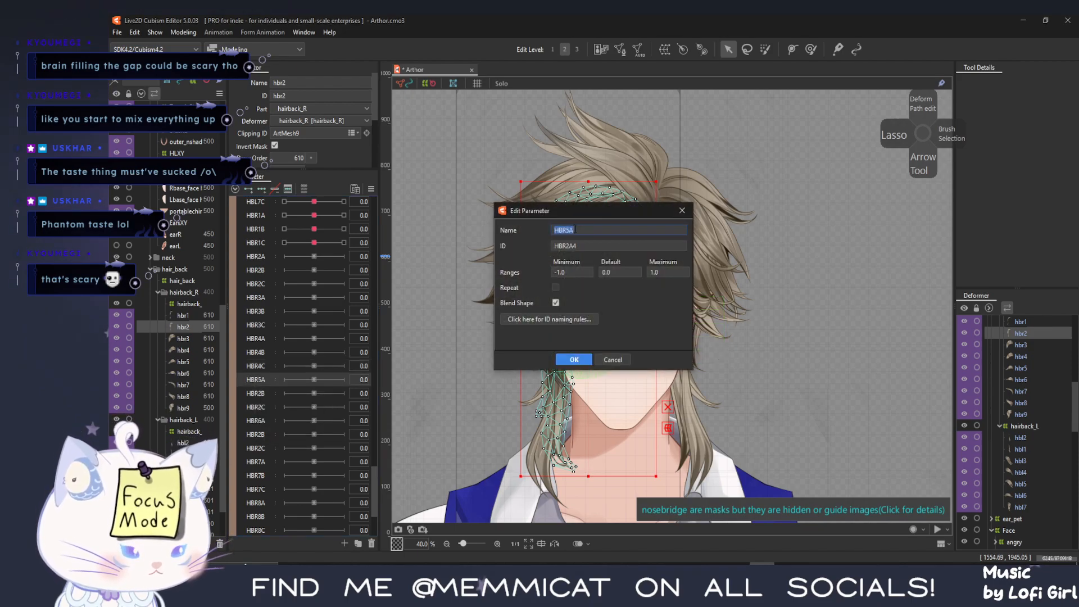
left_click(573, 359)
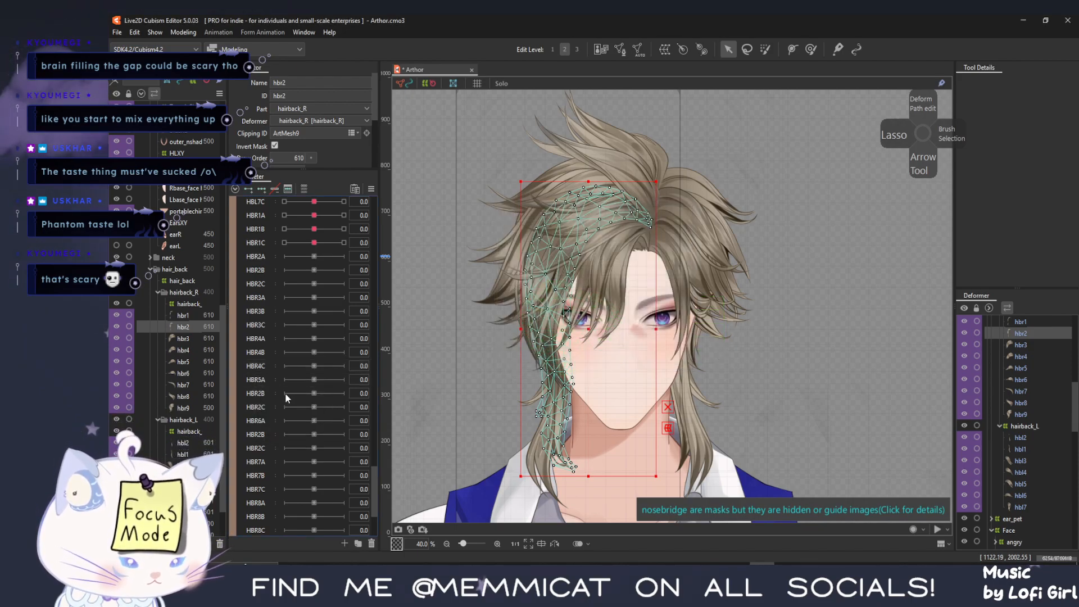
Change both the name and the ID of the HBR2B parameter directly below HBR5A to HBR5B
right_click(264, 391)
left_click(278, 399)
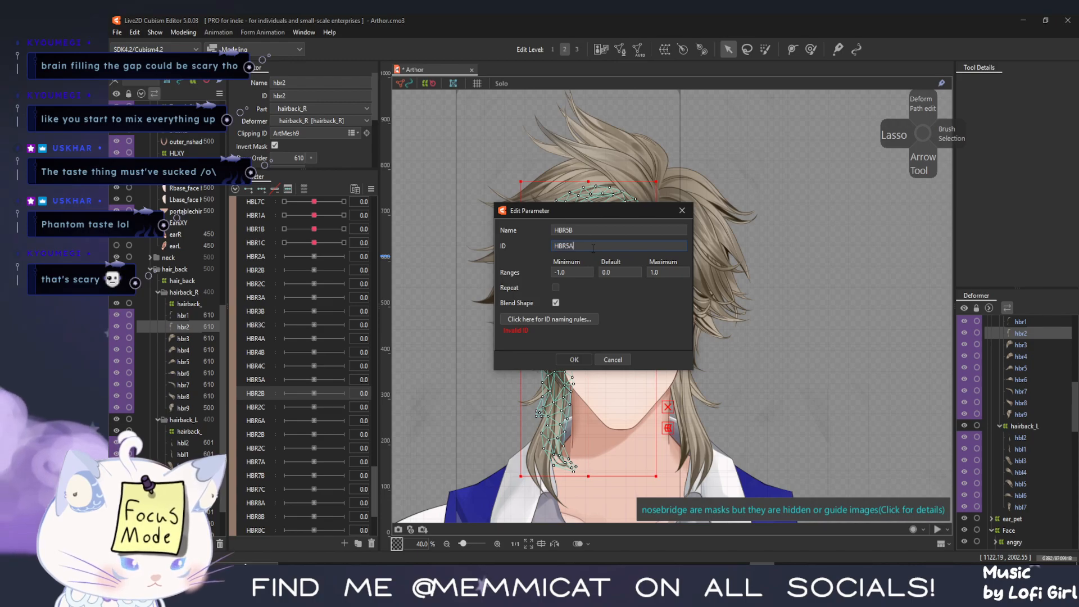
type("B")
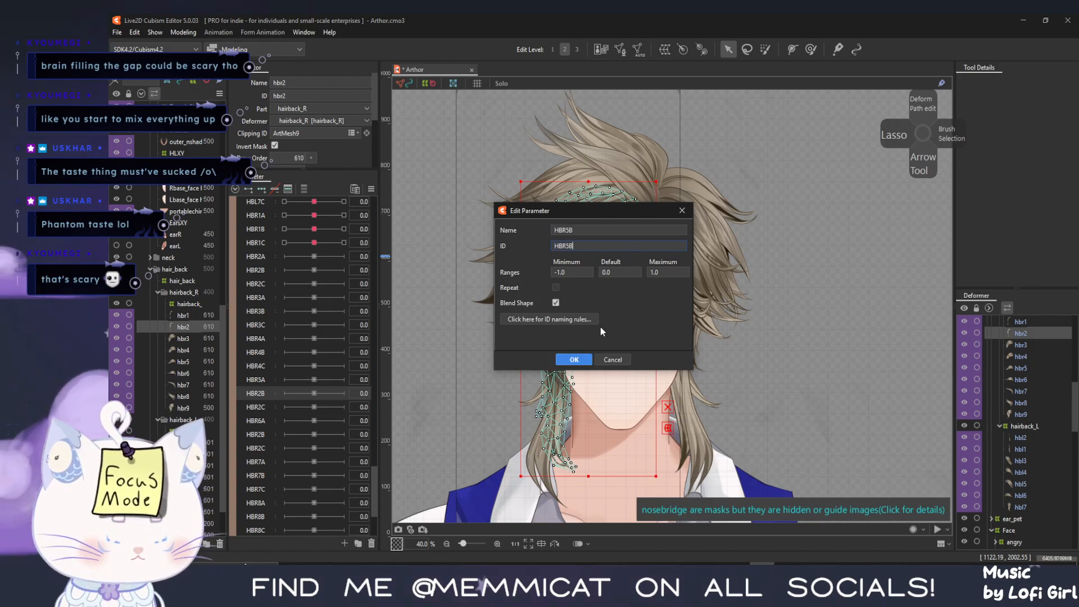
left_click(582, 363)
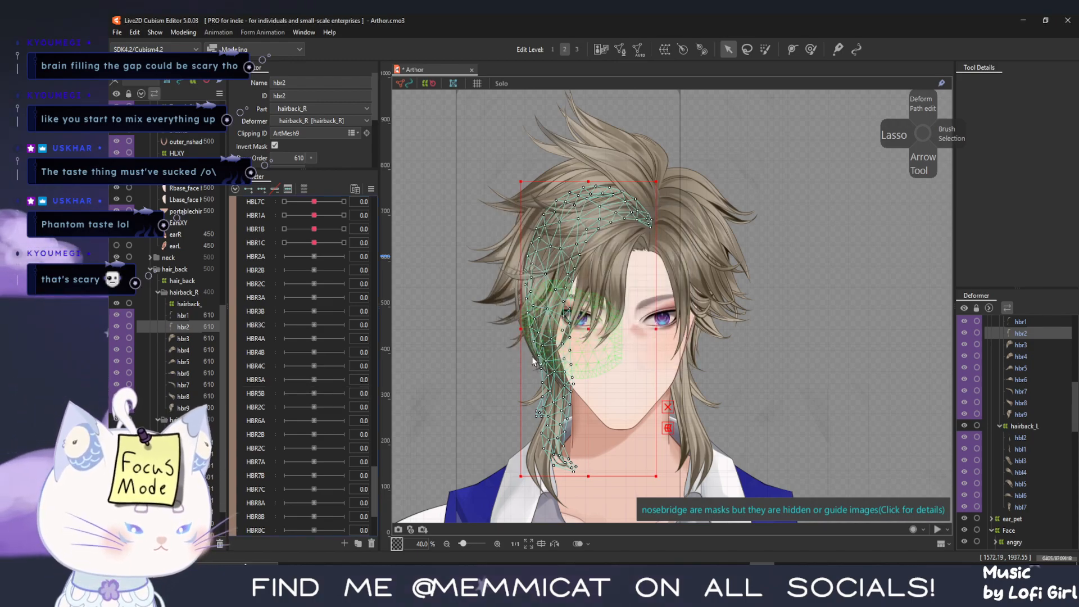
Change both the name and the ID of the HBR2C parameter directly below HBR5B to HBR5C
right_click(269, 408)
left_click(289, 416)
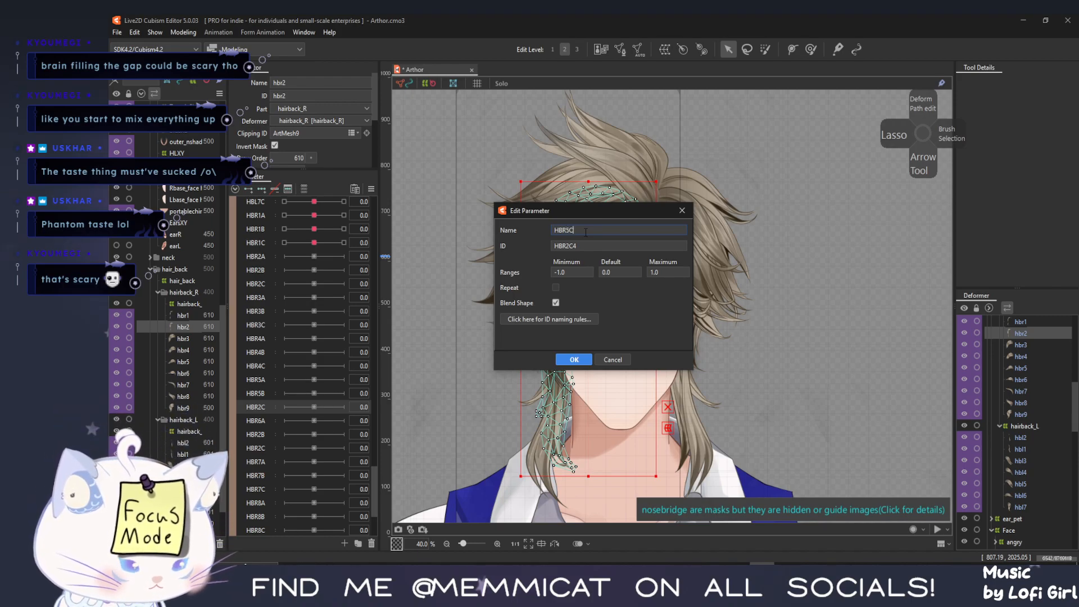
key("Tab")
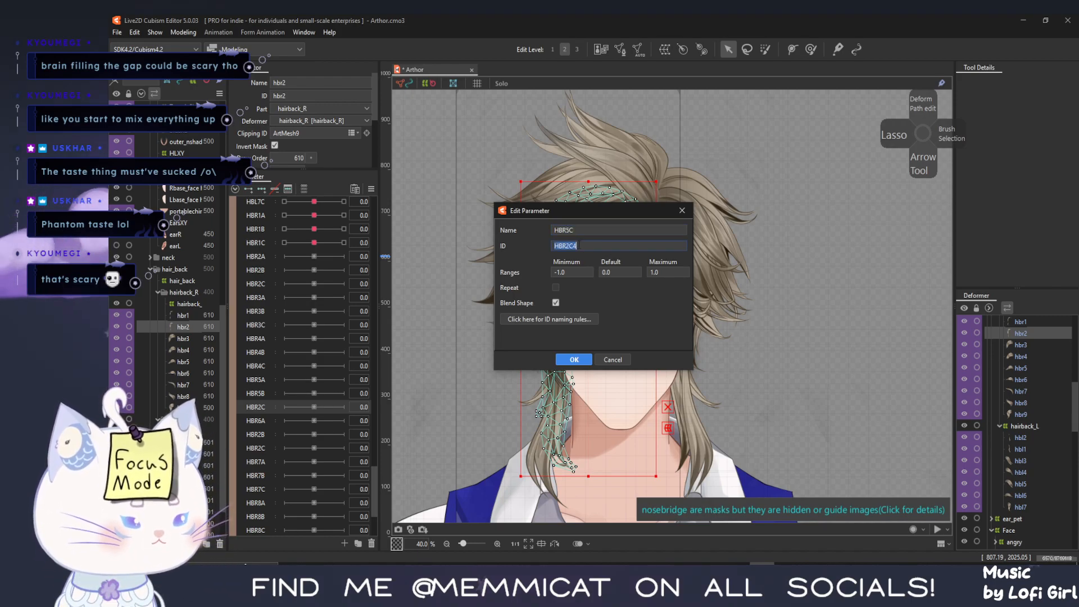
type("HBR5A")
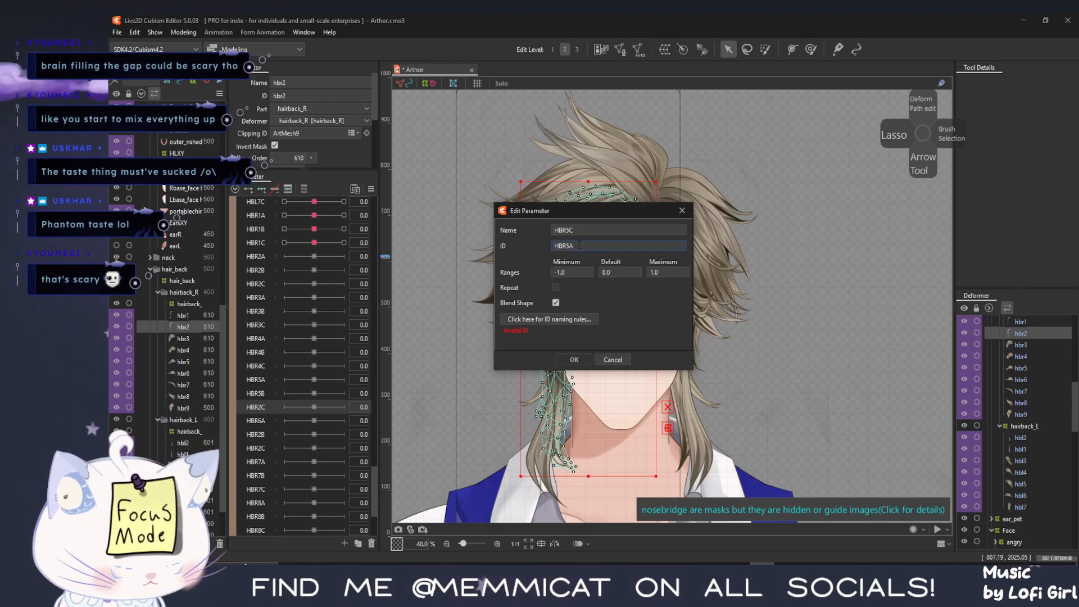
key("BackSpace")
type("C")
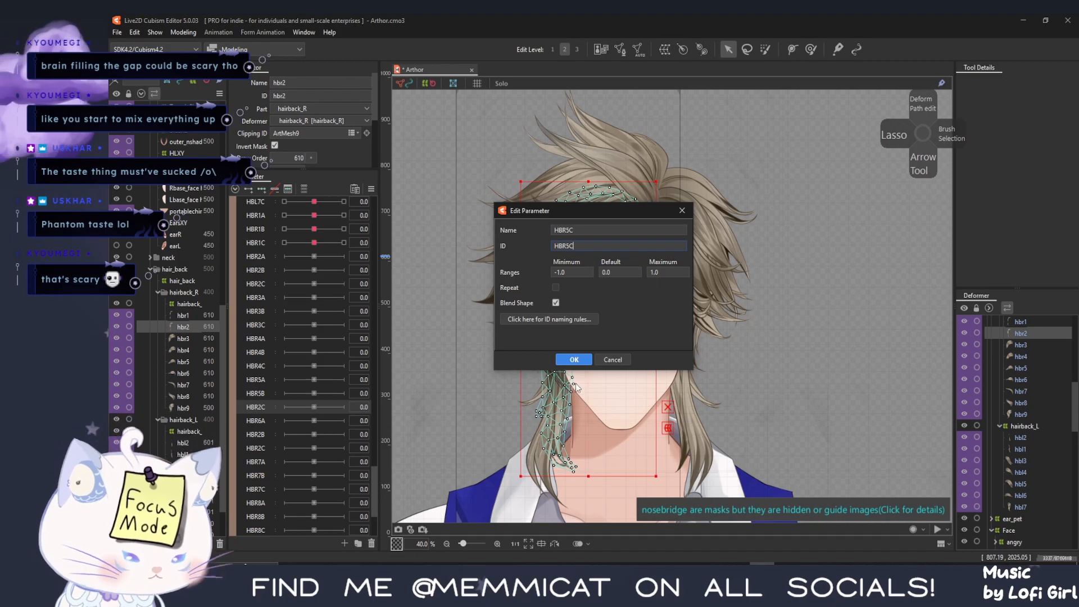
left_click(564, 363)
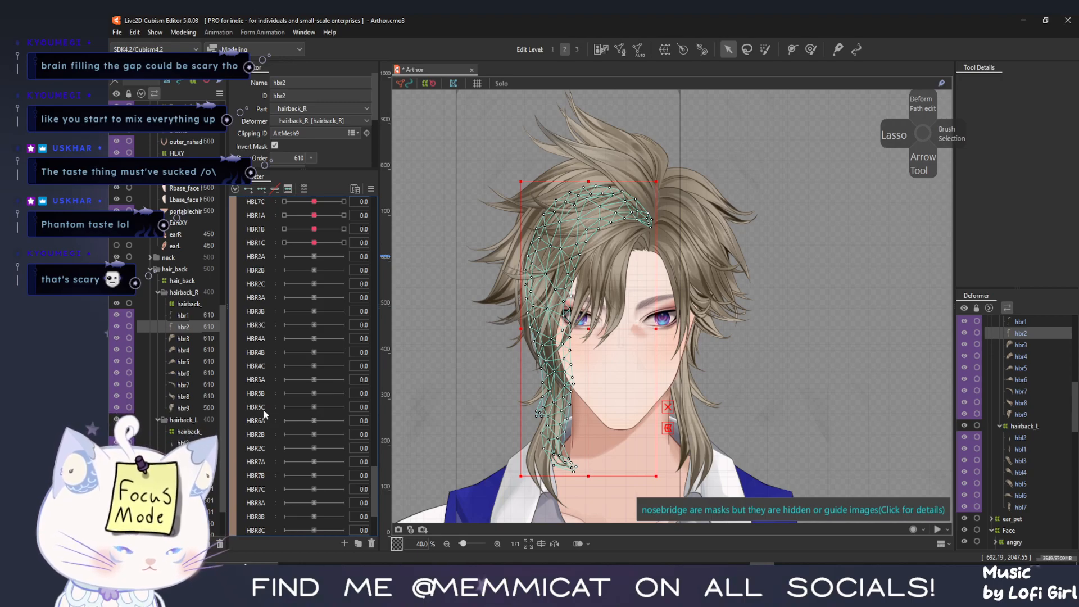
Set the HBR6A parameter's ID to HBR6A so that it matches its name
scroll(266, 412, "up", 12)
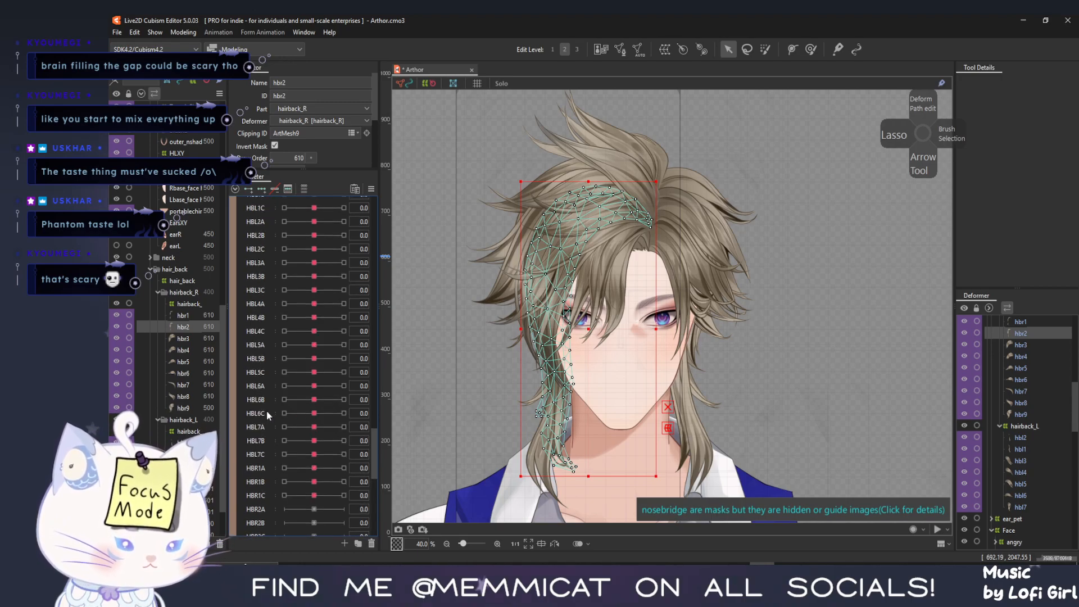
scroll(267, 415, "down", 6)
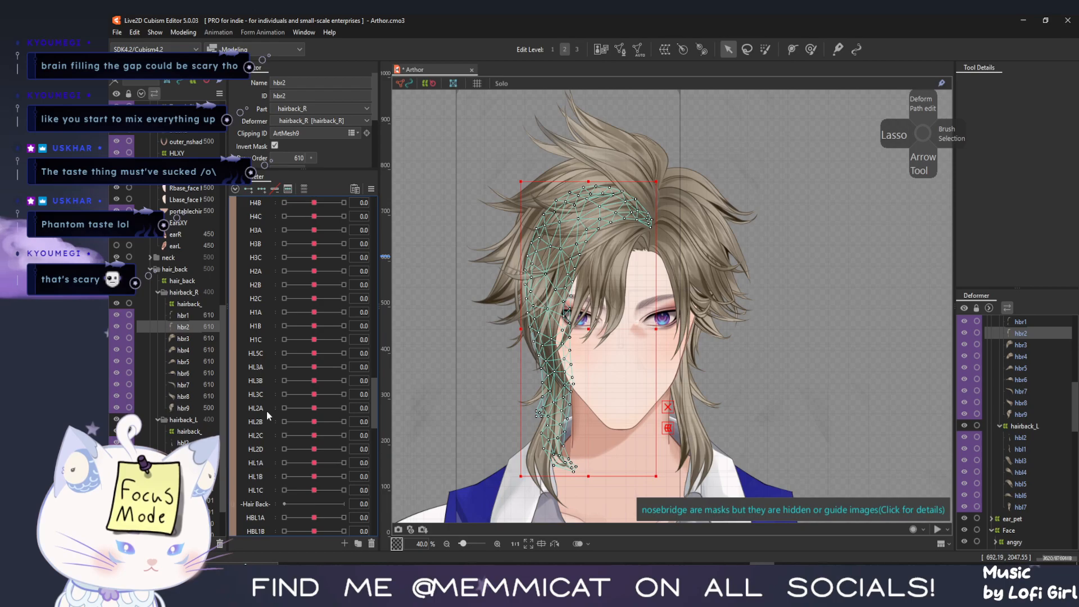
scroll(266, 410, "down", 7)
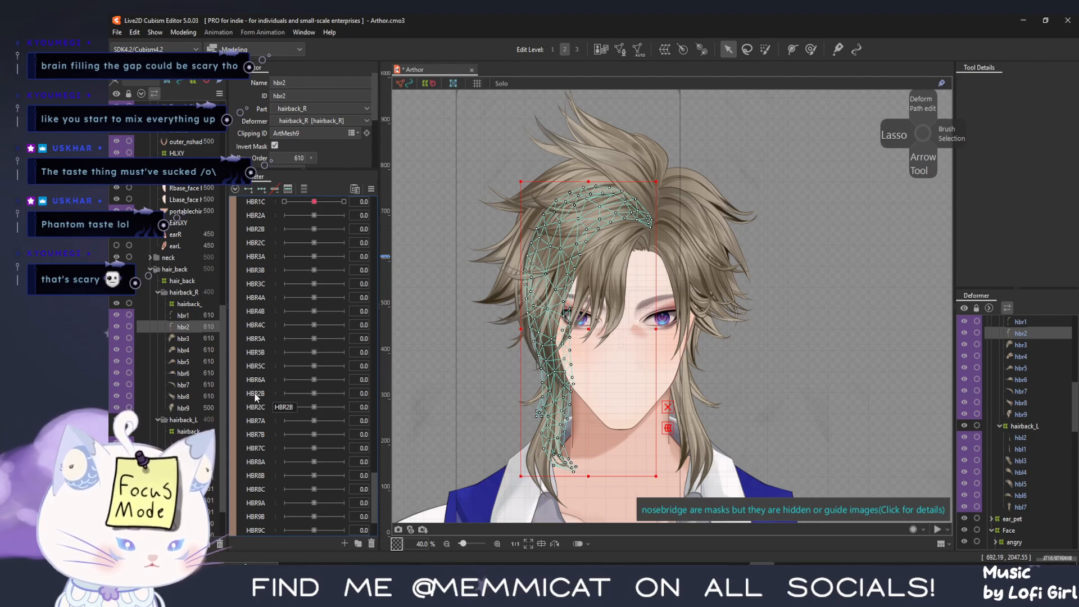
right_click(255, 394)
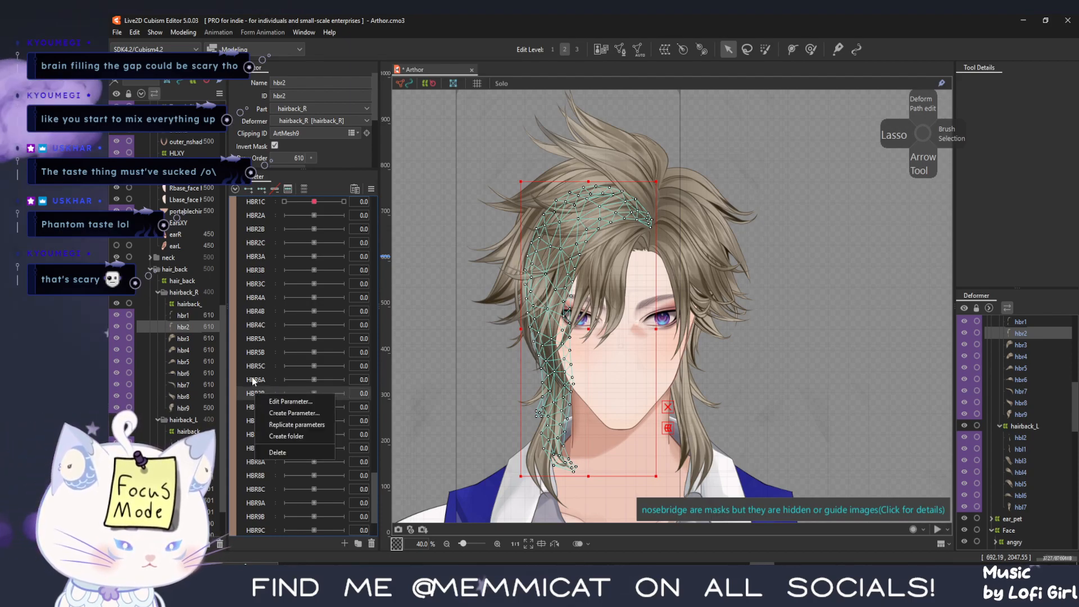
left_click(252, 378)
right_click(253, 380)
left_click(262, 386)
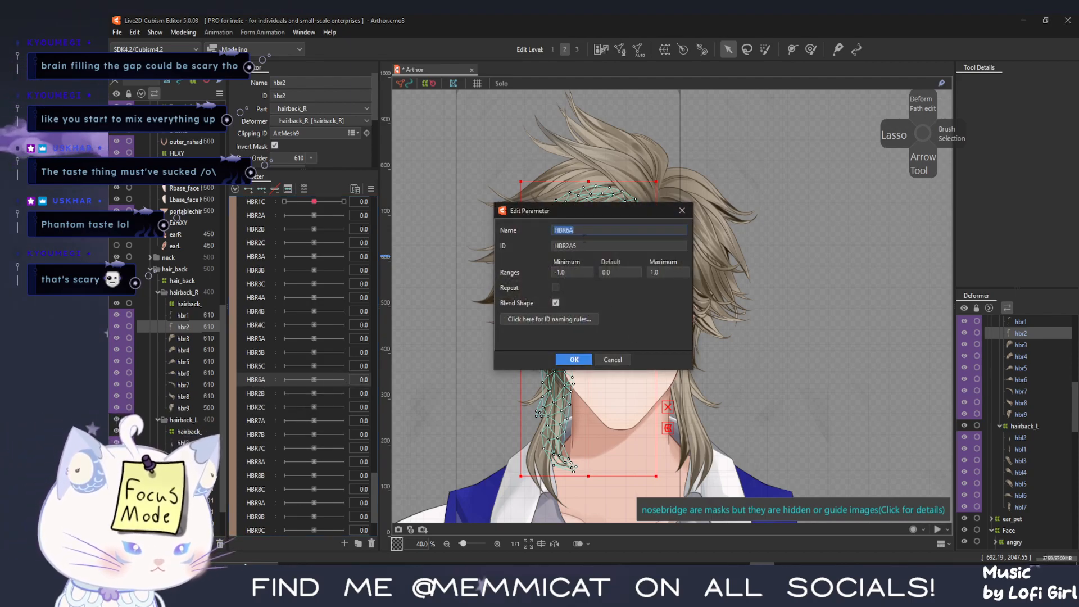
key("Tab")
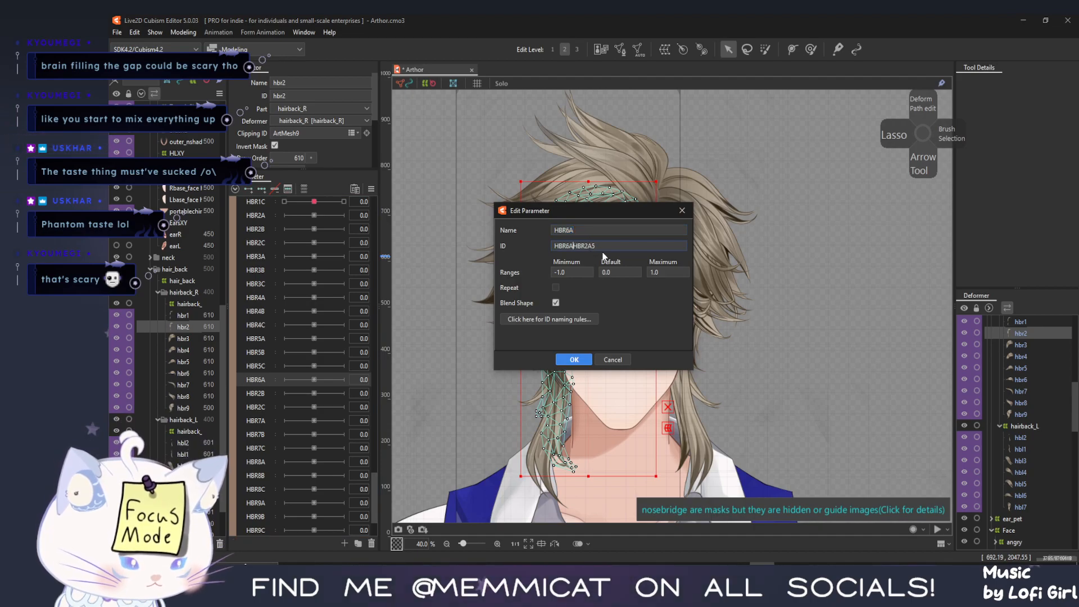
left_click(573, 359)
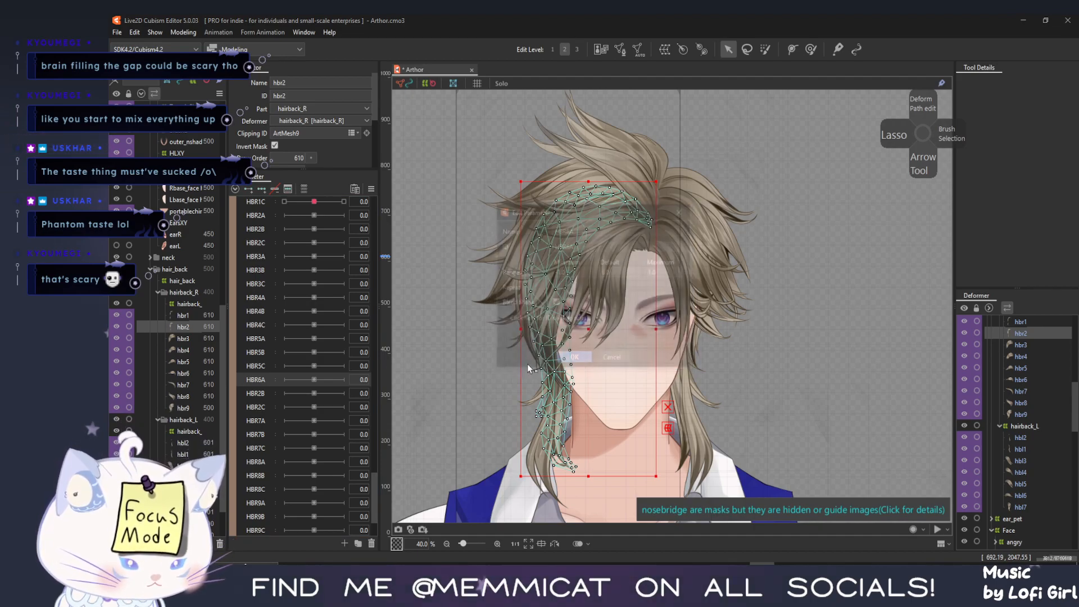
Change both the name and the ID of the HBR2B parameter directly below HBR6A to HBR6B
right_click(255, 393)
left_click(269, 400)
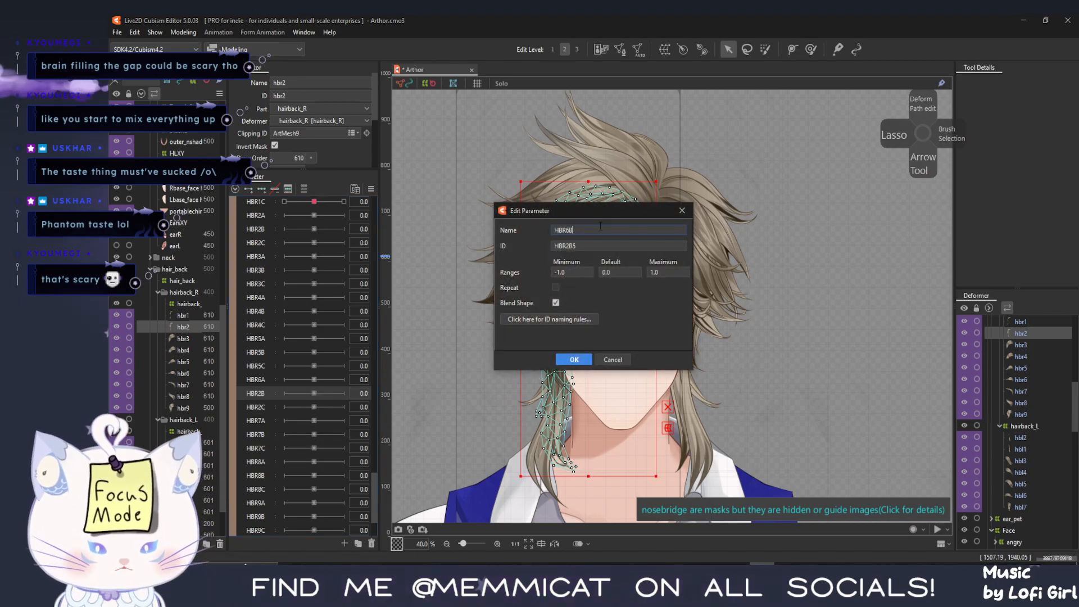
double_click(576, 246)
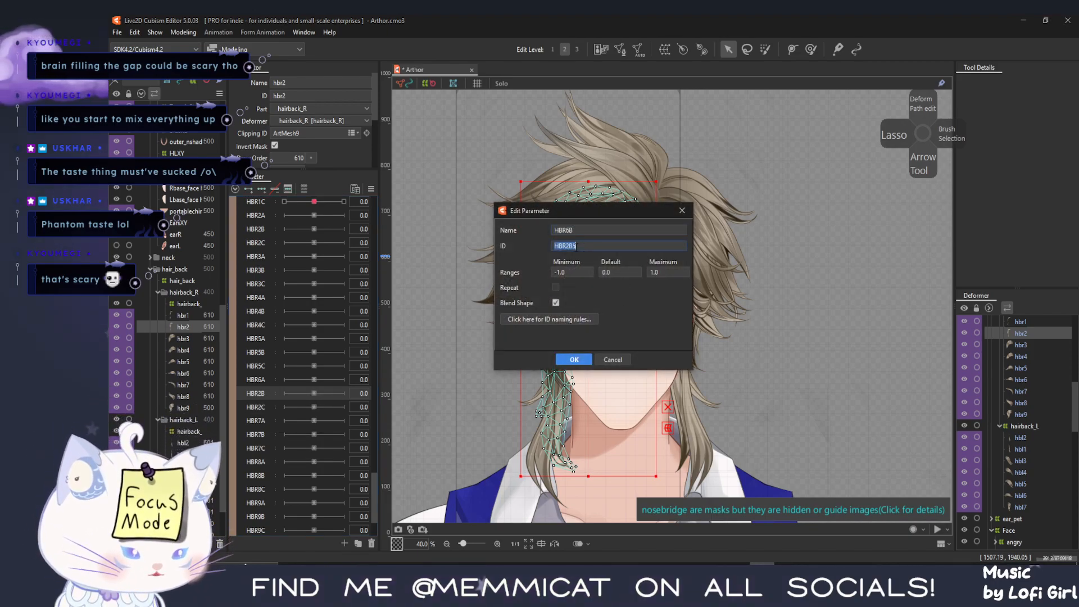
type("HBR6")
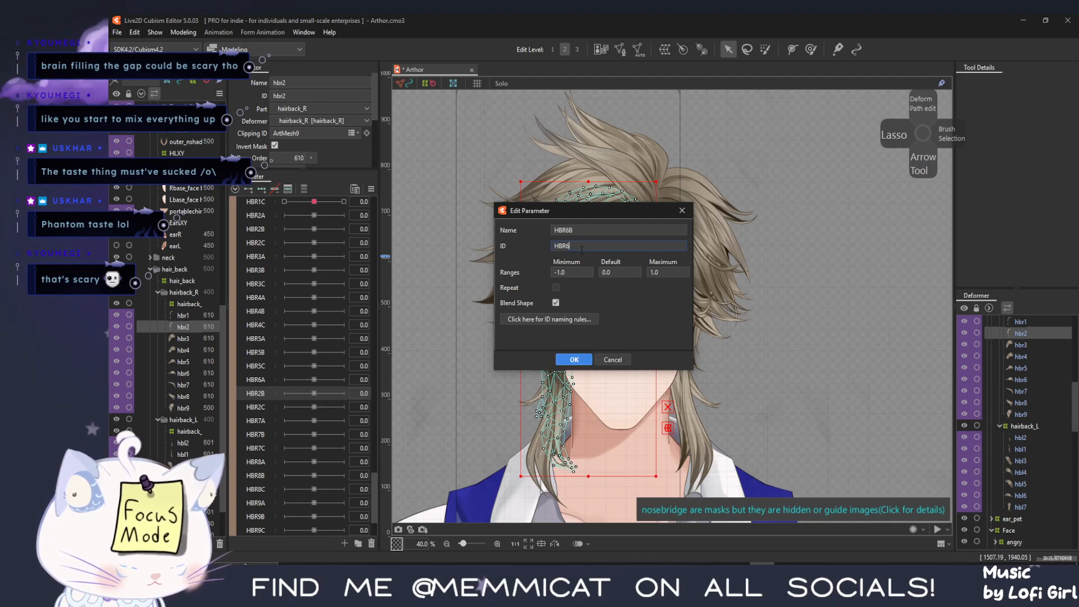
left_click(571, 361)
Change both the name and the ID of the HBR2C parameter directly below HBR6B to HBR6C
right_click(259, 408)
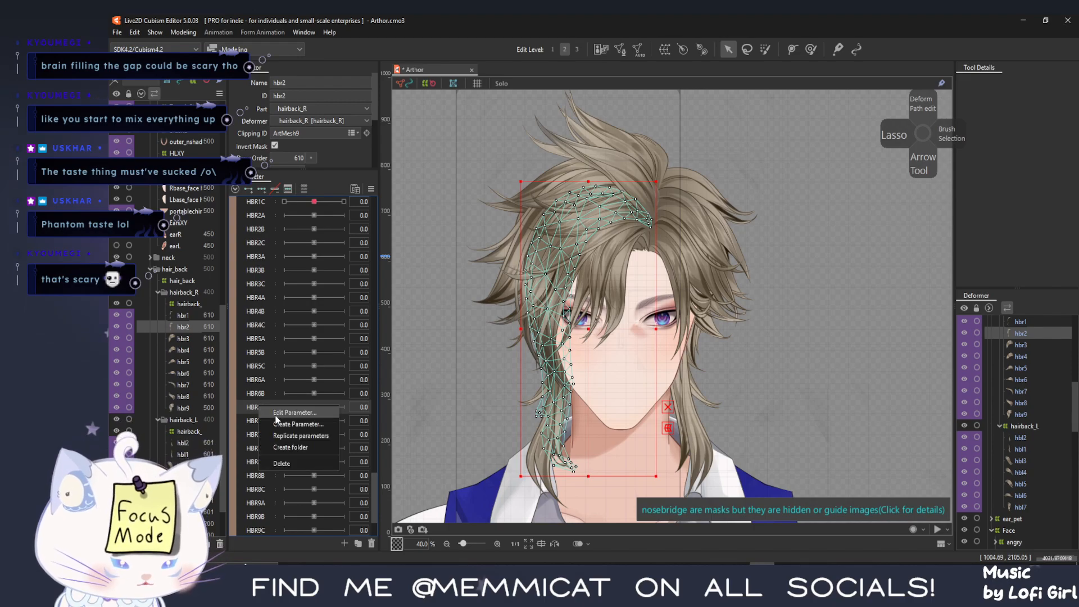
left_click(275, 413)
type("HBR6A")
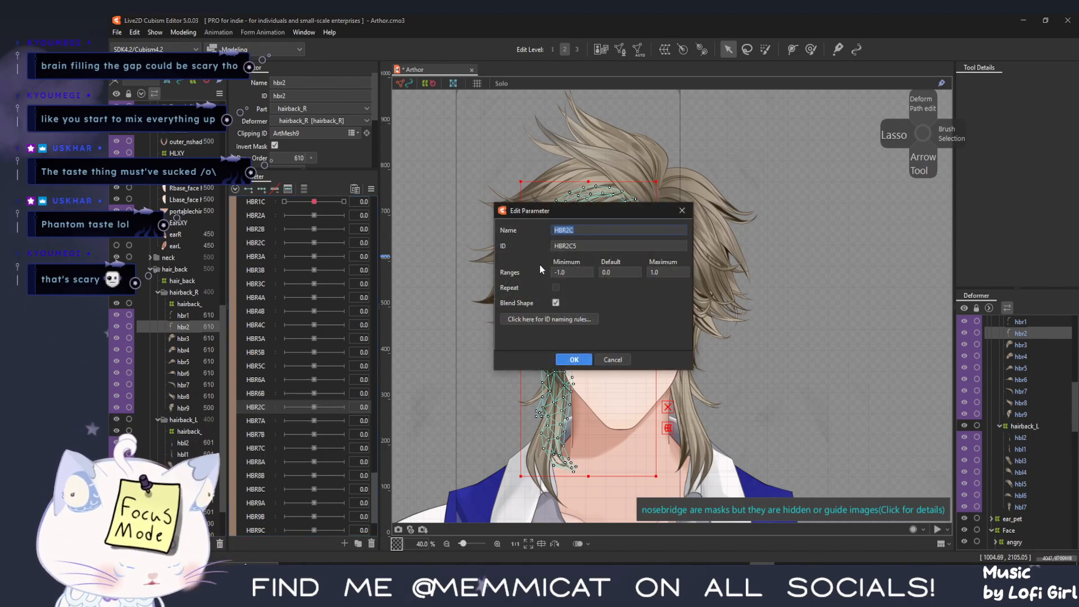
key("BackSpace")
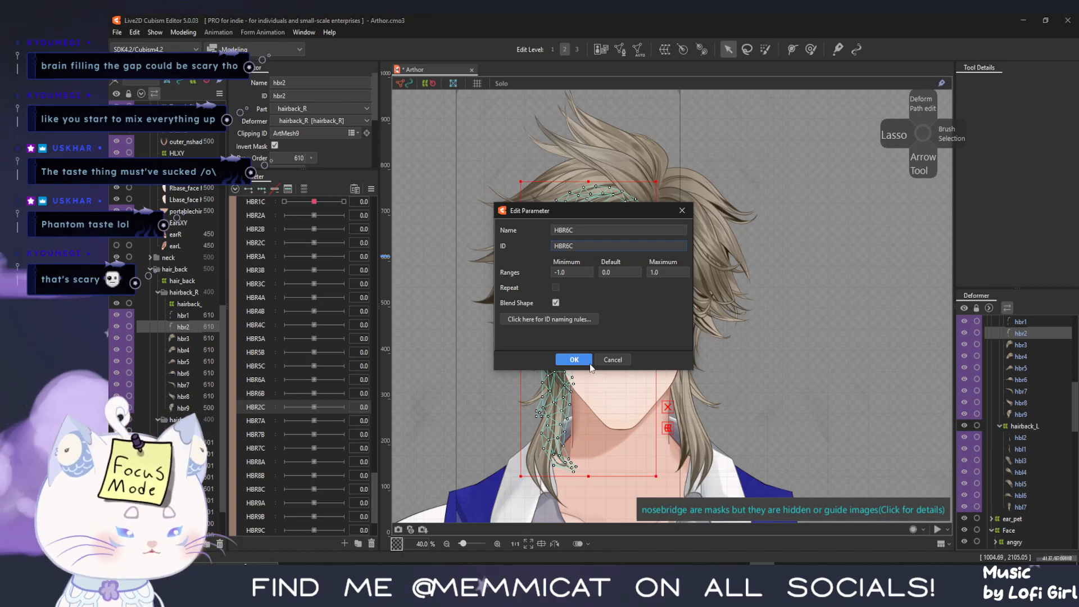
key("Return")
Select the hbr1 strand with its HBR1A parameter and brush-select the strand's mesh vertices from below its top curve down to the tip
scroll(335, 379, "up", 2)
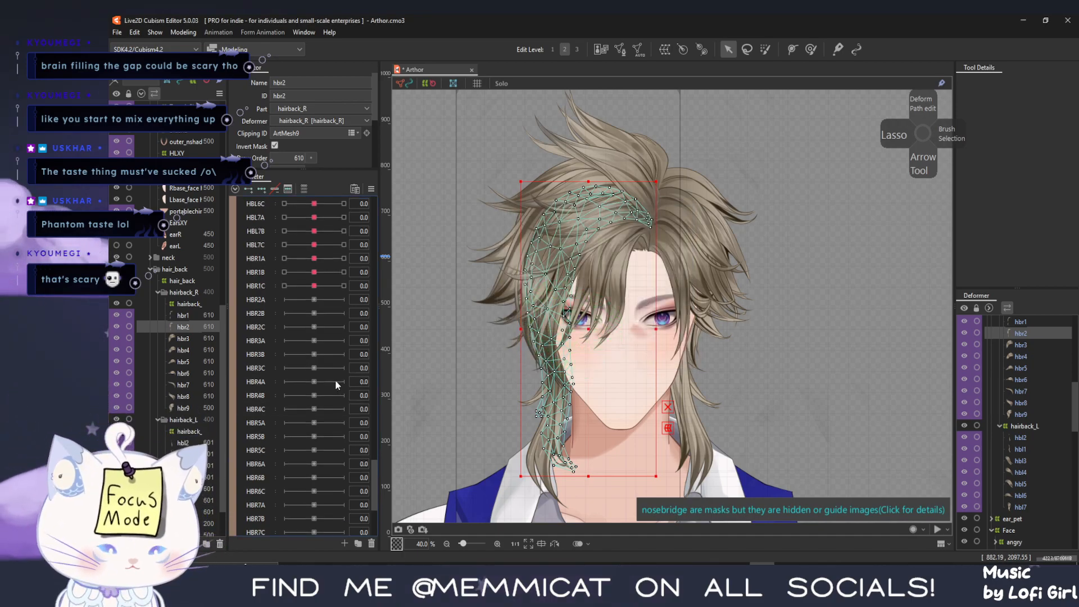
left_click(263, 301)
left_click(179, 317)
left_click(179, 327)
left_click(182, 314)
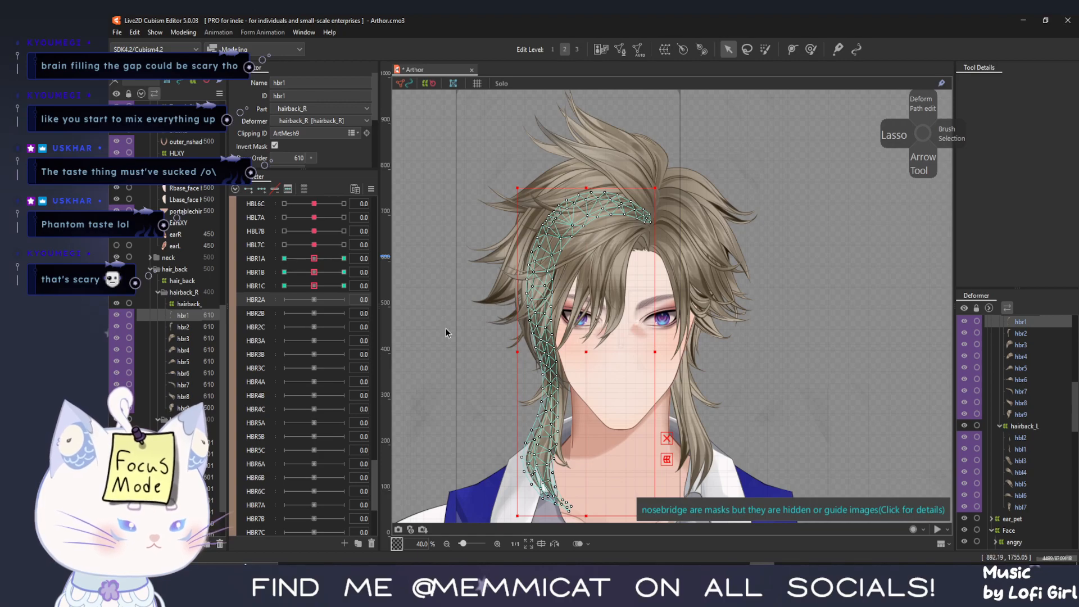
left_click(255, 258)
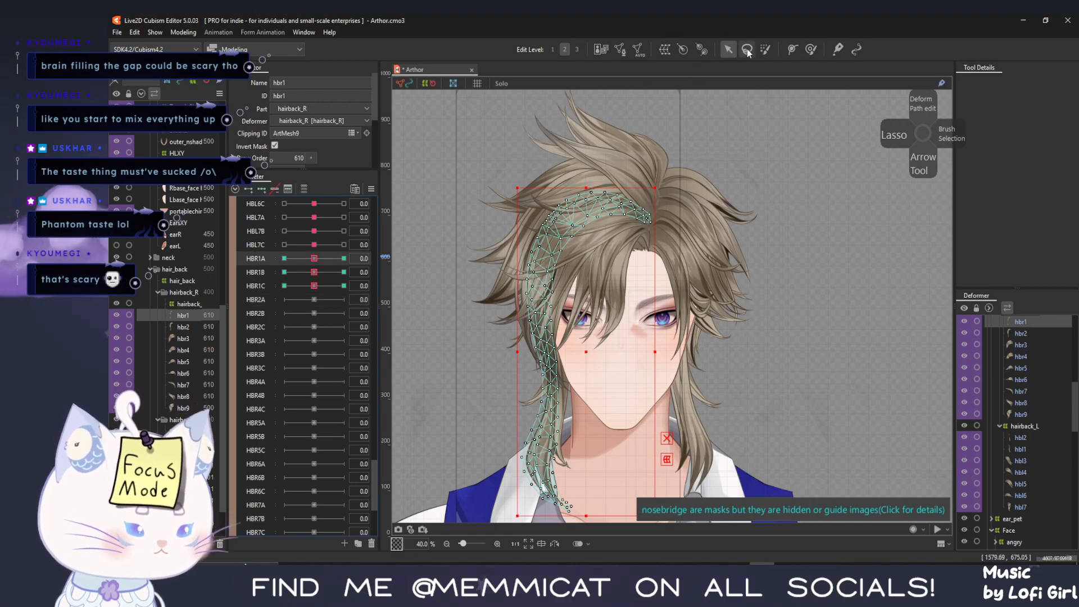
left_click(765, 50)
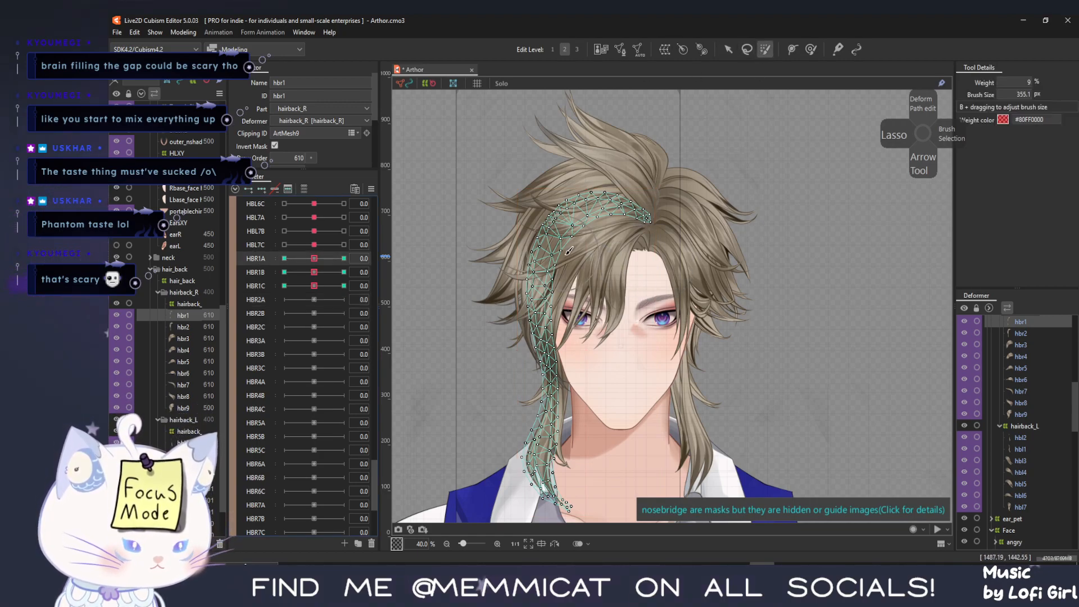
mouse_move(543, 285)
left_mouse_down()
mouse_move(540, 462)
mouse_move(563, 505)
mouse_move(541, 316)
left_mouse_up()
At HBR1A -1.0, bend the hbr1 strand outward, away from the face, with a three-point temporary deform path and apply it
left_click_drag(295, 259, 241, 249)
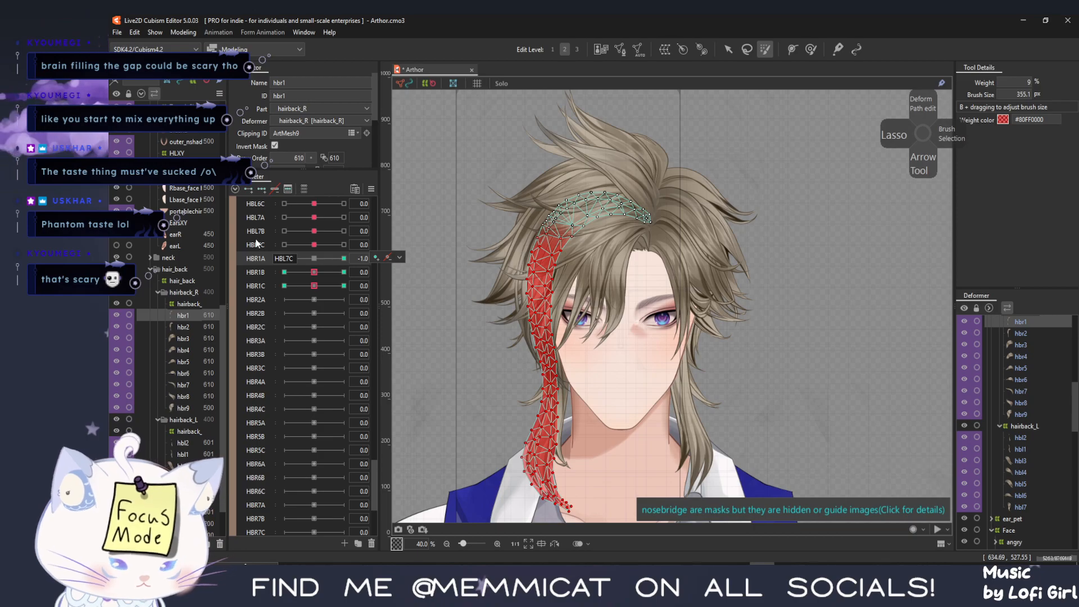
key("ctrl+t")
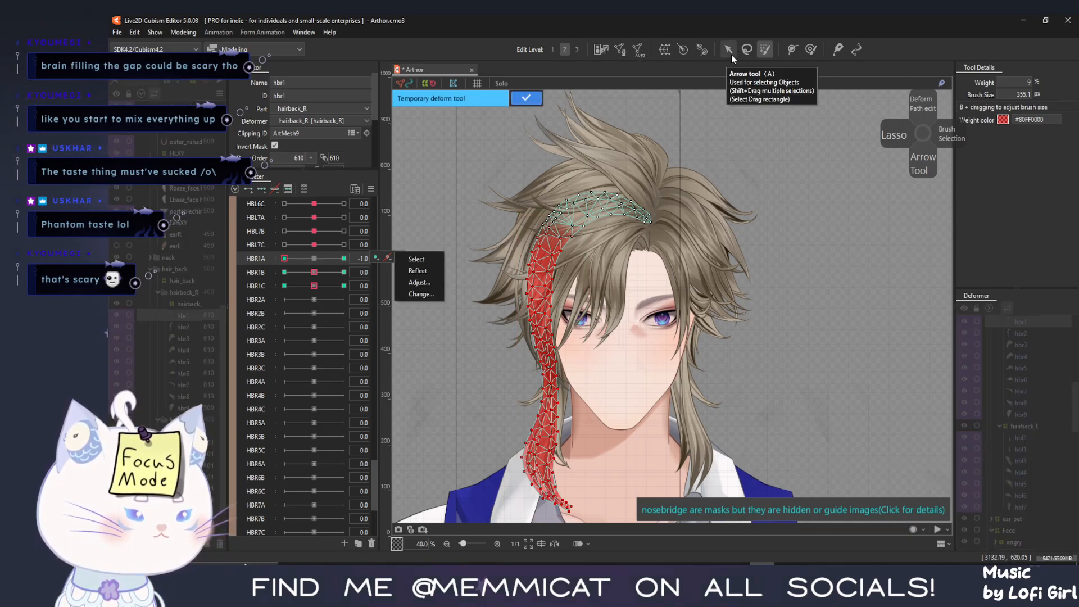
left_click(730, 50)
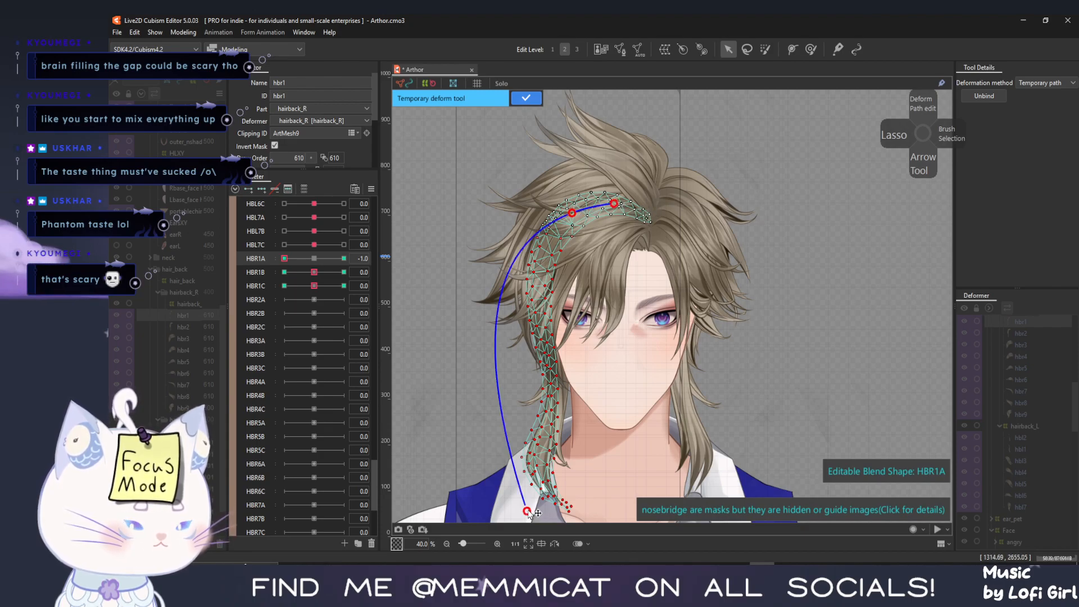
left_click_drag(528, 512, 478, 498)
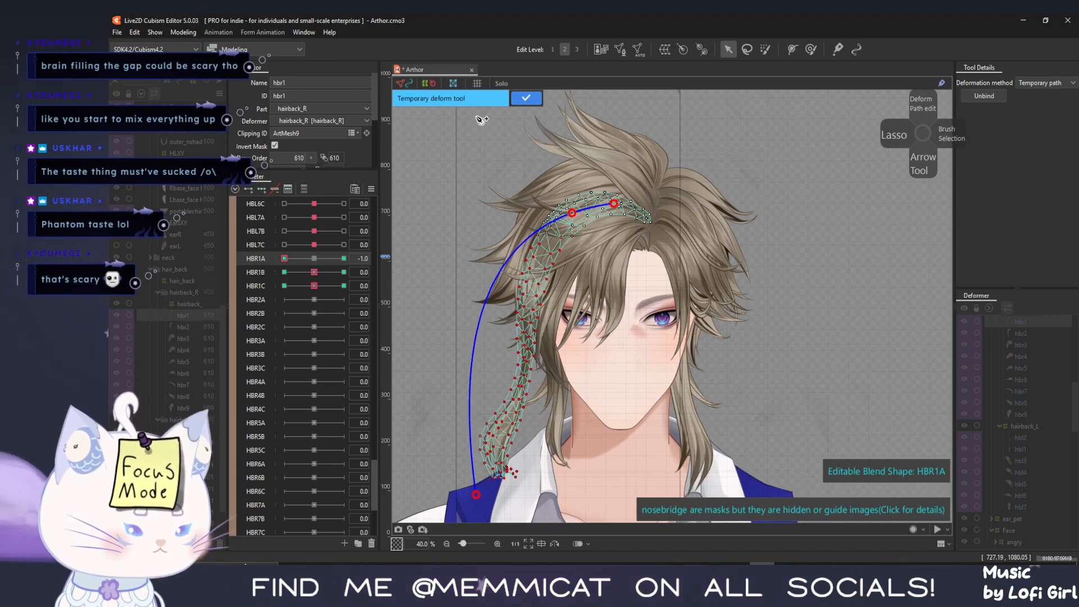
left_click(525, 99)
At HBR1A 1.0, bend the hbr1 strand inward, toward the face, with a three-point temporary deform path and apply it
left_click(342, 258)
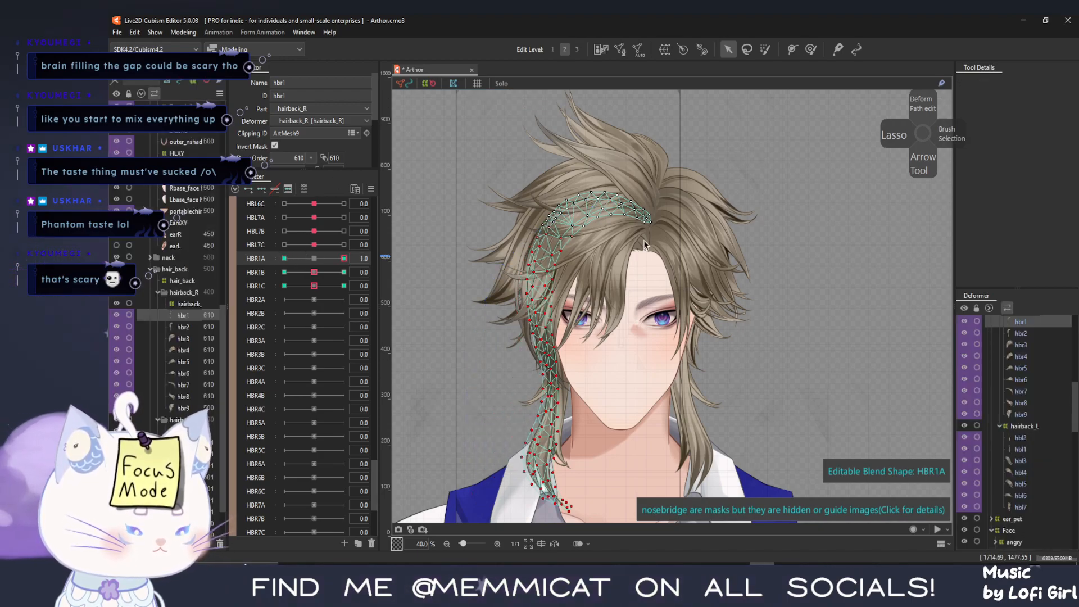
key("t")
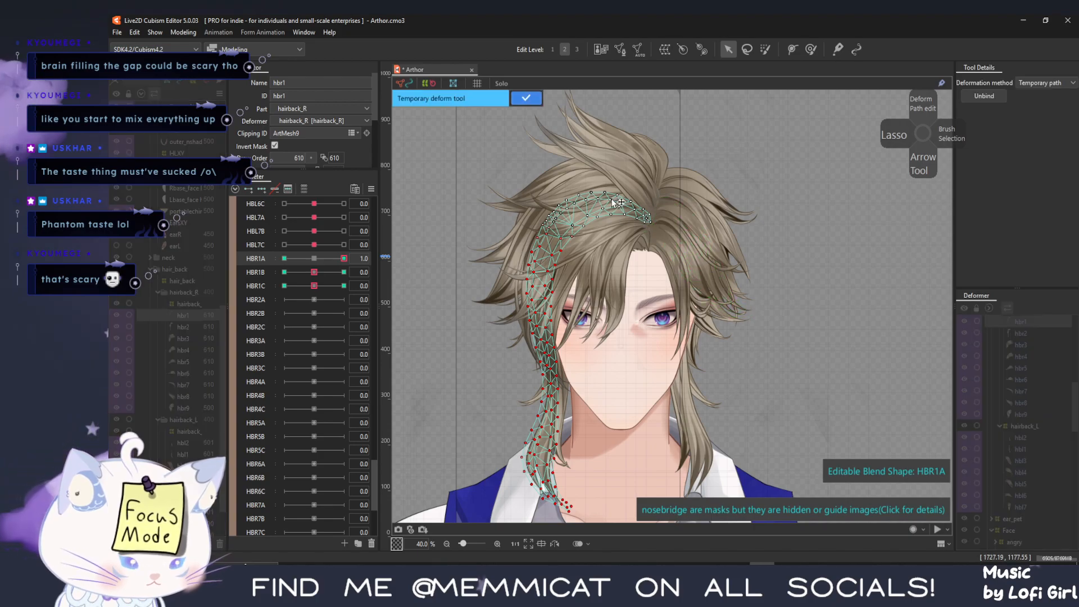
left_click(611, 199)
left_click(581, 209)
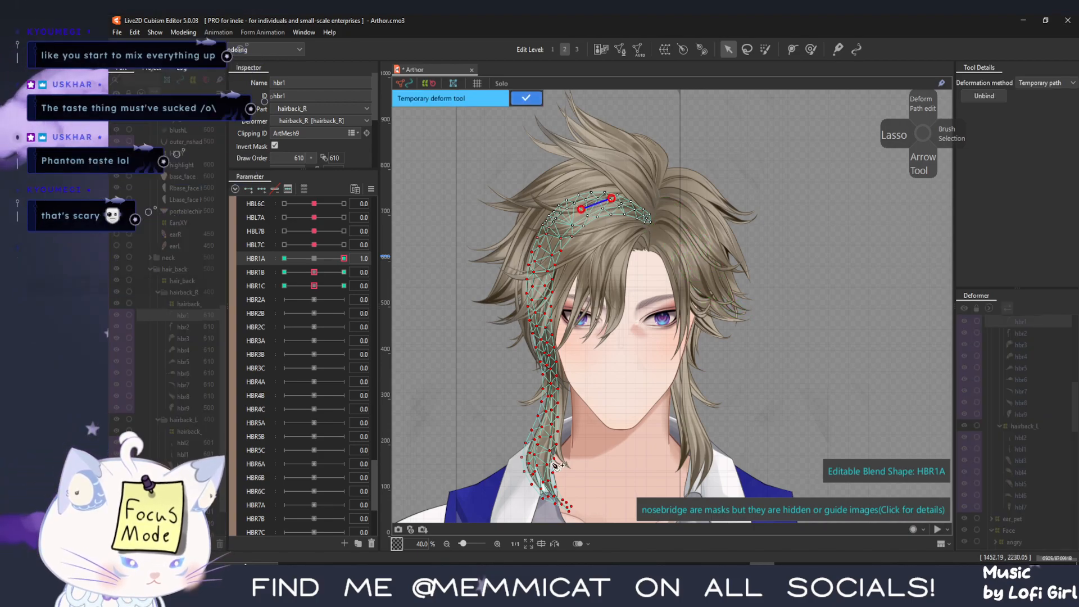
left_click(553, 516)
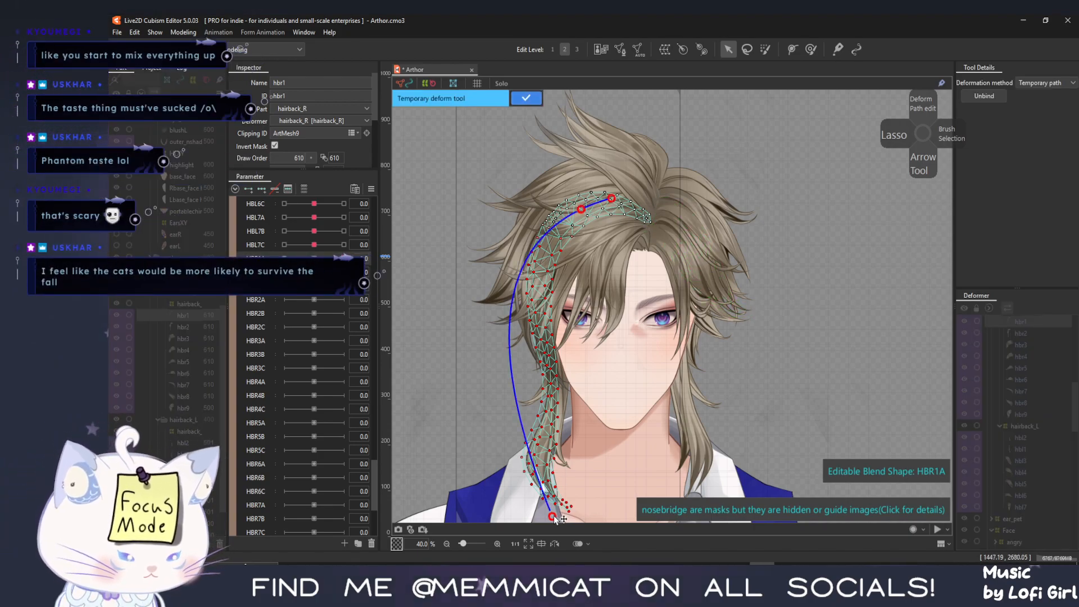
left_click_drag(553, 515, 588, 511)
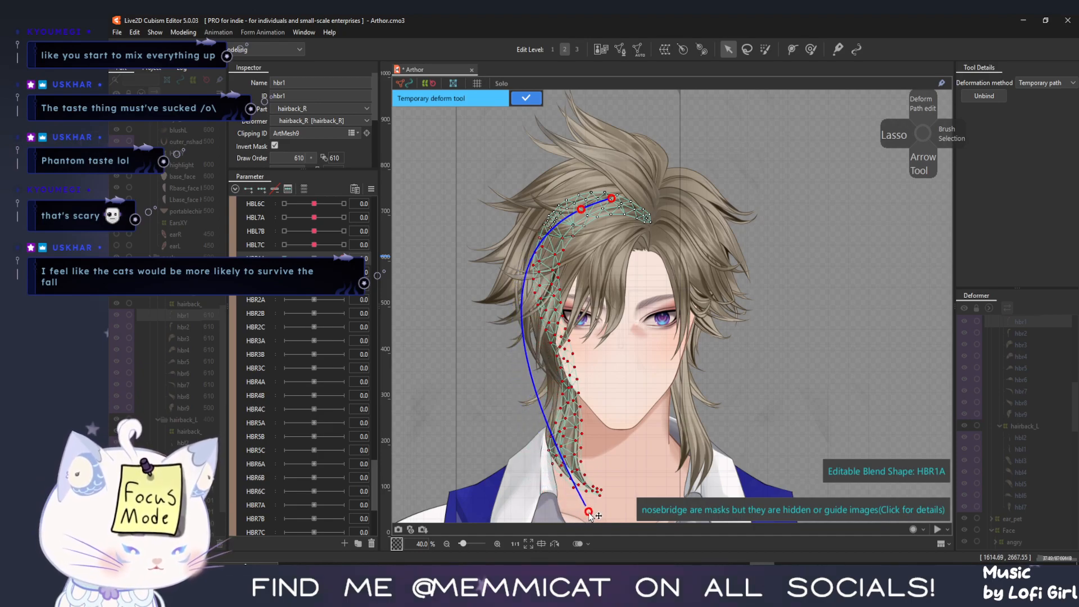
left_click_drag(344, 258, 317, 259)
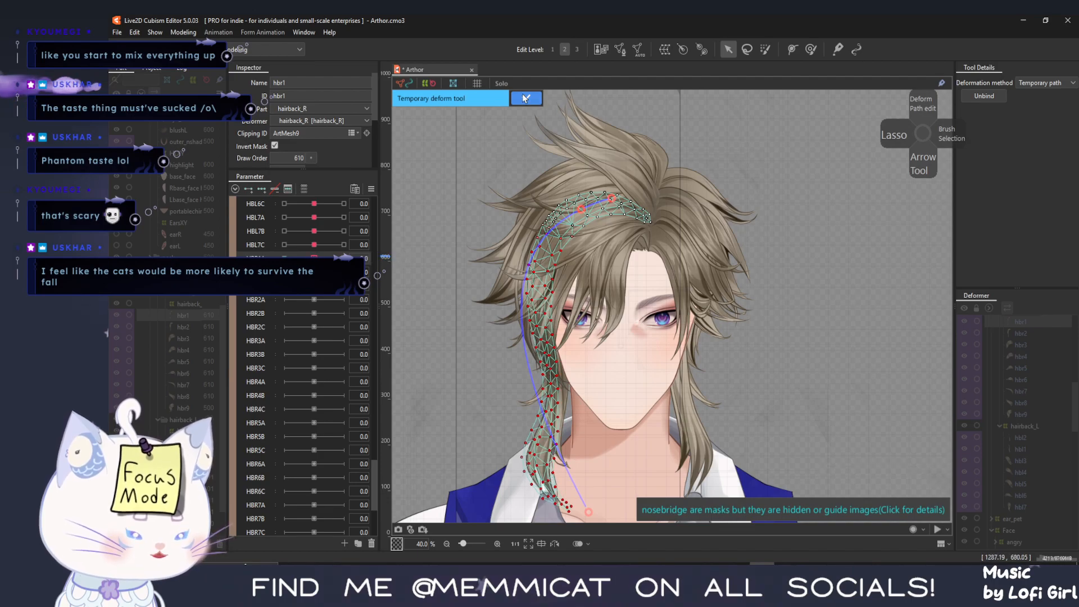
key("Return")
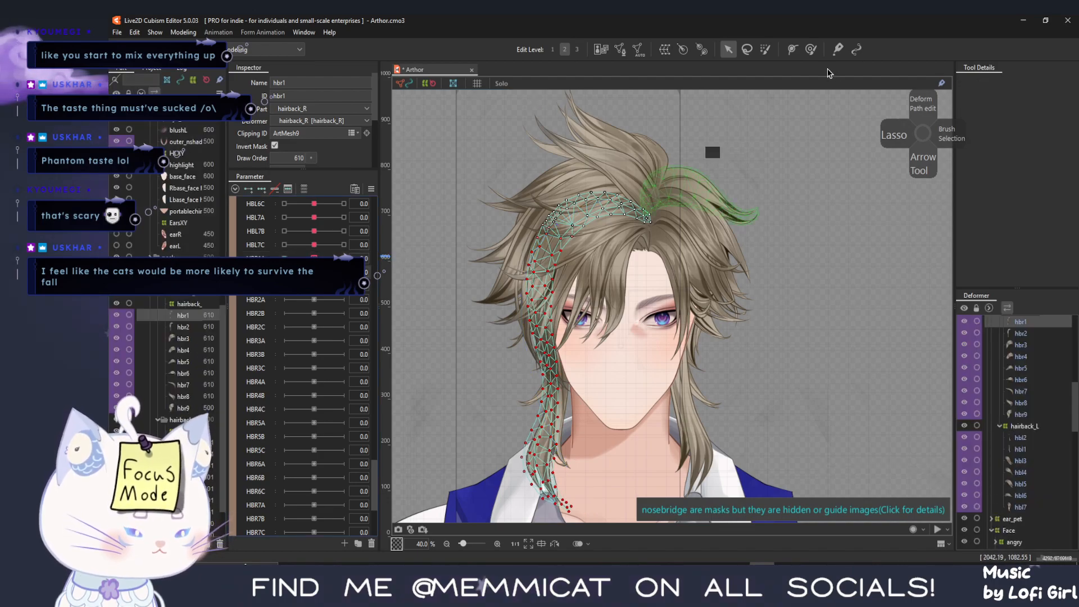
For HBR1B, limit the brush selection to hbr1's lower vertices, from about eye level down to the tip
left_click(766, 48)
left_click_drag(500, 352, 585, 355)
mouse_move(510, 444)
left_mouse_down()
mouse_move(550, 503)
mouse_move(590, 507)
mouse_move(566, 480)
mouse_move(560, 378)
mouse_move(519, 475)
left_mouse_up()
left_click_drag(576, 439, 568, 508)
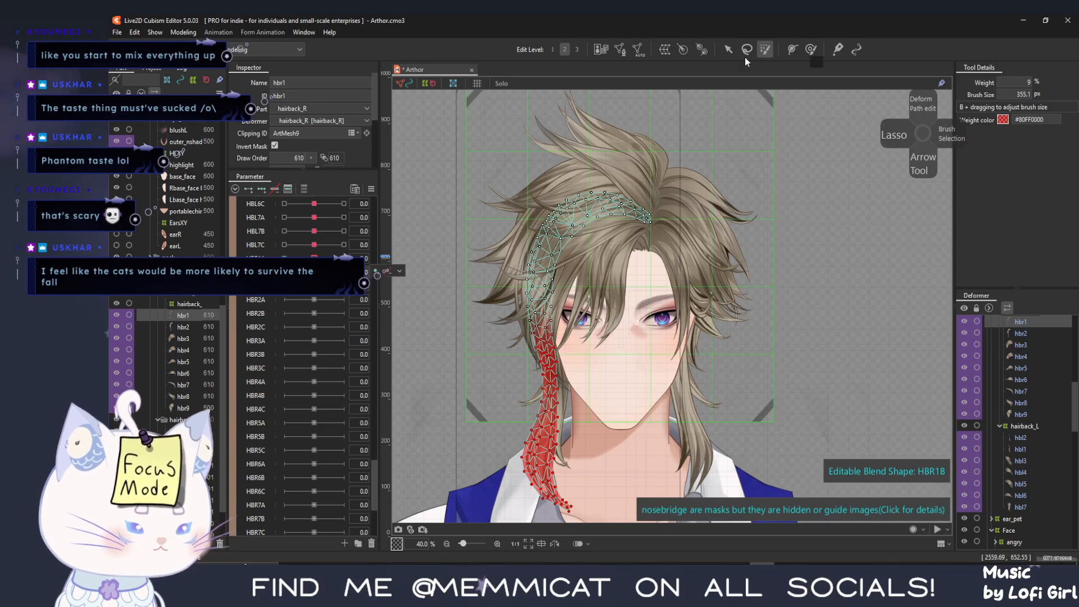
left_click(729, 50)
At HBR1B -1.0, bend the lower part of hbr1 outward, away from the face, with a three-point temporary deform path and apply it
key("ctrl+t")
left_click(544, 266)
left_click_drag(573, 522, 508, 518)
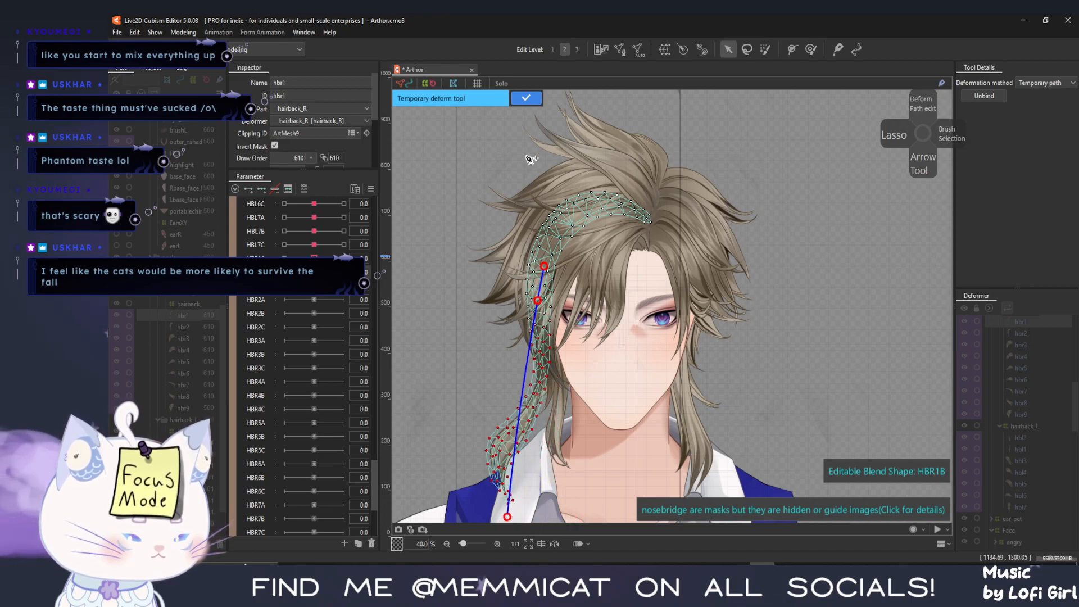
left_click(526, 99)
key("ctrl+z")
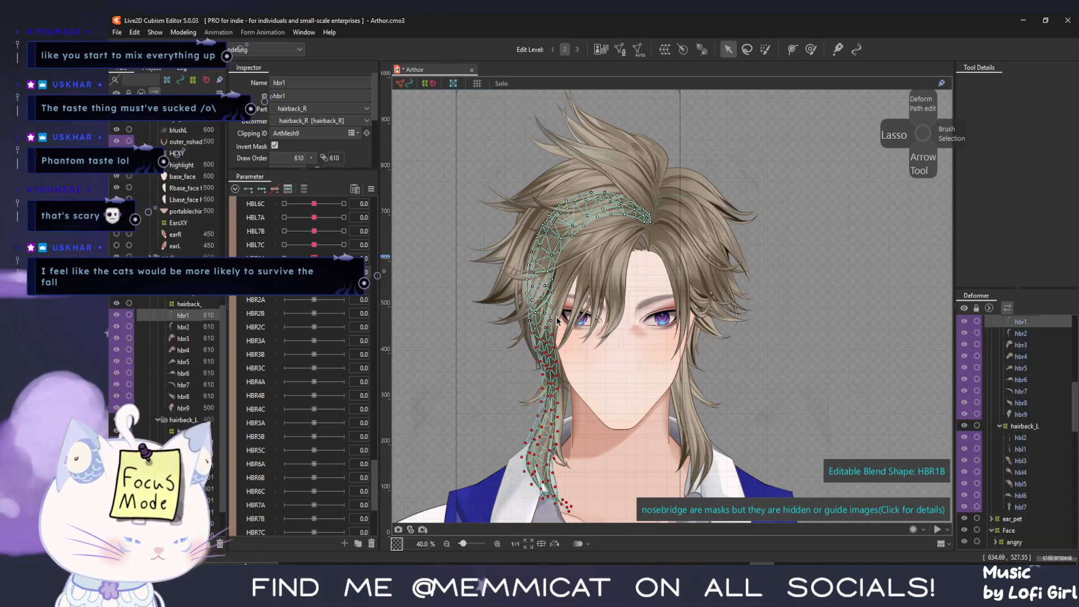
At HBR1B 1.0, bend the lower part of hbr1 inward, toward the neck, with a three-point temporary deform path and apply it
key("ctrl+t")
left_click(537, 260)
left_click(534, 302)
left_click(573, 520)
left_click_drag(578, 519, 623, 507)
left_click_drag(344, 272, 321, 272)
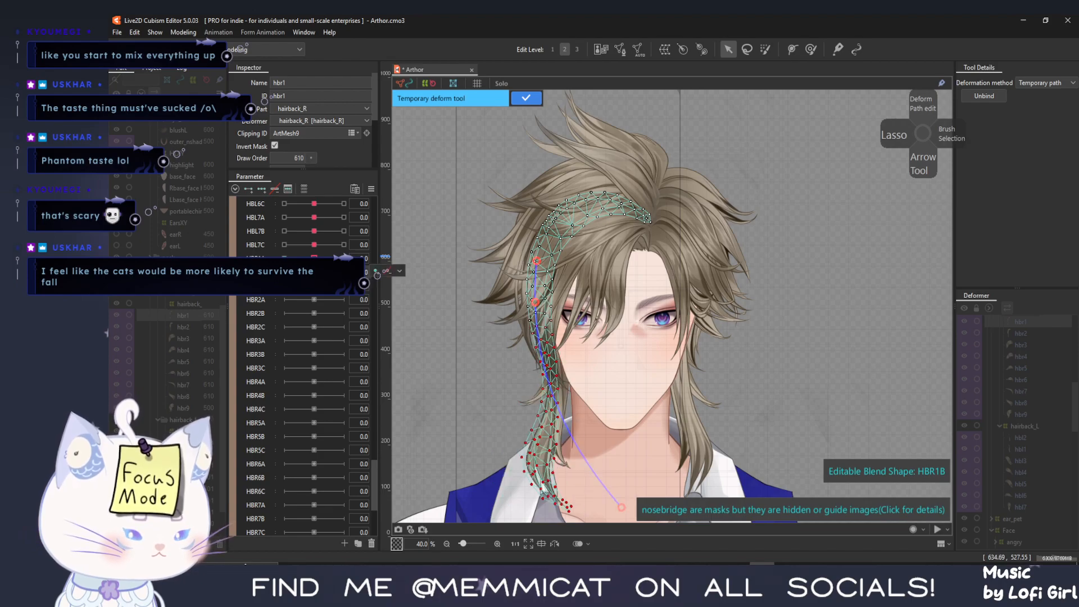
left_click(524, 101)
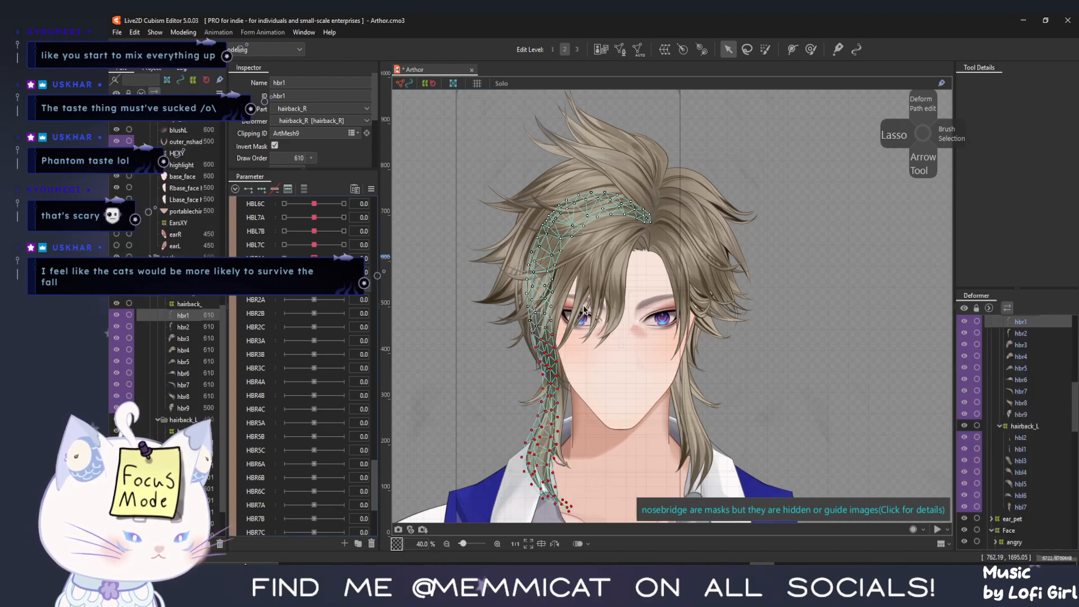
For HBR1C, limit the brush selection to the vertices of hbr1's tip section over the collar
left_click(765, 49)
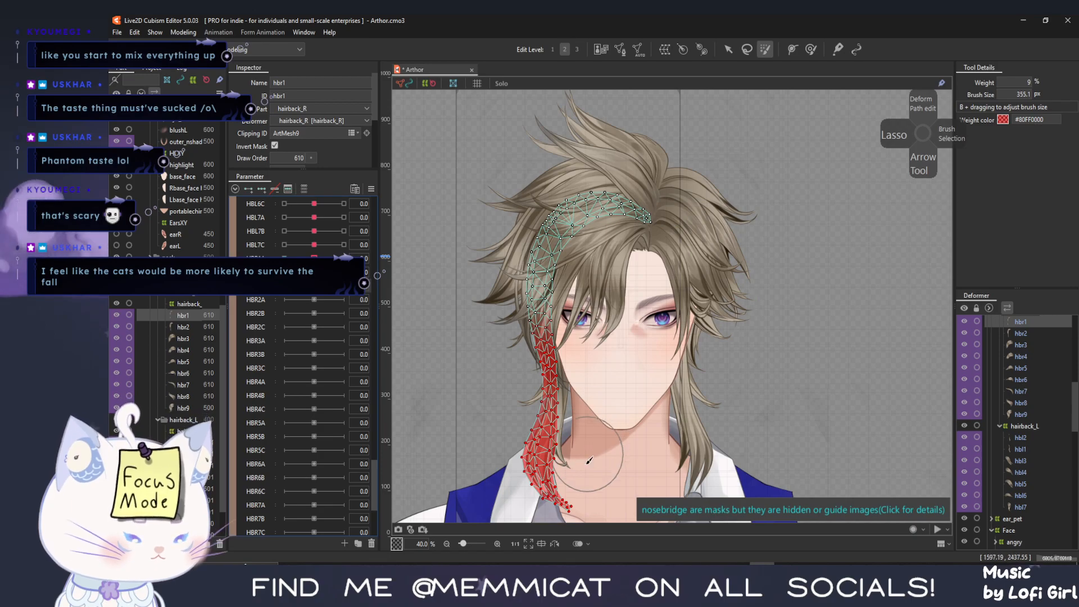
mouse_move(499, 481)
left_mouse_down()
mouse_move(582, 454)
mouse_move(526, 485)
mouse_move(534, 477)
mouse_move(554, 497)
left_mouse_up()
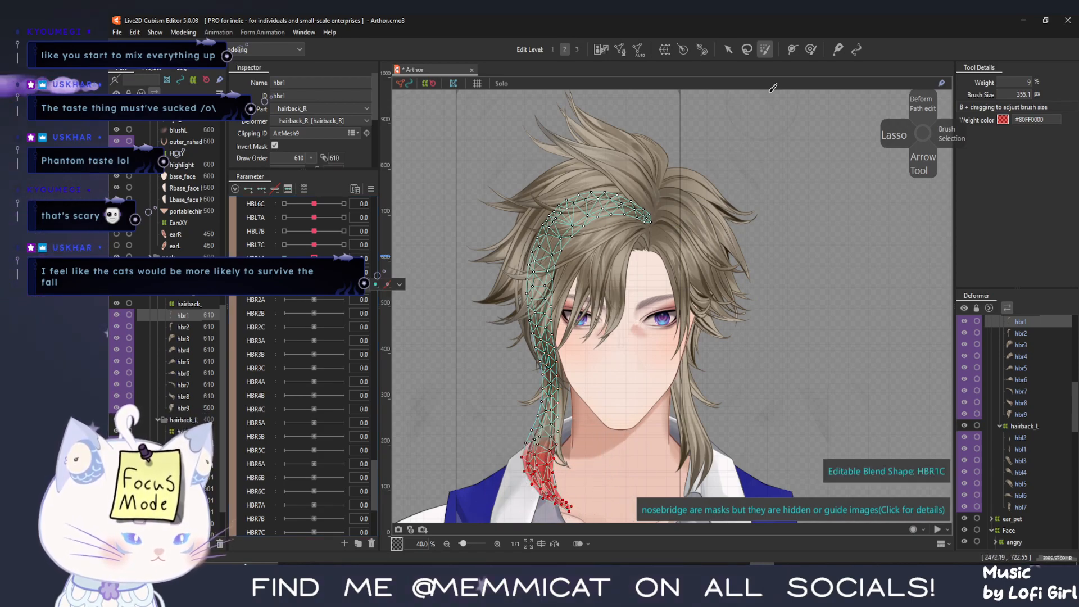
left_click(728, 49)
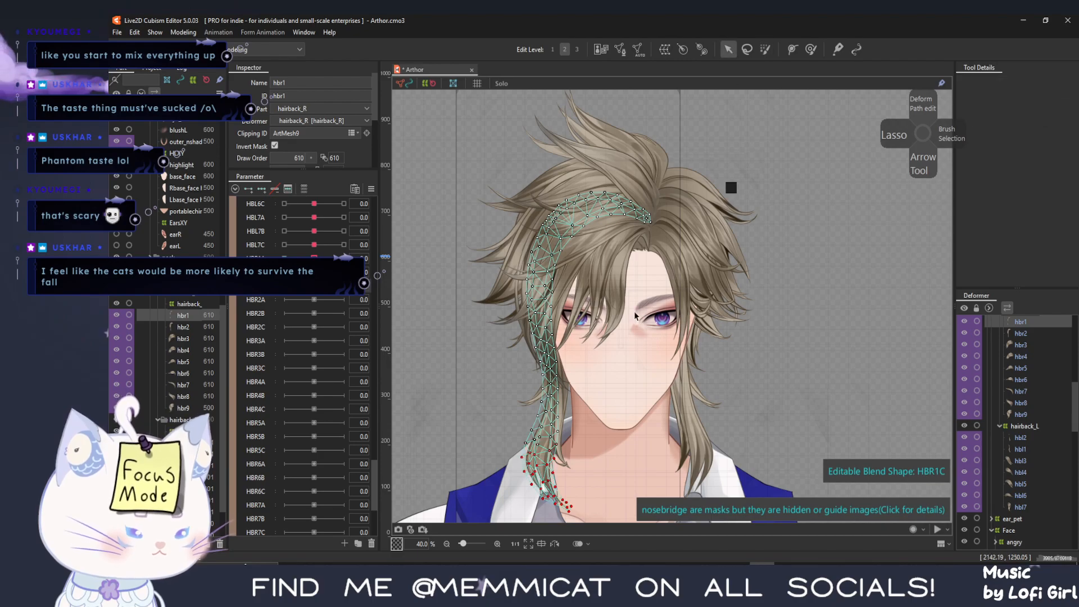
At HBR1C -1.0, bend the hbr1 tip outward, away from the neck, with a three-point temporary deform path and apply it
left_click(551, 392)
left_click(540, 434)
left_click(568, 518)
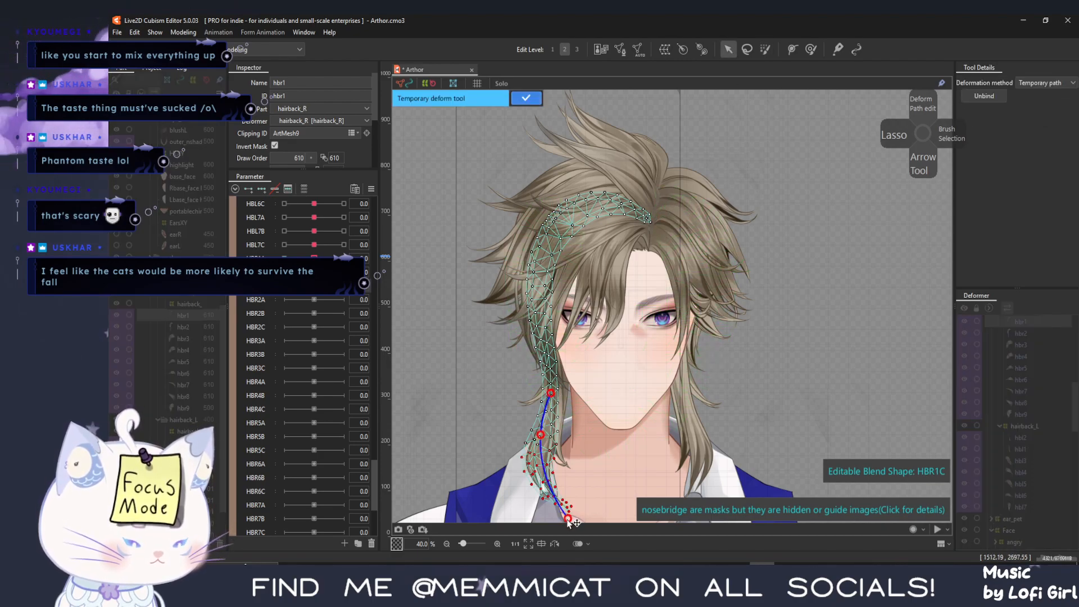
left_click_drag(568, 518, 523, 522)
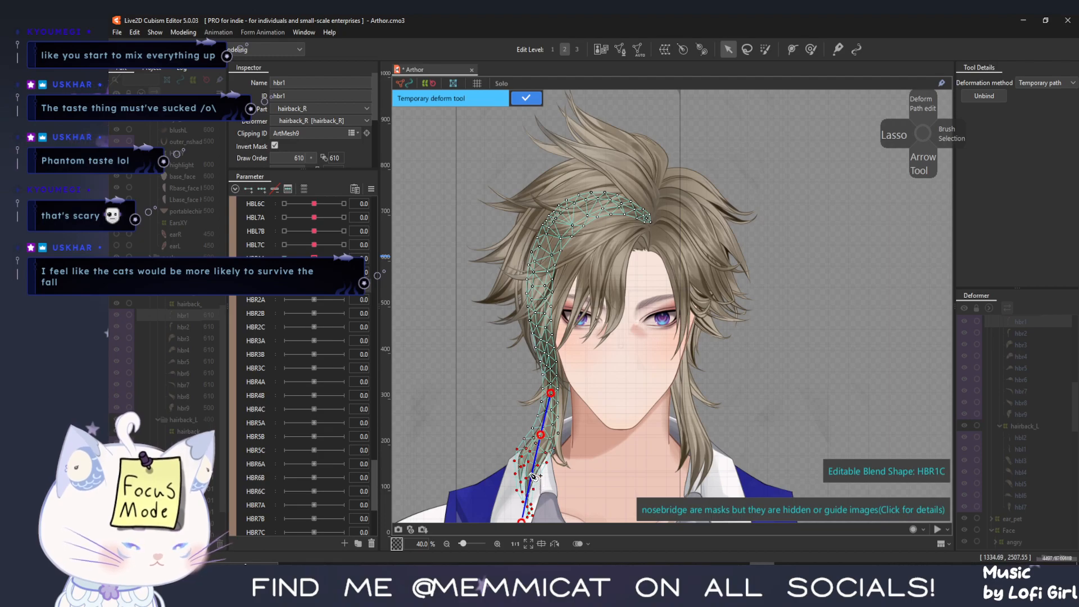
left_click(538, 99)
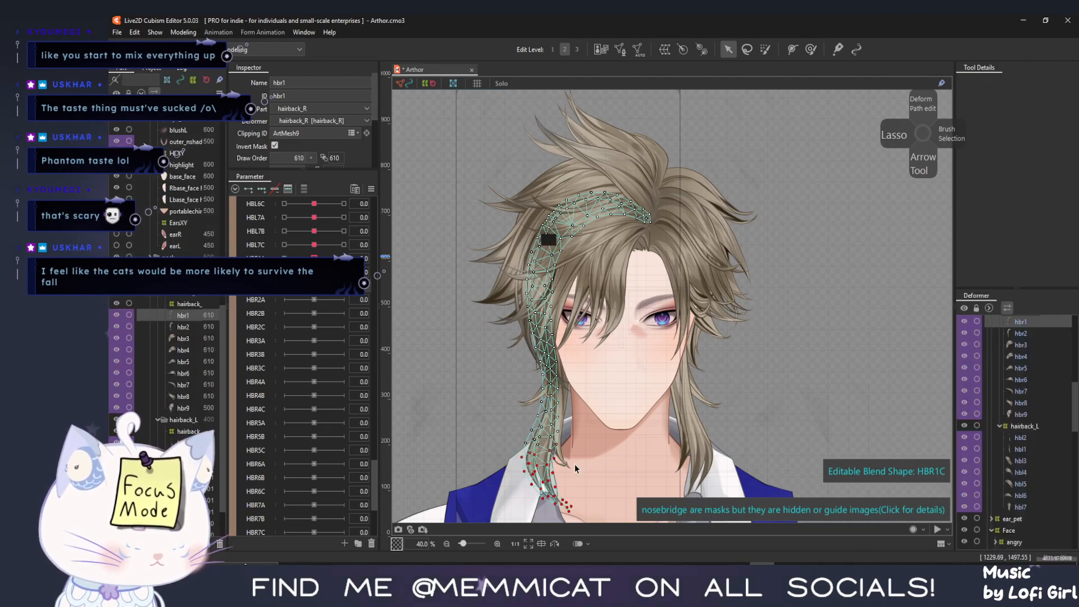
At HBR1C 1.0, curl the hbr1 tip inward, toward the neck, with a four-point temporary deform path and apply it
left_click(553, 402)
left_click(539, 433)
left_click(550, 481)
left_click(582, 517)
left_click_drag(583, 516, 600, 485)
left_click_drag(566, 484, 570, 482)
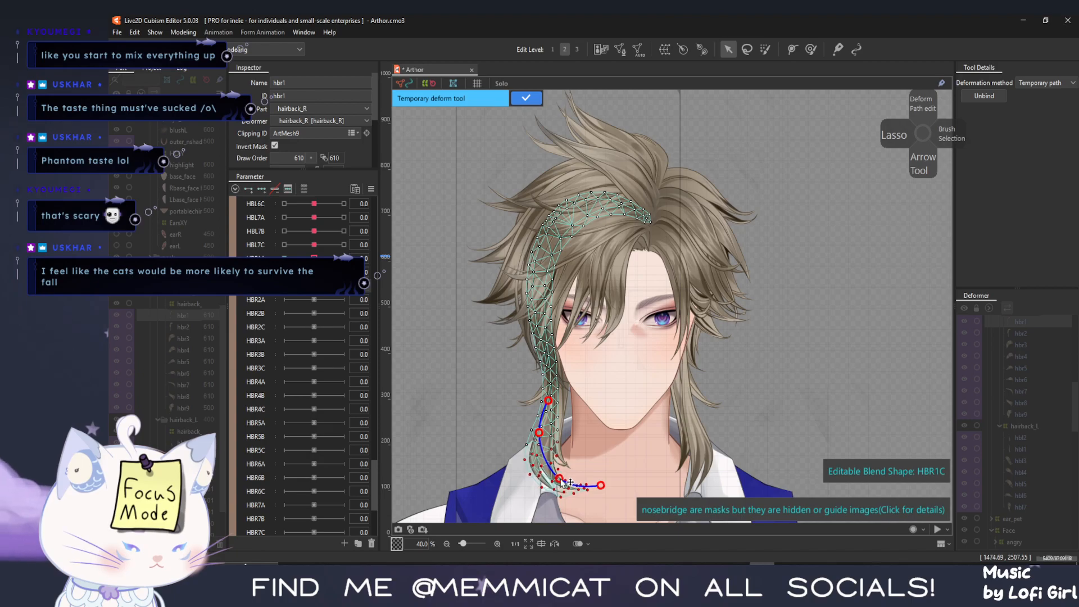
mouse_move(328, 287)
left_mouse_down()
mouse_move(317, 286)
mouse_move(344, 285)
mouse_move(322, 285)
left_mouse_up()
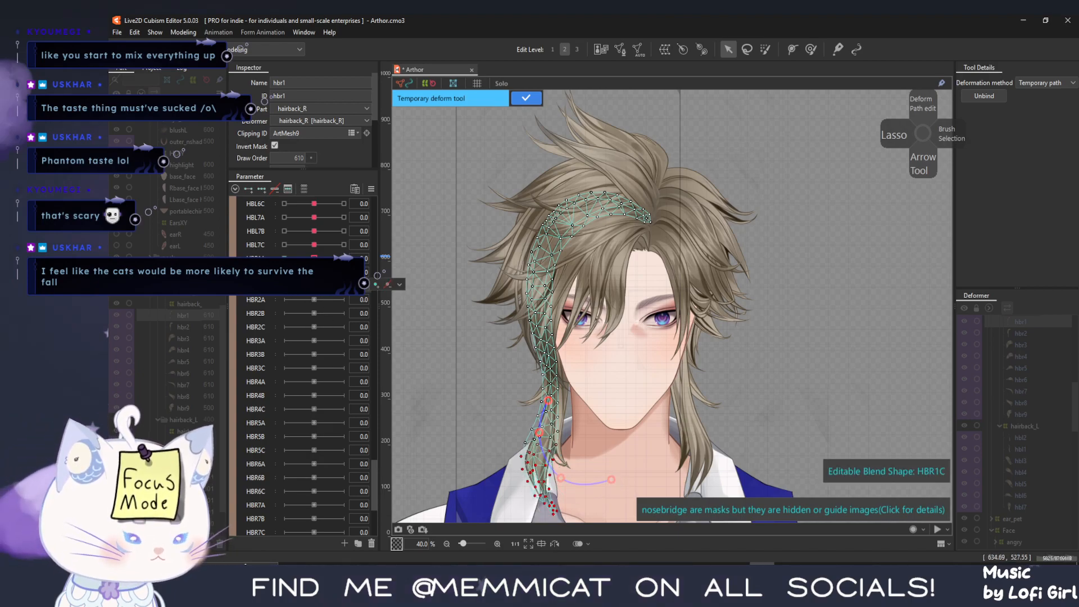
left_click(526, 98)
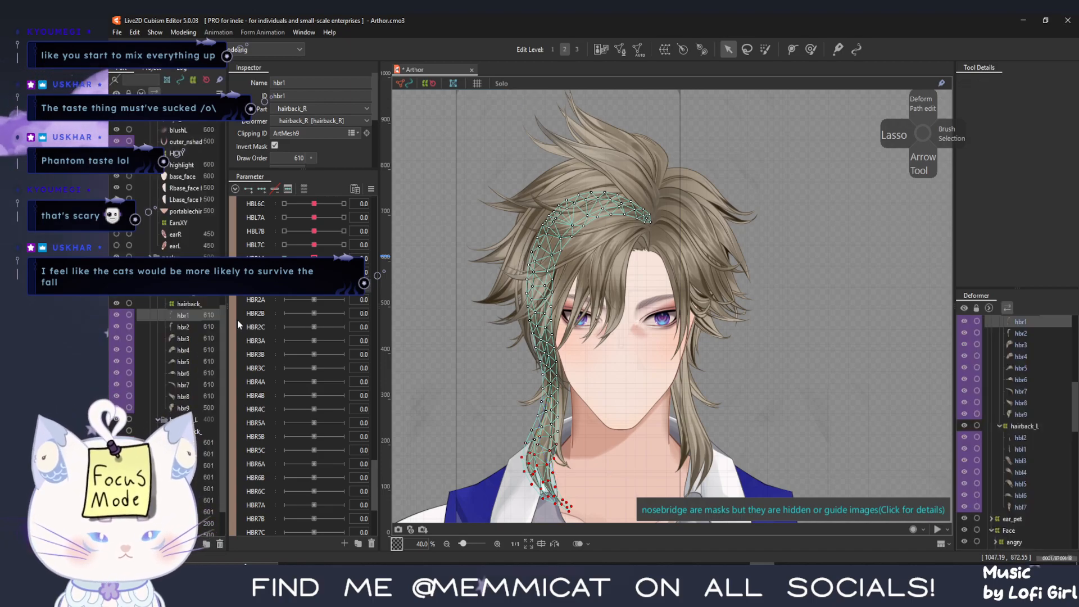
Select the hbr2 strand and brush-select its mesh vertices from below the top curve down to the tip
left_click(177, 328)
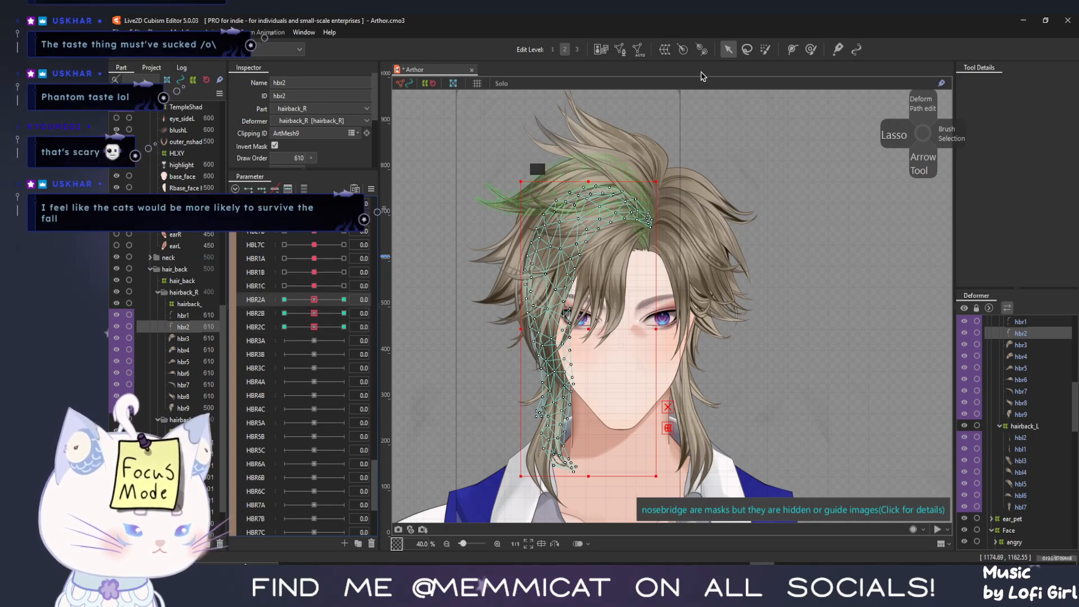
left_click(765, 50)
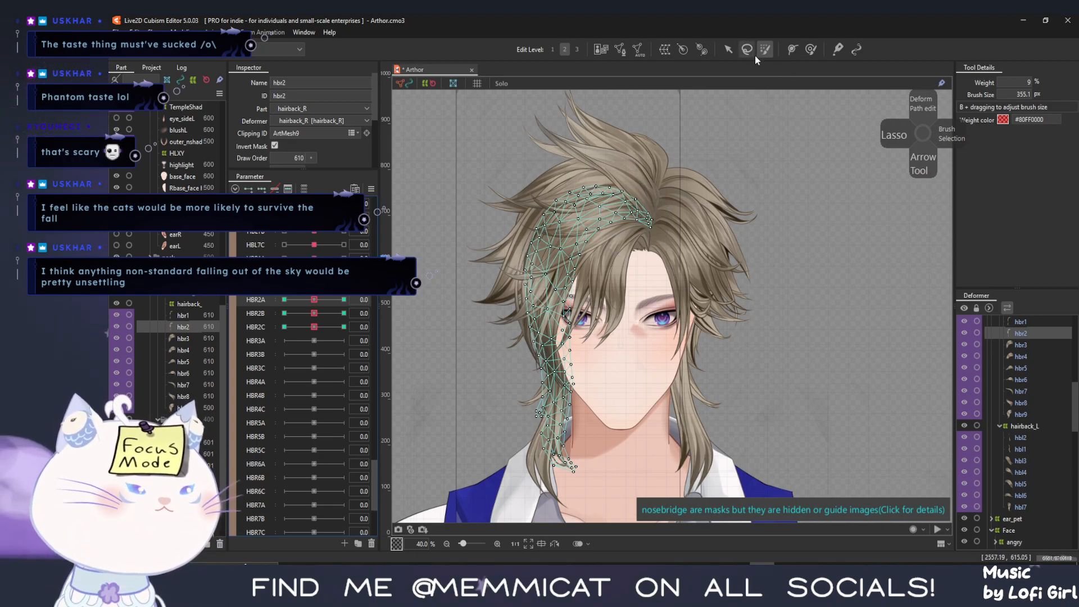
mouse_move(620, 248)
left_mouse_down()
mouse_move(547, 254)
mouse_move(597, 248)
mouse_move(561, 270)
mouse_move(549, 326)
mouse_move(566, 470)
left_mouse_up()
mouse_move(569, 307)
left_mouse_down()
mouse_move(560, 349)
mouse_move(559, 499)
mouse_move(540, 282)
mouse_move(558, 510)
mouse_move(566, 325)
mouse_move(568, 498)
left_mouse_up()
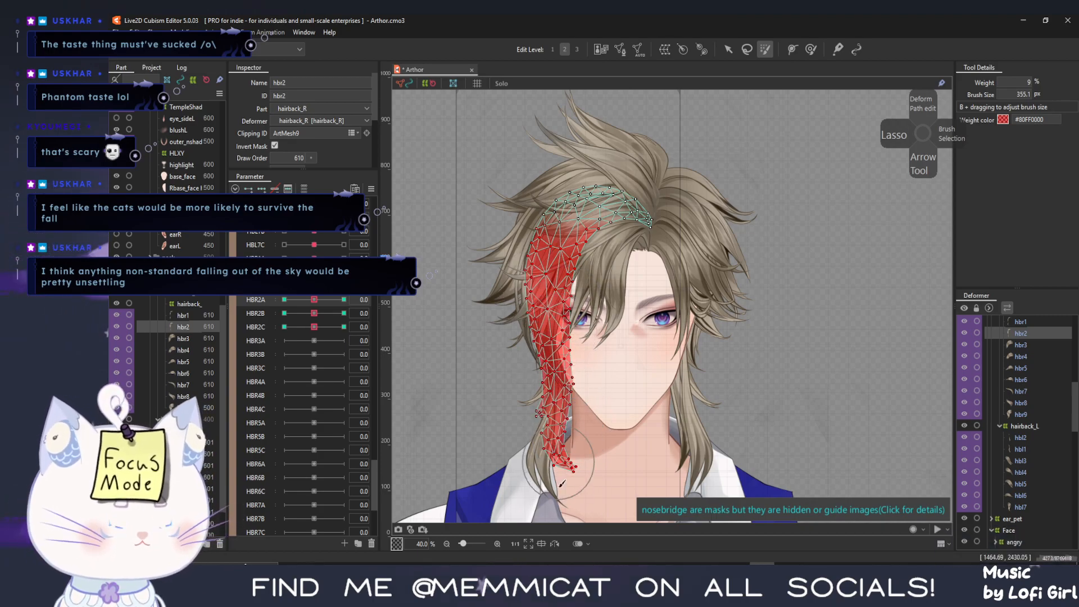
left_click(727, 54)
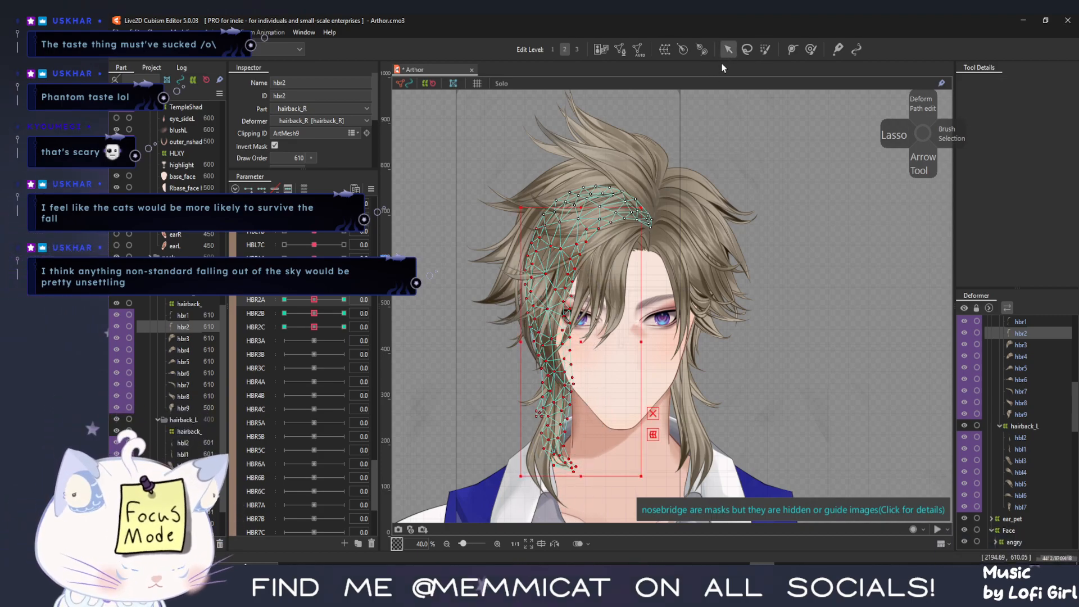
key("ctrl+t")
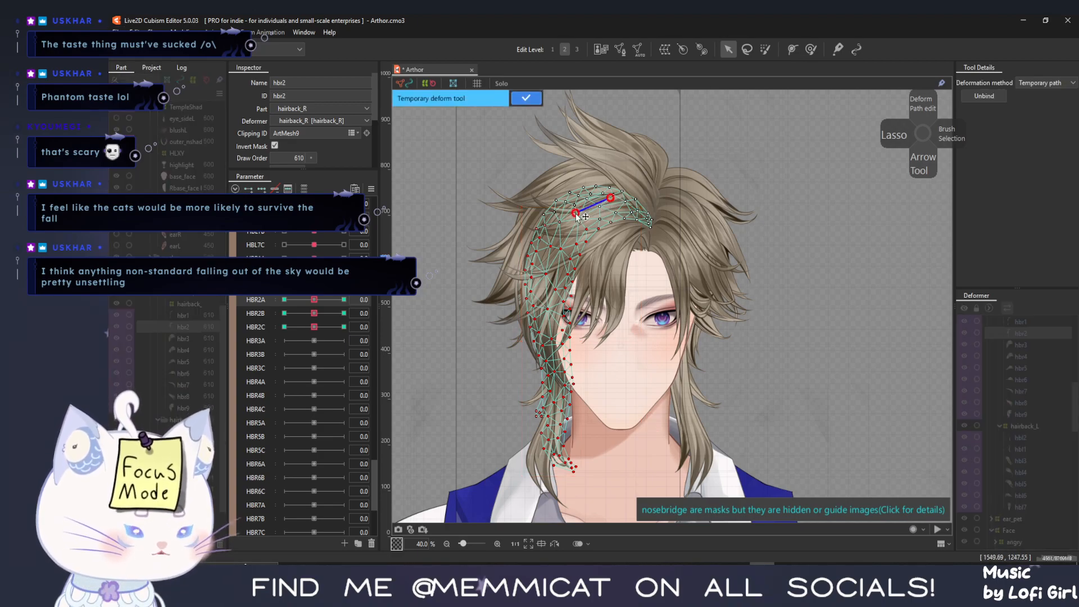
left_click(552, 492)
left_click_drag(552, 493, 498, 482)
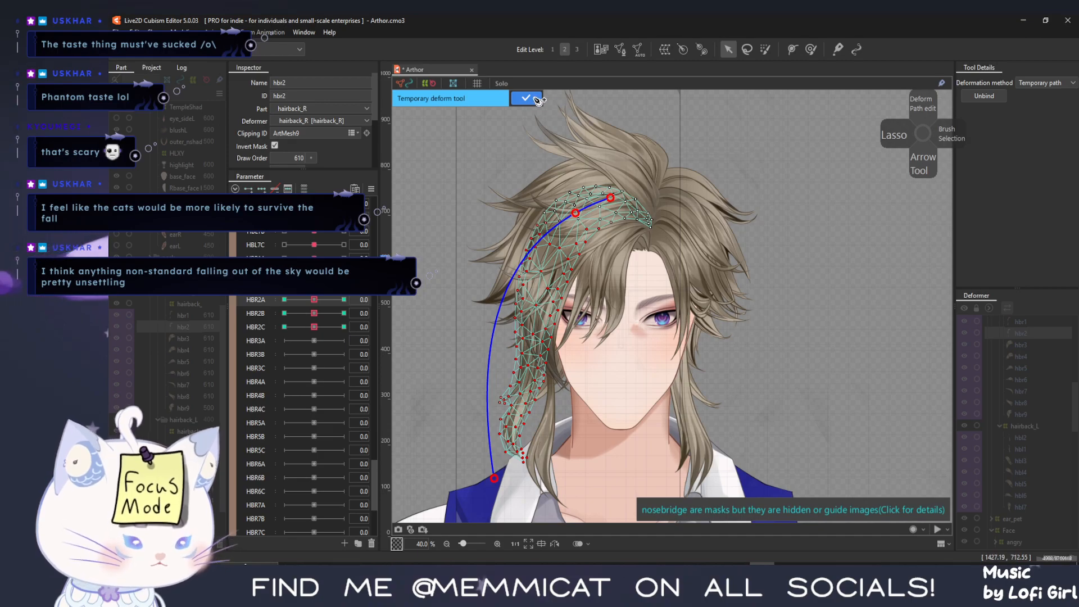
key("Return")
At HBR2A -1.0, bend the hbr2 strand outward, away from the face, with a three-point temporary deform path and apply it
left_click_drag(311, 303, 232, 296)
key("ctrl+t")
left_click(615, 191)
left_click(582, 210)
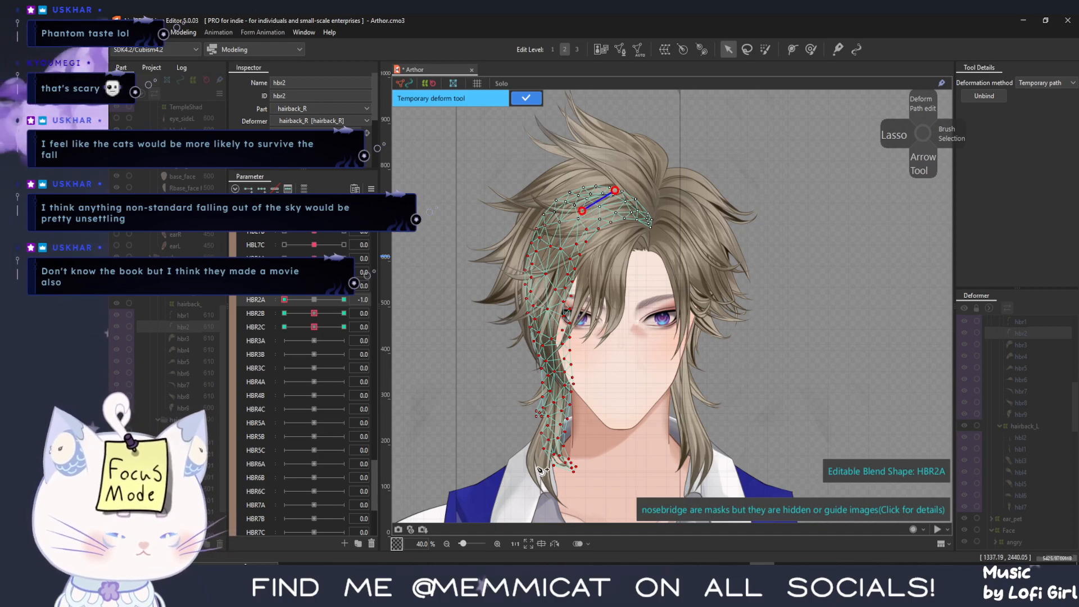
left_click(561, 490)
left_click_drag(561, 491, 502, 478)
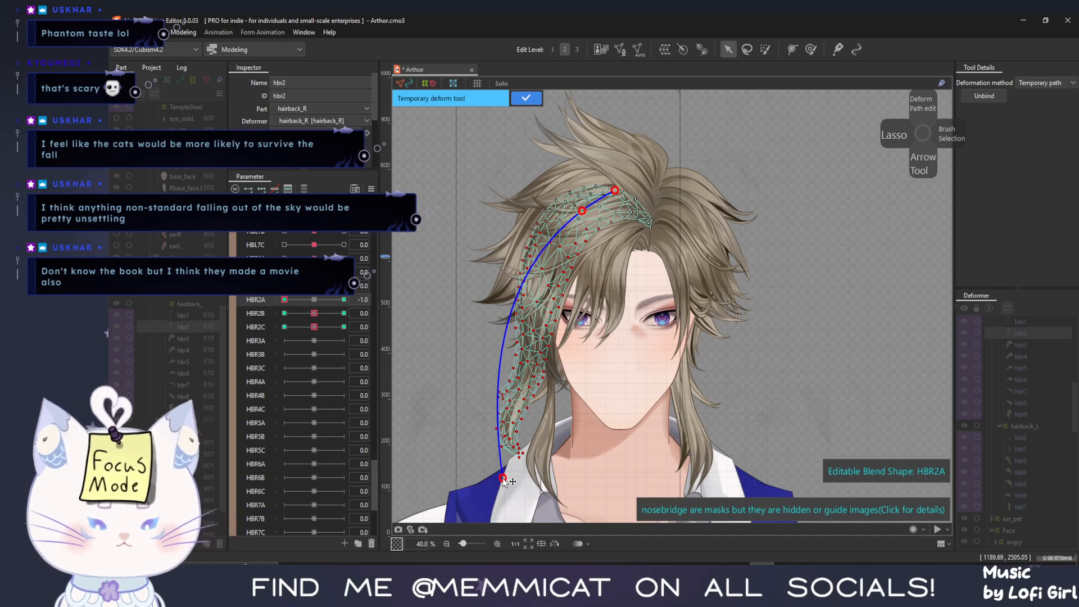
left_click(528, 99)
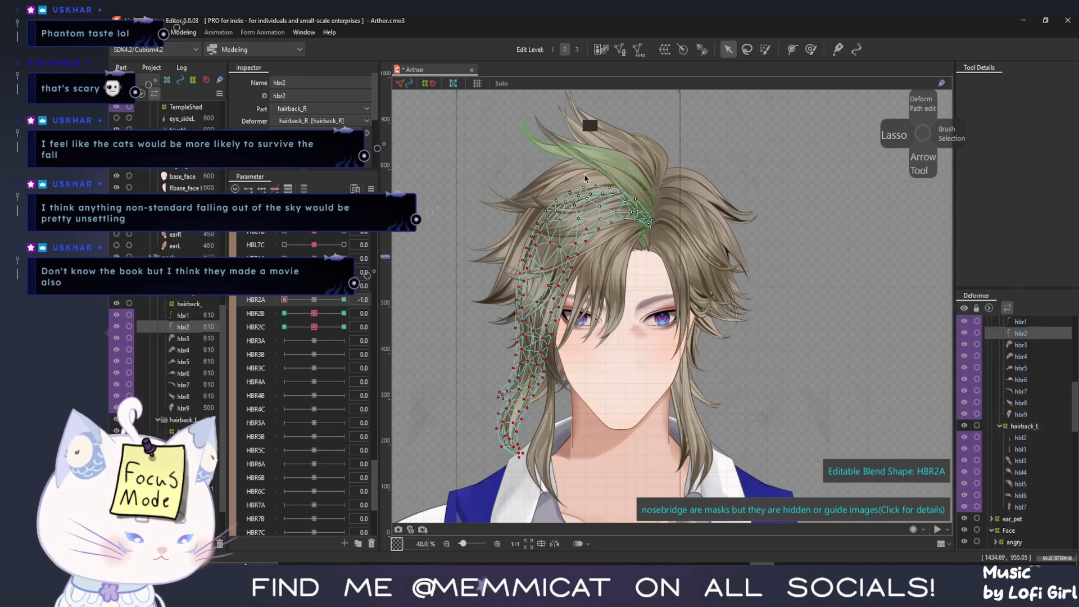
At HBR2A 1.0, bend the hbr2 strand inward, toward the face, with a three-point temporary deform path and apply it
left_click_drag(285, 299, 344, 300)
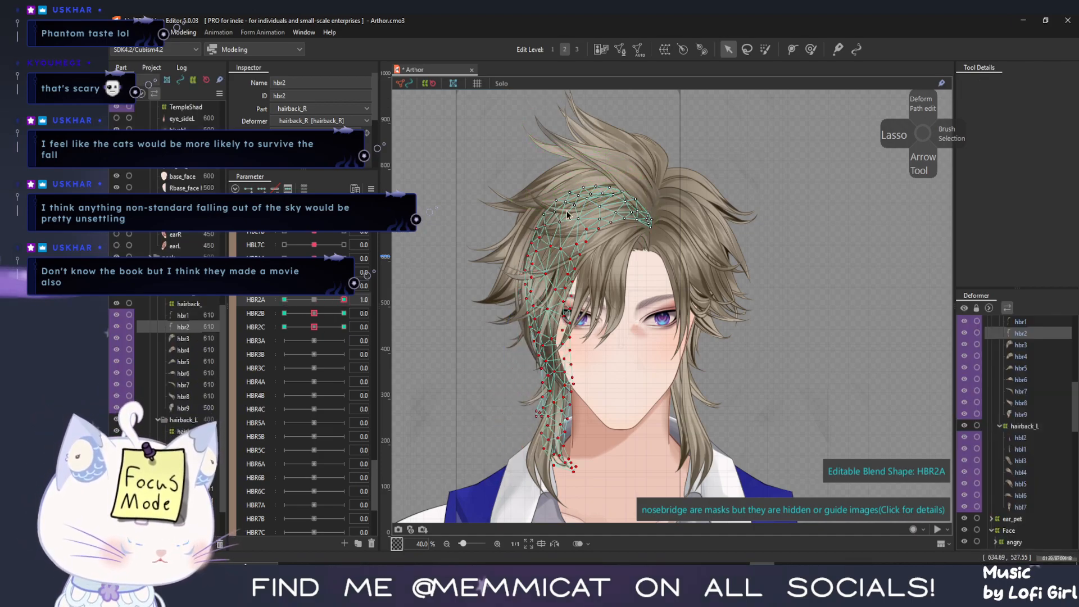
key("ctrl+t")
left_click(614, 178)
left_click(582, 207)
left_click(569, 492)
left_click_drag(570, 494, 608, 490)
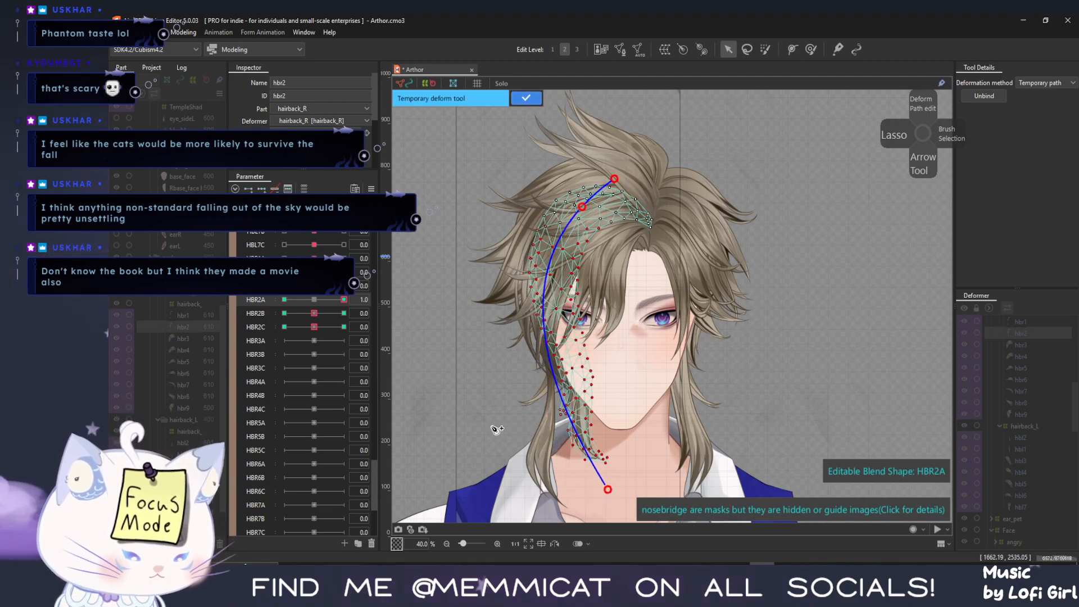
left_click_drag(344, 301, 314, 301)
left_click(526, 98)
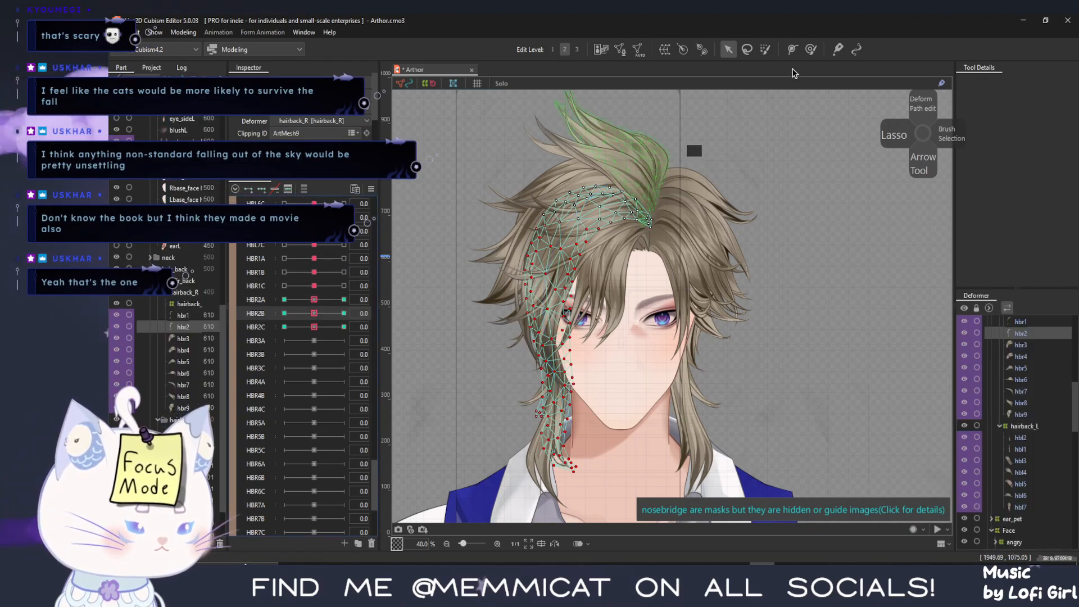
Narrow the hbr2 vertex selection with the brush to the lower half of the strand and set HBR2B to -1.0
left_click(764, 49)
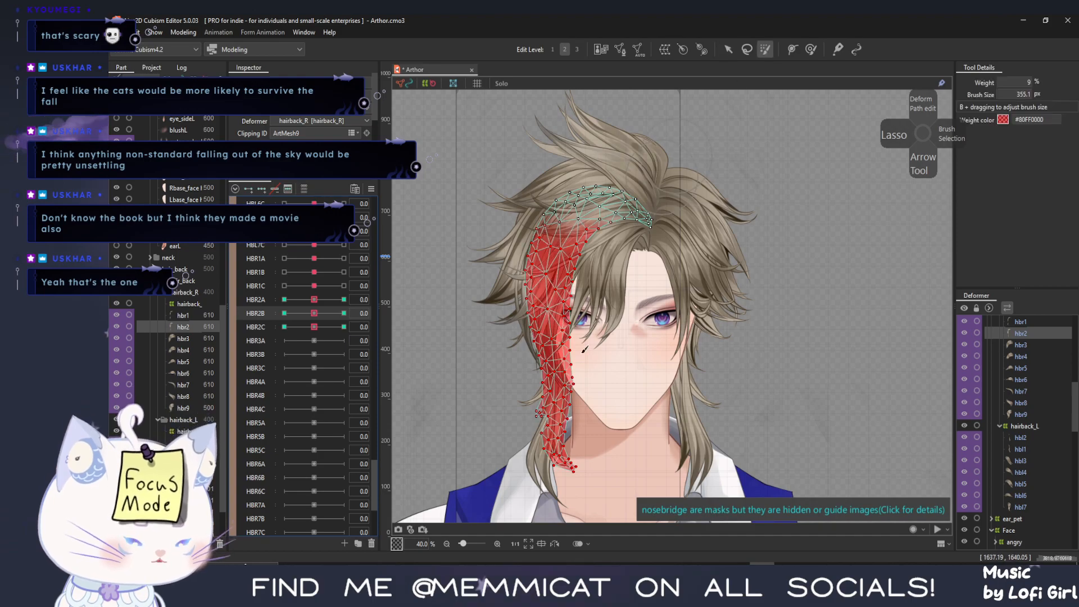
left_click(603, 332)
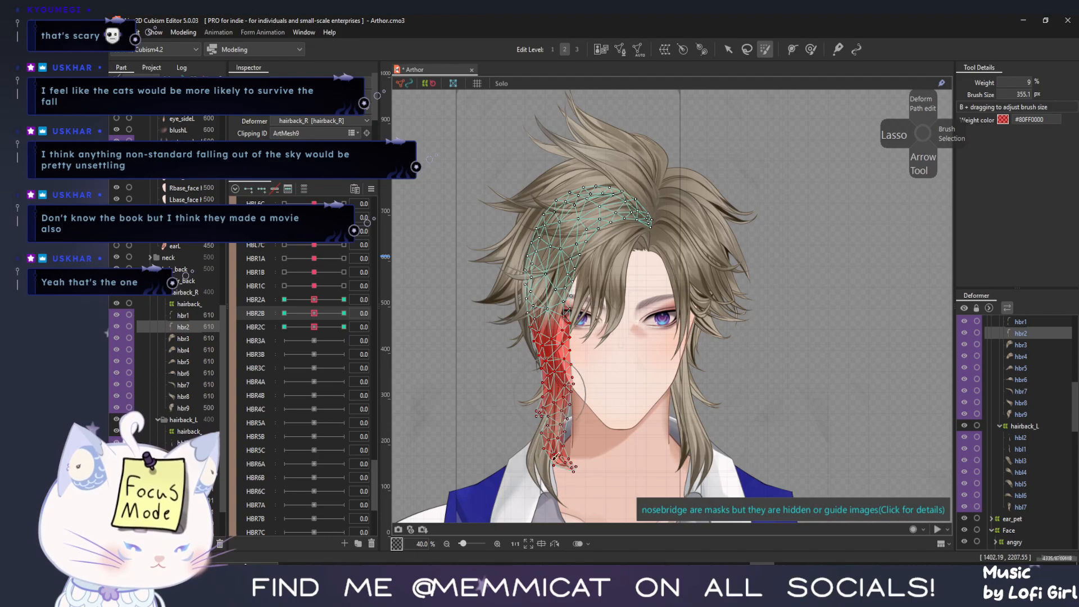
left_click(284, 313)
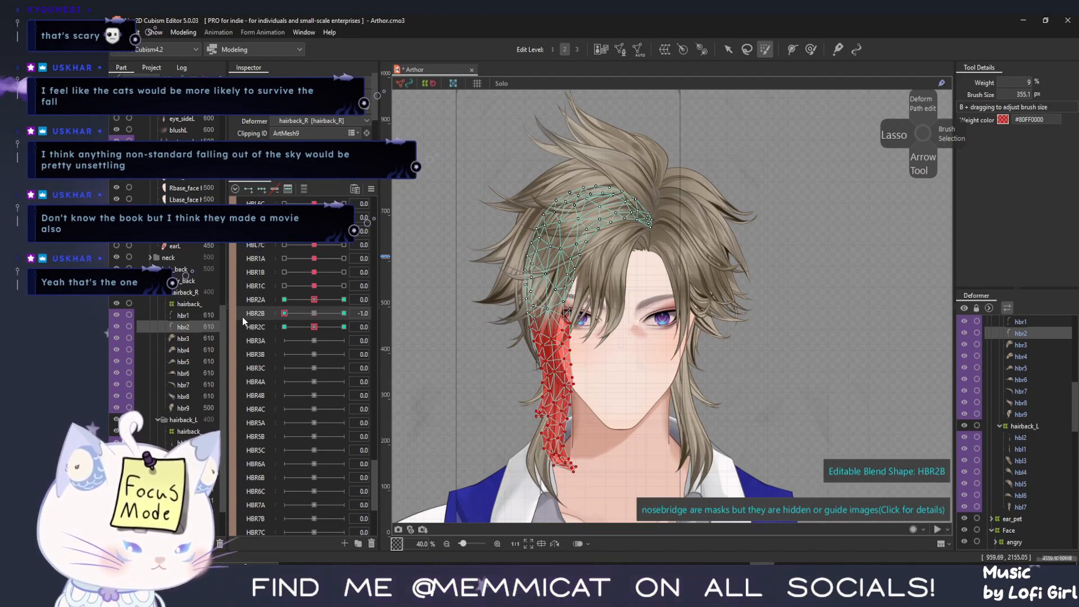
key("ctrl+t")
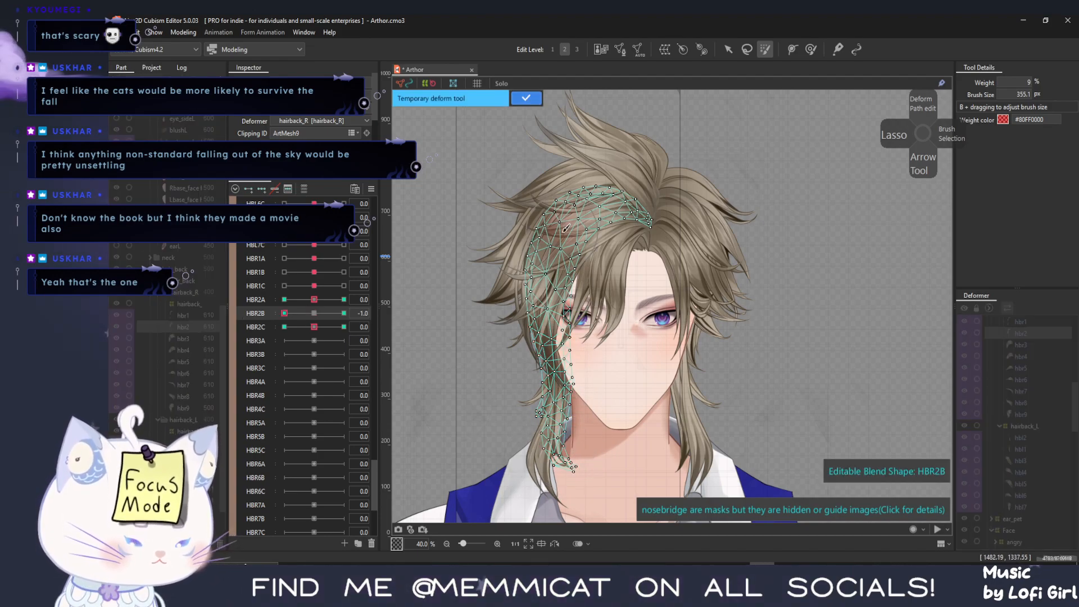
mouse_move(553, 337)
left_mouse_down()
mouse_move(590, 360)
mouse_move(547, 335)
mouse_move(578, 353)
mouse_move(531, 347)
mouse_move(572, 401)
mouse_move(535, 440)
mouse_move(592, 382)
mouse_move(571, 451)
left_mouse_up()
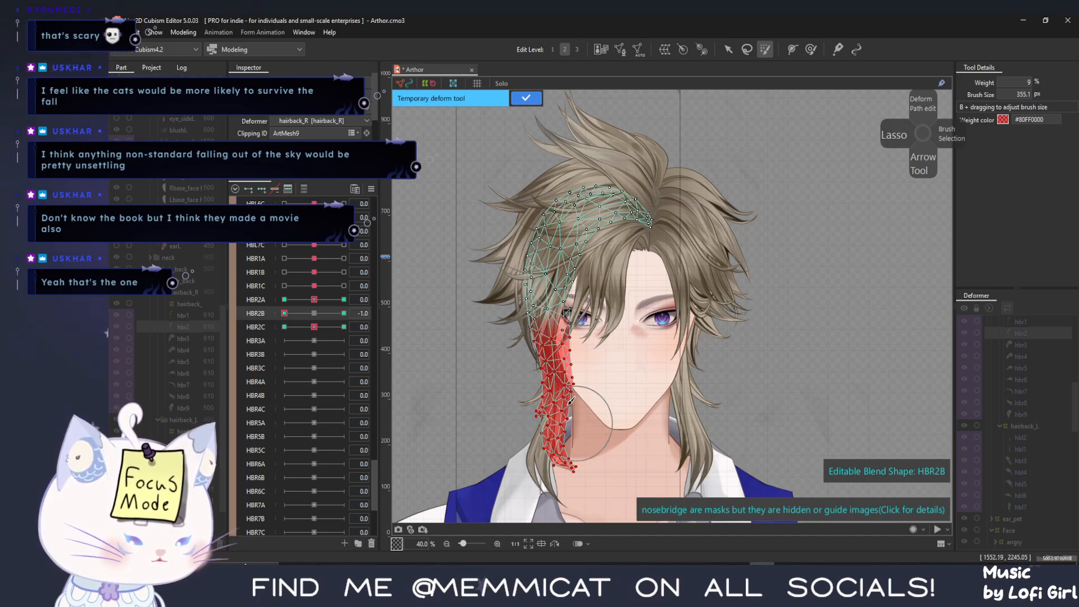
At HBR2B -1.0, bend the lower half of hbr2 outward, away from the face, with a three-point temporary deform path and apply it
left_click(727, 48)
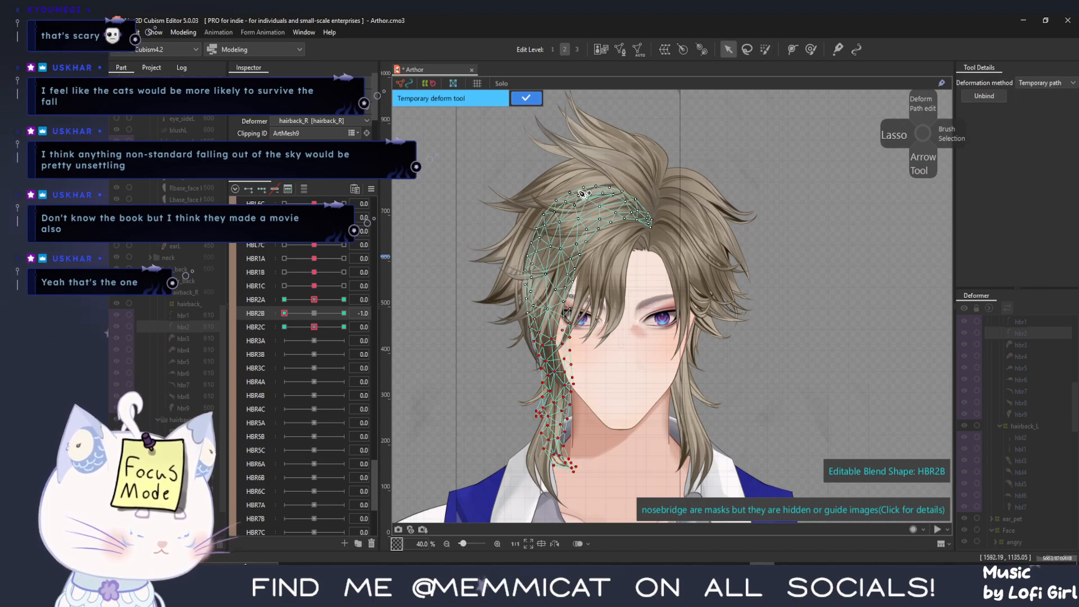
left_click(559, 225)
left_click(545, 279)
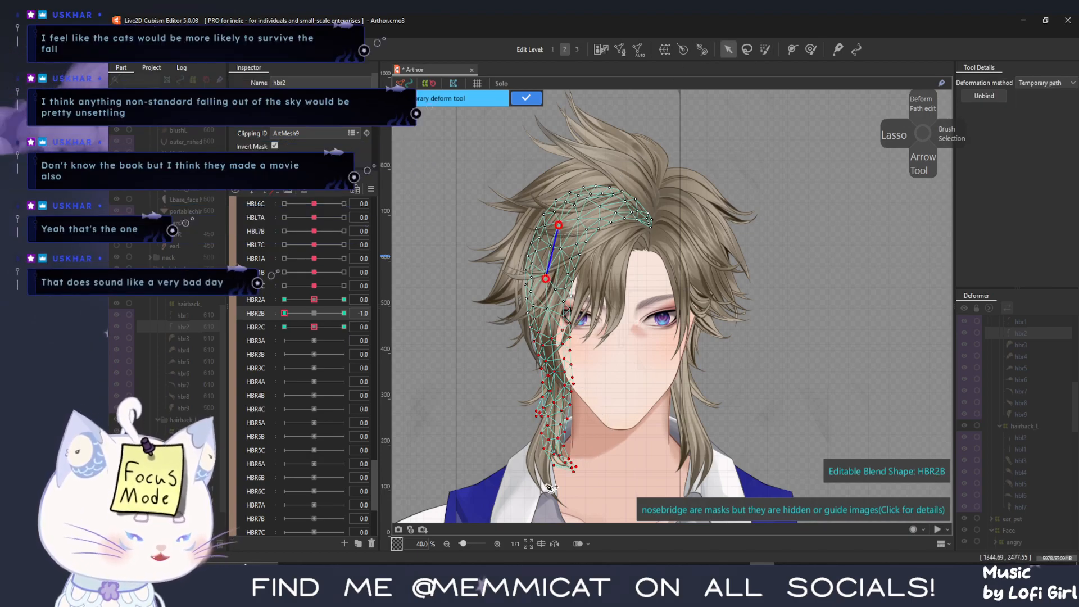
left_click(567, 491)
left_click_drag(567, 491, 496, 477)
left_click(525, 98)
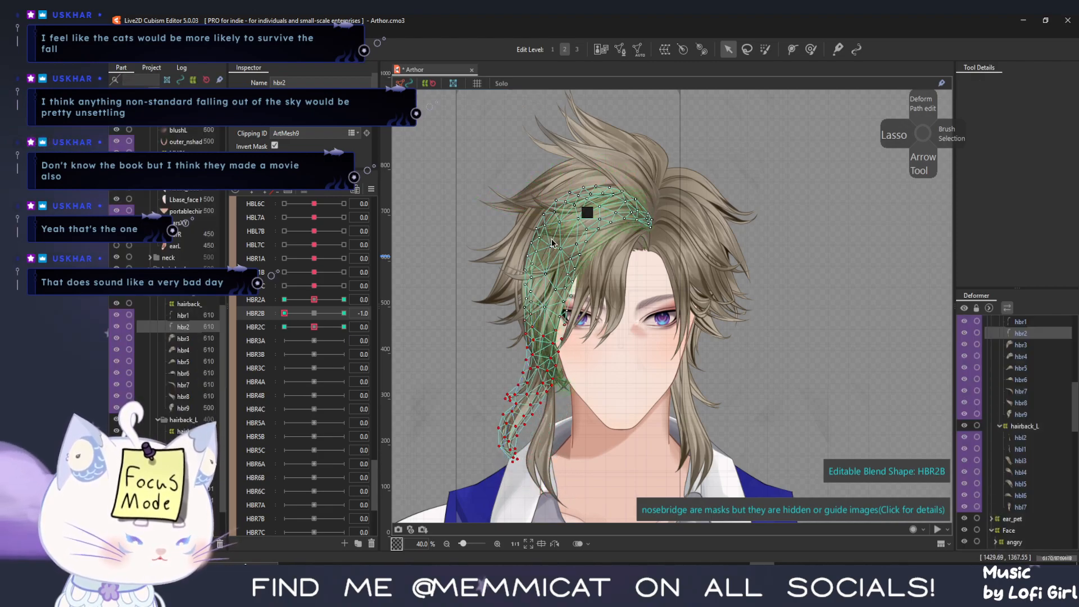
key("t")
left_click(526, 99)
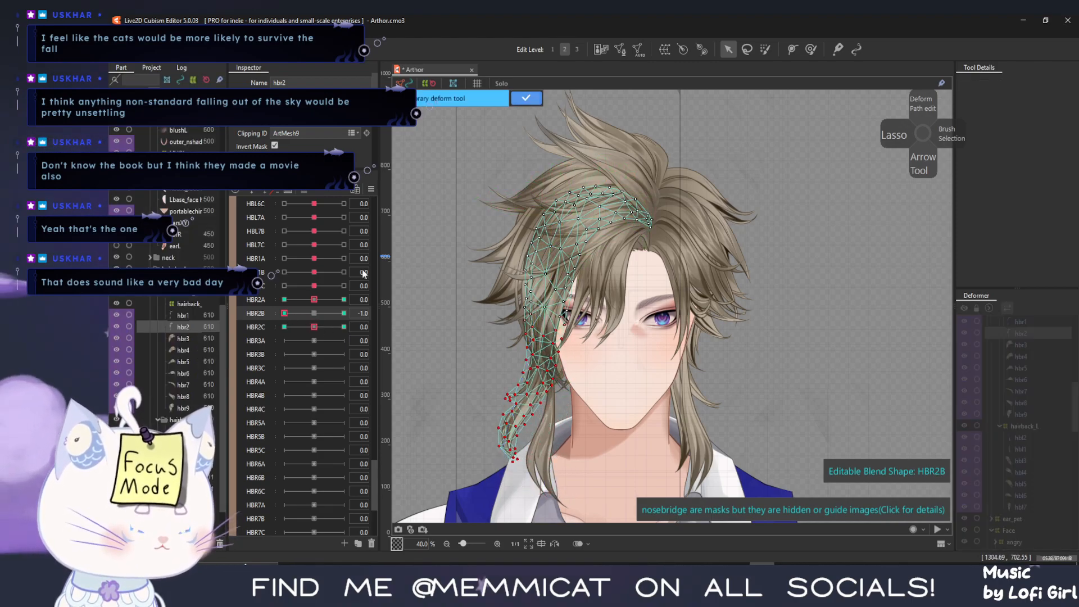
At HBR2B 1.0, bend the lower half of hbr2 inward, toward the neck, with a three-point temporary deform path and apply it
left_click(344, 313)
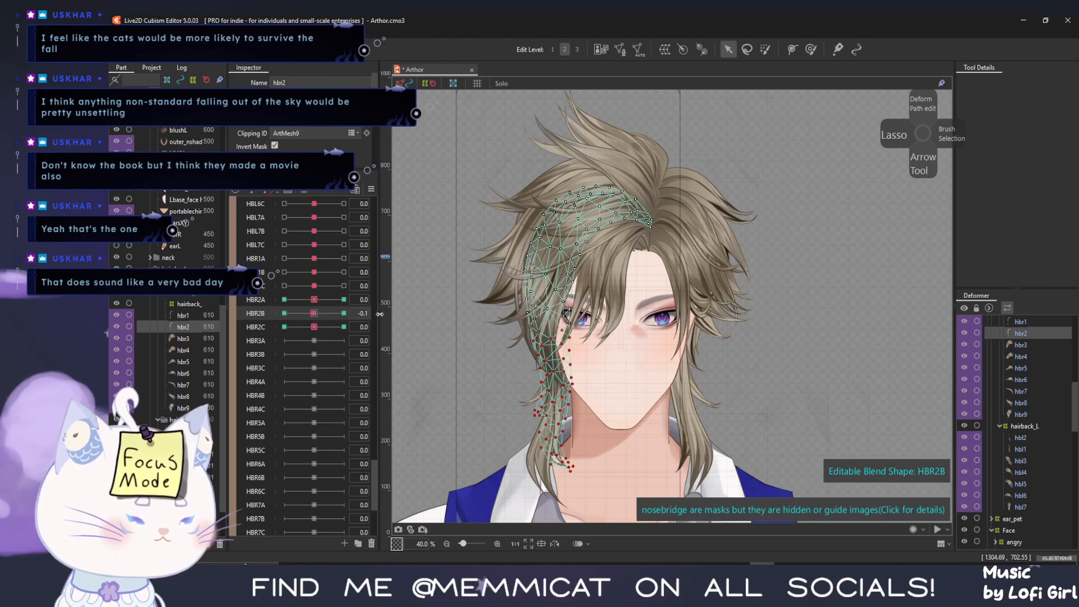
key("t")
left_click(550, 262)
left_click(546, 303)
left_click(573, 495)
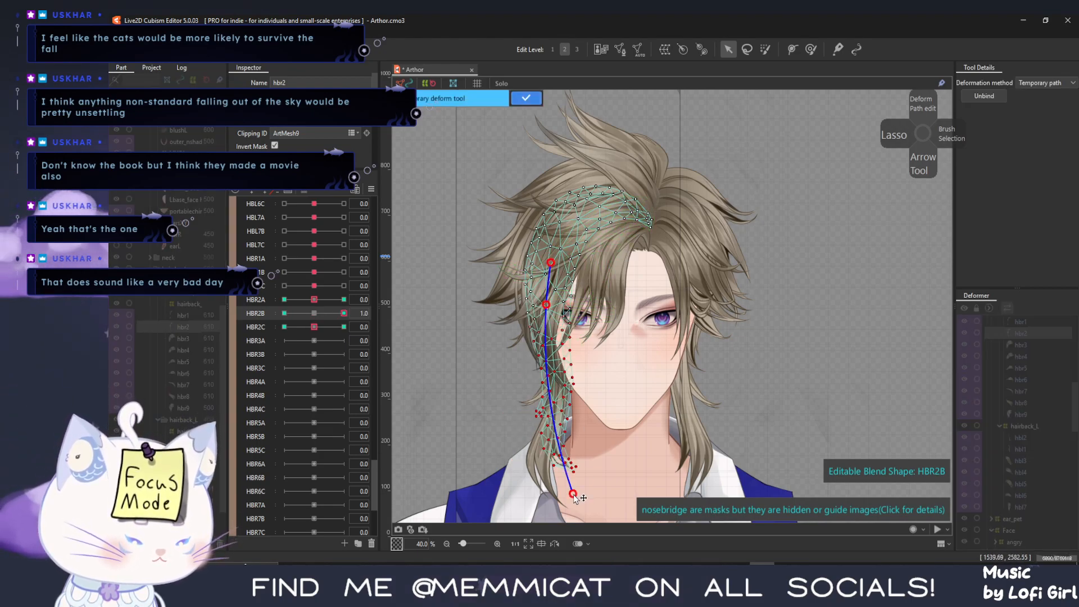
left_click_drag(573, 494, 635, 471)
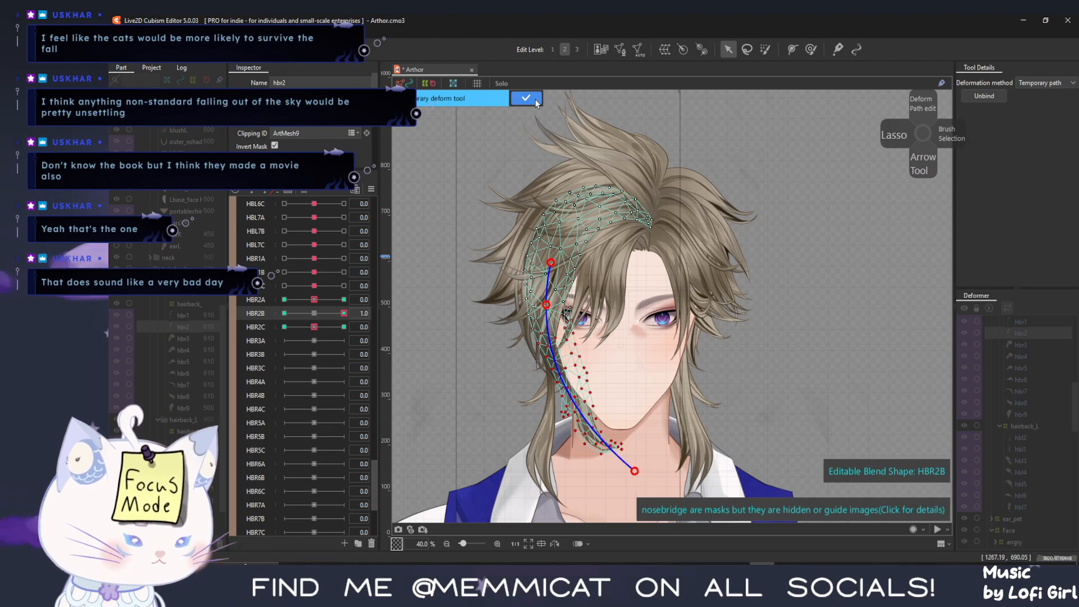
key("Return")
Return HBR2C to 0.0 and narrow the hbr2 vertex selection with the brush to the tip section
mouse_move(310, 328)
left_mouse_down()
mouse_move(283, 327)
mouse_move(325, 313)
mouse_move(308, 326)
left_mouse_up()
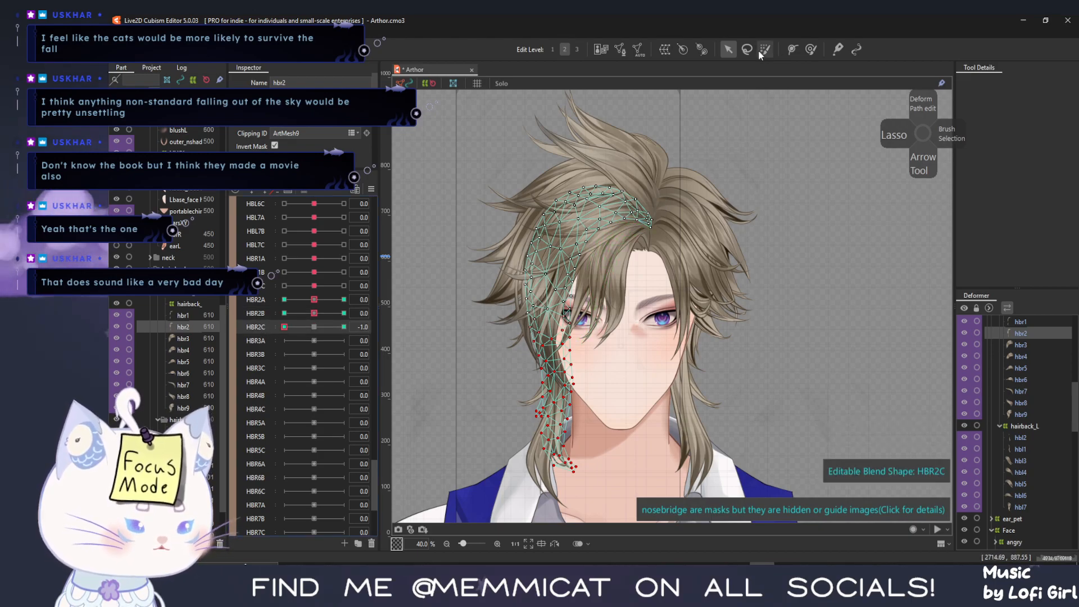
left_click(312, 330)
left_click(312, 330)
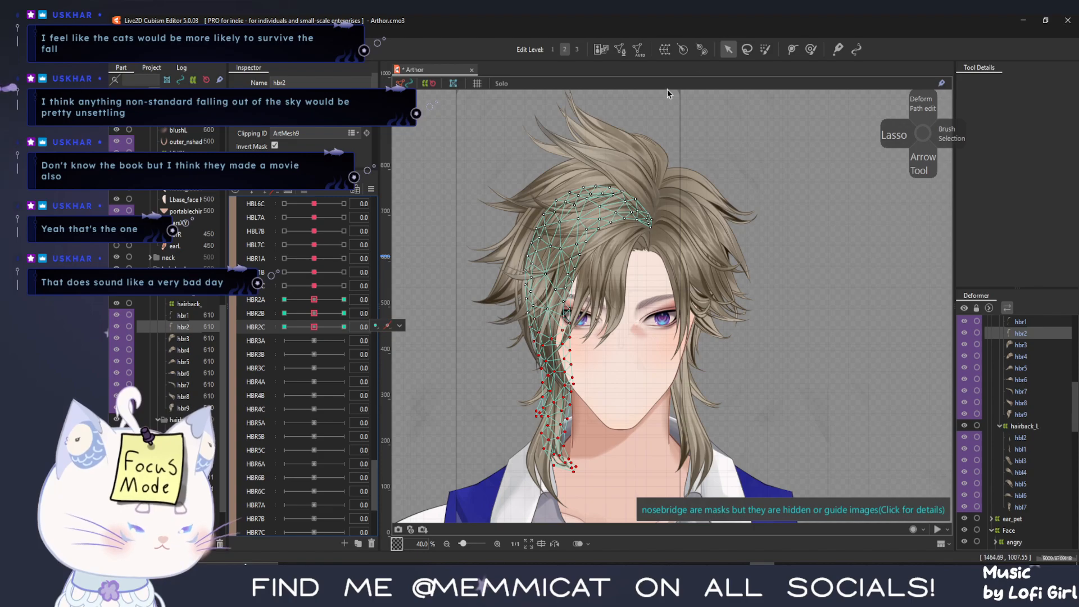
left_click(766, 50)
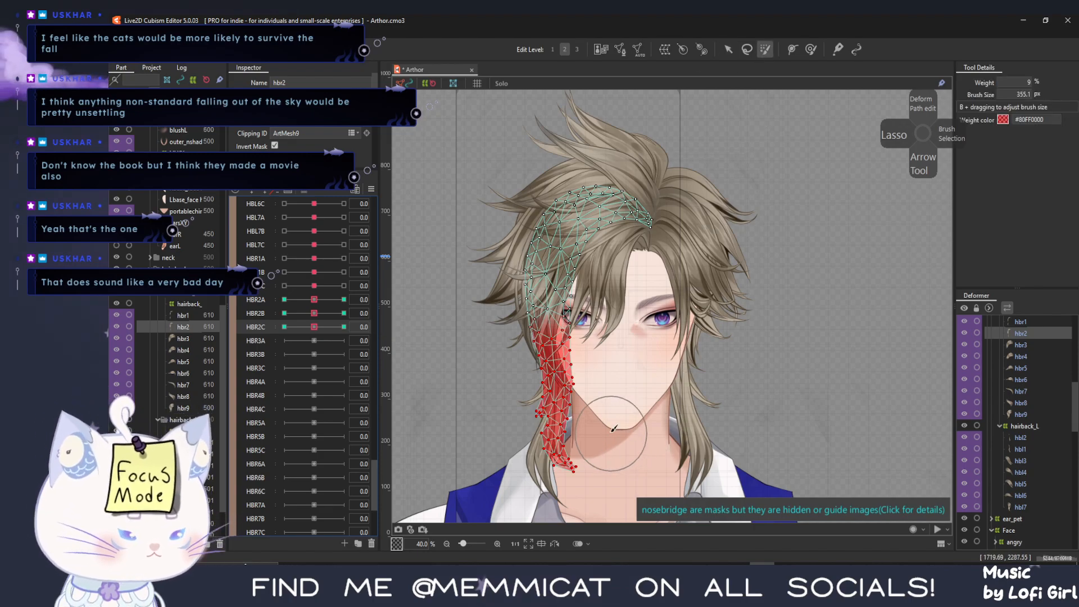
left_click_drag(538, 419, 553, 464)
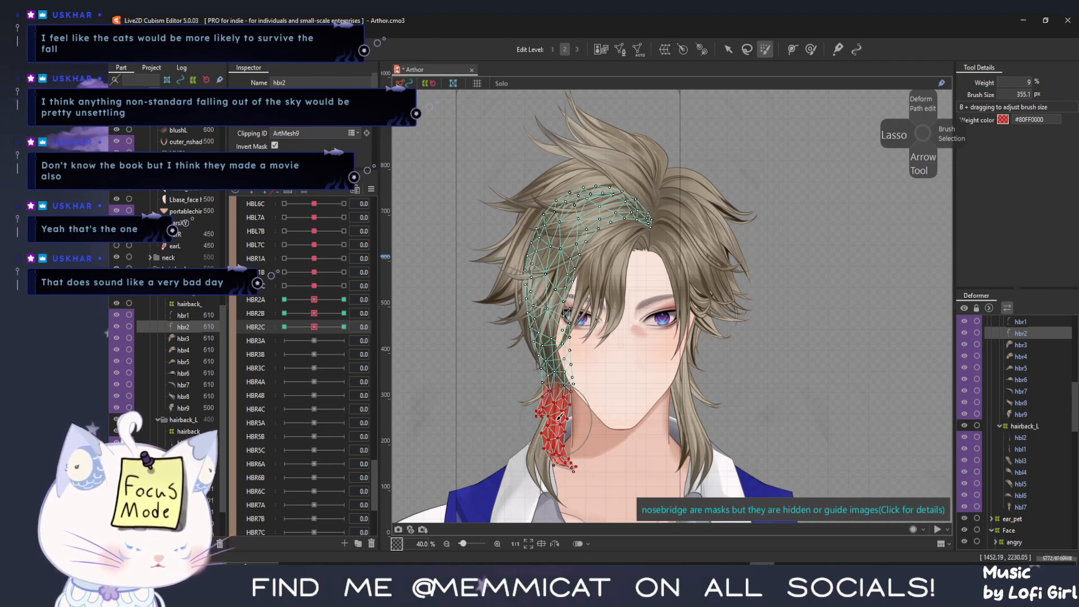
left_click(728, 50)
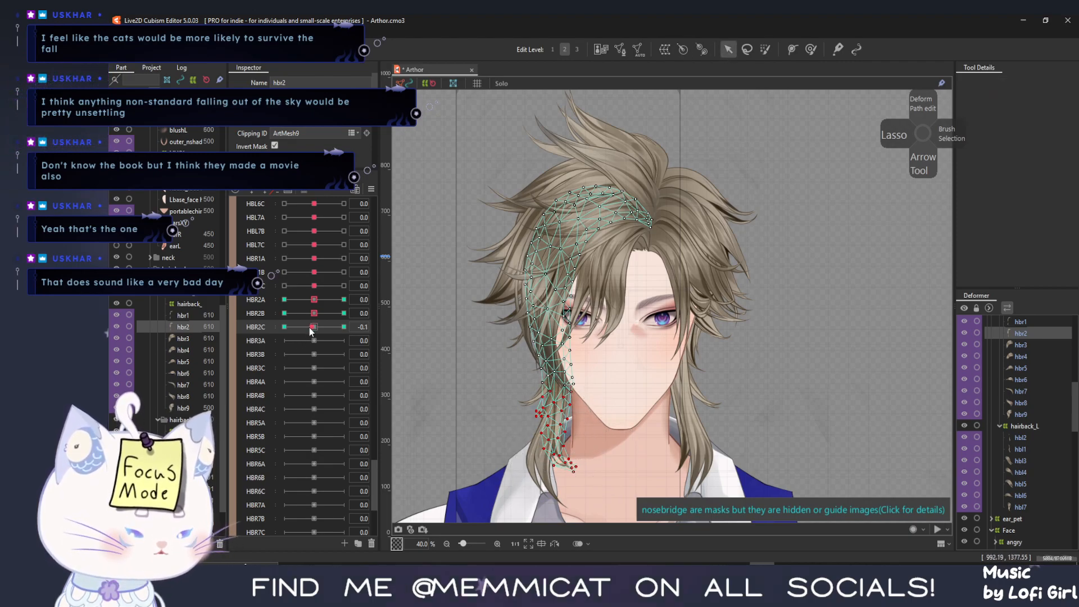
At HBR2C -1.0, curl the hbr2 tip outward, away from the neck, with a four-point temporary deform path and apply it
left_click_drag(309, 327, 285, 327)
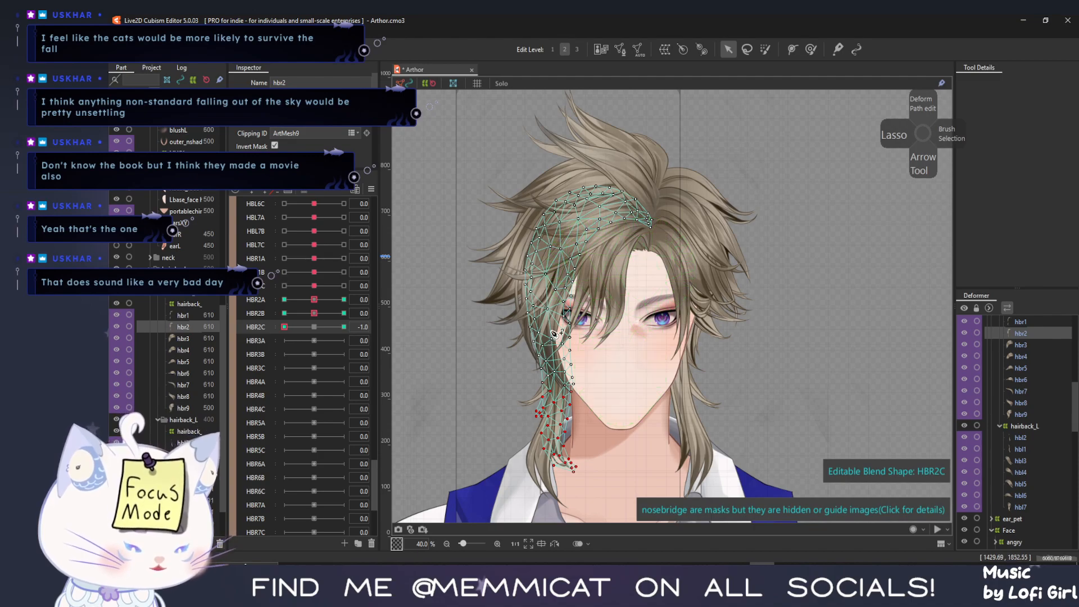
key("ctrl+t")
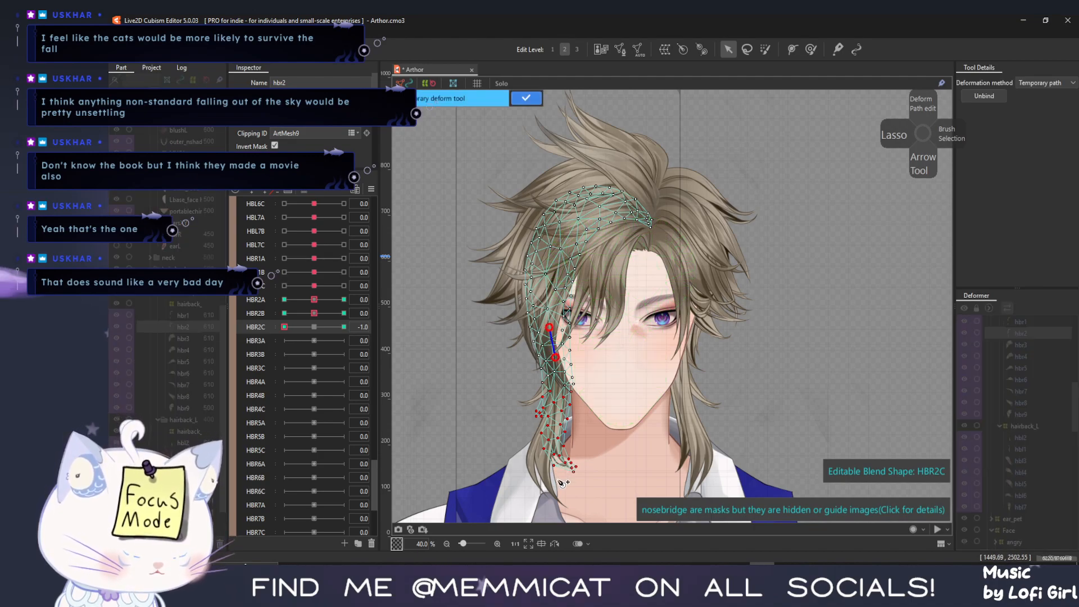
left_click_drag(558, 480, 509, 466)
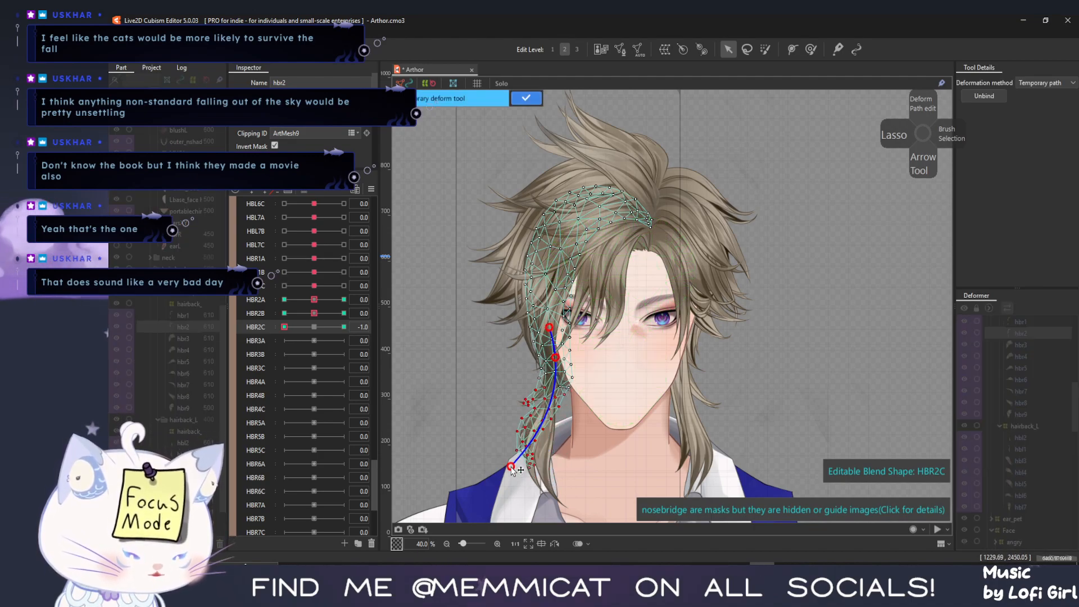
left_click(543, 426)
left_click_drag(543, 425, 550, 428)
left_click(524, 99)
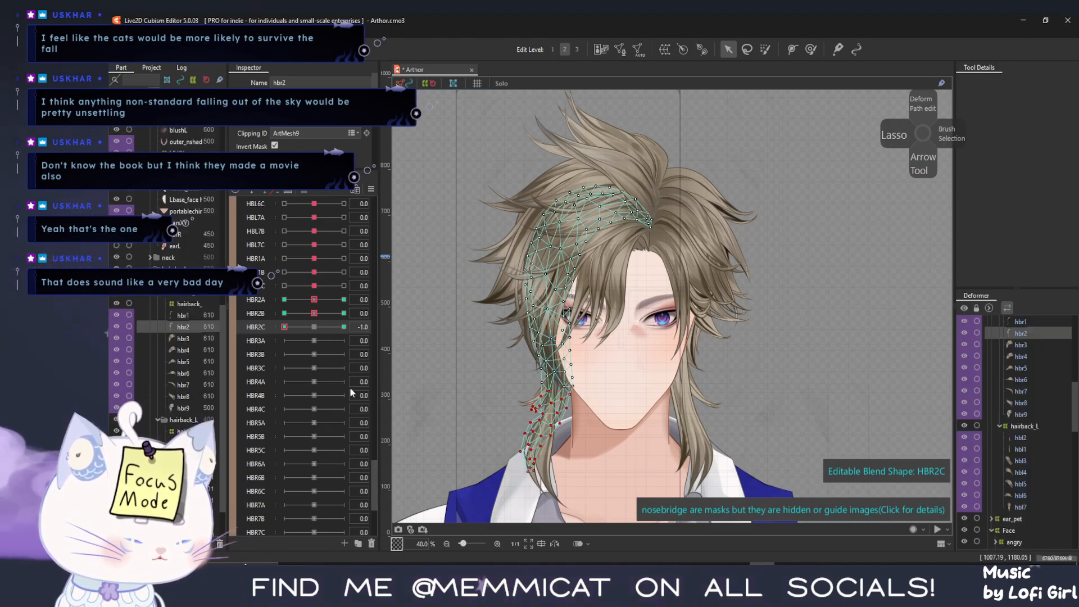
At HBR2C 1.0, curl the hbr2 tip inward with a four-point temporary deform path, return the parameter to 0.0 and apply the deformation
left_click(344, 326)
key("ctrl+t")
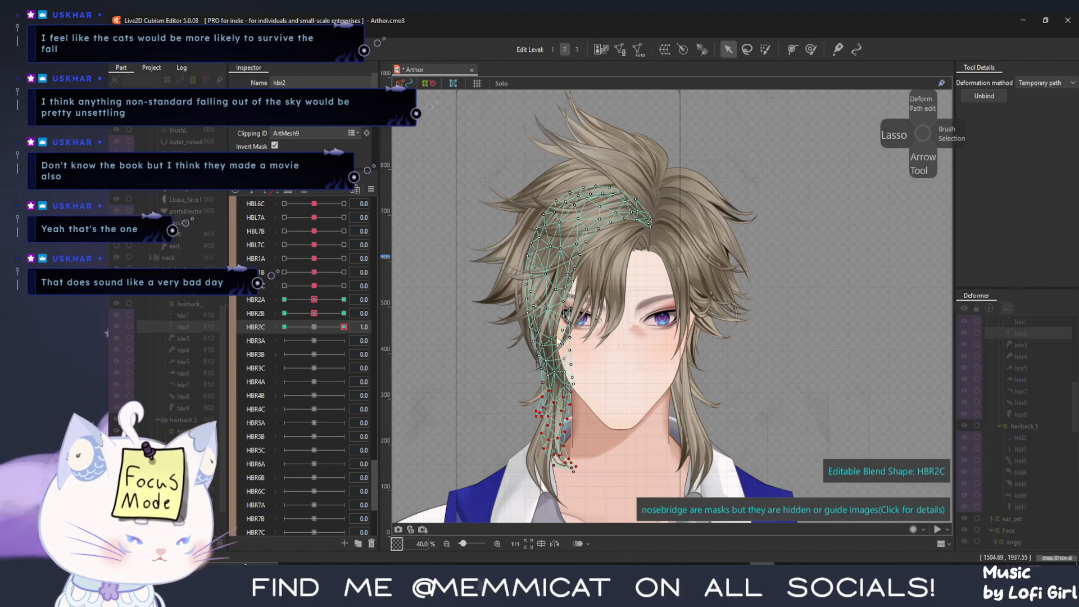
left_click(553, 330)
left_click(559, 369)
left_click(586, 481)
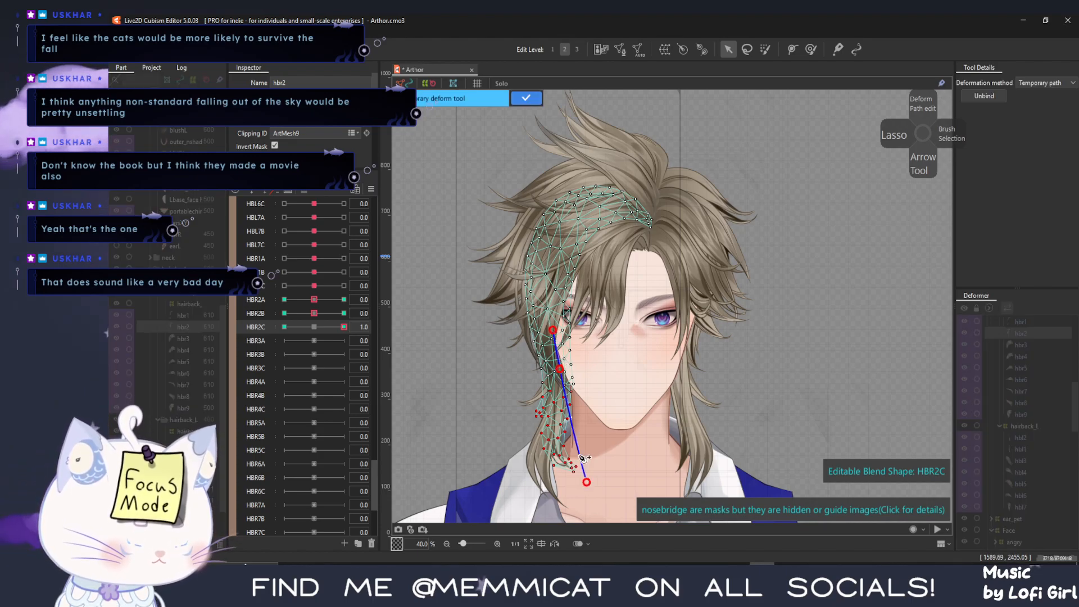
key("ctrl+z")
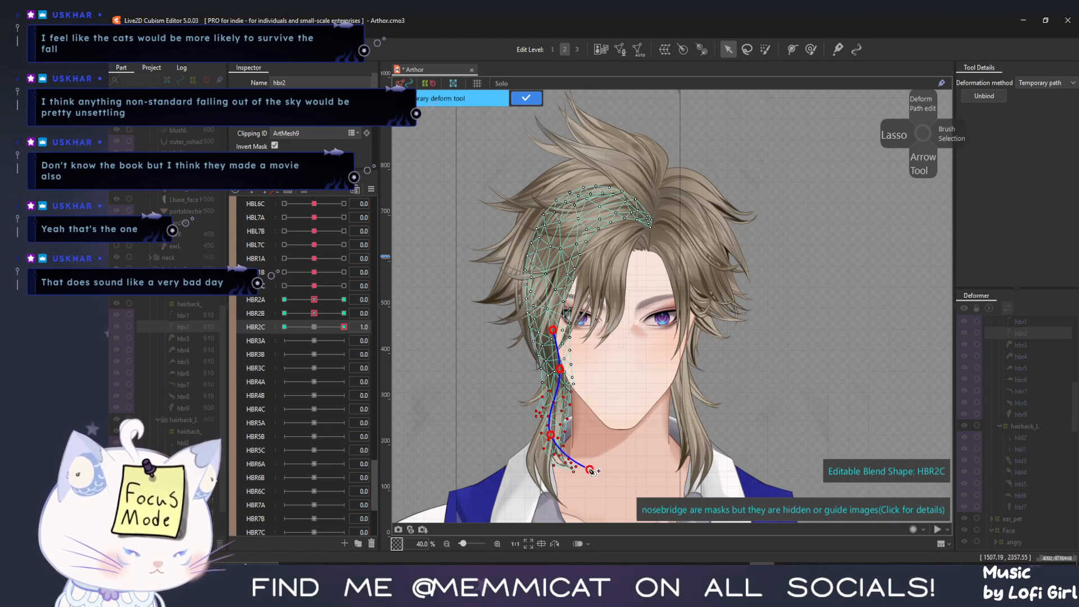
left_click_drag(591, 472, 616, 453)
left_click_drag(554, 433, 565, 432)
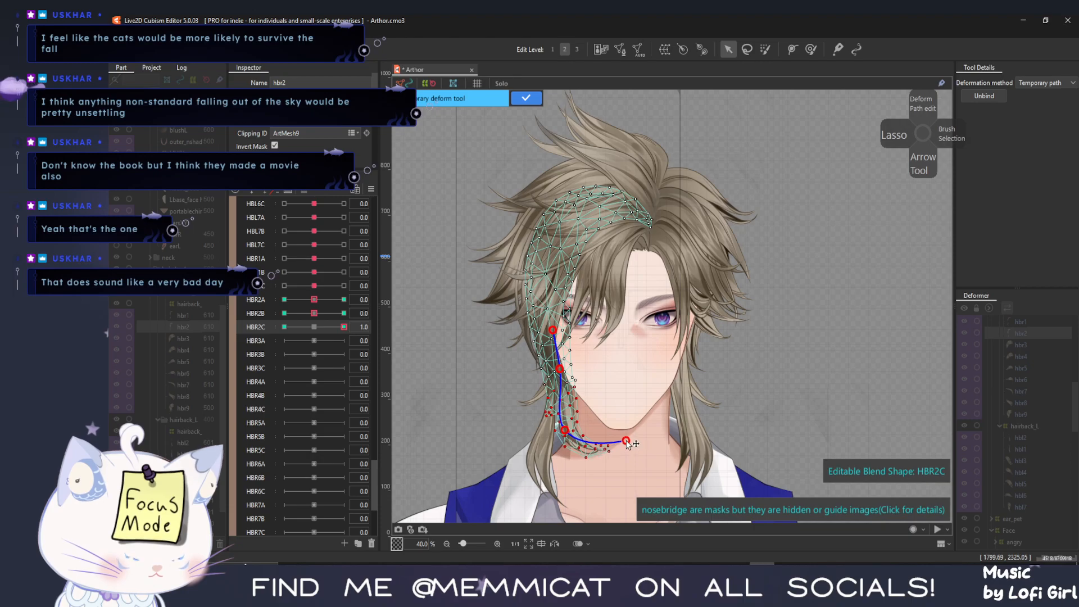
left_click_drag(342, 328, 314, 326)
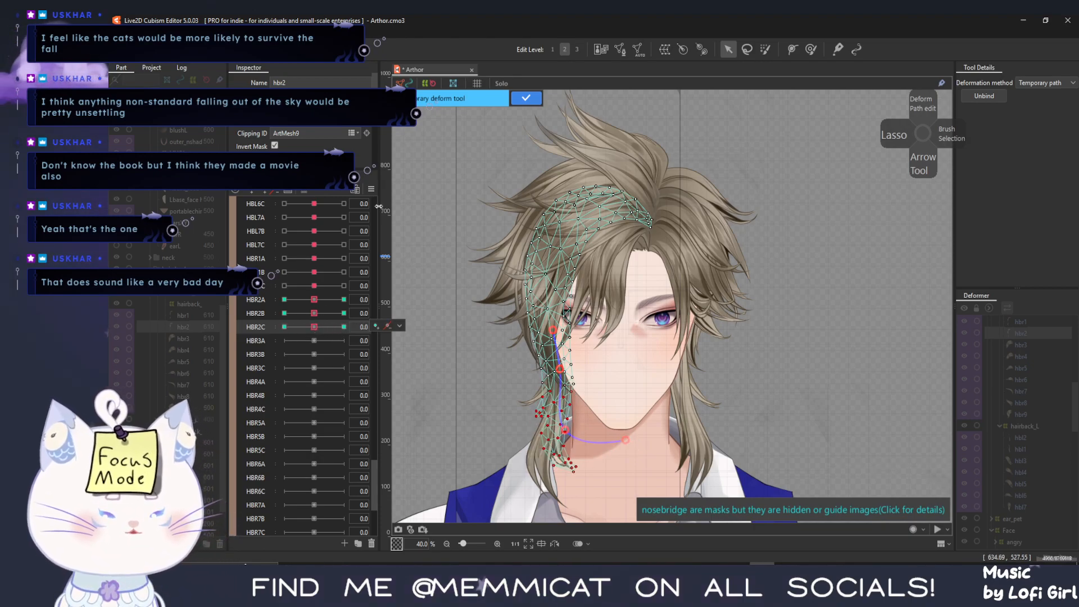
left_click(525, 99)
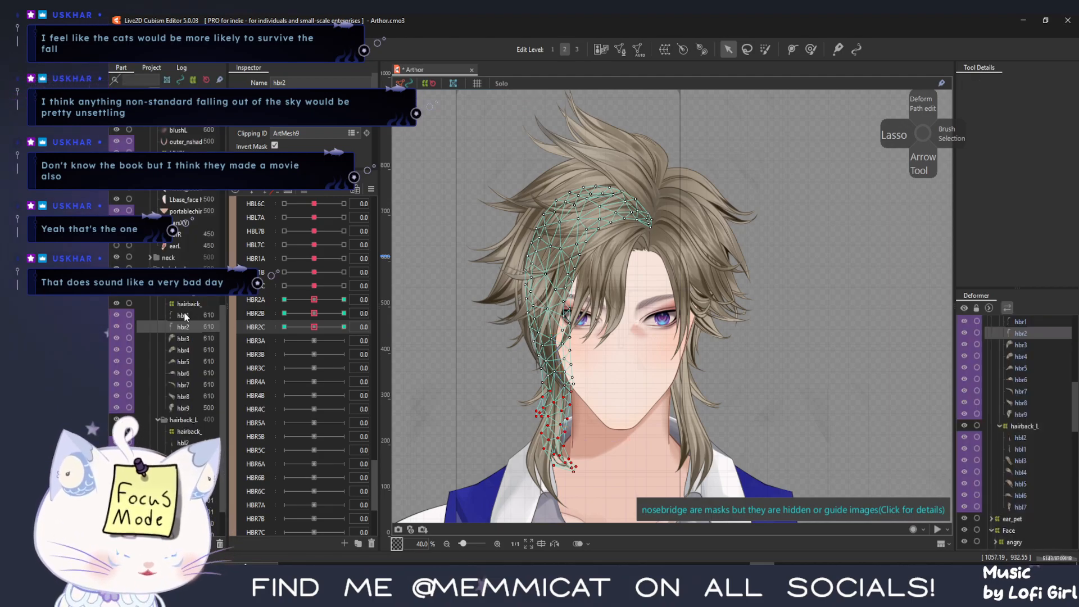
Select the hbr3 strand and add three blend shape keys to HBR3A, HBR3B and HBR3C
left_click(186, 340)
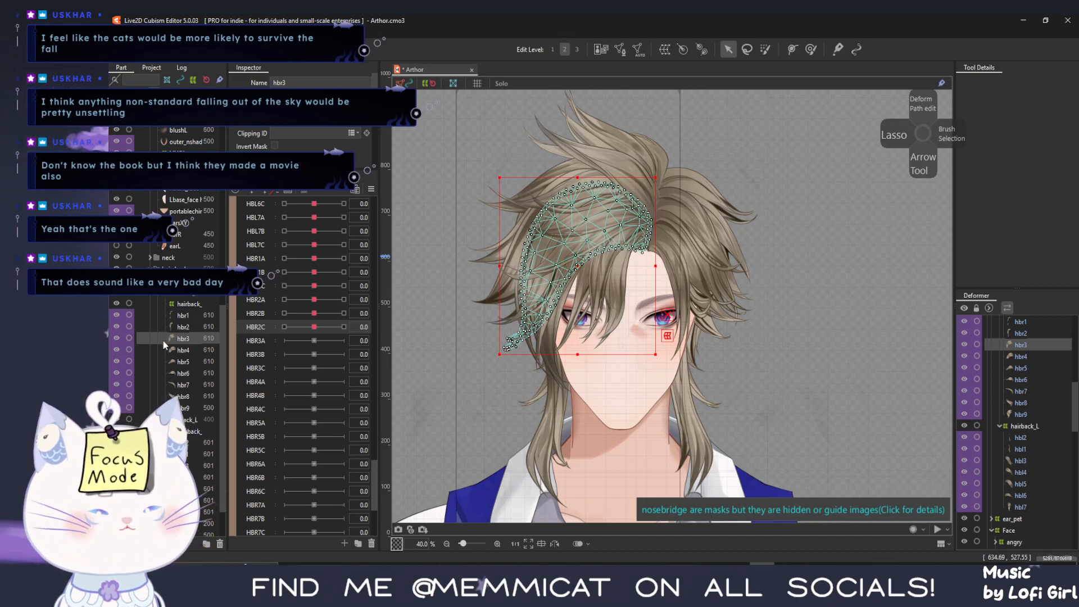
left_click(180, 328)
left_click(181, 338)
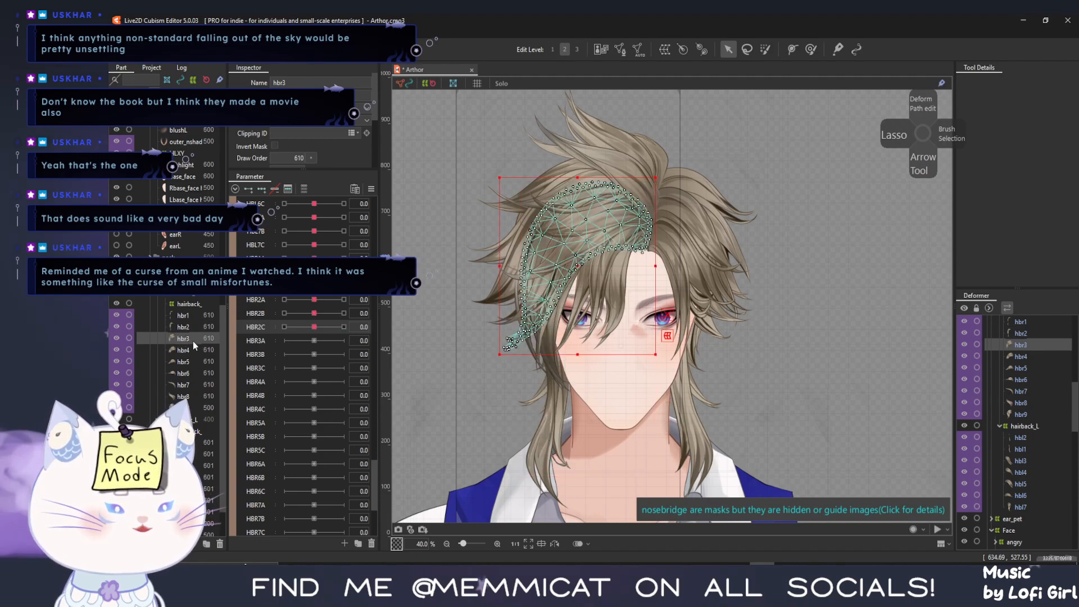
left_click(258, 366)
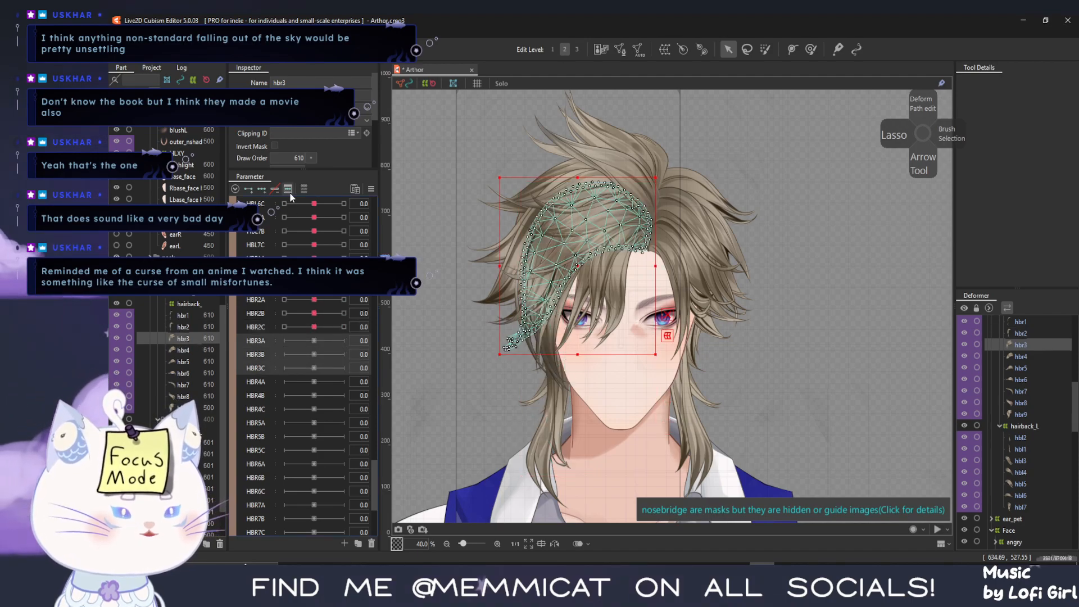
left_click(261, 191)
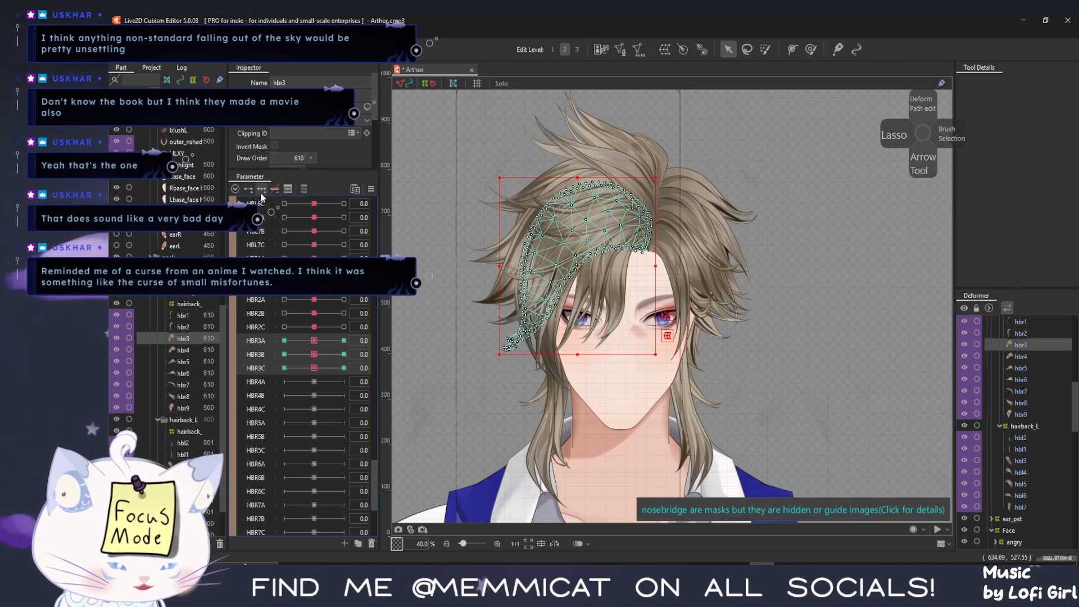
Brush-select the hbr3 vertices from the middle of its upper curve down to the tip and set HBR3A to -1.0
left_click(256, 347)
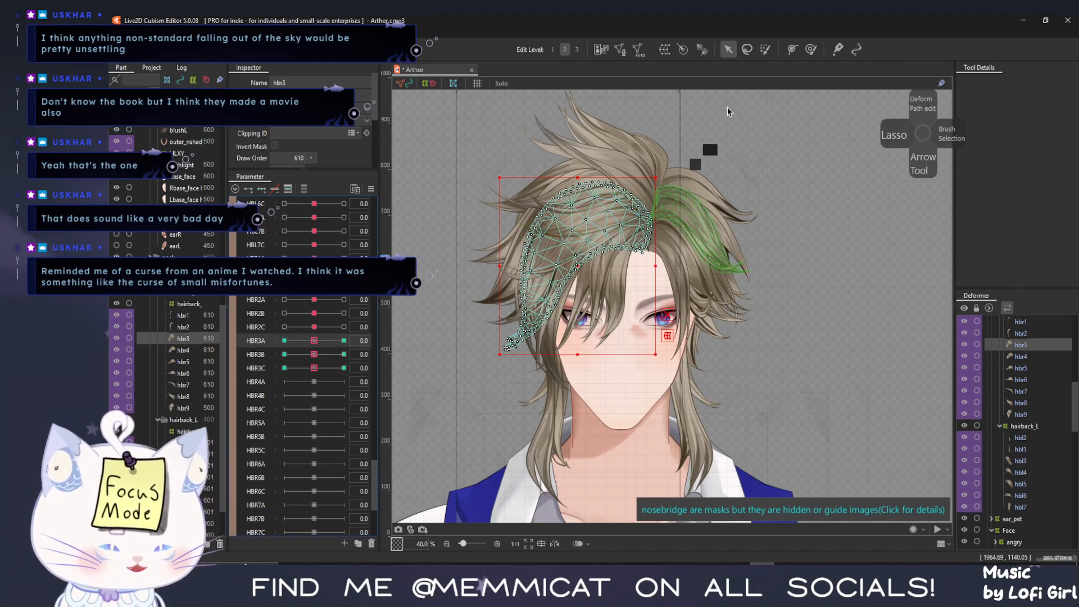
left_click(765, 49)
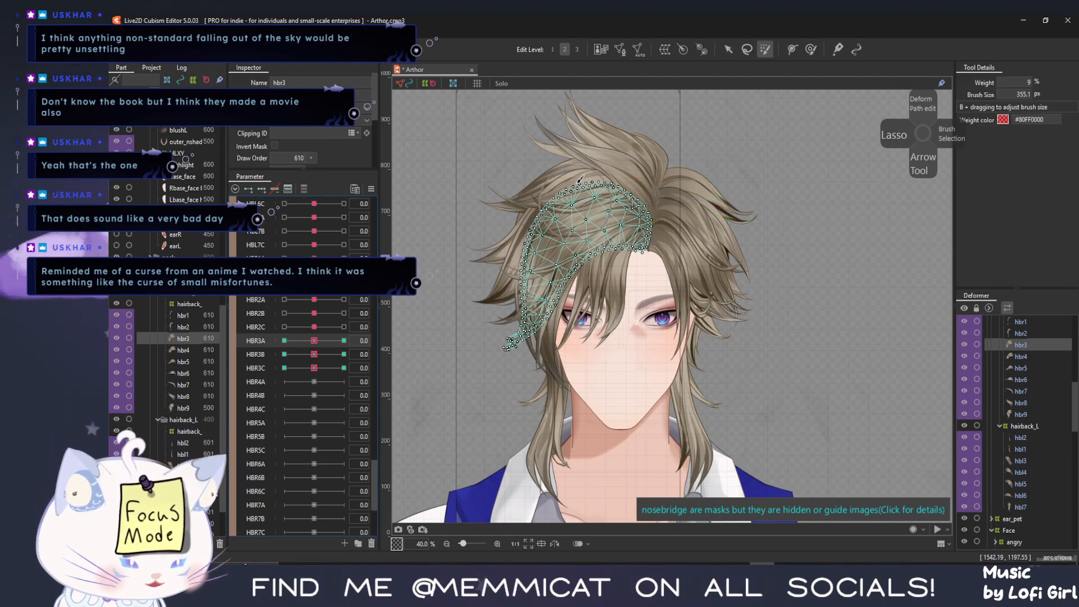
mouse_move(588, 257)
left_mouse_down()
mouse_move(574, 219)
mouse_move(582, 305)
mouse_move(564, 217)
mouse_move(554, 319)
mouse_move(546, 226)
mouse_move(543, 316)
mouse_move(553, 240)
mouse_move(548, 270)
mouse_move(533, 272)
mouse_move(547, 222)
mouse_move(503, 372)
mouse_move(553, 320)
left_mouse_up()
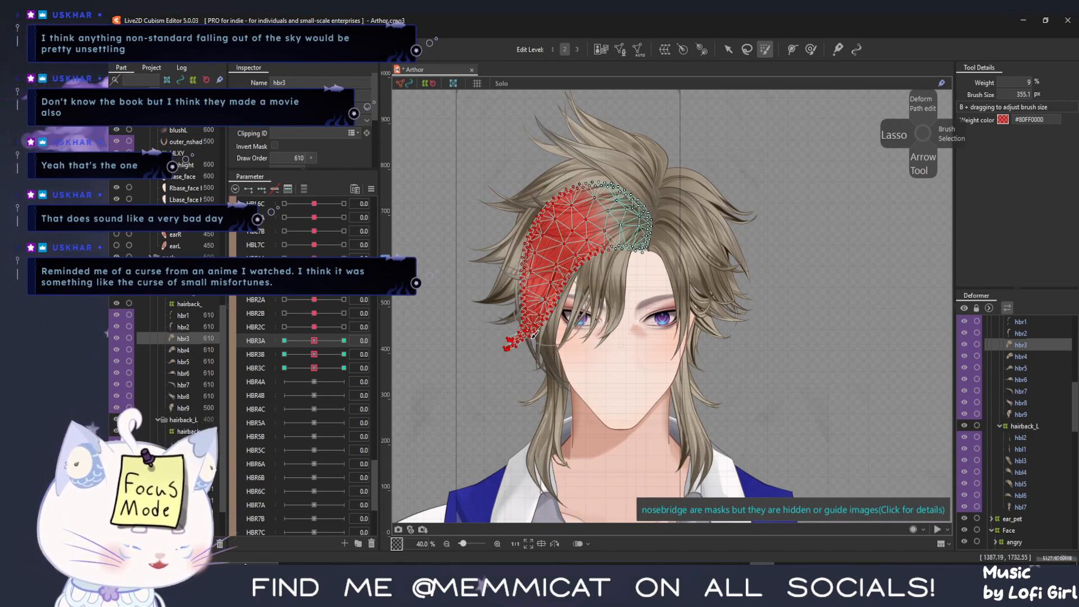
left_click(284, 340)
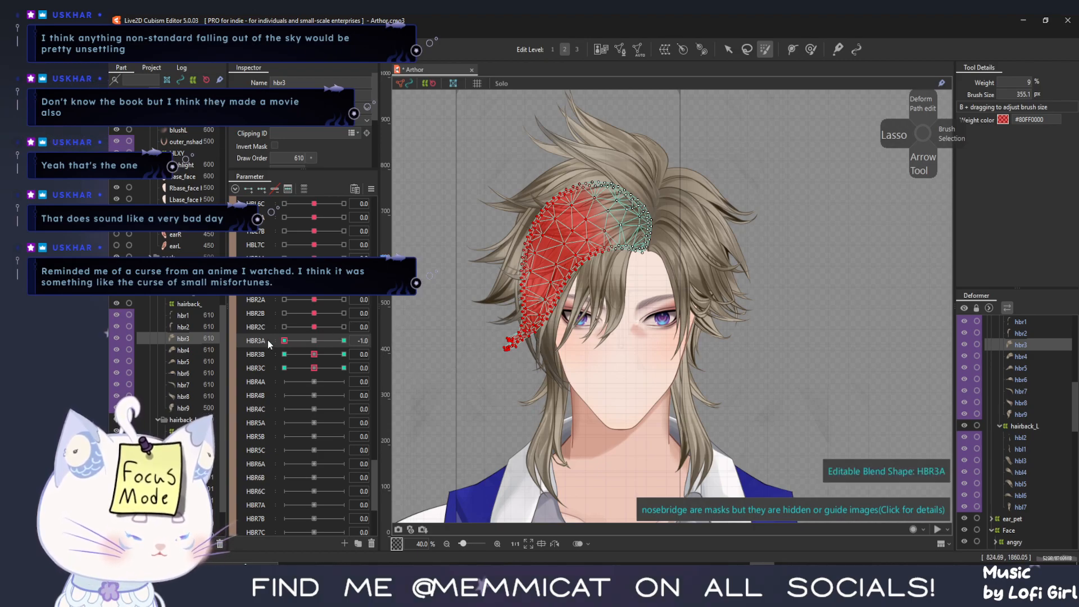
At HBR3A -1.0, swing the hbr3 strand outward, away from the face, with a three-point temporary deform path and apply it
left_click(728, 50)
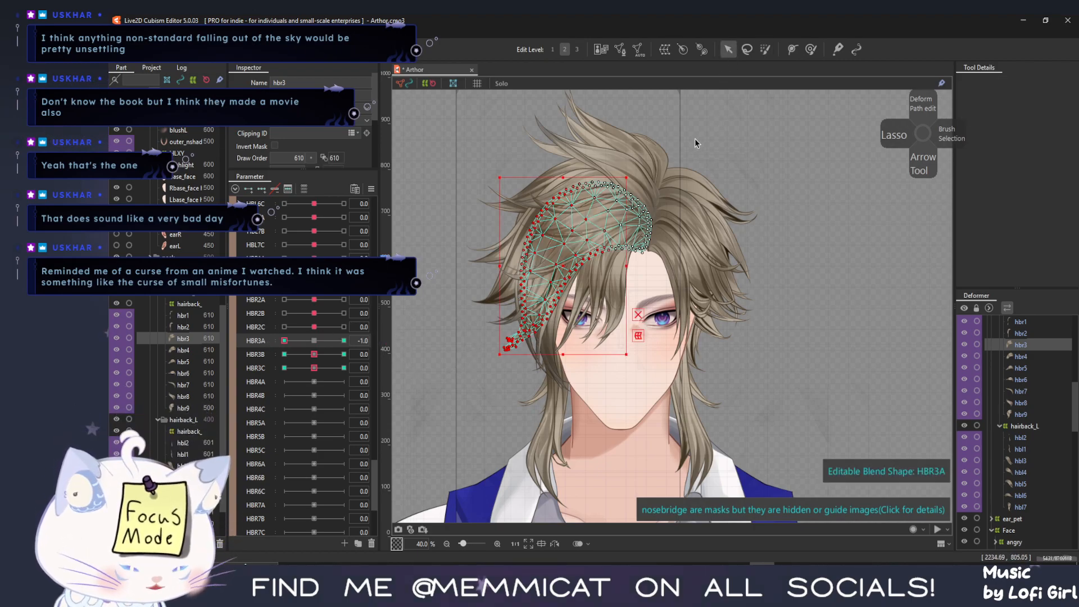
key("p")
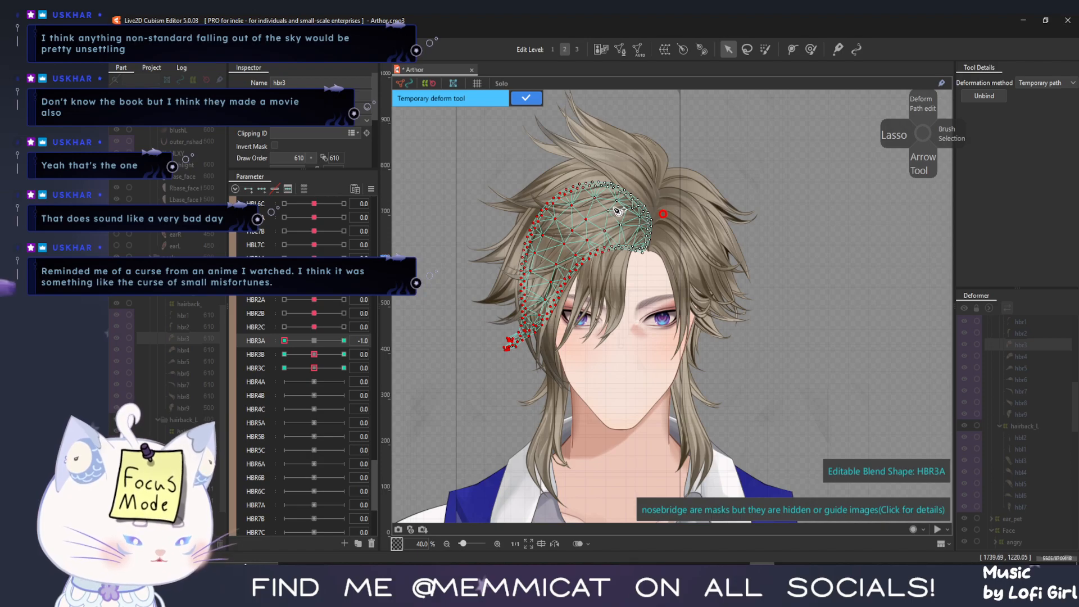
left_click(500, 374)
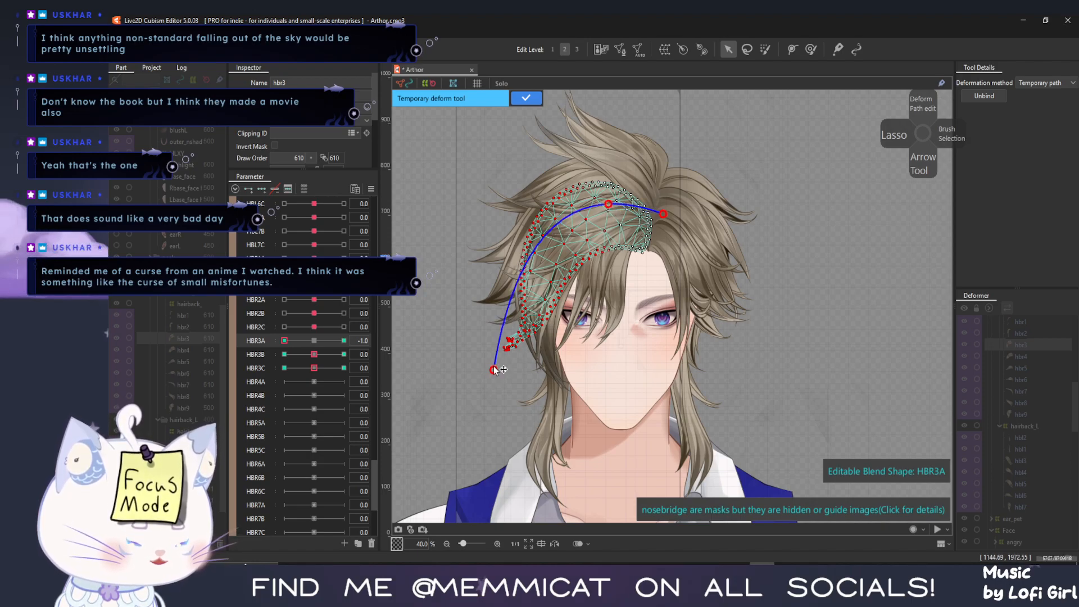
left_click_drag(499, 374, 464, 340)
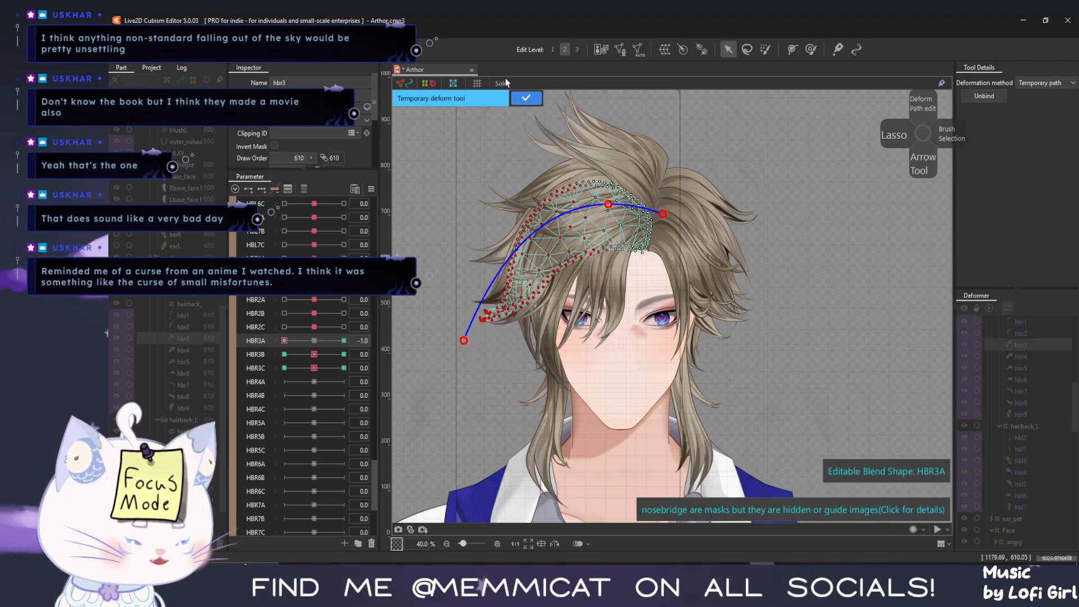
left_click(525, 98)
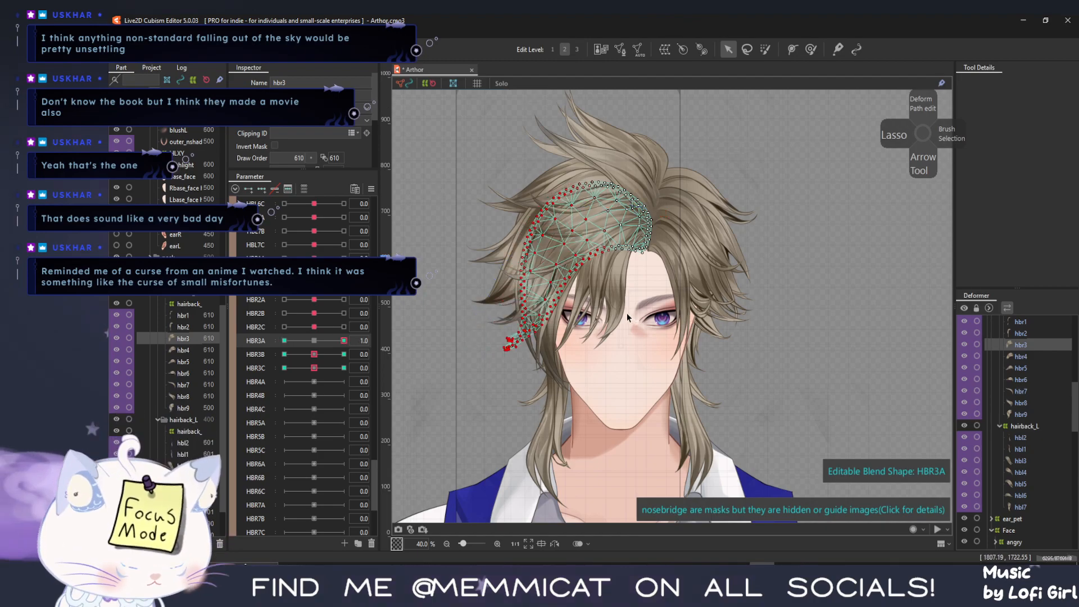
At HBR3A 1.0, swing the hbr3 strand inward, toward the face, with a three-point temporary deform path and return the parameter to 0.0
left_click(664, 228)
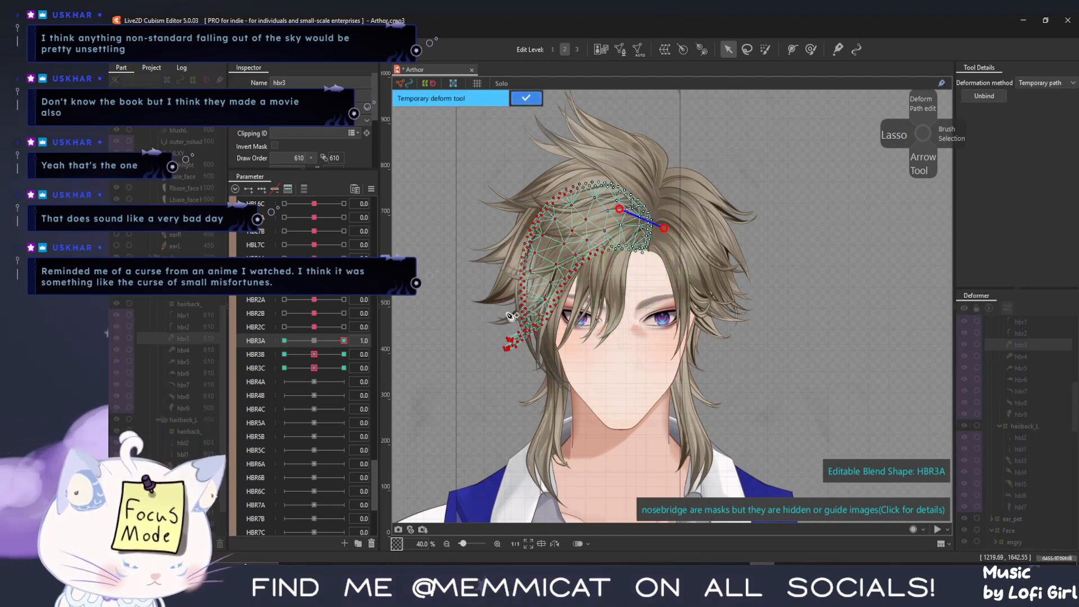
left_click(493, 378)
left_click_drag(493, 378, 517, 393)
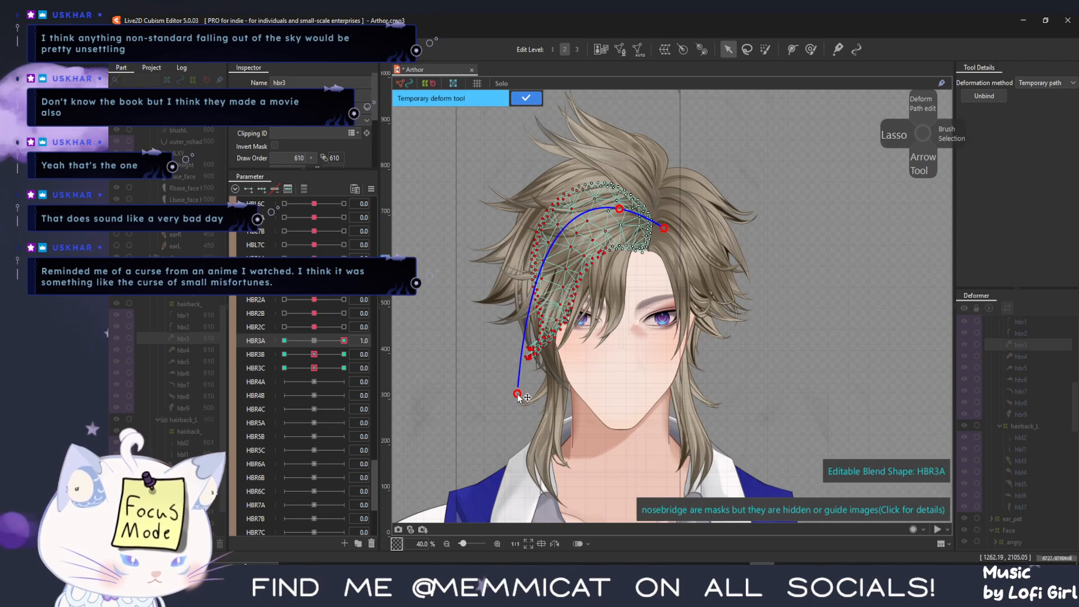
left_click(285, 340)
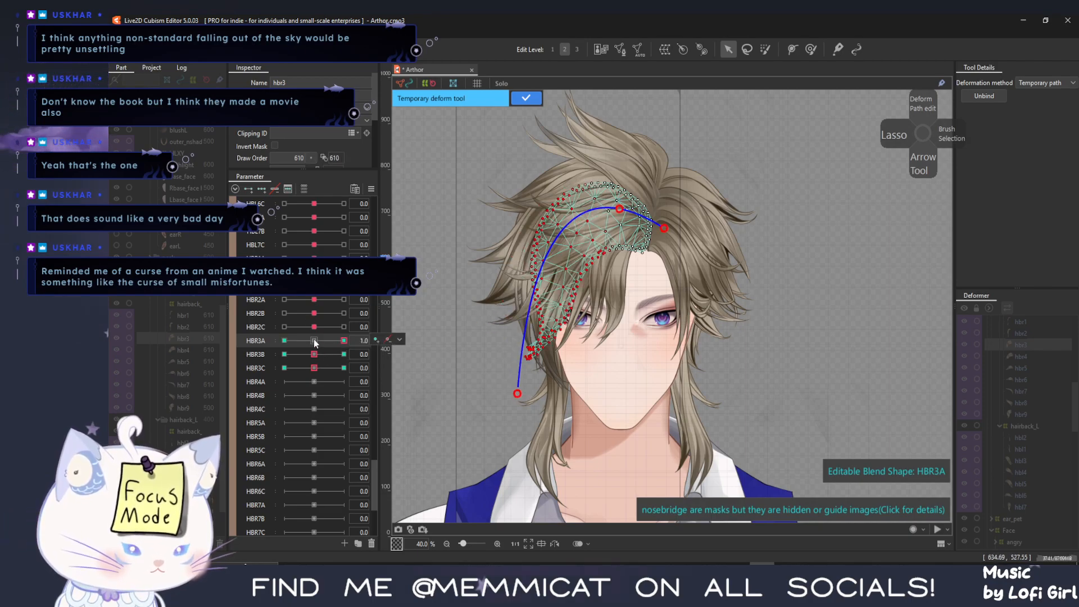
left_click(314, 340)
Apply the HBR3A deformation and brush-select the lower half of hbr3 down to the tip for HBR3B
left_click(259, 356)
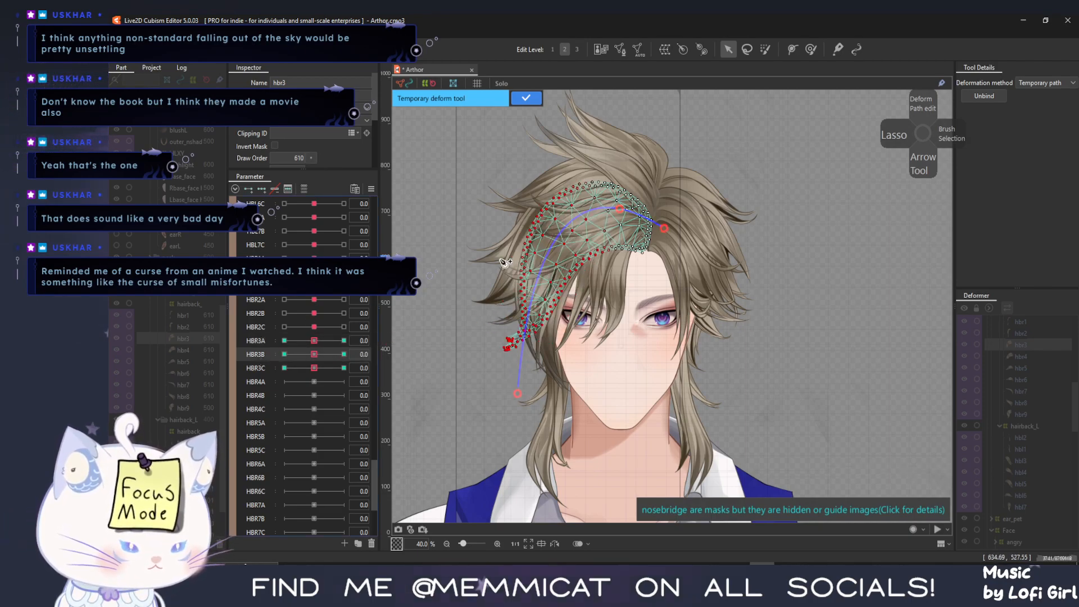
left_click(764, 49)
left_click(526, 99)
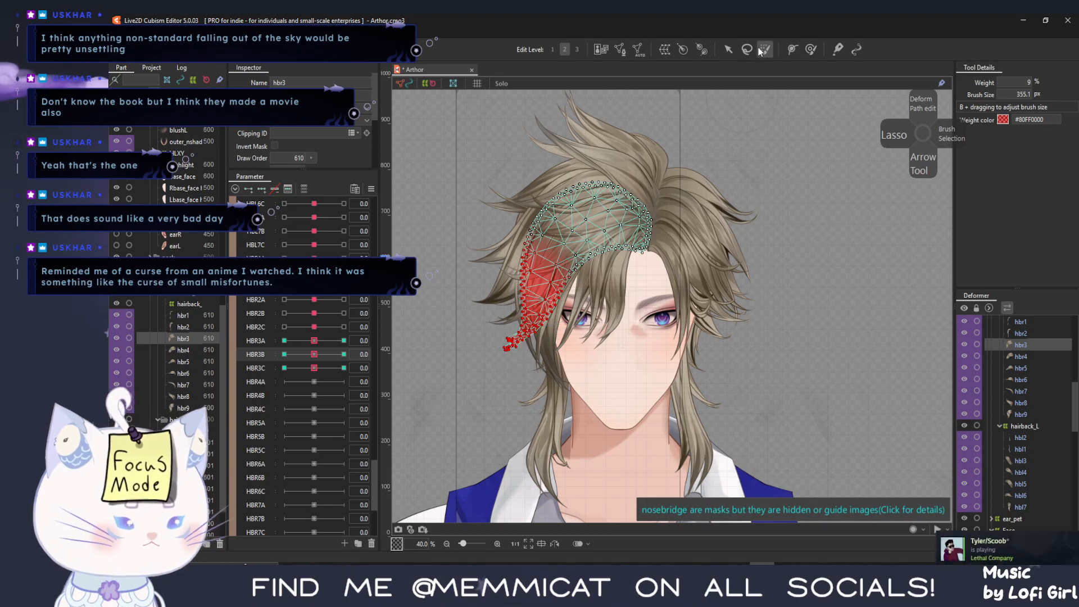
left_click(728, 48)
At HBR3B -1.0, bend the lower half of hbr3 outward with a three-point temporary deform path and apply it
left_click(284, 354)
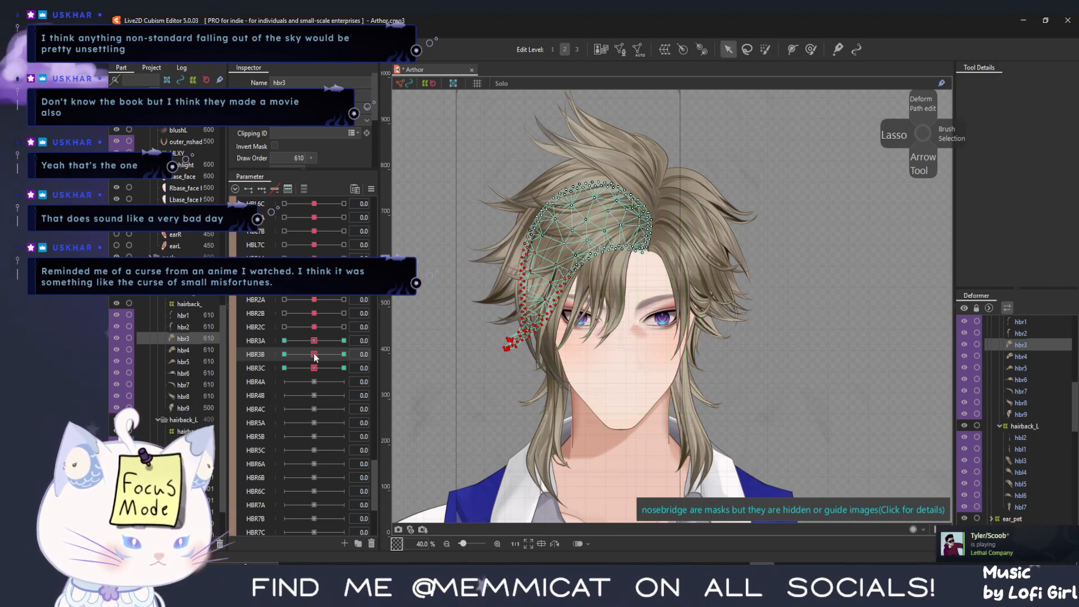
key("ctrl+t")
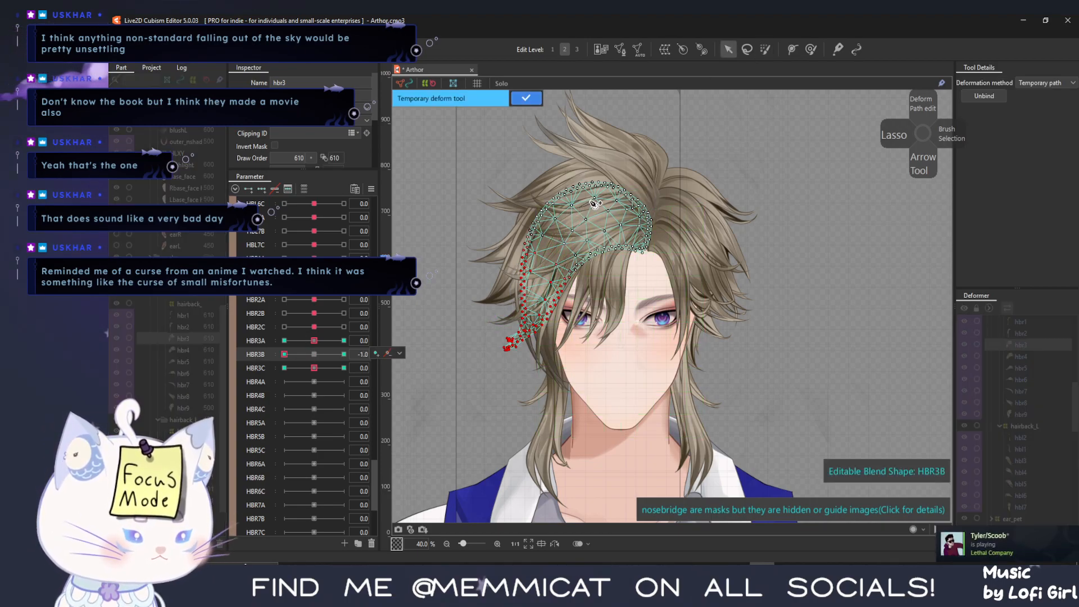
left_click_drag(507, 371, 454, 335)
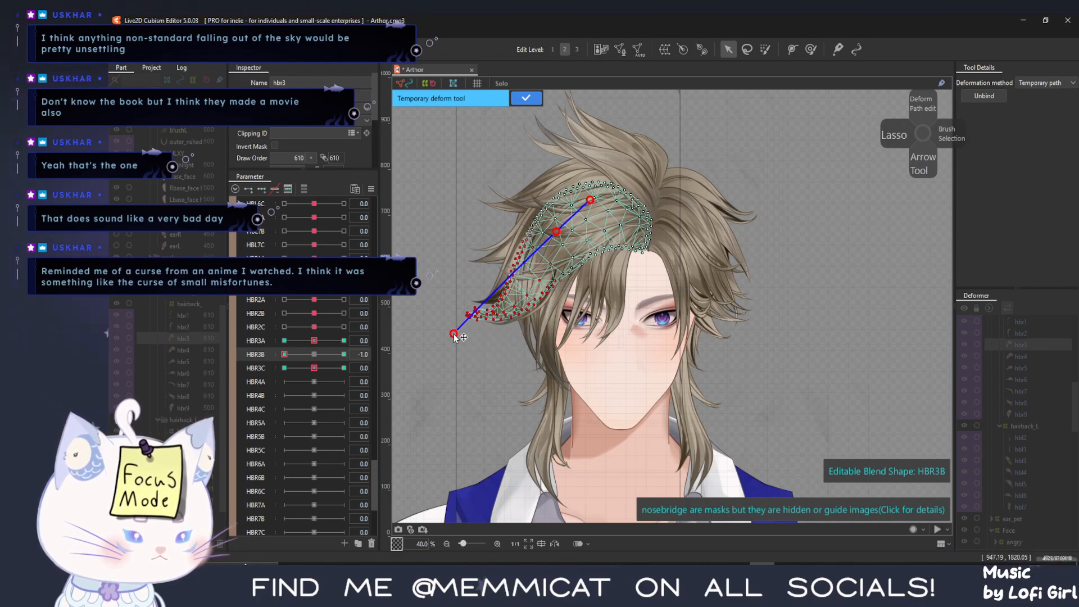
left_click(531, 102)
At HBR3B 1.0, bend the lower half of hbr3 inward with a three-point temporary deform path and return the parameter to 0.0
left_click_drag(315, 354, 344, 354)
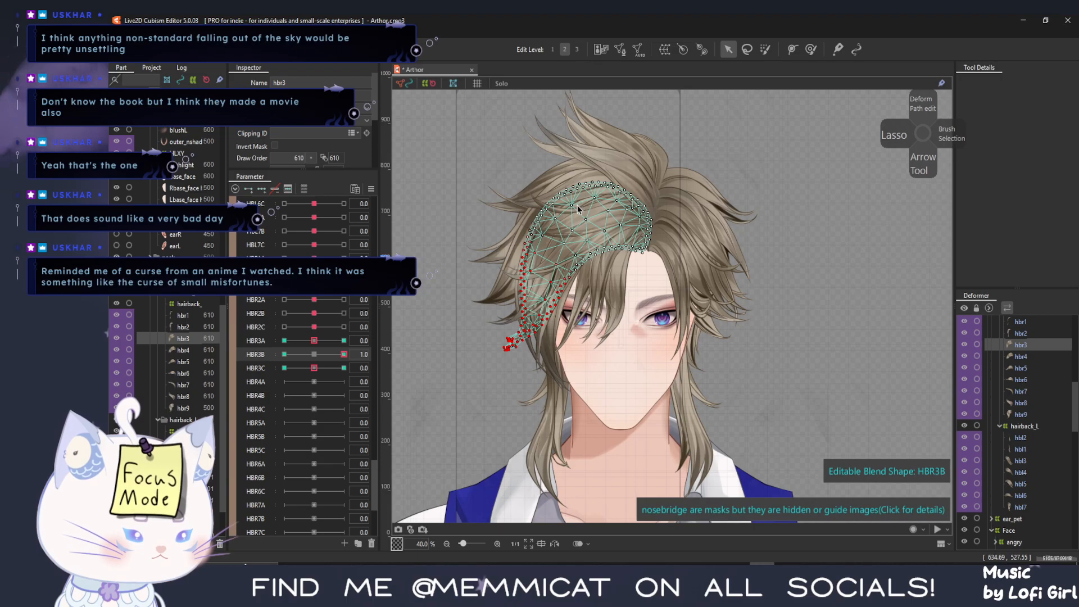
key("ctrl+t")
left_click(576, 212)
left_click(551, 248)
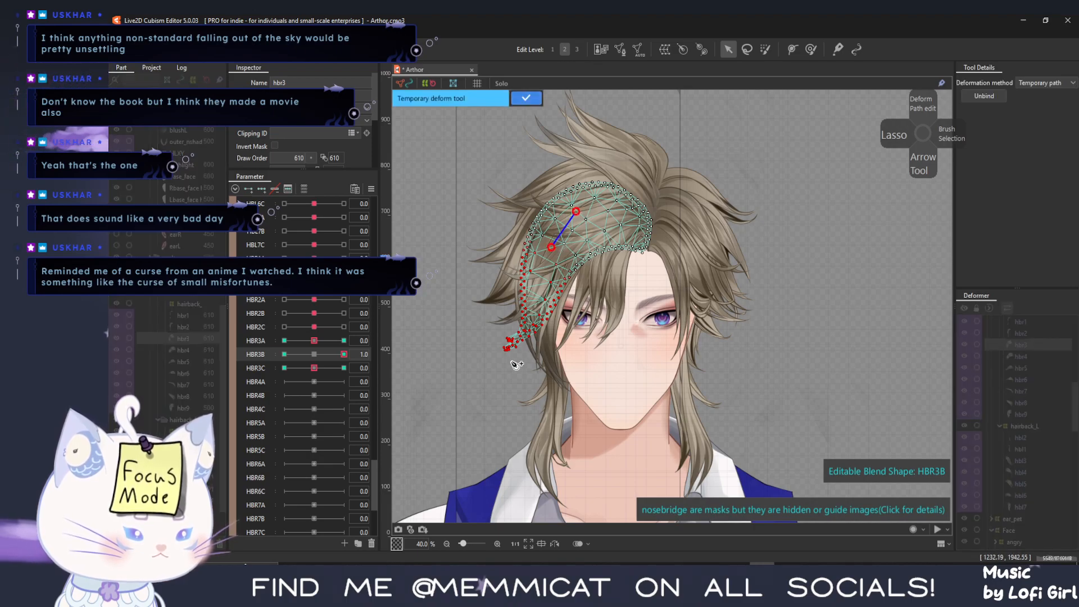
left_click_drag(513, 364, 566, 375)
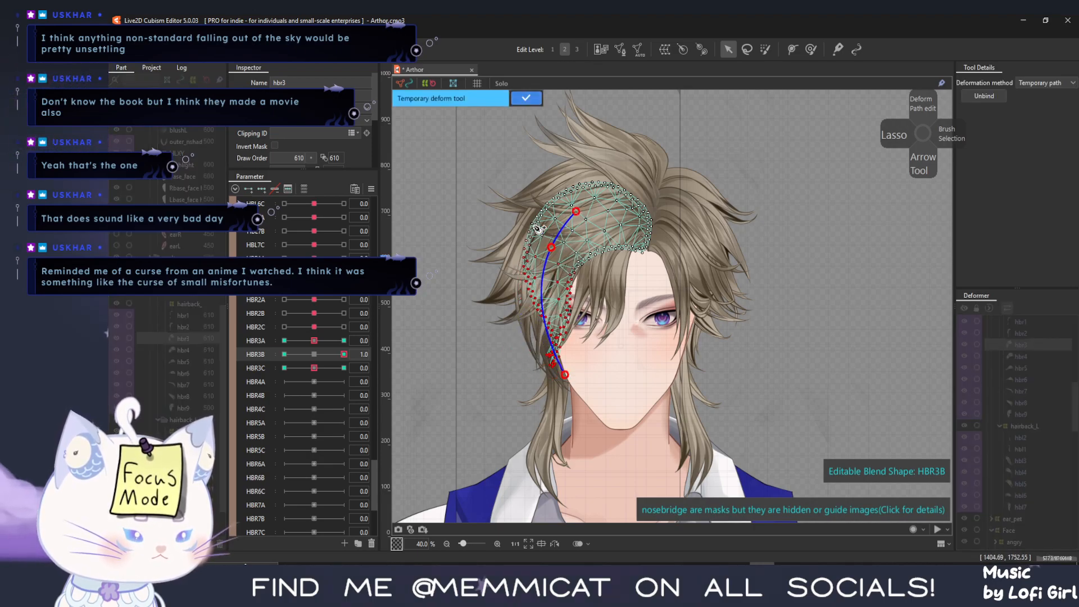
left_click_drag(343, 354, 314, 355)
Brush-select only the tip vertices of hbr3 for the HBR3C blend shape
left_click(263, 370)
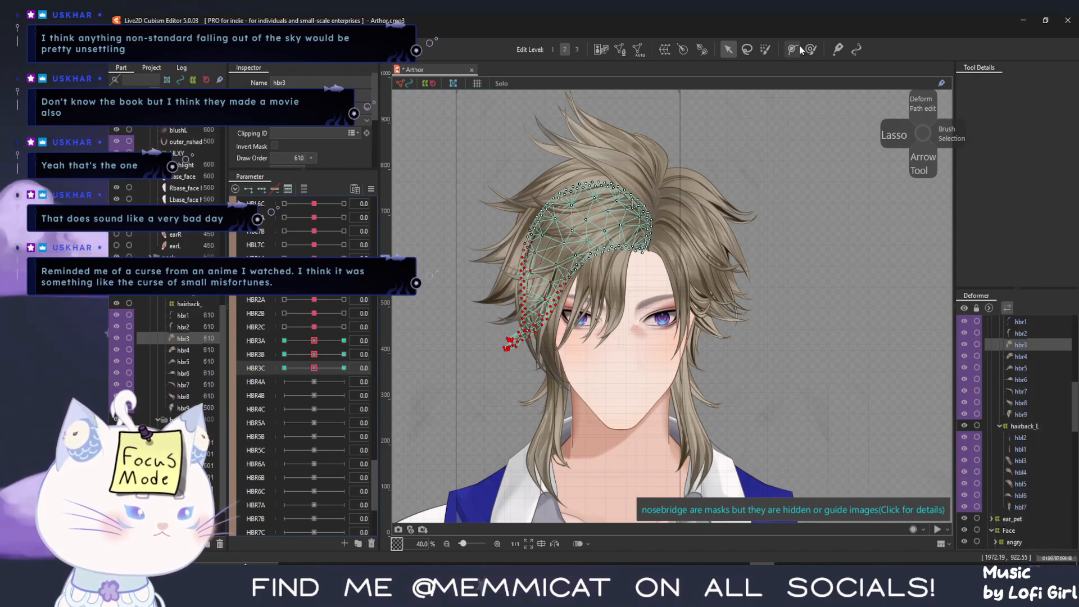
left_click(765, 49)
left_click(490, 375)
left_click_drag(497, 357, 525, 345)
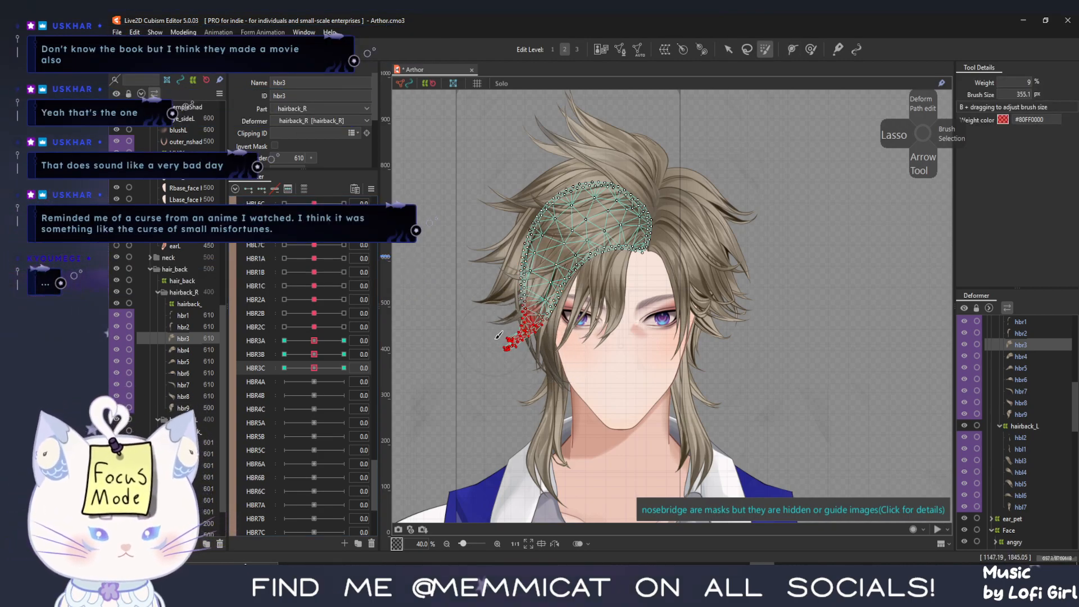
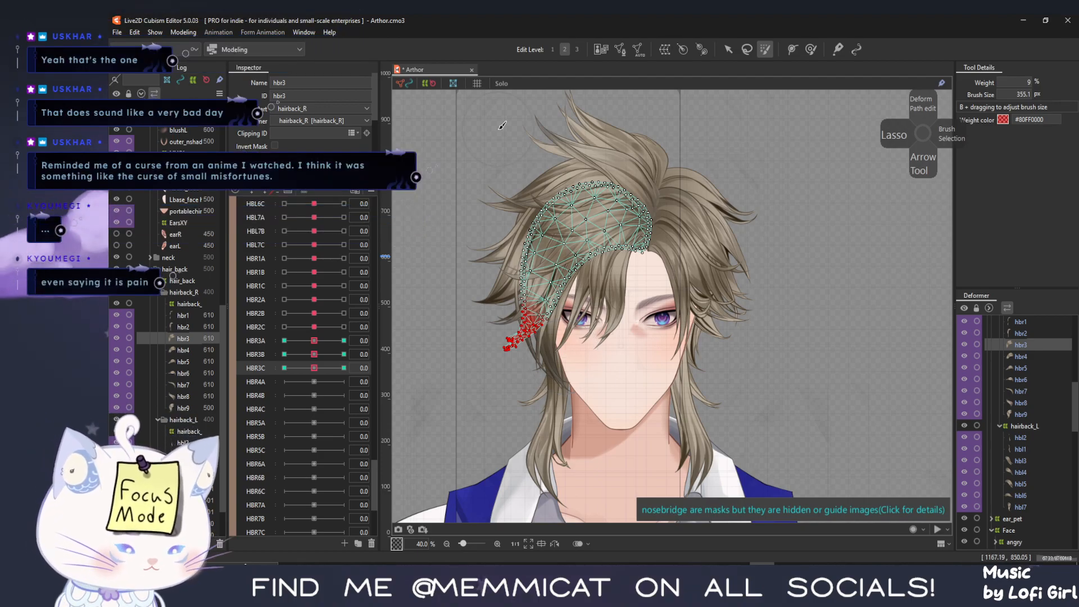
key("v")
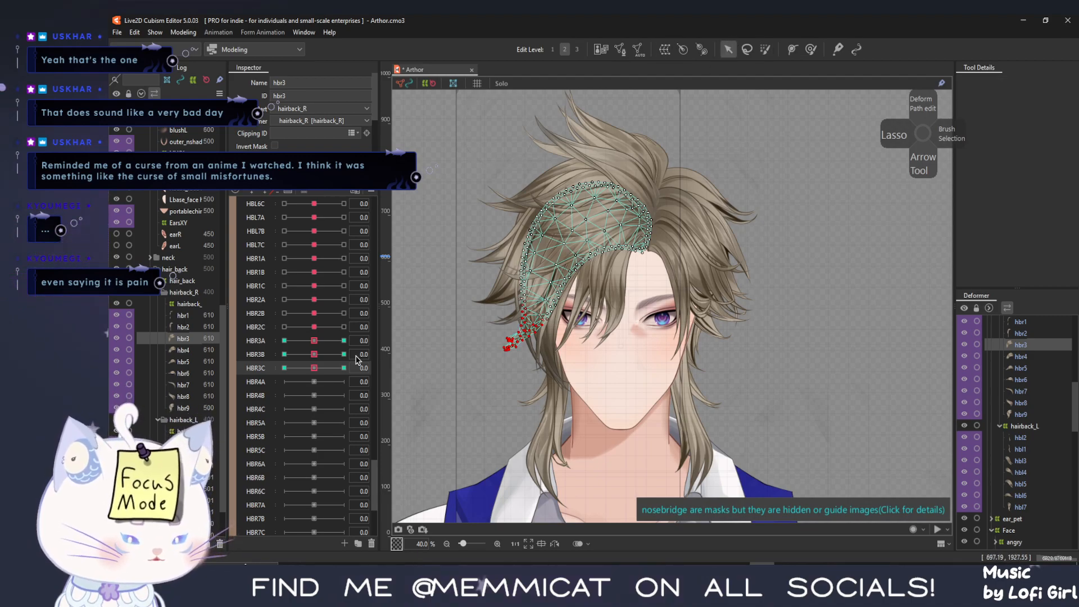
At HBR3C -1.0, curl the hbr3 tip outward and up with a four-point temporary deform path and apply it
left_click_drag(302, 368, 283, 368)
key("ctrl+t")
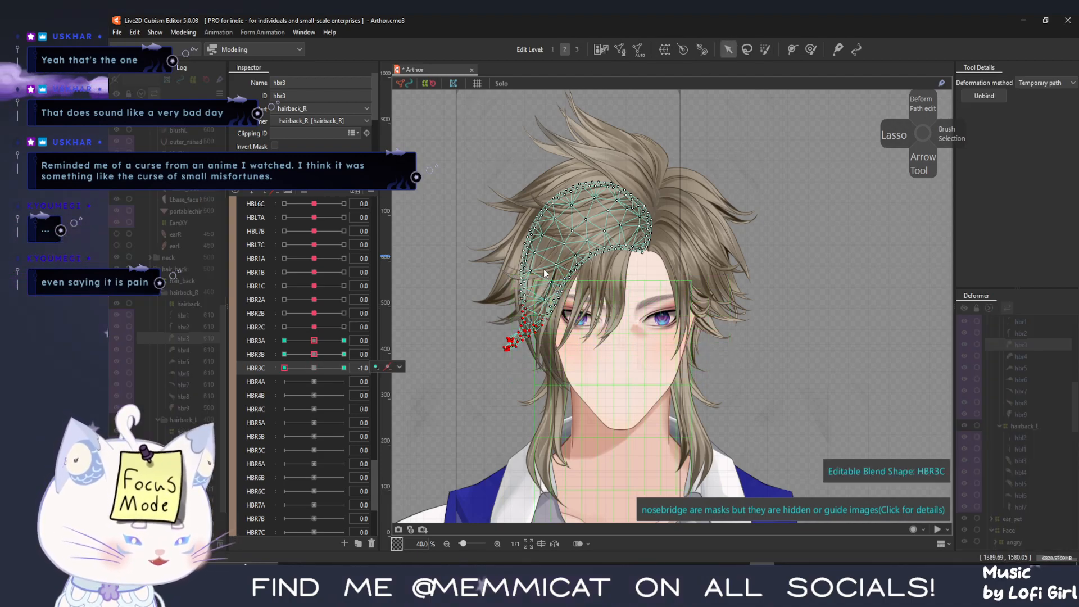
left_click(546, 270)
left_click(538, 297)
left_click(499, 363)
left_click_drag(499, 363, 468, 324)
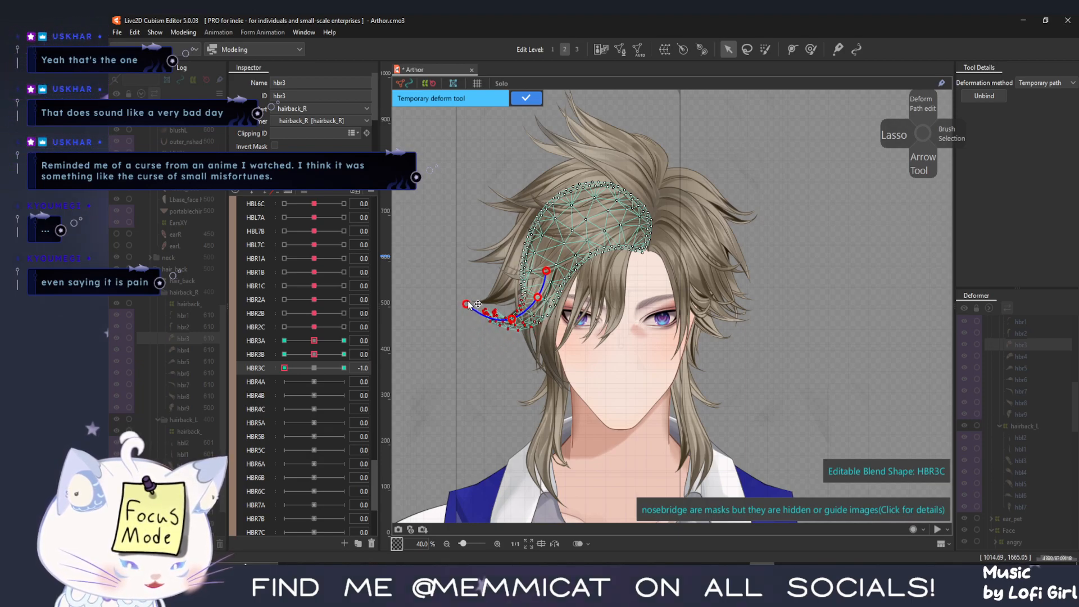
left_click(525, 99)
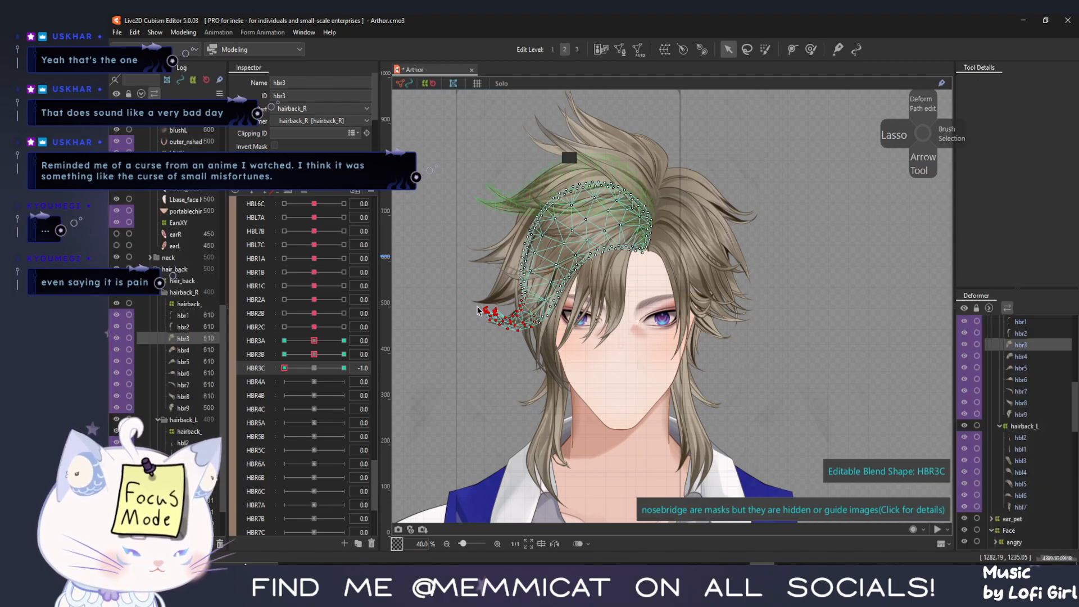
key("t")
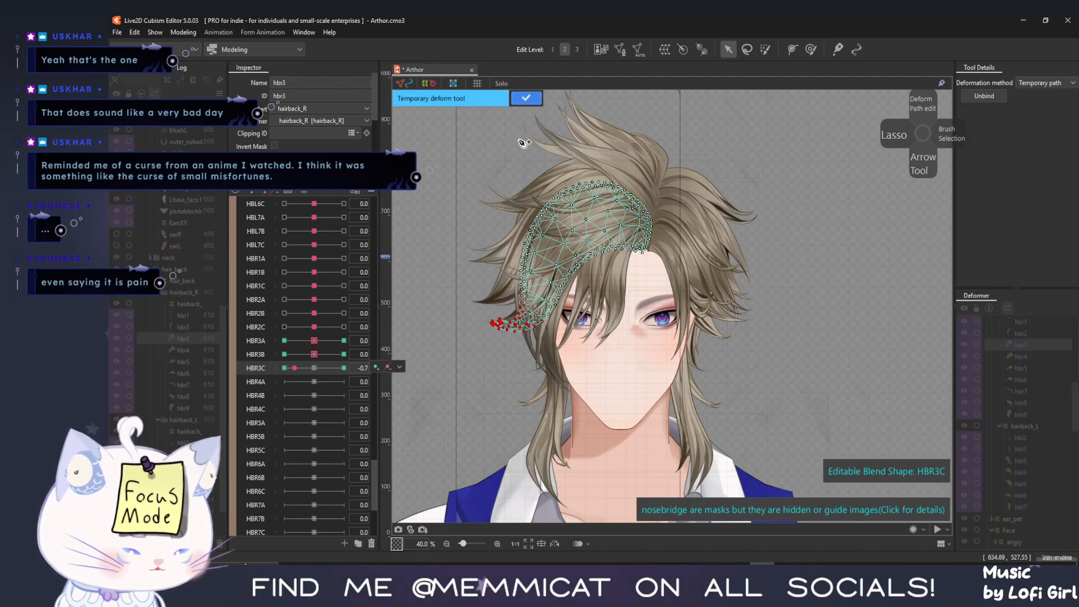
left_click(525, 100)
At HBR3C 1.0, curl the hbr3 tip inward with a four-point temporary deform path, apply it and return the parameter to 0.0
left_click_drag(295, 368, 402, 366)
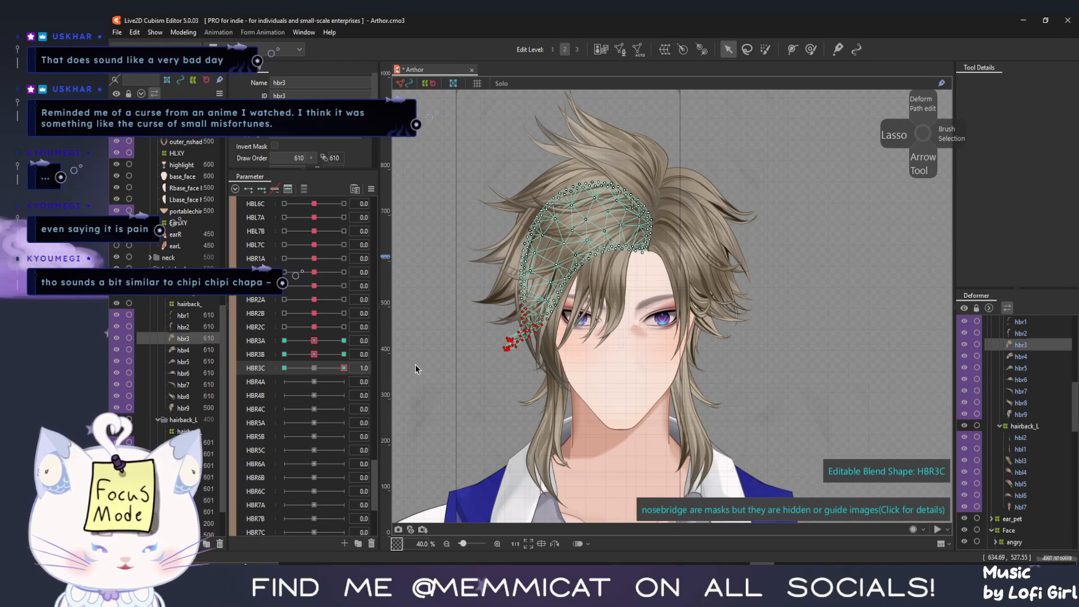
key("t")
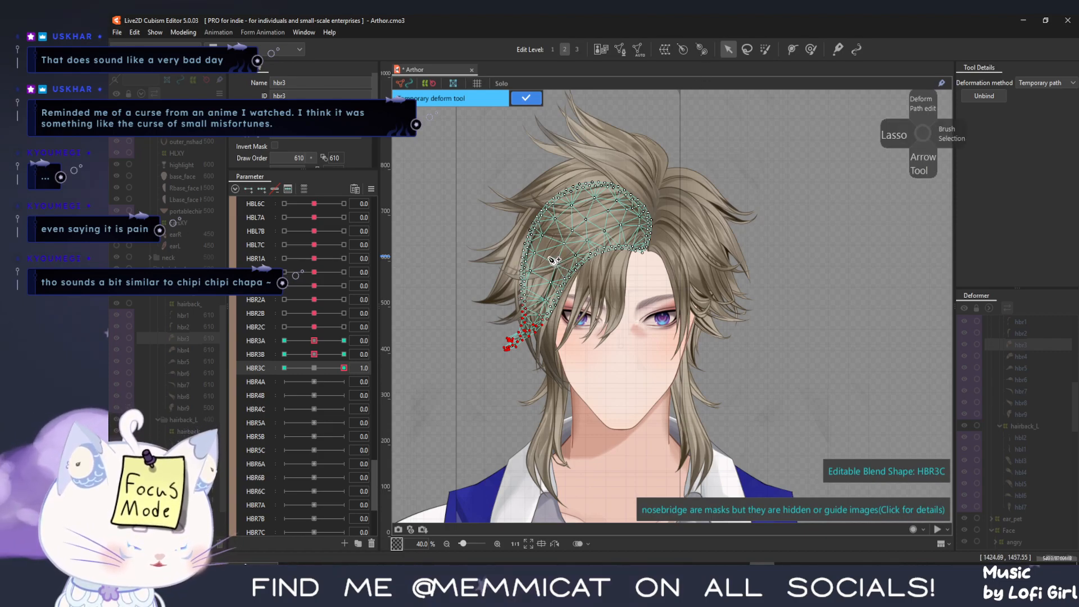
left_click(545, 296)
left_click(526, 333)
left_click(493, 362)
left_click_drag(492, 361, 531, 378)
left_click_drag(526, 333, 533, 337)
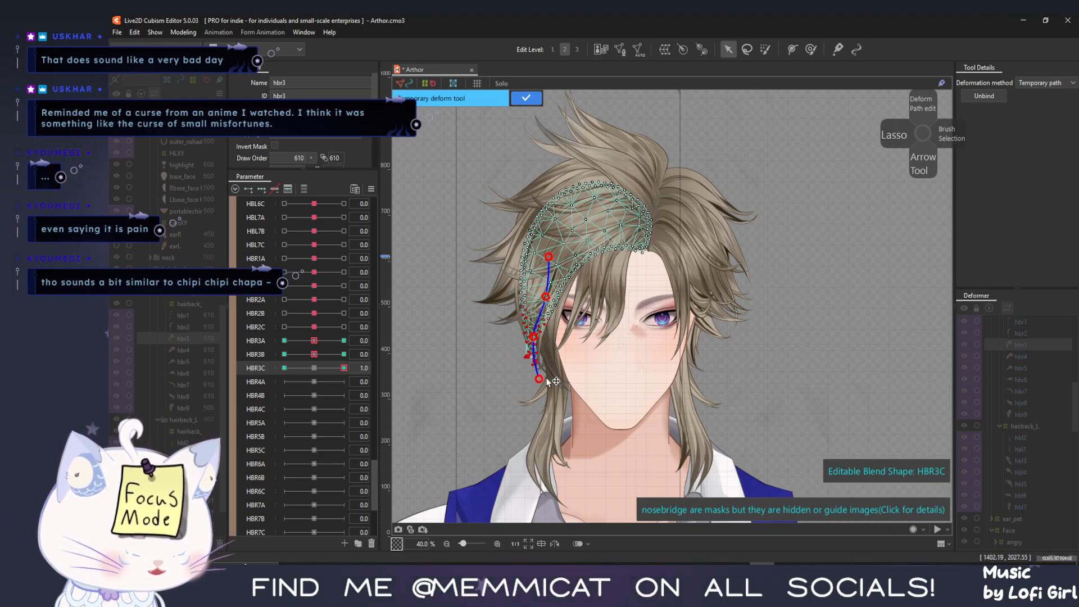
left_click(525, 100)
left_click_drag(305, 364, 261, 368)
left_click_drag(338, 366, 308, 363)
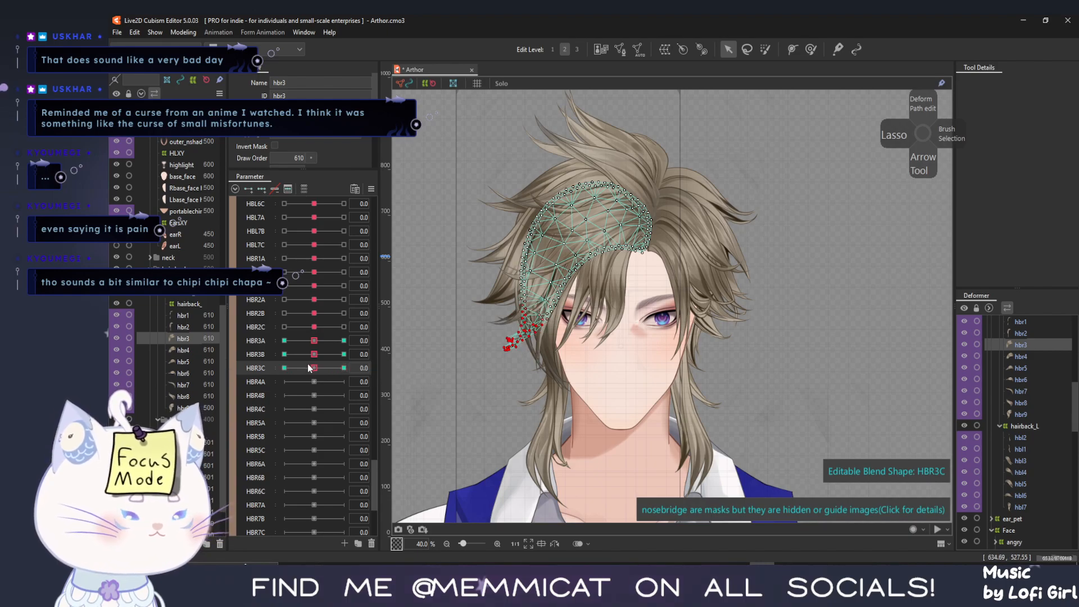
Select the hbr4 strand and add three blend shape keys to HBR4A, HBR4B and HBR4C
left_click(172, 350)
left_click(248, 382)
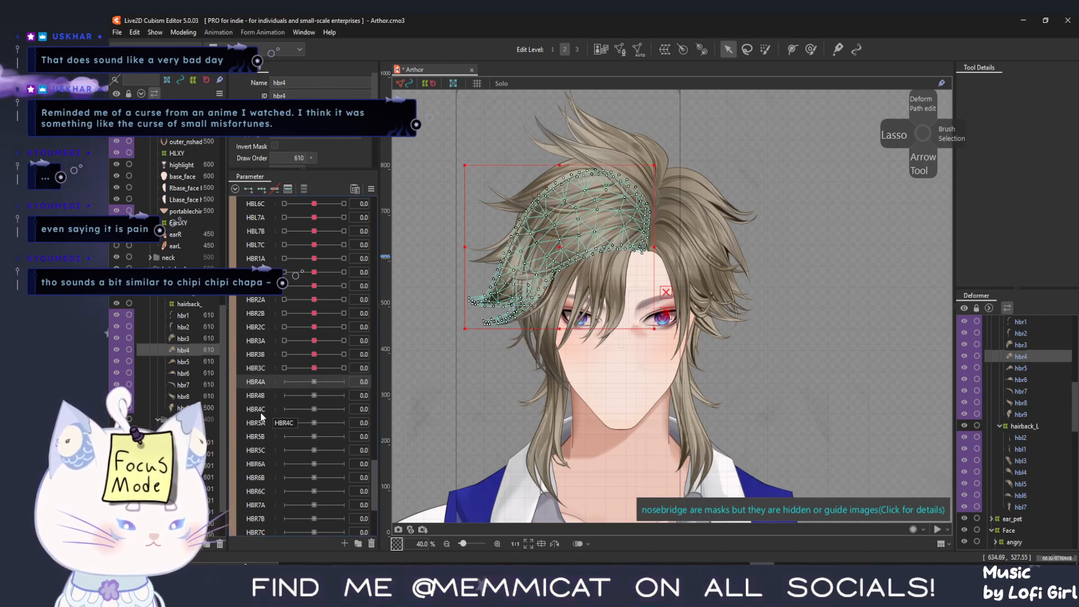
left_click(256, 409, "shift")
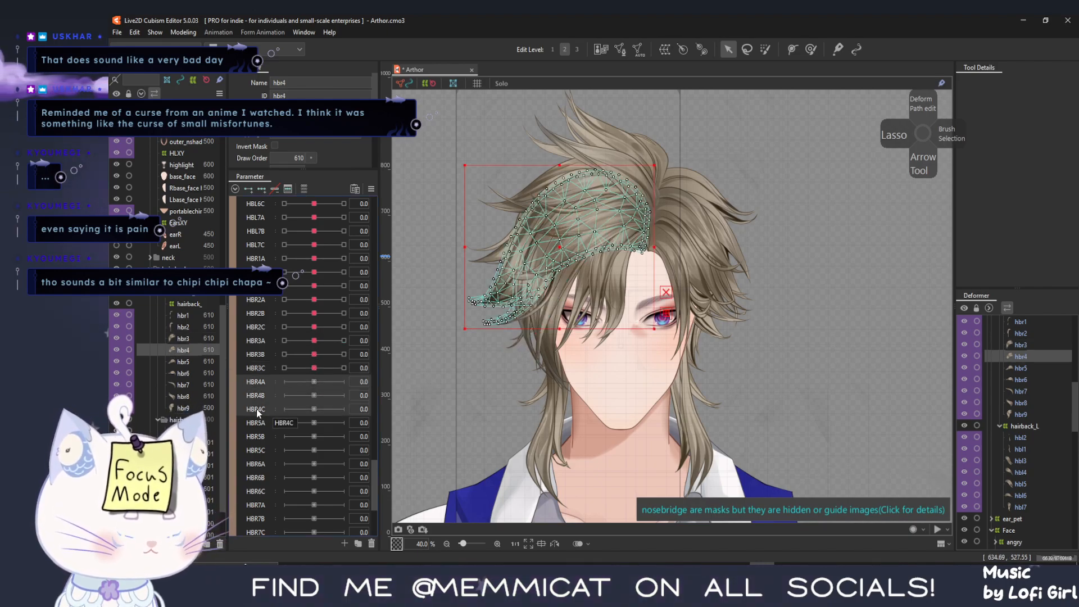
left_click(262, 189)
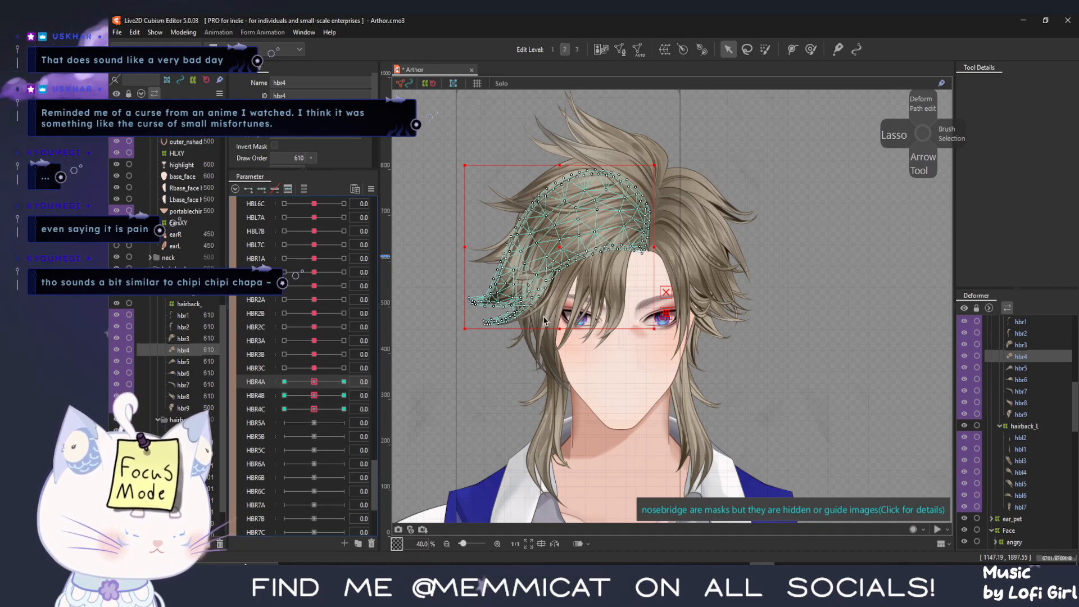
Brush-select the hbr4 strand's vertices from the tip up to near the root, leaving the root unselected
left_click(792, 50)
left_click(765, 50)
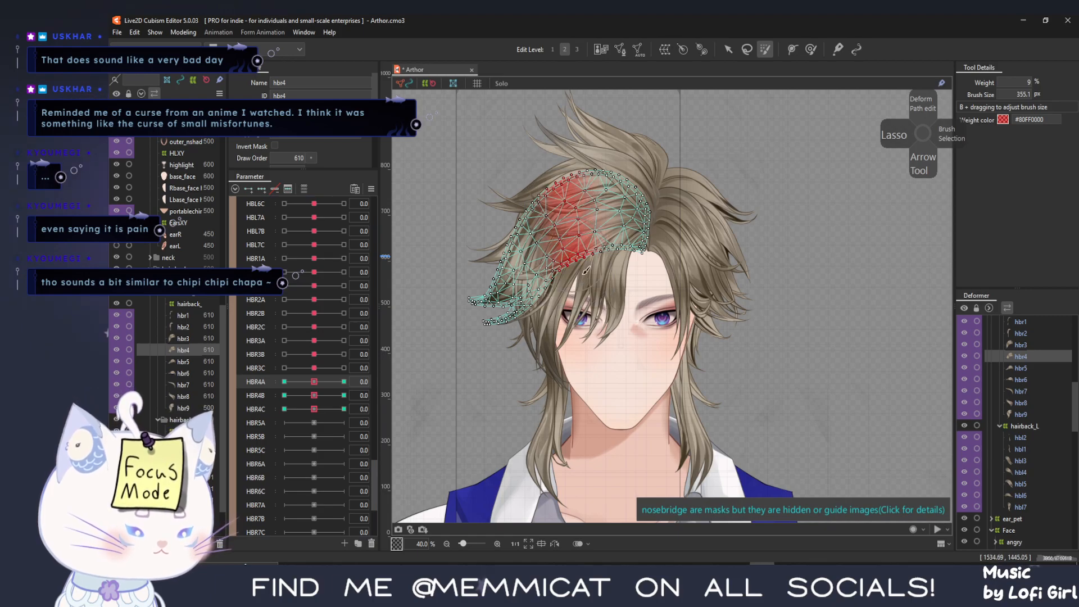
mouse_move(559, 195)
left_mouse_down()
mouse_move(516, 297)
mouse_move(519, 274)
mouse_move(546, 263)
mouse_move(517, 288)
mouse_move(546, 250)
mouse_move(514, 273)
mouse_move(566, 260)
mouse_move(511, 299)
mouse_move(528, 263)
mouse_move(502, 326)
left_mouse_up()
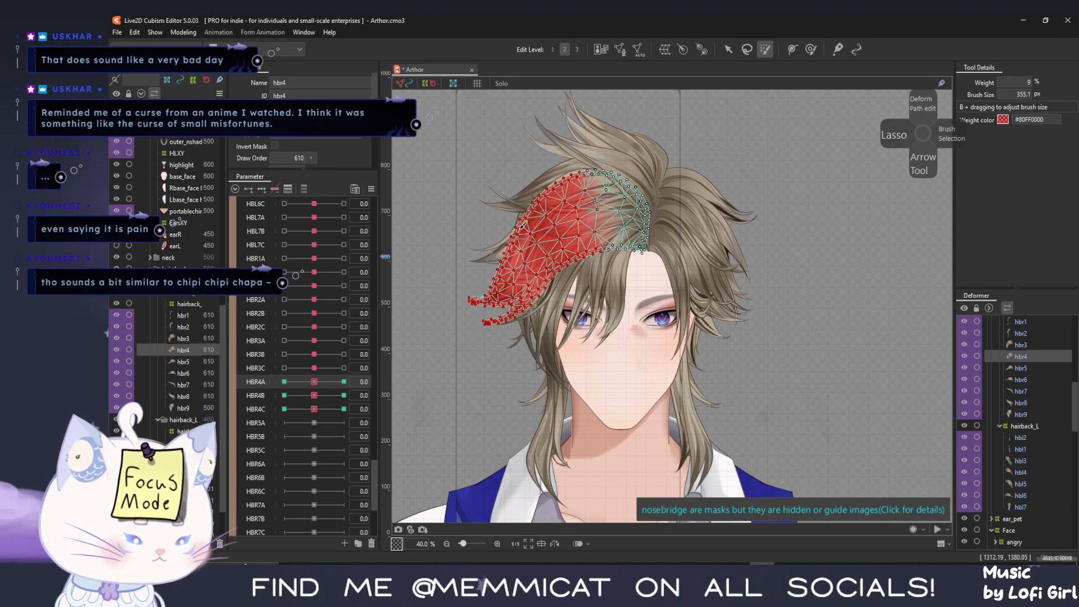
At HBR4A -1.0, swing the hbr4 strand outward and up with a three-point temporary deform path and apply it
left_click(284, 382)
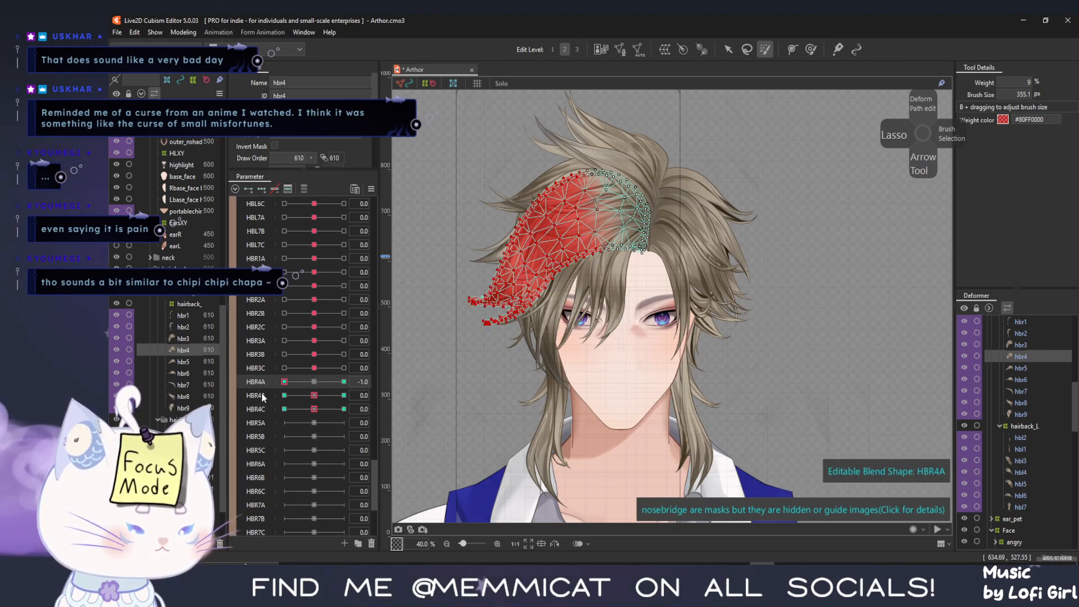
key("ctrl+t")
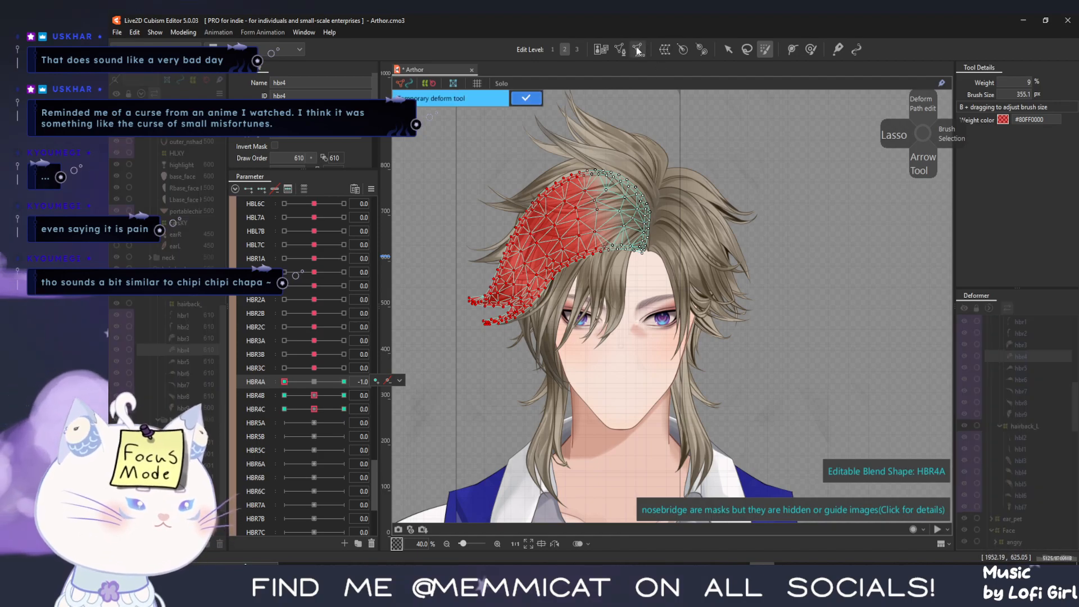
left_click(727, 49)
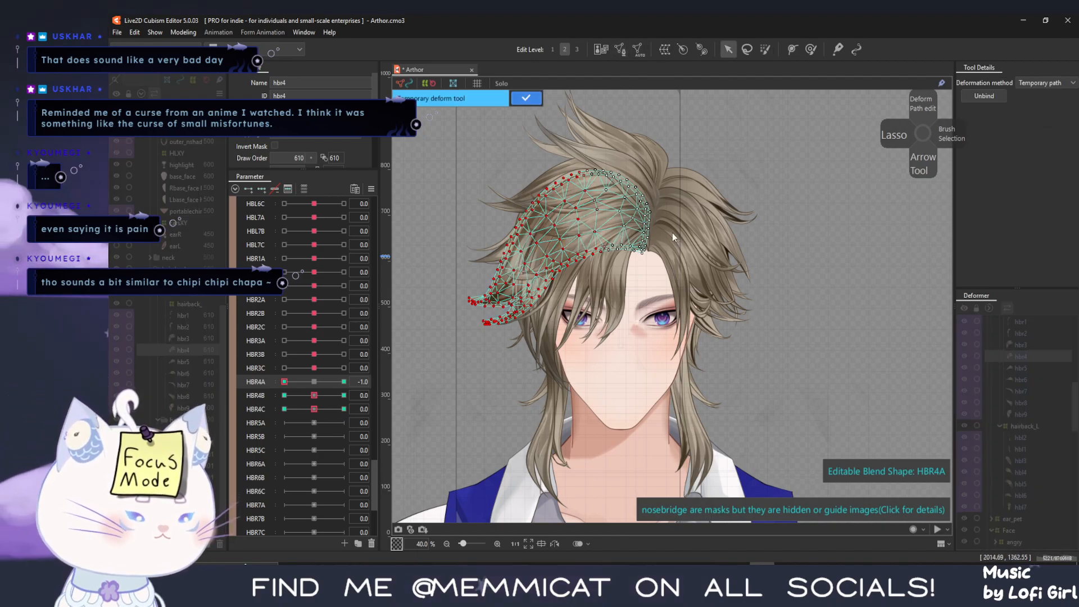
left_click(622, 201)
left_click(444, 333)
left_click_drag(444, 333, 426, 291)
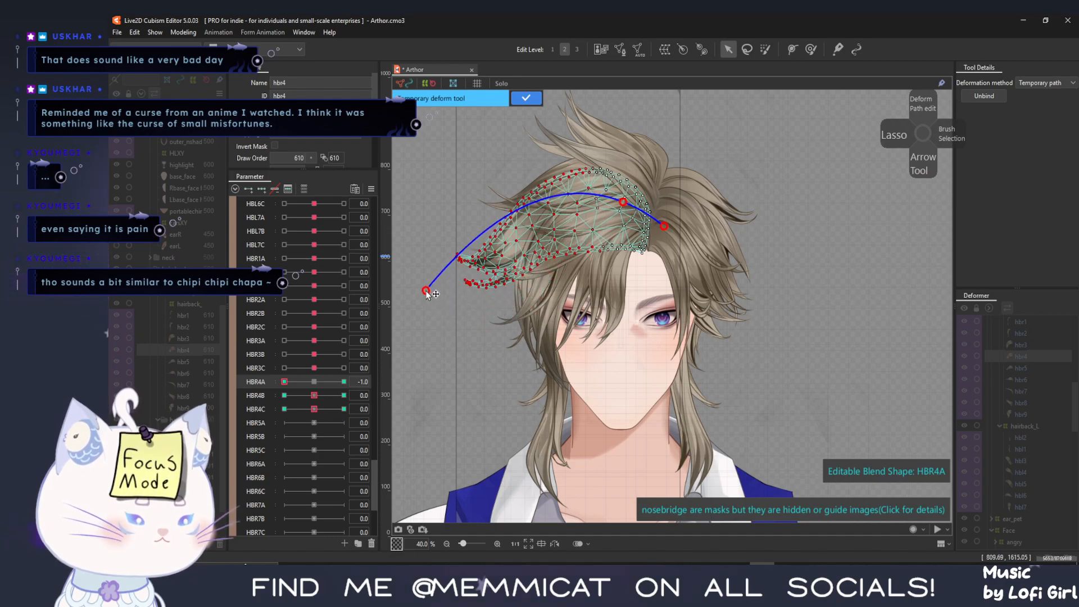
left_click(343, 382)
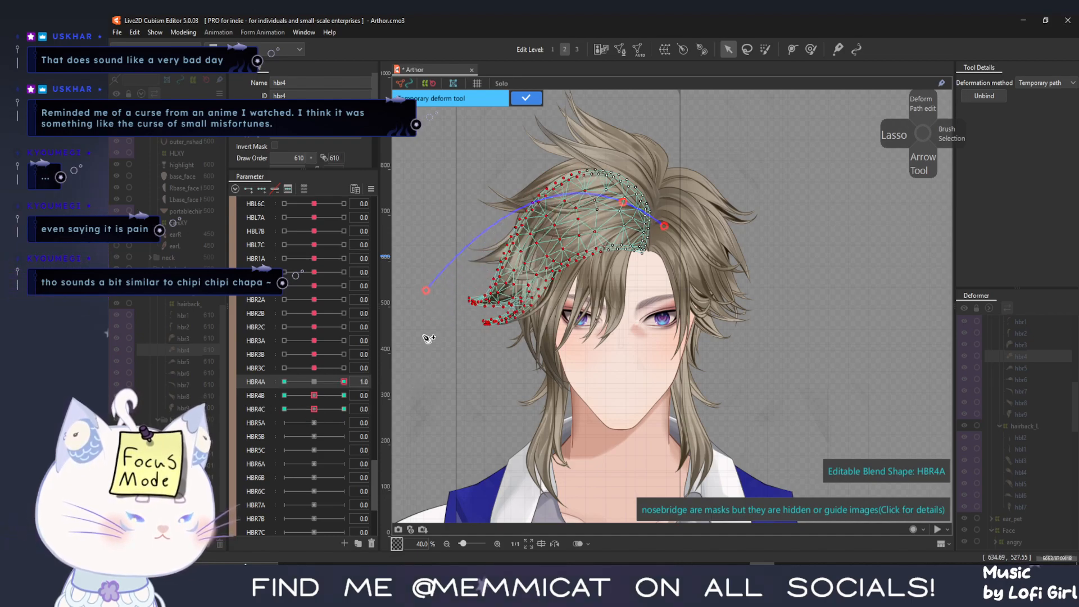
left_click(523, 99)
At HBR4A 1.0, swing the hbr4 strand down and inward with a three-point temporary deform path, apply it and return the parameter to 0.0
key("p")
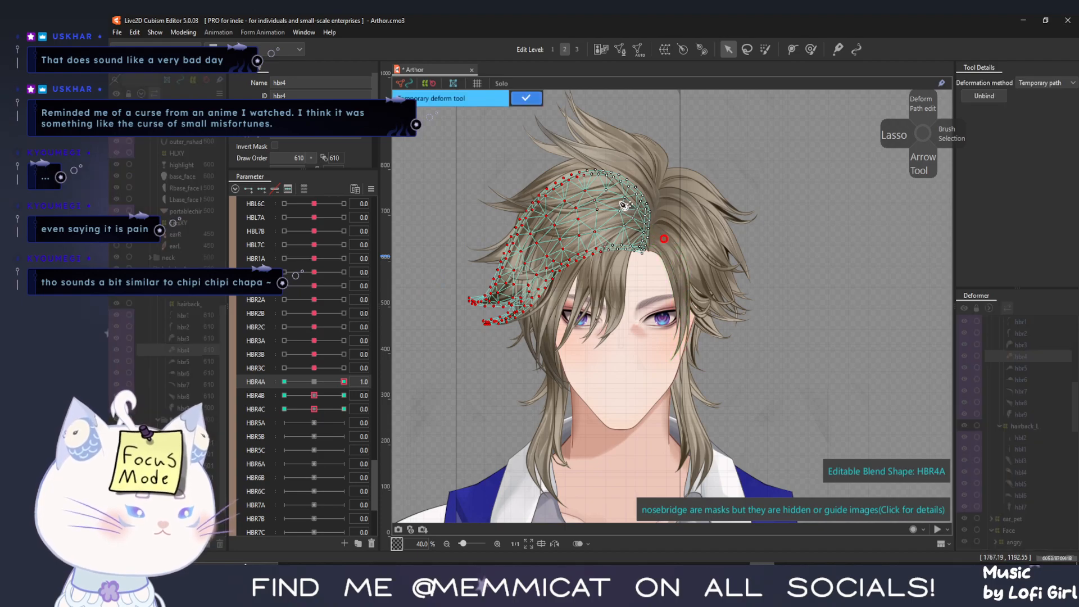
left_click(445, 281)
left_click_drag(445, 281, 476, 378)
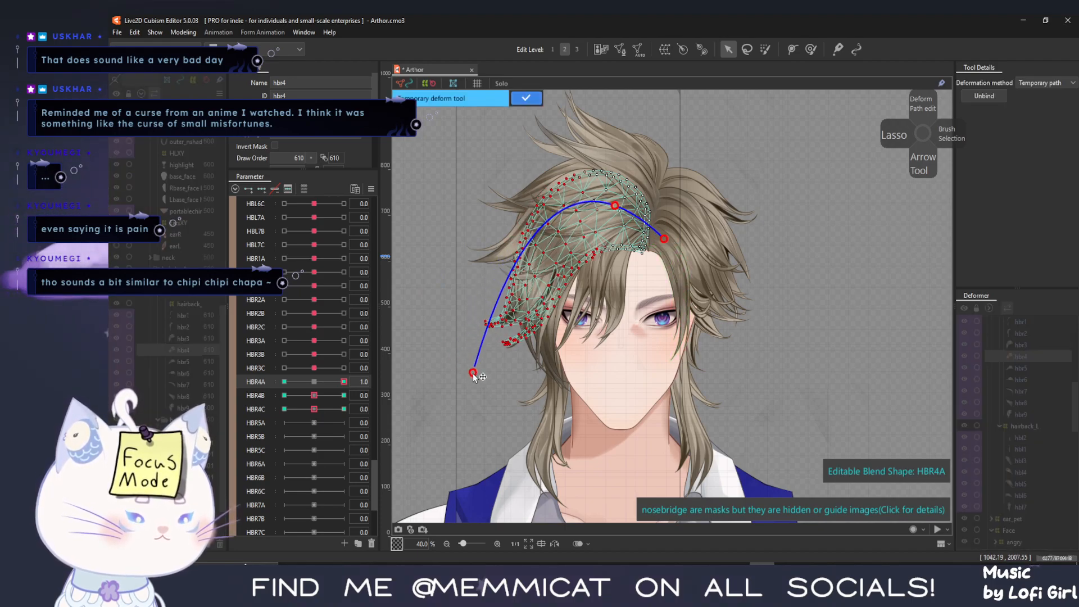
left_click(524, 99)
left_click(315, 382)
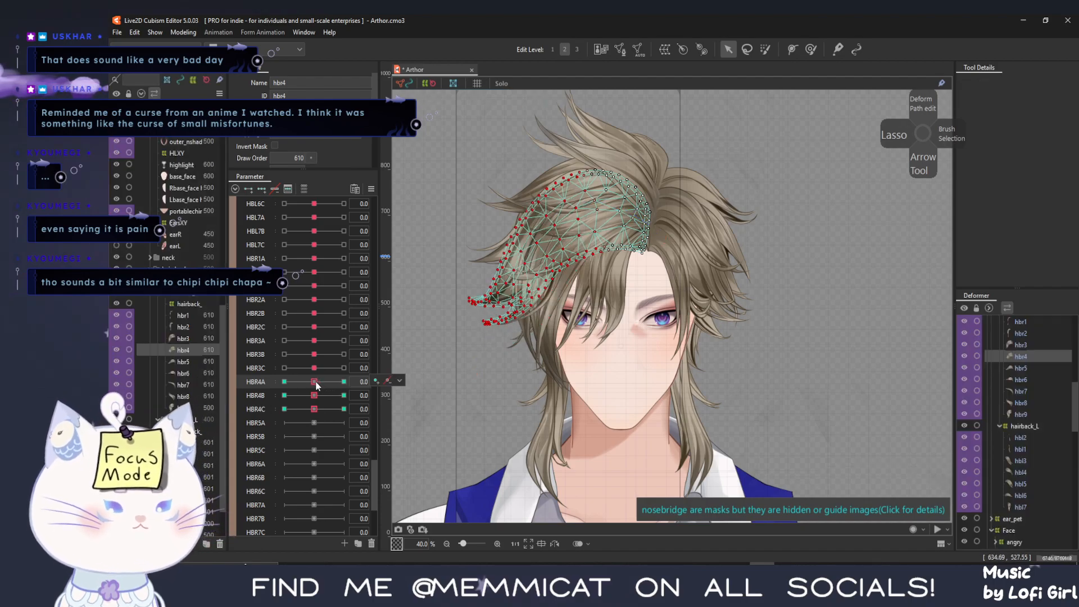
Brush-select only the outer half of hbr4, from mid-strand to the tip, for the HBR4B blend shape
left_click(296, 395)
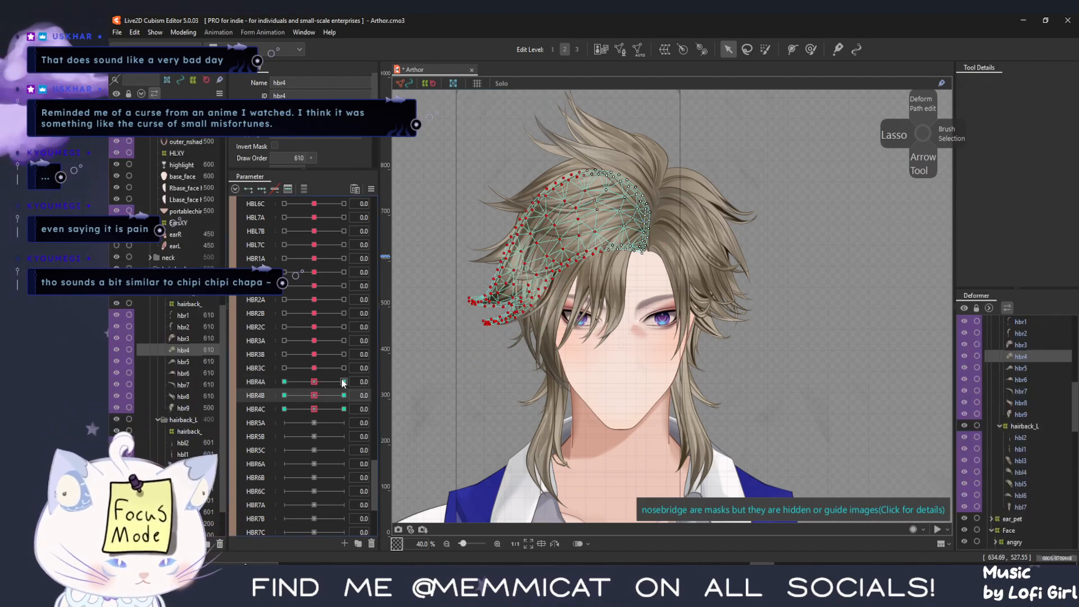
left_click(765, 48)
mouse_move(578, 191)
left_mouse_down()
mouse_move(528, 254)
mouse_move(542, 261)
left_mouse_up()
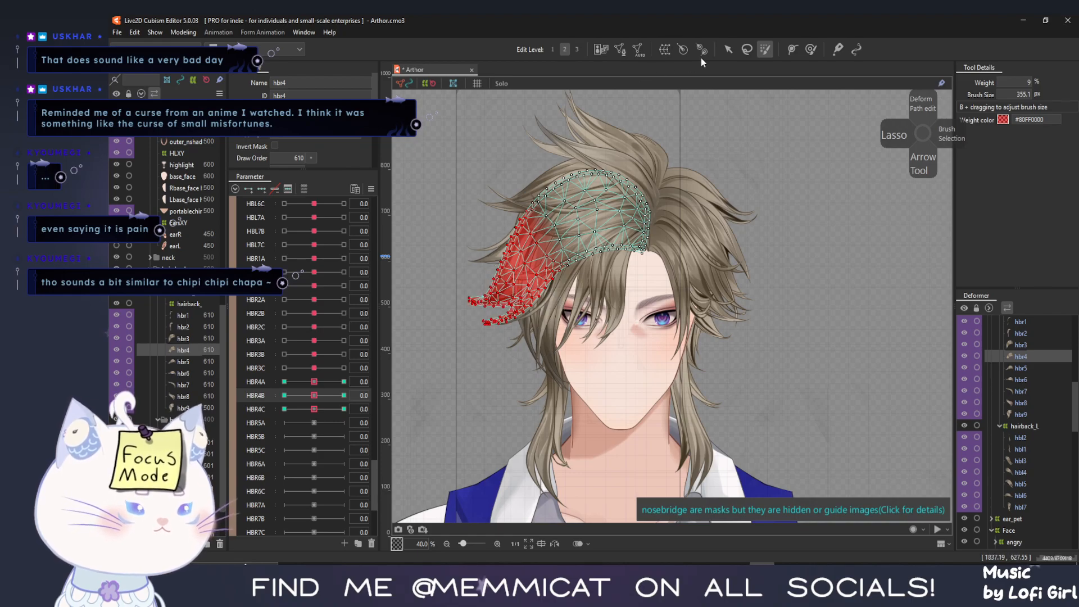
At HBR4B -1.0, bend the outer half of hbr4 outward and up with a three-point temporary deform path and apply it
key("v")
left_click_drag(248, 400, 242, 400)
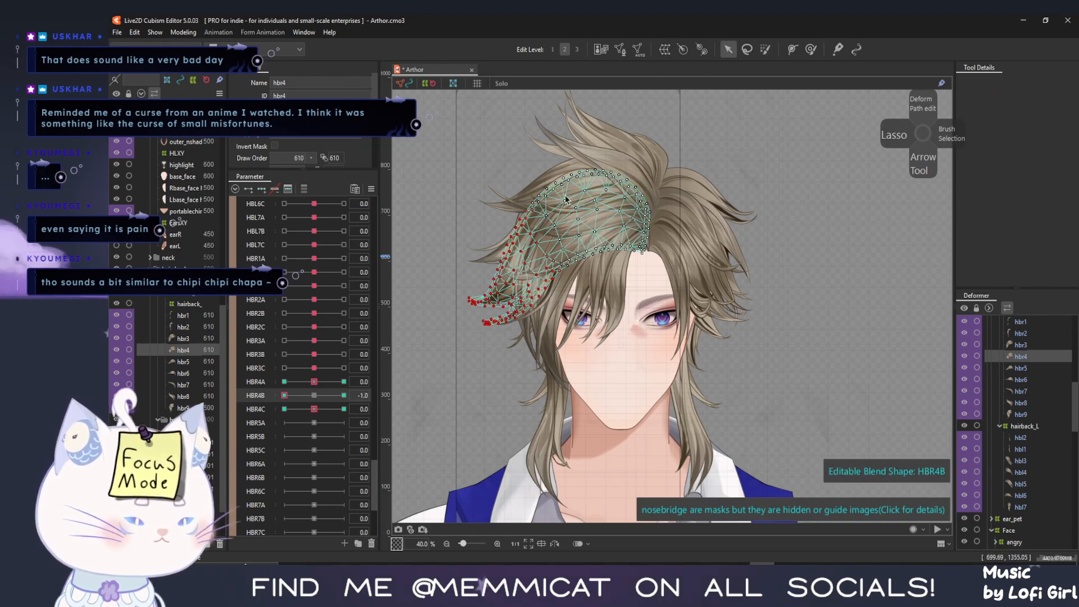
key("ctrl+t")
left_click(618, 200)
left_click(560, 219)
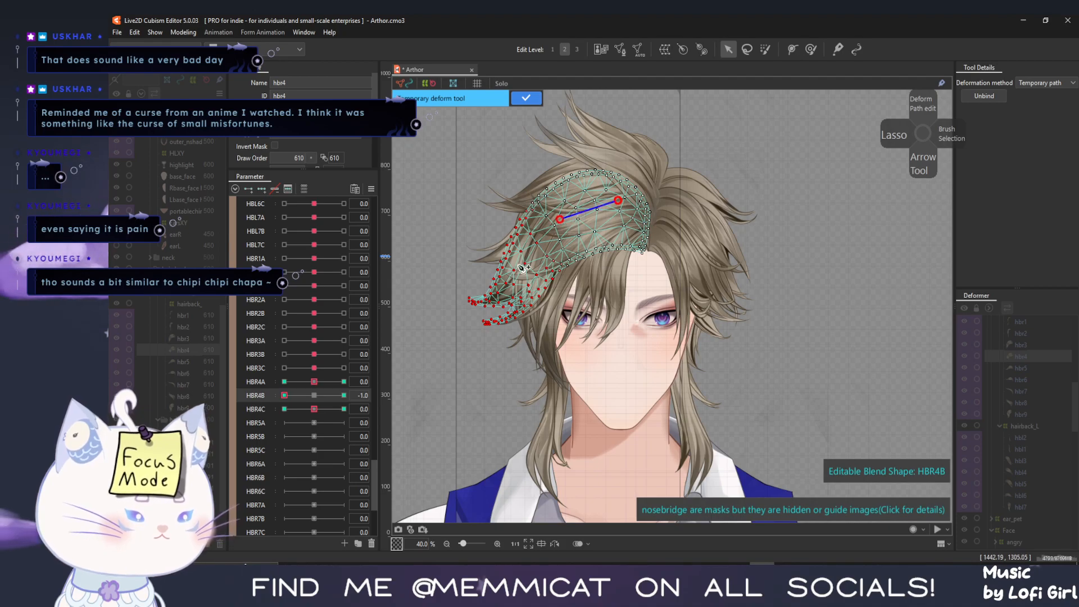
left_click(464, 329)
left_click_drag(464, 329, 442, 270)
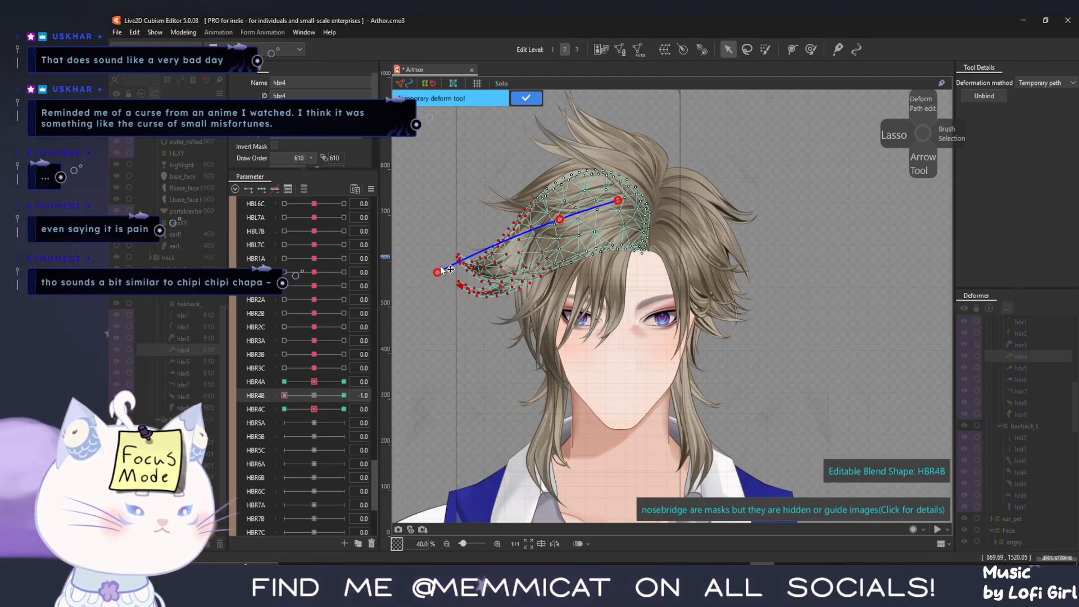
left_click(525, 100)
At HBR4B 1.0, bend the outer half of hbr4 inward with a three-point temporary deform path, apply it and return the parameter to 0.0
left_click_drag(301, 393, 437, 399)
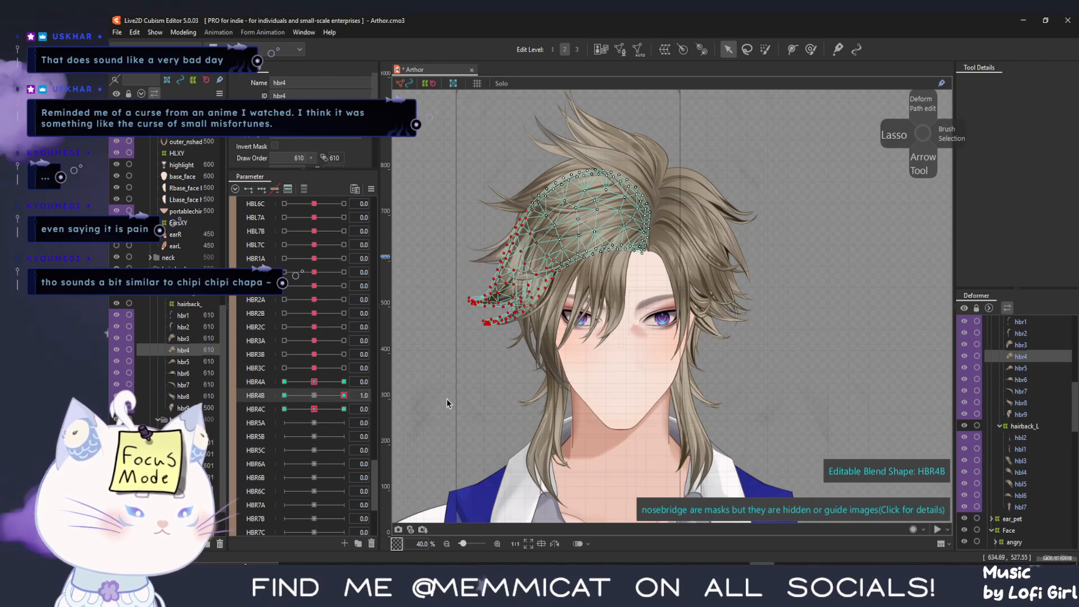
key("ctrl+t")
left_click(621, 202)
left_click(556, 231)
left_click_drag(465, 342, 510, 369)
left_click_drag(325, 400, 263, 383)
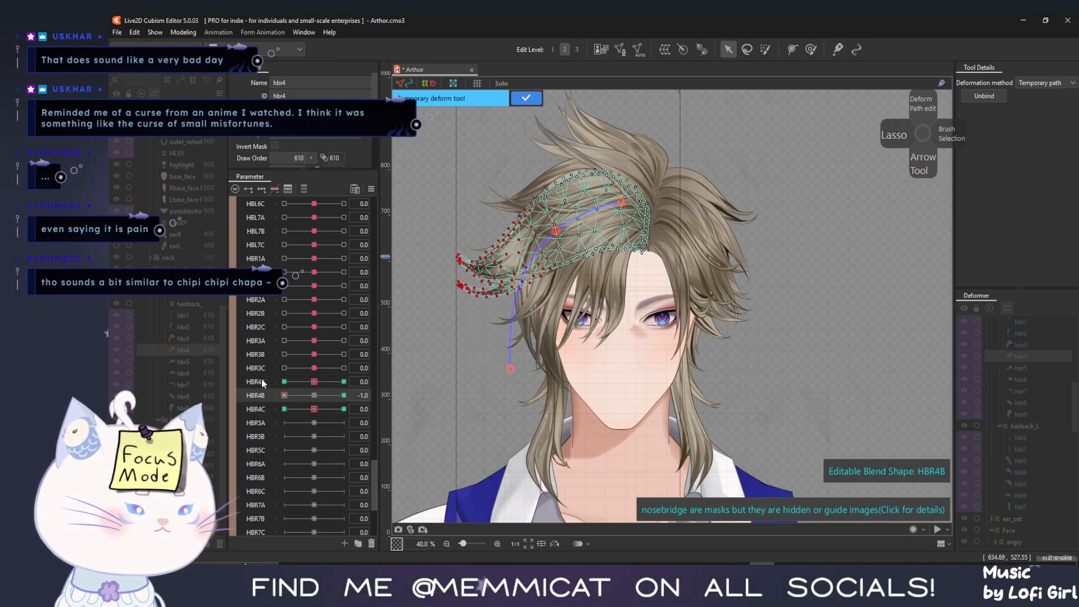
left_click(314, 395)
left_click(525, 98)
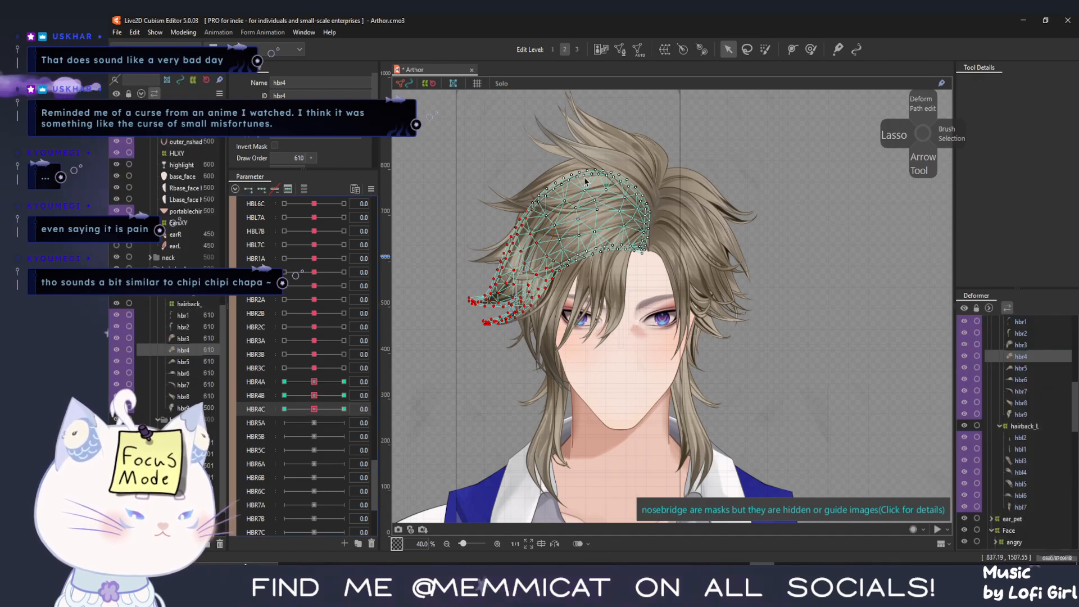
Brush-select only the tip vertices of hbr4 for the HBR4C blend shape
left_click(764, 51)
mouse_move(473, 314)
left_mouse_down()
mouse_move(469, 289)
mouse_move(512, 338)
mouse_move(494, 309)
left_mouse_up()
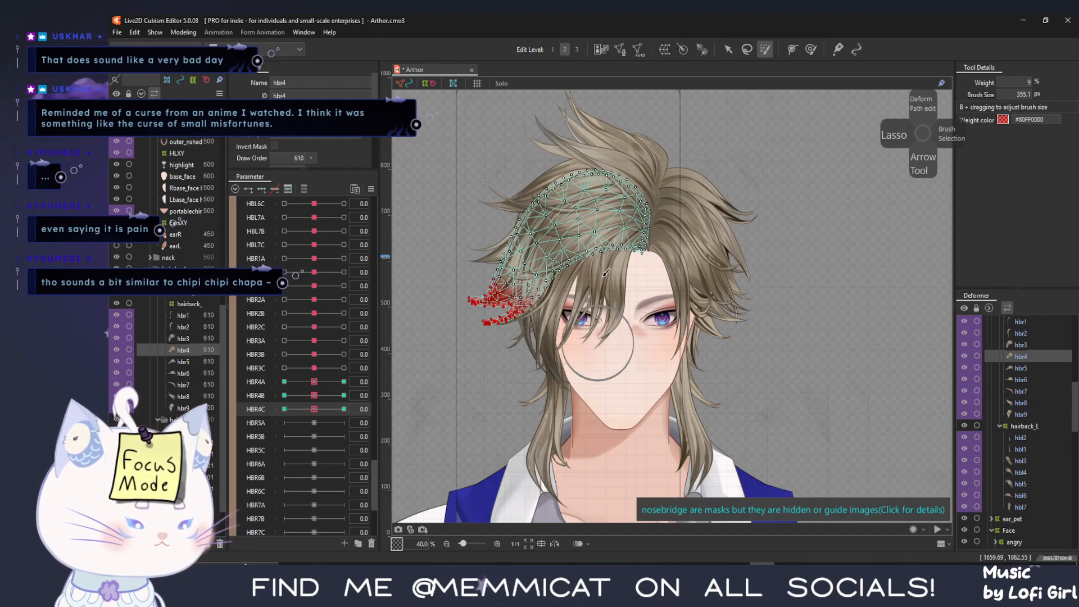
left_click(727, 50)
At HBR4C -1.0, curl the hbr4 tip outward and up with a four-point temporary deform path and apply it
left_click(285, 409)
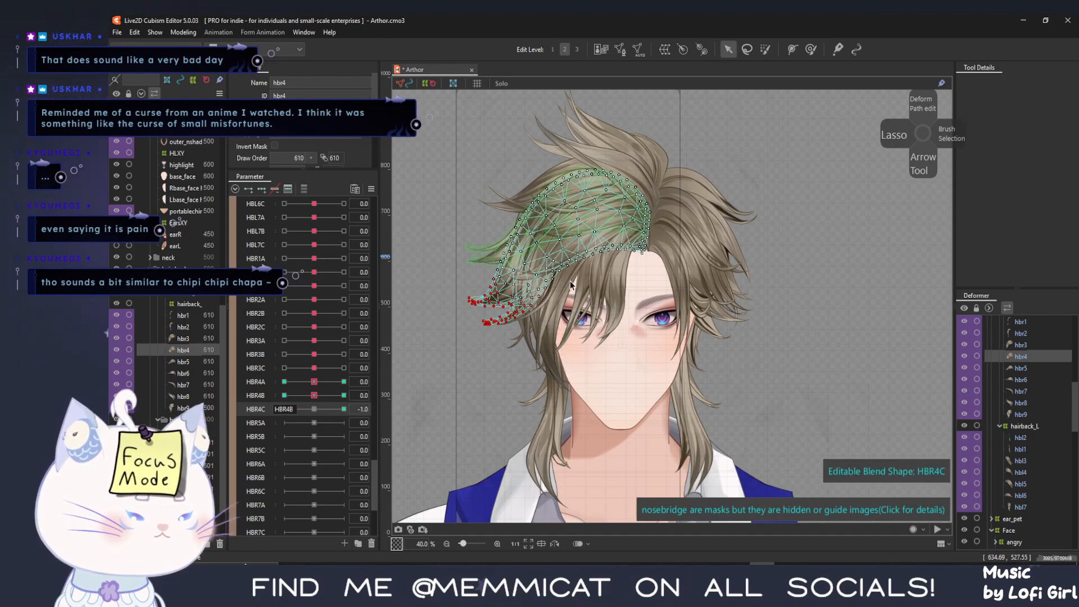
key("ctrl+t")
left_click(552, 229)
left_click(529, 266)
left_click(444, 304)
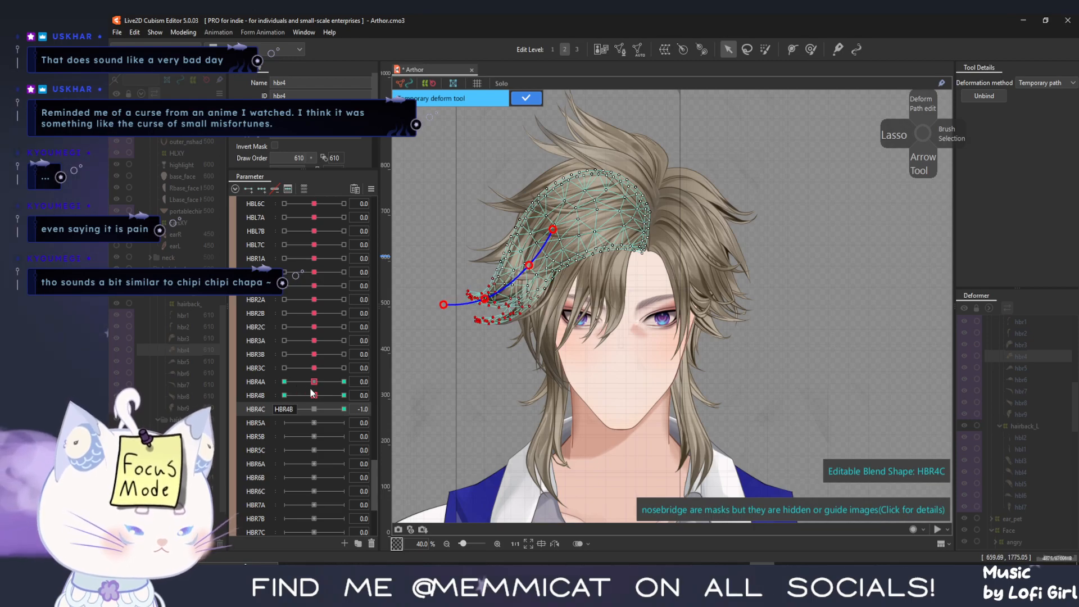
left_click(323, 415)
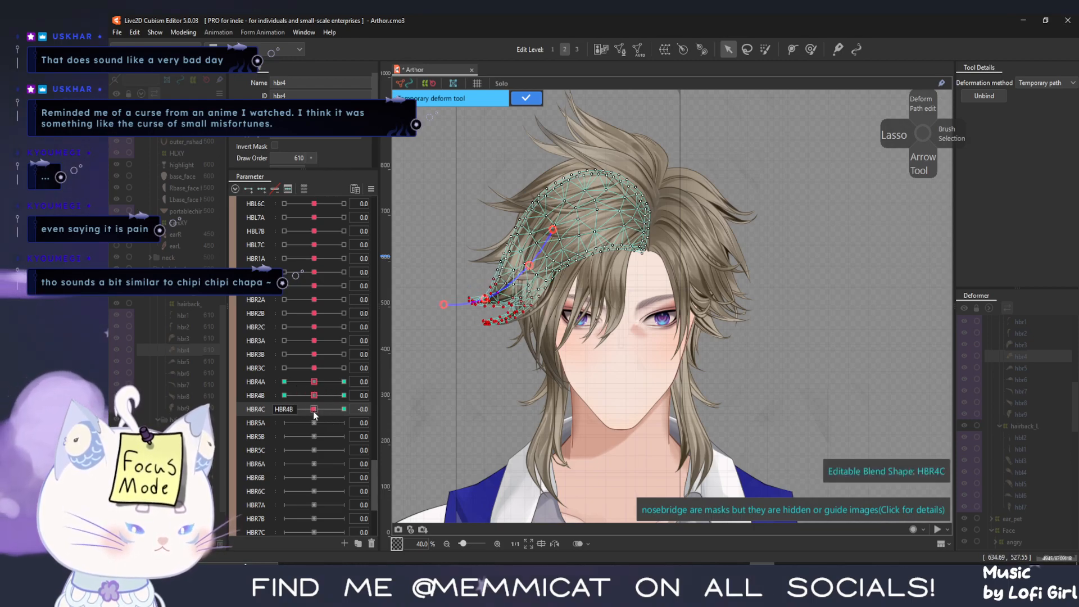
left_click_drag(443, 304, 484, 296)
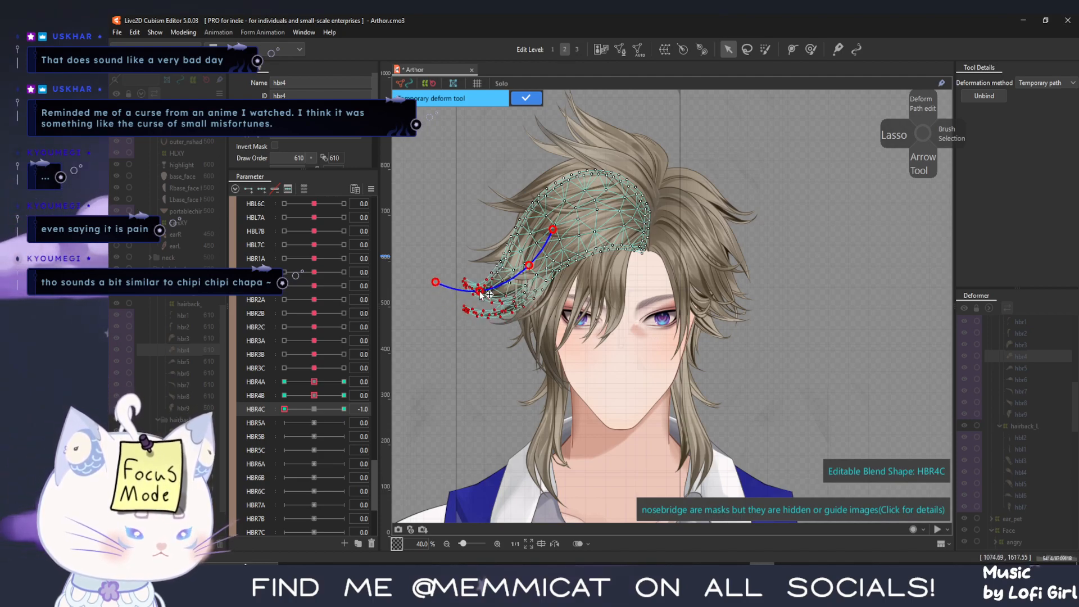
left_click(526, 100)
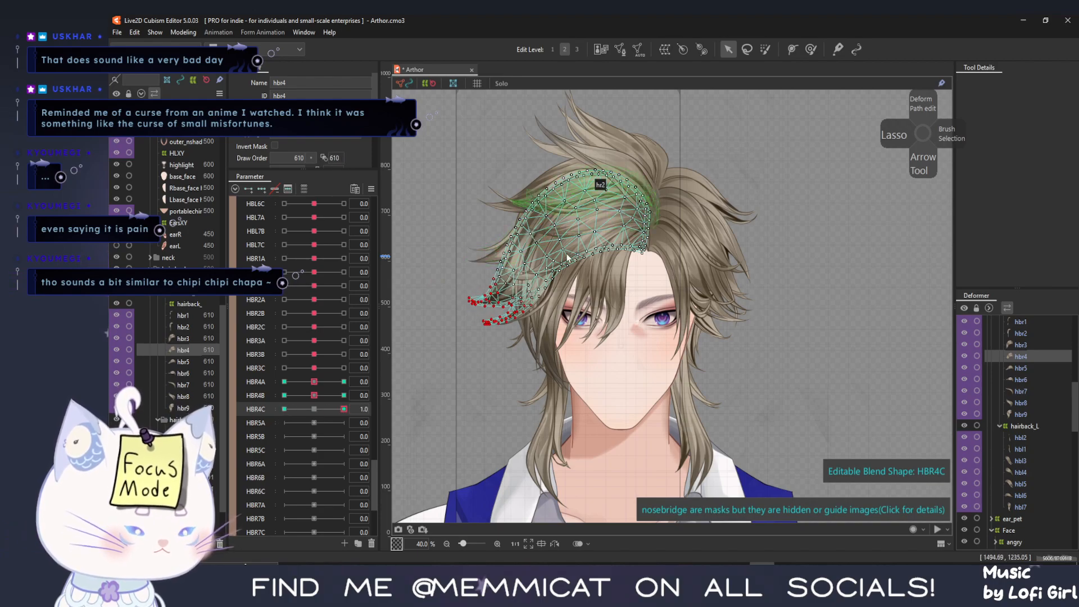
At HBR4C 1.0, curl the hbr4 tip down and inward with a four-point temporary deform path and apply it
key("ctrl+t")
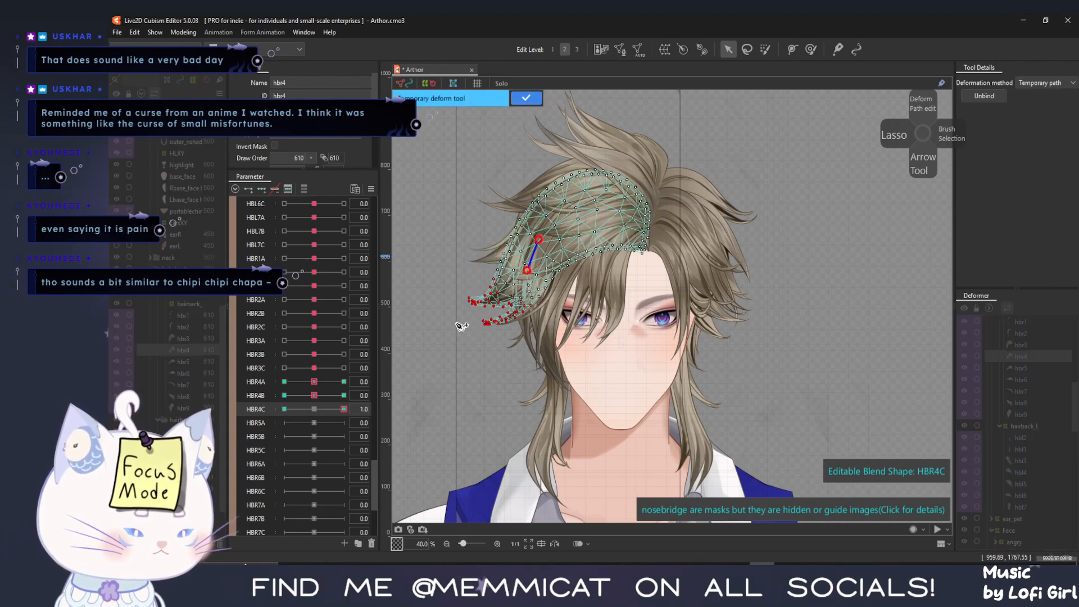
left_click_drag(457, 324, 489, 355)
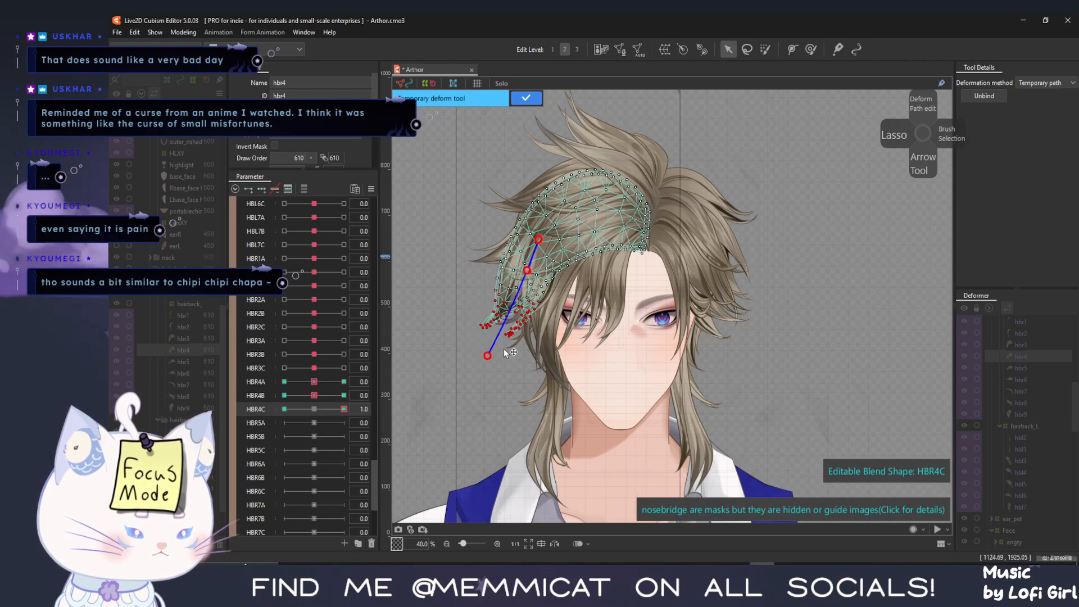
left_click_drag(512, 314, 502, 308)
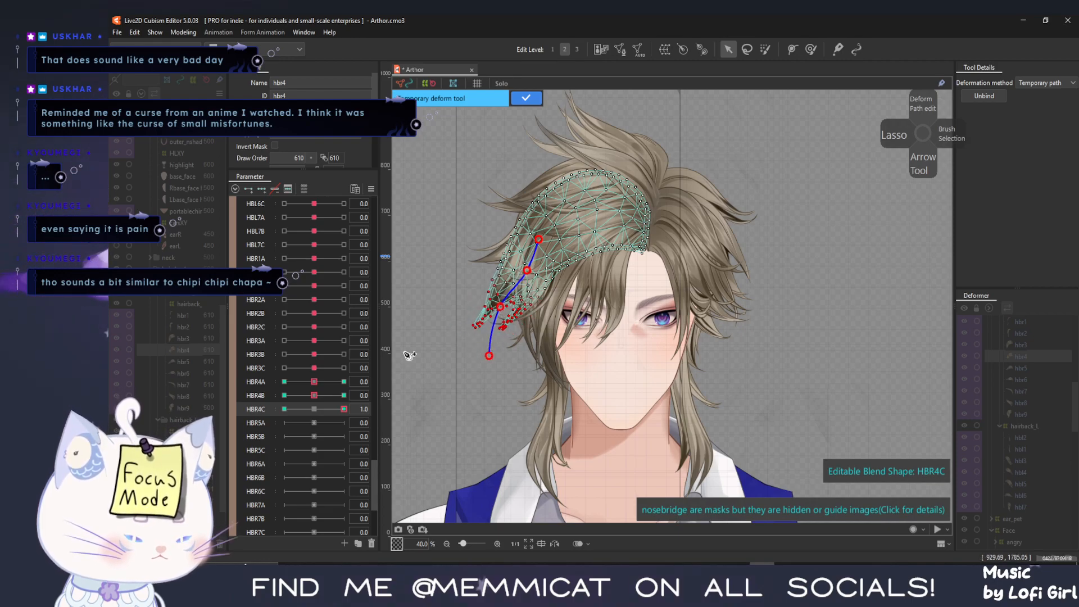
left_click_drag(341, 410, 284, 410)
key("Return")
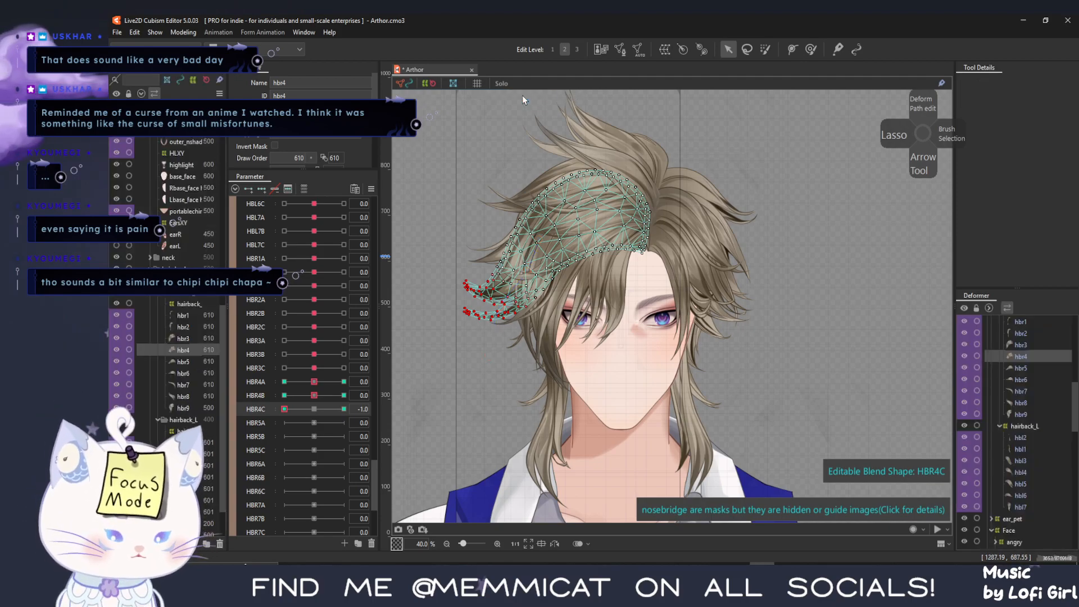
Add three blend shape keys to the matching A, B and C parameters (HBR5 to HBR8) for each of the strands hbr5 to hbr8
scroll(269, 433, "down", 3)
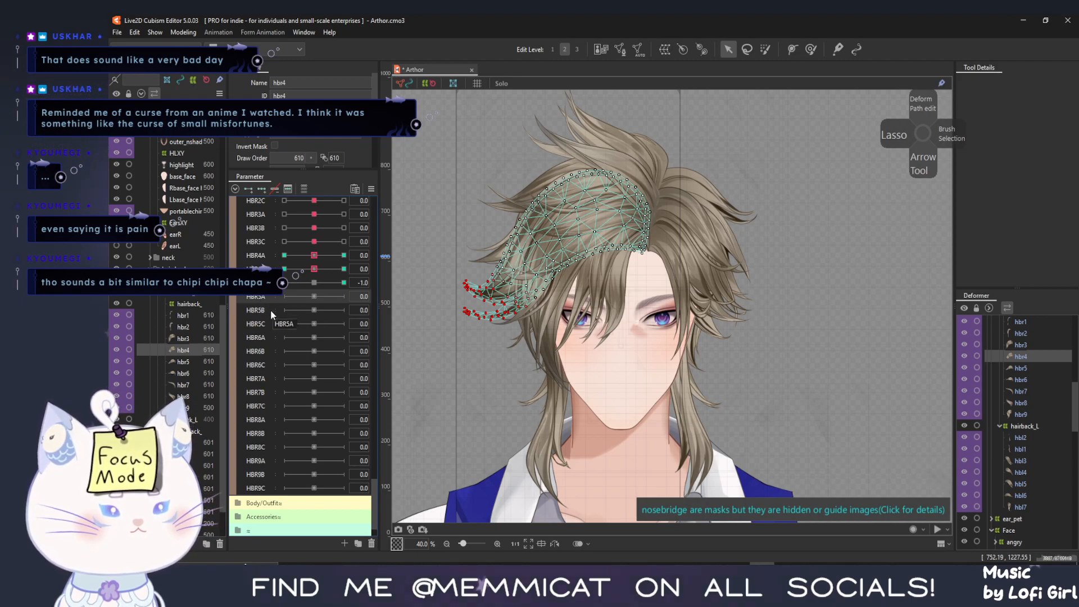
left_click(184, 361)
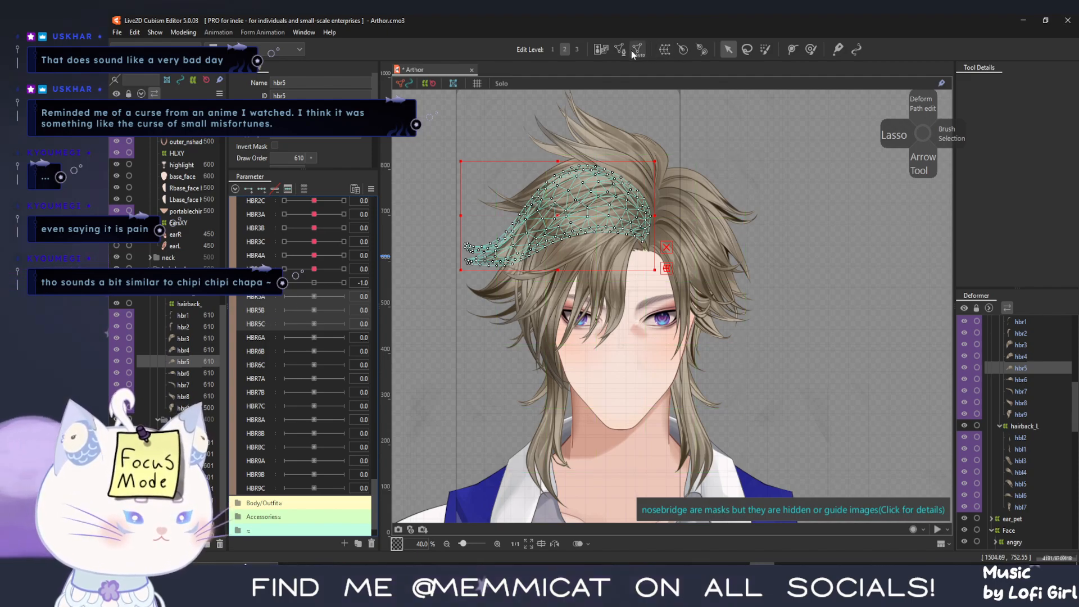
left_click(182, 375)
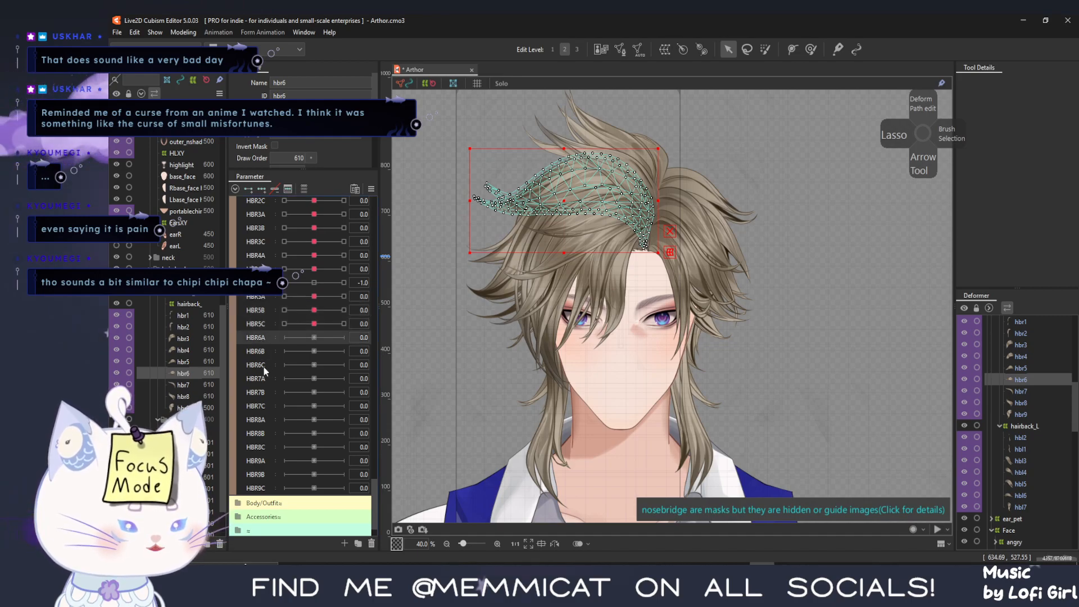
left_click(189, 384)
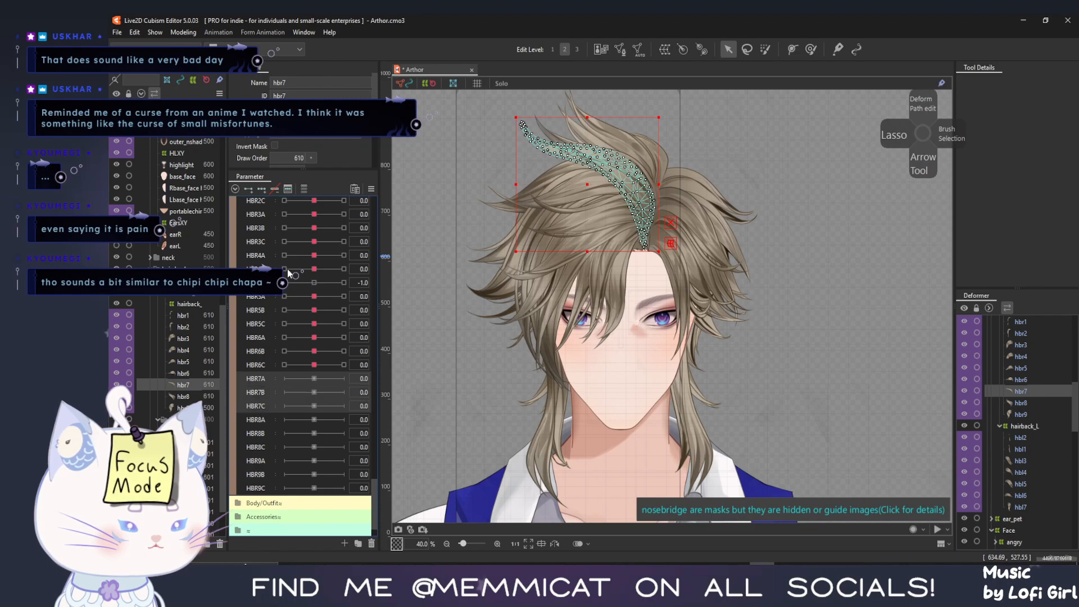
left_click(176, 396)
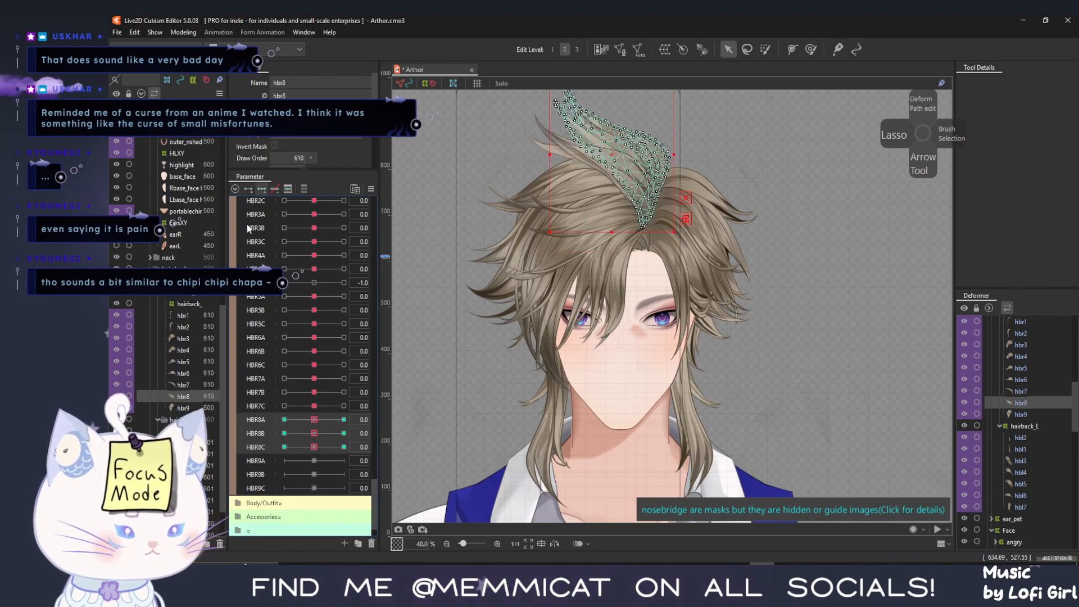
Select the hbr9 strand and add three blend shape keys to HBR9A, HBR9B and HBR9C
left_click(184, 408)
left_click(264, 462)
left_click(259, 486, "shift")
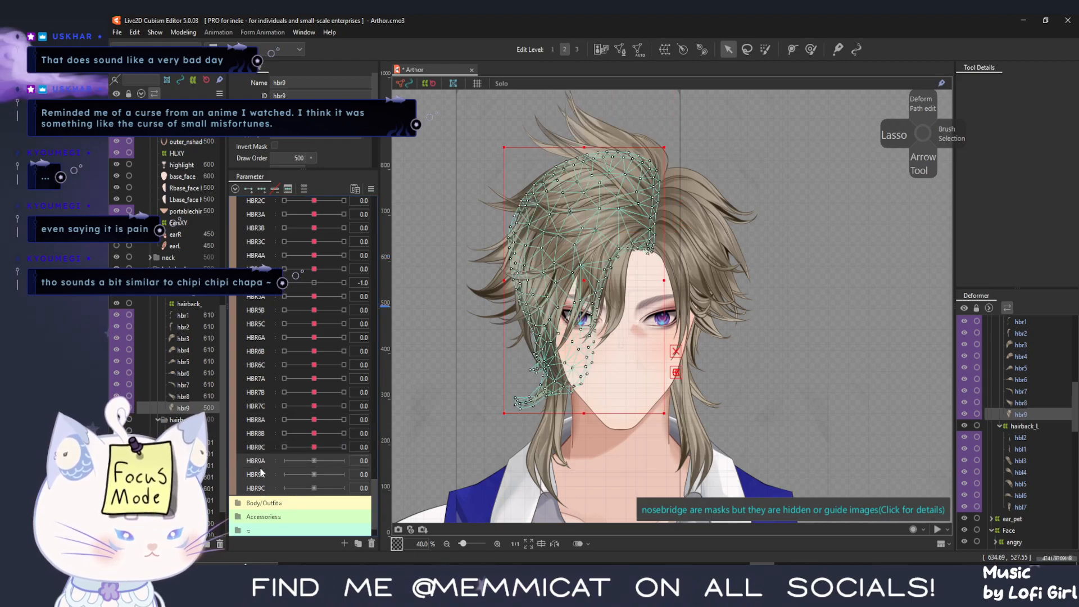
left_click(262, 188)
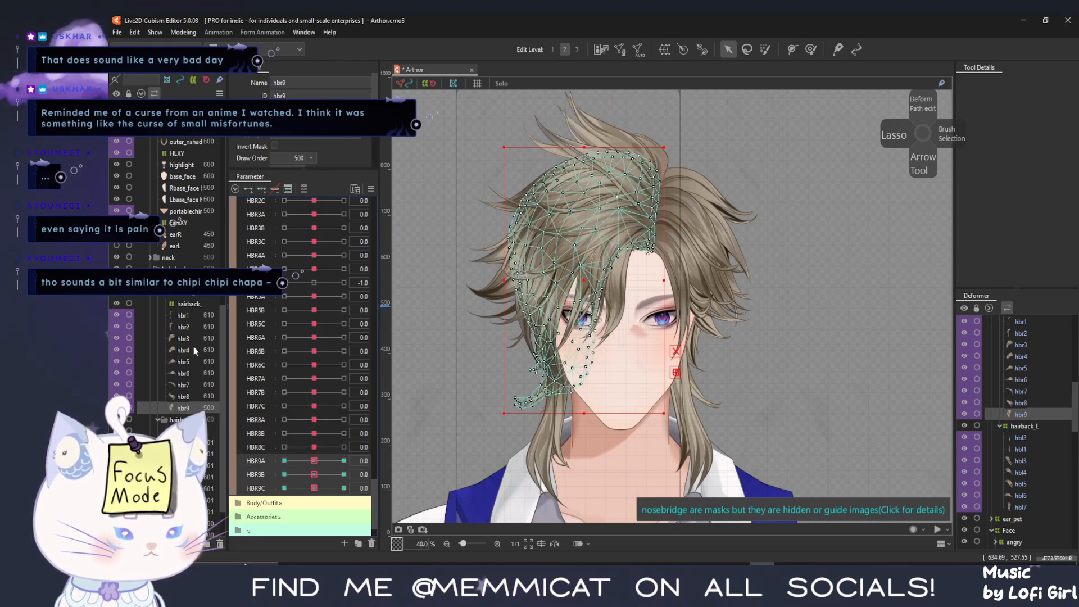
Select the hbr5 strand among the right back hair parts
left_click(185, 362)
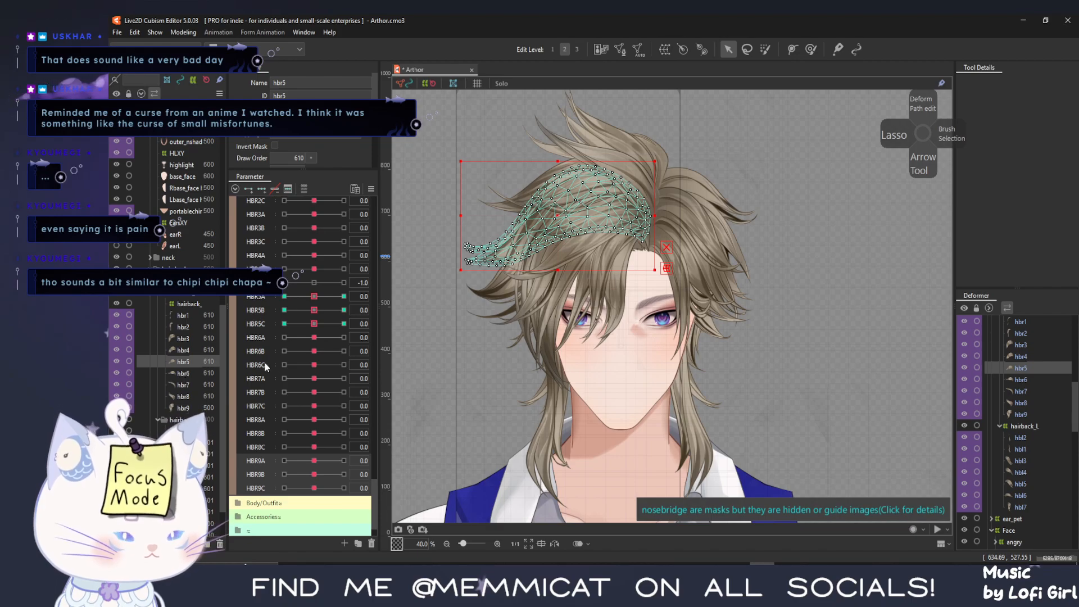
left_click(307, 324)
left_click_drag(318, 322, 317, 322)
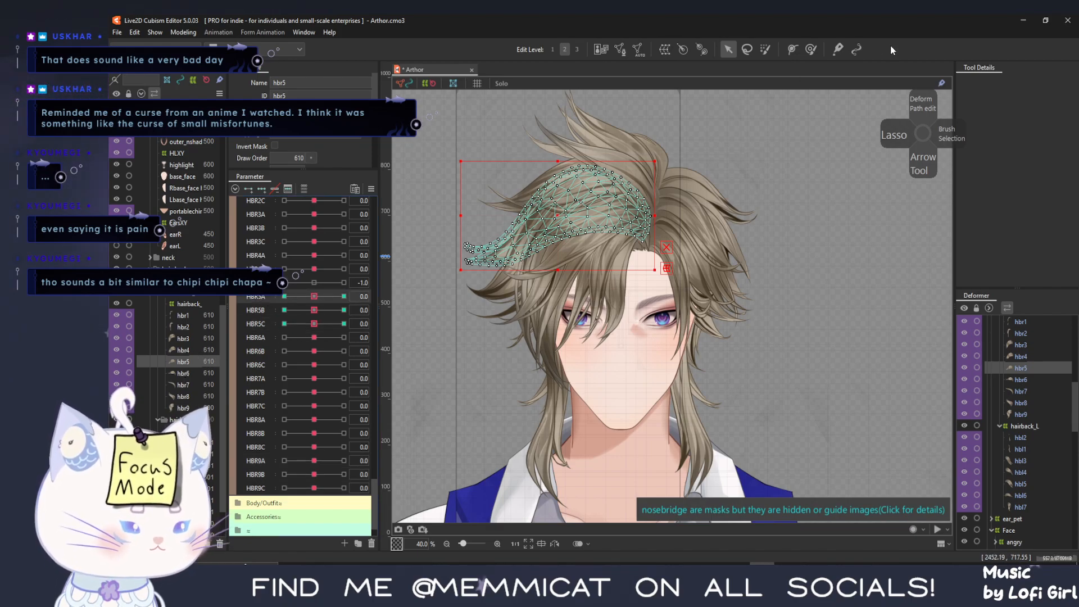
left_click(765, 49)
mouse_move(593, 149)
left_mouse_down()
mouse_move(580, 256)
mouse_move(576, 178)
mouse_move(596, 142)
left_mouse_up()
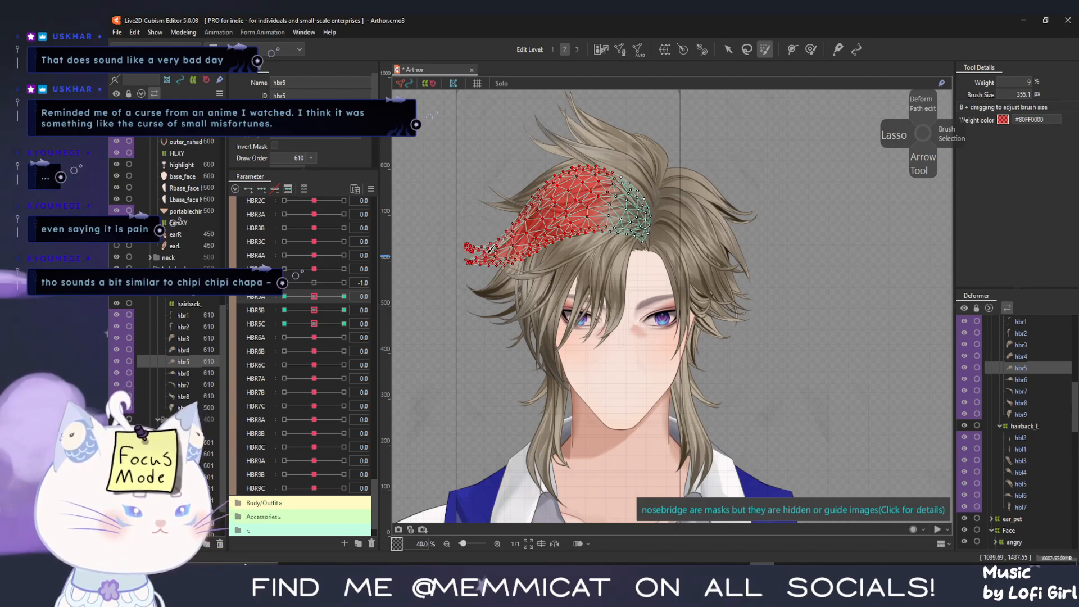
left_click(729, 49)
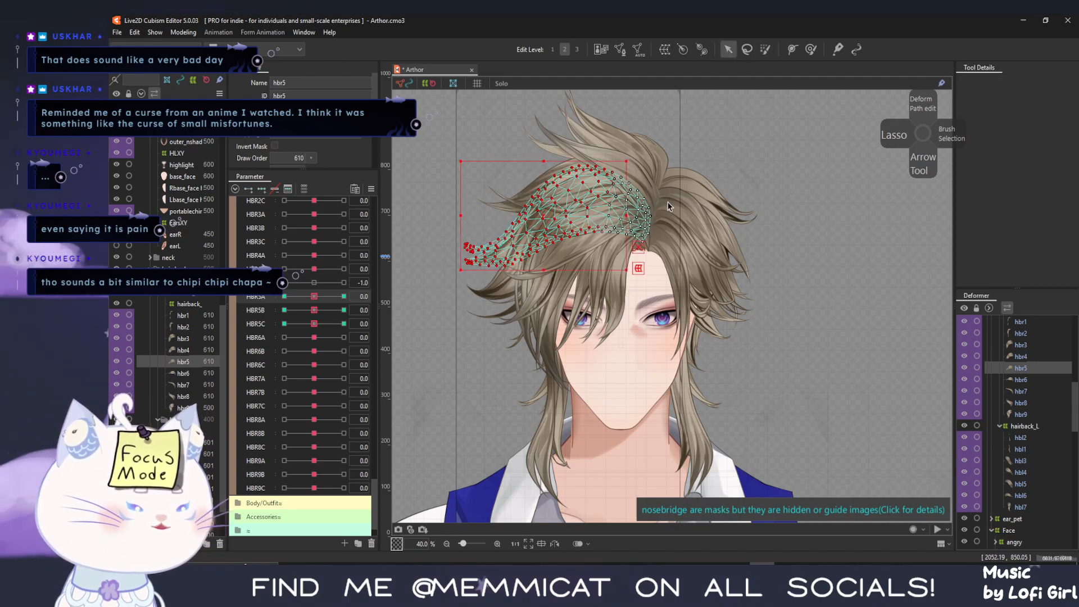
left_click(665, 238)
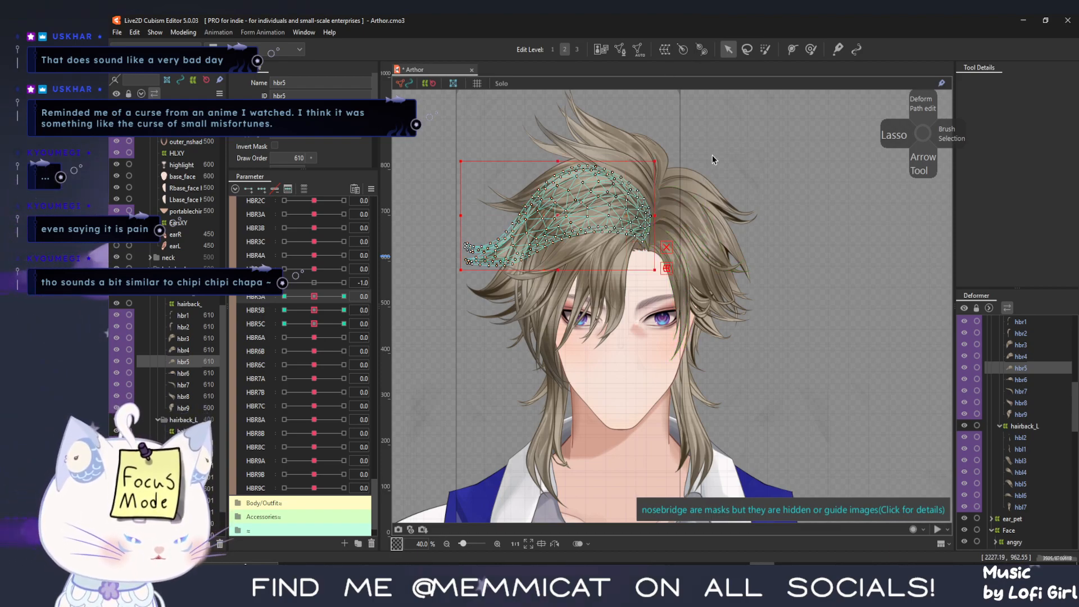
Brush-select the hbr5 vertices from mid-strand to the tip, leaving the root by the parting out
left_click(764, 50)
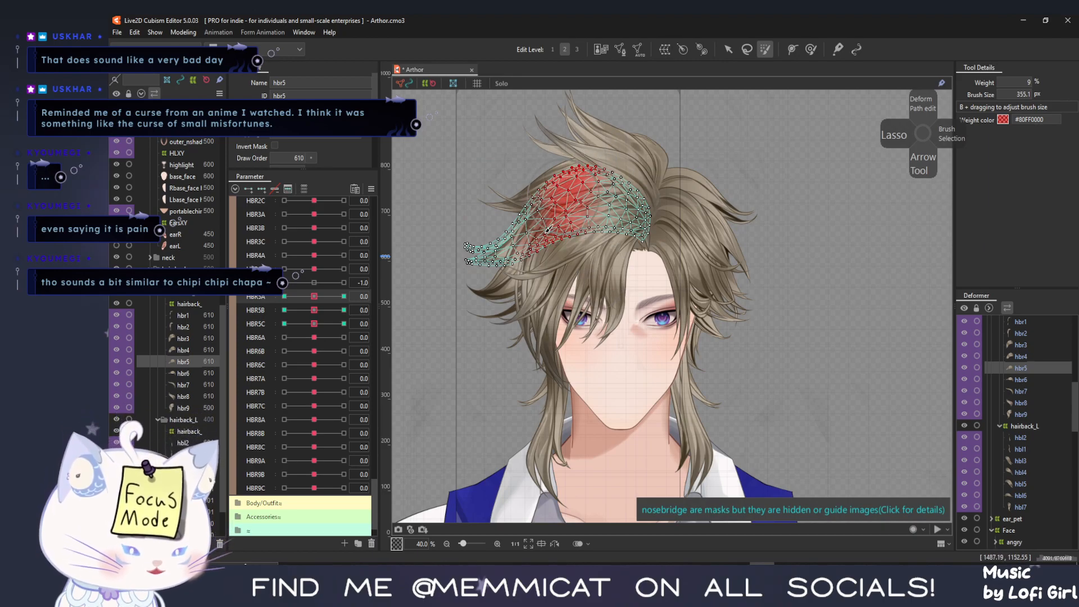
left_click_drag(465, 280, 502, 250)
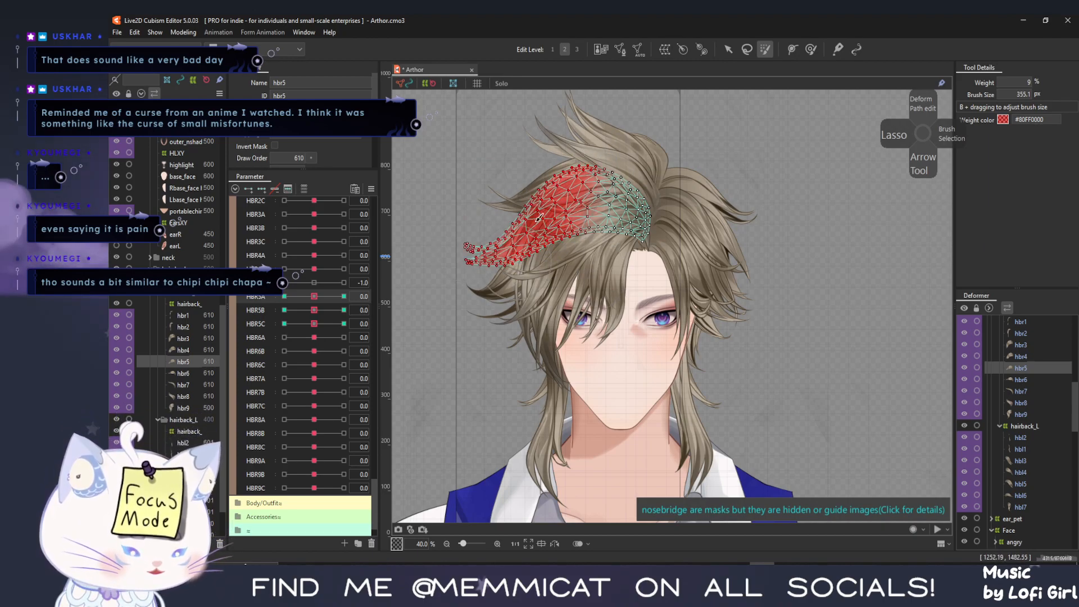
left_click(728, 49)
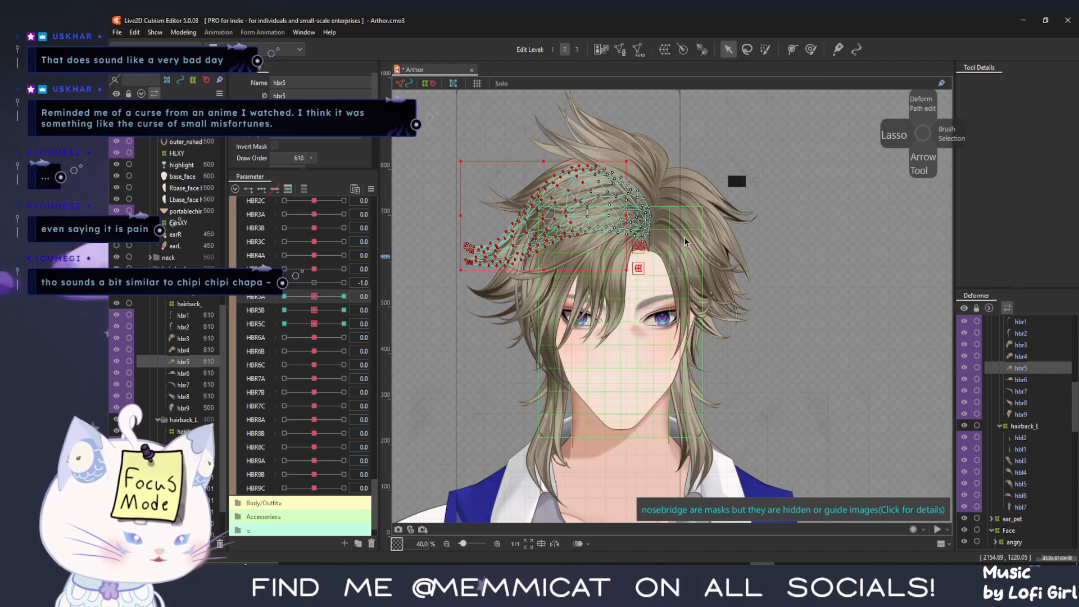
key("p")
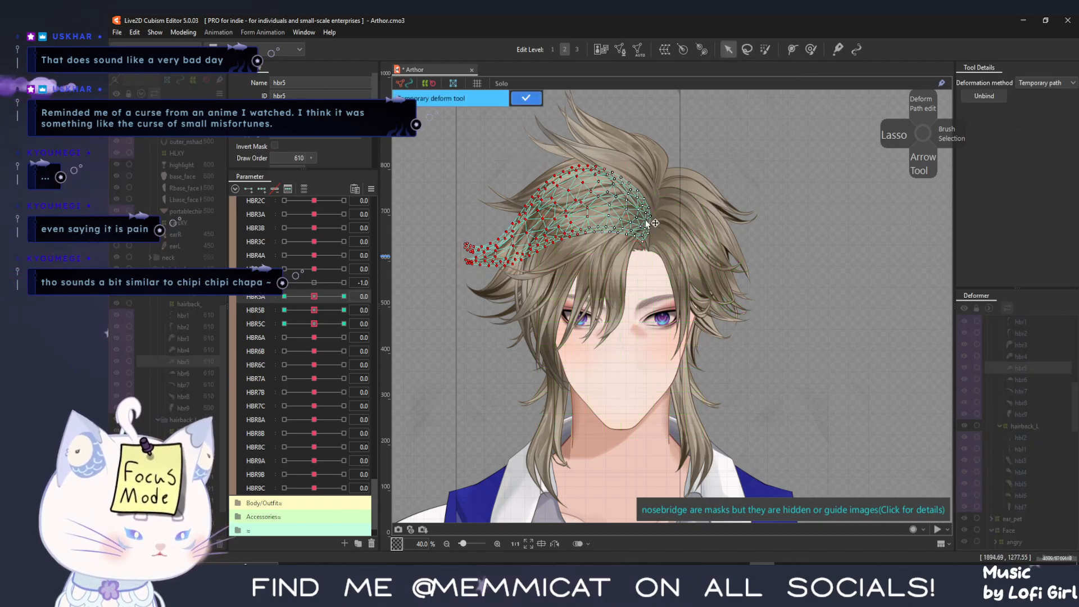
left_click(616, 199)
left_click(433, 245)
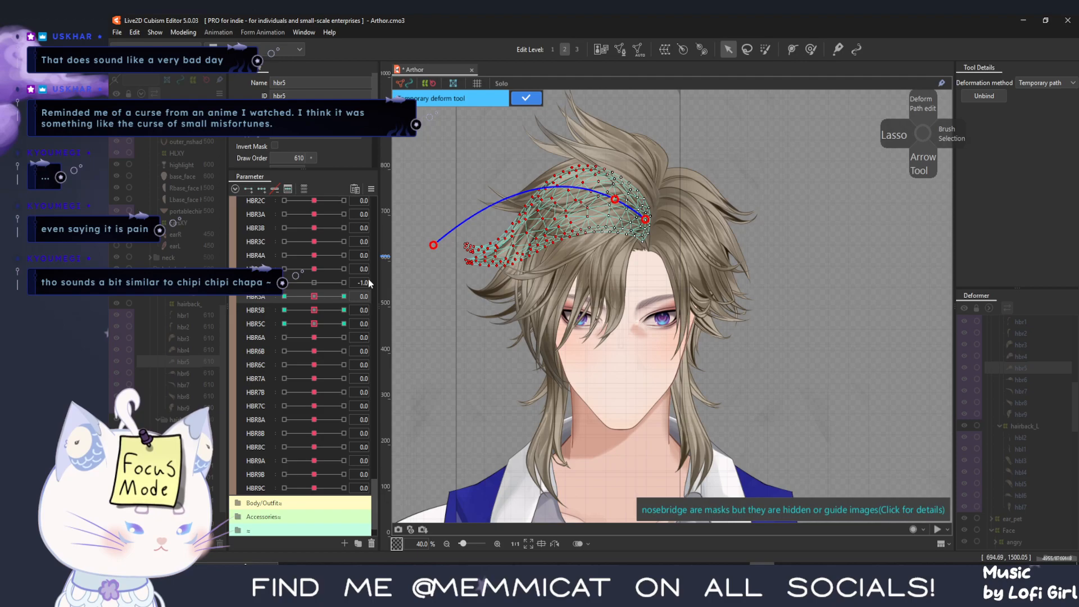
left_click(525, 96)
At HBR5A -1.0, swing the hbr5 strand upward with a three-point temporary deform path and apply it
left_click_drag(314, 297, 284, 297)
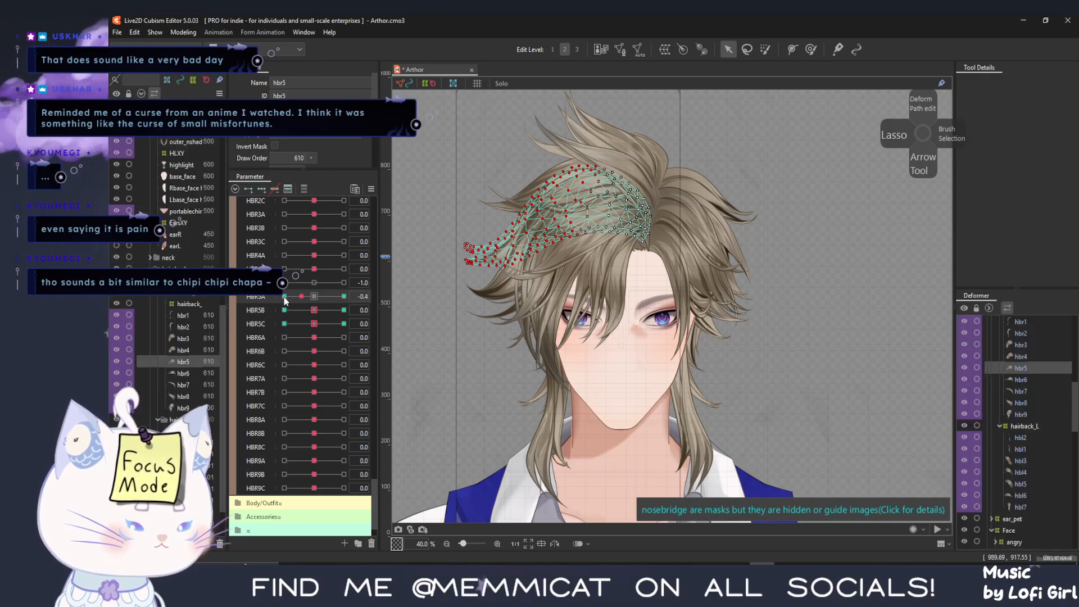
key("p")
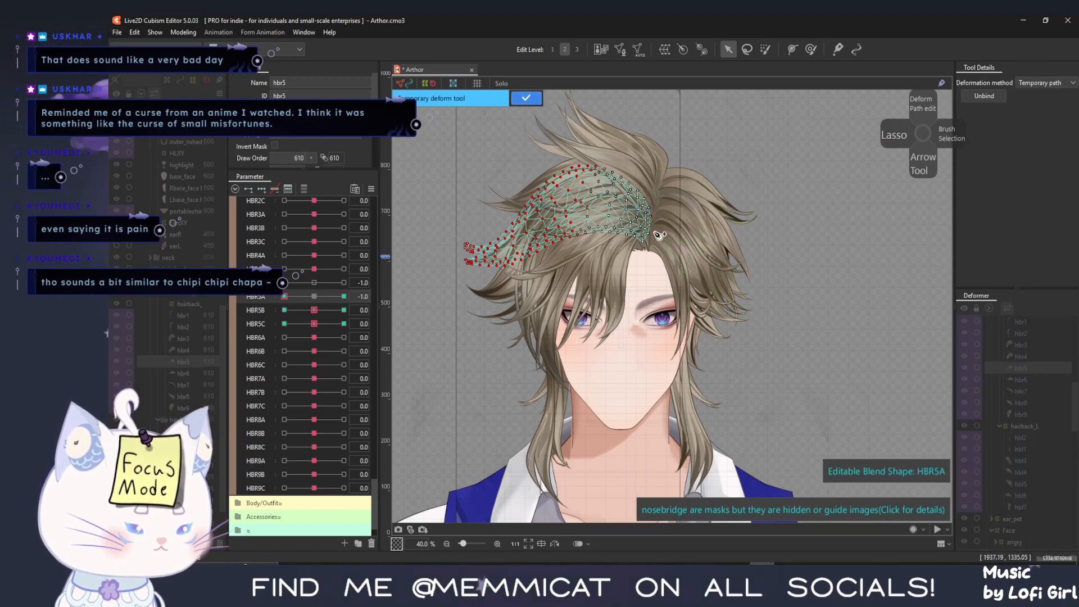
left_click(654, 230)
left_click_drag(431, 253, 427, 200)
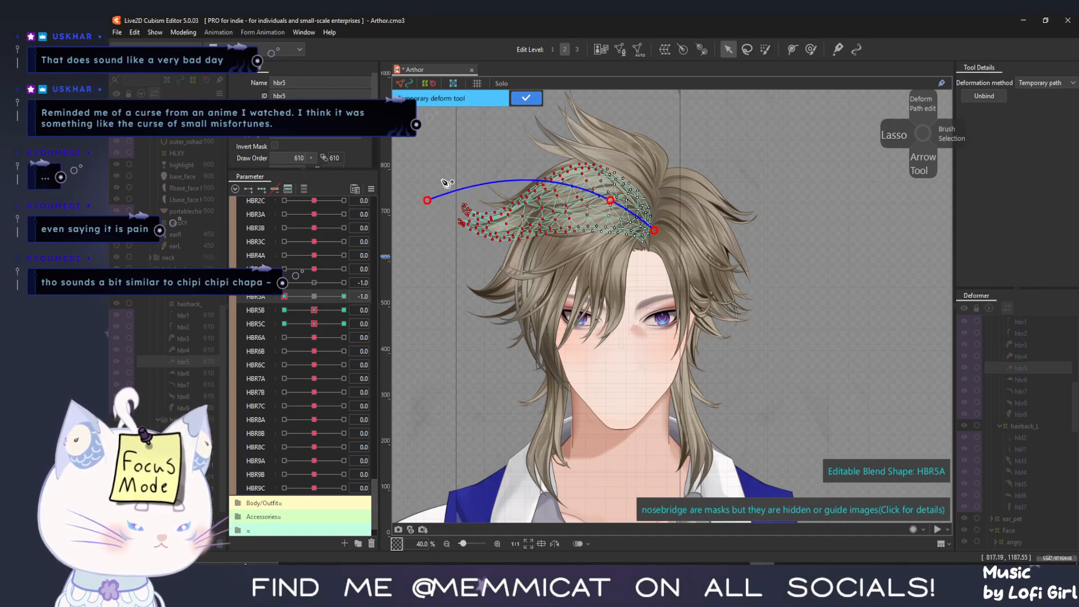
left_click(527, 99)
At HBR5A 1.0, swing the hbr5 strand downward with a three-point temporary deform path, apply it and return HBR5A to 0.0
left_click_drag(298, 298, 344, 296)
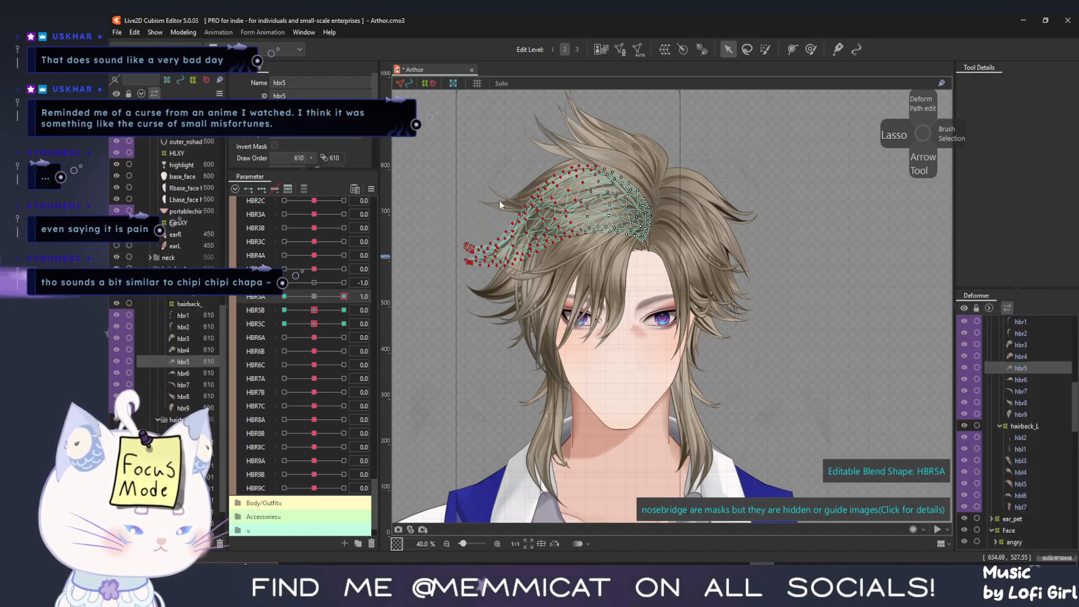
key("p")
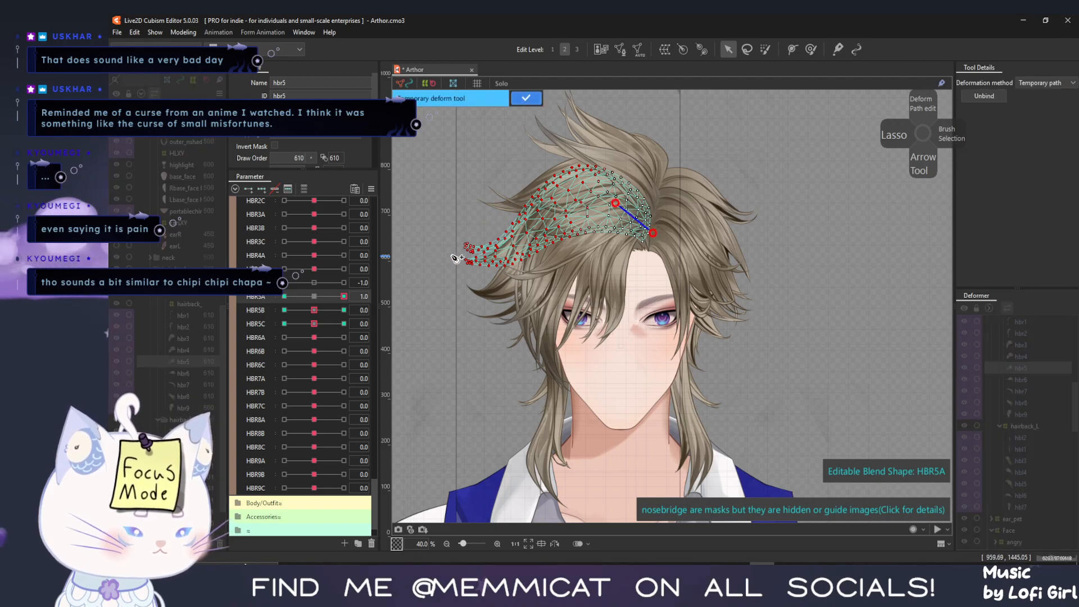
left_click_drag(456, 258, 465, 300)
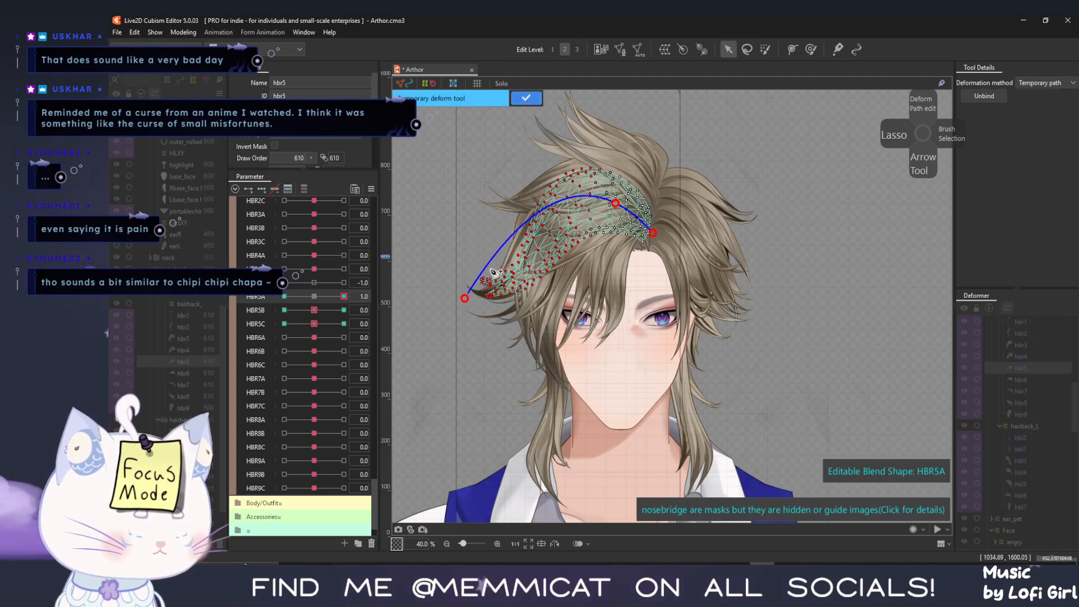
left_click(527, 99)
left_click(314, 296)
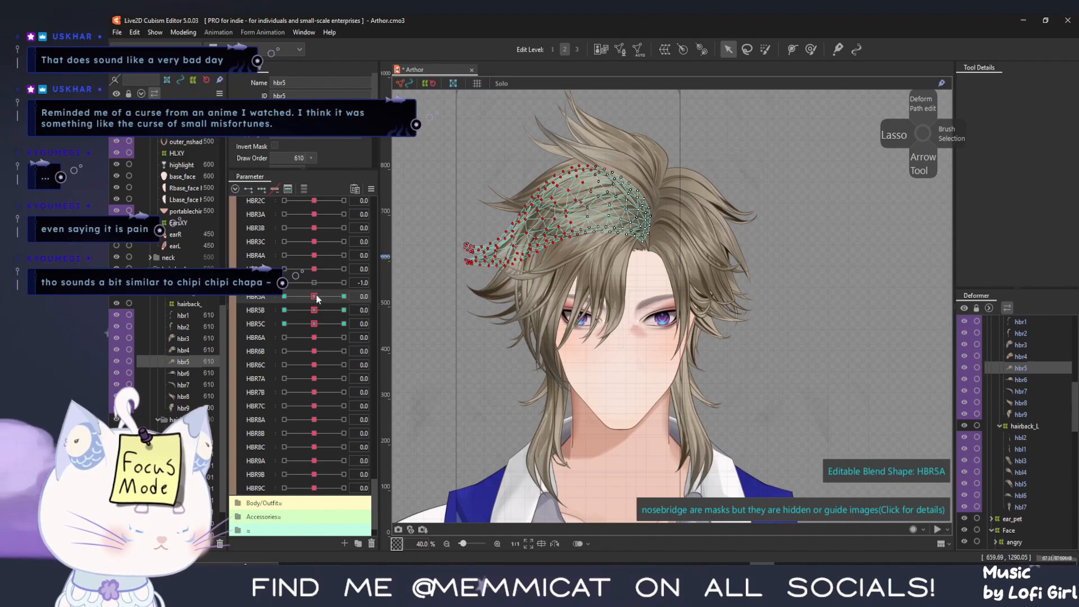
At HBR5B -1.0, brush-select only the outer part of hbr5, bend it upward with a three-point temporary deform path and apply it
left_click(284, 310)
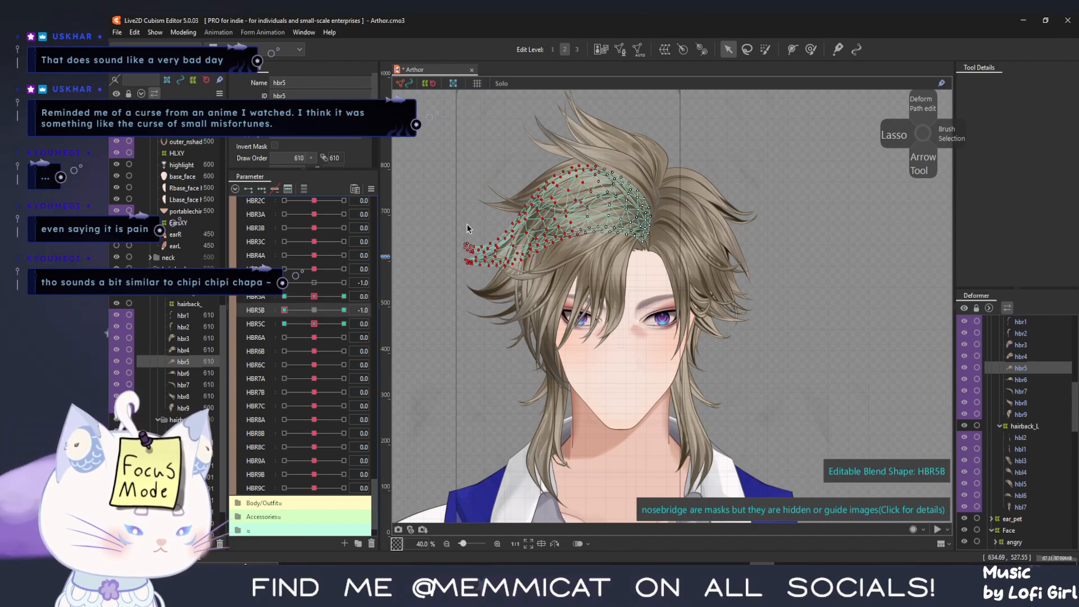
left_click(765, 49)
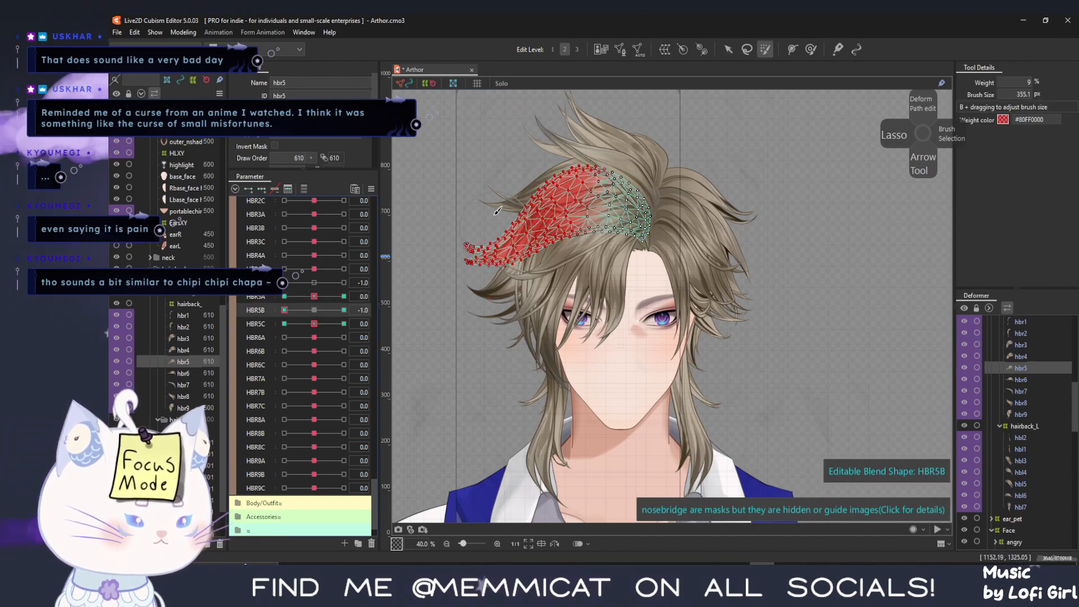
left_click(523, 240)
left_click_drag(504, 217, 521, 210)
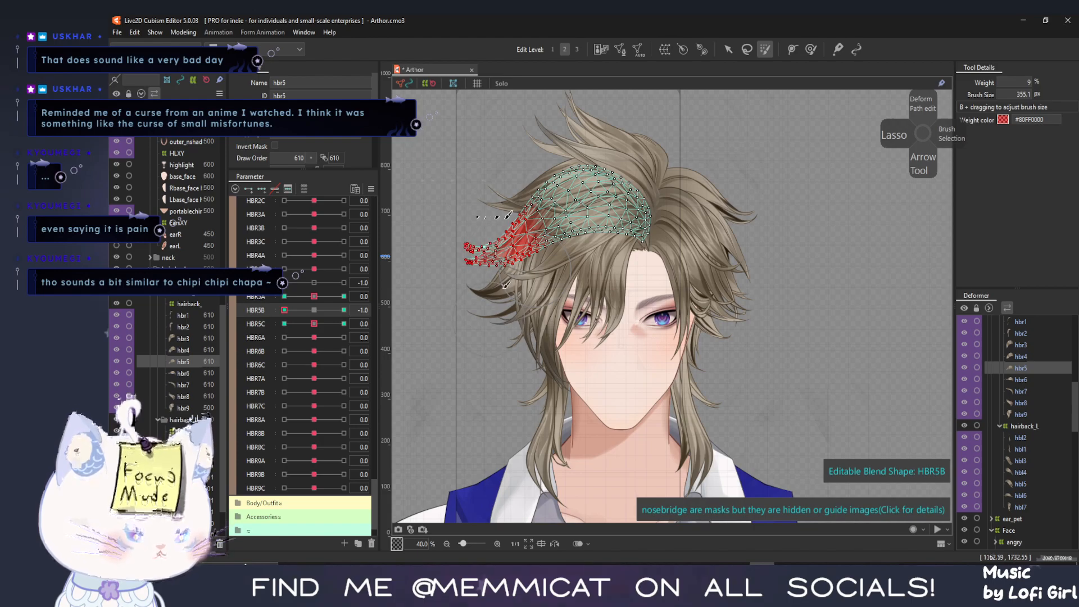
left_click(728, 49)
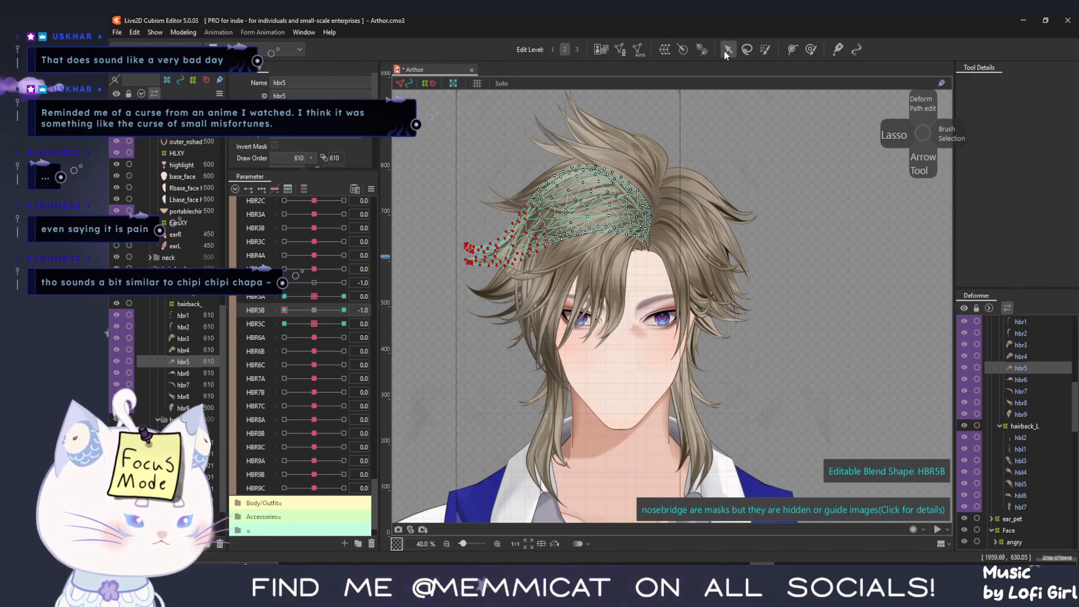
key("ctrl+t")
left_click(598, 194)
left_click(560, 210)
left_click(433, 258)
left_click_drag(433, 258, 424, 204)
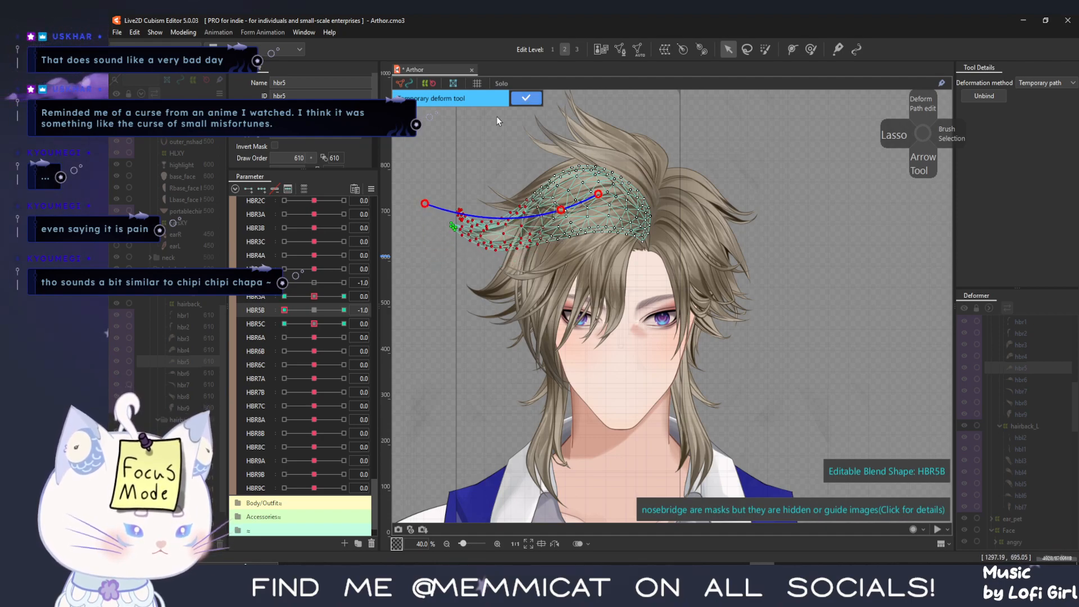
left_click(526, 99)
At HBR5B 1.0, bend the outer part of hbr5 downward with a three-point temporary deform path, apply it and return HBR5B to 0.0
left_click_drag(285, 310, 344, 310)
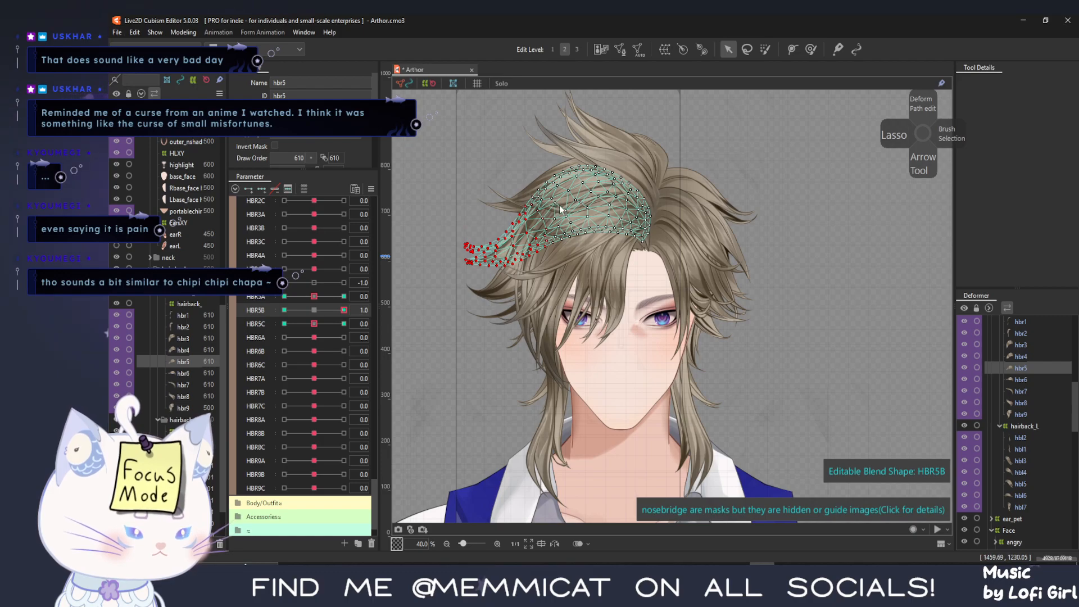
key("p")
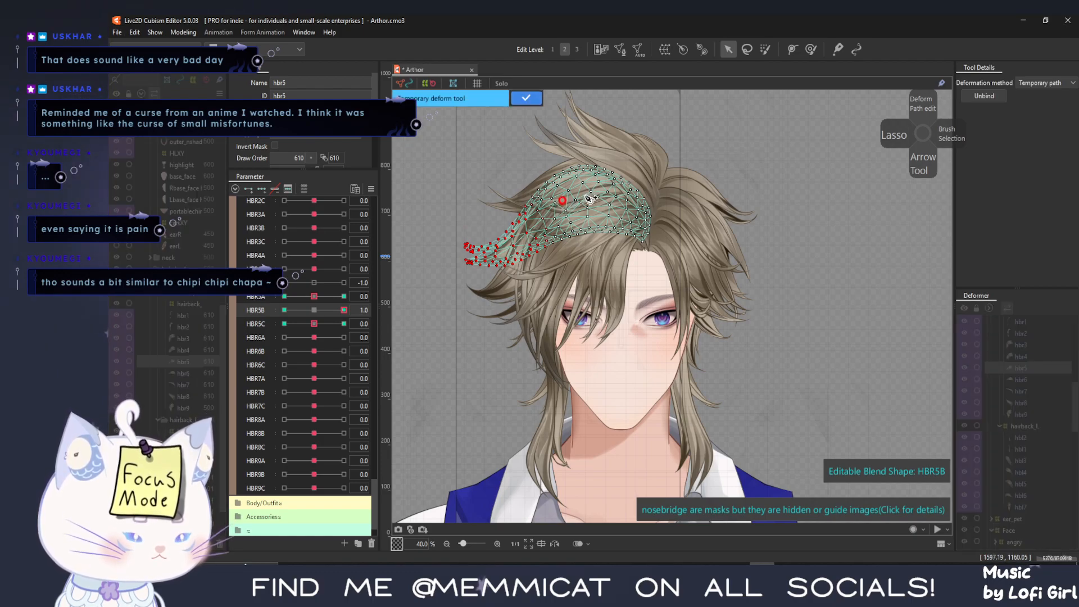
left_click(586, 191)
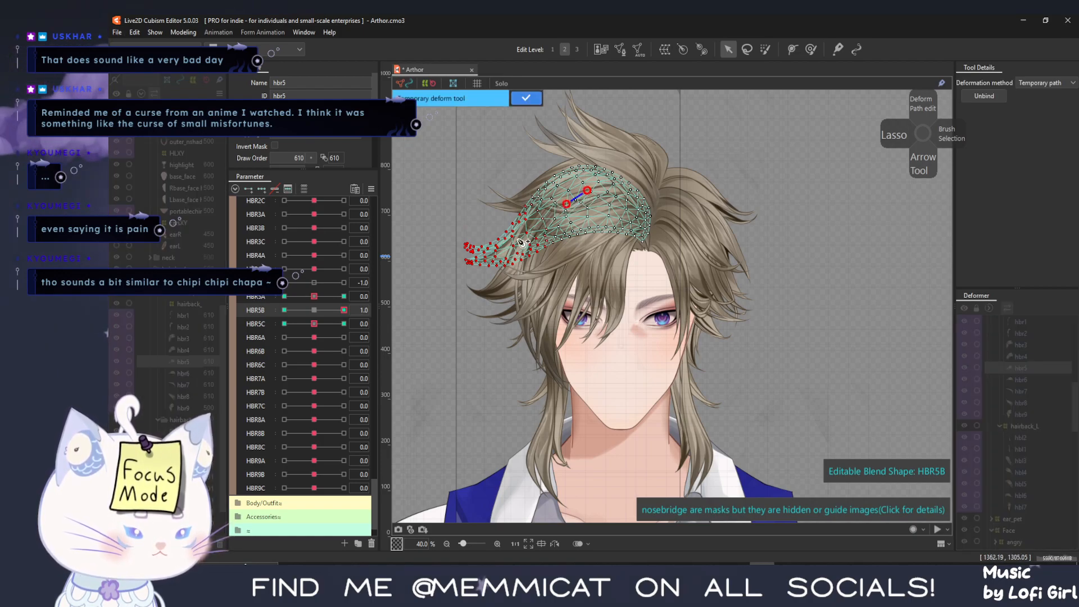
left_click_drag(460, 265, 475, 291)
left_click(527, 99)
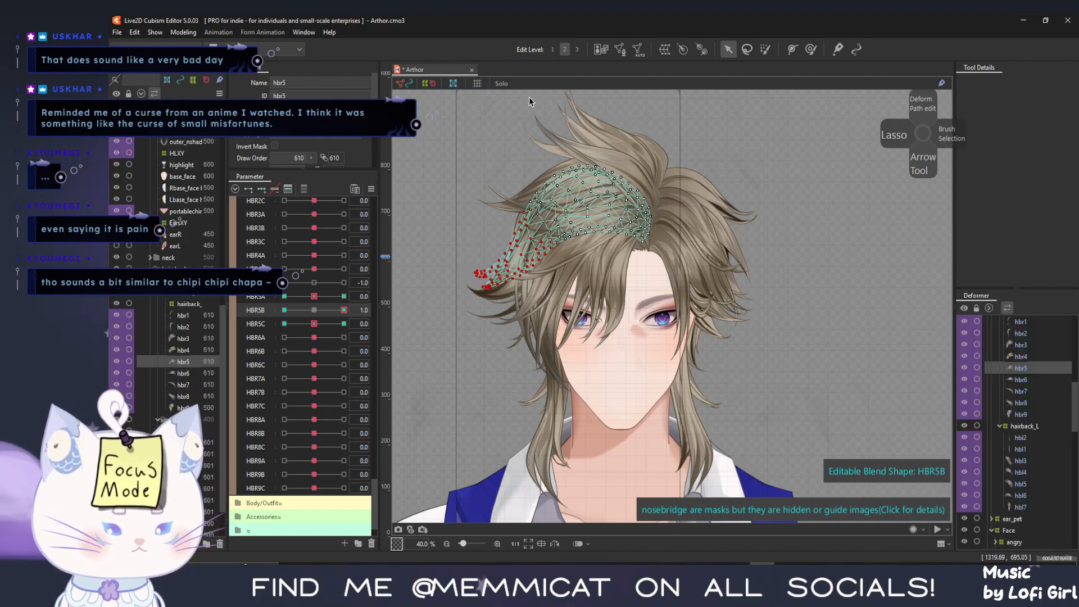
left_click(298, 312)
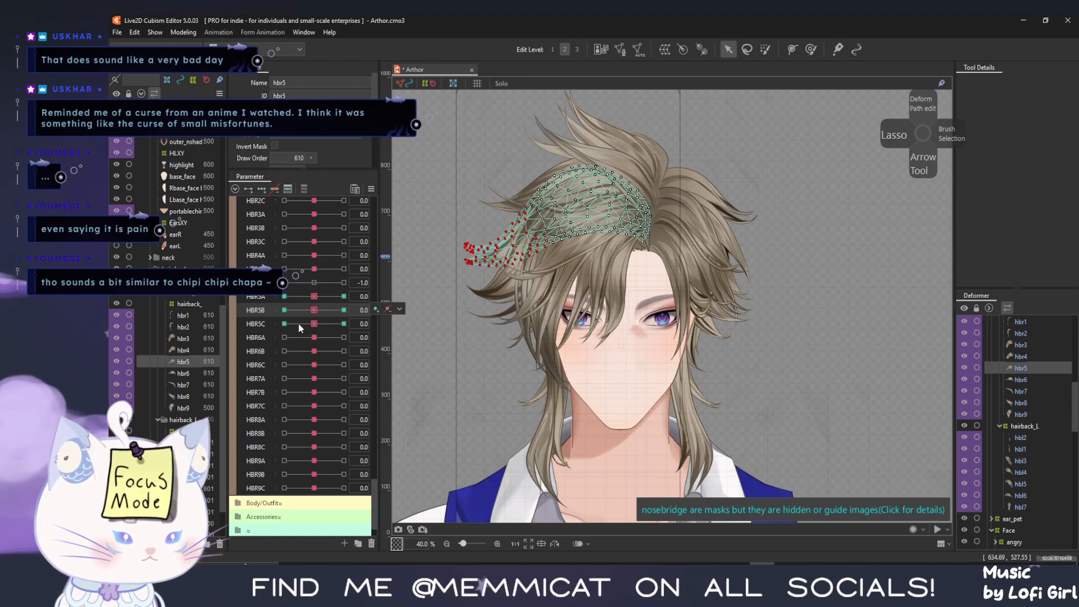
Brush-select only the hbr5 tip and, at HBR5C -1.0, curl it upward with a temporary deform path and apply it
left_click(765, 49)
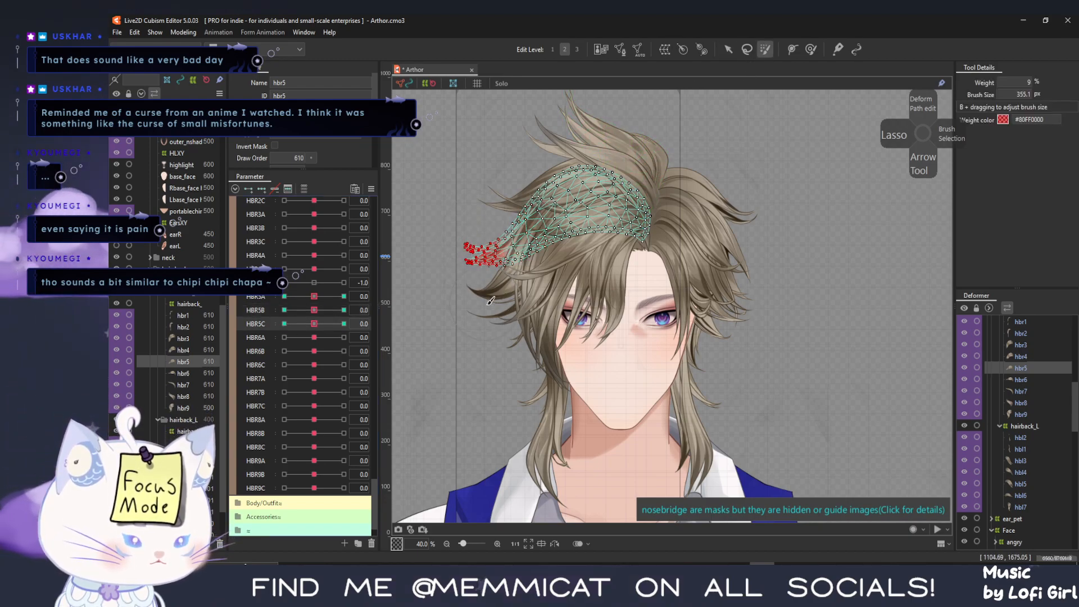
key("v")
left_click_drag(313, 328, 284, 324)
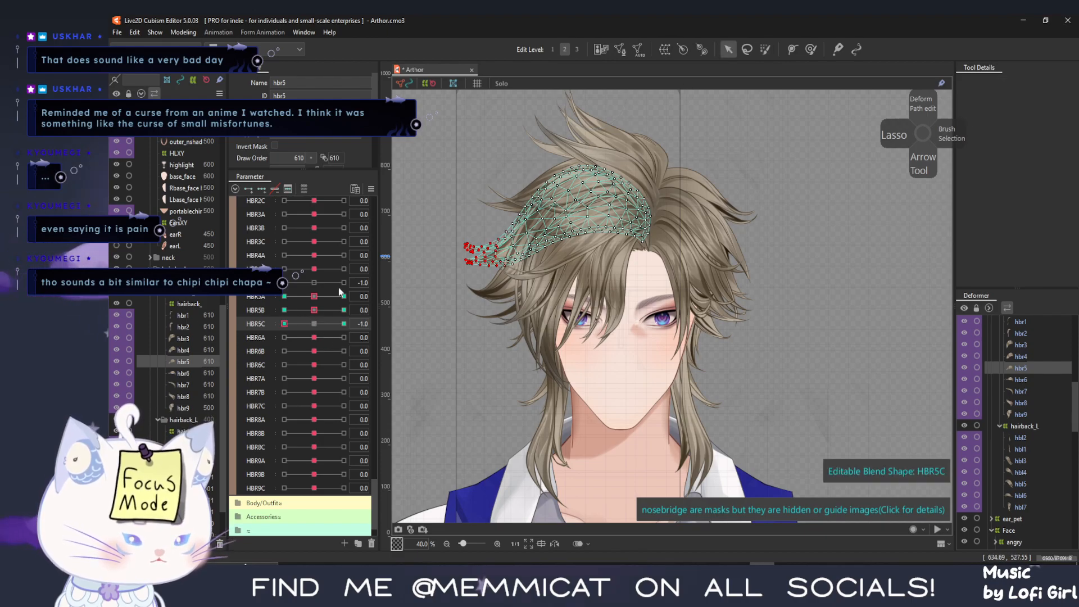
key("p")
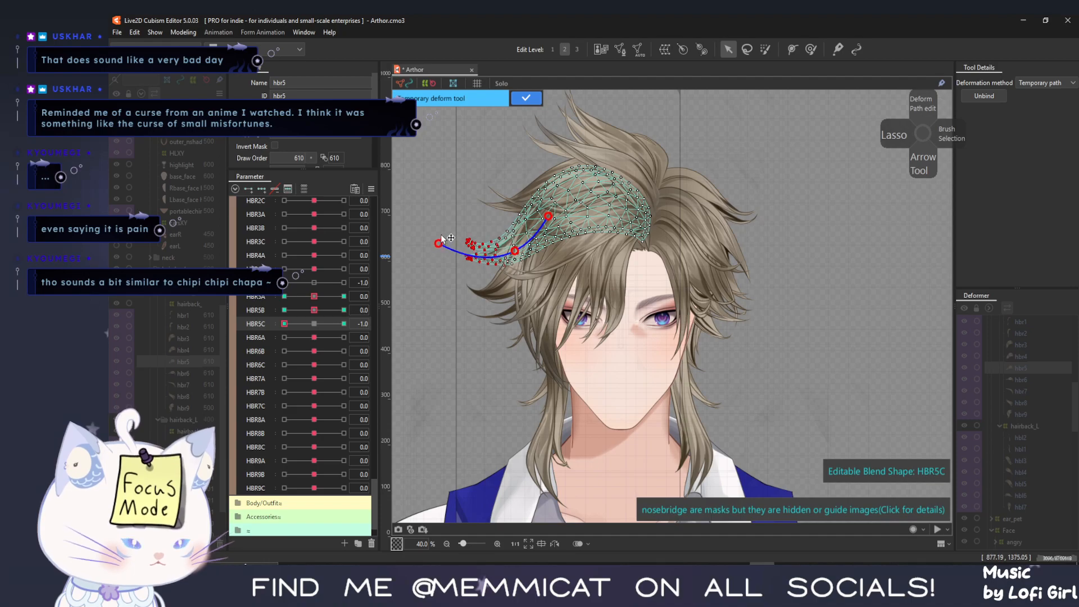
left_click(526, 98)
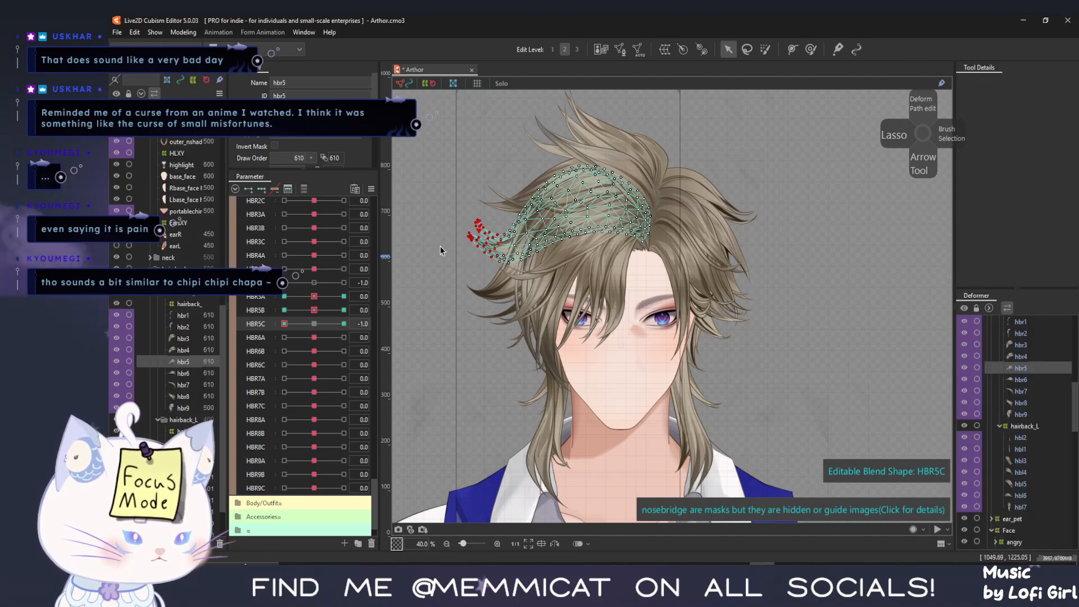
At HBR5C 1.0, curl the hbr5 tip downward with a temporary deform path and apply it
left_click_drag(296, 323, 344, 324)
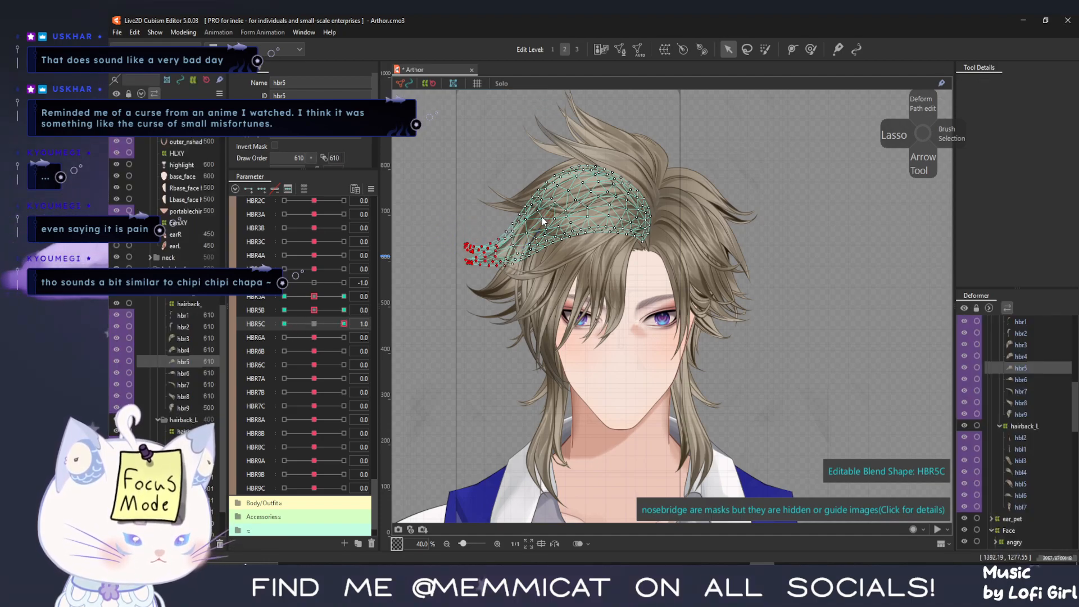
key("p")
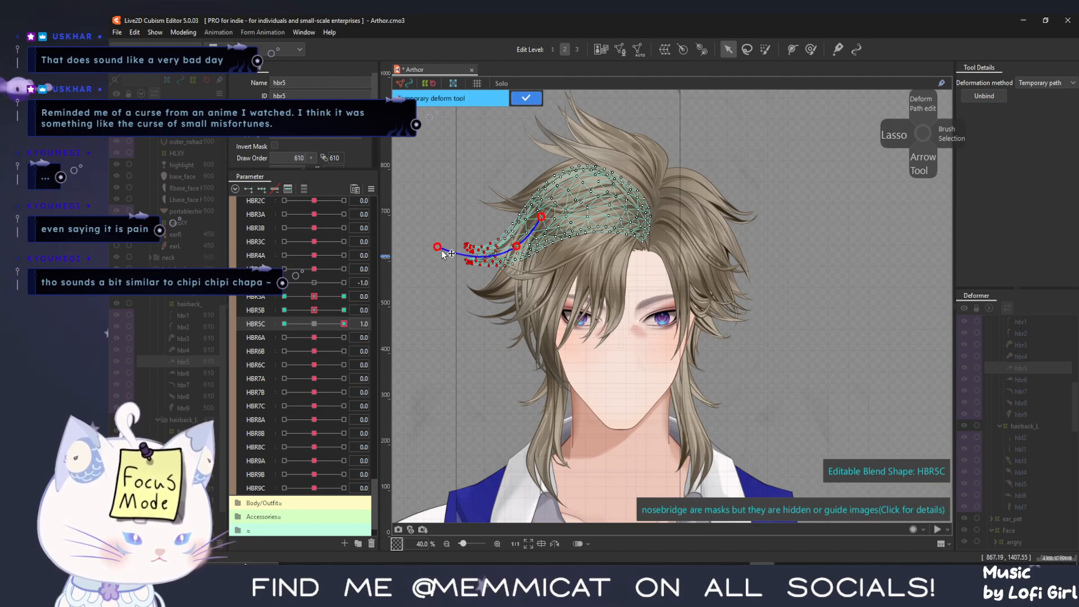
left_click_drag(438, 248, 456, 305)
left_click_drag(490, 270, 483, 265)
left_click_drag(455, 304, 465, 313)
left_click_drag(481, 264, 485, 273)
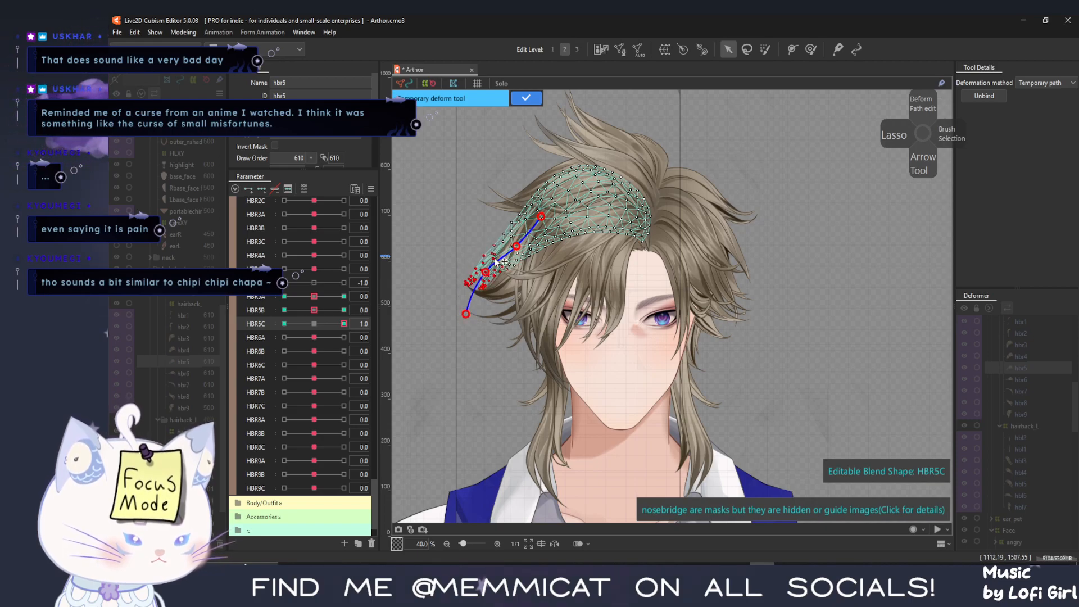
left_click_drag(348, 327, 237, 321)
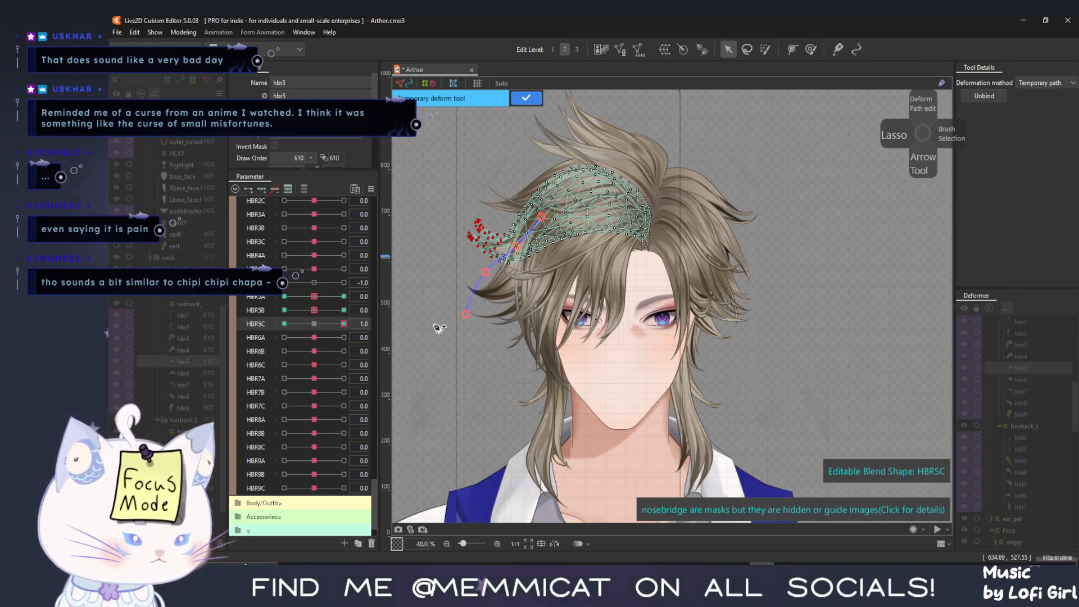
left_click(535, 101)
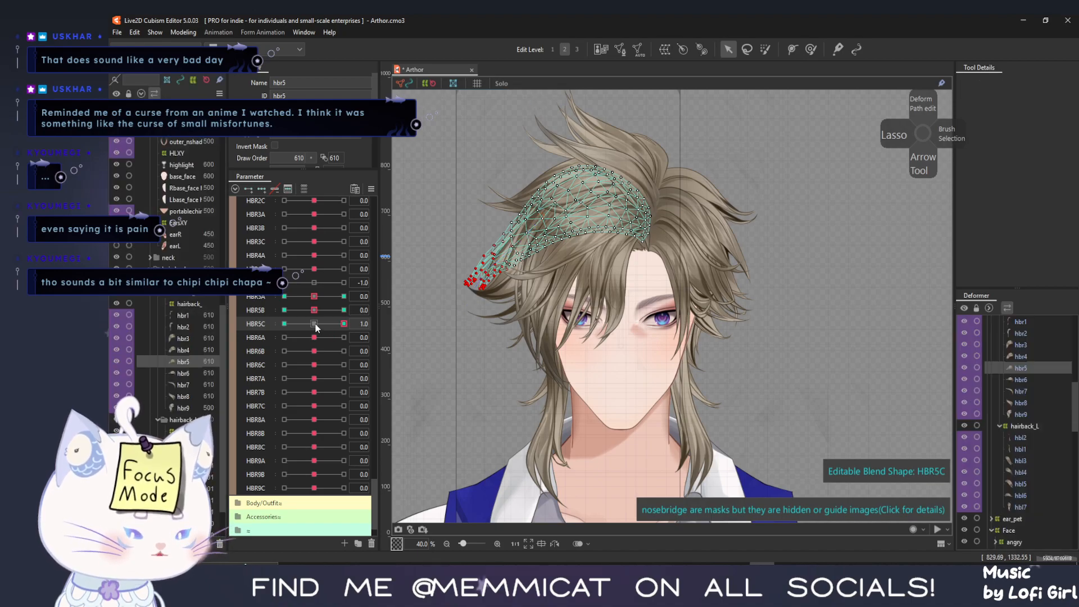
Select the hbr6 strand and brush-select all of it except the root
left_click(185, 374)
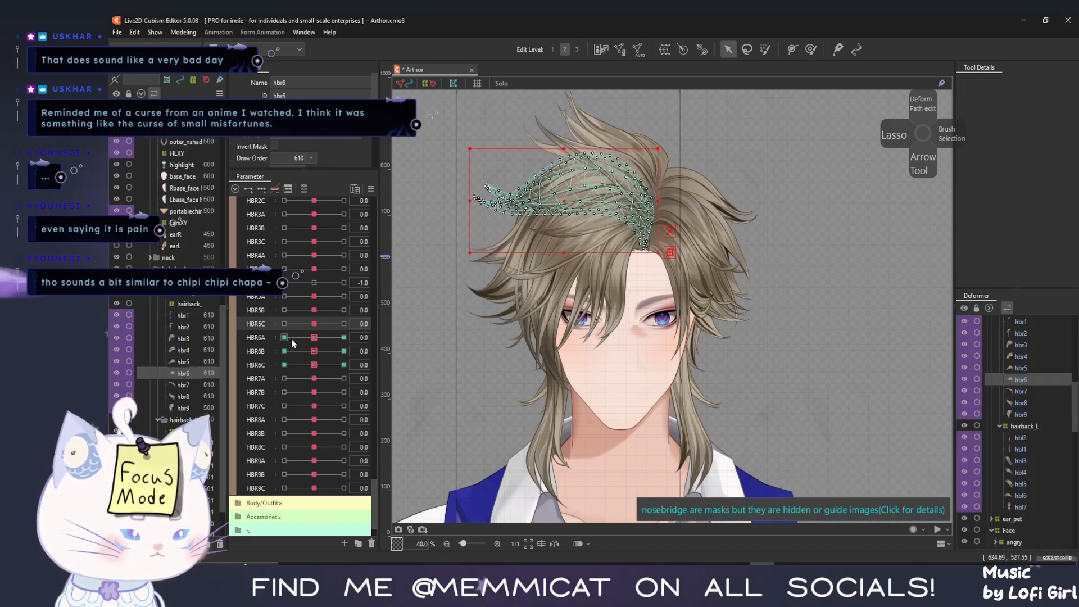
left_click(765, 49)
mouse_move(598, 191)
left_mouse_down()
mouse_move(625, 148)
mouse_move(540, 185)
left_mouse_up()
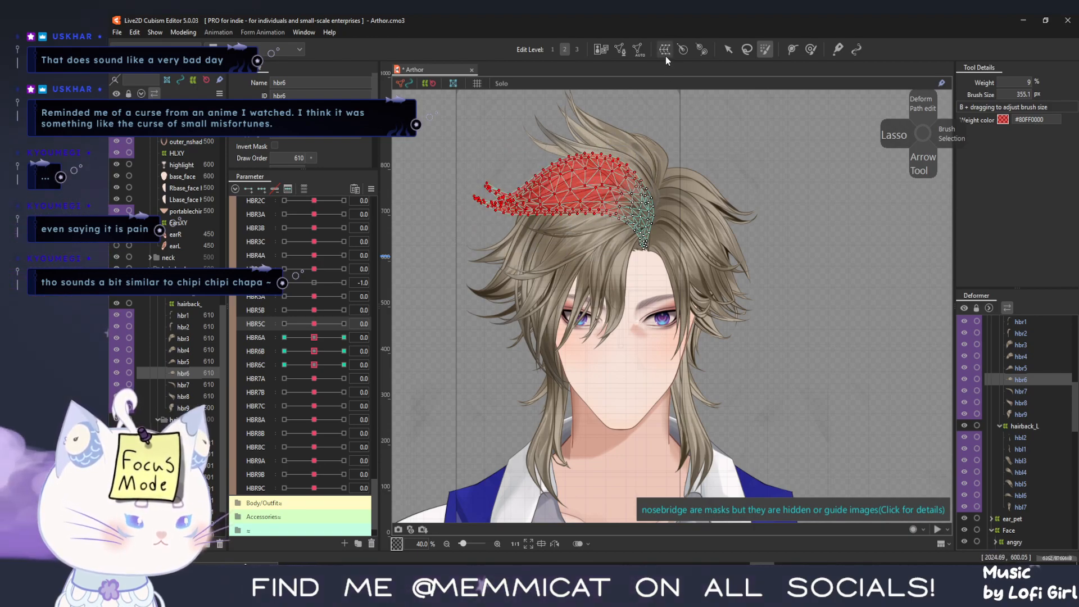
key("v")
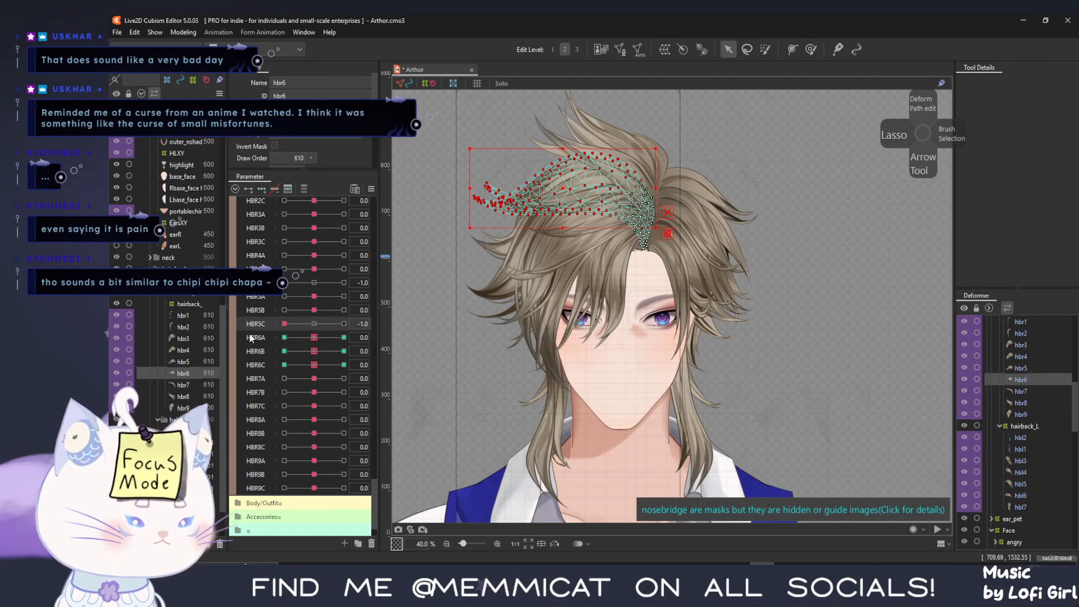
Reset HBR5C to 0.0 and, at HBR6A -1.0, swing hbr6 upward with a three-point temporary deform path and apply it
left_click(314, 324)
left_click(284, 337)
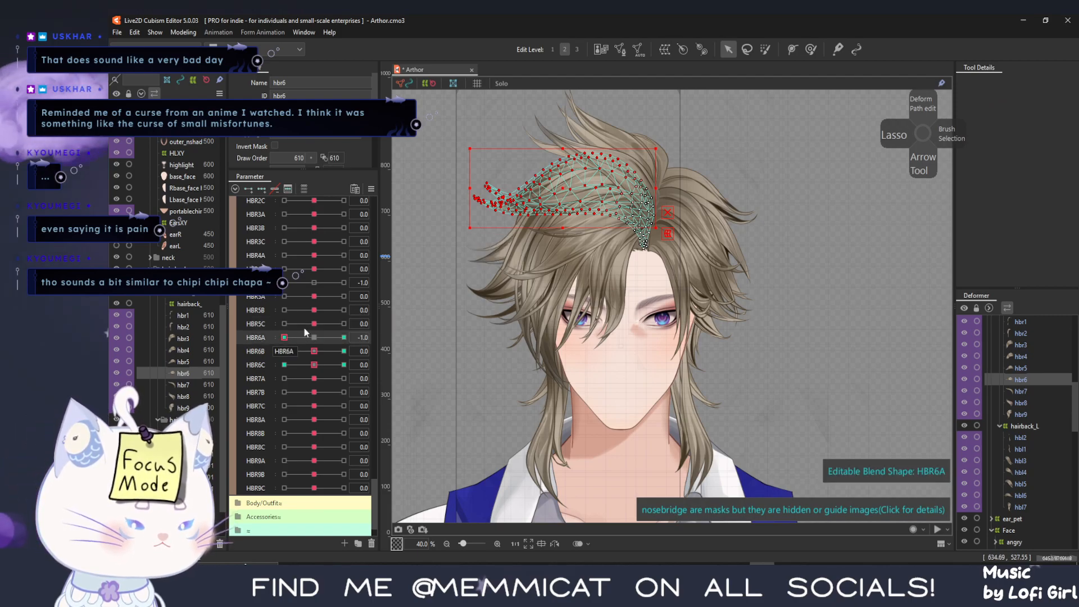
key("ctrl+t")
left_click(649, 243)
left_click(644, 209)
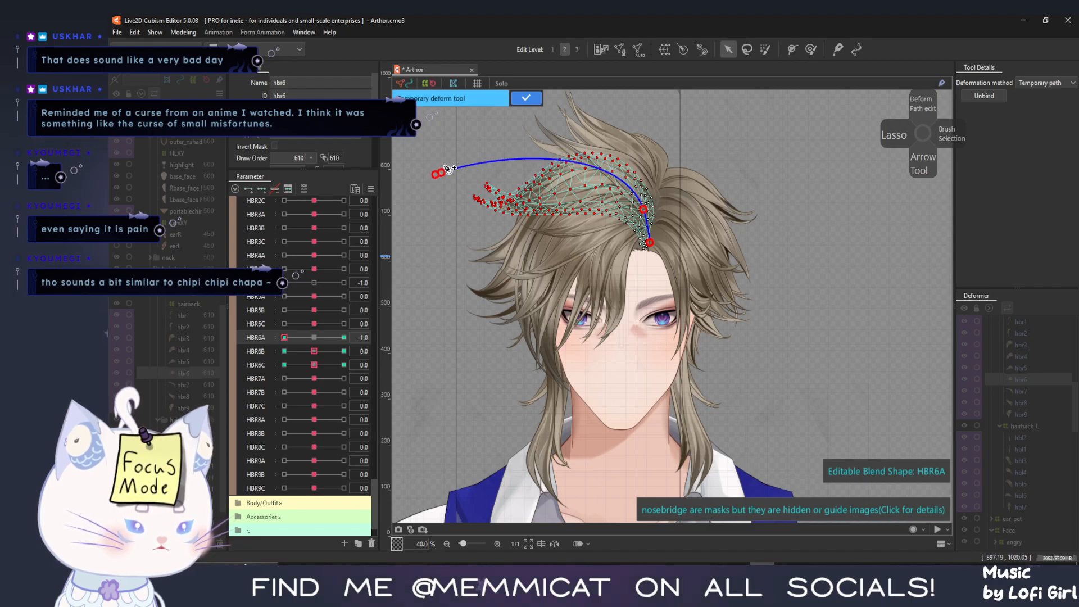
left_click_drag(437, 174, 447, 141)
left_click(344, 337)
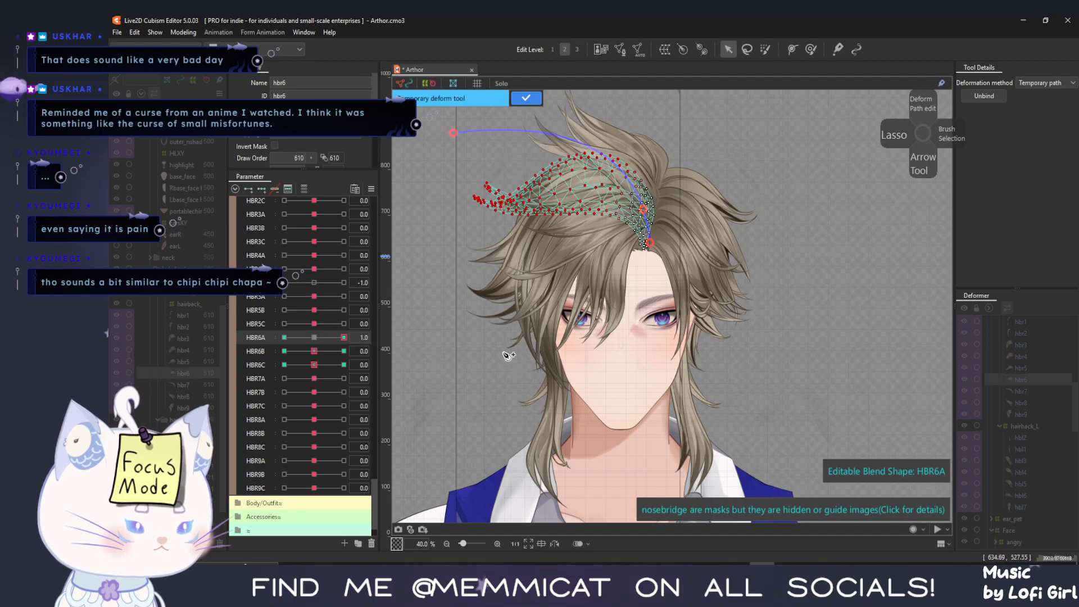
left_click(525, 99)
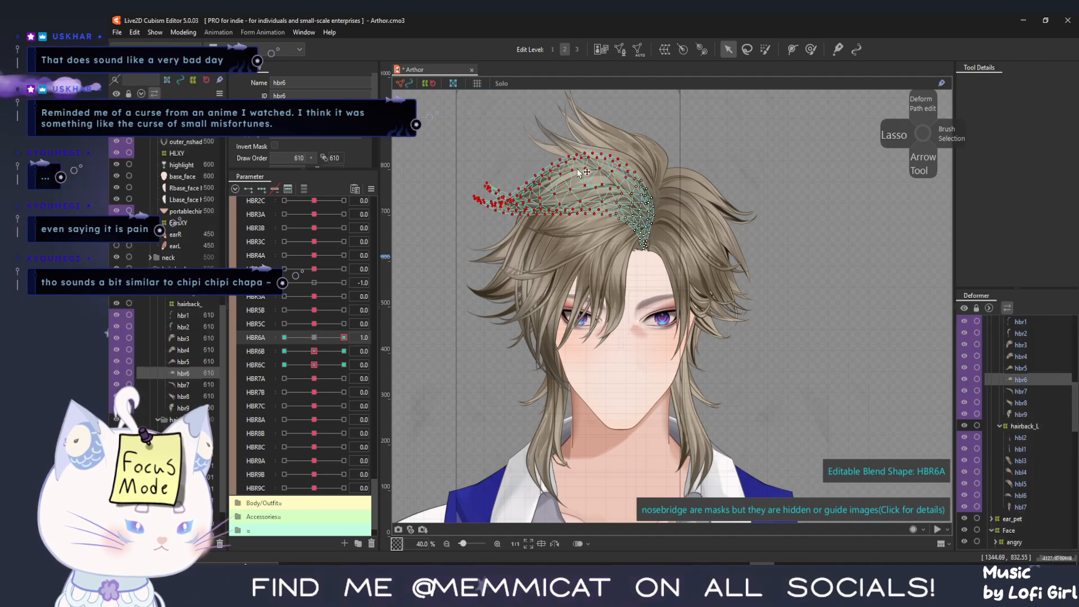
At HBR6A 1.0, swing the hbr6 strand downward with a three-point temporary deform path and return HBR6A to 0.0
key("ctrl+t")
left_click(647, 246)
left_click(643, 213)
left_click(449, 174)
left_click_drag(449, 175, 443, 218)
left_click(284, 337)
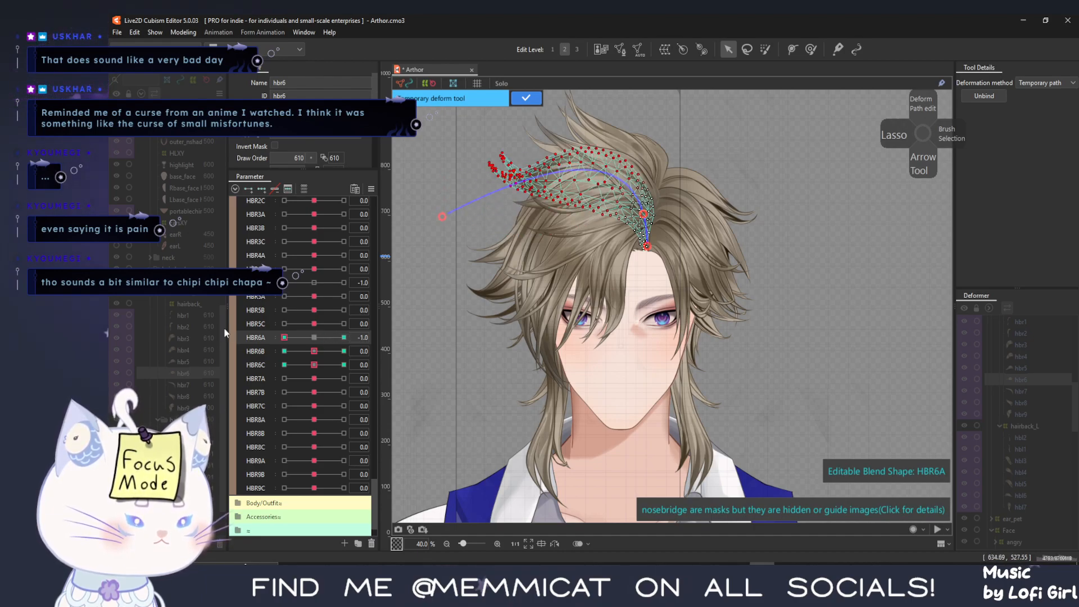
mouse_move(315, 296)
left_mouse_down()
mouse_move(298, 296)
mouse_move(316, 299)
left_mouse_up()
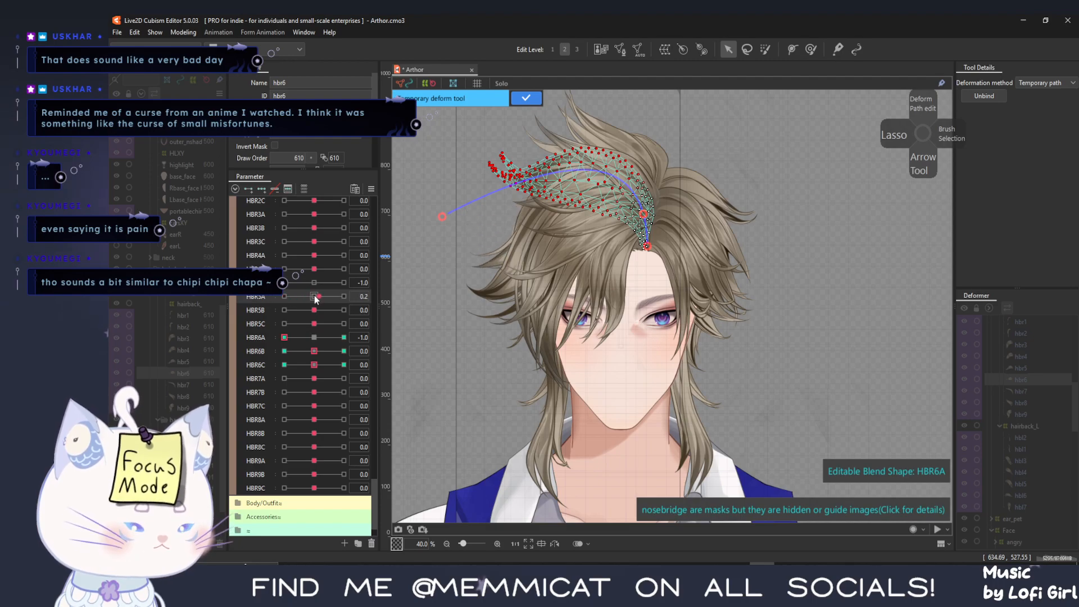
left_click_drag(286, 338, 314, 349)
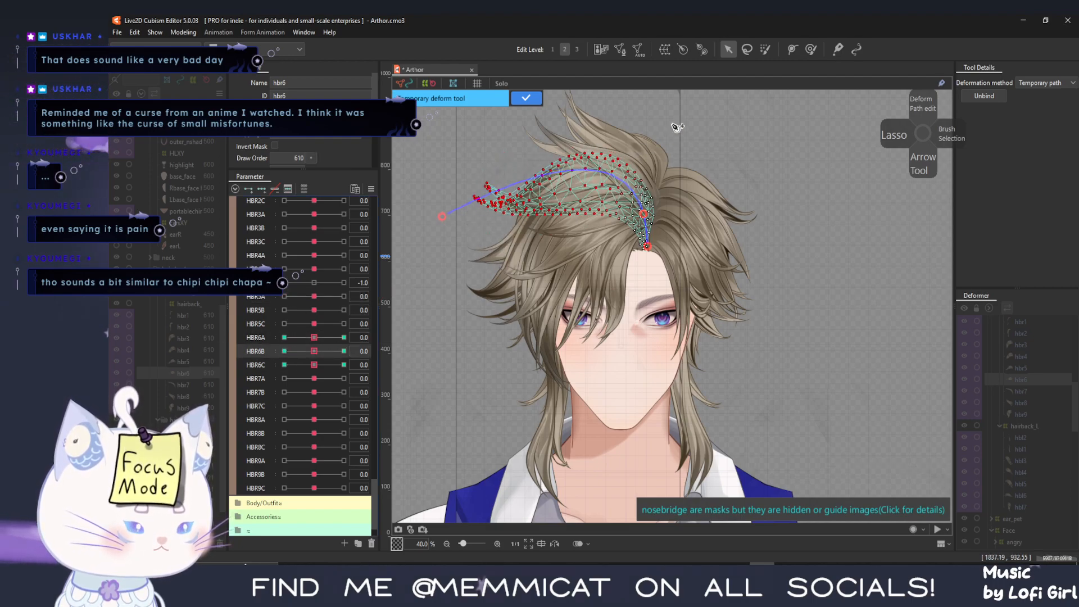
Brush-select only the outer part of hbr6 and, at HBR6B -1.0, bend it upward with a four-point temporary deform path and apply it
left_click(765, 49)
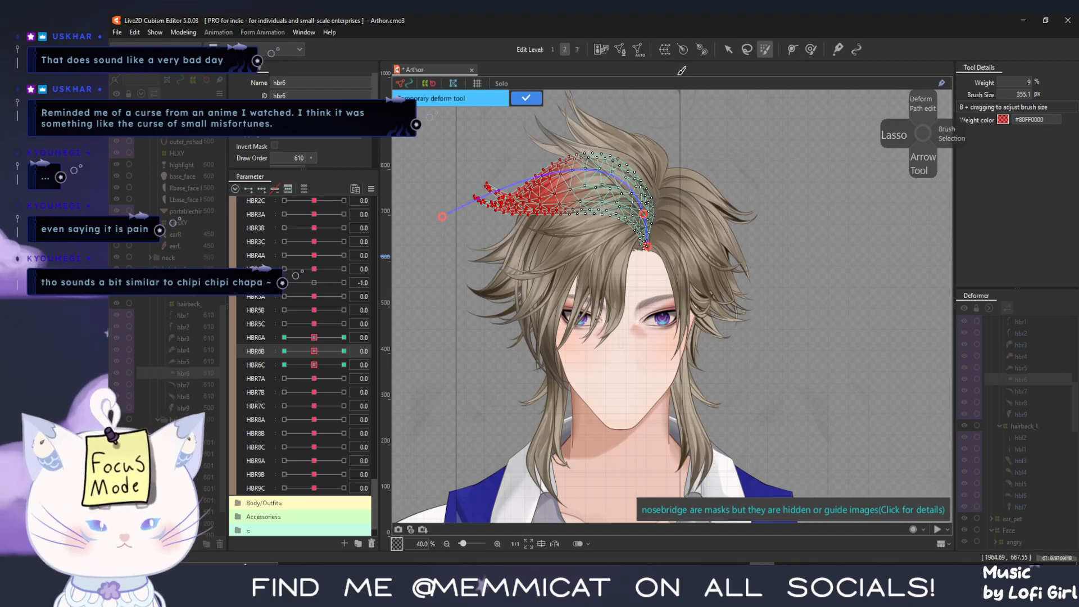
left_click(727, 50)
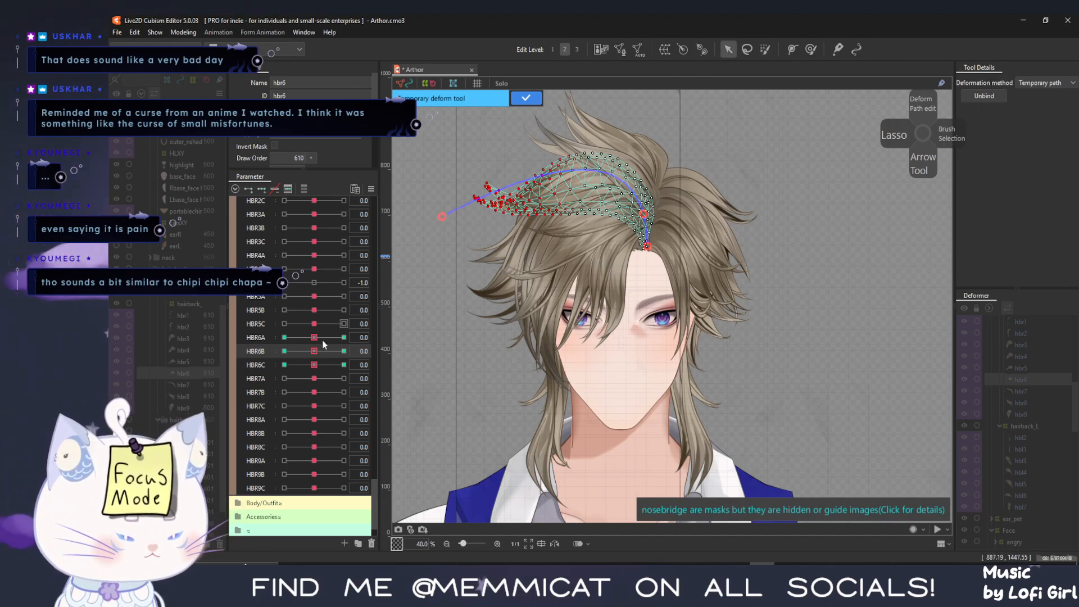
left_click(284, 351)
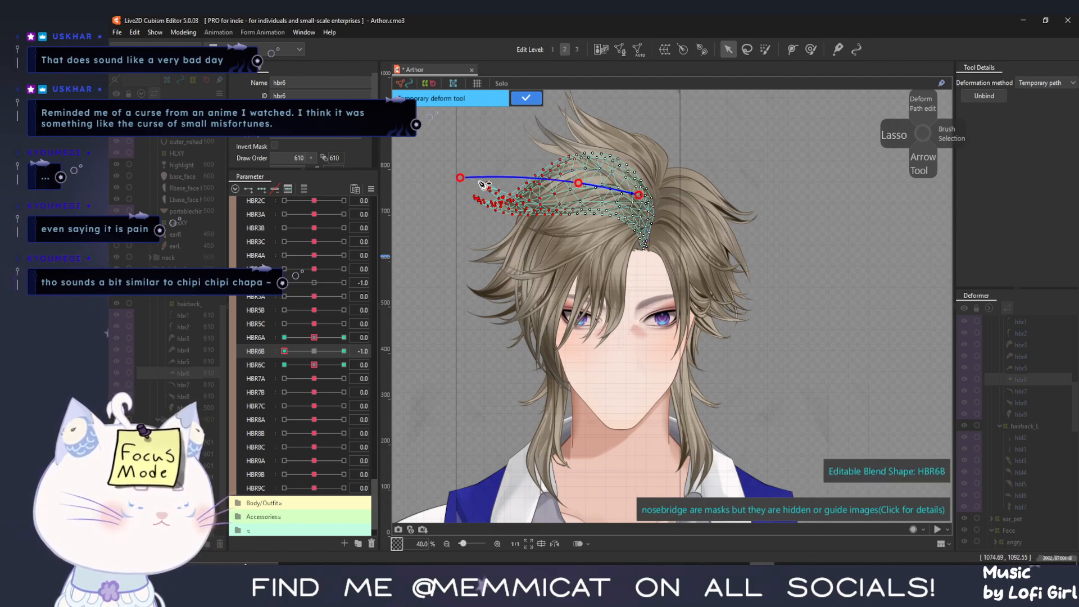
left_click(458, 185)
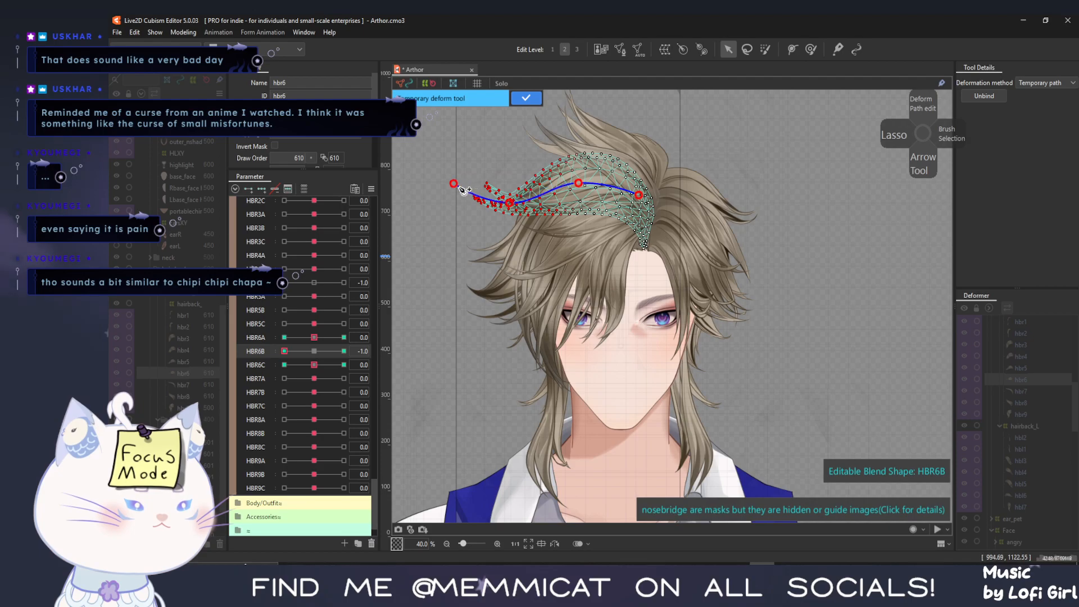
left_click_drag(458, 185, 474, 139)
left_click_drag(510, 207, 511, 179)
left_click(344, 351)
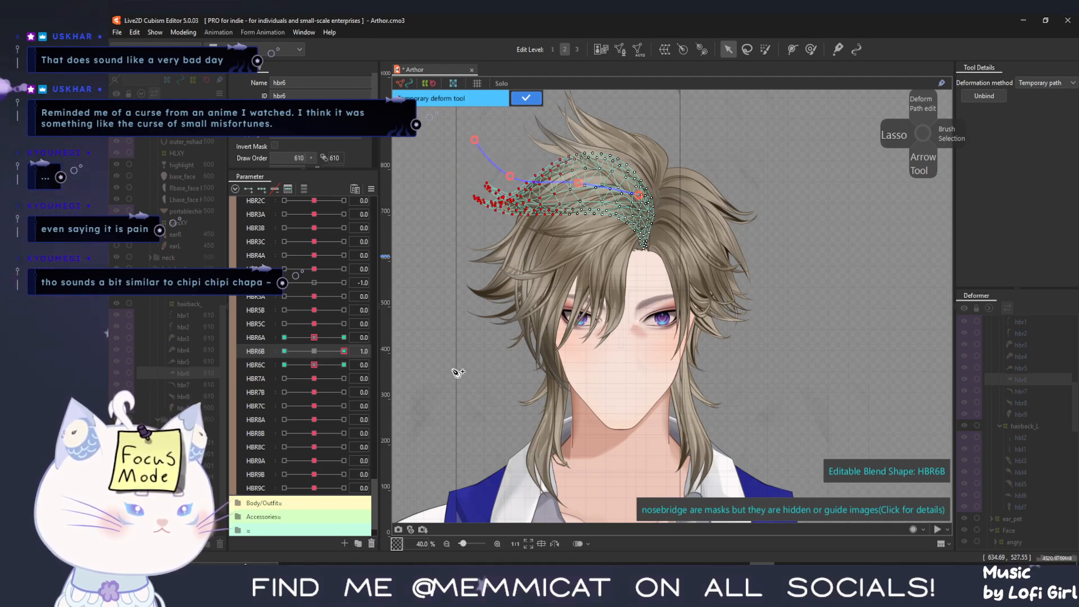
left_click(519, 99)
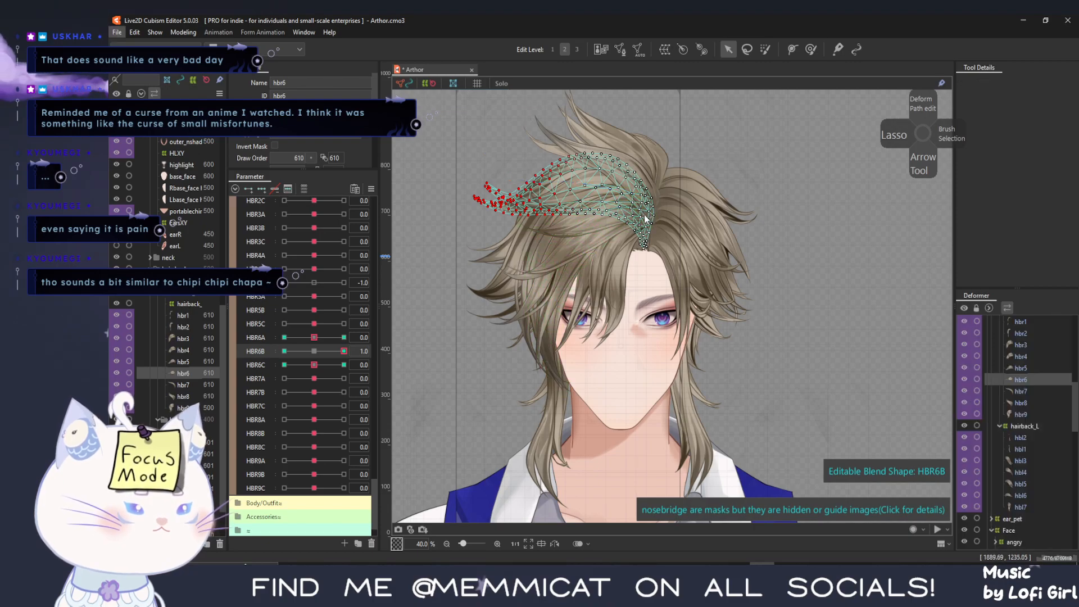
At HBR6B 1.0, bend the outer part of hbr6 downward with a four-point temporary deform path and preview the swing
left_click(585, 186)
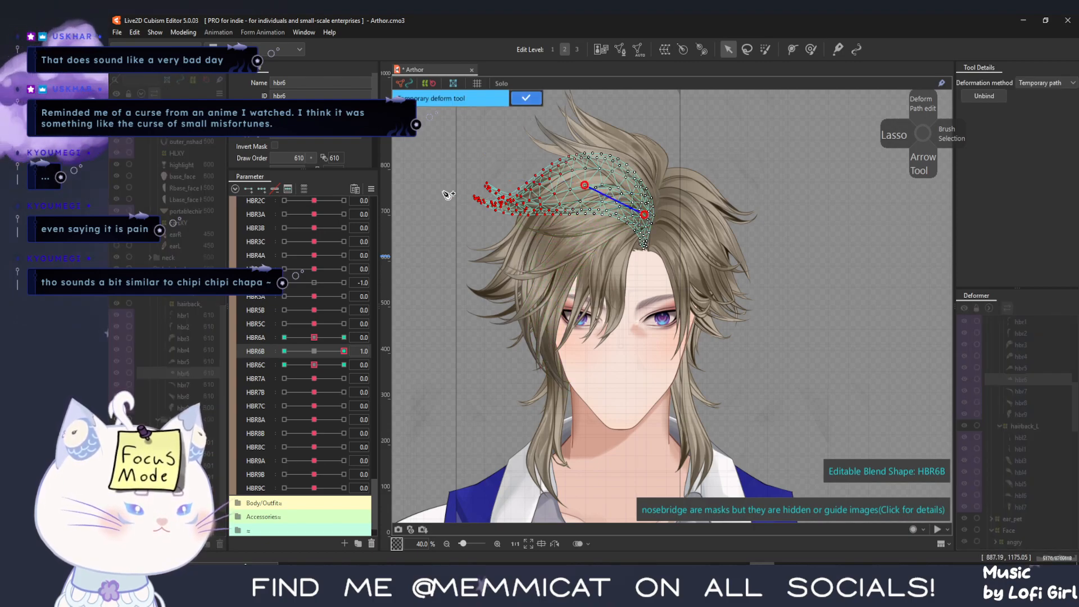
left_click(511, 203)
left_click(448, 174)
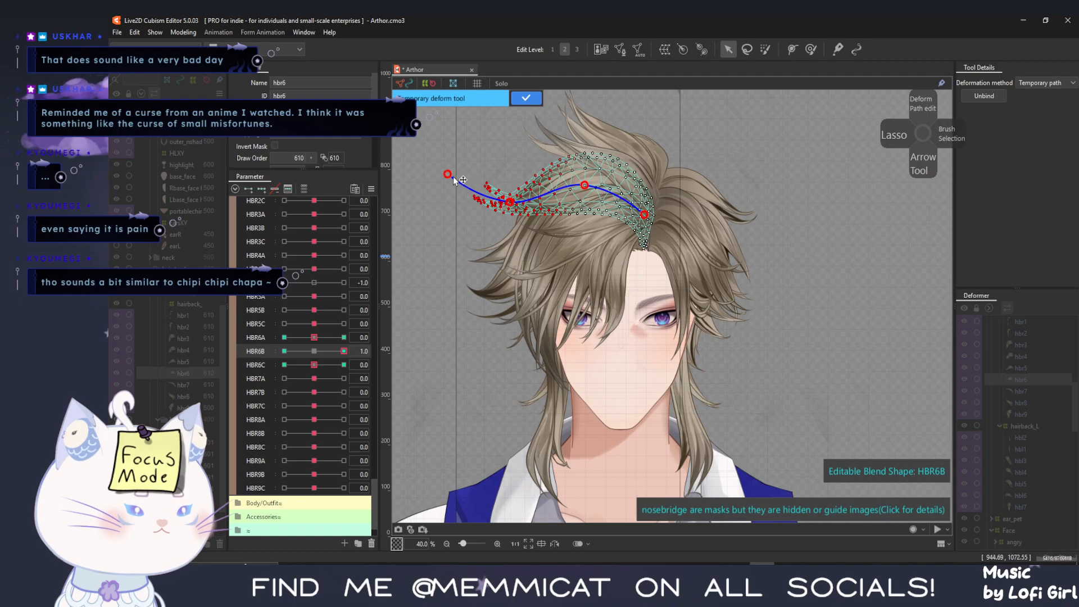
left_click_drag(447, 175, 444, 226)
left_click_drag(509, 202, 516, 228)
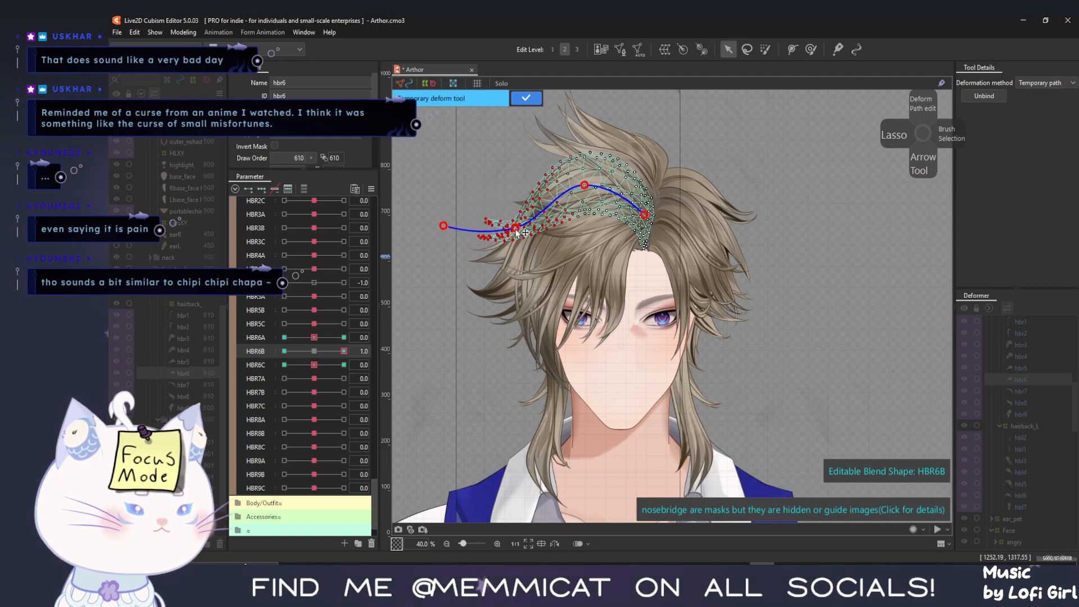
left_click_drag(344, 350, 312, 354)
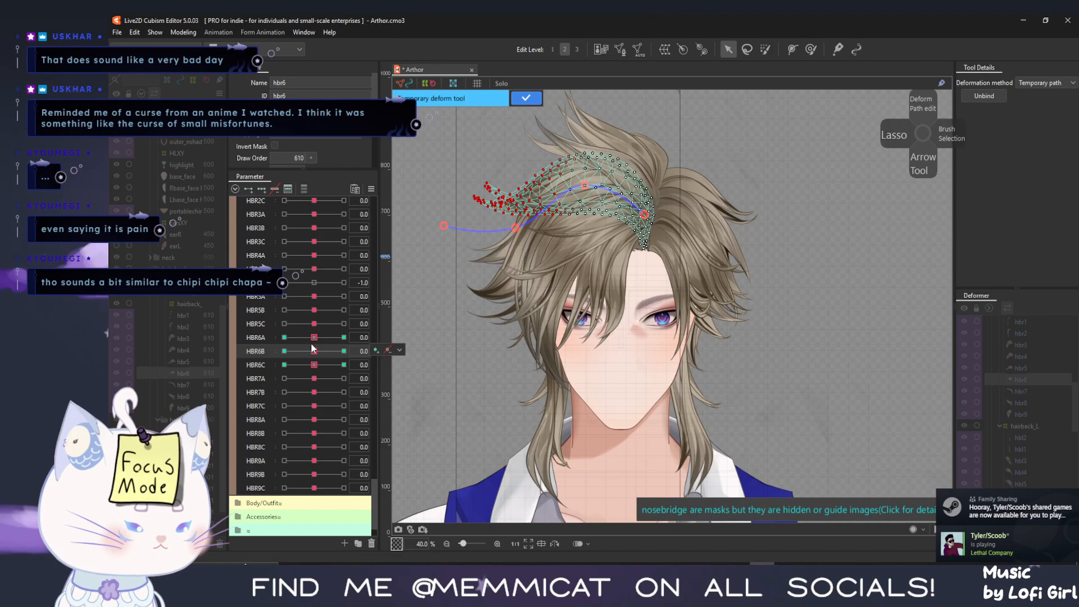
left_click(989, 544)
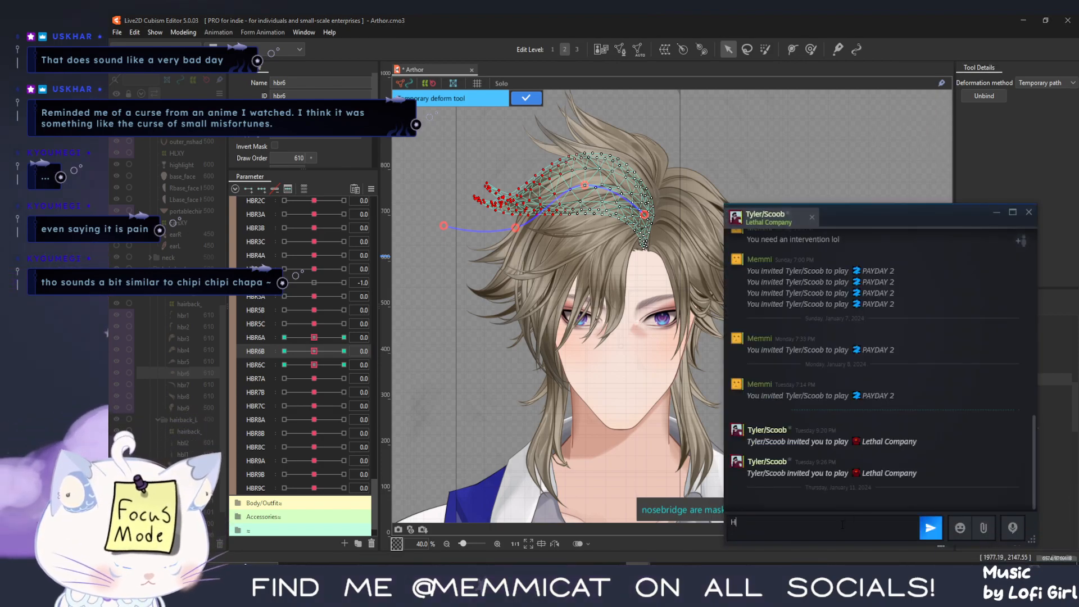
type("HMM I WONDER I")
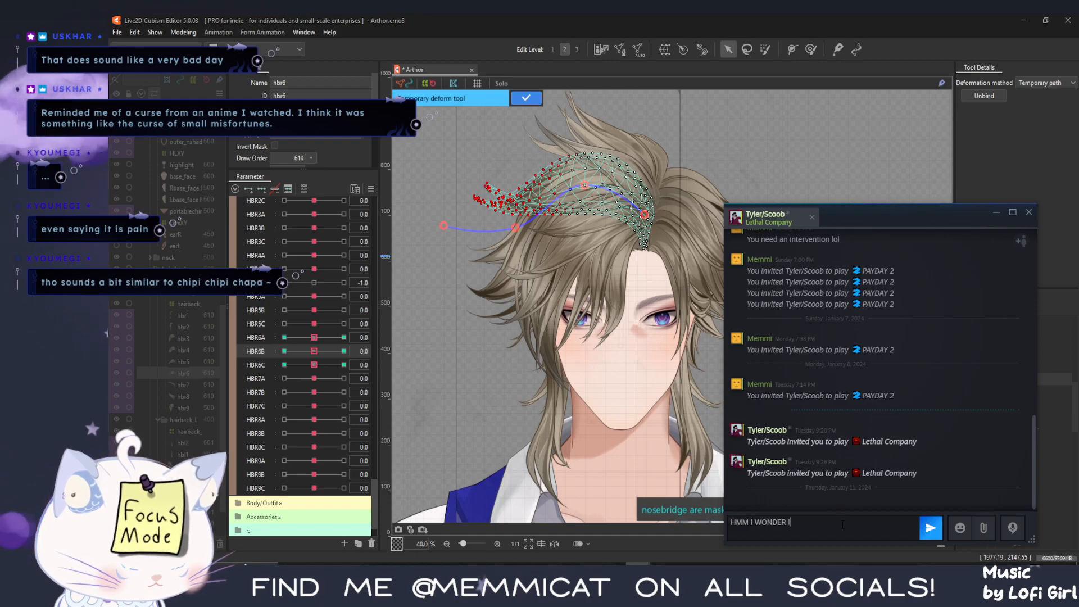
type("F TYLER IS PLAY")
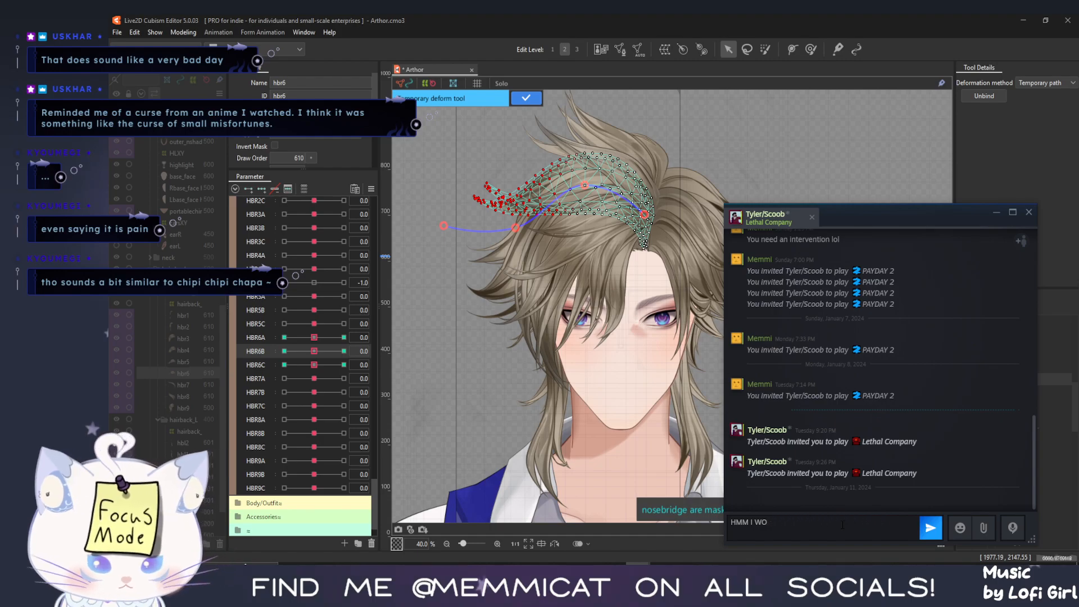
left_click(745, 551)
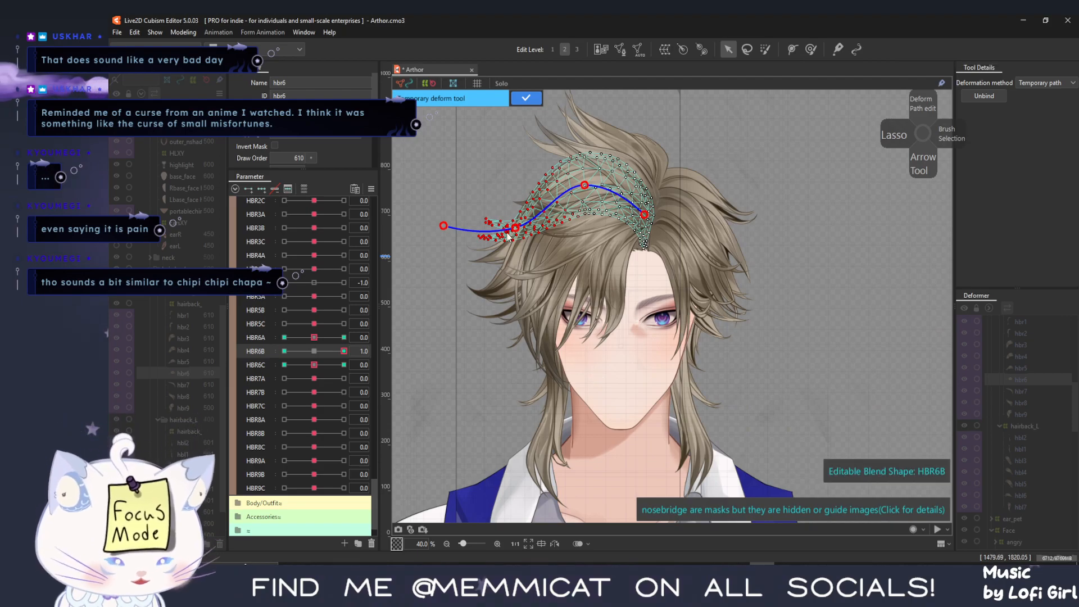
Soften the downward bend of hbr6 at HBR6B 1.0 by raising the path's inner bend point, return HBR6B to 0.0 and apply it
left_click_drag(515, 228, 510, 201)
left_click_drag(342, 351, 732, 562)
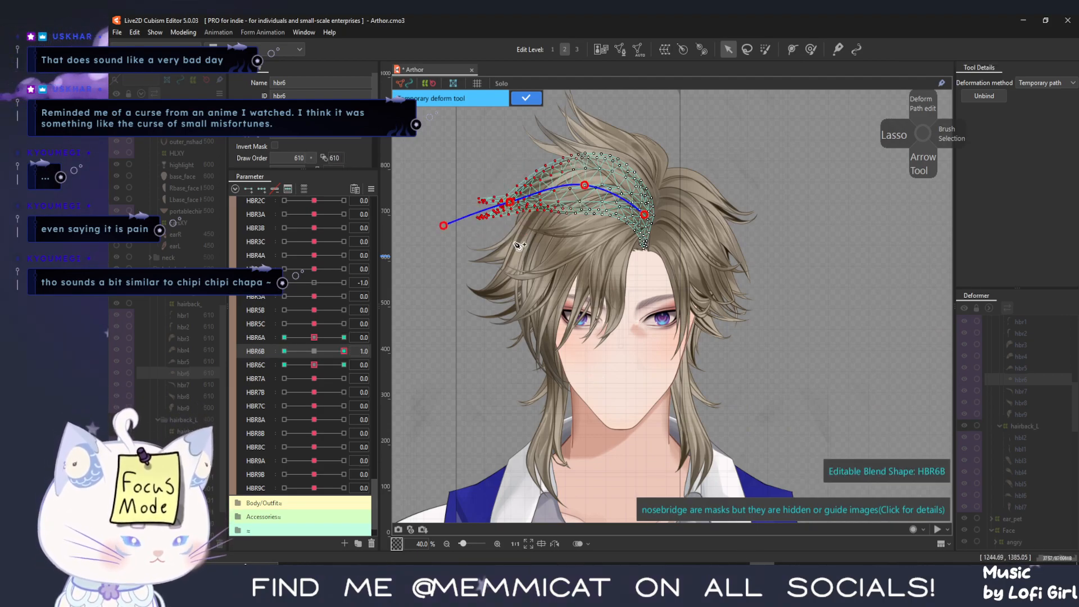
left_click_drag(254, 361, 428, 367)
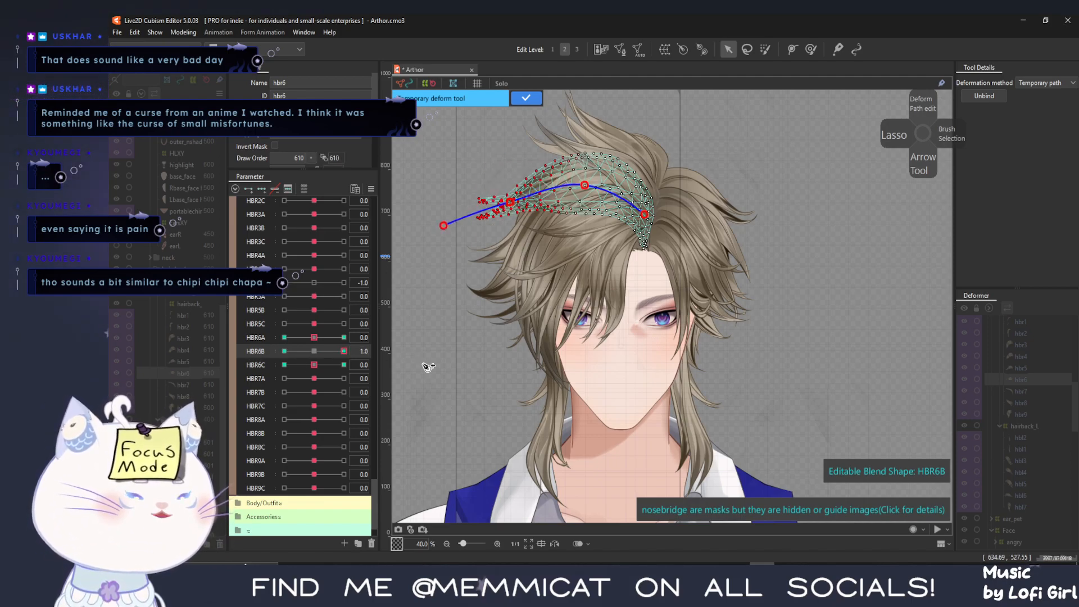
left_click_drag(343, 352, 393, 359)
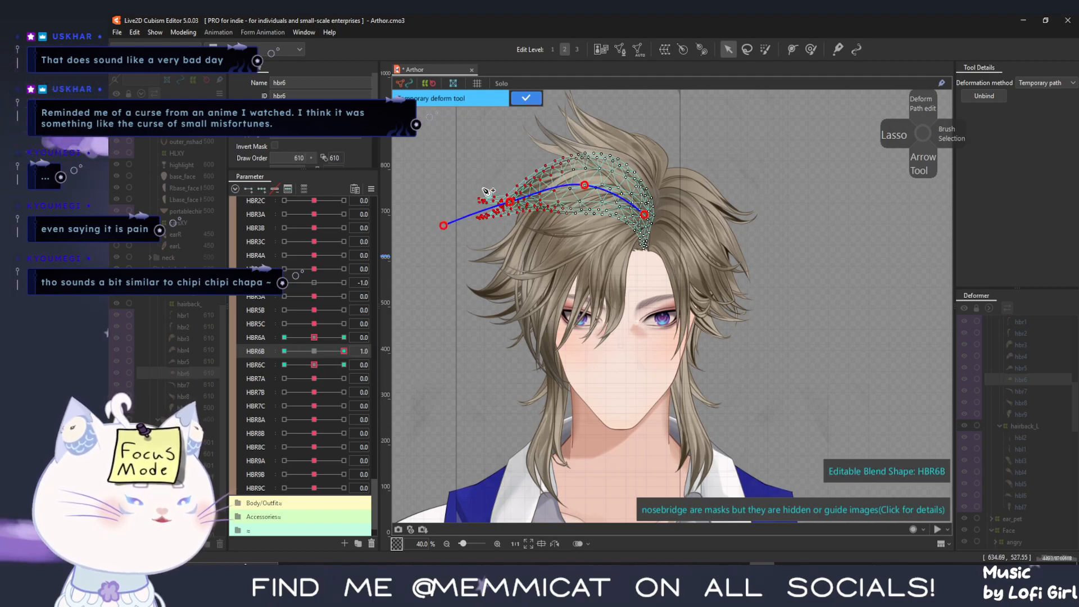
left_click_drag(510, 210, 515, 217)
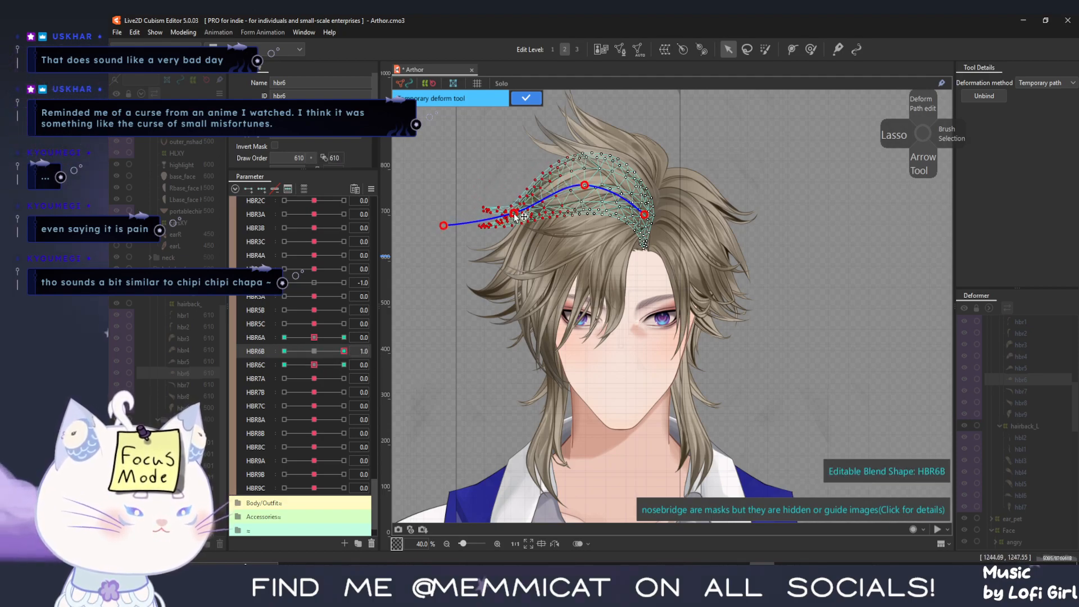
left_click_drag(342, 353, 314, 343)
left_click(527, 99)
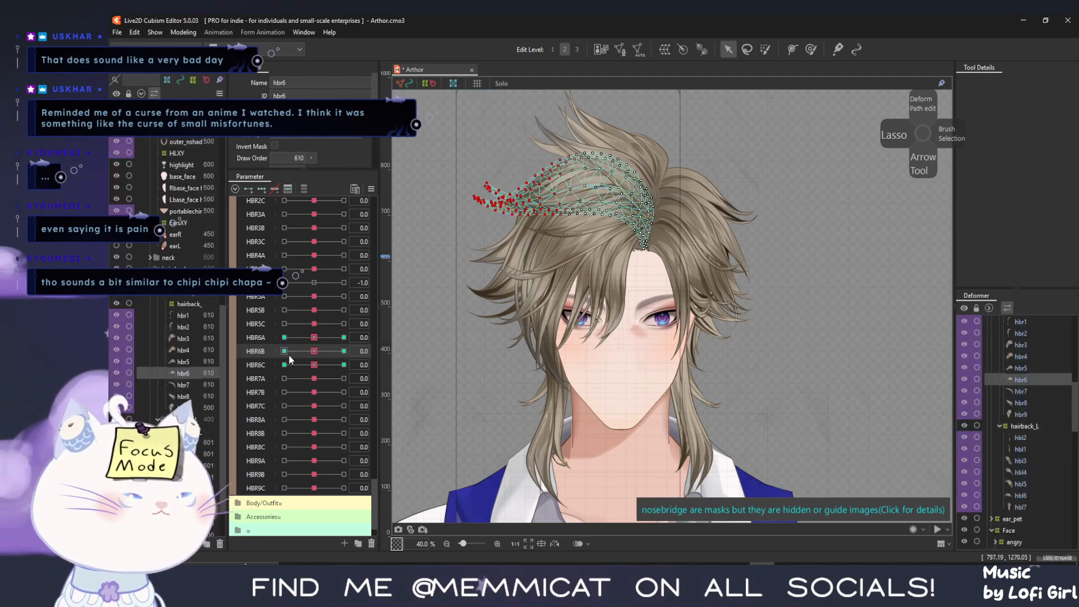
Brush-select only the tip of hbr6 and, at HBR6C -1.0, bend it upward with a four-point temporary deform path and apply it
left_click(764, 49)
left_click_drag(478, 194, 491, 209)
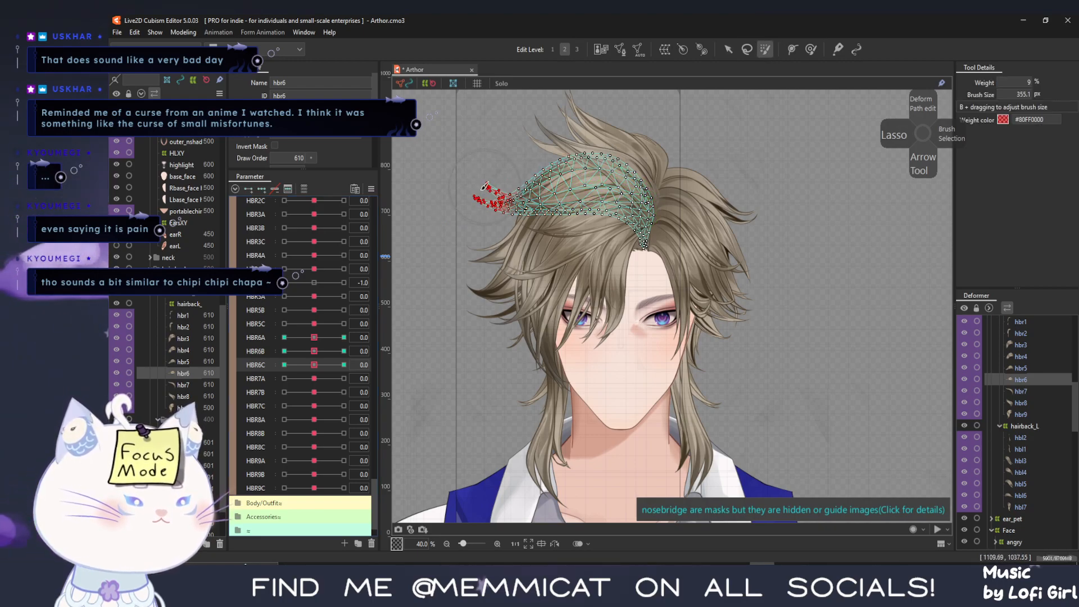
left_click_drag(289, 369, 285, 366)
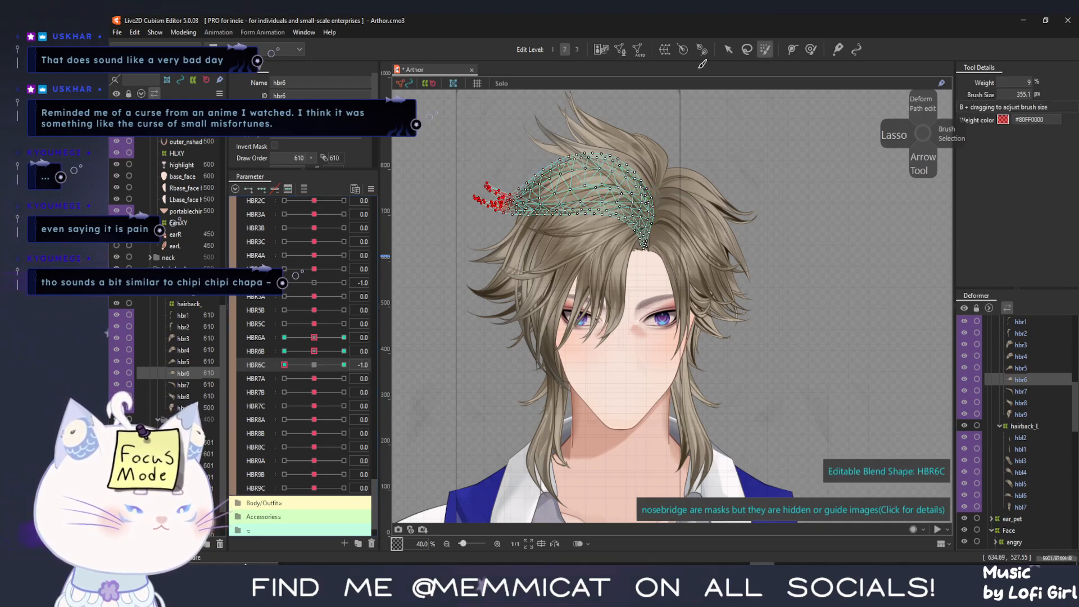
left_click(727, 50)
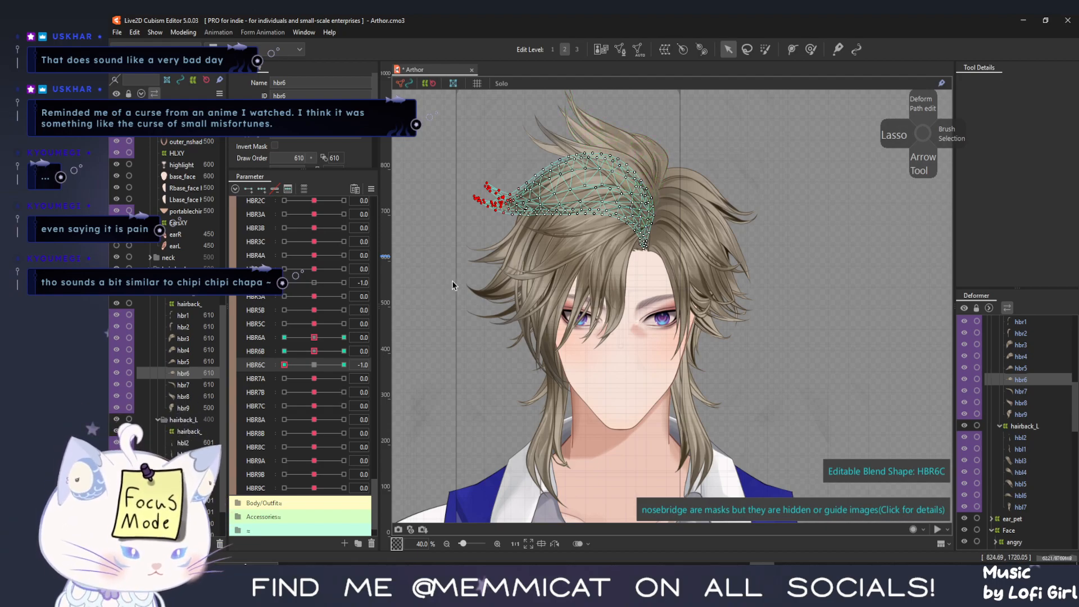
left_click(569, 198)
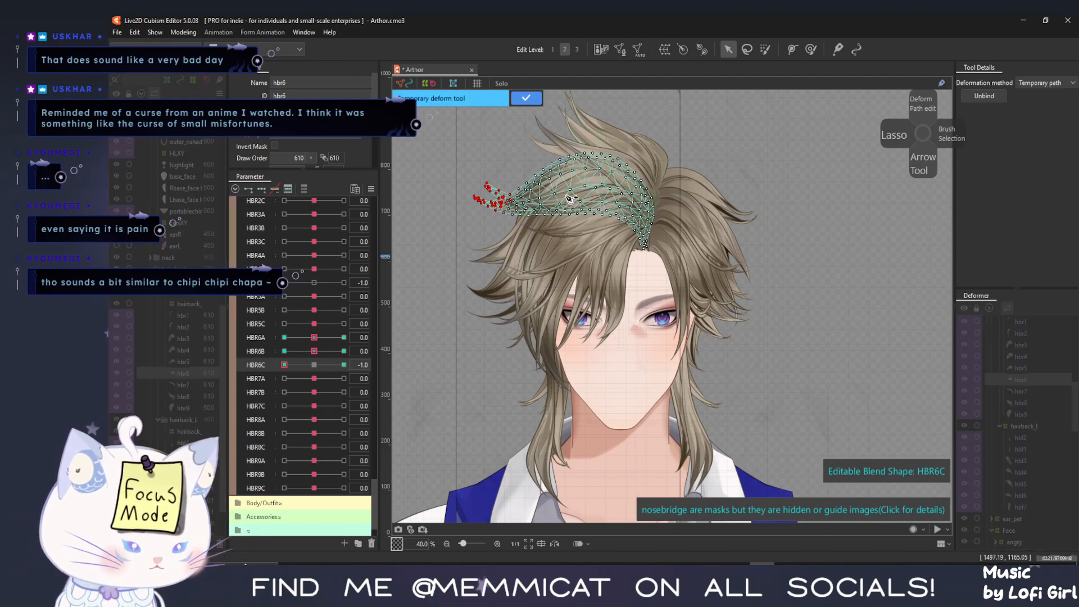
left_click(499, 203)
left_click(467, 182)
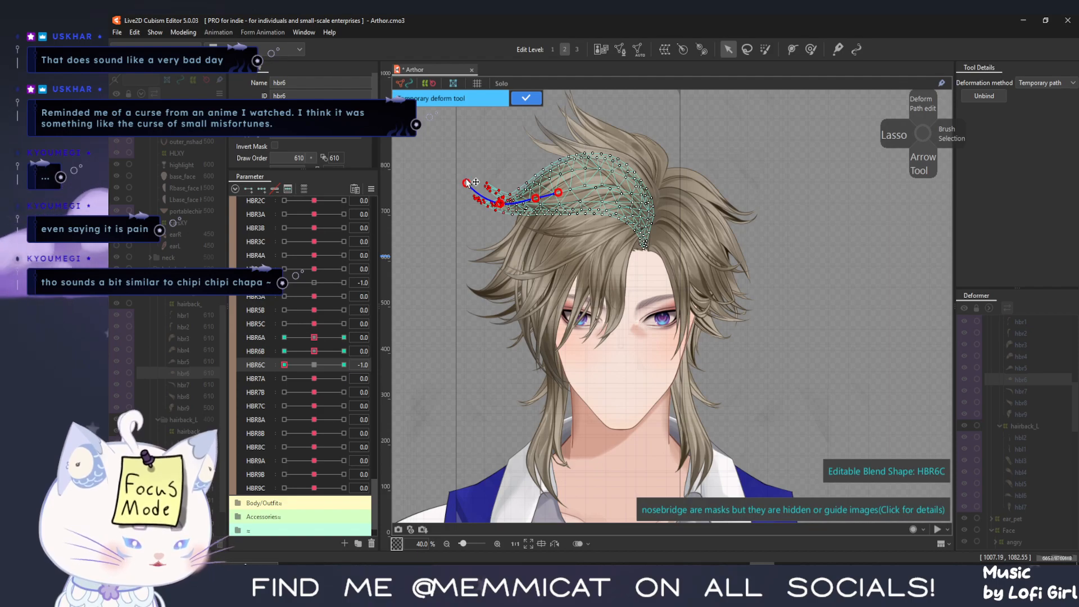
left_click_drag(467, 182, 482, 165)
left_click(289, 352)
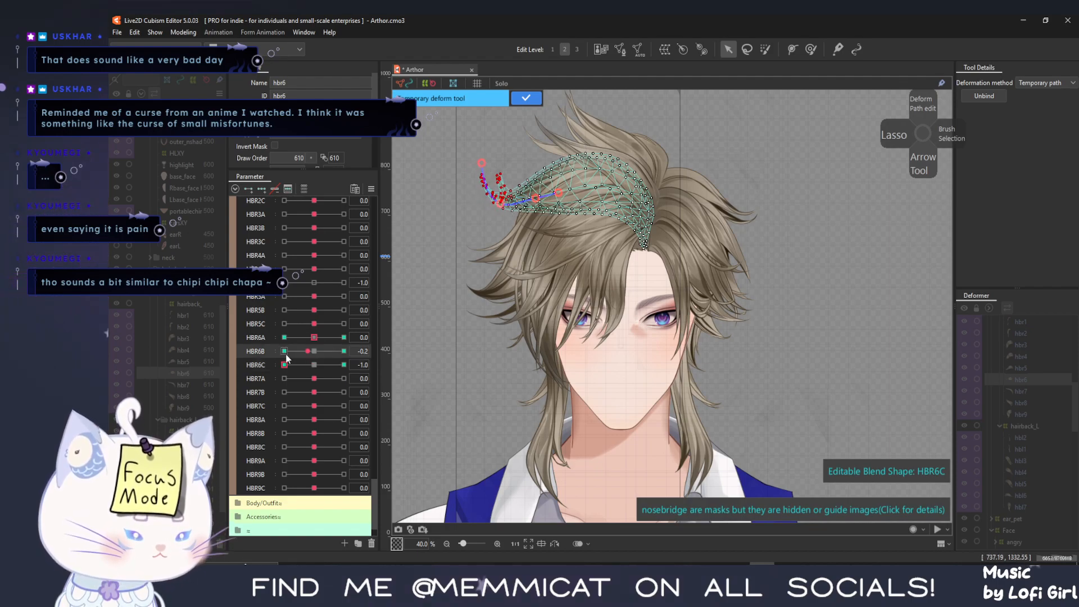
left_click_drag(286, 366, 375, 367)
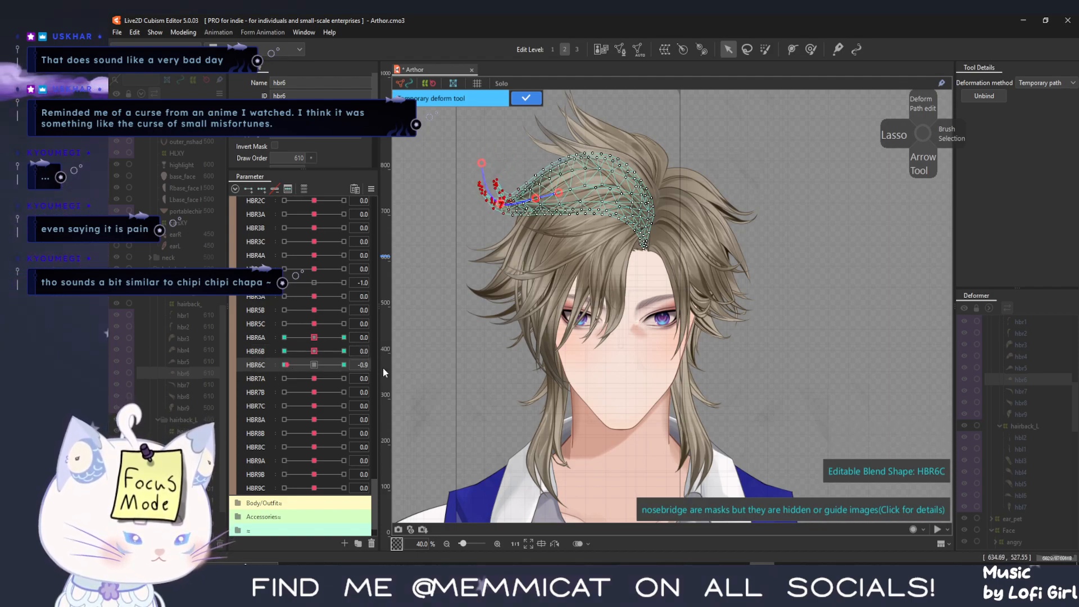
left_click(526, 99)
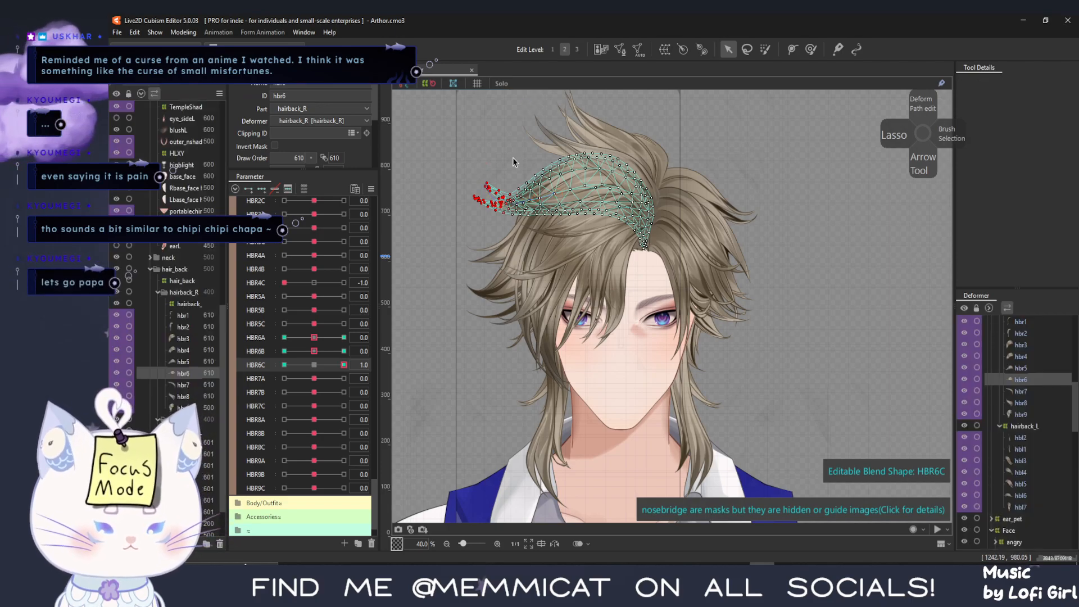
At HBR6C 1.0, bend the hbr6 tip downward with a four-point temporary deform path, apply it and preview the swing
key("ctrl+t")
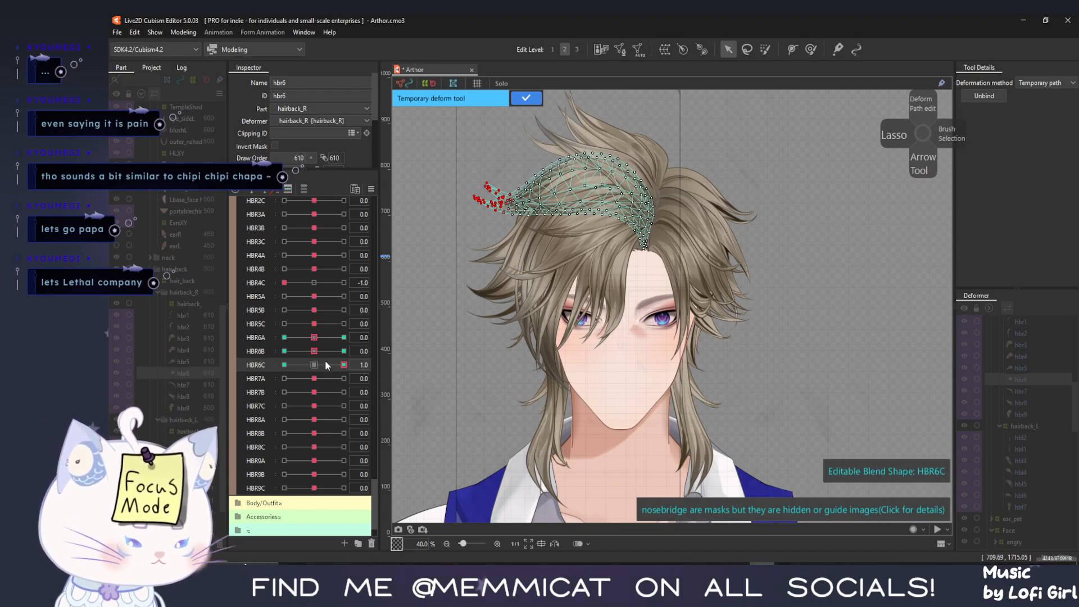
left_click(525, 100)
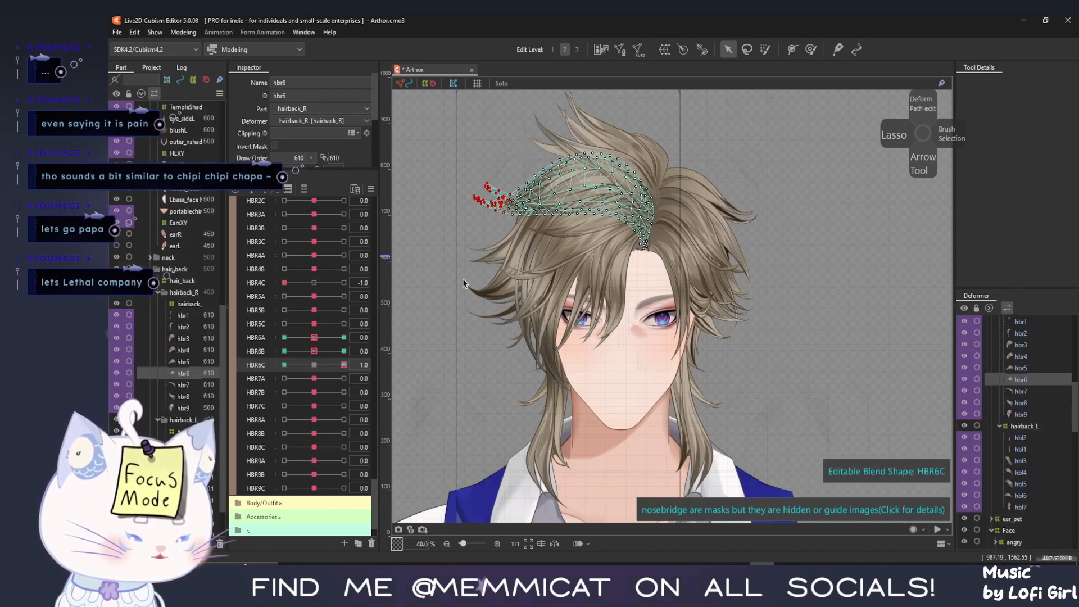
key("ctrl+t")
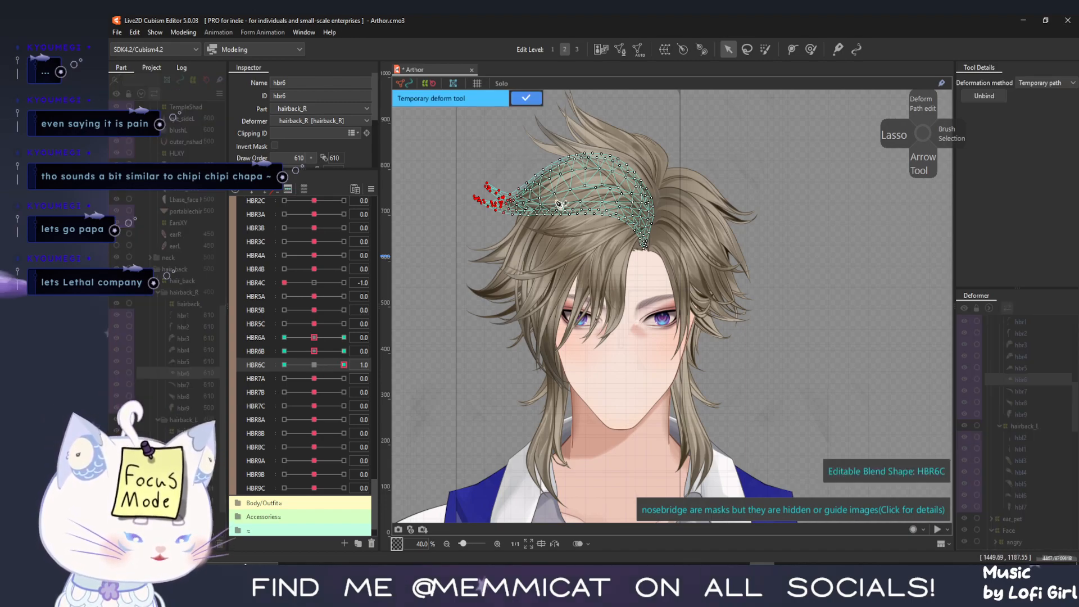
left_click(528, 206)
left_click(465, 180)
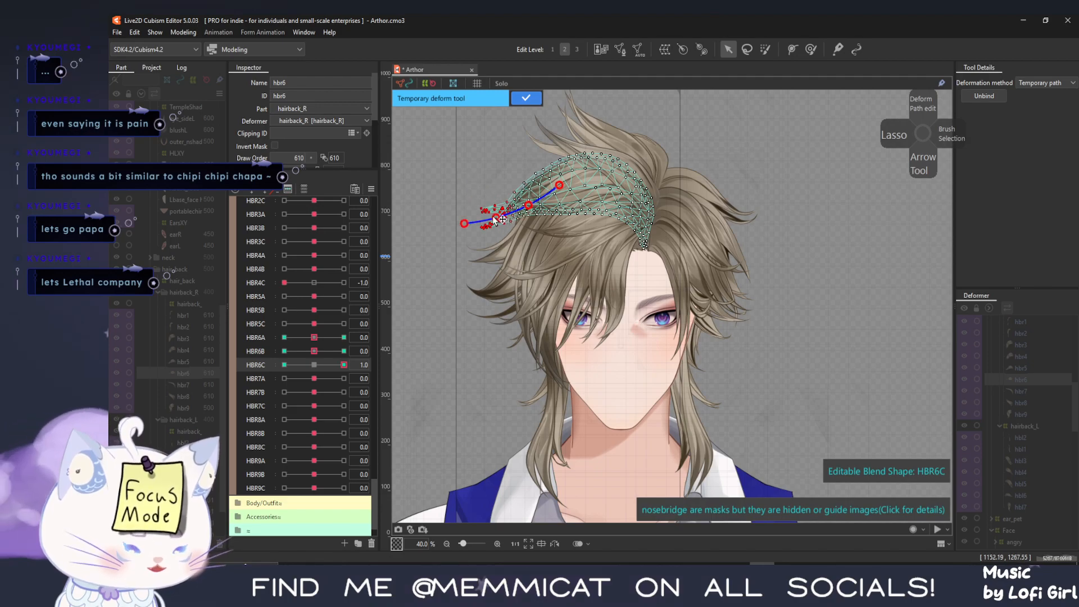
left_click_drag(482, 224, 498, 227)
key("Return")
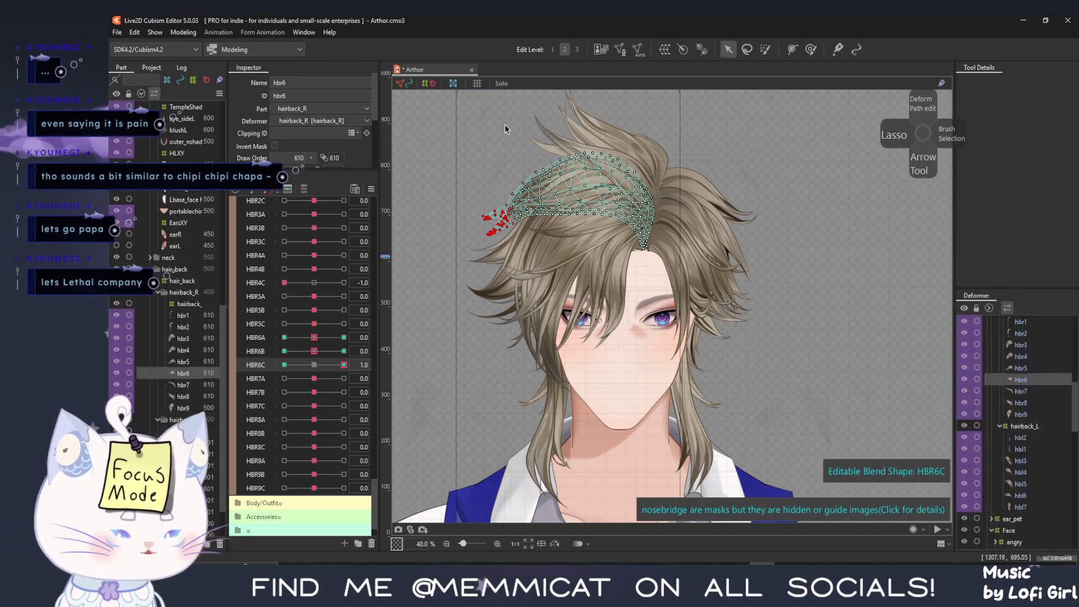
left_click_drag(345, 368, 231, 366)
Touch up the upper outer edge of hbr6 at HBR6C 1.0 with a 336.8 px deform brush and return HBR6C to 0.0
scroll(494, 130, "up", 3)
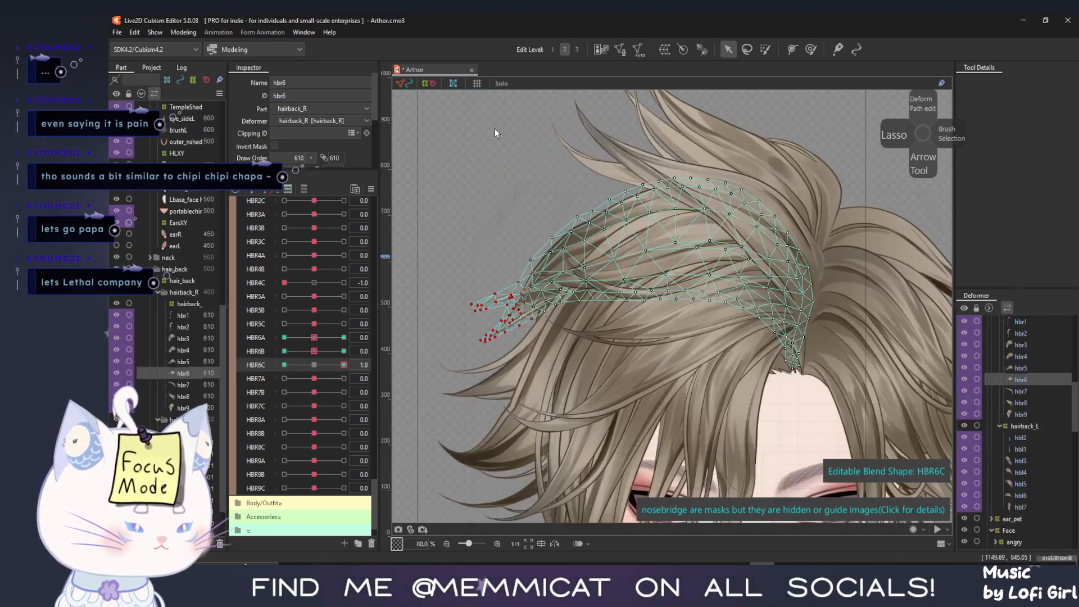
left_click(811, 48)
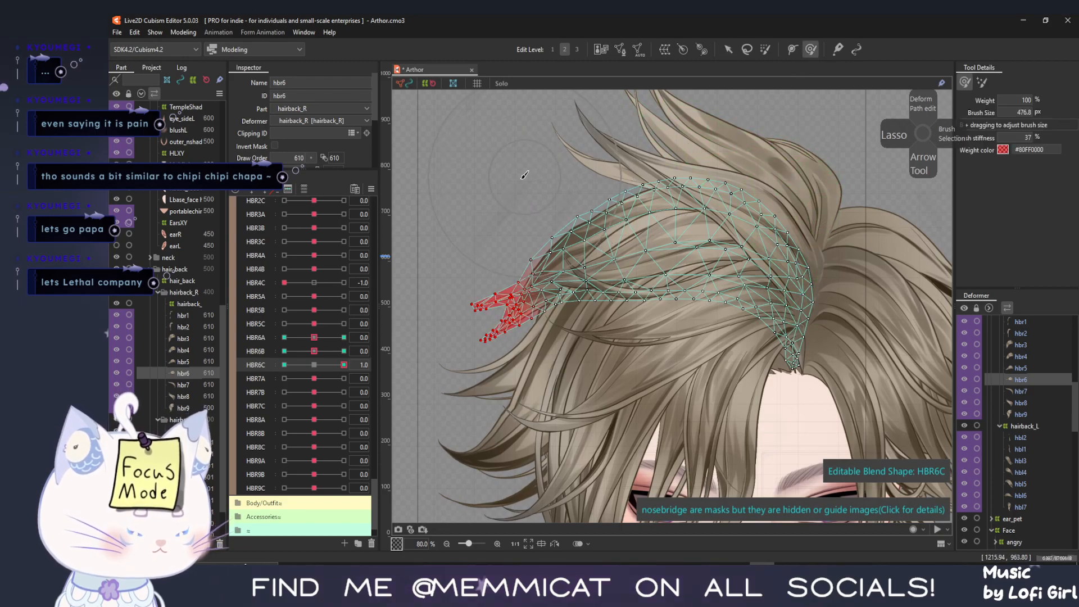
mouse_move(540, 218)
left_mouse_down()
mouse_move(505, 175)
mouse_move(522, 188)
left_mouse_up()
left_click(529, 203)
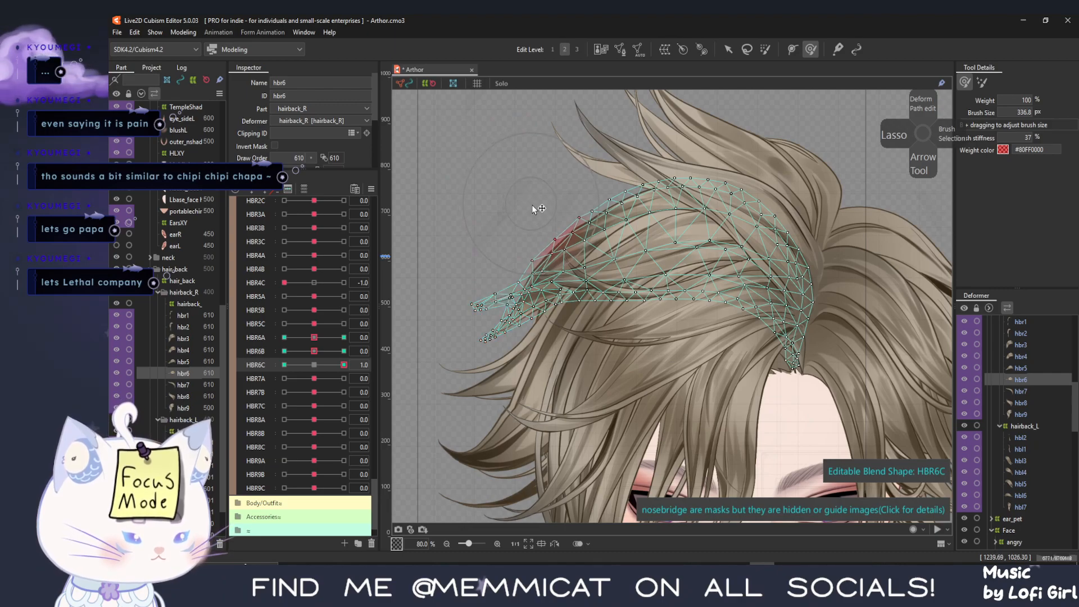
left_click_drag(344, 364, 314, 365)
scroll(429, 392, "down", 3)
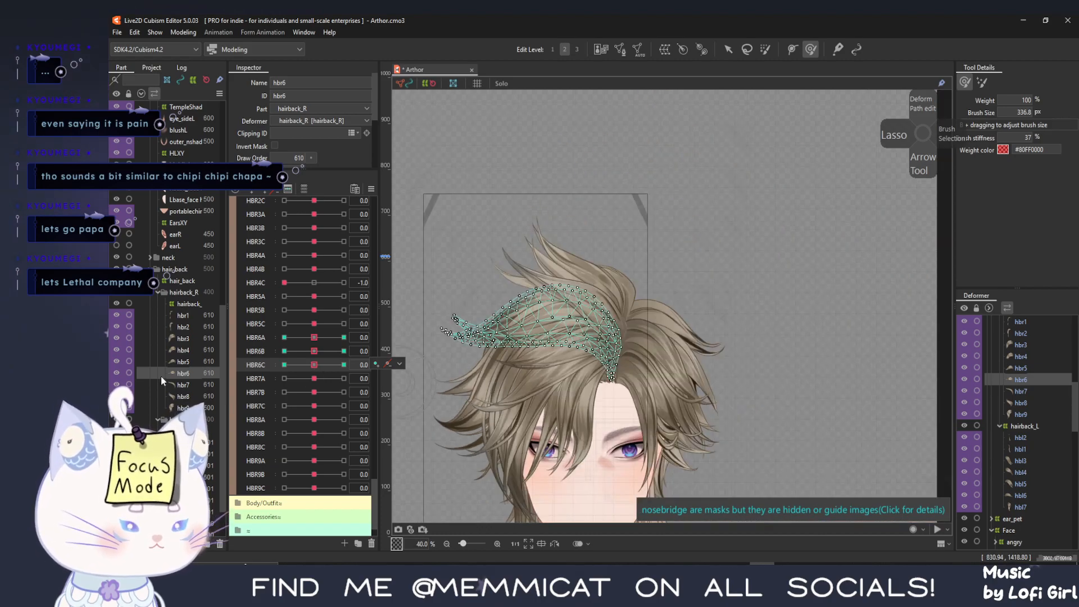
Select the hbr7 strand and brush-select all of its mesh points except those at the root
left_click(173, 383)
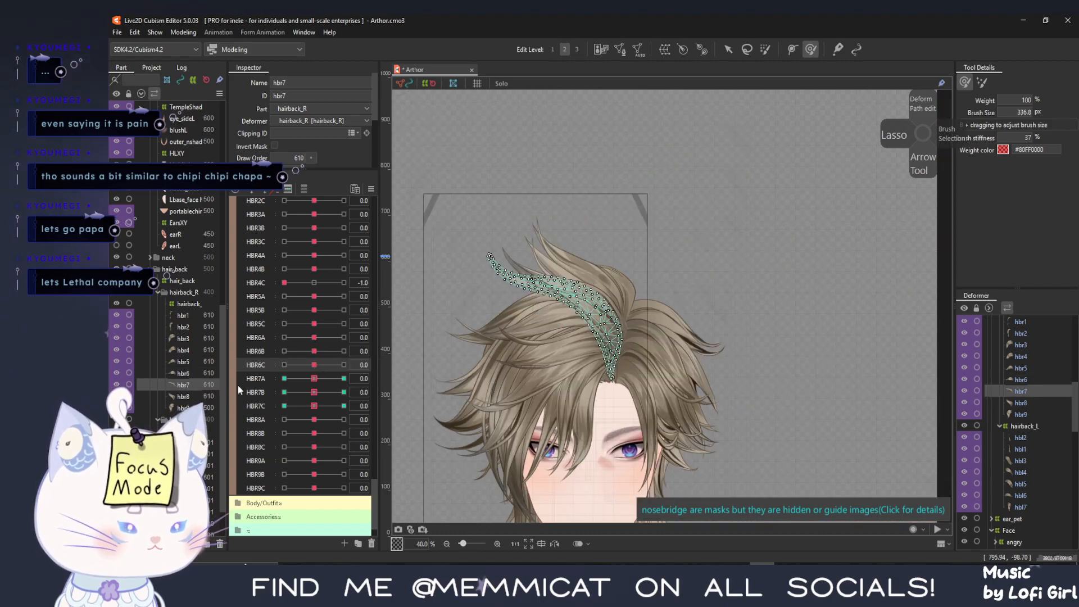
left_click(765, 49)
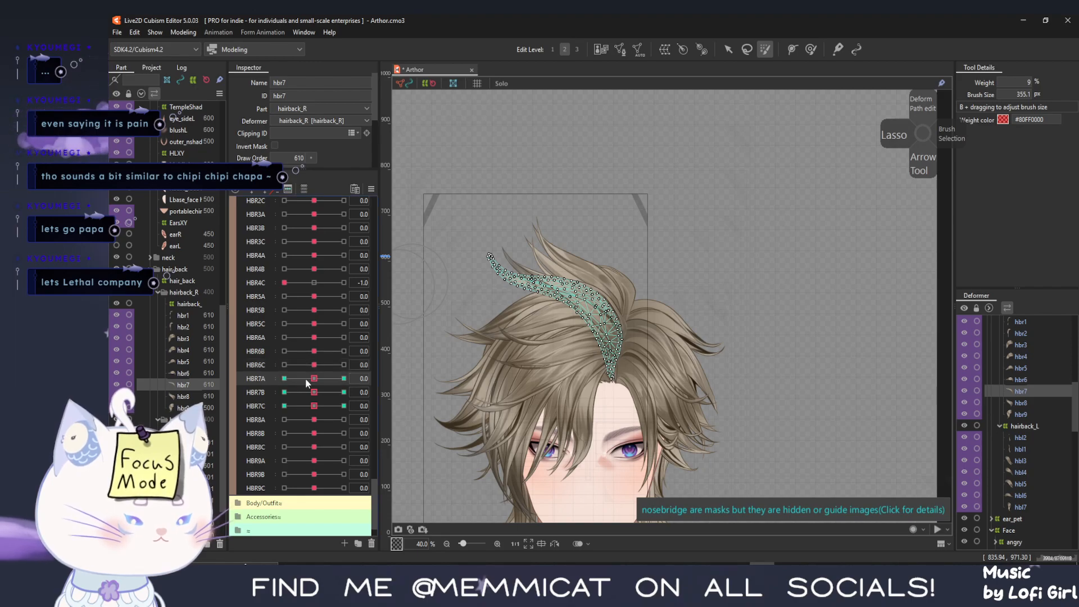
left_click_drag(592, 326, 593, 311)
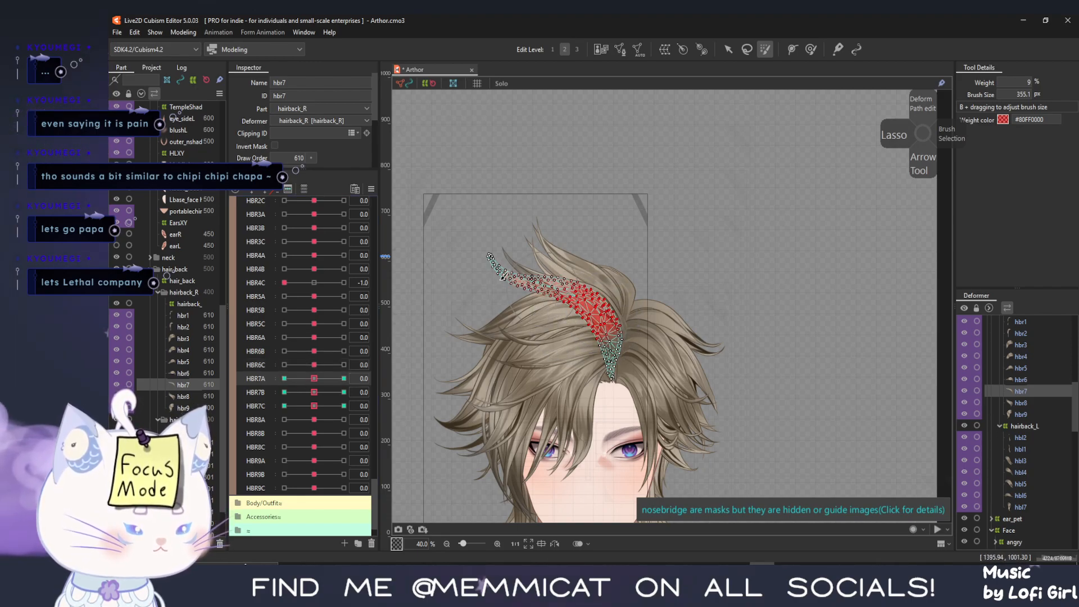
left_click_drag(501, 277, 574, 279)
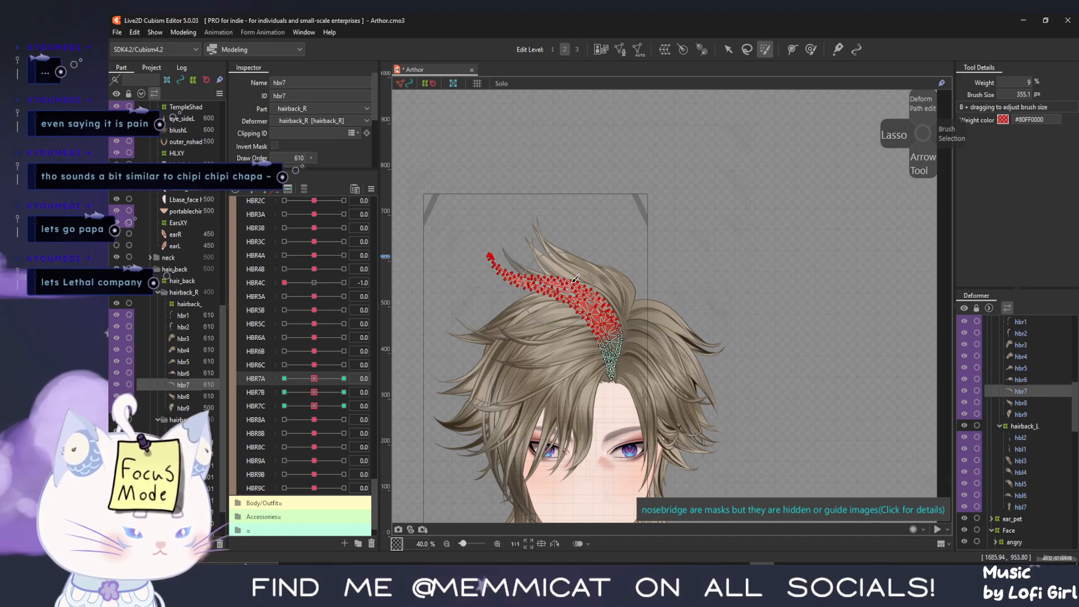
key("v")
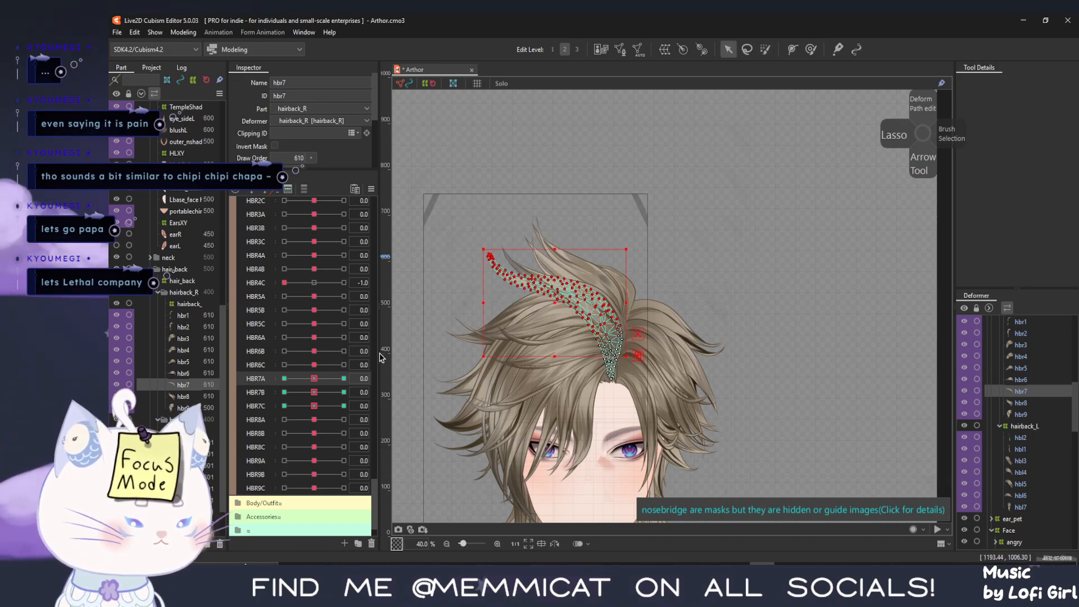
At HBR7A -1.0, swing the hbr7 strand upward with a three-point temporary deform path and apply it
left_click(285, 378)
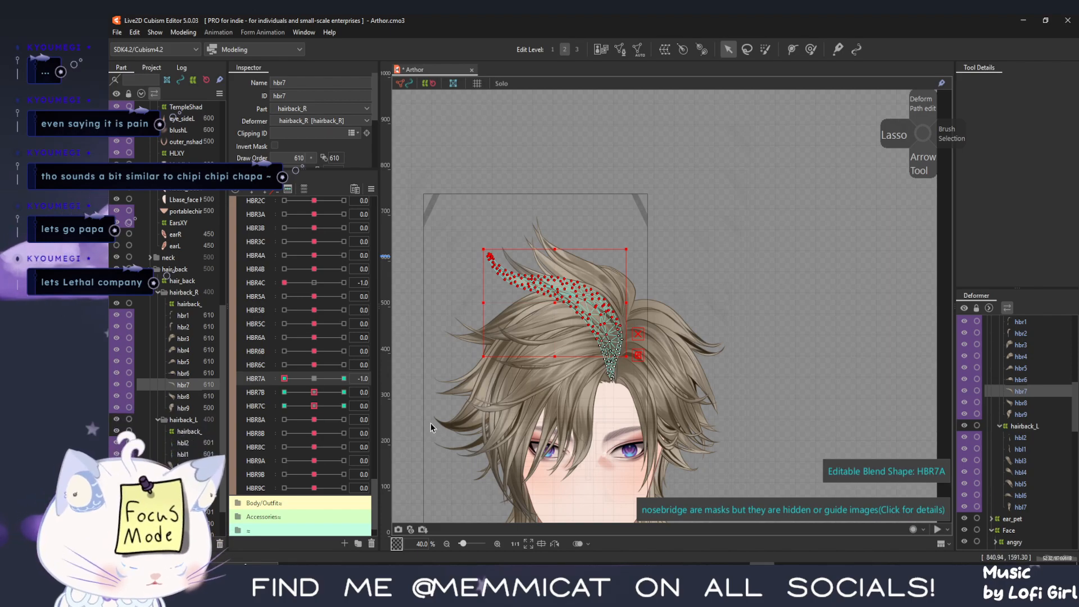
key("p")
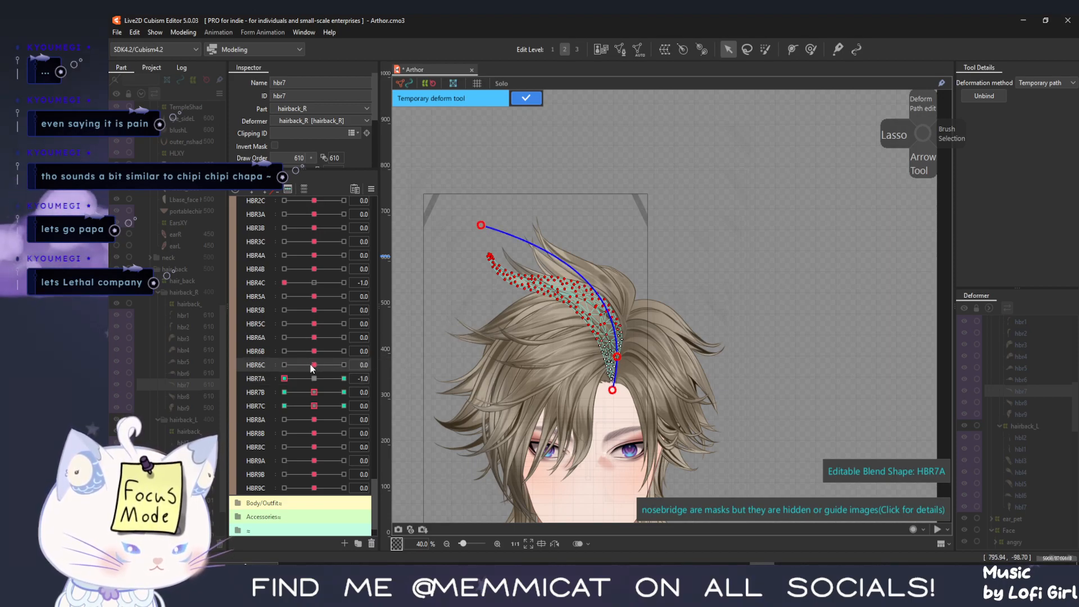
left_click_drag(481, 226, 527, 201)
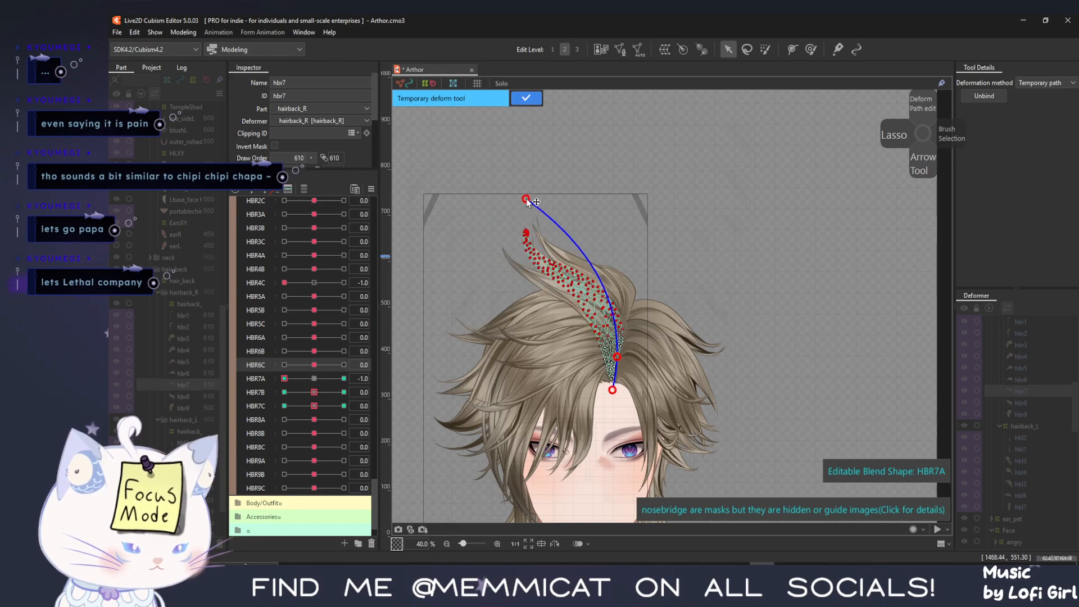
left_click(526, 99)
At HBR7A 1.0, swing the hbr7 strand downward with a three-point temporary deform path, return HBR7A to 0.0 and apply it
left_click(344, 378)
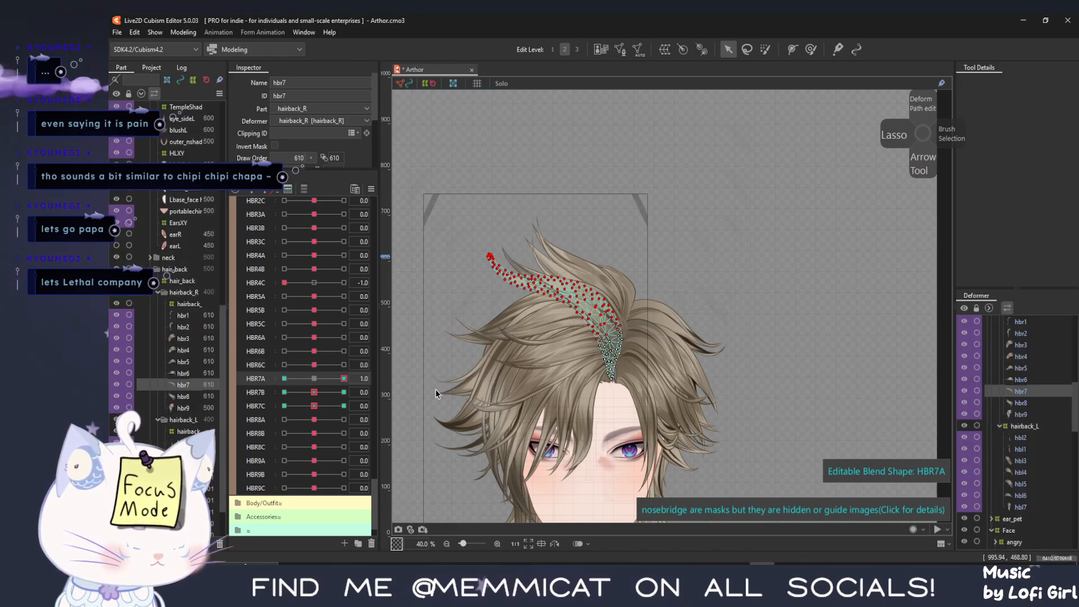
left_click(613, 382)
left_click(616, 359)
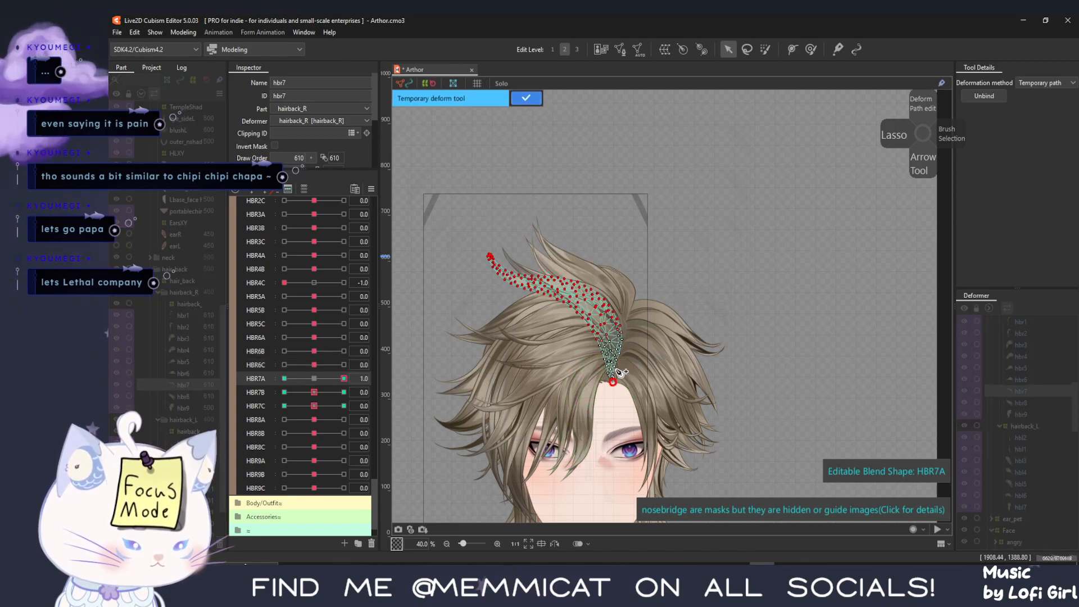
left_click(482, 233)
left_click_drag(482, 232, 441, 269)
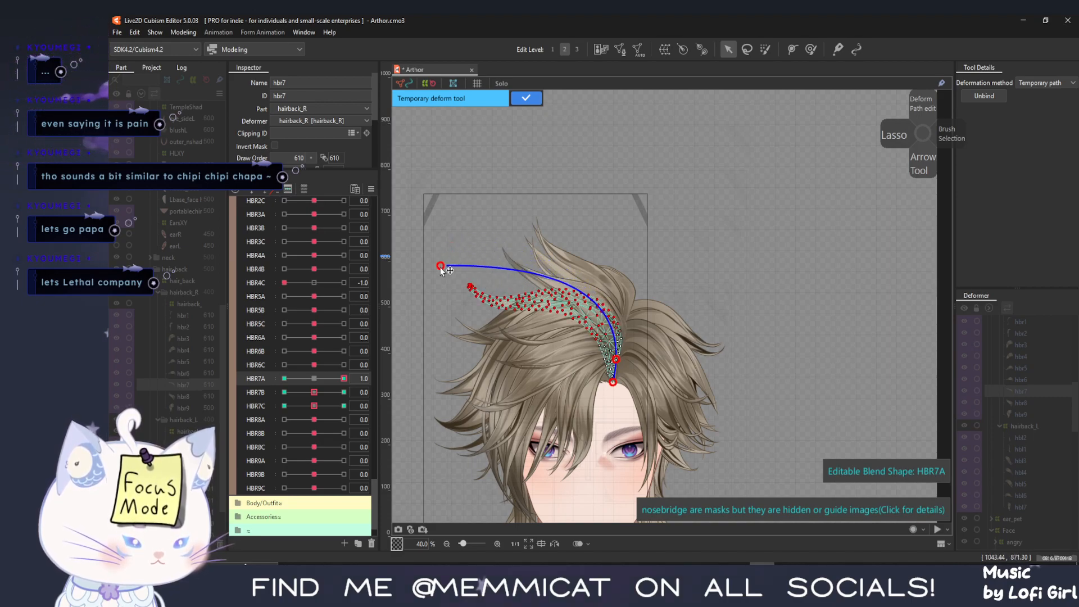
left_click(314, 379)
left_click(284, 378)
left_click(314, 378)
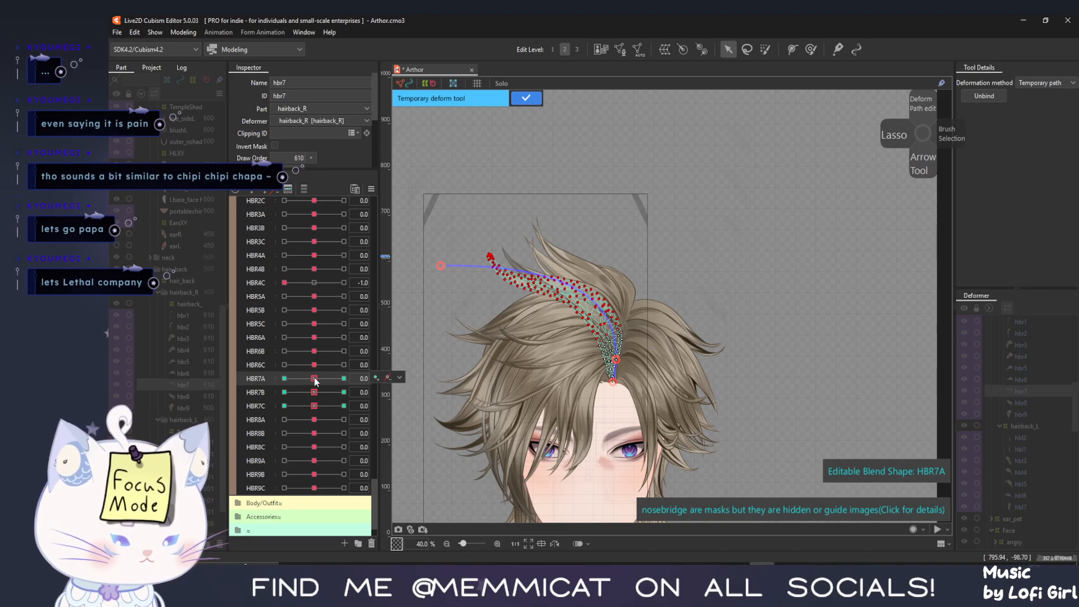
left_click(526, 98)
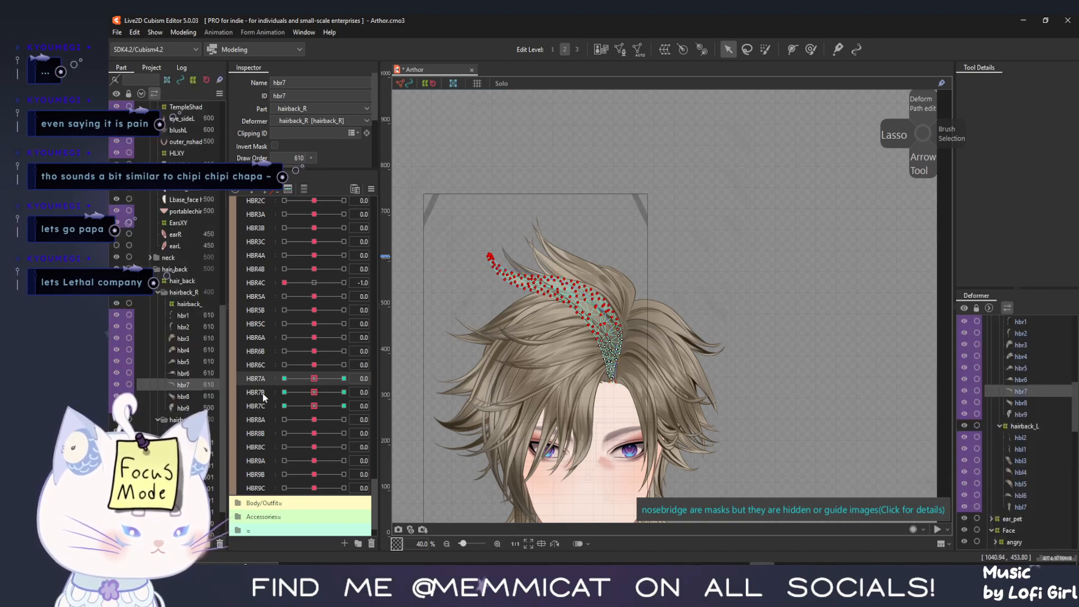
Reduce the brush selection on the hbr7 strand to the mesh points of its outer half
left_click(765, 49)
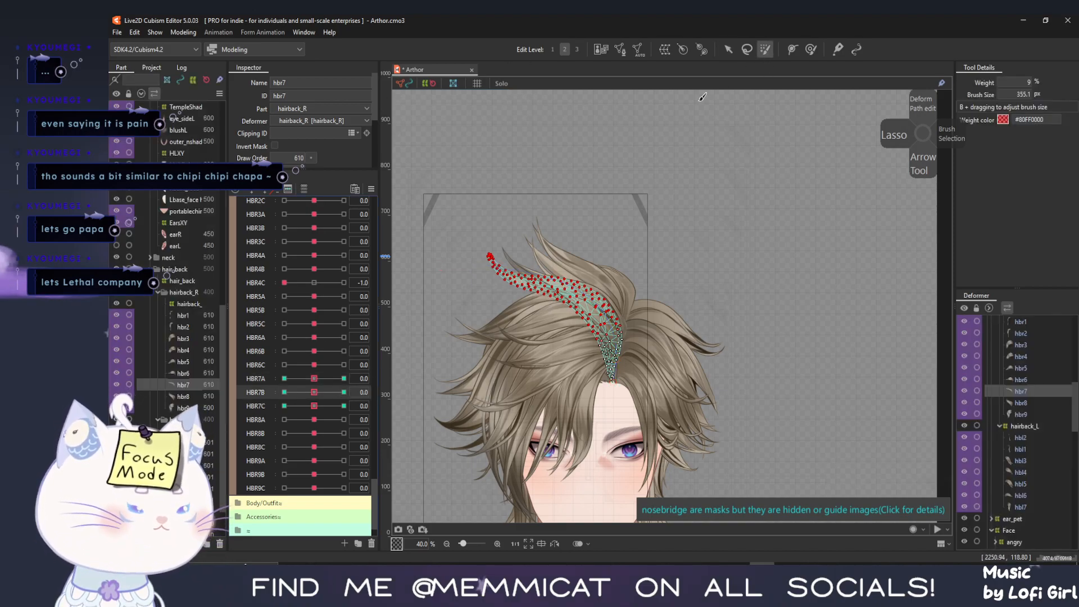
left_click(550, 277)
mouse_move(584, 248)
left_mouse_down()
mouse_move(568, 267)
mouse_move(496, 279)
left_mouse_up()
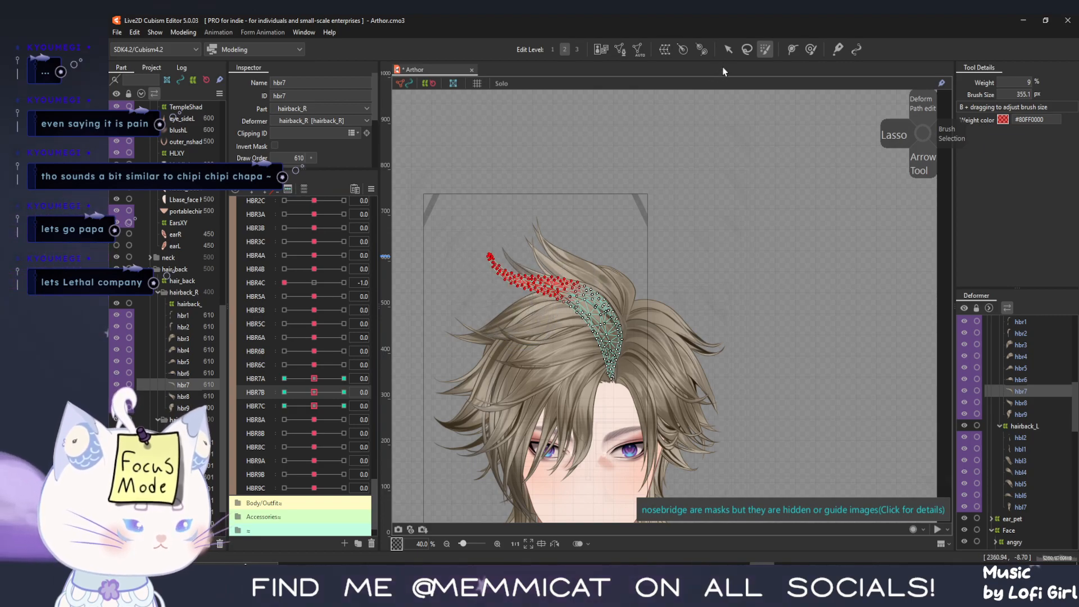
left_click(727, 51)
At HBR7B -1.0, swing the outer half of hbr7 upward with a three-point temporary deform path and apply it
left_click(284, 393)
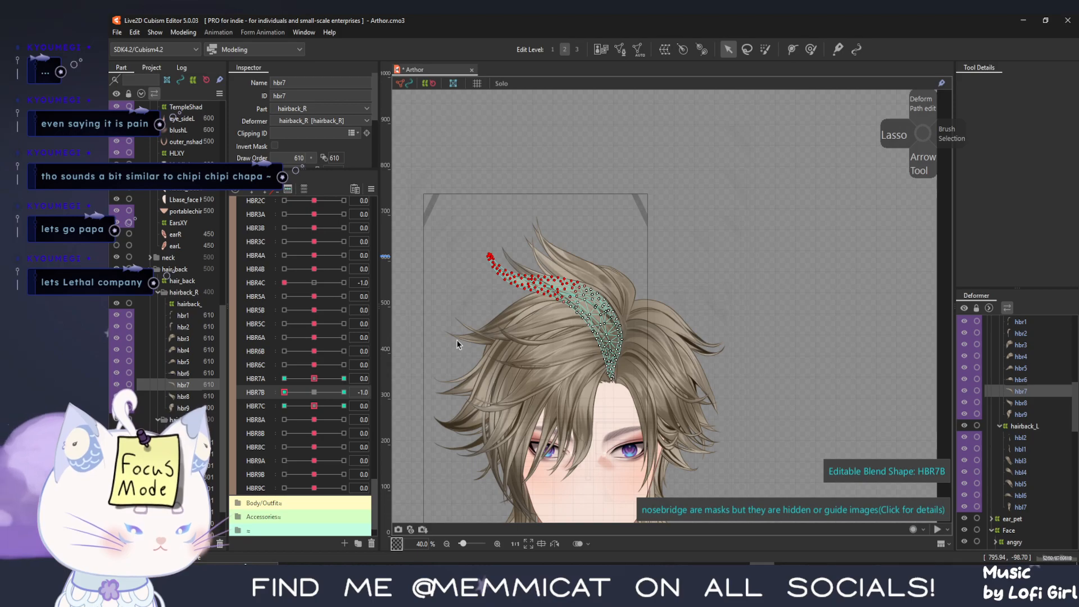
key("ctrl+t")
left_click(582, 306)
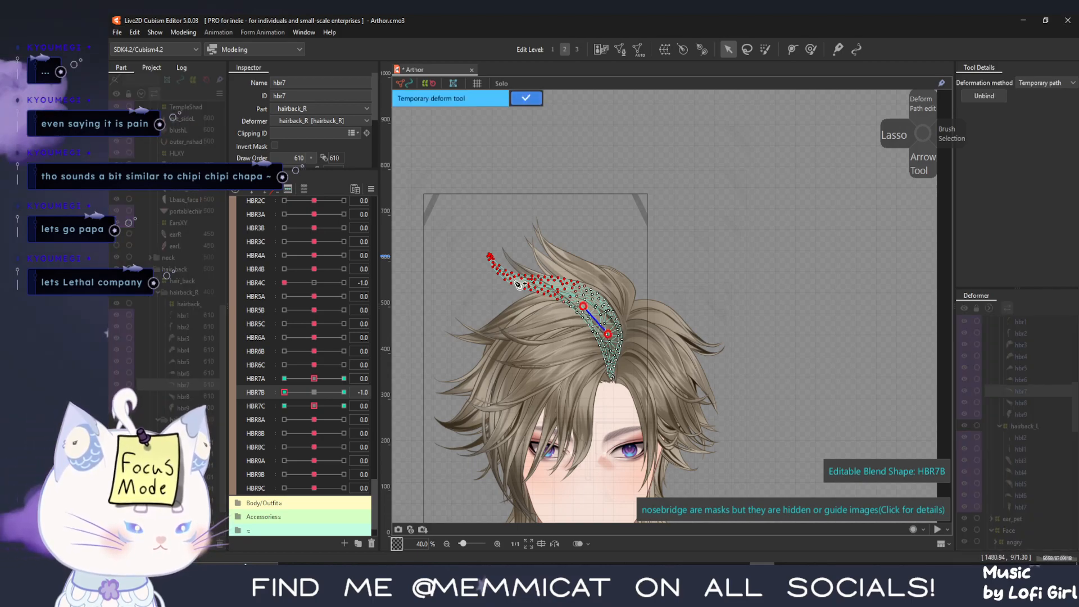
left_click(471, 242)
left_click_drag(471, 242, 501, 222)
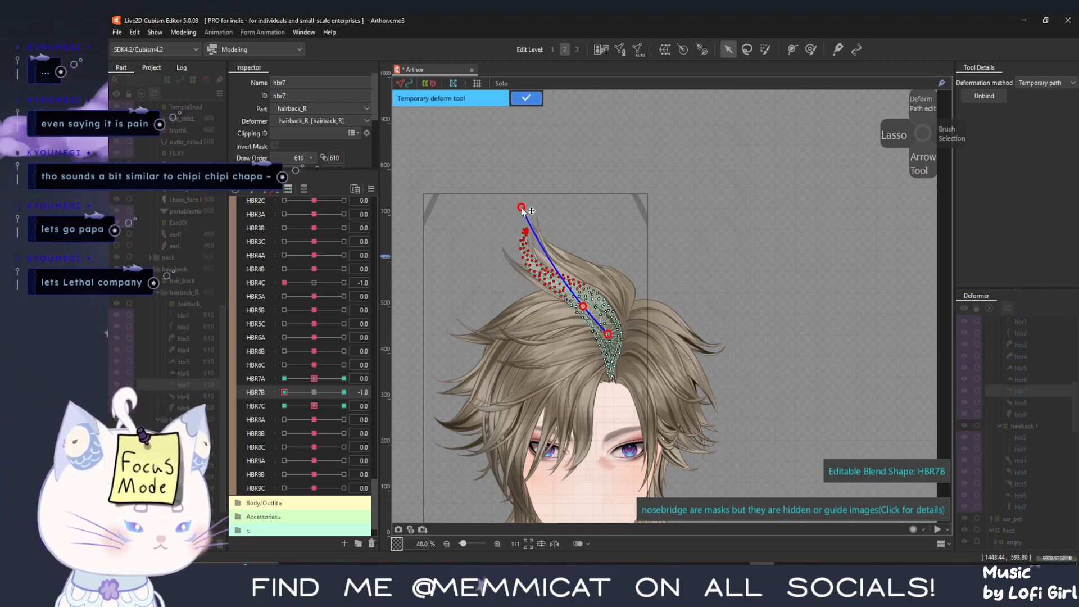
key("Return")
At HBR7B 1.0, swing the outer half of hbr7 downward with a three-point temporary deform path, return HBR7B to 0.0 and apply it
left_click(305, 393)
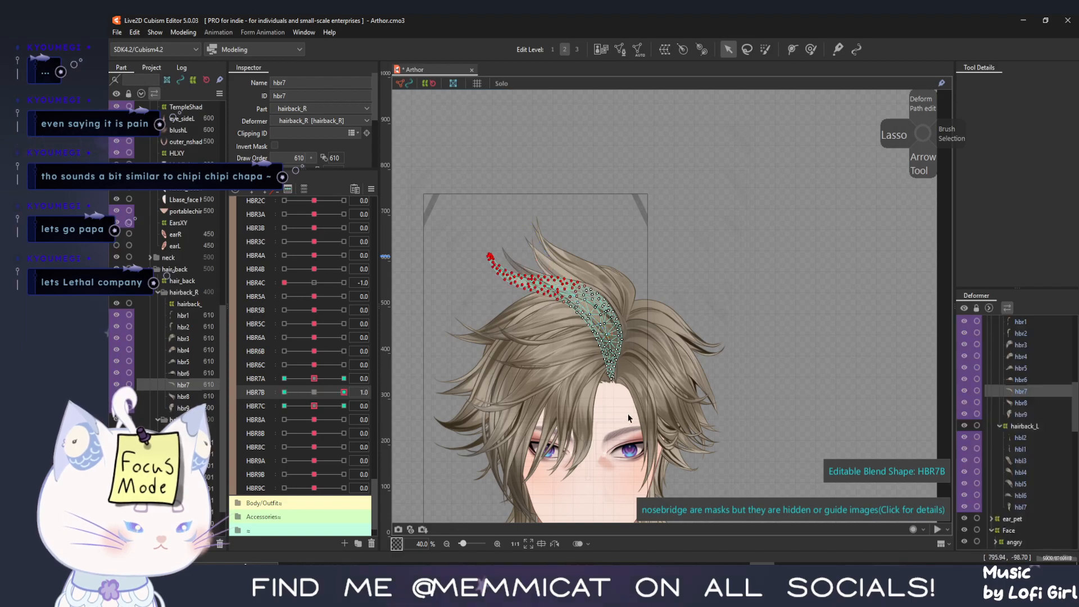
key("ctrl+t")
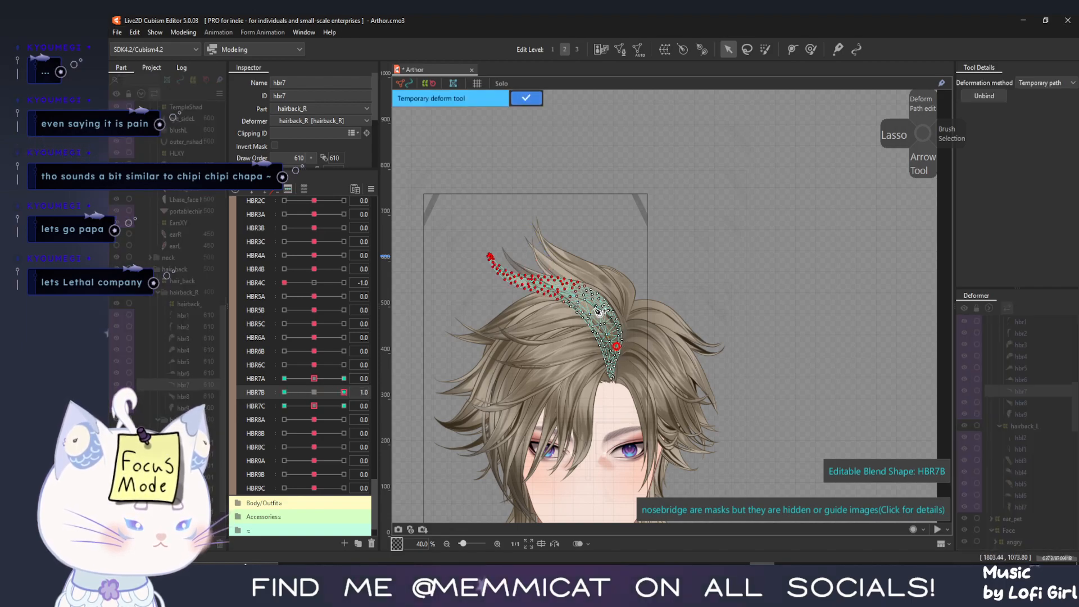
left_click_drag(472, 239, 453, 292)
left_click_drag(328, 388, 305, 388)
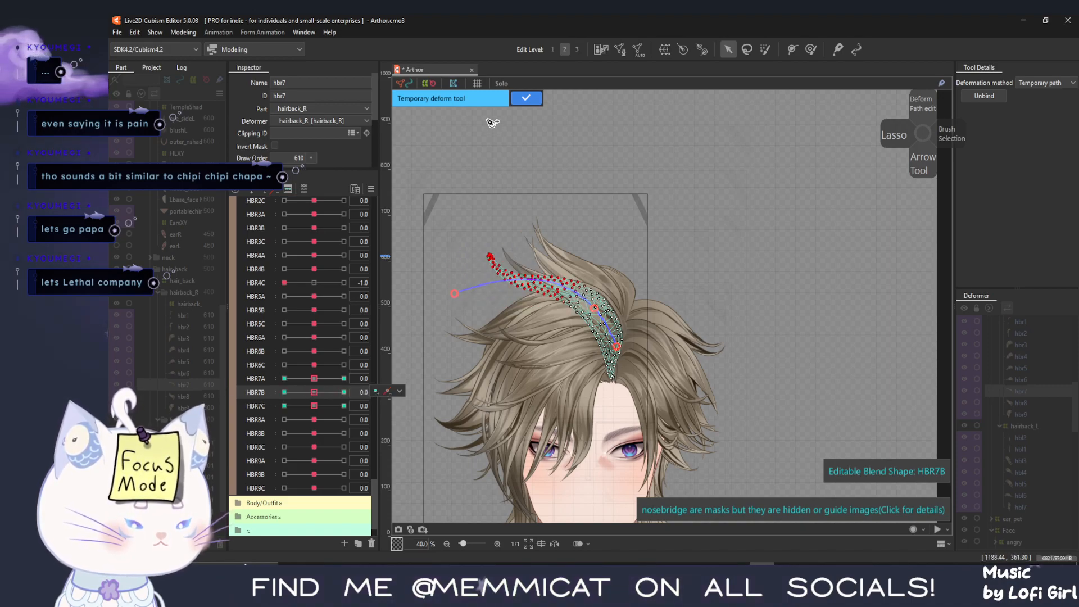
left_click(524, 99)
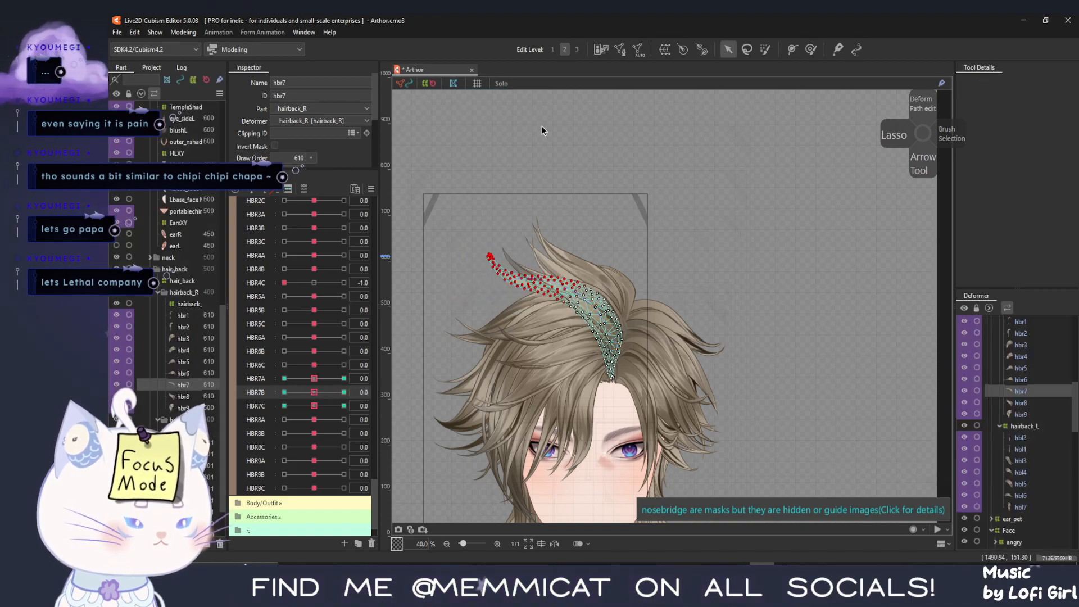
Reduce the brush selection on hbr7 to the mesh points at the strand's tip
left_click(765, 49)
left_click_drag(559, 273, 534, 250)
left_click_drag(479, 286, 517, 249)
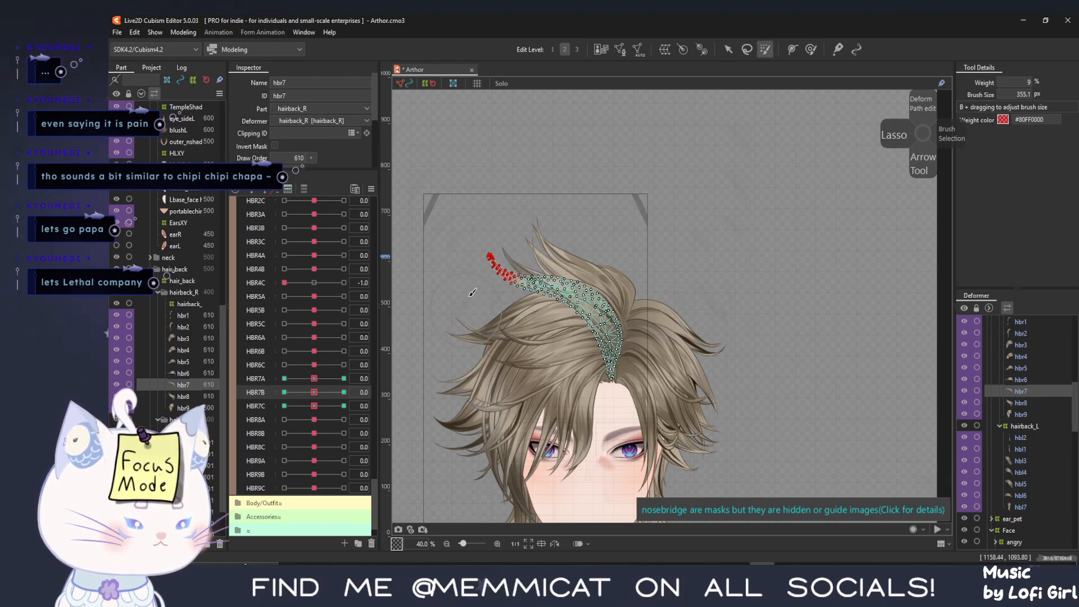
left_click(728, 50)
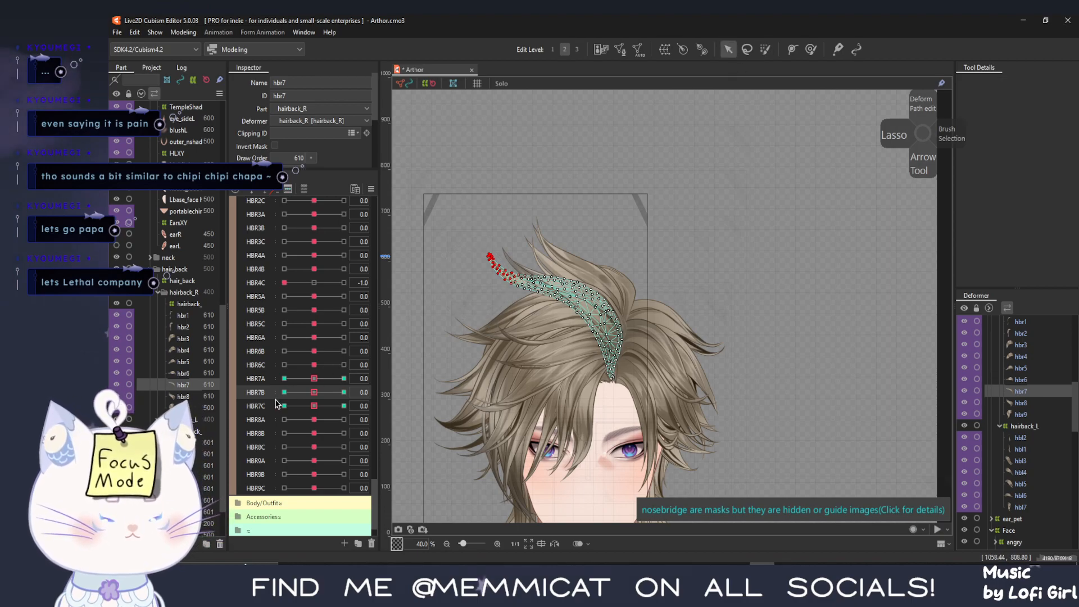
At HBR7C -1.0, curl the hbr7 tip upward with a four-point temporary deform path and apply it
left_click(284, 405)
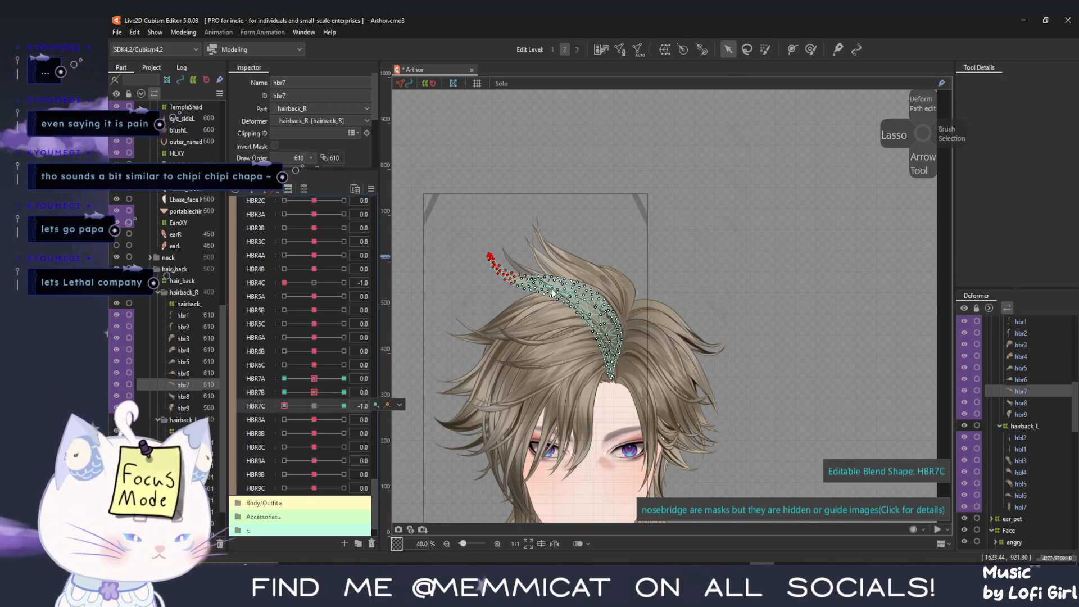
key("ctrl+t")
left_click(562, 287)
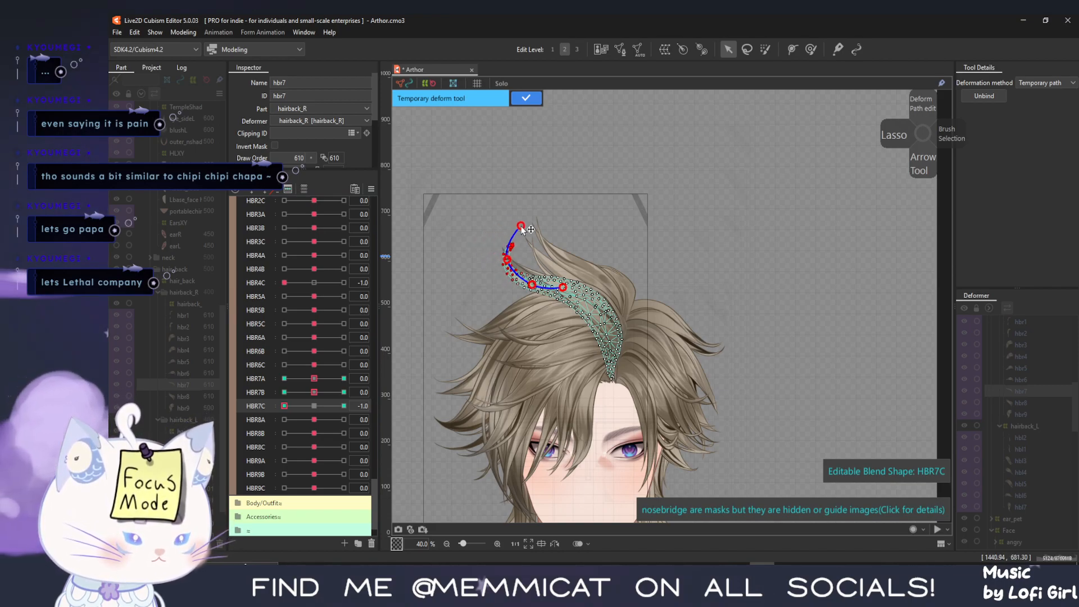
key("Return")
At HBR7C 1.0, bend the hbr7 tip downward with a four-point temporary deform path, return HBR7C to 0.0 and apply it
left_click(344, 405)
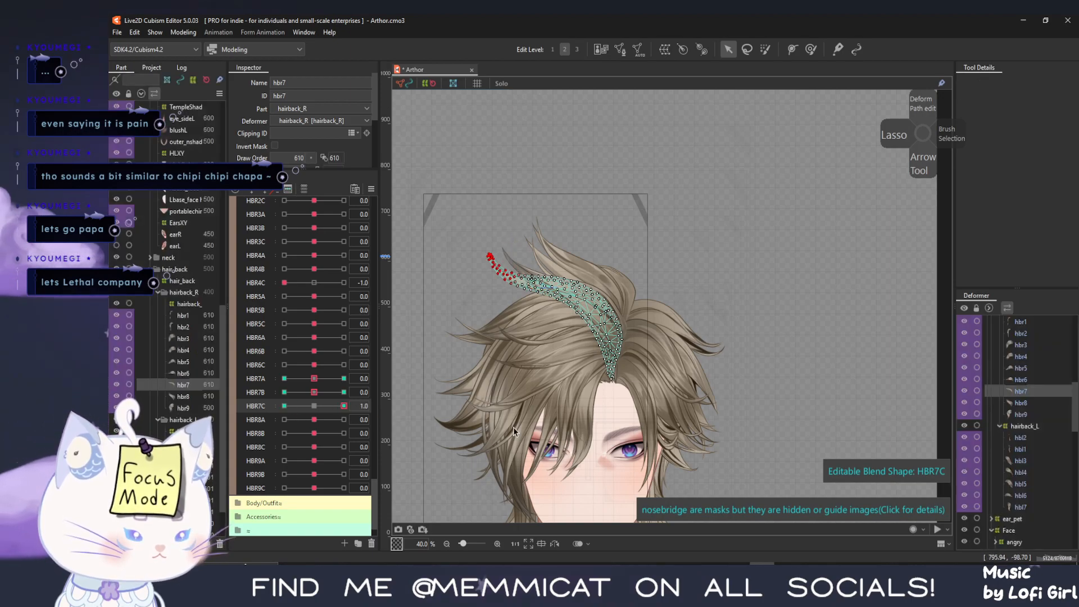
key("ctrl+t")
left_click(562, 288)
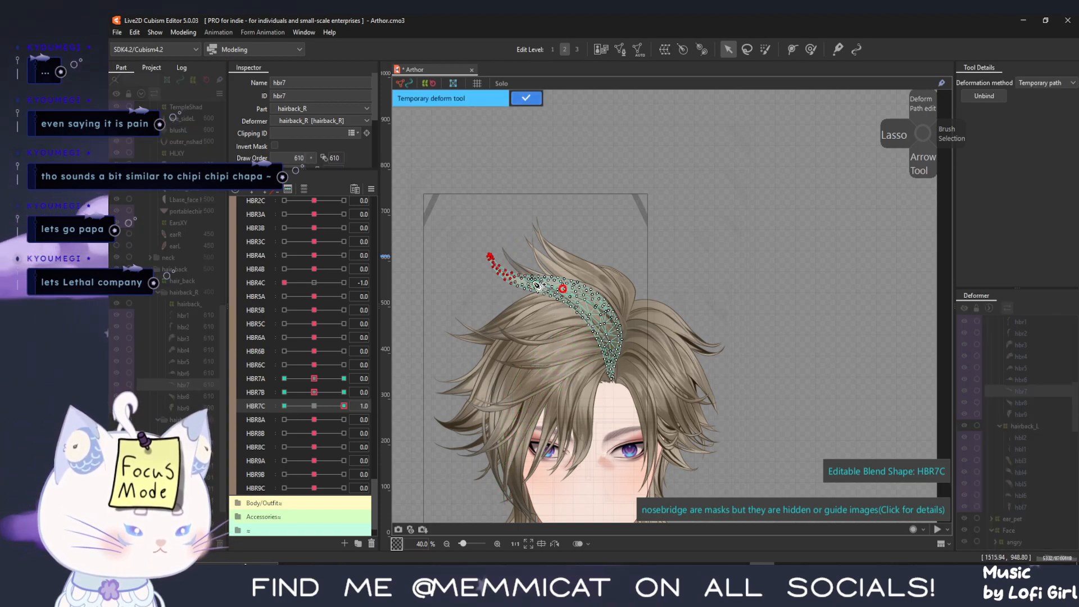
left_click(533, 281)
left_click(480, 240)
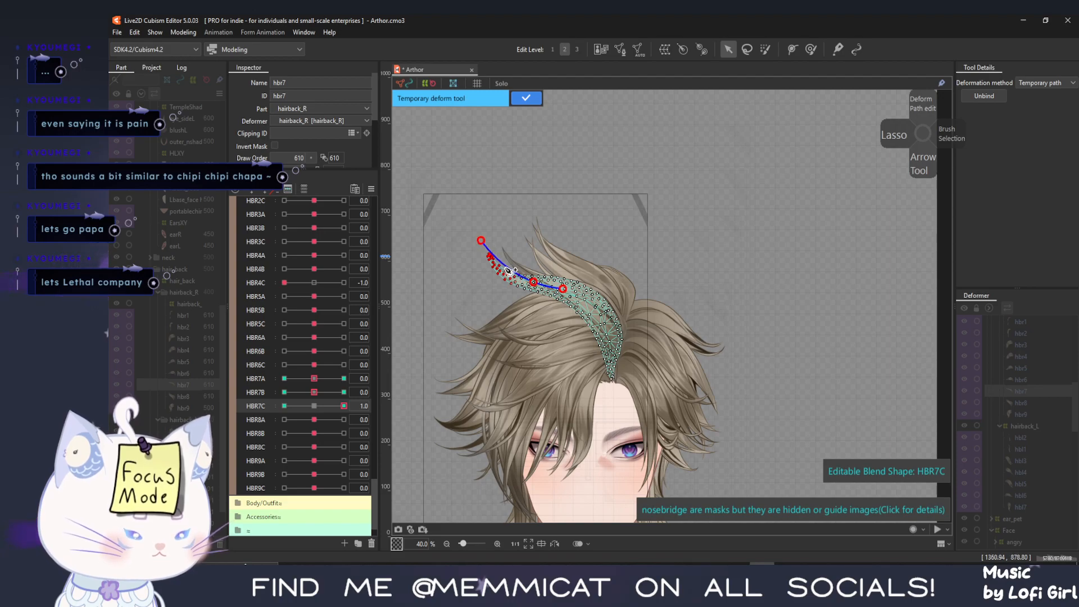
left_click_drag(480, 241, 500, 282)
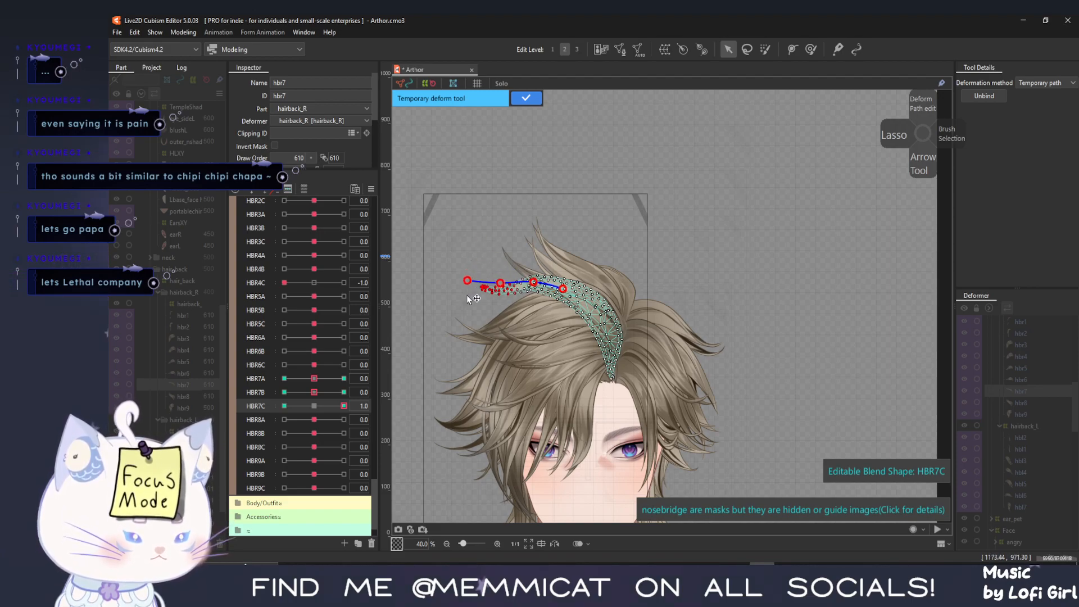
mouse_move(333, 406)
left_mouse_down()
mouse_move(382, 407)
mouse_move(298, 405)
mouse_move(348, 405)
left_mouse_up()
left_click(313, 405)
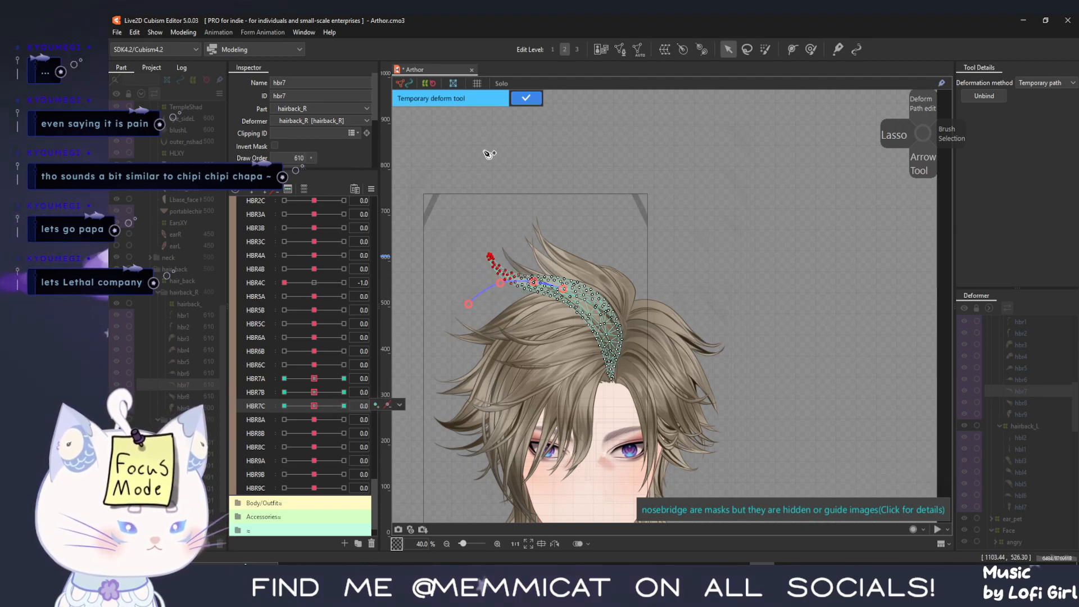
left_click(522, 99)
Select the hbr8 strand and brush-select all of its mesh points except those at the root
left_click(172, 394)
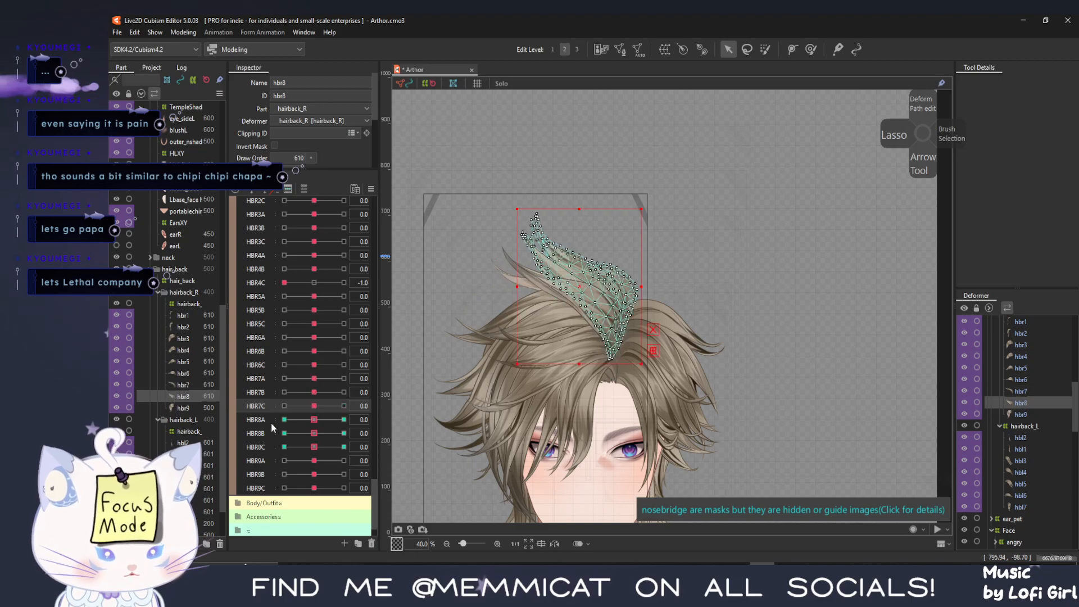
left_click(253, 420)
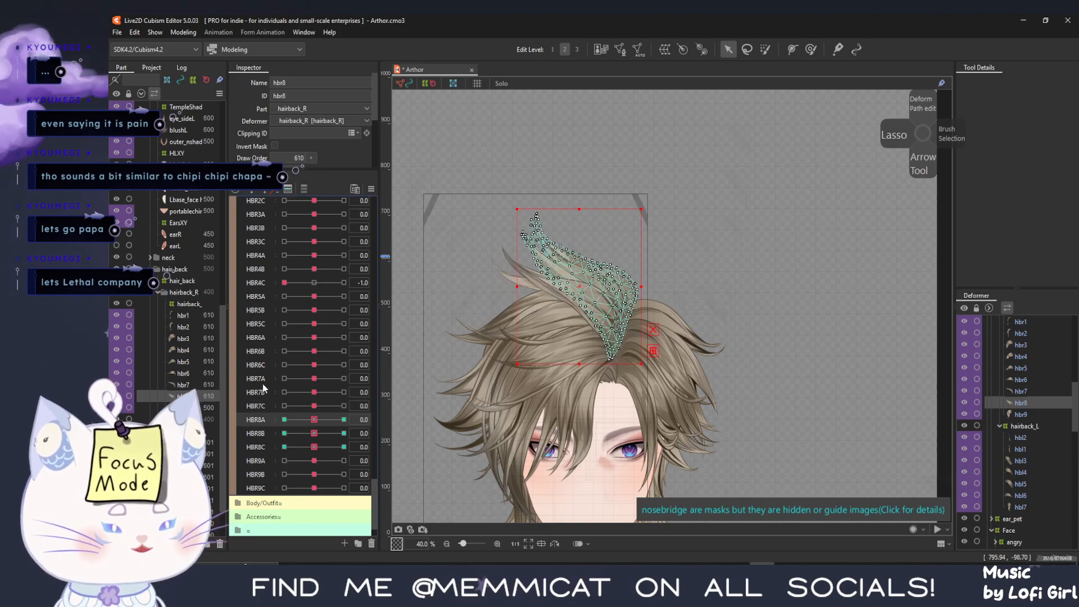
left_click(763, 50)
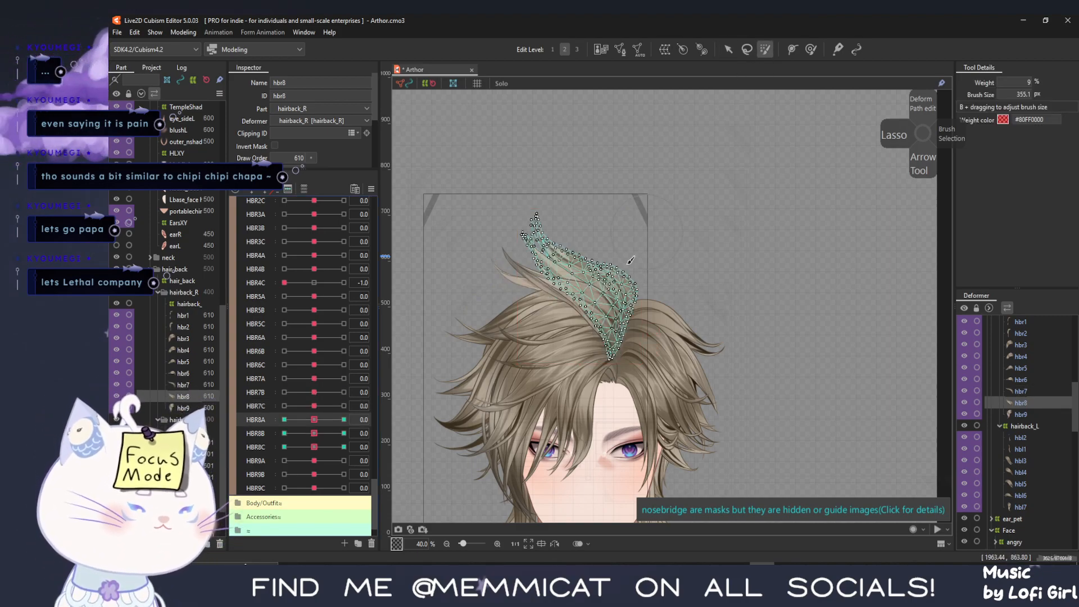
mouse_move(579, 275)
left_mouse_down()
mouse_move(673, 257)
mouse_move(597, 284)
left_mouse_up()
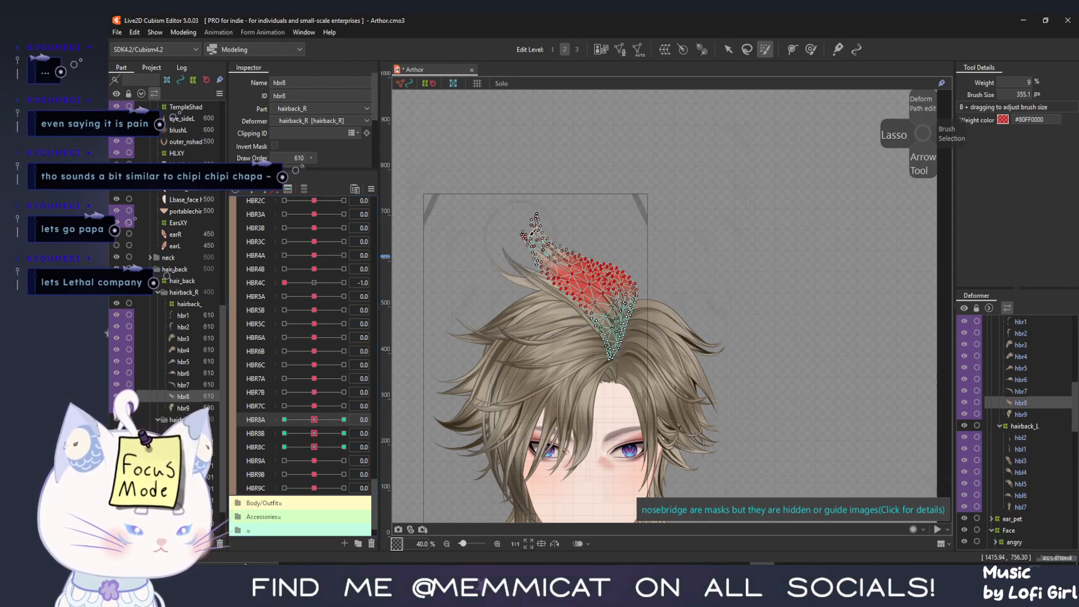
left_click_drag(524, 235, 580, 225)
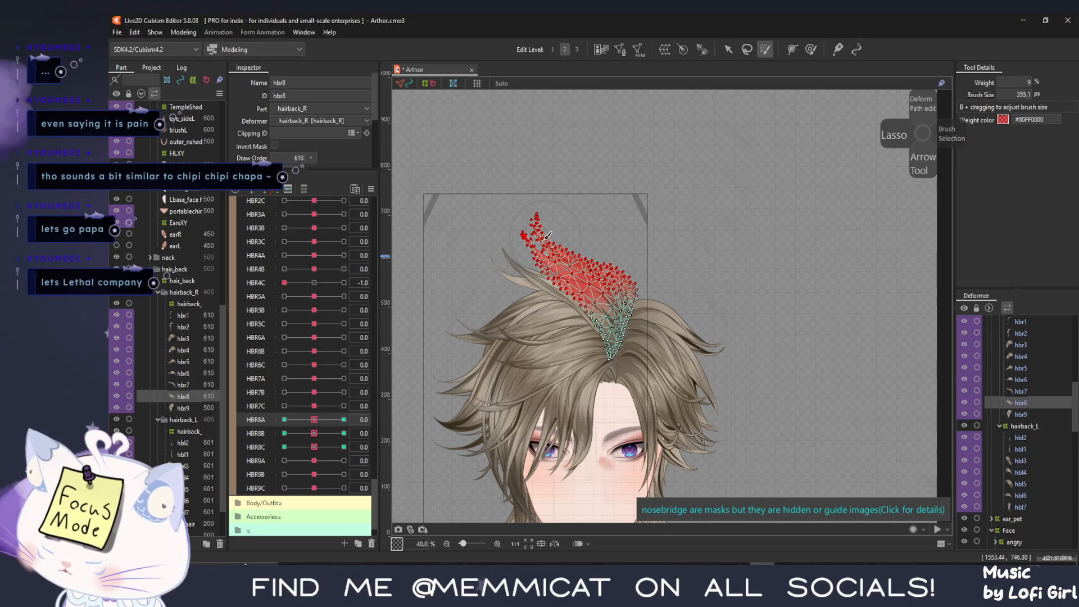
mouse_move(546, 237)
left_mouse_down()
mouse_move(605, 242)
mouse_move(566, 279)
mouse_move(585, 278)
mouse_move(506, 255)
left_mouse_up()
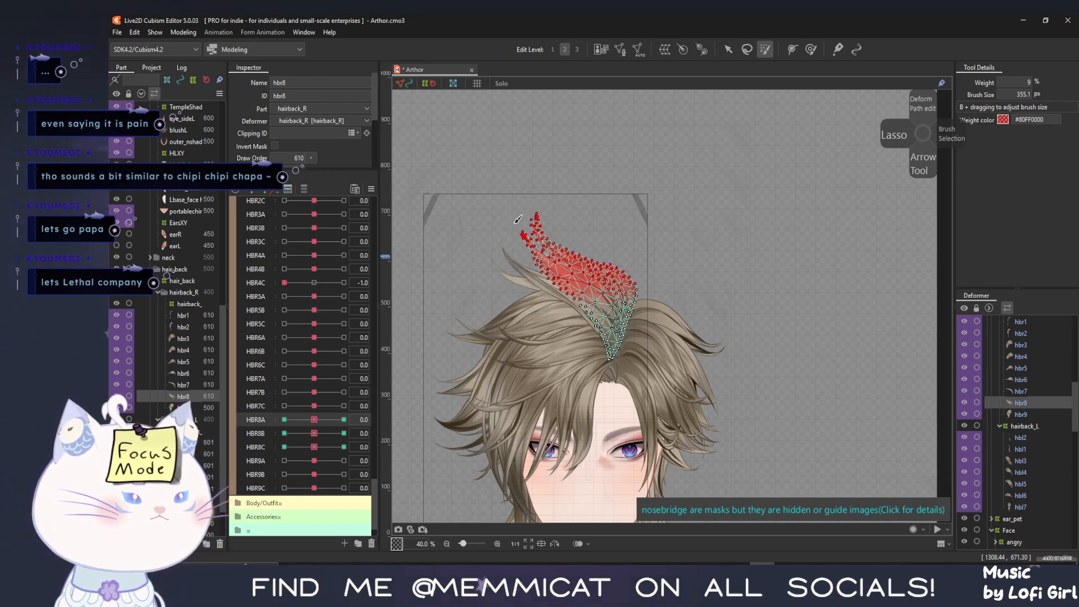
left_click(726, 49)
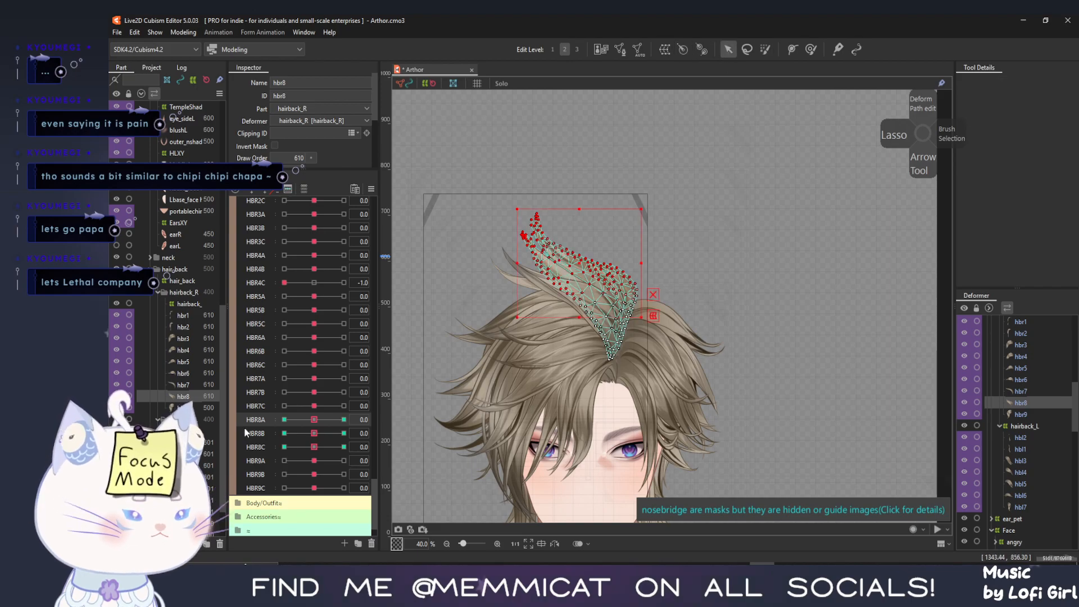
At HBR8A -1.0, swing the hbr8 strand upward with a three-point temporary deform path and apply it
left_click(285, 419)
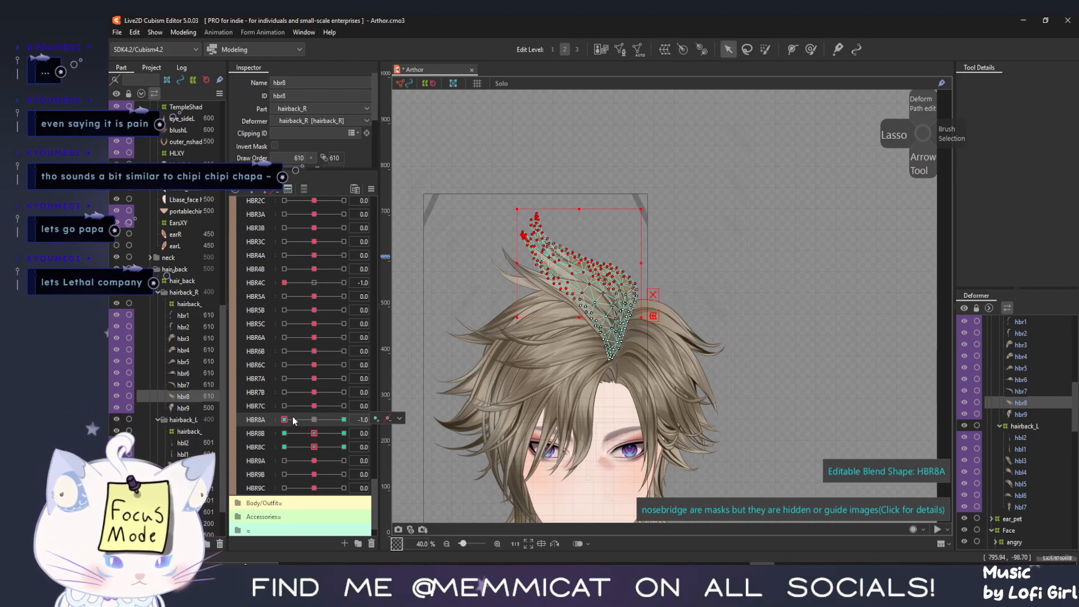
key("ctrl+t")
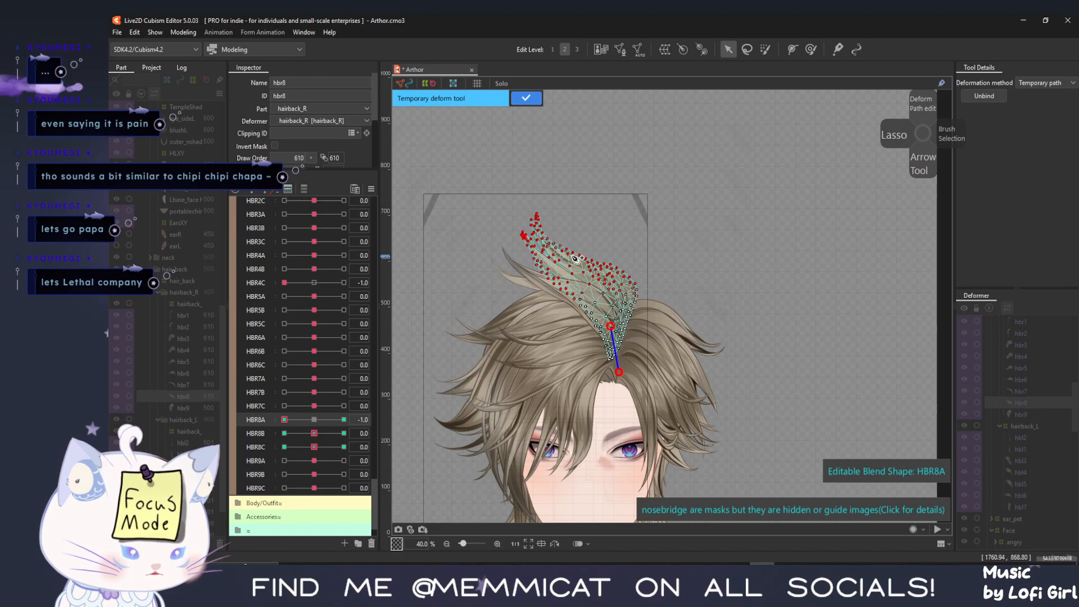
left_click(524, 195)
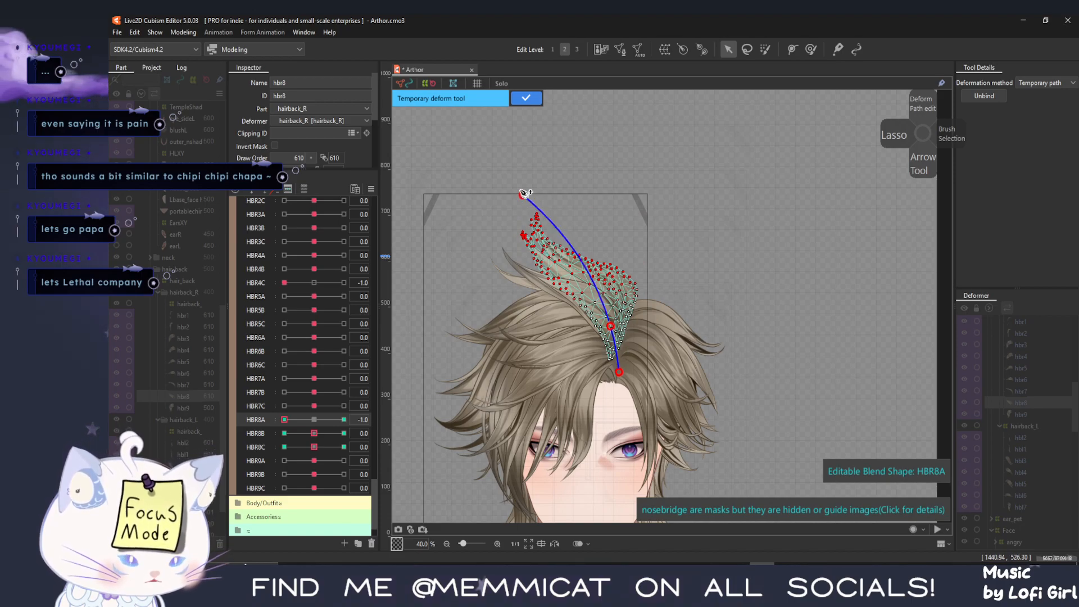
left_click_drag(527, 201, 573, 175)
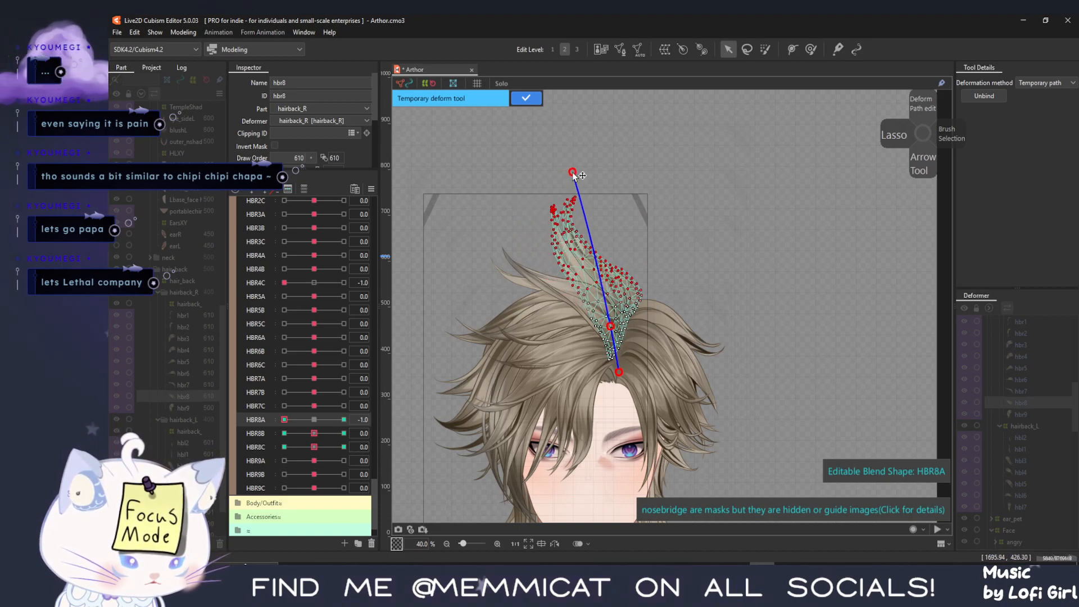
left_click(526, 97)
At HBR8A 1.0, swing the hbr8 strand downward with a three-point temporary deform path, apply it and return HBR8A to 0.0
left_click_drag(284, 419, 344, 419)
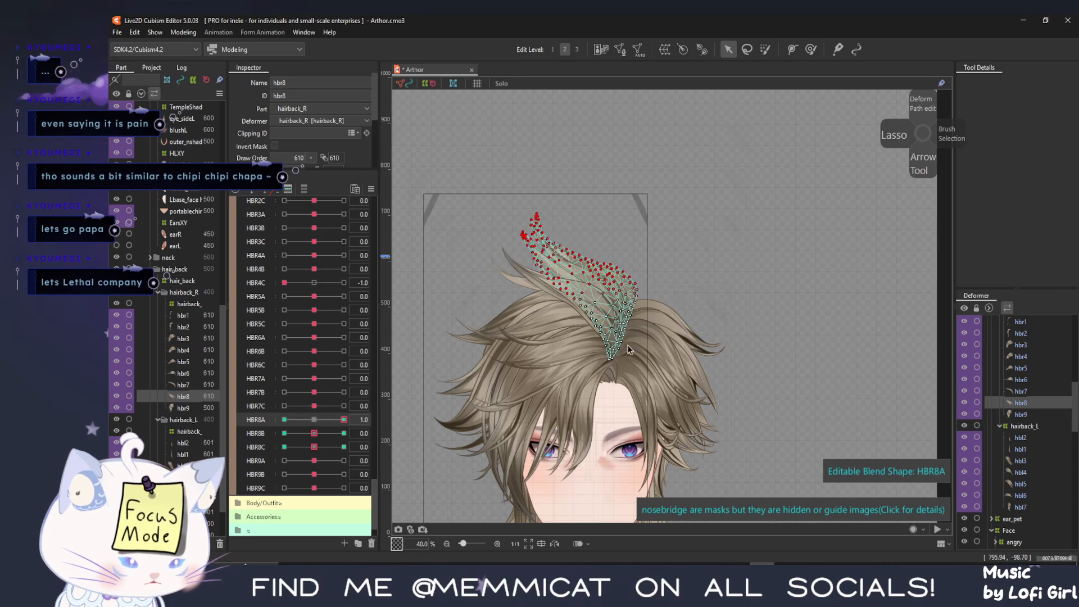
left_click(615, 360)
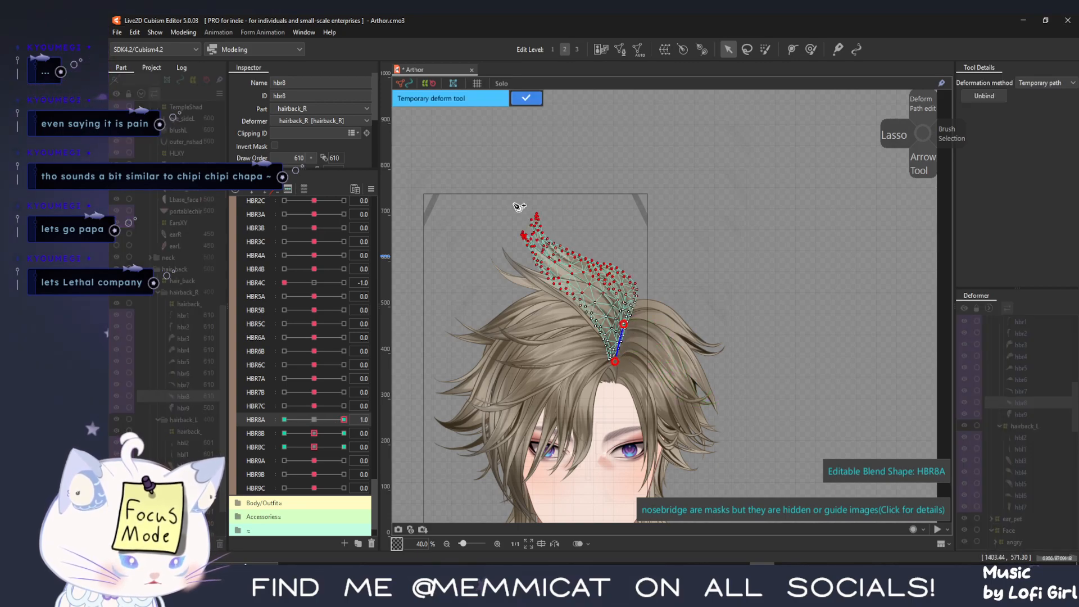
left_click_drag(513, 204, 476, 244)
left_click_drag(344, 419, 315, 420)
left_click(314, 419)
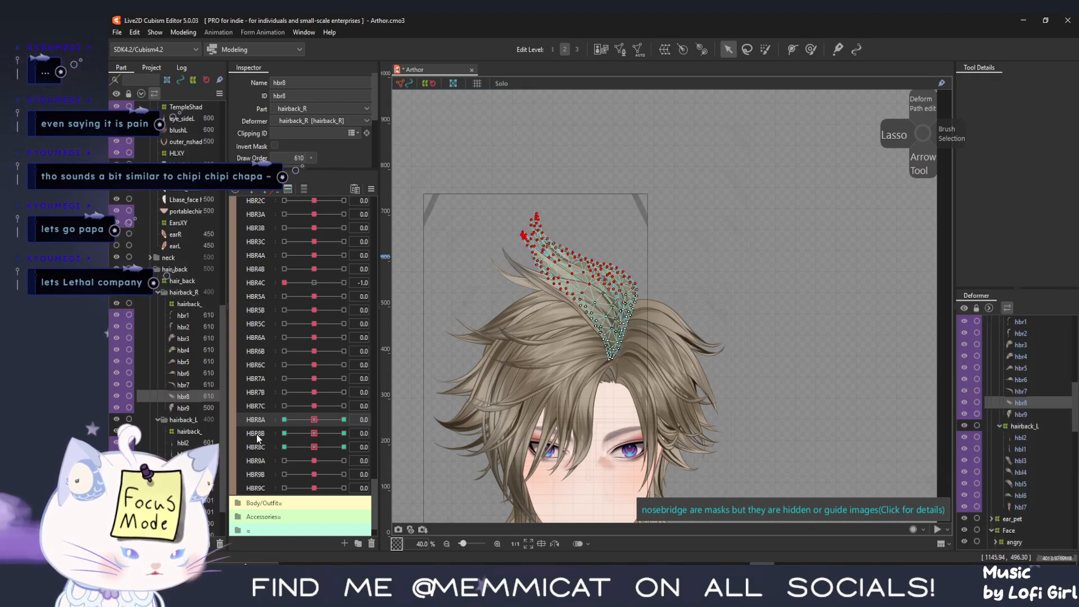
Reduce the brush selection on the hbr8 strand to the mesh points of its outer half
left_click(769, 49)
left_click(545, 259)
left_click_drag(579, 235, 517, 215)
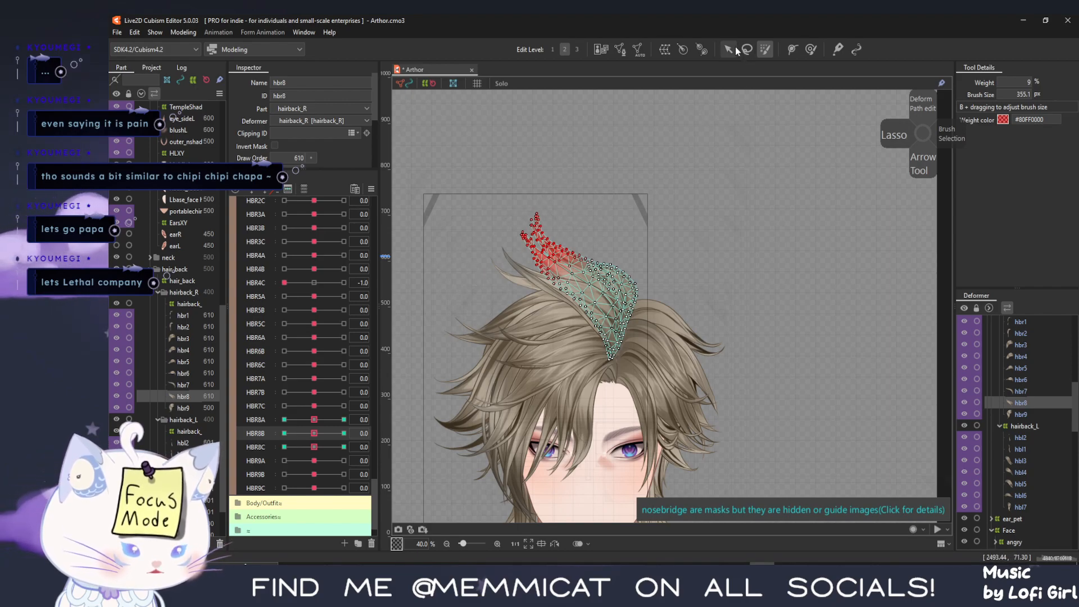
key("v")
At HBR8B -1.0, swing the outer half of the hbr8 strand upright with a three-point temporary deform path and apply it
left_click(284, 433)
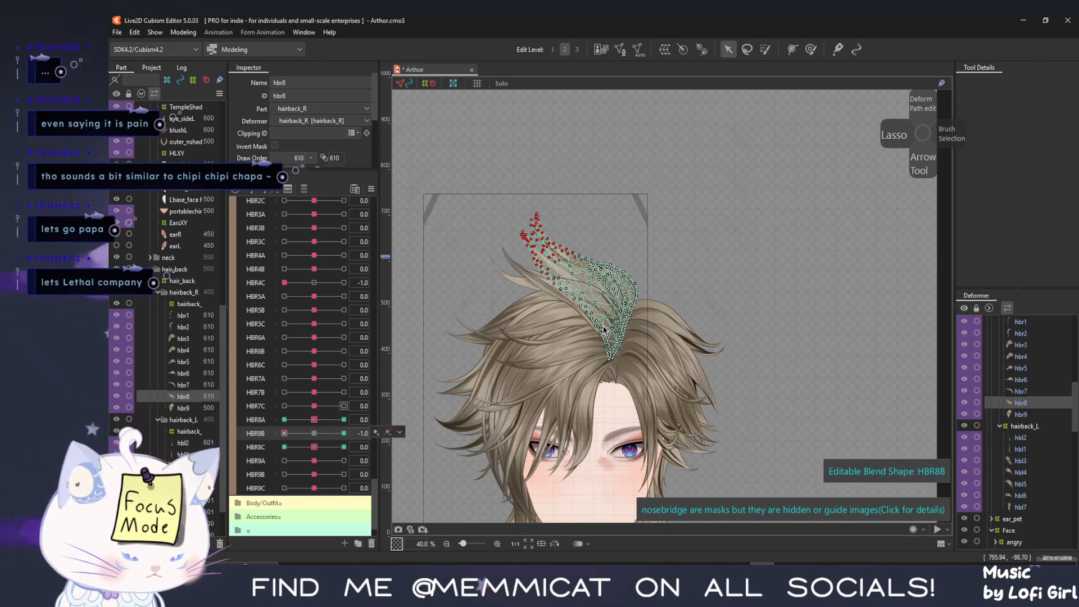
key("t")
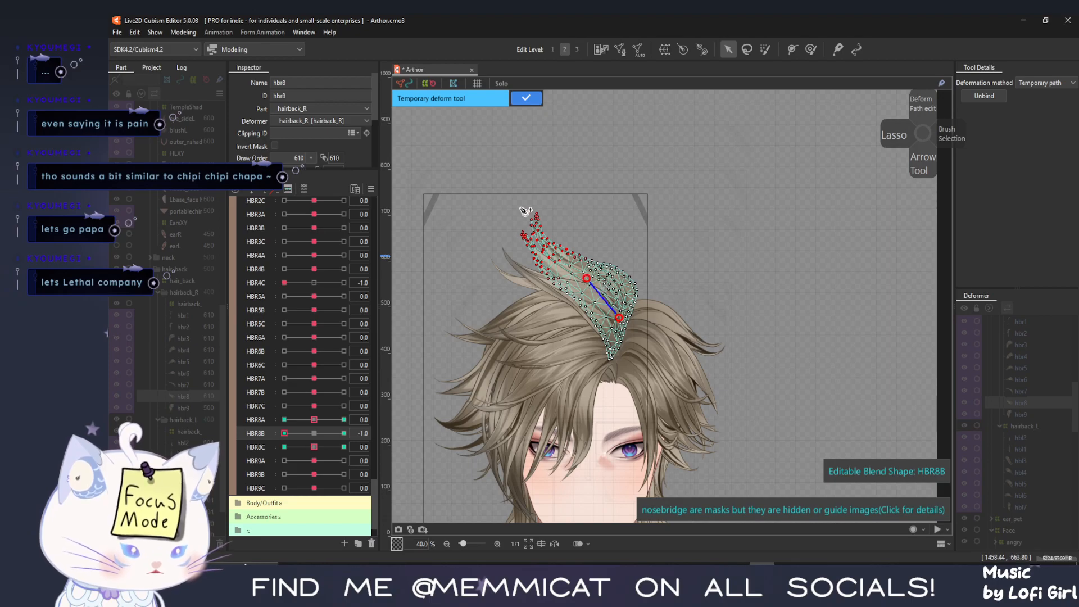
left_click_drag(518, 205, 553, 187)
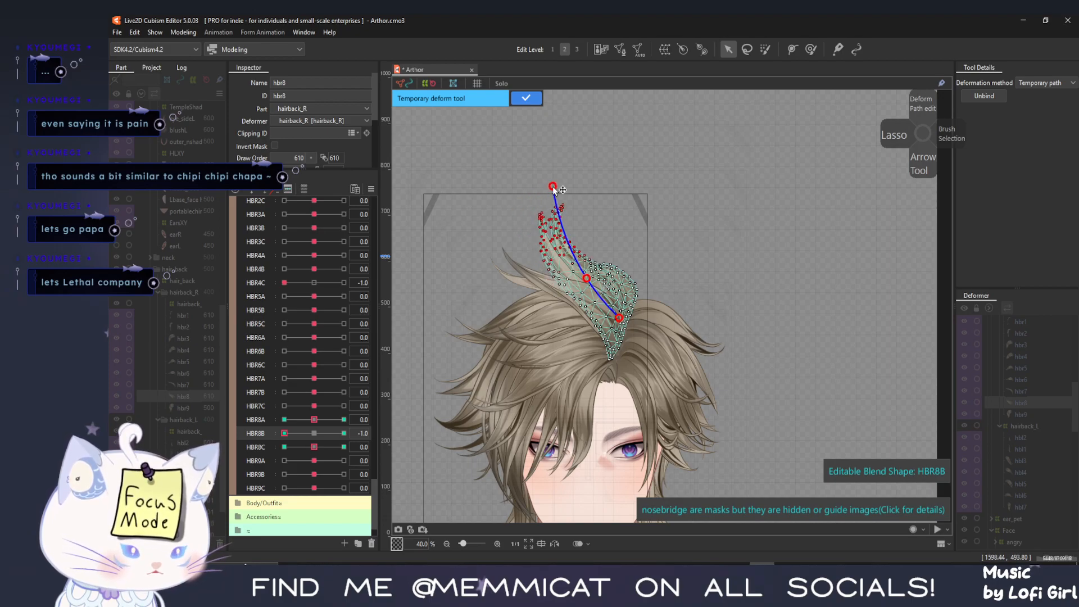
left_click(528, 100)
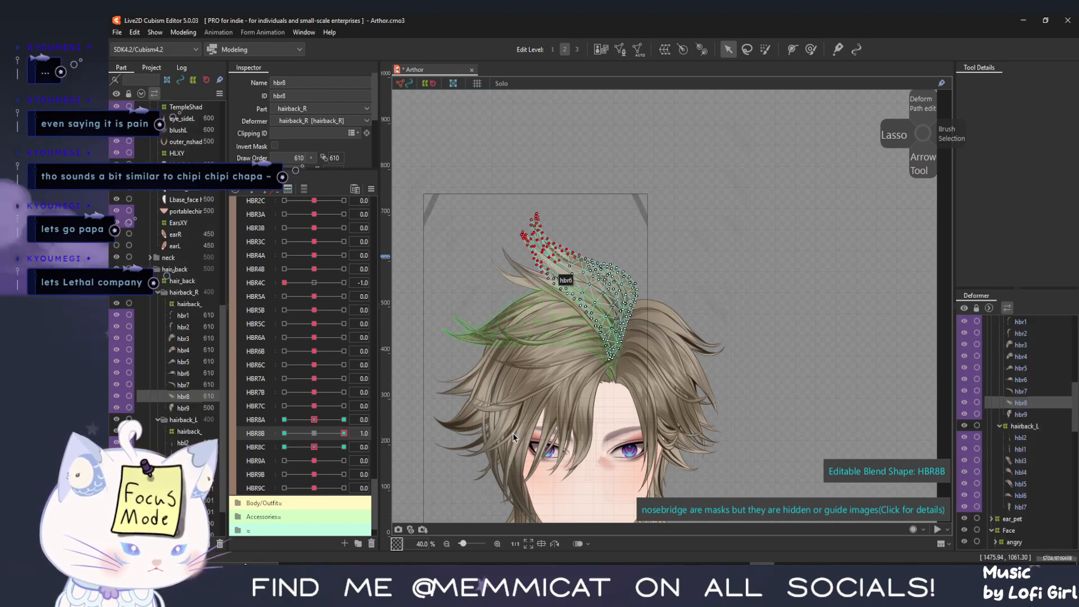
At HBR8B 1.0, swing the outer half of hbr8 outward and down with a three-point temporary deform path, apply it and return HBR8B to 0.0
key("t")
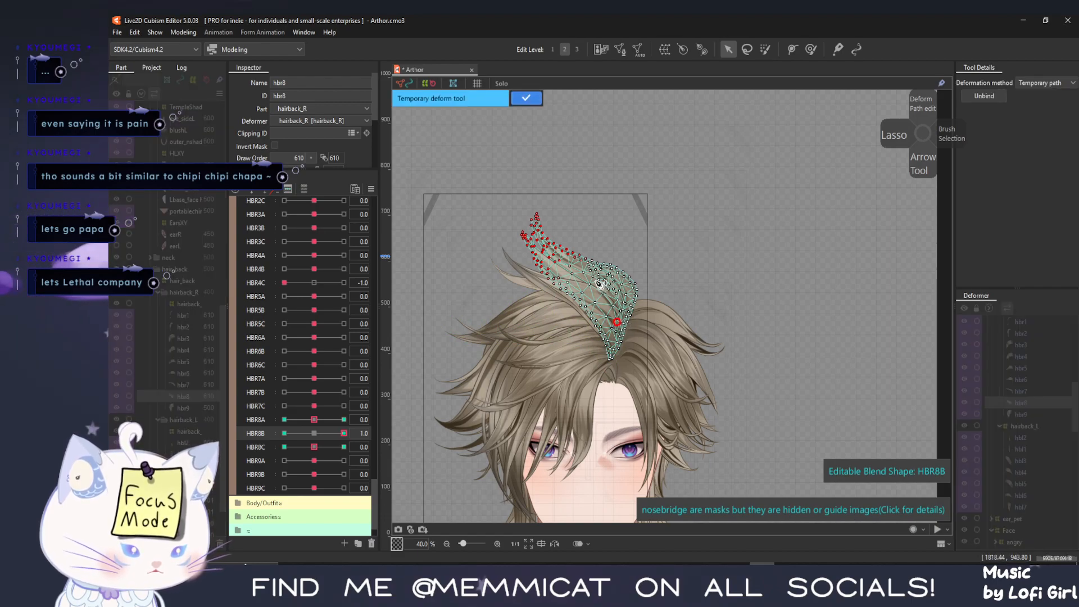
left_click_drag(523, 208, 498, 236)
left_click_drag(340, 435, 317, 436)
key("Return")
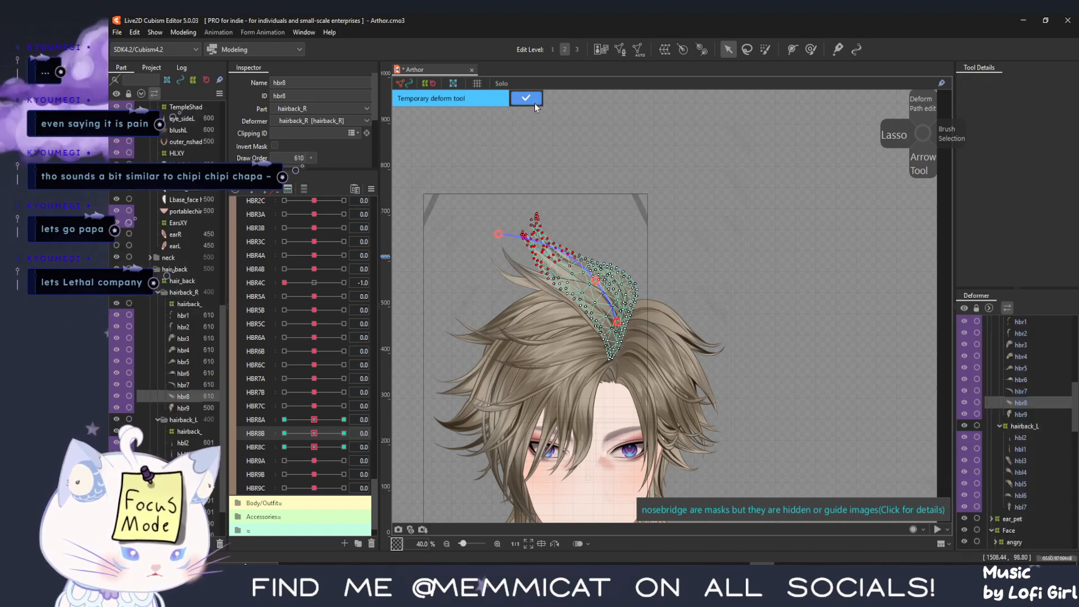
Reduce the brush selection on the hbr8 strand to its tip mesh points and set HBR8C to -1.0
left_click(272, 450)
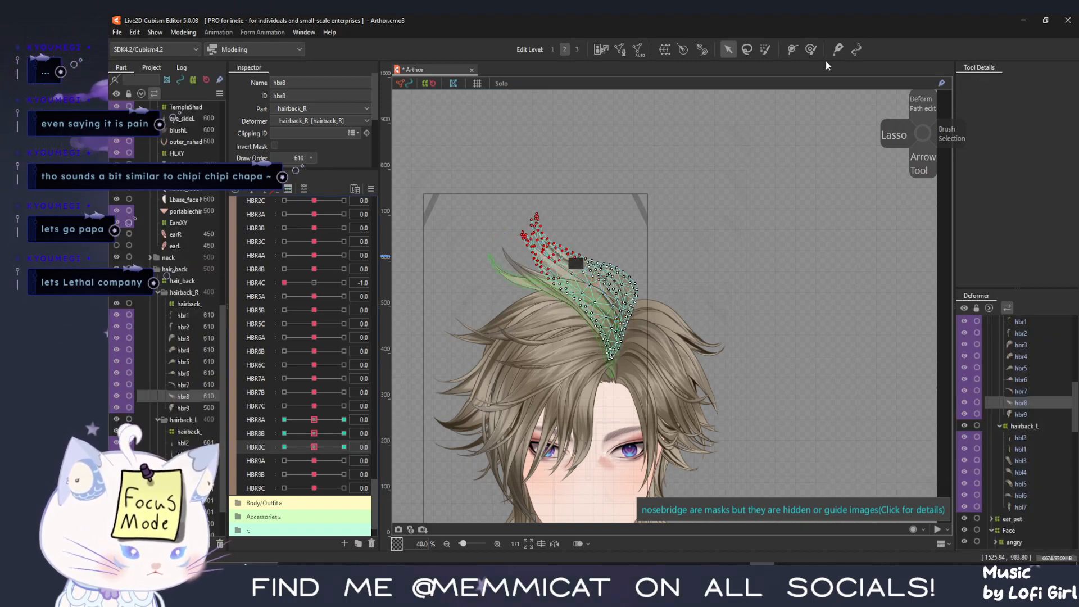
left_click(765, 49)
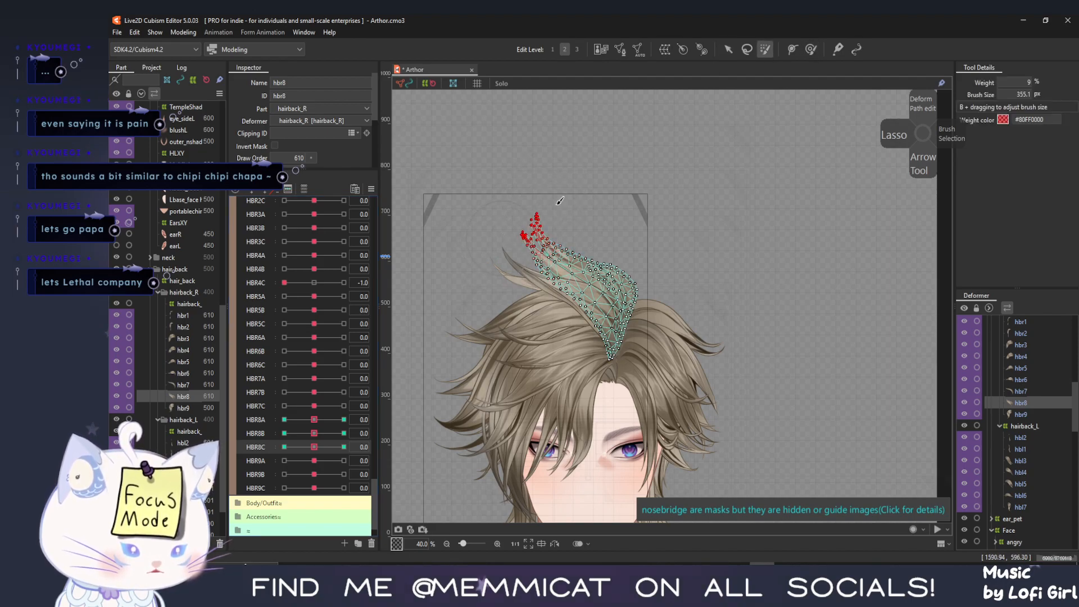
left_click(284, 447)
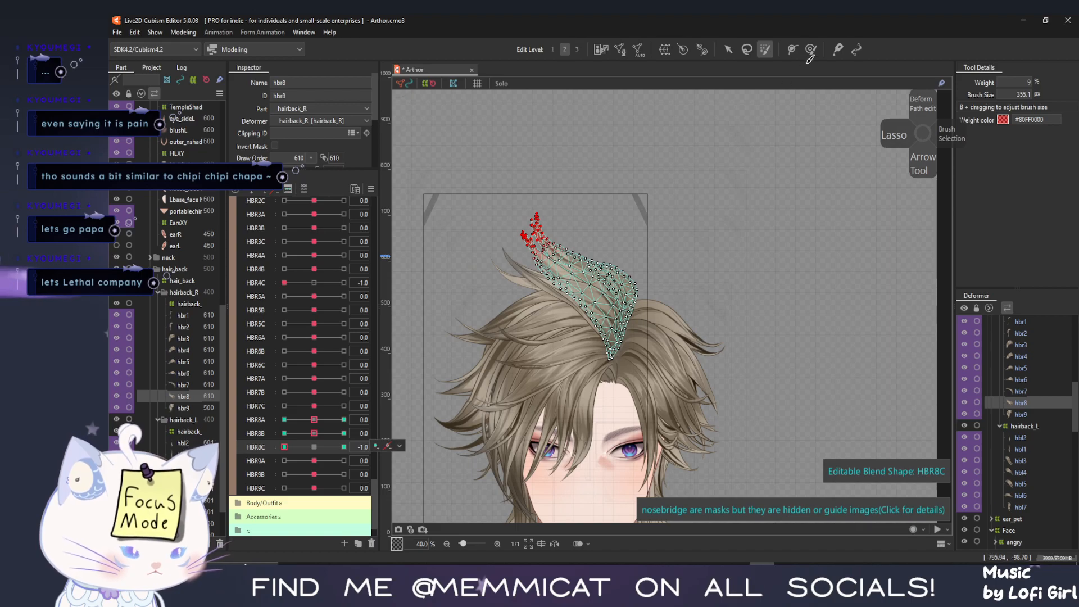
Swing the hbr8 tip inward toward the head's centre with a three-point temporary deform path and apply it
left_click(729, 49)
key("ctrl+t")
left_click(594, 281)
left_click(564, 266)
left_click(514, 208)
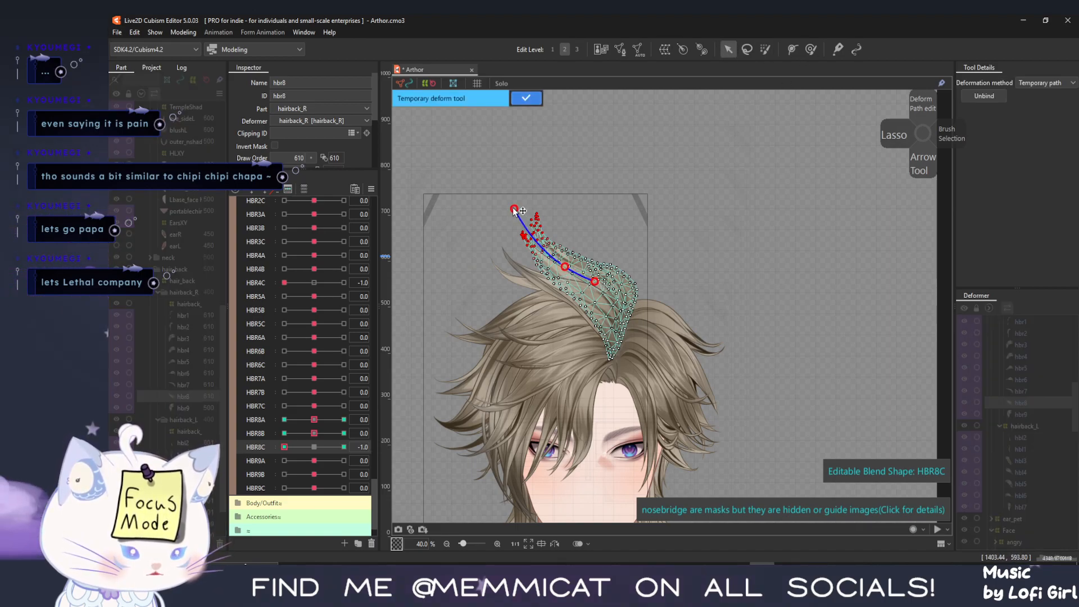
left_click_drag(510, 208, 542, 197)
left_click(526, 99)
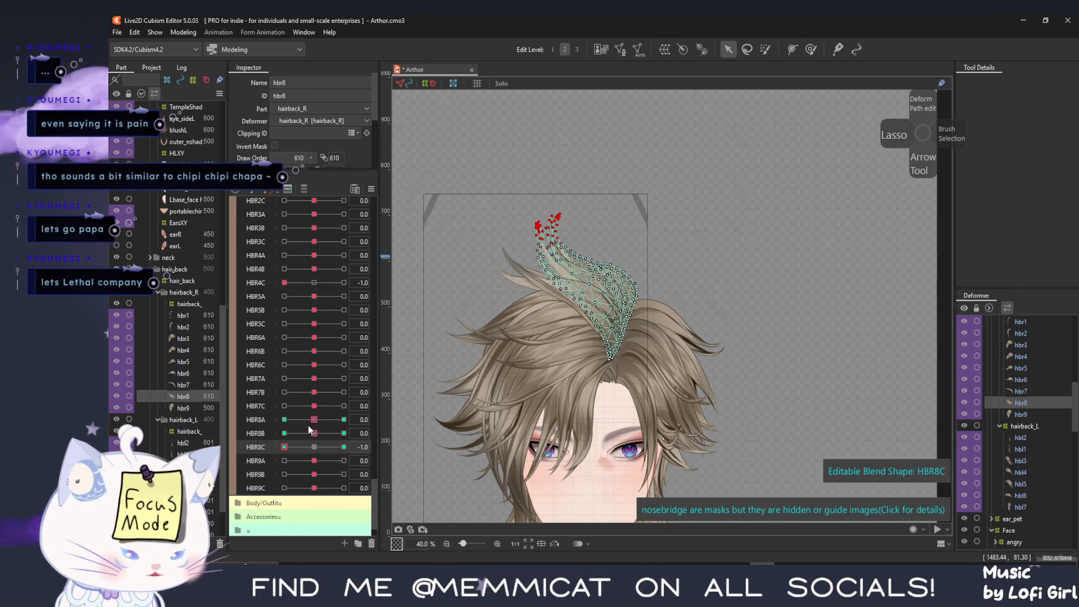
At HBR8C 1.0, bend the hbr8 tip outward with a four-point temporary deform path, apply it and return HBR8C to 0.0
left_click(592, 285)
left_click_drag(531, 196, 505, 219)
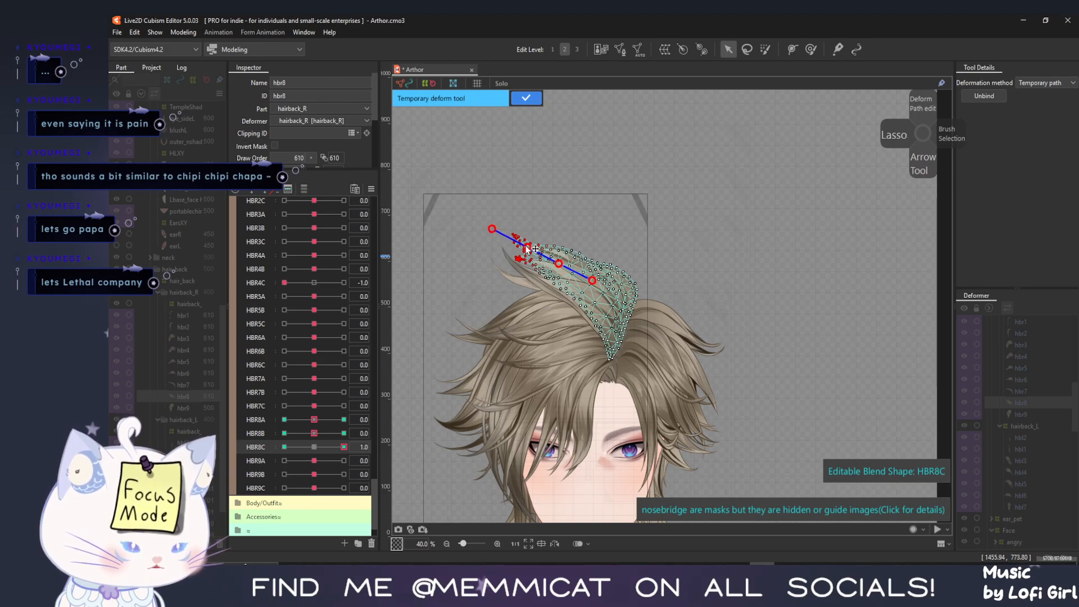
left_click_drag(344, 447, 400, 433)
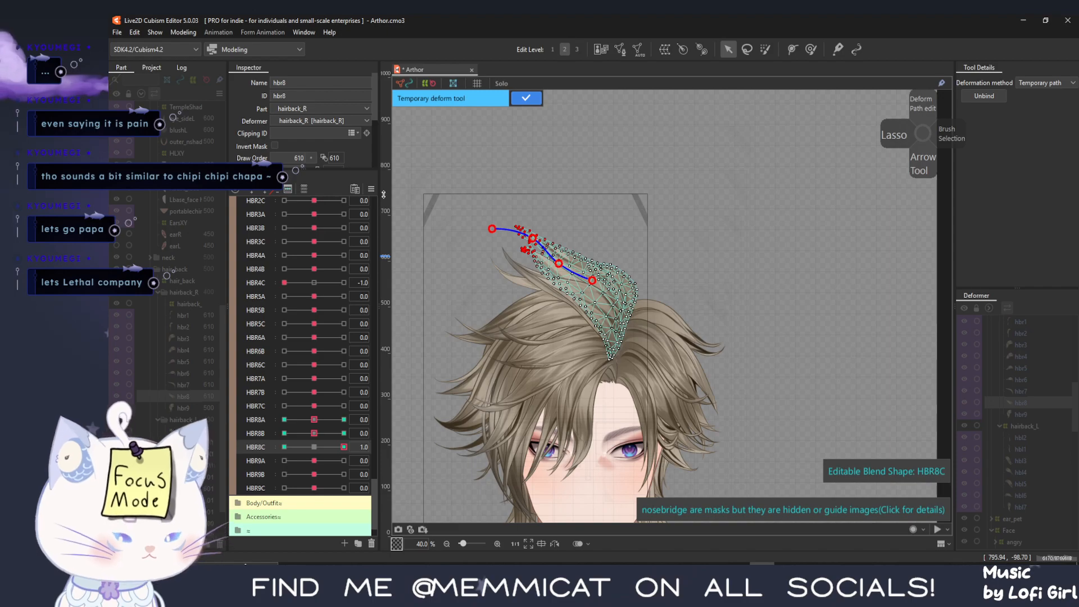
key("Return")
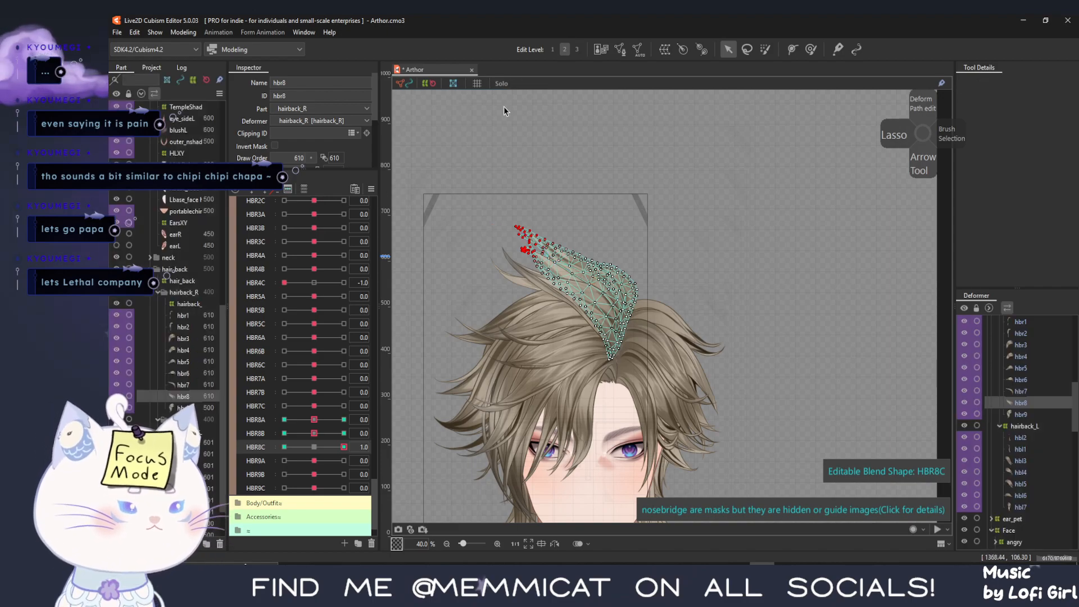
left_click(314, 447)
Brush-select the outer and lower mesh points of the hbr9 strand, leaving out its root, and set HBR9A to -1.0
left_click(195, 408)
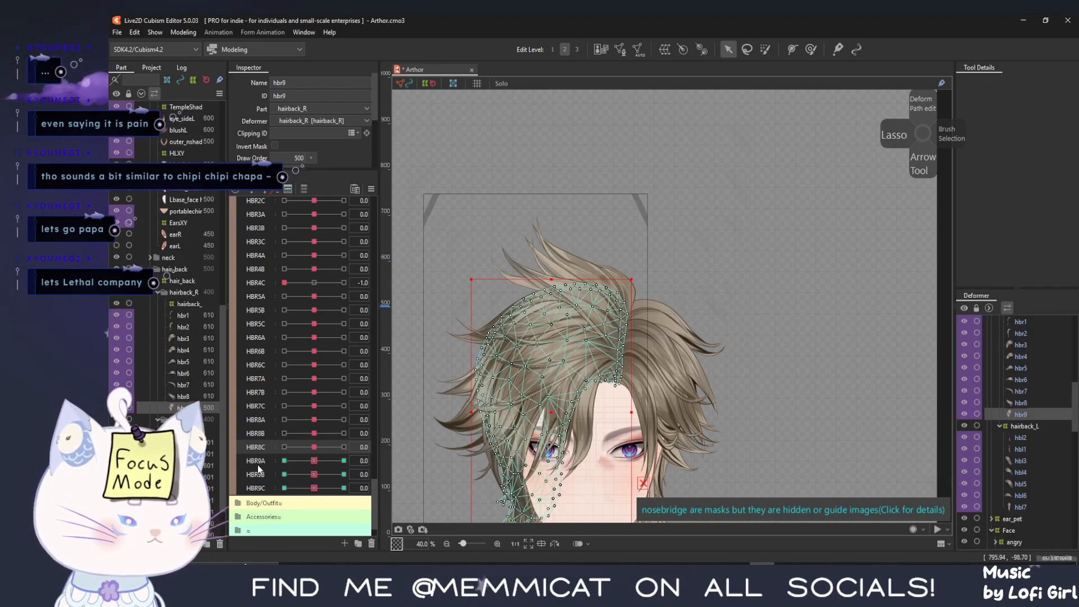
left_click_drag(564, 473, 594, 319)
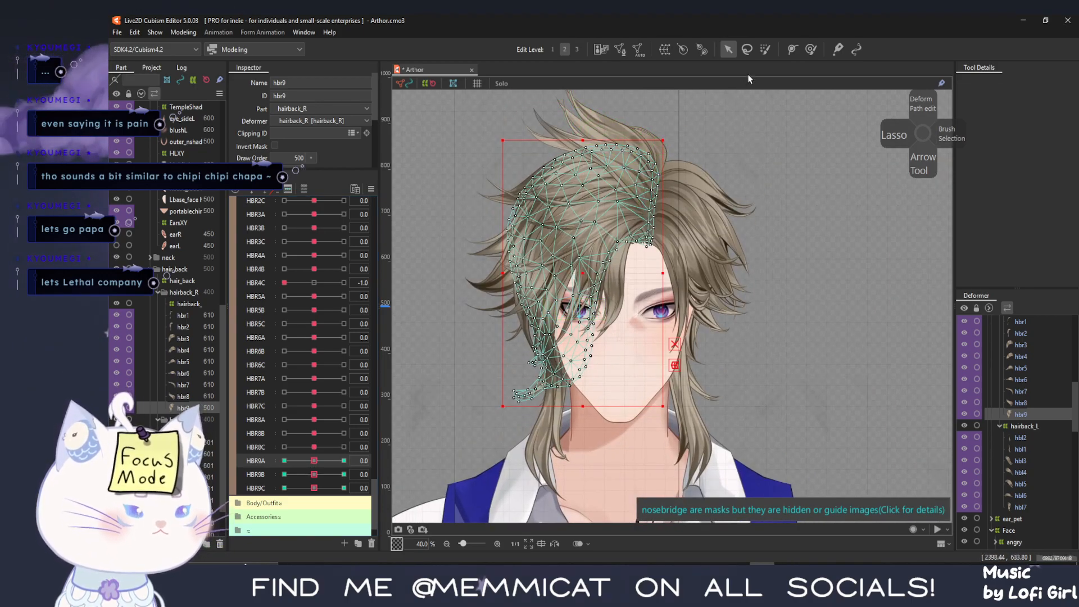
left_click(766, 51)
left_click_drag(571, 259, 537, 209)
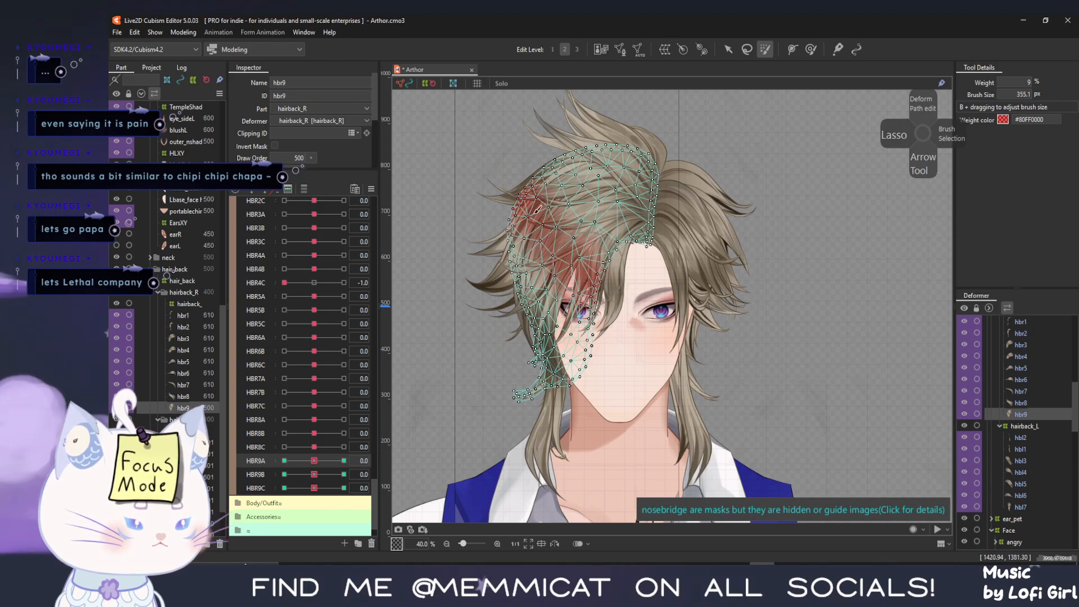
mouse_move(636, 305)
left_mouse_down()
mouse_move(568, 264)
mouse_move(598, 361)
left_mouse_up()
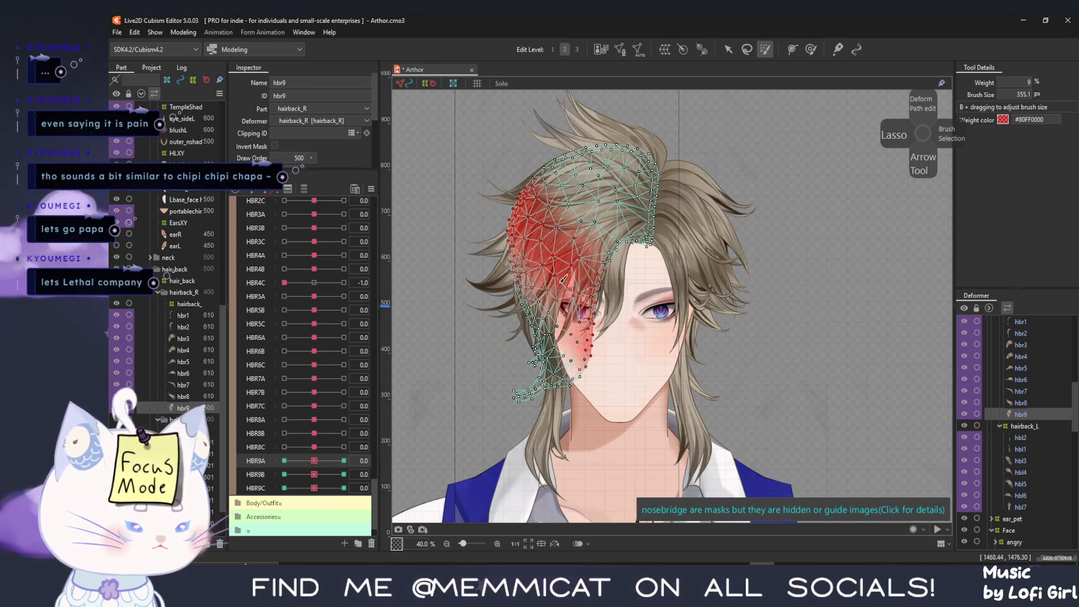
mouse_move(541, 365)
left_mouse_down()
mouse_move(562, 362)
mouse_move(534, 379)
mouse_move(544, 317)
left_mouse_up()
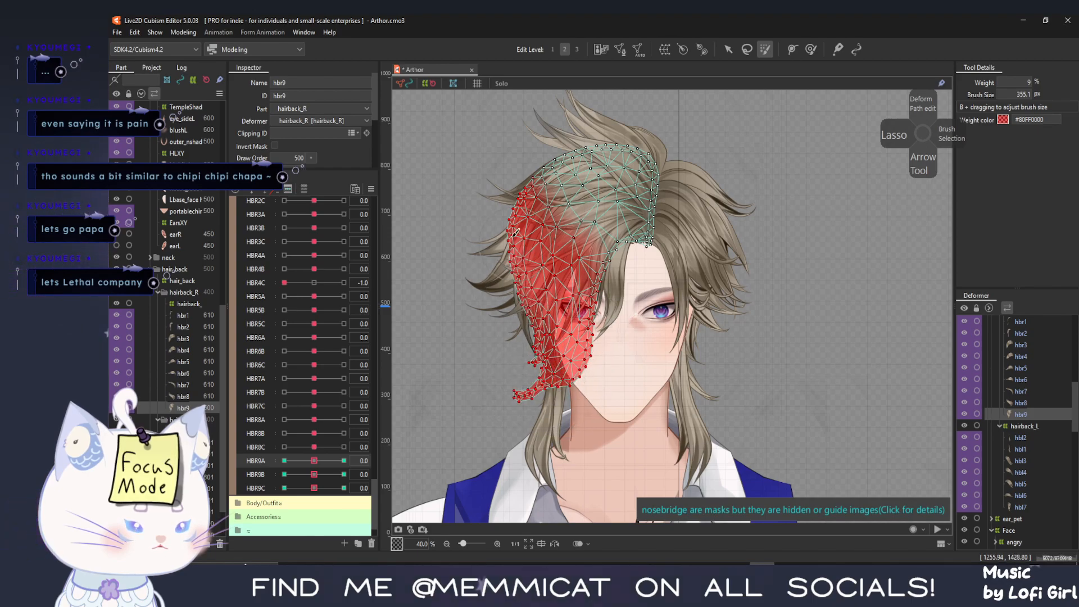
left_click(253, 460)
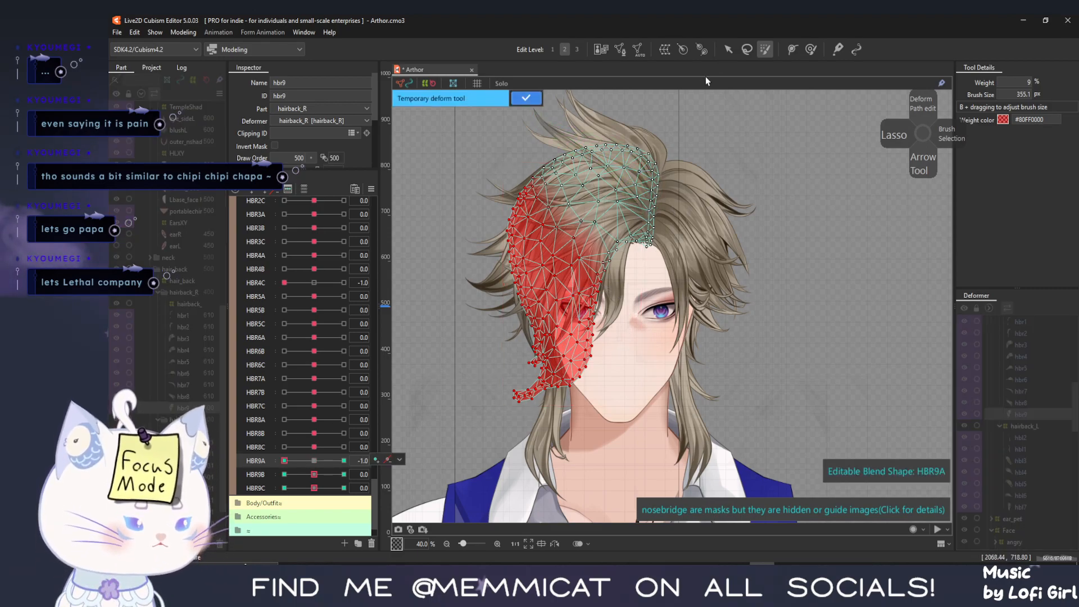
Try a wide outward swing of the hbr9 strand with a three-point temporary deform path, then undo it
key("v")
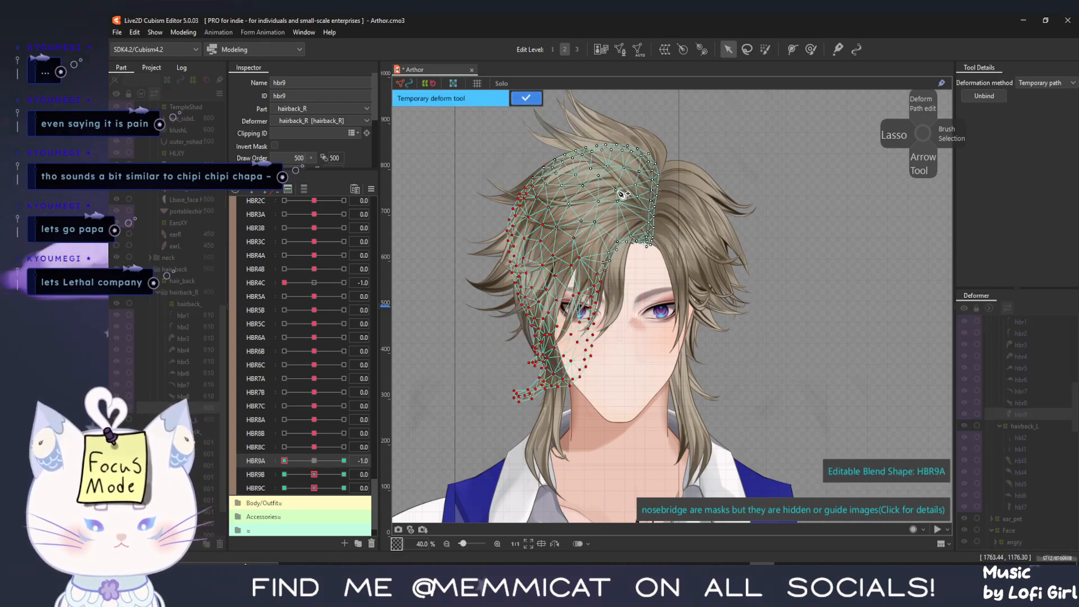
left_click(518, 425)
left_click_drag(518, 424, 454, 391)
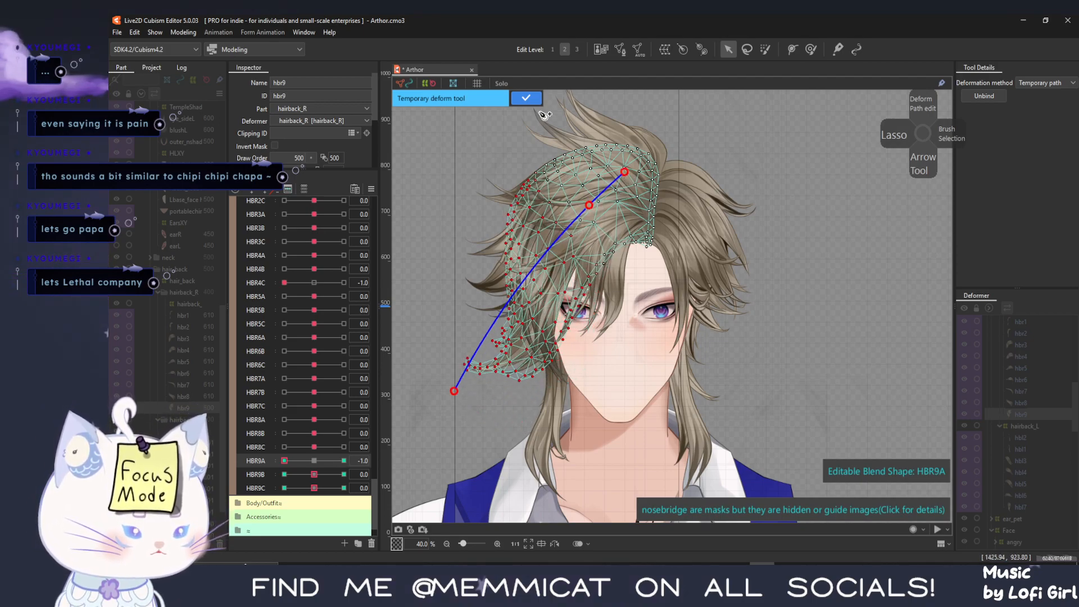
left_click(526, 98)
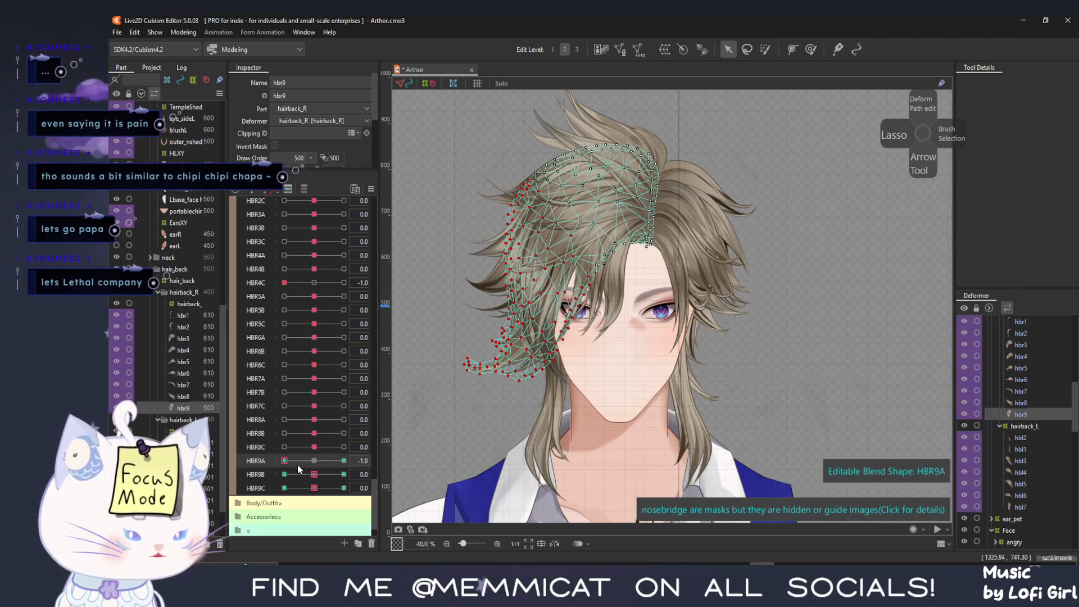
key("ctrl+z")
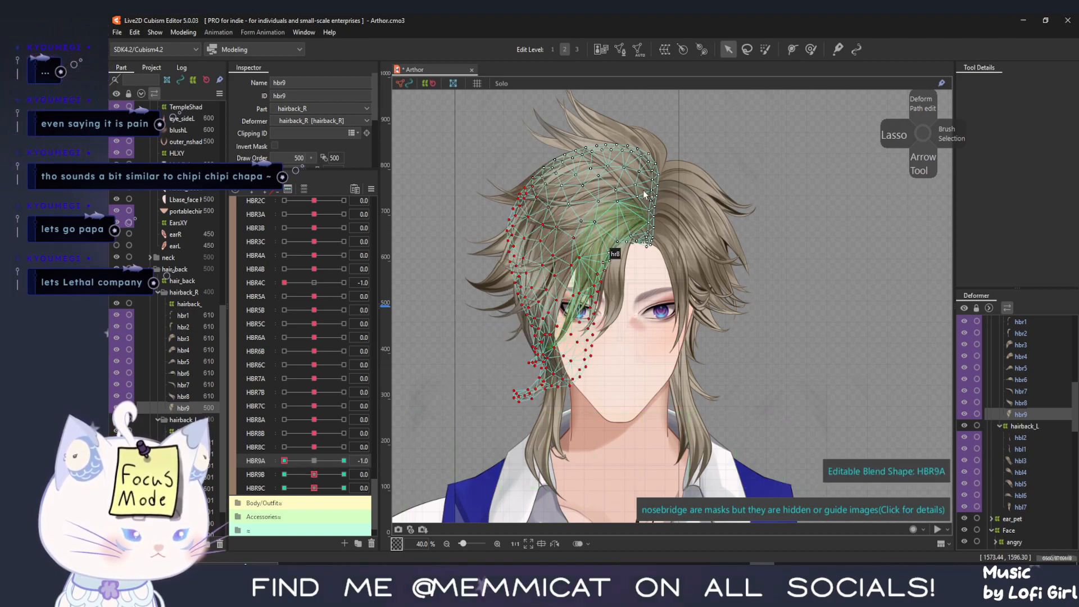
Swing the hbr9 strand slightly outward at HBR9A -1.0 with a three-point temporary deform path, apply it and set HBR9A to 1.0
left_click(622, 171)
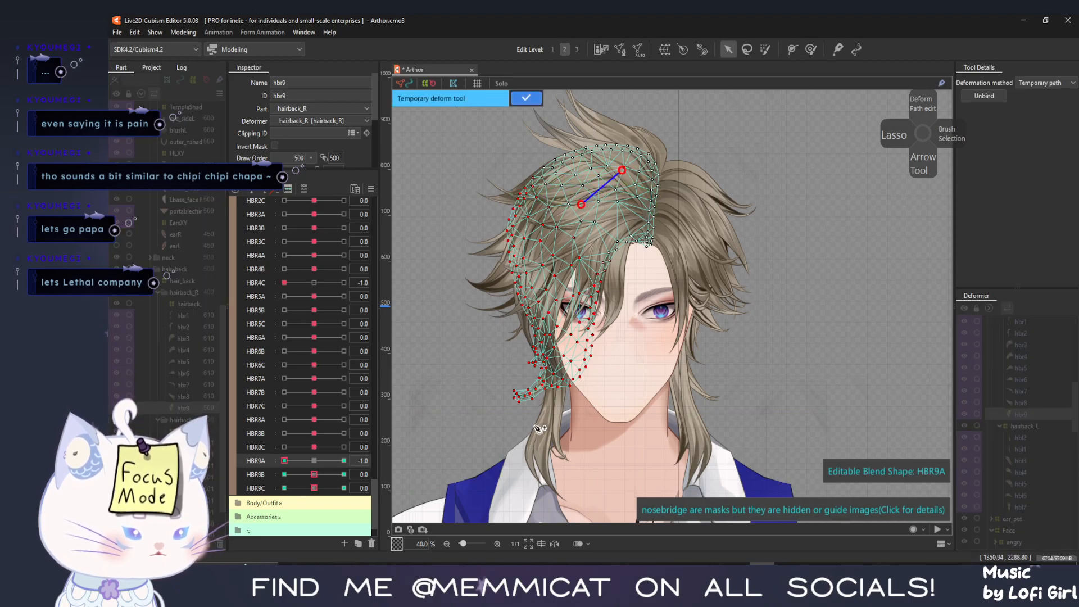
left_click_drag(533, 431, 510, 425)
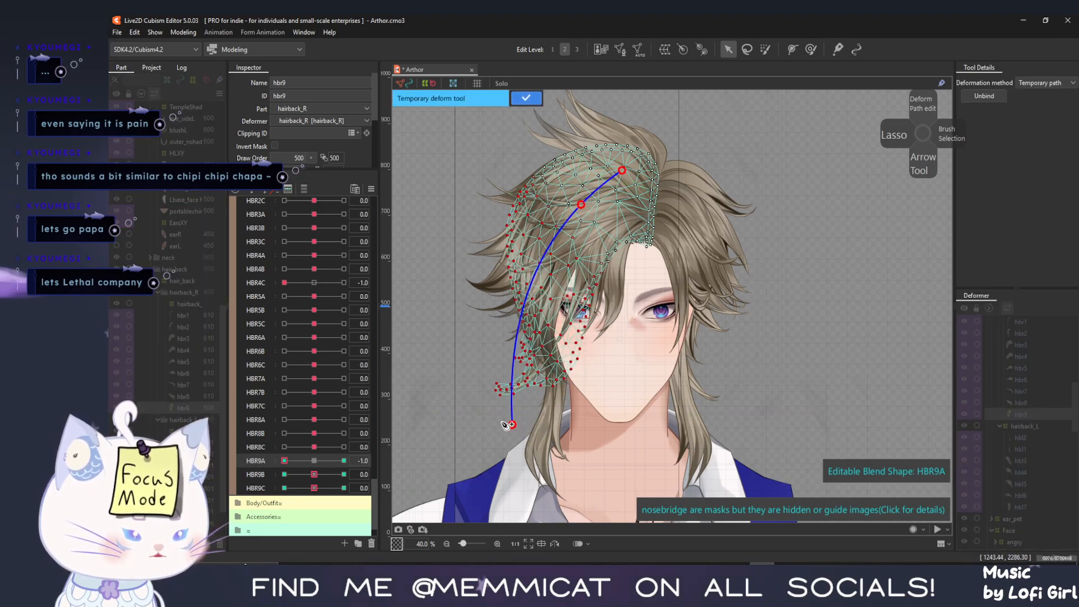
left_click_drag(285, 461, 344, 461)
left_click(529, 100)
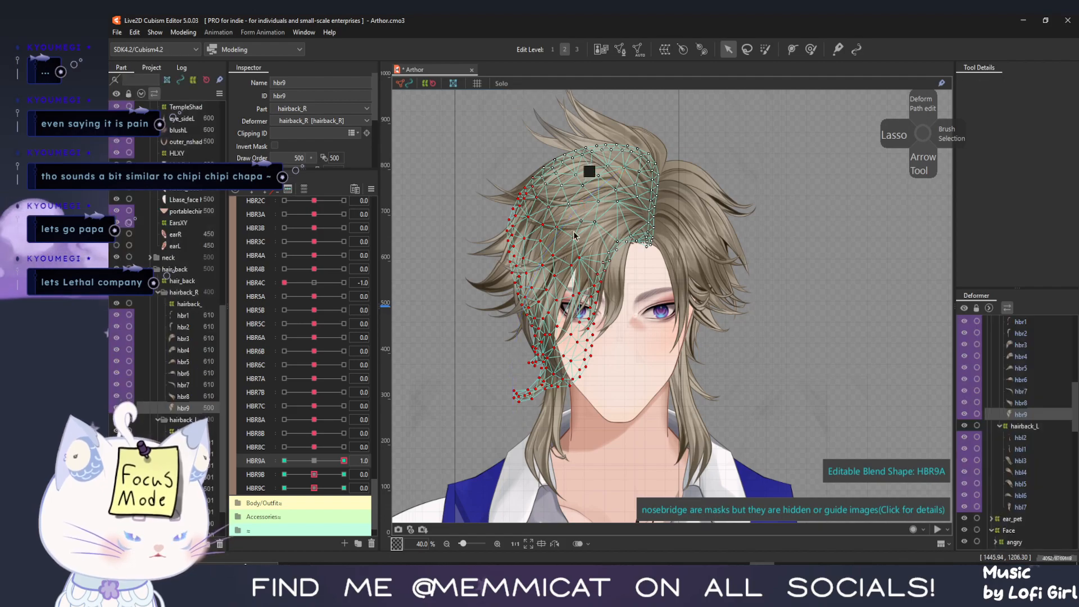
Swing the hbr9 strand slightly inward toward the face with a three-point temporary deform path, apply it and return HBR9A to 0.0
left_click(615, 175)
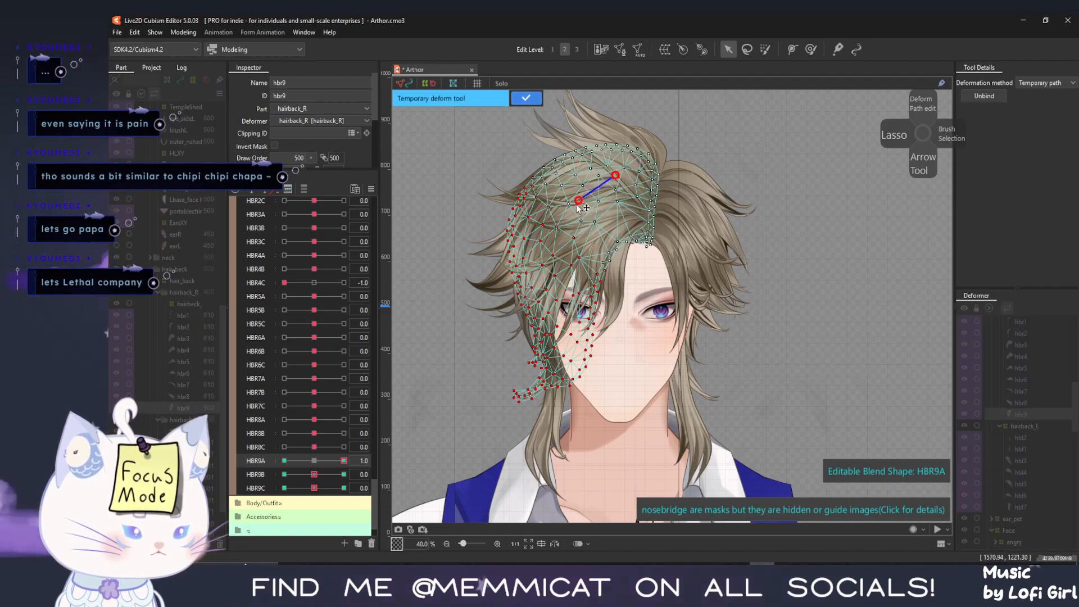
left_click_drag(544, 406, 562, 414)
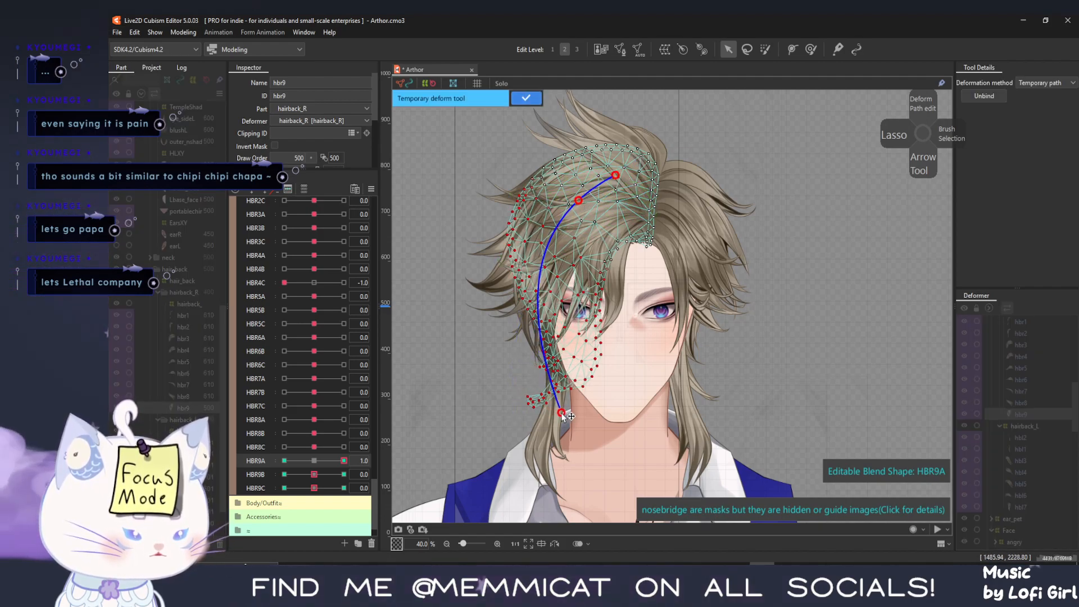
left_click(526, 97)
left_click(314, 461)
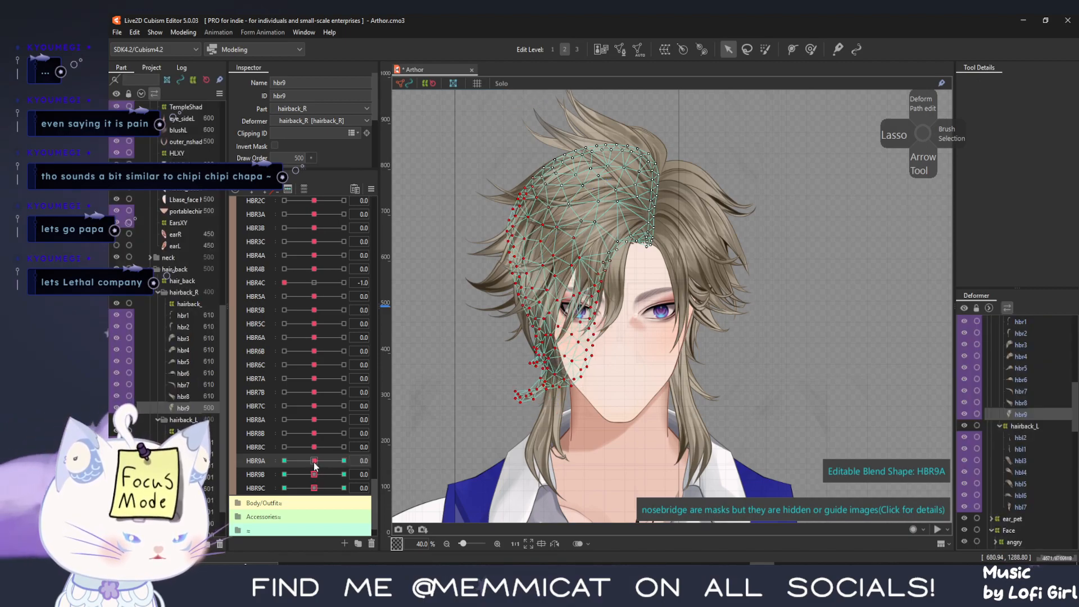
Reduce the brush selection on hbr9 to the mesh points of its lower outer edge and end, and set HBR9B to -1.0
left_click(309, 476)
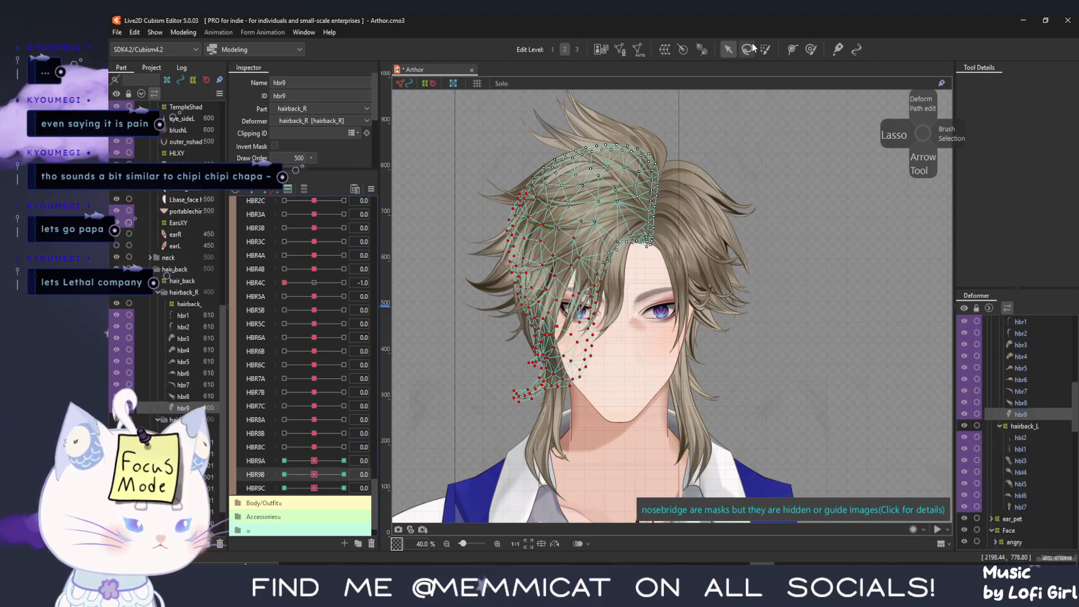
key("b")
left_click_drag(584, 236, 527, 340)
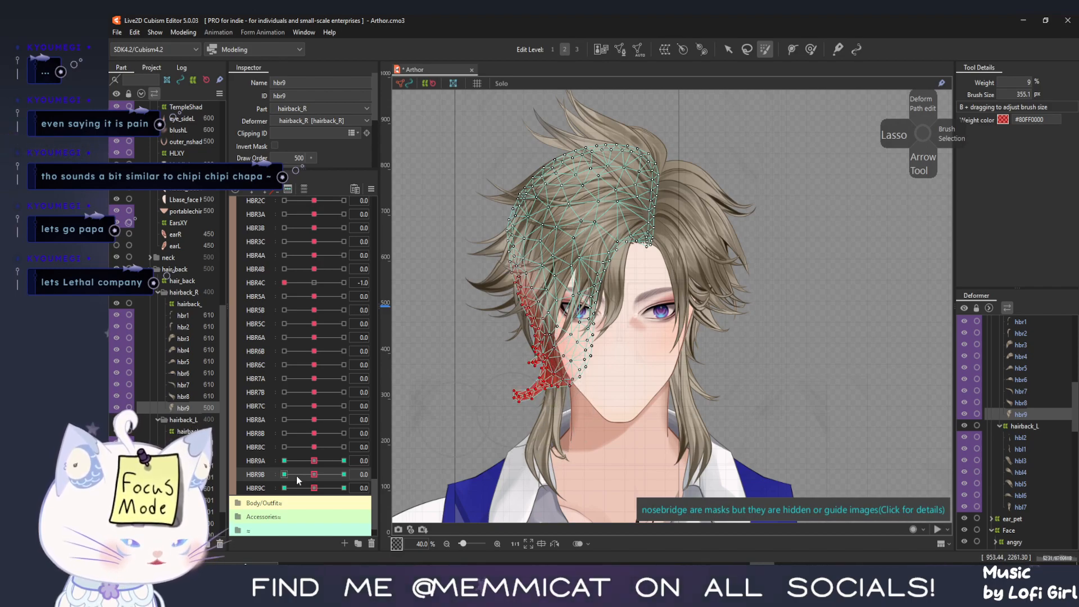
left_click_drag(274, 475, 274, 475)
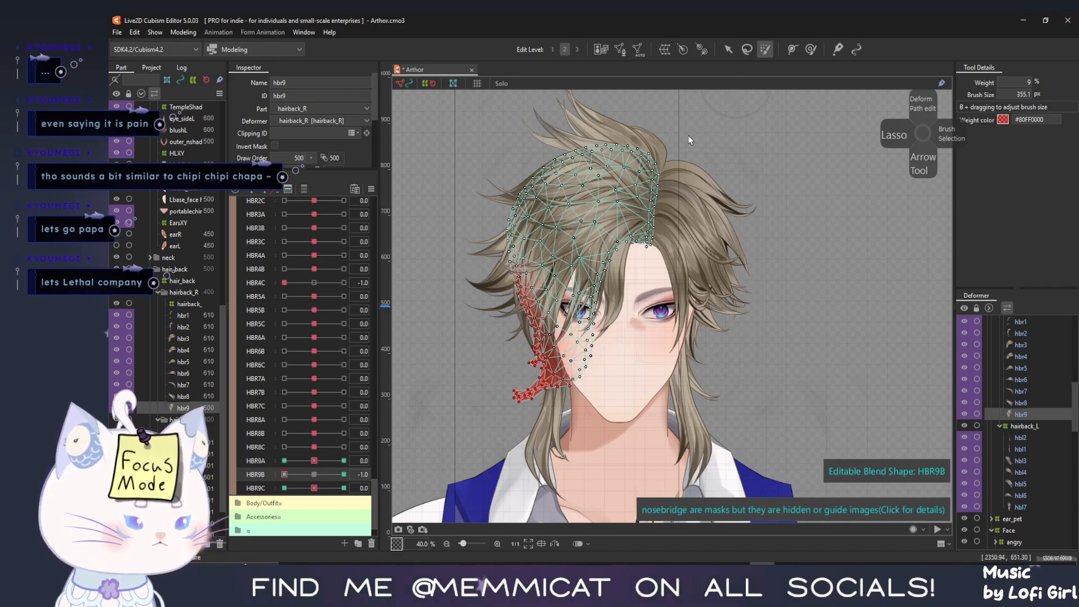
key("ctrl+t")
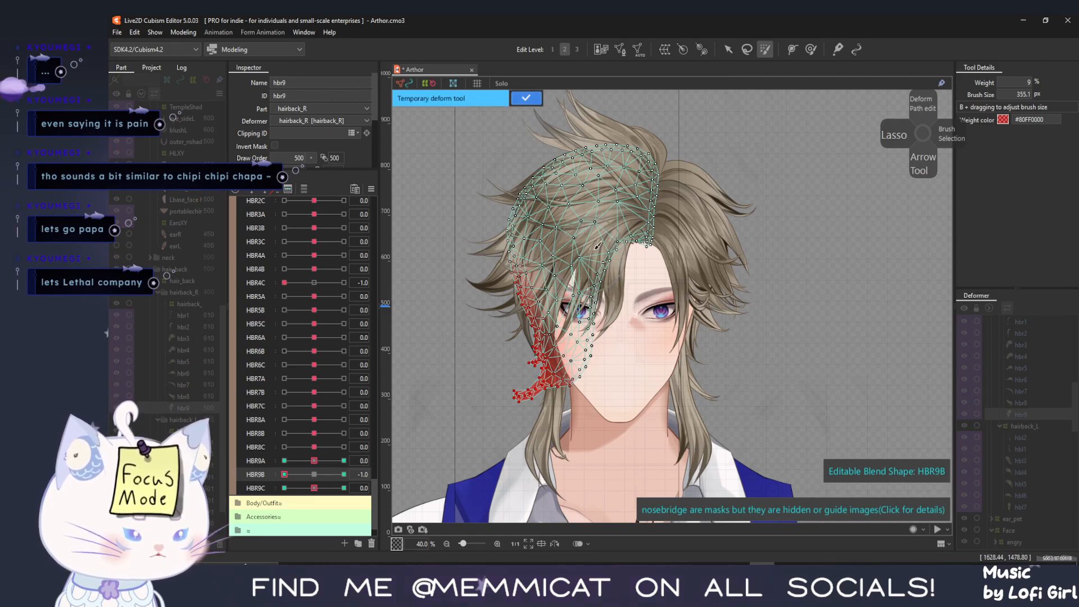
left_click(527, 97)
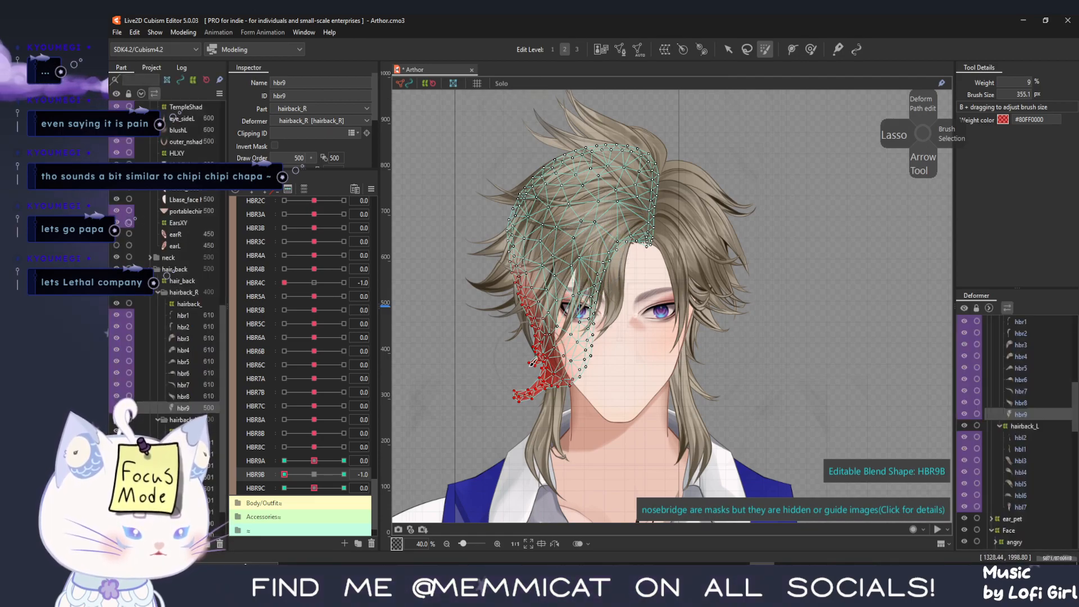
Narrow the hbr9 selection to its lower end, swing it outward and up with a four-point temporary deform path, apply it and set HBR9B to 1.0
left_click_drag(548, 365, 576, 381)
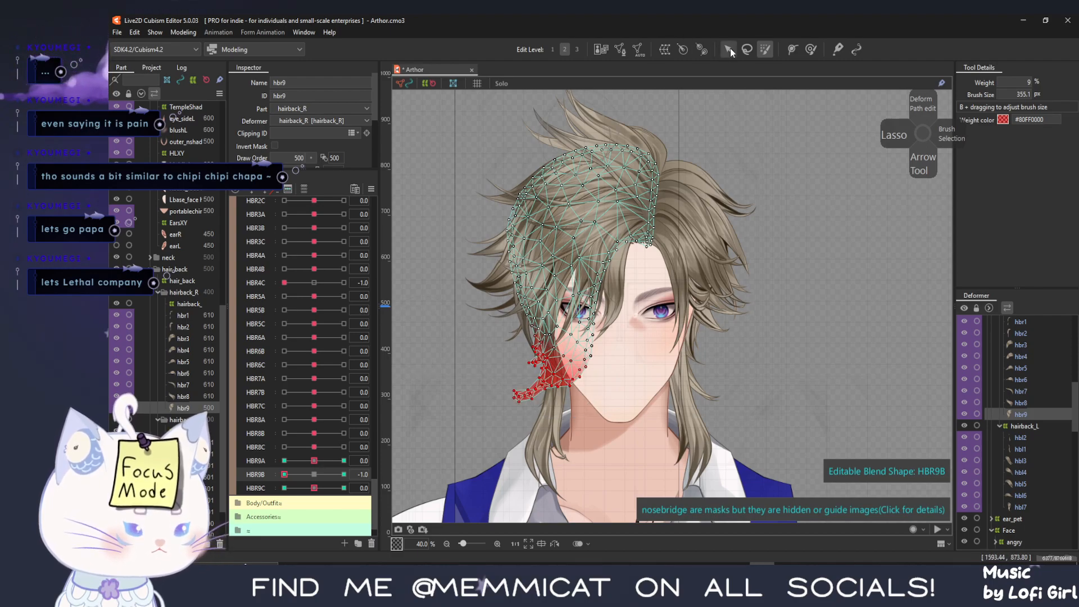
key("v")
key("ctrl+t")
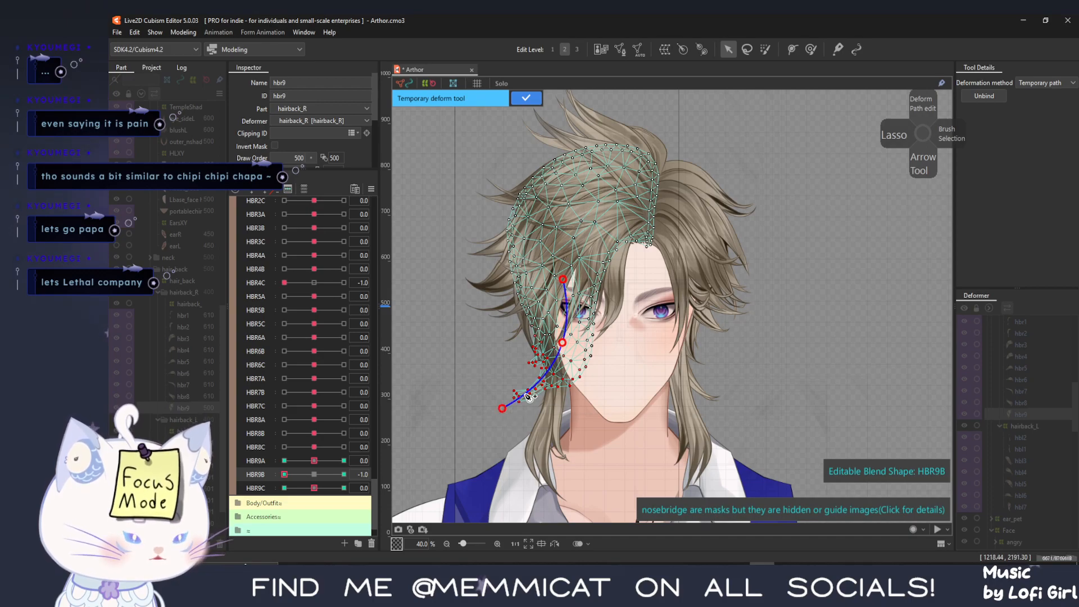
left_click(536, 387)
left_click_drag(502, 409, 531, 379)
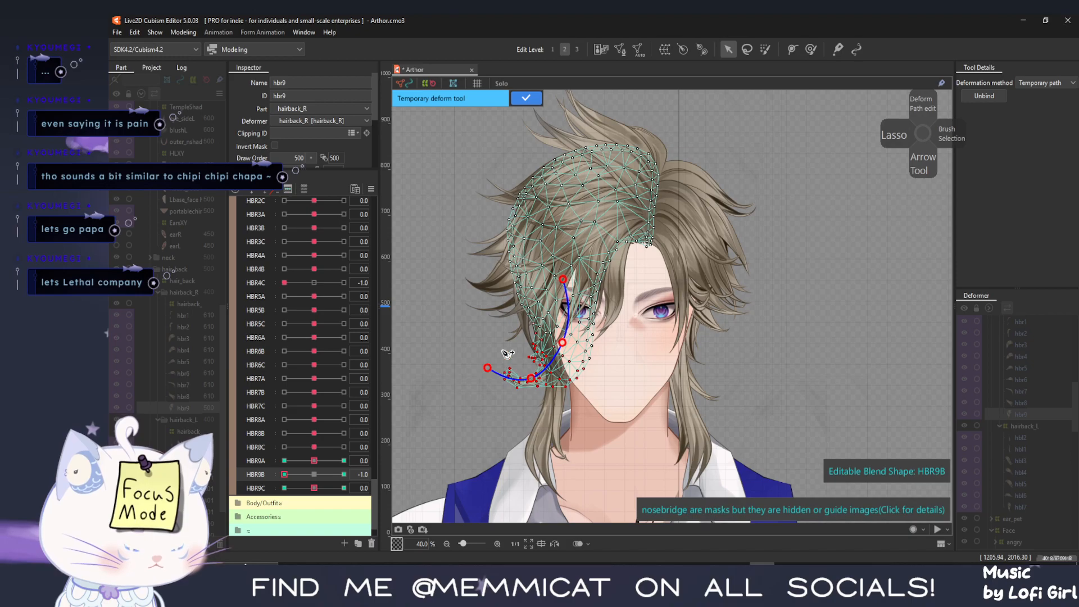
left_click(526, 98)
left_click_drag(289, 475, 344, 474)
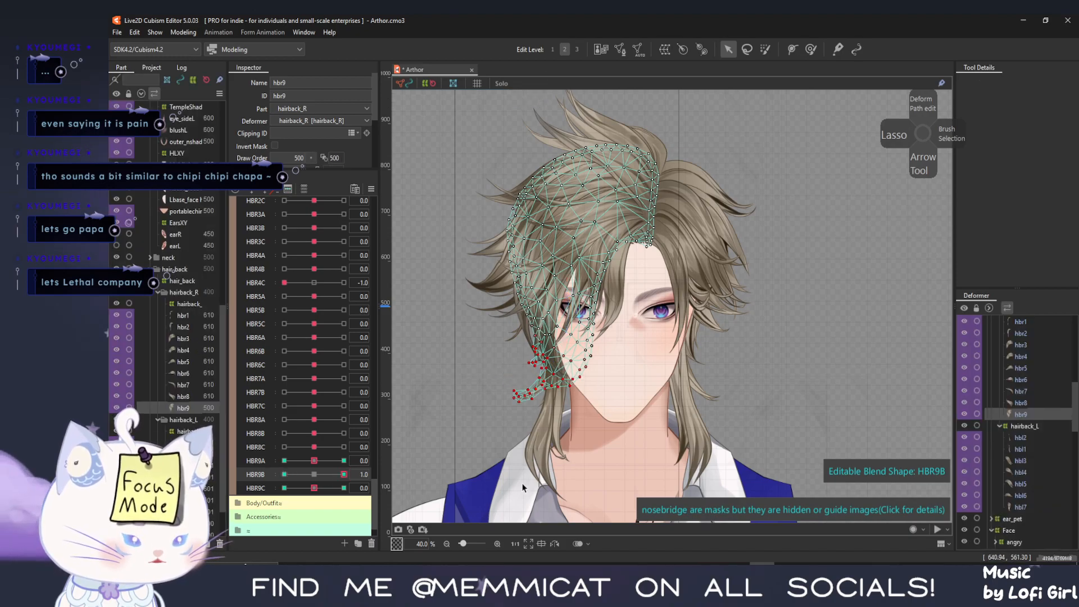
Swing the lower end of hbr9 downward and inward with a five-point temporary deform path, apply it and return HBR9B to 0.0
key("ctrl+t")
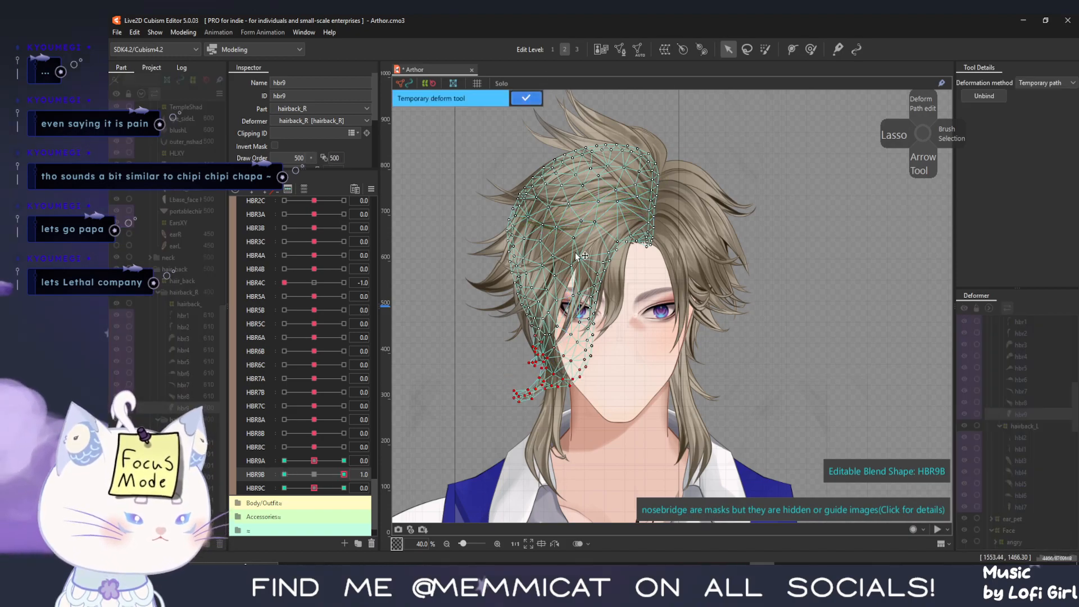
left_click(573, 311)
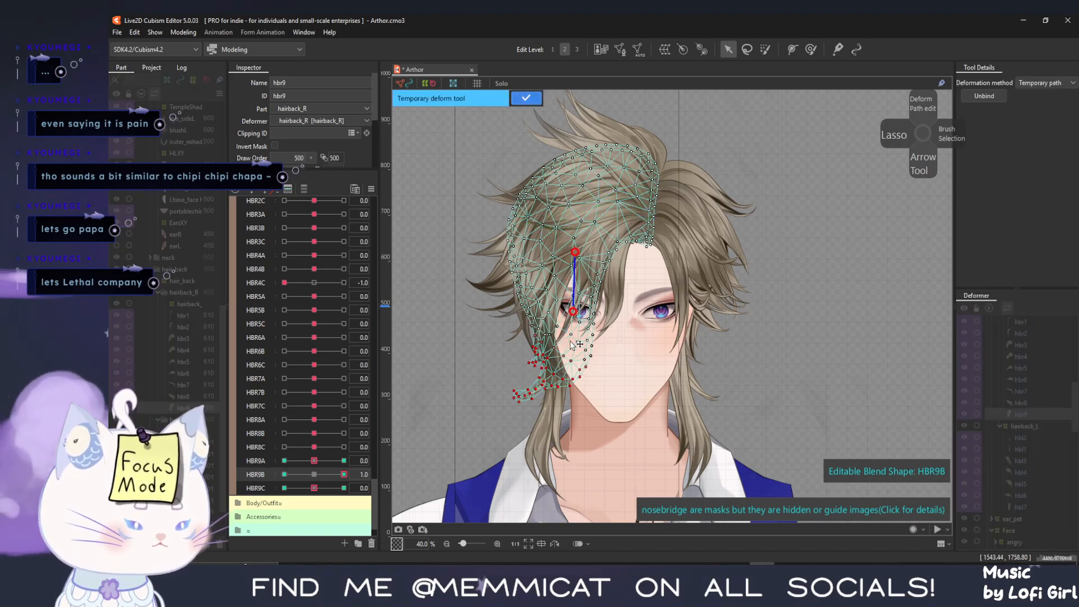
left_click(529, 395)
left_click(490, 401)
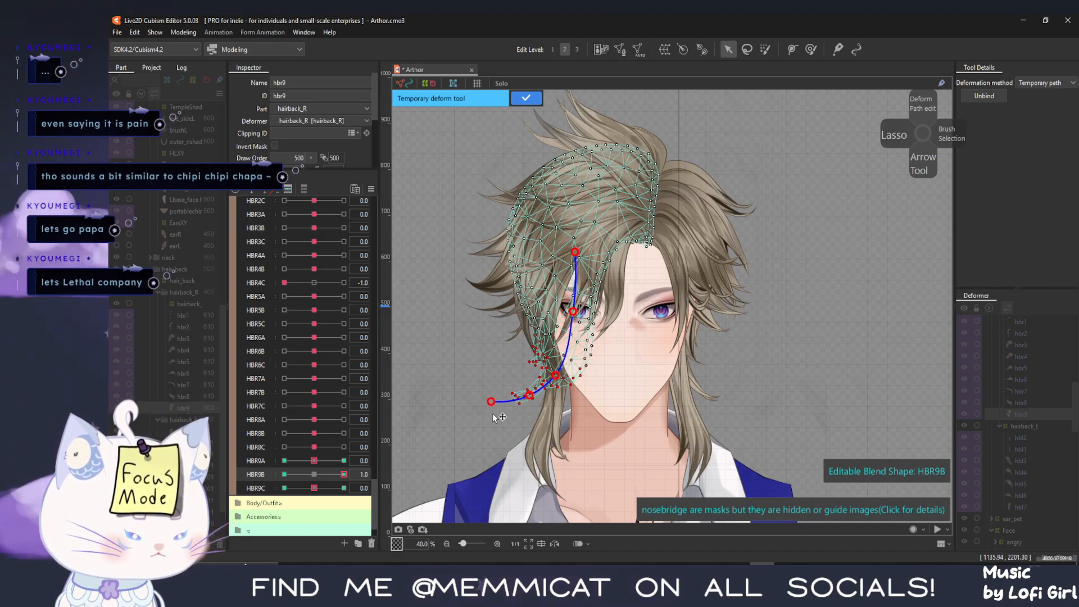
left_click_drag(492, 416, 519, 435)
left_click_drag(529, 395, 540, 440)
left_click(525, 98)
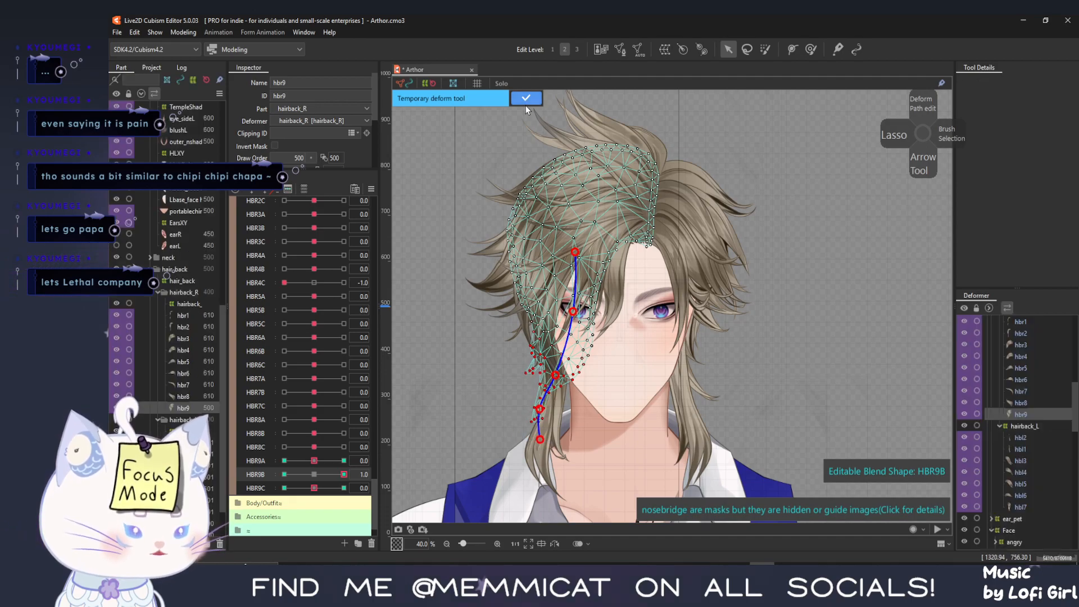
left_click(284, 474)
left_click(314, 474)
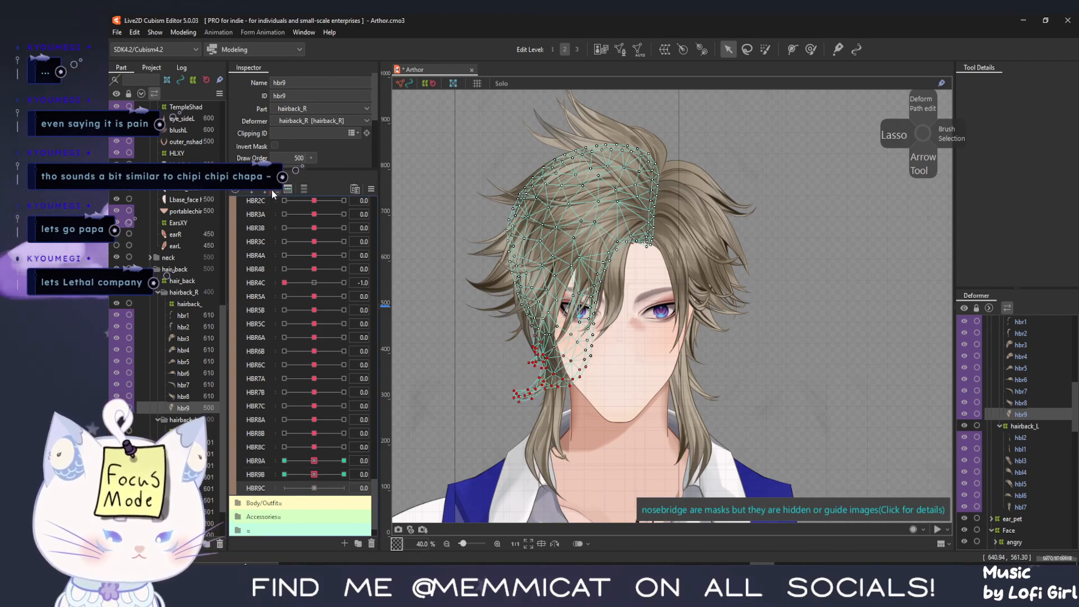
Save the model and open the physics settings
left_click(124, 34)
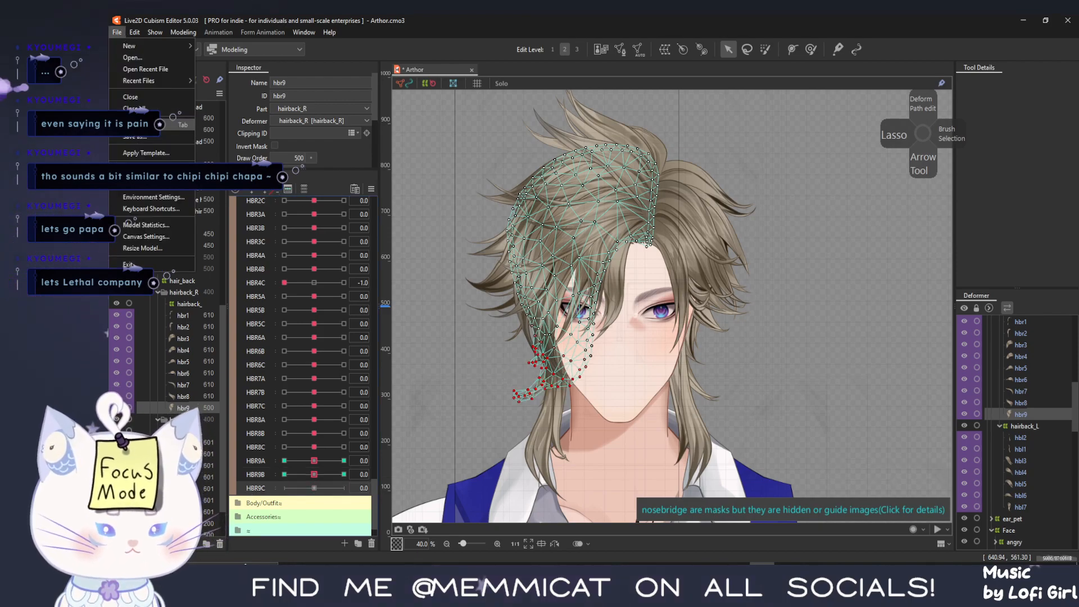
left_click(150, 124)
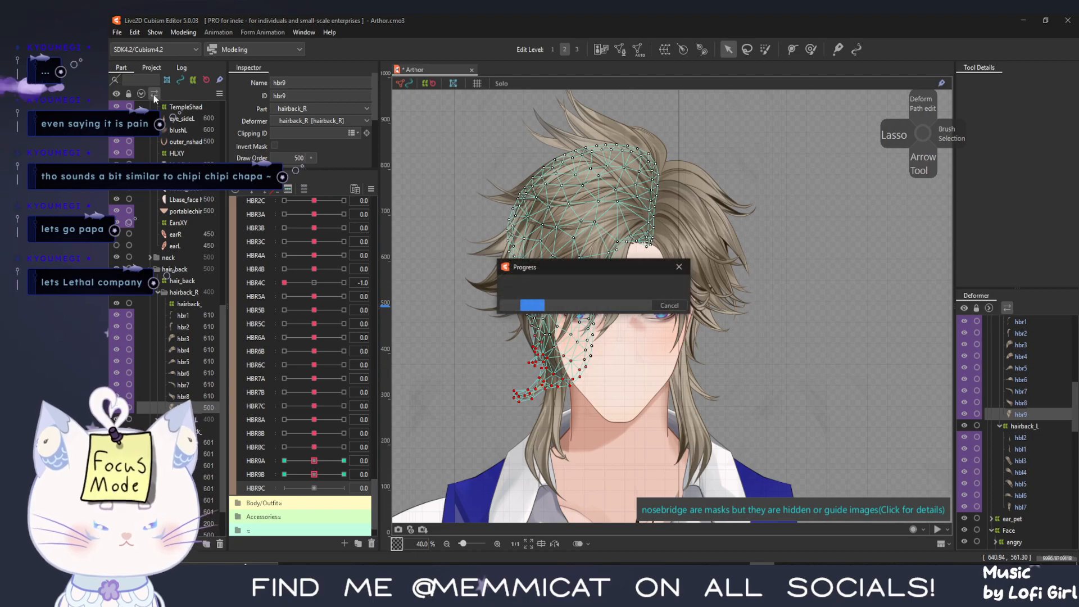
left_click(184, 33)
left_click(212, 251)
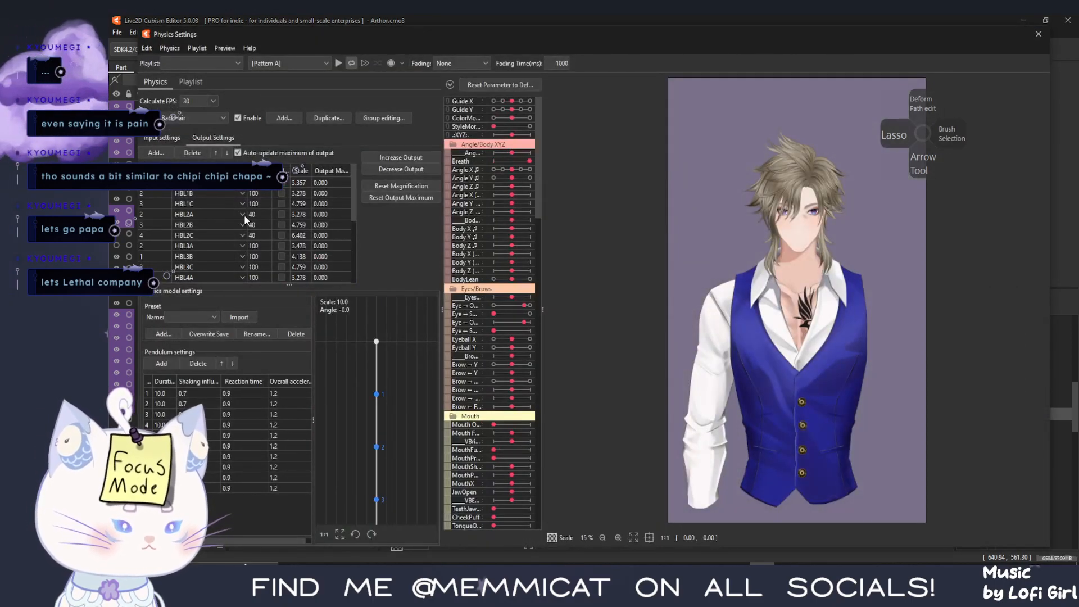
Add parameters HBR1A through HBR9B as outputs of the back hair physics group
left_click(157, 153)
scroll(565, 386, "down", 15)
left_click_drag(656, 298, 663, 385)
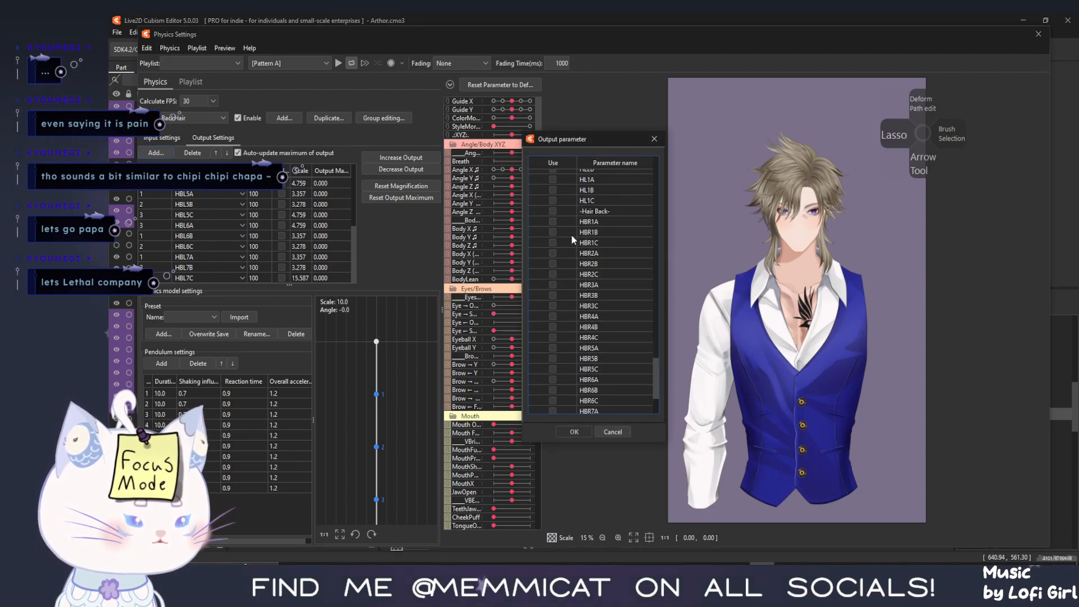
left_click_drag(552, 381, 549, 444)
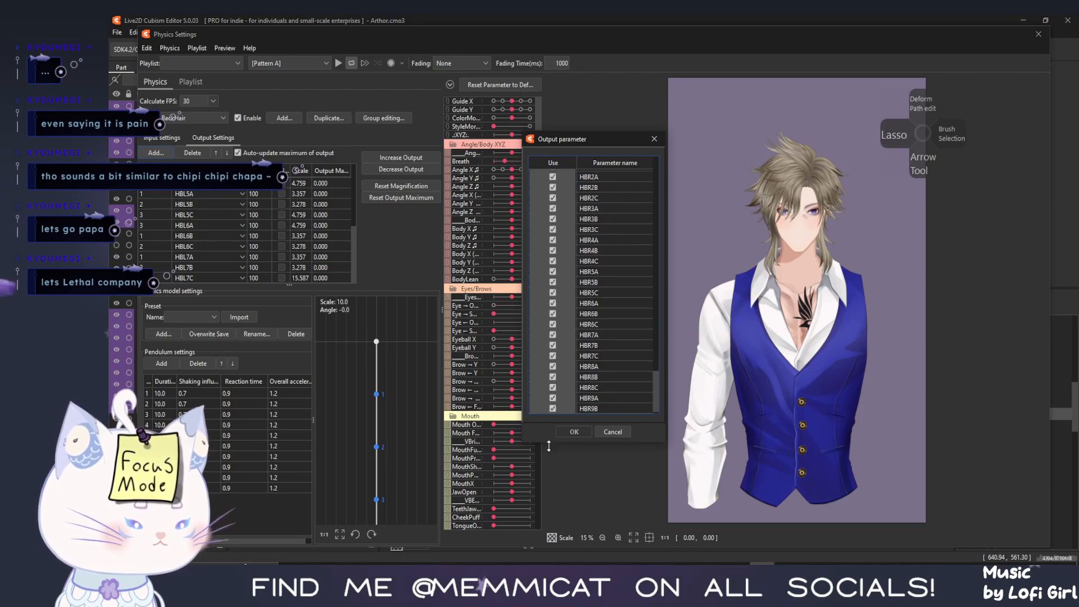
left_click(568, 436)
scroll(245, 262, "down", 3)
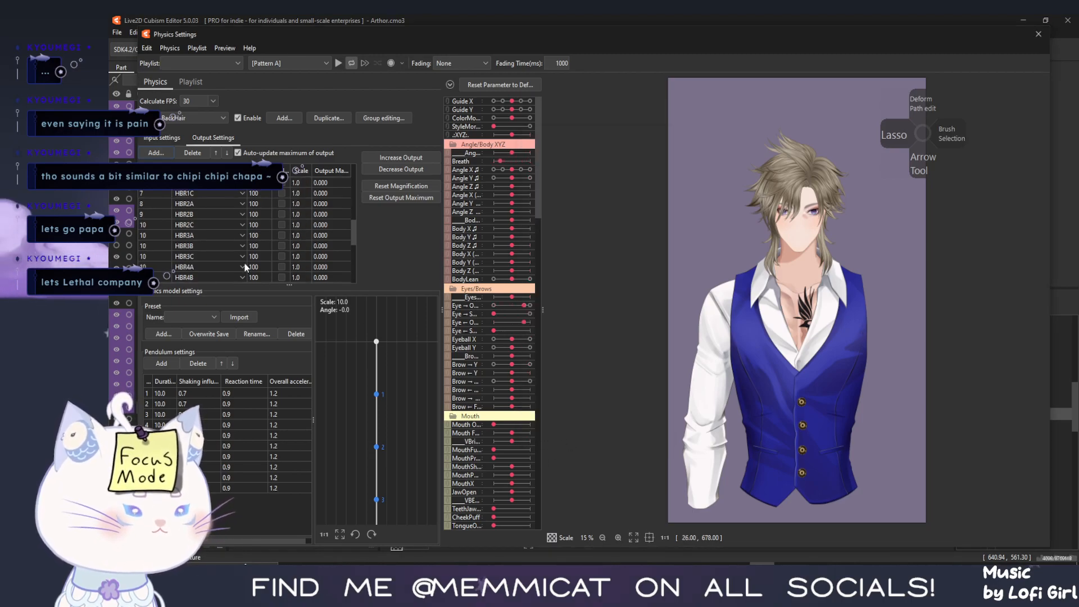
Set the pendulum numbers of outputs HBR1A, HBR1B and HBR1C to 1, 2 and 3
scroll(244, 263, "up", 2)
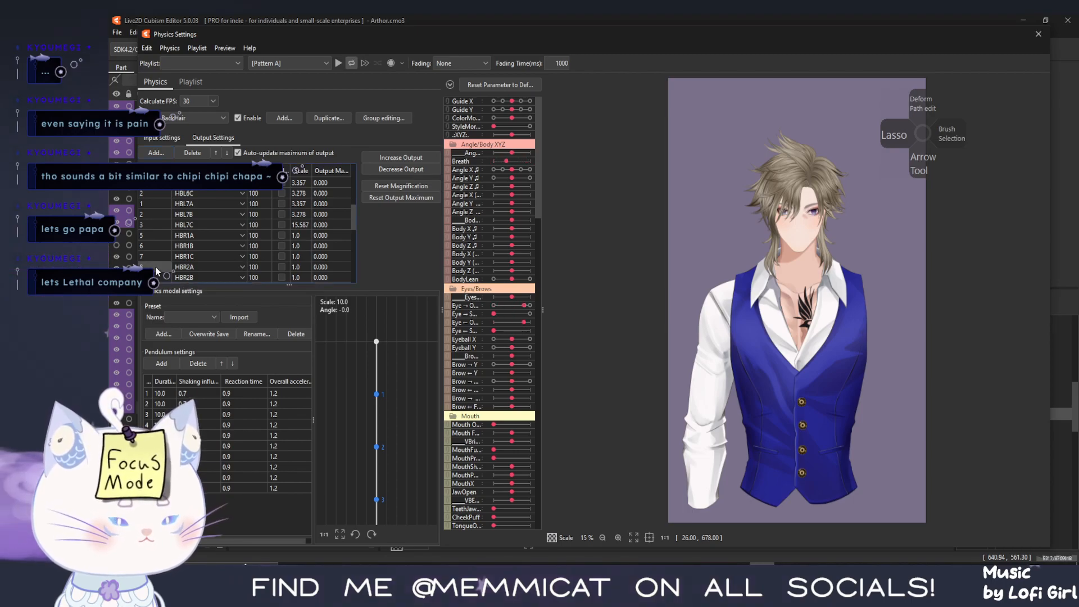
left_click(157, 235)
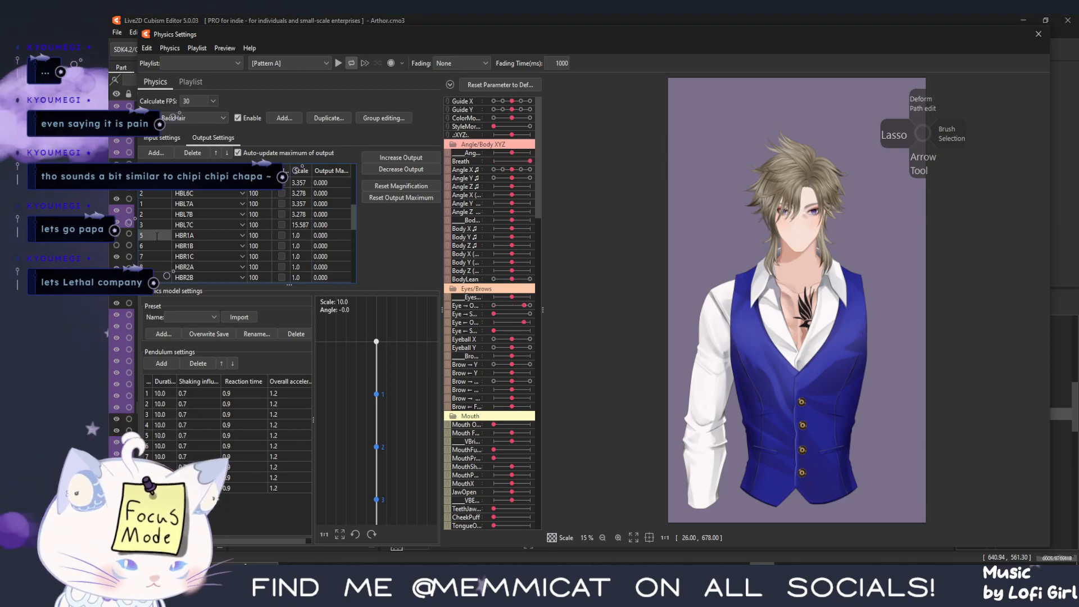
type("1")
left_click(158, 246)
type("2")
left_click(157, 256)
type("3")
Set the pendulum numbers of outputs HBR2A, HBR2B and HBR2C to 2, 3 and 1
left_click(151, 265)
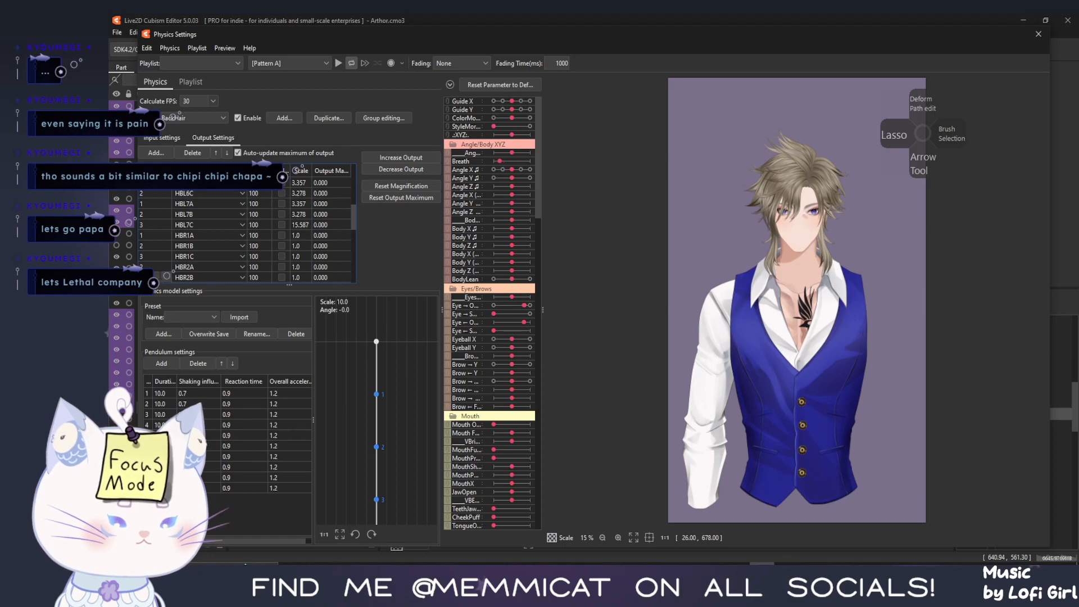
left_click(158, 256)
type("1")
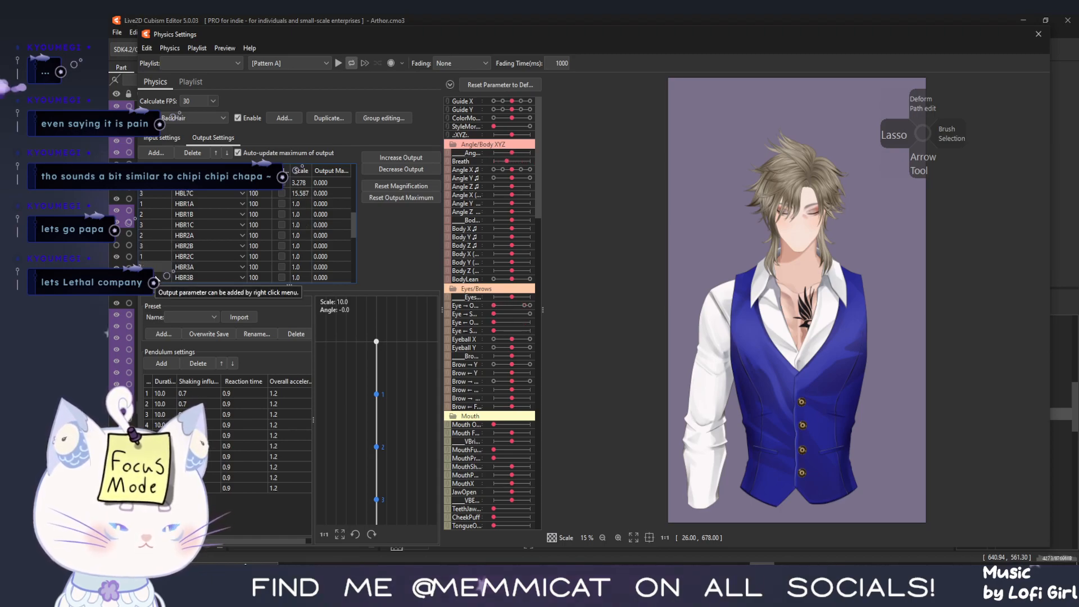
Set the pendulum numbers of HBR3B and HBR3C to 1 and 3, HBR4A, HBR4B and HBR4C to 1, 2 and 3, and HBR5A to 3
left_click(157, 256)
type("3")
left_click(160, 277)
type("2")
scroll(160, 276, "down", 1)
left_click(160, 257)
type("3")
left_click(159, 267)
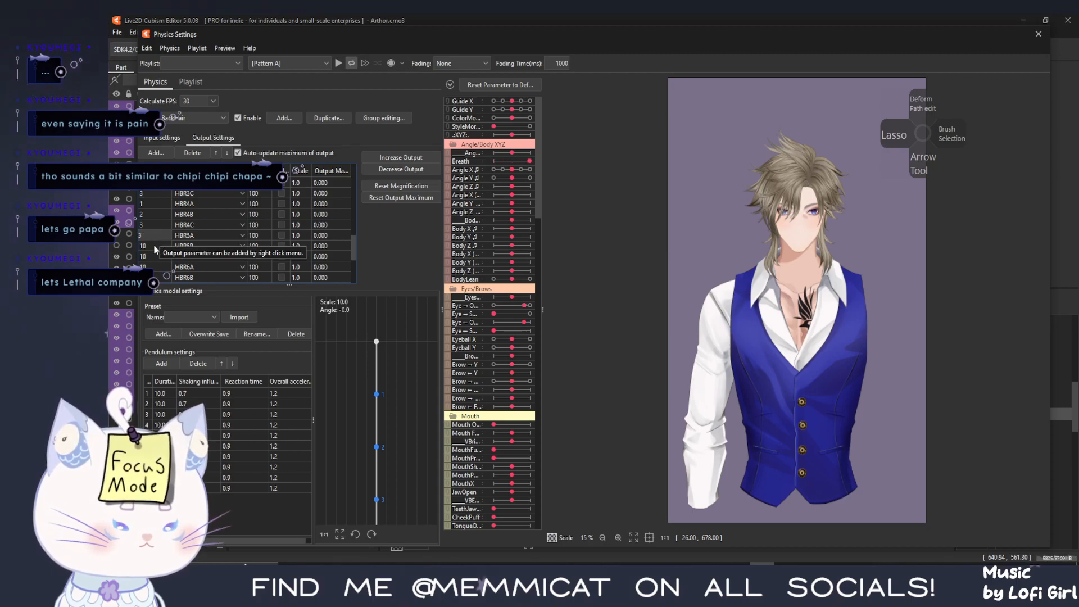
Set the pendulum numbers of HBR5B to 2, HBR5C to 1 and HBR6A to 1
left_click(154, 247)
type("2")
left_click(156, 258)
type("1")
left_click(159, 267)
type("1")
key("Return")
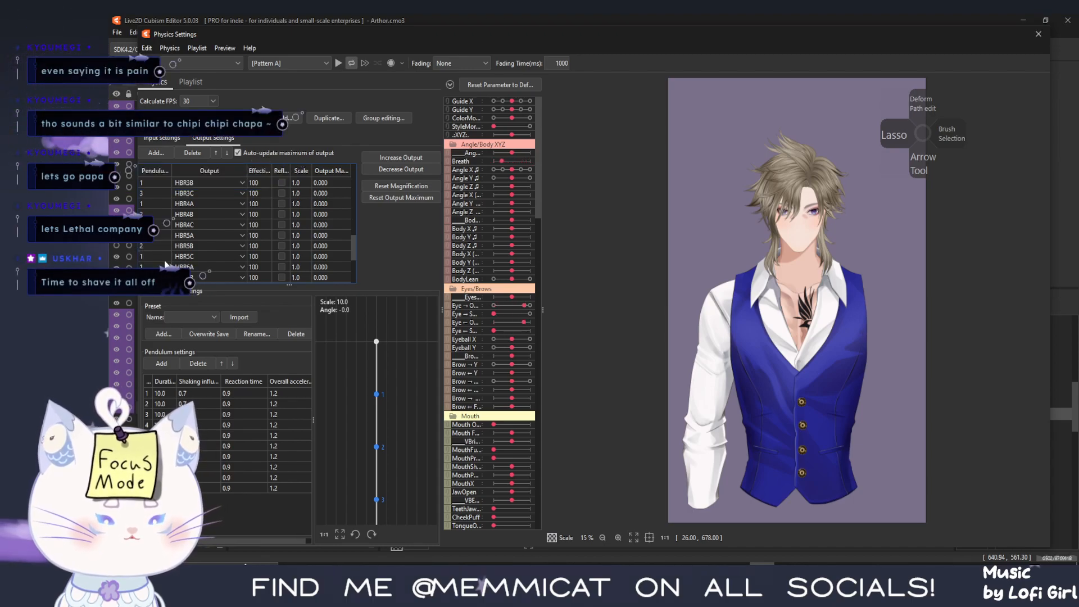
Set the pendulum numbers of HBR6B and HBR6C to 2 and 3, HBR7A, HBR7B and HBR7C to 2, 1 and 3, and HBR8A to 2
left_click(159, 256)
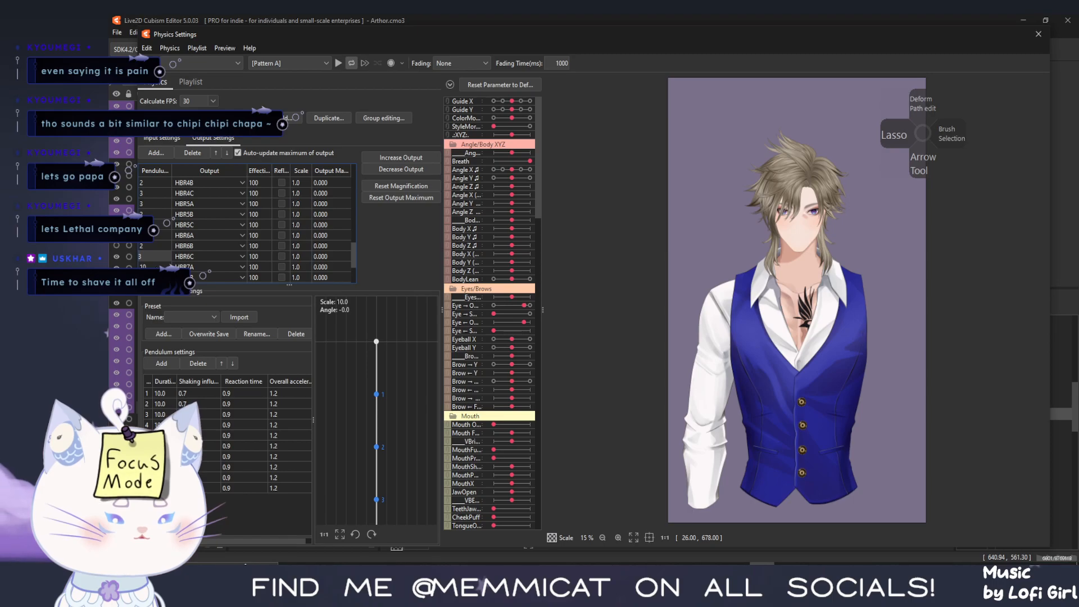
type("3")
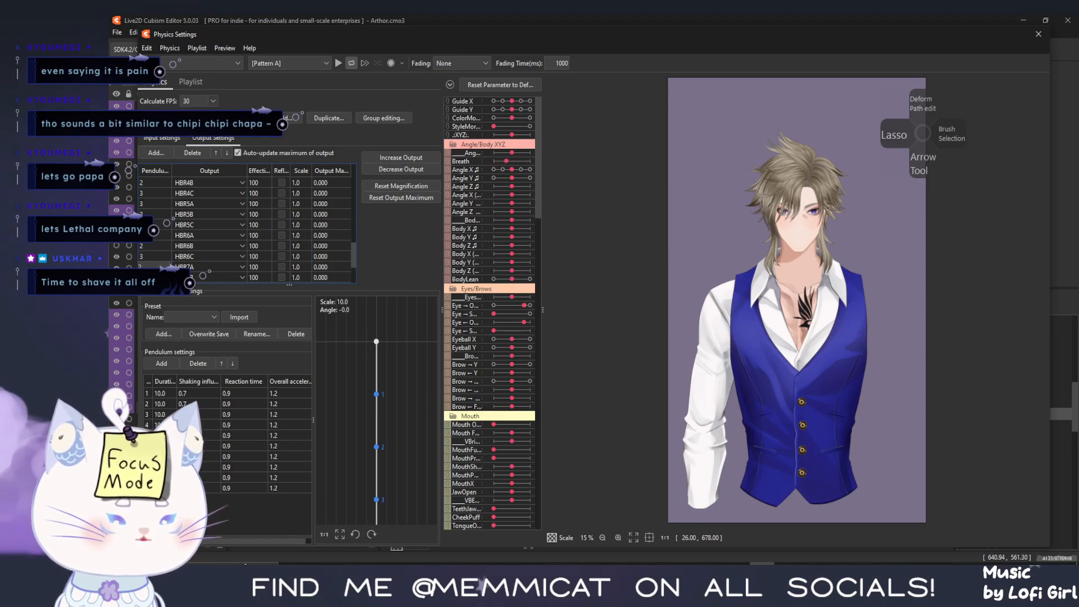
scroll(162, 253, "down", 1)
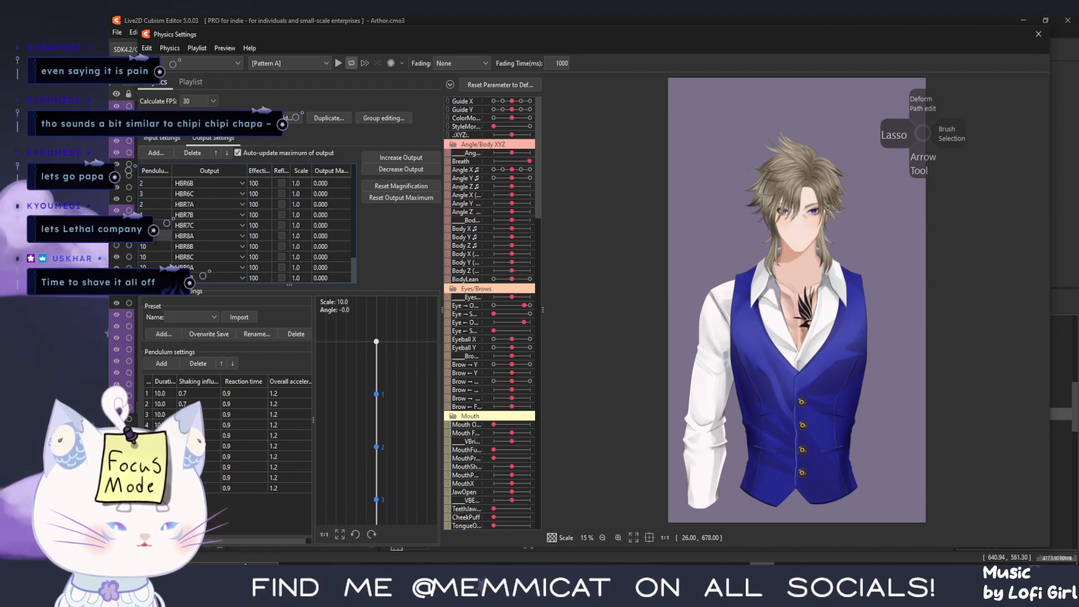
Set the pendulum numbers of HBR8B to 3, HBR8C to 1, HBR9A to 2 and HBR9B to 3
double_click(155, 247)
type("3")
double_click(154, 254)
type("1")
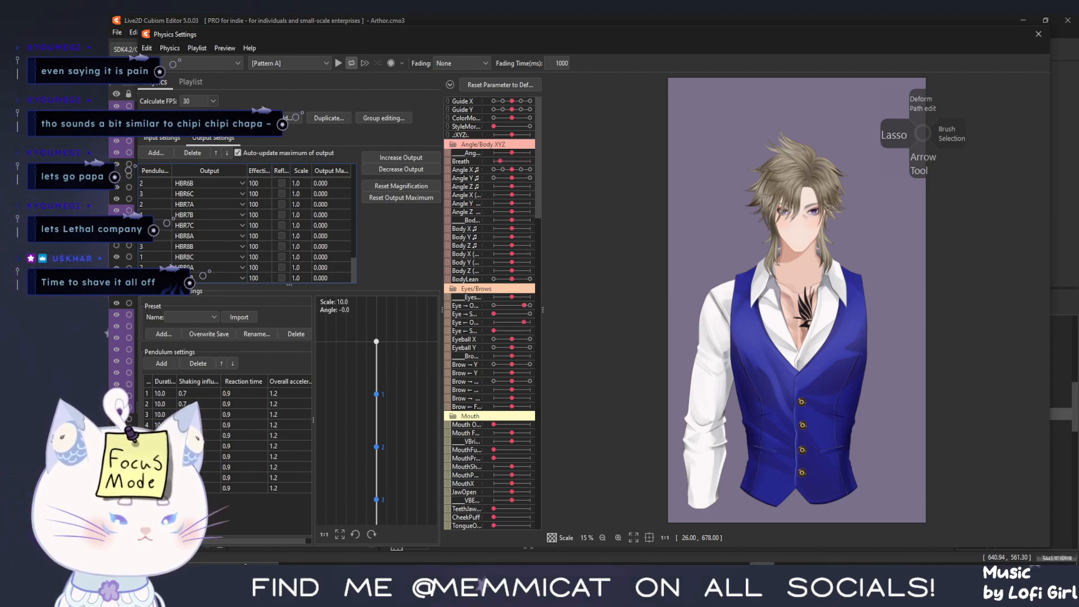
Increase the output magnification of the back hair group to fit the parameter range and confirm the adjustment
left_click(423, 156)
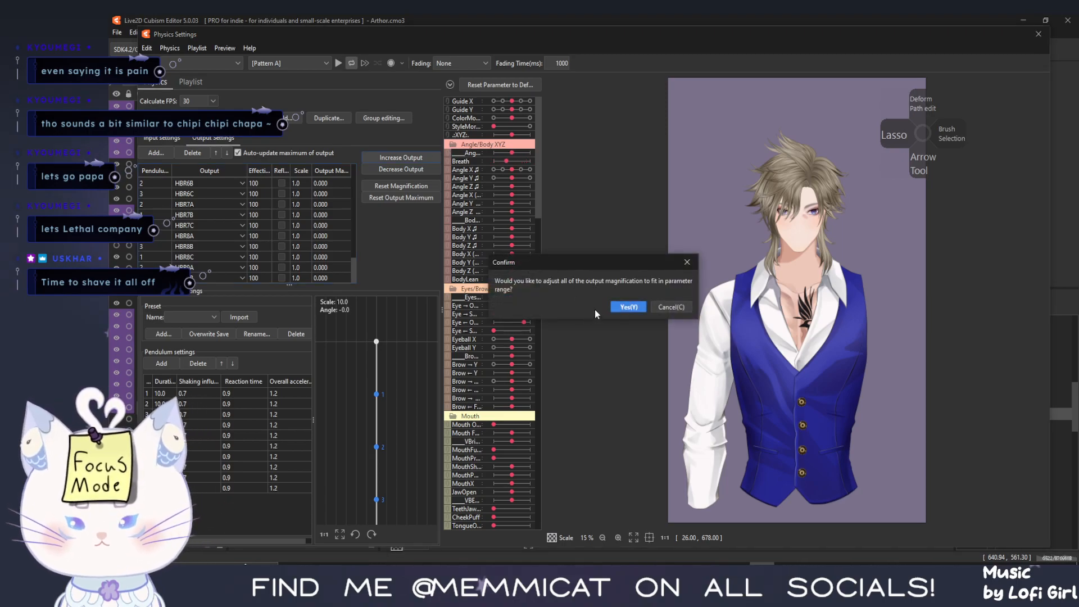
left_click(629, 303)
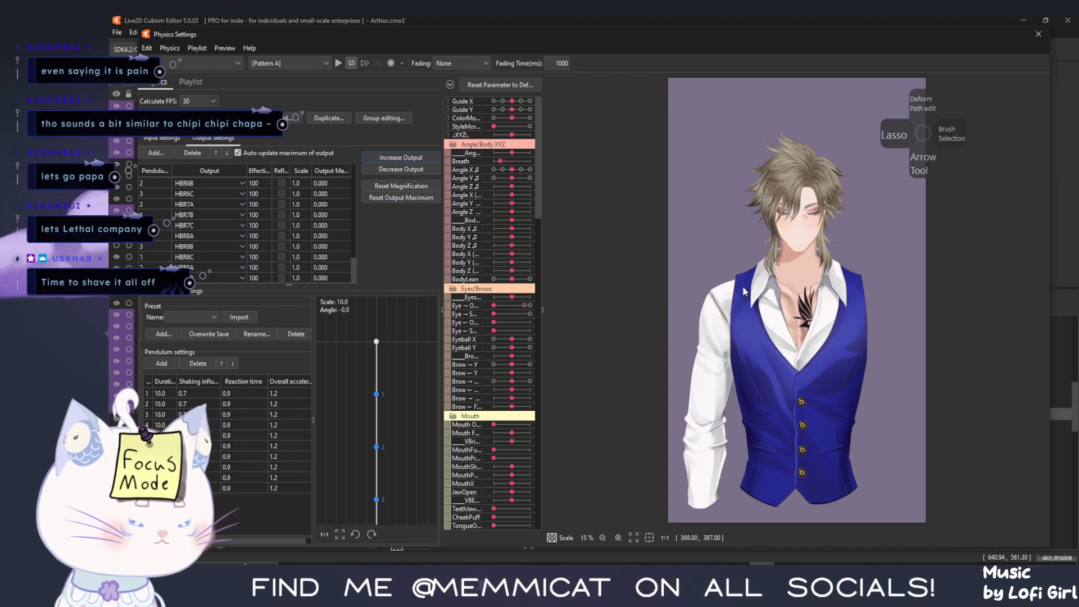
left_click(436, 172)
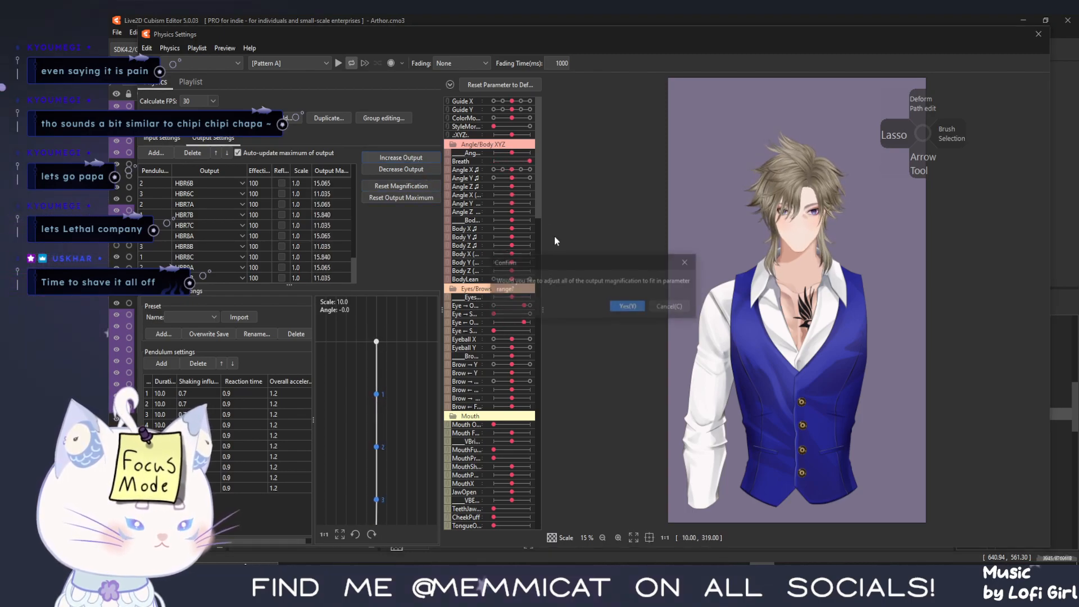
left_click(630, 306)
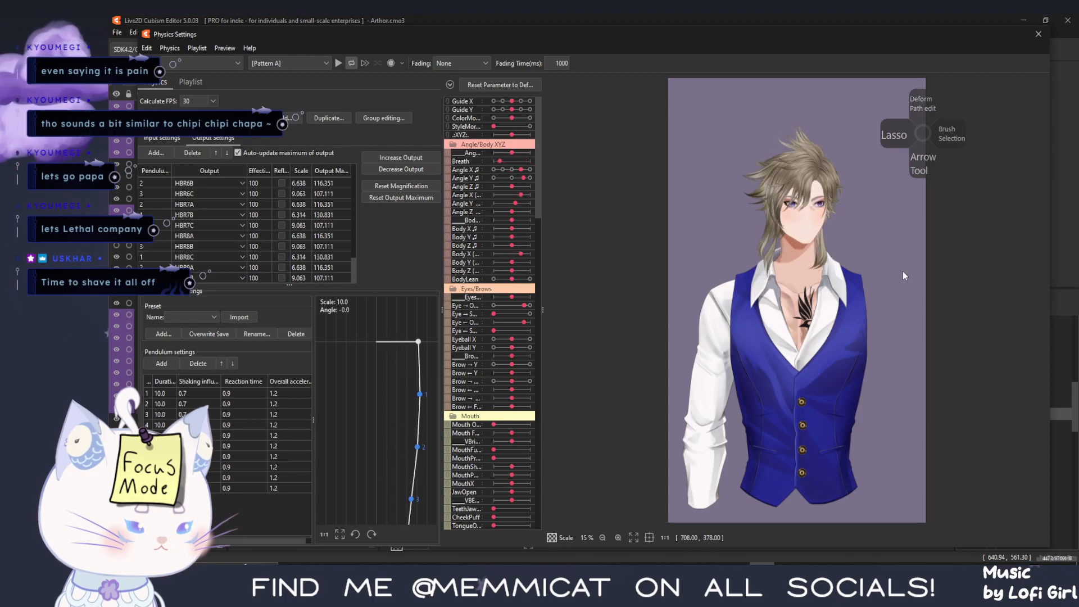
Swing the model's head in the physics preview and decrease the back hair output magnification to fit the parameter range
scroll(834, 232, "up", 3)
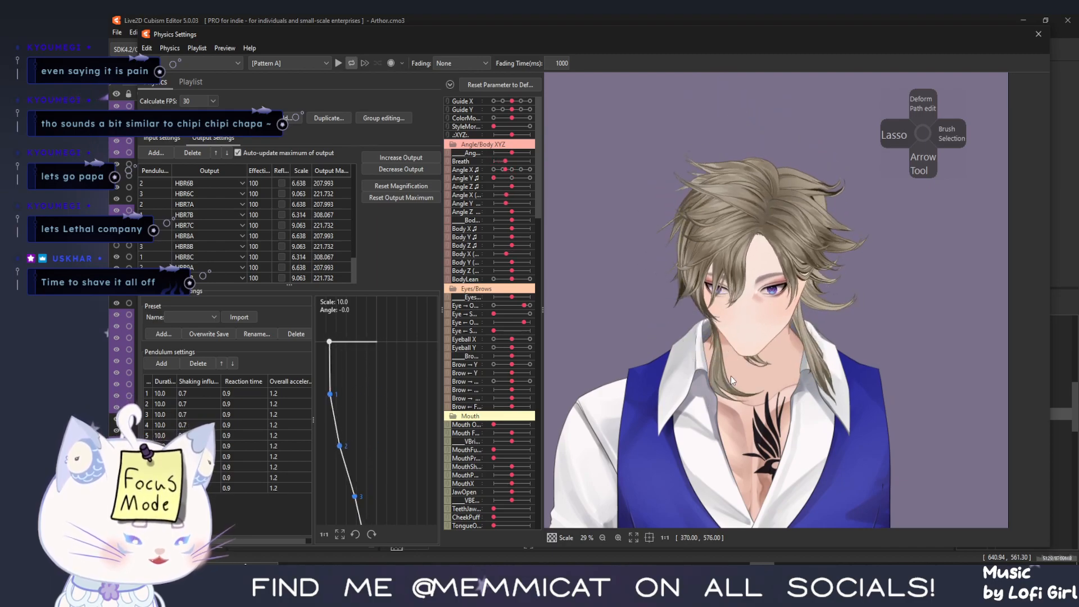
left_click_drag(773, 309, 684, 290)
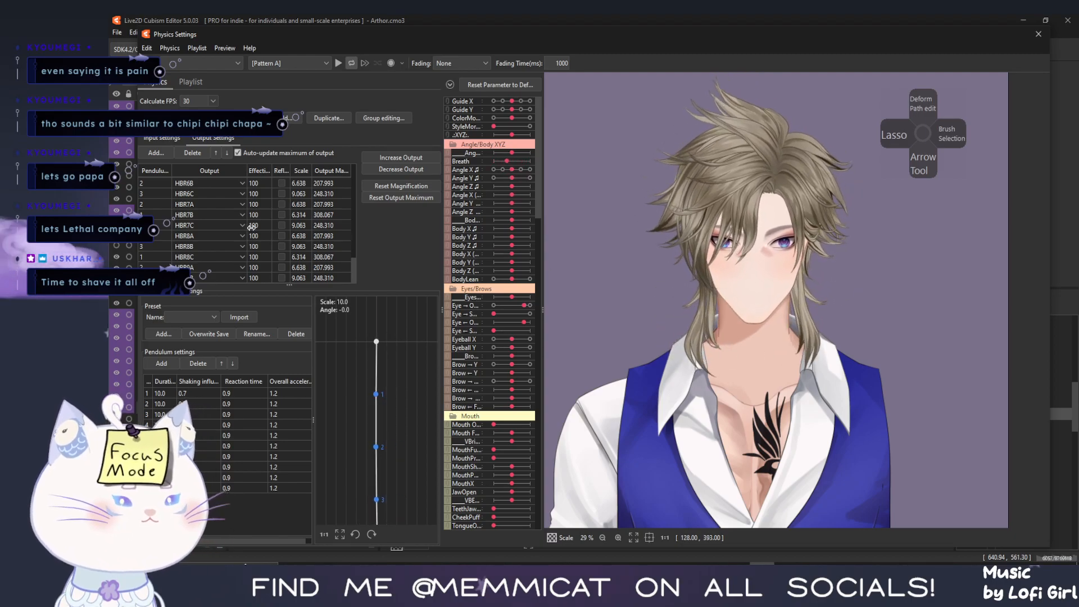
left_click(420, 170)
left_click(625, 309)
left_click_drag(685, 369, 707, 393)
left_click_drag(749, 280, 714, 378)
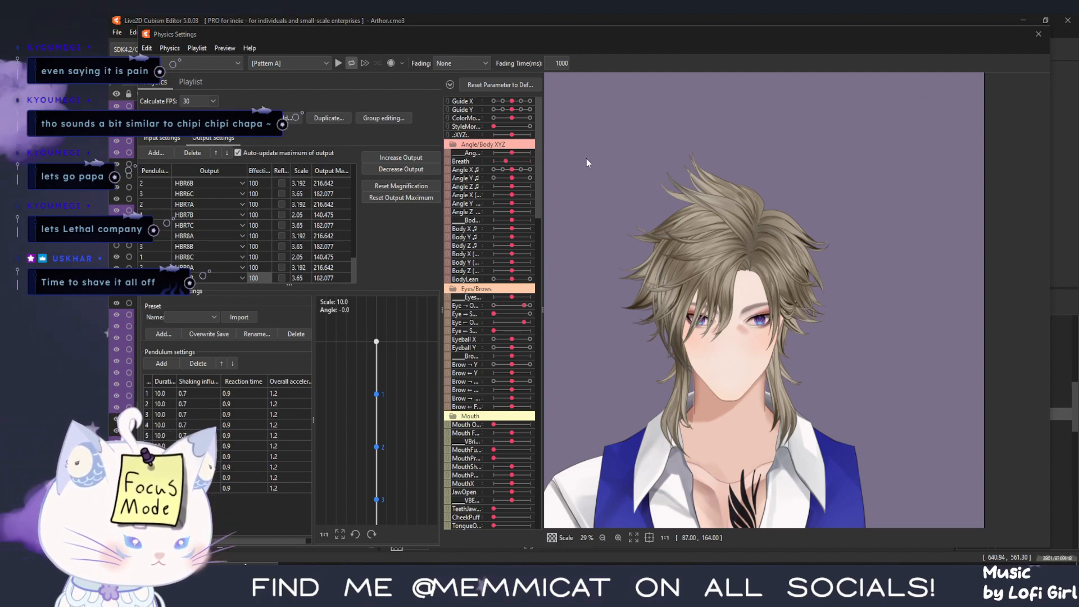
Record a screen video of the model's head area while swinging it in the physics preview, and save the clip
key("super+shift+r")
left_click_drag(583, 157, 890, 457)
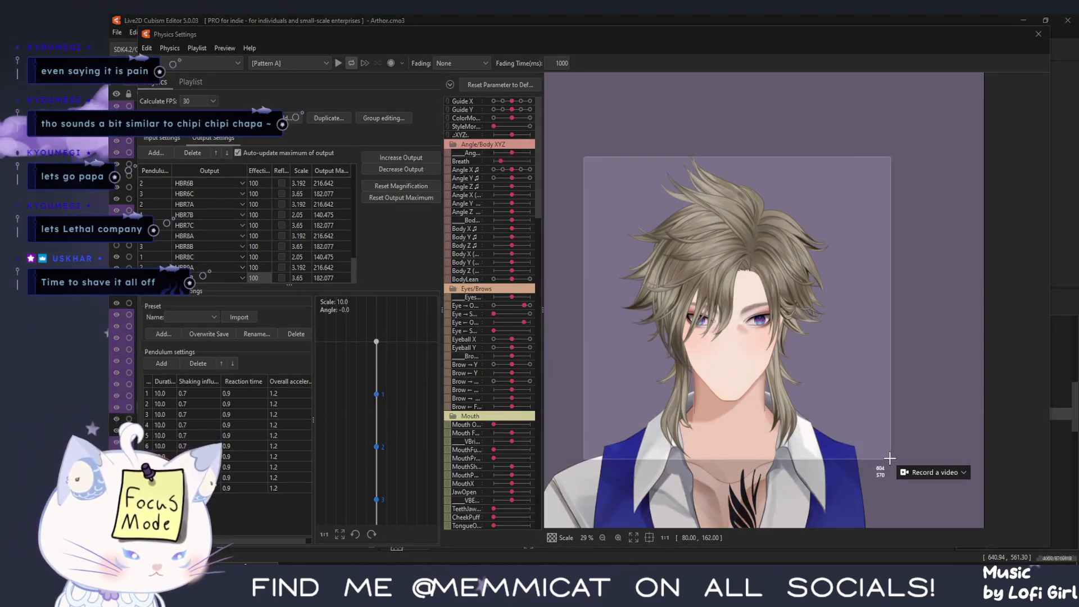
left_click(930, 472)
left_click_drag(849, 414, 1078, 377)
left_click_drag(976, 396, 739, 493)
key("ctrl+s")
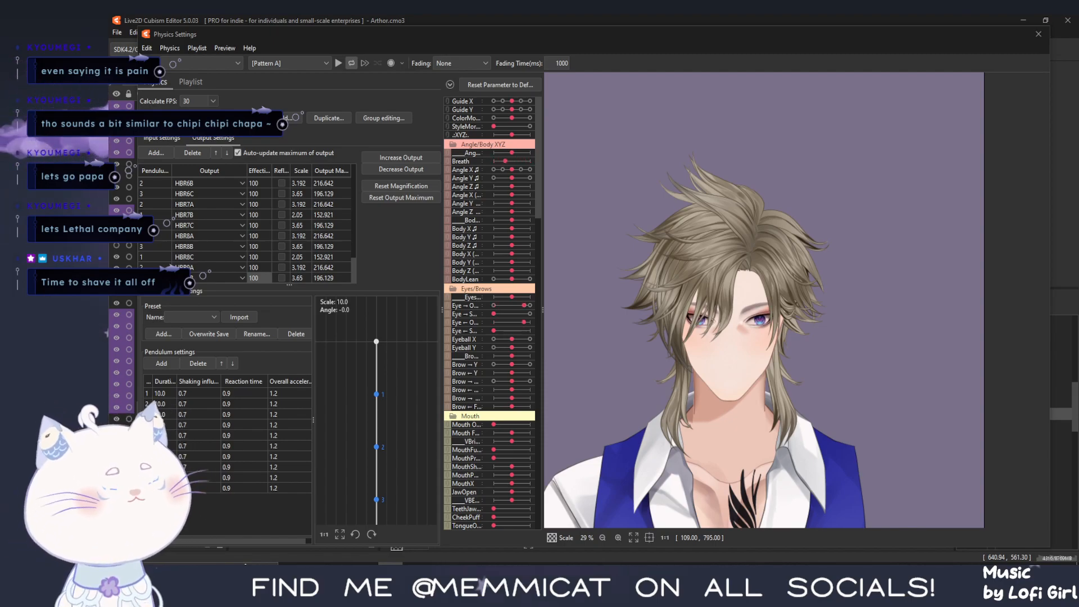
Swing the model once more in the physics preview, close the physics settings and save the model
left_click_drag(575, 355, 795, 269)
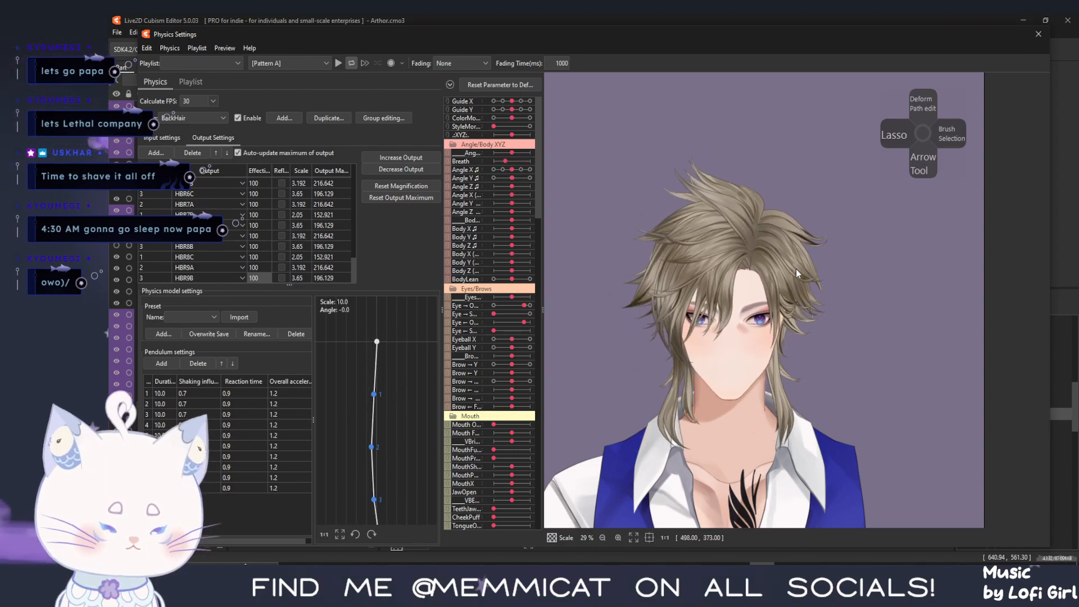
left_click(1038, 34)
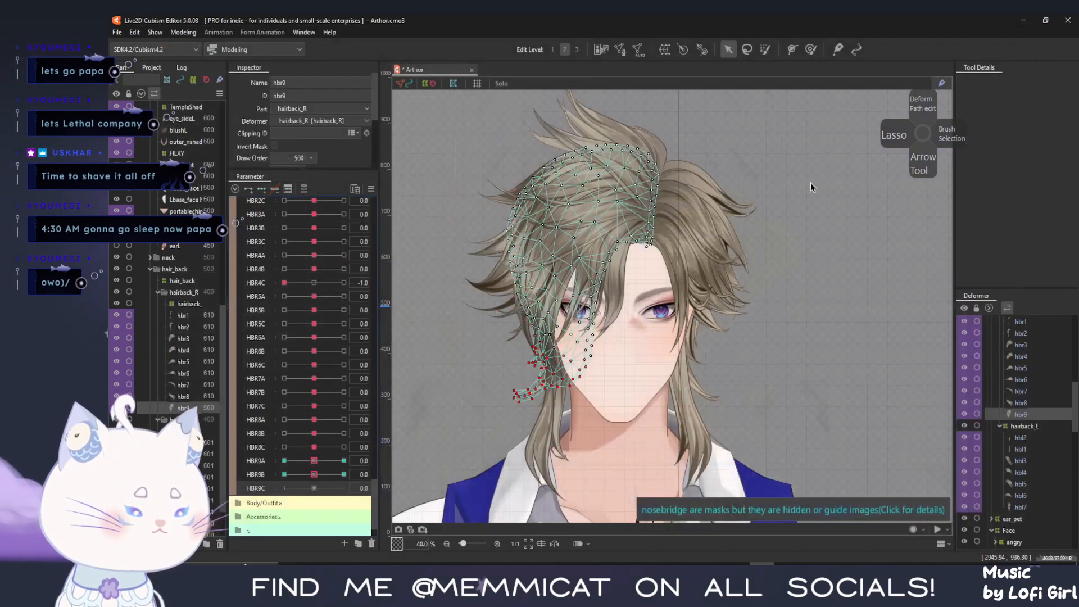
left_click(117, 32)
left_click(128, 66)
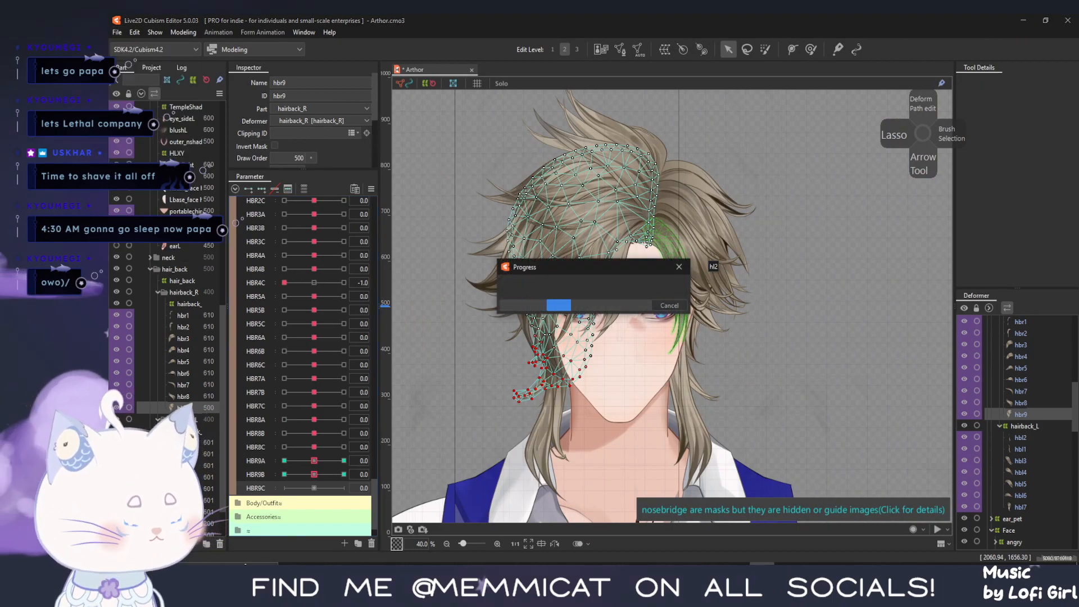